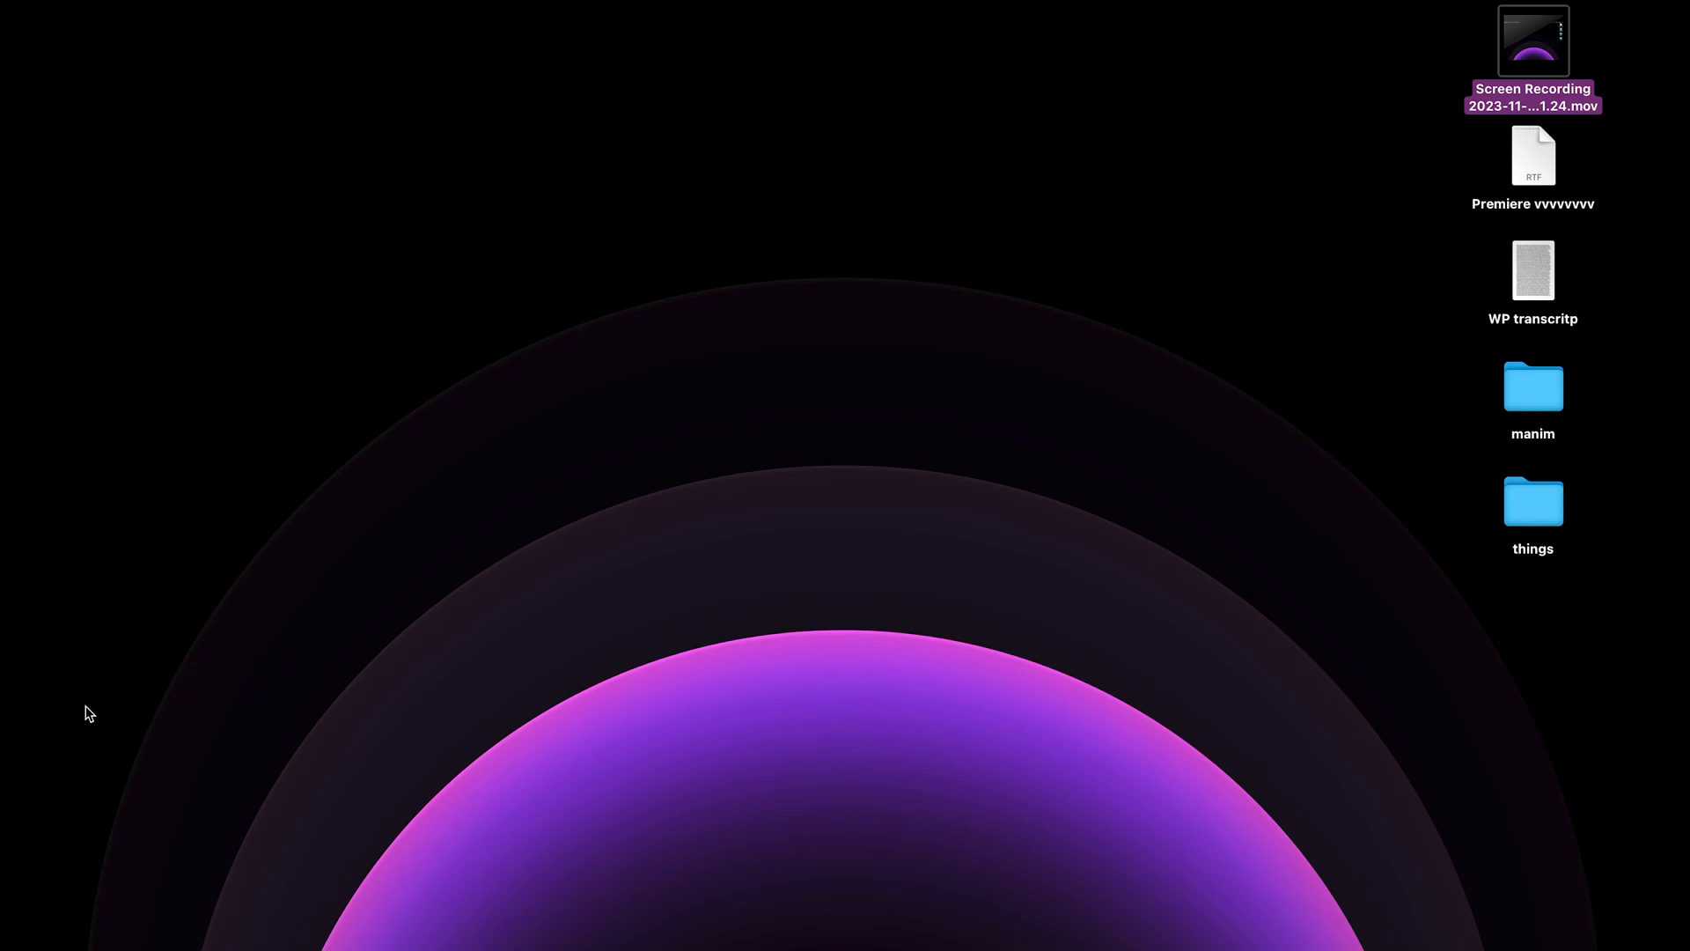
- Preview the screen recording file on the desktop and skim forward to about 05:44
{"action": "mouse_move", "coordinate": [86, 742]}
{"action": "left_click", "coordinate": [1534, 44]}
{"action": "key", "text": "space"}
{"action": "key", "text": "space"}
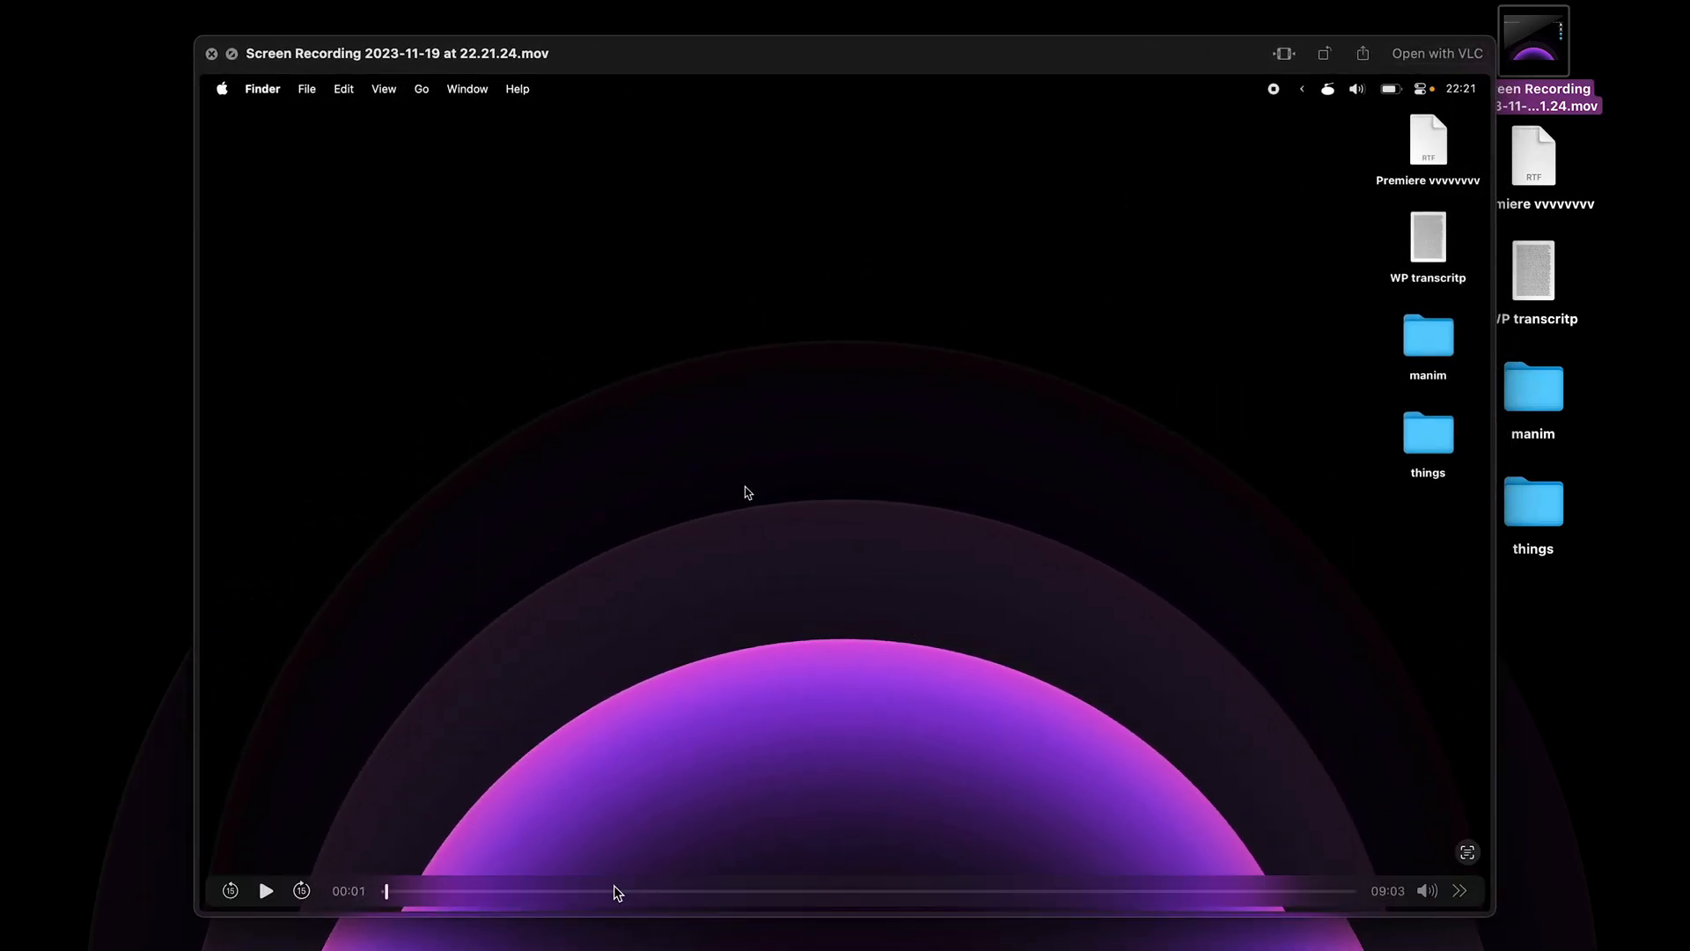
{"action": "left_click_drag", "start_coordinate": [619, 891], "coordinate": [999, 895]}
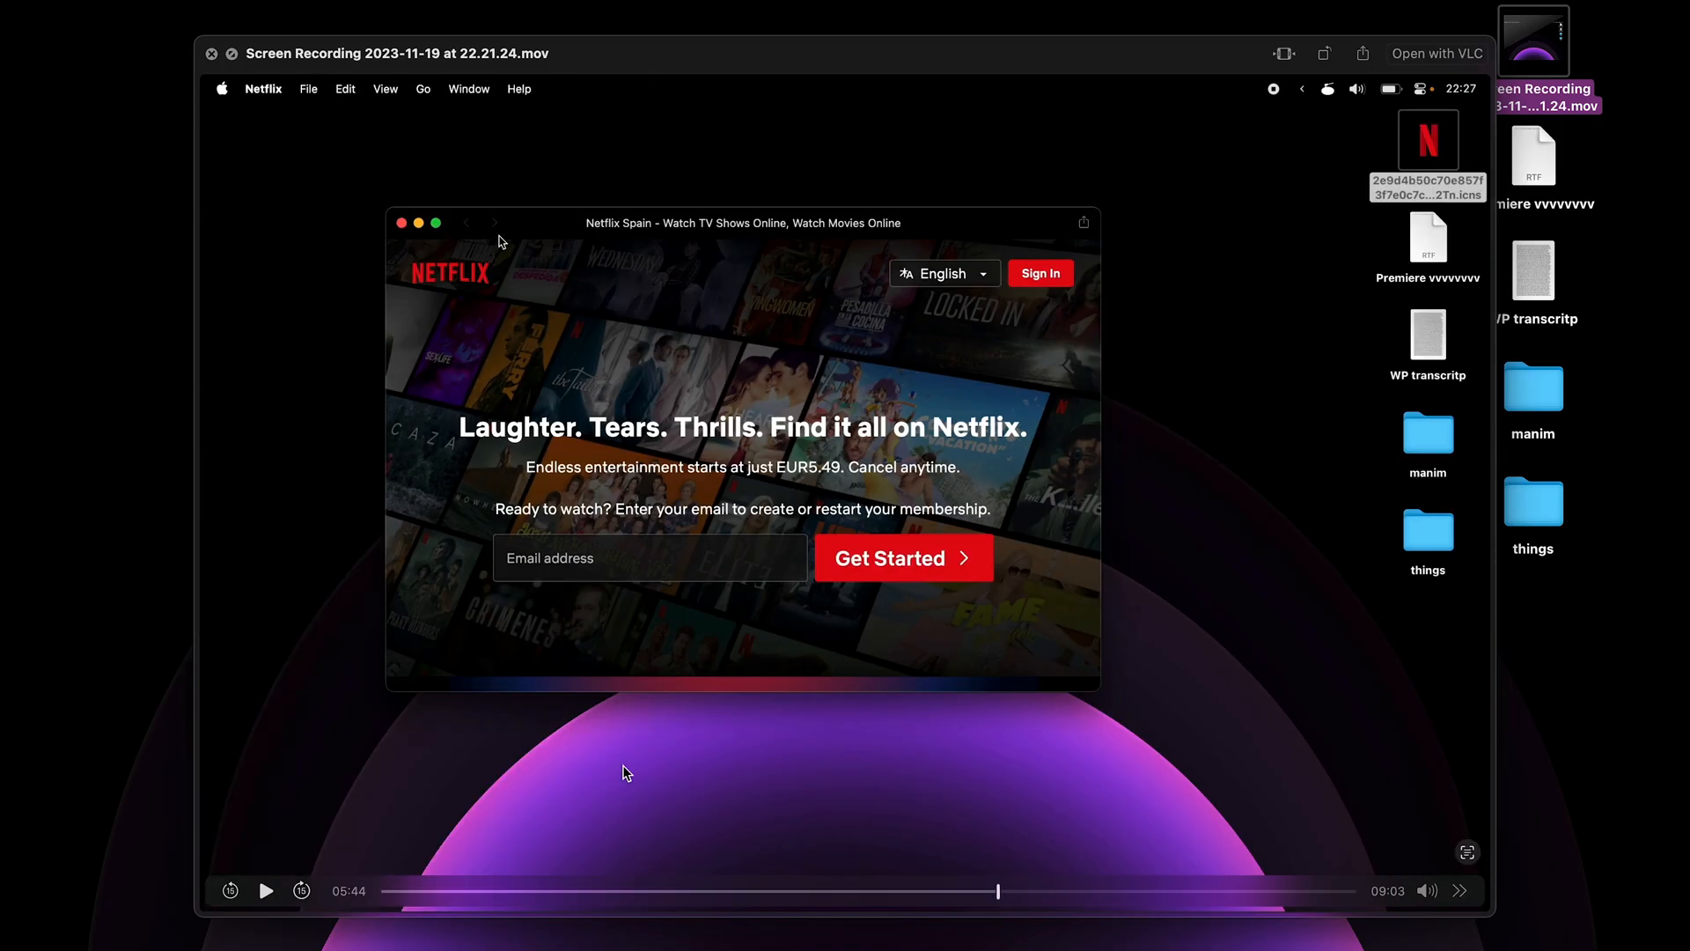
{"action": "key", "text": "space"}
{"action": "key", "text": "super+space"}
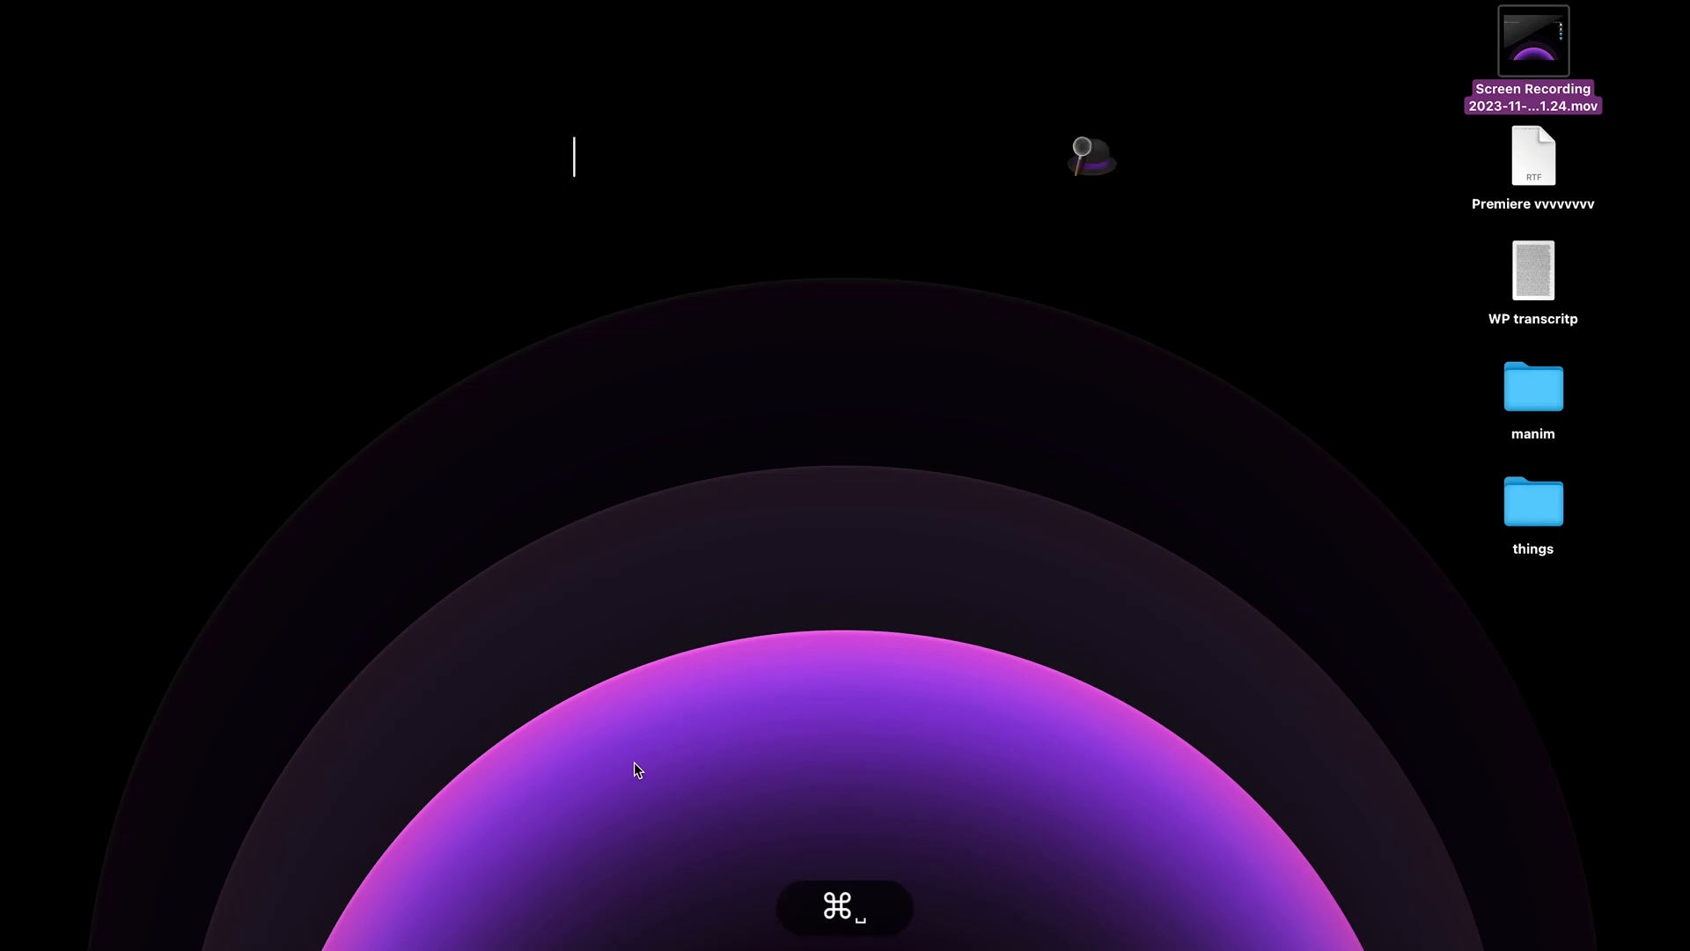
{"action": "key", "text": "Escape"}
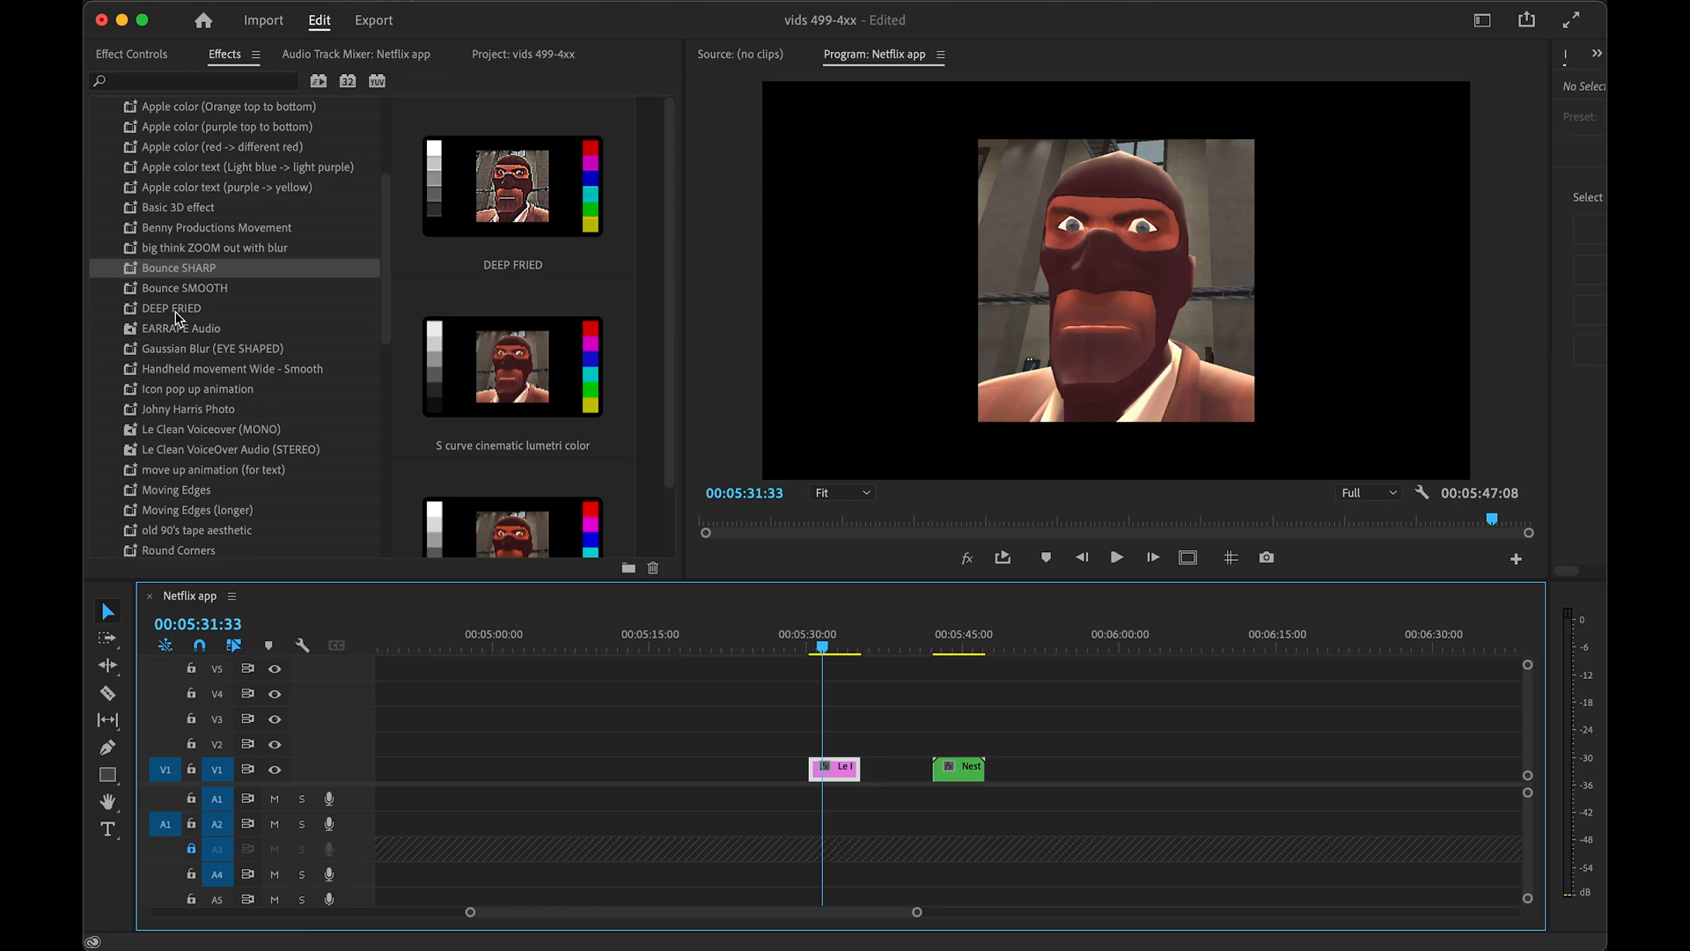
- Apply the DEEP FRIED effect preset to the clip at the playhead in the Netflix app timeline
{"action": "left_click", "coordinate": [174, 310]}
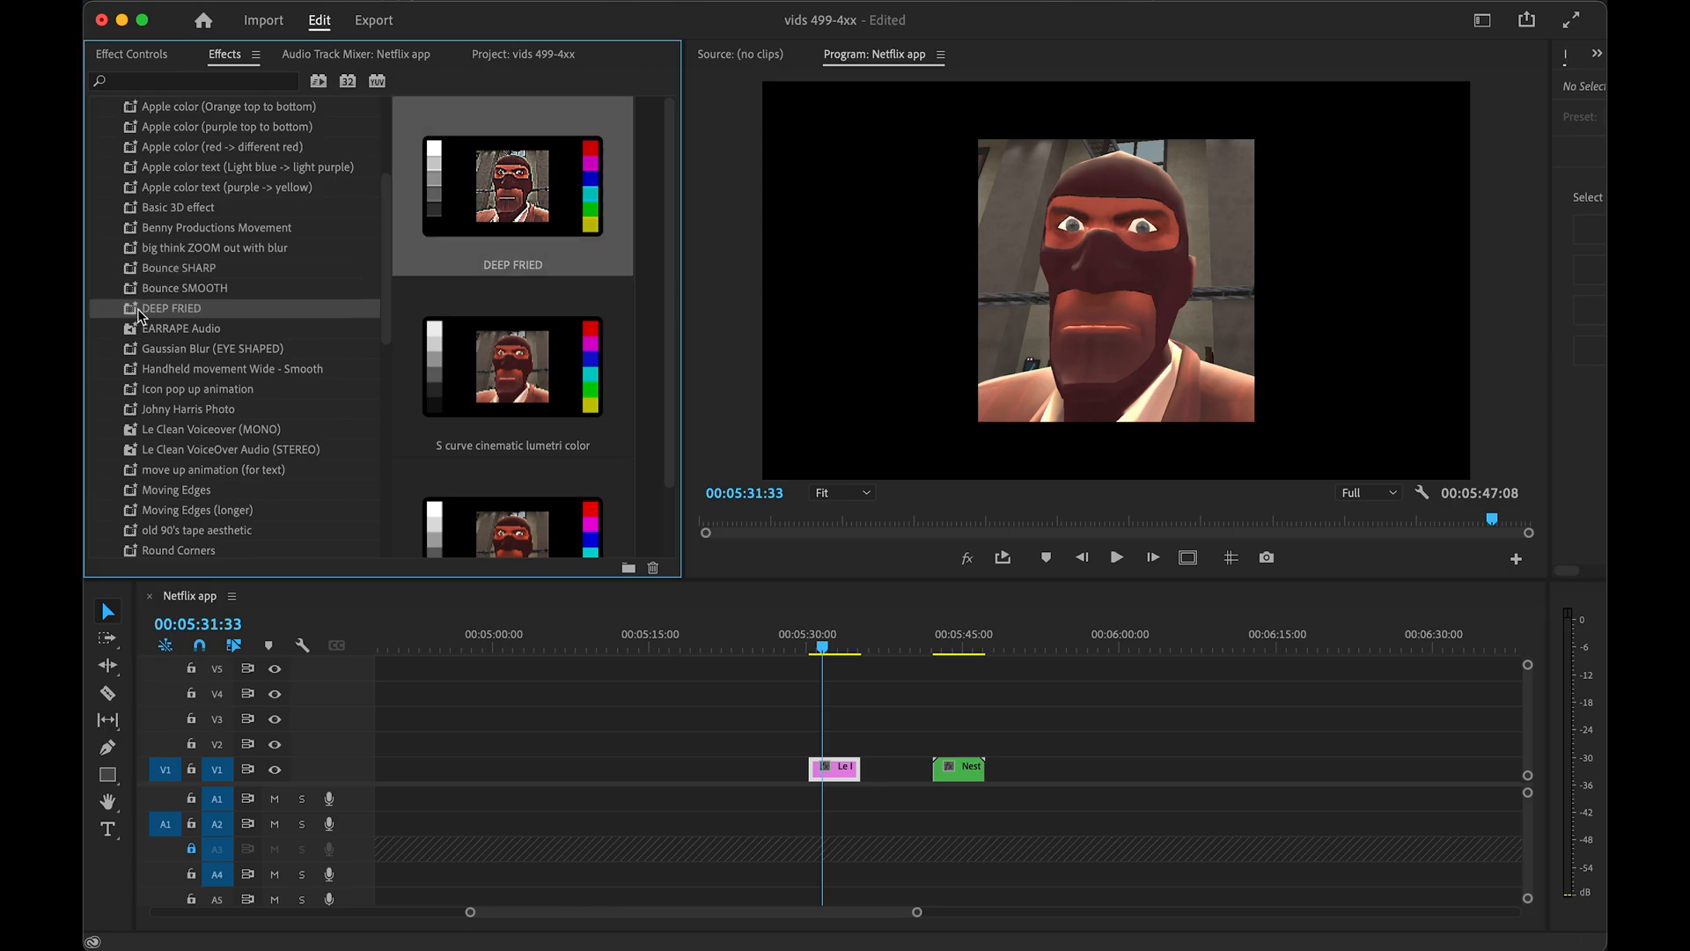
{"action": "left_click_drag", "start_coordinate": [141, 313], "coordinate": [840, 768]}
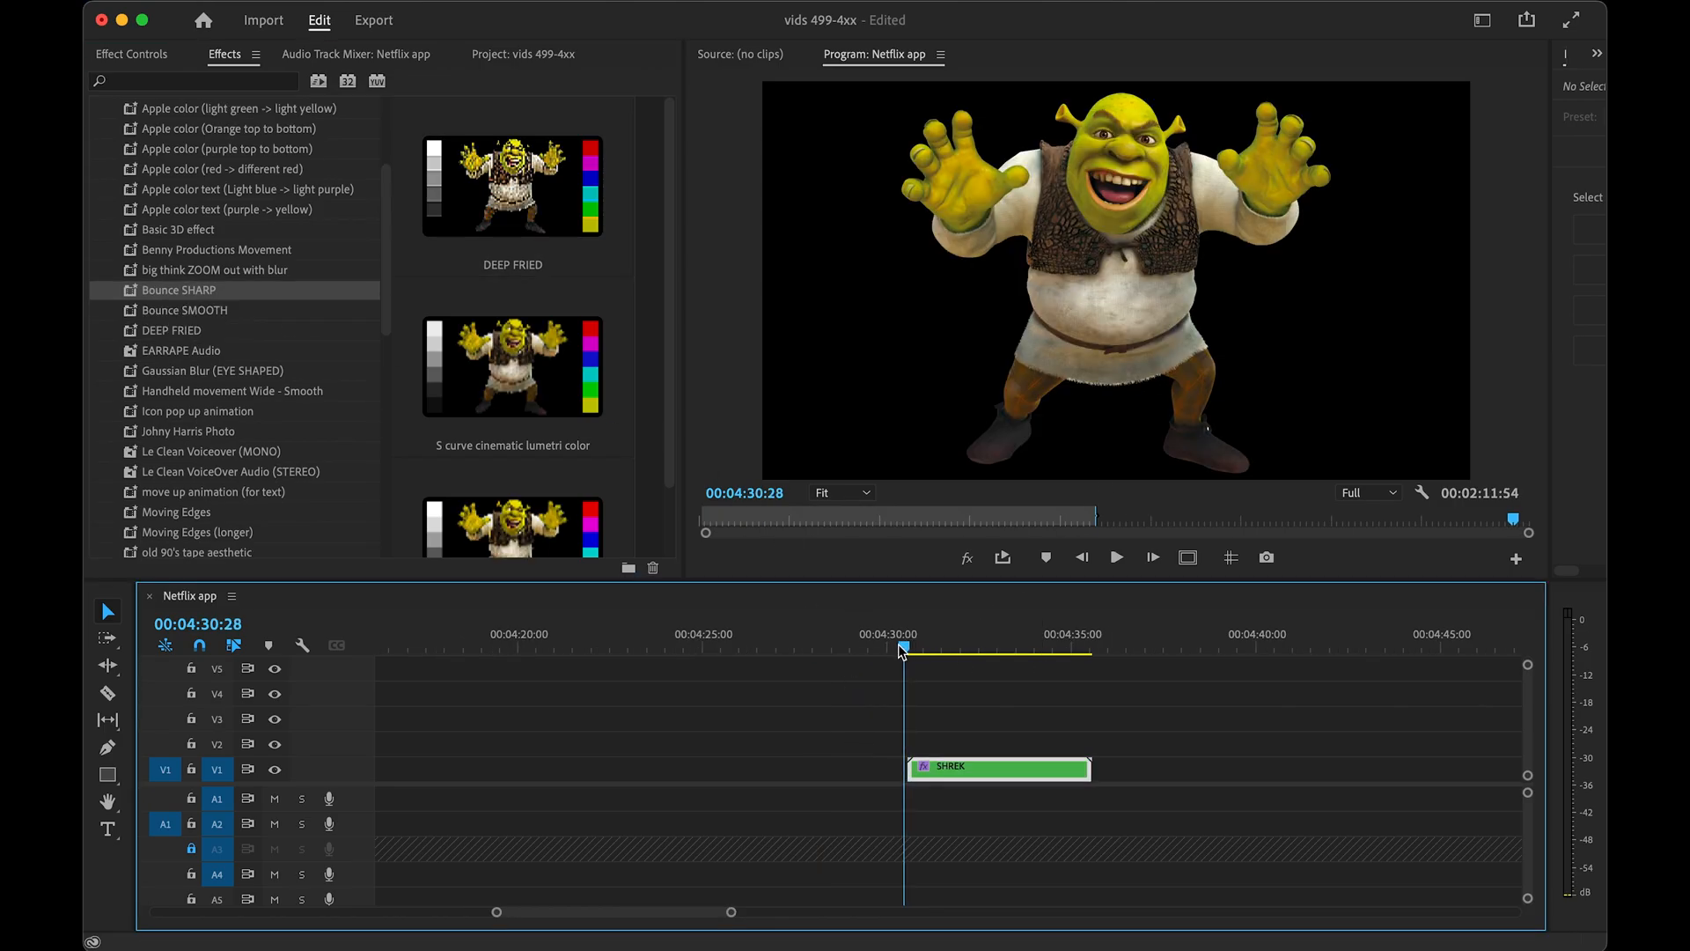
{"action": "key", "text": "space"}
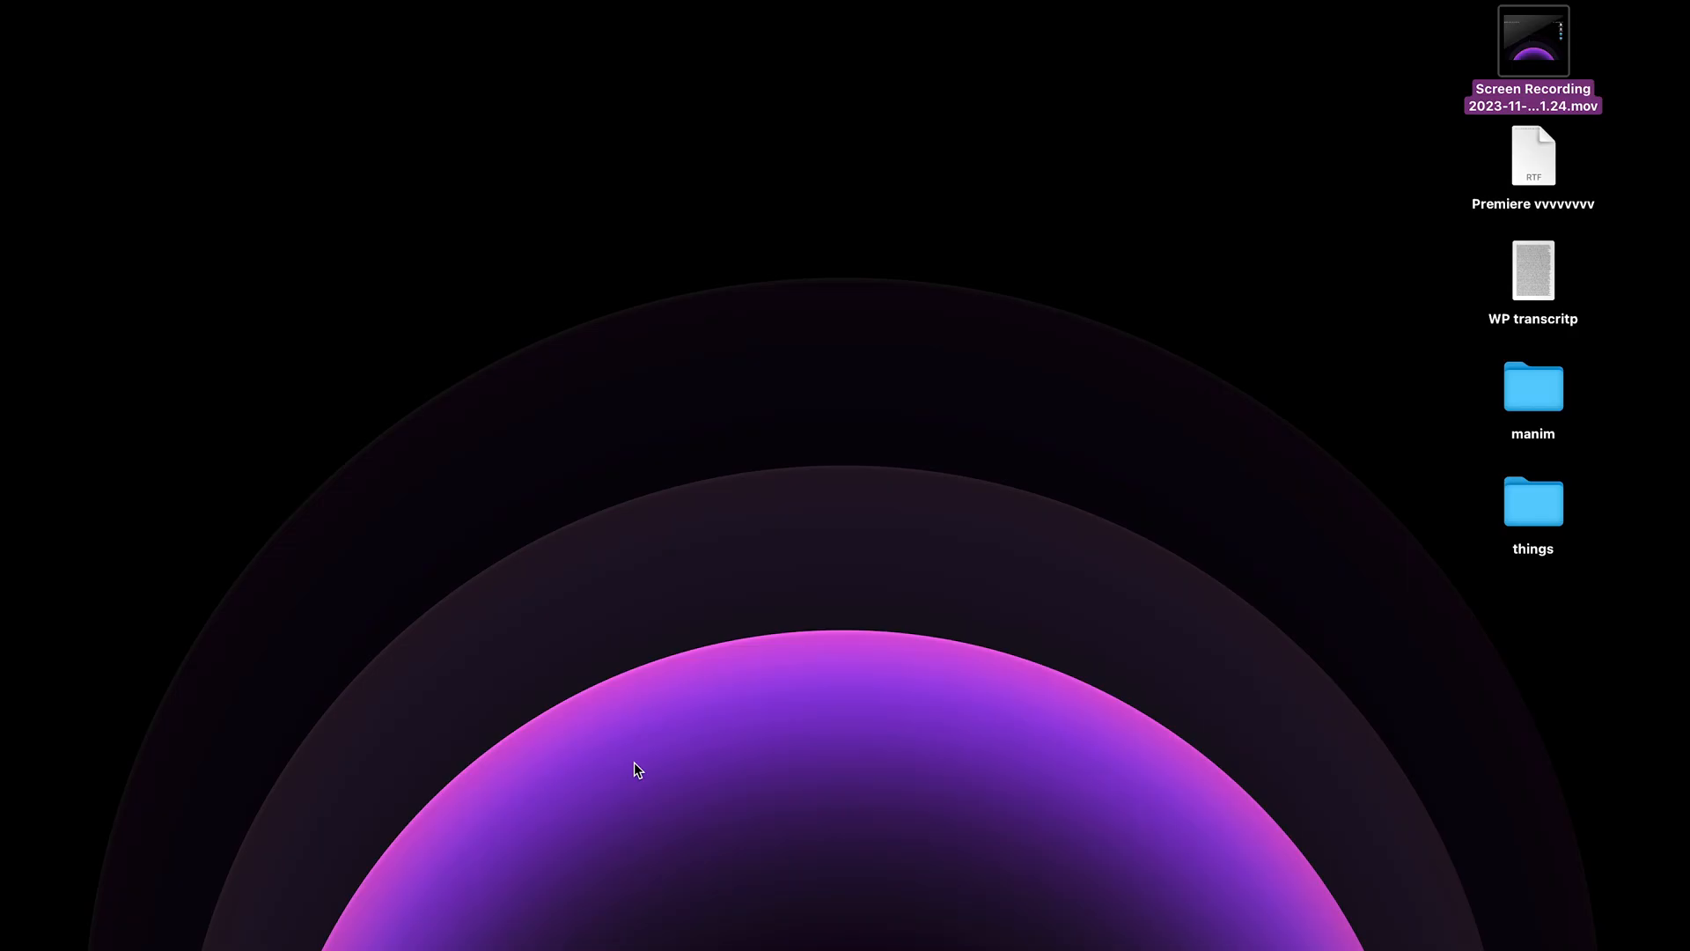
- Switch to Premiere Pro and start a new project with the macquickie/MISC folder as its location
{"action": "key", "text": "super+space"}
{"action": "key", "text": "Return"}
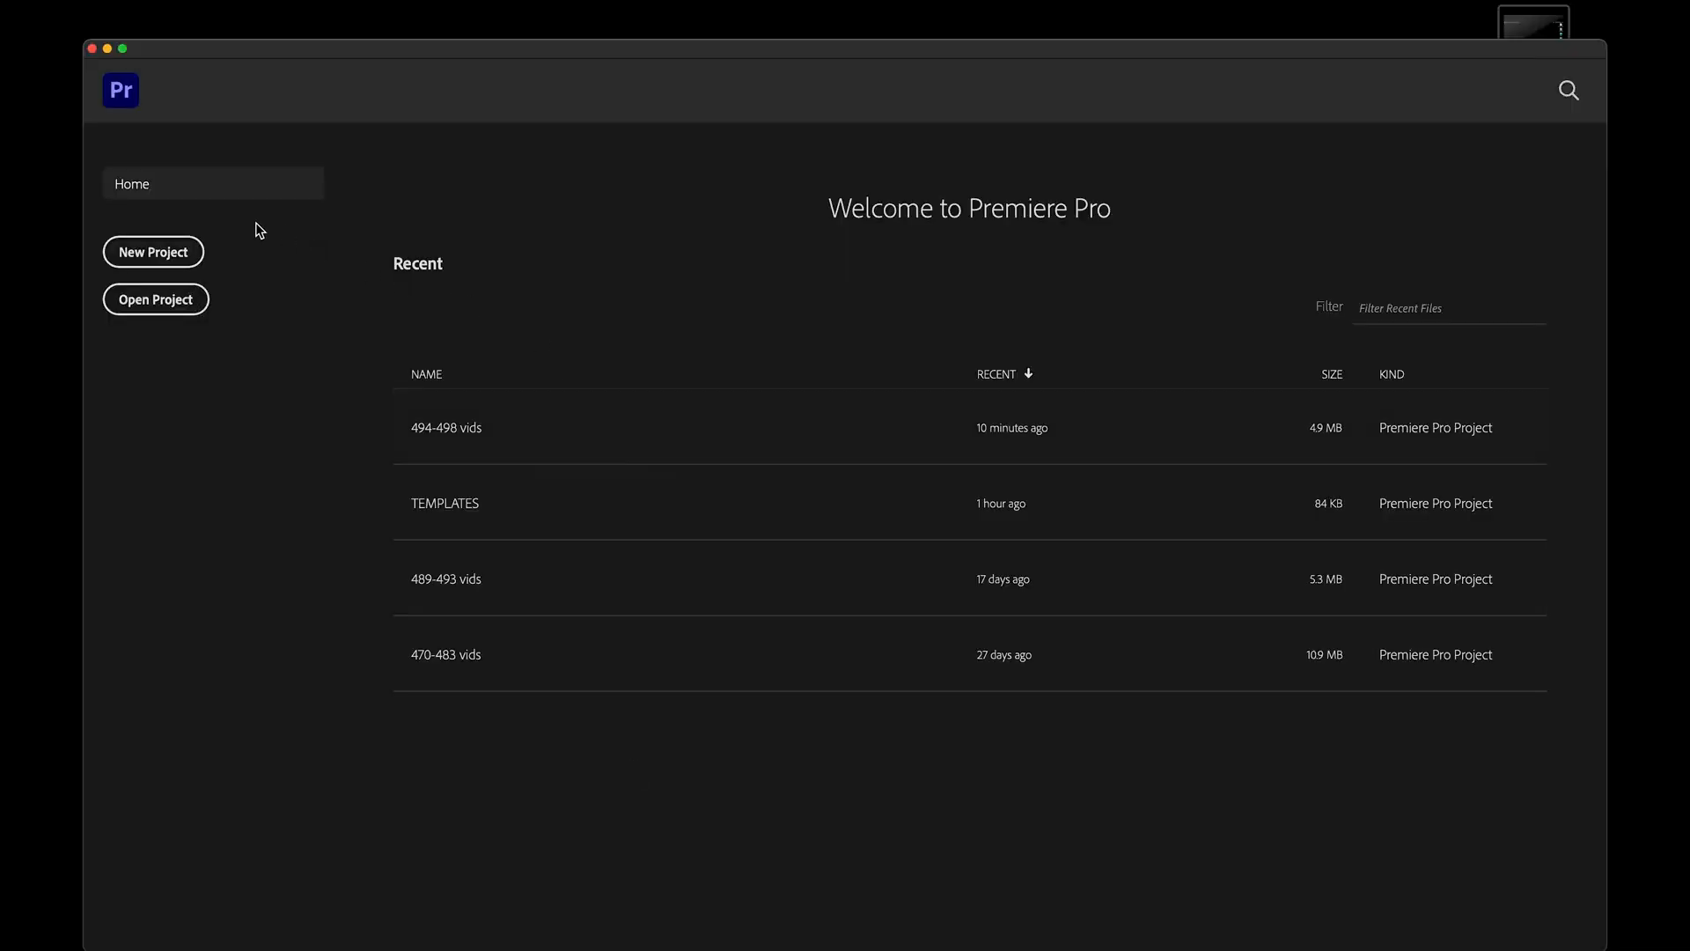
{"action": "left_click", "coordinate": [185, 250]}
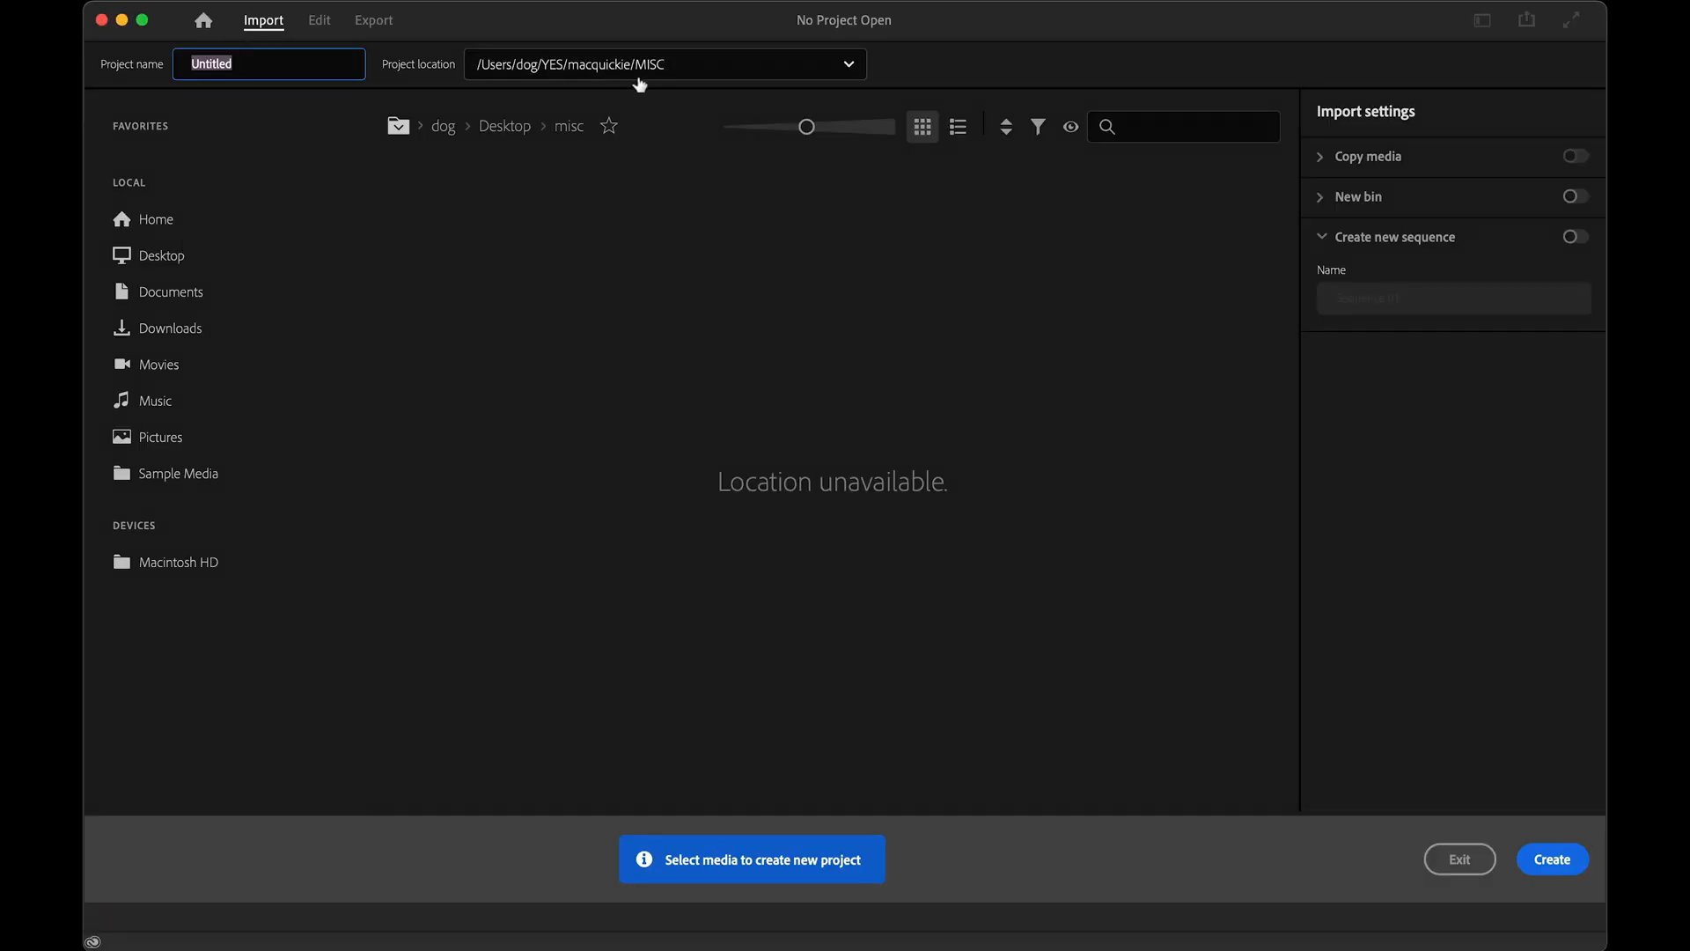
{"action": "left_click", "coordinate": [641, 71]}
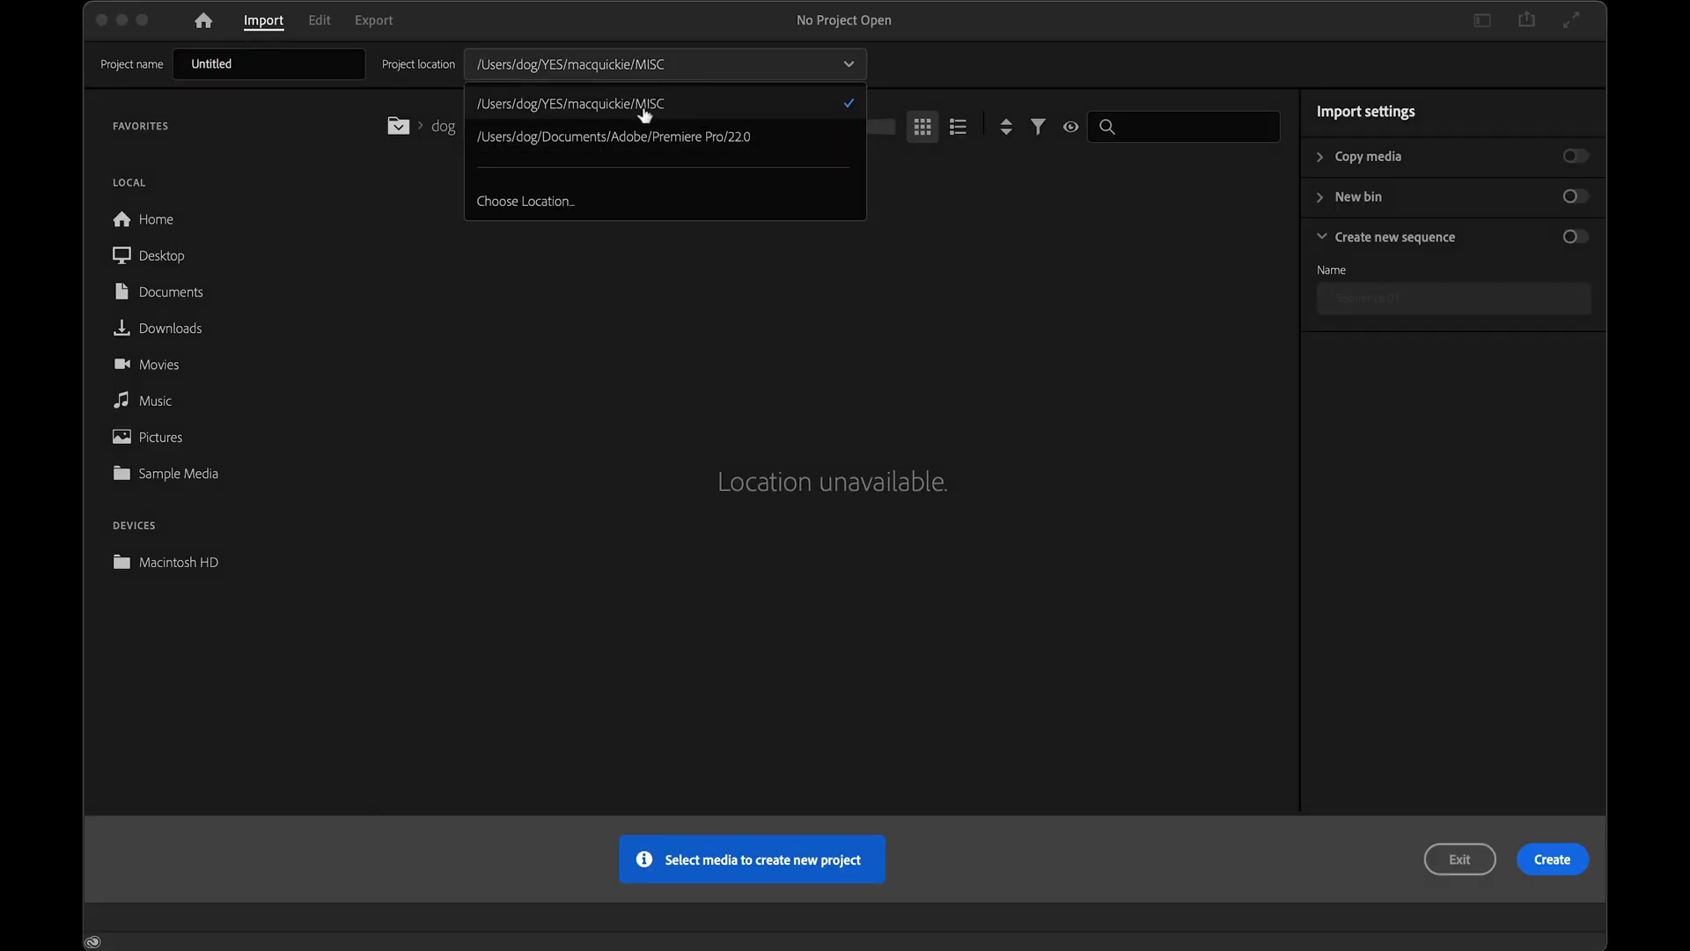
{"action": "left_click", "coordinate": [659, 113]}
- Open the MISC folder in Finder and examine how the most recent project files are named
{"action": "key", "text": "super+space"}
{"action": "type", "text": "'mis"}
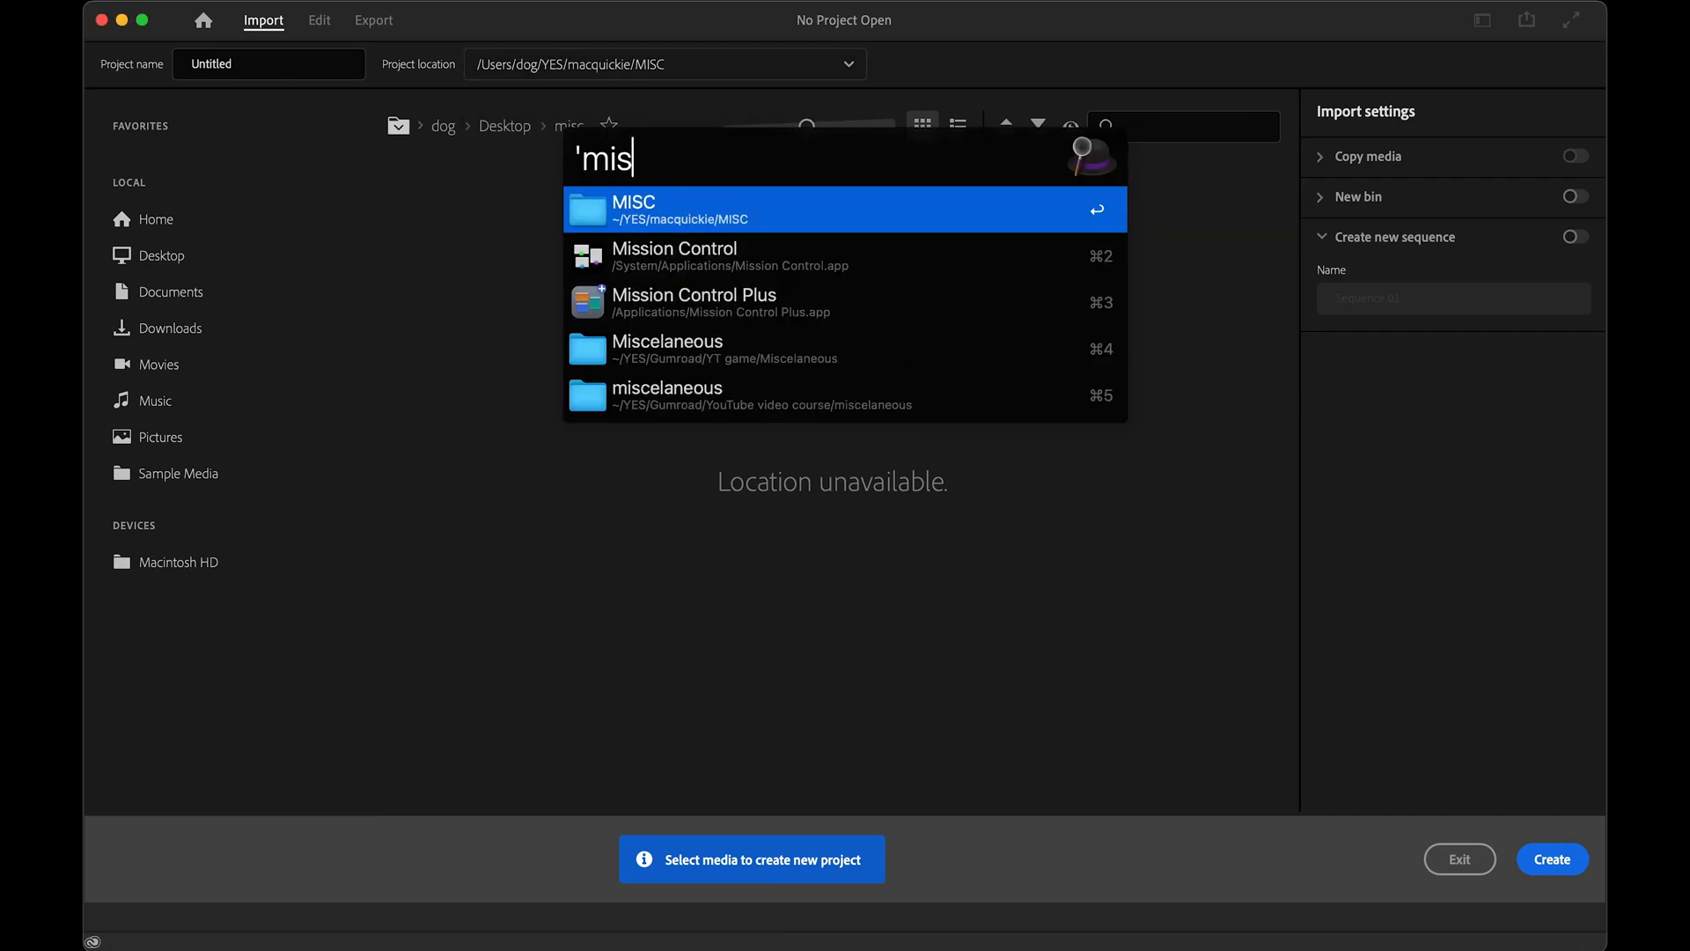
{"action": "key", "text": "Return"}
{"action": "left_click", "coordinate": [453, 729]}
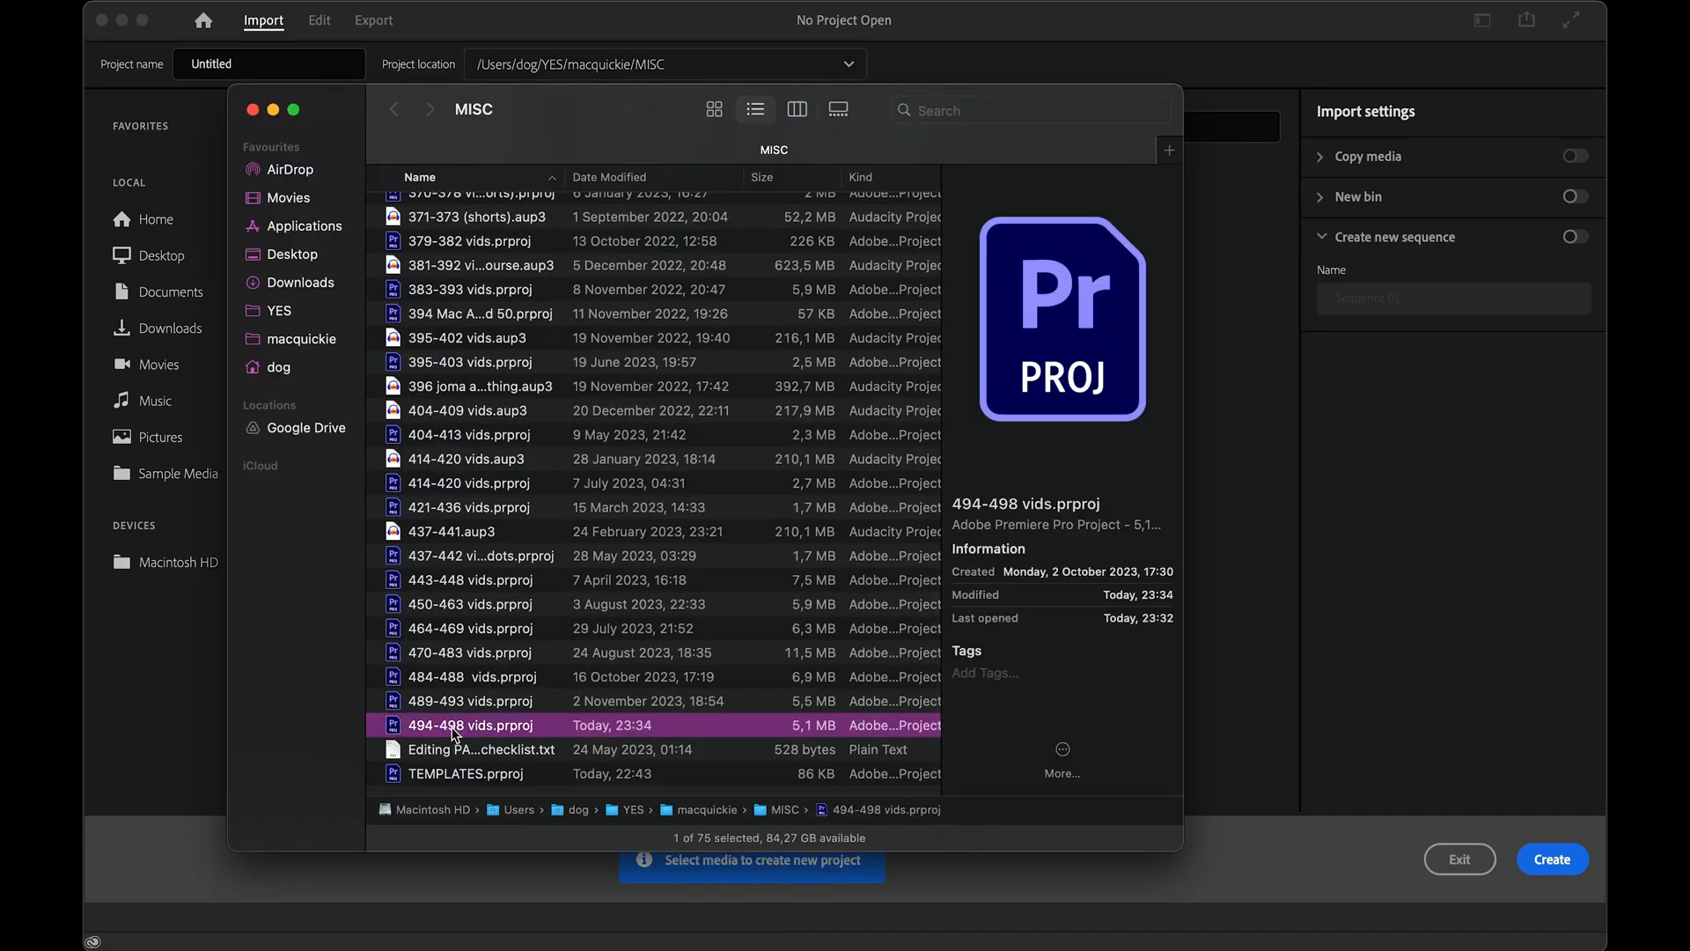
{"action": "left_click", "coordinate": [456, 704]}
{"action": "left_click", "coordinate": [458, 681]}
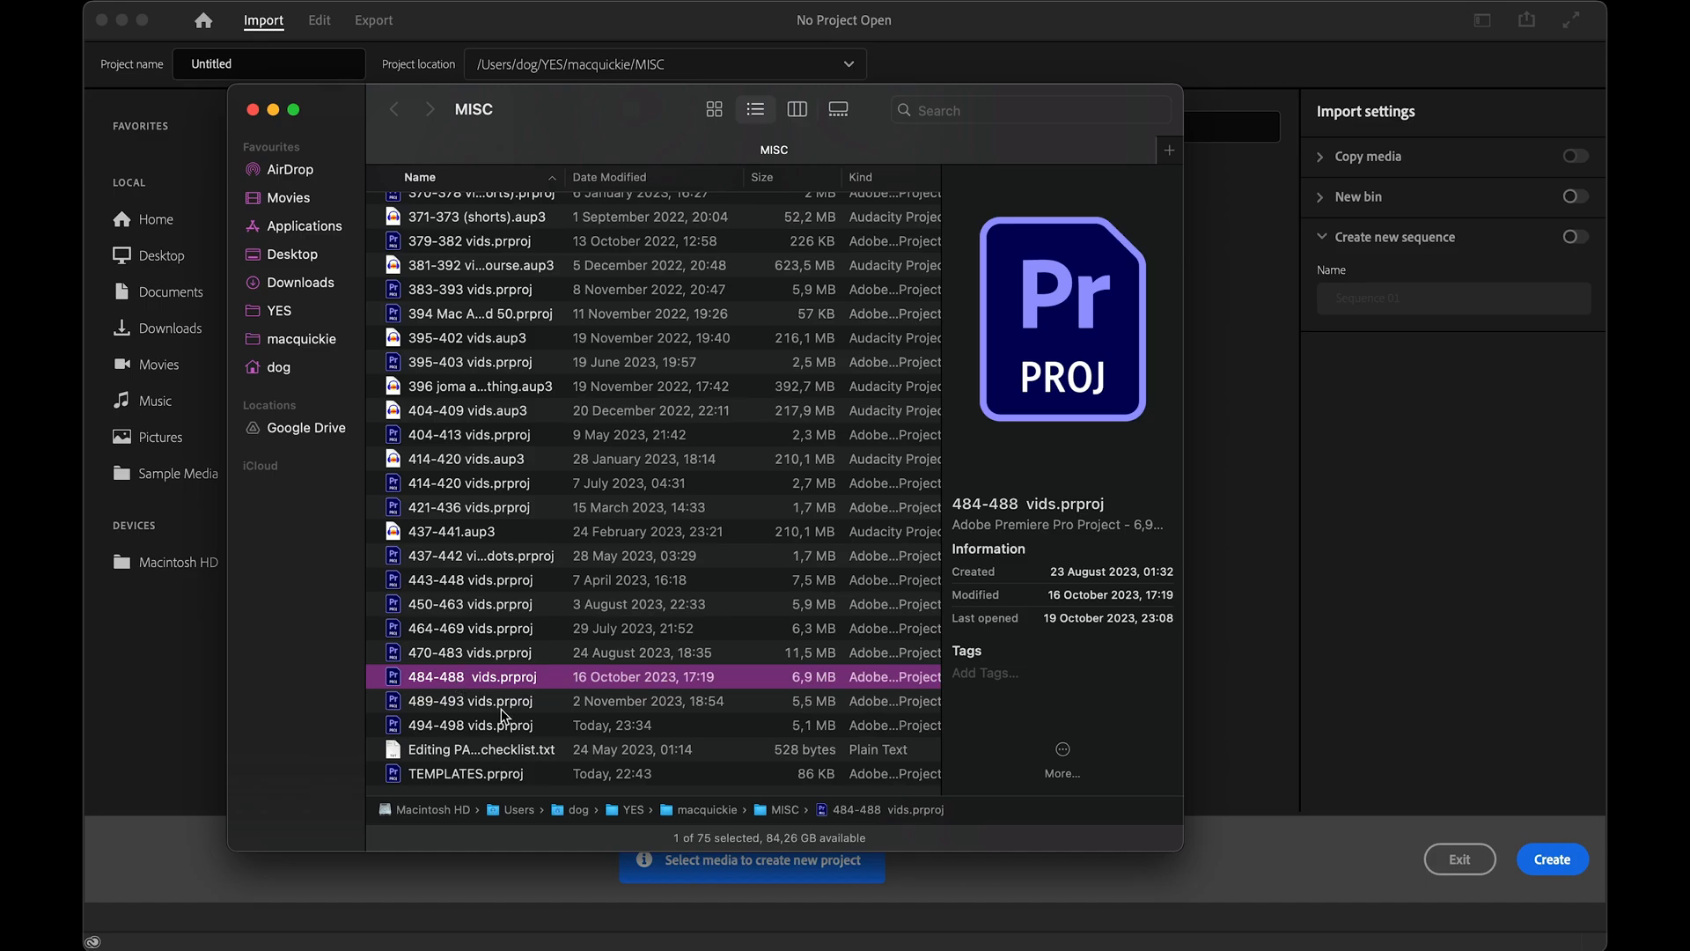
{"action": "left_click", "coordinate": [440, 726]}
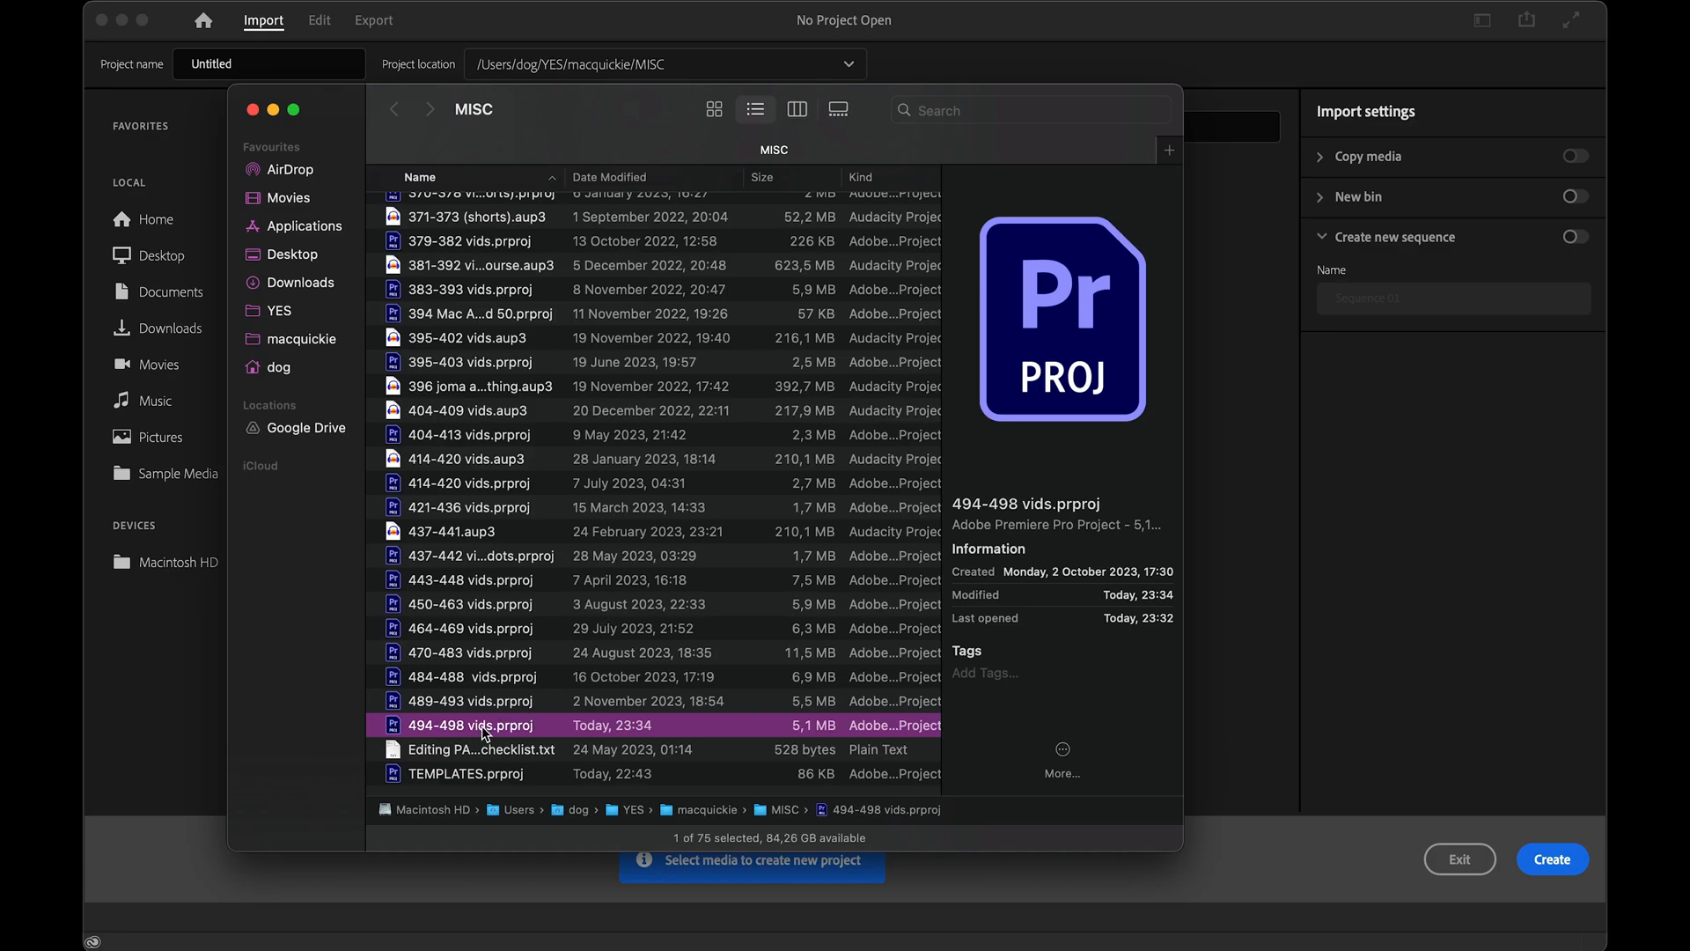
{"action": "left_click", "coordinate": [453, 725]}
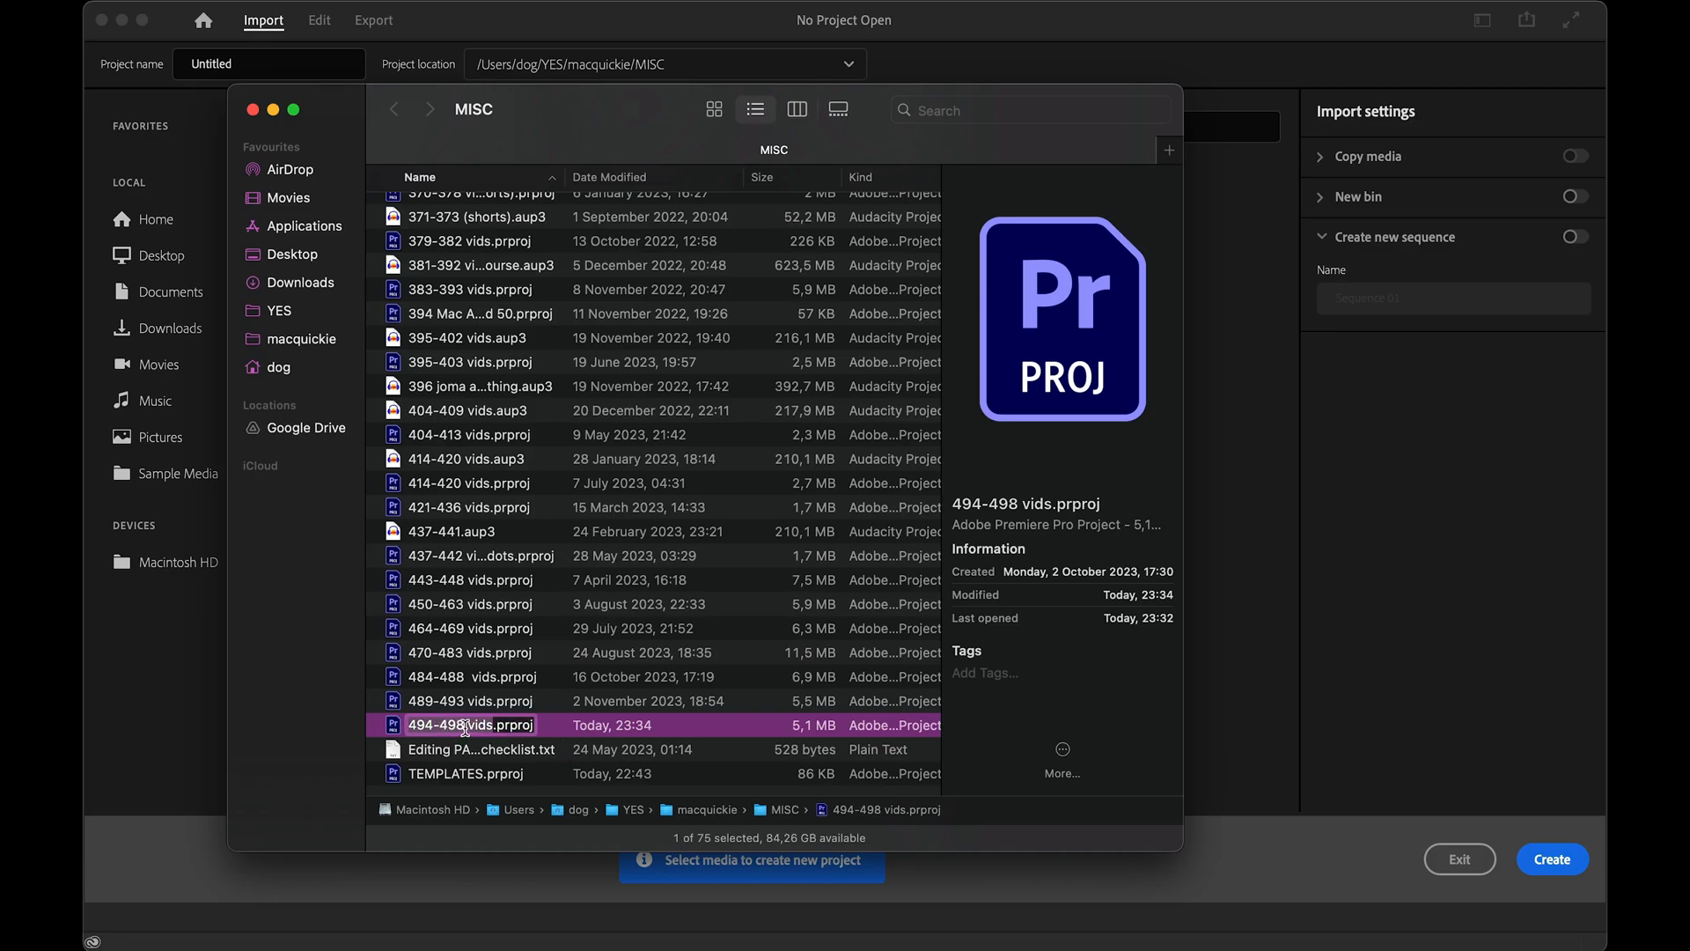
{"action": "left_click", "coordinate": [453, 725]}
- Name the new project vids 499-4xx and create it
{"action": "left_click", "coordinate": [254, 69]}
{"action": "type", "text": "vids 499-4xx"}
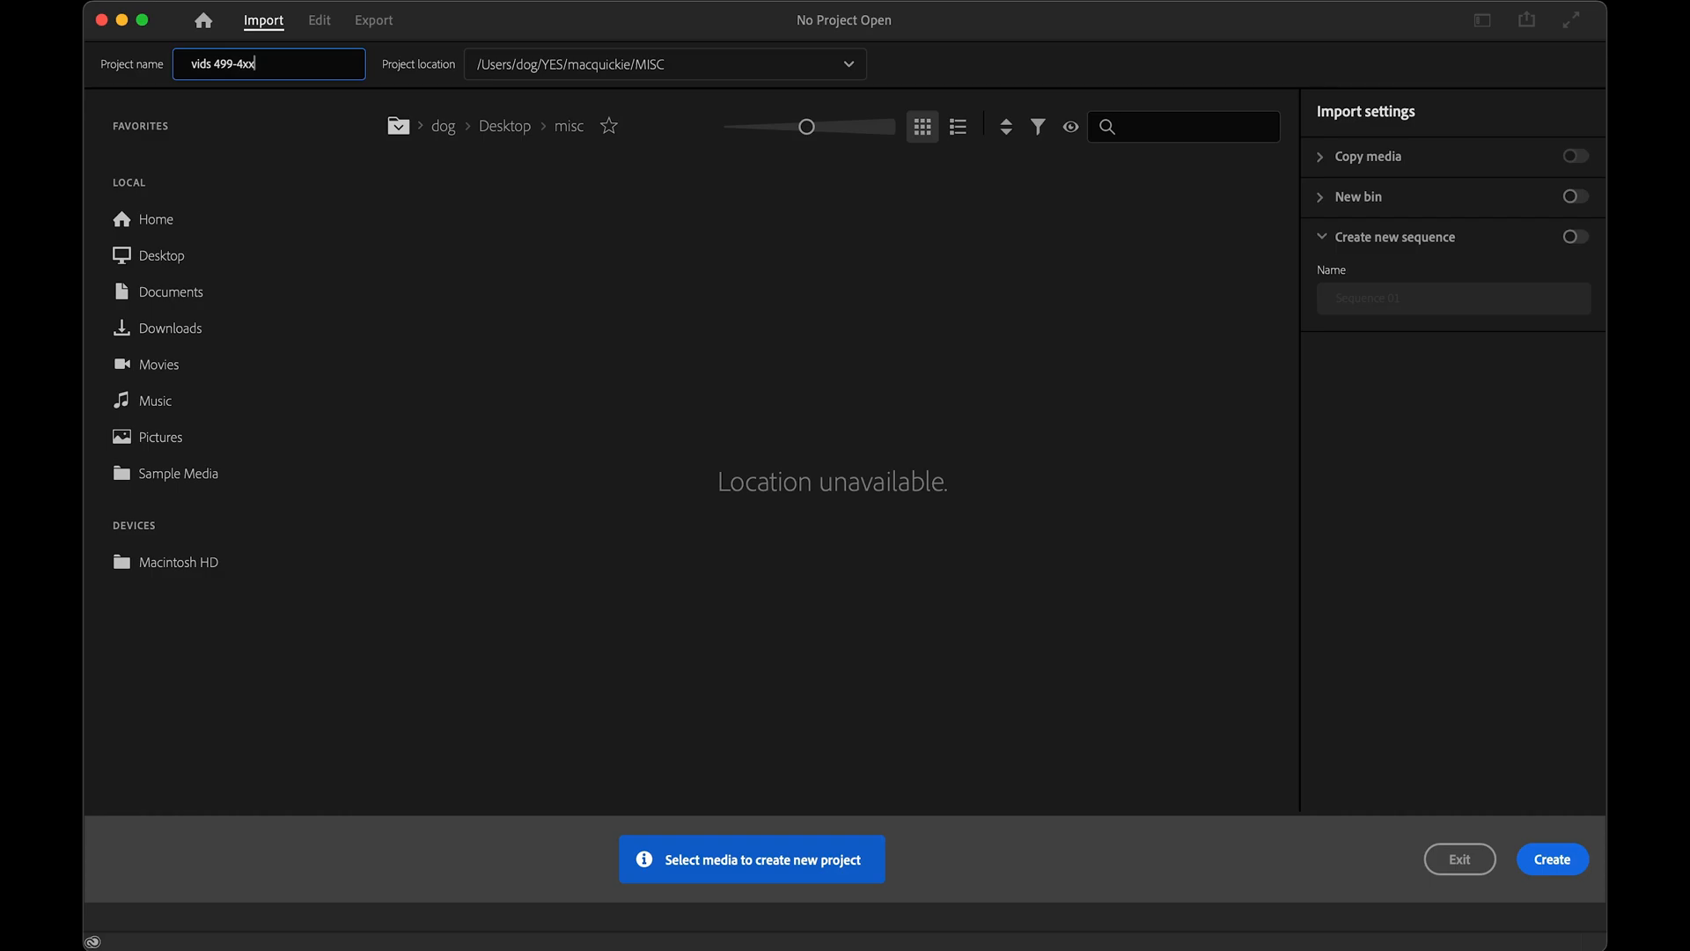
{"action": "left_click_drag", "start_coordinate": [256, 64], "coordinate": [234, 65]}
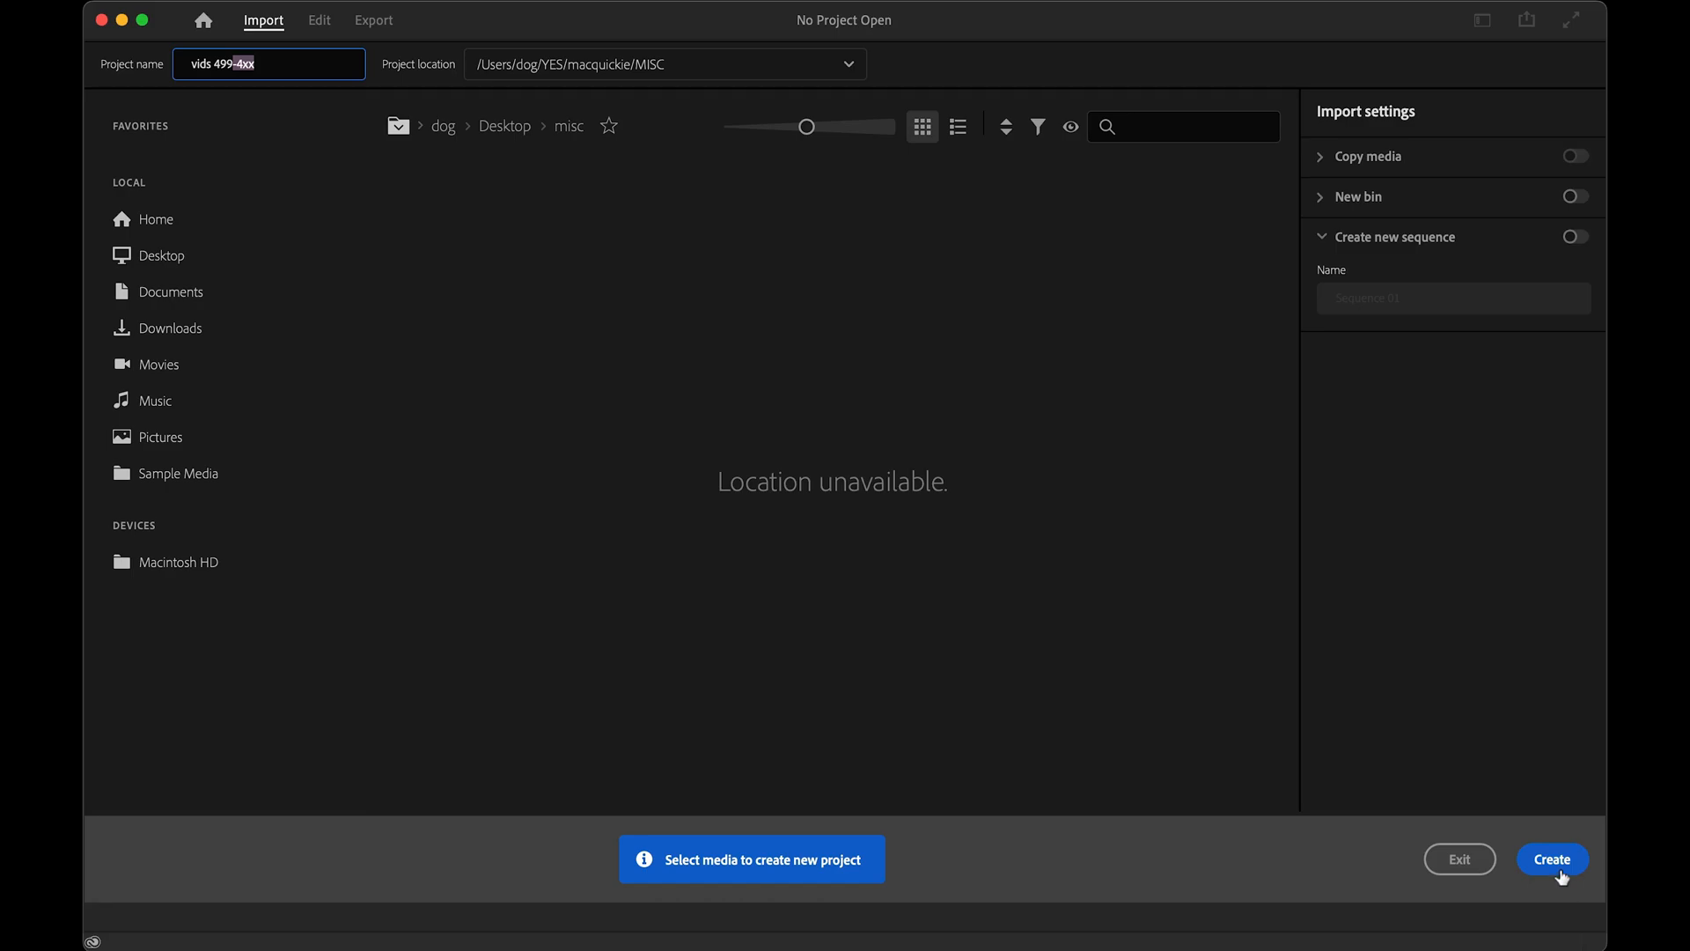
{"action": "left_click", "coordinate": [1560, 876]}
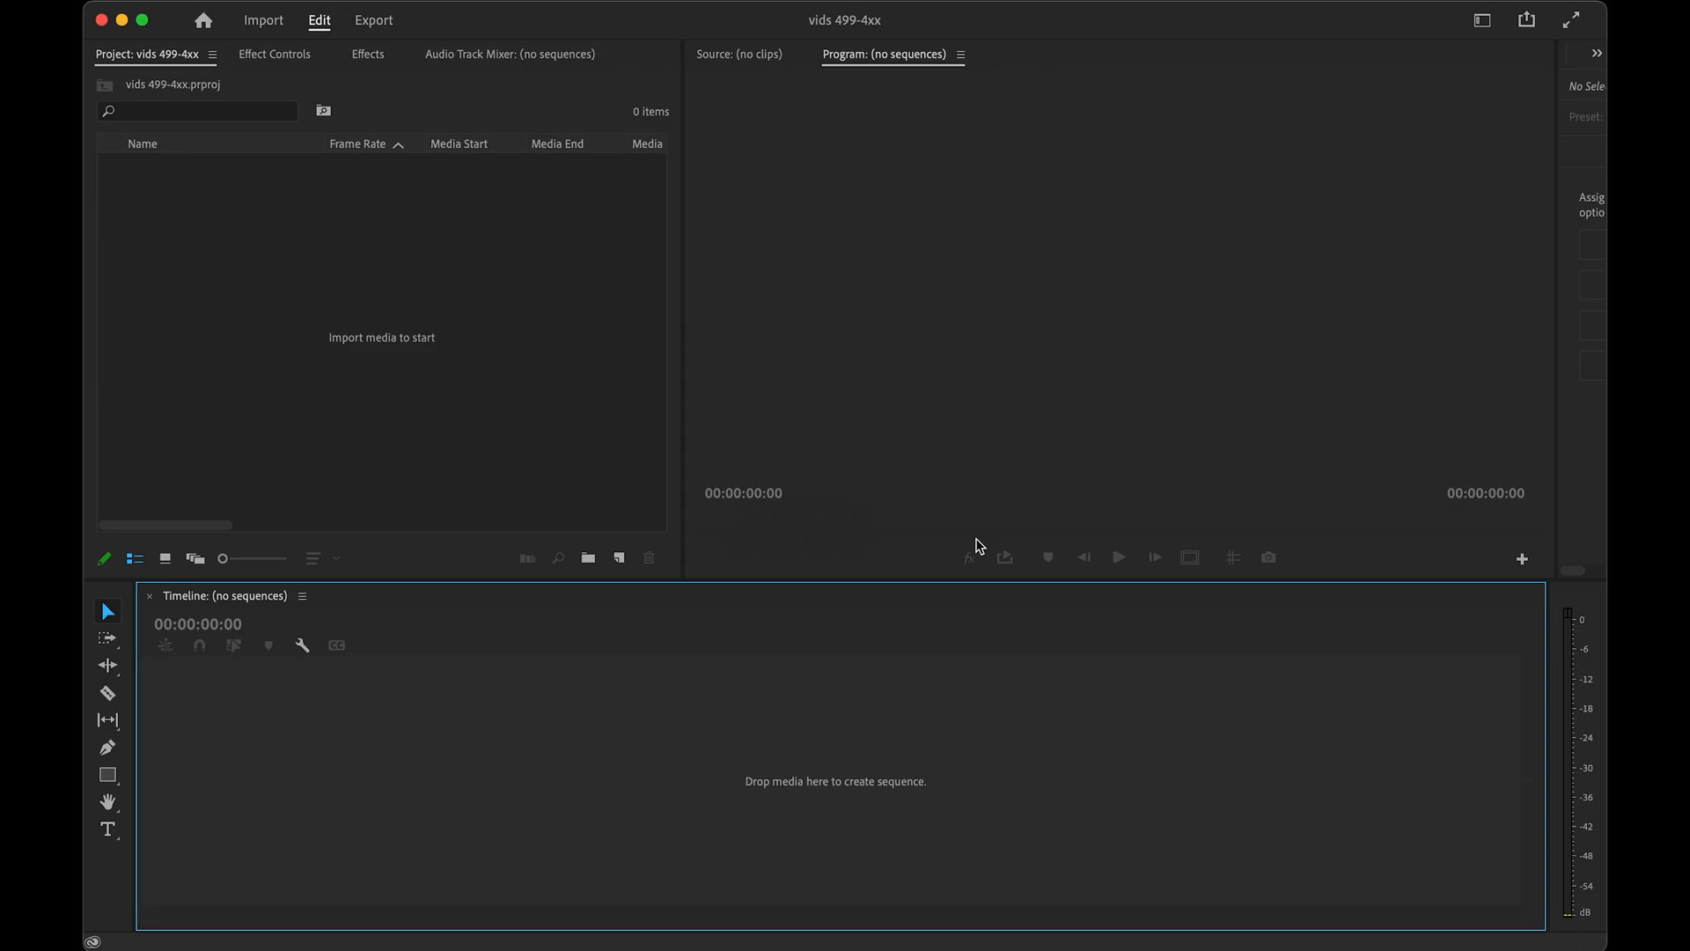
- Import the screen recording from the desktop and add a bin named unfinished 499 netflix app
{"action": "key", "text": "F11"}
{"action": "left_click_drag", "start_coordinate": [1570, 109], "coordinate": [377, 264]}
{"action": "right_click", "coordinate": [346, 319]}
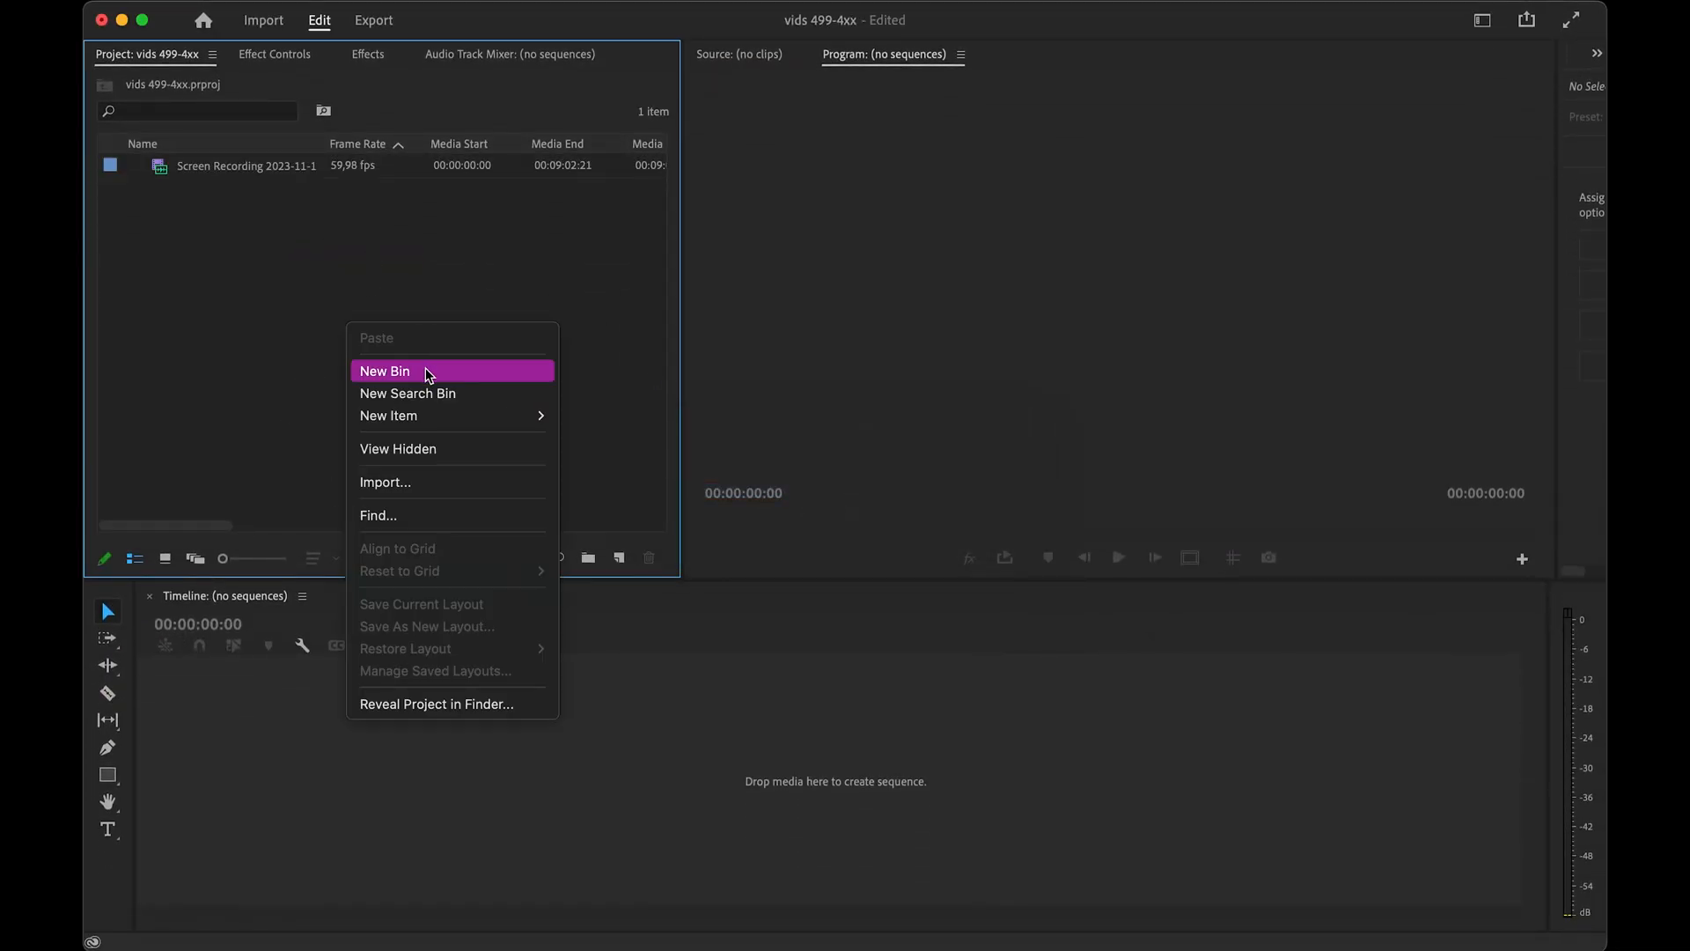
{"action": "left_click", "coordinate": [428, 374]}
{"action": "type", "text": "un"}
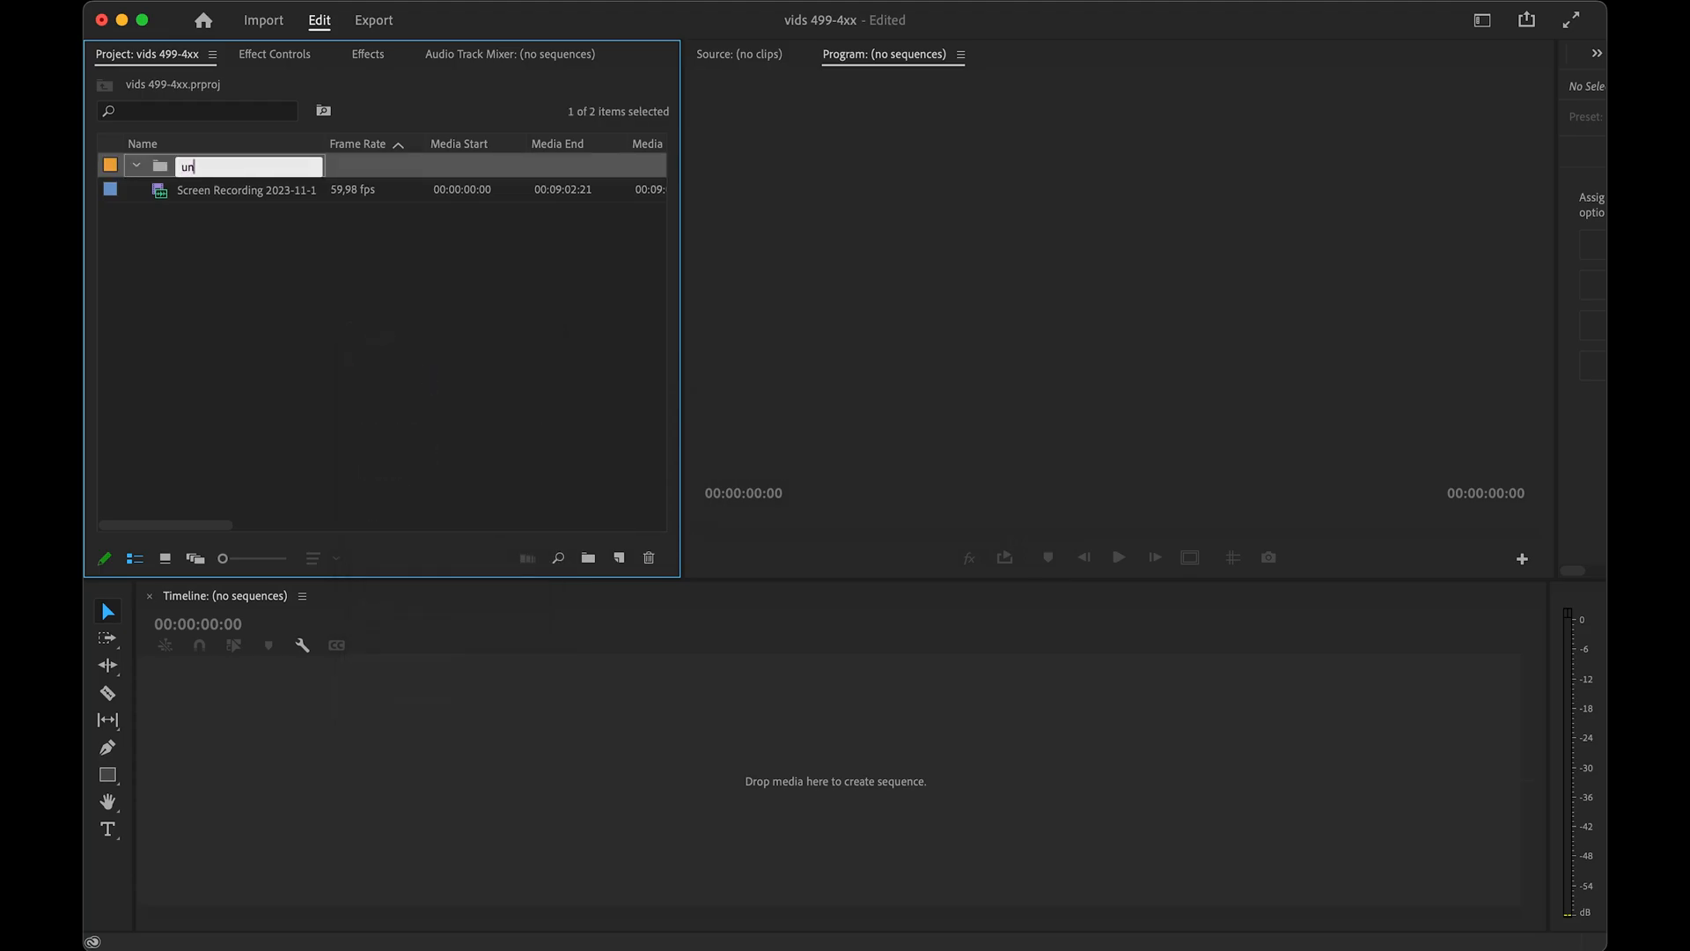
{"action": "type", "text": "finished 499nett"}
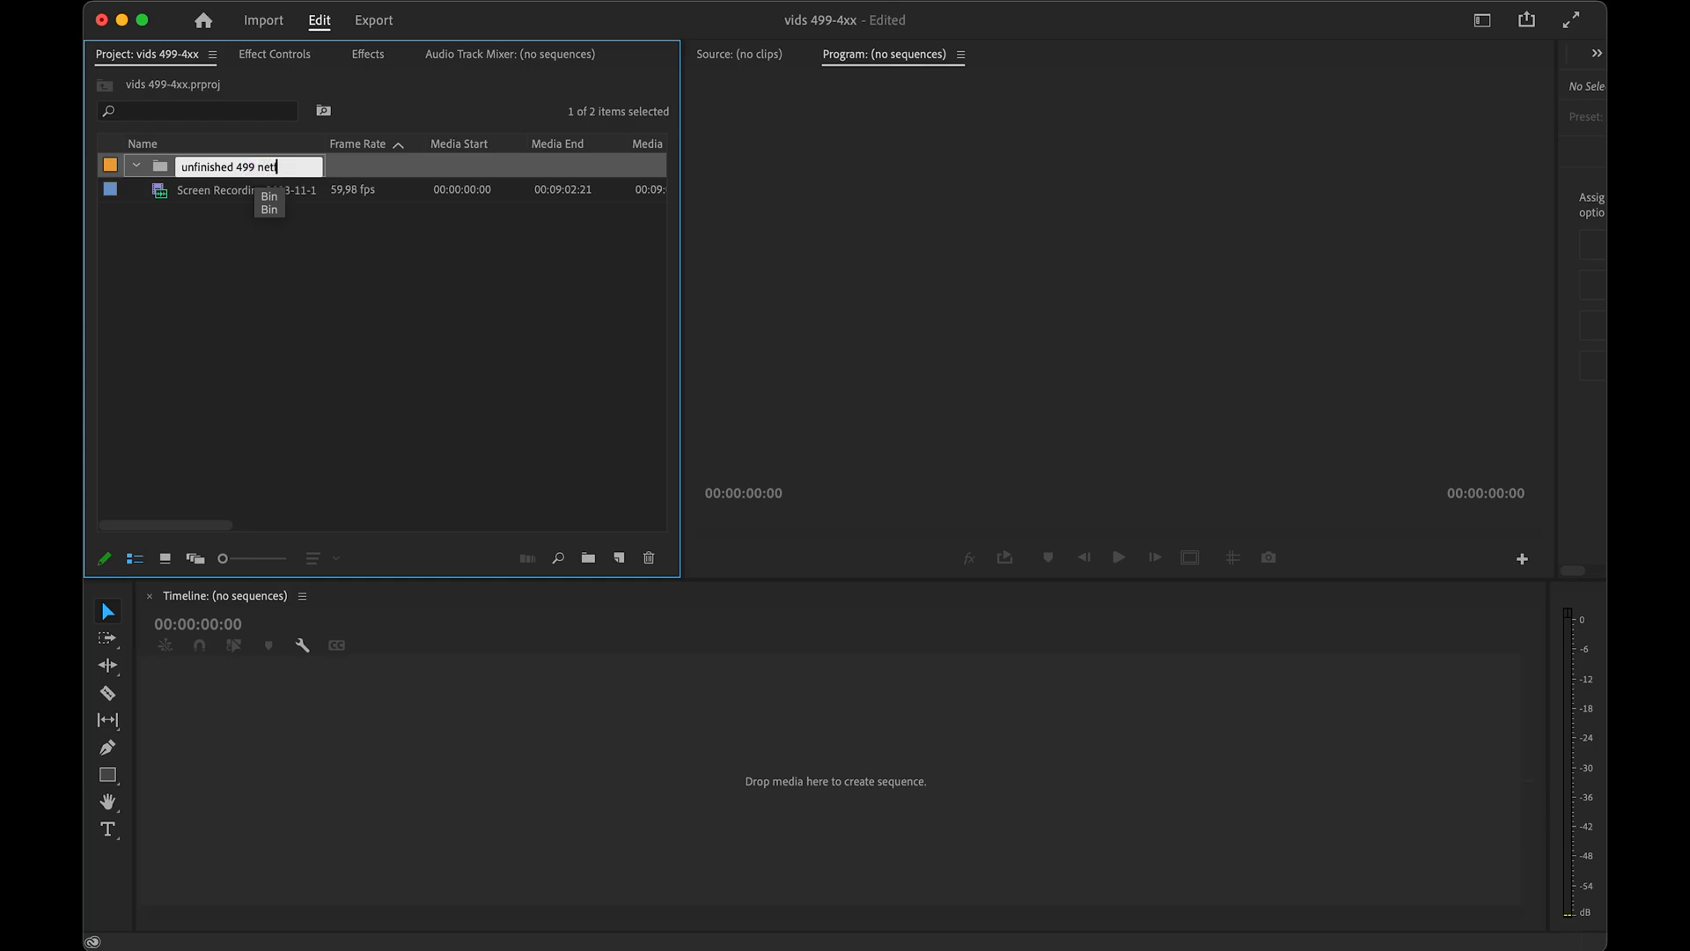
{"action": "type", "text": "lix app"}
{"action": "key", "text": "Return"}
- Add a b roll bin inside the unfinished 499 netflix app bin and move the screen recording into it
{"action": "left_click", "coordinate": [619, 558]}
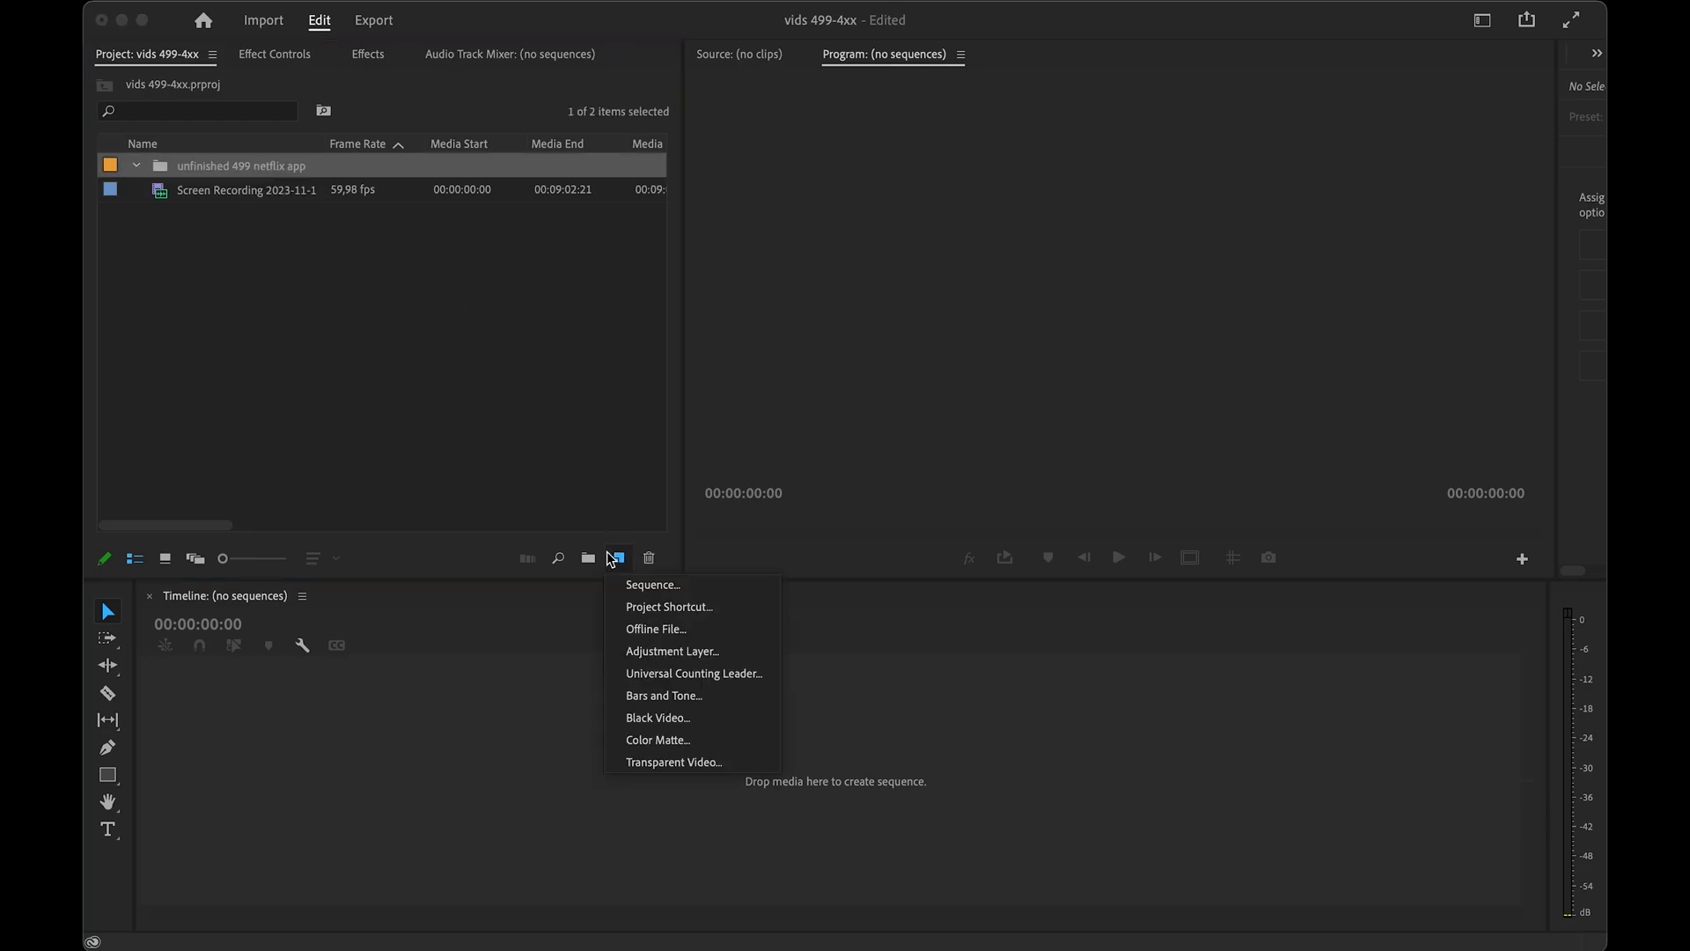
{"action": "left_click", "coordinate": [451, 457]}
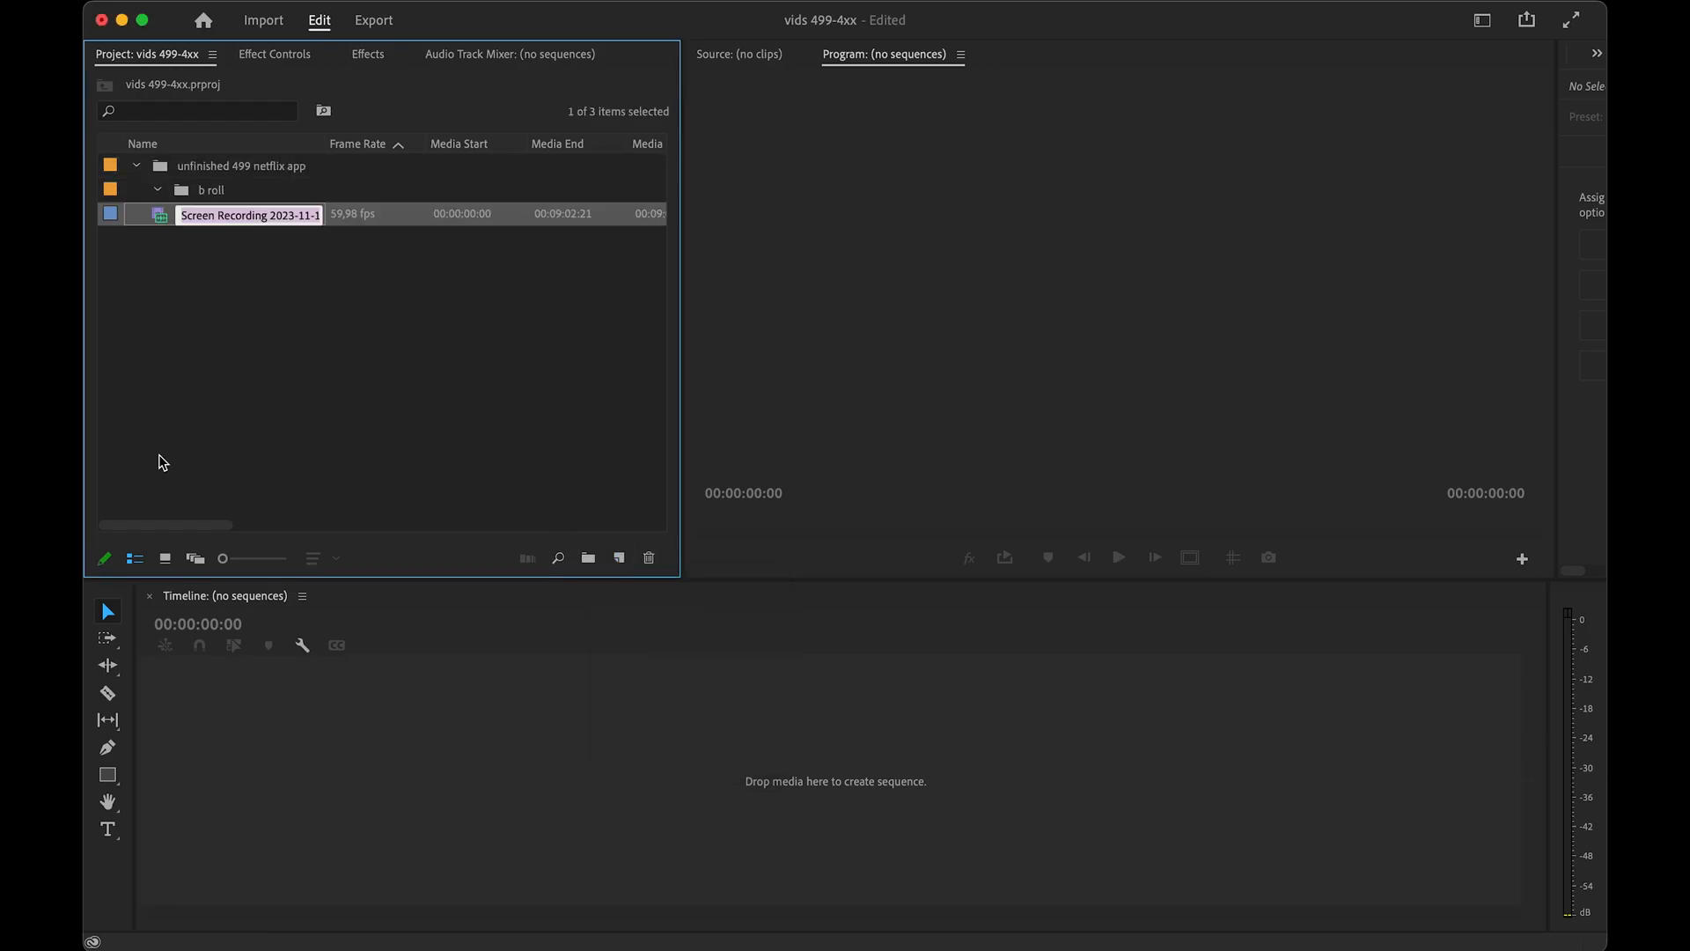
{"action": "left_click", "coordinate": [159, 460]}
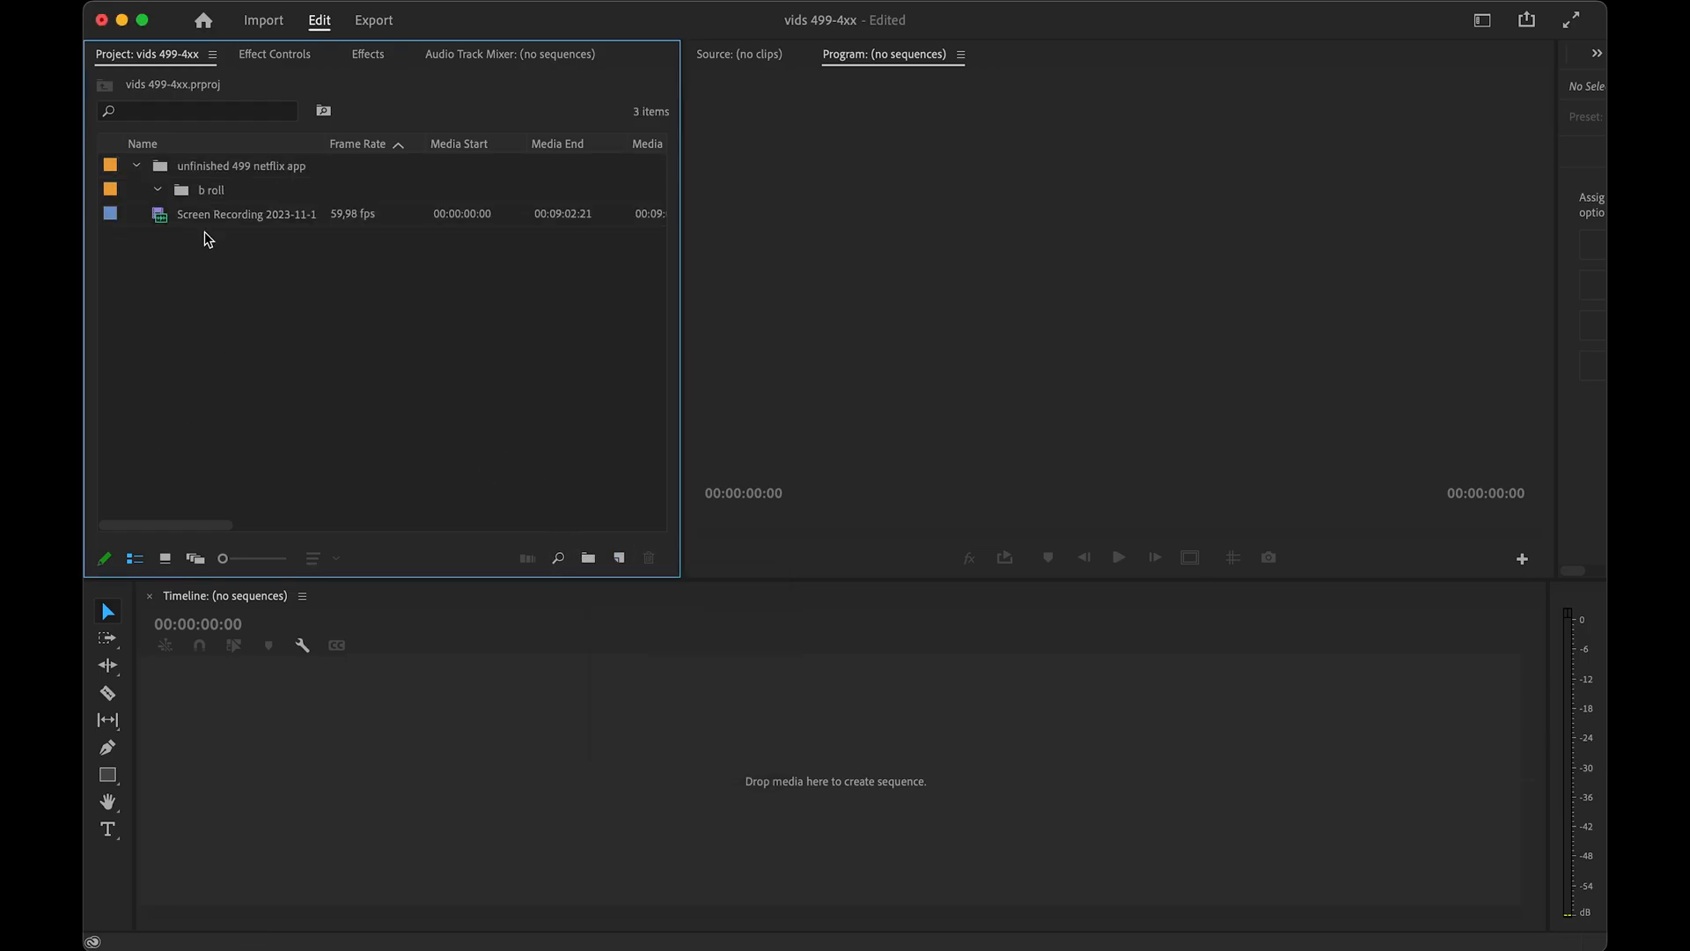
{"action": "left_click", "coordinate": [219, 225]}
{"action": "left_click_drag", "start_coordinate": [218, 224], "coordinate": [222, 194]}
- Find the Zmusic folder on the computer and import it into the project
{"action": "key", "text": "super+space"}
{"action": "type", "text": "'zmu"}
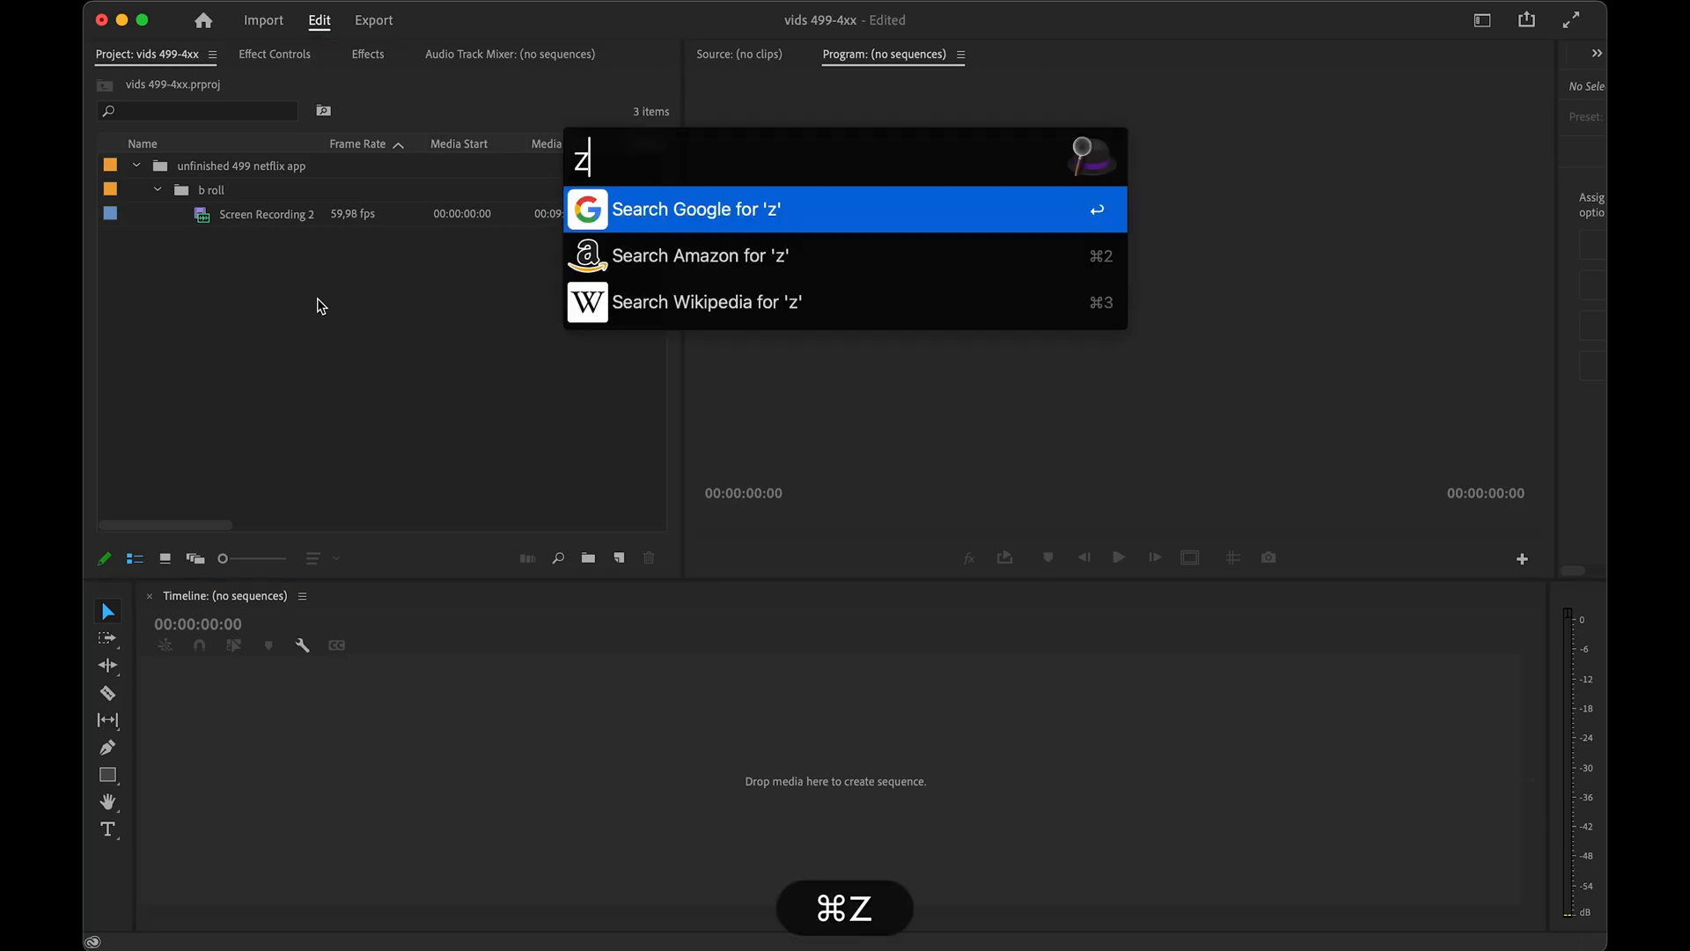
{"action": "key", "text": "super+Return"}
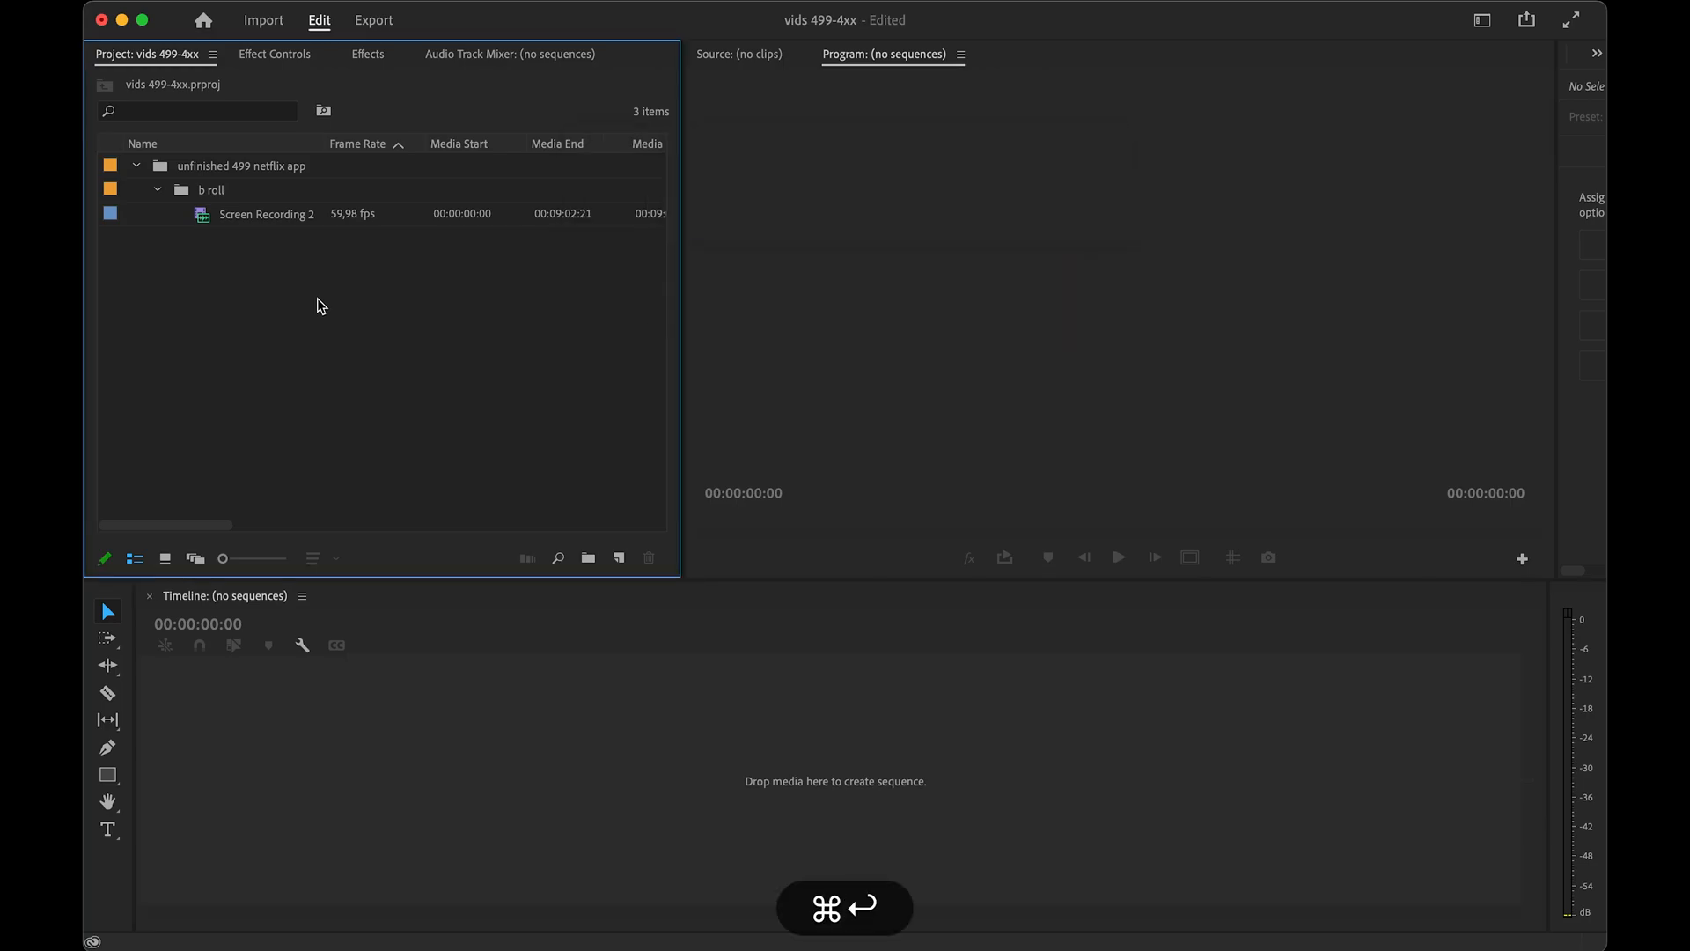
{"action": "left_click_drag", "start_coordinate": [878, 230], "coordinate": [157, 262]}
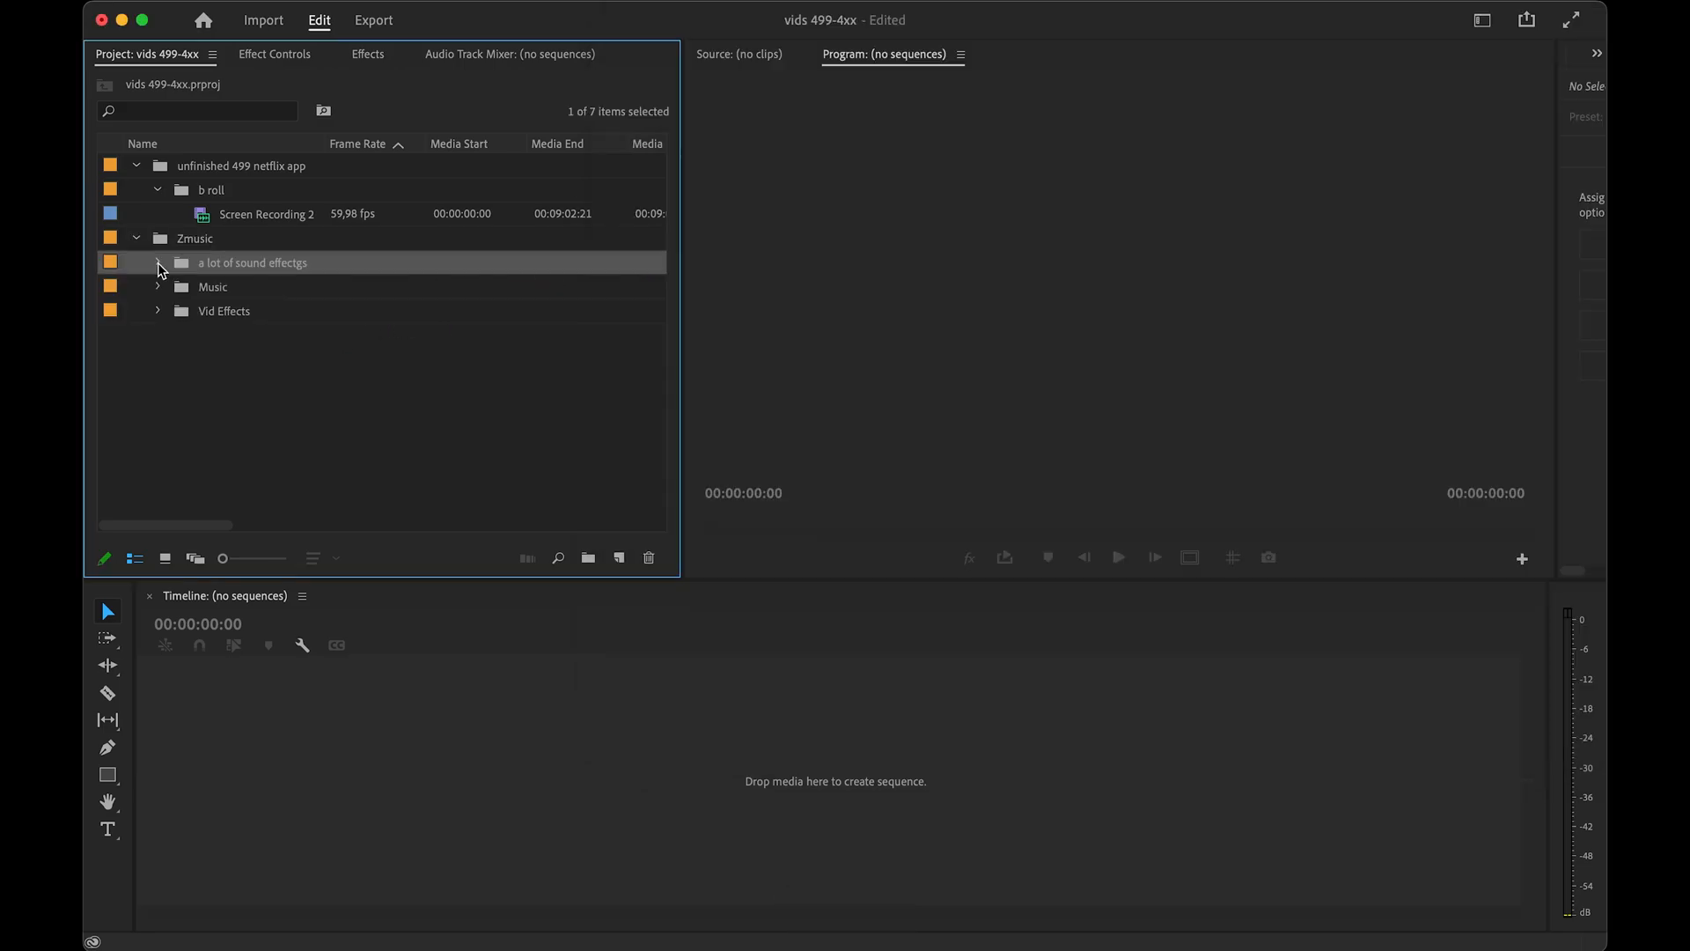
- Look through the sound effects, Music and Vid Effects bins inside Zmusic, and collapse the Zmusic bin
{"action": "left_click", "coordinate": [157, 262]}
{"action": "scroll", "coordinate": [254, 350], "scroll_direction": "down", "scroll_amount": 3}
{"action": "scroll", "coordinate": [247, 357], "scroll_direction": "up", "scroll_amount": 3}
{"action": "left_click", "coordinate": [159, 262]}
{"action": "left_click", "coordinate": [157, 287]}
{"action": "left_click", "coordinate": [157, 287]}
{"action": "left_click", "coordinate": [156, 311]}
{"action": "left_click", "coordinate": [137, 238]}
- Create a sequence from the screen recording and set its frame size to 2560 by 1440
{"action": "left_click_drag", "start_coordinate": [288, 226], "coordinate": [568, 788]}
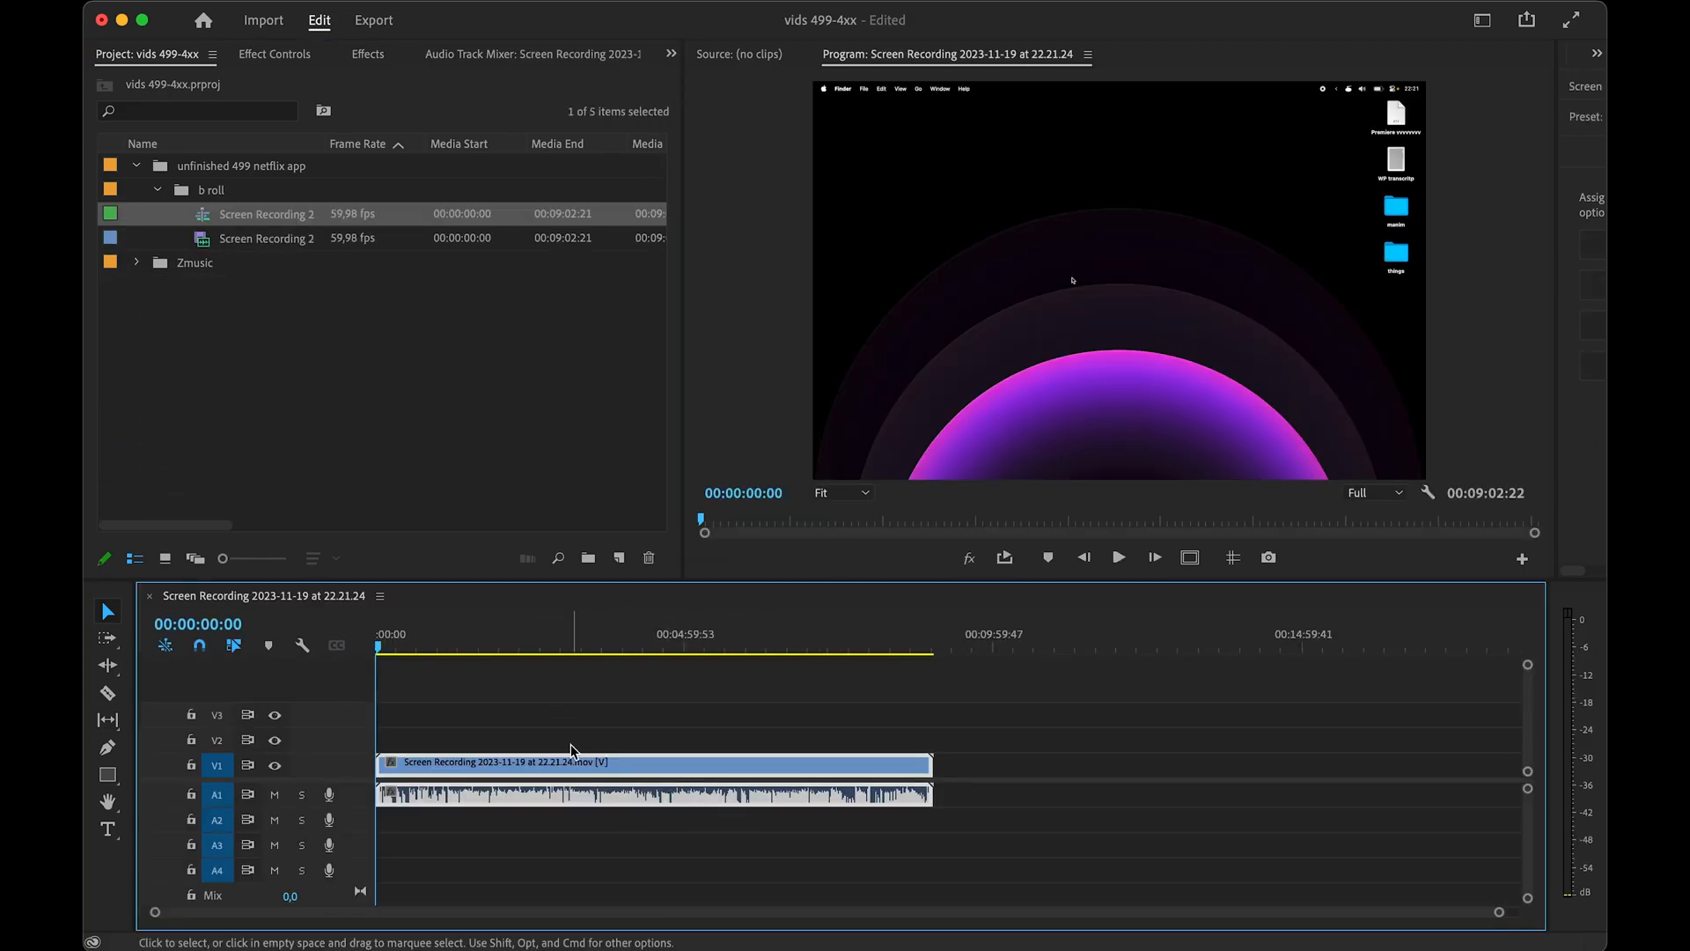
{"action": "left_click", "coordinate": [439, 13]}
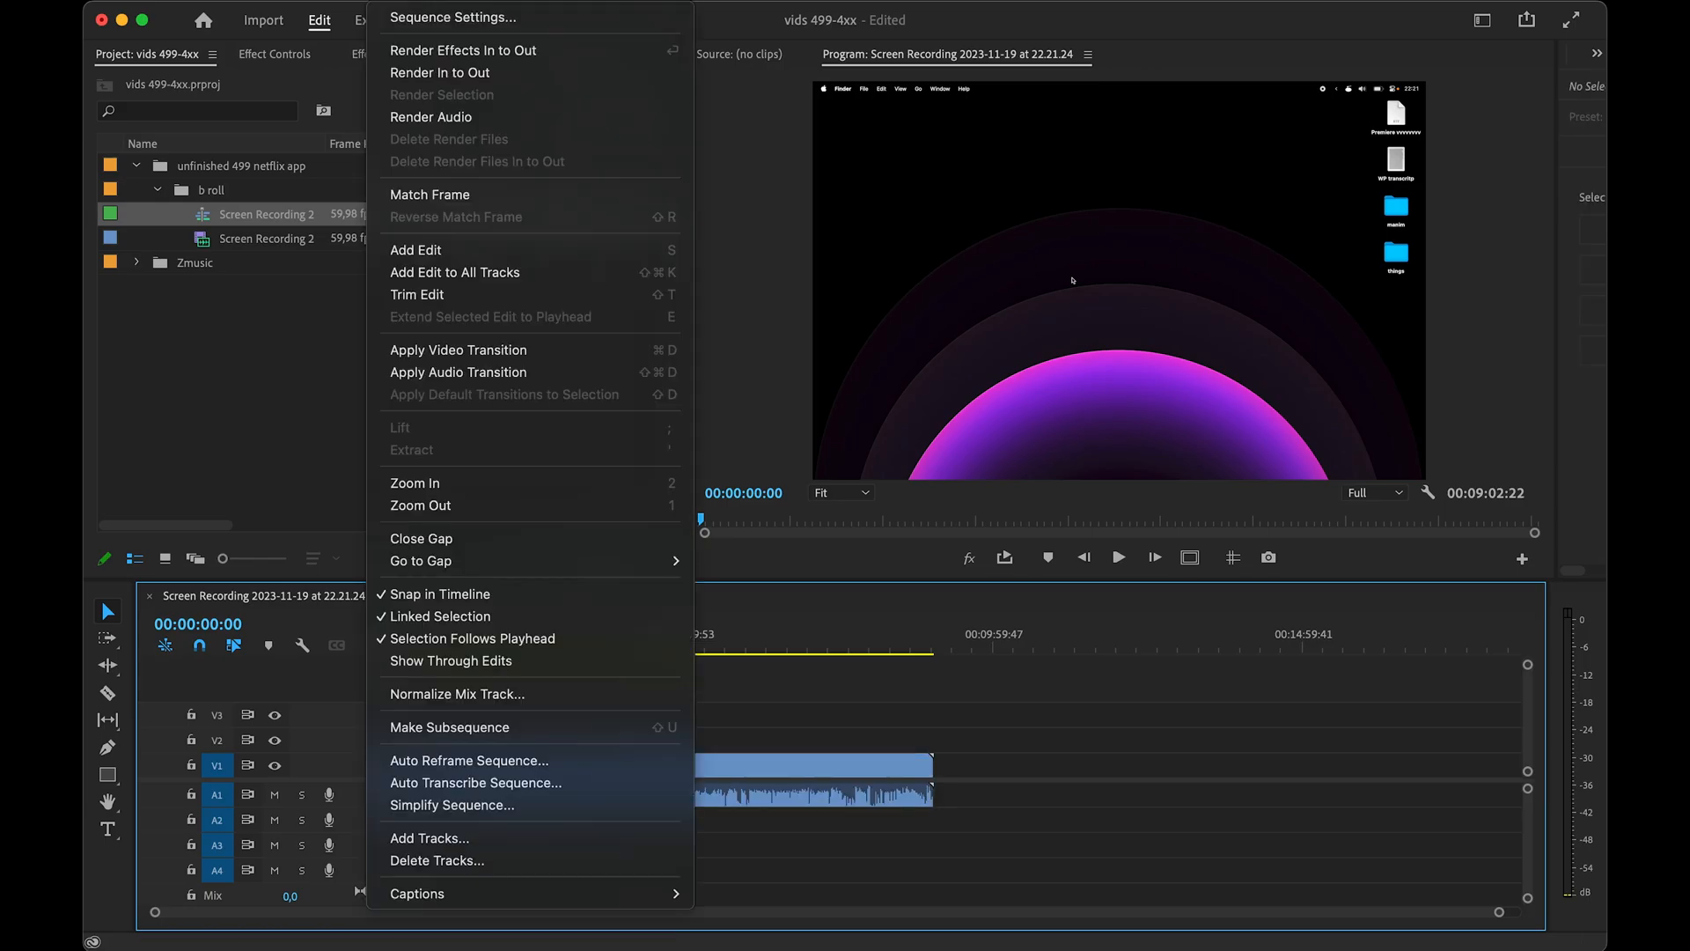
{"action": "left_click", "coordinate": [445, 16]}
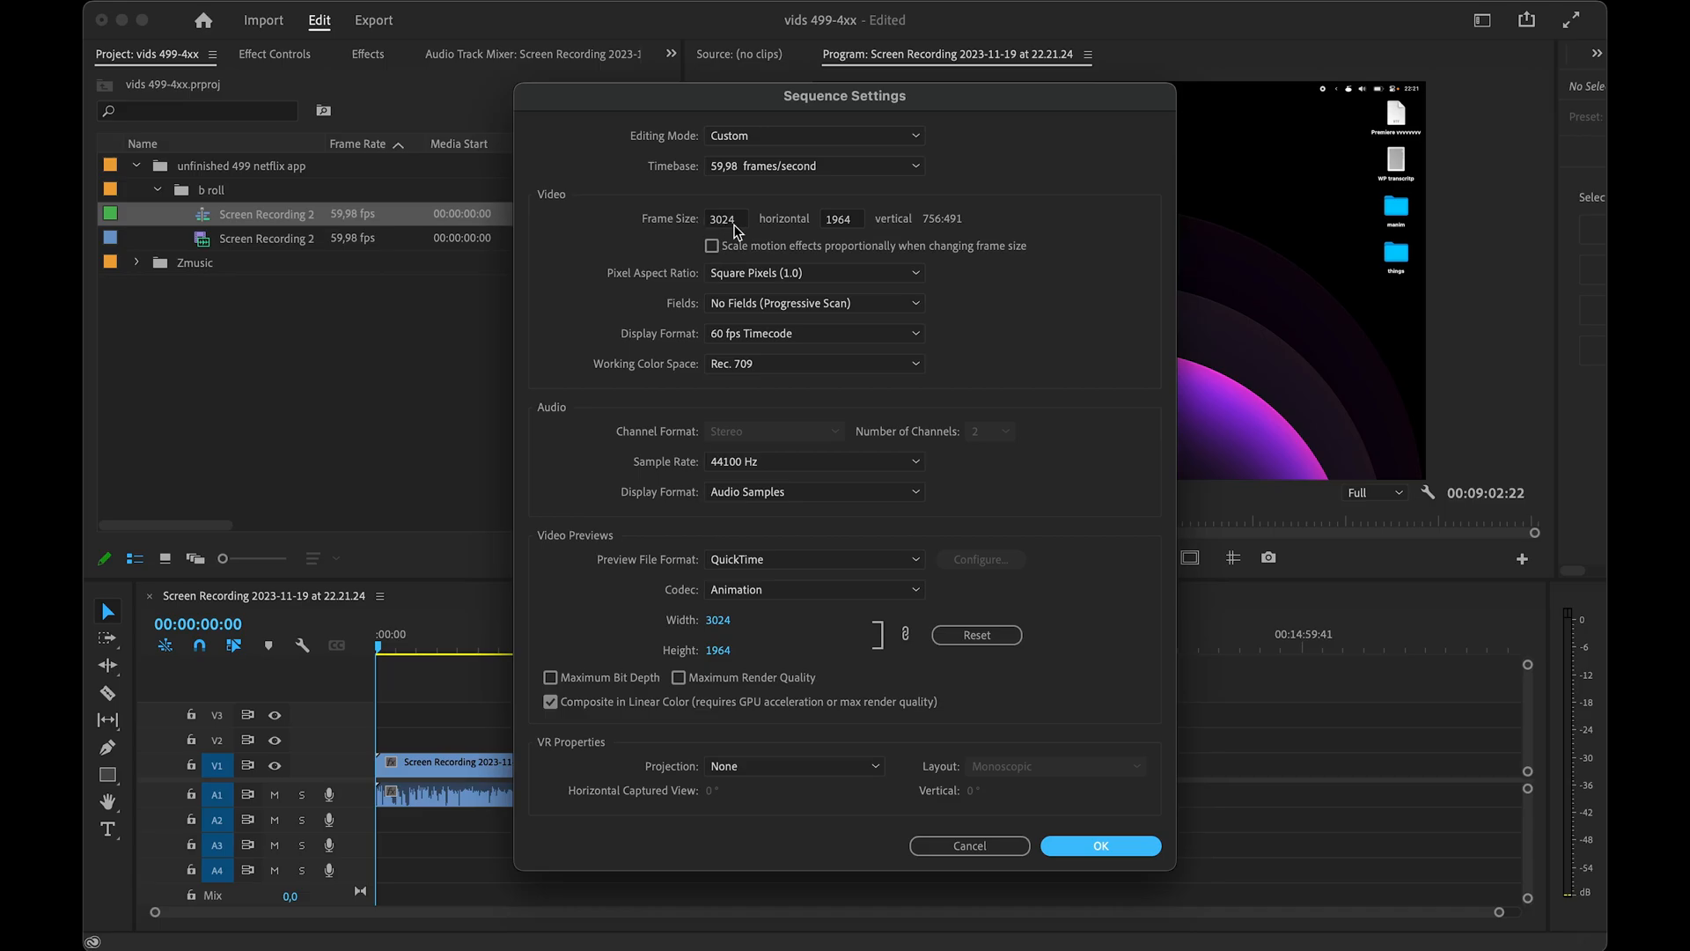
{"action": "left_click", "coordinate": [731, 225]}
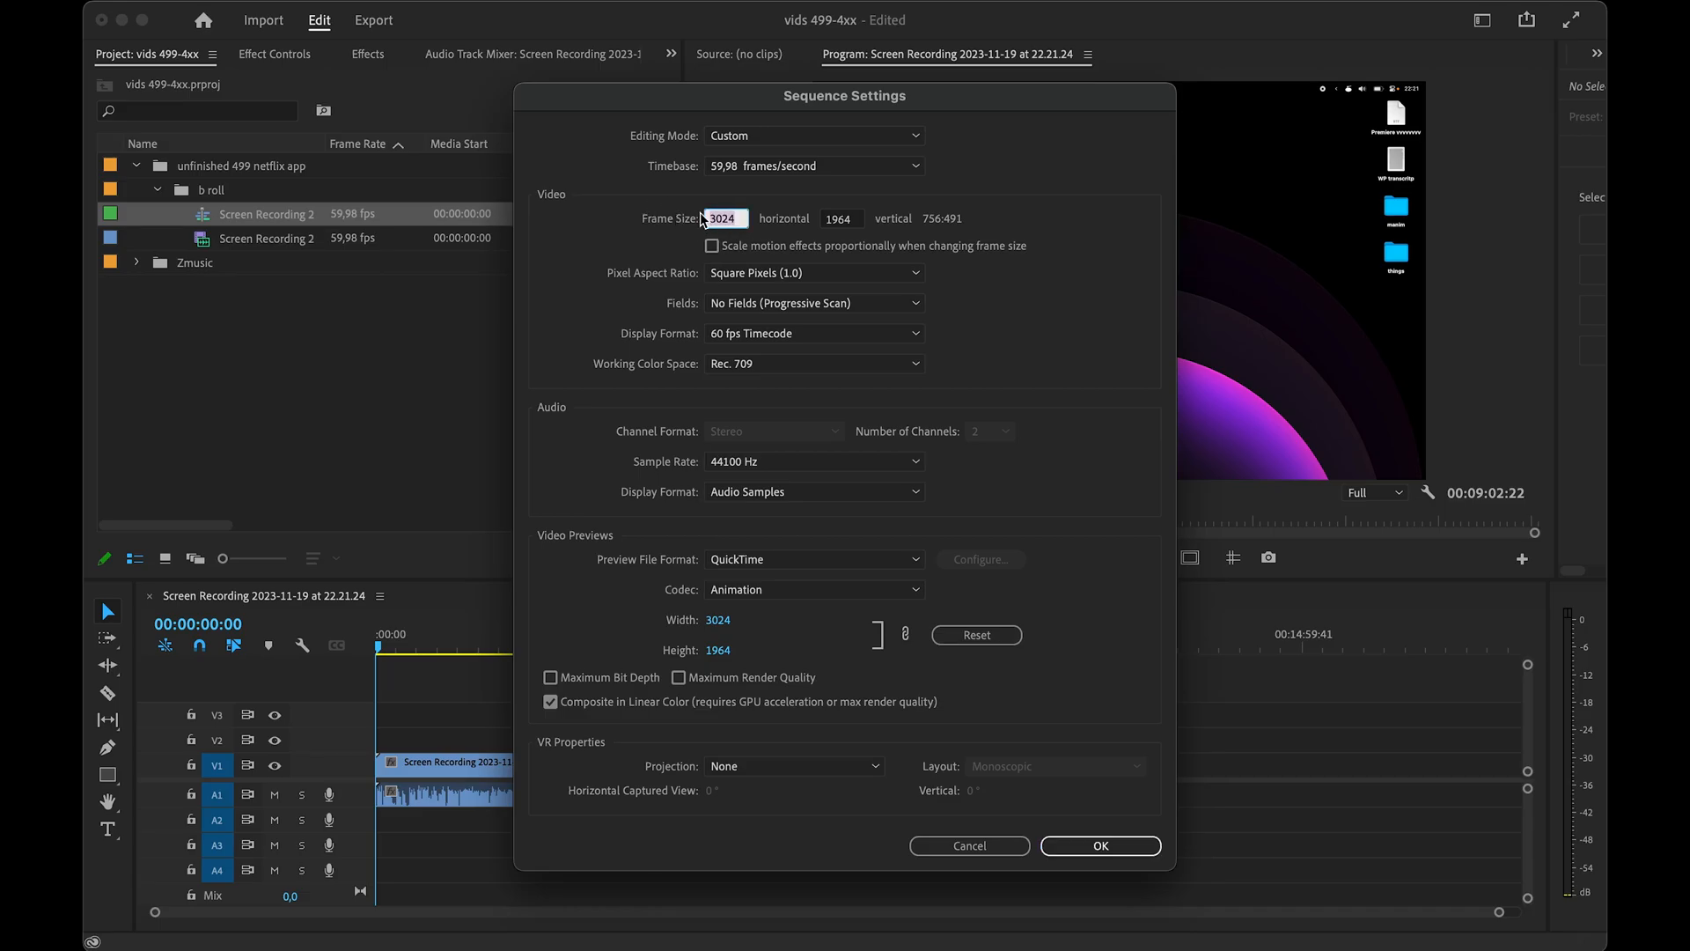
{"action": "key", "text": "BackSpace"}
{"action": "type", "text": "2560"}
{"action": "key", "text": "Tab"}
{"action": "type", "text": "1"}
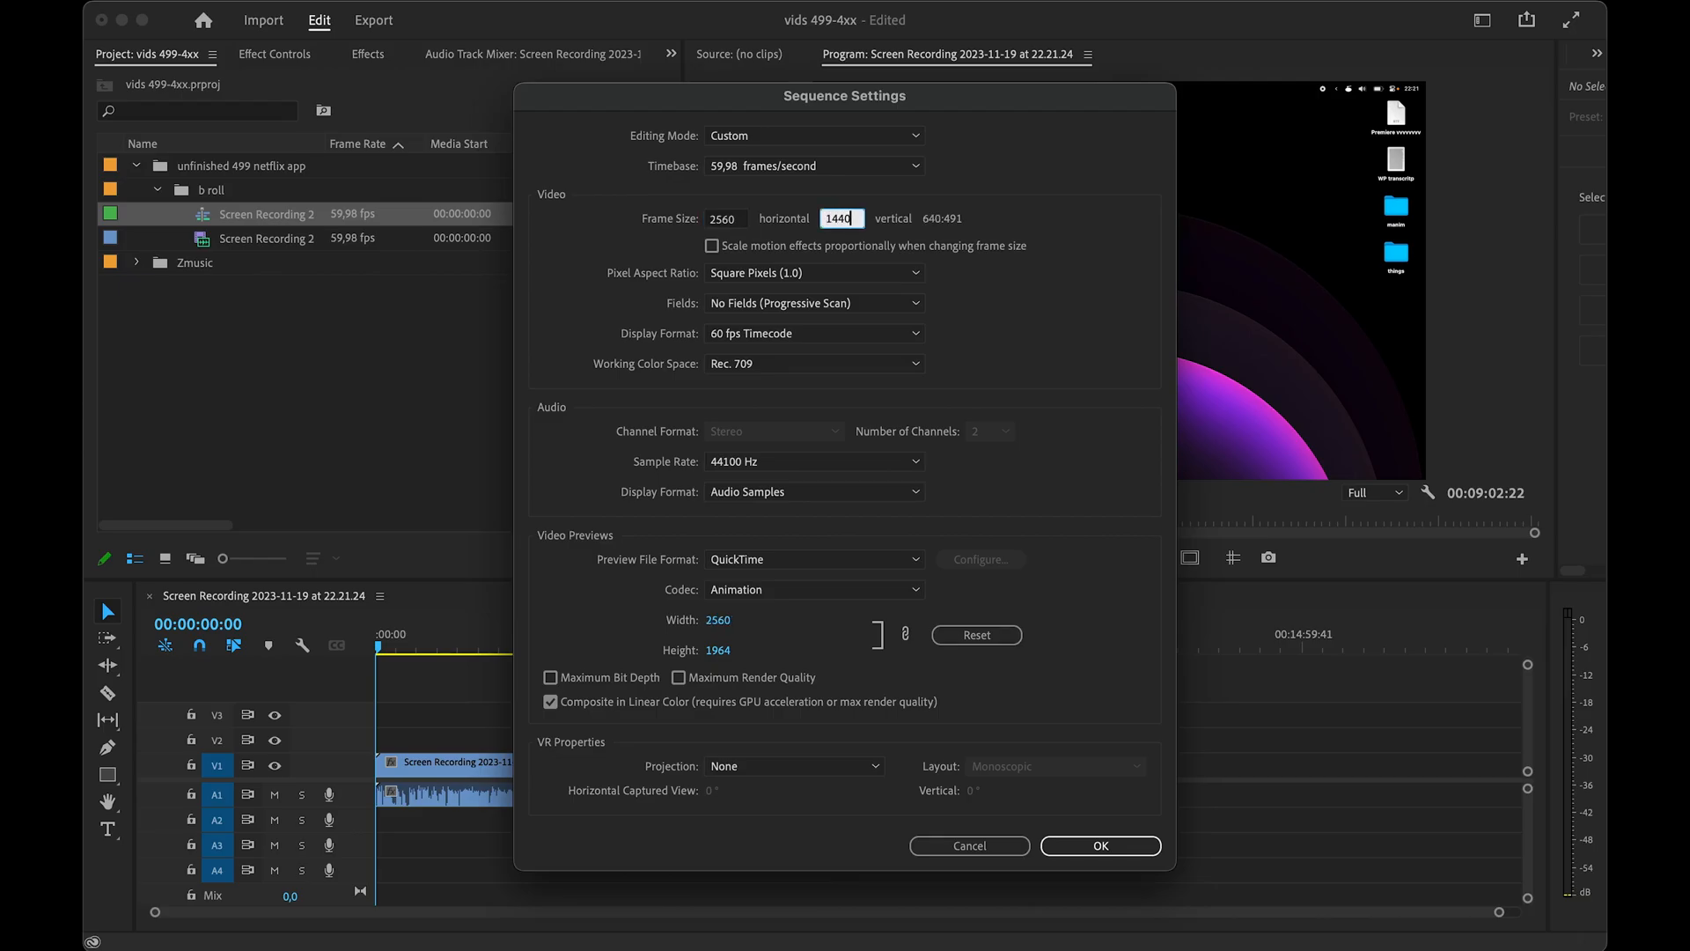
{"action": "key", "text": "Return"}
- Scale the screen recording down in the program monitor to fit the full height of the frame
{"action": "left_click", "coordinate": [1037, 515]}
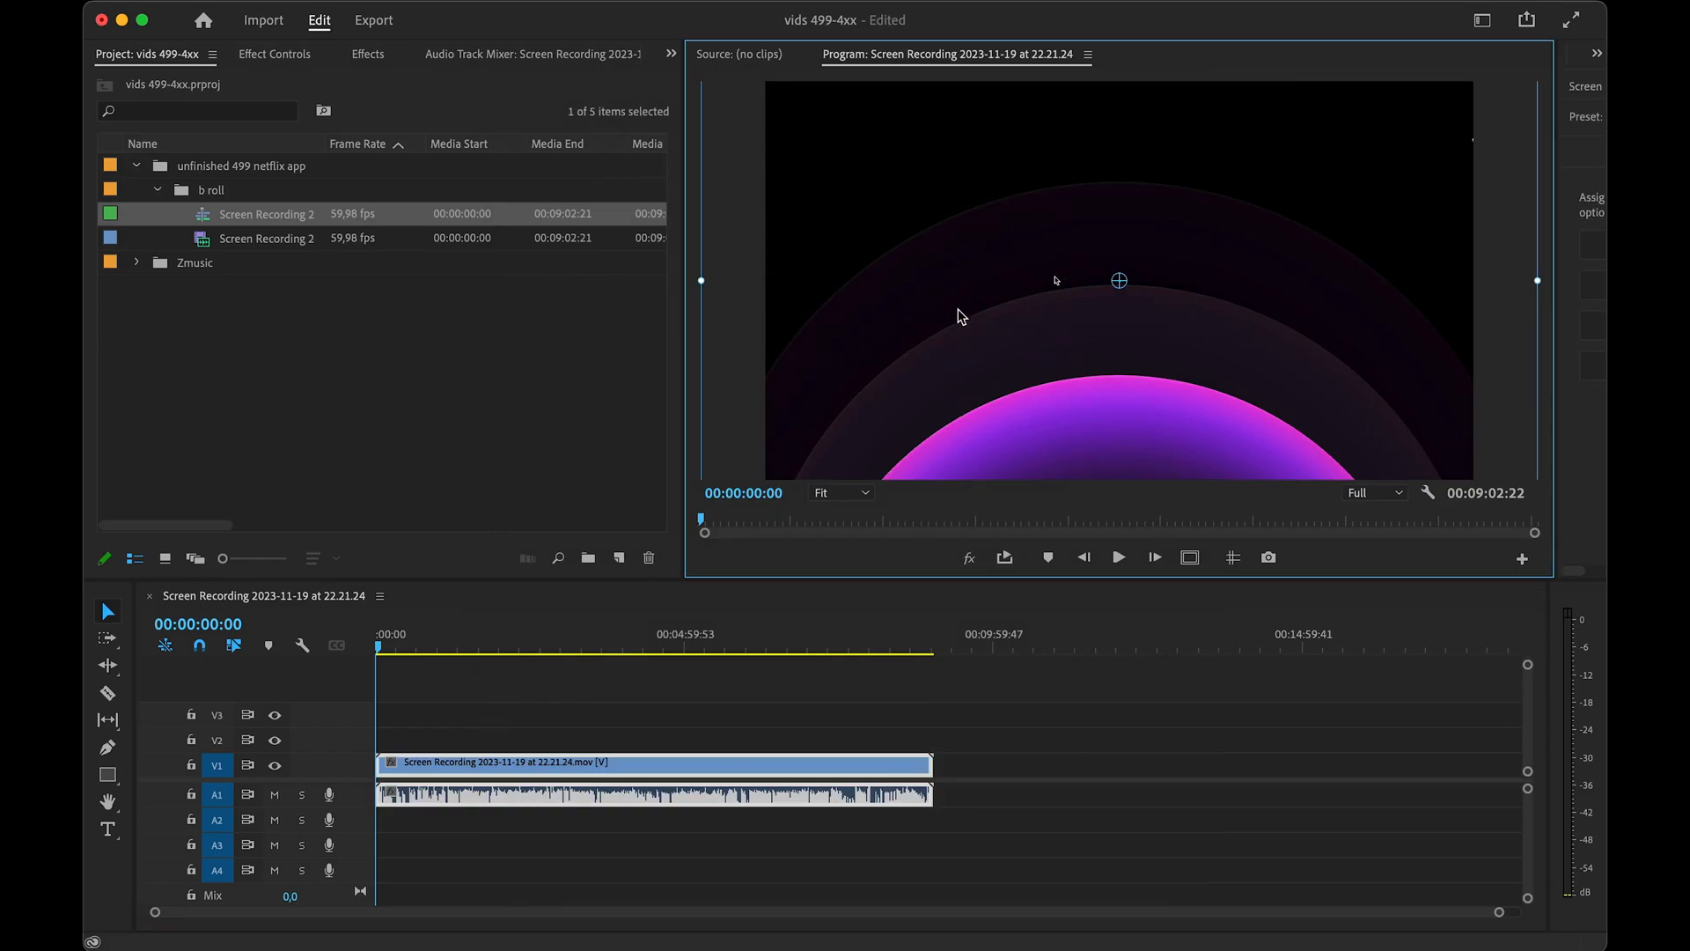
{"action": "left_click_drag", "start_coordinate": [702, 282], "coordinate": [816, 285]}
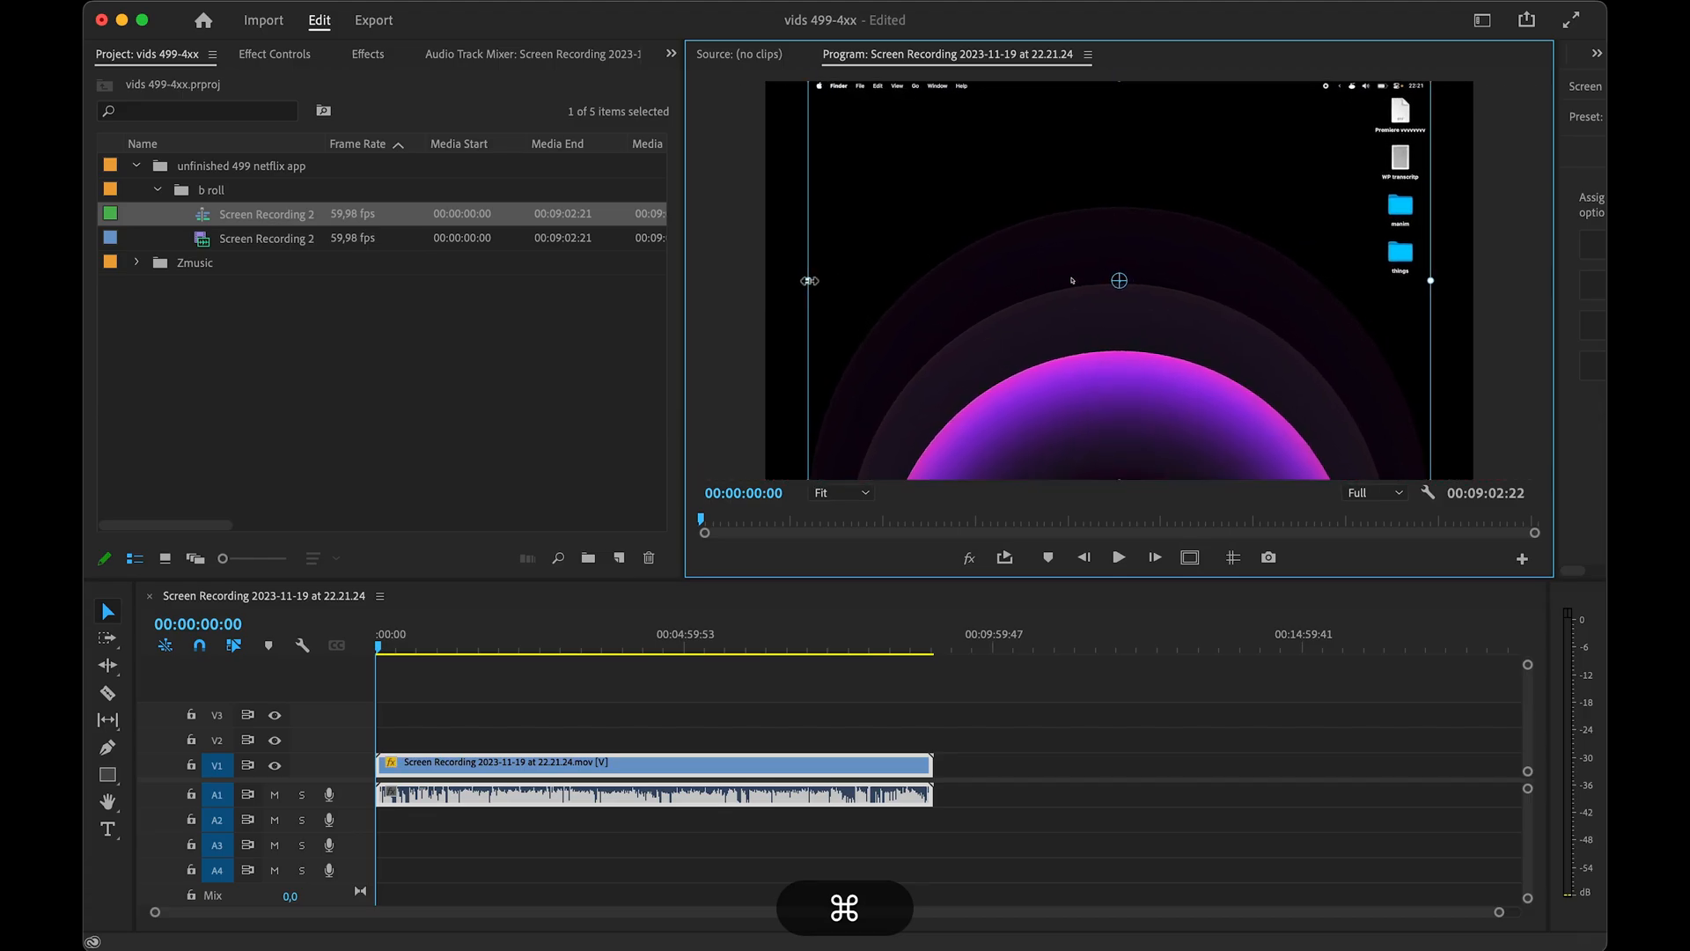
{"action": "key", "text": "super+grave"}
{"action": "key", "text": "super+grave"}
{"action": "key", "text": "super+grave"}
{"action": "key", "text": "super+grave"}
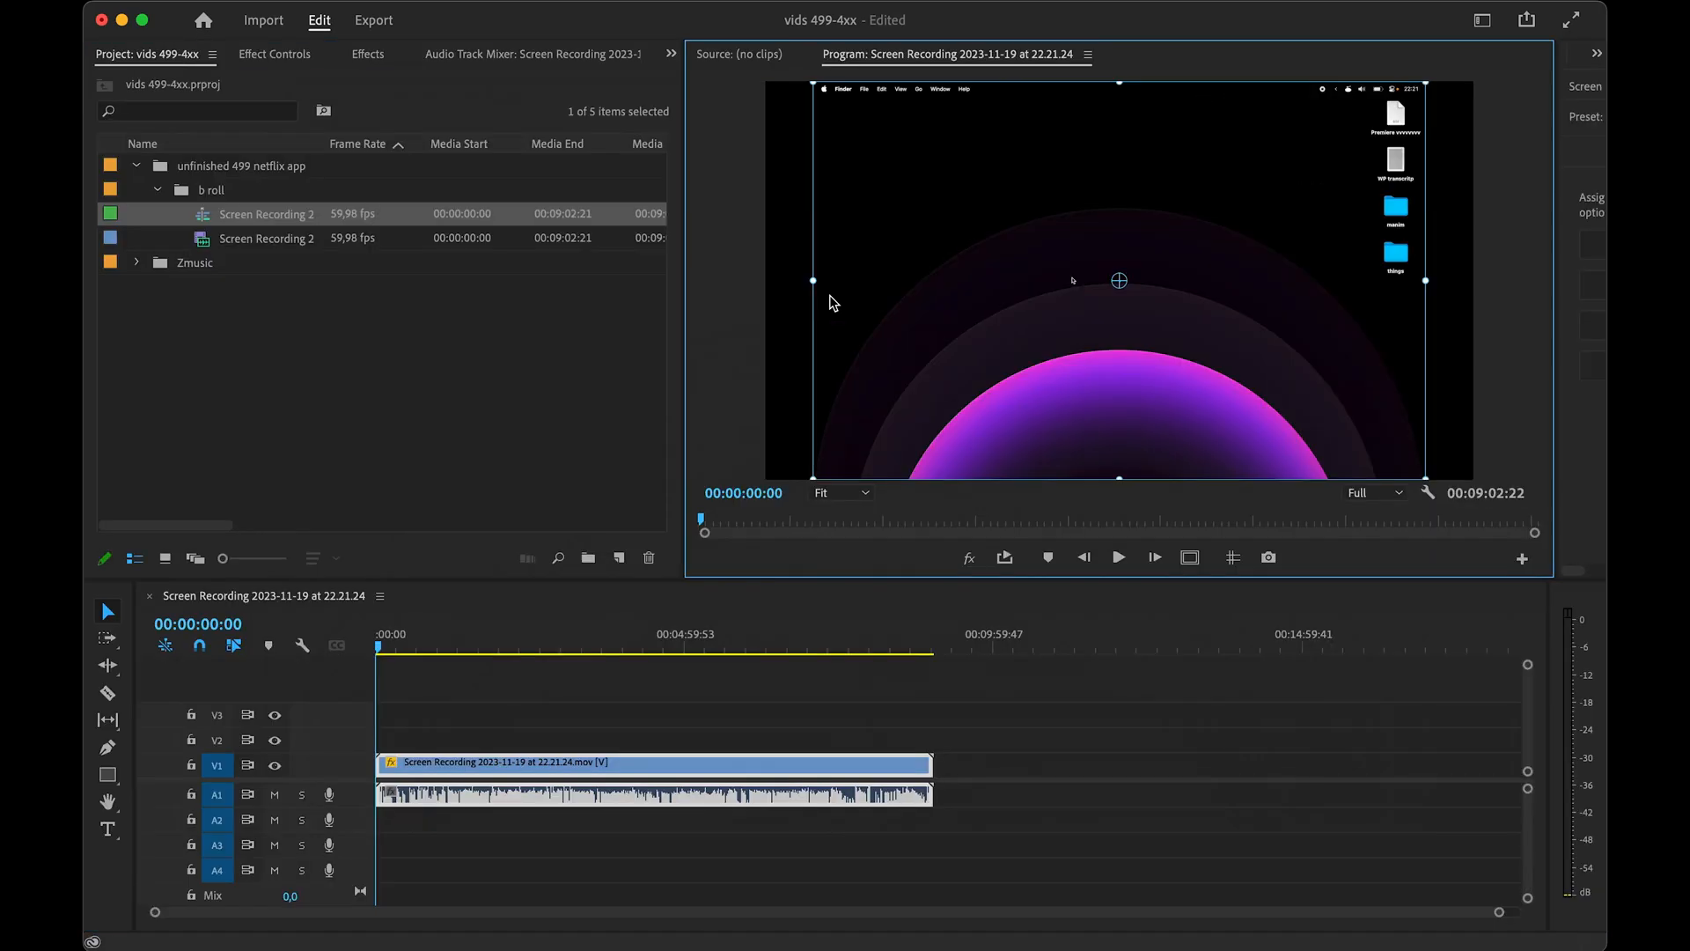
- Maximise and restore the program monitor, timeline, Essential Sound and project panels in turn to view each one full size
{"action": "key", "text": "super+grave"}
{"action": "key", "text": "super+grave"}
{"action": "key", "text": "super+grave"}
{"action": "key", "text": "super+grave"}
{"action": "key", "text": "super+grave"}
{"action": "key", "text": "super+grave"}
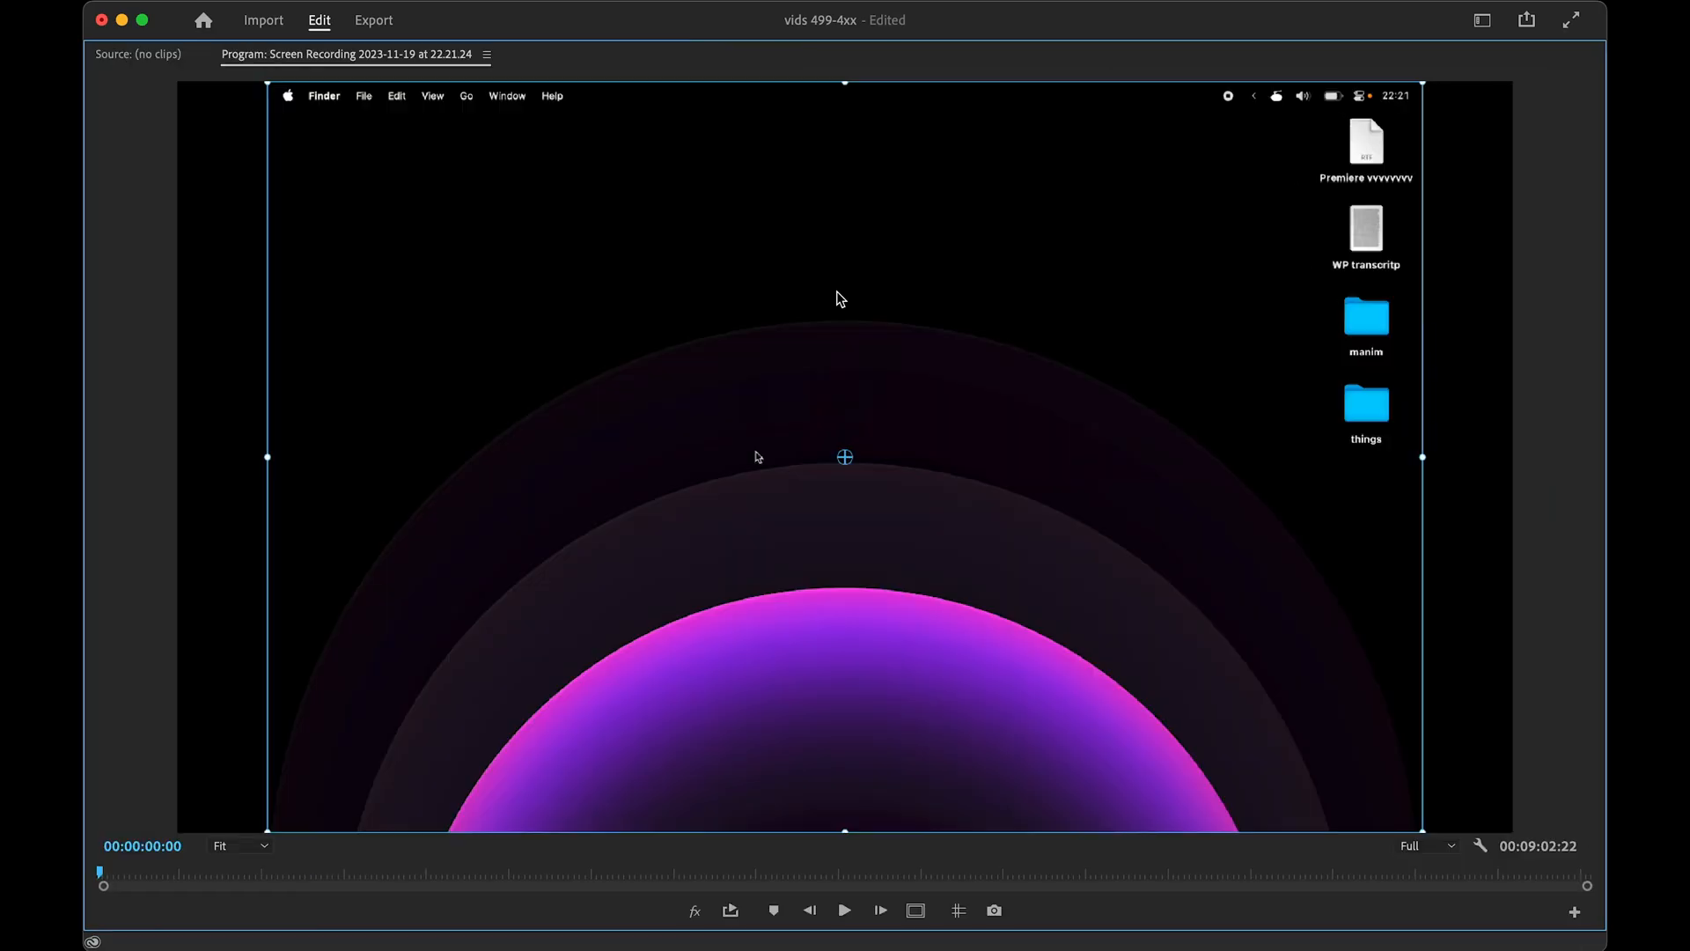
{"action": "key", "text": "super+grave"}
{"action": "key", "text": "super+grave"}
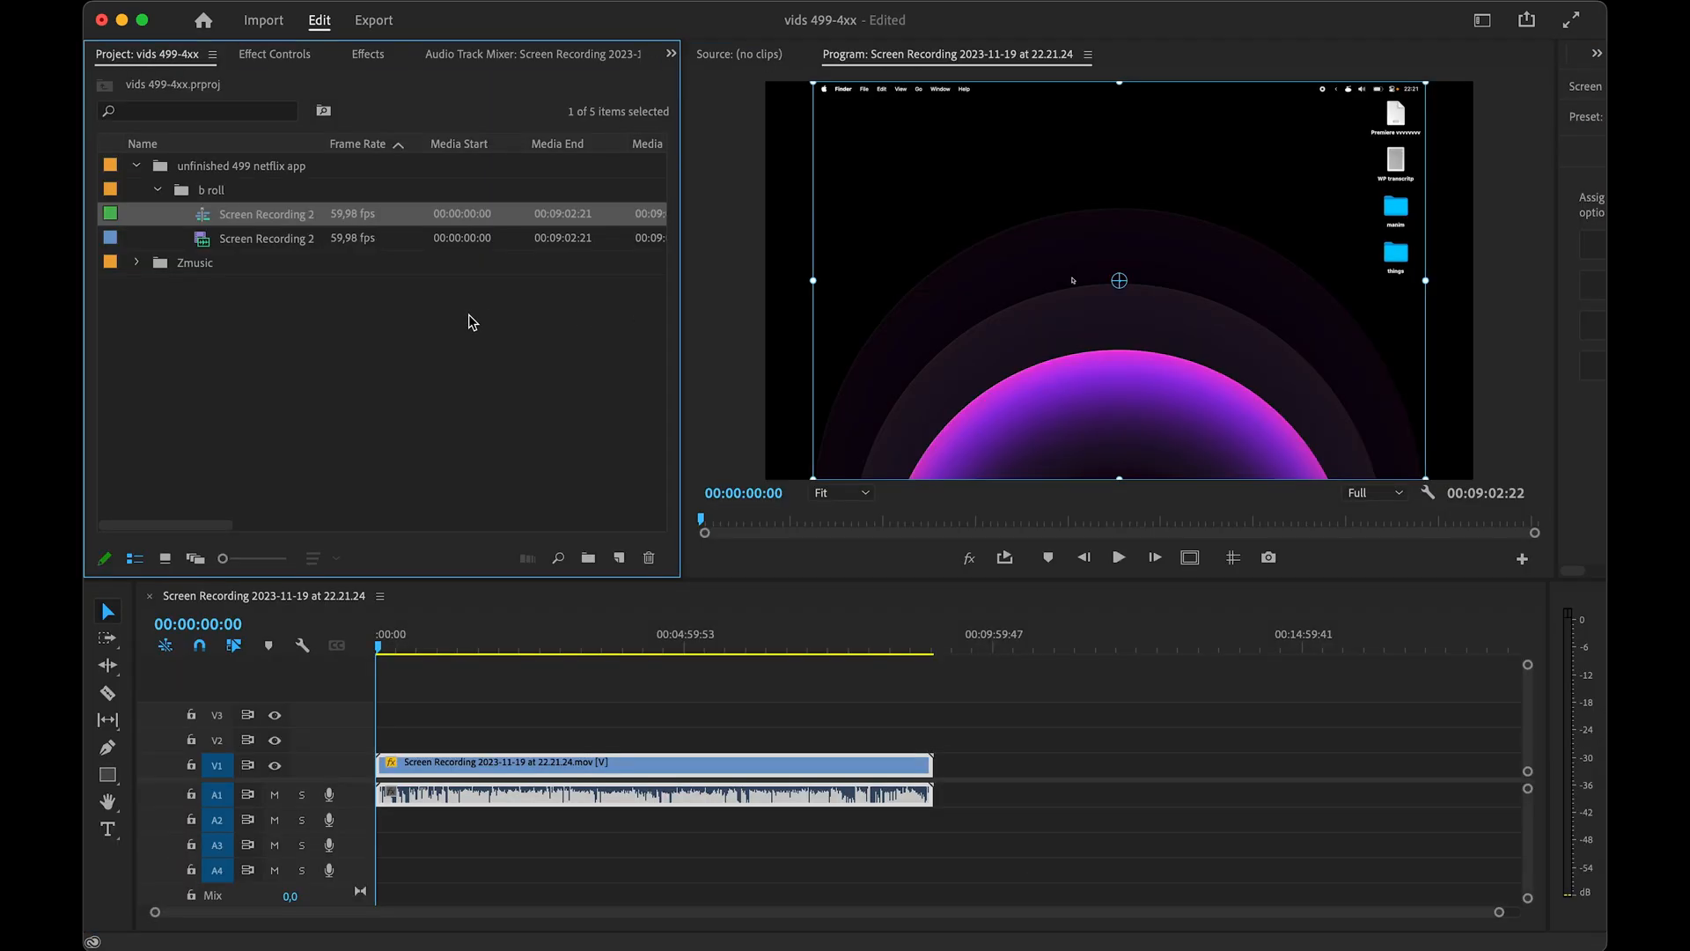
{"action": "key", "text": "super+grave"}
{"action": "key", "text": "super+grave"}
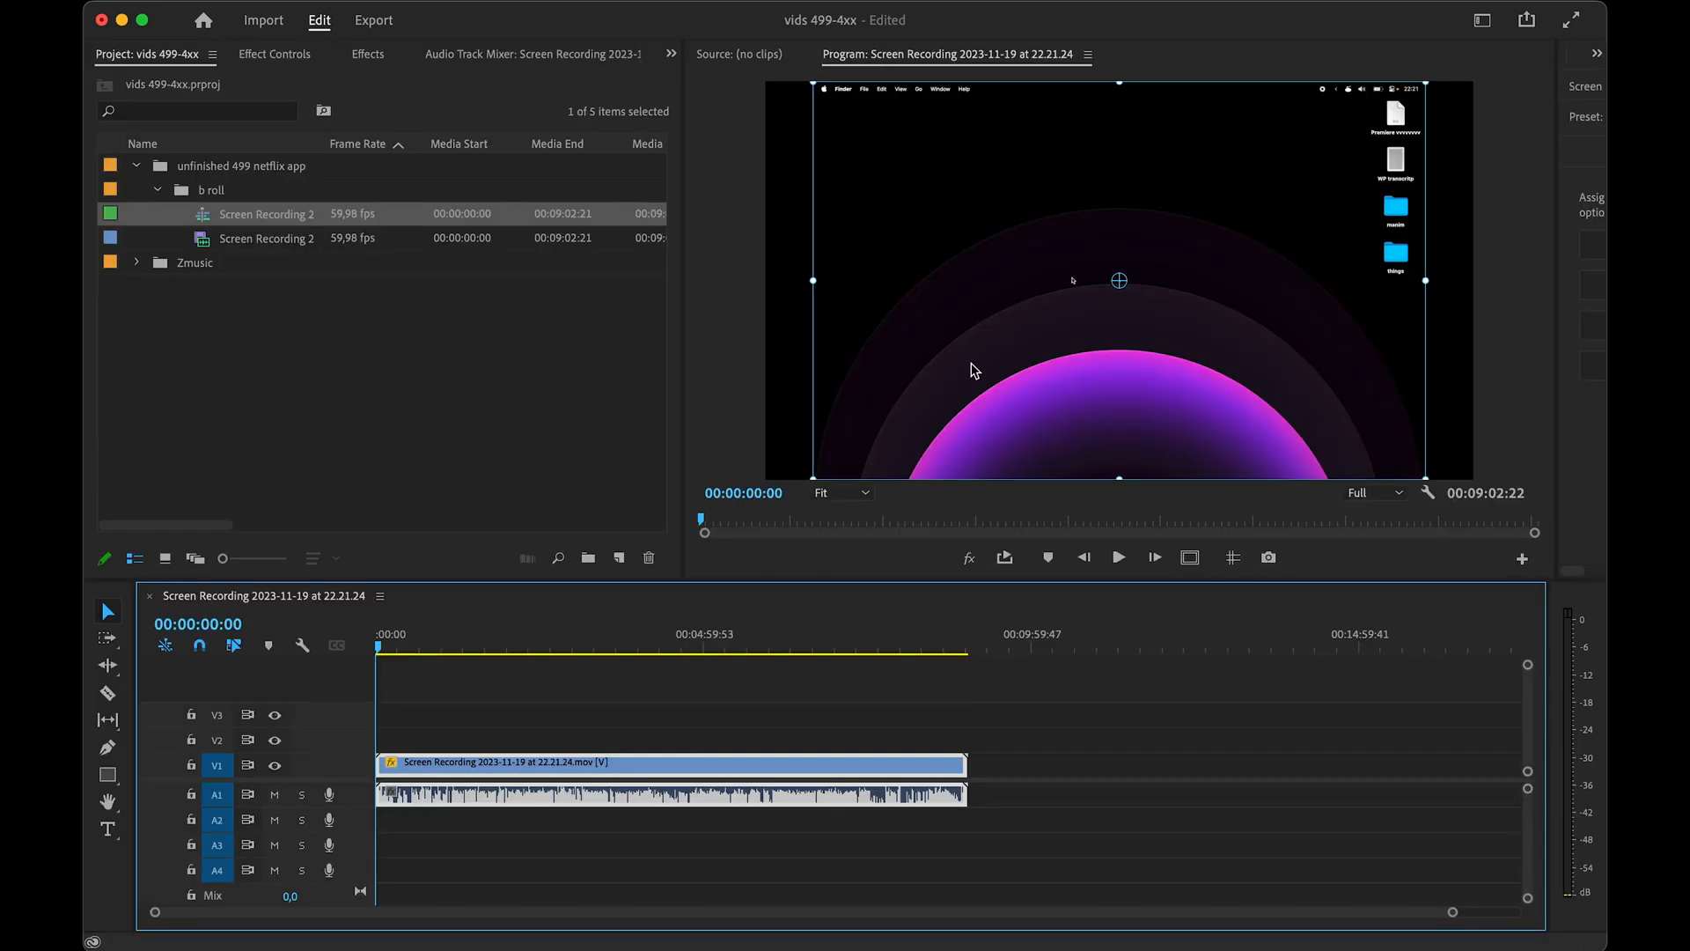
{"action": "key", "text": "super+grave"}
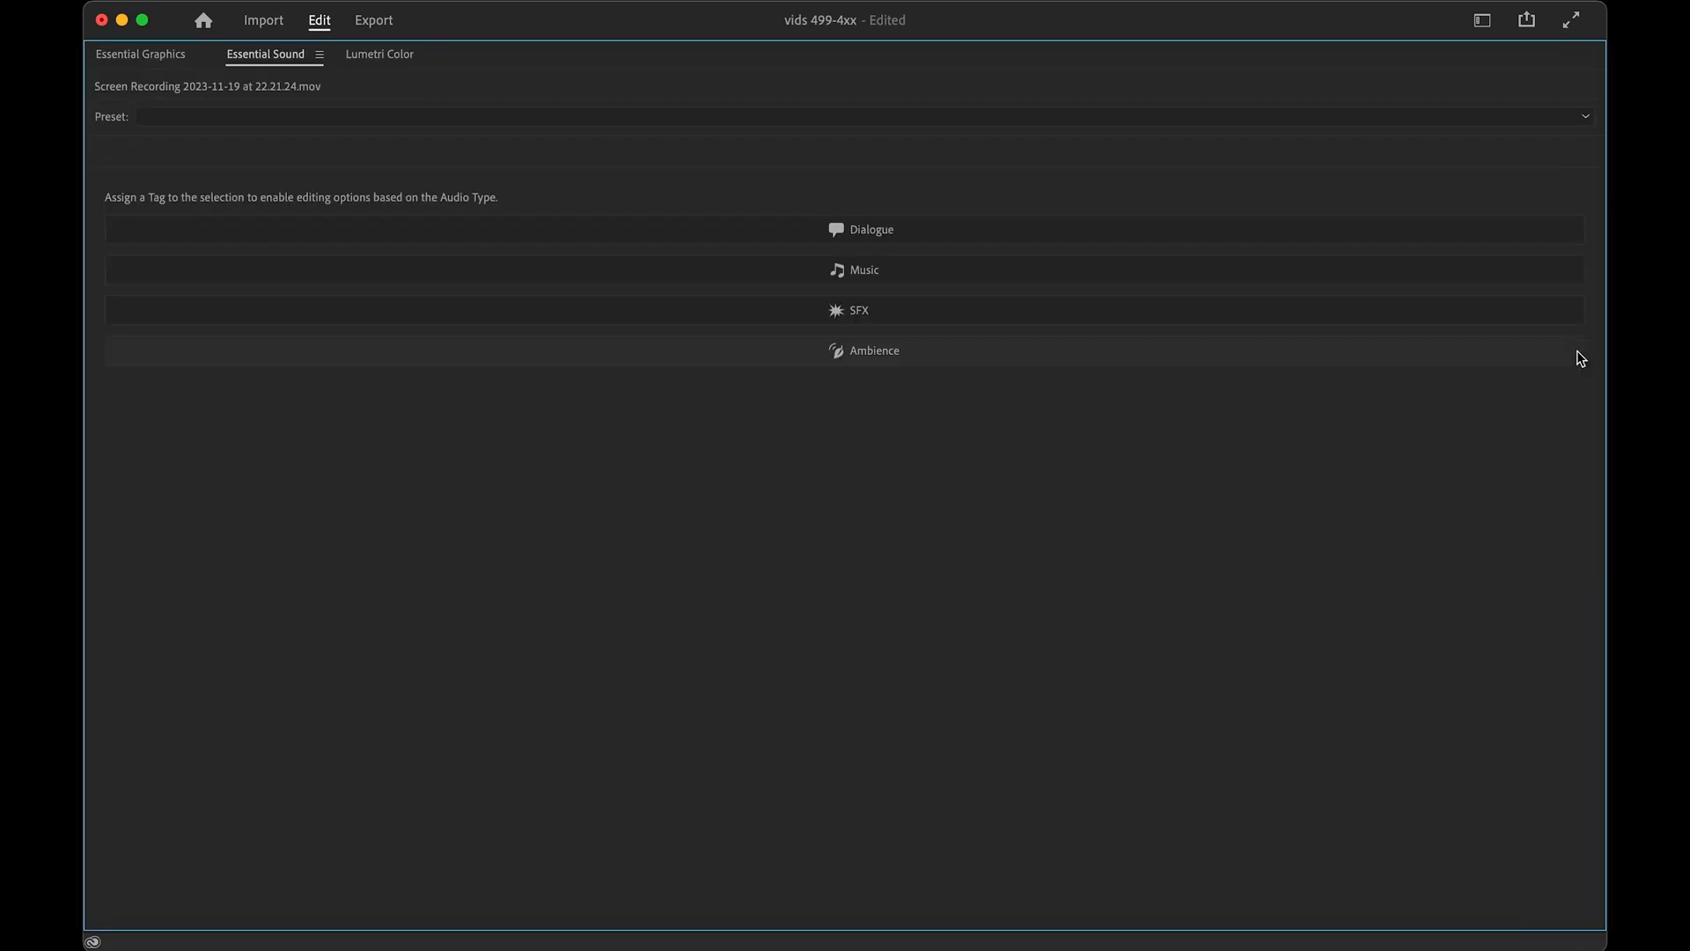
{"action": "key", "text": "super+grave"}
{"action": "key", "text": "super+grave"}
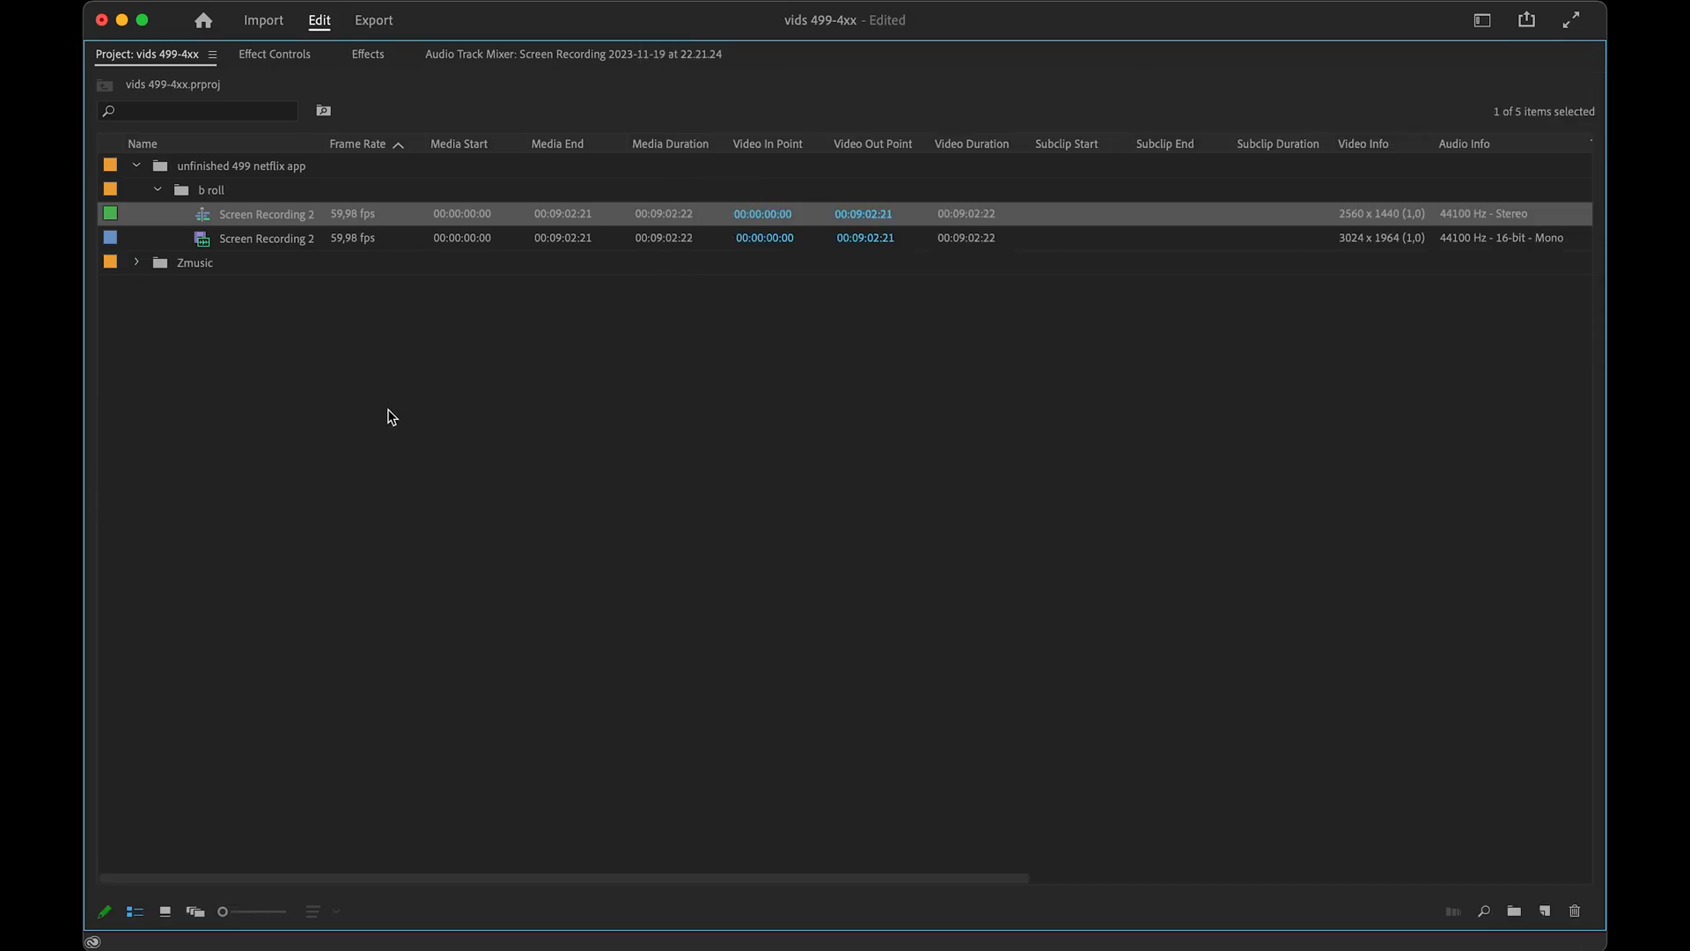
{"action": "key", "text": "super+grave"}
{"action": "key", "text": "grave"}
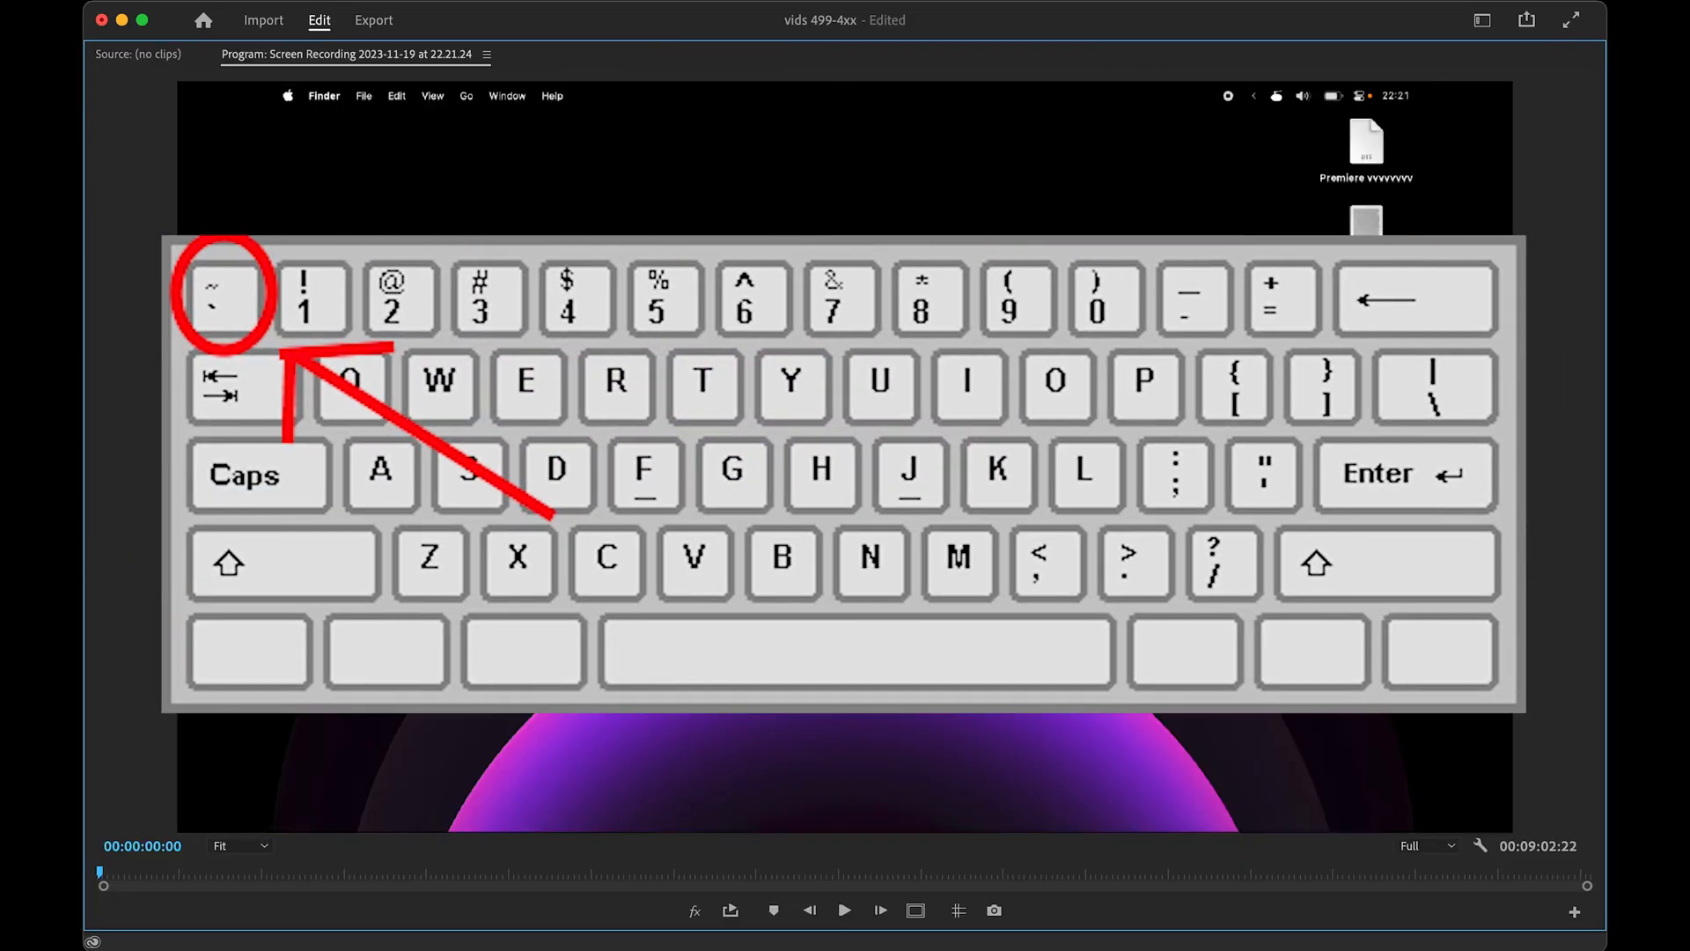
{"action": "key", "text": "grave"}
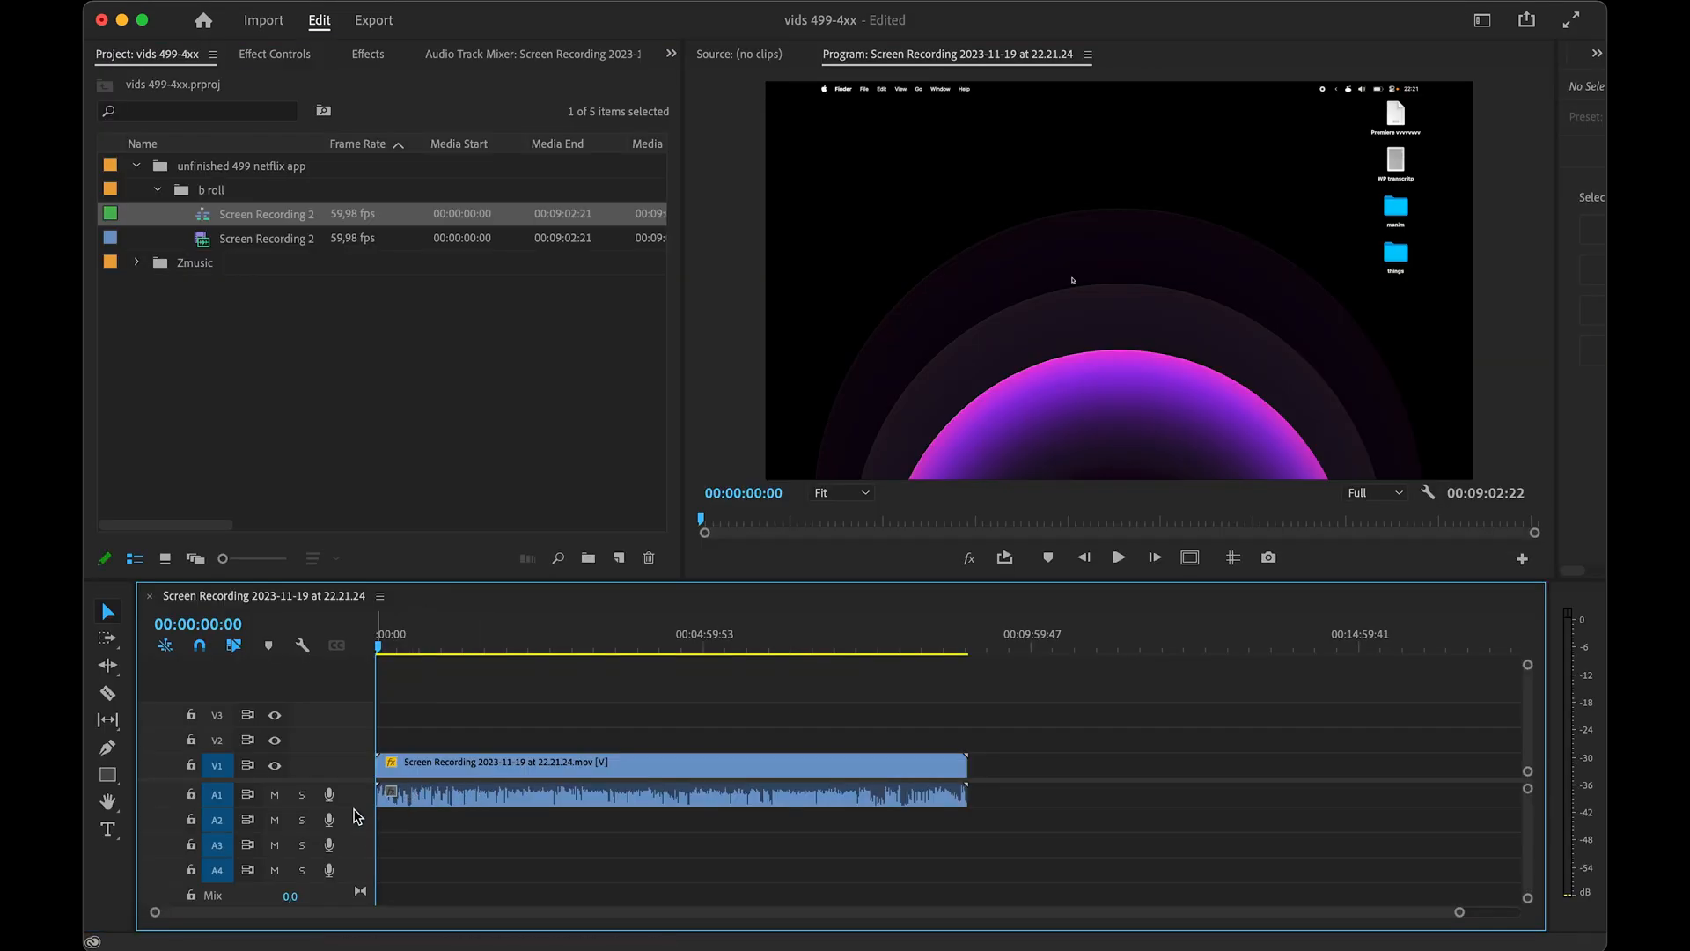
- Expand audio track A1 in height and enlarge the timeline scale so the screen recording's waveform can be inspected
{"action": "left_click_drag", "start_coordinate": [356, 807], "coordinate": [355, 876]}
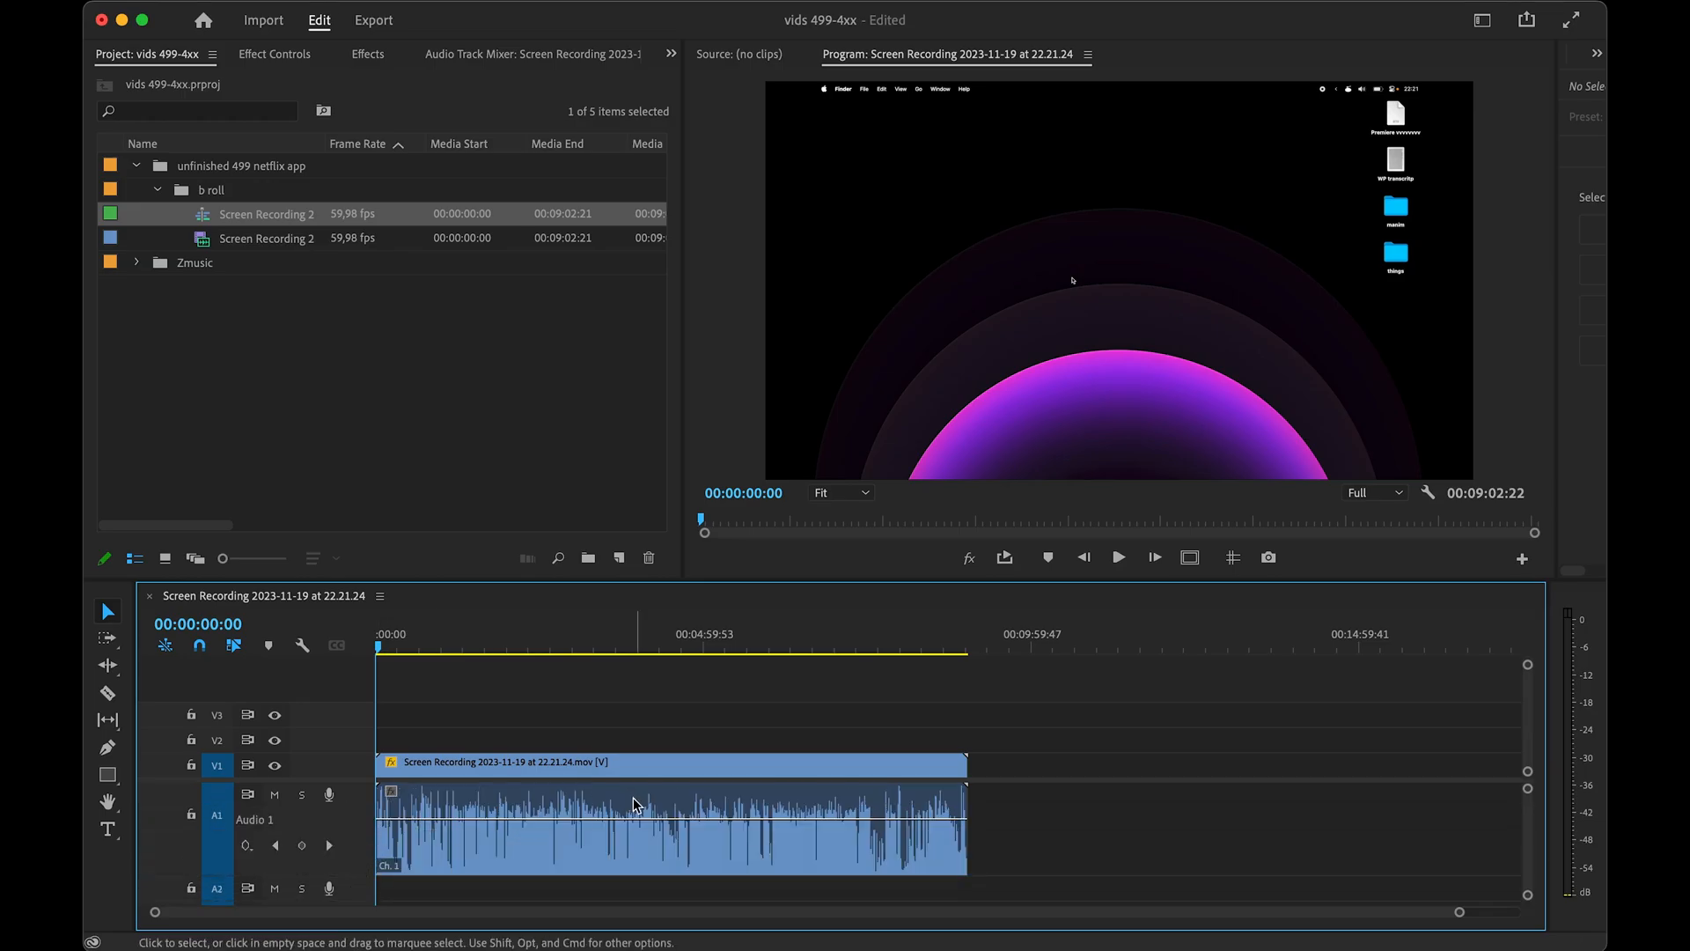
{"action": "scroll", "coordinate": [539, 828], "scroll_direction": "up", "scroll_amount": 12}
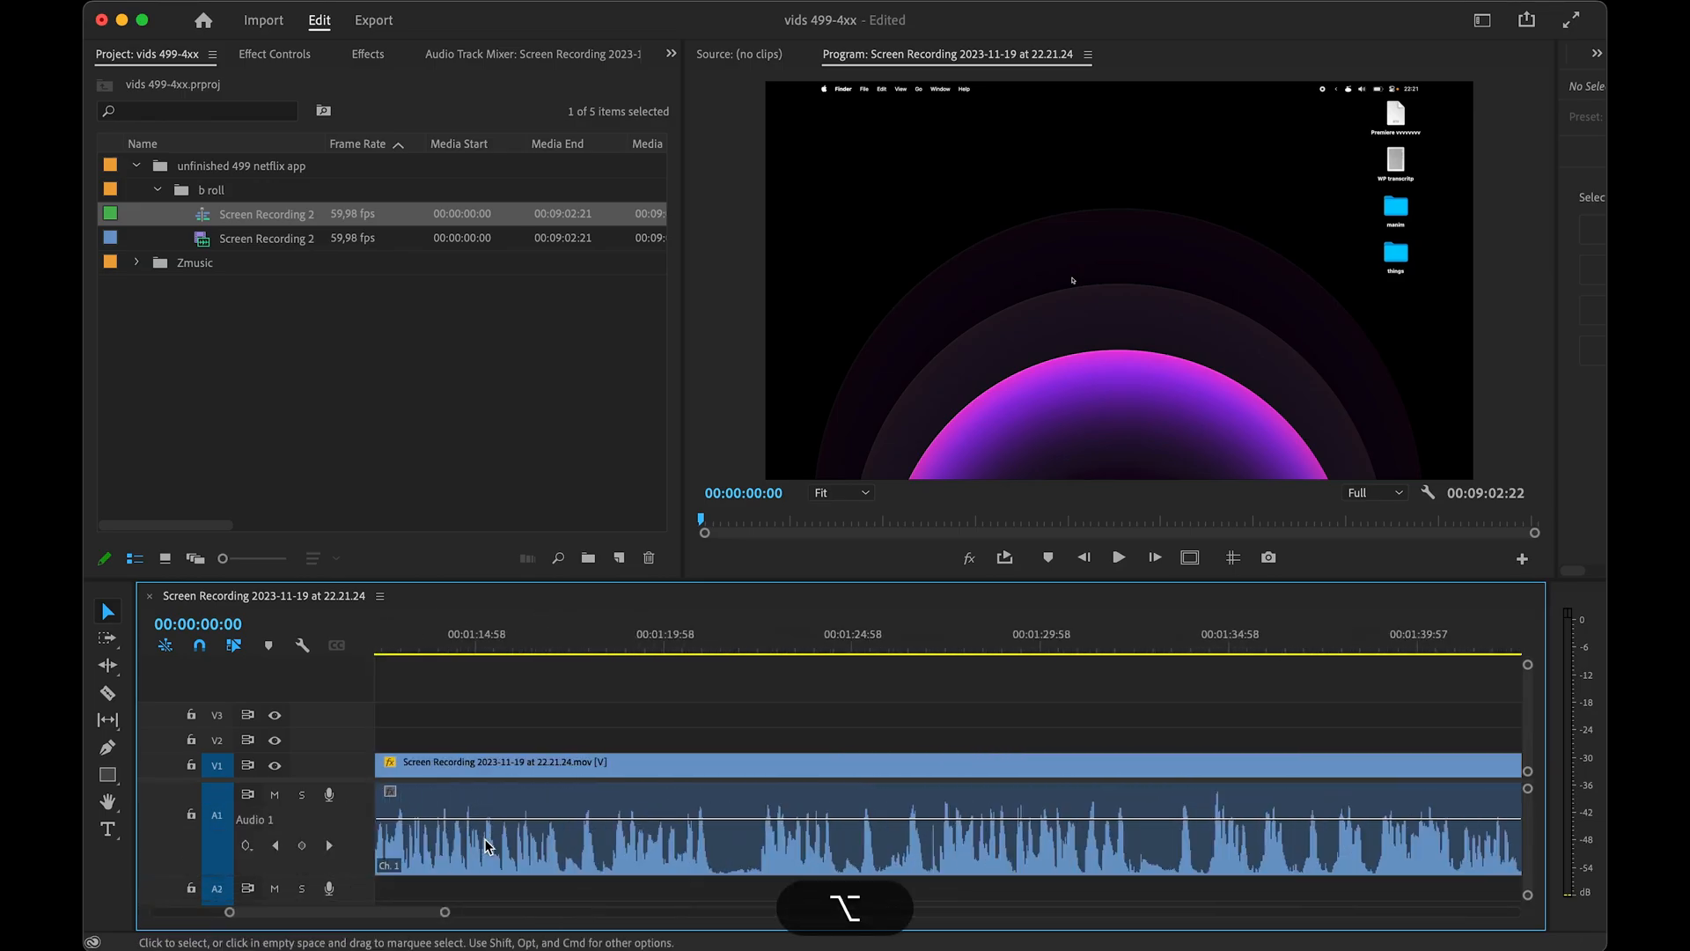
{"action": "scroll", "coordinate": [528, 828], "scroll_direction": "up", "scroll_amount": 5}
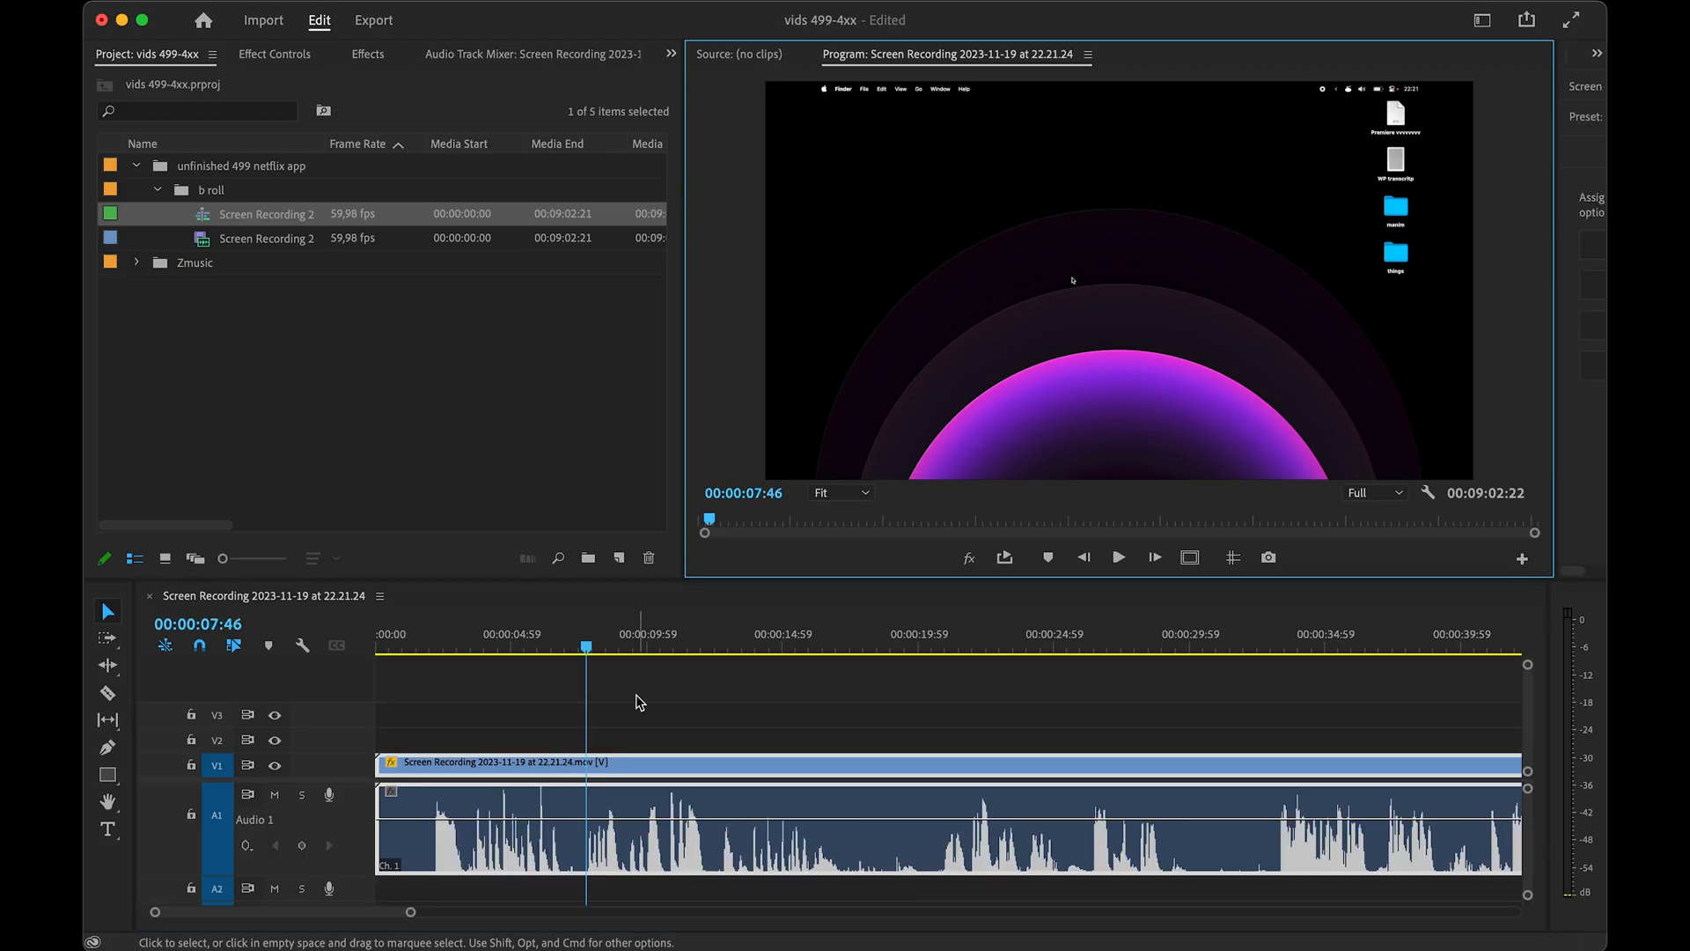
- Search the effects for "voice" and apply the Le Clean VoiceOver Audio preset to the screen recording's audio
{"action": "key", "text": "shift+5"}
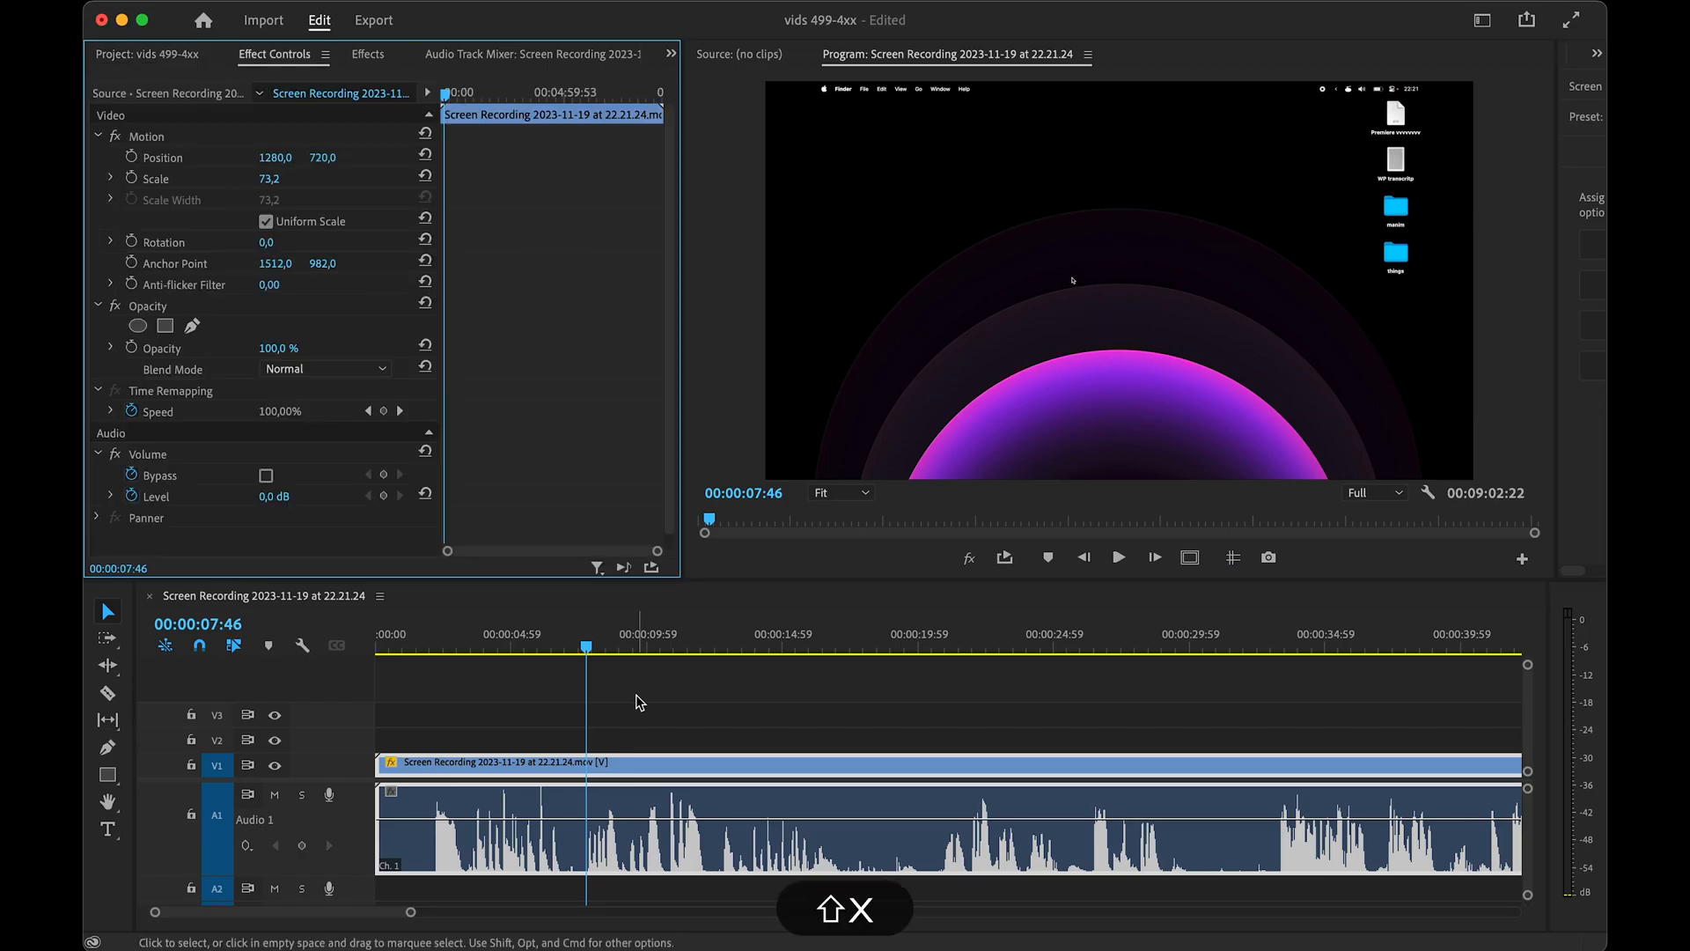
{"action": "left_click", "coordinate": [368, 54]}
{"action": "left_click", "coordinate": [201, 79]}
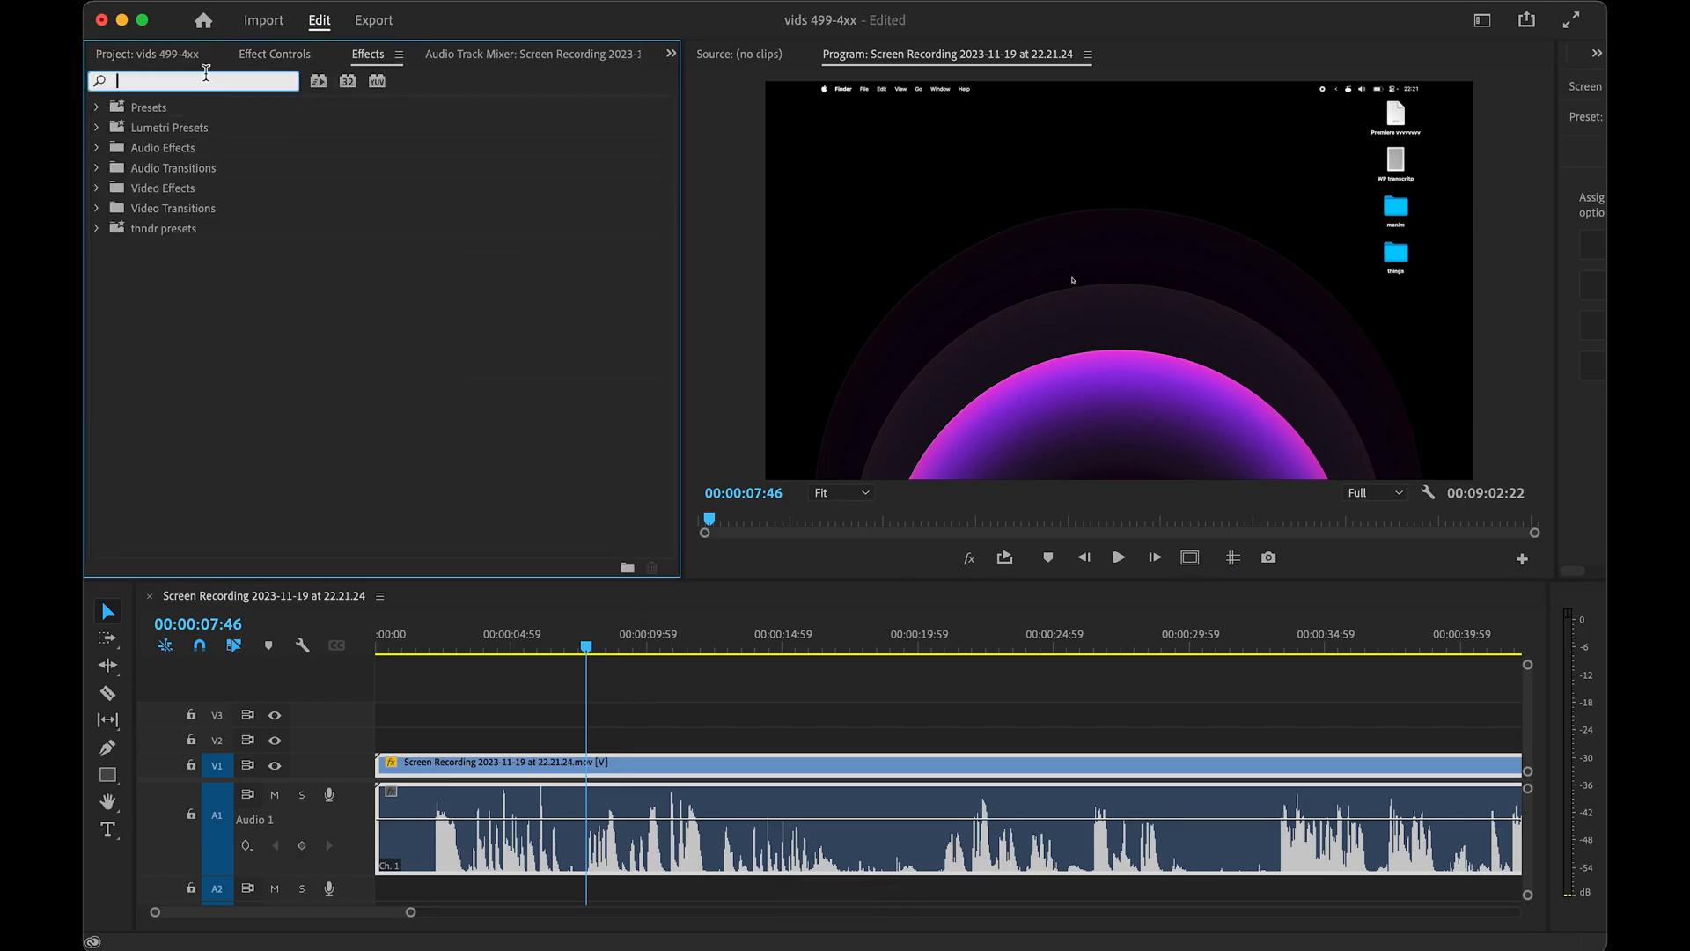
{"action": "type", "text": "voic"}
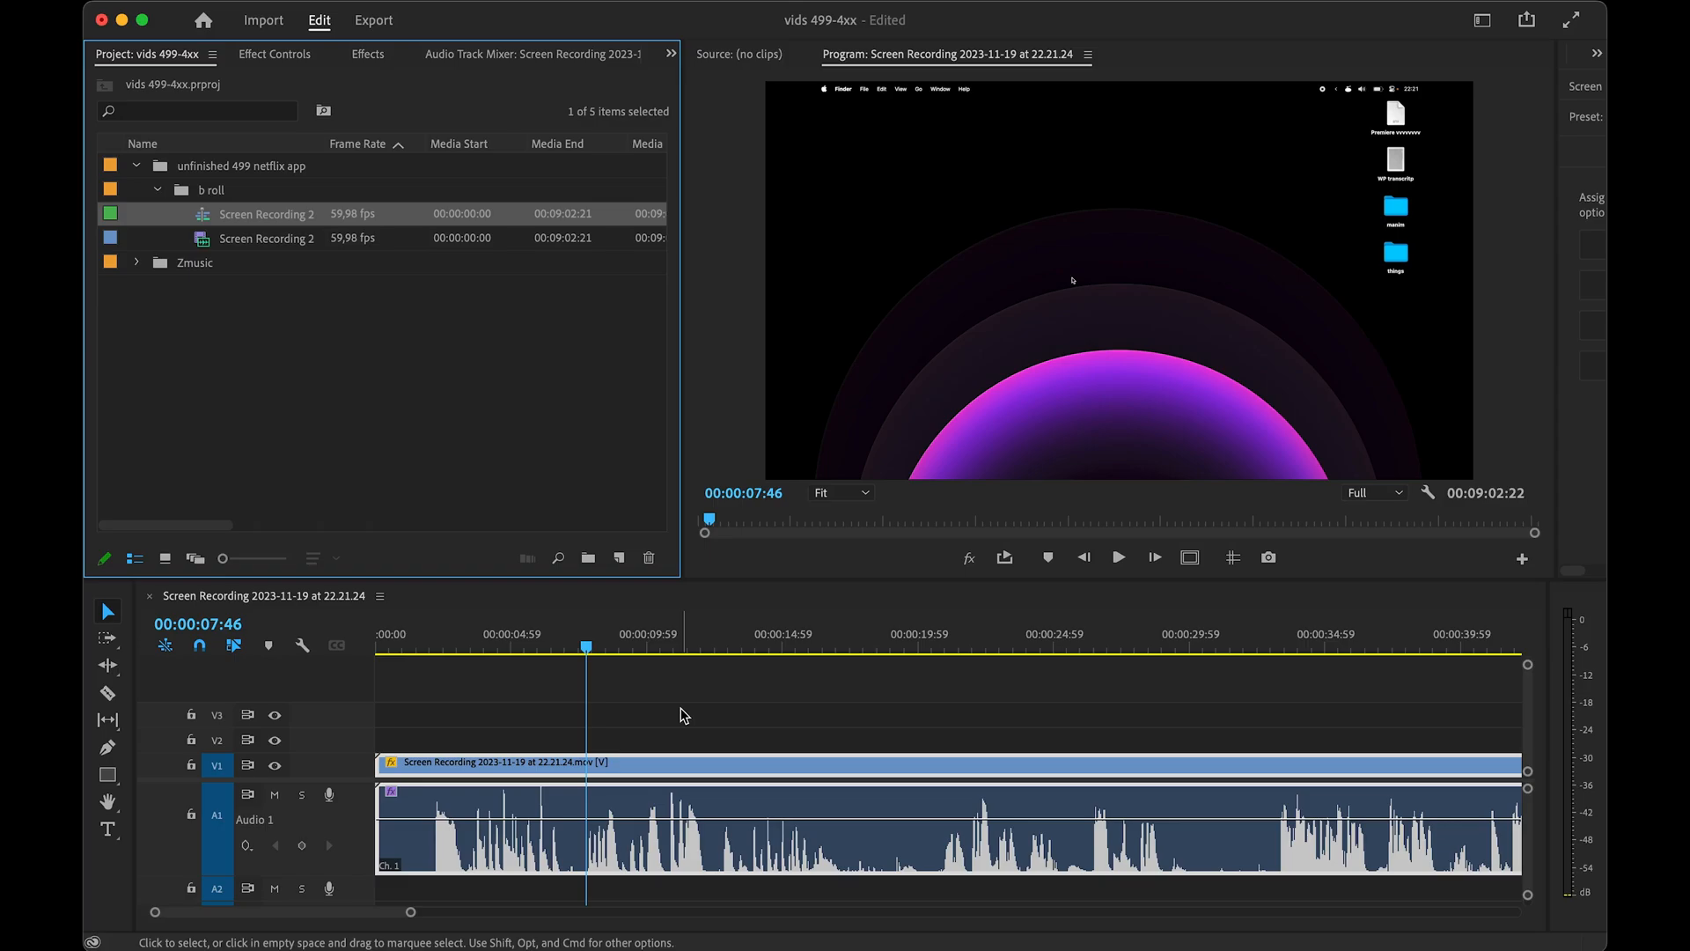
- Bring the Effects panel back into view and deselect the screen recording in the timeline
{"action": "key", "text": "shift"}
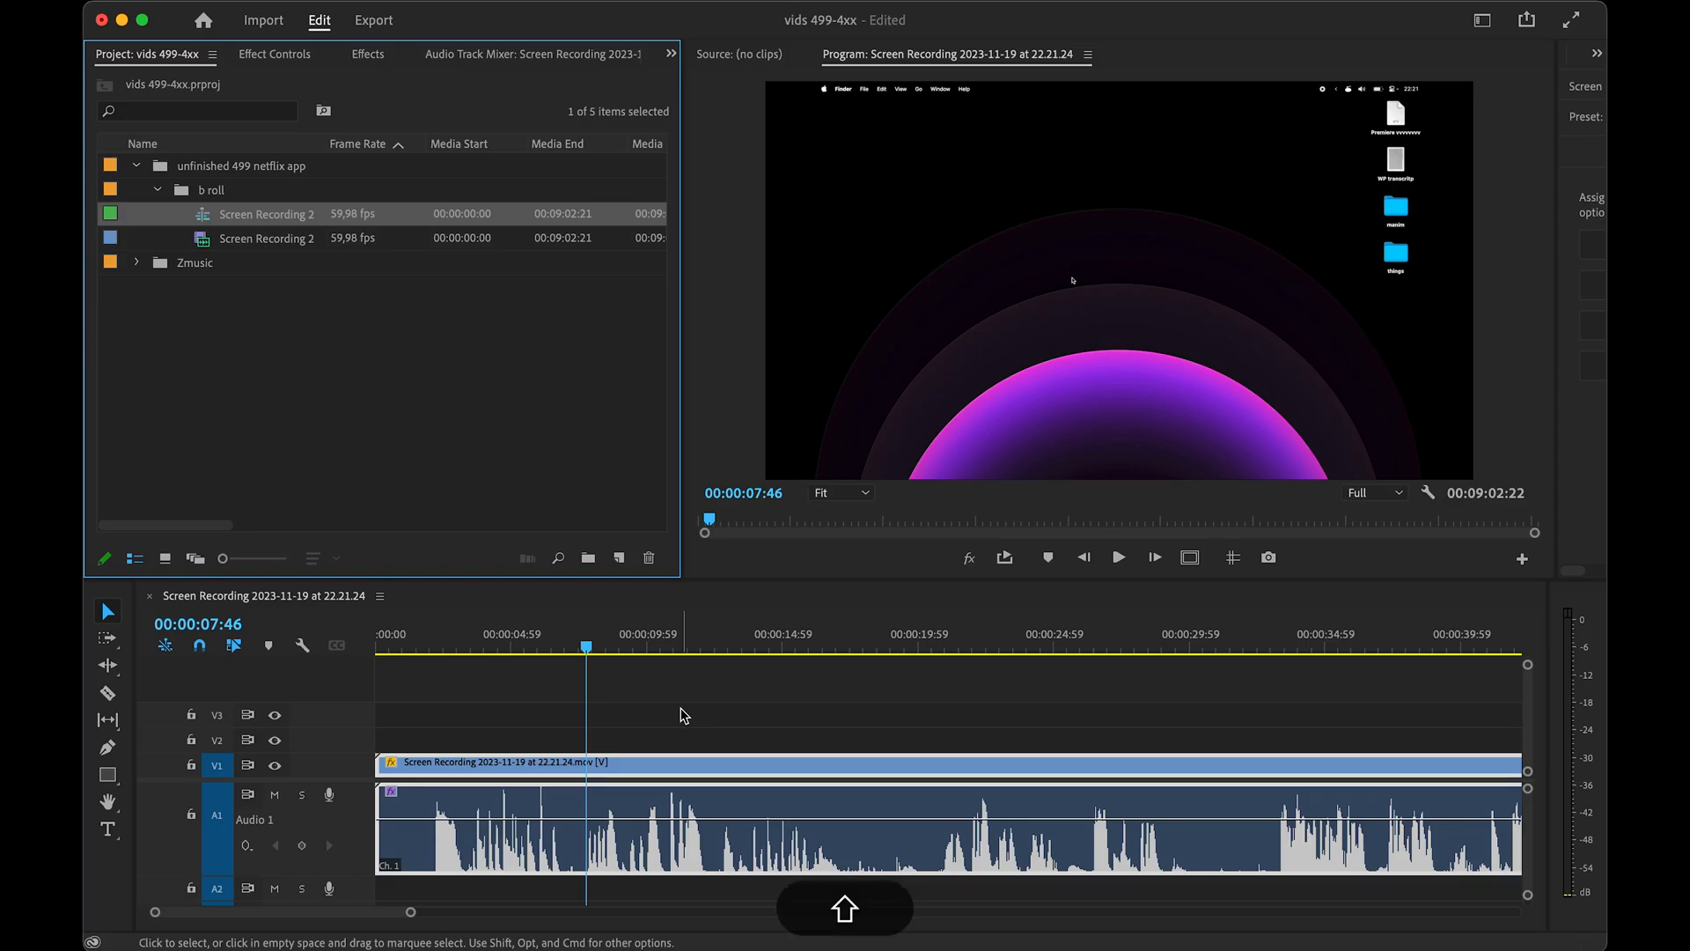
{"action": "key", "text": "shift+c"}
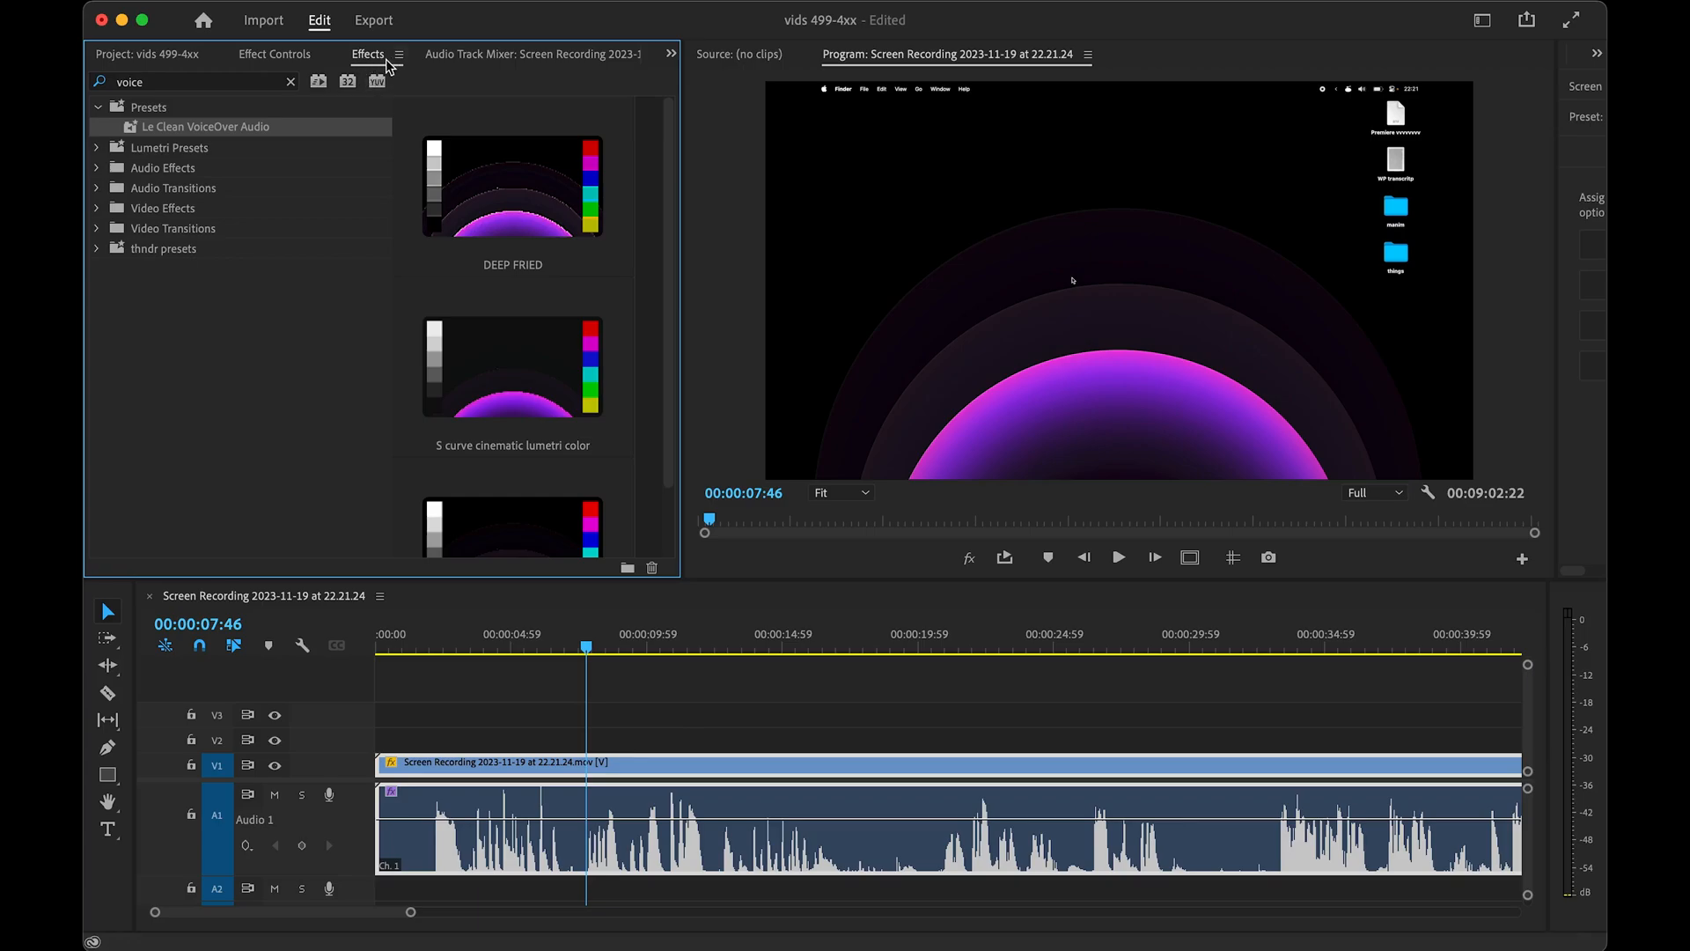
{"action": "left_click", "coordinate": [993, 735]}
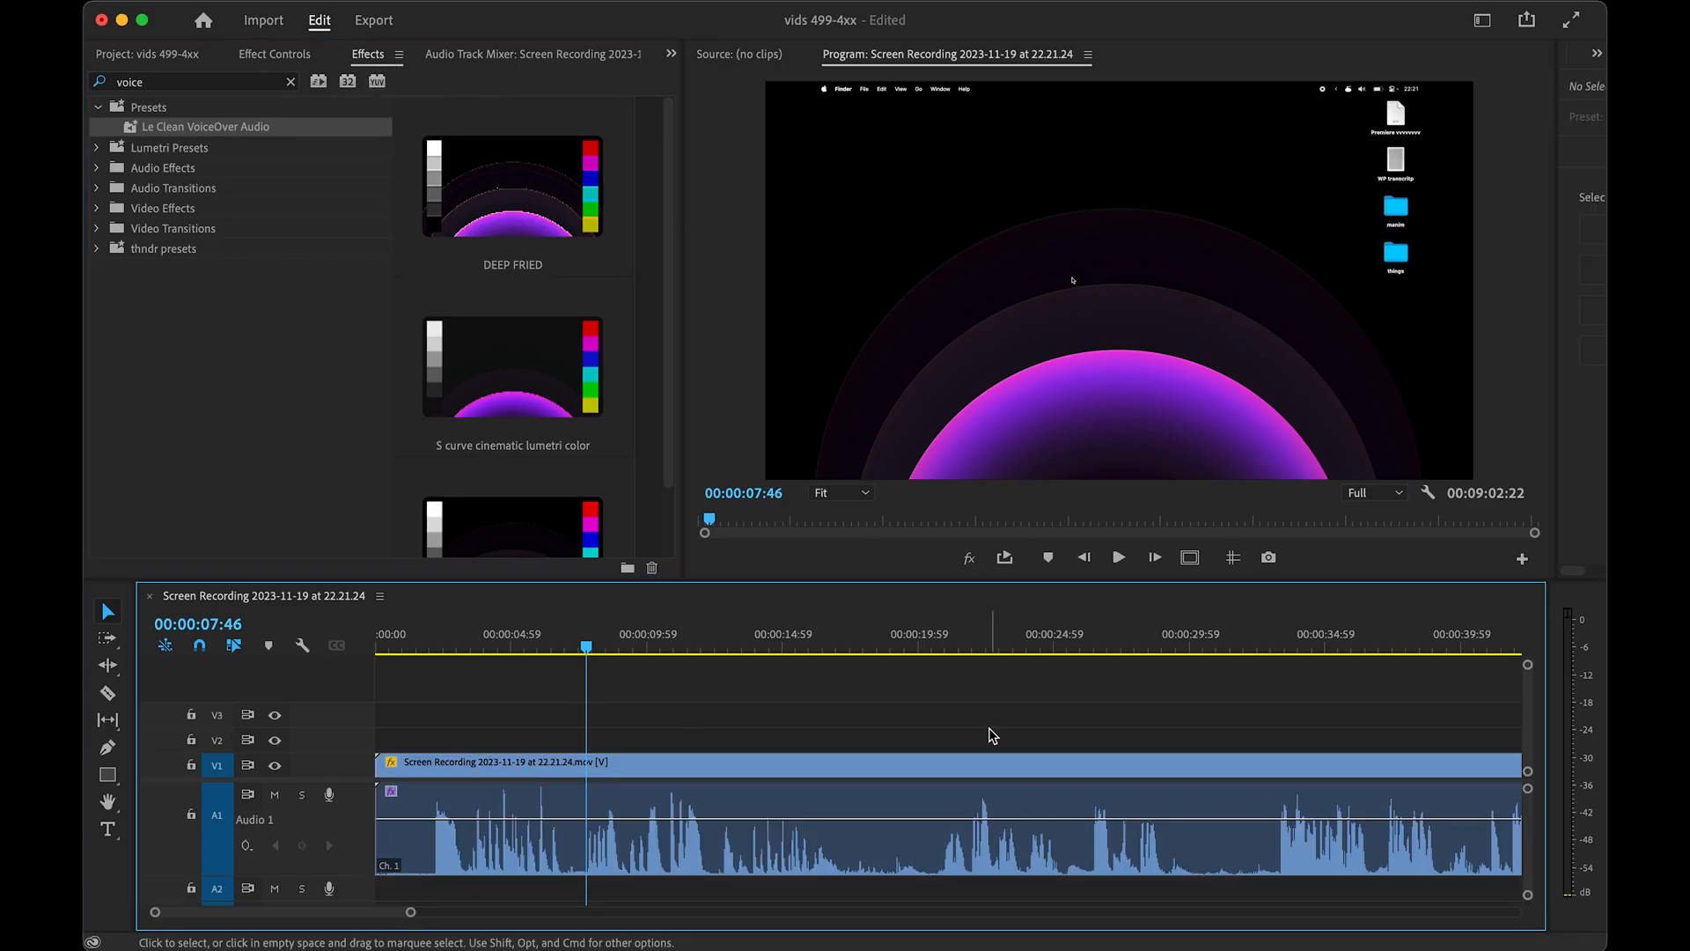
- Examine which Shift shortcuts are assigned to the Projects, Effect Controls and Effects panels, leaving the keyboard shortcuts unchanged
{"action": "key", "text": "alt+super+k"}
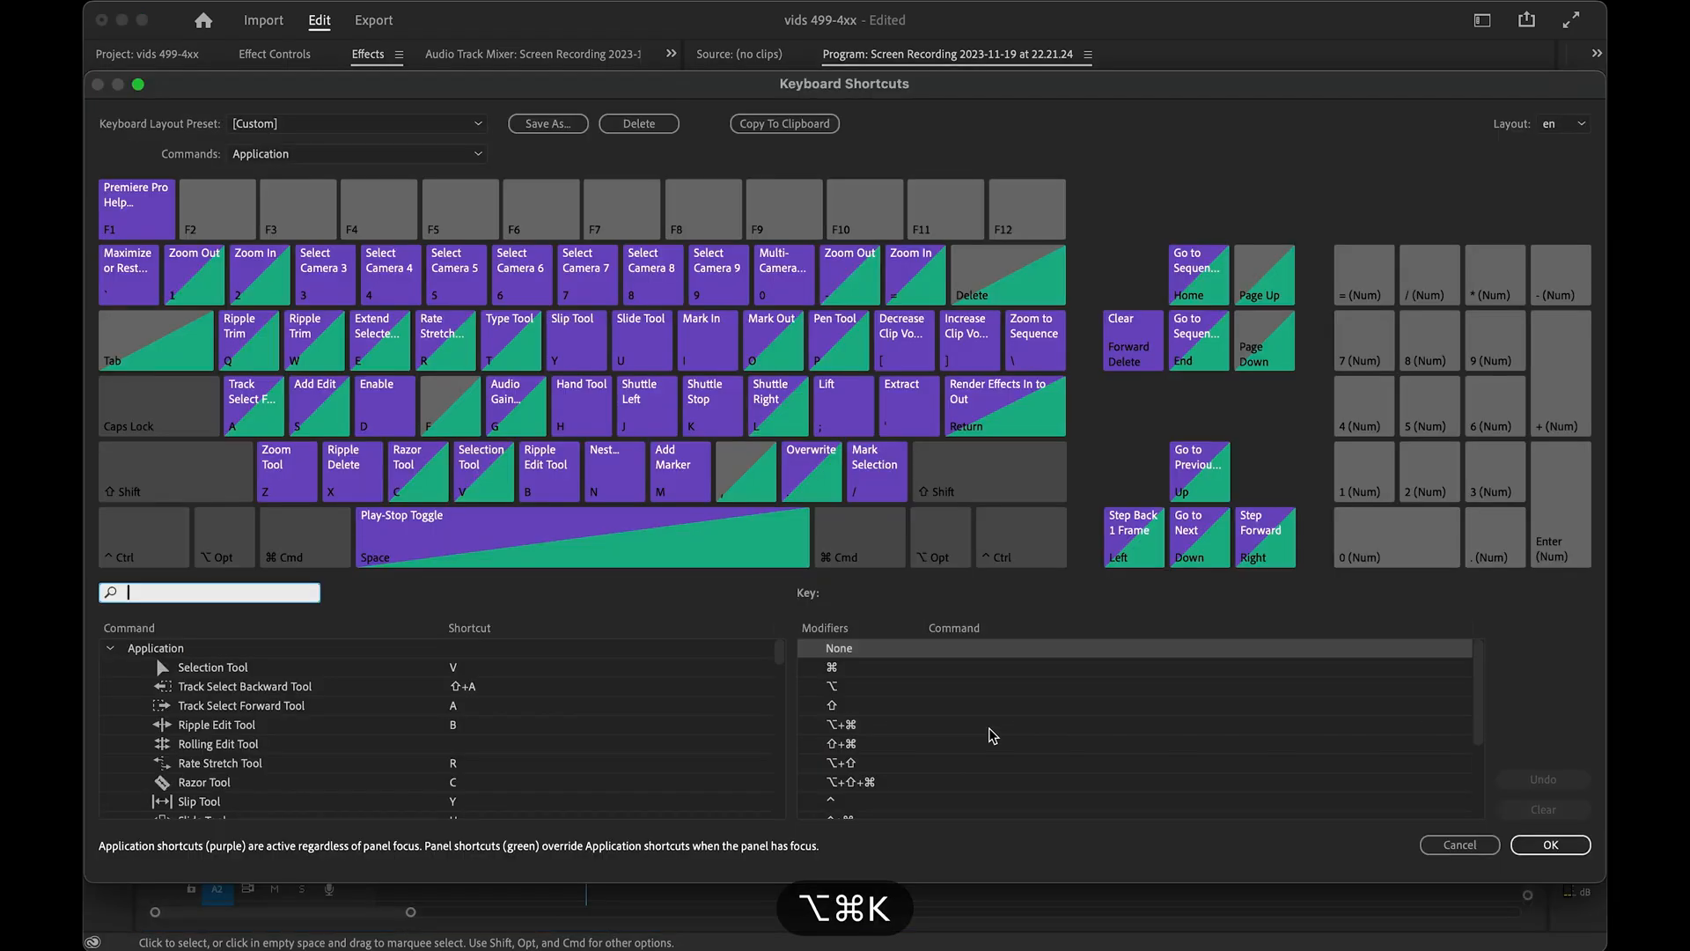
{"action": "left_click", "coordinate": [147, 488]}
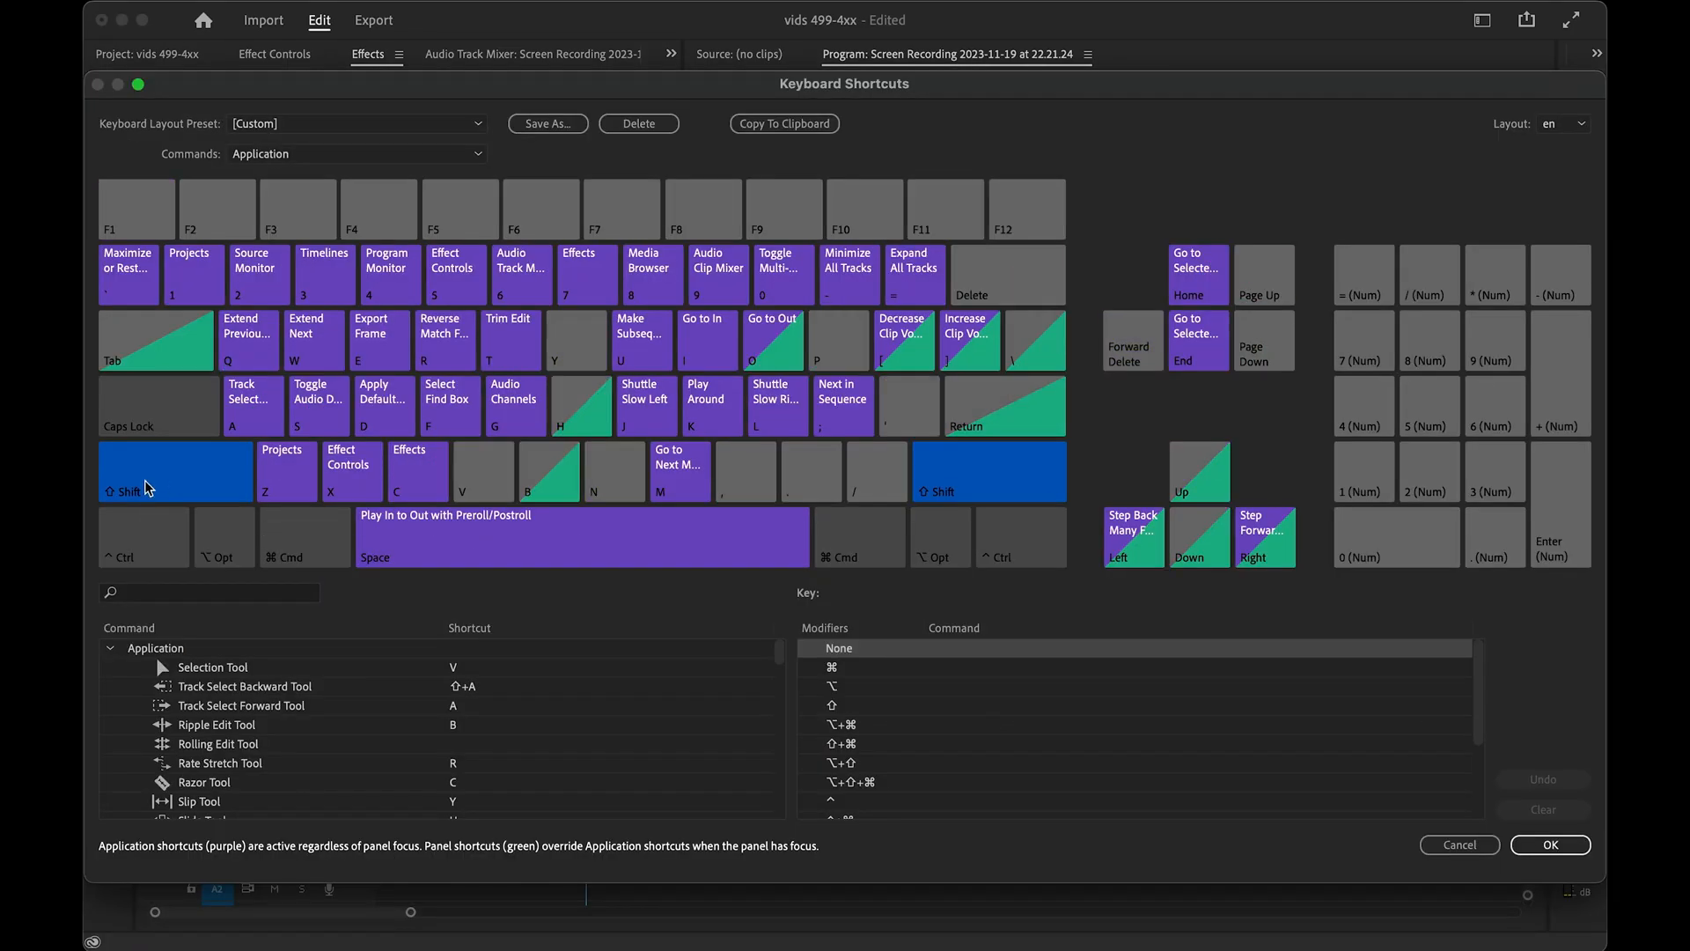
{"action": "left_click", "coordinate": [432, 491]}
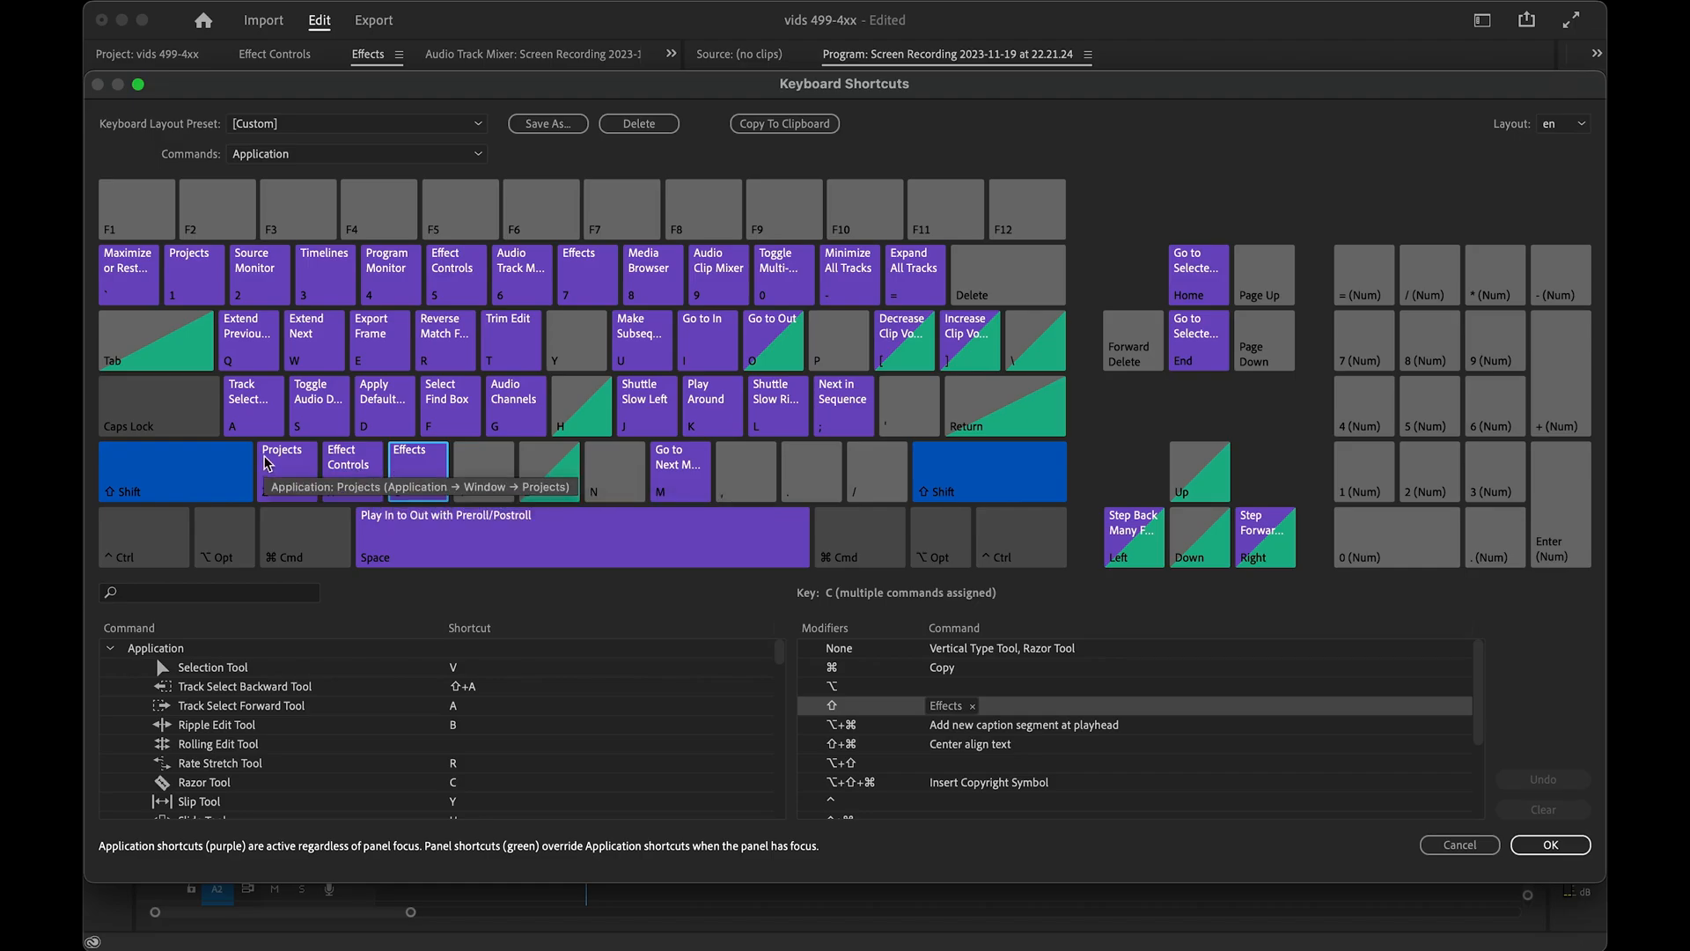
{"action": "left_click", "coordinate": [1477, 846]}
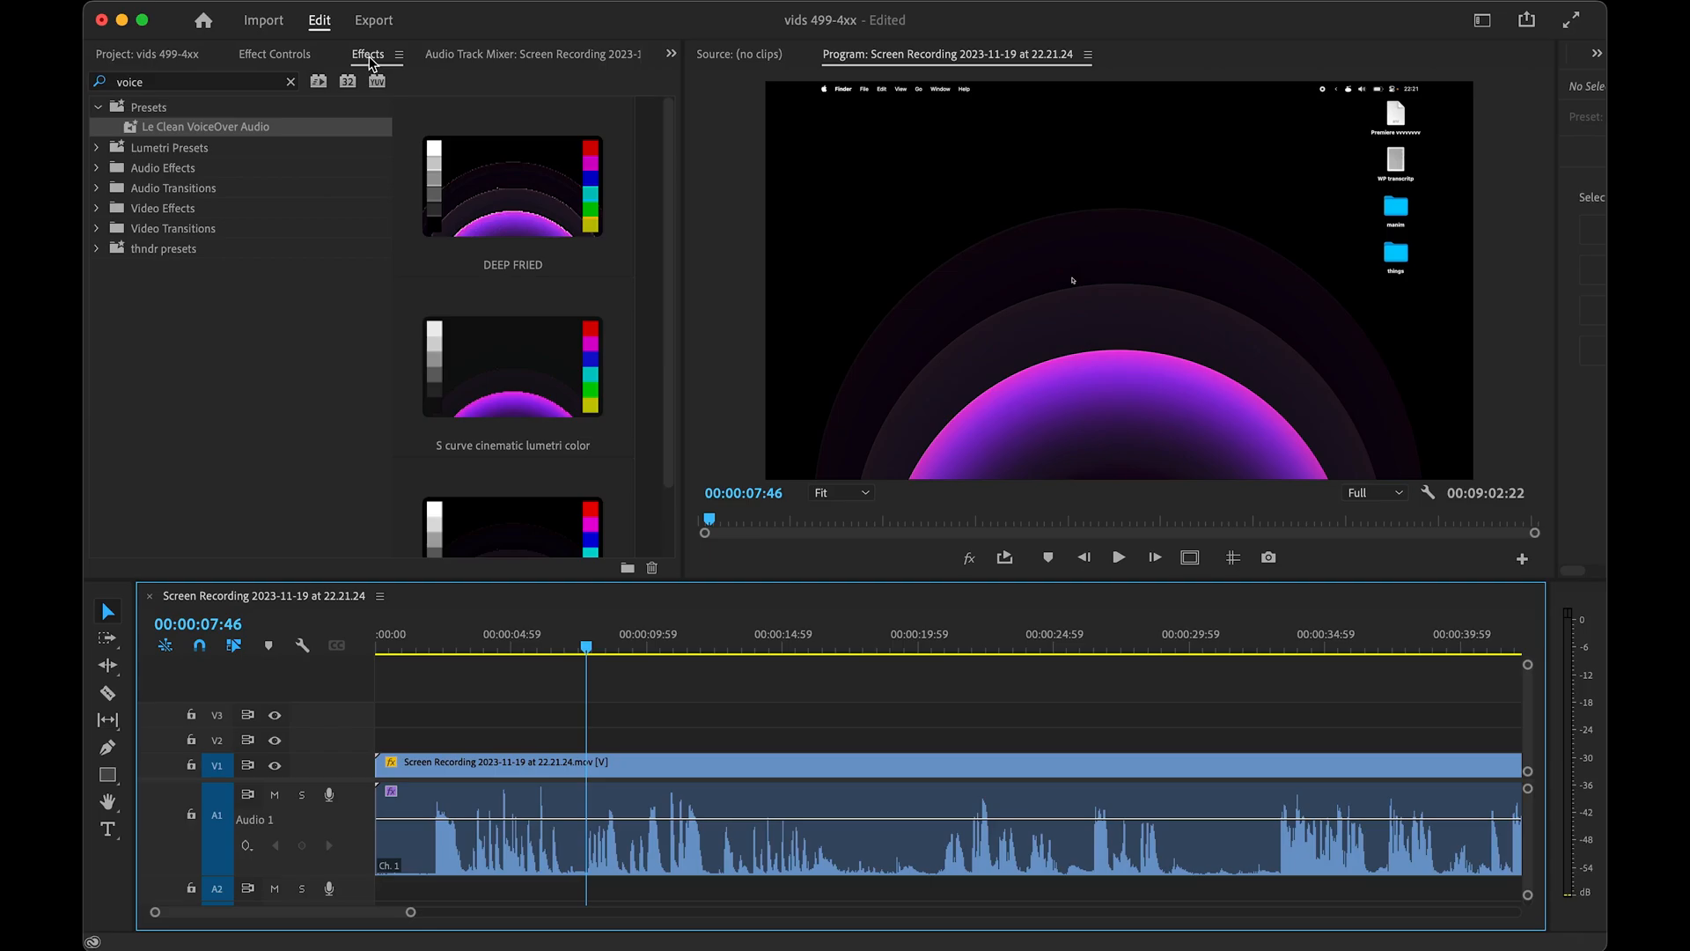
- Try docking the Effects panel in a separate, narrower column, and return it to its original panel group
{"action": "left_click_drag", "start_coordinate": [369, 62], "coordinate": [678, 208]}
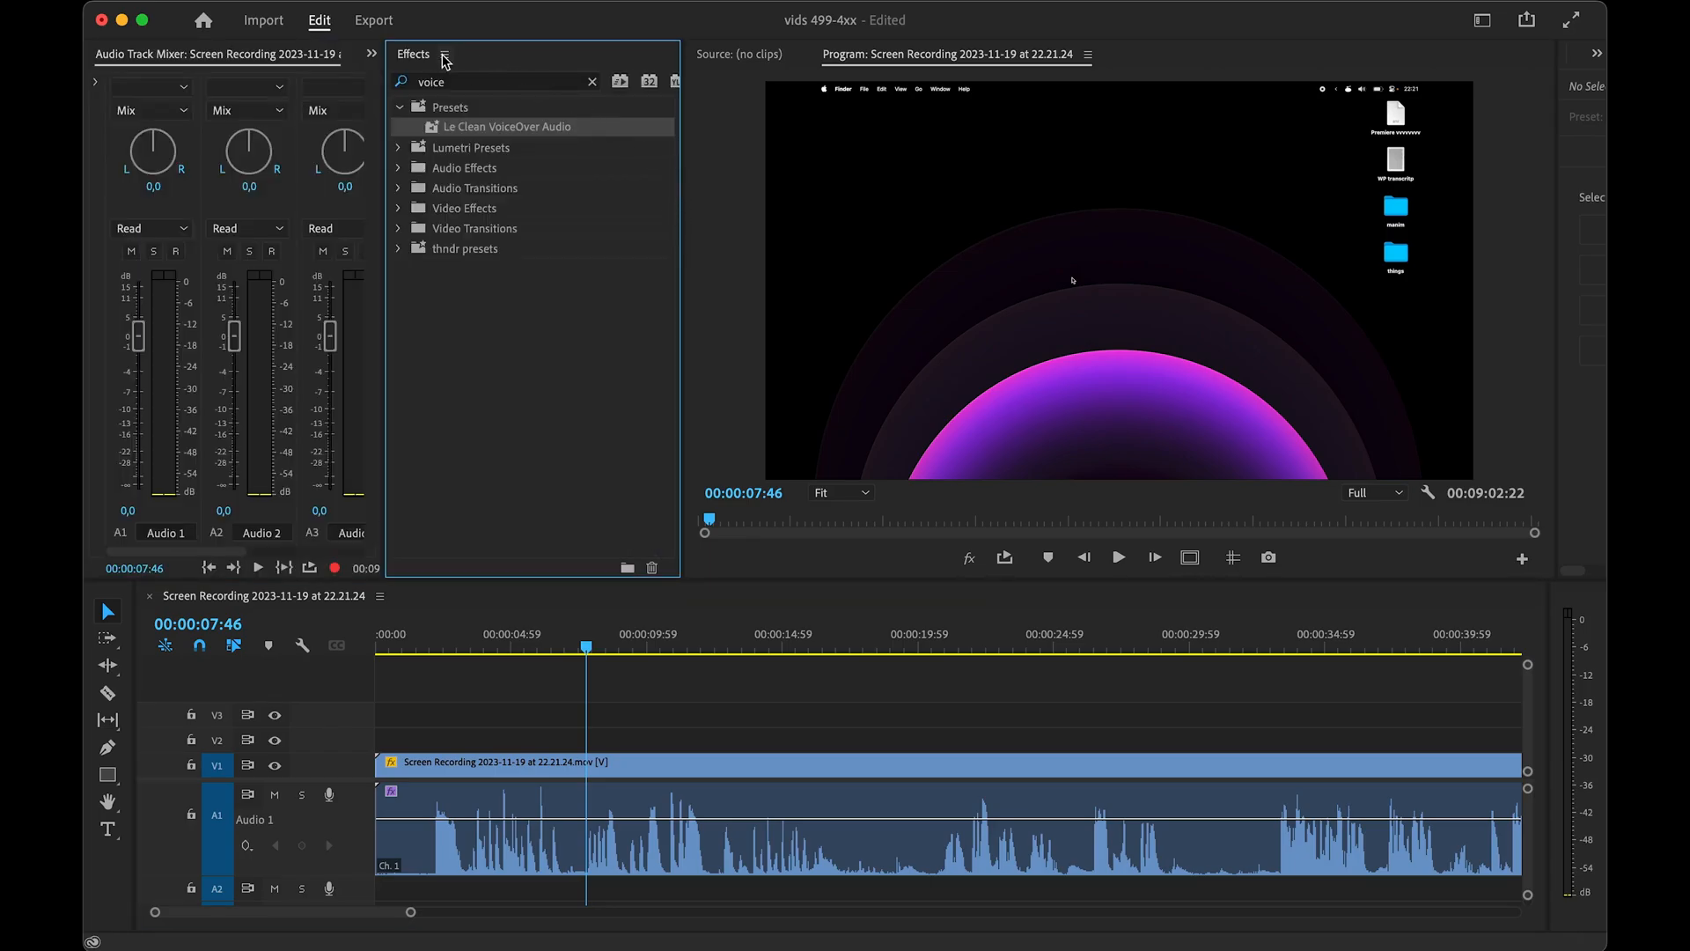
{"action": "left_click_drag", "start_coordinate": [385, 235], "coordinate": [567, 236]}
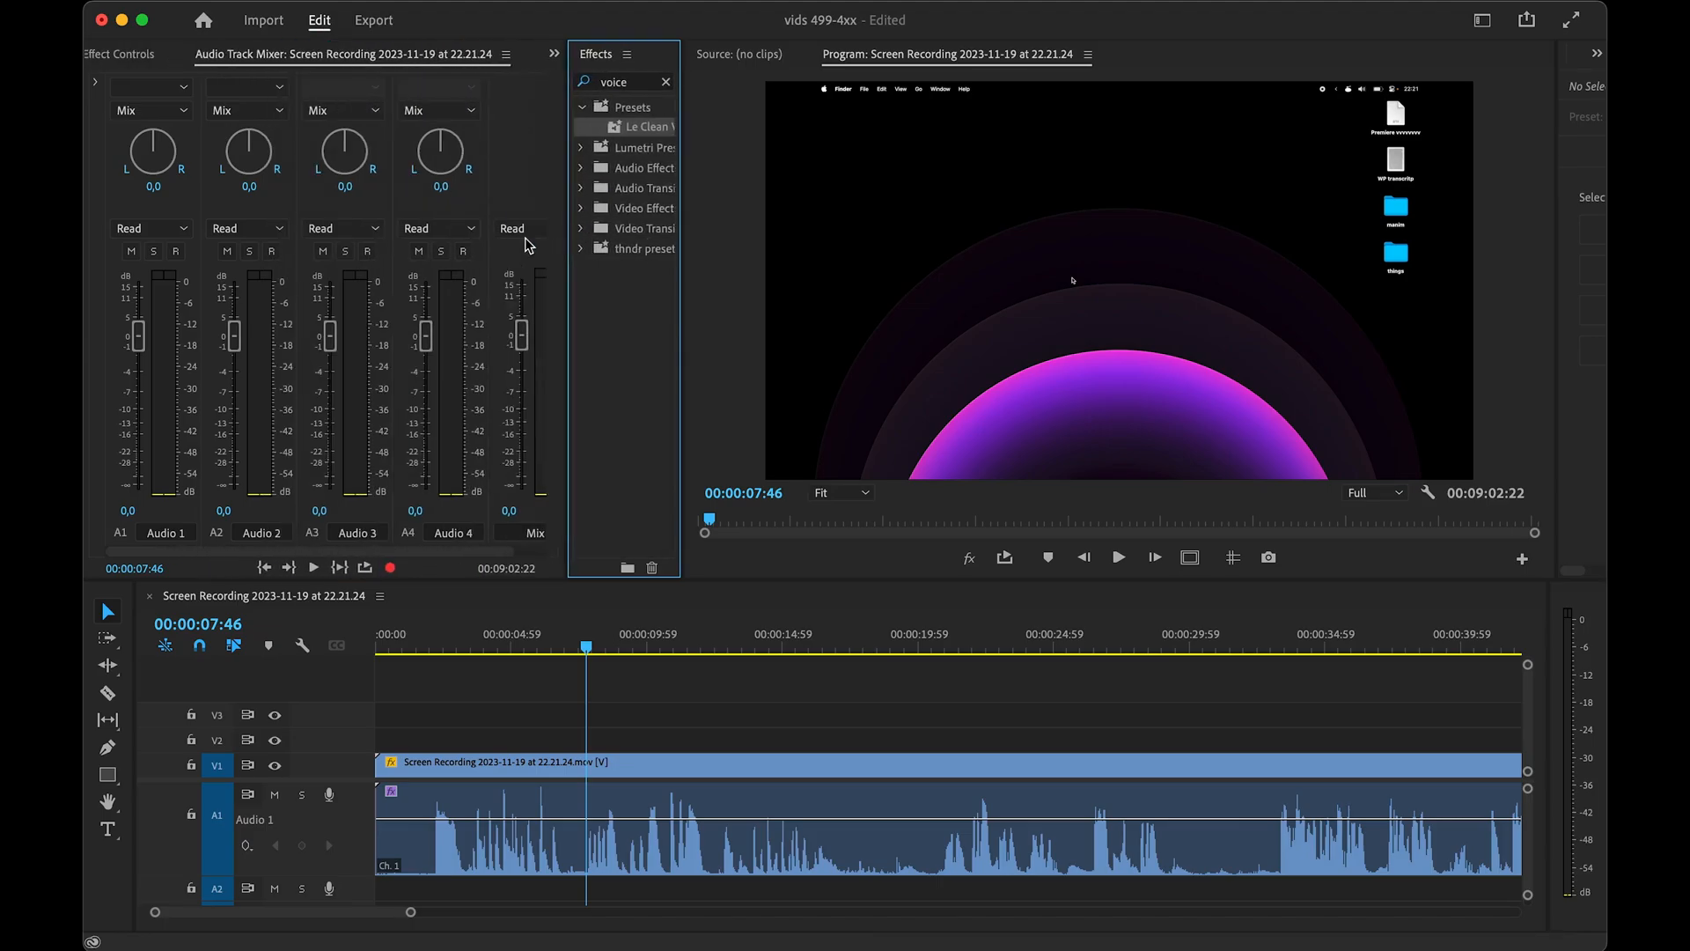
{"action": "left_click_drag", "start_coordinate": [605, 57], "coordinate": [263, 63]}
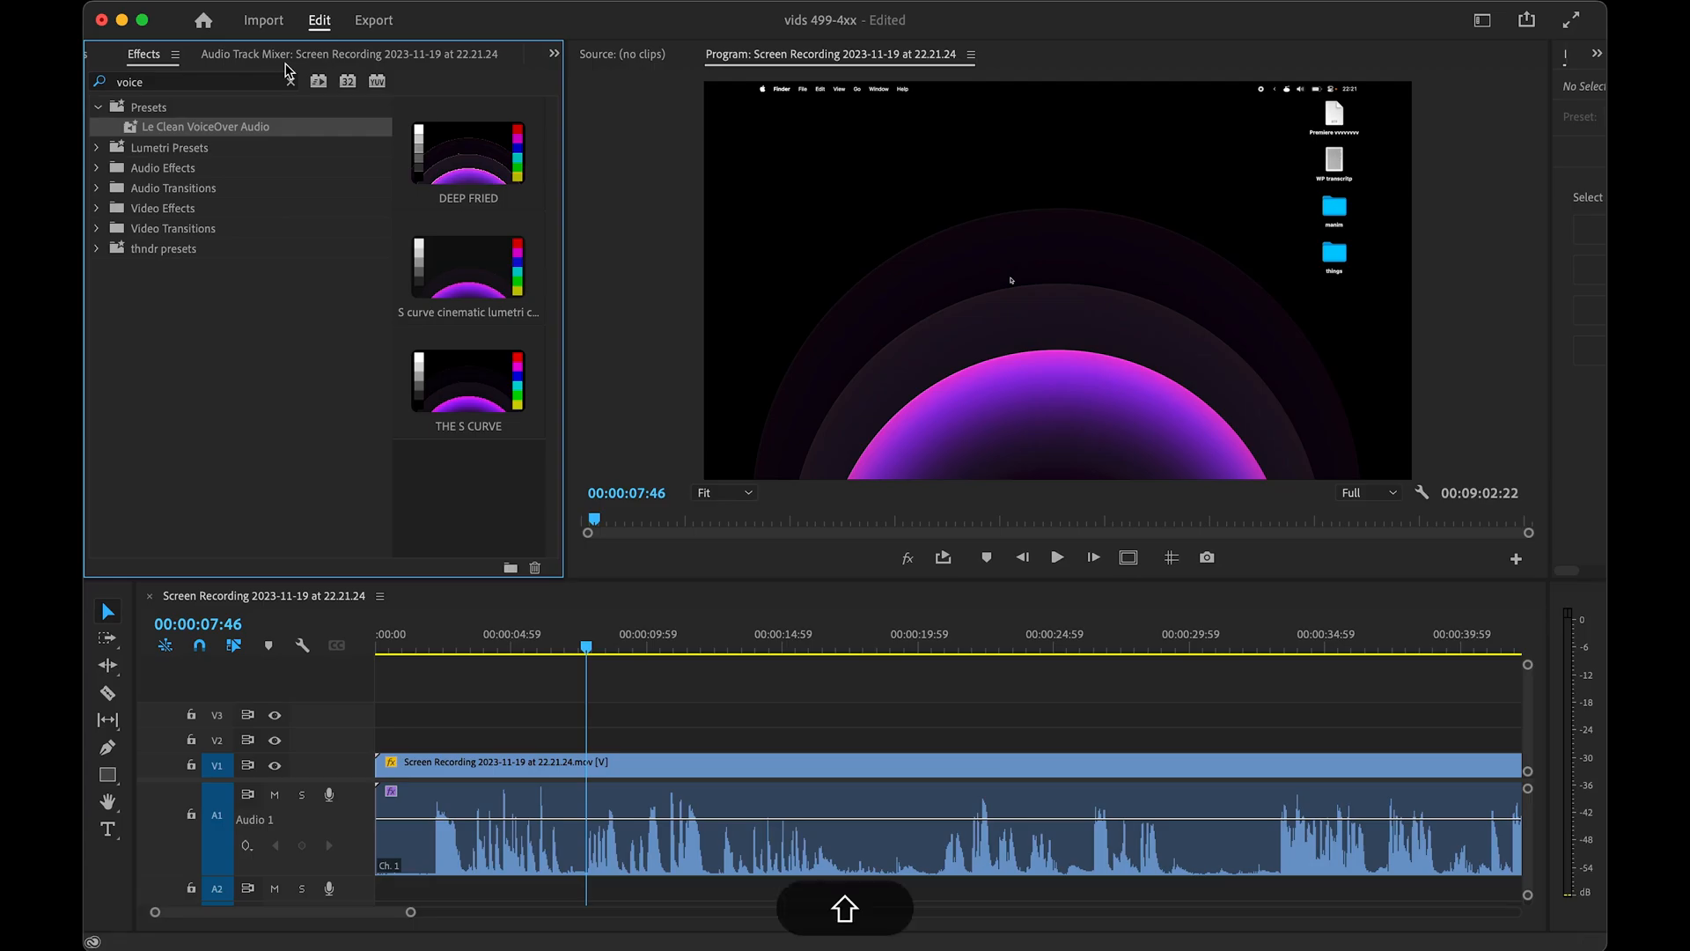
- Switch between the Effect Controls, Effects and Project panels, and show the screen recording's effect controls
{"action": "key", "text": "shift+x"}
{"action": "key", "text": "shift+c"}
{"action": "key", "text": "shift+z"}
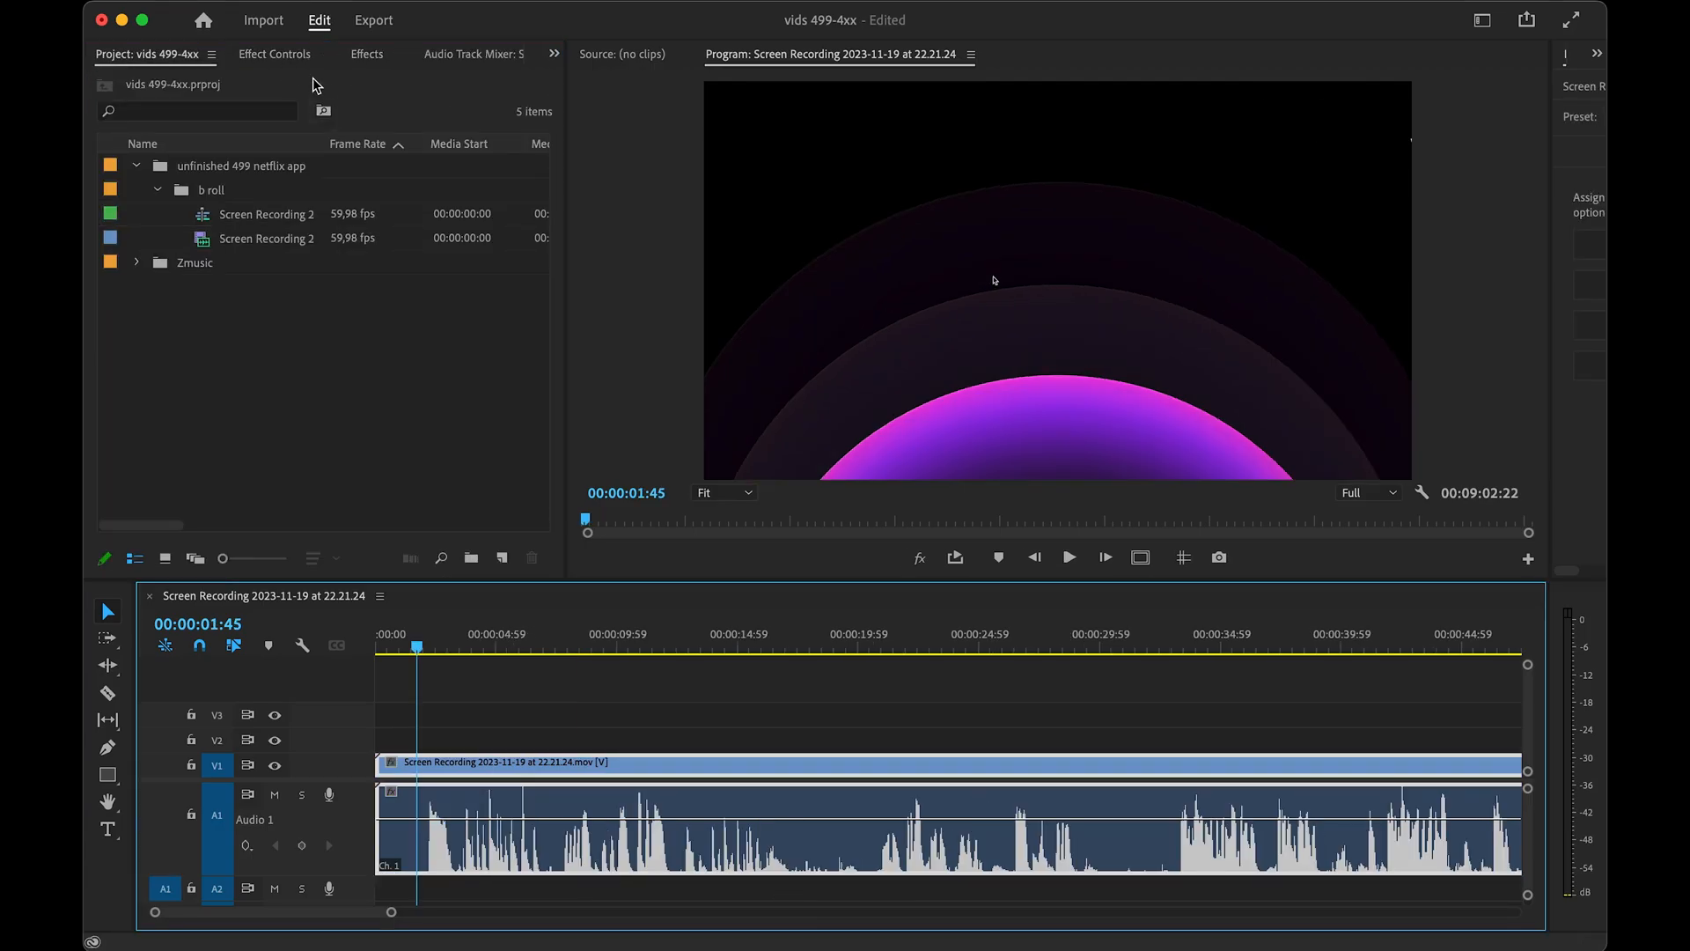
{"action": "left_click", "coordinate": [297, 52]}
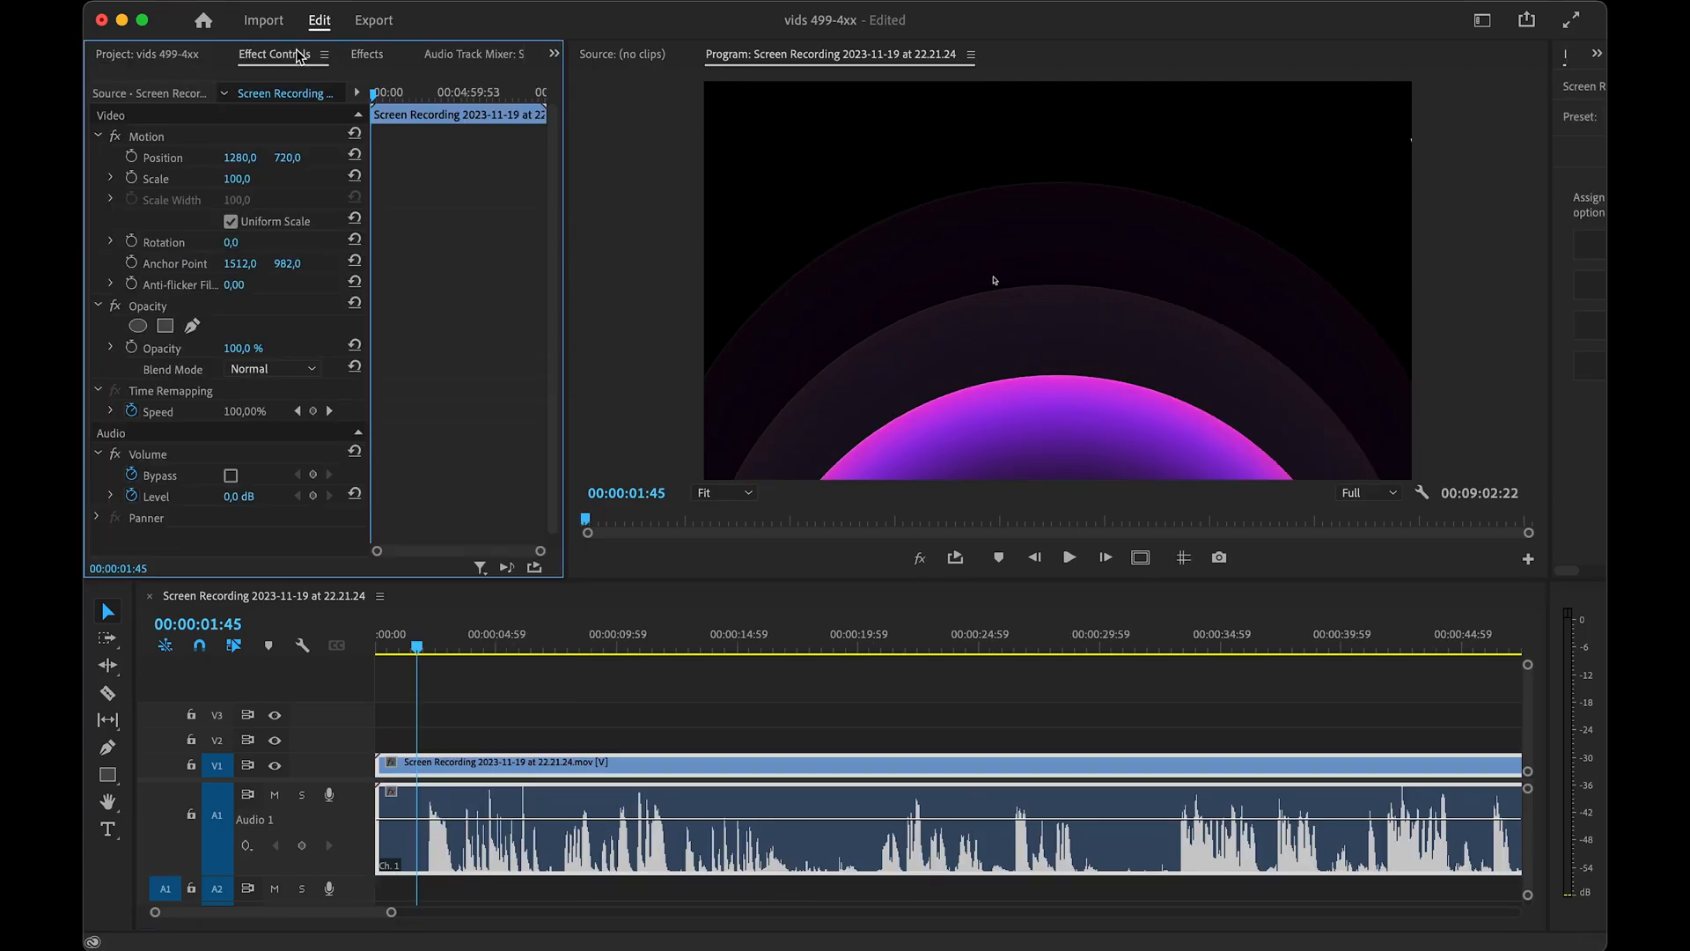
- Search the effects for "voice" and select the mono and stereo Le Clean voiceover presets in turn
{"action": "left_click", "coordinate": [384, 54]}
{"action": "left_click", "coordinate": [167, 81]}
{"action": "type", "text": "voice"}
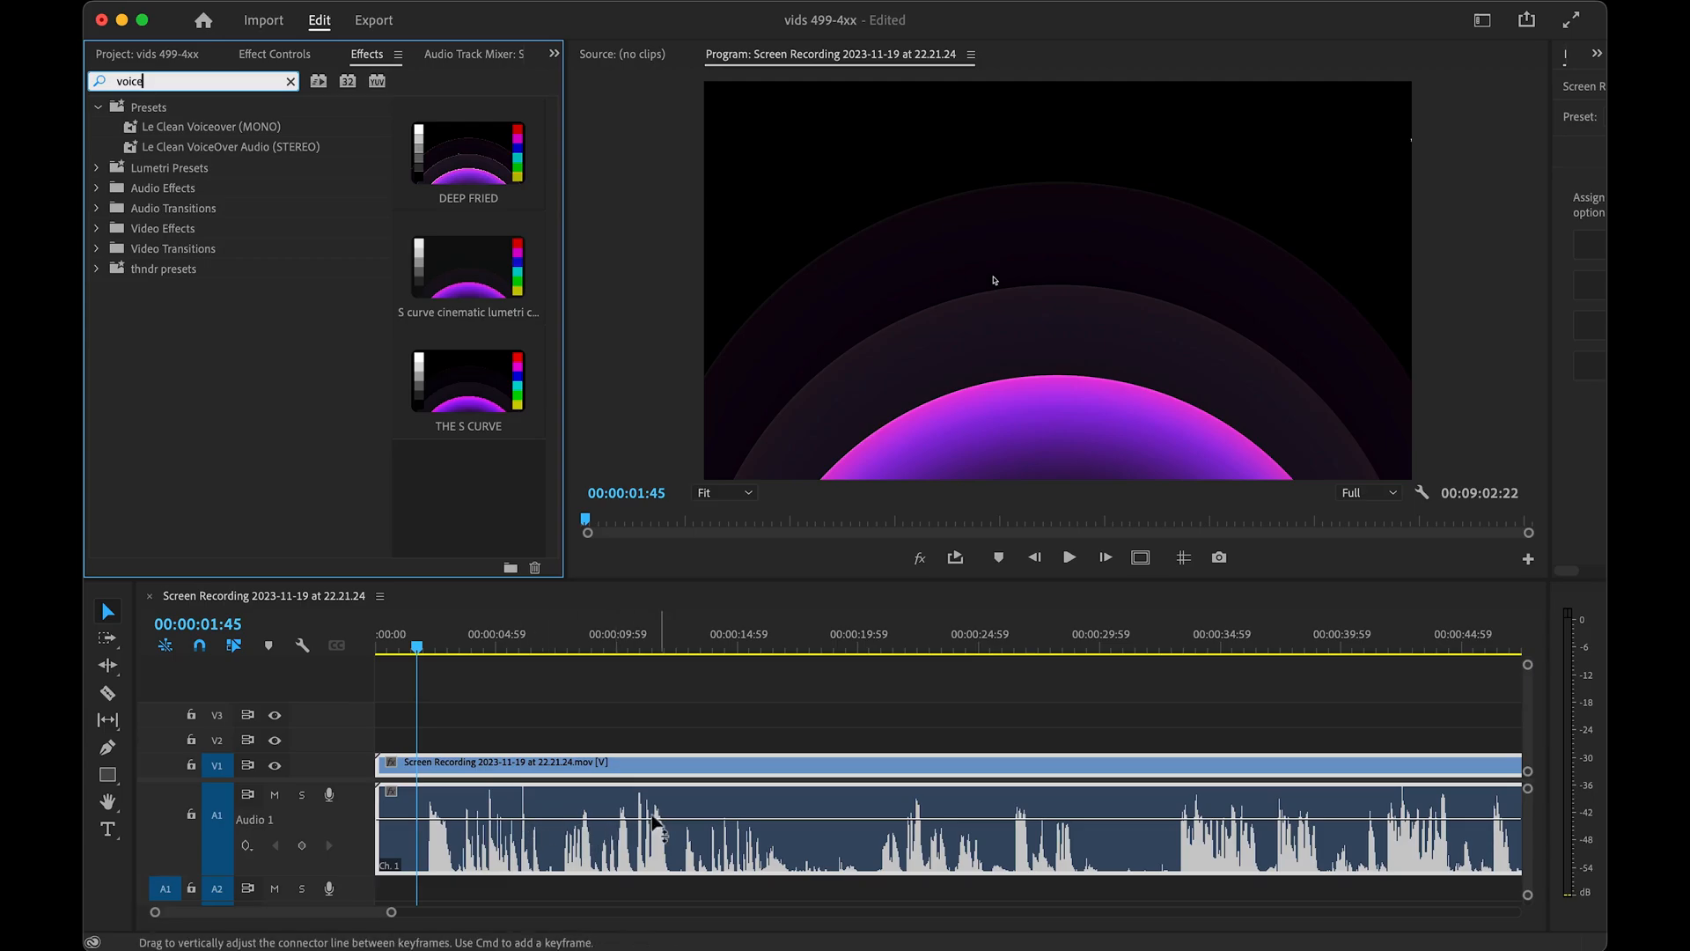
{"action": "type", "text": "\\"}
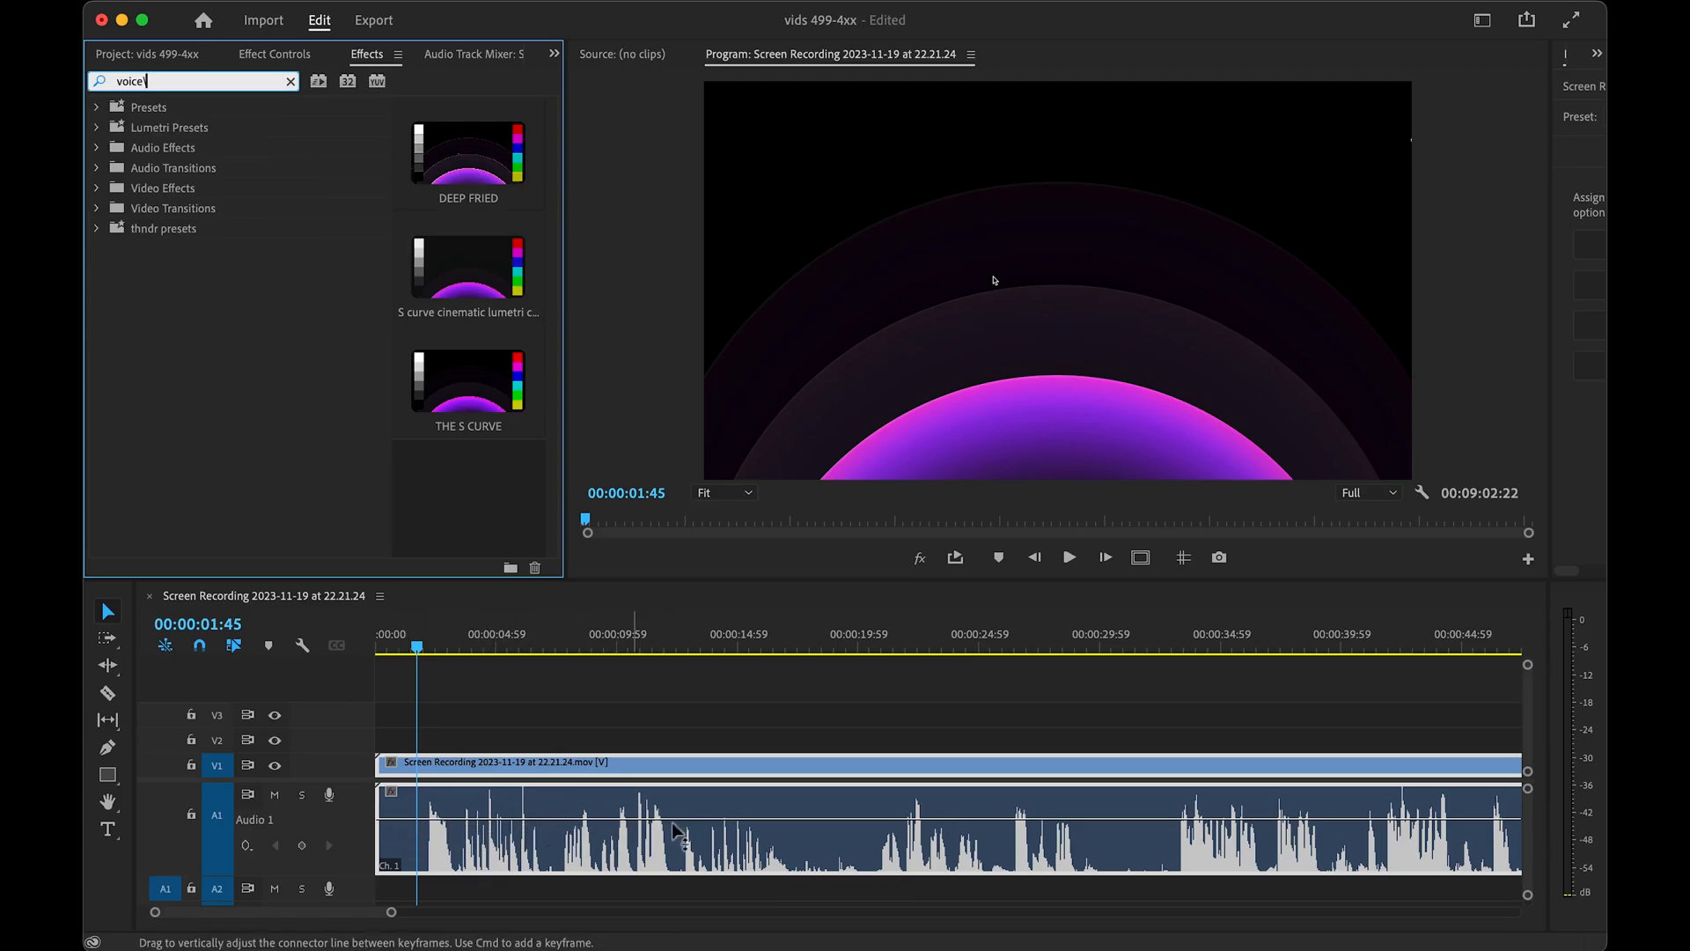
{"action": "key", "text": "BackSpace"}
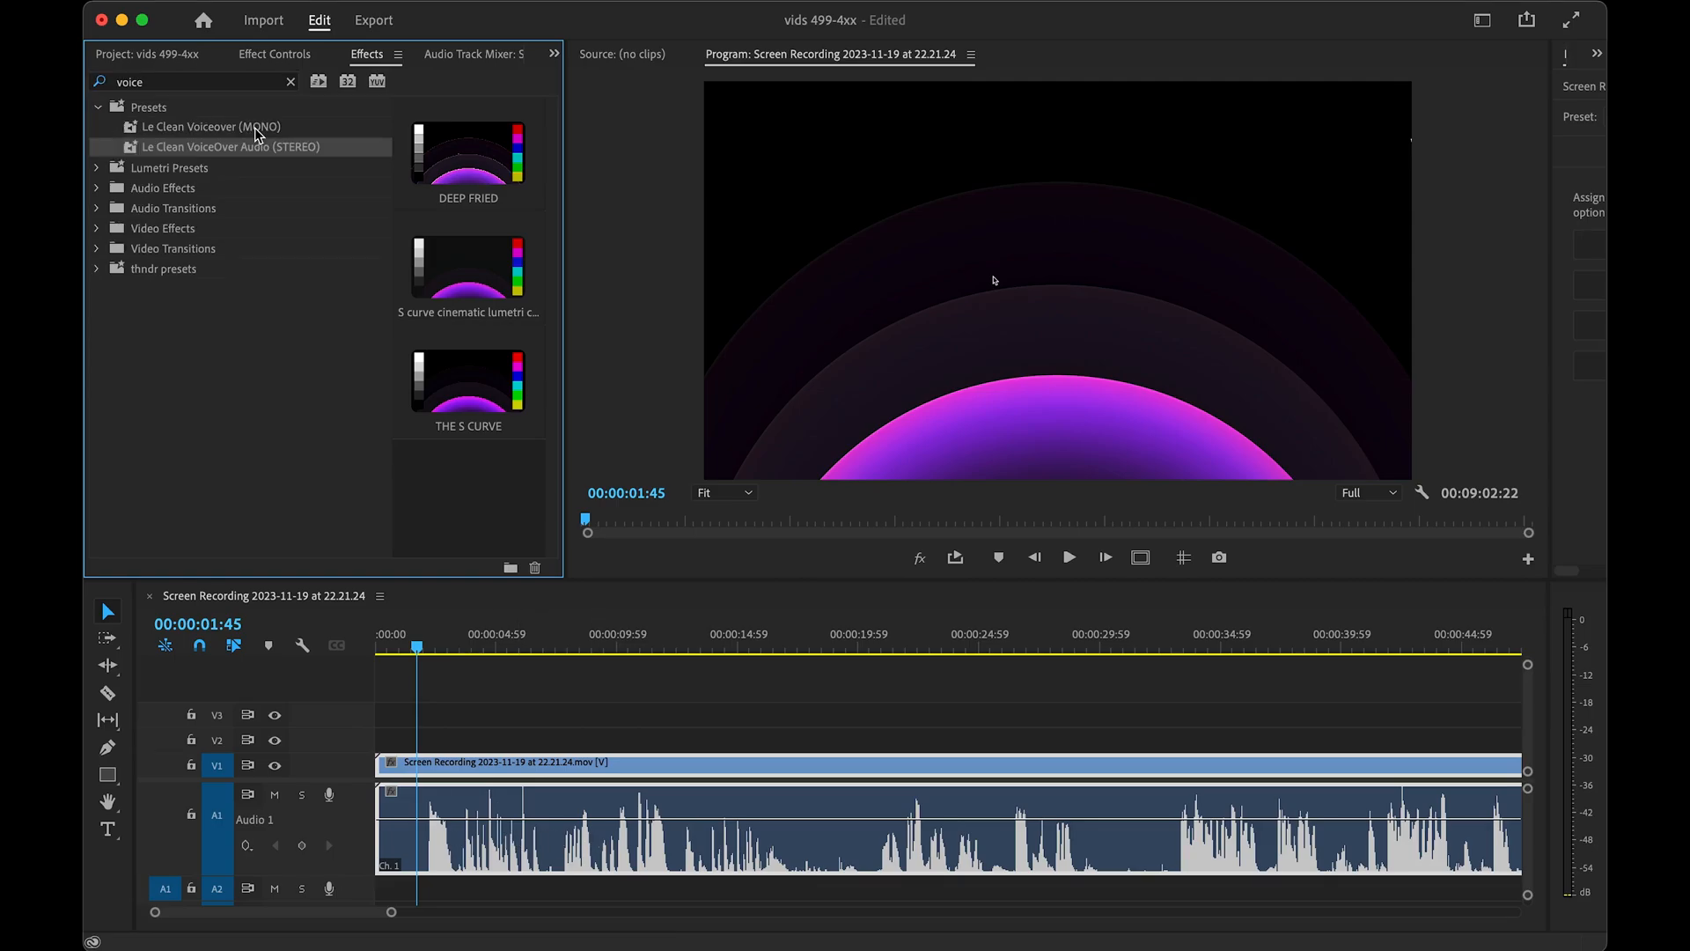
{"action": "left_click", "coordinate": [276, 132]}
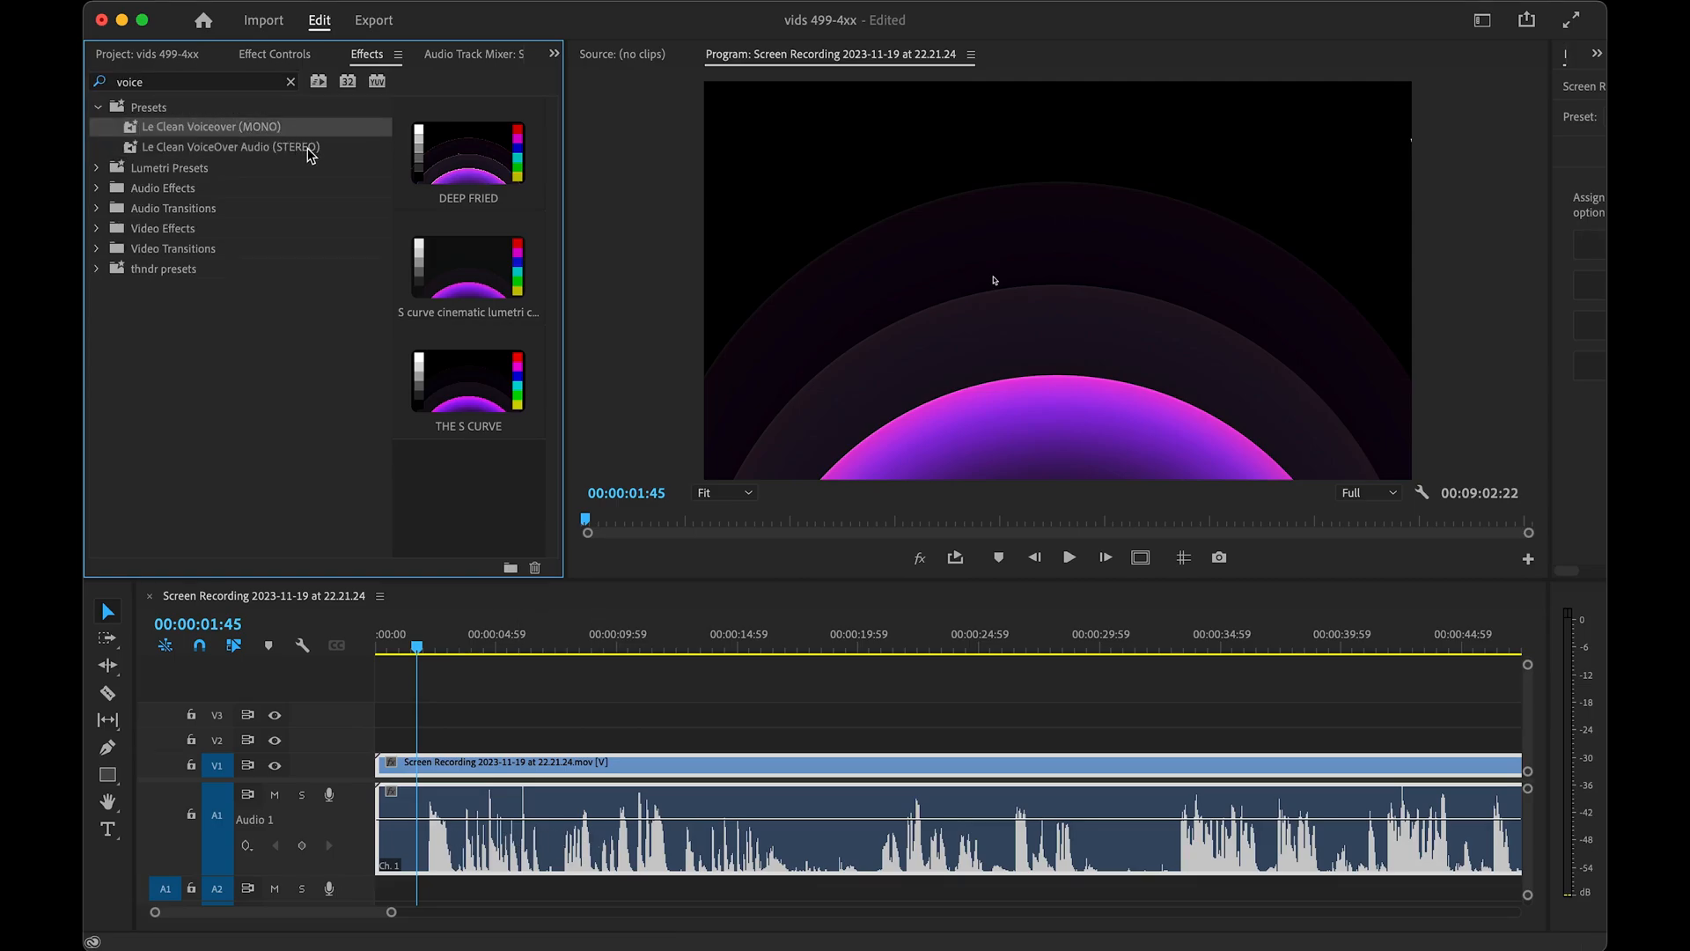
{"action": "left_click", "coordinate": [310, 154]}
- Switch to the web browser to view the Premiere Pro Presets Pack store page, and return to Premiere Pro
{"action": "key", "text": "super+Tab"}
{"action": "key", "text": "super+Tab"}
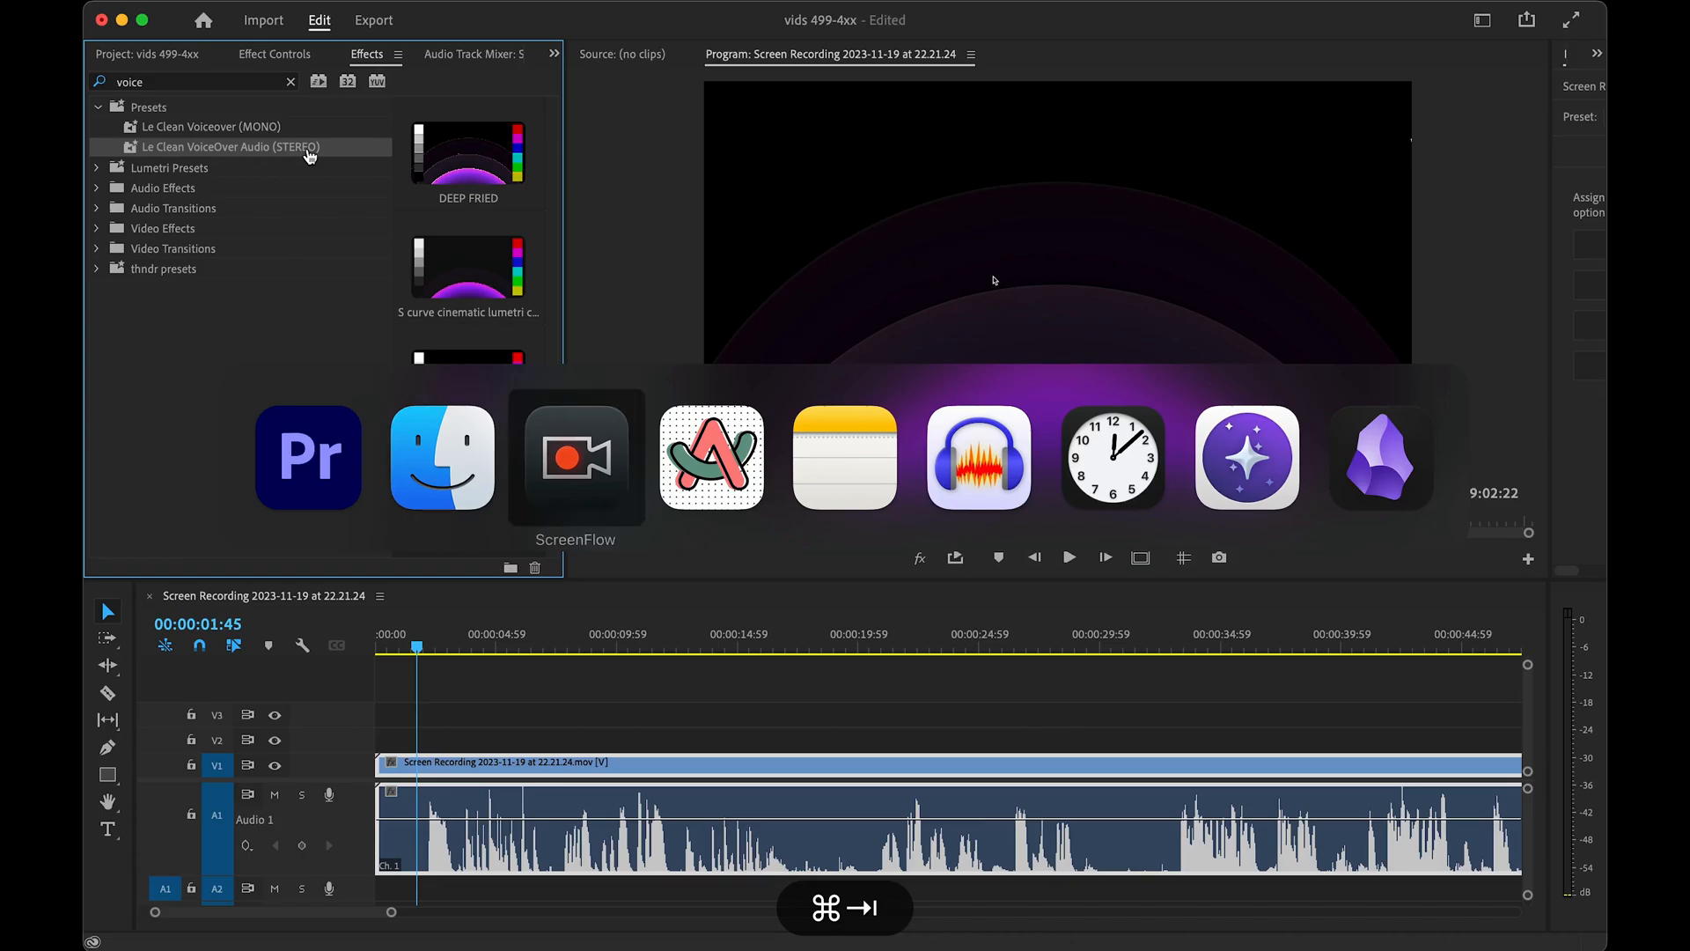
{"action": "key", "text": "super+Tab"}
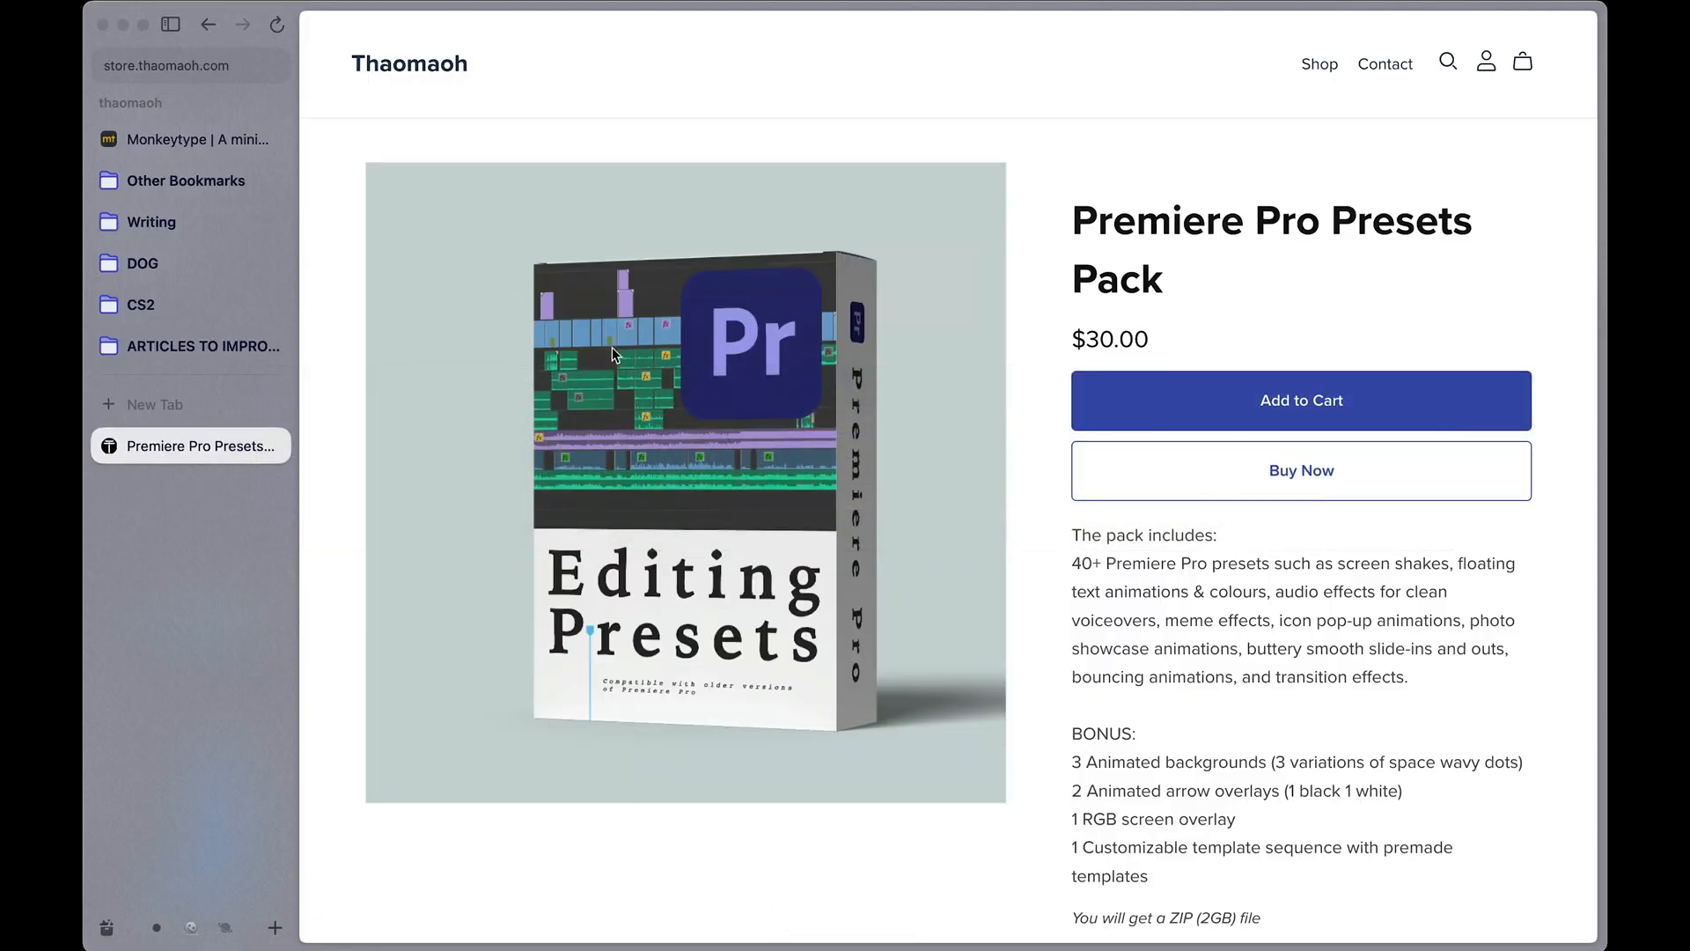
{"action": "key", "text": "super+h"}
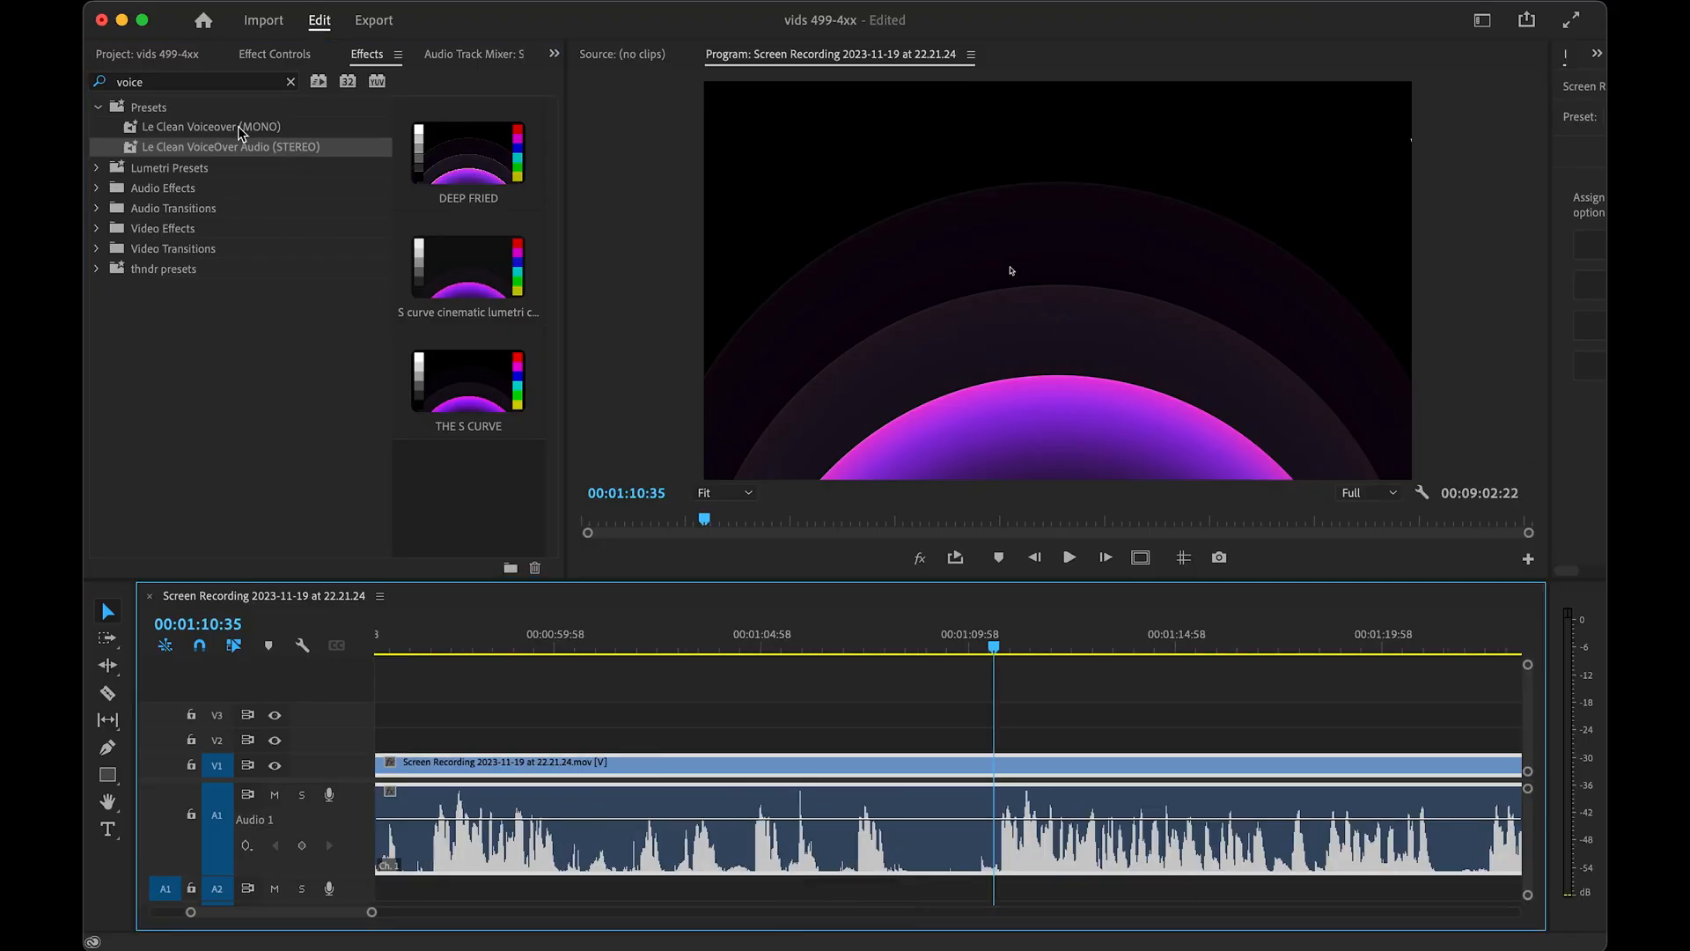
- Try the Le Clean Voiceover (MONO) preset on the screen recording's audio and undo it
{"action": "left_click_drag", "start_coordinate": [237, 125], "coordinate": [201, 133]}
{"action": "left_click_drag", "start_coordinate": [813, 396], "coordinate": [976, 851]}
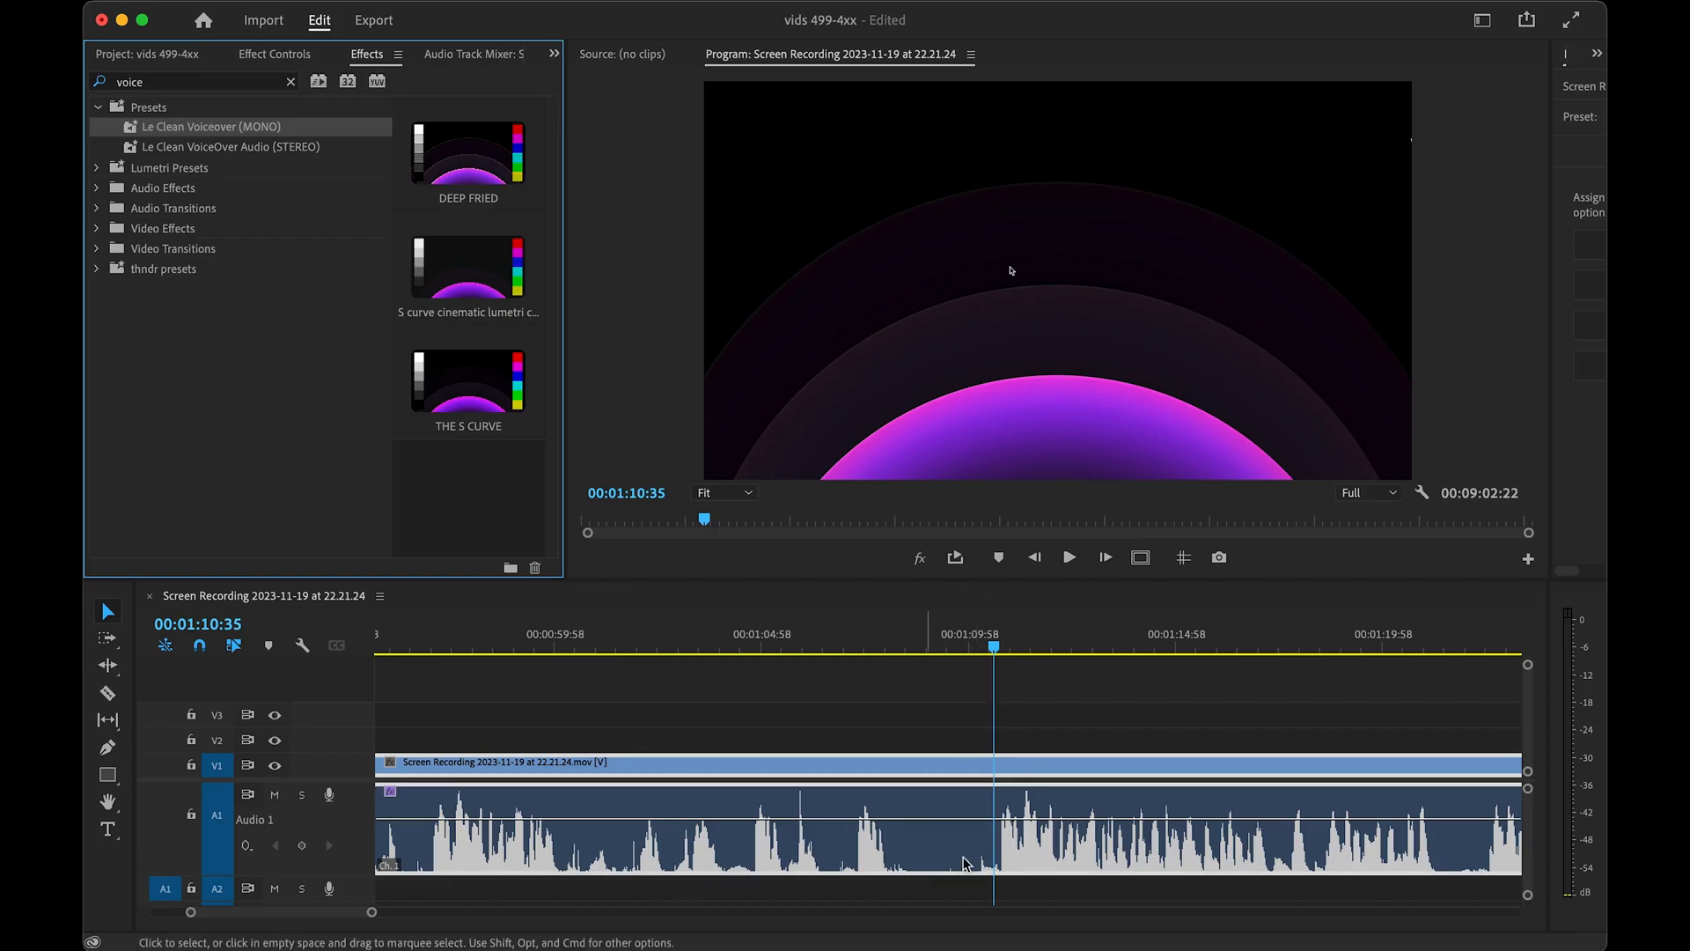
{"action": "key", "text": "super+z"}
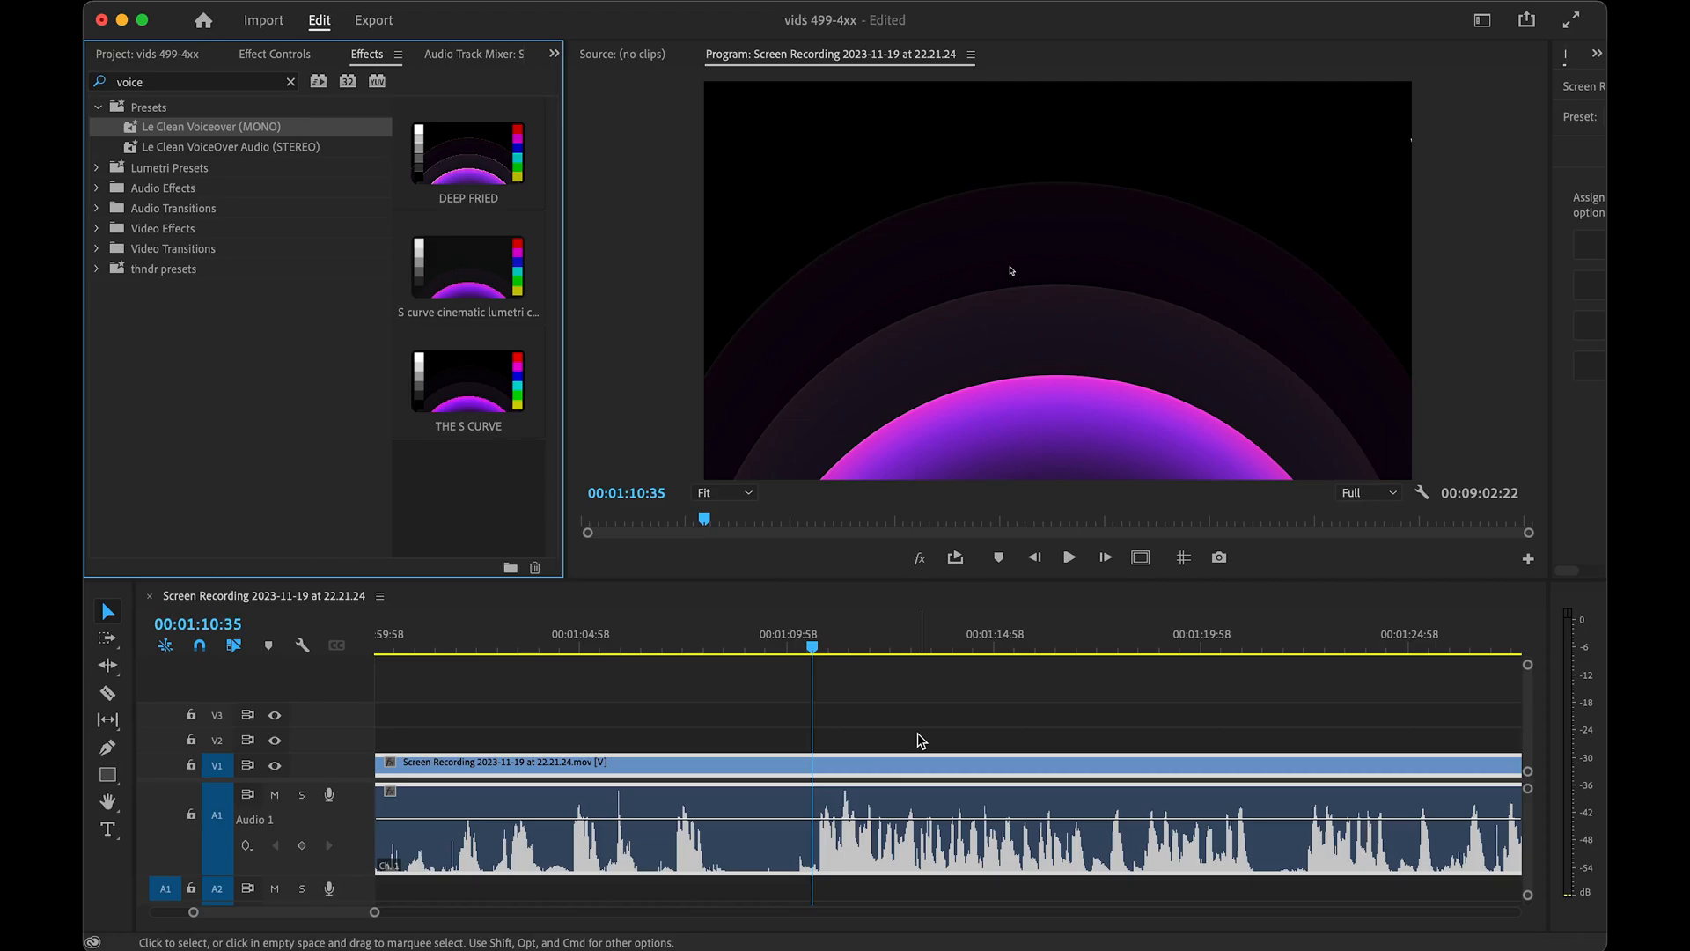
- Play the raw voiceover, apply the Le Clean Voiceover (MONO) preset to the recording's audio, and play it again from 00:01:10:42
{"action": "key", "text": "space"}
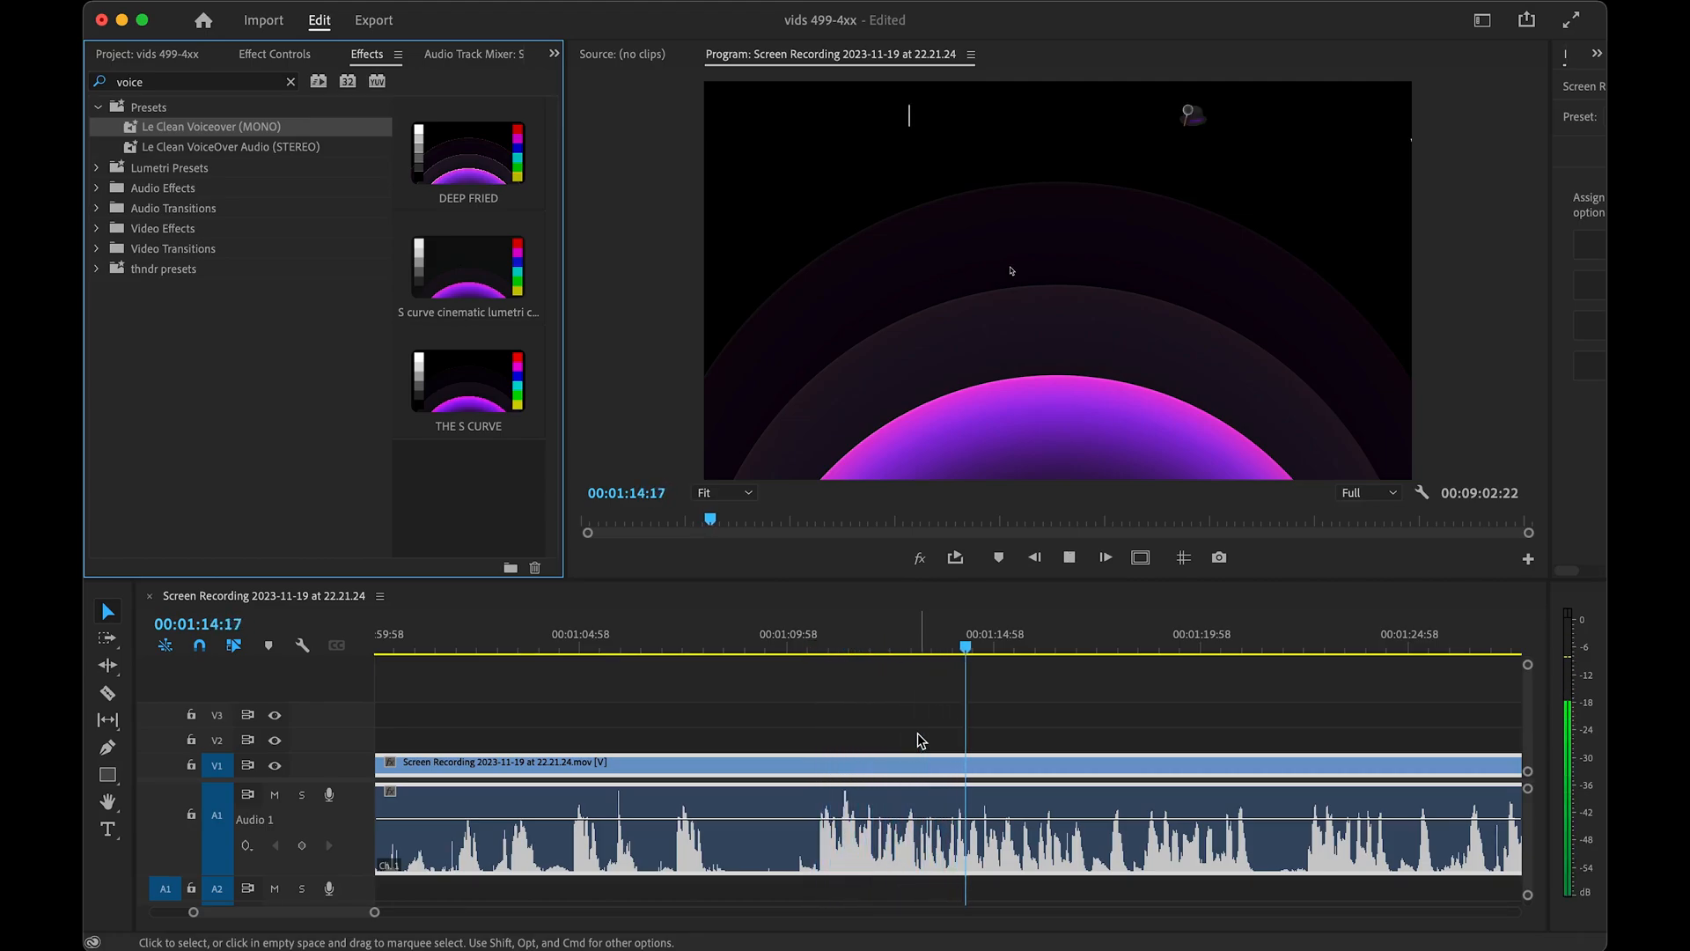
{"action": "left_click", "coordinate": [832, 648]}
{"action": "left_click_drag", "start_coordinate": [833, 646], "coordinate": [825, 649]}
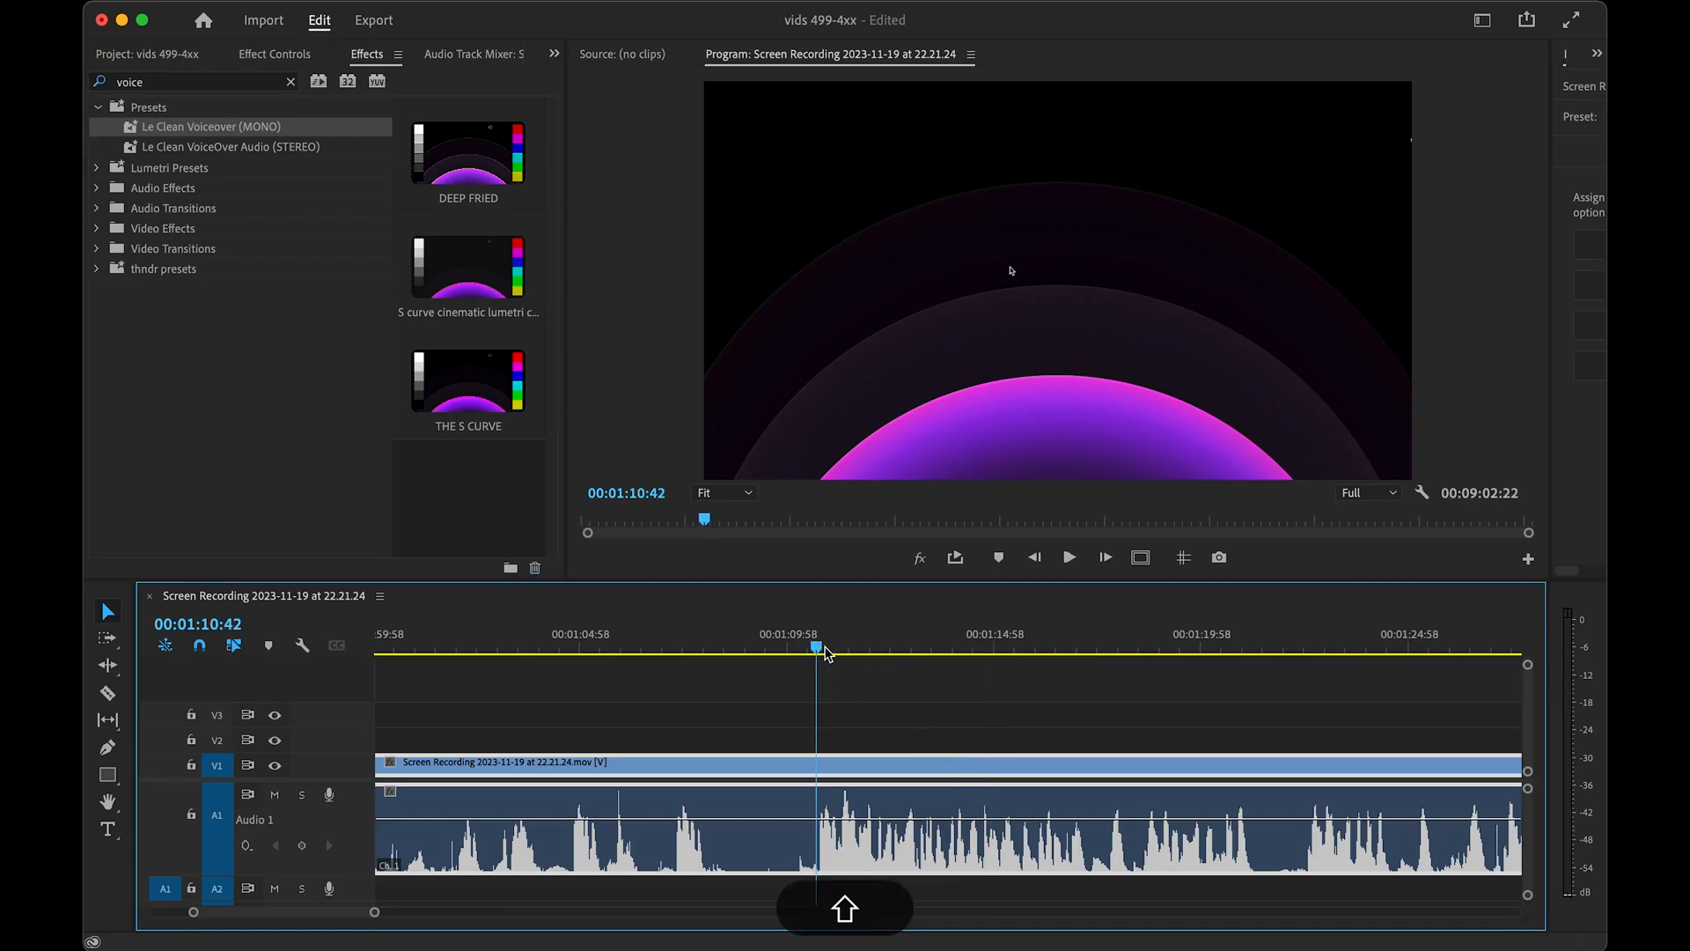
{"action": "double_click", "coordinate": [268, 128]}
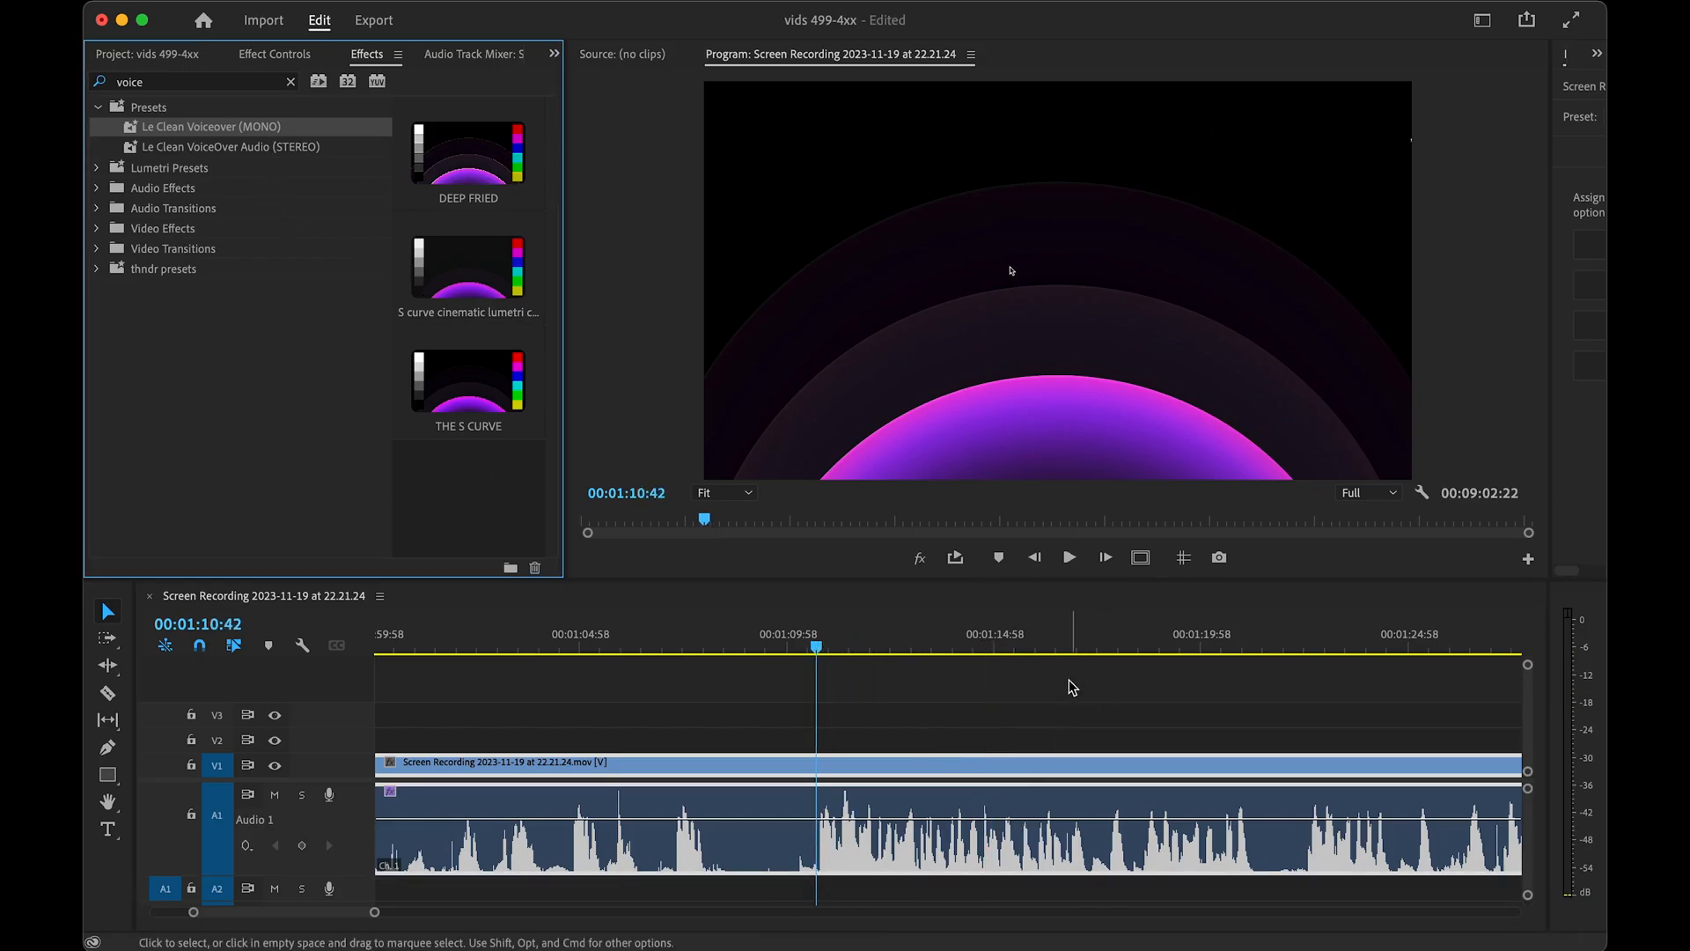
{"action": "key", "text": "space"}
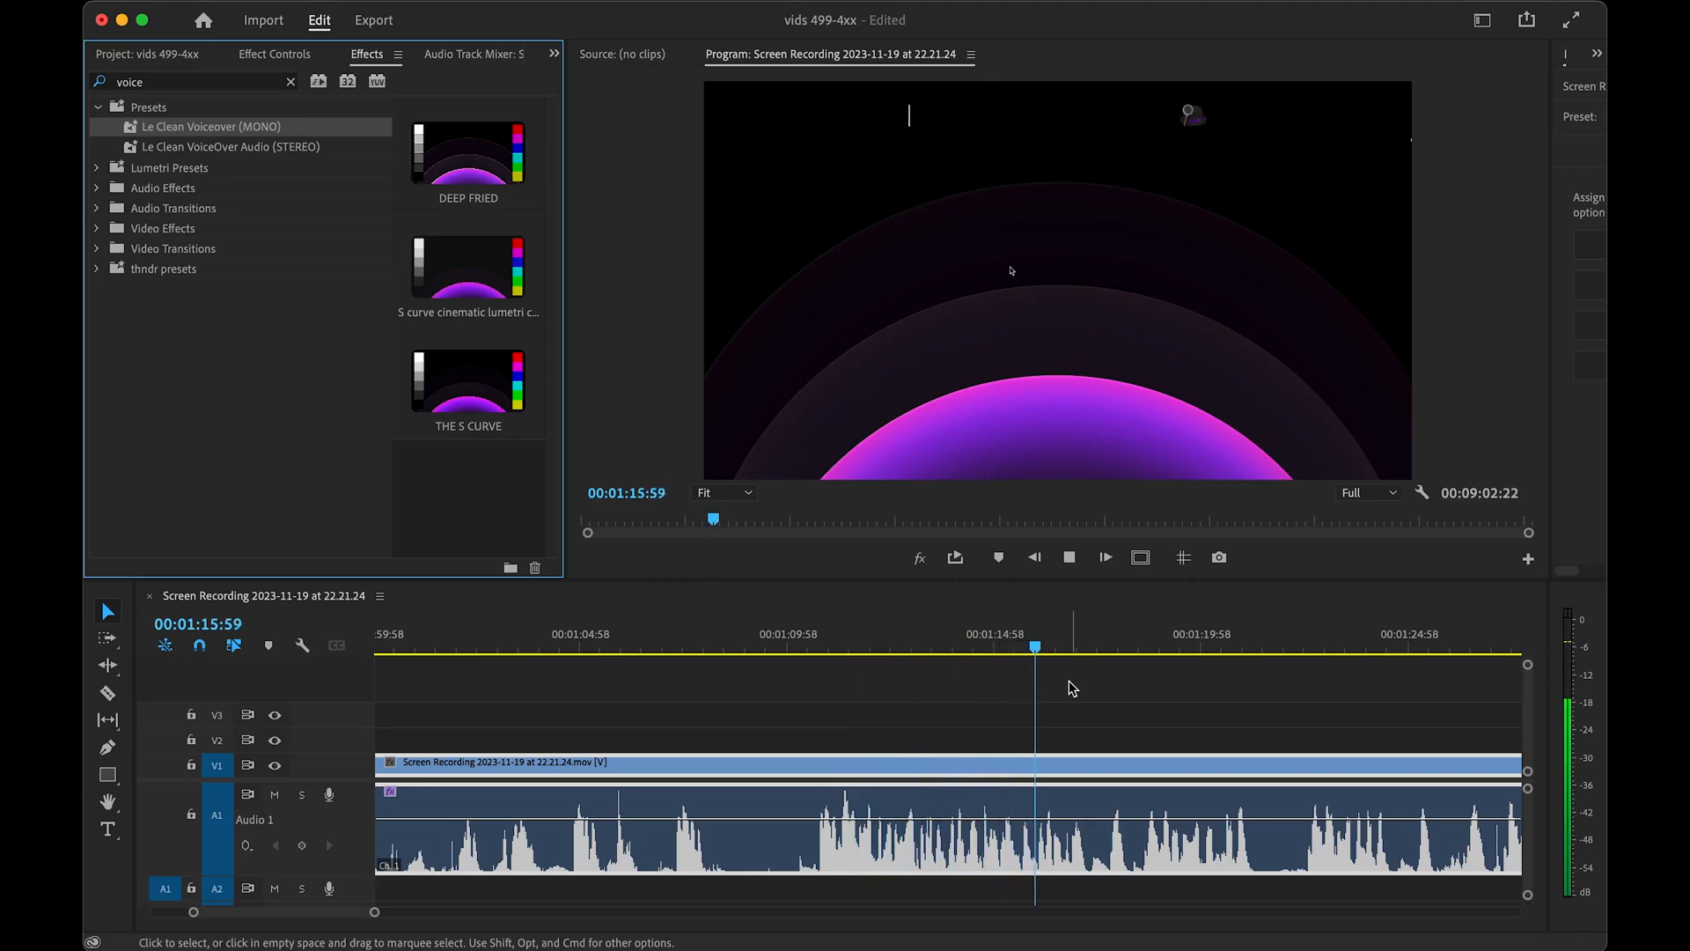
{"action": "key", "text": "space"}
- Make the Audio 1 track taller and try to ripple-trim the recording's start up to 00:01:10:45
{"action": "scroll", "coordinate": [849, 818], "scroll_direction": "left", "scroll_amount": 10}
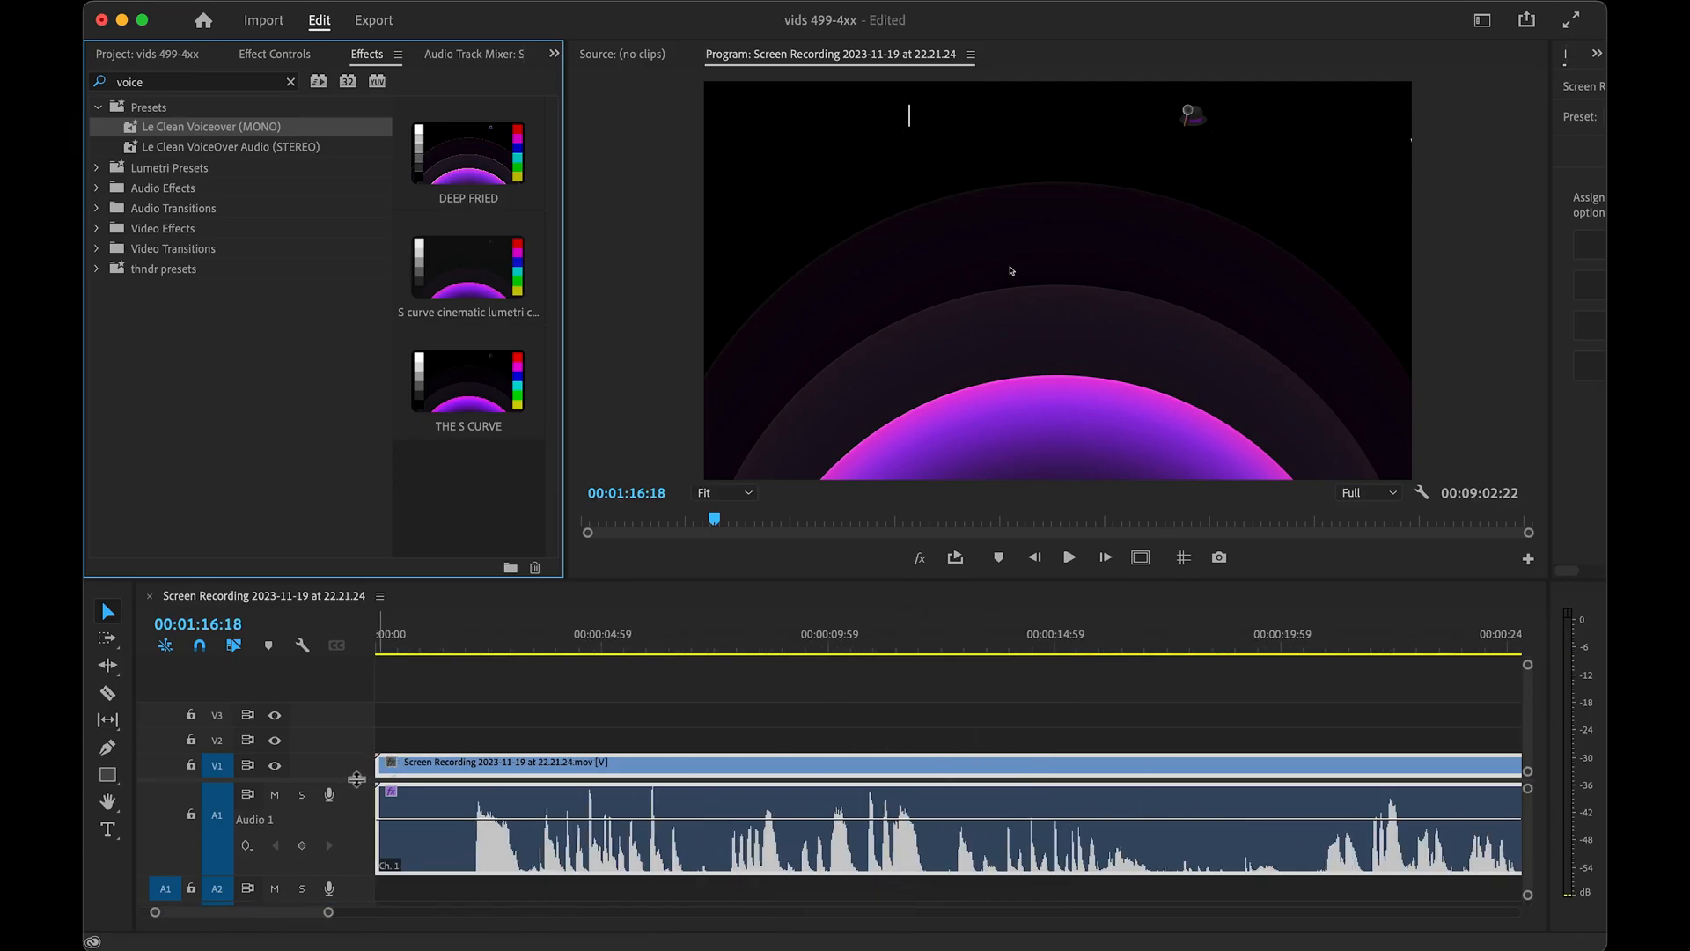
{"action": "left_click_drag", "start_coordinate": [356, 780], "coordinate": [355, 735]}
{"action": "left_click_drag", "start_coordinate": [358, 830], "coordinate": [357, 871]}
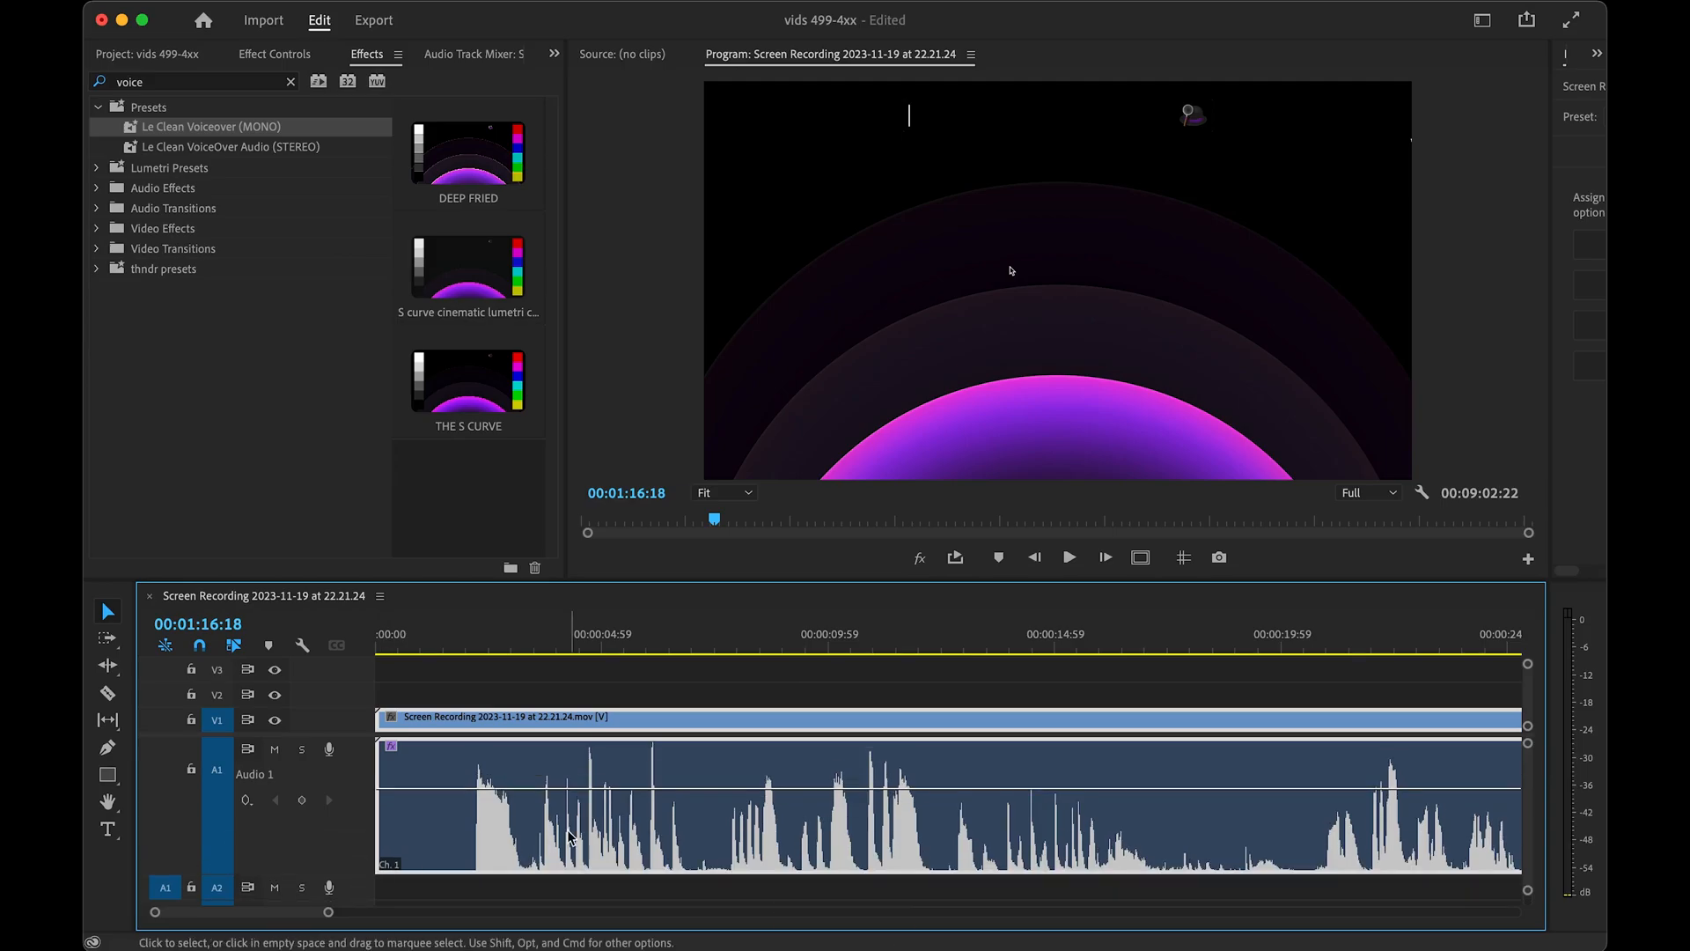
{"action": "scroll", "coordinate": [872, 603], "scroll_direction": "down", "scroll_amount": 10}
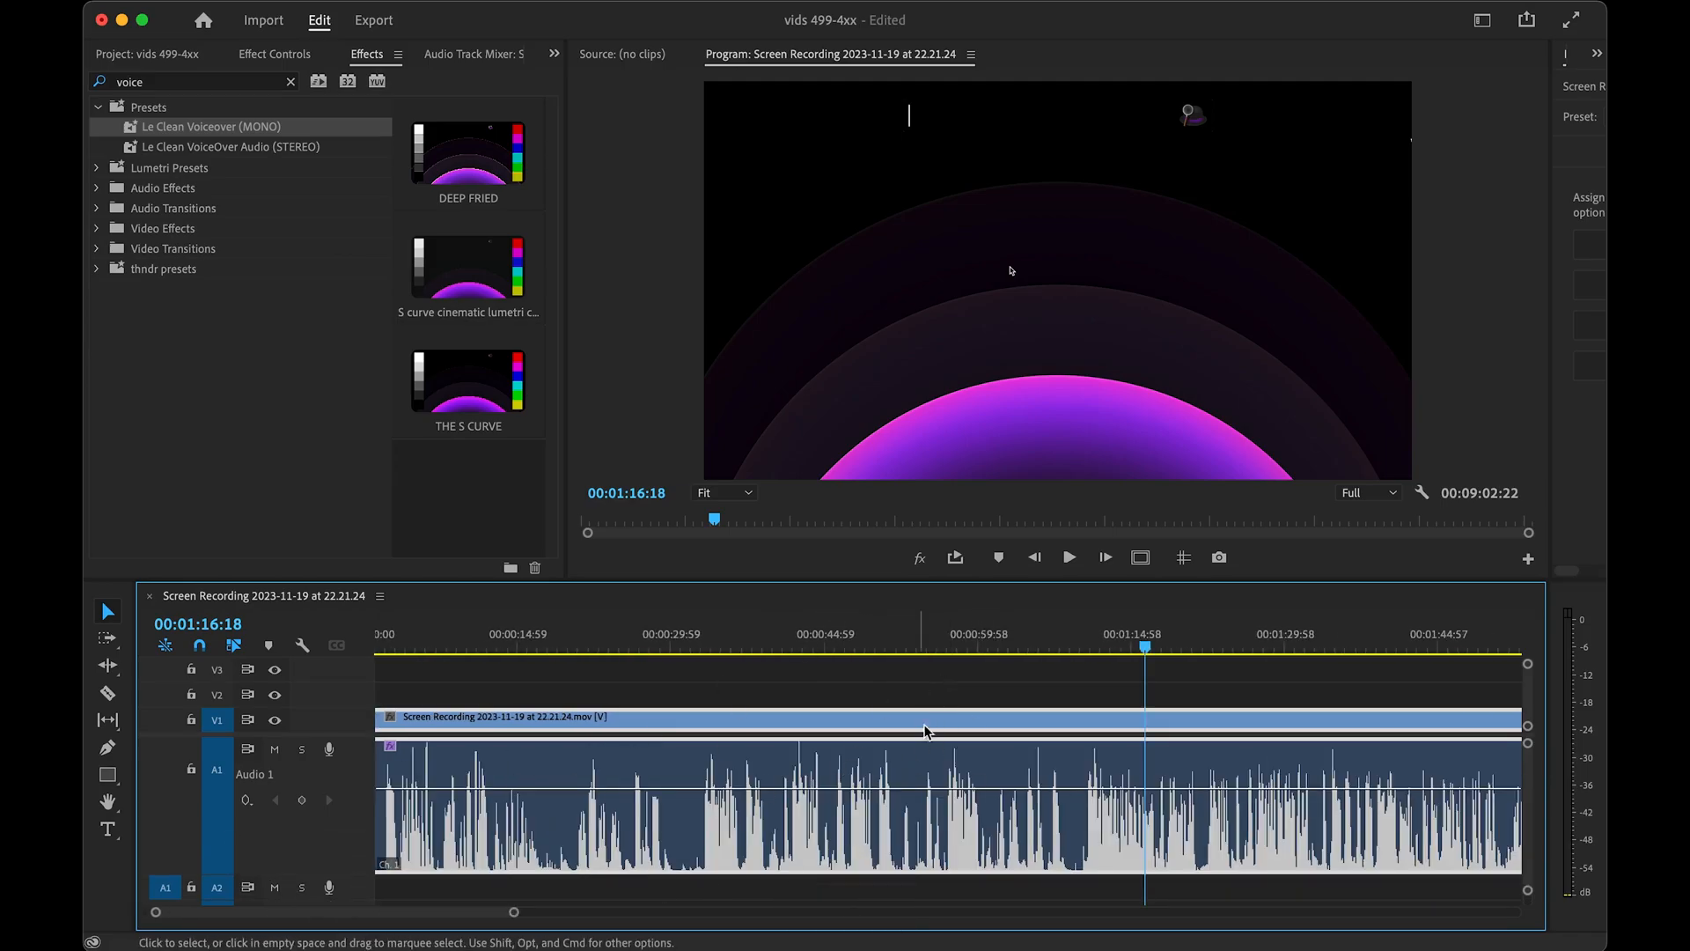
{"action": "mouse_move", "coordinate": [1143, 648]}
{"action": "left_mouse_down"}
{"action": "mouse_move", "coordinate": [1089, 662]}
{"action": "mouse_move", "coordinate": [1160, 645]}
{"action": "left_mouse_up"}
{"action": "scroll", "coordinate": [1085, 784], "scroll_direction": "up", "scroll_amount": 10}
{"action": "scroll", "coordinate": [1085, 790], "scroll_direction": "up", "scroll_amount": 8}
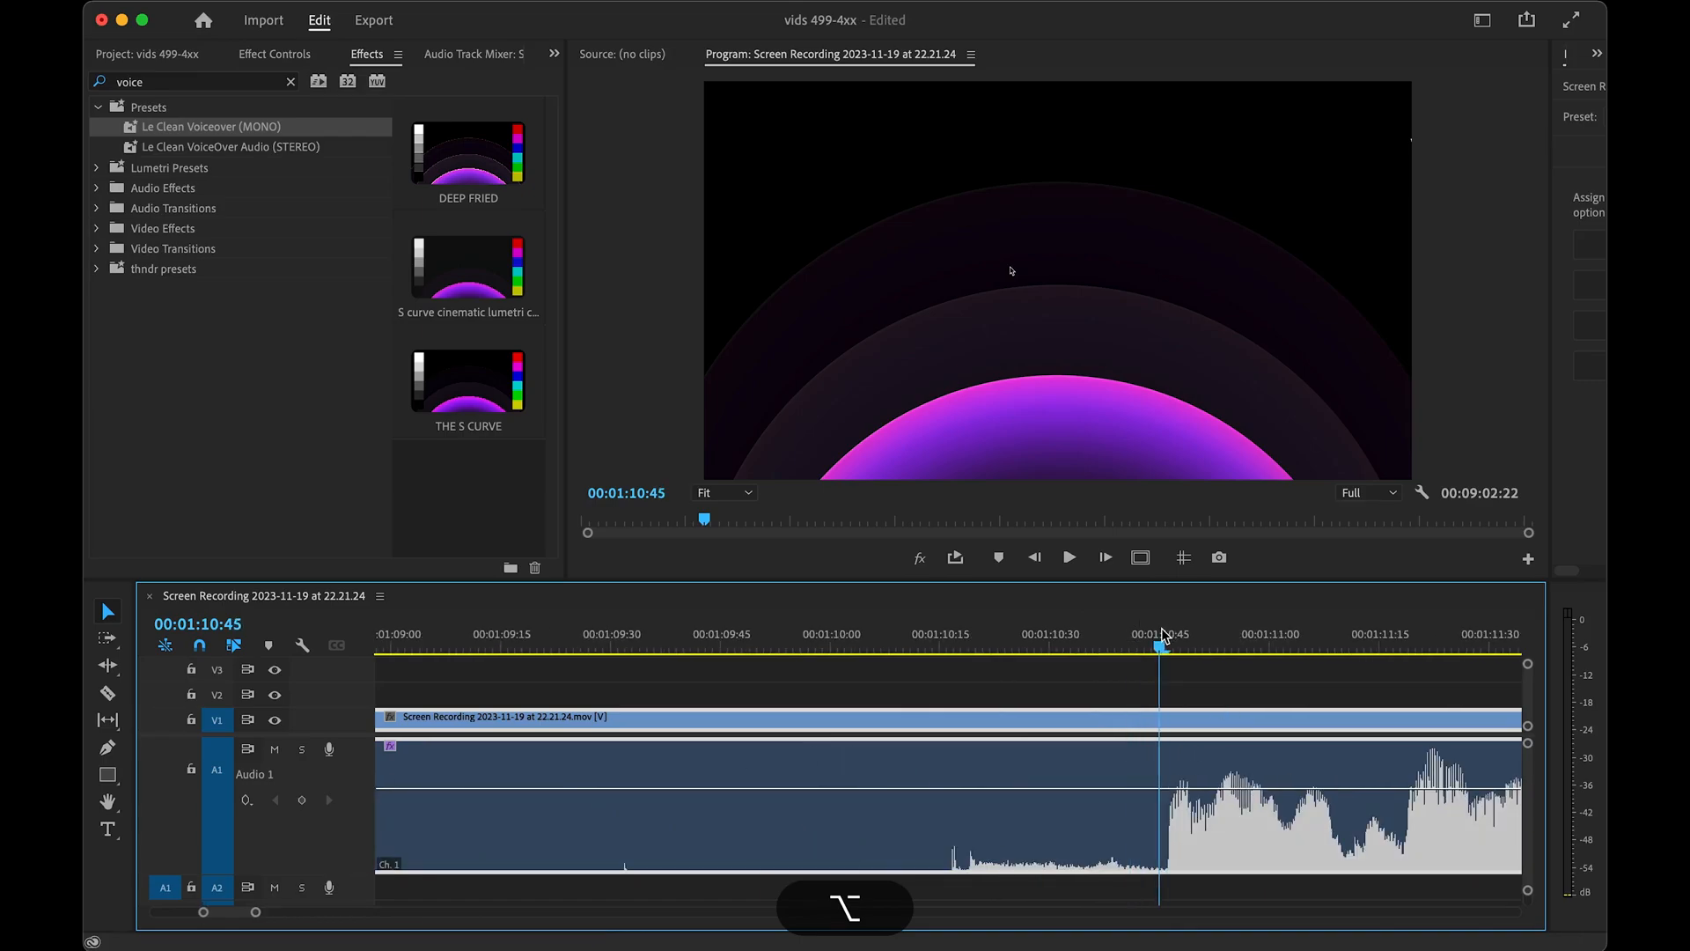
{"action": "scroll", "coordinate": [1116, 715], "scroll_direction": "down", "scroll_amount": 10}
{"action": "scroll", "coordinate": [1116, 714], "scroll_direction": "down", "scroll_amount": 5}
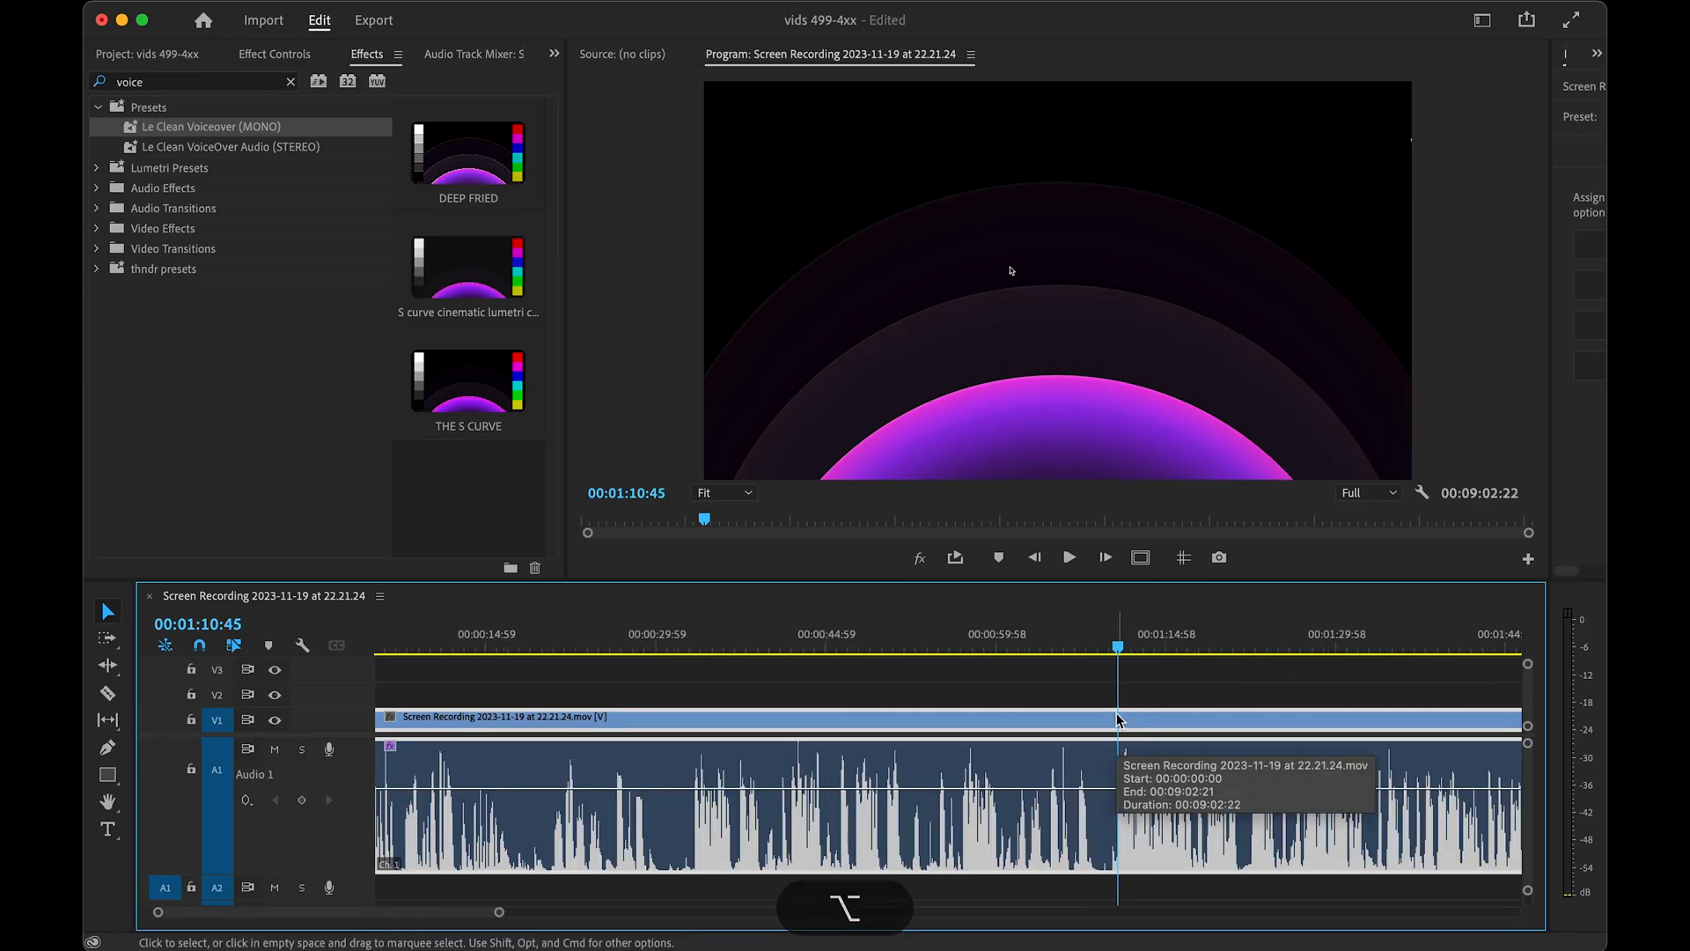
{"action": "key", "text": "Home"}
{"action": "scroll", "coordinate": [360, 803], "scroll_direction": "up", "scroll_amount": 3}
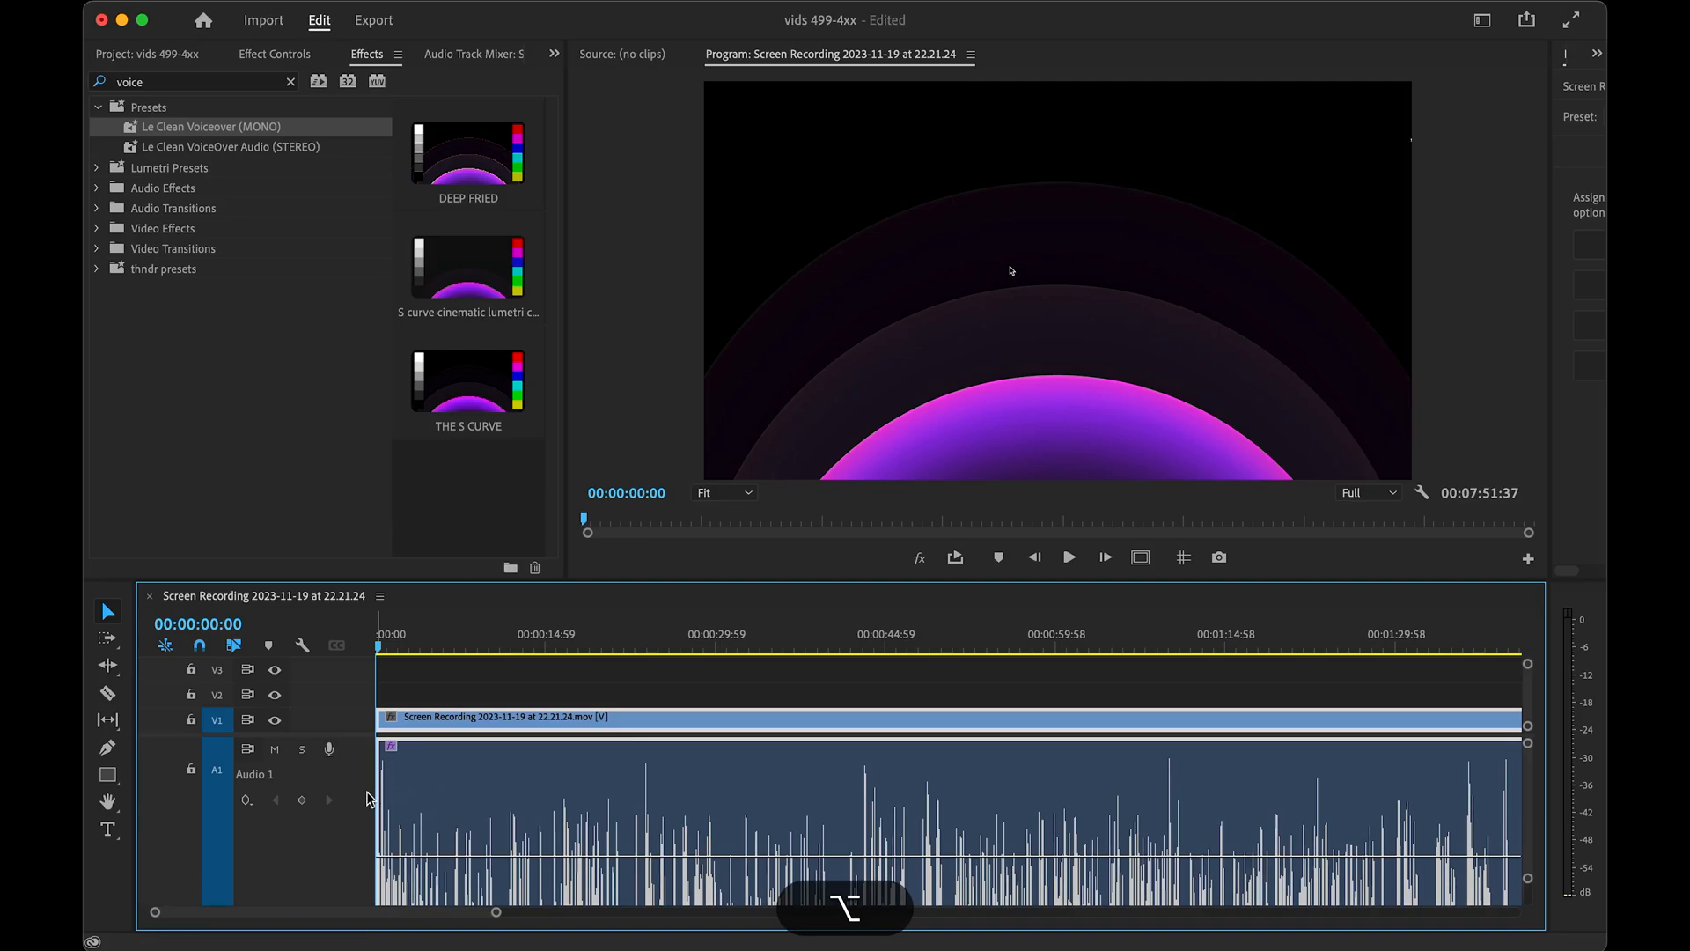
{"action": "scroll", "coordinate": [360, 803], "scroll_direction": "down", "scroll_amount": 3}
- Ripple-trim the start of the screen recording up to 00:01:10:28, where the voiceover take begins
{"action": "left_click", "coordinate": [1176, 645]}
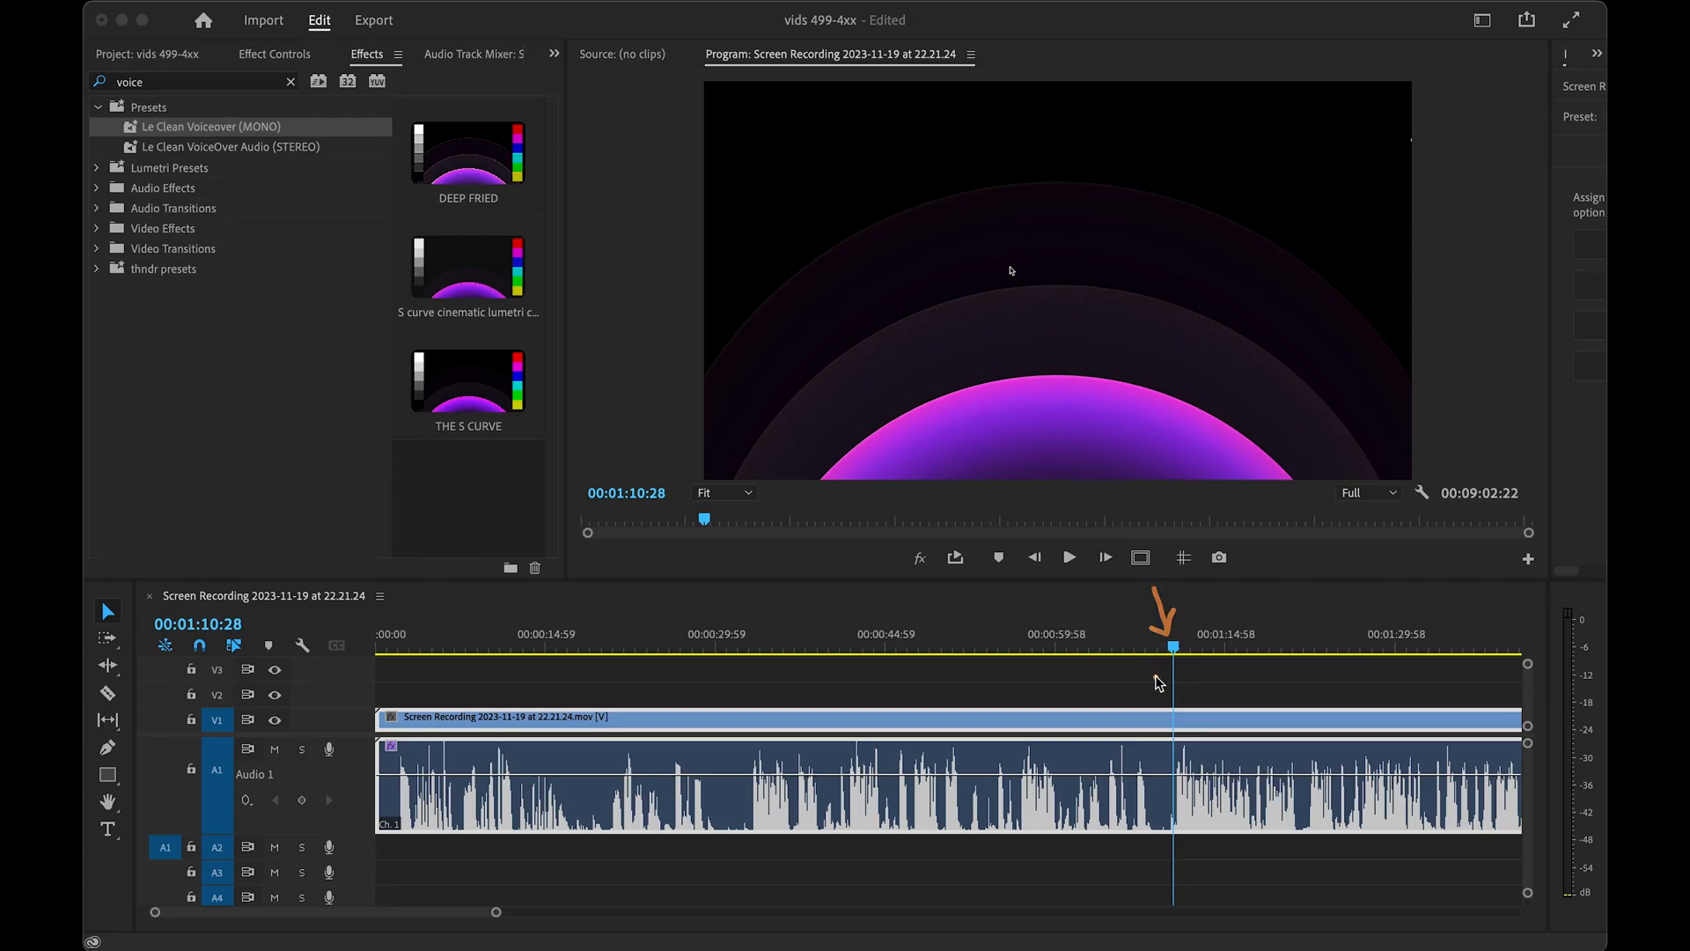
{"action": "mouse_move", "coordinate": [1166, 702]}
{"action": "left_mouse_down"}
{"action": "mouse_move", "coordinate": [1146, 826]}
{"action": "mouse_move", "coordinate": [1112, 761]}
{"action": "mouse_move", "coordinate": [1029, 714]}
{"action": "mouse_move", "coordinate": [848, 755]}
{"action": "mouse_move", "coordinate": [723, 822]}
{"action": "mouse_move", "coordinate": [604, 838]}
{"action": "mouse_move", "coordinate": [490, 848]}
{"action": "mouse_move", "coordinate": [415, 781]}
{"action": "left_mouse_up"}
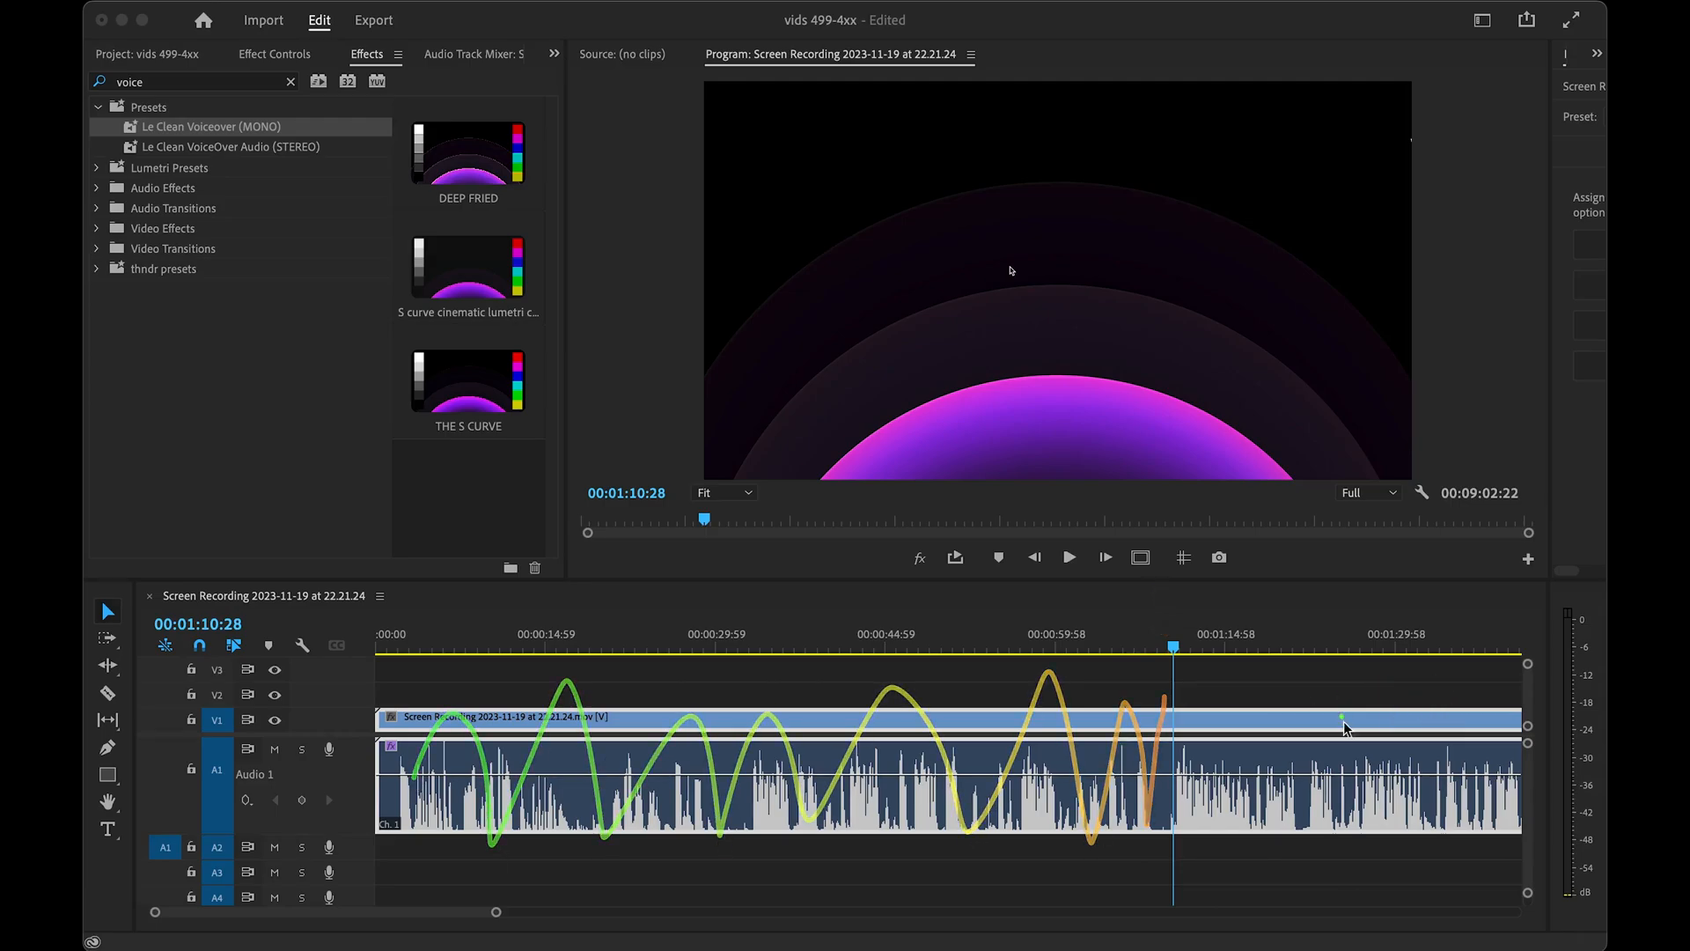
{"action": "mouse_move", "coordinate": [1415, 705]}
{"action": "left_mouse_down"}
{"action": "mouse_move", "coordinate": [1274, 641]}
{"action": "mouse_move", "coordinate": [1009, 647]}
{"action": "mouse_move", "coordinate": [891, 704]}
{"action": "left_mouse_up"}
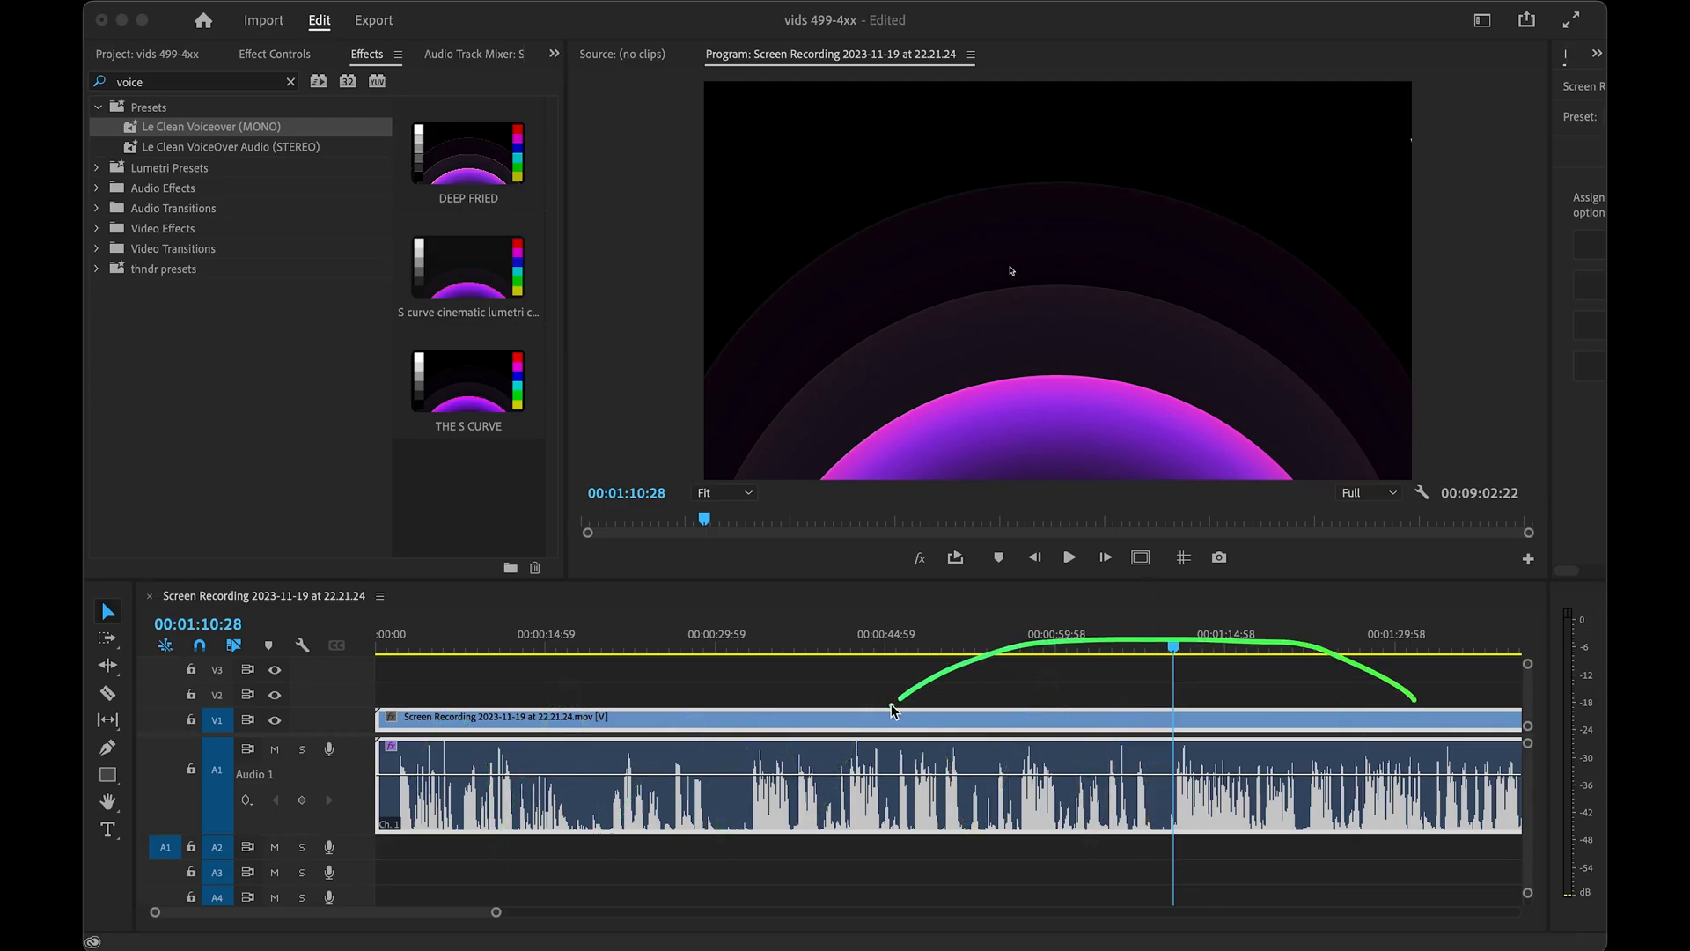
{"action": "key", "text": "alt+Tab"}
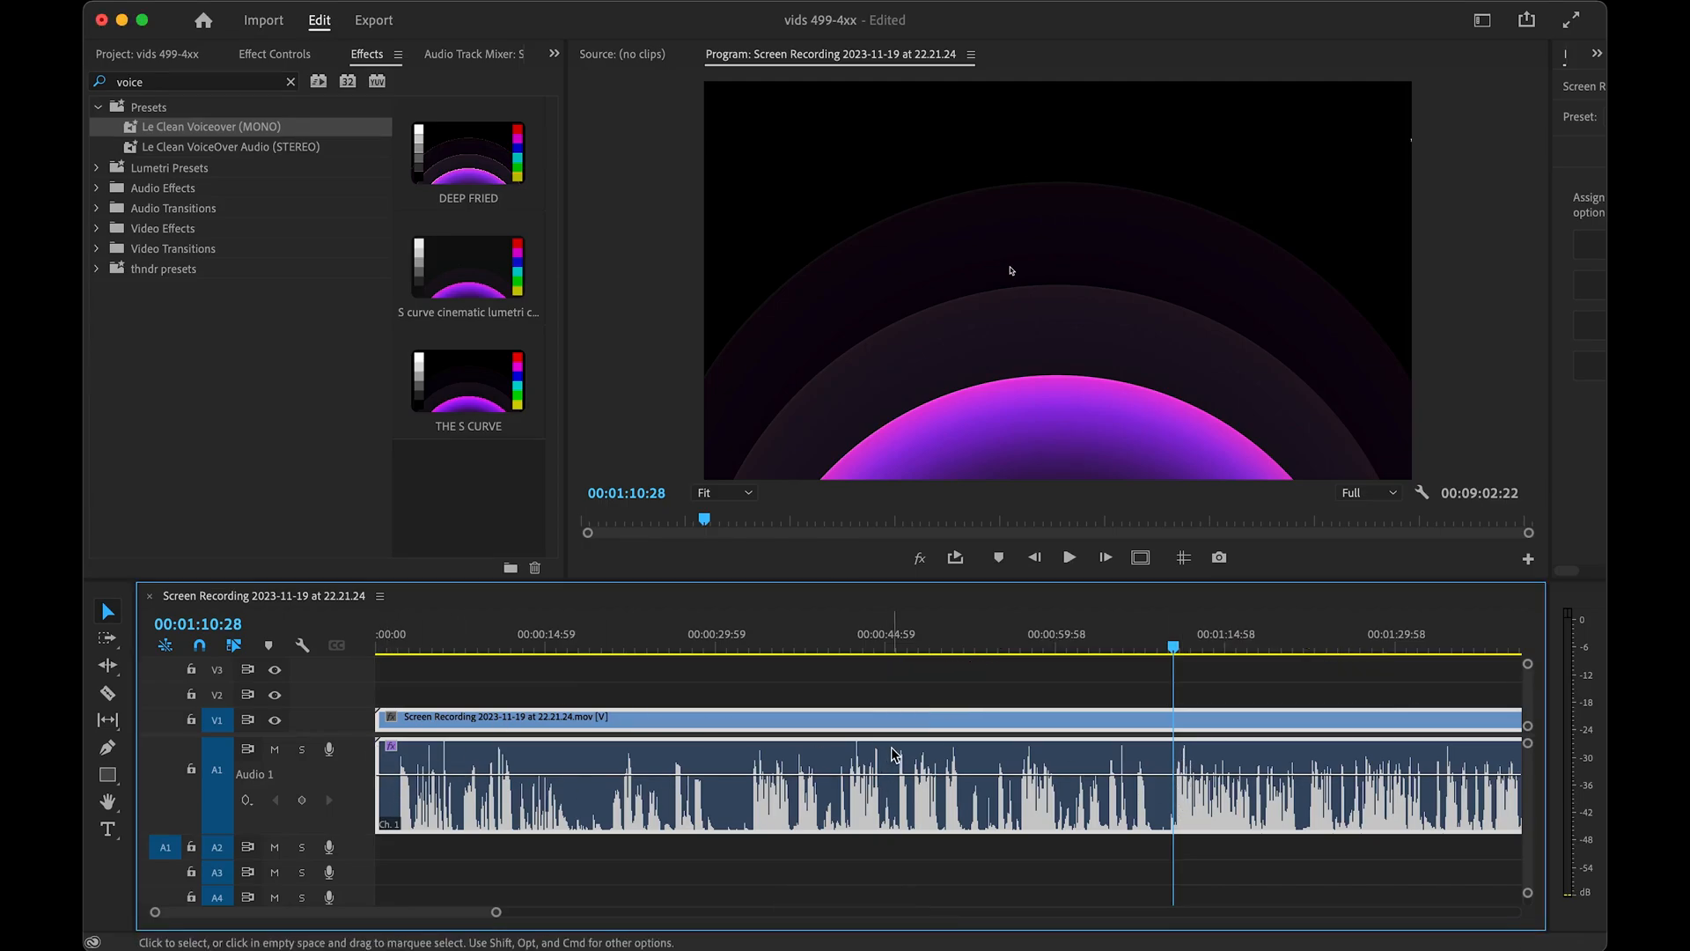
{"action": "key", "text": "q"}
- Play the new opening and ripple-trim the short remaining lead-in at the recording's start
{"action": "key", "text": "alt+space"}
{"action": "scroll", "coordinate": [380, 802], "scroll_direction": "up", "scroll_amount": 5}
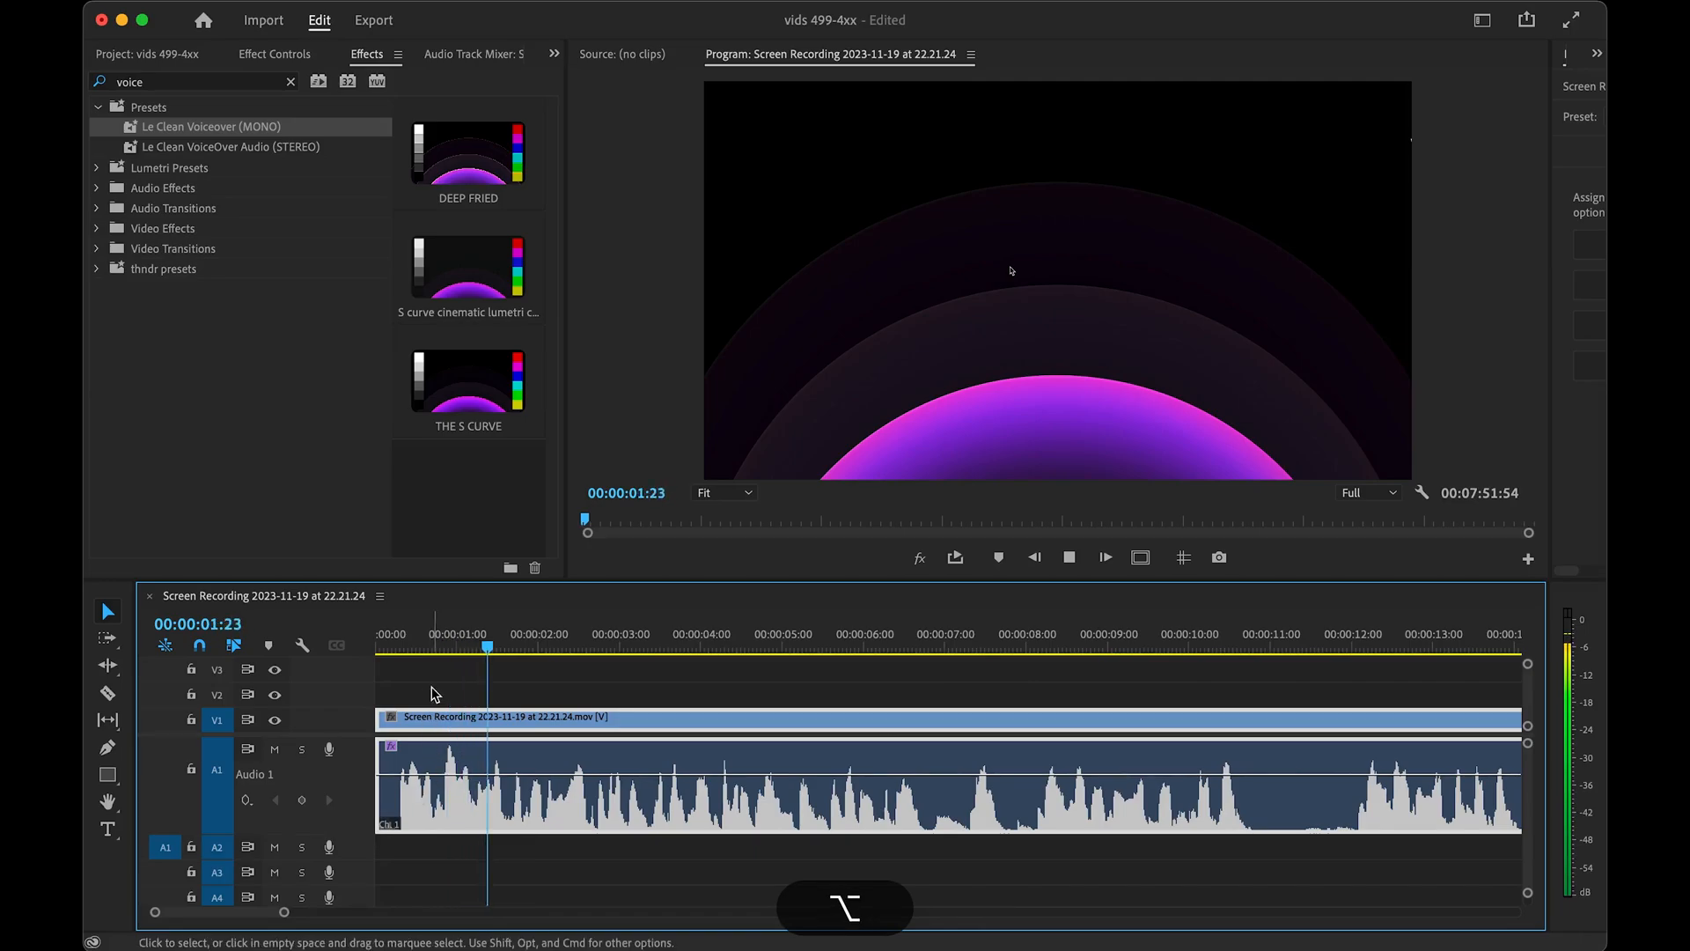
{"action": "key", "text": "alt+space"}
{"action": "scroll", "coordinate": [415, 777], "scroll_direction": "up", "scroll_amount": 3}
{"action": "left_click_drag", "start_coordinate": [454, 641], "coordinate": [435, 636]}
{"action": "key", "text": "q"}
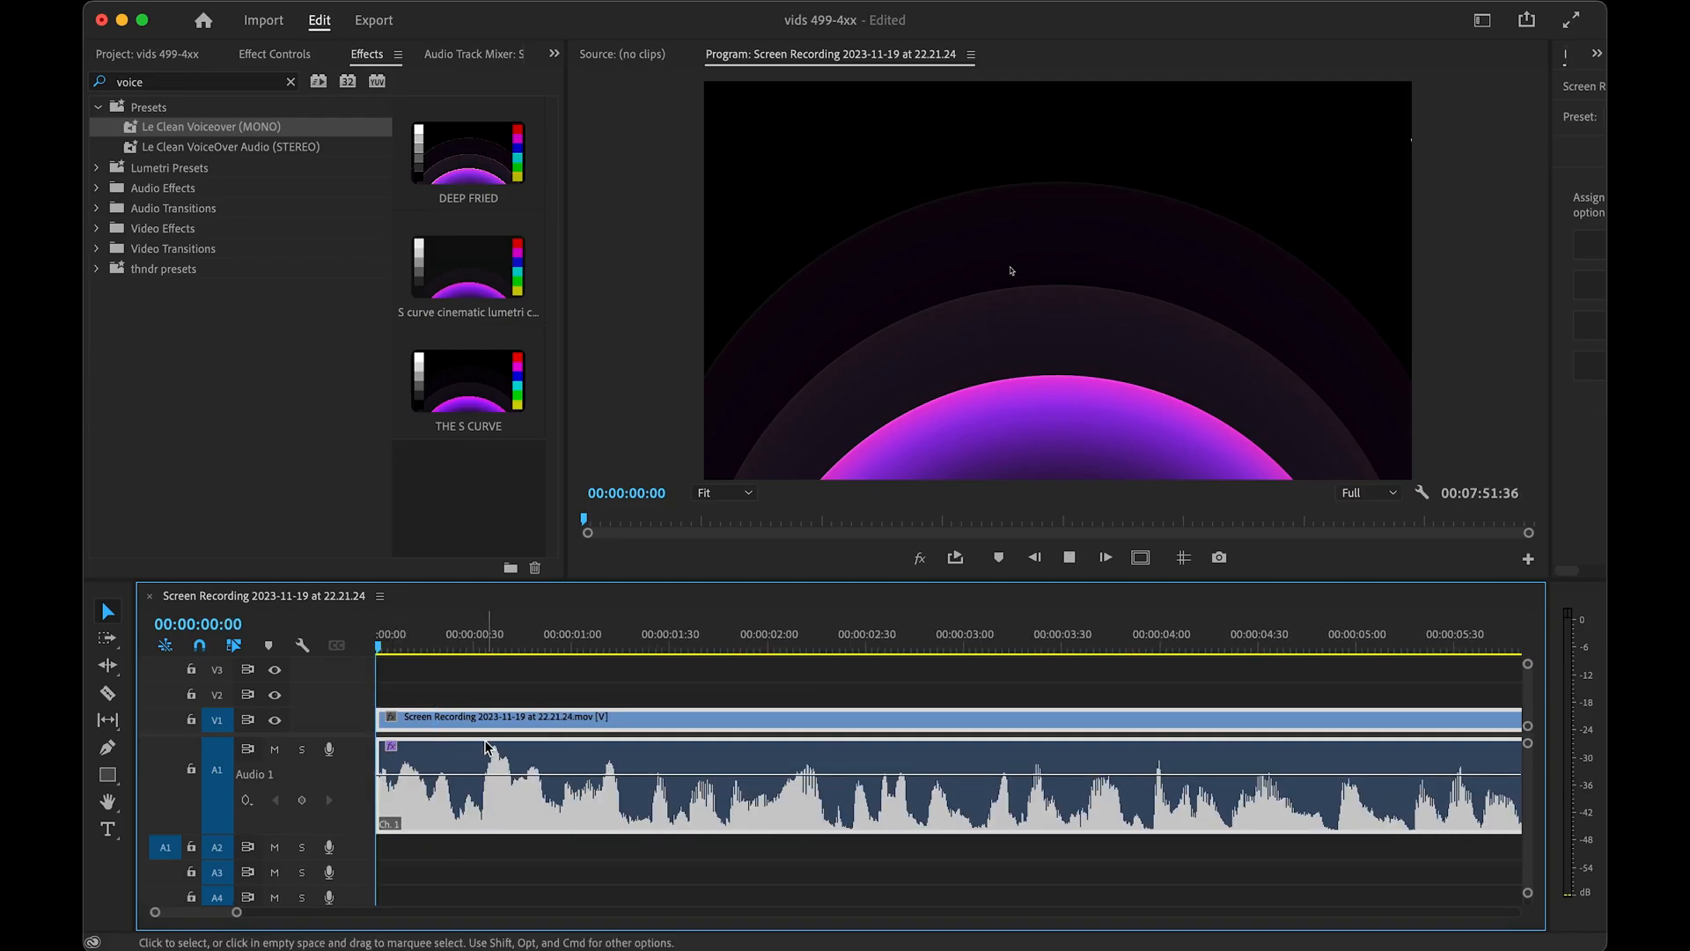
- Play back the trimmed opening of the recording and inspect the audio waveform around its pauses
{"action": "key", "text": "space"}
{"action": "scroll", "coordinate": [573, 810], "scroll_direction": "down", "scroll_amount": 3}
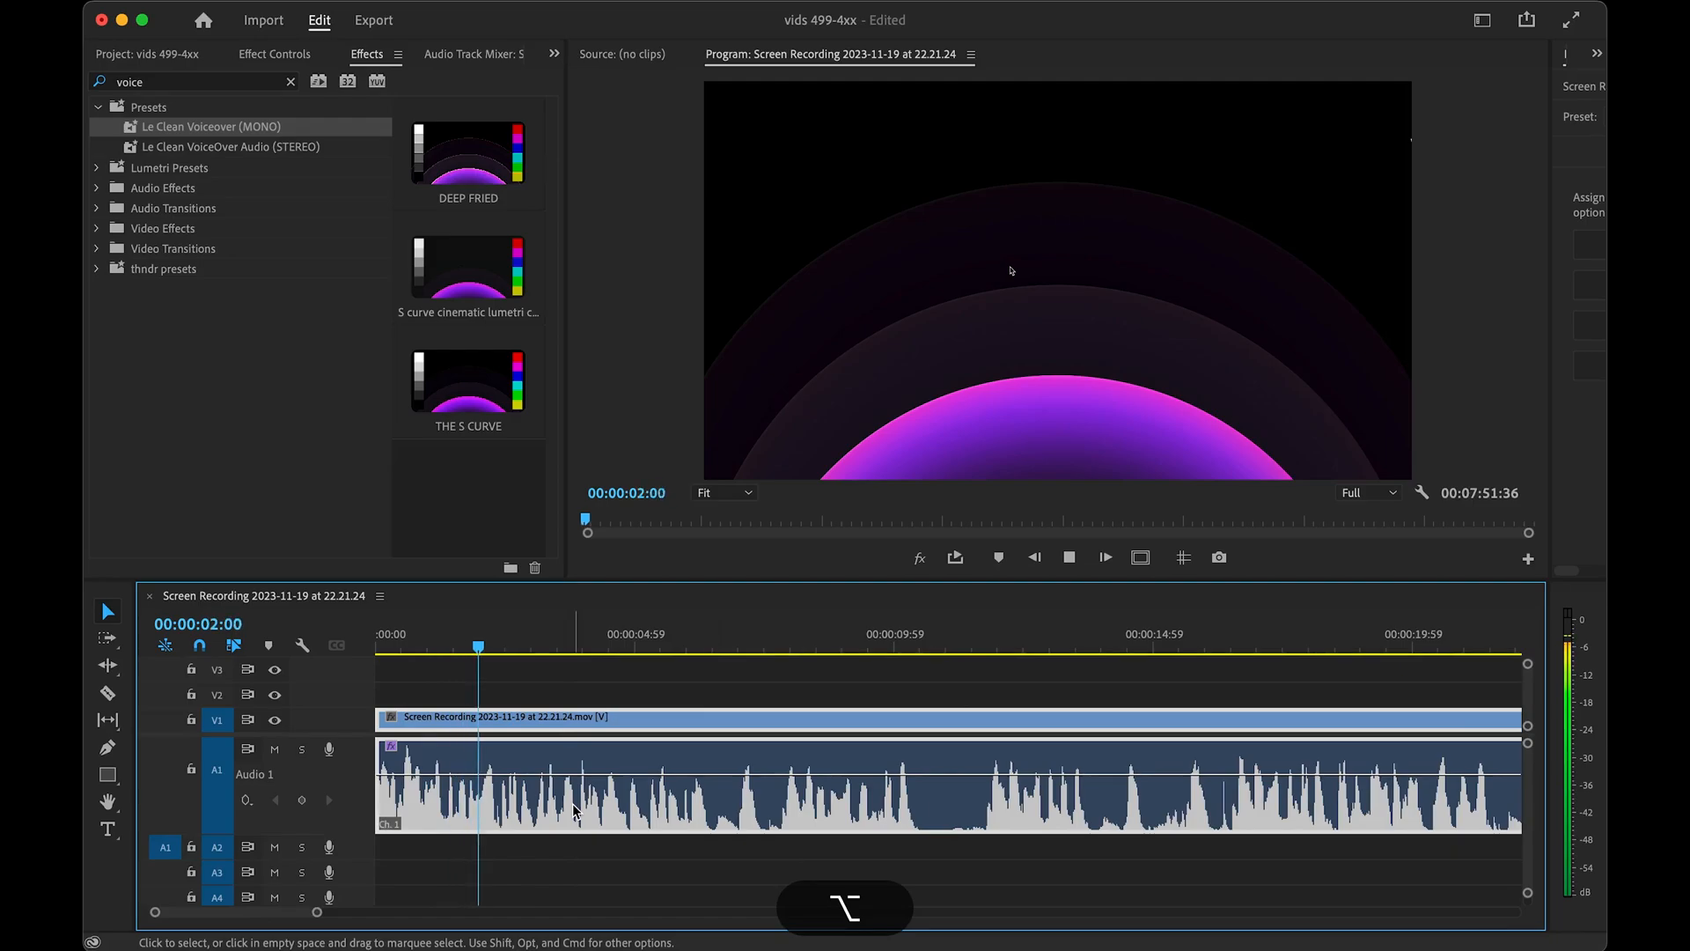
{"action": "key", "text": "space"}
{"action": "key", "text": "alt"}
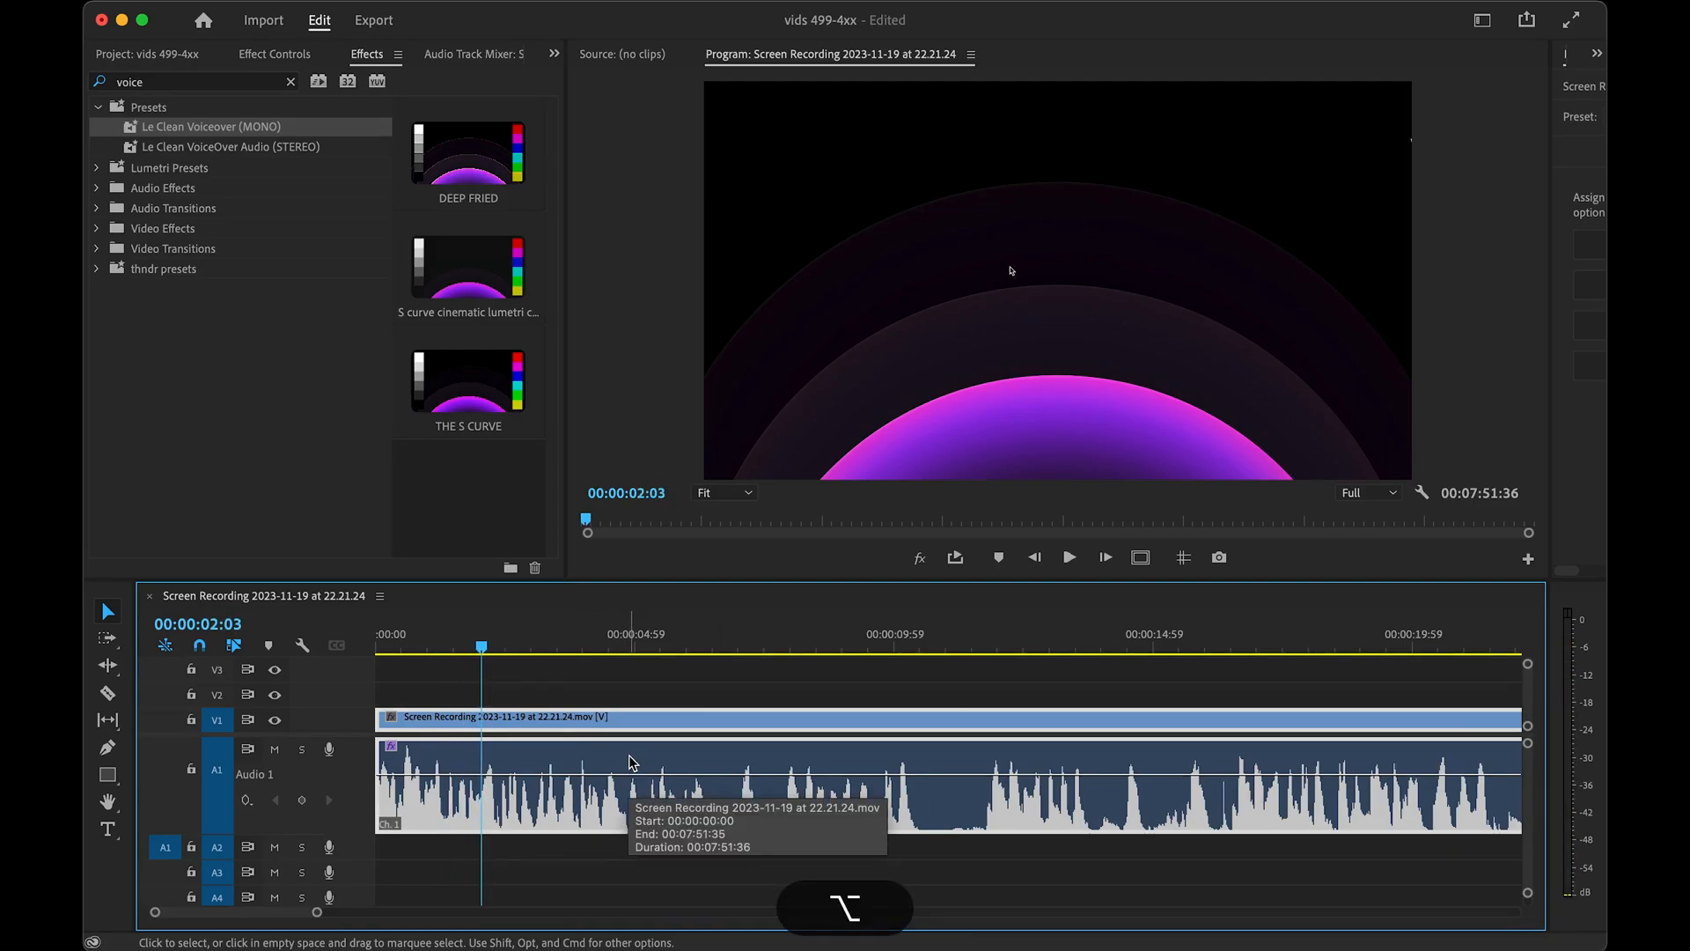
{"action": "scroll", "coordinate": [630, 763], "scroll_direction": "down", "scroll_amount": 4}
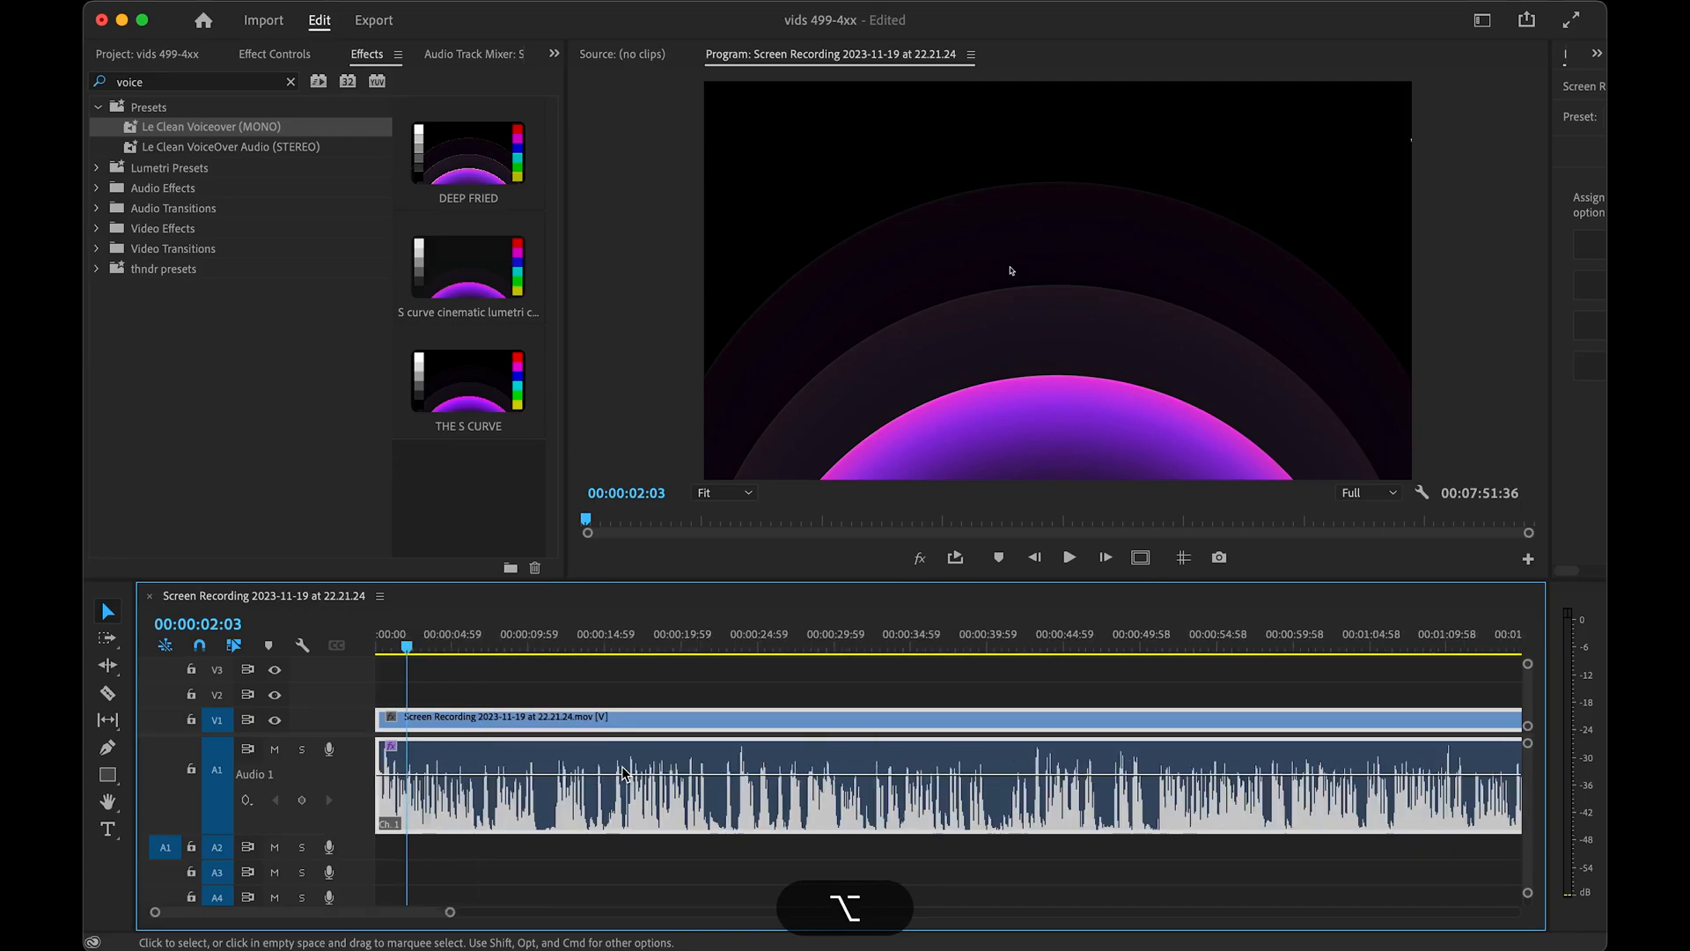
{"action": "scroll", "coordinate": [475, 769], "scroll_direction": "up", "scroll_amount": 3}
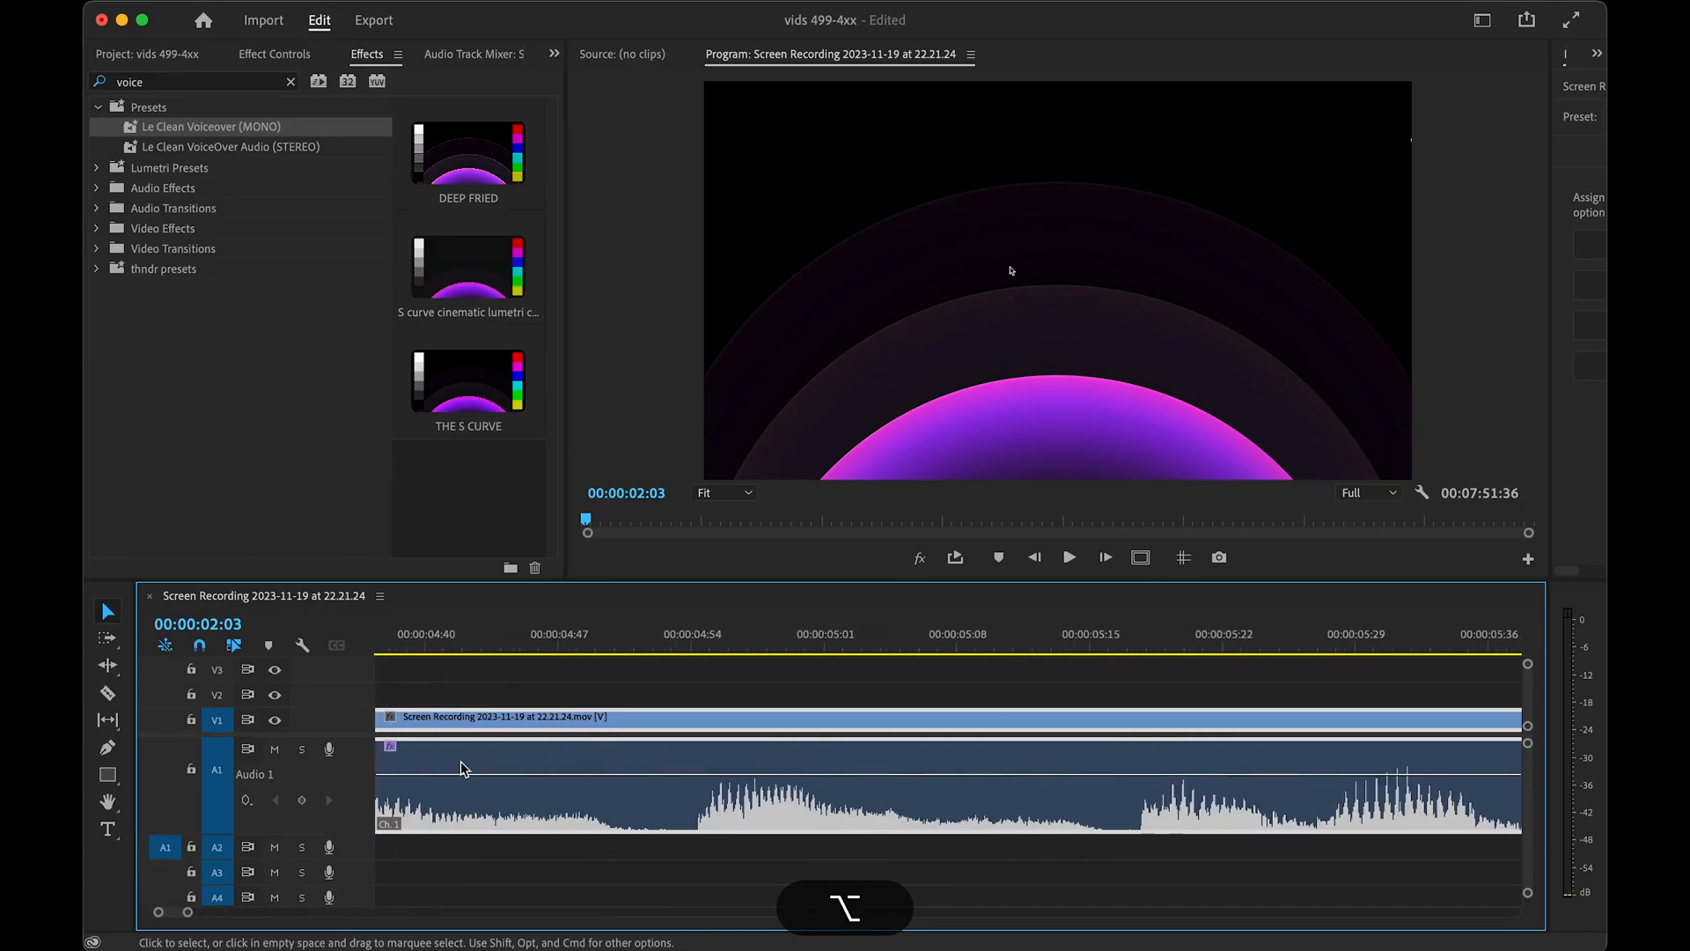
{"action": "key", "text": "space"}
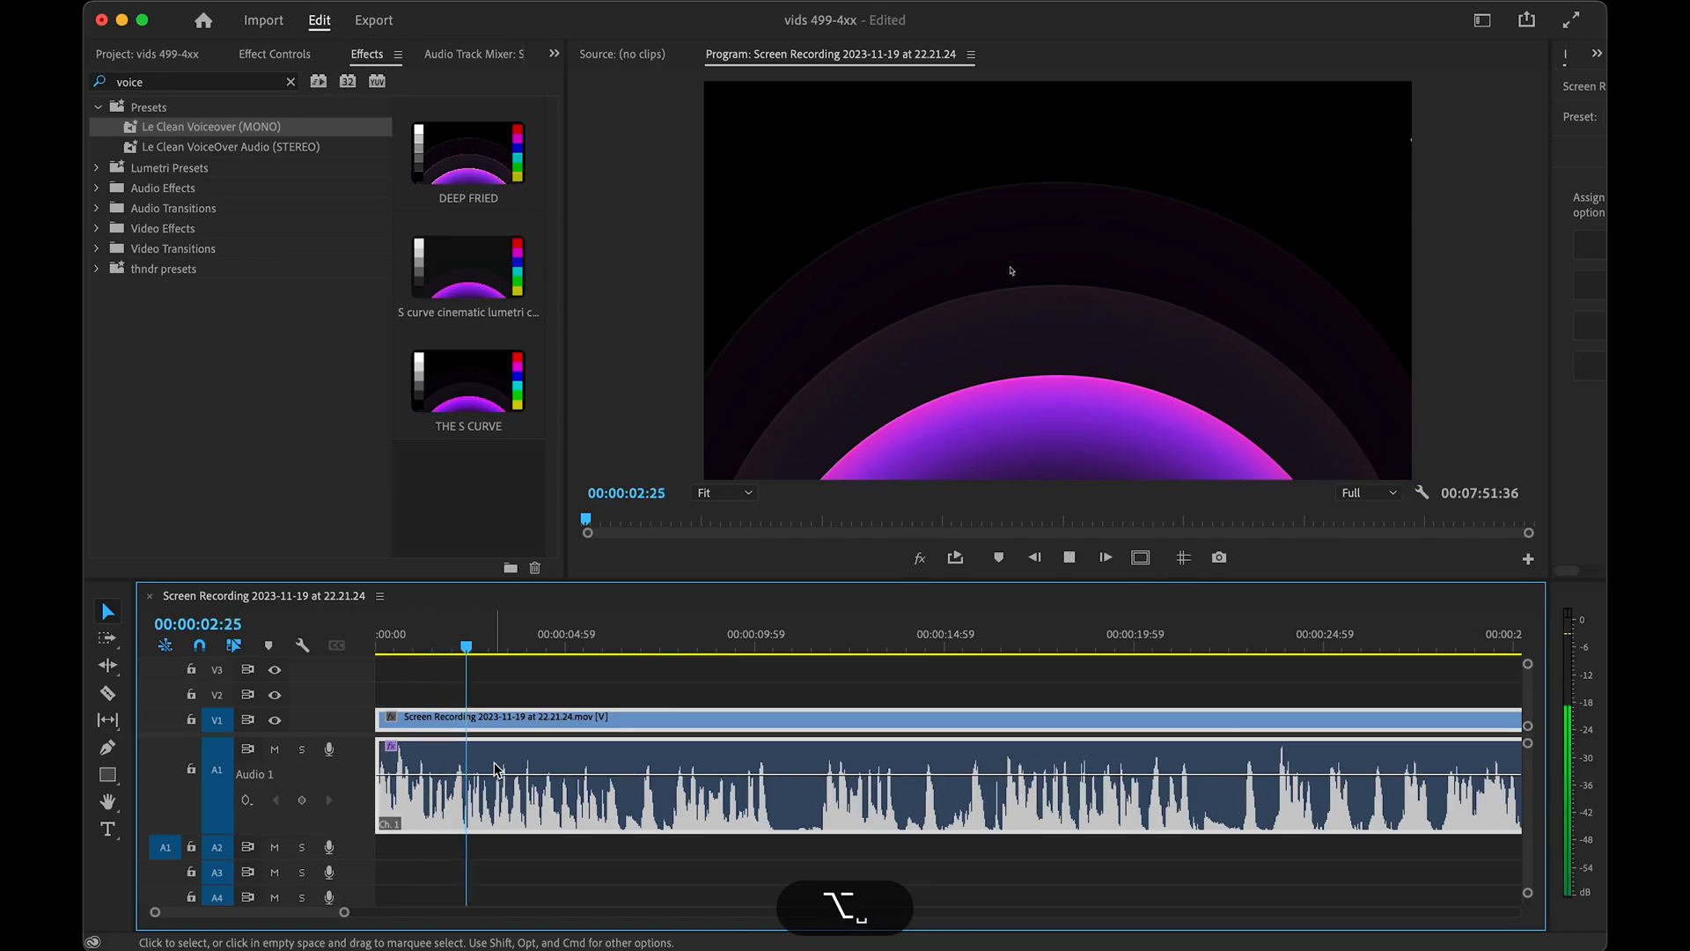
{"action": "scroll", "coordinate": [414, 785], "scroll_direction": "up", "scroll_amount": 3}
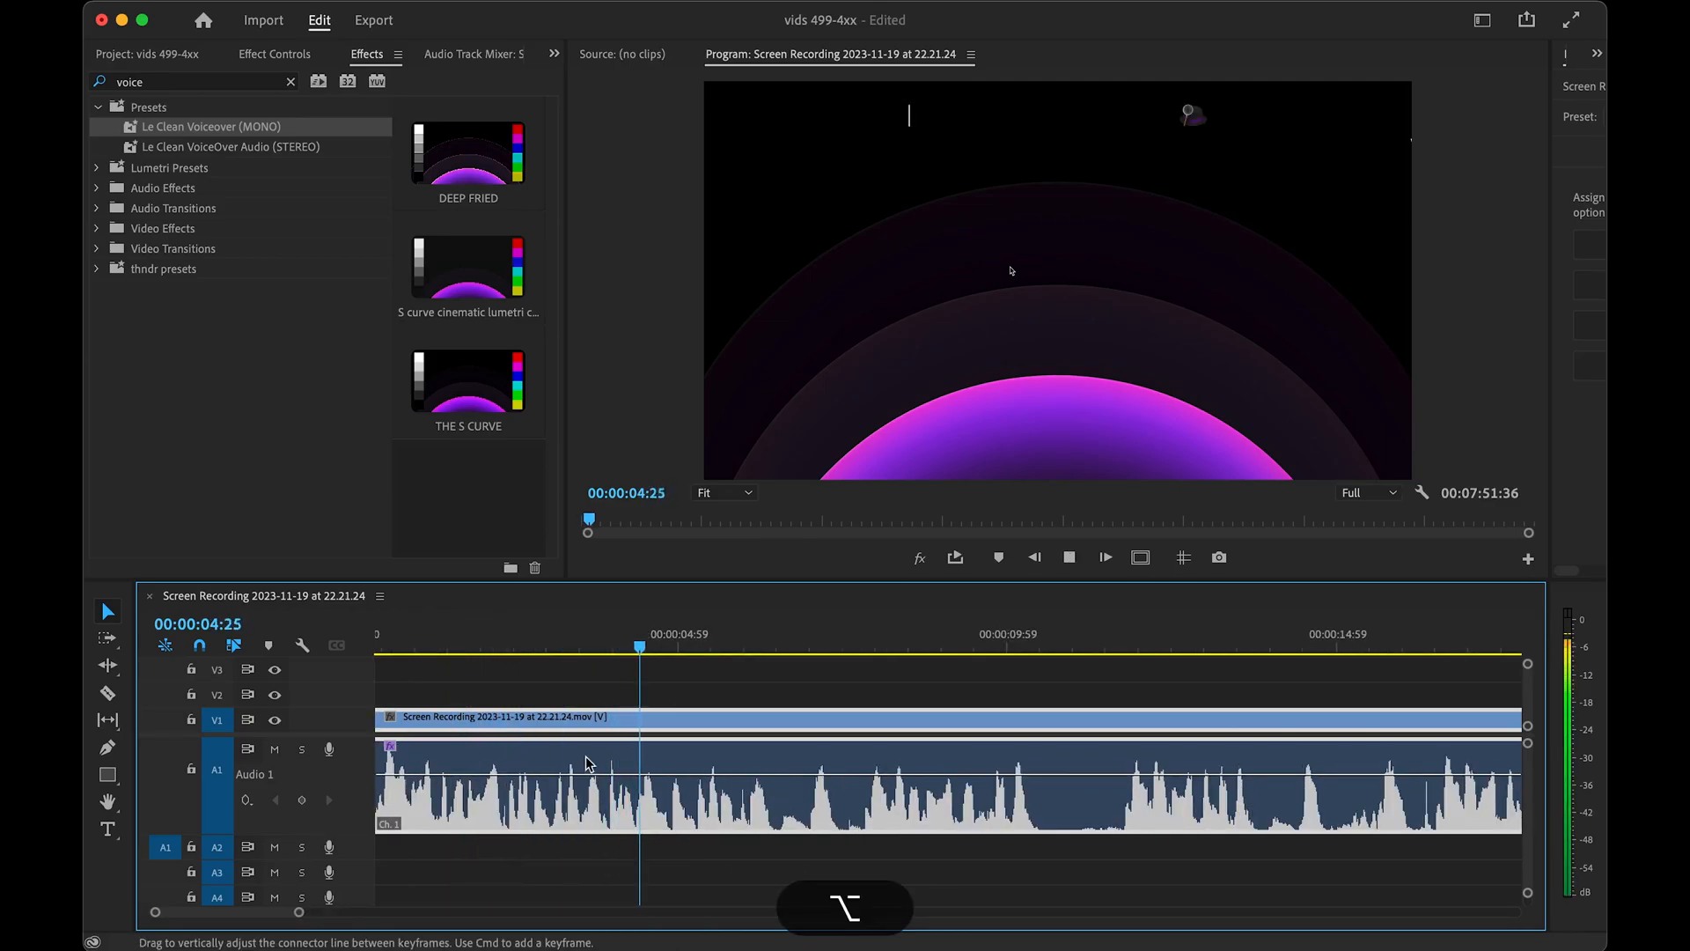
{"action": "scroll", "coordinate": [616, 792], "scroll_direction": "down", "scroll_amount": 3}
{"action": "key", "text": "space"}
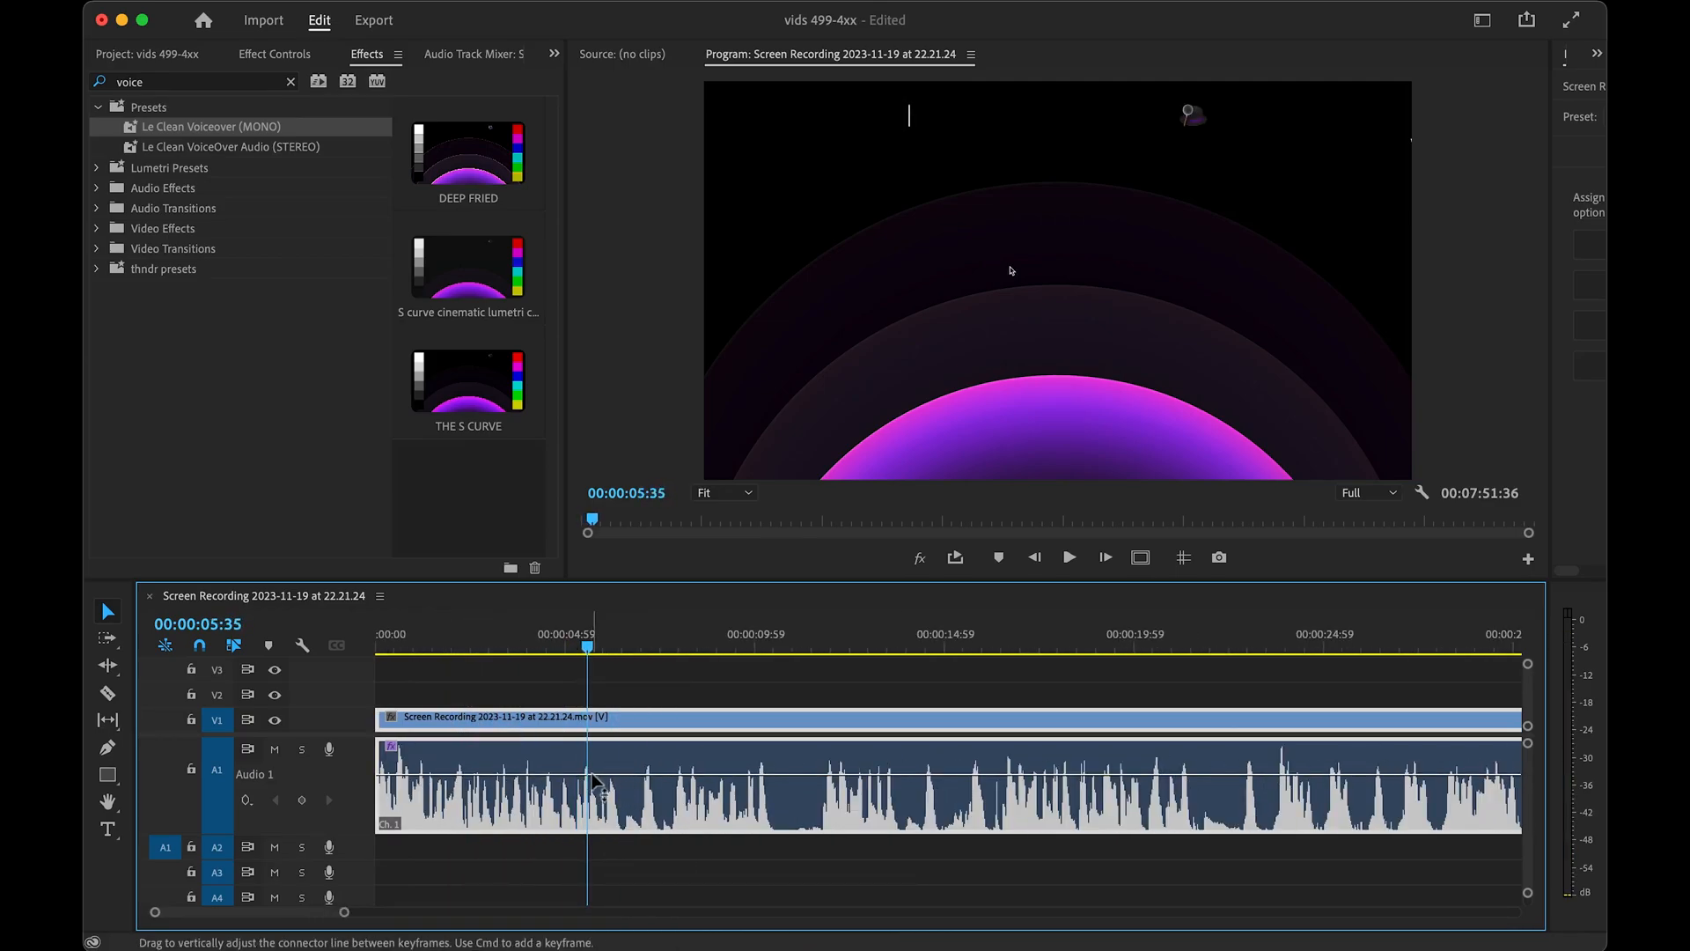
{"action": "key", "text": "alt"}
{"action": "scroll", "coordinate": [591, 792], "scroll_direction": "down", "scroll_amount": 2}
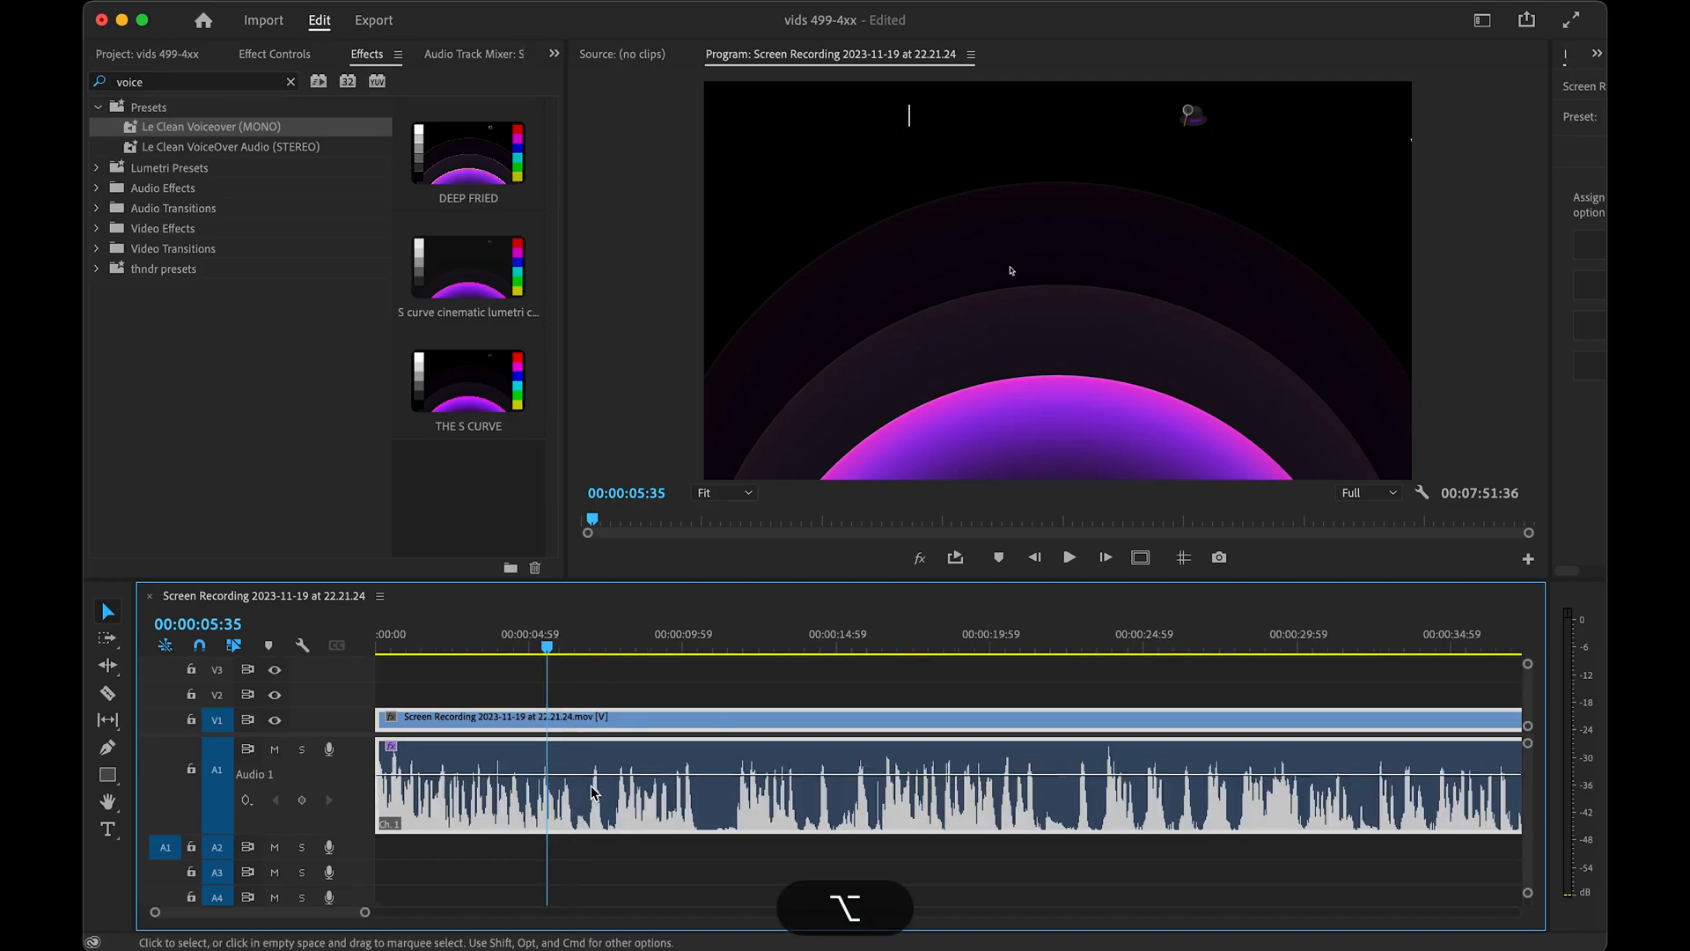
{"action": "left_click_drag", "start_coordinate": [649, 868], "coordinate": [1002, 773]}
{"action": "left_click_drag", "start_coordinate": [841, 616], "coordinate": [312, 733]}
- Scale the screen recording down in the enlarged Program monitor until its menu bar and desktop icons fit inside the frame
{"action": "left_click", "coordinate": [987, 464]}
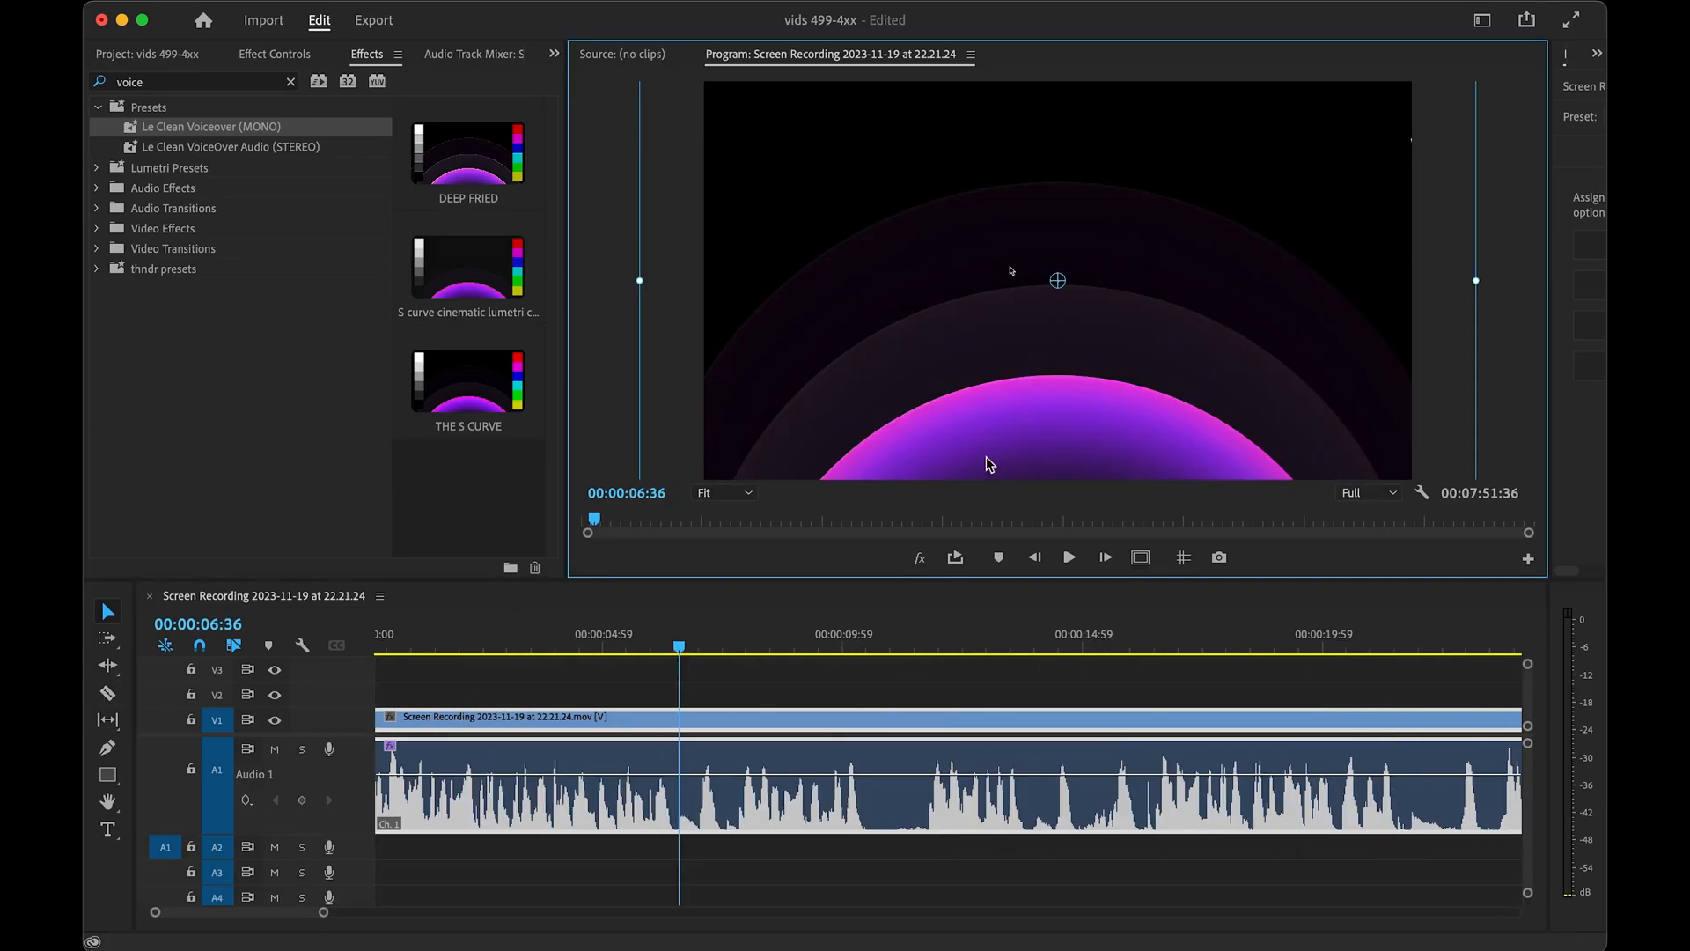
{"action": "left_click_drag", "start_coordinate": [645, 286], "coordinate": [754, 281]}
{"action": "key", "text": "grave"}
{"action": "key", "text": "super+z"}
{"action": "key", "text": "super+z"}
{"action": "key", "text": "super+z"}
{"action": "key", "text": "super+z"}
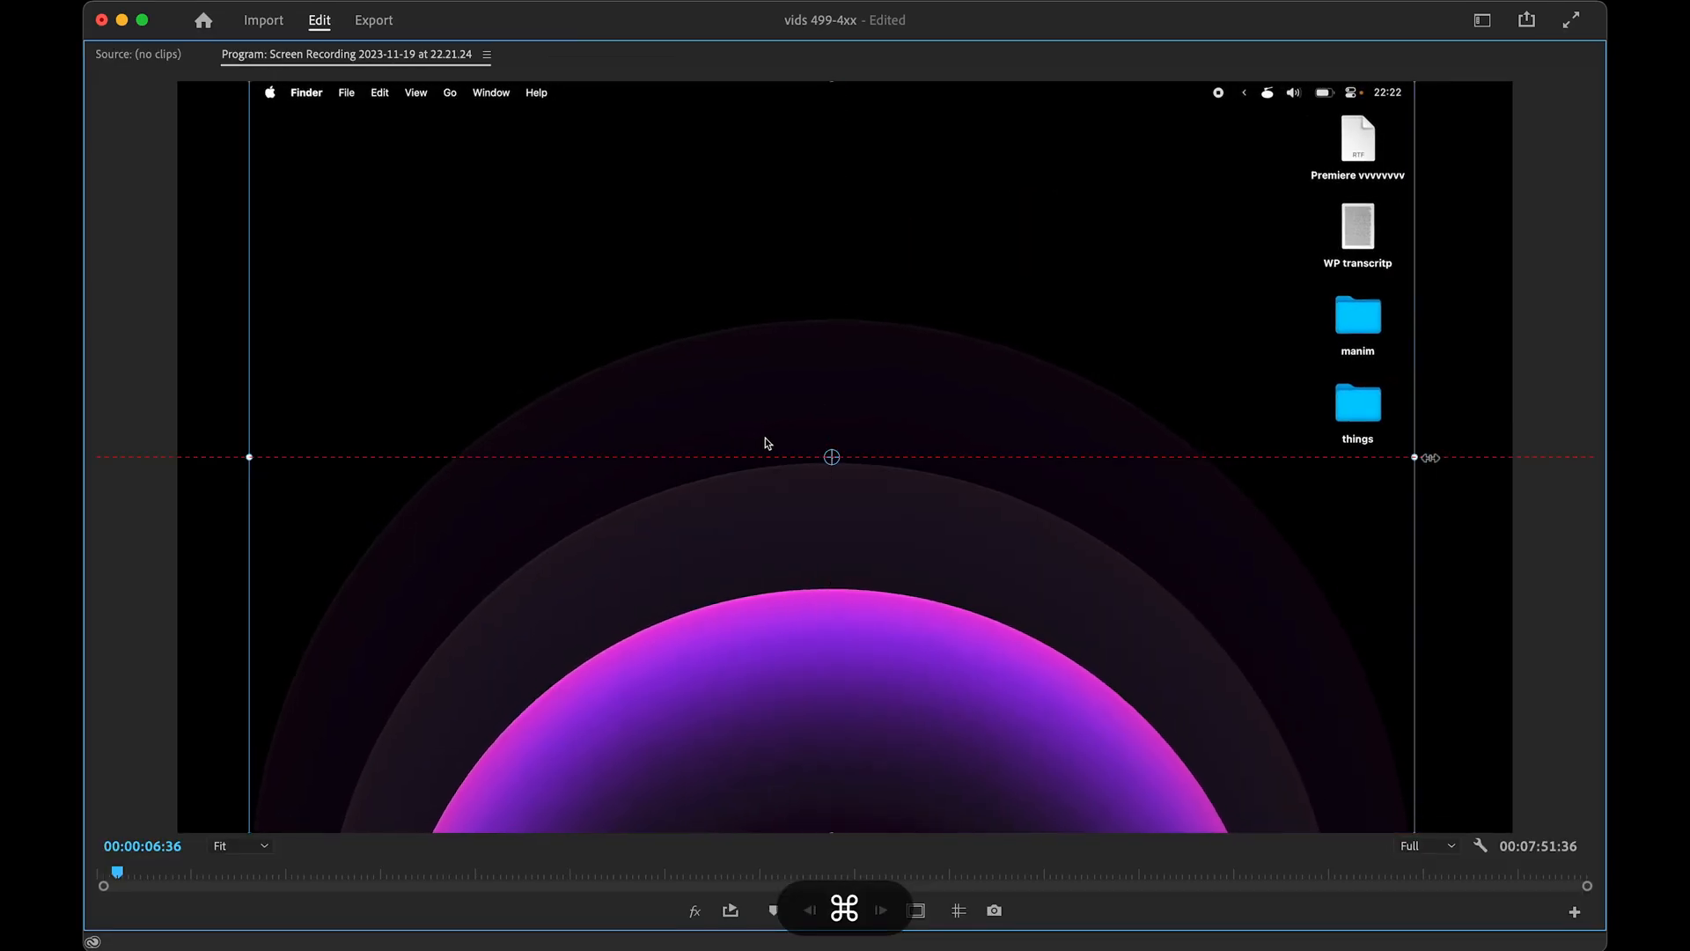
{"action": "key", "text": "super+z"}
{"action": "key", "text": "super+z"}
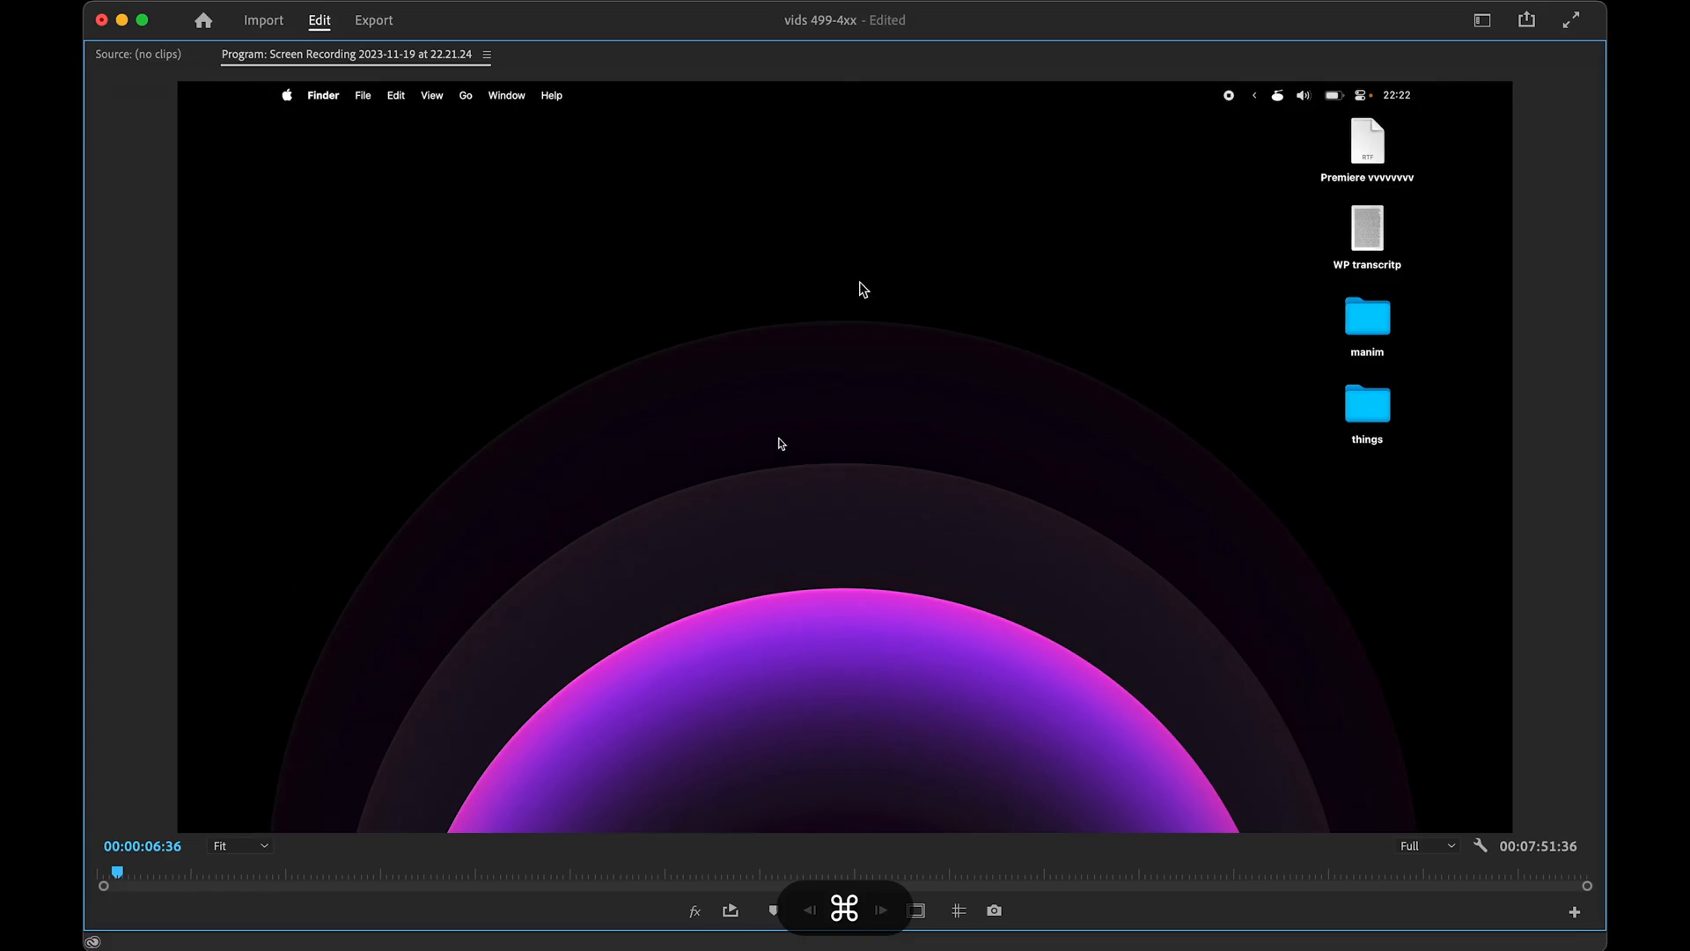
{"action": "key", "text": "grave"}
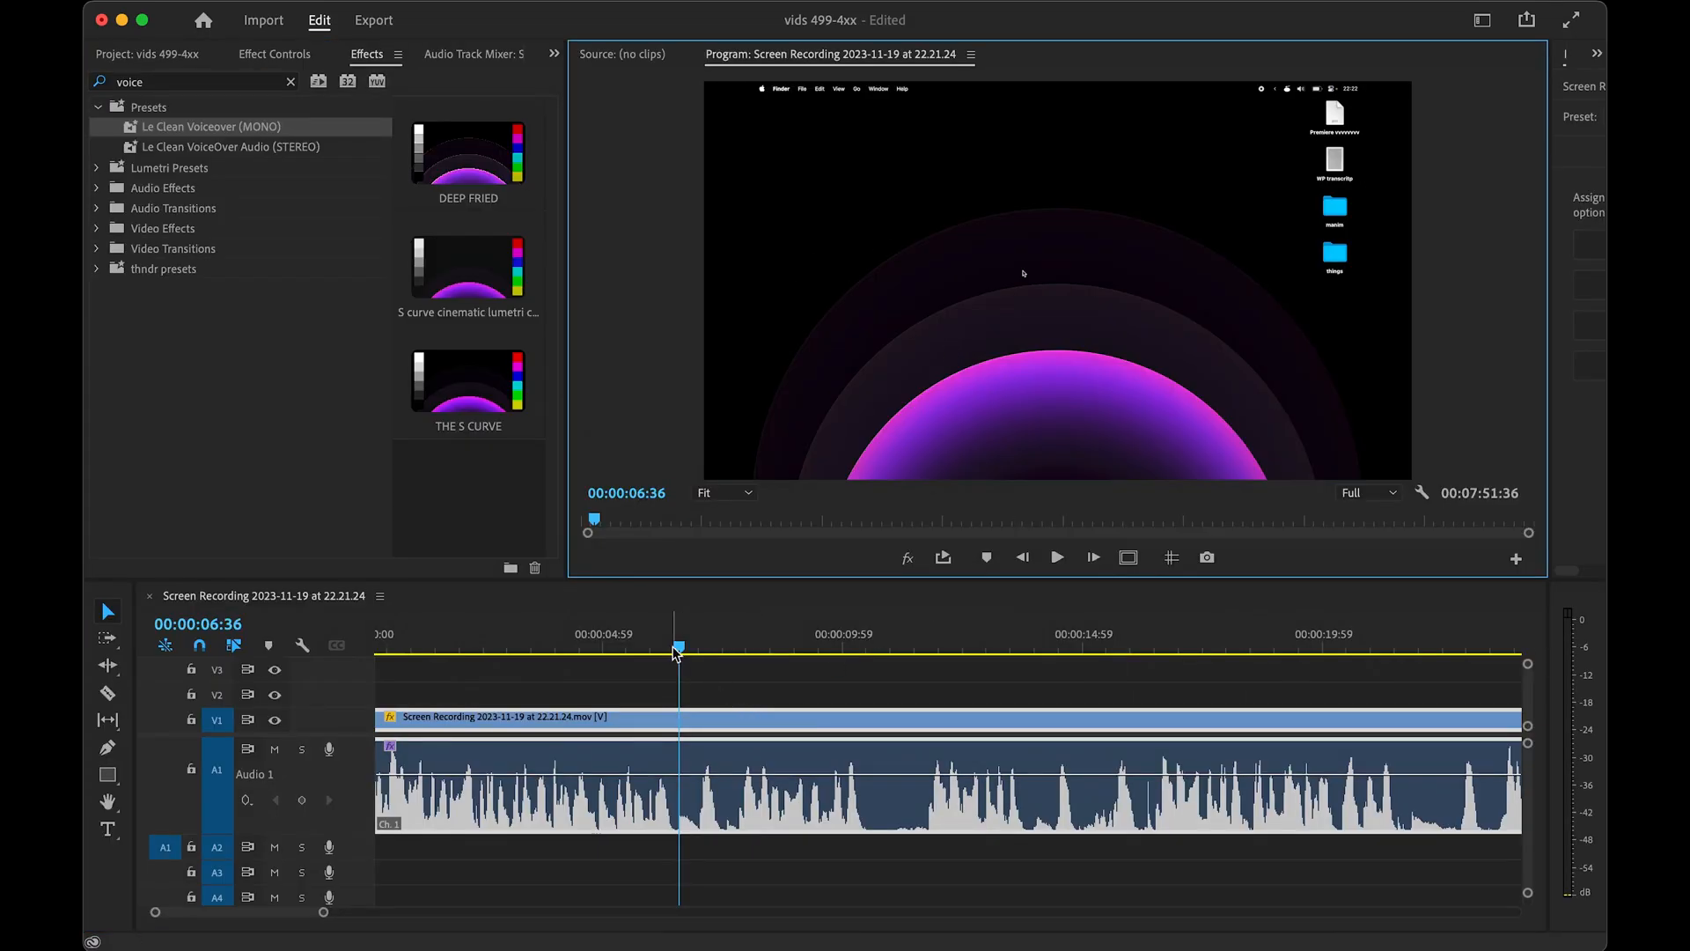
- Play the recording from 00:00:04:42 and place the playhead in the pause at 00:00:06:25
{"action": "left_click_drag", "start_coordinate": [679, 649], "coordinate": [589, 660]}
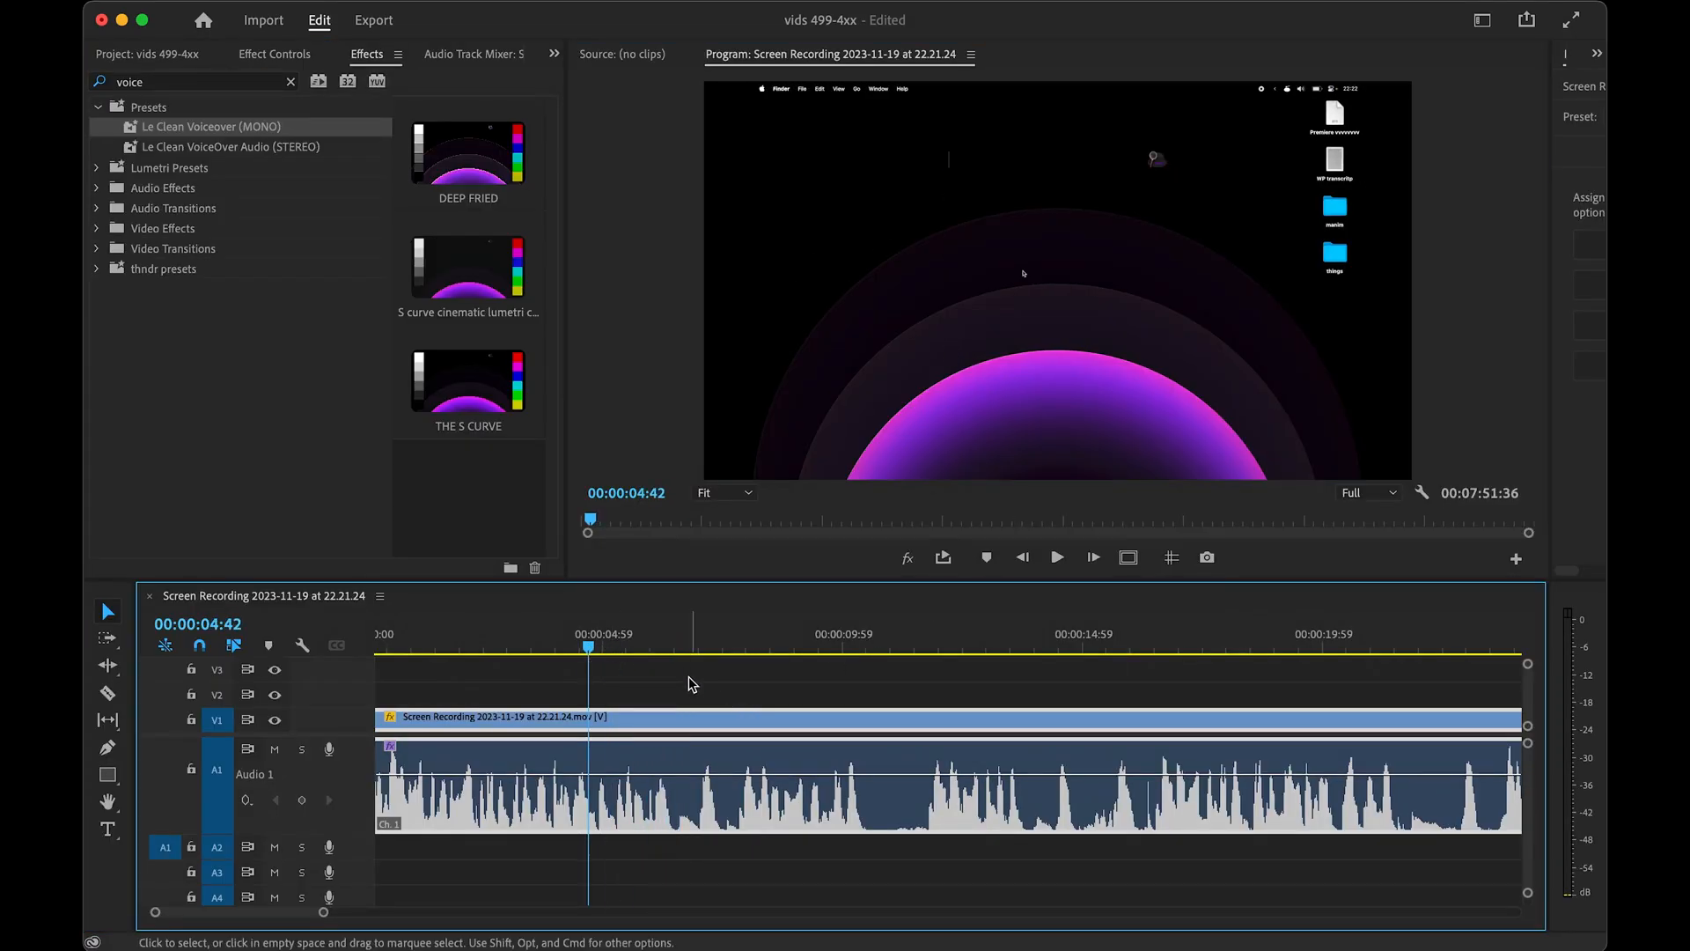
{"action": "key", "text": "space"}
{"action": "scroll", "coordinate": [671, 738], "scroll_direction": "up", "scroll_amount": 2, "text": "alt"}
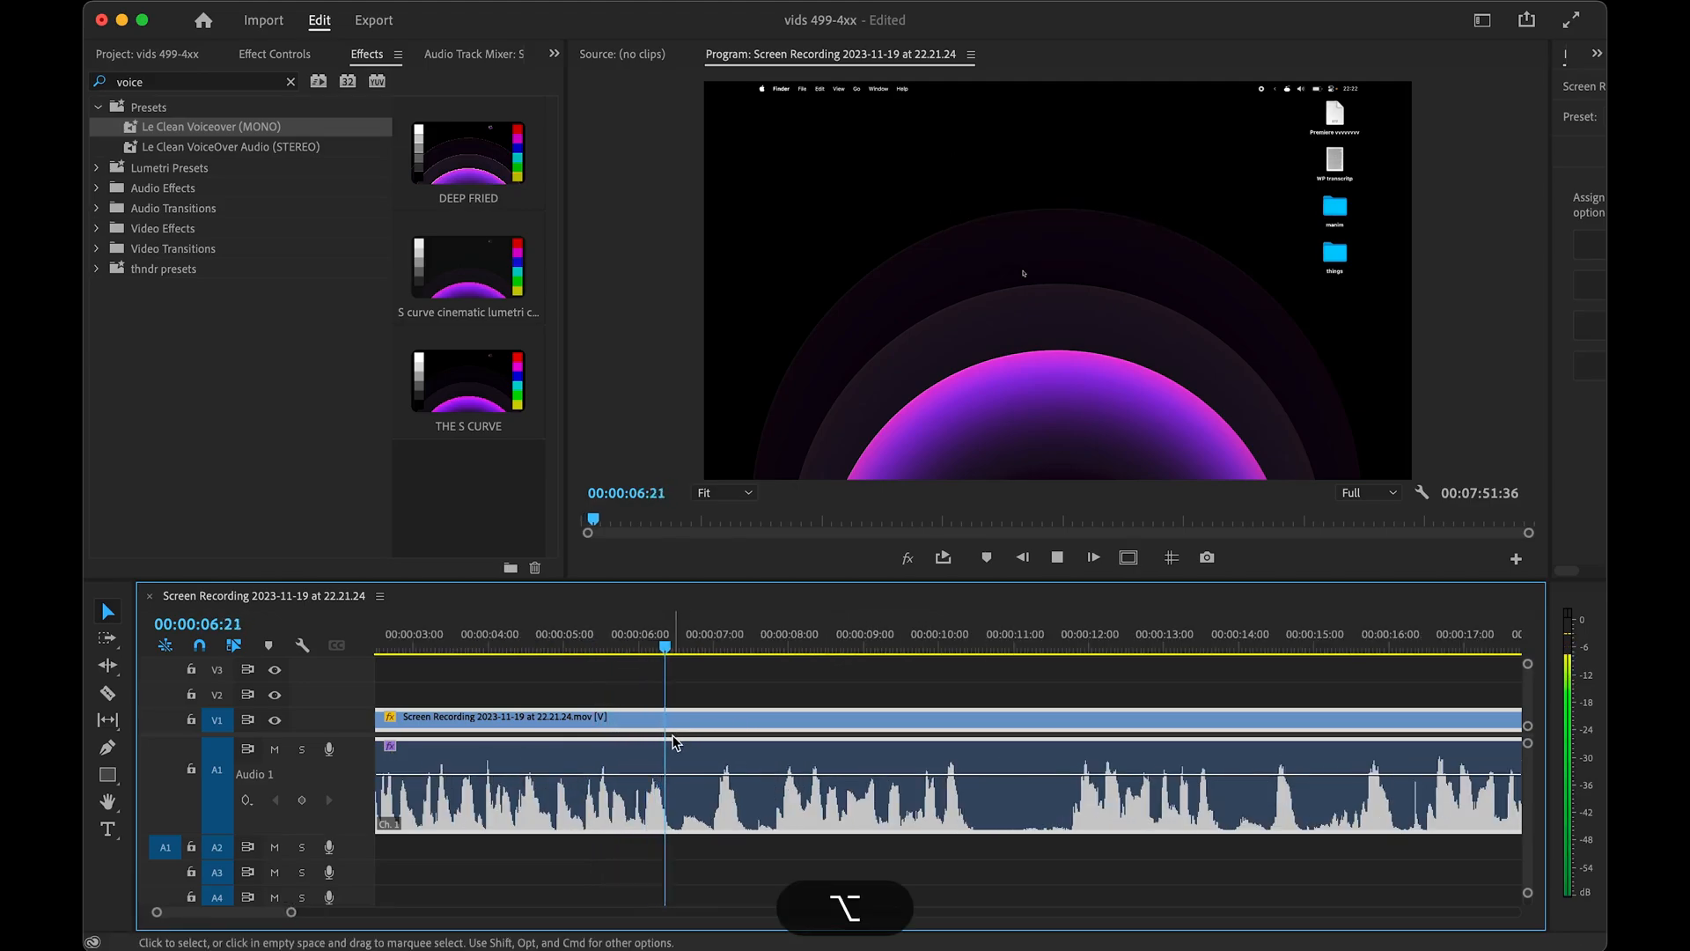
{"action": "key", "text": "space"}
{"action": "left_click_drag", "start_coordinate": [694, 646], "coordinate": [654, 636]}
{"action": "key", "text": "alt+s"}
{"action": "scroll", "coordinate": [683, 792], "scroll_direction": "up", "scroll_amount": 2, "text": "alt"}
{"action": "scroll", "coordinate": [685, 810], "scroll_direction": "up", "scroll_amount": 2, "text": "alt"}
{"action": "key", "text": "space"}
{"action": "key", "text": "super+z"}
{"action": "key", "text": "super+z"}
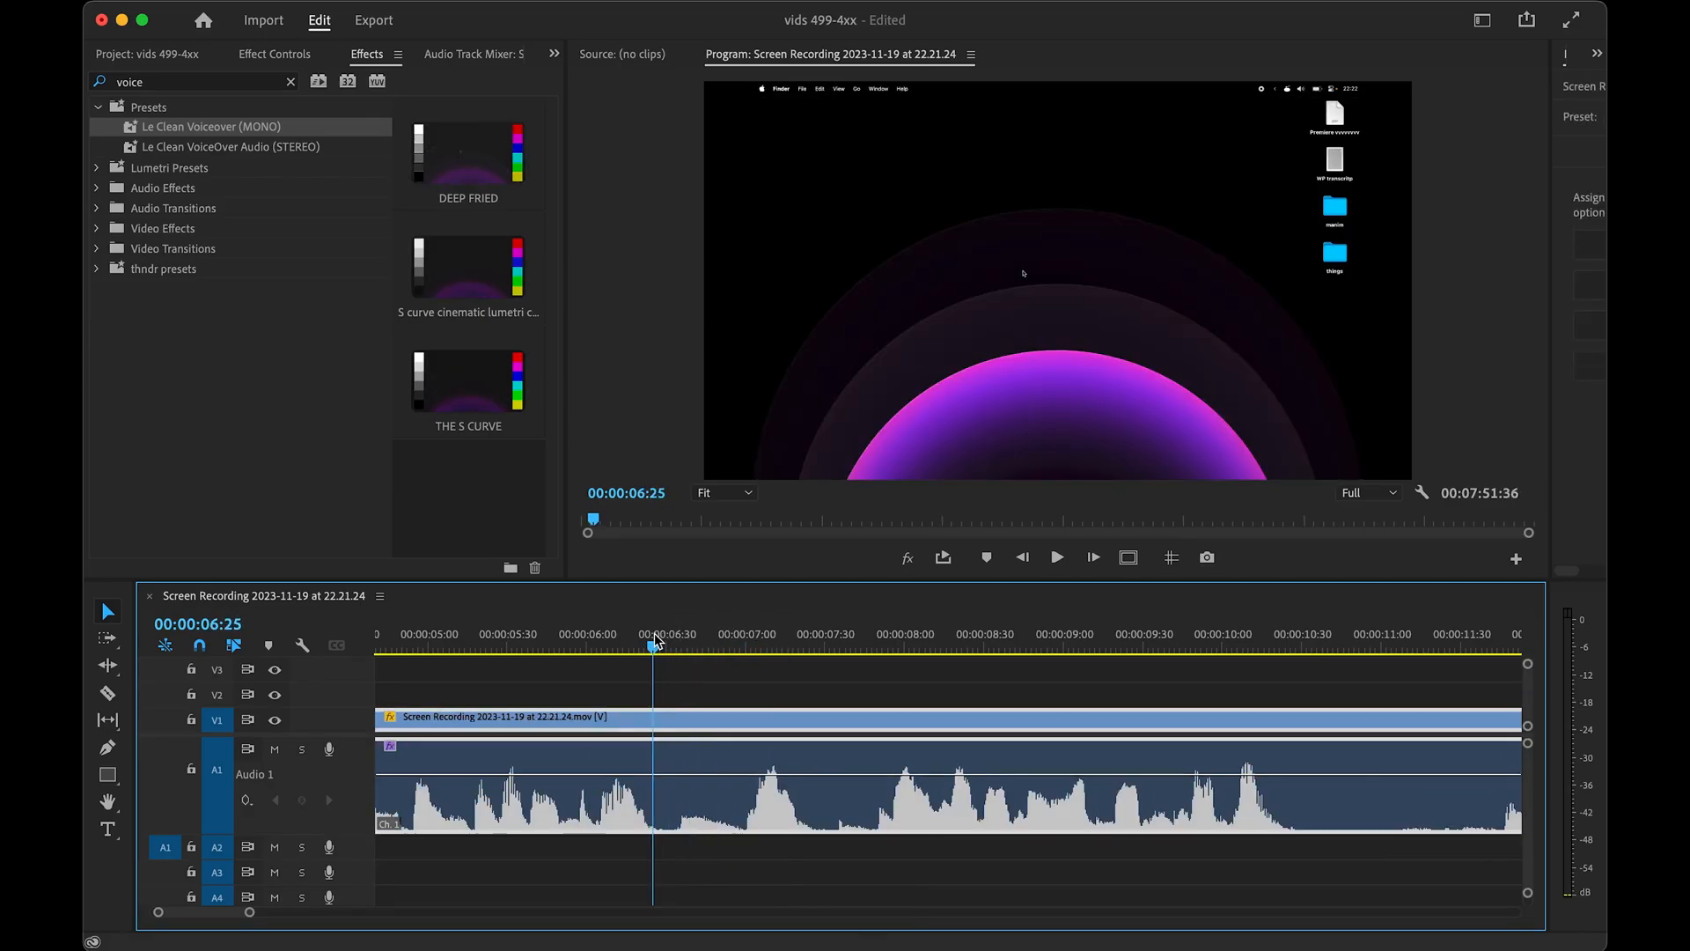
- Switch briefly to the Razor tool, and check which commands the keyboard shortcuts assign to the S key
{"action": "key", "text": "c"}
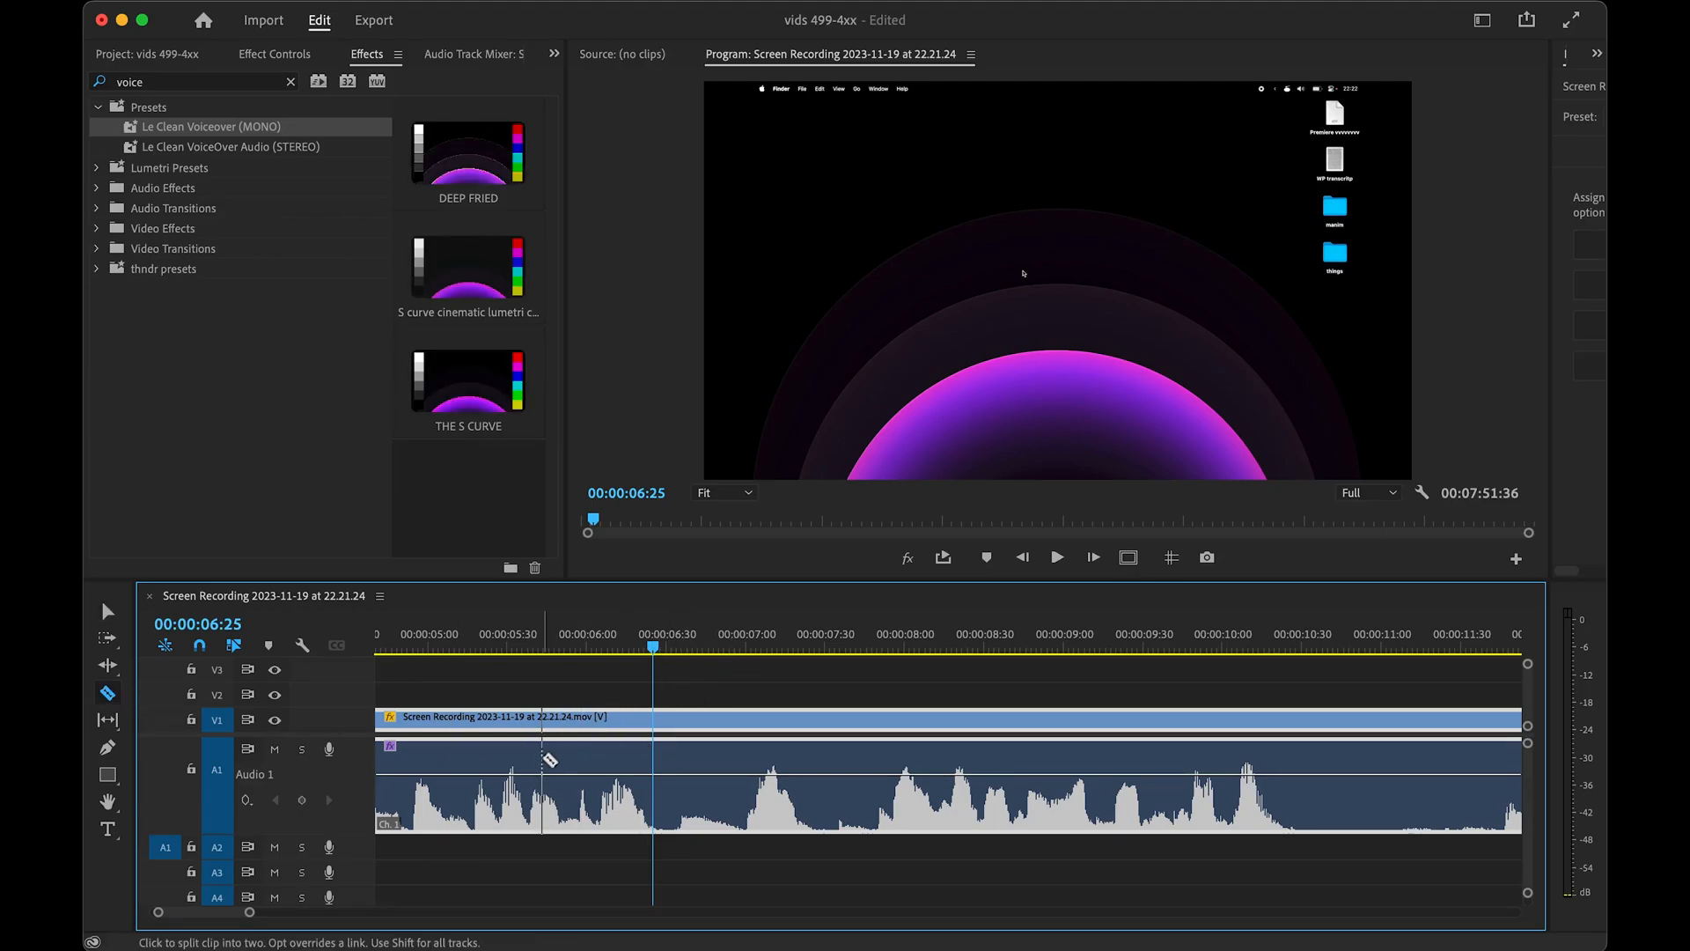
{"action": "key", "text": "v"}
{"action": "key", "text": "alt+super+k"}
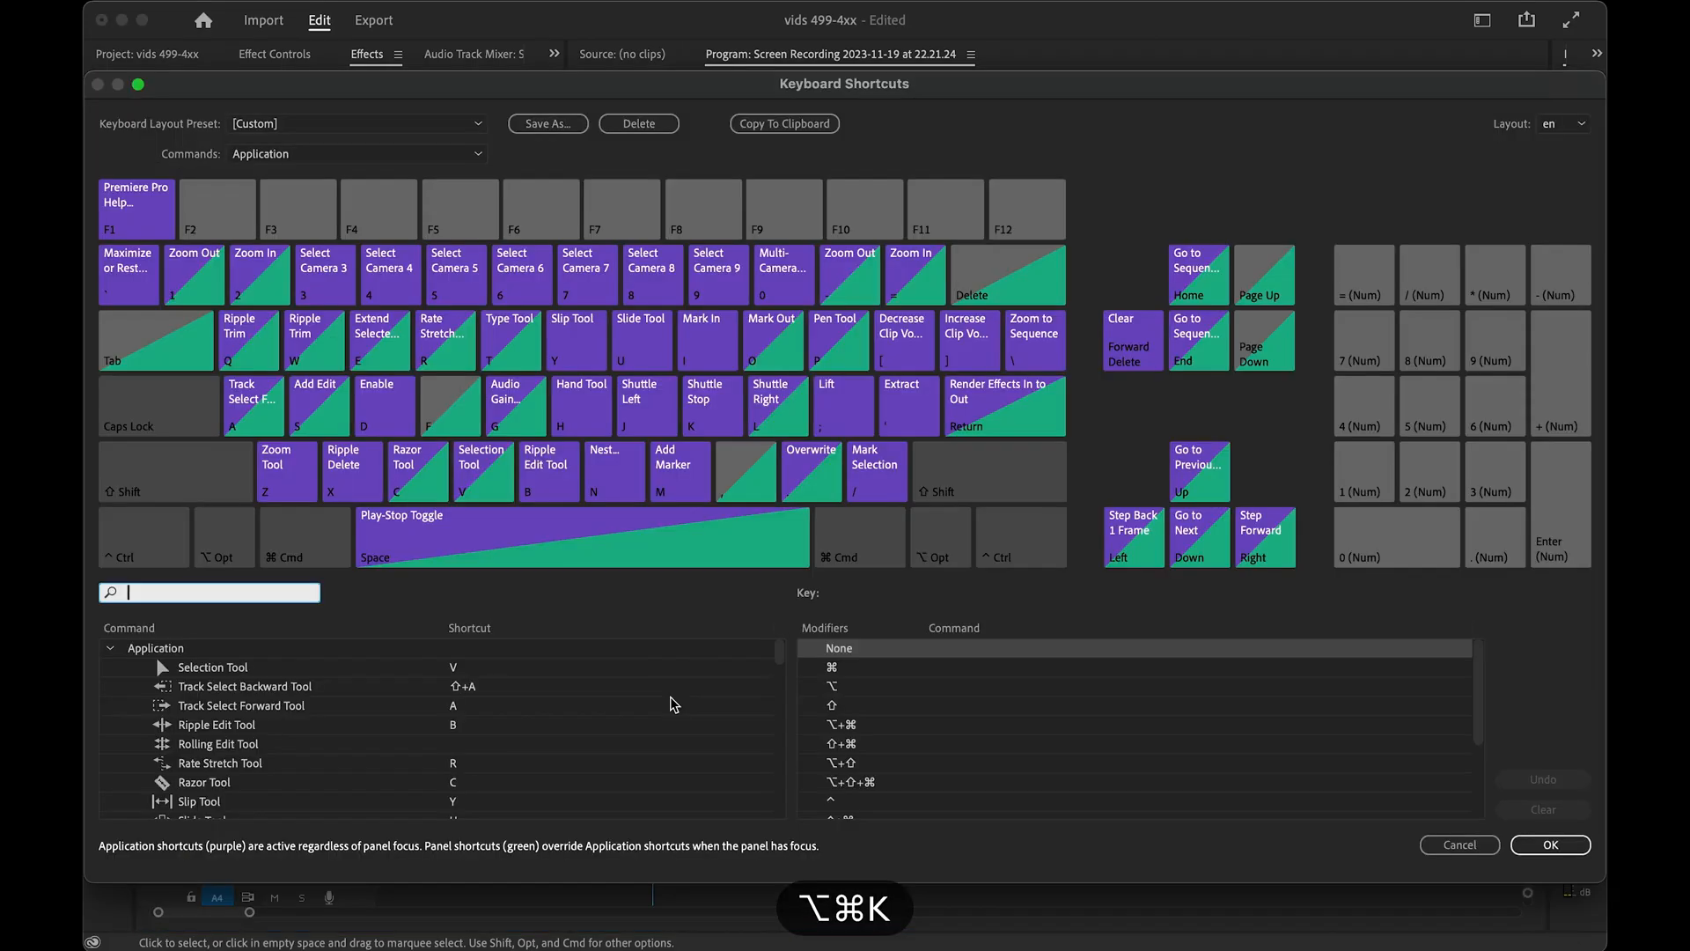
{"action": "left_click", "coordinate": [319, 416]}
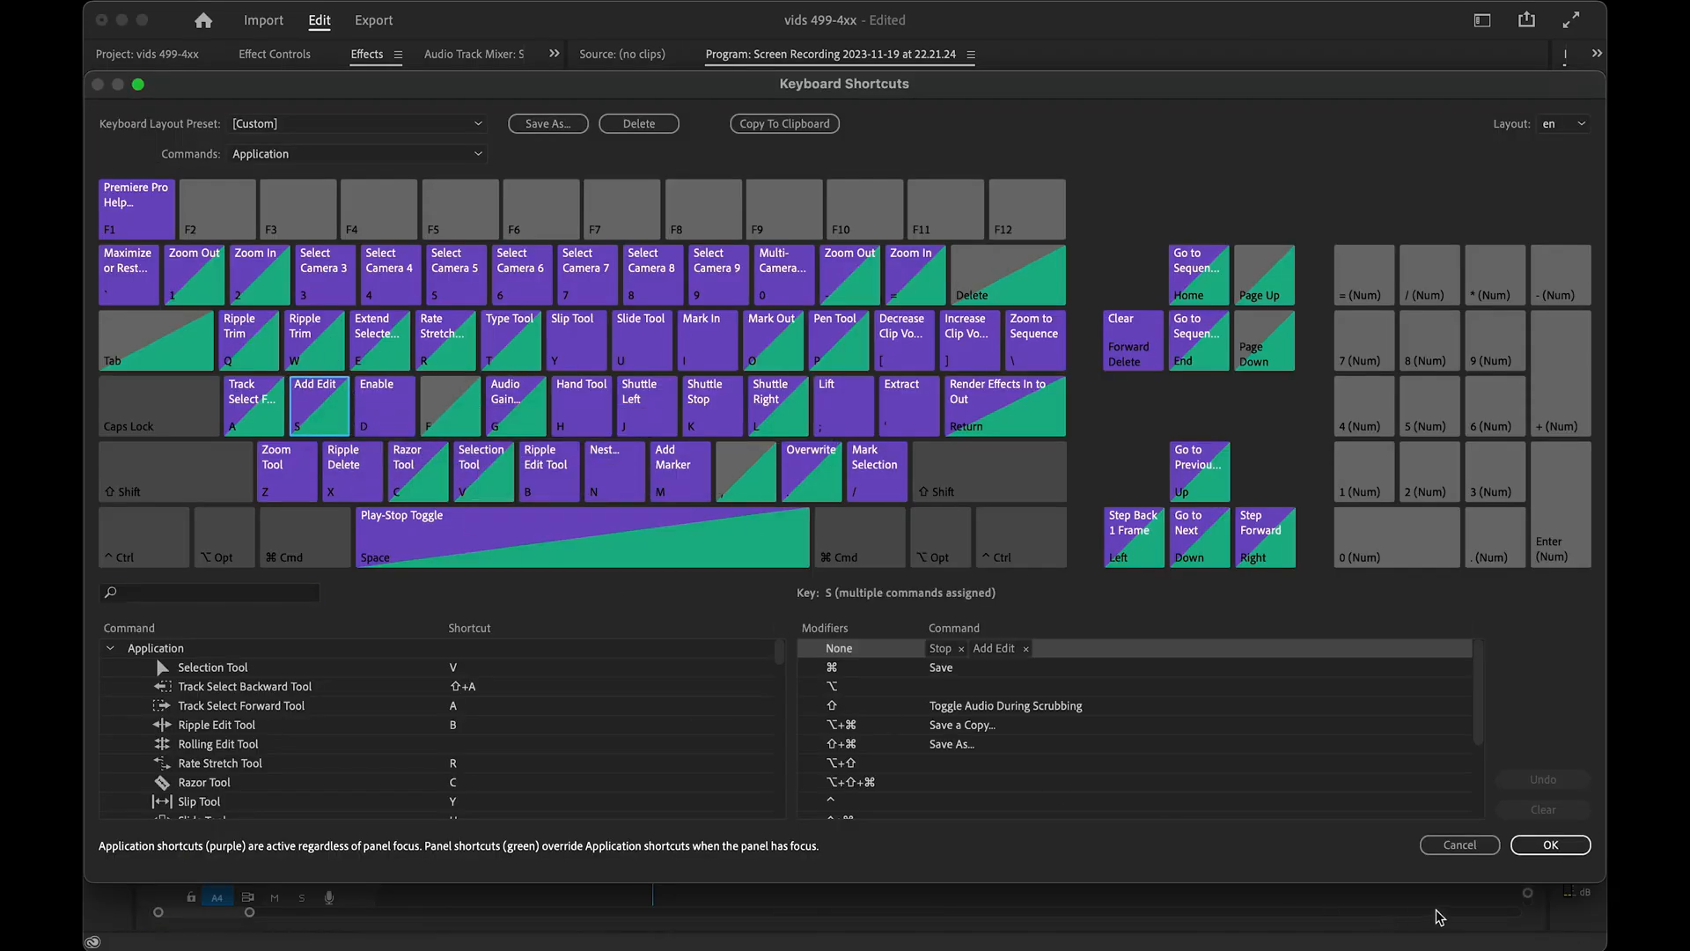
{"action": "left_click", "coordinate": [1460, 844]}
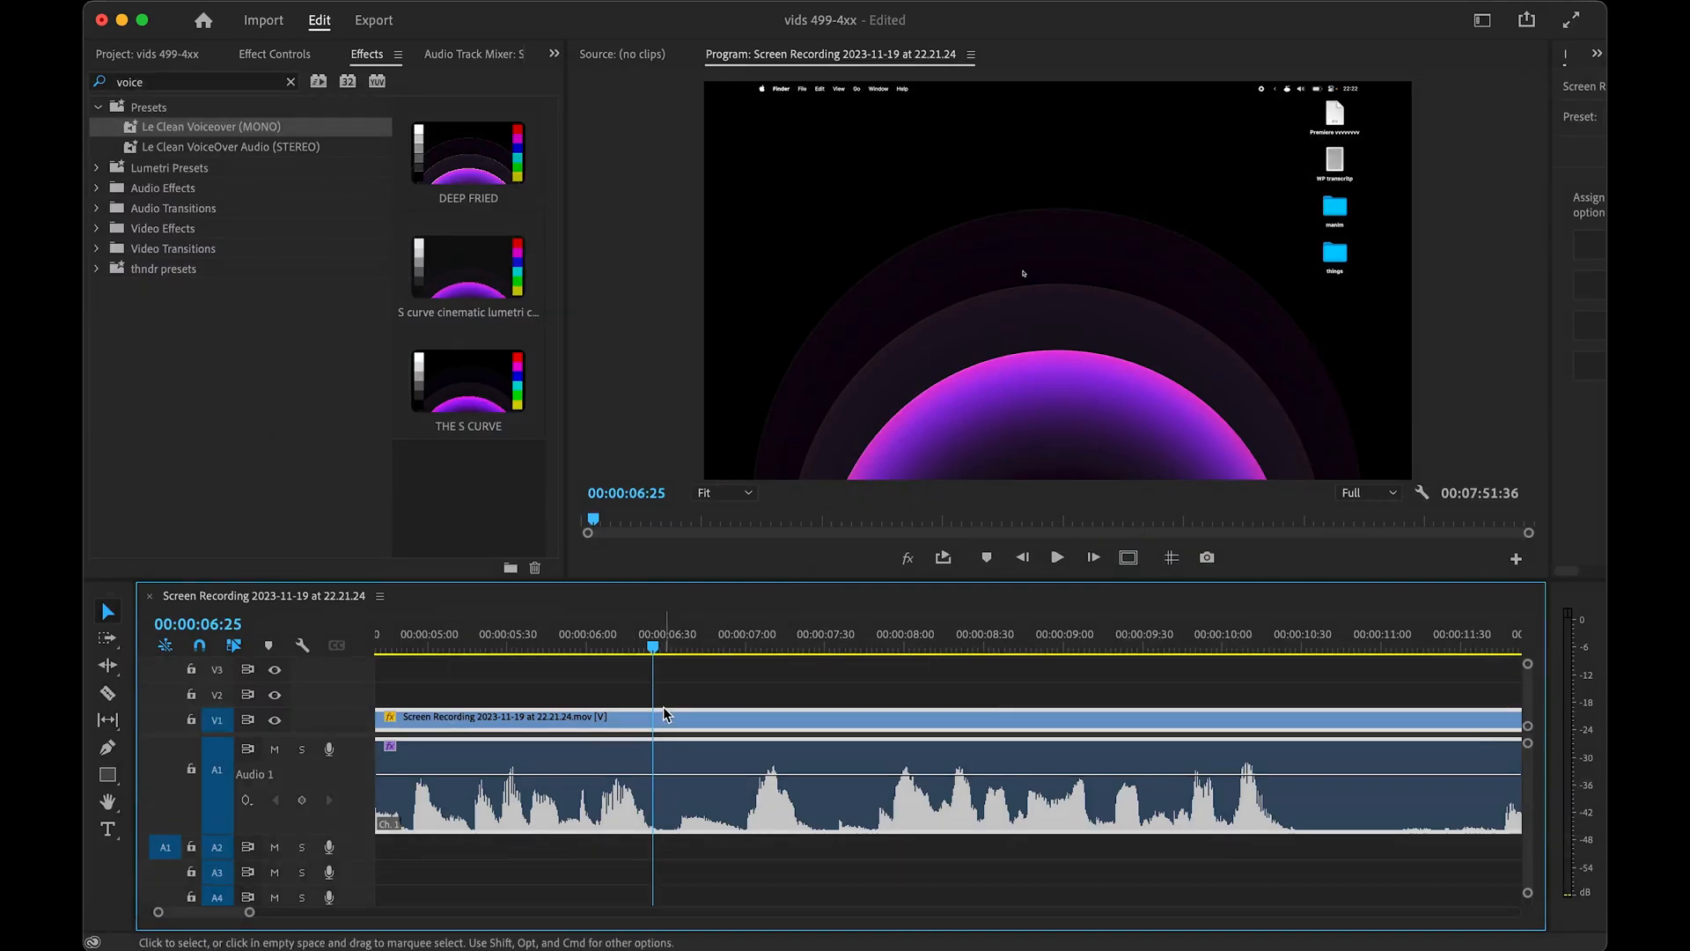
- Split the recording at 00:00:06:25 and ripple-trim the pause after the cut up to 00:00:07:01
{"action": "key", "text": "s"}
{"action": "left_click", "coordinate": [739, 649]}
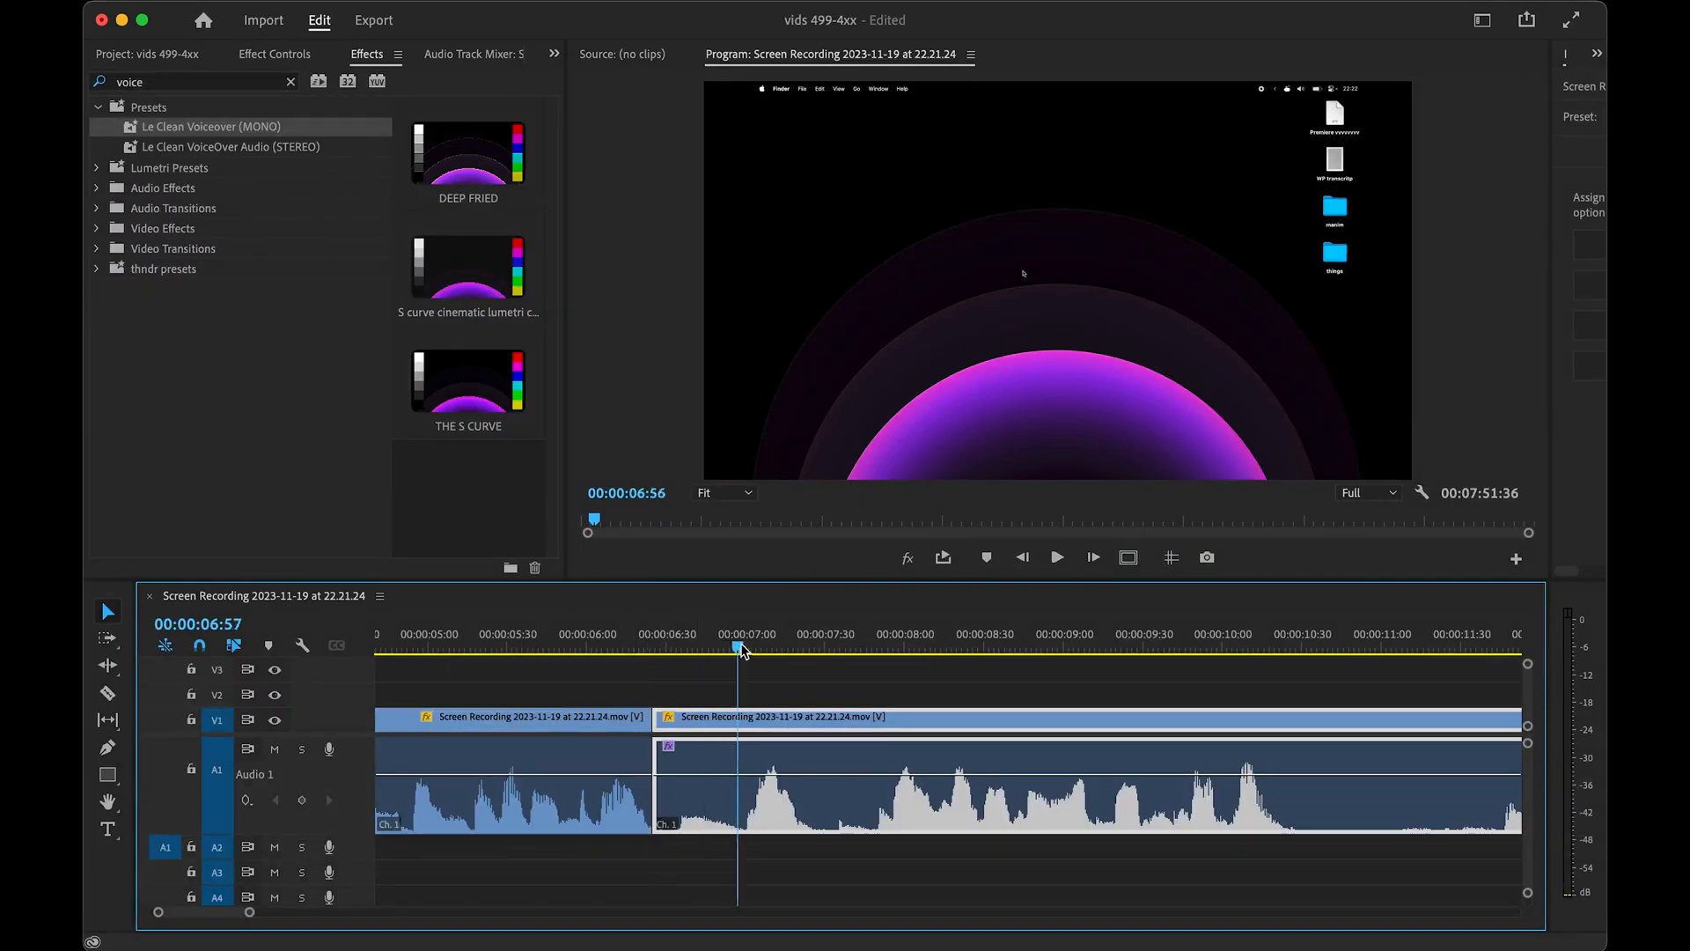
{"action": "left_click_drag", "start_coordinate": [741, 650], "coordinate": [746, 649]}
{"action": "key", "text": "q"}
{"action": "key", "text": "super+z"}
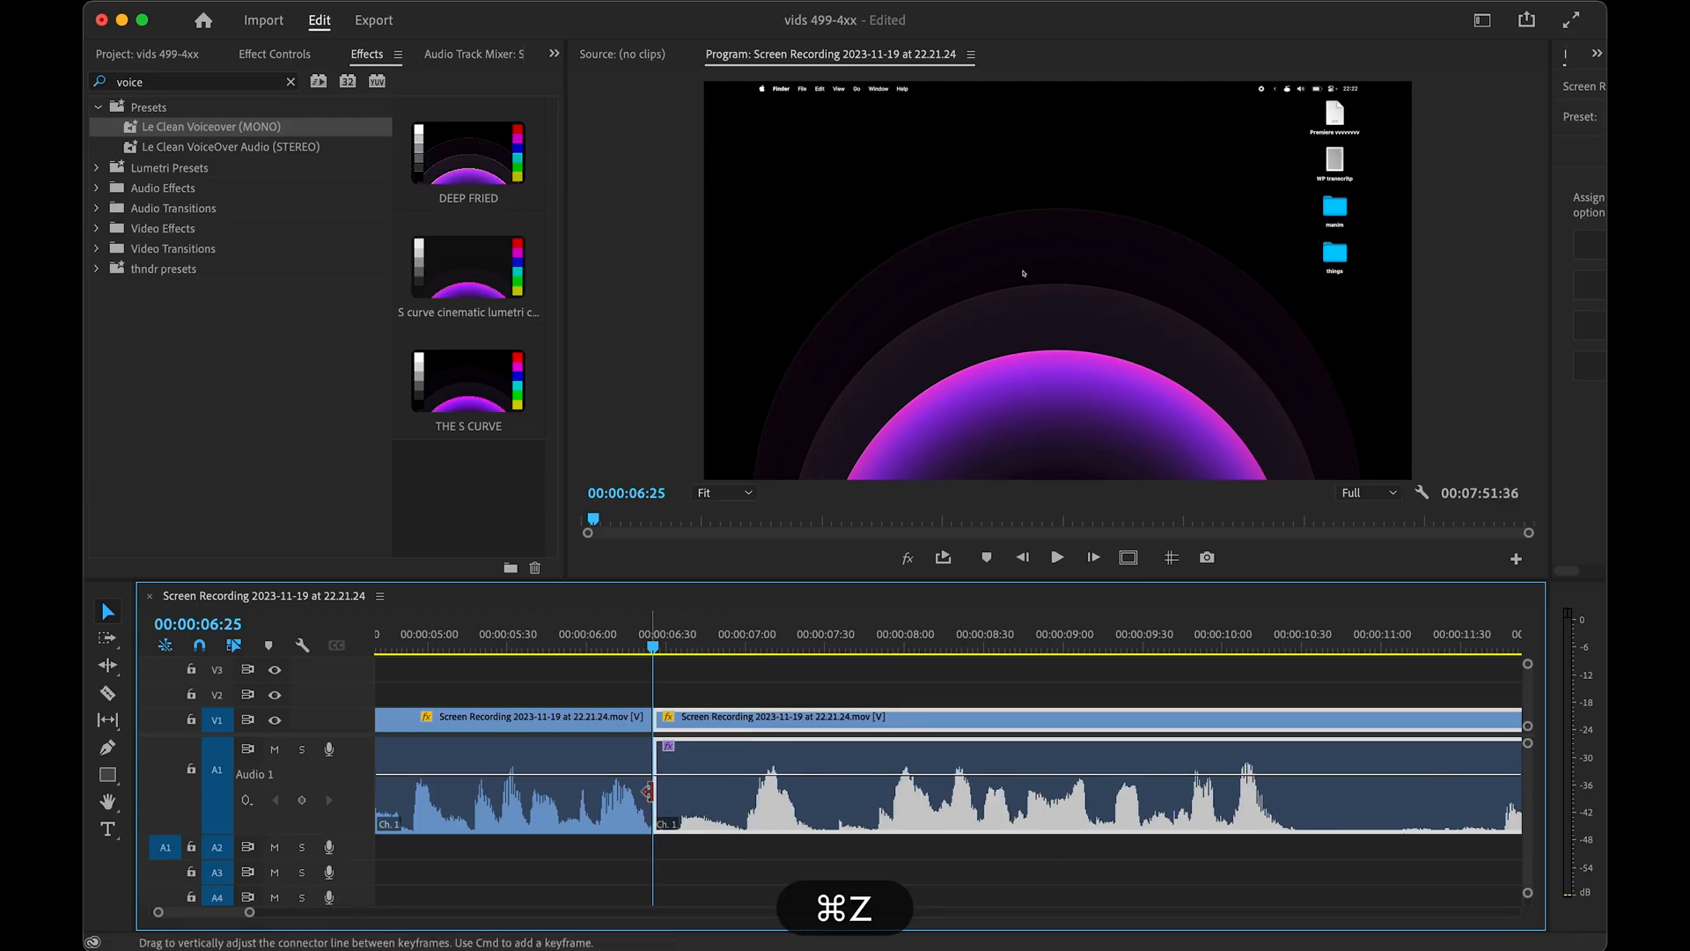
{"action": "left_click", "coordinate": [747, 649]}
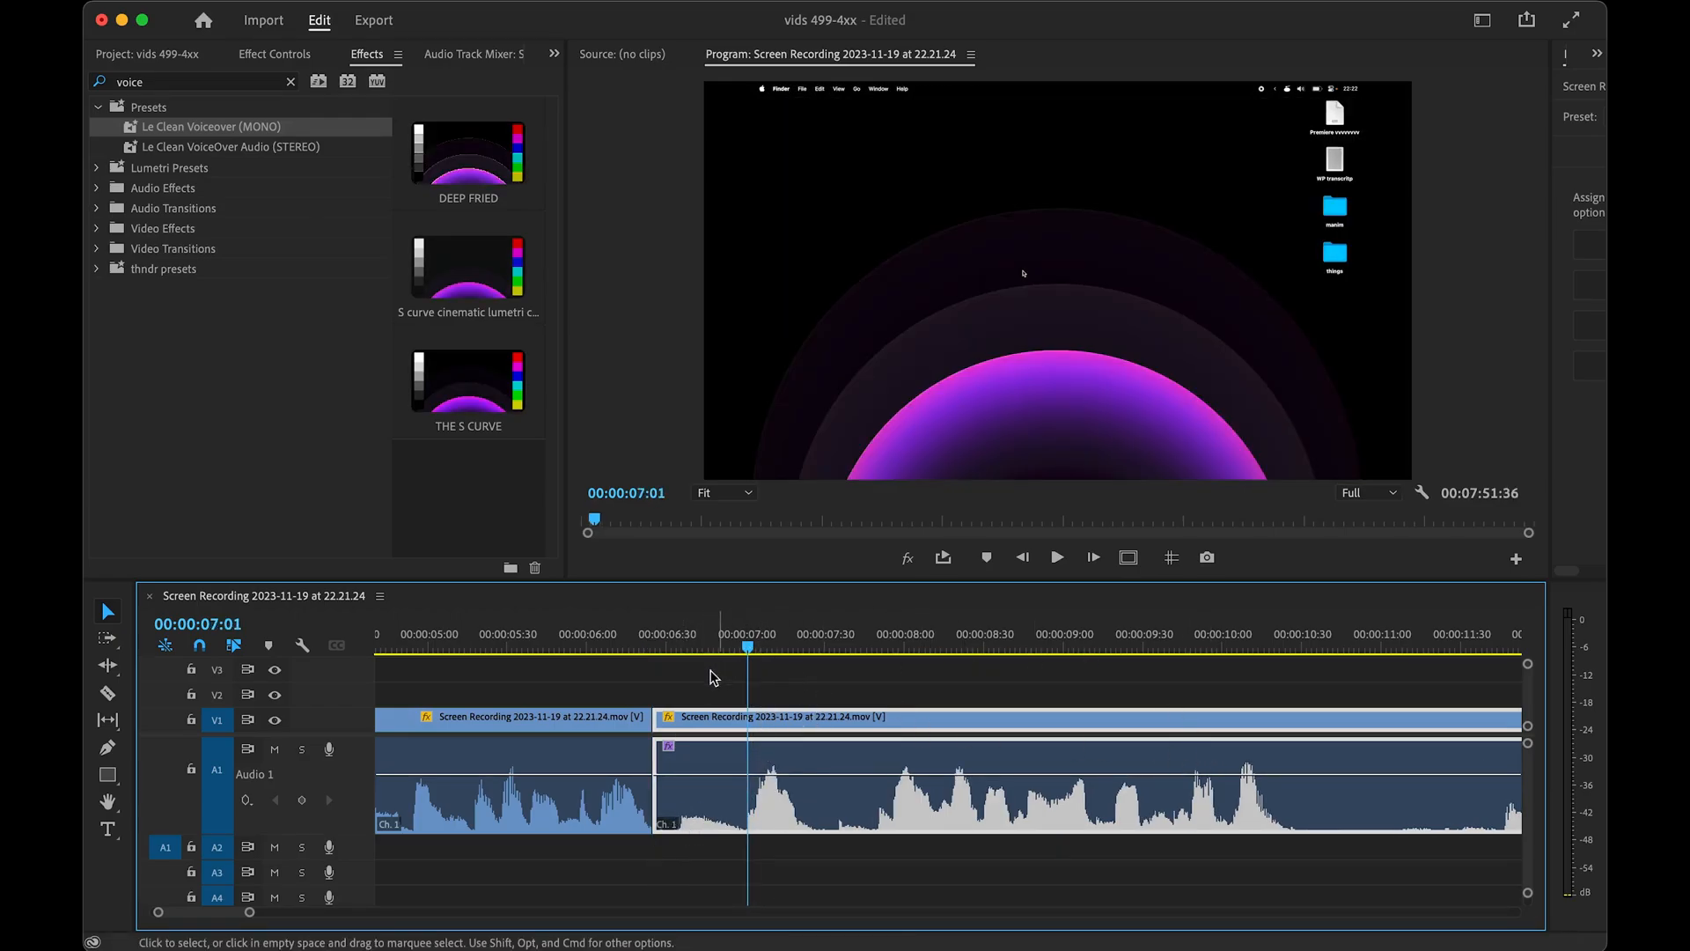
- Play on past the cut and ripple-trim the start of the following clip up to 00:00:07:13
{"action": "key", "text": "space"}
{"action": "scroll", "coordinate": [828, 768], "scroll_direction": "down", "scroll_amount": 2, "text": "alt"}
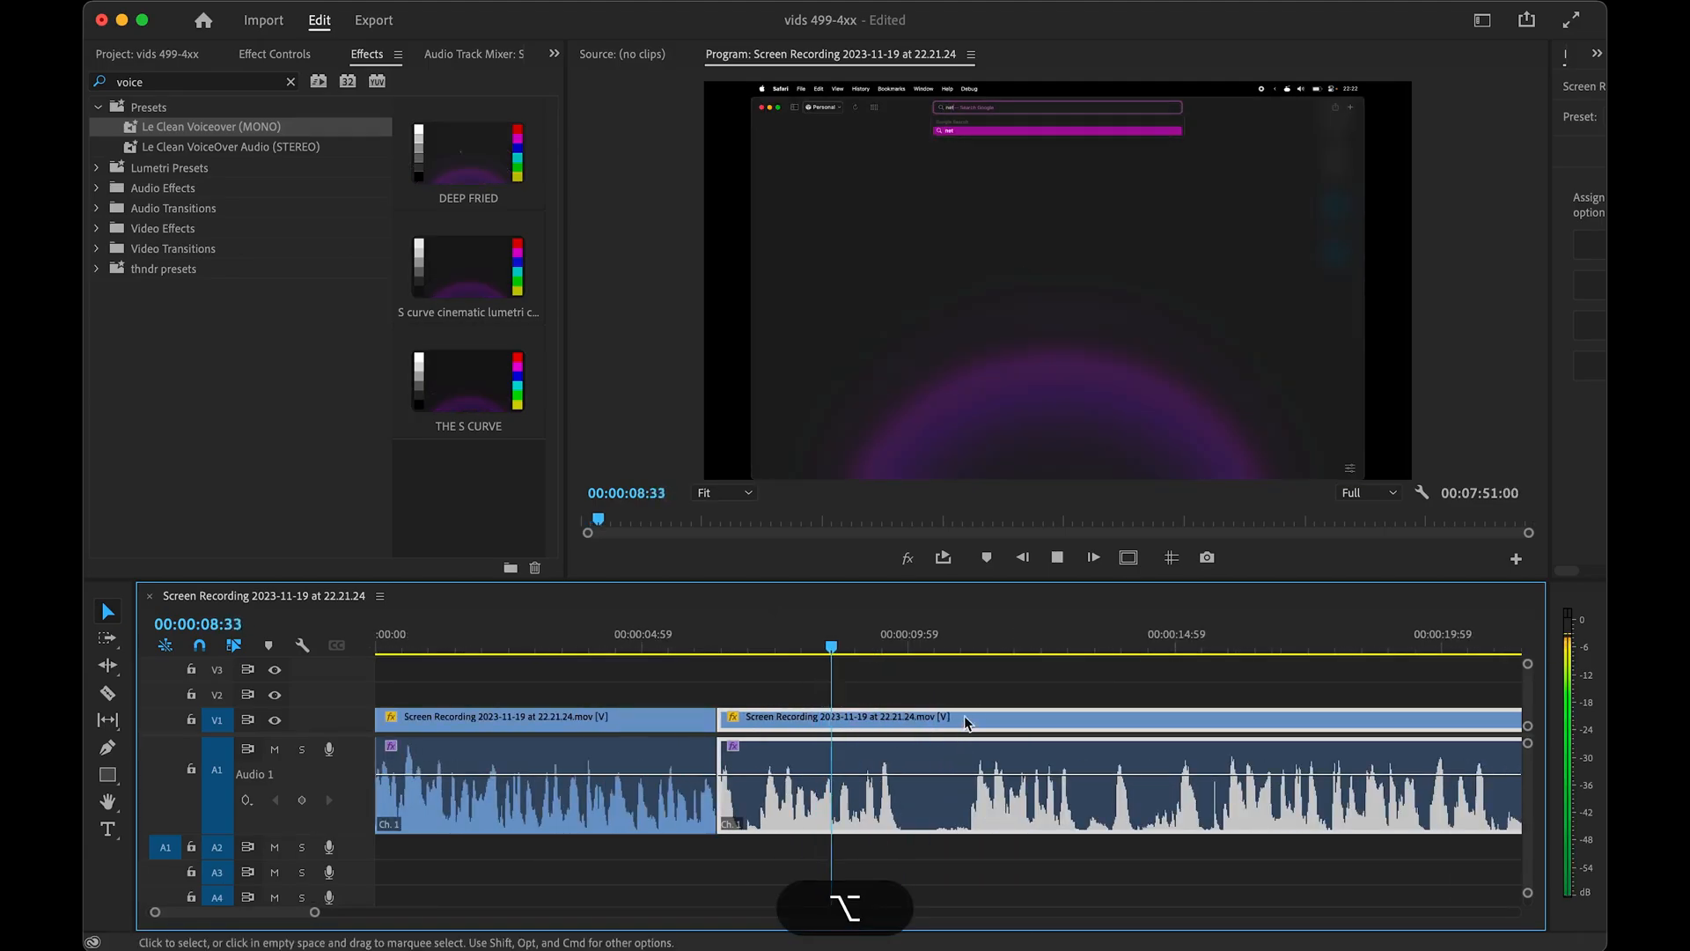
{"action": "scroll", "coordinate": [709, 705], "scroll_direction": "up", "scroll_amount": 2, "text": "alt"}
{"action": "left_click_drag", "start_coordinate": [716, 650], "coordinate": [709, 696]}
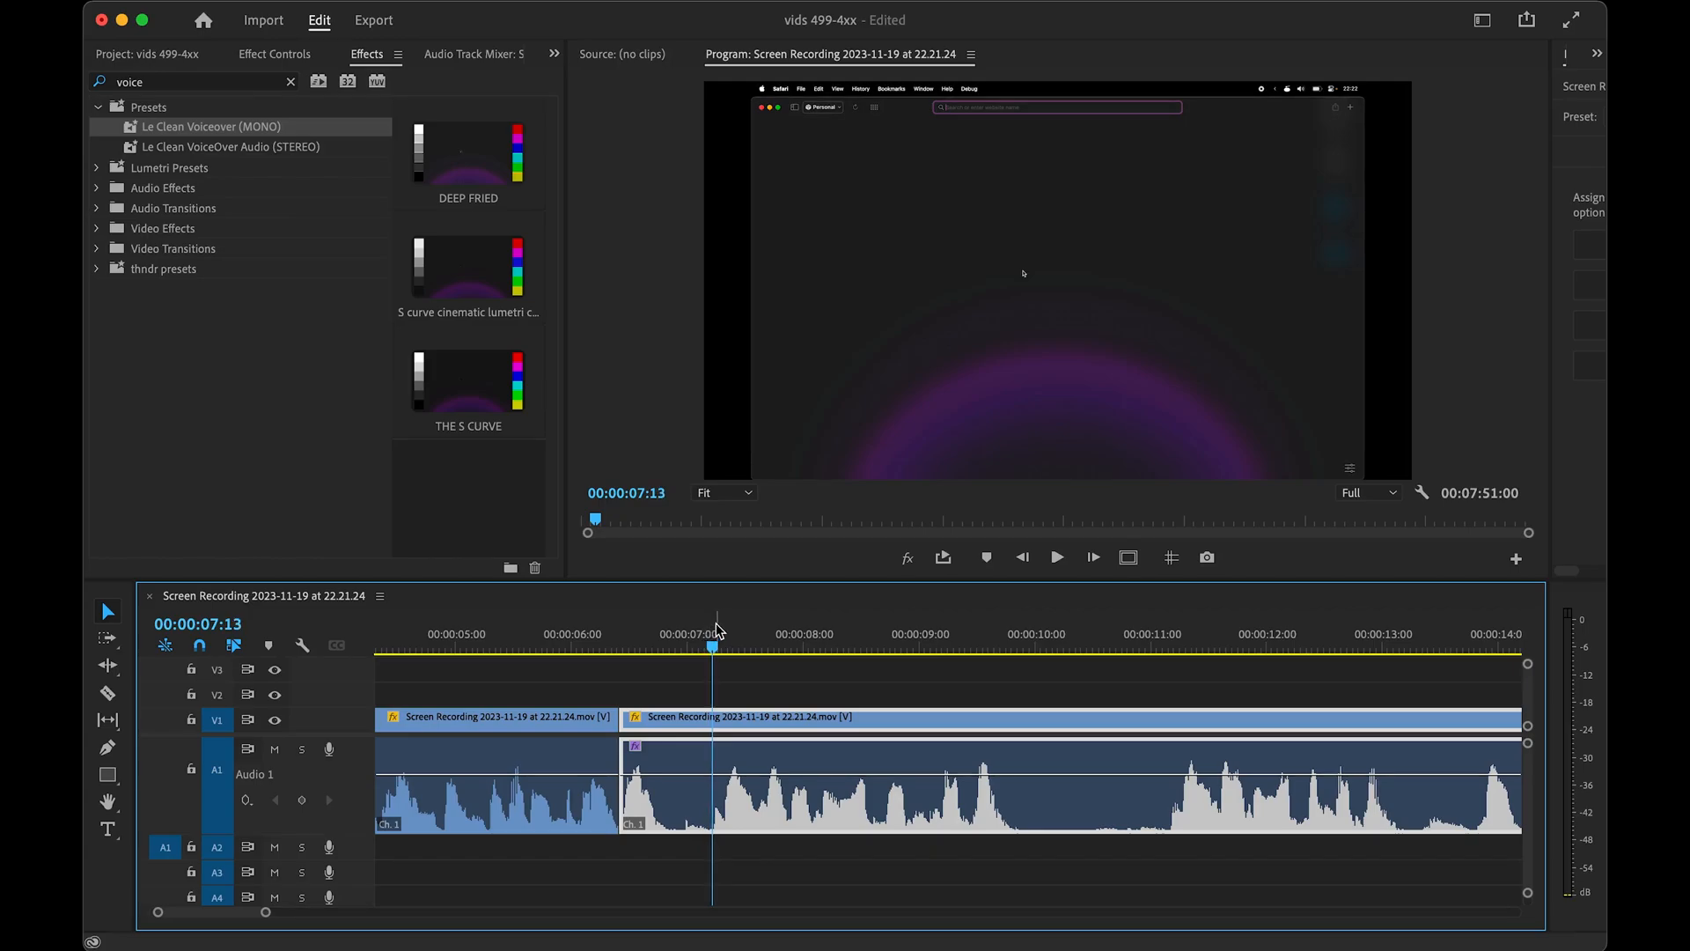
{"action": "key", "text": "q"}
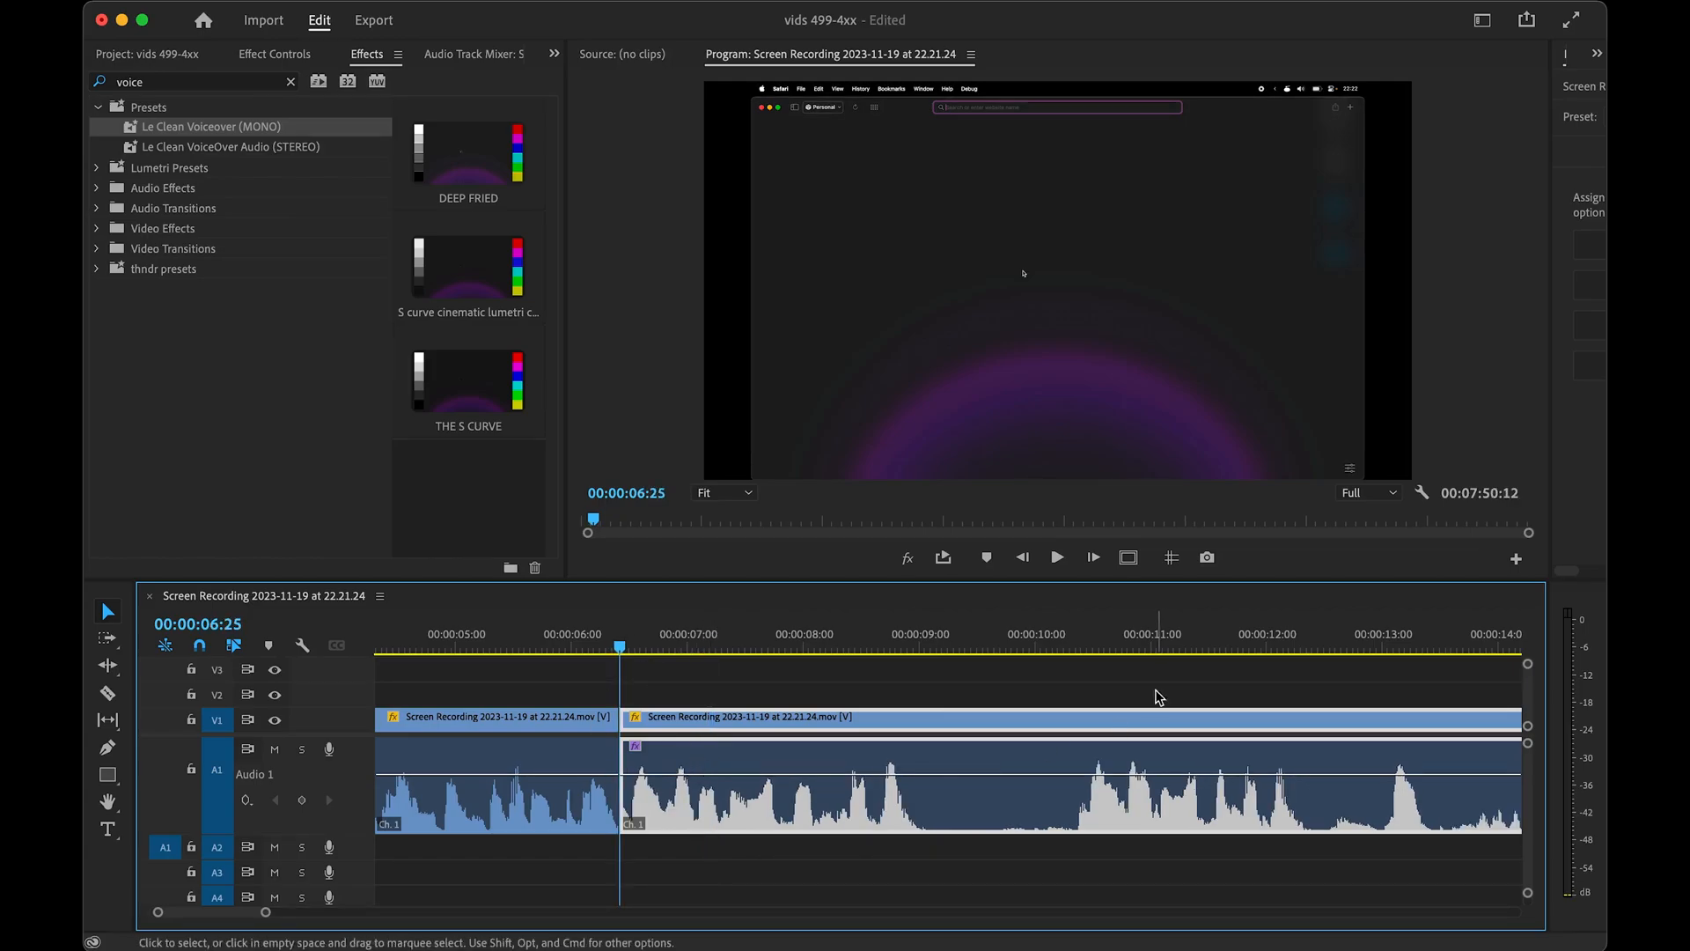
- Cut out the pause after 00:00:09:11 and split the recording again at 00:00:11:19
{"action": "left_click", "coordinate": [1075, 645], "text": "shift"}
{"action": "left_click_drag", "start_coordinate": [1077, 633], "coordinate": [614, 669]}
{"action": "key", "text": "space"}
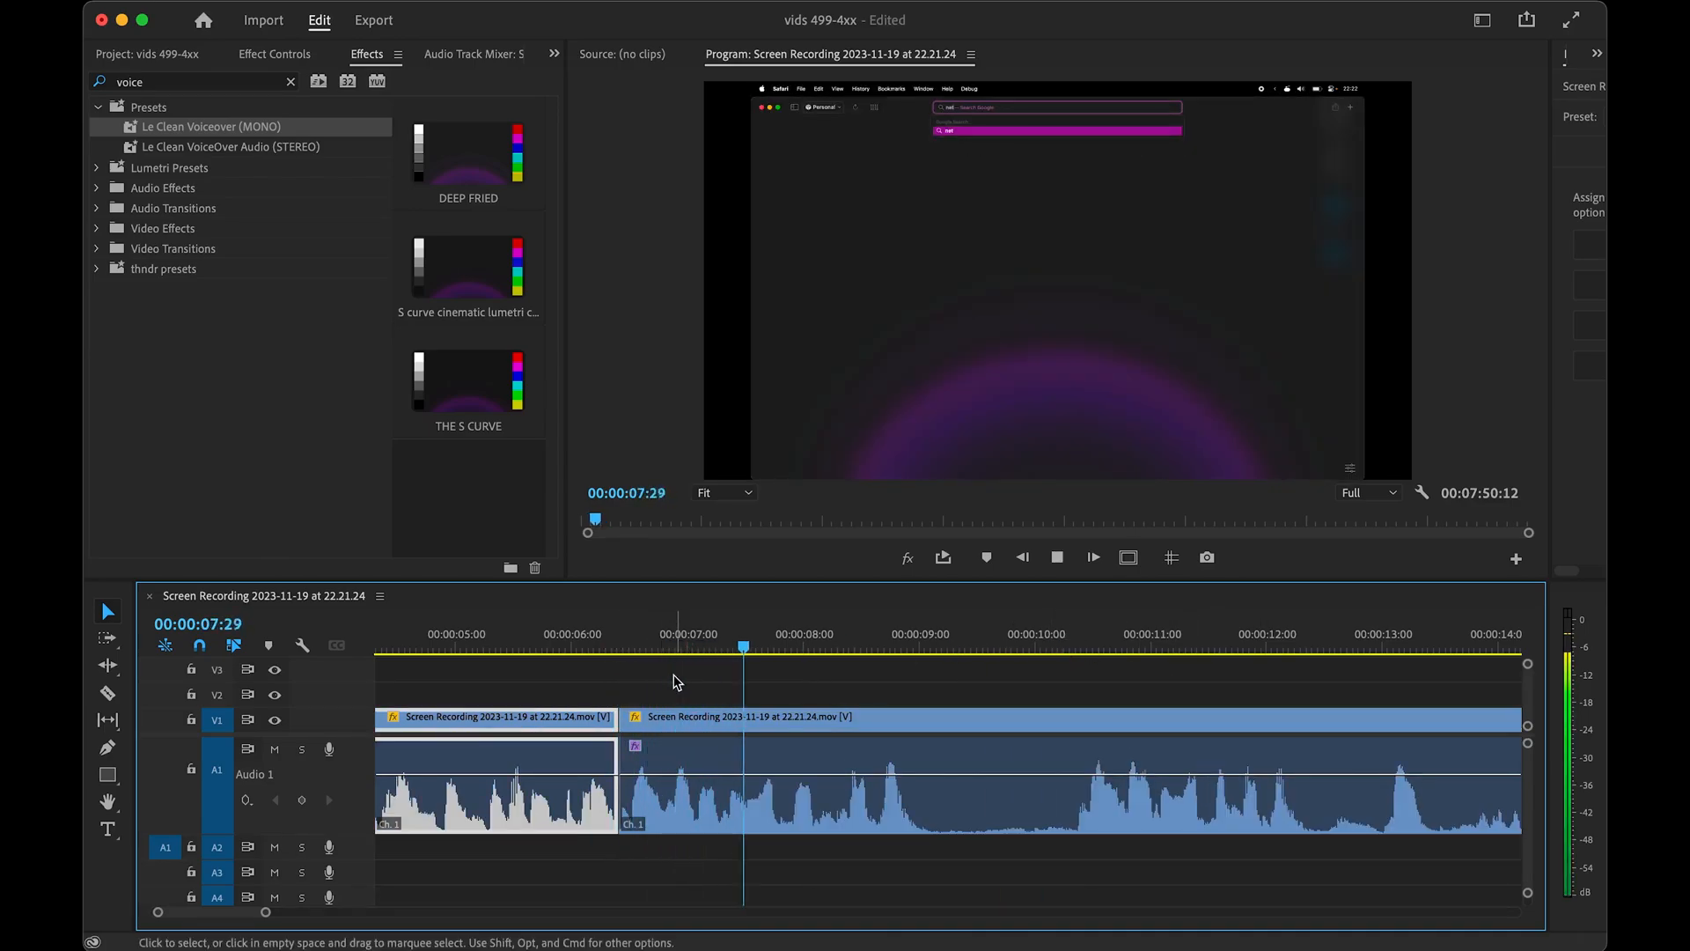
{"action": "key", "text": "super+k"}
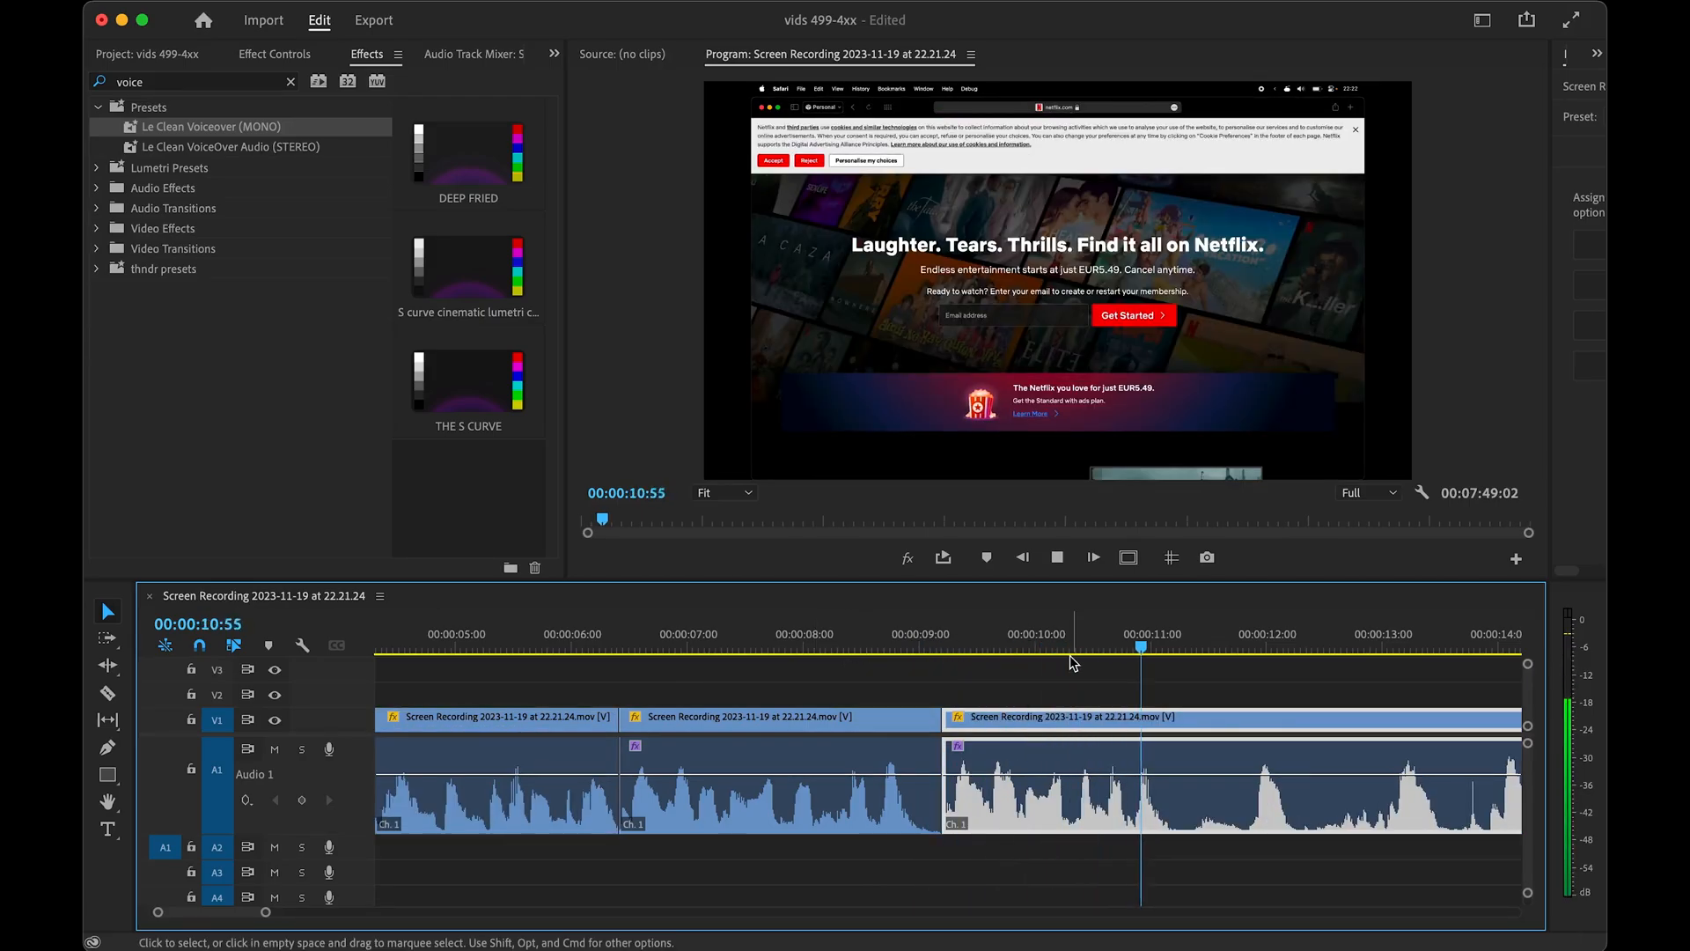
{"action": "key", "text": "space"}
{"action": "key", "text": "super+k"}
- Try moving only the video of the clip starting at 00:00:09:11 up to track V2, and undo the move
{"action": "left_click", "coordinate": [1037, 682]}
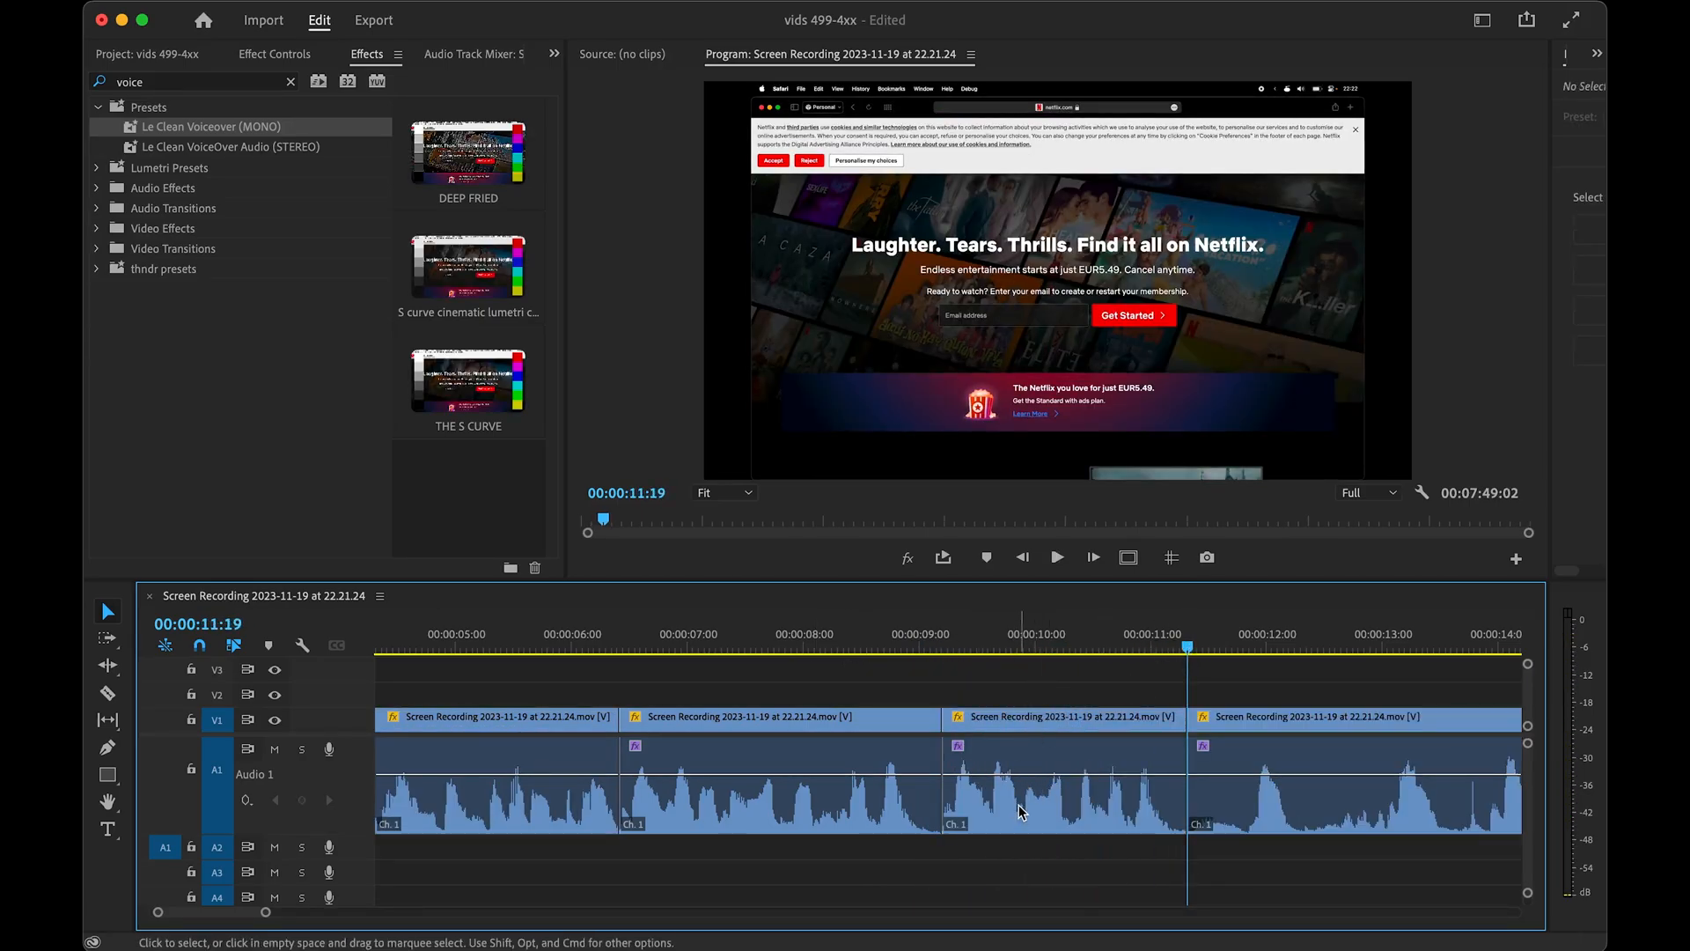
{"action": "left_click", "coordinate": [1029, 720]}
{"action": "left_click", "coordinate": [695, 715]}
{"action": "left_click", "coordinate": [741, 698]}
{"action": "left_click_drag", "start_coordinate": [1042, 719], "coordinate": [1041, 689]}
{"action": "mouse_move", "coordinate": [1041, 693]}
{"action": "left_mouse_down"}
{"action": "mouse_move", "coordinate": [1041, 716]}
{"action": "mouse_move", "coordinate": [1037, 685]}
{"action": "left_mouse_up"}
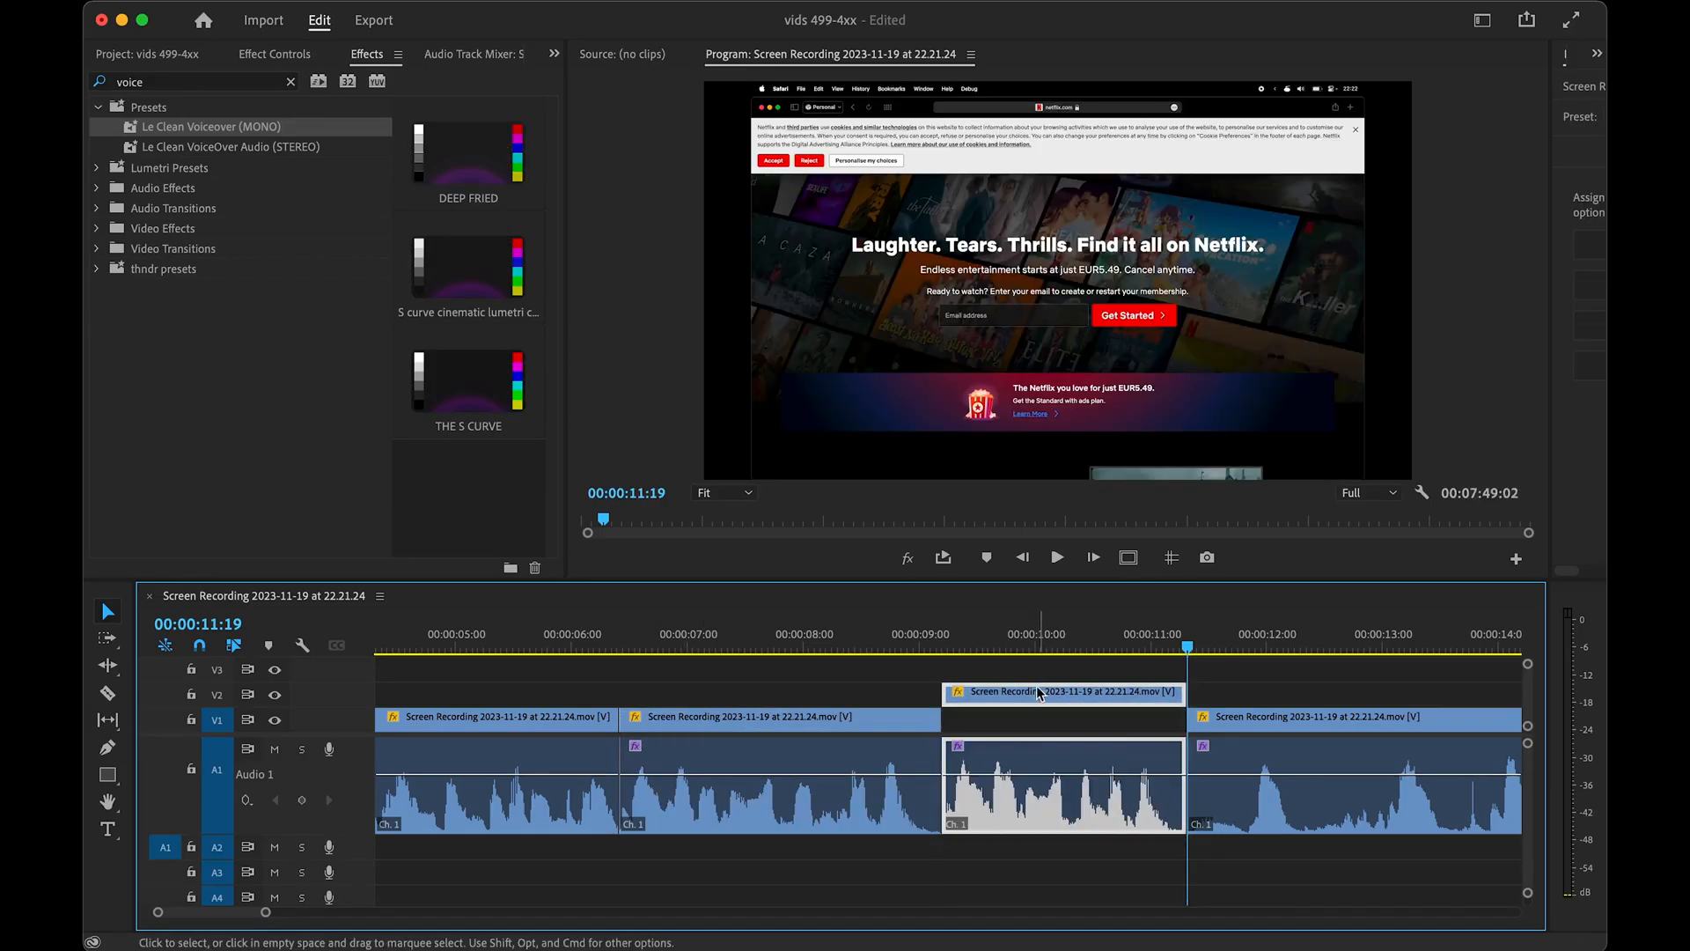
{"action": "key", "text": "super+z"}
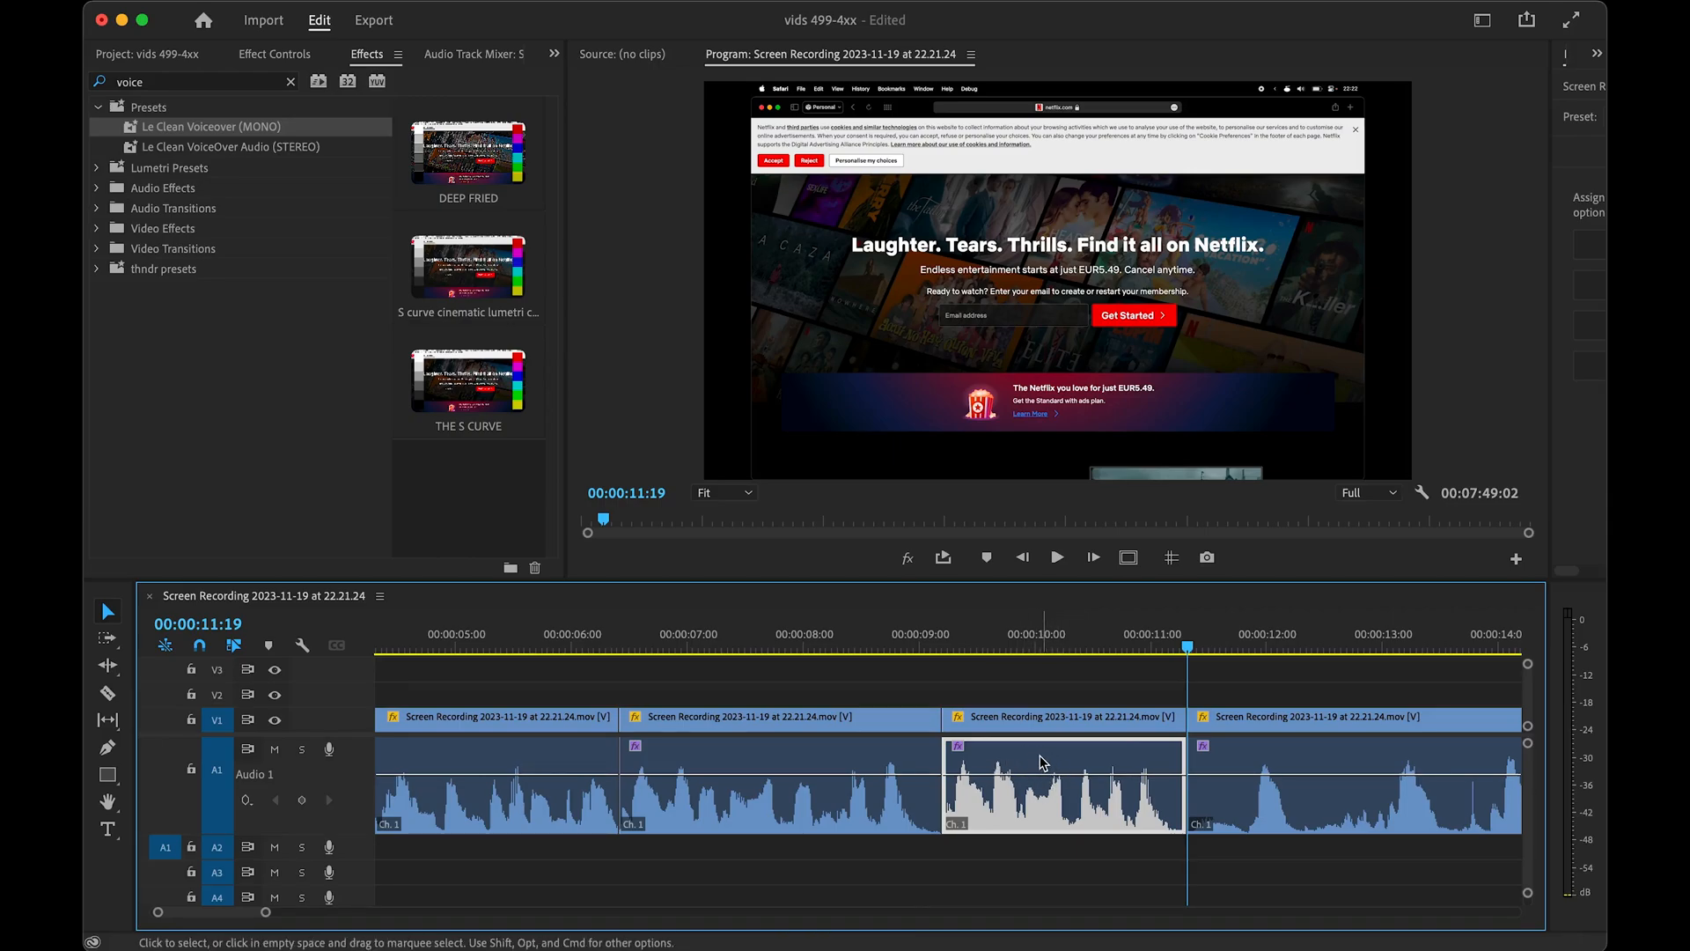
- Copy the audio between 00:00:09:11 and 00:00:11:19 over the preceding clip's audio and delete the leftover audio piece
{"action": "left_click_drag", "start_coordinate": [1042, 763], "coordinate": [727, 762]}
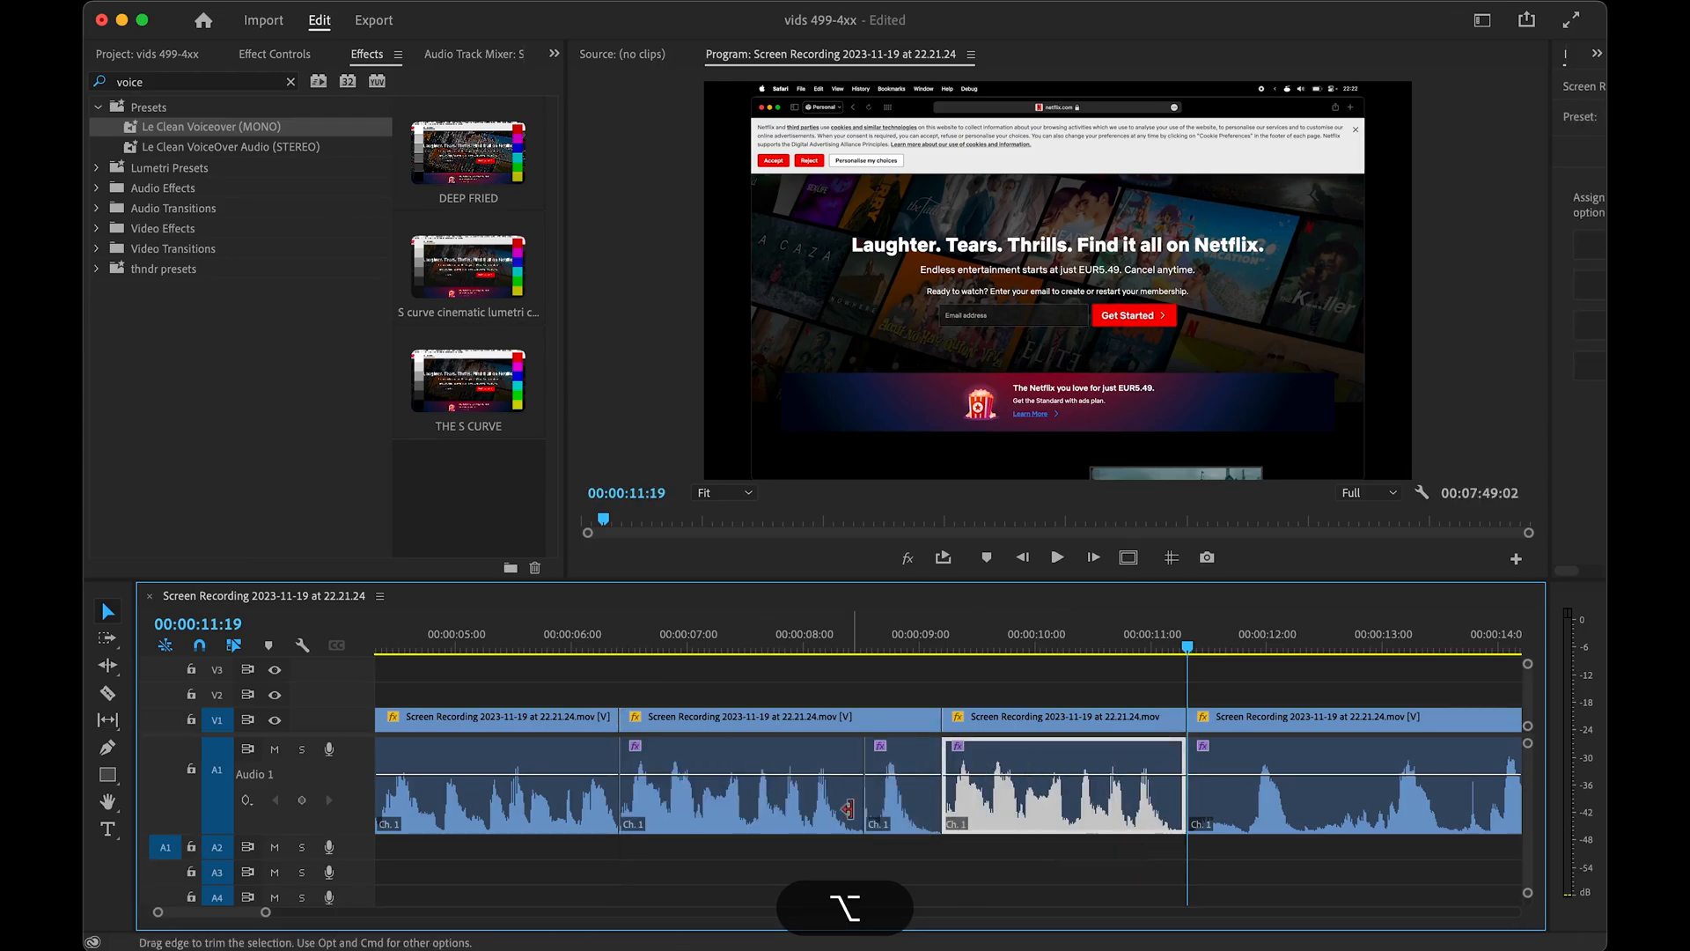
{"action": "left_click", "coordinate": [893, 823]}
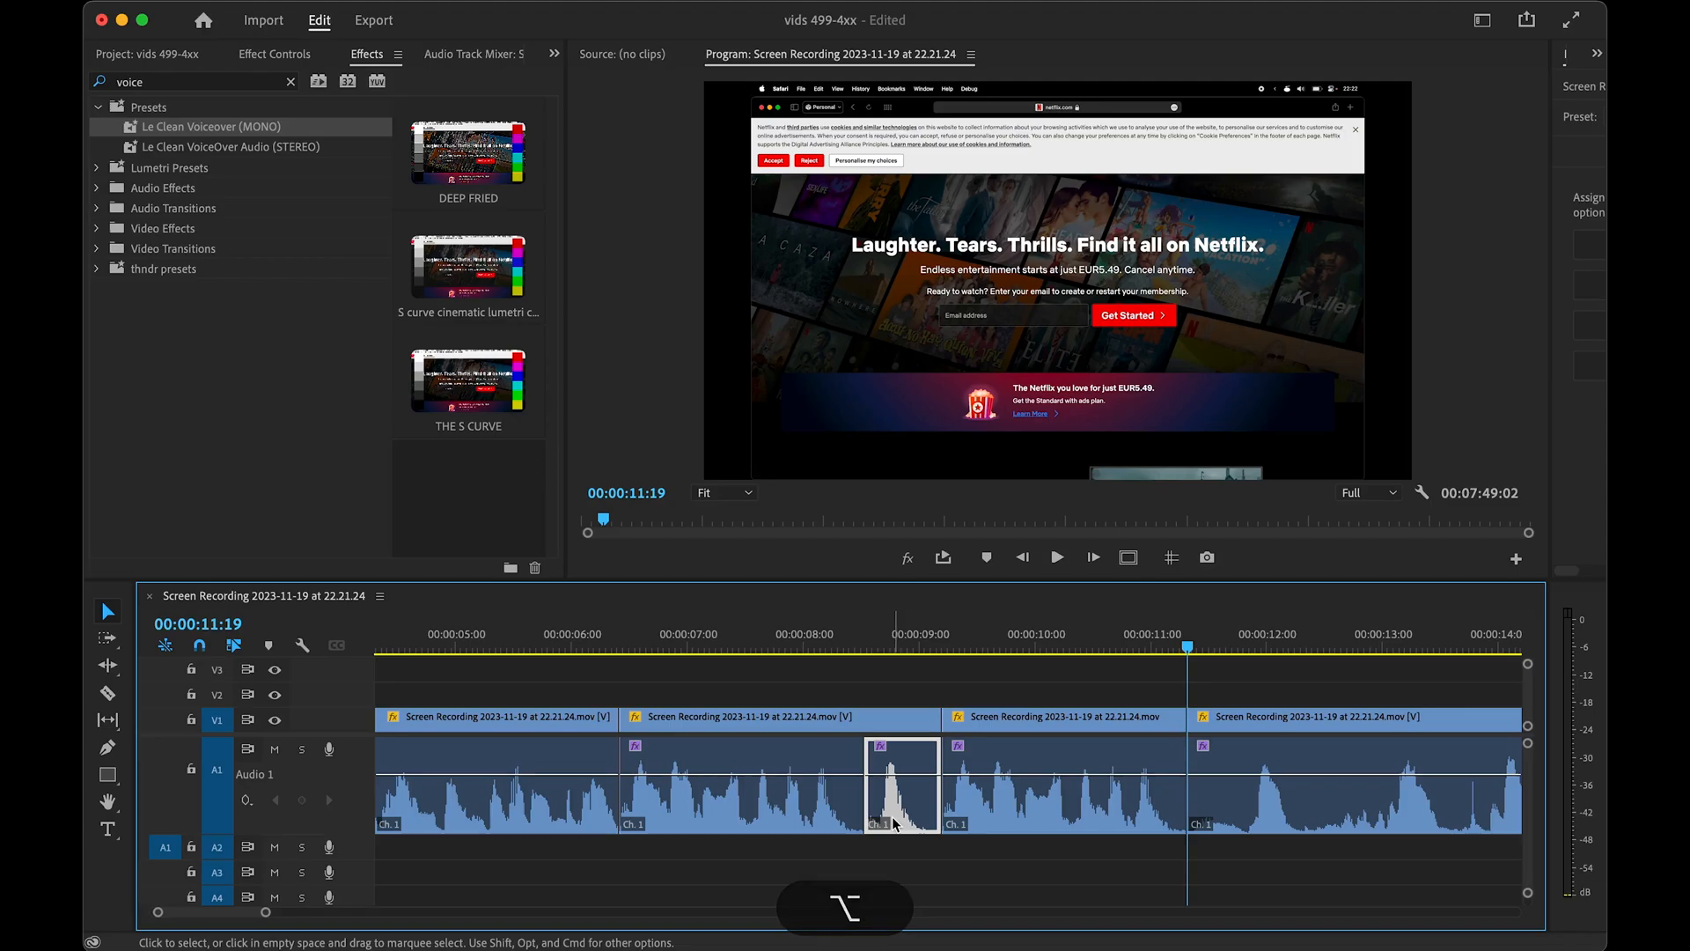
{"action": "key", "text": "Delete"}
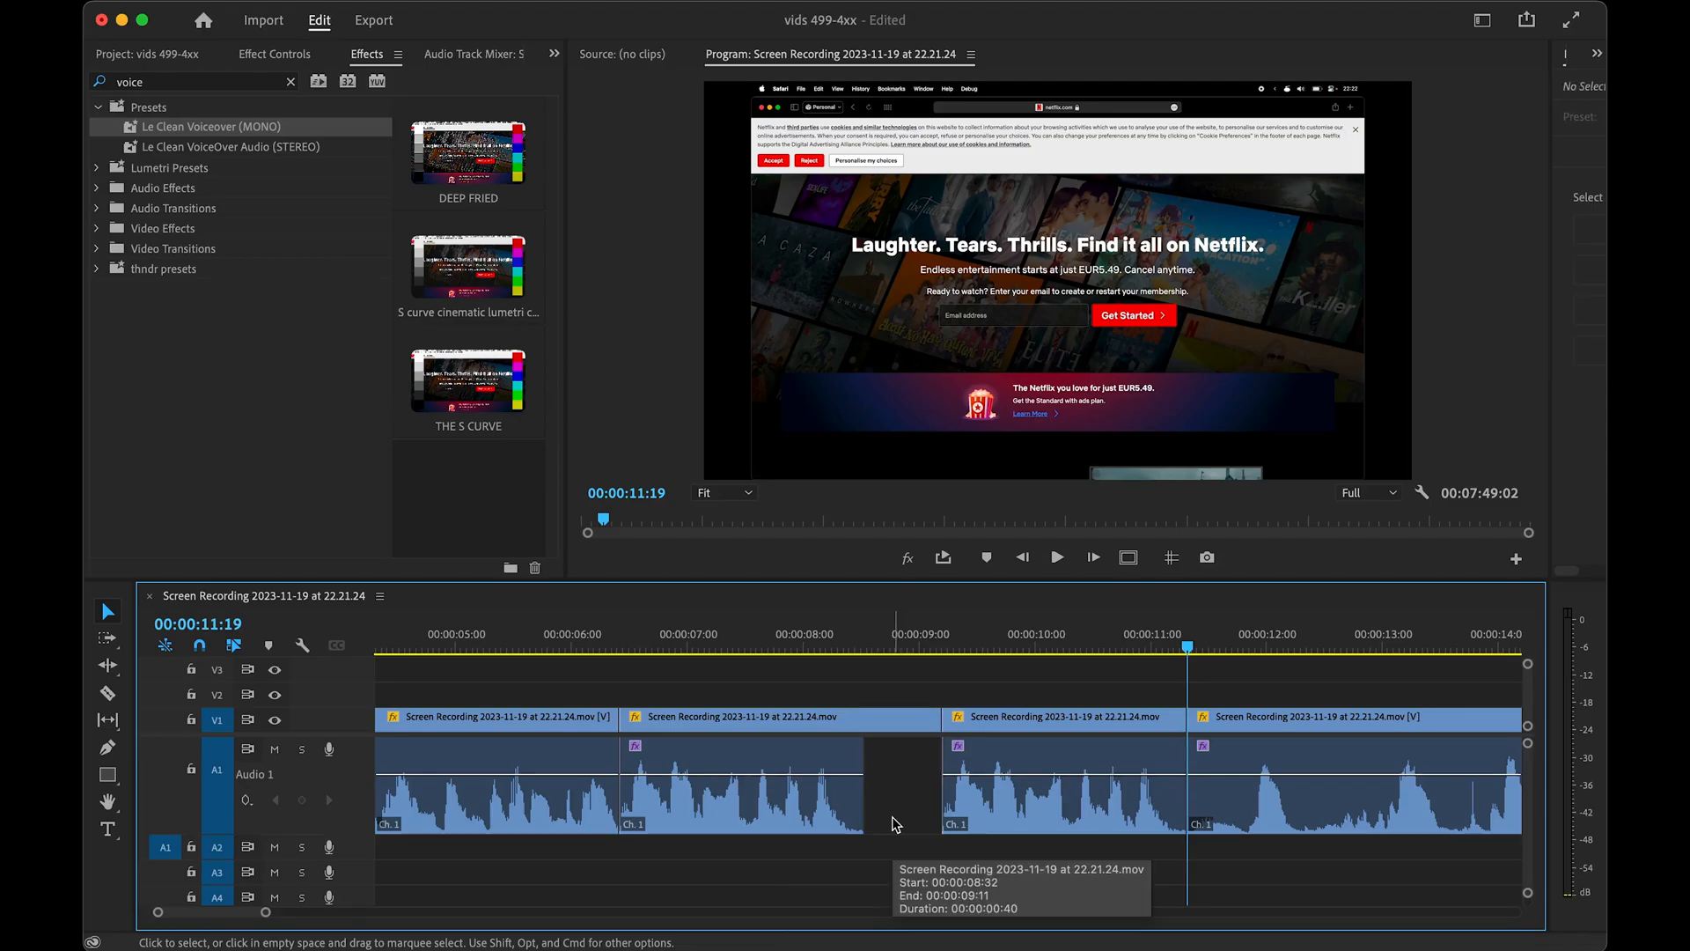
- Review the keys assigned to trimming, track selection and adding edits in the keyboard shortcuts
{"action": "key", "text": "alt+super+k"}
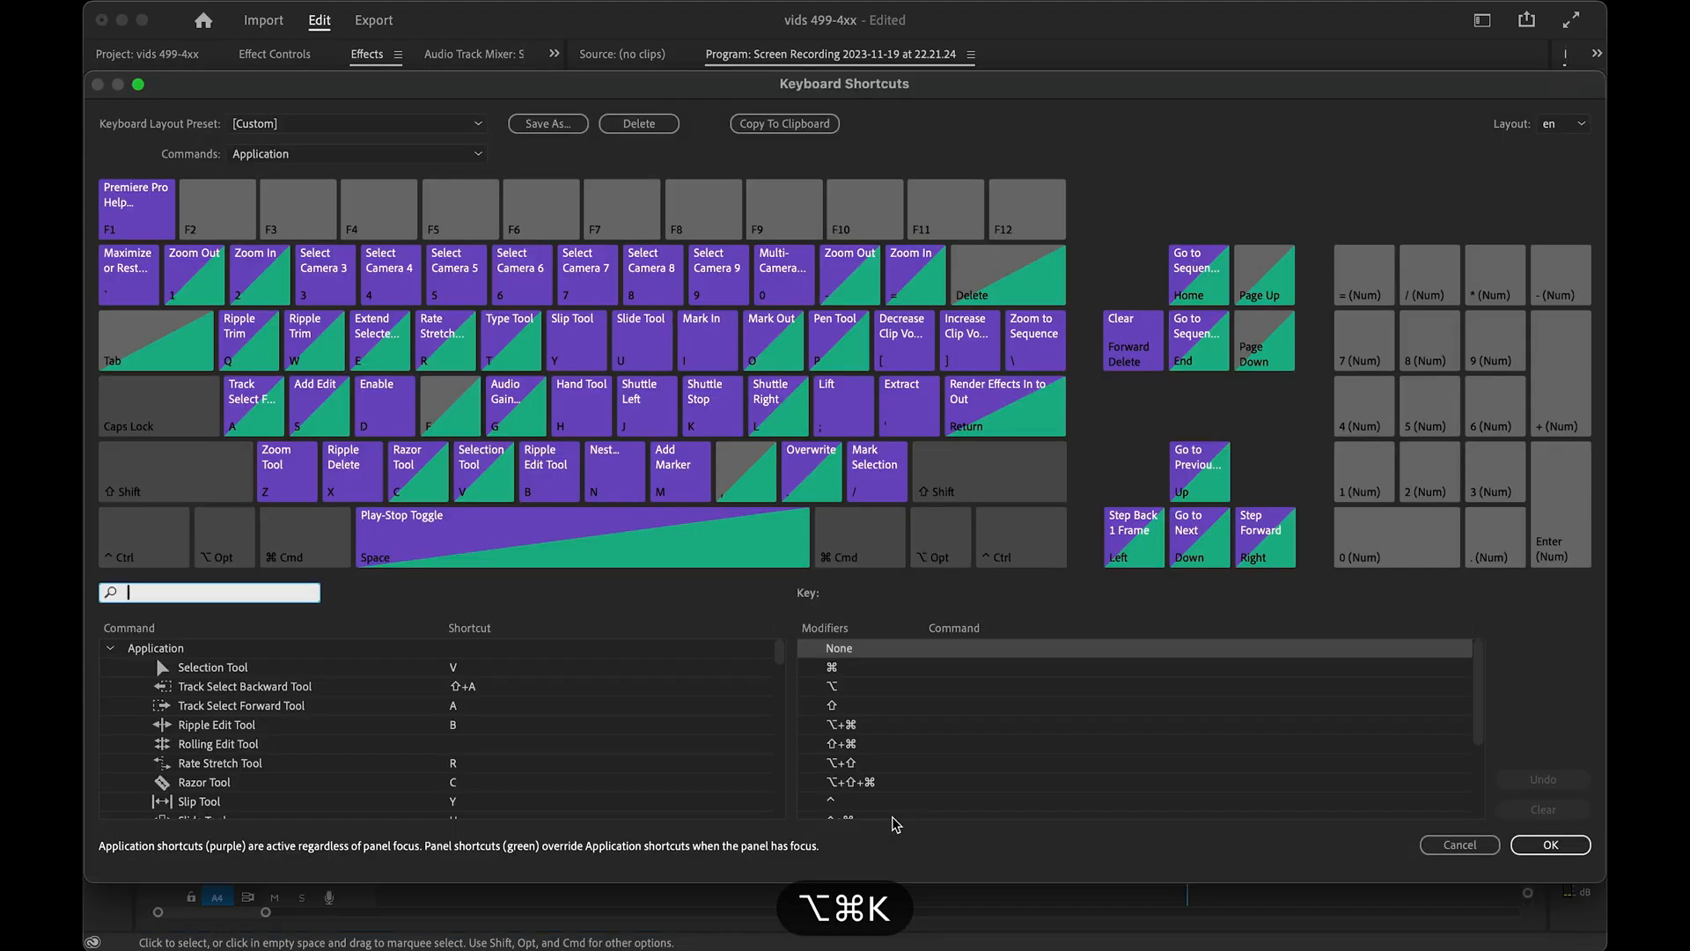
{"action": "mouse_move", "coordinate": [1012, 273]}
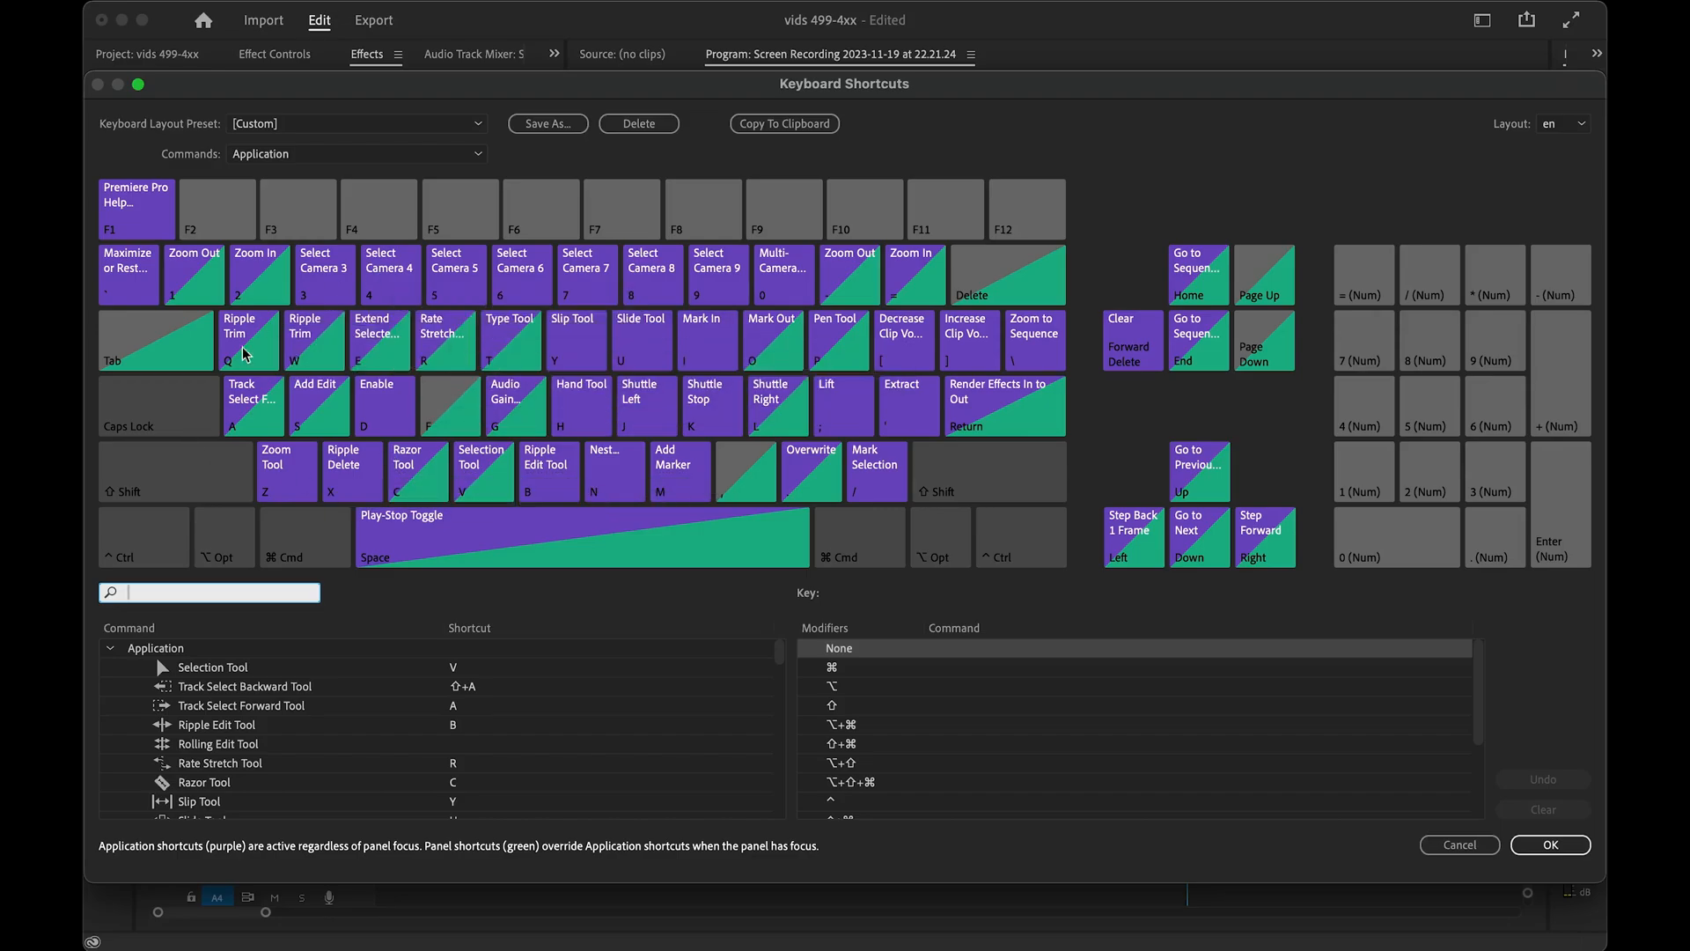
{"action": "mouse_move", "coordinate": [473, 425]}
{"action": "key", "text": "Escape"}
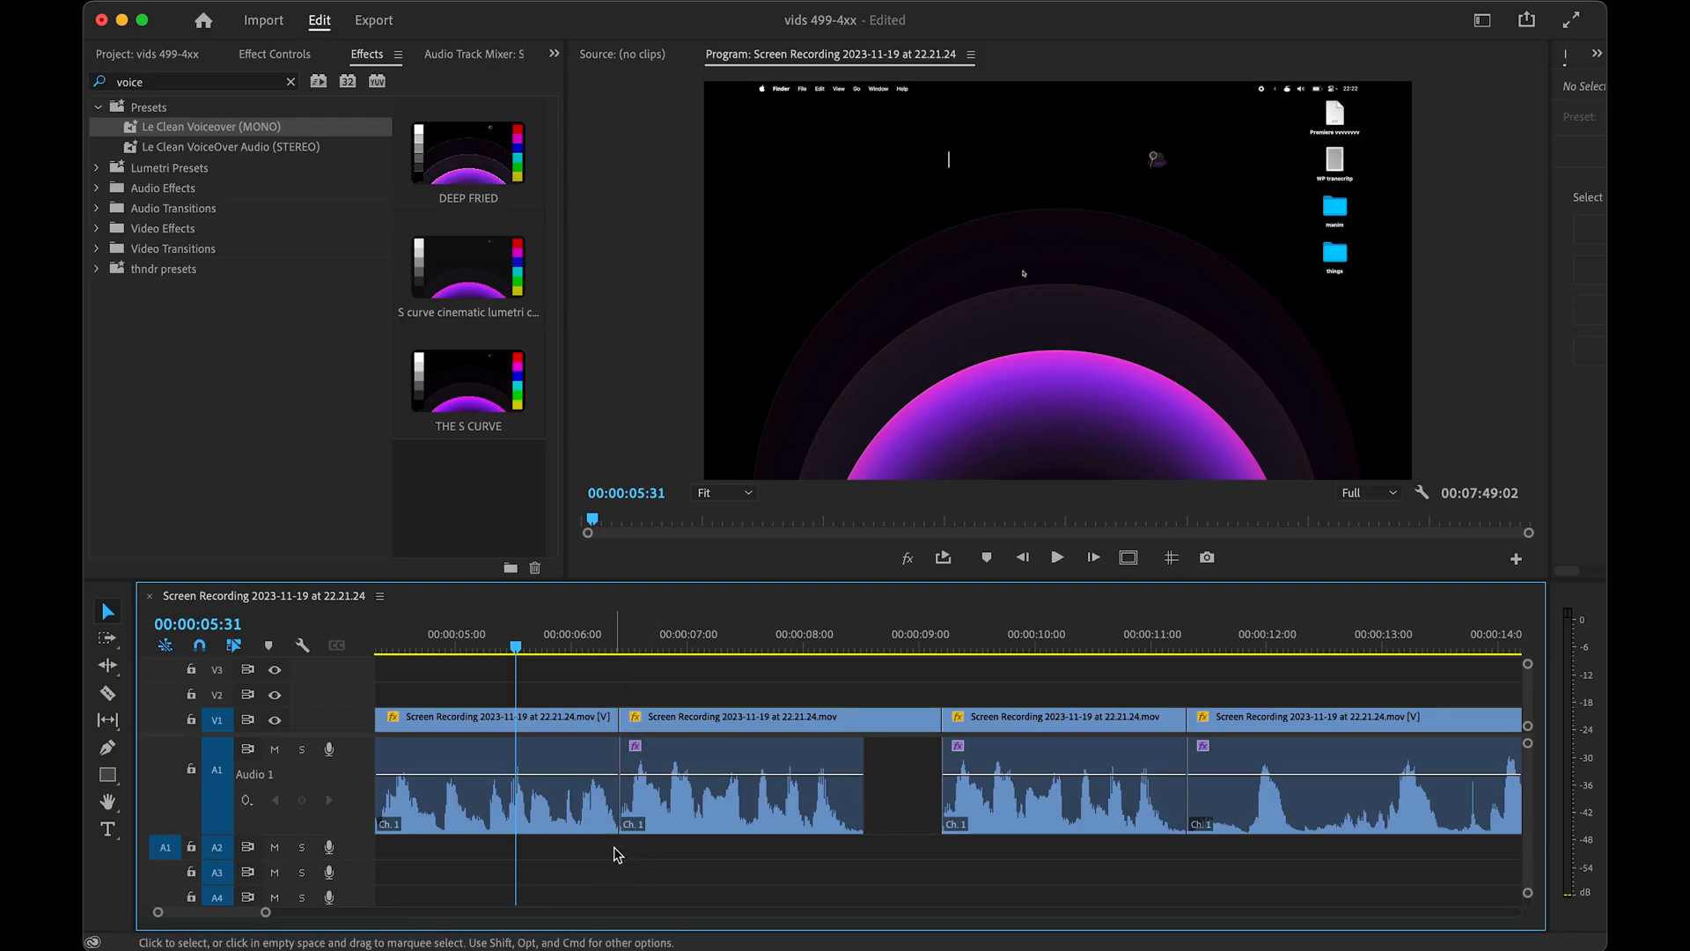
- Split the second clip's video at 00:00:06:49, remove the piece before the cut and shift the rest back against the first clip
{"action": "left_click_drag", "start_coordinate": [620, 649], "coordinate": [676, 650]}
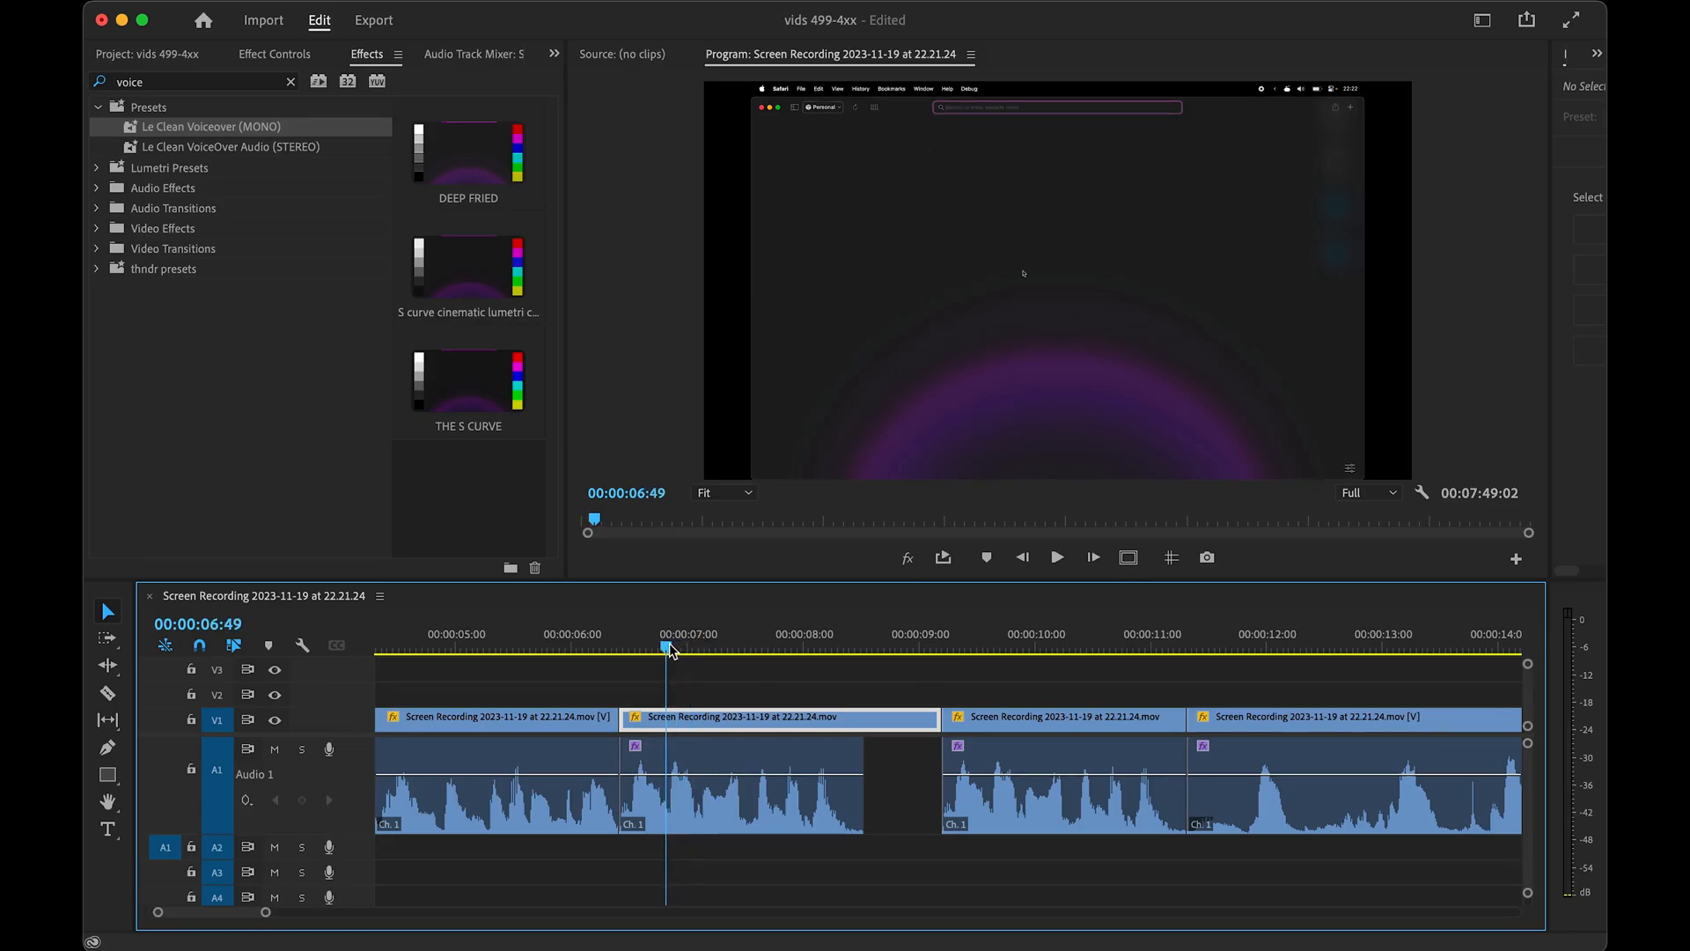
{"action": "key", "text": "super+k"}
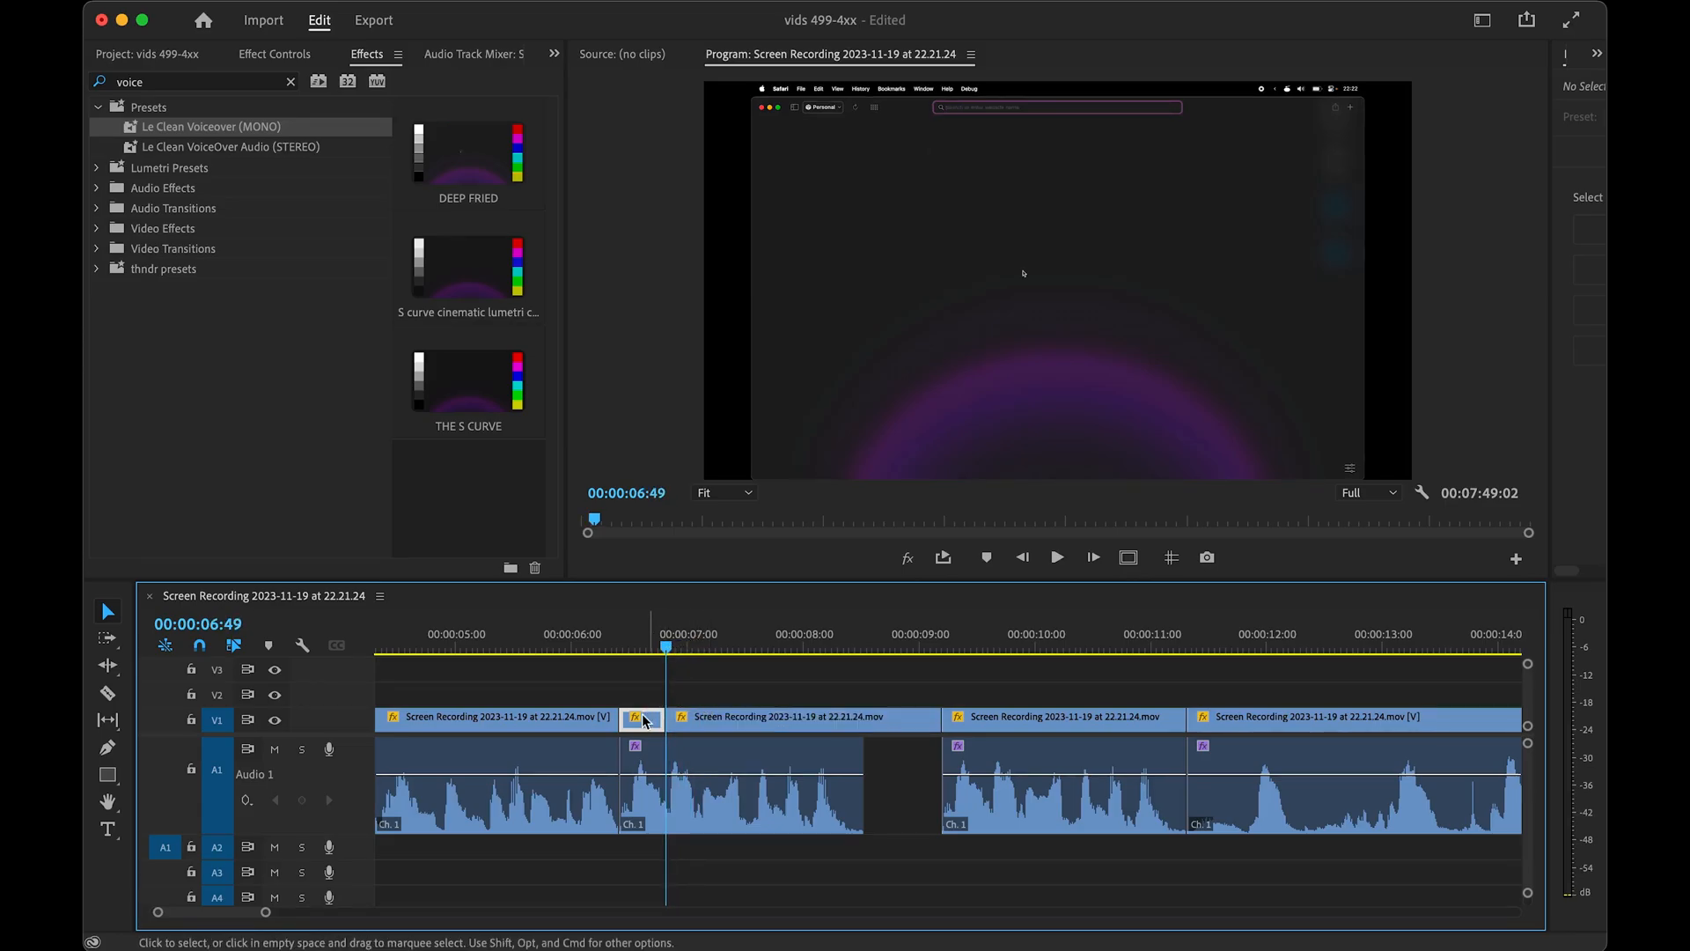
{"action": "left_click_drag", "start_coordinate": [696, 722], "coordinate": [649, 722]}
- Play the third clip from 00:00:09:12 and delete its video and audio from the timeline
{"action": "left_click_drag", "start_coordinate": [610, 649], "coordinate": [864, 651]}
{"action": "key", "text": "a"}
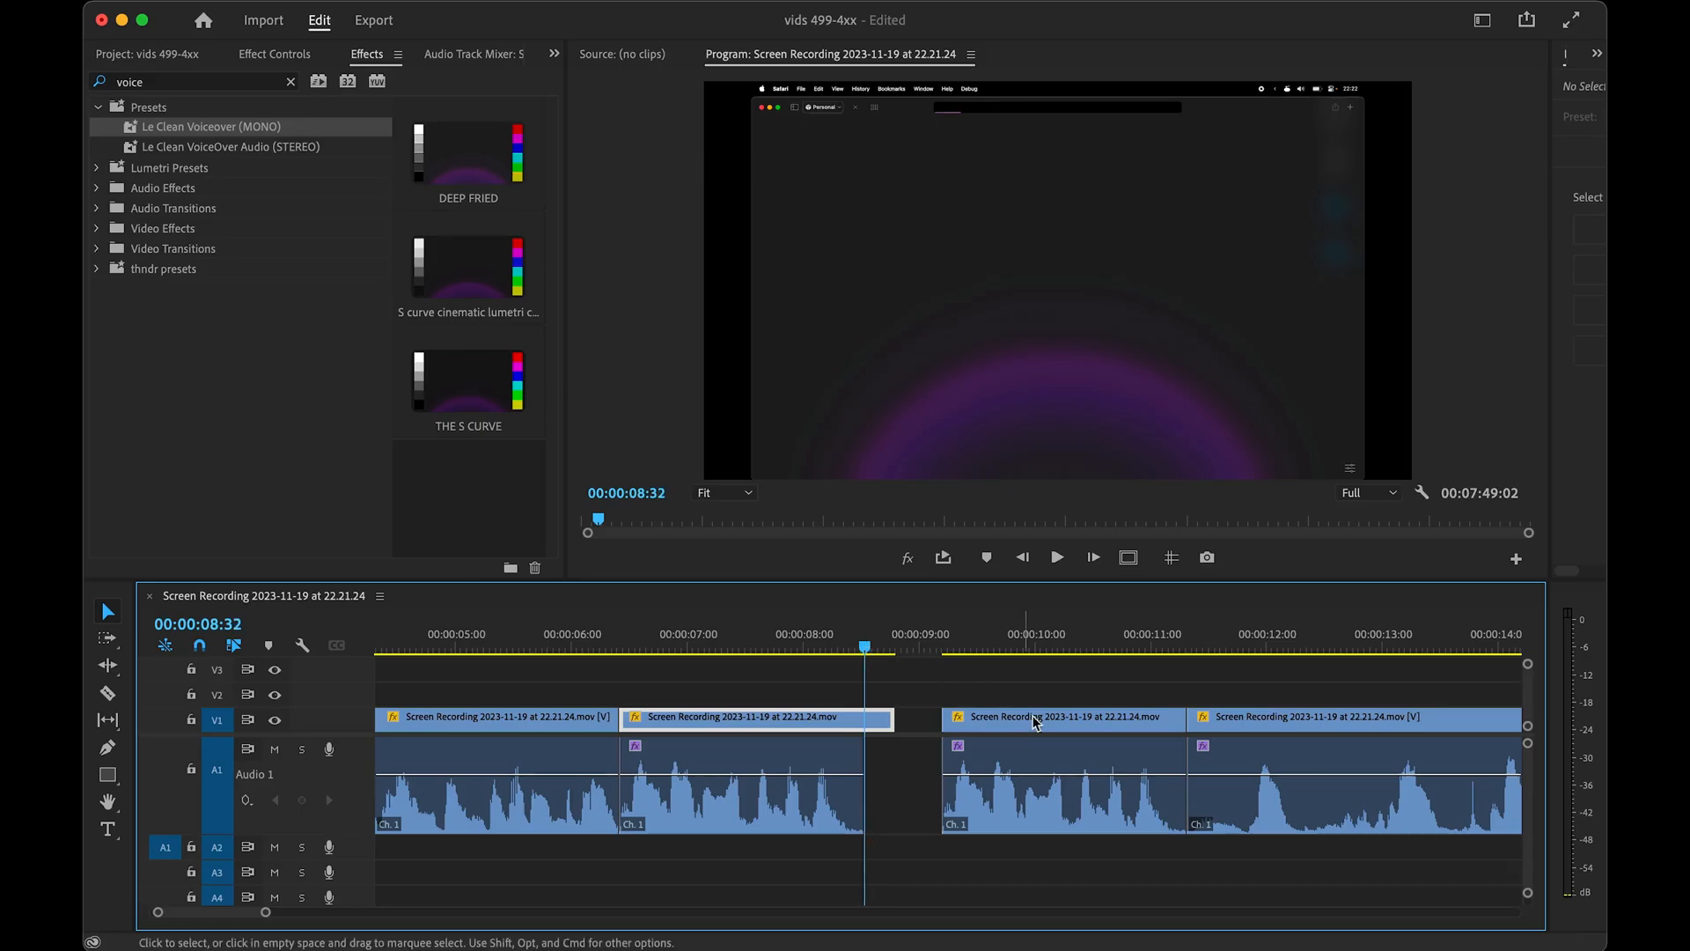
{"action": "left_click", "coordinate": [943, 624], "text": "shift"}
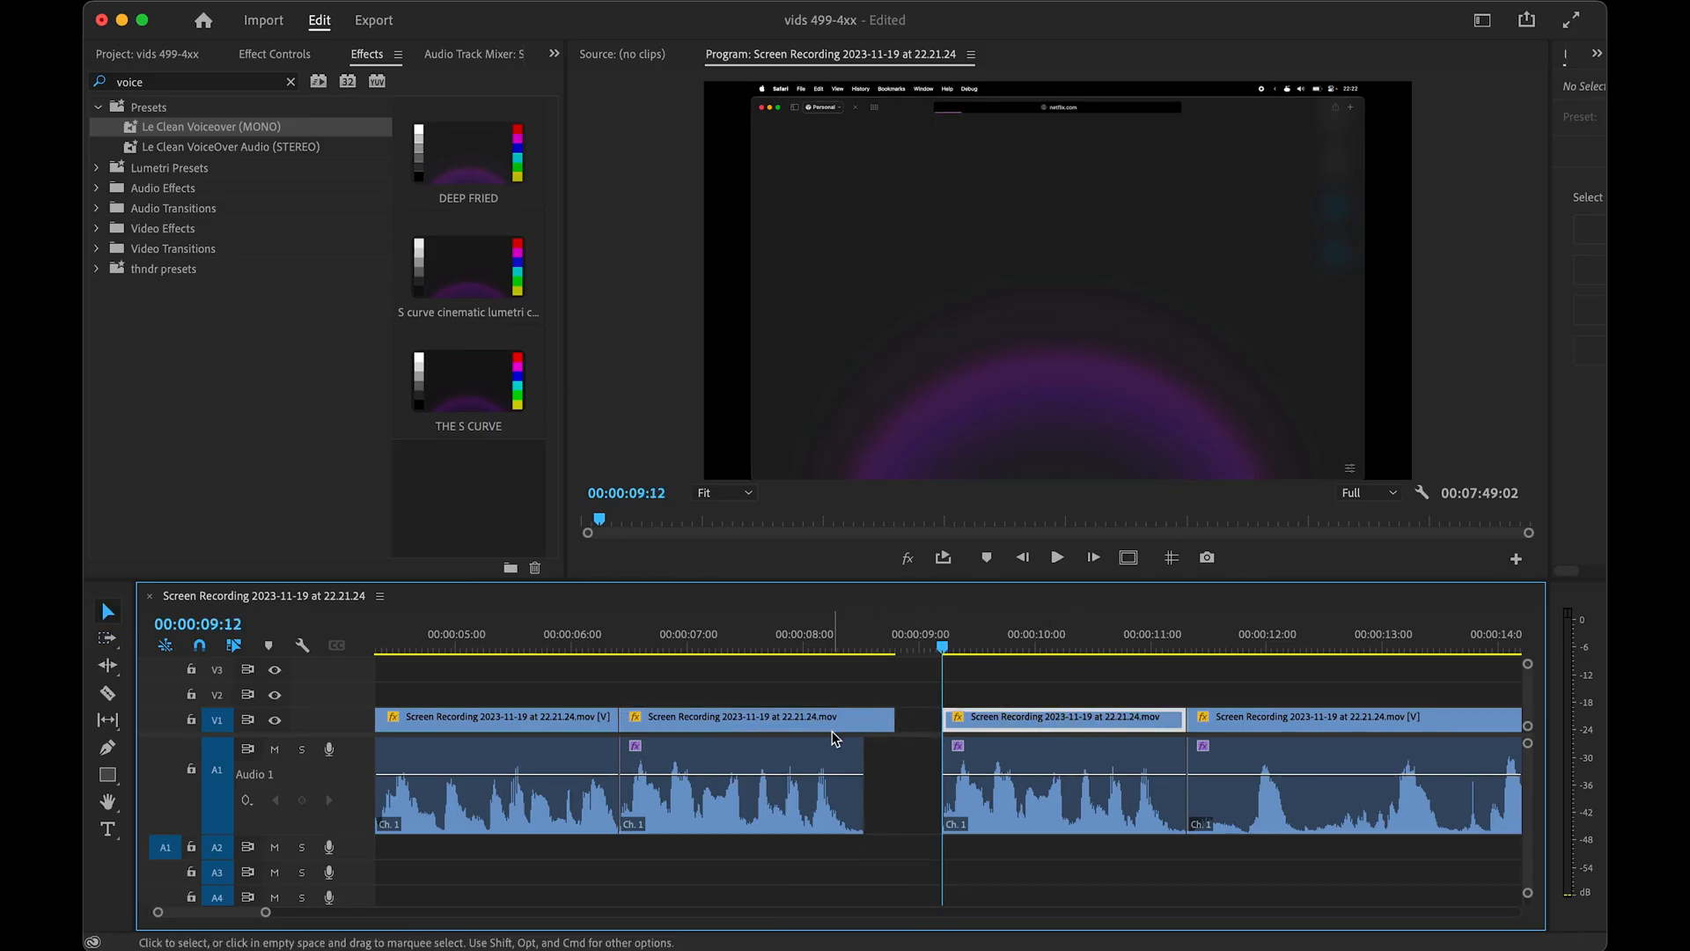
{"action": "key", "text": "space"}
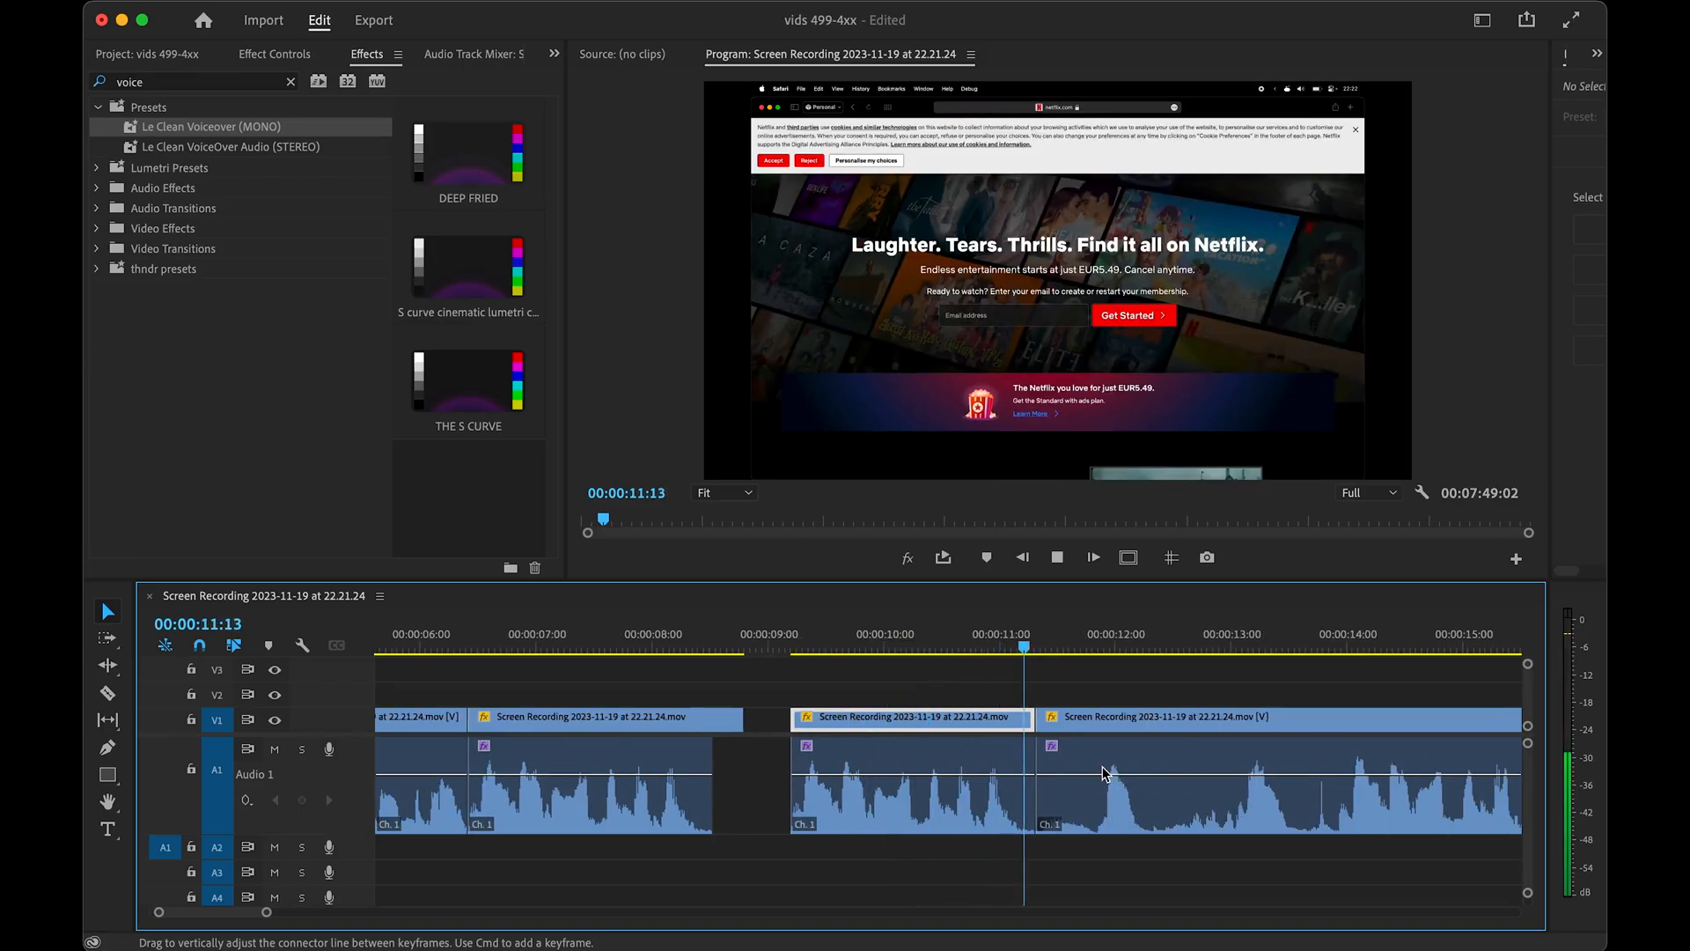
{"action": "key", "text": "space"}
{"action": "key", "text": "Delete"}
- Select everything after the gap with the Track Select Forward tool and shift it to start at 00:00:11:31
{"action": "key", "text": "a"}
{"action": "left_click", "coordinate": [1078, 731]}
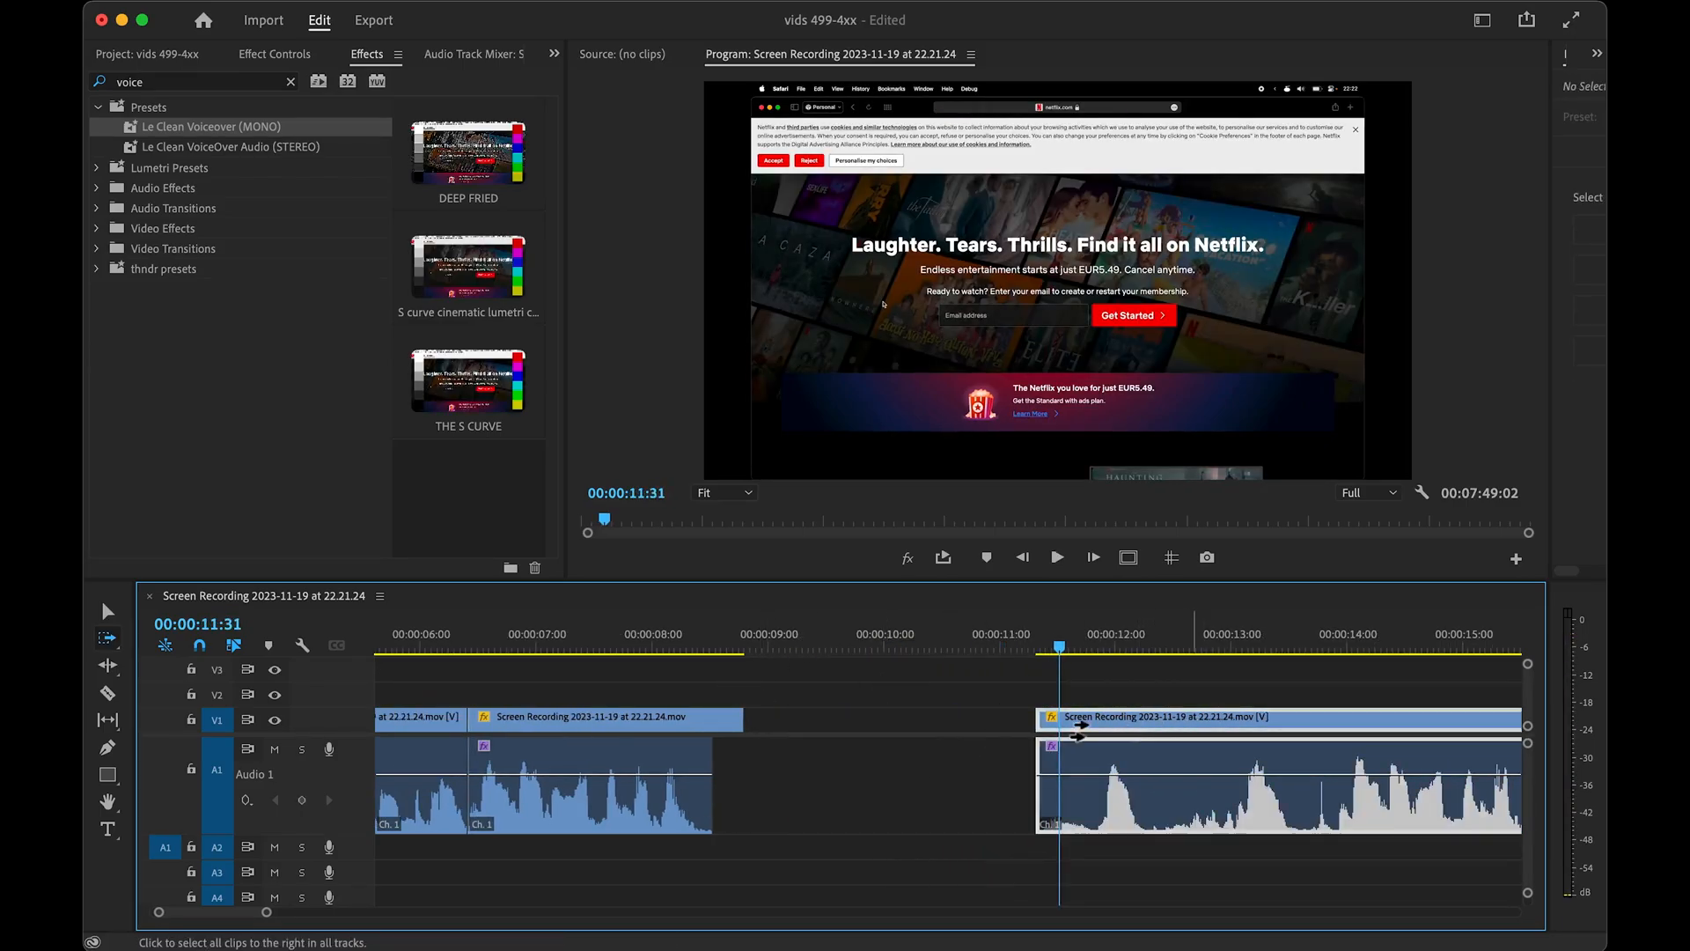
{"action": "mouse_move", "coordinate": [1077, 730]}
{"action": "left_mouse_down"}
{"action": "mouse_move", "coordinate": [783, 731]}
{"action": "mouse_move", "coordinate": [1102, 730]}
{"action": "left_mouse_up"}
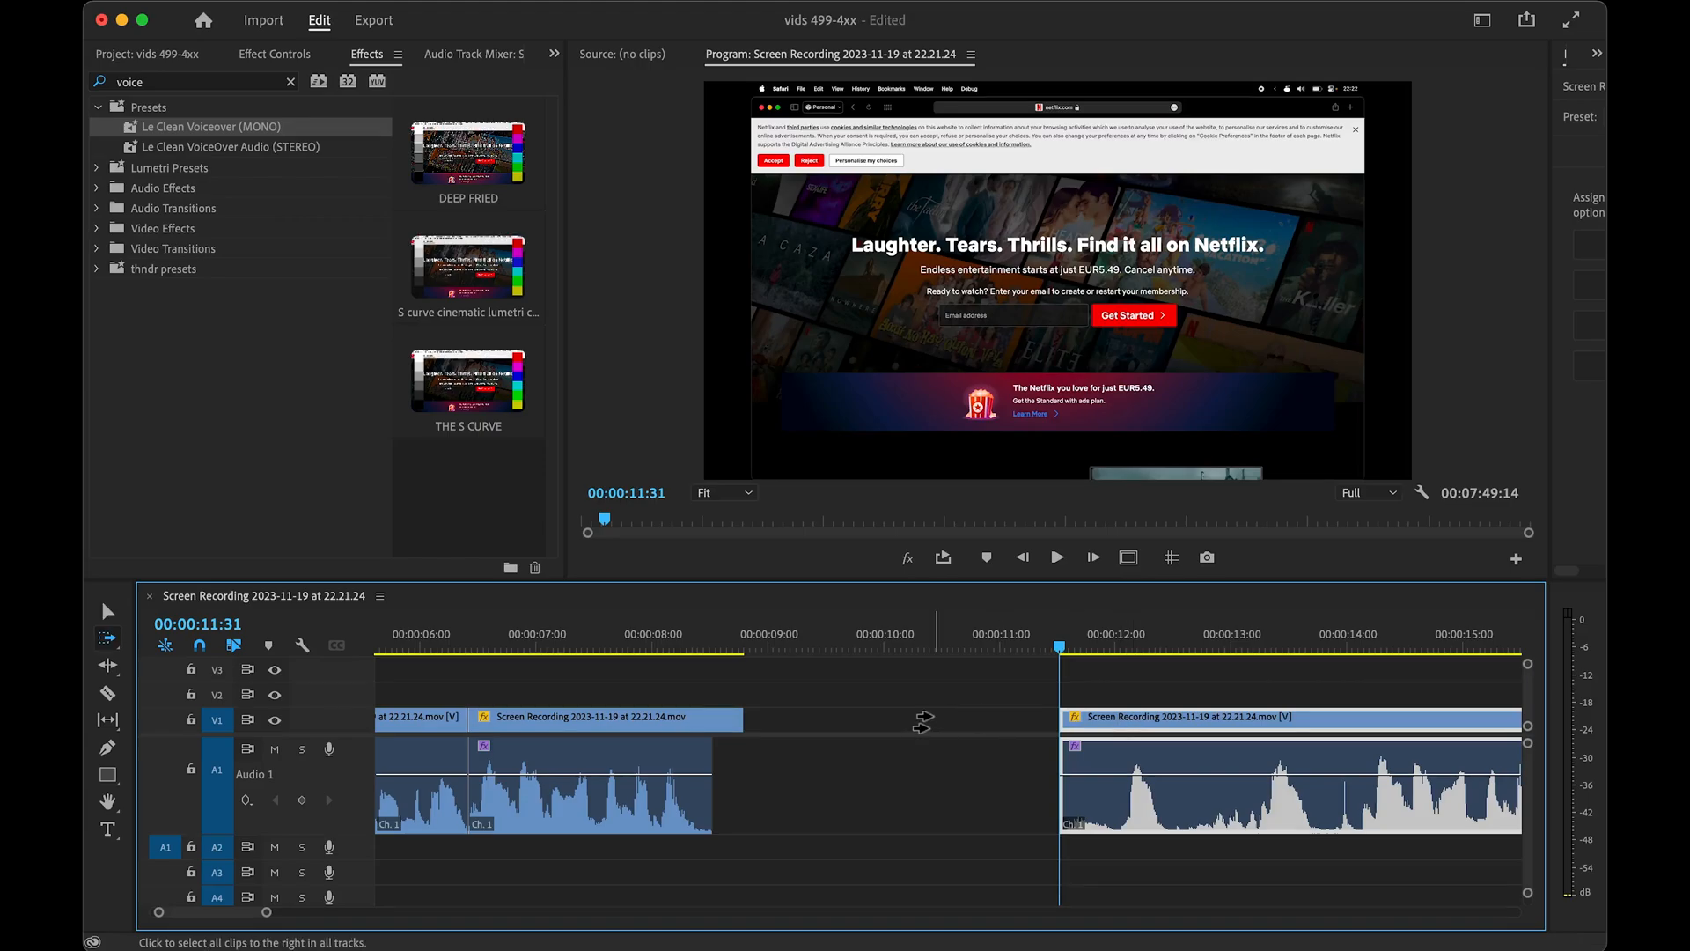
{"action": "left_click", "coordinate": [112, 648]}
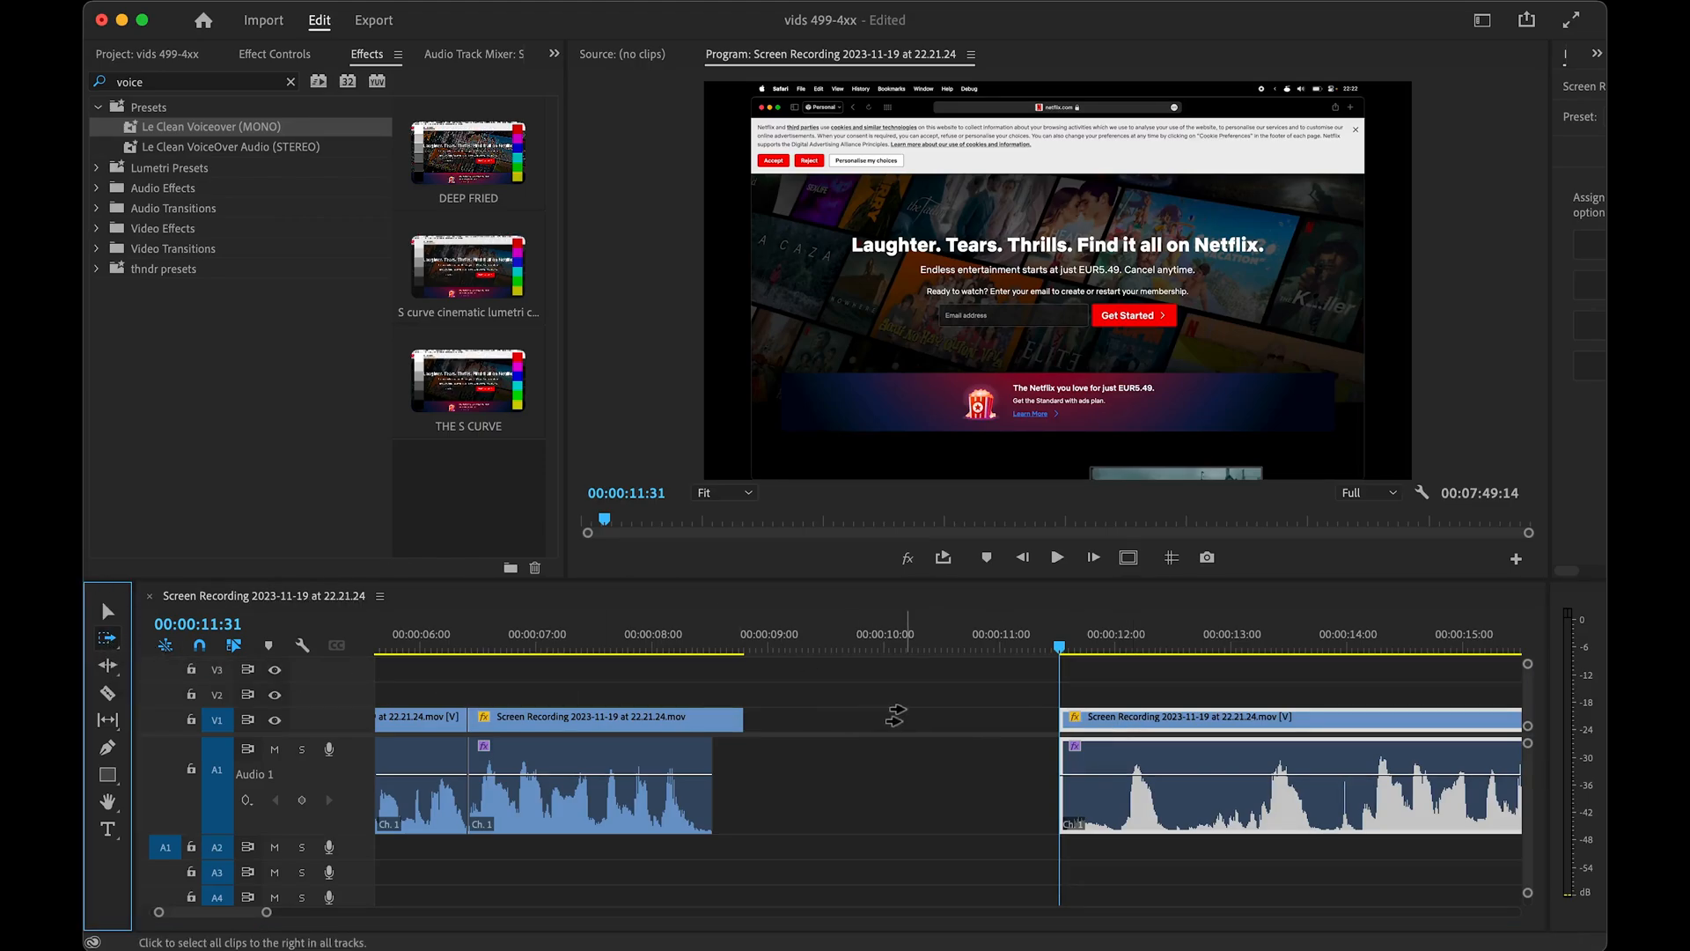
- Try splitting the long last clip at several points and moving the following pieces with Track Select Forward, and undo it
{"action": "key", "text": "backslash"}
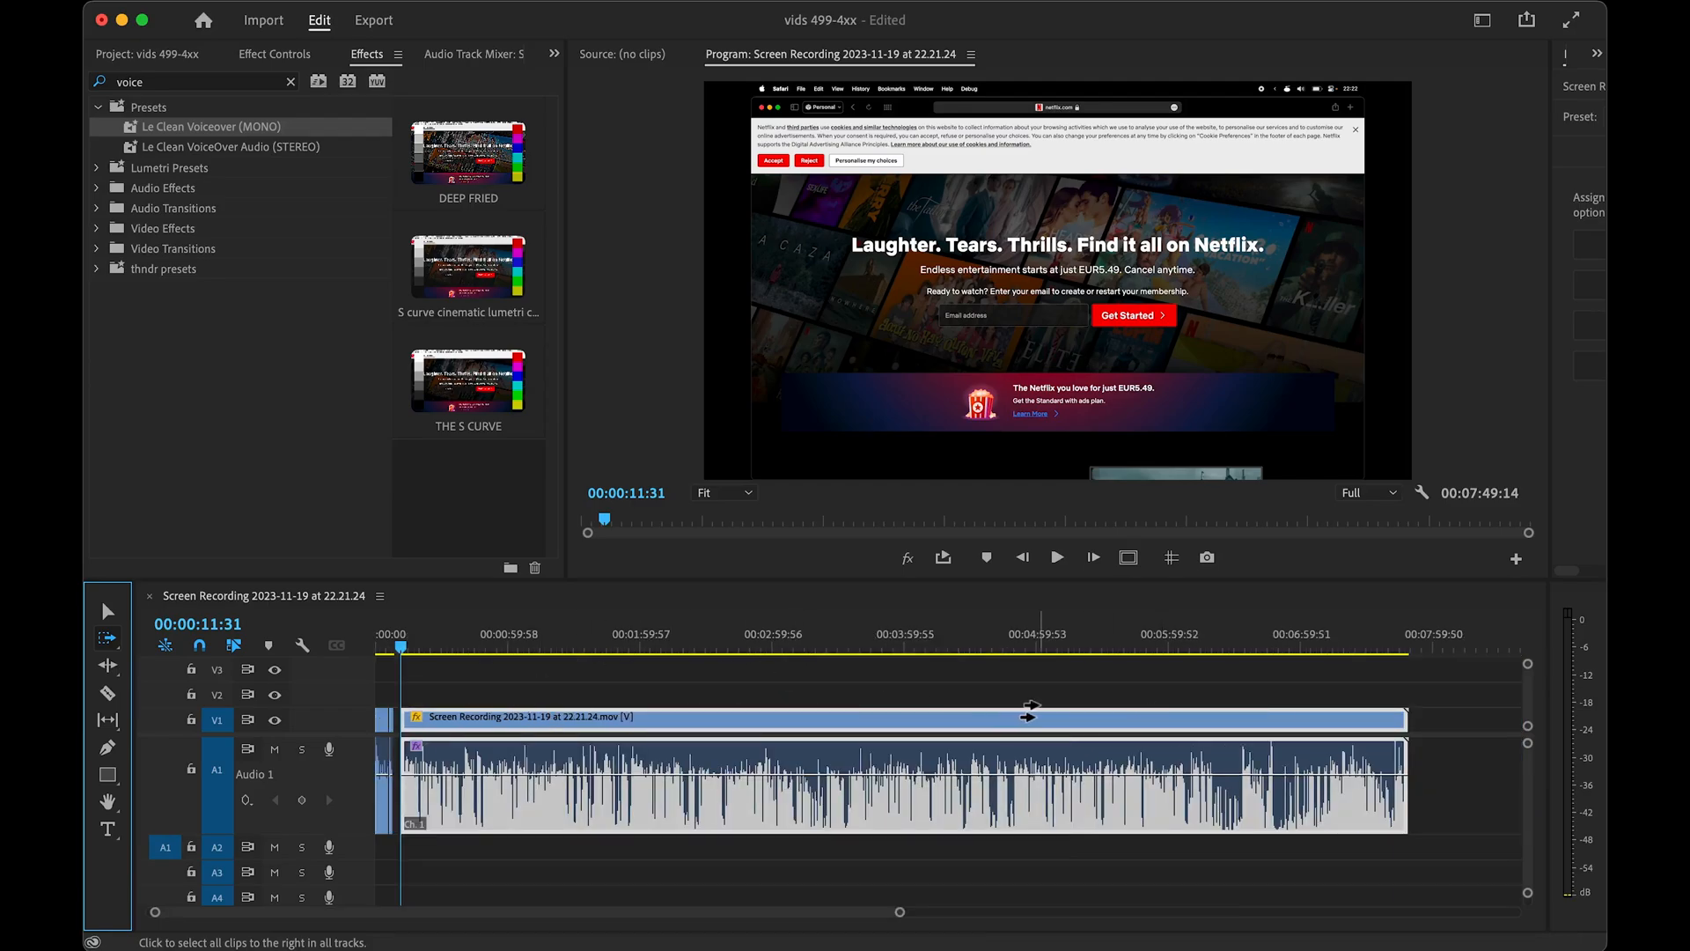
{"action": "key", "text": "v"}
{"action": "left_click", "coordinate": [924, 649]}
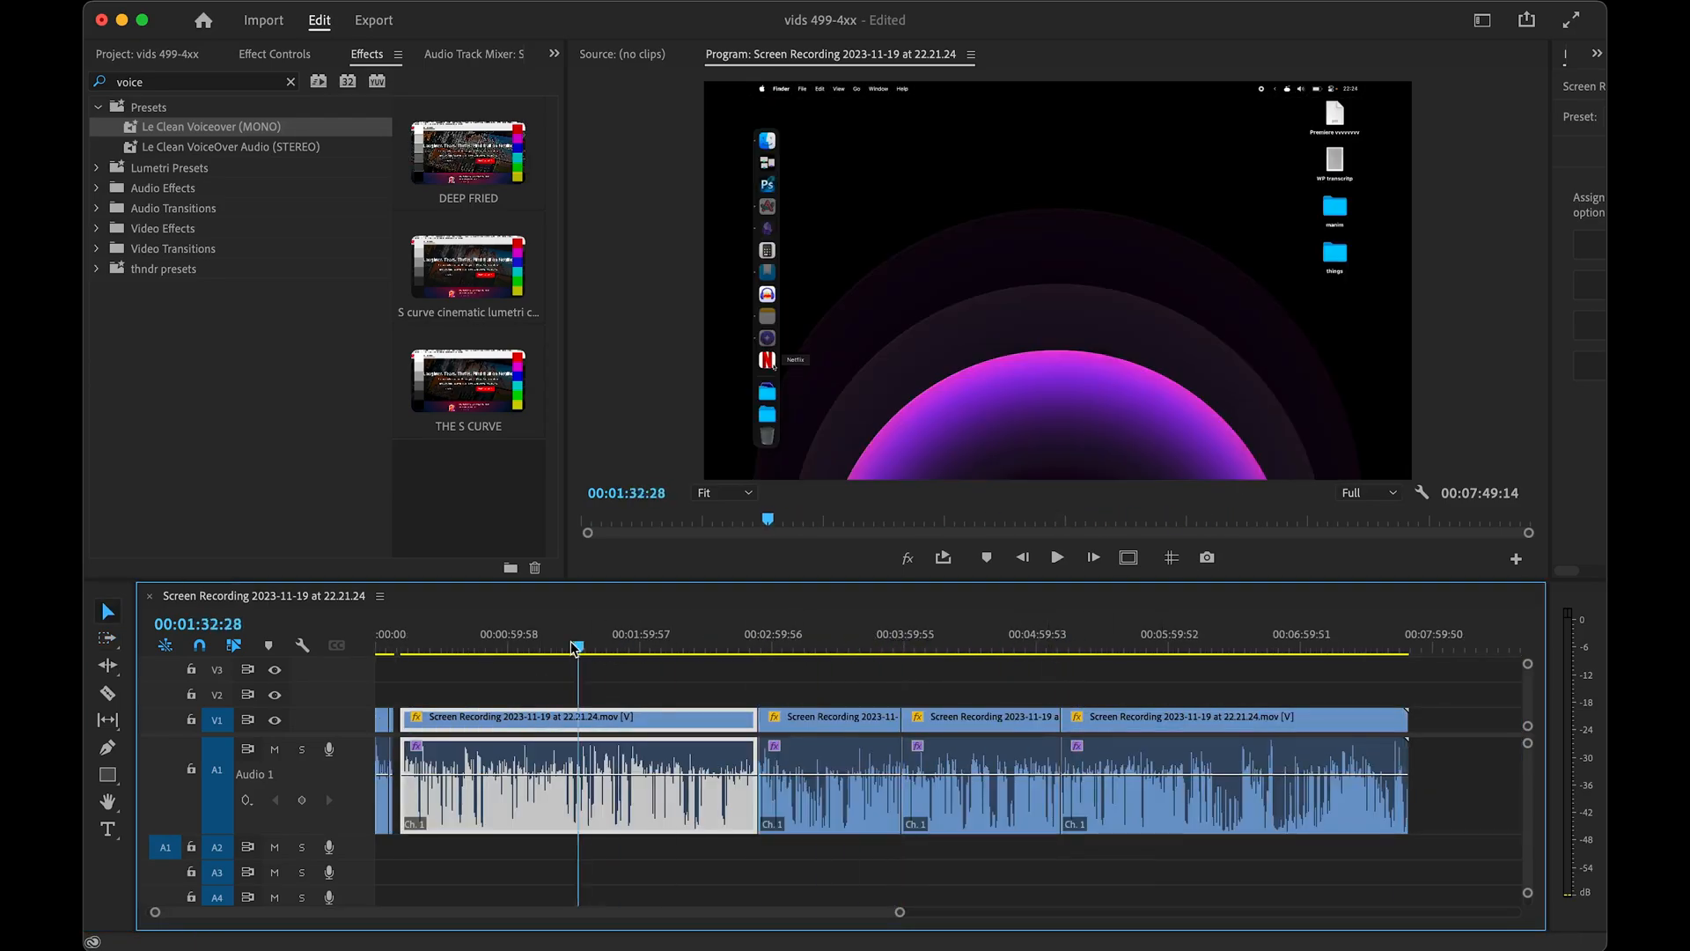
{"action": "key", "text": "super+k"}
{"action": "left_click", "coordinate": [565, 647]}
{"action": "key", "text": "a"}
{"action": "left_click_drag", "start_coordinate": [468, 679], "coordinate": [674, 684]}
{"action": "key", "text": "super+z"}
{"action": "key", "text": "super+z"}
- Place the playhead in the gap at 00:00:09:32 and move the long last clip back to start there
{"action": "left_click", "coordinate": [401, 652]}
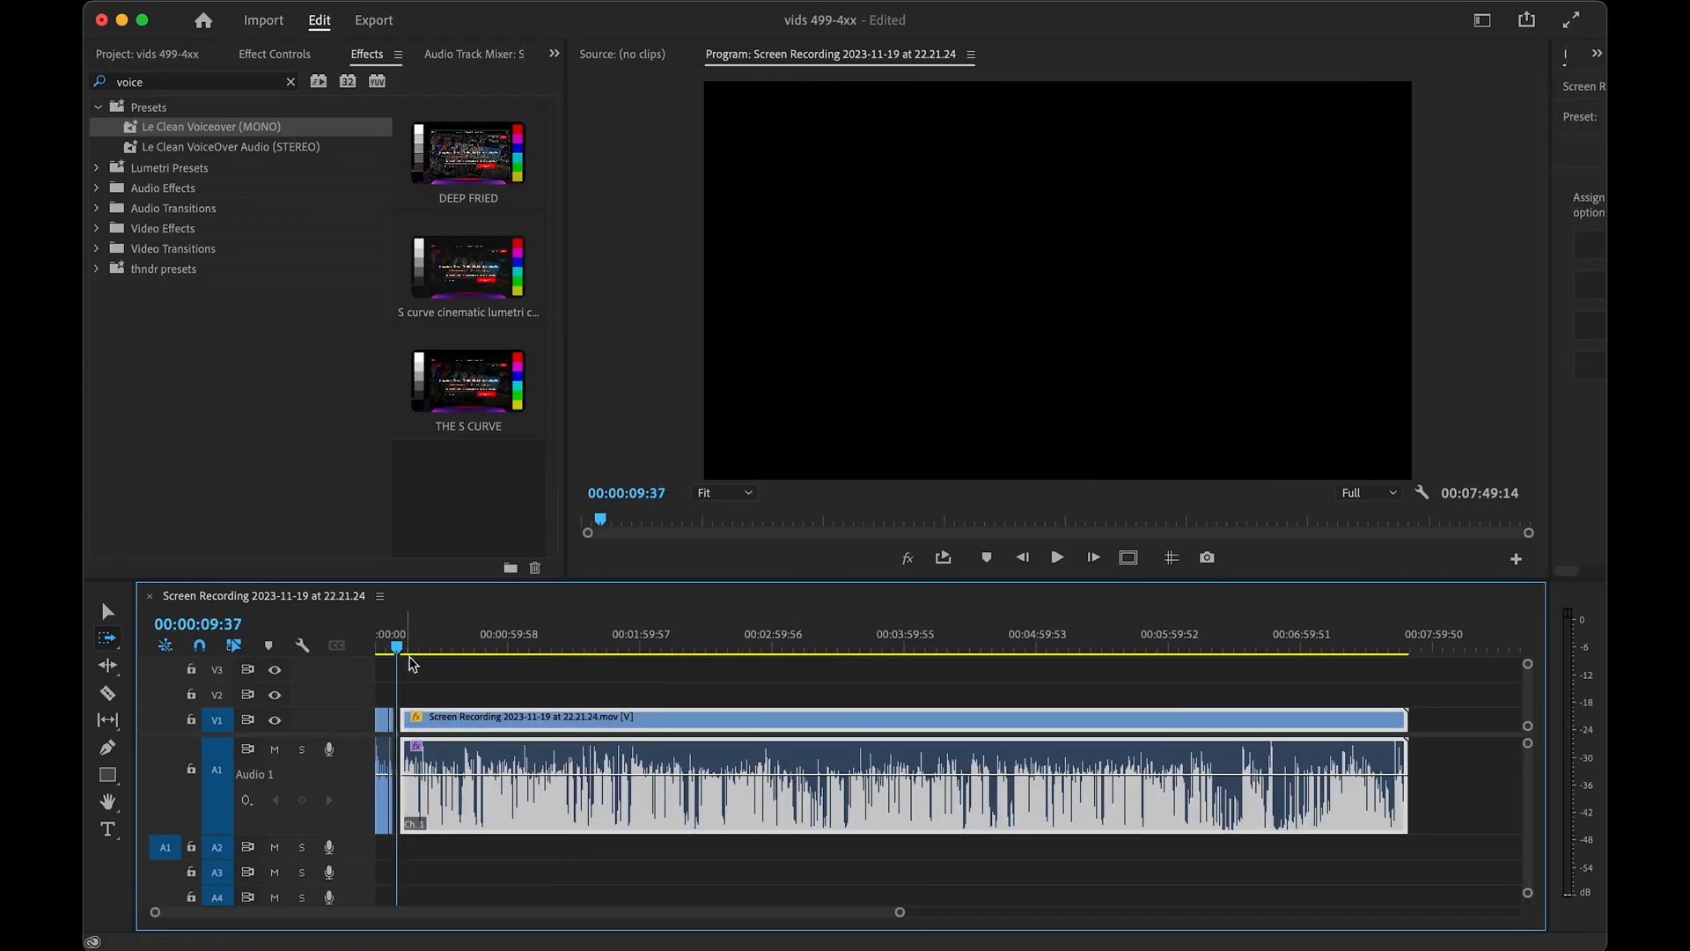
{"action": "key", "text": "equal"}
{"action": "key", "text": "equal"}
{"action": "key", "text": "equal"}
{"action": "key", "text": "equal"}
{"action": "key", "text": "equal"}
{"action": "key", "text": "equal"}
{"action": "key", "text": "alt+backslash"}
{"action": "scroll", "coordinate": [893, 743], "scroll_direction": "down", "scroll_amount": 2}
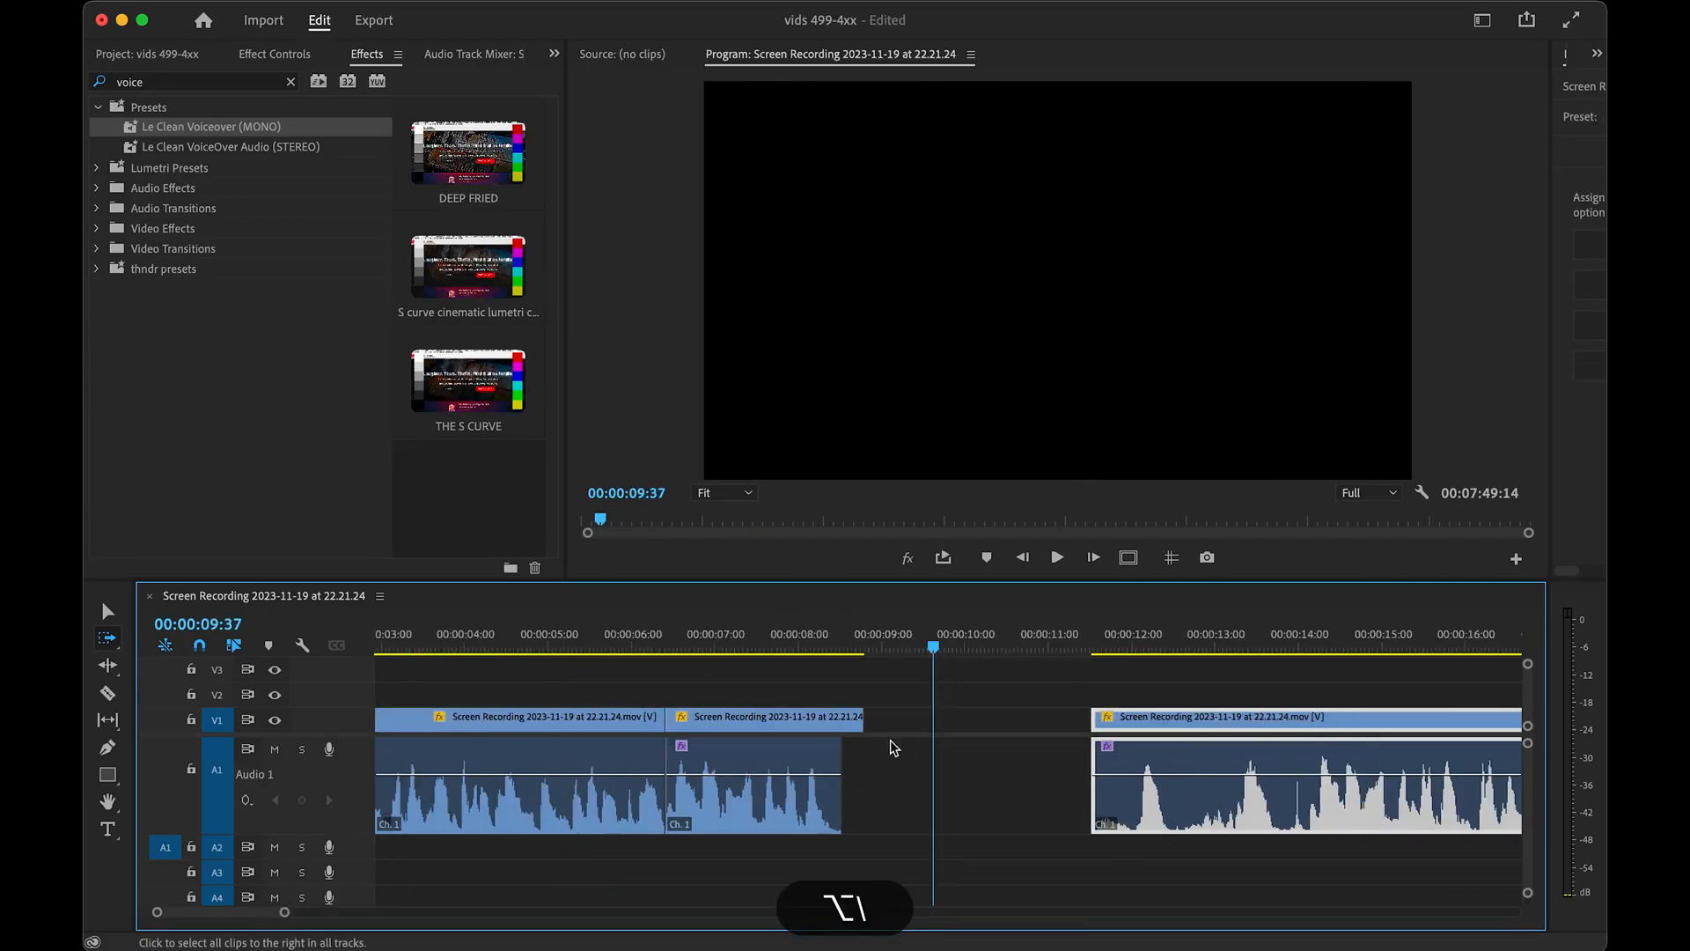
{"action": "key", "text": "super+z"}
{"action": "key", "text": "v"}
{"action": "key", "text": "backslash"}
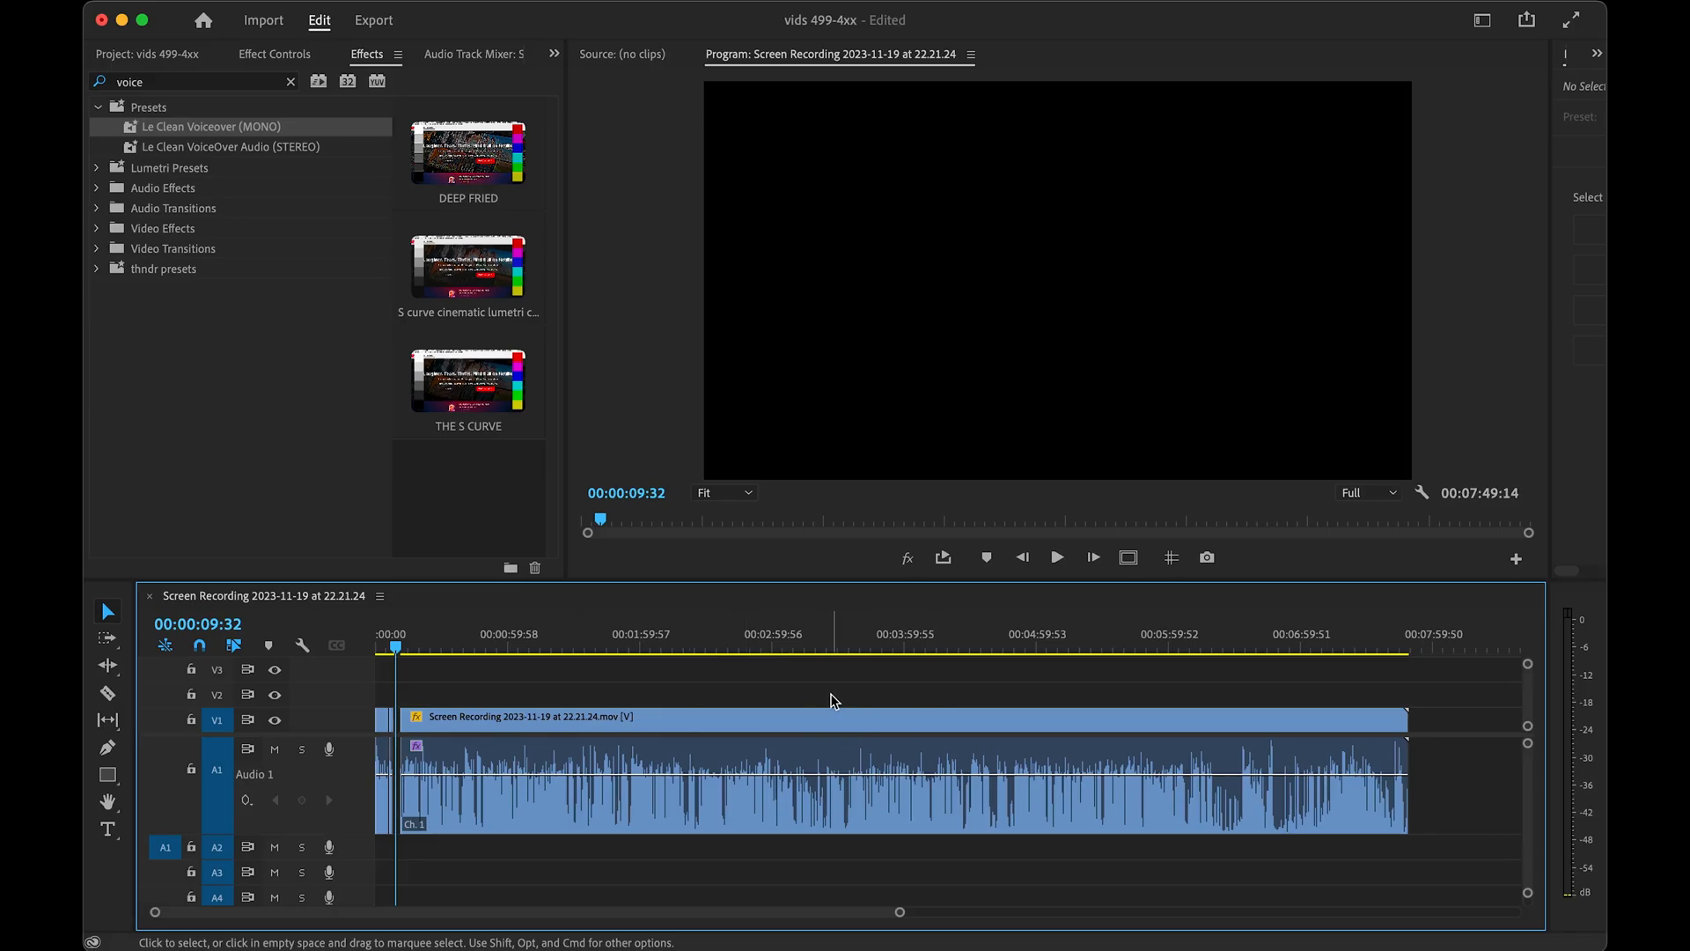
{"action": "key", "text": "backslash"}
- Consult the keyboard shortcuts and look up Karabiner-Elements in the application launcher, leaving the shortcuts as they are
{"action": "key", "text": "alt+super+k"}
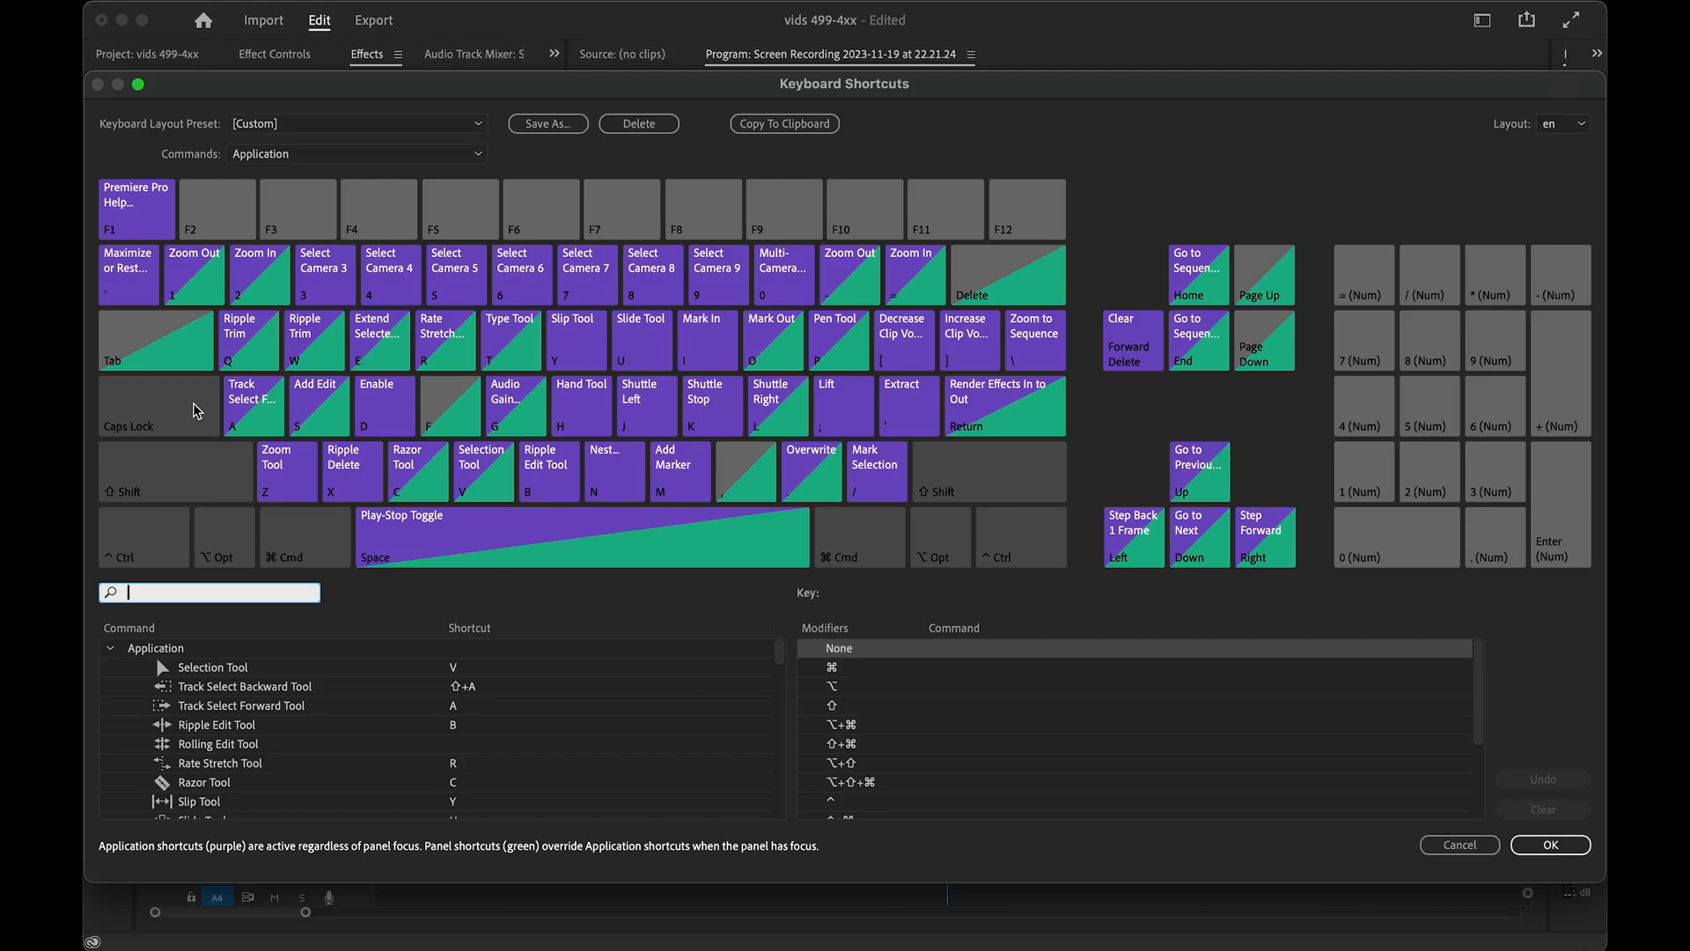
{"action": "key", "text": "alt+space"}
{"action": "type", "text": "kar"}
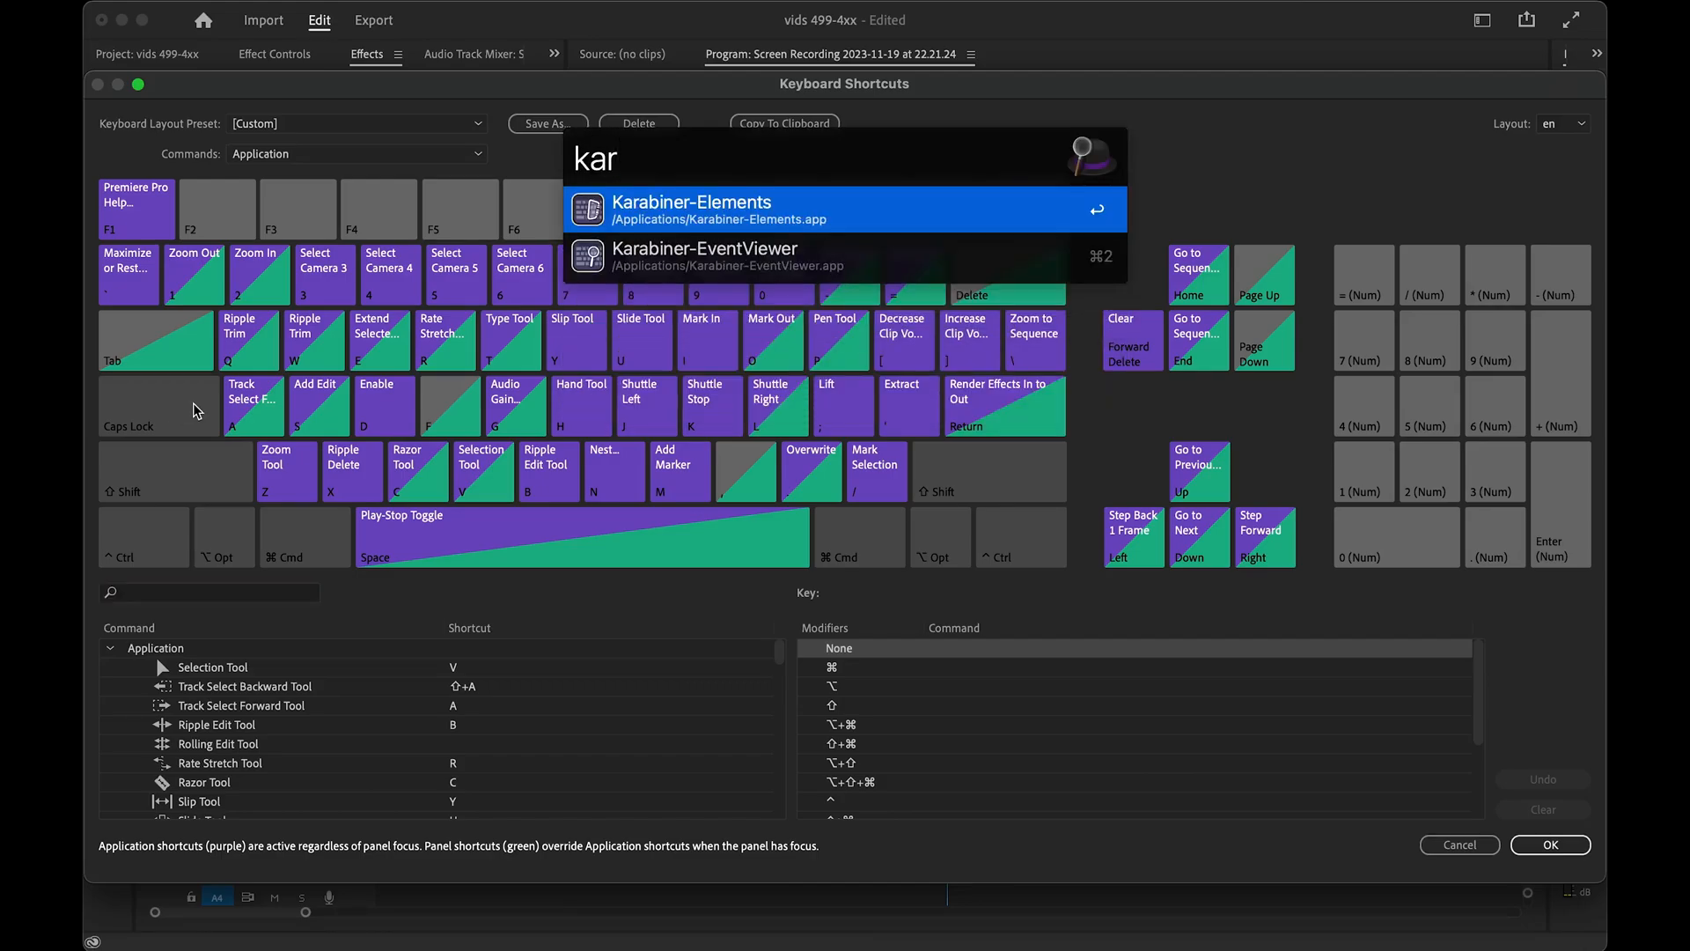
{"action": "left_click", "coordinate": [710, 218]}
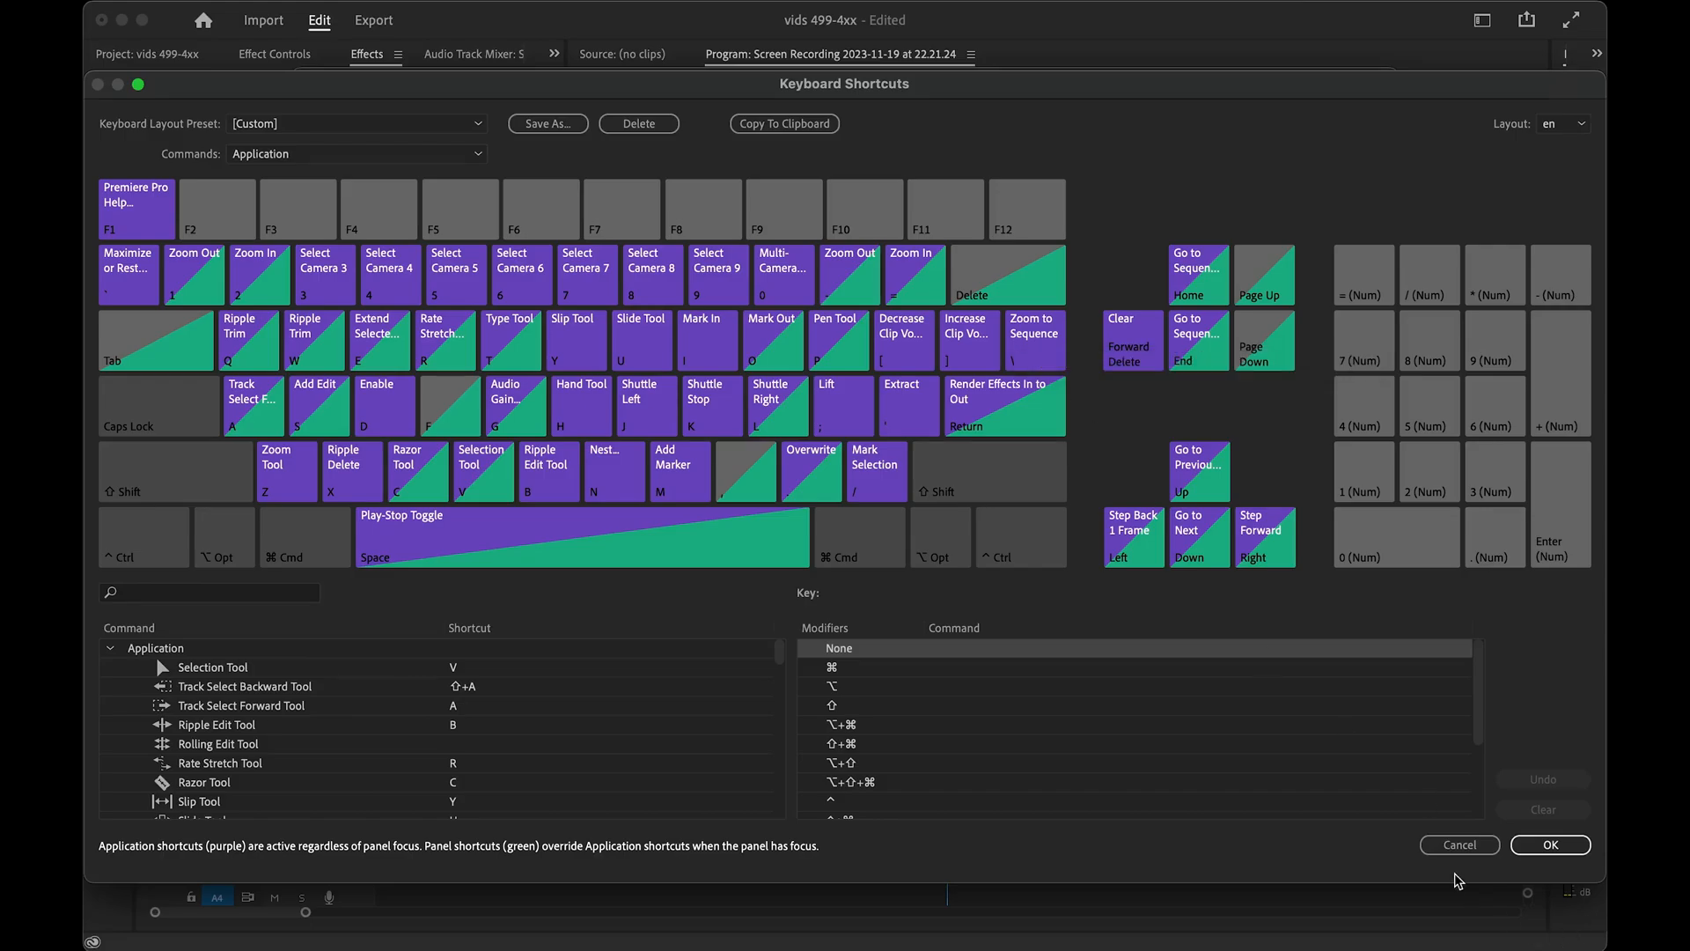
{"action": "left_click", "coordinate": [1459, 846]}
{"action": "key", "text": "backslash"}
{"action": "key", "text": "backslash"}
{"action": "key", "text": "backslash"}
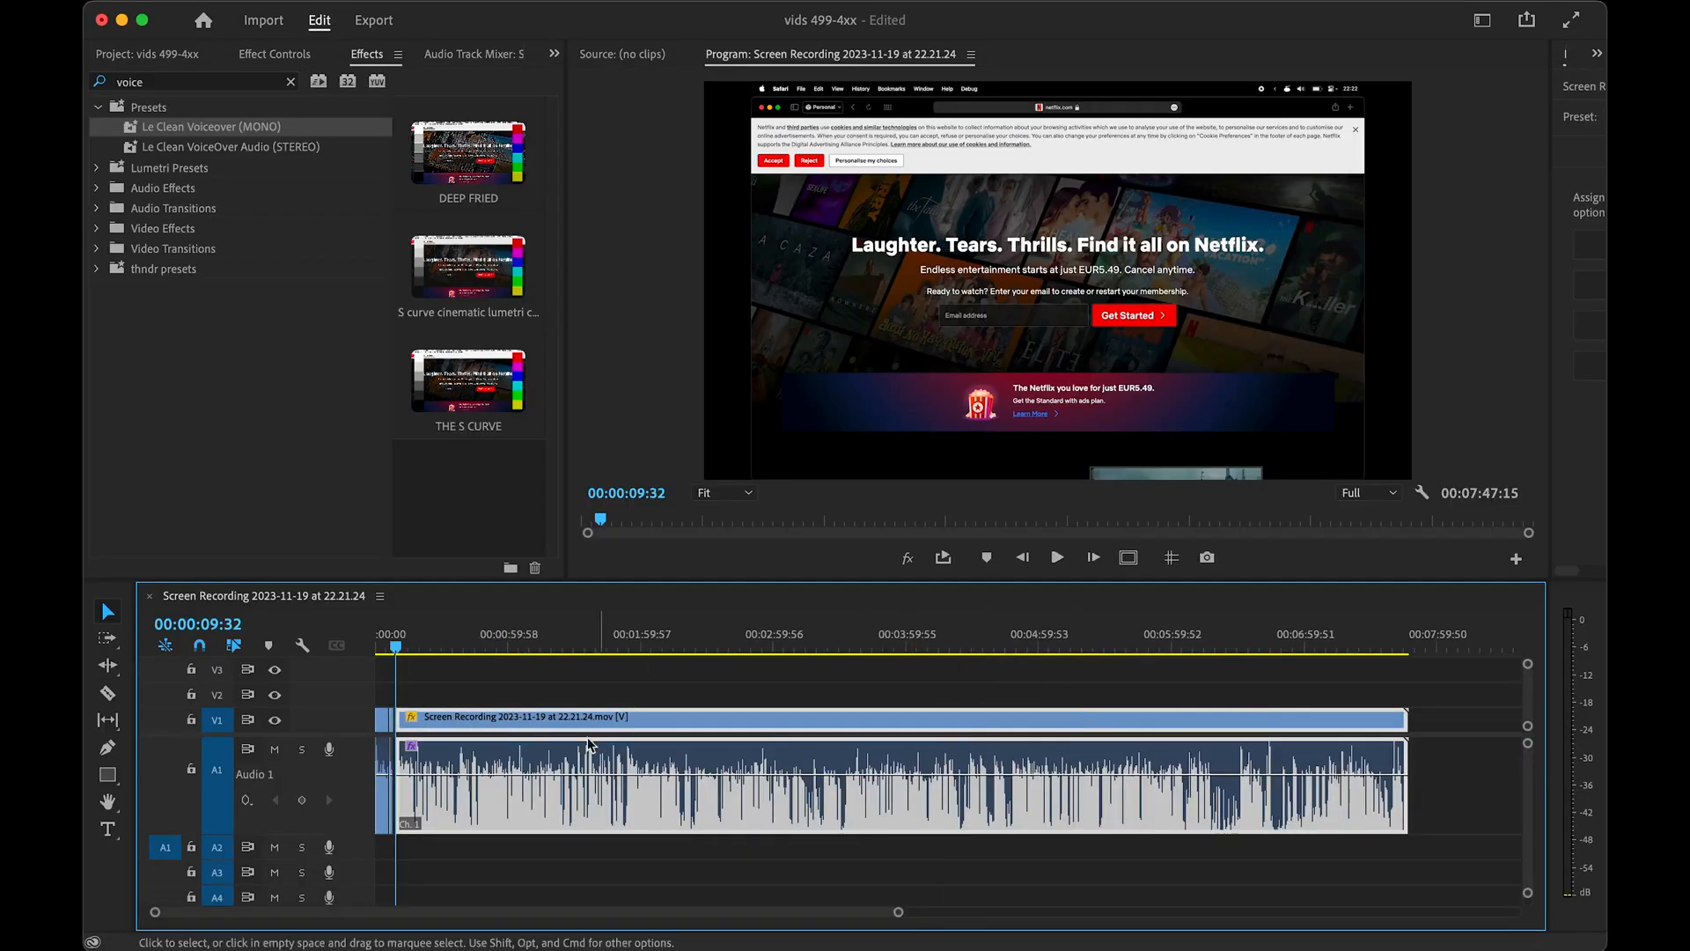
{"action": "key", "text": "backslash"}
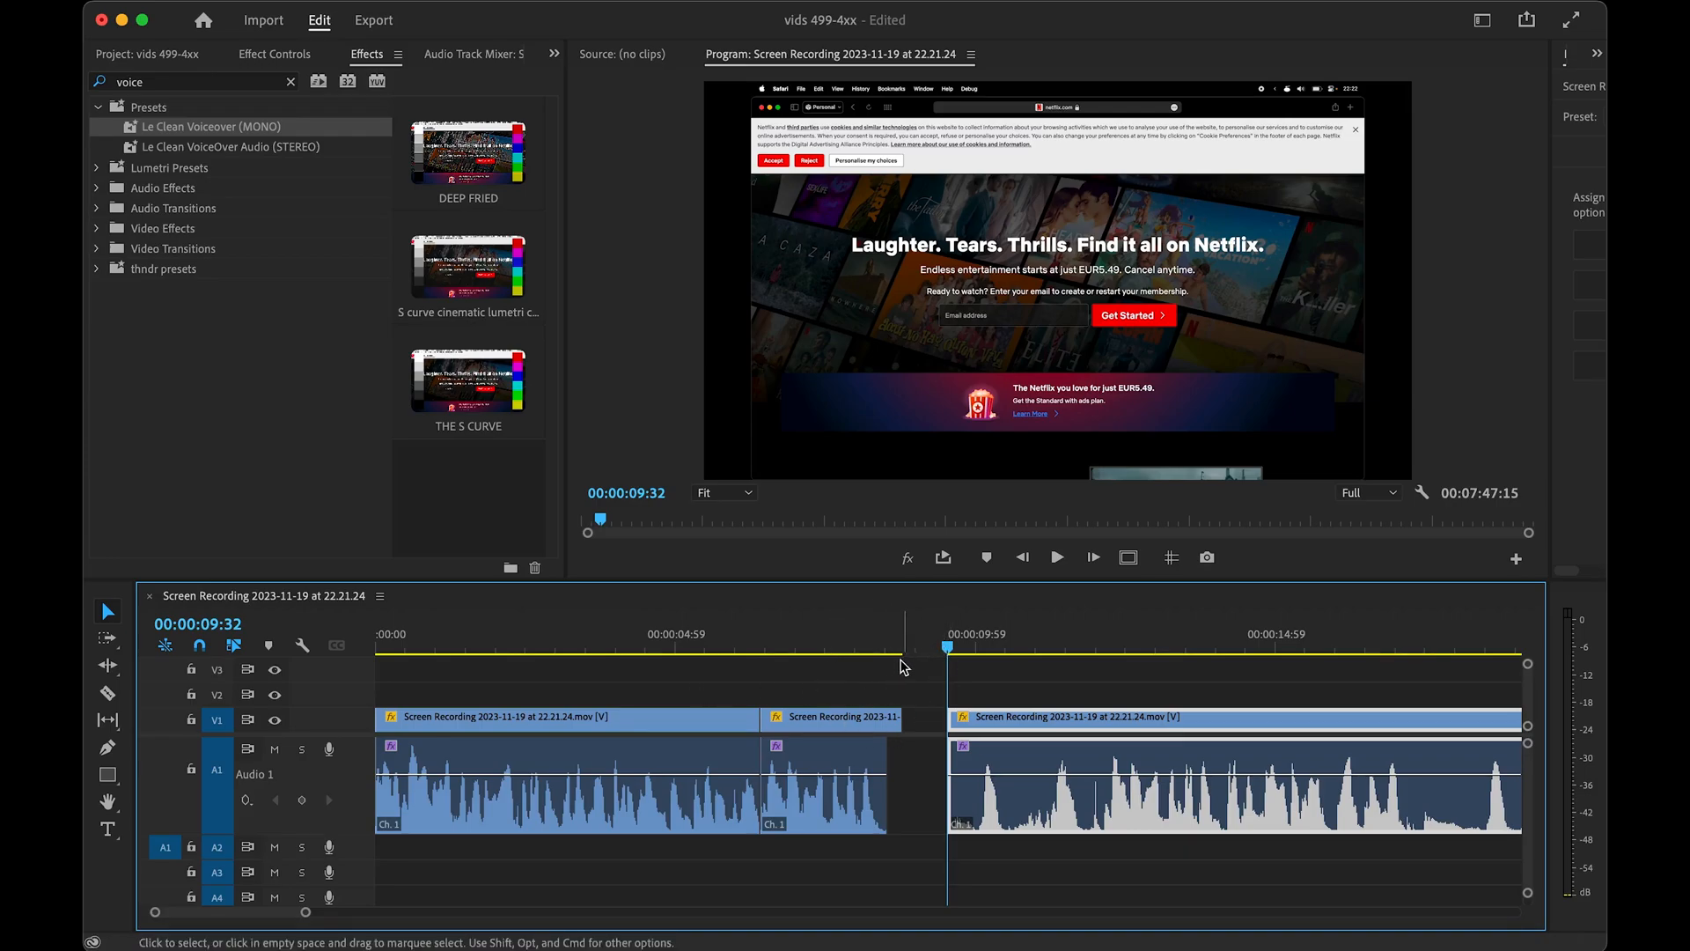
- Play on from the gap and ripple-trim the start of the long last clip up to about 00:00:14:08
{"action": "key", "text": "space"}
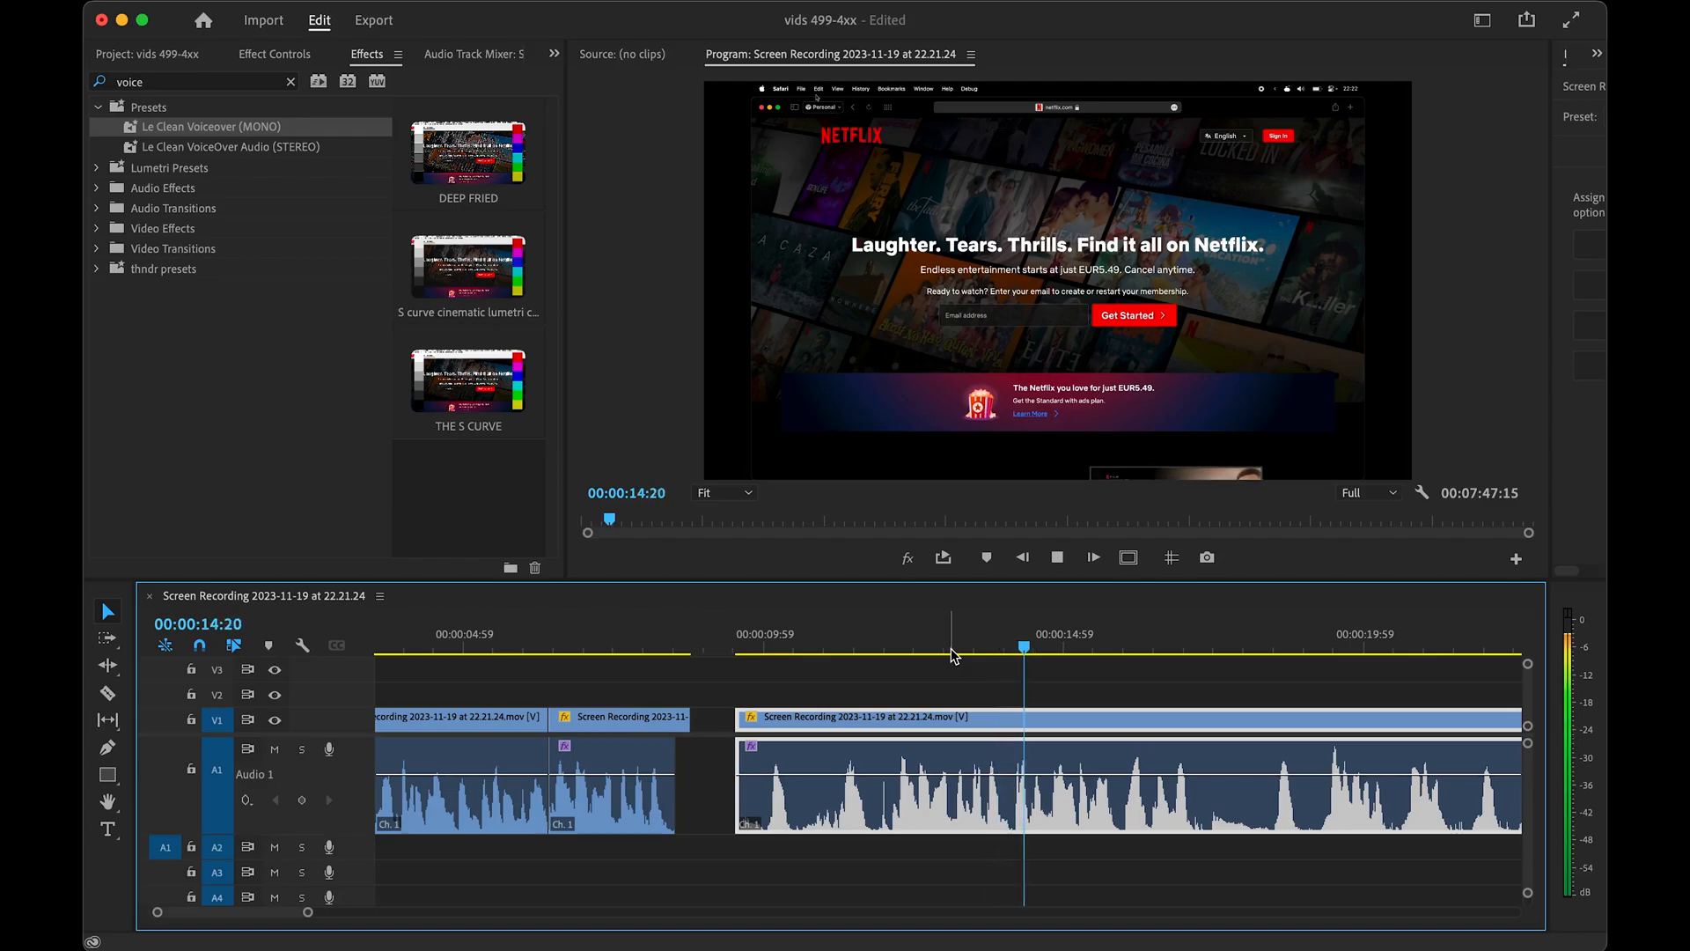
{"action": "left_click", "coordinate": [1012, 651]}
{"action": "key", "text": "q"}
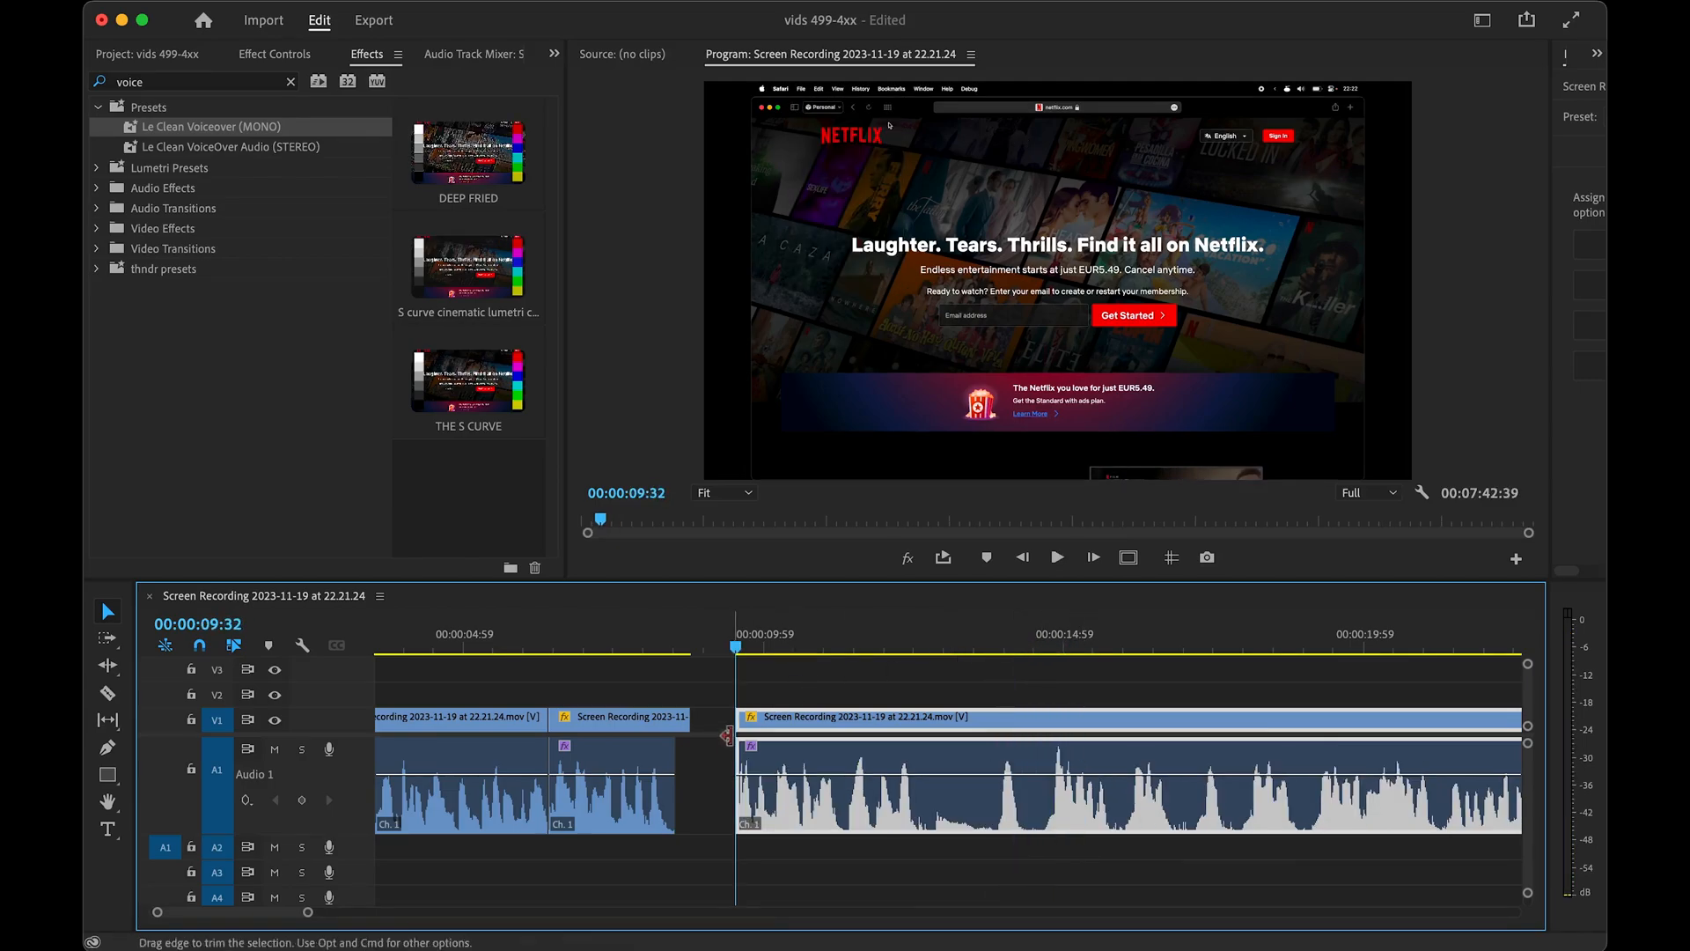
- Try to trim the start of the long last clip's video, and undo the latest changes
{"action": "scroll", "coordinate": [674, 759], "scroll_direction": "up", "scroll_amount": 3}
{"action": "left_click", "coordinate": [887, 673]}
{"action": "left_click_drag", "start_coordinate": [799, 719], "coordinate": [859, 764]}
{"action": "key", "text": "super+z"}
{"action": "key", "text": "super+z"}
{"action": "key", "text": "super+z"}
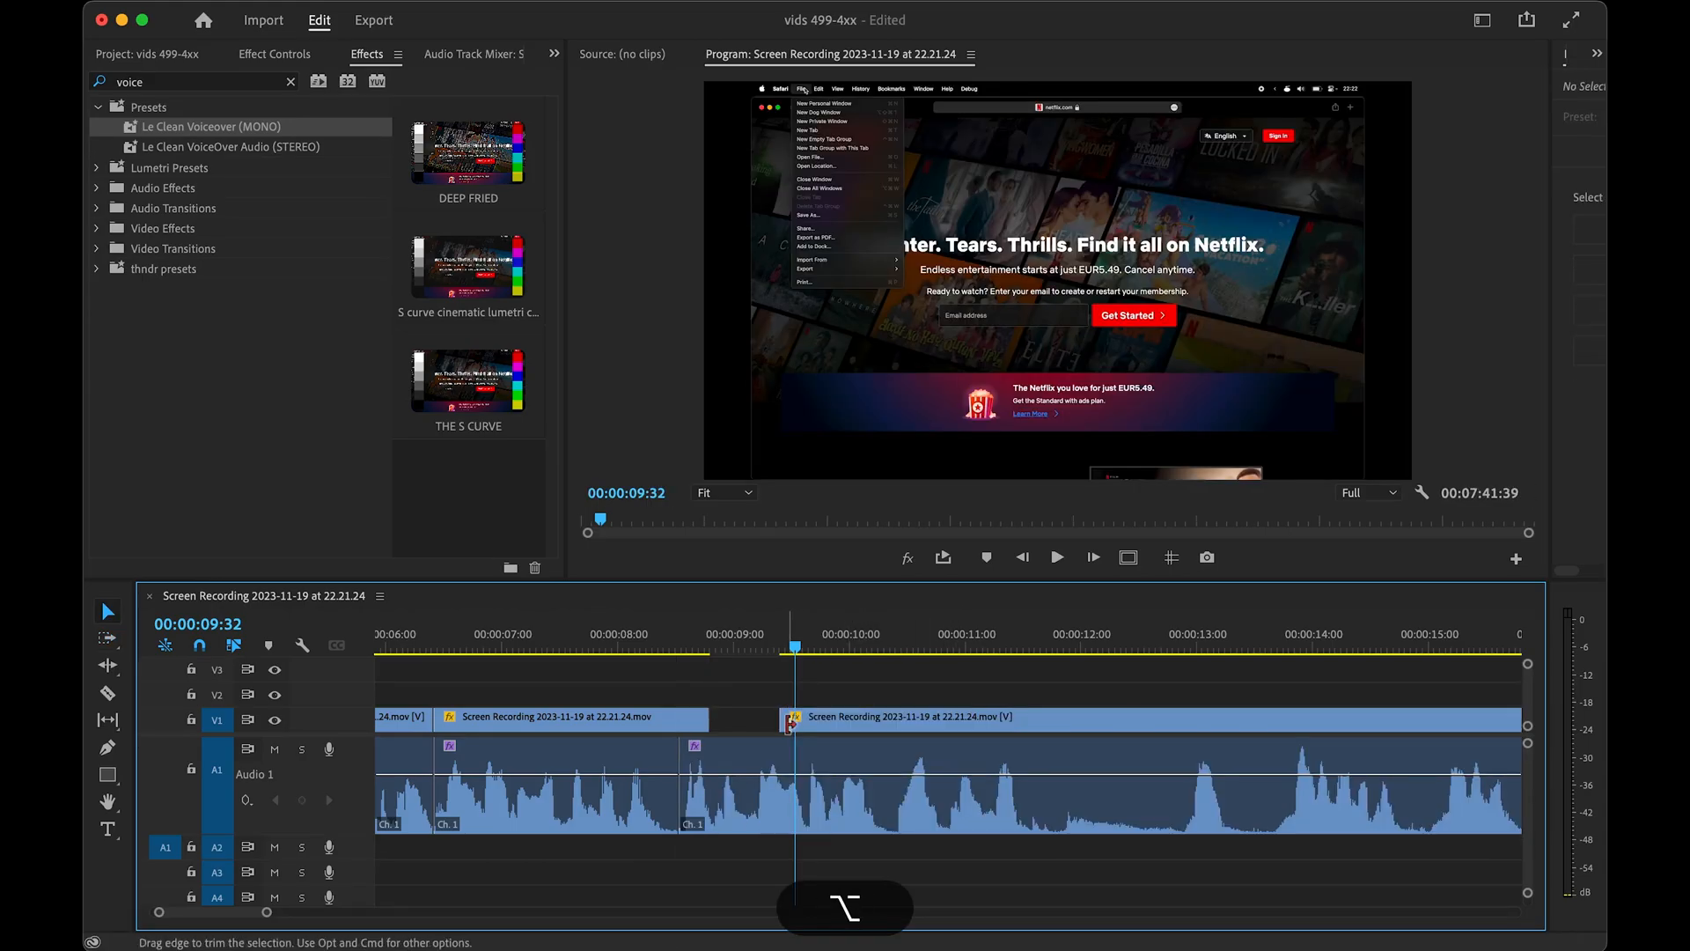
- Extend only the last clip's video back to the end of the preceding video, leaving its audio, and play back the transition
{"action": "left_click_drag", "start_coordinate": [773, 718], "coordinate": [709, 718]}
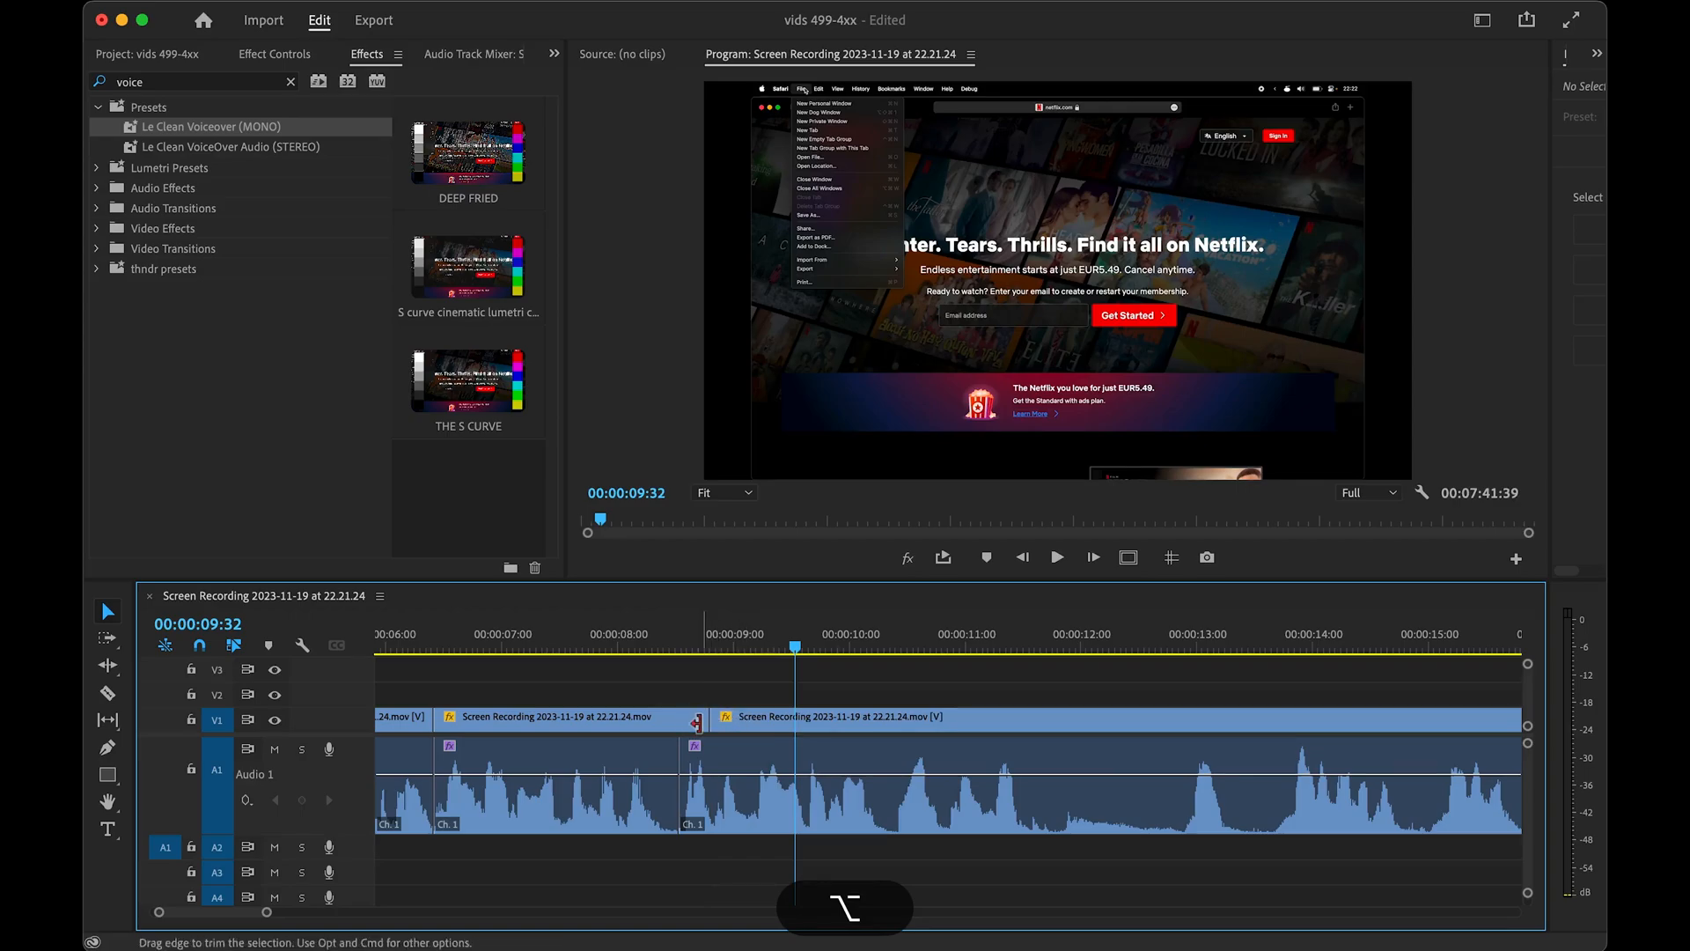
{"action": "left_click", "coordinate": [442, 660]}
{"action": "key", "text": "space"}
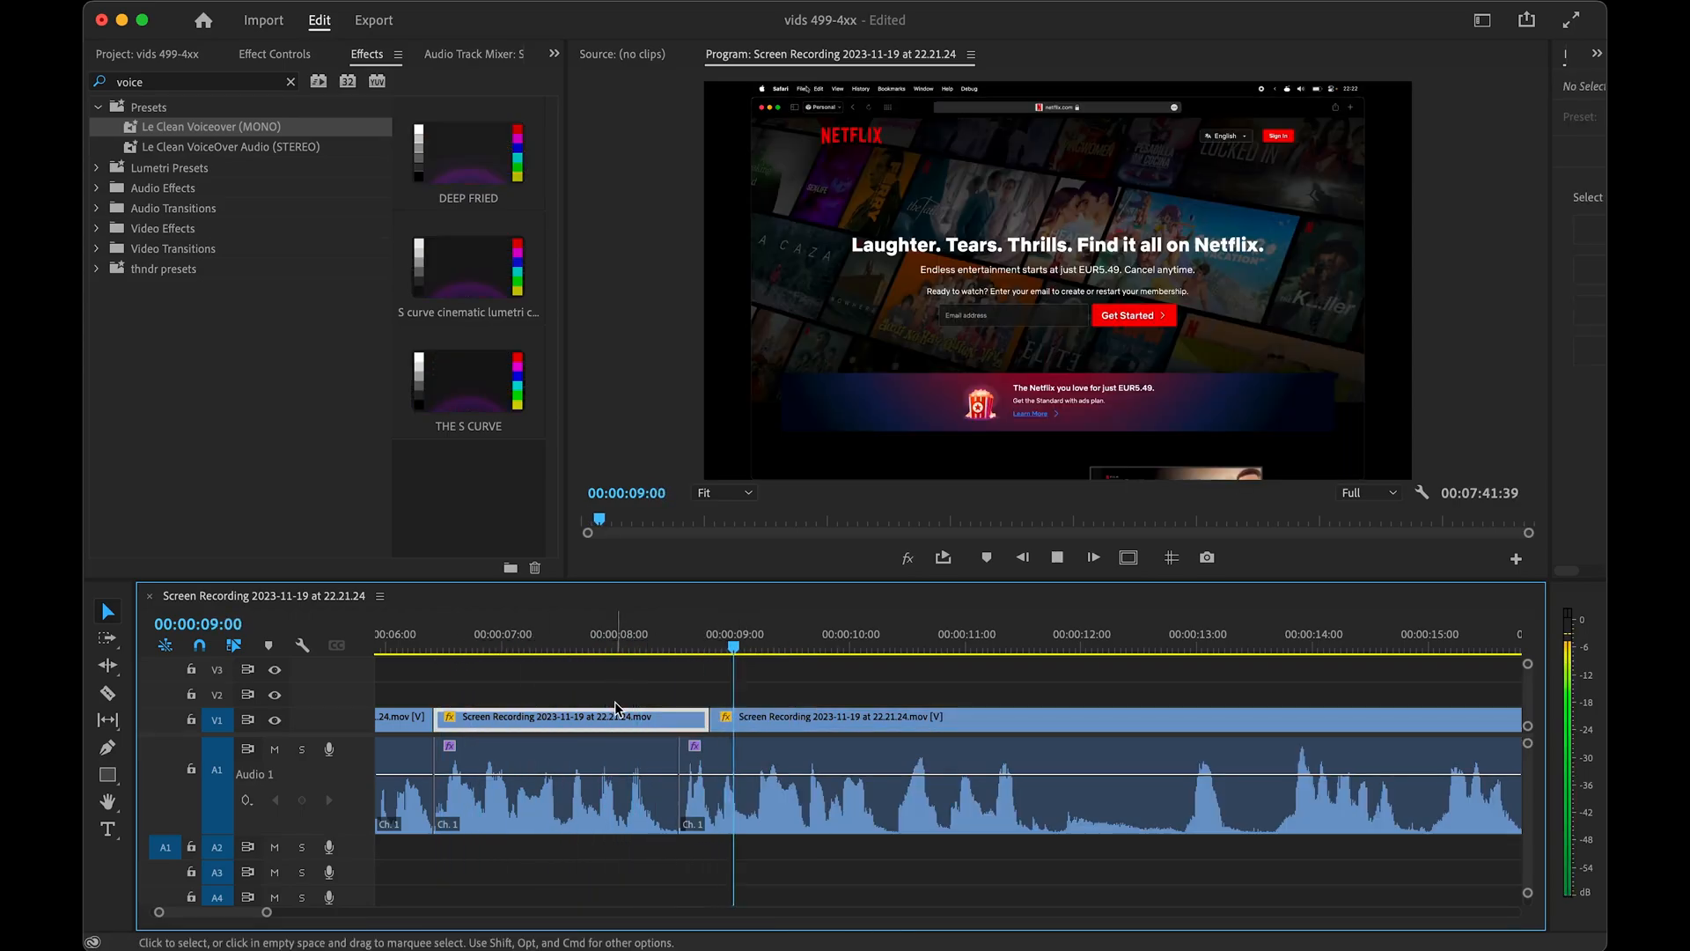
{"action": "key", "text": "space"}
{"action": "scroll", "coordinate": [615, 709], "scroll_direction": "up", "scroll_amount": 2, "text": "alt"}
{"action": "left_click_drag", "start_coordinate": [710, 648], "coordinate": [828, 647]}
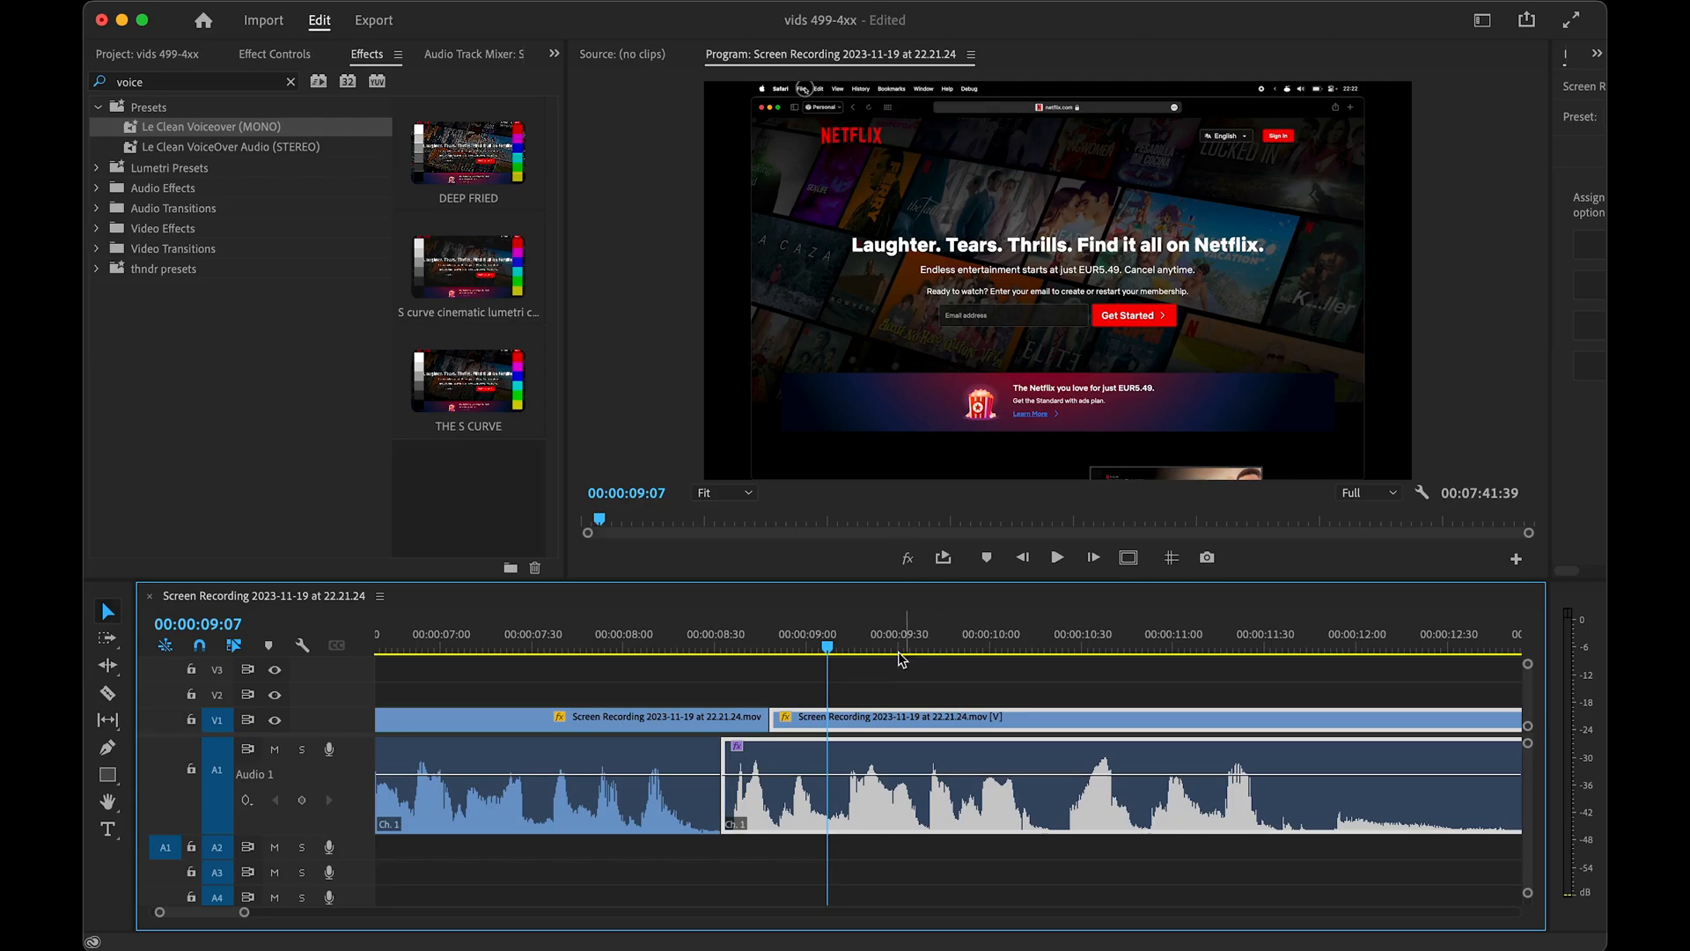
- Play on from the start of the last clip's video and split that clip at 00:00:11:44
{"action": "left_click", "coordinate": [879, 688]}
{"action": "scroll", "coordinate": [887, 689], "scroll_direction": "down", "scroll_amount": 2, "text": "alt"}
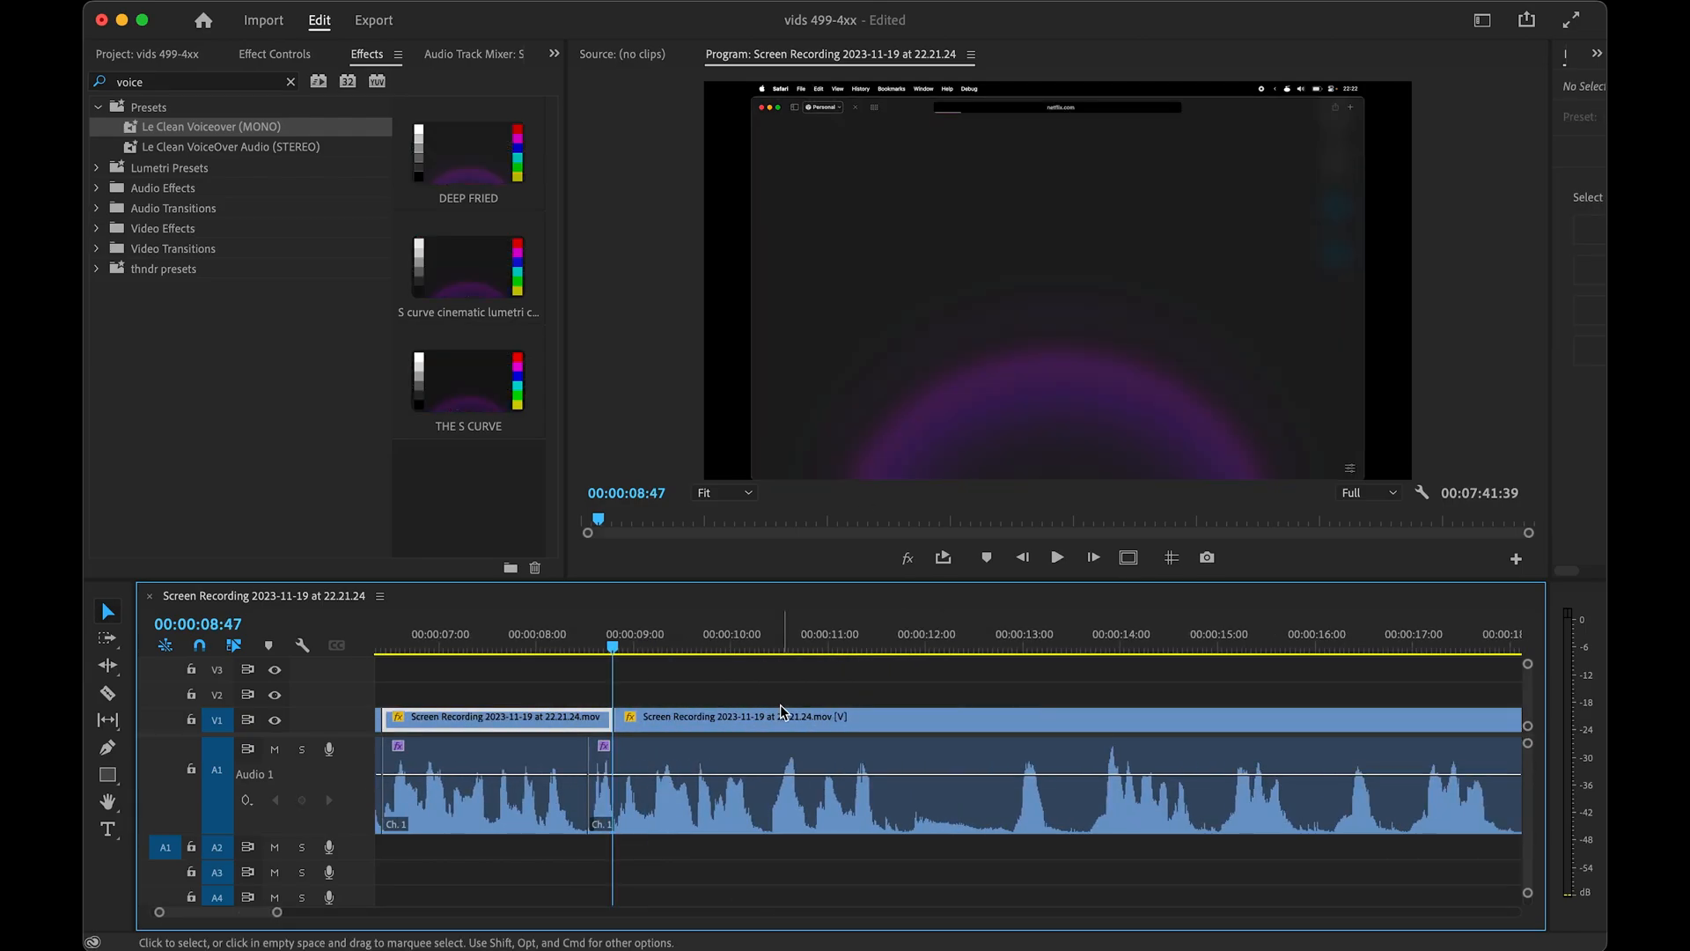
{"action": "key", "text": "space"}
{"action": "scroll", "coordinate": [810, 704], "scroll_direction": "up", "scroll_amount": 2, "text": "alt"}
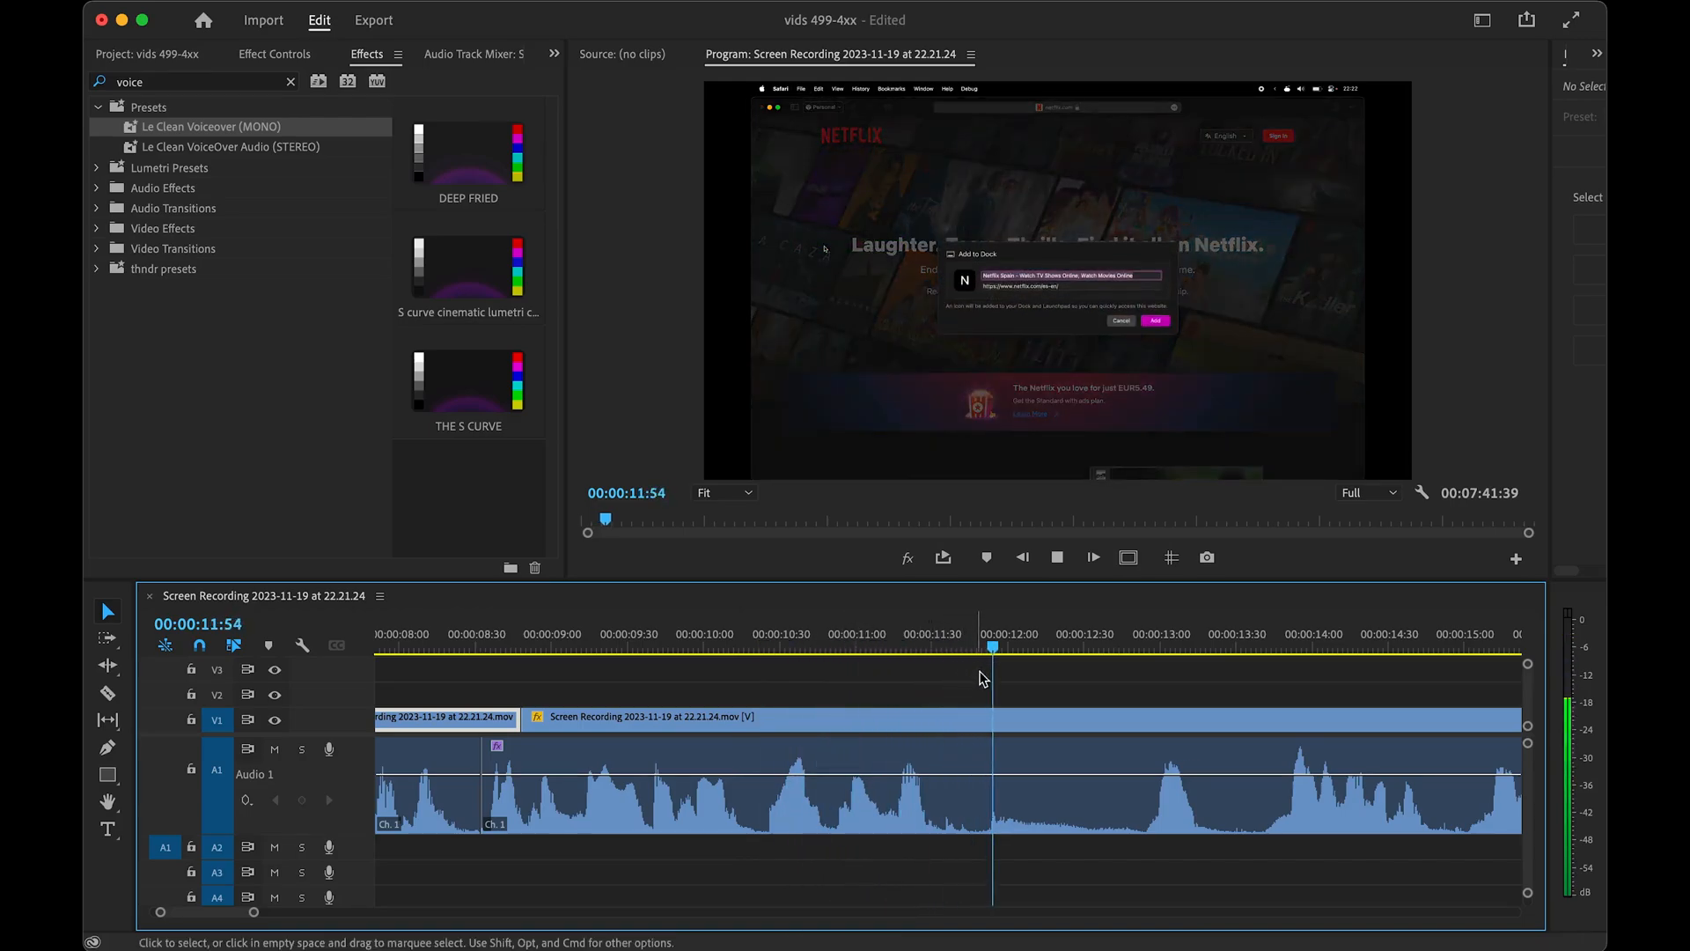
{"action": "left_click", "coordinate": [979, 635]}
{"action": "key", "text": "super+k"}
{"action": "scroll", "coordinate": [556, 791], "scroll_direction": "down", "scroll_amount": 3}
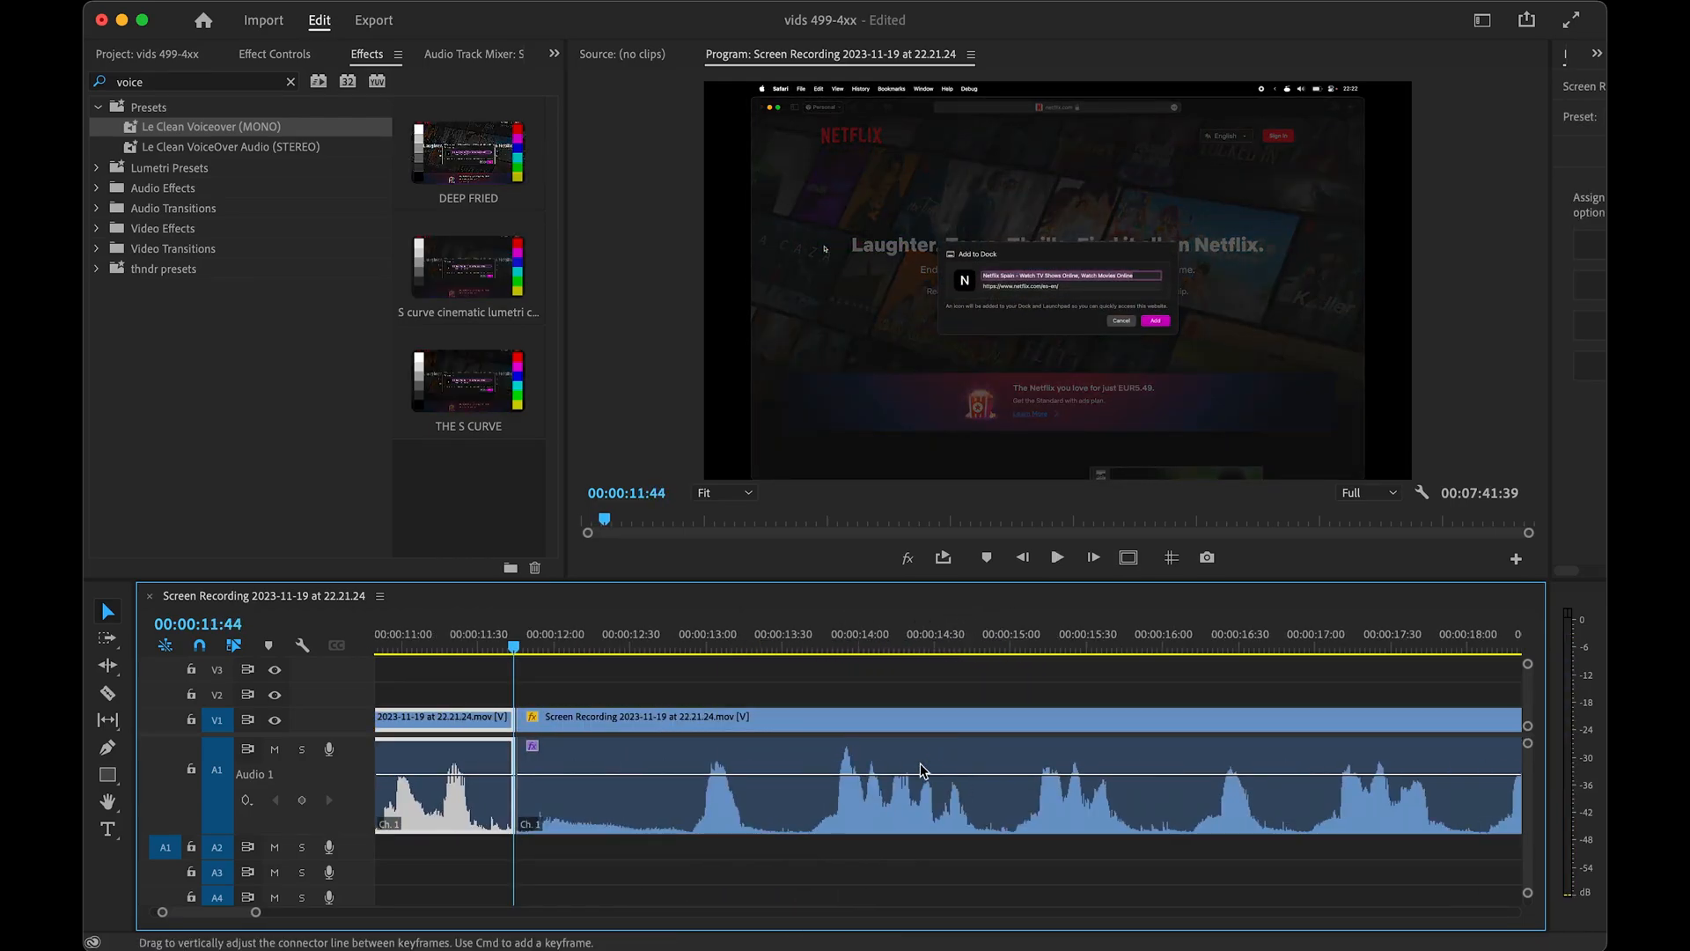
- Ripple-trim the unwanted beginning of the clip after the 00:00:11:44 cut and split that clip at 00:00:15:32
{"action": "key", "text": "space"}
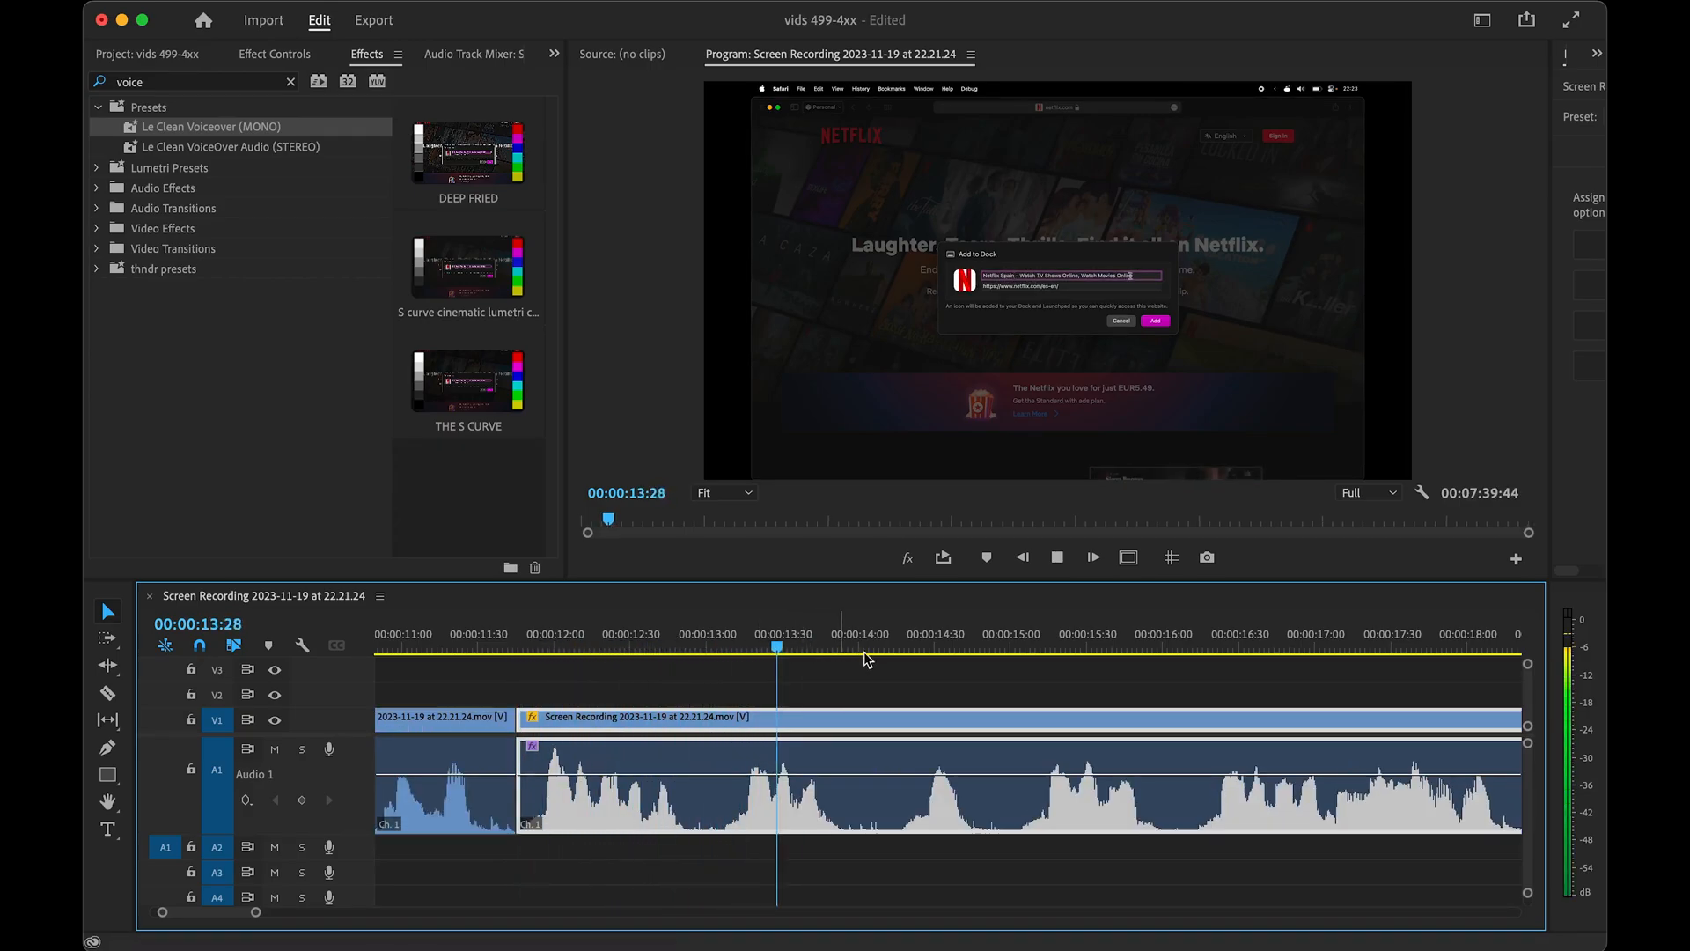
{"action": "key", "text": "space"}
{"action": "key", "text": "space"}
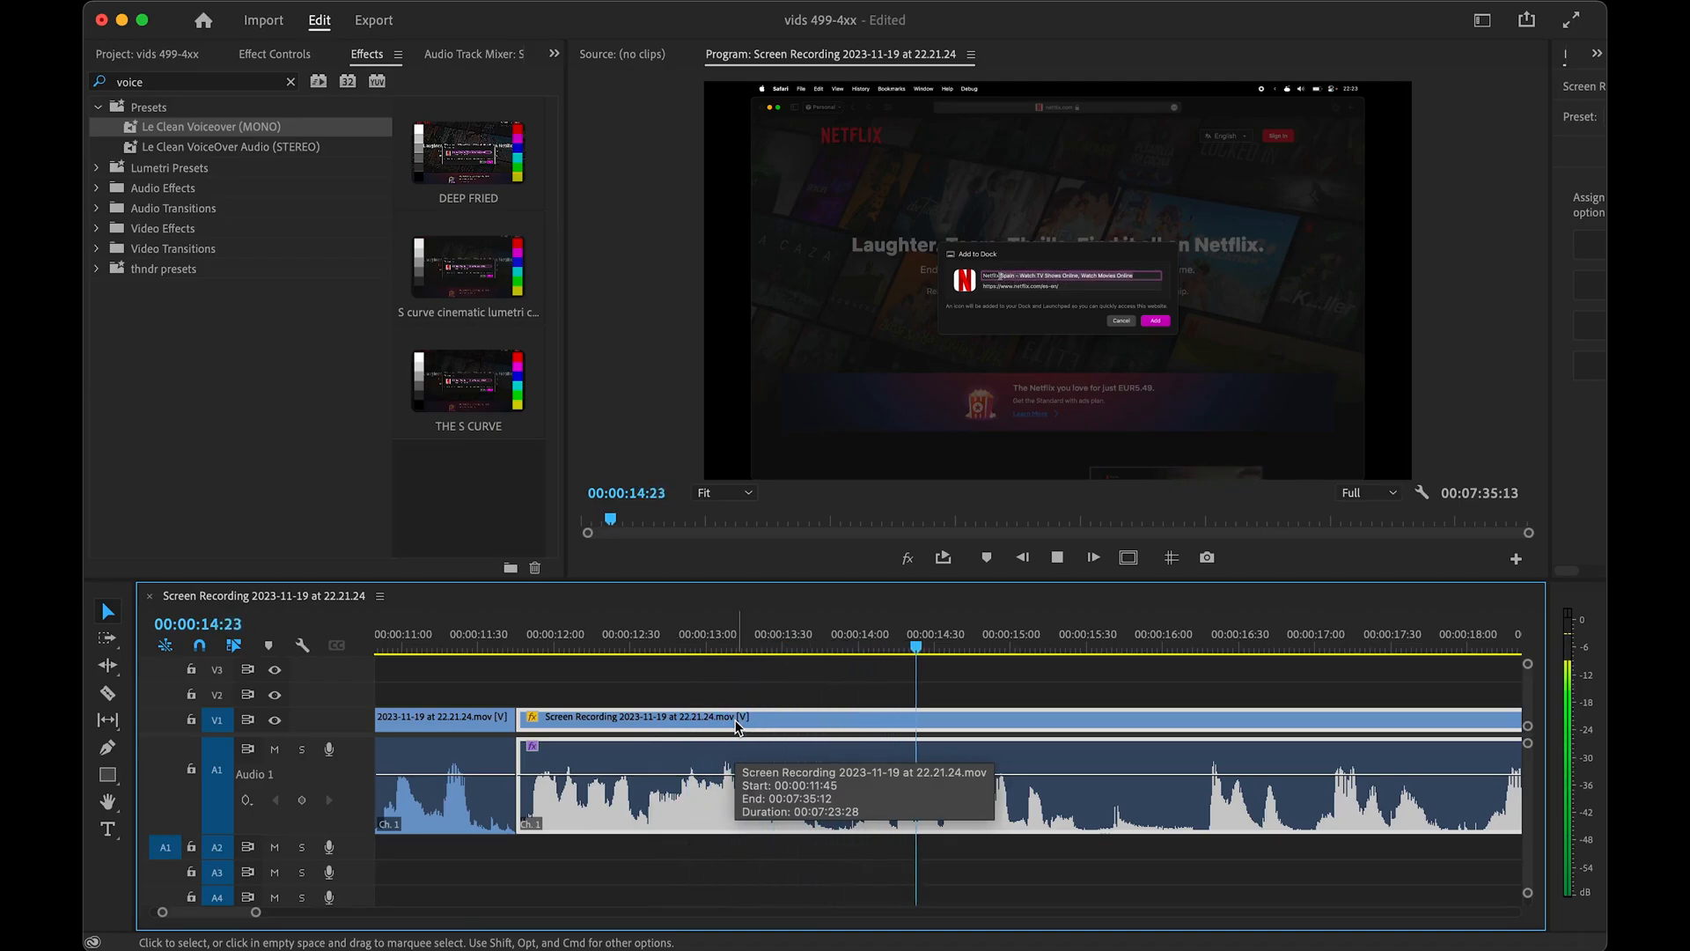
{"action": "left_click", "coordinate": [1090, 642]}
{"action": "key", "text": "super+k"}
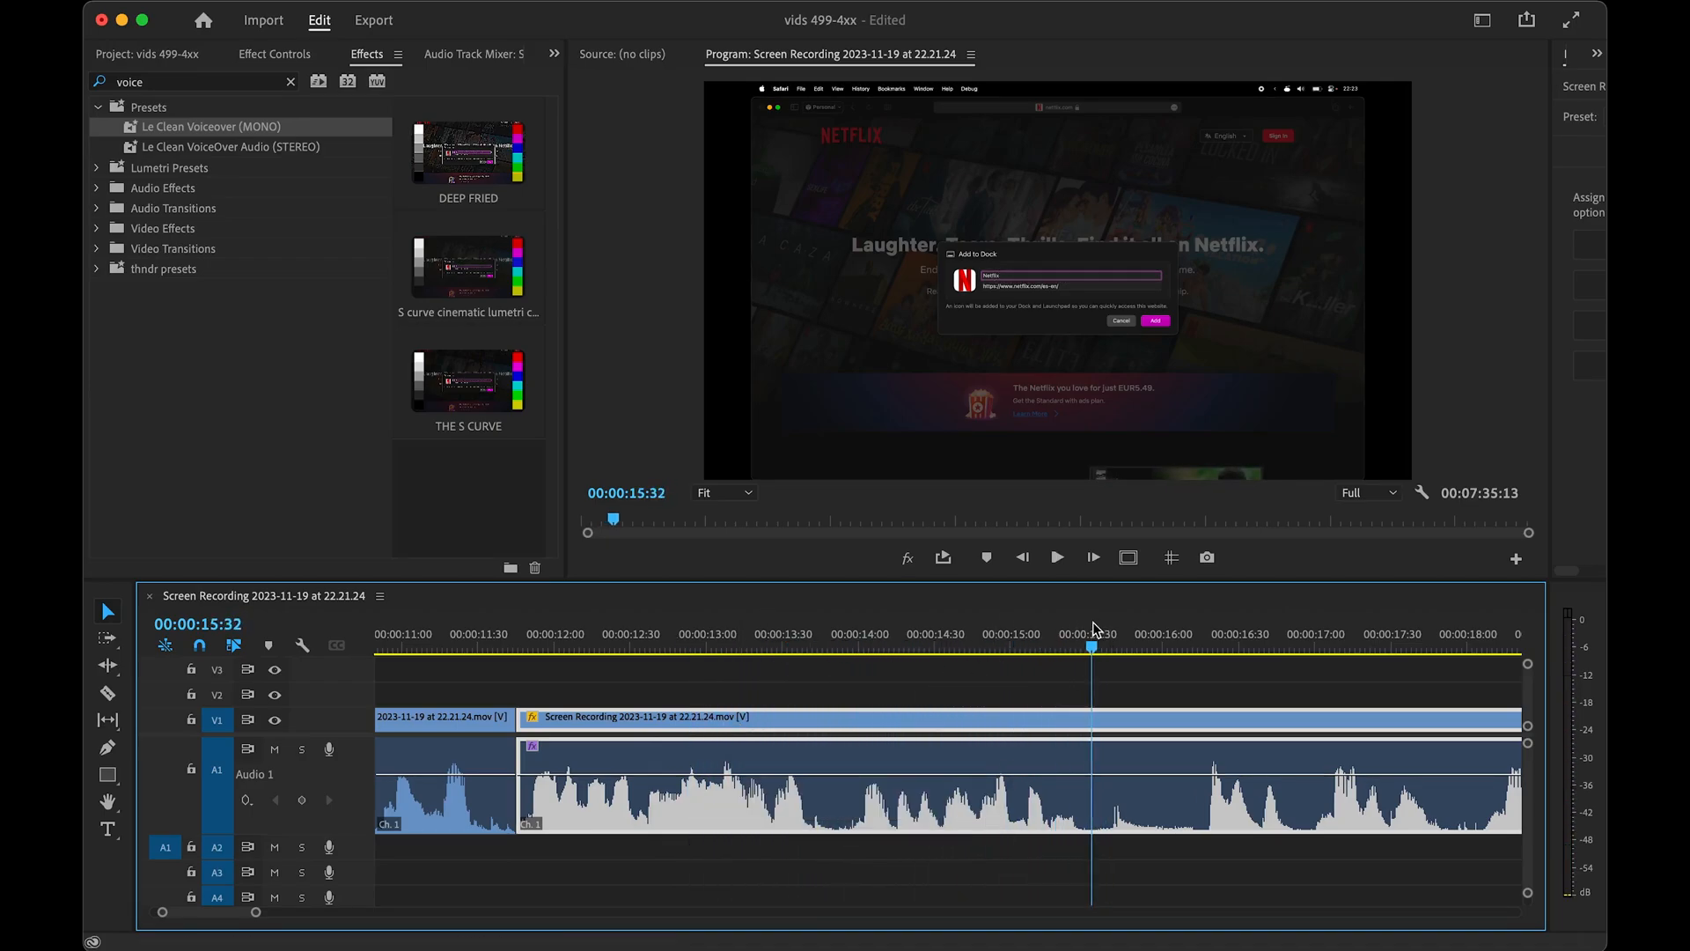
- Play back the piece before the 00:00:15:32 cut and stop the playhead in its pause at 00:00:13:49
{"action": "left_click", "coordinate": [843, 696]}
{"action": "left_click_drag", "start_coordinate": [810, 704], "coordinate": [525, 742]}
{"action": "key", "text": "space"}
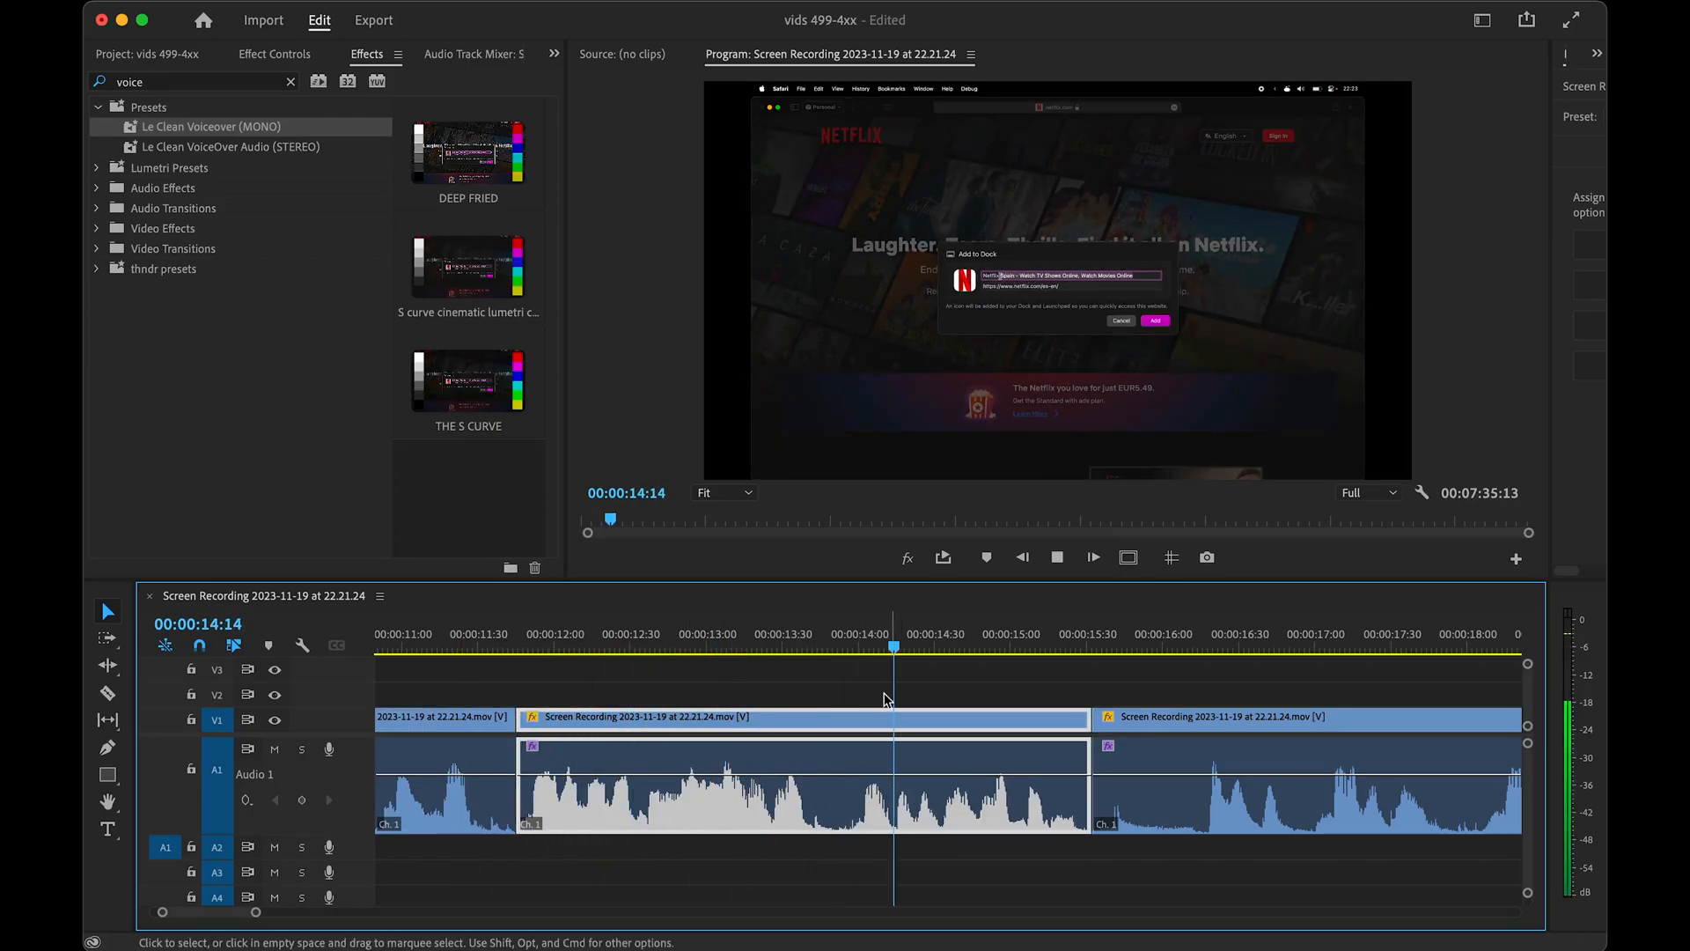
{"action": "left_click_drag", "start_coordinate": [889, 642], "coordinate": [811, 642]}
{"action": "key", "text": "space"}
{"action": "key", "text": "space"}
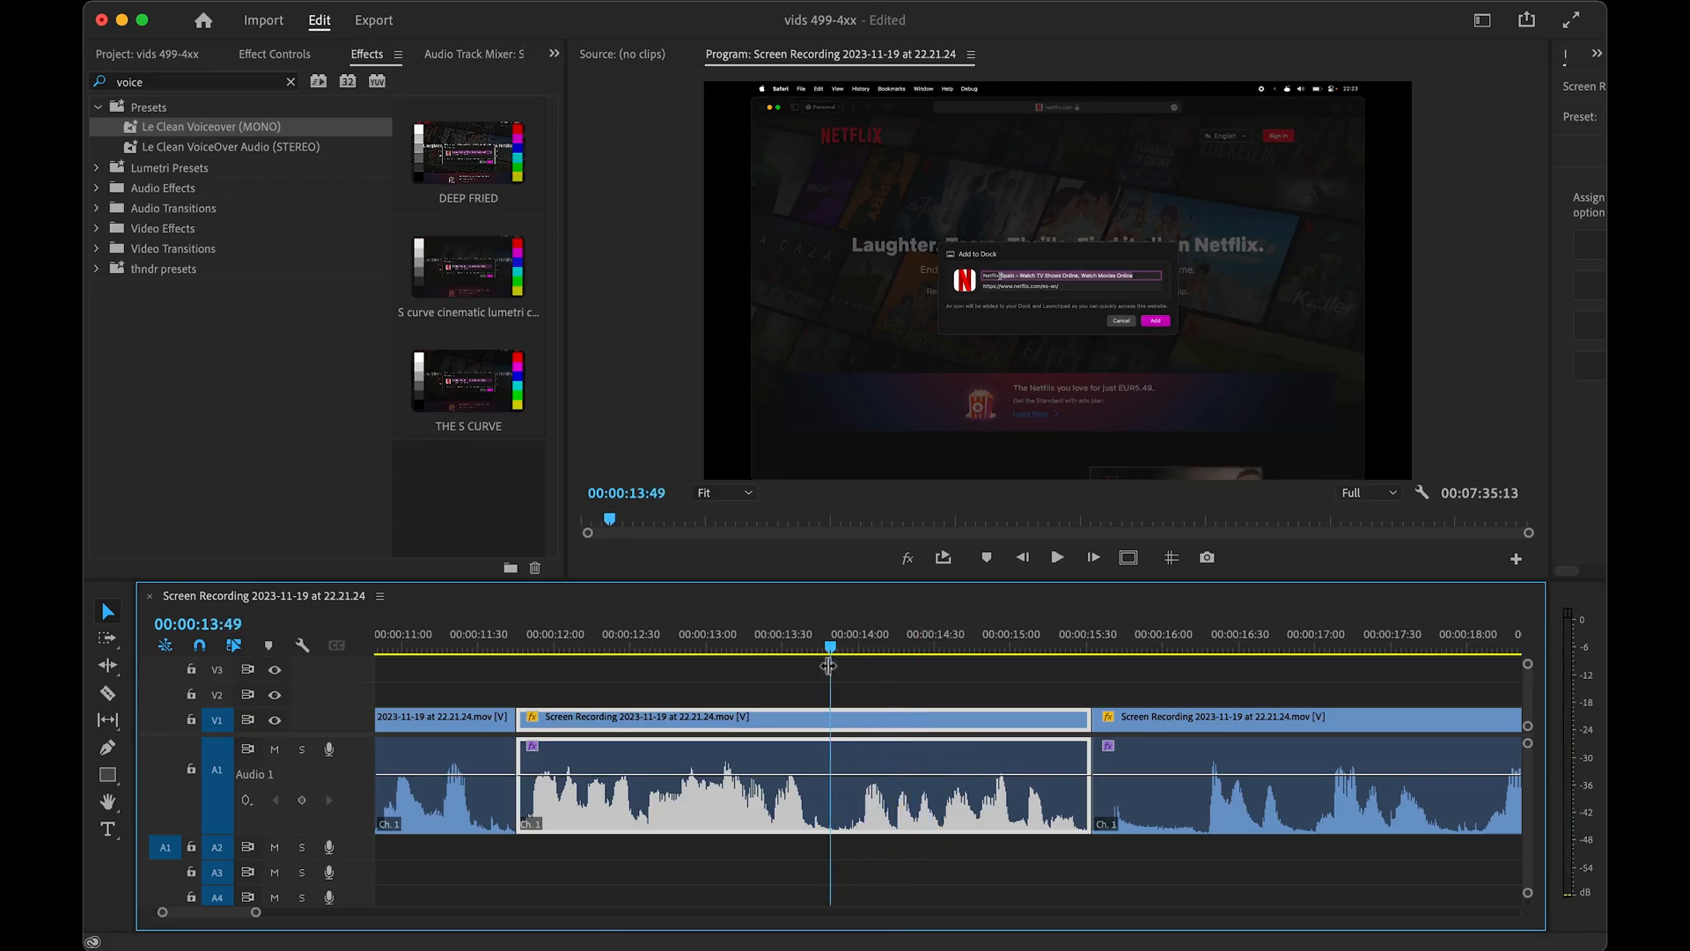
- Maximize the timeline and split the selected piece after the pause, at about 00:00:14:13
{"action": "scroll", "coordinate": [1056, 775], "scroll_direction": "up", "scroll_amount": 6}
{"action": "scroll", "coordinate": [907, 713], "scroll_direction": "down", "scroll_amount": 4}
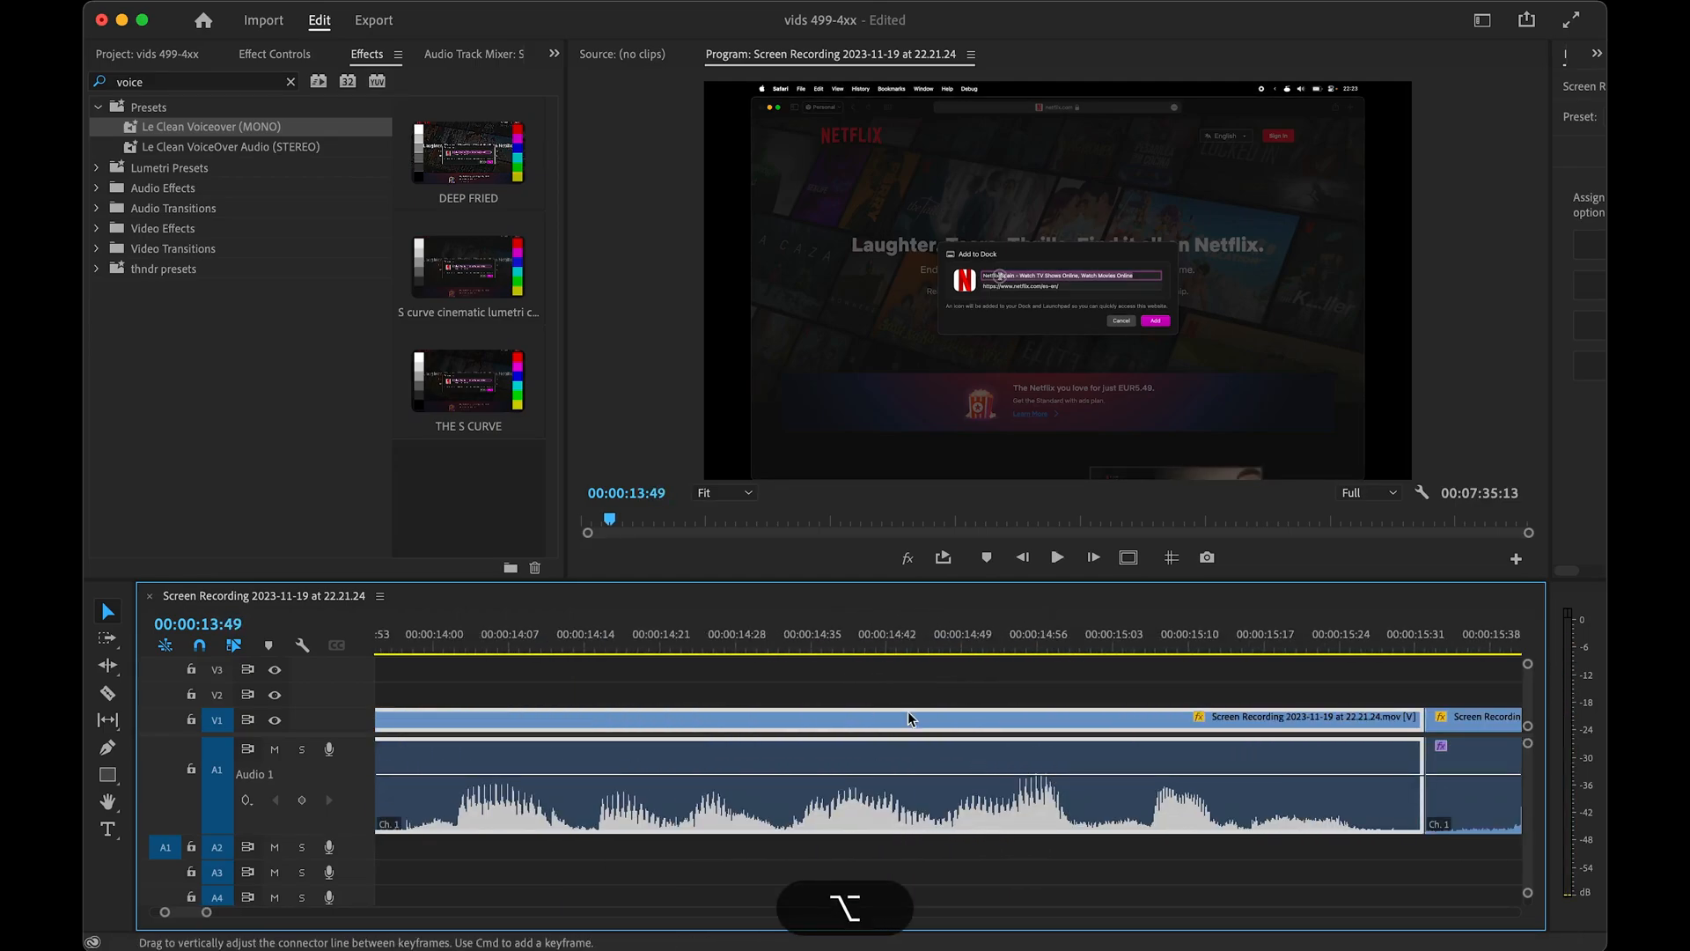
{"action": "scroll", "coordinate": [985, 739], "scroll_direction": "up", "scroll_amount": 6}
{"action": "scroll", "coordinate": [987, 725], "scroll_direction": "down", "scroll_amount": 3}
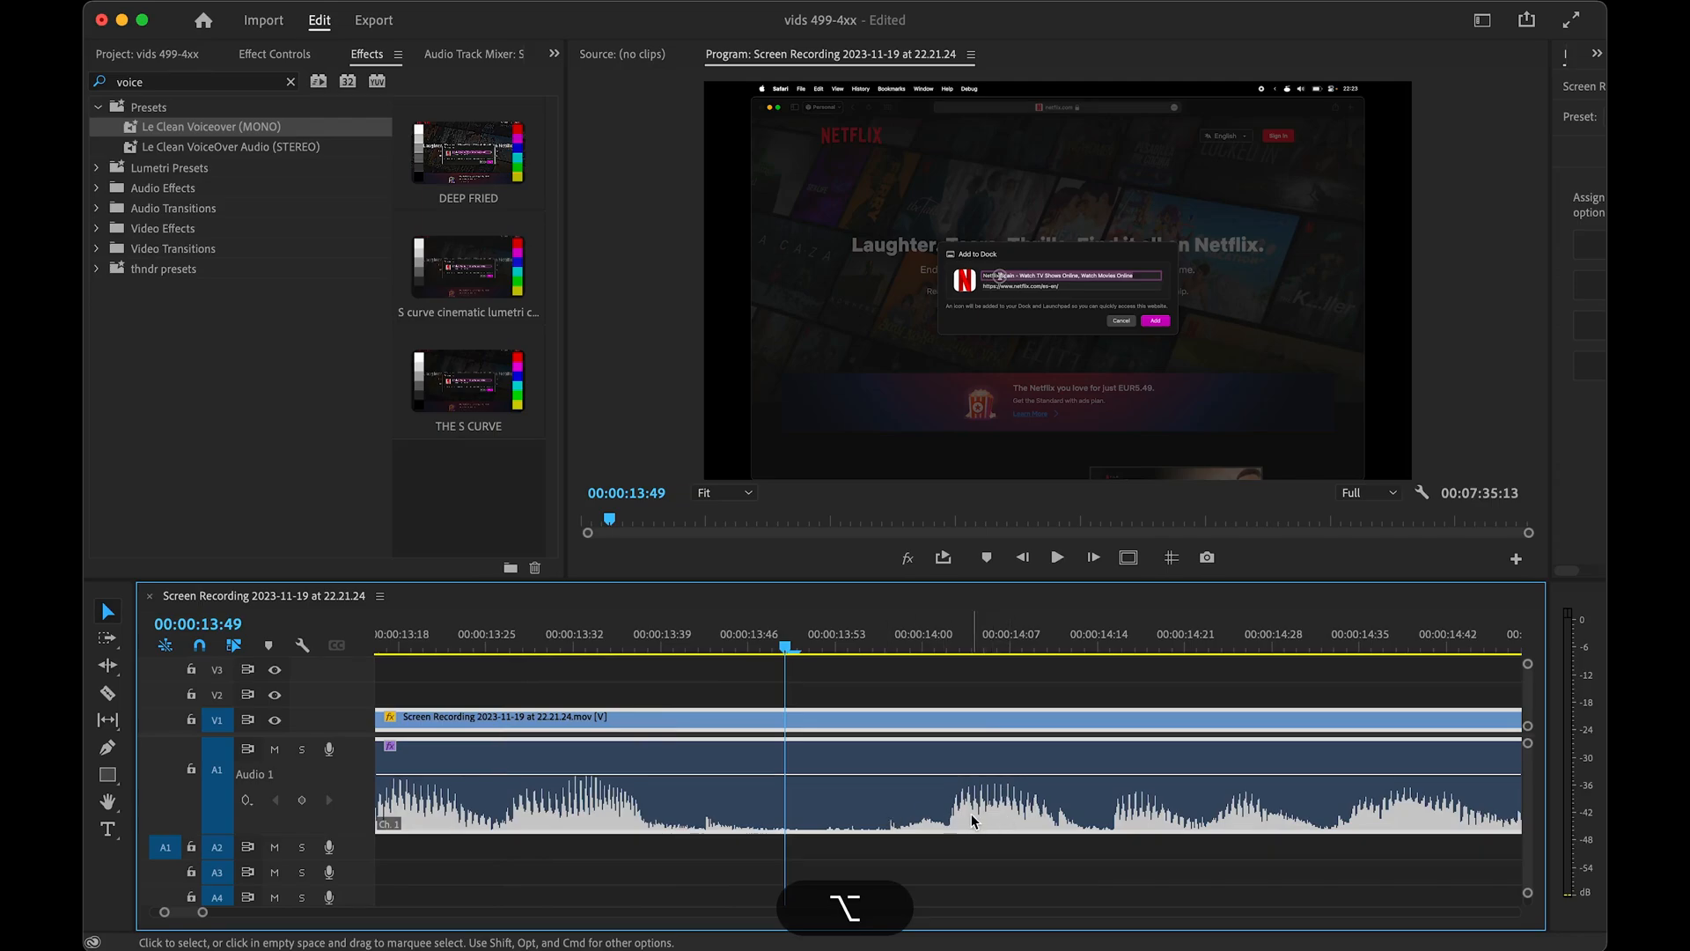
{"action": "key", "text": "grave"}
{"action": "left_click_drag", "start_coordinate": [317, 472], "coordinate": [316, 527]}
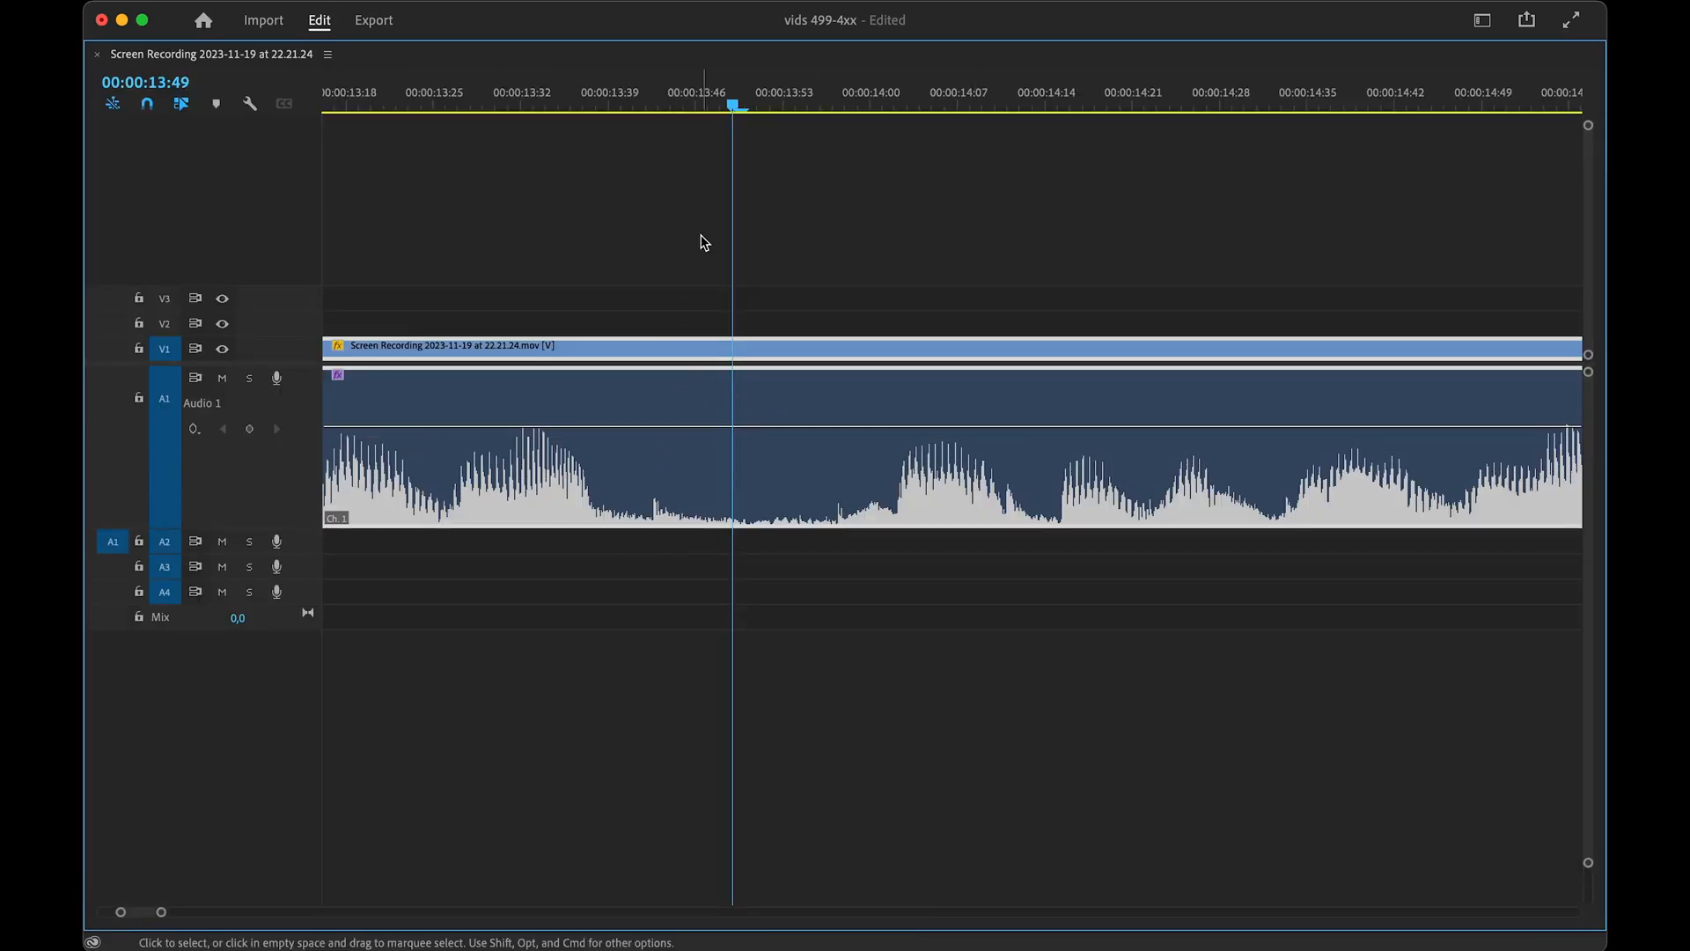
{"action": "left_click_drag", "start_coordinate": [715, 123], "coordinate": [1056, 131]}
{"action": "key", "text": "super+s"}
{"action": "key", "text": "super+z"}
{"action": "key", "text": "super+s"}
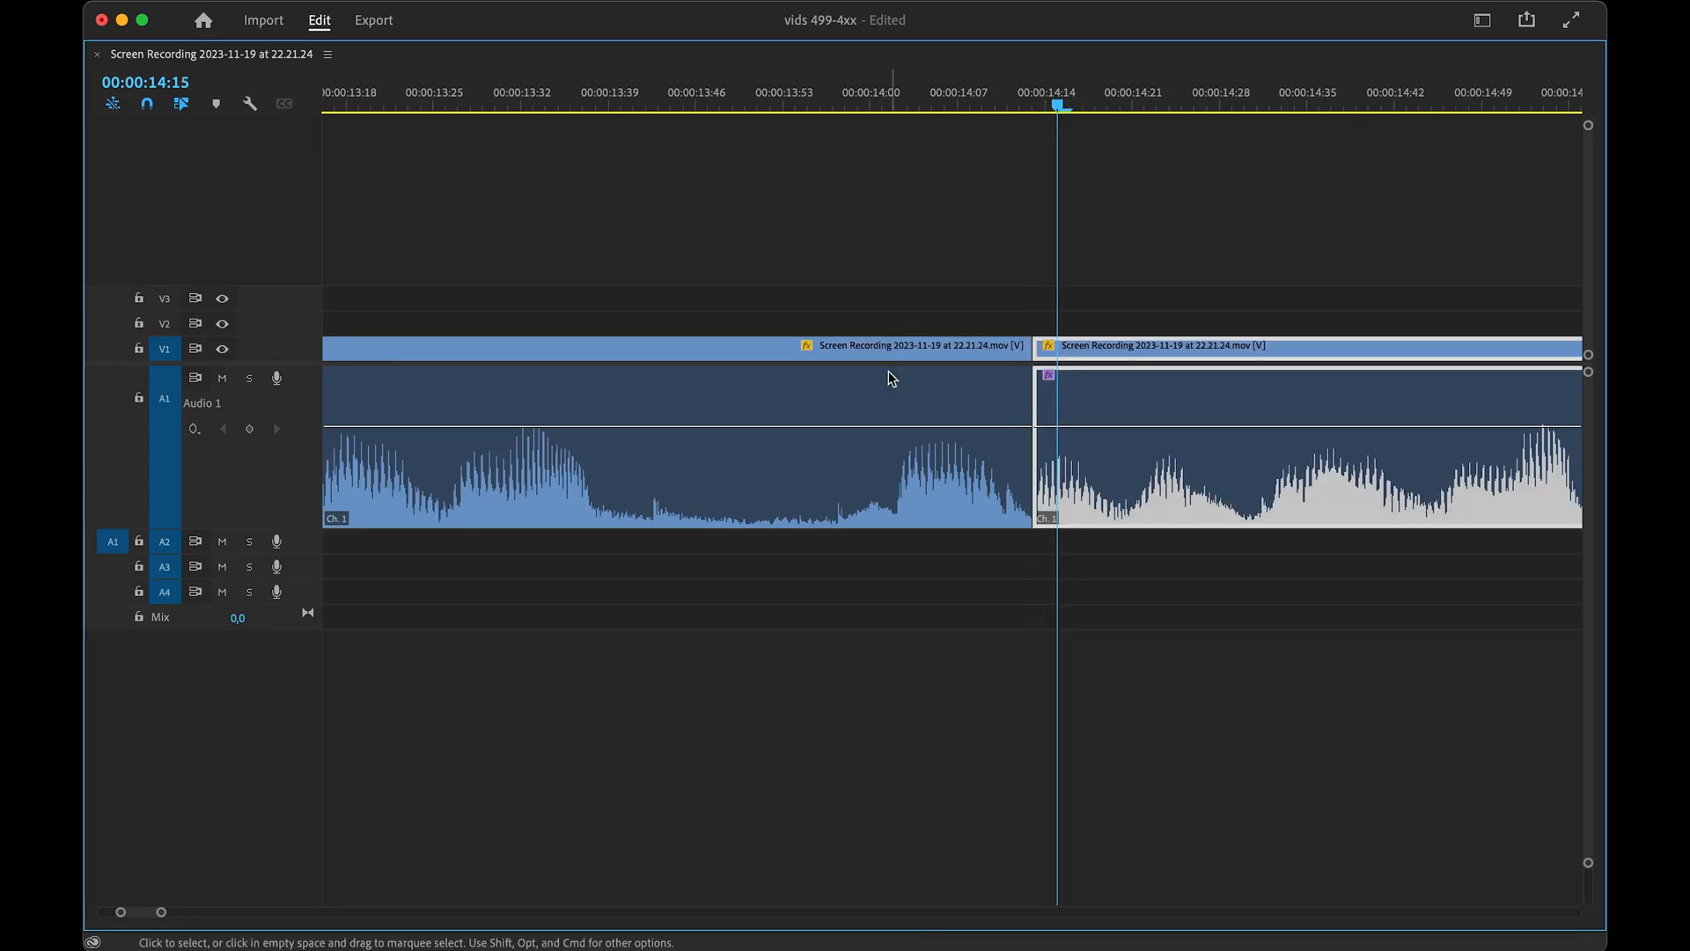
- Set the sequence timebase to 60,00 frames/second
{"action": "key", "text": "super+comma"}
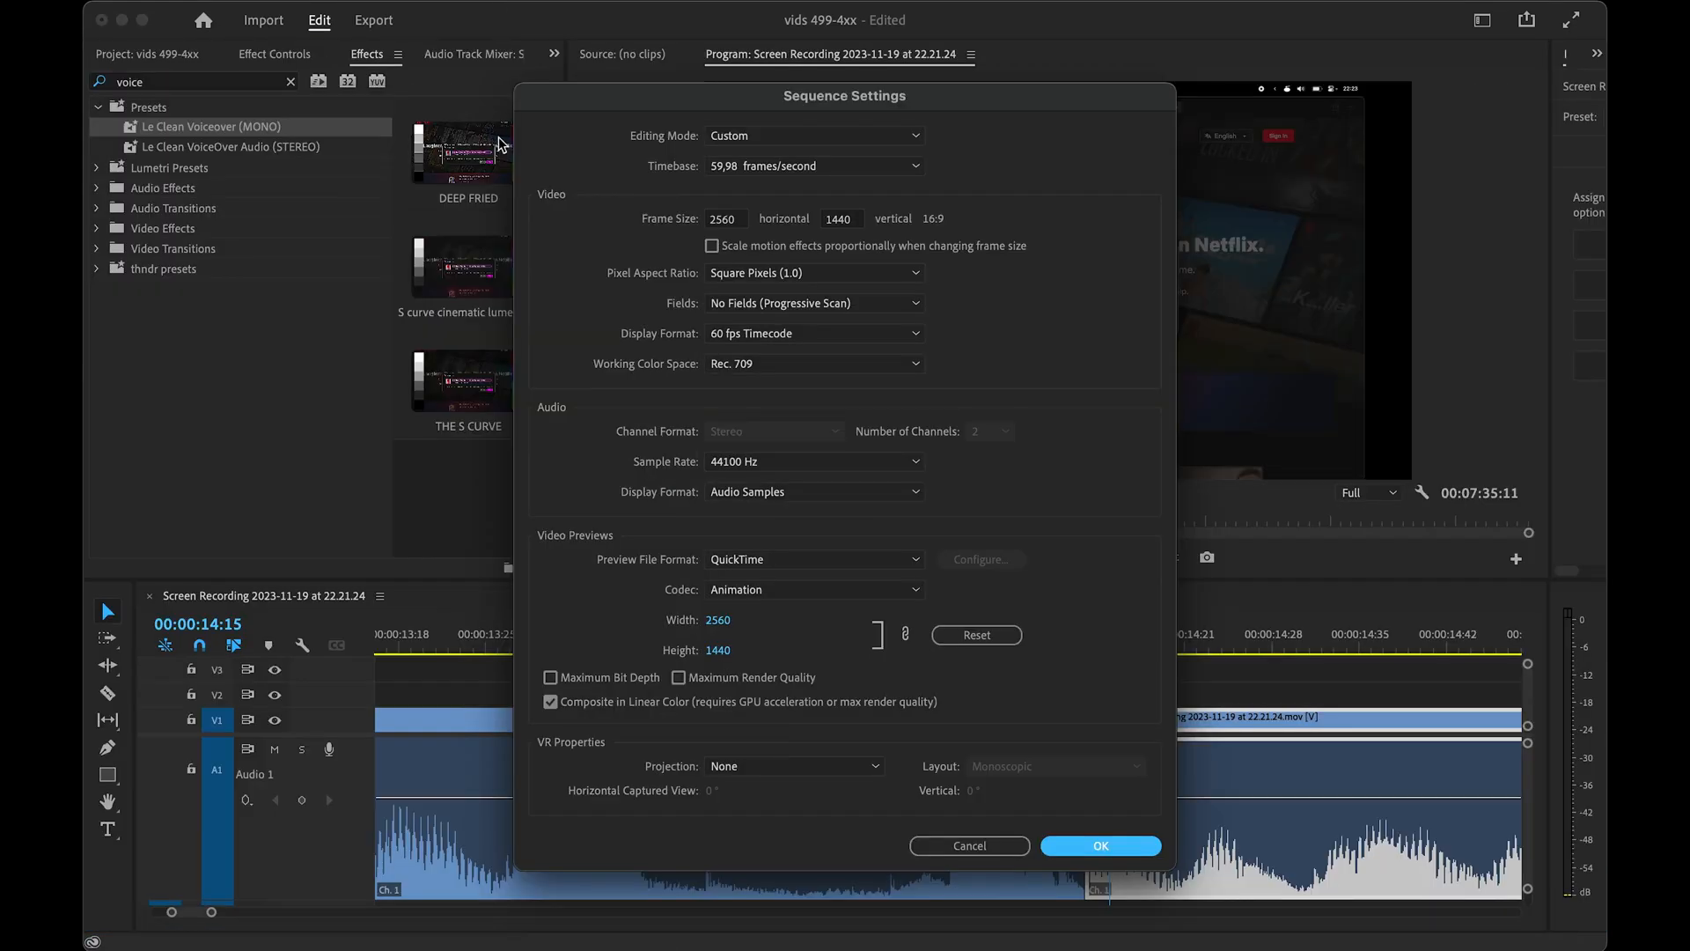
{"action": "left_click", "coordinate": [748, 169]}
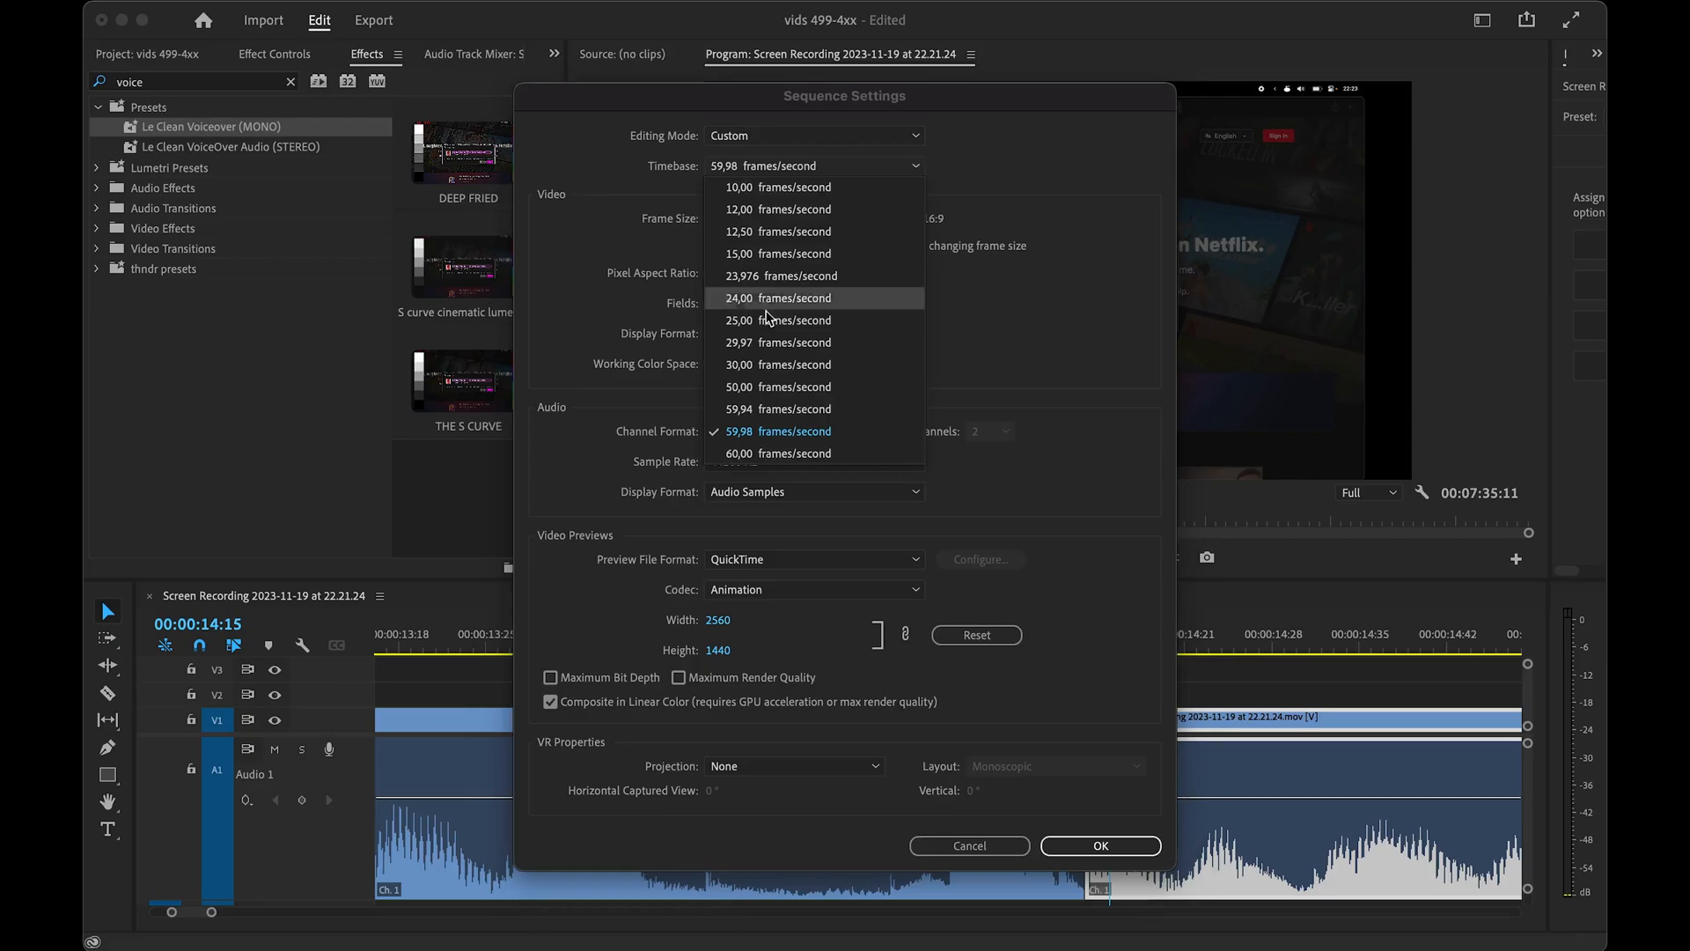
{"action": "left_click", "coordinate": [770, 453]}
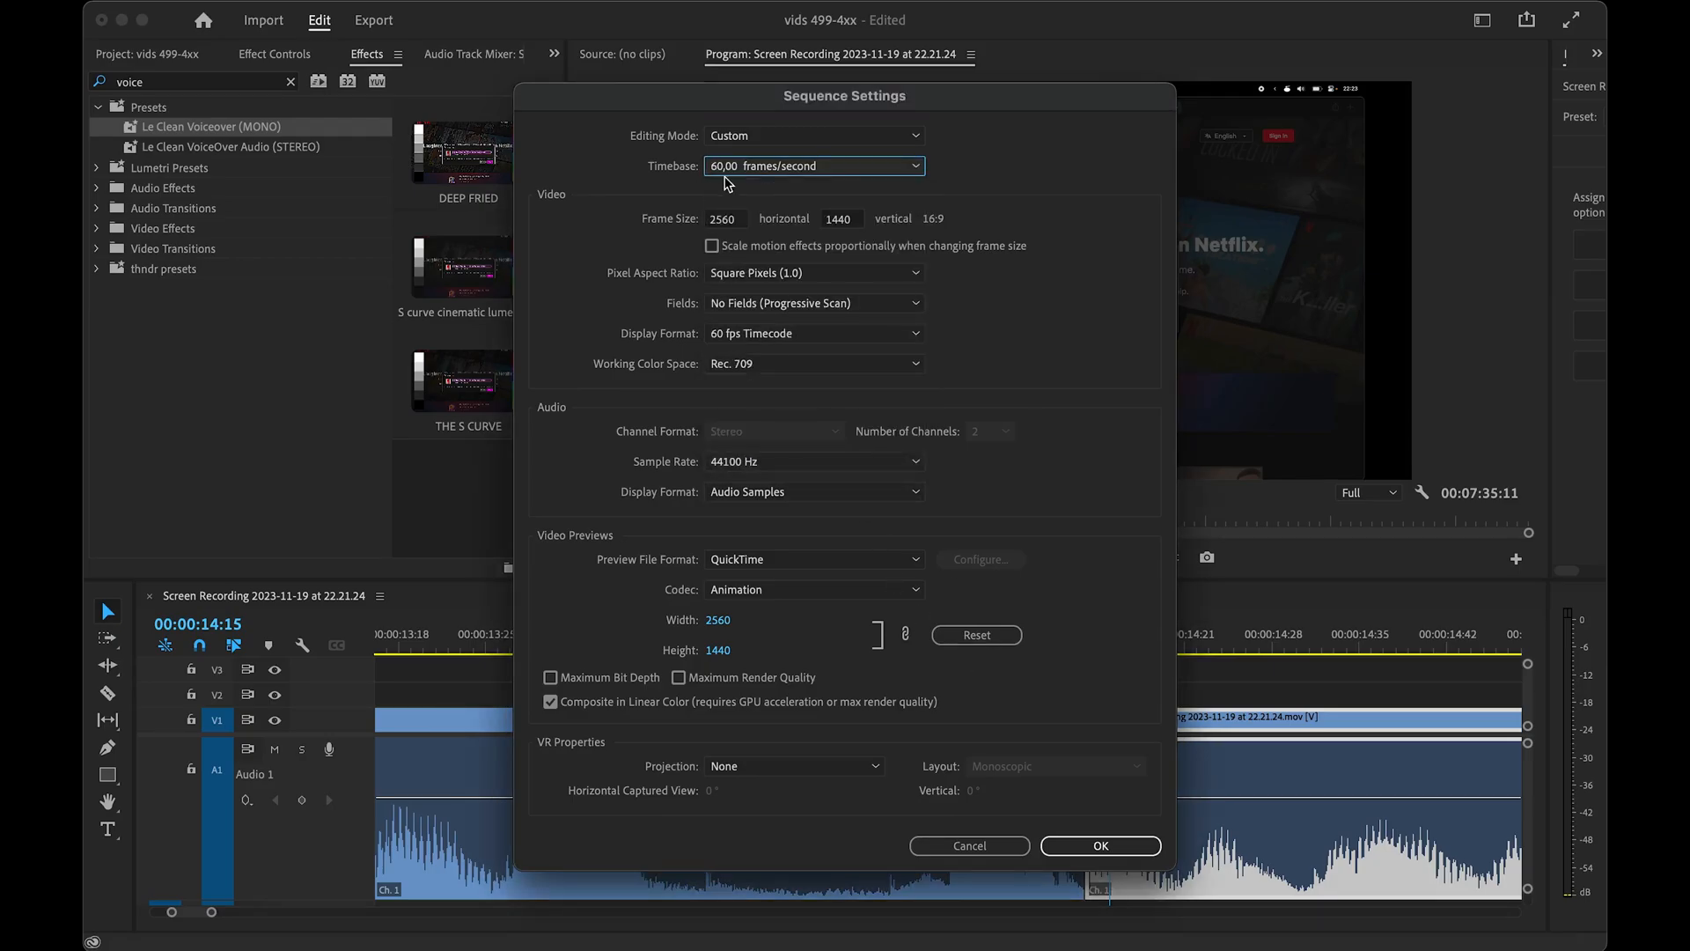
{"action": "left_click", "coordinate": [1096, 845]}
- Ripple-trim the end of the clip before the 00:00:14:13 cut to about 00:00:14:12 and play across the edit
{"action": "scroll", "coordinate": [1007, 845], "scroll_direction": "down", "scroll_amount": 3, "text": "alt"}
{"action": "left_click_drag", "start_coordinate": [1046, 647], "coordinate": [547, 679]}
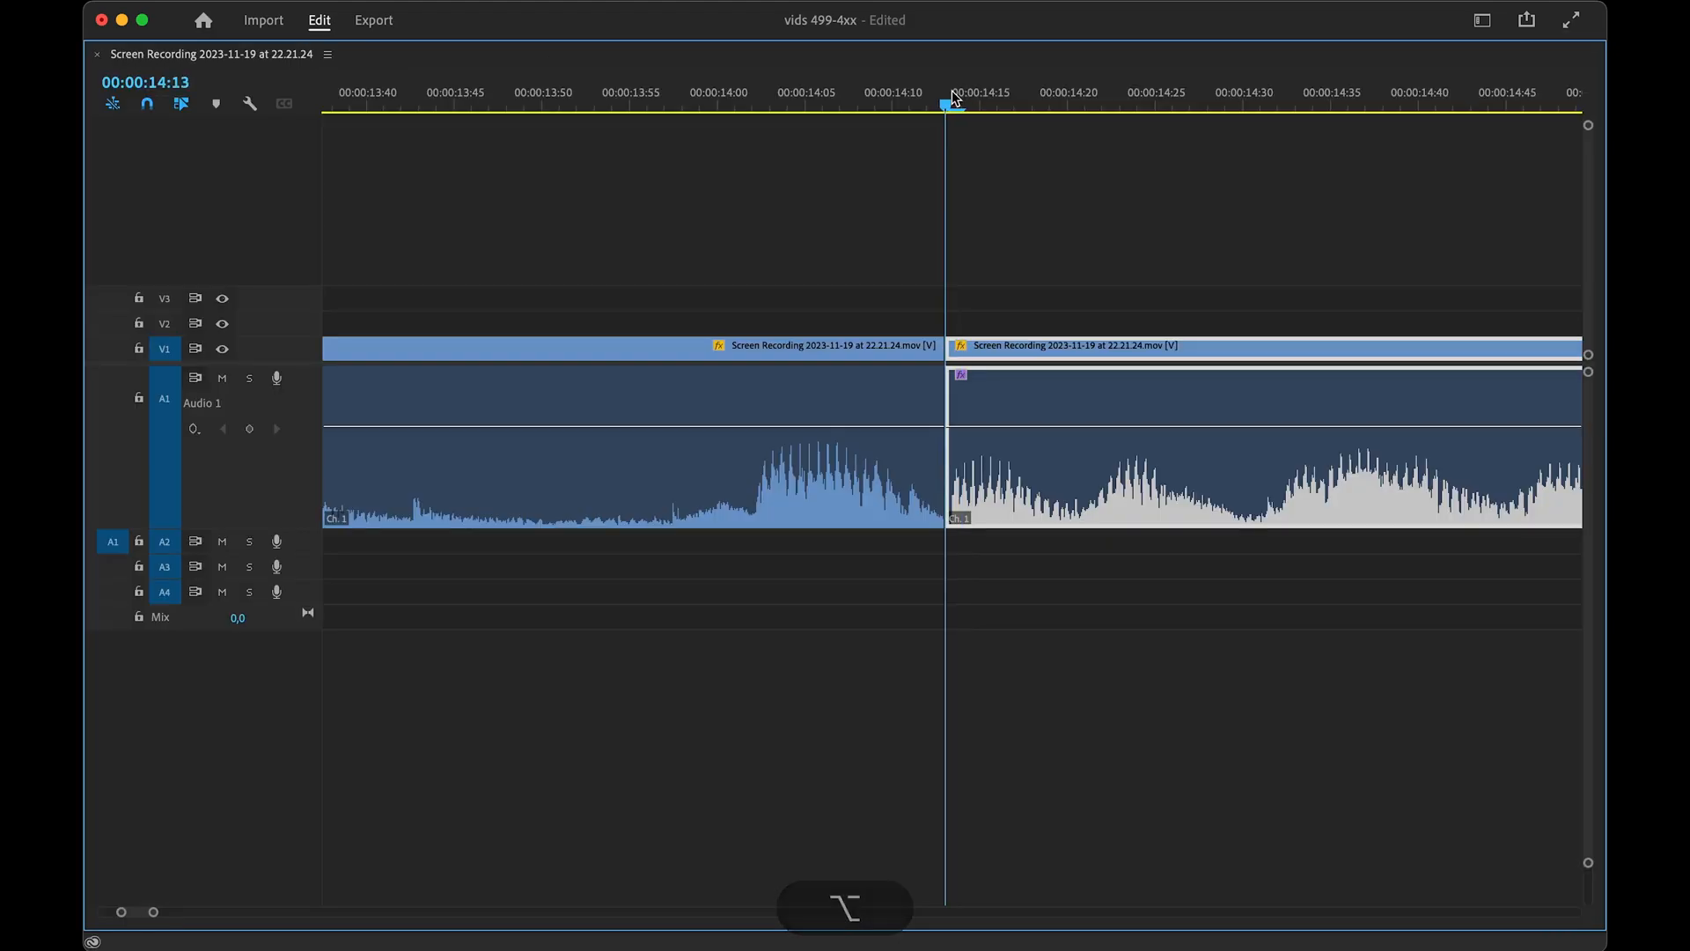
{"action": "left_click_drag", "start_coordinate": [955, 105], "coordinate": [908, 103]}
{"action": "key", "text": "w"}
{"action": "scroll", "coordinate": [948, 437], "scroll_direction": "down", "scroll_amount": 3}
{"action": "key", "text": "space"}
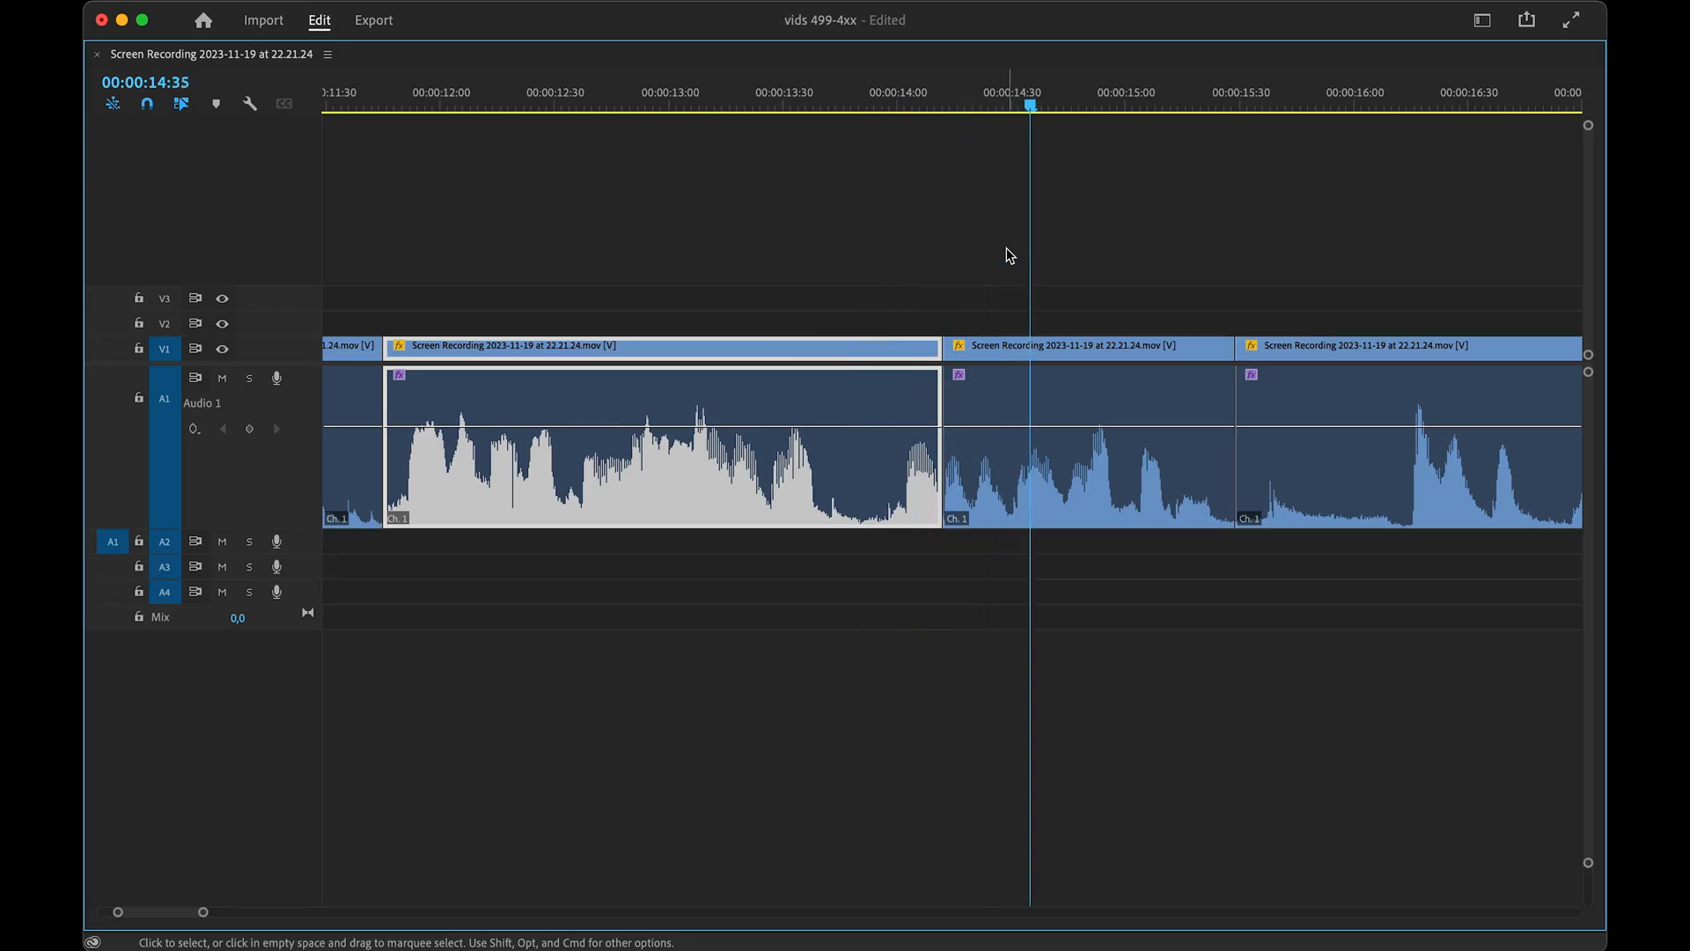
{"action": "key", "text": "space"}
- Try ripple-trimming the start of the short middle piece up to 00:00:14:19, play it back and undo the trim
{"action": "scroll", "coordinate": [988, 368], "scroll_direction": "up", "scroll_amount": 5}
{"action": "left_click_drag", "start_coordinate": [898, 99], "coordinate": [839, 106]}
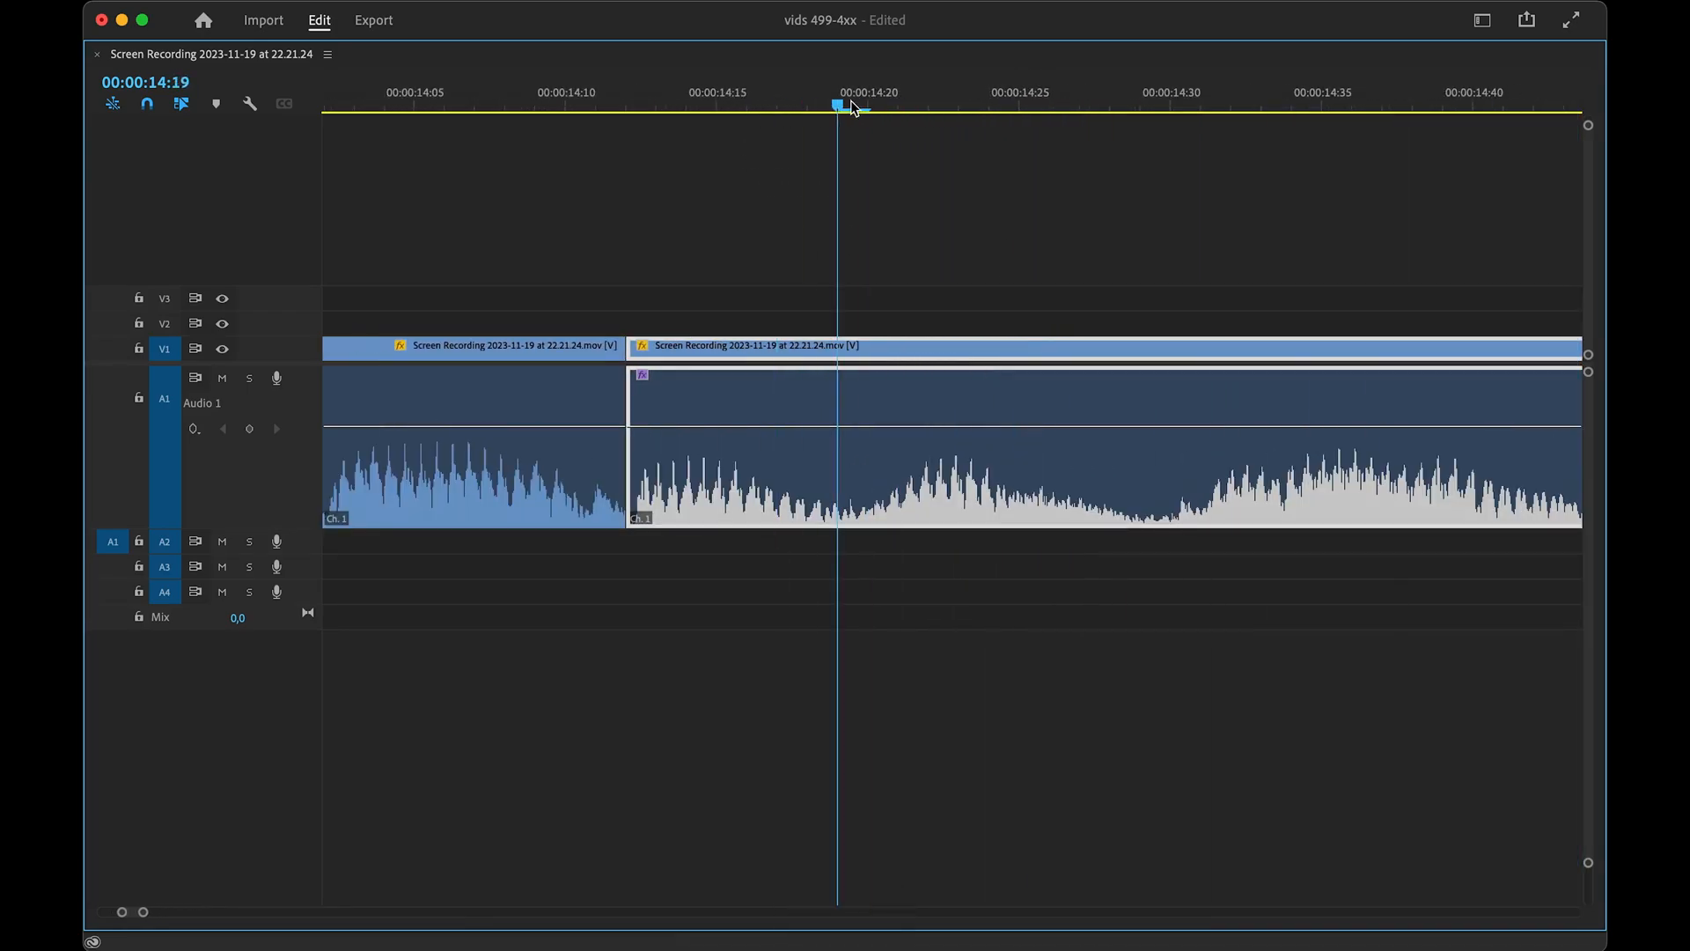
{"action": "key", "text": "q"}
{"action": "scroll", "coordinate": [884, 302], "scroll_direction": "down", "scroll_amount": 5}
{"action": "key", "text": "space"}
{"action": "scroll", "coordinate": [898, 295], "scroll_direction": "up", "scroll_amount": 5}
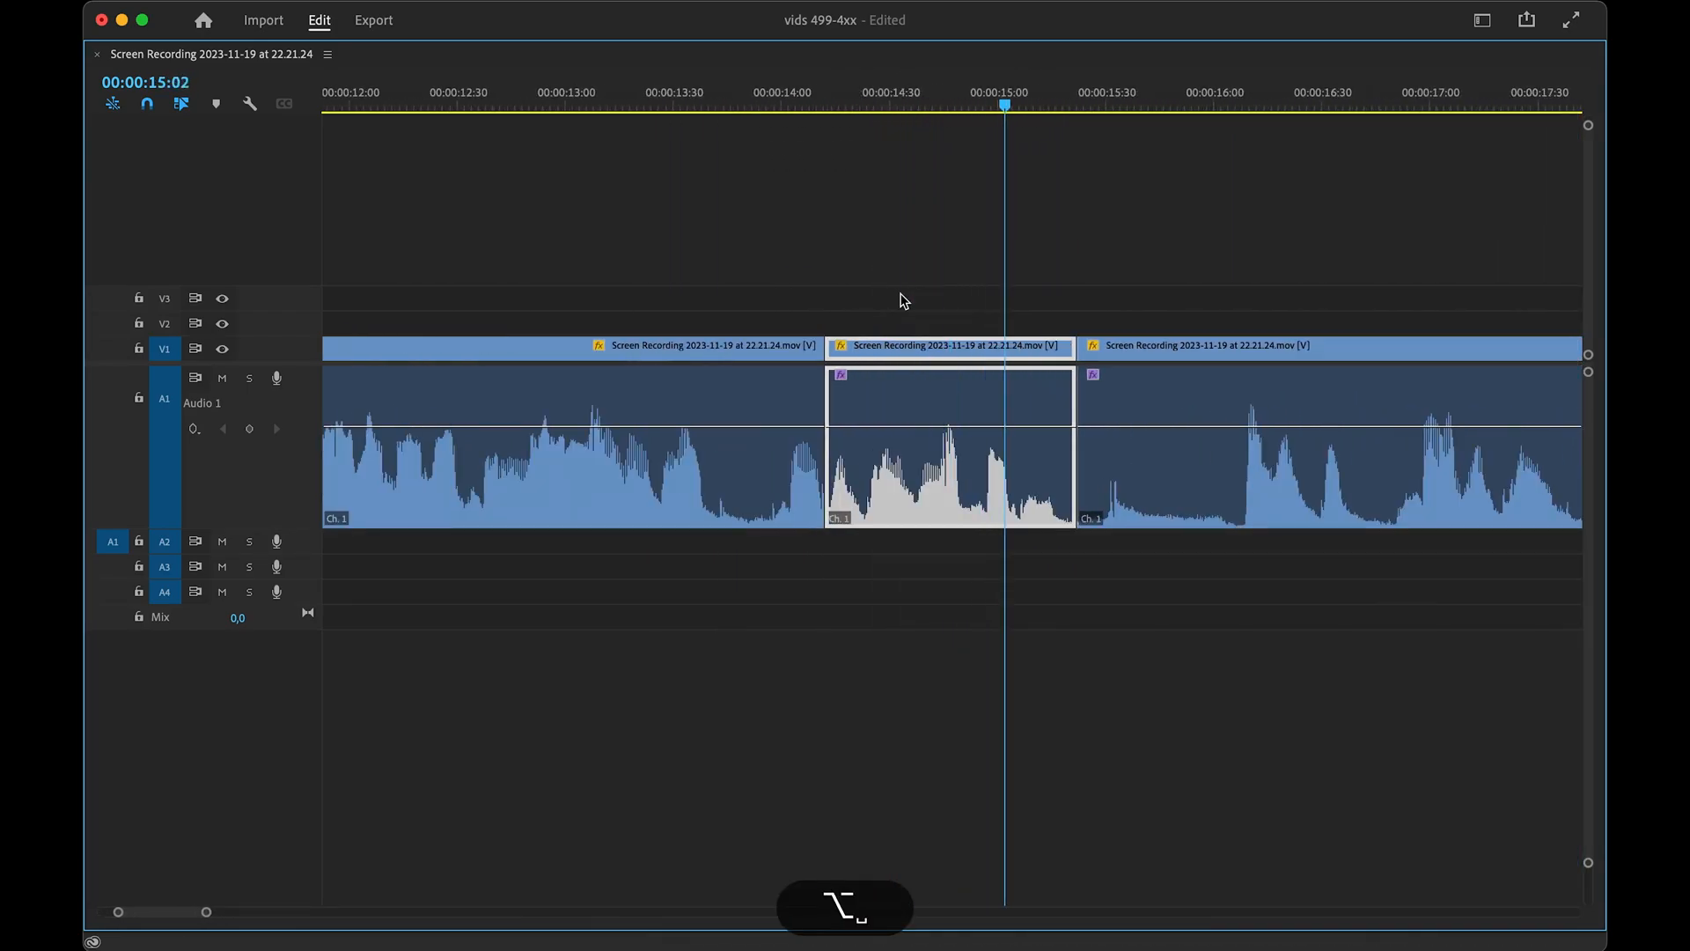
{"action": "key", "text": "space"}
{"action": "key", "text": "super+z"}
- Ripple-trim the end of the clip before the short middle piece back to about 00:00:13:58
{"action": "left_click_drag", "start_coordinate": [845, 97], "coordinate": [831, 132]}
{"action": "scroll", "coordinate": [857, 253], "scroll_direction": "up", "scroll_amount": 5}
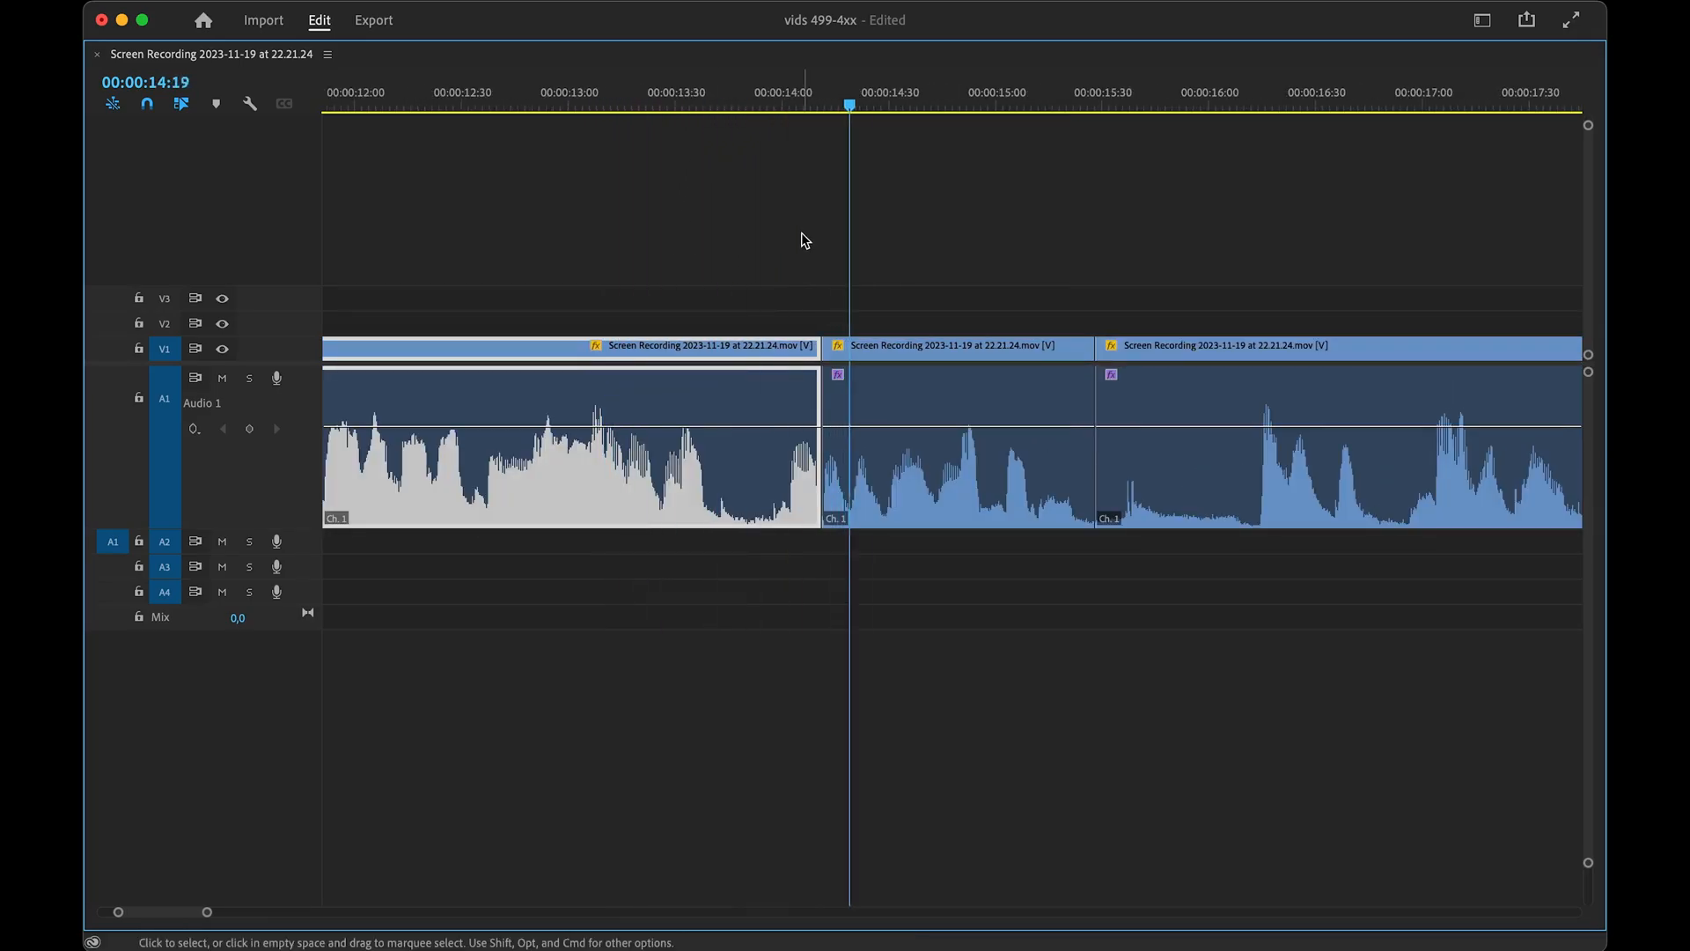
{"action": "left_click", "coordinate": [864, 383]}
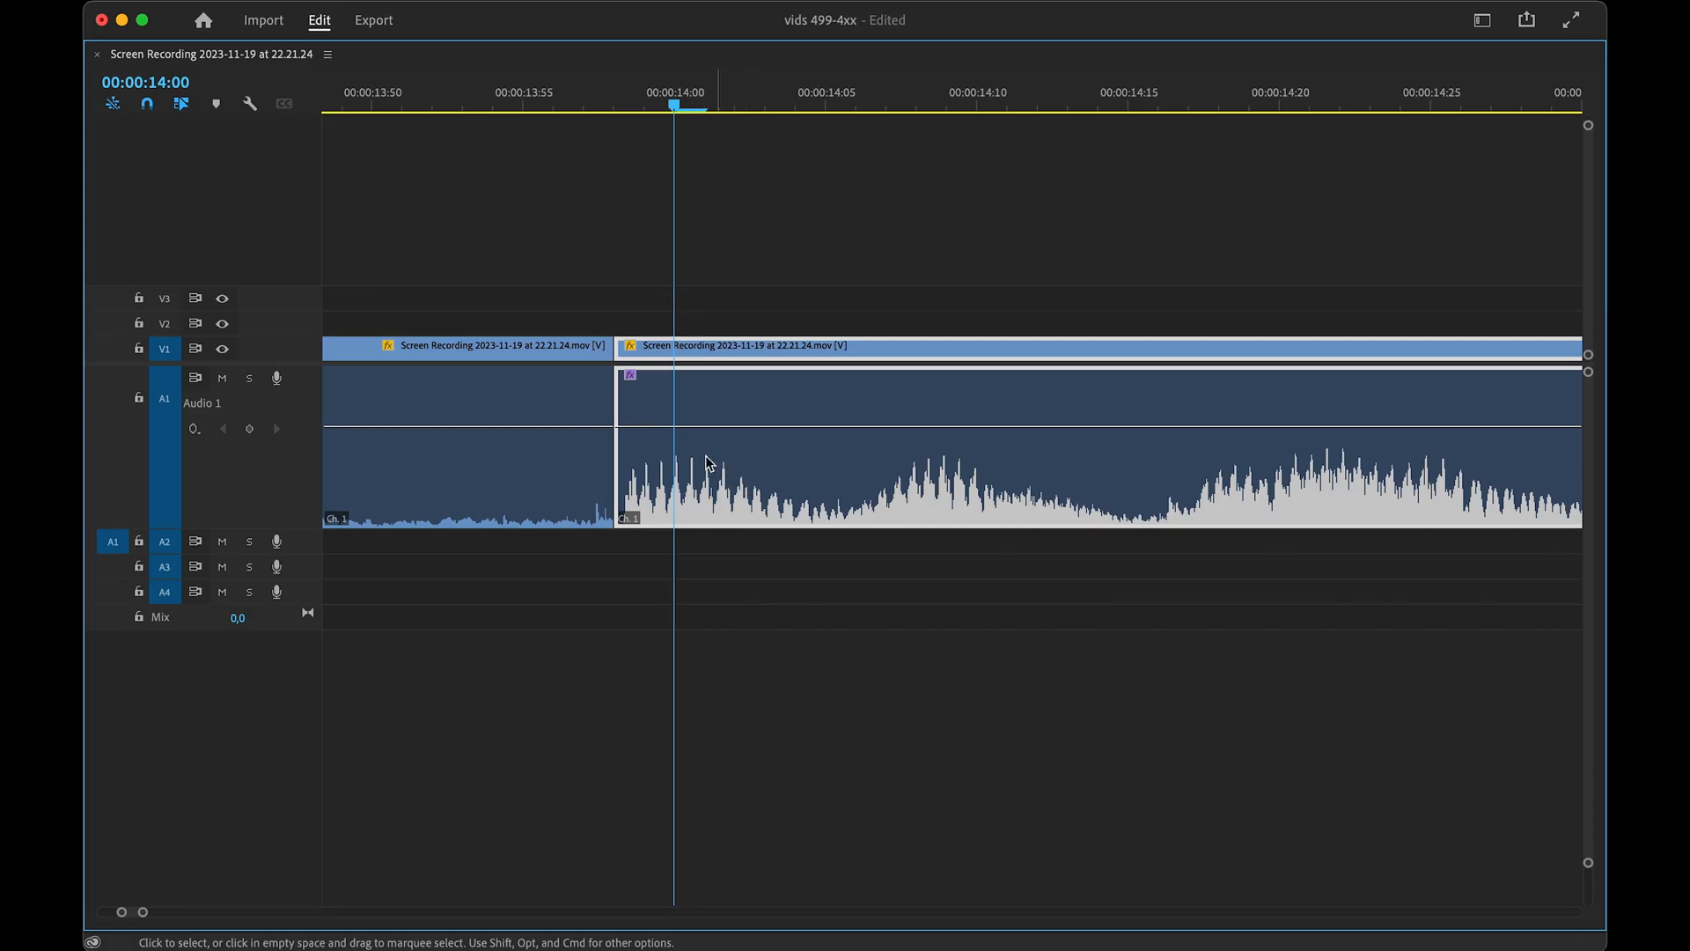
- Select the long last clip and ripple-trim its start up to the playhead at 00:00:17:49
{"action": "scroll", "coordinate": [832, 493], "scroll_direction": "down", "scroll_amount": 5}
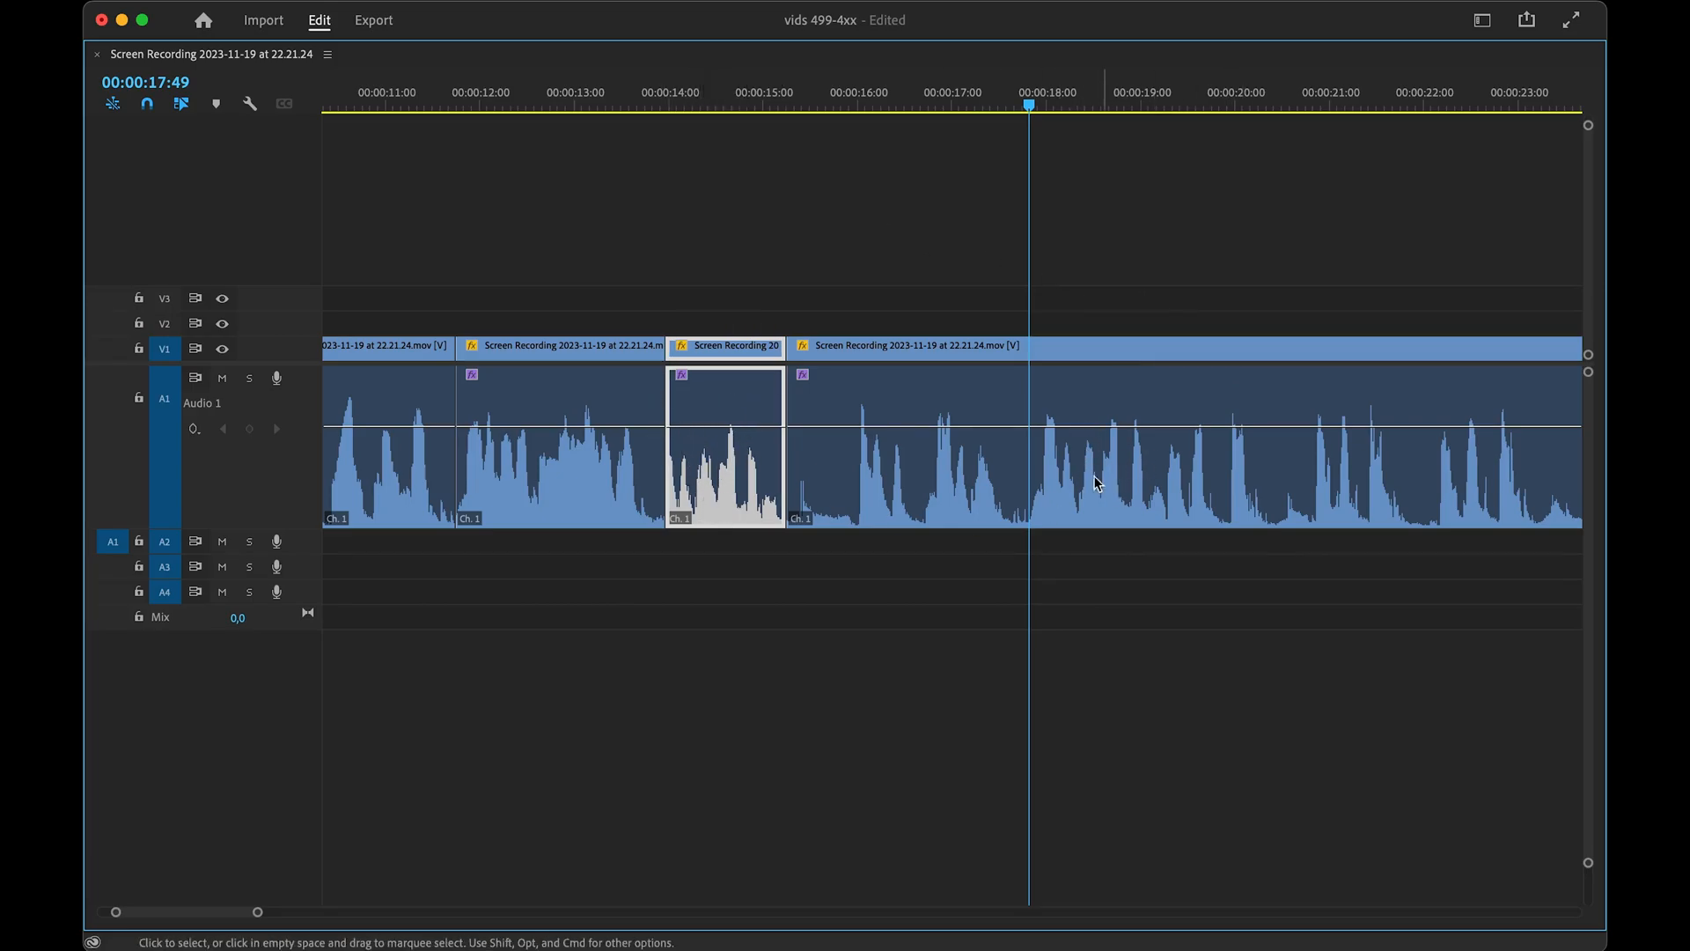
{"action": "left_click", "coordinate": [1109, 515]}
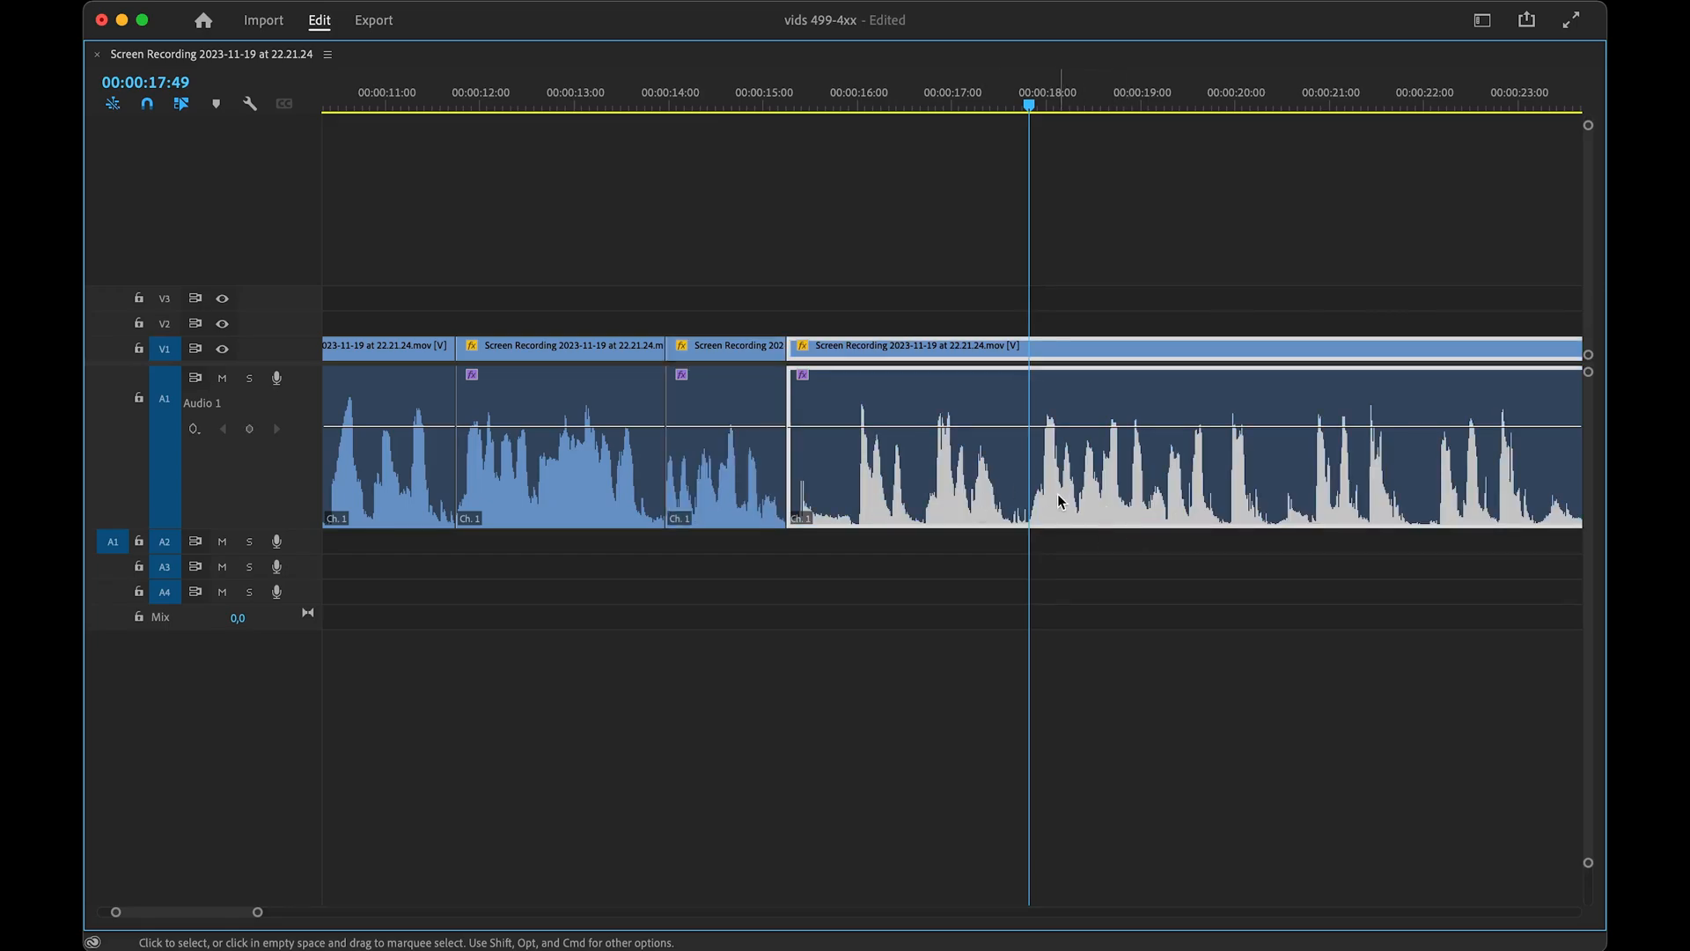
{"action": "key", "text": "q"}
- Select the short middle piece around 00:00:14:13 and ripple-delete it with its audio
{"action": "left_click_drag", "start_coordinate": [749, 103], "coordinate": [689, 105]}
{"action": "left_click_drag", "start_coordinate": [730, 274], "coordinate": [694, 616]}
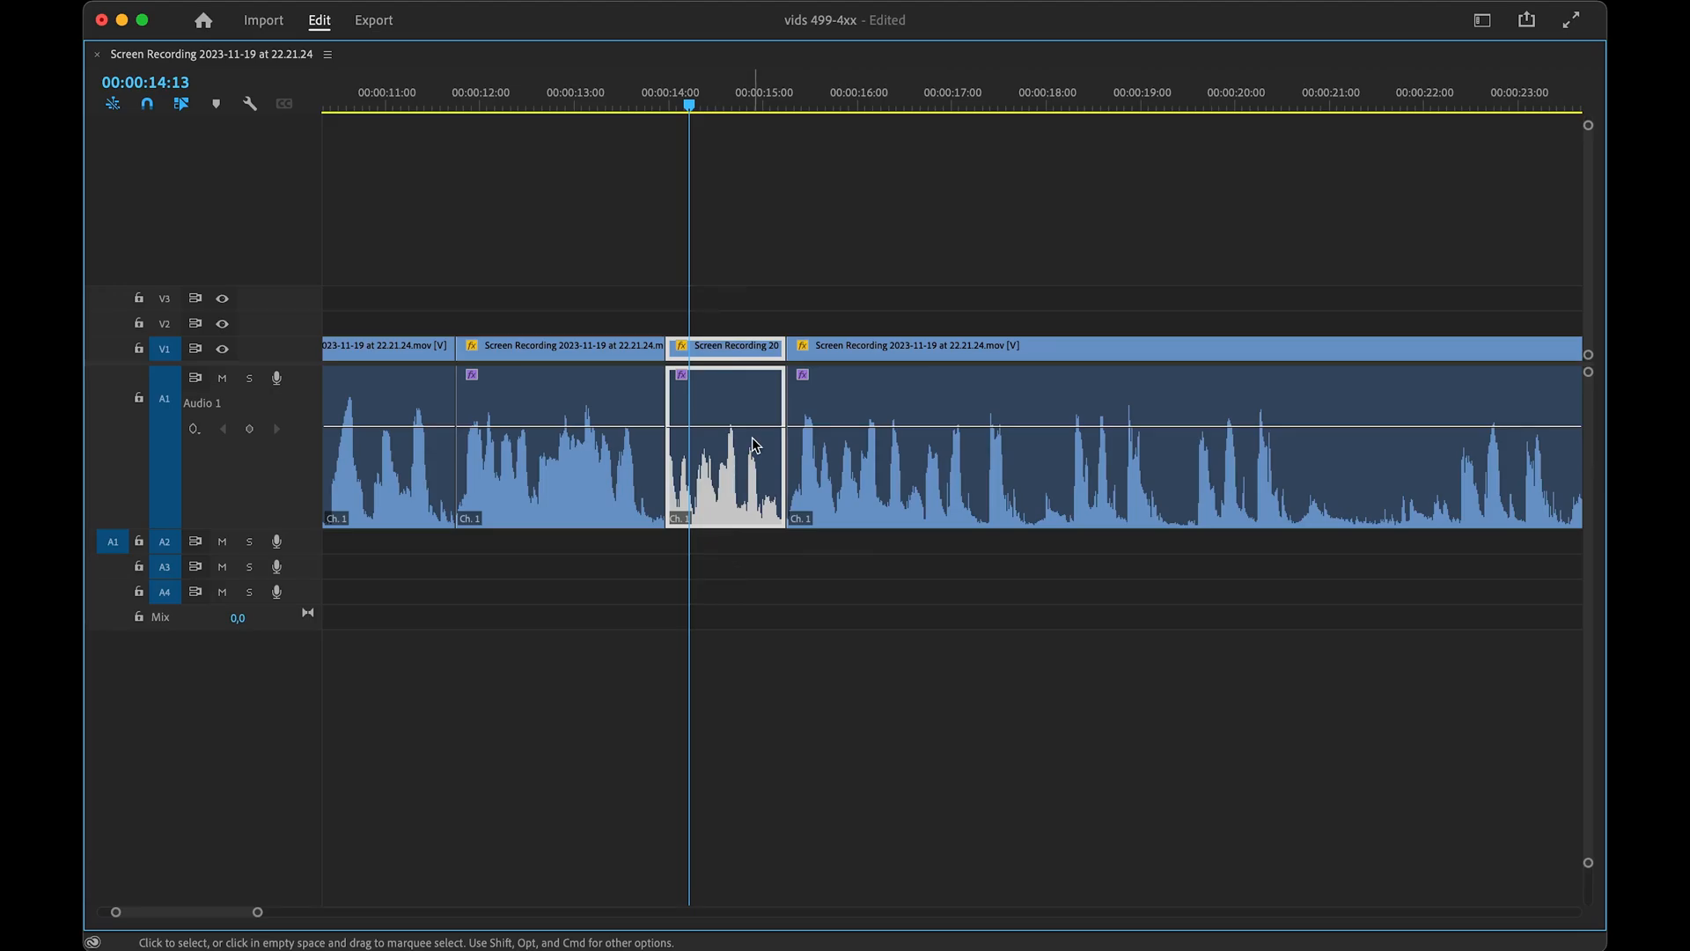
{"action": "key", "text": "shift+Delete"}
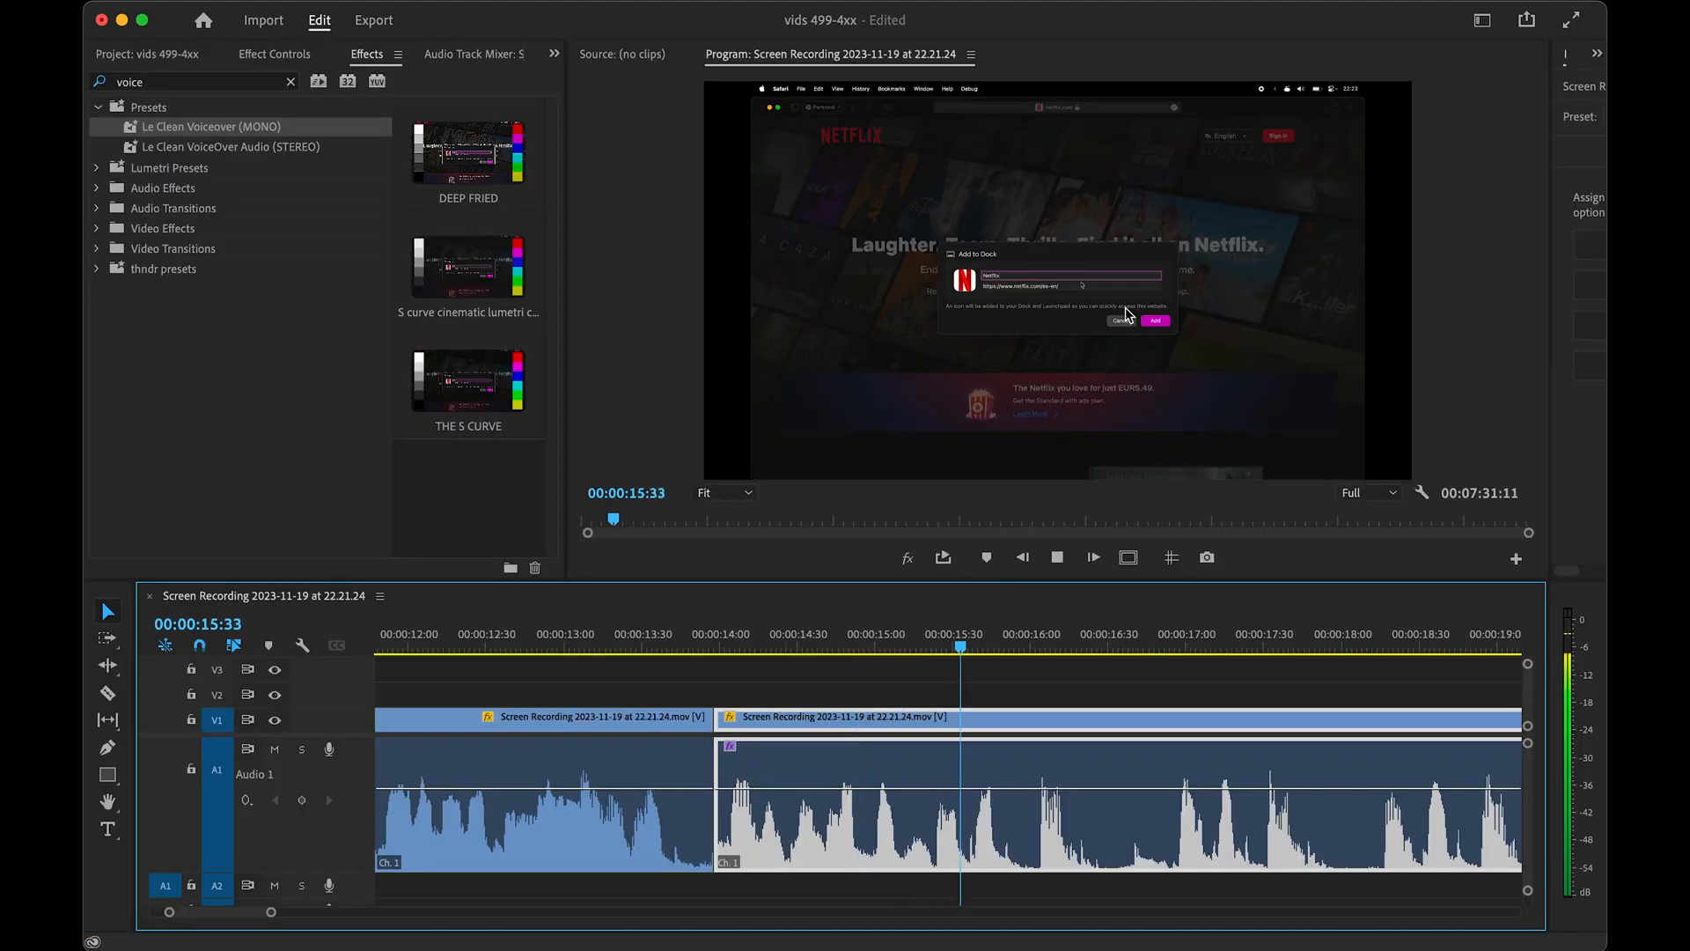
- At the cut near 00:00:16:02, trim only the last clip's video start to about 00:00:16:59 and extend the preceding video to about 00:00:16:34
{"action": "key", "text": "space"}
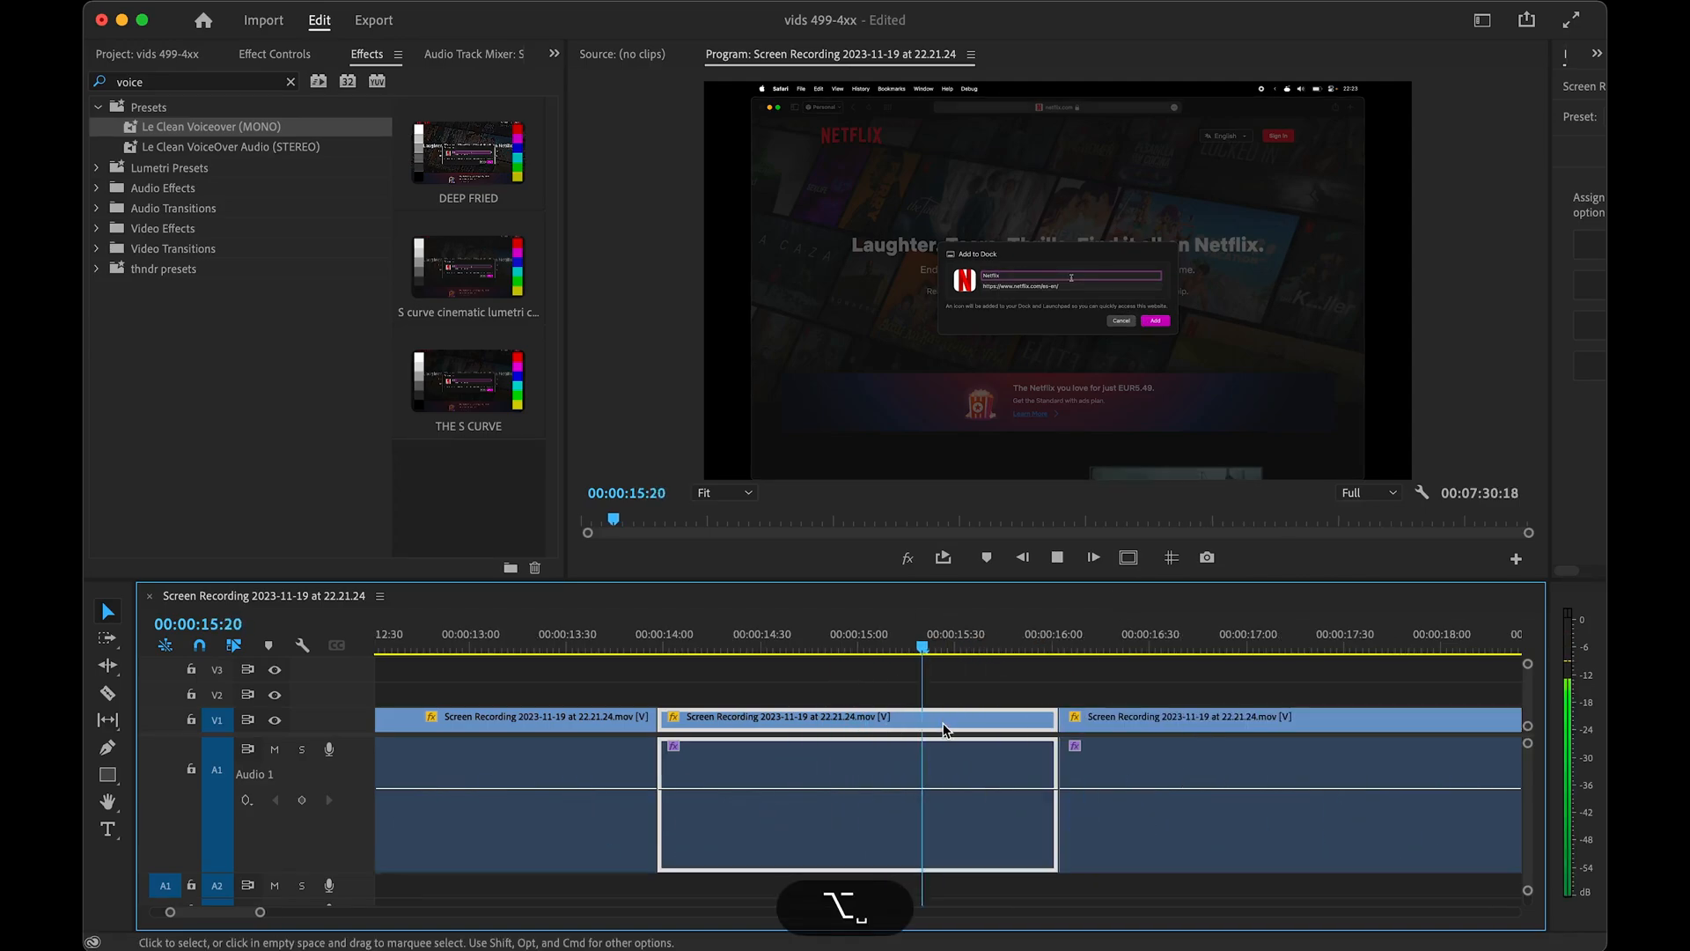
{"action": "scroll", "coordinate": [943, 729], "scroll_direction": "right", "scroll_amount": 1}
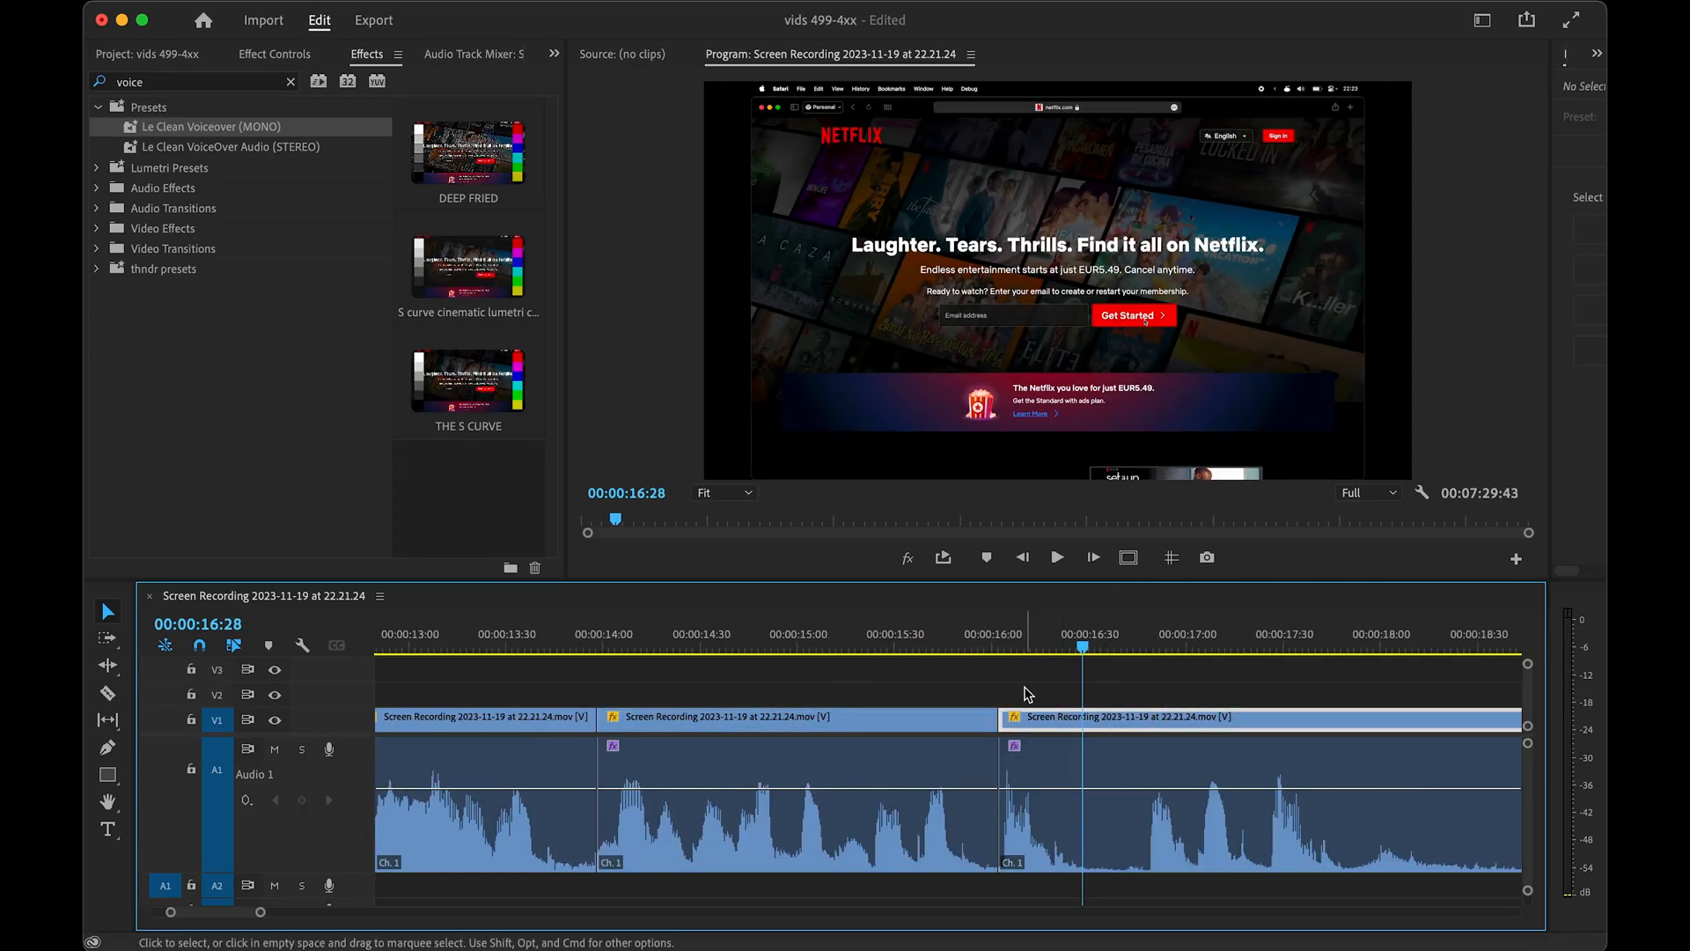
{"action": "left_click_drag", "start_coordinate": [1001, 718], "coordinate": [1131, 732]}
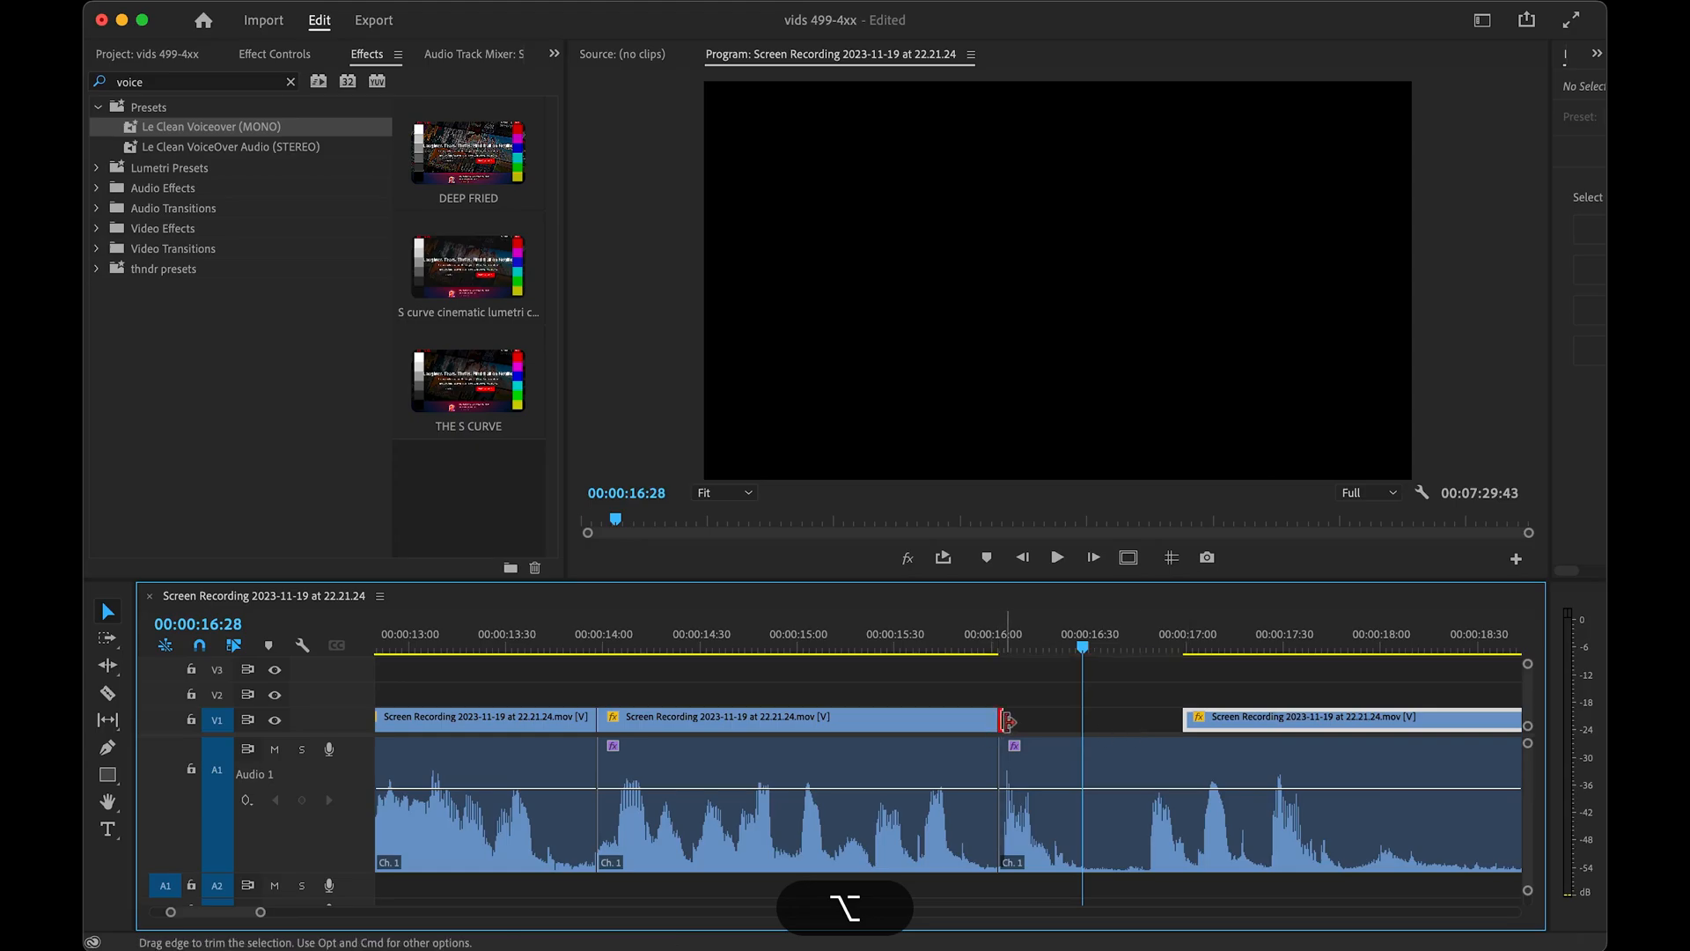
{"action": "left_click_drag", "start_coordinate": [1006, 720], "coordinate": [1103, 720]}
{"action": "left_click", "coordinate": [821, 636]}
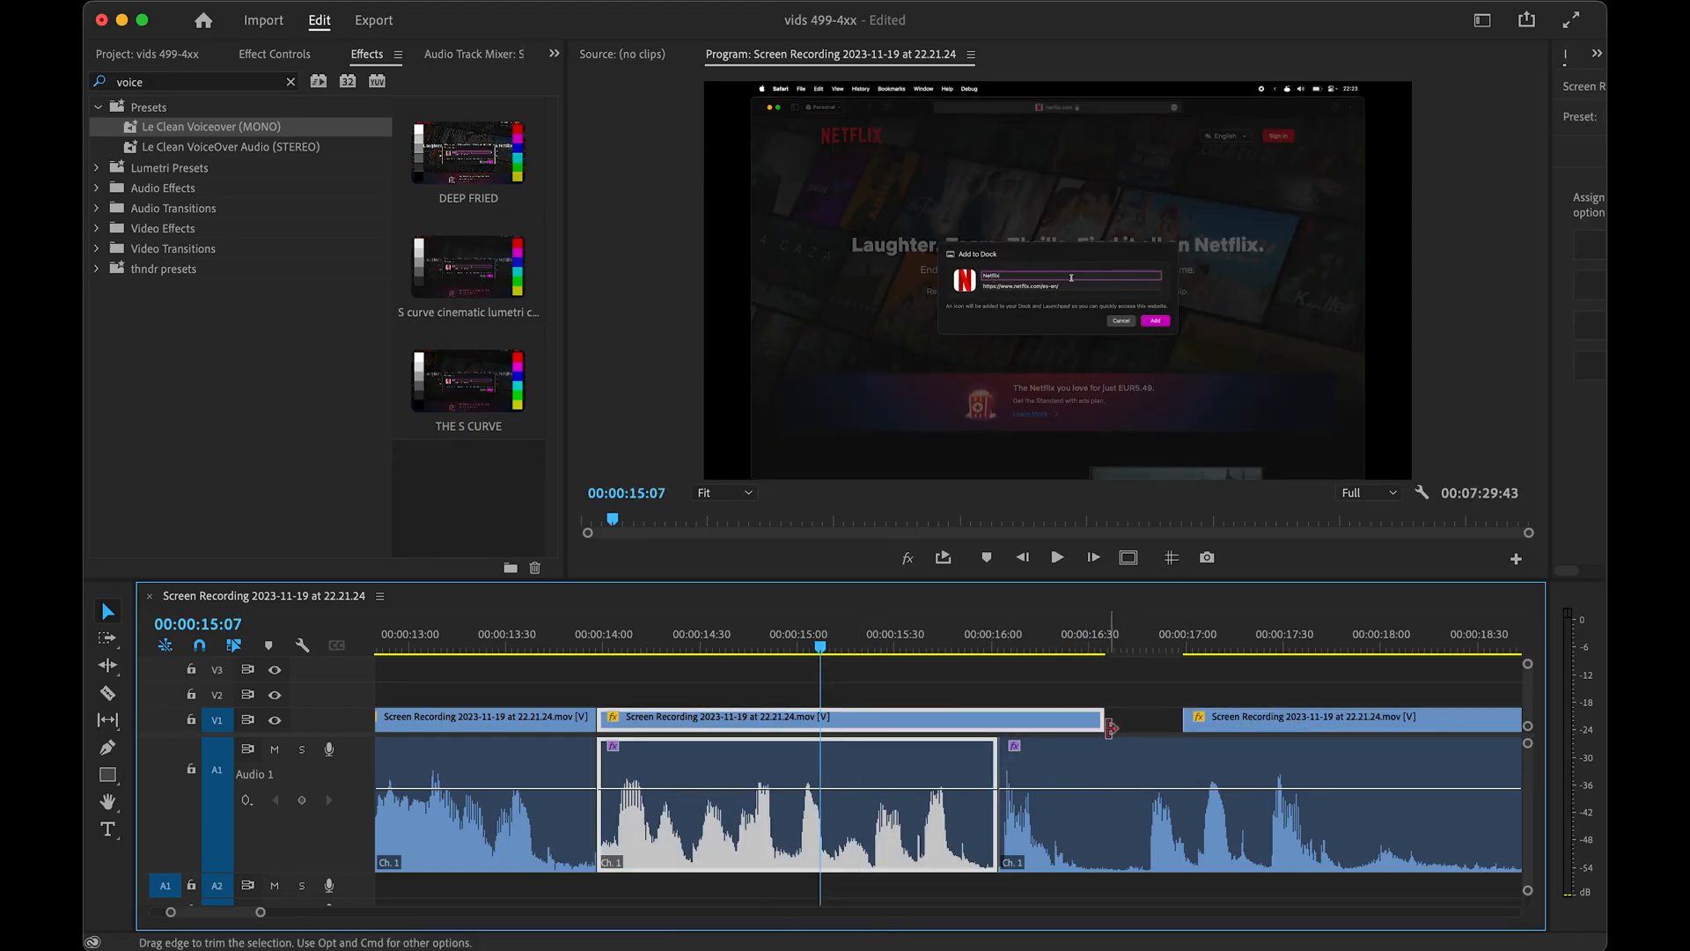
- Split only the video of the clip before the 00:00:16:02 audio cut at 00:00:15:54, leaving its audio whole
{"action": "key", "text": "space"}
{"action": "key", "text": "space"}
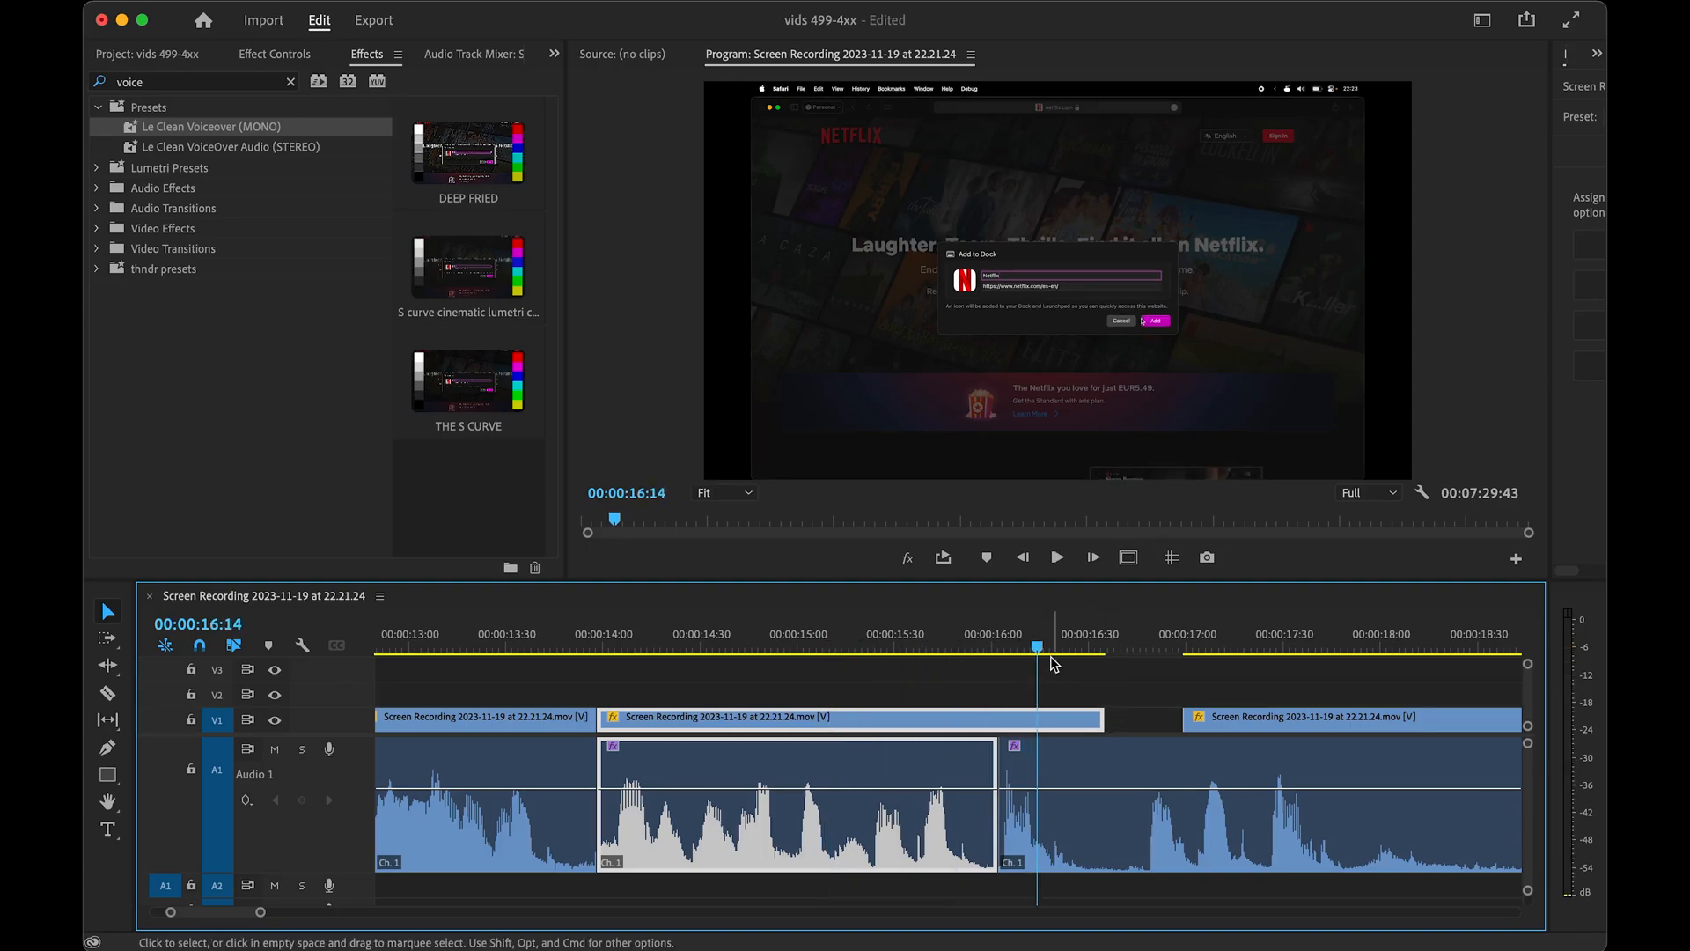
{"action": "left_click_drag", "start_coordinate": [1037, 646], "coordinate": [973, 645]}
{"action": "key", "text": "super+k"}
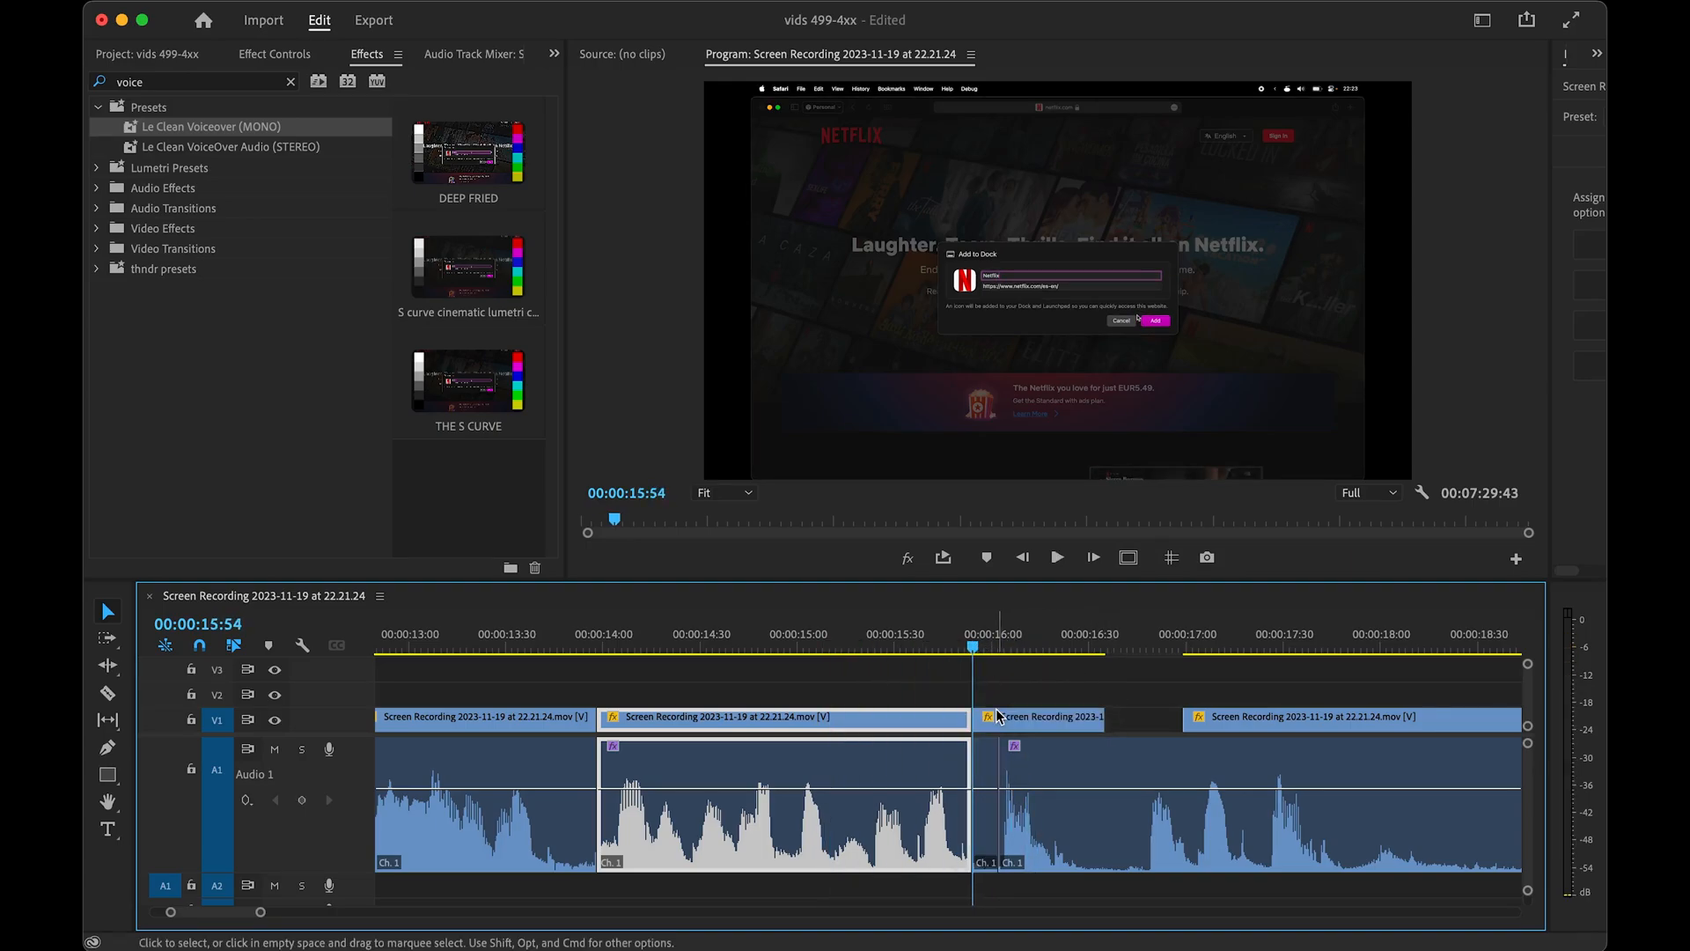
{"action": "key", "text": "super+z"}
{"action": "left_click", "coordinate": [1012, 720], "text": "alt"}
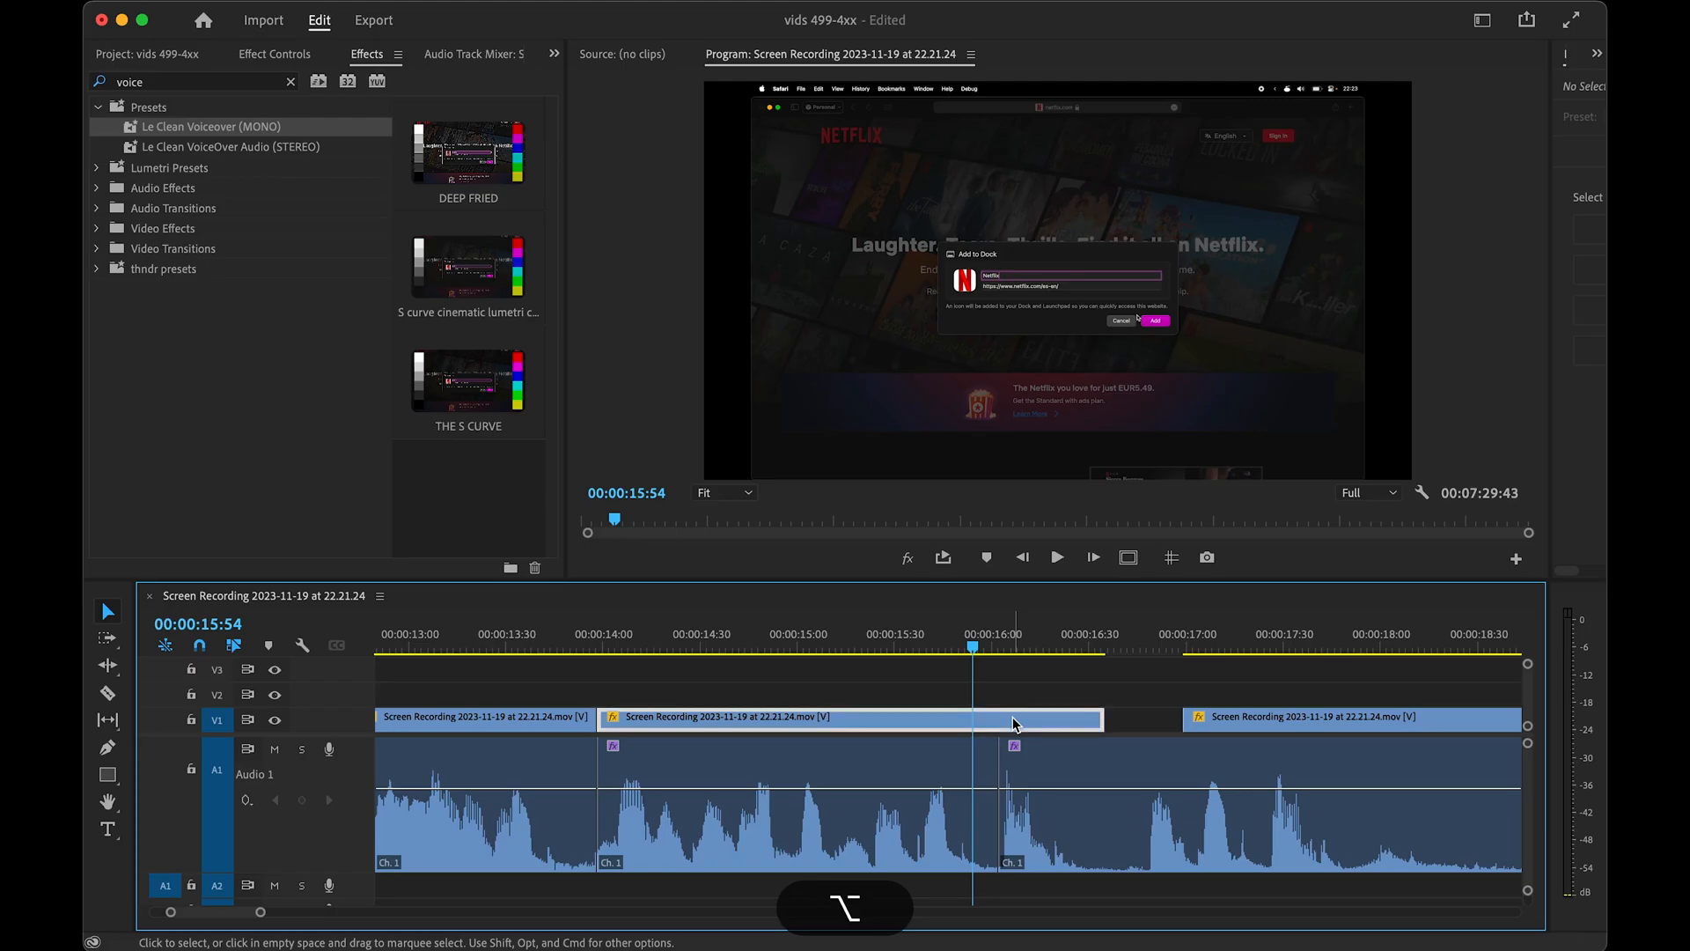
{"action": "key", "text": "super+k"}
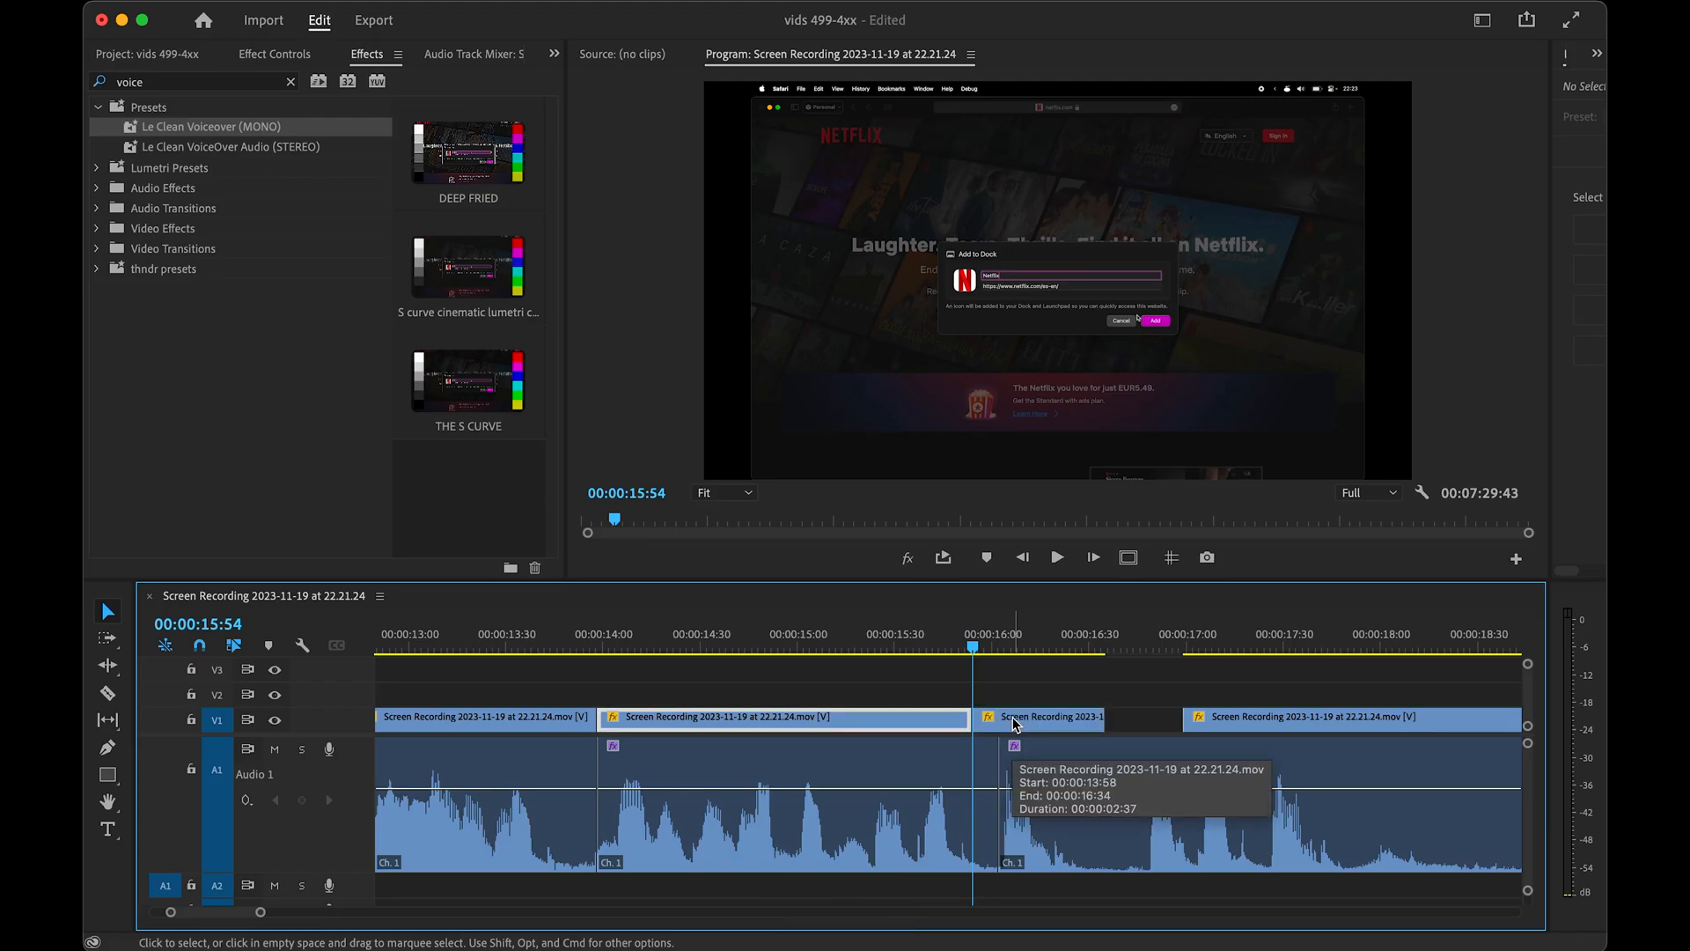
- Trim the end of the short video piece after the 00:00:15:54 cut to about 00:00:16:11
{"action": "left_click", "coordinate": [977, 646]}
{"action": "left_click_drag", "start_coordinate": [978, 645], "coordinate": [1075, 645]}
{"action": "left_click_drag", "start_coordinate": [1098, 720], "coordinate": [1179, 720]}
{"action": "mouse_move", "coordinate": [1101, 646]}
{"action": "left_mouse_down"}
{"action": "mouse_move", "coordinate": [1147, 645]}
{"action": "mouse_move", "coordinate": [1126, 643]}
{"action": "left_mouse_up"}
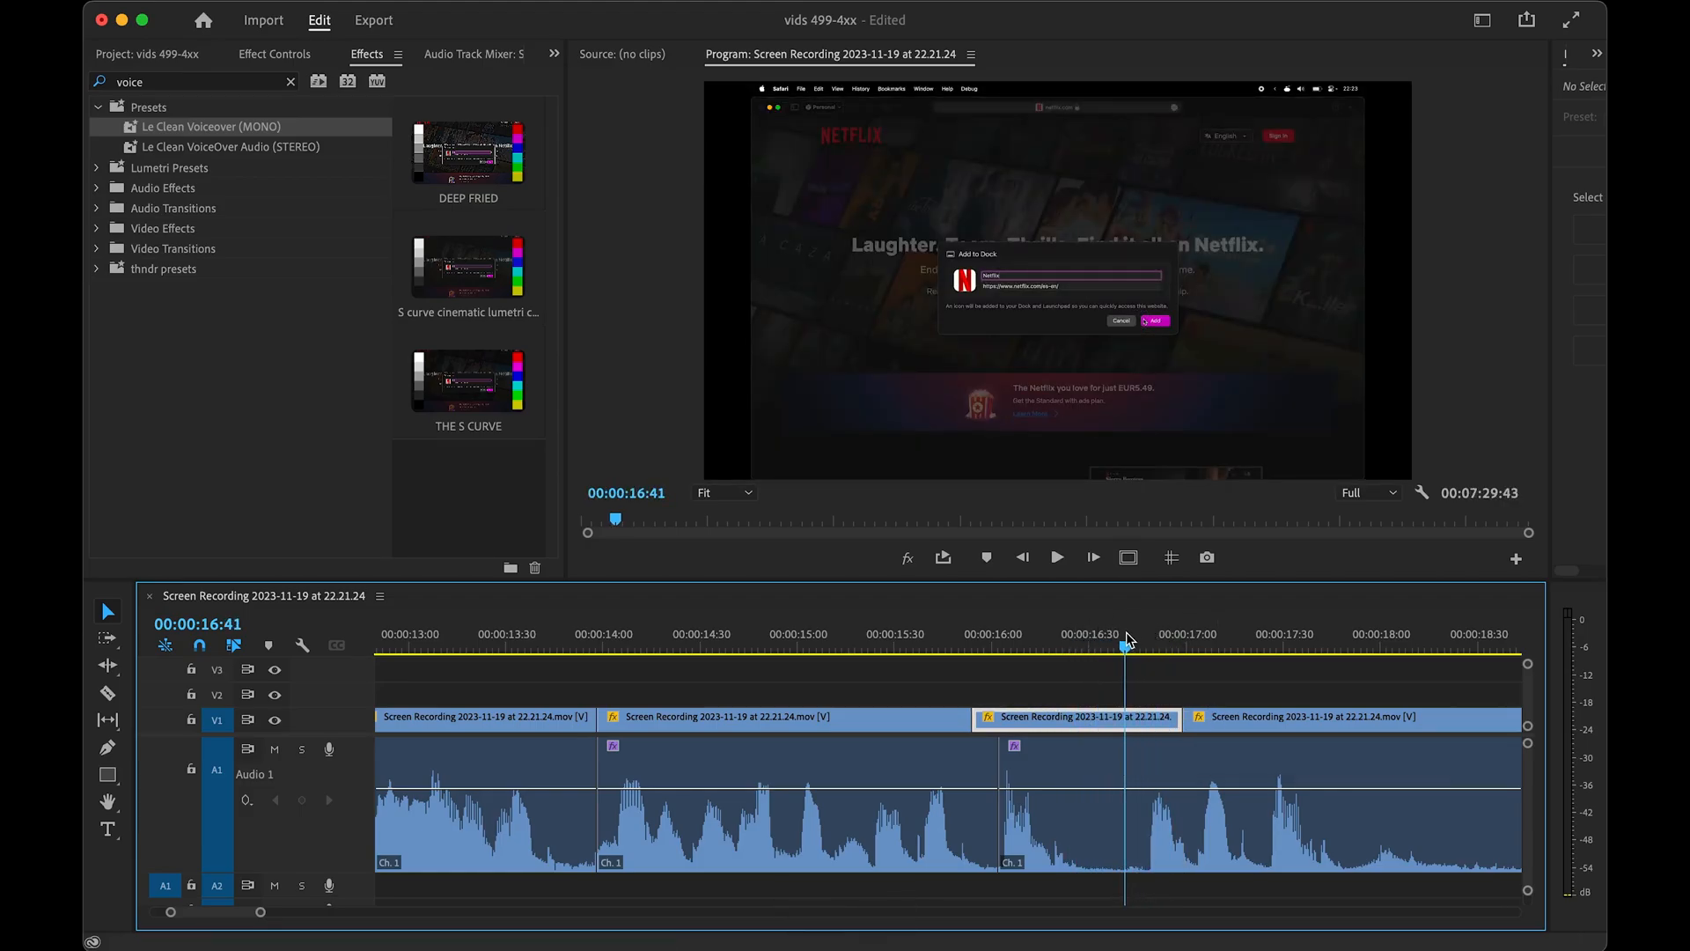
{"action": "key", "text": "Delete"}
{"action": "left_click_drag", "start_coordinate": [1151, 719], "coordinate": [999, 719]}
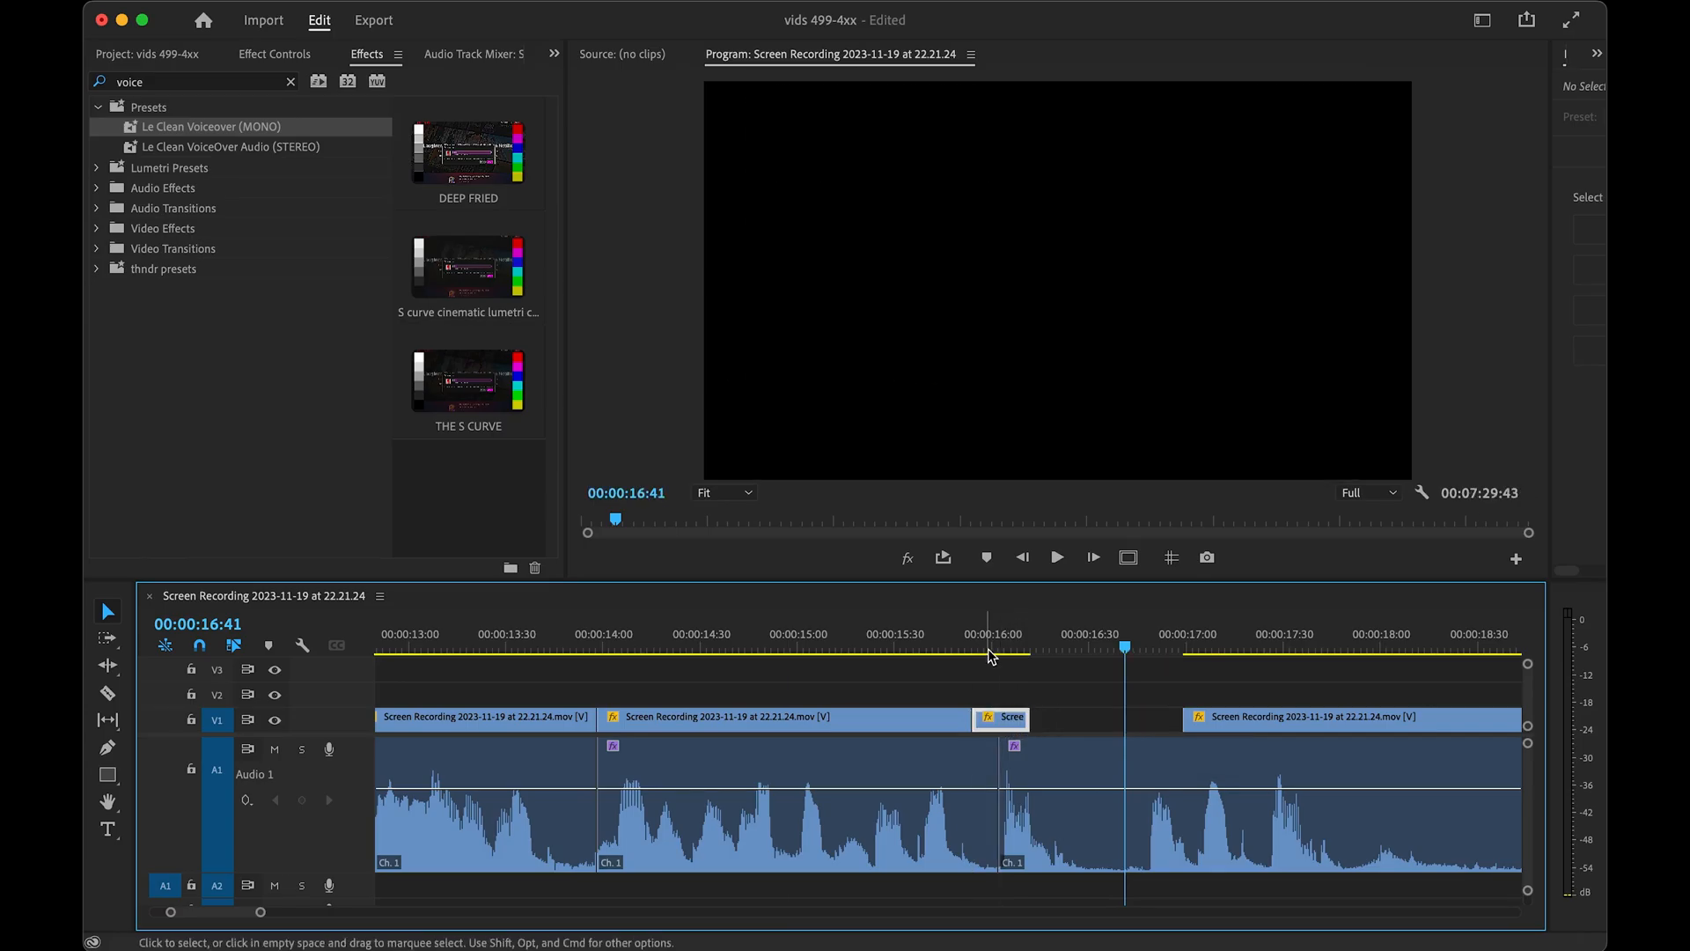
- Play the section and extend the last clip's video start back to meet the short video piece at about 00:00:16:11
{"action": "left_click", "coordinate": [792, 641]}
{"action": "key", "text": "space"}
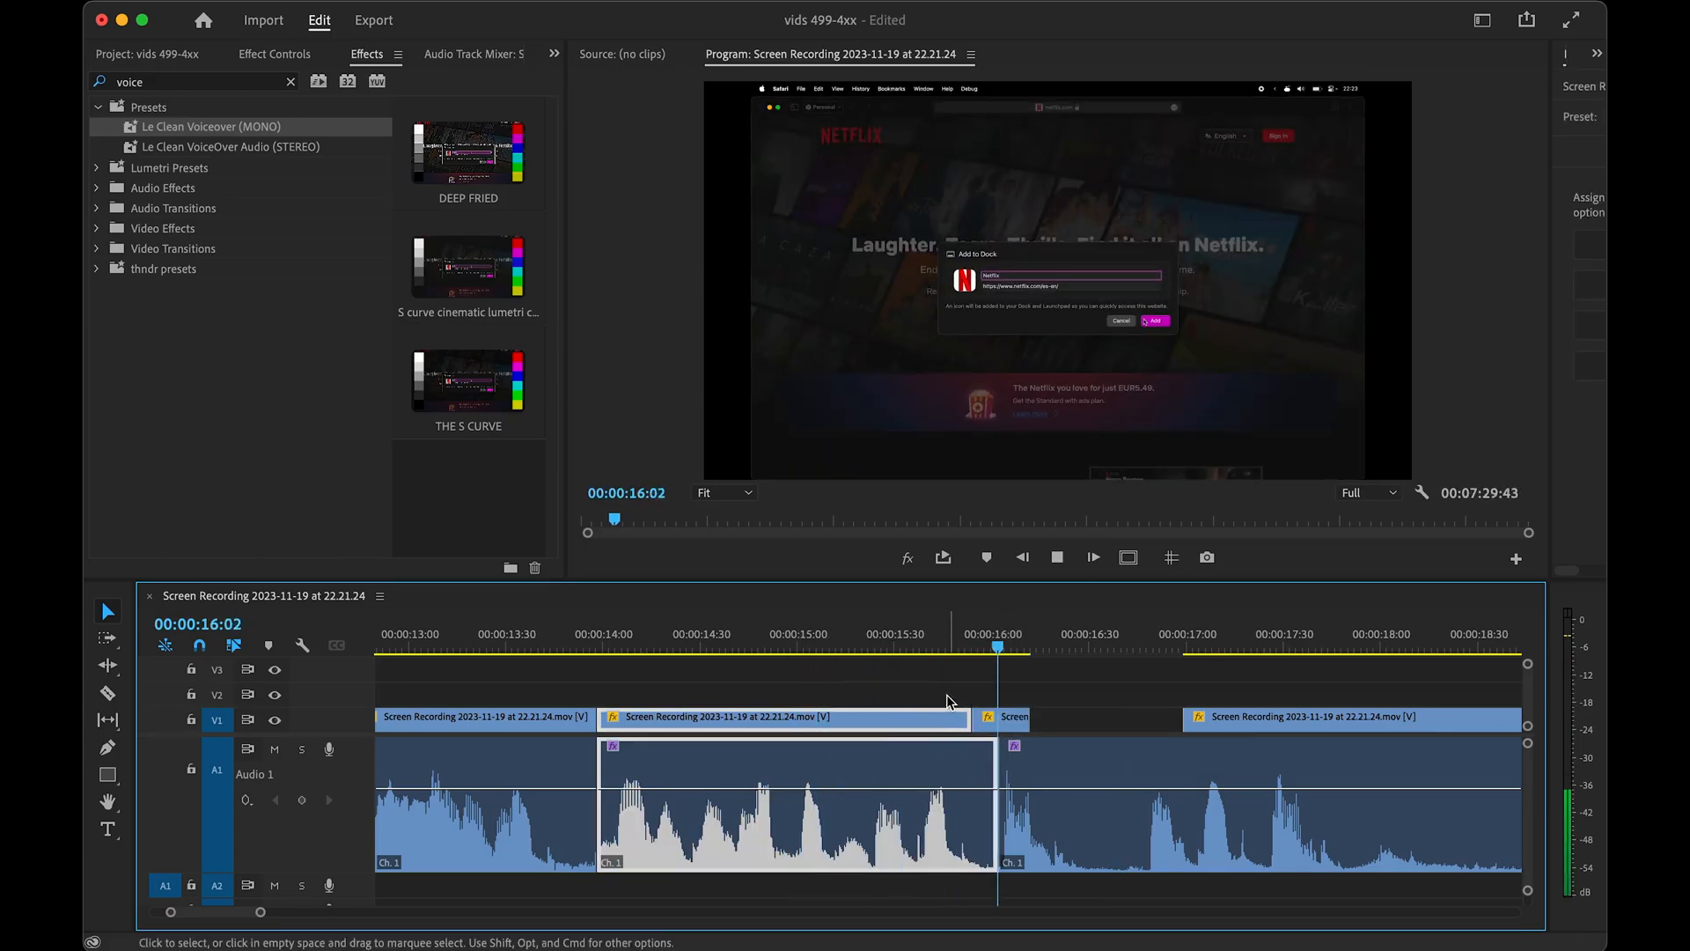
{"action": "left_click_drag", "start_coordinate": [1185, 718], "coordinate": [1031, 716]}
- Split the last clip at about 00:00:16:27 and ripple-trim the start of the following piece to remove the pause
{"action": "key", "text": "alt+space"}
{"action": "scroll", "coordinate": [1021, 715], "scroll_direction": "down", "scroll_amount": 2}
{"action": "mouse_move", "coordinate": [1054, 636]}
{"action": "left_mouse_down"}
{"action": "mouse_move", "coordinate": [1132, 640]}
{"action": "mouse_move", "coordinate": [1053, 630]}
{"action": "mouse_move", "coordinate": [1065, 640]}
{"action": "left_mouse_up"}
{"action": "key", "text": "super+k"}
{"action": "key", "text": "q"}
{"action": "left_click", "coordinate": [1049, 643]}
{"action": "scroll", "coordinate": [1085, 711], "scroll_direction": "down", "scroll_amount": 2}
{"action": "key", "text": "alt+space"}
{"action": "scroll", "coordinate": [1085, 708], "scroll_direction": "down", "scroll_amount": 3}
{"action": "key", "text": "q"}
- Play back the new cut and split the last clip at about 00:00:19:00
{"action": "left_click_drag", "start_coordinate": [665, 640], "coordinate": [604, 645]}
{"action": "key", "text": "alt+space"}
{"action": "scroll", "coordinate": [596, 690], "scroll_direction": "up", "scroll_amount": 3}
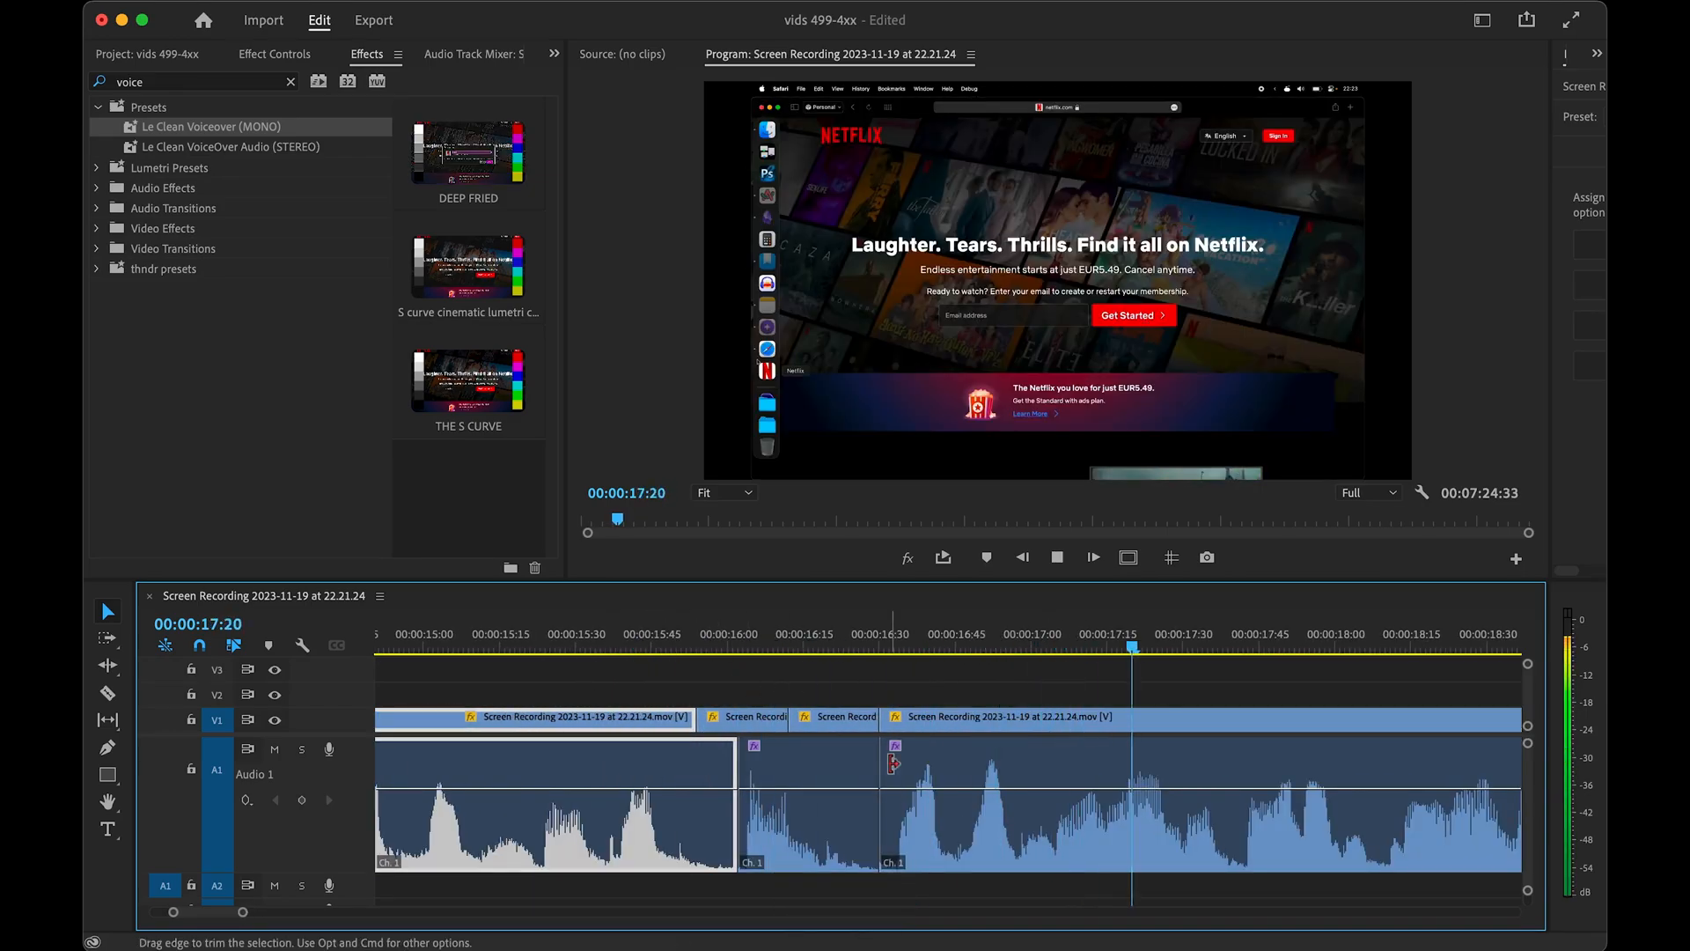
{"action": "scroll", "coordinate": [848, 774], "scroll_direction": "down", "scroll_amount": 2}
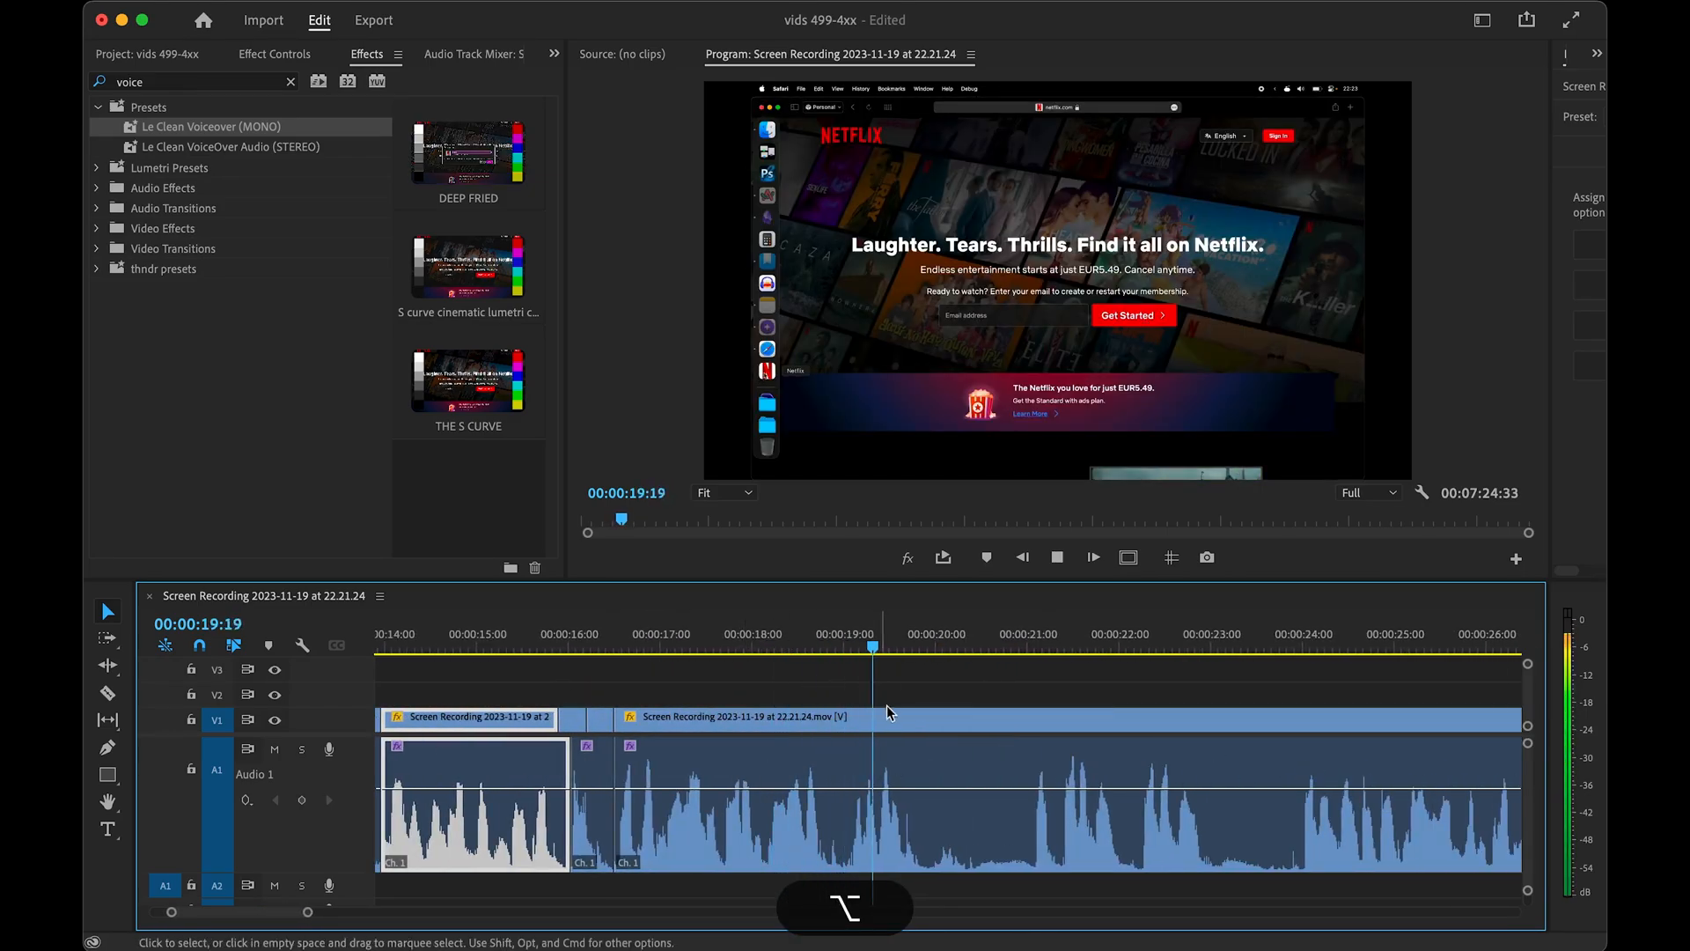
{"action": "left_click", "coordinate": [849, 646]}
{"action": "key", "text": "super+k"}
- Ripple-trim the start of the last clip up to about 00:00:24:00, removing the mistake and pauses after the 00:00:19:00 cut
{"action": "left_click", "coordinate": [1301, 650]}
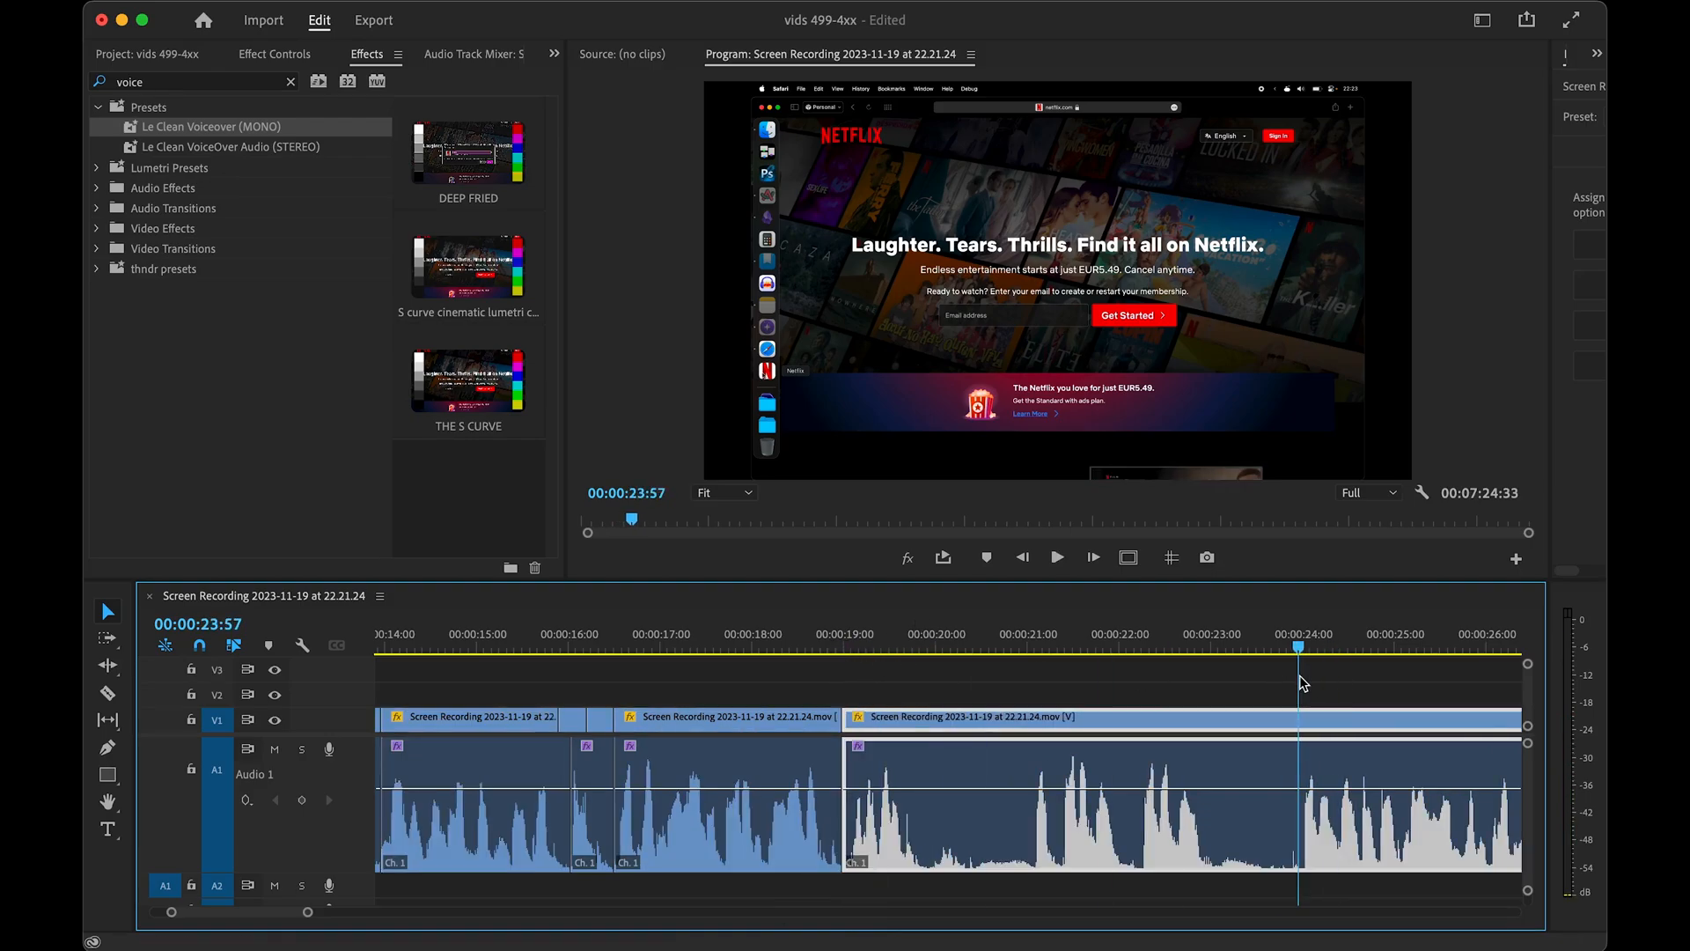
{"action": "left_click_drag", "start_coordinate": [1001, 687], "coordinate": [1237, 875]}
{"action": "left_click", "coordinate": [1108, 700]}
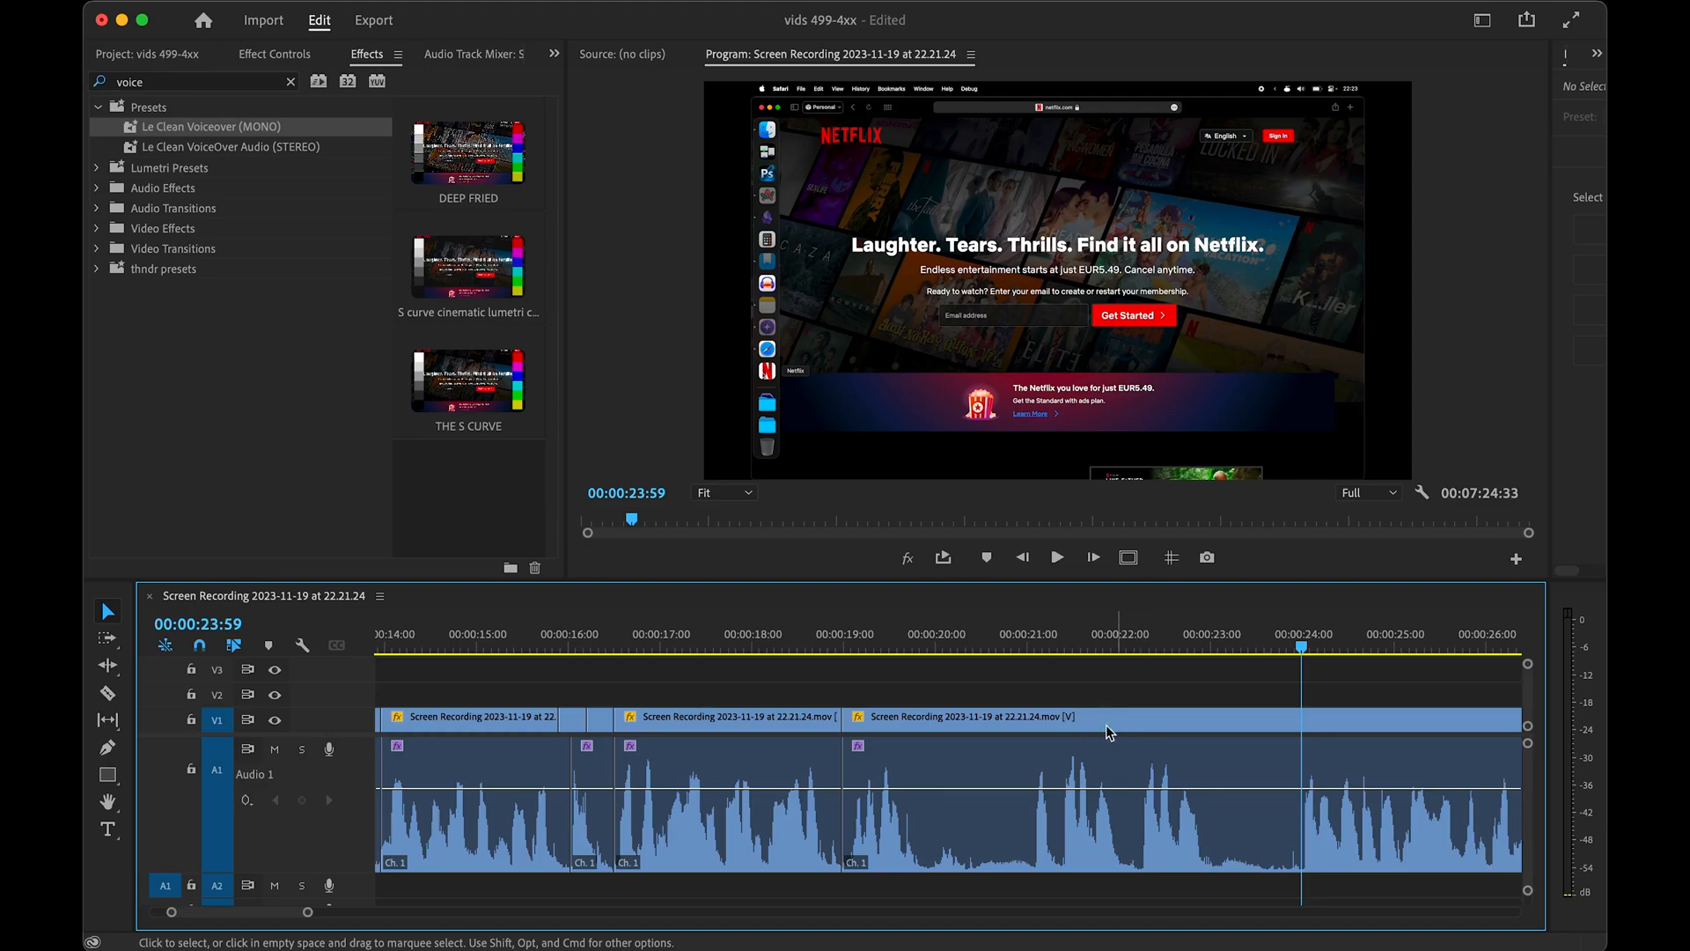
{"action": "scroll", "coordinate": [1092, 797], "scroll_direction": "down", "scroll_amount": 3}
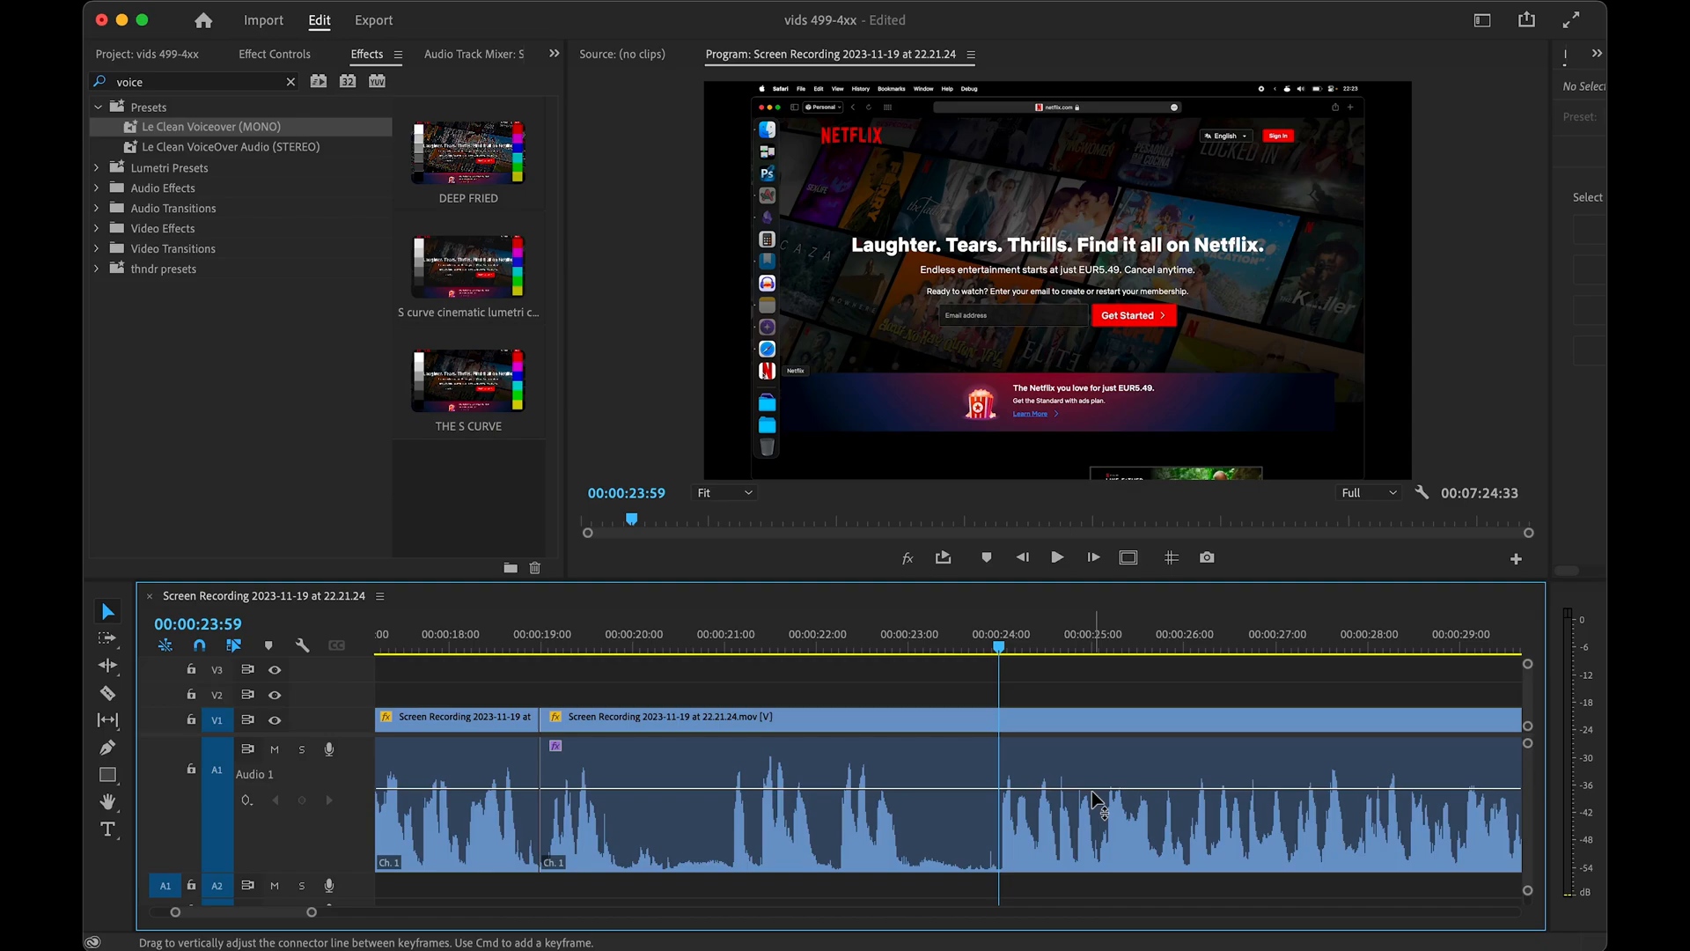
{"action": "left_click", "coordinate": [1096, 802]}
{"action": "left_click", "coordinate": [727, 627]}
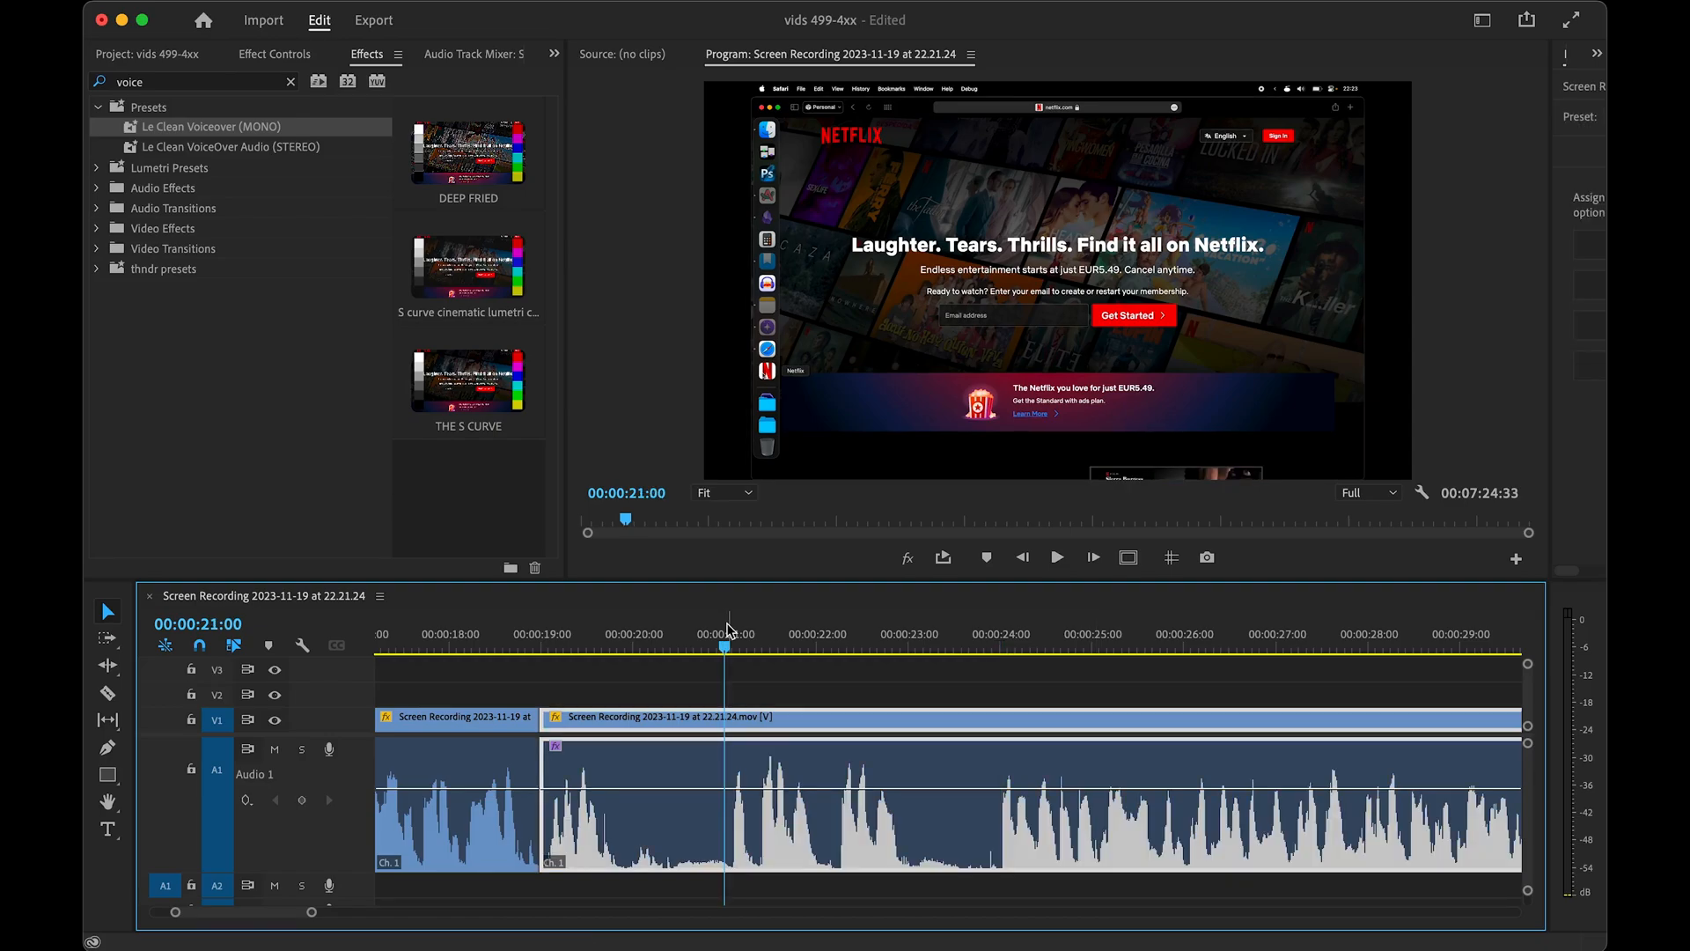
{"action": "key", "text": "space"}
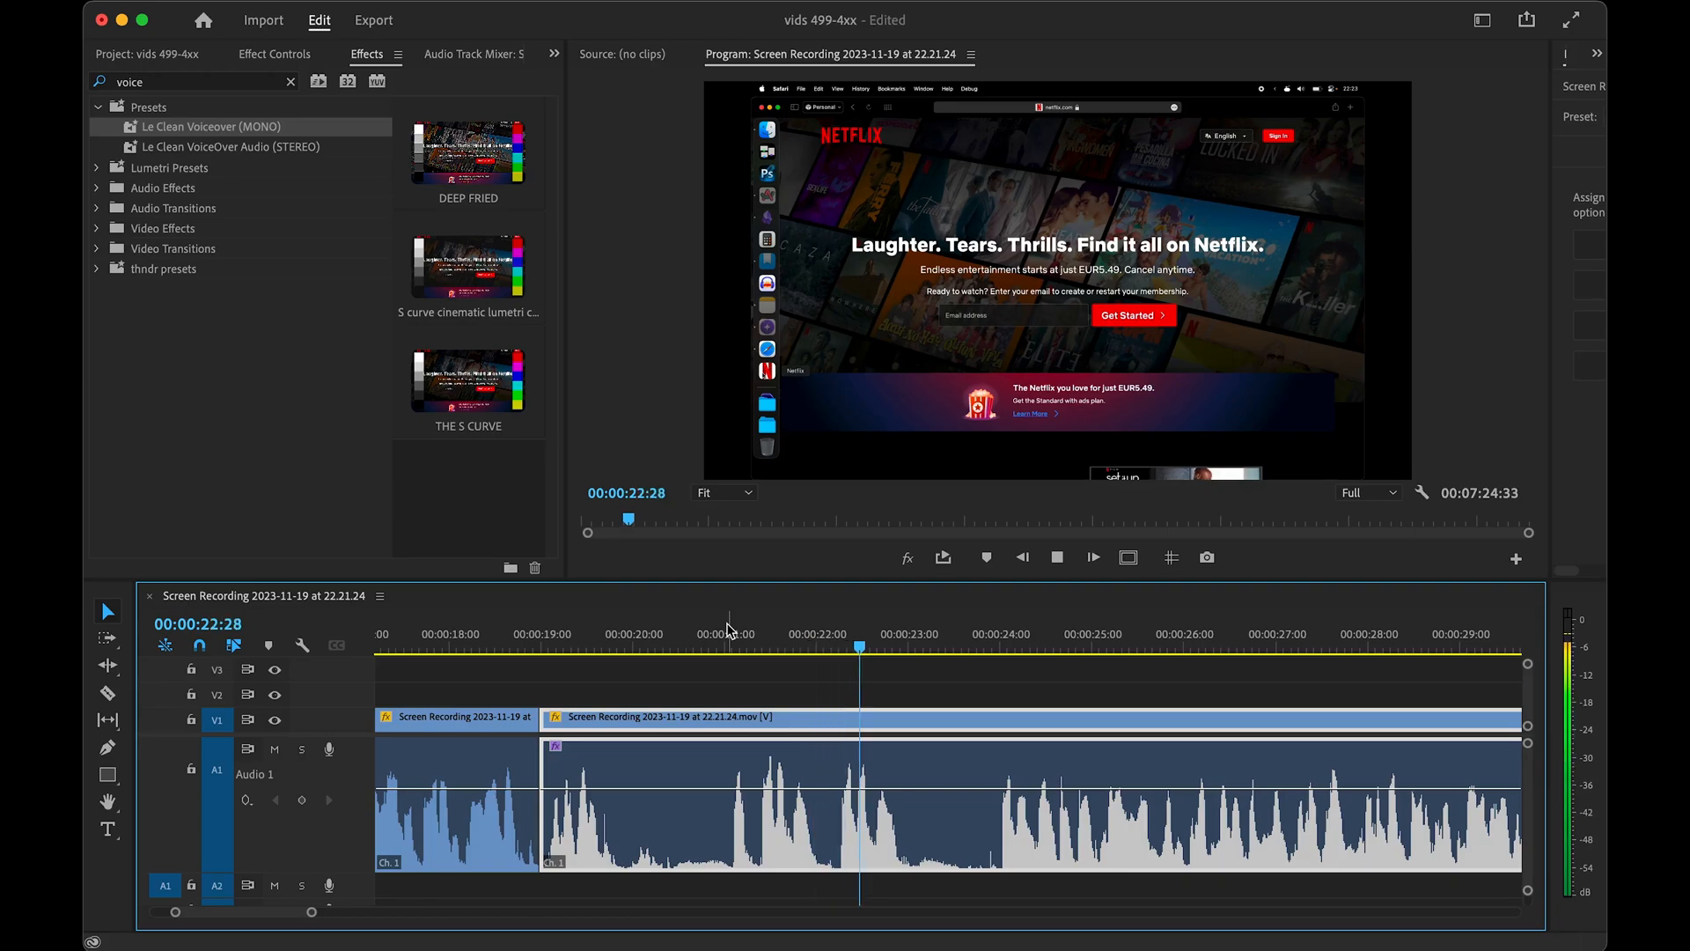
{"action": "left_click", "coordinate": [1001, 647]}
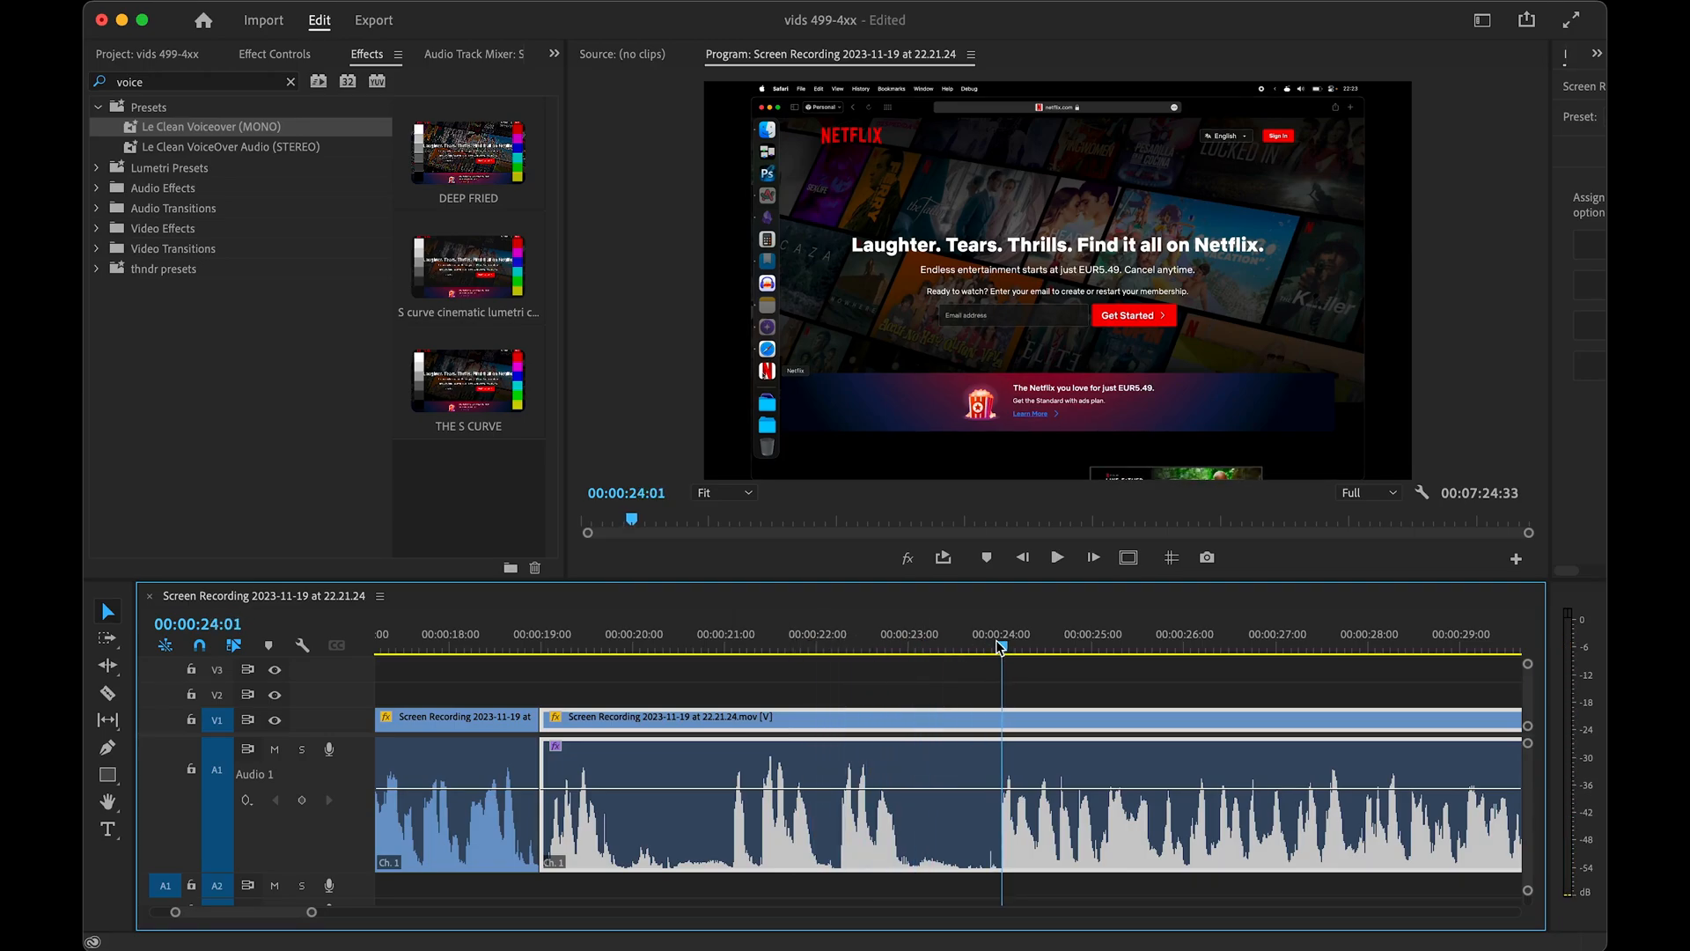
{"action": "left_click", "coordinate": [996, 646]}
{"action": "key", "text": "q"}
- Play back from 00:00:17:07 across the cut near 00:00:19:00 and examine the speech waveform around 00:00:20:03
{"action": "scroll", "coordinate": [568, 769], "scroll_direction": "left", "scroll_amount": 3}
{"action": "left_click", "coordinate": [762, 648]}
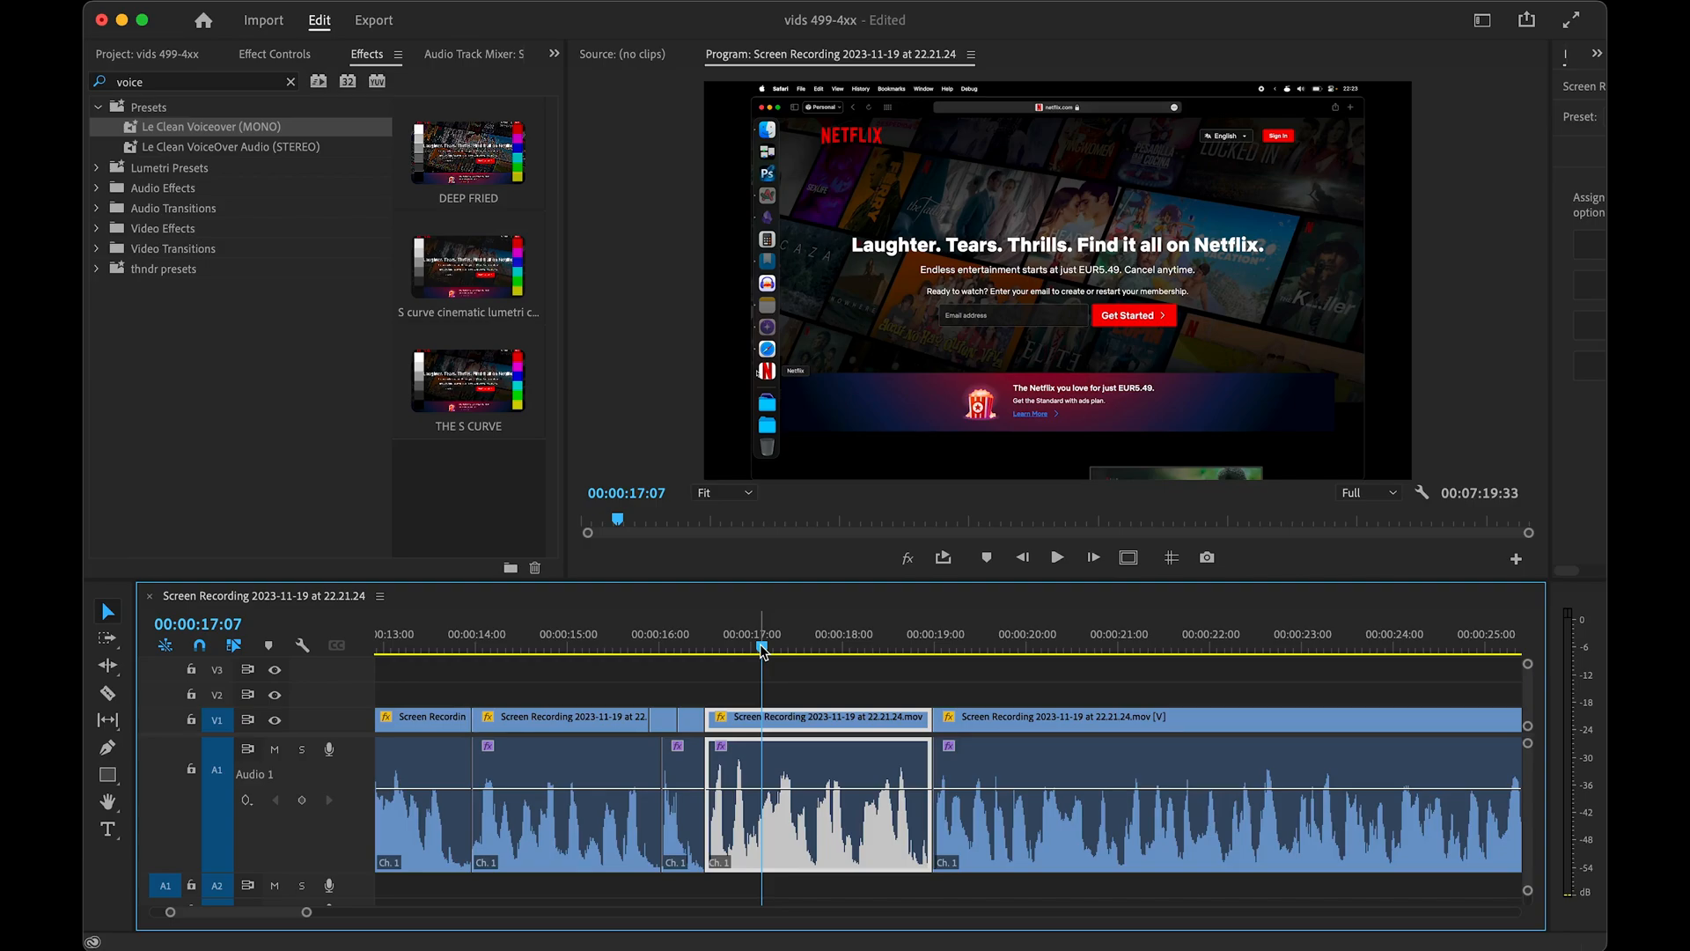
{"action": "key", "text": "space"}
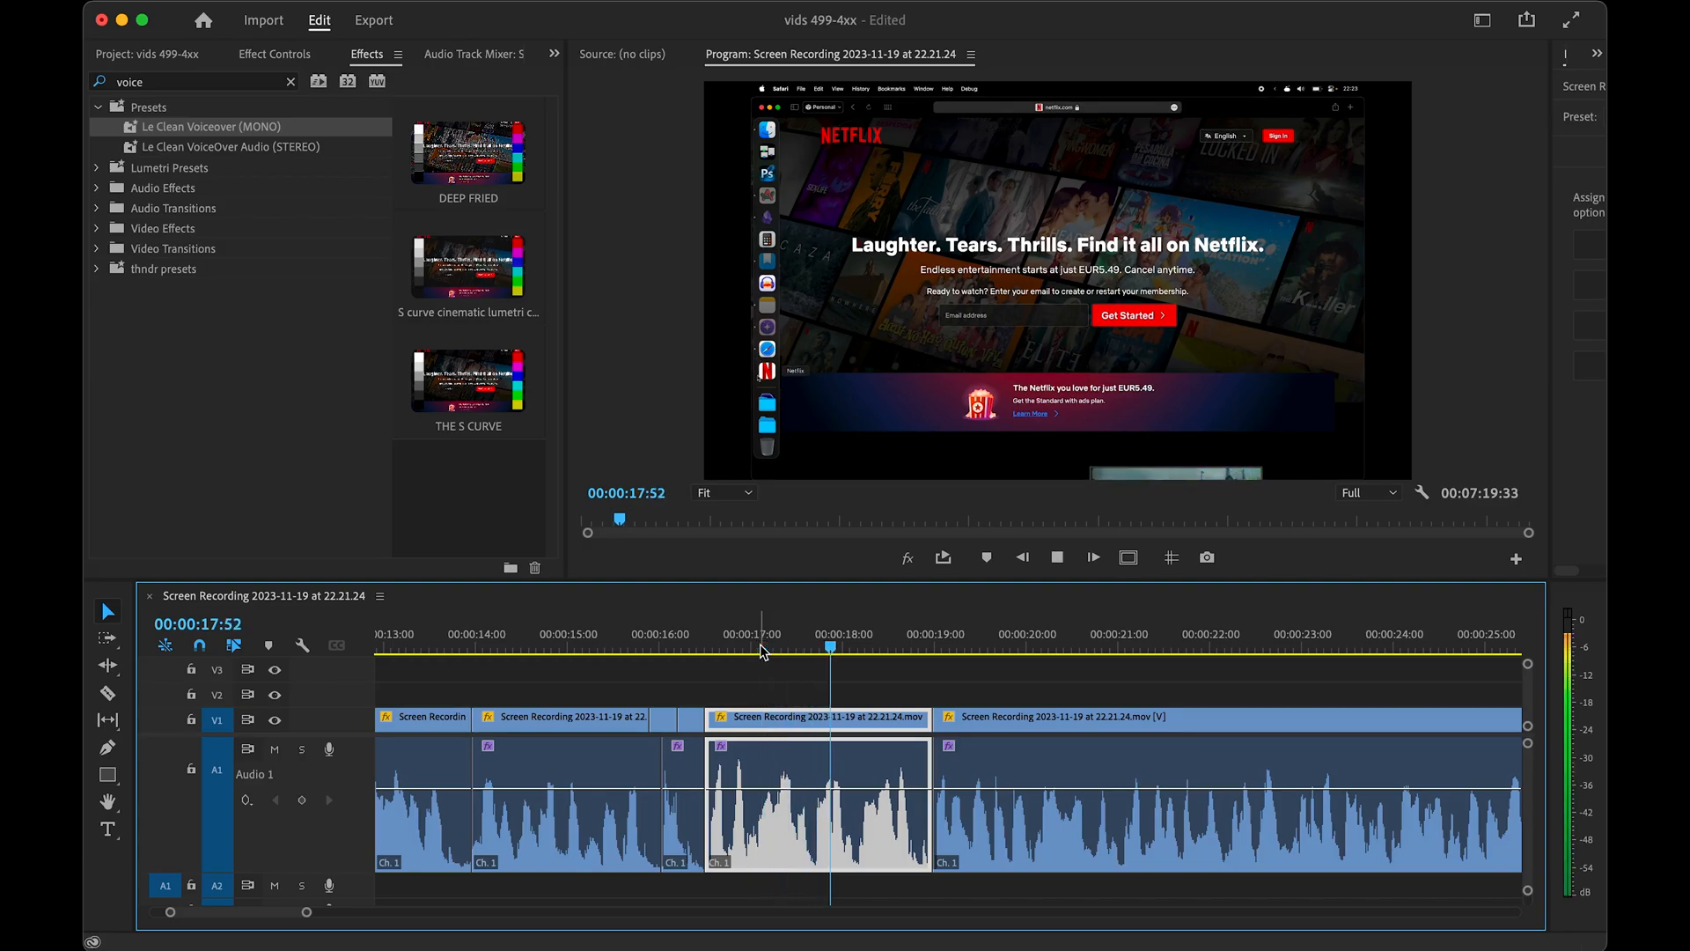
{"action": "scroll", "coordinate": [826, 703], "scroll_direction": "down", "scroll_amount": 3}
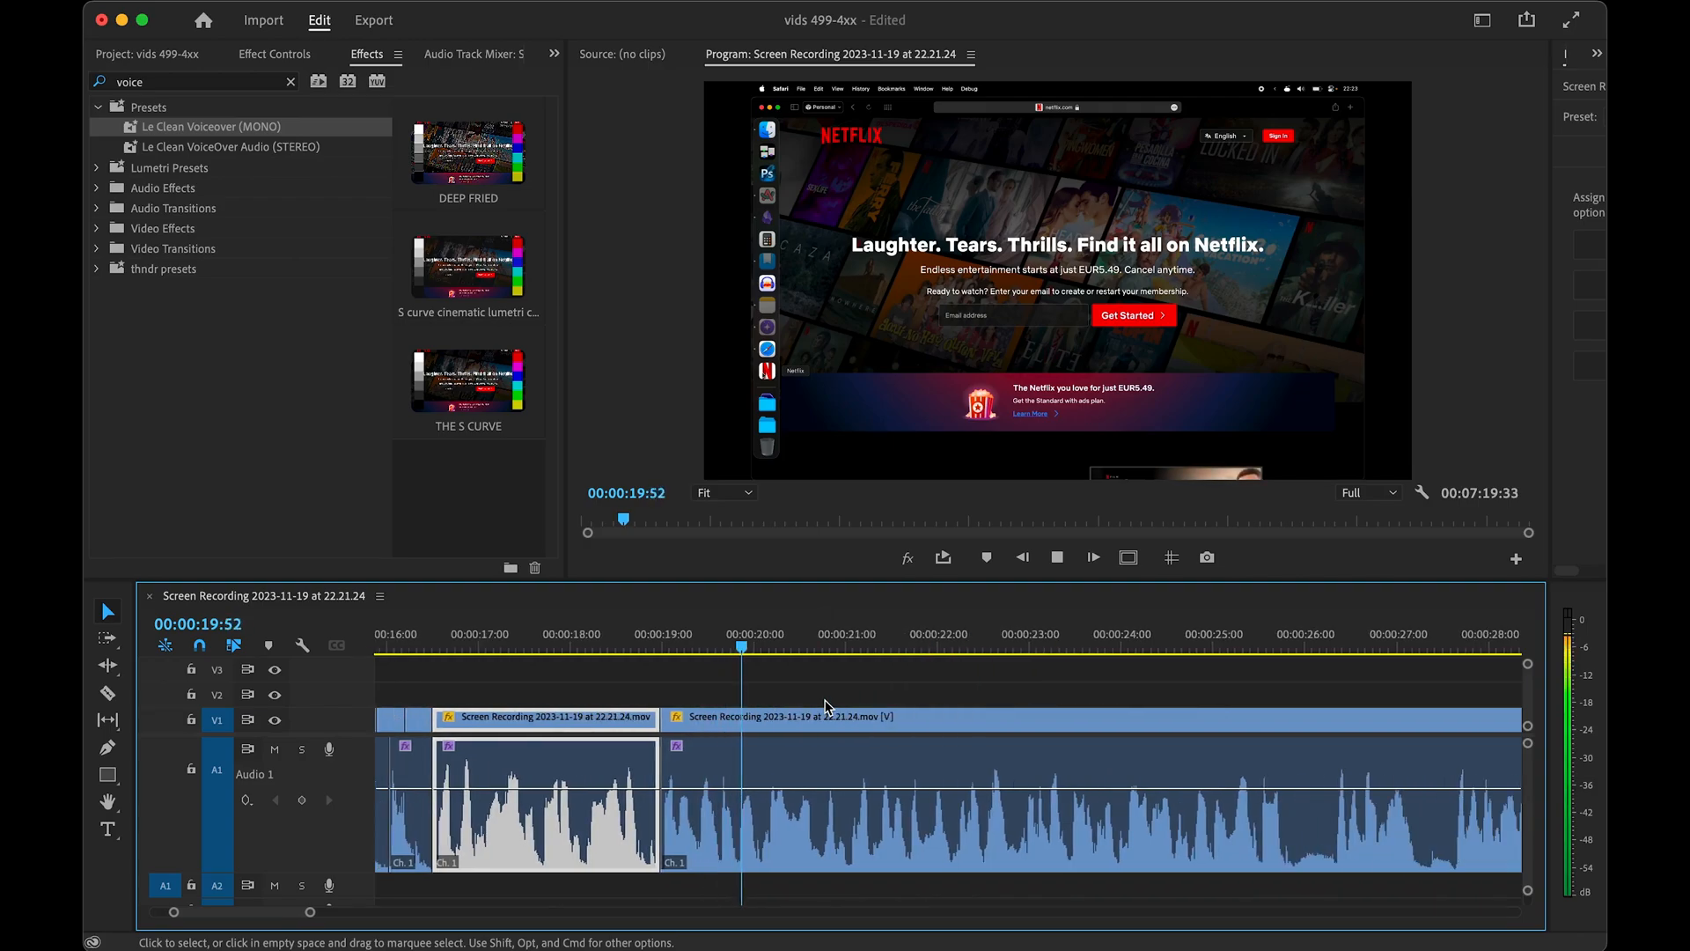
{"action": "scroll", "coordinate": [827, 705], "scroll_direction": "down", "scroll_amount": 3}
{"action": "scroll", "coordinate": [835, 709], "scroll_direction": "up", "scroll_amount": 2}
{"action": "scroll", "coordinate": [834, 712], "scroll_direction": "up", "scroll_amount": 2}
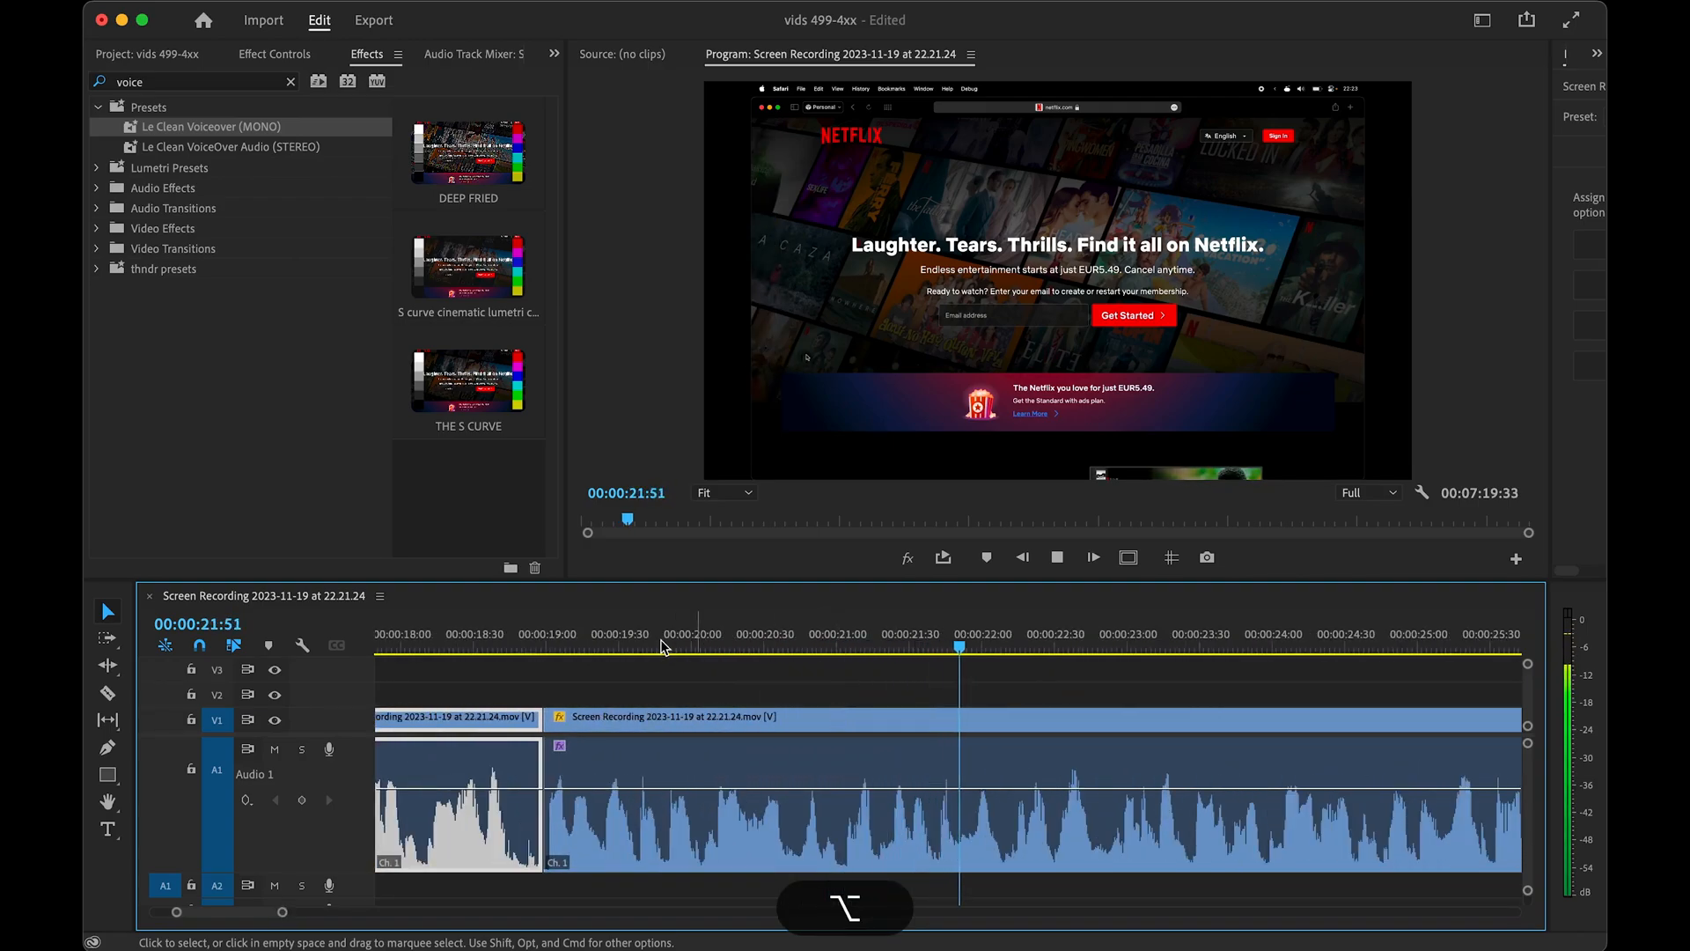
{"action": "left_click", "coordinate": [614, 647]}
{"action": "key", "text": "space"}
{"action": "scroll", "coordinate": [655, 737], "scroll_direction": "up", "scroll_amount": 3}
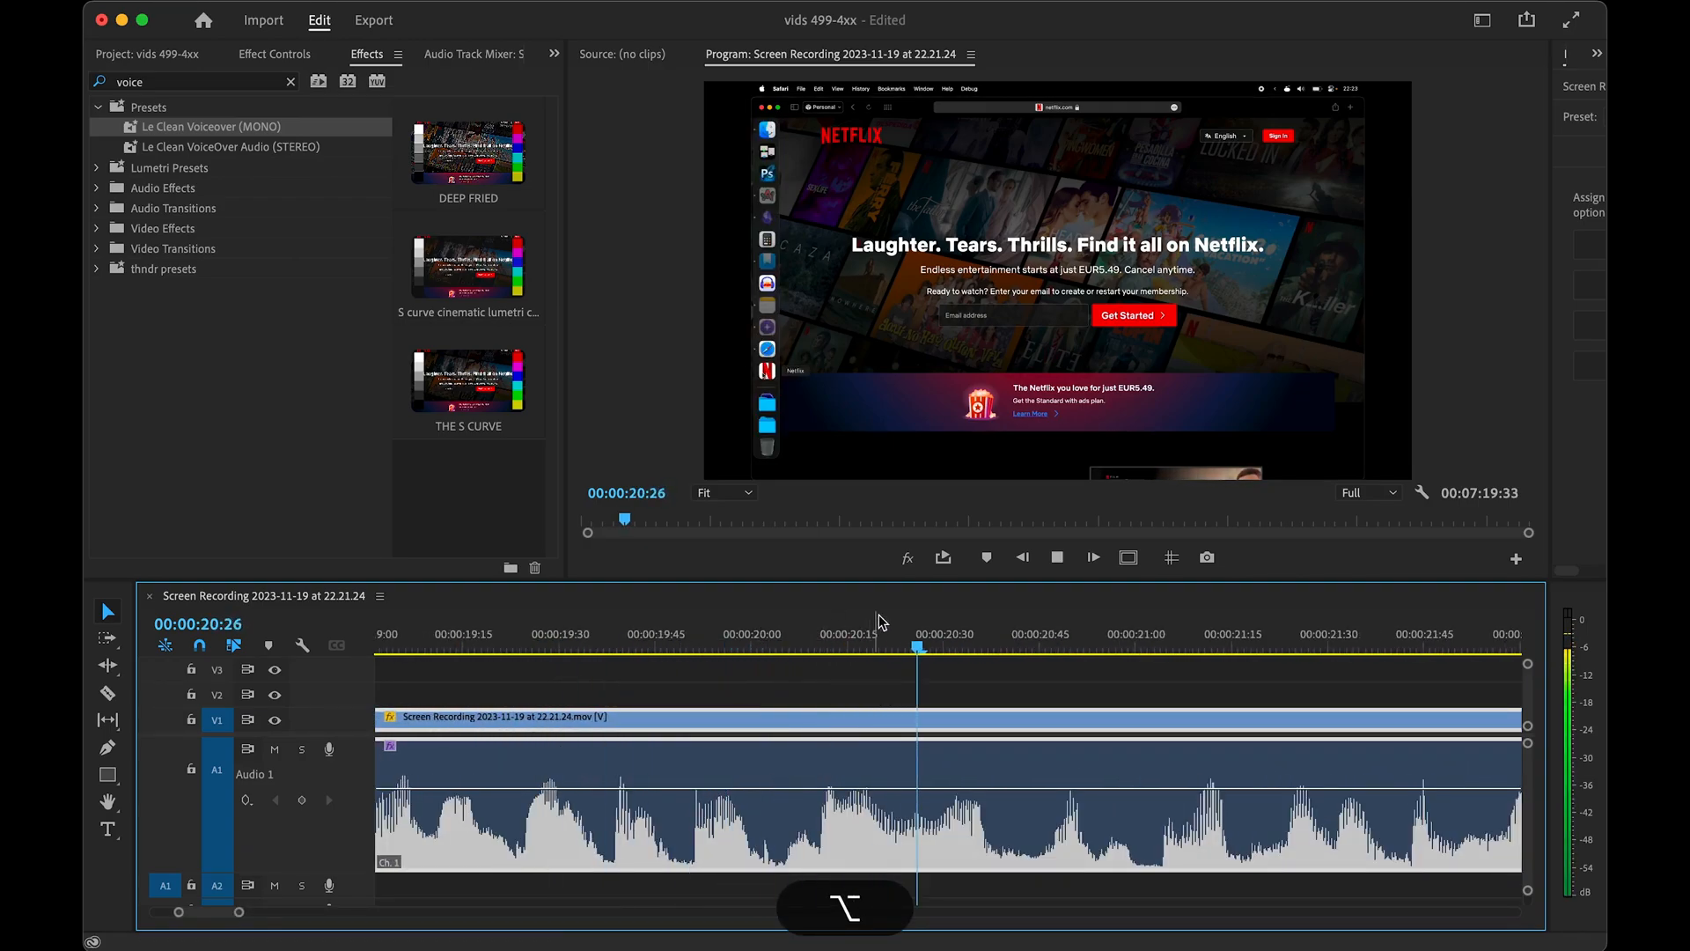
{"action": "left_click_drag", "start_coordinate": [867, 643], "coordinate": [771, 650]}
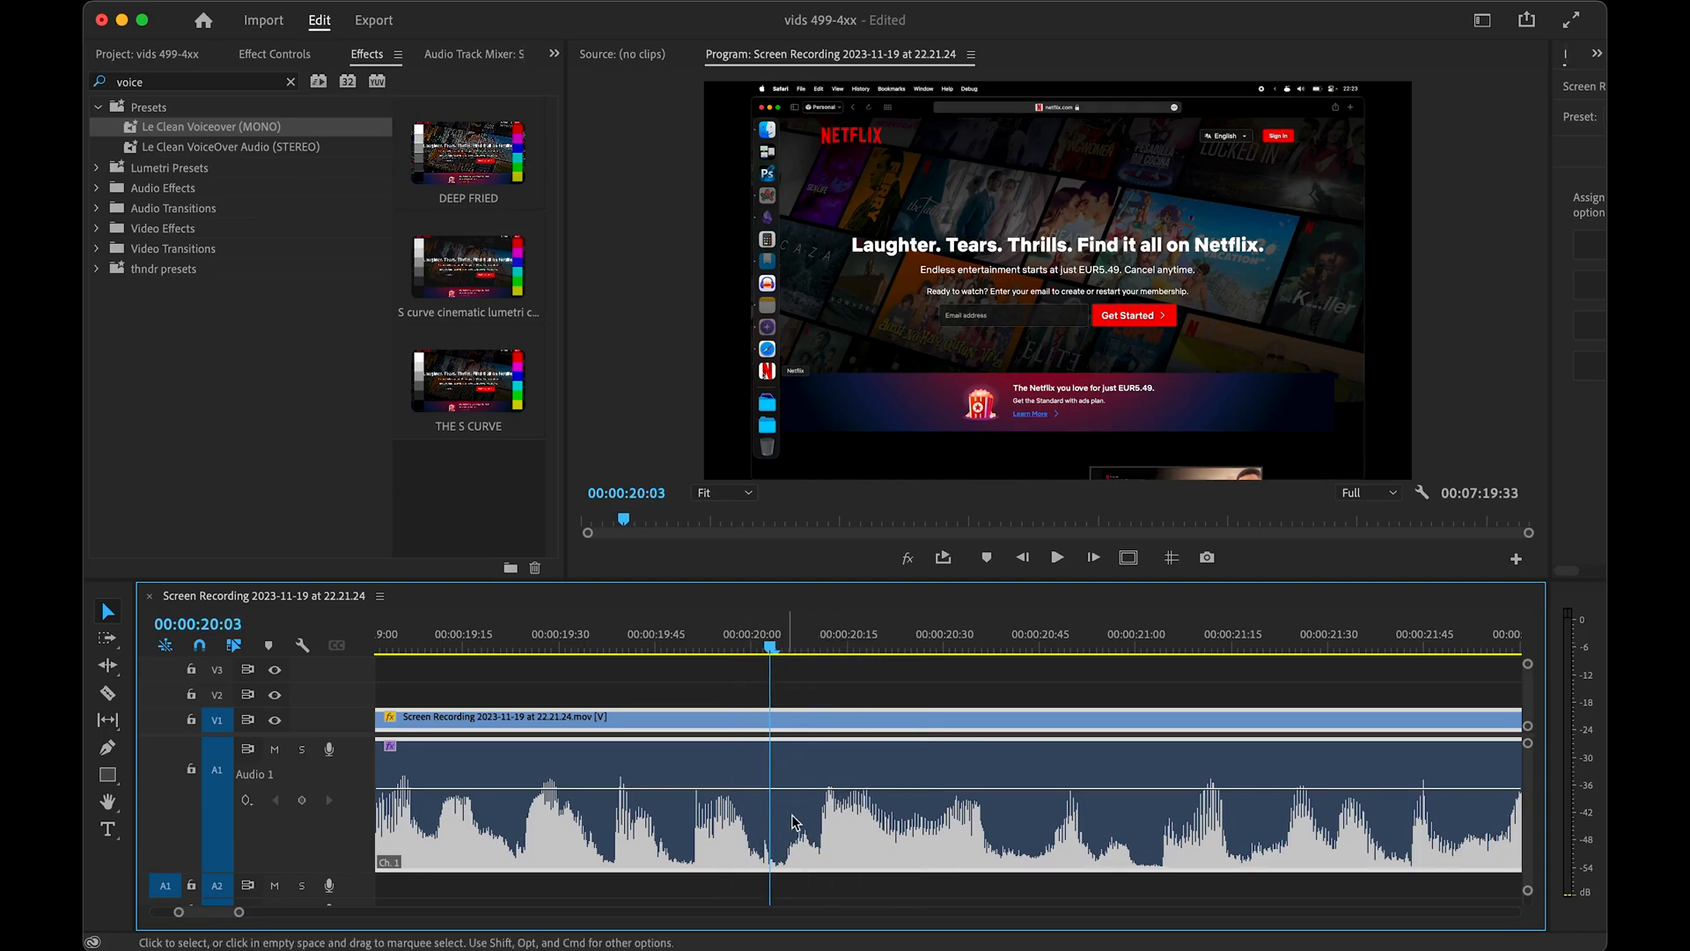
{"action": "scroll", "coordinate": [782, 818], "scroll_direction": "down", "scroll_amount": 3}
{"action": "scroll", "coordinate": [782, 818], "scroll_direction": "up", "scroll_amount": 3}
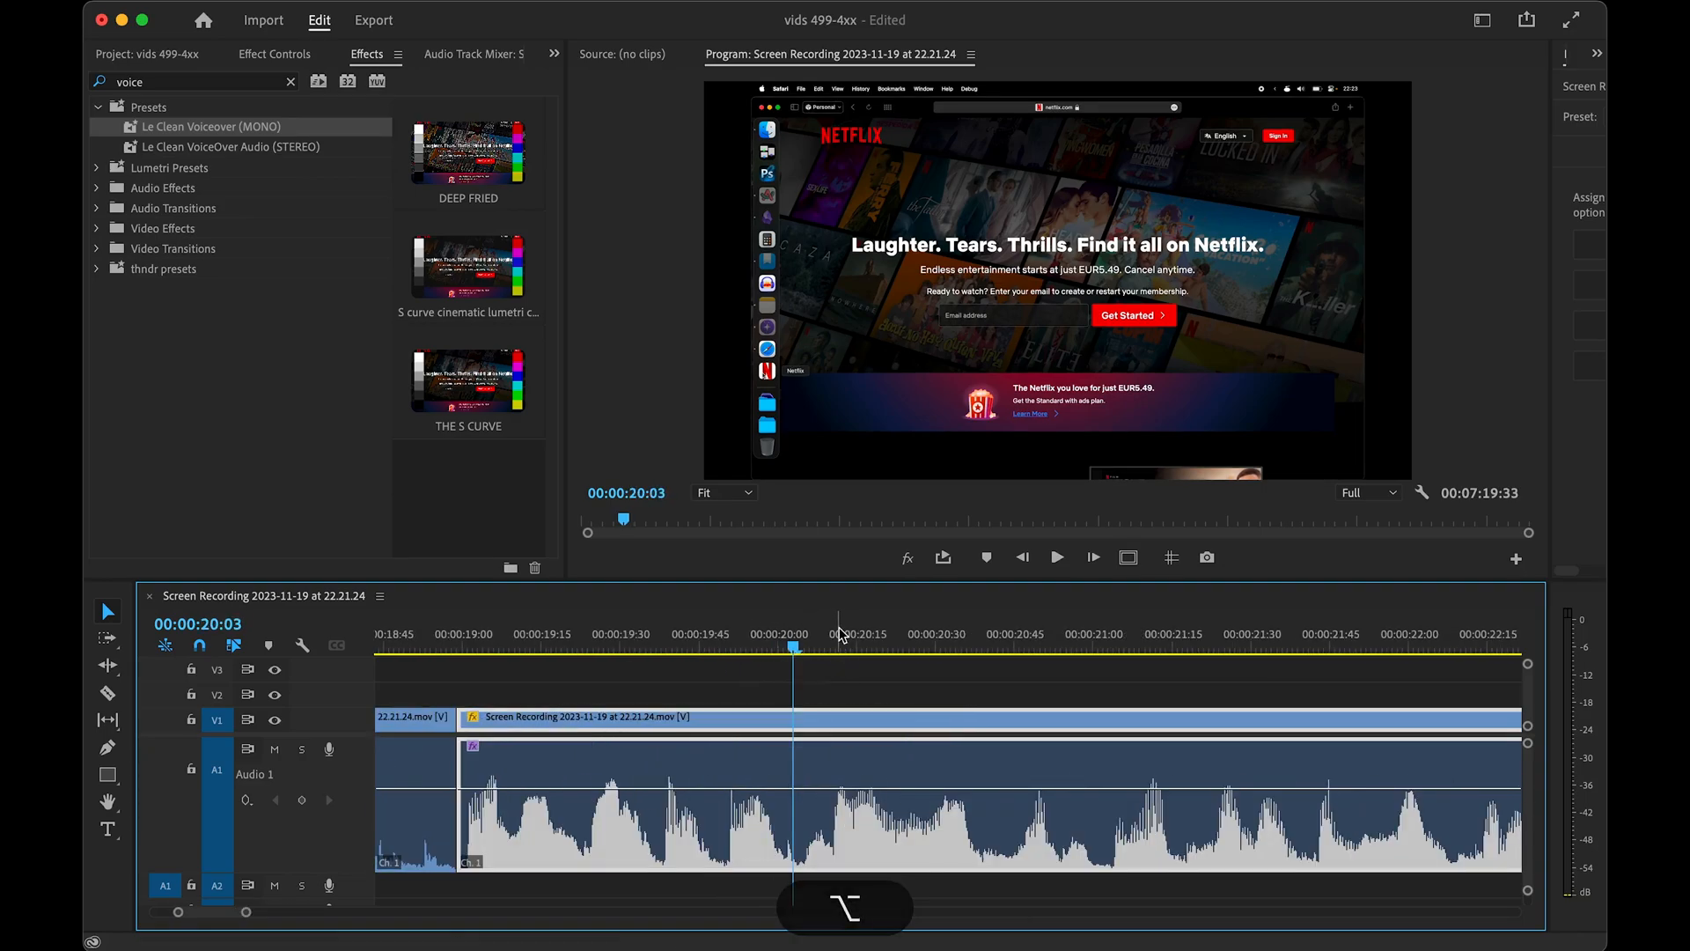
{"action": "mouse_move", "coordinate": [839, 638]}
{"action": "left_mouse_down"}
{"action": "mouse_move", "coordinate": [900, 642]}
{"action": "mouse_move", "coordinate": [840, 650]}
{"action": "left_mouse_up"}
{"action": "scroll", "coordinate": [850, 653], "scroll_direction": "down", "scroll_amount": 2}
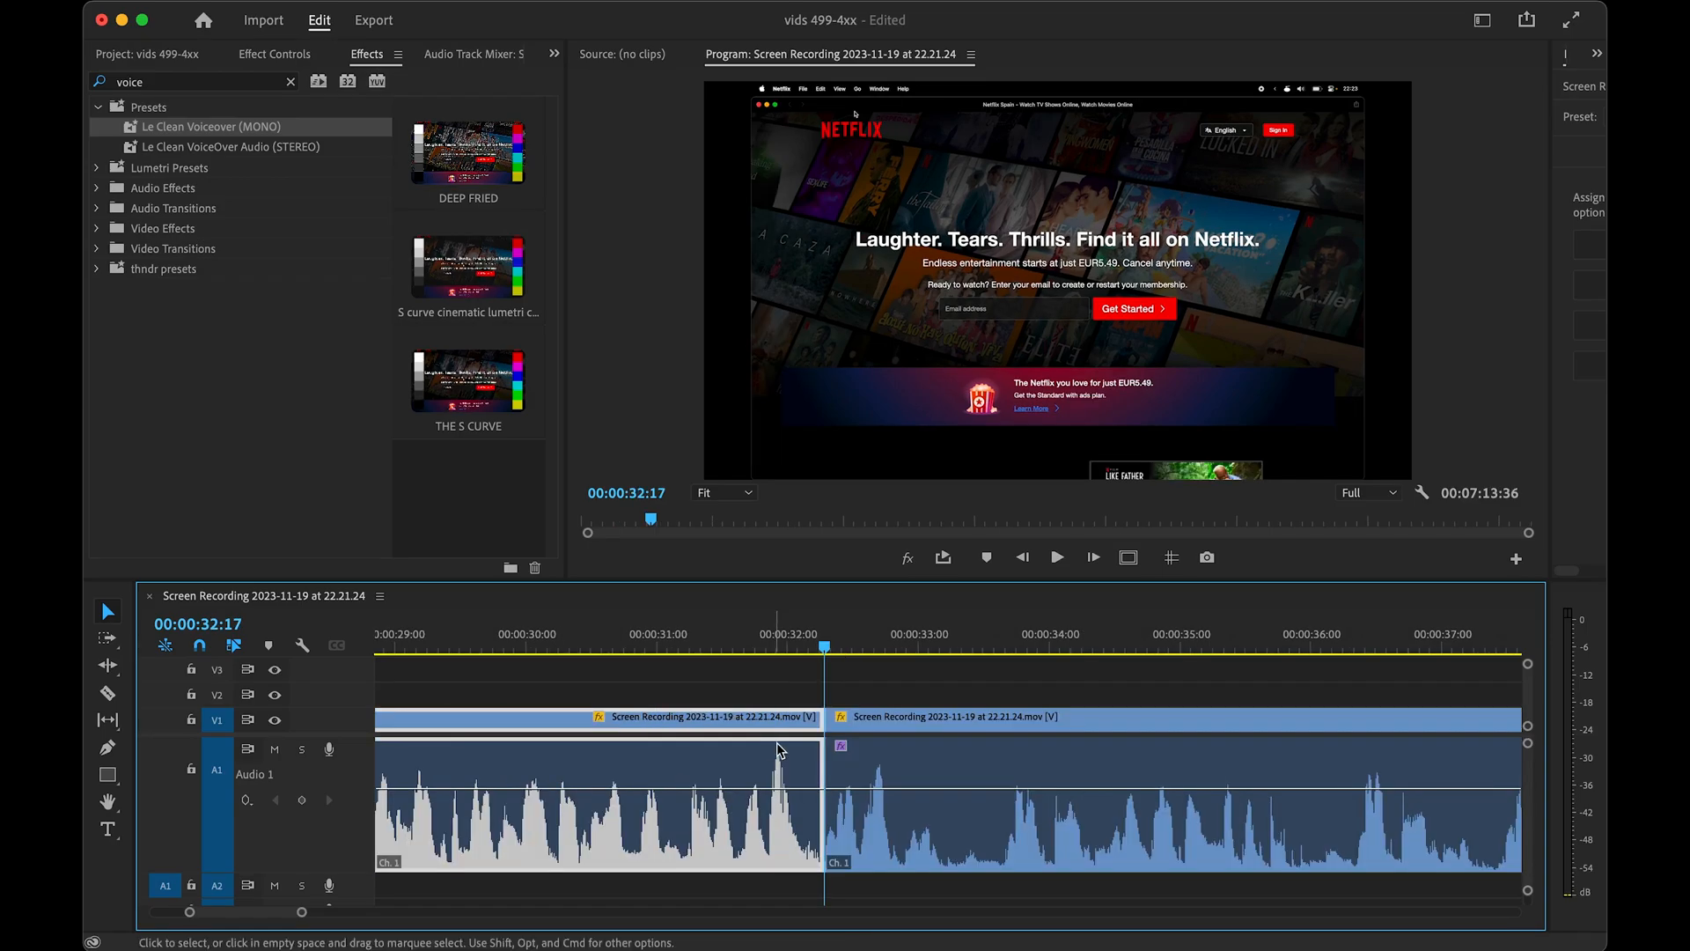
- Show the effect controls of the last clip at 00:00:32:46 and examine its DeNoise, Parametric Equalizer and Multiband Compressor audio effects
{"action": "scroll", "coordinate": [902, 792], "scroll_direction": "down", "scroll_amount": 3}
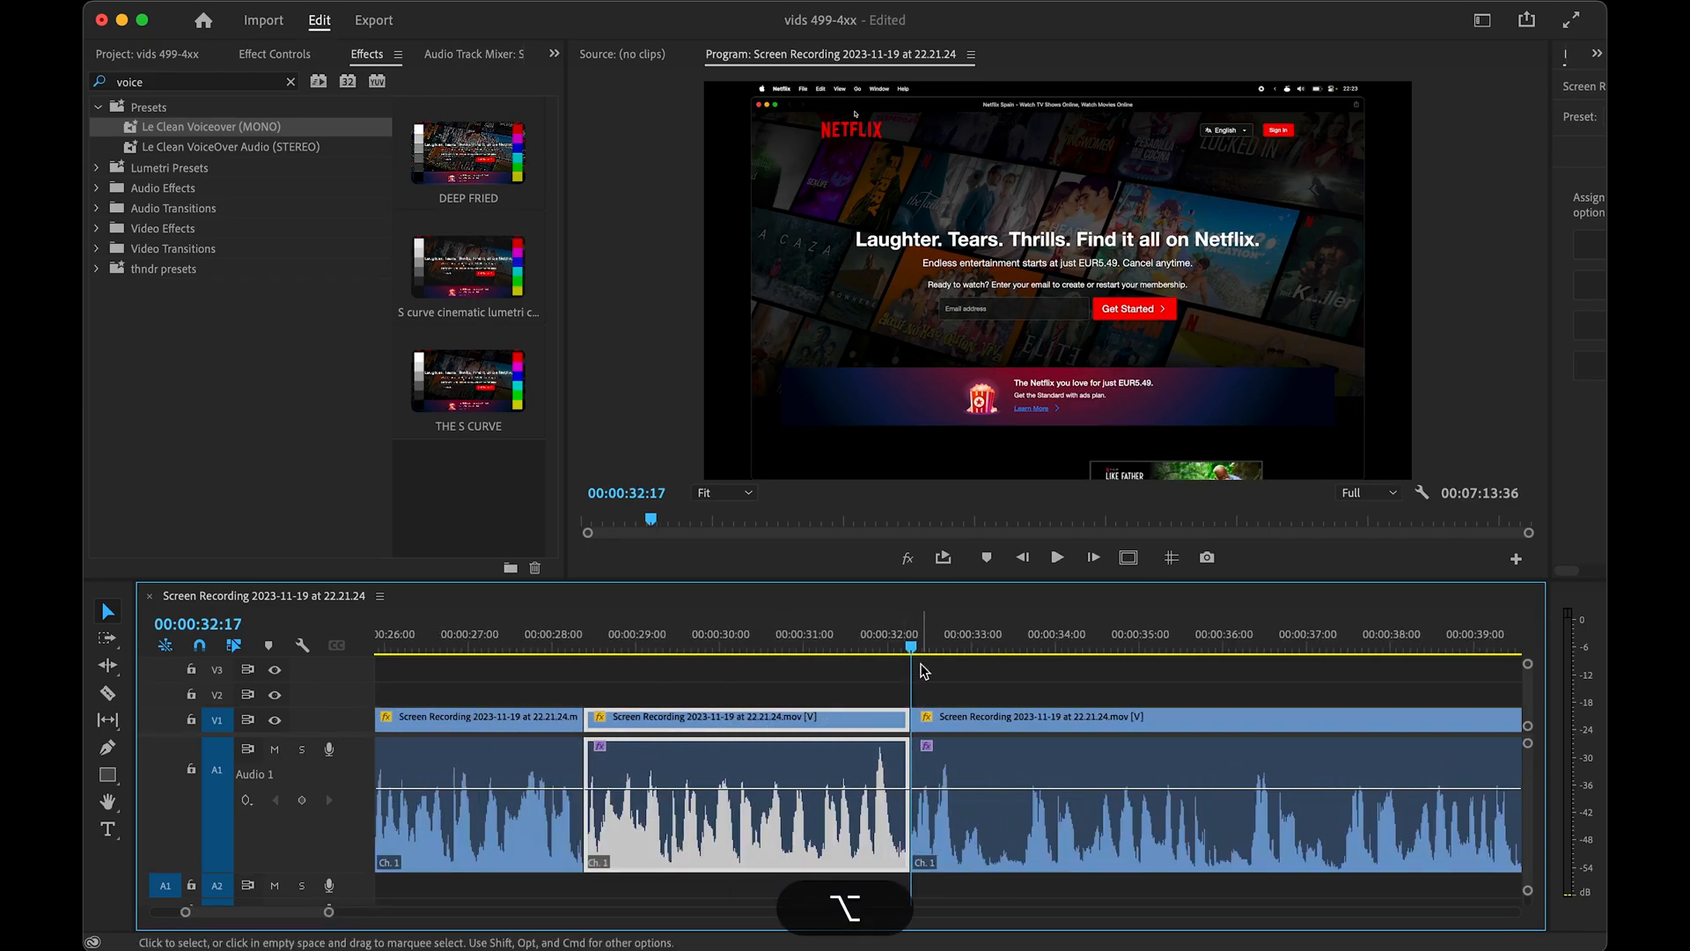
{"action": "left_click", "coordinate": [924, 792]}
{"action": "left_click", "coordinate": [951, 650]}
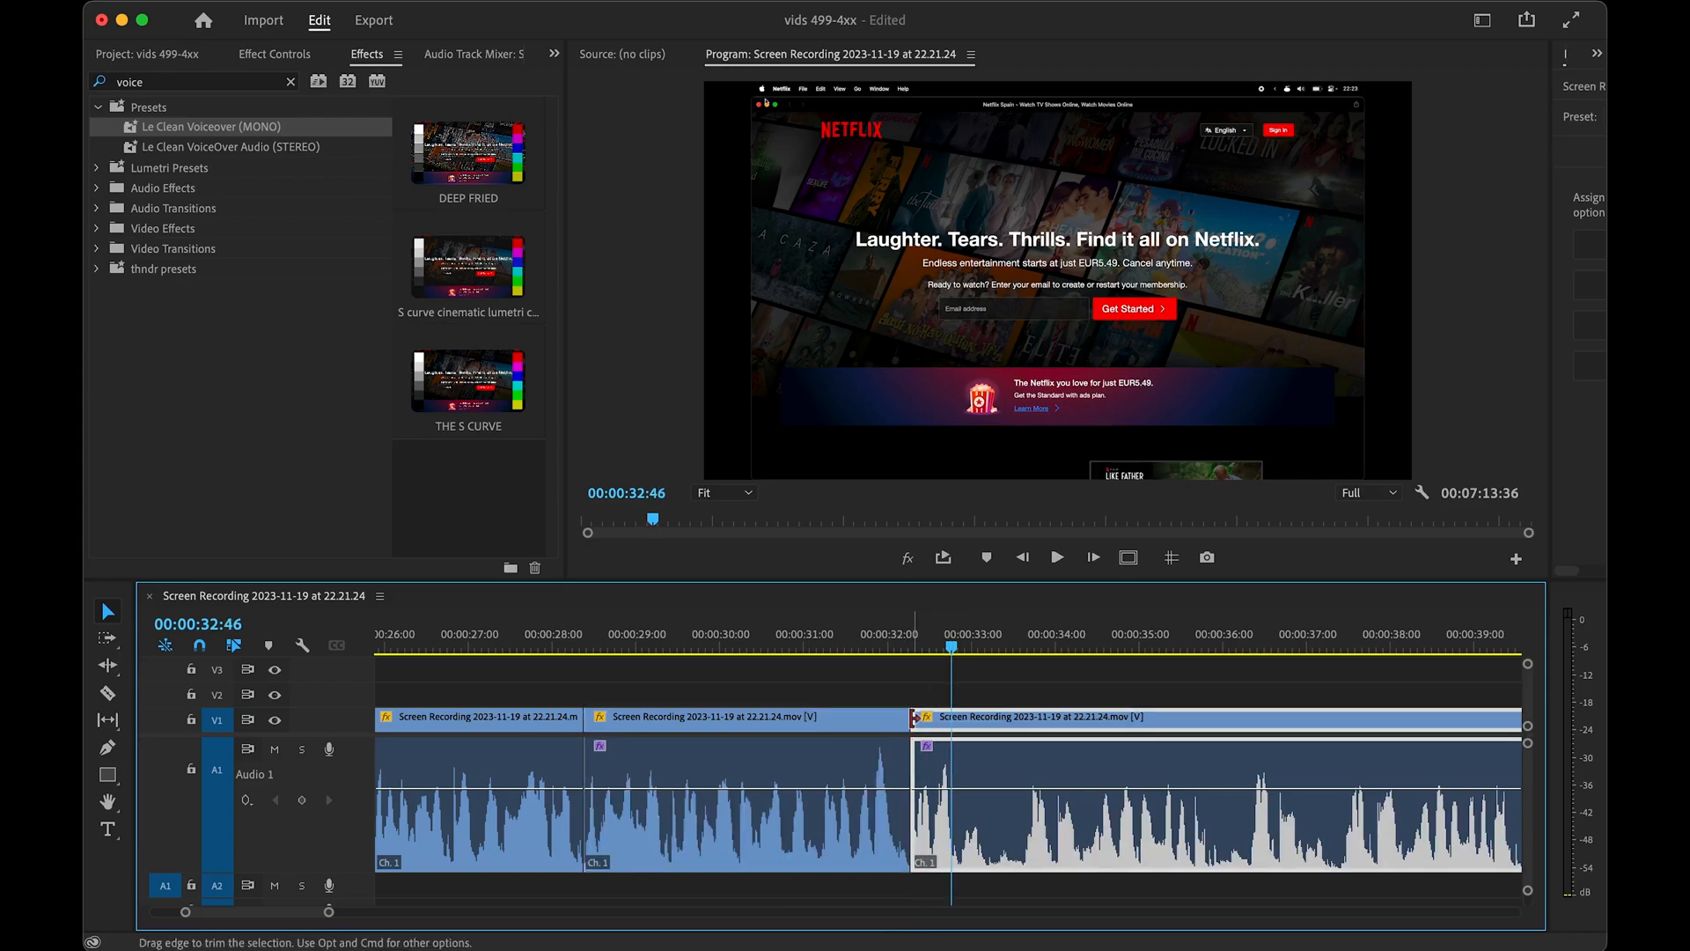
{"action": "key", "text": "shift+5"}
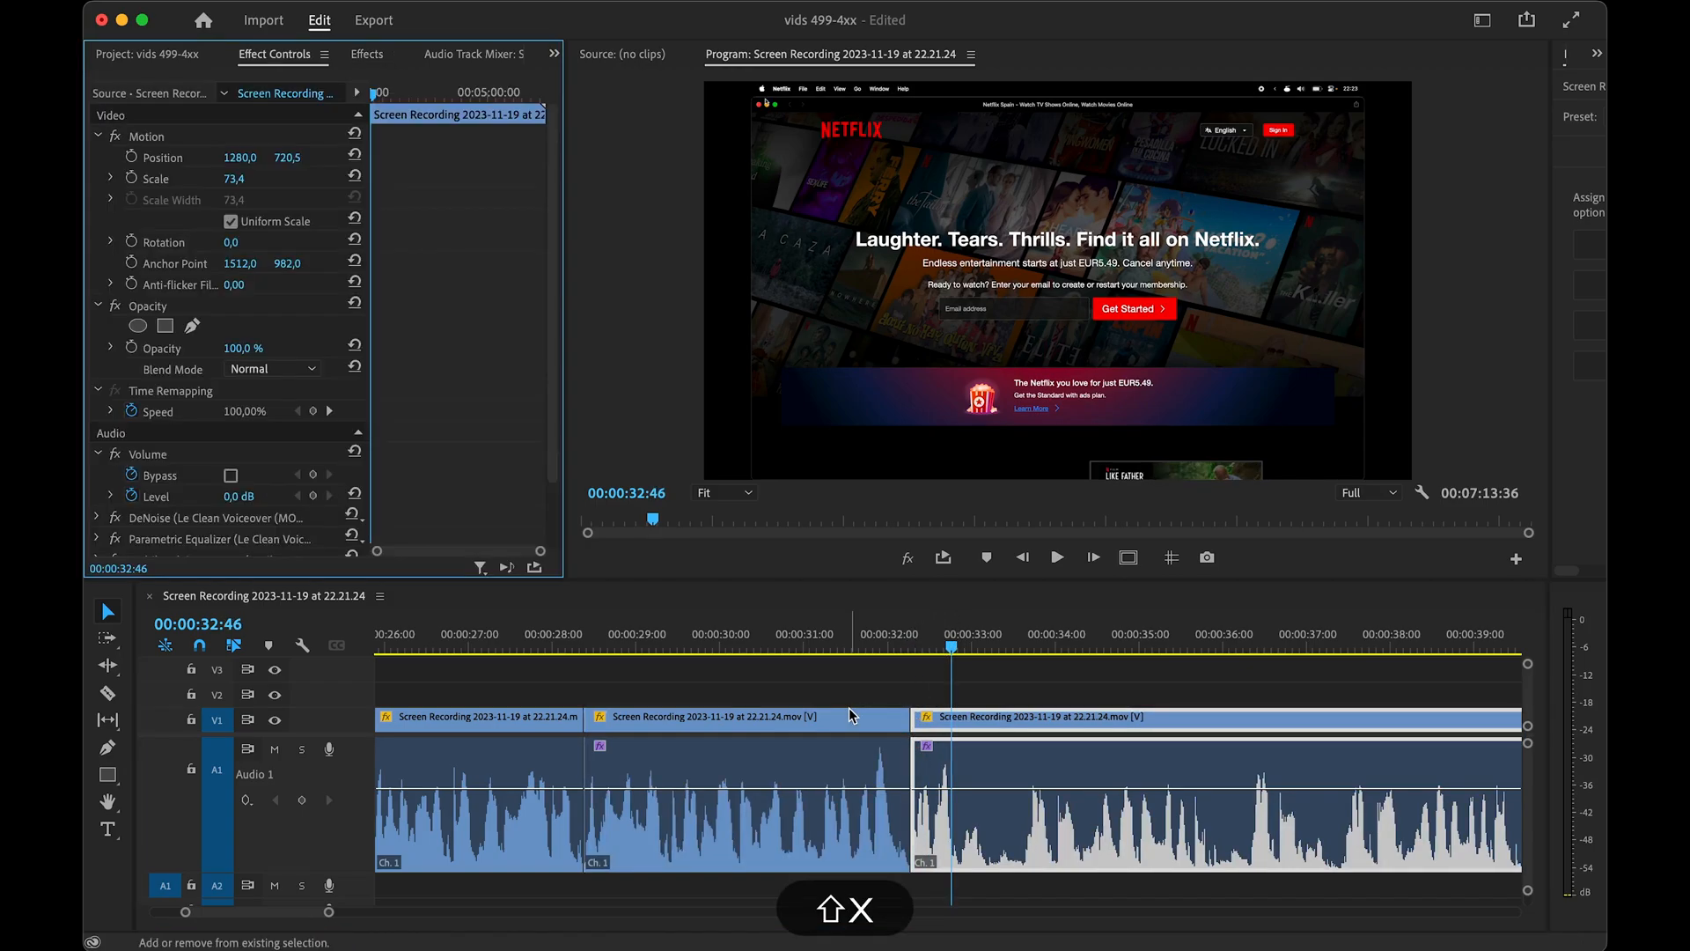
{"action": "scroll", "coordinate": [326, 324], "scroll_direction": "down", "scroll_amount": 3}
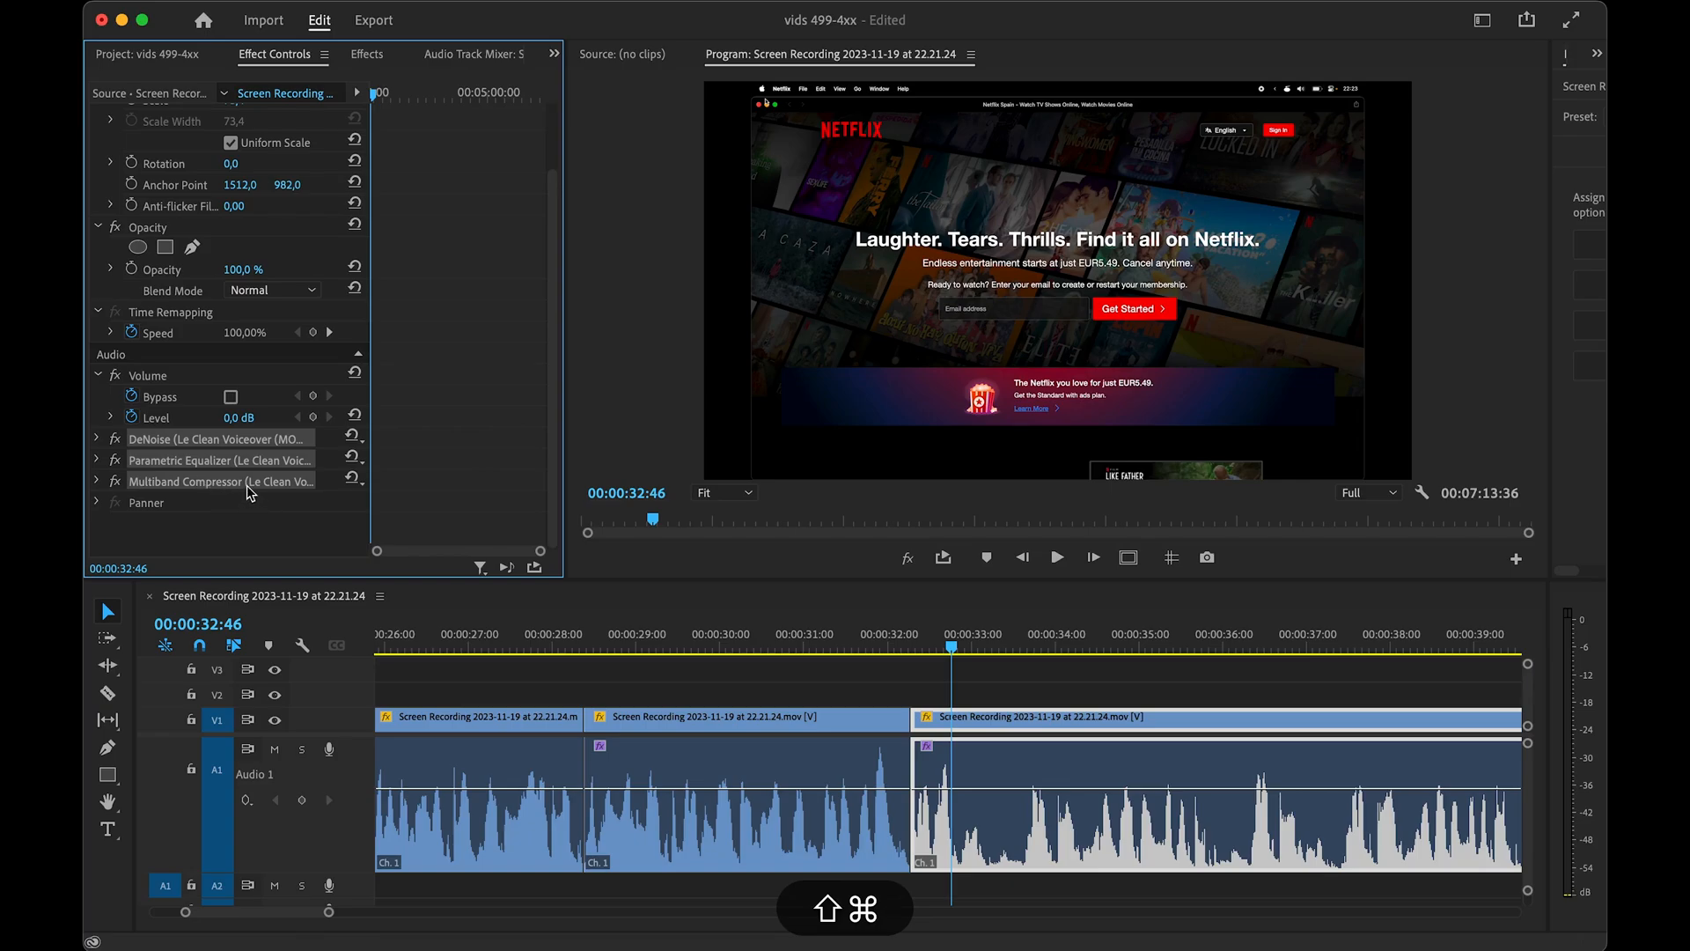
{"action": "left_click", "coordinate": [265, 514]}
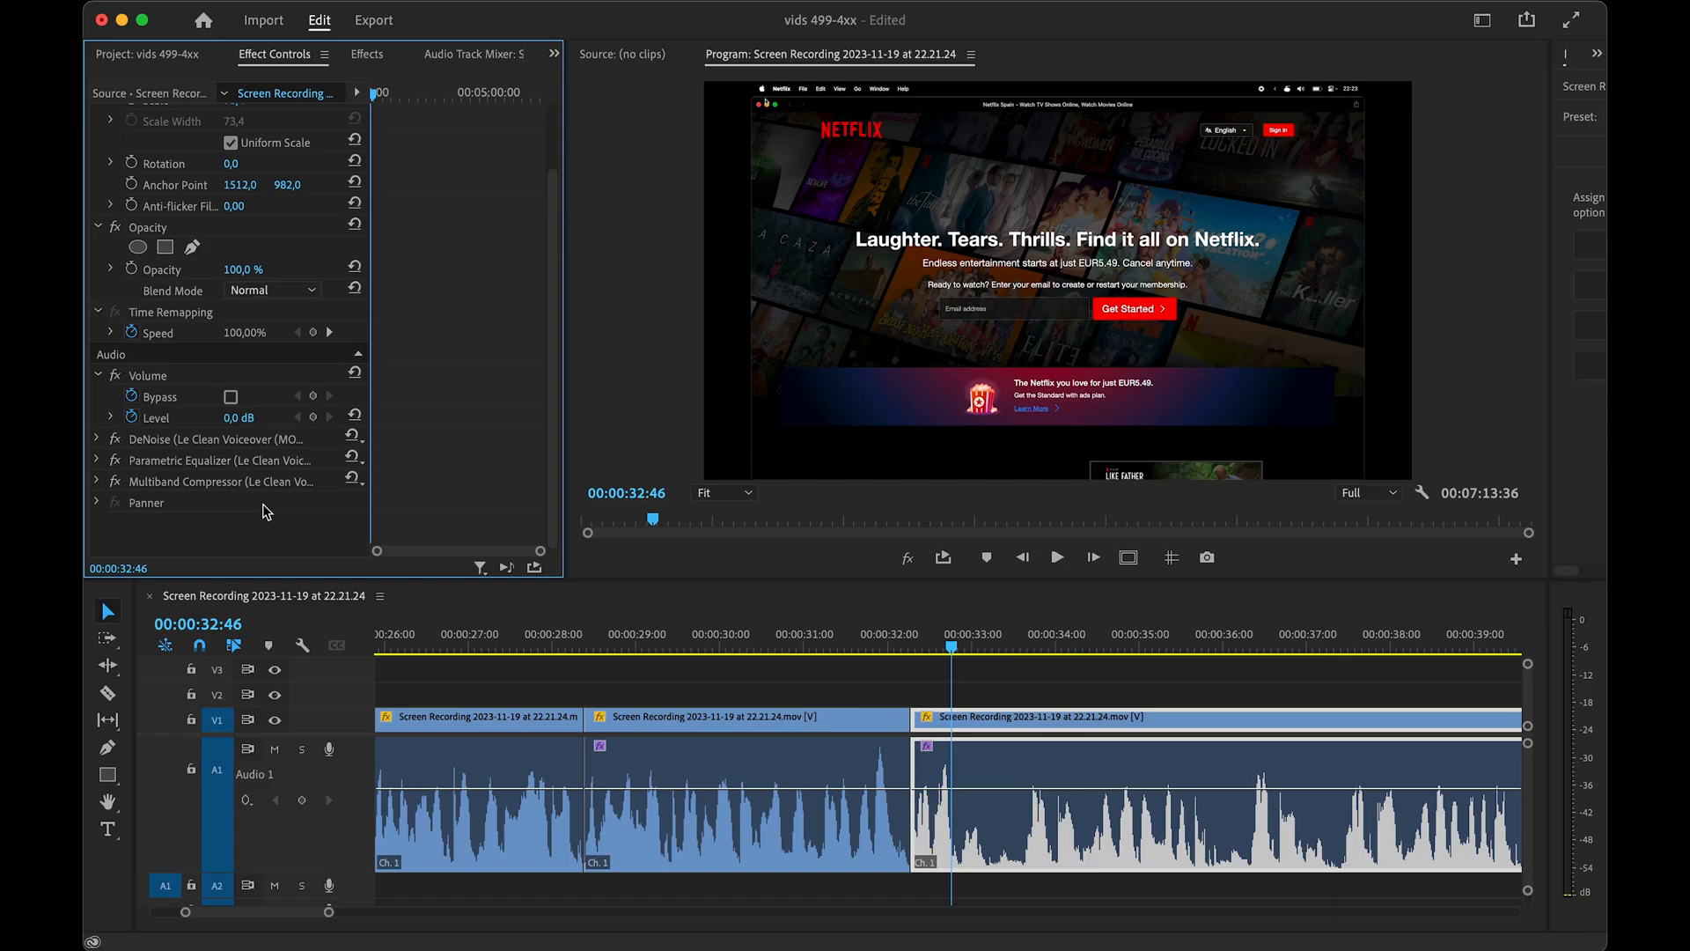
- Split the last clip at 00:00:34:37, ripple-trim the pause from the start of the following piece, and play back the cut
{"action": "scroll", "coordinate": [472, 850], "scroll_direction": "down", "scroll_amount": 3}
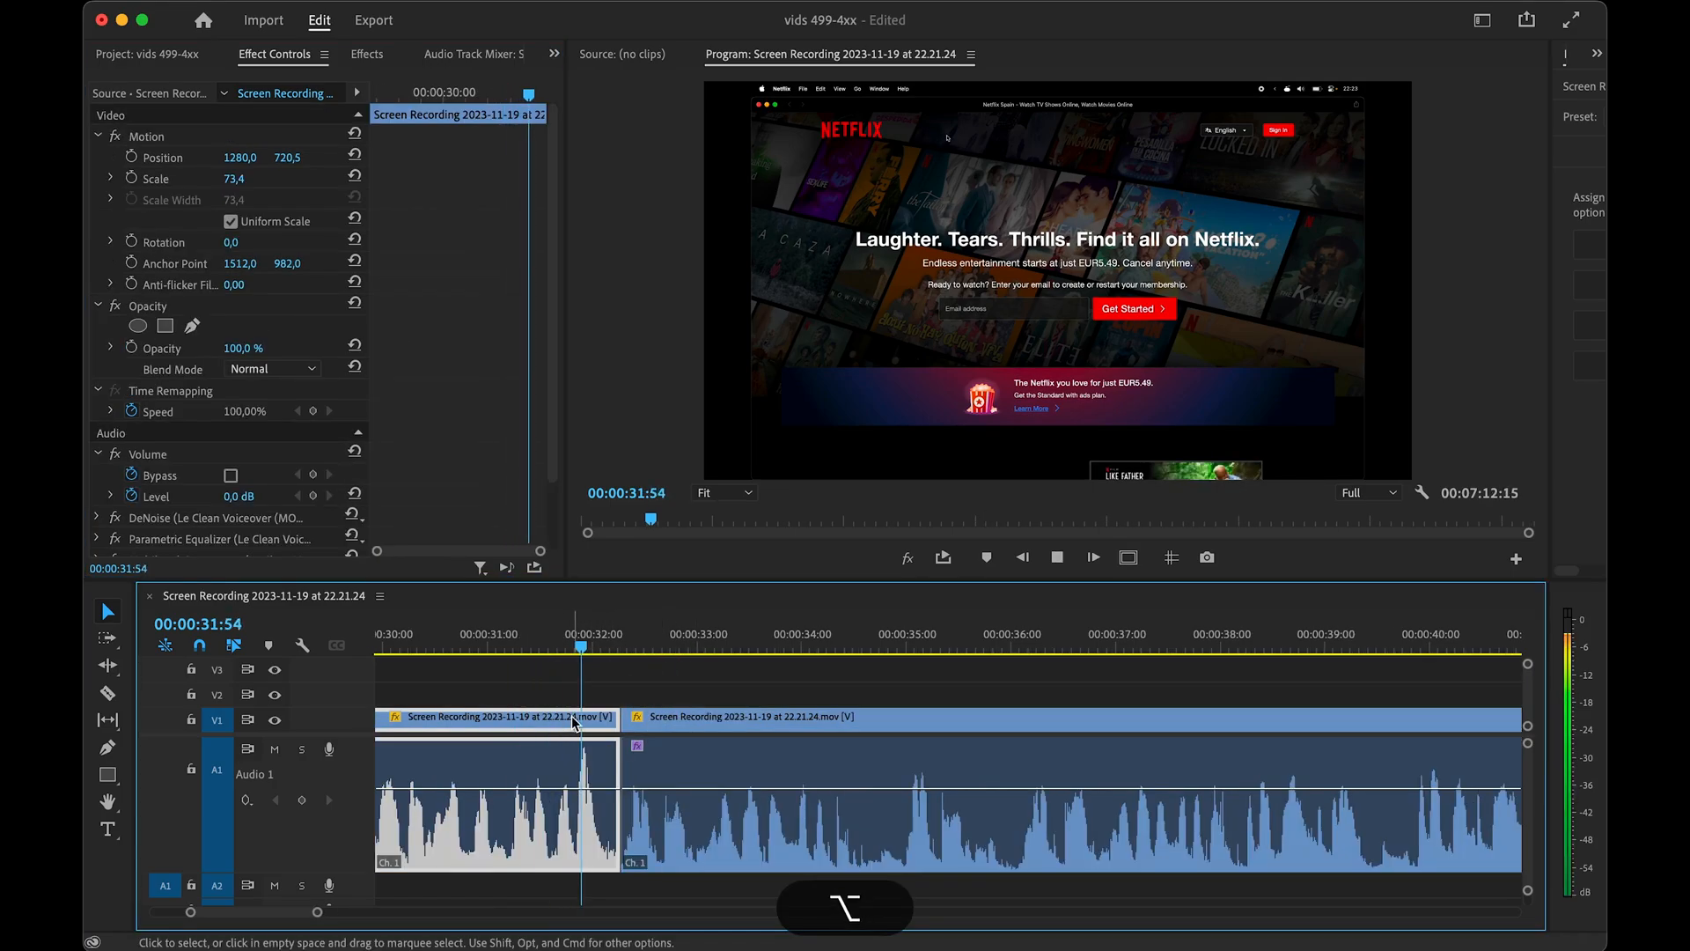
{"action": "scroll", "coordinate": [576, 720], "scroll_direction": "up", "scroll_amount": 2}
{"action": "scroll", "coordinate": [573, 720], "scroll_direction": "down", "scroll_amount": 3}
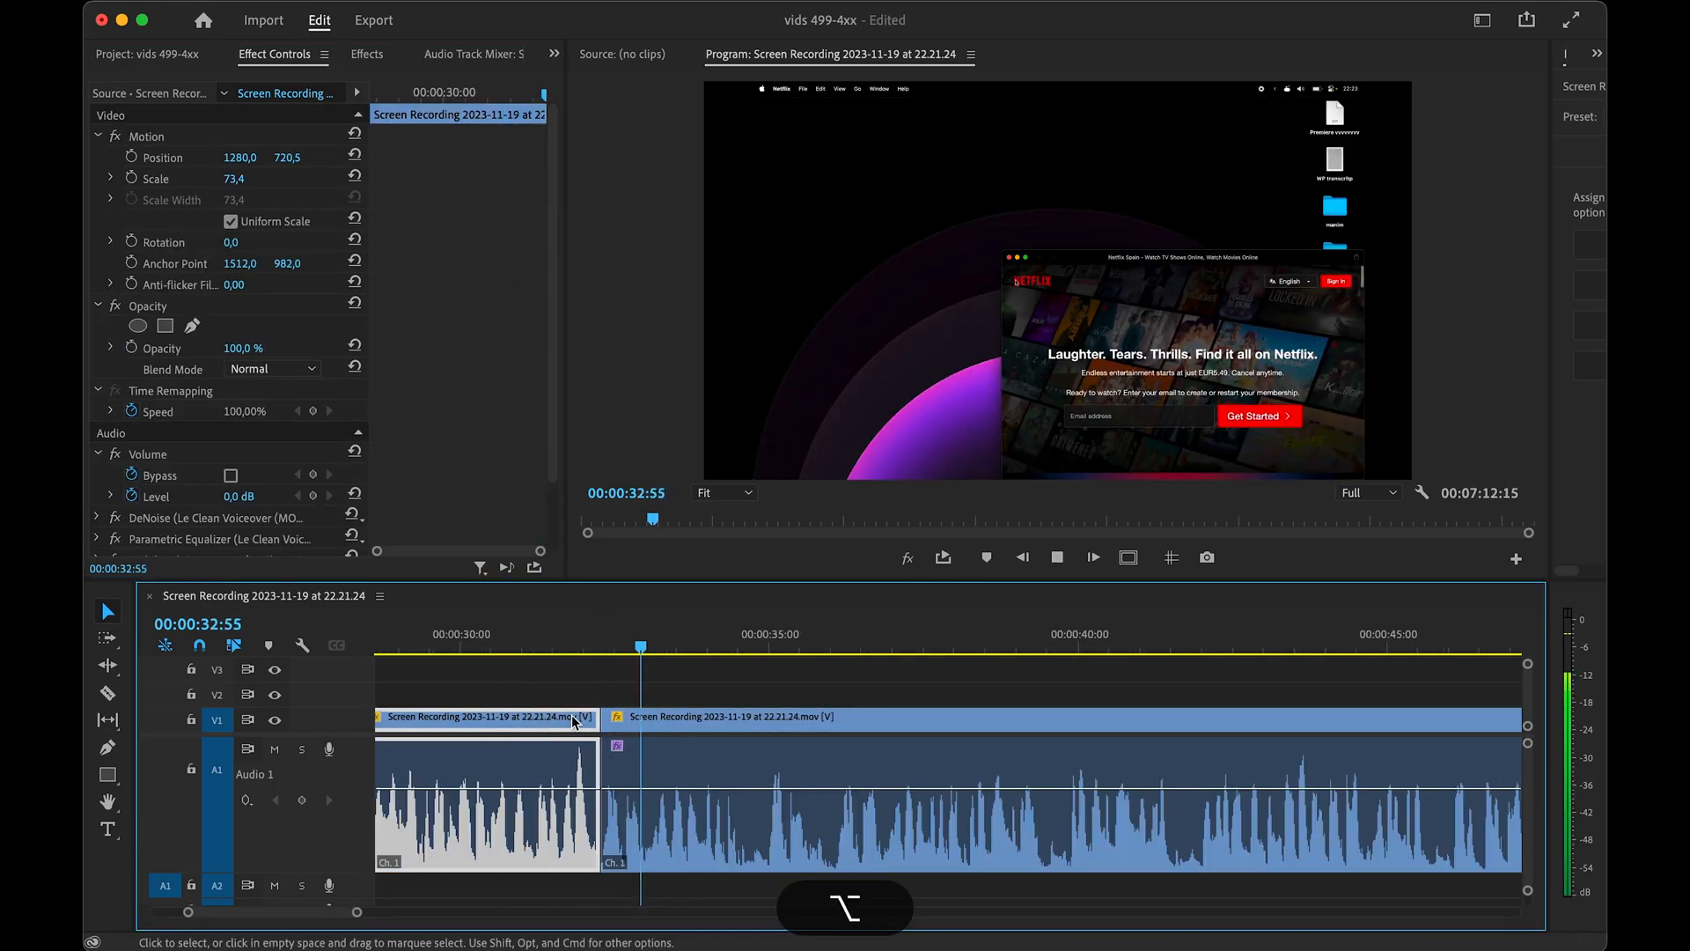
{"action": "scroll", "coordinate": [573, 720], "scroll_direction": "up", "scroll_amount": 3}
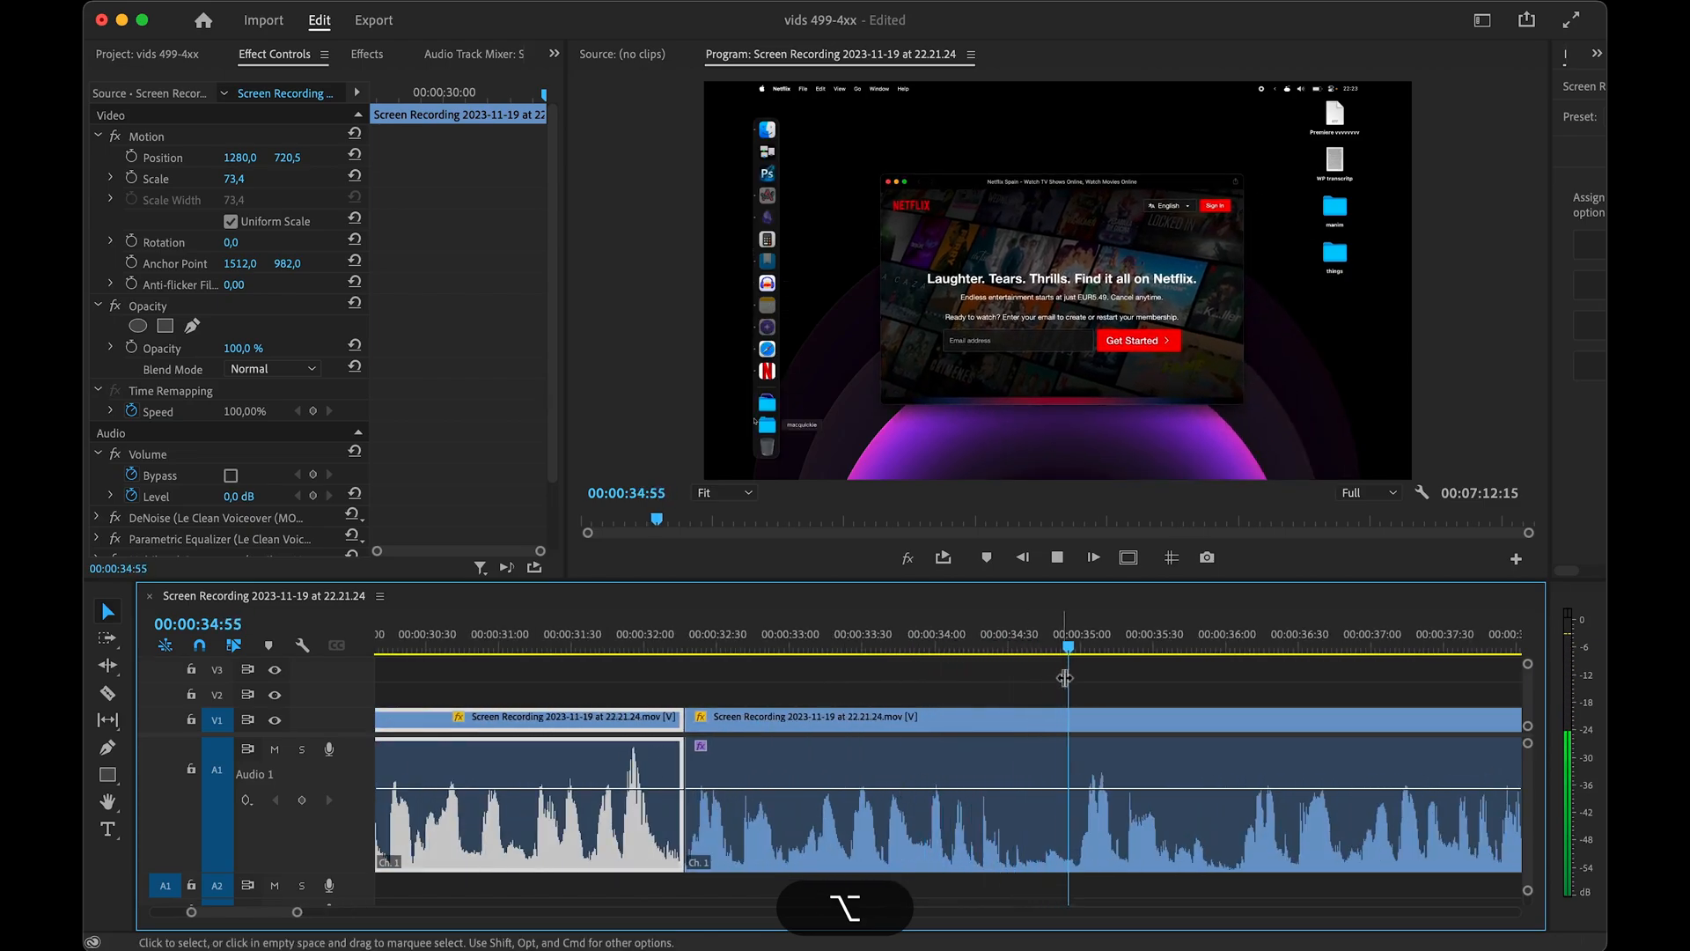
{"action": "key", "text": "space"}
{"action": "left_click", "coordinate": [847, 738]}
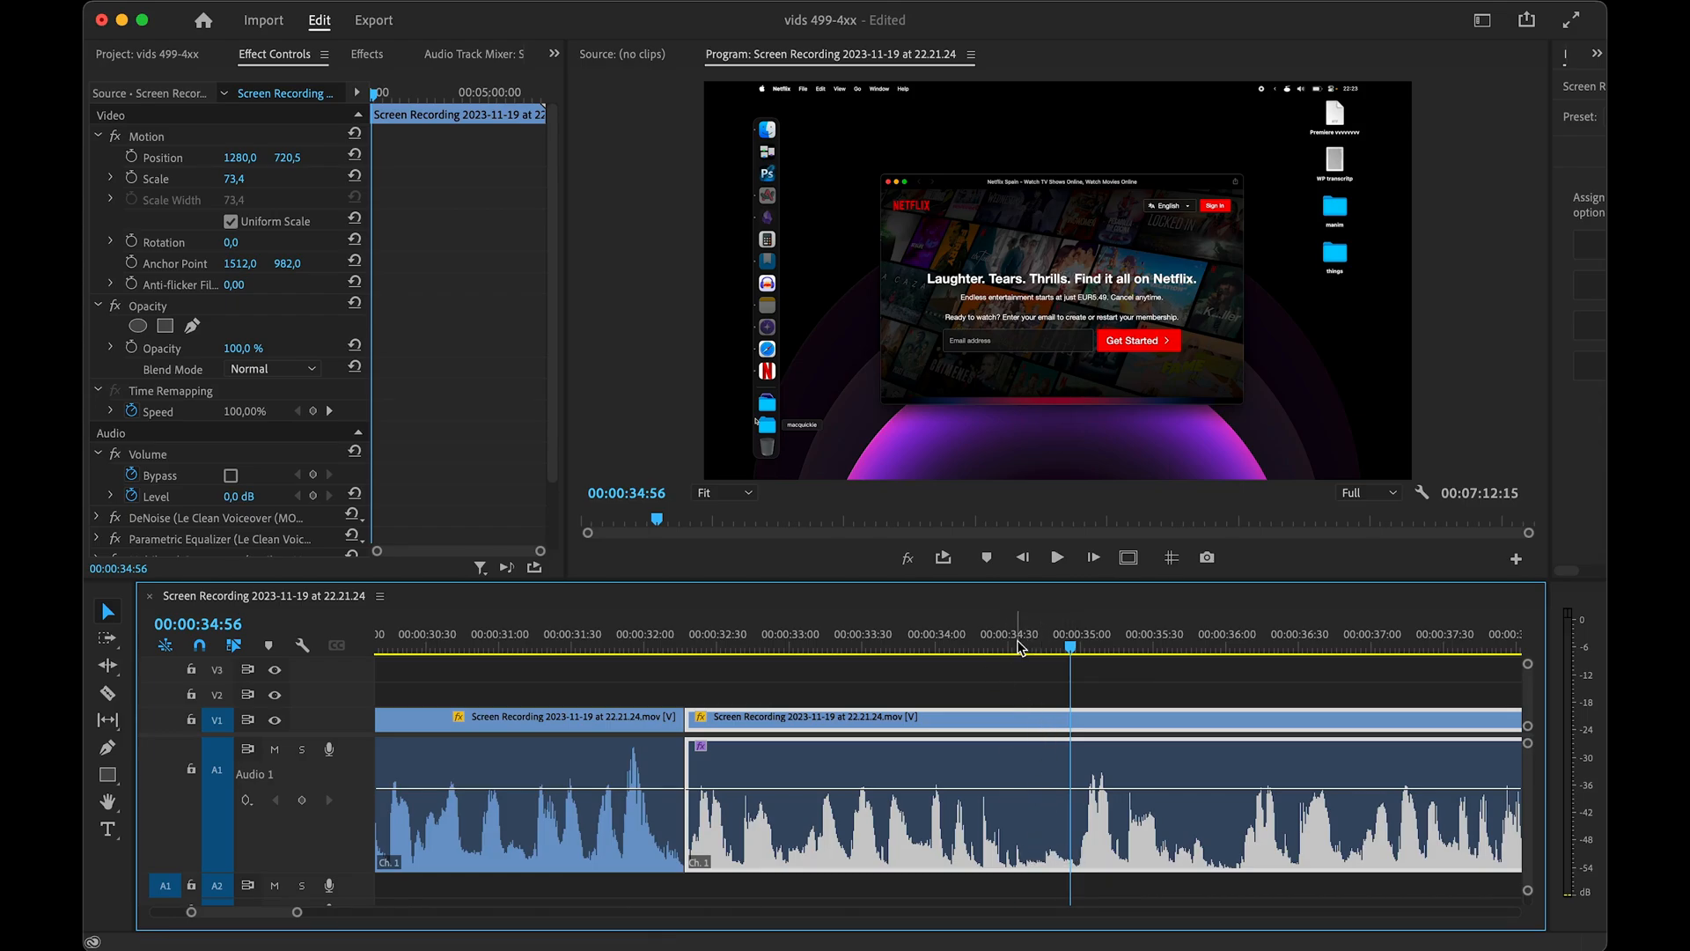
{"action": "mouse_move", "coordinate": [1009, 647]}
{"action": "left_mouse_down"}
{"action": "mouse_move", "coordinate": [1044, 649]}
{"action": "mouse_move", "coordinate": [1028, 648]}
{"action": "left_mouse_up"}
{"action": "key", "text": "super+k"}
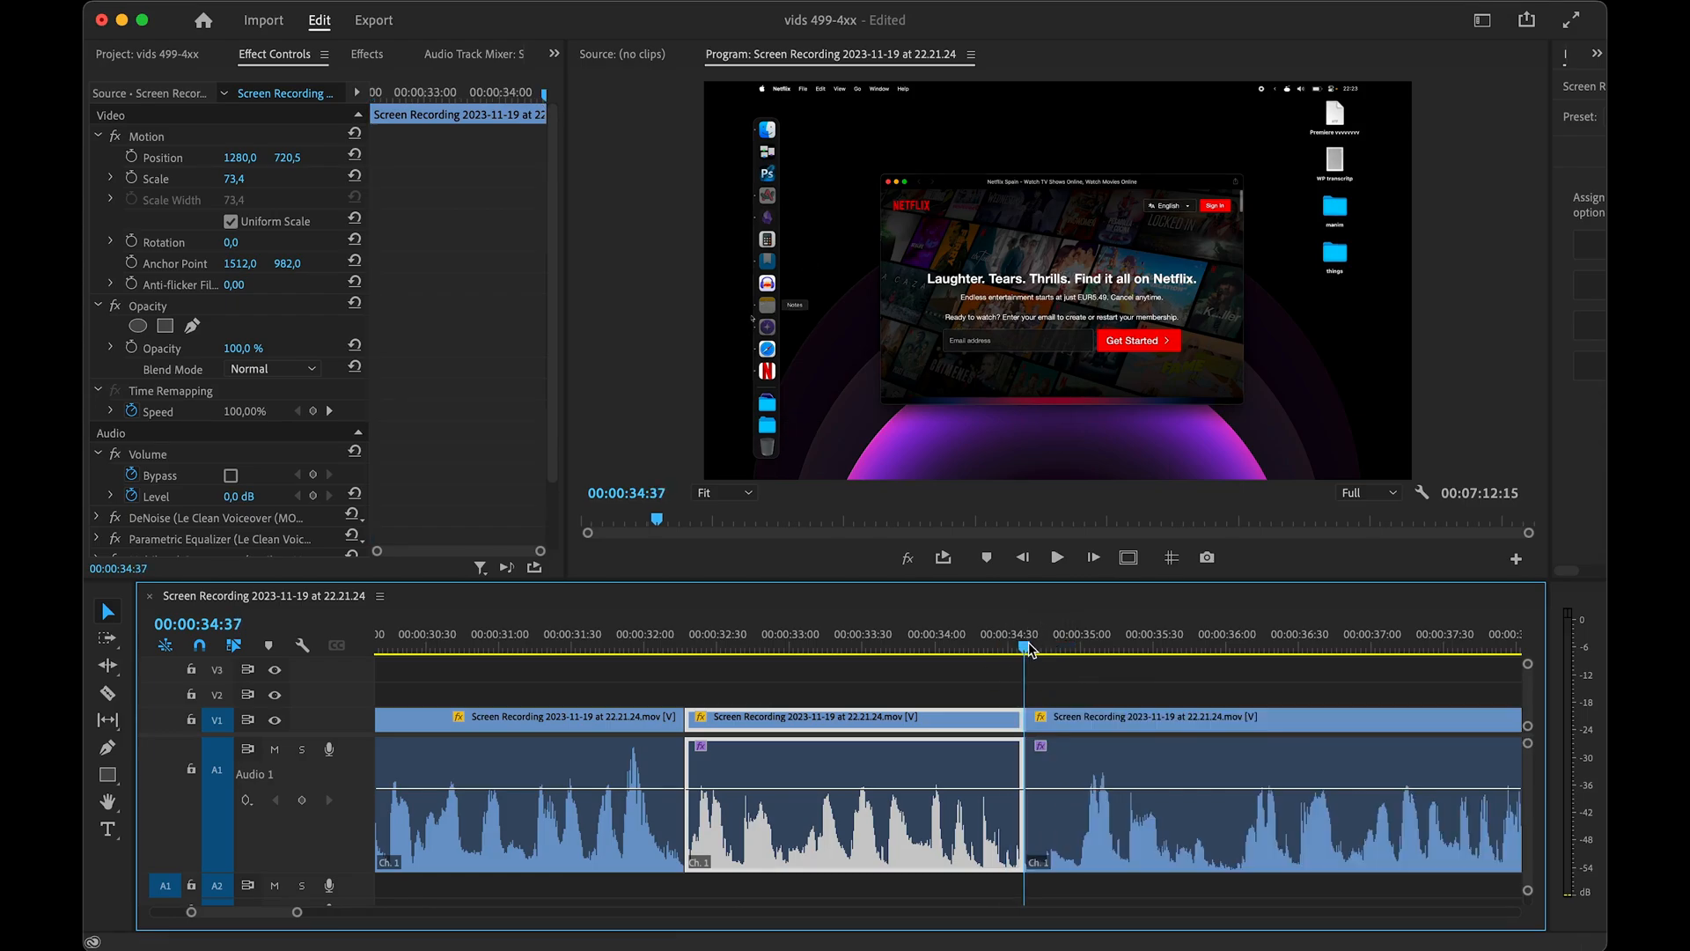
{"action": "left_click", "coordinate": [1046, 859]}
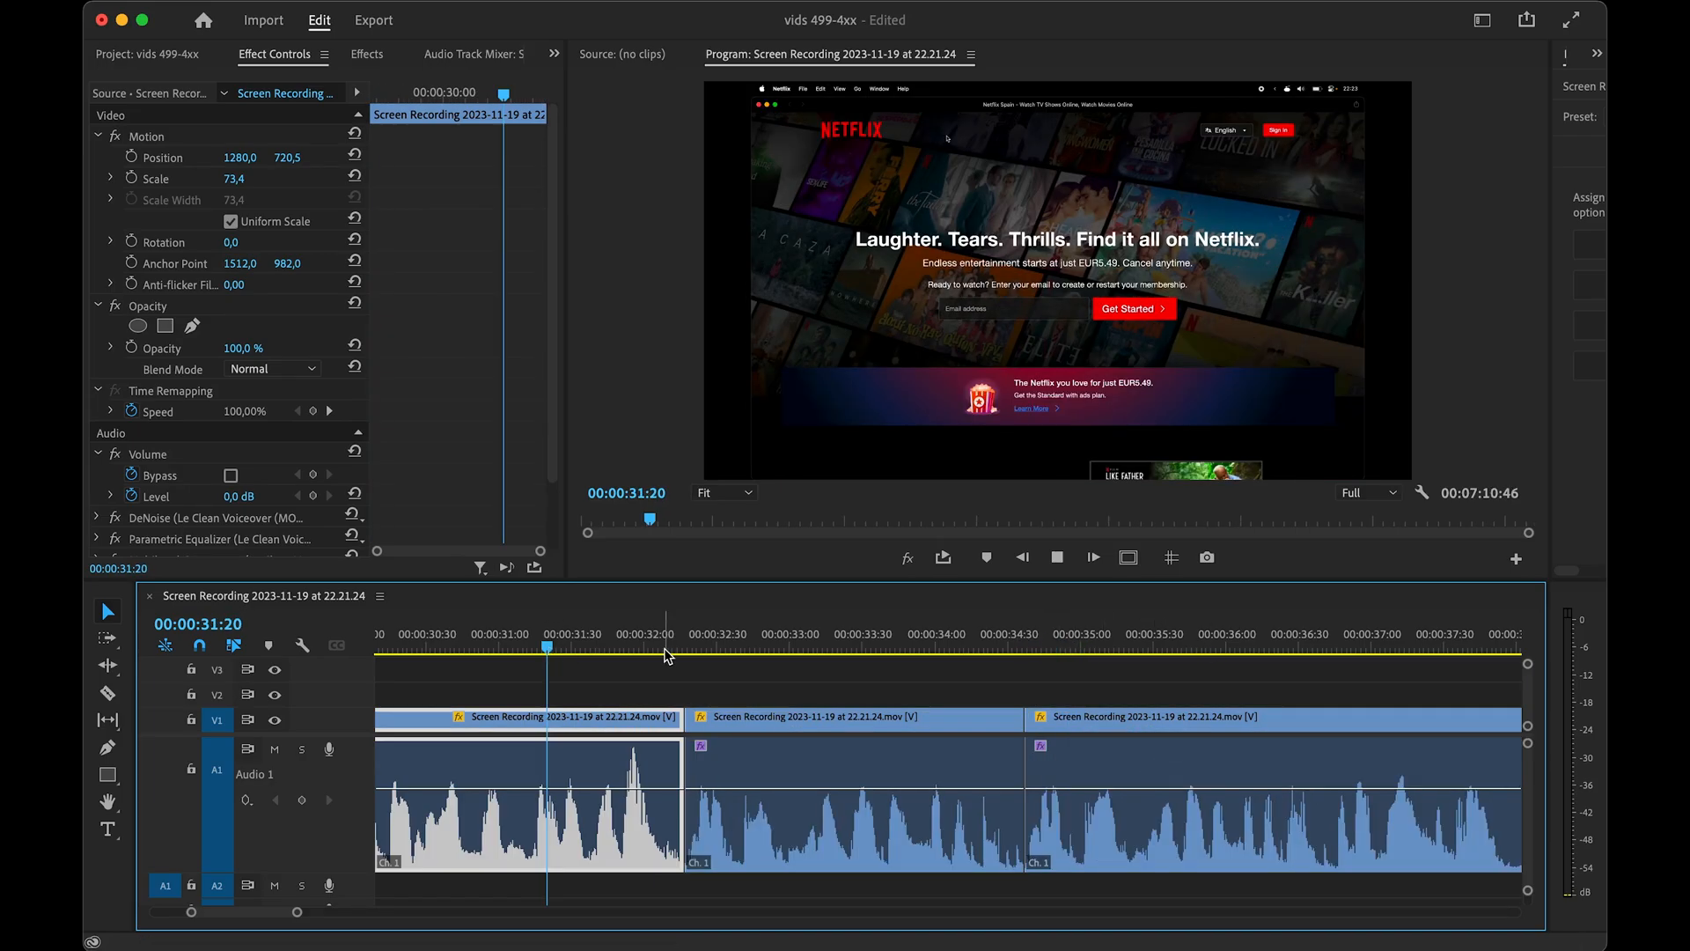
{"action": "key", "text": "space"}
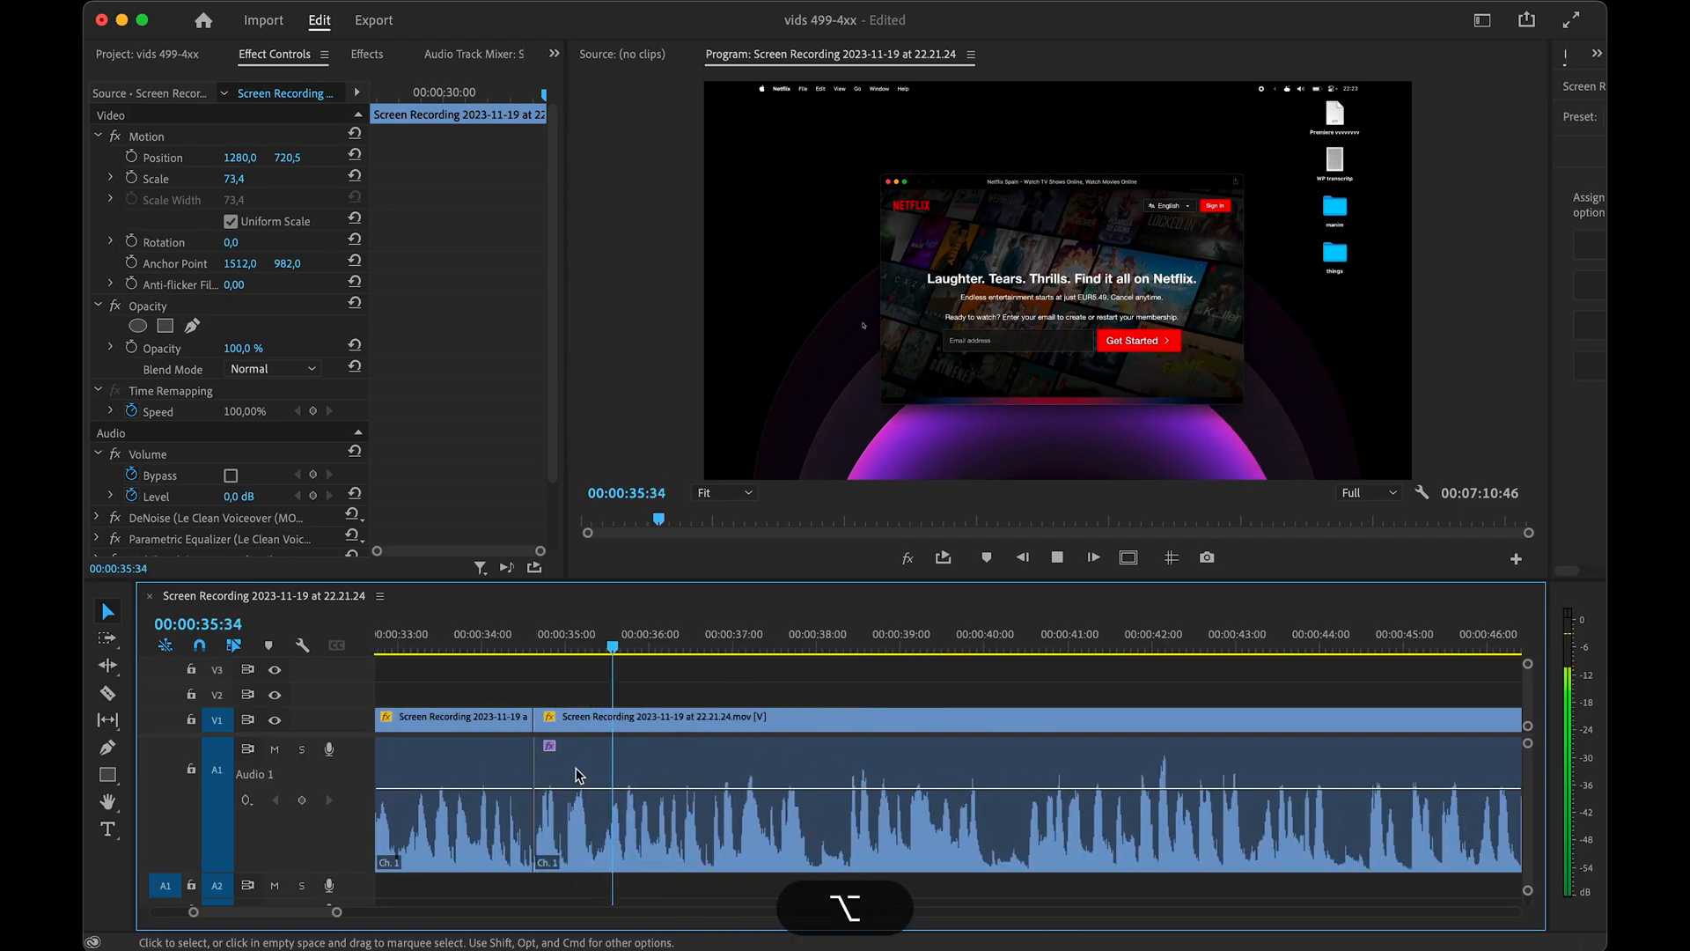
- Split the last clip at about 00:00:36:45 and return the playhead to 00:00:33:41
{"action": "scroll", "coordinate": [873, 779], "scroll_direction": "down", "scroll_amount": 2}
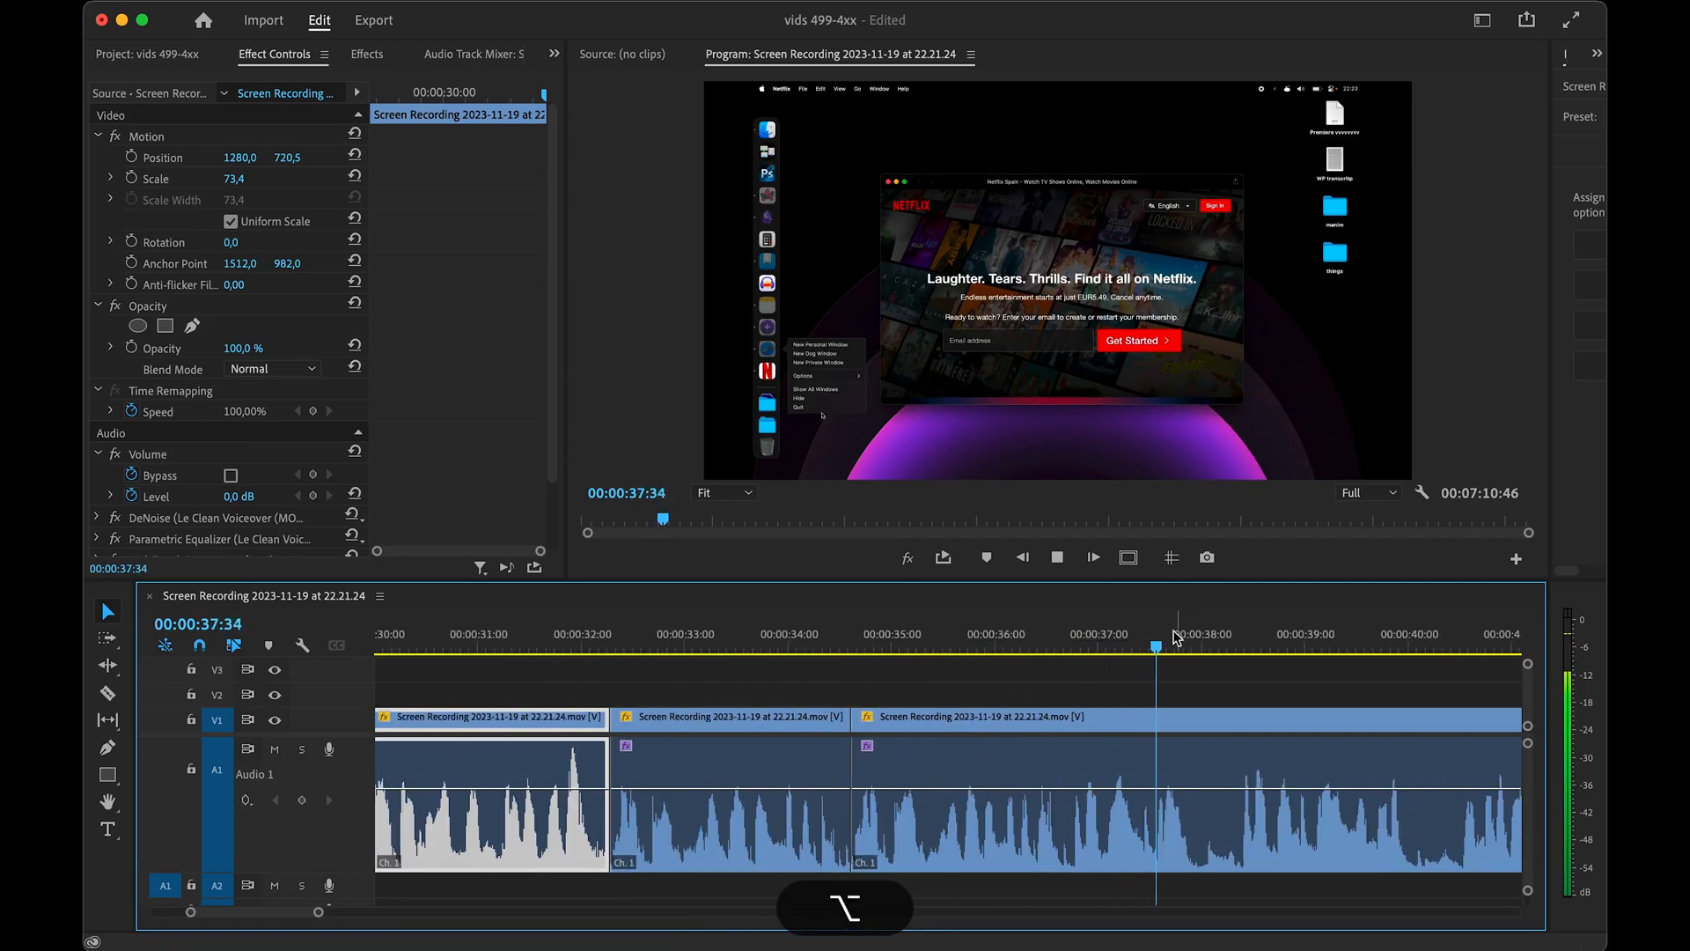
{"action": "left_click_drag", "start_coordinate": [1177, 642], "coordinate": [1074, 647]}
{"action": "key", "text": "super+k"}
{"action": "left_click_drag", "start_coordinate": [894, 639], "coordinate": [754, 671]}
- Delete the clip piece between 00:00:34:37 and about 00:00:36:45, and shorten the end of the preceding clip's audio slightly
{"action": "left_click", "coordinate": [989, 744]}
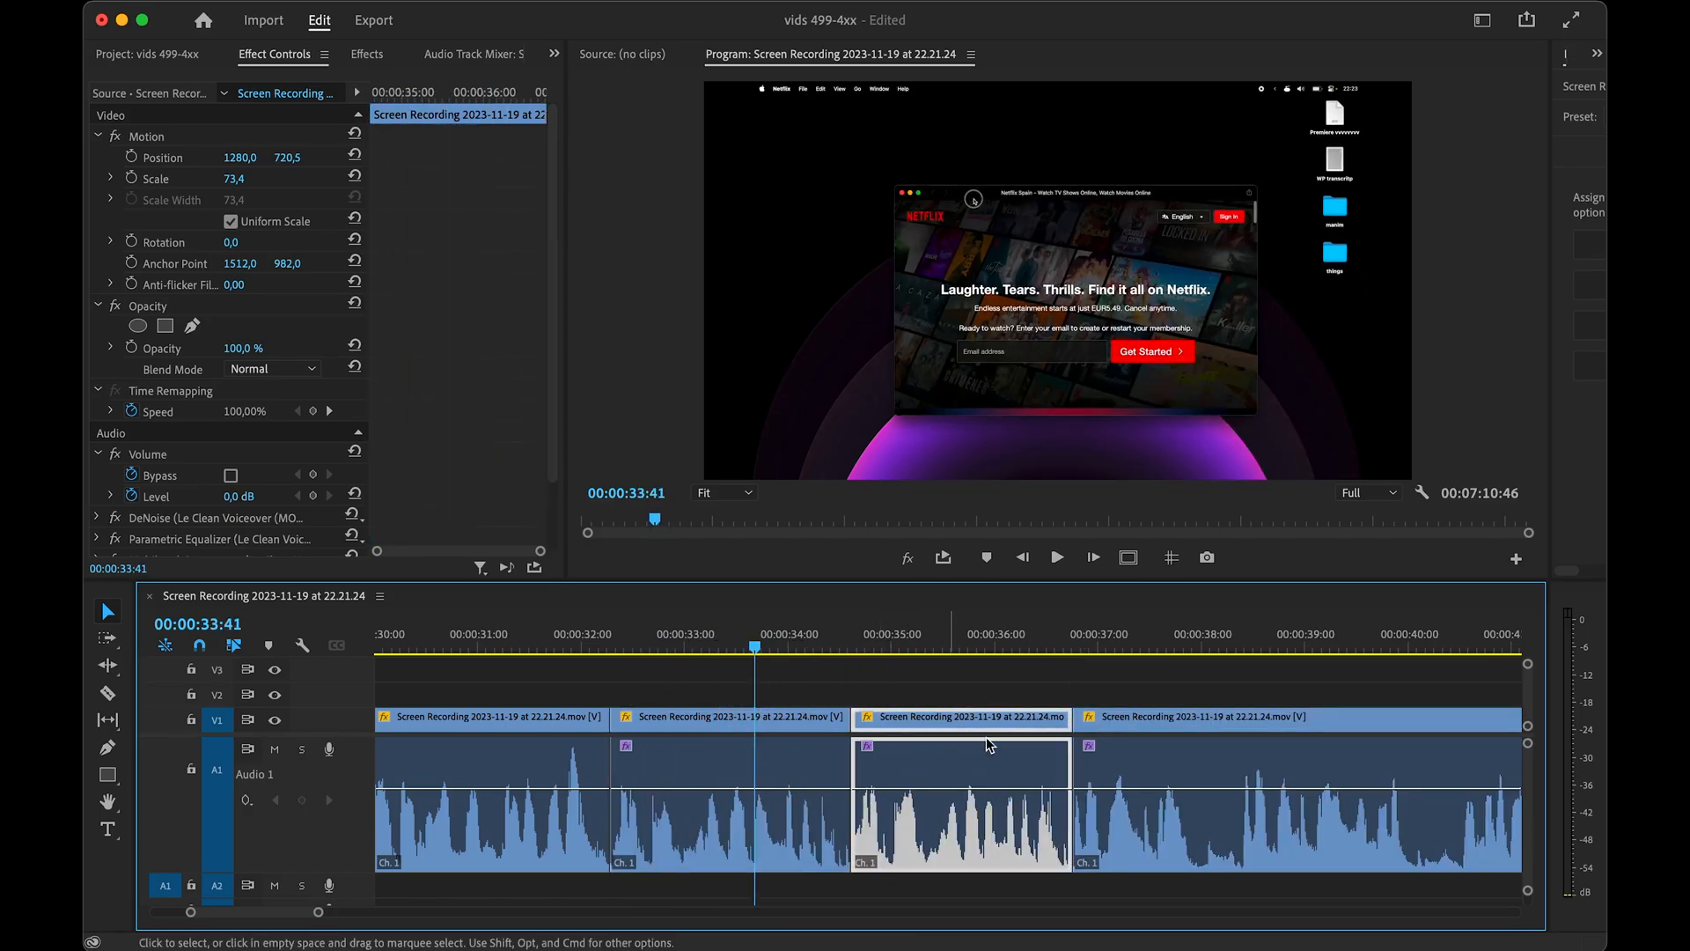
{"action": "left_click", "coordinate": [761, 768]}
{"action": "left_click", "coordinate": [815, 694]}
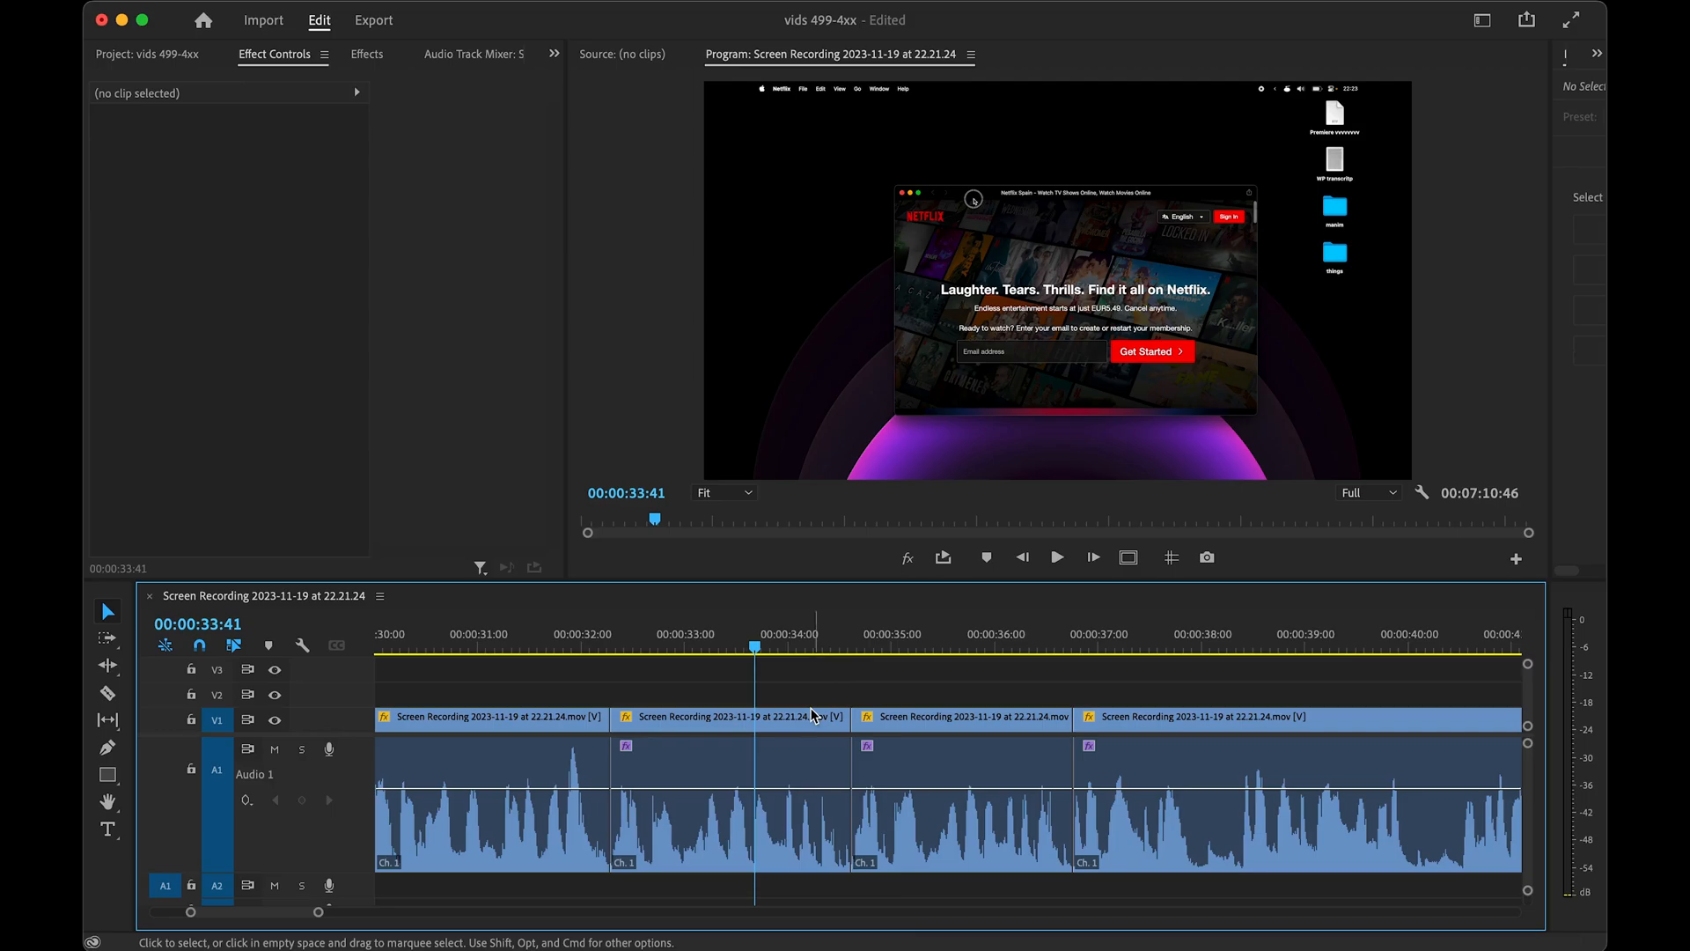
{"action": "left_click", "coordinate": [795, 755], "text": "alt"}
{"action": "key", "text": "alt+BackSpace"}
{"action": "left_click_drag", "start_coordinate": [983, 761], "coordinate": [749, 766]}
{"action": "left_click", "coordinate": [899, 722]}
{"action": "key", "text": "f"}
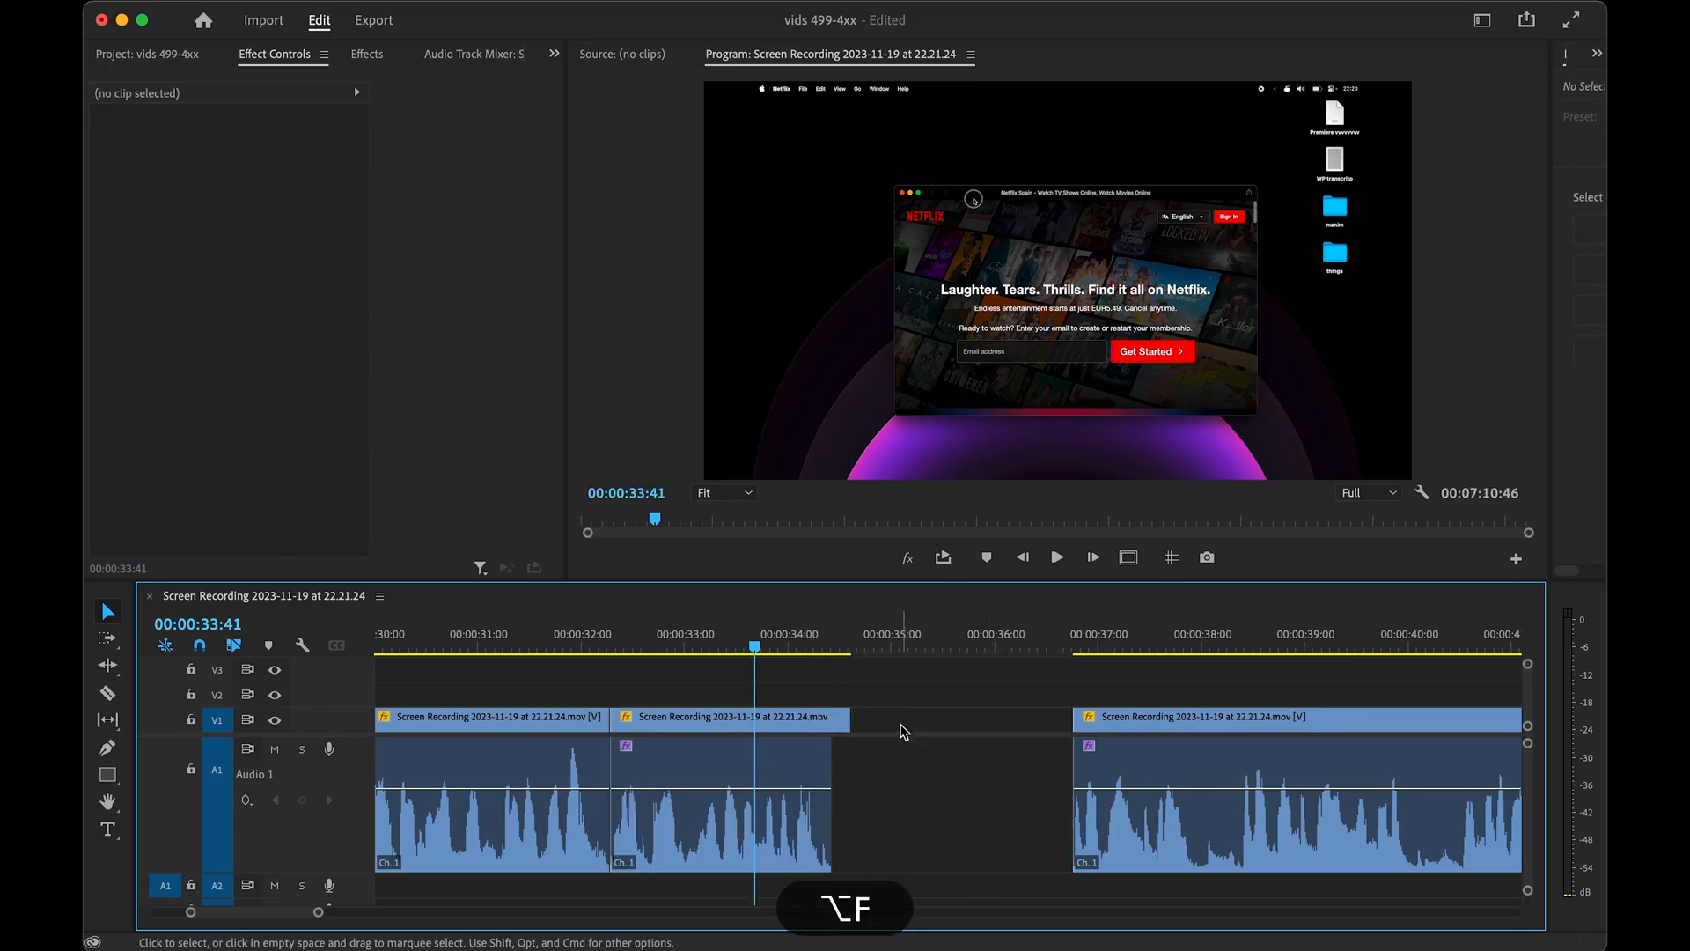
- Trim the video end of the clip before the gap to match its audio, and close the gap while playing back
{"action": "left_click", "coordinate": [527, 645]}
{"action": "key", "text": "space"}
{"action": "left_click_drag", "start_coordinate": [851, 720], "coordinate": [831, 720]}
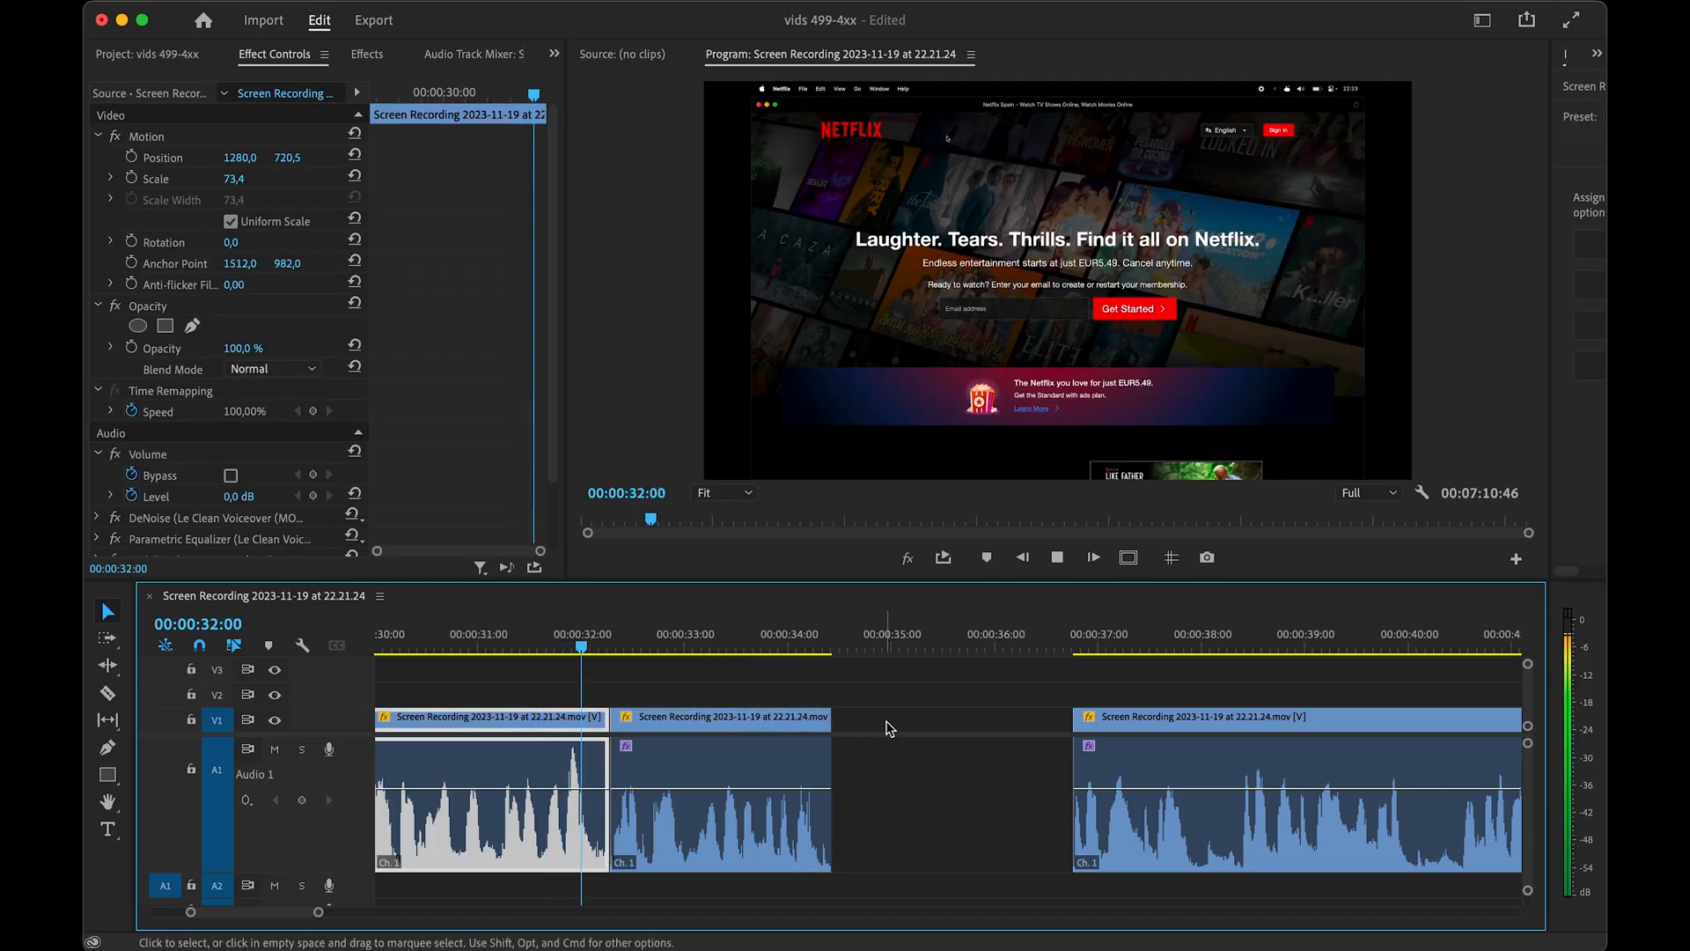
{"action": "left_click", "coordinate": [911, 723]}
{"action": "key", "text": "Delete"}
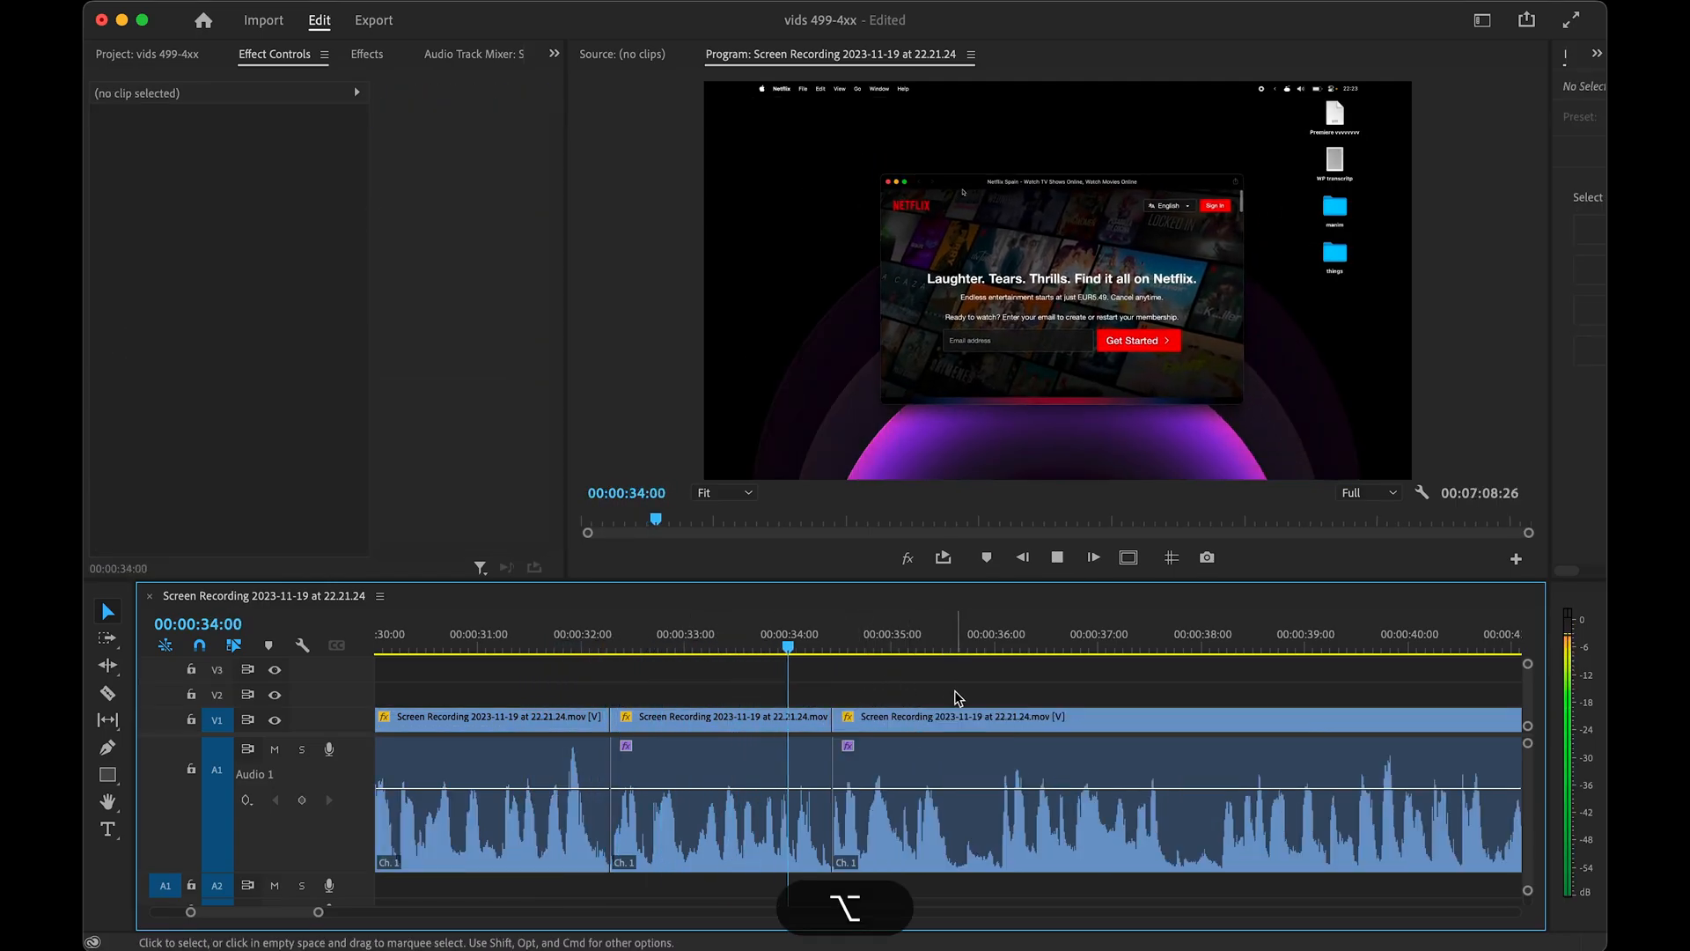
{"action": "scroll", "coordinate": [954, 690], "scroll_direction": "up", "scroll_amount": 2}
{"action": "scroll", "coordinate": [976, 692], "scroll_direction": "right", "scroll_amount": 3}
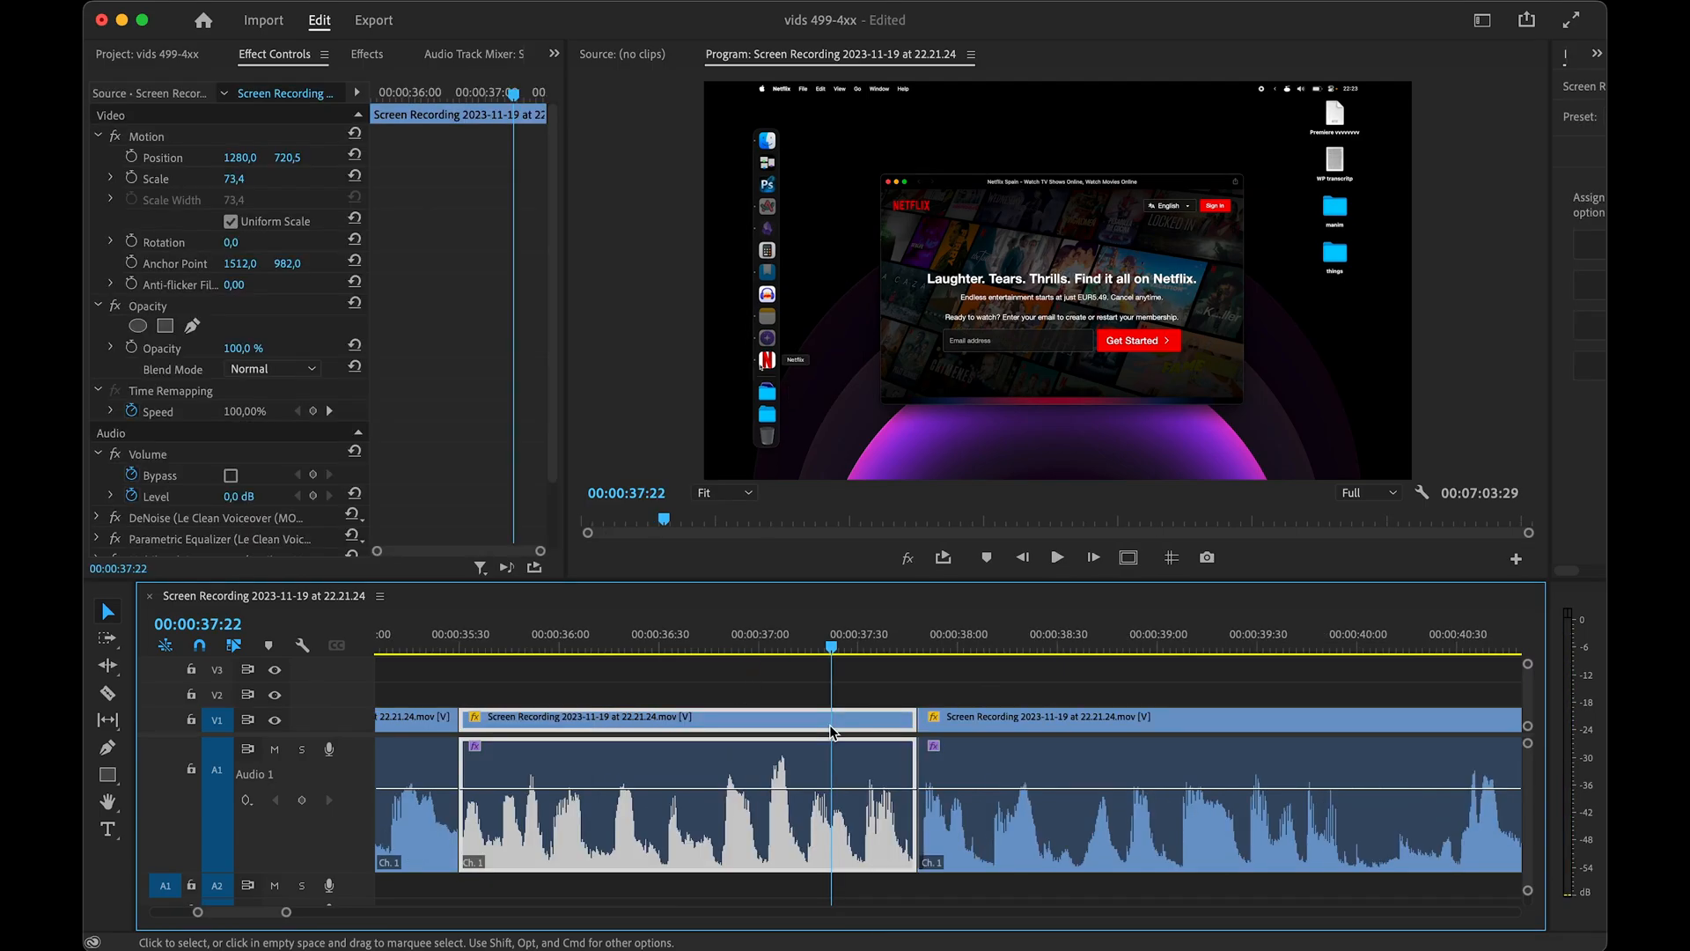
- Play back from 00:00:39:00 into the last clip and select that clip
{"action": "key", "text": "backslash"}
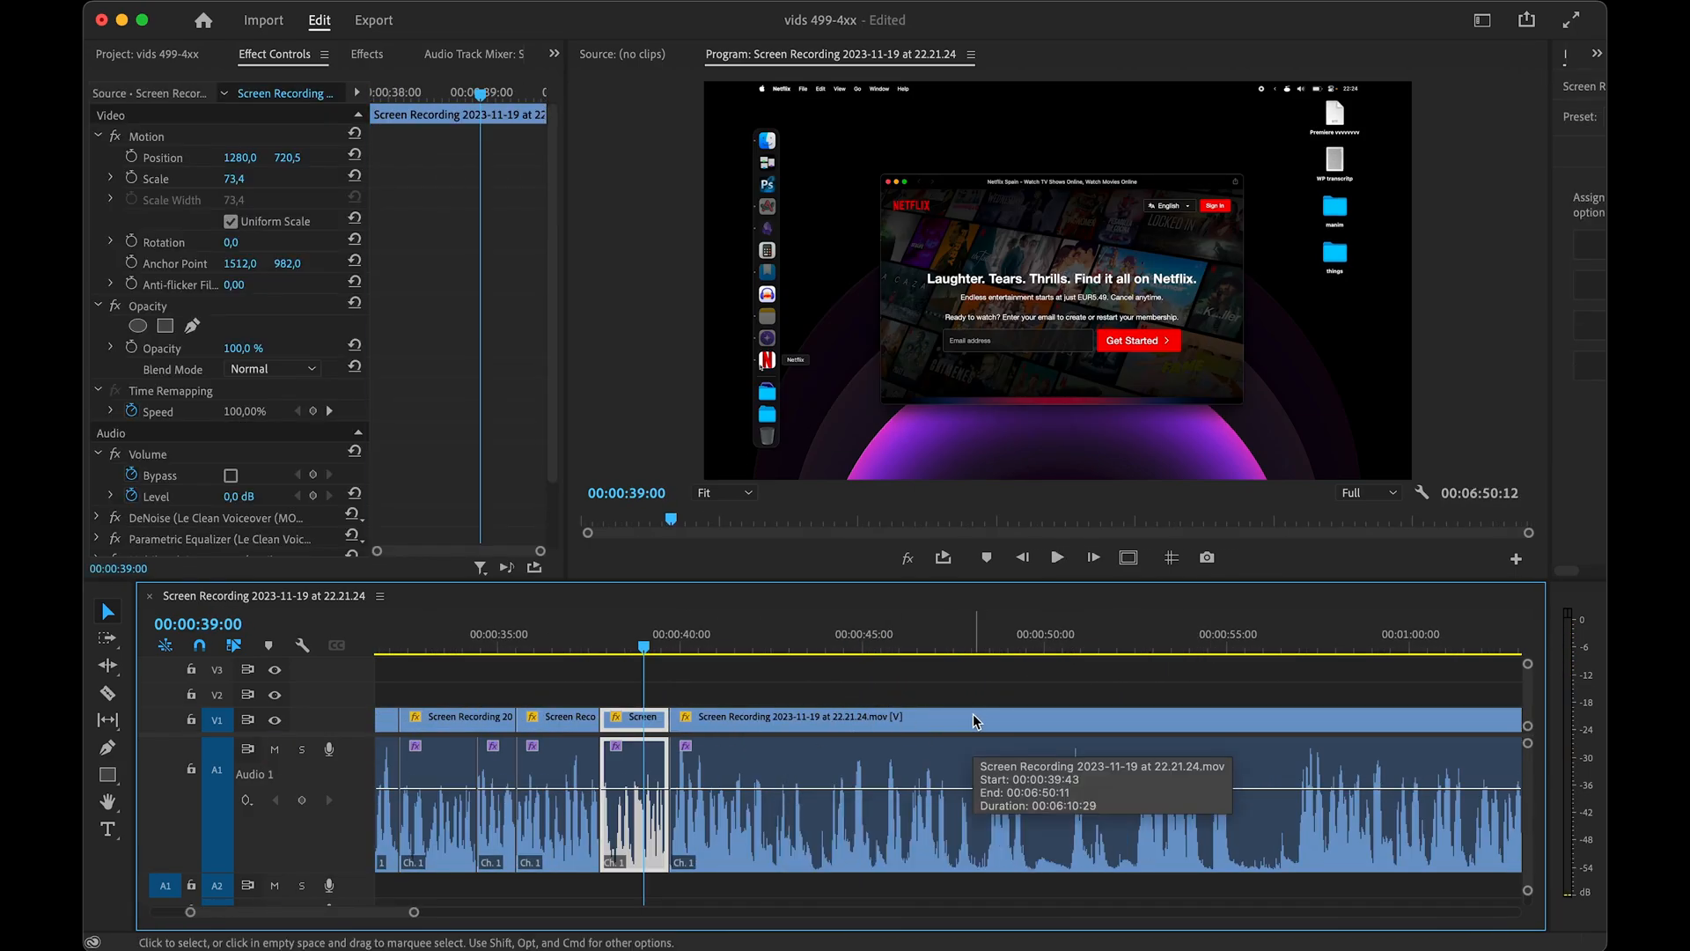
{"action": "key", "text": "space"}
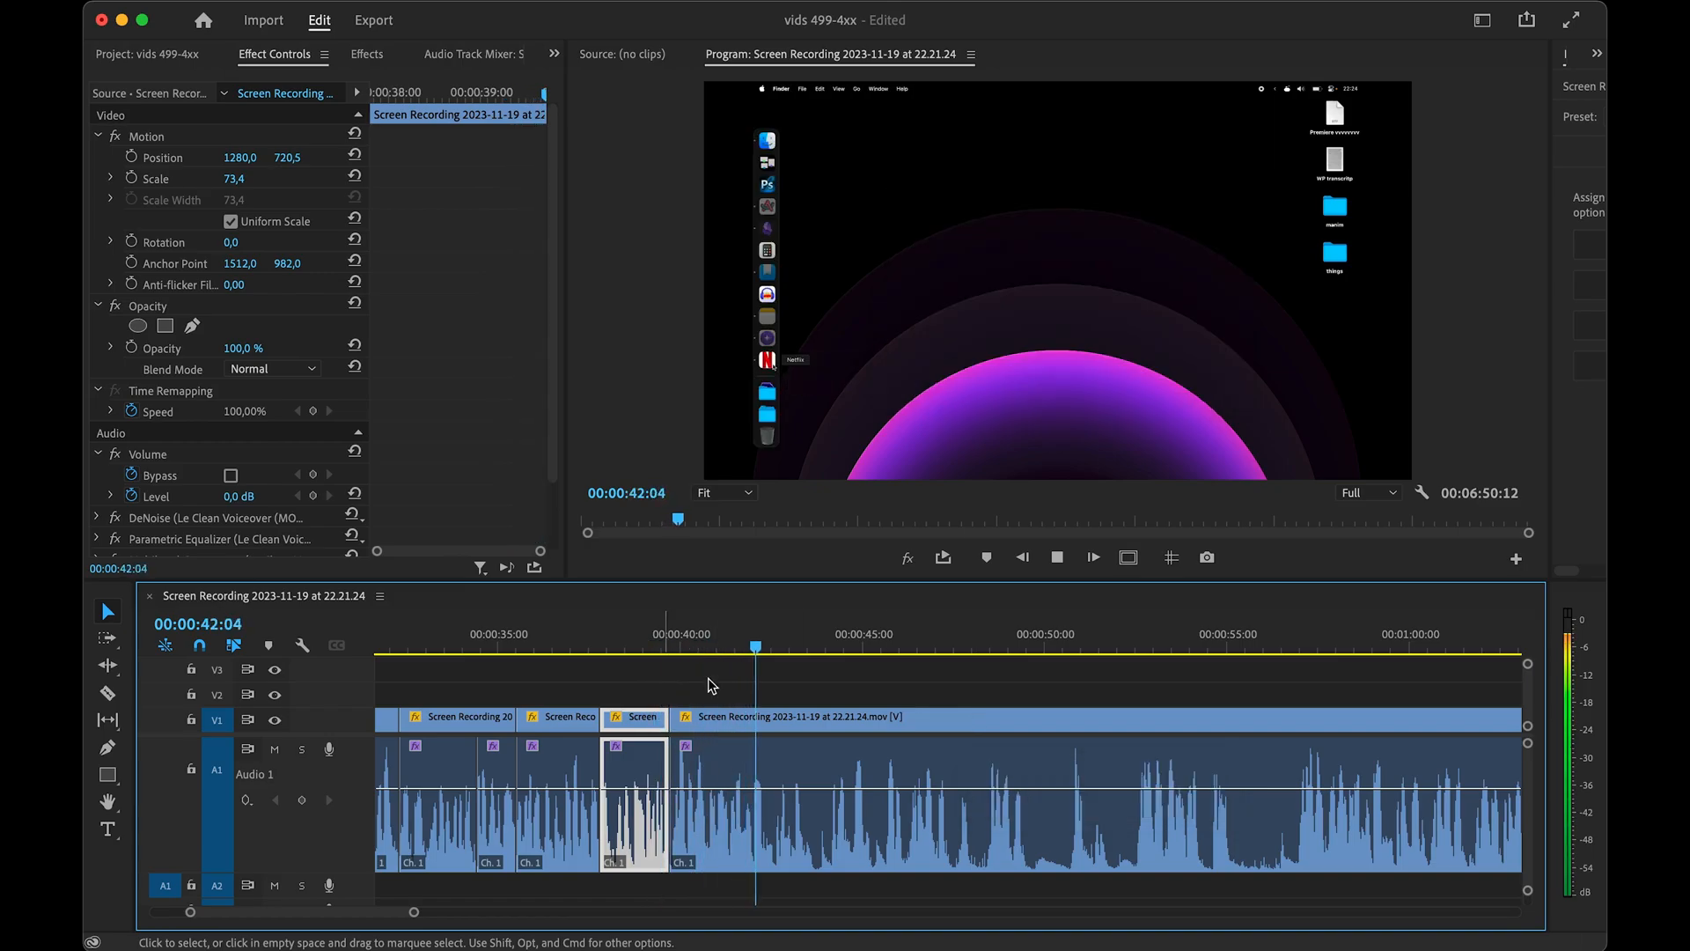
{"action": "left_click", "coordinate": [727, 713]}
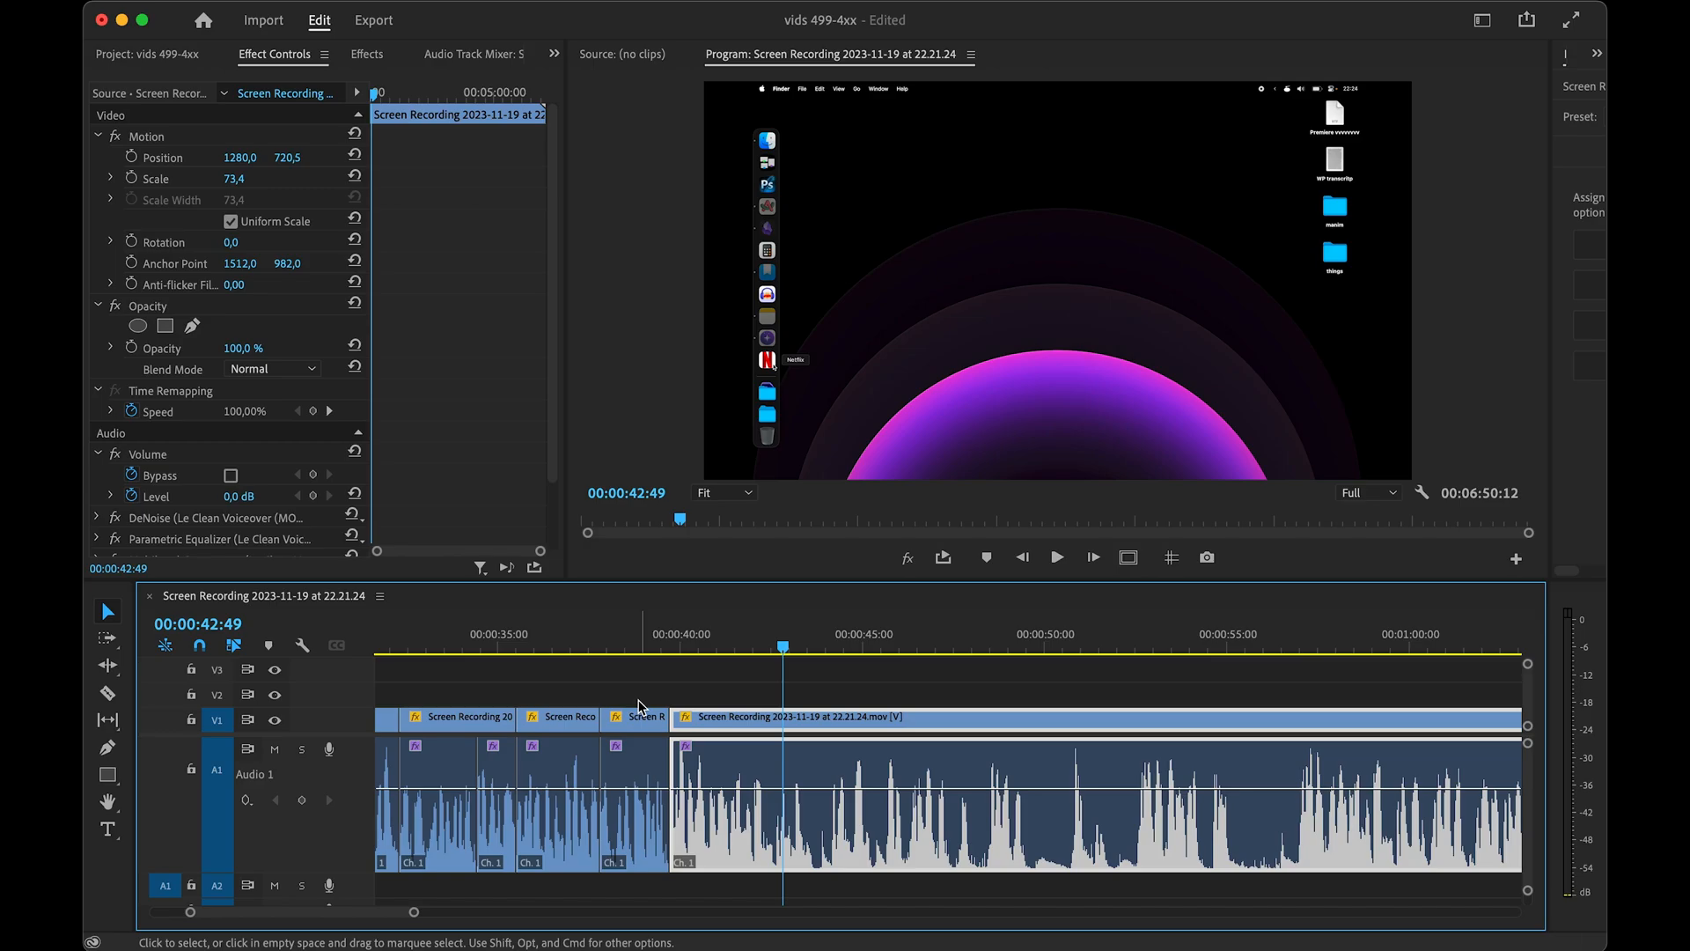
- Mute the Audio 1 track and shuttle playback backward through the earlier cuts, followed by forward at increased speed
{"action": "left_click", "coordinate": [274, 749]}
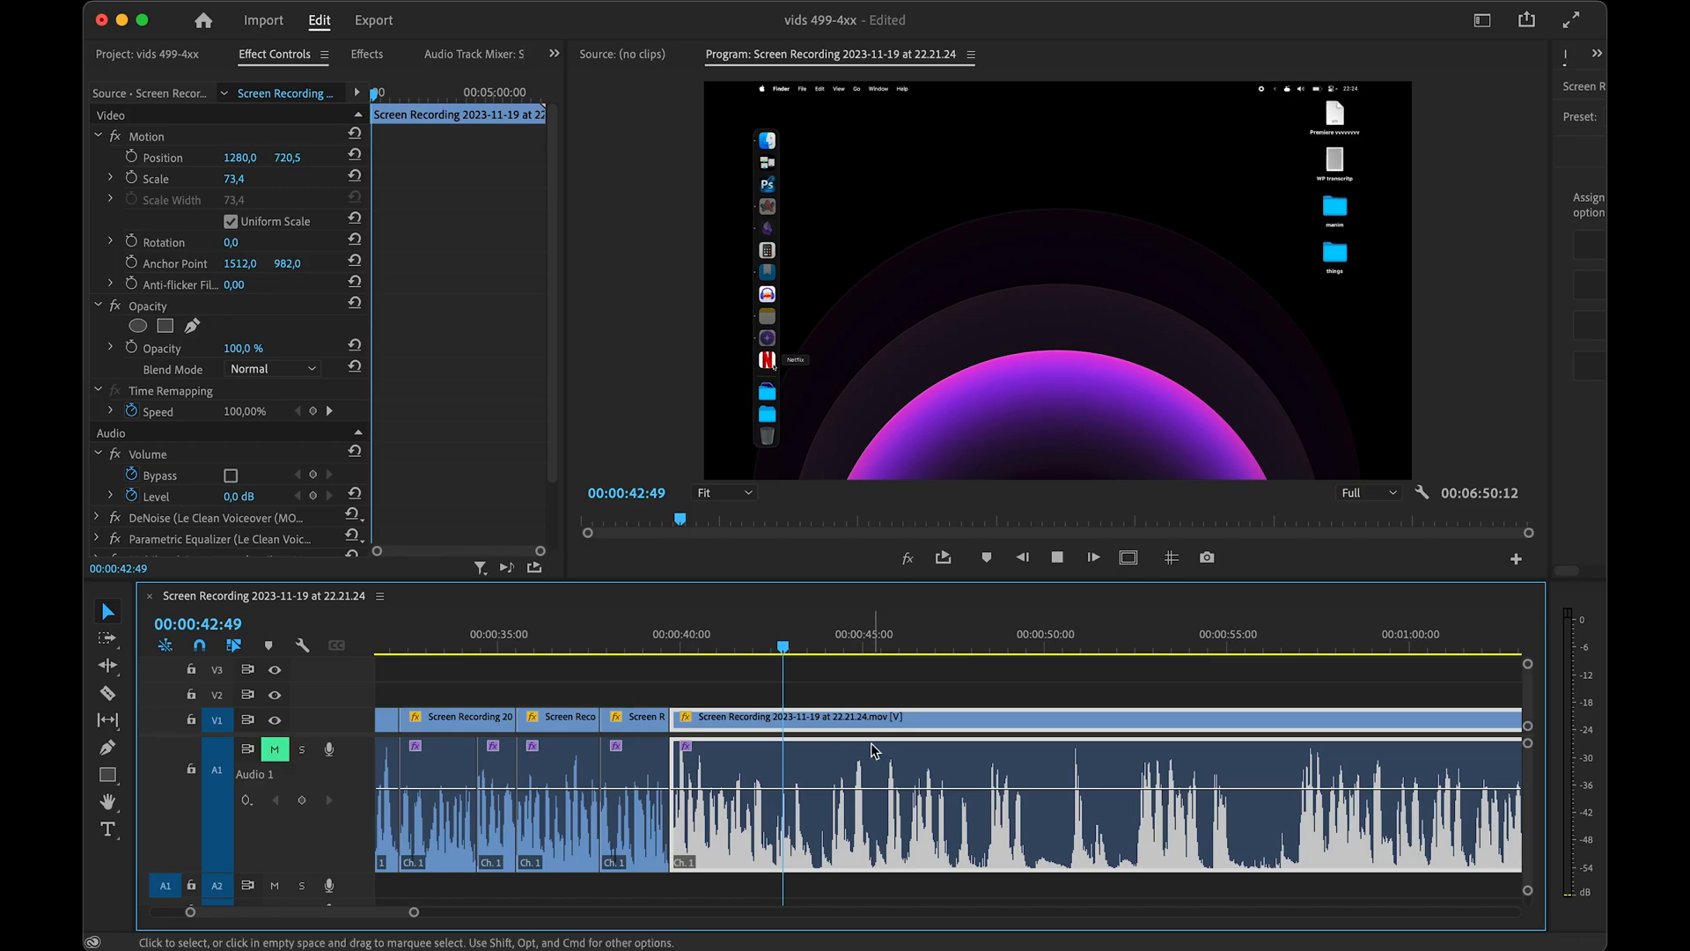
{"action": "key", "text": "j"}
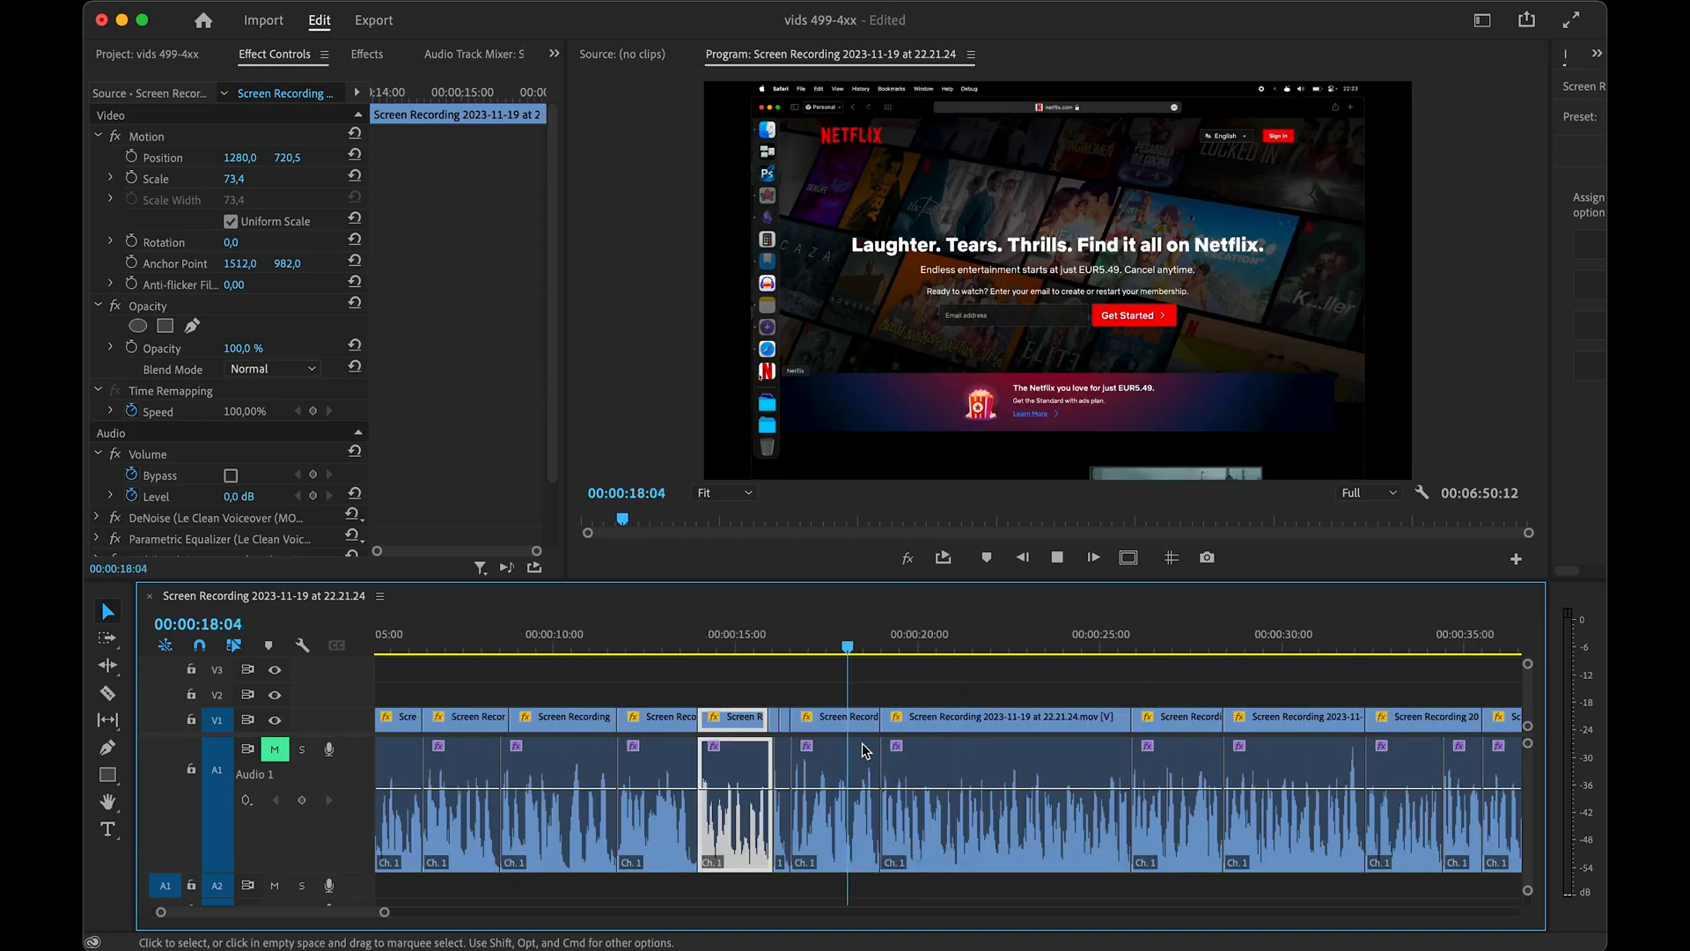
{"action": "key", "text": "l"}
{"action": "key", "text": "l"}
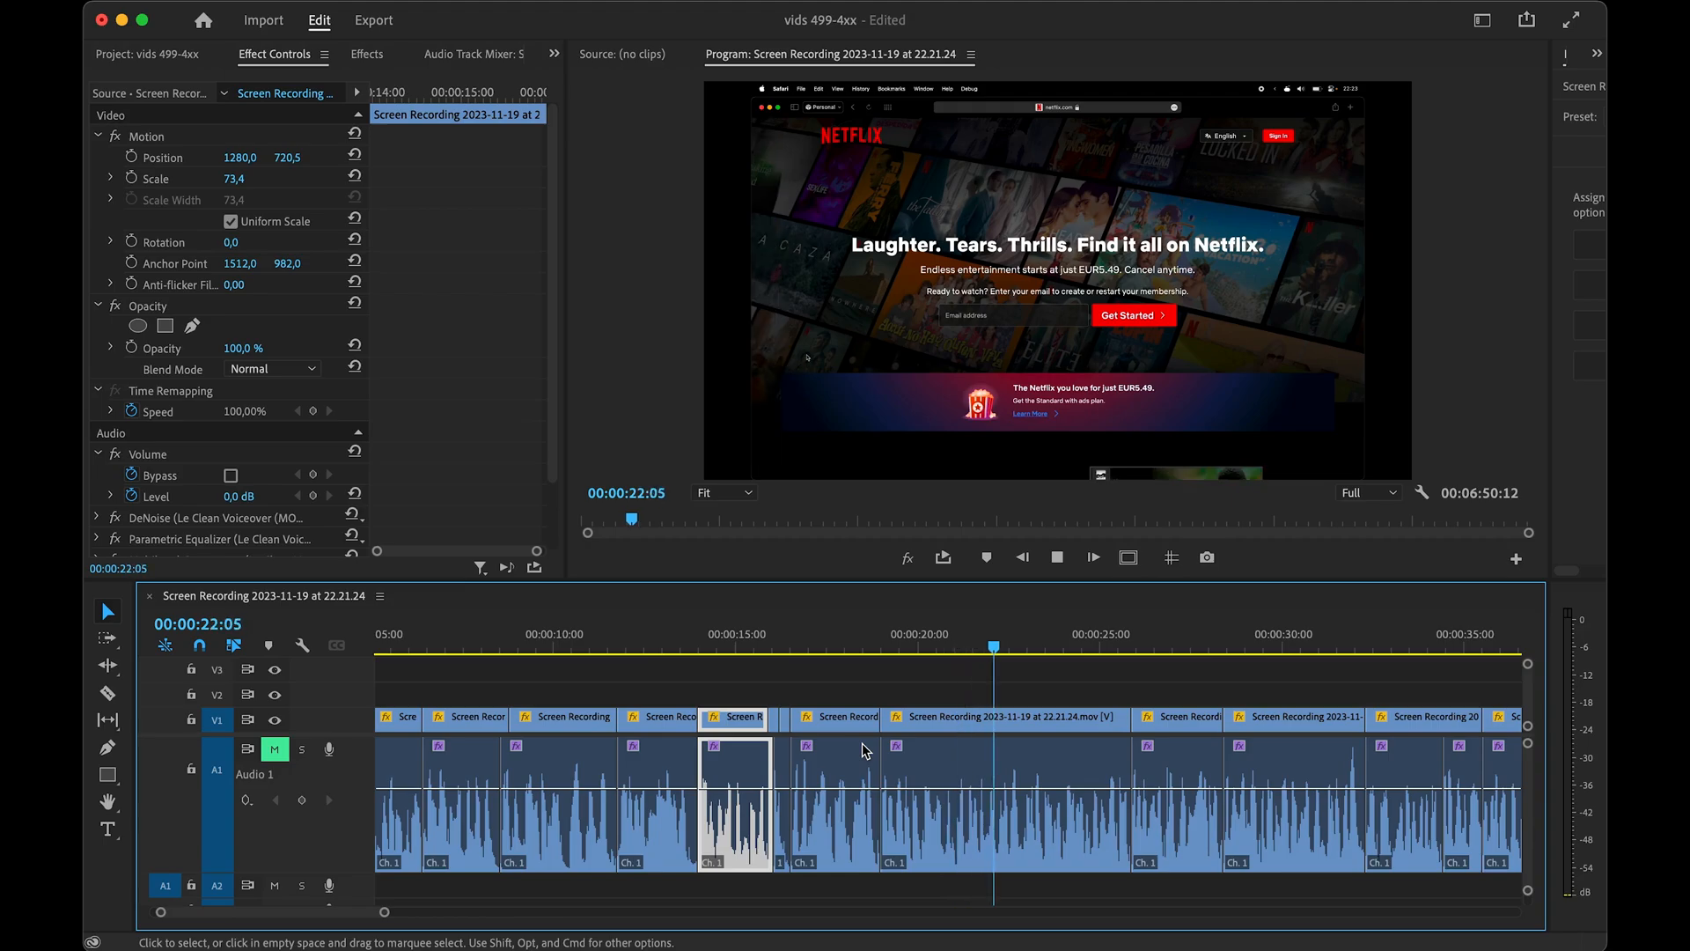
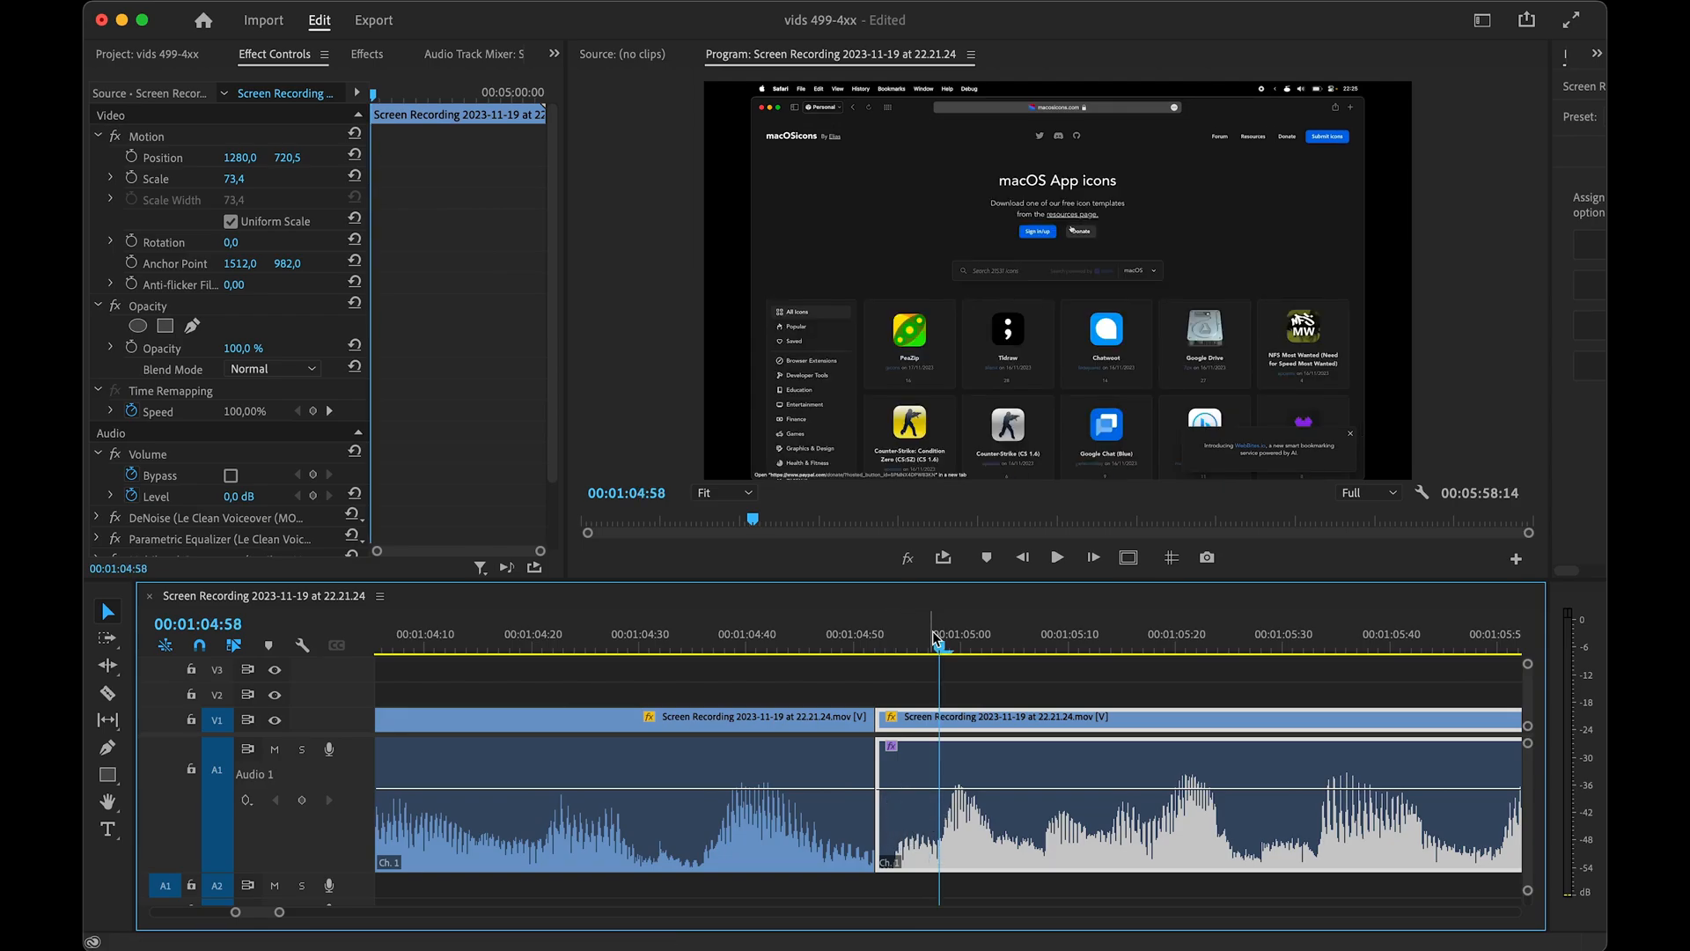
- Ripple-trim the start of the last clip up to 00:01:04:58 and play back across the cut from about 00:01:03:30
{"action": "key", "text": "alt+q"}
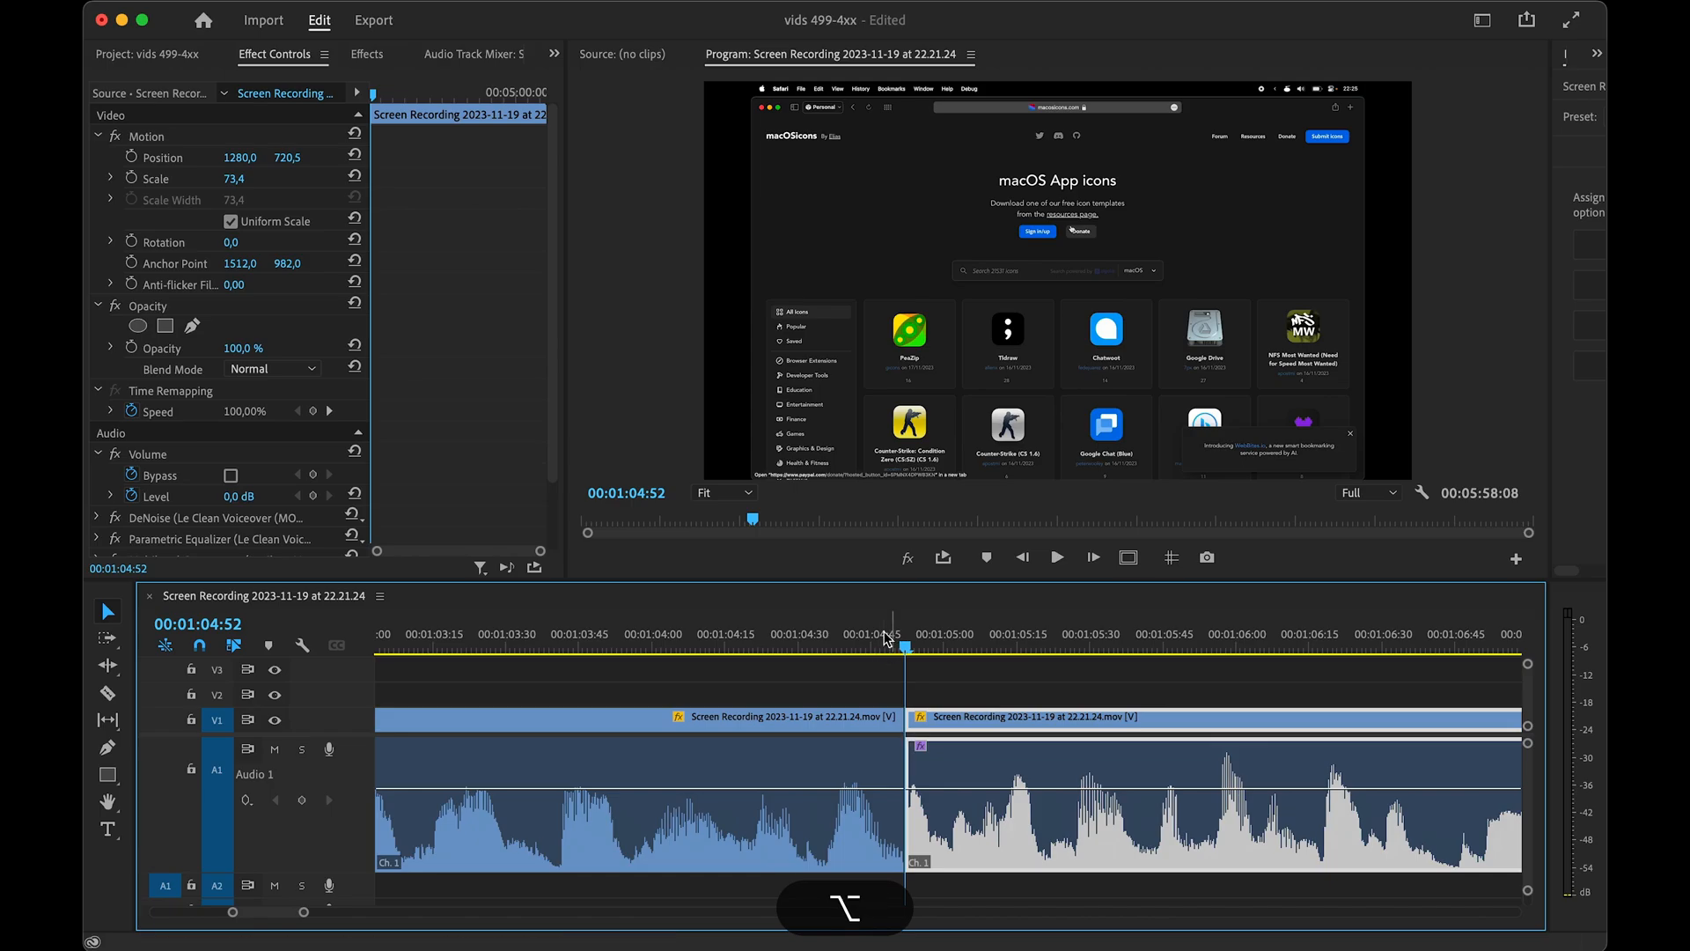
{"action": "left_click_drag", "start_coordinate": [887, 641], "coordinate": [511, 641]}
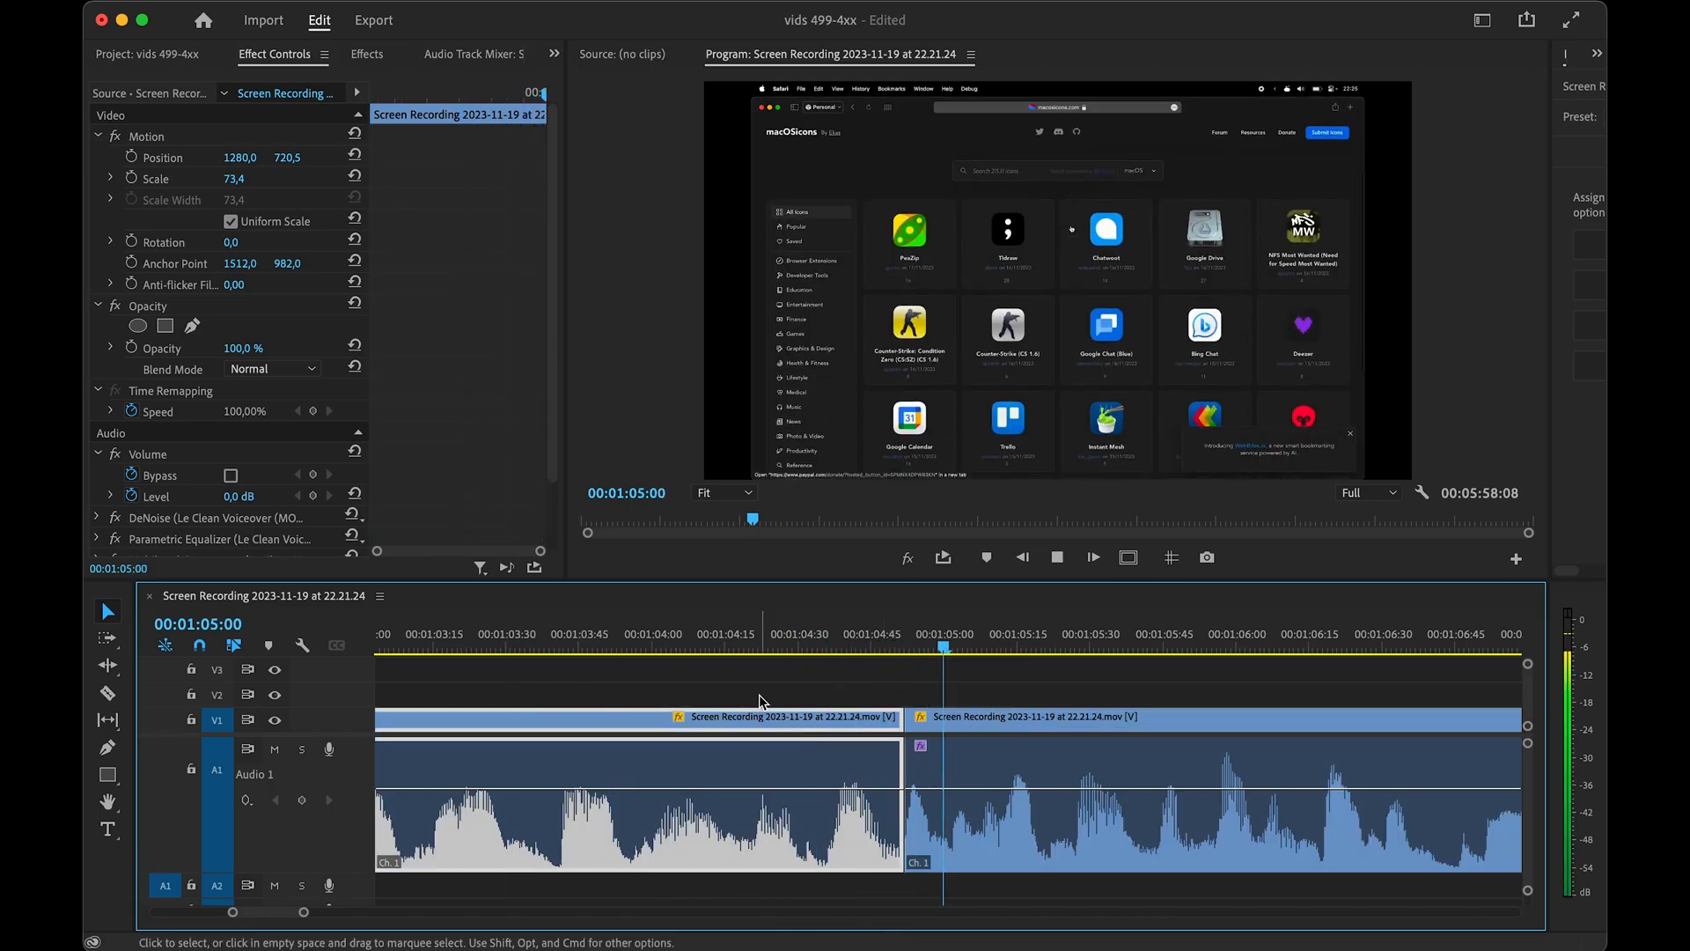
{"action": "scroll", "coordinate": [760, 700], "scroll_direction": "down", "scroll_amount": 5}
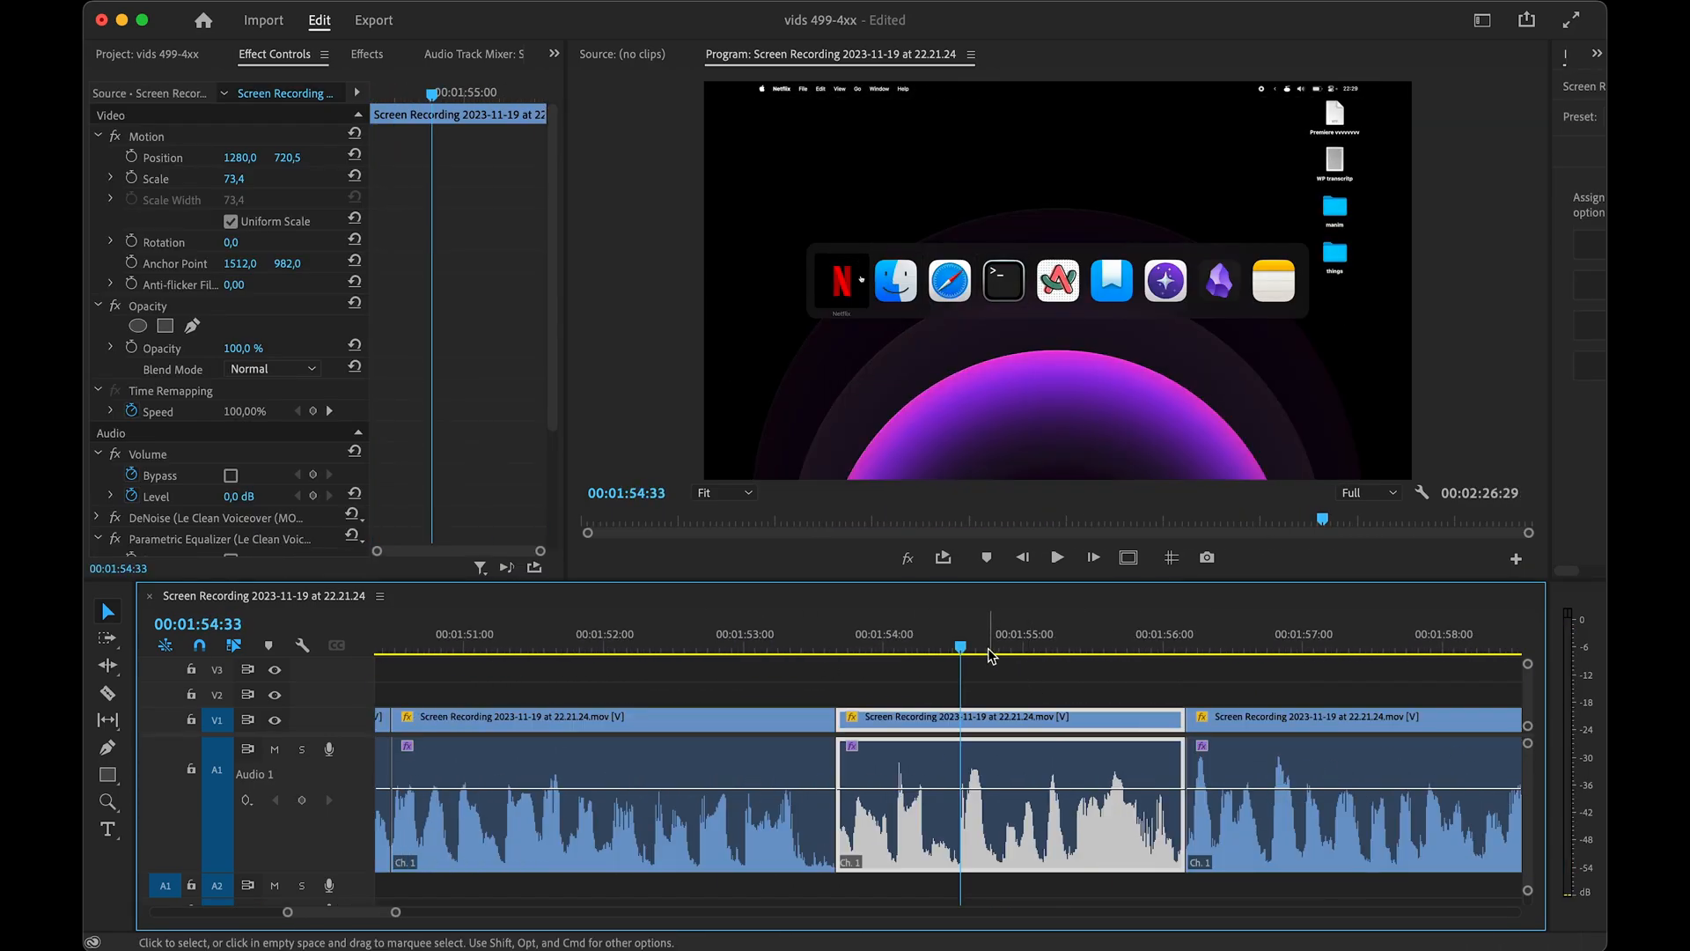
- Play back from about 00:01:52:00 across the cut at 00:01:53:40 to compare the speech on both sides
{"action": "left_click_drag", "start_coordinate": [958, 662], "coordinate": [981, 662]}
{"action": "left_click", "coordinate": [604, 660]}
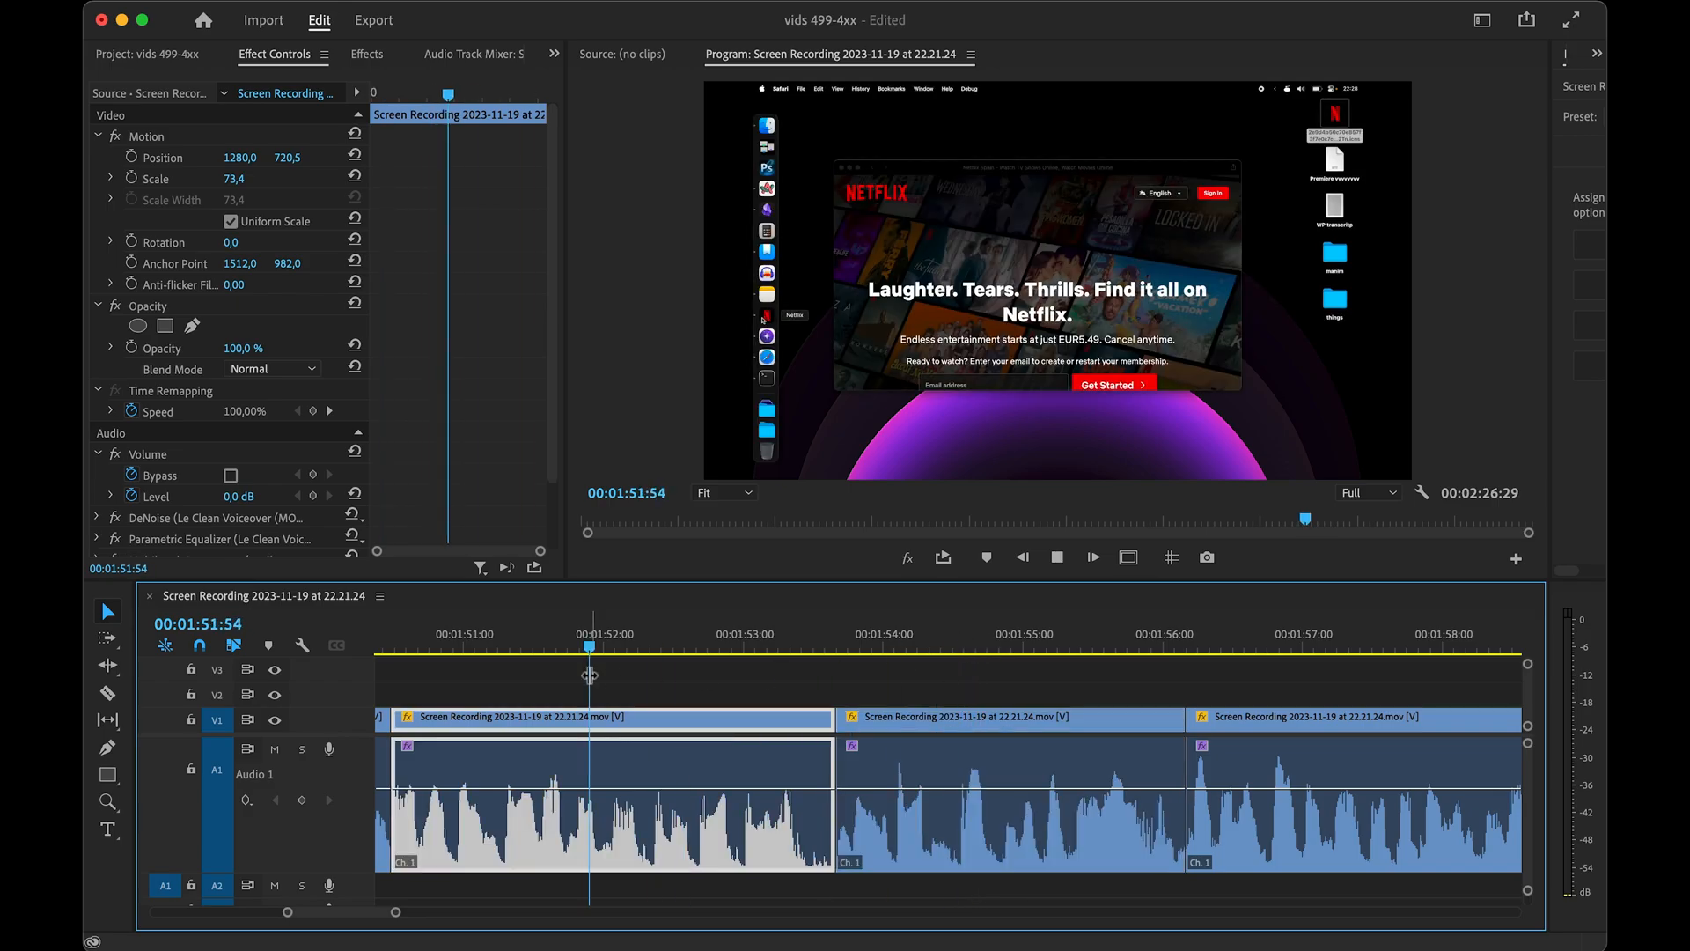
{"action": "key", "text": "space"}
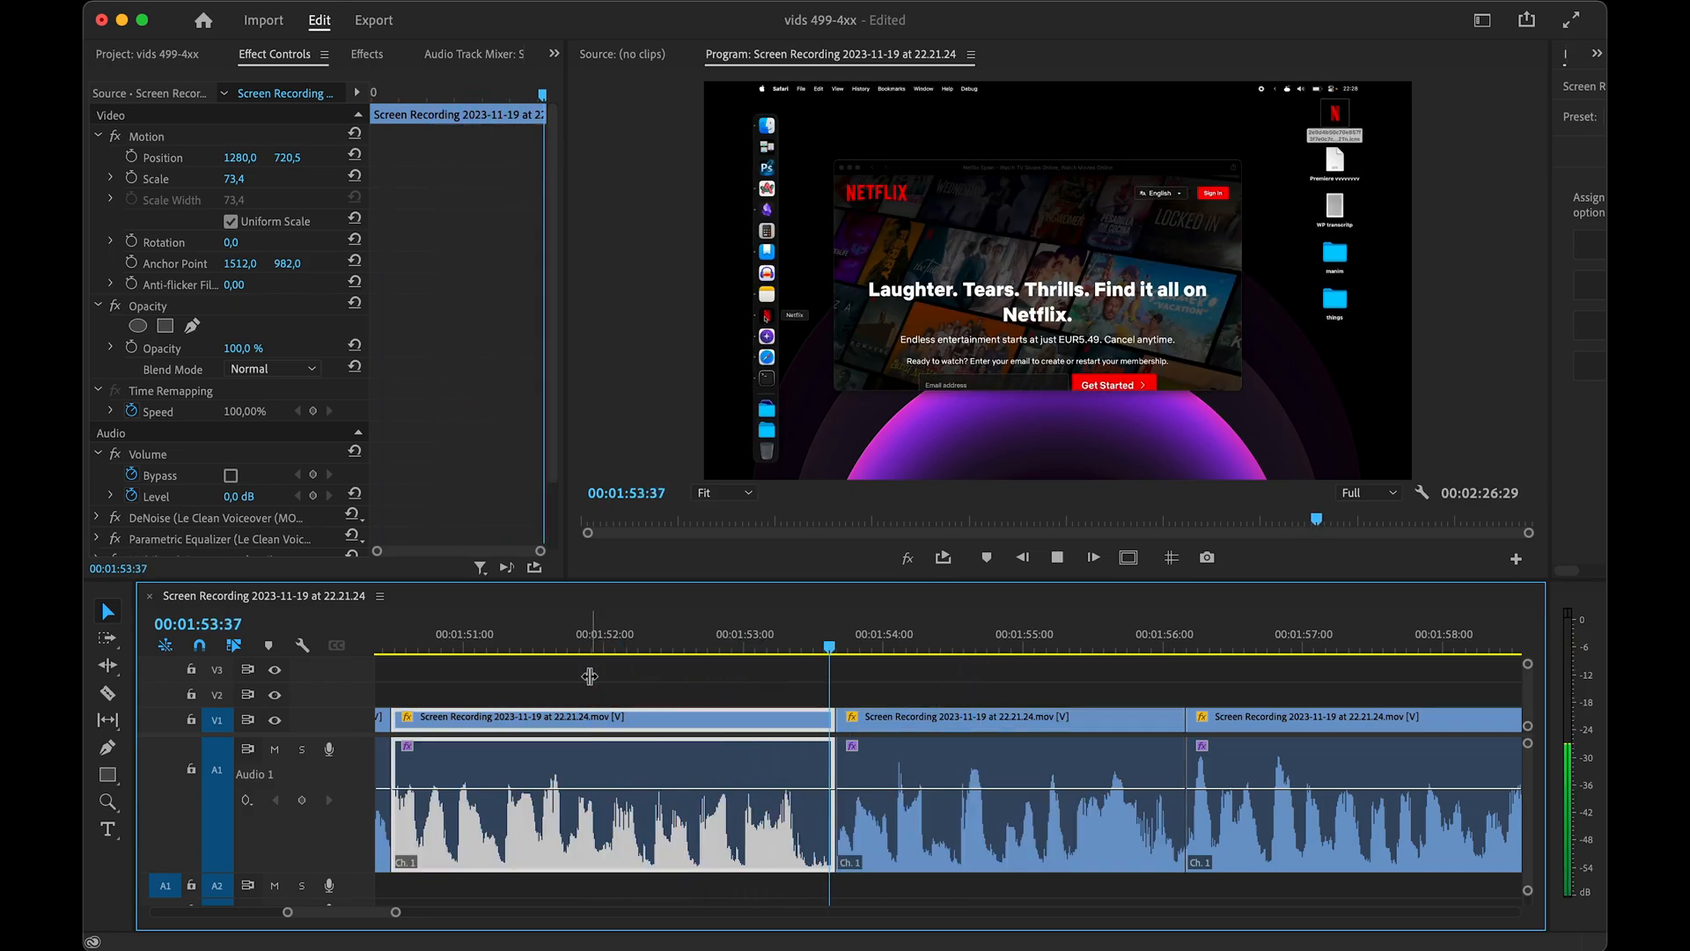
- Set the high shelf of the Parametric Equalizer to 10944 Hz and 11.5 dB on the clip starting at 00:01:53:40
{"action": "left_click", "coordinate": [948, 720]}
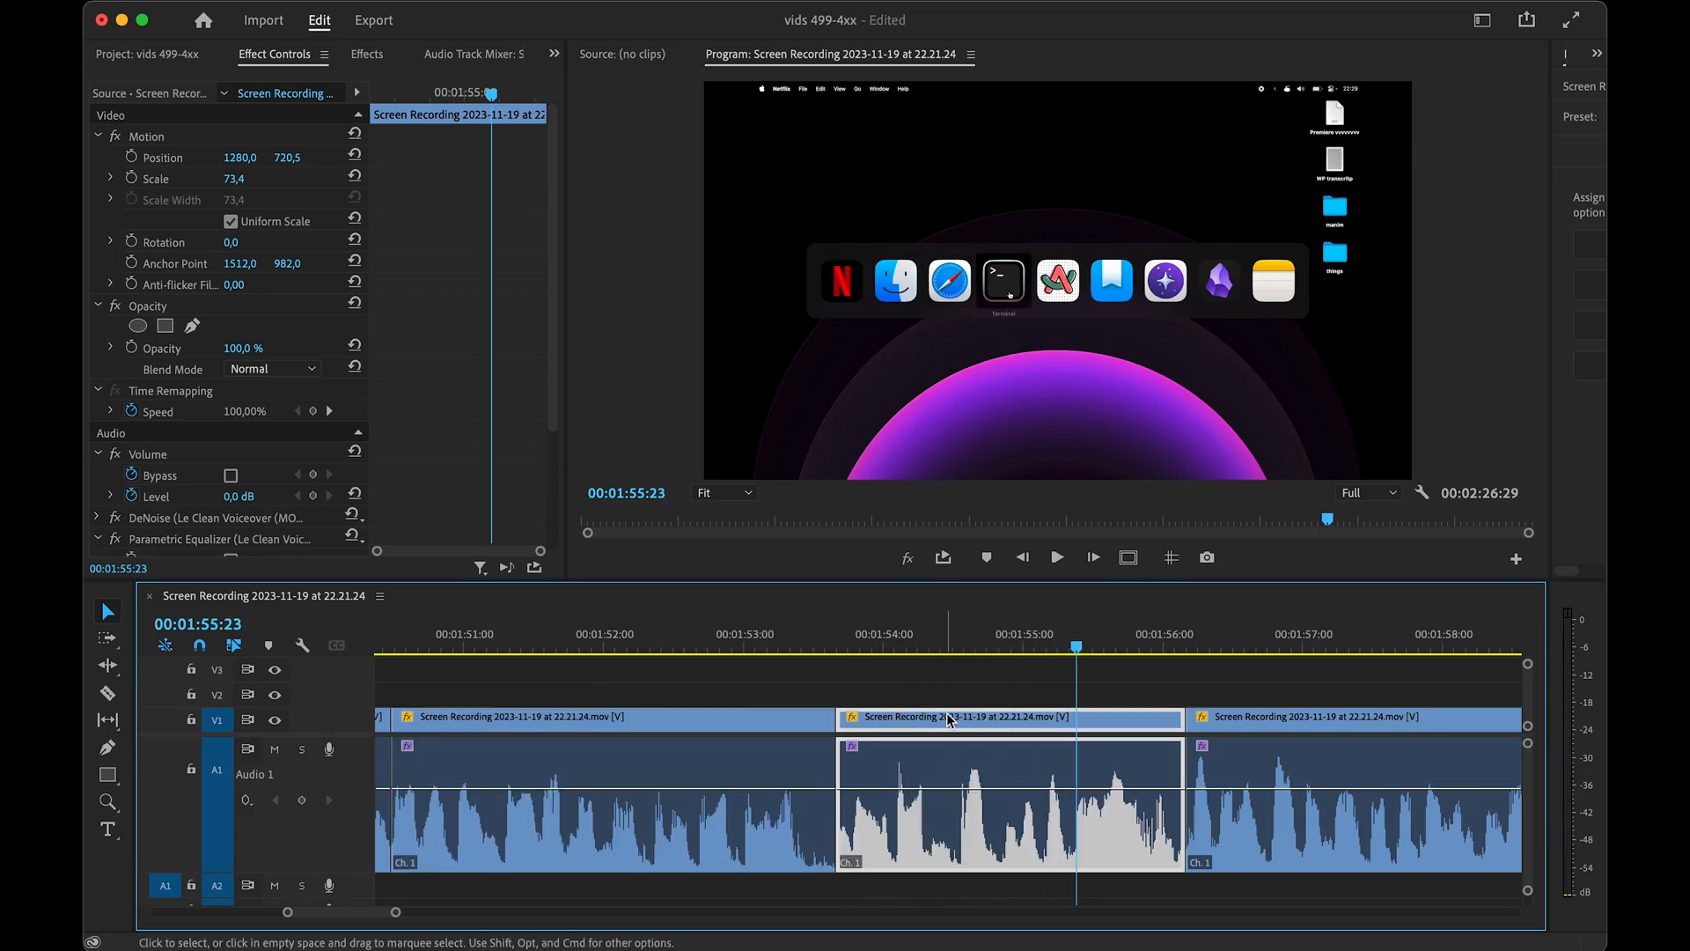
{"action": "scroll", "coordinate": [338, 436], "scroll_direction": "down", "scroll_amount": 5}
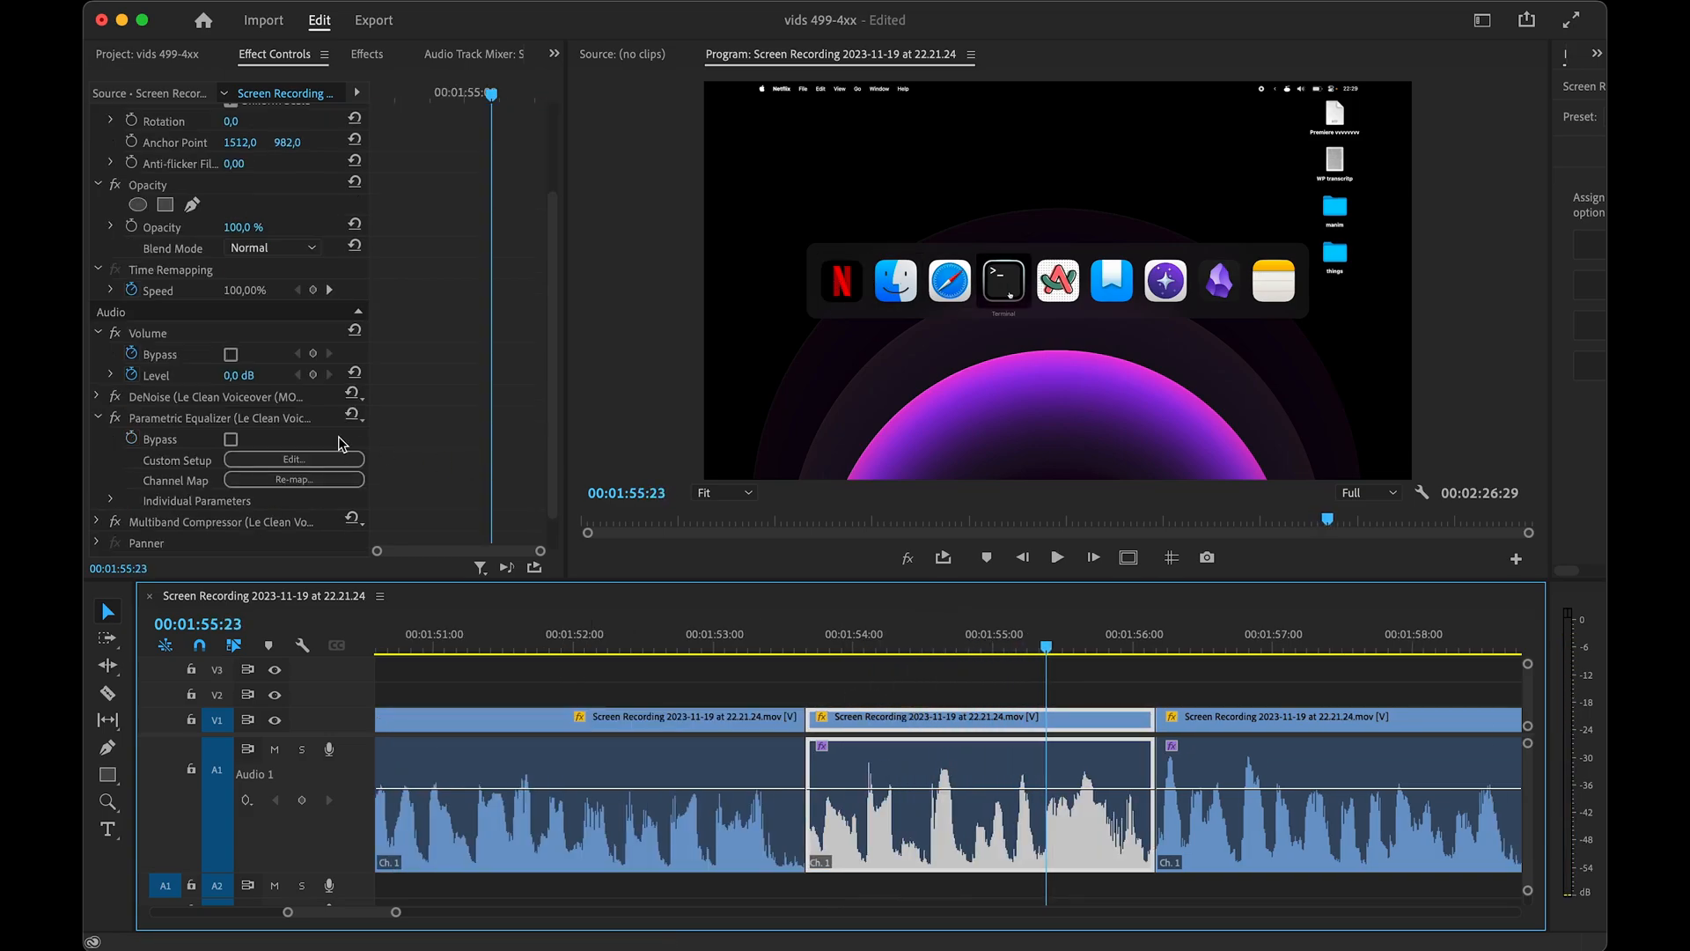
{"action": "left_click", "coordinate": [176, 419]}
{"action": "left_click", "coordinate": [264, 459]}
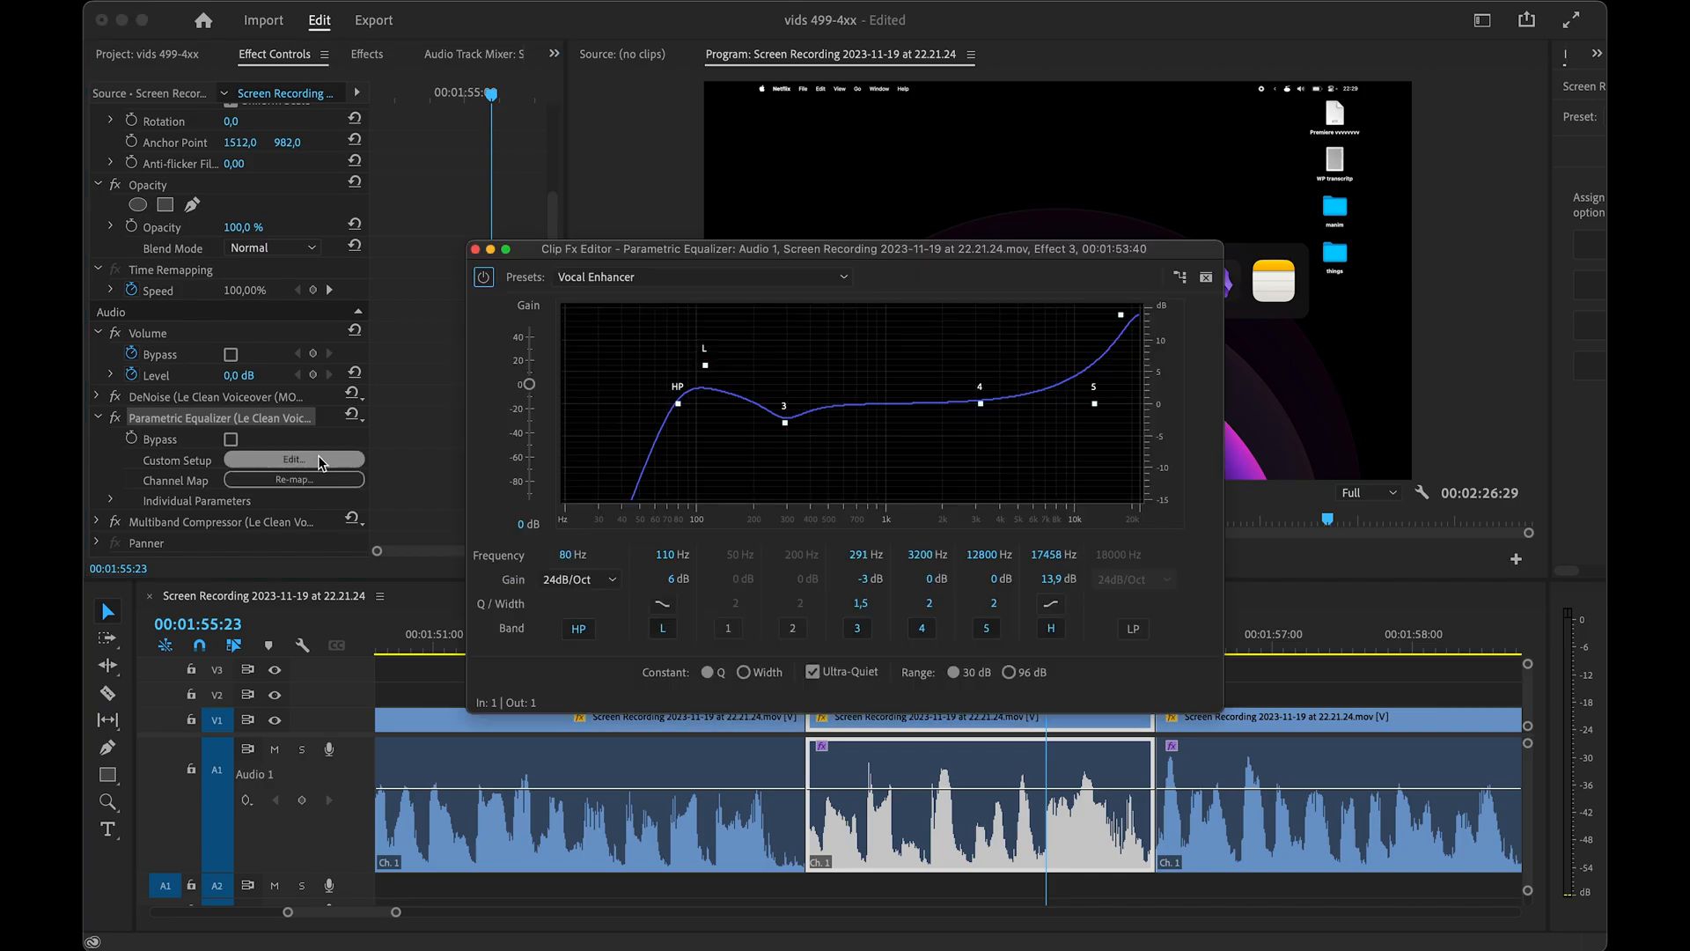
{"action": "left_click_drag", "start_coordinate": [1120, 314], "coordinate": [1084, 332]}
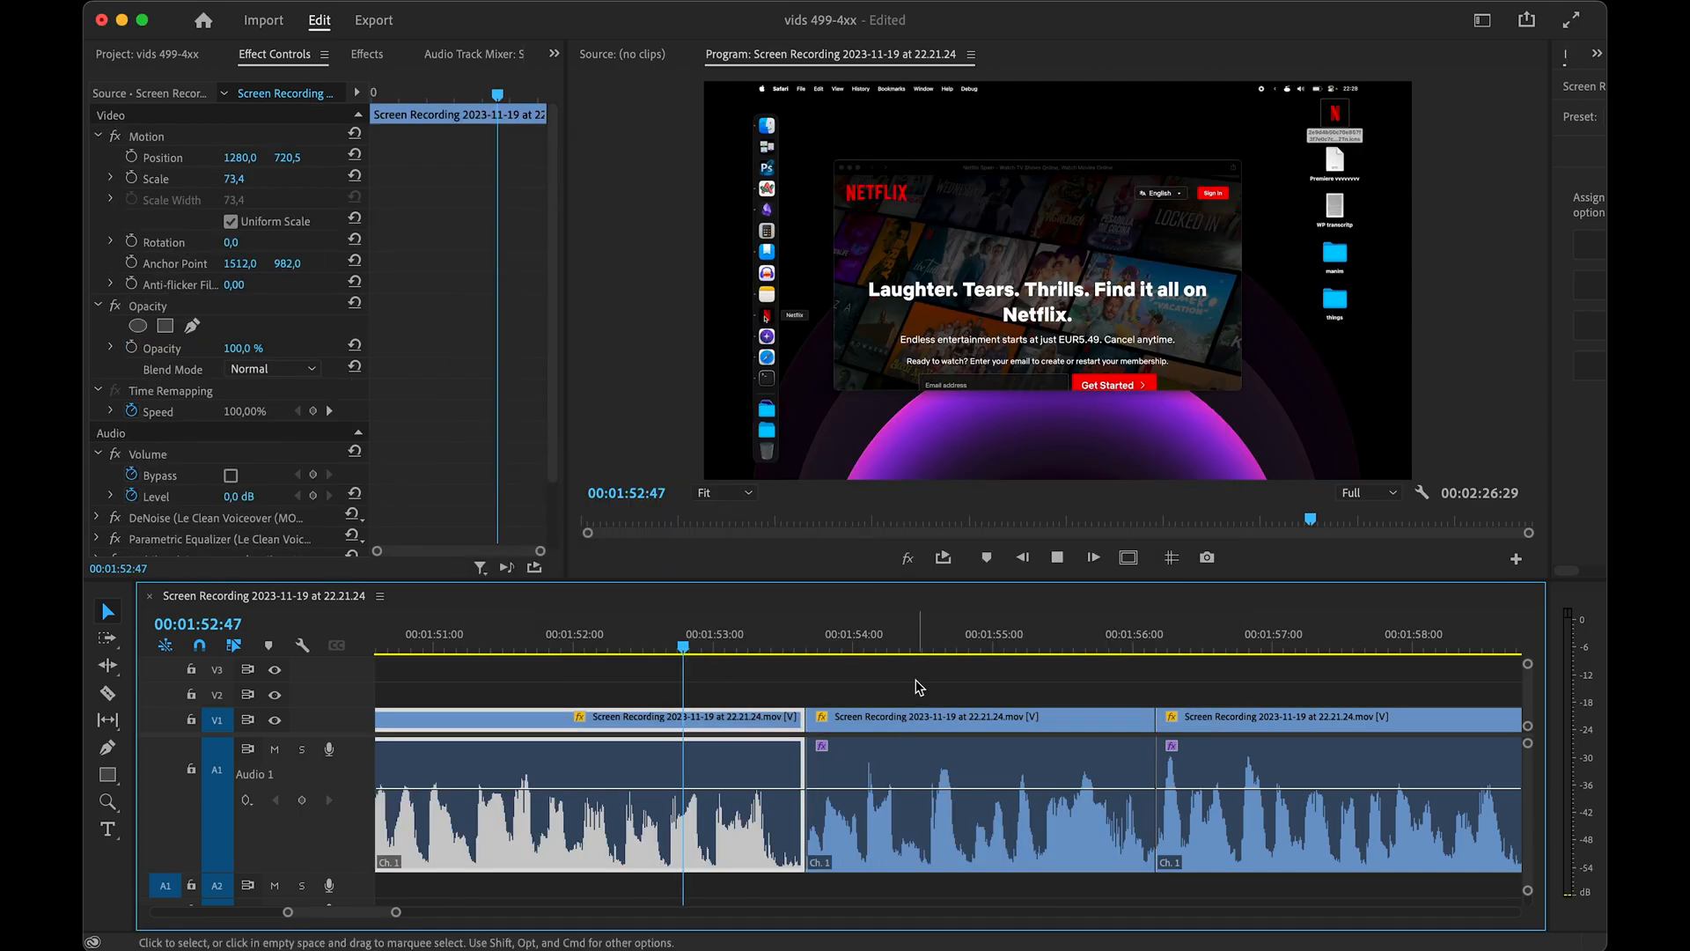
- Play back from about 00:01:51:40 across the equalized clip to check how its sound matches its neighbours
{"action": "left_click", "coordinate": [522, 641]}
{"action": "key", "text": "space"}
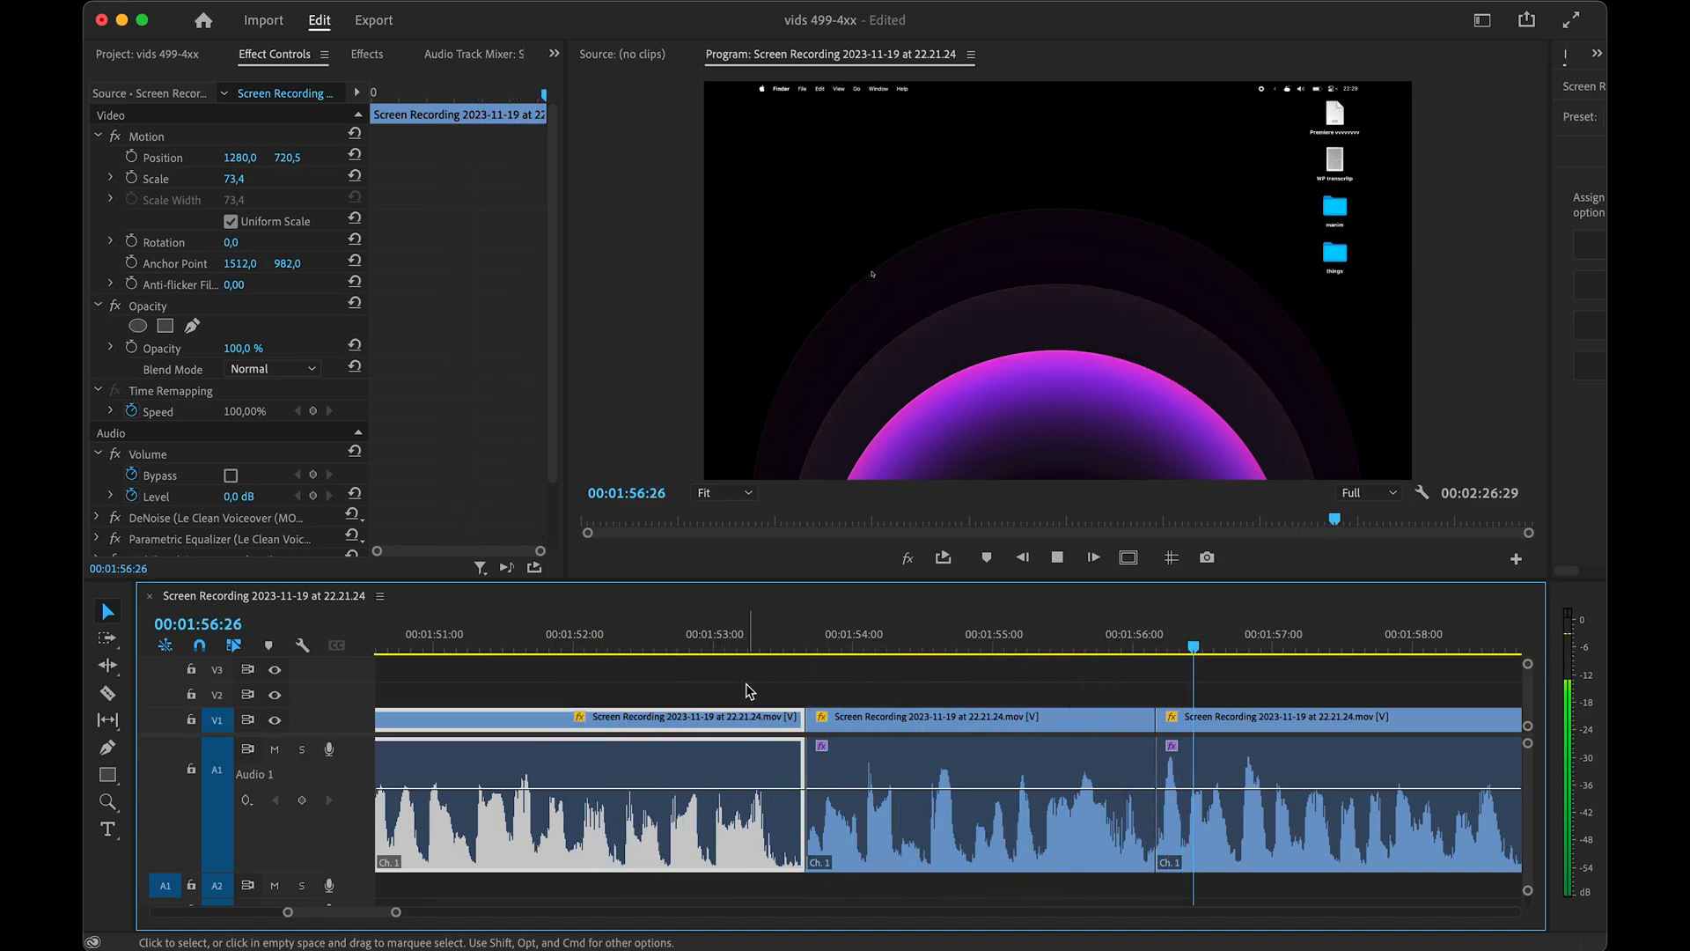
{"action": "key", "text": "space"}
- Raise the audio level of the clip starting at 00:01:53:40 in two small increments, playing back the preceding cut in between
{"action": "left_click", "coordinate": [800, 690]}
{"action": "left_click", "coordinate": [931, 640]}
{"action": "left_click", "coordinate": [942, 784]}
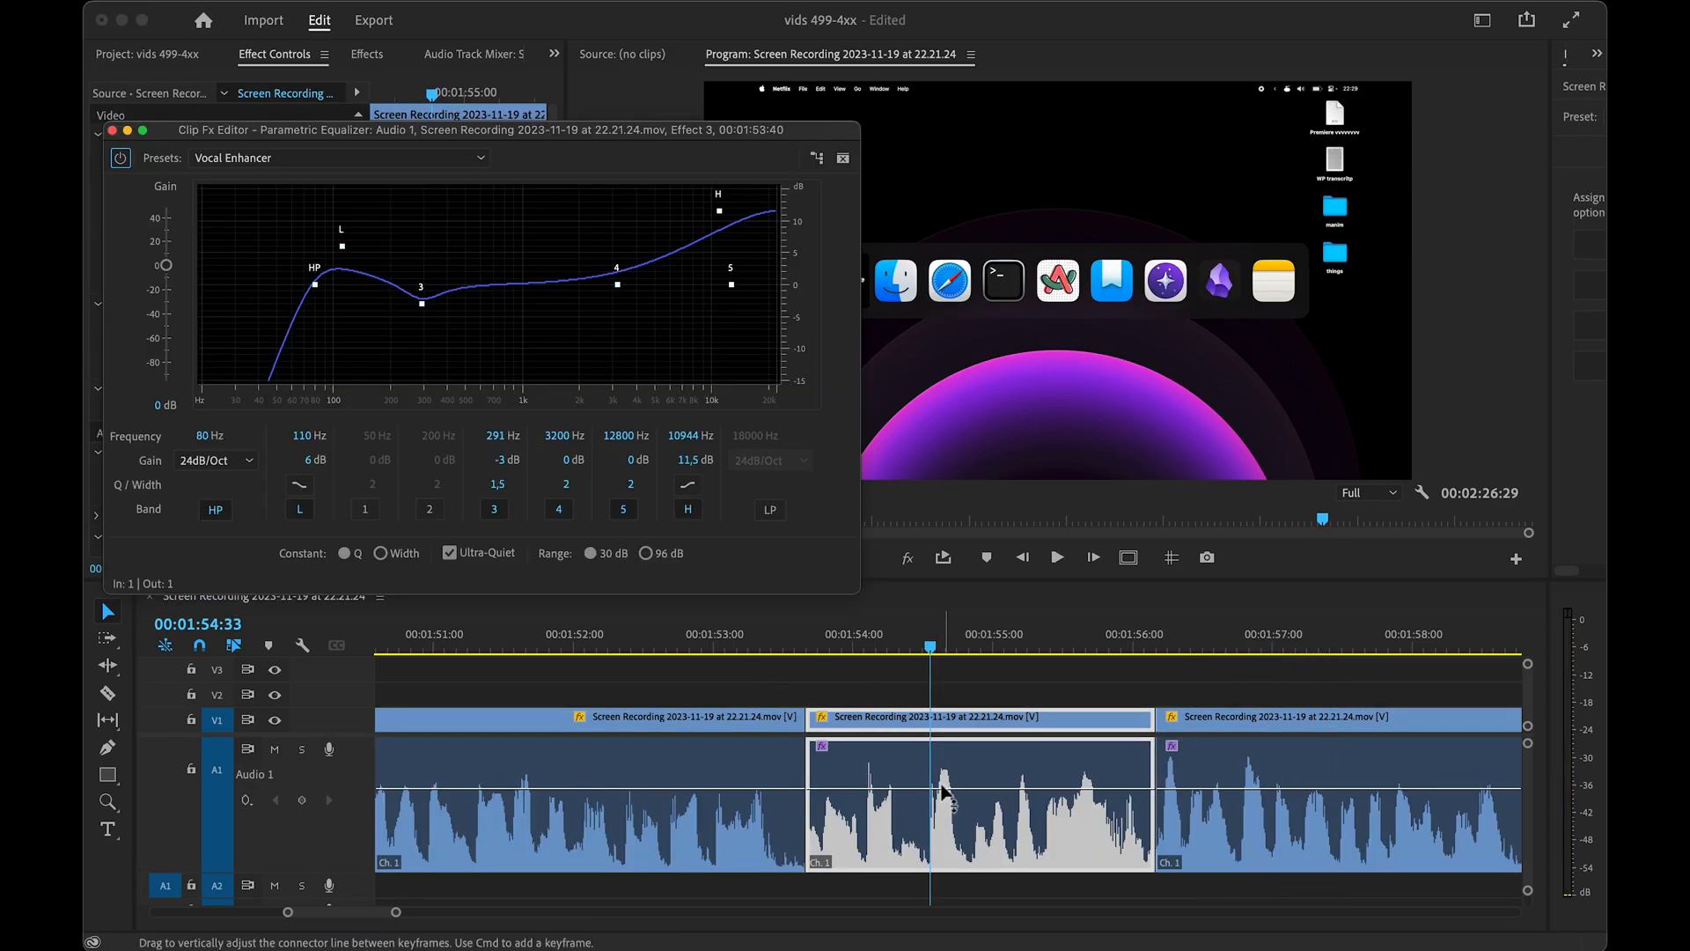
{"action": "left_click", "coordinate": [724, 647]}
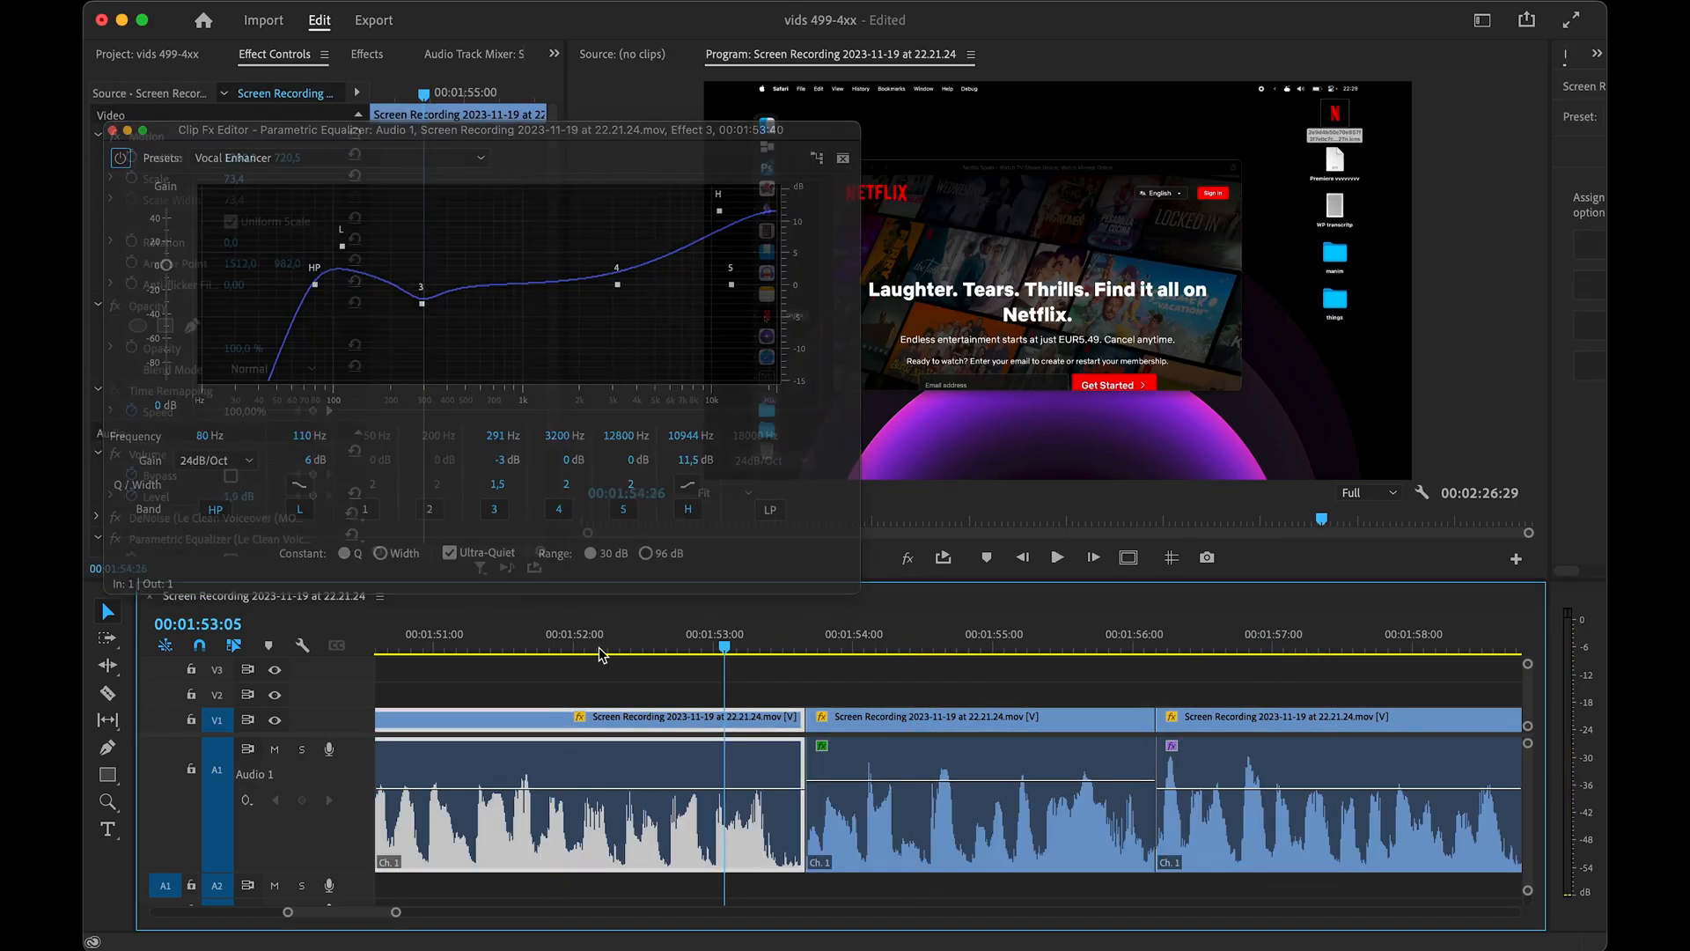
{"action": "key", "text": "space"}
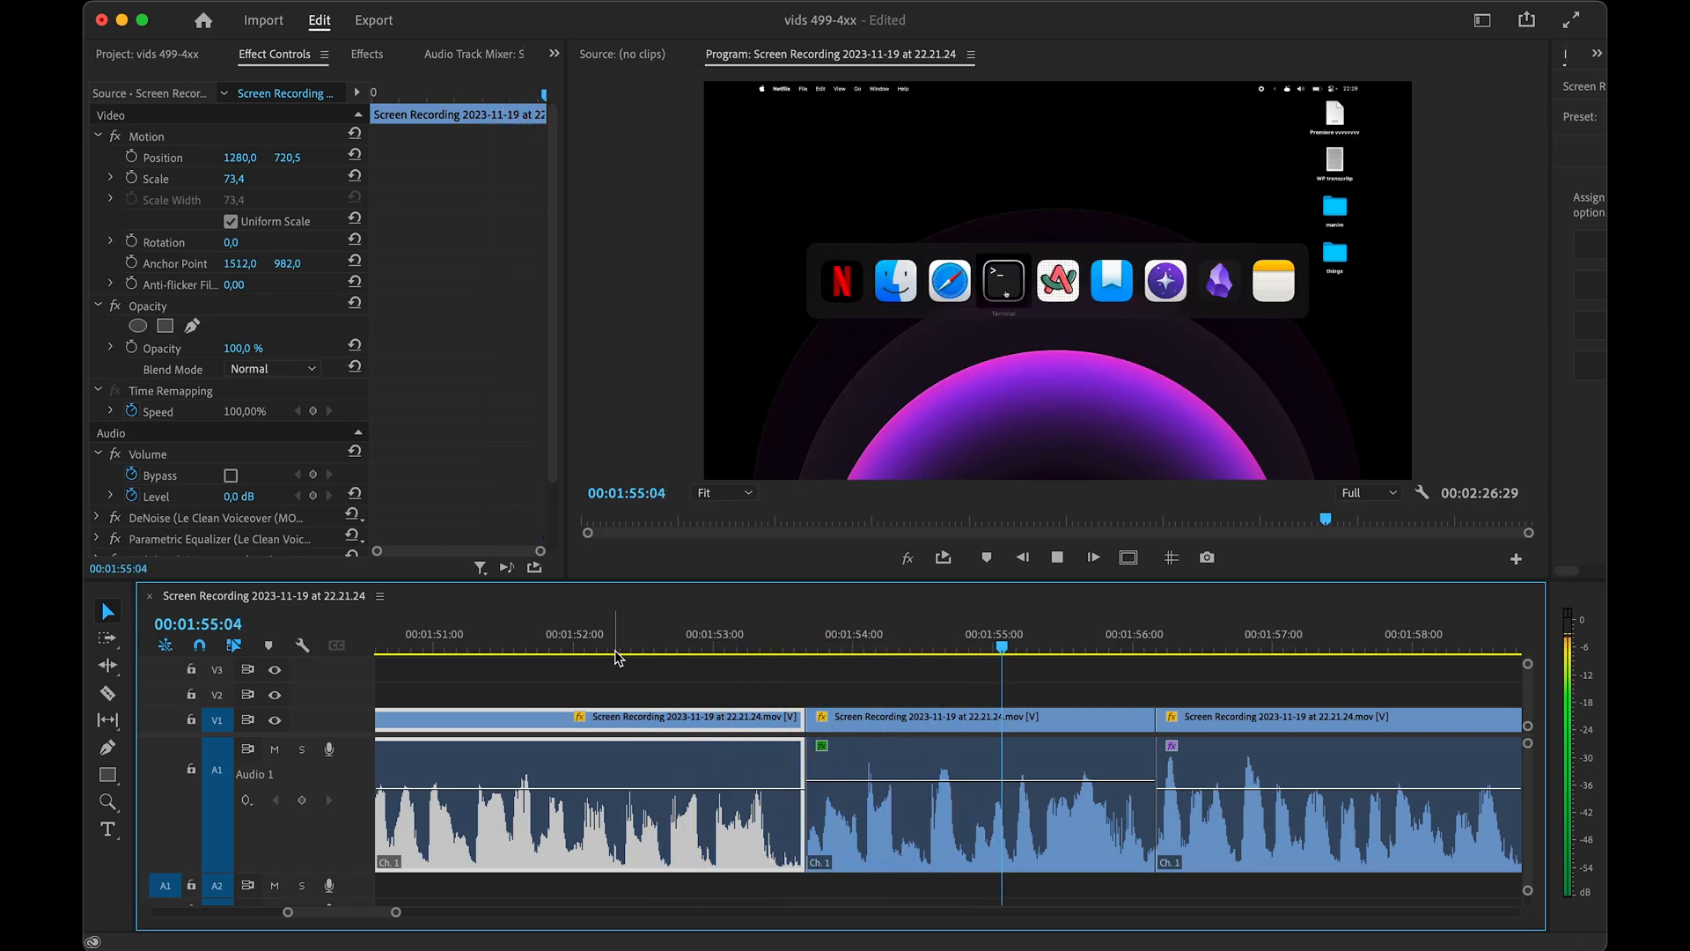
{"action": "key", "text": "space"}
{"action": "left_click_drag", "start_coordinate": [1088, 780], "coordinate": [1088, 774]}
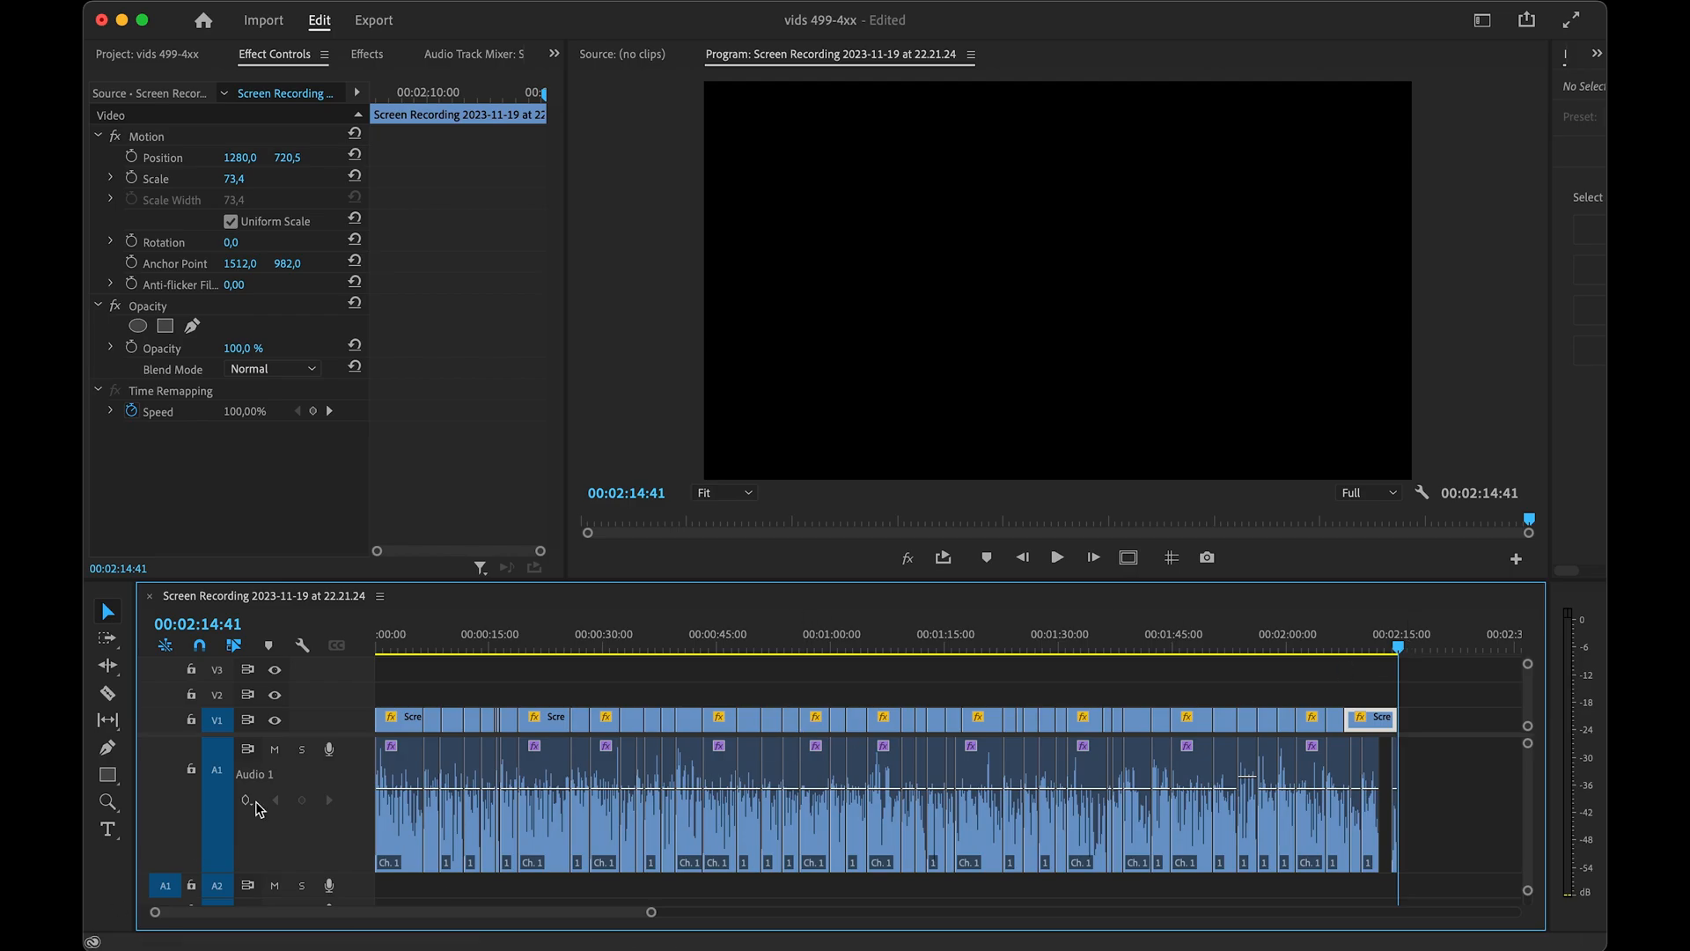
- Preview the Screen Recording .mov file on the desktop and return to the editing timeline
{"action": "key", "text": "F11"}
{"action": "left_click", "coordinate": [1541, 327]}
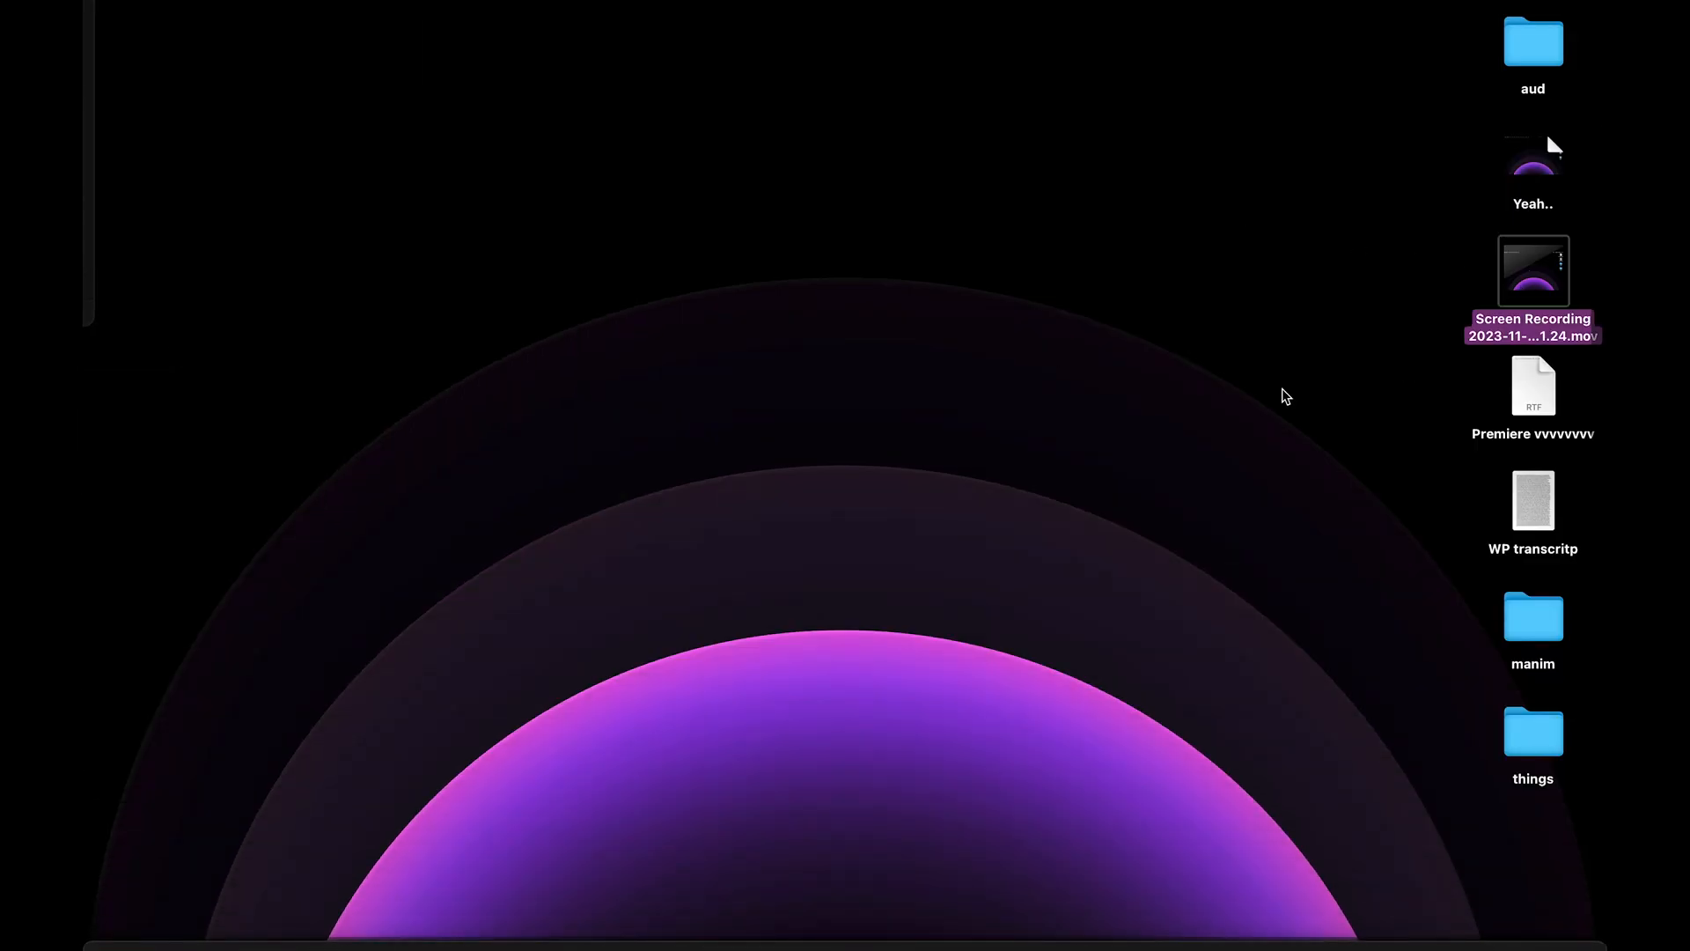
{"action": "key", "text": "space"}
{"action": "key", "text": "space"}
{"action": "key", "text": "F11"}
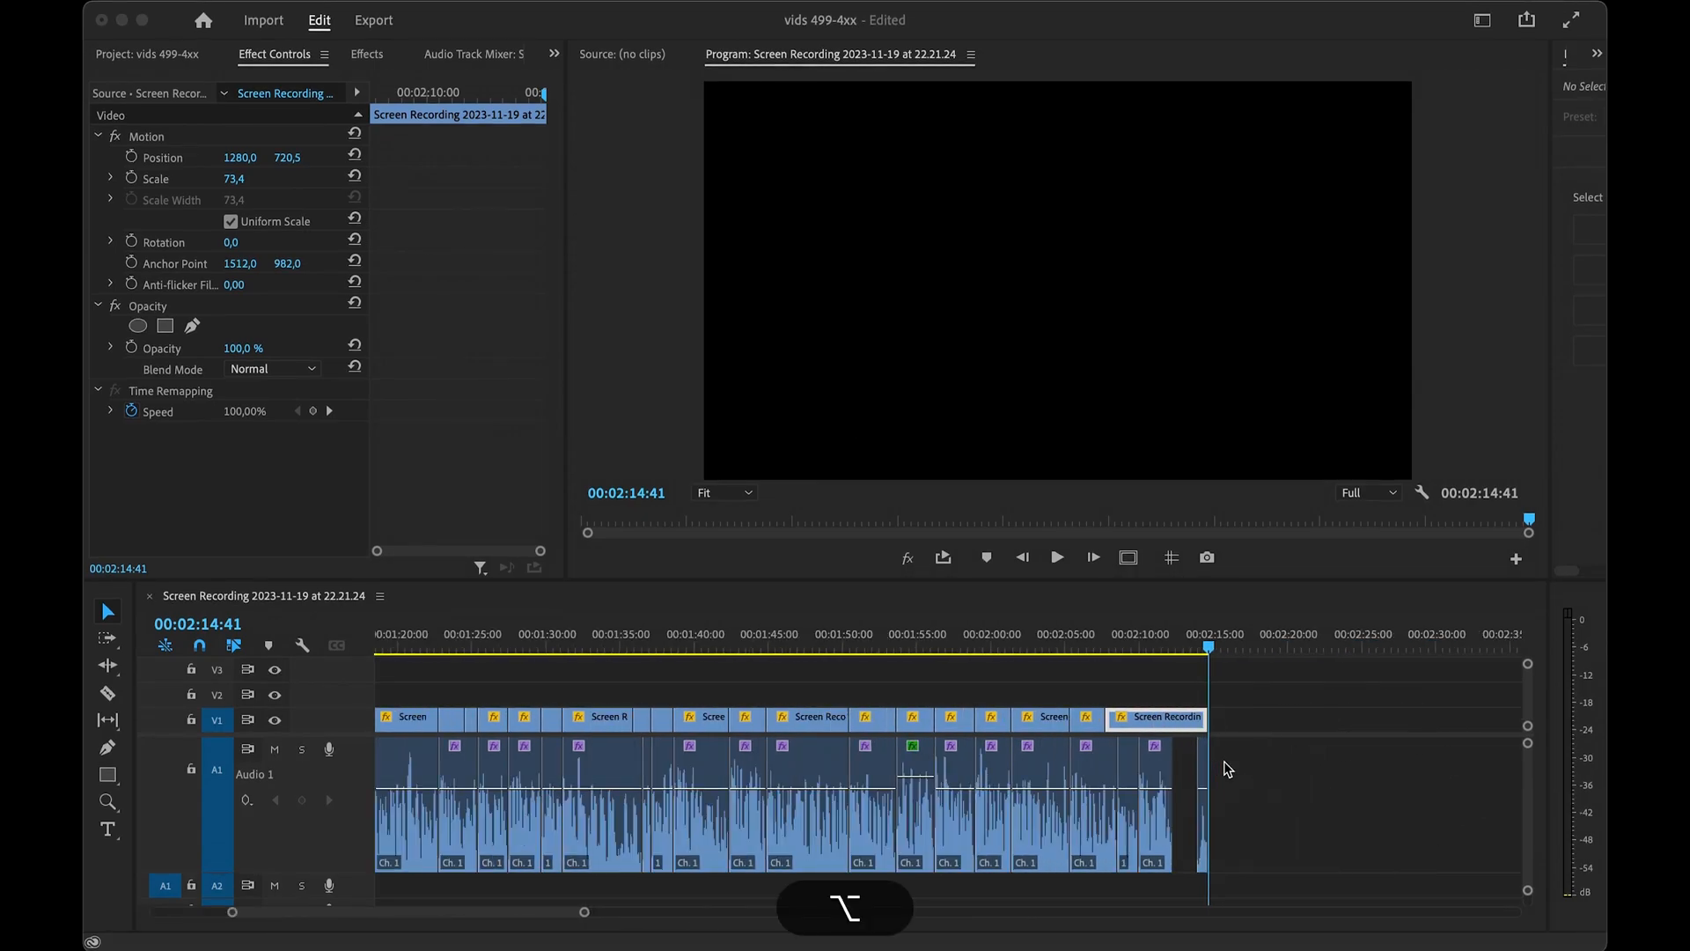
- Move all video clips from track V1 up to track V2 without their audio, and show the project's media items
{"action": "scroll", "coordinate": [1228, 760], "scroll_direction": "up", "scroll_amount": 3}
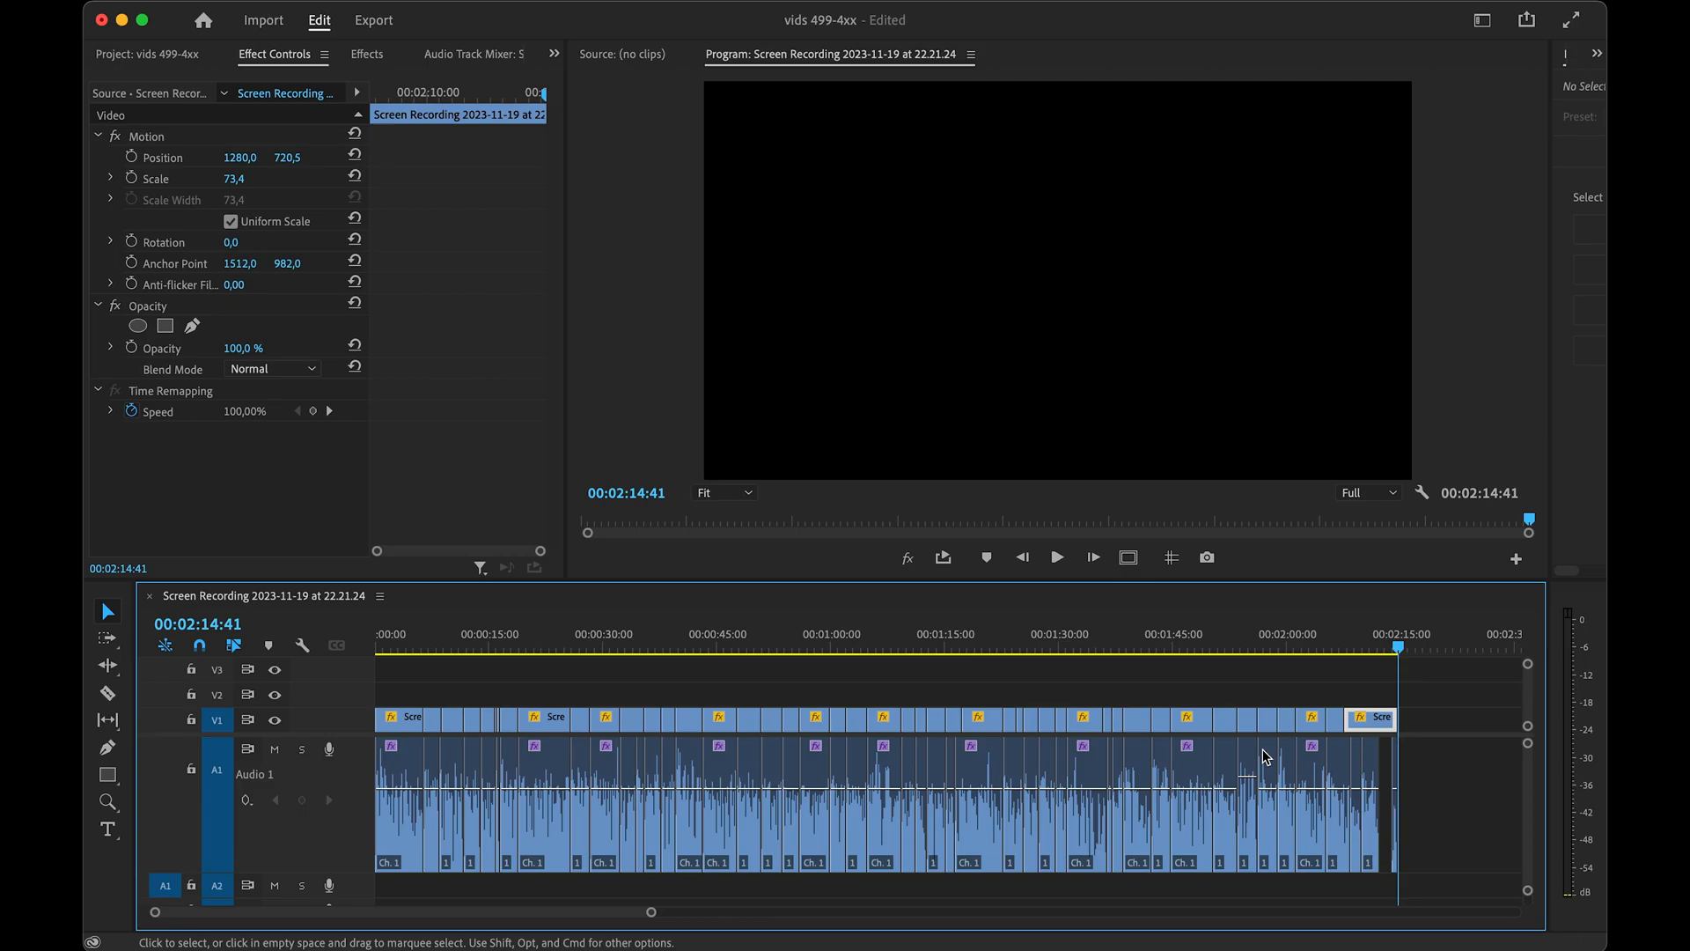
{"action": "left_click", "coordinate": [1138, 774]}
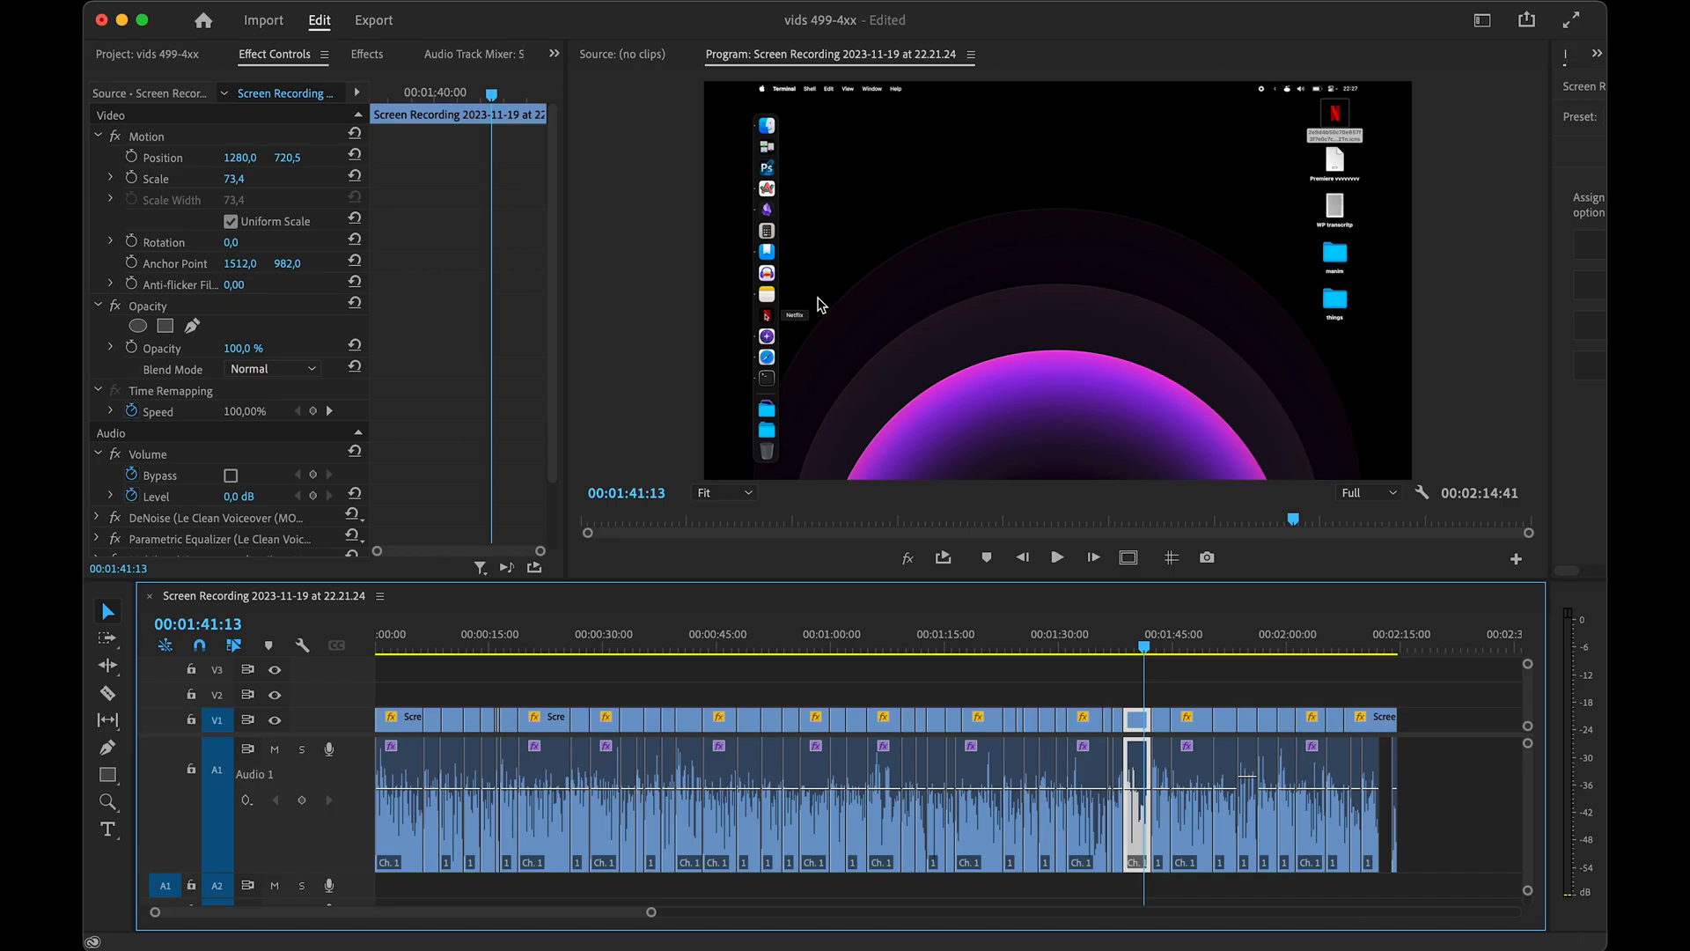
{"action": "left_click_drag", "start_coordinate": [1452, 711], "coordinate": [405, 719]}
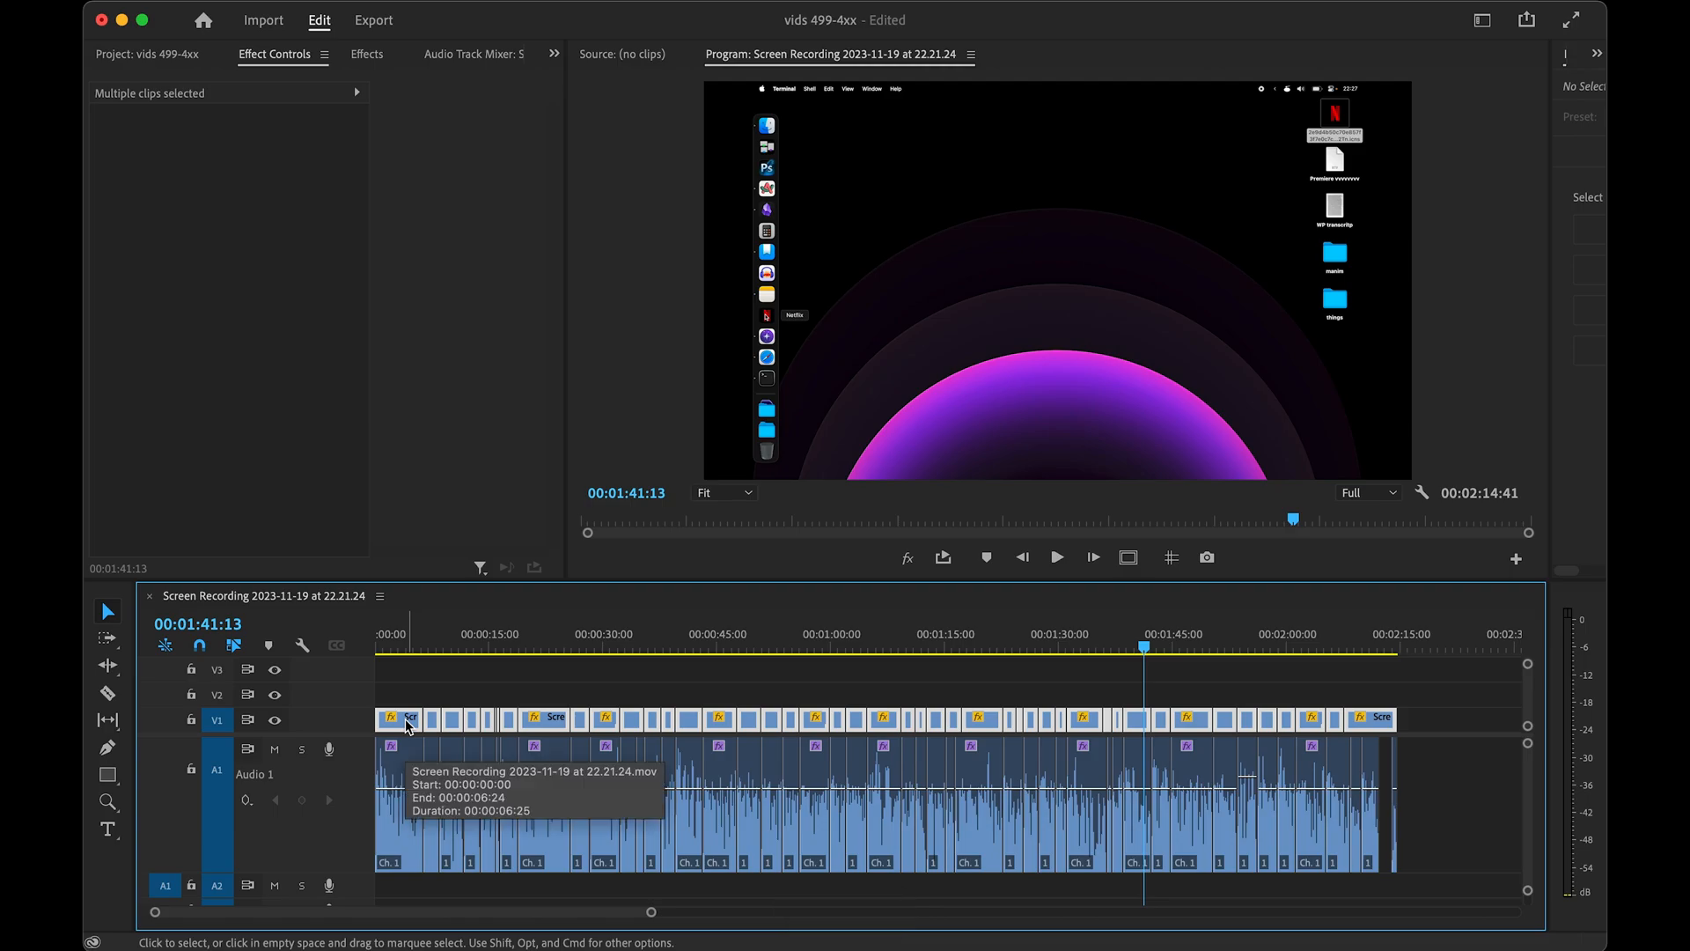
{"action": "key", "text": "alt+Up"}
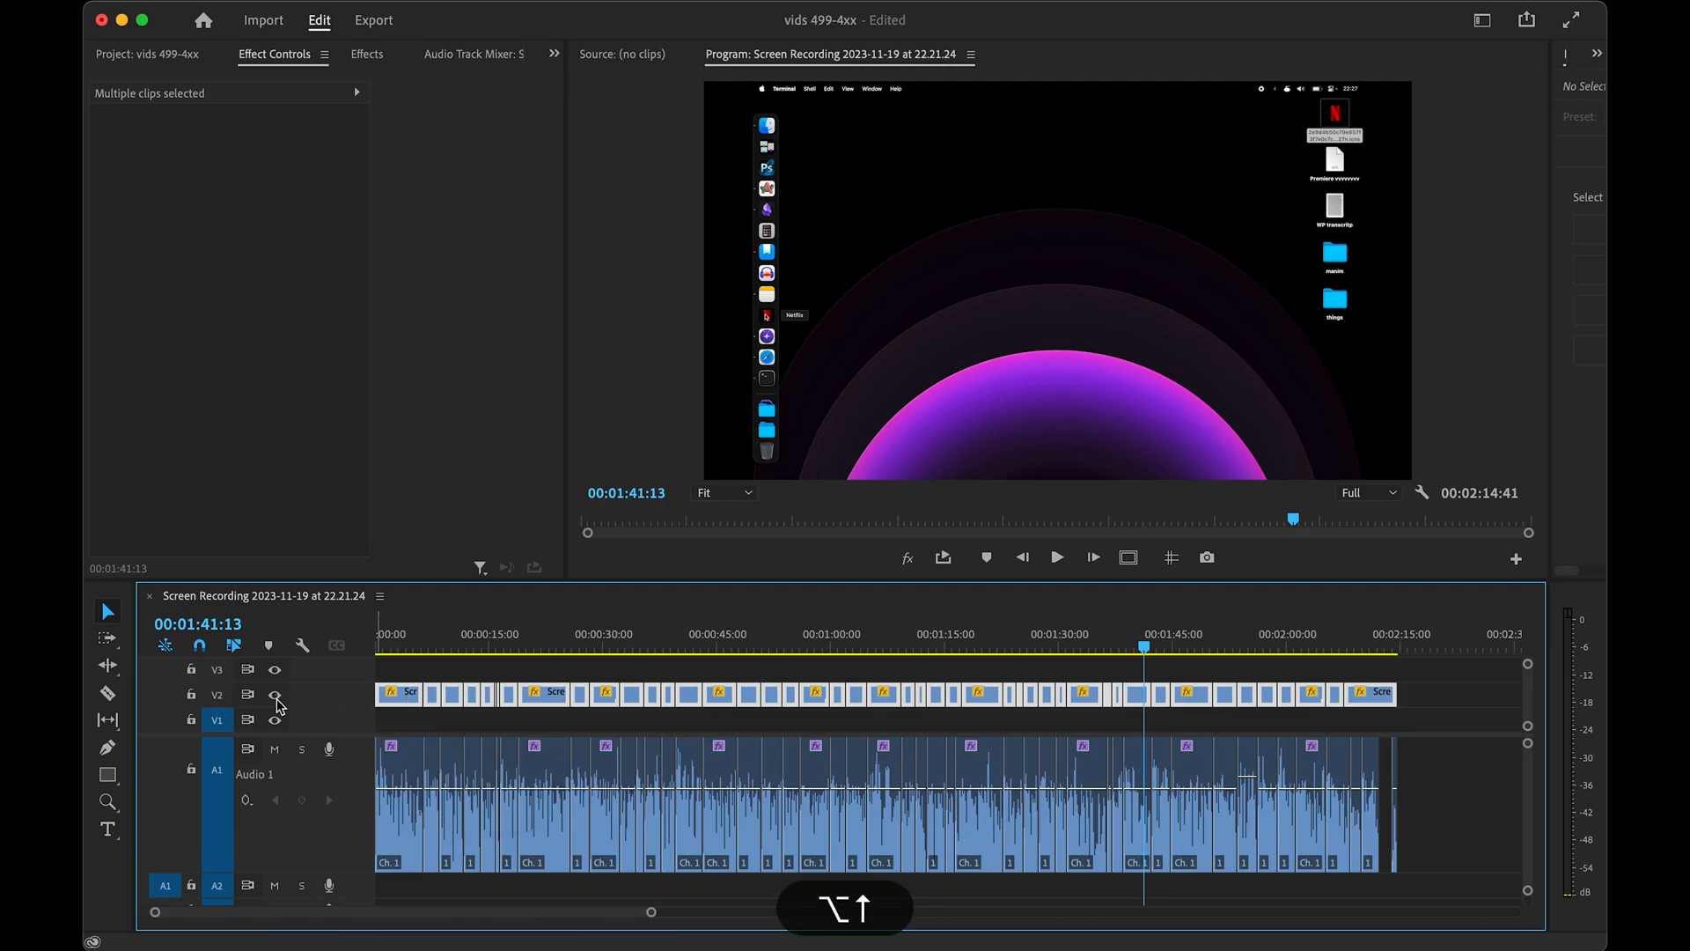
{"action": "left_click", "coordinate": [493, 667]}
{"action": "key", "text": "shift+1"}
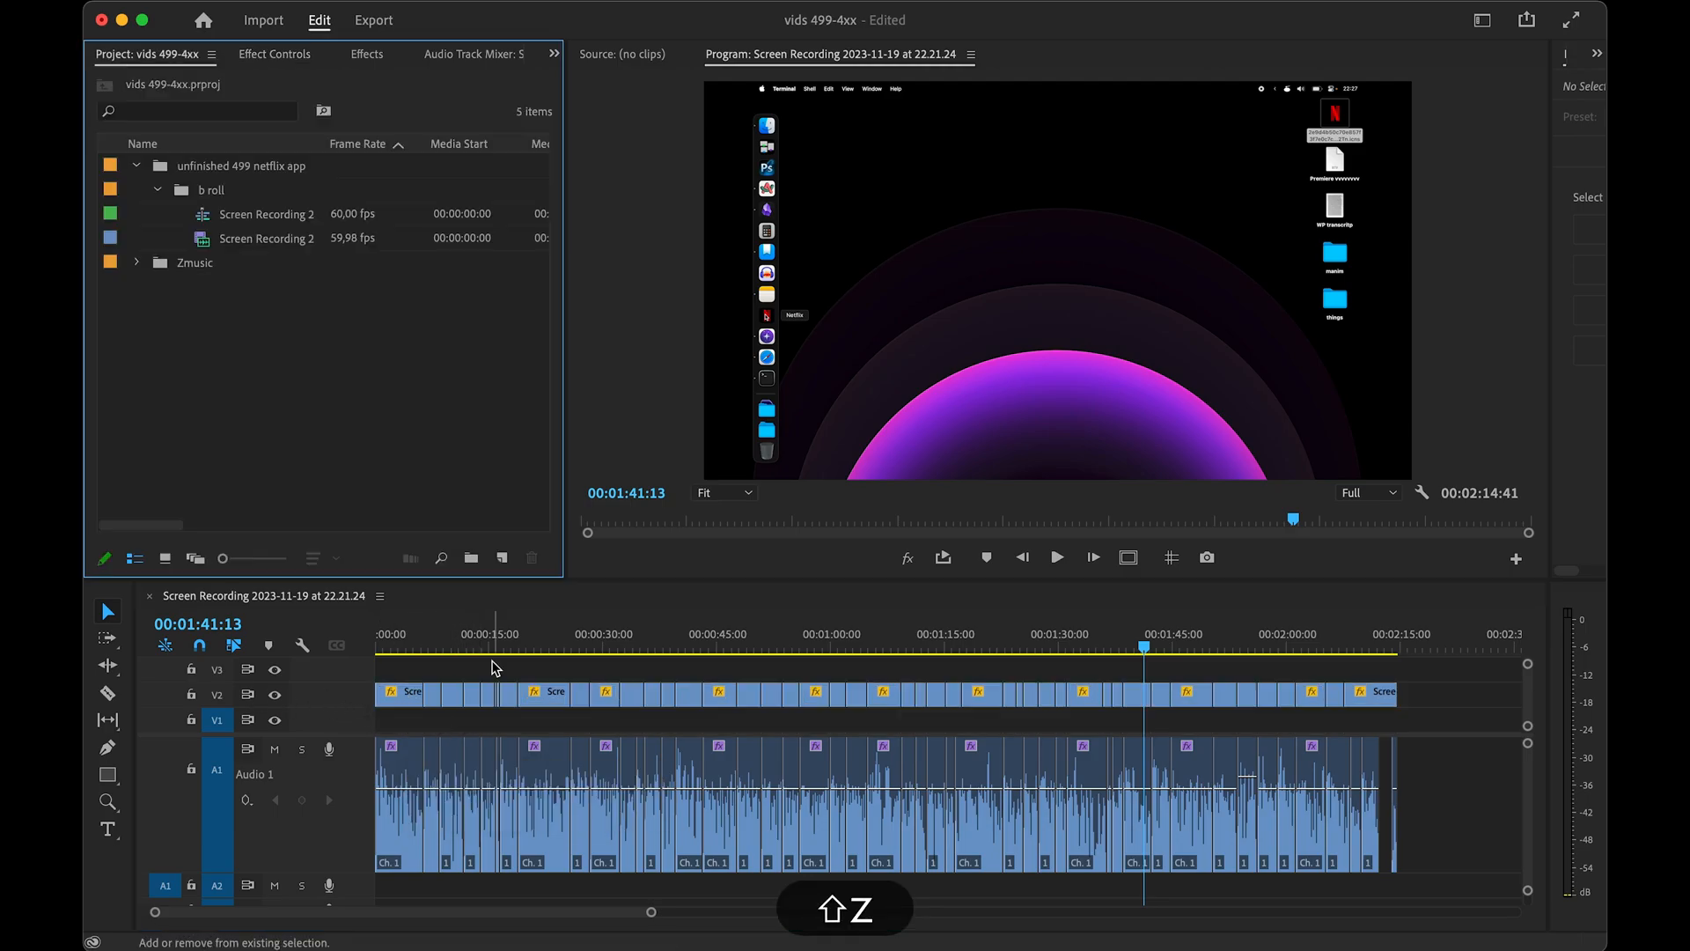
- Search the project for mkbhd and place 4k mkbhd dots (space wavy).mp4 on track V1 beneath the whole sequence
{"action": "type", "text": "mkb"}
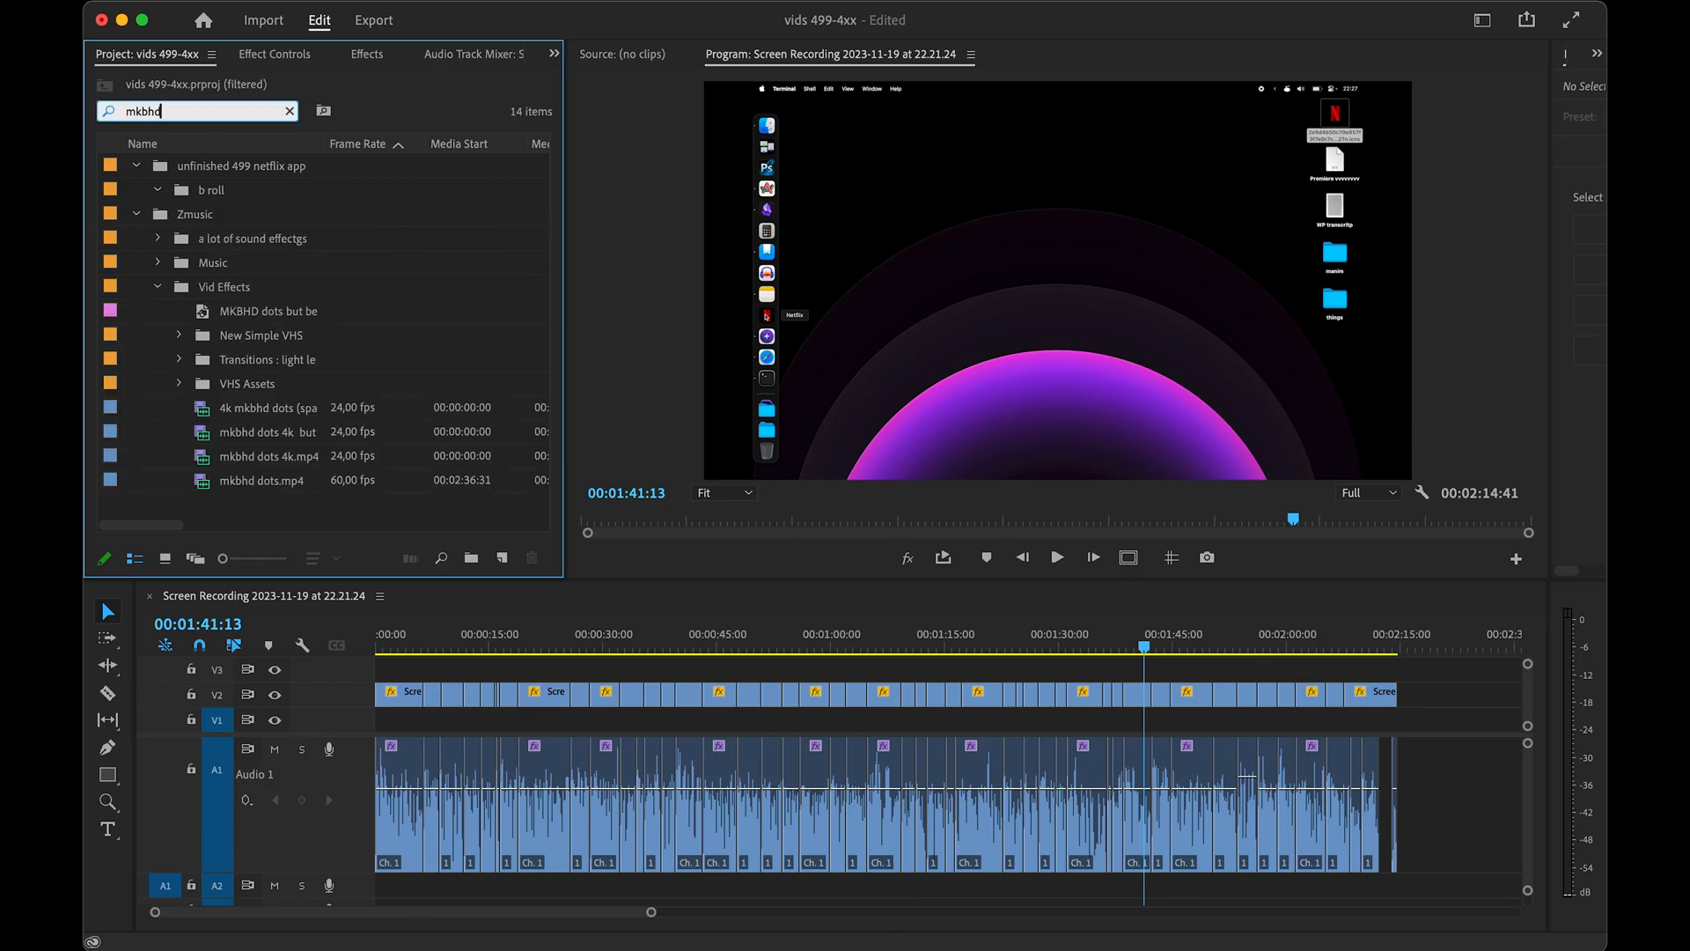
{"action": "type", "text": "hd"}
{"action": "left_click_drag", "start_coordinate": [265, 408], "coordinate": [432, 843]}
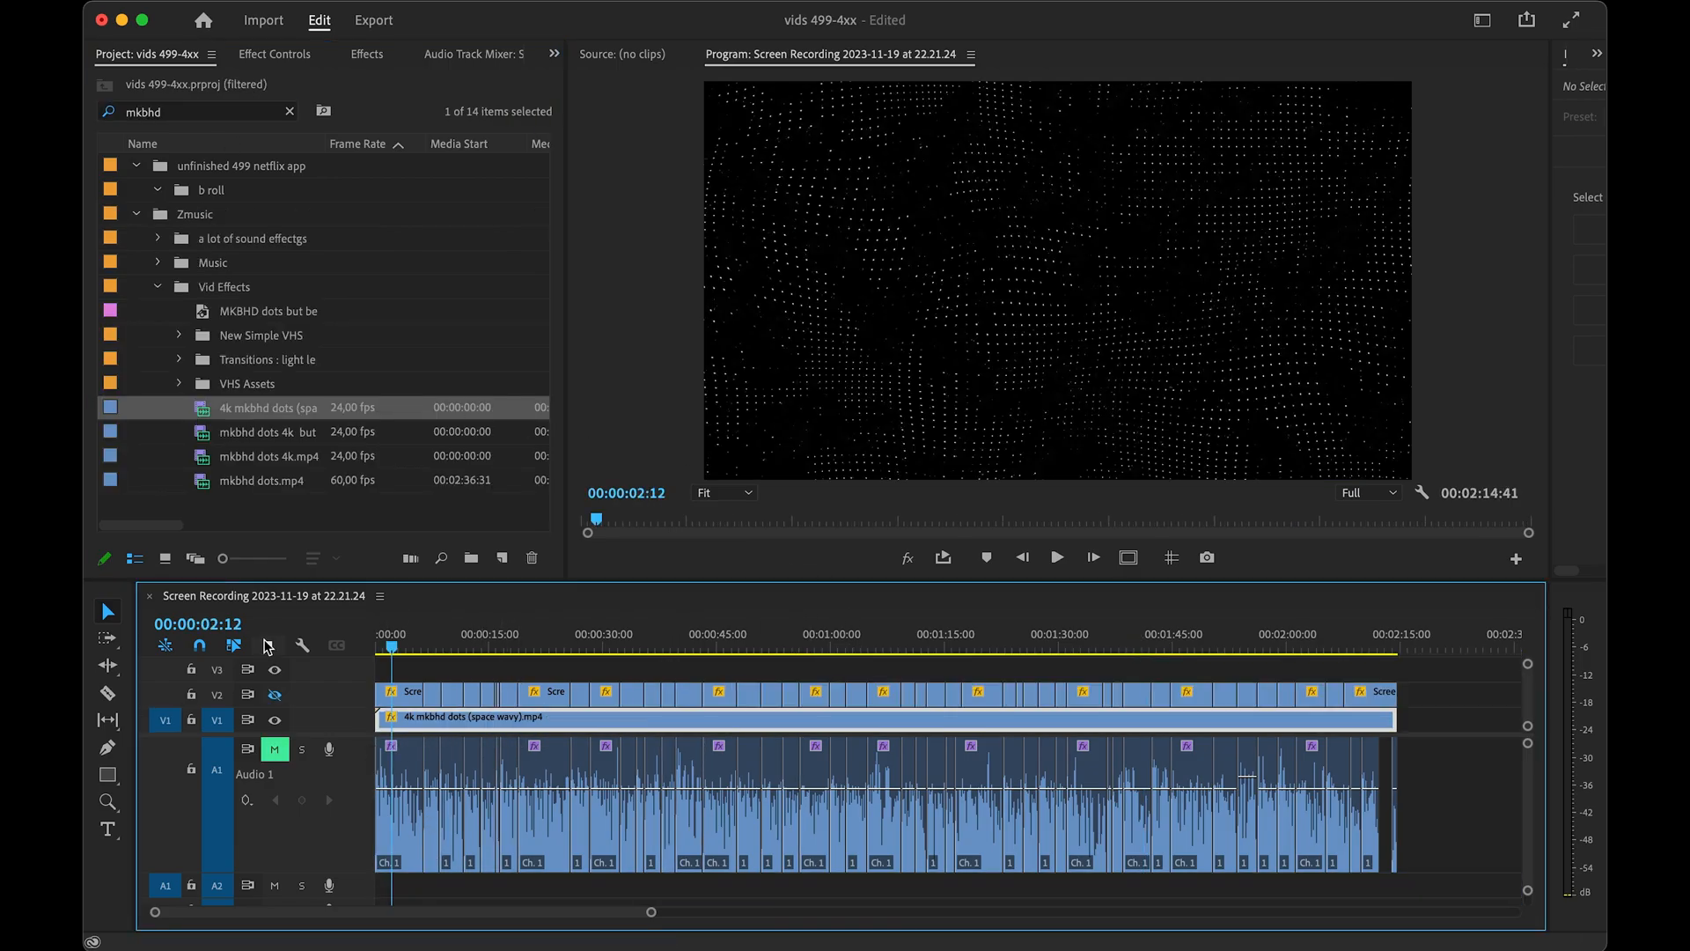
{"action": "key", "text": "super+Tab"}
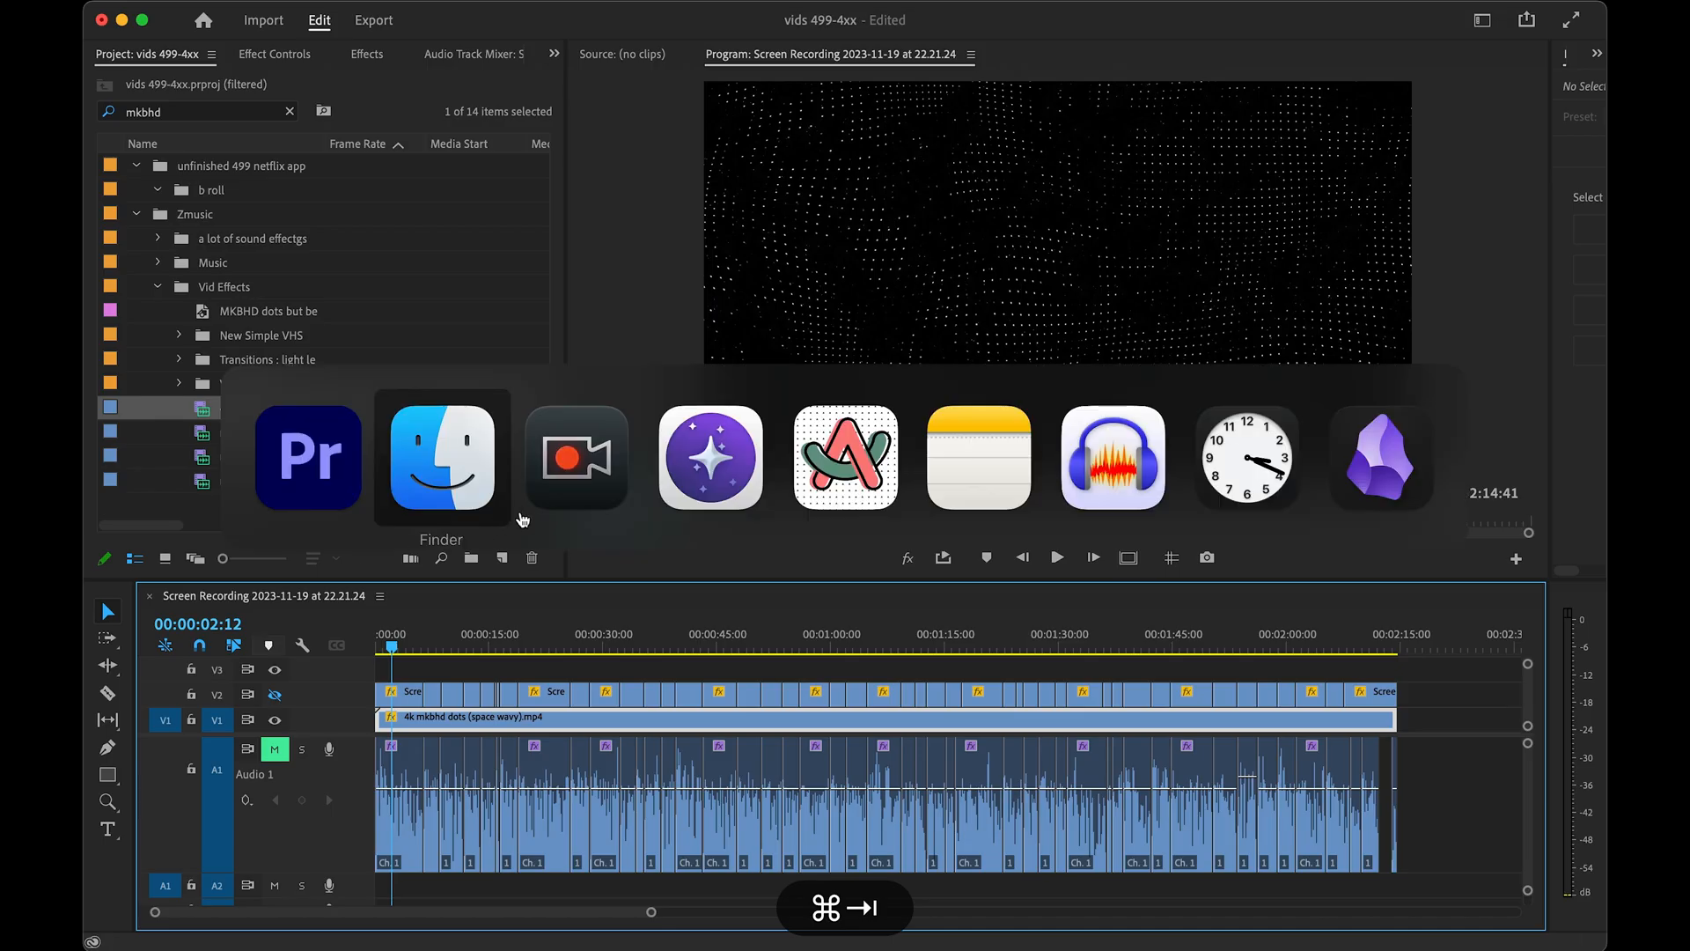
{"action": "left_click", "coordinate": [820, 503]}
{"action": "key", "text": "super+Tab"}
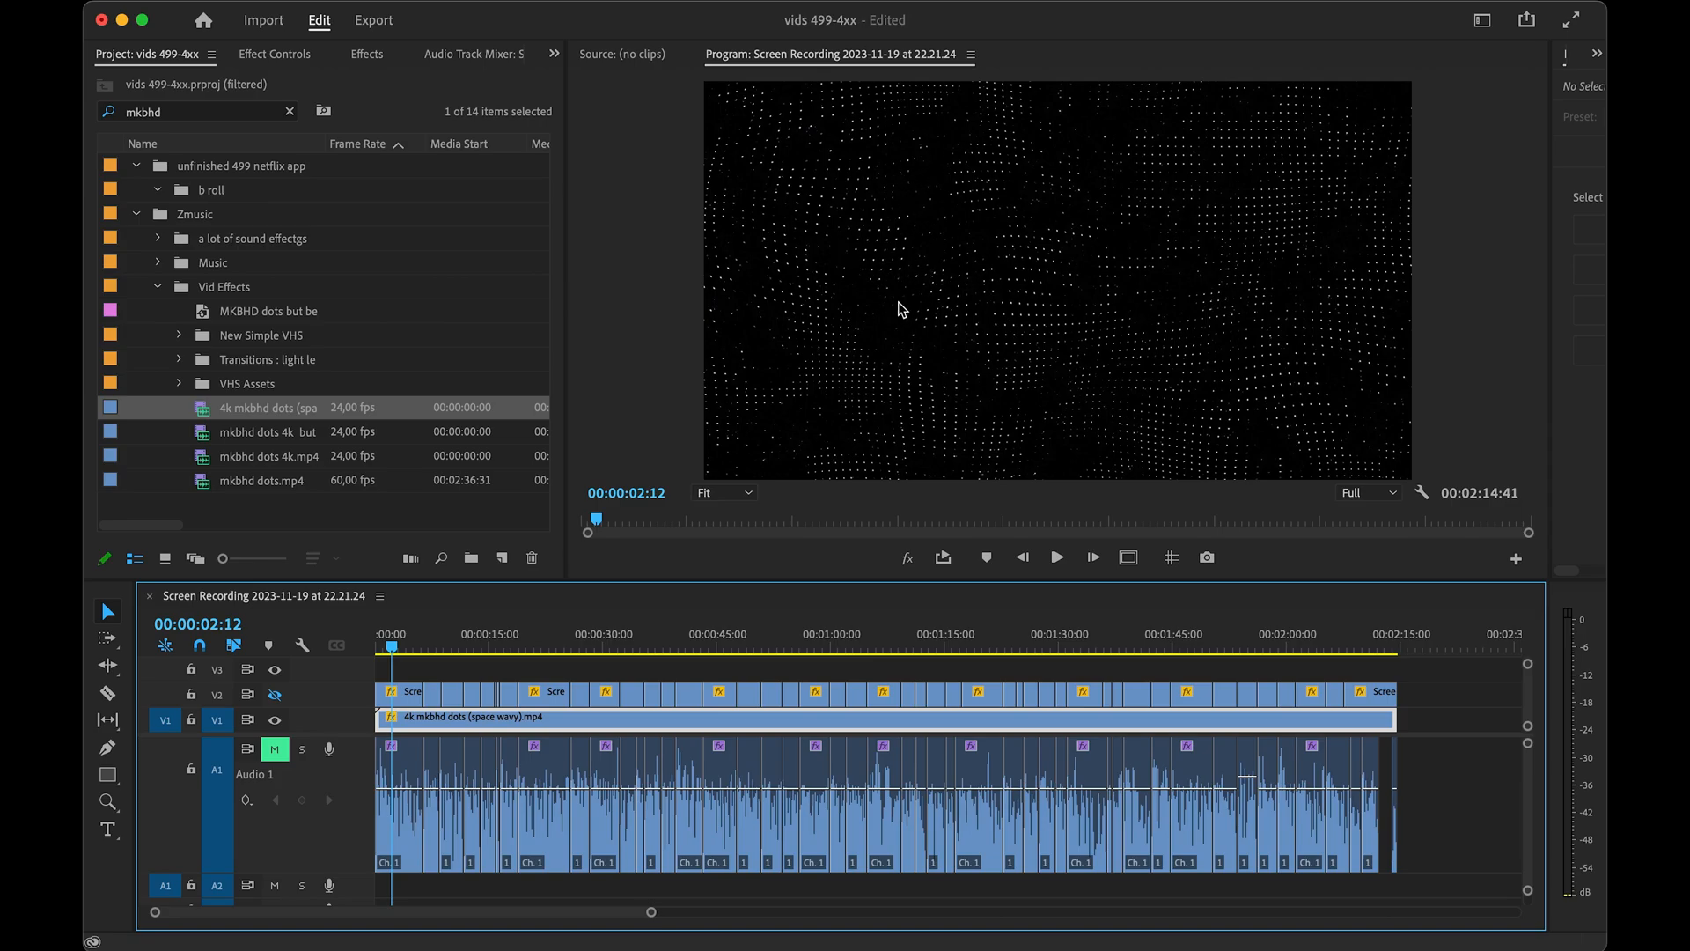
- Play back the dots background on its own, and restore the A1 sound and the V2 picture
{"action": "key", "text": "equal"}
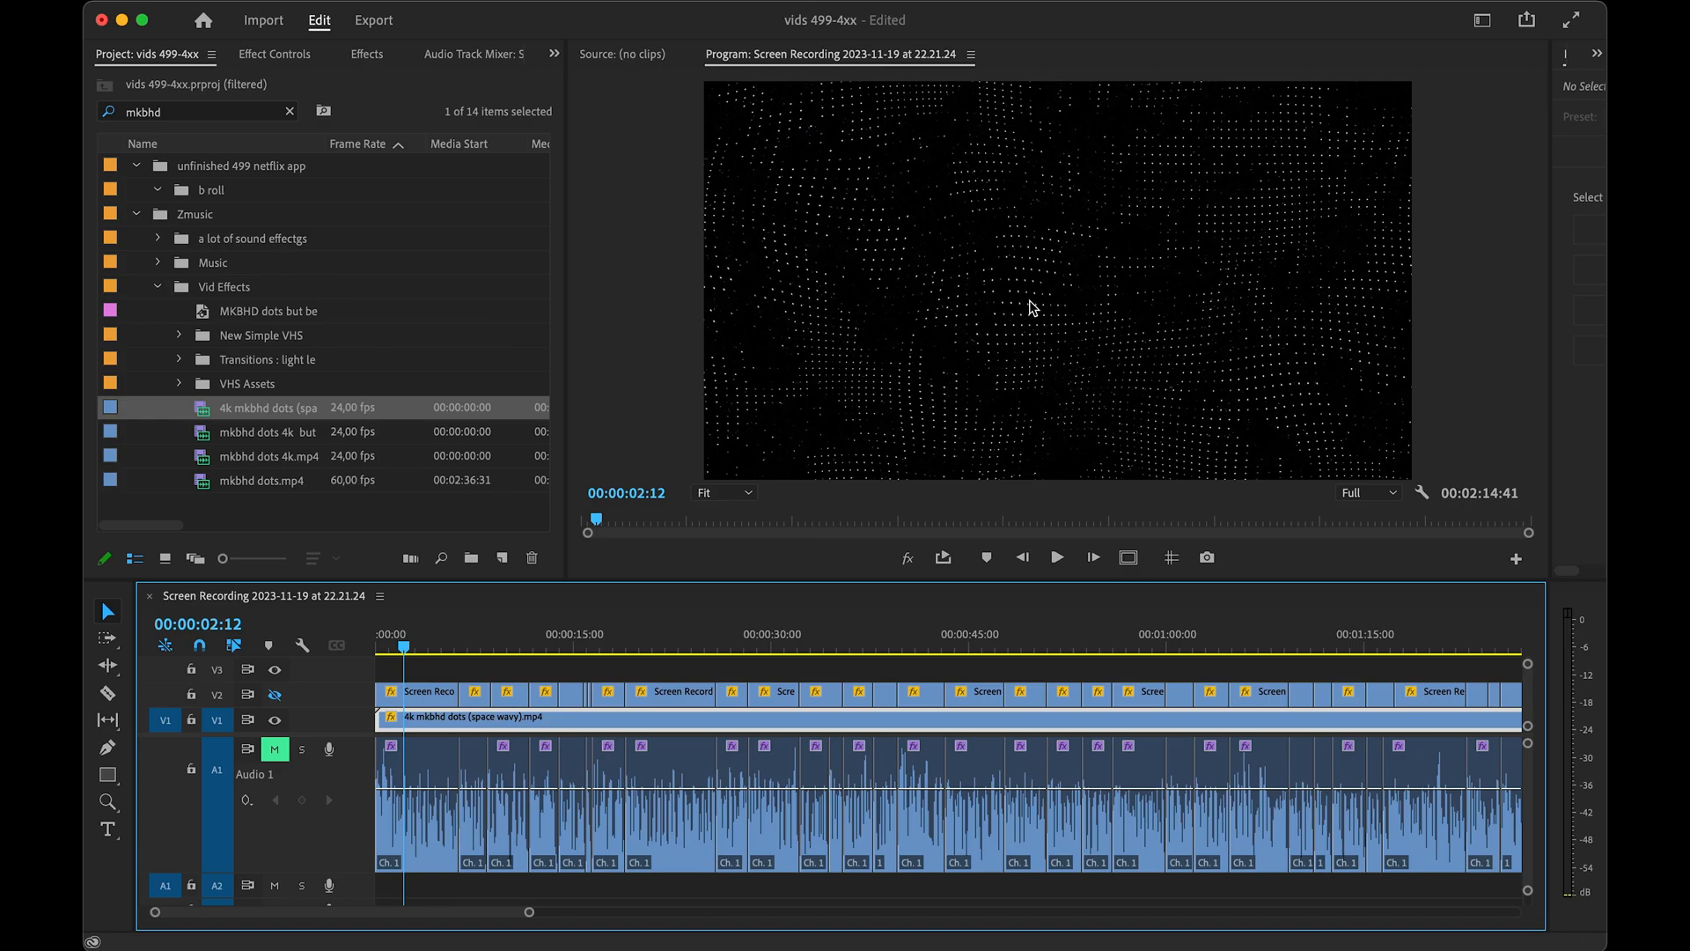
{"action": "key", "text": "minus"}
{"action": "key", "text": "space"}
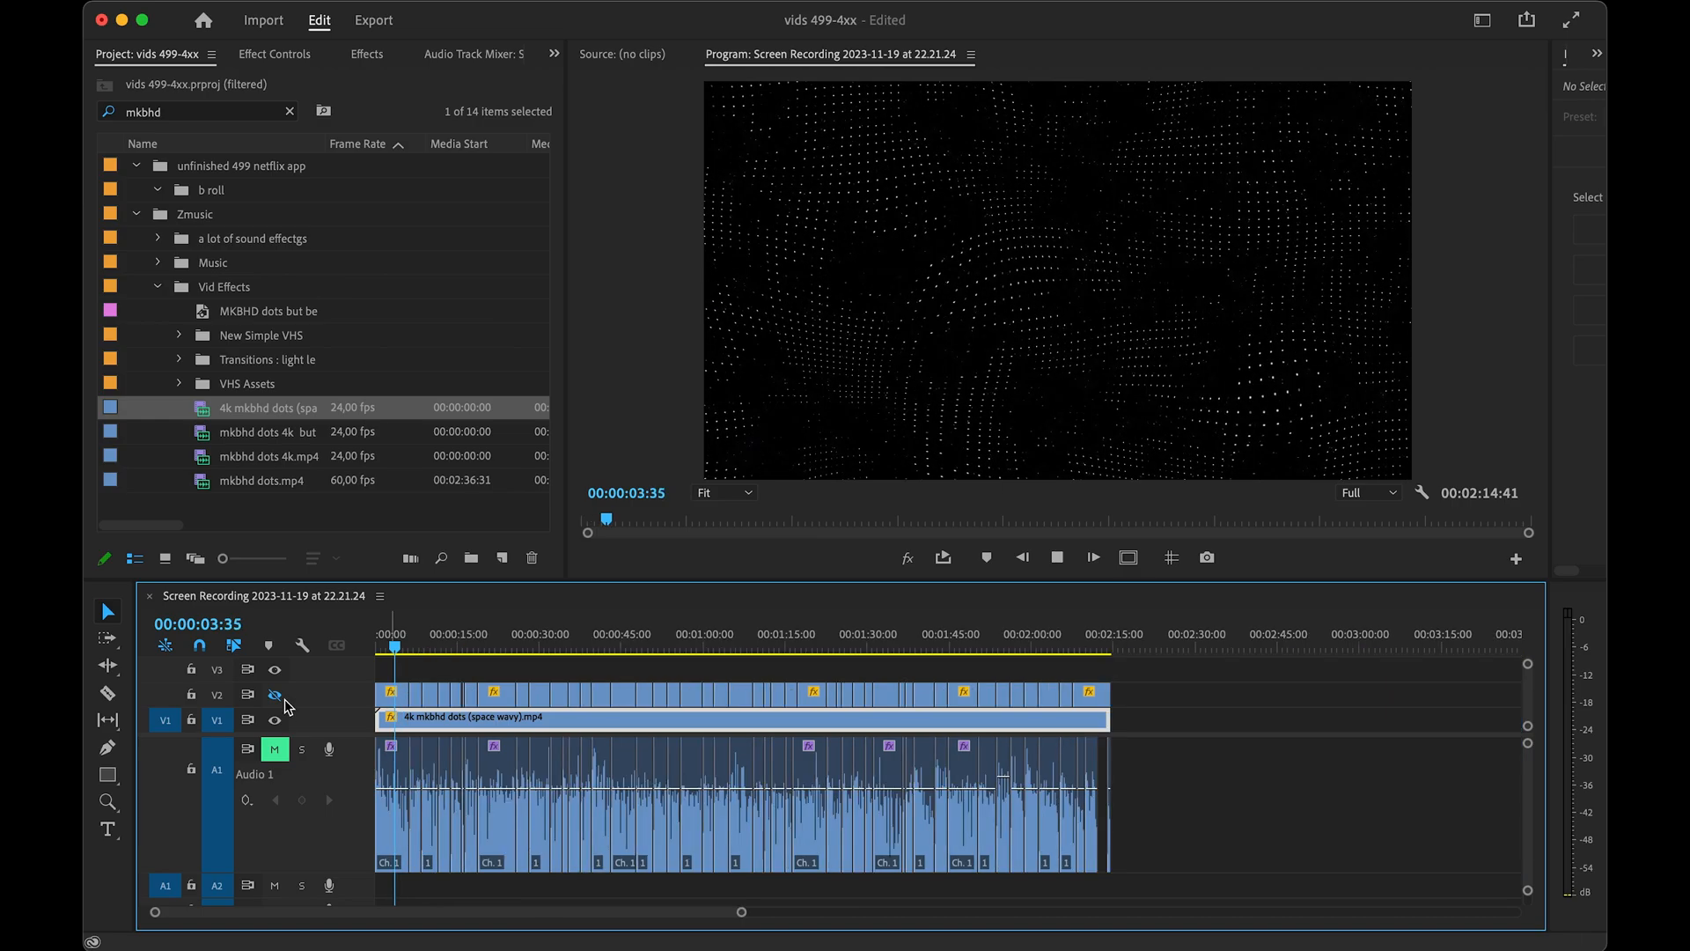
{"action": "left_click", "coordinate": [275, 749]}
- Set the program playback resolution to 1/2 and lock track V1
{"action": "left_click", "coordinate": [1357, 491]}
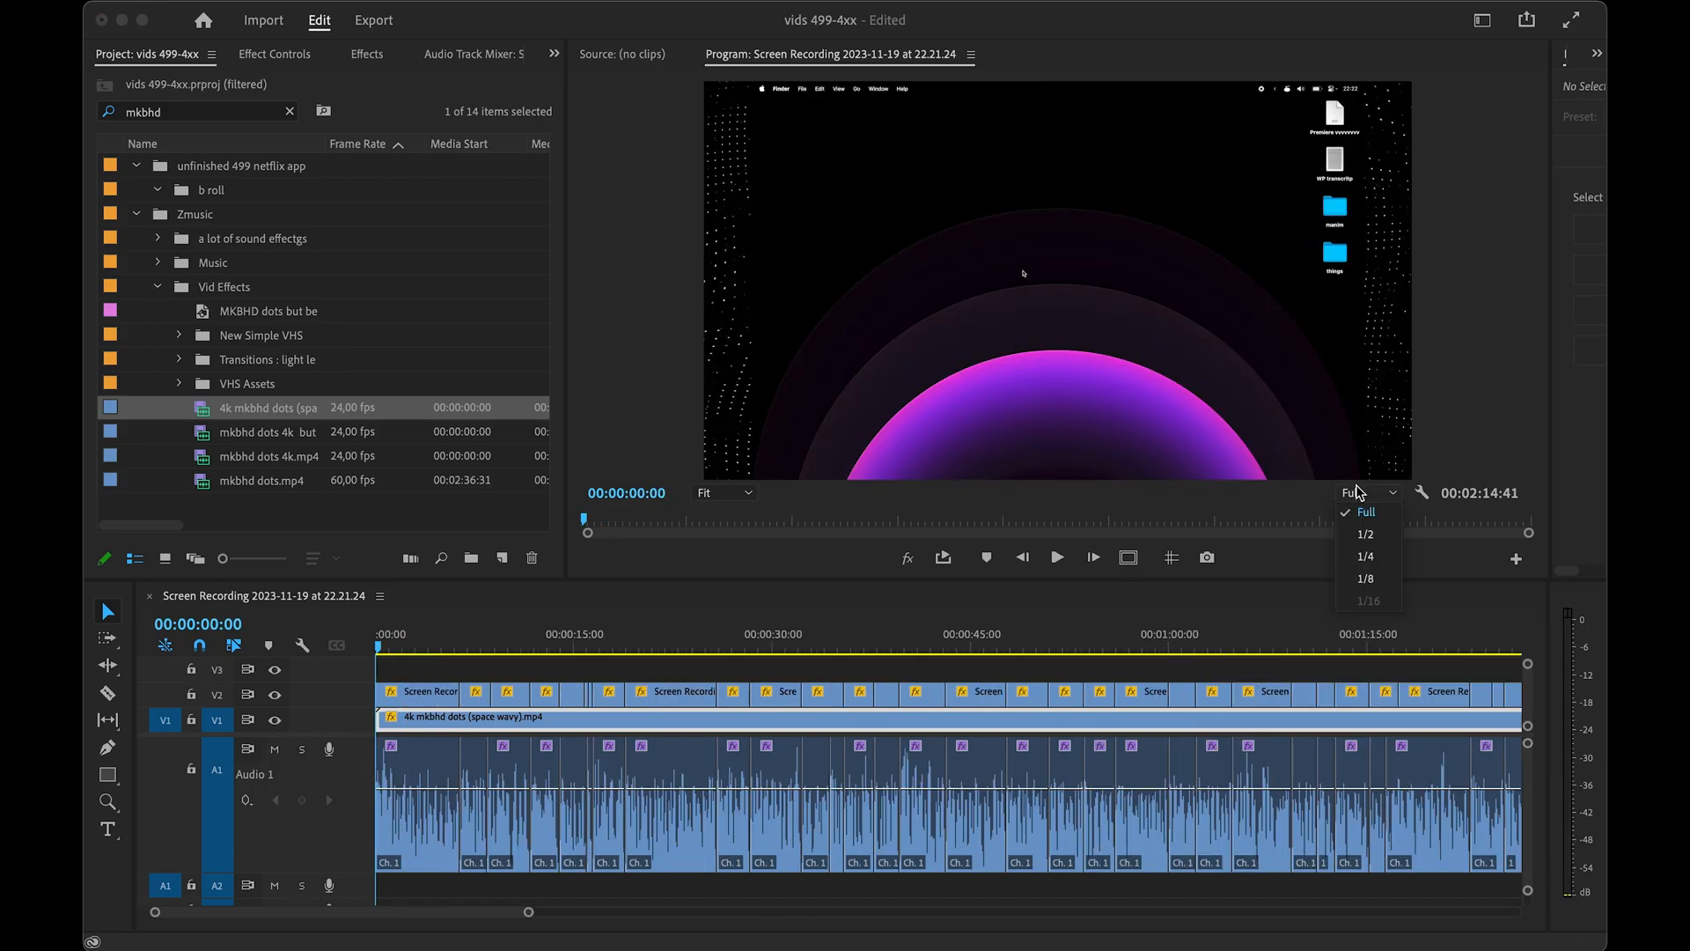
{"action": "left_click", "coordinate": [1365, 534]}
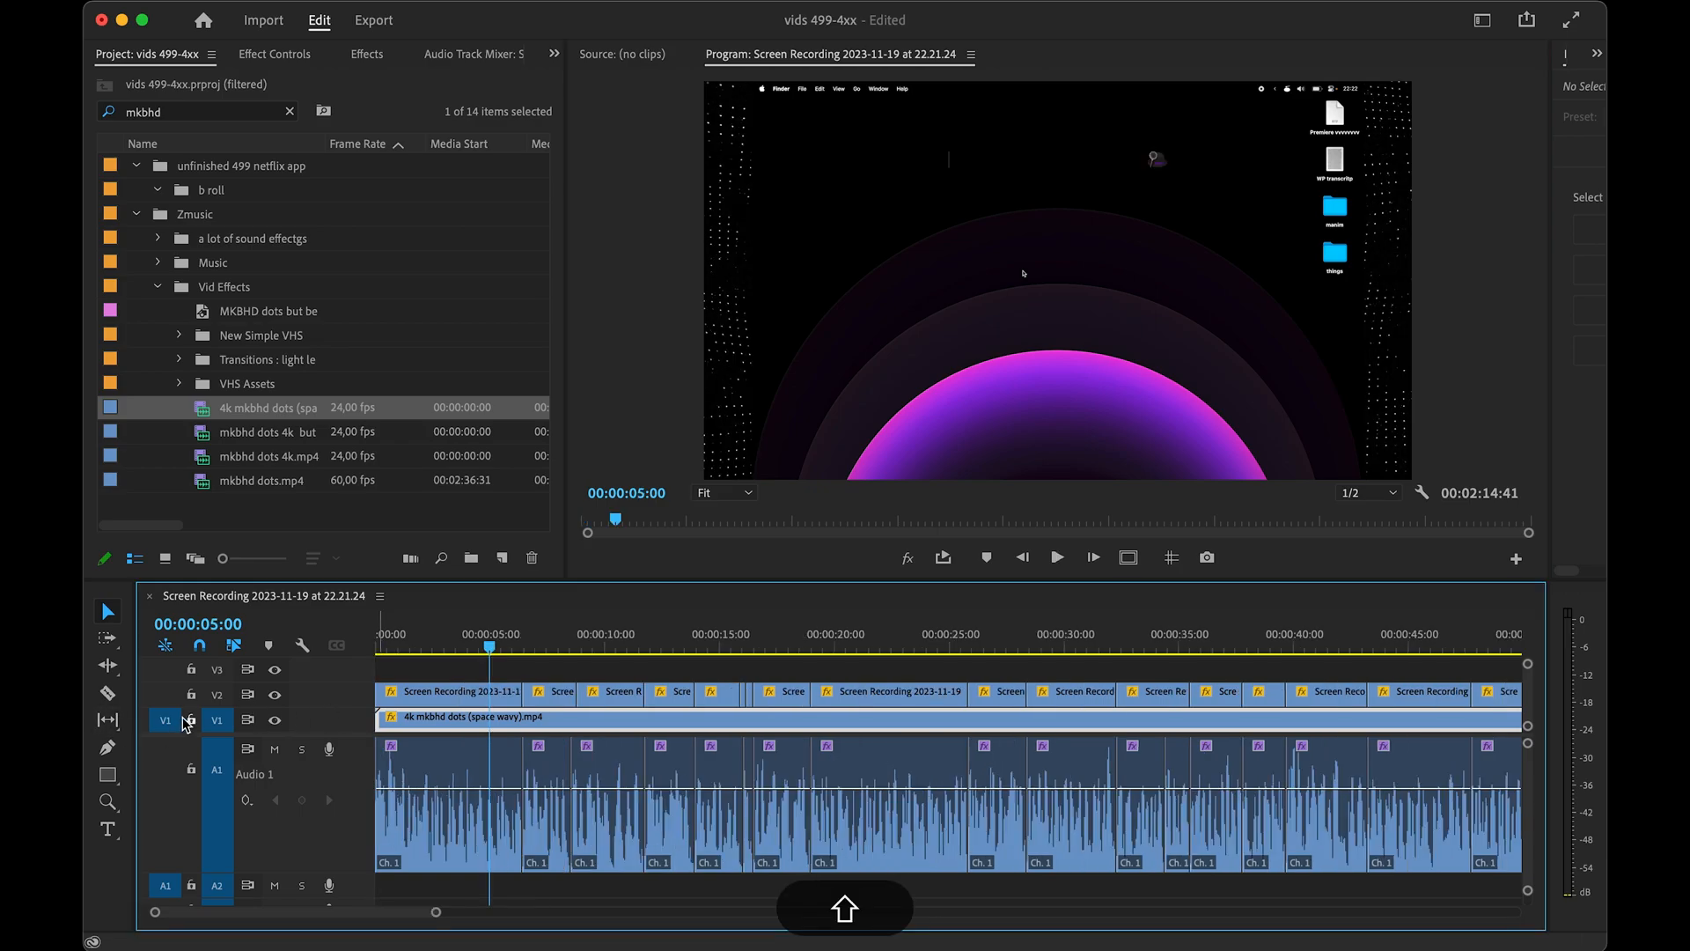
{"action": "left_click", "coordinate": [190, 719]}
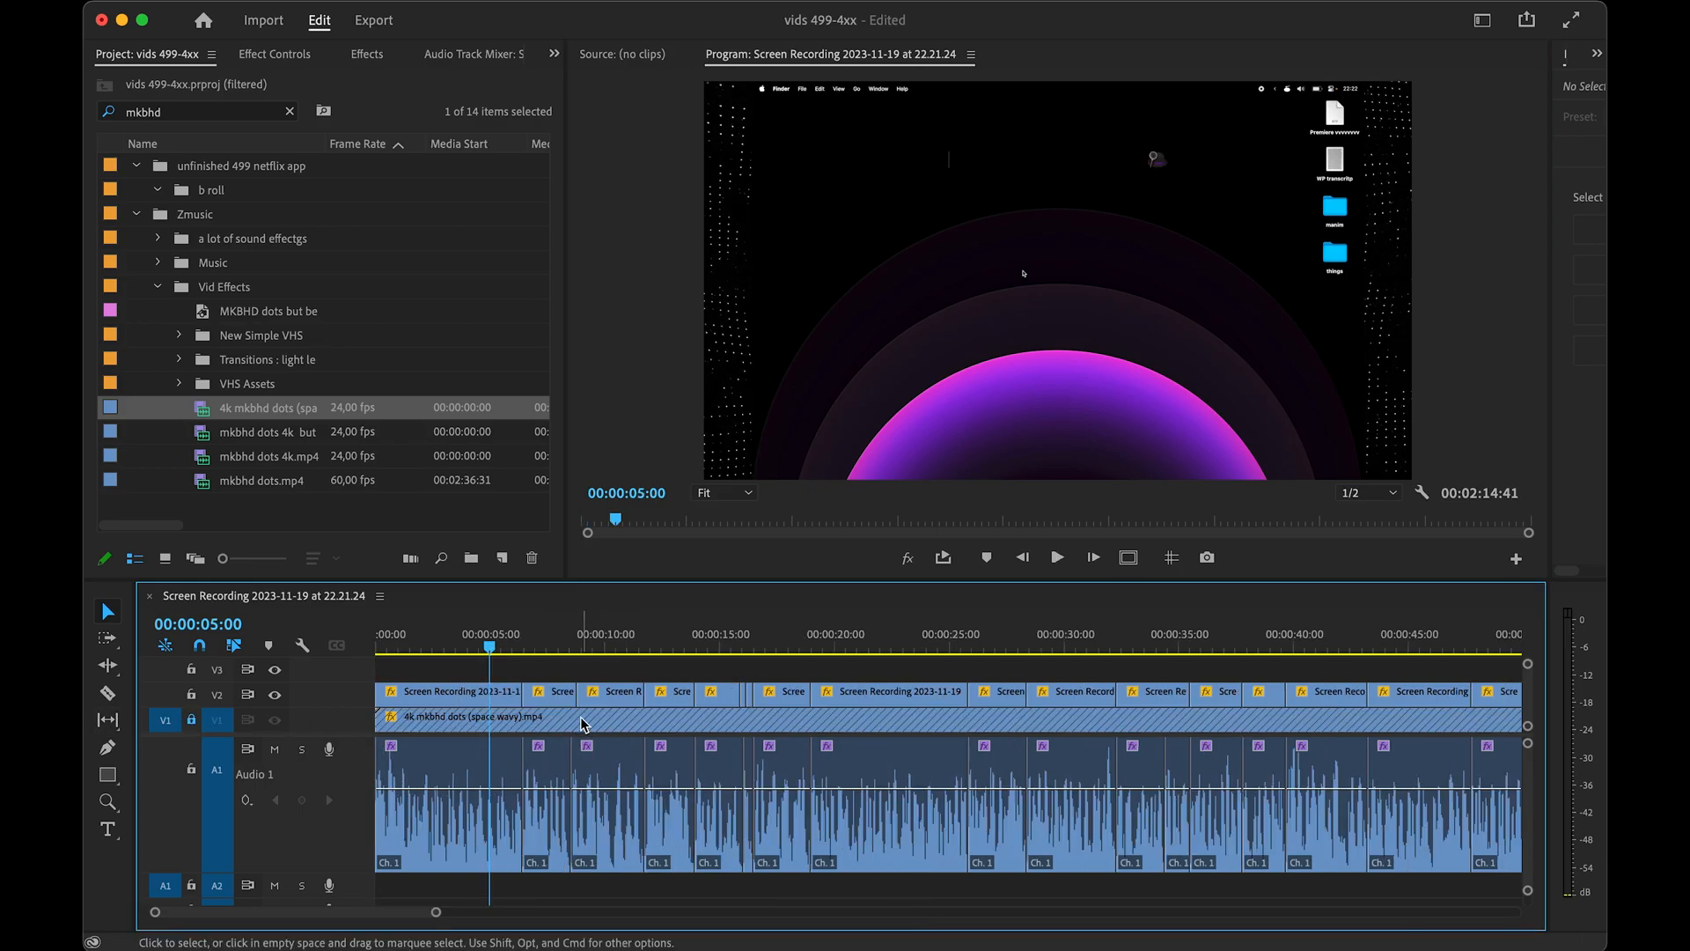
- Move the first V2 clip's anchor point to its top centre, scale it up to fill the frame width and align it with the frame's top edge
{"action": "left_click", "coordinate": [456, 695]}
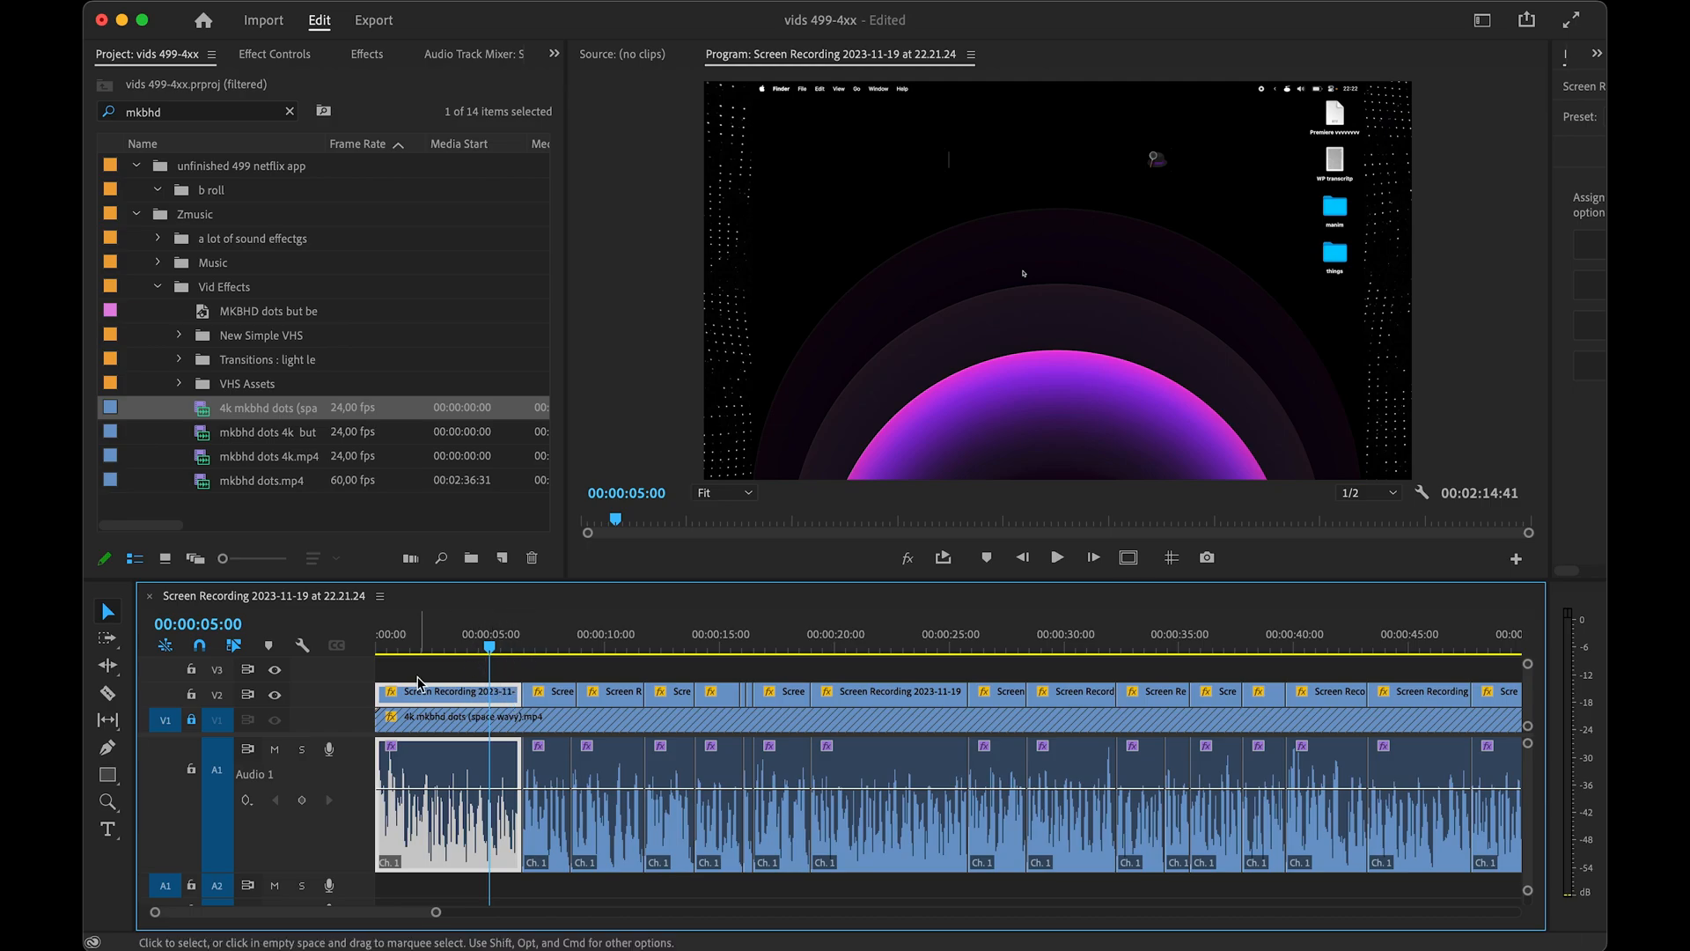
{"action": "left_click", "coordinate": [1059, 478]}
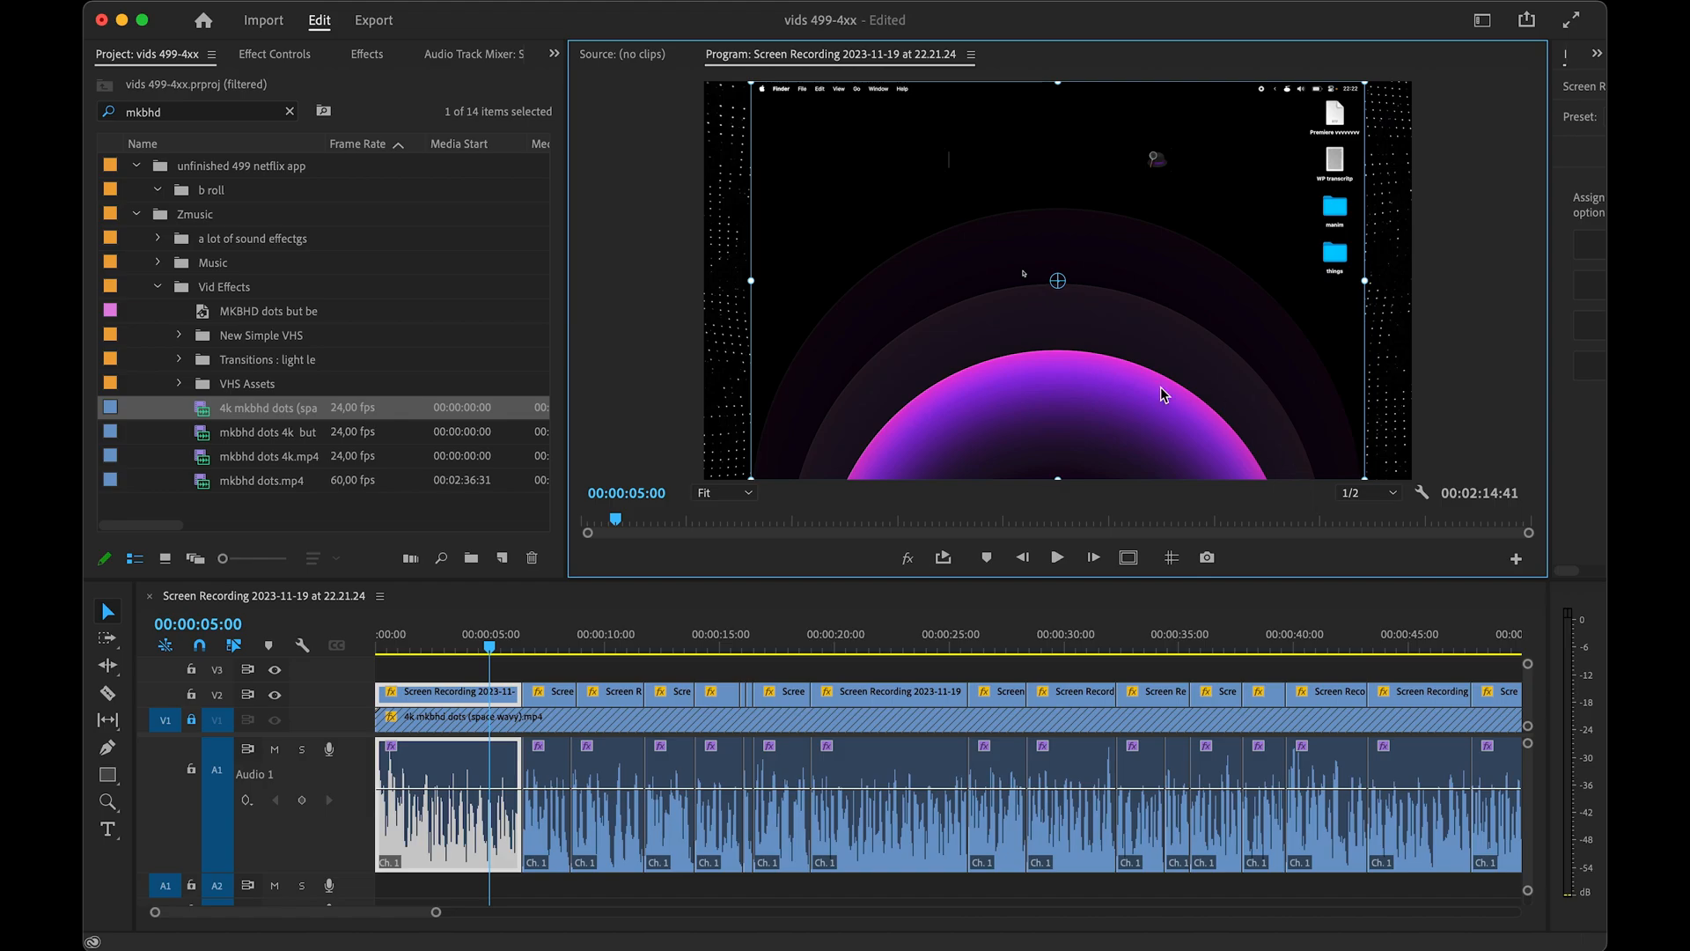
{"action": "key", "text": "super"}
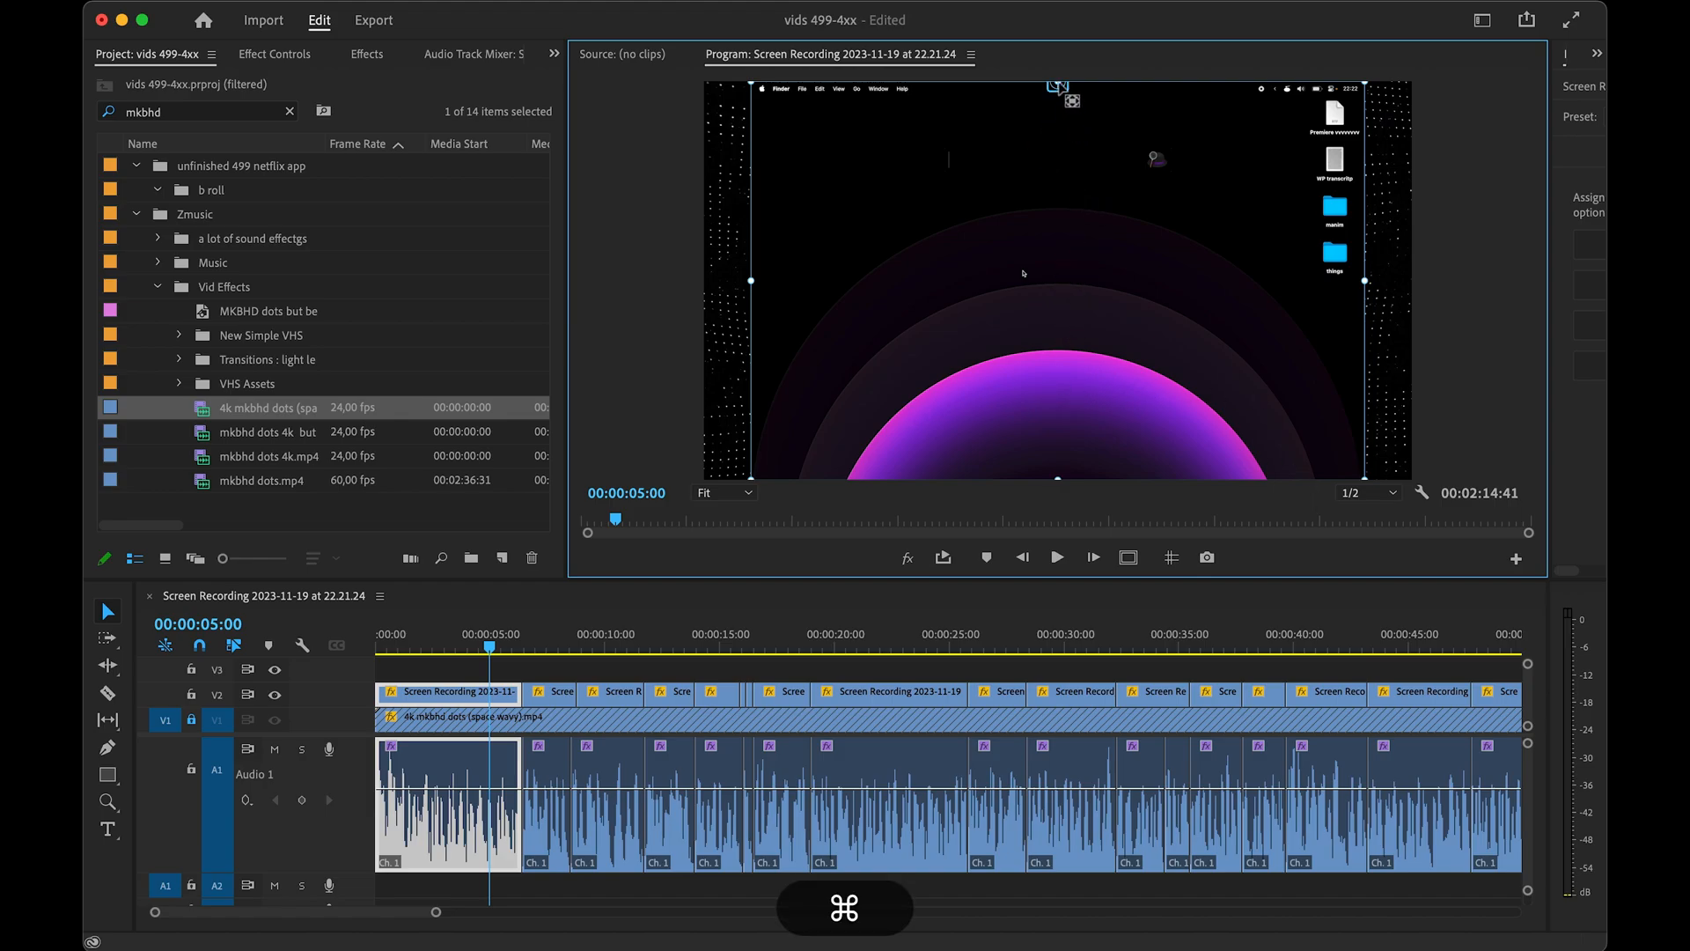
{"action": "left_click_drag", "start_coordinate": [1060, 475], "coordinate": [1061, 537]}
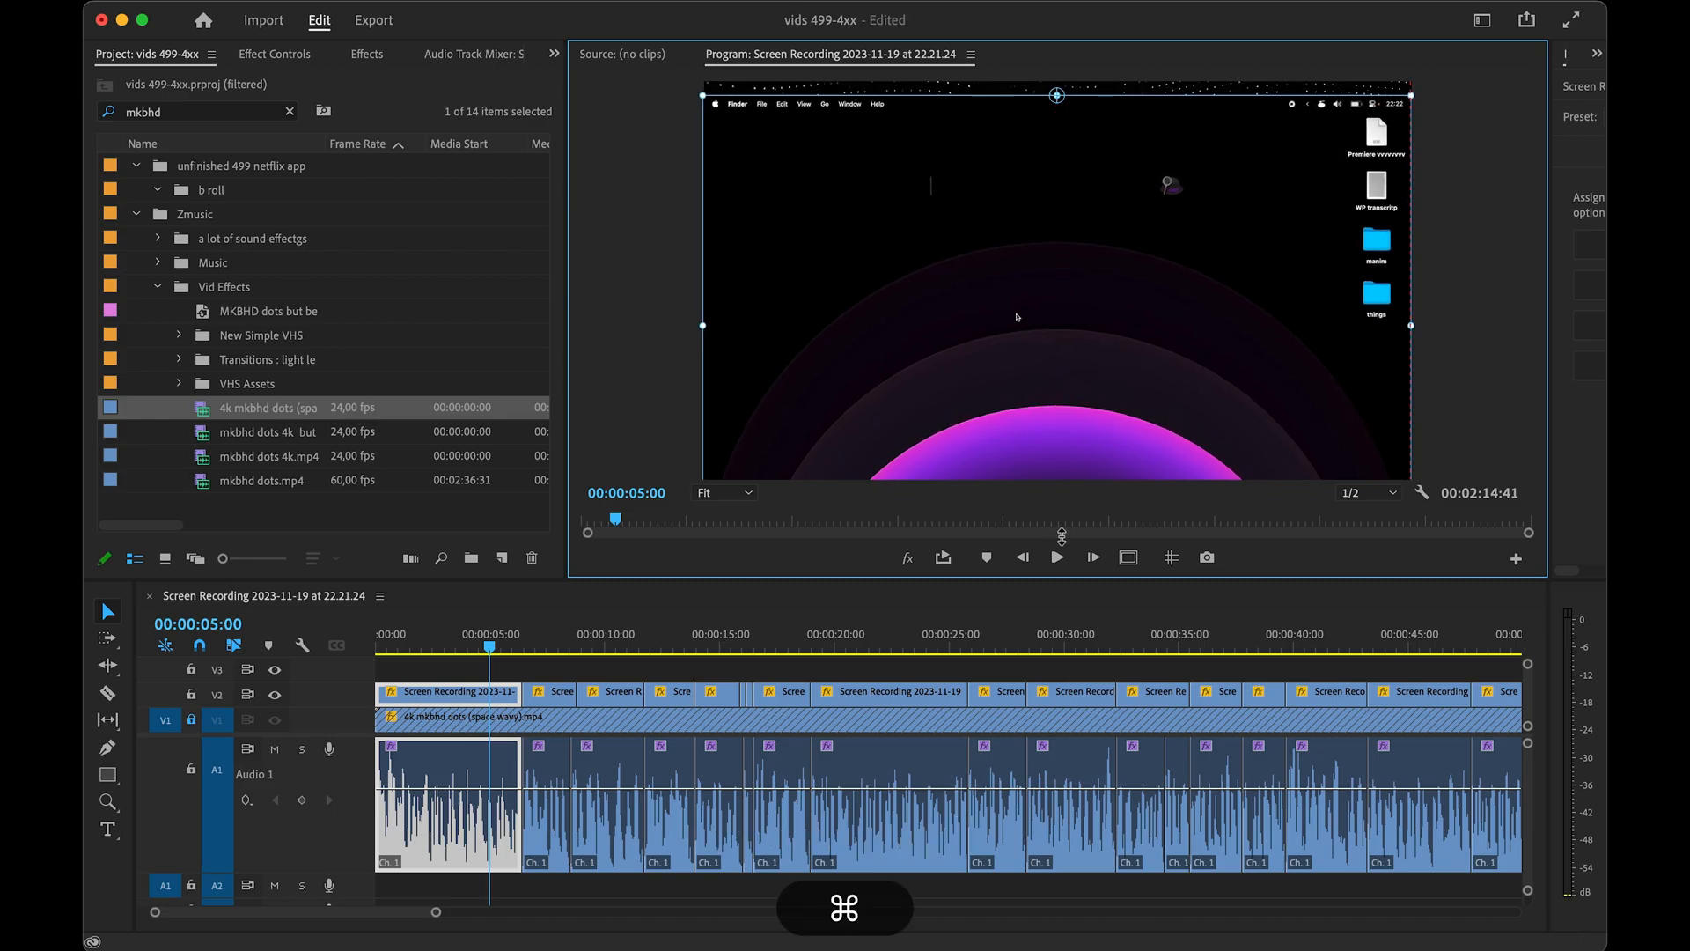
{"action": "left_click_drag", "start_coordinate": [1075, 415], "coordinate": [1075, 411]}
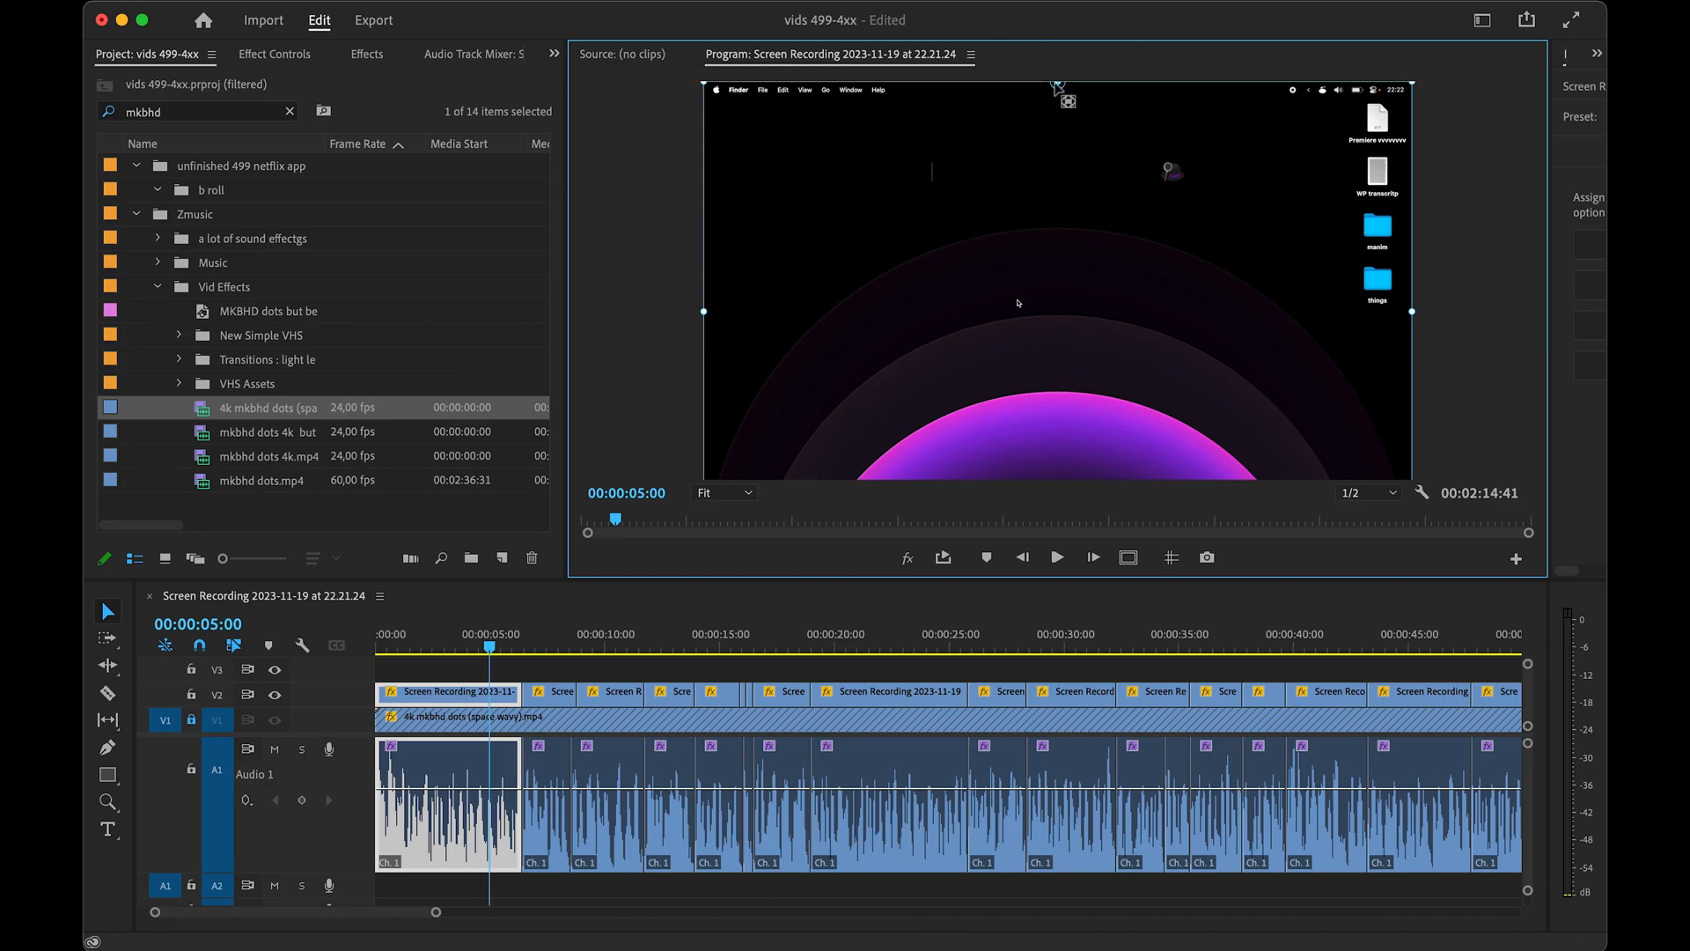
- Trim the start of the first V2 clip to 00:00:02:43 without its audio, and play back the opening
{"action": "left_click_drag", "start_coordinate": [378, 691], "coordinate": [437, 692]}
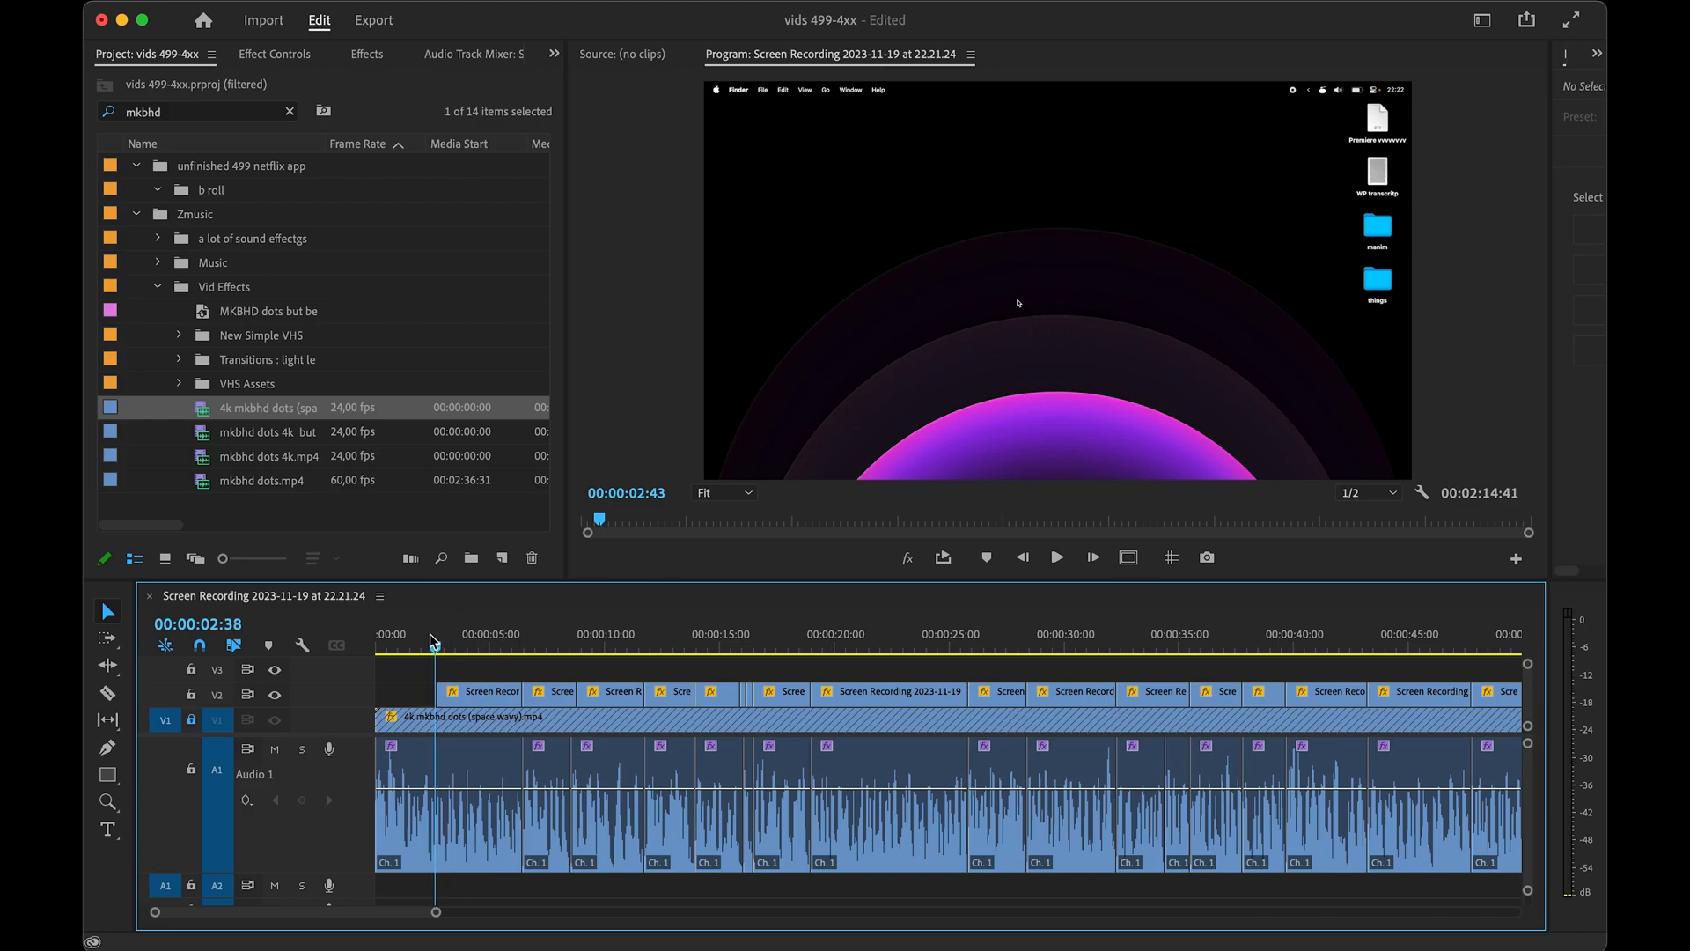
{"action": "key", "text": "Home"}
{"action": "key", "text": "space"}
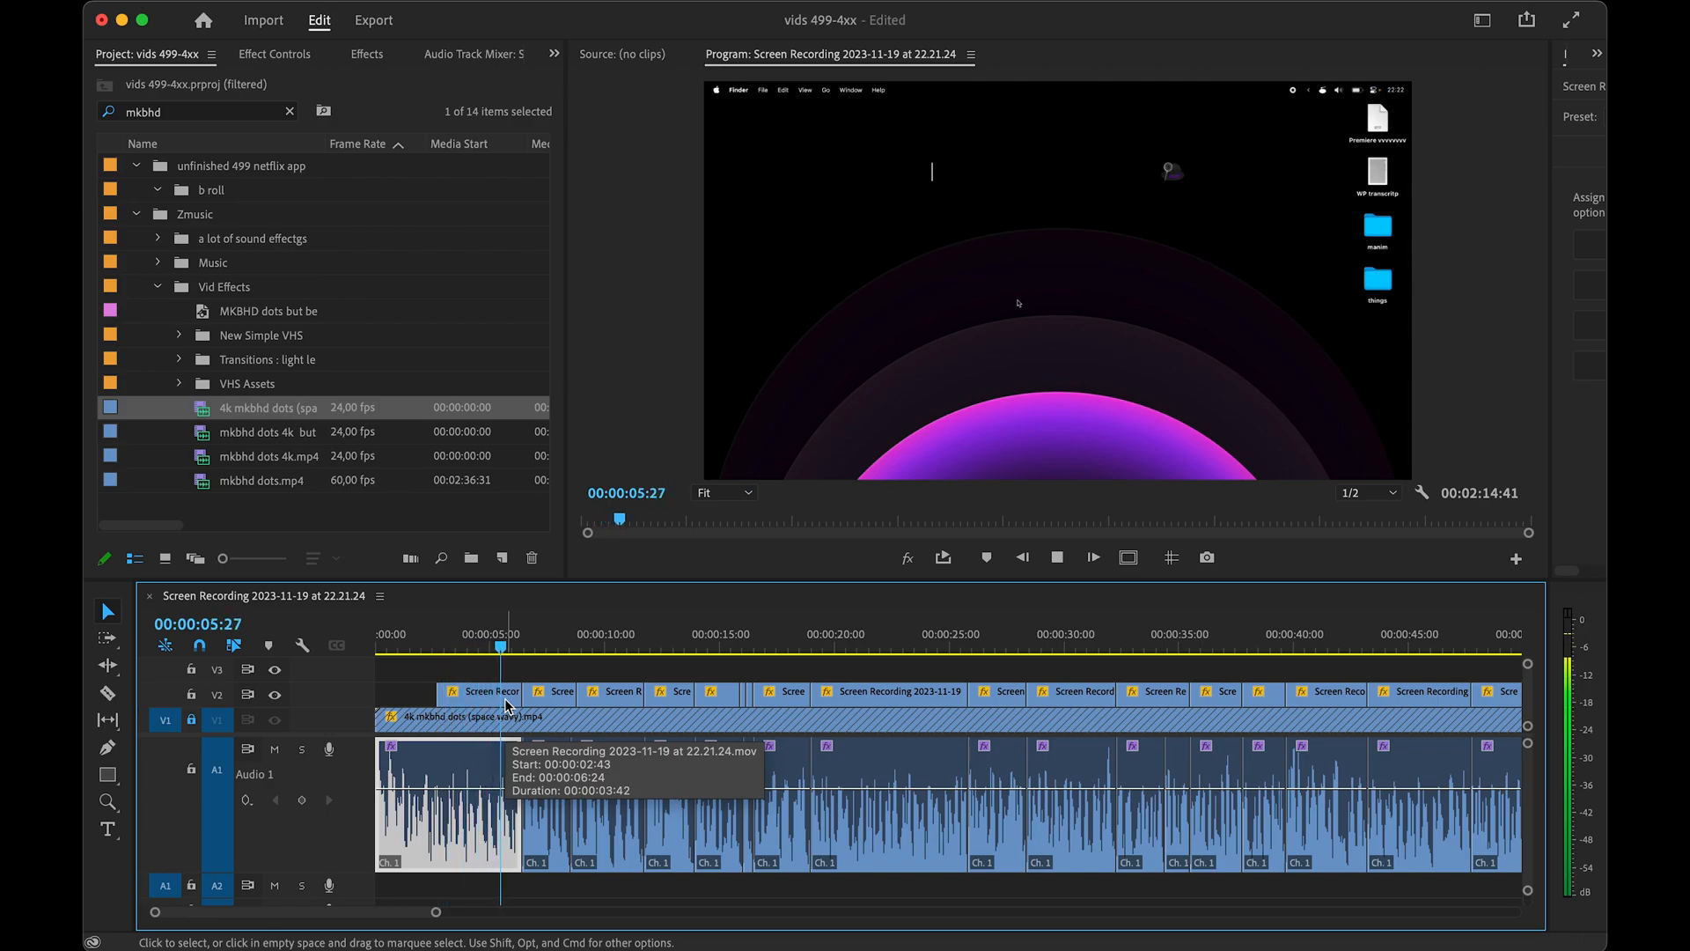
{"action": "key", "text": "space"}
- Split the first V2 clip at about 00:00:03:46 and at 00:00:05:35, and give the middle section the Magenta label
{"action": "right_click", "coordinate": [735, 694]}
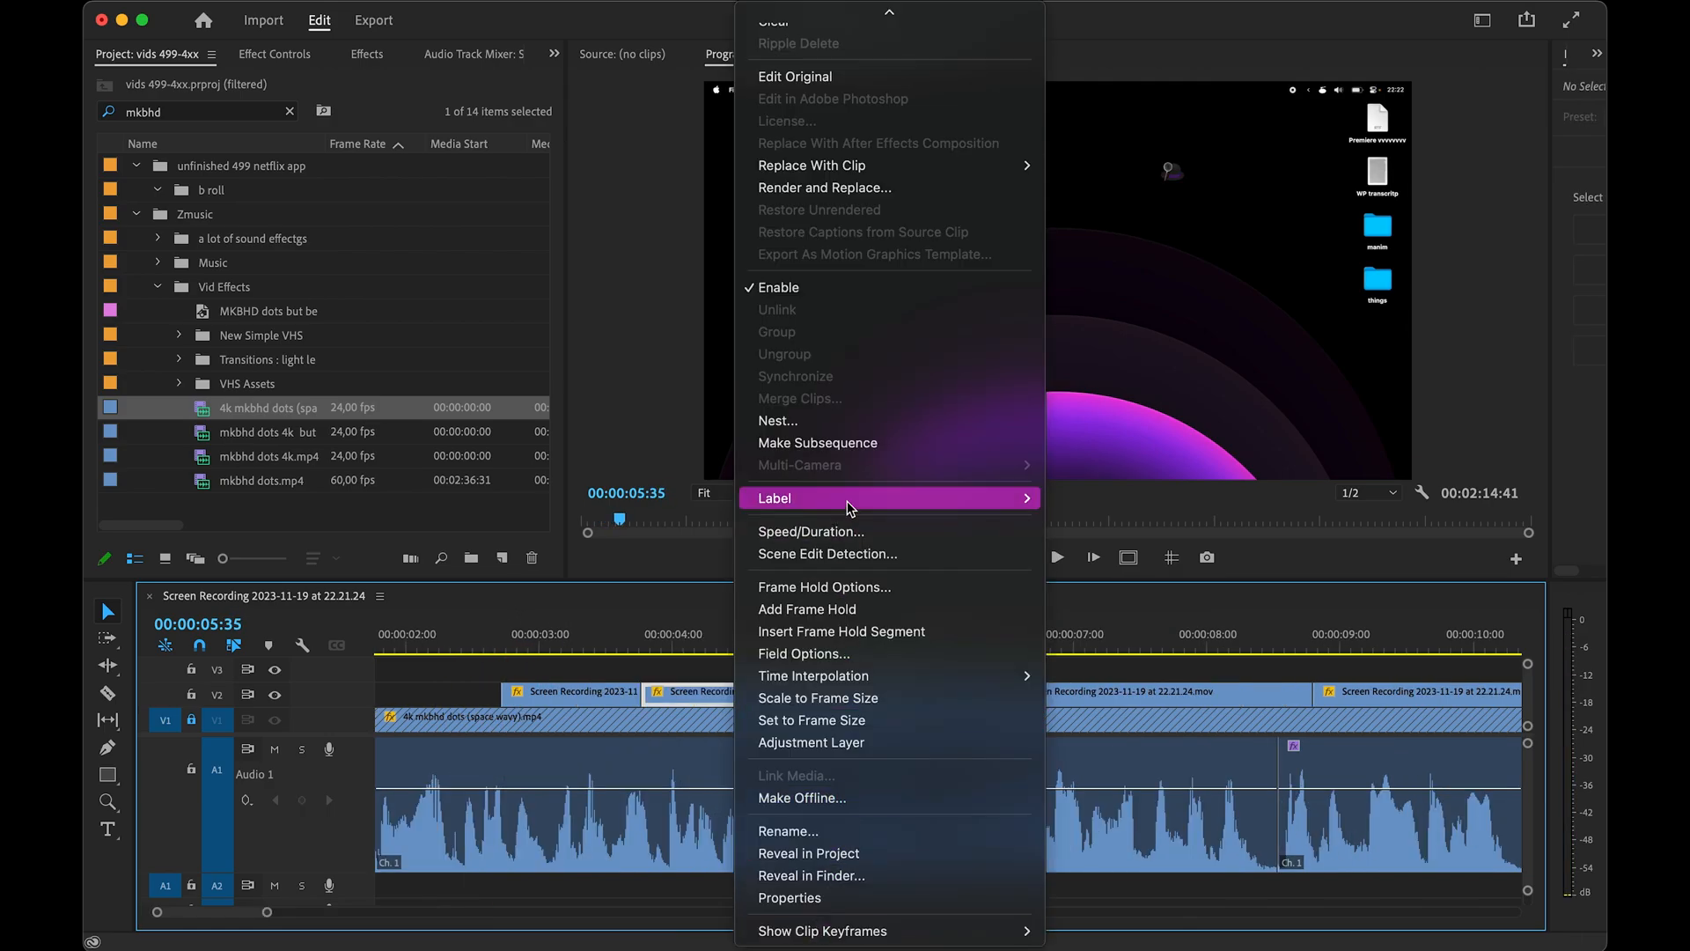
{"action": "mouse_move", "coordinate": [847, 500]}
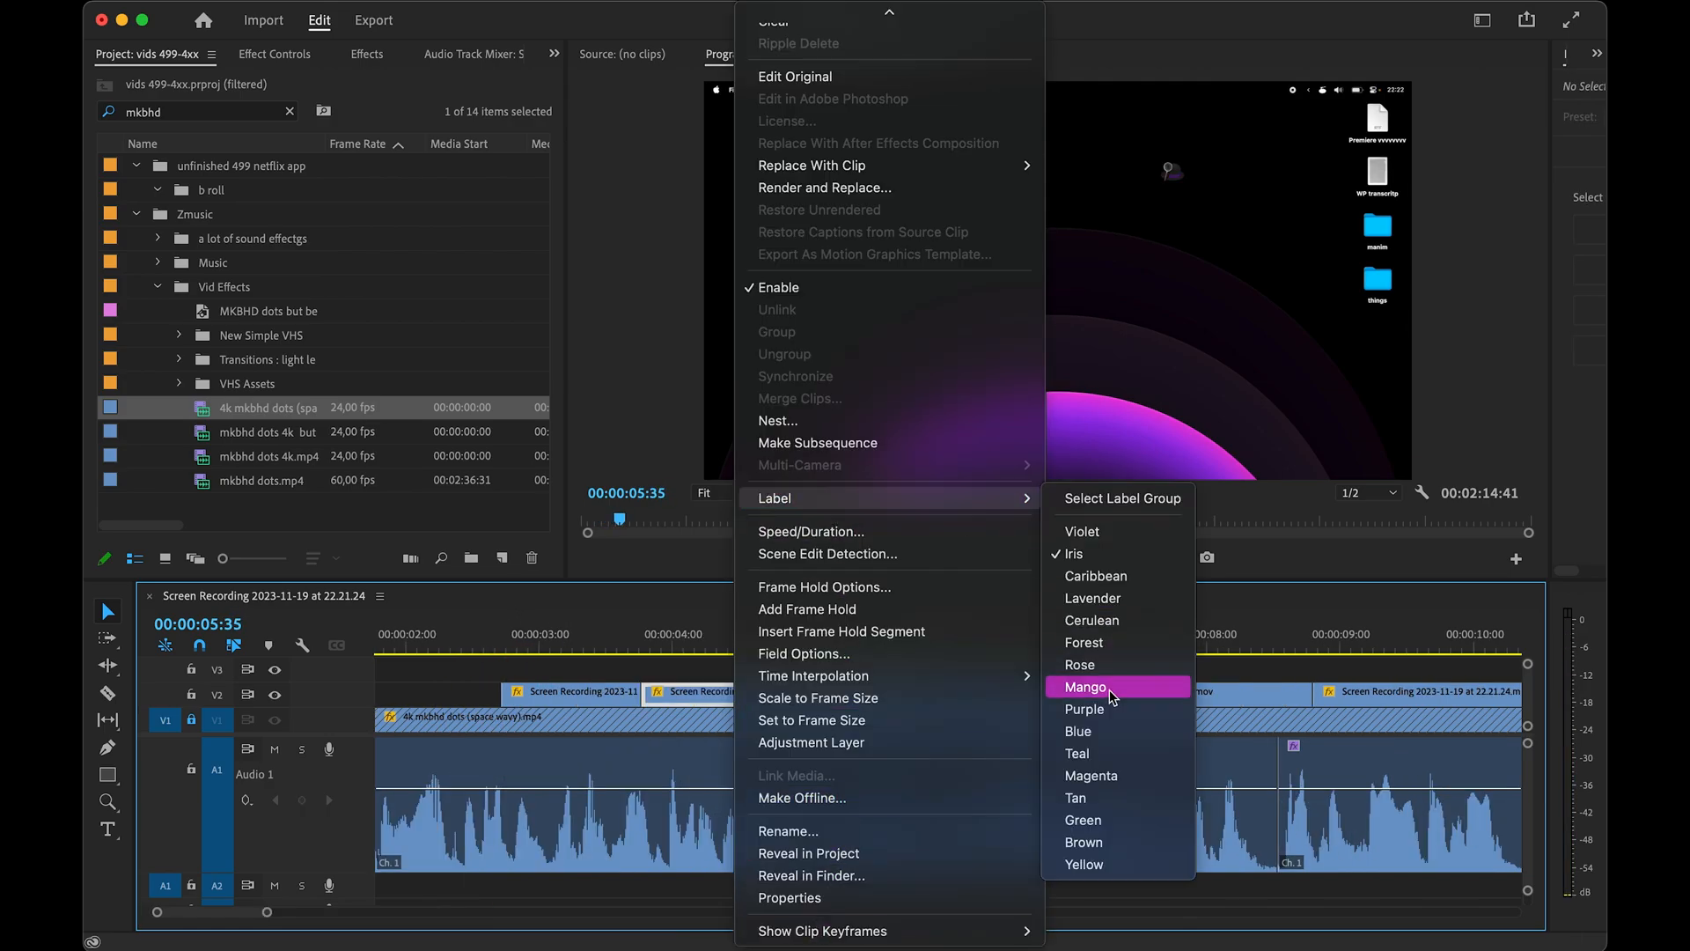
{"action": "left_click", "coordinate": [1127, 777]}
- Minimize the audio tracks' height and disable DeNoise, Parametric Equalizer and Multiband Compressor on the first audio clip
{"action": "double_click", "coordinate": [368, 737]}
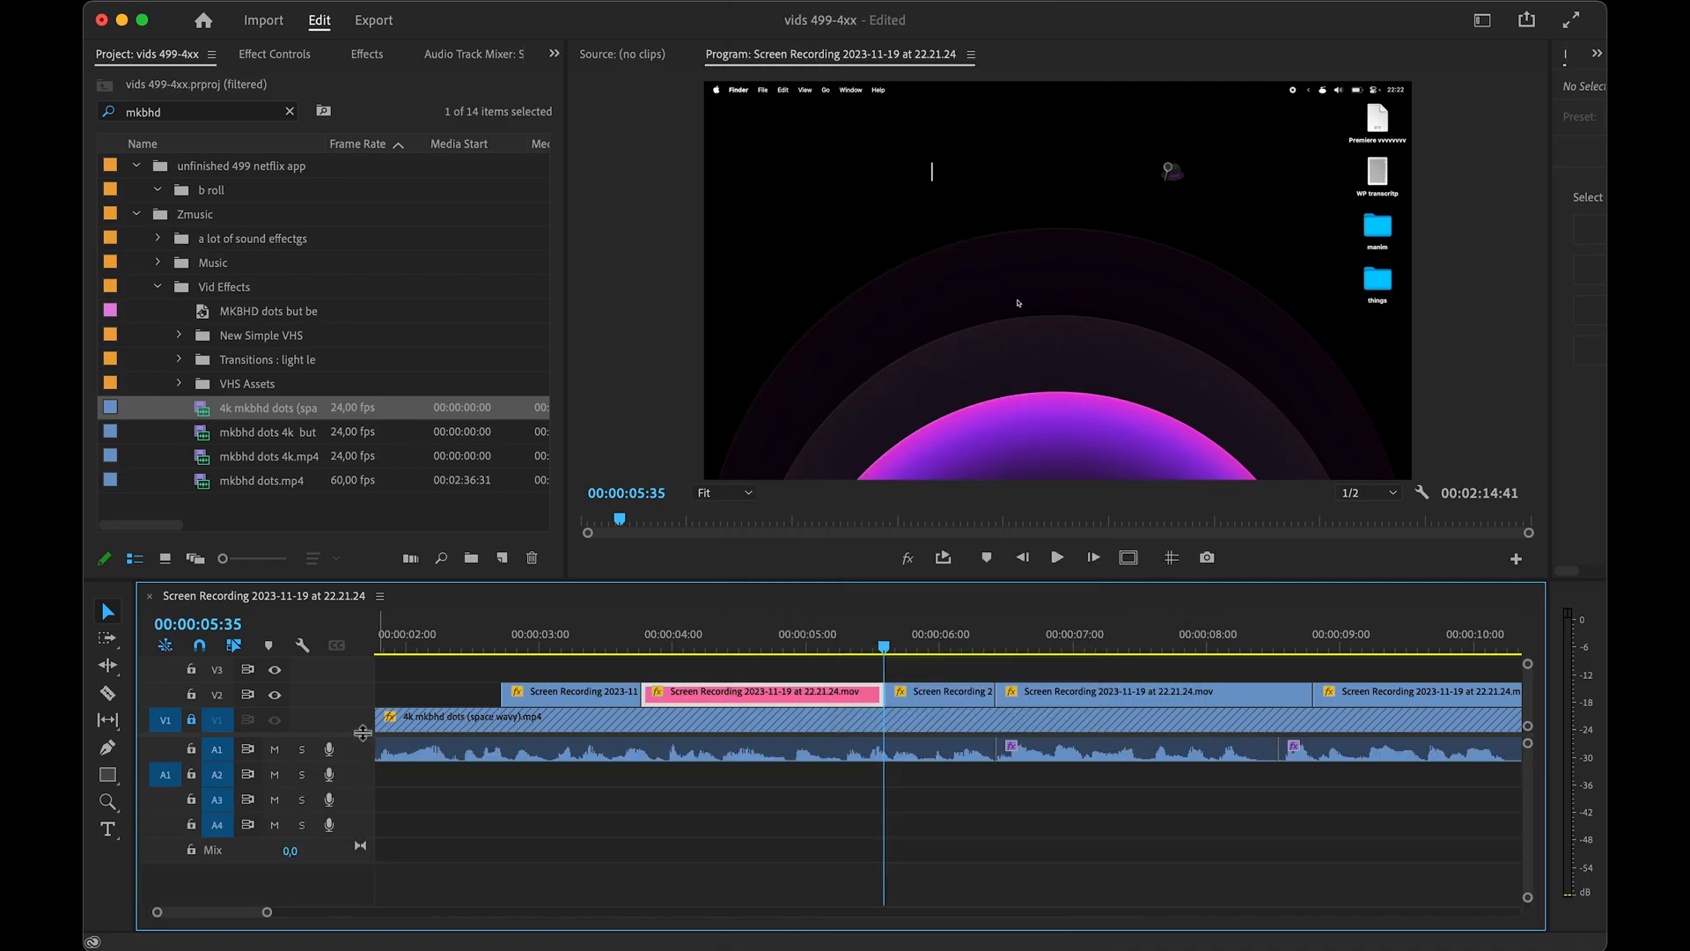
{"action": "left_click_drag", "start_coordinate": [363, 733], "coordinate": [362, 831]}
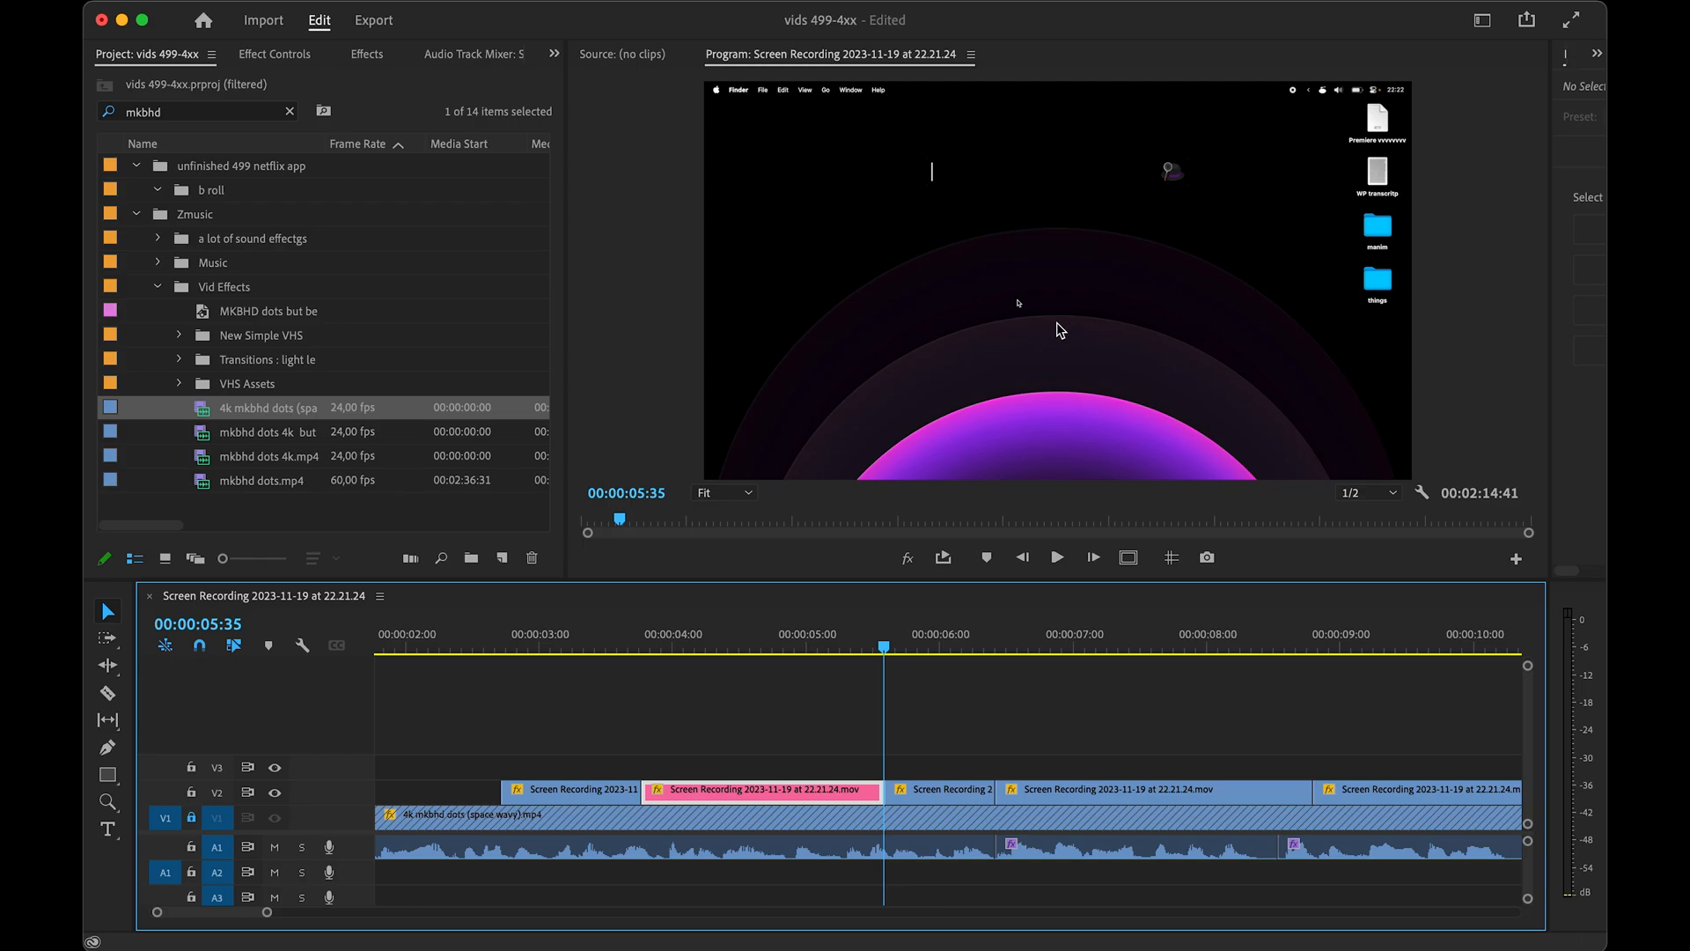
{"action": "left_click", "coordinate": [603, 647]}
{"action": "key", "text": "shift+z"}
{"action": "key", "text": "shift+x"}
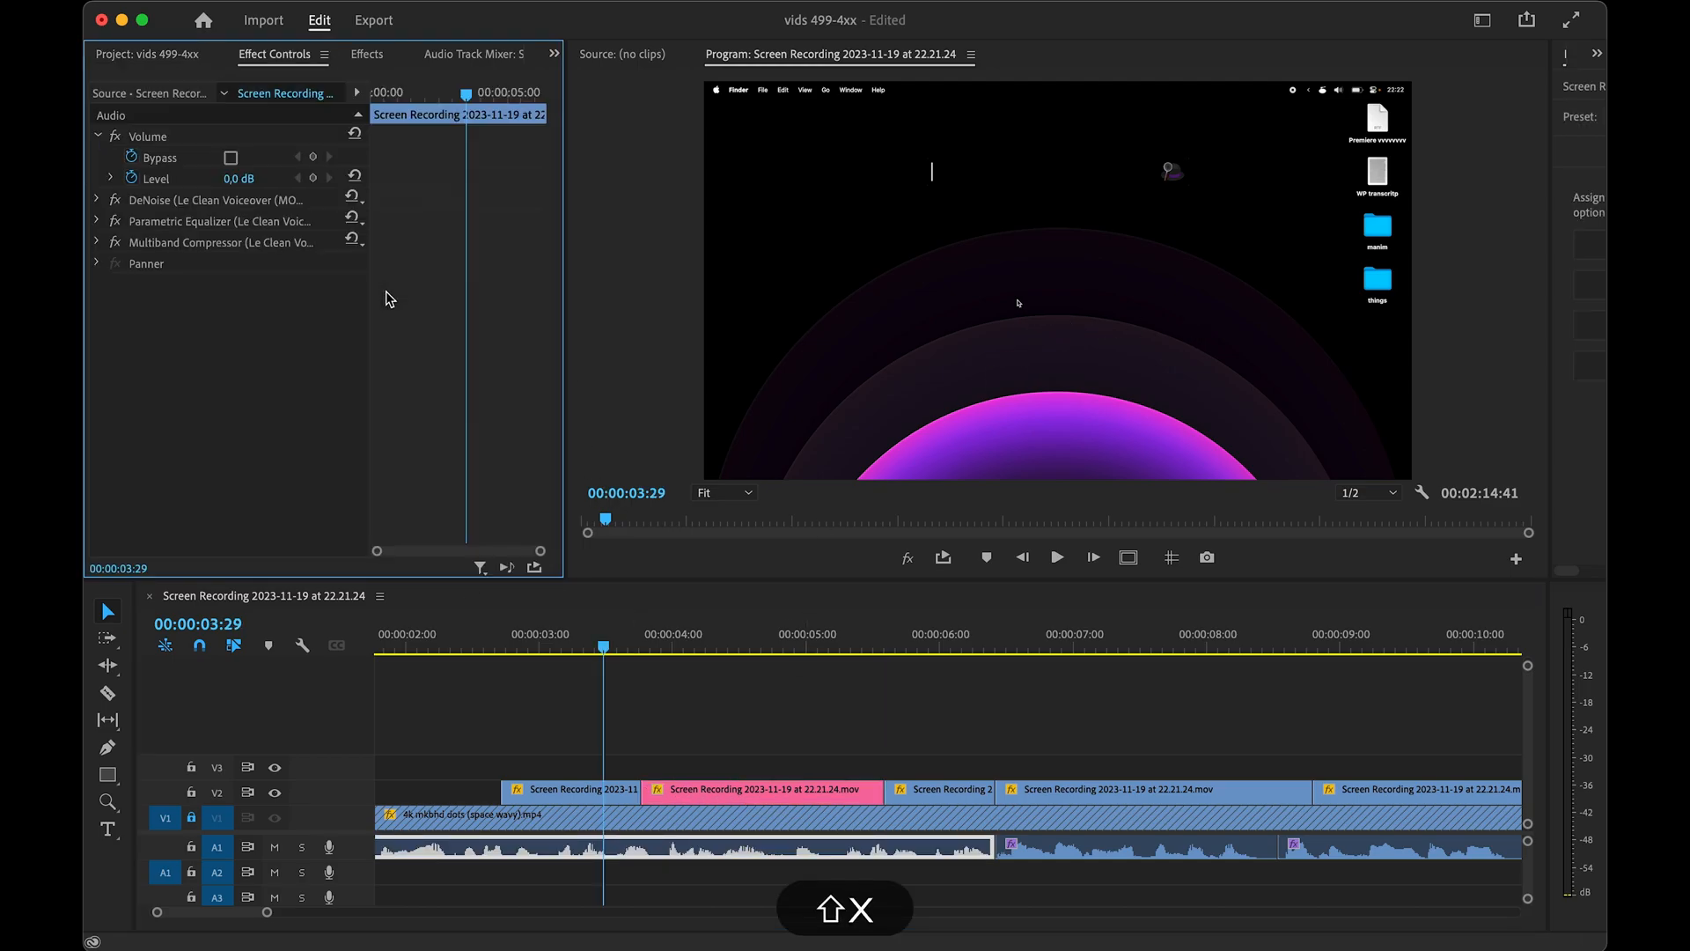
{"action": "key", "text": "shift+x"}
{"action": "key", "text": "shift+x"}
{"action": "left_click", "coordinate": [114, 199]}
{"action": "left_click", "coordinate": [114, 221]}
{"action": "left_click", "coordinate": [114, 242]}
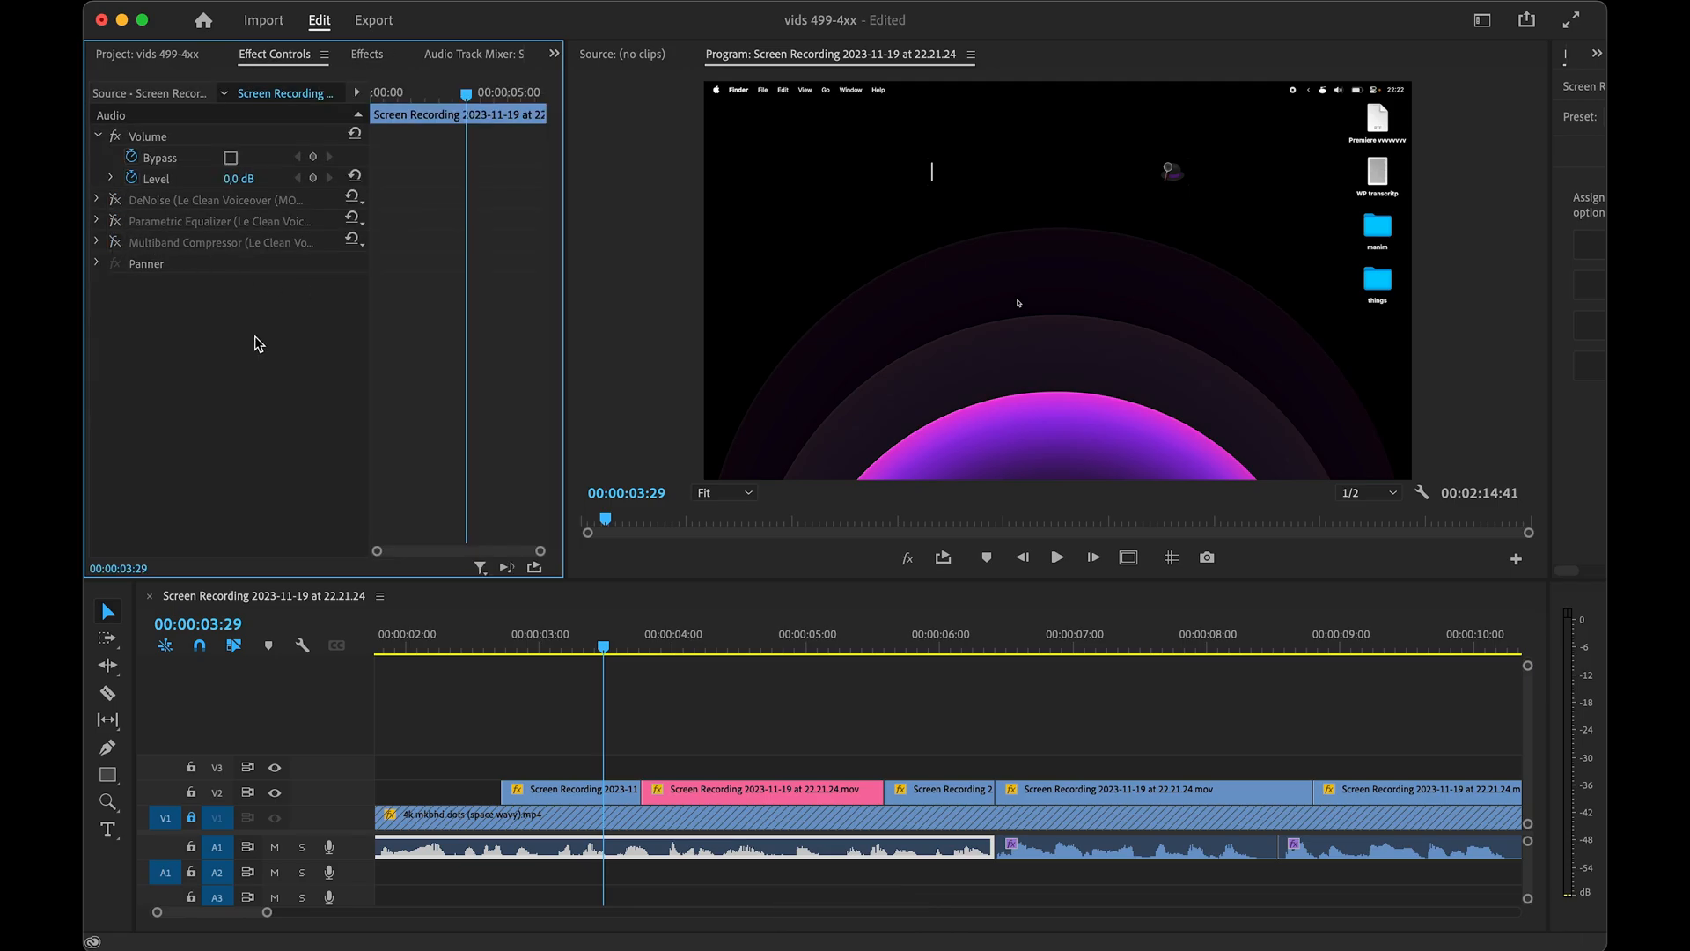
- Play back the opening from the sequence start to check the sound and the cut before the magenta clip
{"action": "left_click", "coordinate": [593, 646]}
{"action": "left_click_drag", "start_coordinate": [594, 644], "coordinate": [658, 651]}
{"action": "key", "text": "space"}
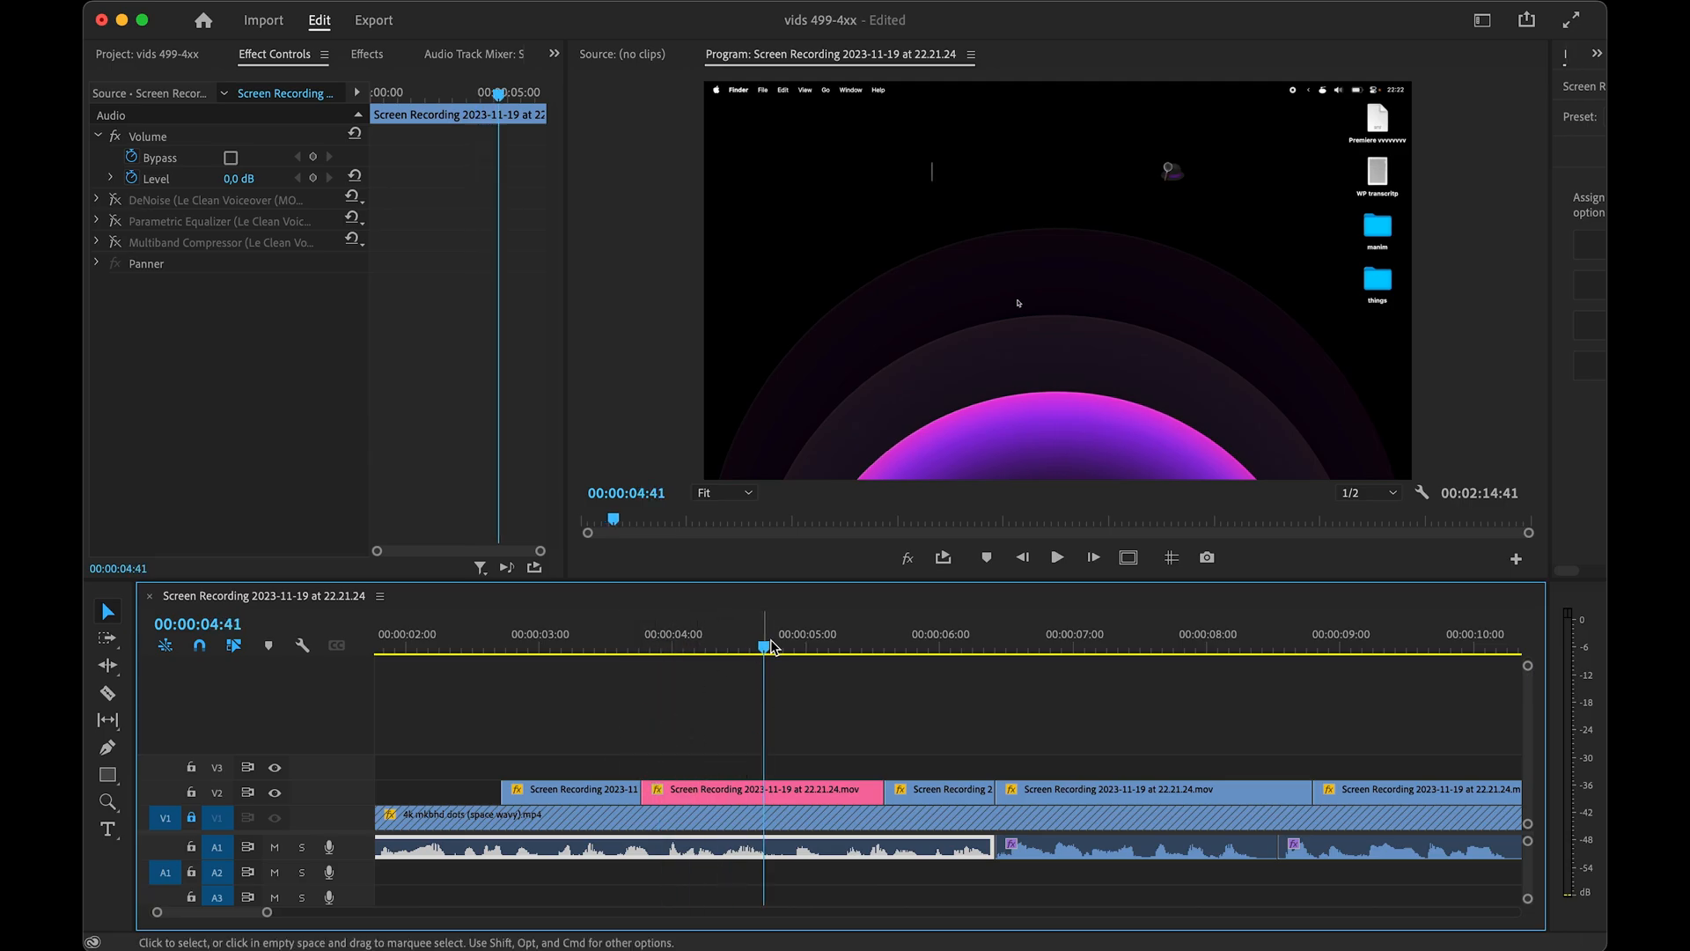
{"action": "key", "text": "Home"}
{"action": "key", "text": "space"}
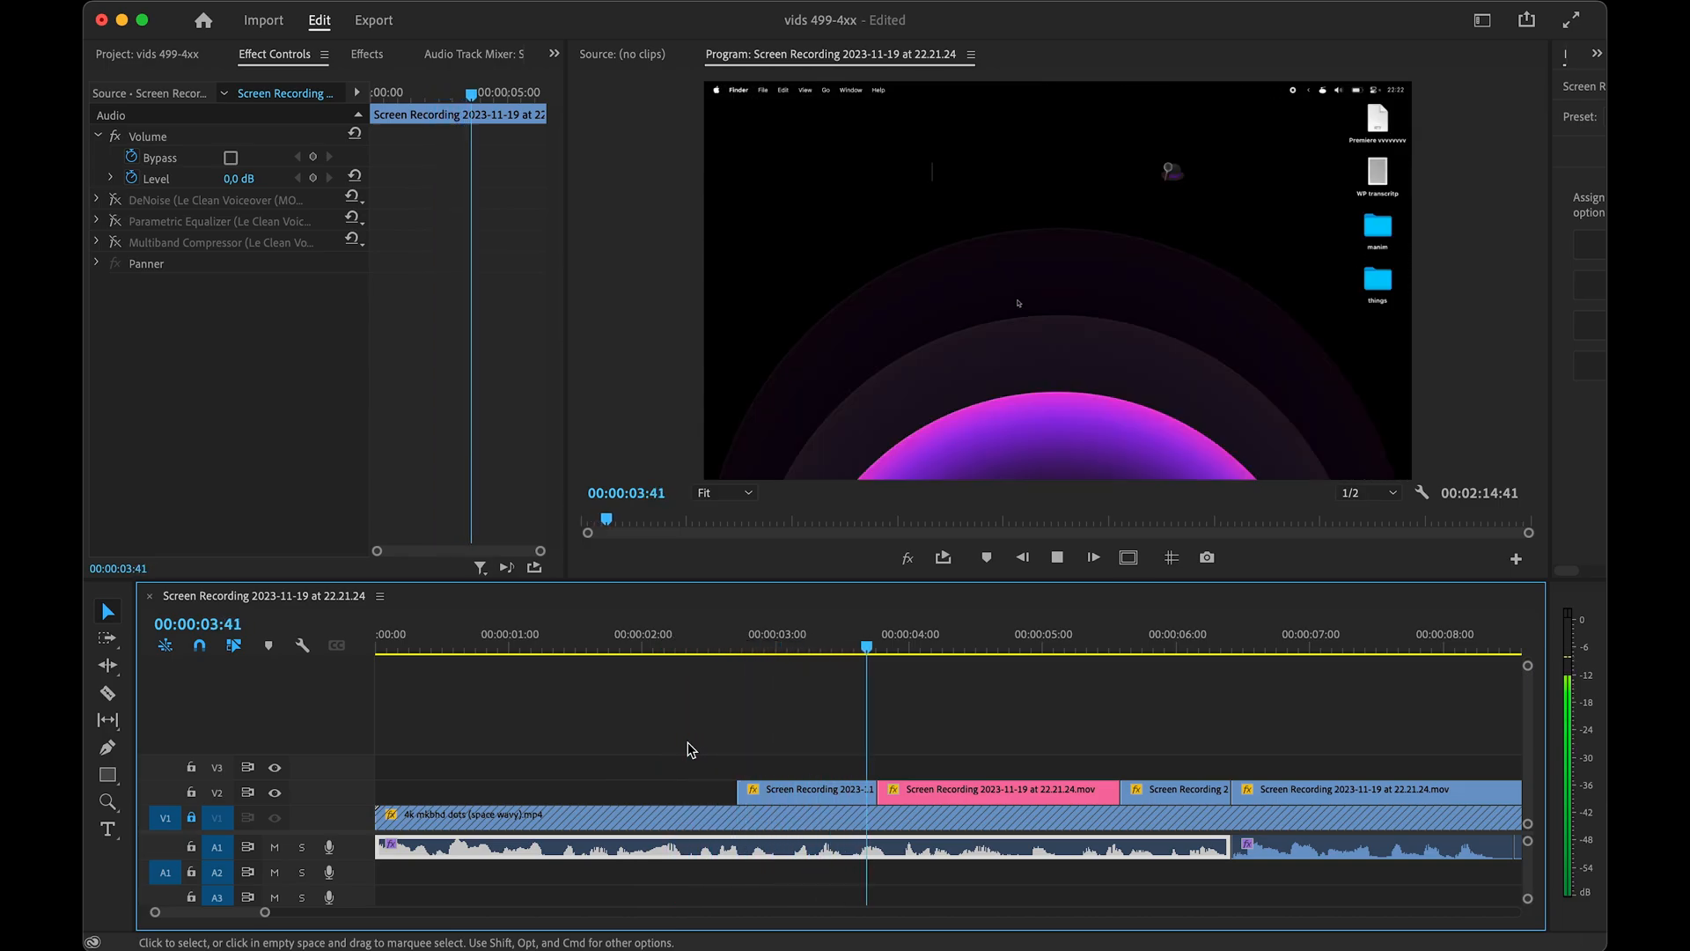
- Roll the V2 cut before the magenta clip to 00:00:03:56
{"action": "left_click", "coordinate": [884, 656]}
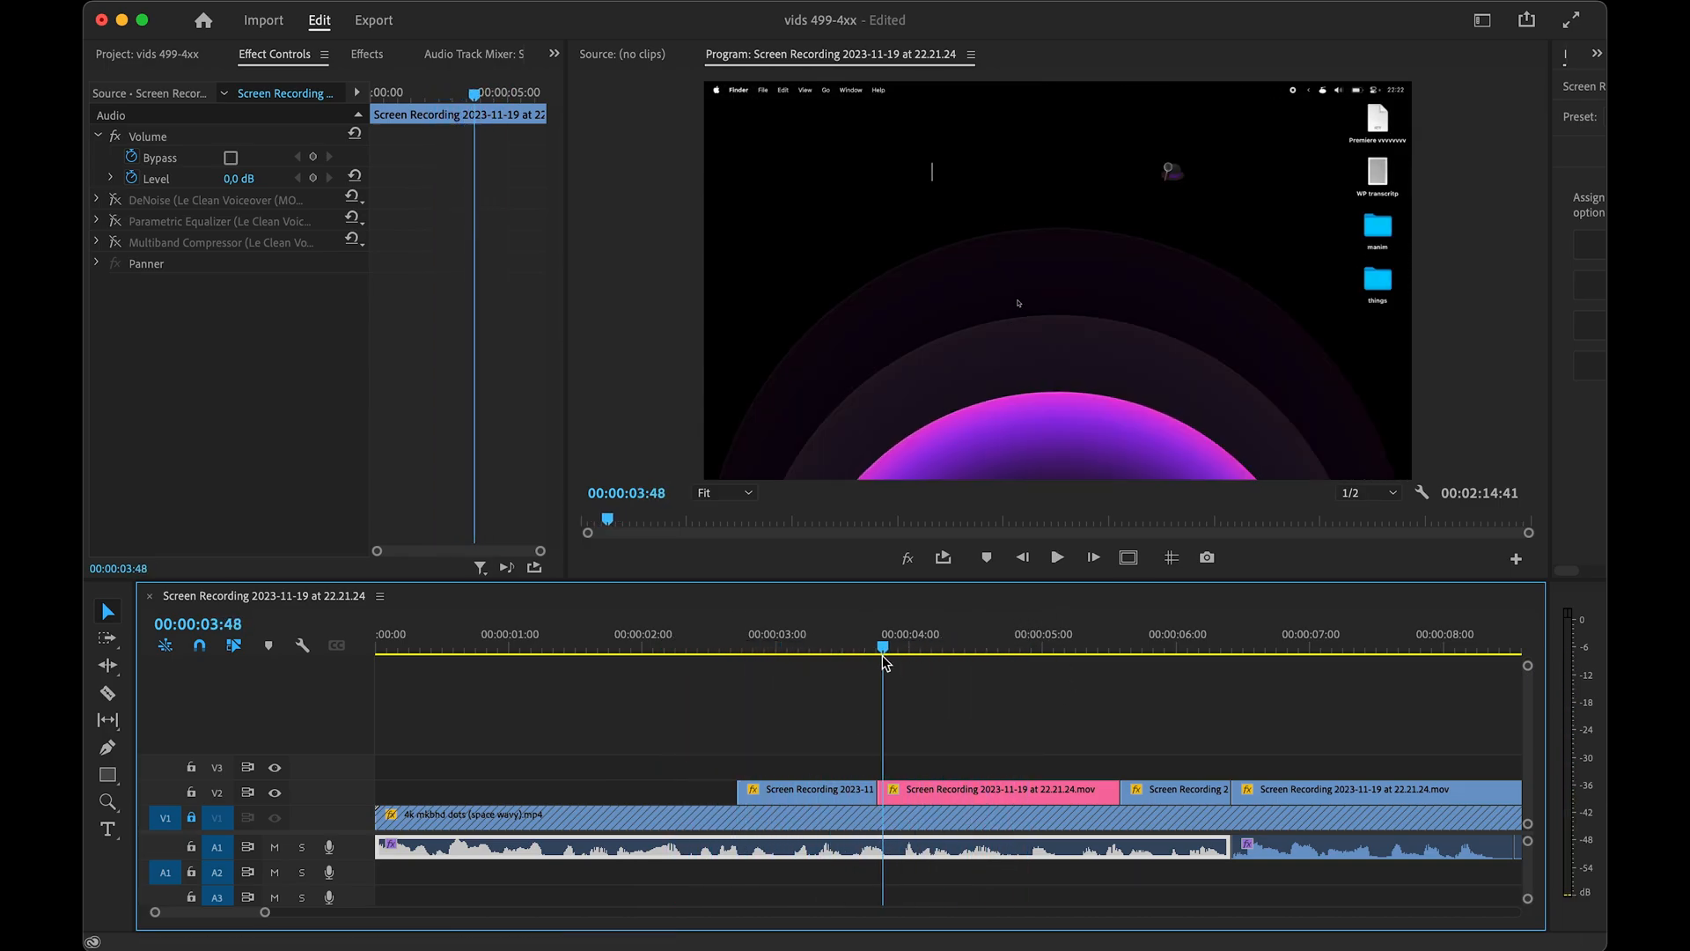
{"action": "mouse_move", "coordinate": [887, 651]}
{"action": "left_mouse_down"}
{"action": "mouse_move", "coordinate": [1079, 648]}
{"action": "mouse_move", "coordinate": [900, 647]}
{"action": "left_mouse_up"}
{"action": "key", "text": "alt"}
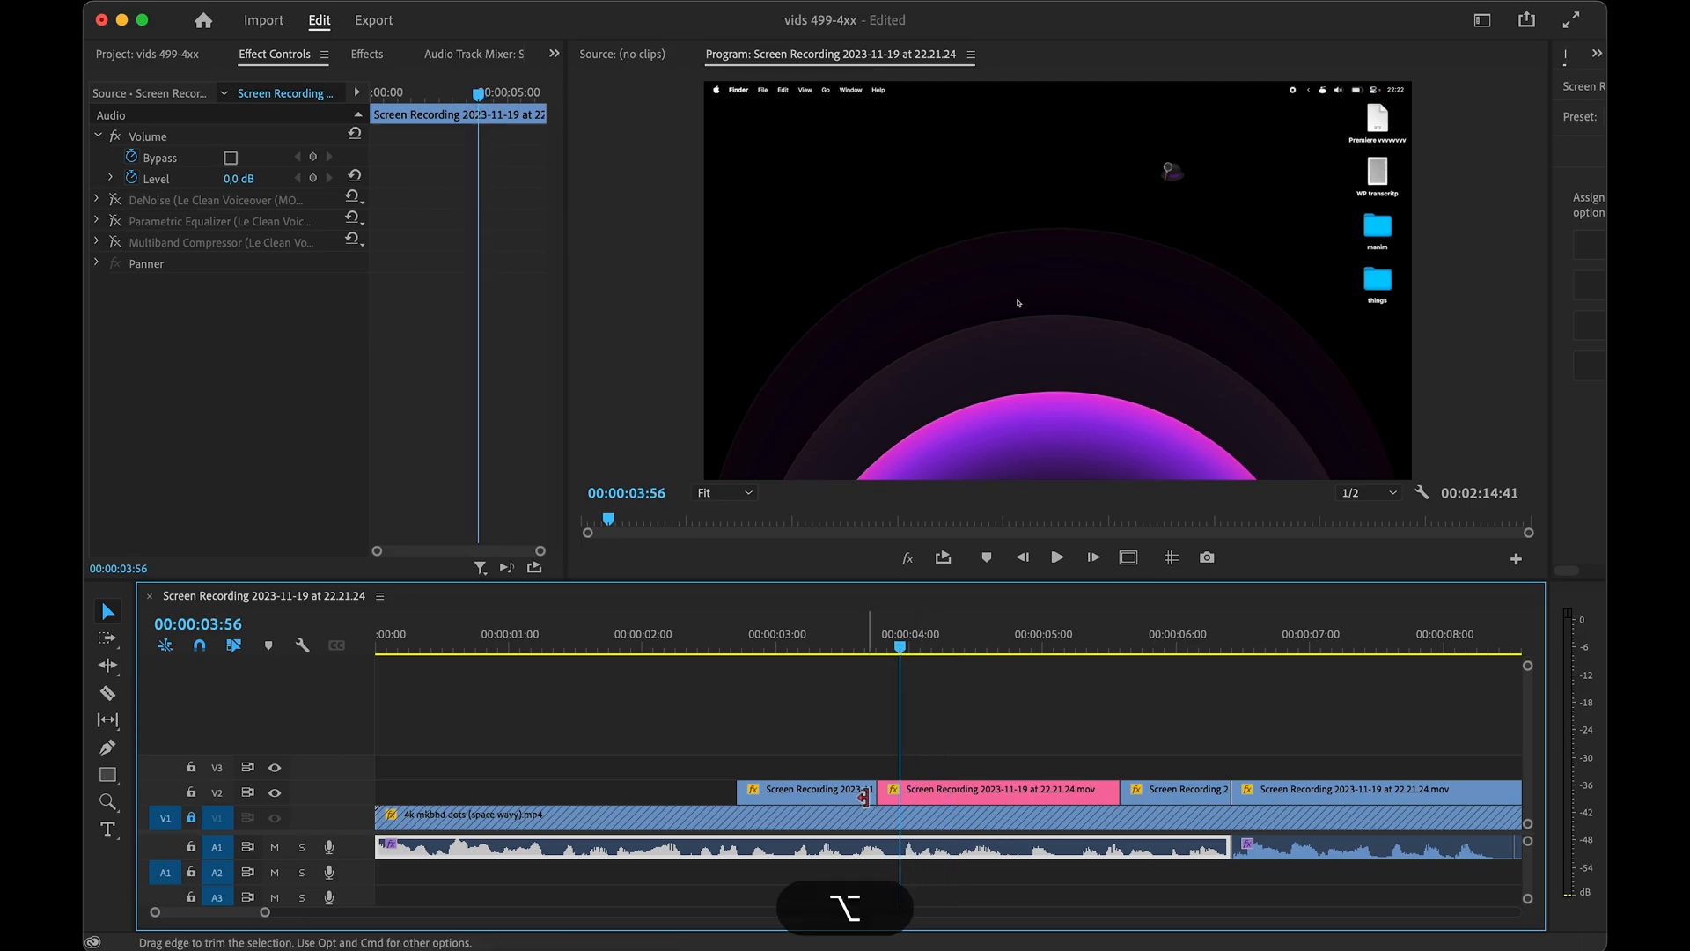
{"action": "left_click_drag", "start_coordinate": [865, 798], "coordinate": [900, 797]}
- Play back the magenta clip and the V2 clips after it up to 00:00:07:07
{"action": "left_click", "coordinate": [983, 795]}
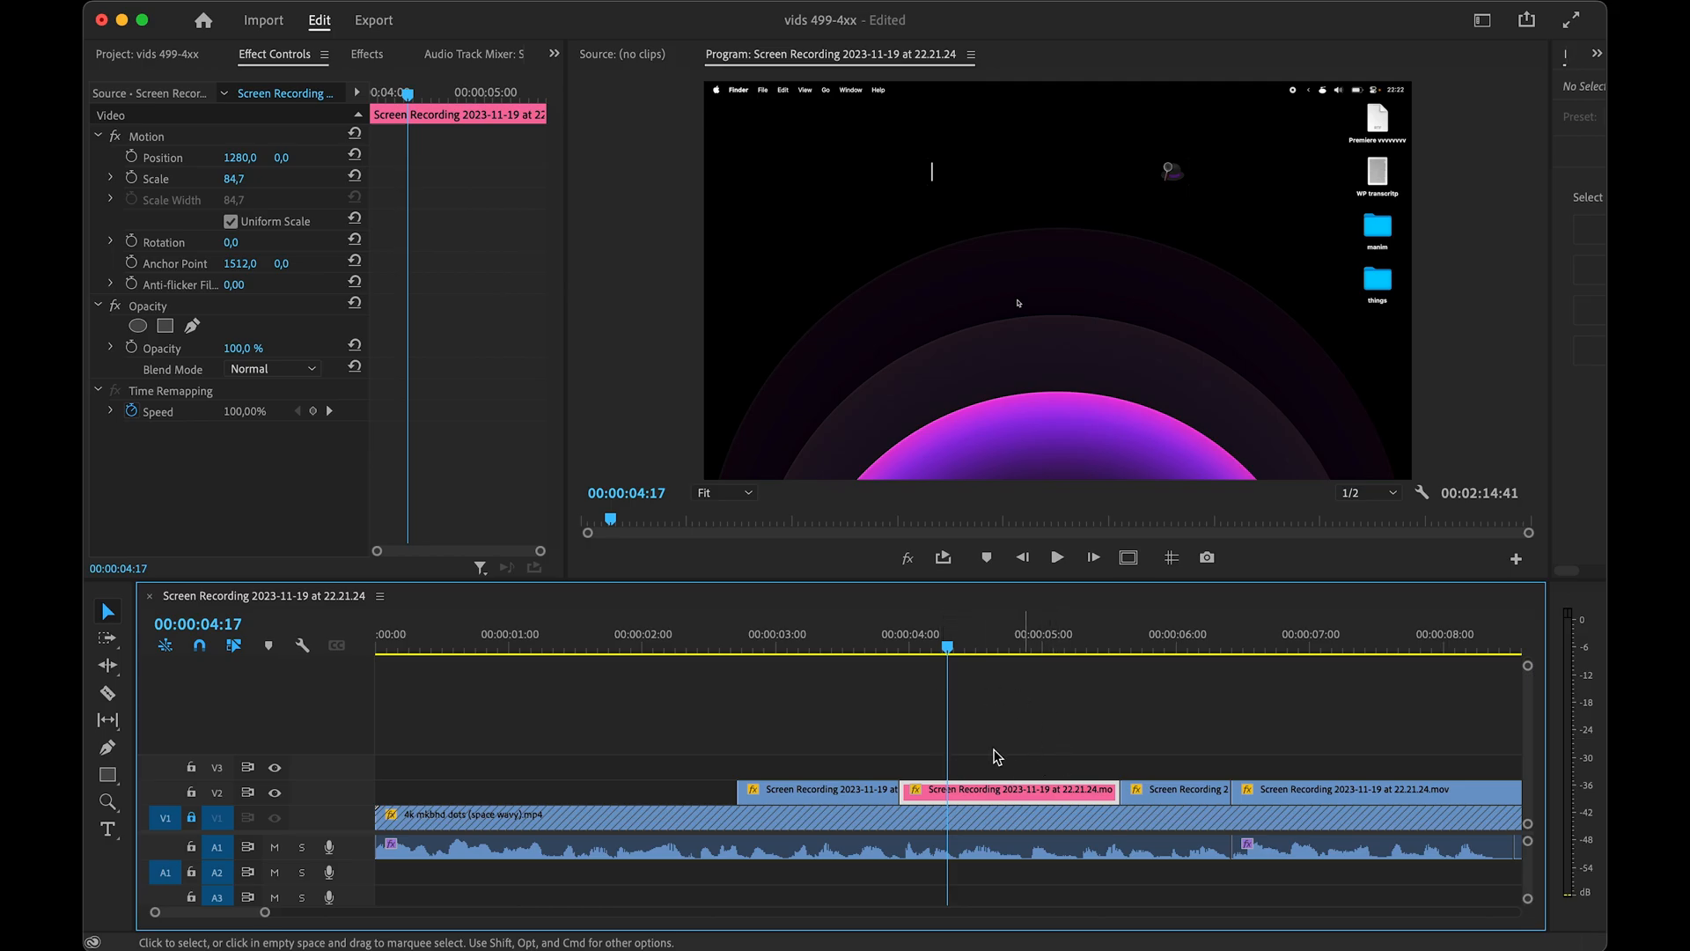
{"action": "scroll", "coordinate": [1021, 747], "scroll_direction": "down", "scroll_amount": 3}
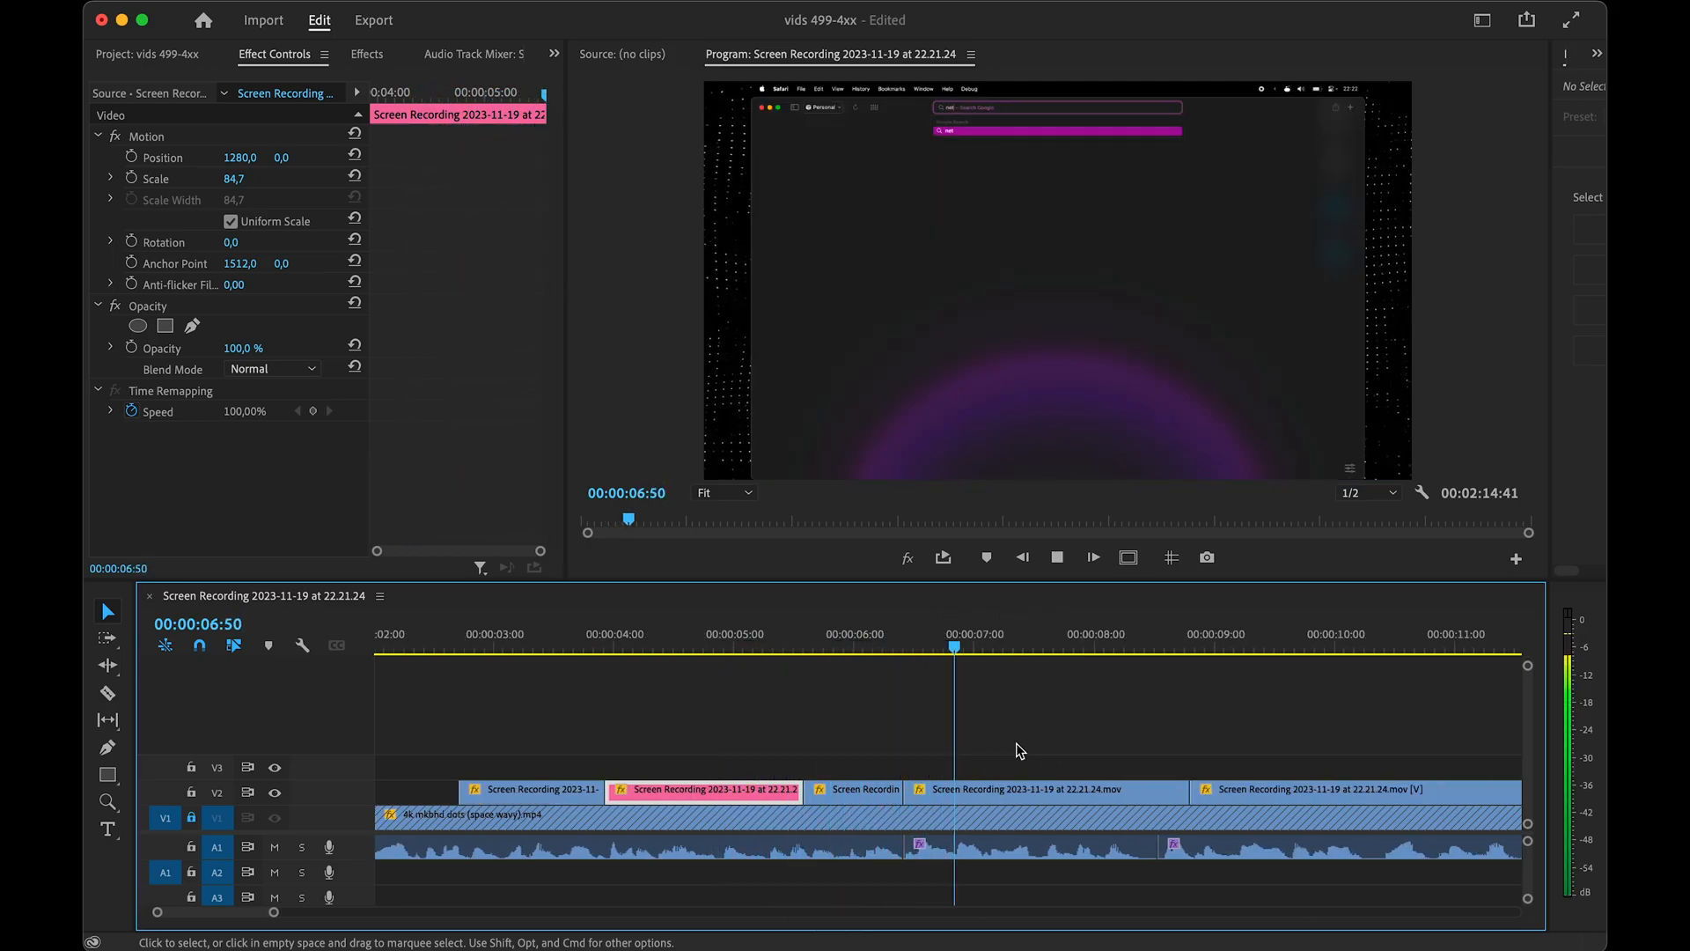
{"action": "key", "text": "space"}
- Move the anchor point of the V2 clip at 00:00:07:07 to its top centre, undoing the misplaced attempts
{"action": "left_click", "coordinate": [967, 778]}
{"action": "left_click", "coordinate": [967, 784]}
{"action": "left_click", "coordinate": [1035, 471]}
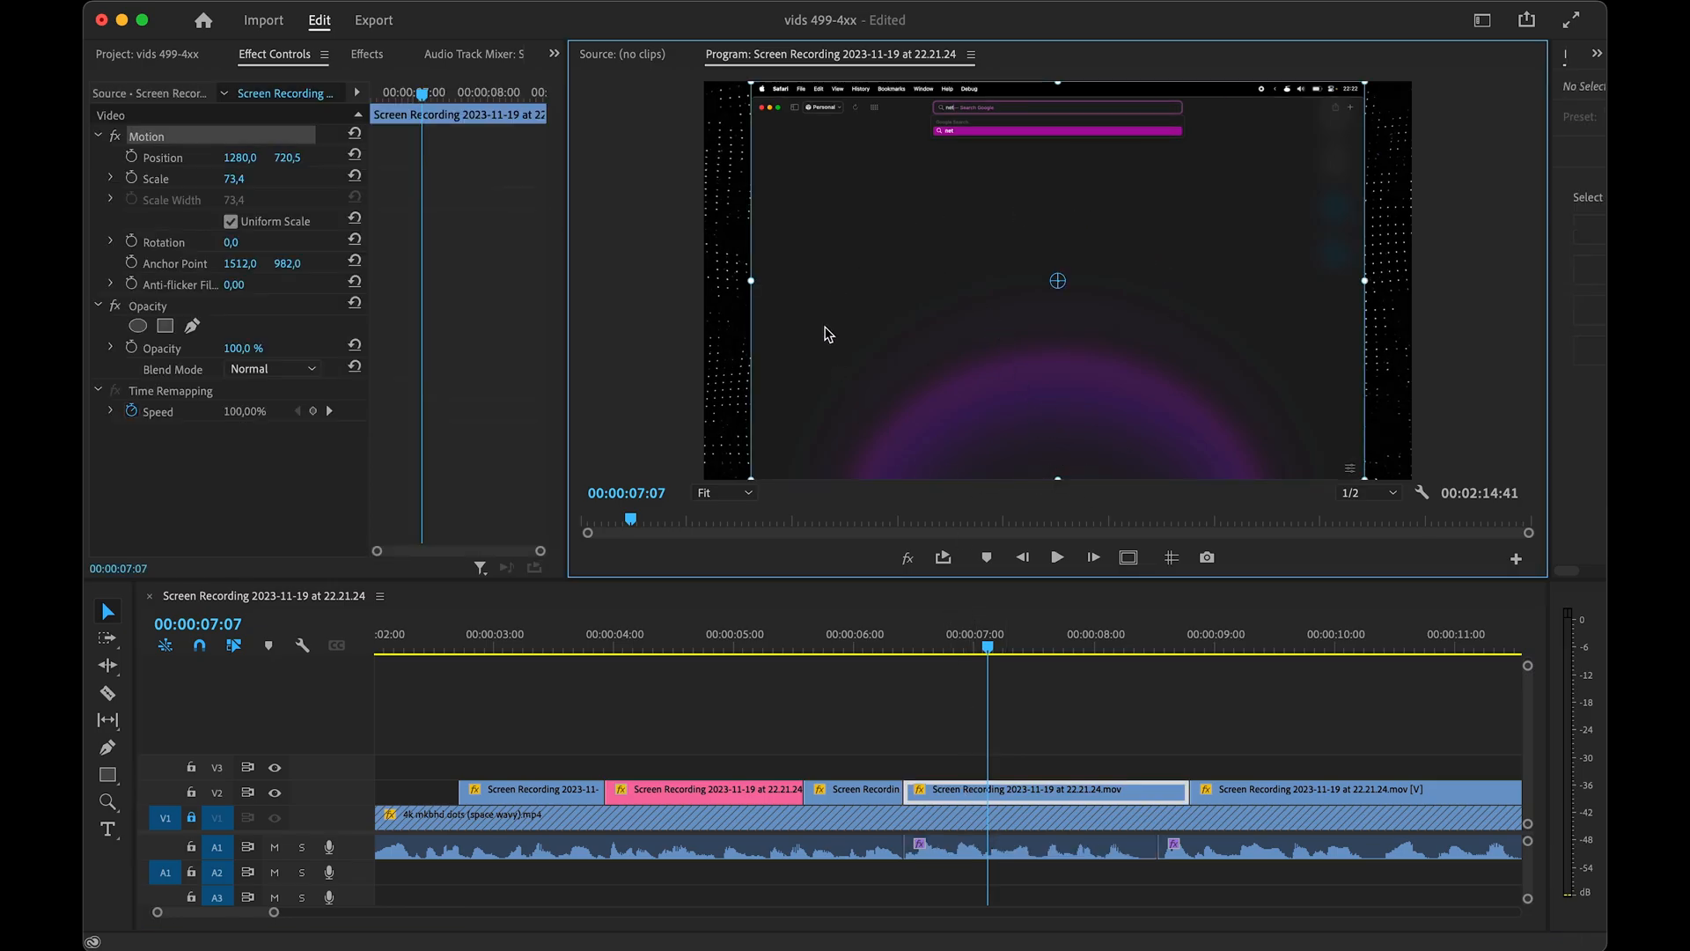
{"action": "left_click_drag", "start_coordinate": [1056, 287], "coordinate": [1067, 203]}
{"action": "key", "text": "super+z"}
{"action": "key", "text": "super+z"}
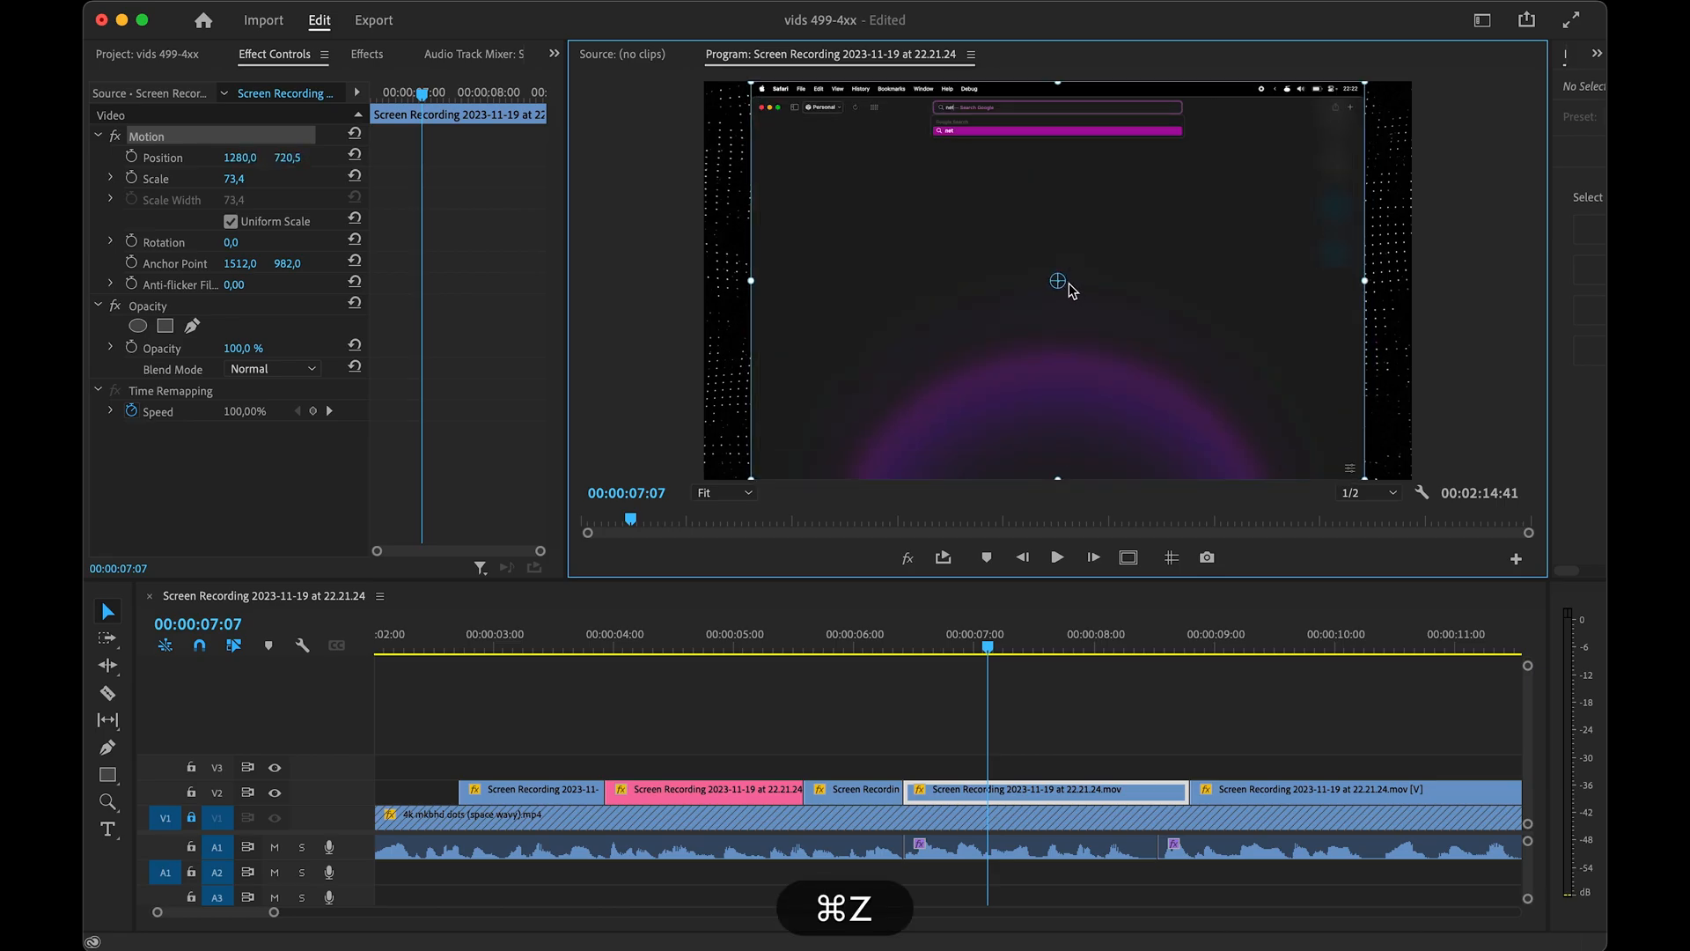
{"action": "left_click_drag", "start_coordinate": [1068, 283], "coordinate": [1068, 281]}
{"action": "key", "text": "super+z"}
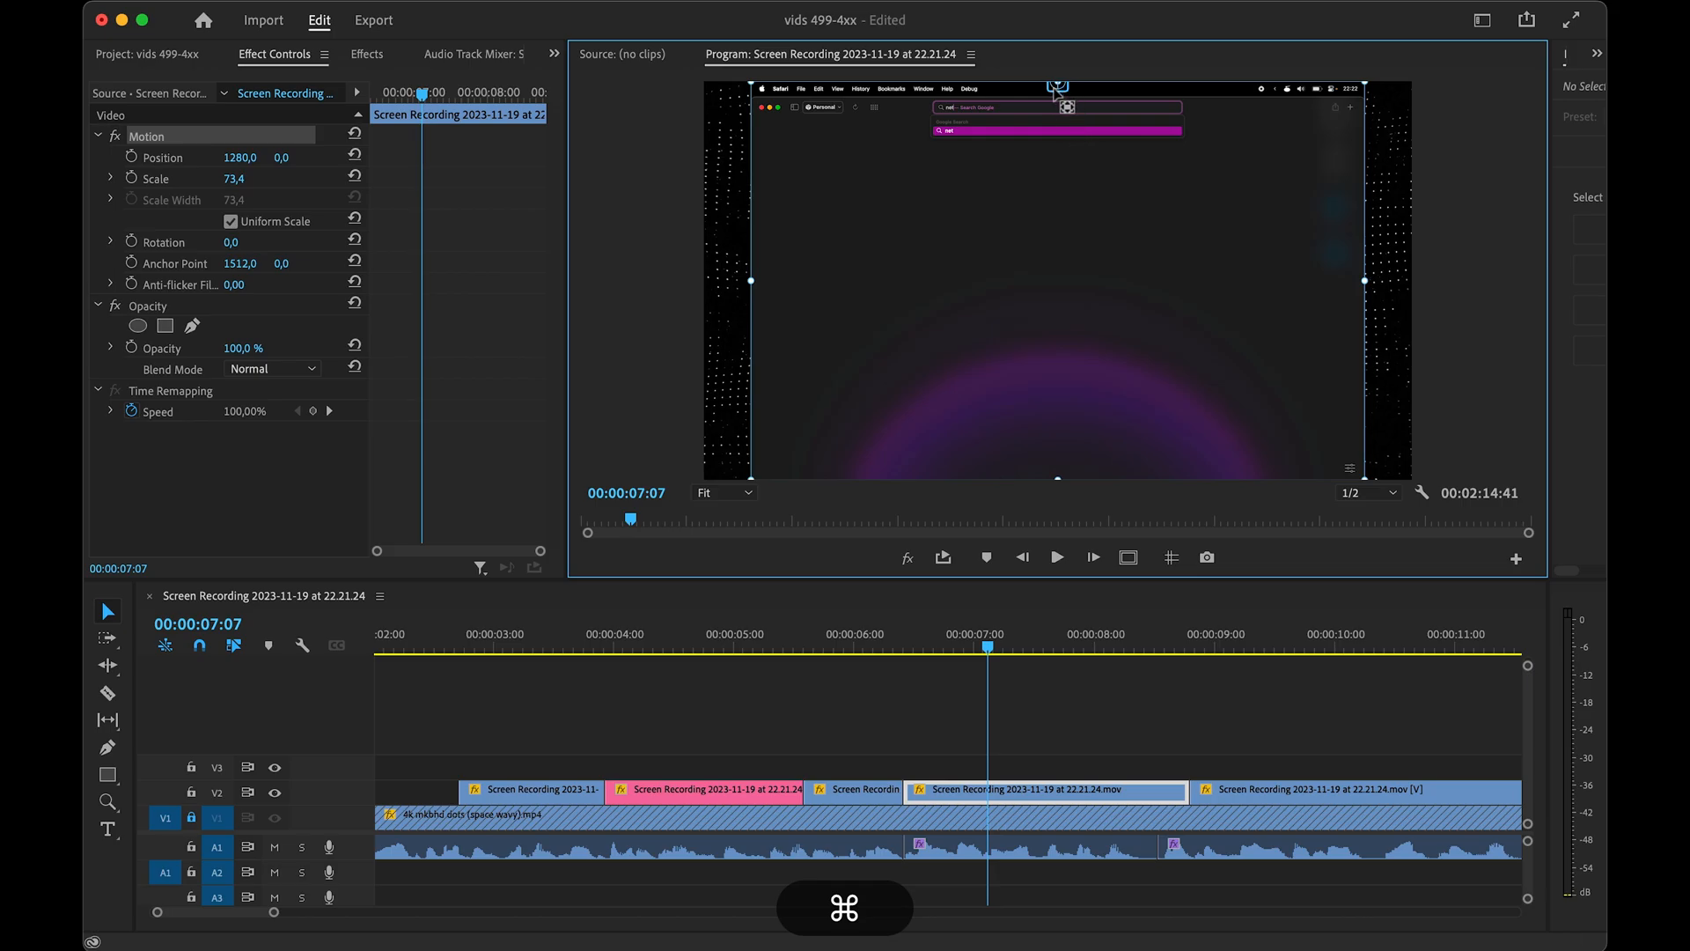
- Scale the V2 clip at 00:00:07:07 up to 313.5 and reposition it to frame the Google search field
{"action": "left_click_drag", "start_coordinate": [1057, 479], "coordinate": [1059, 946]}
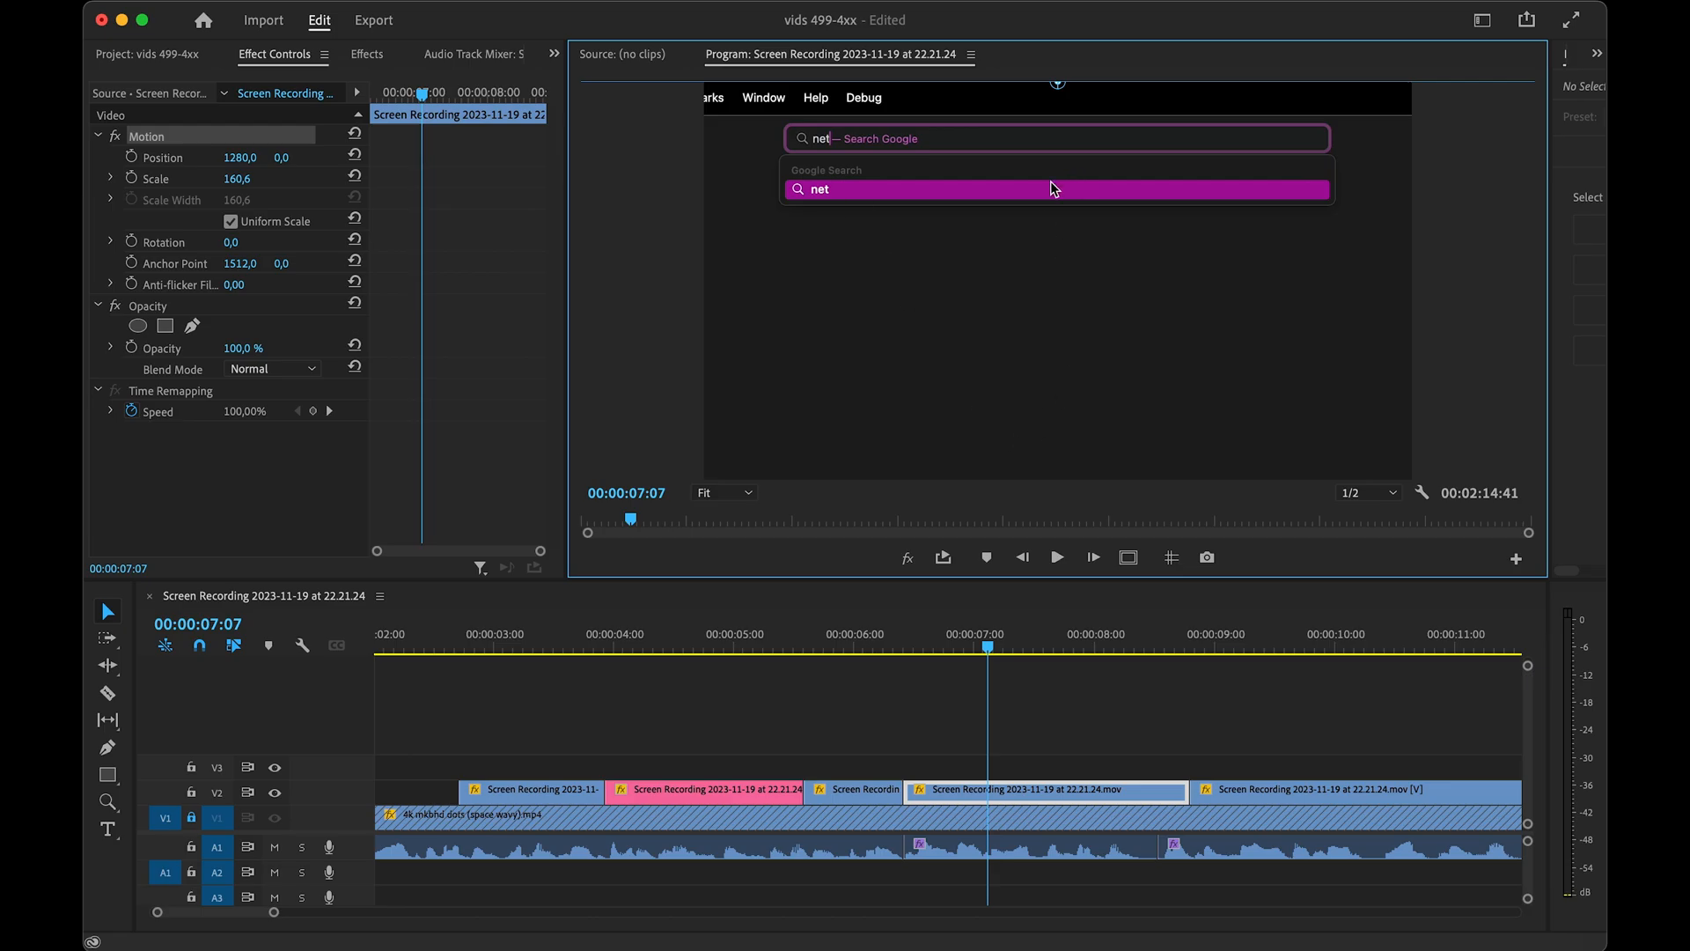
{"action": "left_click_drag", "start_coordinate": [1050, 181], "coordinate": [1364, 282]}
{"action": "left_click_drag", "start_coordinate": [874, 455], "coordinate": [936, 211]}
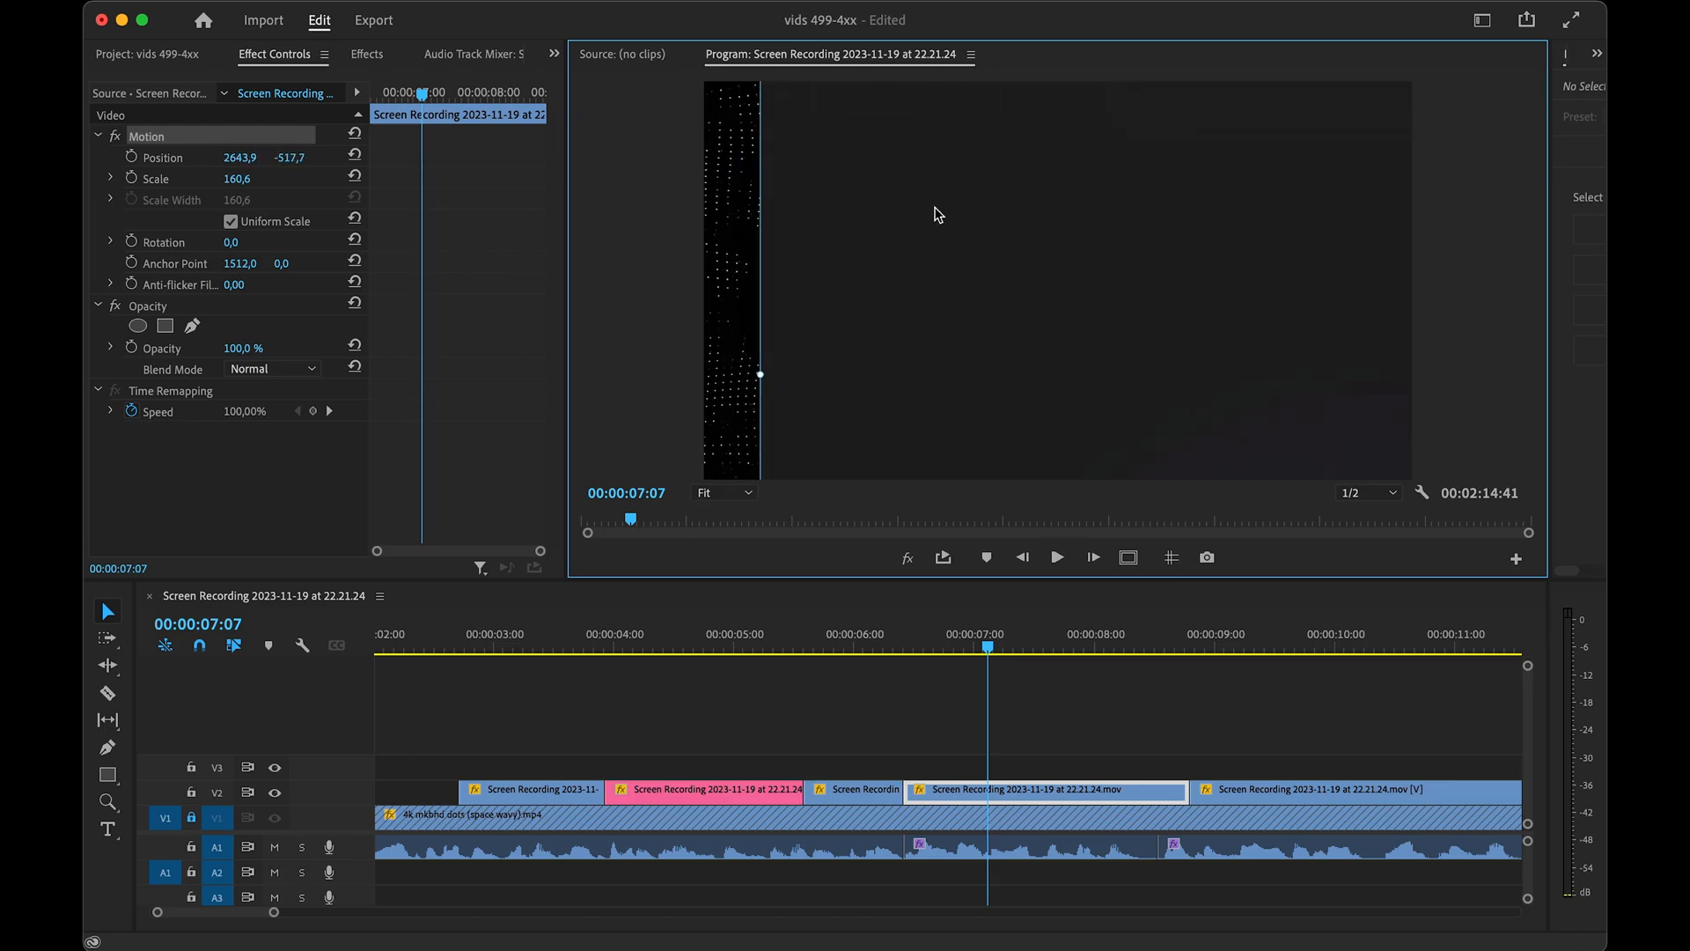
{"action": "left_click_drag", "start_coordinate": [620, 381], "coordinate": [925, 161]}
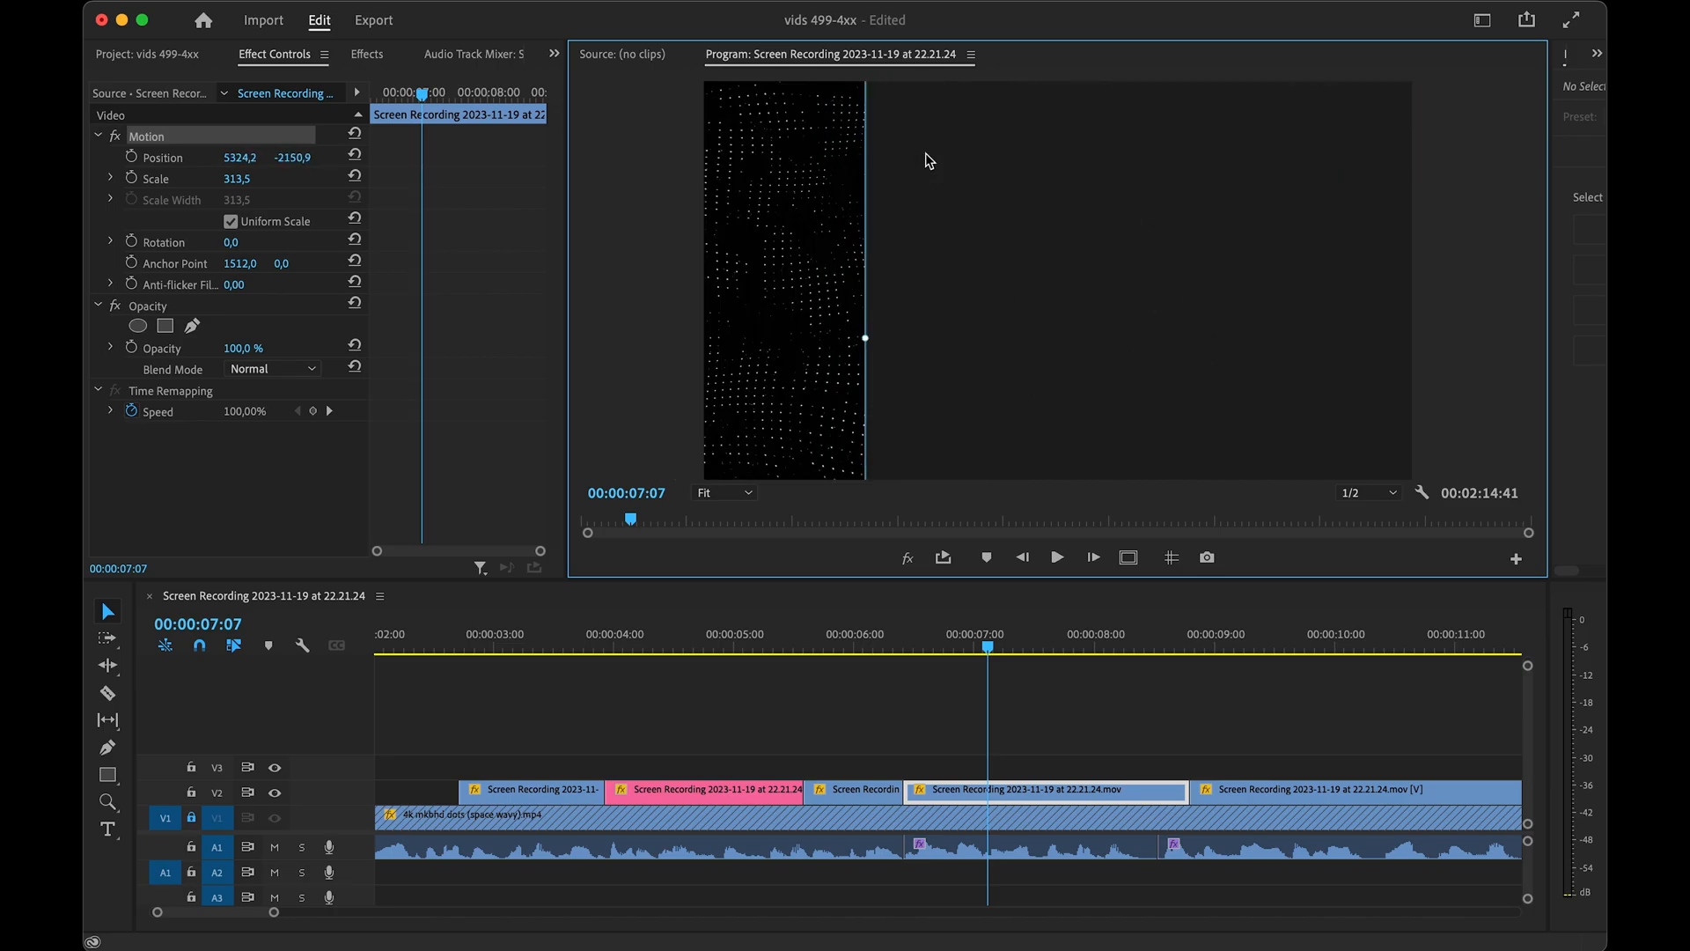
{"action": "left_click_drag", "start_coordinate": [870, 331], "coordinate": [949, 473]}
{"action": "left_click", "coordinate": [1000, 796]}
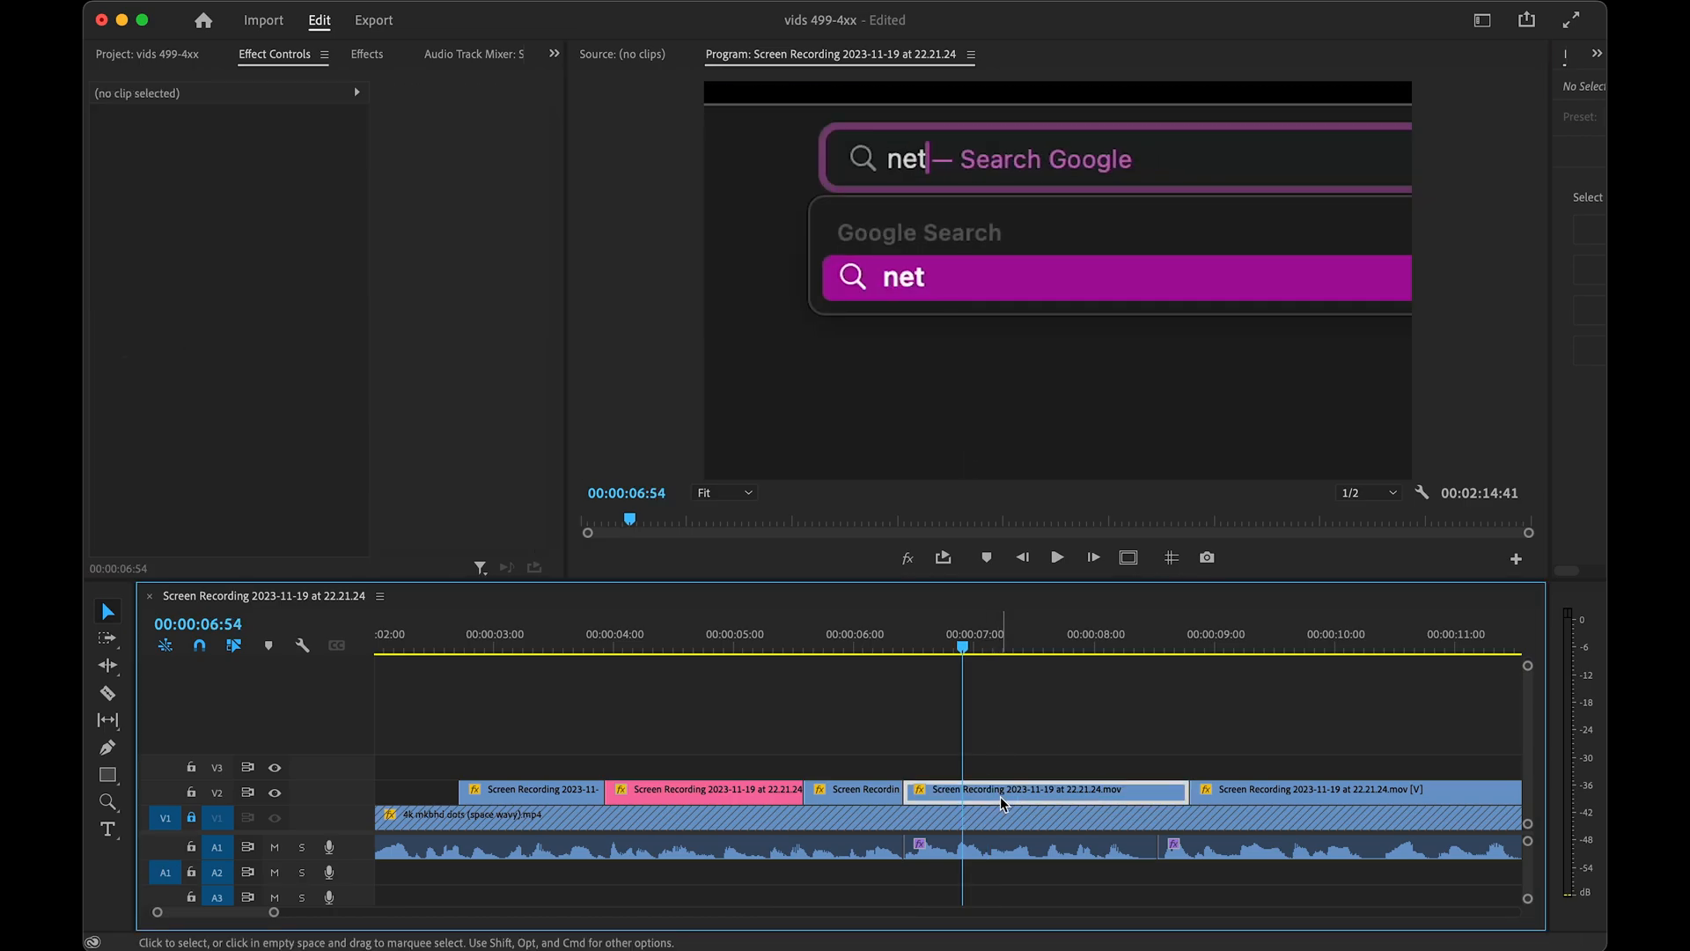
- Nest the V2 clip at 00:00:06:54 and apply the Benny Productions Movement preset to the nested clip
{"action": "key", "text": "n"}
{"action": "key", "text": "Return"}
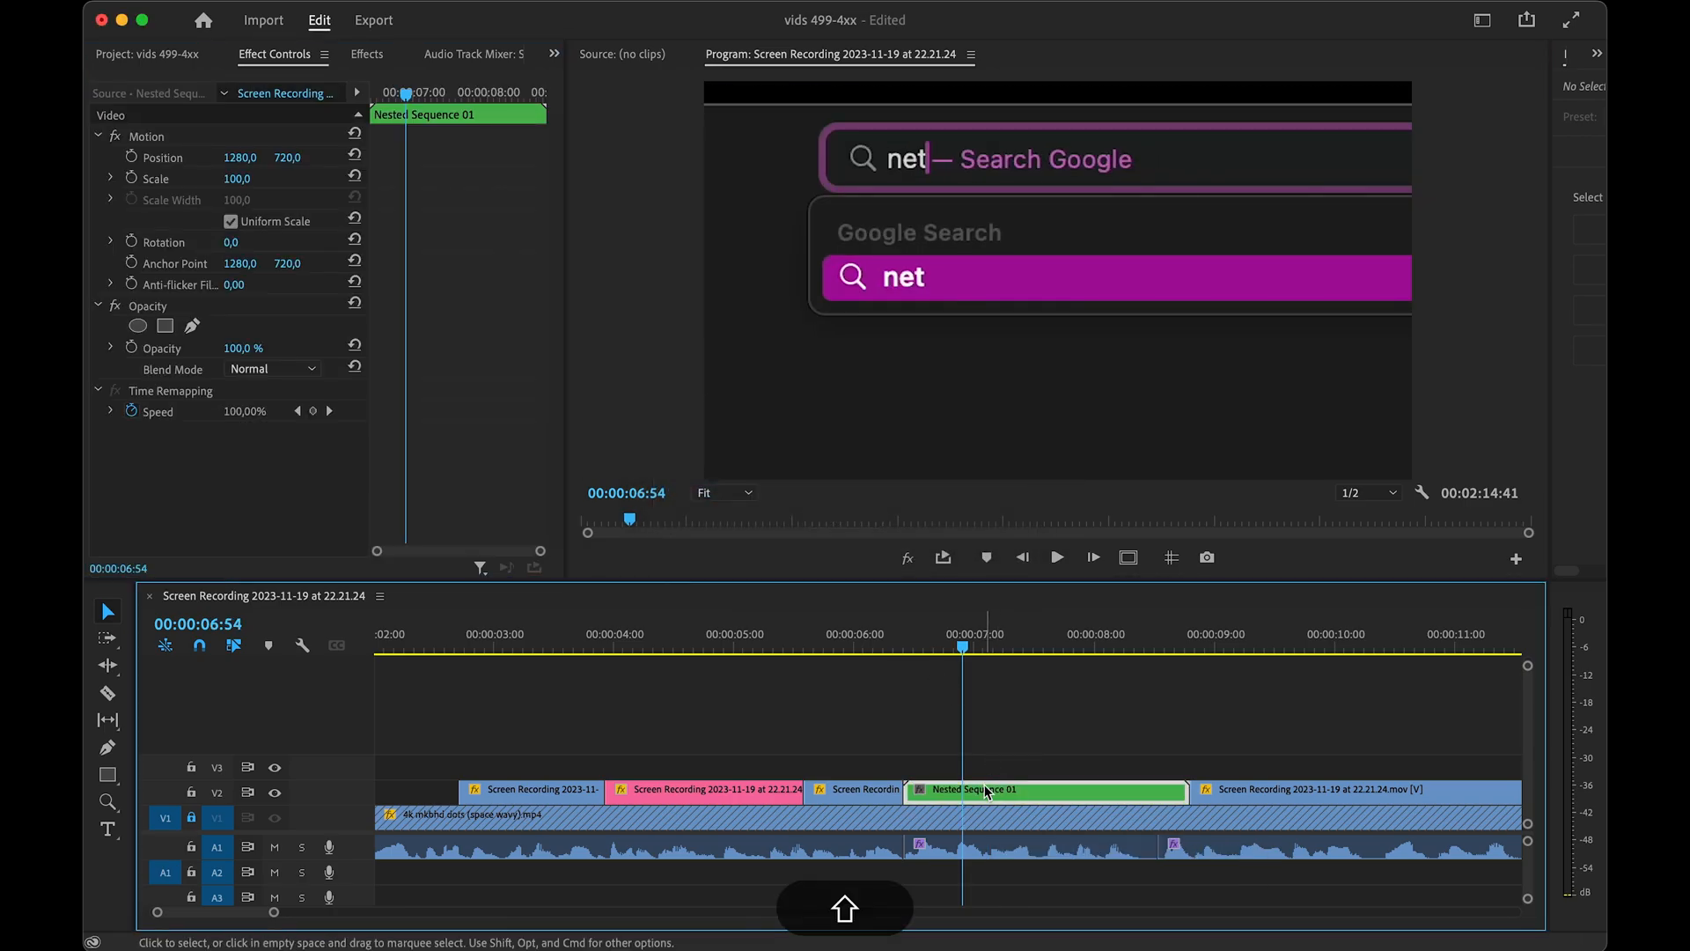
{"action": "key", "text": "shift+1"}
{"action": "left_click", "coordinate": [173, 121]}
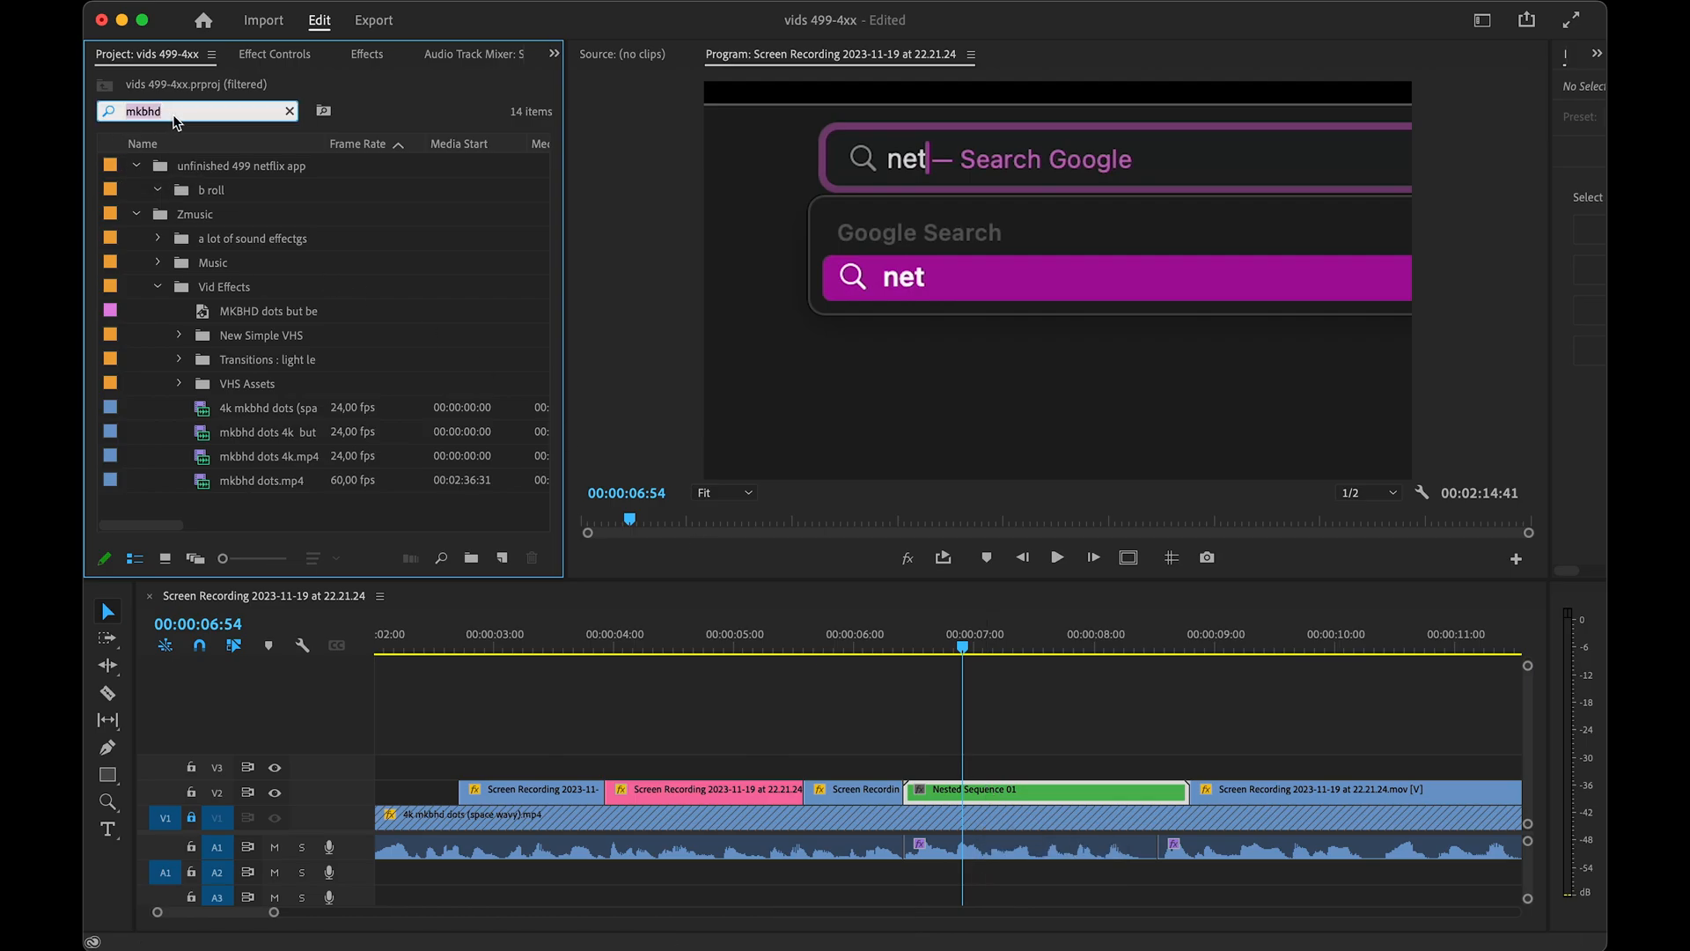
{"action": "type", "text": "benny"}
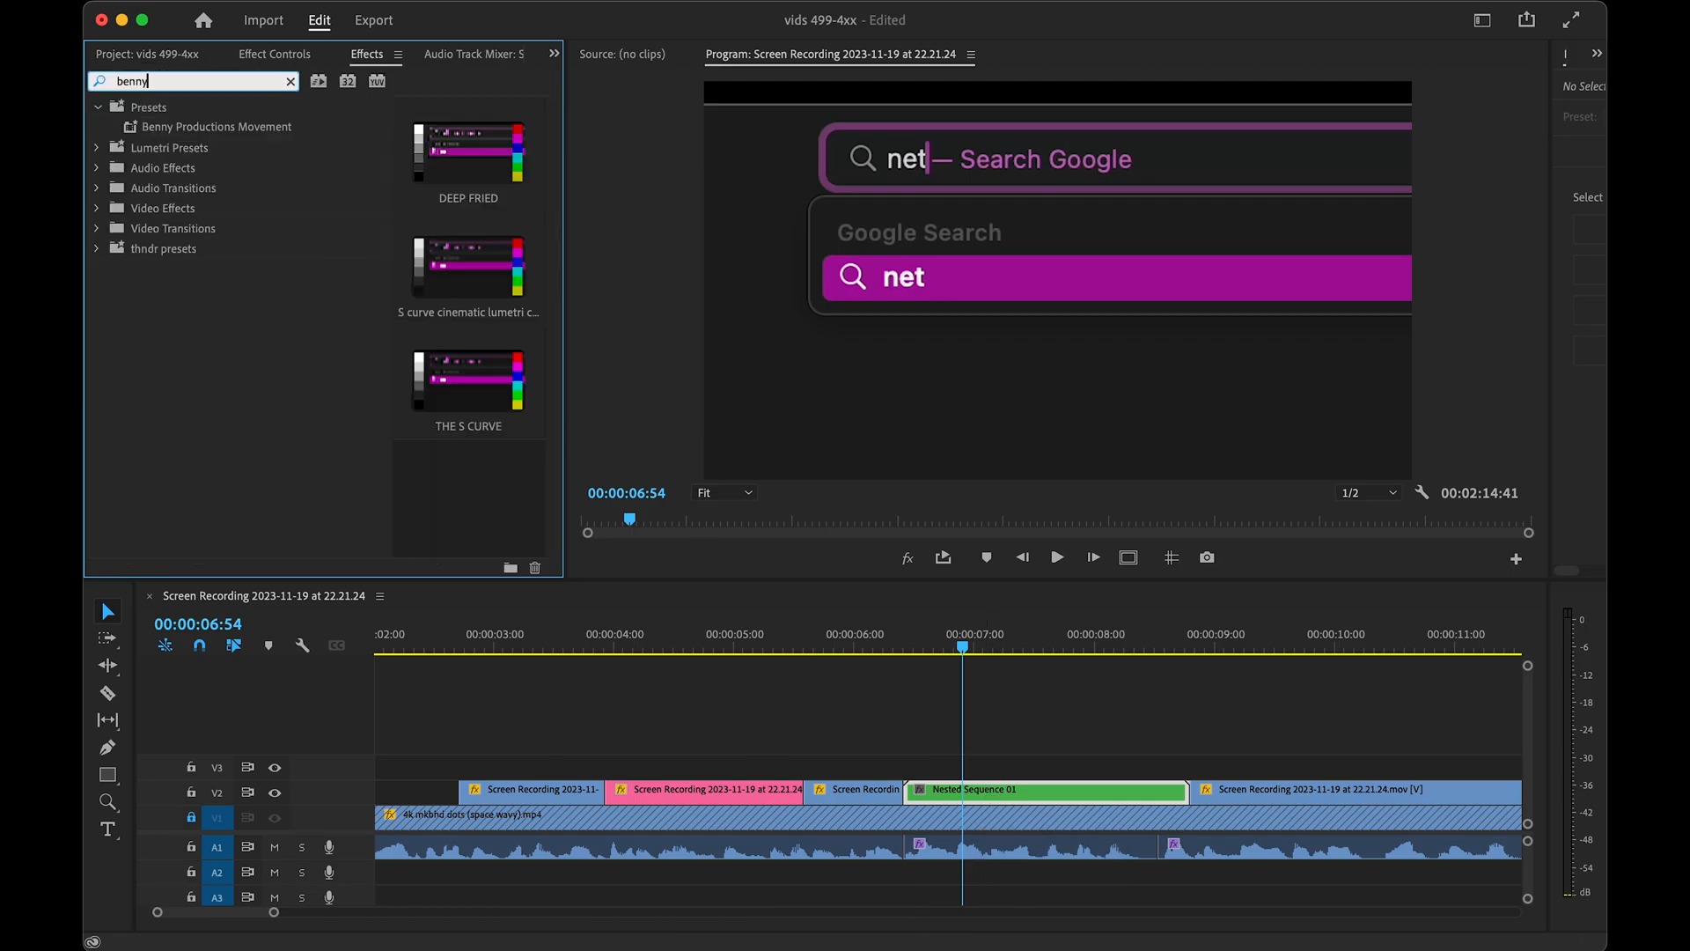
{"action": "left_click_drag", "start_coordinate": [236, 127], "coordinate": [828, 720]}
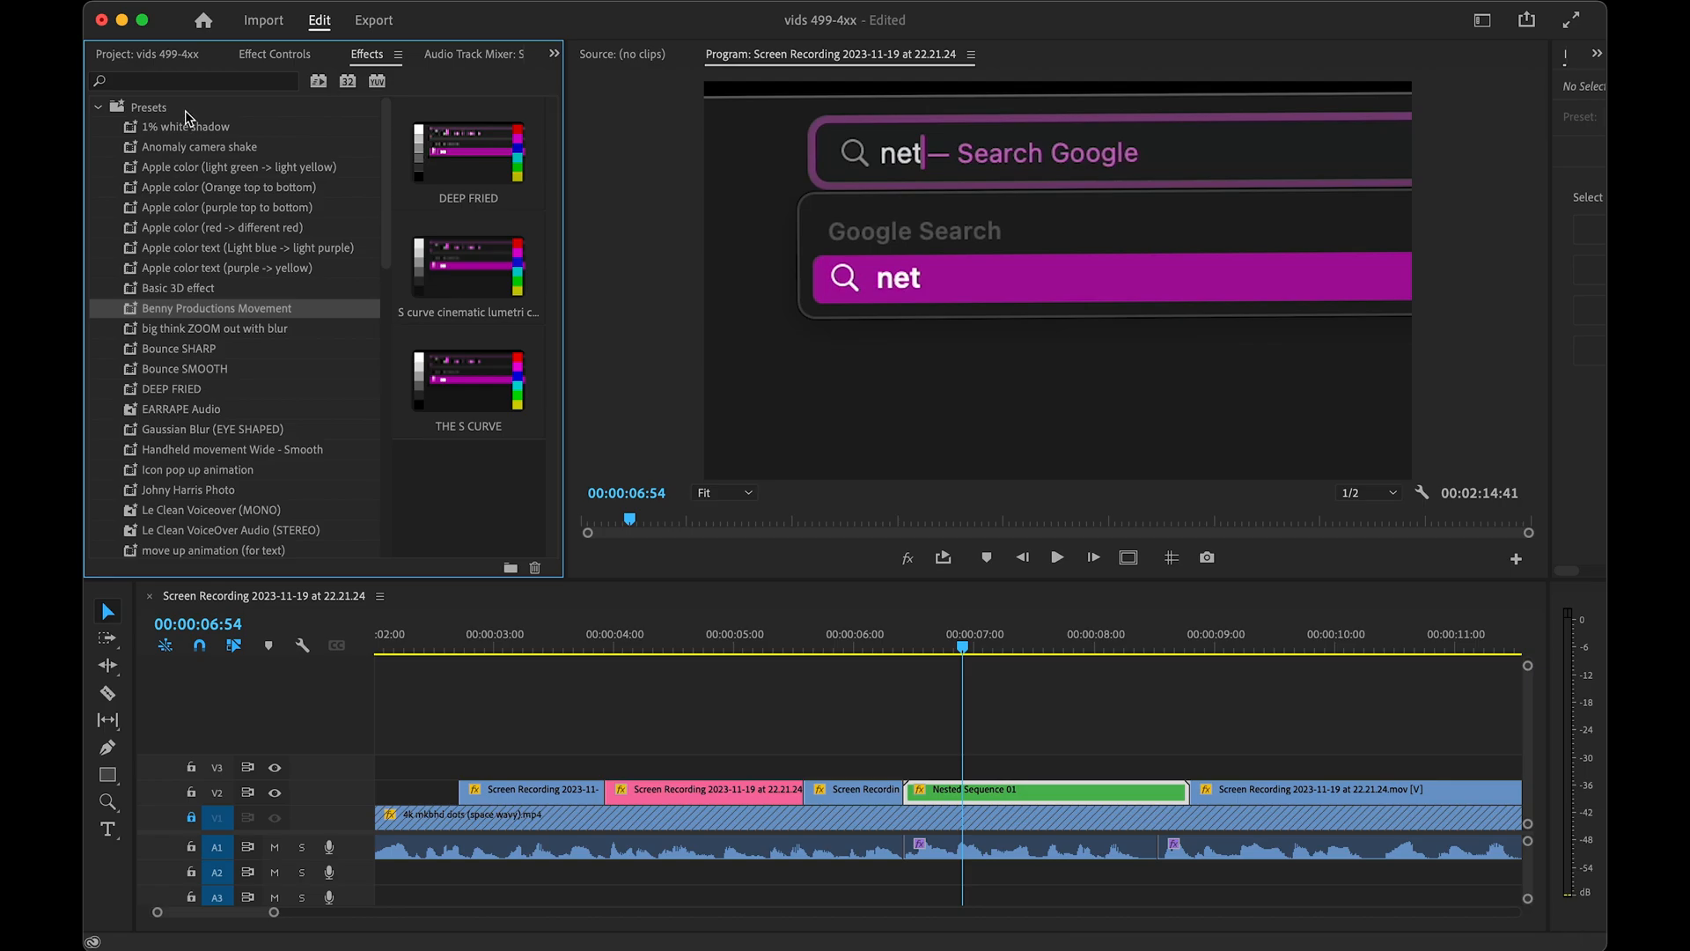
- Look through the saved effect presets, including Benny Productions Movement and Johny Harris Photo
{"action": "left_click", "coordinate": [185, 110]}
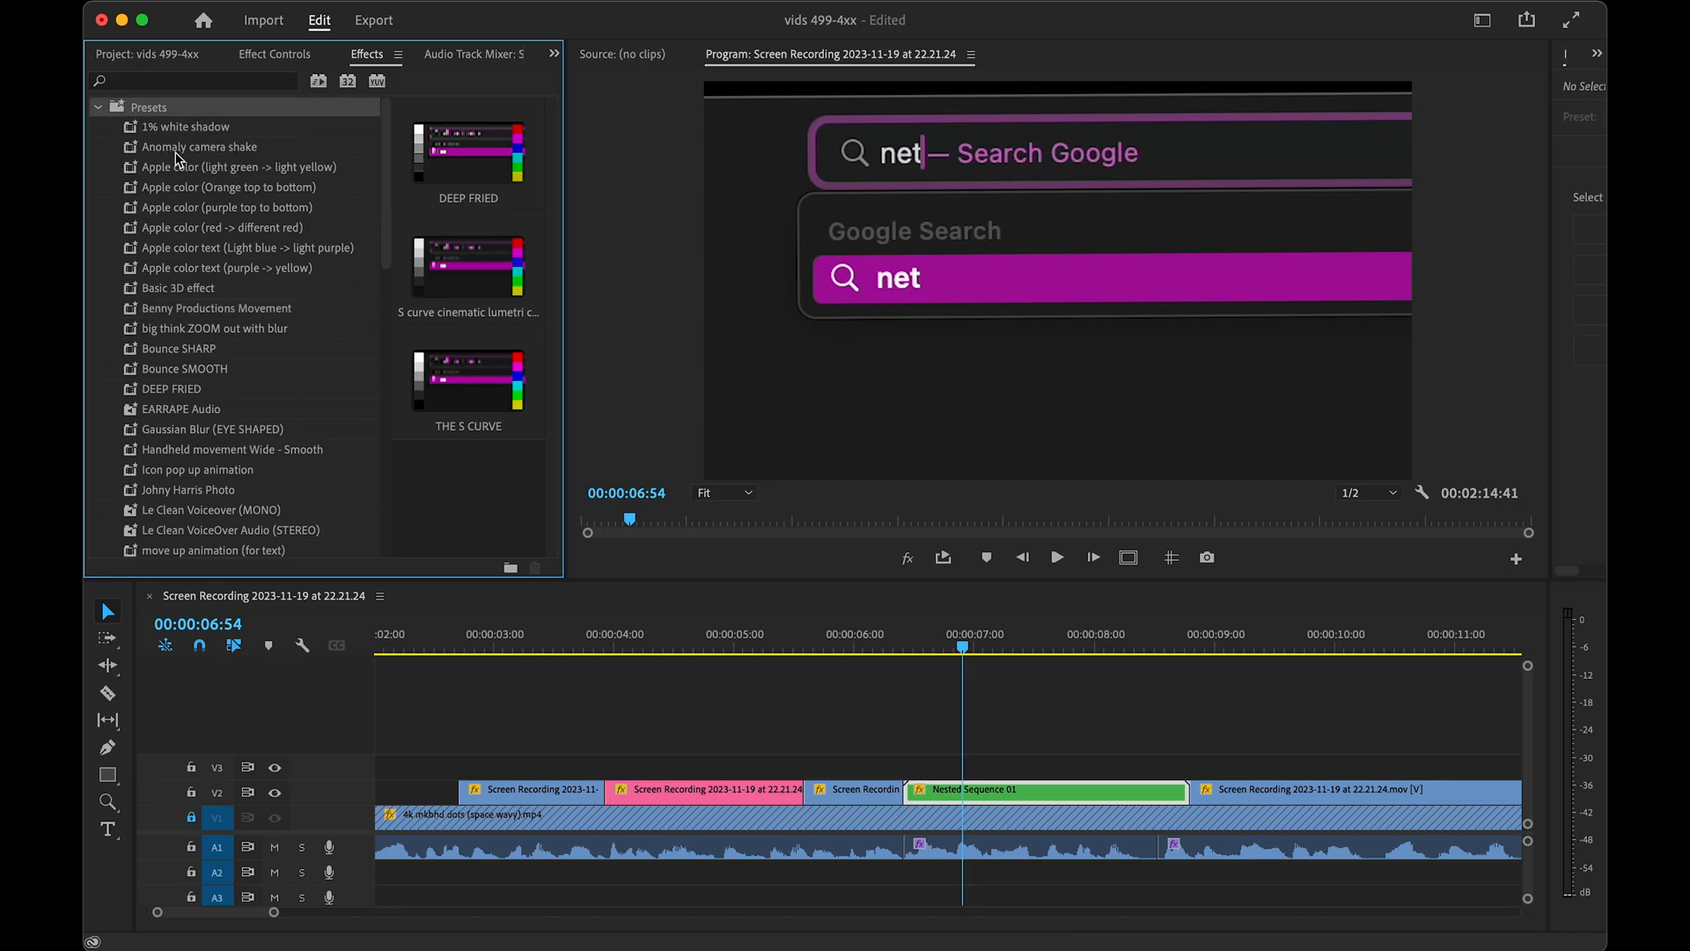
{"action": "scroll", "coordinate": [209, 452], "scroll_direction": "down", "scroll_amount": 1}
{"action": "left_click", "coordinate": [192, 447]}
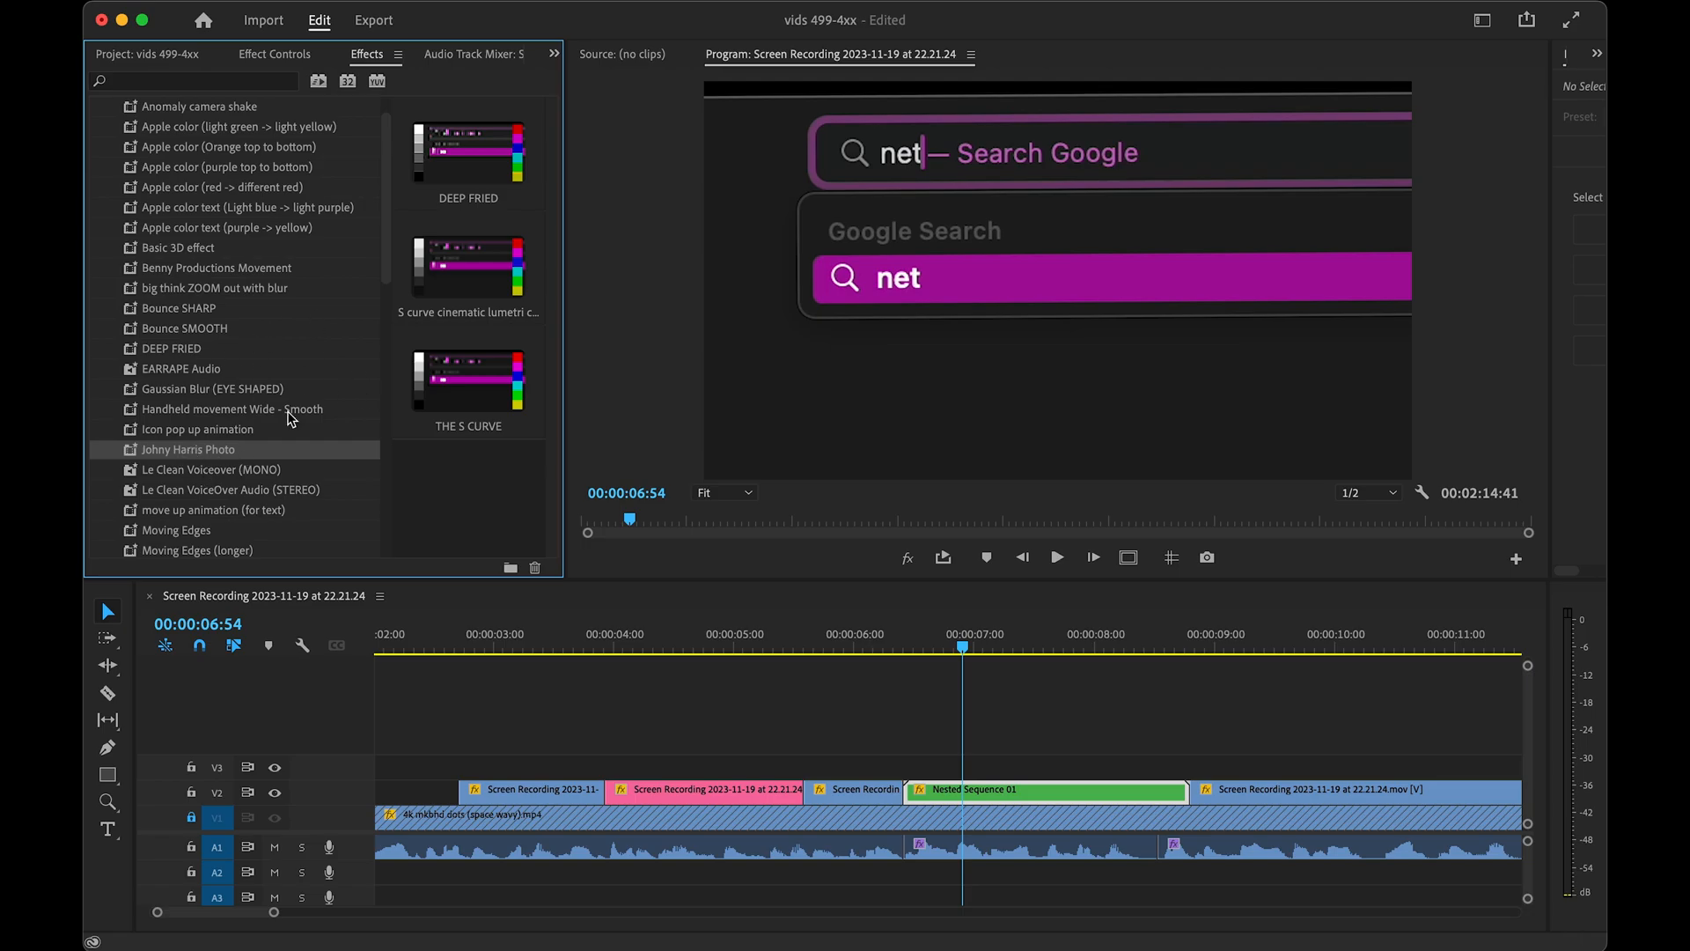
{"action": "scroll", "coordinate": [291, 418], "scroll_direction": "up", "scroll_amount": 1}
{"action": "left_click", "coordinate": [180, 309]}
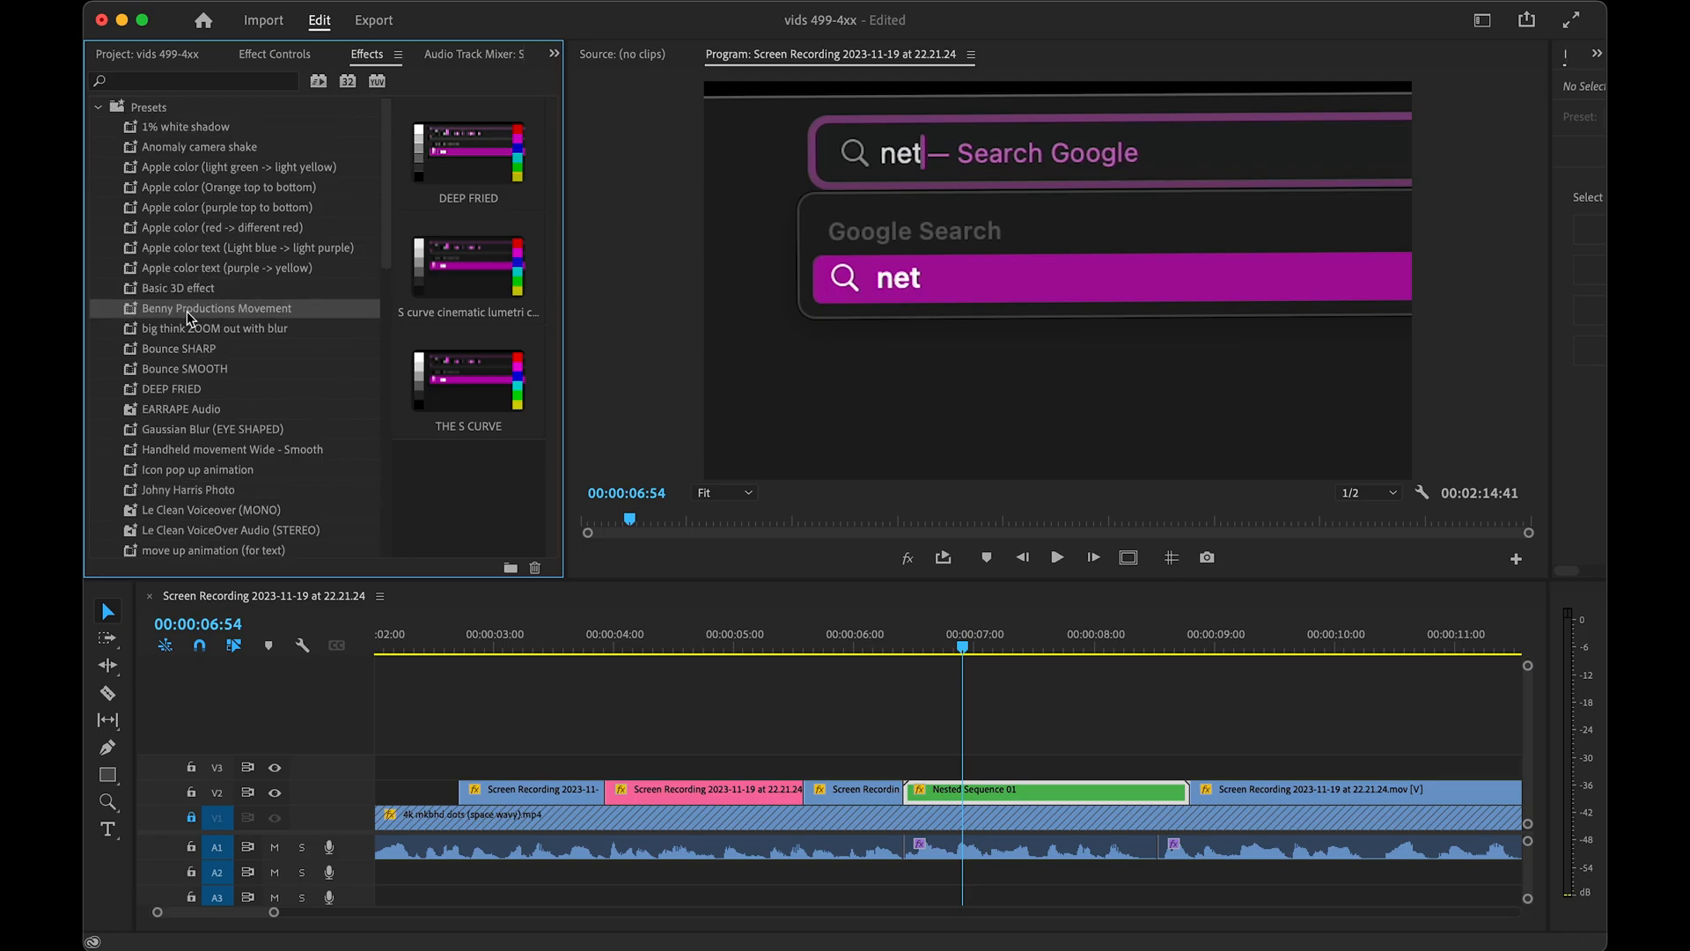
{"action": "left_click_drag", "start_coordinate": [223, 315], "coordinate": [961, 798]}
{"action": "key", "text": "super+z"}
{"action": "left_click", "coordinate": [190, 493]}
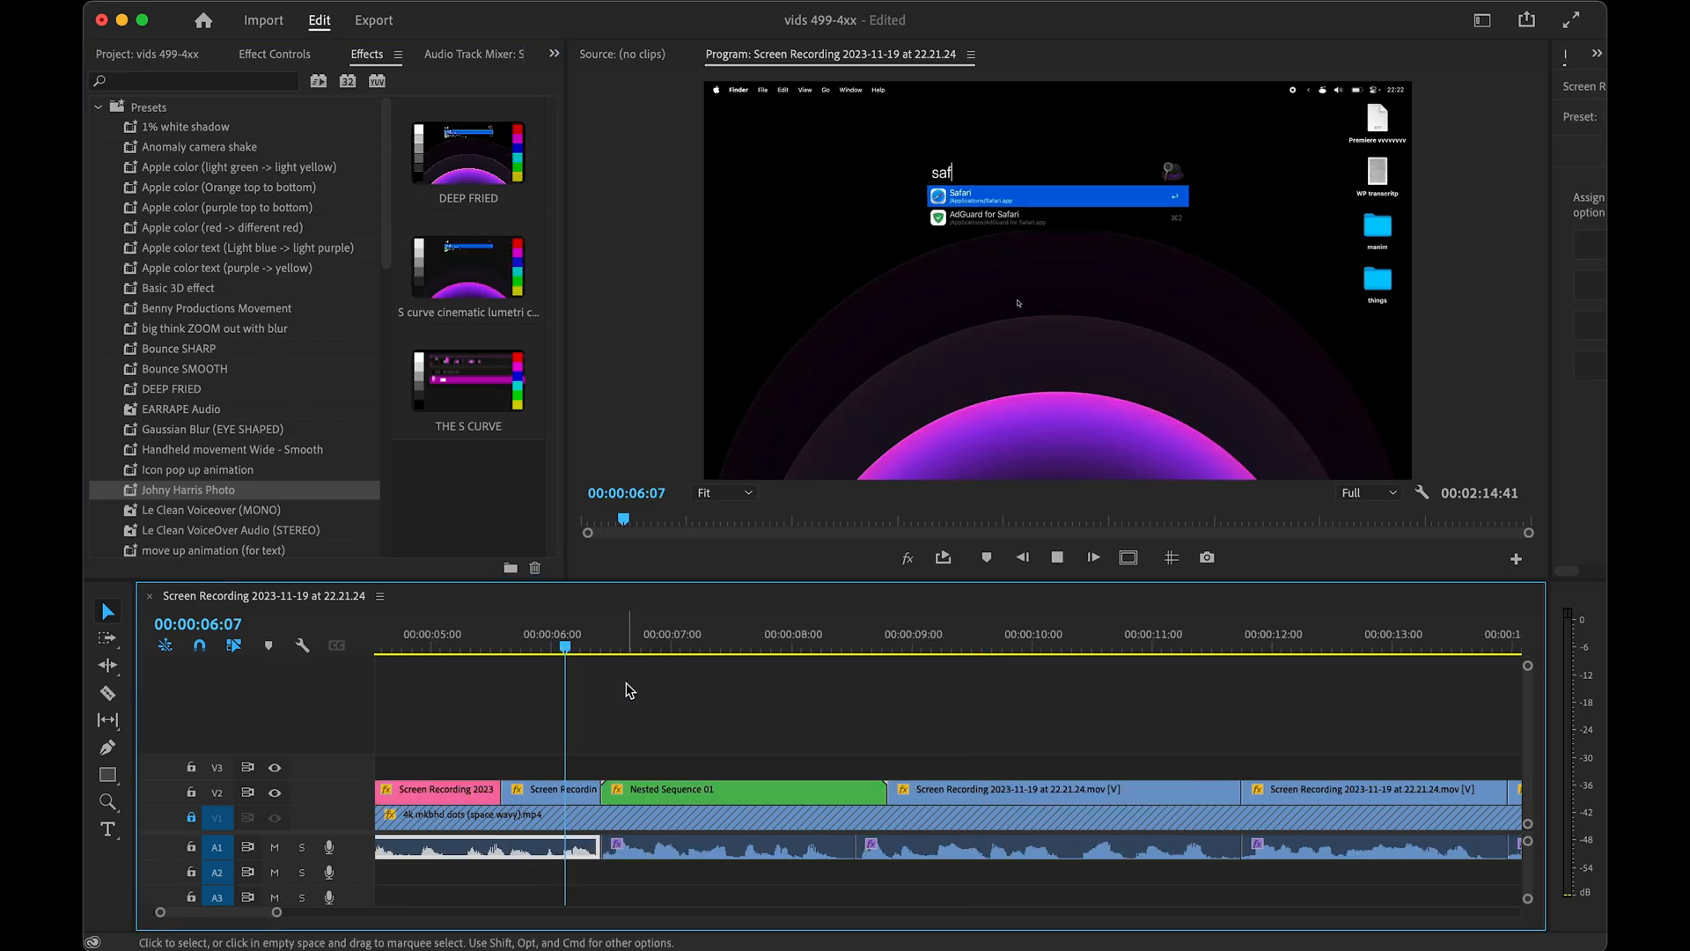
- Play back the nested clip with its movement preset and scrub back to 00:00:07:35
{"action": "key", "text": "space"}
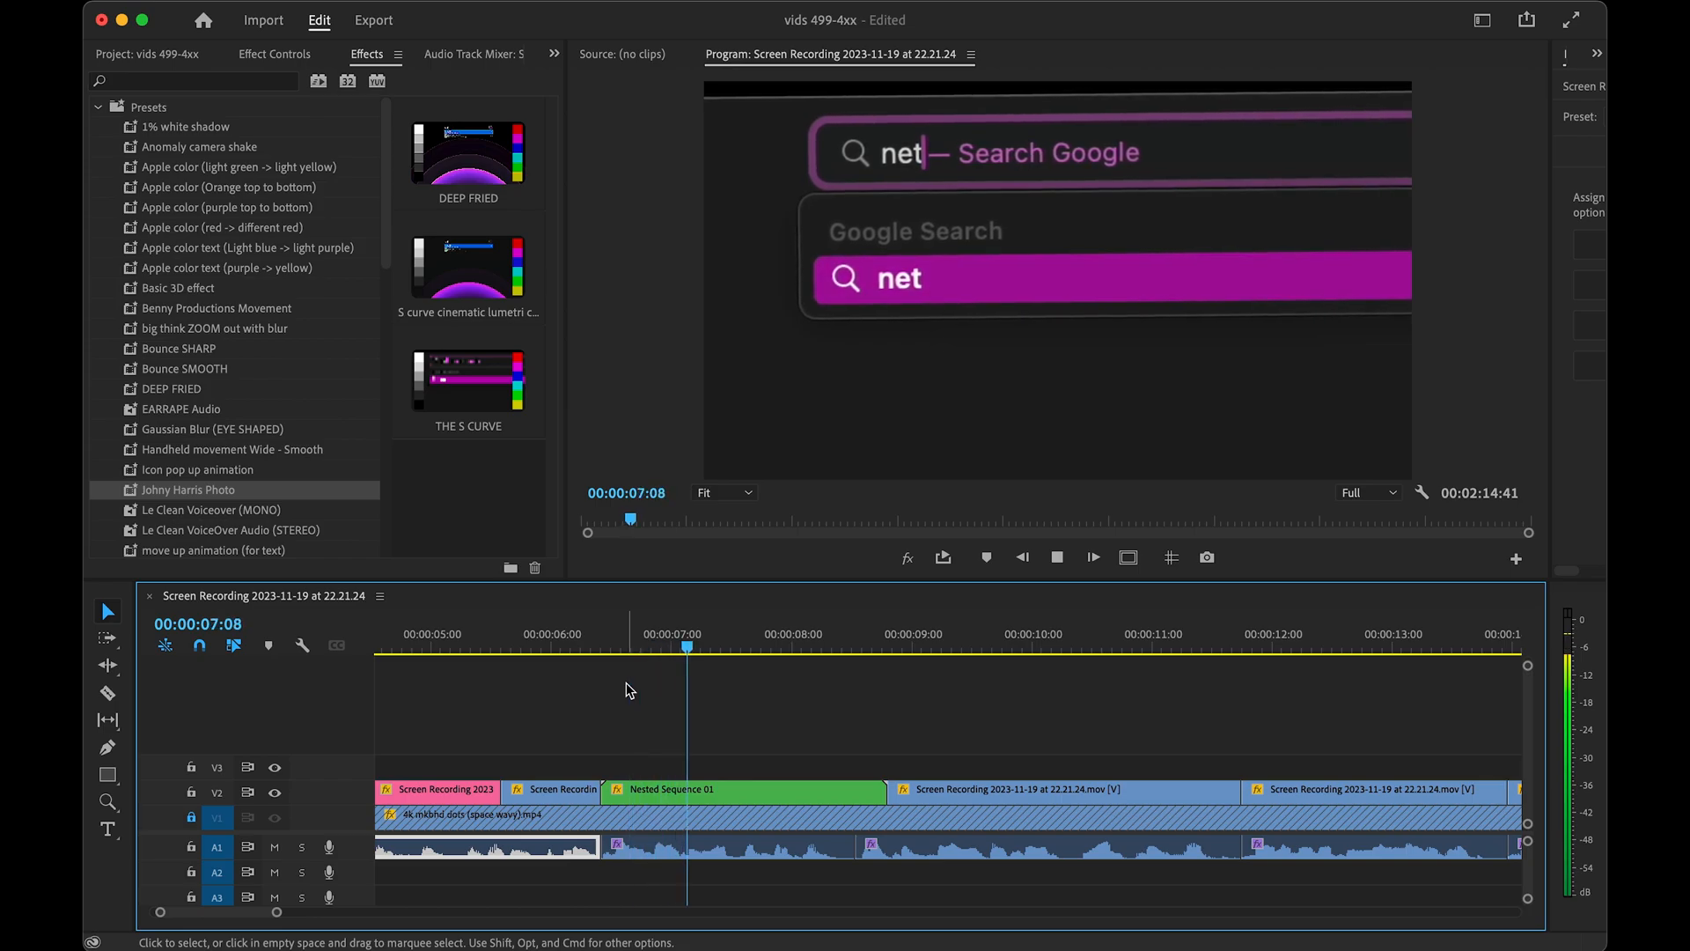
{"action": "key", "text": "space"}
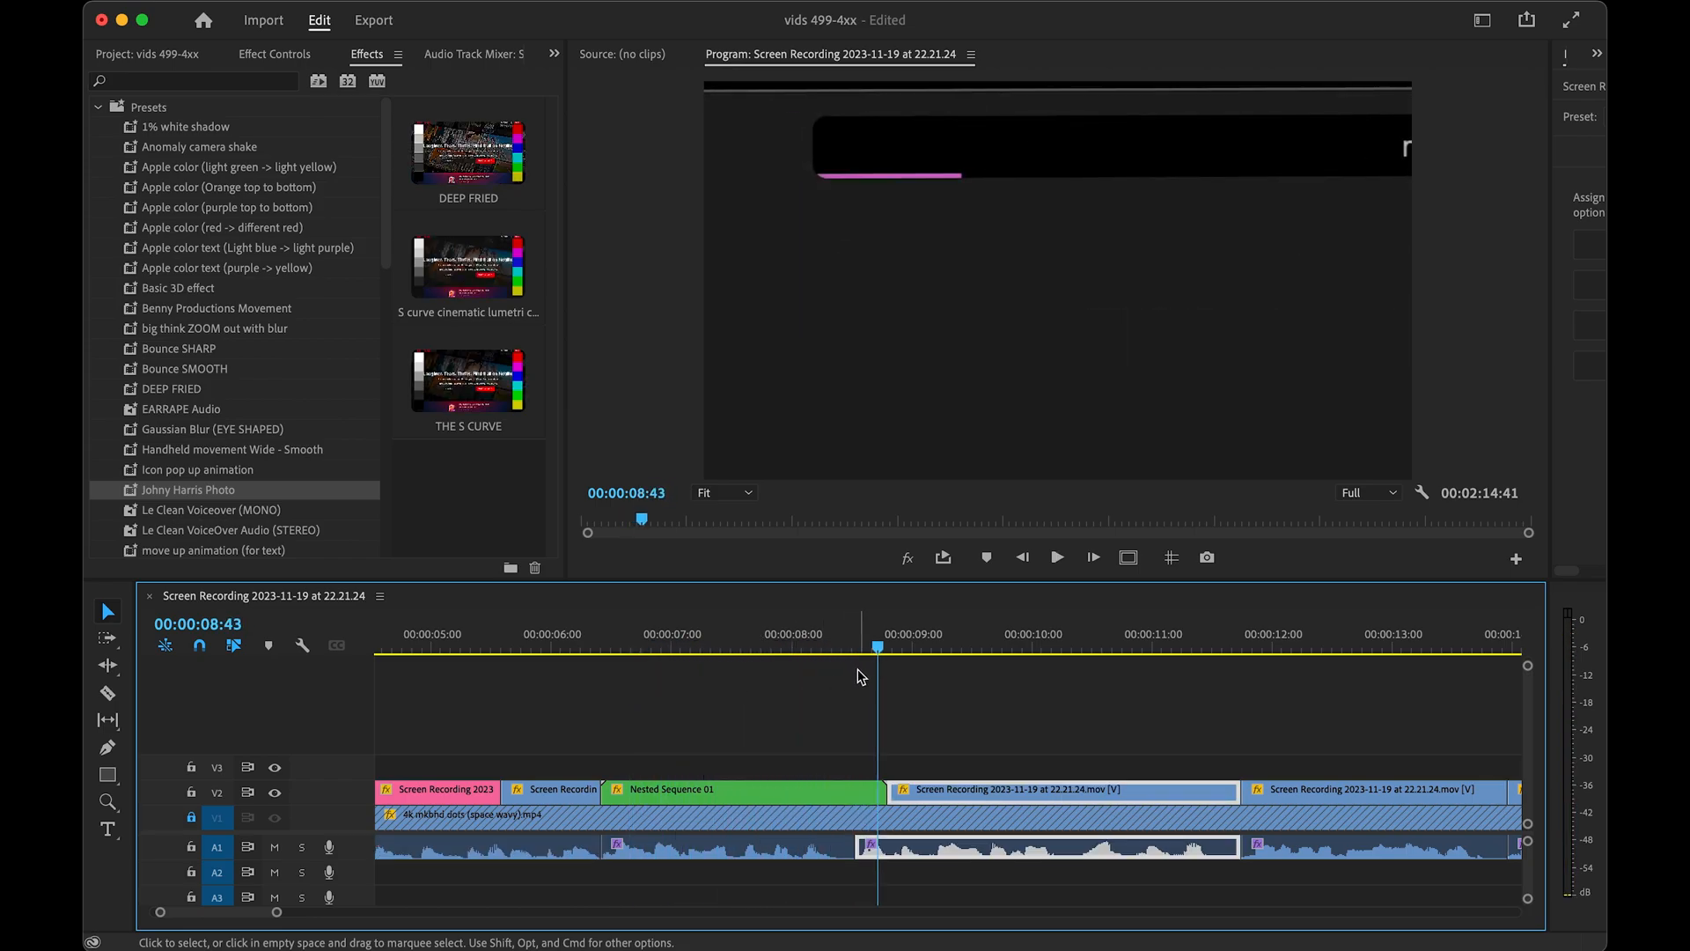
{"action": "left_click_drag", "start_coordinate": [859, 647], "coordinate": [741, 647]}
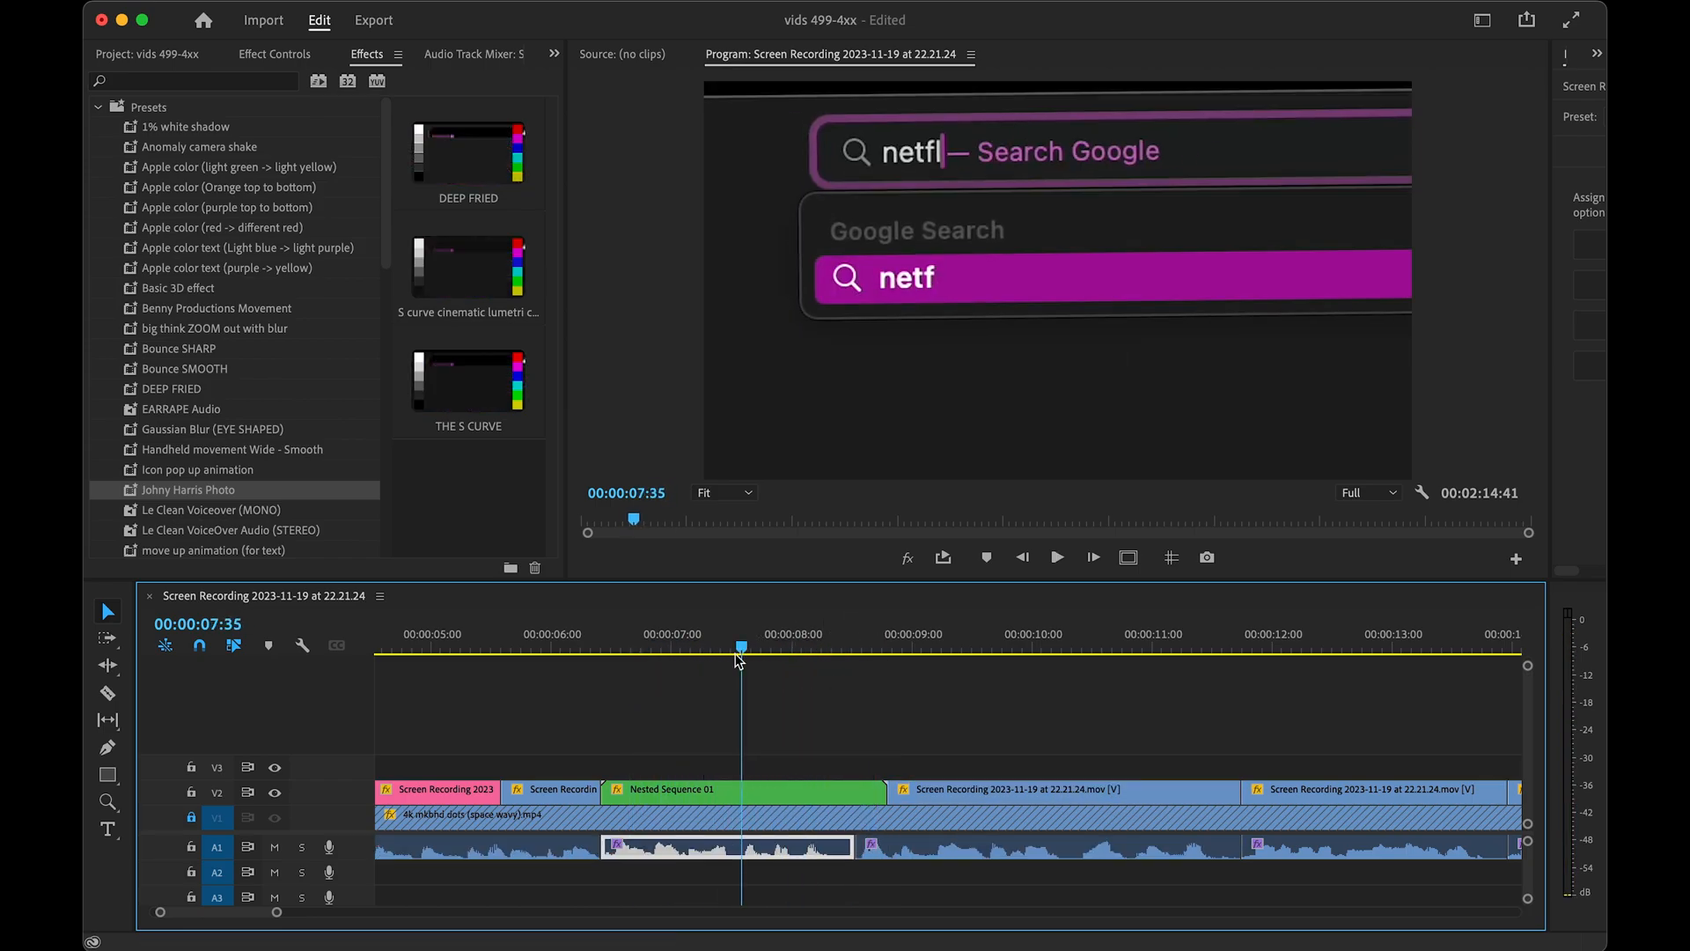
- Open Nested Sequence 01, inspect the motion settings of the clip inside and return to the main sequence
{"action": "left_click", "coordinate": [682, 792]}
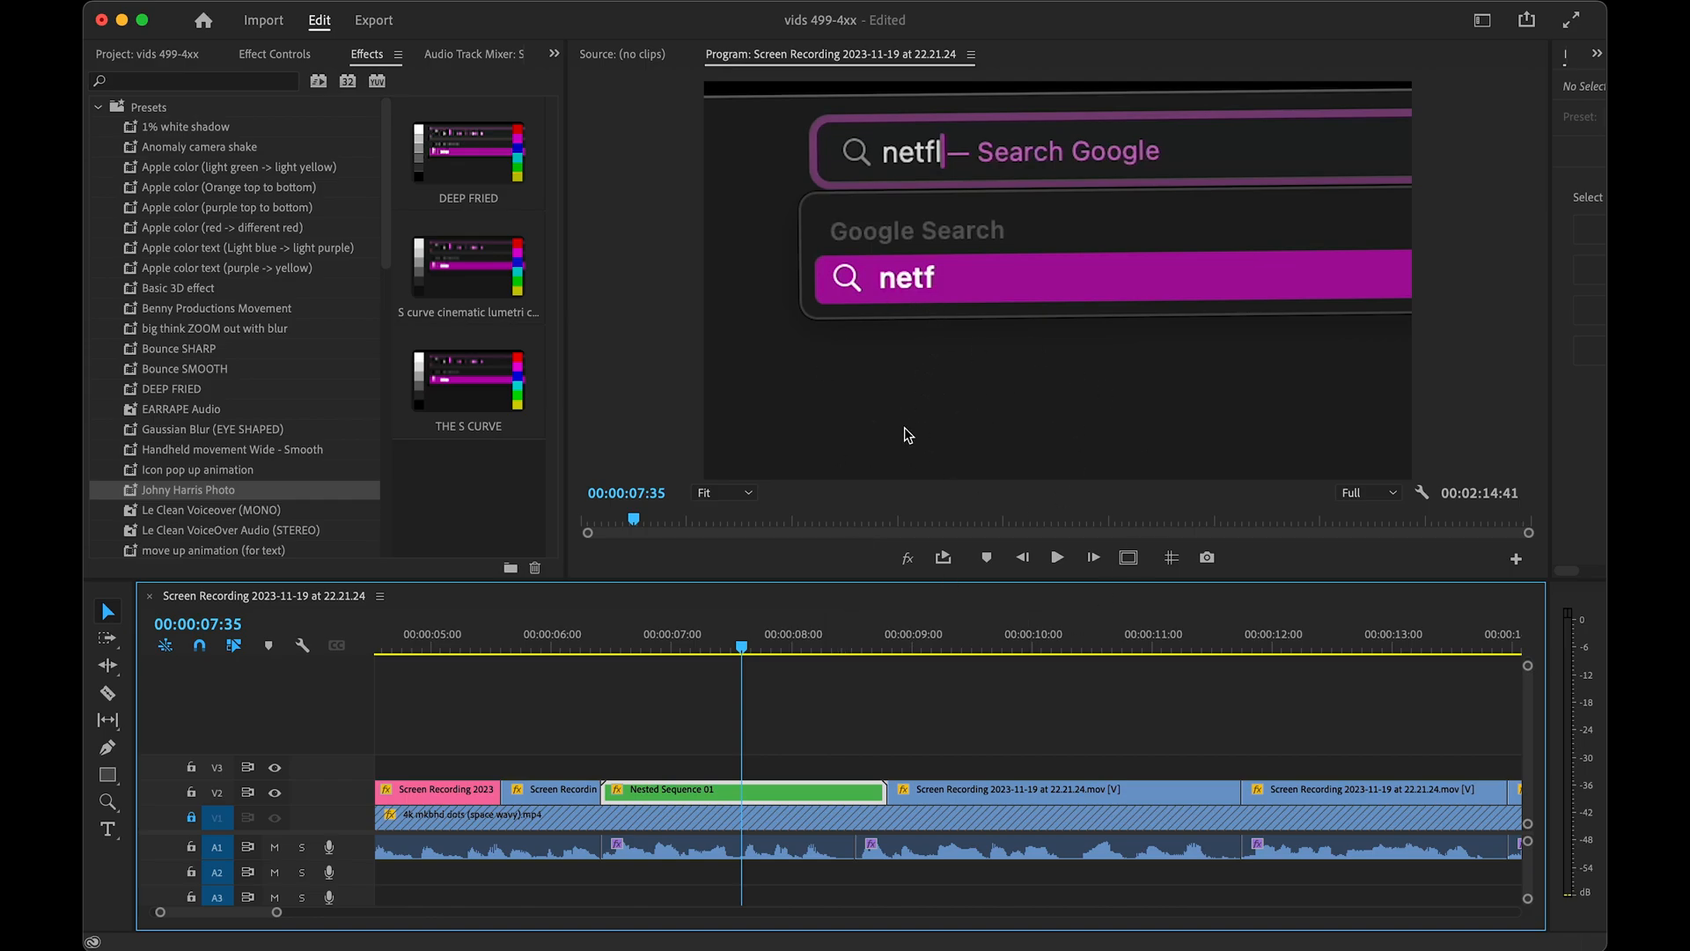
{"action": "double_click", "coordinate": [742, 790]}
{"action": "left_click", "coordinate": [162, 60]}
{"action": "left_click", "coordinate": [253, 57]}
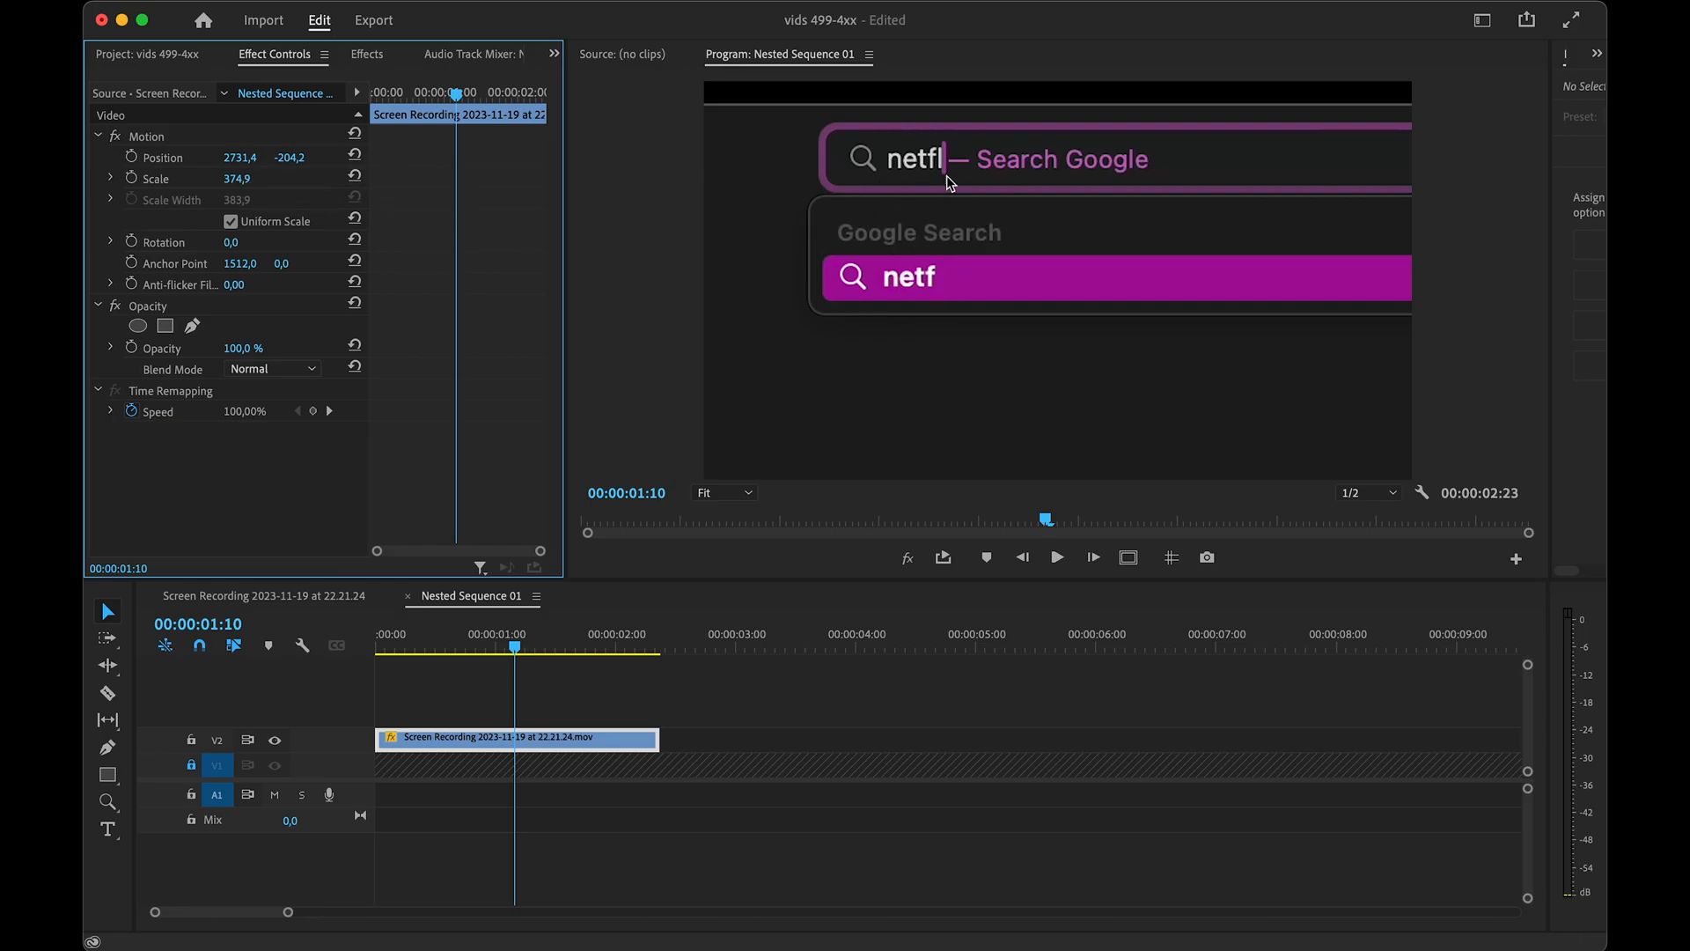
{"action": "left_click", "coordinate": [149, 58]}
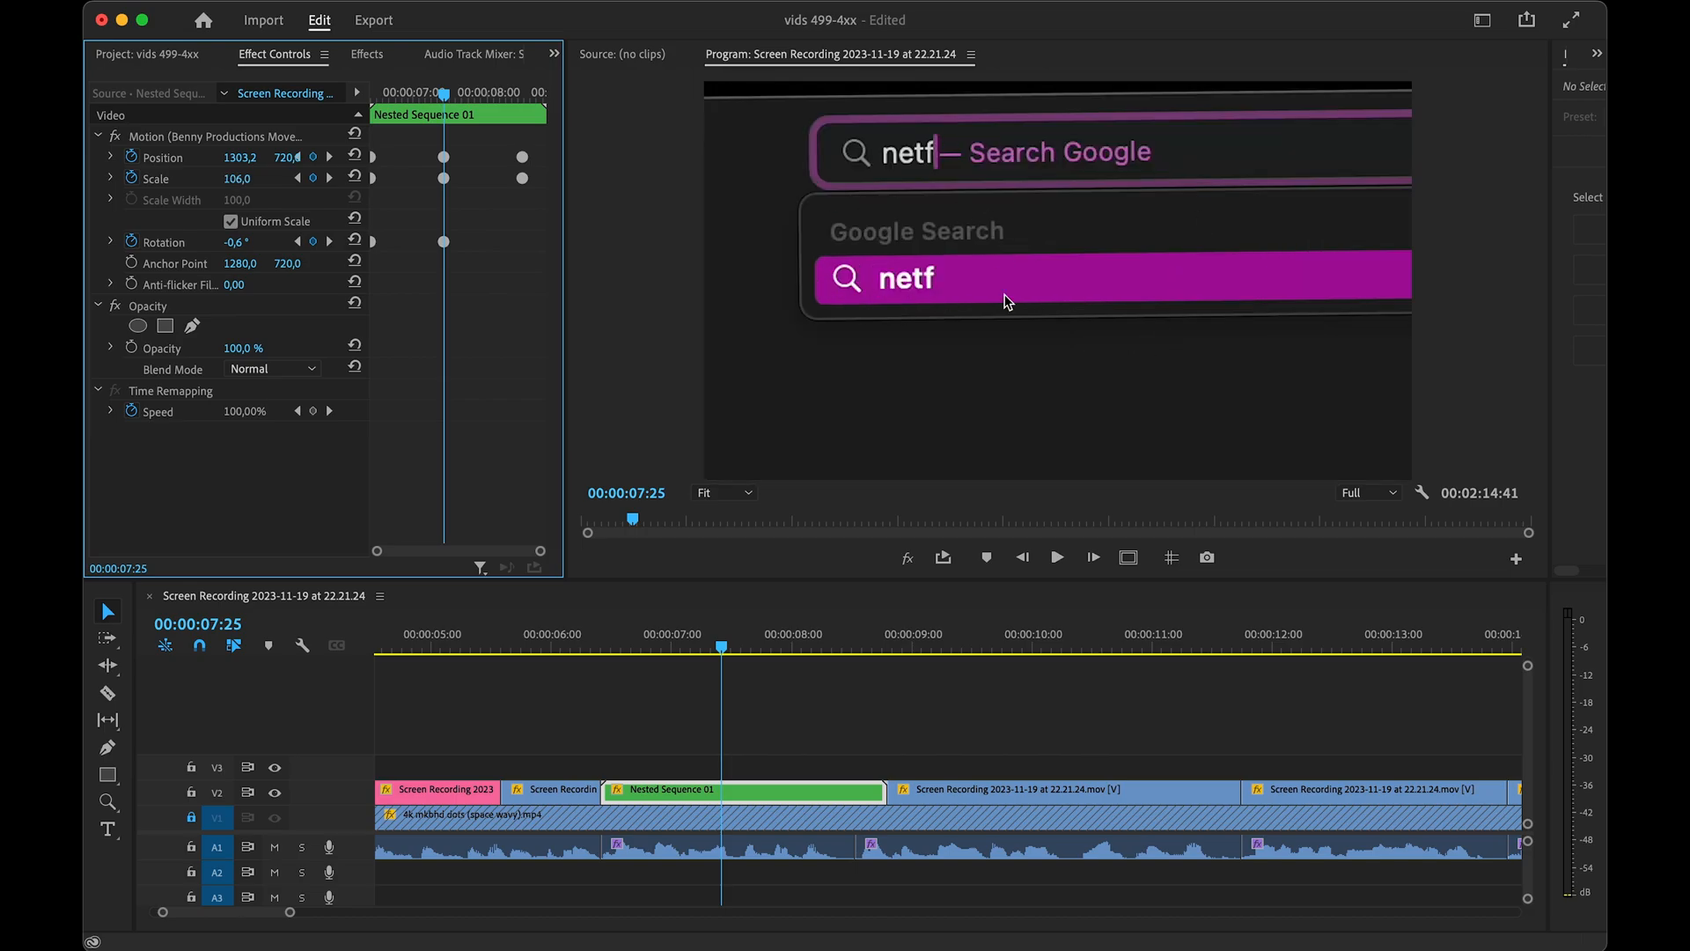
- Scrub from the nested clip to the Netflix homepage clip at 00:00:08:51 and undo the last change
{"action": "left_click", "coordinate": [769, 651]}
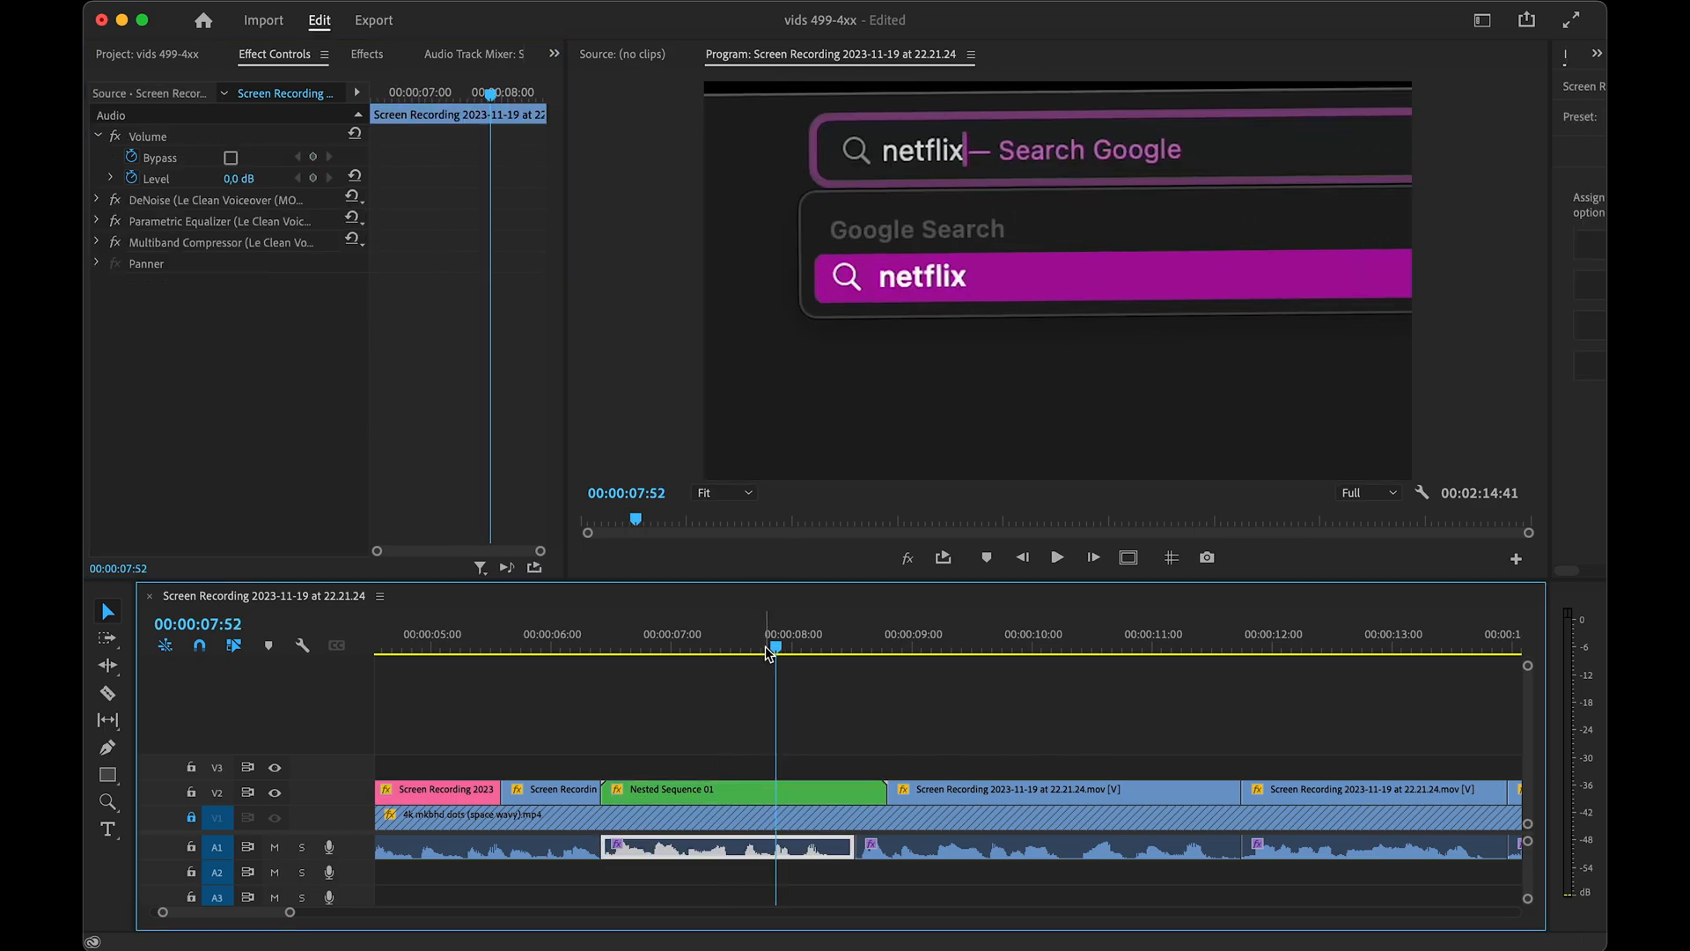
{"action": "left_click", "coordinate": [766, 652]}
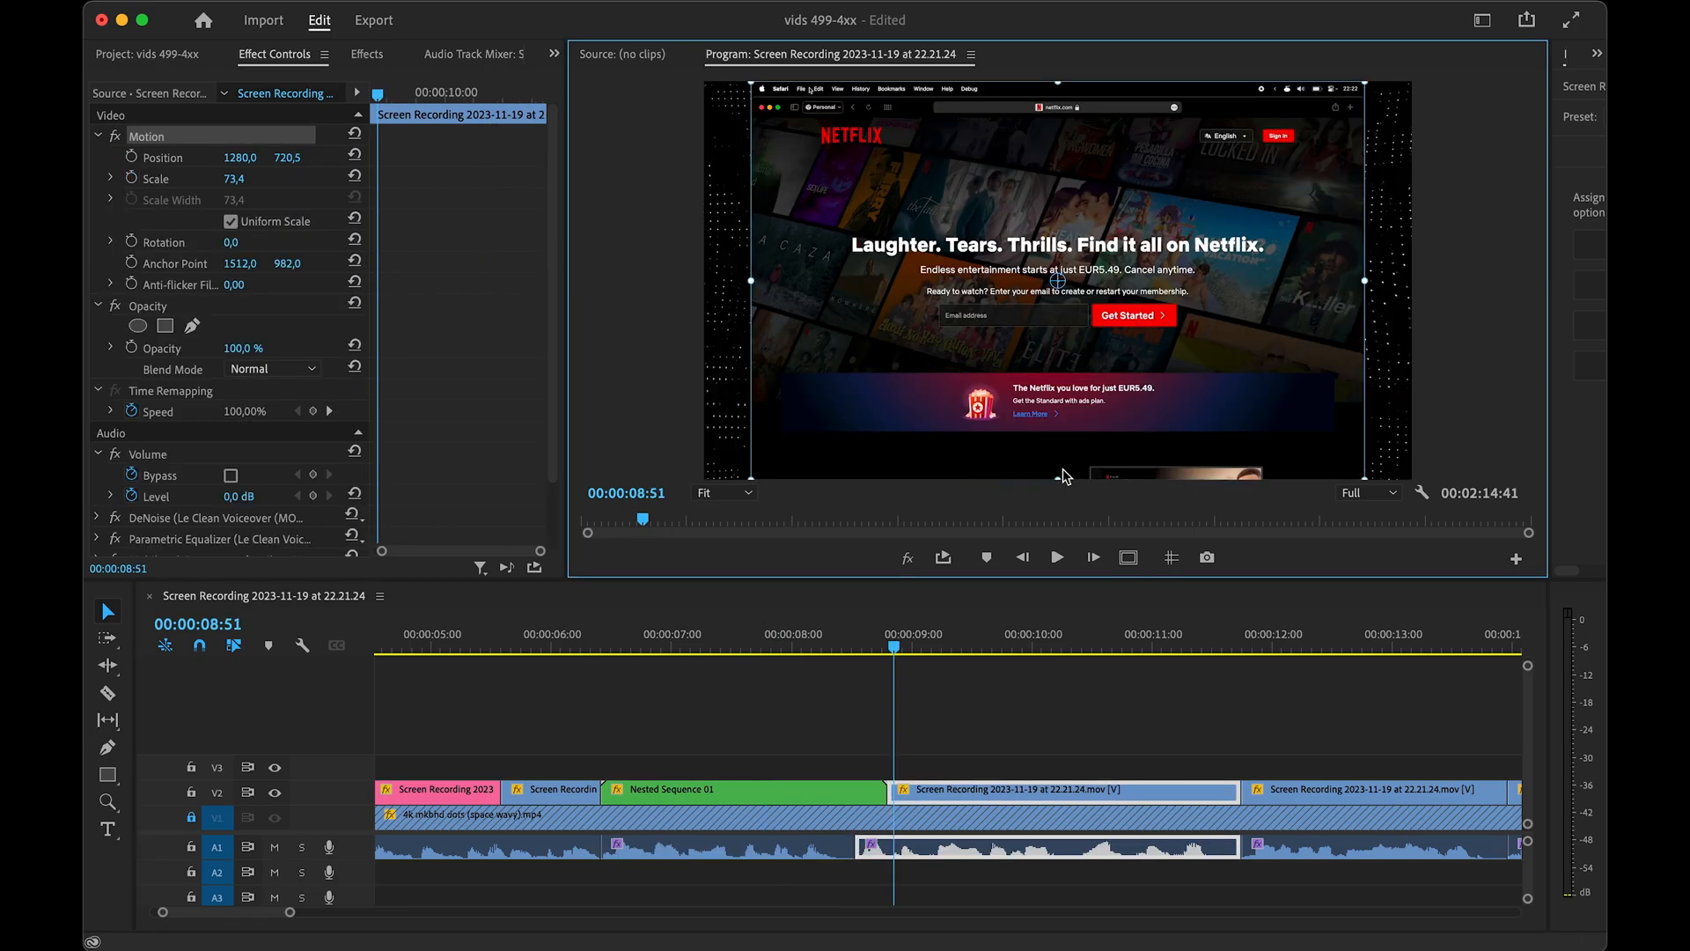
{"action": "key", "text": "cmd+z"}
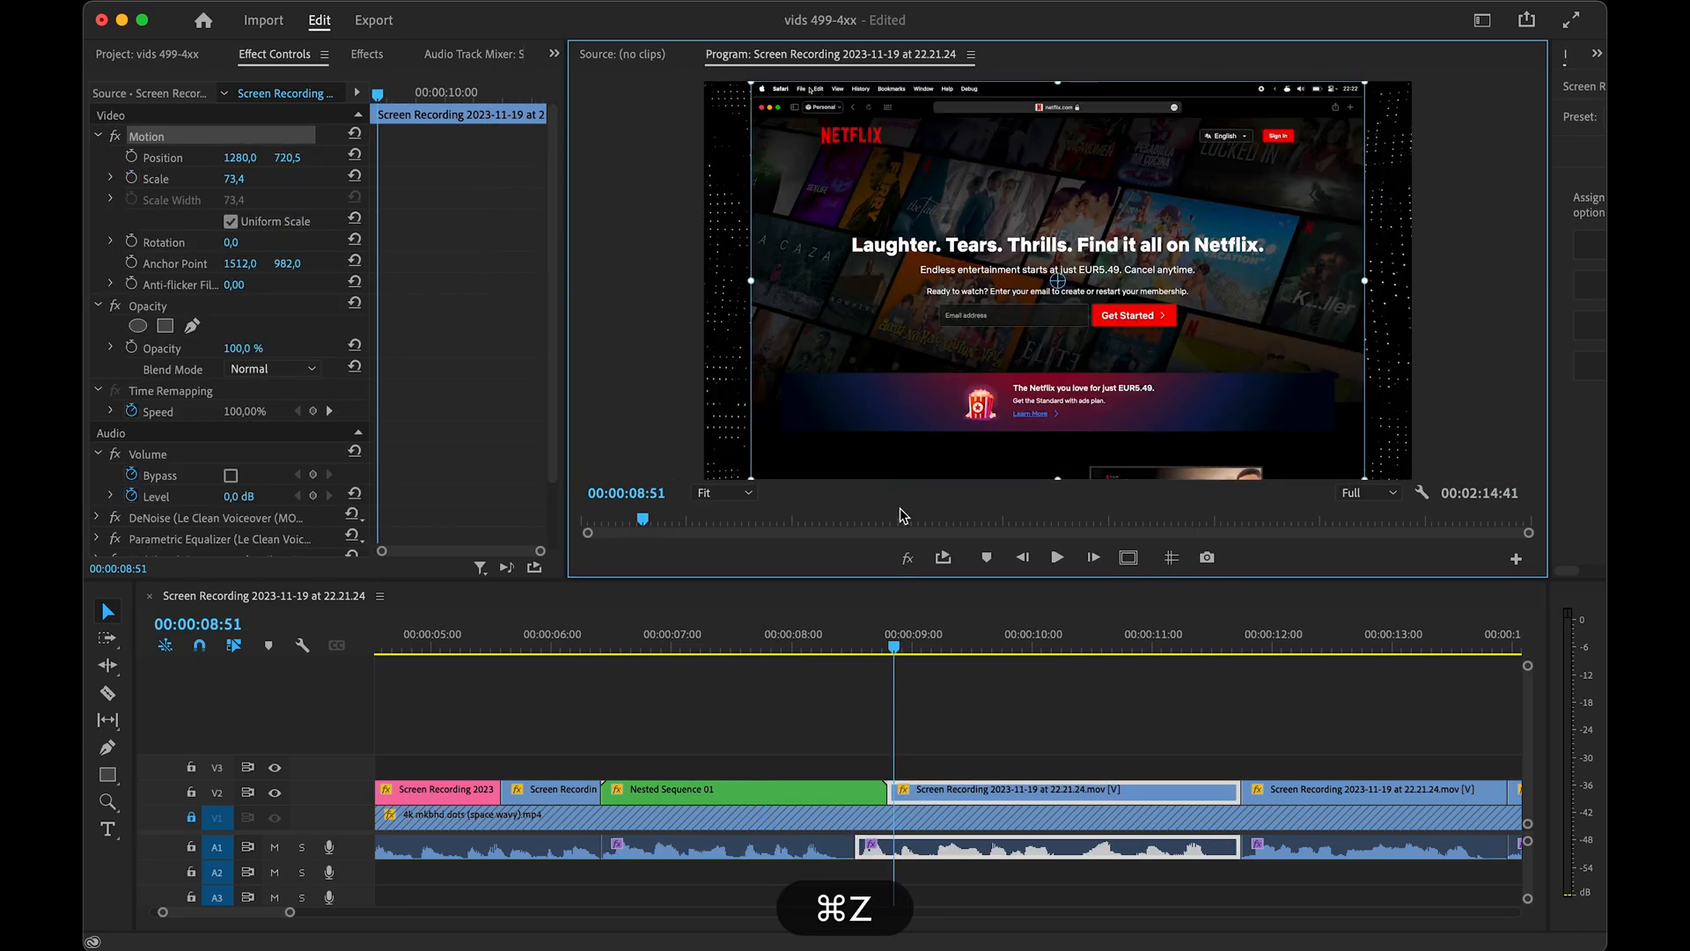
{"action": "left_click", "coordinate": [950, 713]}
- Copy the first V2 clip and paste only its Motion attributes onto the Netflix homepage clip at 00:00:08:51
{"action": "scroll", "coordinate": [915, 790], "scroll_direction": "down", "scroll_amount": 3, "text": "alt"}
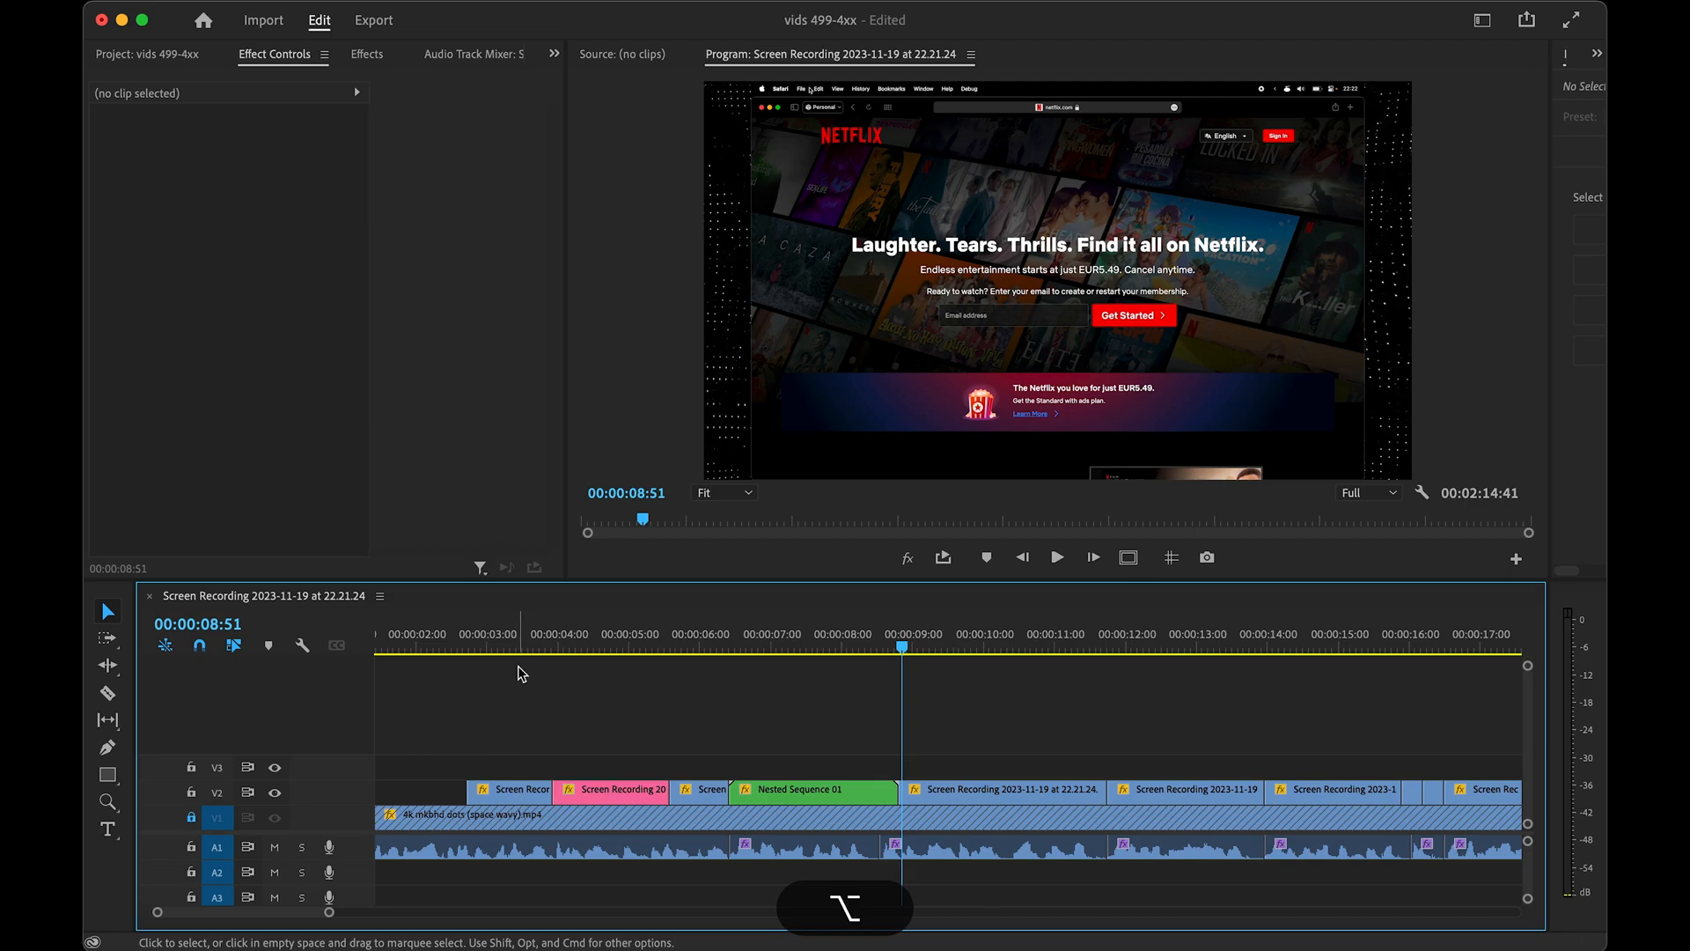
{"action": "left_click", "coordinate": [529, 790]}
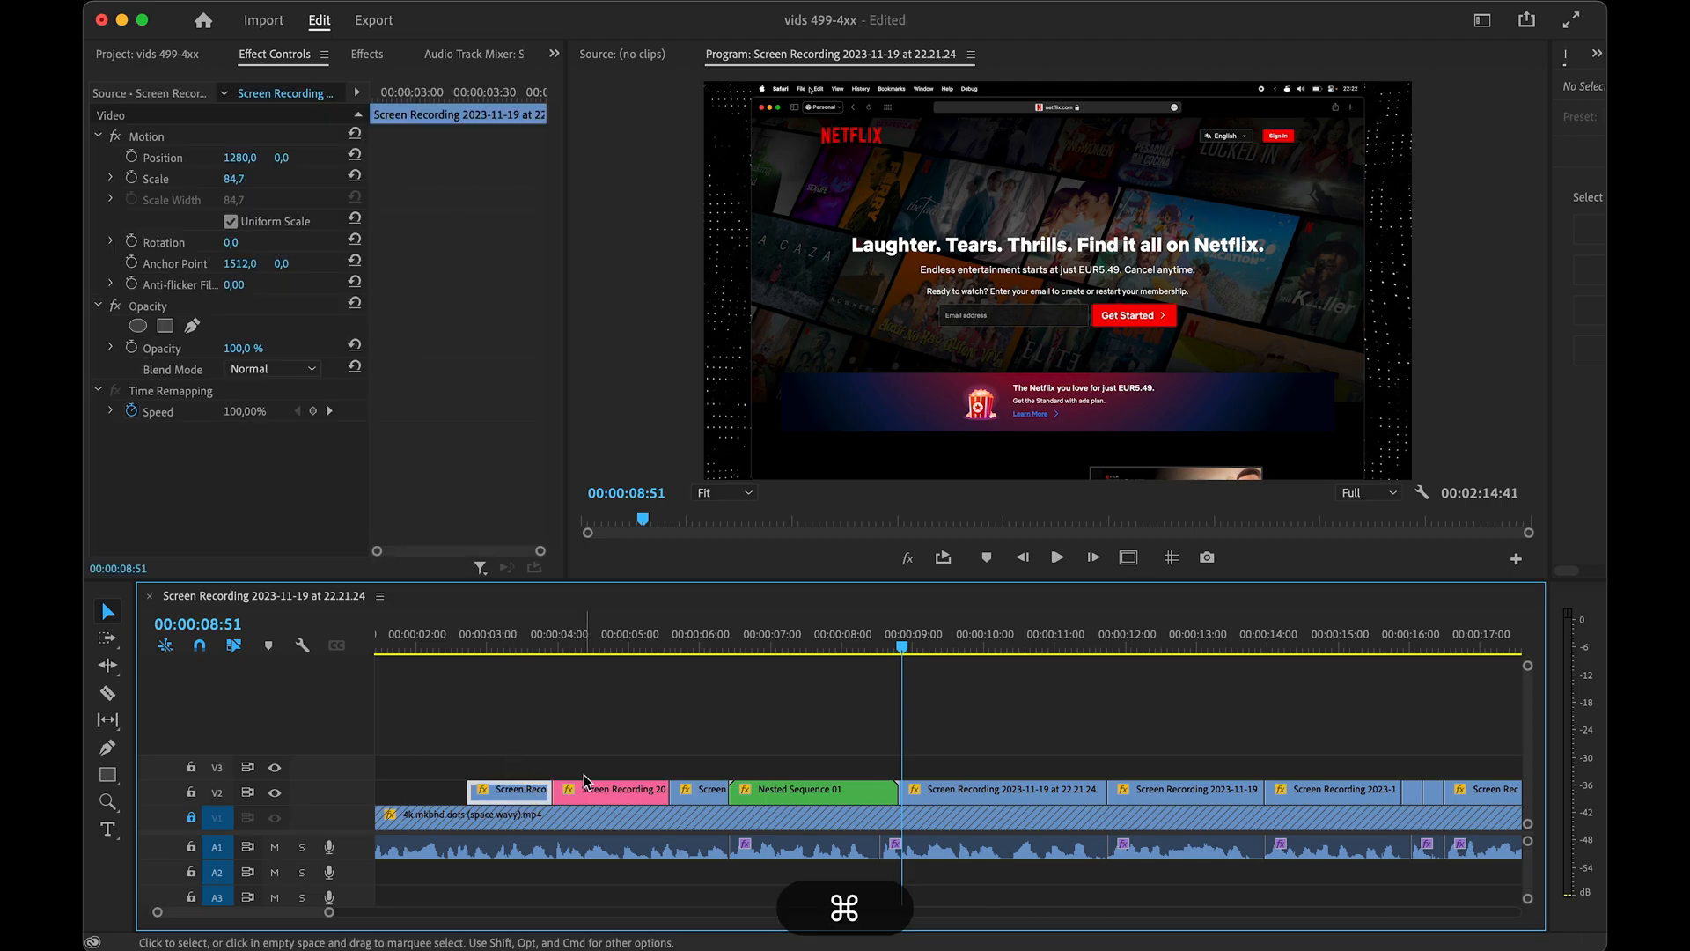
{"action": "key", "text": "cmd+c"}
{"action": "left_click", "coordinate": [1016, 796]}
{"action": "key", "text": "alt+cmd+c"}
{"action": "key", "text": "alt+super+v"}
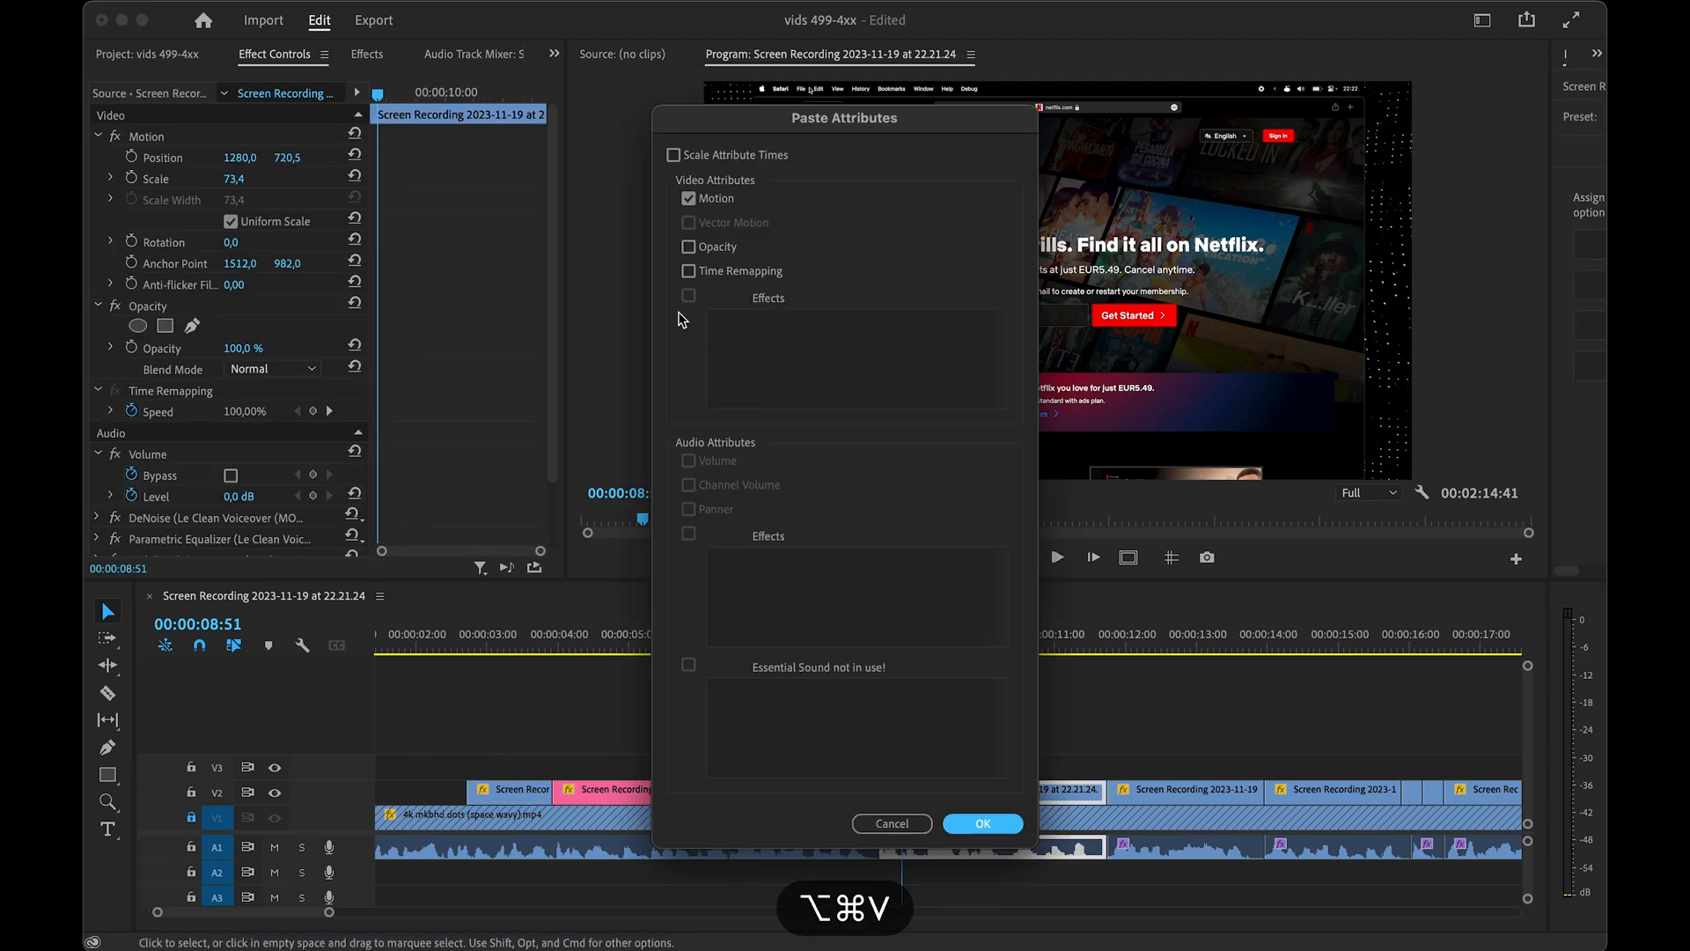
{"action": "left_click", "coordinate": [983, 826]}
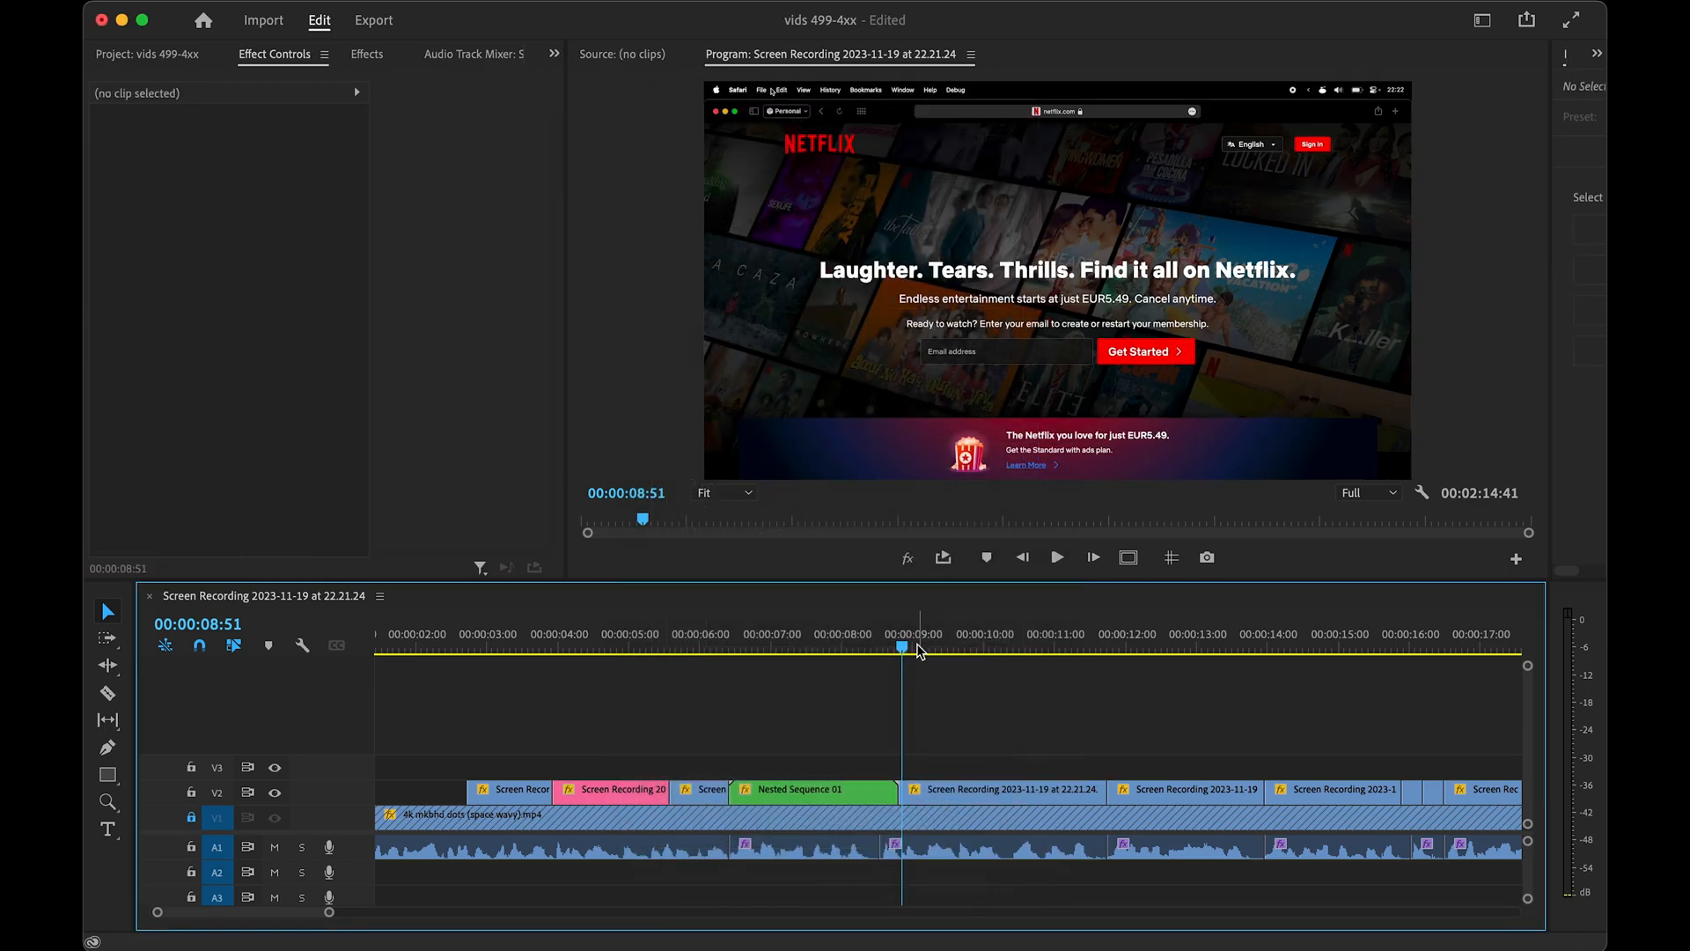
- Play back the cut from the nested clip to the Netflix homepage clip and on to 00:00:12:20
{"action": "left_click_drag", "start_coordinate": [911, 648], "coordinate": [866, 648]}
{"action": "key", "text": "space"}
{"action": "scroll", "coordinate": [899, 747], "scroll_direction": "up", "scroll_amount": 3}
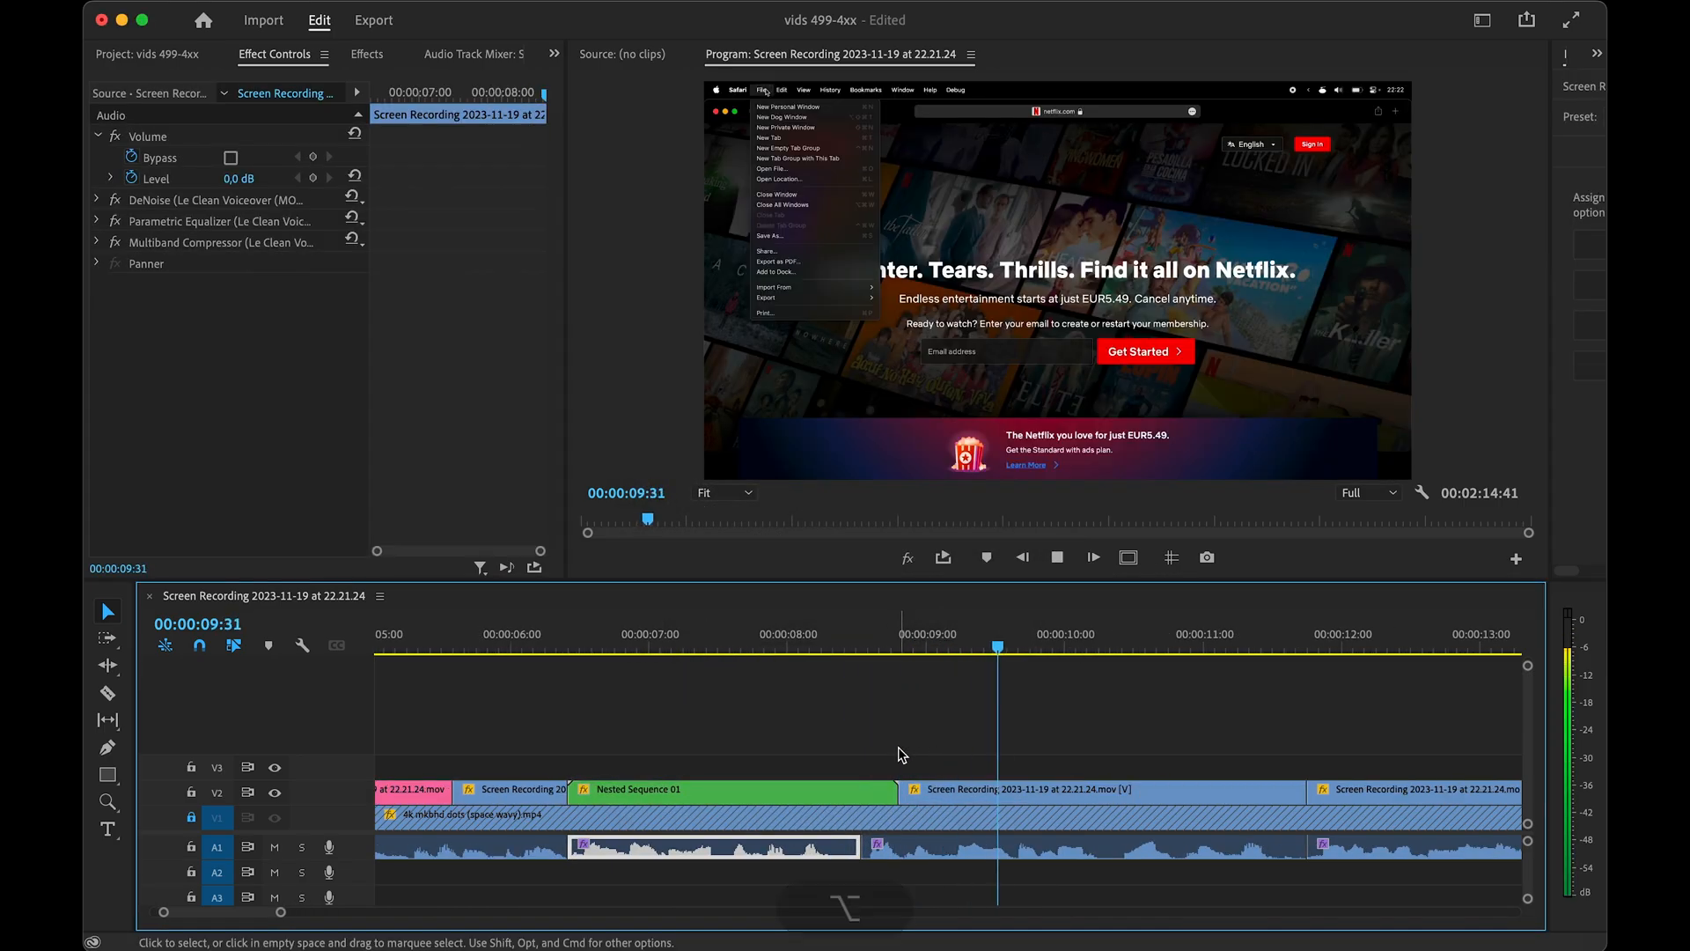
{"action": "key", "text": "space"}
{"action": "left_click", "coordinate": [817, 656]}
{"action": "key", "text": "space"}
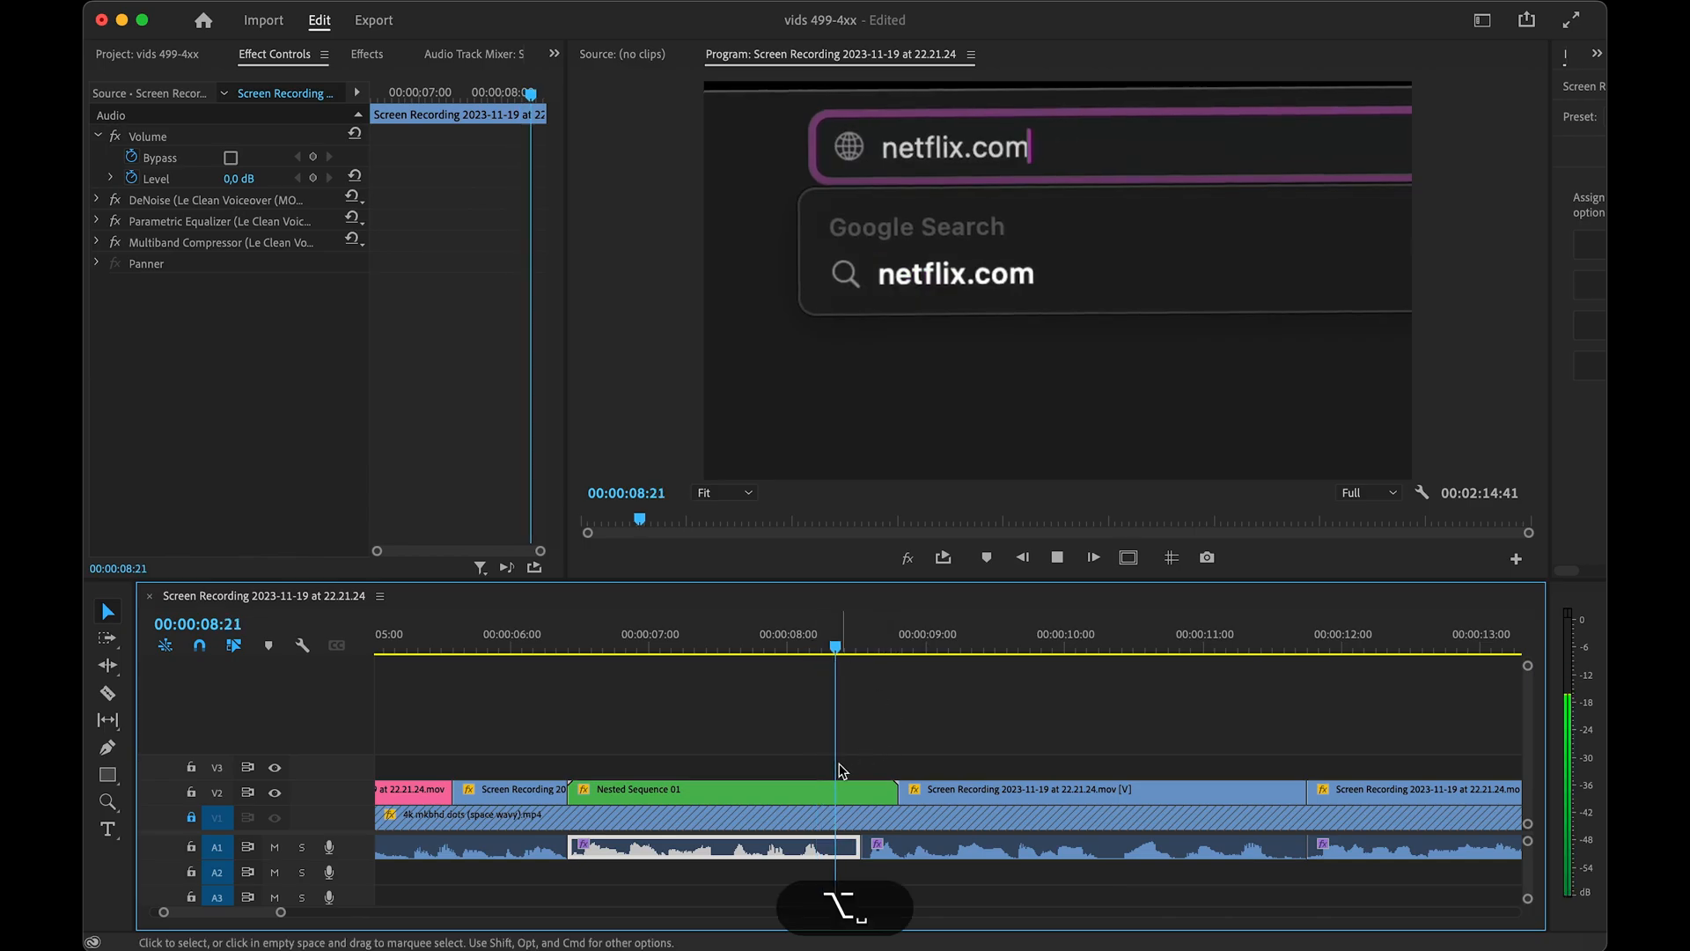
{"action": "scroll", "coordinate": [840, 770], "scroll_direction": "up", "scroll_amount": 3}
{"action": "scroll", "coordinate": [852, 768], "scroll_direction": "down", "scroll_amount": 3}
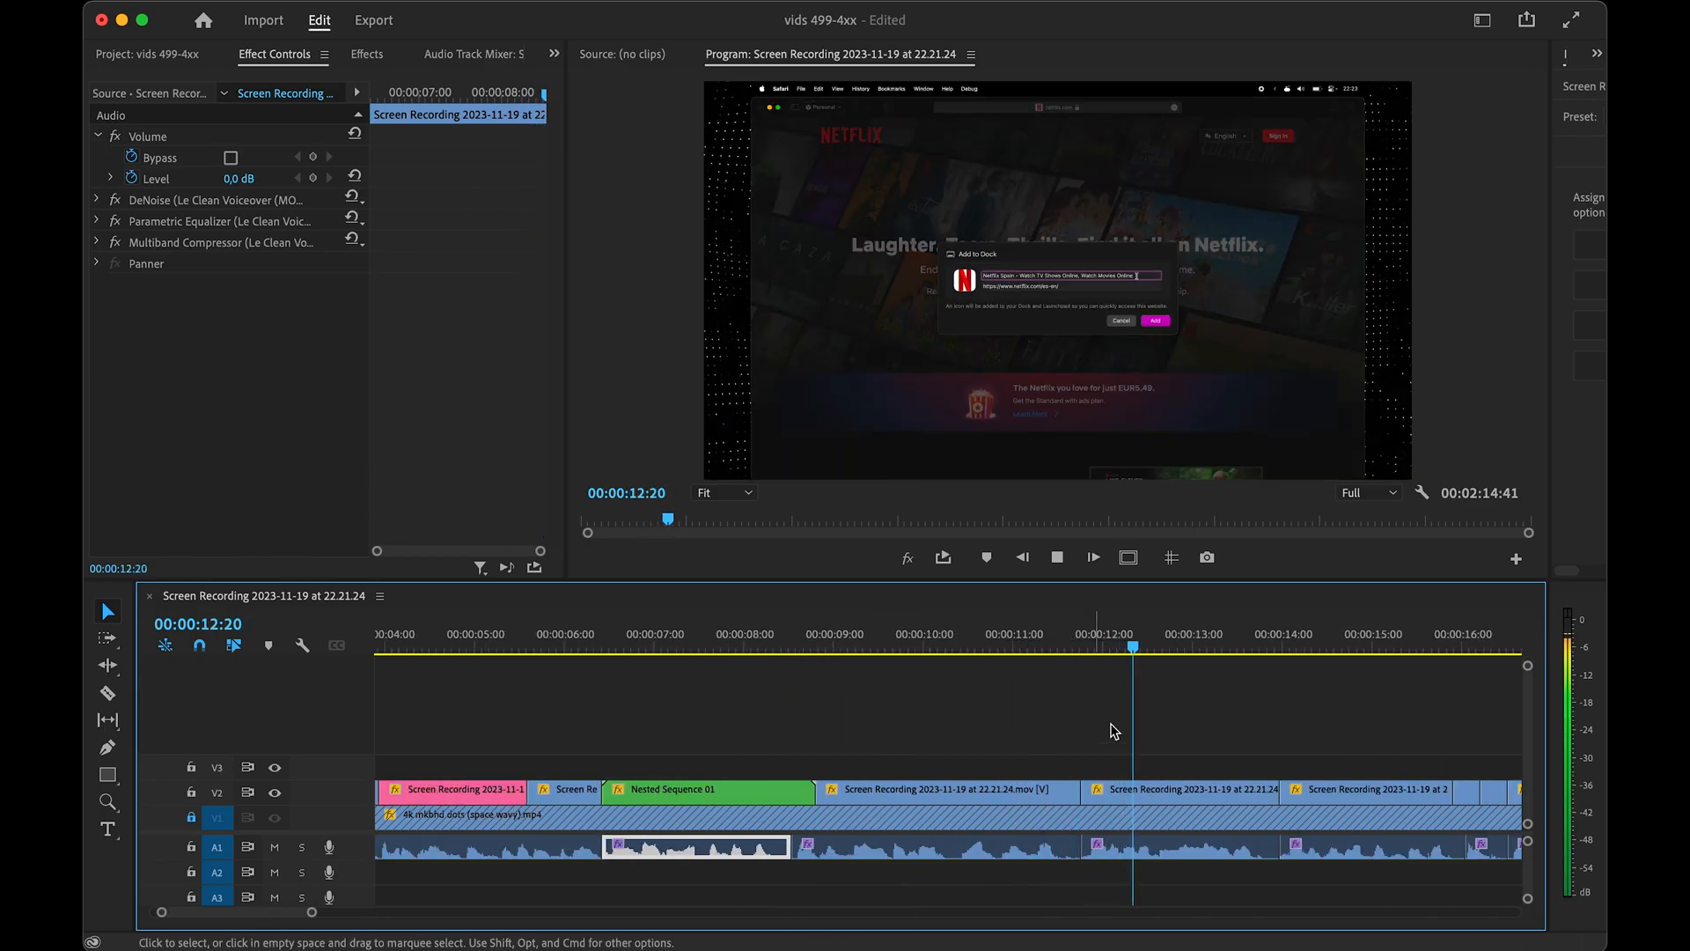
- Paste the copied Motion attributes onto the Add to Dock clip on V2 at 00:00:12:24
{"action": "left_click", "coordinate": [1136, 788]}
{"action": "key", "text": "alt+super+v"}
{"action": "left_click", "coordinate": [982, 823]}
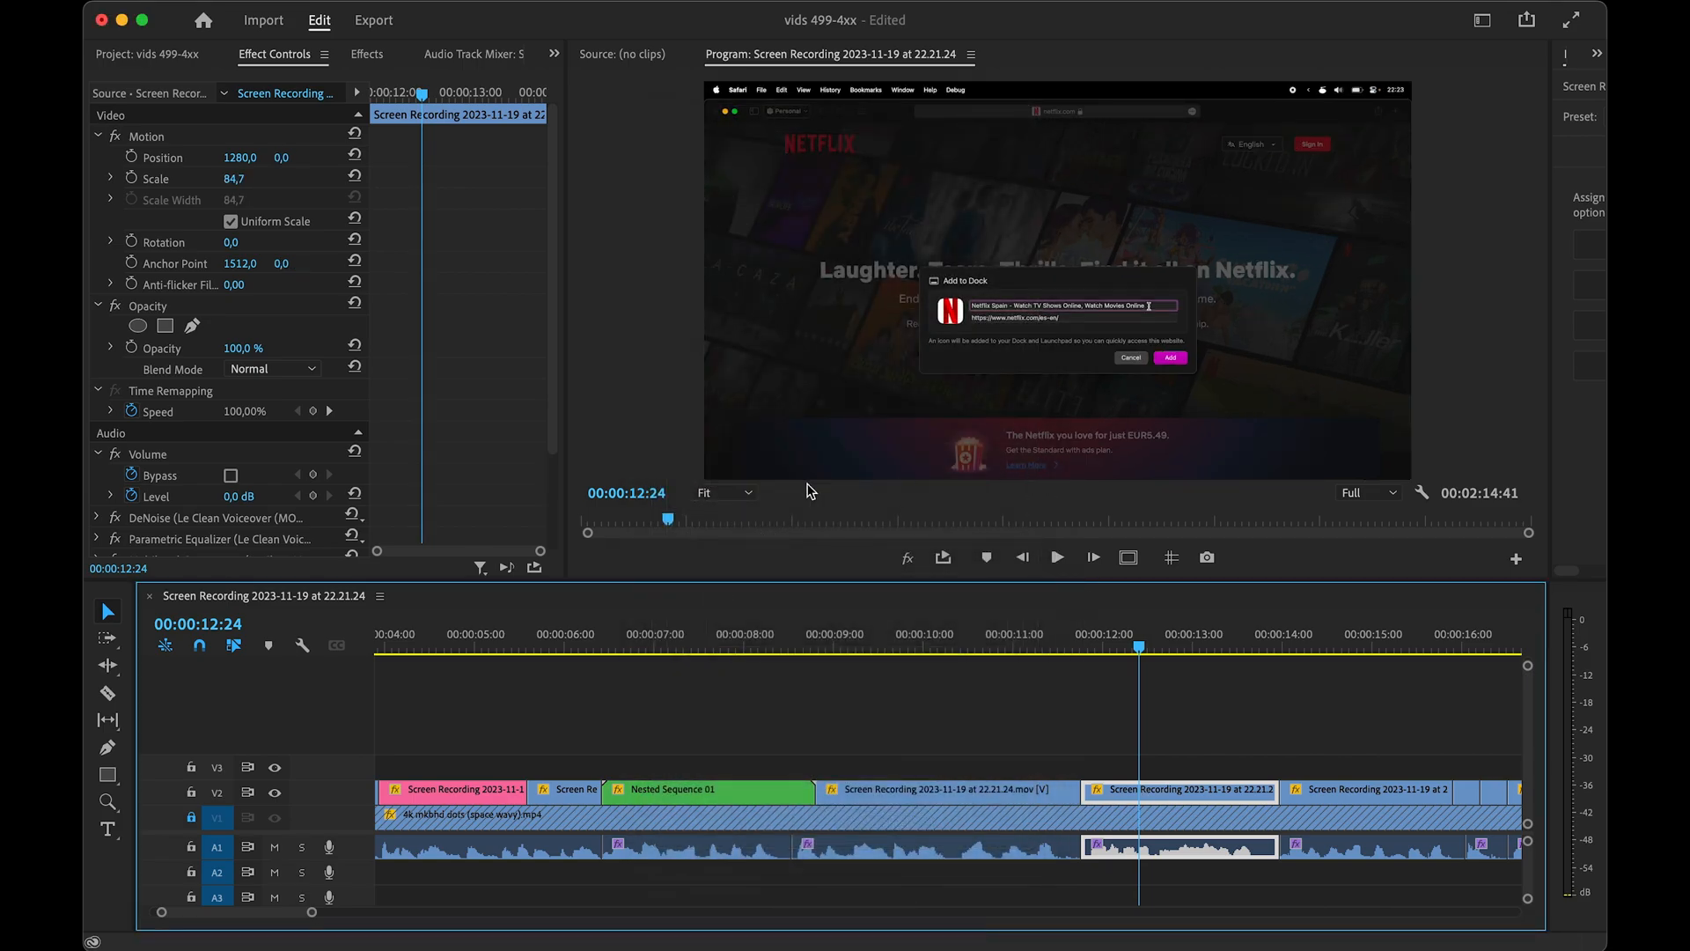
- Play on to 00:00:14:36 and paste the copied Motion attributes onto the V2 clip there
{"action": "key", "text": "space"}
{"action": "scroll", "coordinate": [1012, 804], "scroll_direction": "down", "scroll_amount": 4}
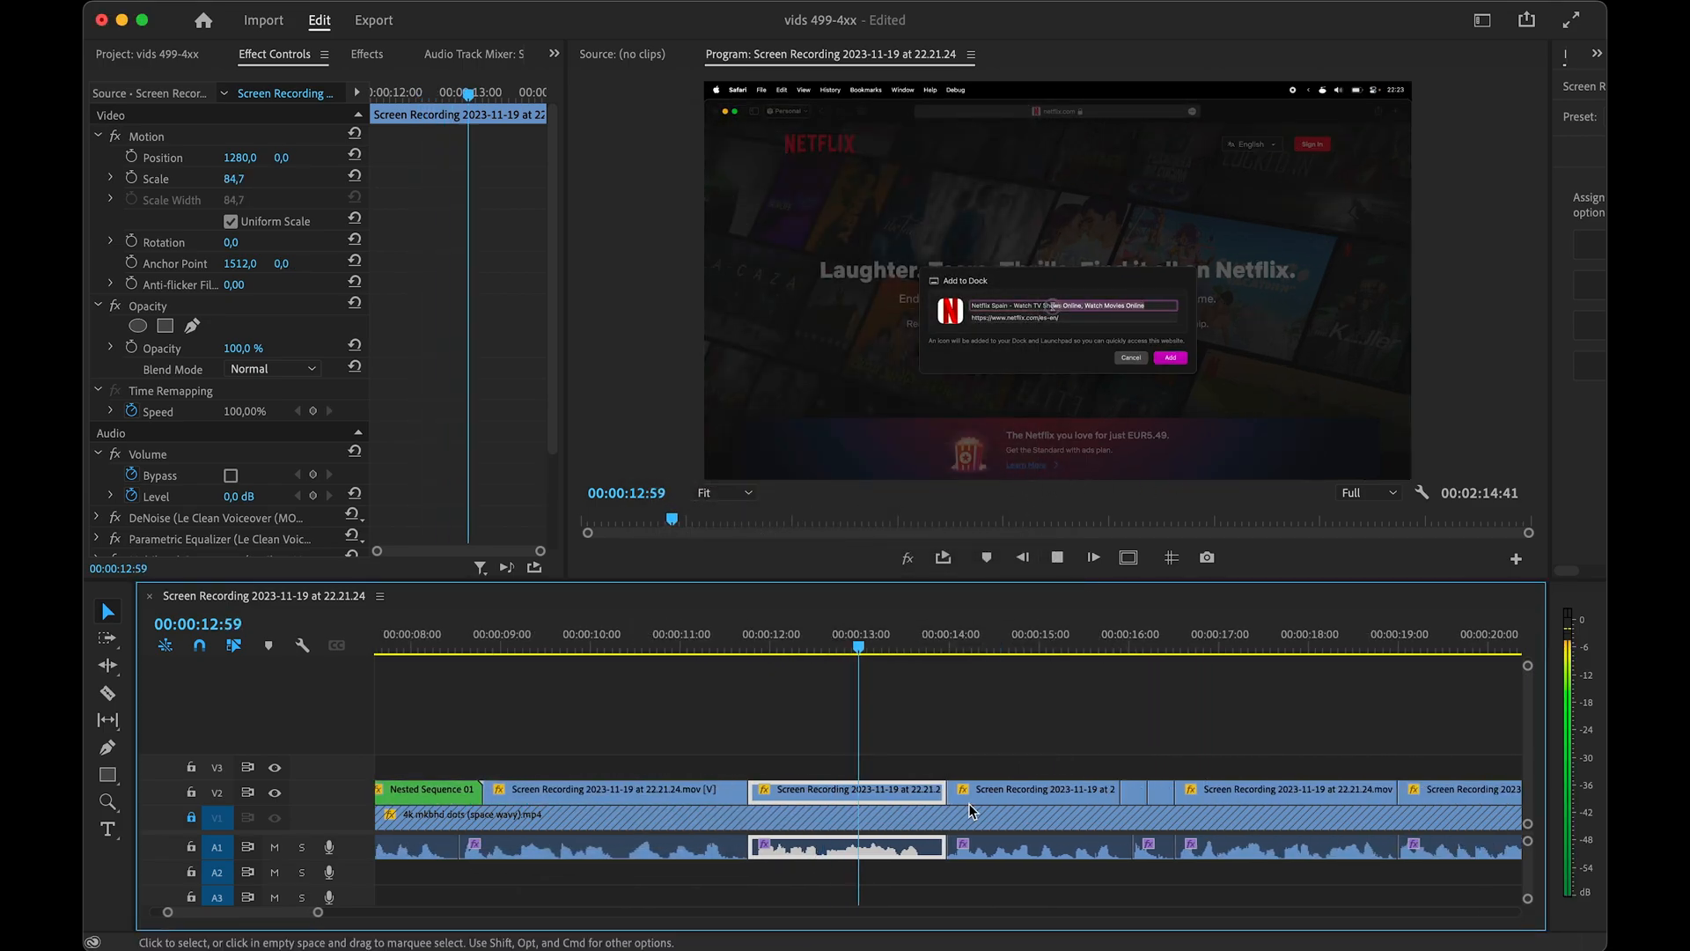
{"action": "key", "text": "space"}
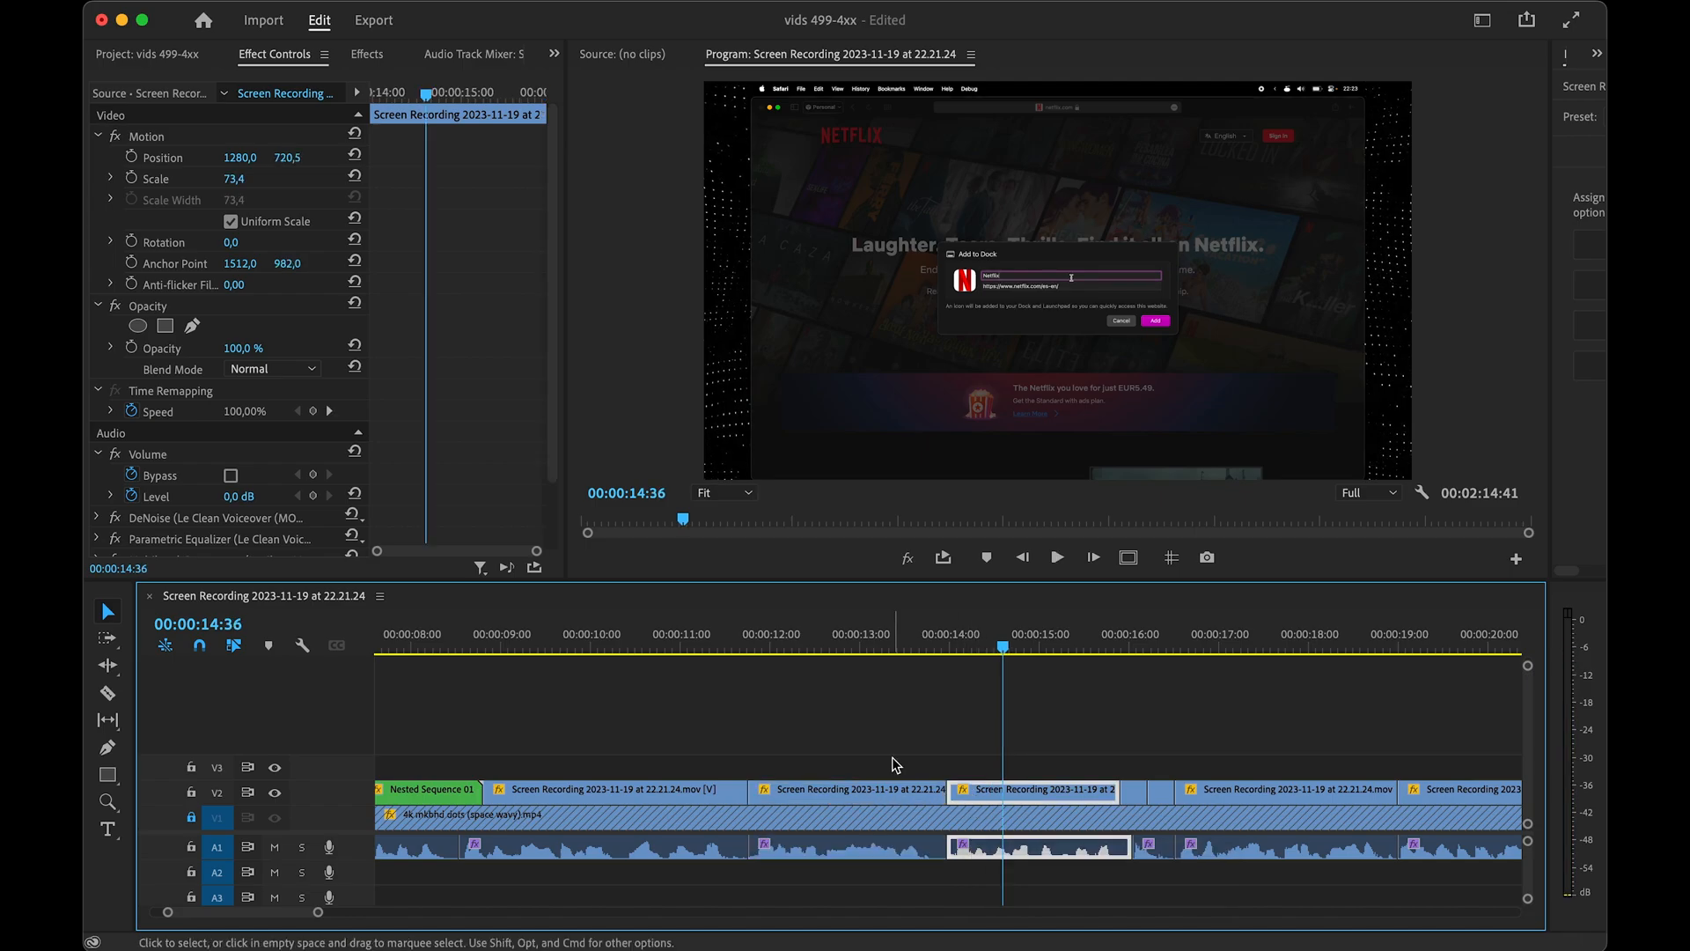
{"action": "key", "text": "alt+super+v"}
{"action": "left_click", "coordinate": [983, 823]}
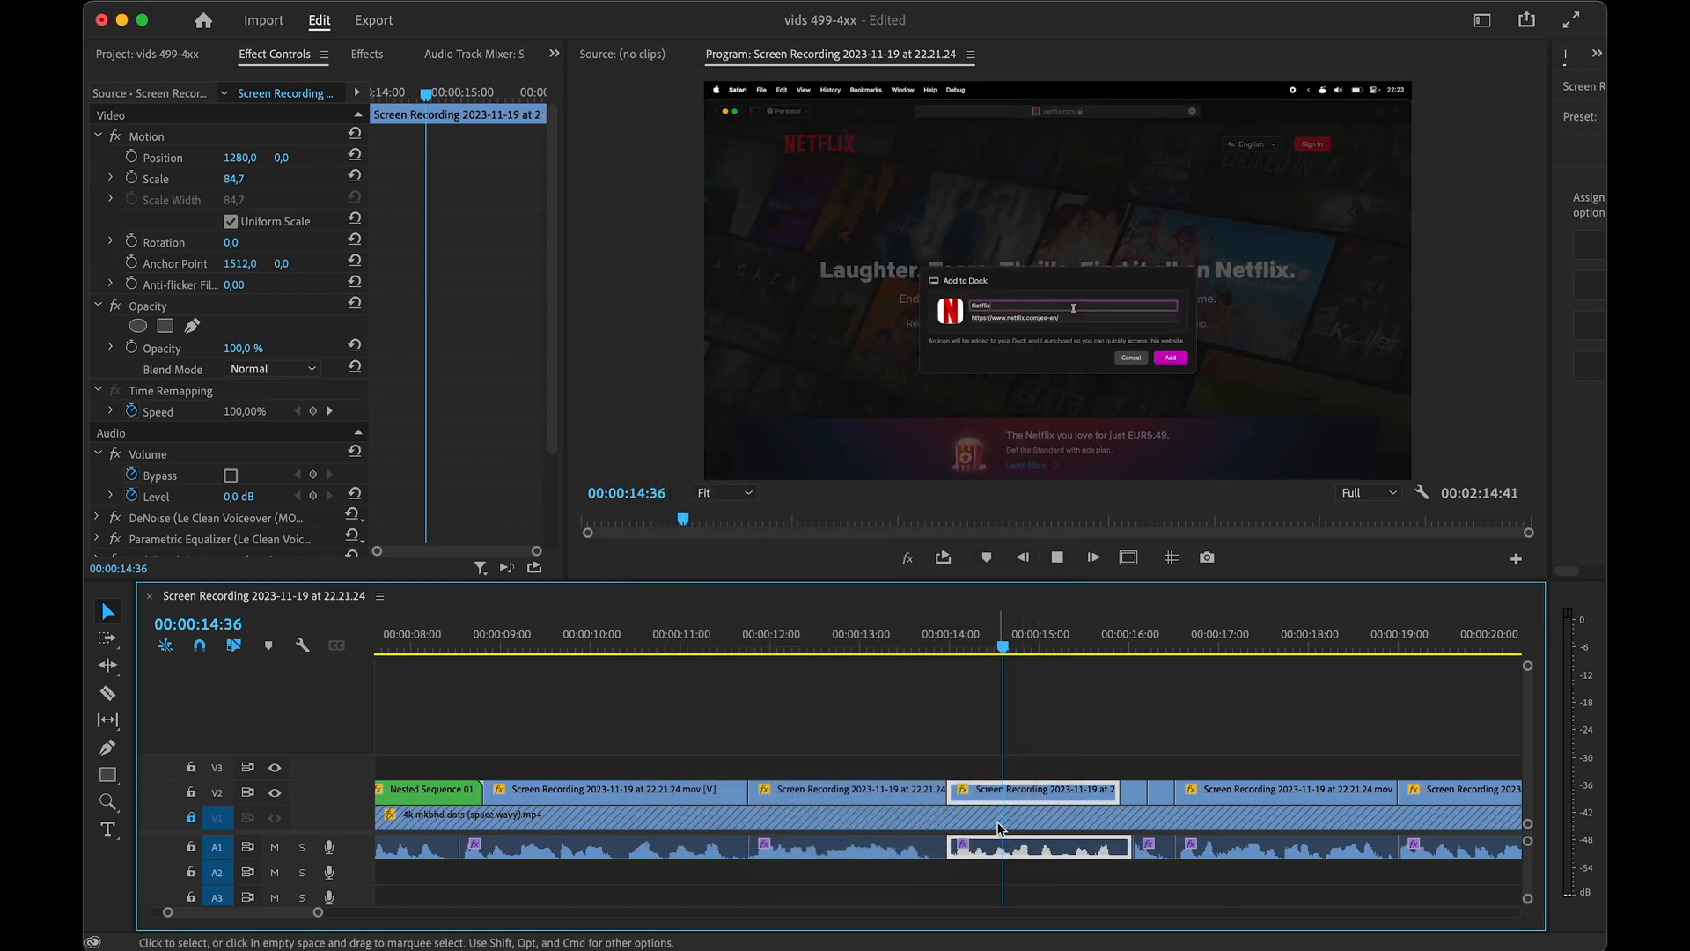
- Scale the V2 clip at 00:00:17:00 up to 190 and reposition it to 2873.2, -2183.7 to frame the Netflix icon in the Dock
{"action": "key", "text": "space"}
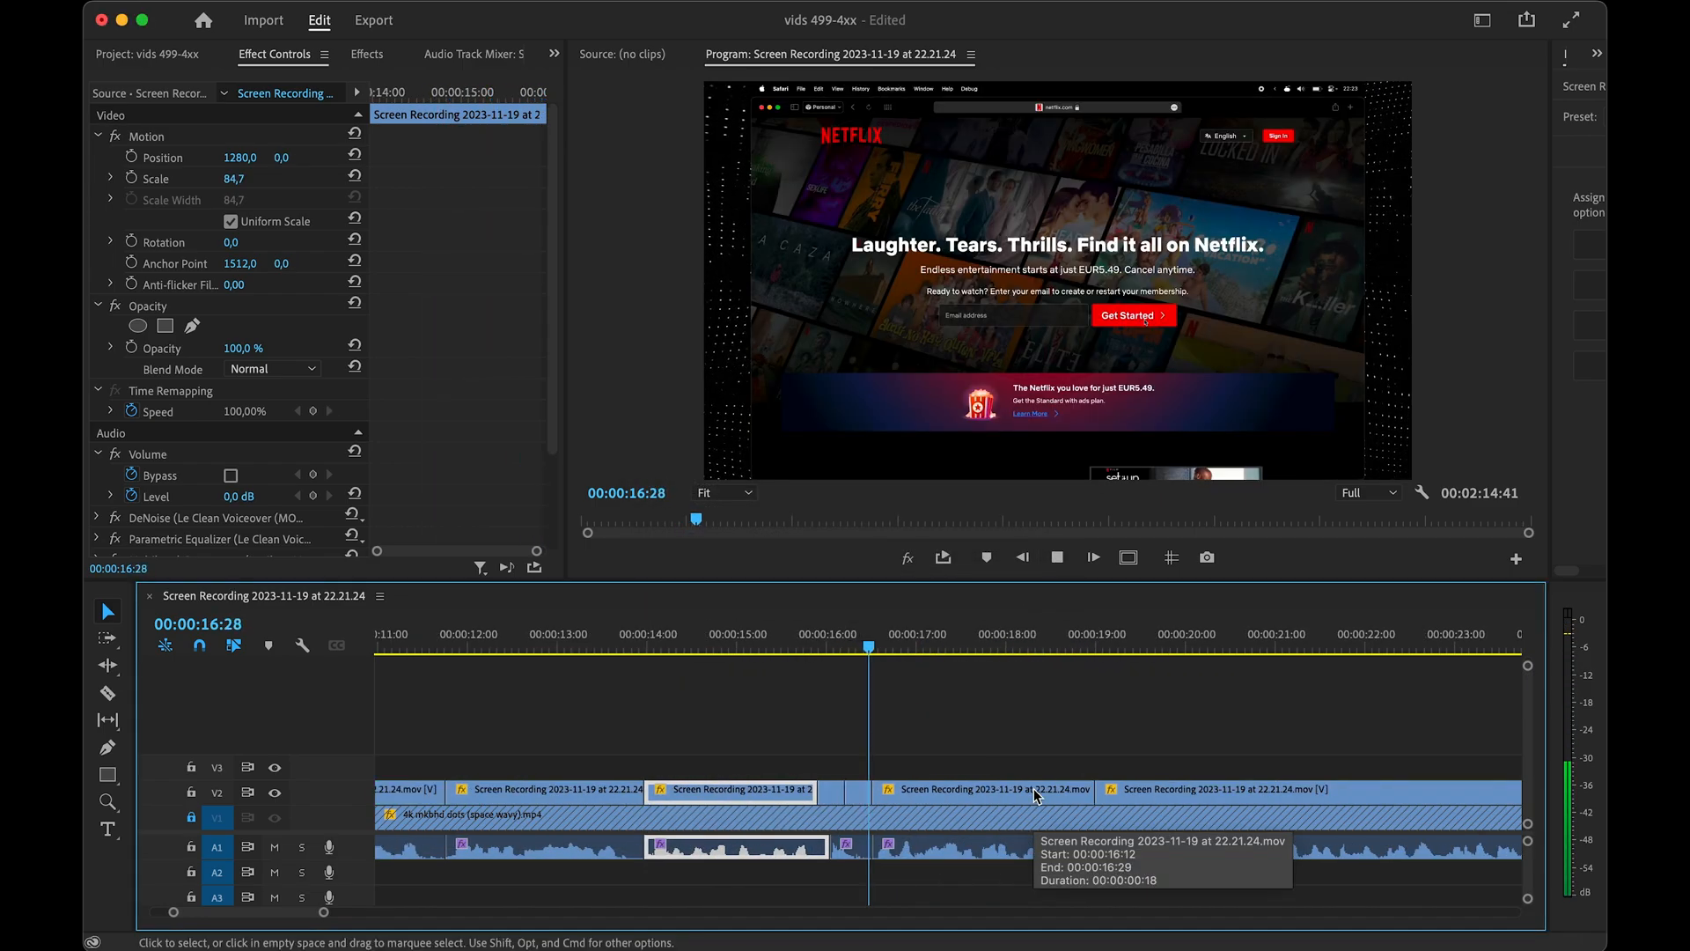
{"action": "key", "text": "space"}
{"action": "left_click", "coordinate": [268, 187]}
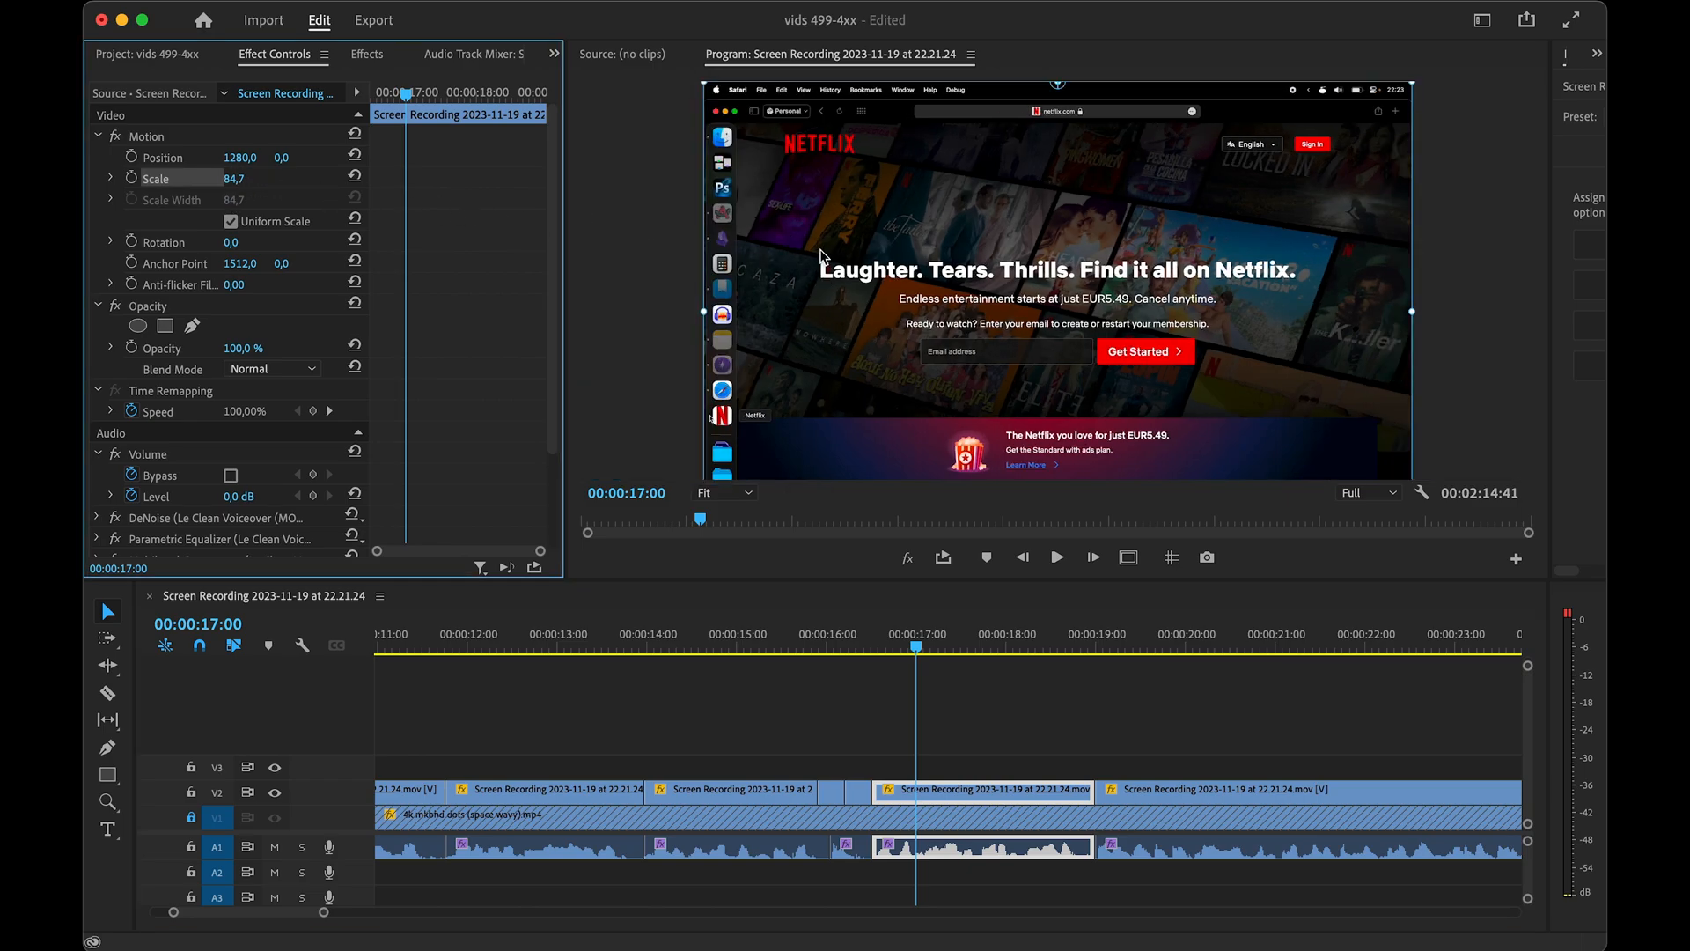
{"action": "left_click_drag", "start_coordinate": [707, 312], "coordinate": [500, 312]}
{"action": "left_click_drag", "start_coordinate": [987, 355], "coordinate": [1087, 259]}
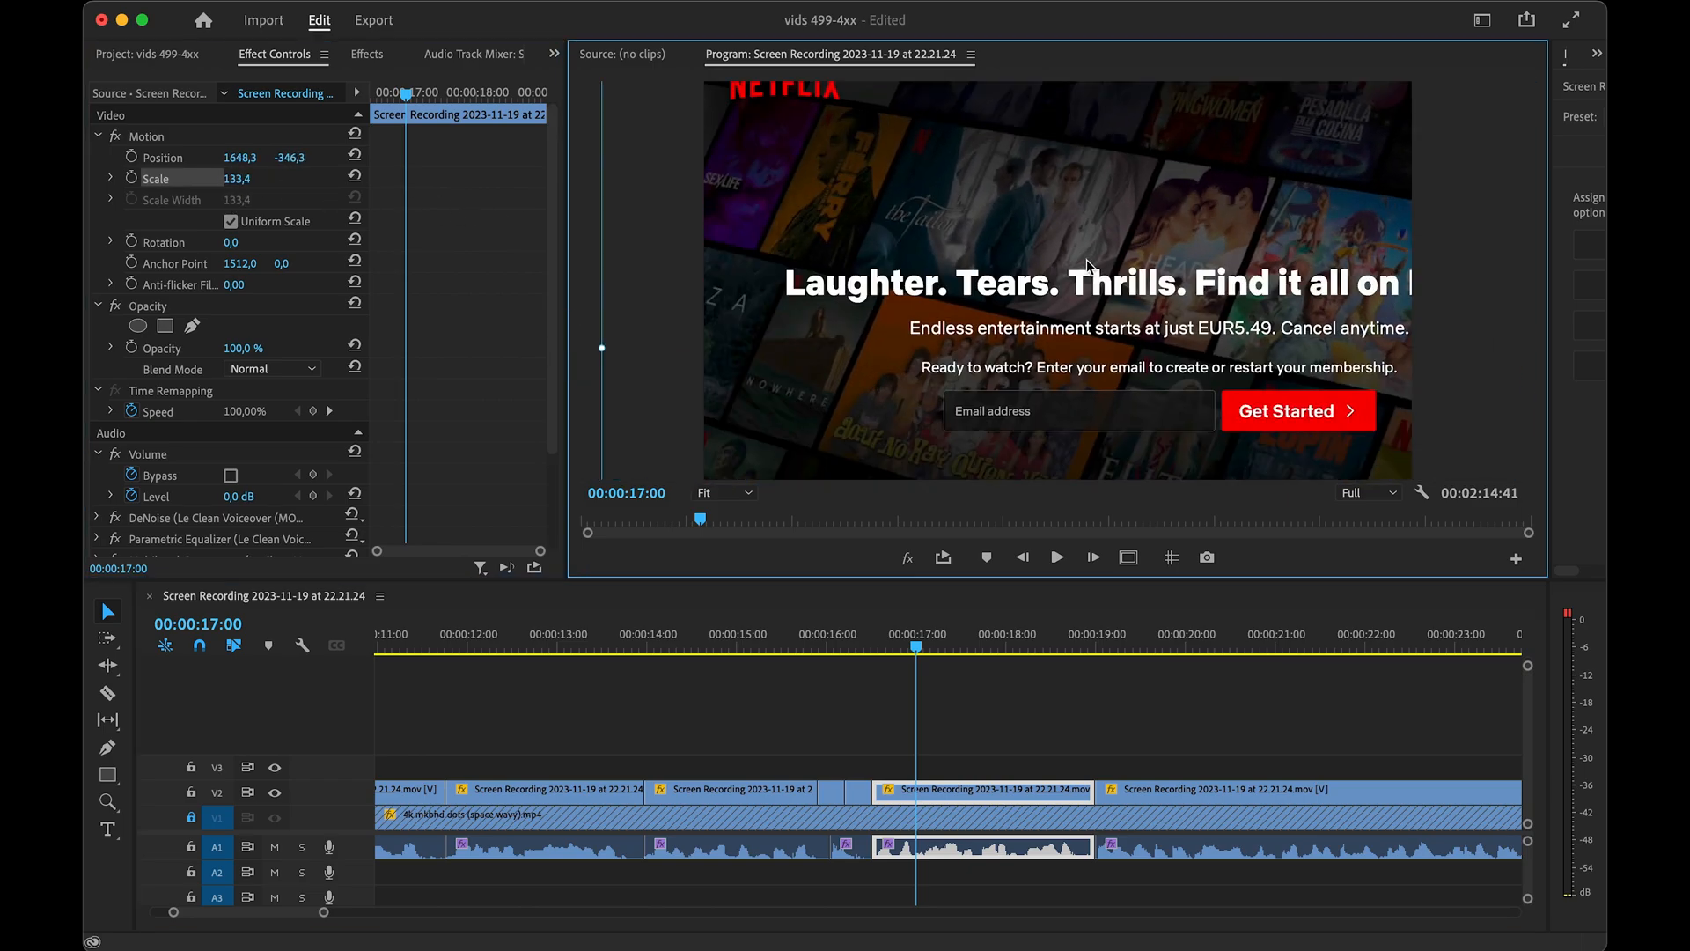
{"action": "left_click_drag", "start_coordinate": [742, 475], "coordinate": [983, 308]}
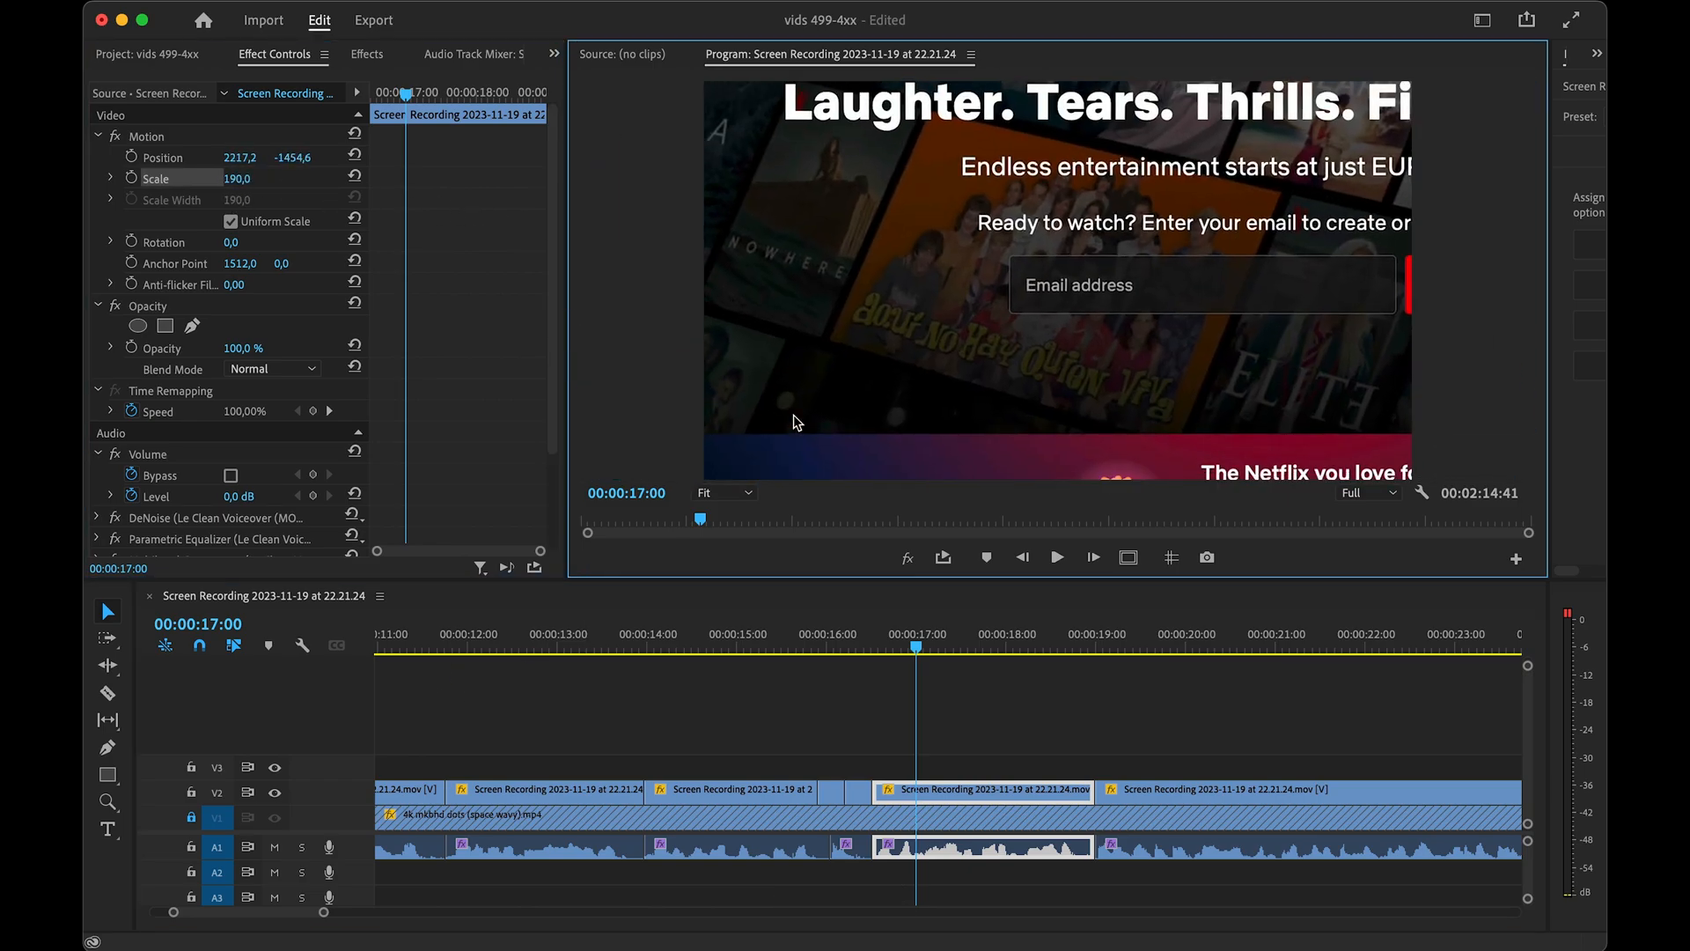
{"action": "left_click_drag", "start_coordinate": [792, 423], "coordinate": [875, 343]}
- Play back the edit into the Dock close-up and paste the copied motion onto the short V2 clip at 00:00:16:27
{"action": "left_click_drag", "start_coordinate": [956, 649], "coordinate": [748, 649]}
{"action": "key", "text": "space"}
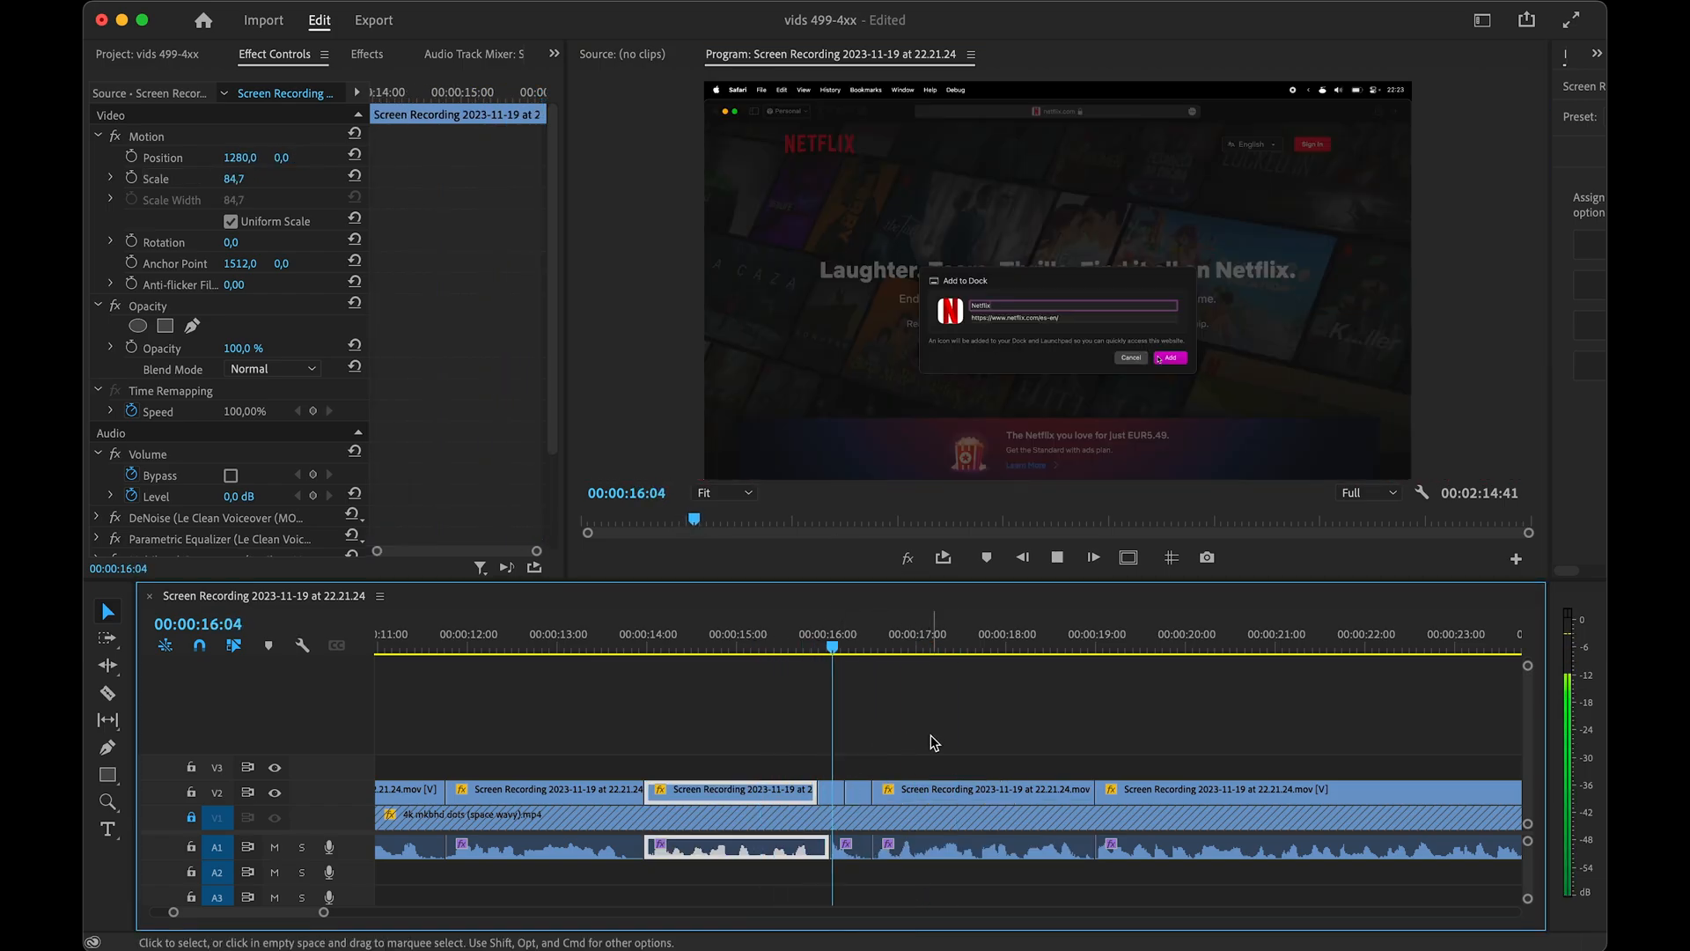
{"action": "key", "text": "alt+space"}
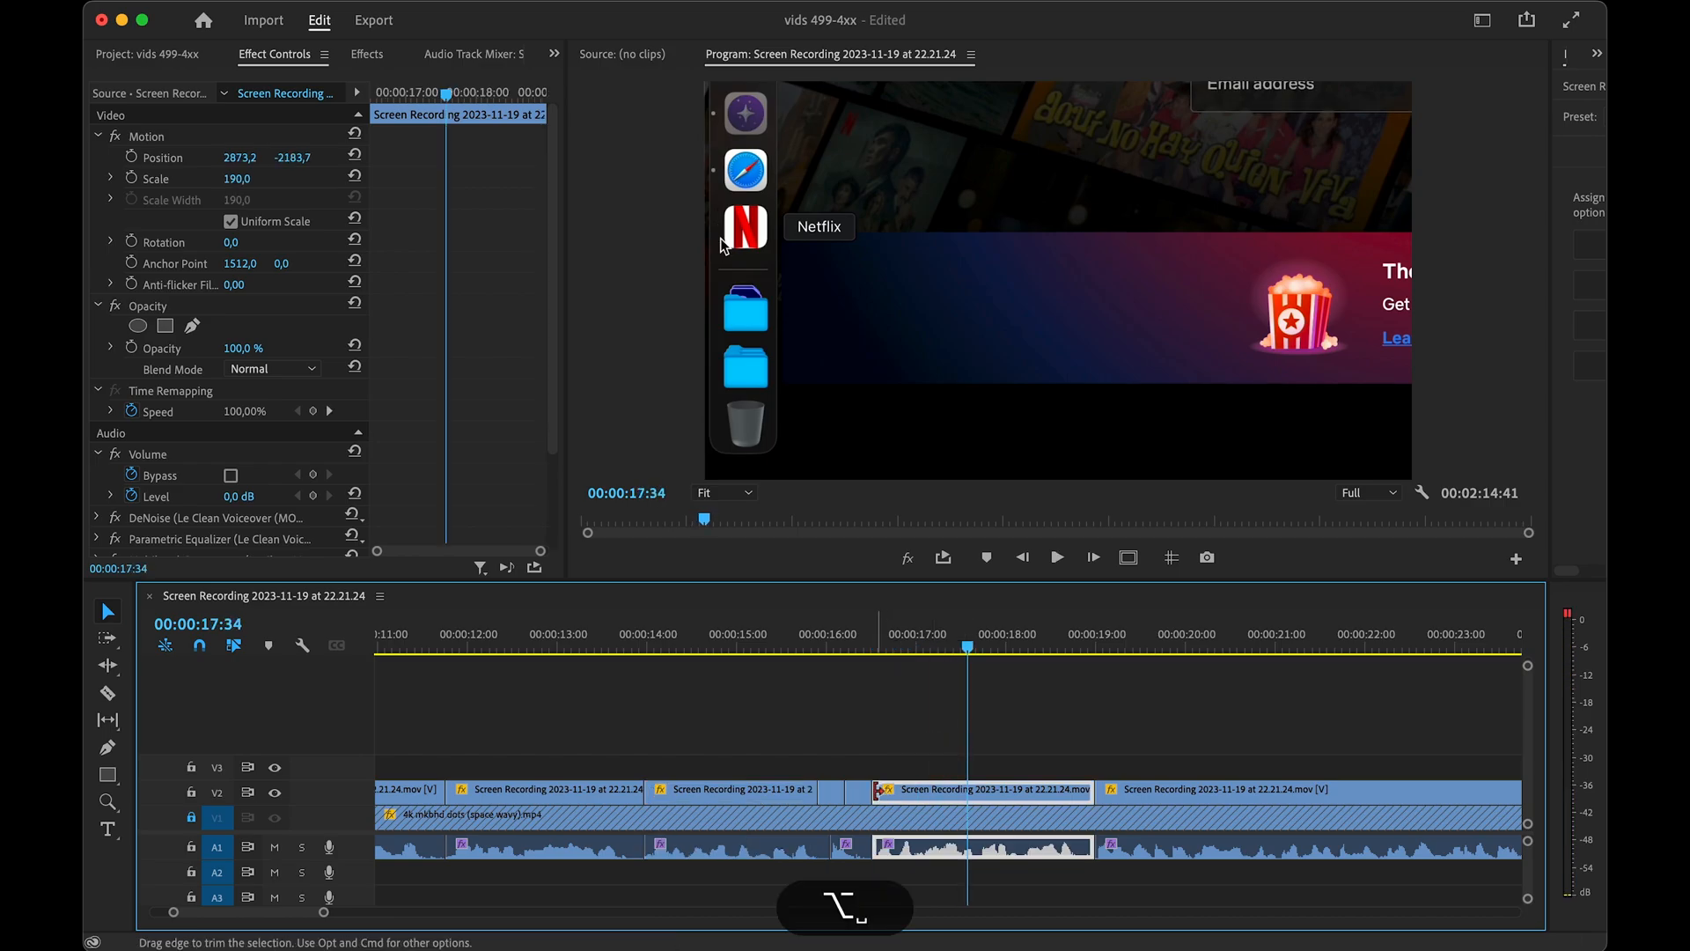
{"action": "mouse_move", "coordinate": [884, 647]}
{"action": "left_mouse_down"}
{"action": "mouse_move", "coordinate": [832, 649]}
{"action": "mouse_move", "coordinate": [868, 650]}
{"action": "left_mouse_up"}
{"action": "scroll", "coordinate": [891, 797], "scroll_direction": "up", "scroll_amount": 1}
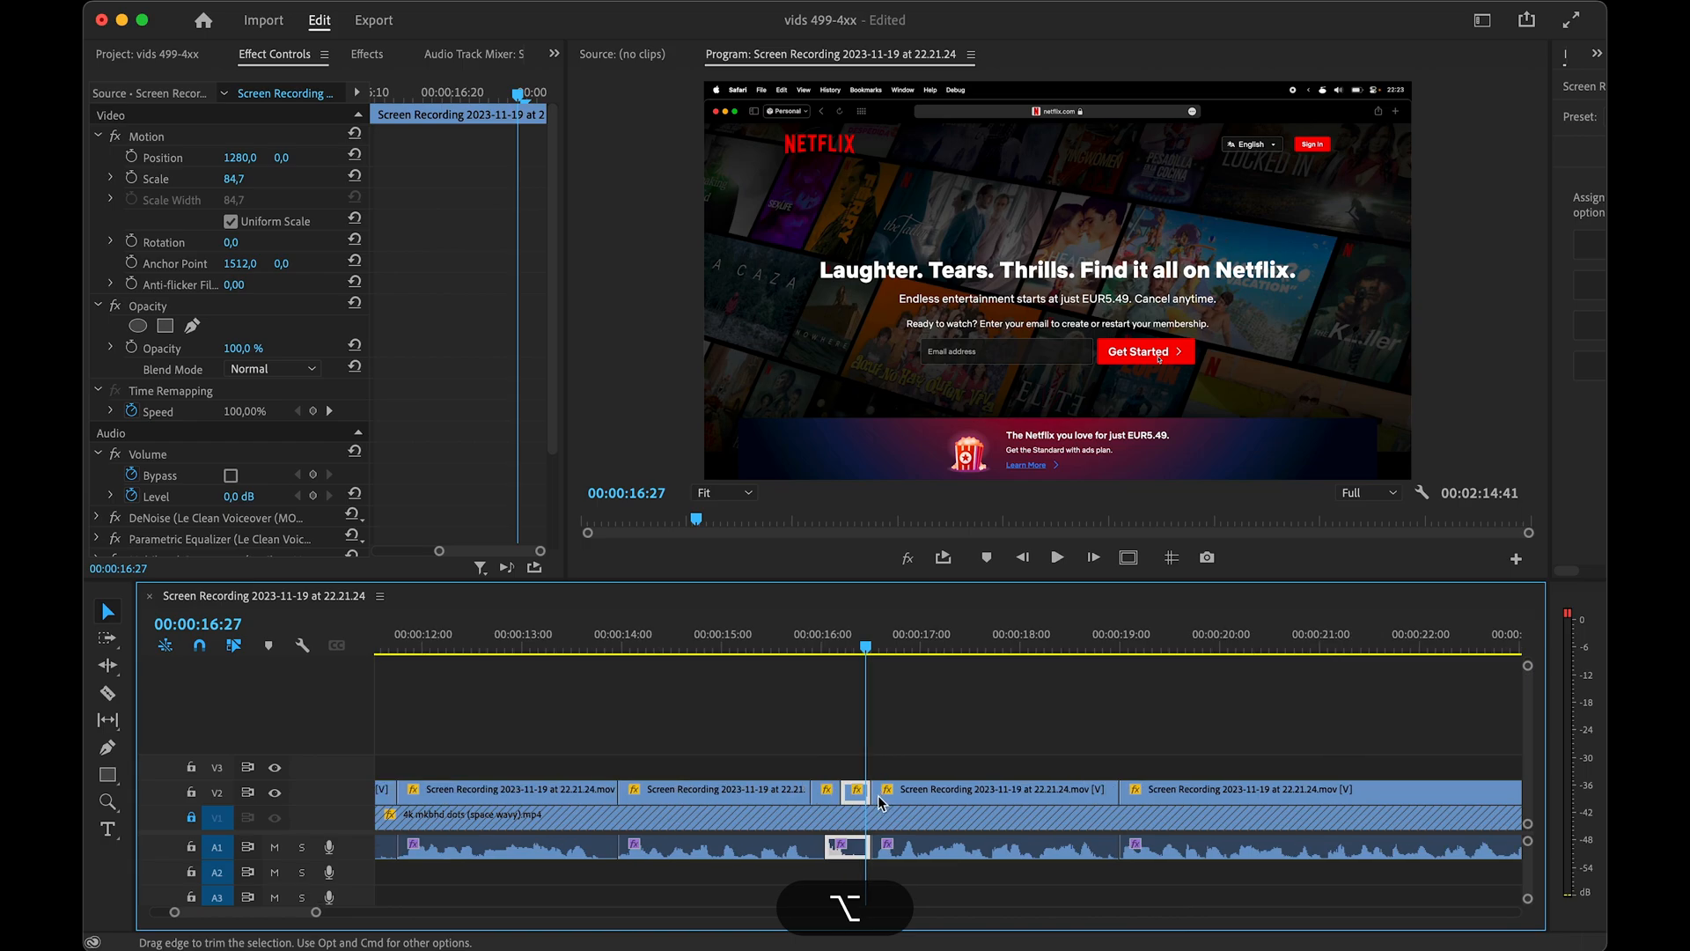
- Move the V2 cut at 00:00:16:27 to about 00:00:17:00 and play back the preceding section
{"action": "left_click_drag", "start_coordinate": [882, 791], "coordinate": [917, 790]}
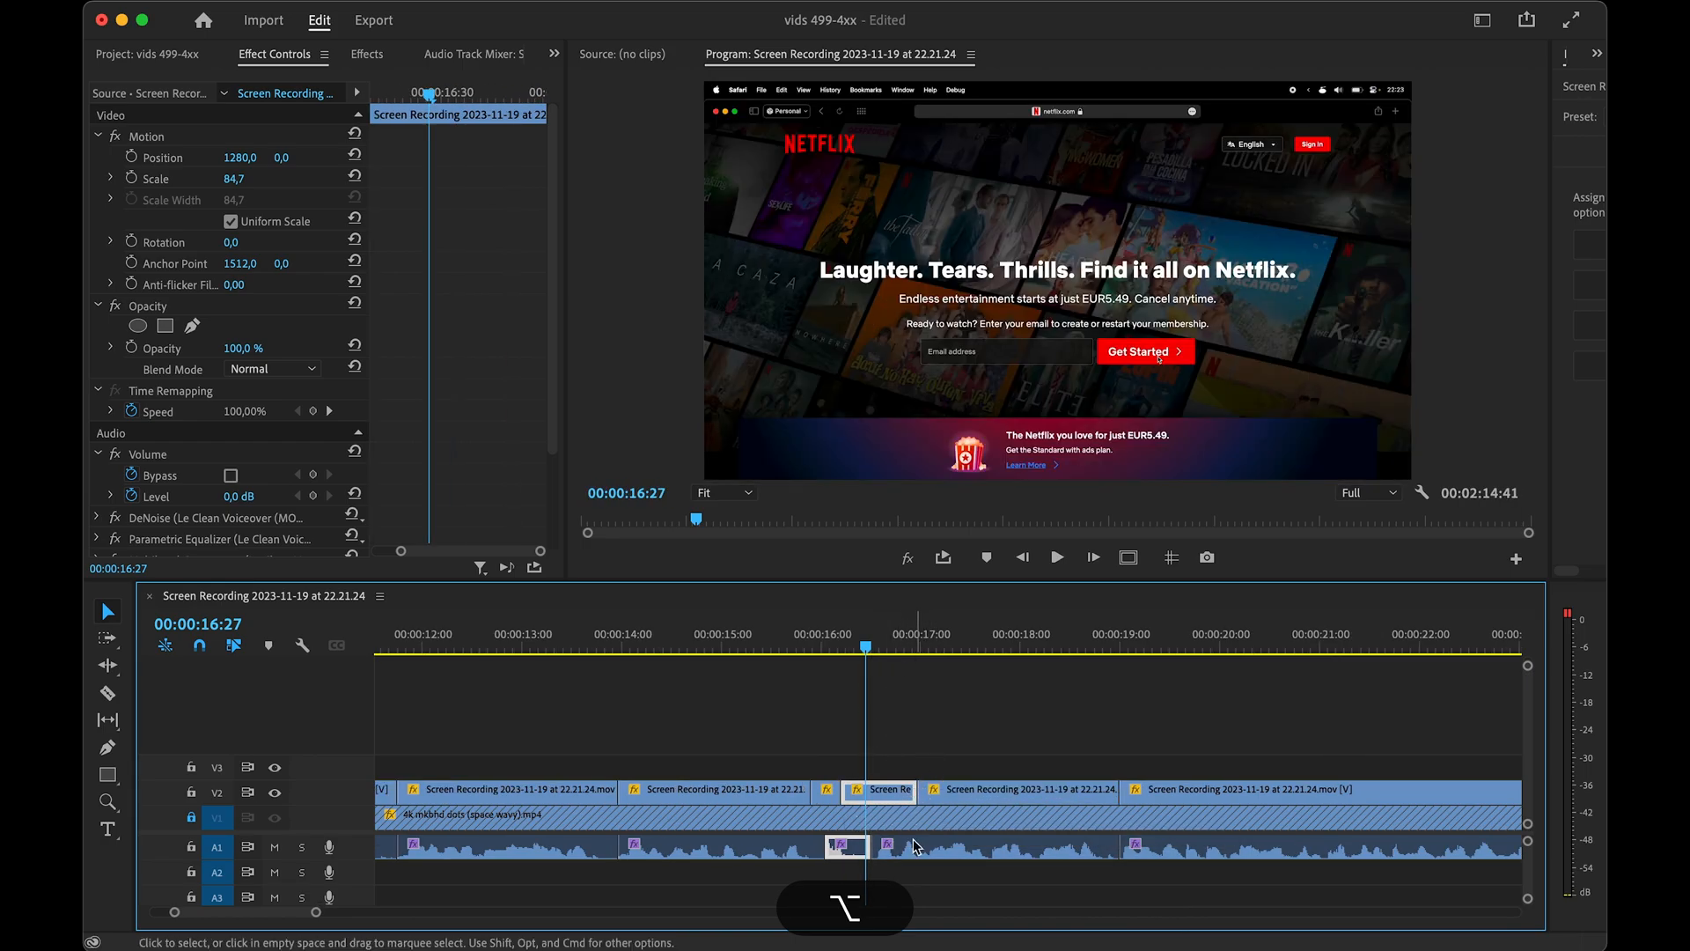
{"action": "left_click_drag", "start_coordinate": [863, 649], "coordinate": [725, 663]}
{"action": "key", "text": "space"}
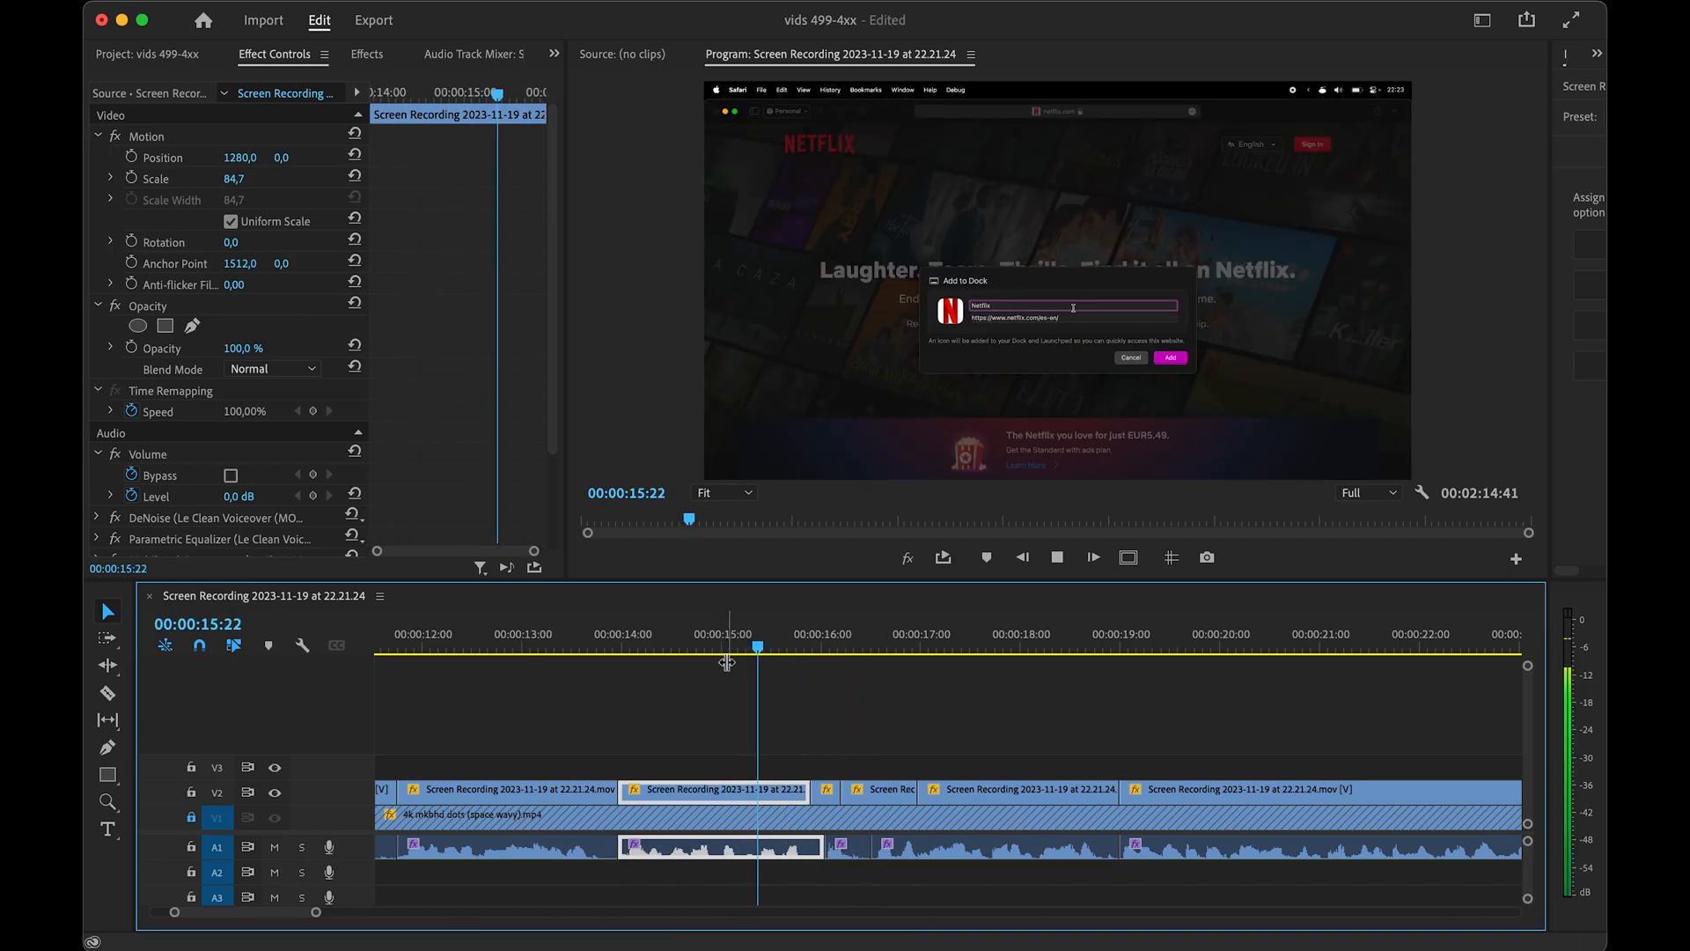
{"action": "key", "text": "space"}
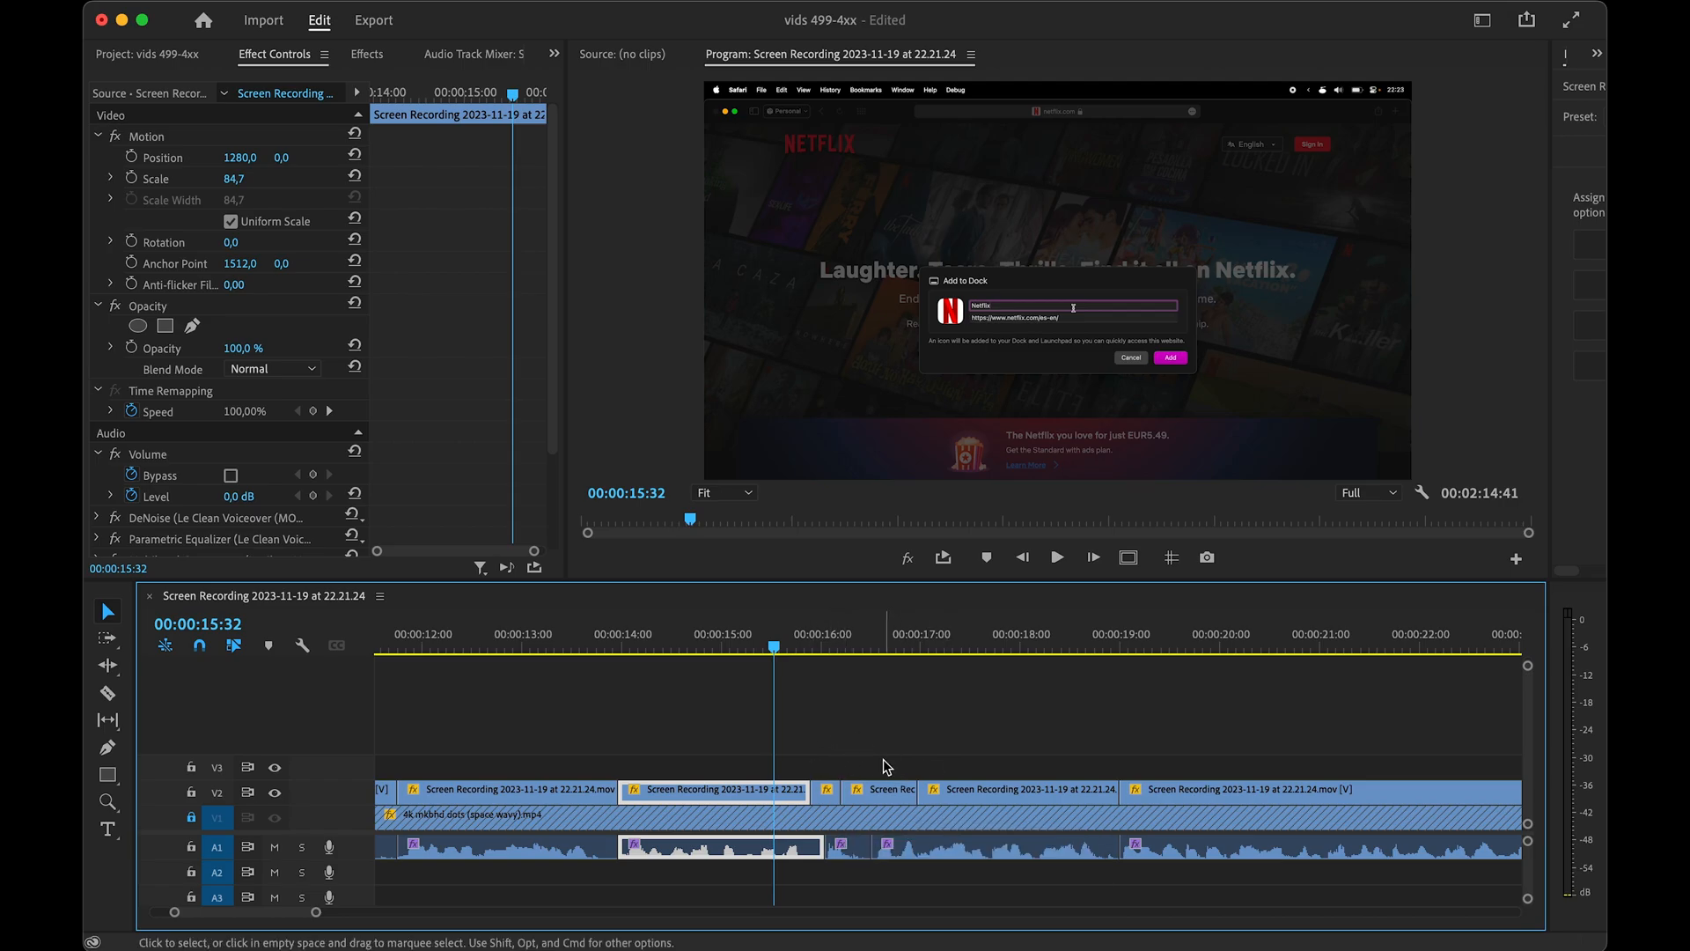
{"action": "mouse_move", "coordinate": [1115, 796]}
{"action": "left_mouse_down"}
{"action": "mouse_move", "coordinate": [1076, 796]}
{"action": "mouse_move", "coordinate": [1095, 796]}
{"action": "left_mouse_up"}
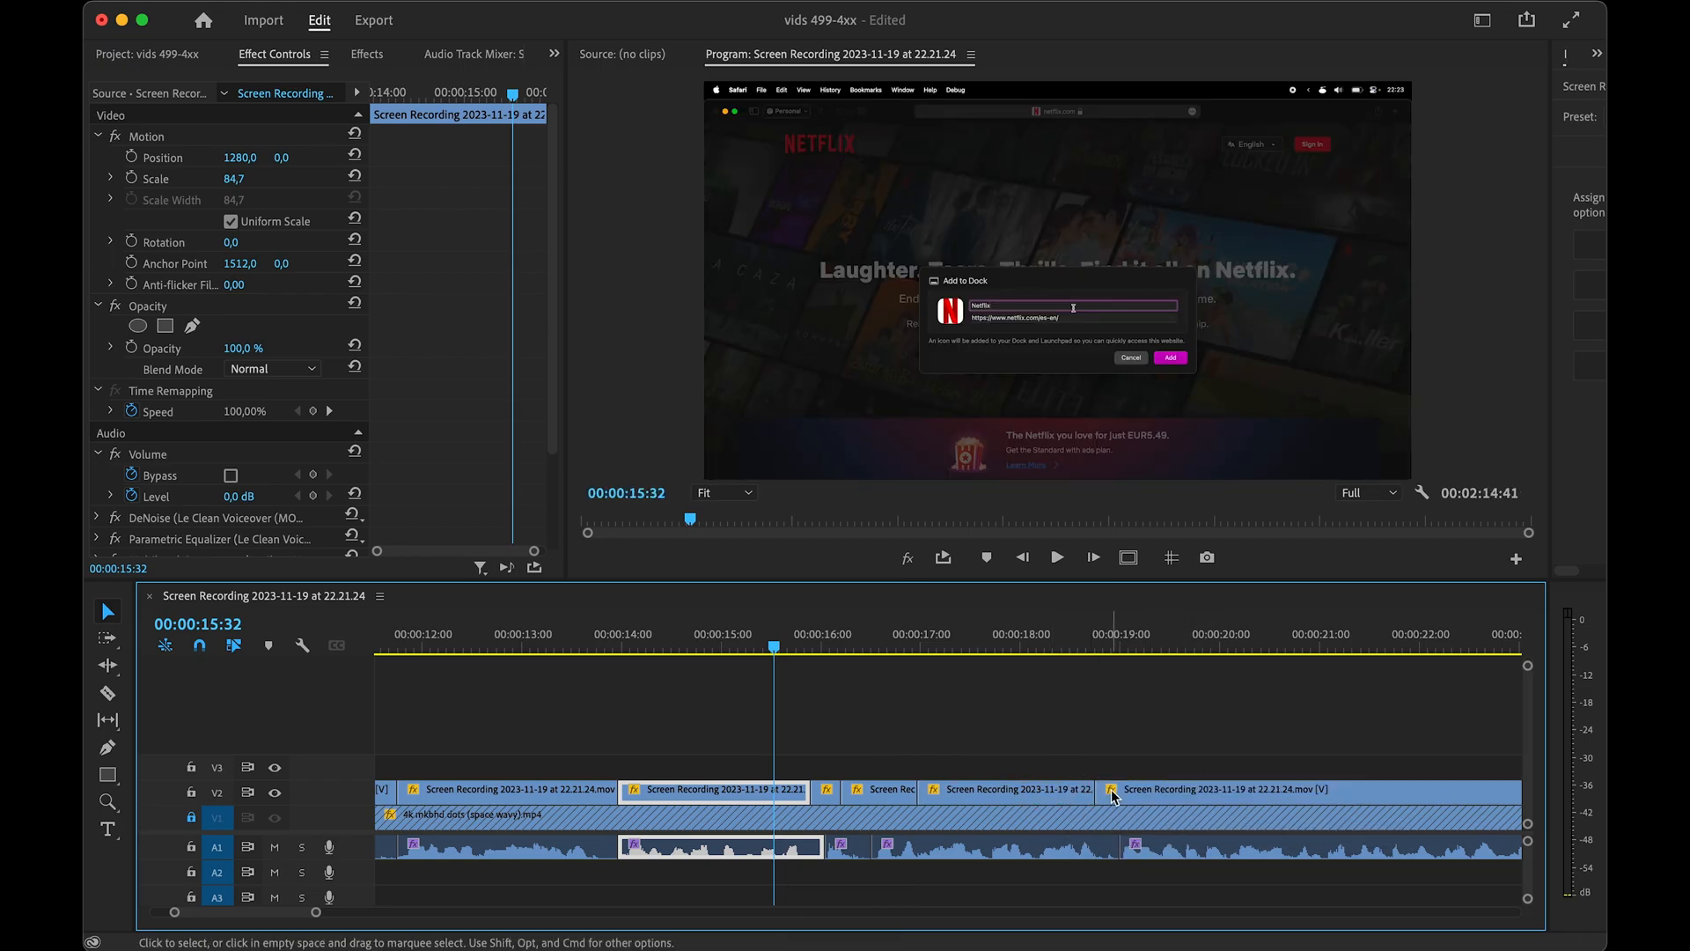
{"action": "key", "text": "super+z"}
{"action": "key", "text": "super+z"}
{"action": "key", "text": "super+z"}
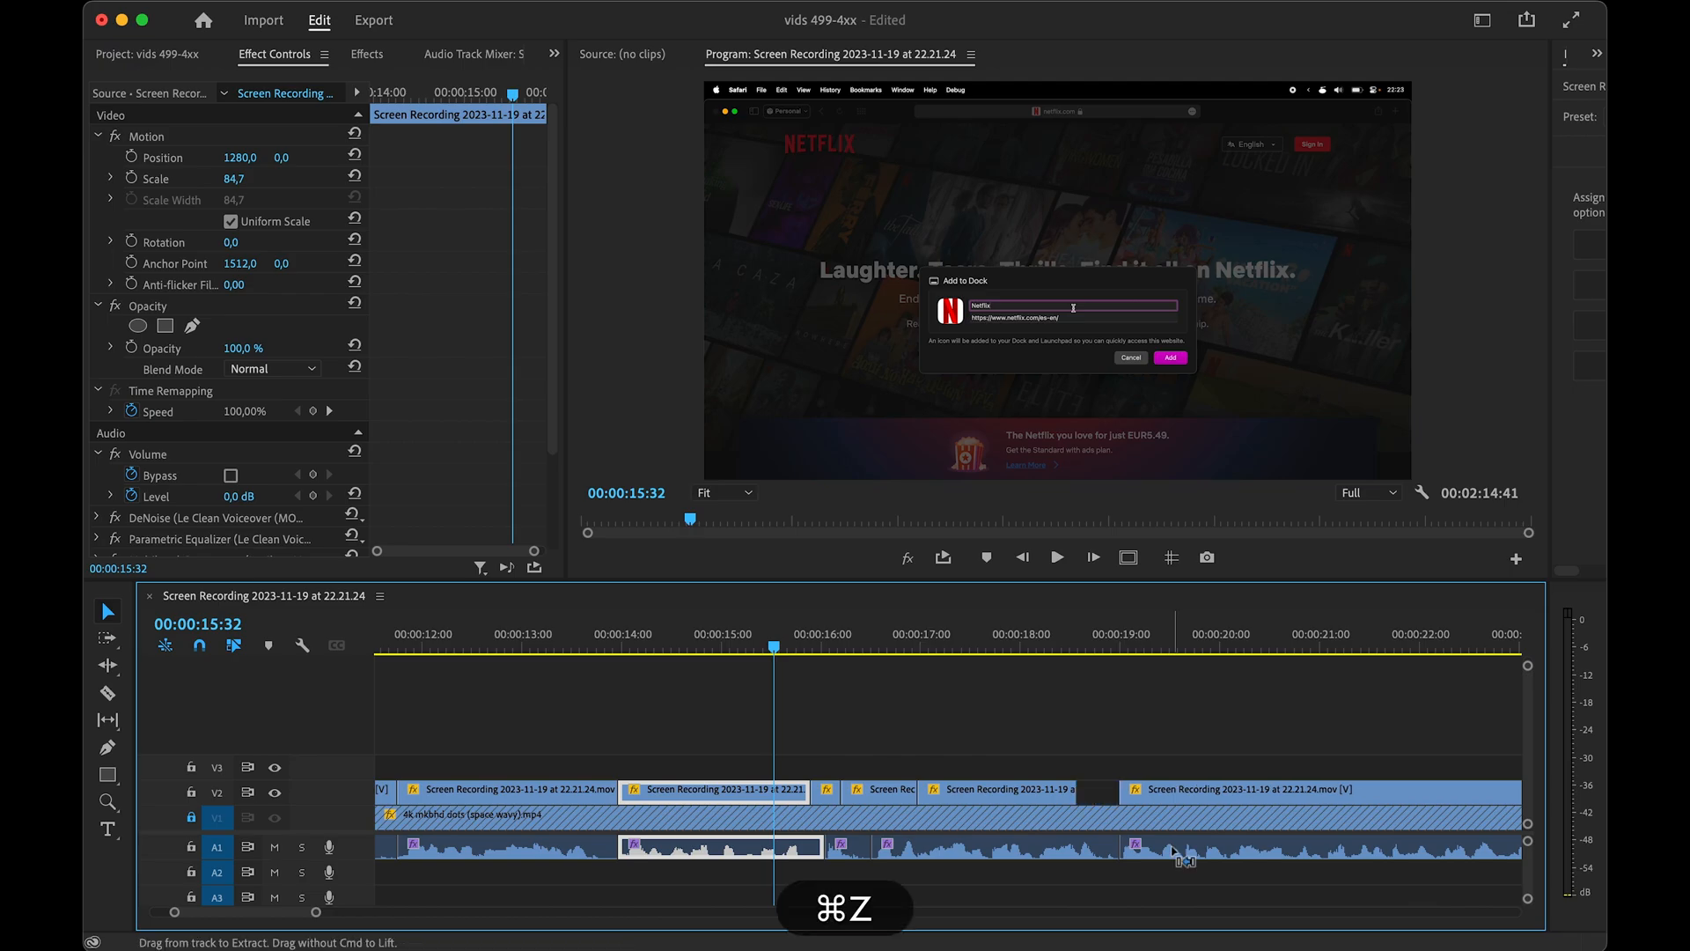
- Play on past 00:00:21:00, copy the V2 clip ending near 00:00:19:00, and paste its attributes, including Motion, onto the following V2 clip
{"action": "key", "text": "space"}
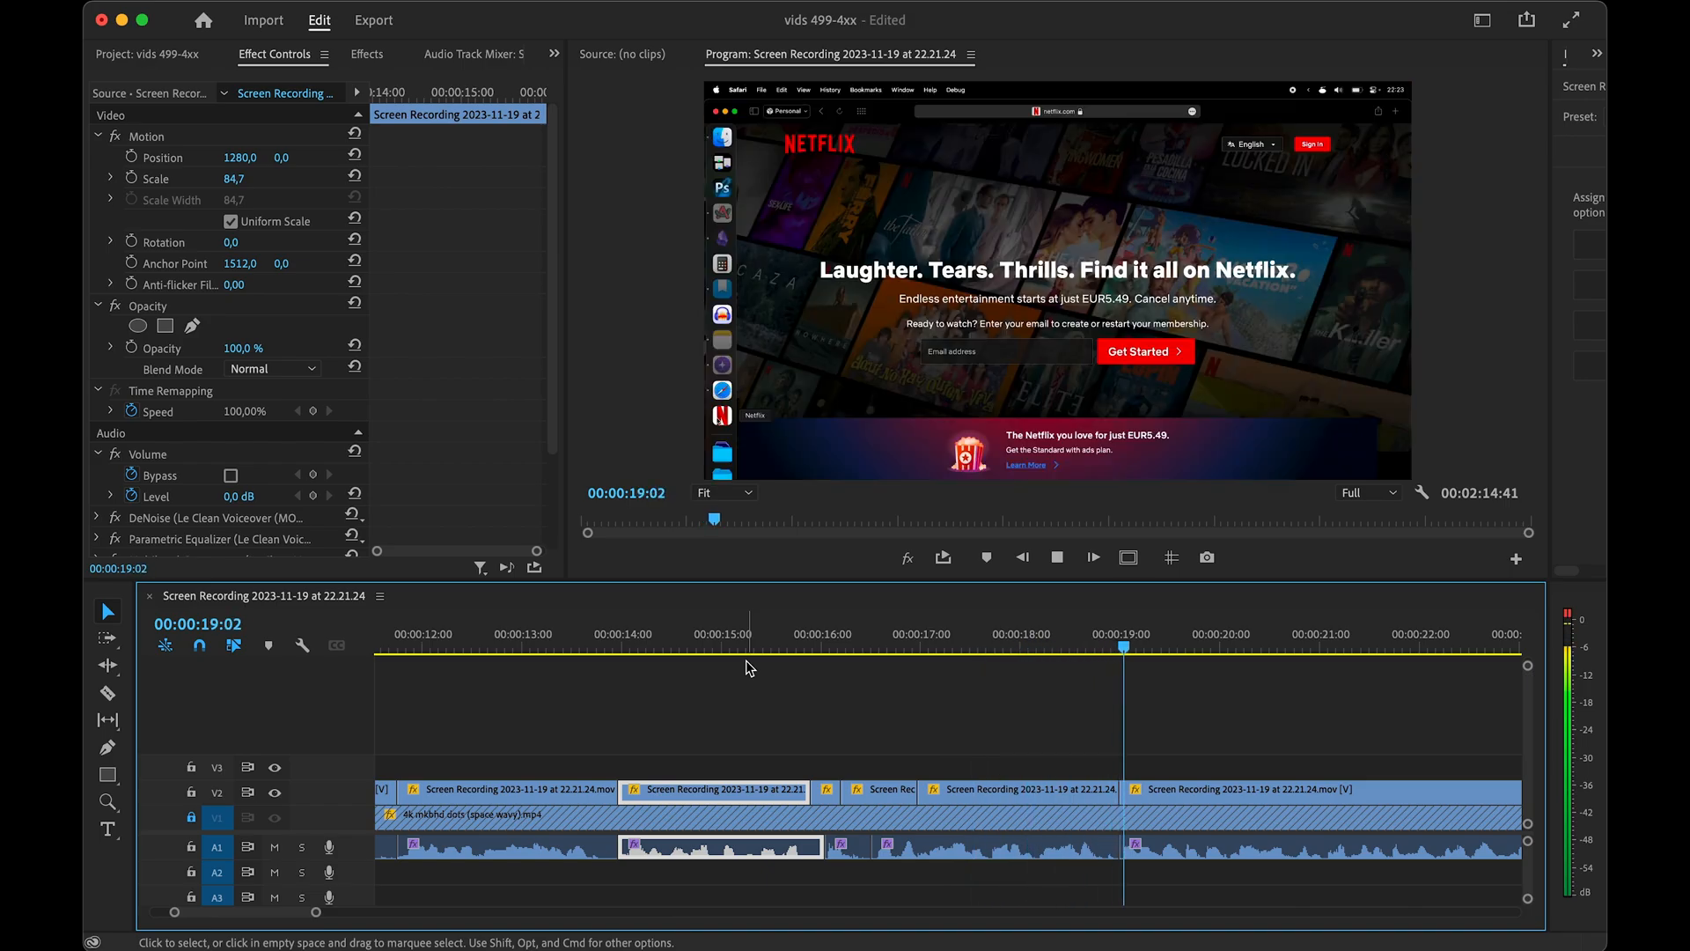
{"action": "scroll", "coordinate": [977, 687], "scroll_direction": "right", "scroll_amount": 4}
{"action": "scroll", "coordinate": [740, 751], "scroll_direction": "down", "scroll_amount": 3}
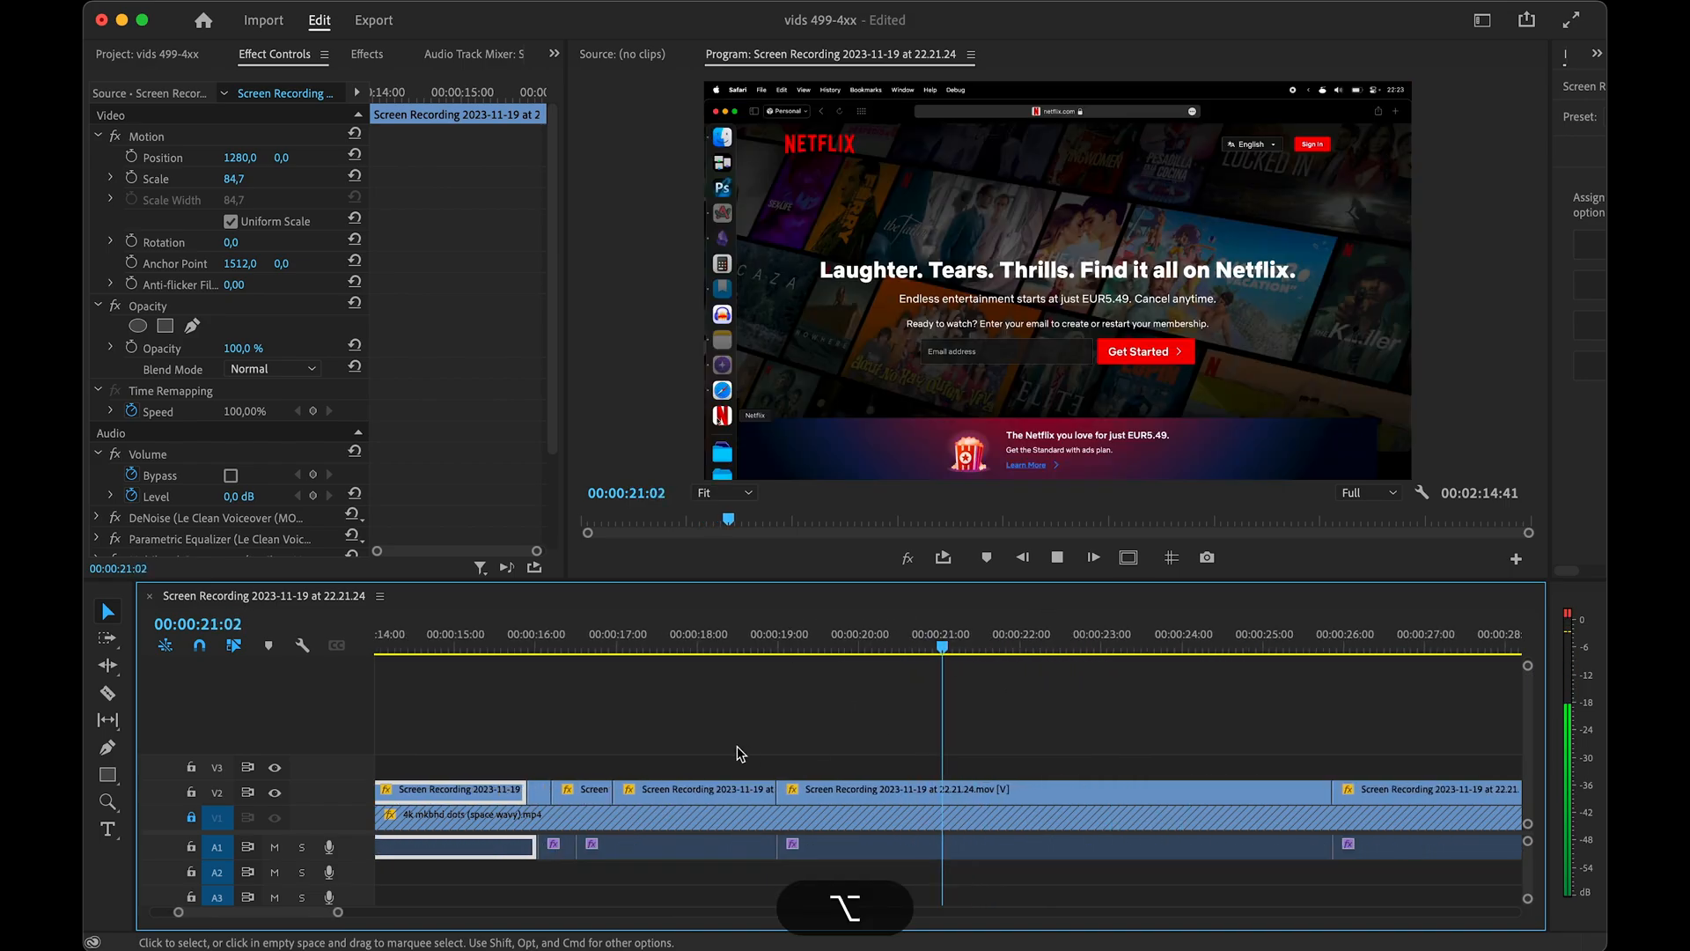
{"action": "key", "text": "space"}
{"action": "left_click", "coordinate": [727, 797]}
{"action": "key", "text": "super+c"}
{"action": "left_click", "coordinate": [898, 792]}
{"action": "key", "text": "alt+super+v"}
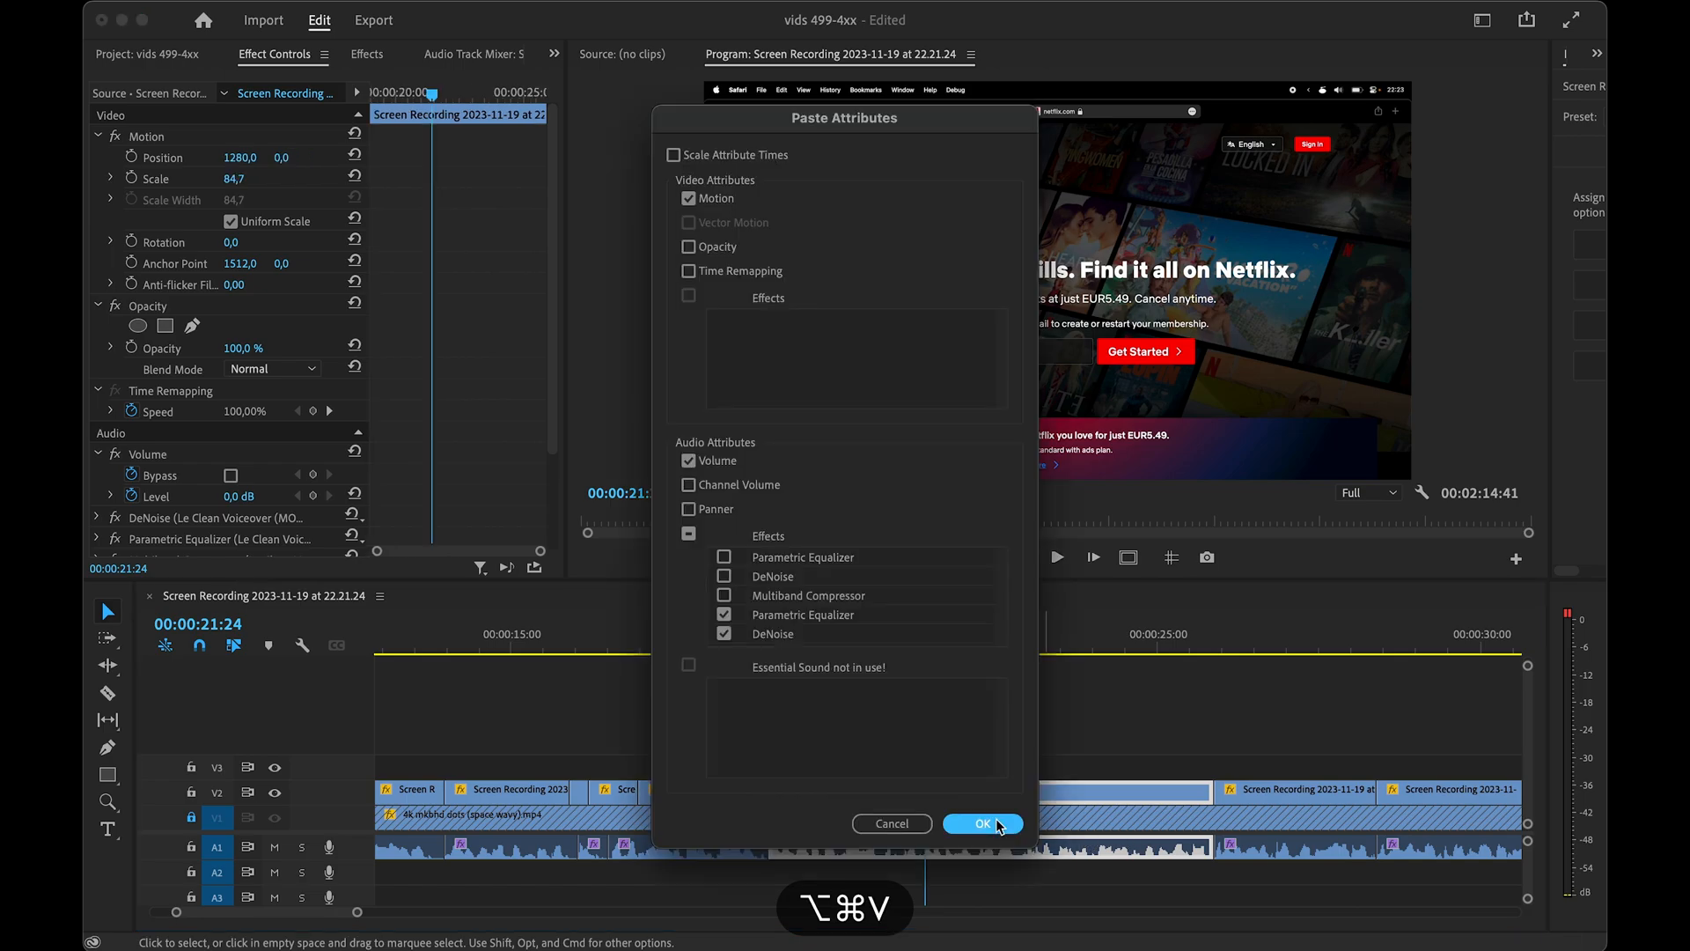
{"action": "key", "text": "Return"}
- Play back from the Dock close-up and add starting Position and Scale keyframes at the beginning of the V2 clip near 00:00:19:00
{"action": "left_click_drag", "start_coordinate": [892, 646], "coordinate": [565, 666]}
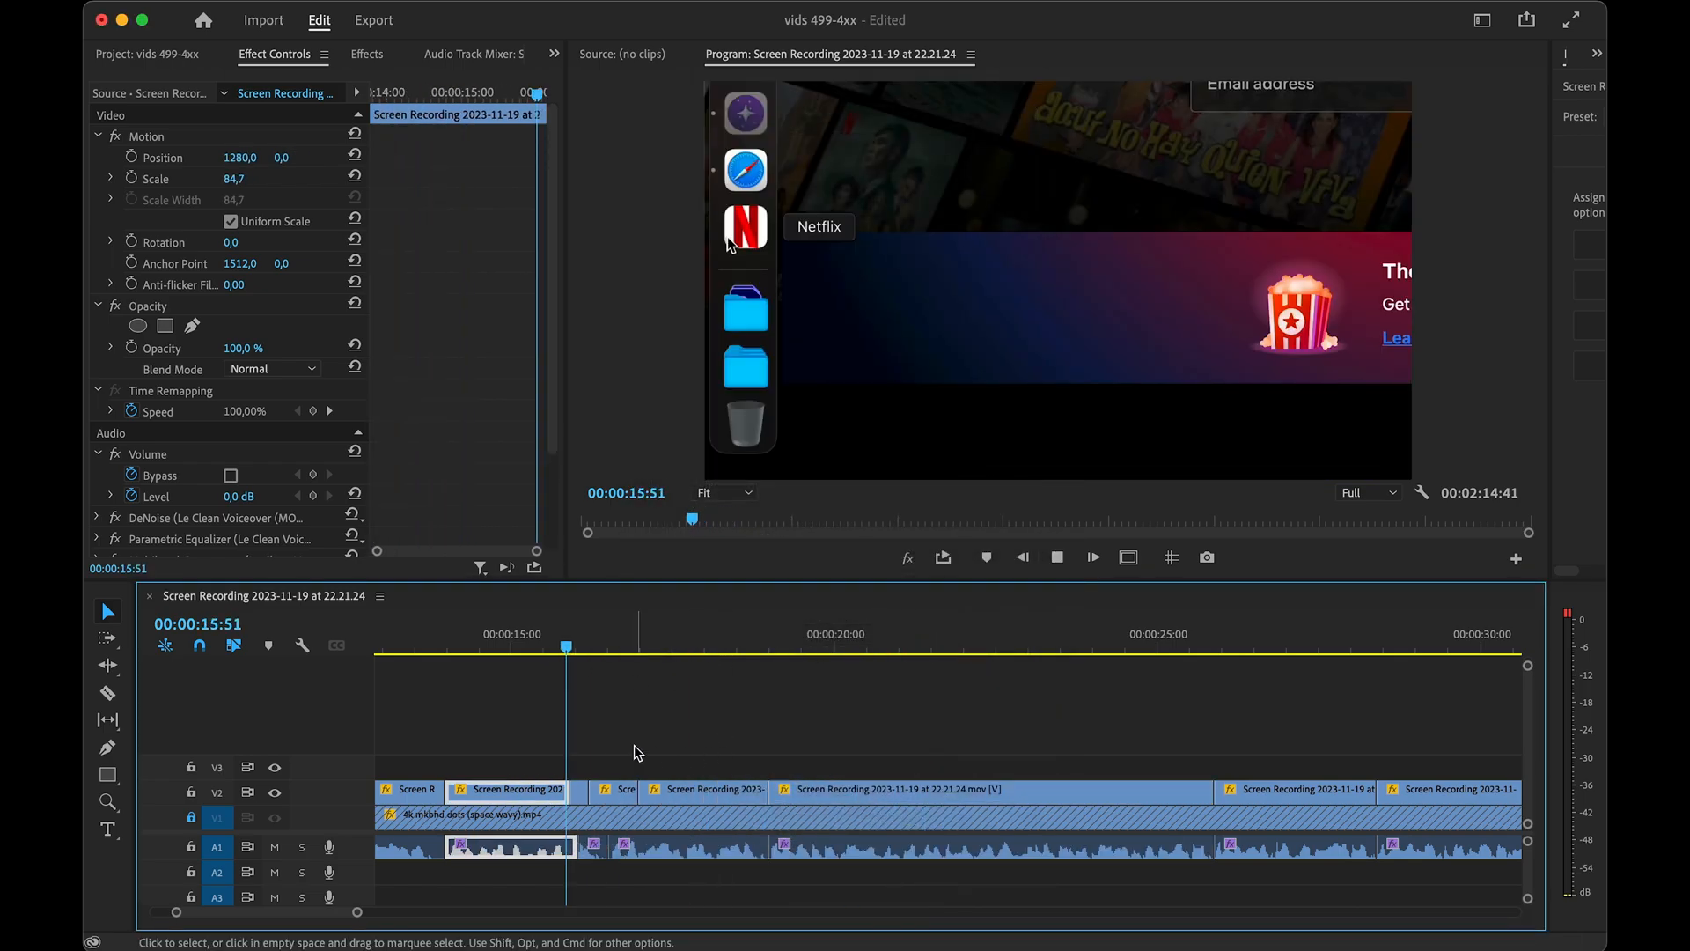
{"action": "key", "text": "alt+space"}
{"action": "scroll", "coordinate": [684, 756], "scroll_direction": "up", "scroll_amount": 3}
{"action": "scroll", "coordinate": [728, 763], "scroll_direction": "down", "scroll_amount": 3}
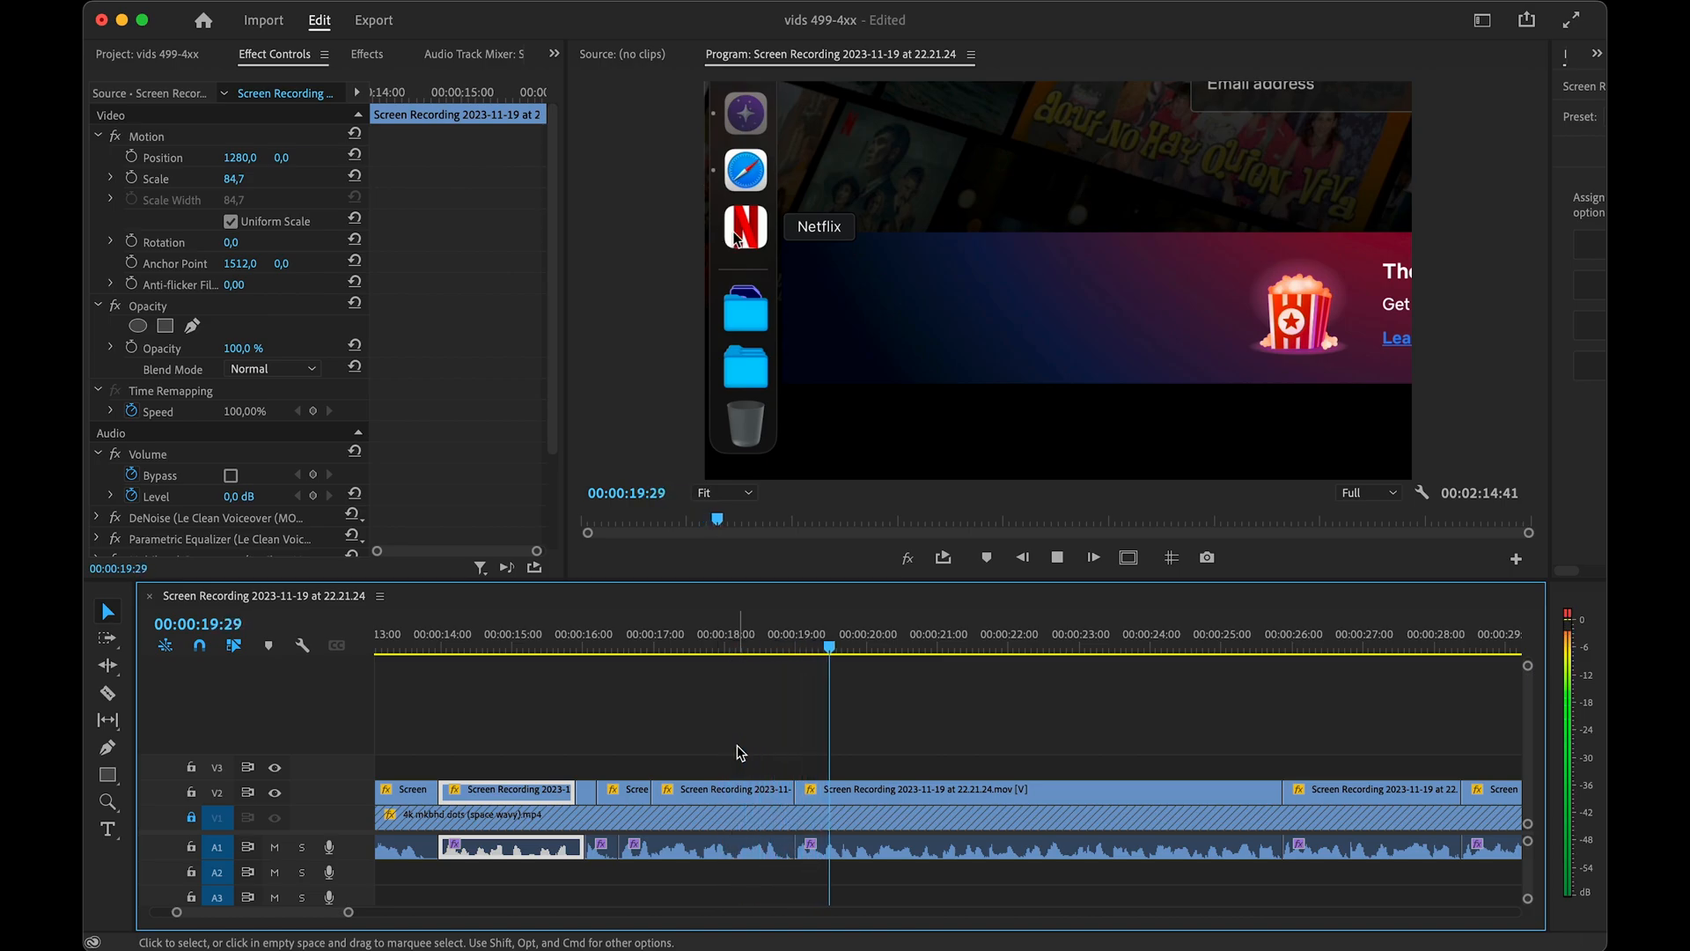
{"action": "left_click", "coordinate": [815, 791]}
{"action": "left_click", "coordinate": [131, 157]}
{"action": "left_click", "coordinate": [132, 178]}
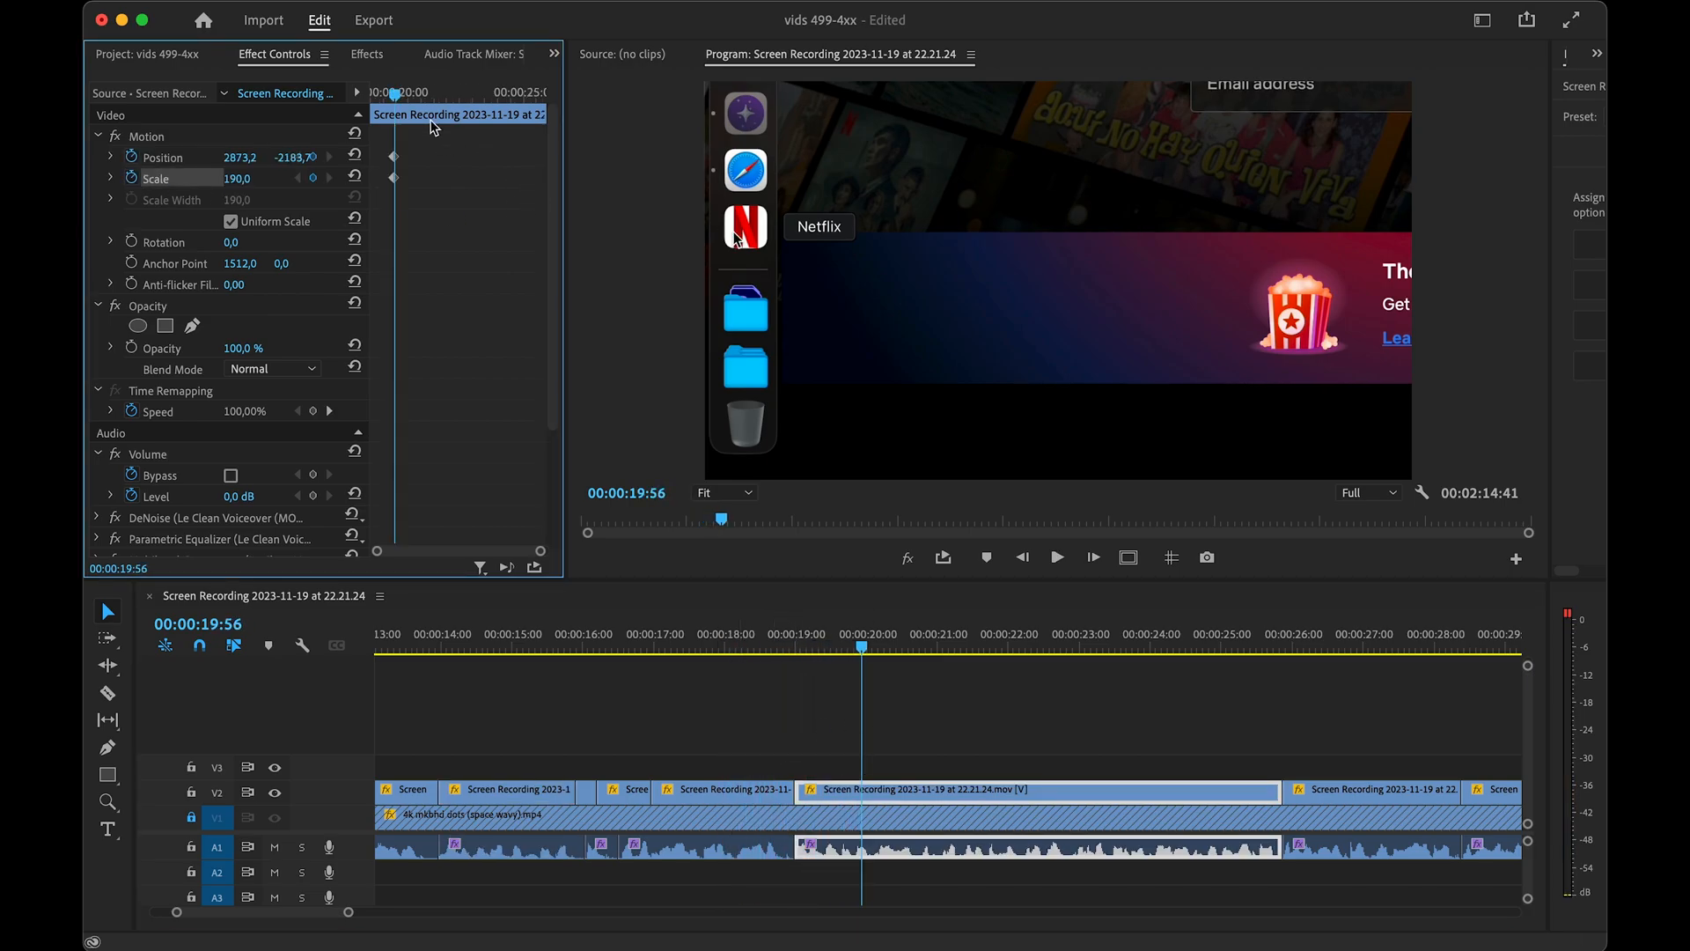
- Add keyframes at 00:00:21:58 on that V2 clip with Scale 327 and Position 4944.7, -3762.2 to zoom further into the Dock
{"action": "left_click_drag", "start_coordinate": [393, 103], "coordinate": [447, 98]}
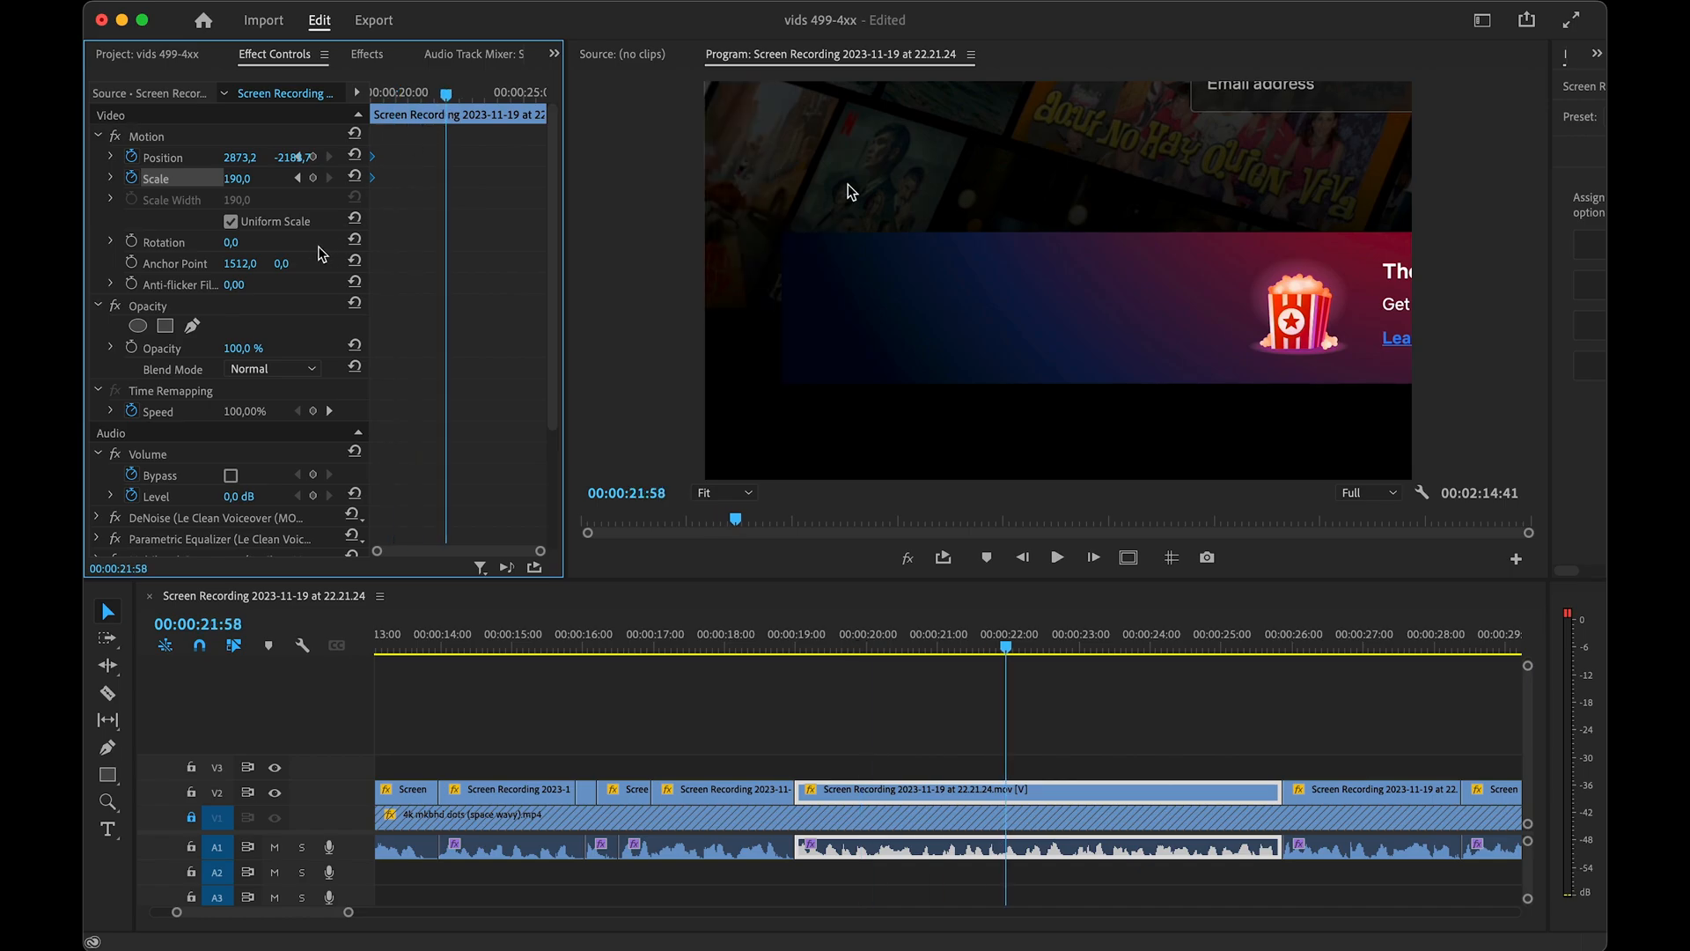
{"action": "left_click_drag", "start_coordinate": [564, 392], "coordinate": [680, 392]}
{"action": "left_click", "coordinate": [383, 157]}
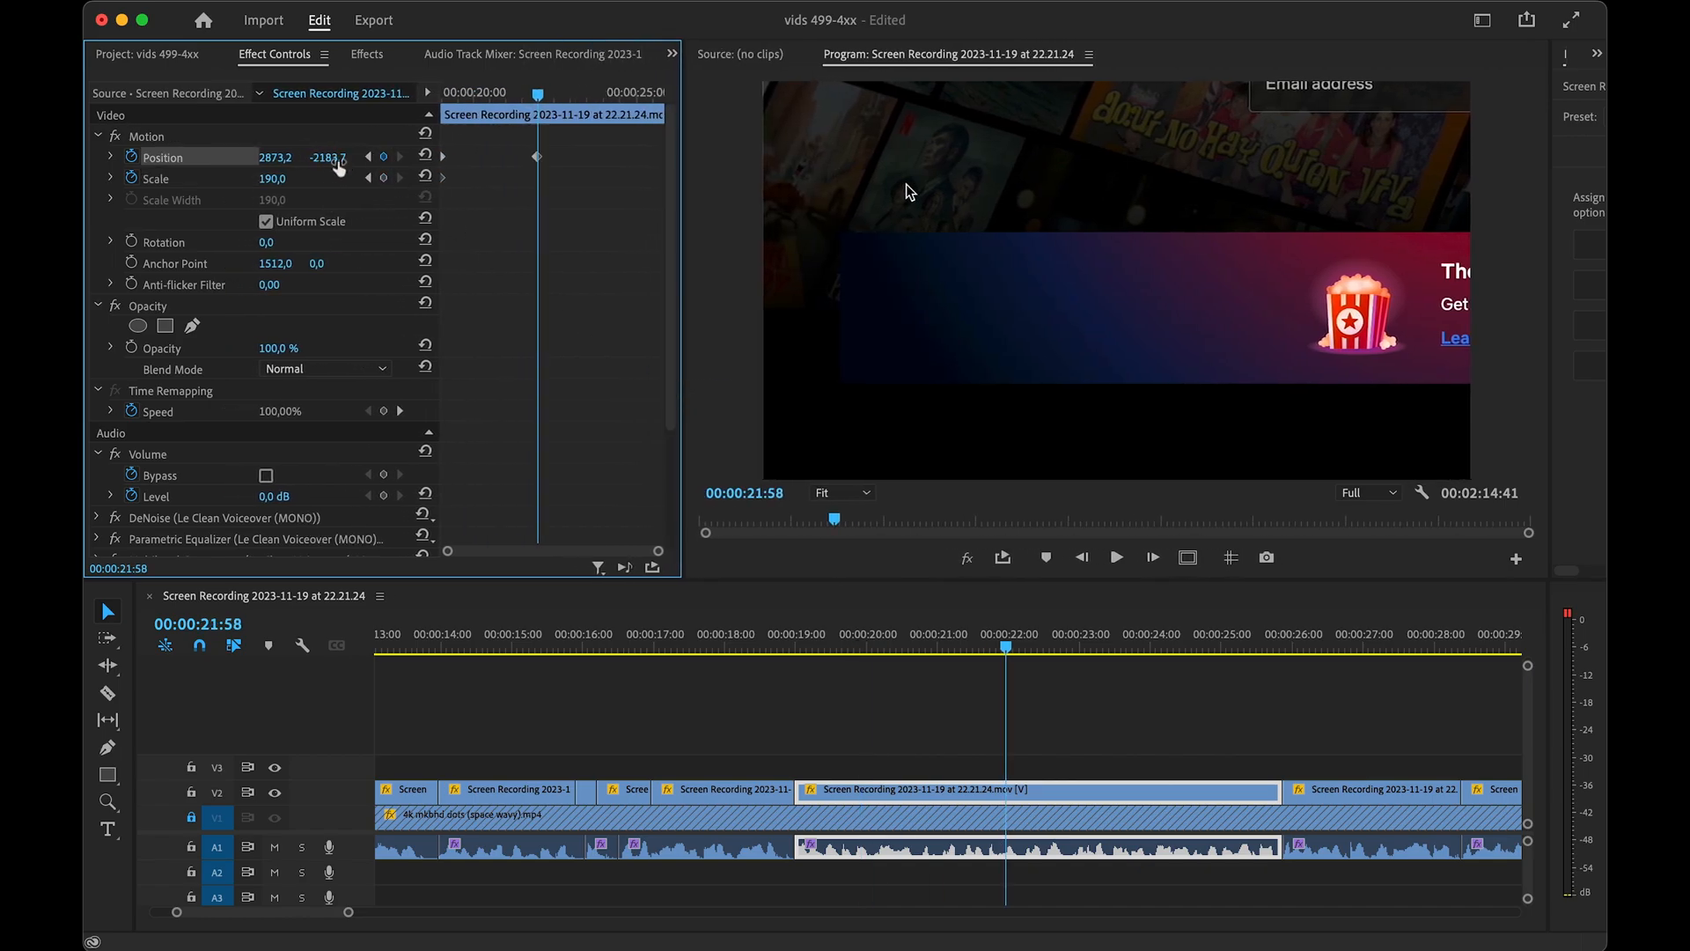
{"action": "left_click", "coordinate": [383, 179]}
{"action": "left_click_drag", "start_coordinate": [273, 178], "coordinate": [338, 178]}
{"action": "left_click", "coordinate": [1187, 274]}
{"action": "left_click_drag", "start_coordinate": [1055, 306], "coordinate": [962, 249]}
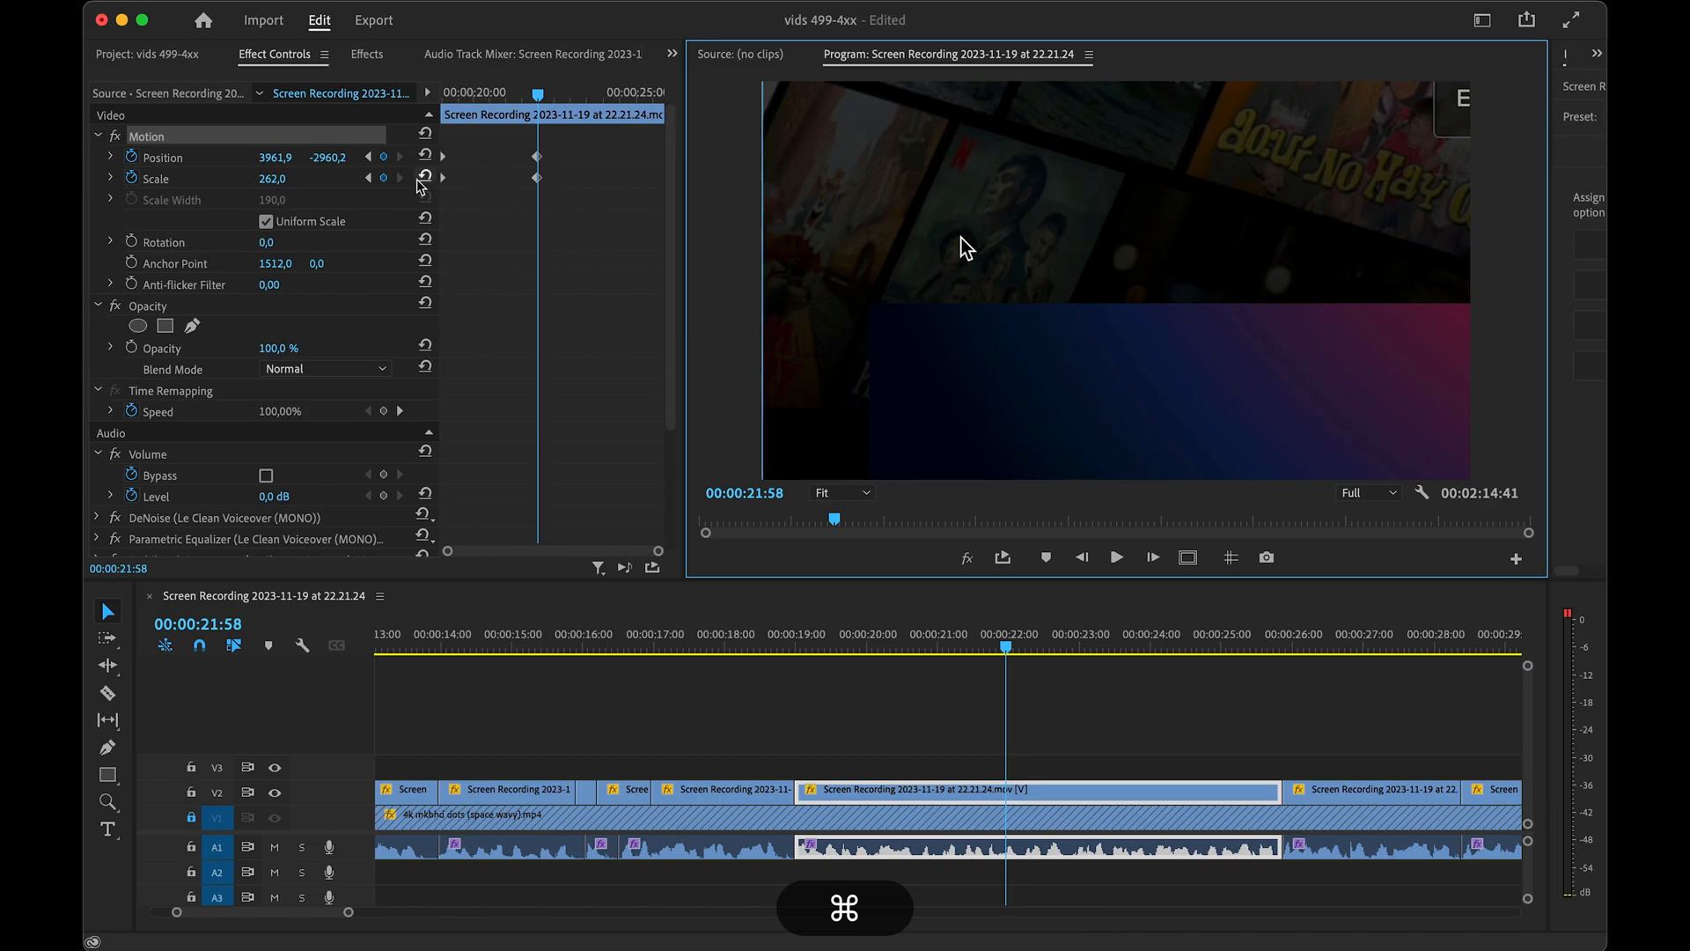
{"action": "left_click_drag", "start_coordinate": [272, 179], "coordinate": [330, 180]}
{"action": "left_click_drag", "start_coordinate": [1054, 429], "coordinate": [1431, 196]}
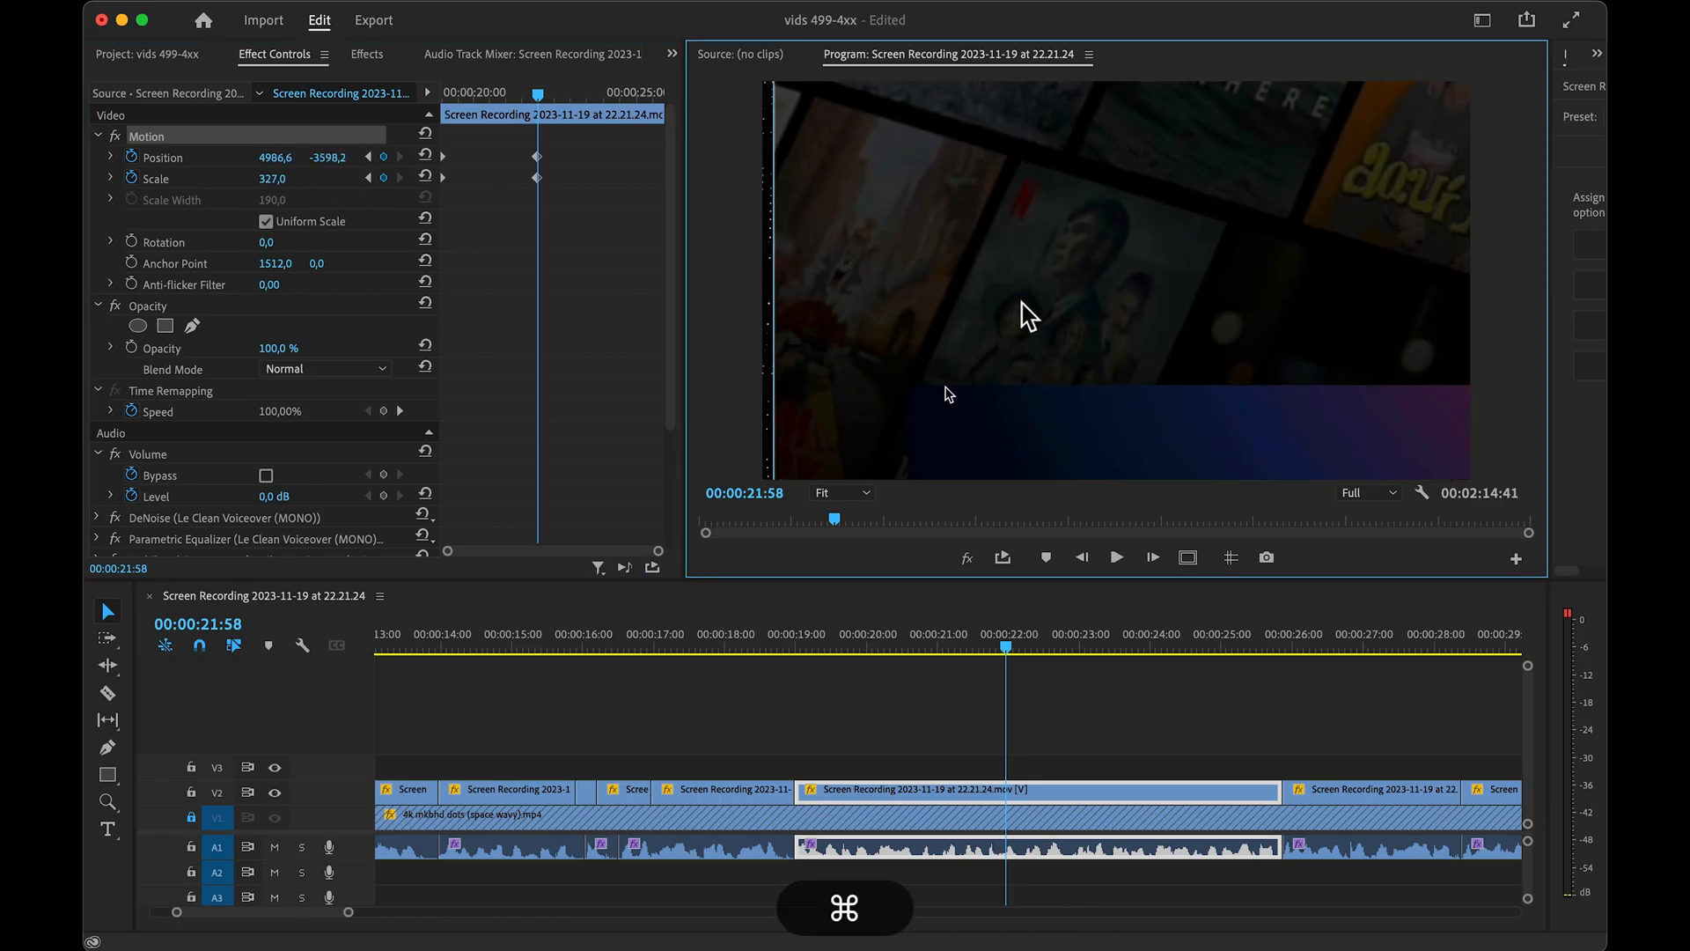
{"action": "left_click_drag", "start_coordinate": [947, 387], "coordinate": [961, 314]}
- Preview the Dock zoom and move its ending Position and Scale keyframes to 00:00:20:40
{"action": "left_click_drag", "start_coordinate": [543, 96], "coordinate": [324, 372]}
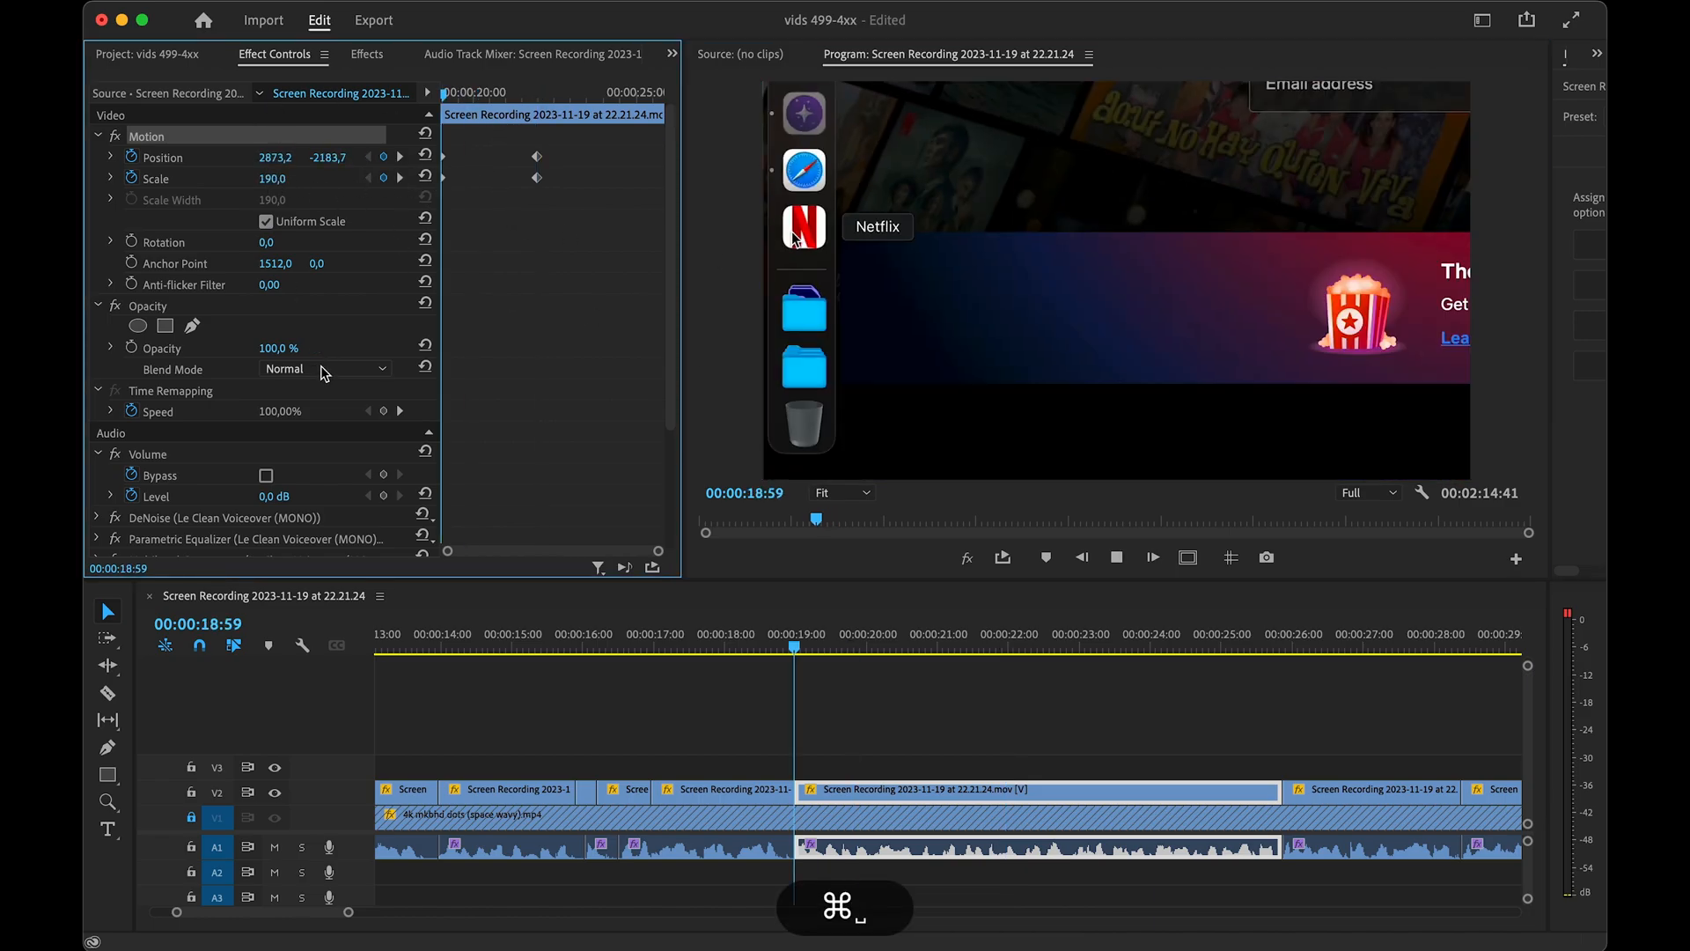
{"action": "key", "text": "space"}
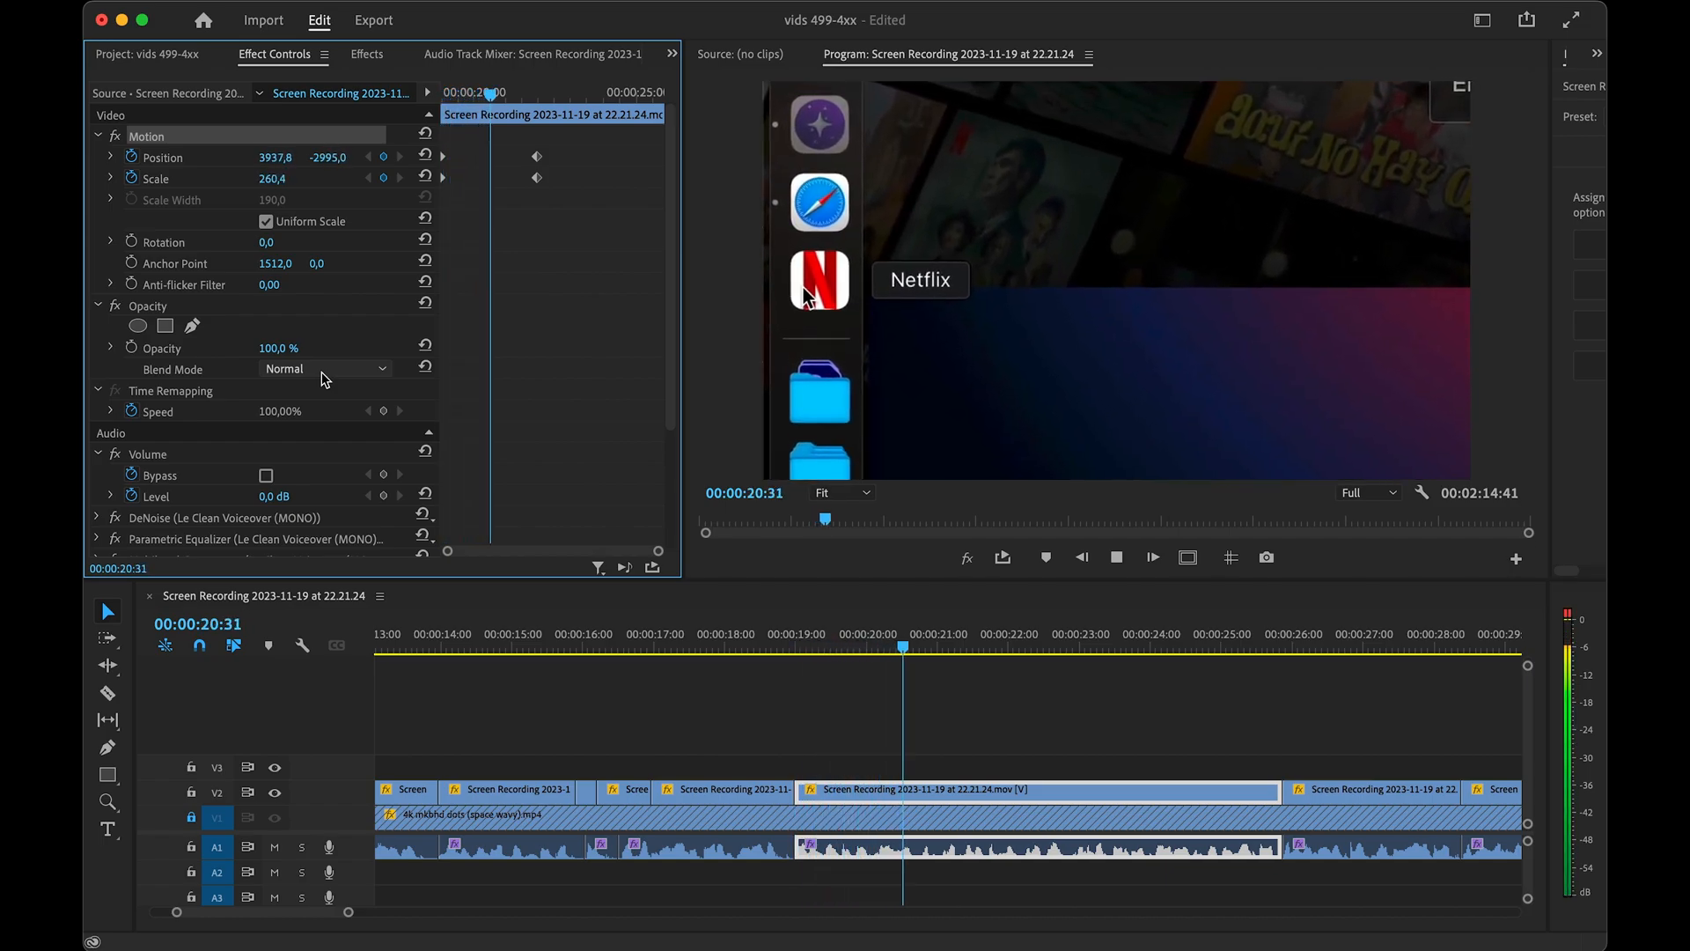
{"action": "key", "text": "space"}
{"action": "left_click_drag", "start_coordinate": [560, 220], "coordinate": [498, 141]}
{"action": "left_click_drag", "start_coordinate": [536, 157], "coordinate": [492, 159]}
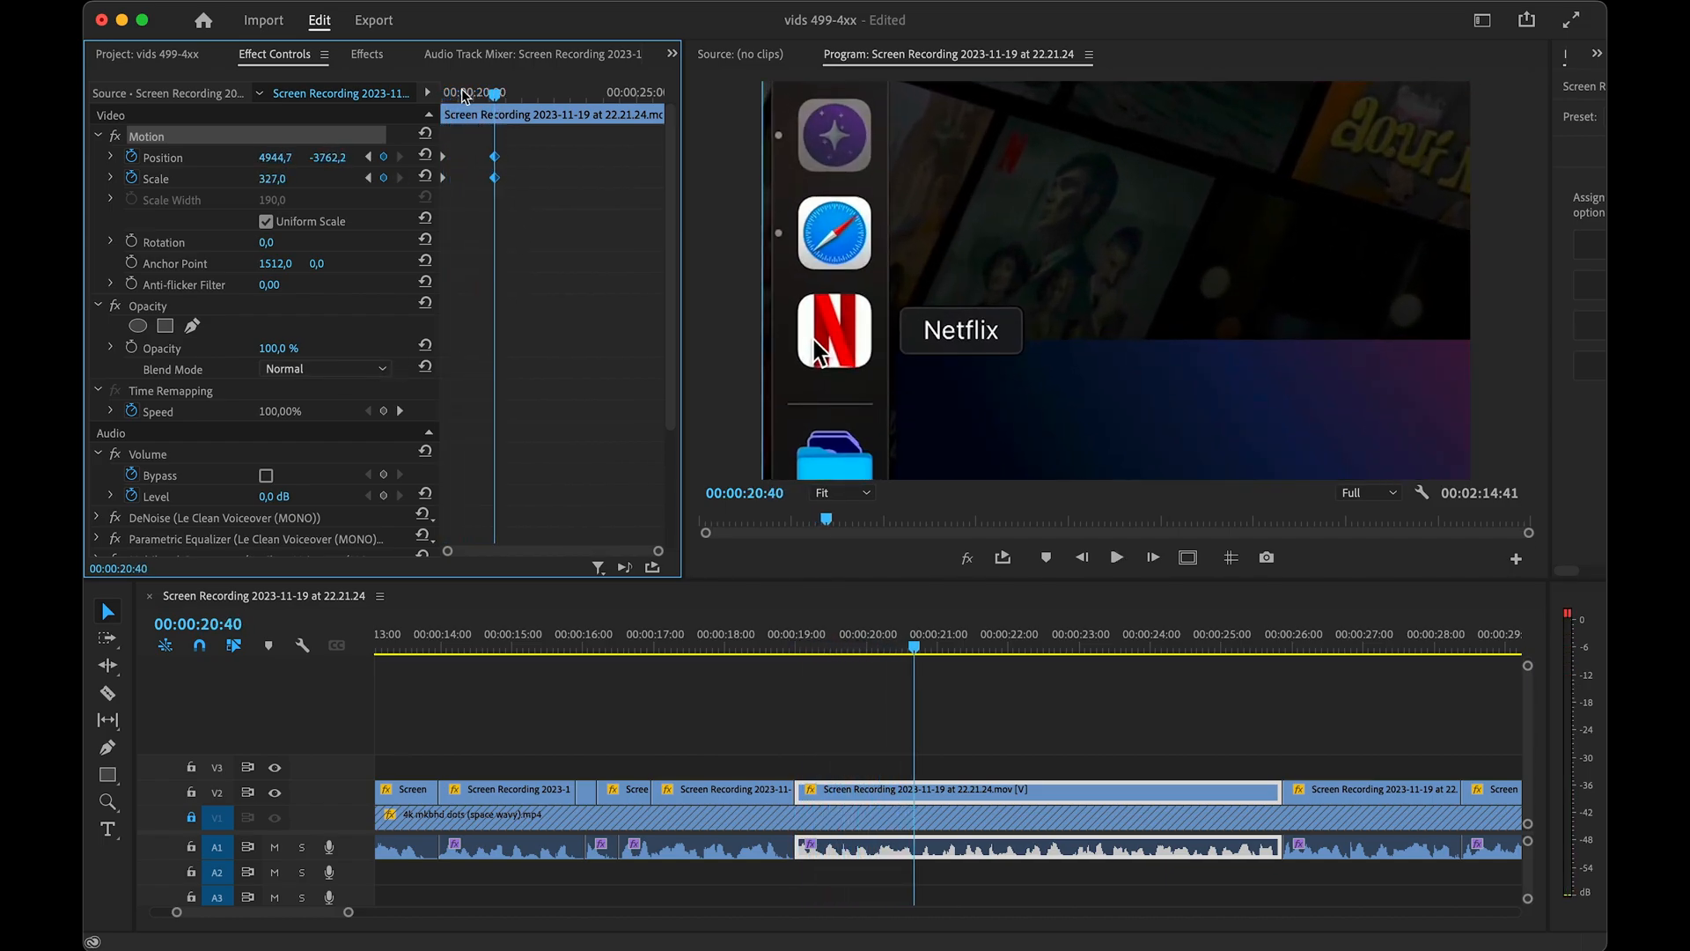
- Play back the shortened zoom and set the vertical Position of its ending keyframe to -4032.2
{"action": "left_click_drag", "start_coordinate": [495, 93], "coordinate": [442, 358]}
{"action": "key", "text": "space"}
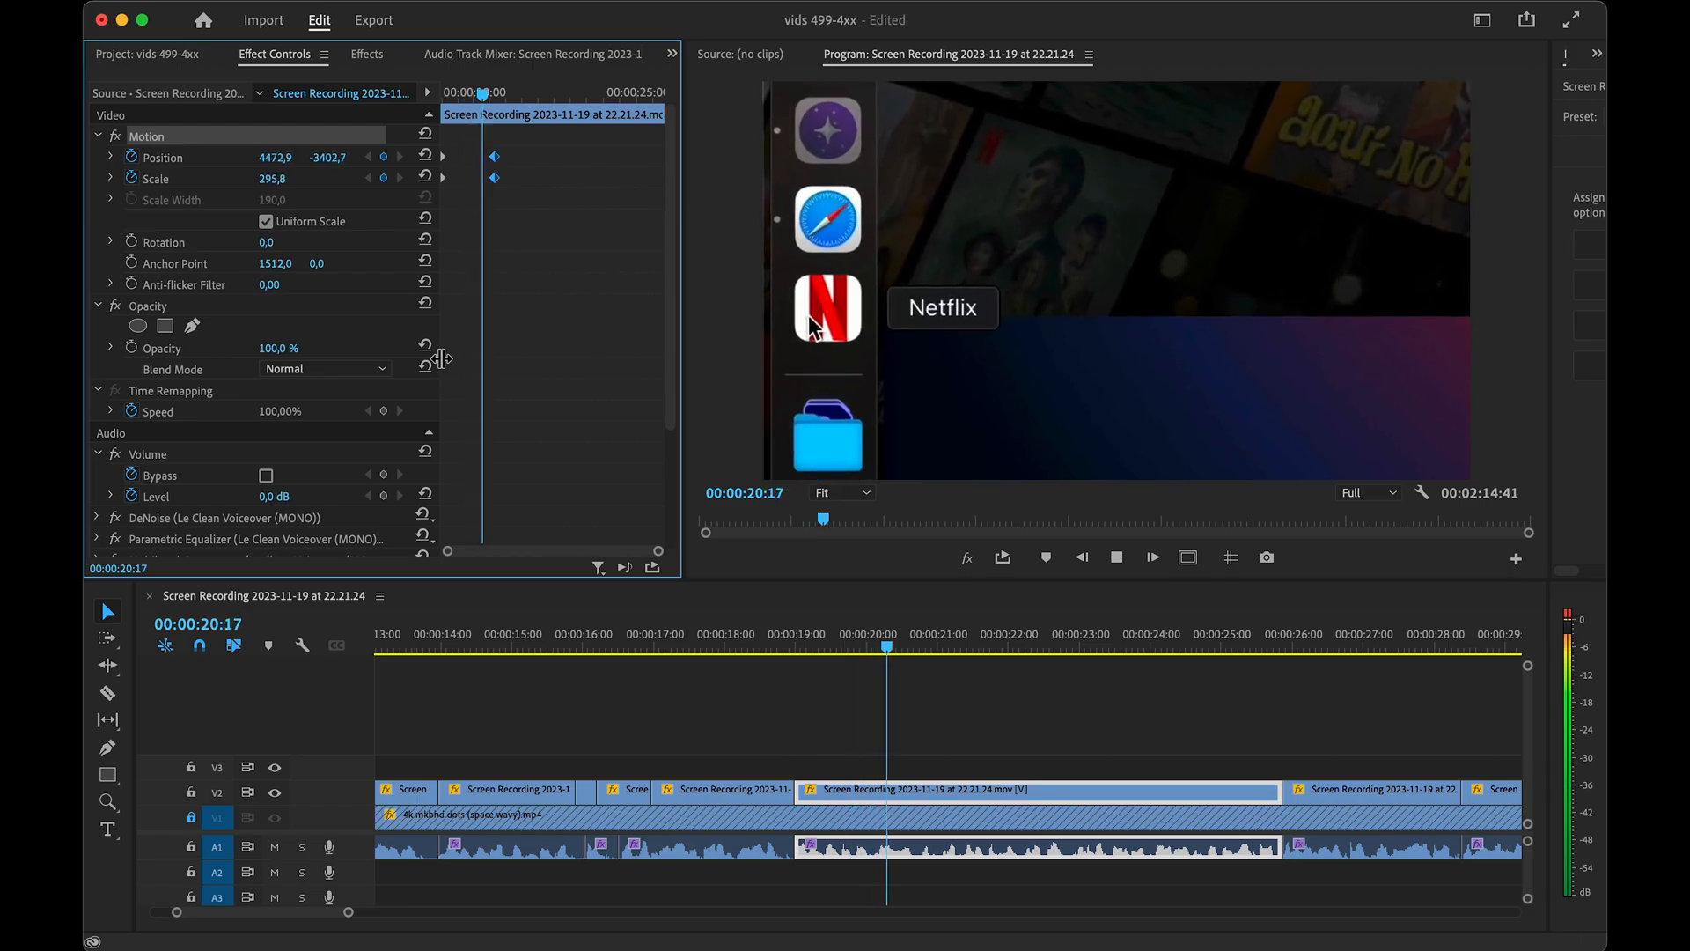
{"action": "key", "text": "space"}
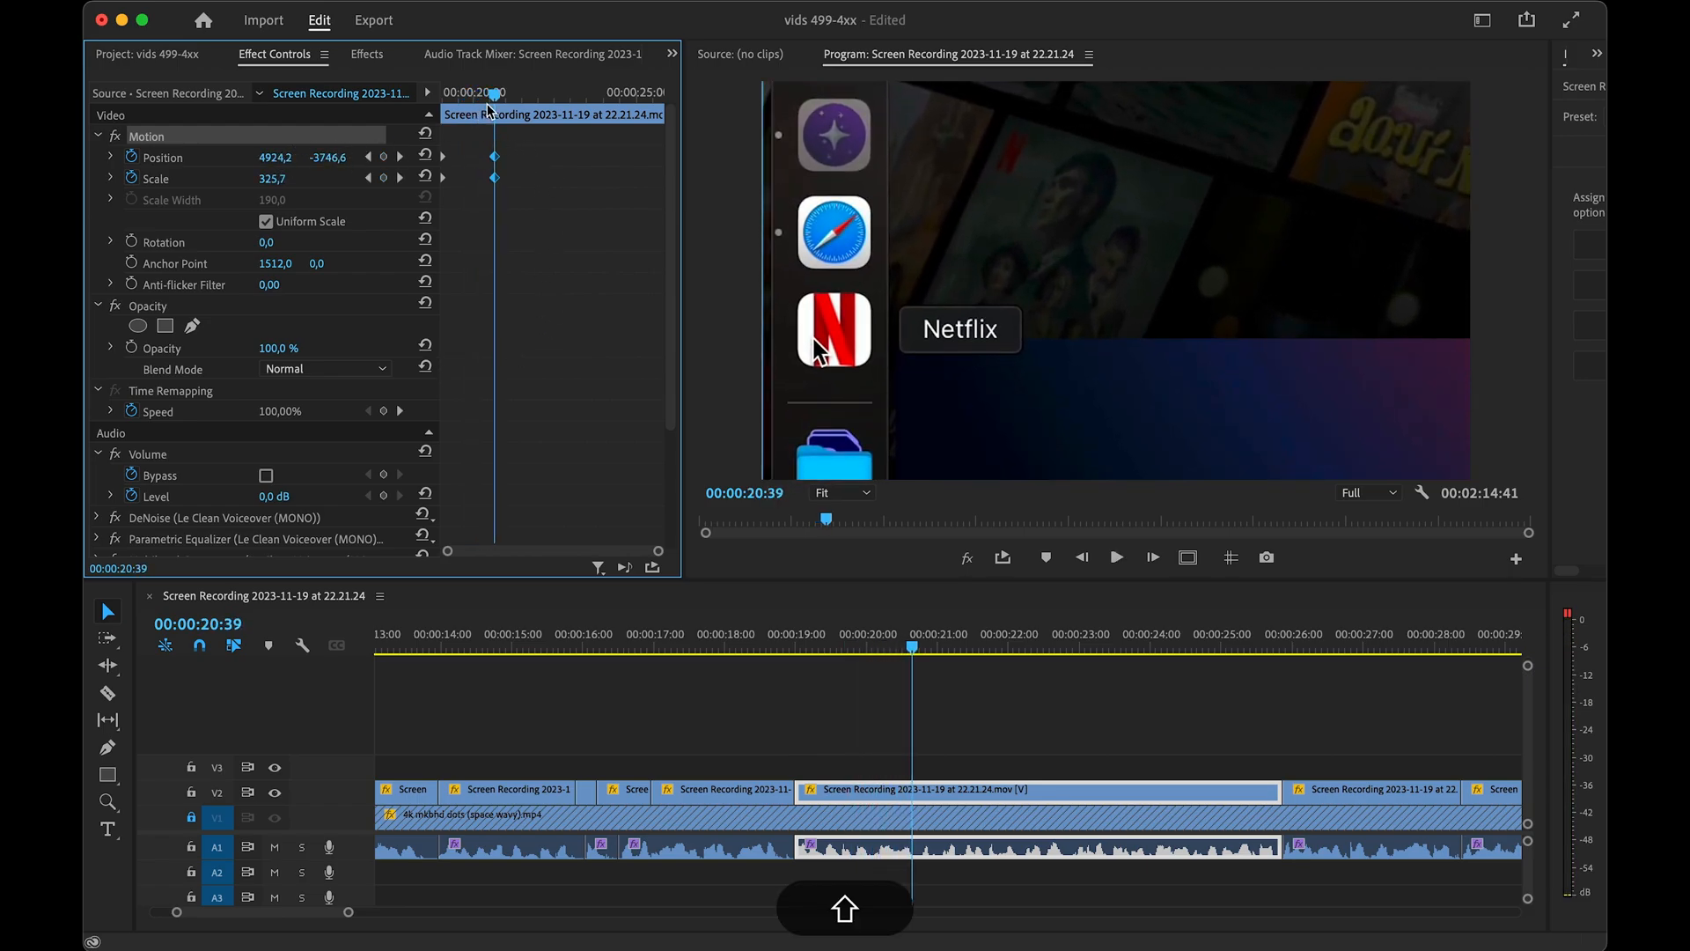
{"action": "left_click_drag", "start_coordinate": [493, 94], "coordinate": [496, 95]}
{"action": "left_click_drag", "start_coordinate": [339, 158], "coordinate": [316, 159]}
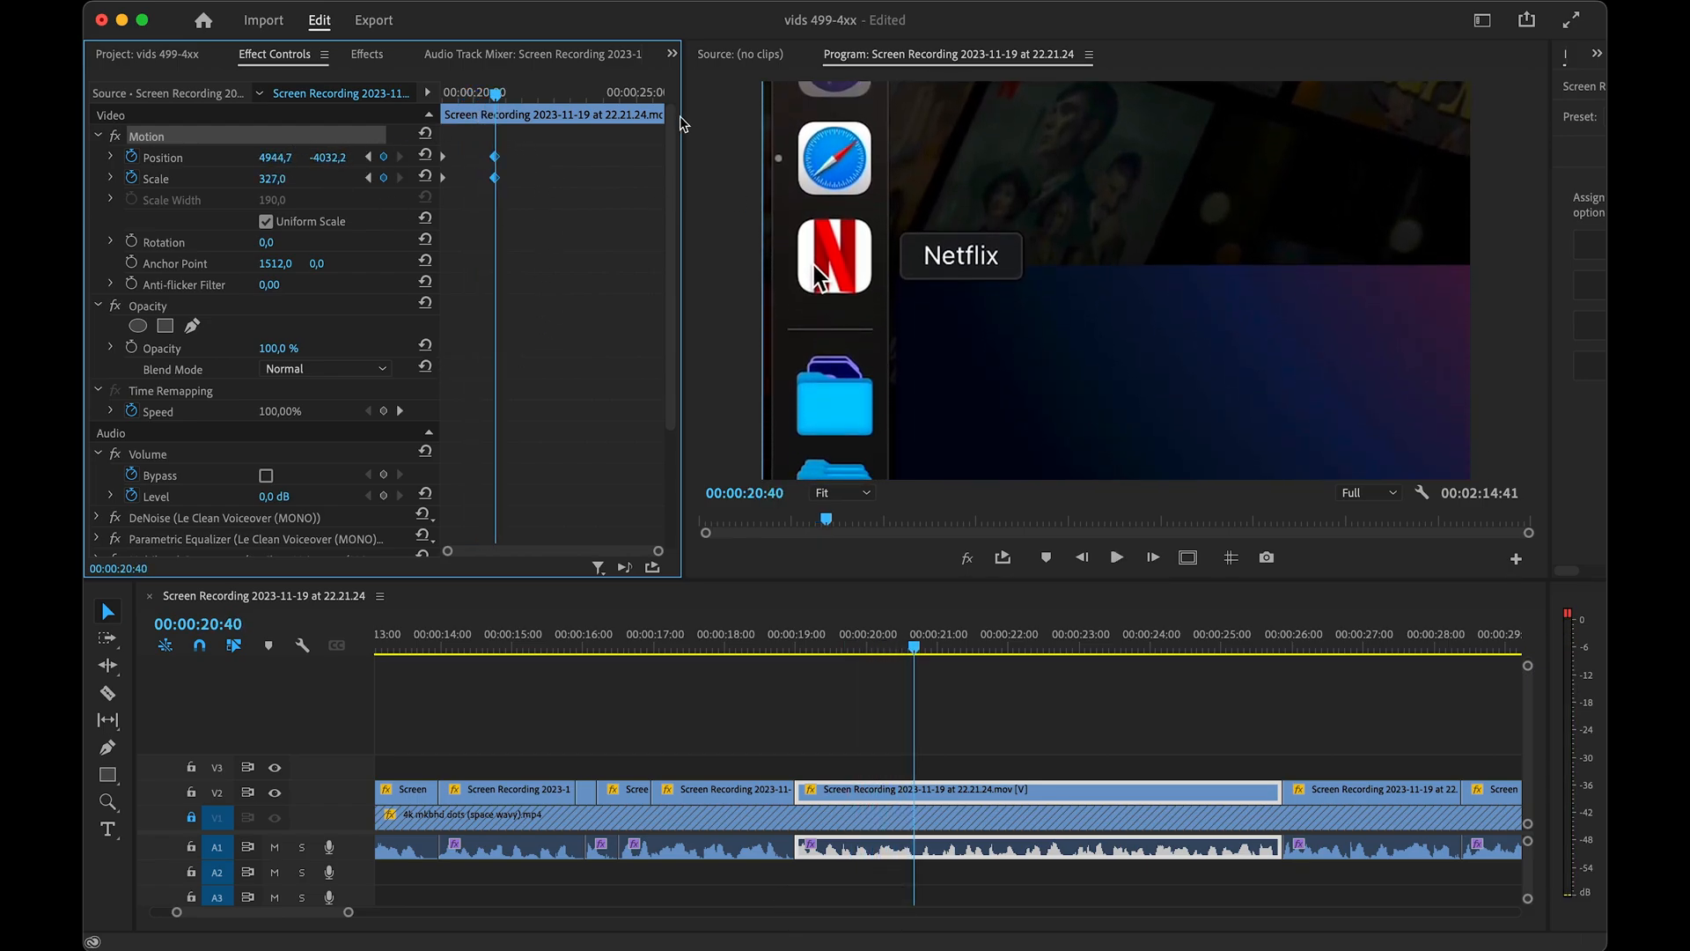
- Play back from the Dock zoom's start to 00:00:33:57 to check the zoom and the V2 clips that follow
{"action": "left_click_drag", "start_coordinate": [496, 92], "coordinate": [442, 94]}
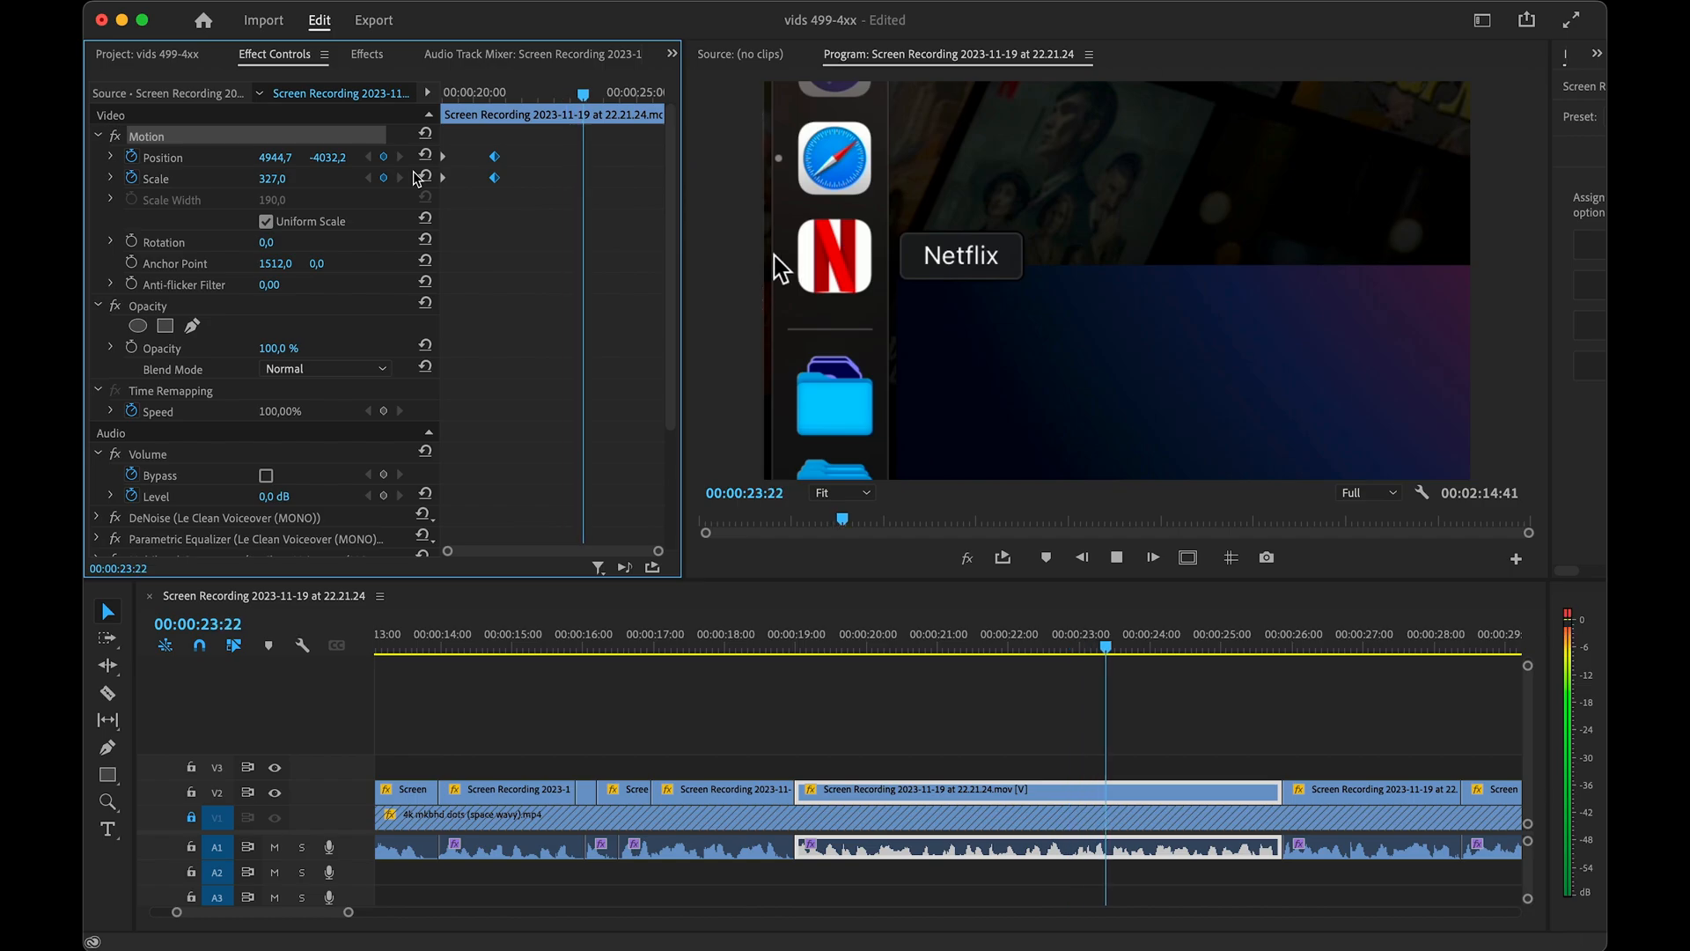
{"action": "scroll", "coordinate": [940, 769], "scroll_direction": "down", "scroll_amount": 3}
{"action": "scroll", "coordinate": [941, 768], "scroll_direction": "down", "scroll_amount": 2}
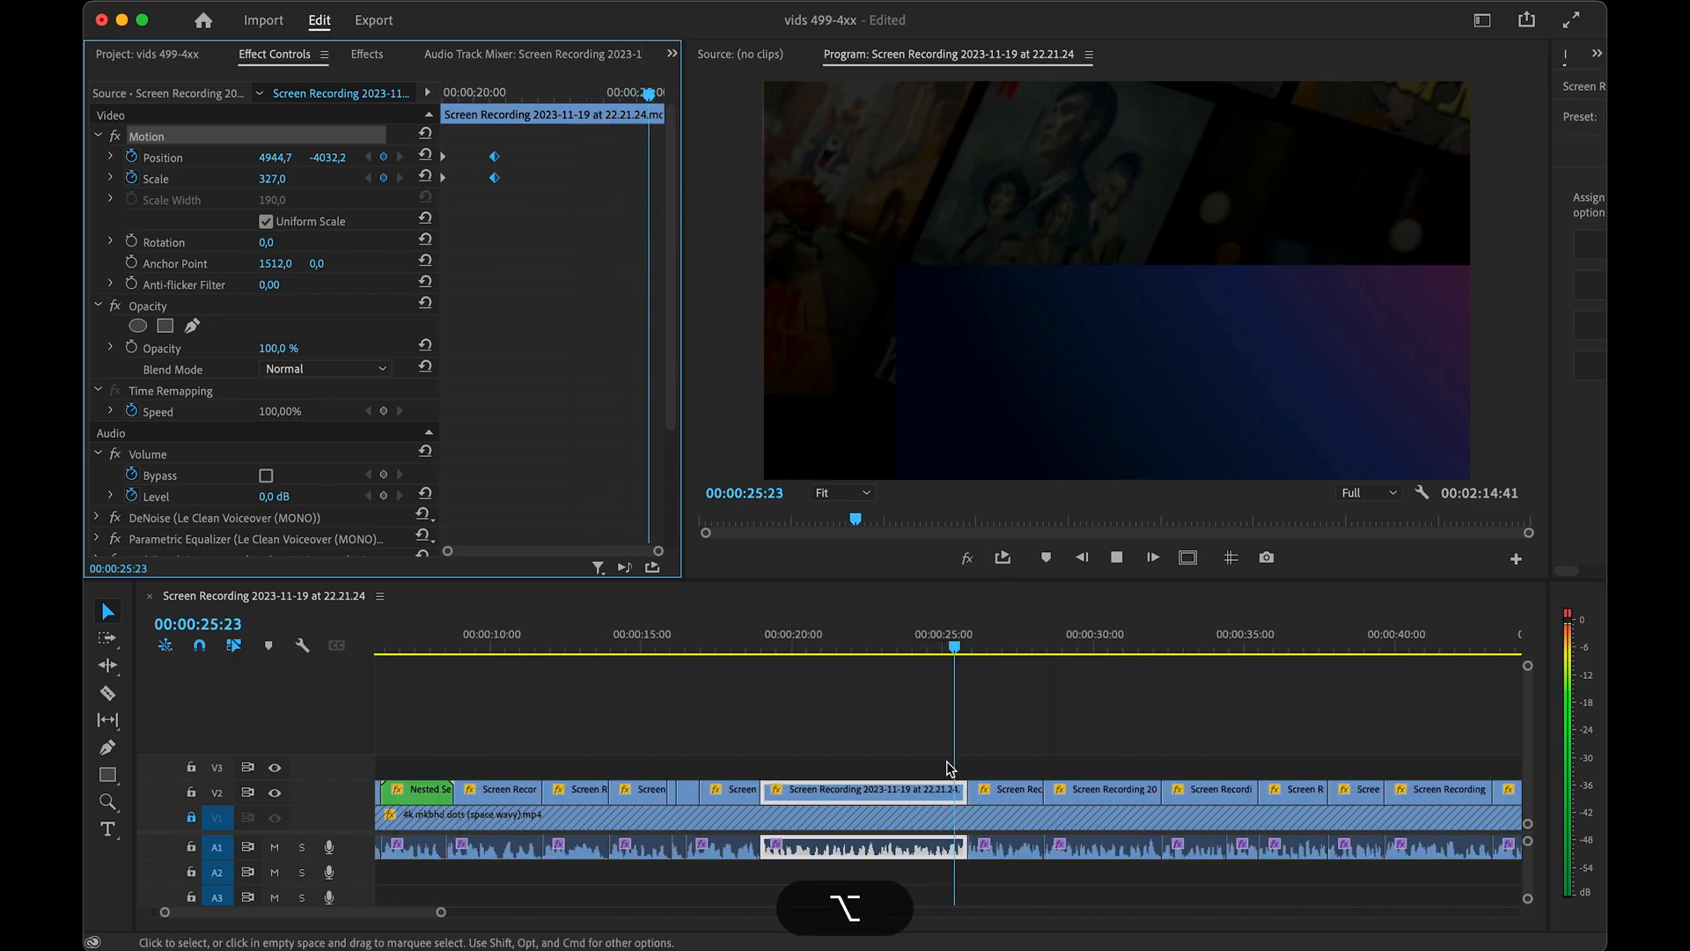
{"action": "key", "text": "space"}
{"action": "left_click", "coordinate": [928, 641]}
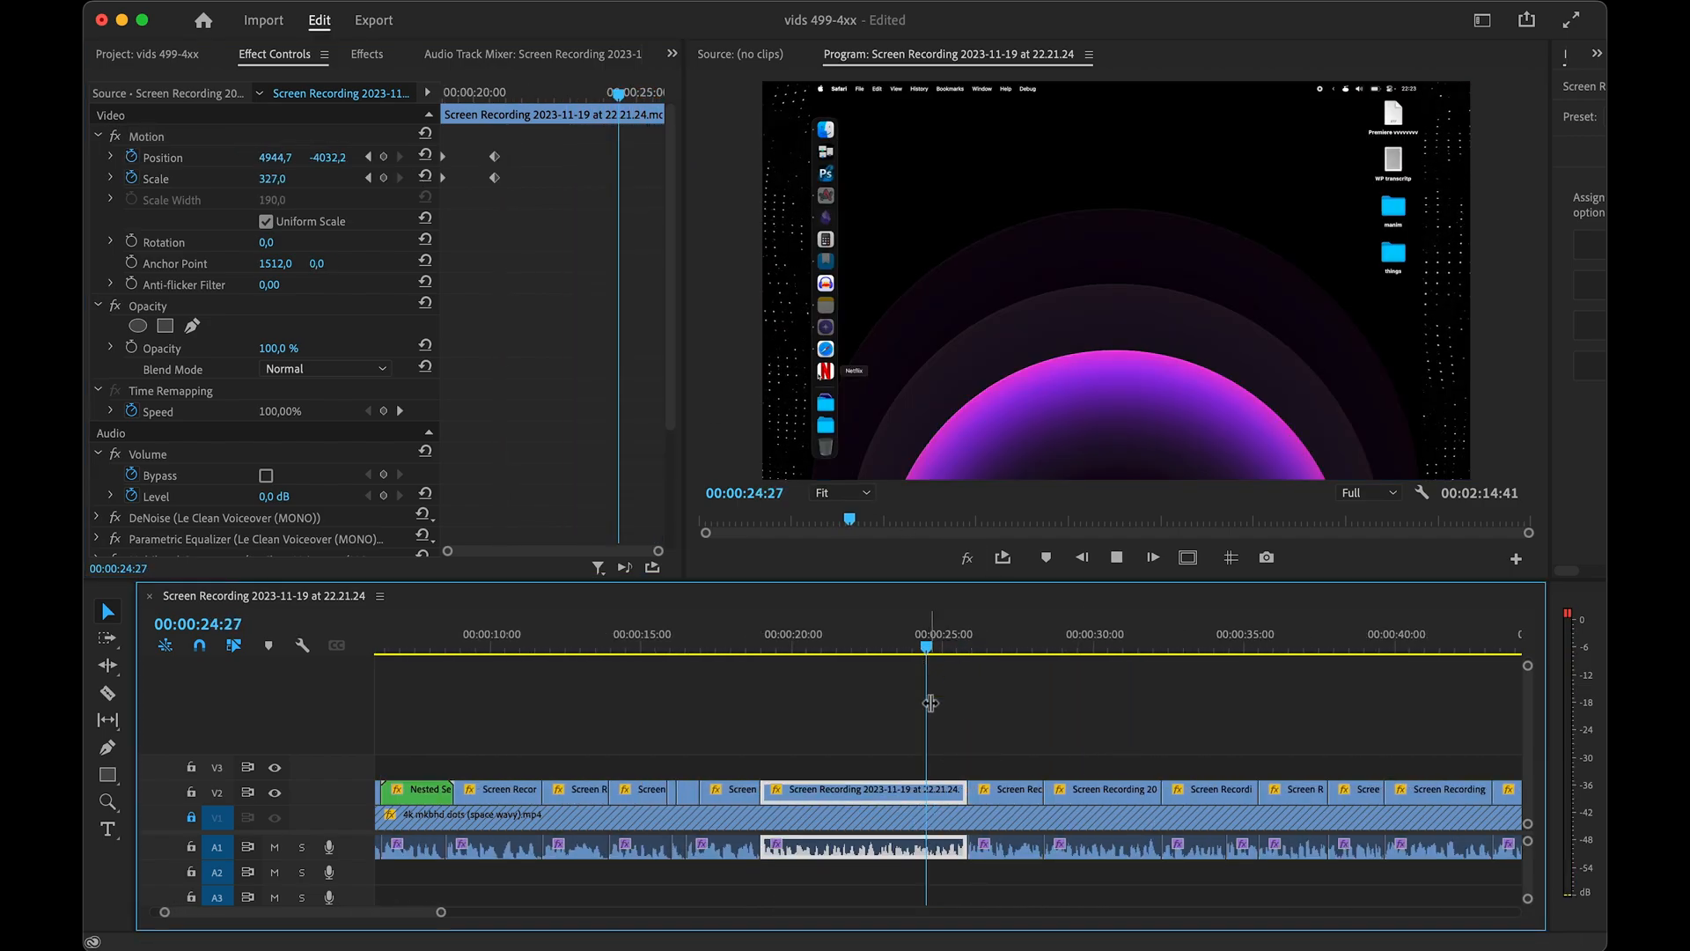
{"action": "scroll", "coordinate": [931, 807], "scroll_direction": "up", "scroll_amount": 5}
{"action": "key", "text": "space"}
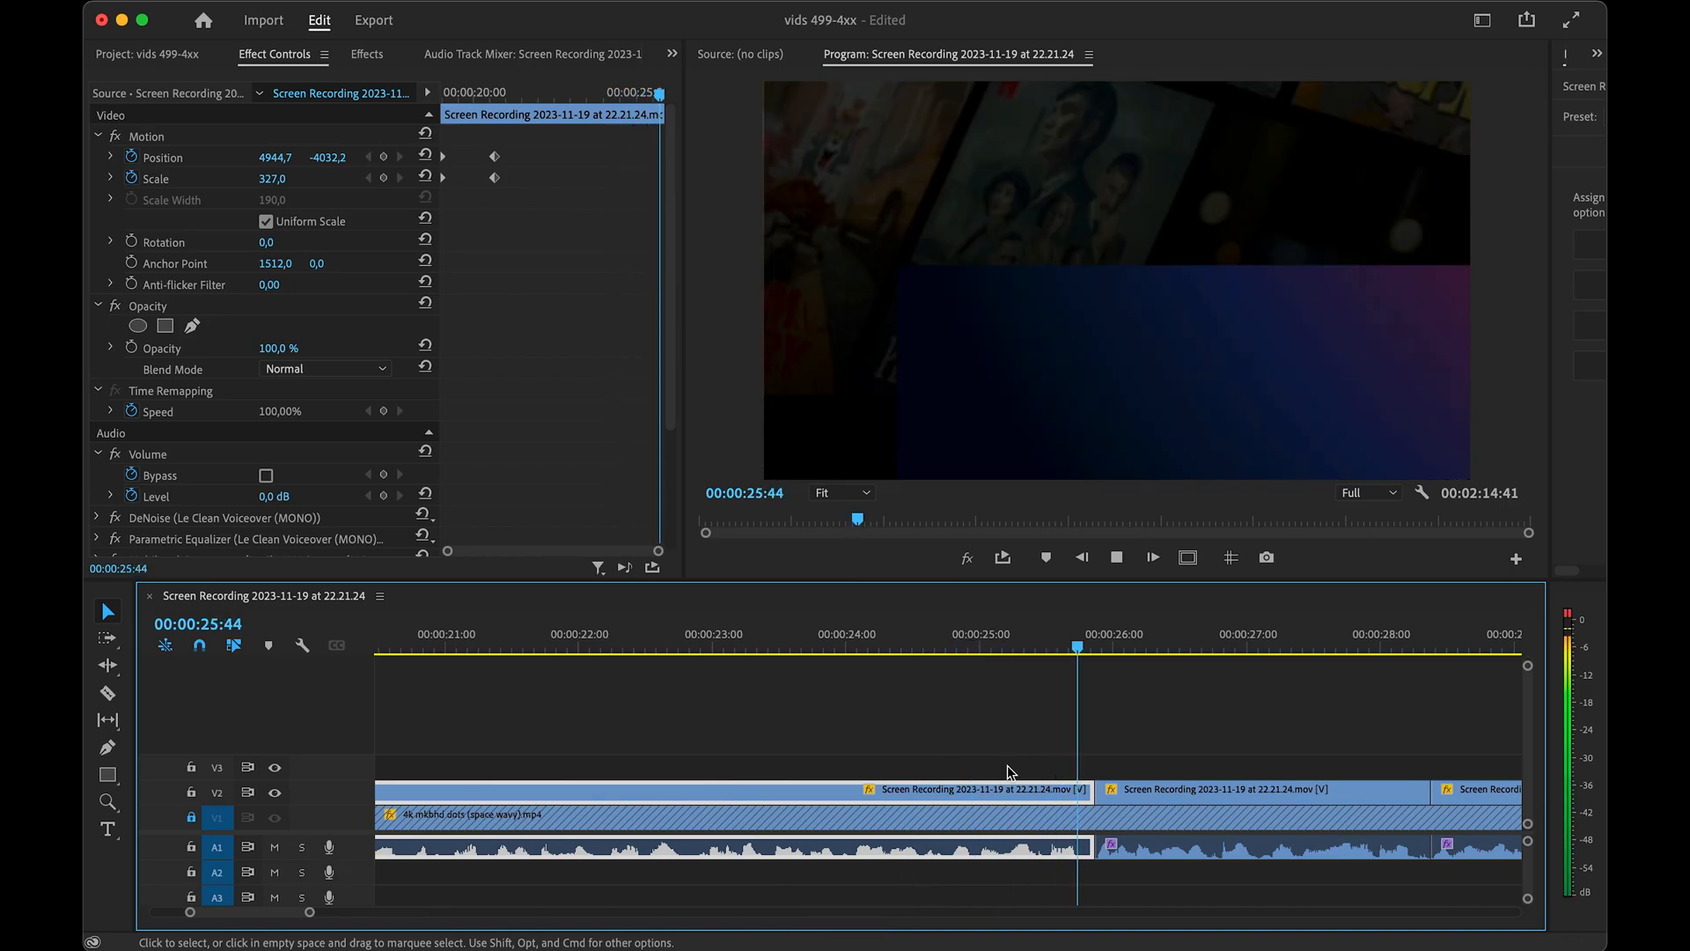
{"action": "scroll", "coordinate": [1009, 772], "scroll_direction": "down", "scroll_amount": 2}
{"action": "scroll", "coordinate": [1007, 764], "scroll_direction": "down", "scroll_amount": 2}
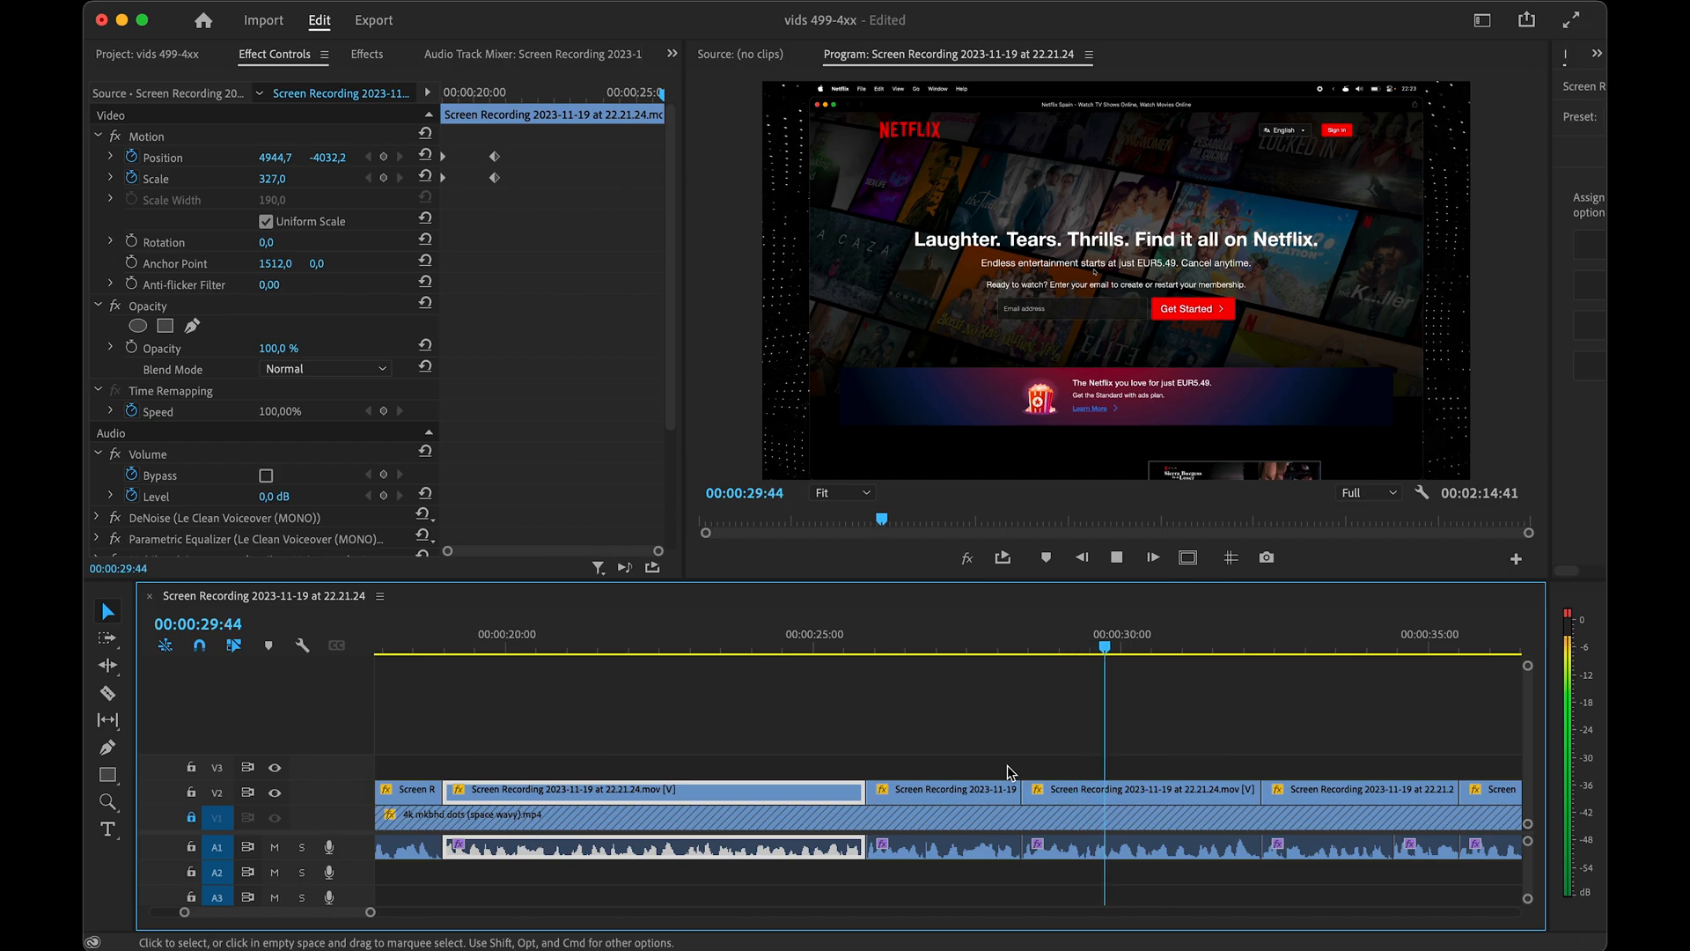
{"action": "scroll", "coordinate": [1079, 766], "scroll_direction": "down", "scroll_amount": 3}
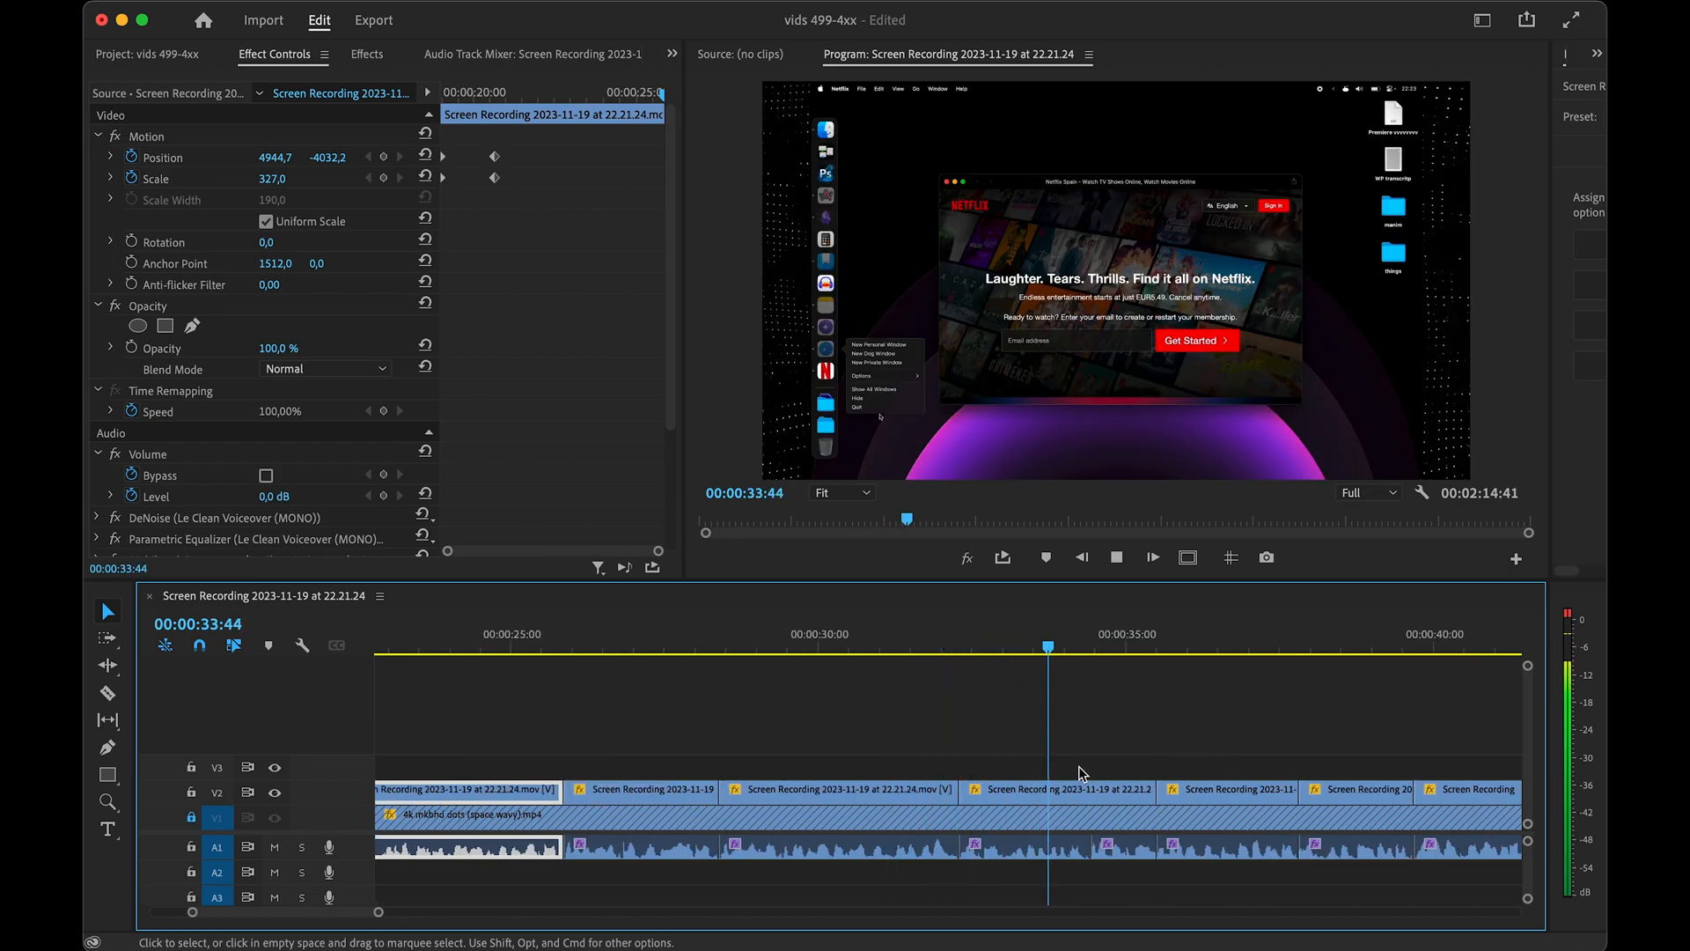
{"action": "key", "text": "space"}
{"action": "left_click", "coordinate": [947, 748]}
{"action": "left_click", "coordinate": [947, 794], "text": "alt"}
{"action": "key", "text": "alt+f"}
{"action": "left_click_drag", "start_coordinate": [961, 790], "coordinate": [757, 784]}
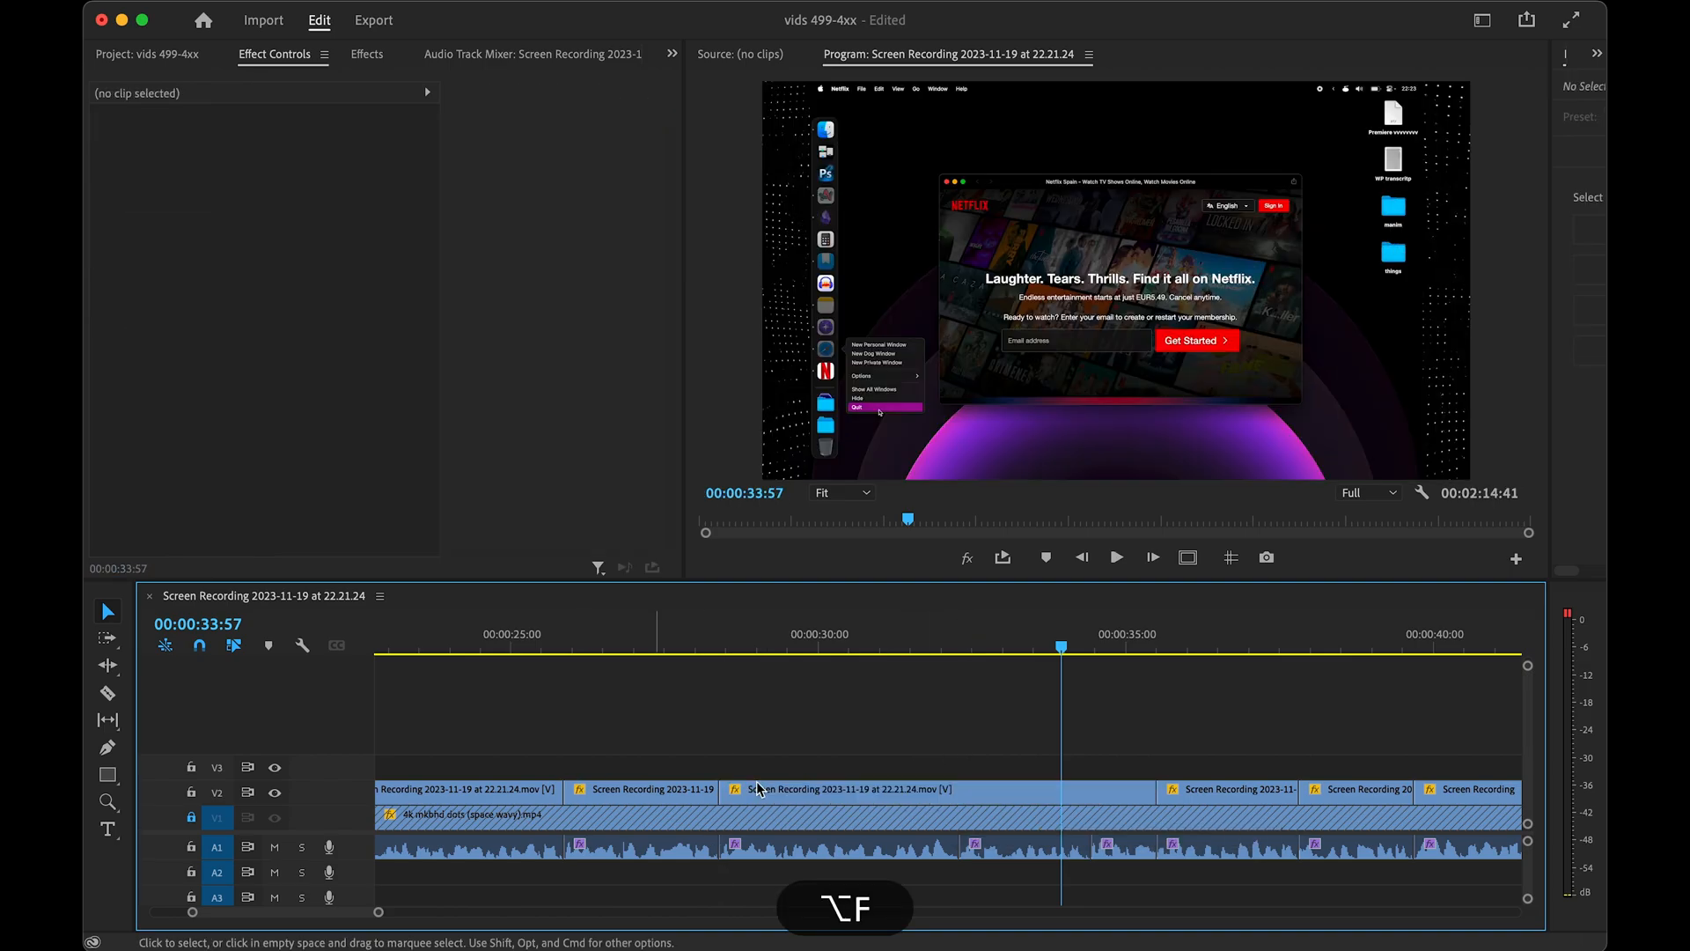
- Play the section around 00:00:28:00 and trim only the video of the following V2 clip to end at 00:00:30:34
{"action": "left_click", "coordinate": [679, 650]}
{"action": "key", "text": "space"}
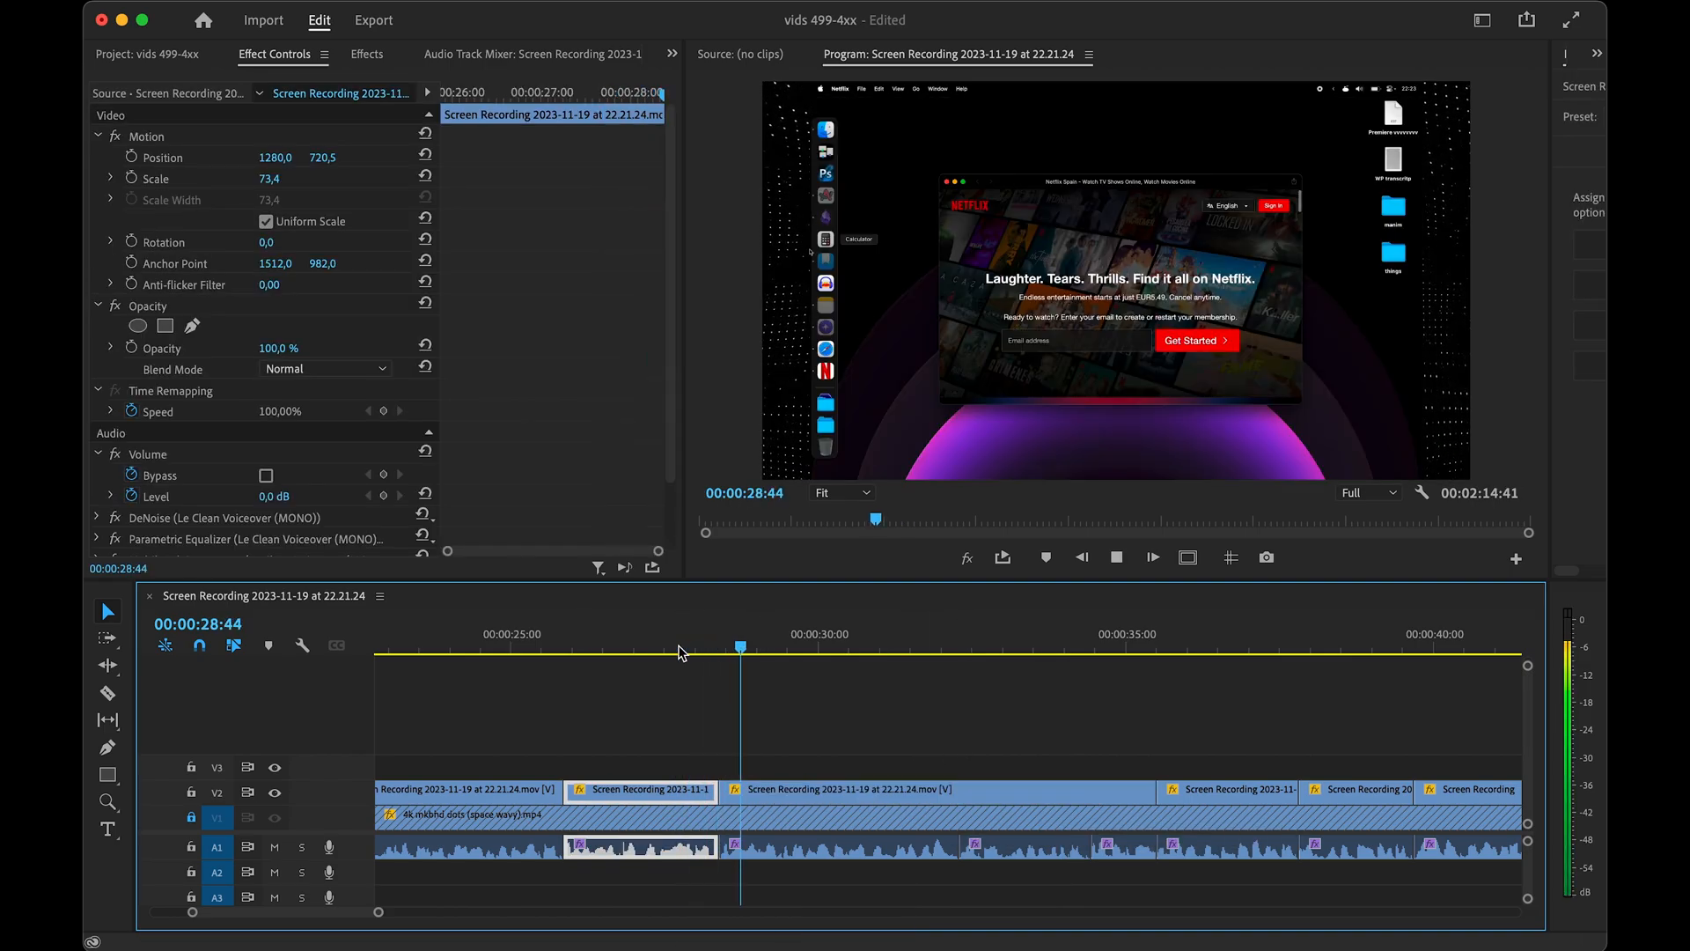
{"action": "key", "text": "space"}
{"action": "left_click_drag", "start_coordinate": [955, 797], "coordinate": [850, 784]}
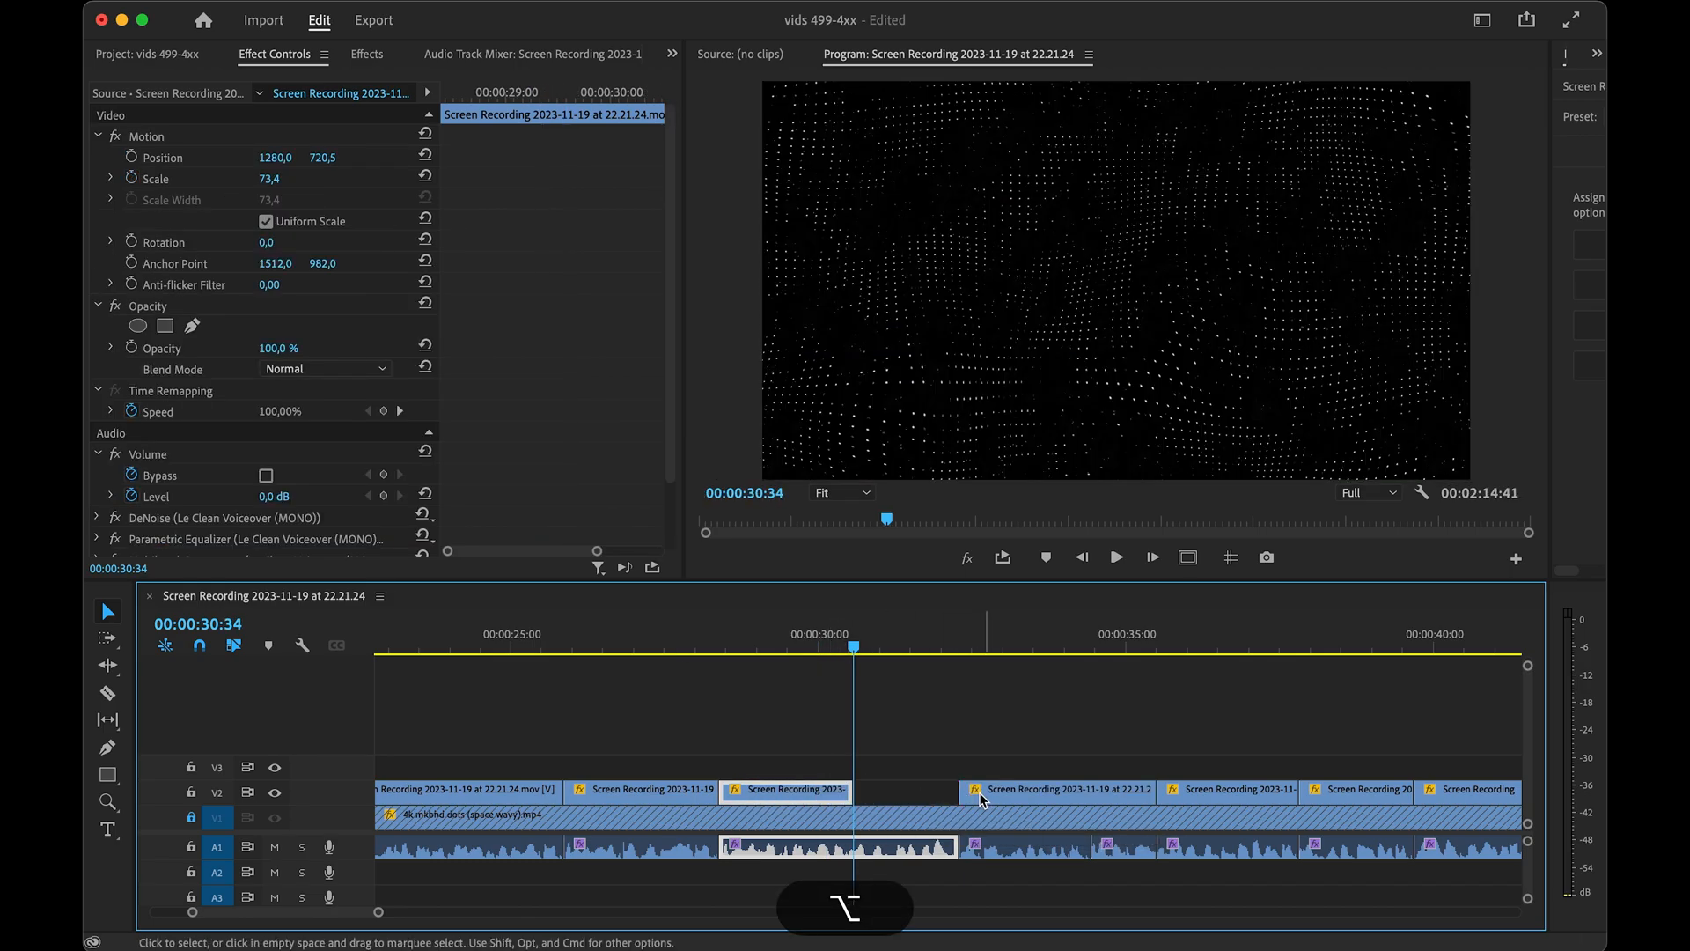
{"action": "left_click_drag", "start_coordinate": [852, 638], "coordinate": [982, 644]}
{"action": "key", "text": "super+z"}
- Duplicate the trimmed V2 clip onto V4, extend the copy to about 00:00:39:00, and find its frame at 00:00:32:20
{"action": "left_click_drag", "start_coordinate": [842, 790], "coordinate": [841, 742]}
{"action": "left_click_drag", "start_coordinate": [850, 741], "coordinate": [1372, 739]}
{"action": "left_click_drag", "start_coordinate": [1013, 645], "coordinate": [887, 694]}
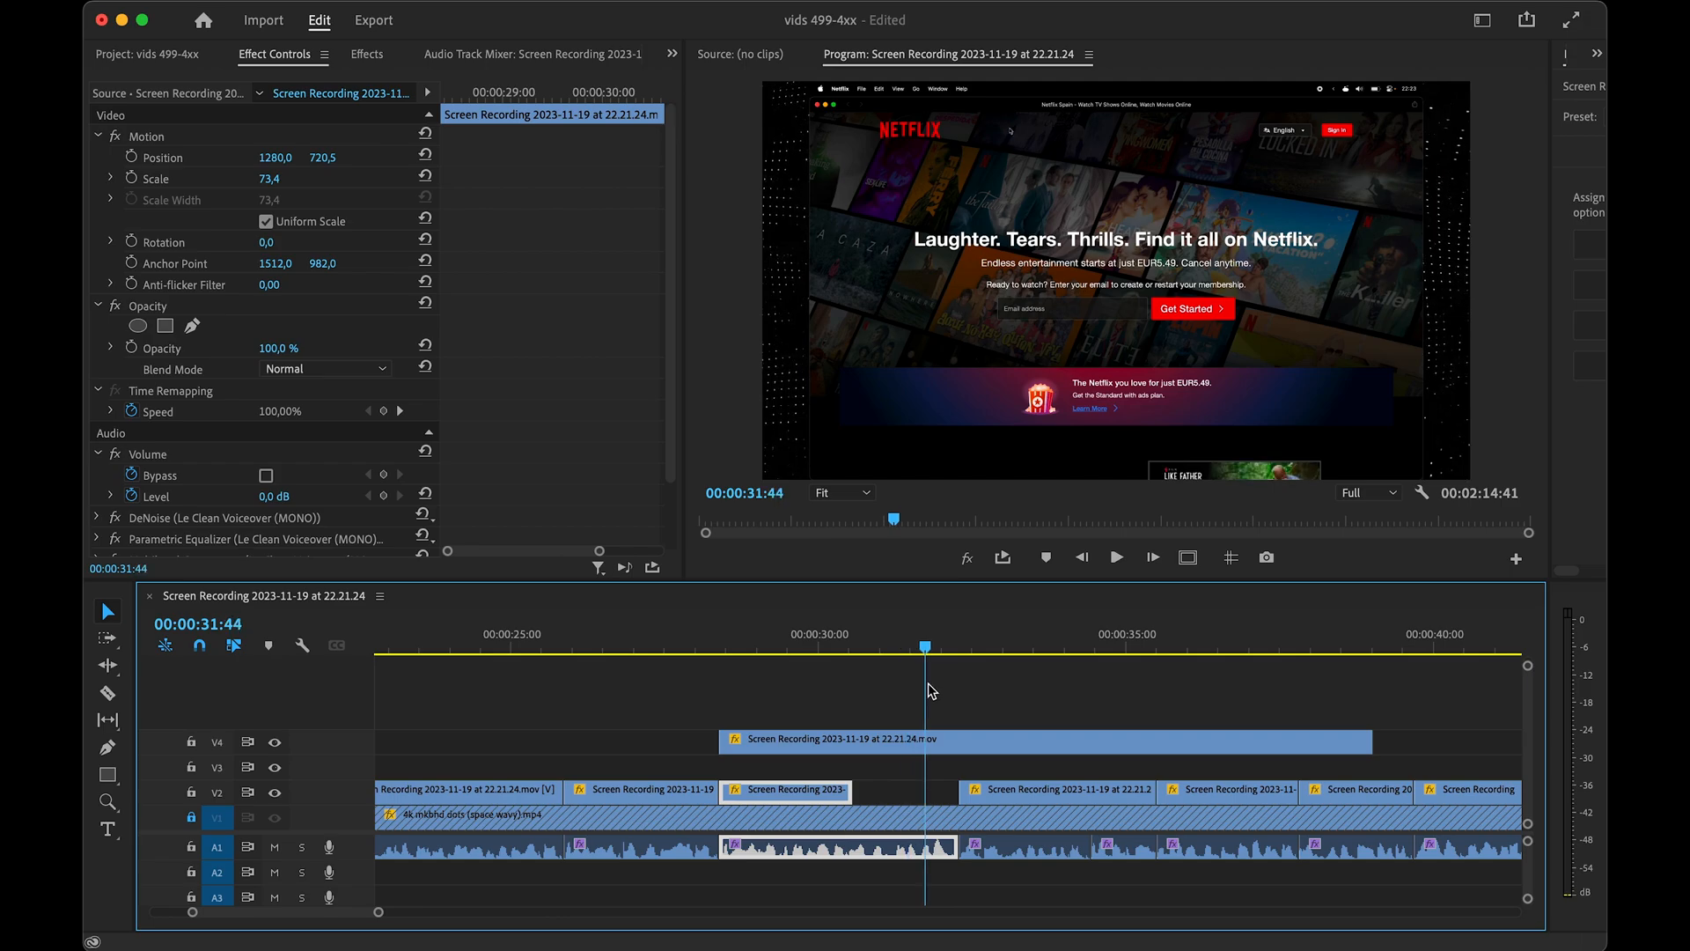
{"action": "left_click_drag", "start_coordinate": [957, 683], "coordinate": [965, 684]}
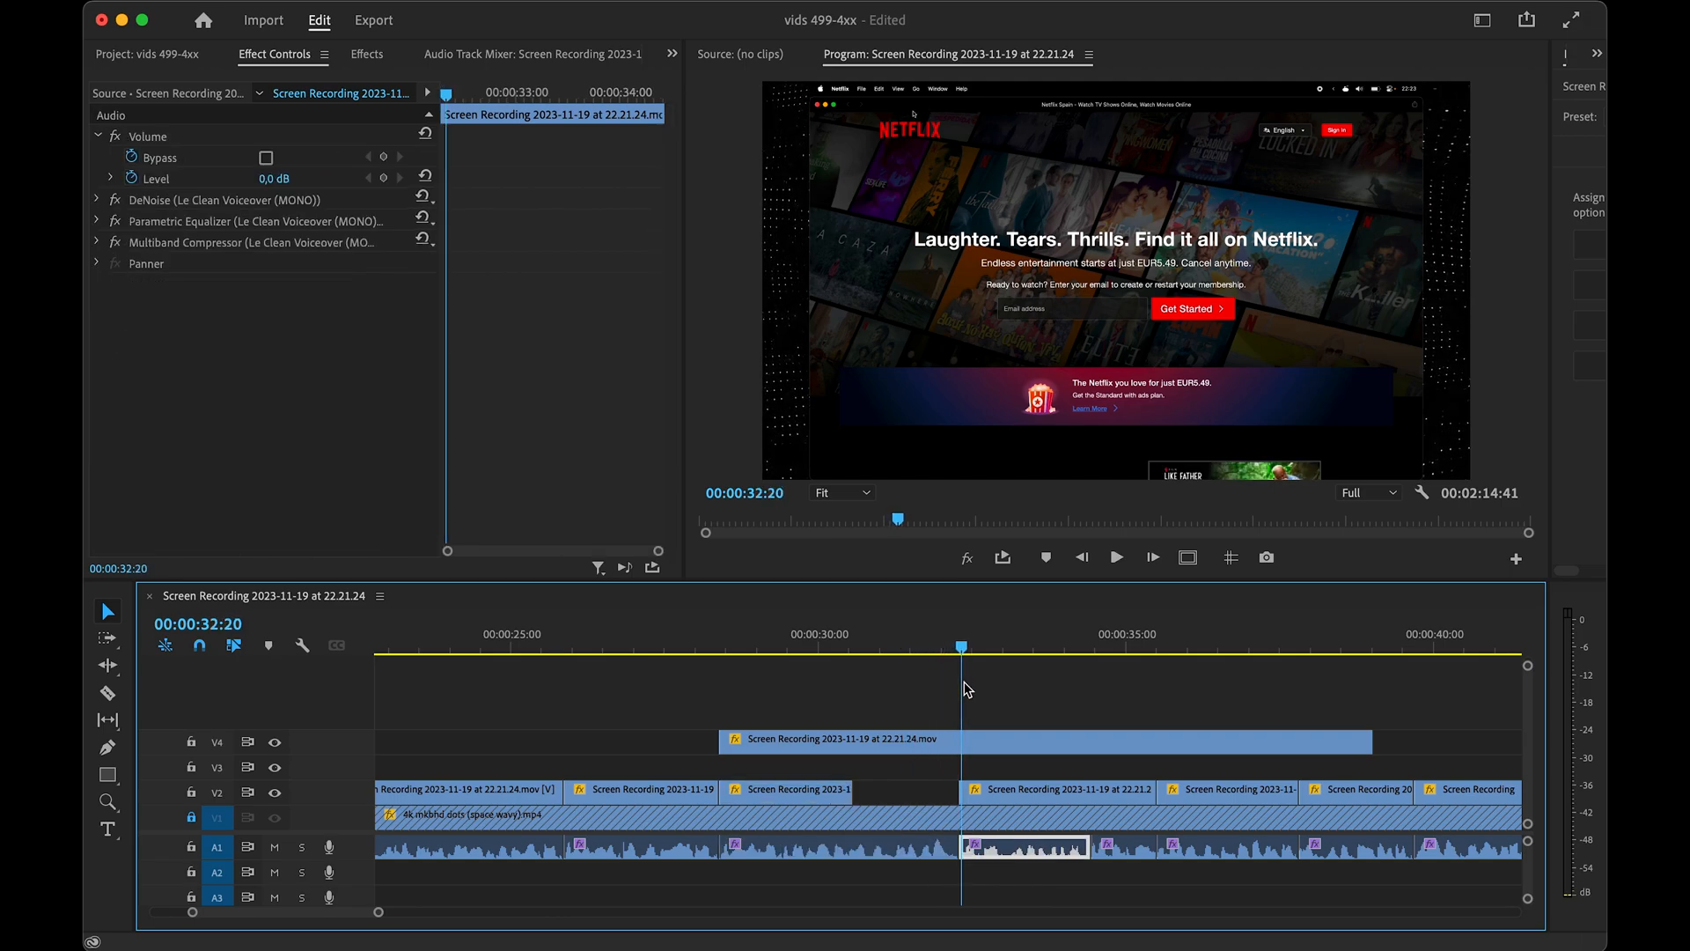
- Delete the V4 copy's part before 00:00:32:20, fill the V2 gap after 00:00:30:34 with the remainder, and play back the result
{"action": "left_click", "coordinate": [929, 740]}
{"action": "key", "text": "Delete"}
{"action": "left_click_drag", "start_coordinate": [1027, 738], "coordinate": [905, 764]}
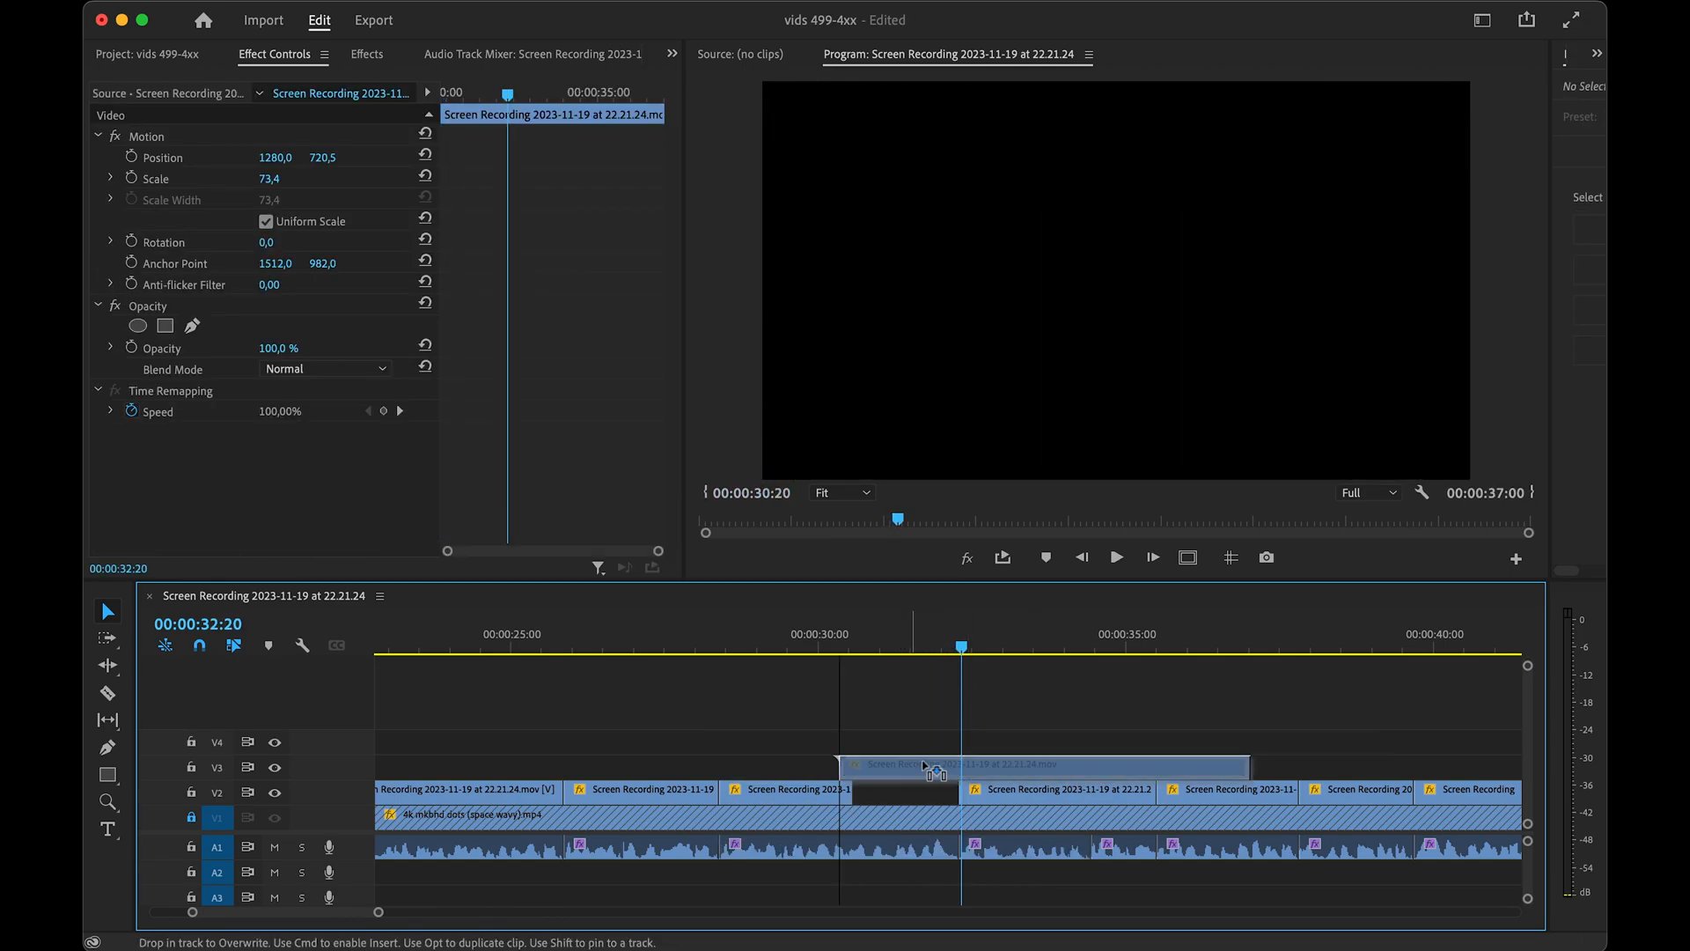
{"action": "key", "text": "space"}
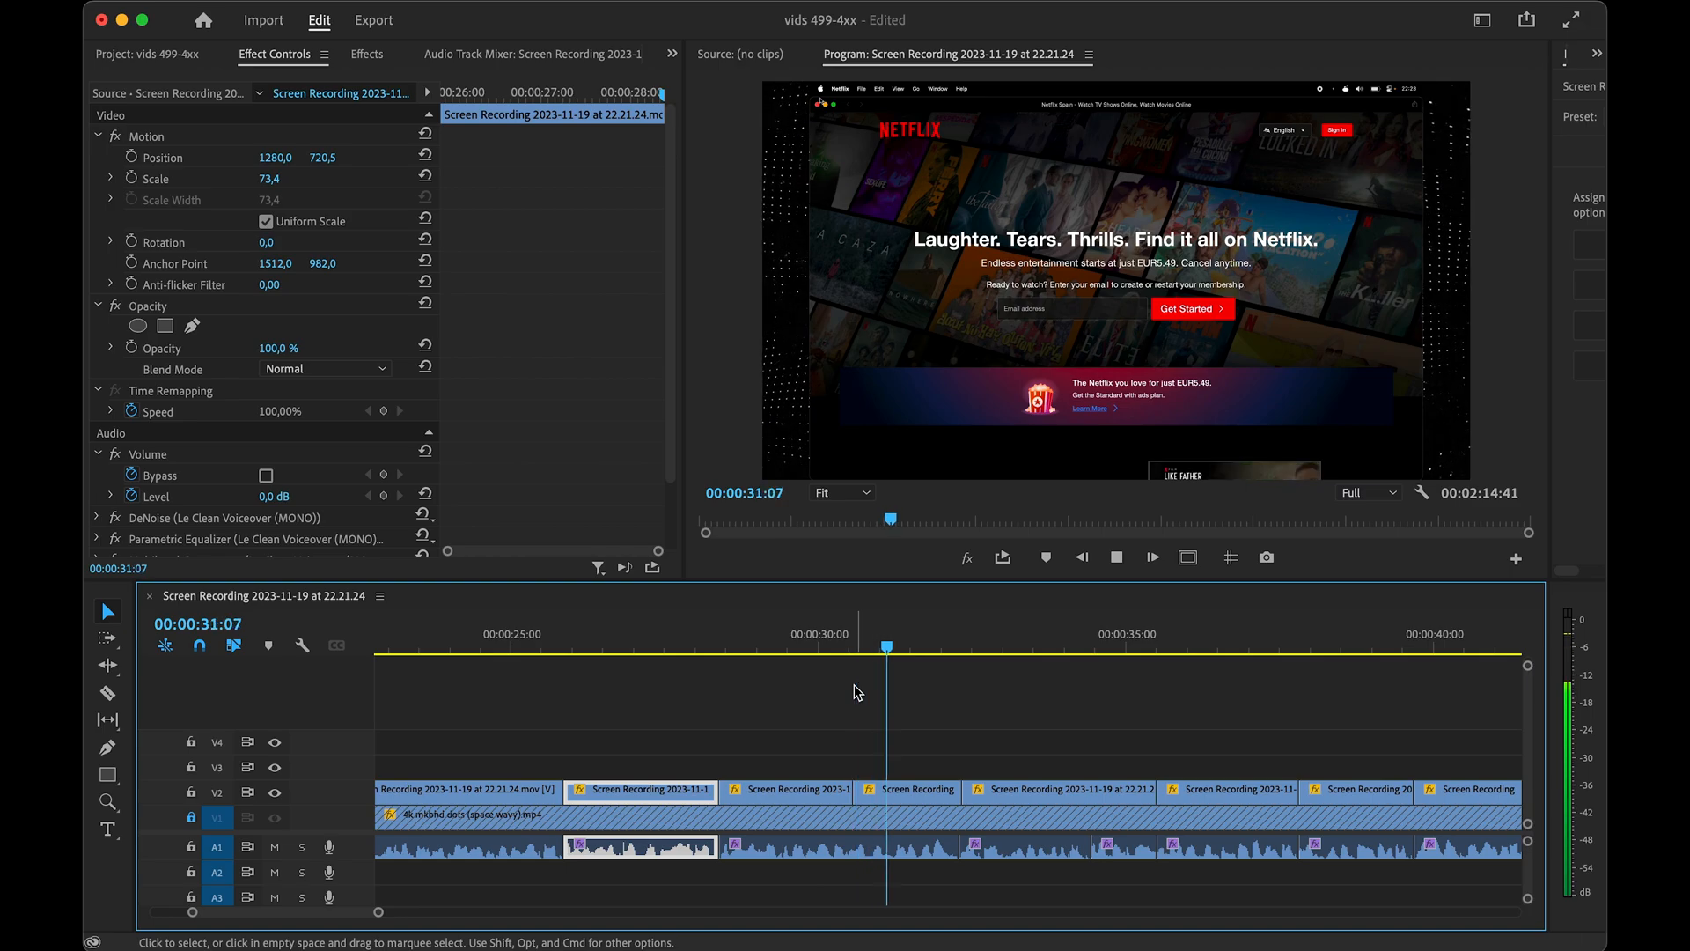
{"action": "left_click_drag", "start_coordinate": [835, 641], "coordinate": [564, 643]}
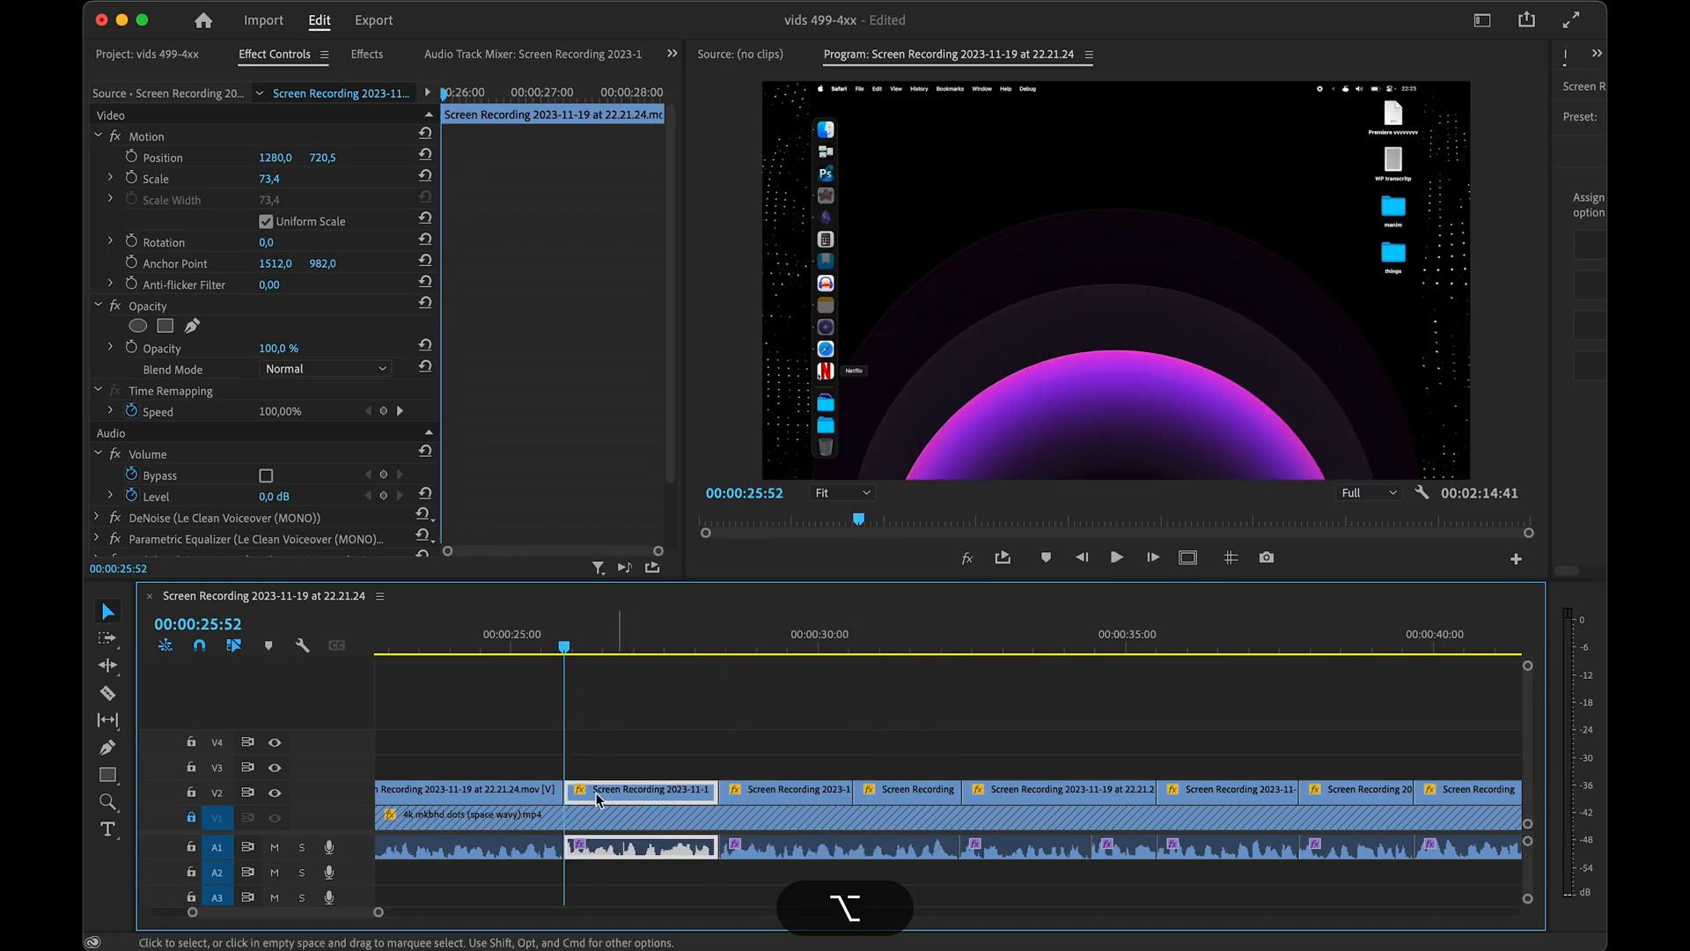
- Replace the V2 video clip starting at 00:00:25:52 by extending the preceding zoomed Dock clip over it, and play back the result
{"action": "key", "text": "alt+super+f"}
{"action": "key", "text": "alt+super+z"}
{"action": "key", "text": "alt+super+f"}
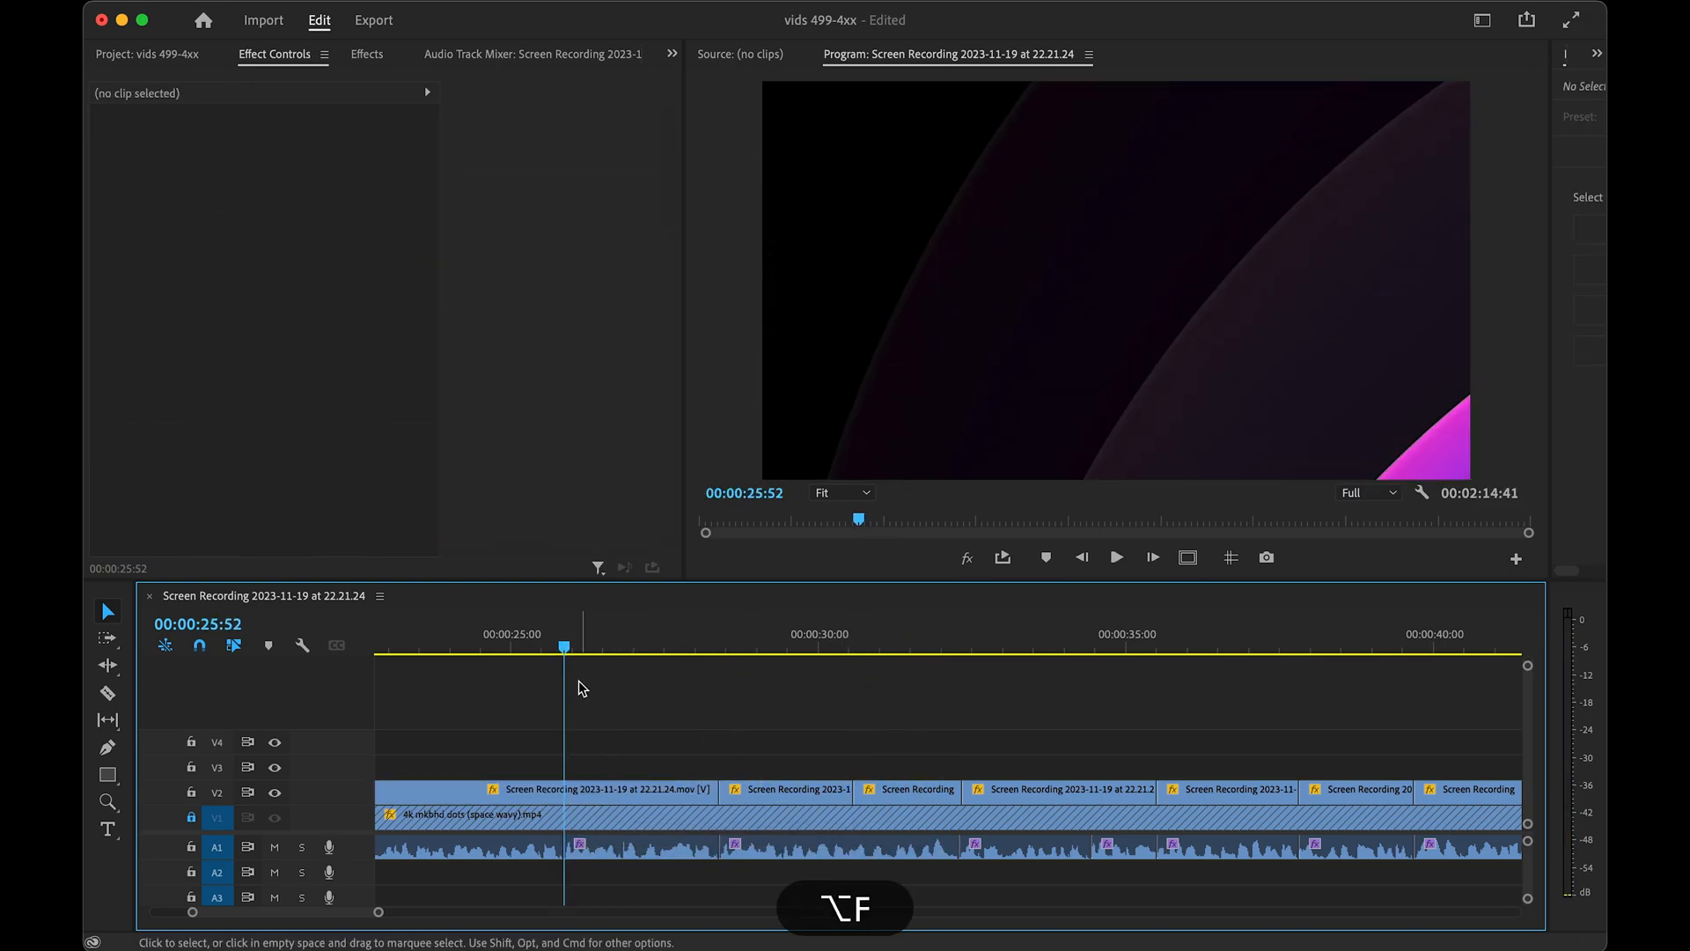
{"action": "key", "text": "space"}
{"action": "left_click", "coordinate": [591, 847]}
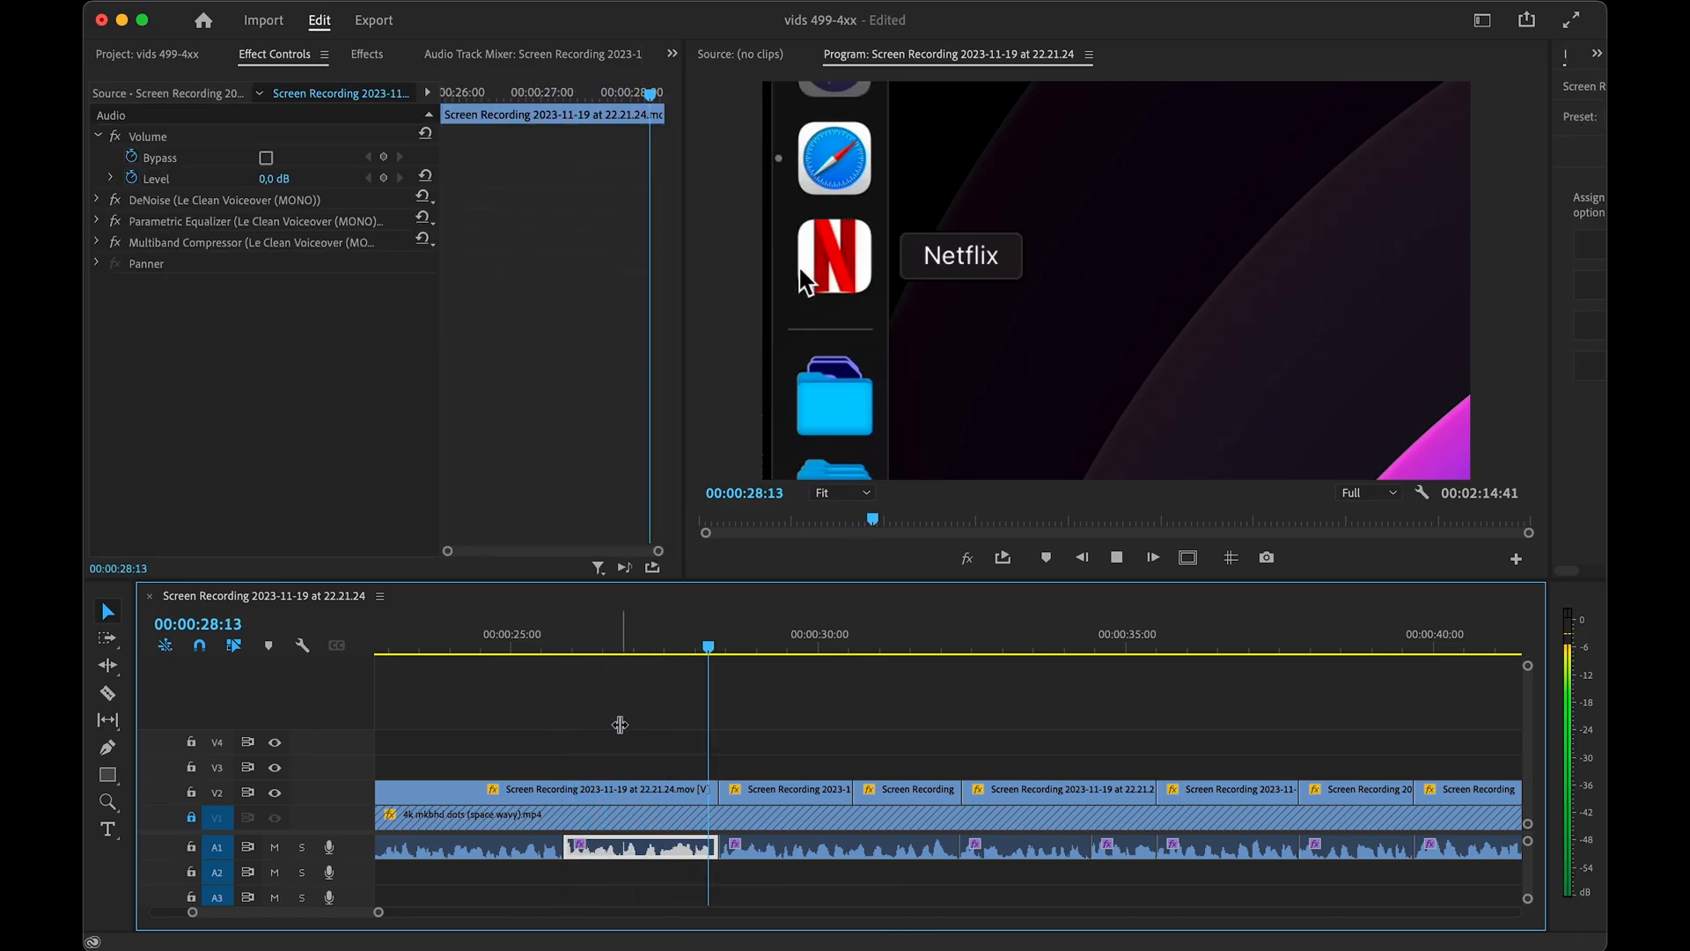
{"action": "key", "text": "space"}
{"action": "left_click", "coordinate": [566, 655]}
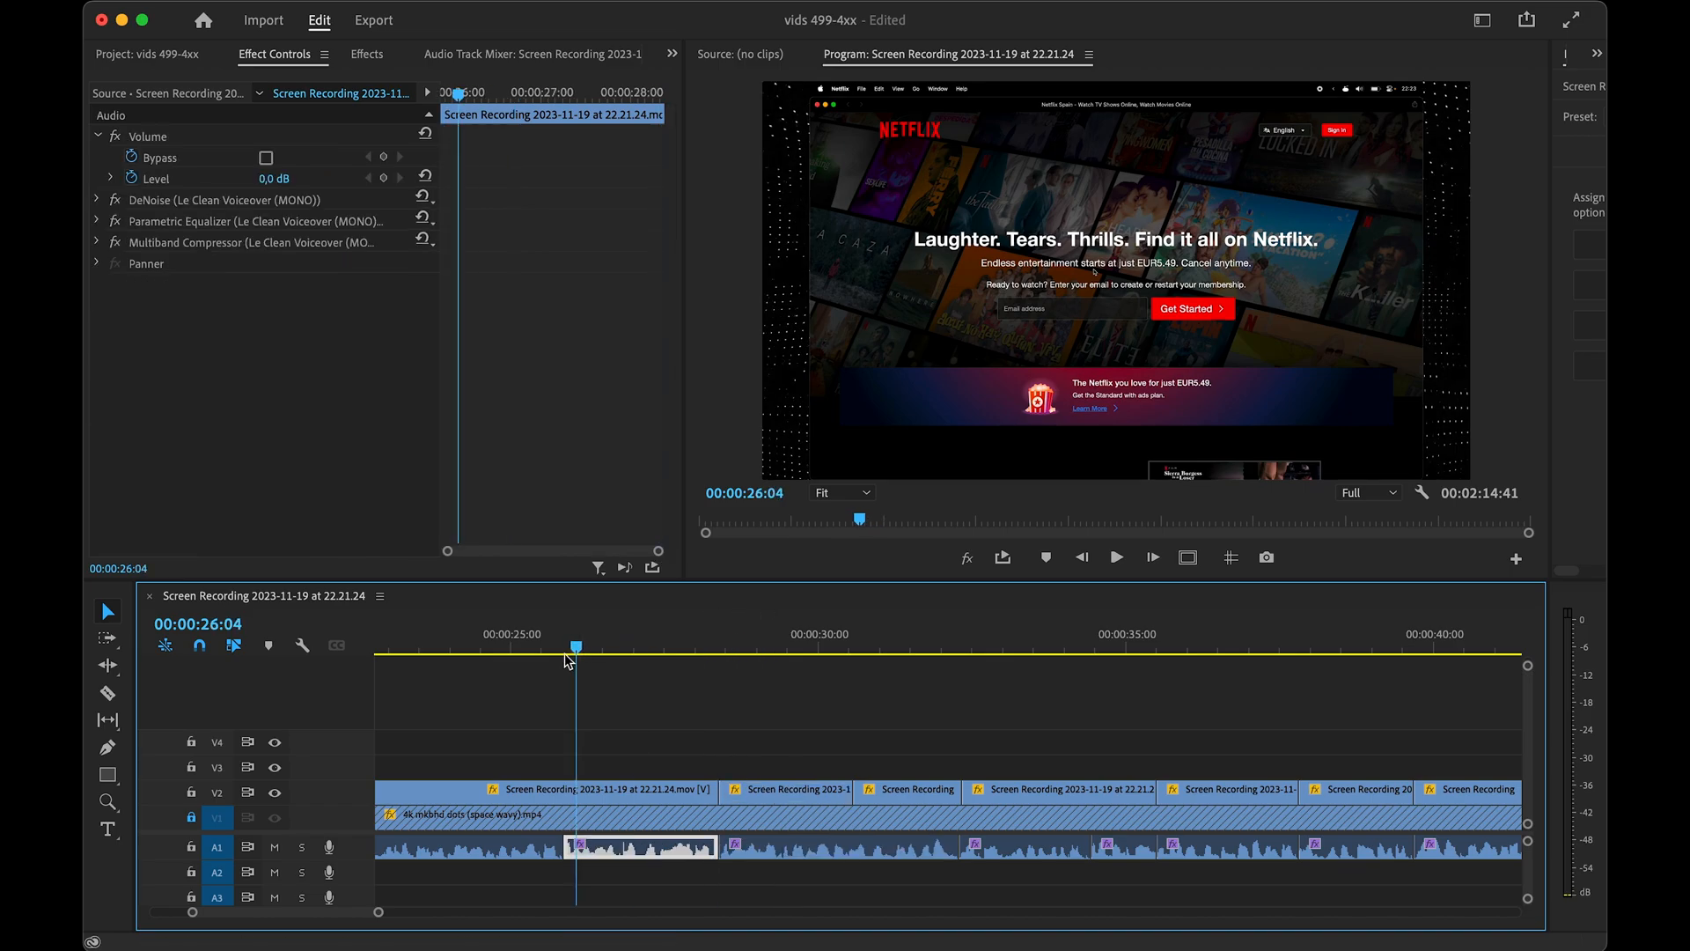
{"action": "left_click", "coordinate": [562, 659]}
{"action": "key", "text": "space"}
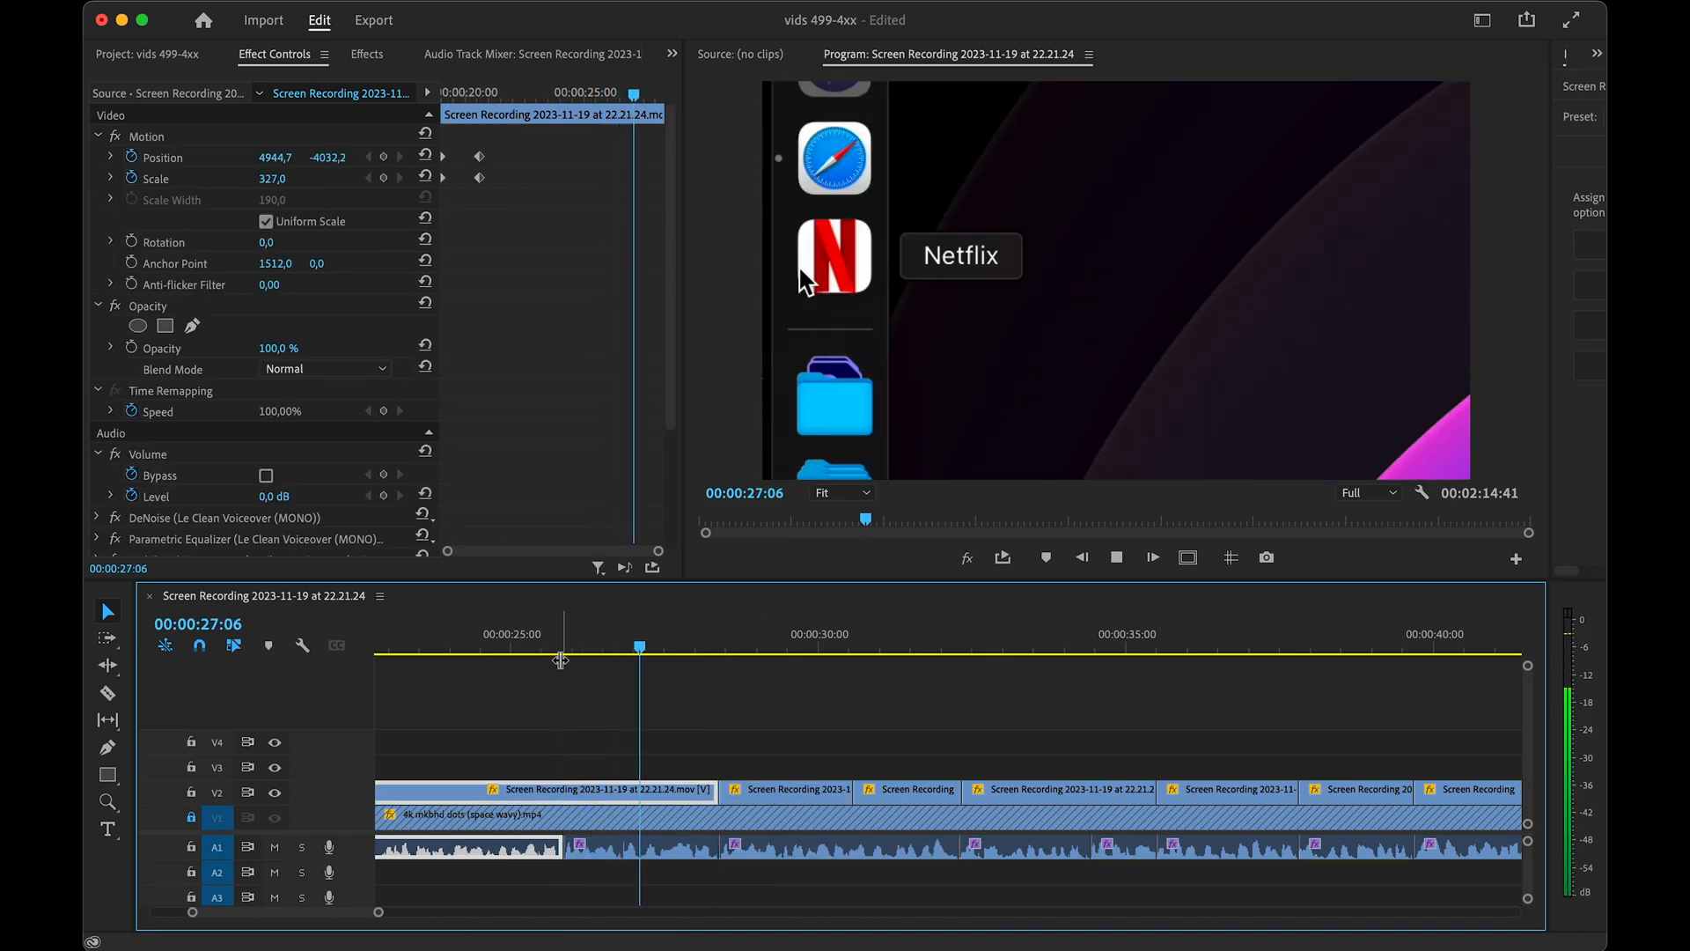
{"action": "key", "text": "space"}
- Play back the extended Dock clip around 00:00:23:00 and split its video at 00:00:24:36
{"action": "key", "text": "super+space"}
{"action": "left_click_drag", "start_coordinate": [553, 656], "coordinate": [435, 656]}
{"action": "key", "text": "space"}
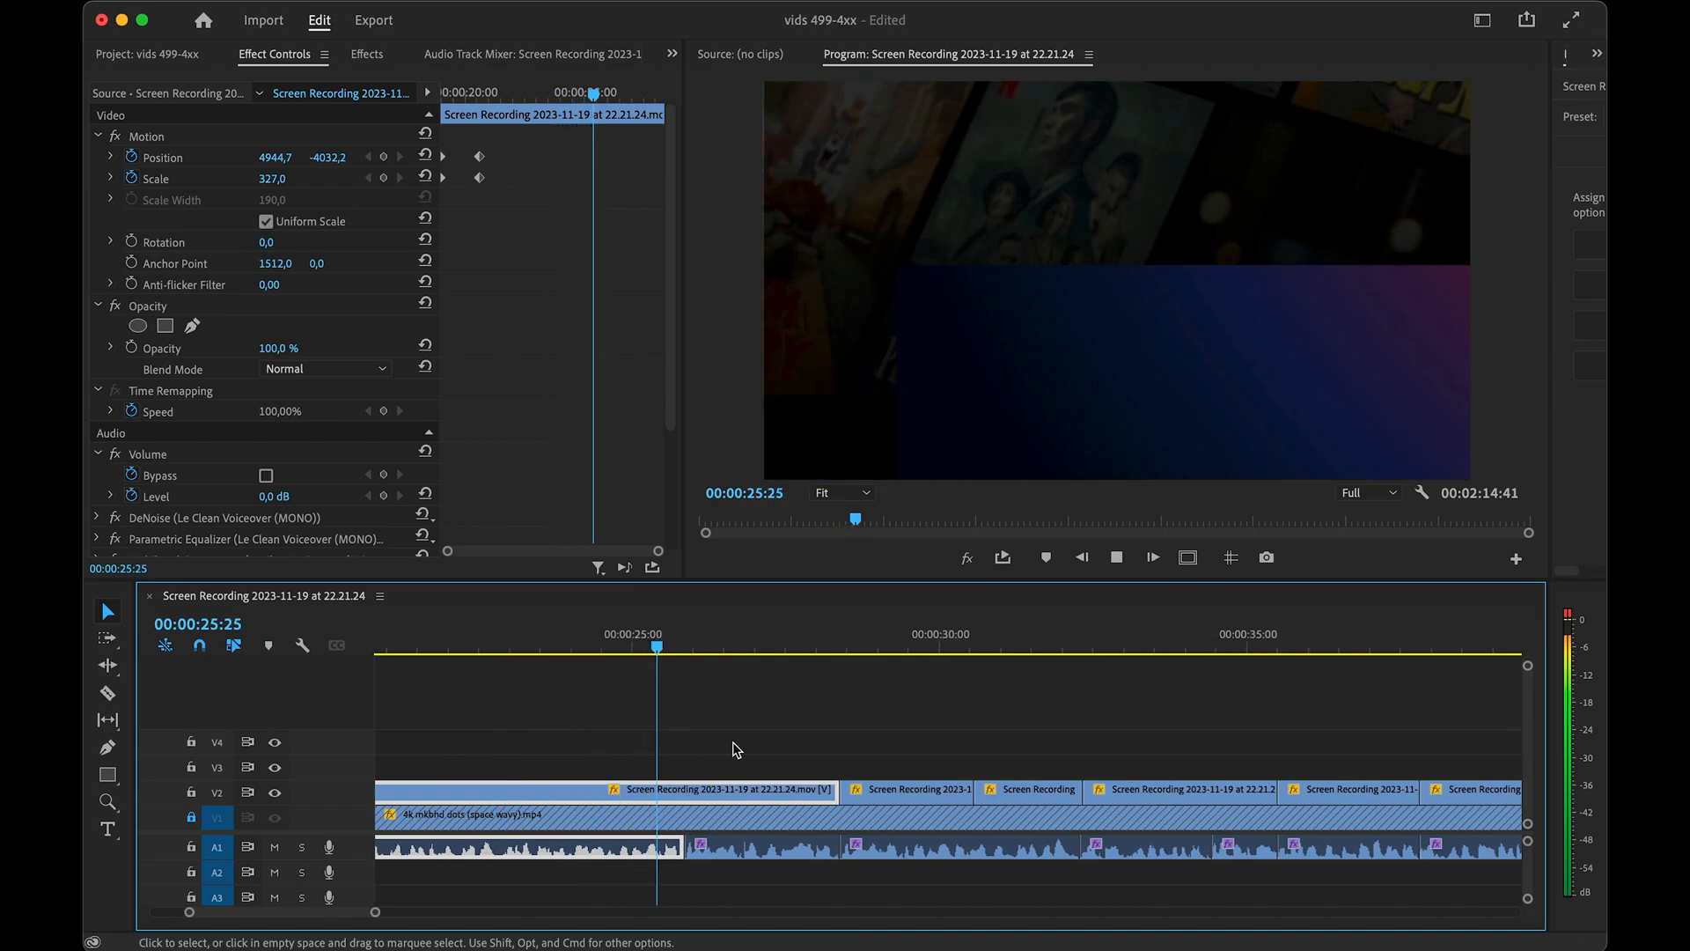
{"action": "key", "text": "shift+space"}
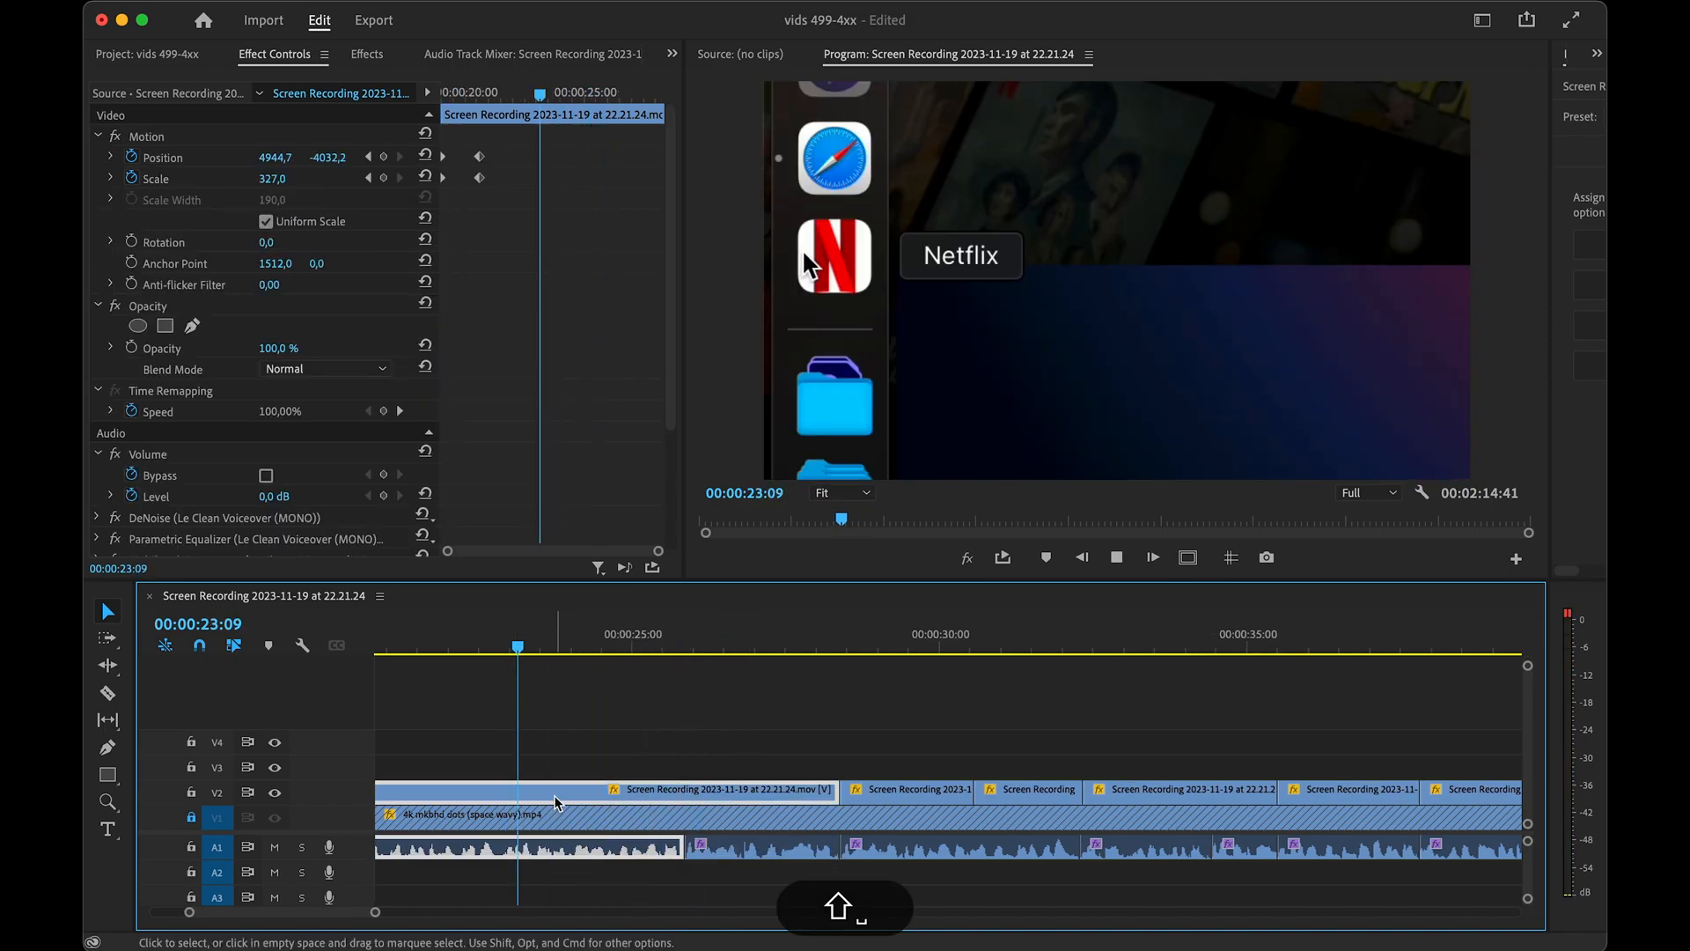
{"action": "scroll", "coordinate": [555, 802], "scroll_direction": "left", "scroll_amount": 3}
{"action": "key", "text": "space"}
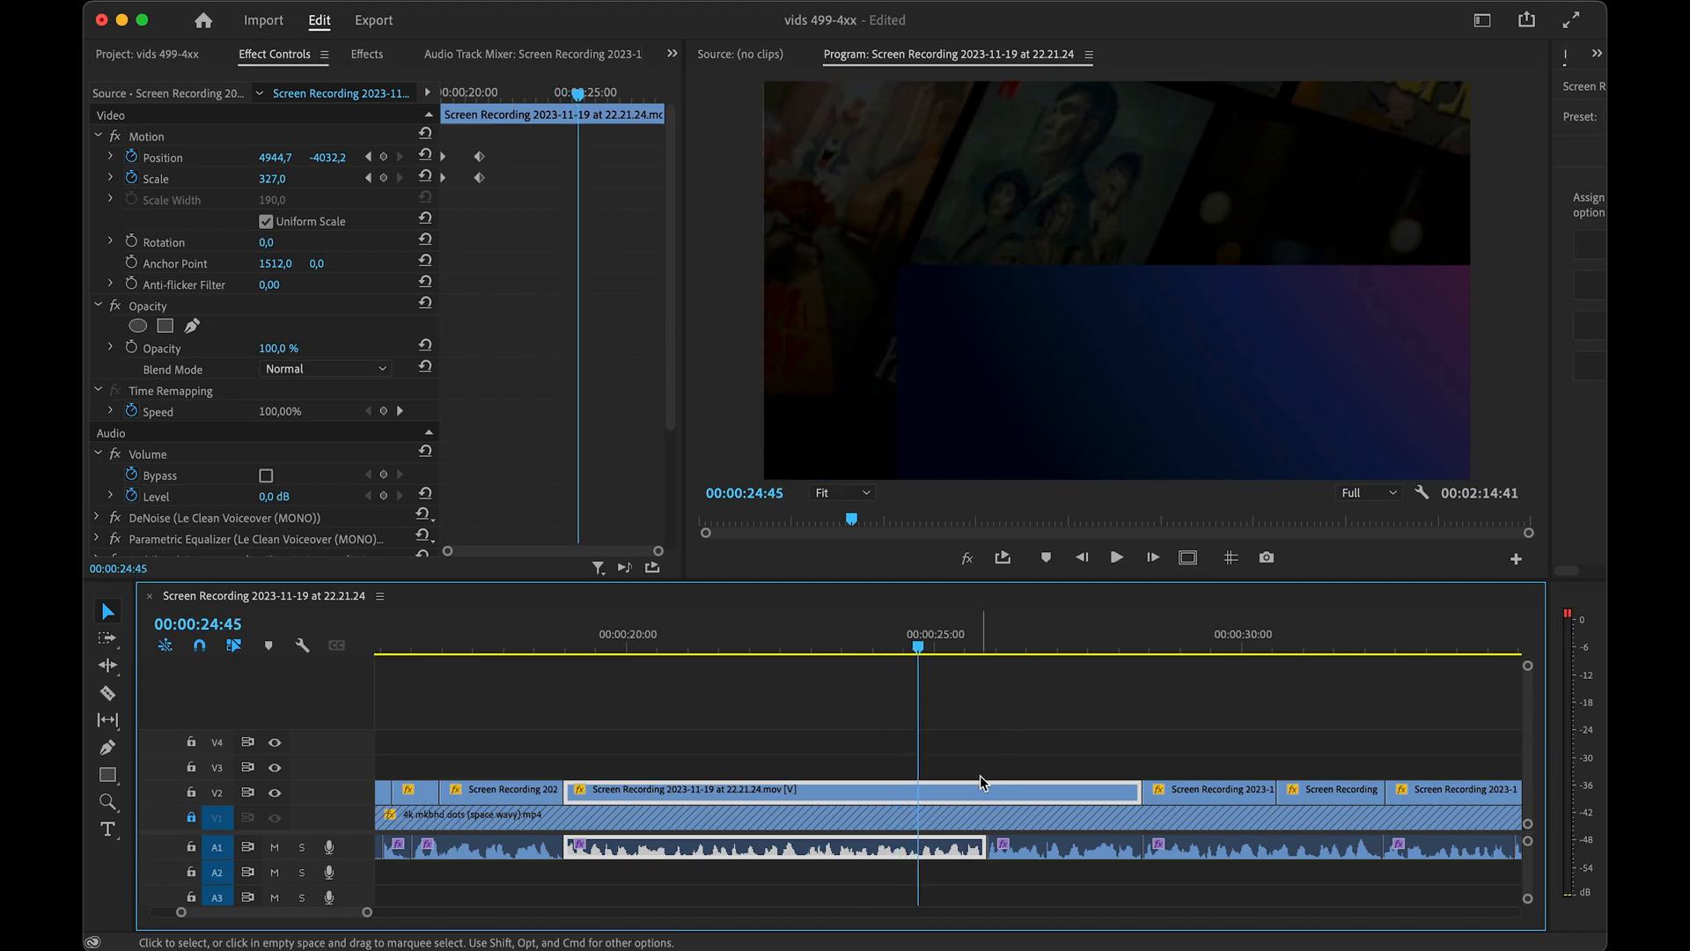
{"action": "key", "text": "alt+space"}
{"action": "mouse_move", "coordinate": [916, 649]}
{"action": "left_mouse_down"}
{"action": "mouse_move", "coordinate": [1010, 650]}
{"action": "mouse_move", "coordinate": [907, 654]}
{"action": "left_mouse_up"}
{"action": "key", "text": "alt+s"}
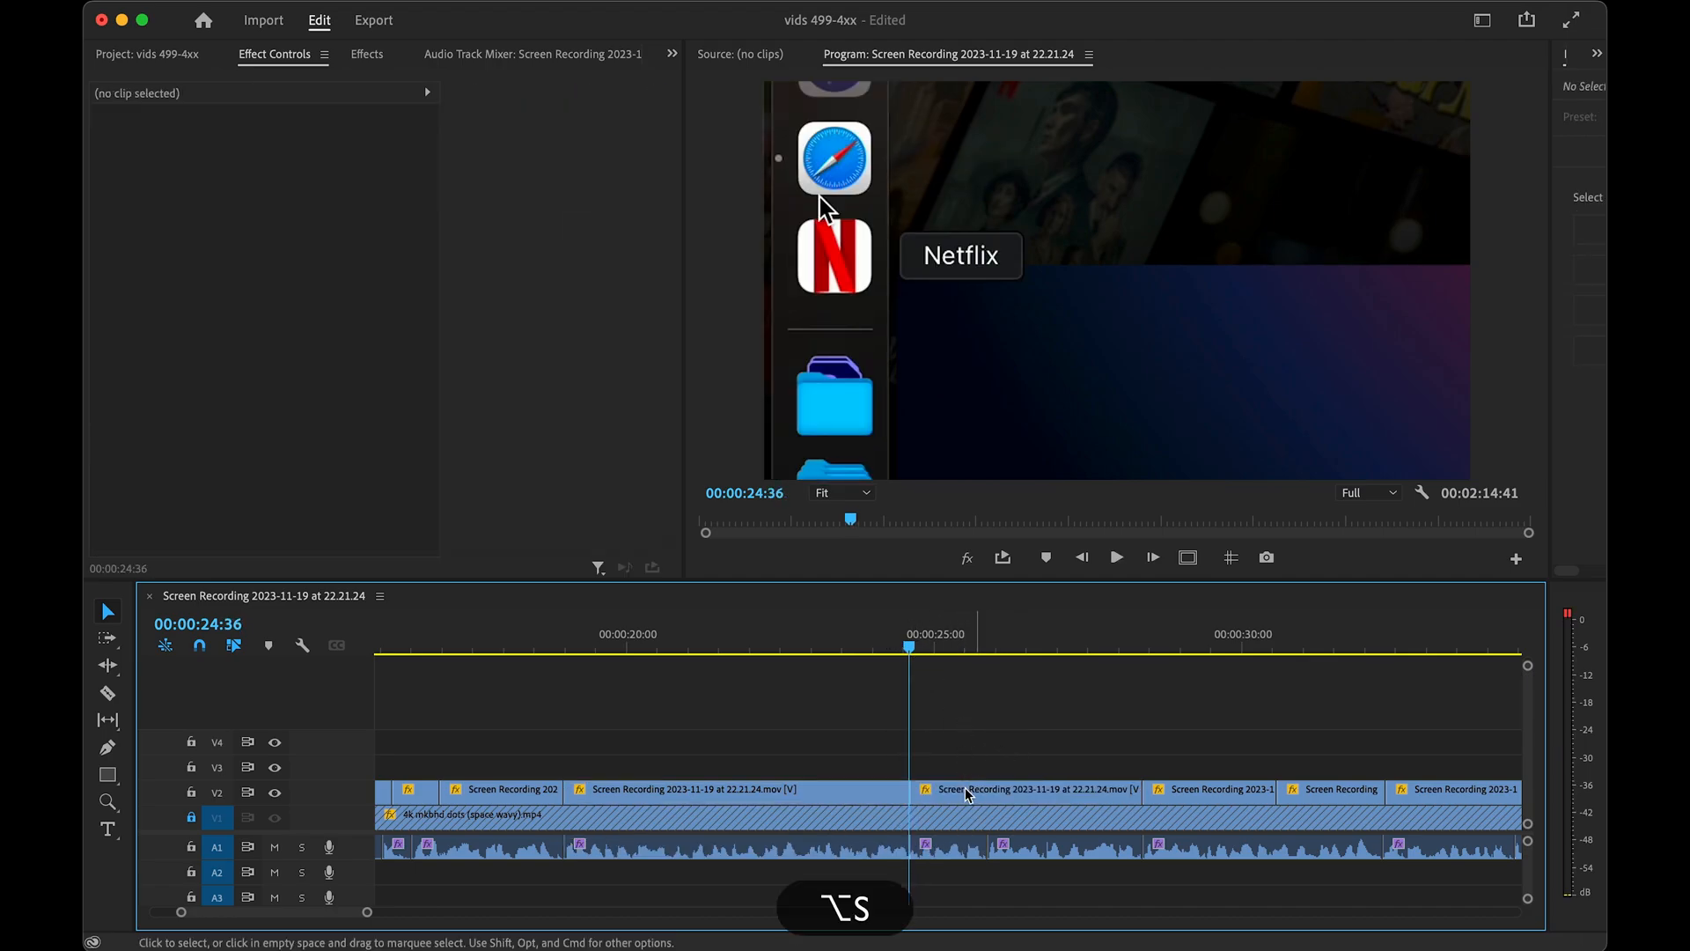
- Move the Dock clip's video after 00:00:24:36 onto V4, lengthened at both ends, and remove its attributes
{"action": "left_click", "coordinate": [1013, 793]}
{"action": "left_click_drag", "start_coordinate": [1012, 792], "coordinate": [1283, 741]}
{"action": "right_click", "coordinate": [792, 753]}
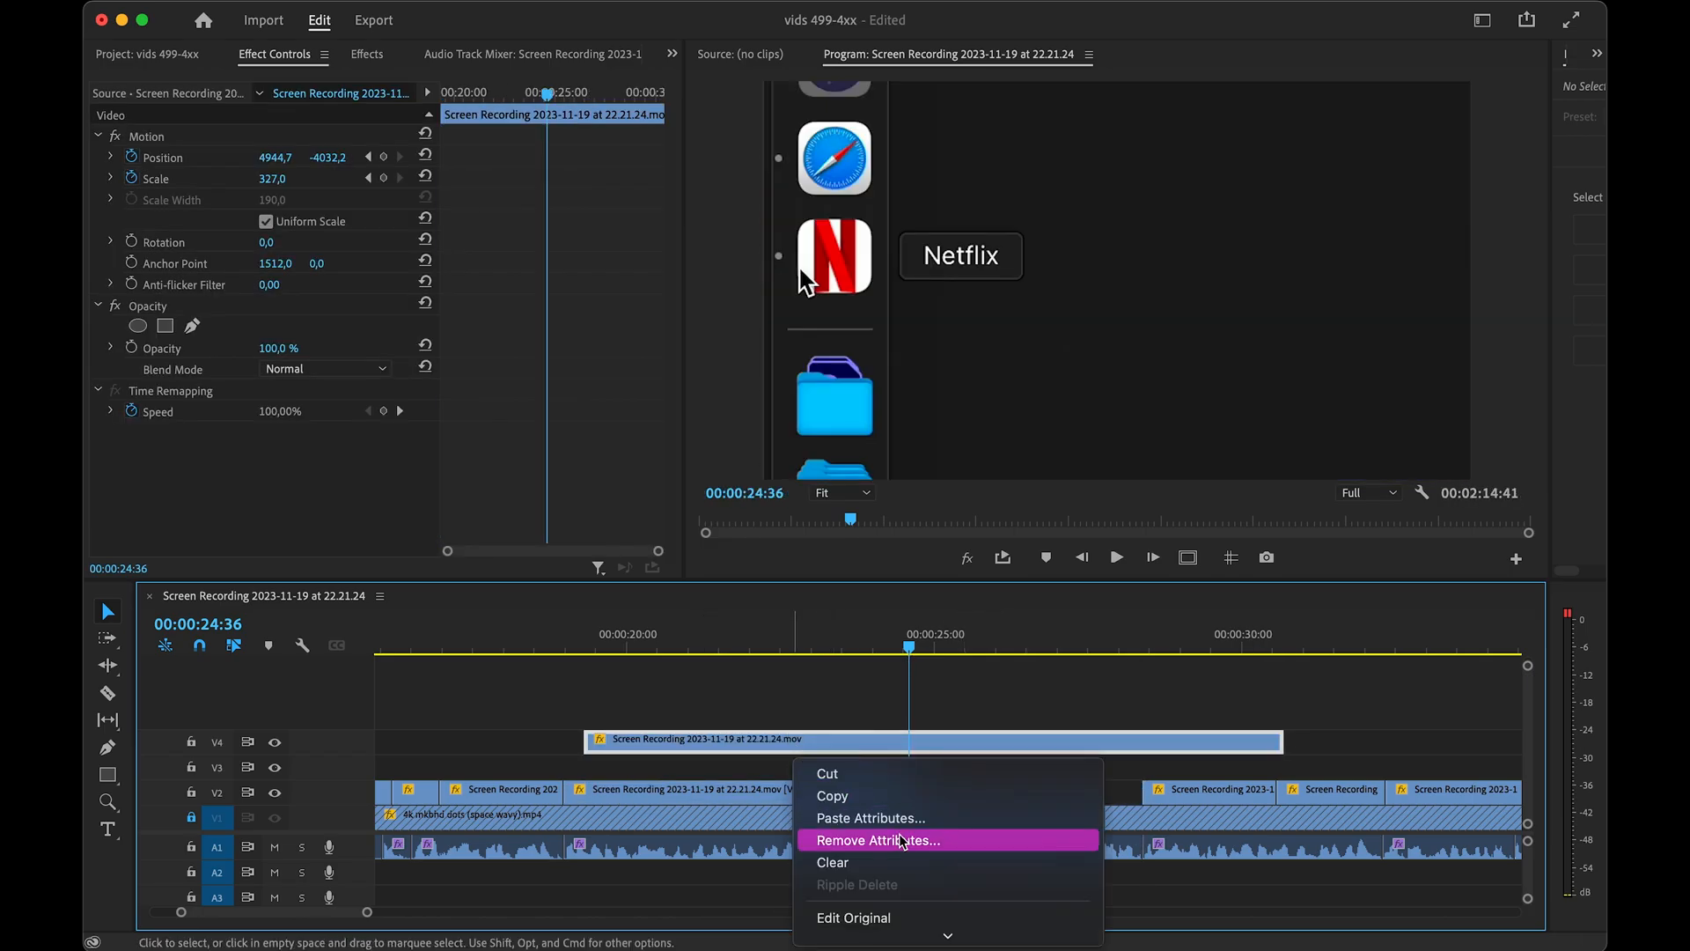
{"action": "left_click", "coordinate": [894, 838]}
{"action": "left_click", "coordinate": [979, 747]}
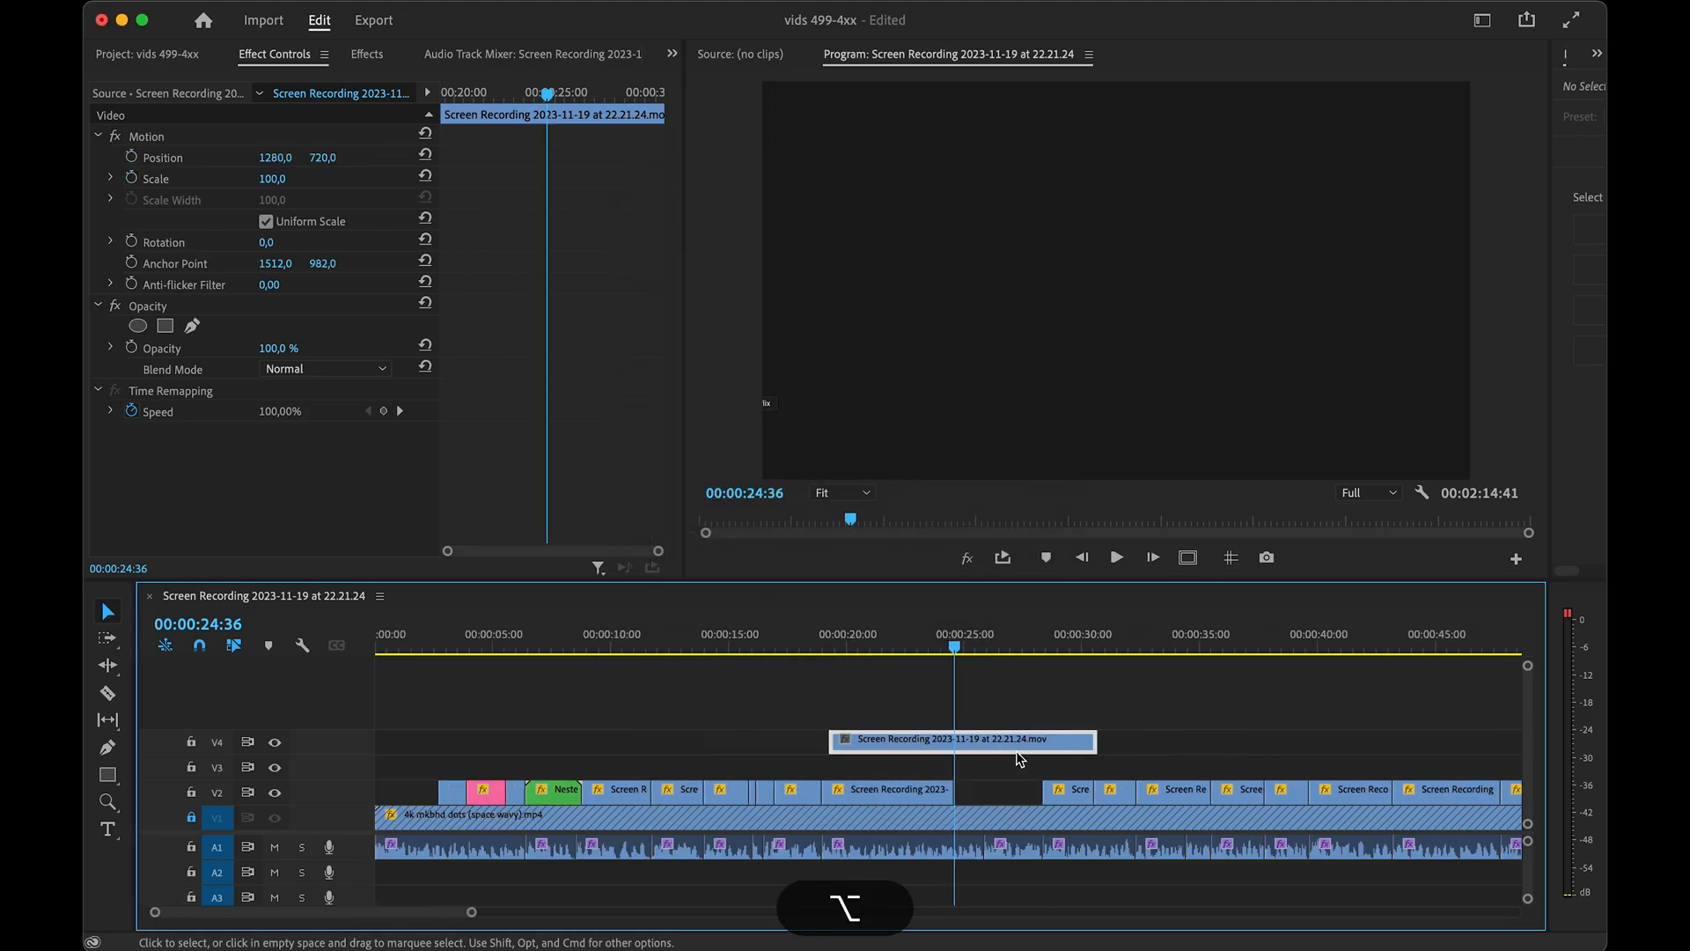
- Copy the first V2 clip's attributes and paste only its Motion onto the V4 clip
{"action": "left_click", "coordinate": [452, 793]}
{"action": "key", "text": "super+c"}
{"action": "left_click", "coordinate": [1013, 744]}
{"action": "key", "text": "alt+super+v"}
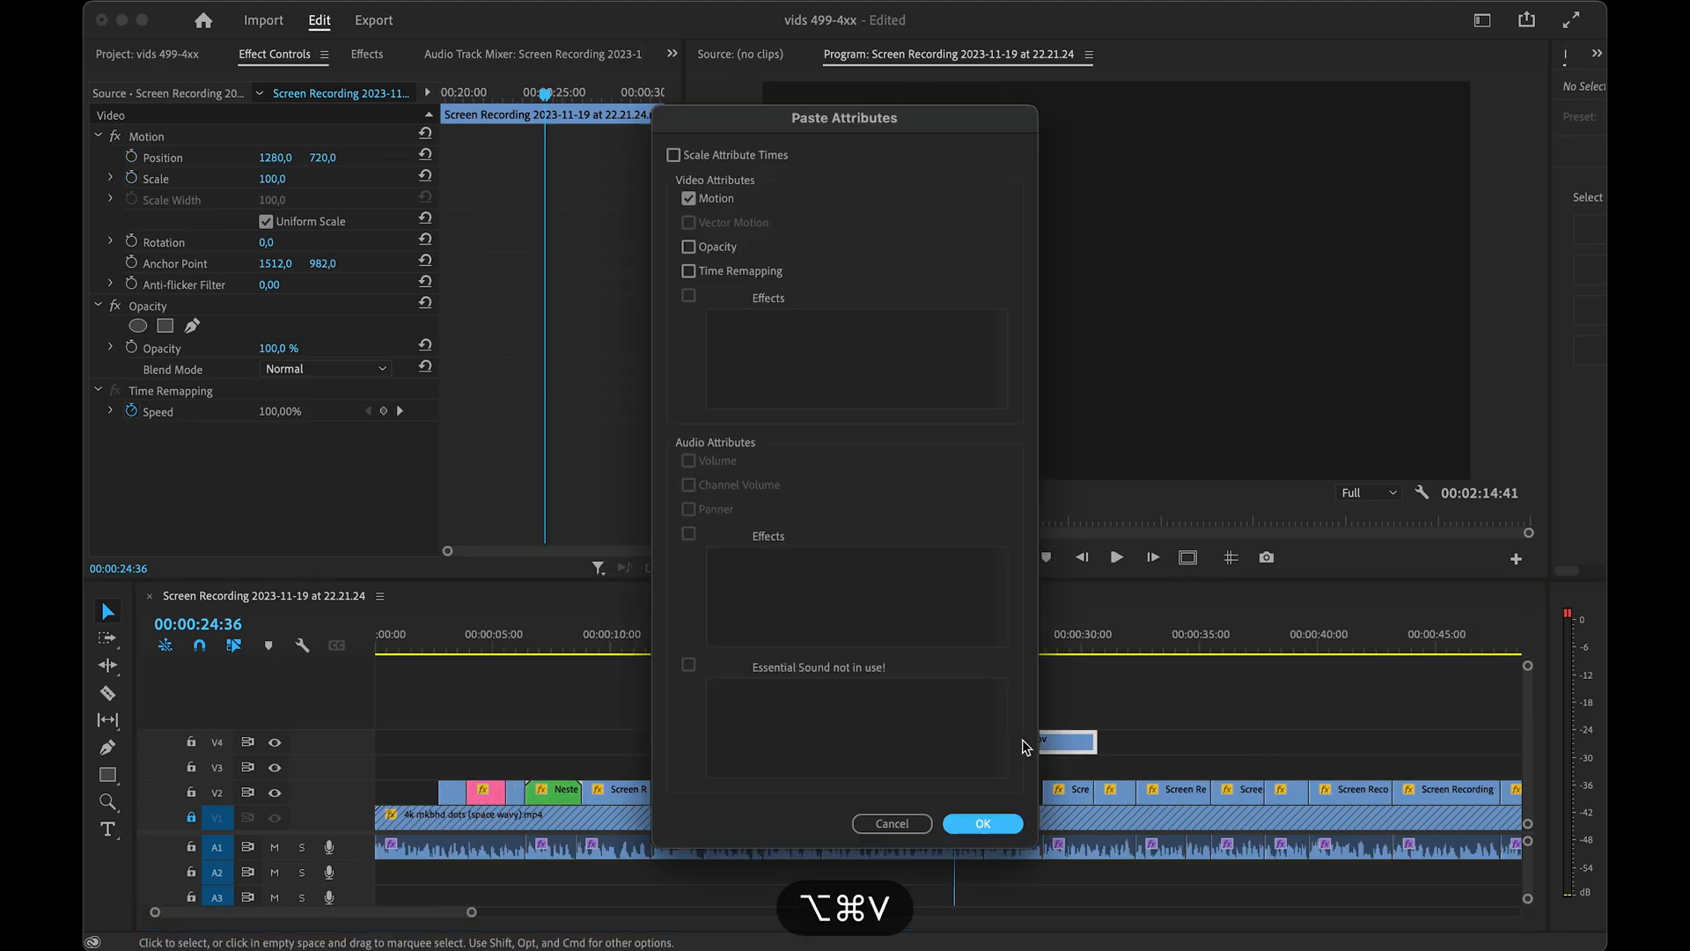
{"action": "left_click", "coordinate": [983, 825]}
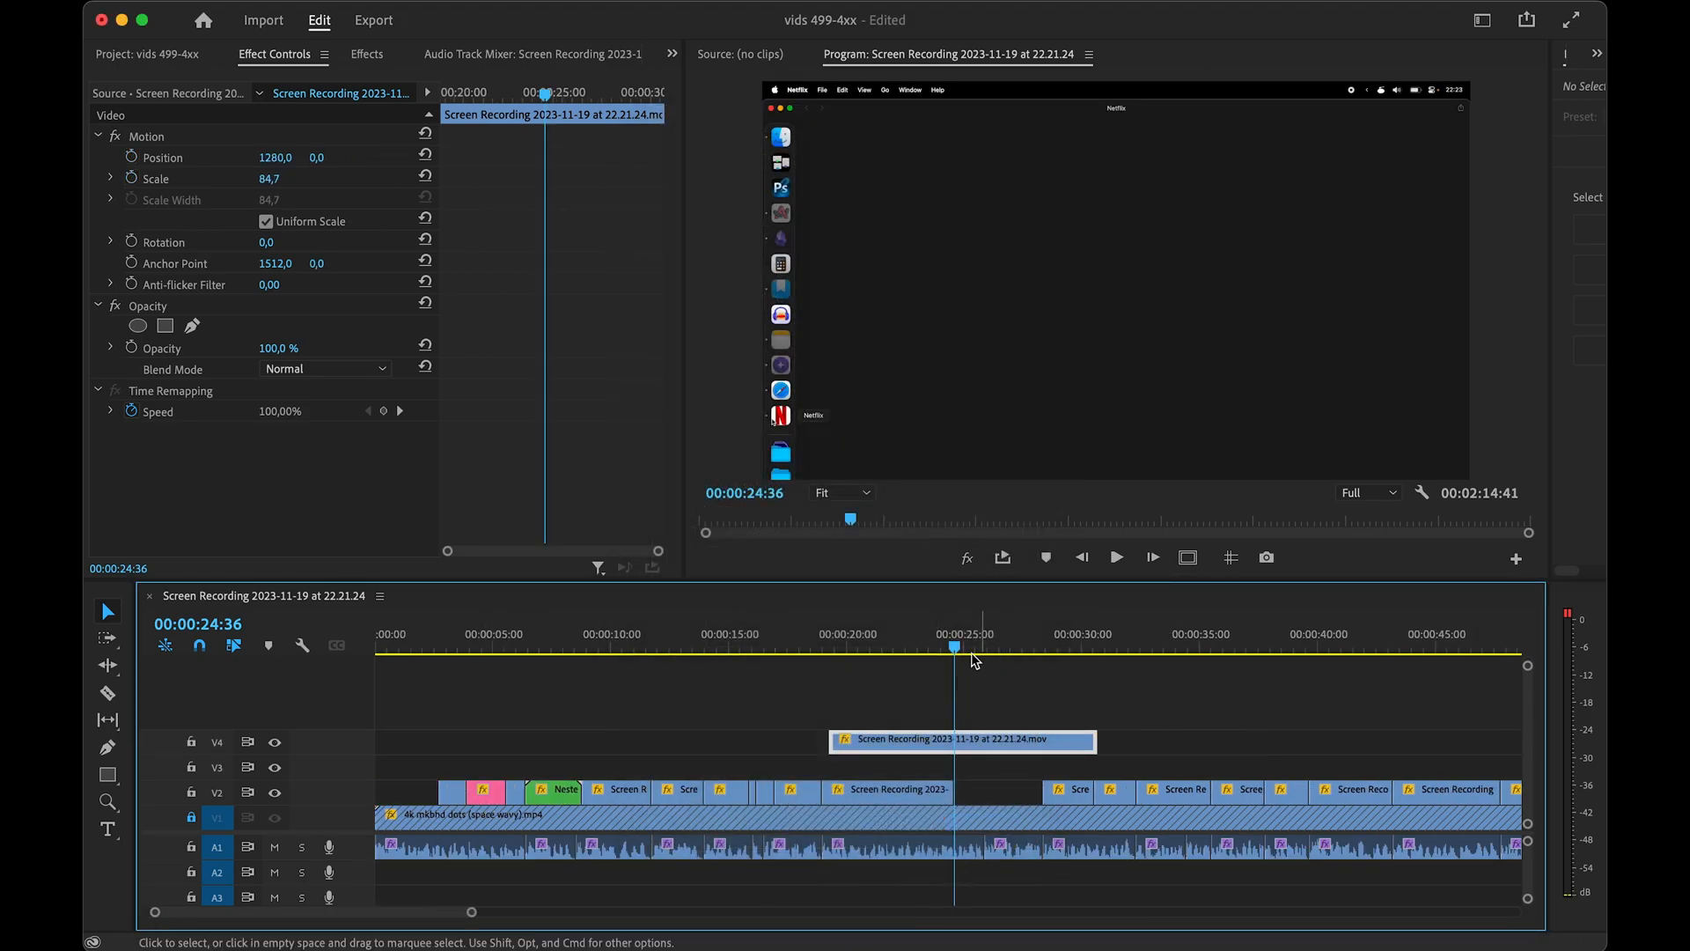
- Trim the V4 clip's start, place it on V3 from 00:00:24:36, and cut off its part after 00:00:28:57
{"action": "left_click_drag", "start_coordinate": [946, 652], "coordinate": [1047, 769]}
{"action": "left_click", "coordinate": [902, 656]}
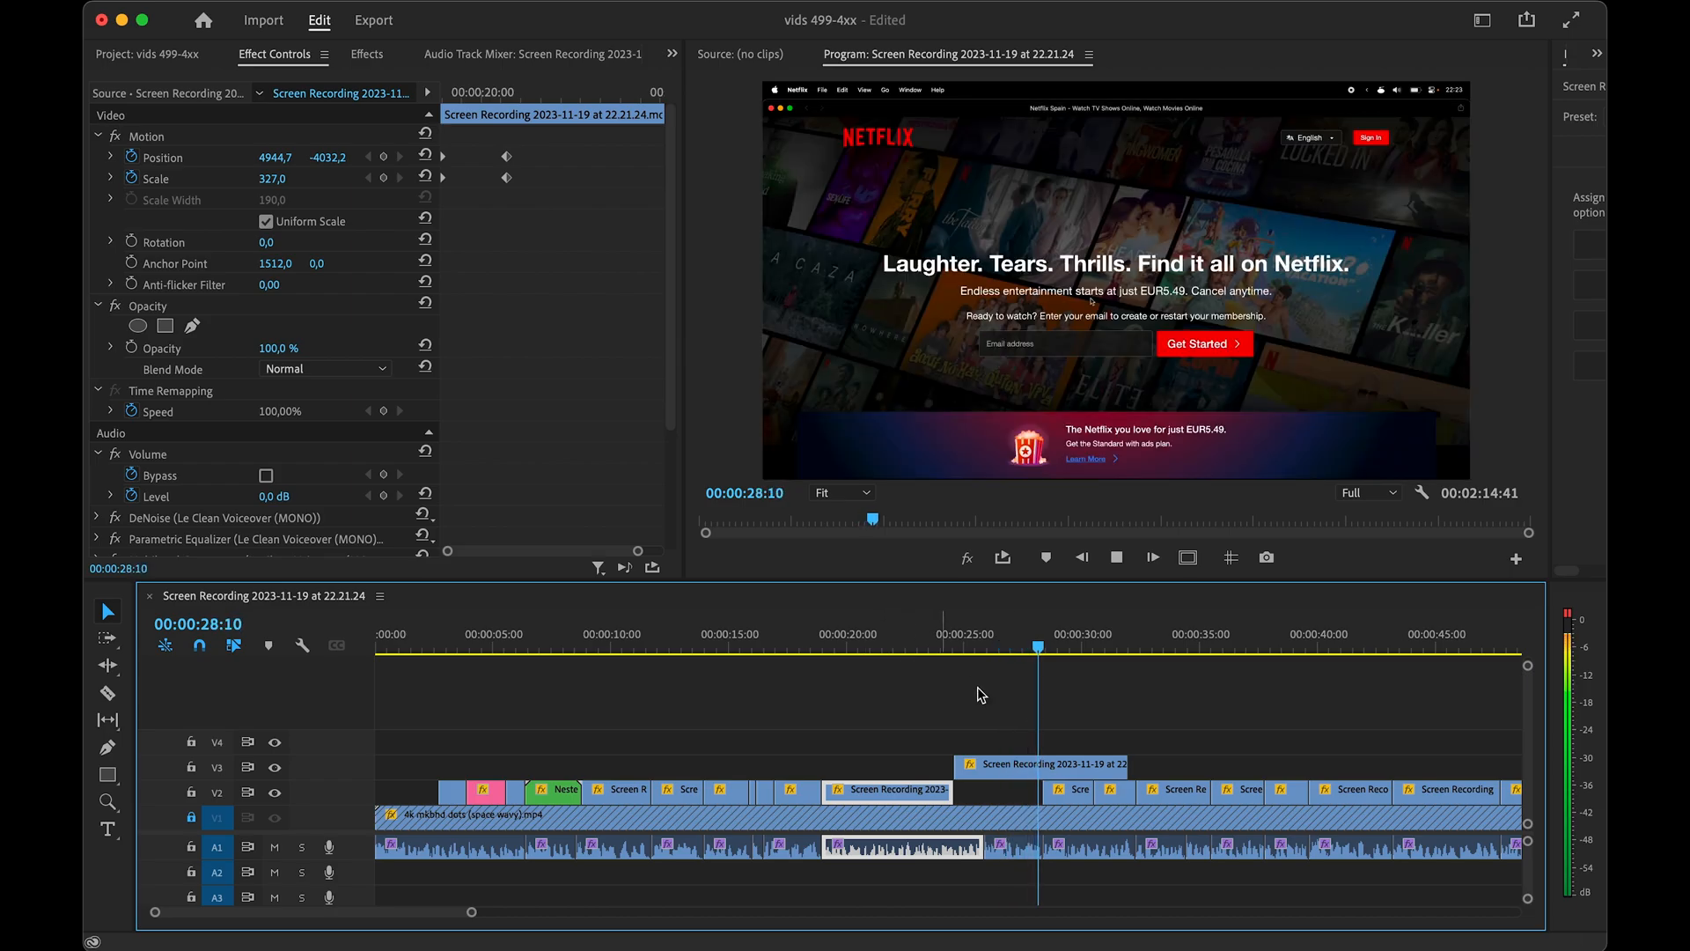
{"action": "scroll", "coordinate": [1016, 716], "scroll_direction": "up", "scroll_amount": 3}
{"action": "key", "text": "space"}
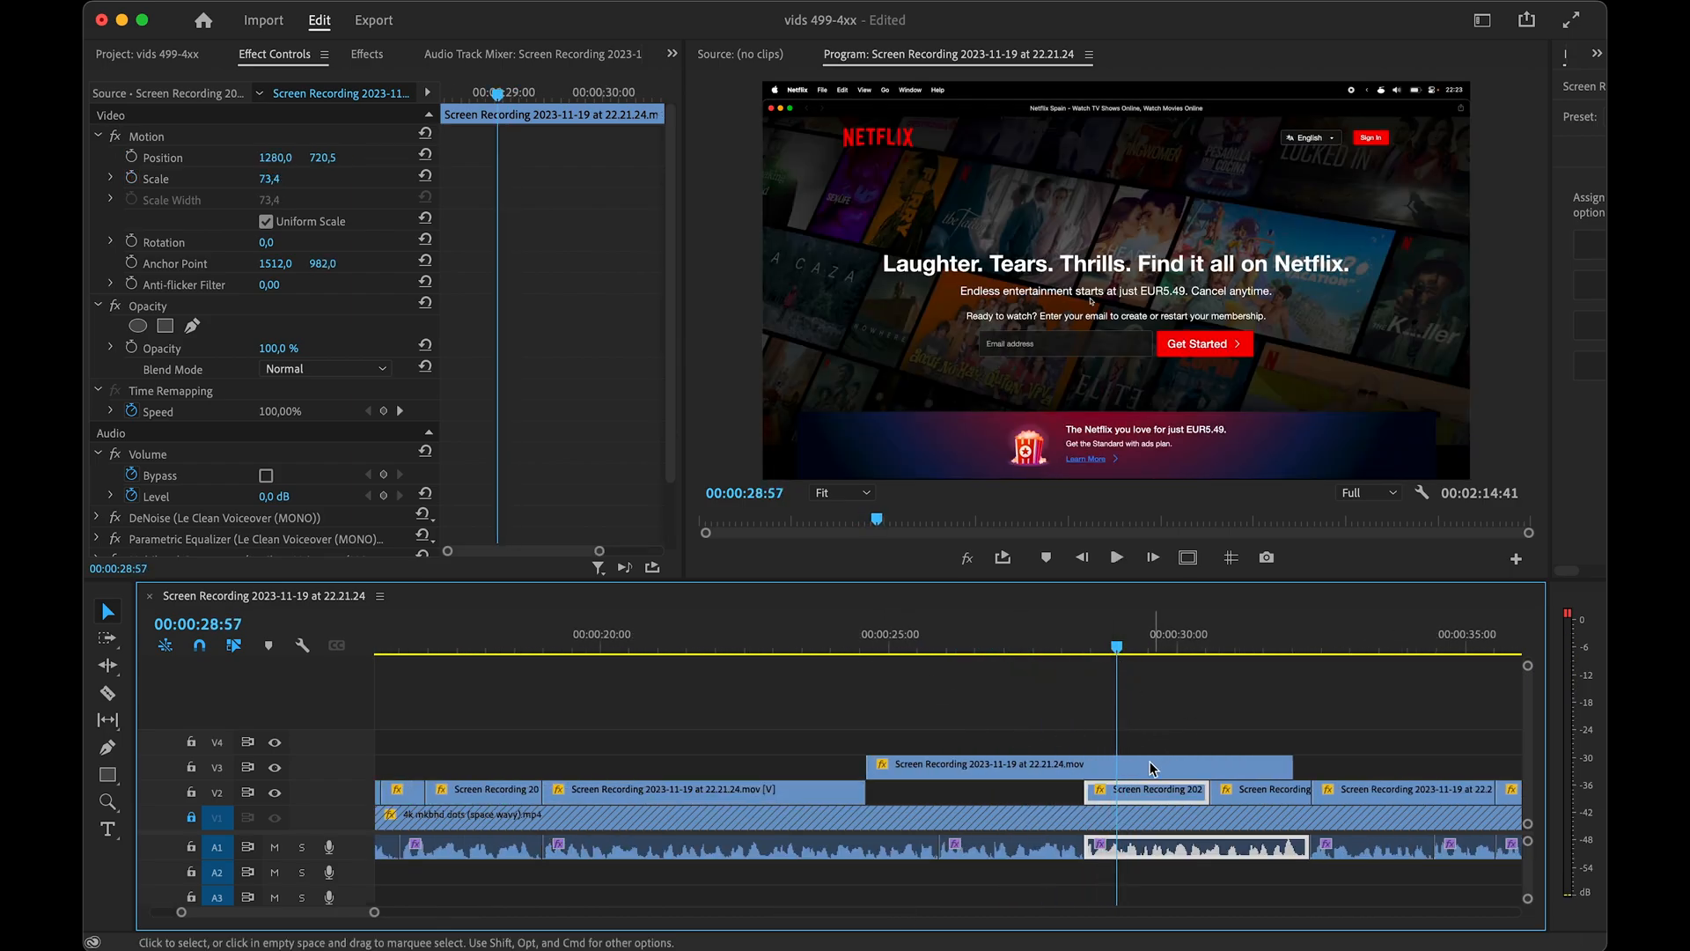
{"action": "left_click", "coordinate": [1154, 769]}
{"action": "key", "text": "super+k"}
{"action": "key", "text": "BackSpace"}
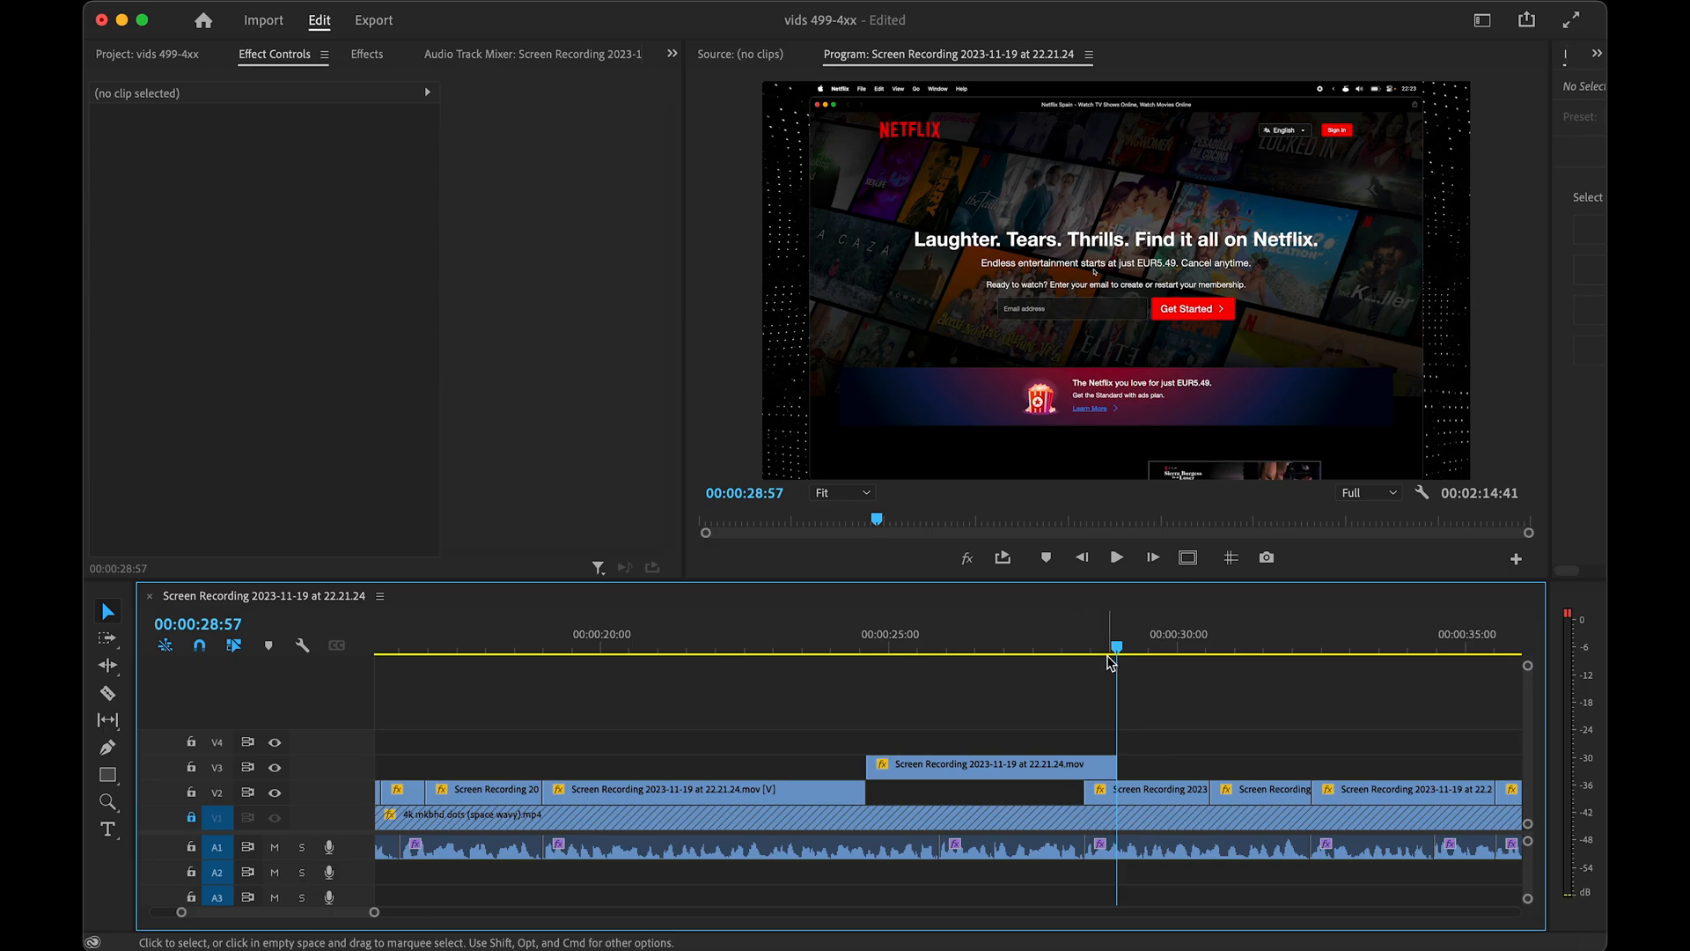
- Paste the same Motion attributes onto the three V2 clips from 00:00:28:20 to about 00:00:35:27, and play back the section
{"action": "left_click", "coordinate": [1162, 791]}
{"action": "key", "text": "alt+super+v"}
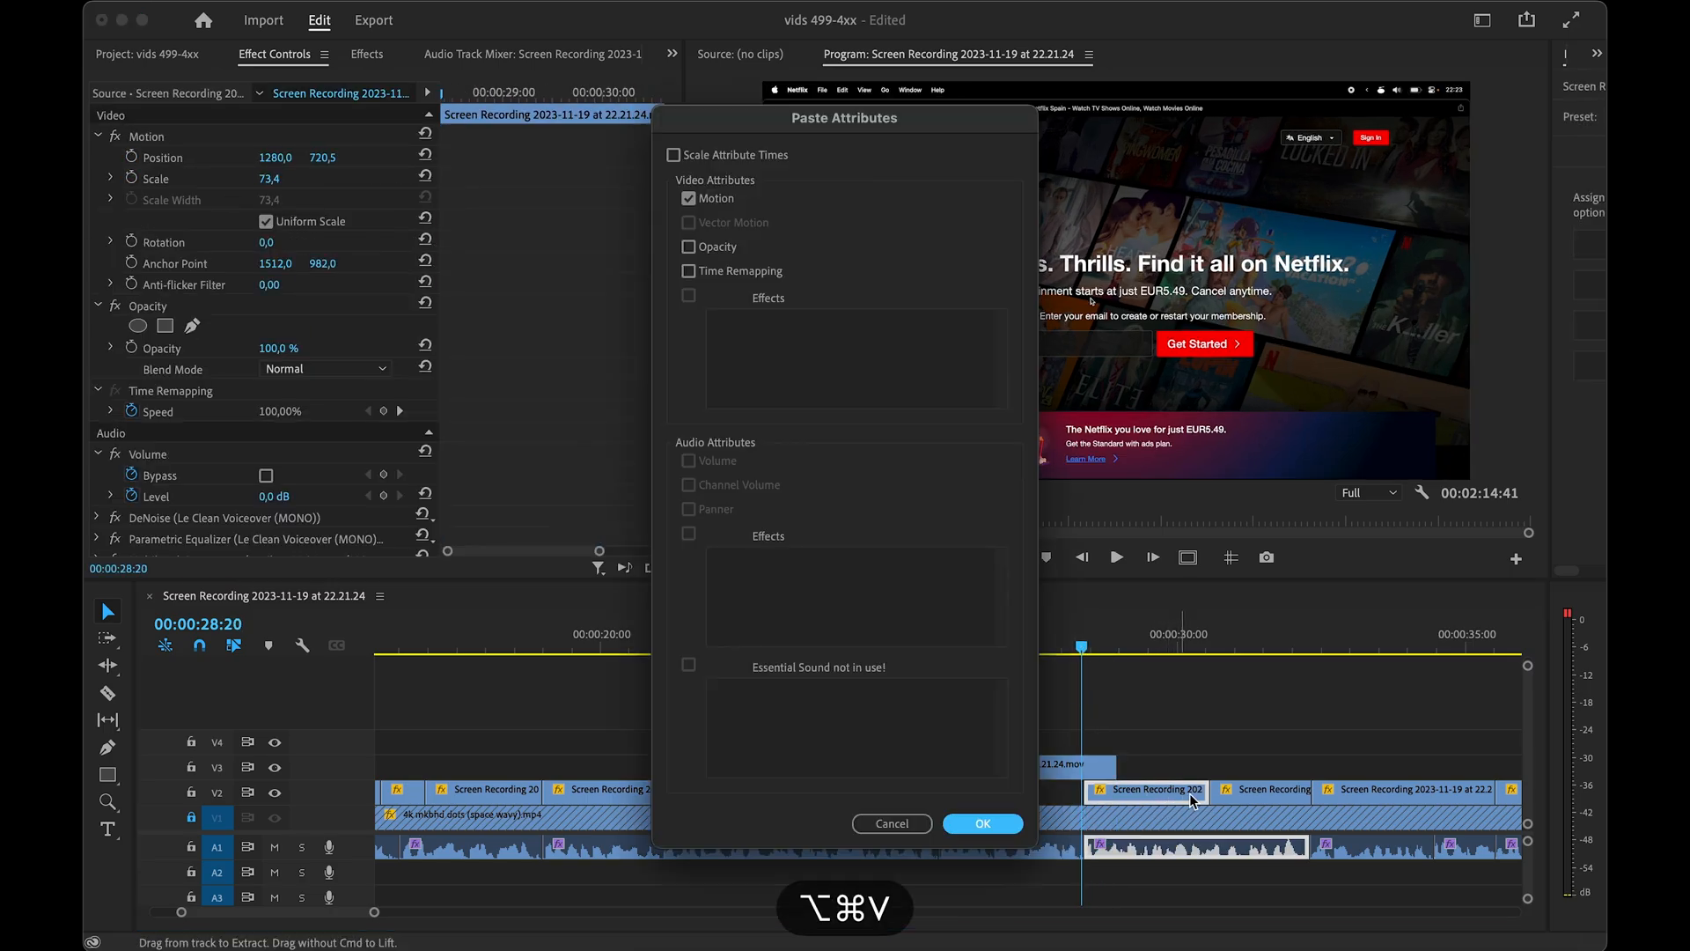
{"action": "left_click", "coordinate": [980, 823]}
{"action": "left_click", "coordinate": [1235, 790]}
{"action": "key", "text": "alt+super+v"}
{"action": "key", "text": "Return"}
{"action": "left_click", "coordinate": [1356, 790]}
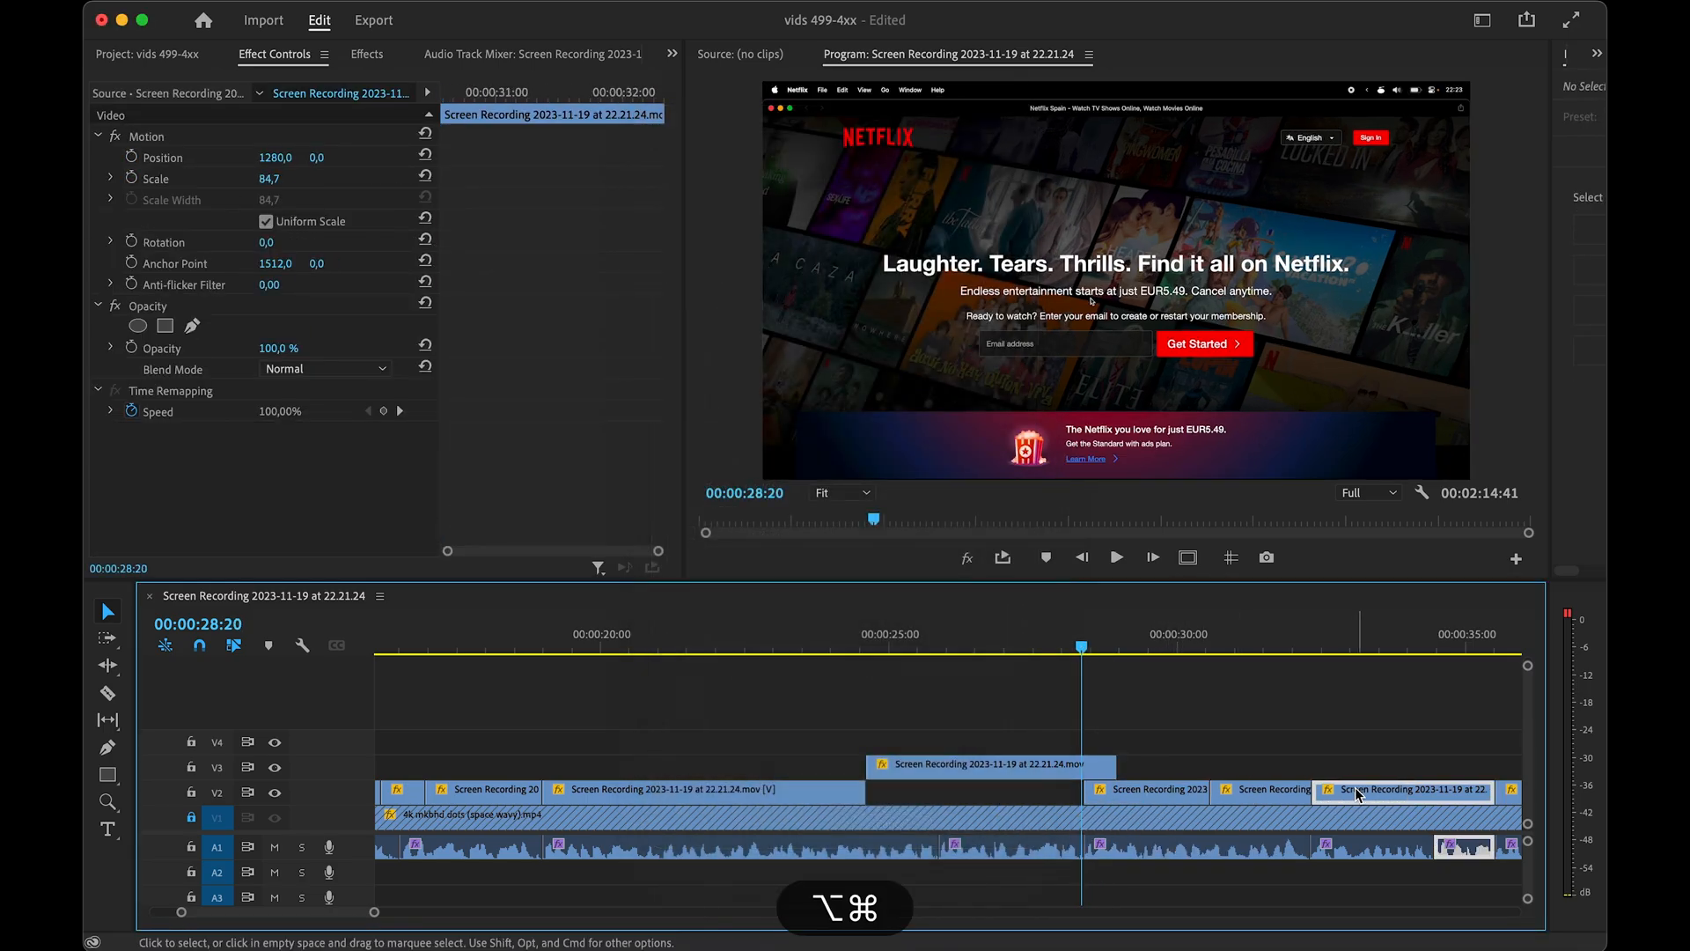
{"action": "key", "text": "alt+super+v"}
{"action": "left_click", "coordinate": [981, 822]}
{"action": "left_click", "coordinate": [966, 647]}
{"action": "key", "text": "space"}
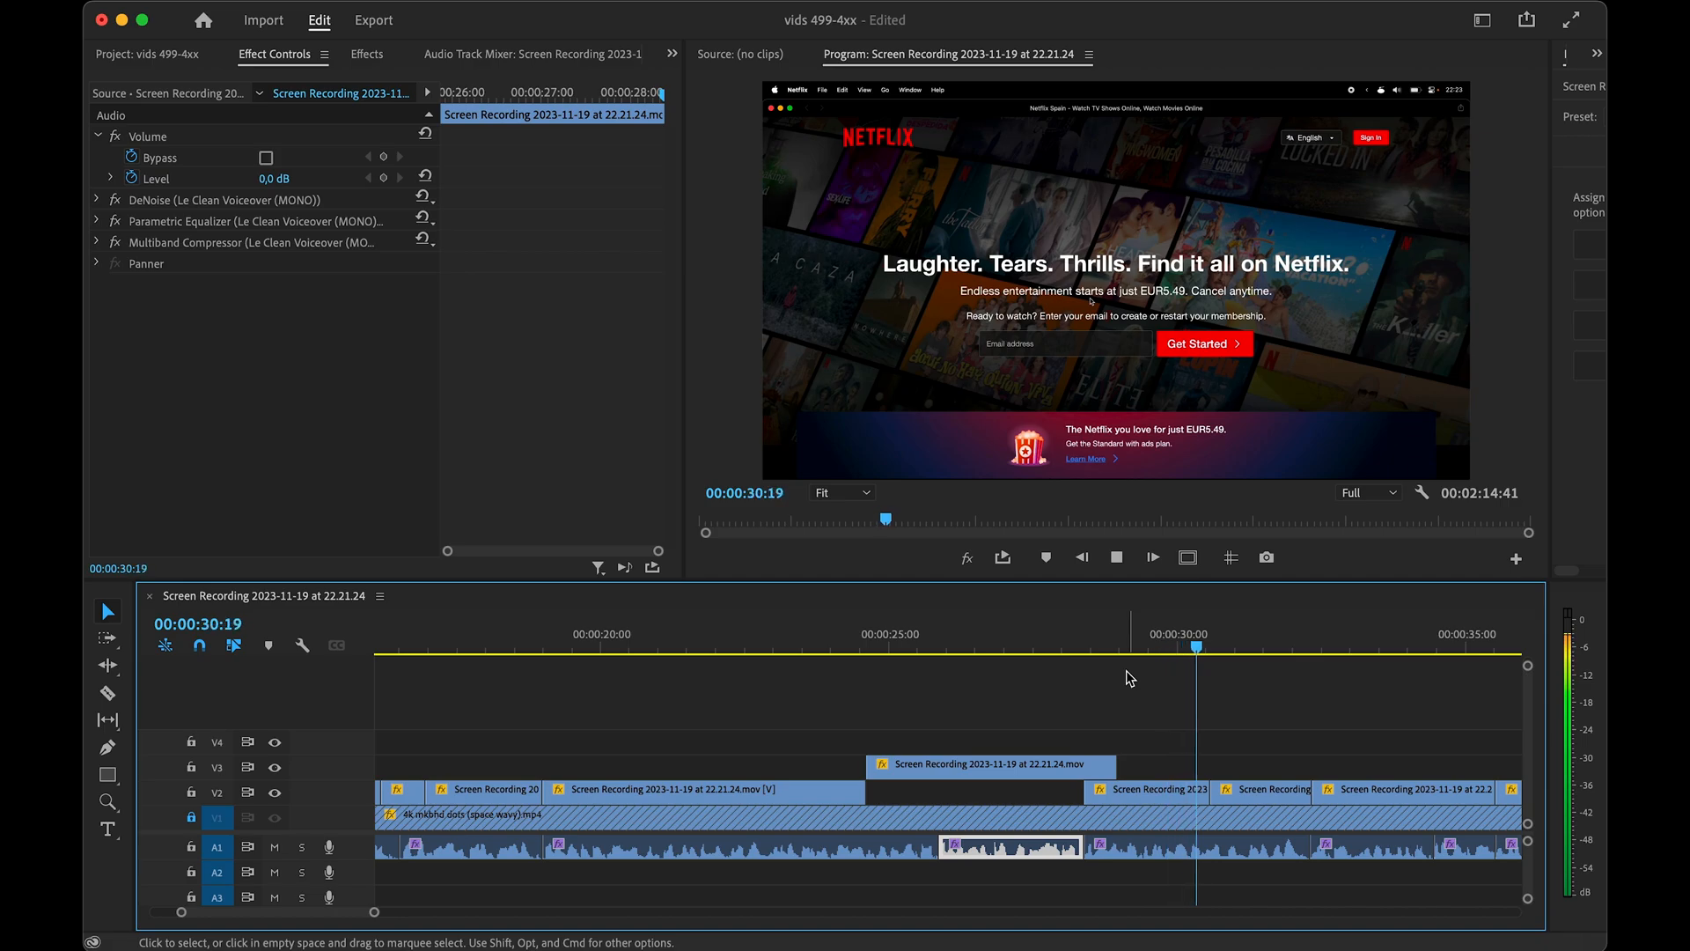
- Remove the V2 clip at 00:00:28:20, extend the following V2 clip back to 00:00:28:57, and play back the transition
{"action": "left_click_drag", "start_coordinate": [1262, 640], "coordinate": [1072, 651]}
{"action": "left_click", "coordinate": [1190, 724]}
{"action": "left_click", "coordinate": [1180, 786]}
{"action": "key", "text": "alt+f"}
{"action": "left_click_drag", "start_coordinate": [1240, 792], "coordinate": [1307, 797]}
{"action": "left_click", "coordinate": [932, 649]}
{"action": "key", "text": "space"}
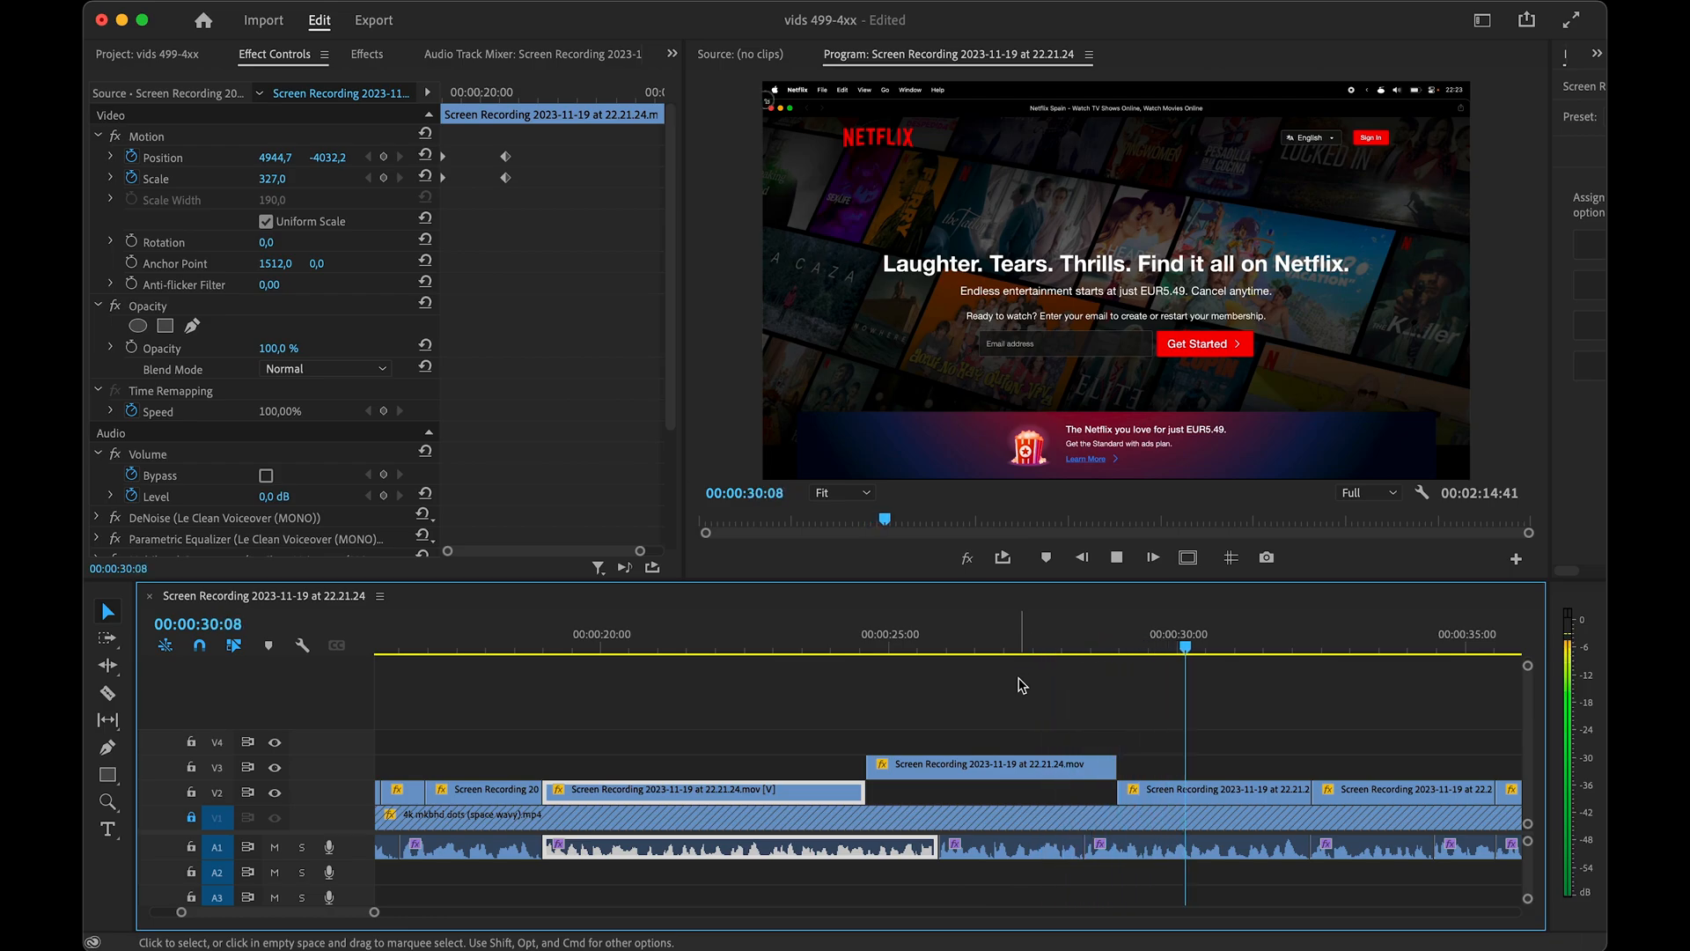
{"action": "key", "text": "space"}
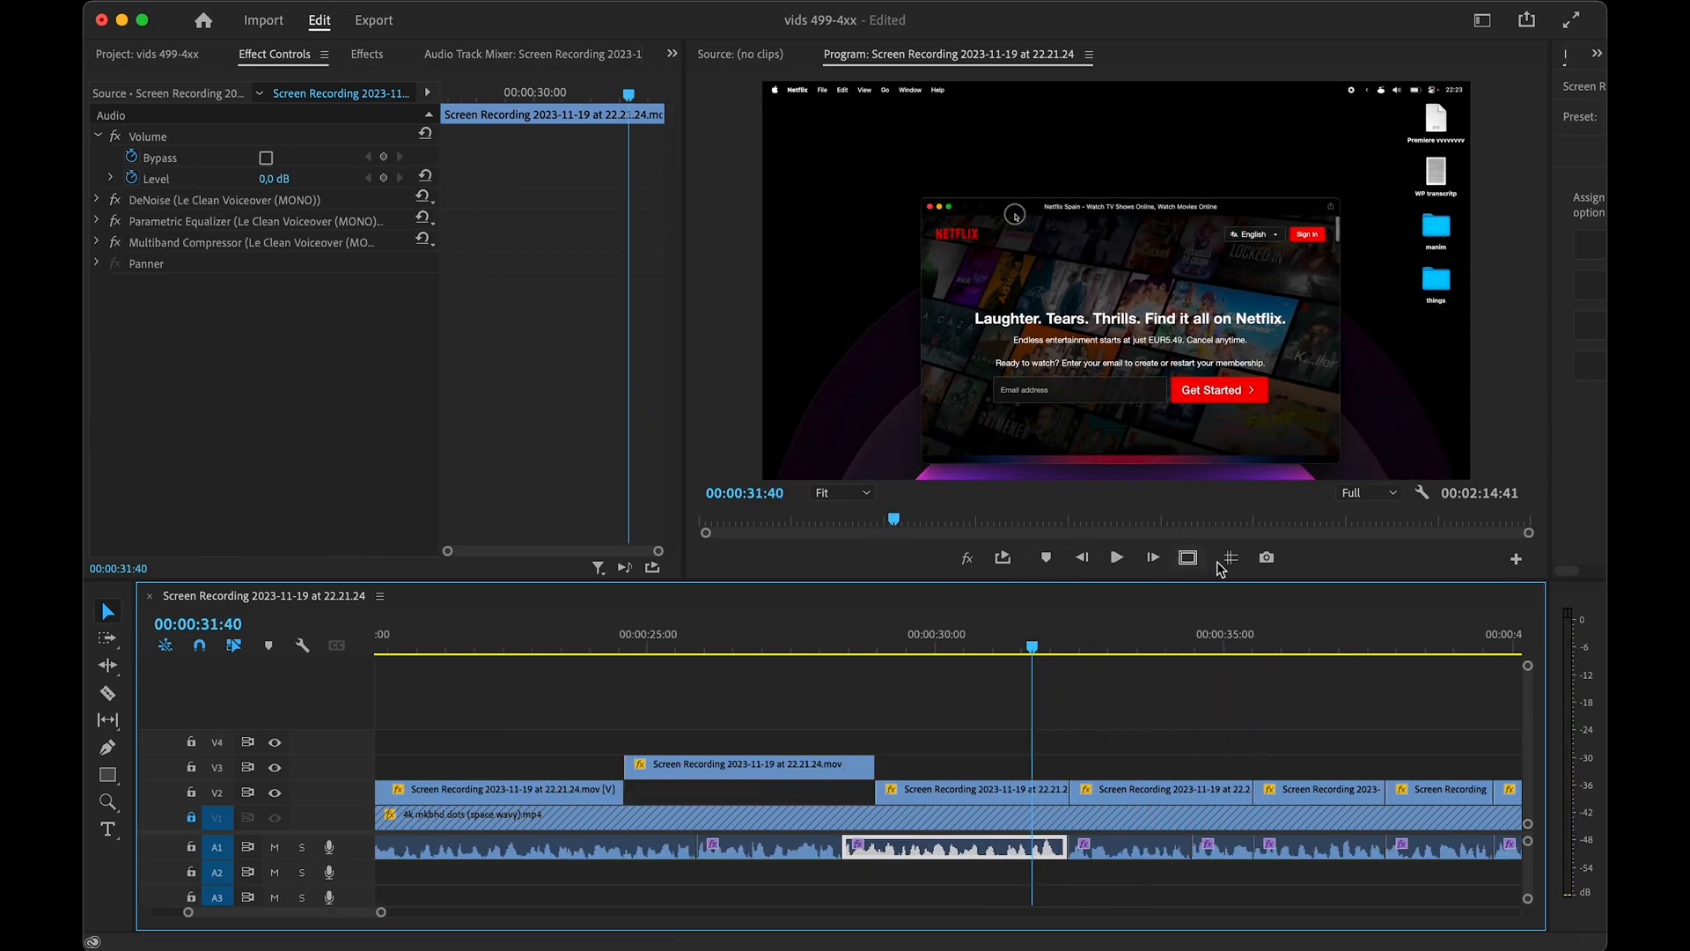
- Cut off the opening part of the V2 clip at 00:00:28:57, close the gap with the remainder, and move the V3 clip onto V2
{"action": "mouse_move", "coordinate": [971, 650]}
{"action": "left_mouse_down"}
{"action": "mouse_move", "coordinate": [920, 650]}
{"action": "mouse_move", "coordinate": [970, 647]}
{"action": "mouse_move", "coordinate": [949, 644]}
{"action": "left_mouse_up"}
{"action": "key", "text": "super+k"}
{"action": "left_click", "coordinate": [941, 794]}
{"action": "key", "text": "Delete"}
{"action": "left_click_drag", "start_coordinate": [996, 794], "coordinate": [832, 797]}
- Play back from 00:00:24:30, extend the V2 clip before the gap up to the next clip, and play on to 00:00:36:17
{"action": "left_click", "coordinate": [622, 652]}
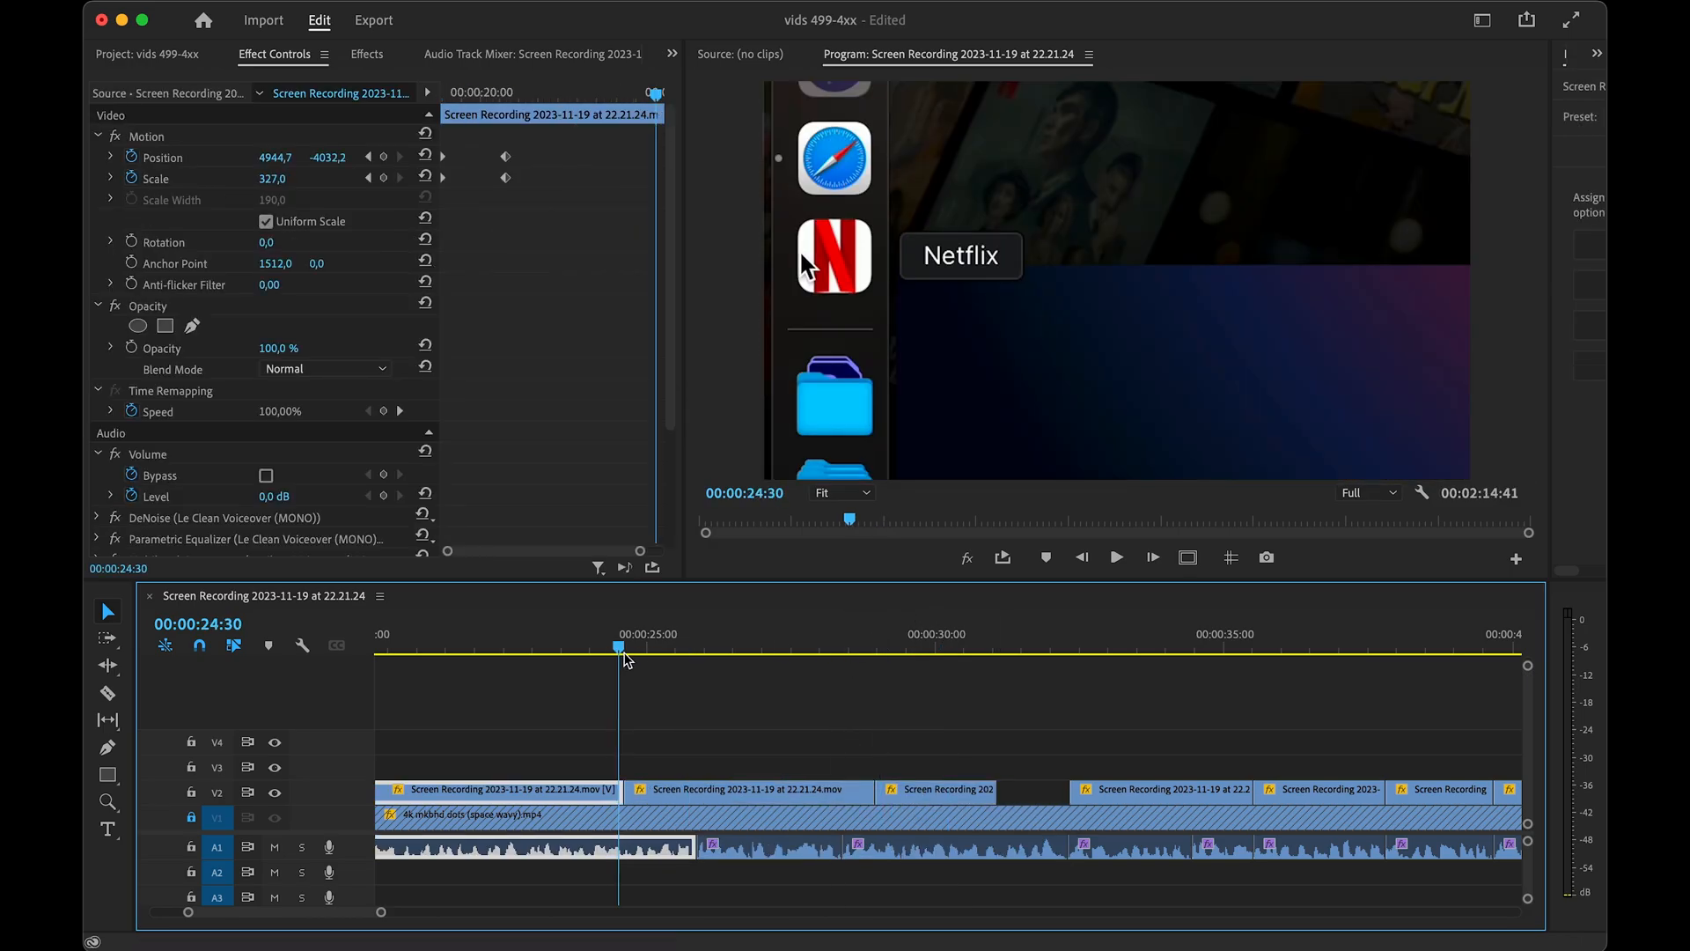
{"action": "key", "text": "space"}
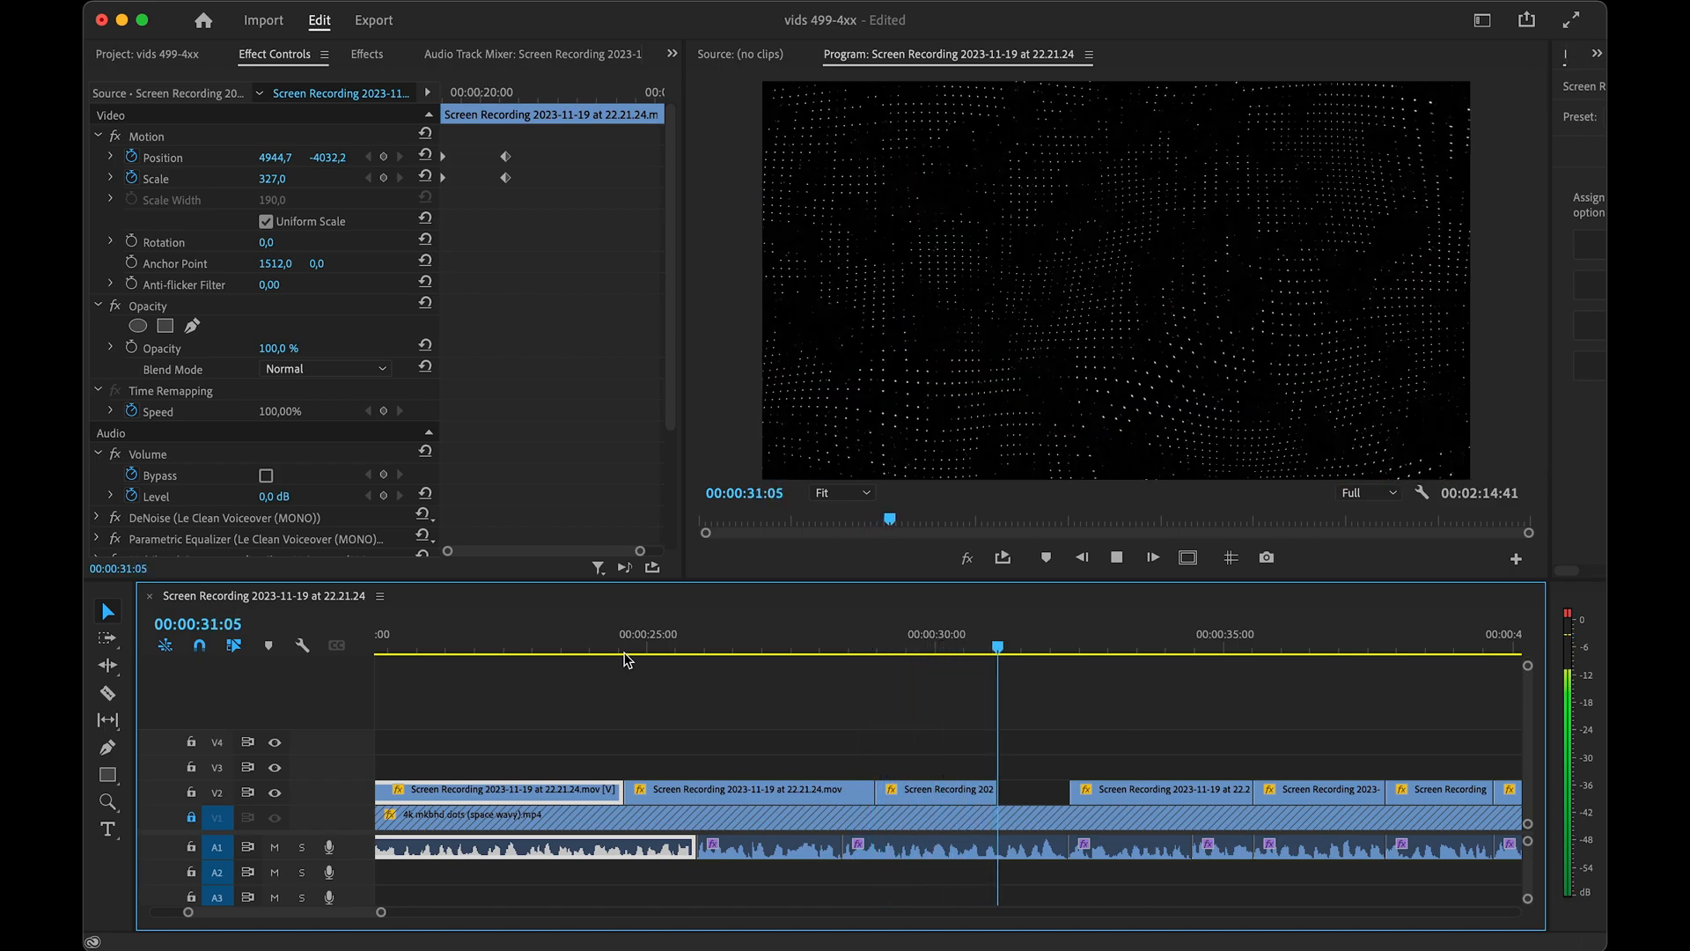
{"action": "key", "text": "space"}
{"action": "left_click", "coordinate": [1007, 799], "text": "alt"}
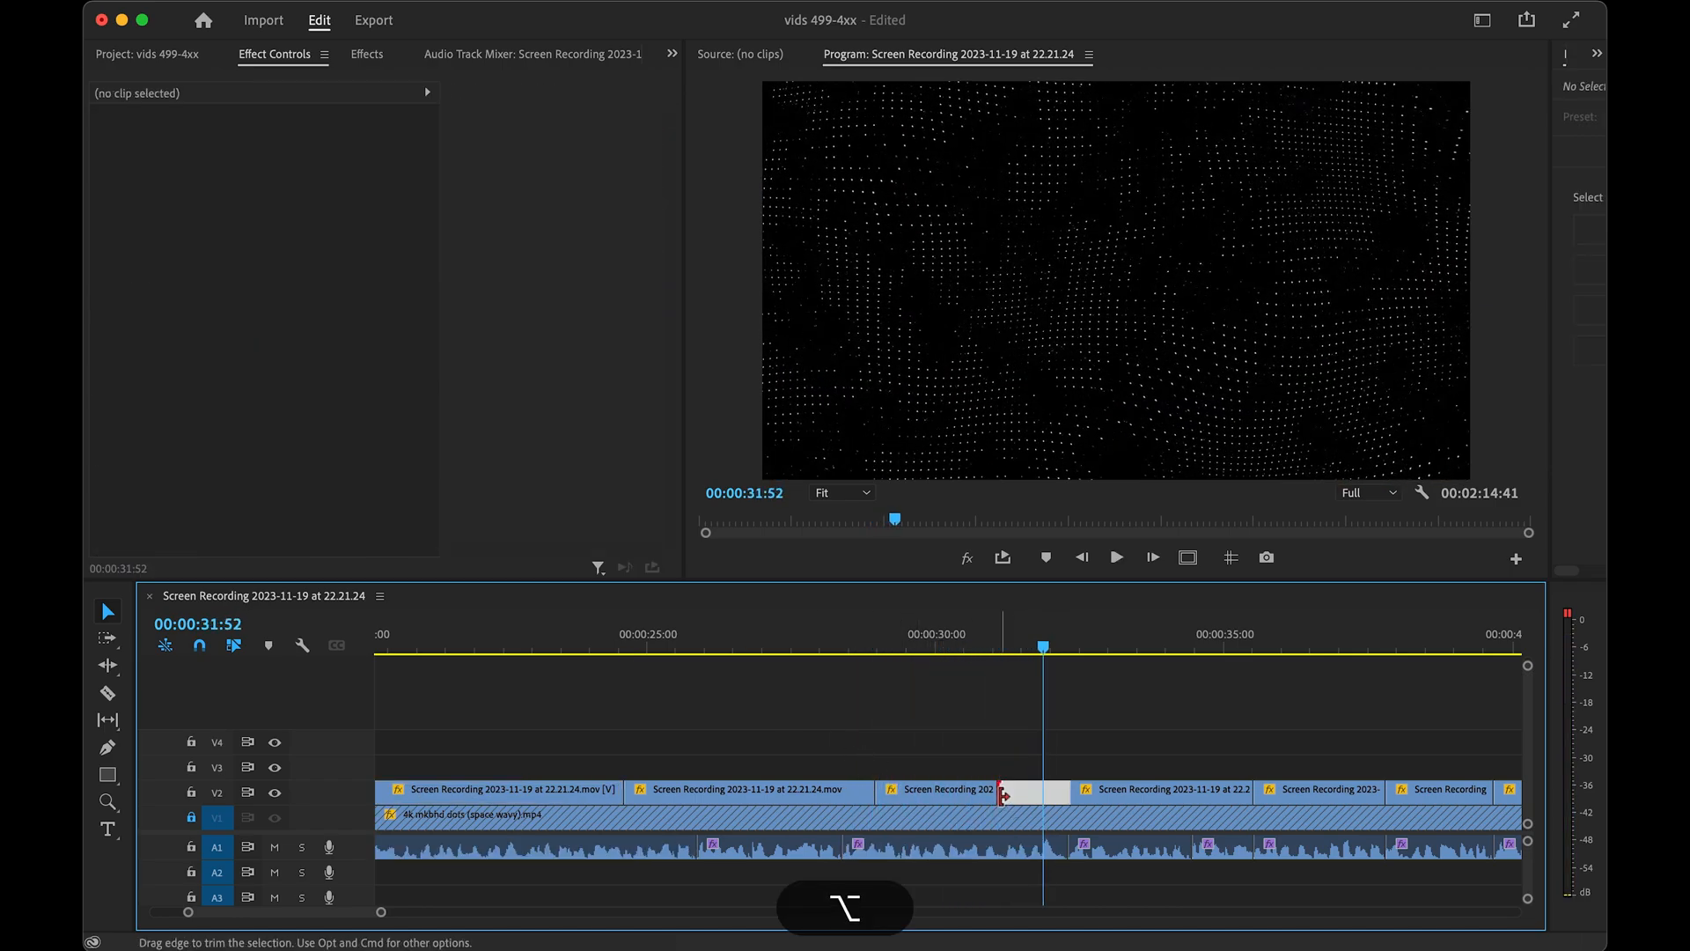
{"action": "left_click_drag", "start_coordinate": [1000, 796], "coordinate": [1092, 796]}
{"action": "key", "text": "space"}
{"action": "left_click", "coordinate": [882, 650]}
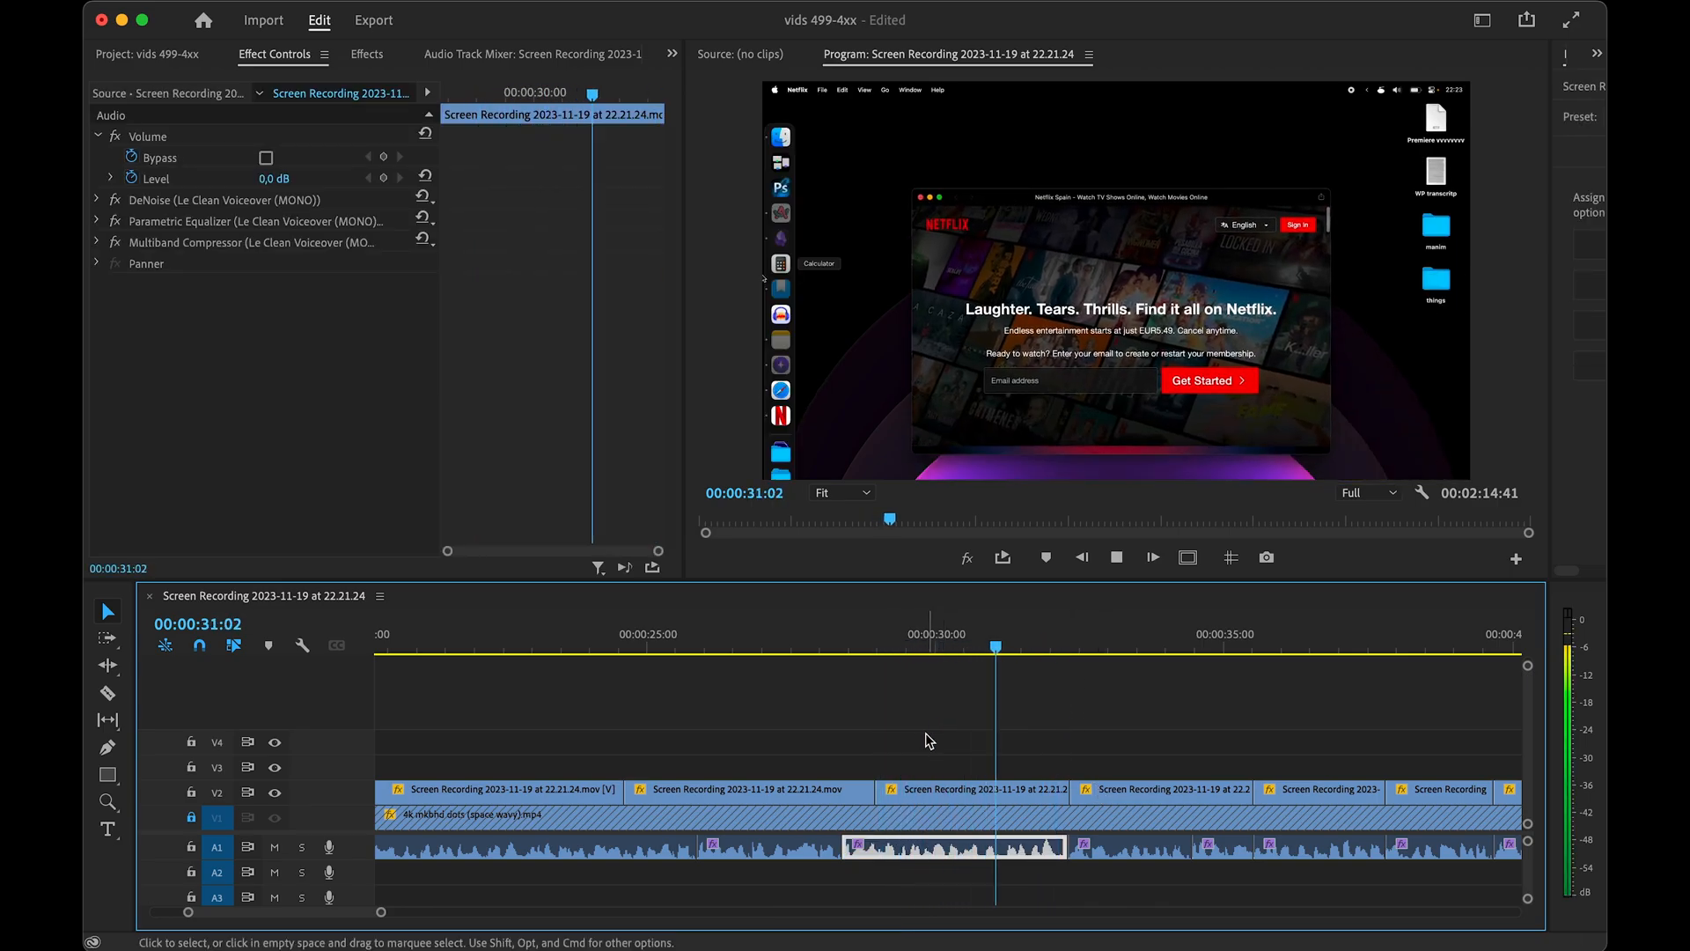
{"action": "left_click", "coordinate": [1092, 639]}
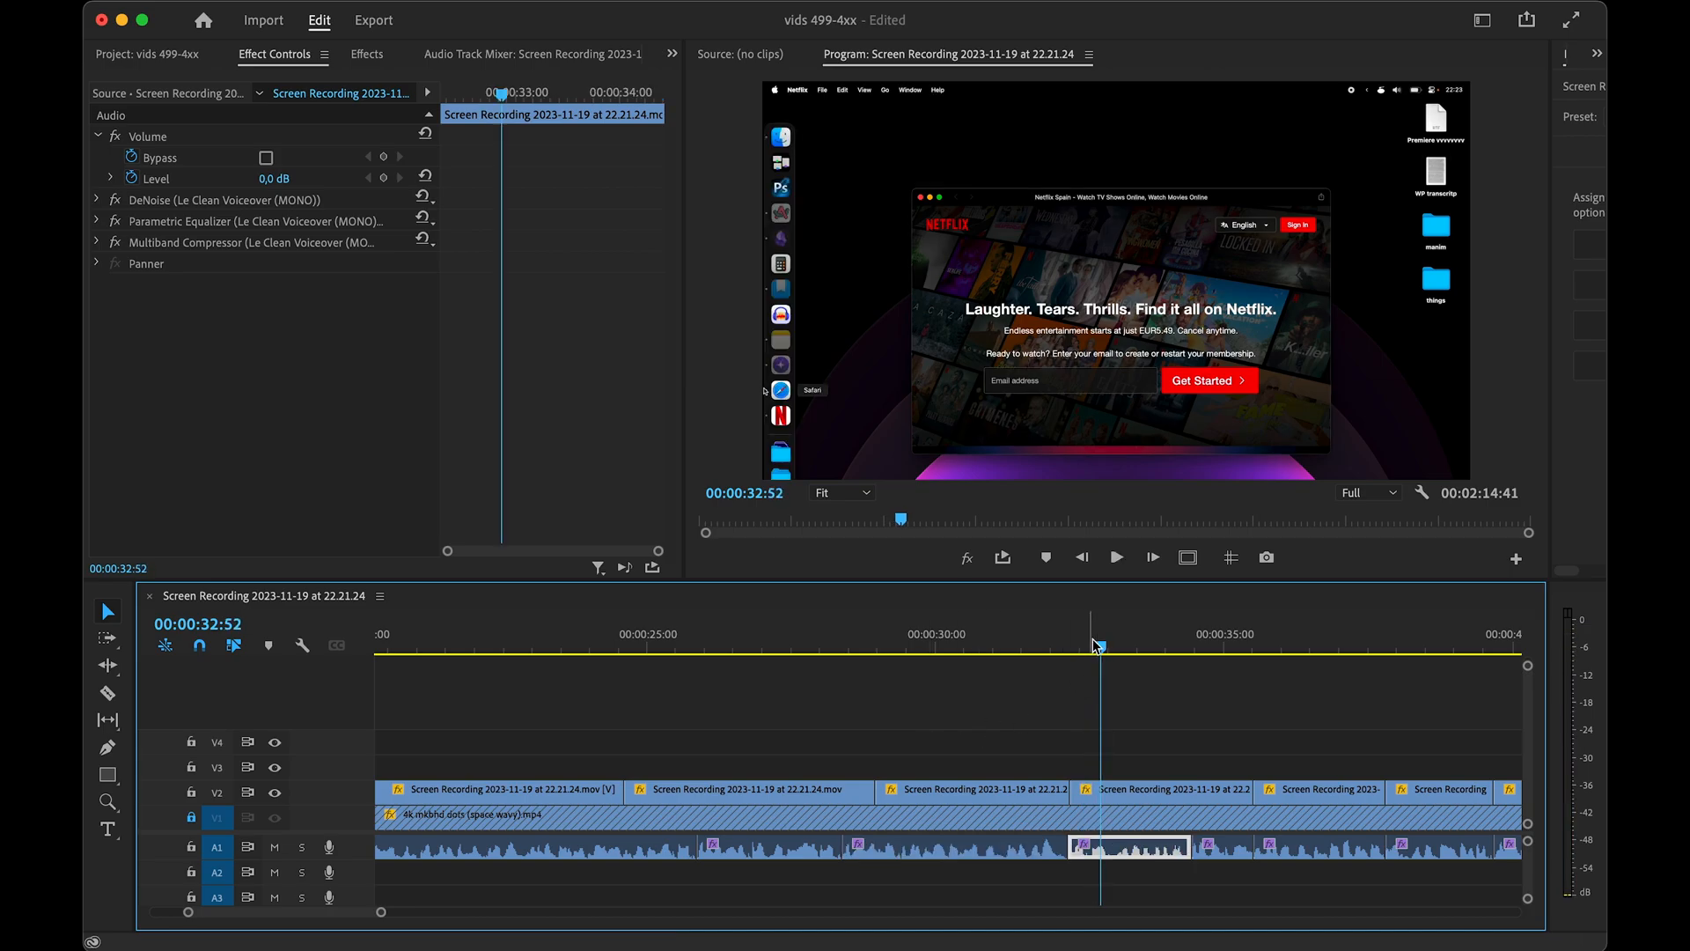
{"action": "key", "text": "space"}
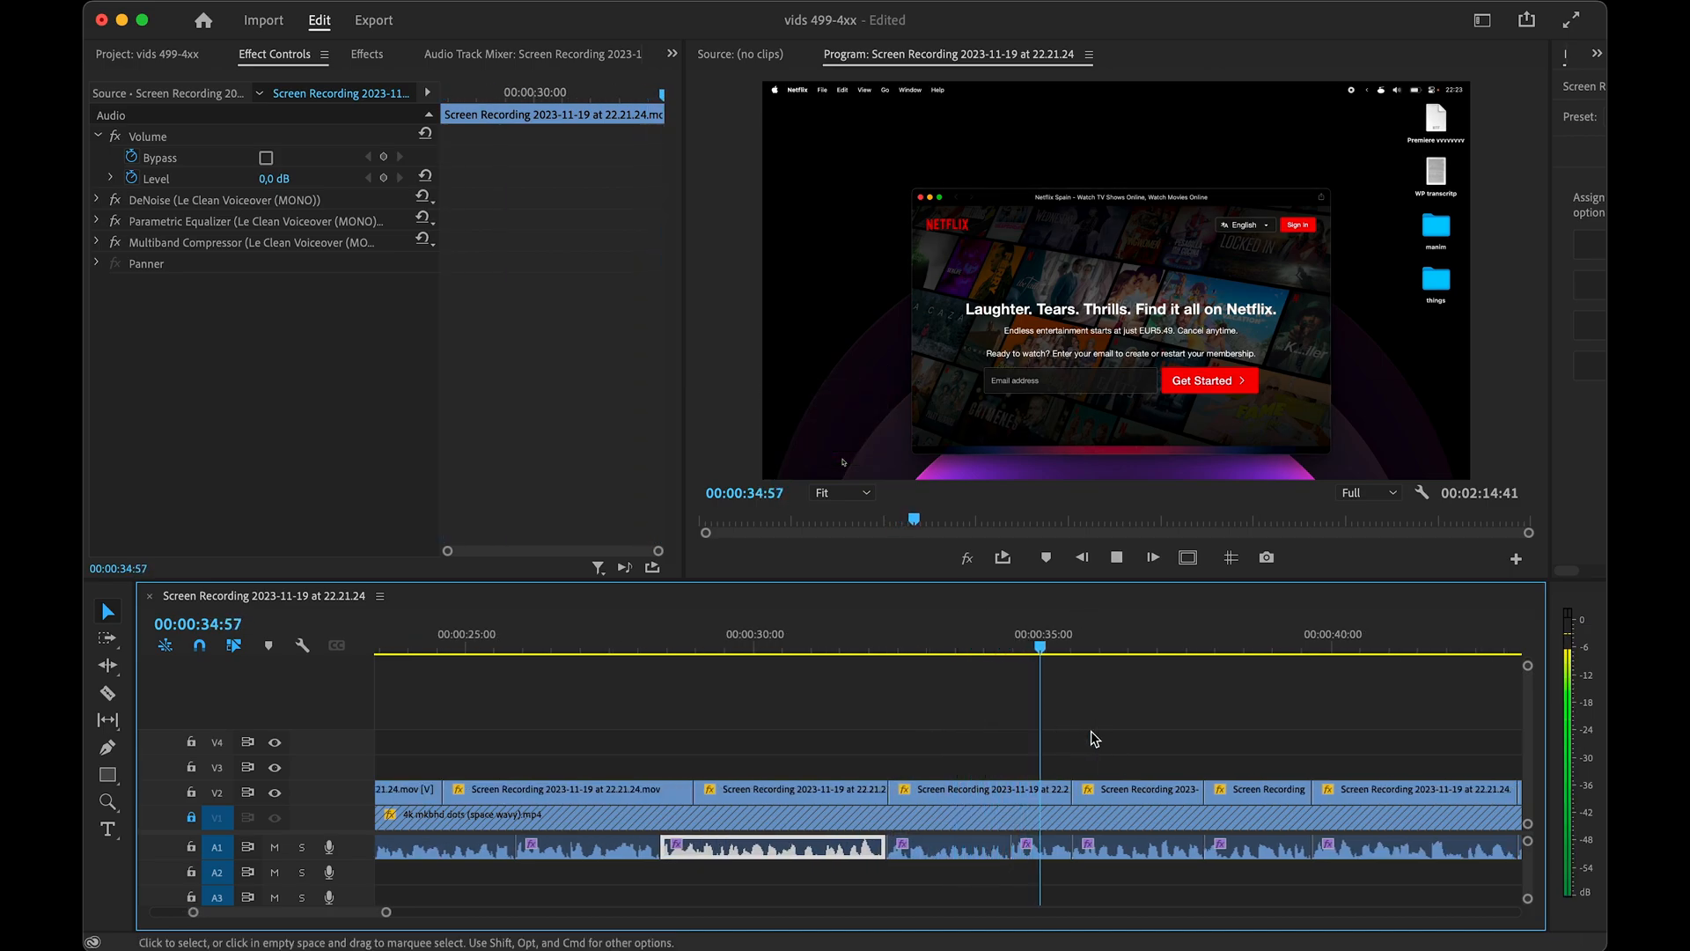
{"action": "key", "text": "space"}
- Copy the V2 clip ending at 00:00:35:27 and paste its Motion, Volume, Parametric Equalizer and DeNoise attributes onto the next three clips
{"action": "key", "text": "super+space"}
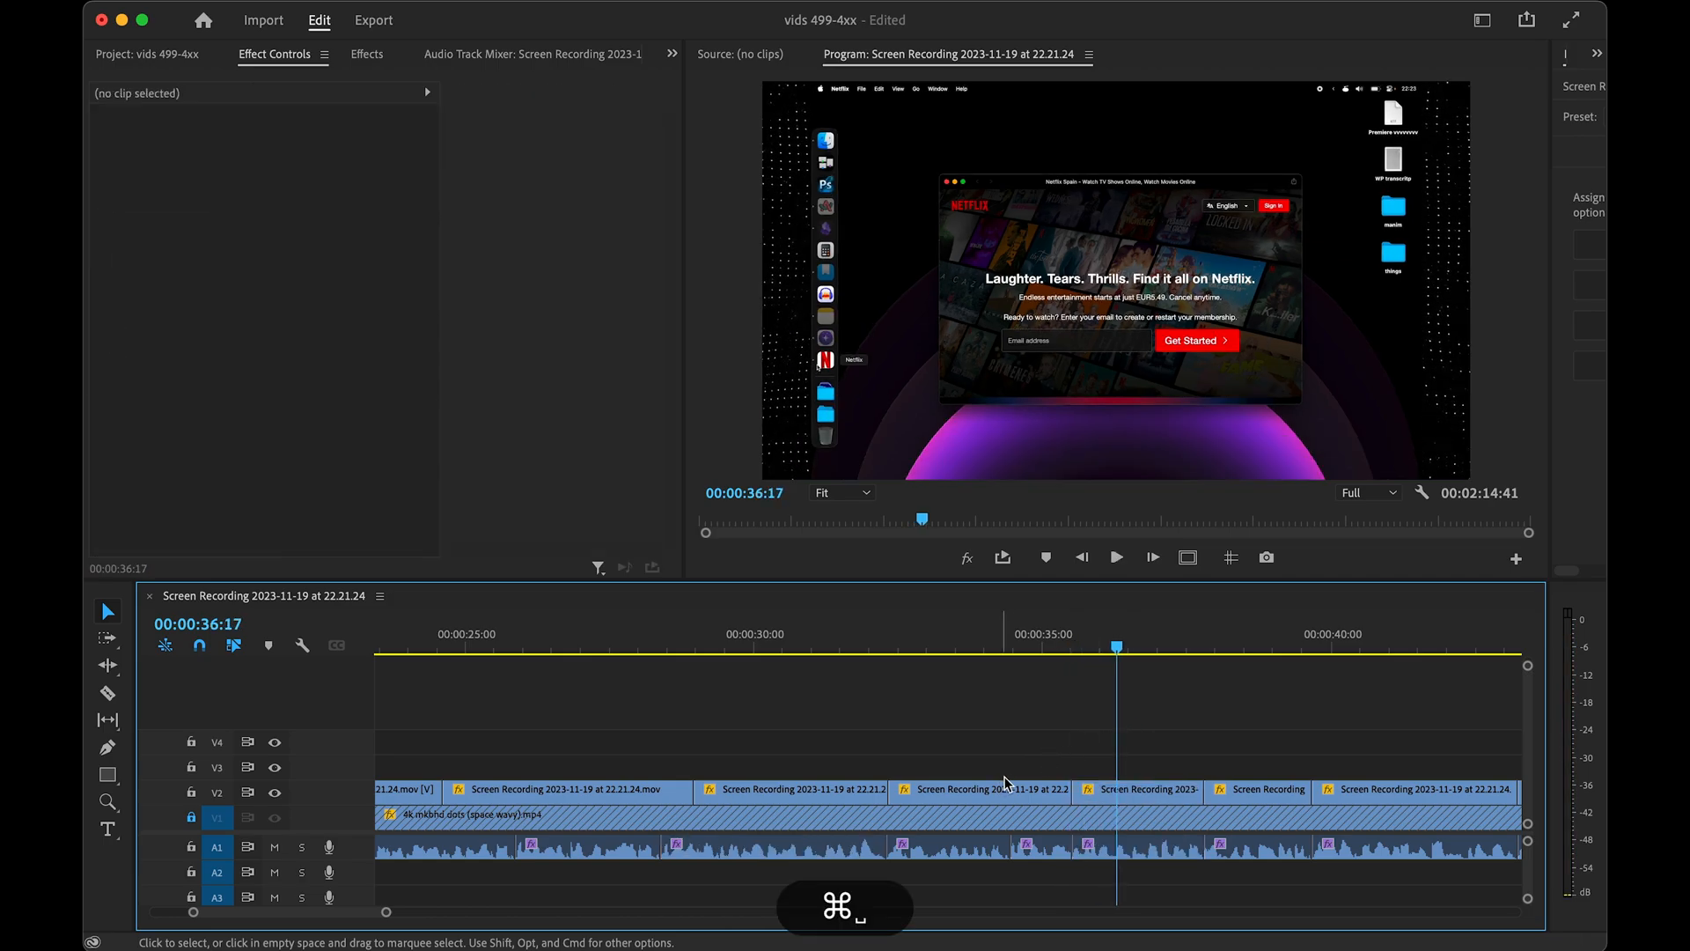
{"action": "key", "text": "super+c"}
{"action": "left_click_drag", "start_coordinate": [1094, 754], "coordinate": [1400, 790]}
{"action": "key", "text": "alt+super+v"}
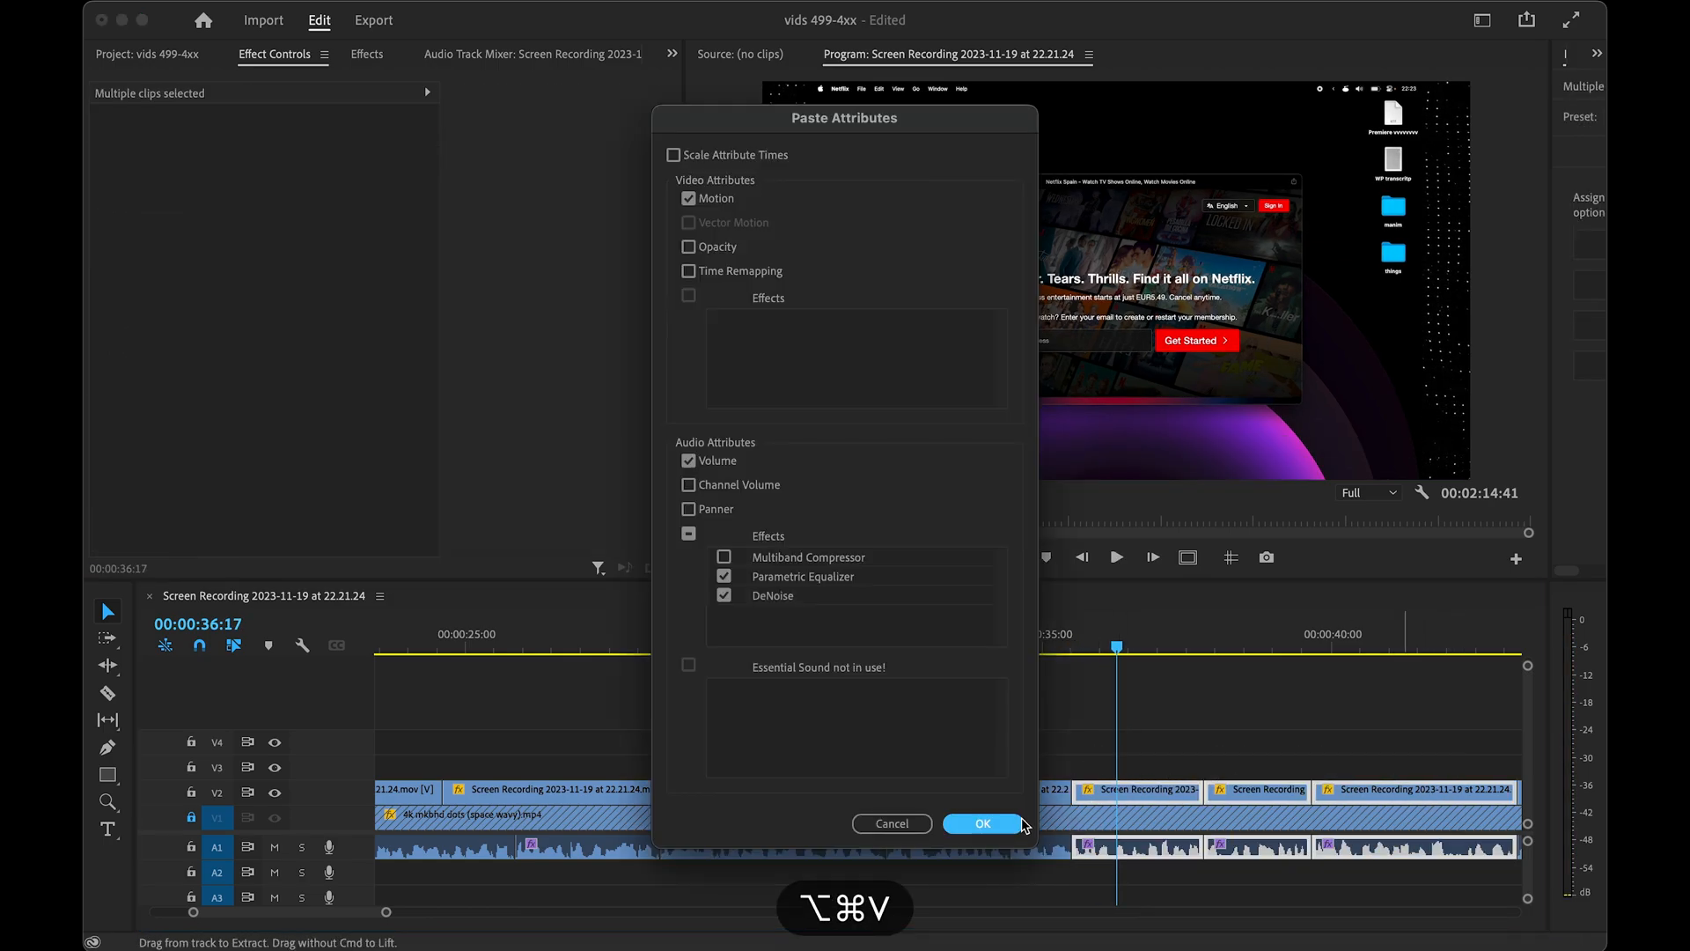
{"action": "left_click", "coordinate": [1010, 827]}
{"action": "key", "text": "Up"}
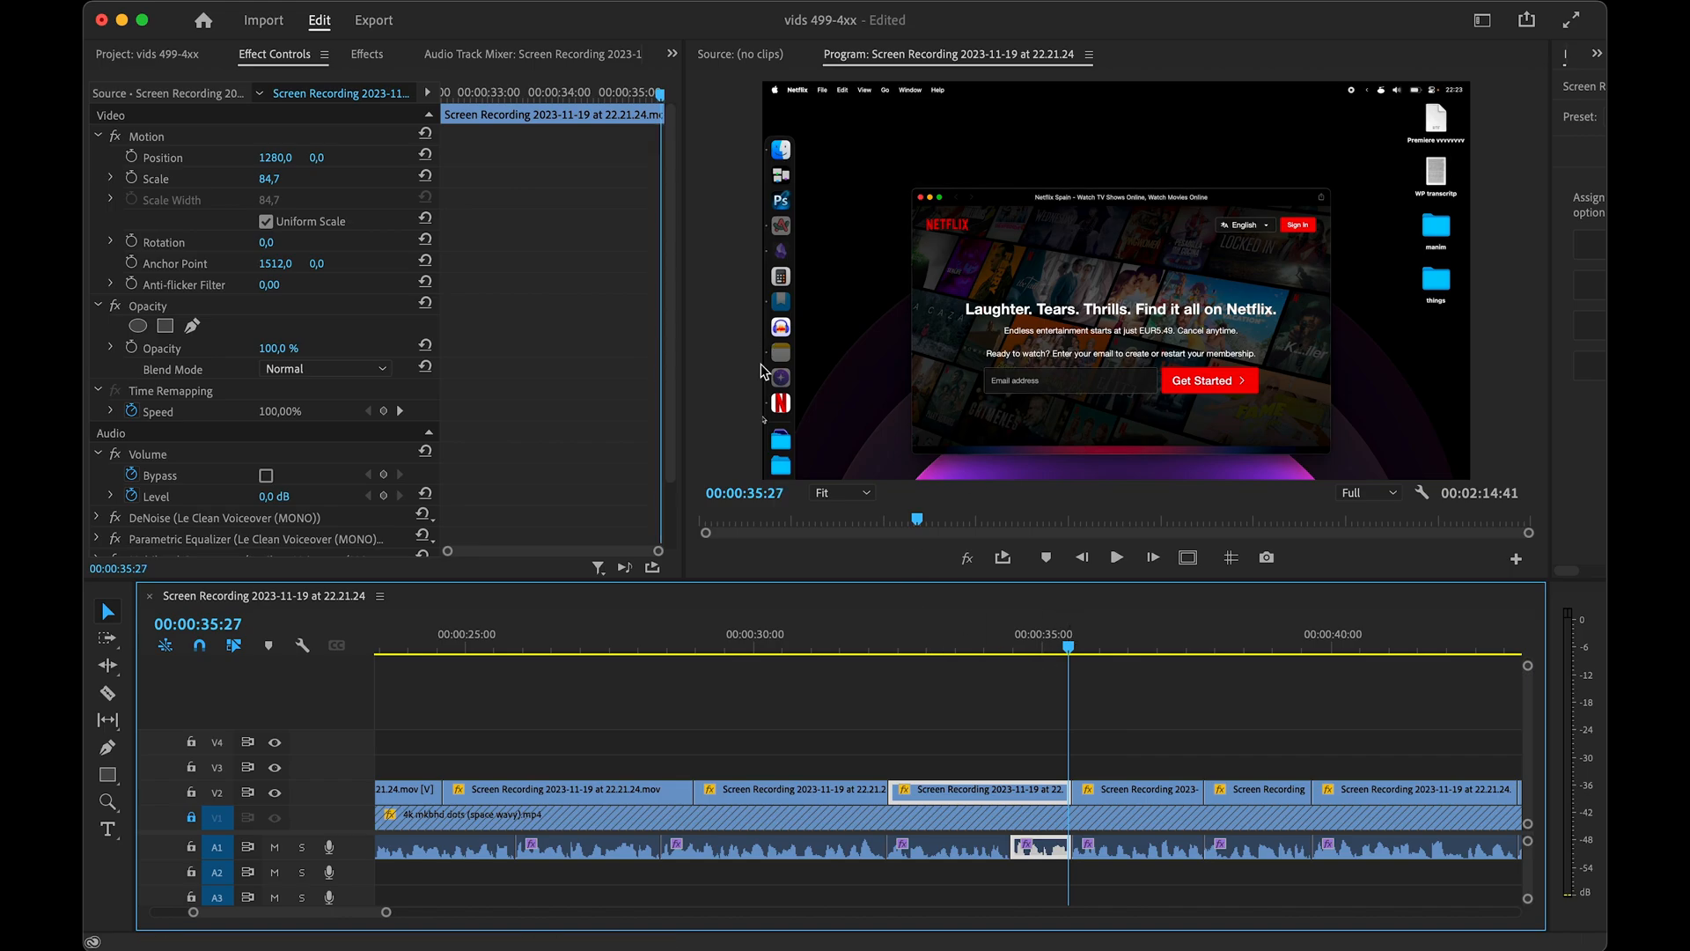
- Play back from 00:00:34:25 to about 00:00:41:17, and from 00:00:02:43 to 00:00:09:02, to check the edited clips
{"action": "scroll", "coordinate": [1052, 767], "scroll_direction": "right", "scroll_amount": 2}
{"action": "left_click_drag", "start_coordinate": [922, 648], "coordinate": [887, 648]}
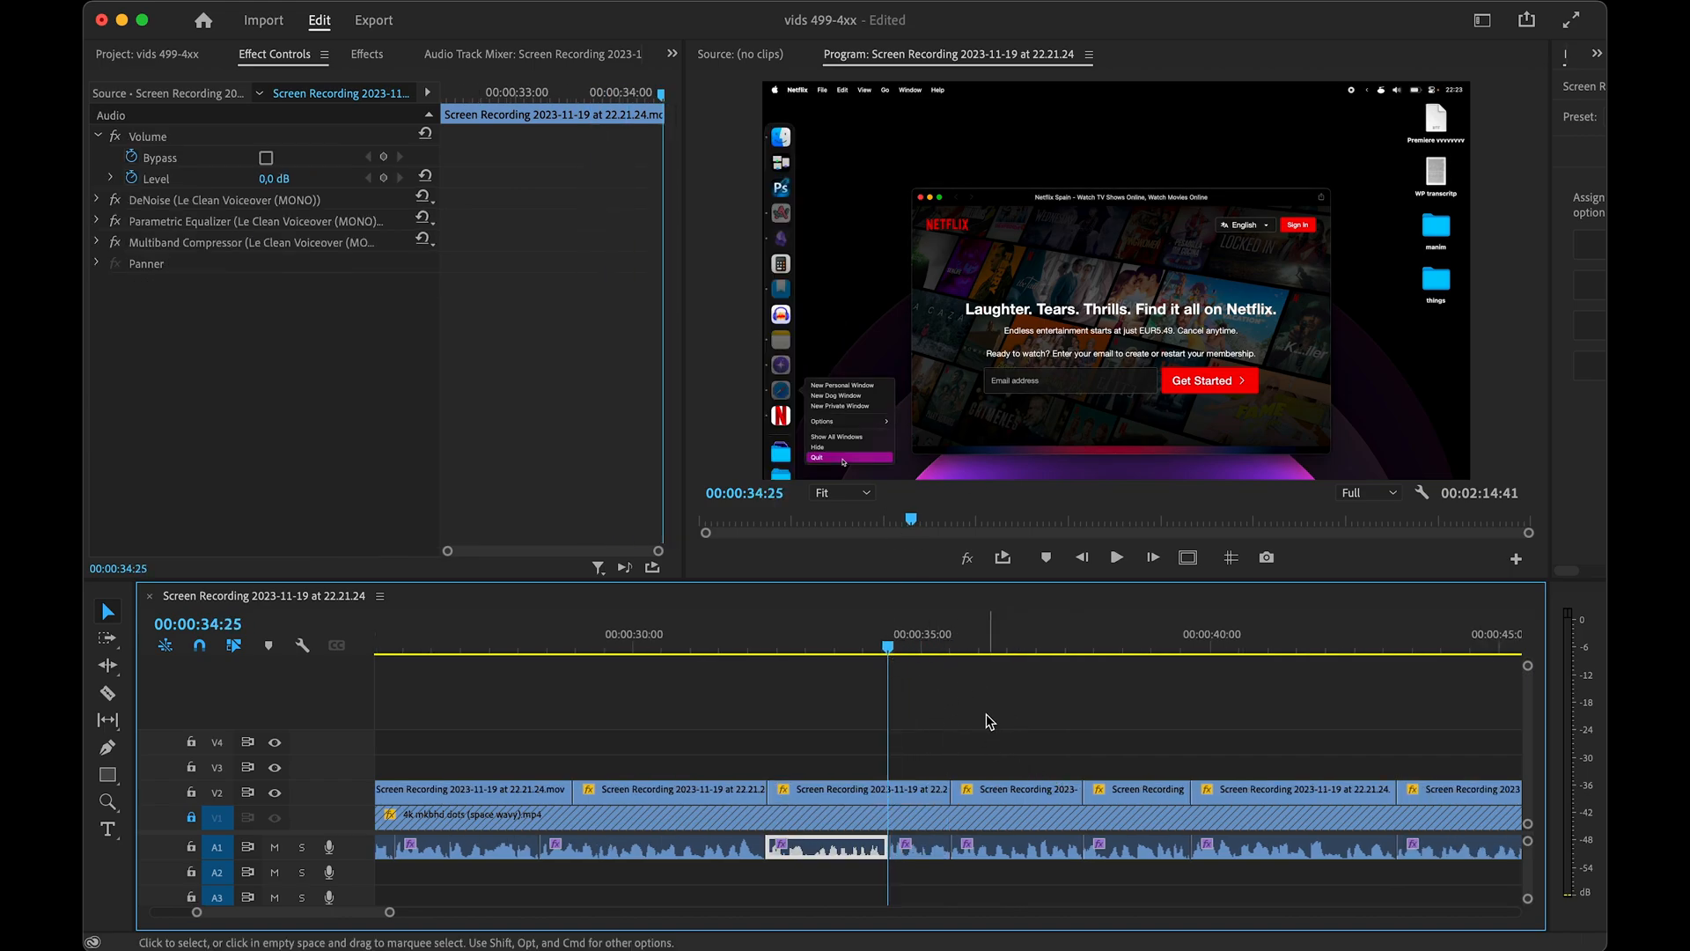
{"action": "key", "text": "space"}
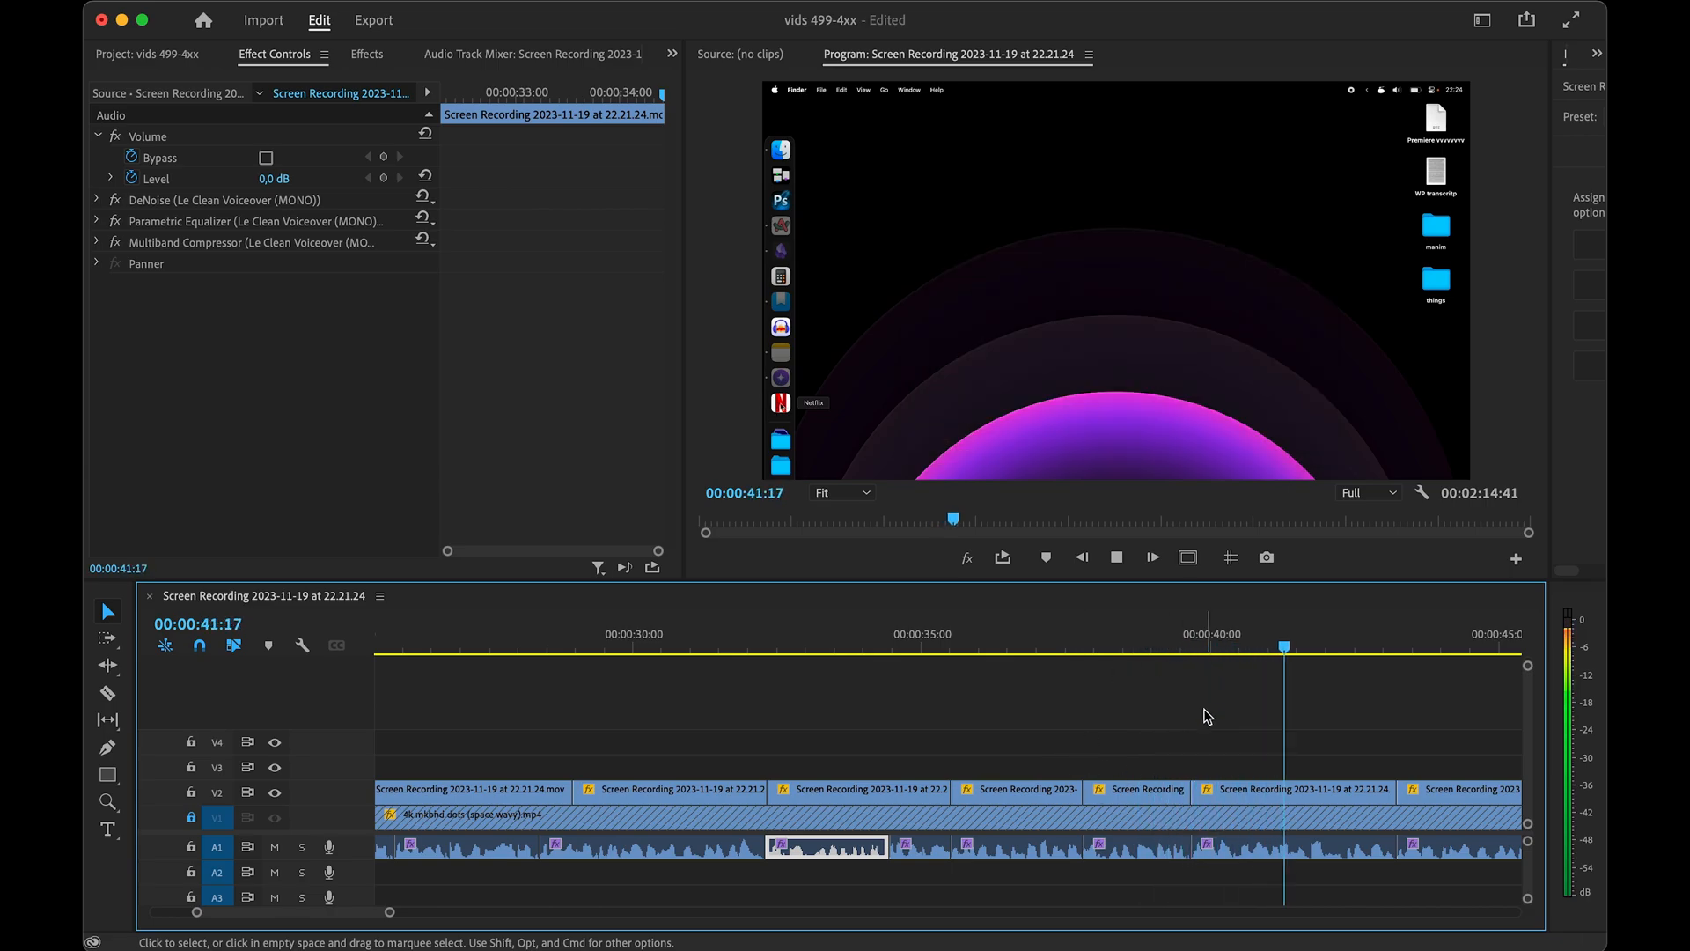
{"action": "scroll", "coordinate": [1194, 704], "scroll_direction": "down", "scroll_amount": 2}
{"action": "key", "text": "space"}
{"action": "left_click", "coordinate": [845, 641]}
{"action": "scroll", "coordinate": [872, 770], "scroll_direction": "down", "scroll_amount": 5}
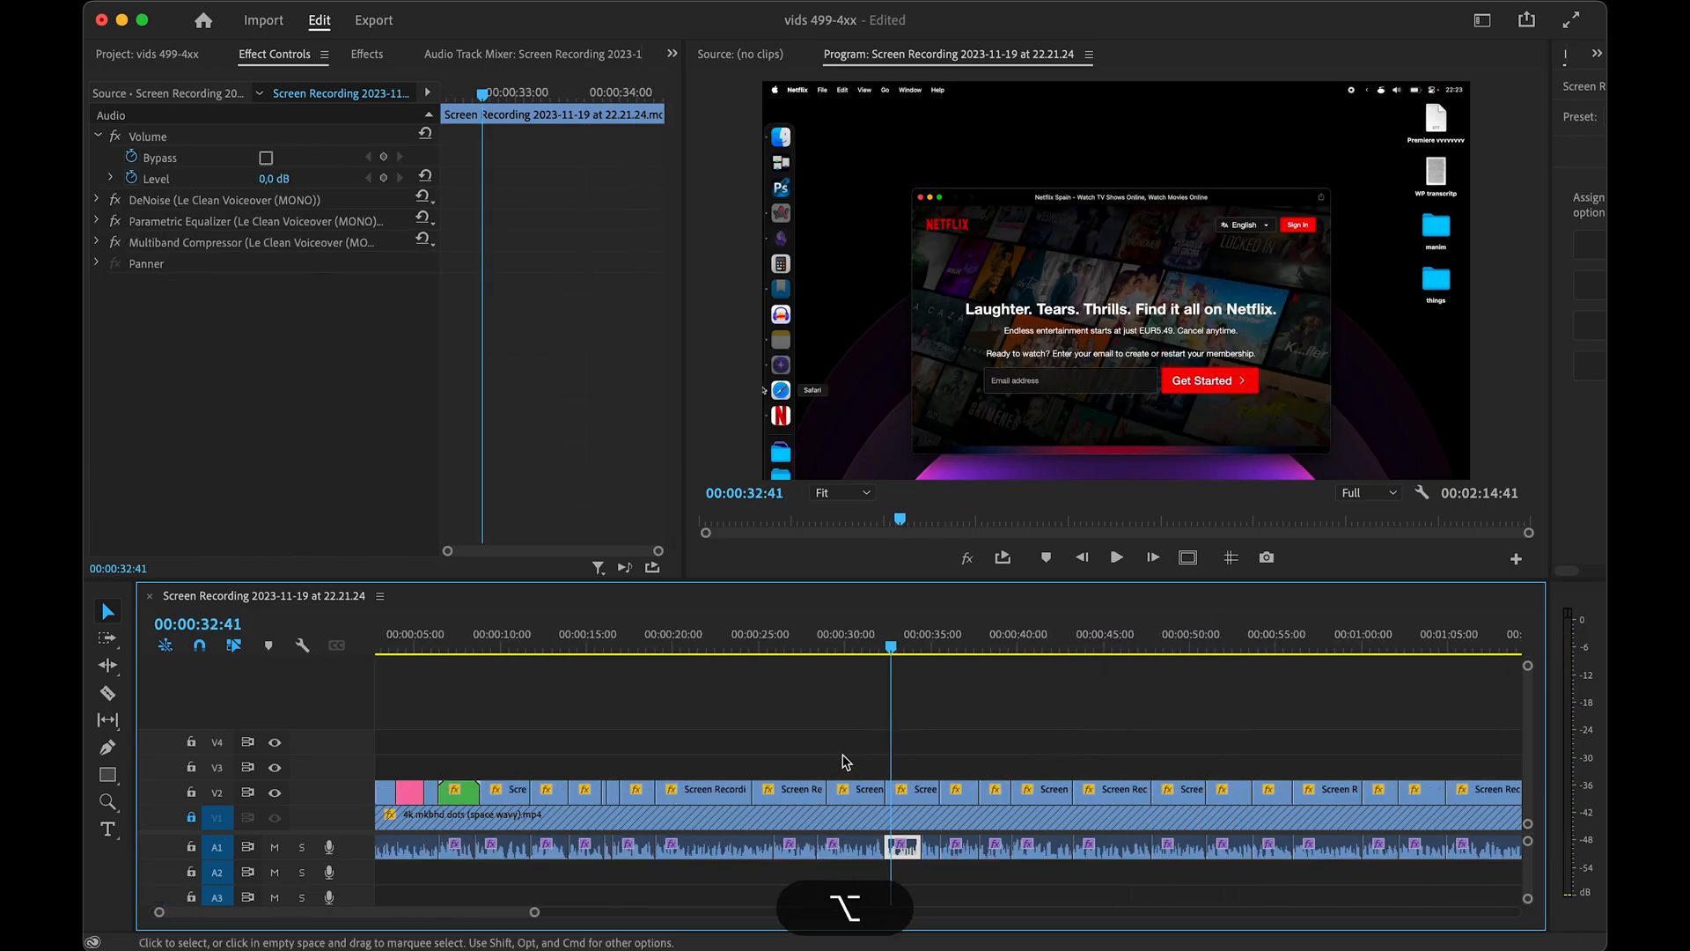
{"action": "left_click_drag", "start_coordinate": [938, 641], "coordinate": [419, 678]}
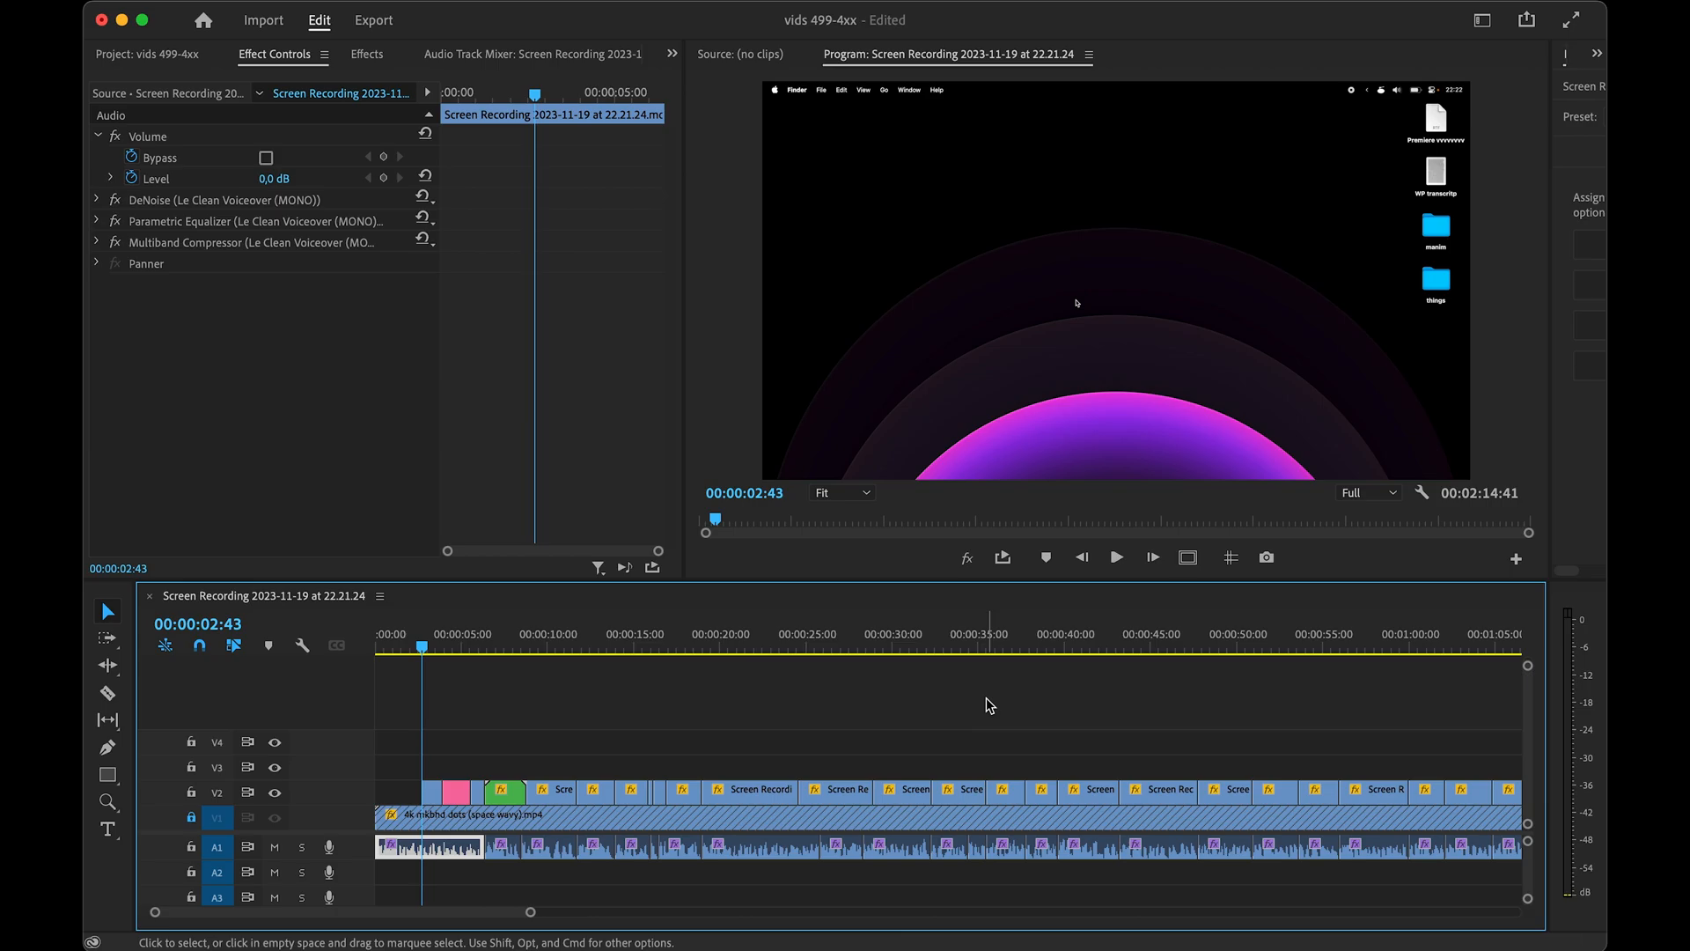
{"action": "key", "text": "space"}
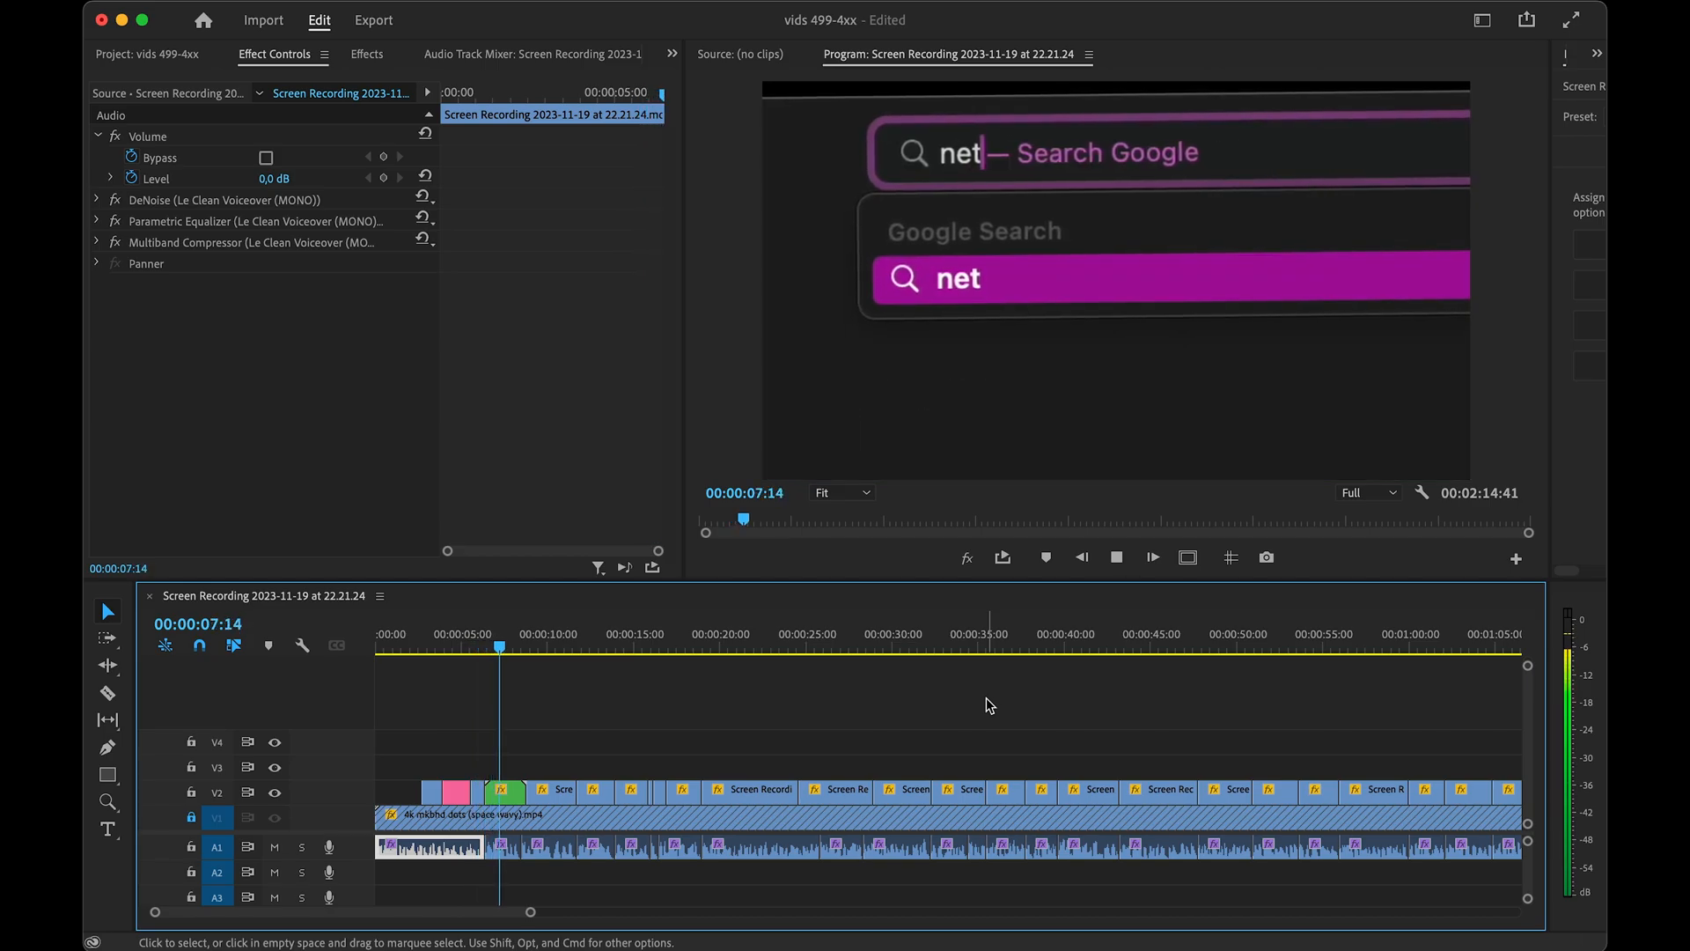
{"action": "key", "text": "space"}
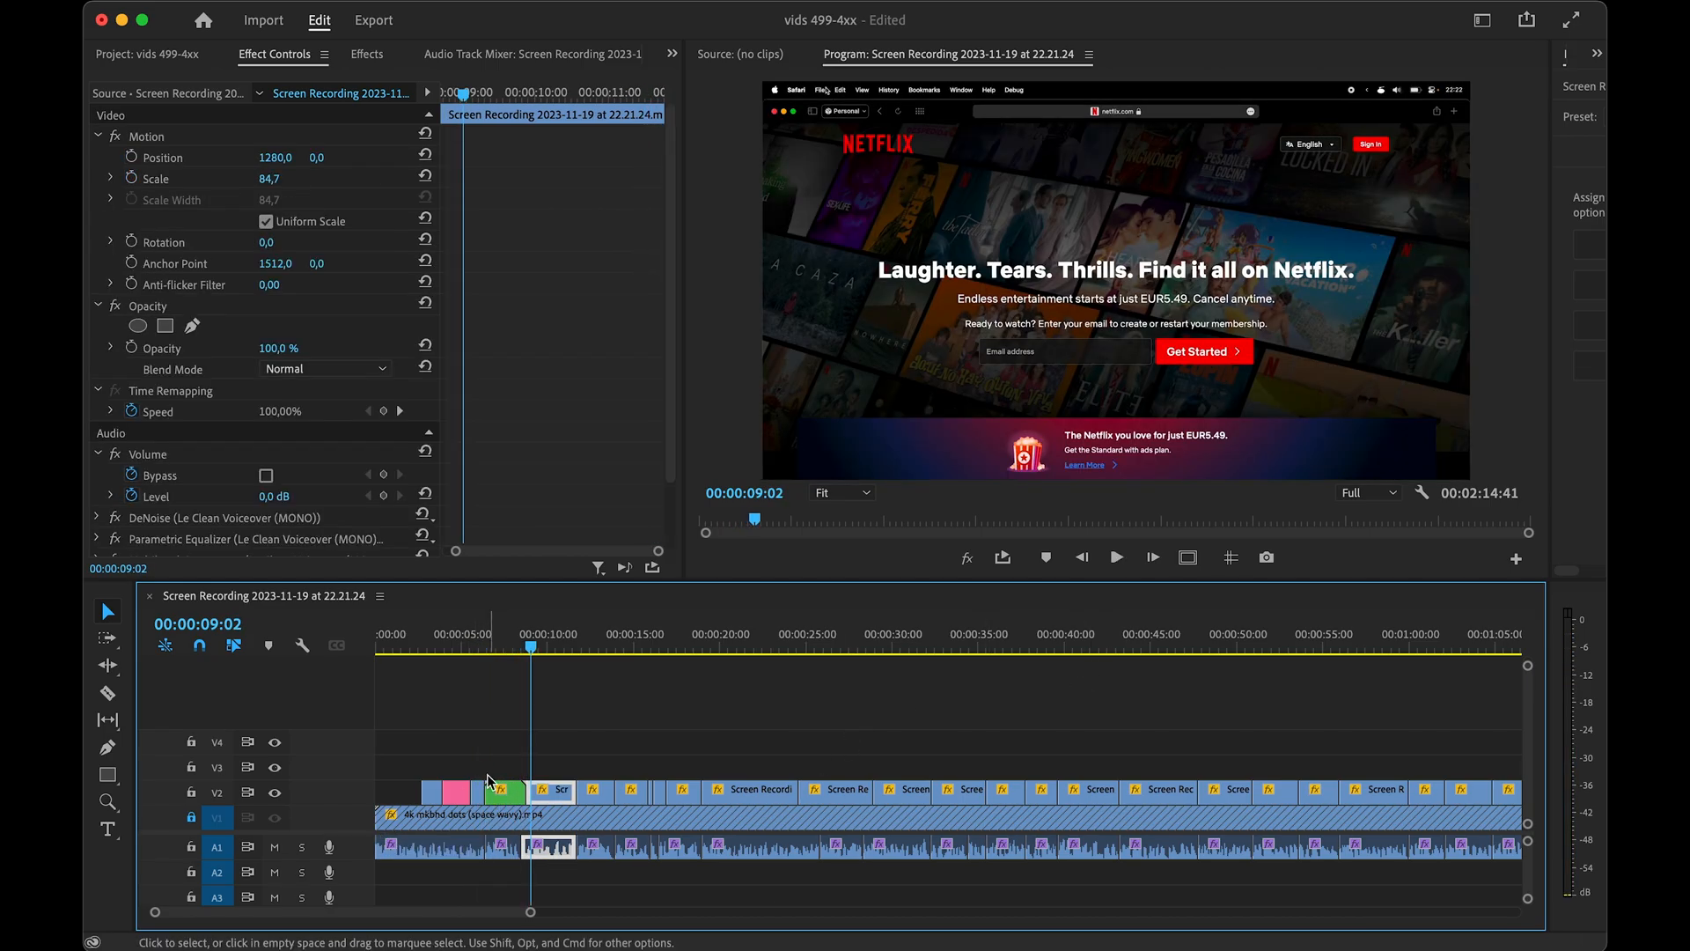
- Extend the V2 recording clip before the nested sequence to about 00:00:06:49 and play the section back
{"action": "scroll", "coordinate": [696, 736], "scroll_direction": "up", "scroll_amount": 6}
{"action": "left_click_drag", "start_coordinate": [861, 632], "coordinate": [870, 652]}
{"action": "left_click_drag", "start_coordinate": [899, 788], "coordinate": [946, 796]}
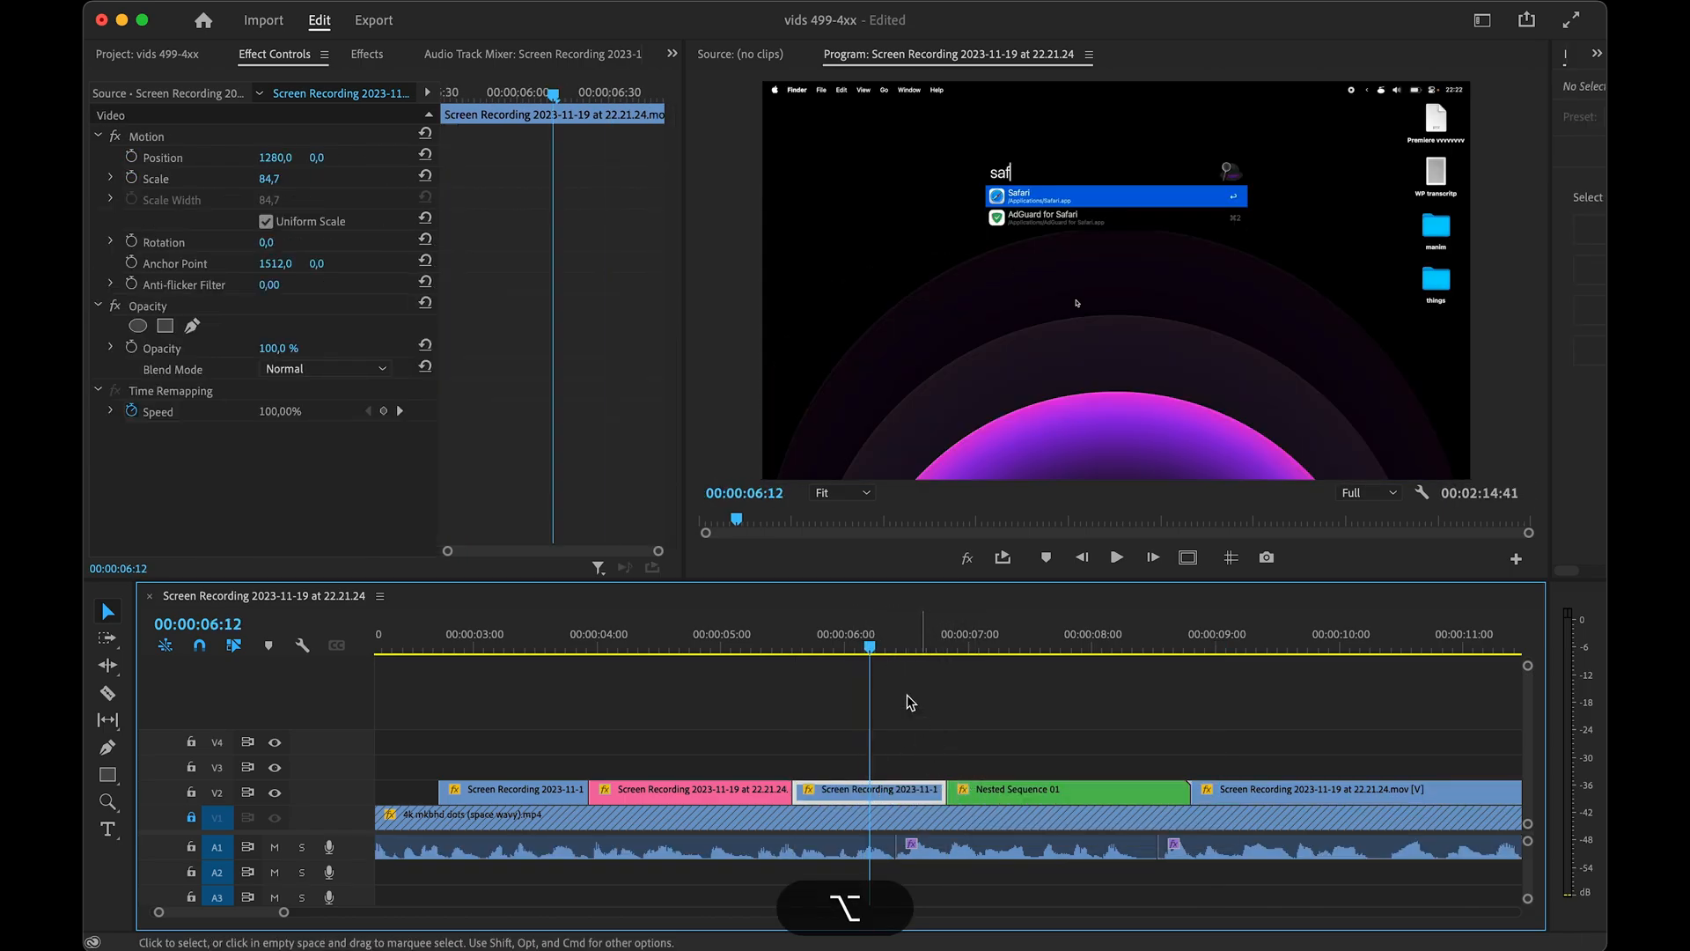
{"action": "left_click", "coordinate": [851, 668]}
{"action": "left_click", "coordinate": [702, 642]}
{"action": "key", "text": "space"}
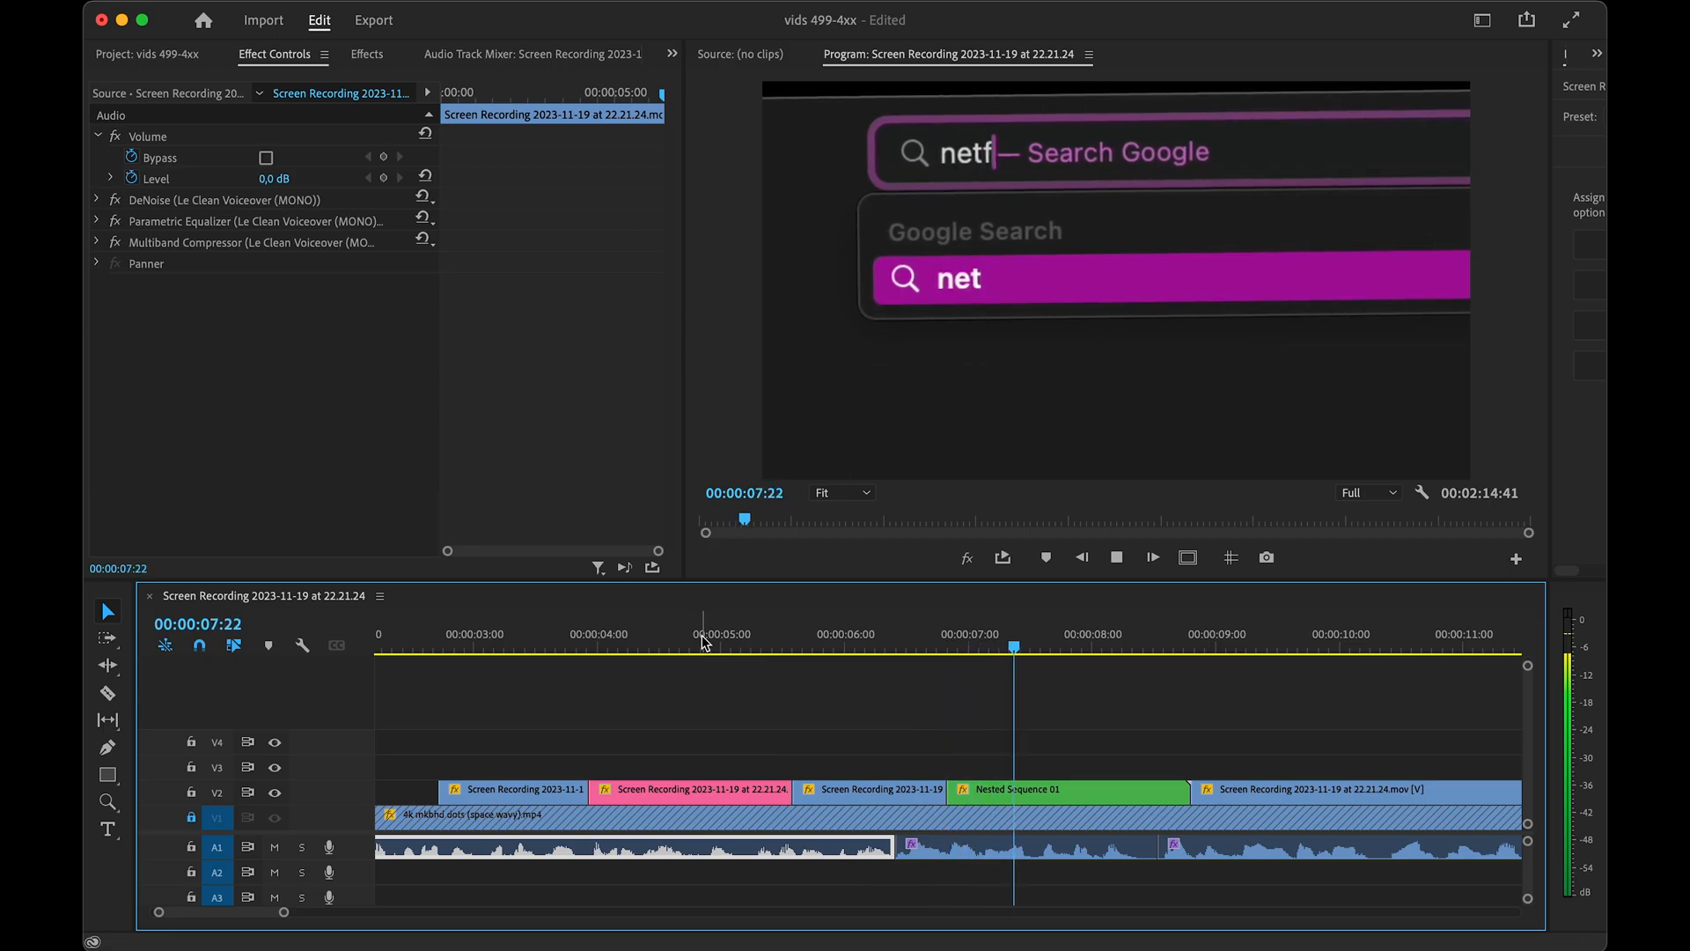
{"action": "key", "text": "space"}
- Duplicate the recording clip before the nested sequence onto V3, split the copy at 00:00:06:27 and delete the part before the cut
{"action": "left_click", "coordinate": [901, 649]}
{"action": "left_click", "coordinate": [913, 802], "text": "alt"}
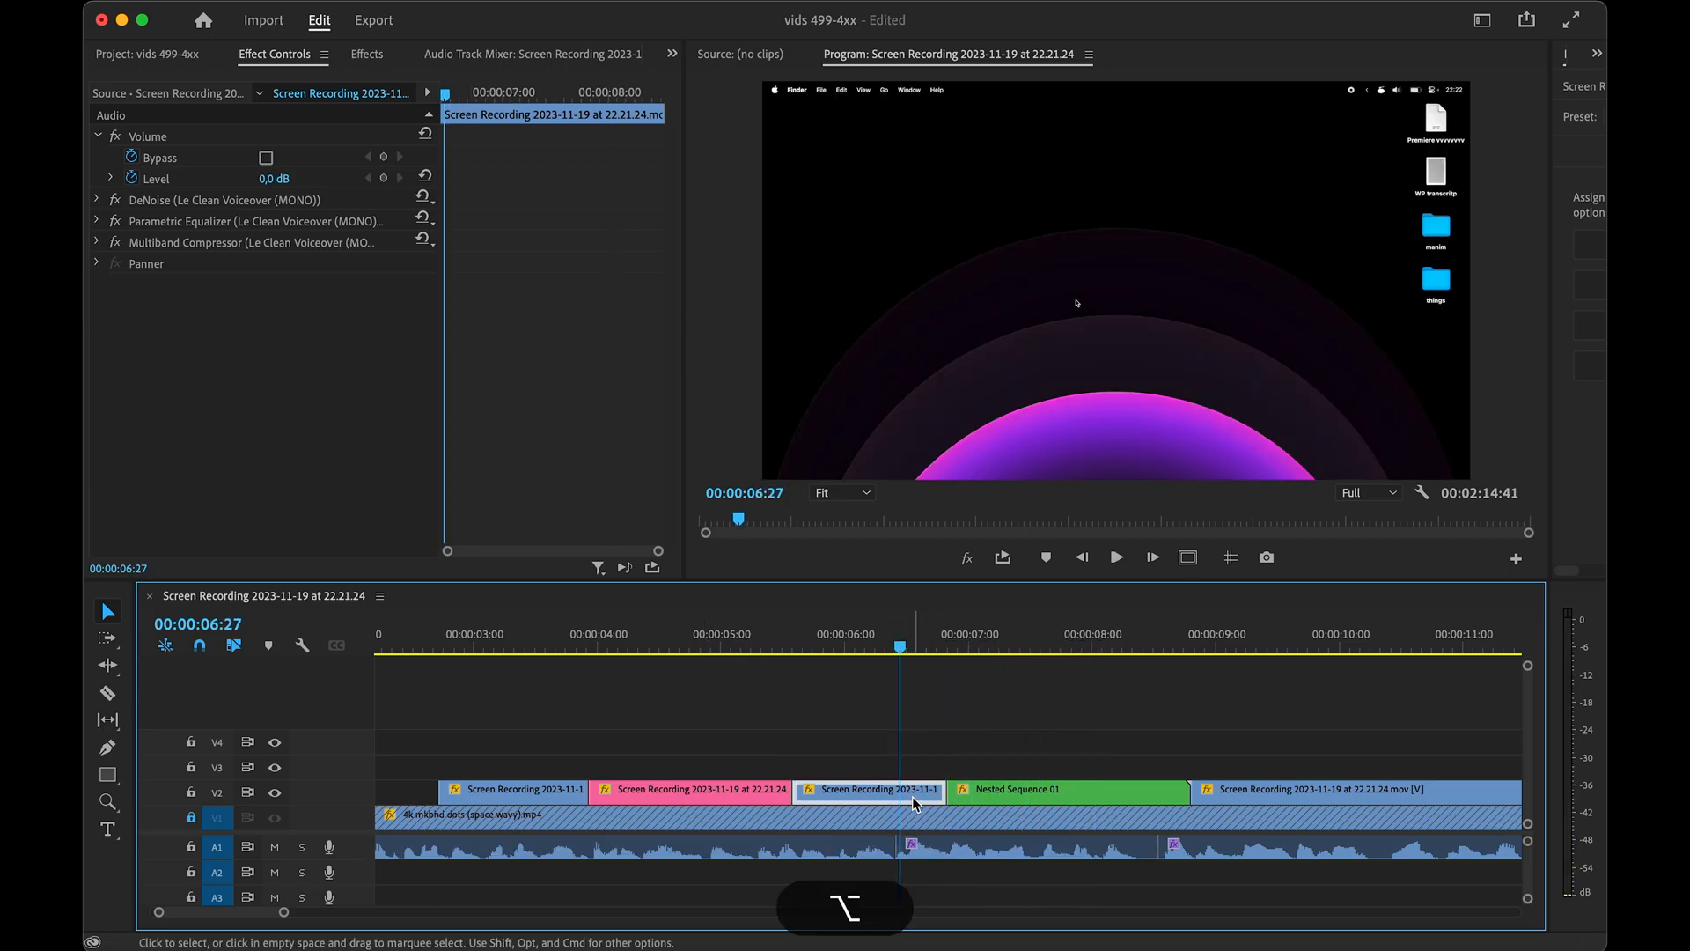
{"action": "left_click_drag", "start_coordinate": [914, 802], "coordinate": [932, 764], "text": "alt"}
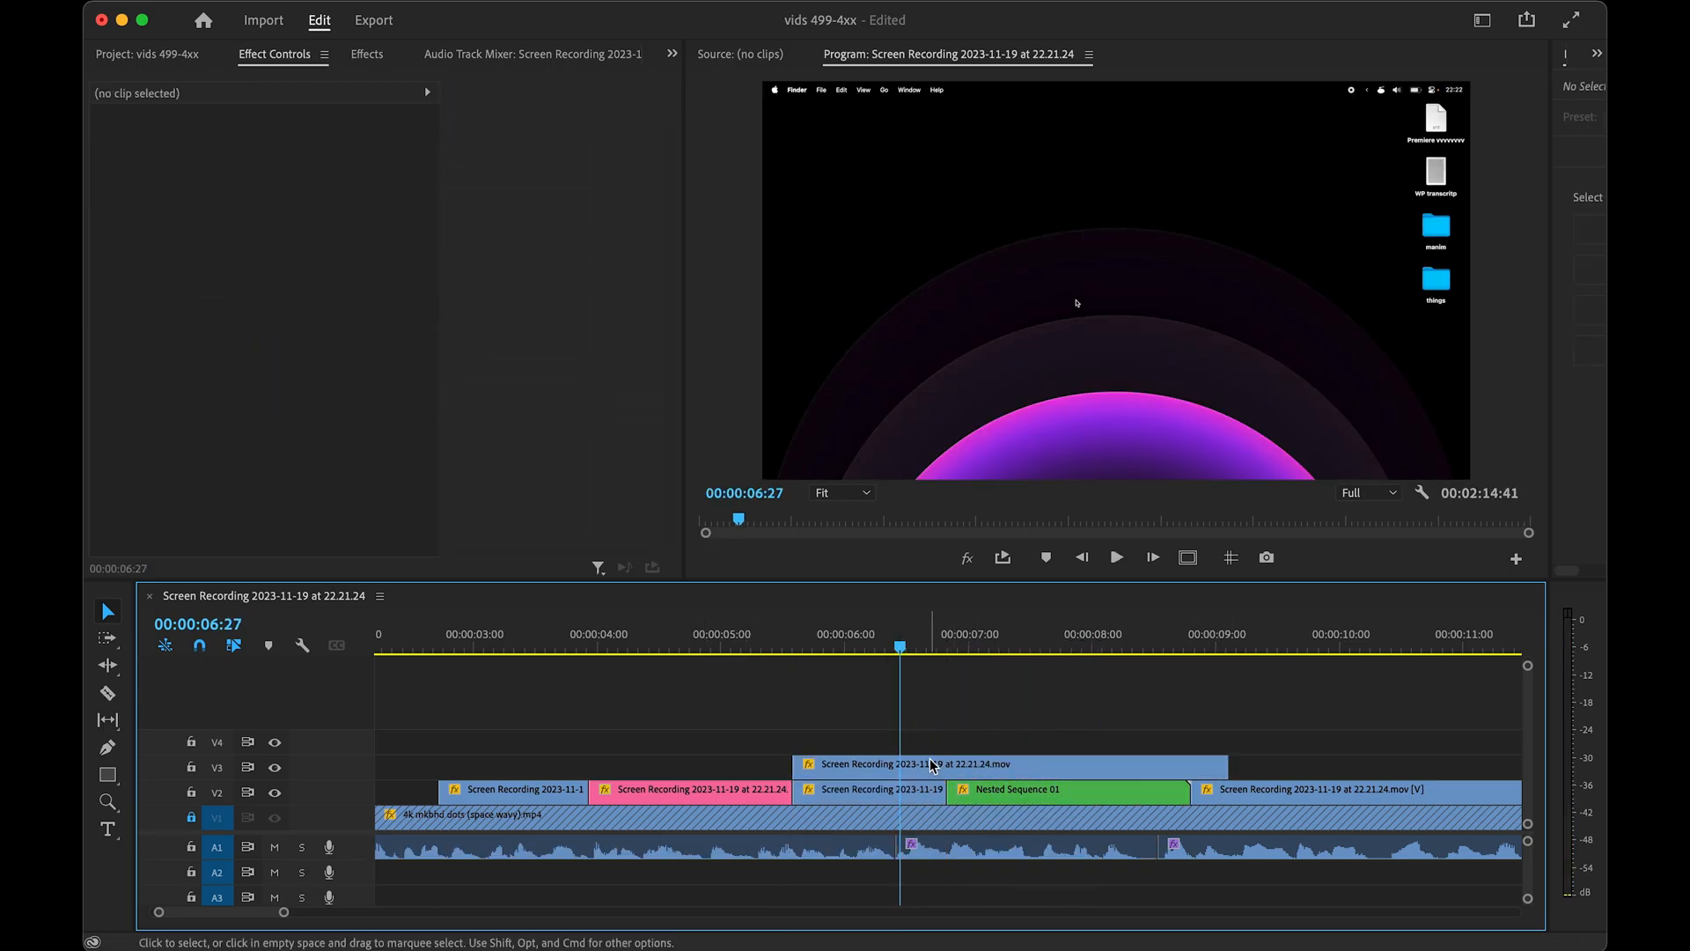
{"action": "key", "text": "super+k"}
{"action": "left_click", "coordinate": [863, 773]}
{"action": "key", "text": "Delete"}
- Trim the V3 clip's start to 00:00:07:03, move the clip back to about 00:00:06:25 and play the section
{"action": "left_click", "coordinate": [920, 647]}
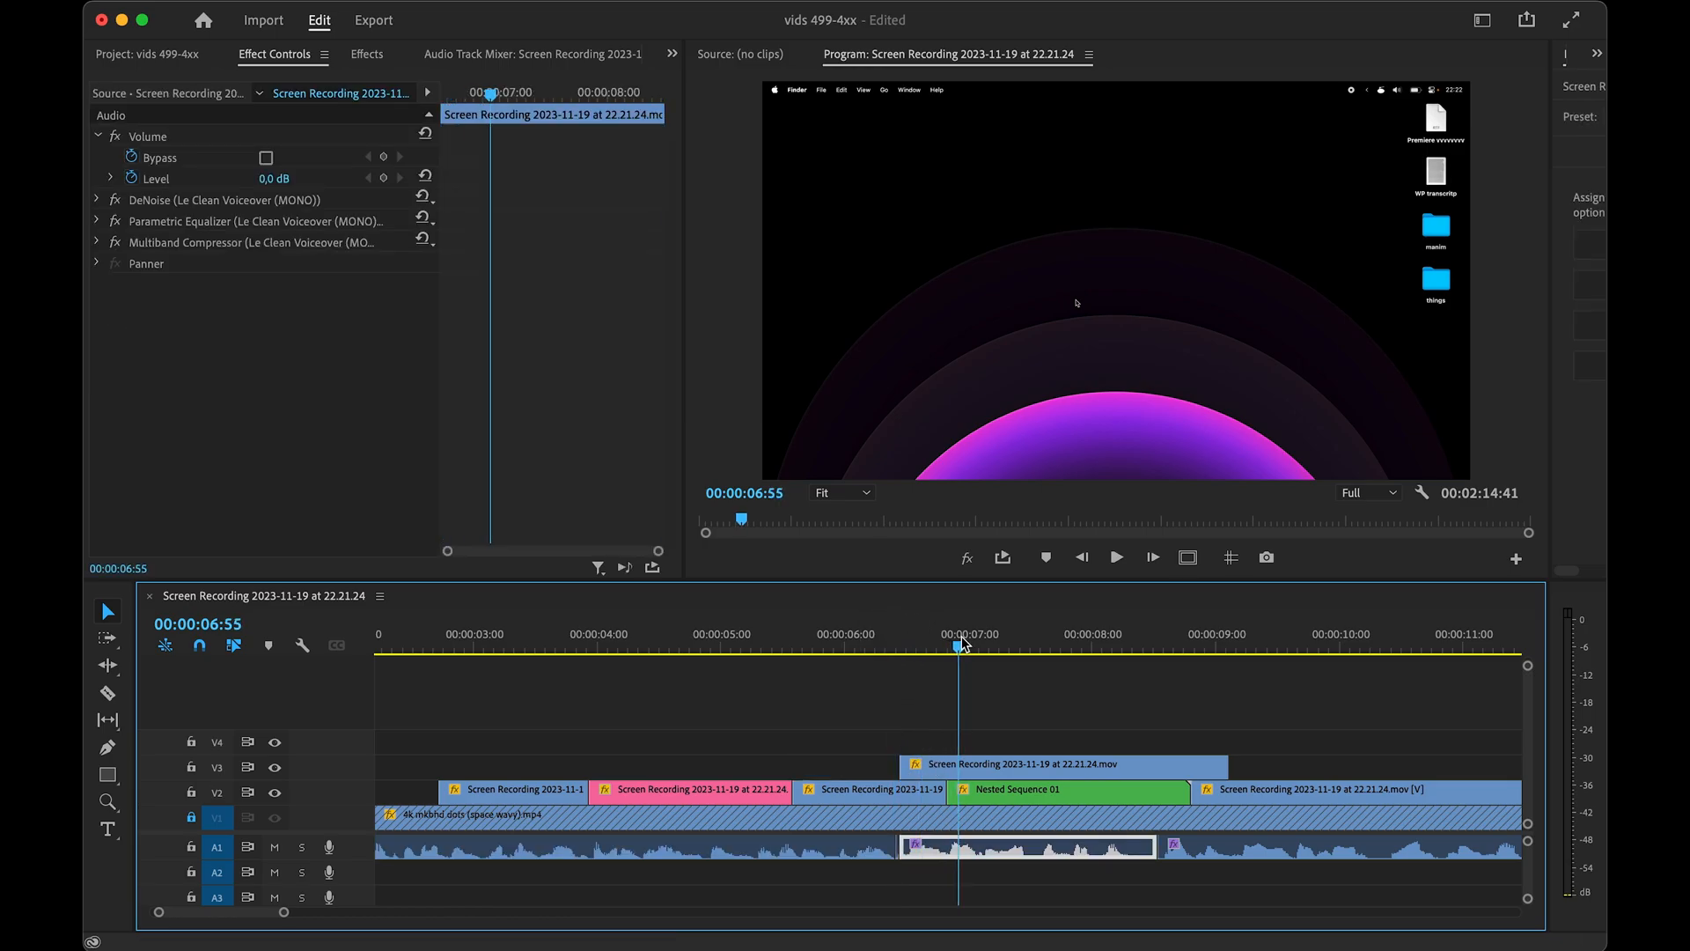
{"action": "mouse_move", "coordinate": [963, 645]}
{"action": "left_mouse_down"}
{"action": "mouse_move", "coordinate": [997, 646]}
{"action": "mouse_move", "coordinate": [979, 645]}
{"action": "left_mouse_up"}
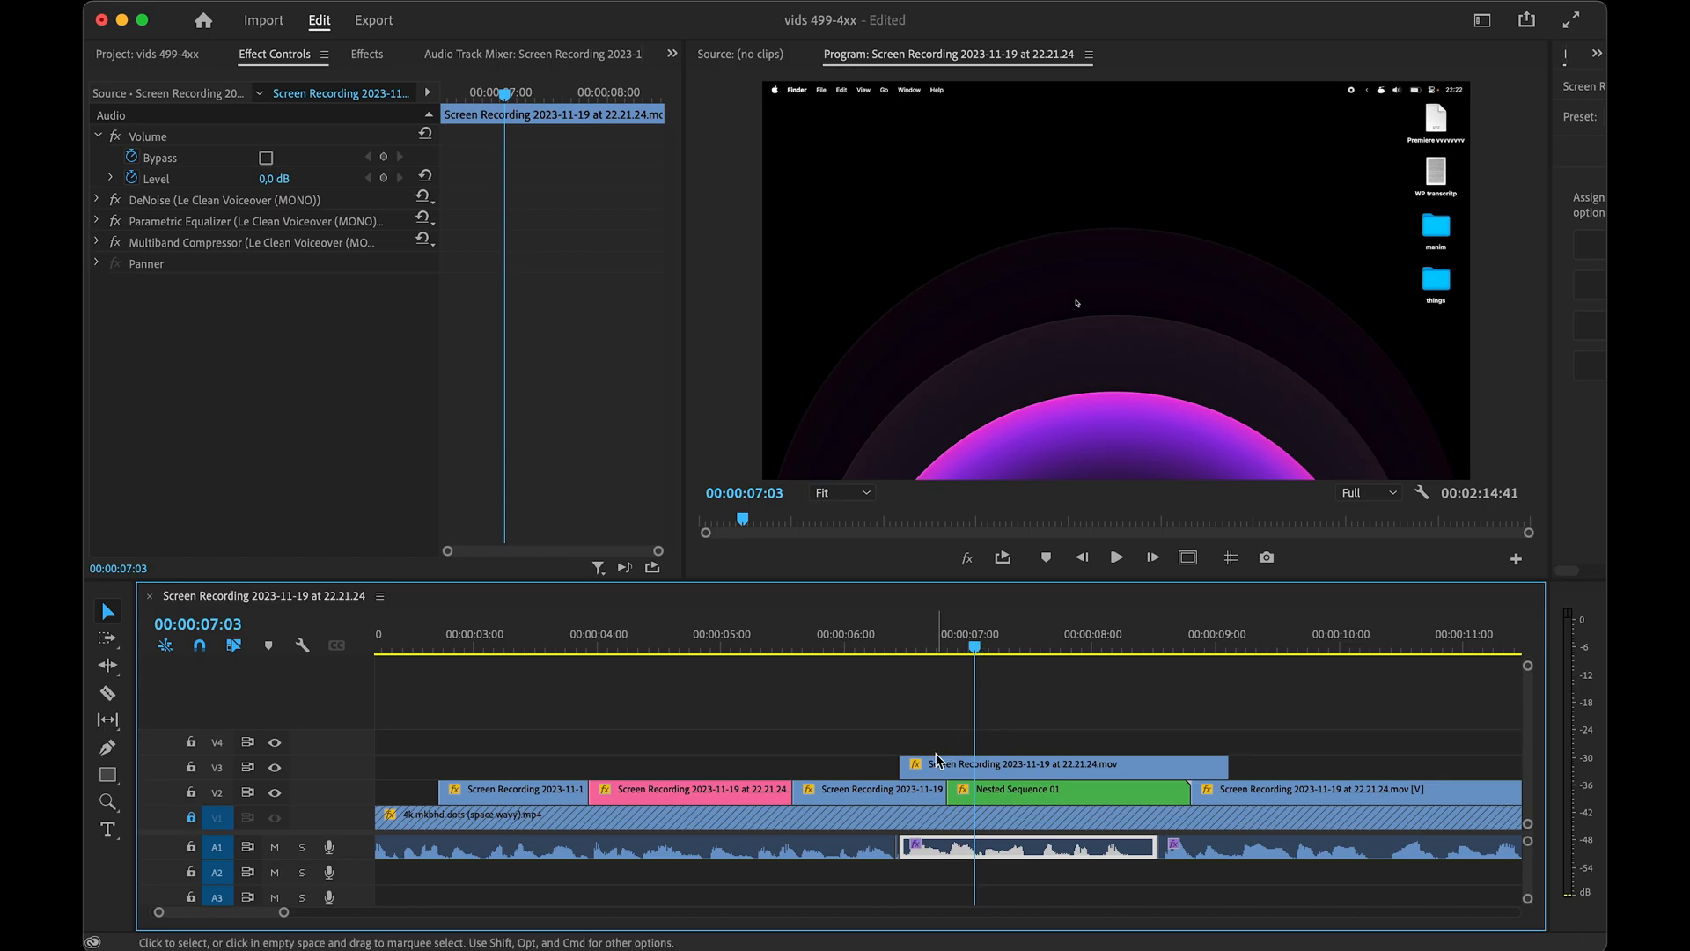
{"action": "left_click_drag", "start_coordinate": [902, 765], "coordinate": [971, 771]}
{"action": "left_click", "coordinate": [767, 647]}
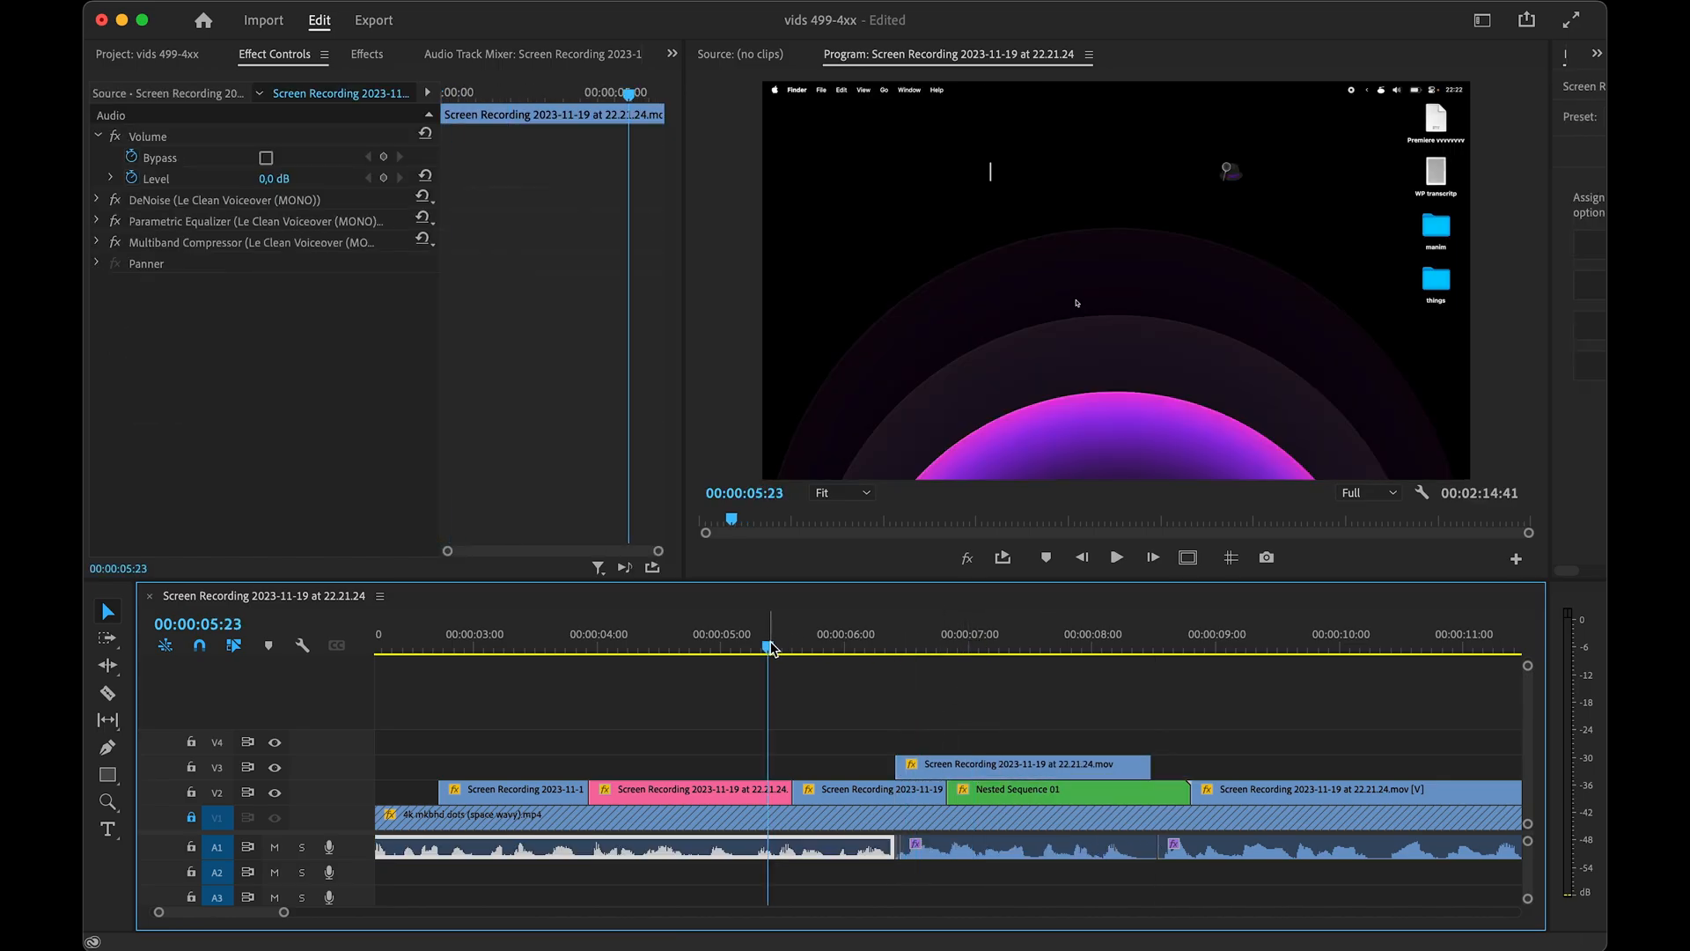
{"action": "key", "text": "space"}
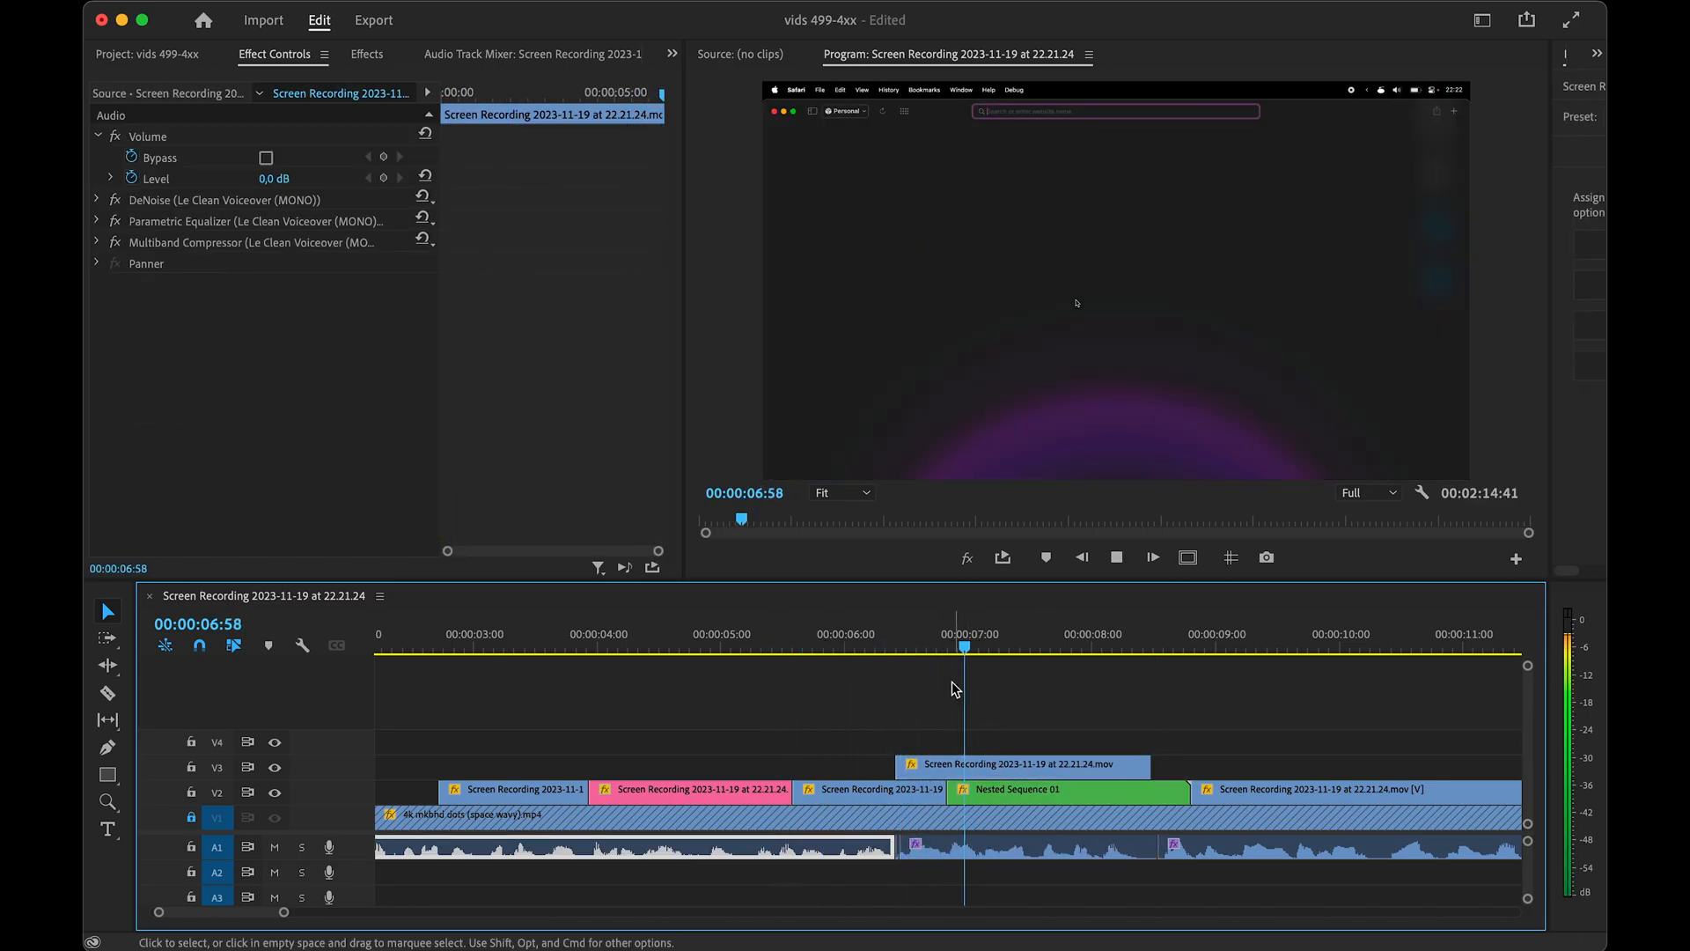
{"action": "key", "text": "space"}
- Split the V3 clip at 00:00:07:10, delete the part after the cut and move the remaining piece onto V2 over the nested sequence's start
{"action": "left_click", "coordinate": [967, 640]}
{"action": "left_click", "coordinate": [1042, 763]}
{"action": "key", "text": "BackSpace"}
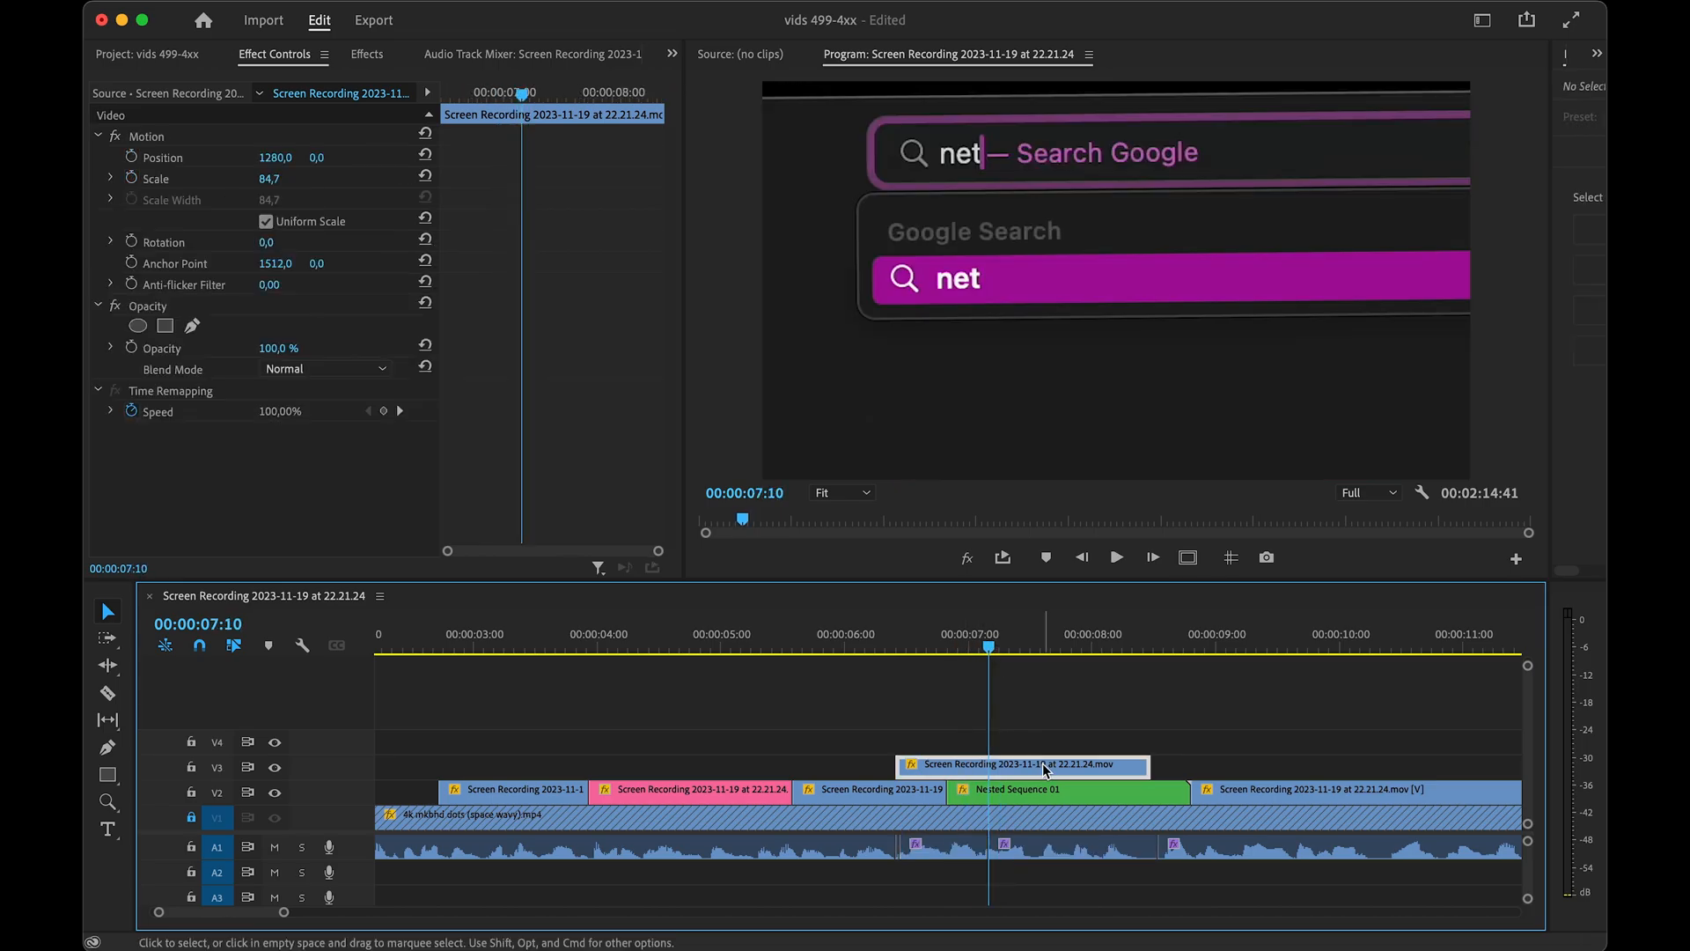
{"action": "key", "text": "super+z"}
{"action": "key", "text": "super+s"}
{"action": "left_click", "coordinate": [1030, 765]}
{"action": "key", "text": "BackSpace"}
{"action": "left_click_drag", "start_coordinate": [921, 766], "coordinate": [921, 790]}
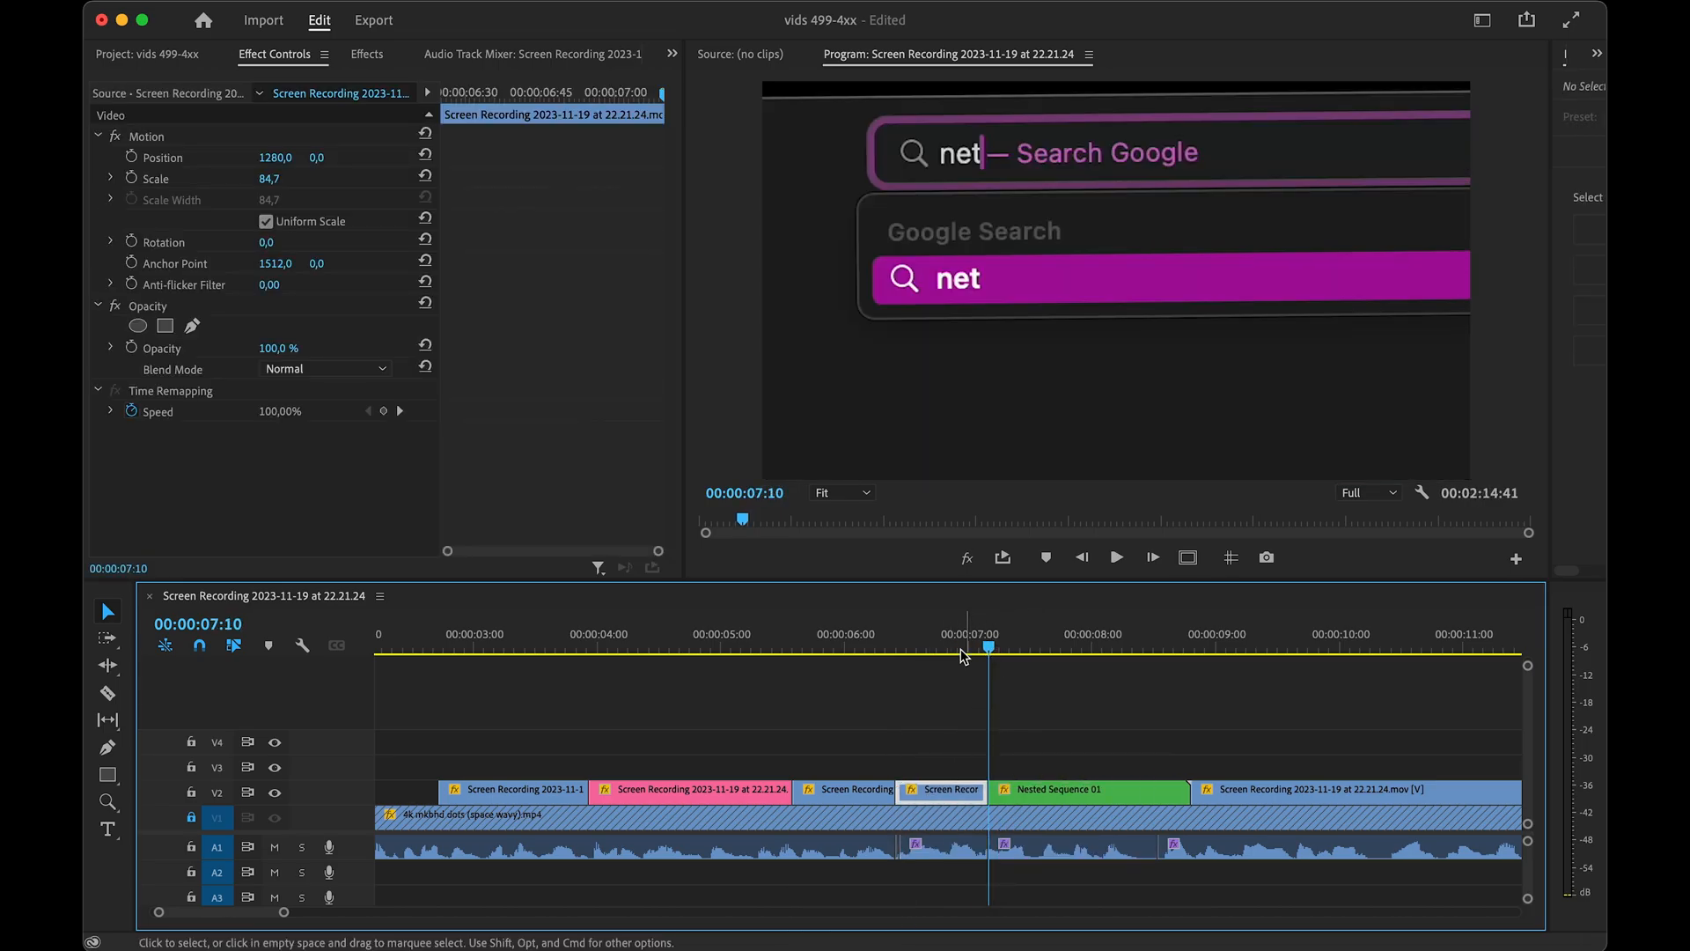
- Play back the edit, then move the nested sequence onto V3 and extend its start back to about 00:00:06:25
{"action": "left_click", "coordinate": [962, 650]}
{"action": "key", "text": "shift+k"}
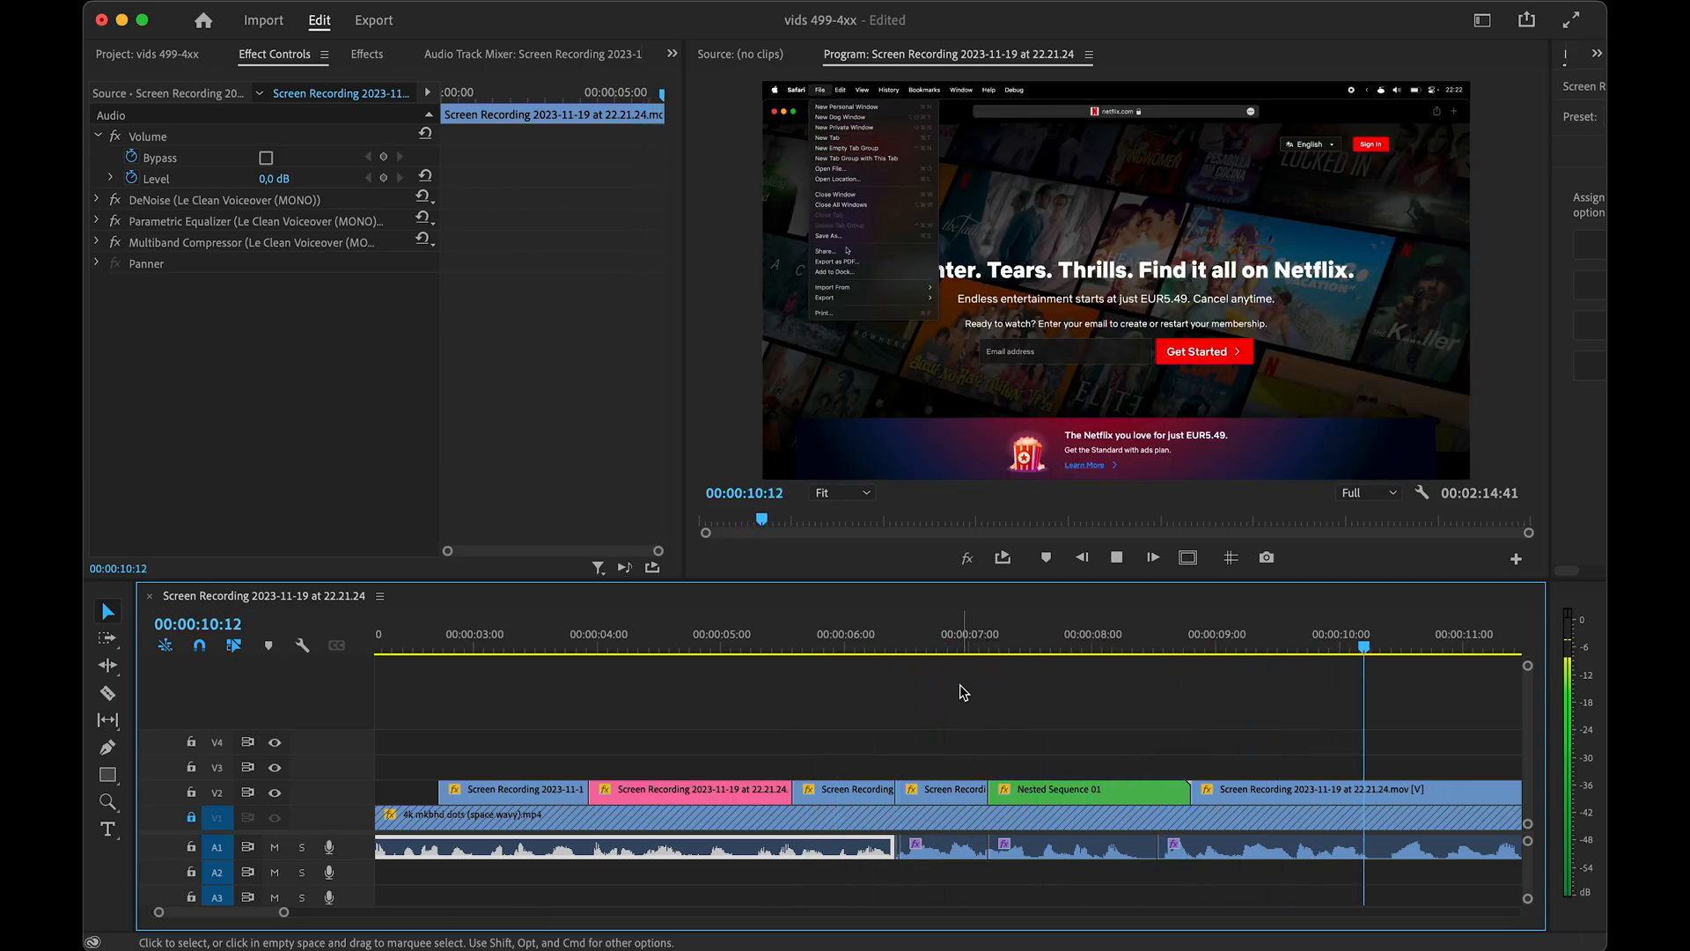
{"action": "left_click", "coordinate": [1034, 653]}
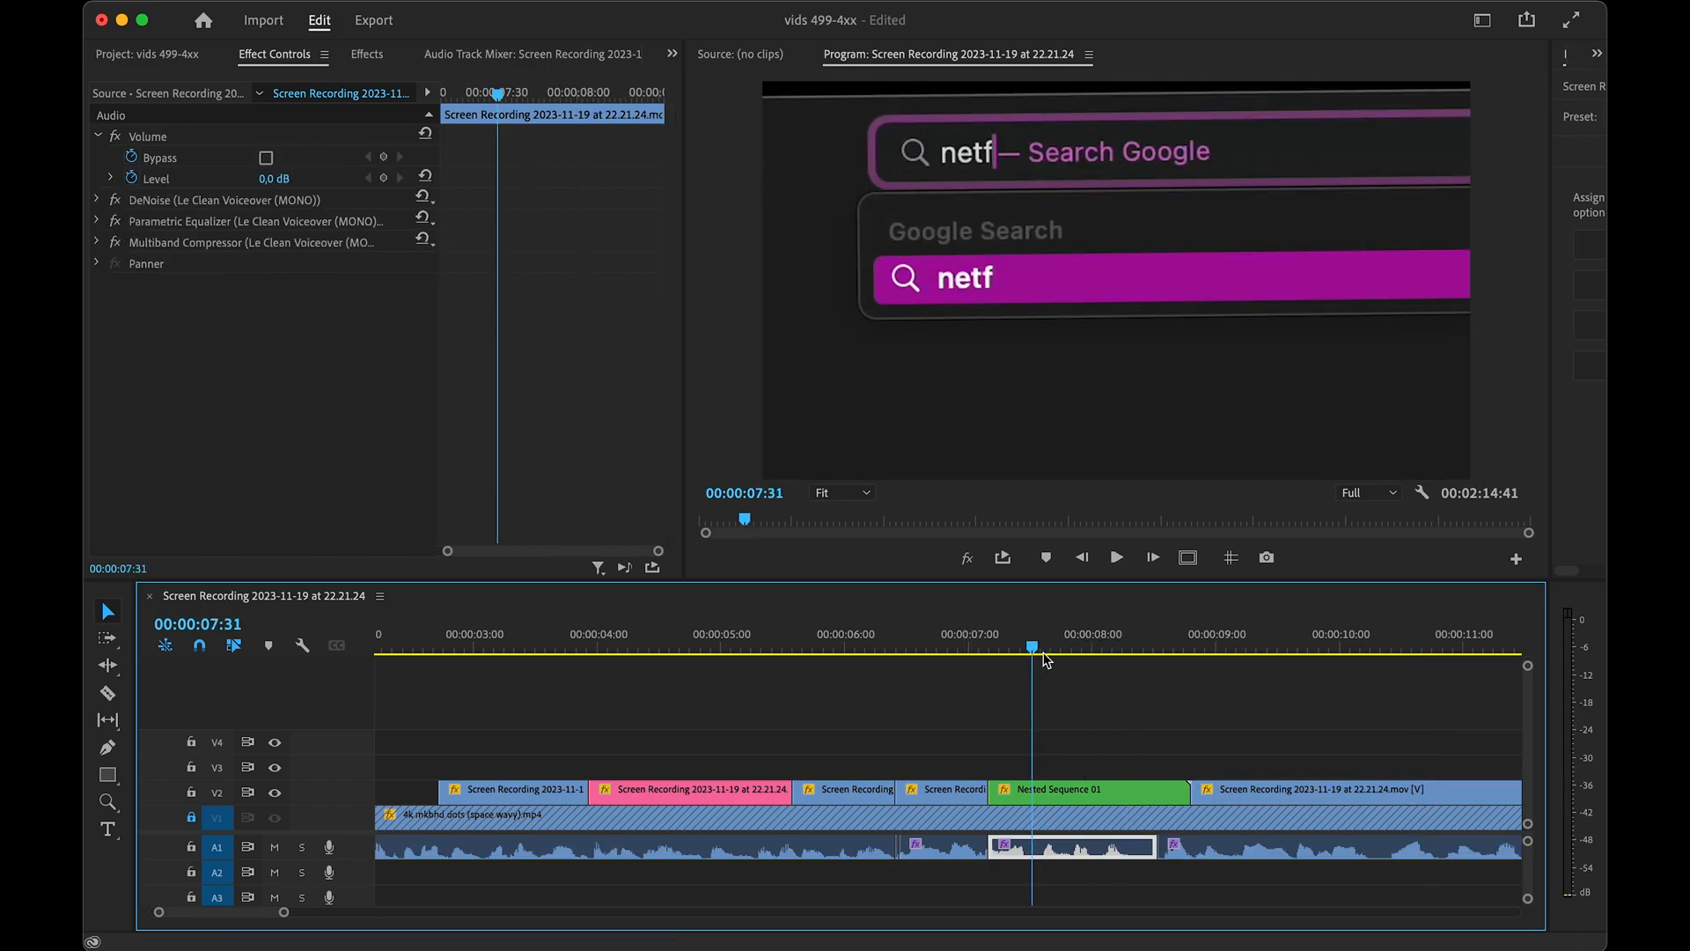
{"action": "left_click_drag", "start_coordinate": [1010, 645], "coordinate": [1156, 661]}
{"action": "left_click_drag", "start_coordinate": [1079, 790], "coordinate": [899, 766]}
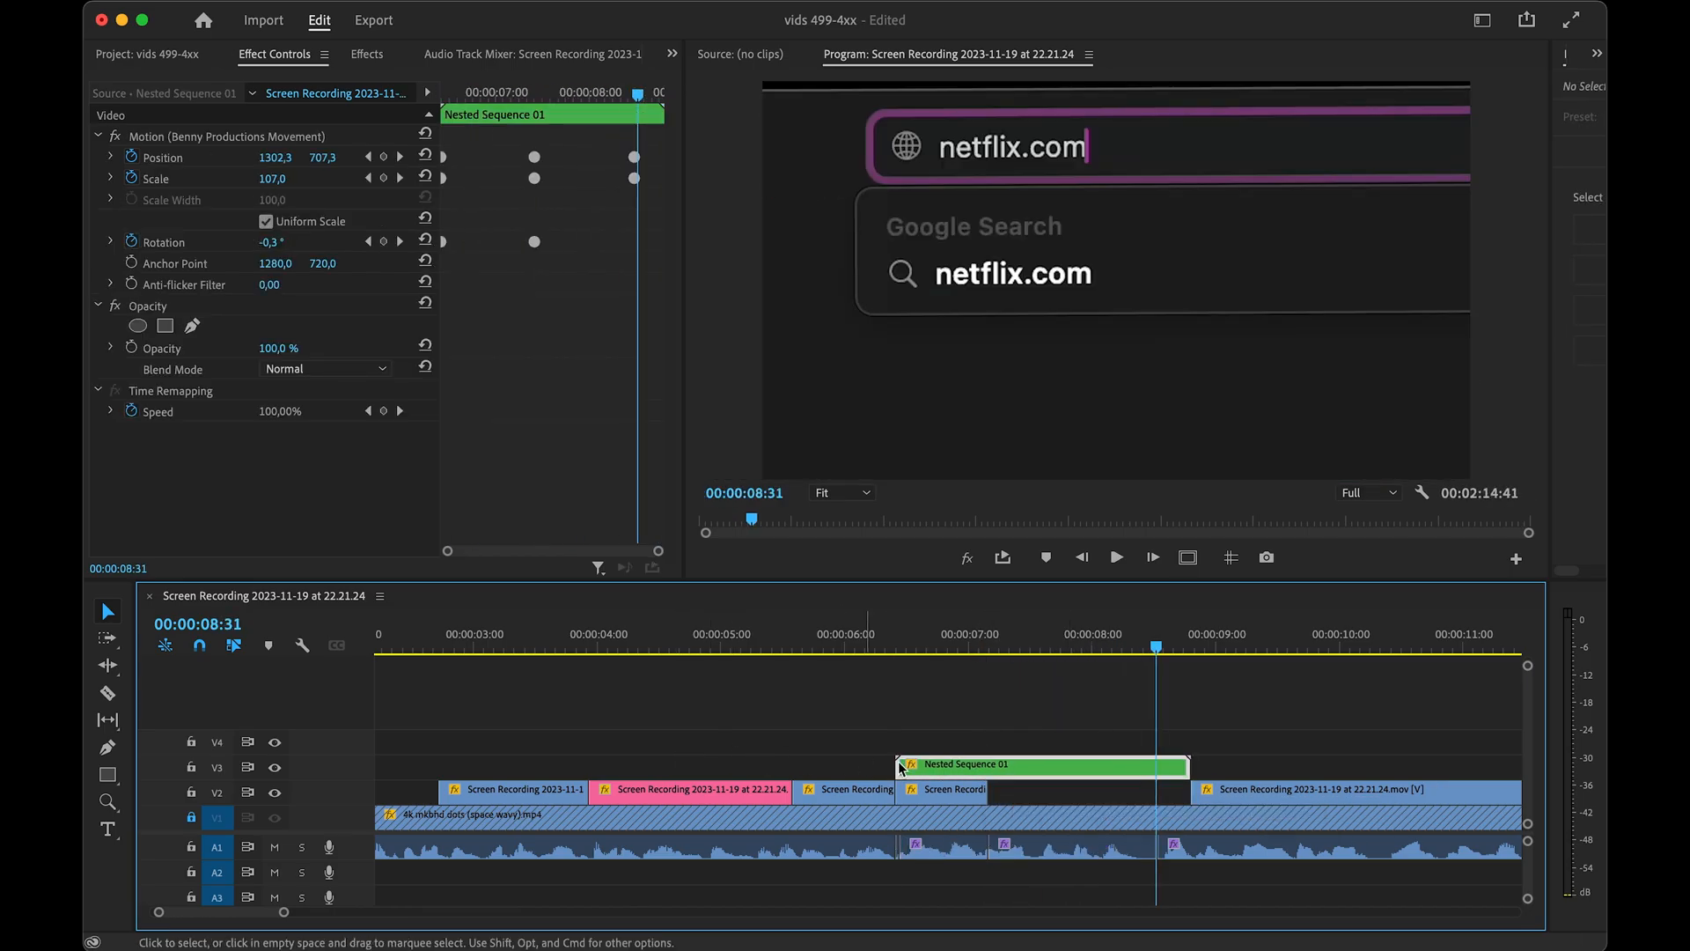
{"action": "left_click_drag", "start_coordinate": [899, 643], "coordinate": [1155, 652]}
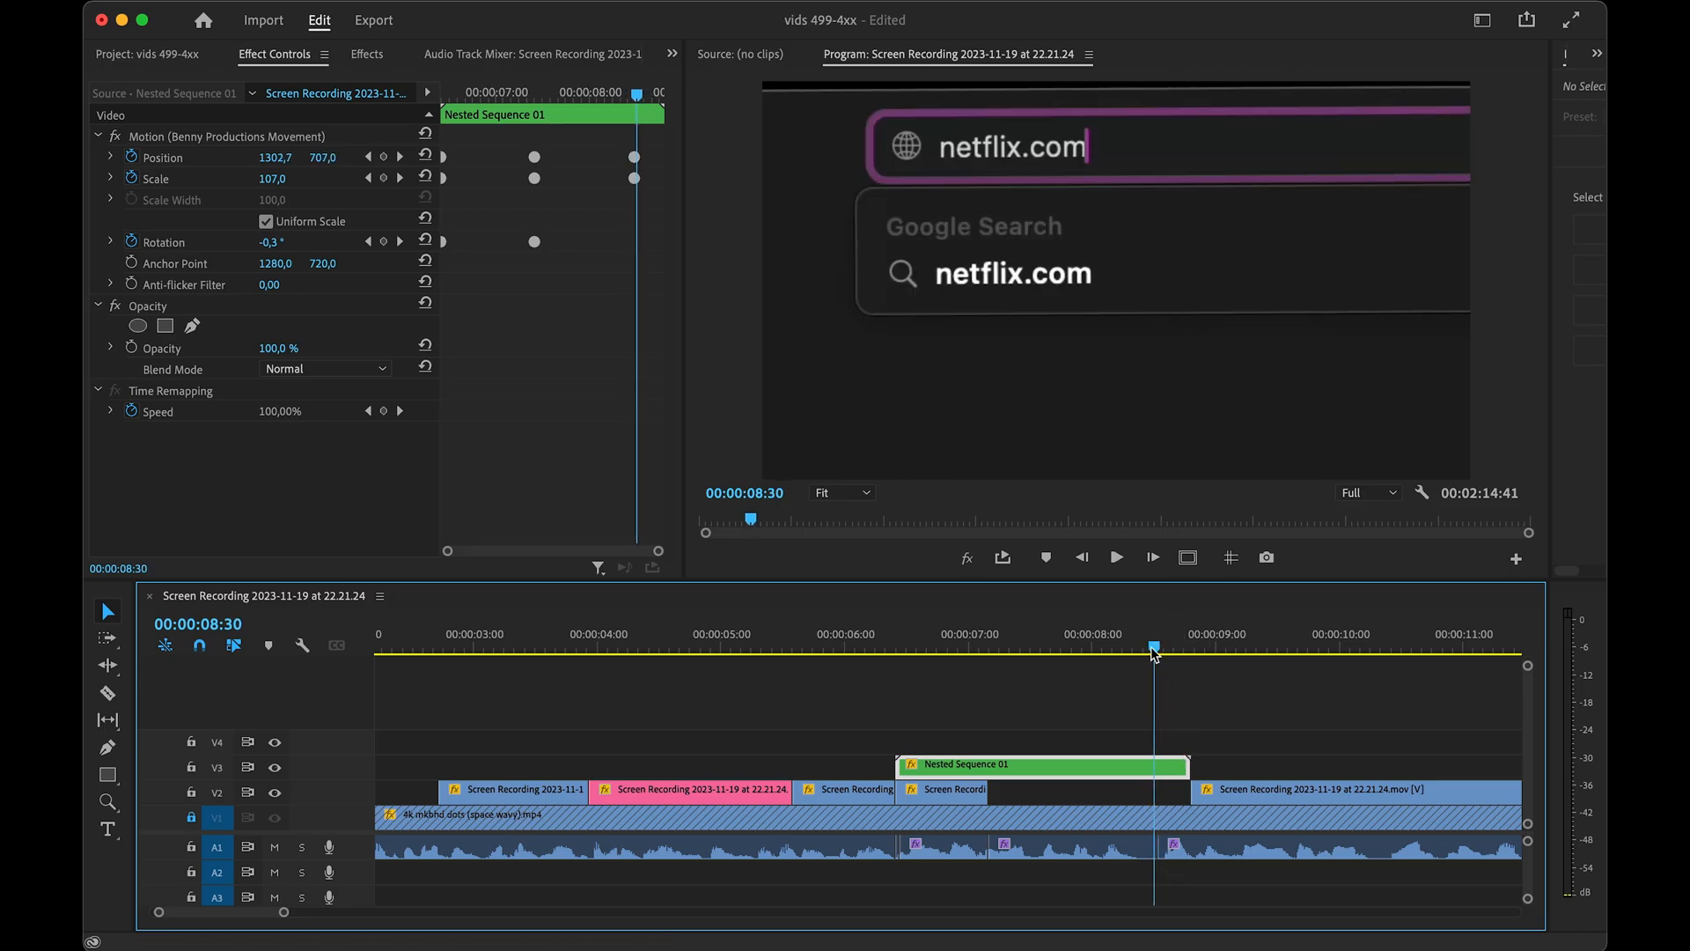
- Split the nested sequence at 00:00:08:30, rate-stretch its first part to start at 00:00:07:10, and return both pieces to V2
{"action": "key", "text": "super+k"}
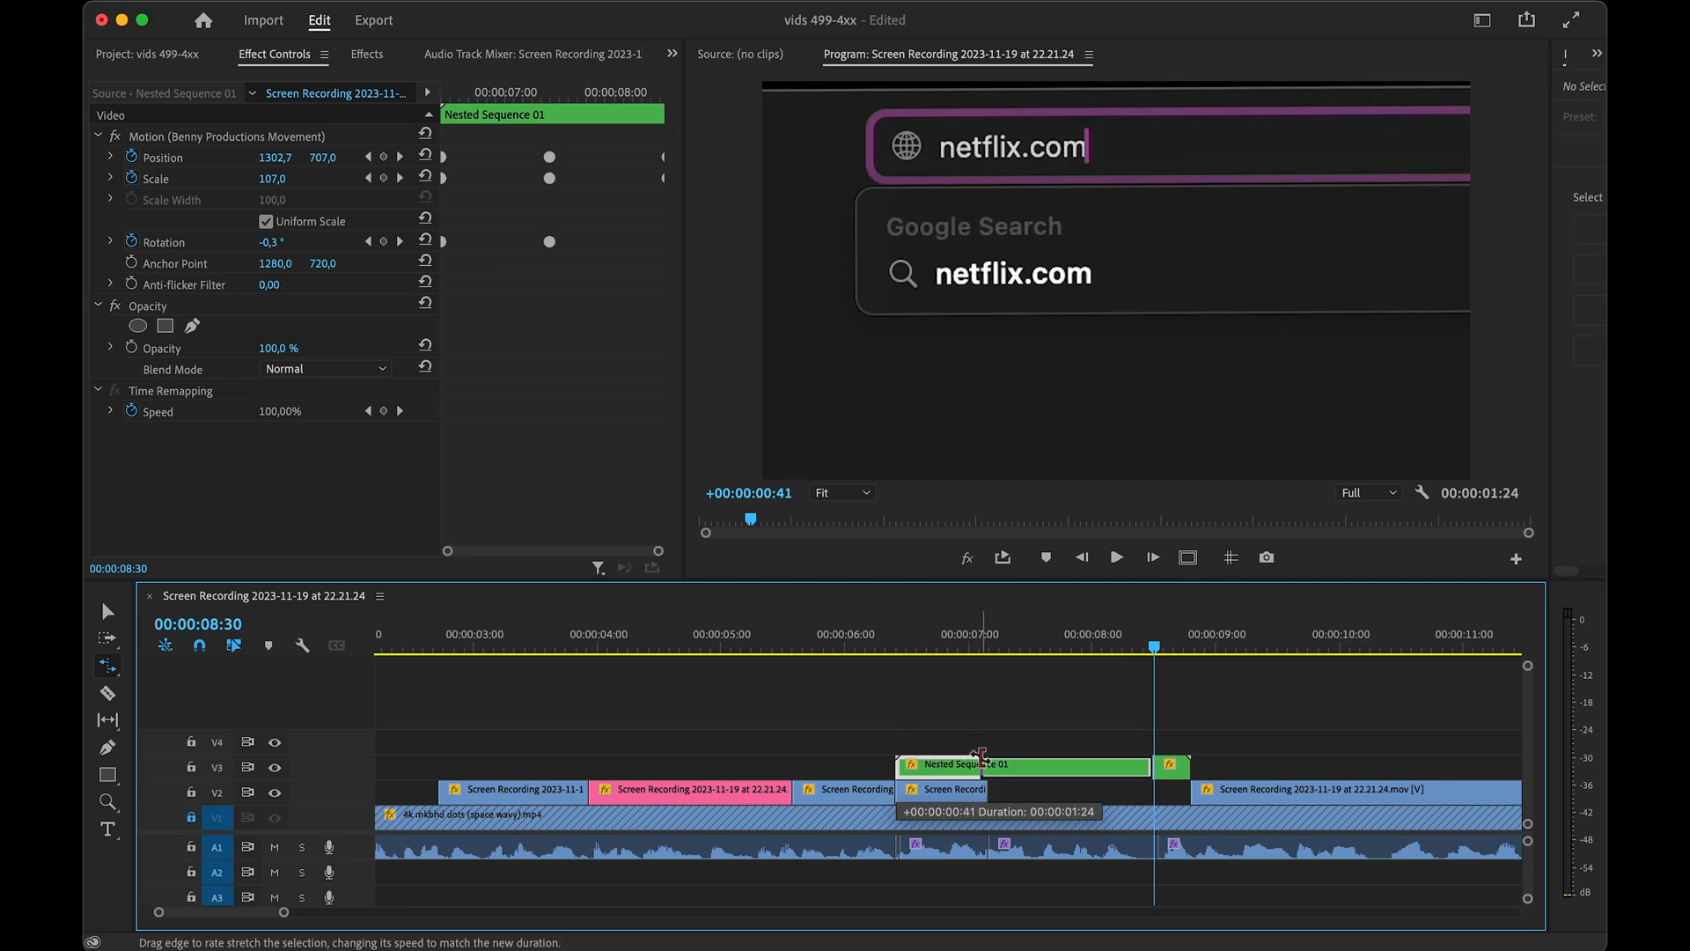
{"action": "left_click_drag", "start_coordinate": [982, 759], "coordinate": [1069, 791]}
{"action": "key", "text": "v"}
{"action": "left_click_drag", "start_coordinate": [1171, 764], "coordinate": [1172, 791]}
- Rate-stretch the first part of the nested sequence to 138,89% speed and play the section back
{"action": "left_click_drag", "start_coordinate": [1146, 648], "coordinate": [849, 679]}
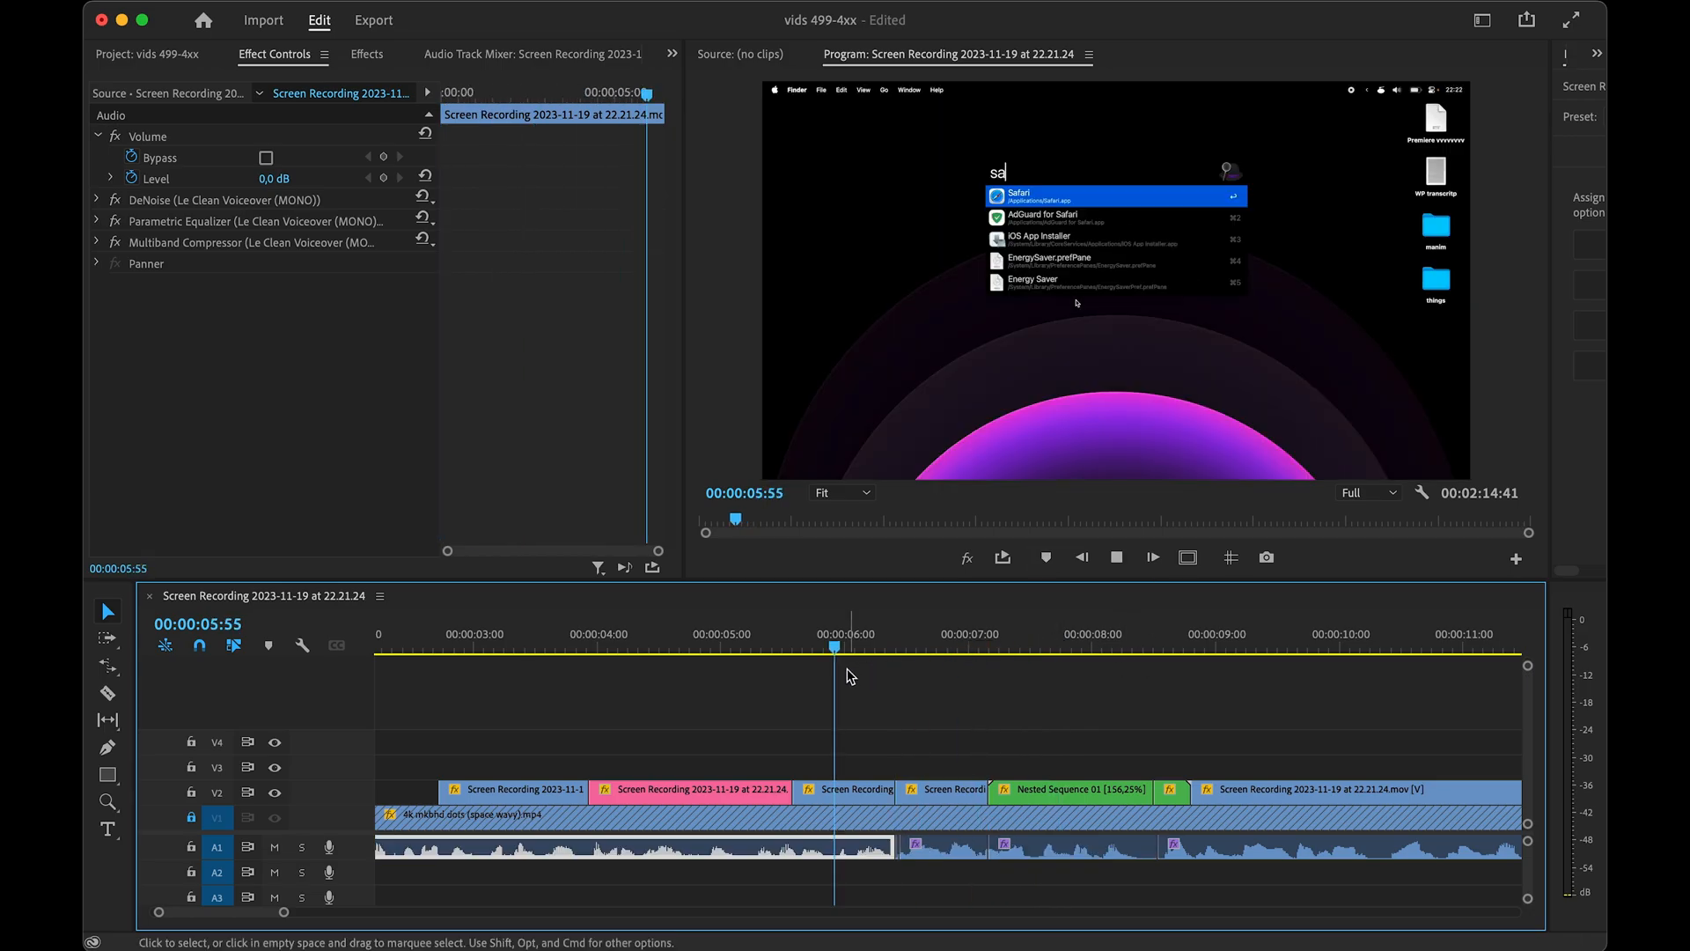
{"action": "key", "text": "space"}
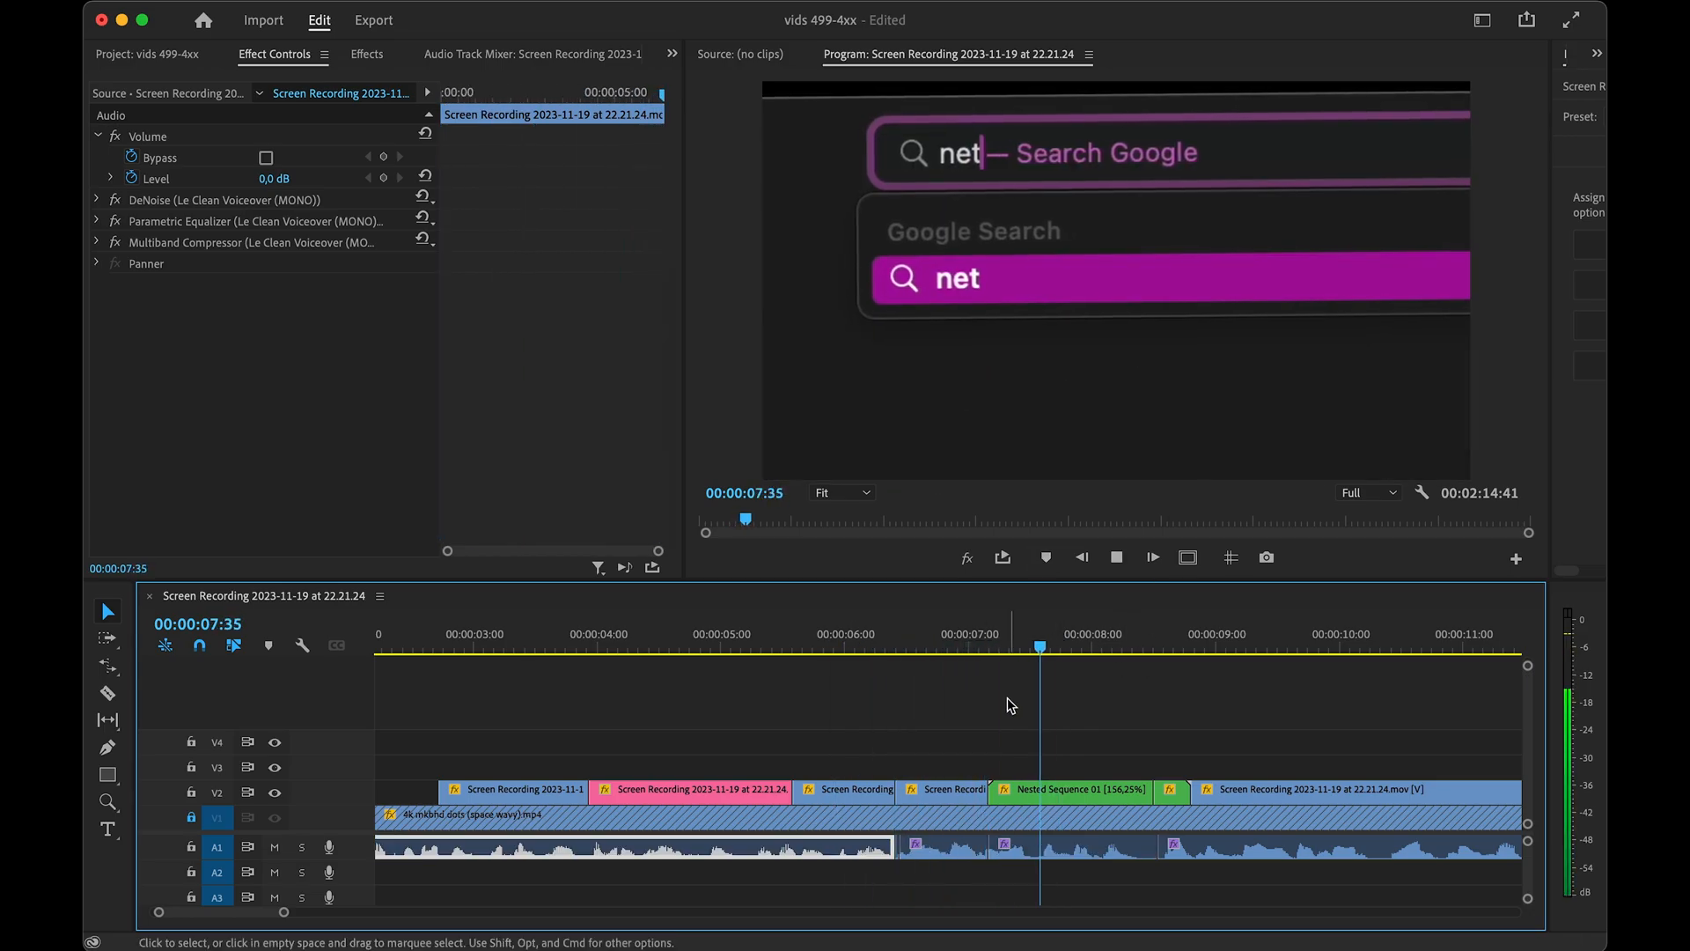
{"action": "left_click_drag", "start_coordinate": [1122, 790], "coordinate": [1143, 791]}
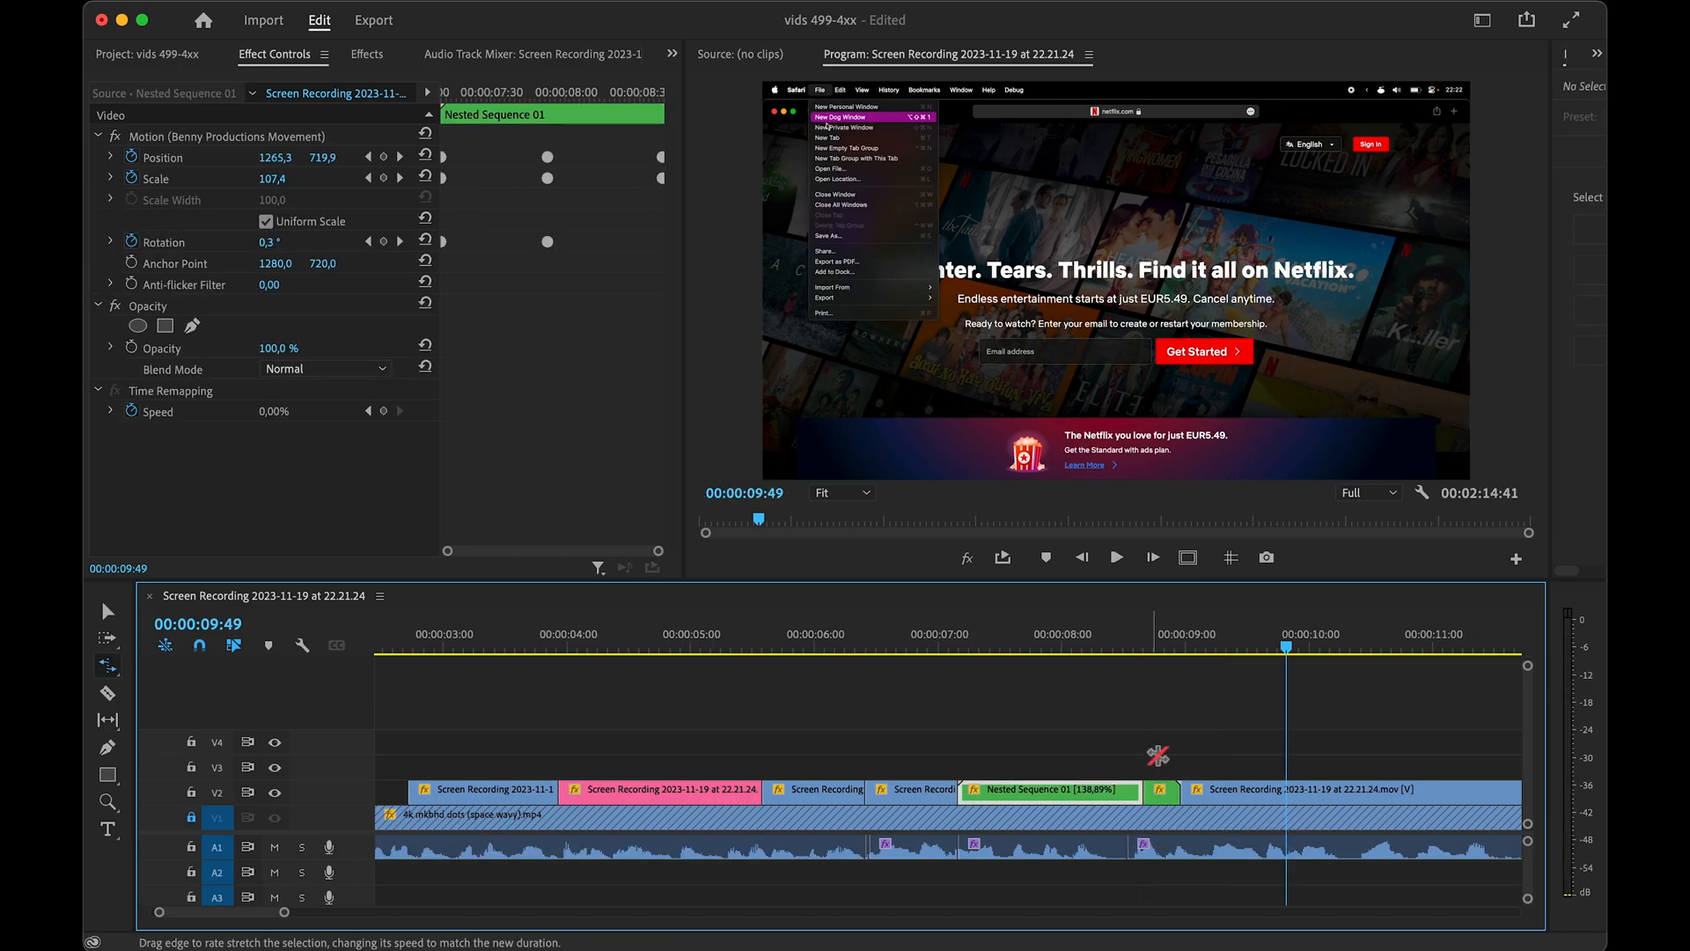
{"action": "key", "text": "v"}
{"action": "left_click_drag", "start_coordinate": [1007, 646], "coordinate": [831, 647]}
{"action": "key", "text": "space"}
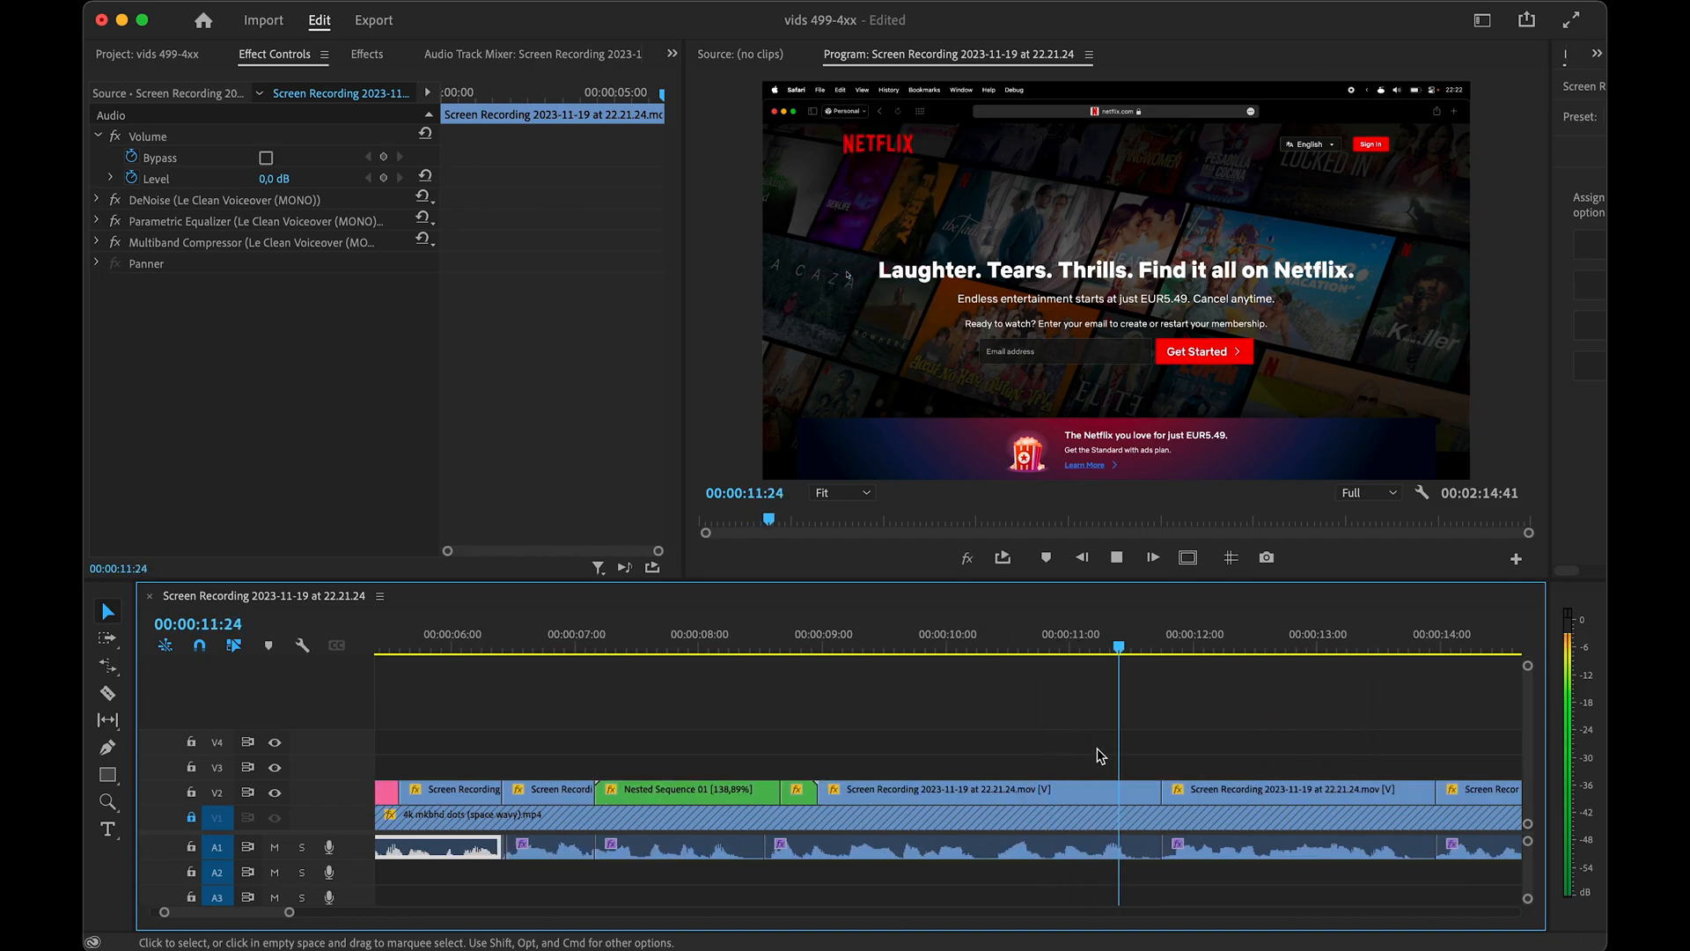
- Trim the cut after the Netflix menu clip, shift all following clips earlier to about 00:00:11:40 and play the result
{"action": "scroll", "coordinate": [1108, 754], "scroll_direction": "down", "scroll_amount": 2, "text": "alt"}
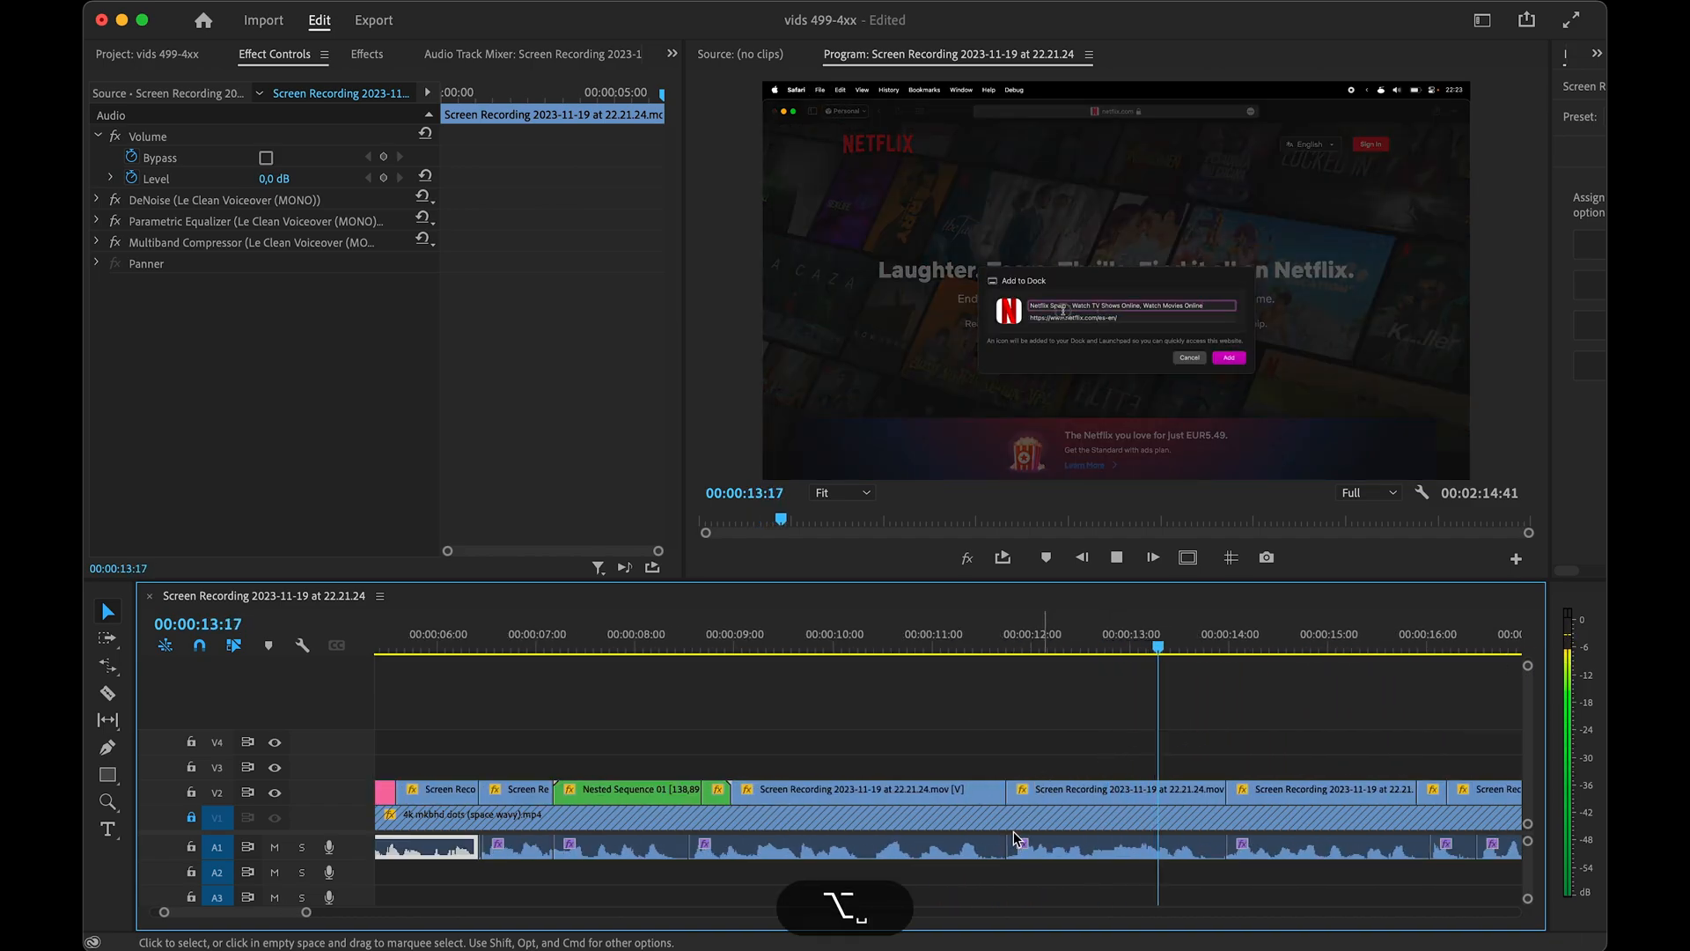
{"action": "scroll", "coordinate": [986, 833], "scroll_direction": "up", "scroll_amount": 3, "text": "alt"}
{"action": "left_click_drag", "start_coordinate": [1024, 843], "coordinate": [1005, 843]}
{"action": "key", "text": "a"}
{"action": "left_click_drag", "start_coordinate": [1088, 790], "coordinate": [1064, 791]}
{"action": "key", "text": "v"}
{"action": "scroll", "coordinate": [1087, 790], "scroll_direction": "down", "scroll_amount": 3, "text": "alt"}
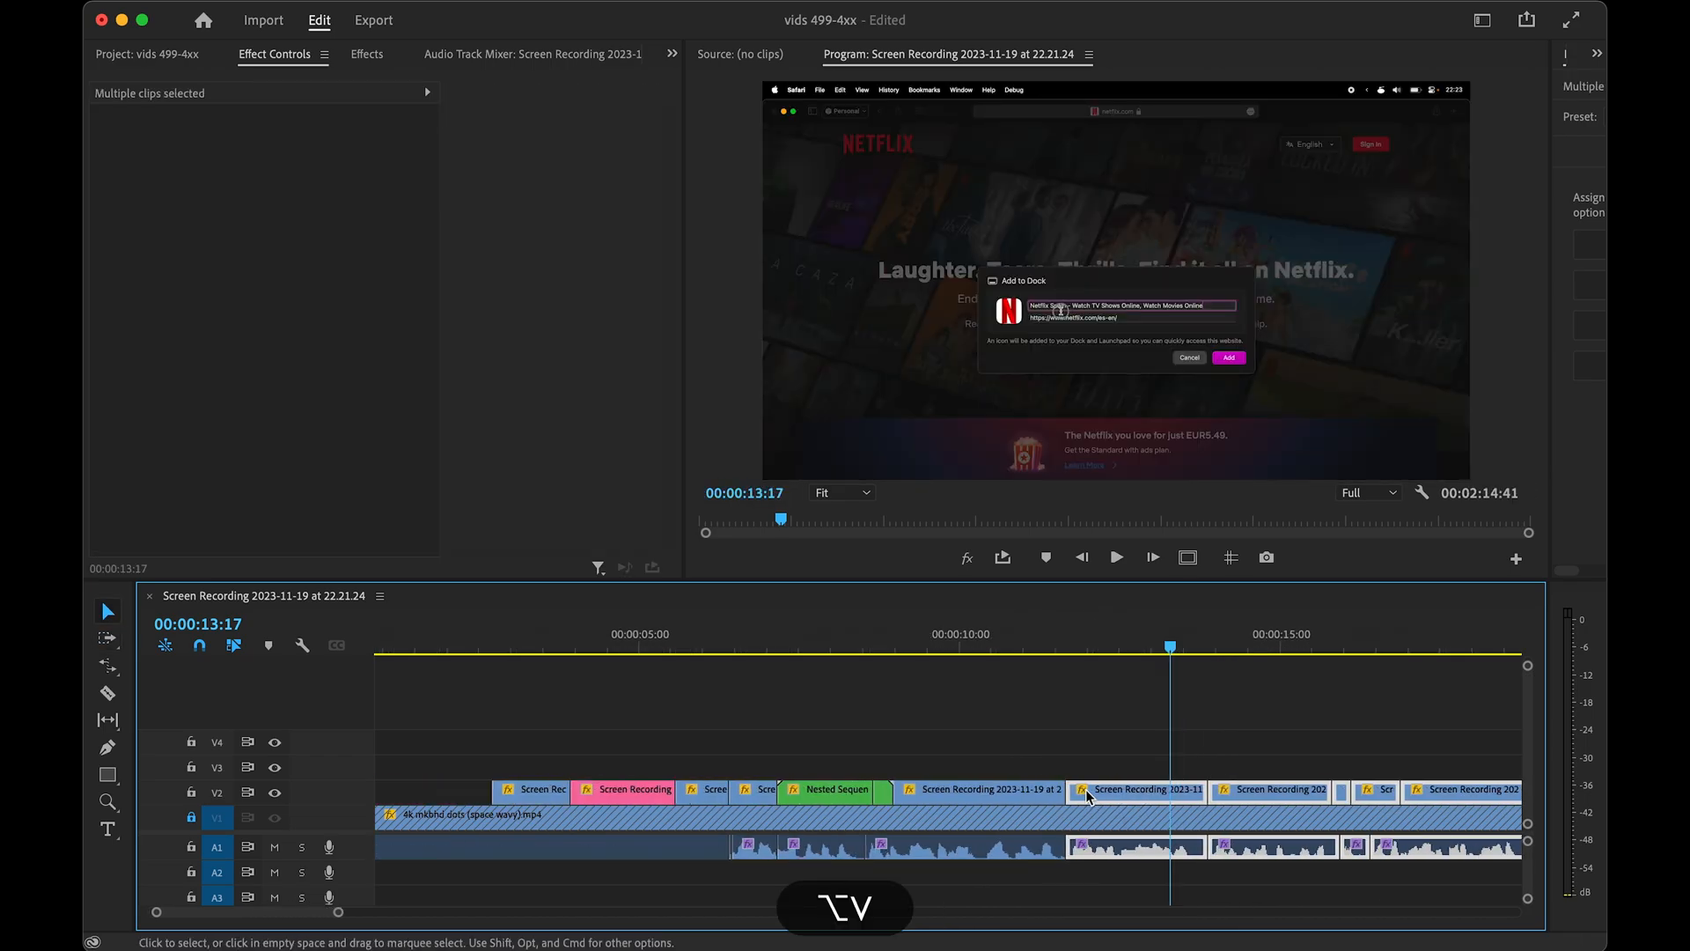
{"action": "left_click", "coordinate": [973, 634]}
{"action": "key", "text": "space"}
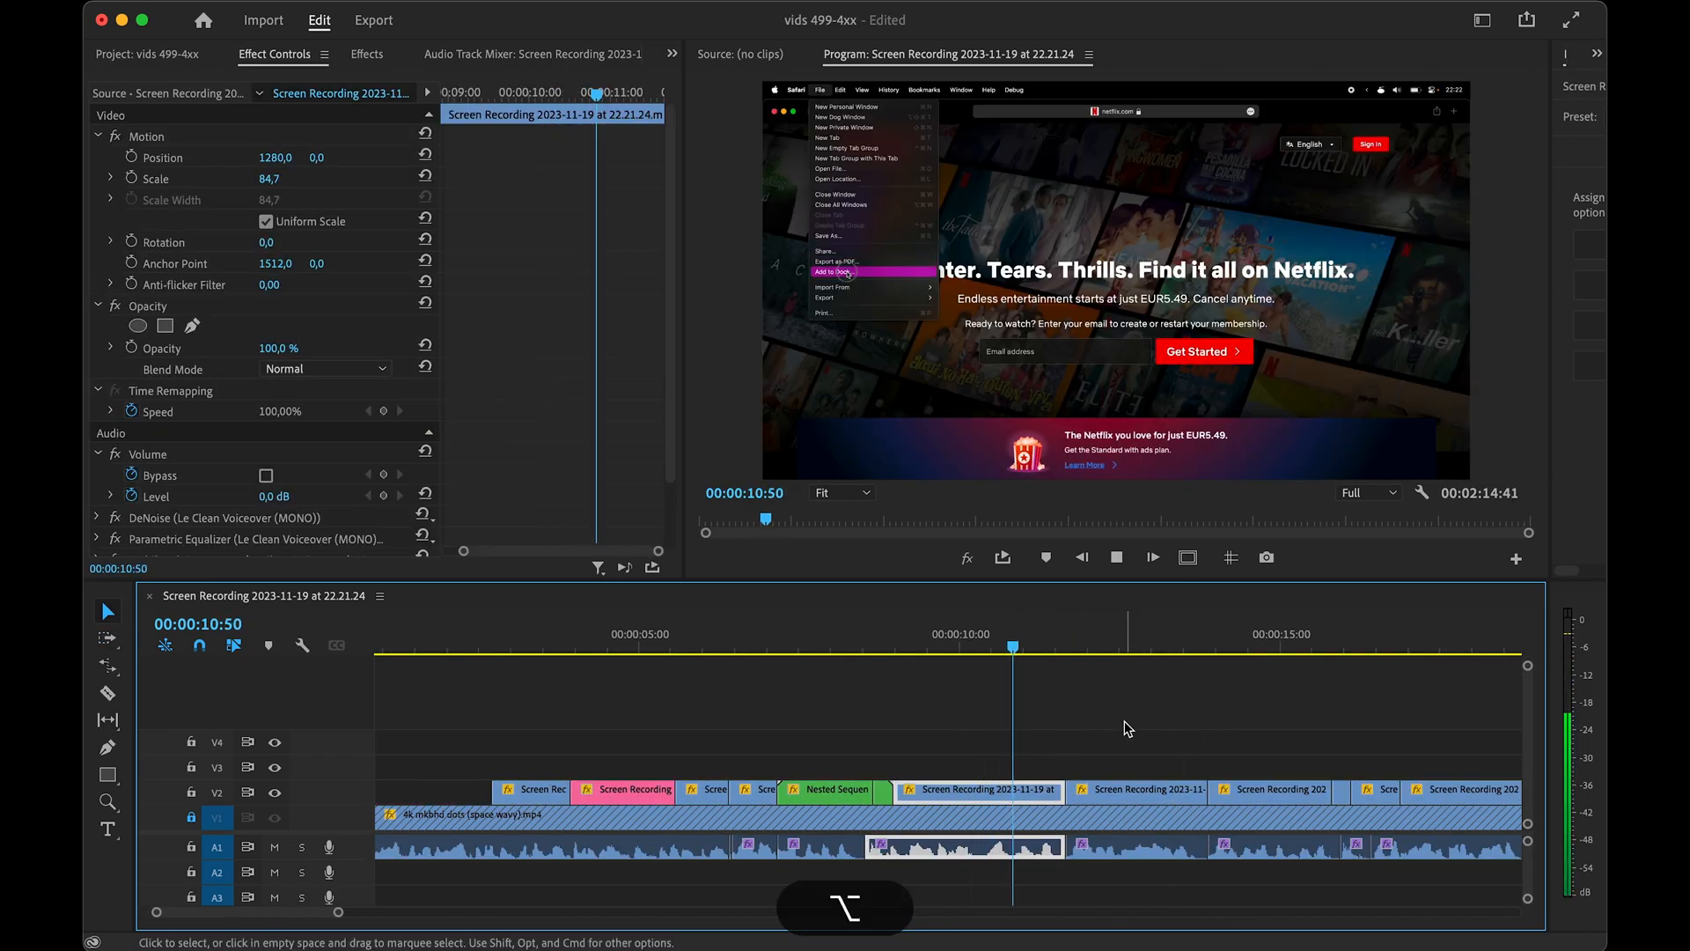
{"action": "scroll", "coordinate": [1128, 728], "scroll_direction": "up", "scroll_amount": 3, "text": "alt"}
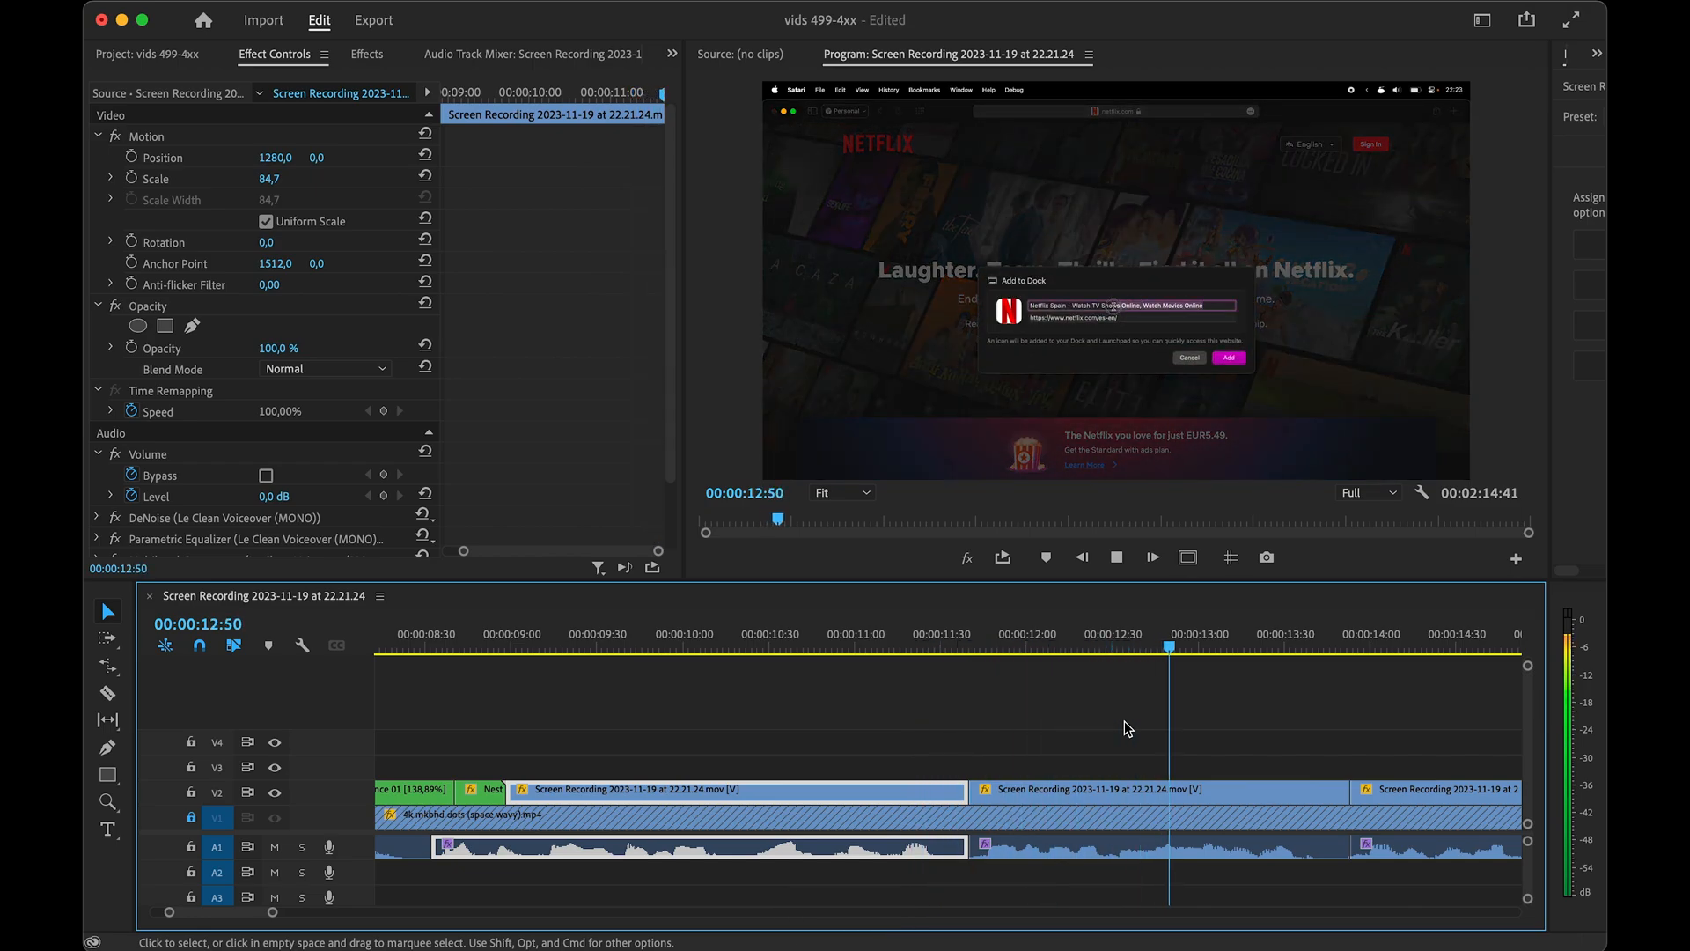
- Try to ripple-trim the start of the Add to Dock clip to 00:00:11:48, play it, and undo the trim
{"action": "left_click", "coordinate": [966, 645]}
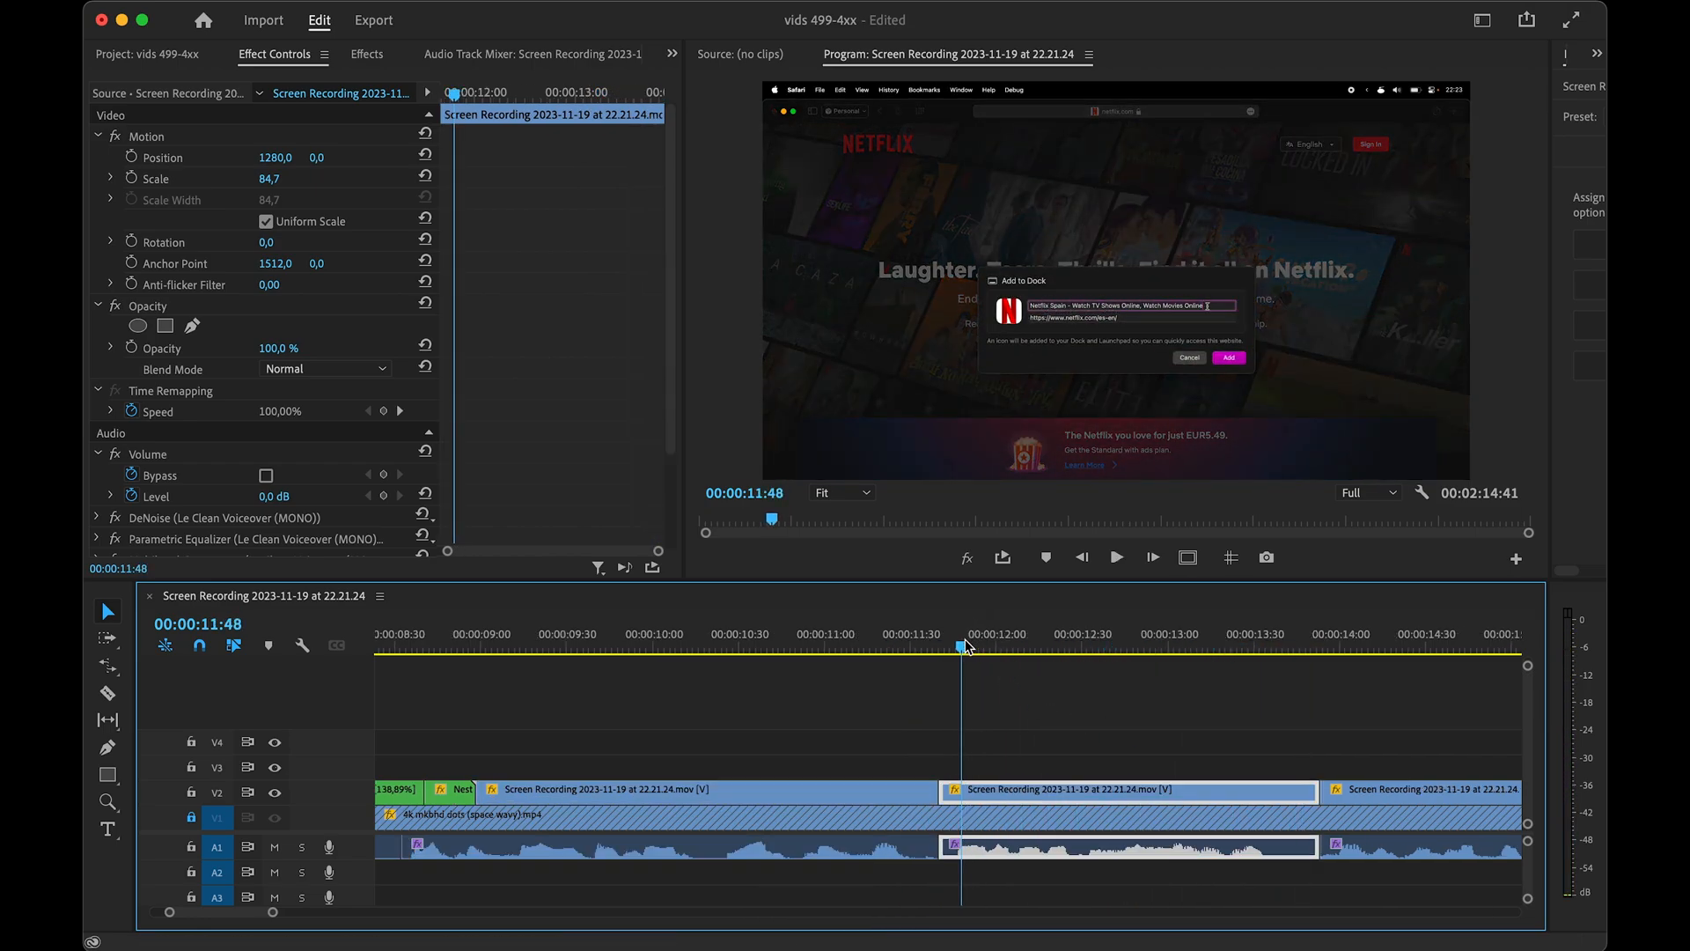
{"action": "key", "text": "q"}
{"action": "left_click", "coordinate": [618, 645]}
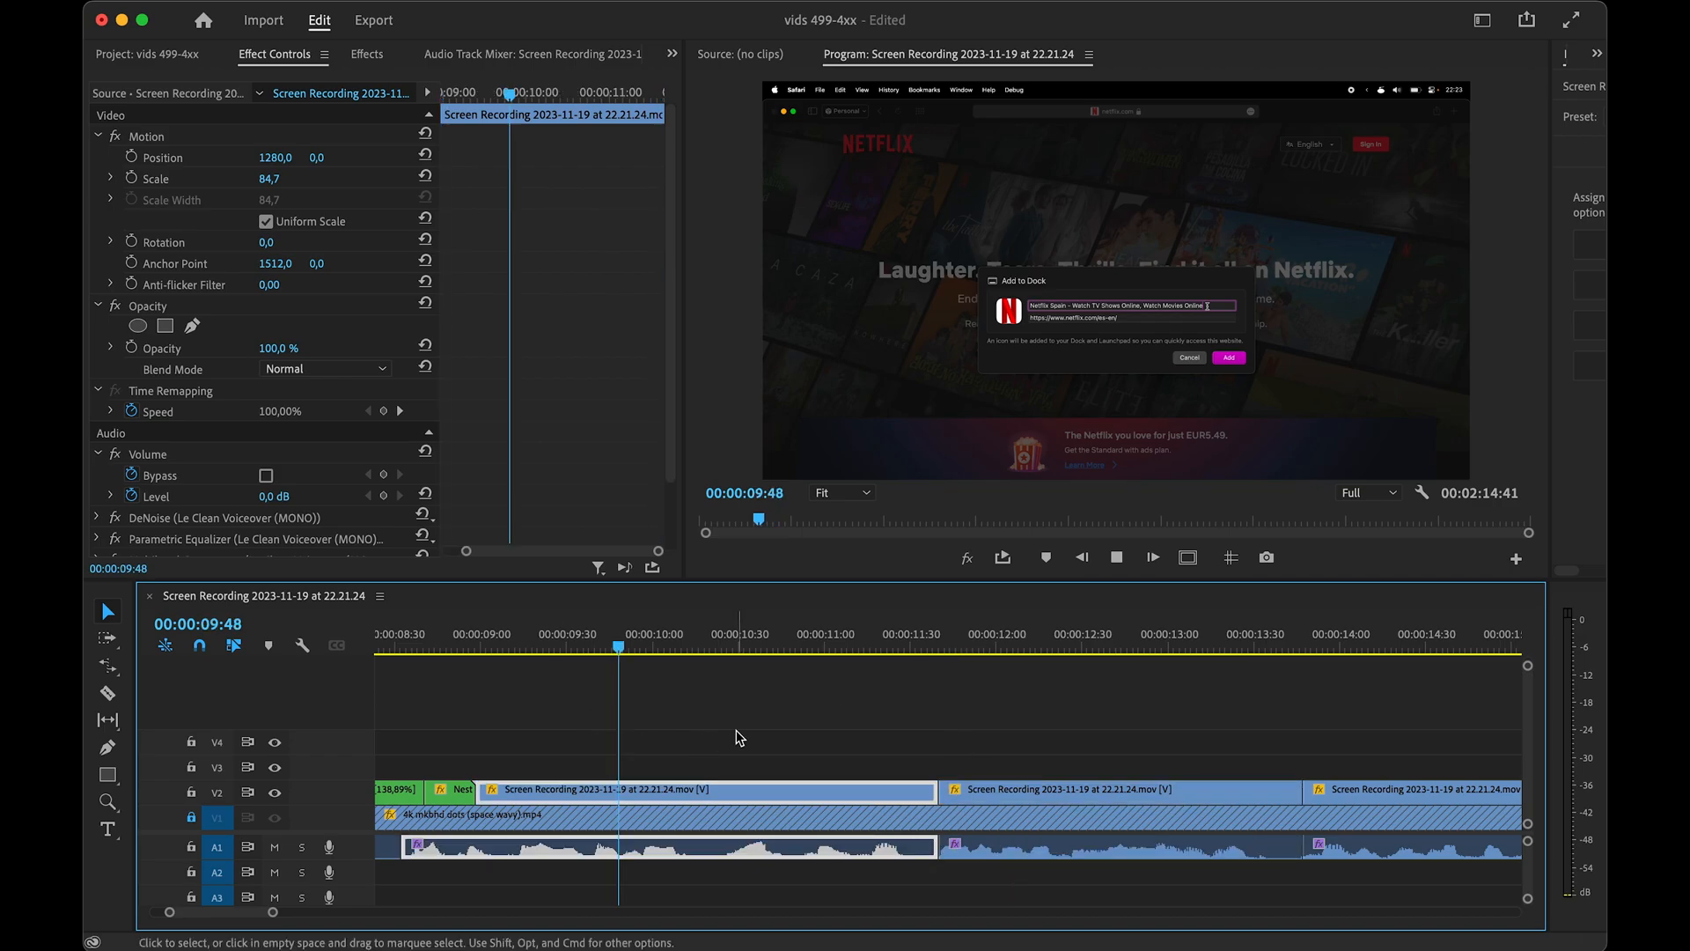
{"action": "key", "text": "space"}
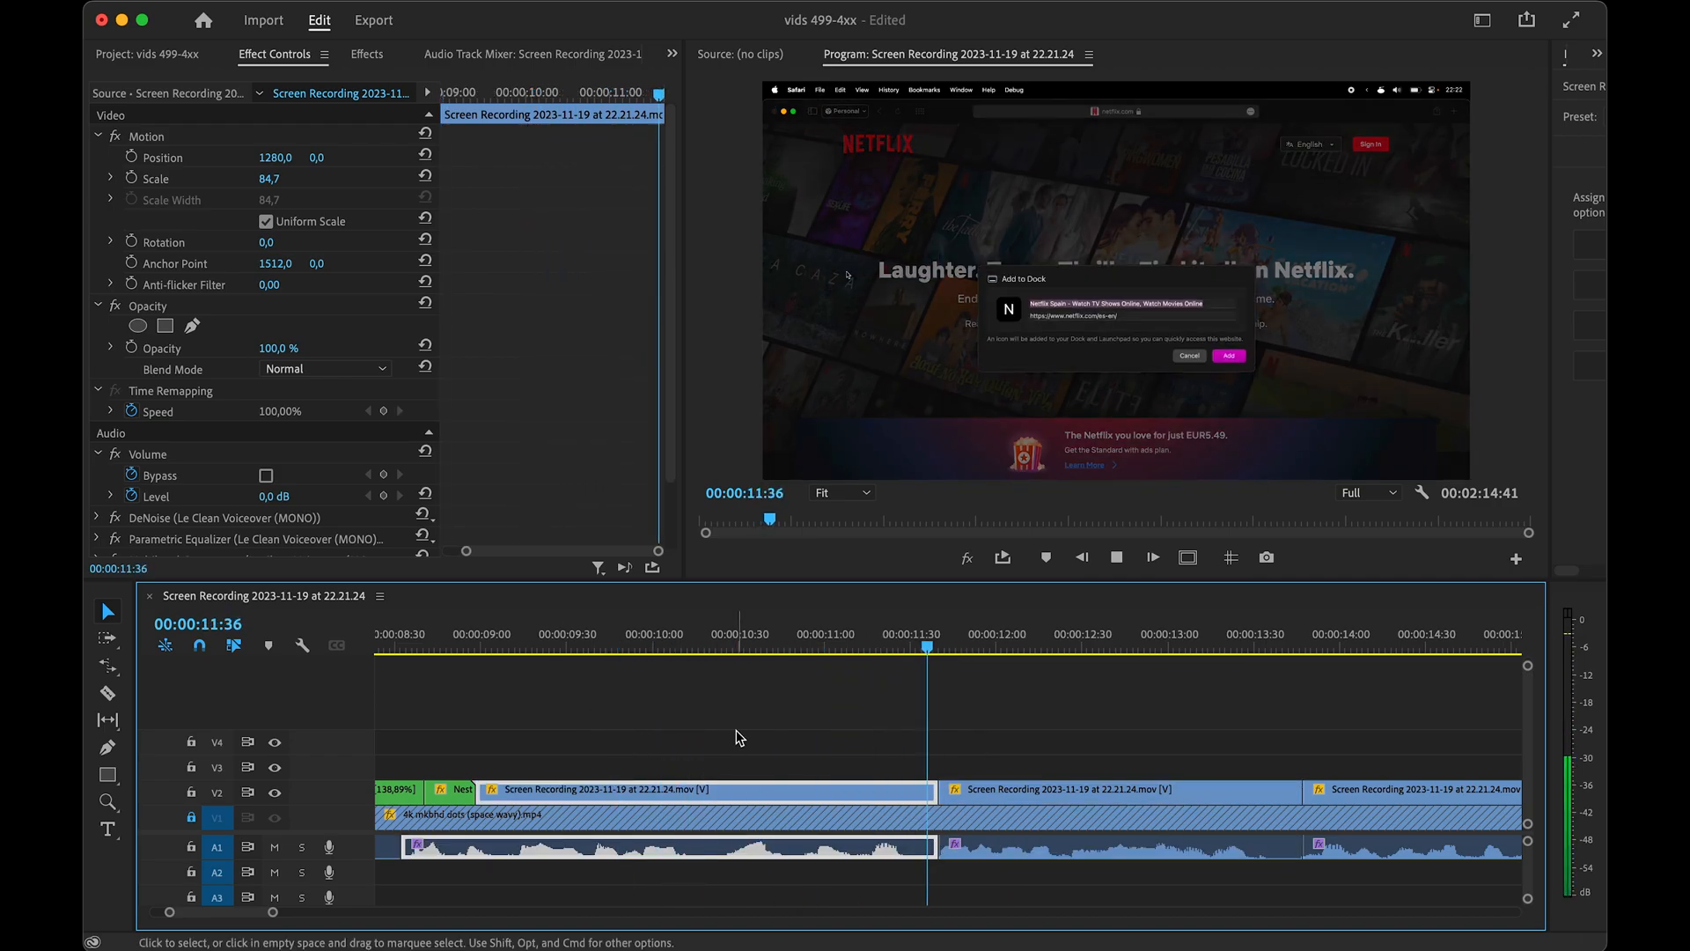
{"action": "key", "text": "super+z"}
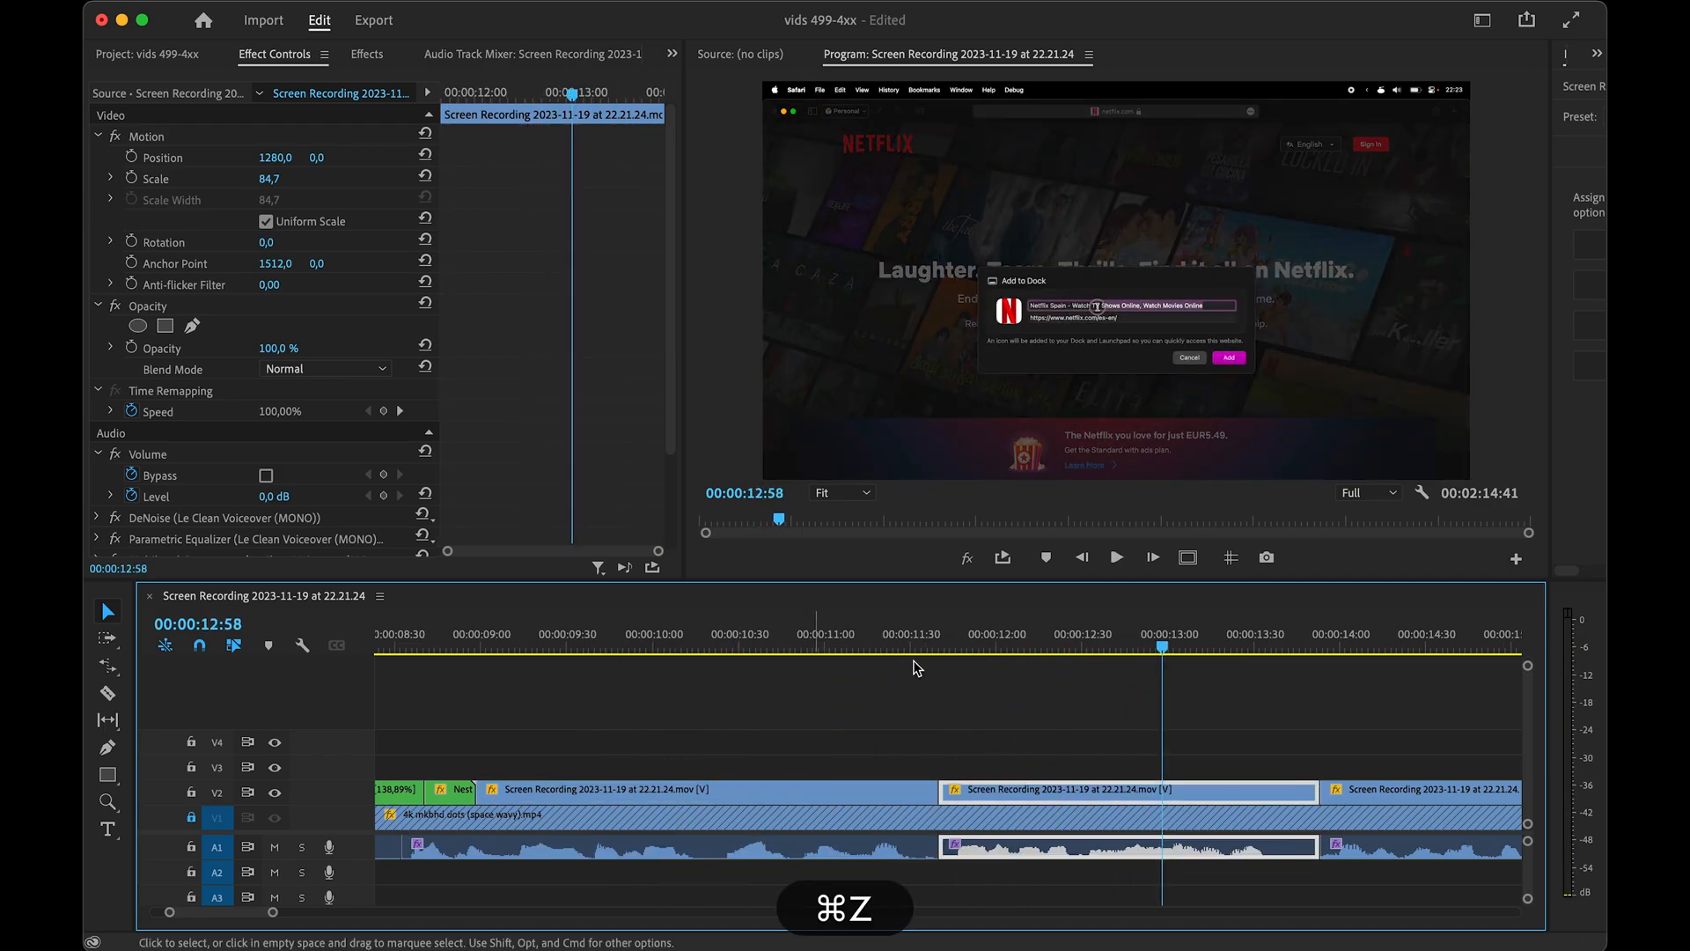
{"action": "key", "text": "super+z"}
- Ripple-trim the end of the first Add to Dock clip to about 00:00:13:41 and play the section back
{"action": "key", "text": "space"}
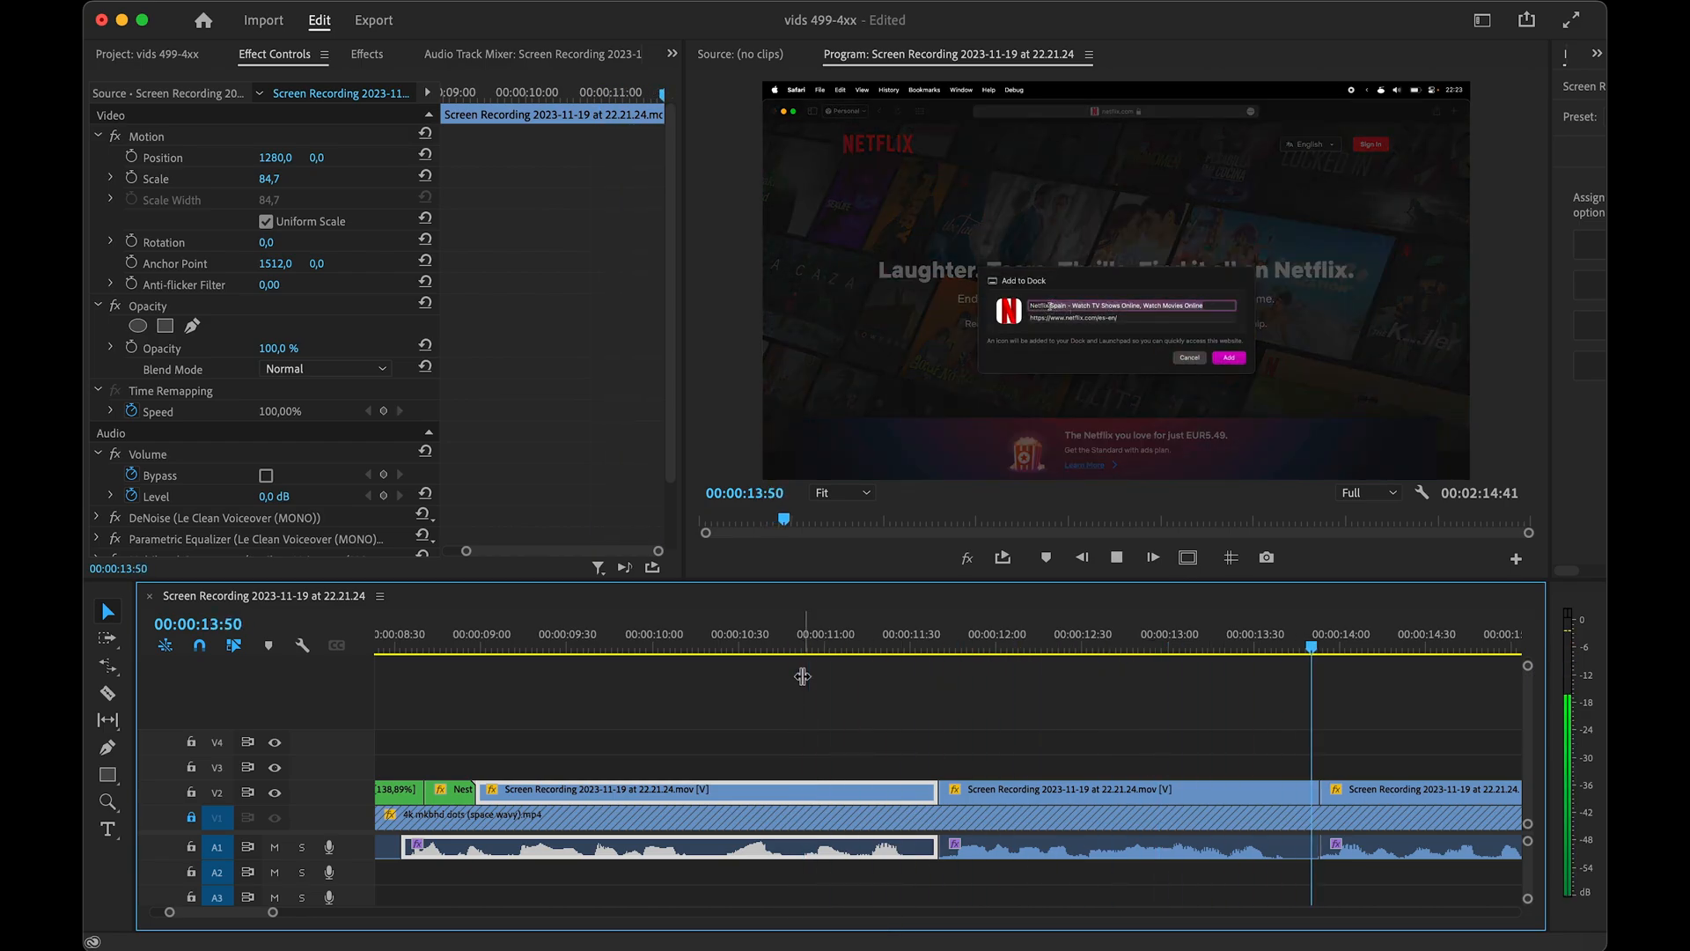
{"action": "scroll", "coordinate": [876, 749], "scroll_direction": "down", "scroll_amount": 4}
{"action": "key", "text": "alt+space"}
{"action": "scroll", "coordinate": [986, 822], "scroll_direction": "up", "scroll_amount": 4}
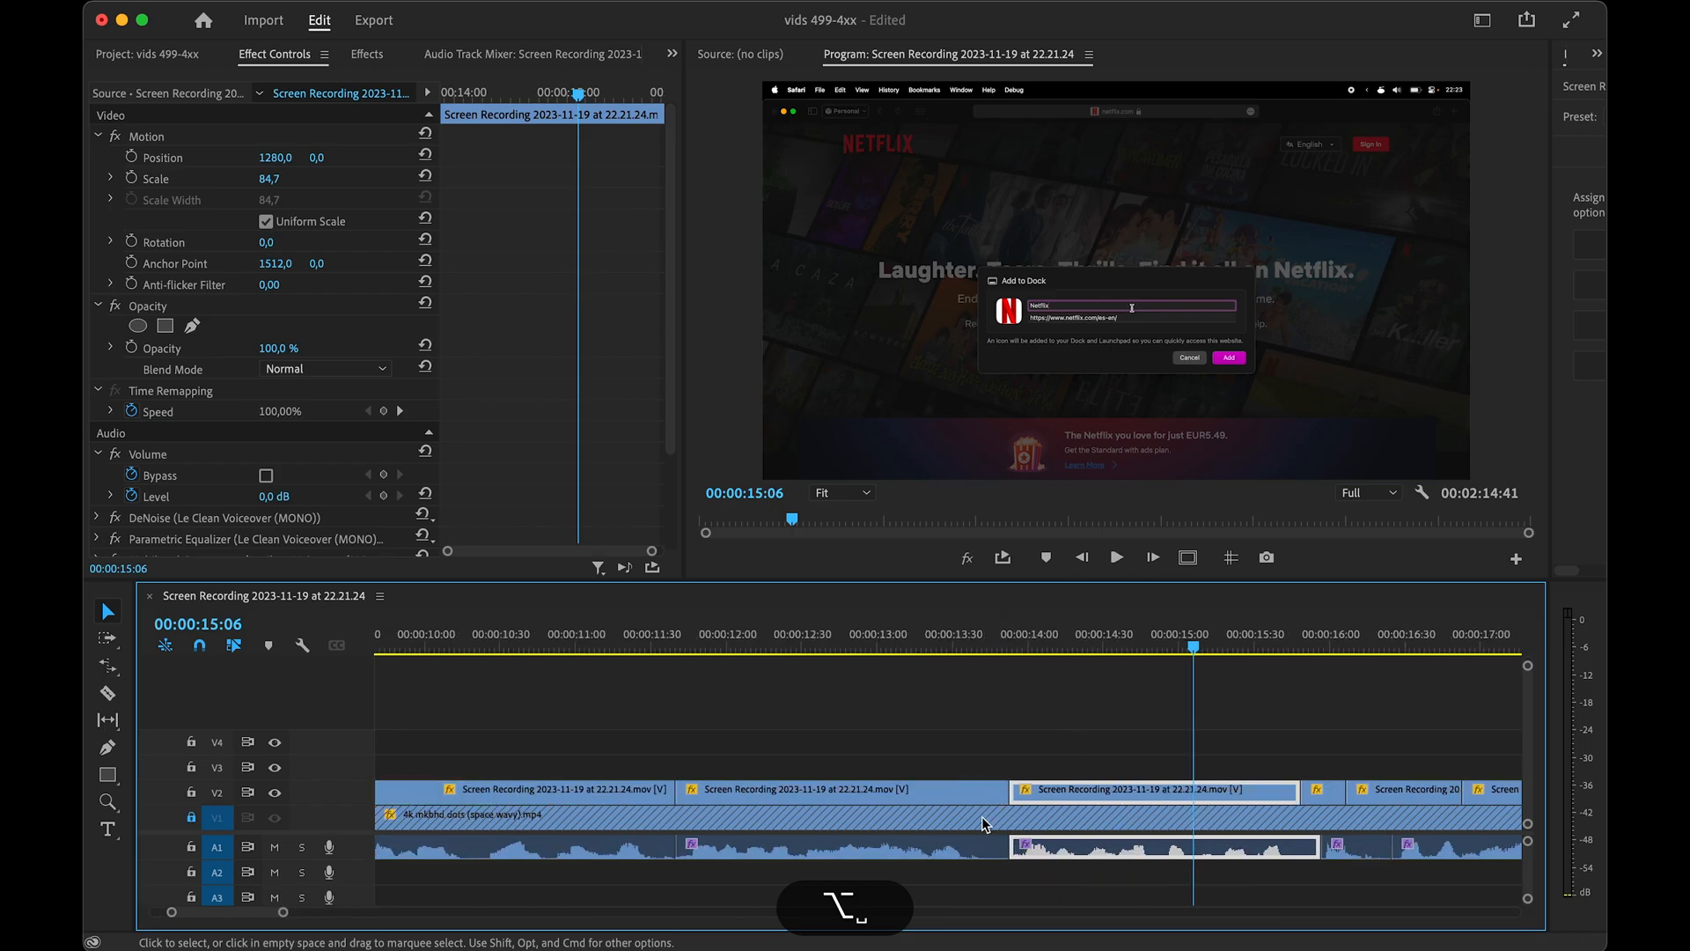
{"action": "left_click", "coordinate": [979, 642]}
{"action": "key", "text": "w"}
{"action": "left_click", "coordinate": [711, 643]}
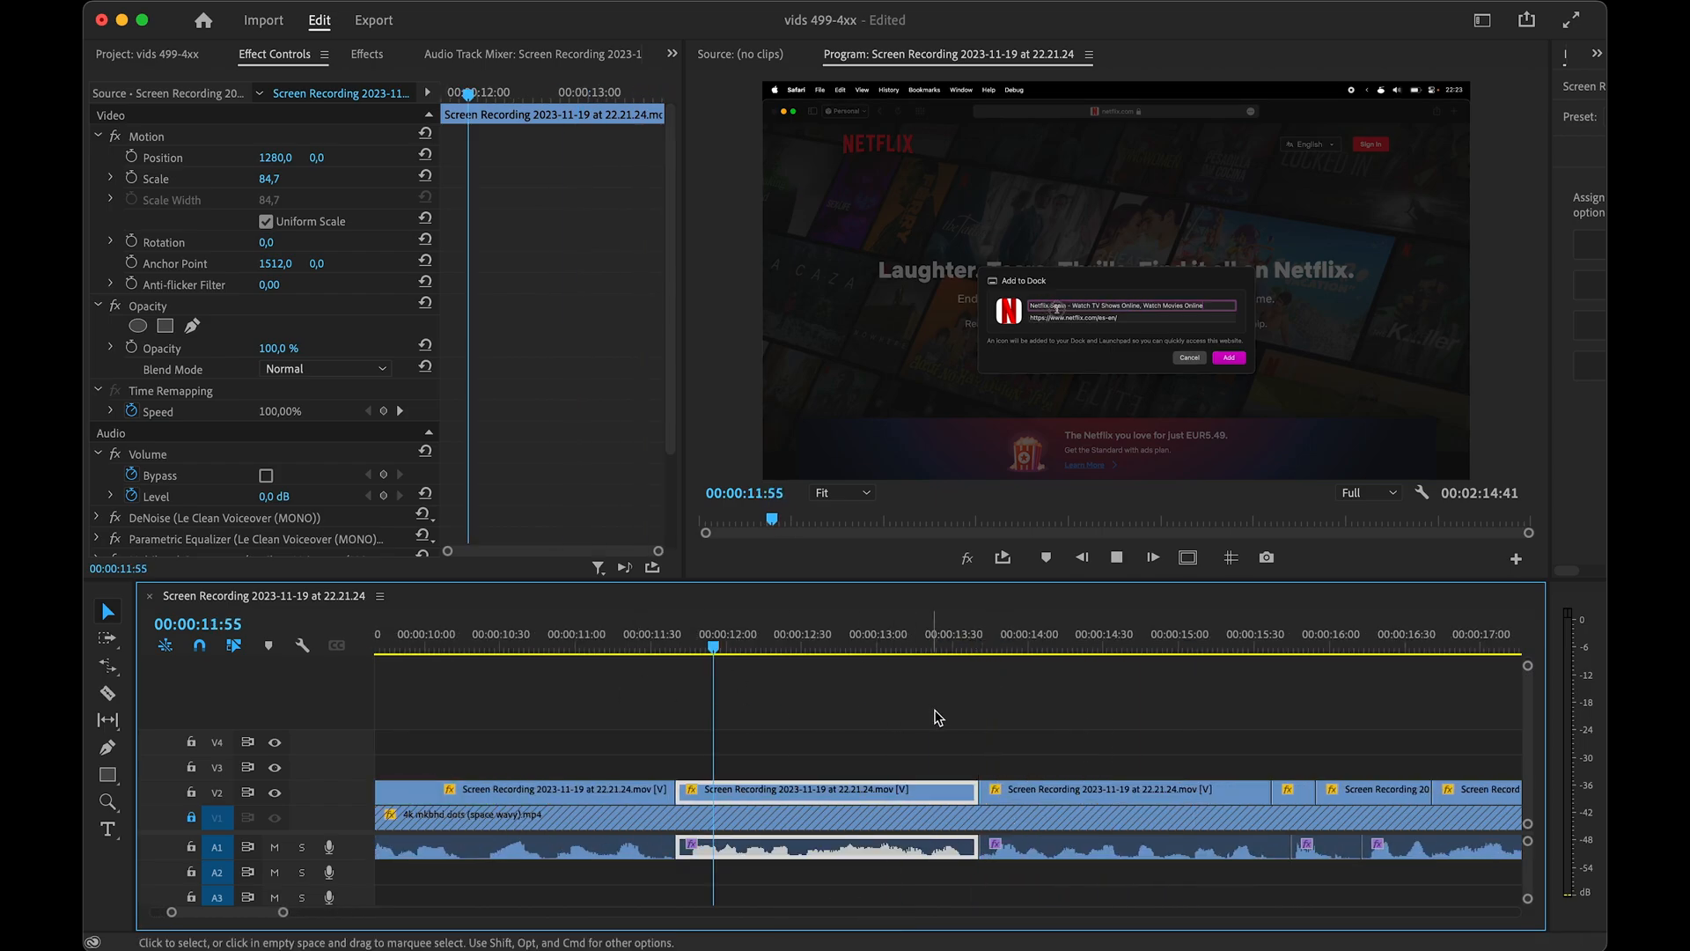
{"action": "key", "text": "space"}
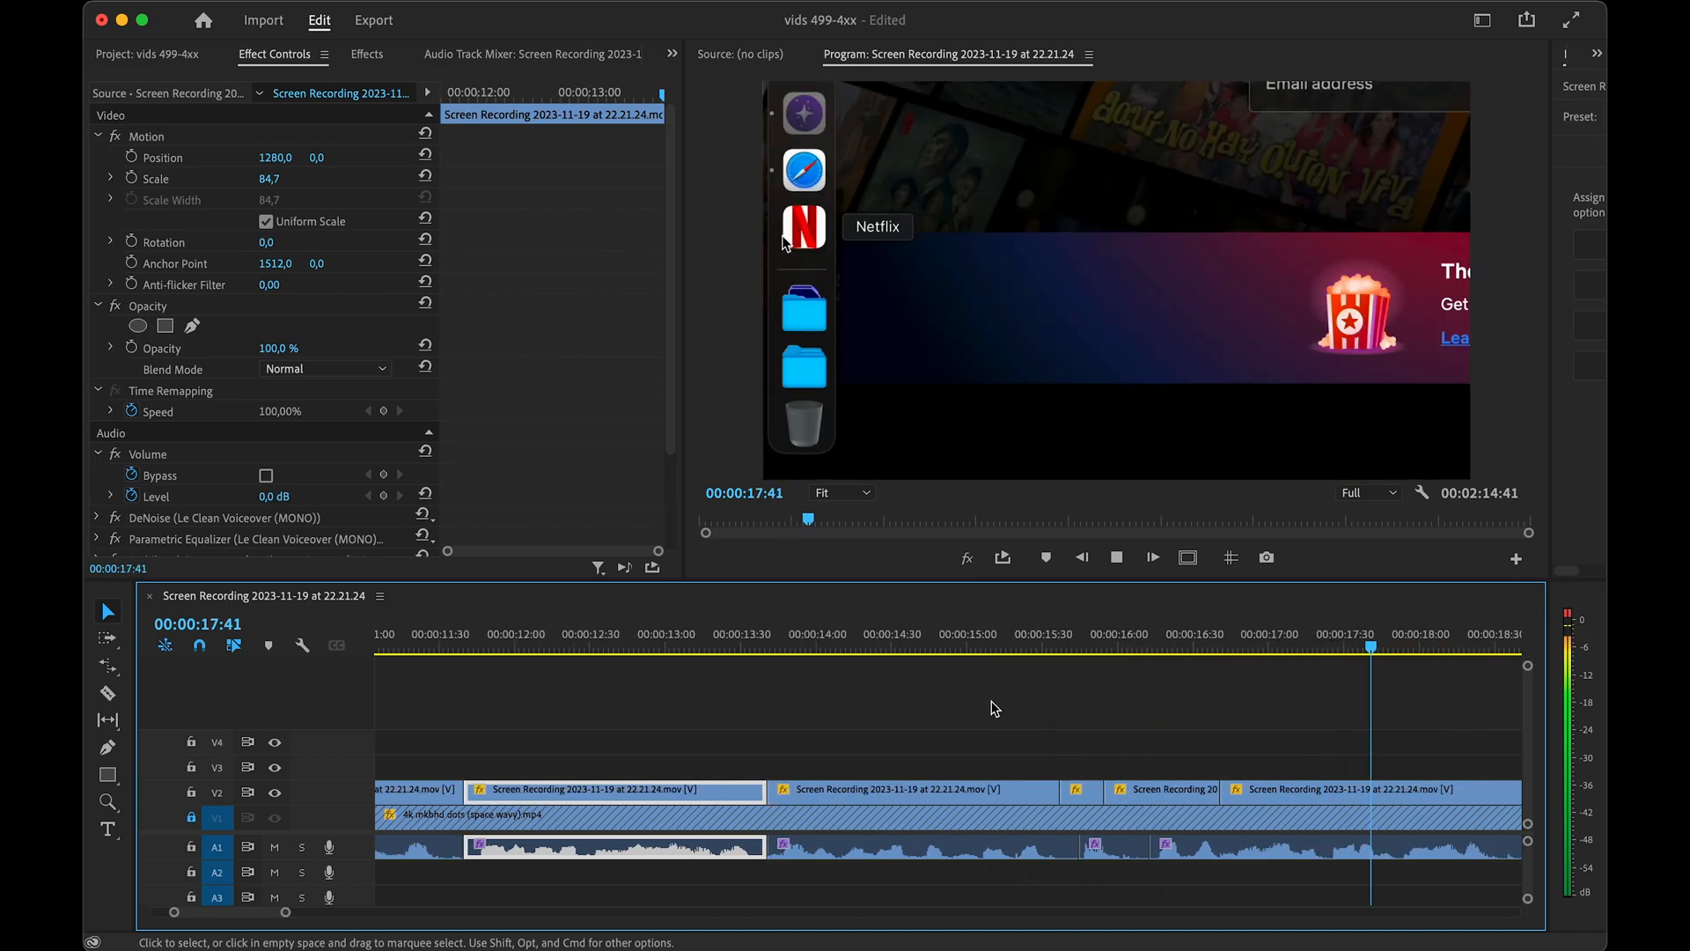
{"action": "key", "text": "space"}
- Trim the end of the short Netflix page clip near 00:00:16:08 by 5 frames, ripple-delete the gap and play the section
{"action": "left_click", "coordinate": [927, 642]}
{"action": "scroll", "coordinate": [1085, 736], "scroll_direction": "down", "scroll_amount": 1}
{"action": "key", "text": "space"}
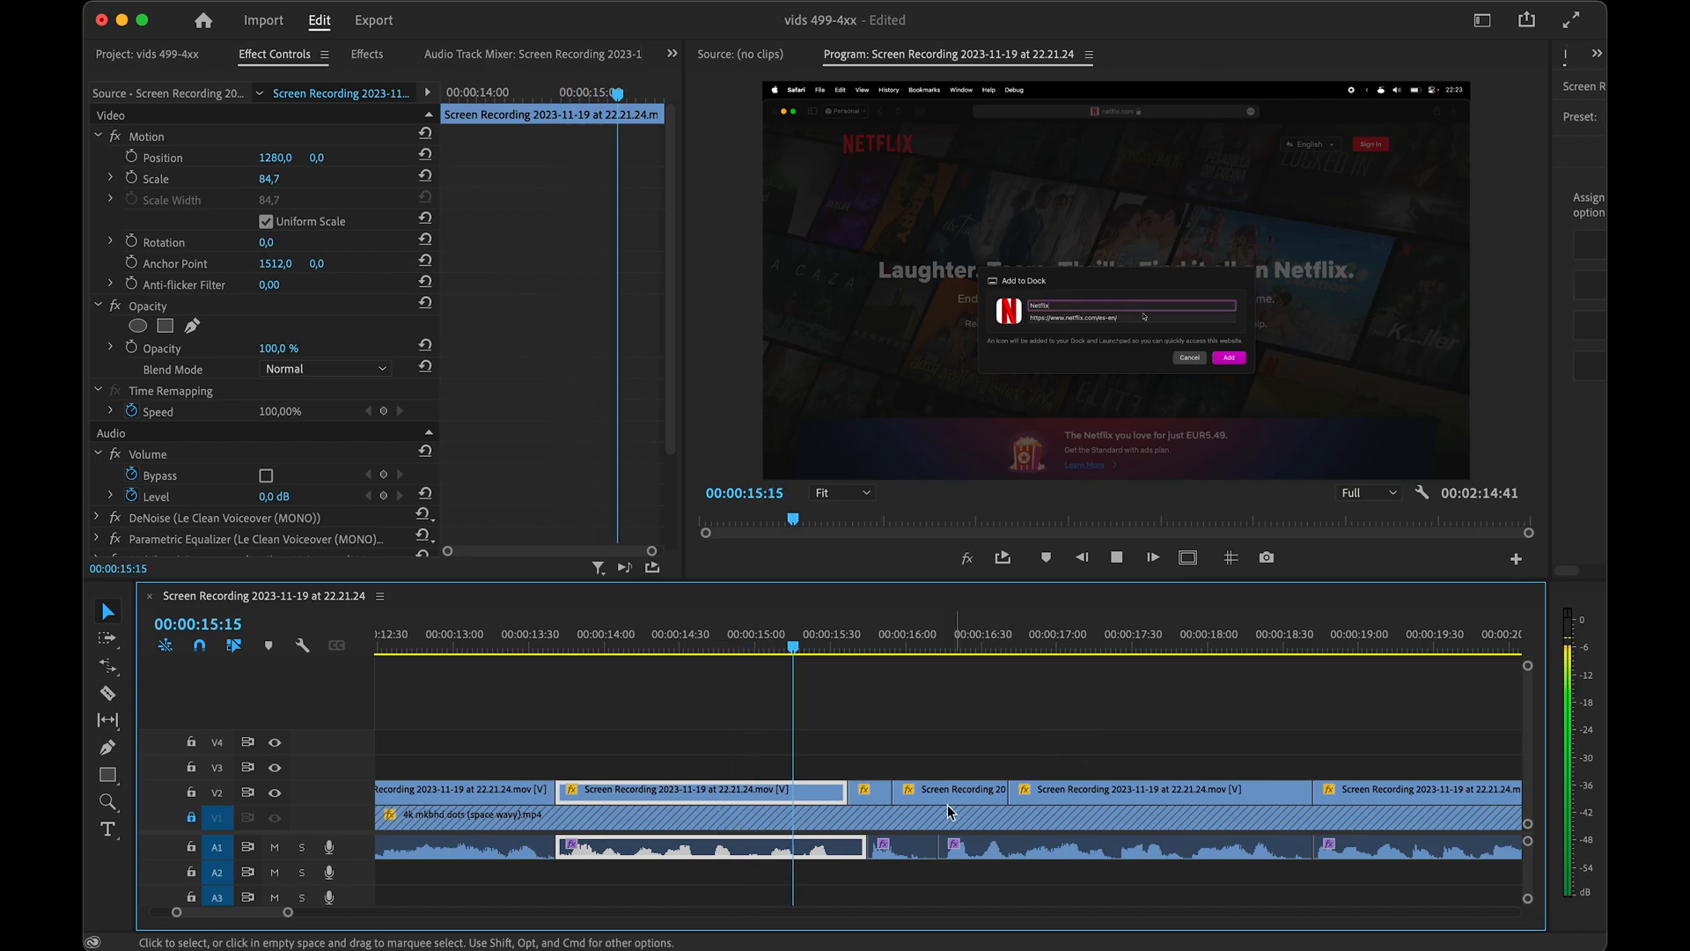
{"action": "left_click", "coordinate": [949, 793]}
{"action": "left_click", "coordinate": [926, 649]}
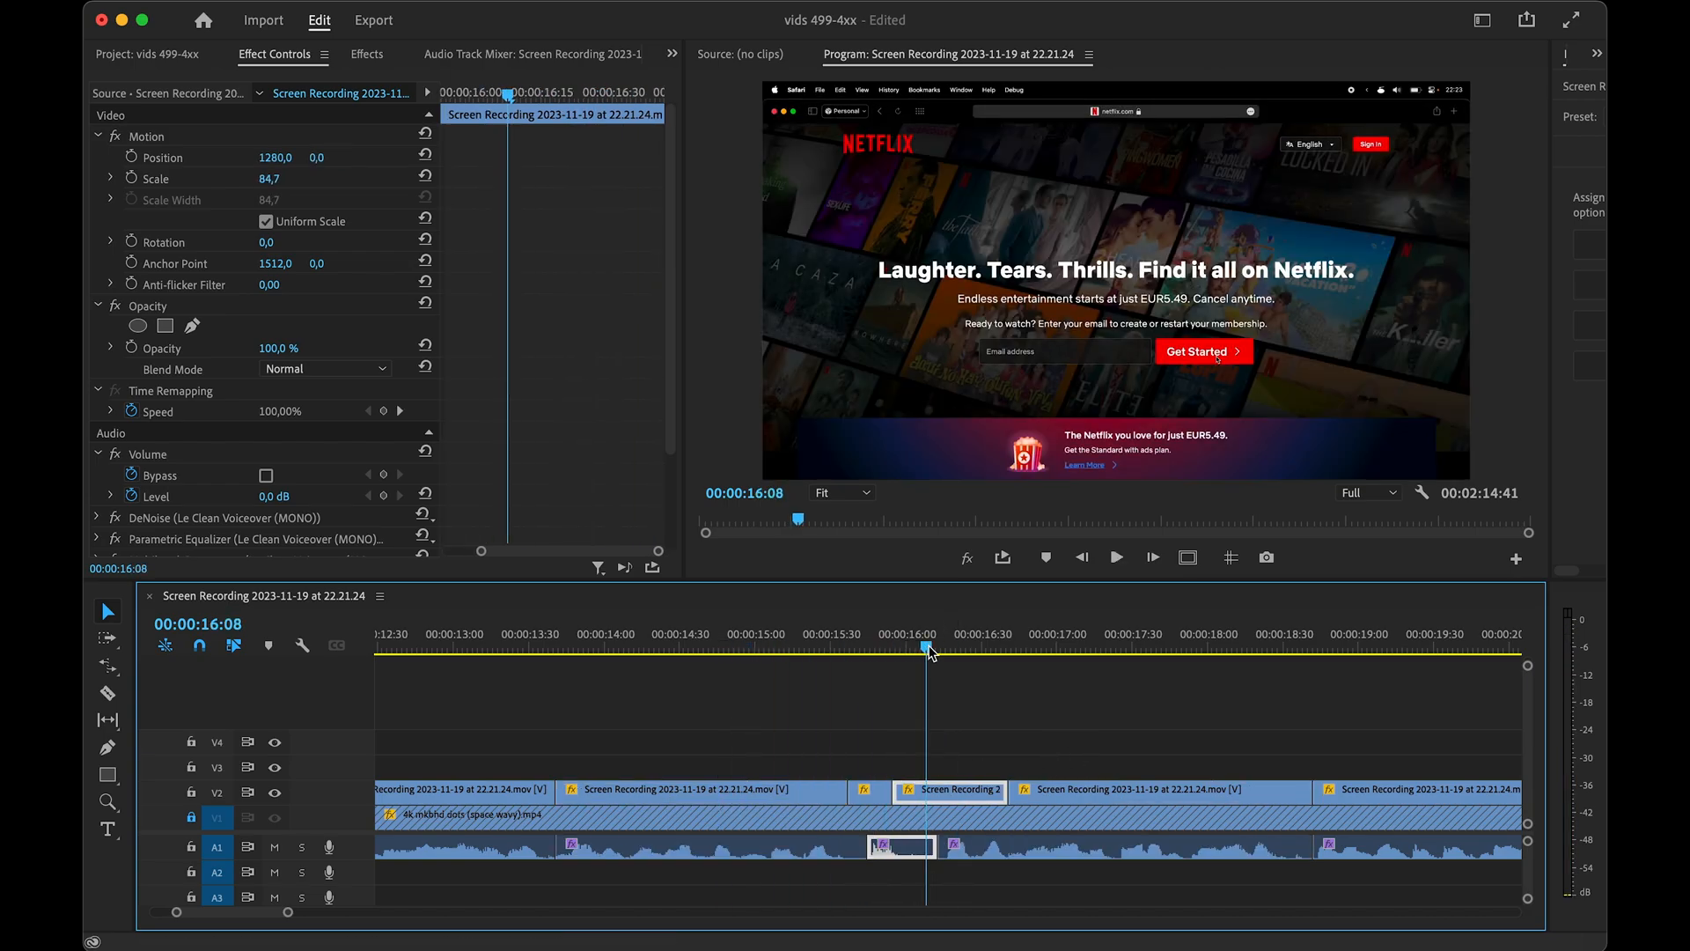
{"action": "key", "text": "alt"}
{"action": "left_click_drag", "start_coordinate": [929, 844], "coordinate": [919, 844]}
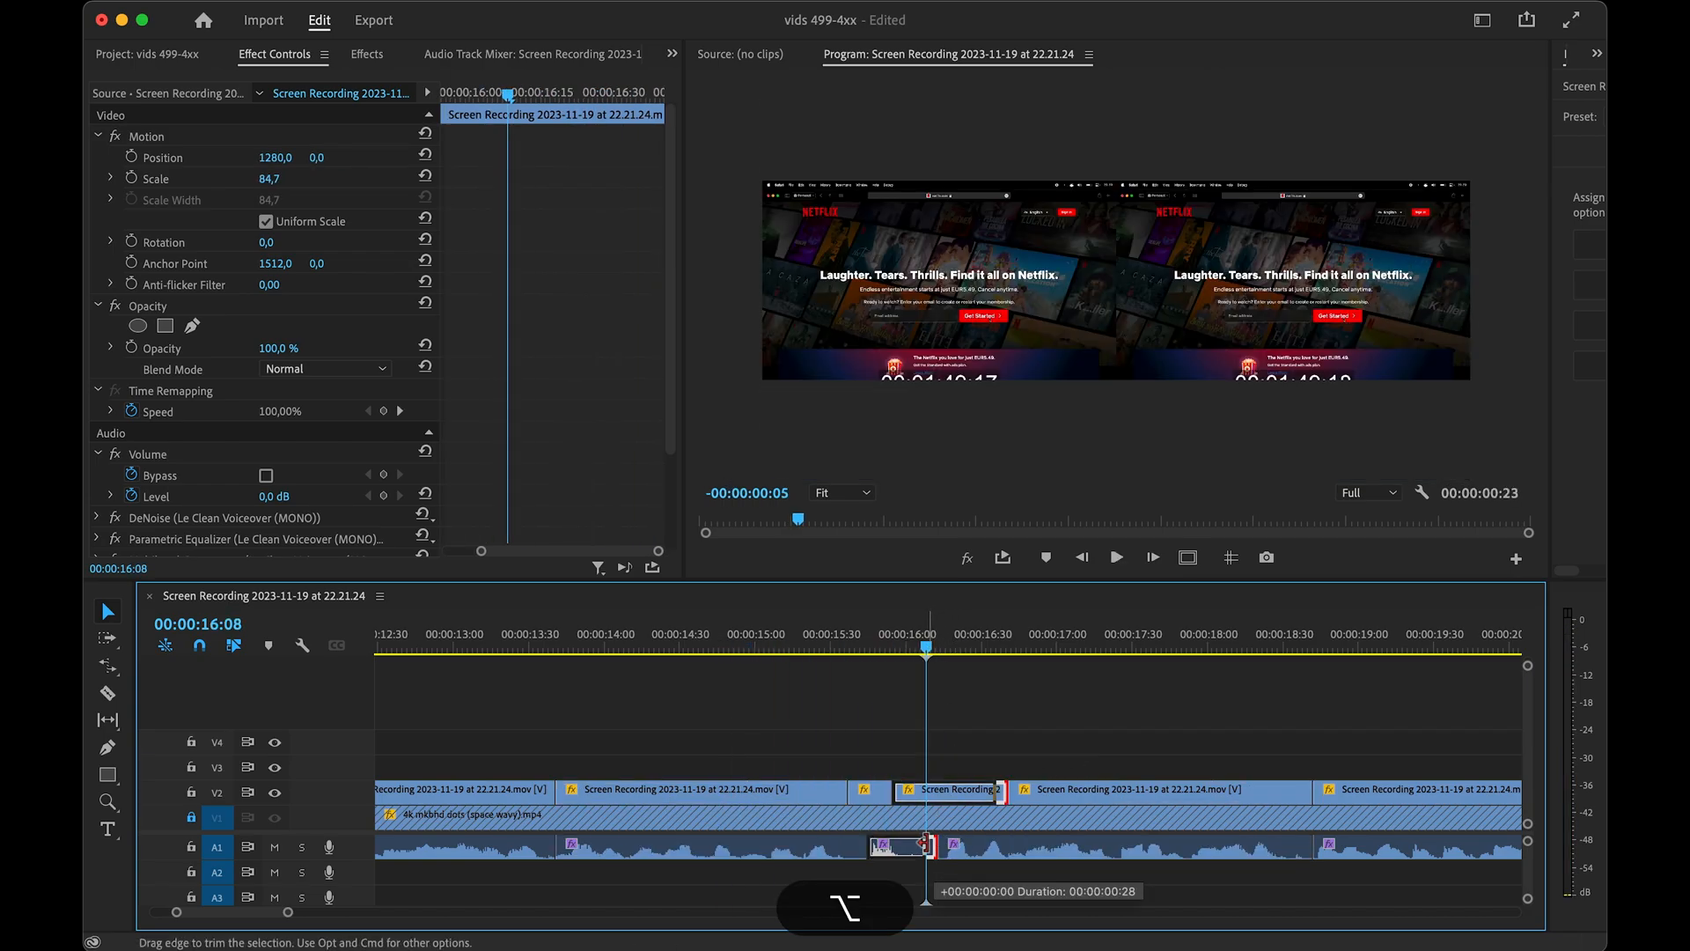
{"action": "left_click", "coordinate": [1004, 796]}
{"action": "key", "text": "BackSpace"}
{"action": "left_click_drag", "start_coordinate": [937, 650], "coordinate": [532, 658]}
{"action": "key", "text": "space"}
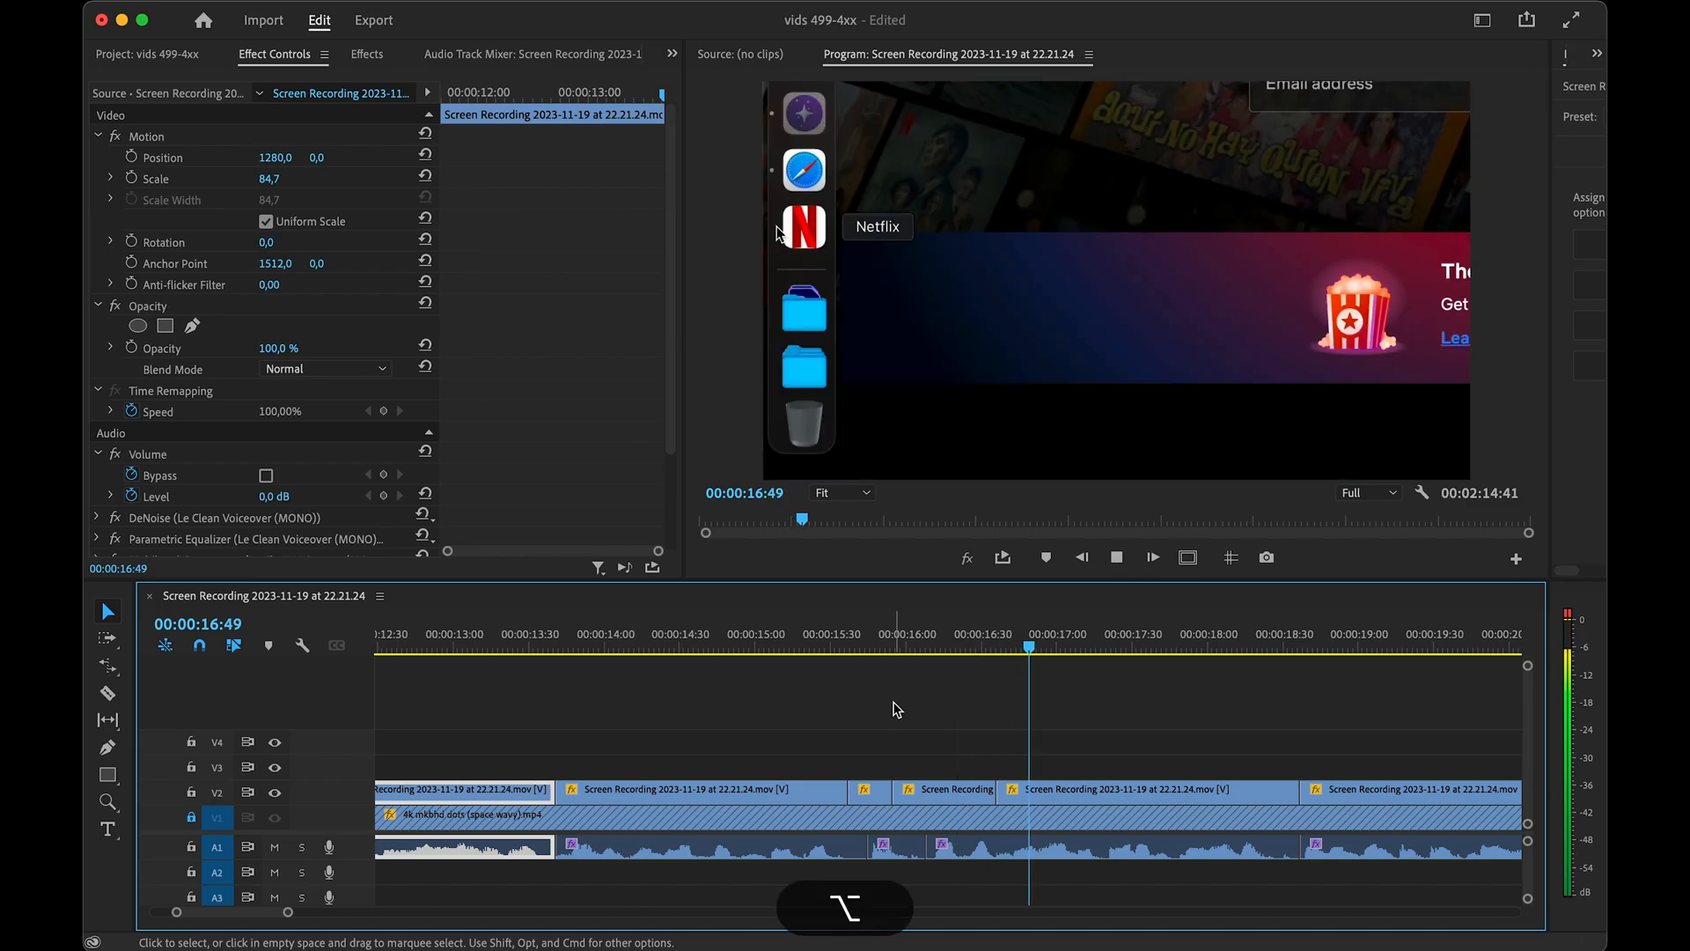
- Play back the Netflix dock icon section from about 00:00:15:00 and continue reviewing the timeline
{"action": "scroll", "coordinate": [893, 708], "scroll_direction": "down", "scroll_amount": 2}
{"action": "key", "text": "space"}
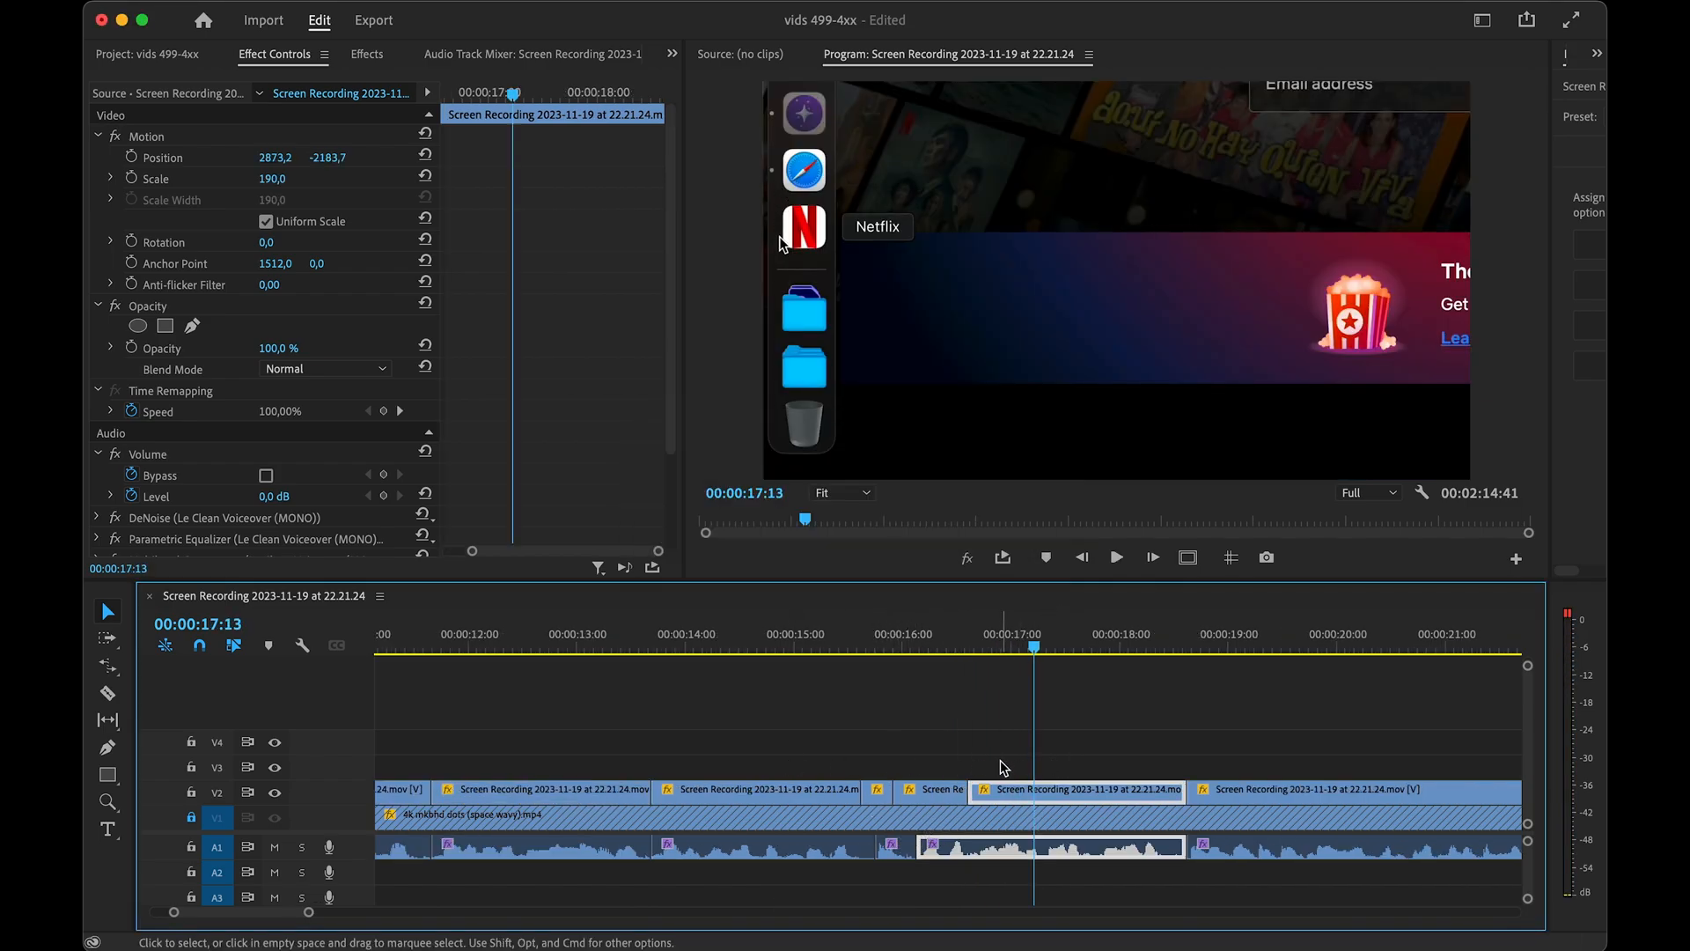
{"action": "left_click_drag", "start_coordinate": [1007, 642], "coordinate": [793, 642]}
{"action": "key", "text": "space"}
{"action": "key", "text": "space"}
{"action": "scroll", "coordinate": [1106, 769], "scroll_direction": "up", "scroll_amount": 1}
{"action": "key", "text": "super+z"}
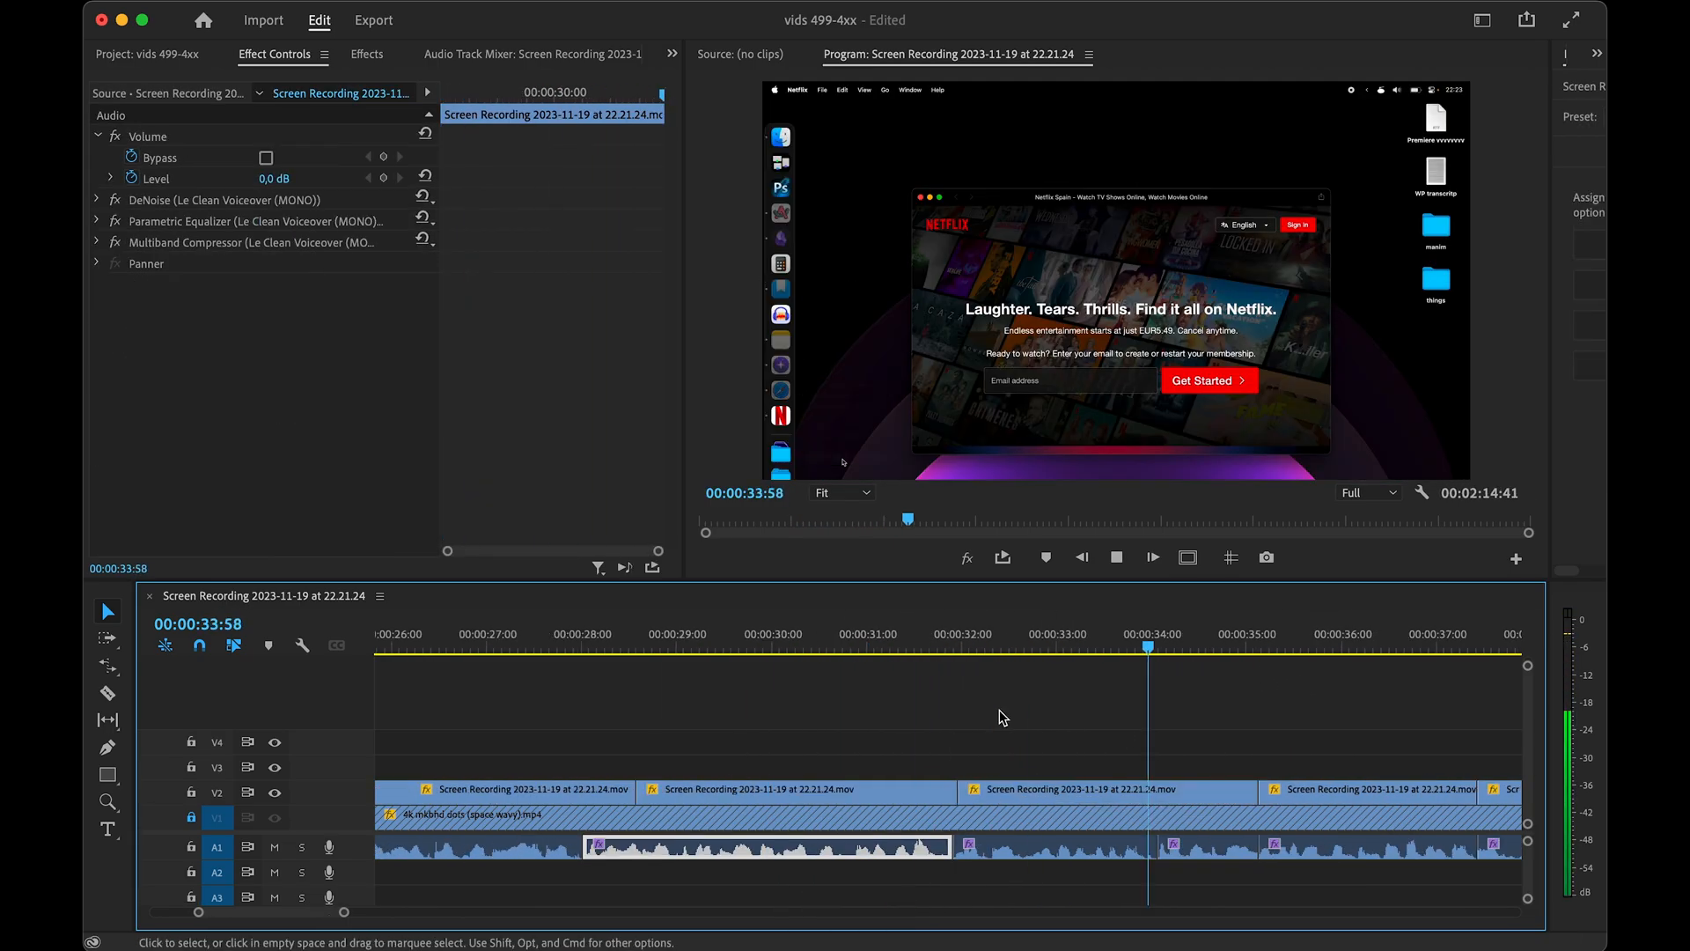
{"action": "key", "text": "minus"}
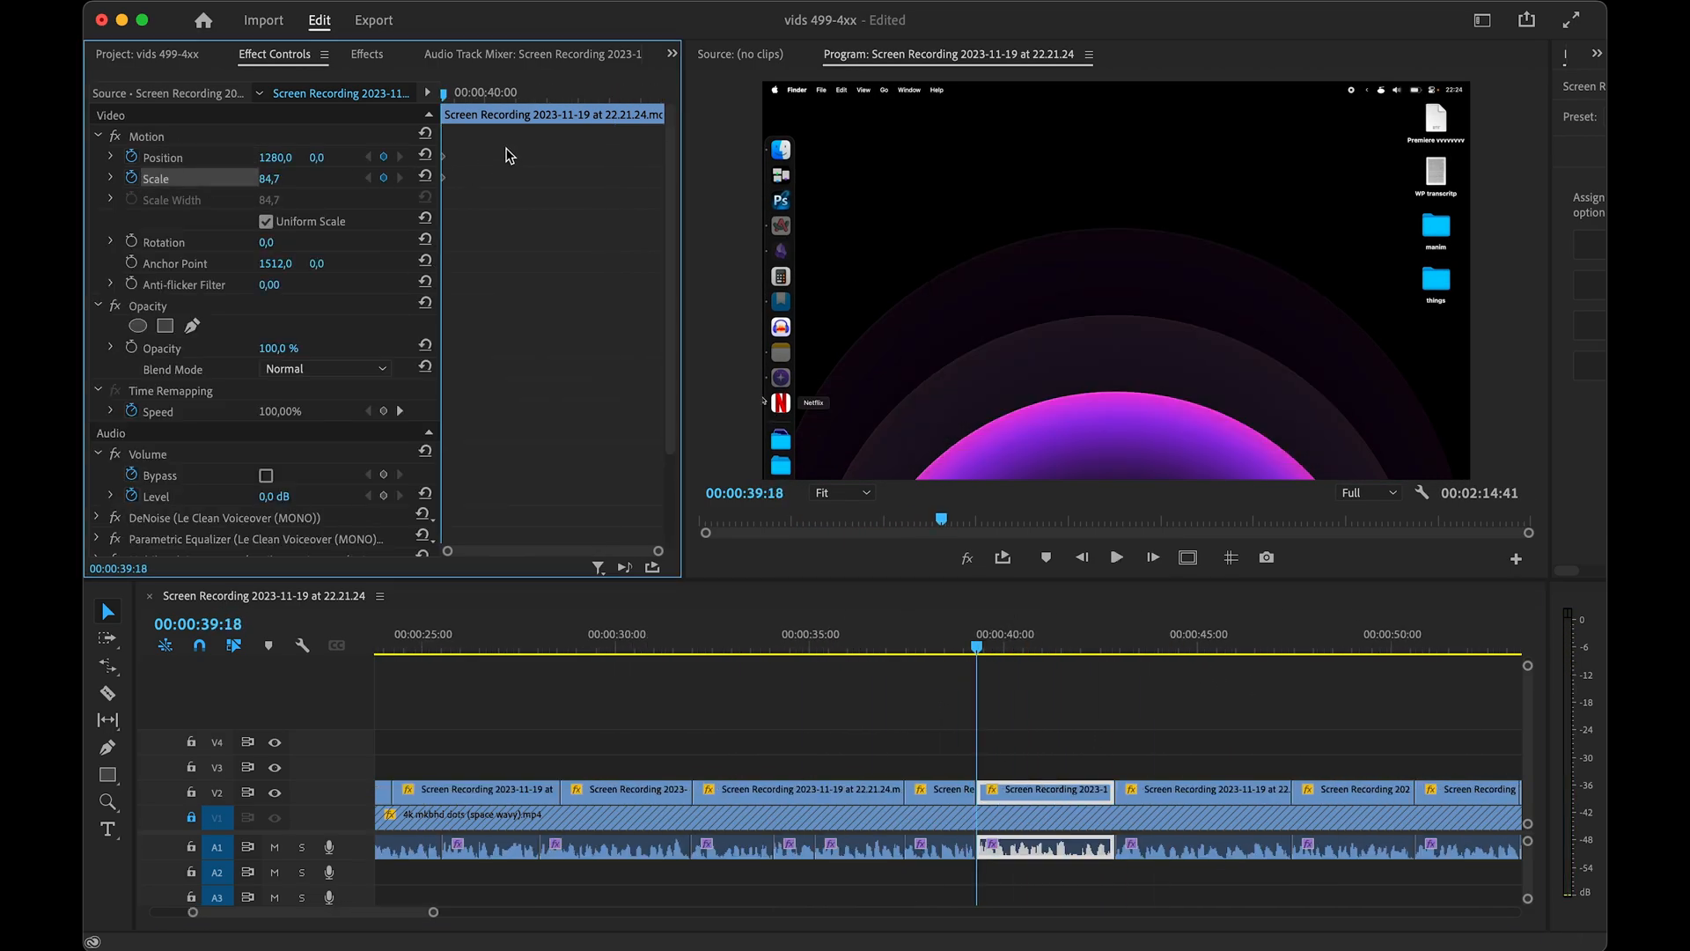
- At 00:00:40:18 in the desktop clip, keyframe scale 266.7 and position 4514.6, -3117.0 to frame the Netflix dock icon
{"action": "left_click", "coordinate": [506, 92]}
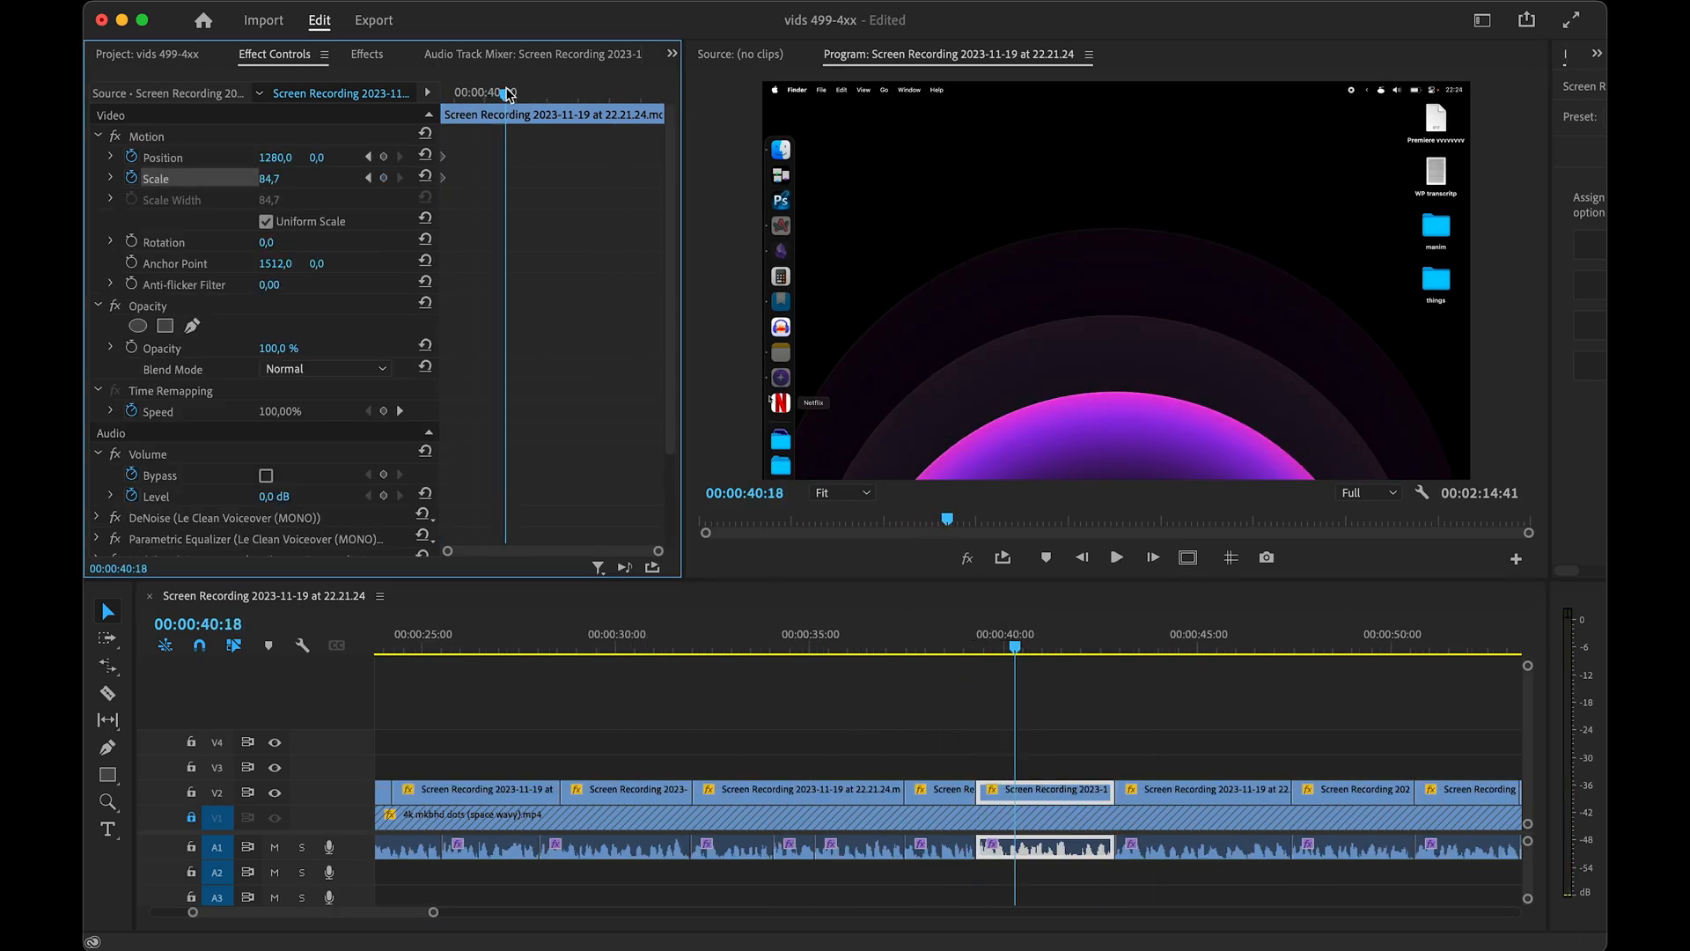
{"action": "left_click_drag", "start_coordinate": [268, 180], "coordinate": [383, 181]}
{"action": "left_click", "coordinate": [166, 138]}
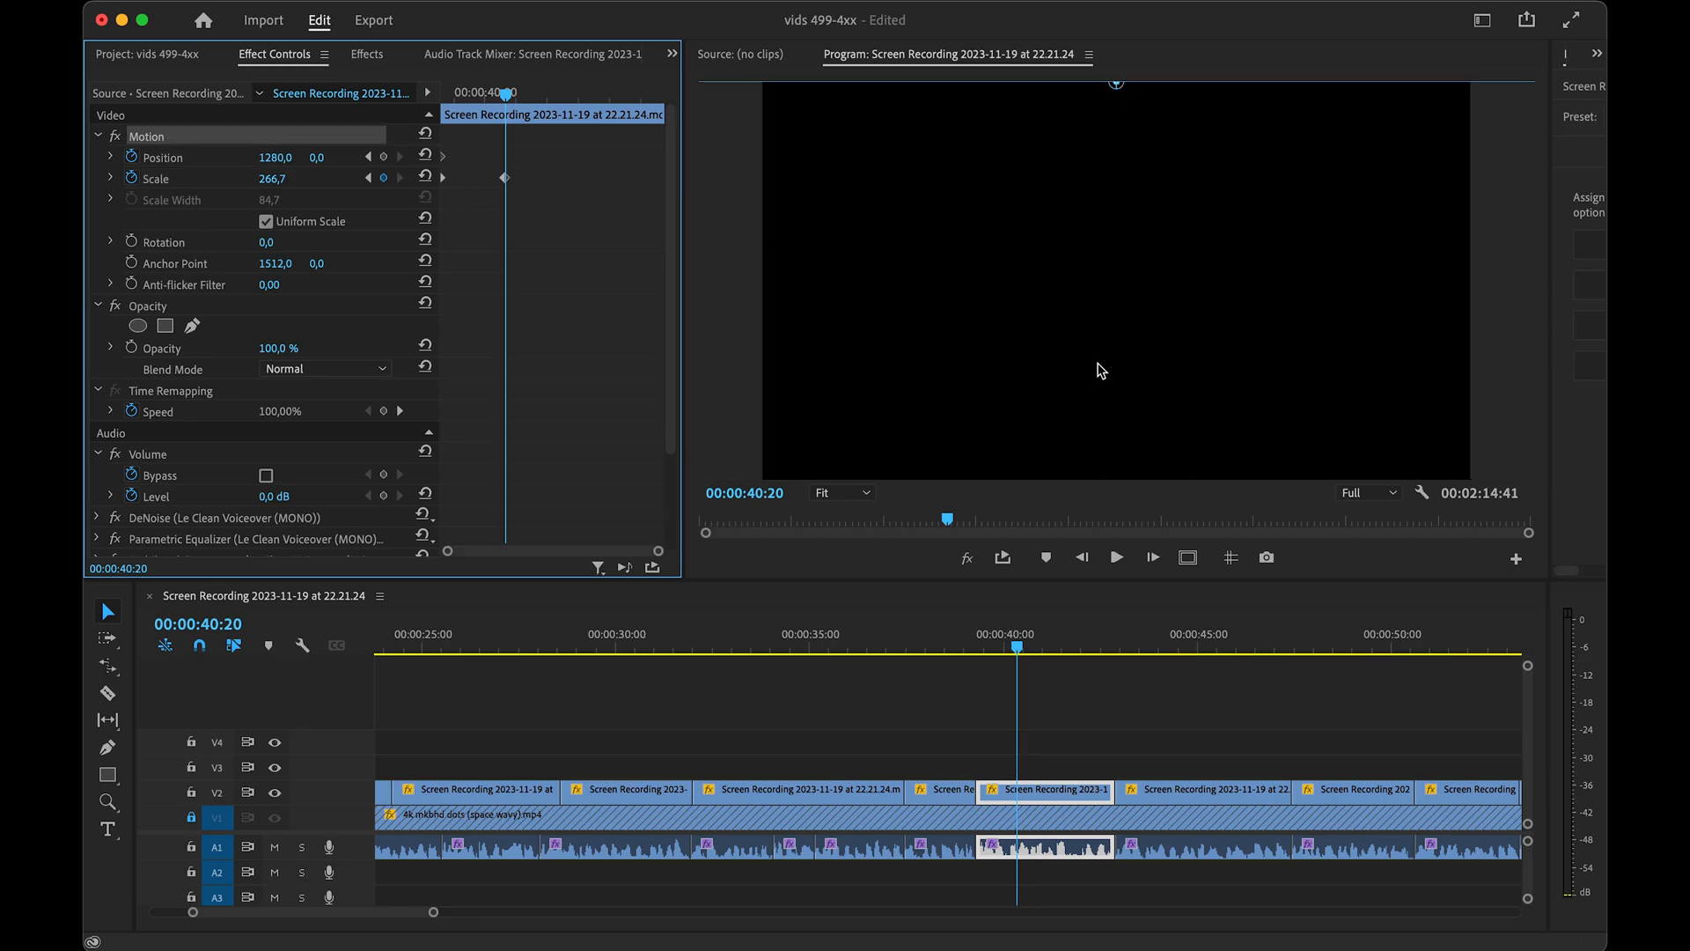
{"action": "left_click_drag", "start_coordinate": [886, 435], "coordinate": [1320, 17]}
{"action": "left_click_drag", "start_coordinate": [775, 454], "coordinate": [1305, 55]}
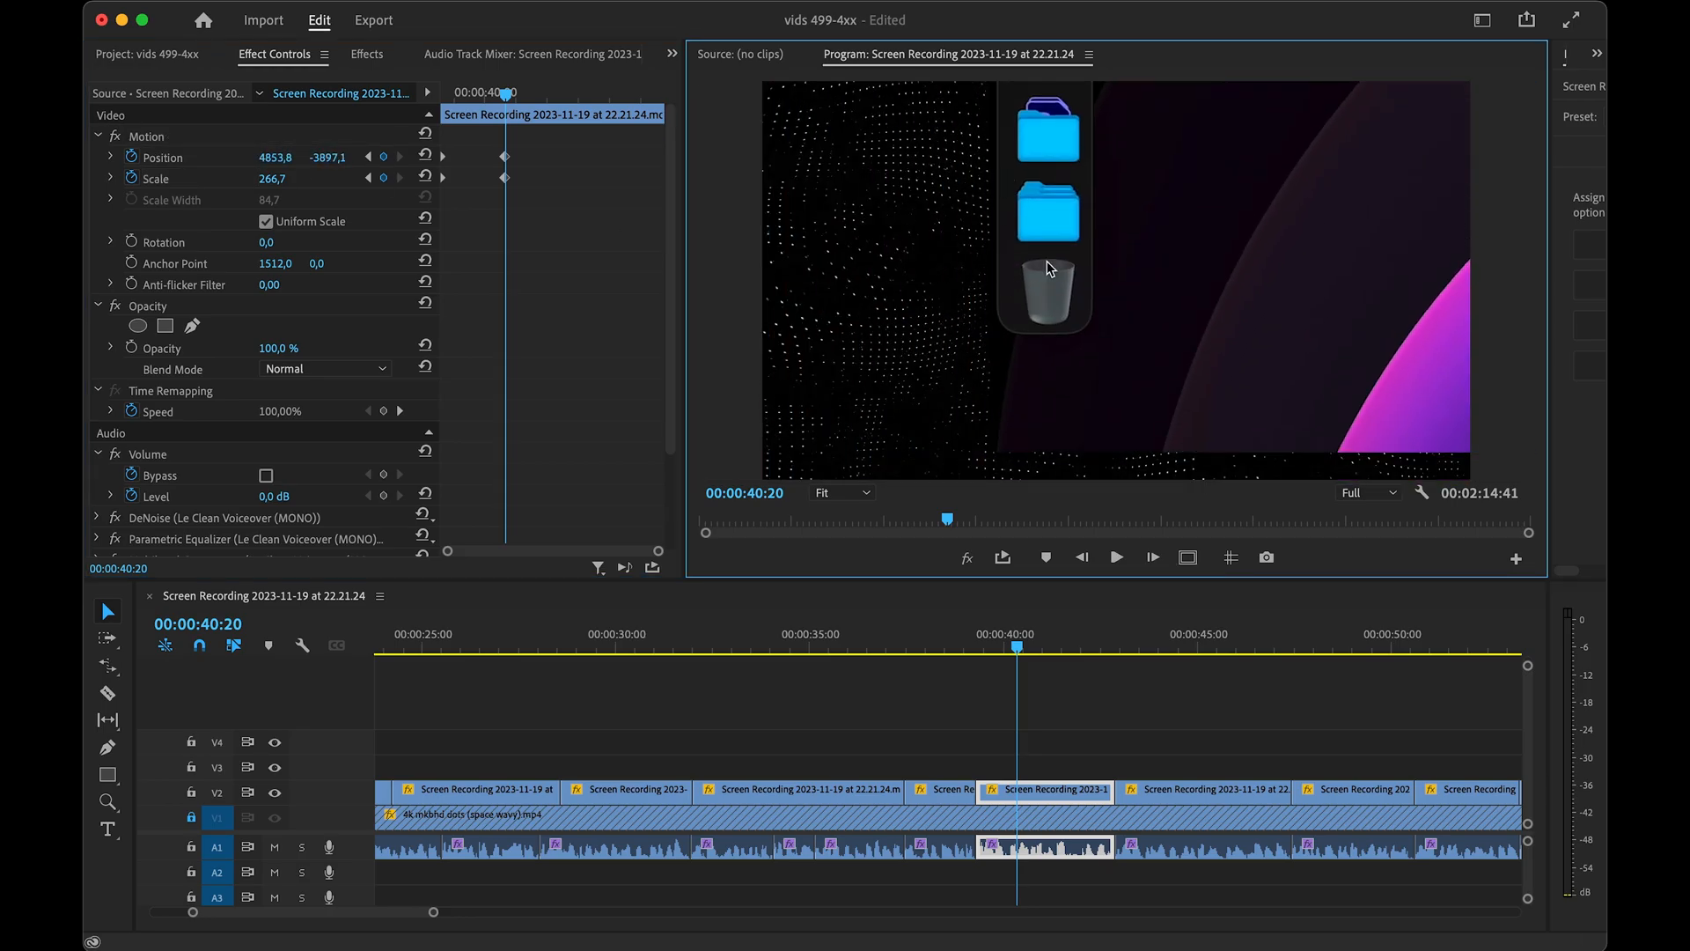
{"action": "left_click_drag", "start_coordinate": [1092, 238], "coordinate": [999, 449]}
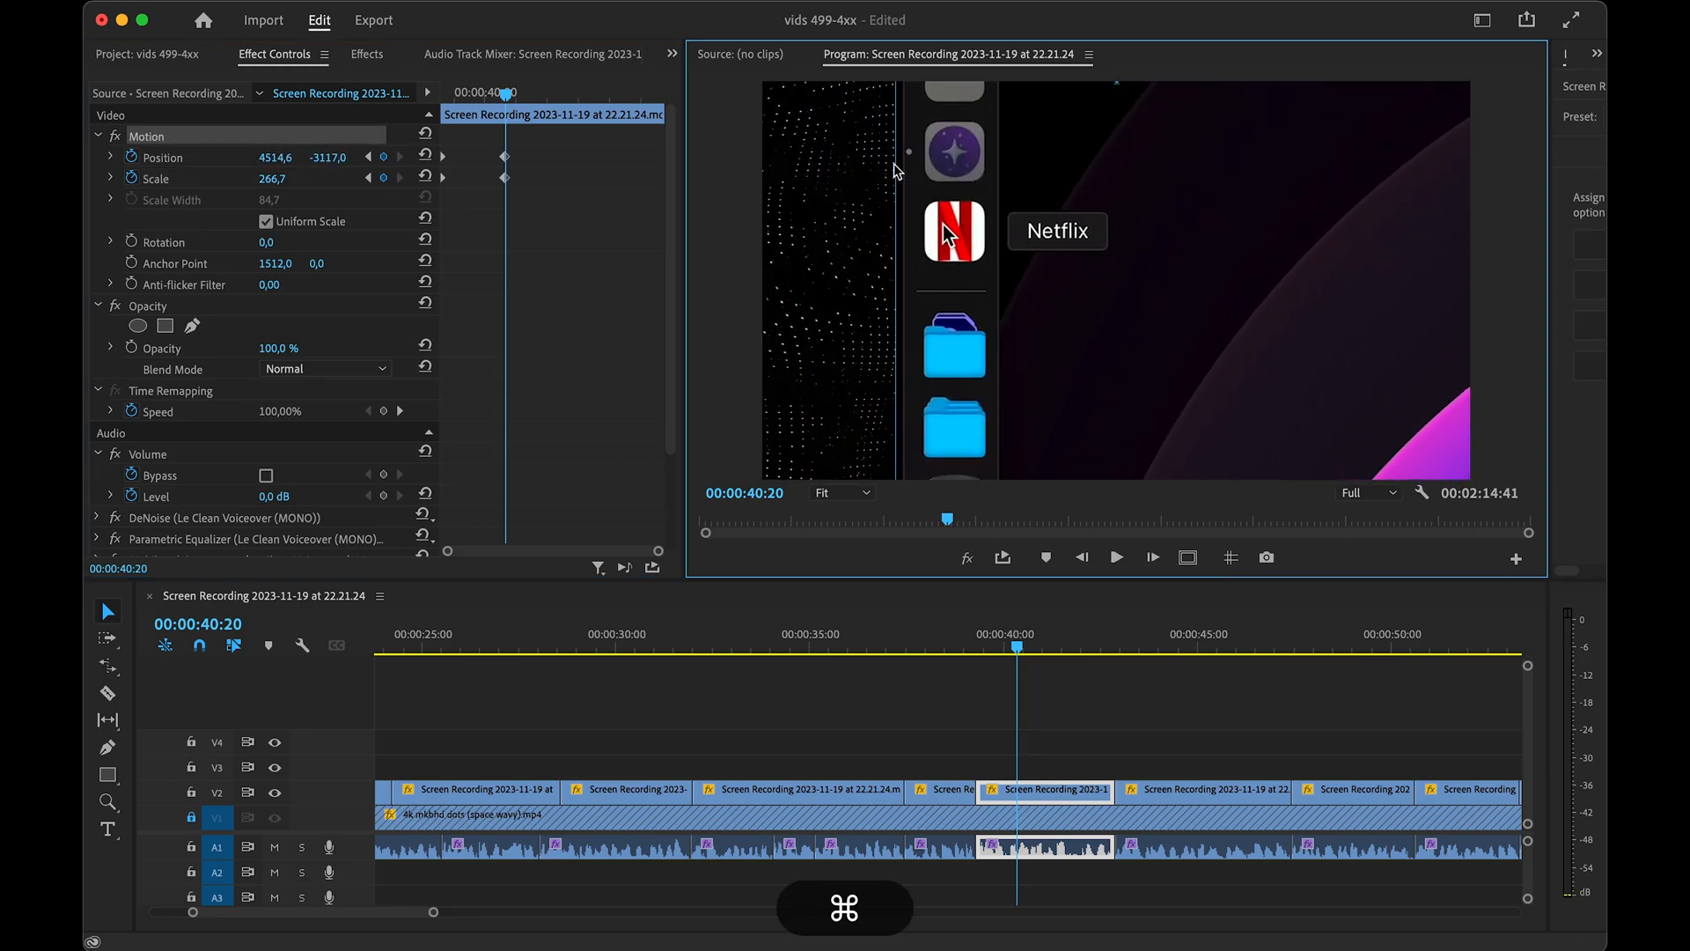
- Strengthen the zoom keyframe to scale 801.7 and reposition the frame to about 12121.6, -10390 around the Netflix icon
{"action": "left_click_drag", "start_coordinate": [278, 178], "coordinate": [377, 202]}
{"action": "left_click_drag", "start_coordinate": [1162, 222], "coordinate": [1237, 198]}
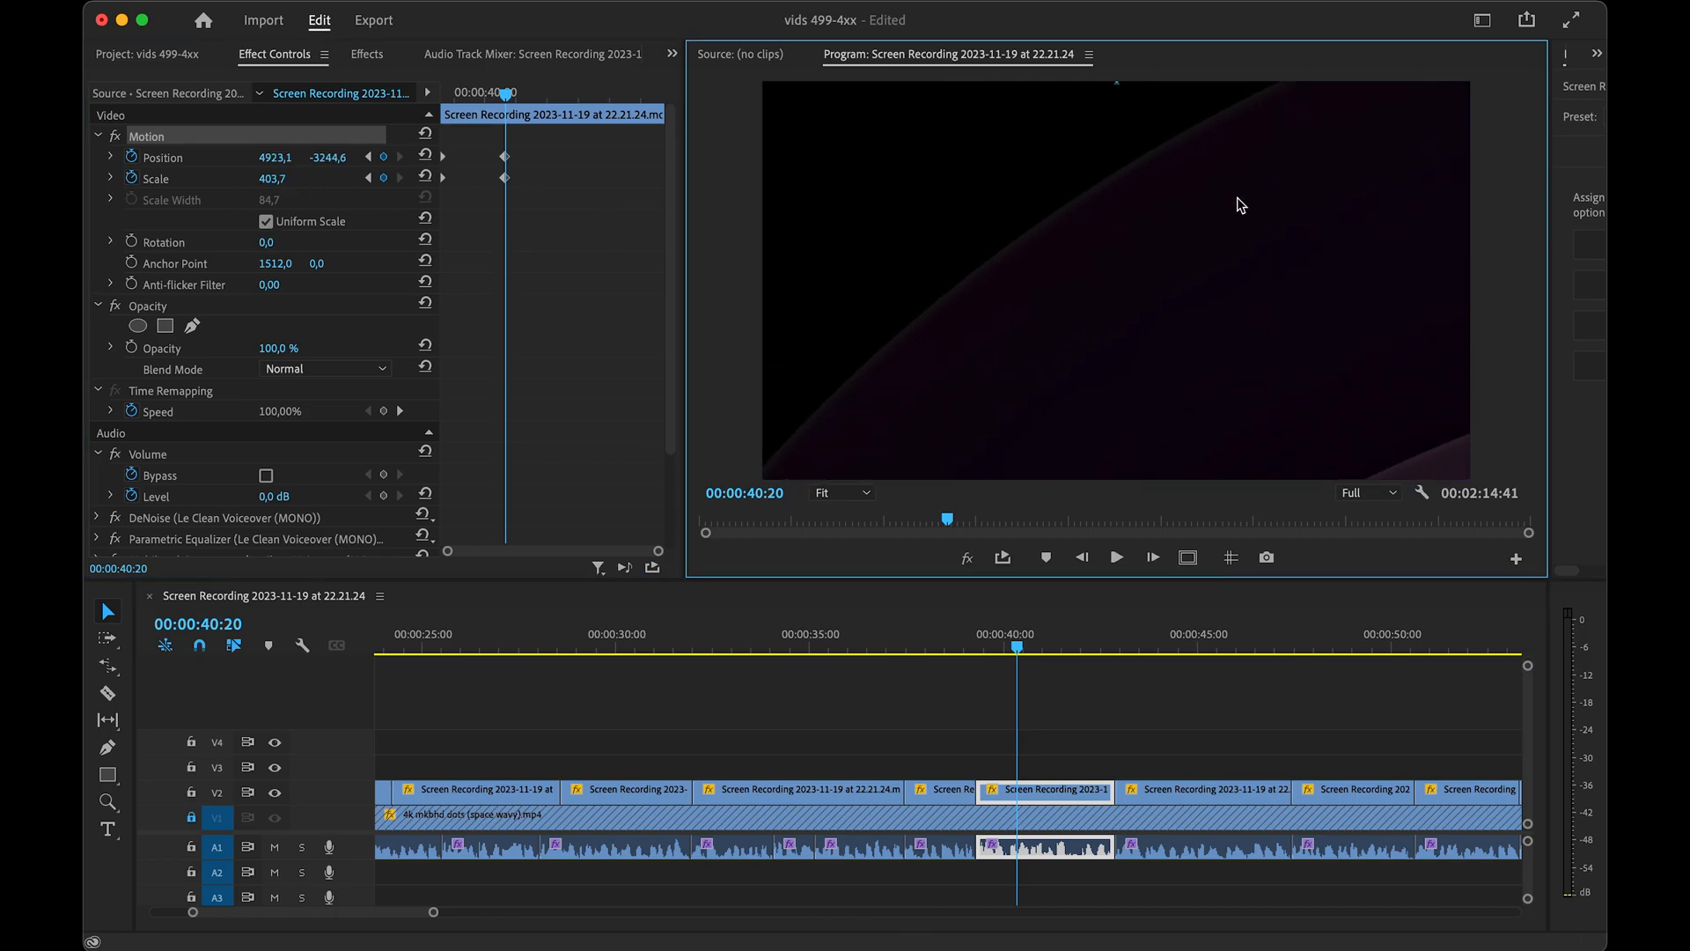
{"action": "left_click_drag", "start_coordinate": [775, 378], "coordinate": [871, 59]}
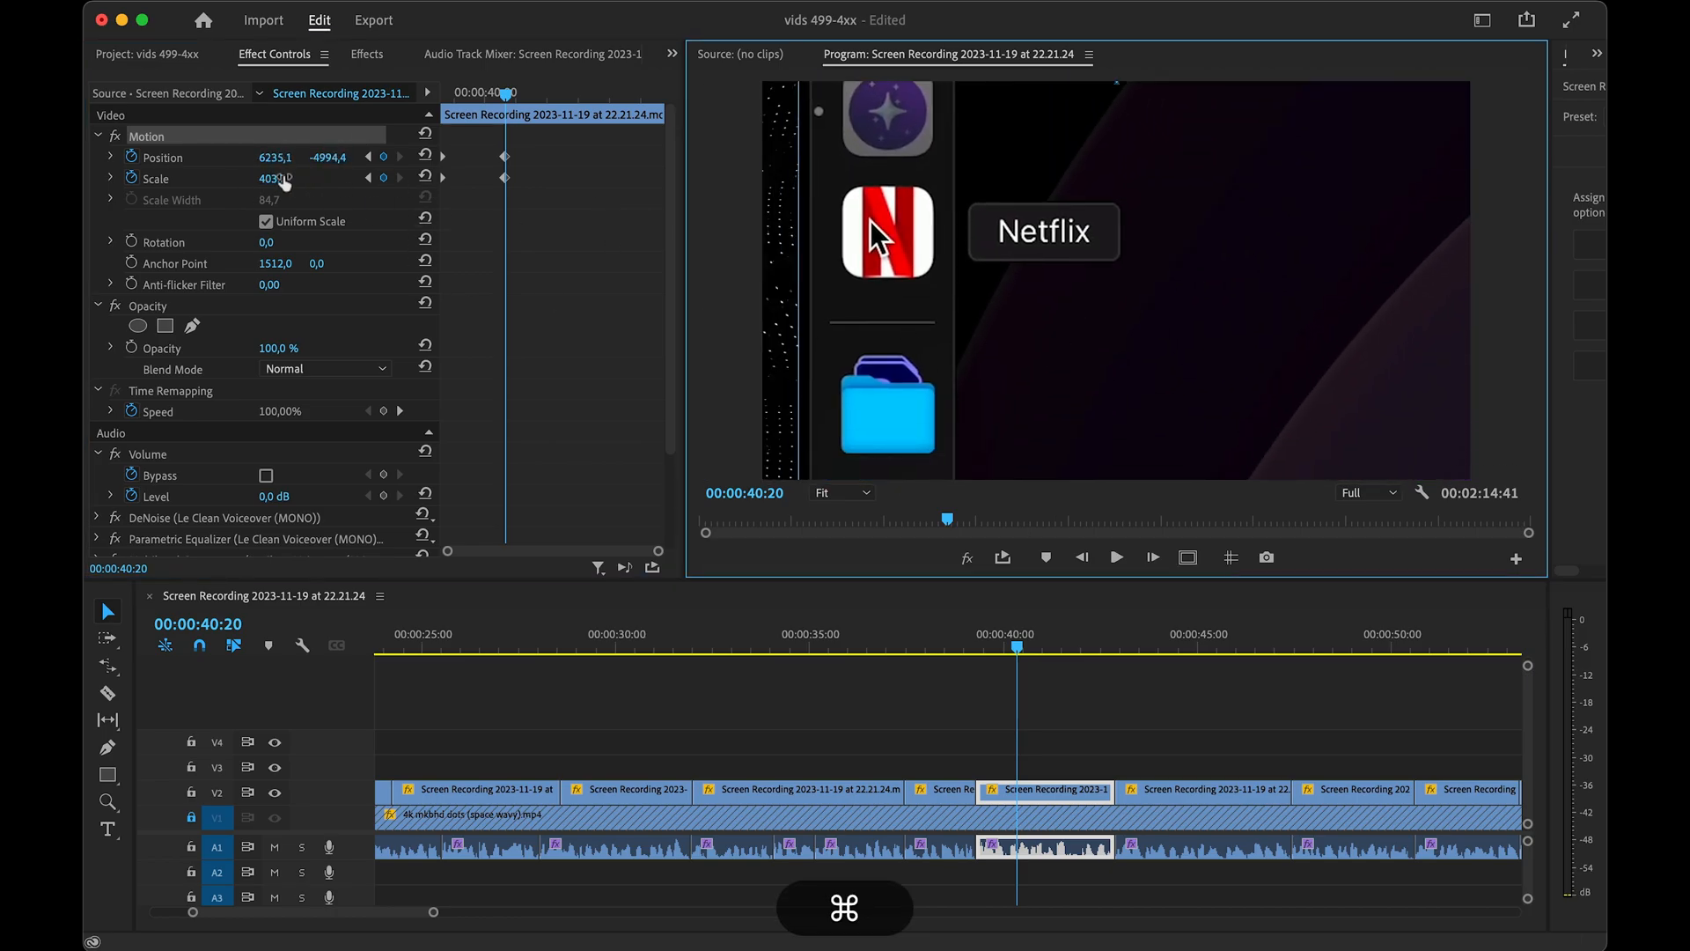
{"action": "left_click_drag", "start_coordinate": [280, 179], "coordinate": [628, 178]}
{"action": "left_click_drag", "start_coordinate": [948, 423], "coordinate": [977, 458]}
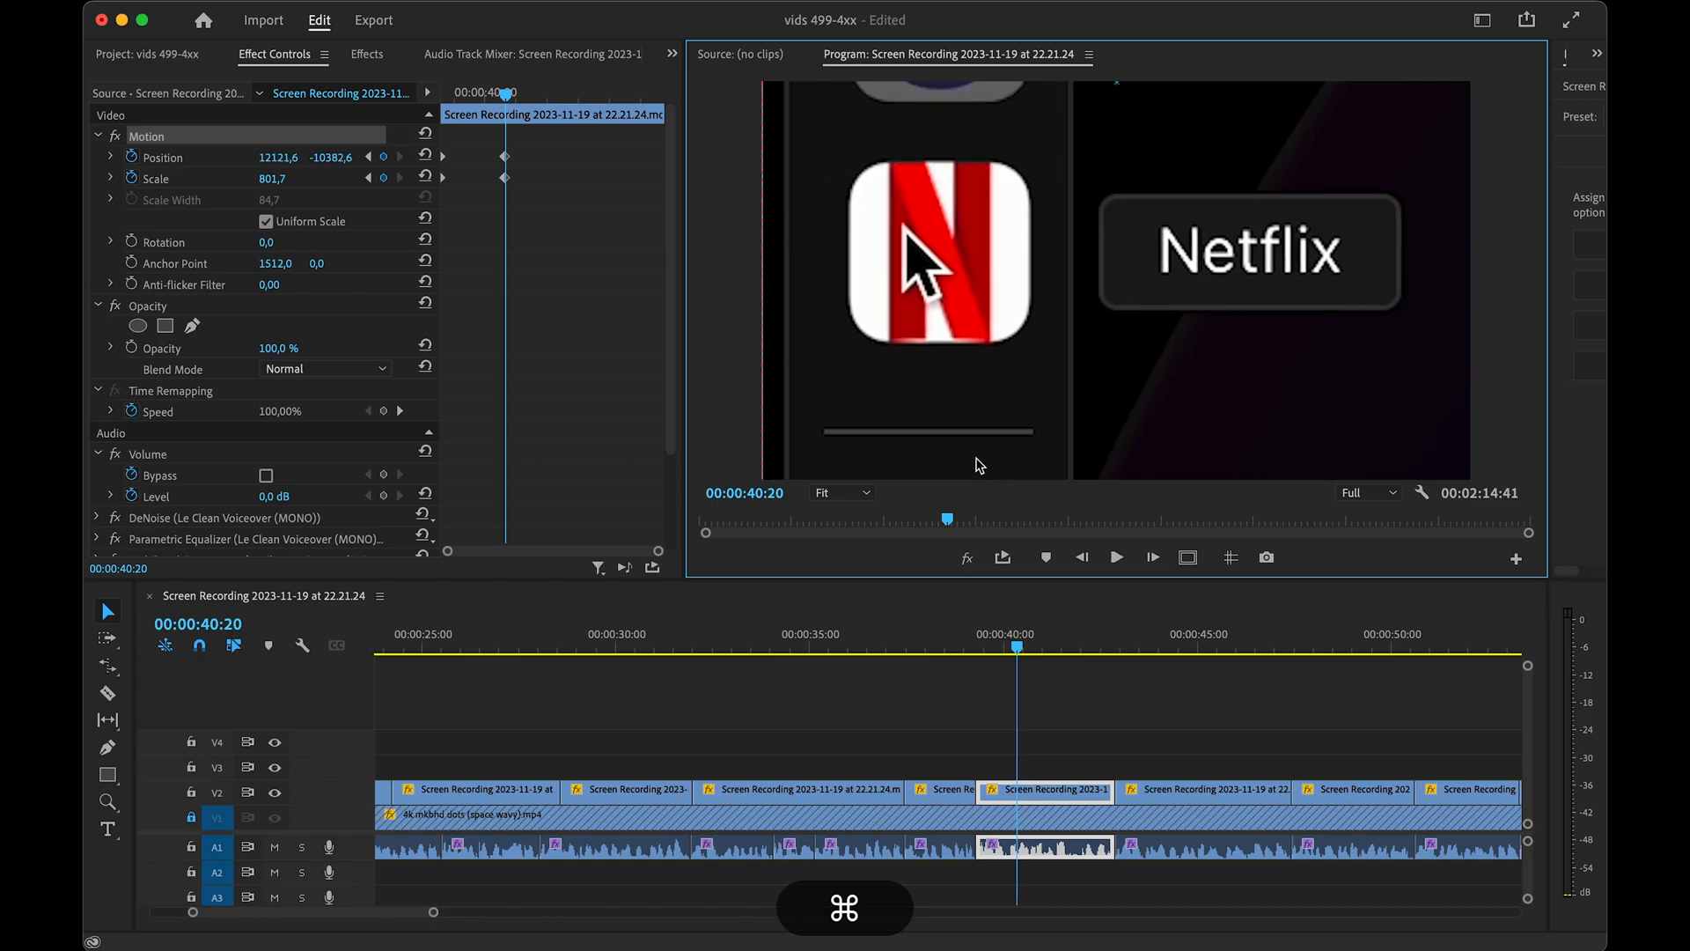
- Play the Netflix icon zoom from the clip's start, ease its position and scale keyframes, and replay it
{"action": "left_click_drag", "start_coordinate": [501, 93], "coordinate": [441, 95]}
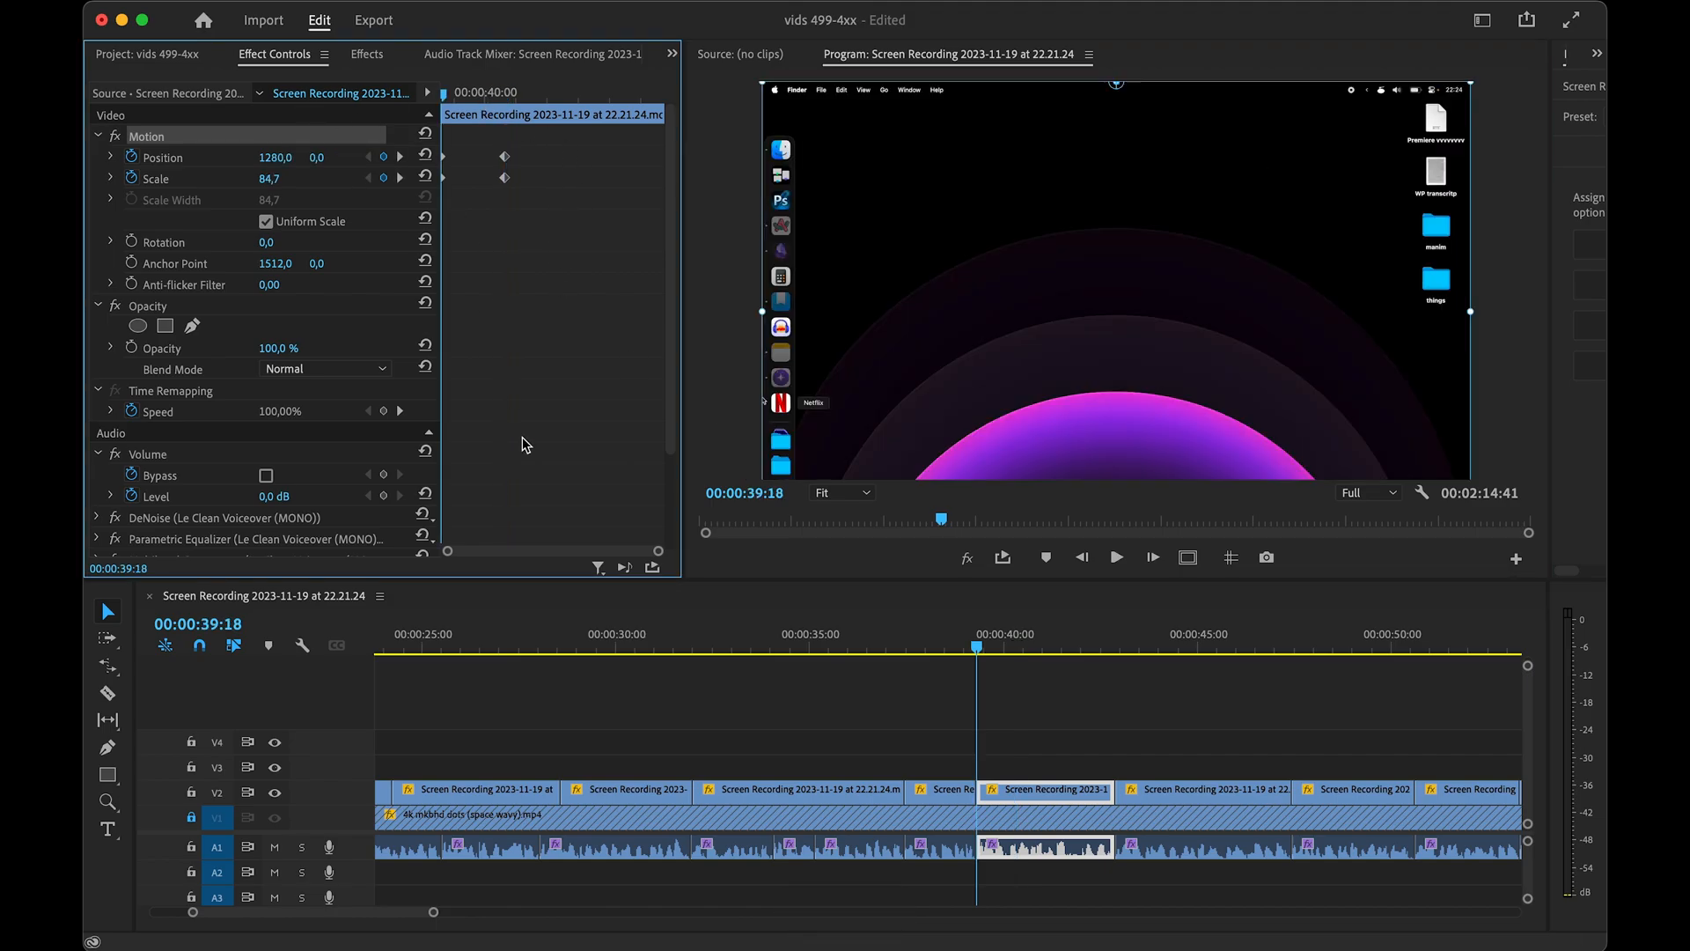
{"action": "key", "text": "space"}
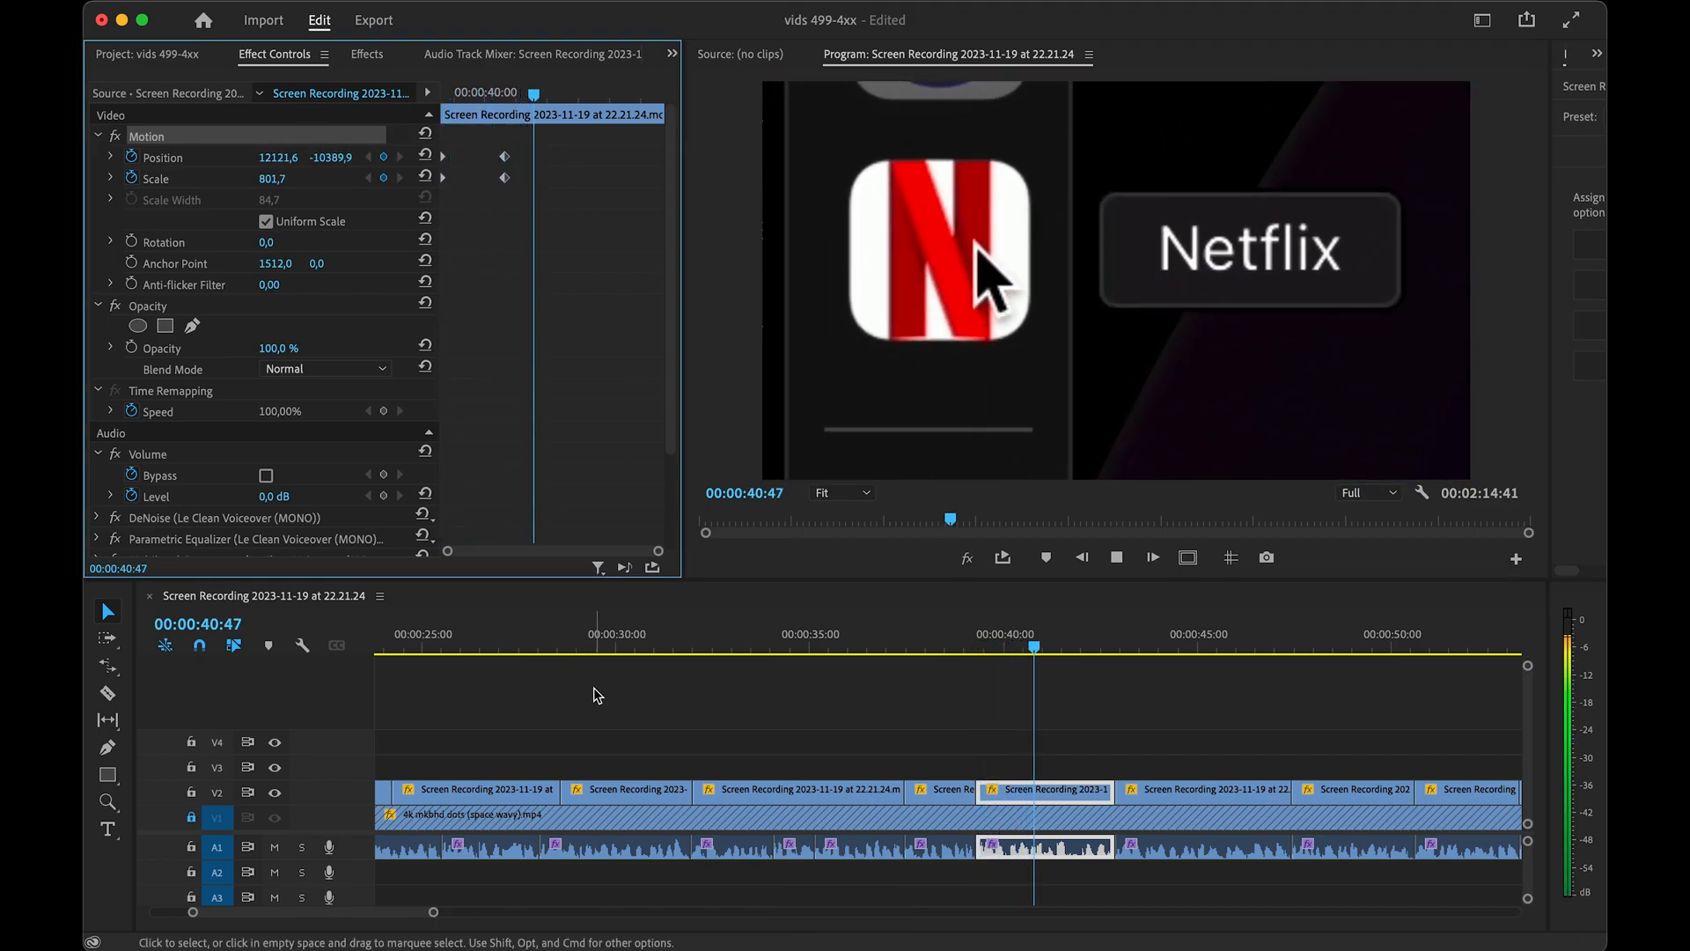
{"action": "key", "text": "space"}
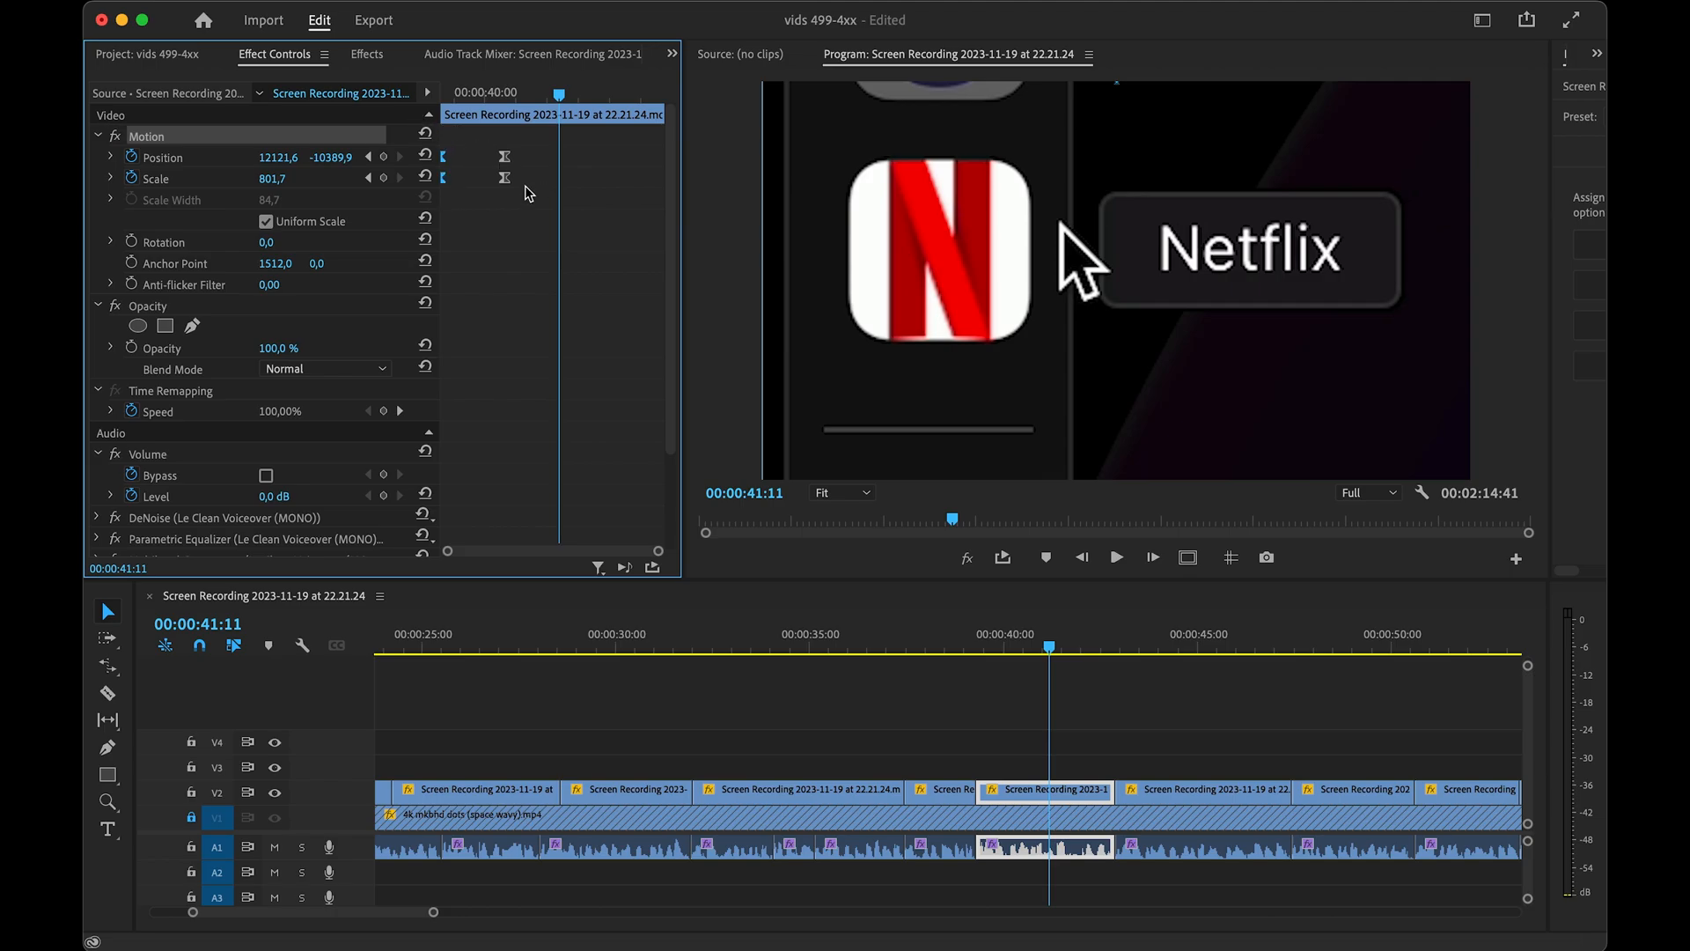
{"action": "left_click", "coordinate": [441, 96]}
{"action": "key", "text": "space"}
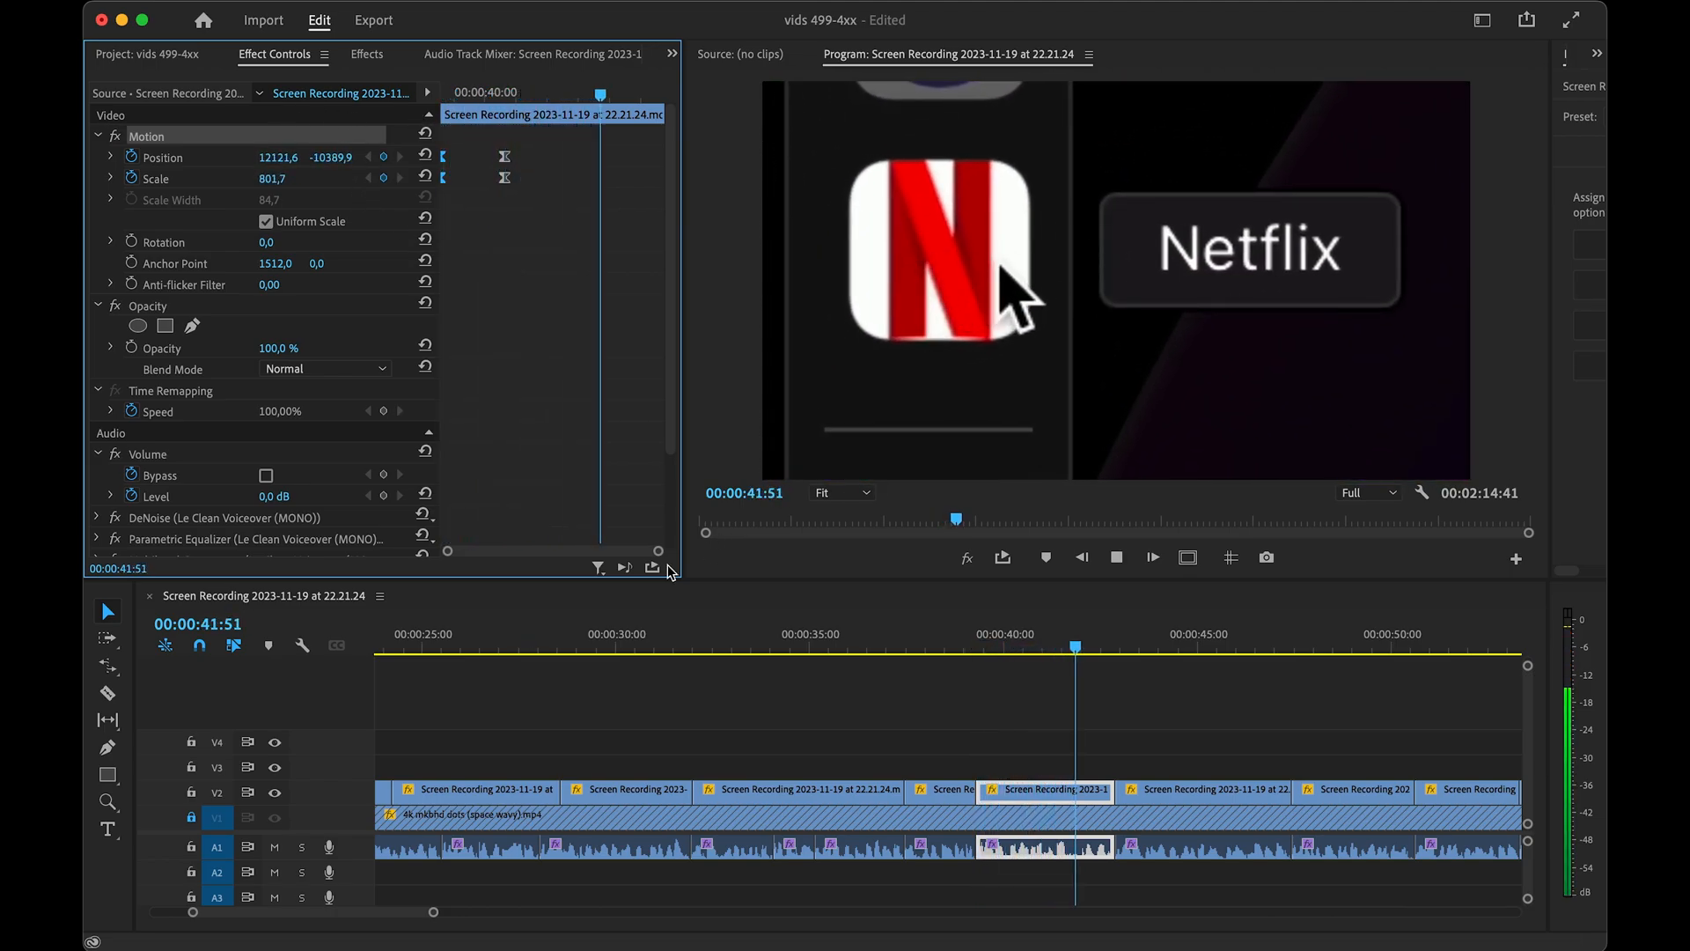
{"action": "key", "text": "space"}
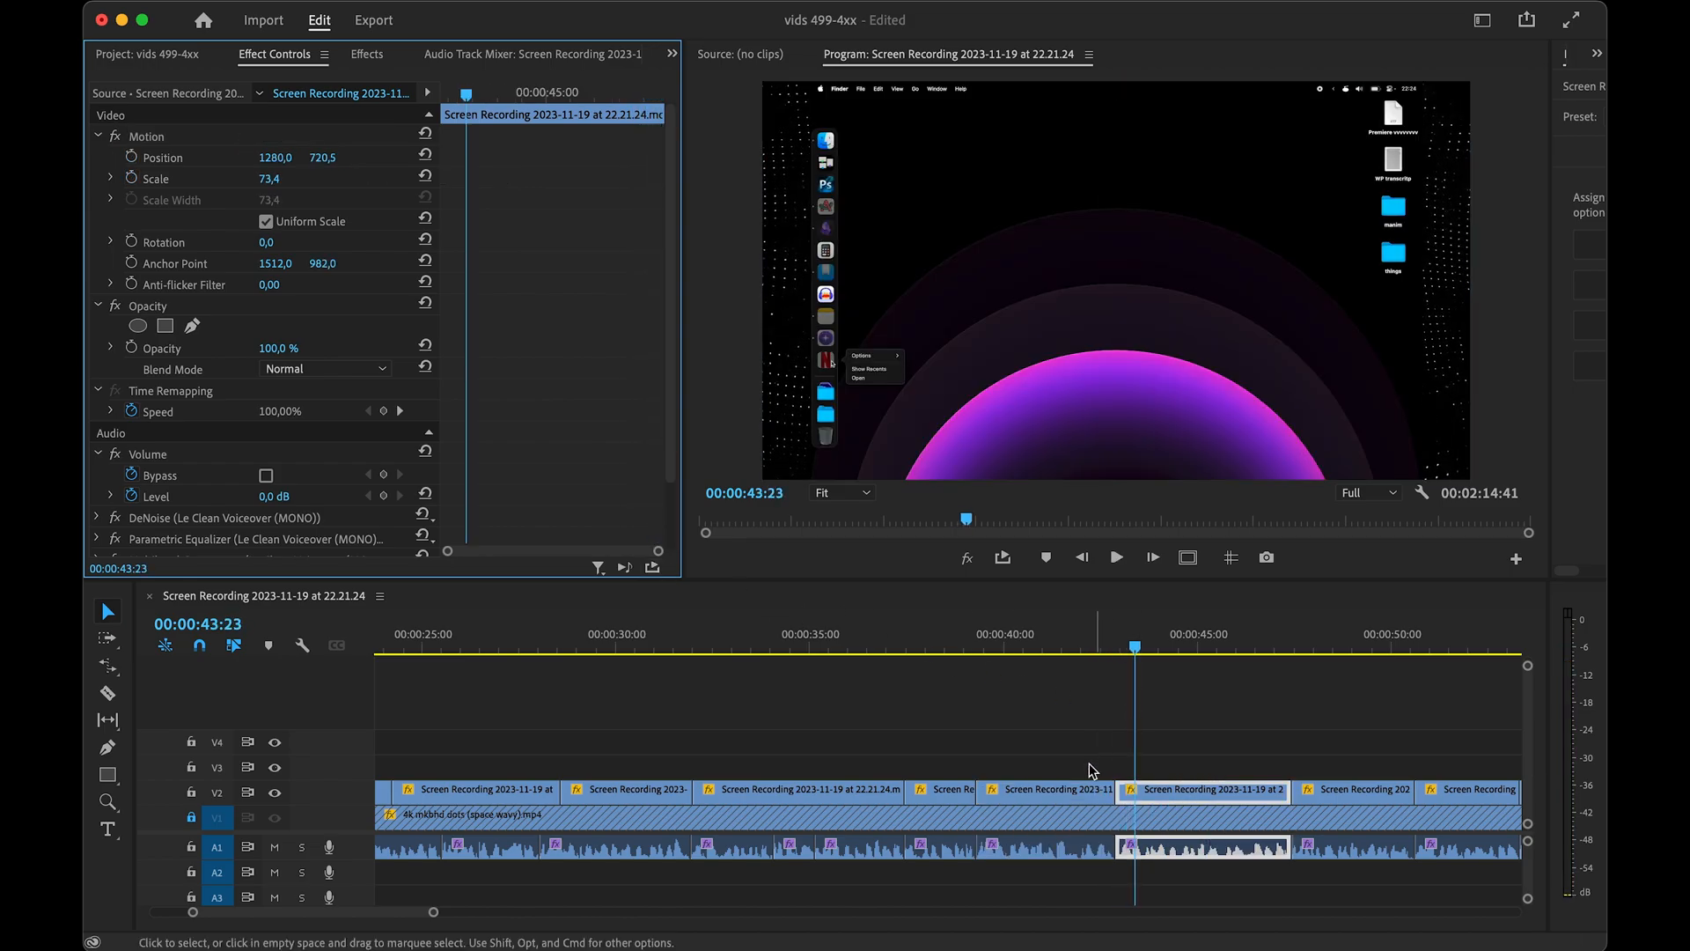
- Review playback from 00:00:43:23 through the icon website search, briefly maximizing the program view
{"action": "key", "text": "space"}
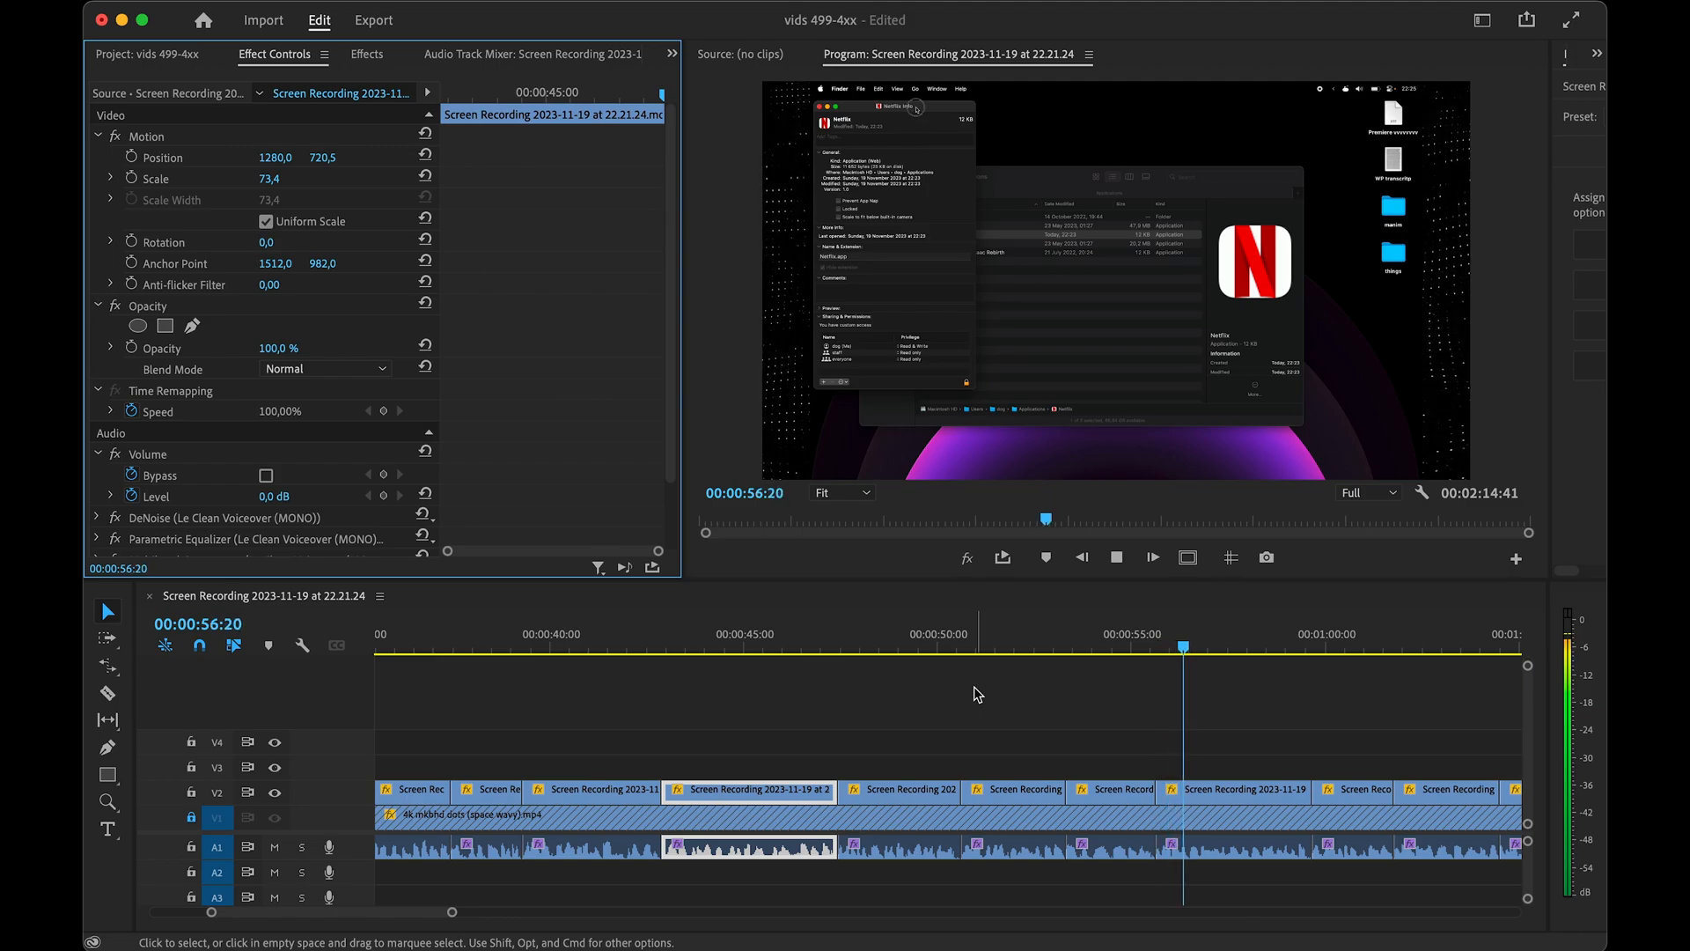
{"action": "scroll", "coordinate": [1061, 726], "scroll_direction": "right", "scroll_amount": 5}
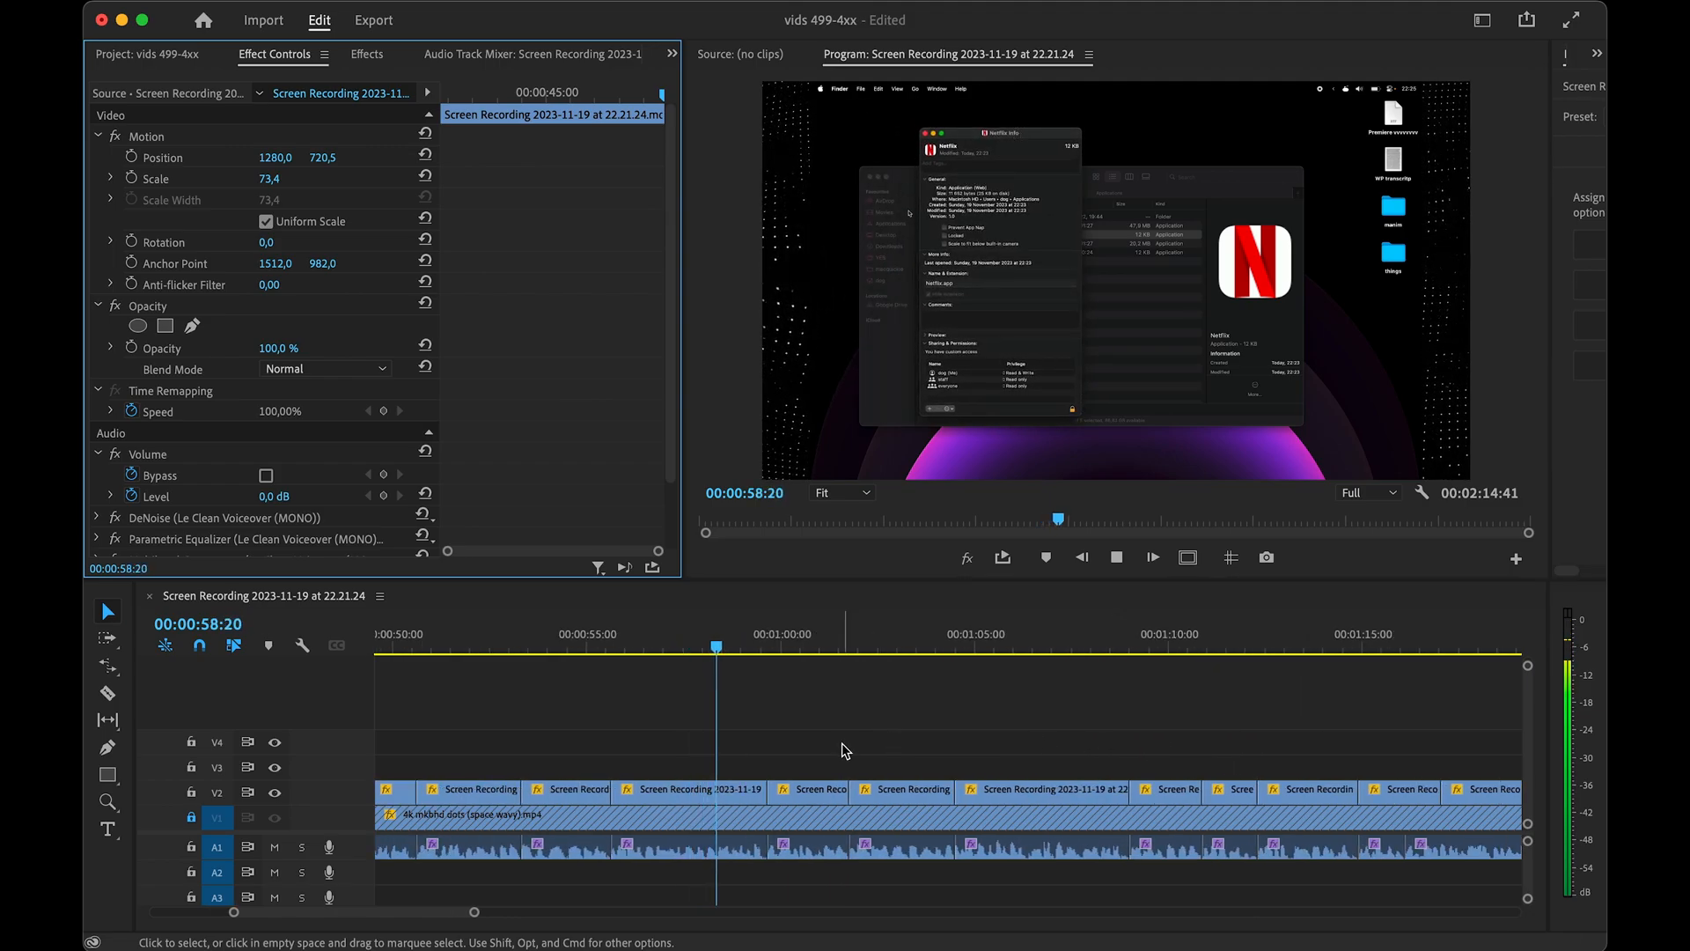
{"action": "scroll", "coordinate": [830, 752], "scroll_direction": "left", "scroll_amount": 2}
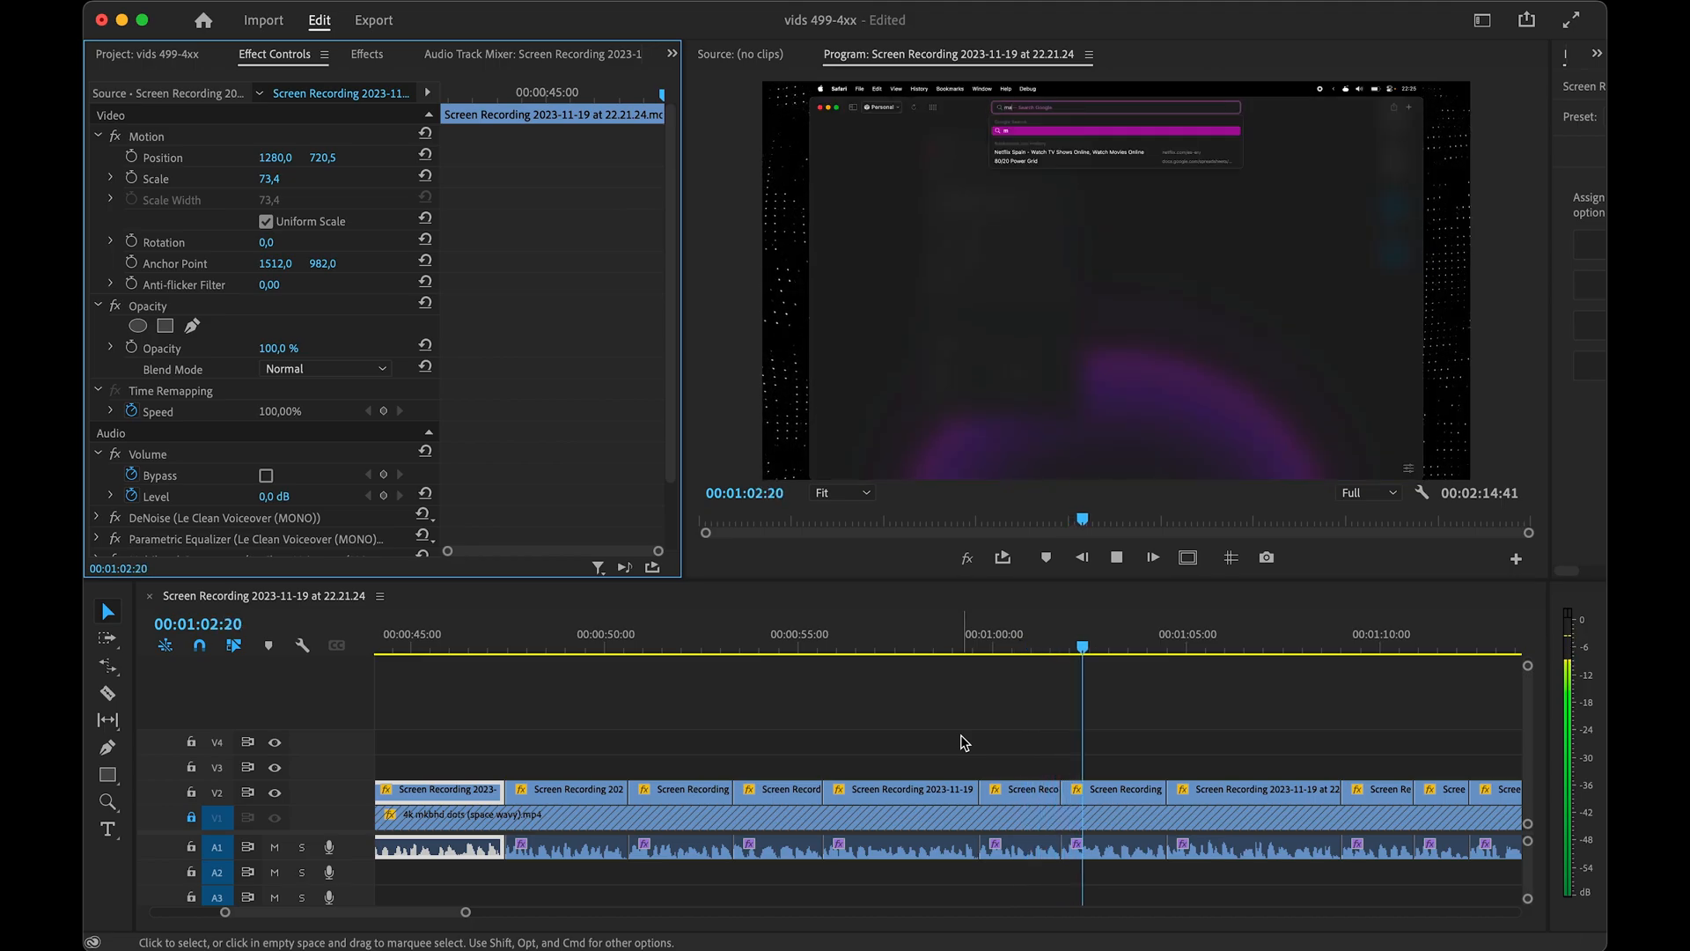
{"action": "scroll", "coordinate": [961, 742], "scroll_direction": "right", "scroll_amount": 3}
{"action": "key", "text": "shift+grave"}
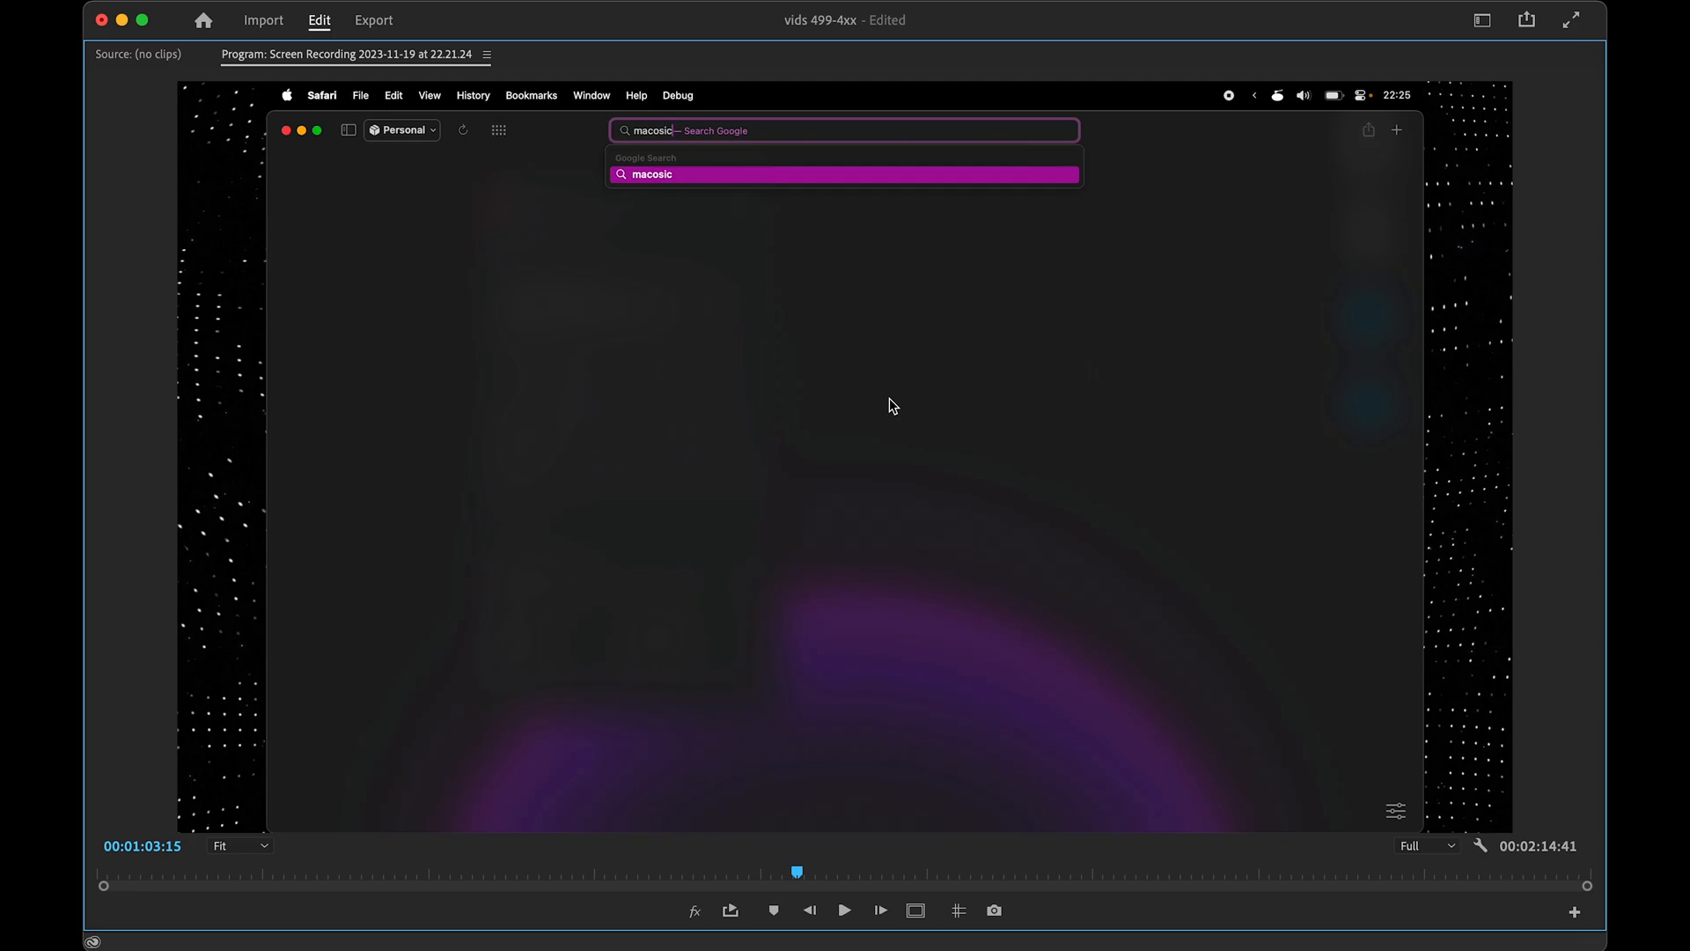
{"action": "key", "text": "shift+grave"}
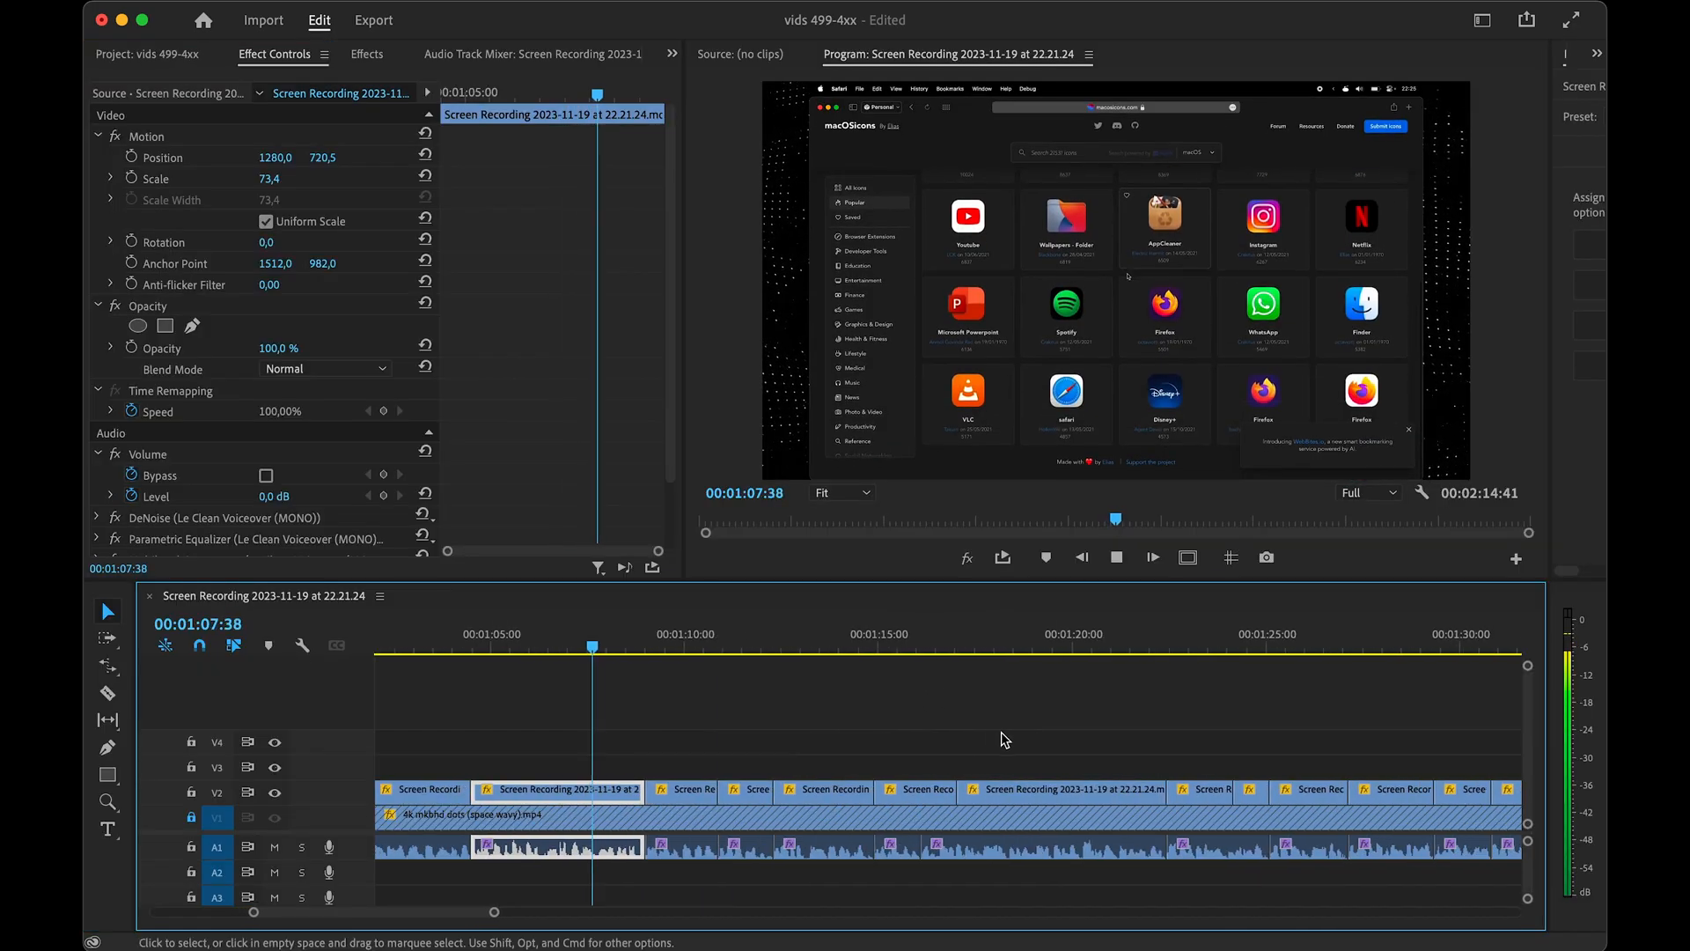
- Enlarge the icon website clip at 00:01:09:26 to scale 284.4 and position it at 4299.7, 1635.5 around All Icons
{"action": "scroll", "coordinate": [626, 765], "scroll_direction": "up", "scroll_amount": 3}
{"action": "key", "text": "space"}
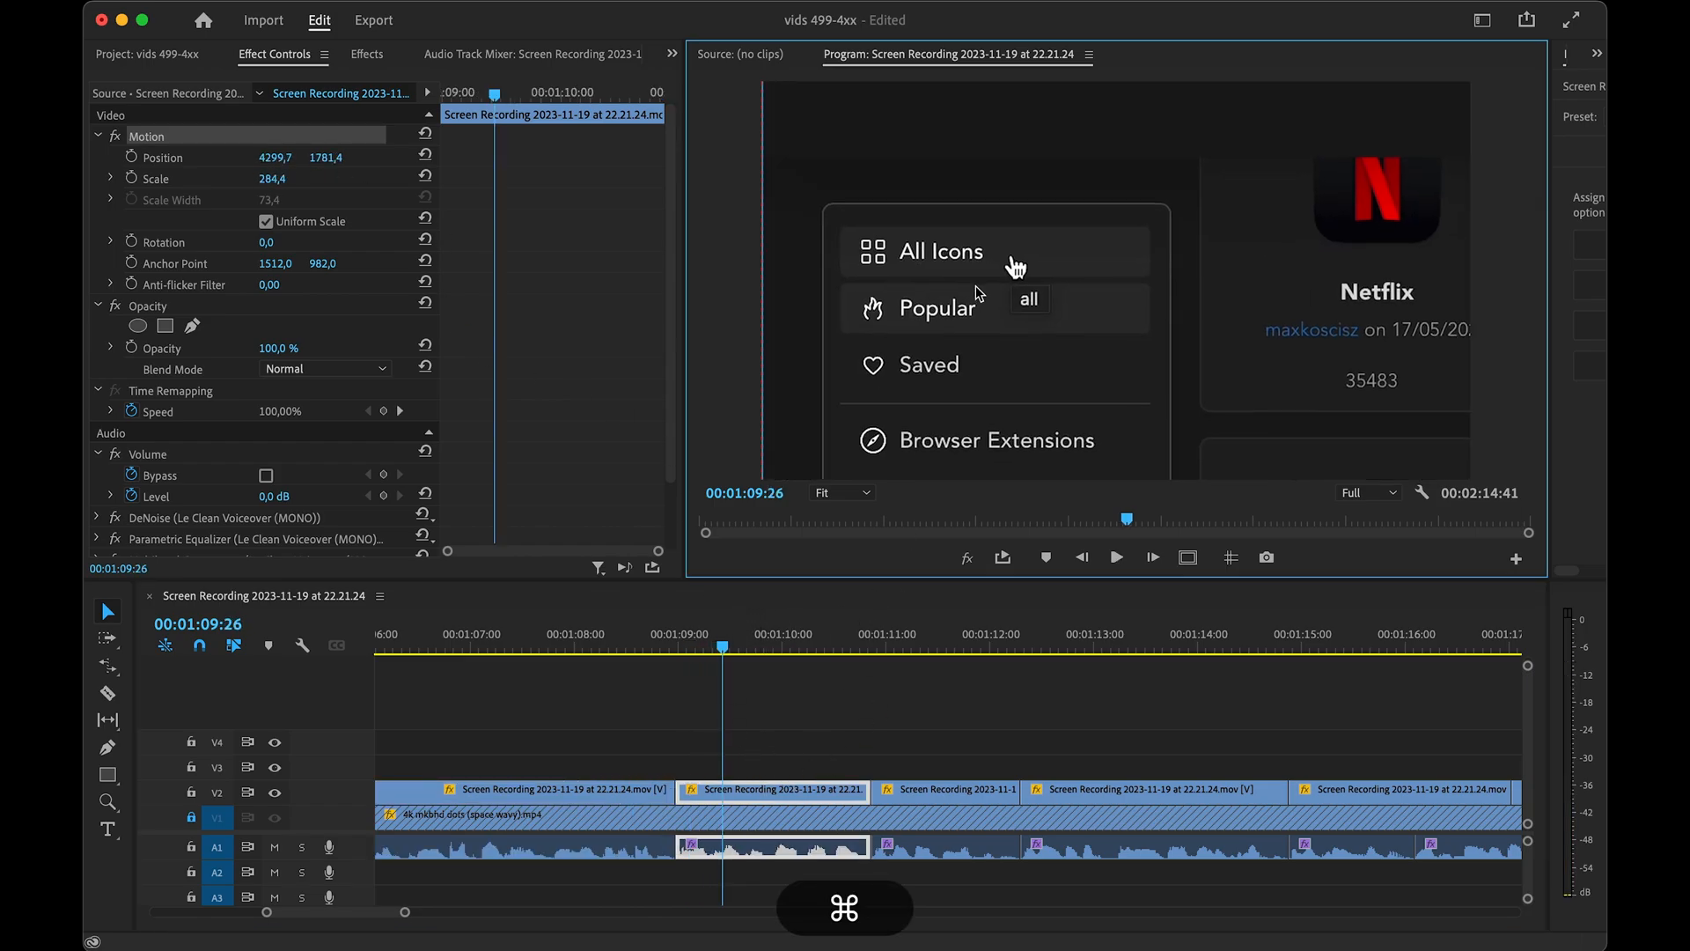
{"action": "left_click_drag", "start_coordinate": [973, 288], "coordinate": [972, 247]}
{"action": "key", "text": "j"}
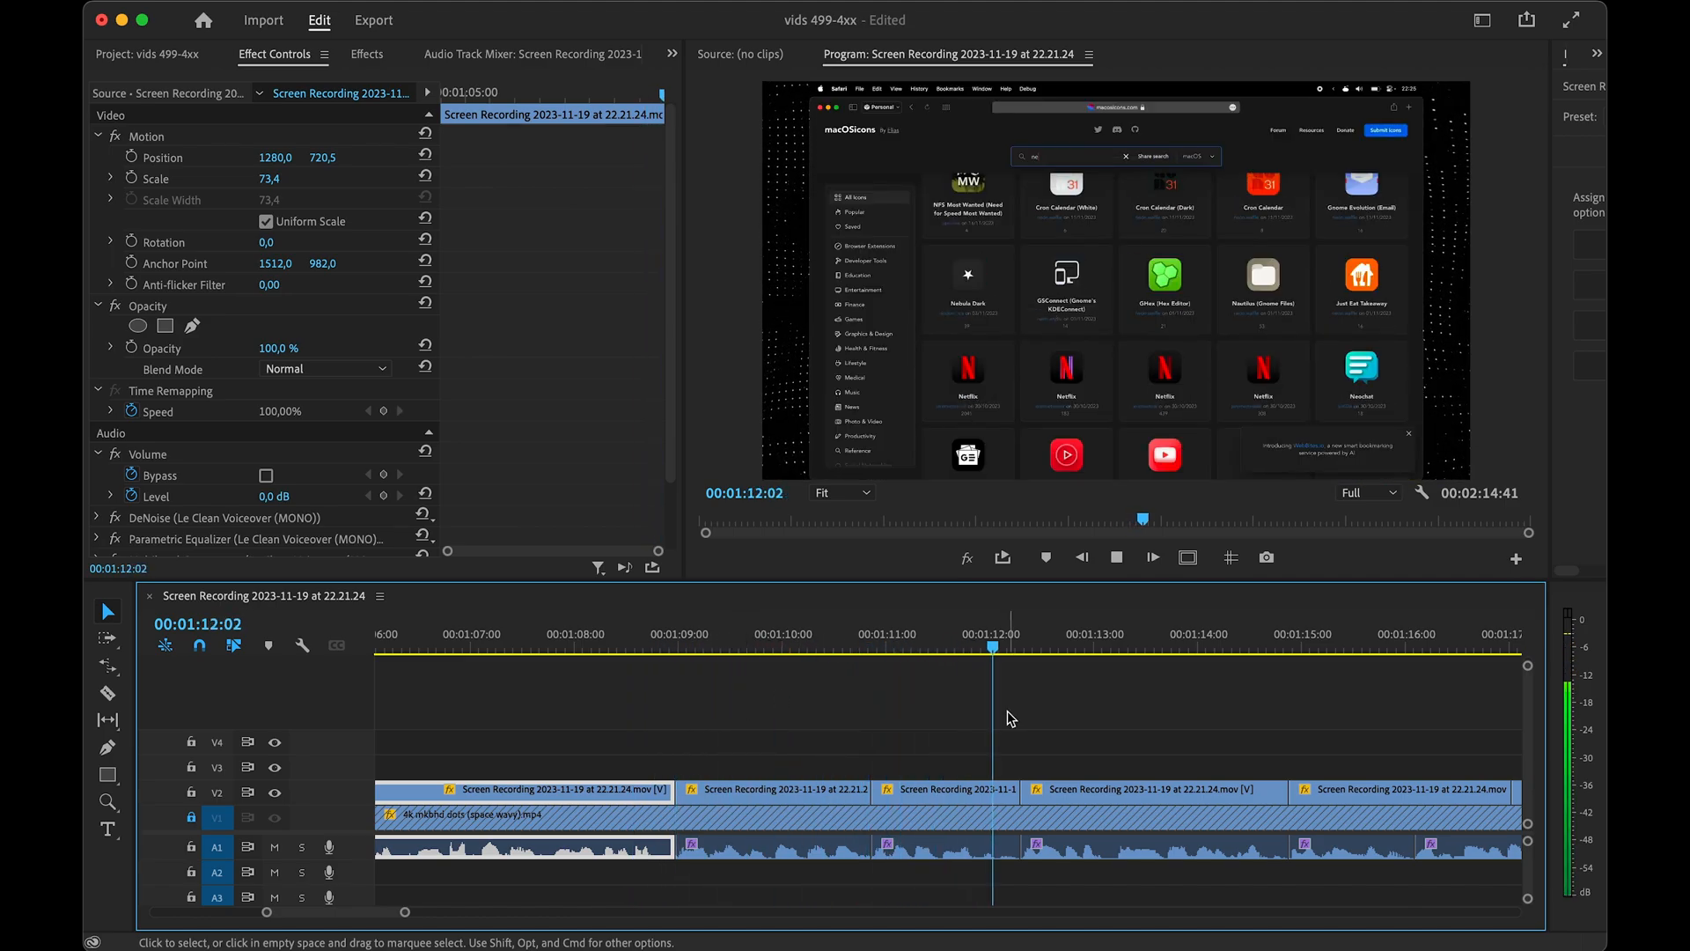
- Enlarge the website search clip at 00:01:11:23 to scale 460.9, position it at 2556.4, 3305.2 on the search field, and play it
{"action": "left_click_drag", "start_coordinate": [1046, 650], "coordinate": [962, 666]}
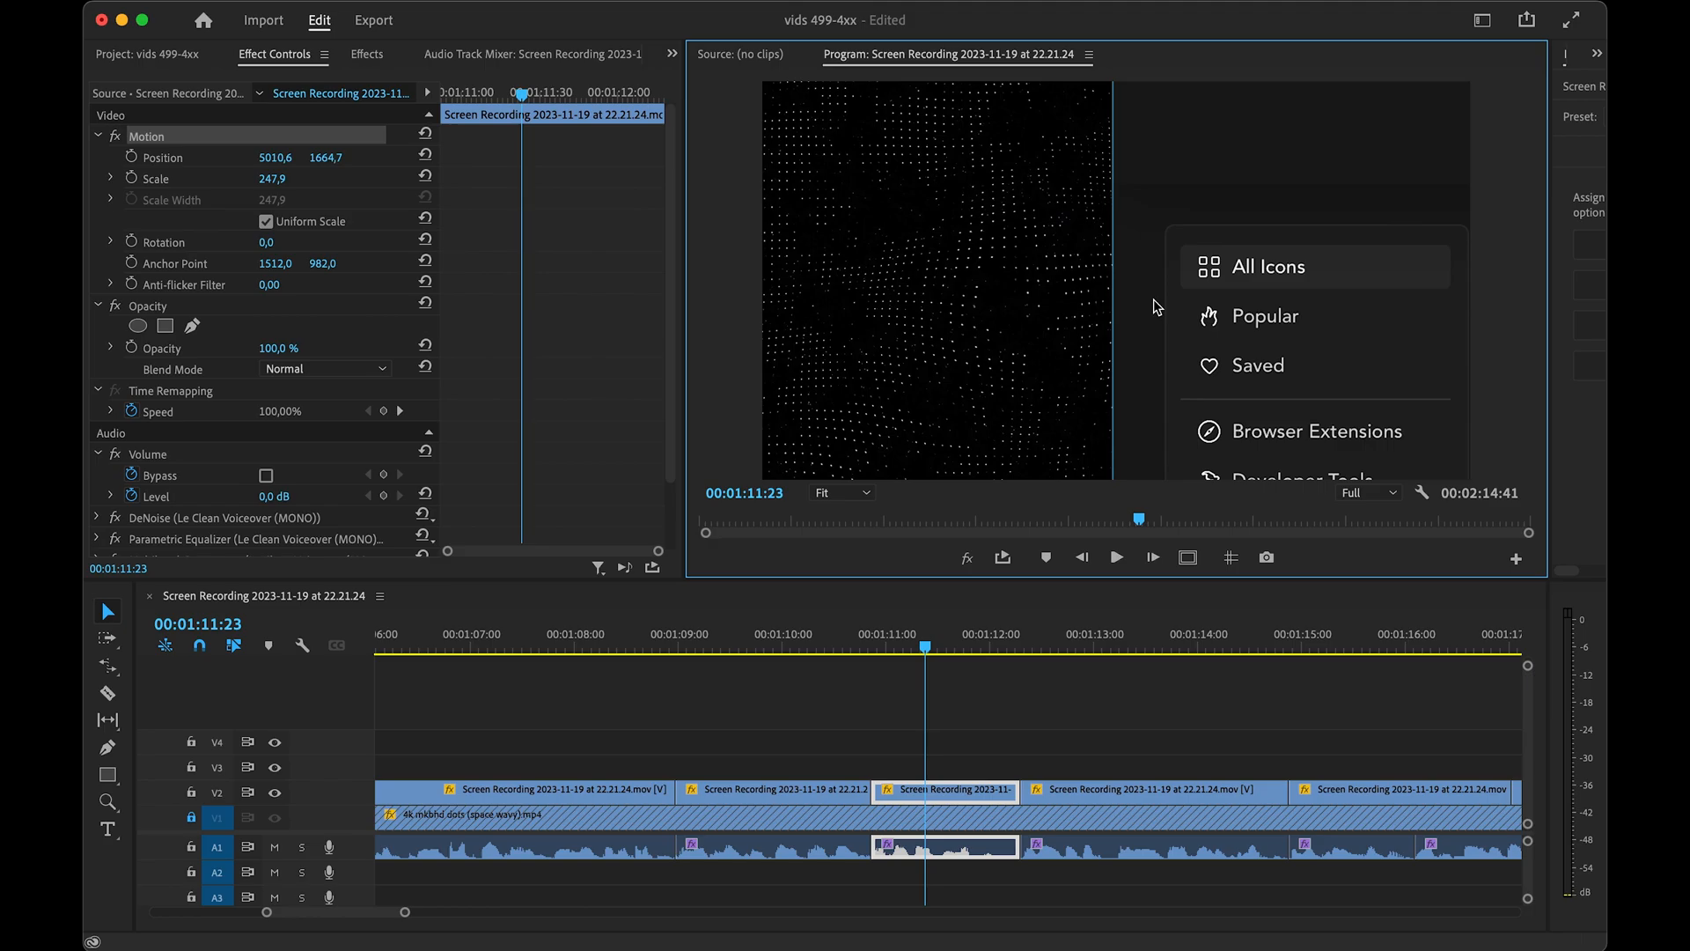
{"action": "left_click_drag", "start_coordinate": [1154, 303], "coordinate": [1035, 368]}
{"action": "left_click_drag", "start_coordinate": [274, 181], "coordinate": [462, 180]}
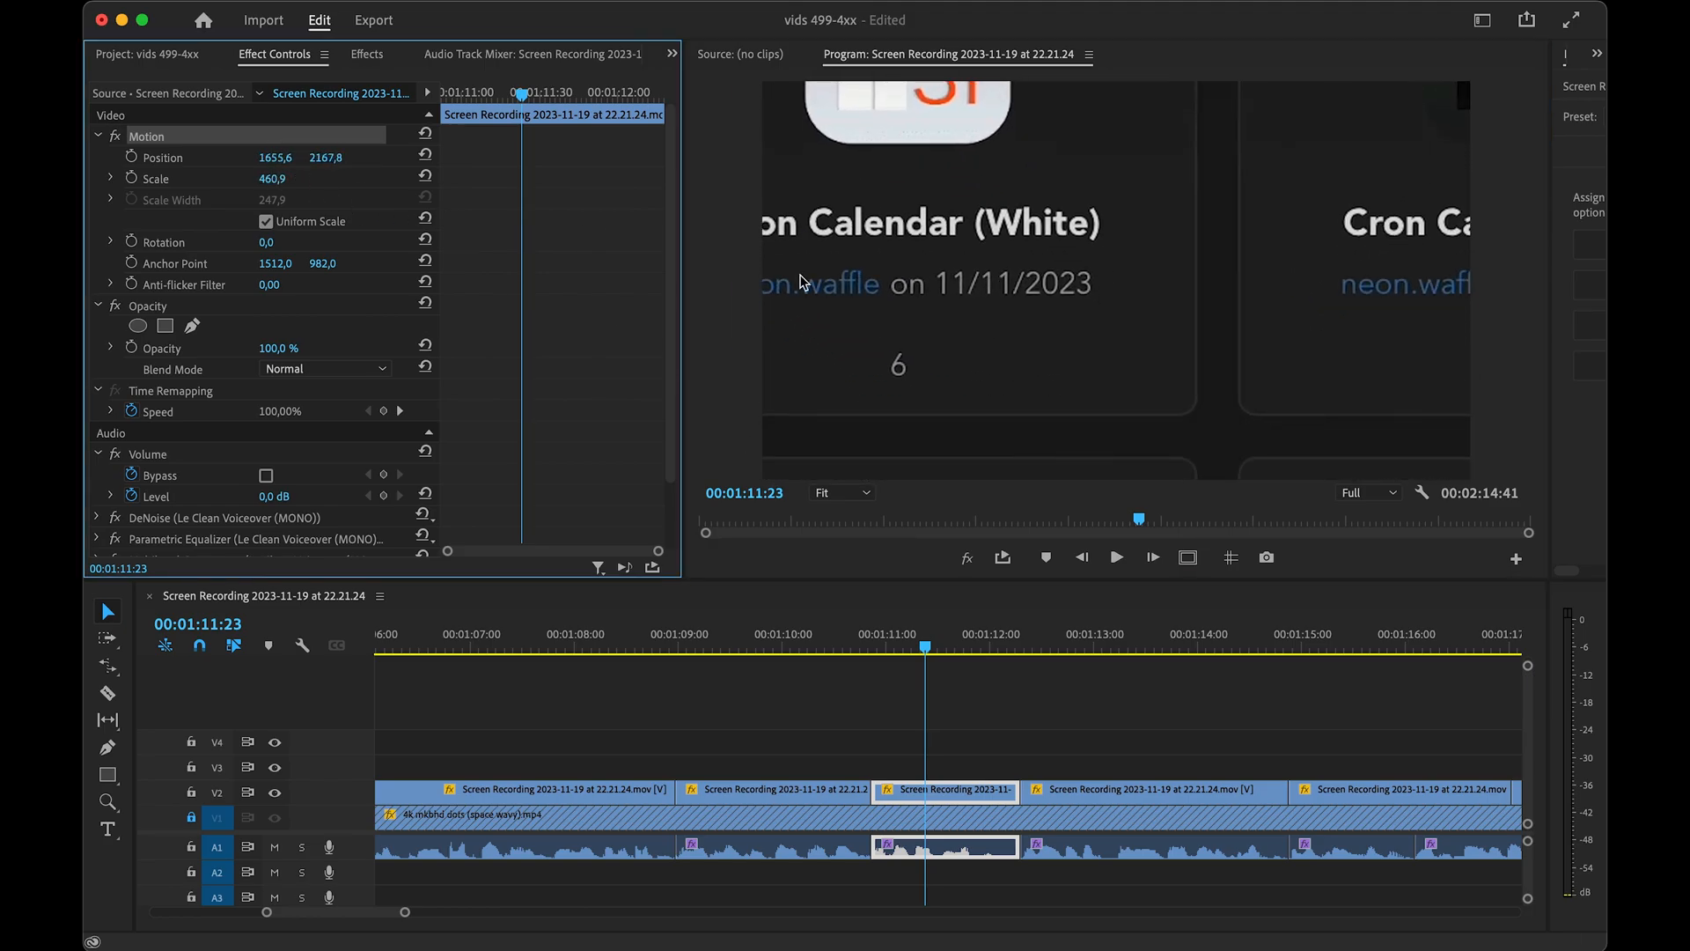
{"action": "left_click_drag", "start_coordinate": [804, 282], "coordinate": [706, 361]}
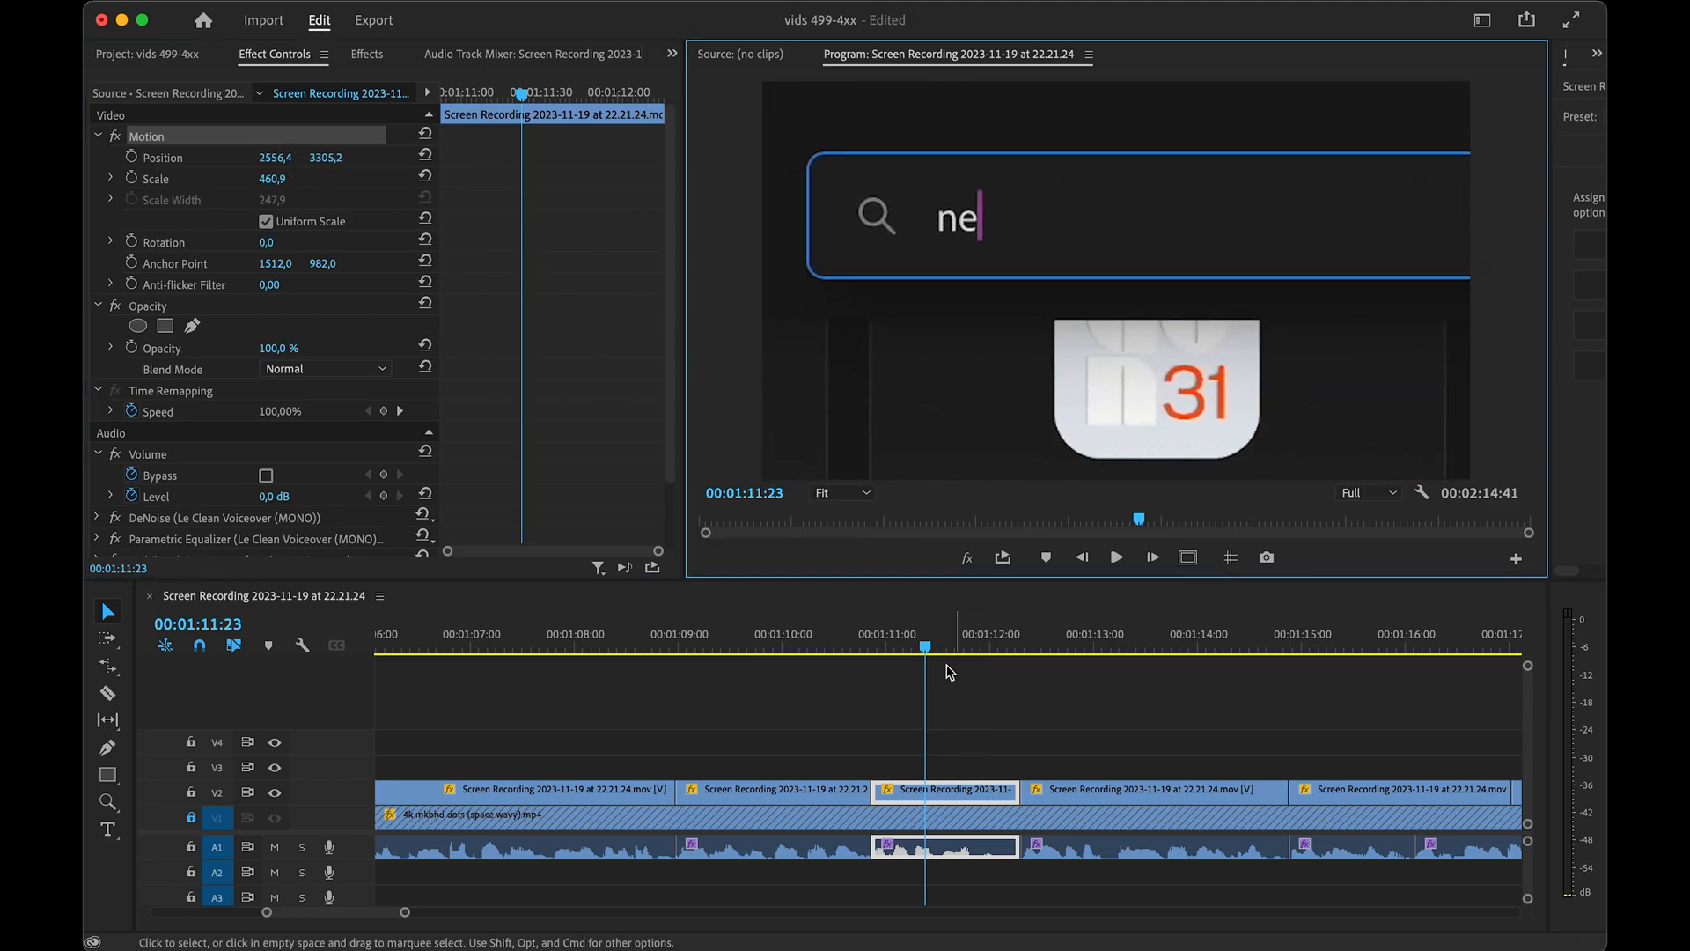
{"action": "left_click", "coordinate": [822, 650]}
{"action": "key", "text": "space"}
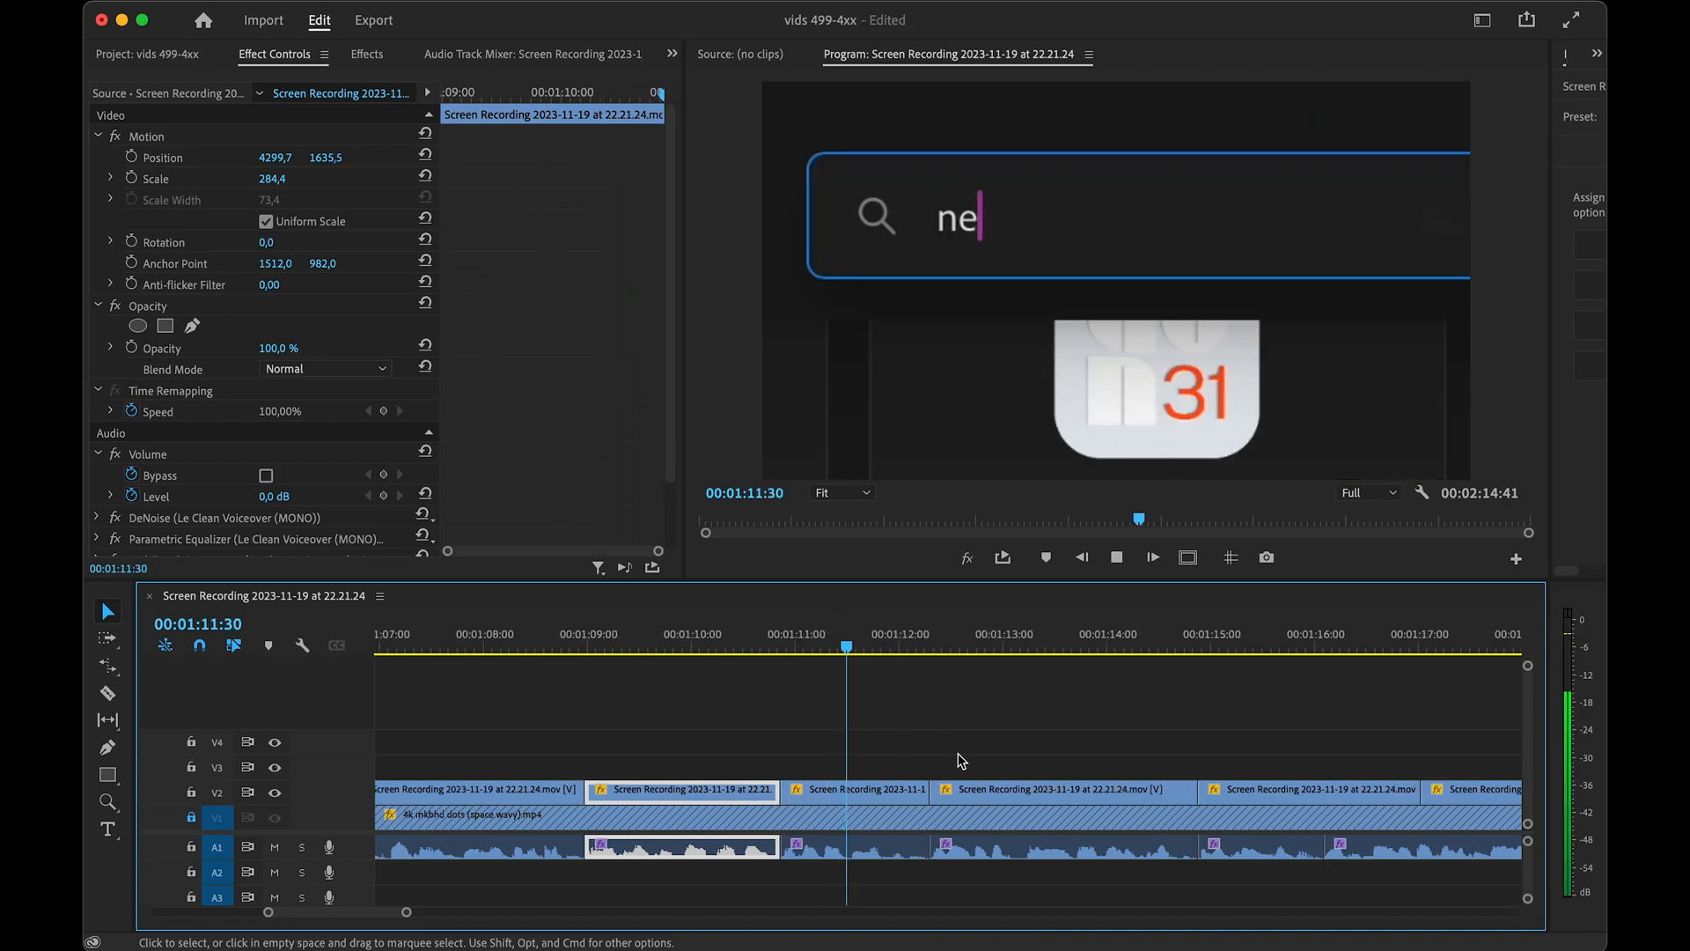
{"action": "left_click", "coordinate": [852, 692]}
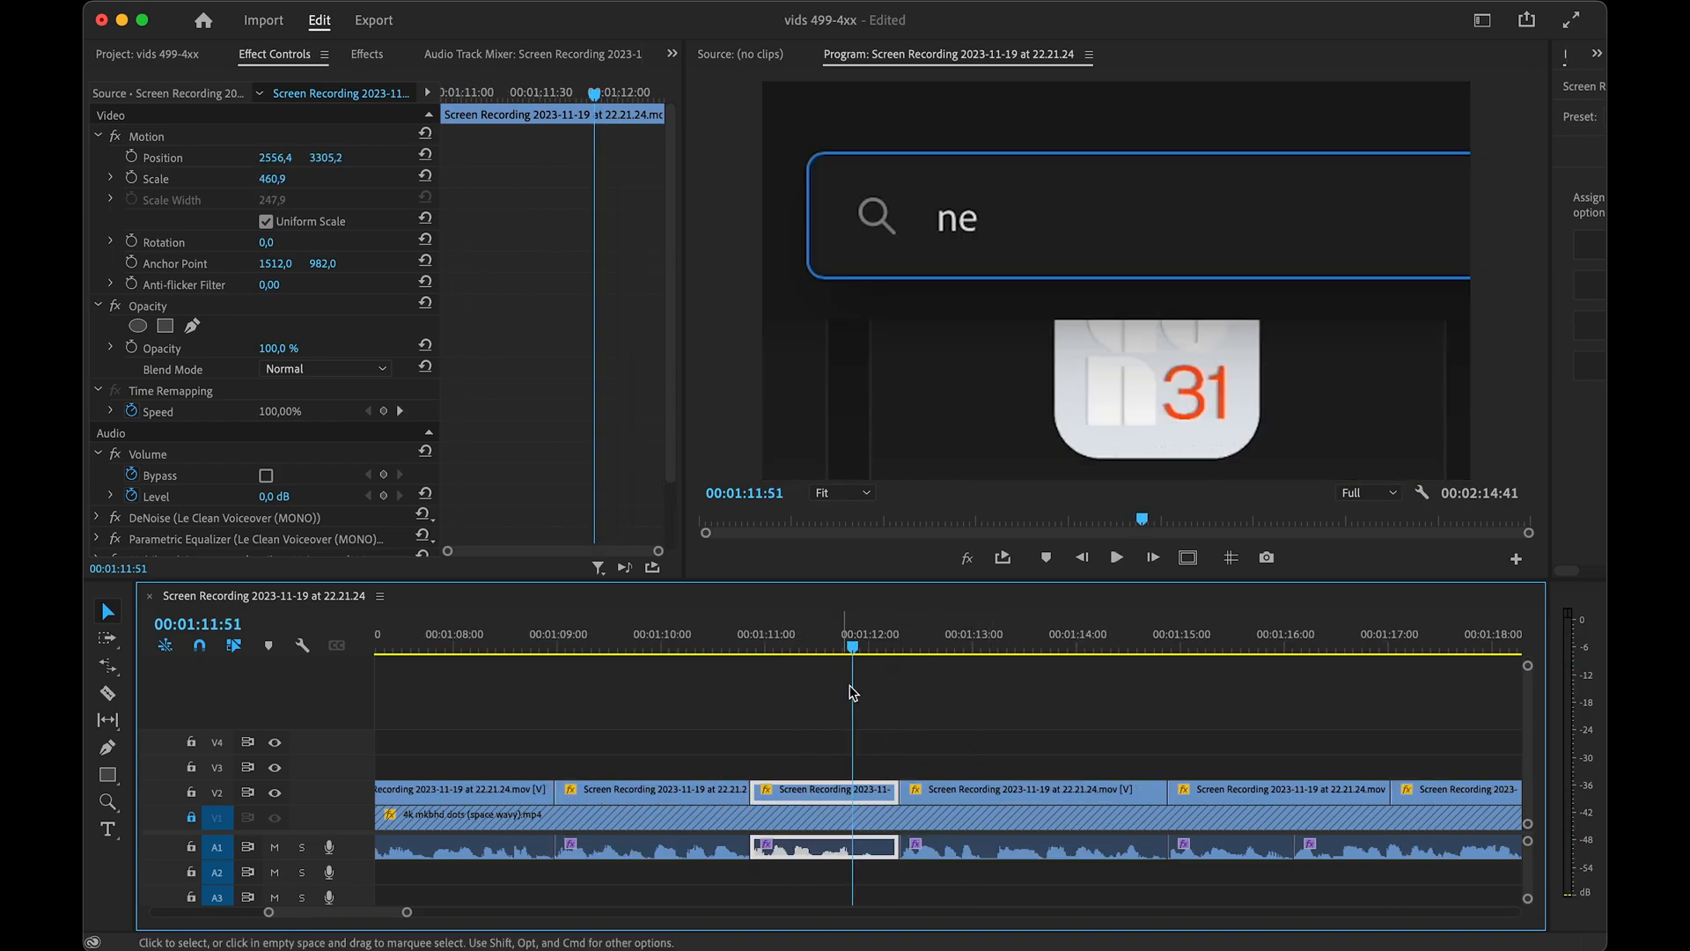
- Duplicate the search clip's video onto V3, cut the copy, and shift its second part earlier to shorten the typing
{"action": "left_click_drag", "start_coordinate": [810, 800], "coordinate": [811, 765]}
{"action": "left_click_drag", "start_coordinate": [828, 647], "coordinate": [898, 652]}
{"action": "left_click", "coordinate": [819, 762]}
{"action": "key", "text": "super+k"}
{"action": "left_click_drag", "start_coordinate": [953, 765], "coordinate": [851, 766]}
- Cut the V3 search clip at 00:01:12:18 and delete the excess after the cut
{"action": "left_click_drag", "start_coordinate": [840, 650], "coordinate": [900, 657]}
{"action": "key", "text": "shift+super+k"}
{"action": "left_click", "coordinate": [938, 767]}
{"action": "key", "text": "Delete"}
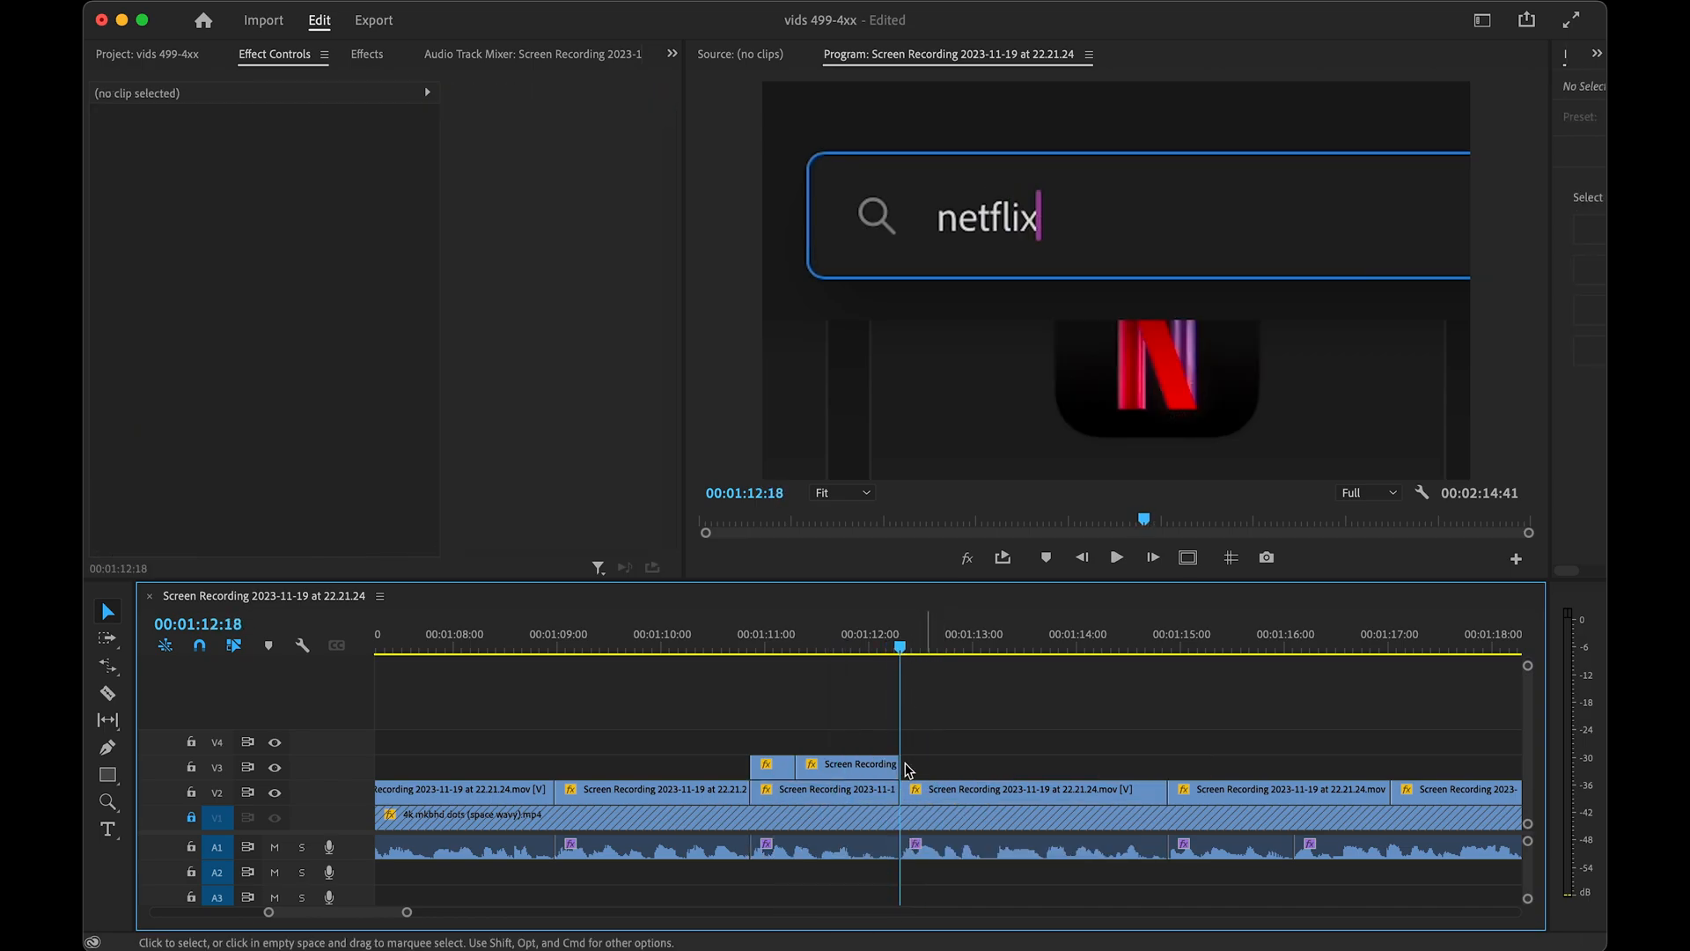
- Move both V3 search pieces down onto V2 over the original clip and play from 00:01:10:12
{"action": "left_click_drag", "start_coordinate": [766, 731], "coordinate": [839, 790]}
{"action": "left_click", "coordinate": [681, 647]}
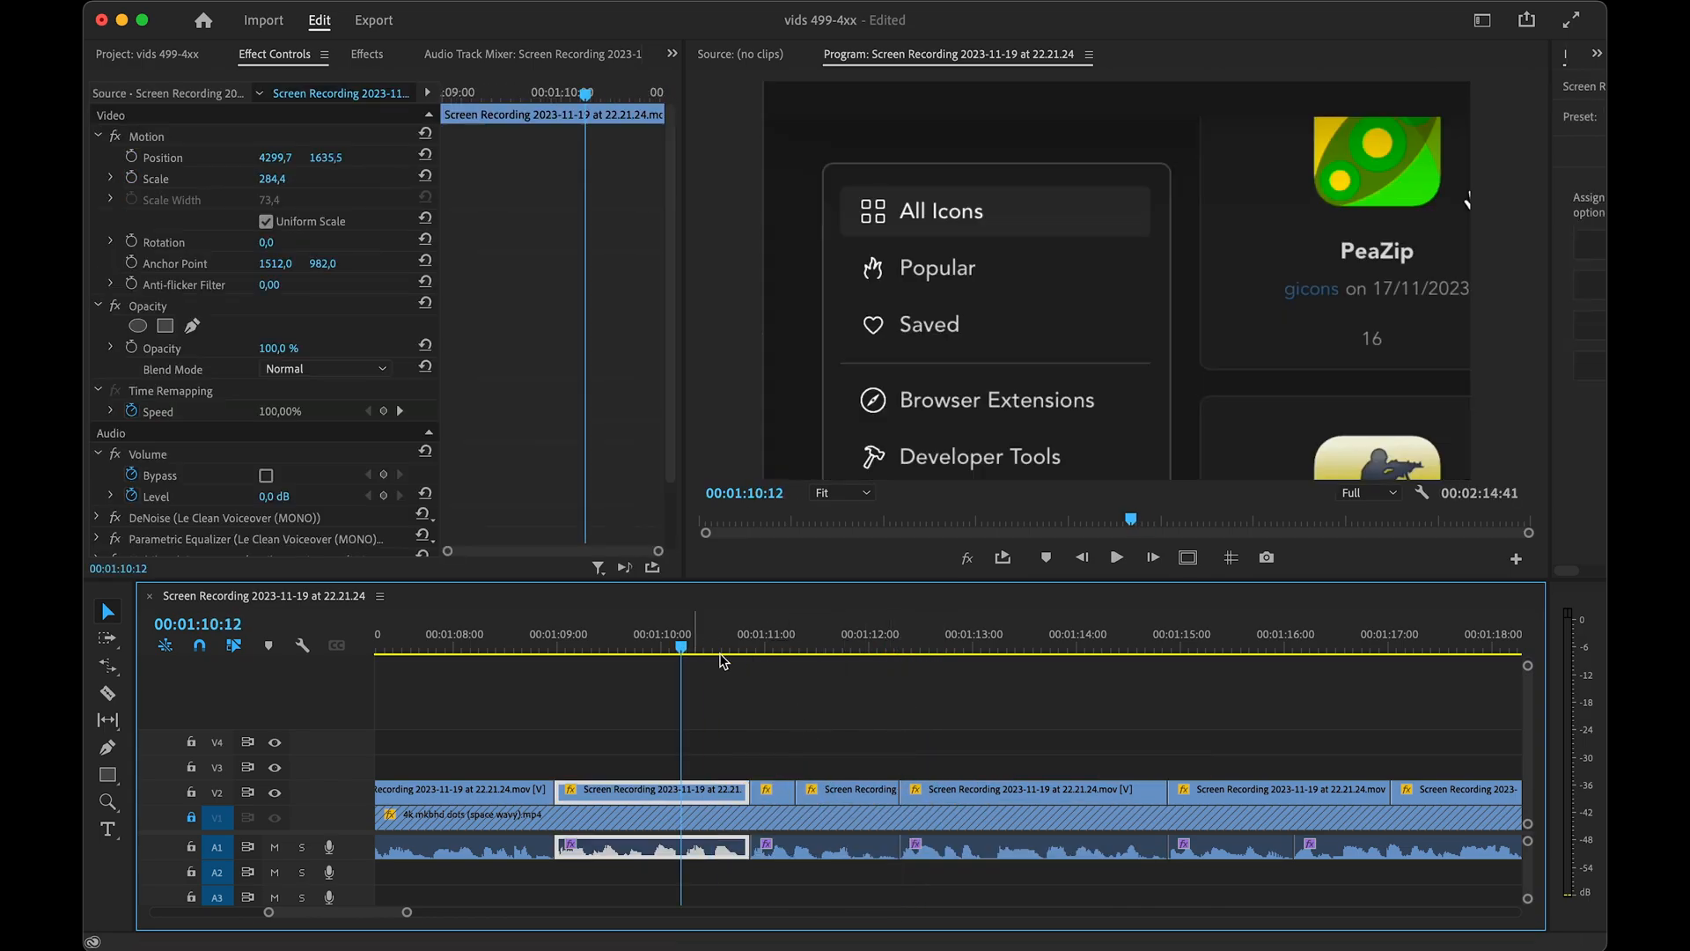
{"action": "key", "text": "space"}
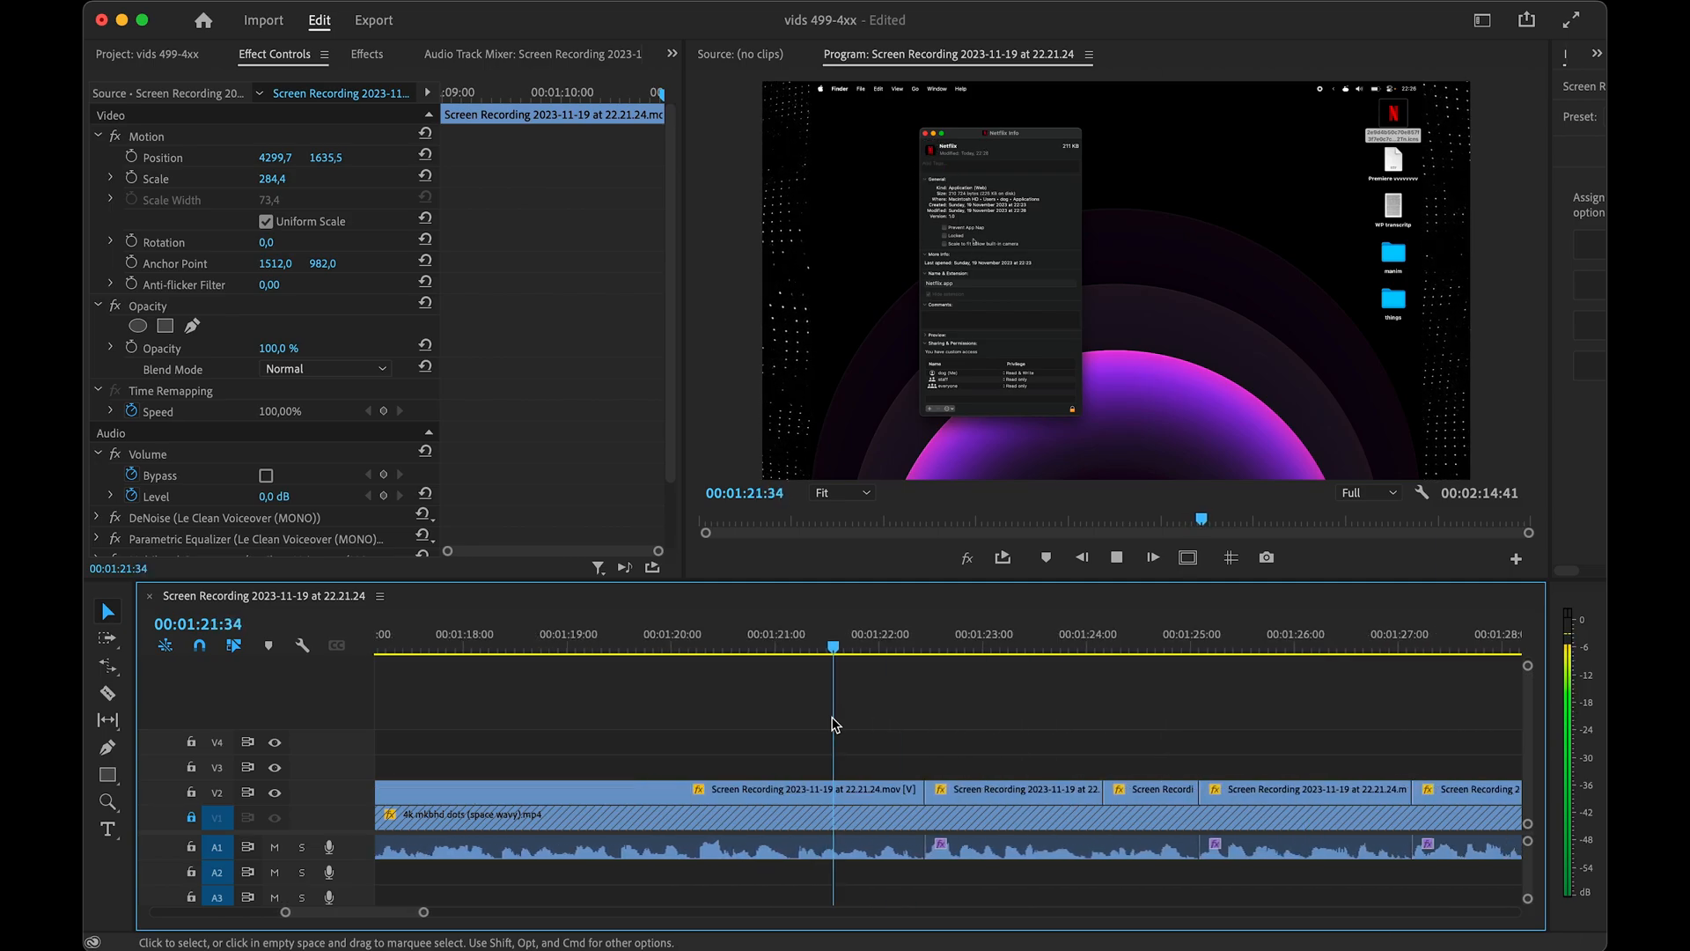
- Copy an early clip's attributes, with scale 84.7 and position 1280, 0, and paste them onto the clips from about 00:01:17 to 00:01:50
{"action": "scroll", "coordinate": [836, 724], "scroll_direction": "down", "scroll_amount": 6}
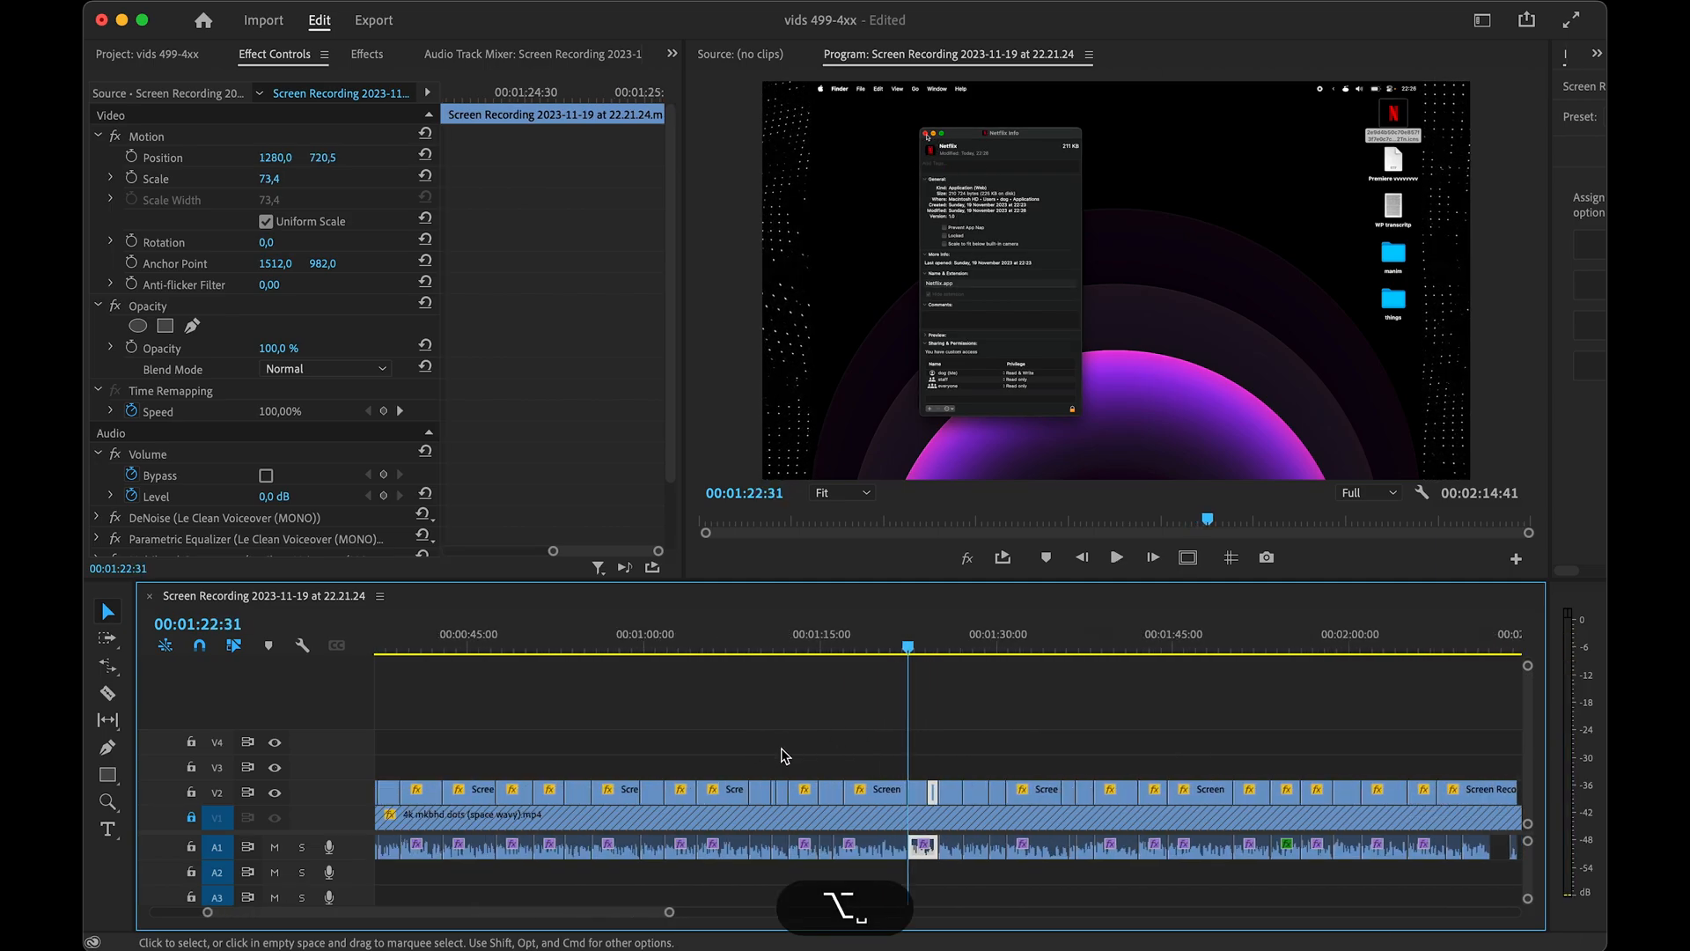
{"action": "left_click", "coordinate": [870, 636]}
{"action": "scroll", "coordinate": [871, 755], "scroll_direction": "down", "scroll_amount": 4}
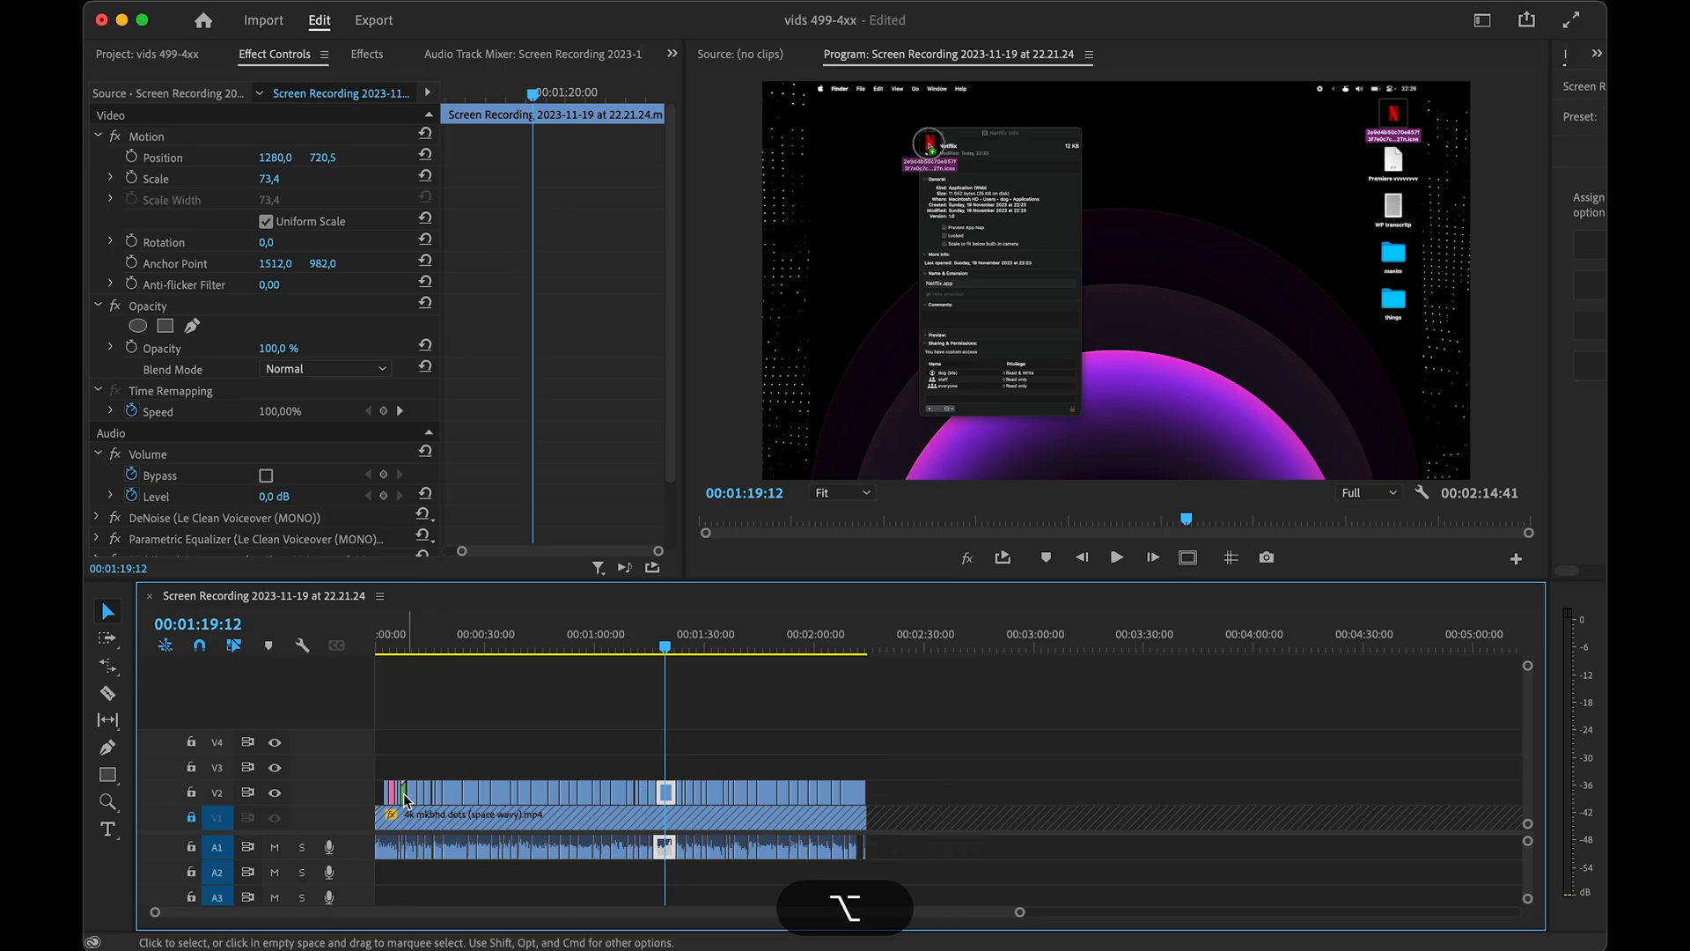
{"action": "left_click", "coordinate": [389, 792], "text": "alt"}
{"action": "key", "text": "super+c"}
{"action": "scroll", "coordinate": [658, 778], "scroll_direction": "up", "scroll_amount": 4}
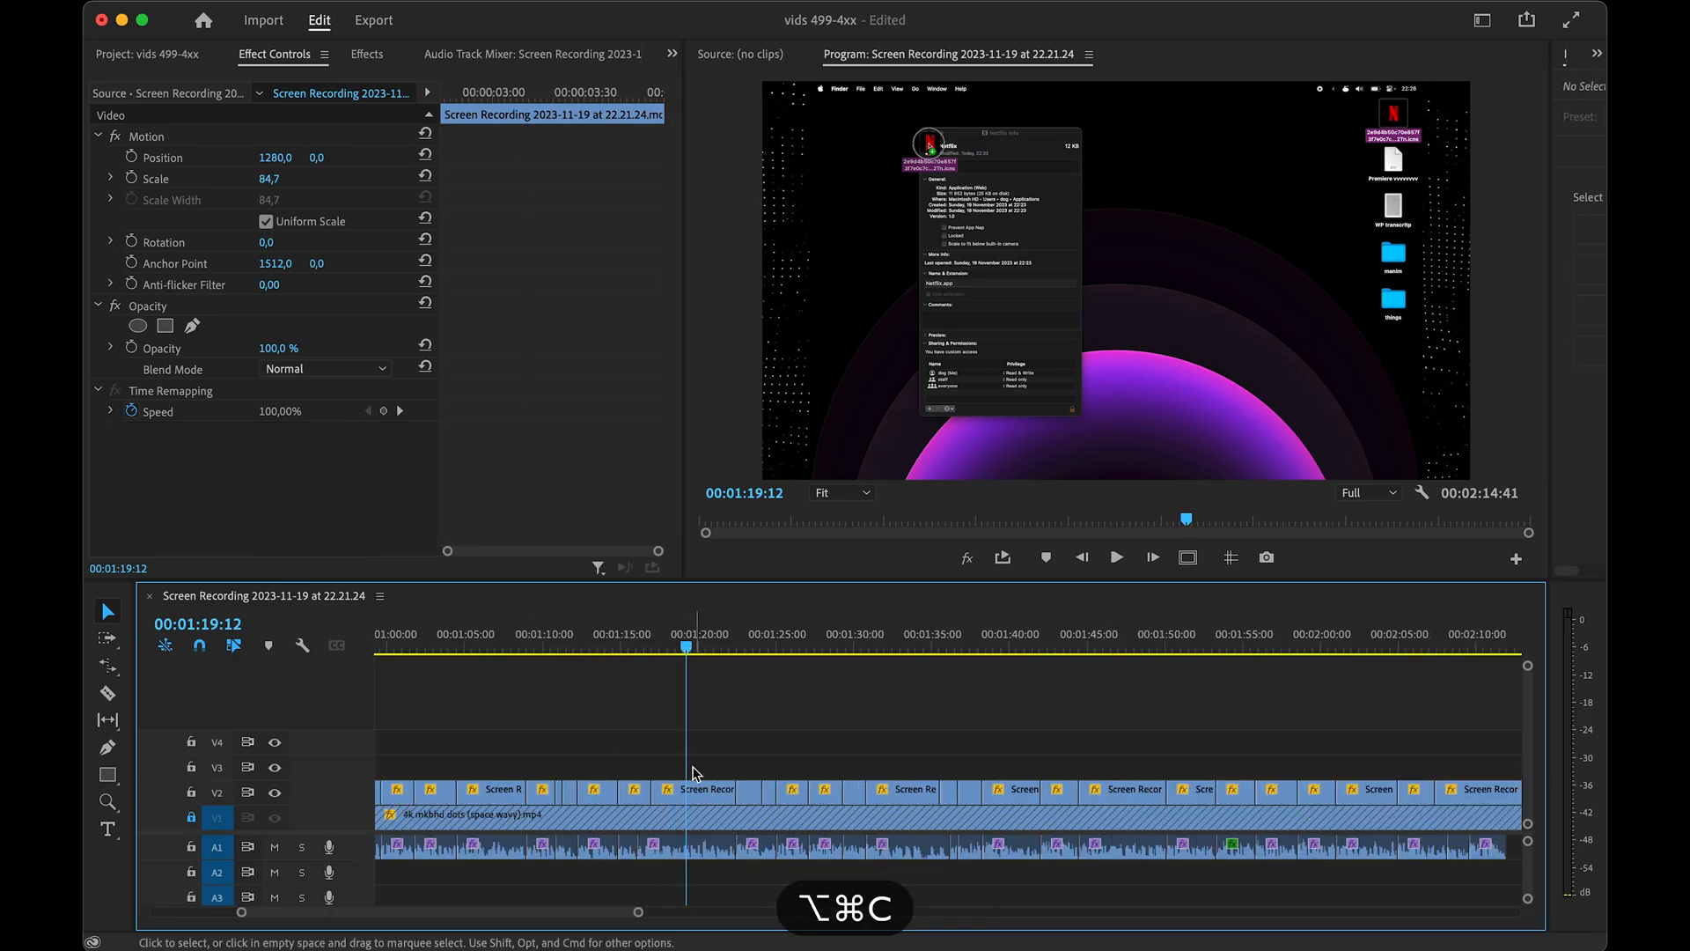
{"action": "left_click_drag", "start_coordinate": [656, 774], "coordinate": [1167, 803]}
{"action": "key", "text": "alt+super+v"}
{"action": "left_click", "coordinate": [993, 819]}
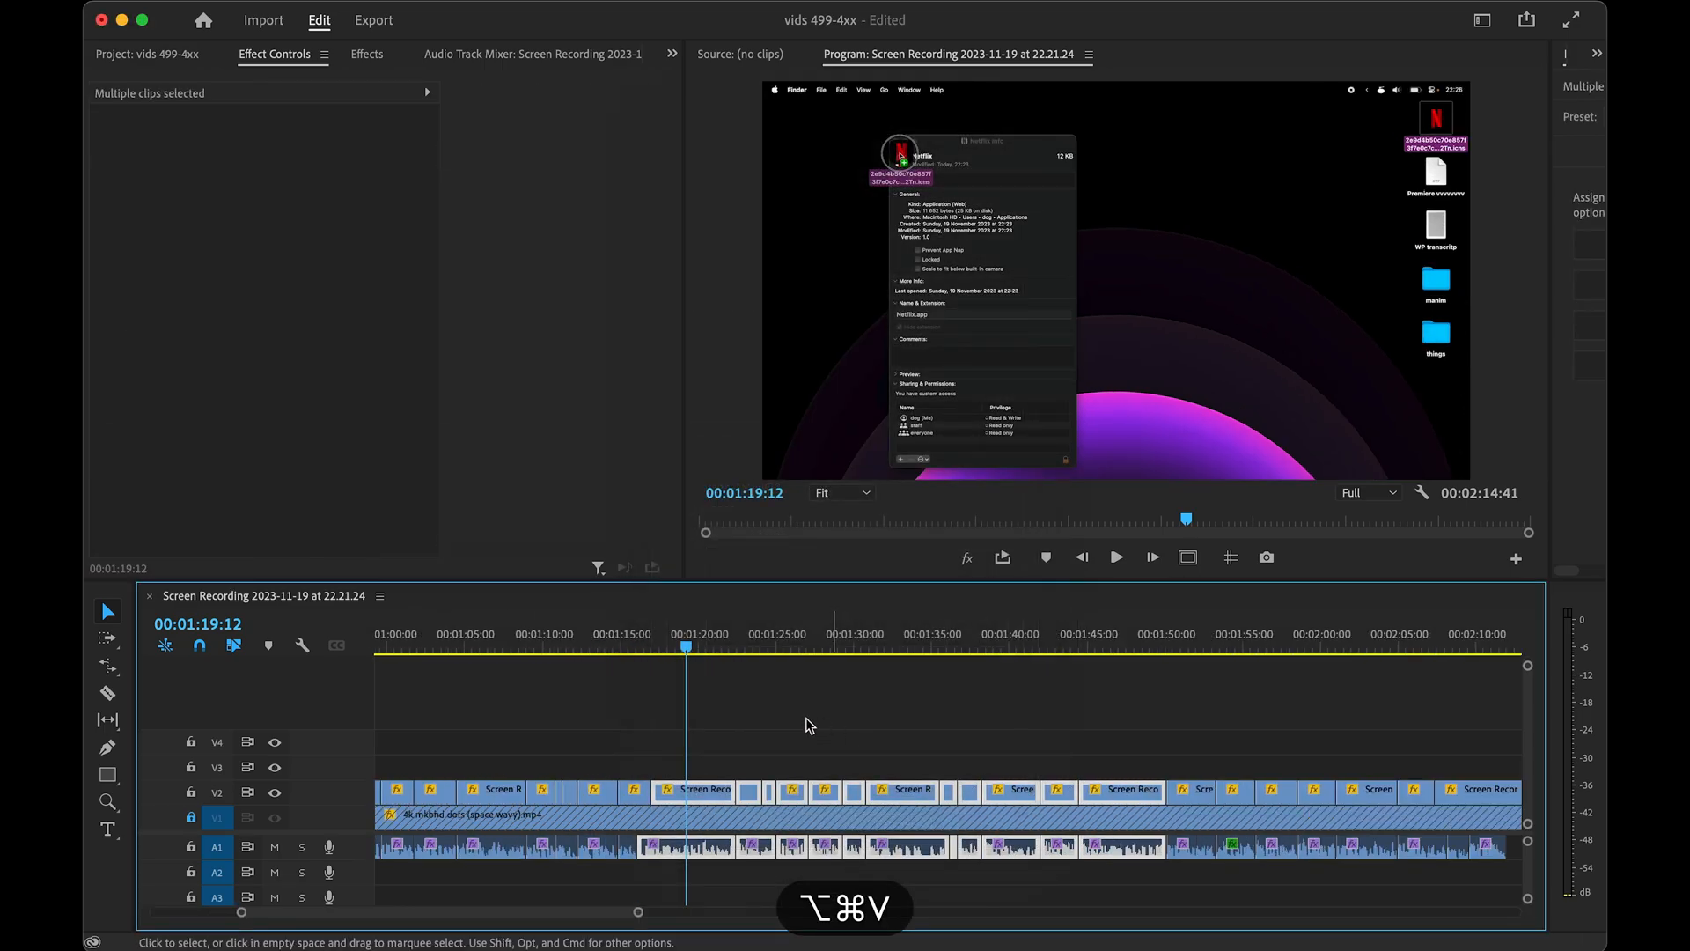
- Play back the reframed Netflix info window section from about 00:01:17
{"action": "left_click", "coordinate": [656, 638]}
{"action": "key", "text": "space"}
{"action": "left_click", "coordinate": [781, 763]}
{"action": "scroll", "coordinate": [781, 764], "scroll_direction": "up", "scroll_amount": 3}
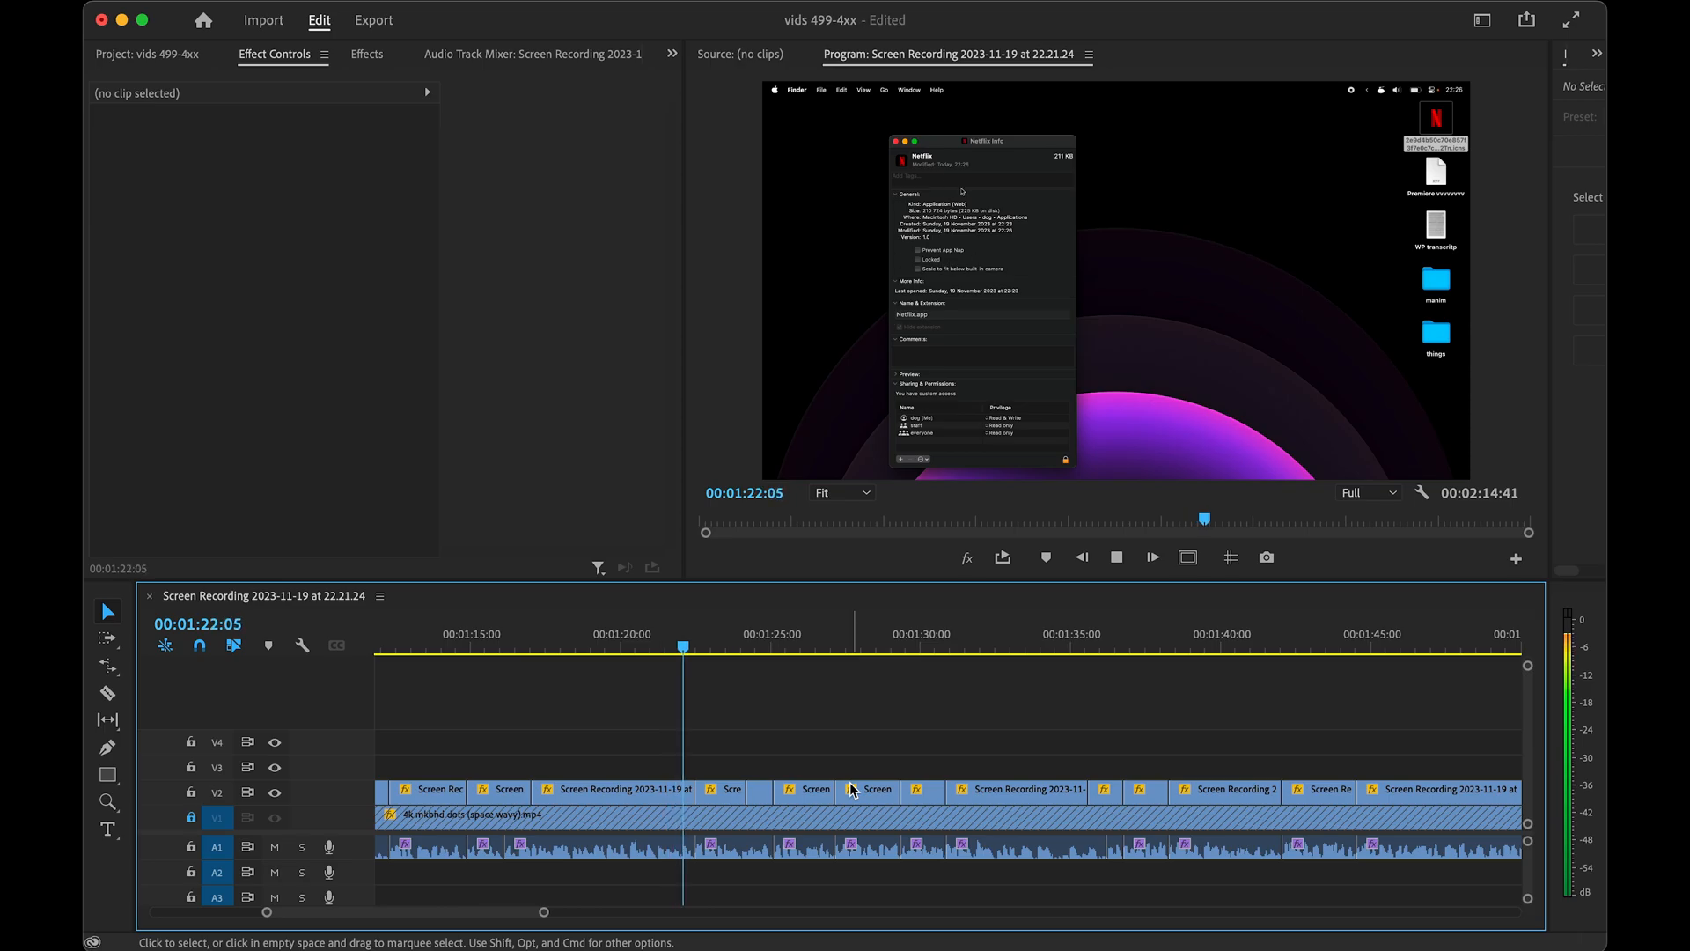
- Remove all video and audio attributes from the V2 clips between about 00:01:24 and 00:01:31
{"action": "left_click", "coordinate": [774, 792]}
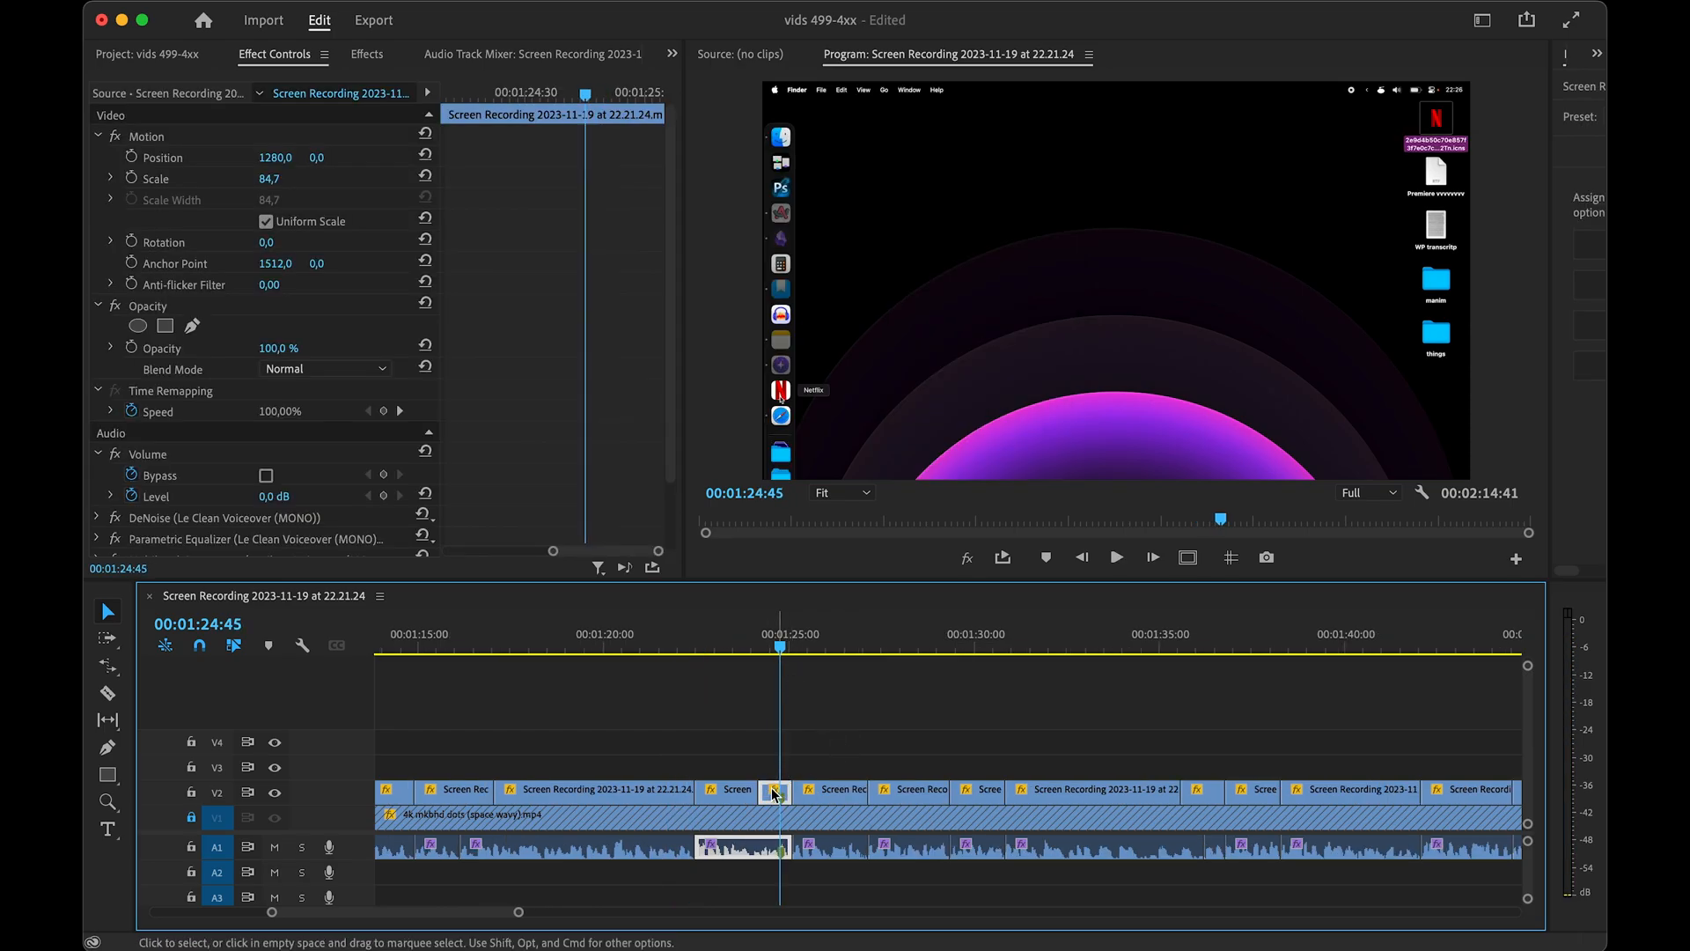
{"action": "left_click", "coordinate": [788, 638]}
{"action": "left_click_drag", "start_coordinate": [792, 759], "coordinate": [995, 799]}
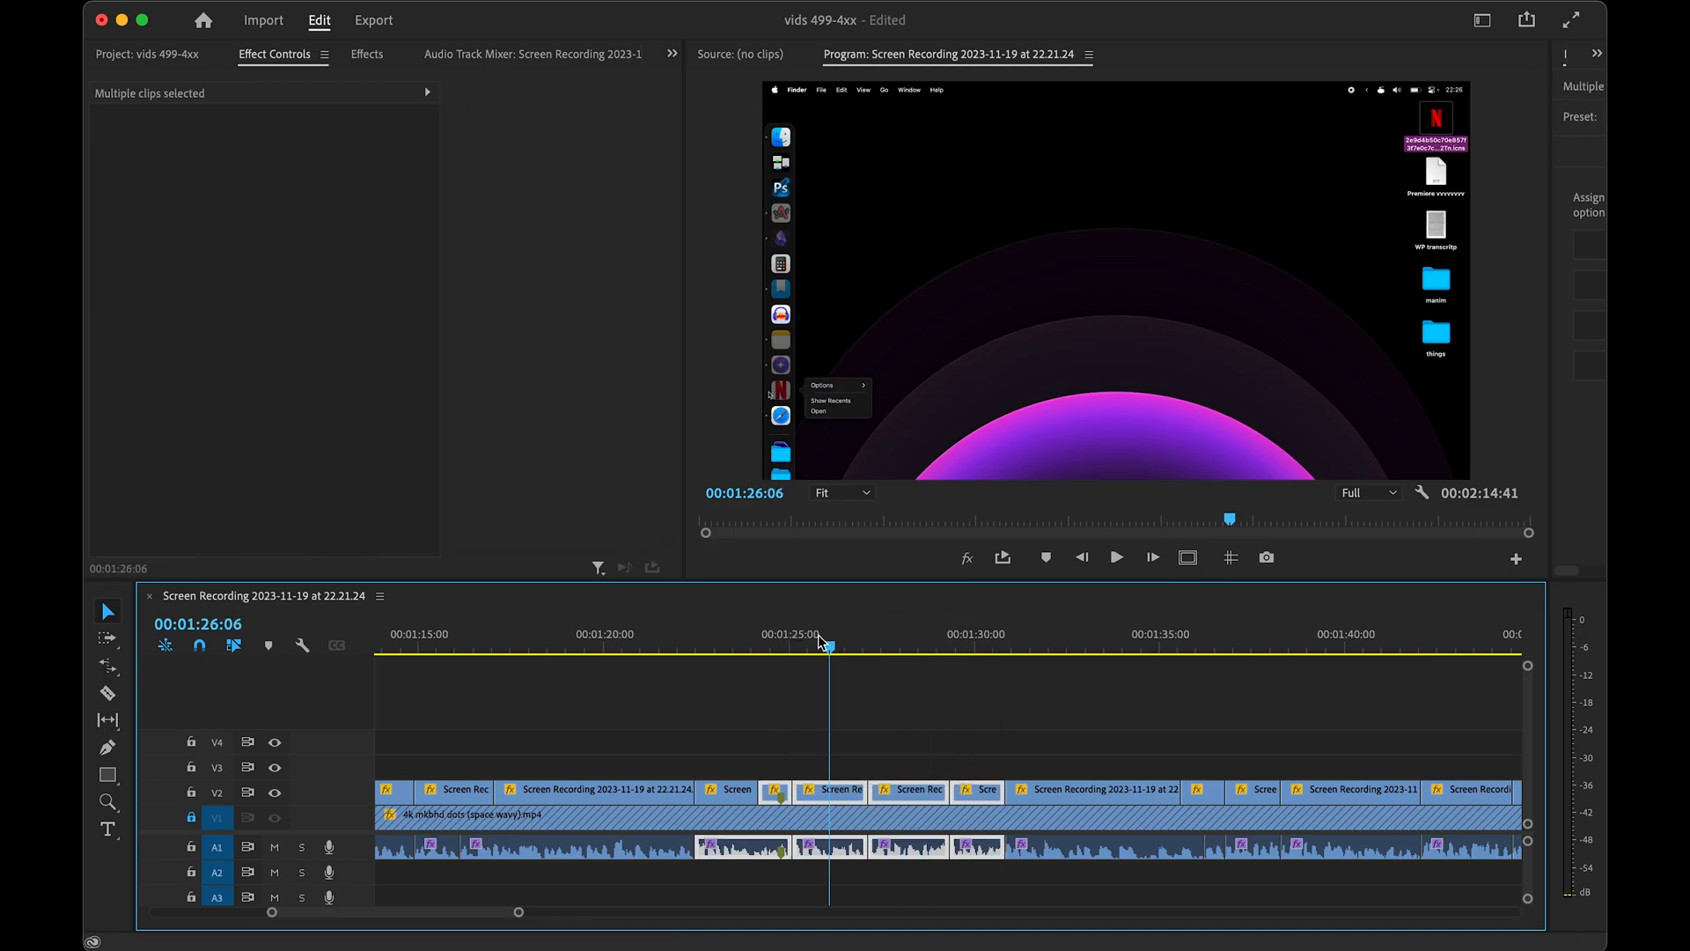
{"action": "left_click", "coordinate": [772, 649]}
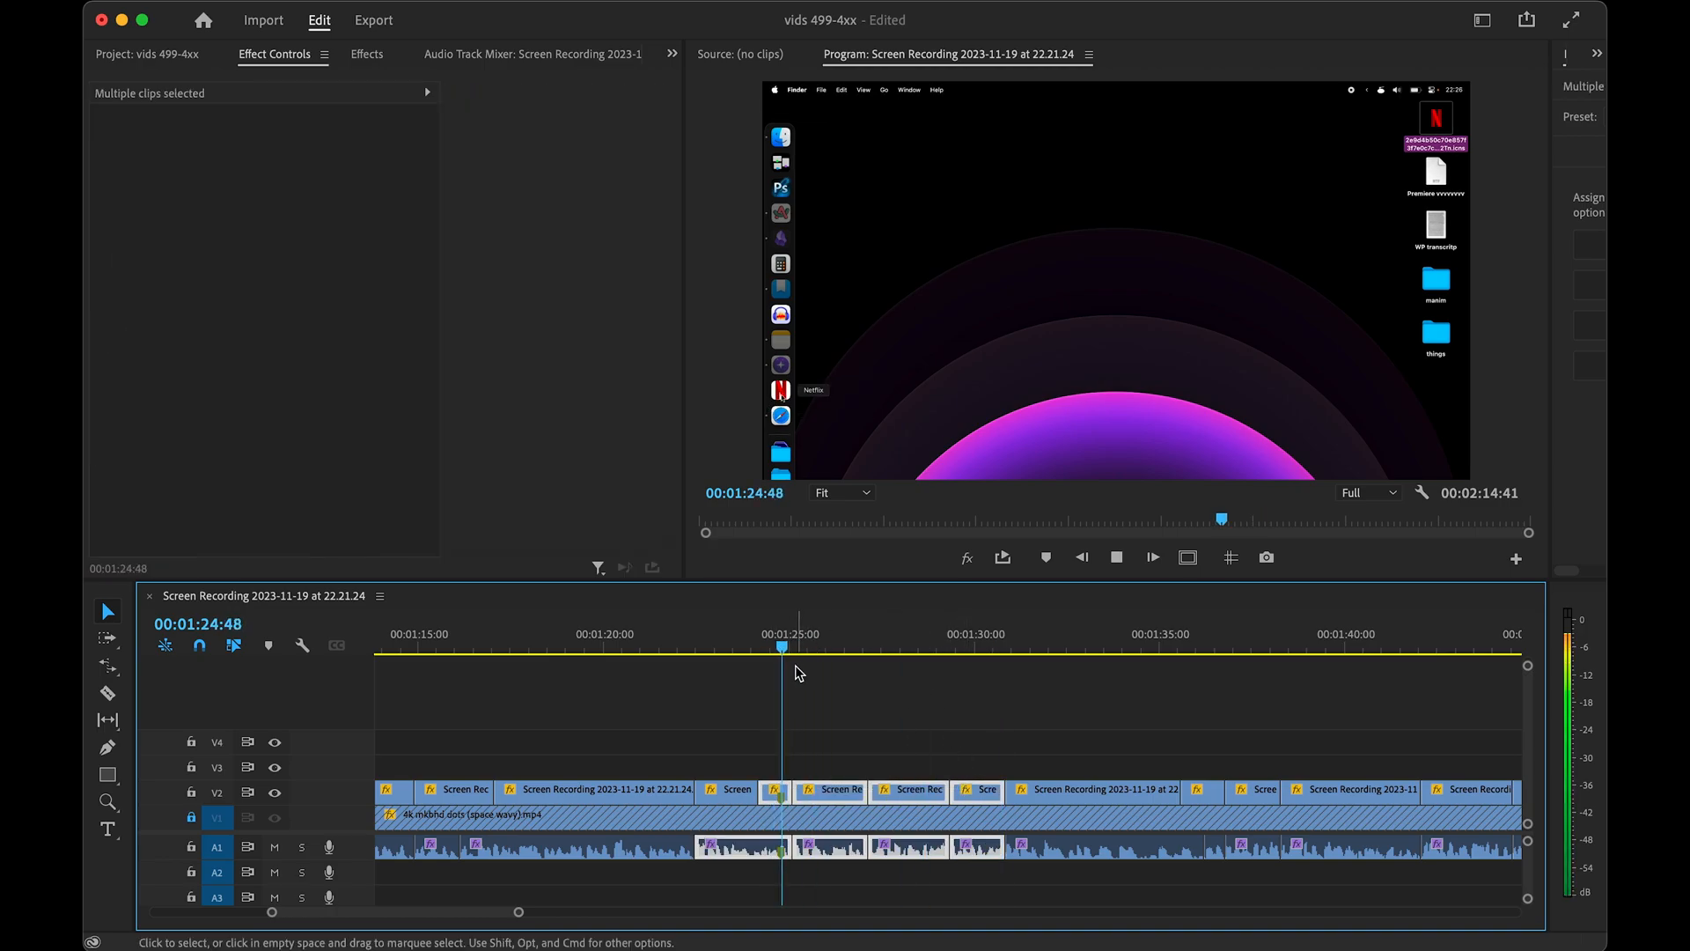
{"action": "key", "text": "space"}
{"action": "right_click", "coordinate": [828, 792]}
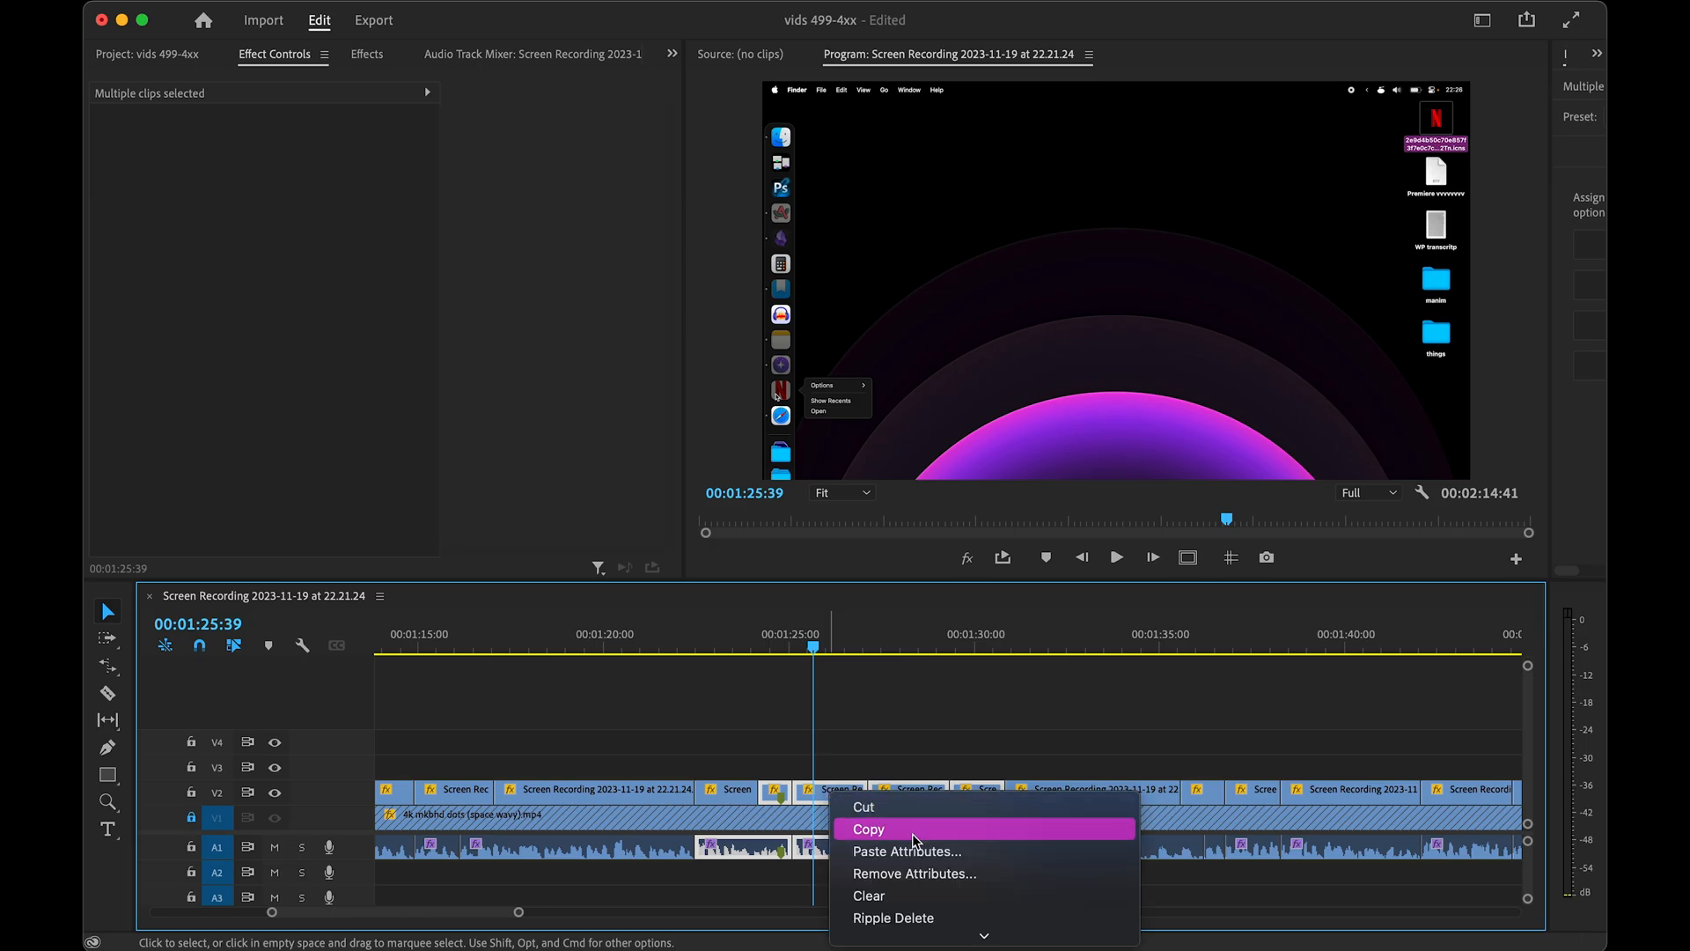
{"action": "left_click", "coordinate": [919, 863]}
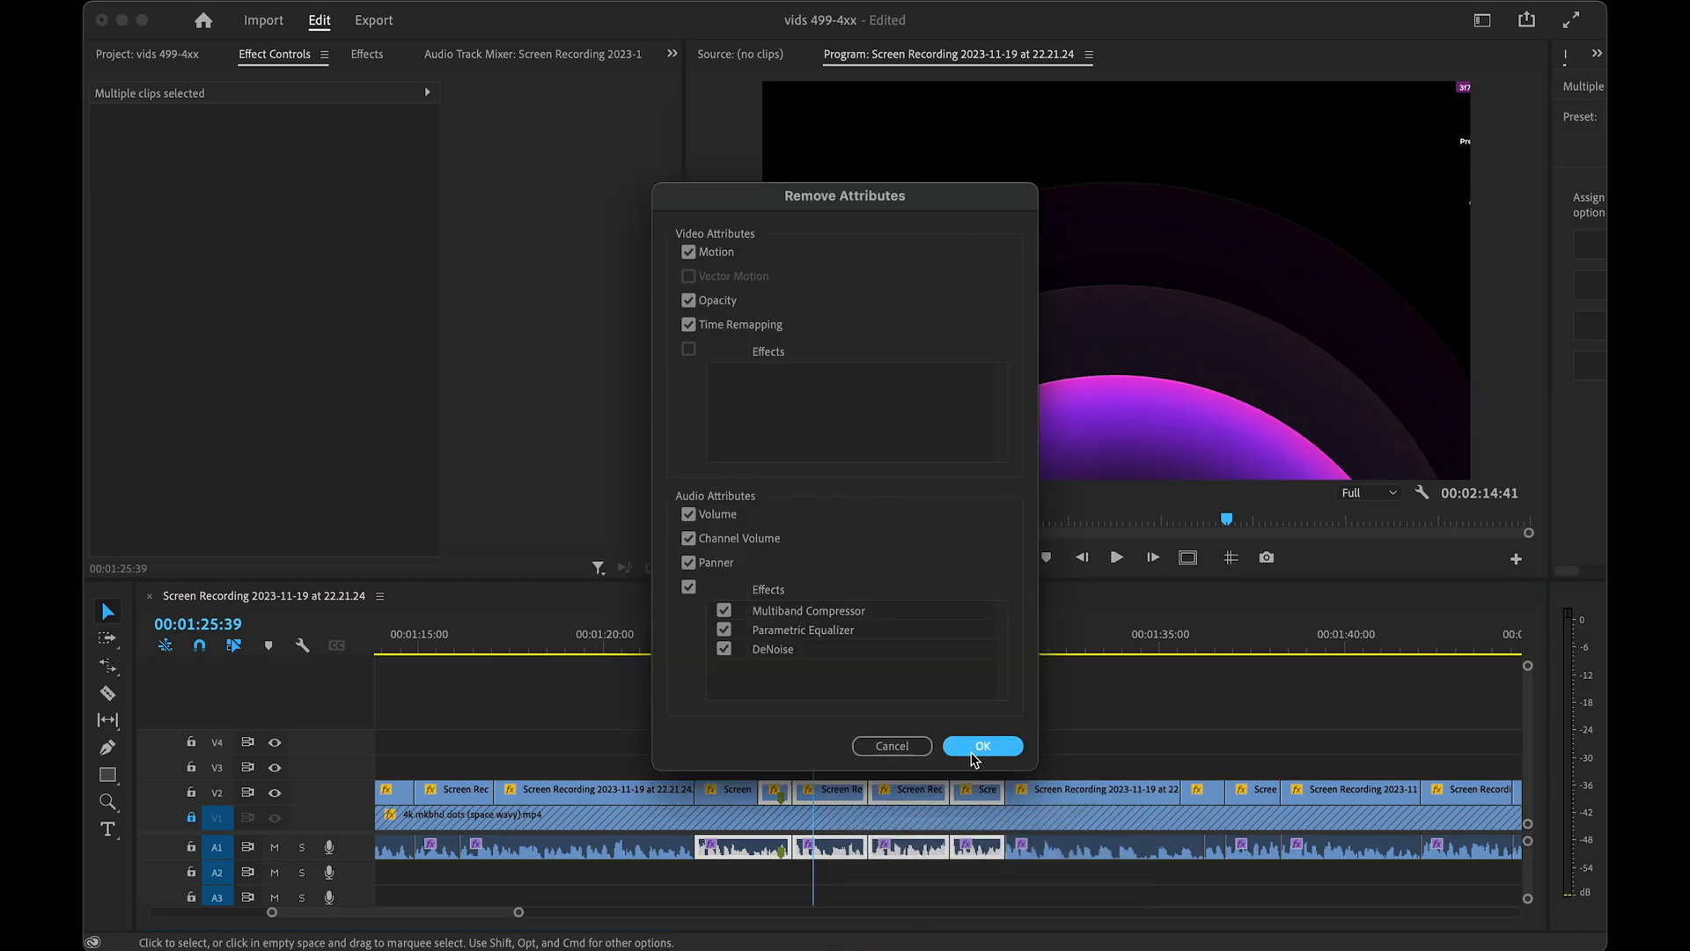
{"action": "left_click", "coordinate": [988, 747]}
- Paste the attributes of the clip near 00:02:02 onto the V2 clips between about 00:01:24 and 00:01:31, and nest those clips
{"action": "scroll", "coordinate": [1182, 711], "scroll_direction": "down", "scroll_amount": 3}
{"action": "left_click", "coordinate": [1444, 790]}
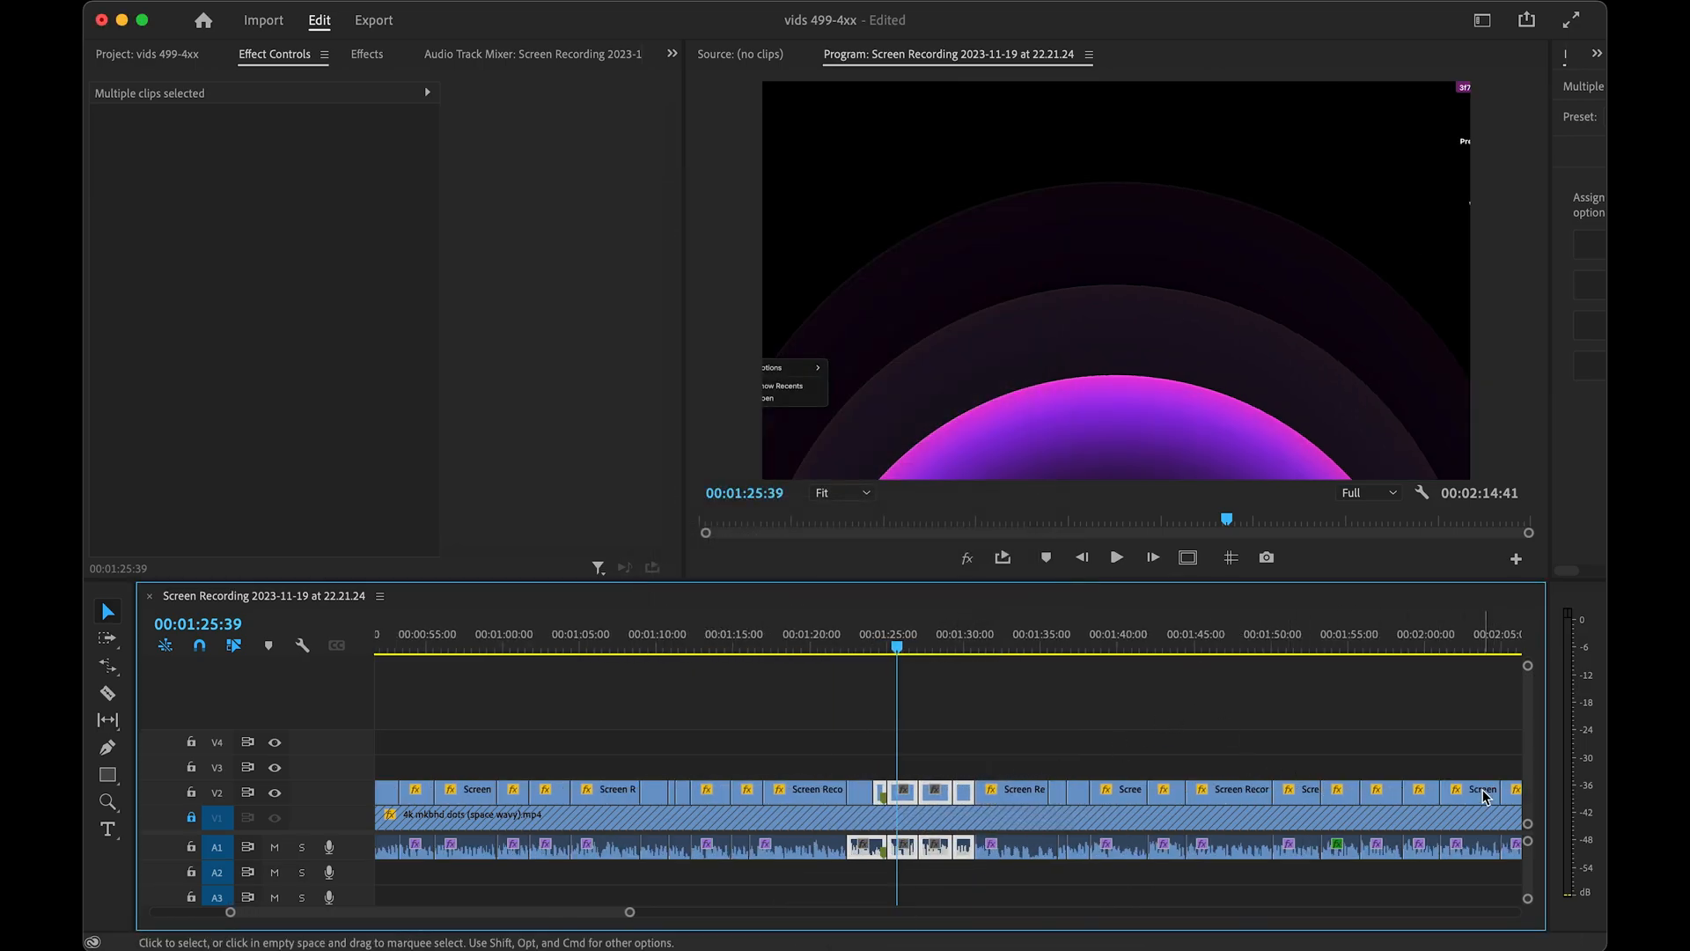
{"action": "key", "text": "super+c"}
{"action": "scroll", "coordinate": [894, 778], "scroll_direction": "up", "scroll_amount": 3}
{"action": "mouse_move", "coordinate": [851, 775]}
{"action": "left_mouse_down"}
{"action": "mouse_move", "coordinate": [1041, 794]}
{"action": "mouse_move", "coordinate": [864, 800]}
{"action": "left_mouse_up"}
{"action": "key", "text": "alt+super+v"}
{"action": "left_click", "coordinate": [983, 824]}
{"action": "key", "text": "alt+n"}
{"action": "key", "text": "Return"}
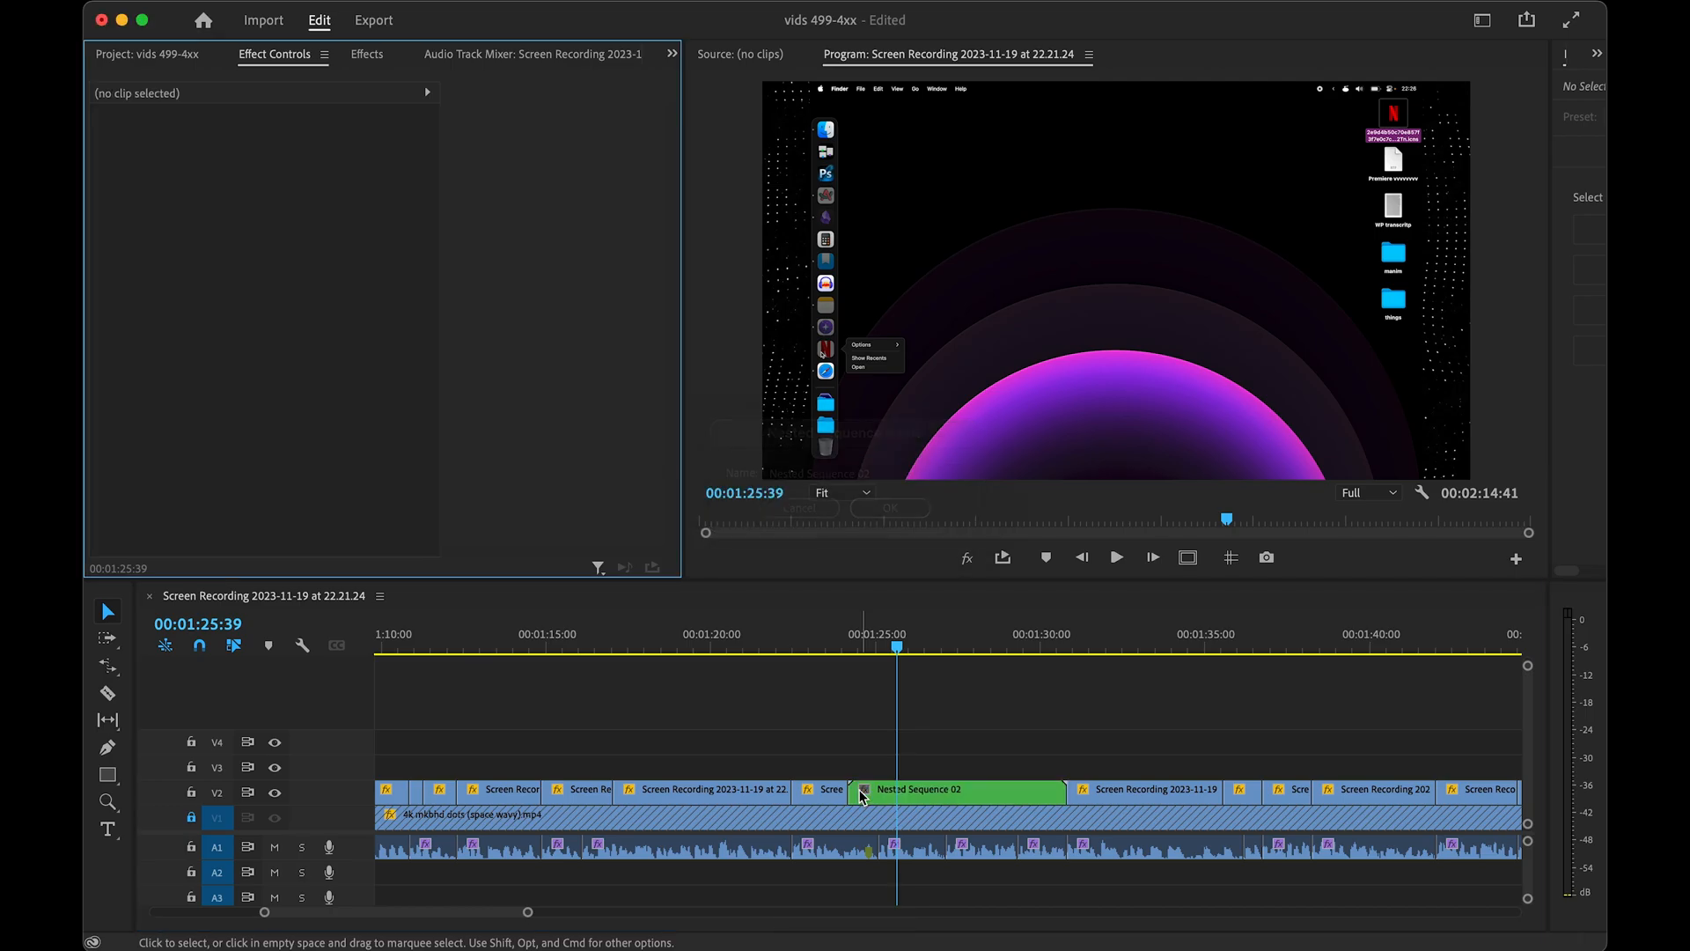
- Set the nested sequence's anchor point and position to 1280, 0 and enlarge it to a scale of 115.4
{"action": "left_click", "coordinate": [861, 796]}
{"action": "double_click", "coordinate": [872, 381]}
{"action": "key", "text": "super+z"}
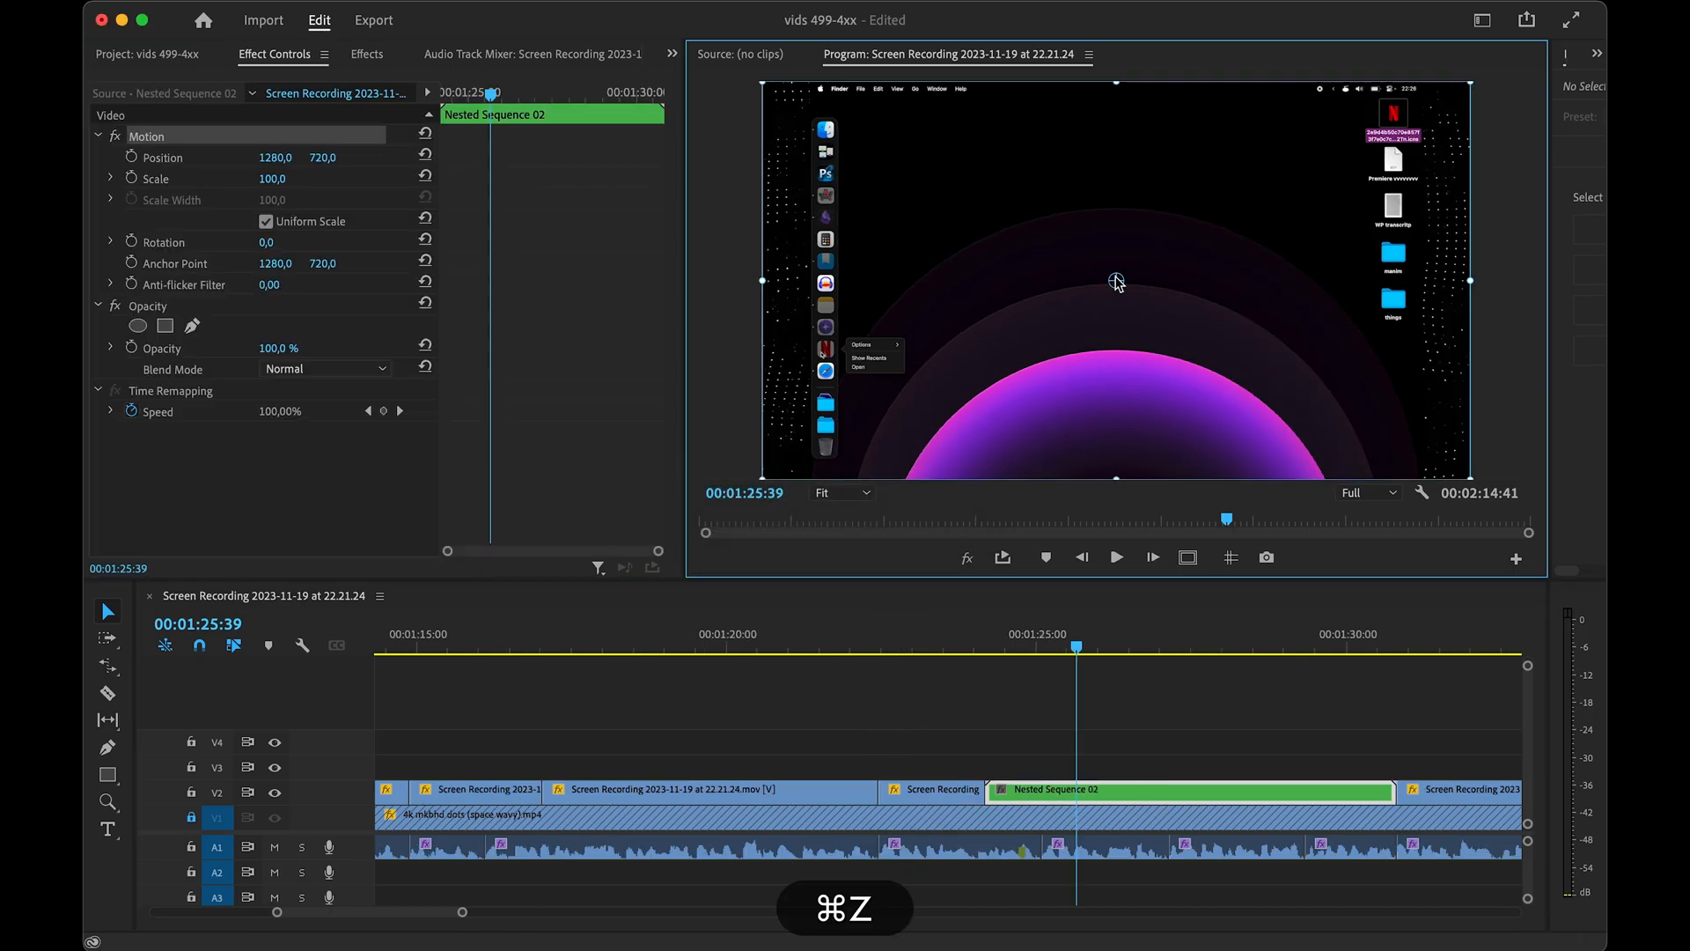
{"action": "key", "text": "super+z"}
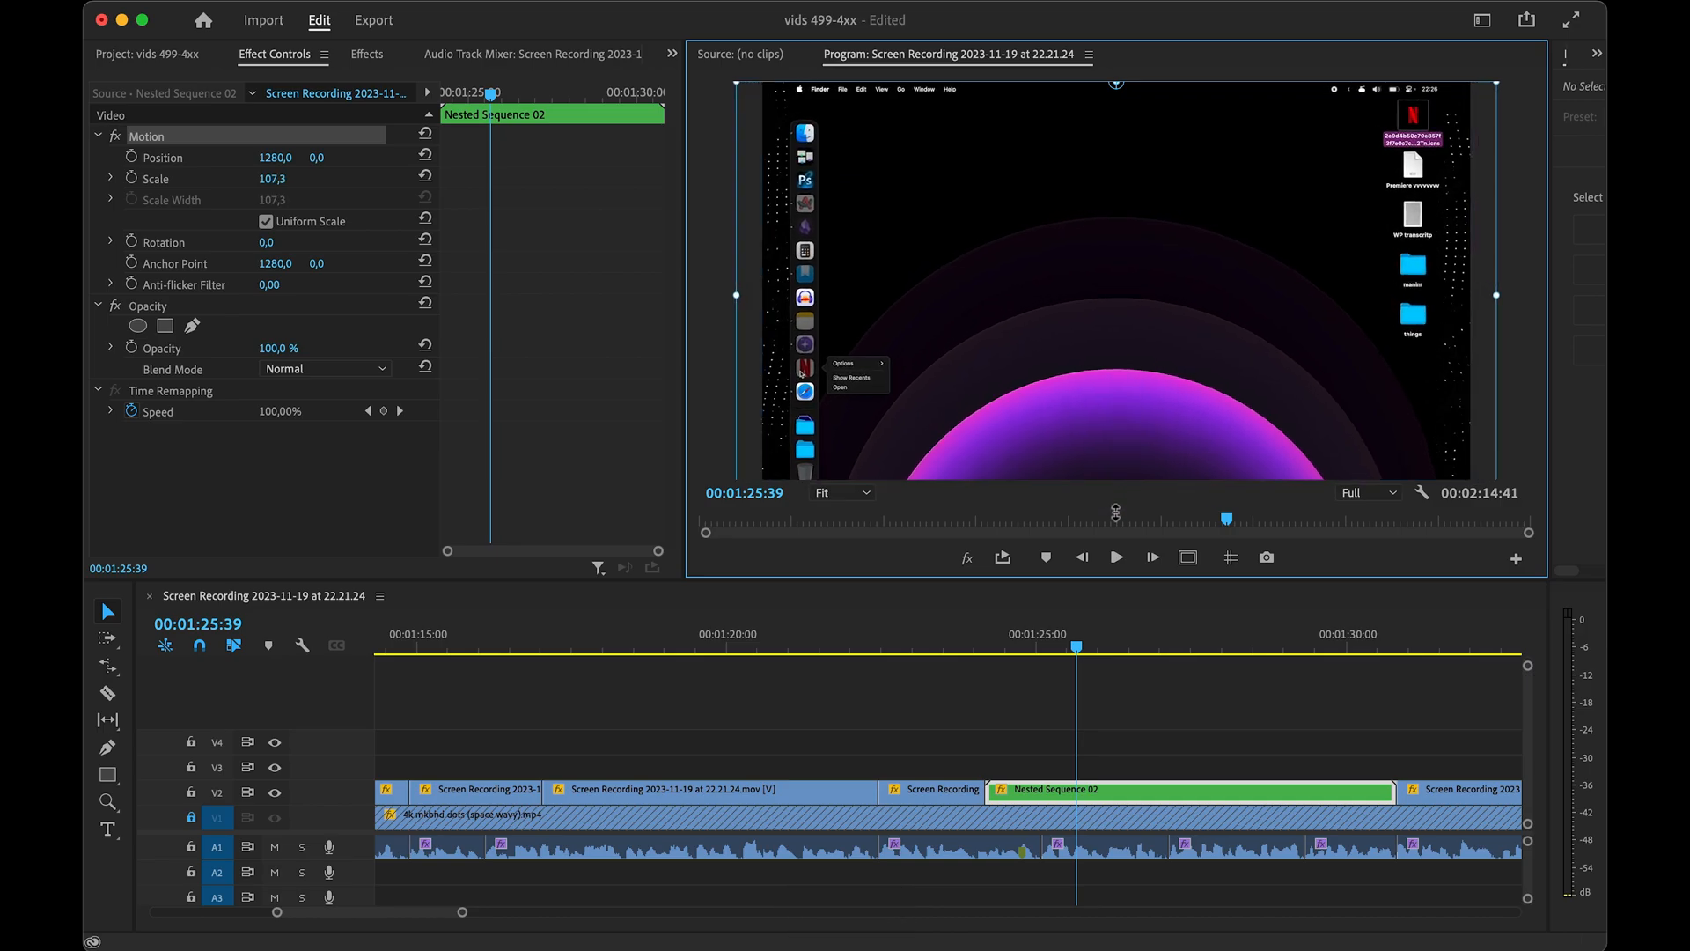
{"action": "key", "text": "super+z"}
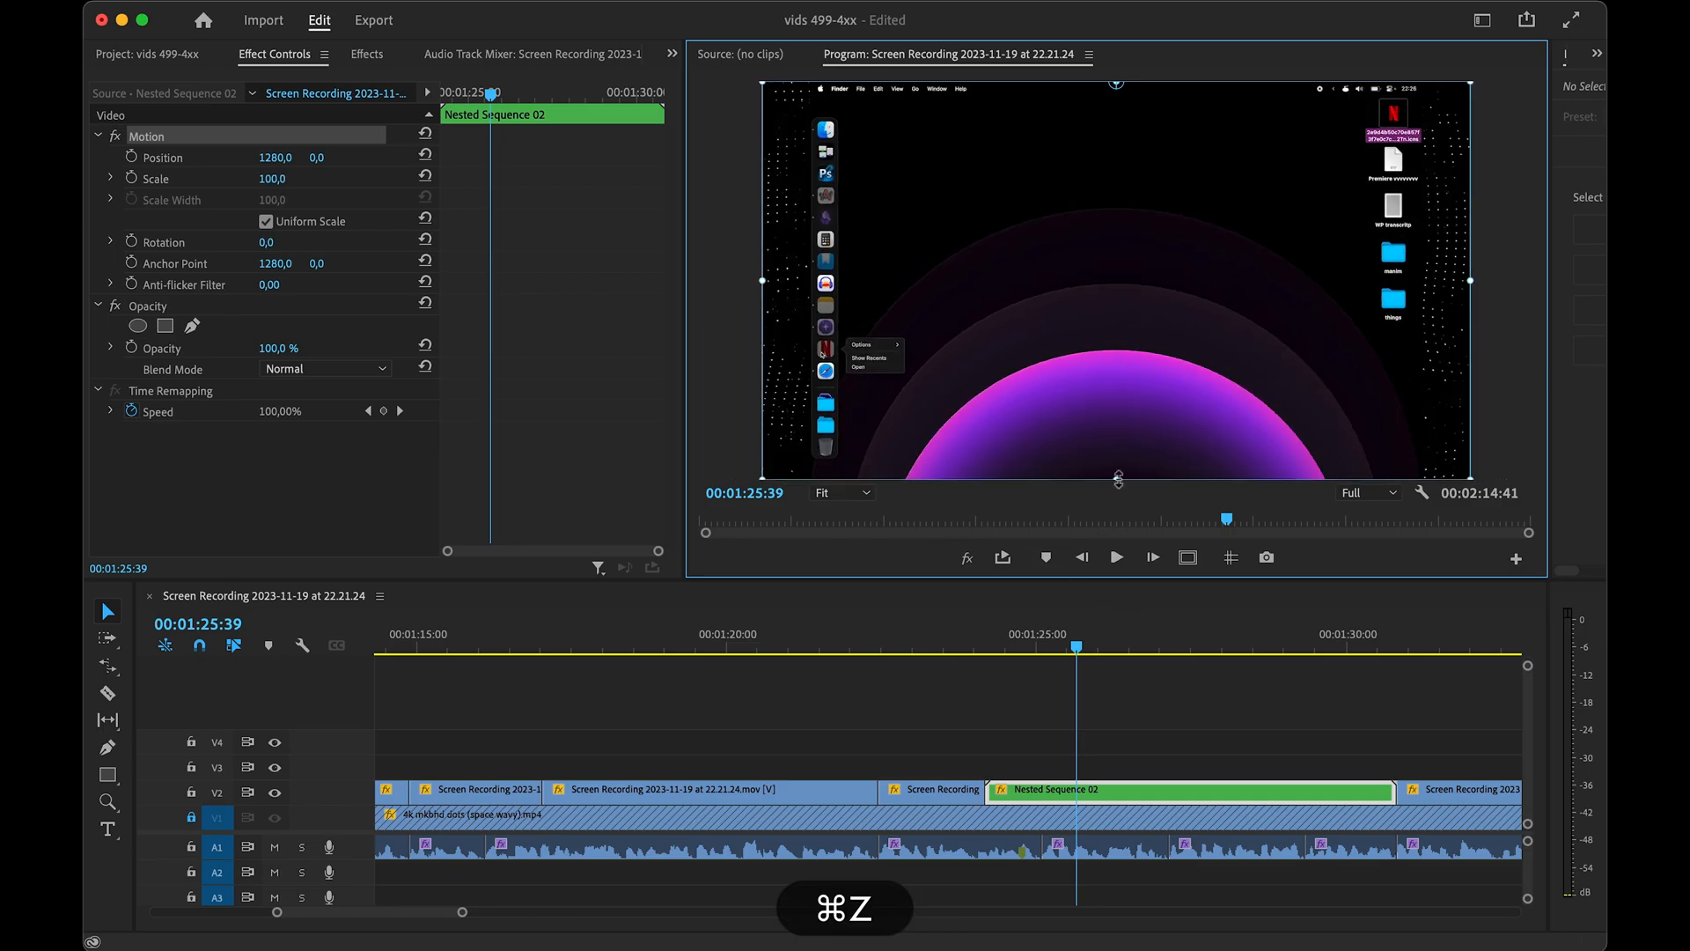
{"action": "left_click_drag", "start_coordinate": [1118, 478], "coordinate": [1118, 539]}
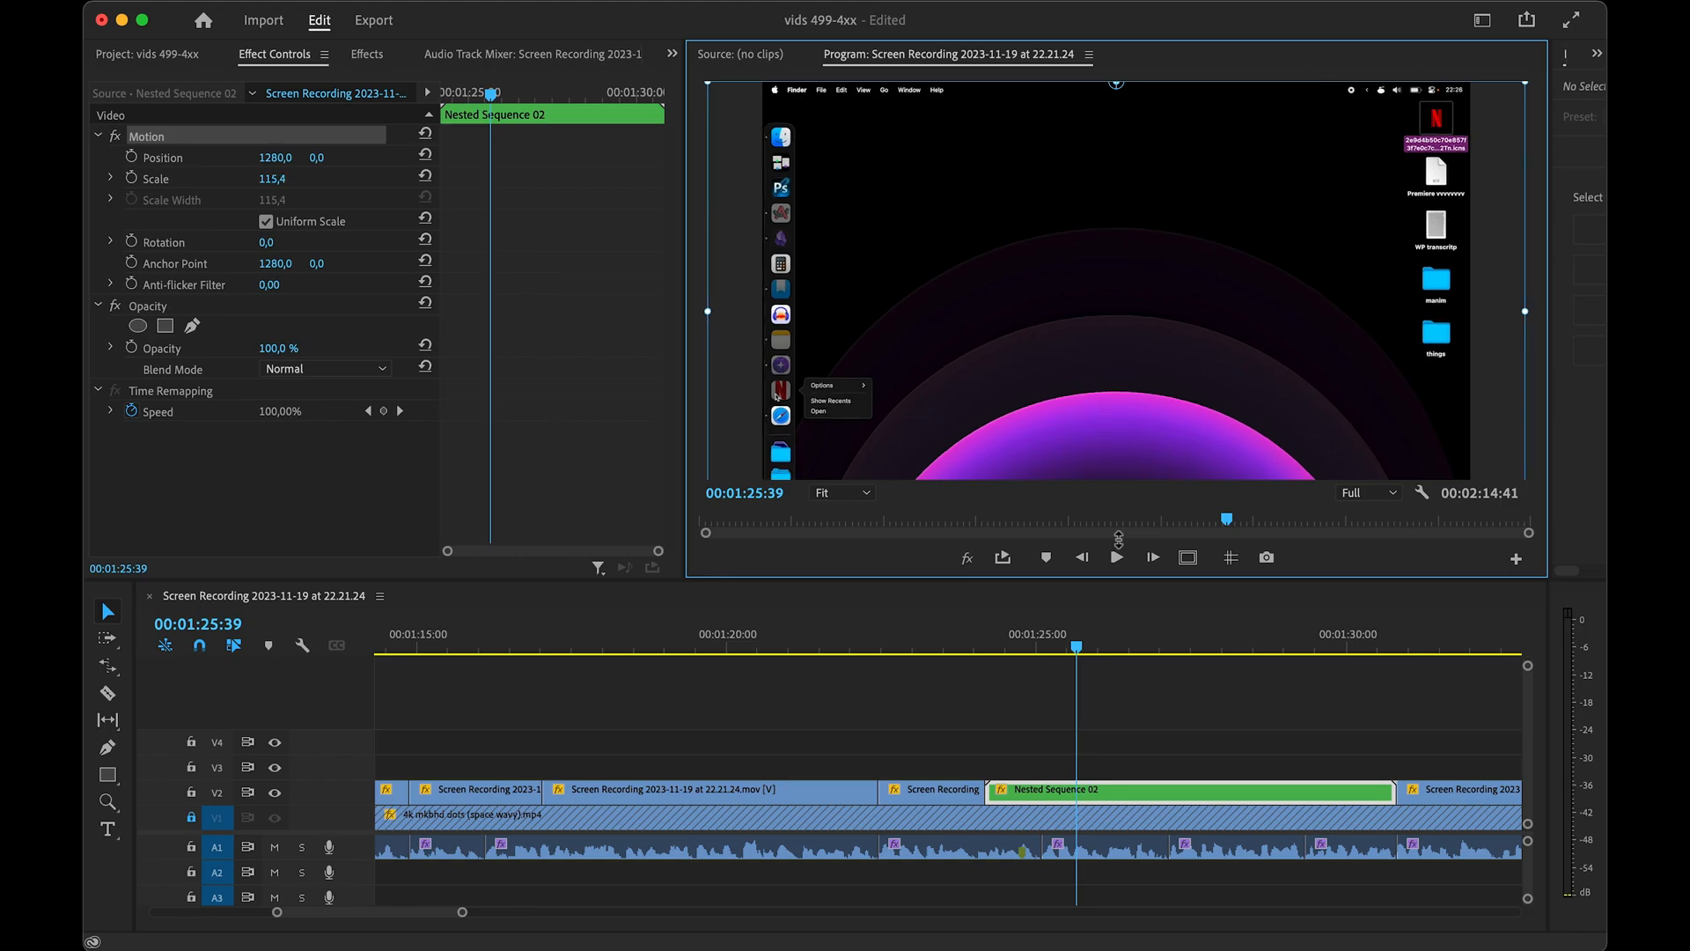
- Fine-tune the nested sequence's scale to 115.5
{"action": "left_click", "coordinate": [275, 178]}
{"action": "key", "text": "super+Up"}
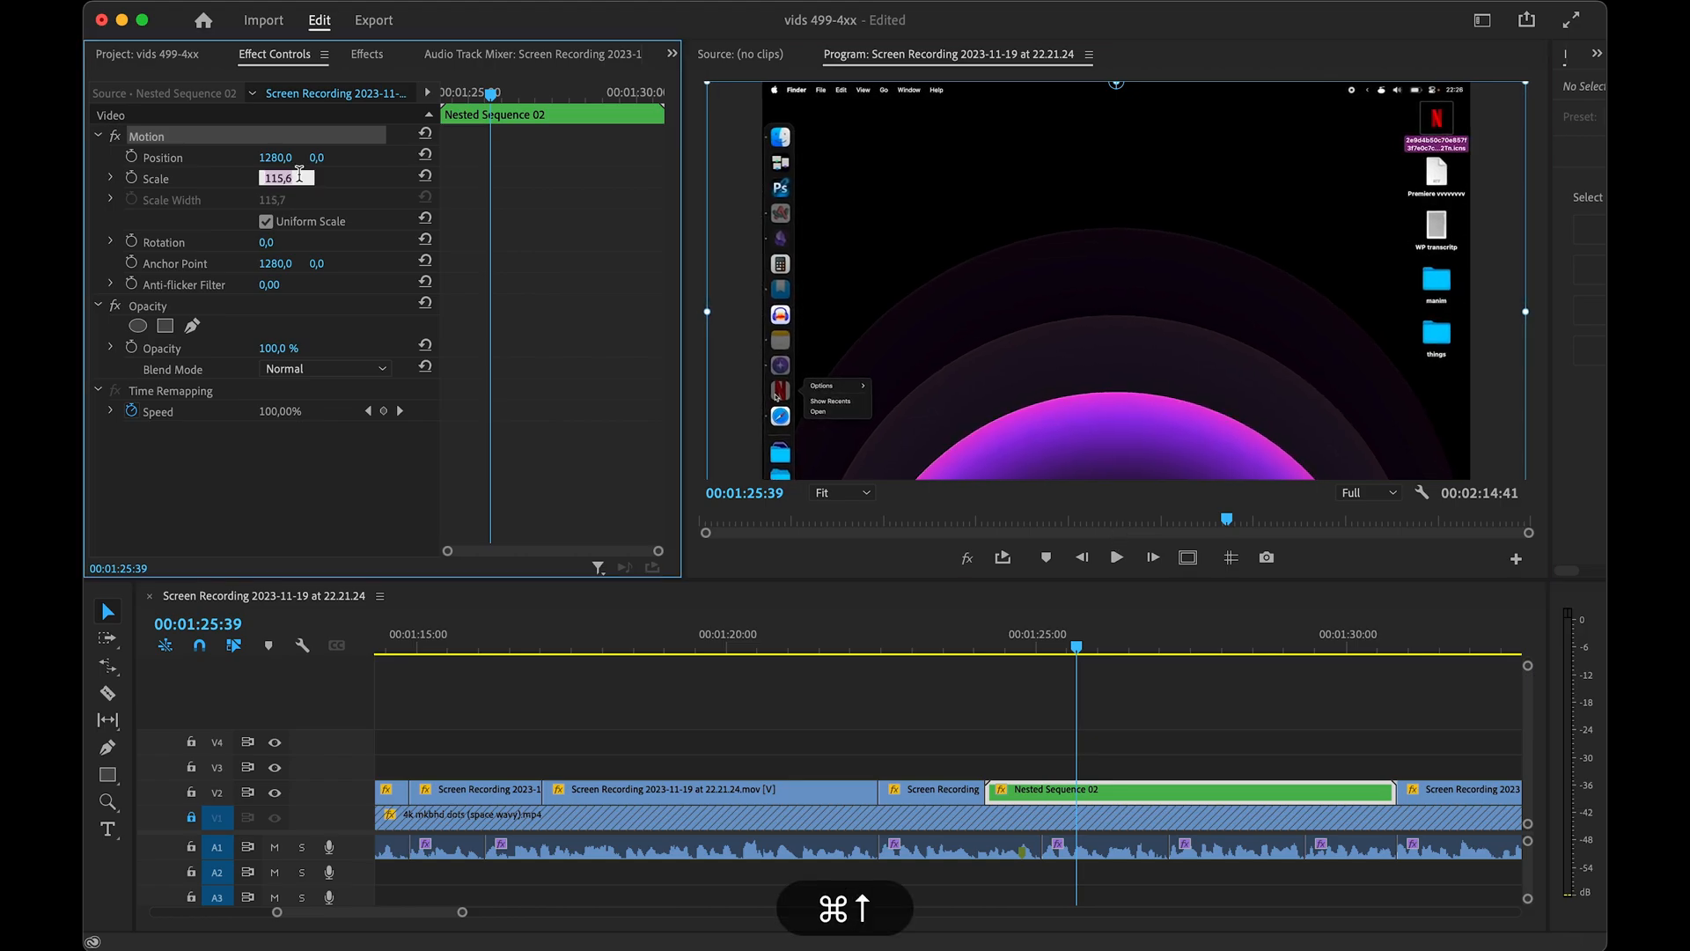
{"action": "key", "text": "super+Up"}
{"action": "key", "text": "shift+Up"}
{"action": "key", "text": "shift+Up"}
{"action": "key", "text": "shift+Down"}
{"action": "key", "text": "shift+Down"}
{"action": "key", "text": "shift+Down"}
{"action": "key", "text": "shift+Down"}
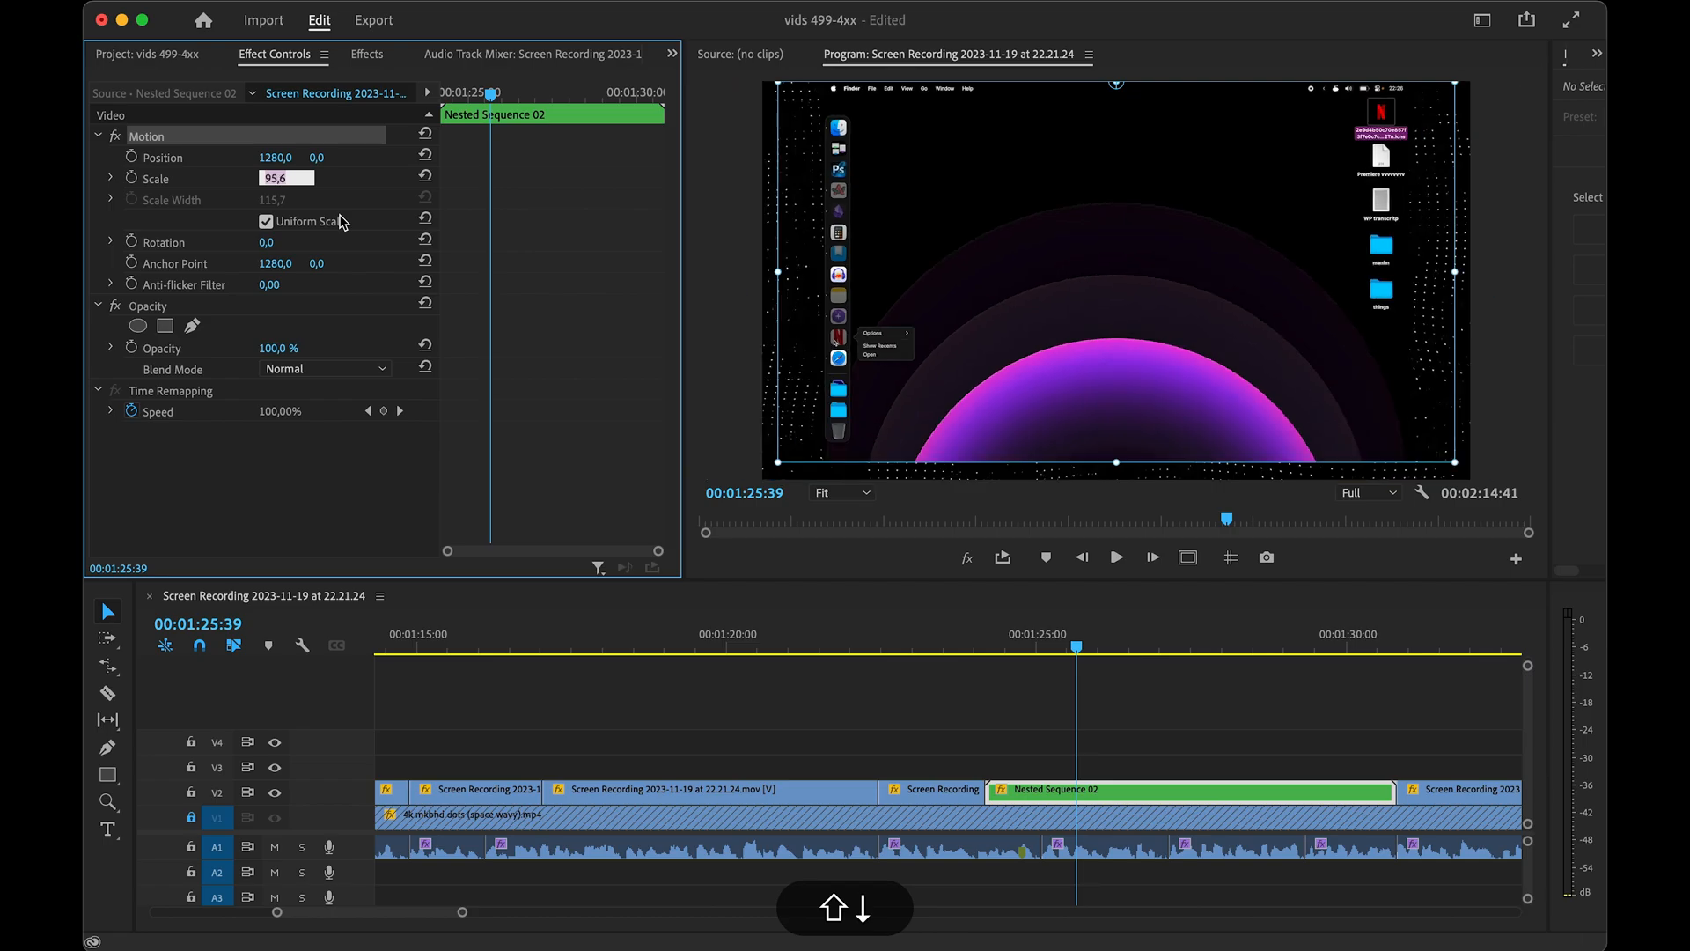
{"action": "key", "text": "shift+Up"}
{"action": "key", "text": "shift+Up"}
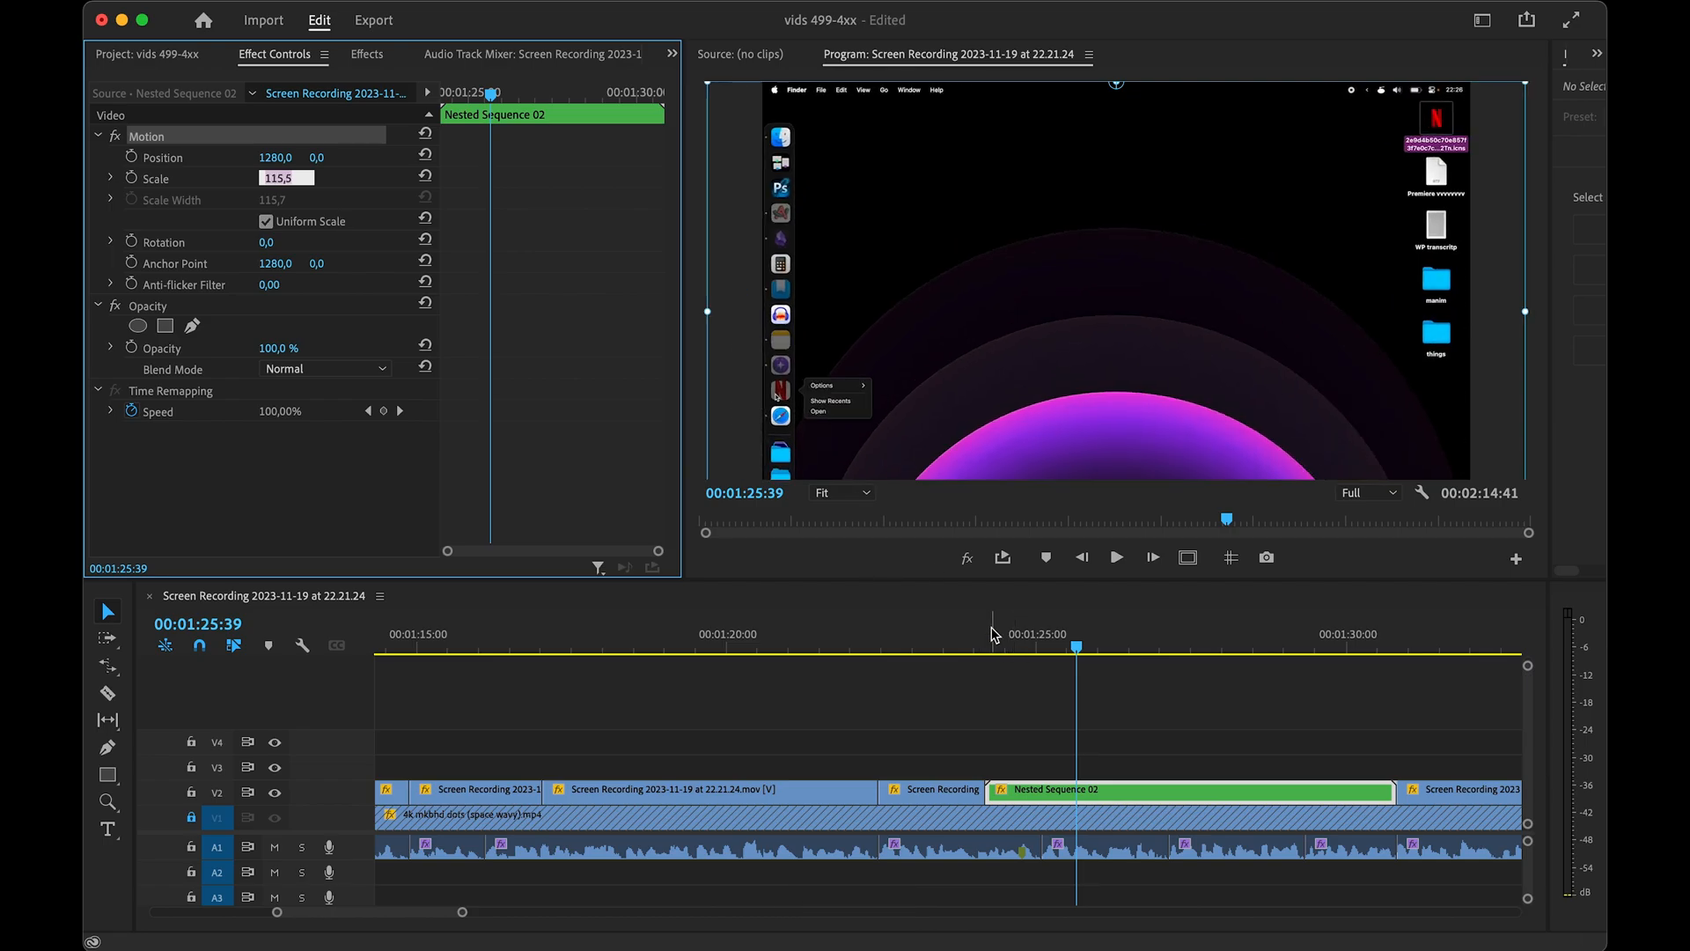
- Add position and scale keyframes to the nested sequence at 00:01:24:10 and an eased vertical position of -187 at 00:01:24:35
{"action": "left_click_drag", "start_coordinate": [981, 648], "coordinate": [1000, 652]}
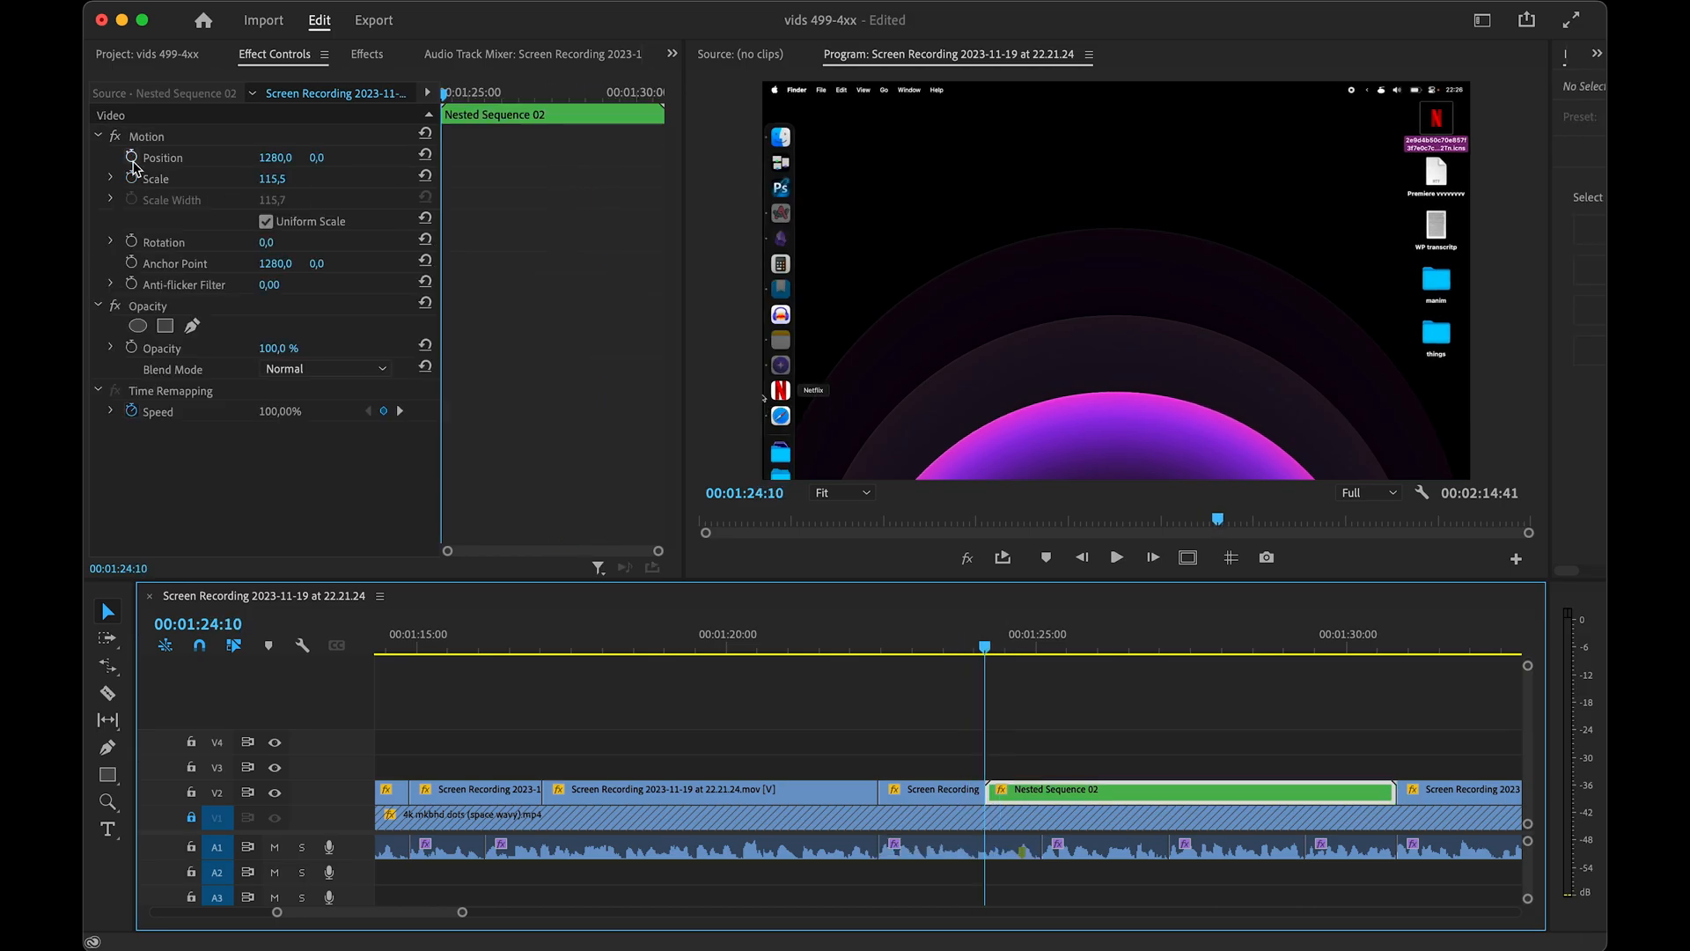
{"action": "left_click", "coordinate": [131, 156]}
{"action": "left_click", "coordinate": [132, 178]}
{"action": "left_click_drag", "start_coordinate": [448, 99], "coordinate": [455, 95]}
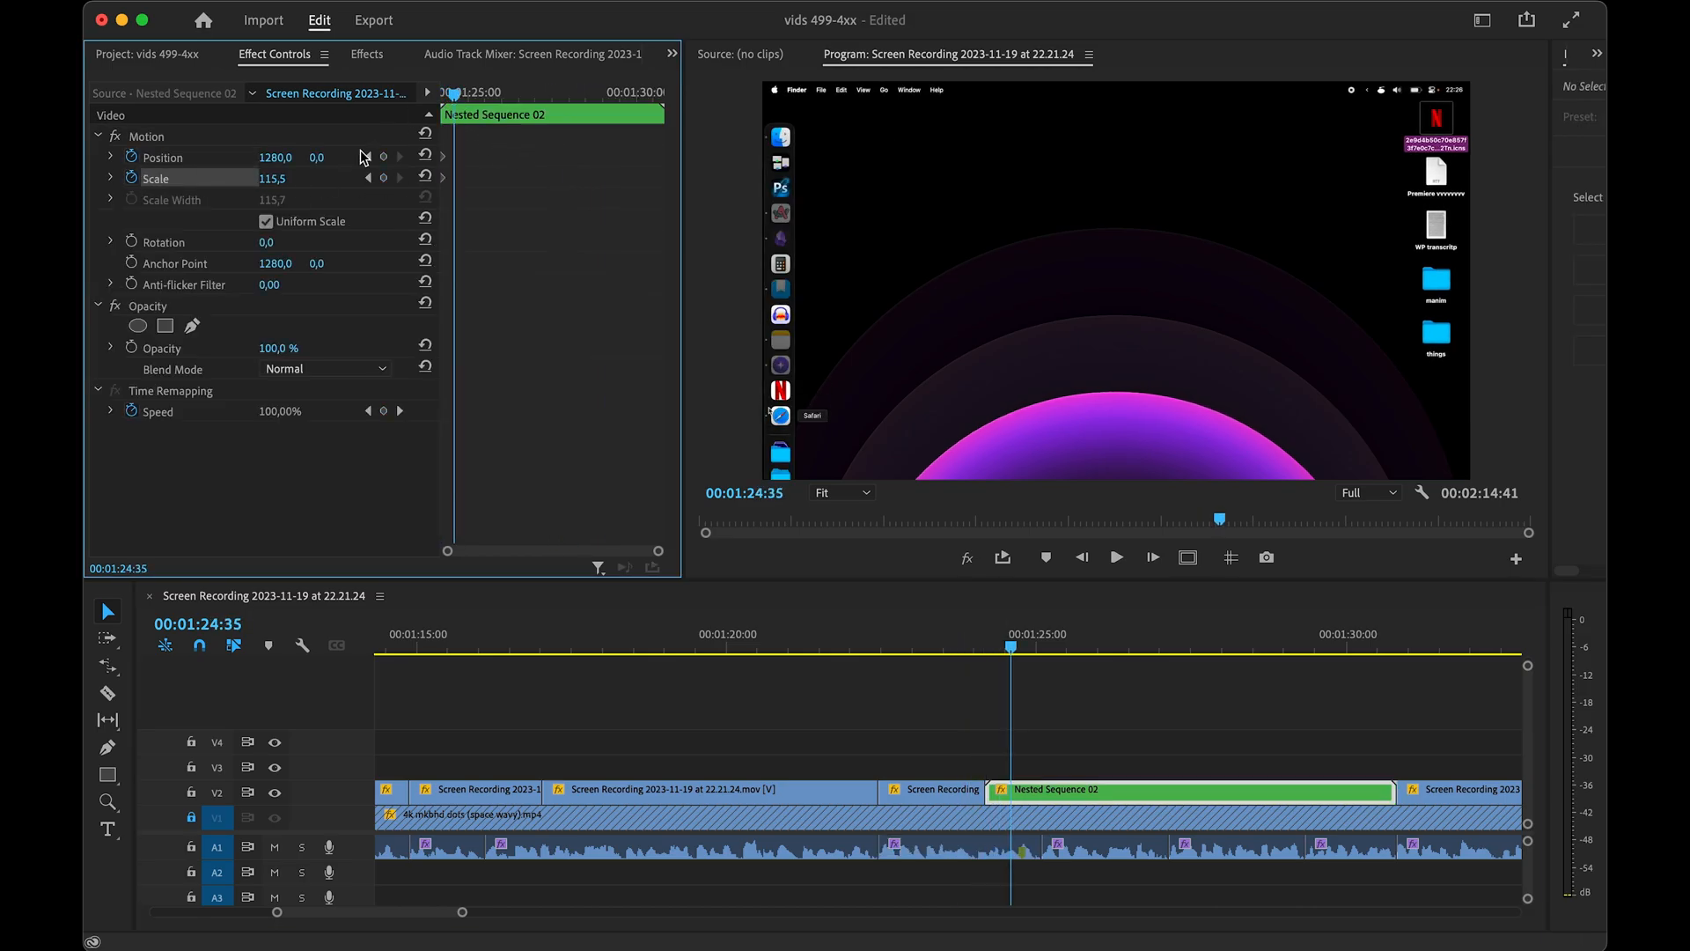
{"action": "left_click_drag", "start_coordinate": [320, 160], "coordinate": [156, 161]}
- Play back the nested sequence's vertical move and the following section up to the opened terminal window
{"action": "left_click_drag", "start_coordinate": [1011, 641], "coordinate": [883, 645]}
{"action": "key", "text": "space"}
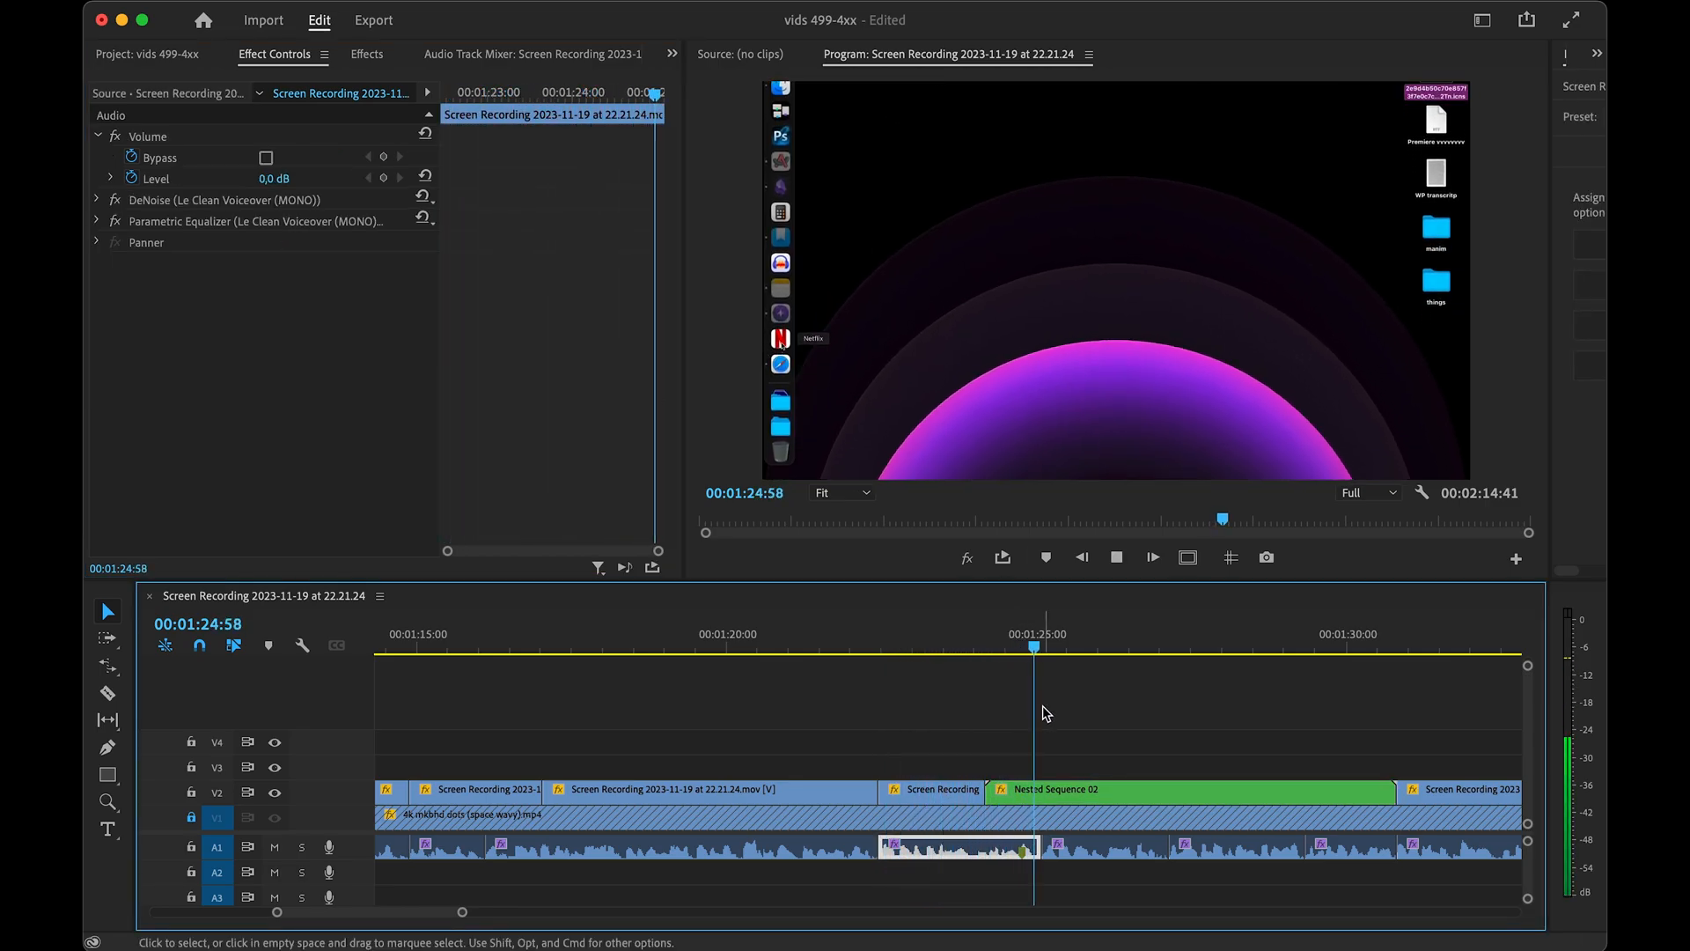
{"action": "left_click", "coordinate": [1211, 791]}
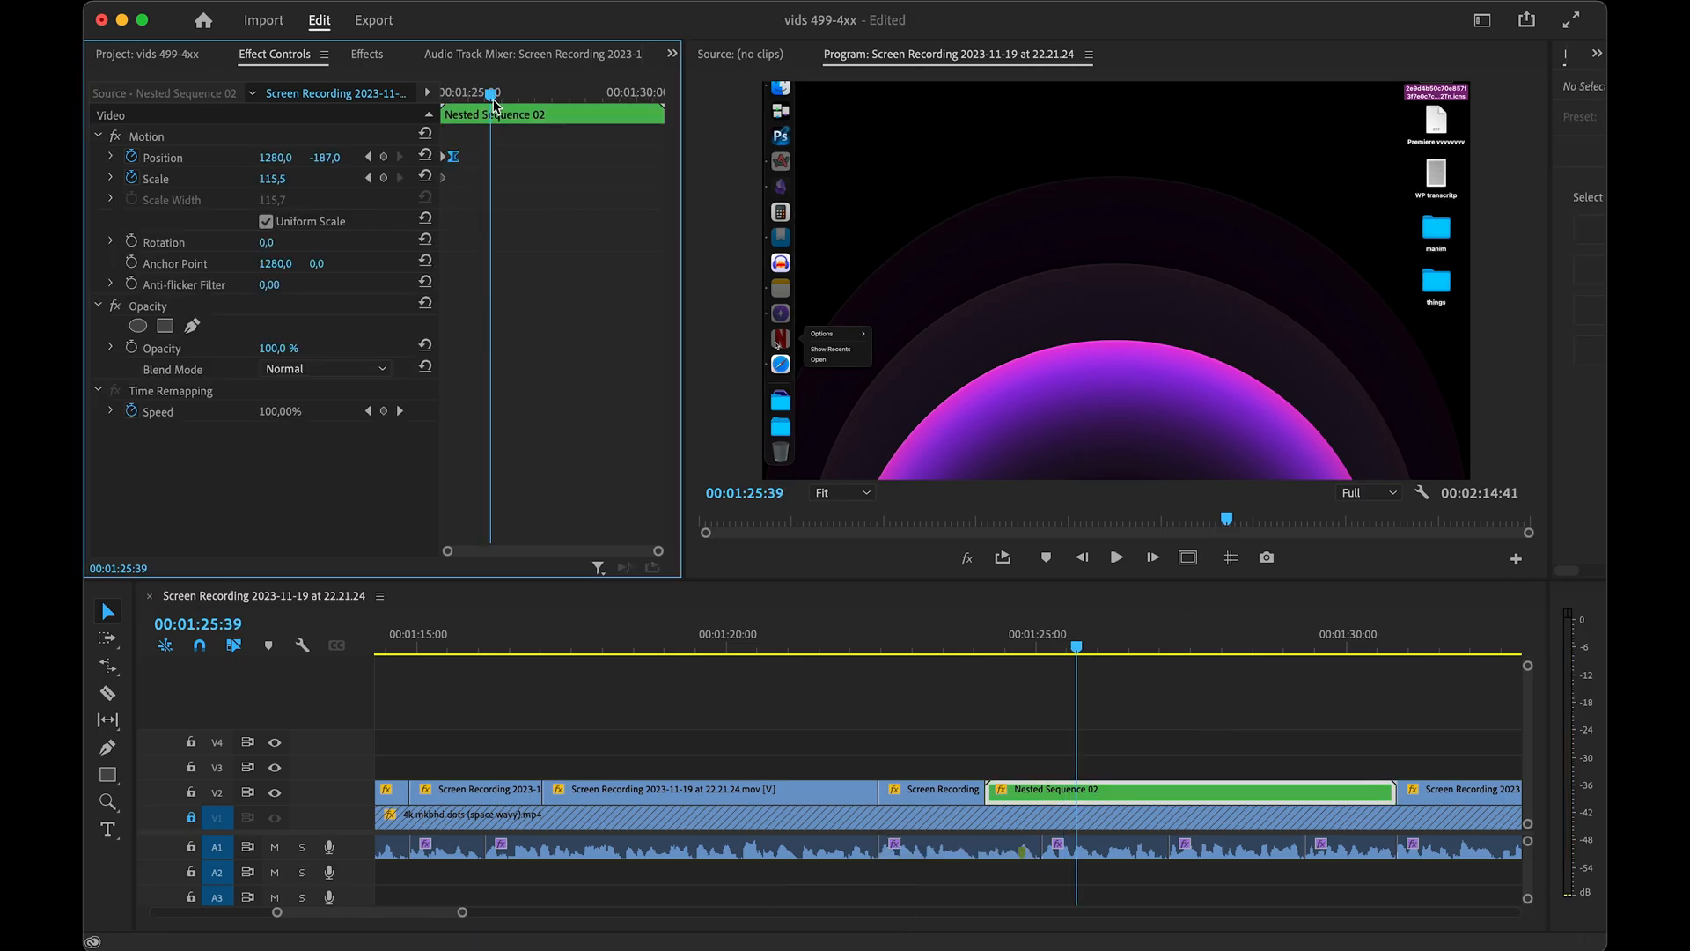
{"action": "left_click_drag", "start_coordinate": [494, 106], "coordinate": [441, 105]}
{"action": "key", "text": "space"}
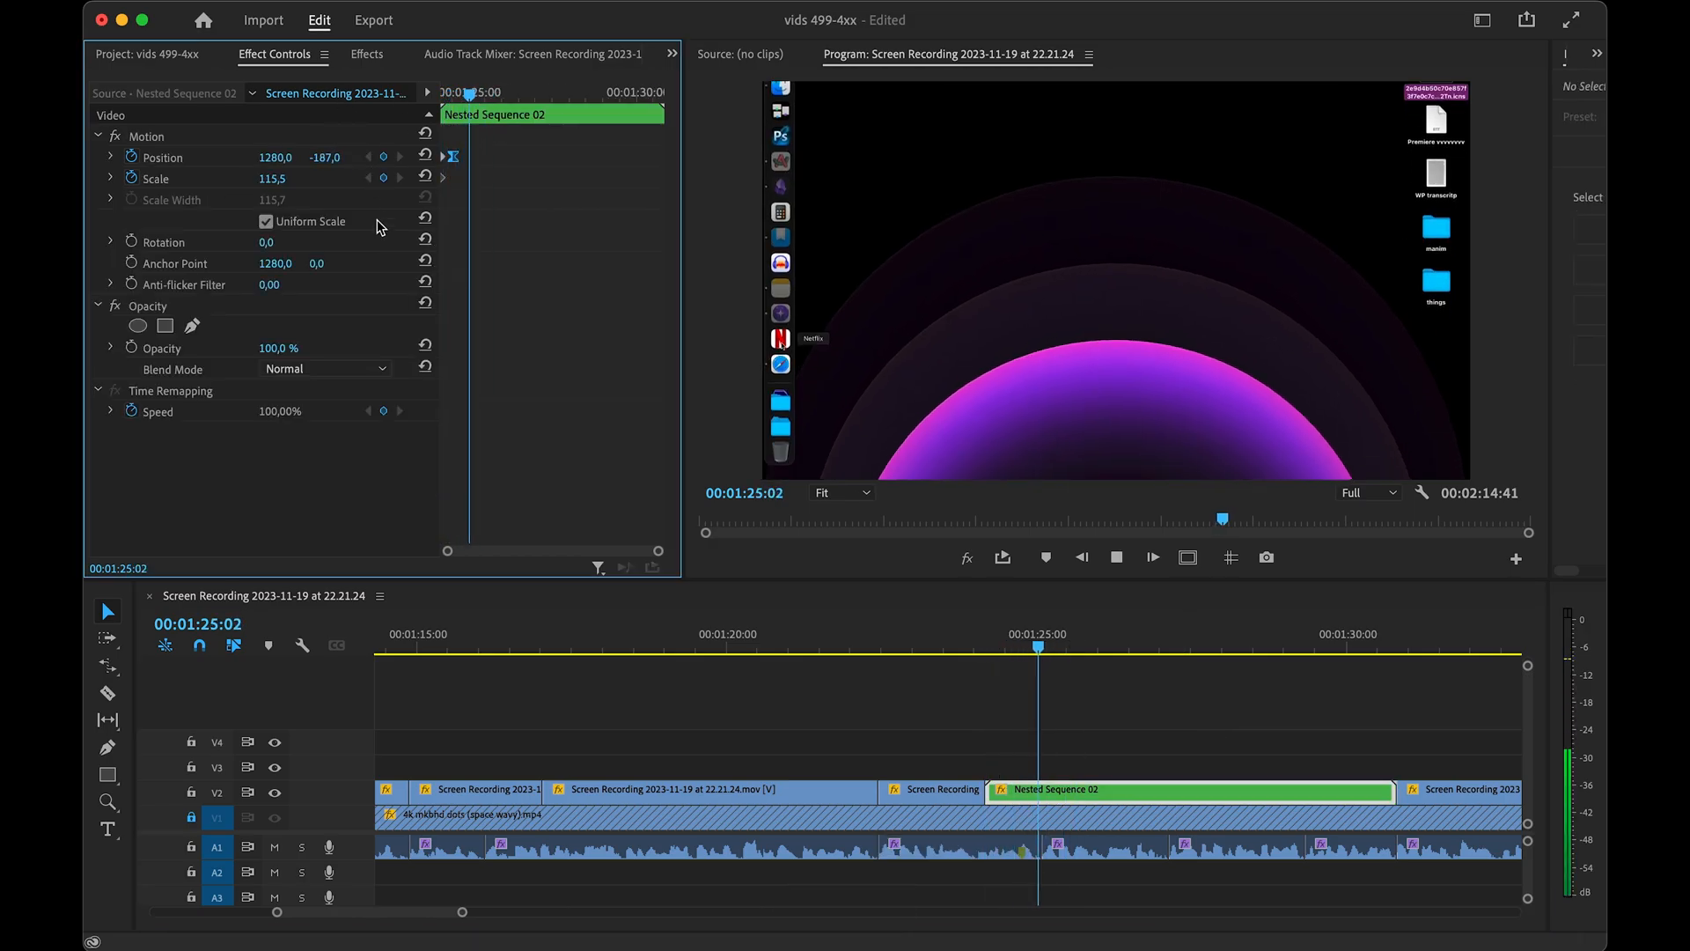
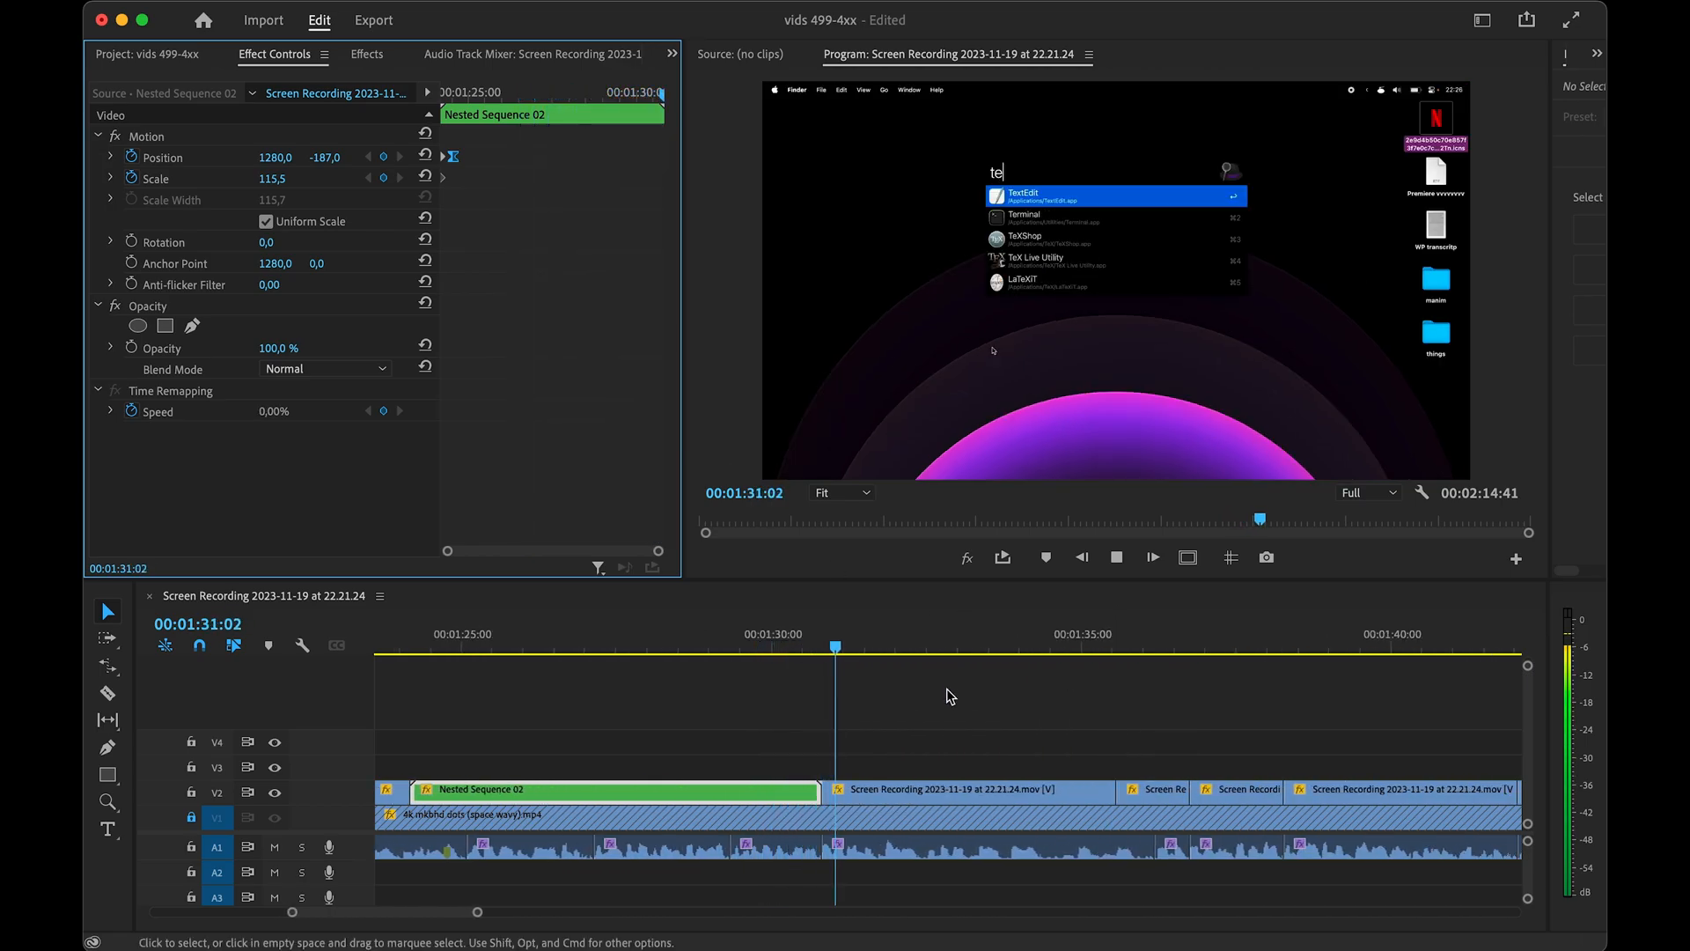
{"action": "key", "text": "space"}
{"action": "left_click", "coordinate": [793, 646]}
{"action": "key", "text": "space"}
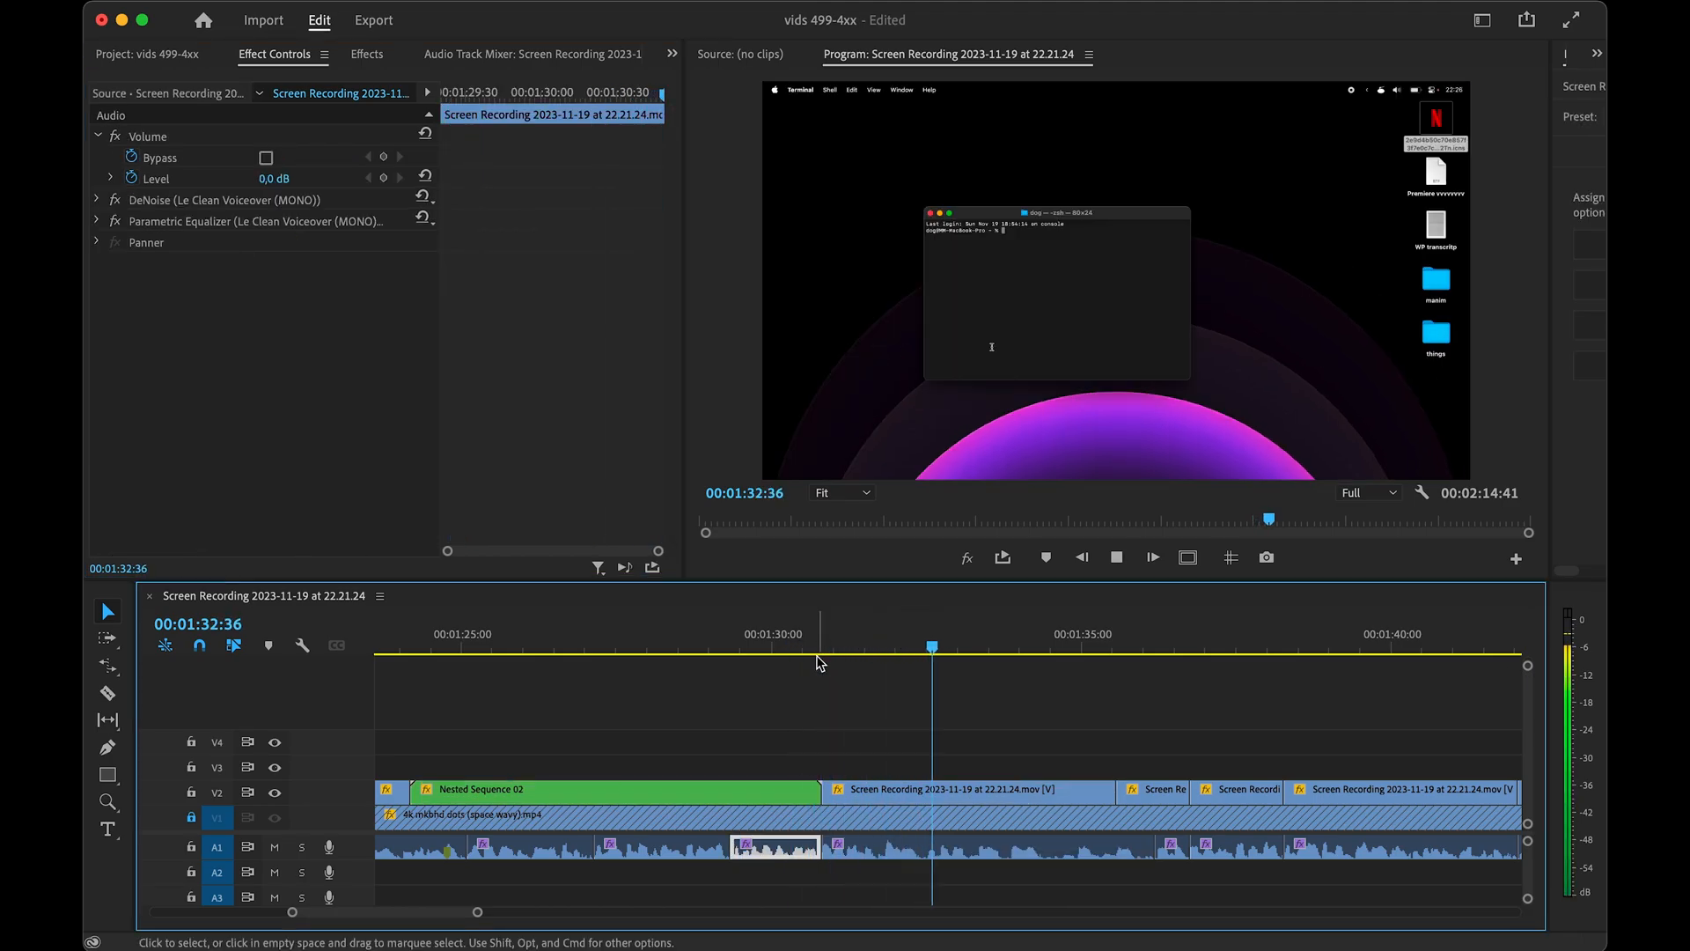
- Add position and scale keyframes to the terminal clip at 00:01:32:08
{"action": "key", "text": "space"}
{"action": "left_click_drag", "start_coordinate": [968, 651], "coordinate": [903, 660]}
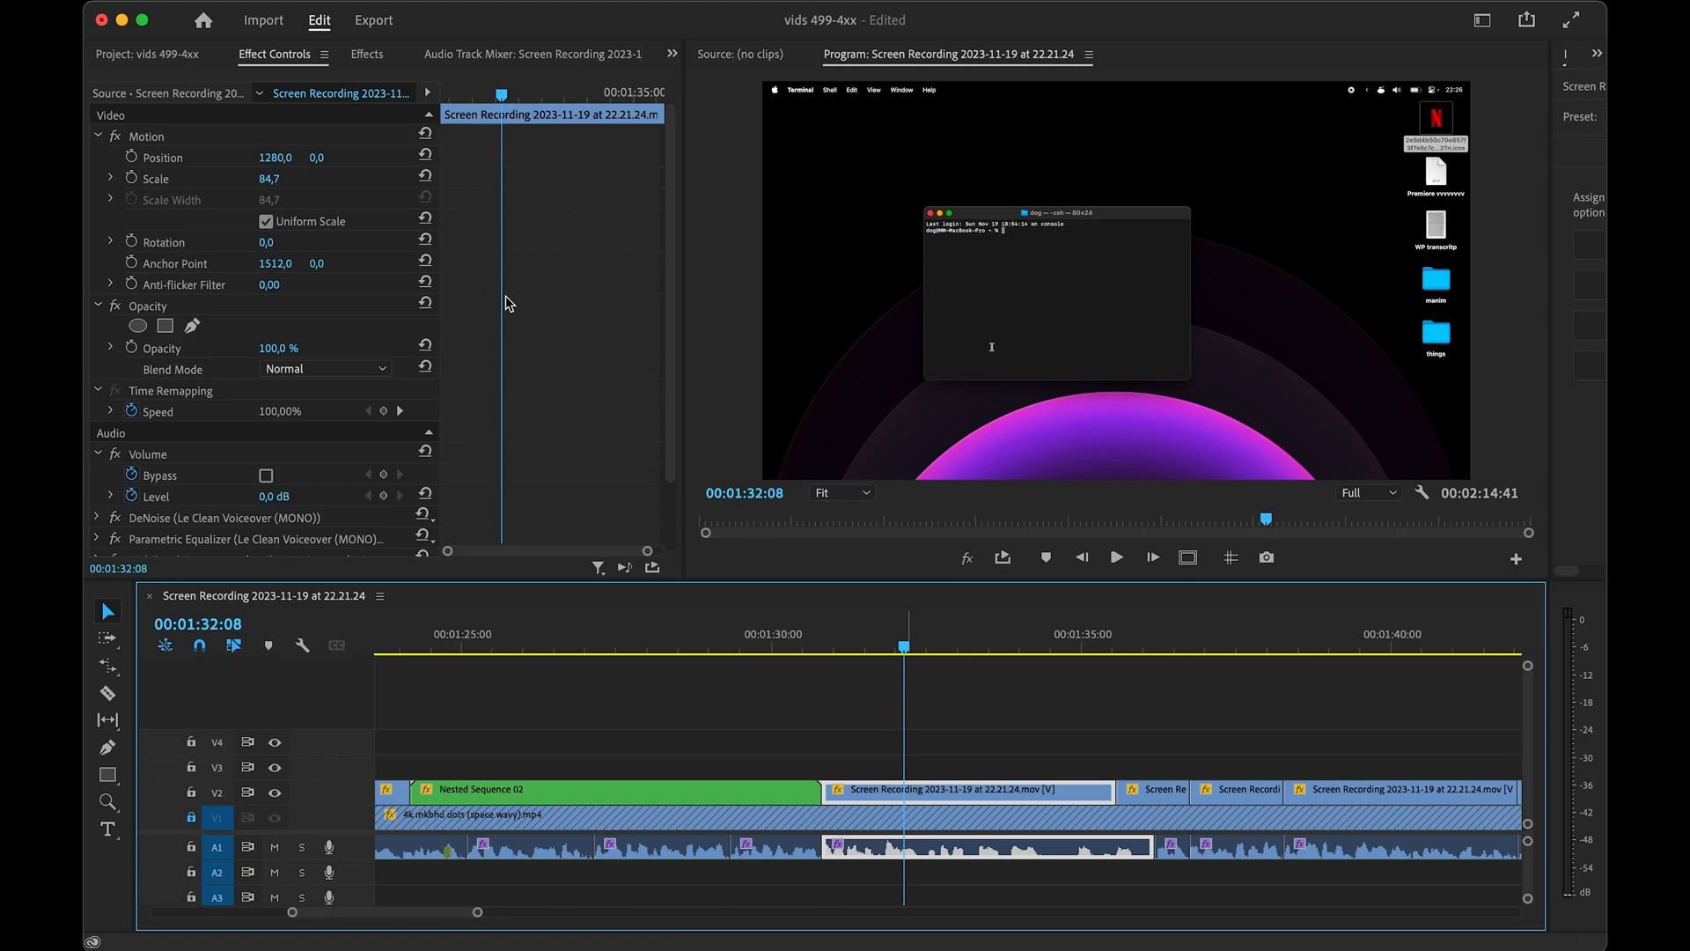
{"action": "left_click", "coordinate": [131, 157]}
{"action": "left_click", "coordinate": [132, 178]}
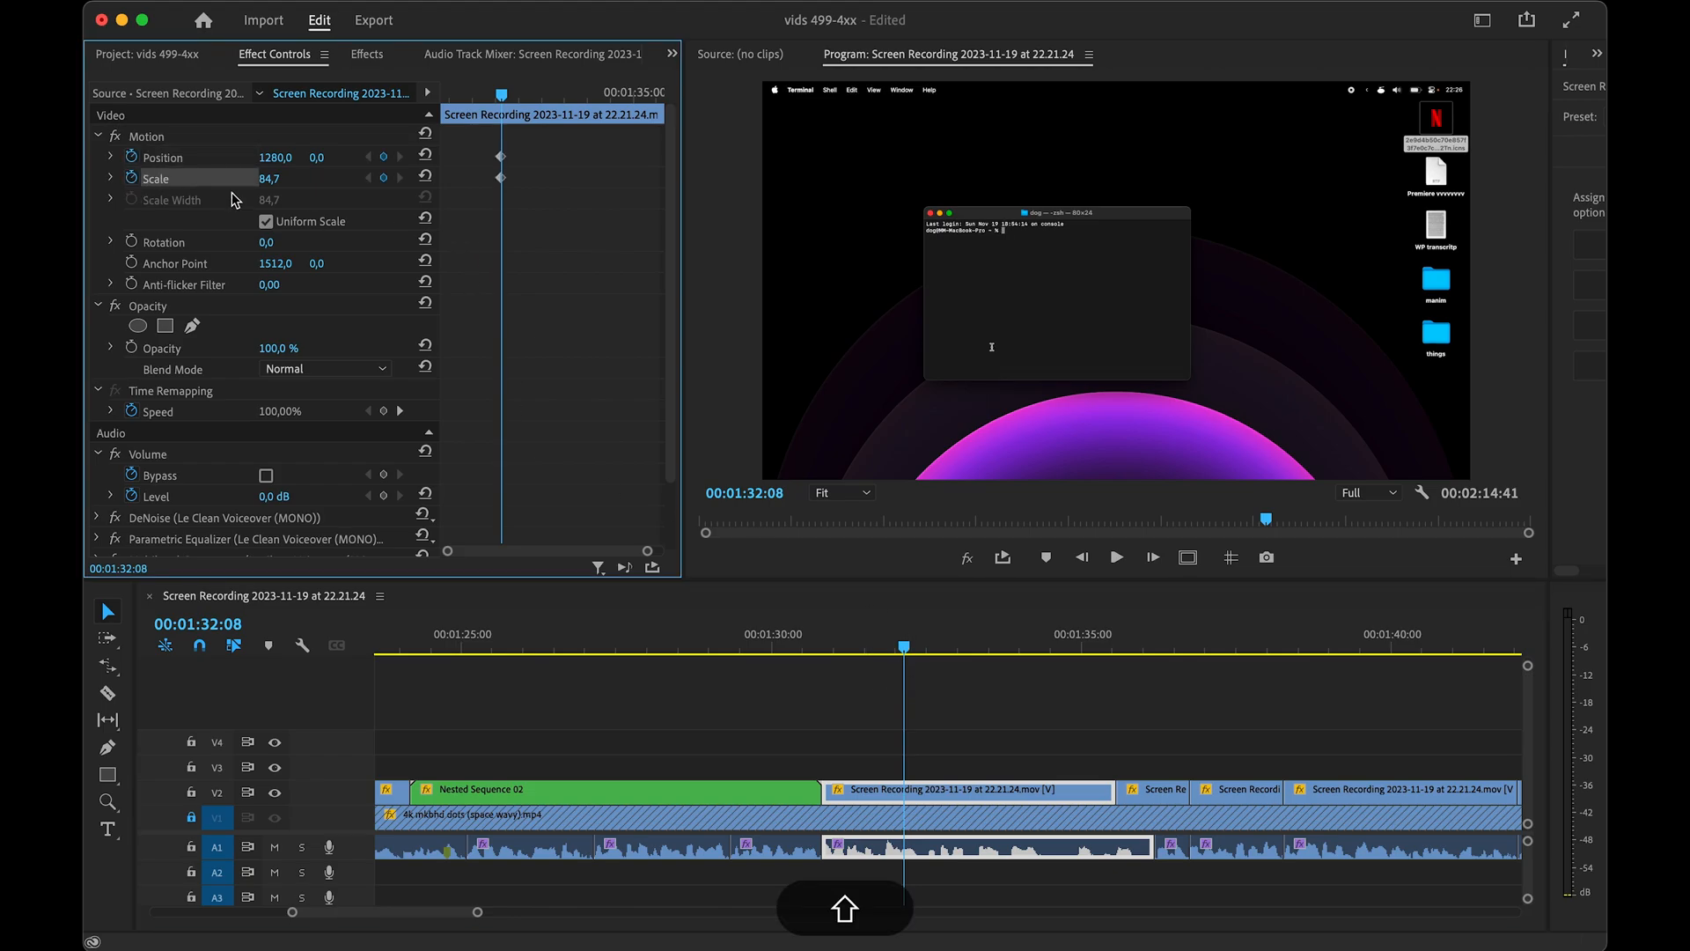
- Zoom in on the terminal window at 00:01:32:33 with scale 292.7 and position 2476.1, -1378.0
{"action": "key", "text": "shift+Right"}
{"action": "key", "text": "shift+Right"}
{"action": "key", "text": "shift+Right"}
{"action": "key", "text": "shift+Right"}
{"action": "key", "text": "shift+Right"}
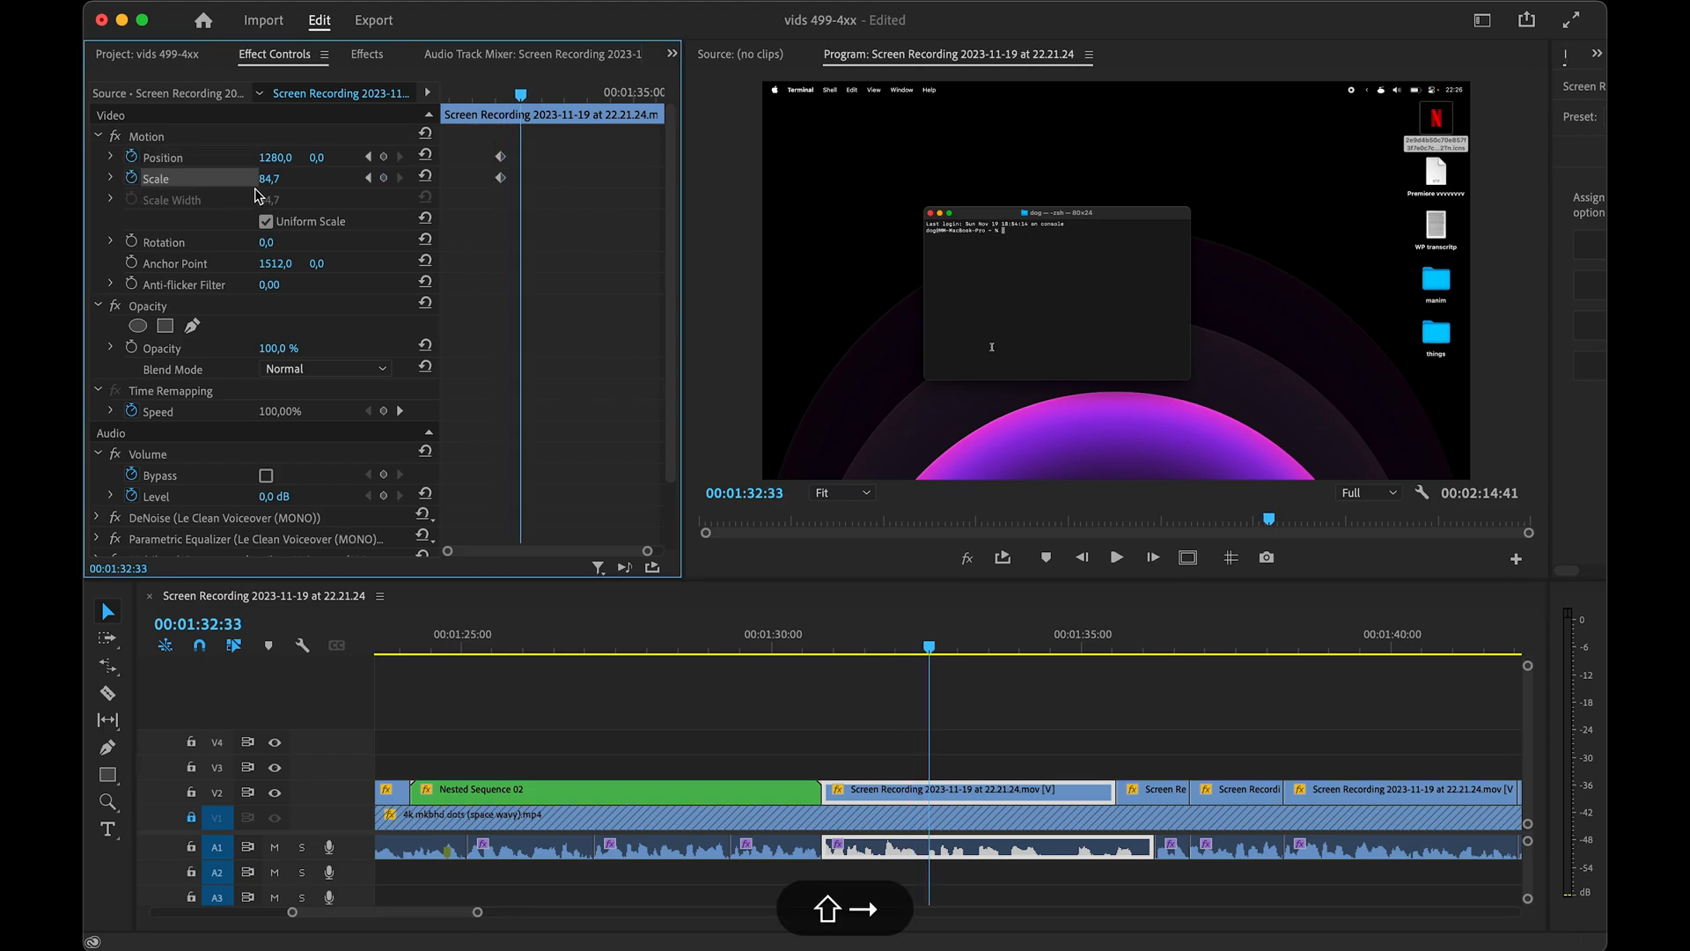
{"action": "left_click_drag", "start_coordinate": [268, 179], "coordinate": [373, 169]}
{"action": "double_click", "coordinate": [942, 370]}
{"action": "left_click_drag", "start_coordinate": [941, 370], "coordinate": [1118, 231]}
{"action": "left_click_drag", "start_coordinate": [1024, 349], "coordinate": [953, 289]}
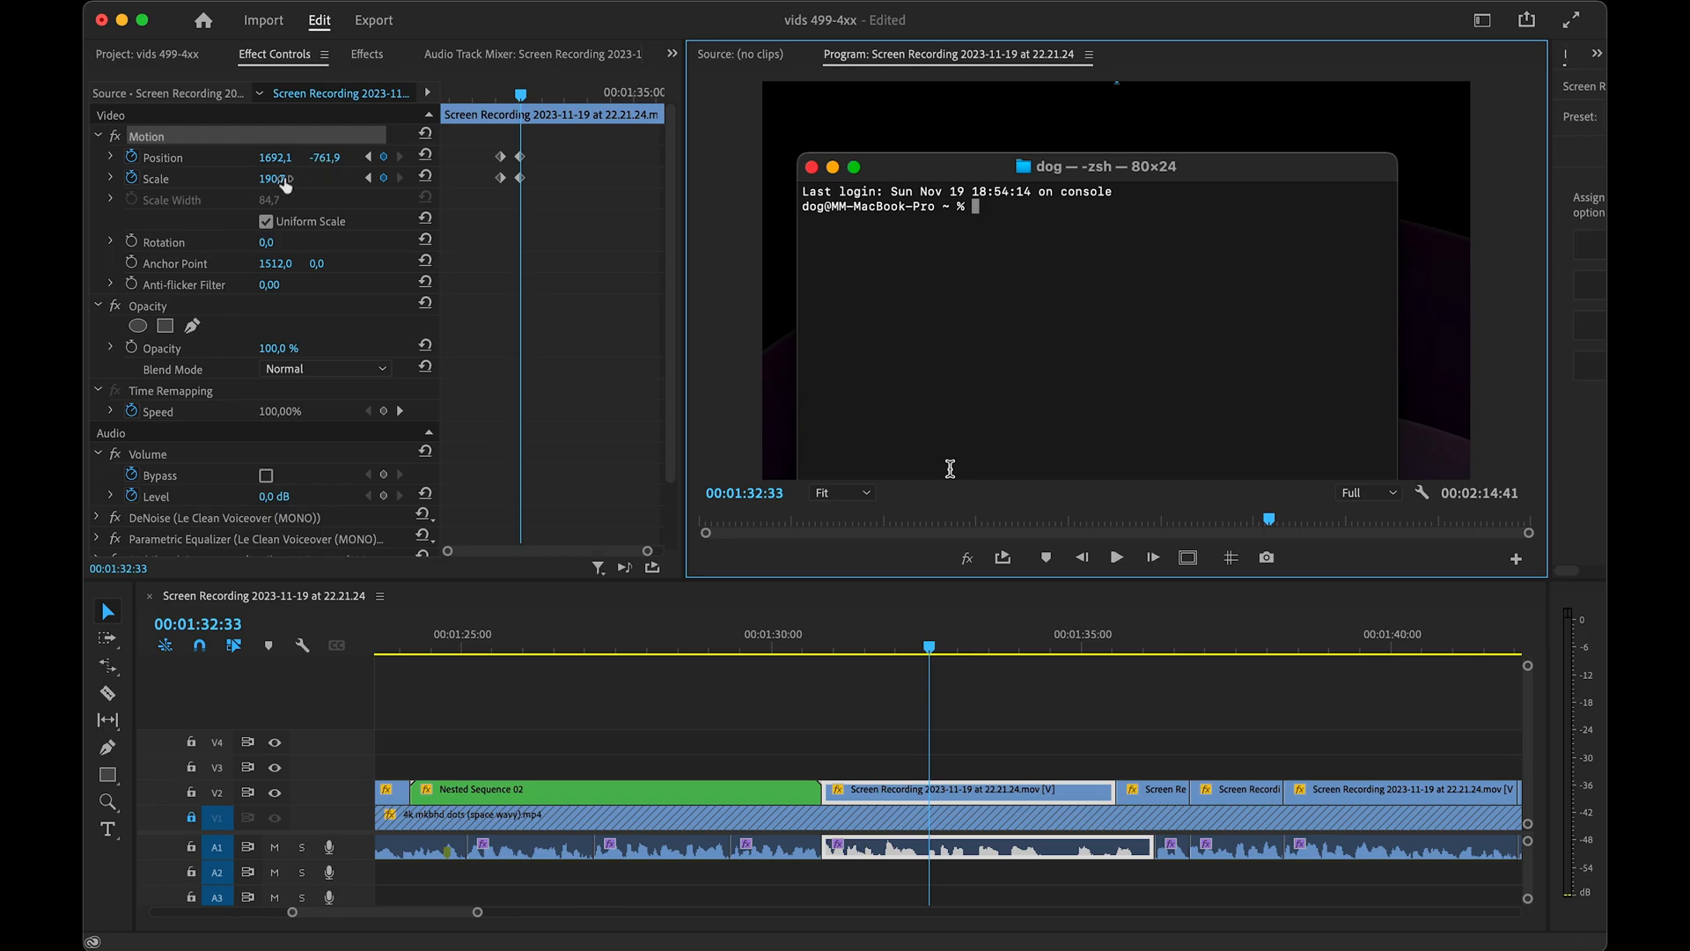
{"action": "left_click_drag", "start_coordinate": [283, 180], "coordinate": [373, 181]}
{"action": "left_click_drag", "start_coordinate": [921, 384], "coordinate": [1137, 214]}
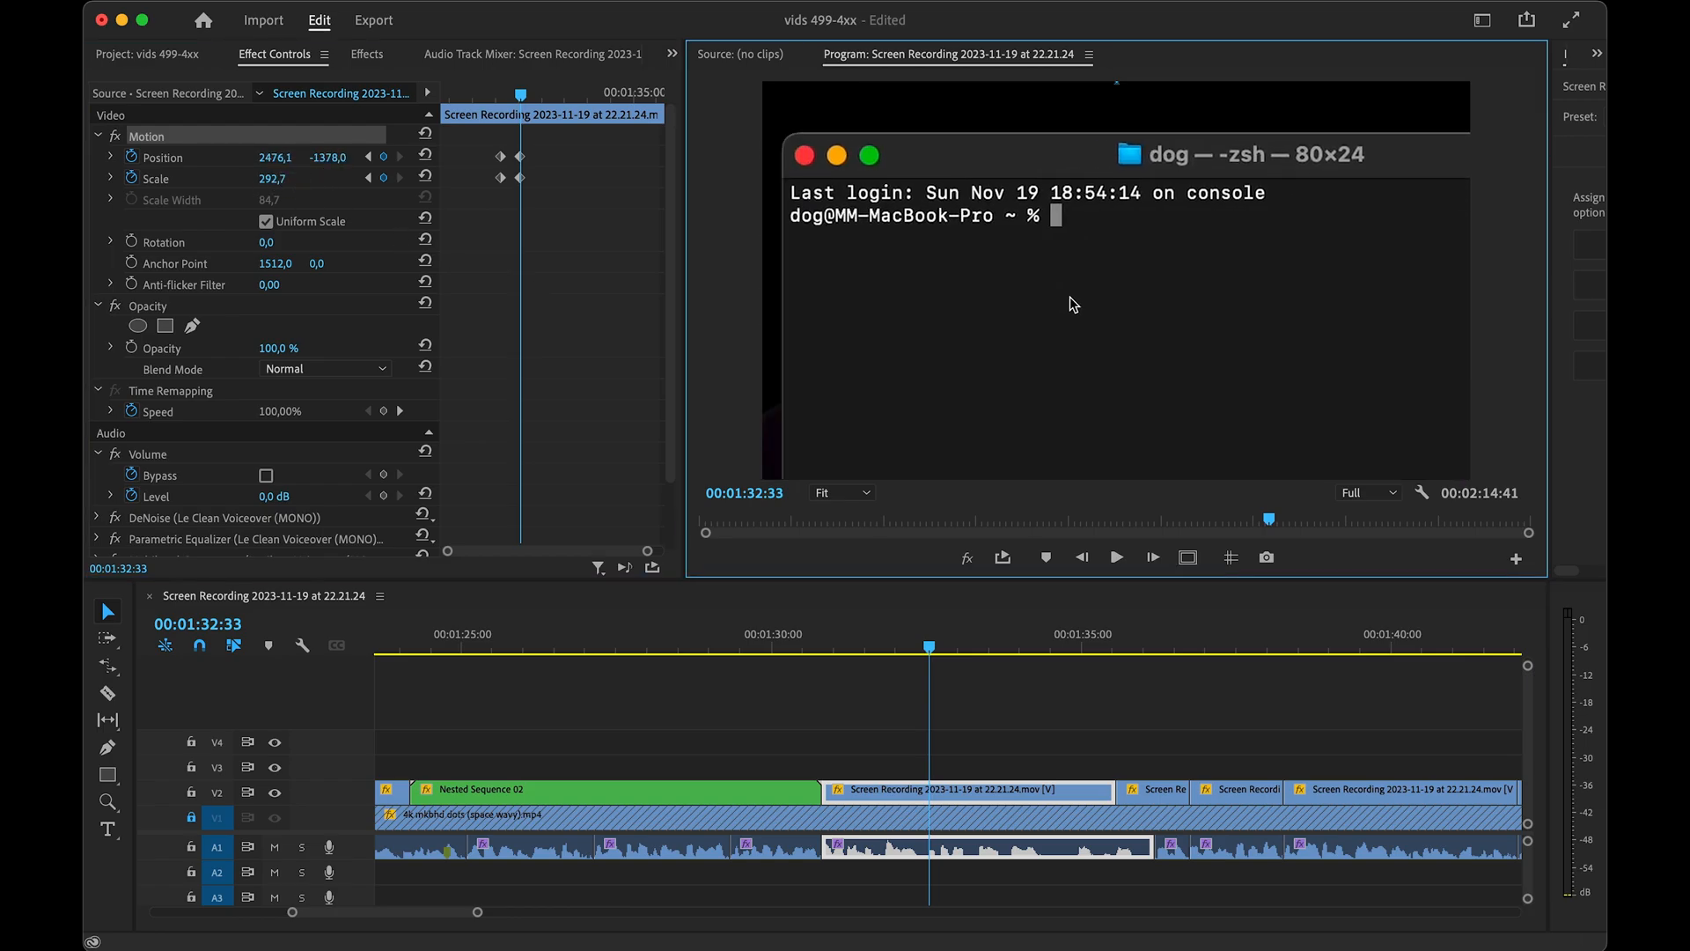
- Ease the terminal zoom's position and scale keyframes and play it through to 00:01:32:59
{"action": "left_click", "coordinate": [409, 188]}
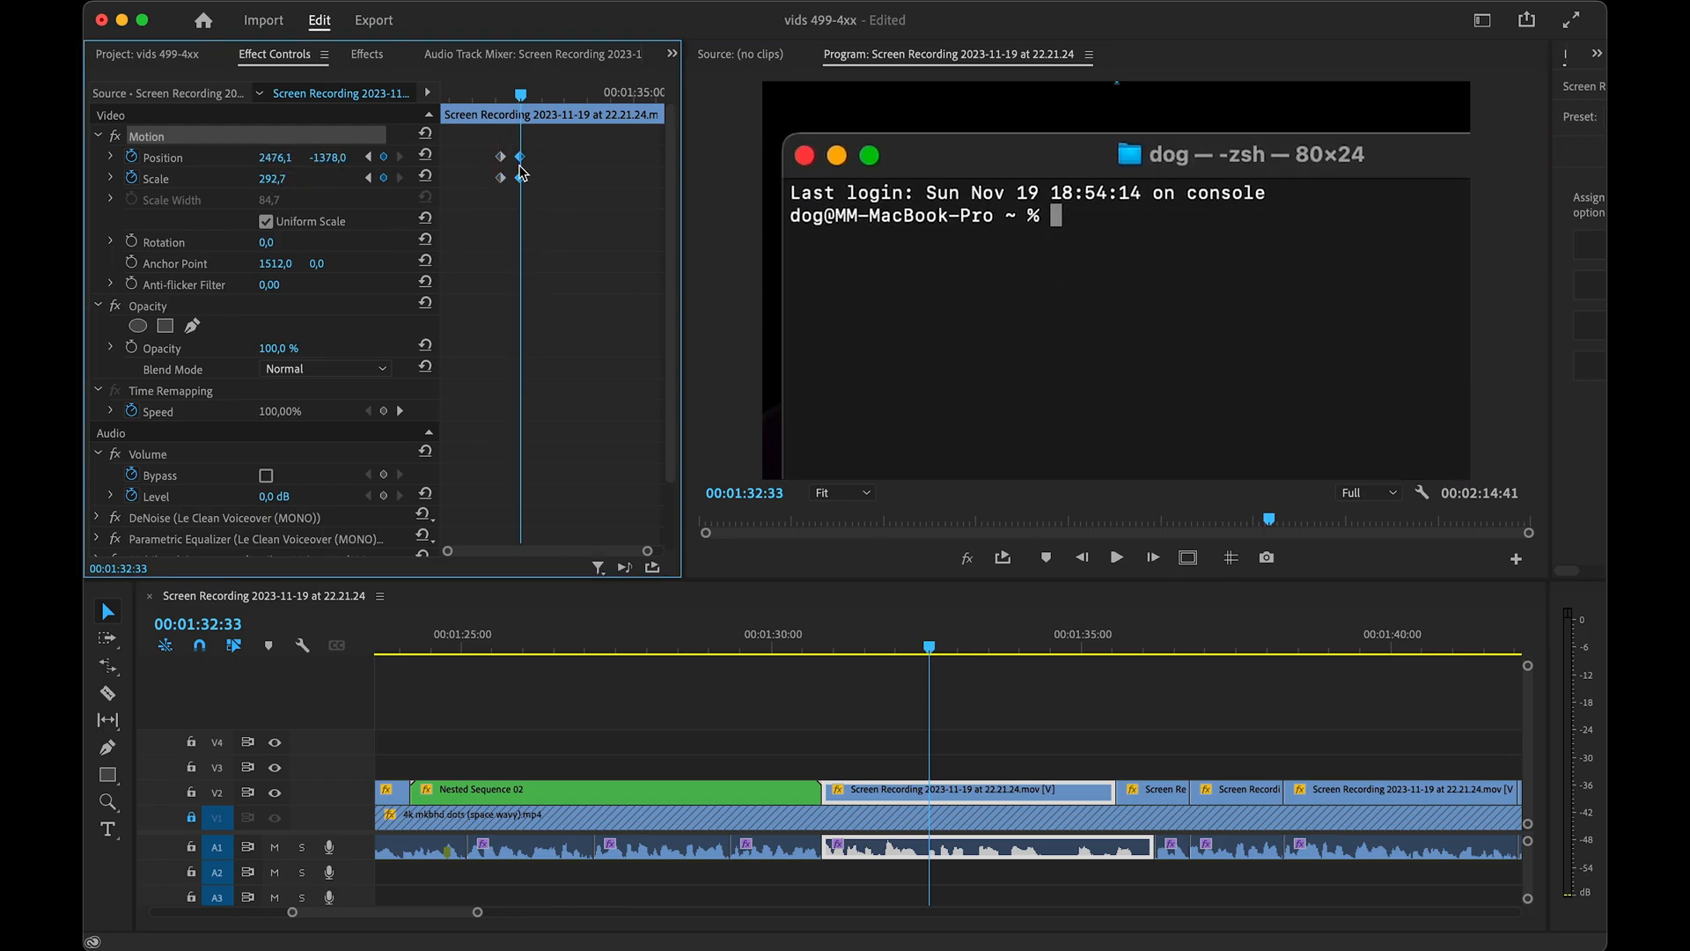
{"action": "key", "text": "space"}
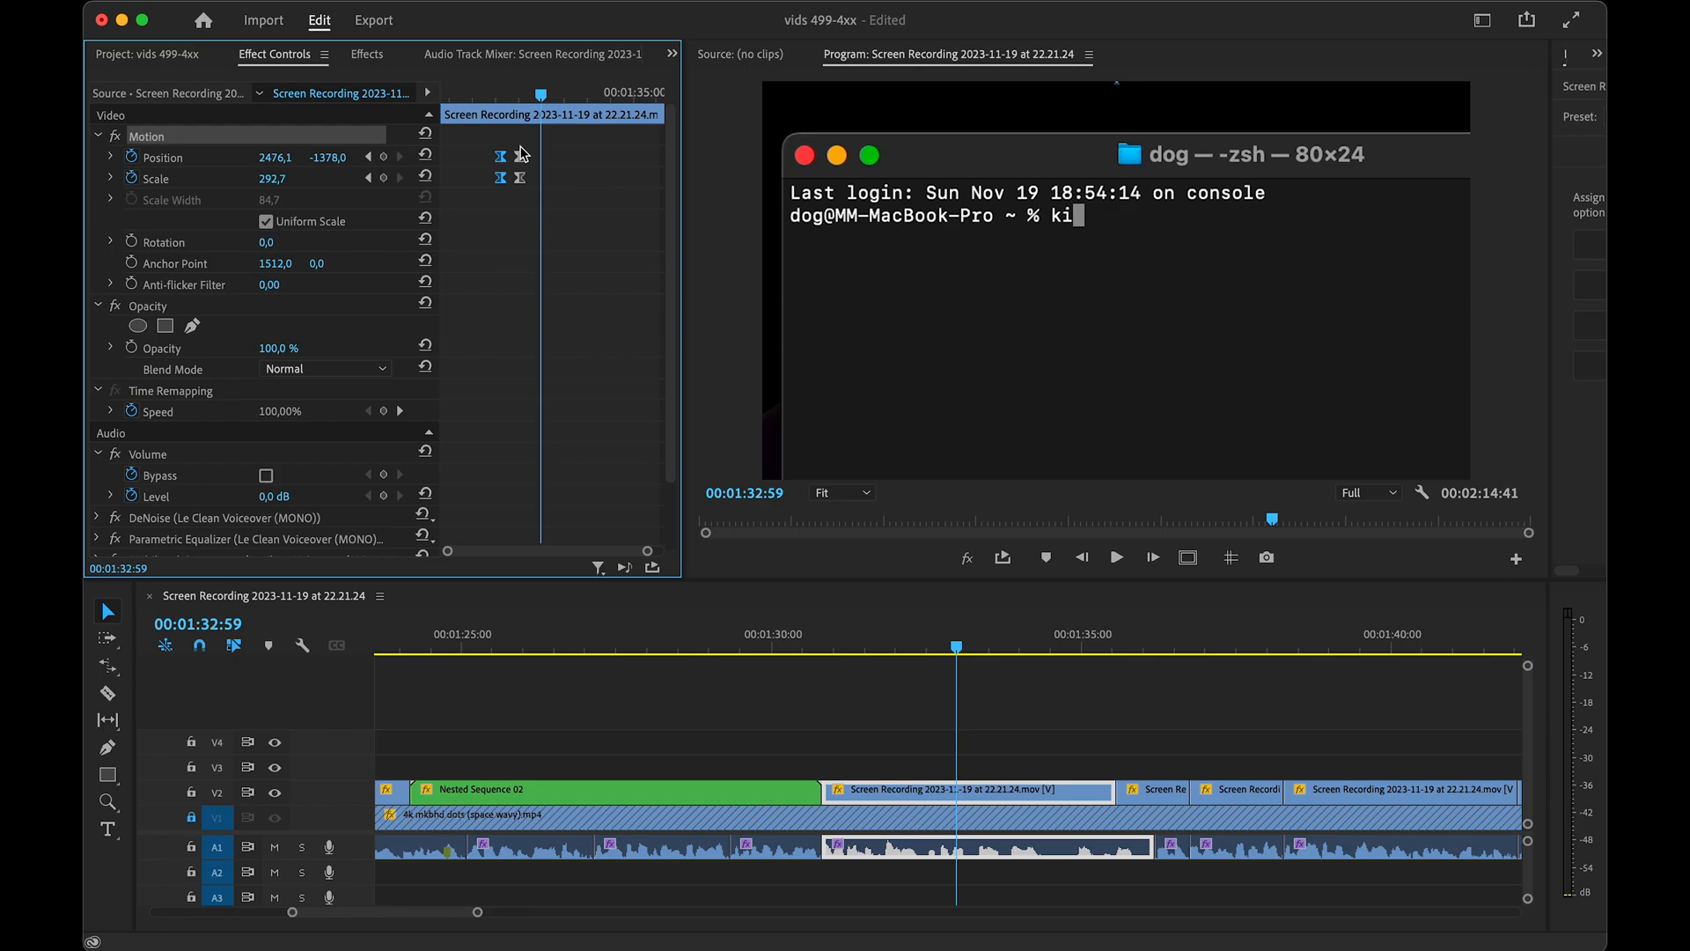
- Look up the keyboard shortcuts assigned to keyframe Ease Out and Ease In
{"action": "key", "text": "alt+super+k"}
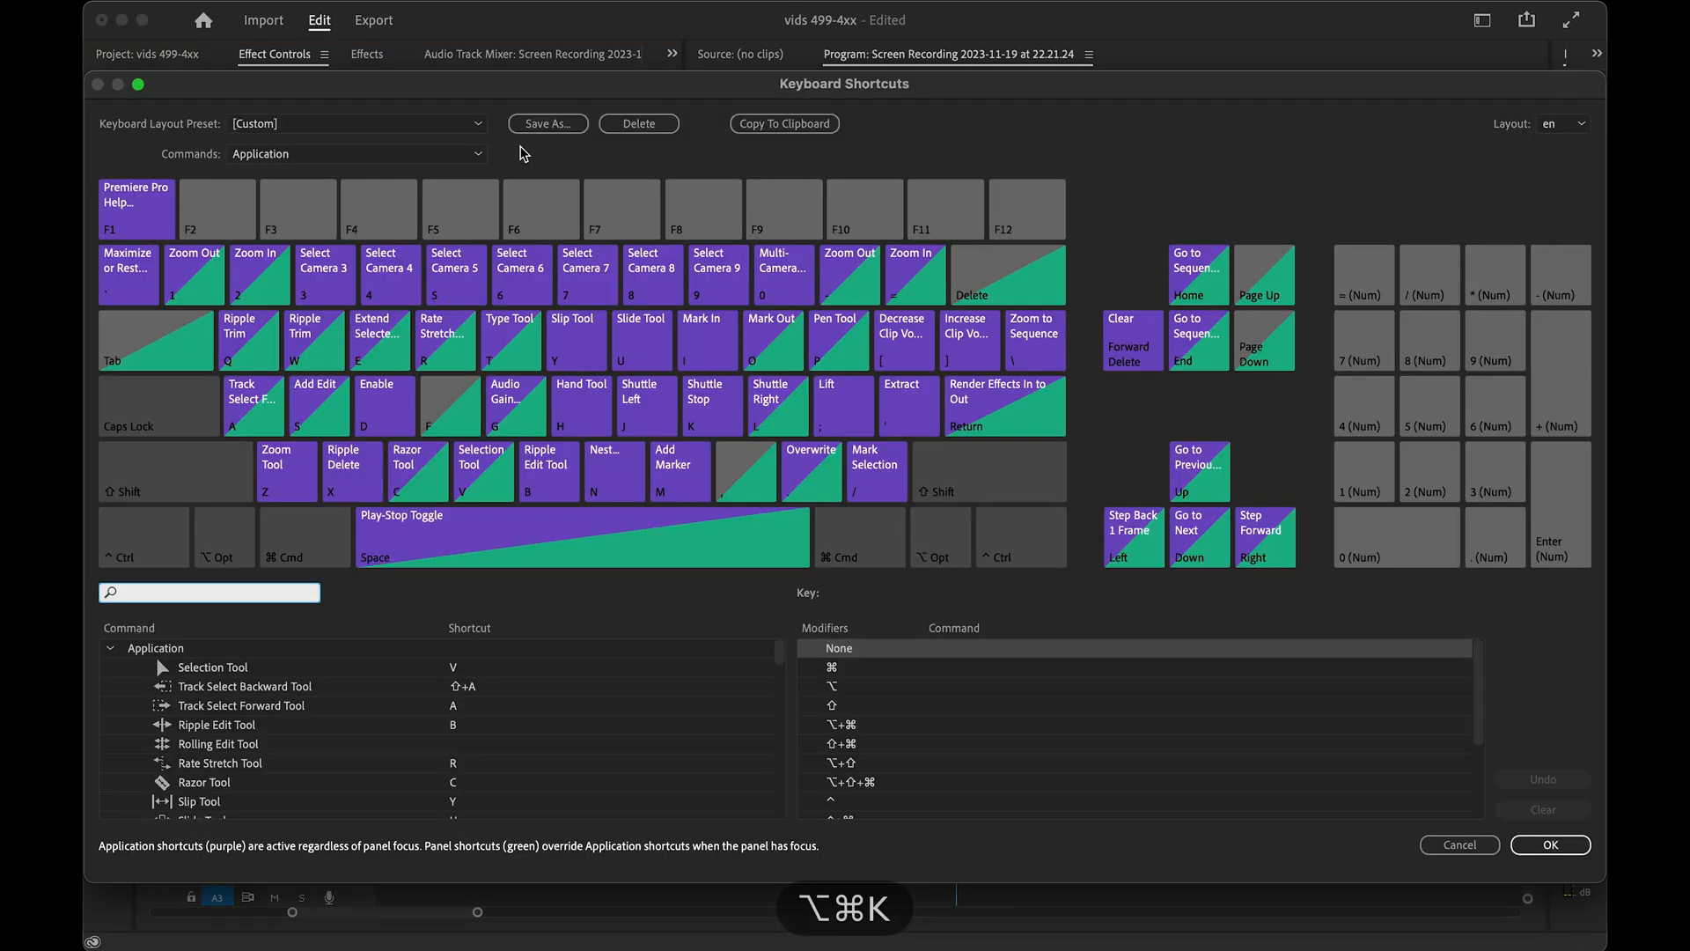
{"action": "left_click", "coordinate": [757, 478]}
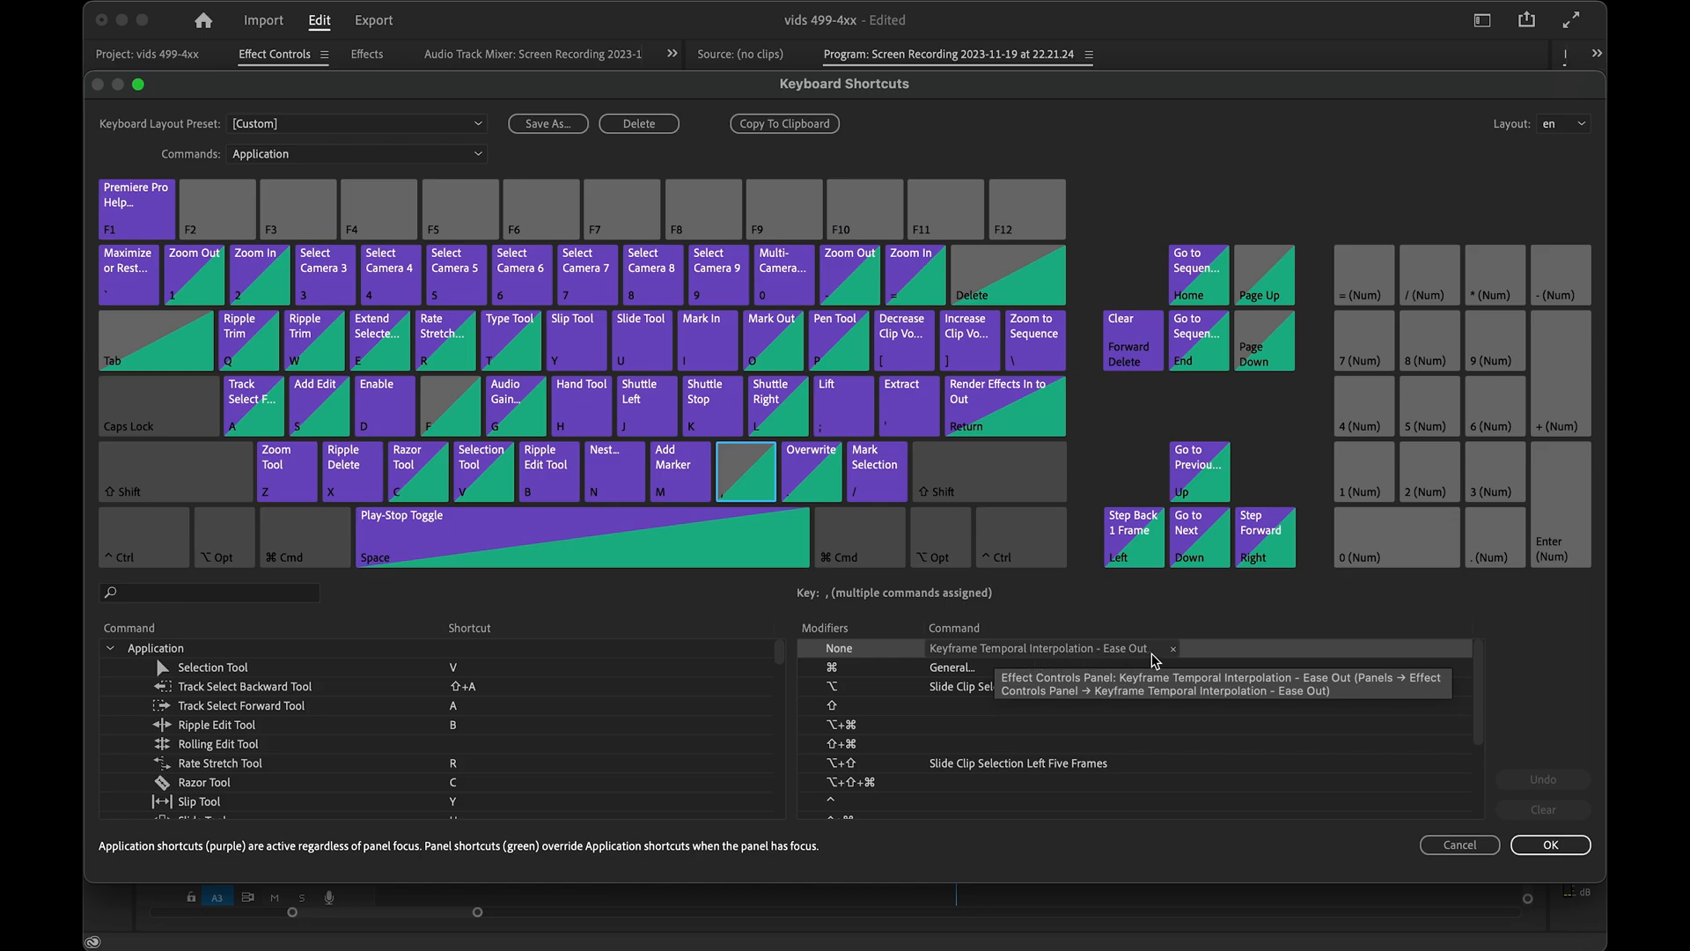
{"action": "key", "text": "period"}
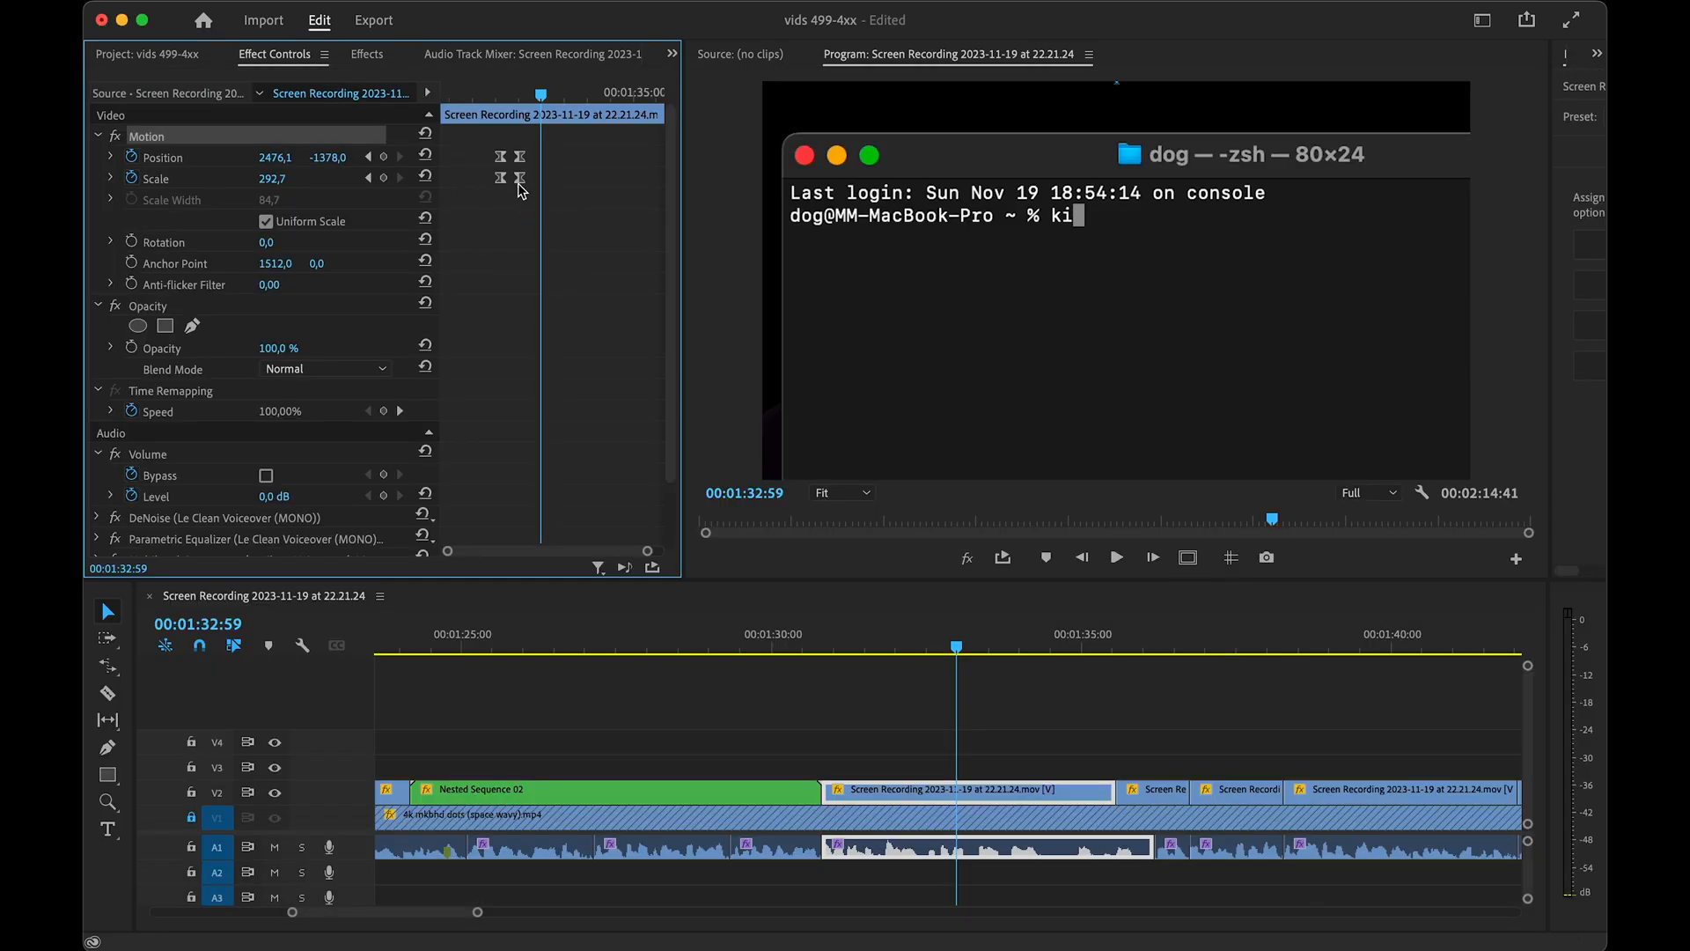
- Undo the keyframe easing and reapply Ease Out temporal interpolation to the first position and scale keyframes
{"action": "key", "text": "super+z"}
{"action": "left_click_drag", "start_coordinate": [473, 141], "coordinate": [498, 187]}
{"action": "right_click", "coordinate": [495, 178]}
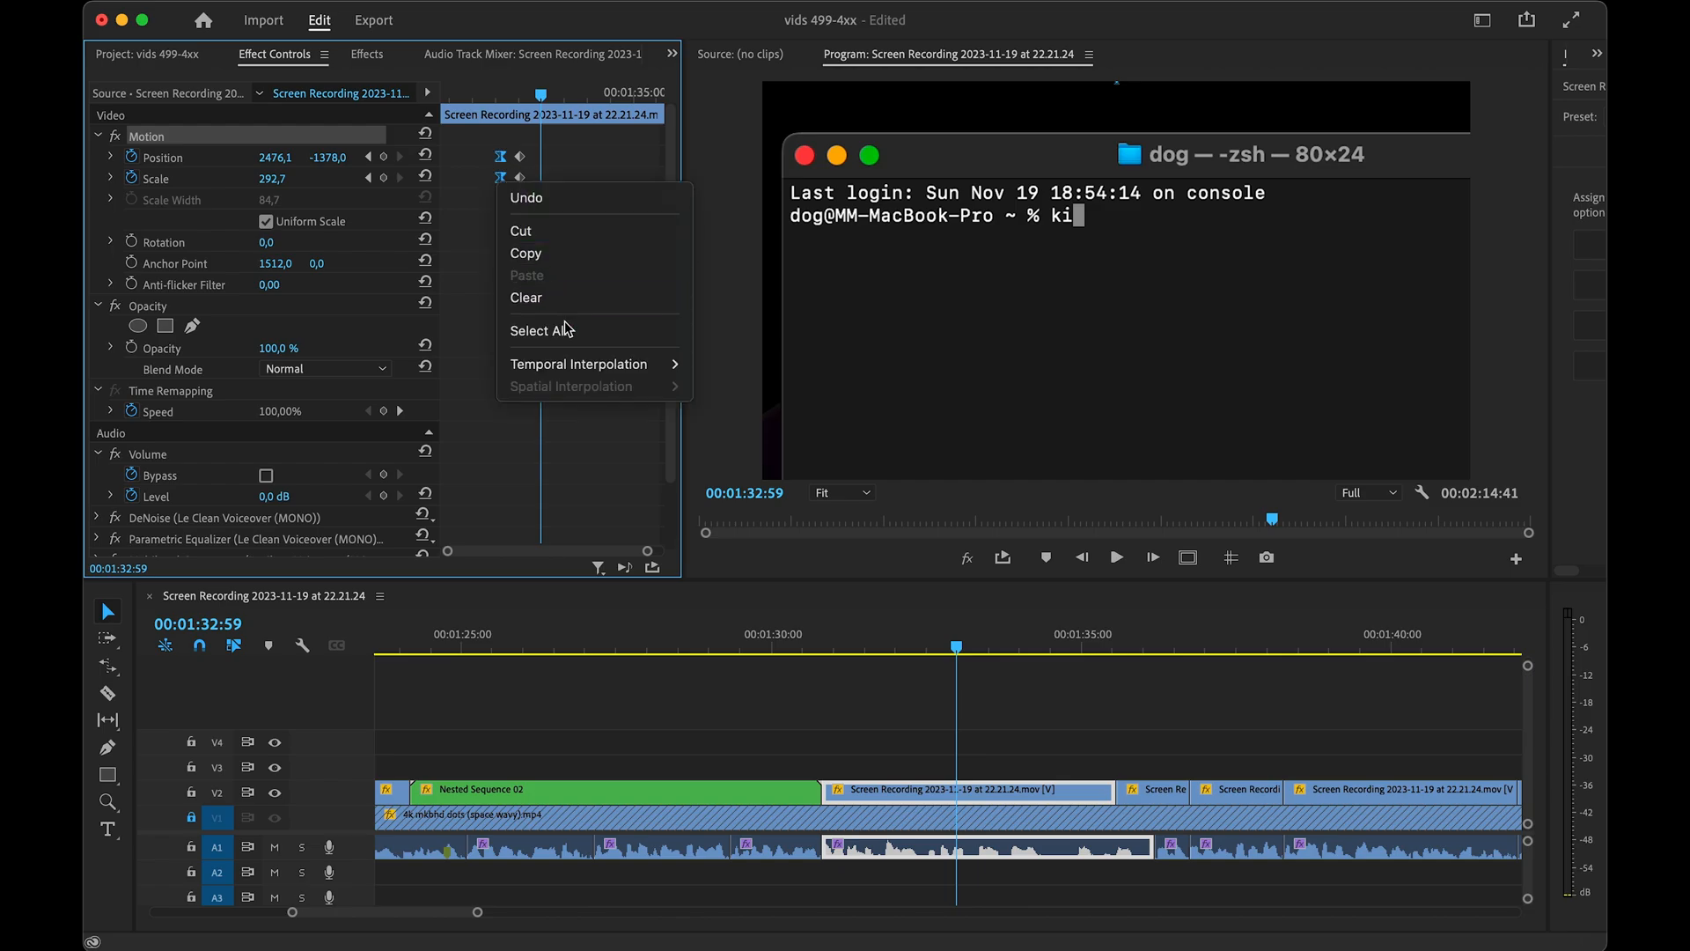
{"action": "mouse_move", "coordinate": [579, 363]}
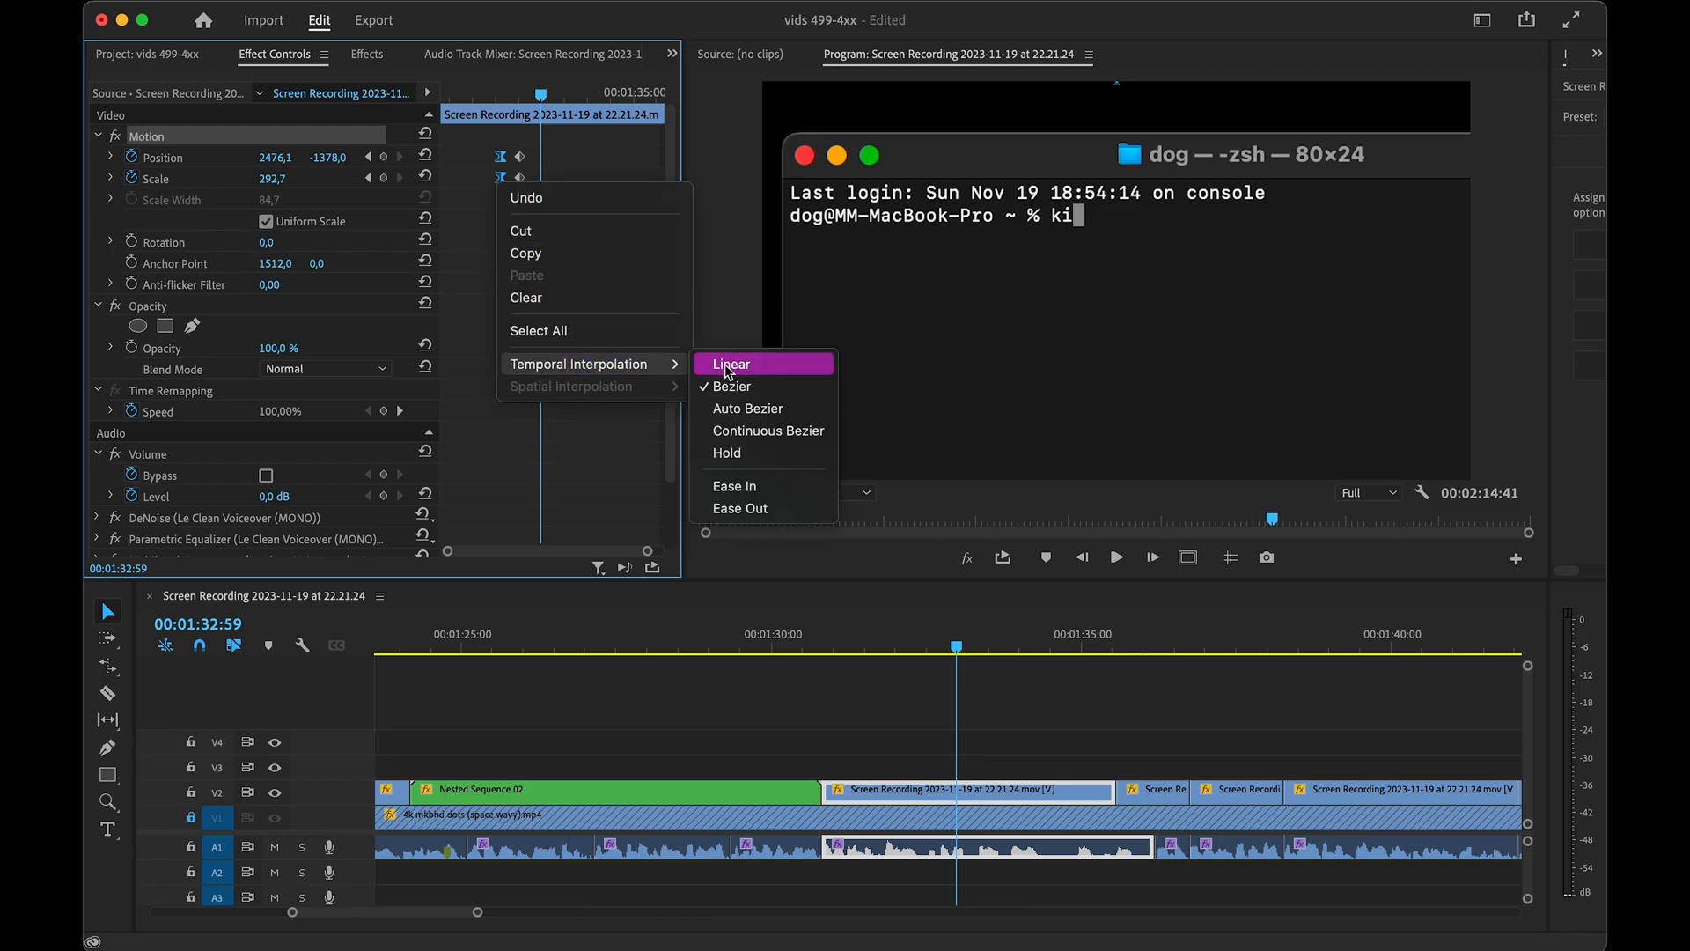
{"action": "left_click", "coordinate": [740, 509]}
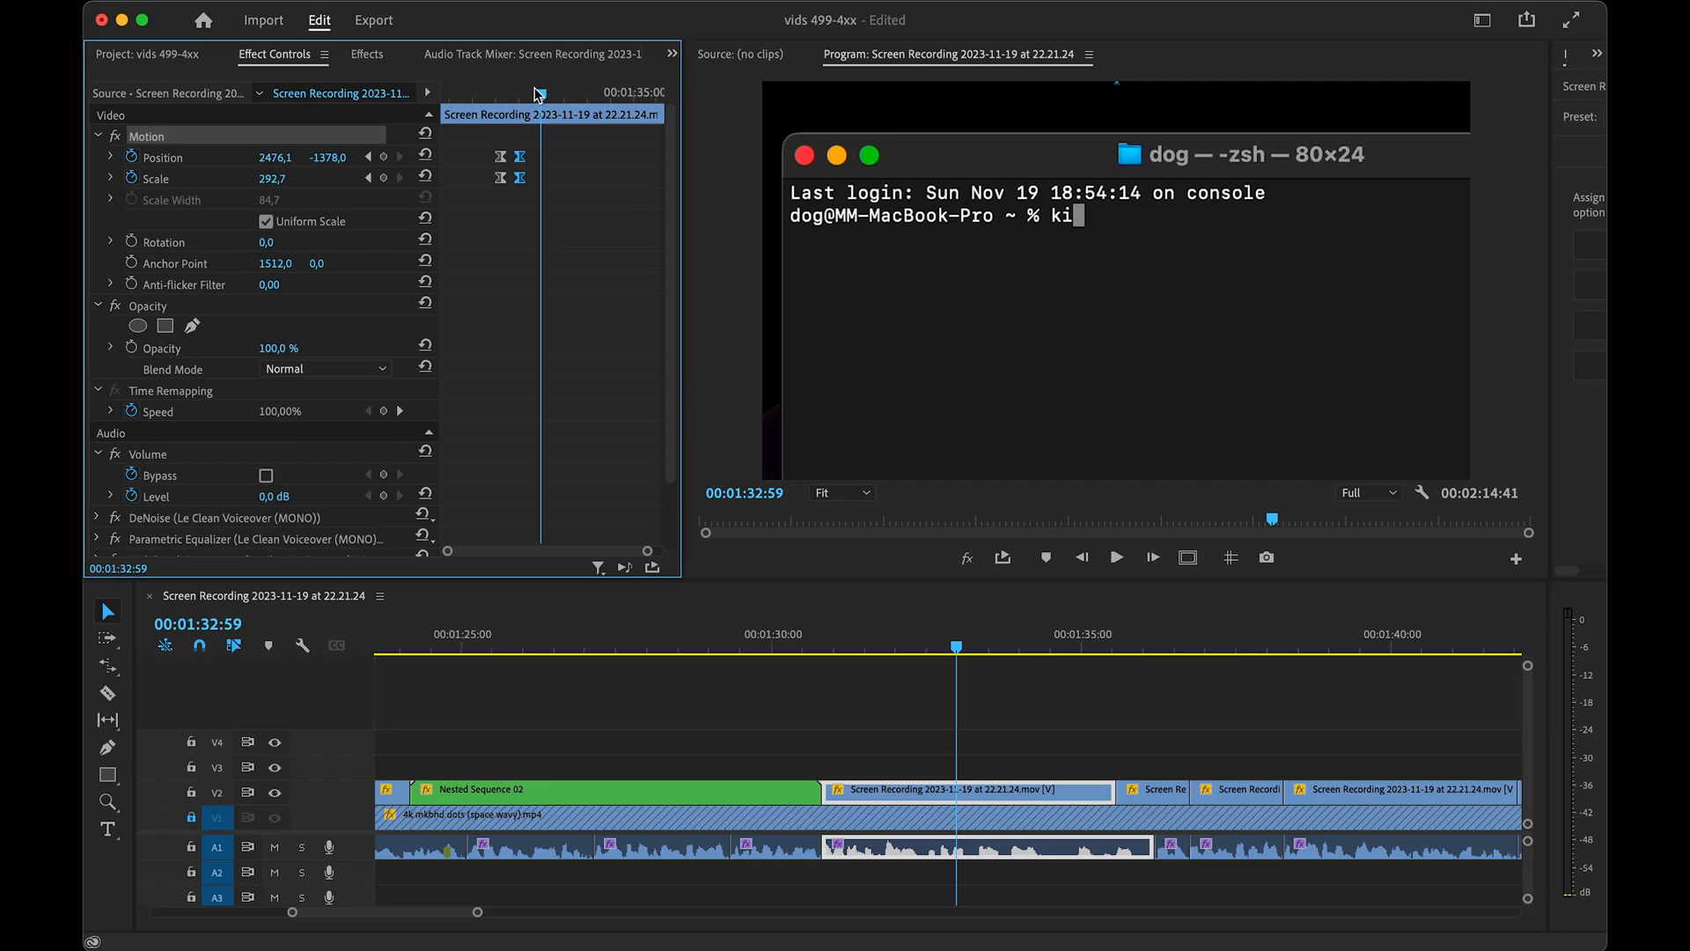
- Undo the easing on the terminal zoom keyframes and preview the linear zoom from about 00:01:31:57
{"action": "left_click_drag", "start_coordinate": [539, 93], "coordinate": [486, 112]}
{"action": "key", "text": "super+z"}
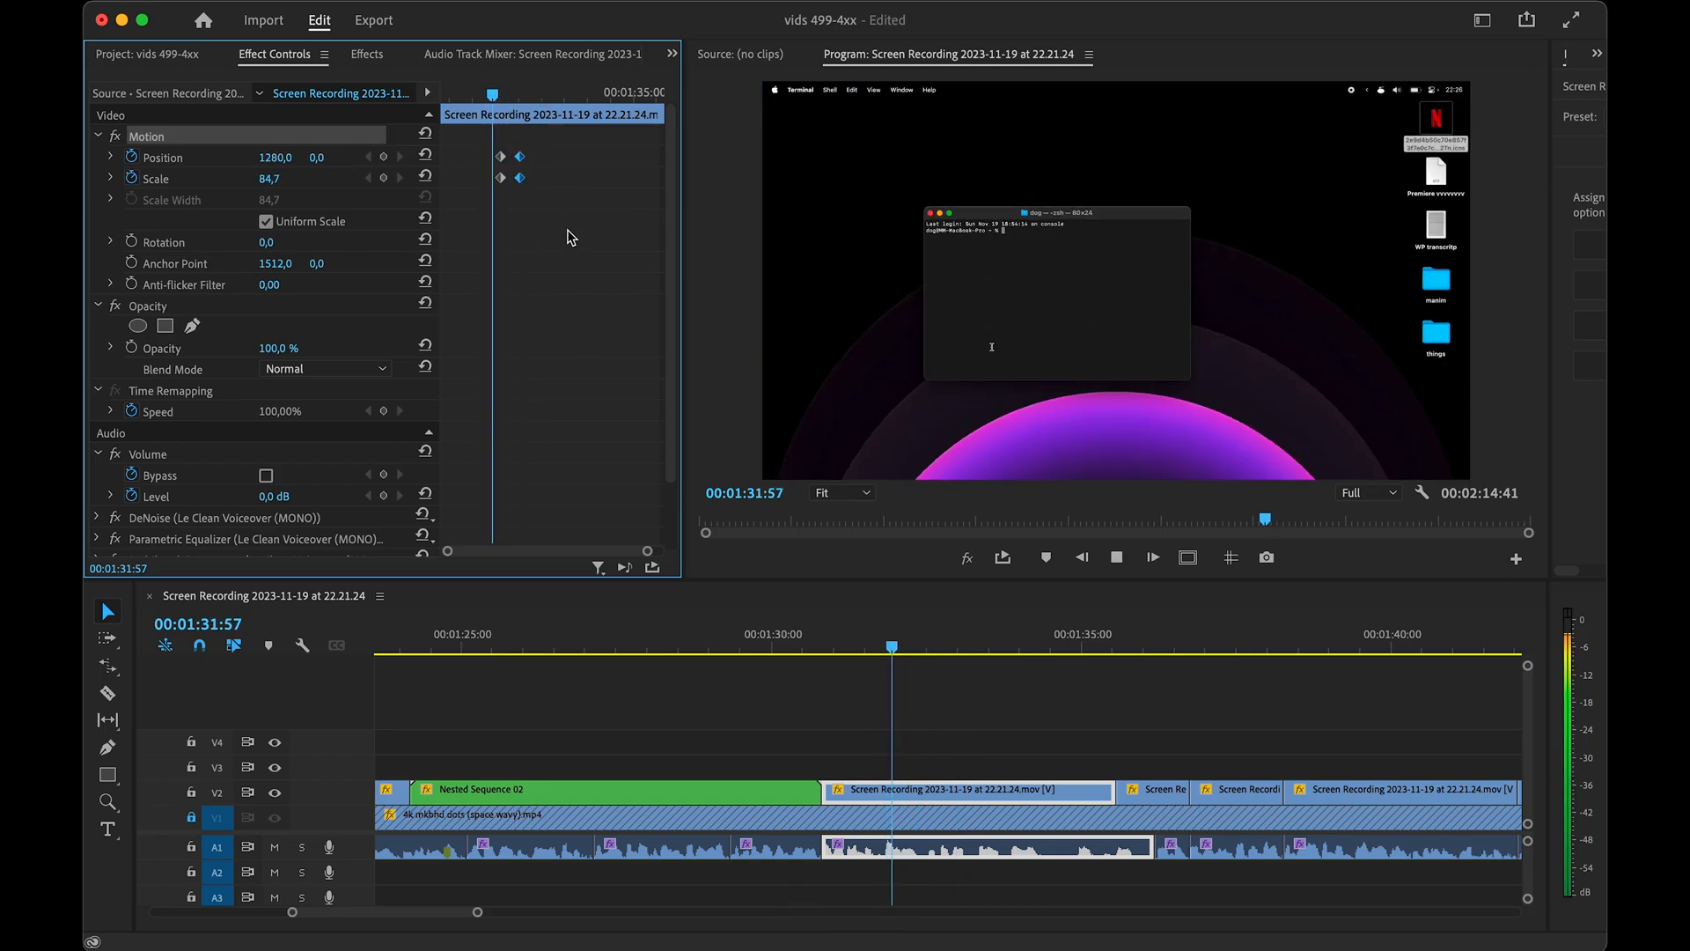
- Redo the easing on the terminal zoom's position and scale keyframes and play the eased zoom through from about 00:01:31:57
{"action": "key", "text": "shift+super+z"}
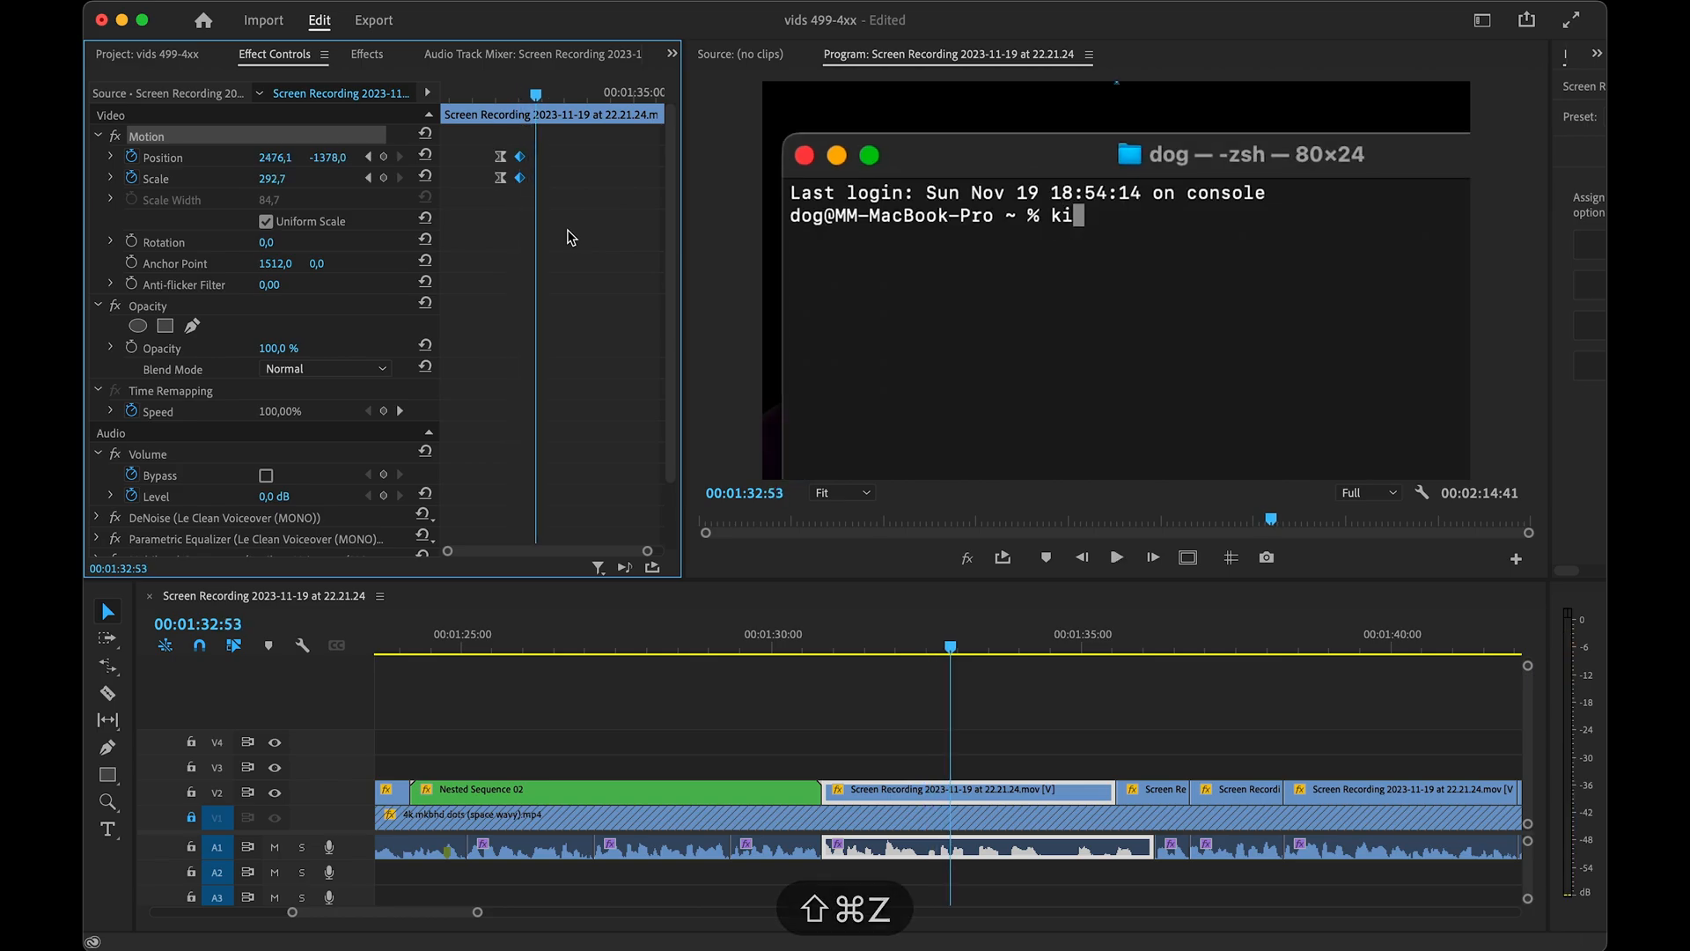
{"action": "left_click", "coordinate": [491, 92]}
{"action": "key", "text": "space"}
{"action": "key", "text": "space"}
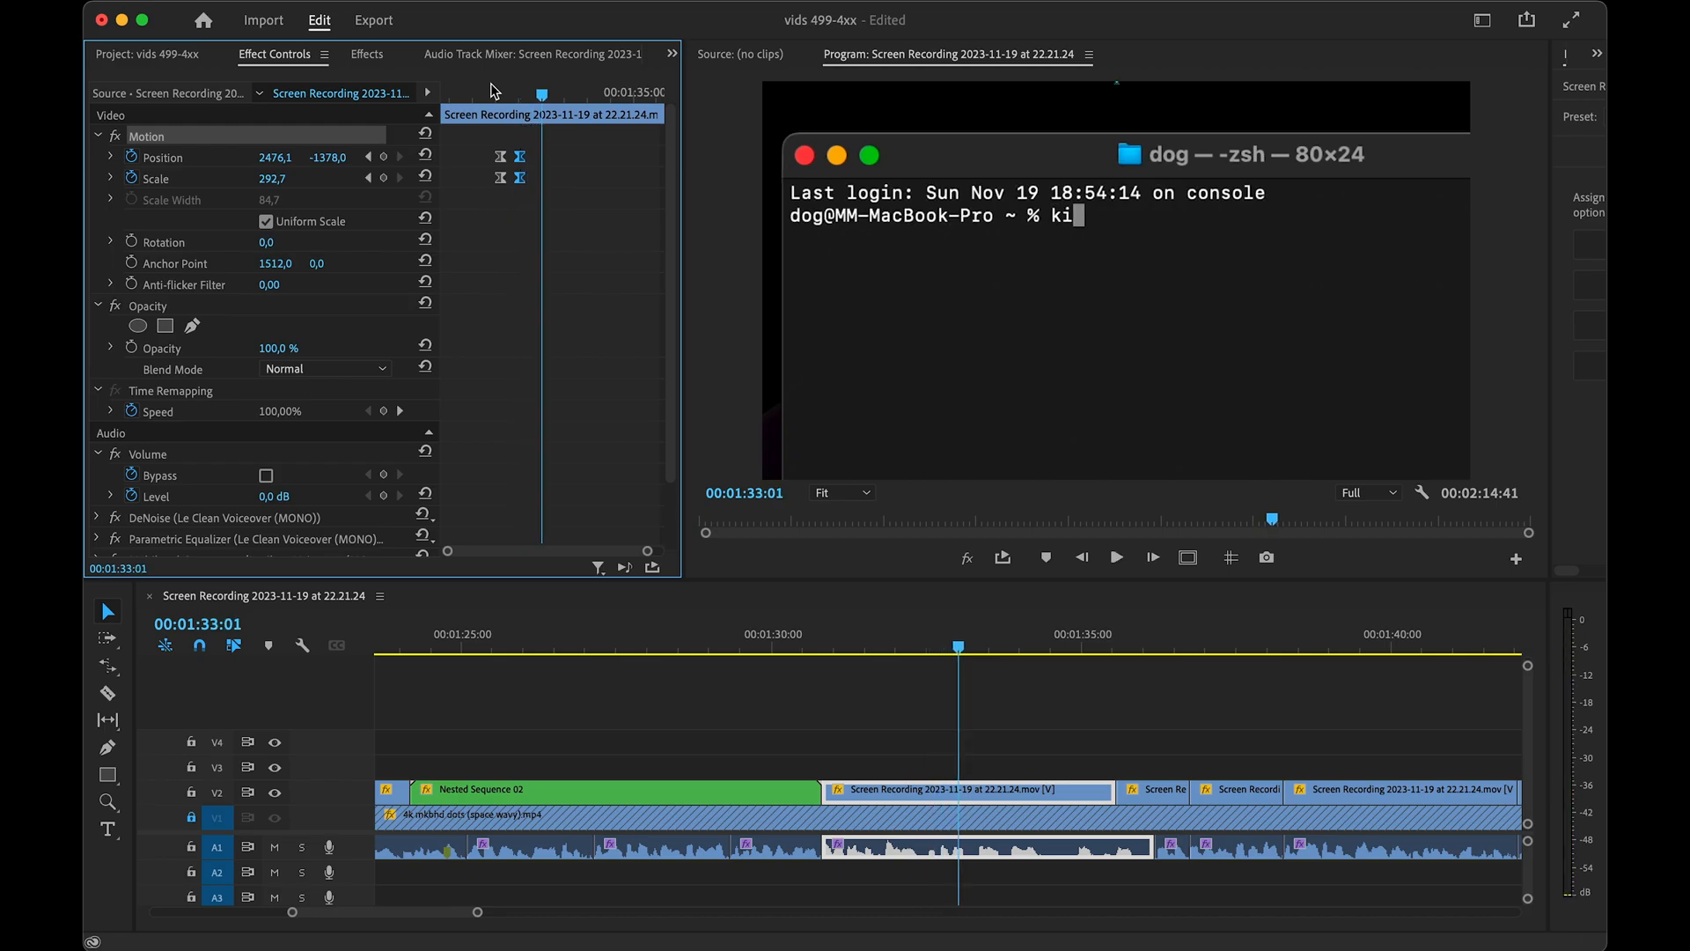
{"action": "key", "text": "space"}
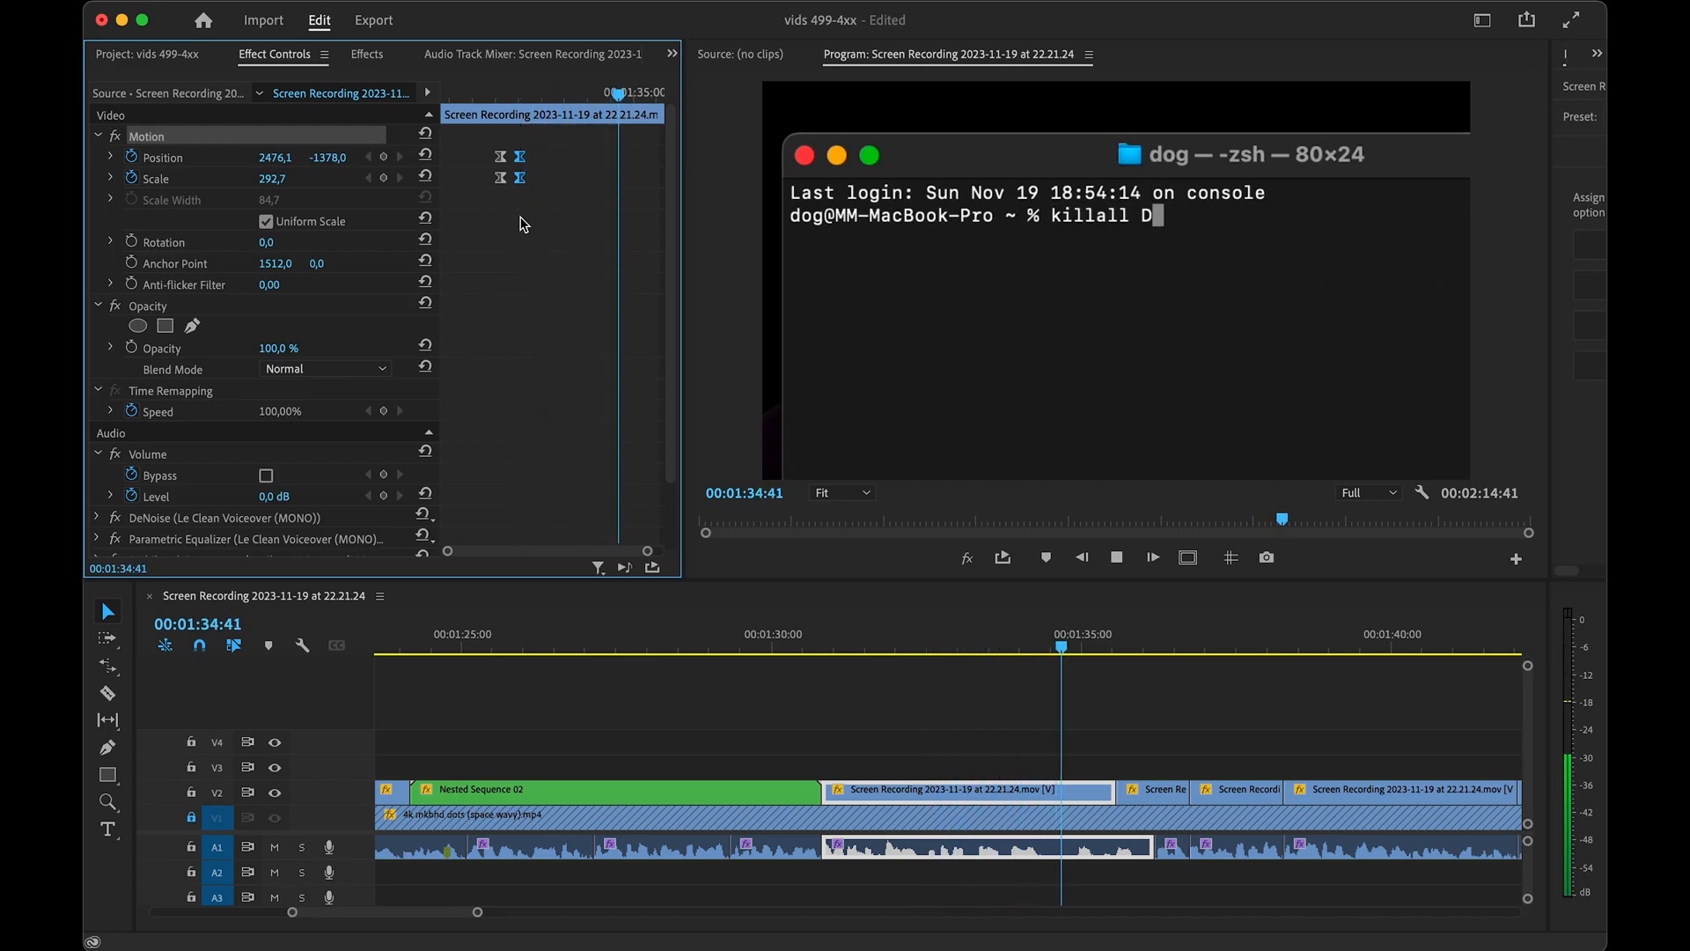
{"action": "key", "text": "space"}
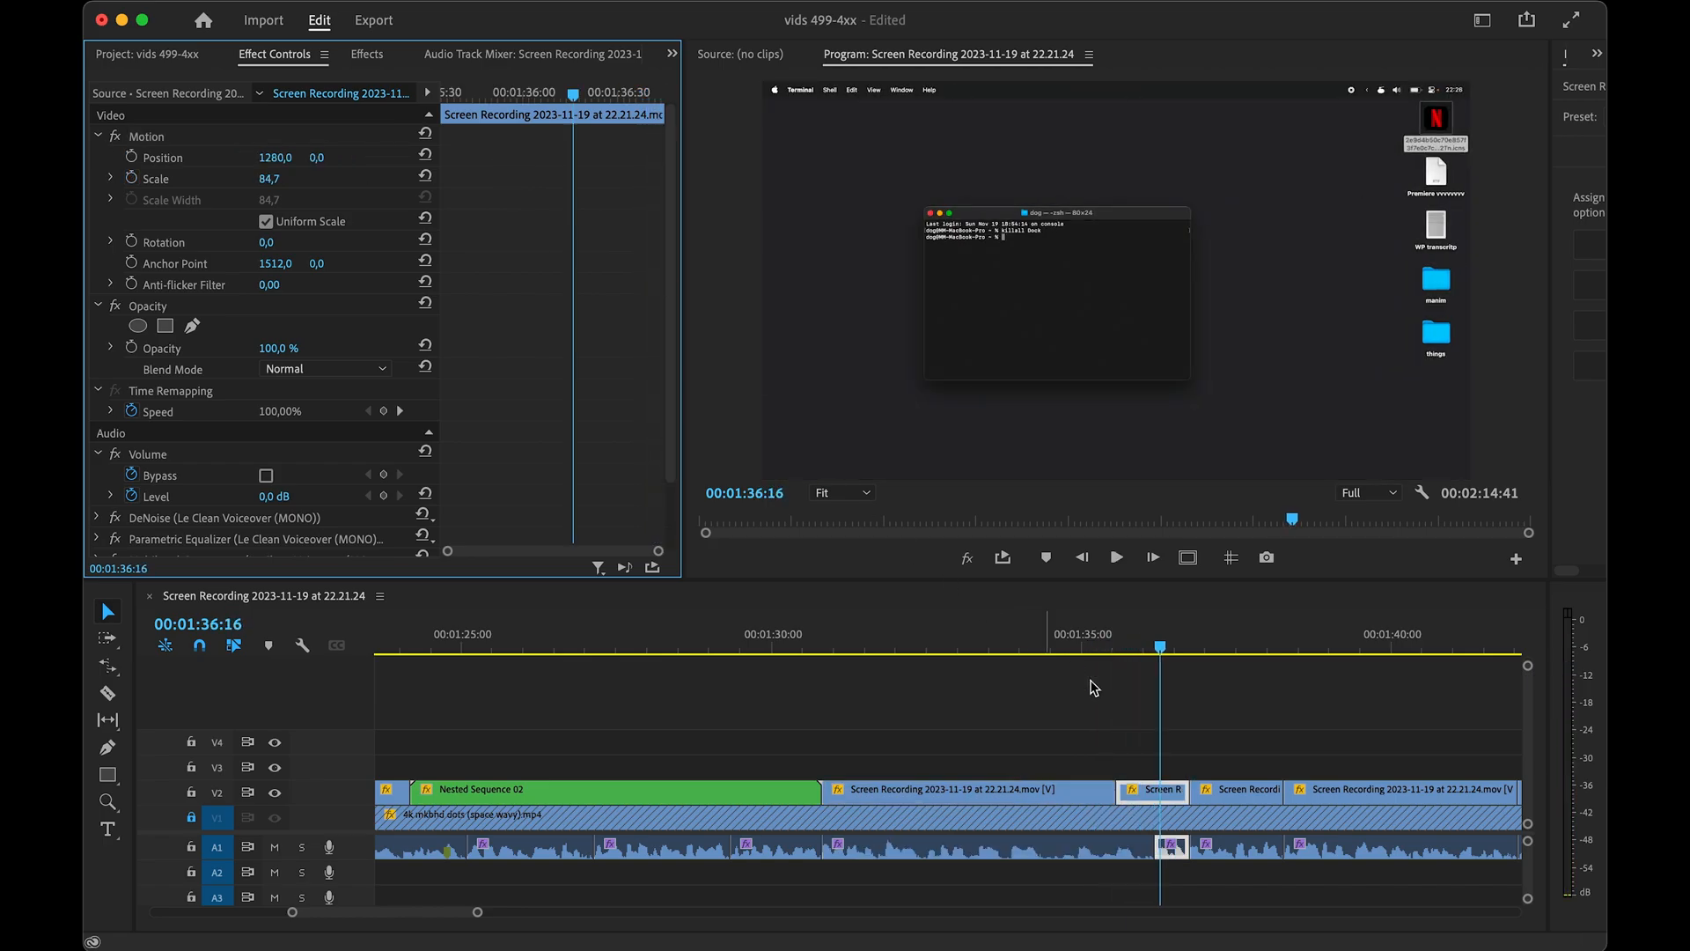
- Roll the cut between the terminal zoom clip's video and the following clip to about 00:01:36:03
{"action": "scroll", "coordinate": [1114, 746], "scroll_direction": "up", "scroll_amount": 2, "text": "alt"}
{"action": "left_click_drag", "start_coordinate": [1122, 788], "coordinate": [1161, 789]}
{"action": "key", "text": "alt+super+z"}
{"action": "left_click_drag", "start_coordinate": [1115, 792], "coordinate": [1157, 792], "text": "alt"}
{"action": "left_click", "coordinate": [1037, 644]}
{"action": "key", "text": "space"}
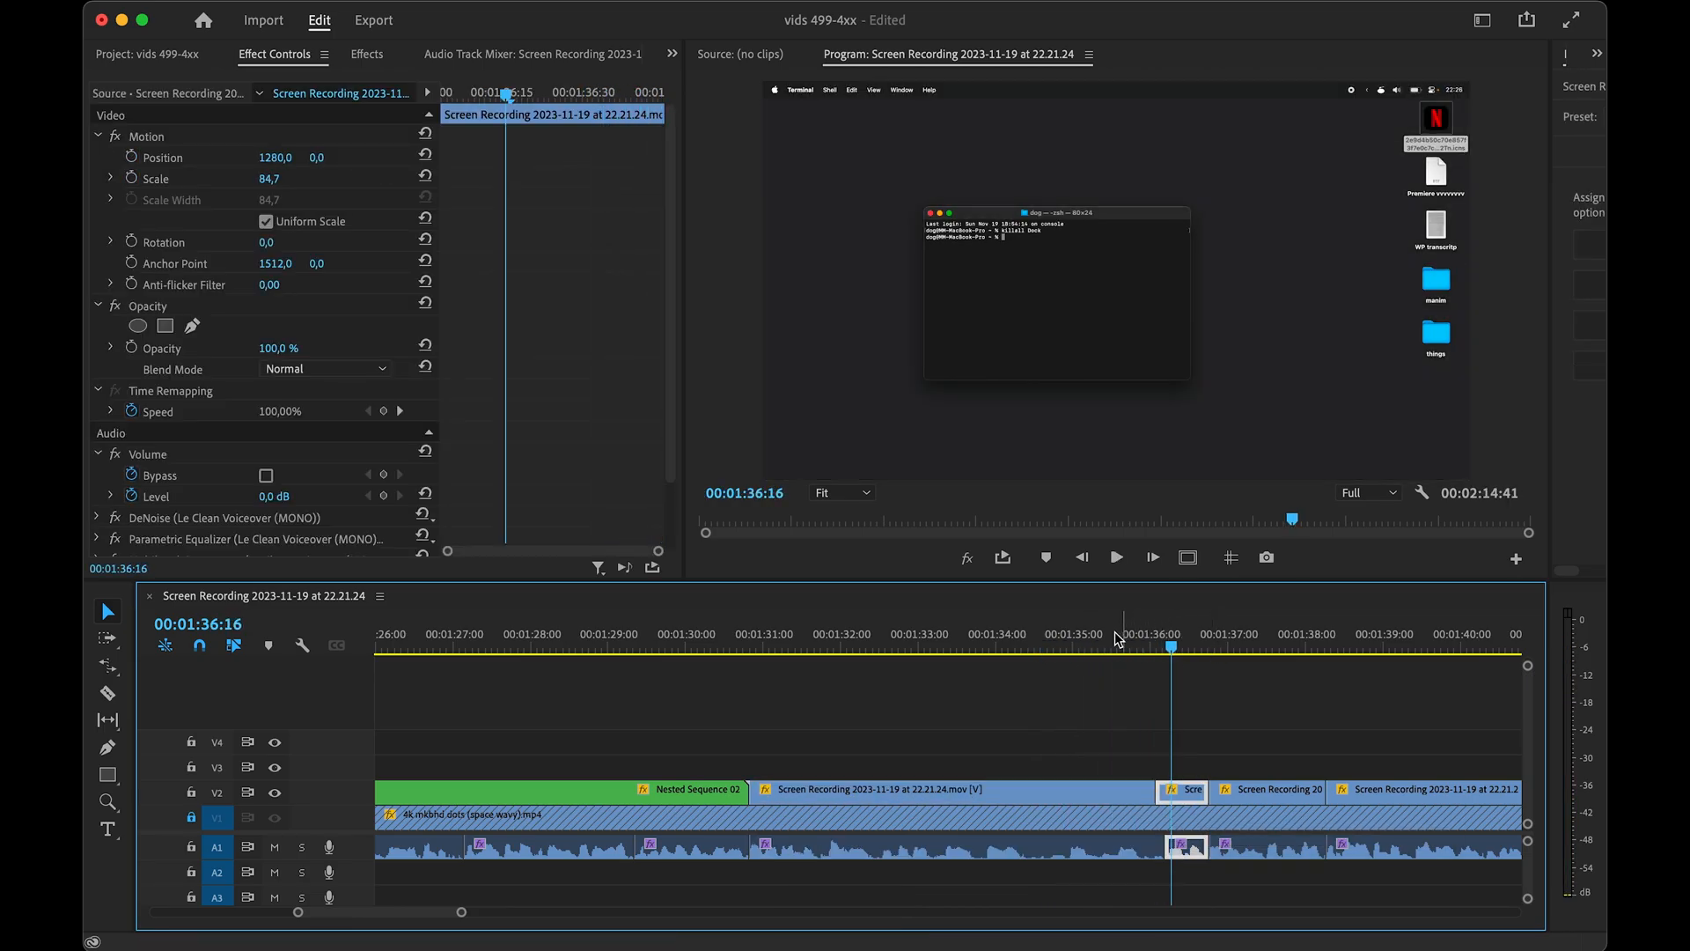
- Split only the terminal clip's video at 00:01:34:28, keeping its audio whole, and raise the second part to V3
{"action": "left_click", "coordinate": [1039, 652]}
{"action": "scroll", "coordinate": [1041, 759], "scroll_direction": "up", "scroll_amount": 3}
{"action": "left_click_drag", "start_coordinate": [977, 639], "coordinate": [1018, 647]}
{"action": "left_click", "coordinate": [1060, 790], "text": "alt"}
{"action": "key", "text": "alt+s"}
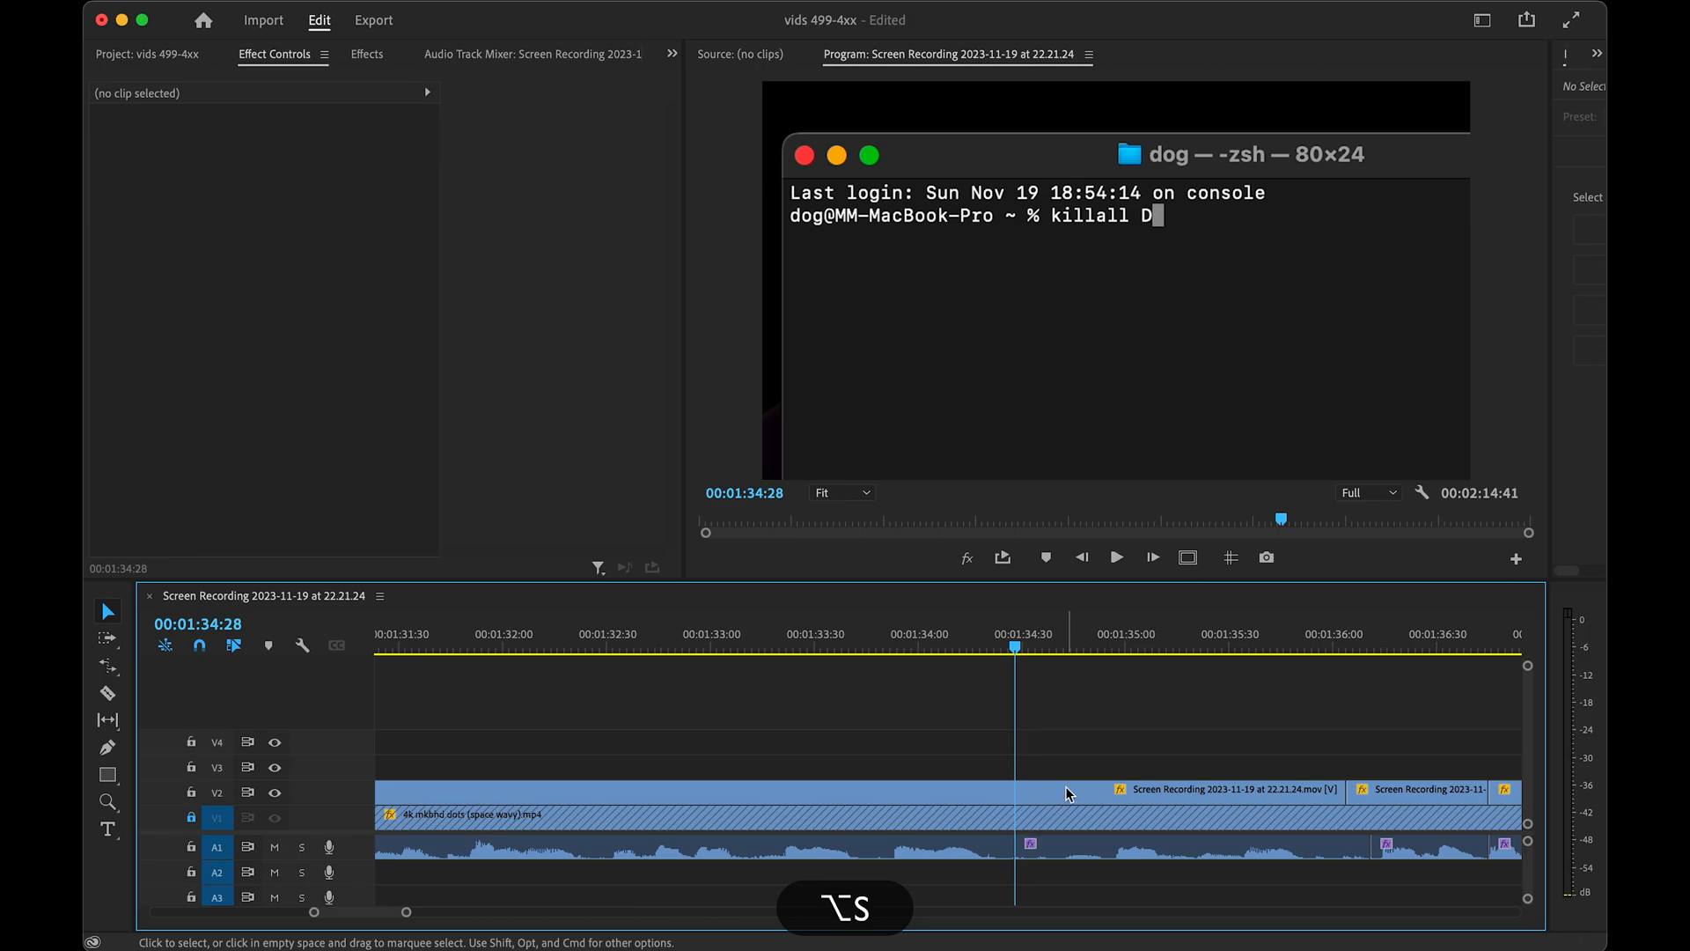
{"action": "key", "text": "super+z"}
{"action": "left_click", "coordinate": [1076, 762]}
{"action": "left_click", "coordinate": [1074, 794]}
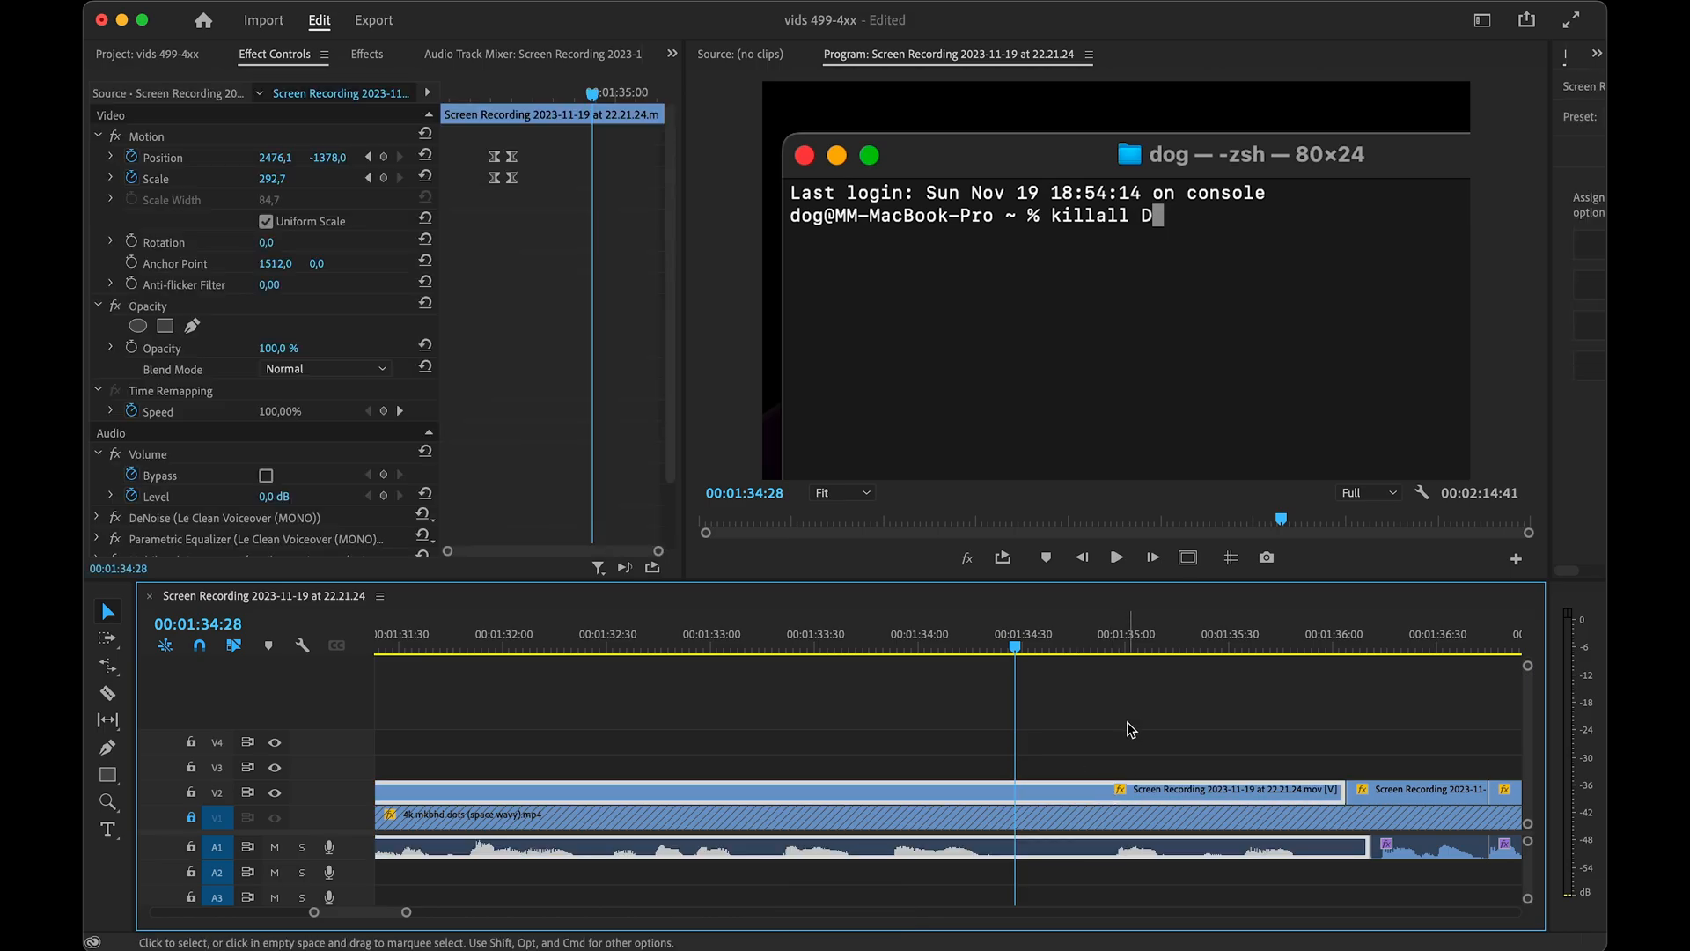
{"action": "left_click", "coordinate": [1096, 800], "text": "alt"}
{"action": "key", "text": "alt+s"}
- Cut the raised piece at 00:01:35:16, delete its first part, and butt the remainder against the earlier cut on V2
{"action": "left_click_drag", "start_coordinate": [1035, 643], "coordinate": [1184, 645]}
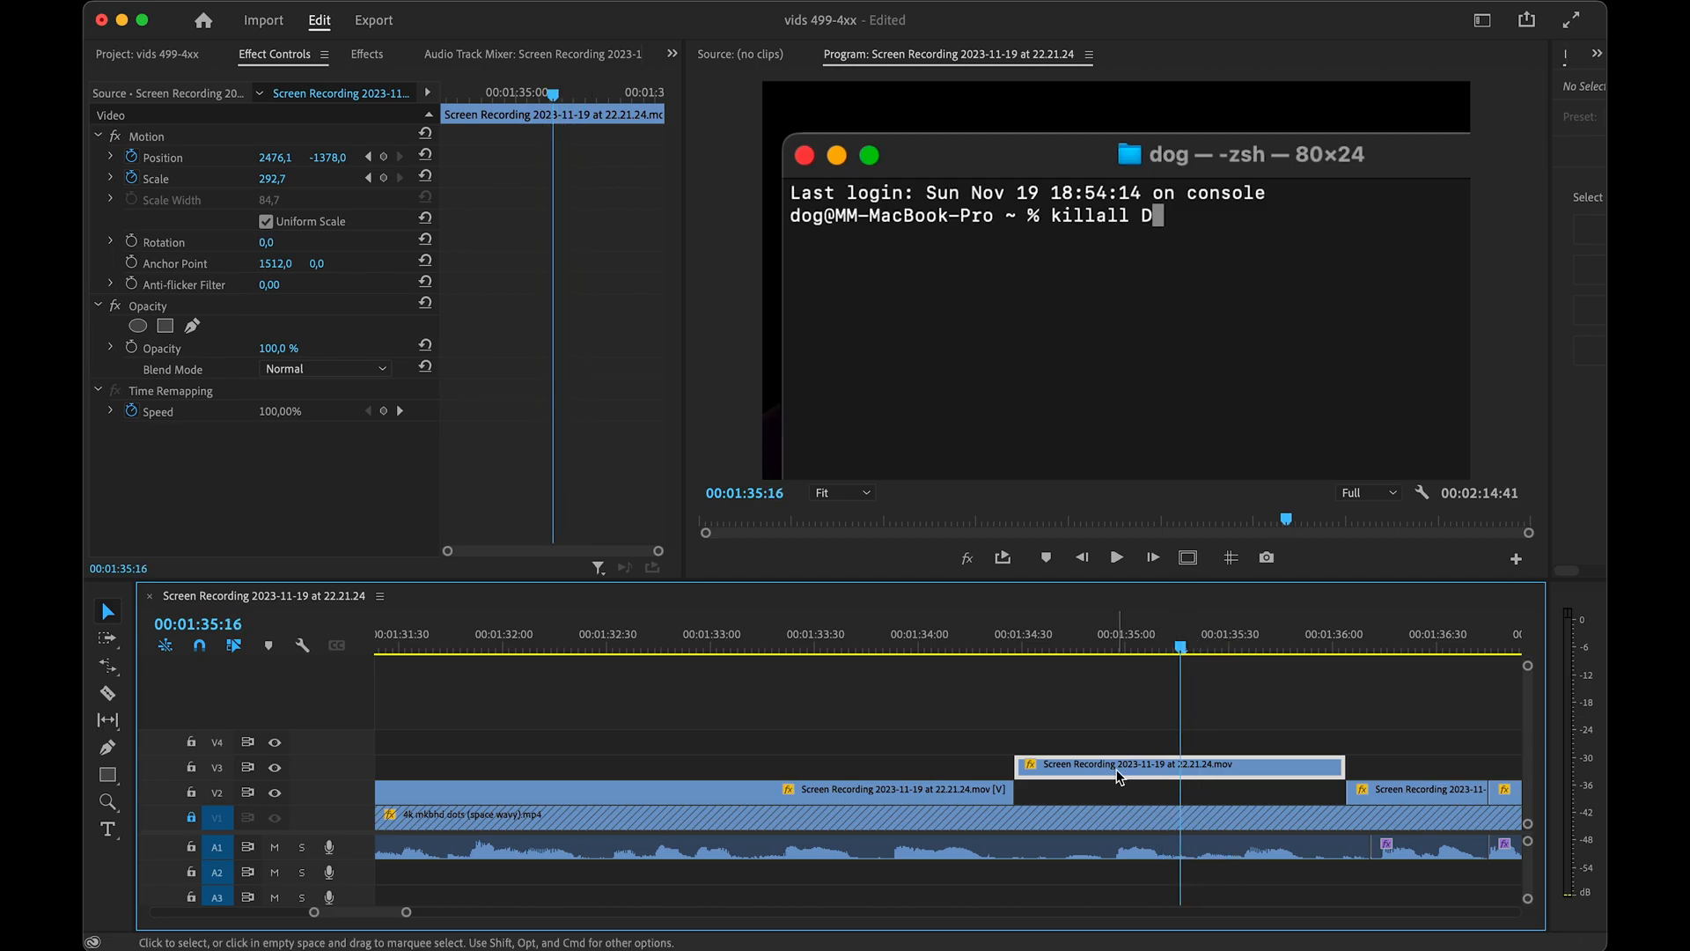
{"action": "key", "text": "alt+s"}
{"action": "key", "text": "Delete"}
{"action": "left_click_drag", "start_coordinate": [1237, 763], "coordinate": [1072, 788]}
- Split the moved terminal piece at about 00:01:34:39 and extend the last part's end to meet the next clip
{"action": "mouse_move", "coordinate": [1022, 643]}
{"action": "left_mouse_down"}
{"action": "mouse_move", "coordinate": [1076, 635]}
{"action": "mouse_move", "coordinate": [1018, 644]}
{"action": "mouse_move", "coordinate": [1053, 646]}
{"action": "left_mouse_up"}
{"action": "left_click", "coordinate": [1071, 797]}
{"action": "key", "text": "alt+s"}
{"action": "left_click_drag", "start_coordinate": [1144, 790], "coordinate": [1150, 791]}
{"action": "left_click_drag", "start_coordinate": [1179, 791], "coordinate": [1336, 786]}
{"action": "left_click_drag", "start_coordinate": [1053, 644], "coordinate": [1135, 643]}
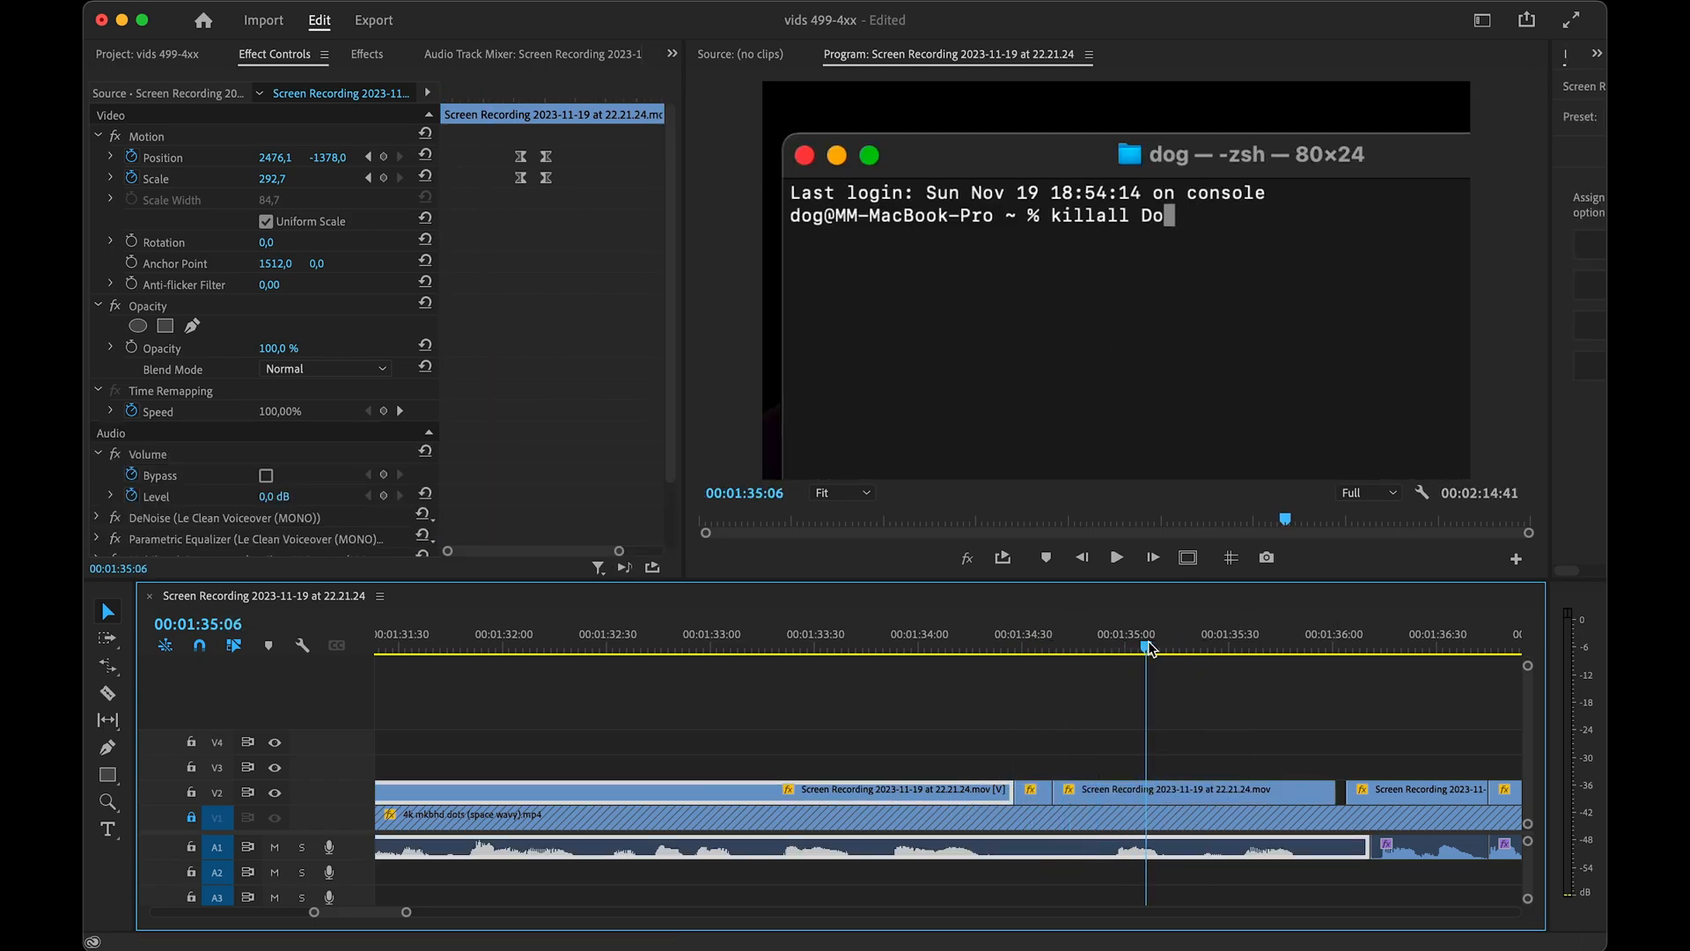
{"action": "left_click", "coordinate": [1105, 787]}
{"action": "key", "text": "super+k"}
{"action": "key", "text": "BackSpace"}
{"action": "left_click_drag", "start_coordinate": [1201, 787], "coordinate": [1346, 790]}
- Play back the retimed terminal typing and the clips that follow it, up to the Netflix icon in the dock
{"action": "left_click_drag", "start_coordinate": [1081, 642], "coordinate": [864, 644]}
{"action": "key", "text": "space"}
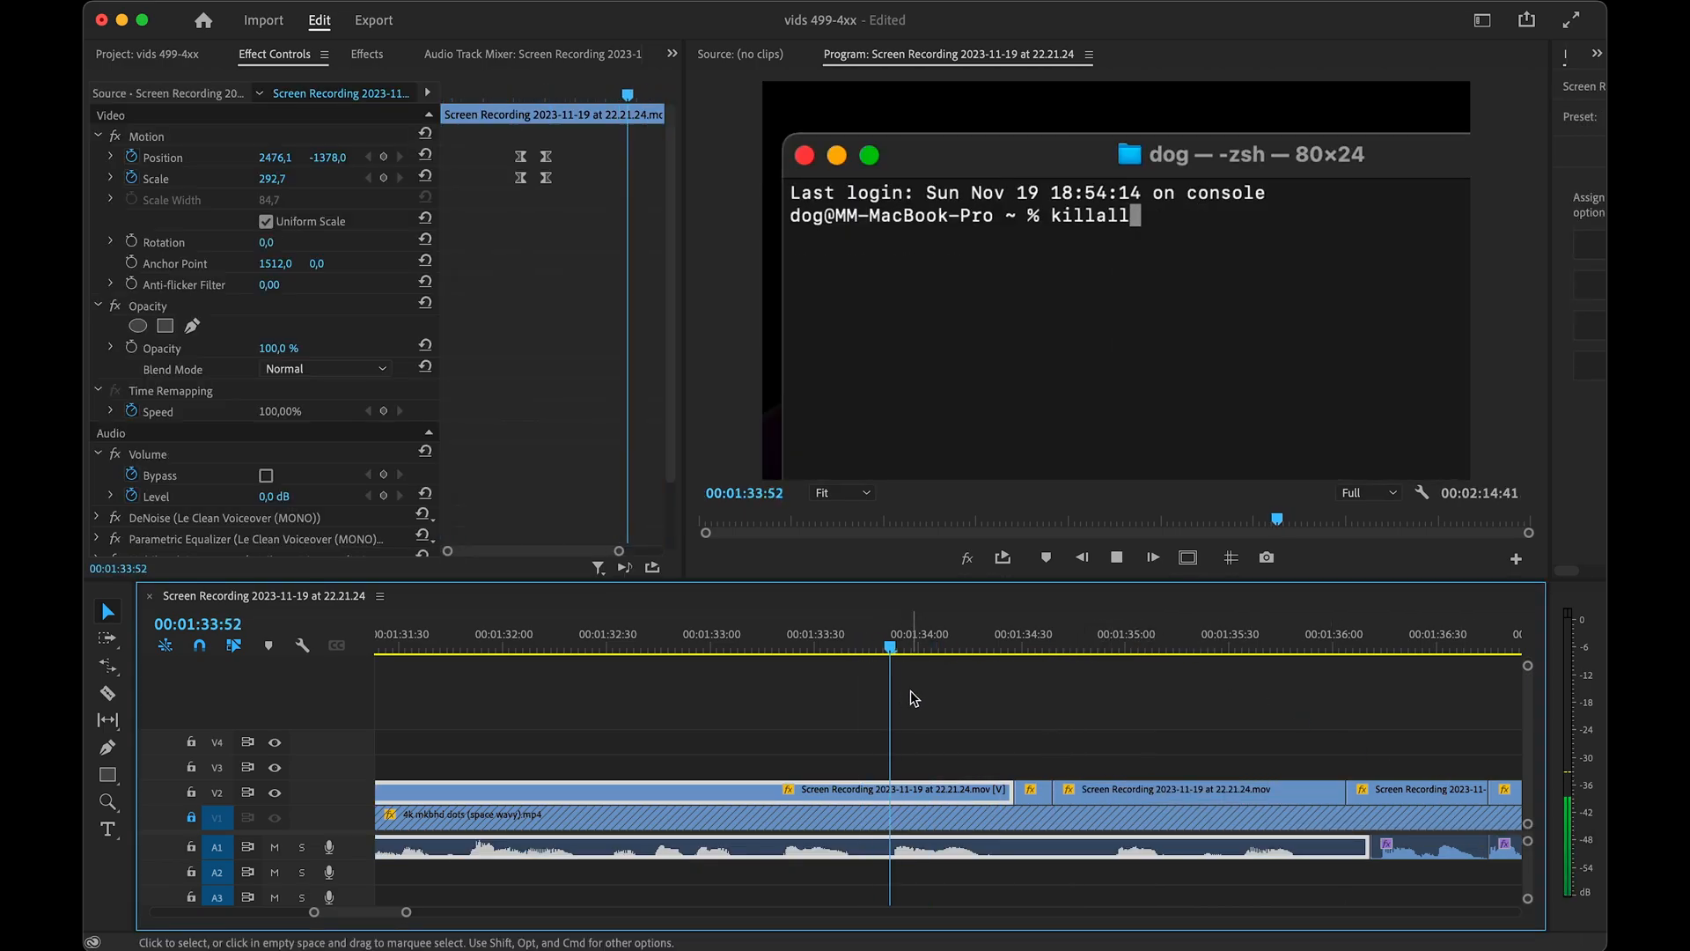
{"action": "scroll", "coordinate": [1070, 752], "scroll_direction": "down", "scroll_amount": 2, "text": "alt"}
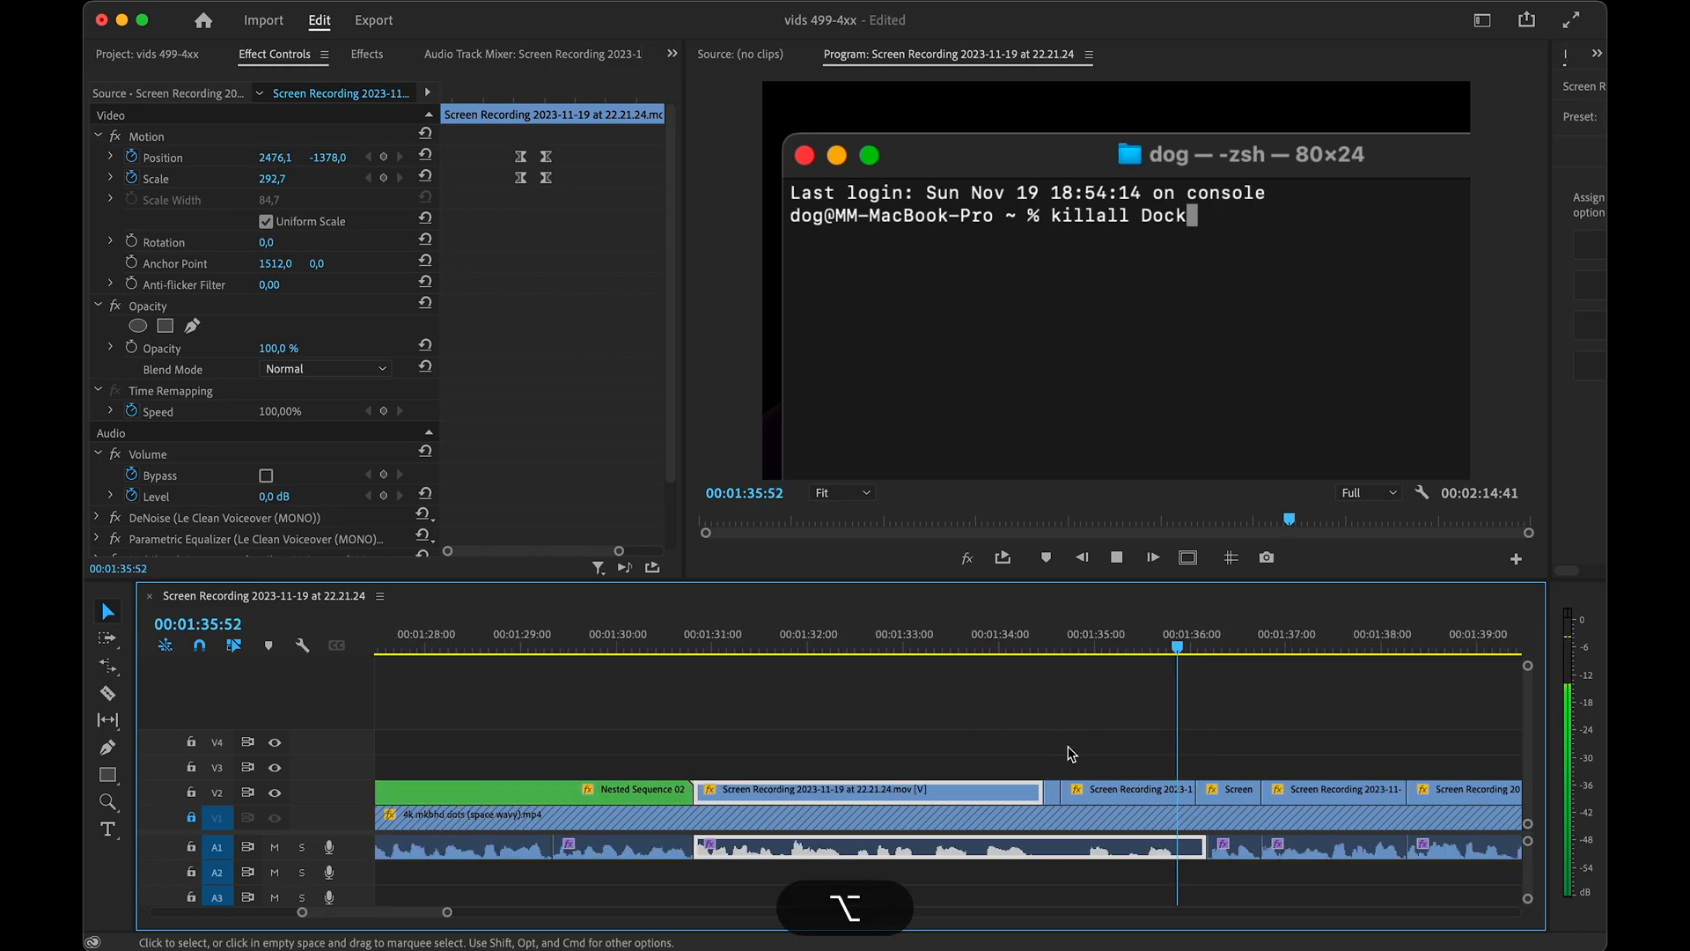
{"action": "left_click", "coordinate": [948, 634]}
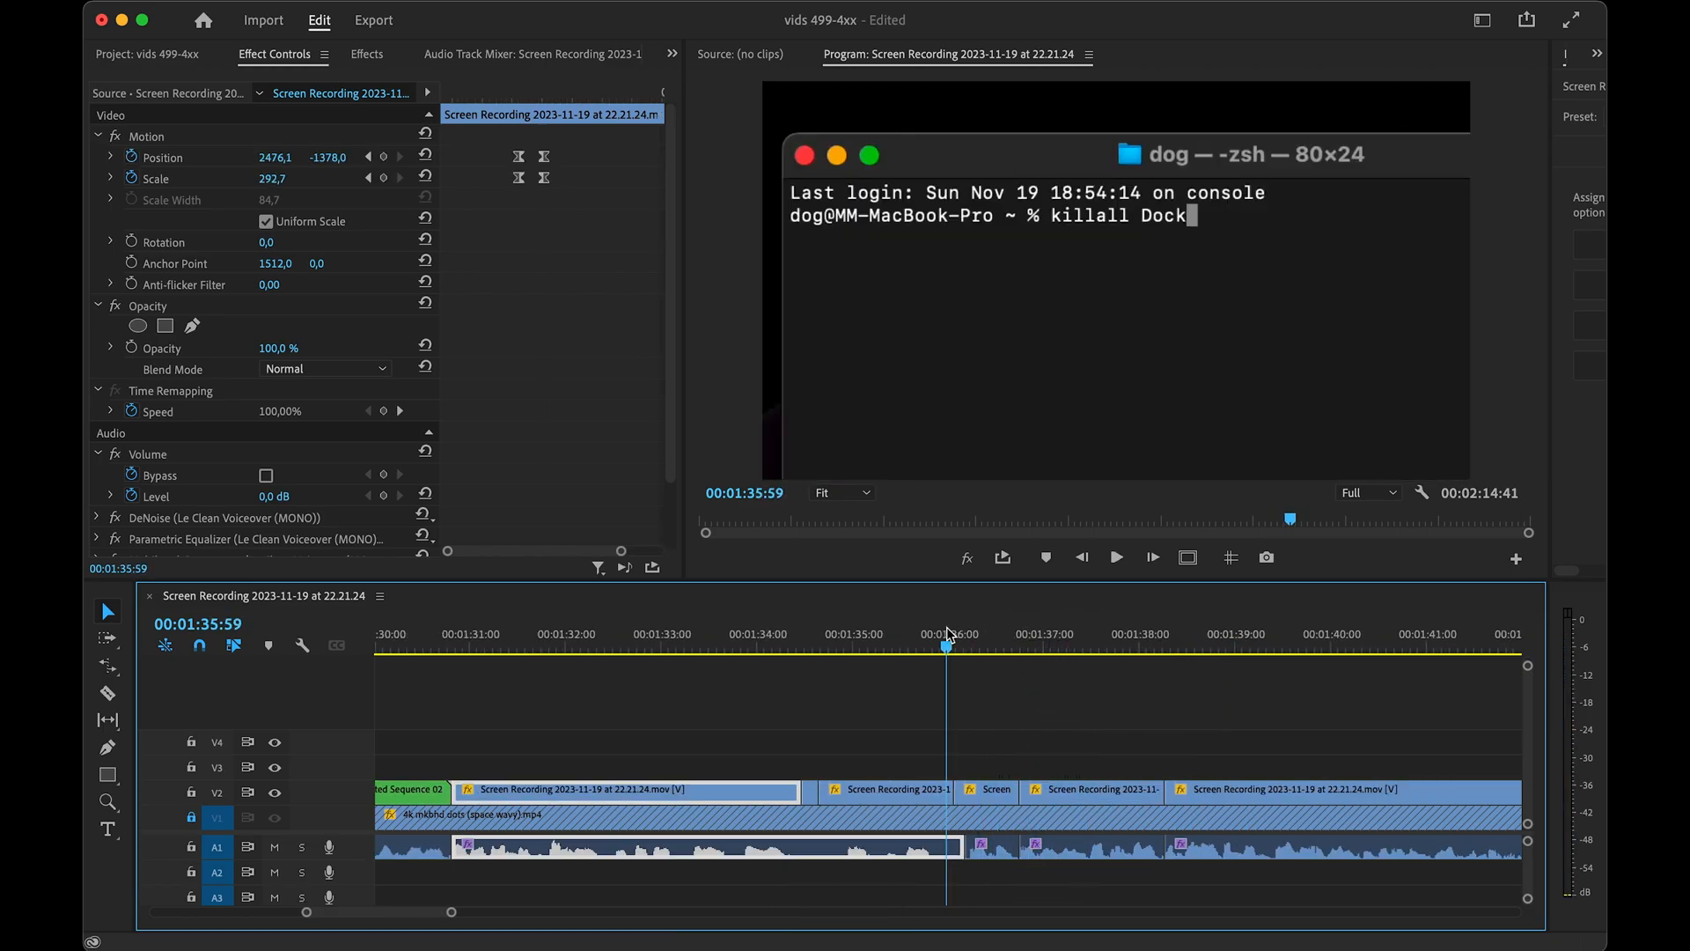
{"action": "mouse_move", "coordinate": [946, 629]}
{"action": "left_mouse_down"}
{"action": "mouse_move", "coordinate": [963, 629]}
{"action": "mouse_move", "coordinate": [925, 637]}
{"action": "left_mouse_up"}
{"action": "key", "text": "space"}
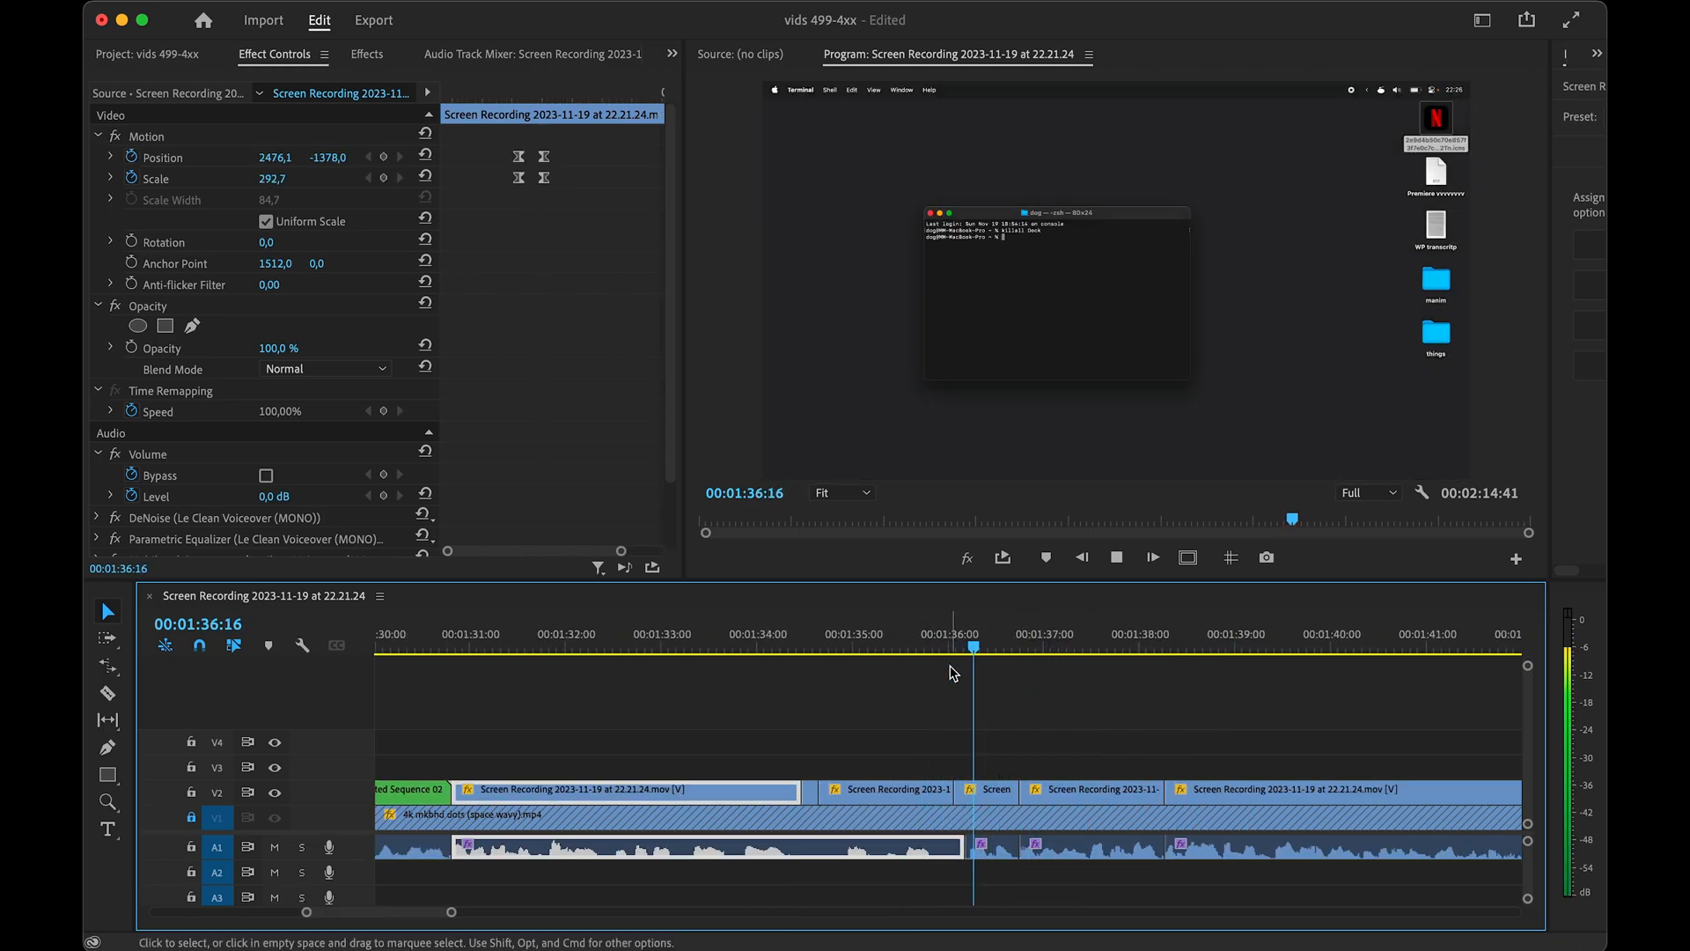
{"action": "scroll", "coordinate": [1056, 700], "scroll_direction": "down", "scroll_amount": 3, "text": "alt"}
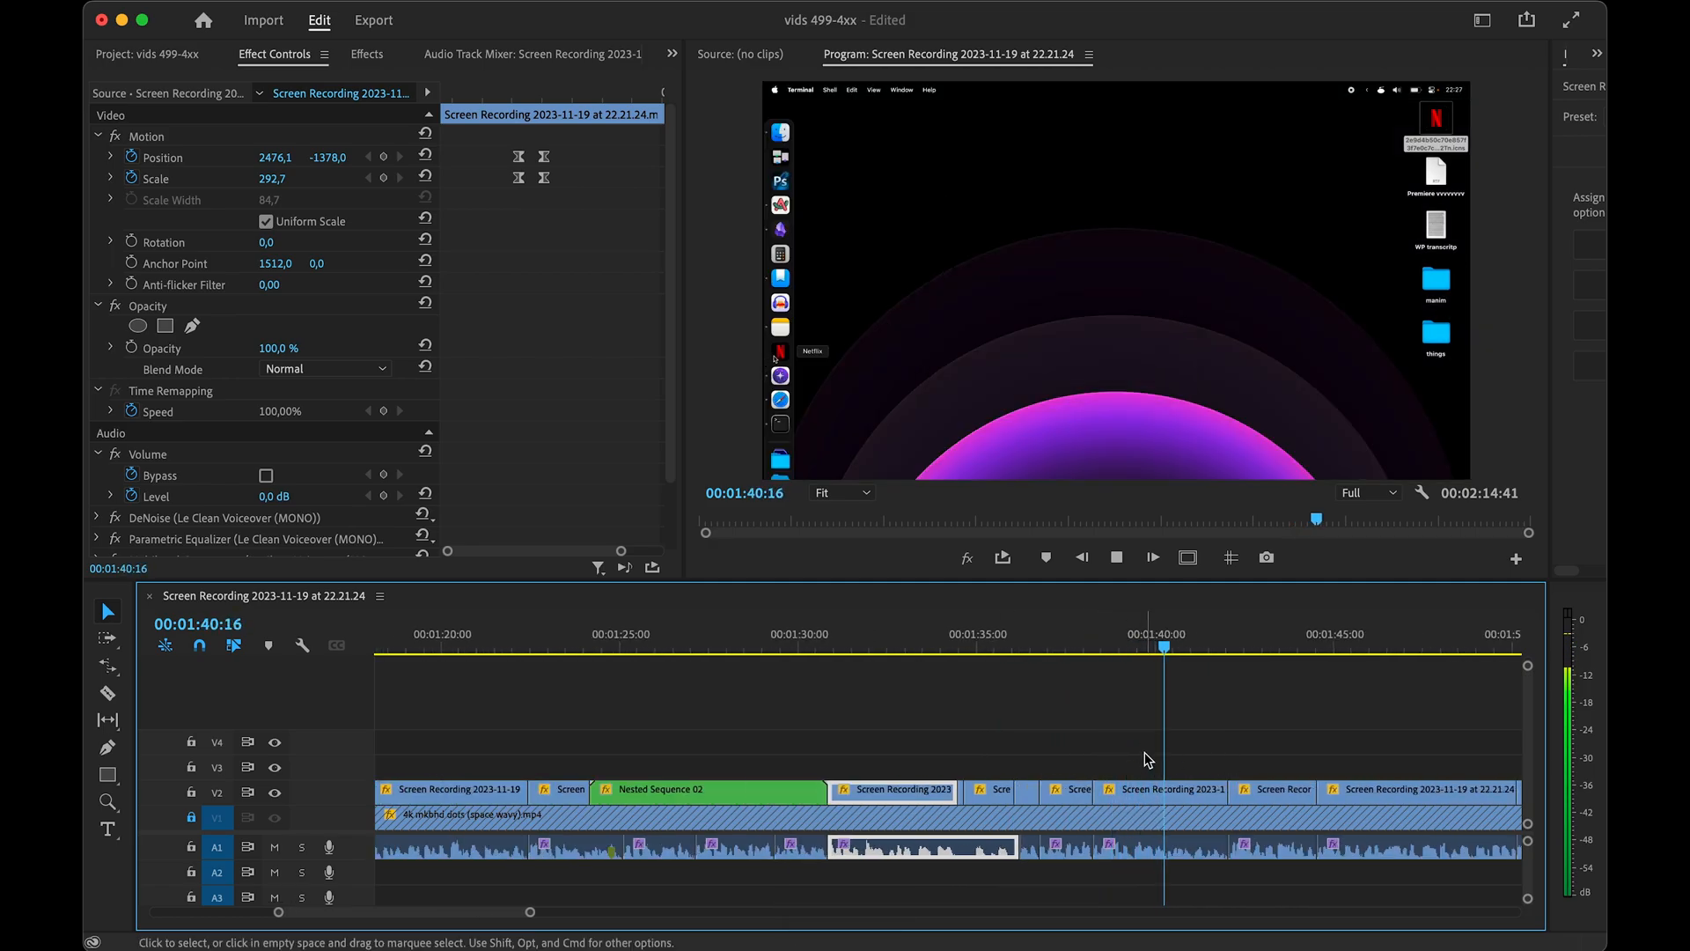
- Set starting position and scale keyframes at 00:01:41:09 on the clip showing the Netflix dock icon
{"action": "left_click_drag", "start_coordinate": [1197, 631], "coordinate": [1137, 631]}
{"action": "key", "text": "space"}
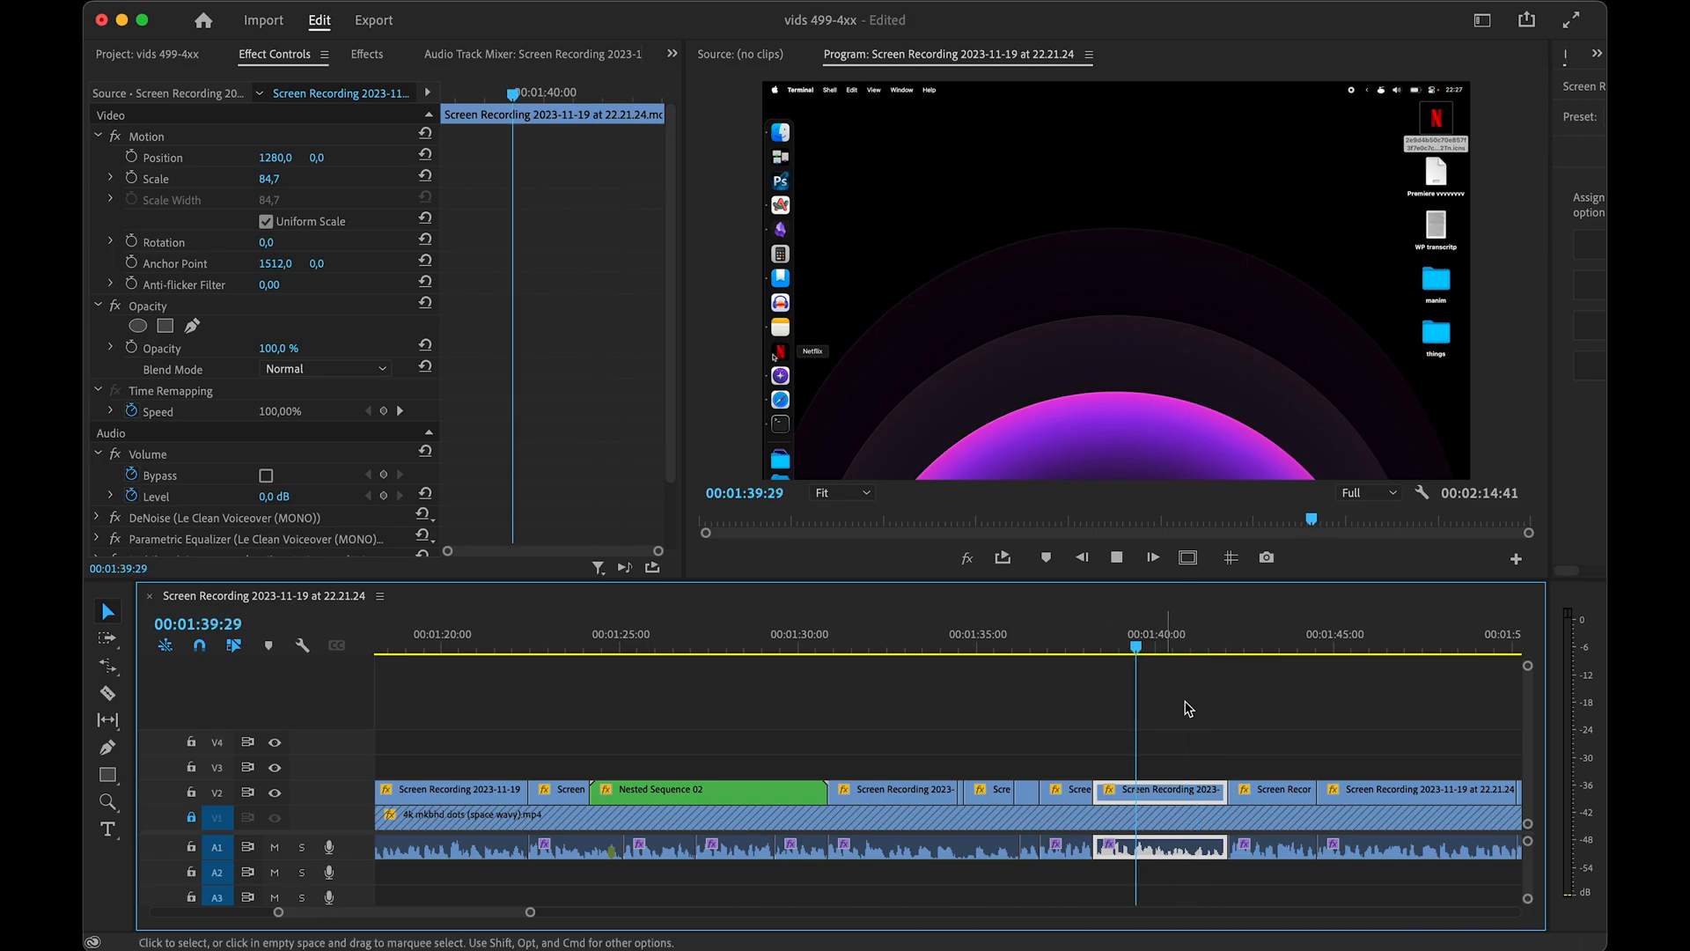
{"action": "key", "text": "space"}
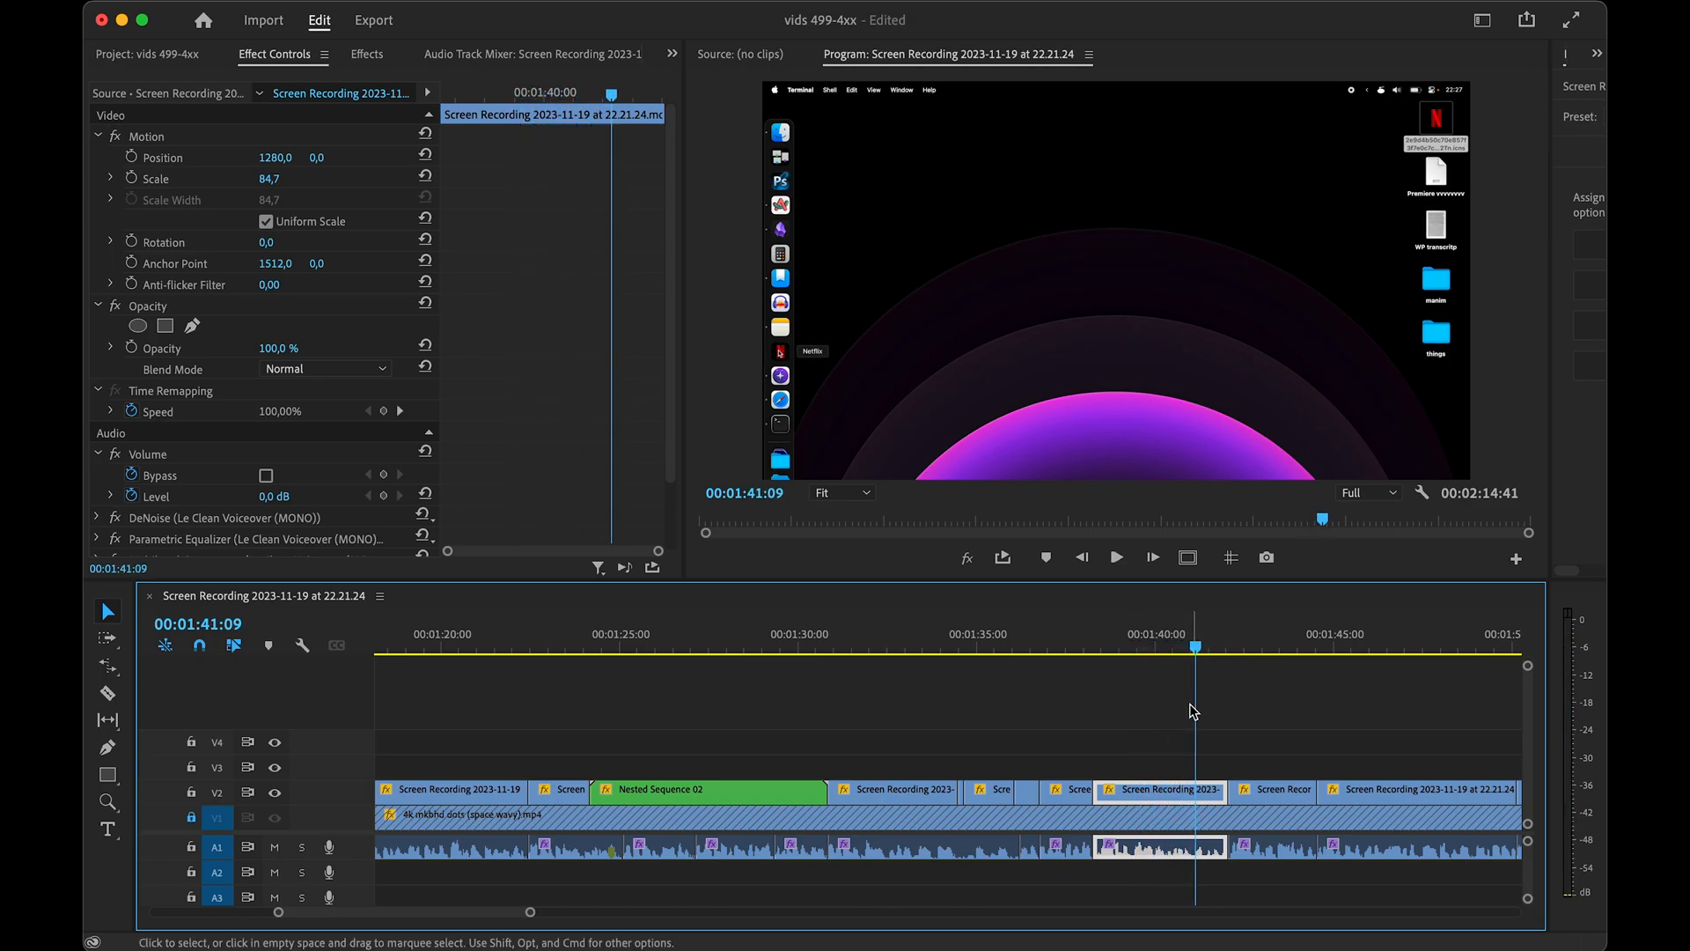
{"action": "left_click", "coordinate": [131, 156]}
{"action": "left_click", "coordinate": [132, 178]}
- At 00:01:41:39, zoom onto the Netflix dock icon with scale 792.7 and position 11985.5, -8537.9
{"action": "key", "text": "shift+Right"}
{"action": "key", "text": "shift+Right"}
{"action": "key", "text": "shift+Right"}
{"action": "key", "text": "shift+Right"}
{"action": "key", "text": "shift+Right"}
{"action": "key", "text": "shift+Right"}
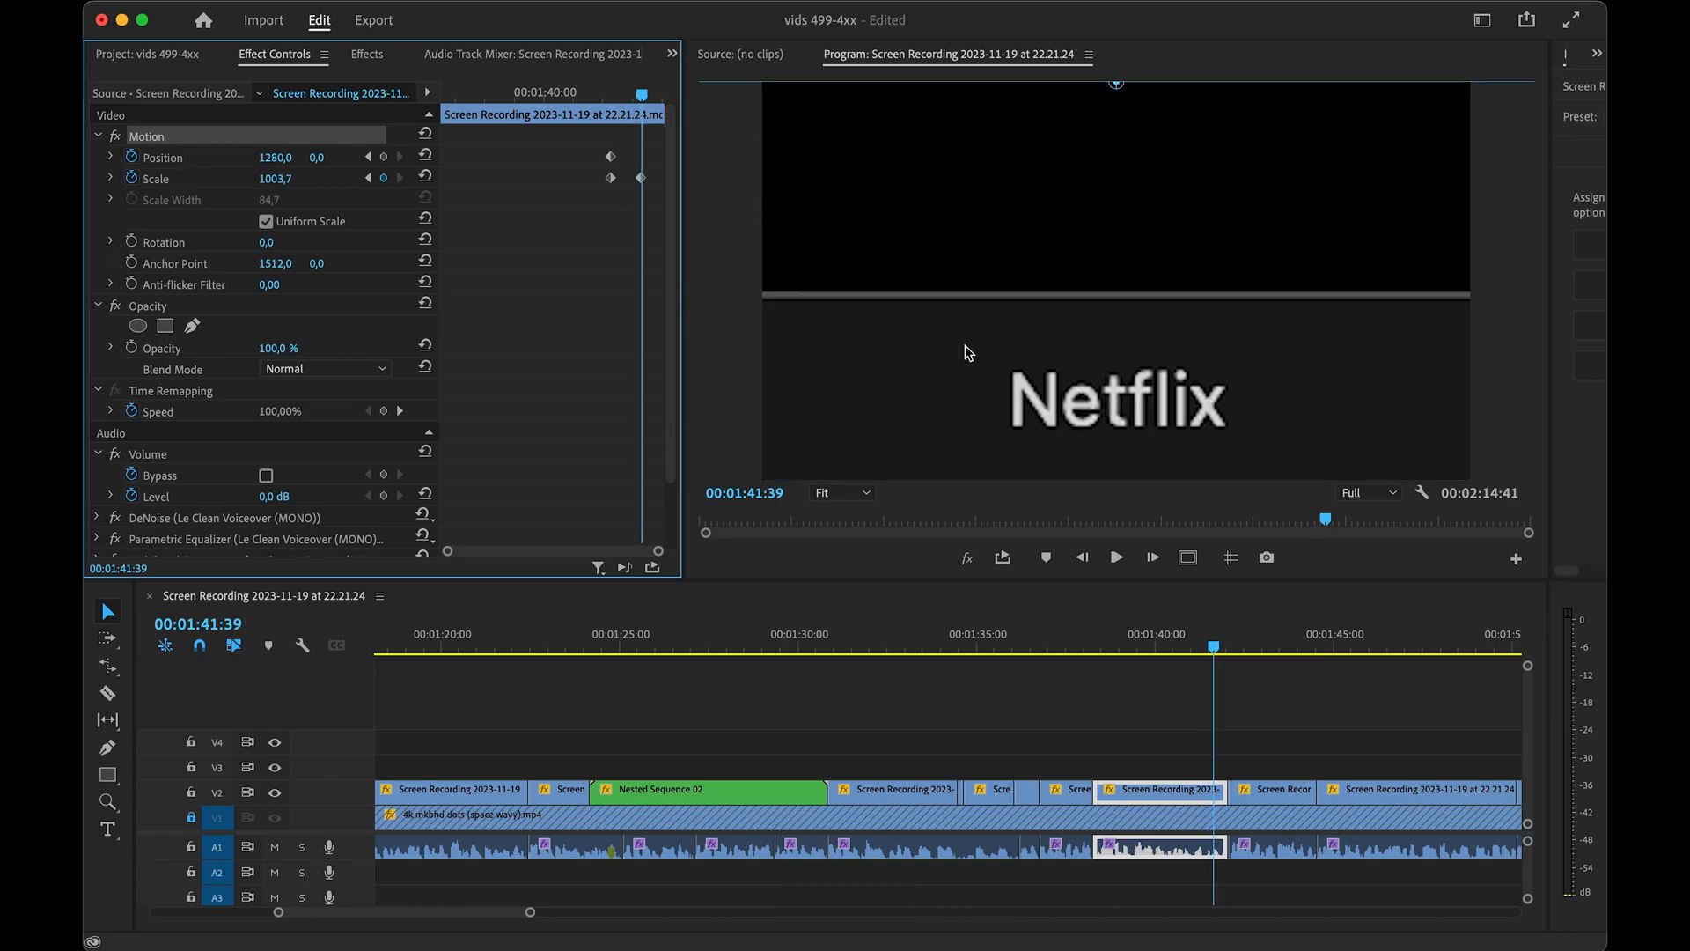
{"action": "left_click_drag", "start_coordinate": [965, 345], "coordinate": [1296, 141]}
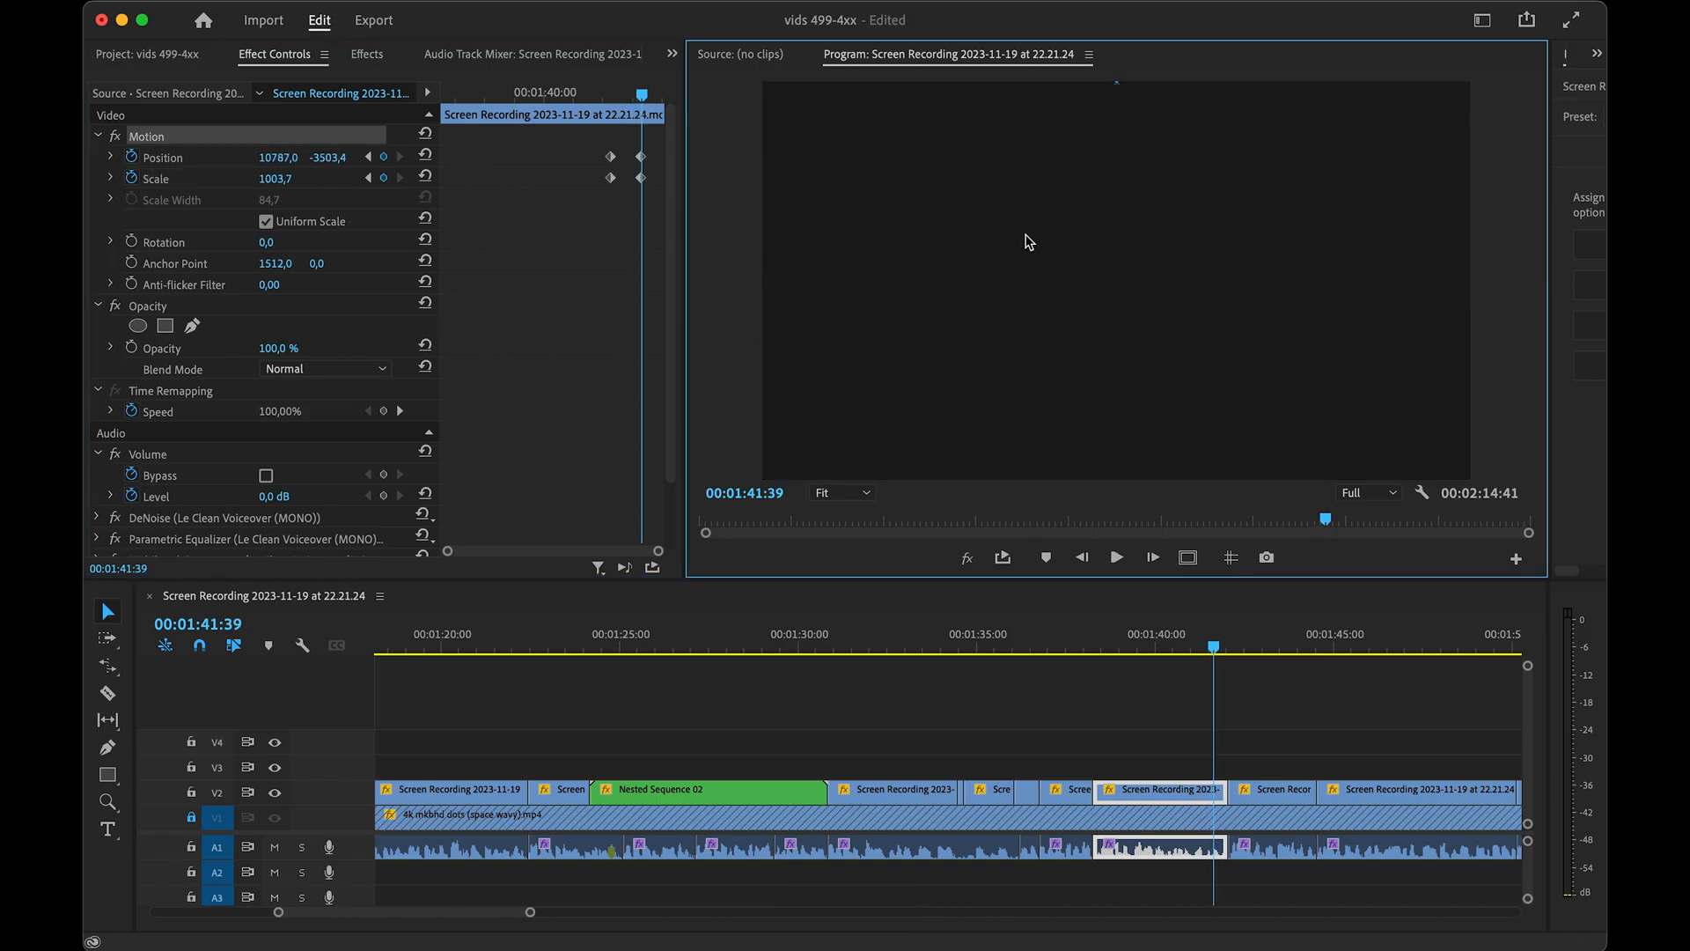
{"action": "left_click_drag", "start_coordinate": [1026, 235], "coordinate": [1204, 210]}
{"action": "left_click", "coordinate": [1110, 237]}
{"action": "left_click_drag", "start_coordinate": [1030, 302], "coordinate": [1227, 4]}
{"action": "left_click_drag", "start_coordinate": [991, 458], "coordinate": [960, 194]}
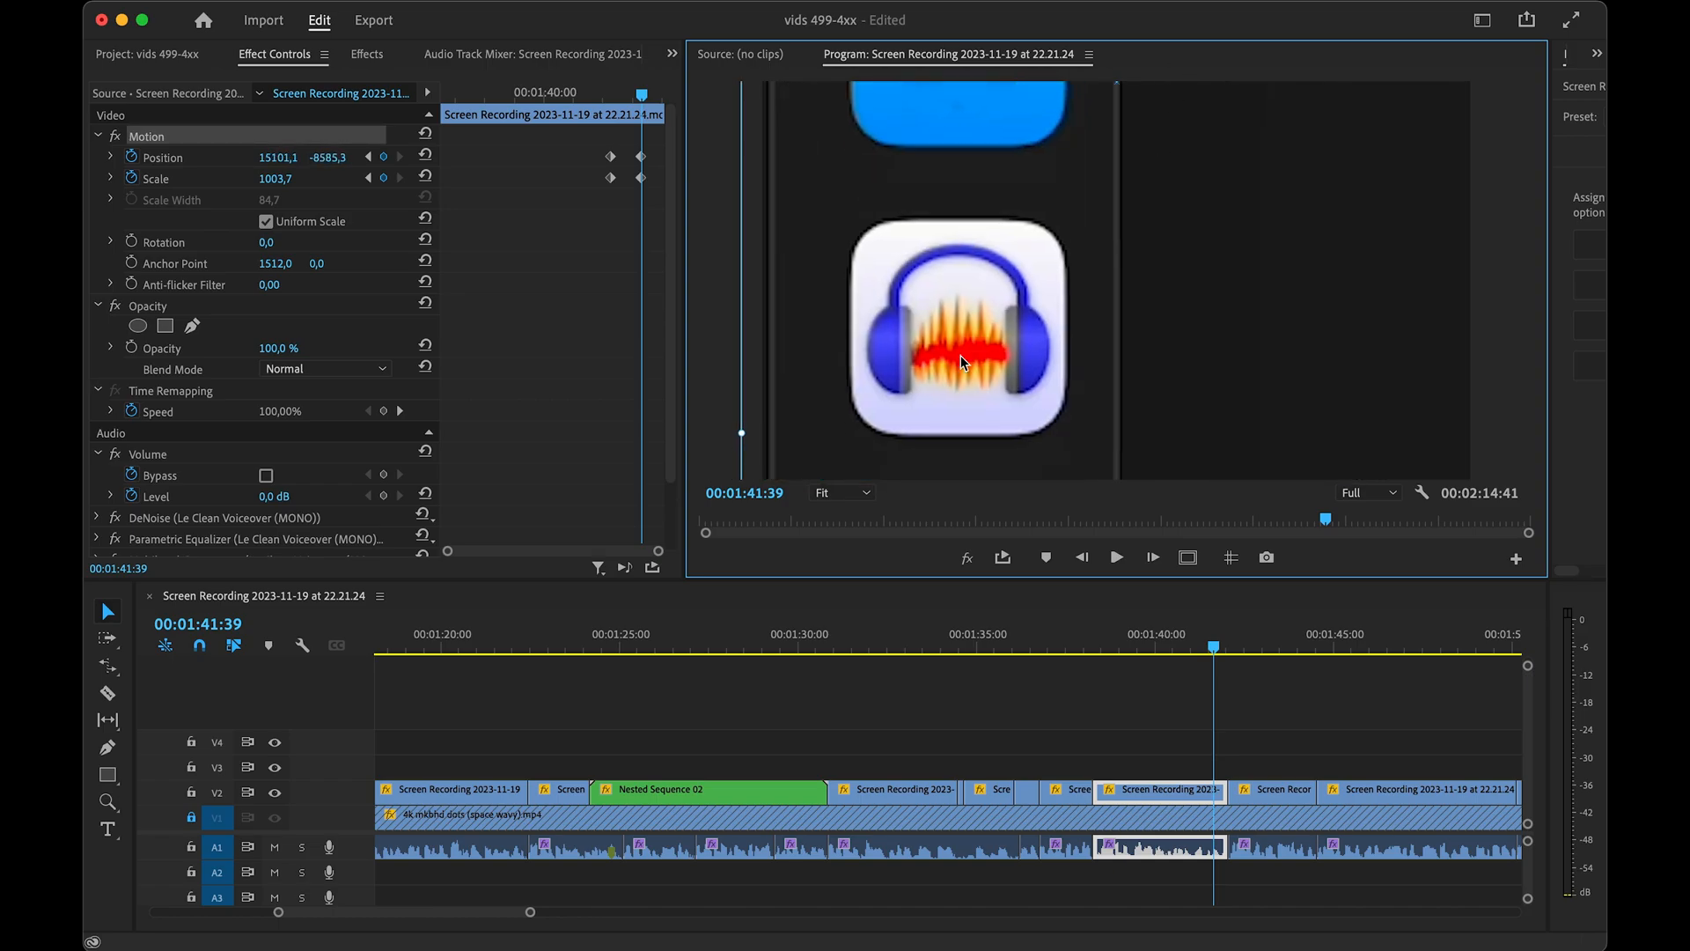
{"action": "left_click_drag", "start_coordinate": [960, 356], "coordinate": [928, 162]}
{"action": "left_click_drag", "start_coordinate": [864, 343], "coordinate": [880, 53]}
{"action": "left_click_drag", "start_coordinate": [928, 458], "coordinate": [811, 353]}
{"action": "left_click_drag", "start_coordinate": [275, 179], "coordinate": [206, 179]}
{"action": "left_click_drag", "start_coordinate": [924, 220], "coordinate": [889, 387]}
- Ease the Netflix icon zoom's position and scale keyframes and play the zoom
{"action": "left_click_drag", "start_coordinate": [598, 145], "coordinate": [631, 185]}
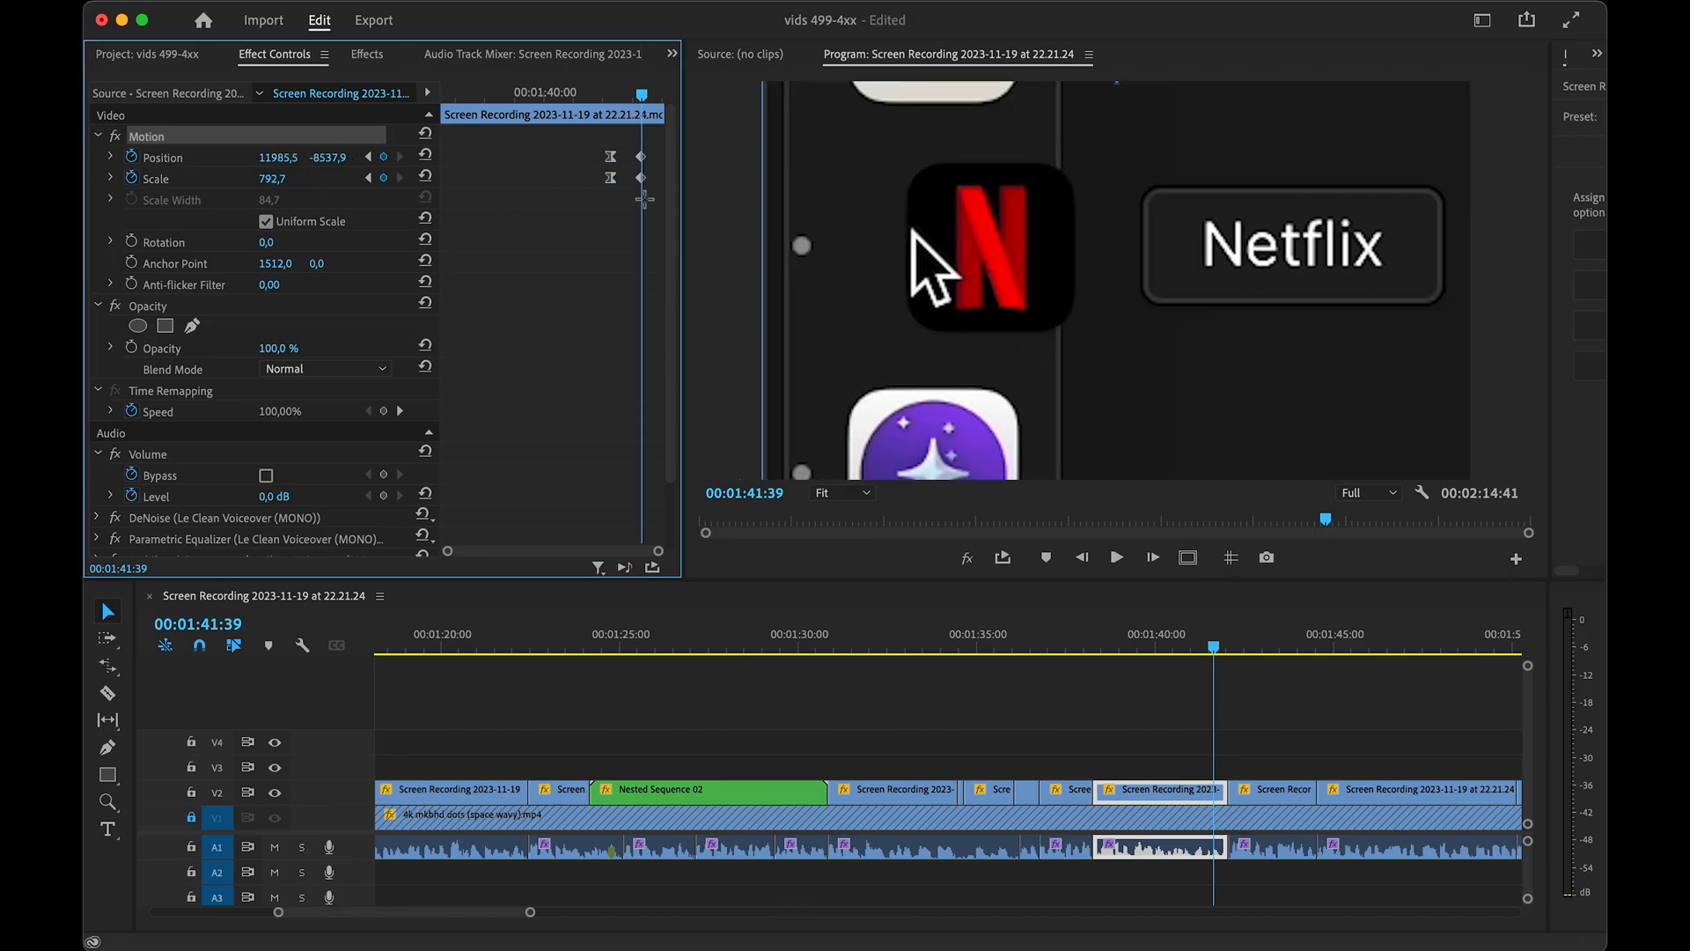
{"action": "left_click_drag", "start_coordinate": [641, 97], "coordinate": [596, 105]}
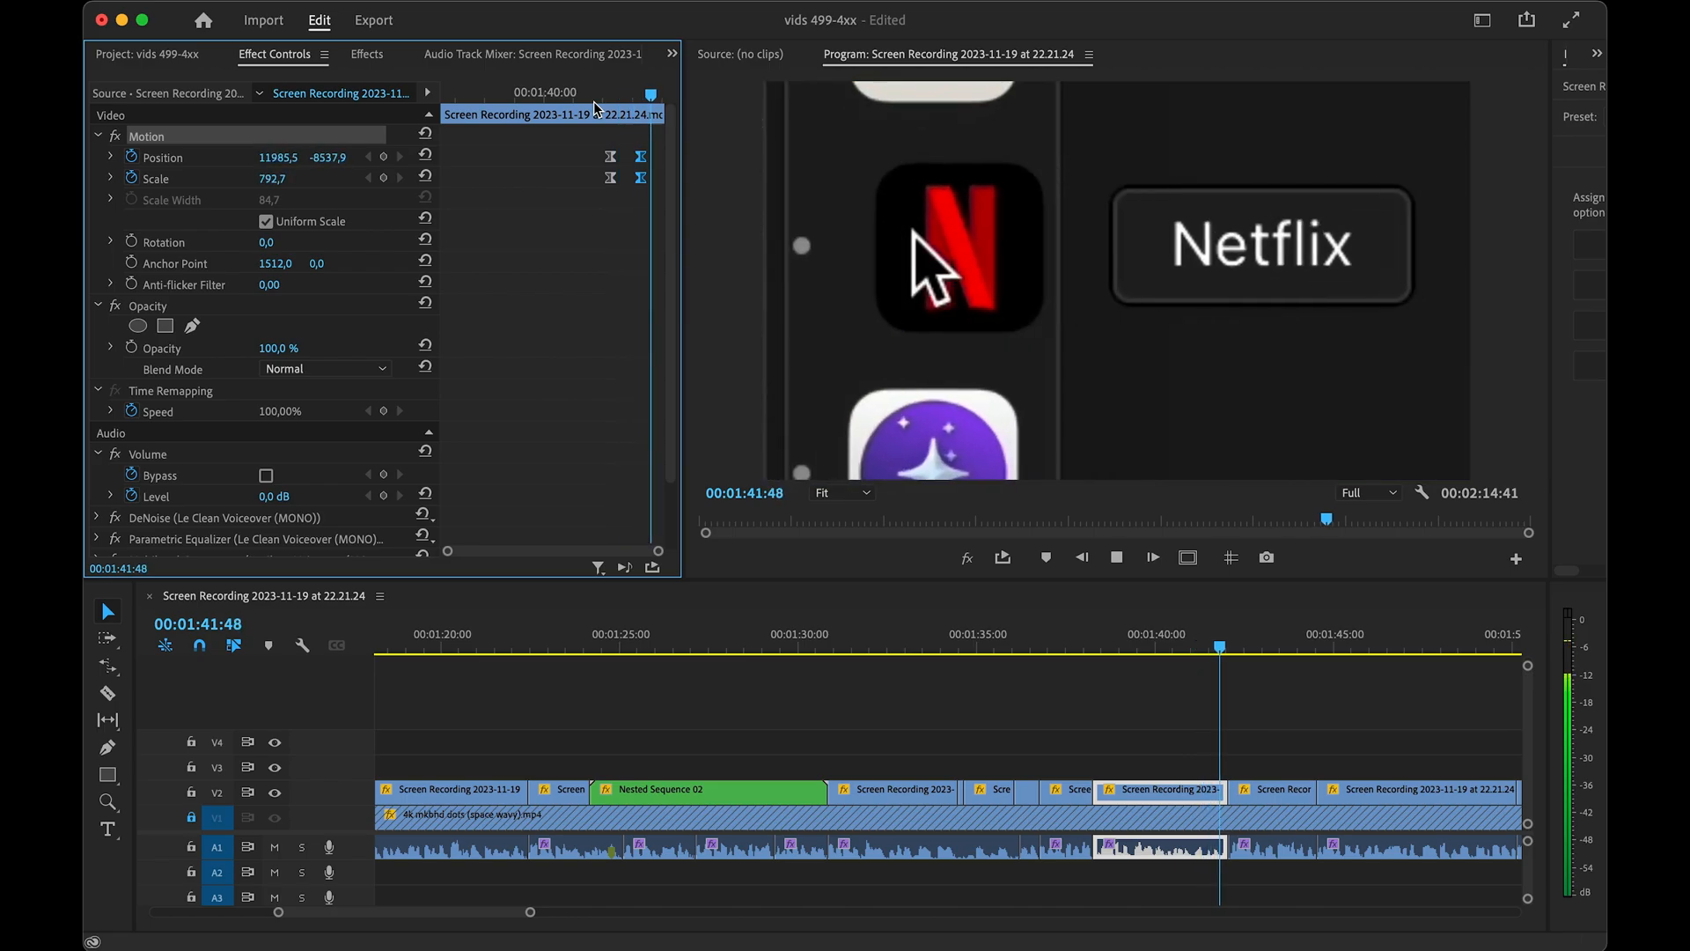
{"action": "key", "text": "space"}
- Undo the Netflix zoom's easing and remove all position and scale keyframes from that clip
{"action": "key", "text": "super+z"}
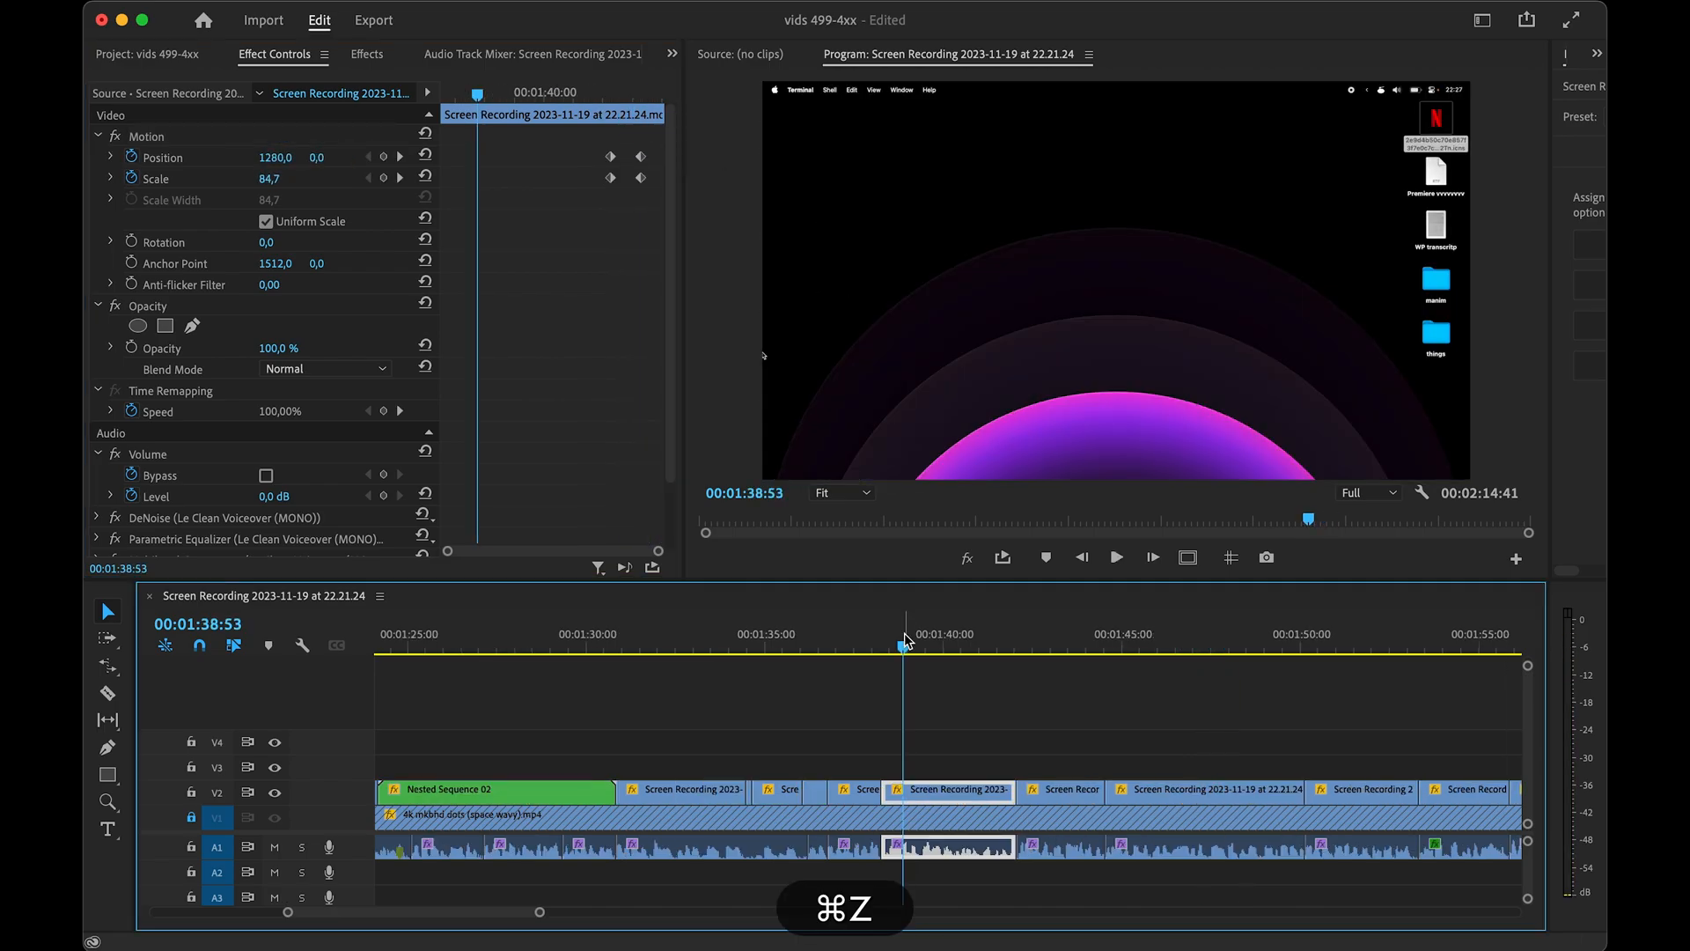
{"action": "left_click", "coordinate": [942, 720]}
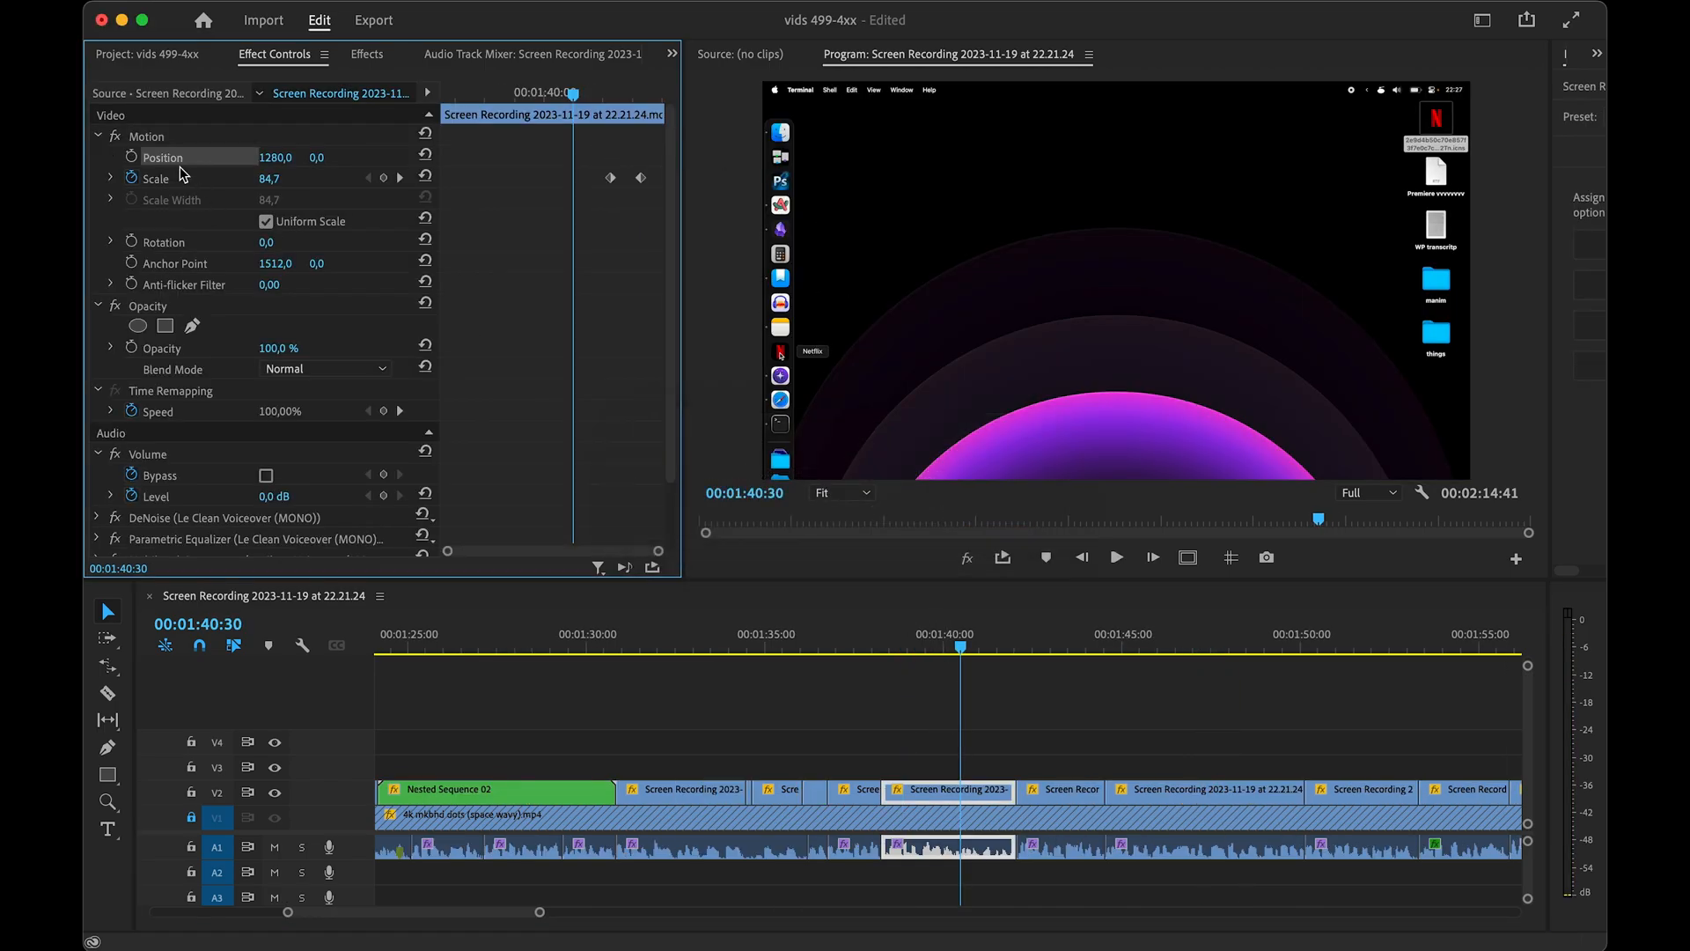
{"action": "left_click", "coordinate": [131, 178]}
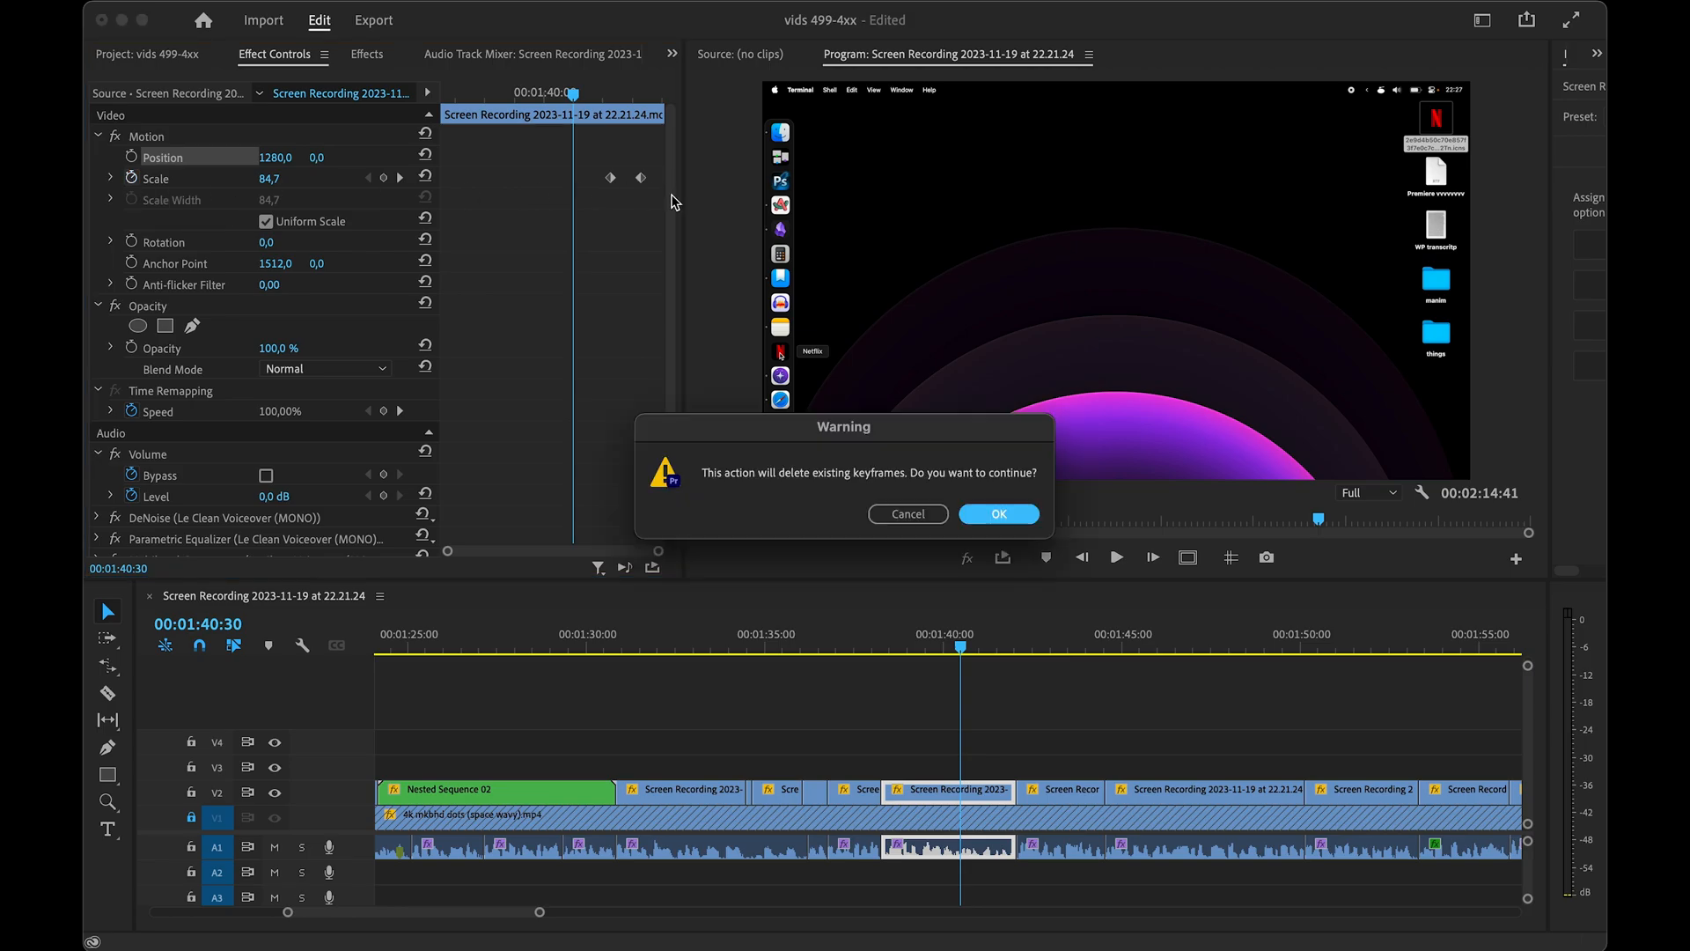
{"action": "left_click", "coordinate": [999, 515]}
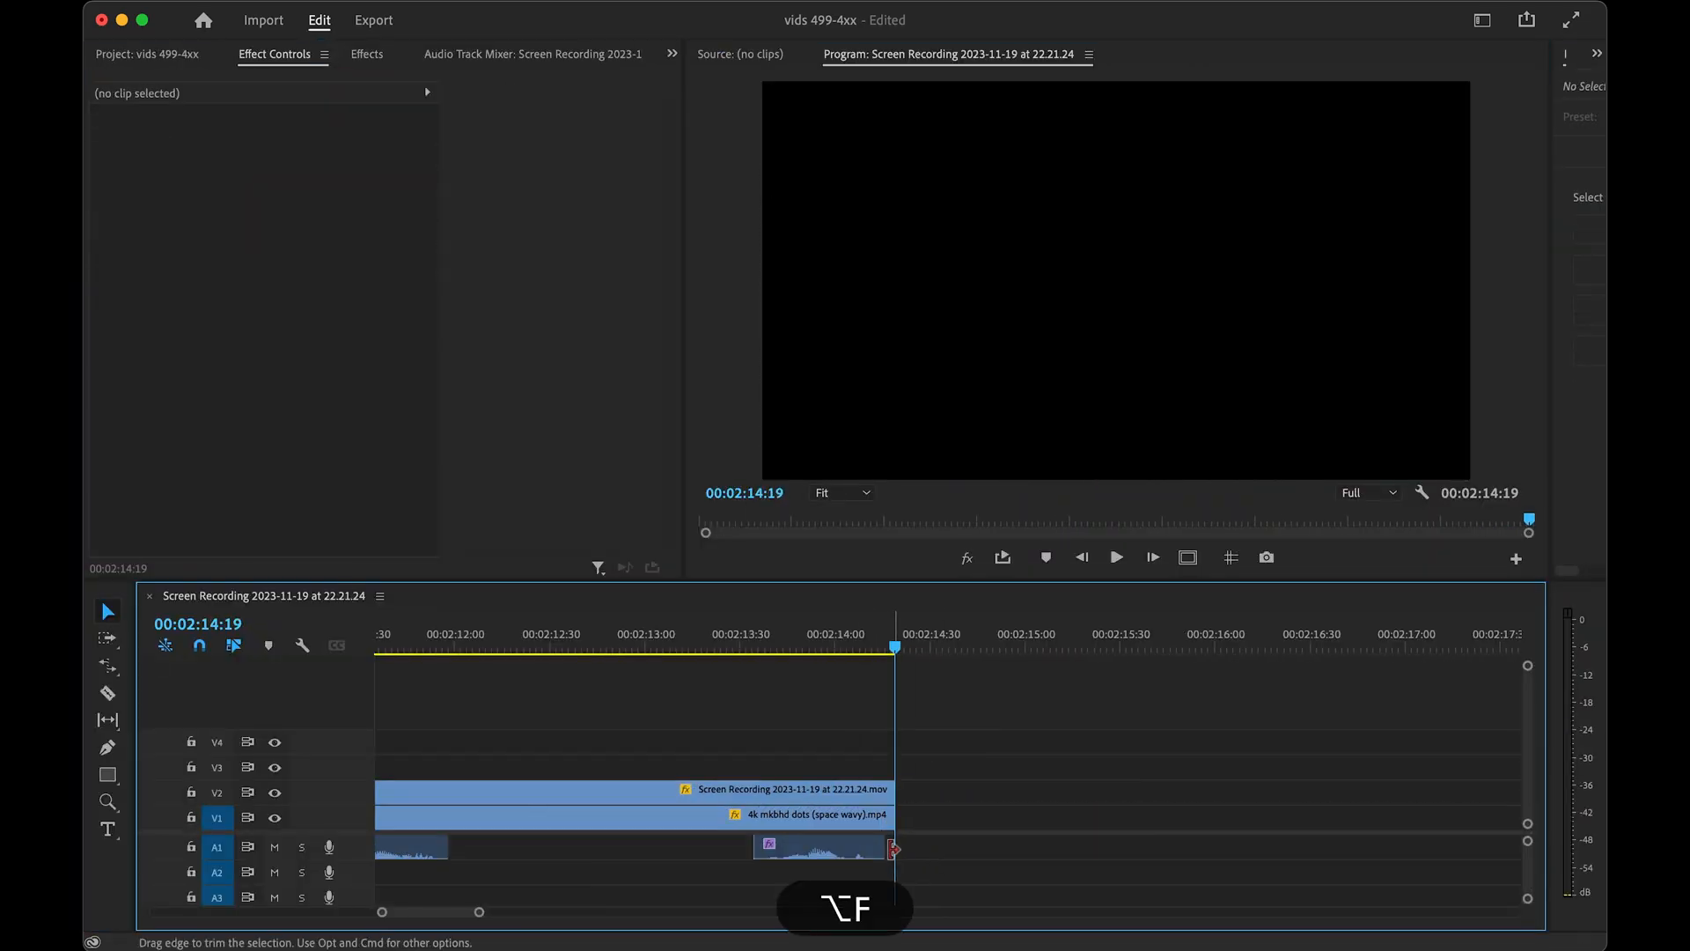
- Trim the final video, background and audio clips to end at 00:02:14:11, and go to 00:02:13:37
{"action": "left_click_drag", "start_coordinate": [894, 793], "coordinate": [869, 792]}
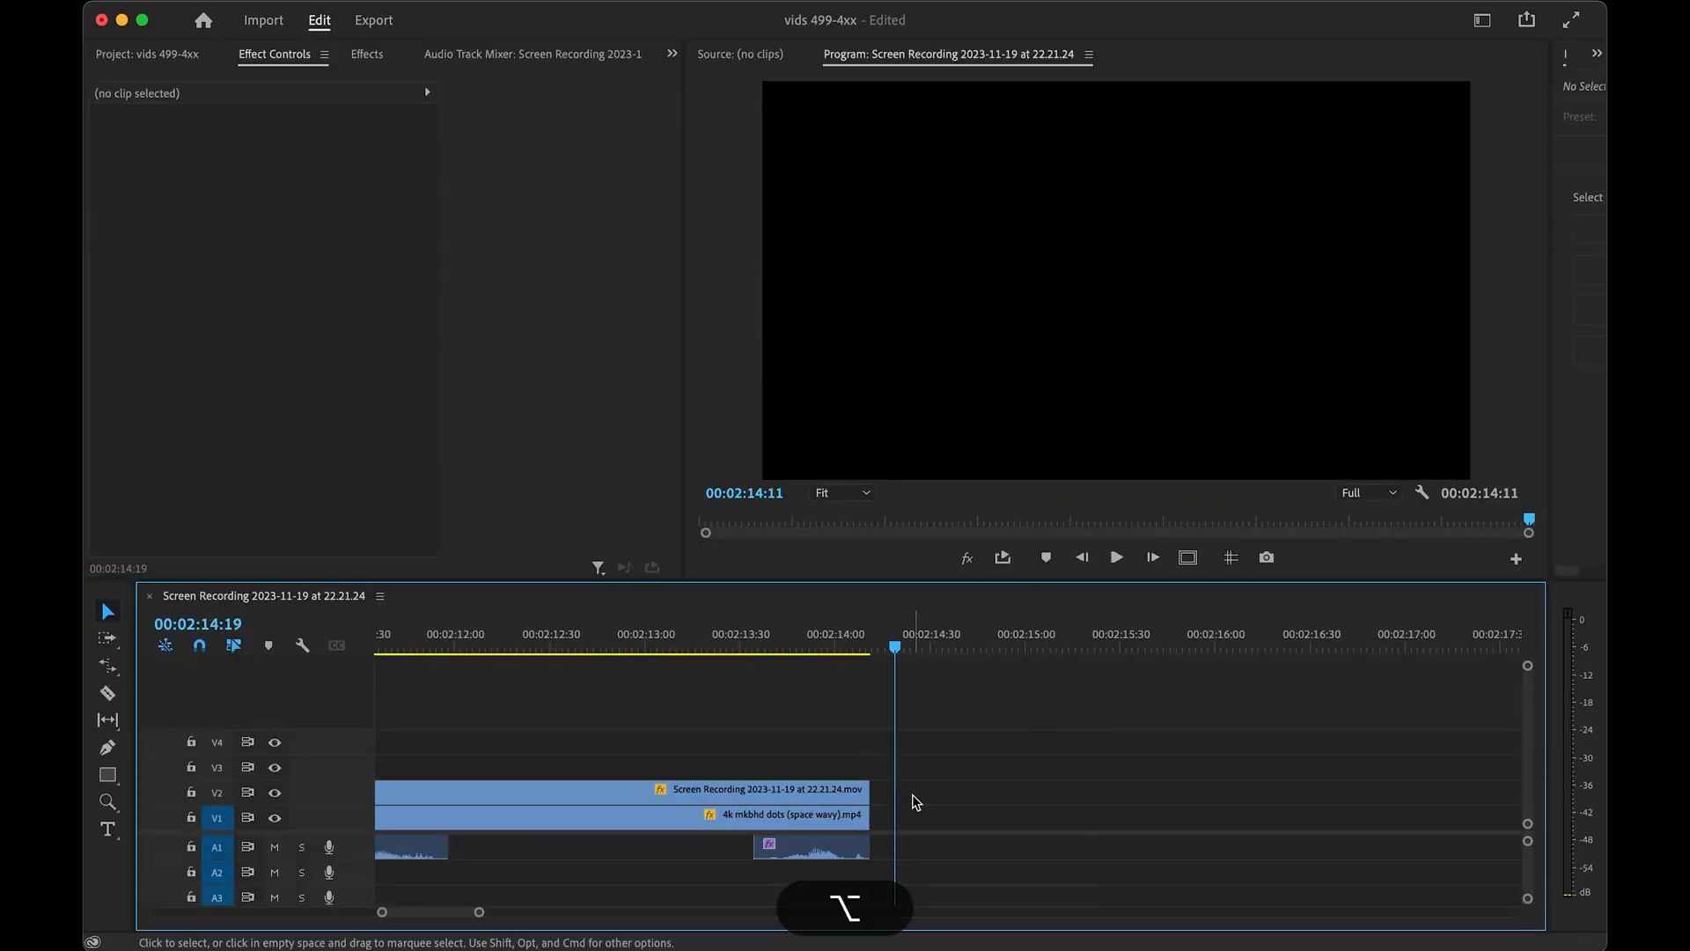
{"action": "scroll", "coordinate": [913, 800], "scroll_direction": "down", "scroll_amount": 3}
{"action": "left_click_drag", "start_coordinate": [861, 643], "coordinate": [725, 664]}
- Search the Mac for sike spy.png, reveal it in Finder, and copy it to the Desktop
{"action": "key", "text": "space"}
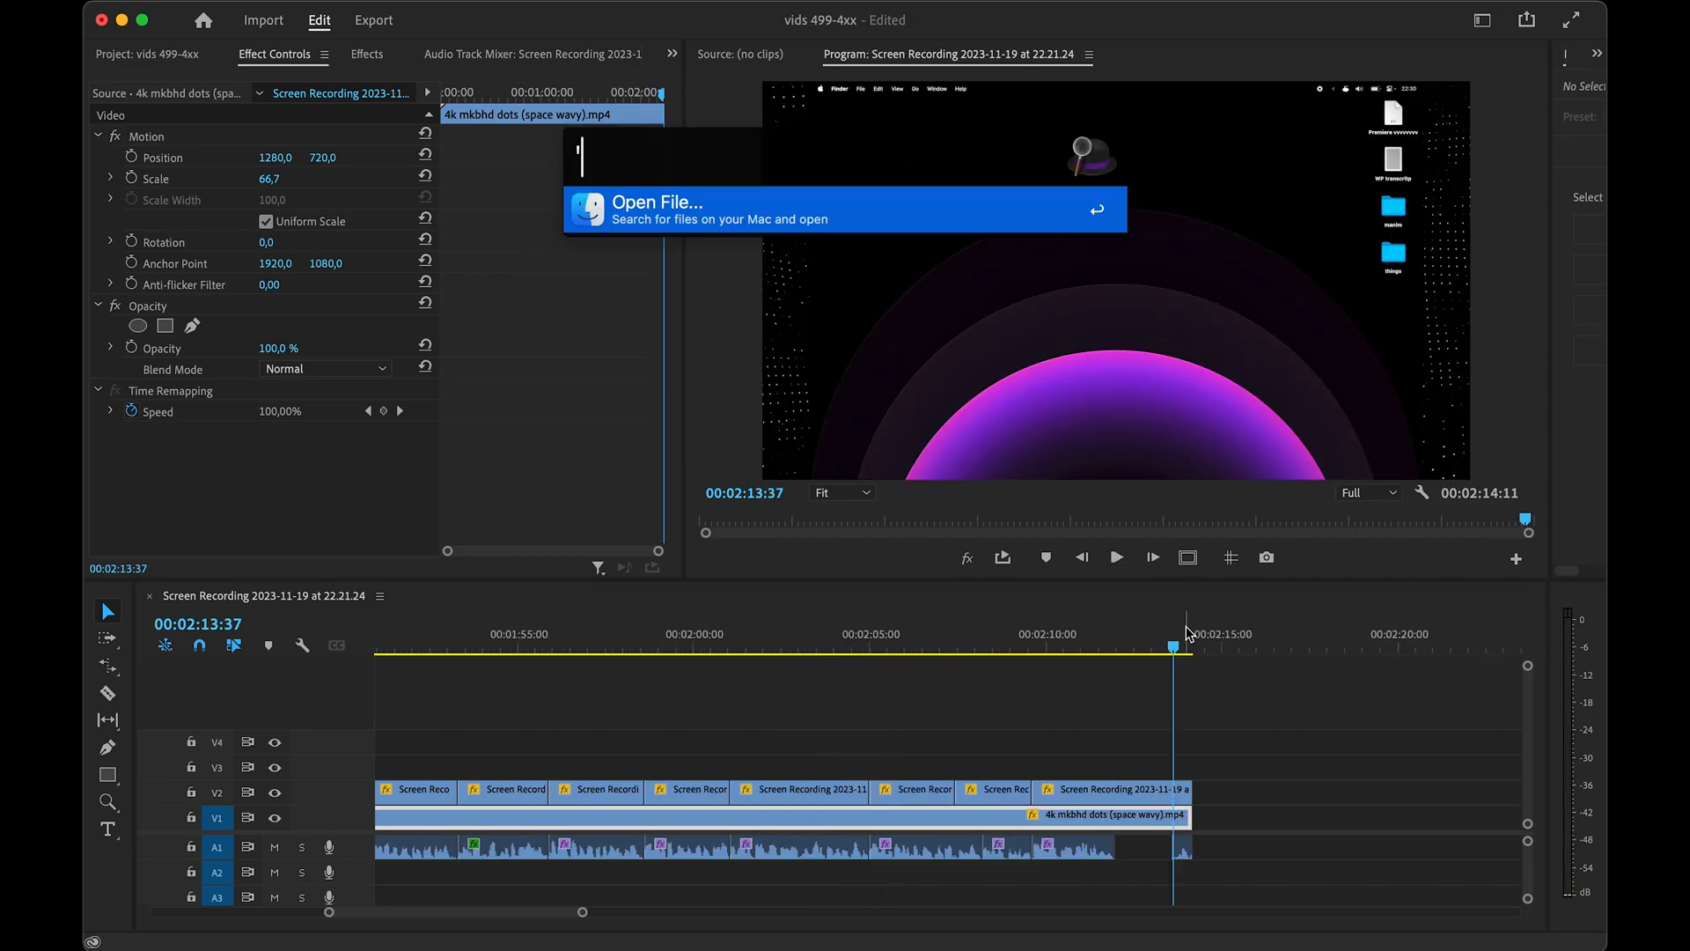
{"action": "type", "text": "sike"}
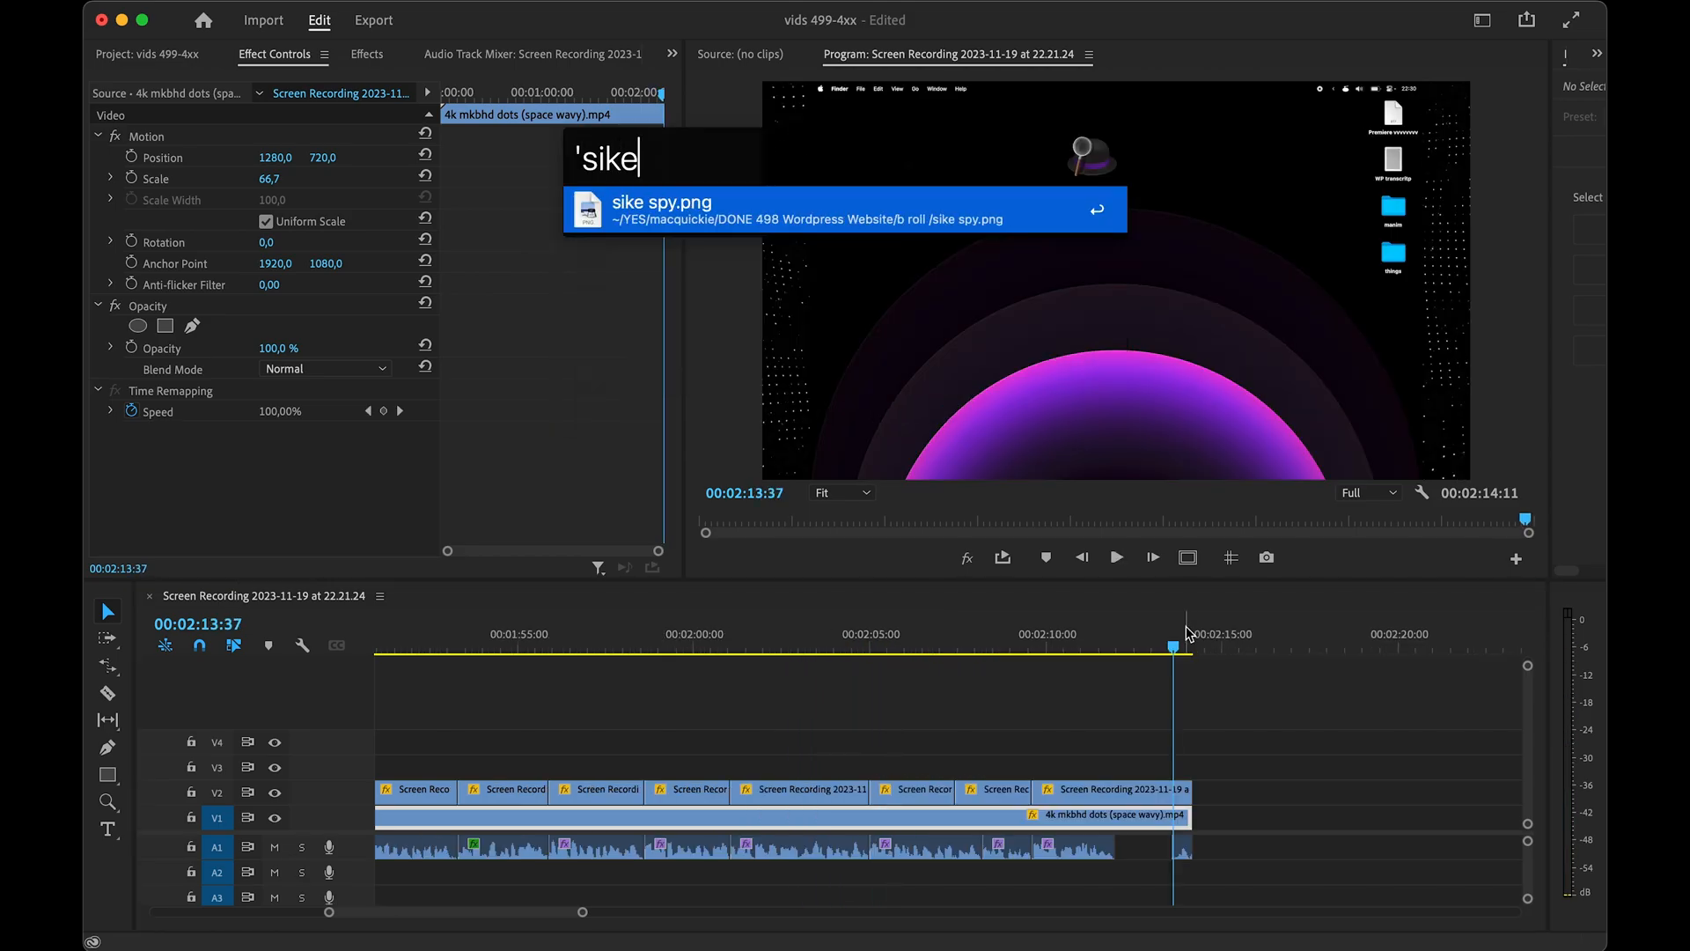
{"action": "key", "text": "super+Return"}
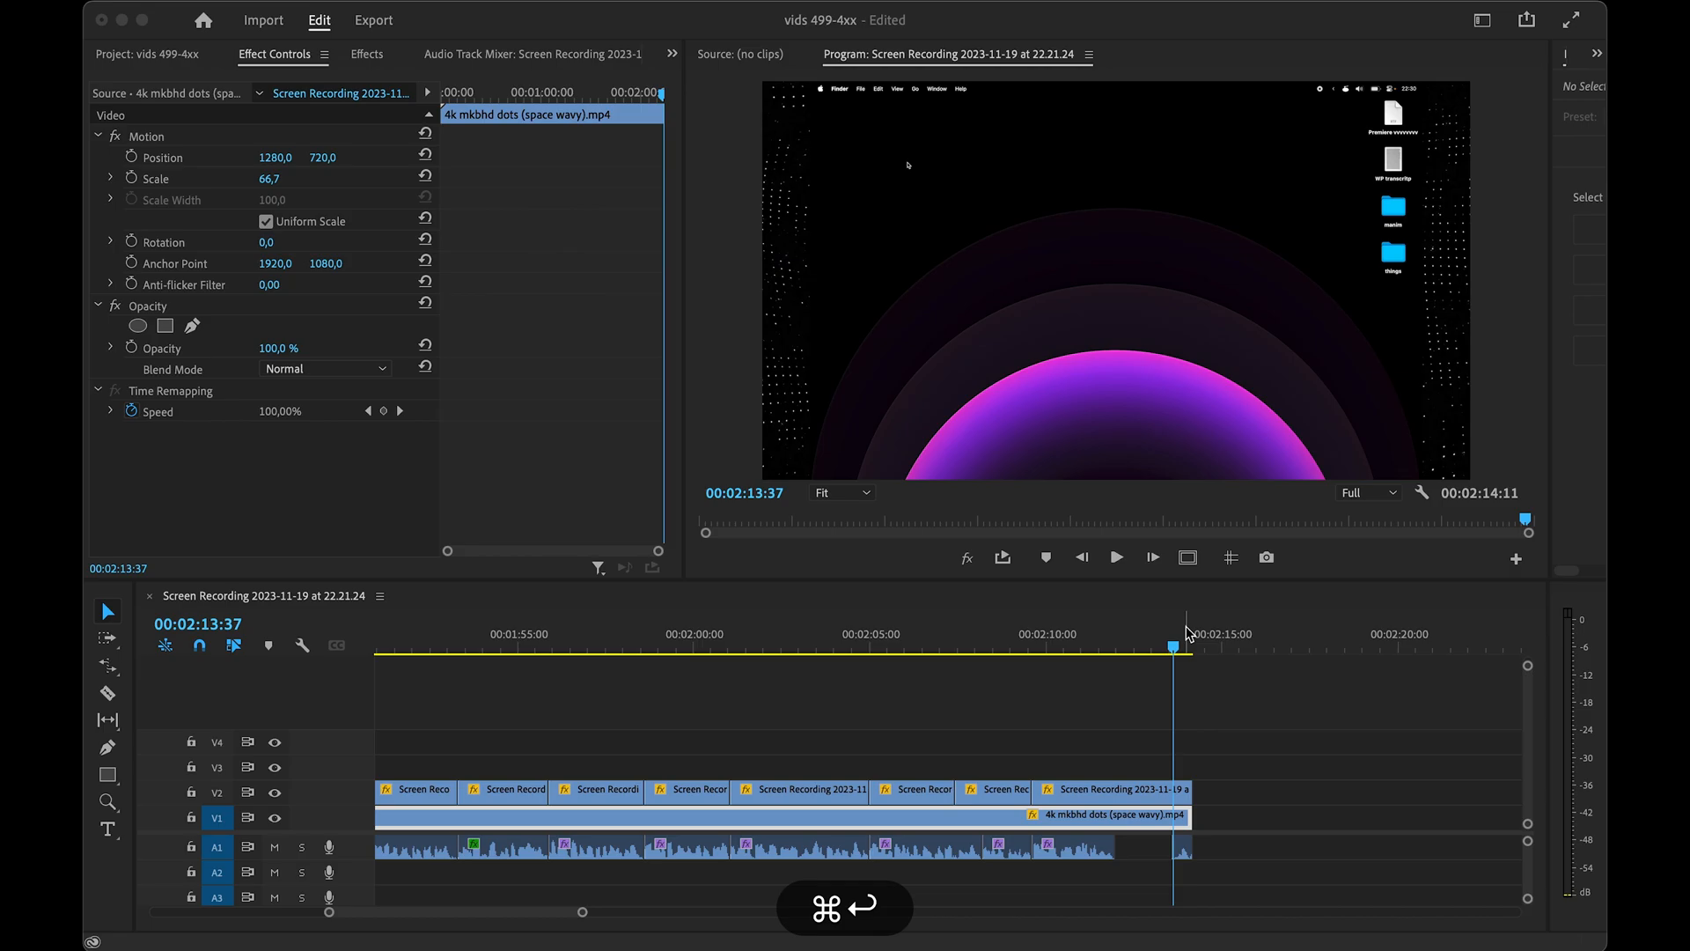
{"action": "left_click_drag", "start_coordinate": [906, 230], "coordinate": [945, 404]}
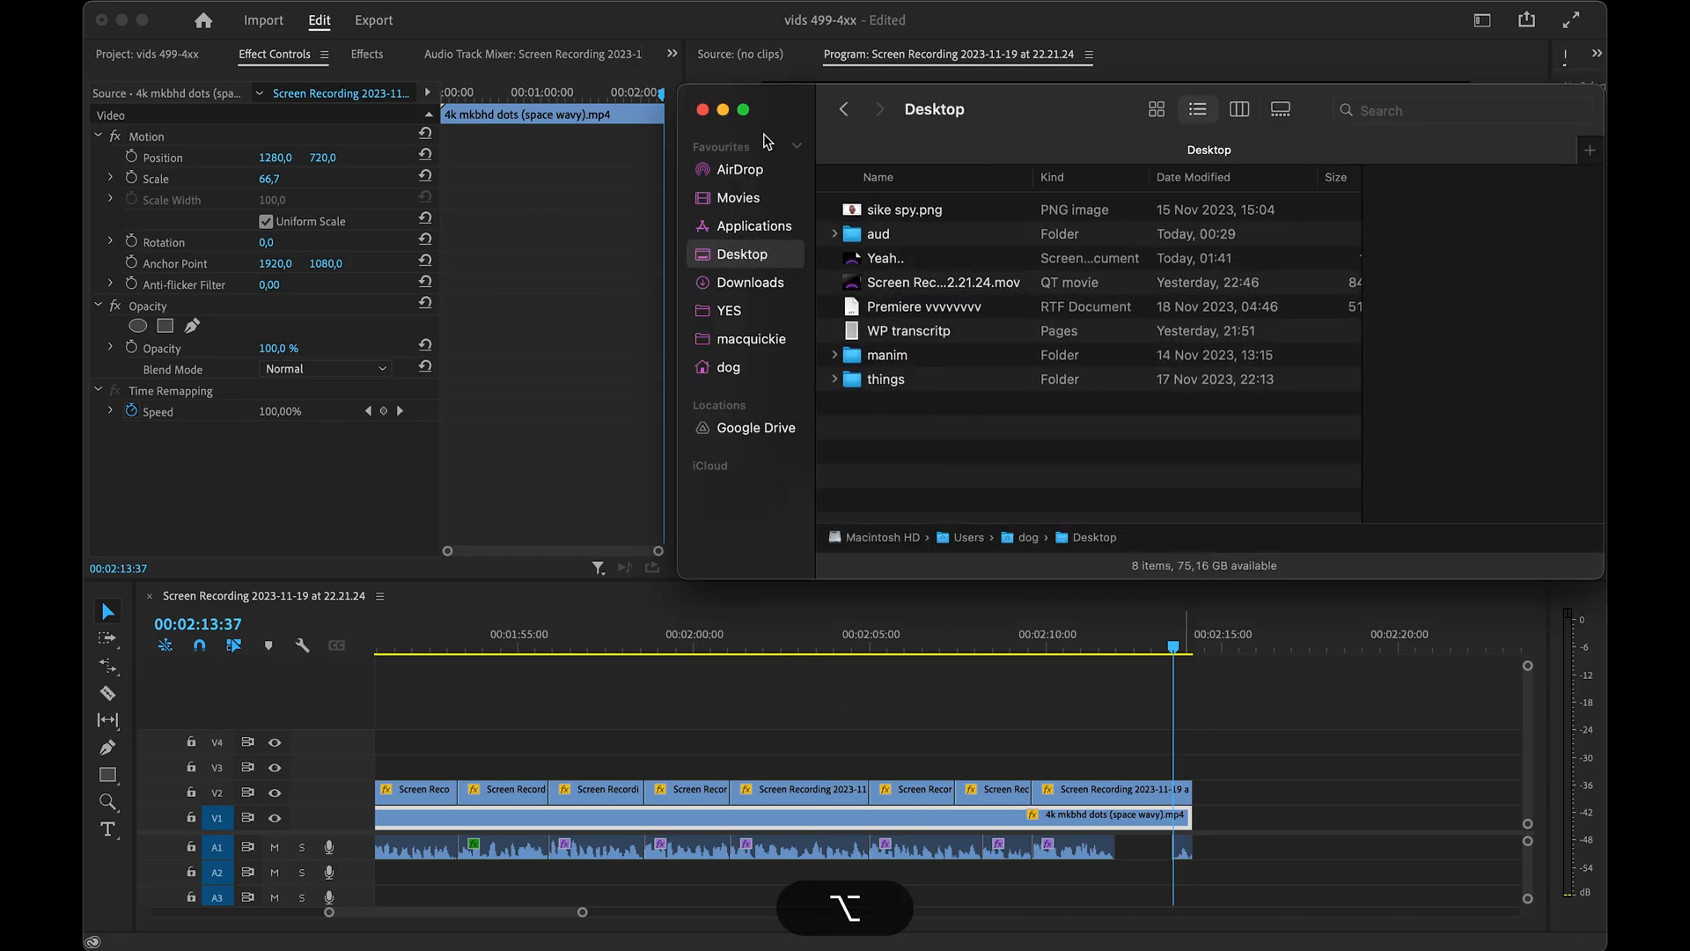
{"action": "left_click", "coordinate": [702, 111]}
- Place sike spy.png from the Desktop on V3 so it starts with the last audio clip
{"action": "mouse_move", "coordinate": [85, 948]}
{"action": "left_click_drag", "start_coordinate": [1526, 59], "coordinate": [1185, 772]}
{"action": "scroll", "coordinate": [1180, 772], "scroll_direction": "up", "scroll_amount": 5, "text": "alt"}
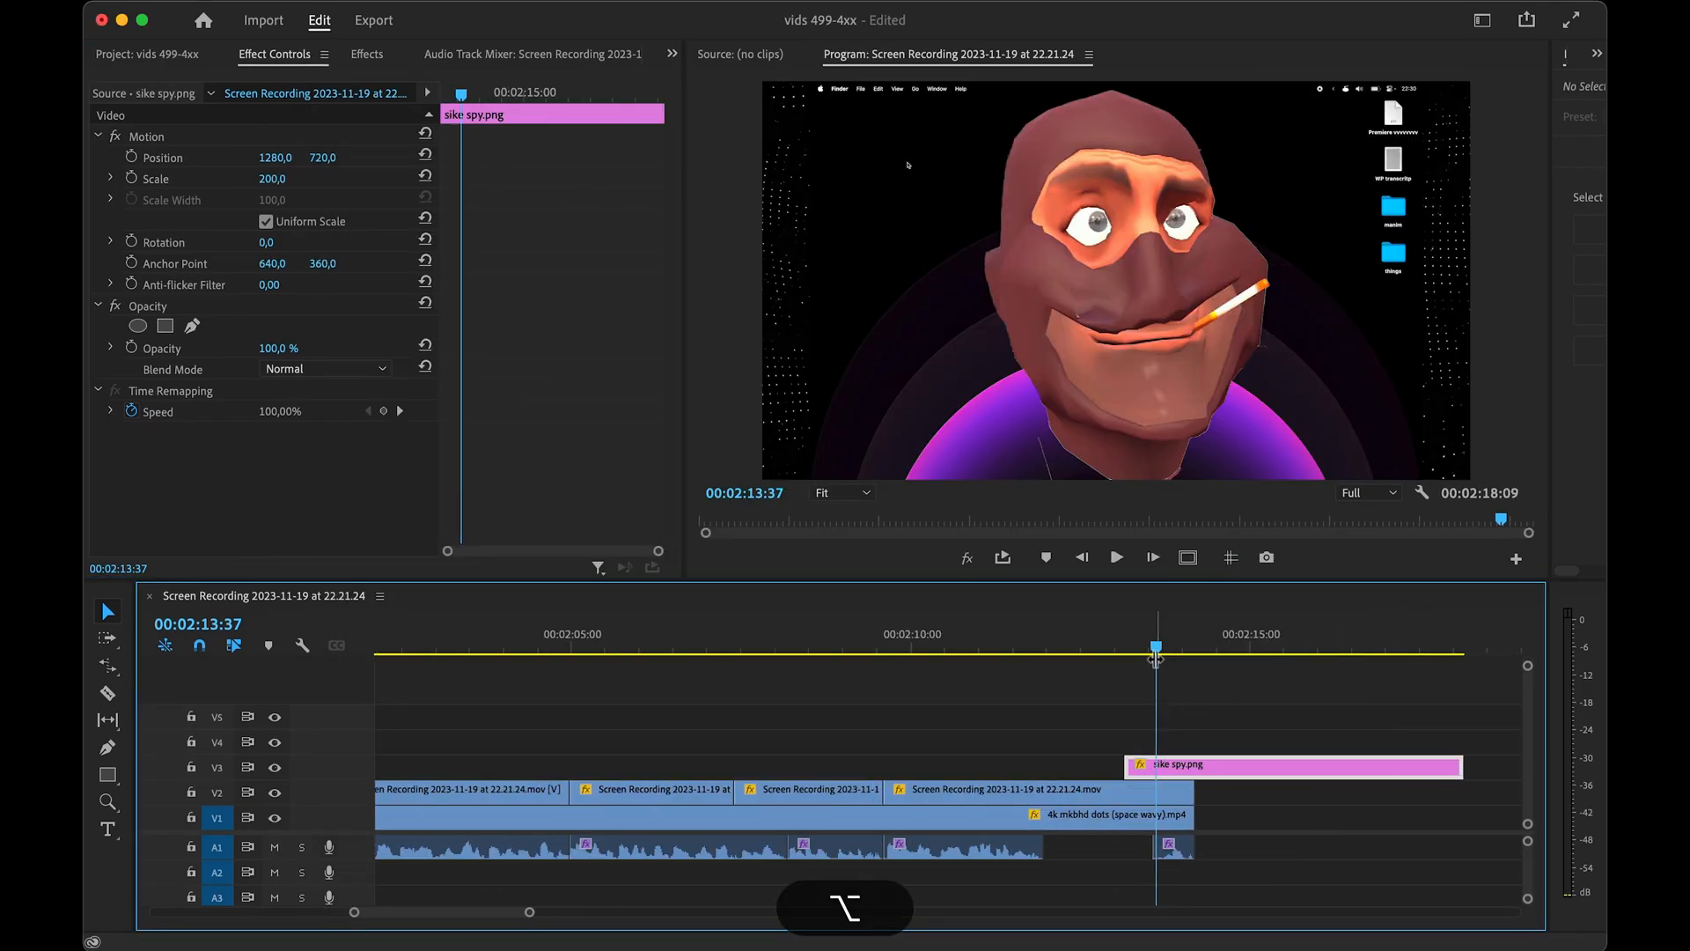
{"action": "left_click_drag", "start_coordinate": [1166, 774], "coordinate": [1198, 777]}
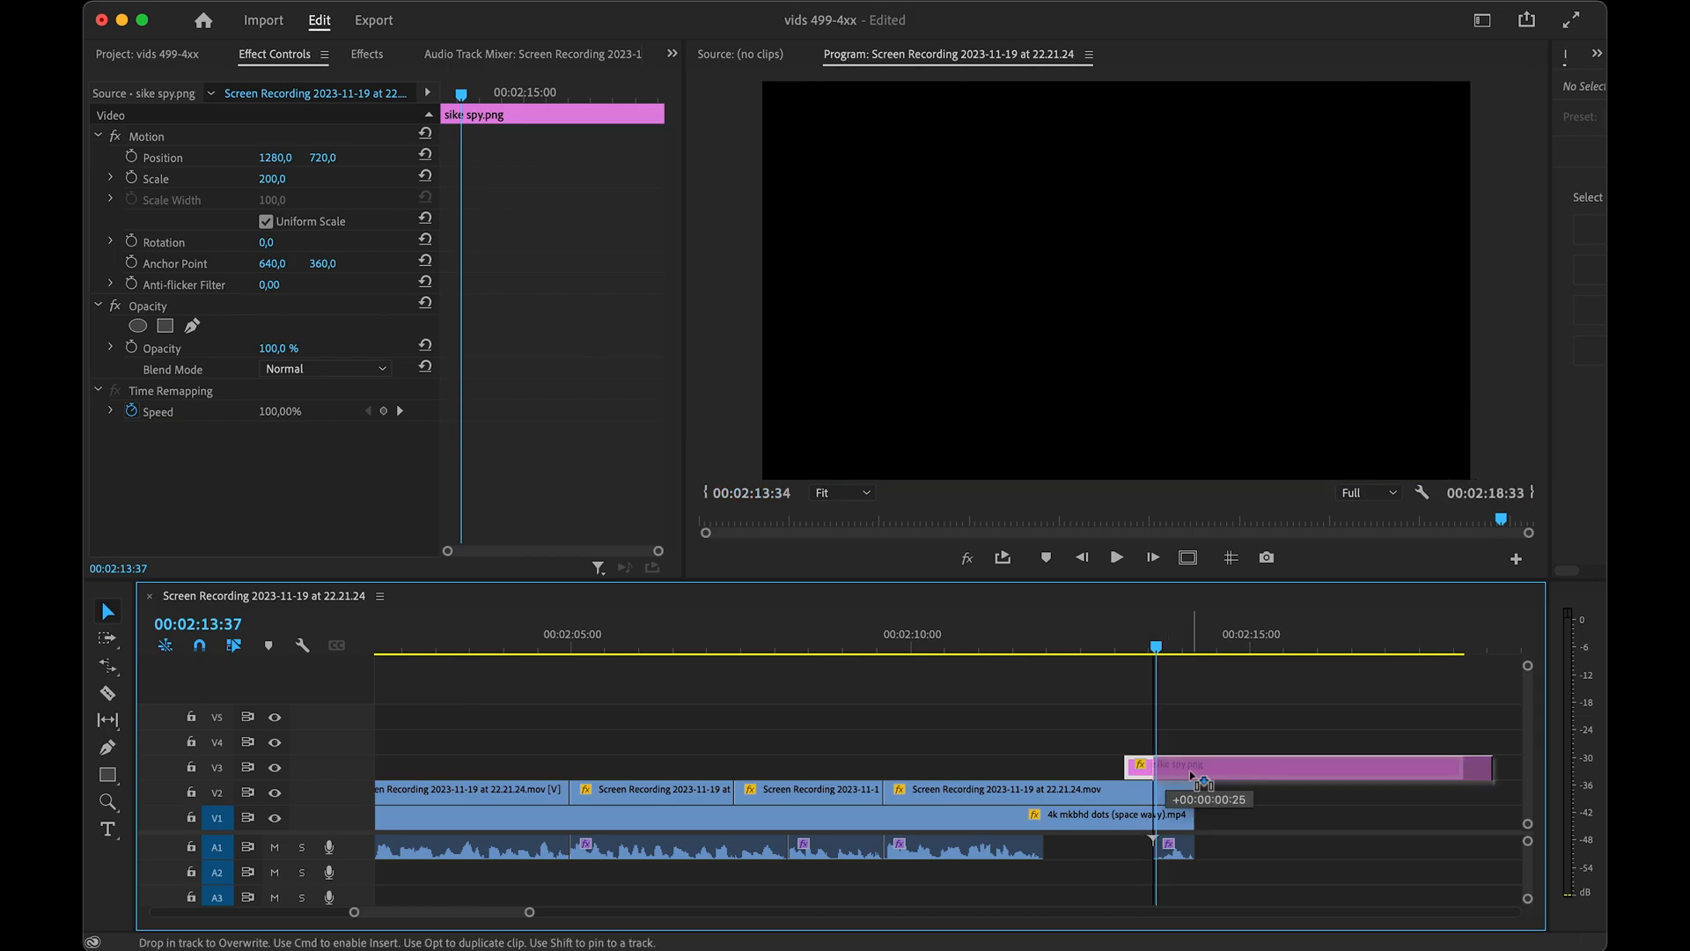
{"action": "left_click_drag", "start_coordinate": [1012, 772], "coordinate": [998, 773], "text": "alt"}
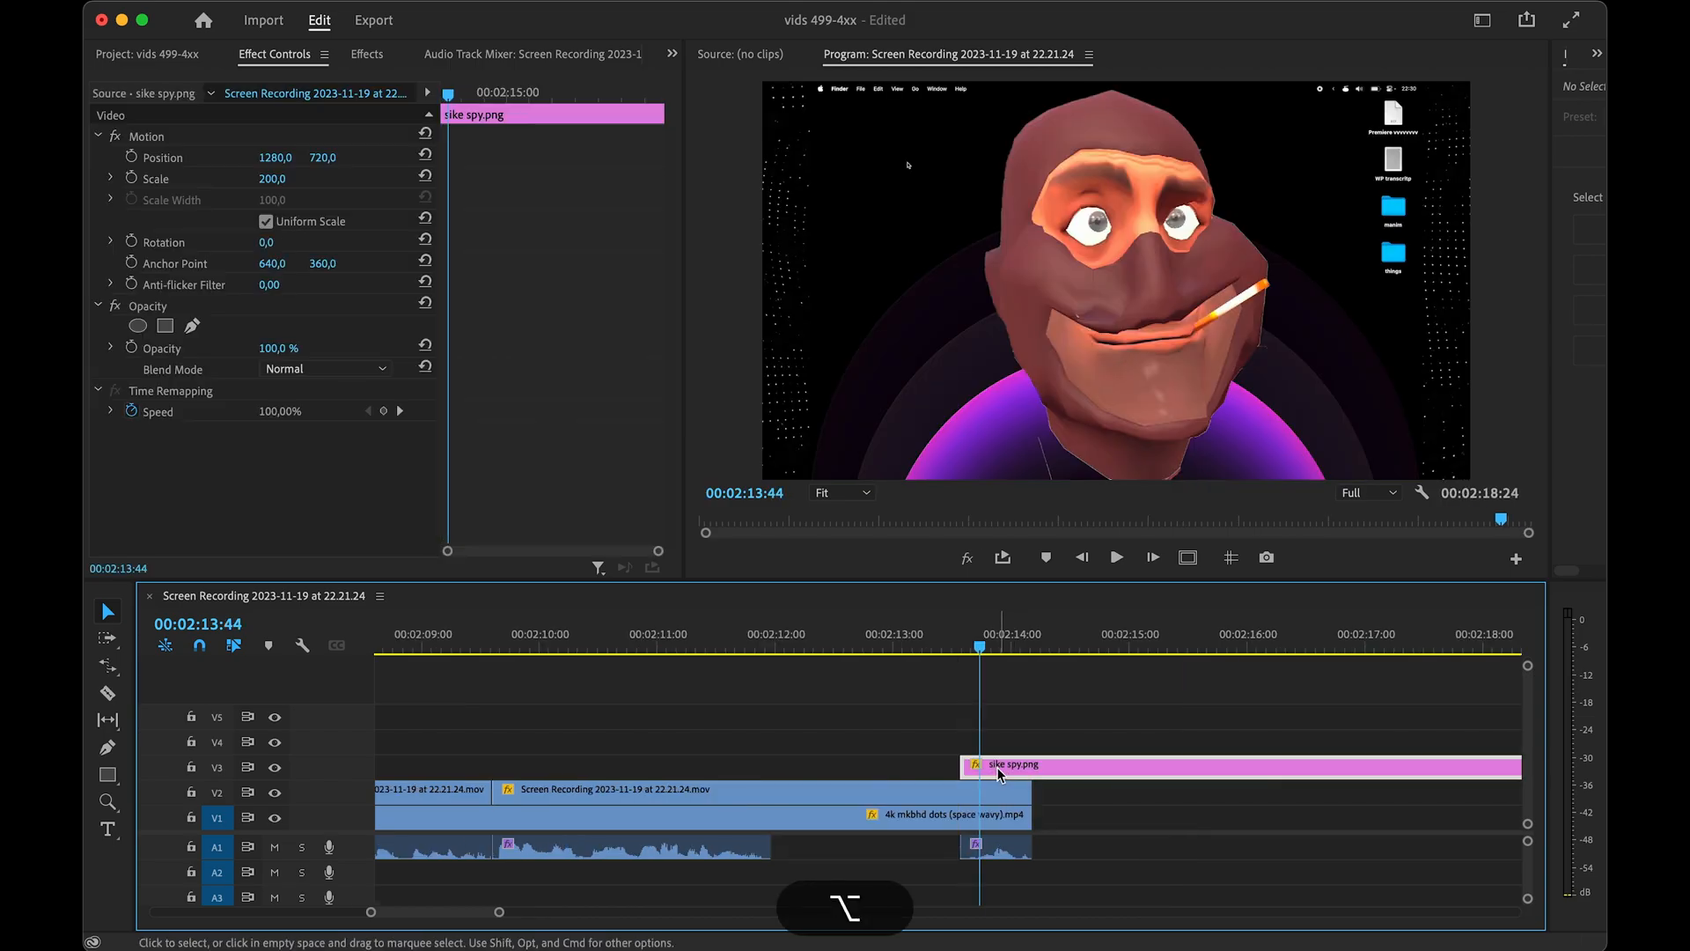
- Trim sike spy.png to end with the sequence at 00:02:14:11 and scale it to 79
{"action": "scroll", "coordinate": [1000, 773], "scroll_direction": "down", "scroll_amount": 3, "text": "alt"}
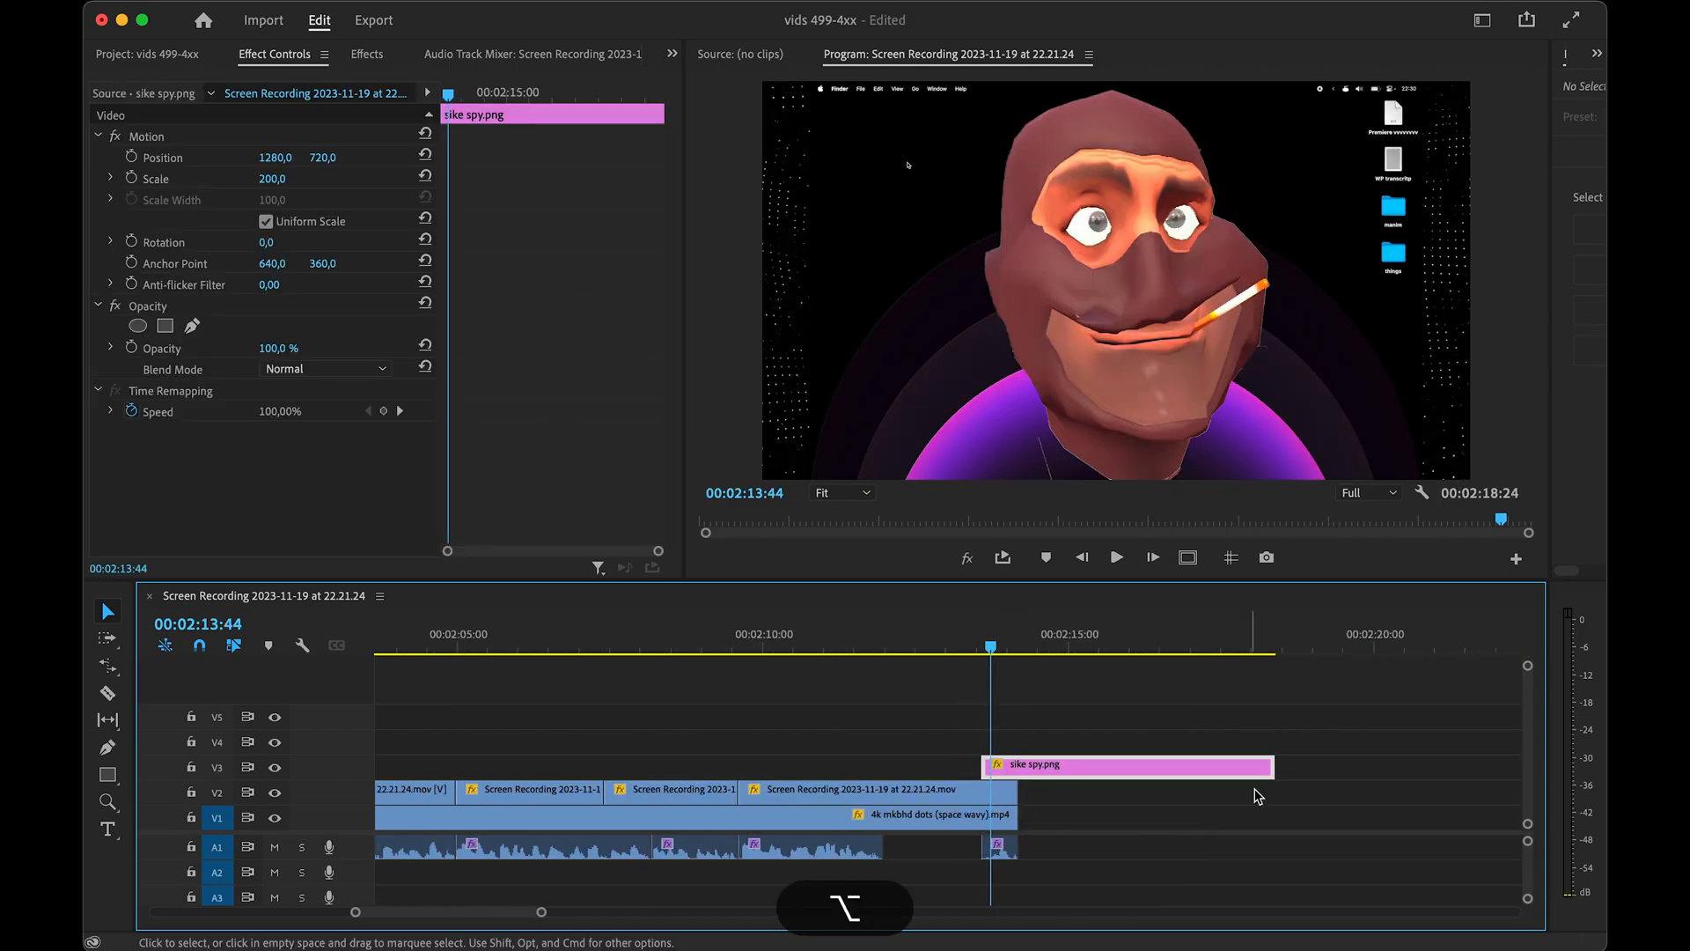
{"action": "left_click_drag", "start_coordinate": [1270, 768], "coordinate": [1018, 761]}
{"action": "left_click_drag", "start_coordinate": [272, 179], "coordinate": [165, 179]}
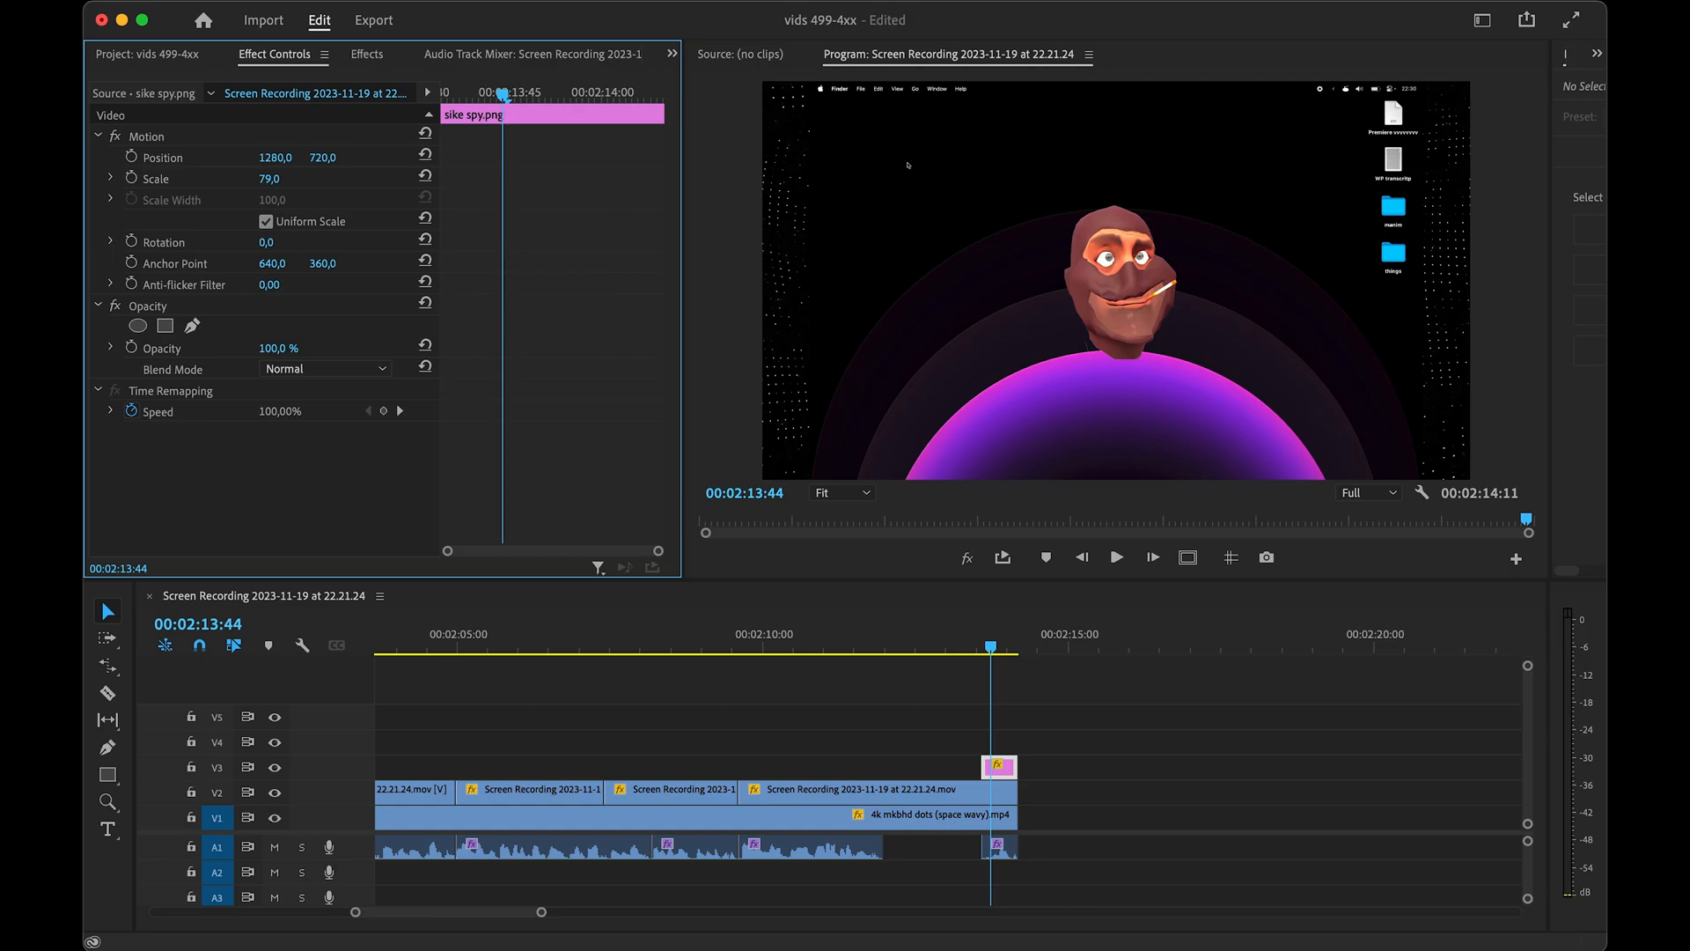
- Find the TEMPLATES.prproj project on the Mac and open it
{"action": "key", "text": "super+space"}
{"action": "type", "text": "'"}
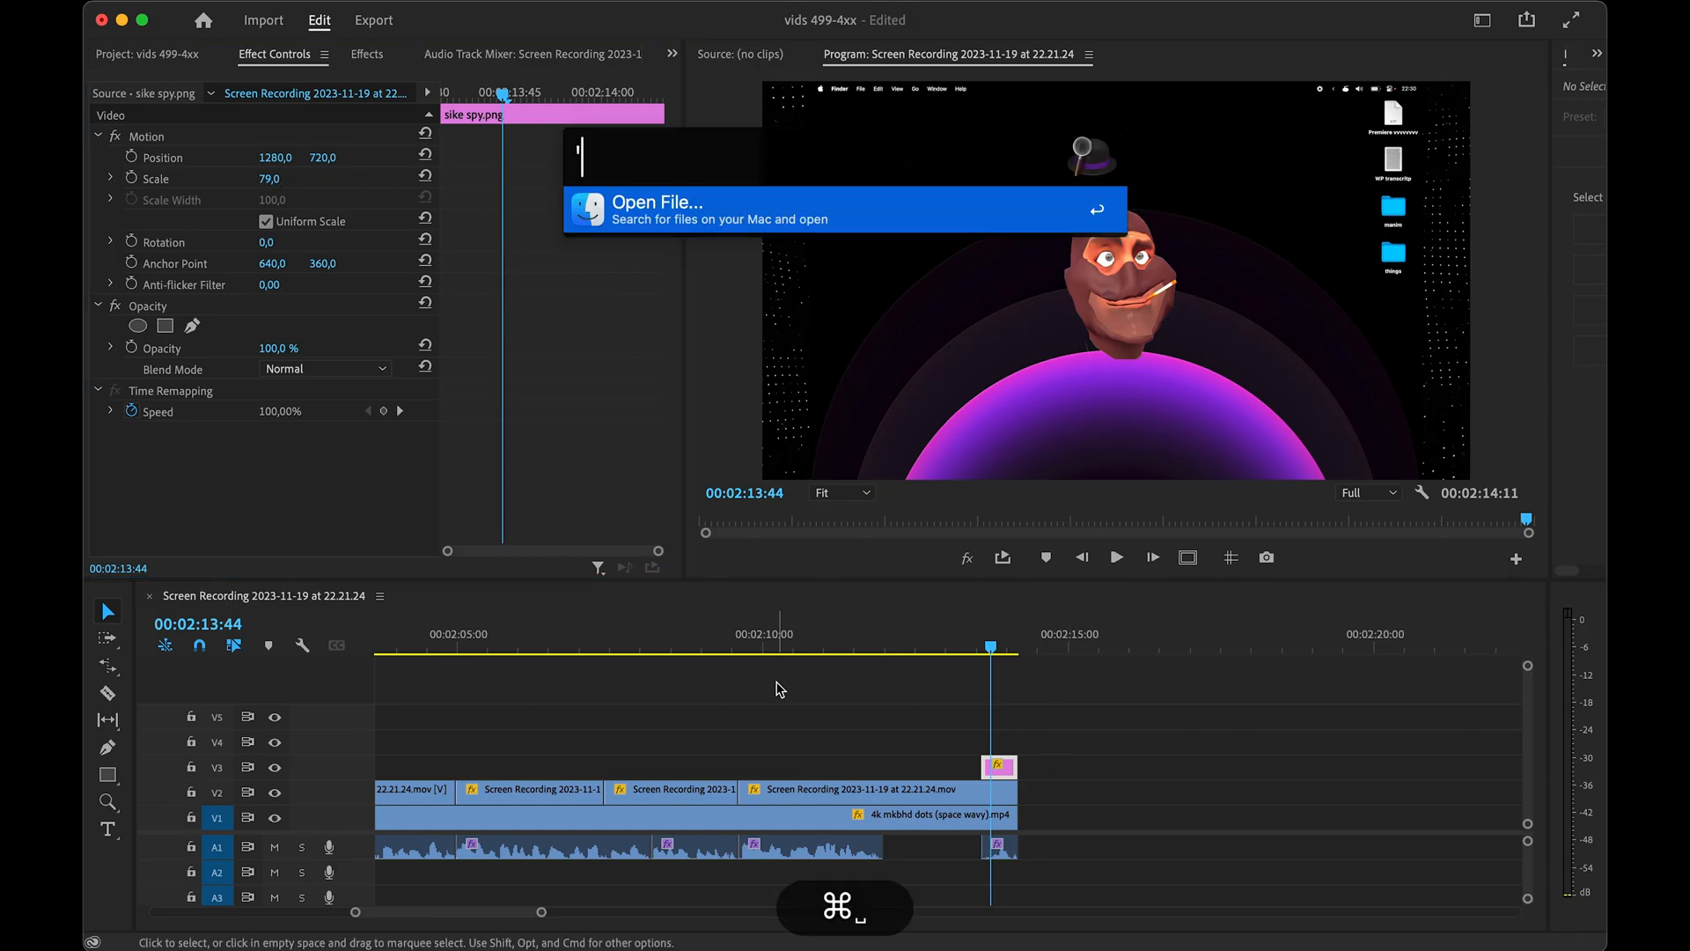
{"action": "type", "text": "tem"}
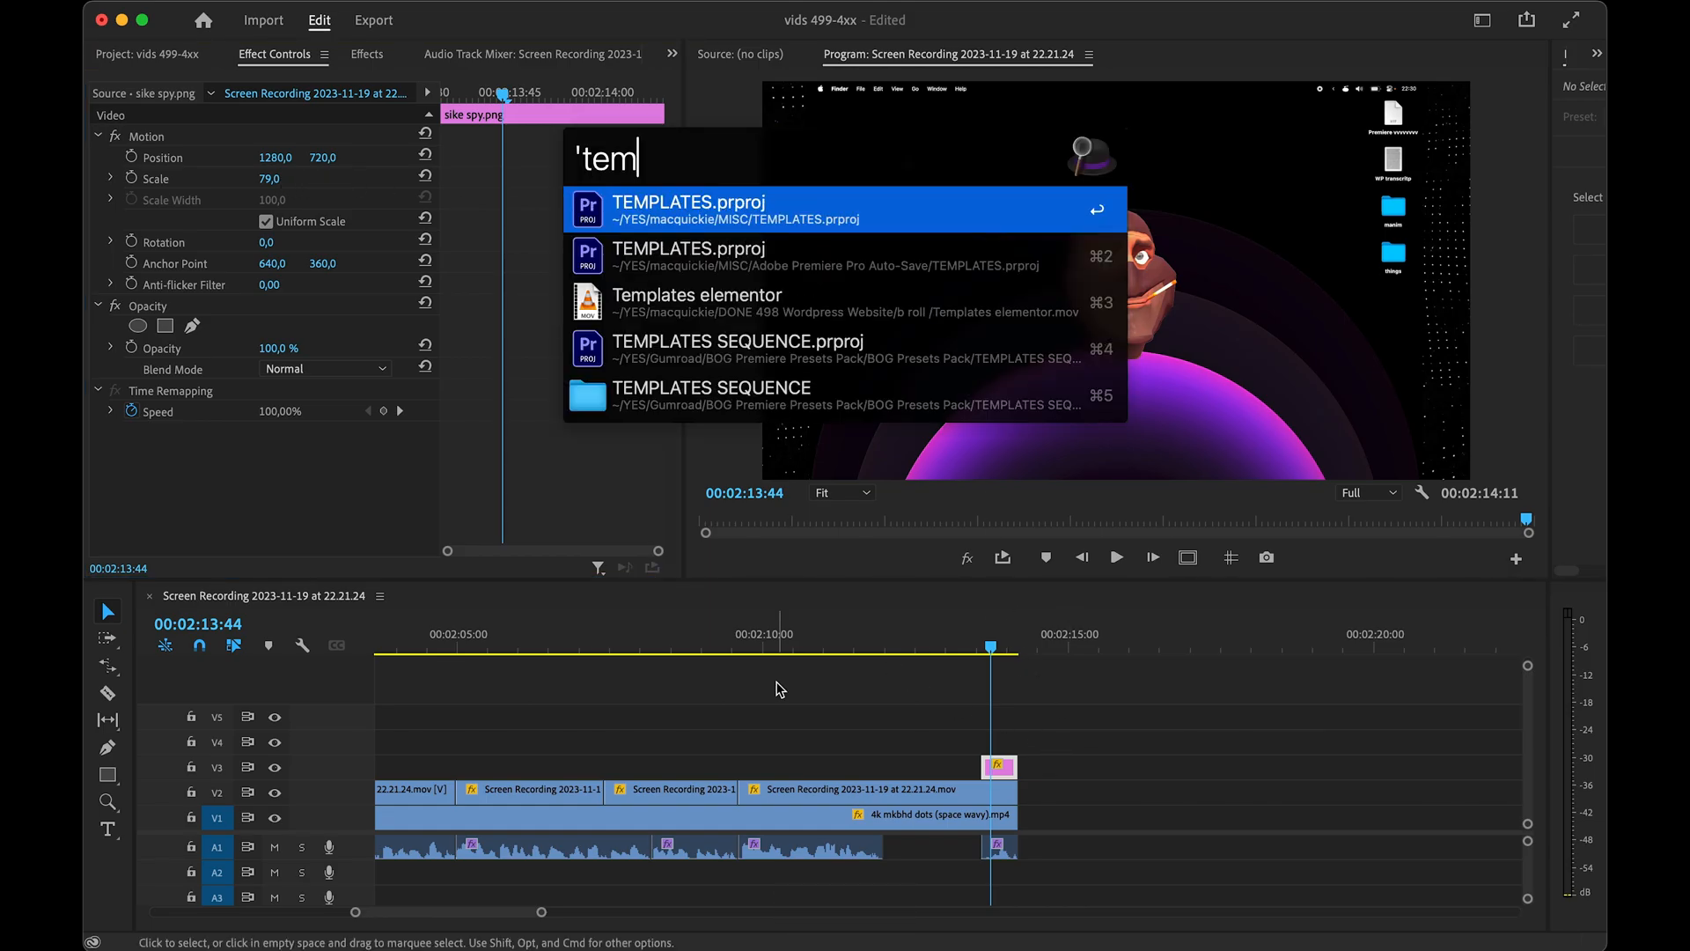
{"action": "key", "text": "Return"}
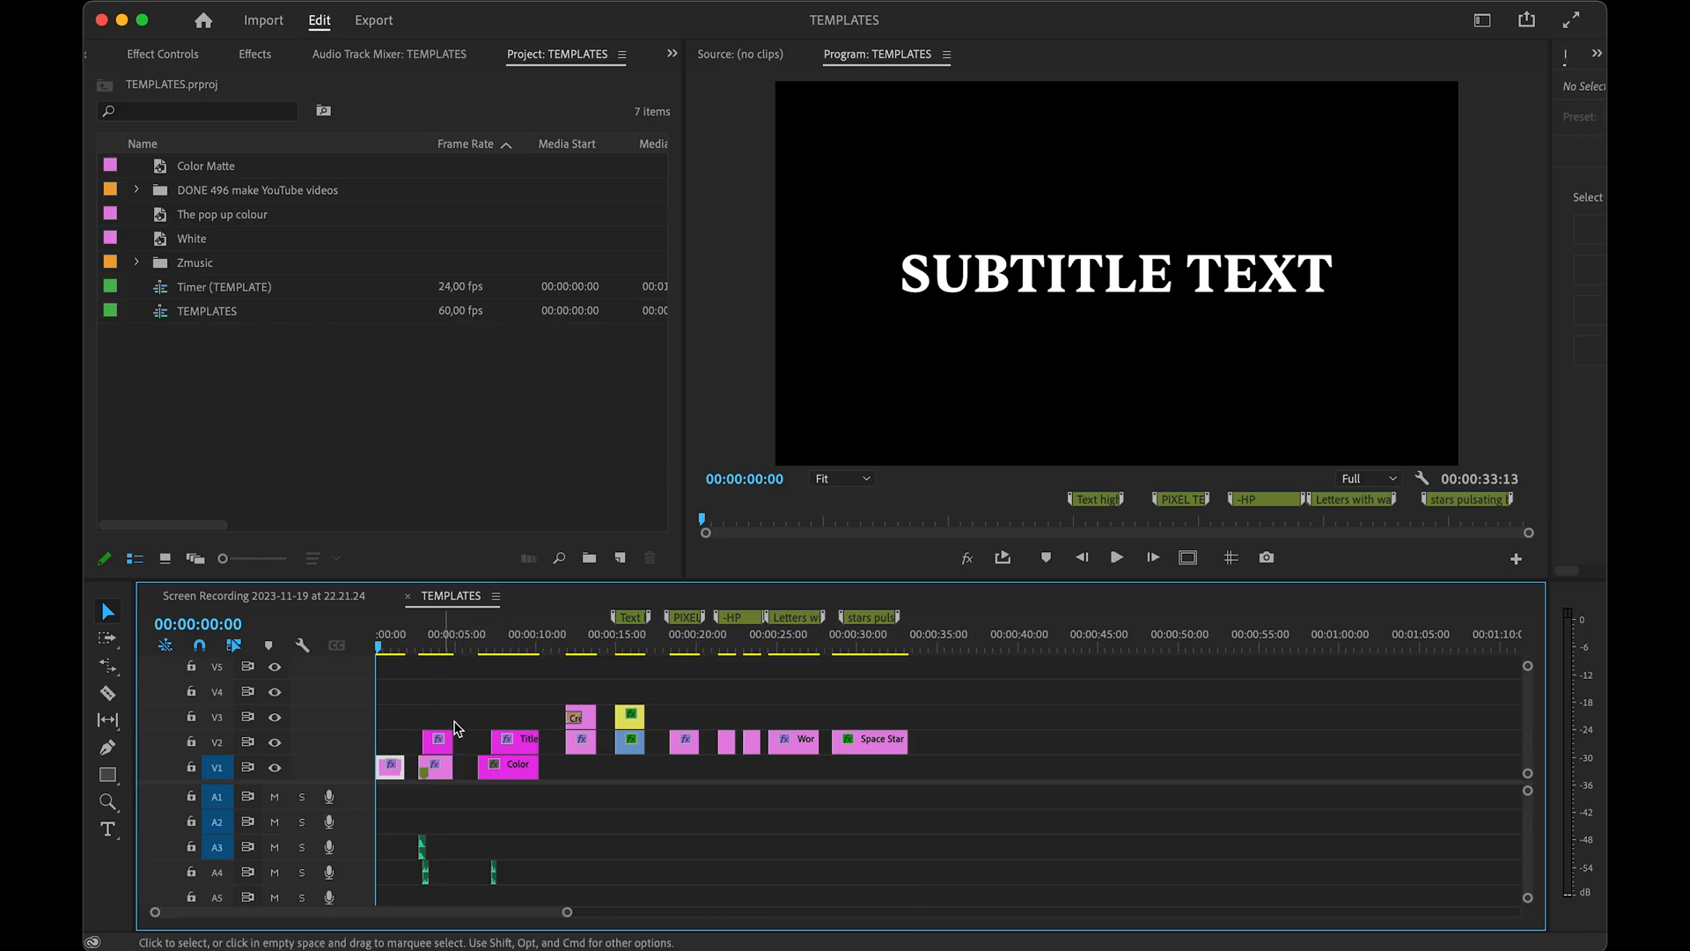
- Copy the two stacked TEXT title clips from the TEMPLATES sequence and return to the screen recording sequence
{"action": "scroll", "coordinate": [446, 750], "scroll_direction": "up", "scroll_amount": 3}
{"action": "scroll", "coordinate": [445, 756], "scroll_direction": "down", "scroll_amount": 4}
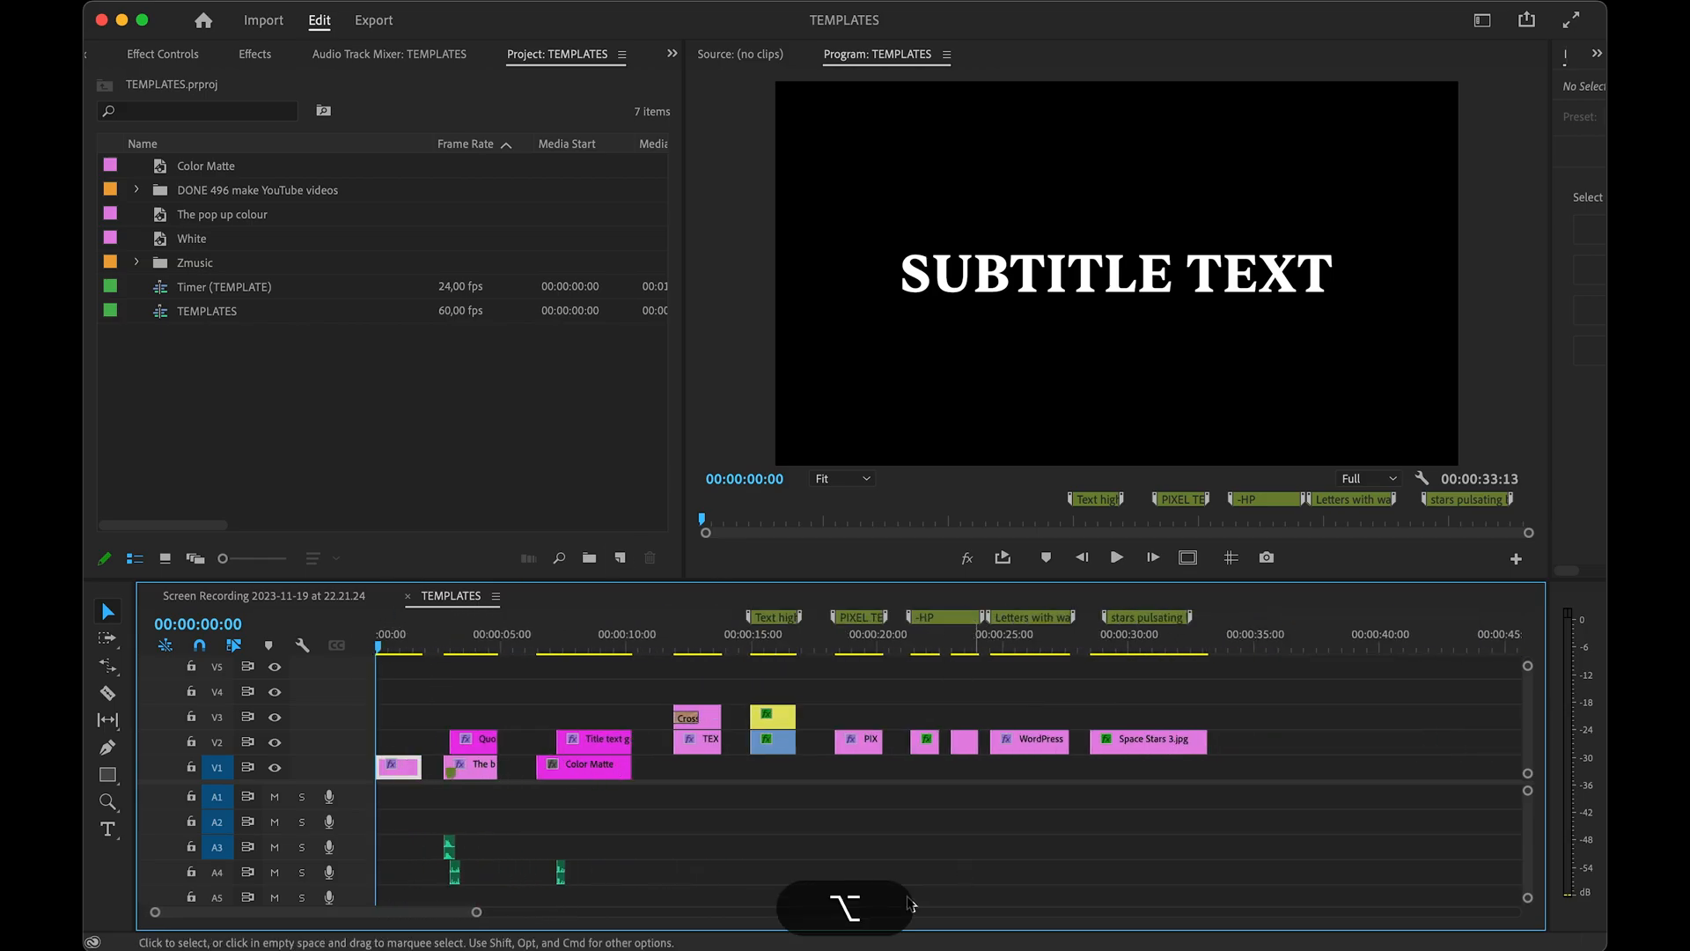
{"action": "scroll", "coordinate": [687, 804], "scroll_direction": "up", "scroll_amount": 1}
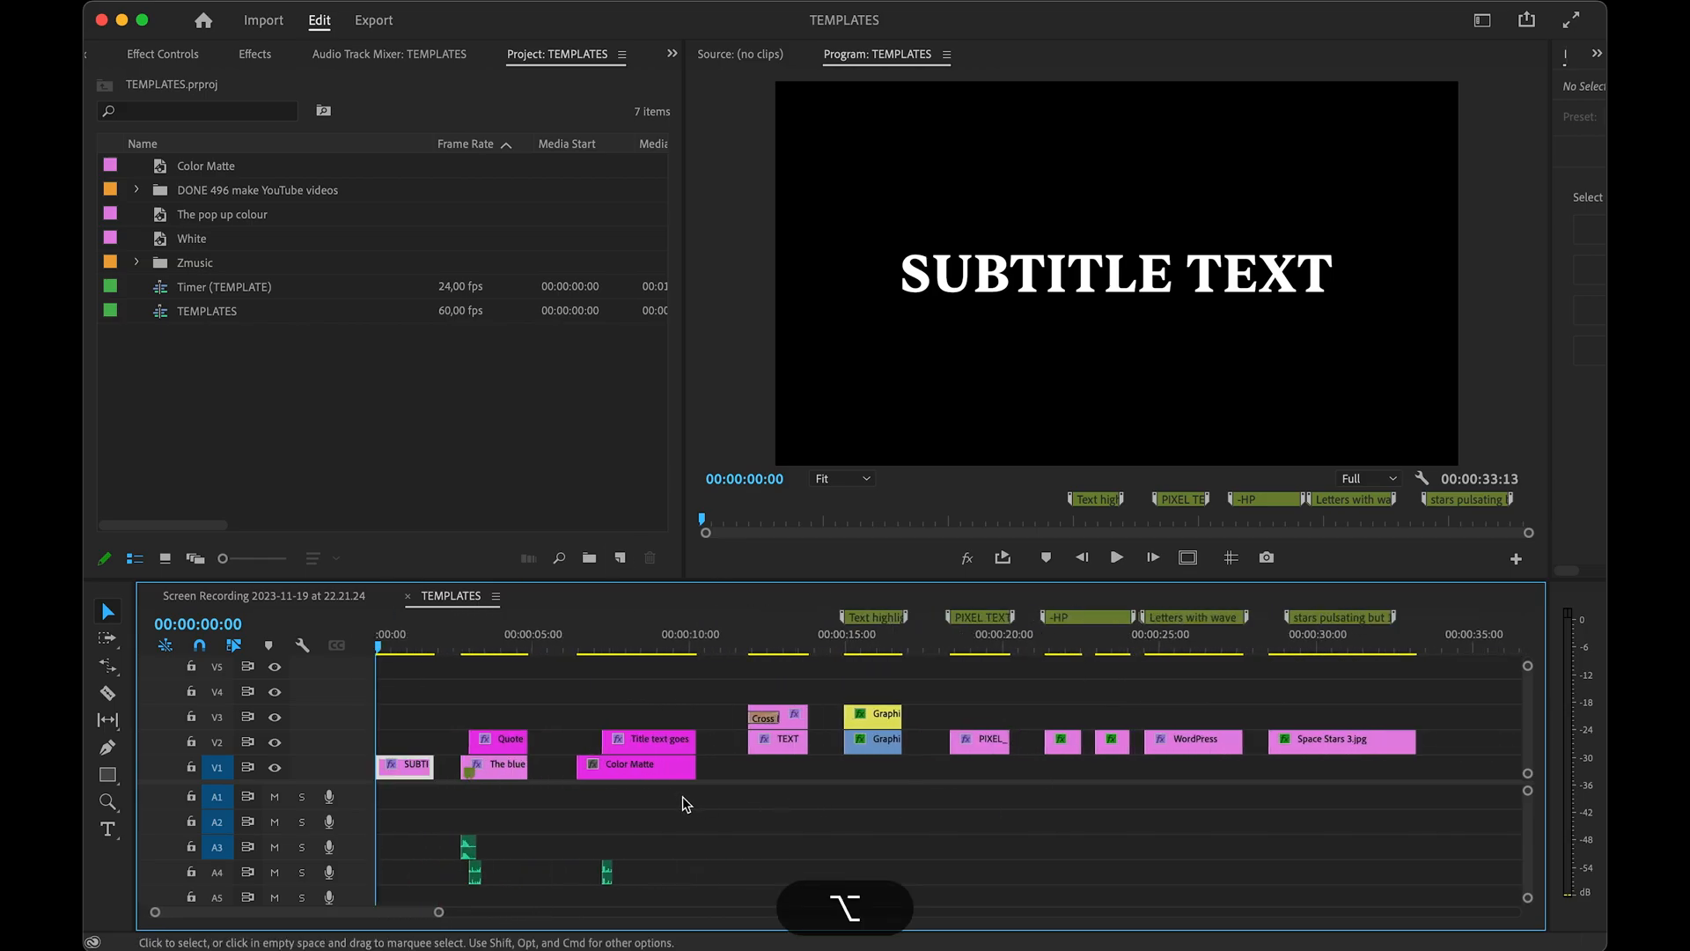
{"action": "left_click_drag", "start_coordinate": [768, 648], "coordinate": [780, 736]}
{"action": "key", "text": "super+c"}
{"action": "left_click", "coordinate": [282, 596]}
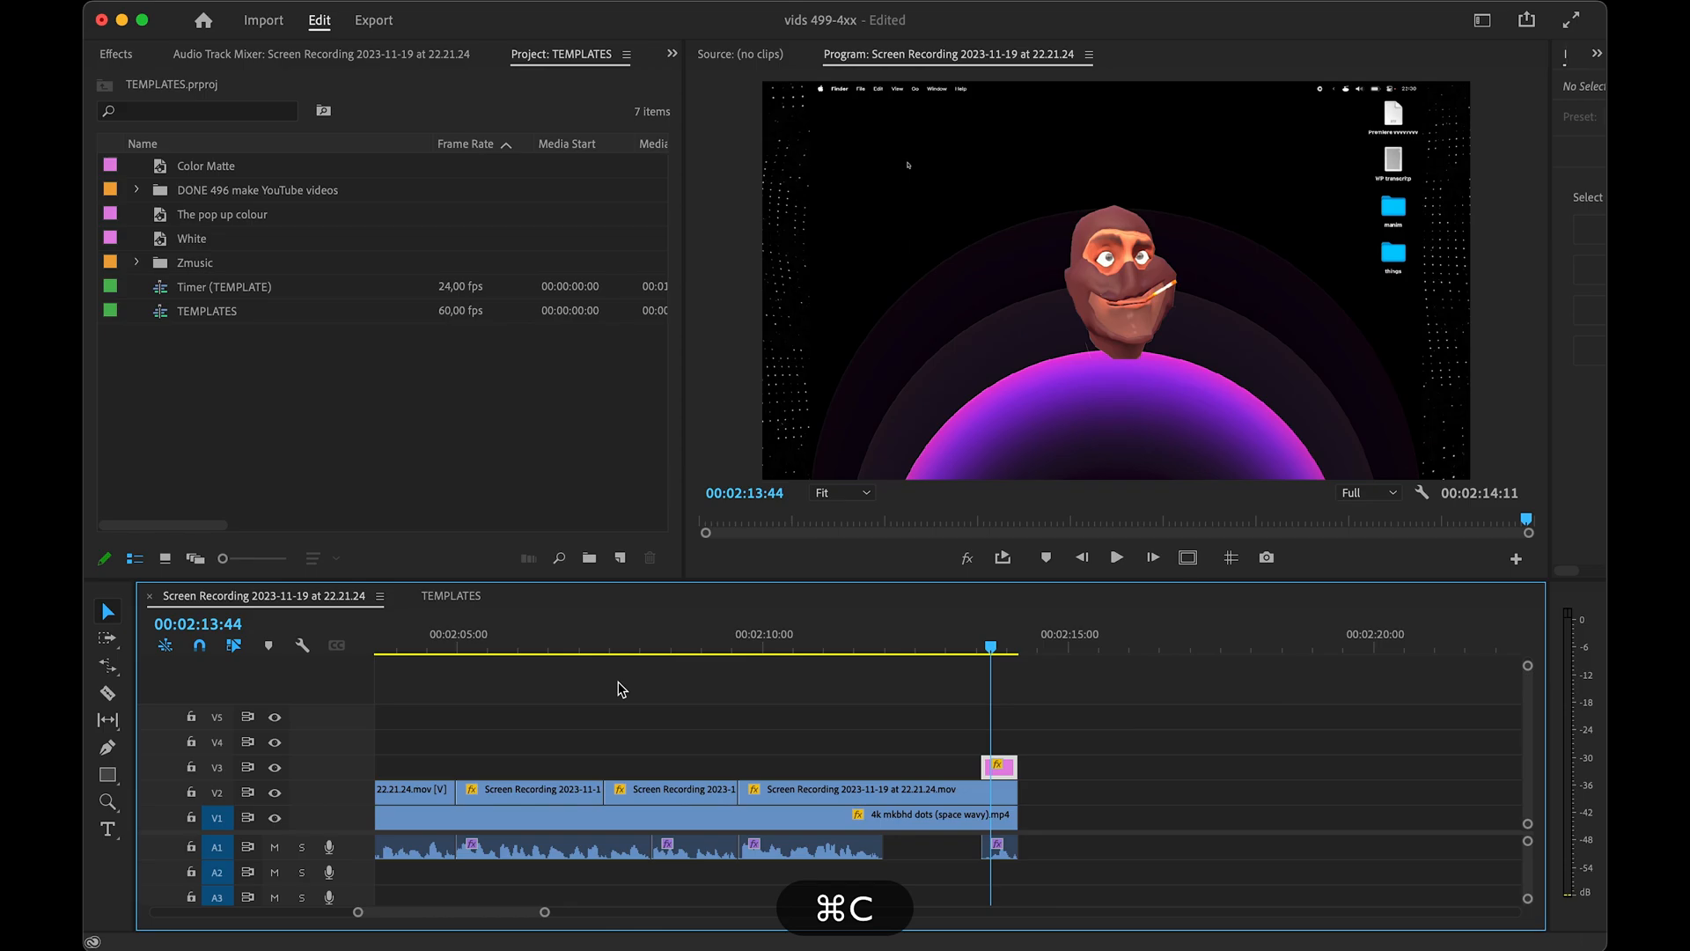
- Paste the two TEXT titles and place them on V4 and V5, starting together with sike spy.png
{"action": "key", "text": "super+v"}
{"action": "scroll", "coordinate": [1095, 769], "scroll_direction": "up", "scroll_amount": 3}
{"action": "left_click_drag", "start_coordinate": [1106, 796], "coordinate": [1035, 742]}
{"action": "left_click", "coordinate": [976, 647]}
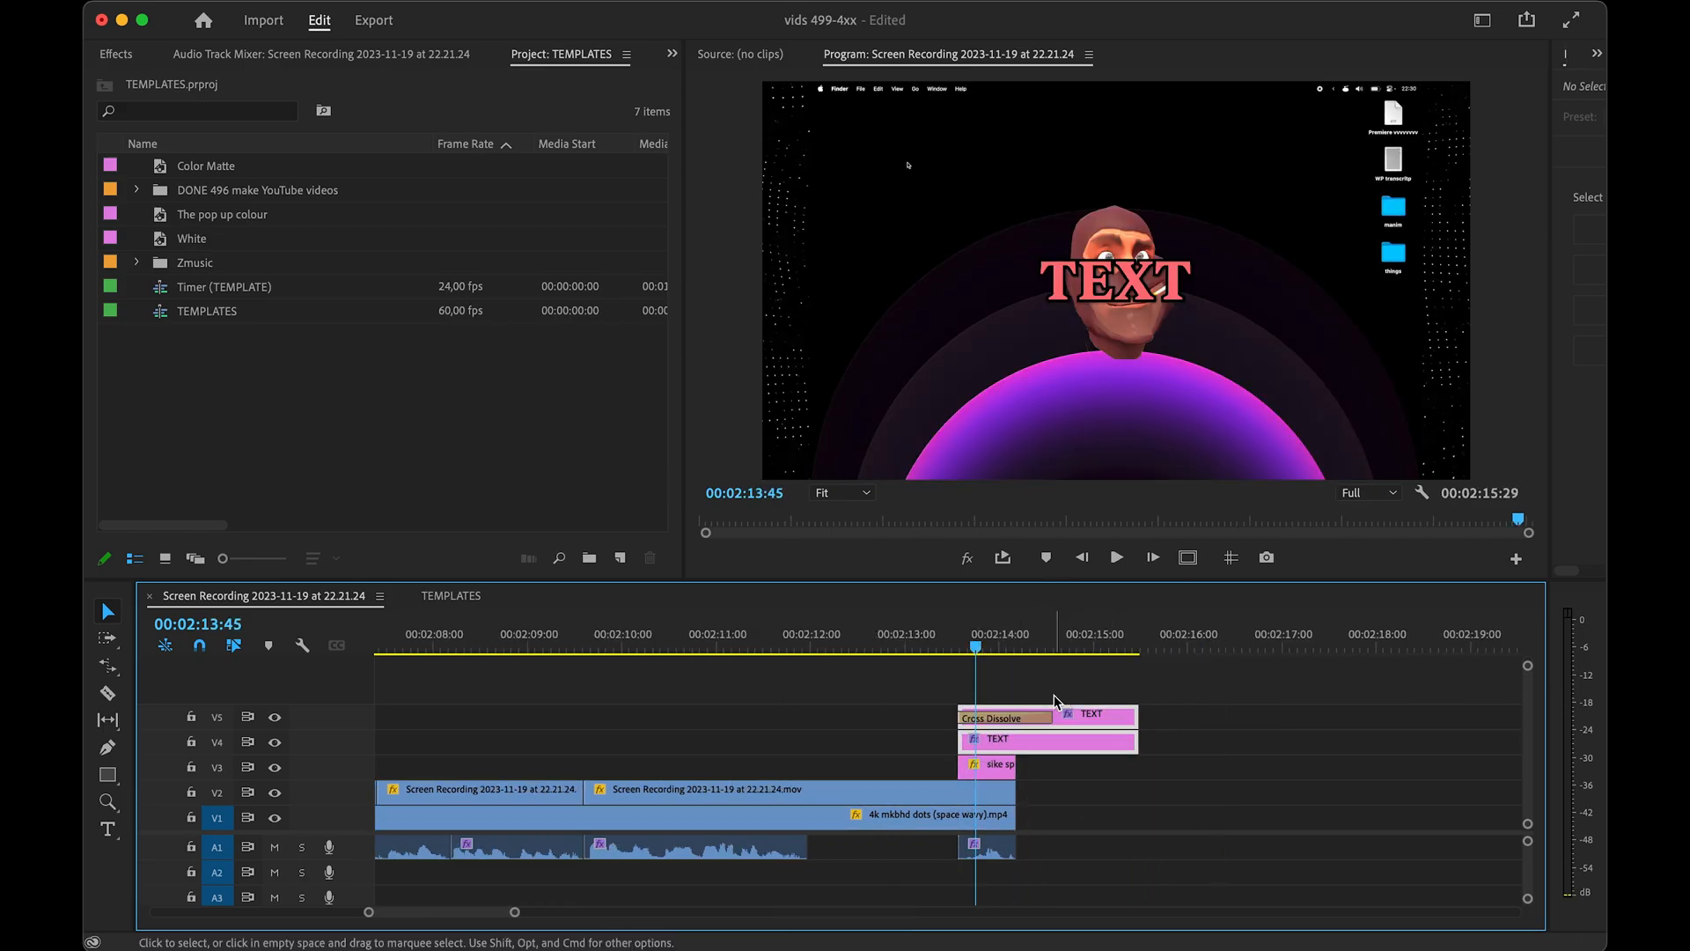
- Replace the text of both title clips with SIKE, locking V5 while editing the one on V4
{"action": "left_click", "coordinate": [1171, 288]}
{"action": "type", "text": "t"}
{"action": "type", "text": "SIKE"}
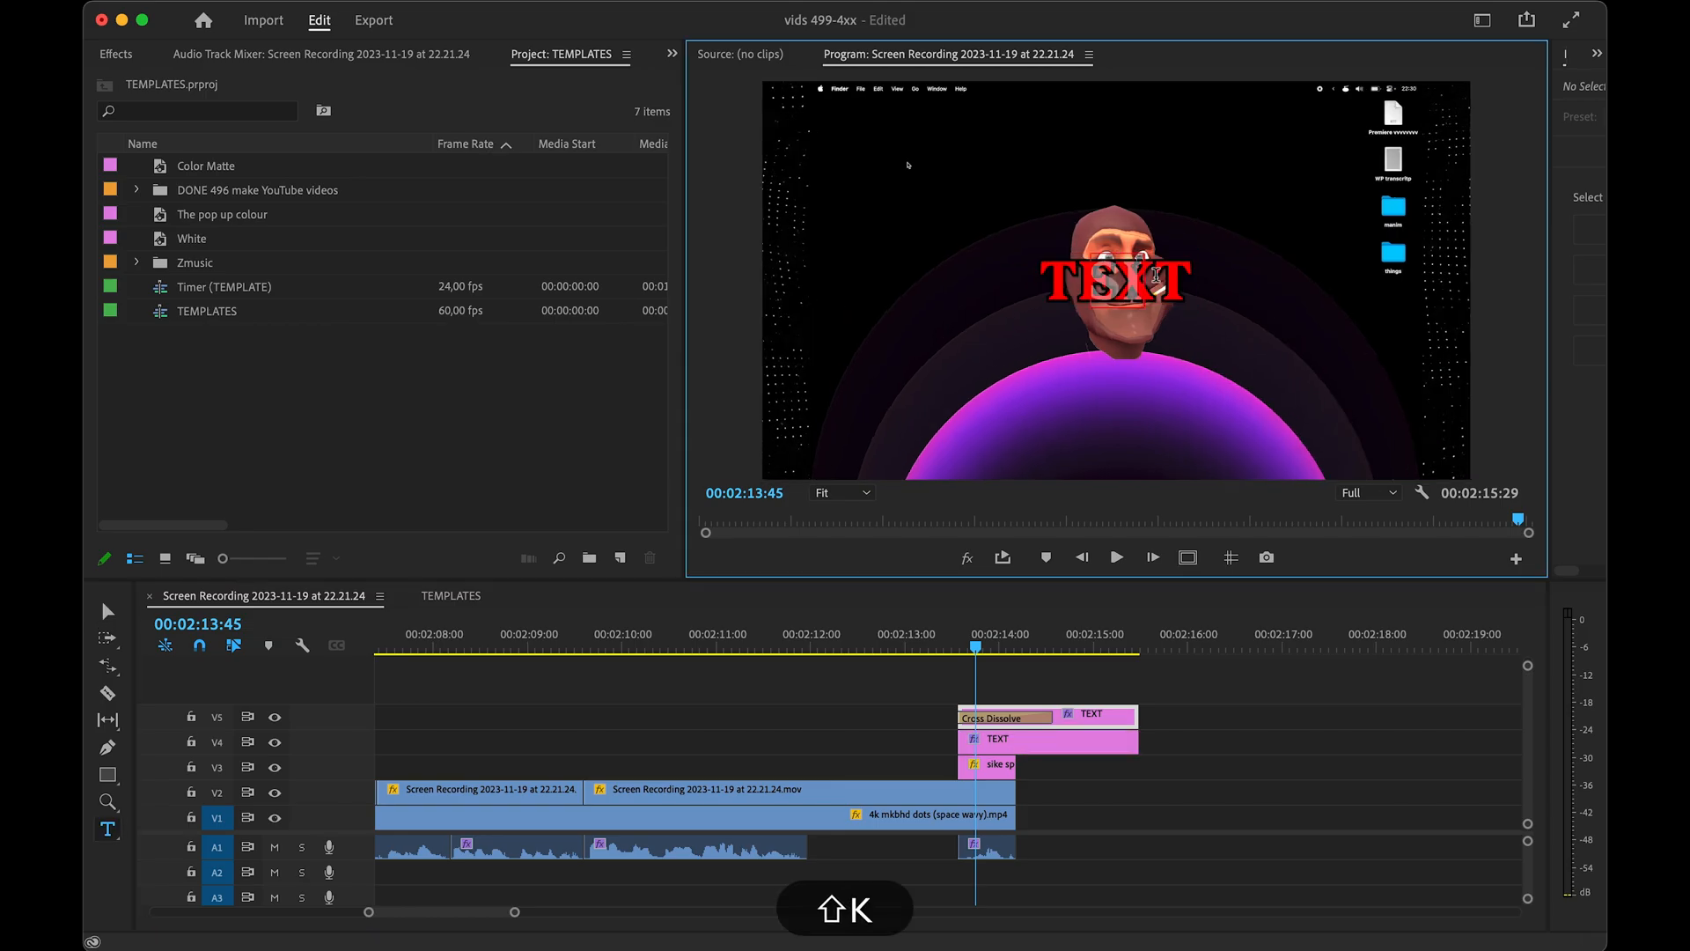
{"action": "left_click", "coordinate": [191, 716]}
{"action": "left_click", "coordinate": [1135, 270]}
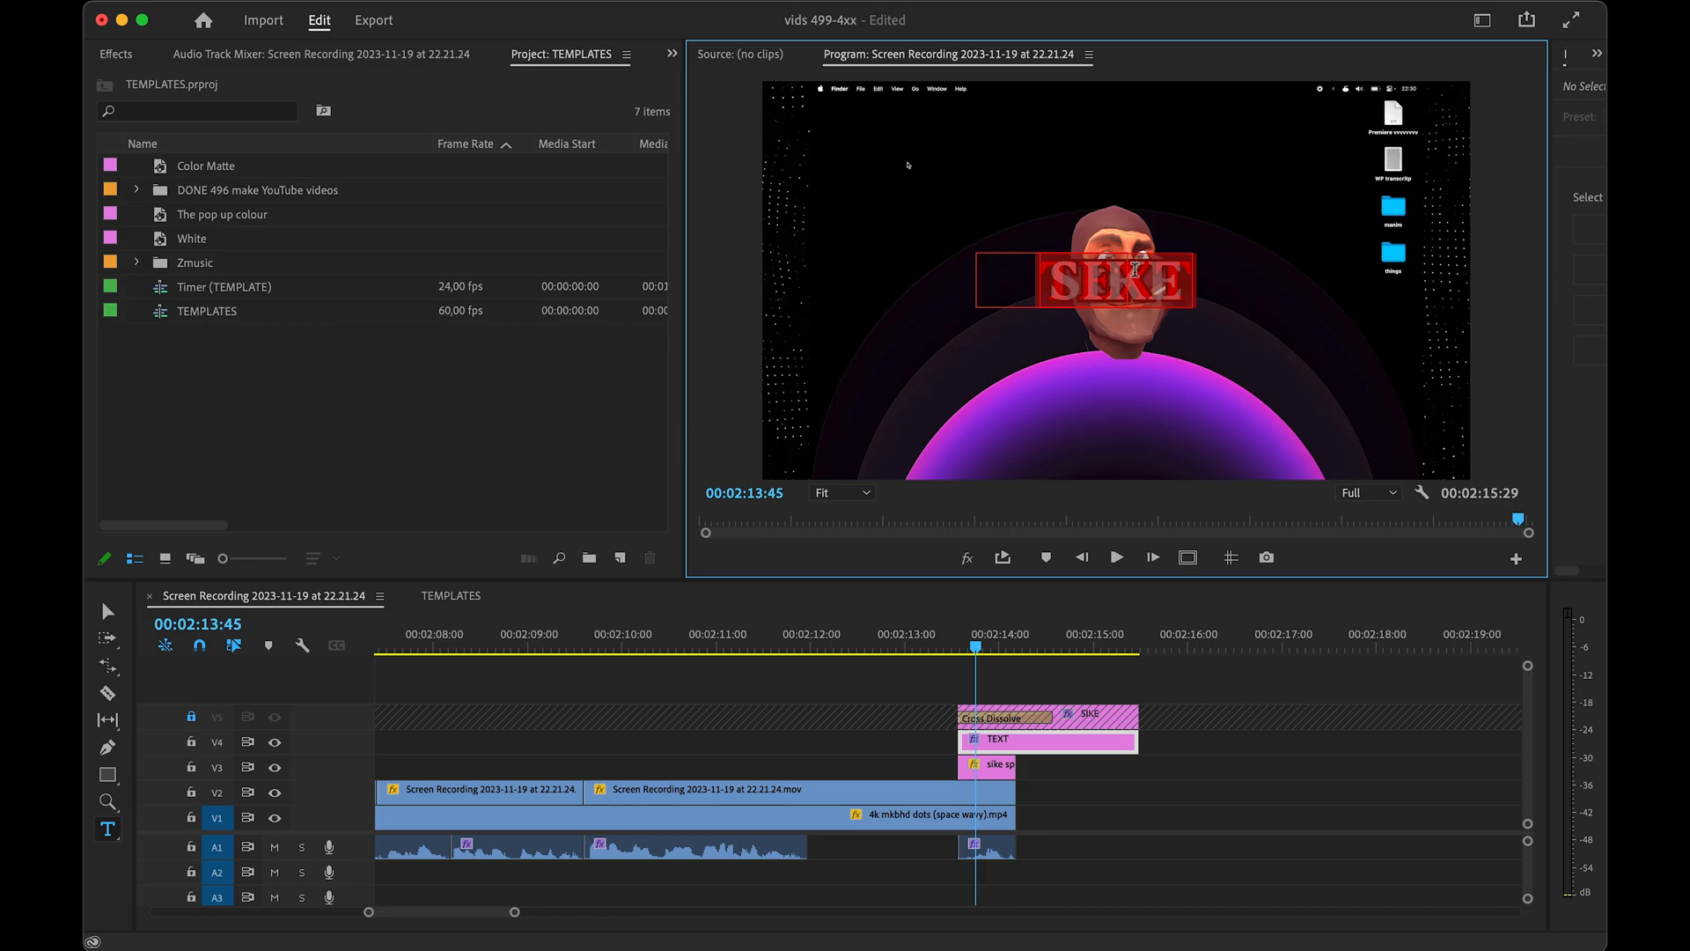
{"action": "type", "text": "SIKE"}
{"action": "left_click", "coordinate": [1217, 738]}
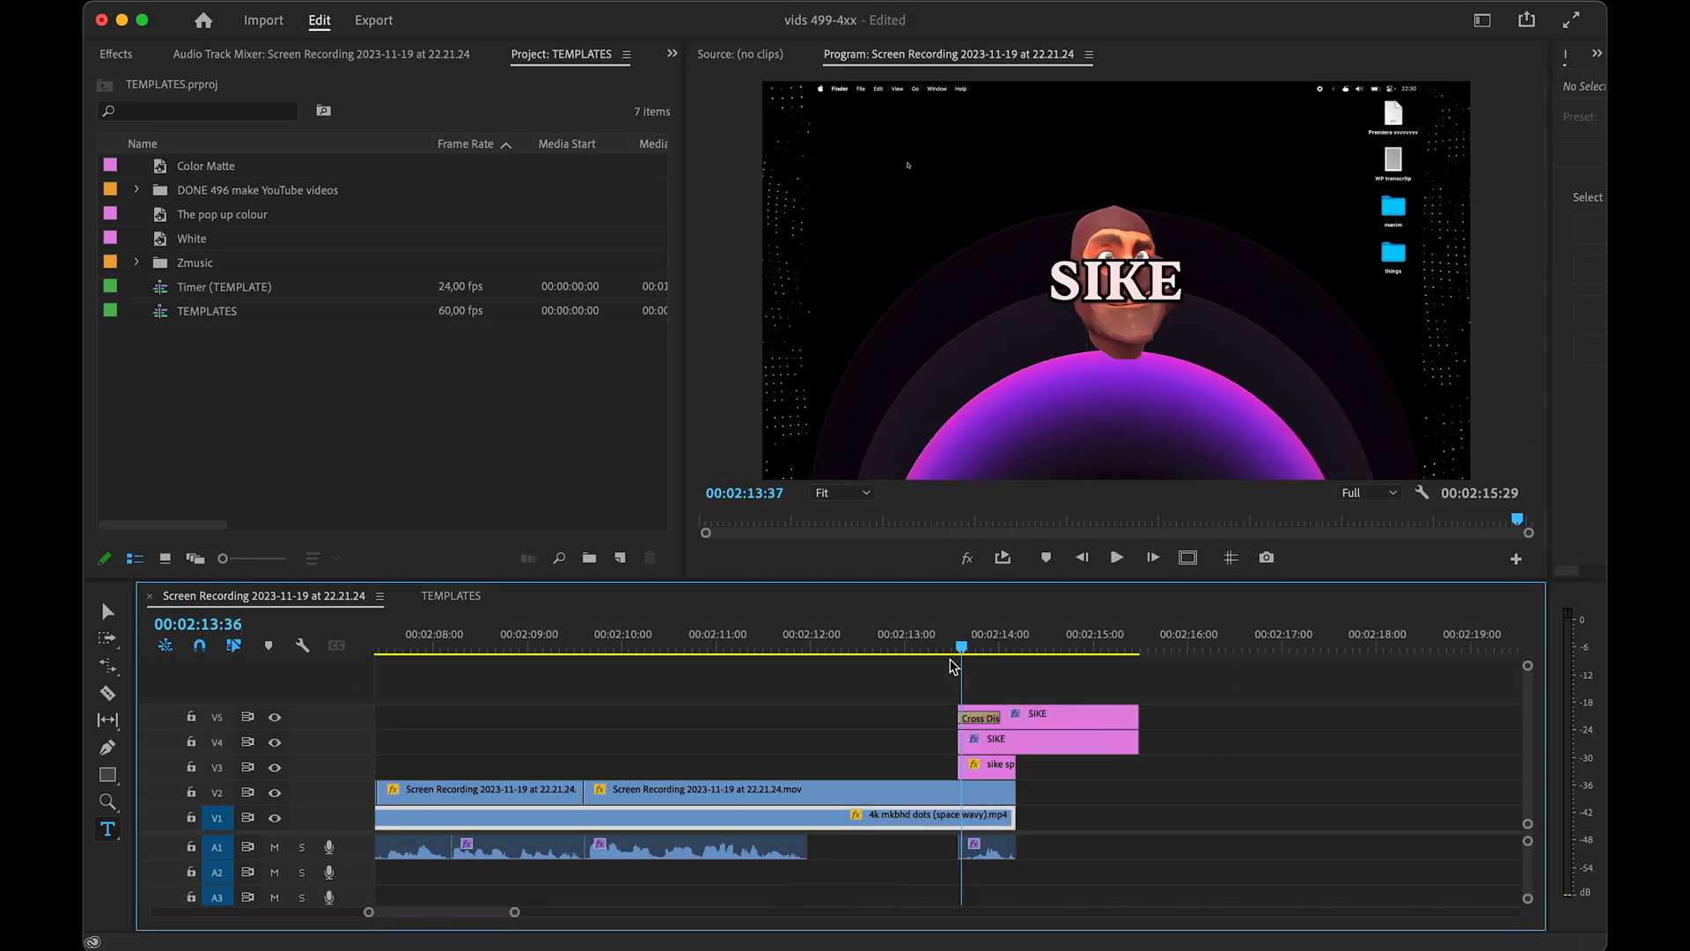
- Preview the SIKE titles at the ending and compare the V5 and V4 layers by turning each off and on
{"action": "left_click_drag", "start_coordinate": [951, 666], "coordinate": [968, 672]}
{"action": "left_click", "coordinate": [1062, 723]}
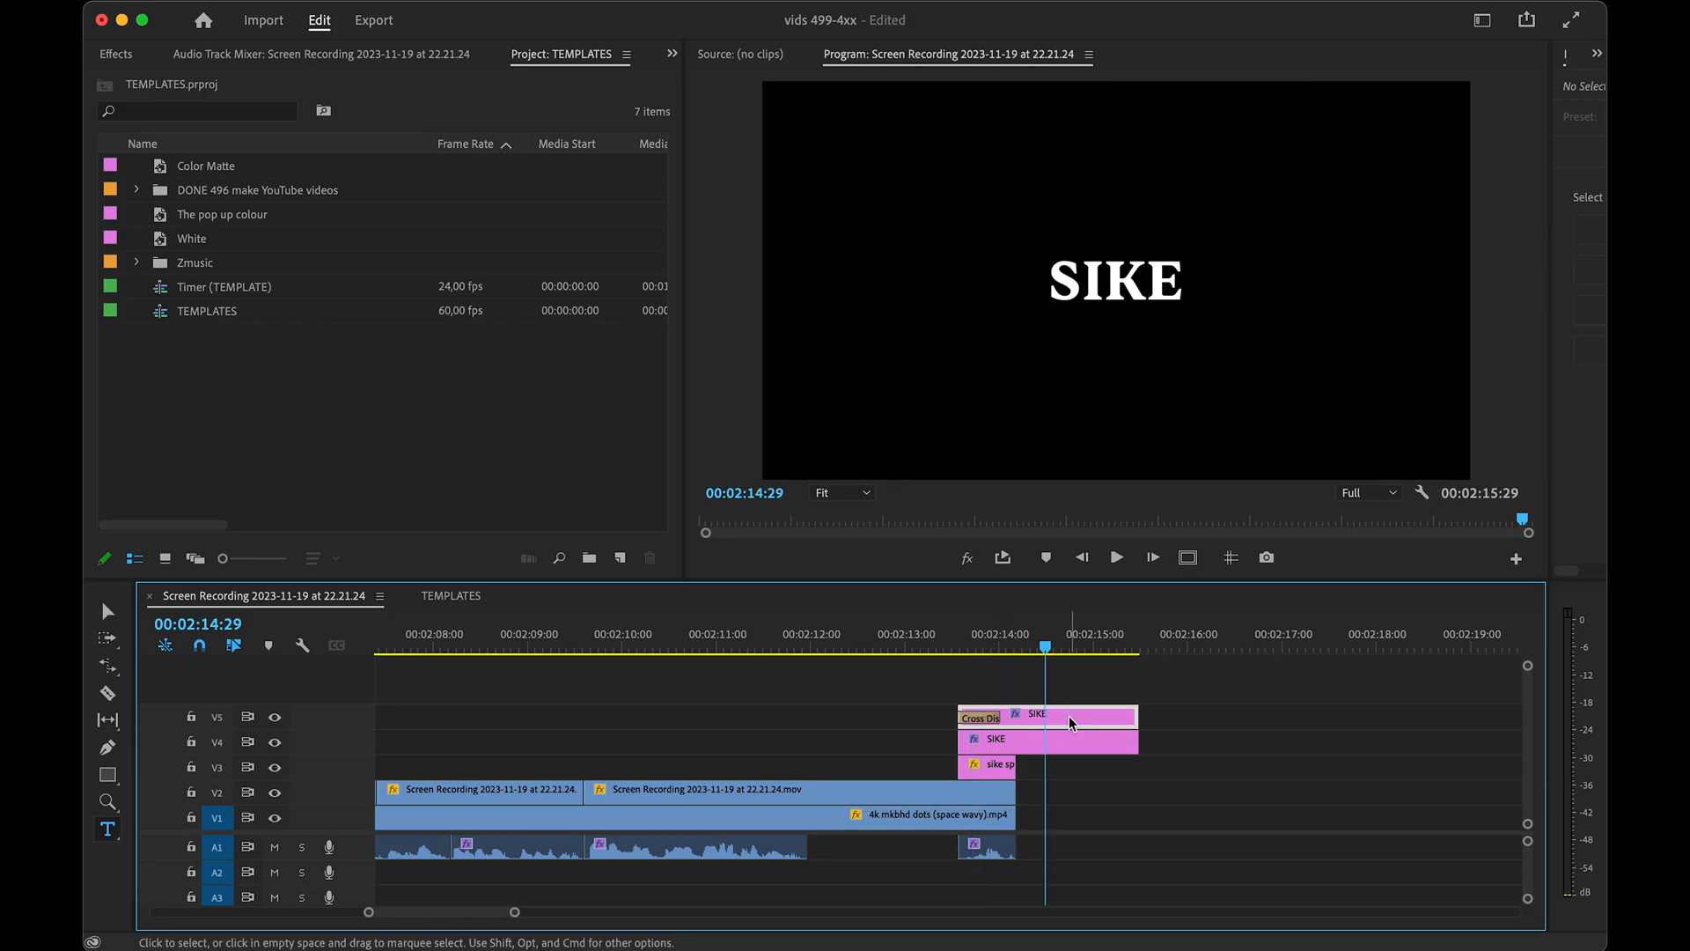
{"action": "key", "text": "shift+e"}
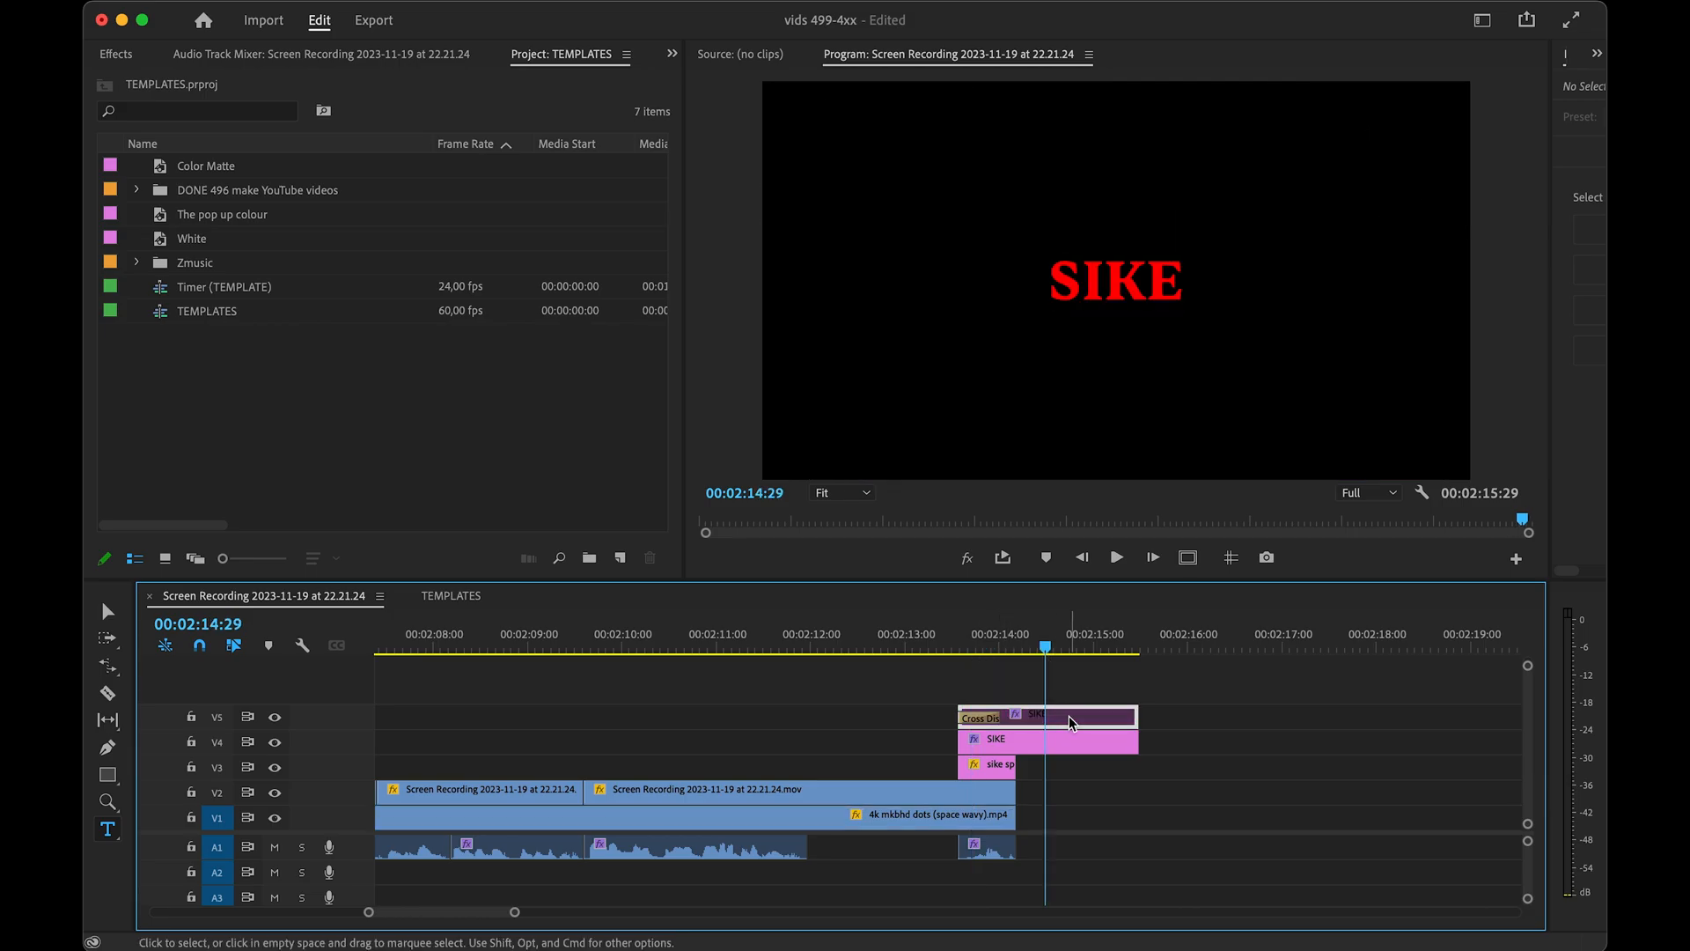
{"action": "key", "text": "shift+e"}
{"action": "left_click", "coordinate": [1030, 746]}
{"action": "key", "text": "shift+e"}
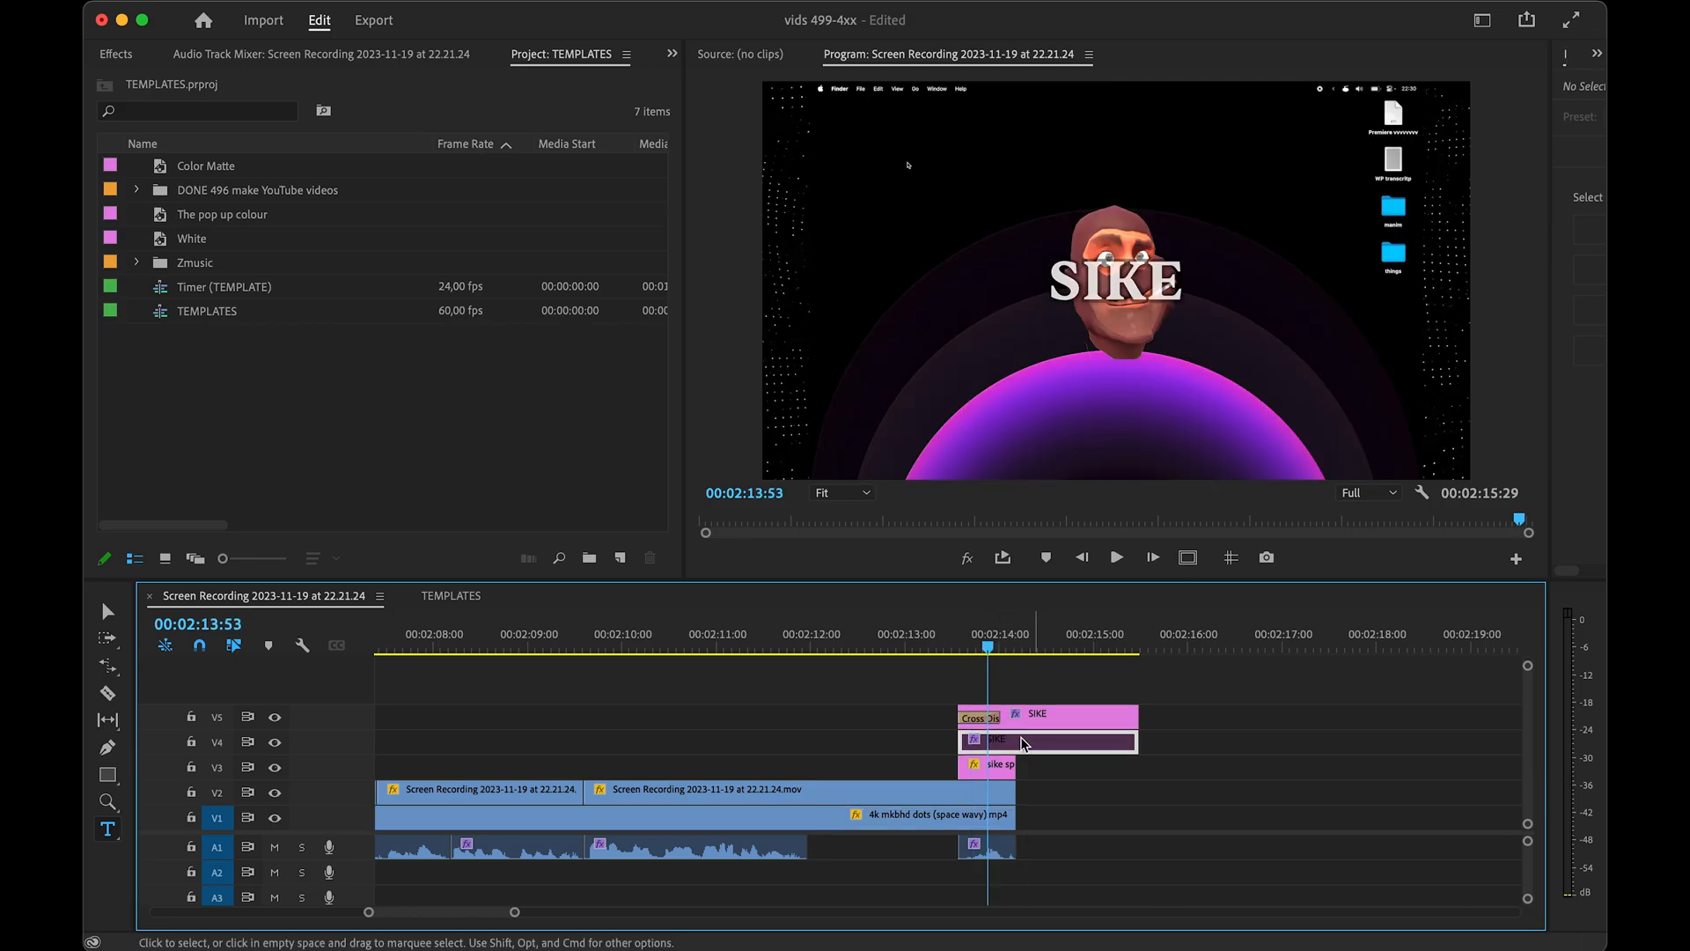
{"action": "key", "text": "shift+e"}
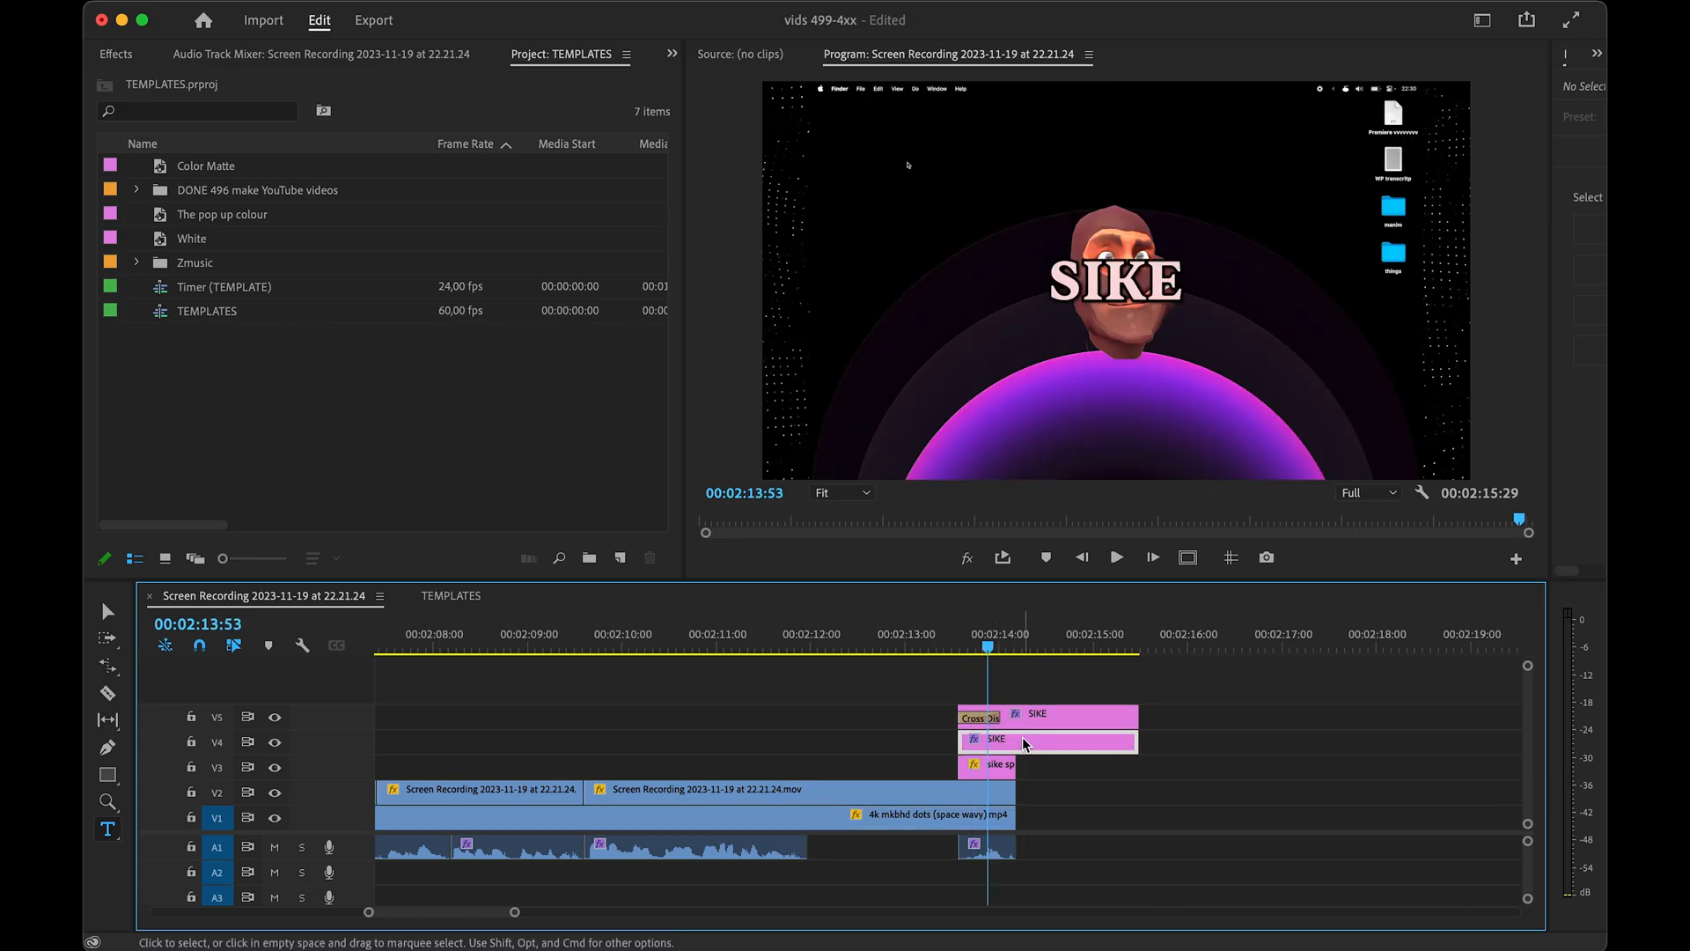
{"action": "key", "text": "v"}
{"action": "key", "text": "Up"}
{"action": "left_click", "coordinate": [1047, 724]}
{"action": "left_click", "coordinate": [1025, 745]}
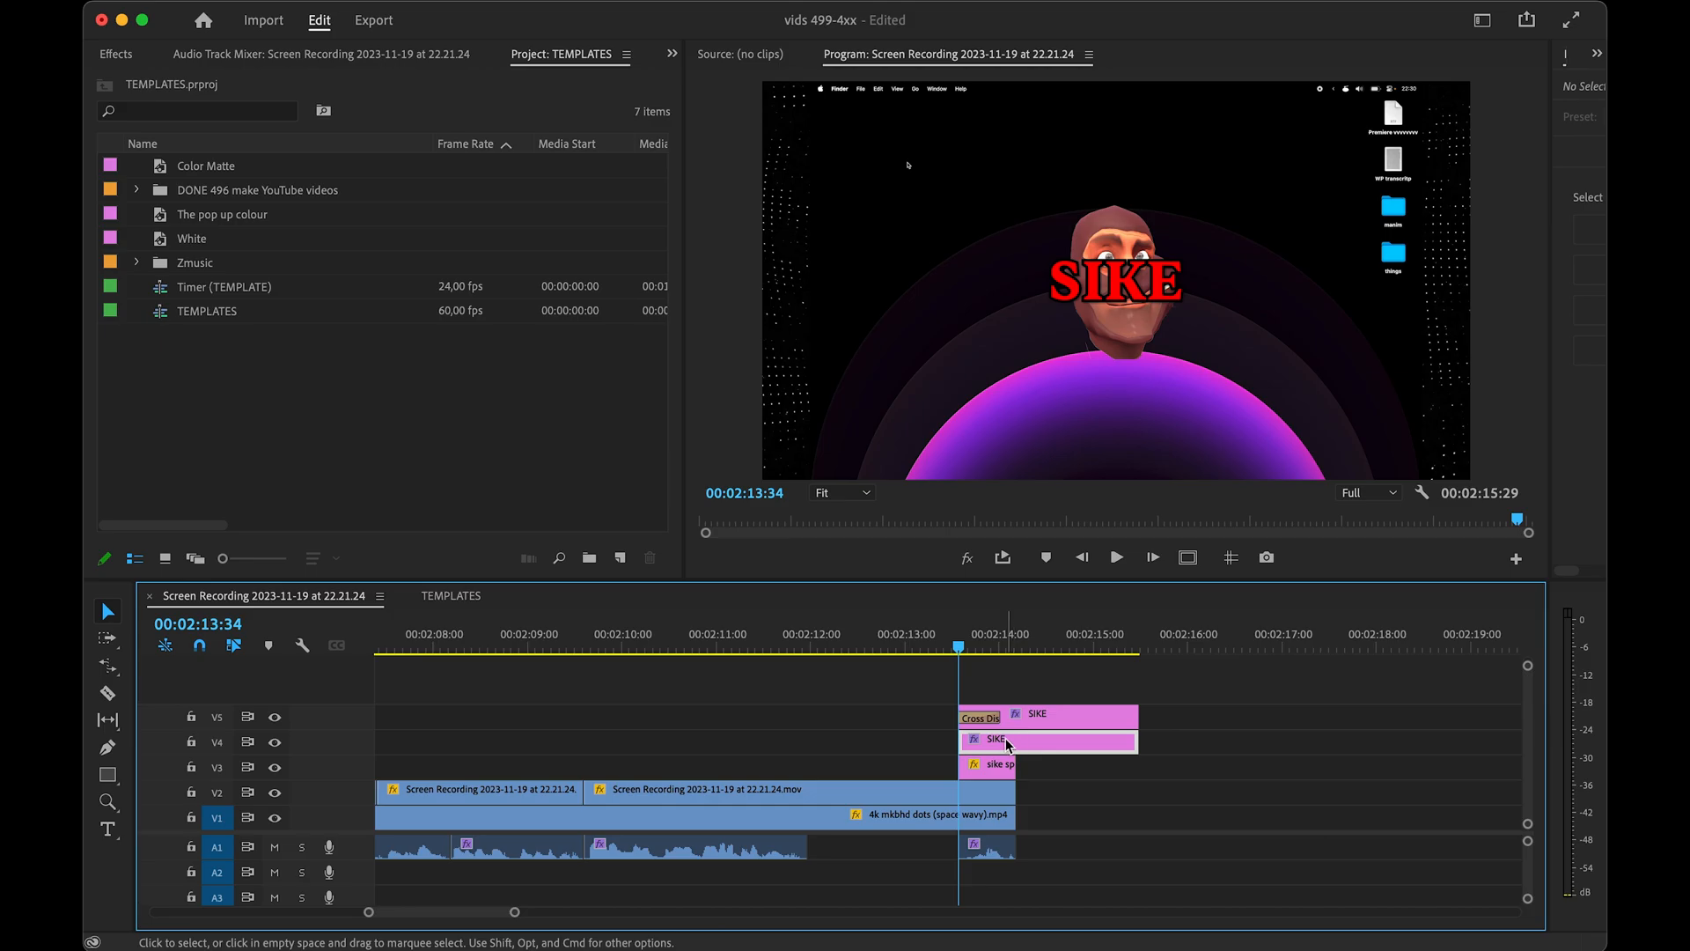
{"action": "left_click", "coordinate": [985, 649]}
{"action": "left_click_drag", "start_coordinate": [990, 654], "coordinate": [1019, 653]}
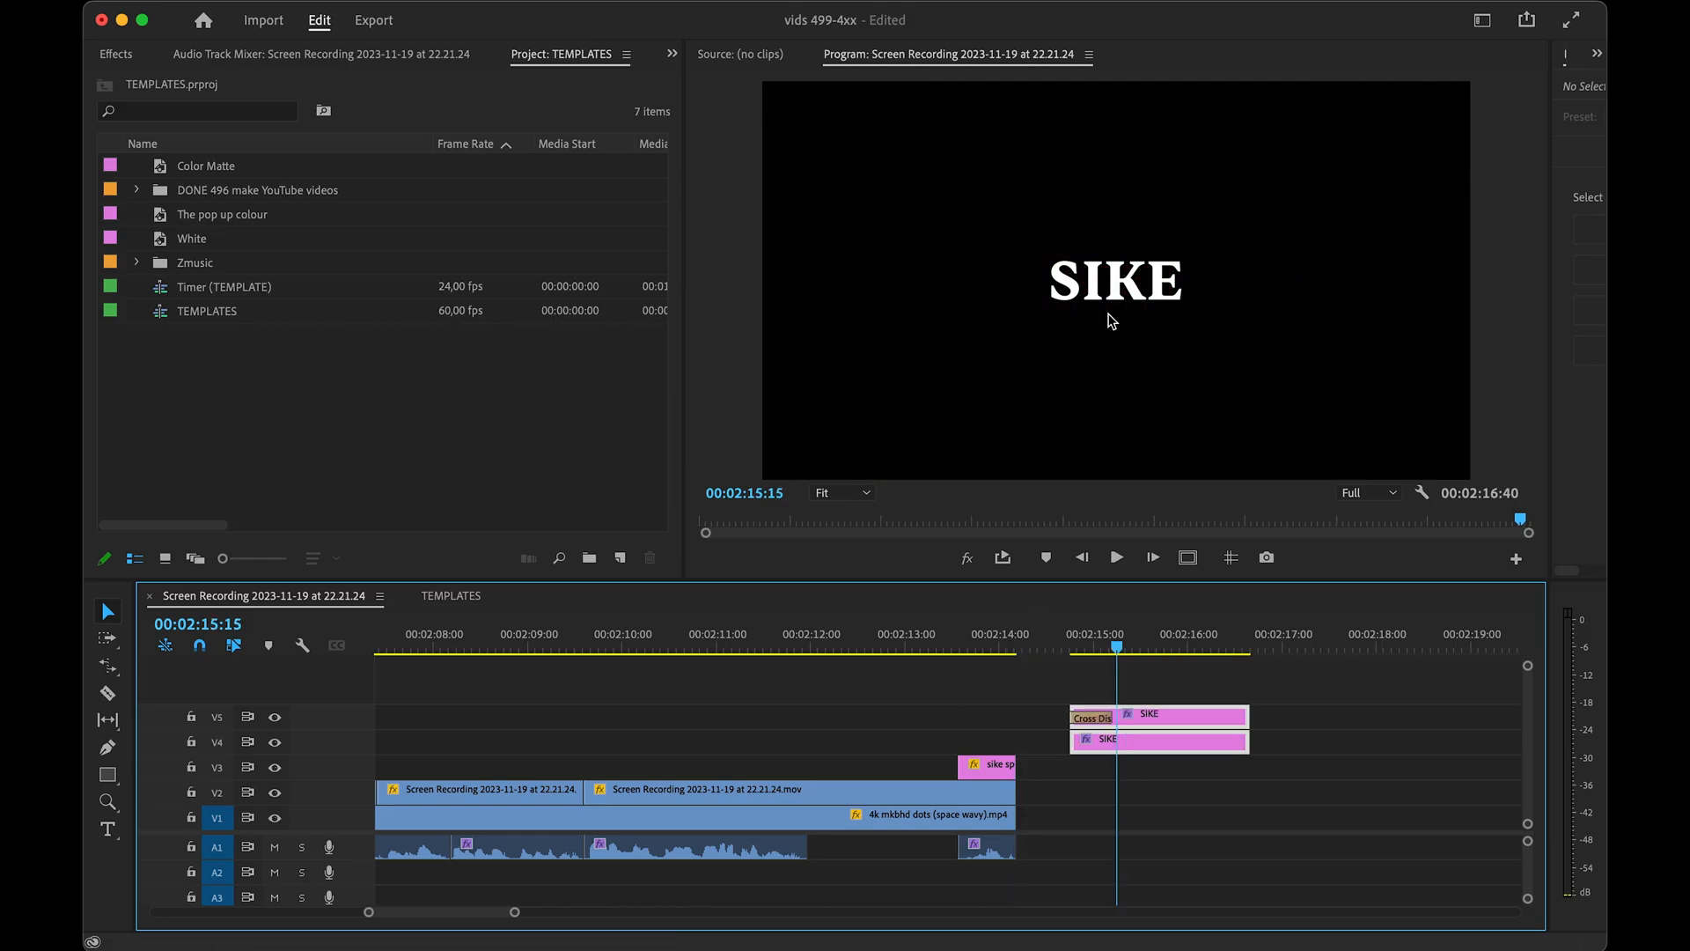
- Split both SIKE titles at 00:02:14:11 and delete the parts running past the end of the recording
{"action": "key", "text": "shift+s"}
{"action": "left_click_drag", "start_coordinate": [1086, 679], "coordinate": [1063, 766]}
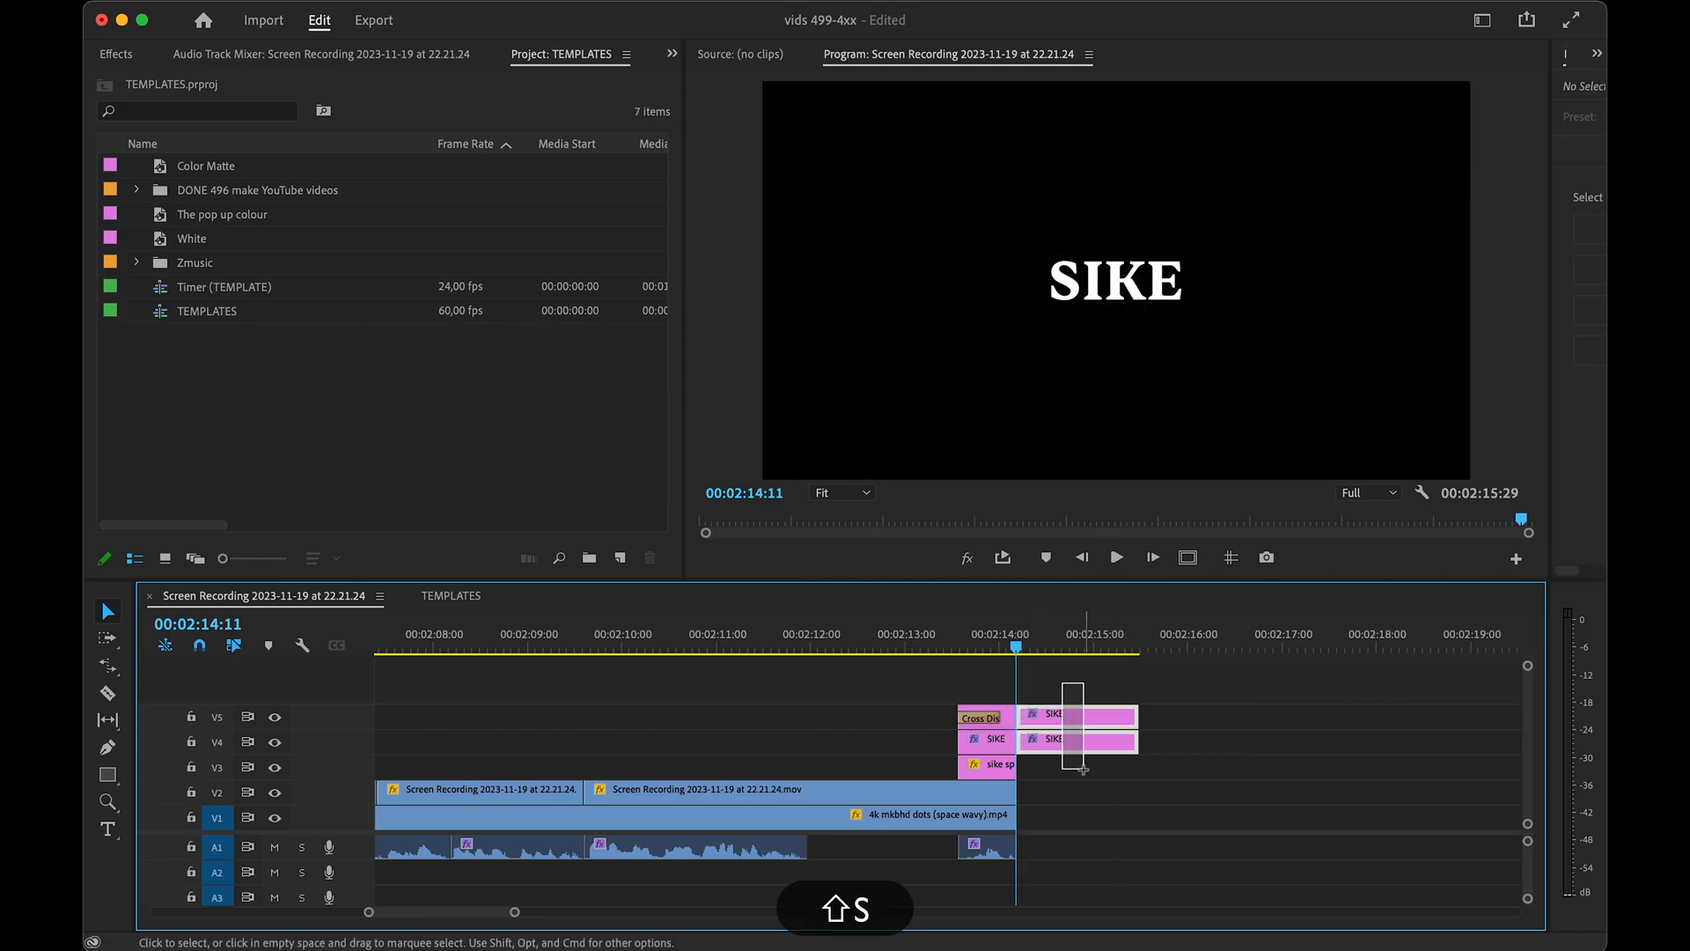
{"action": "key", "text": "Delete"}
- Nest the two trimmed SIKE titles into one sequence with the suggested name
{"action": "left_click", "coordinate": [989, 645]}
{"action": "left_click_drag", "start_coordinate": [1059, 697], "coordinate": [996, 741]}
{"action": "key", "text": "n"}
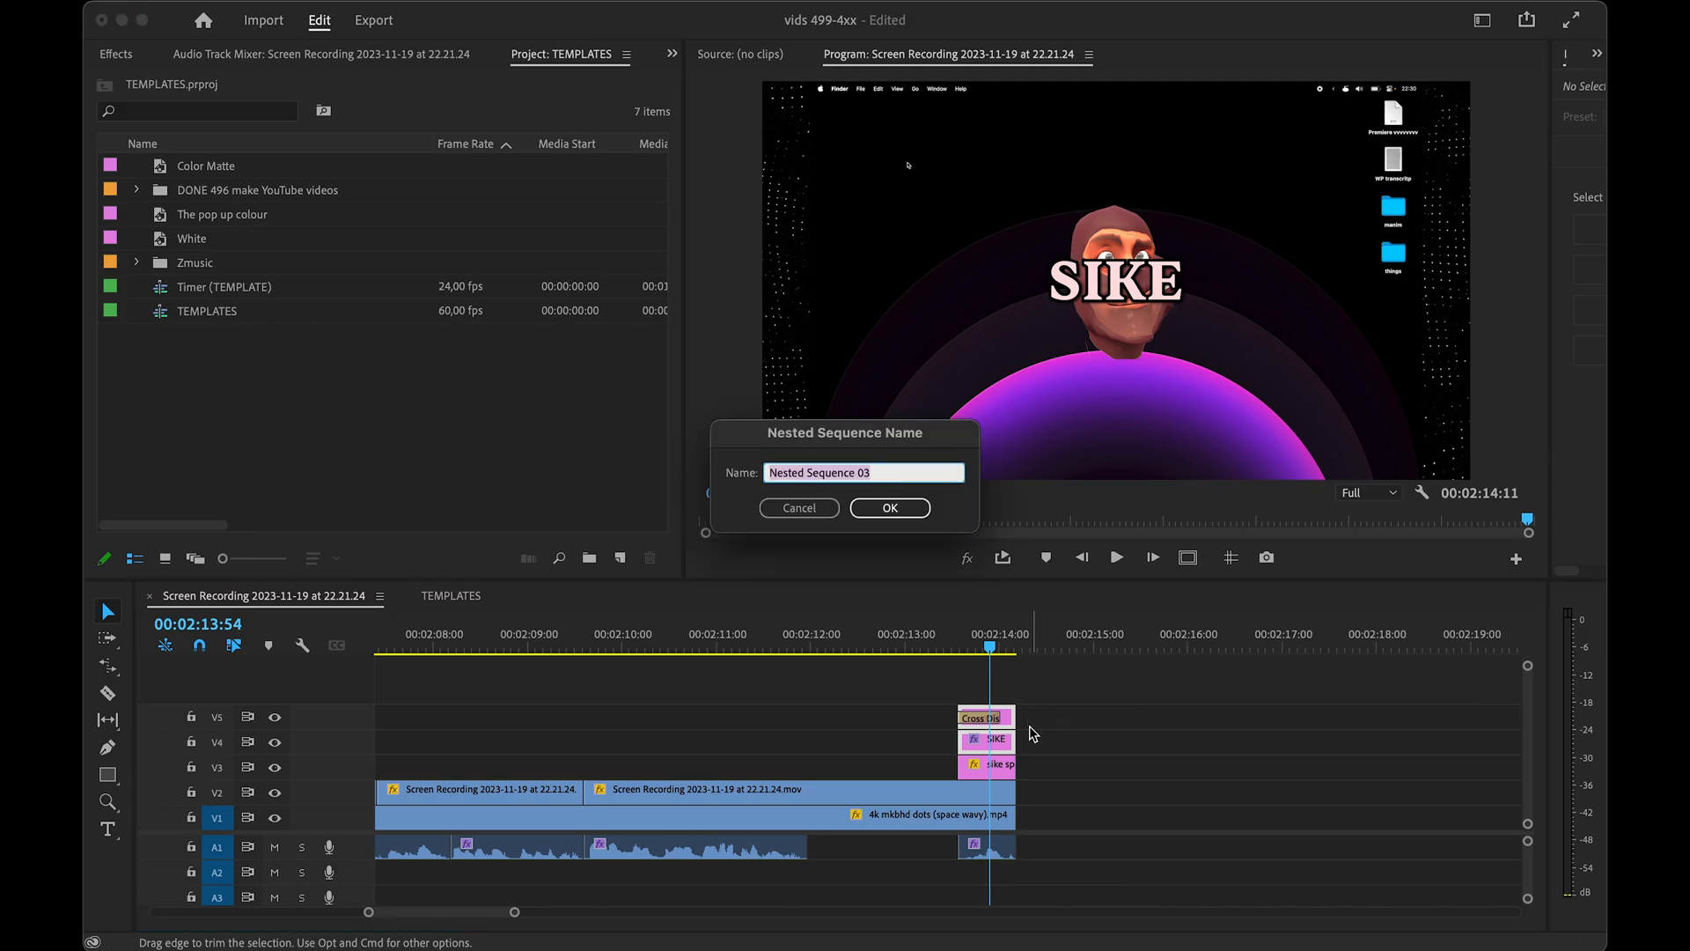
{"action": "key", "text": "Return"}
- Activate direct manipulation for the nested SIKE title and move it straight up above the spy's head
{"action": "left_click", "coordinate": [967, 745]}
{"action": "key", "text": "super+t"}
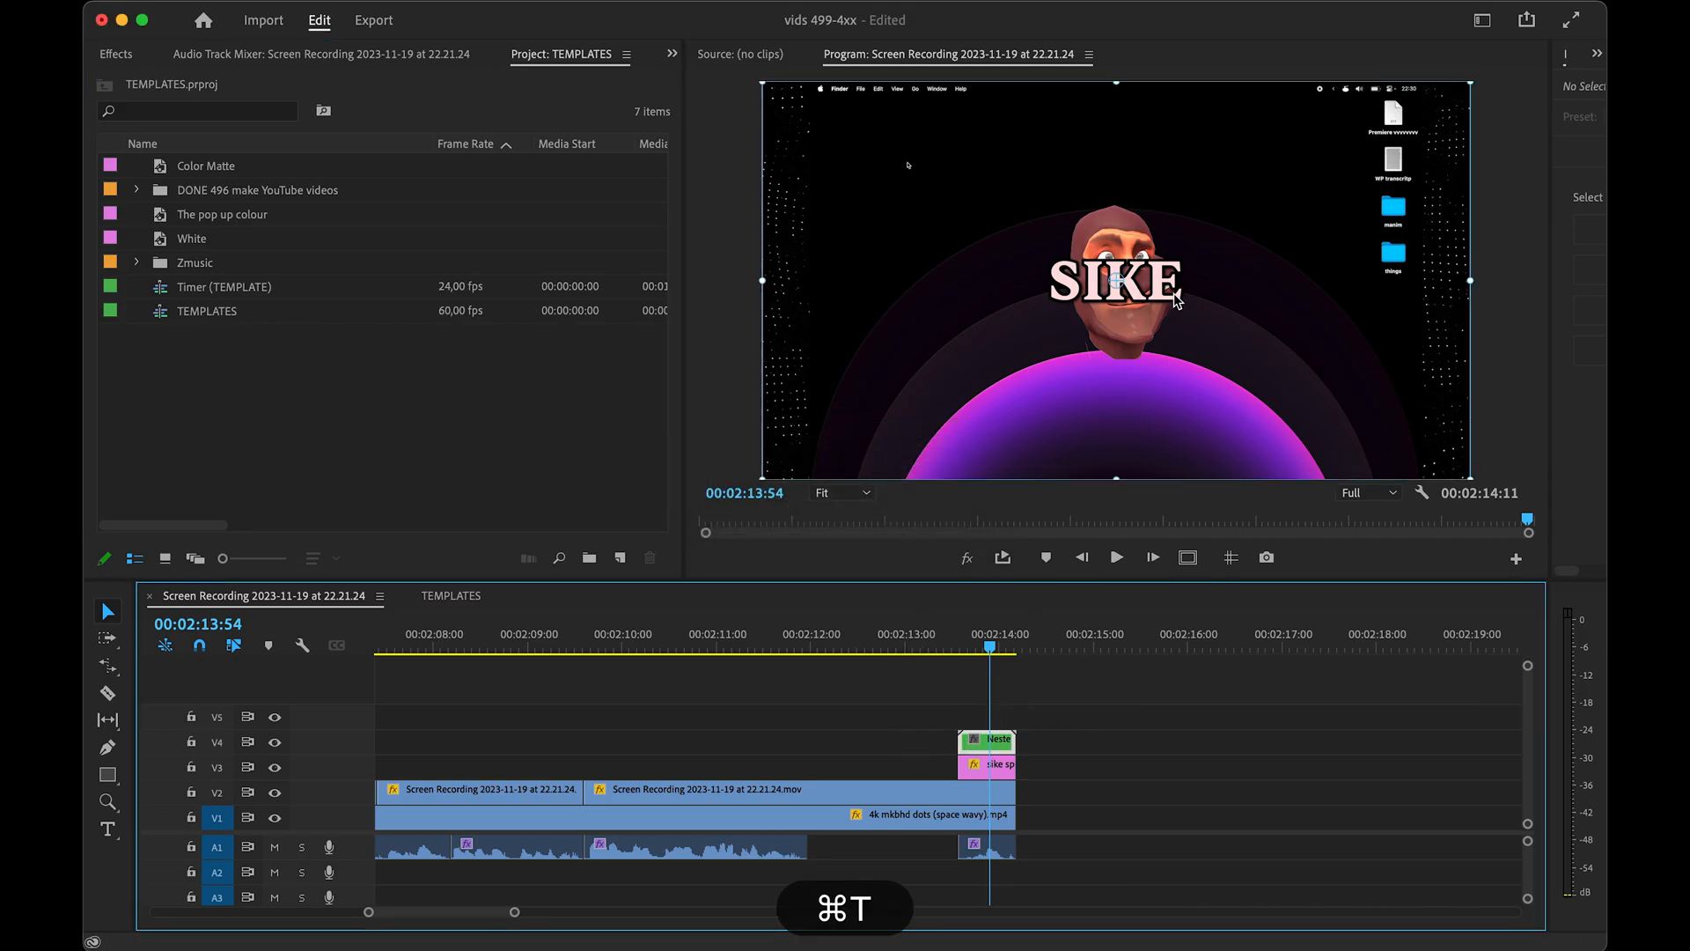
{"action": "left_click_drag", "start_coordinate": [1146, 282], "coordinate": [1145, 141]}
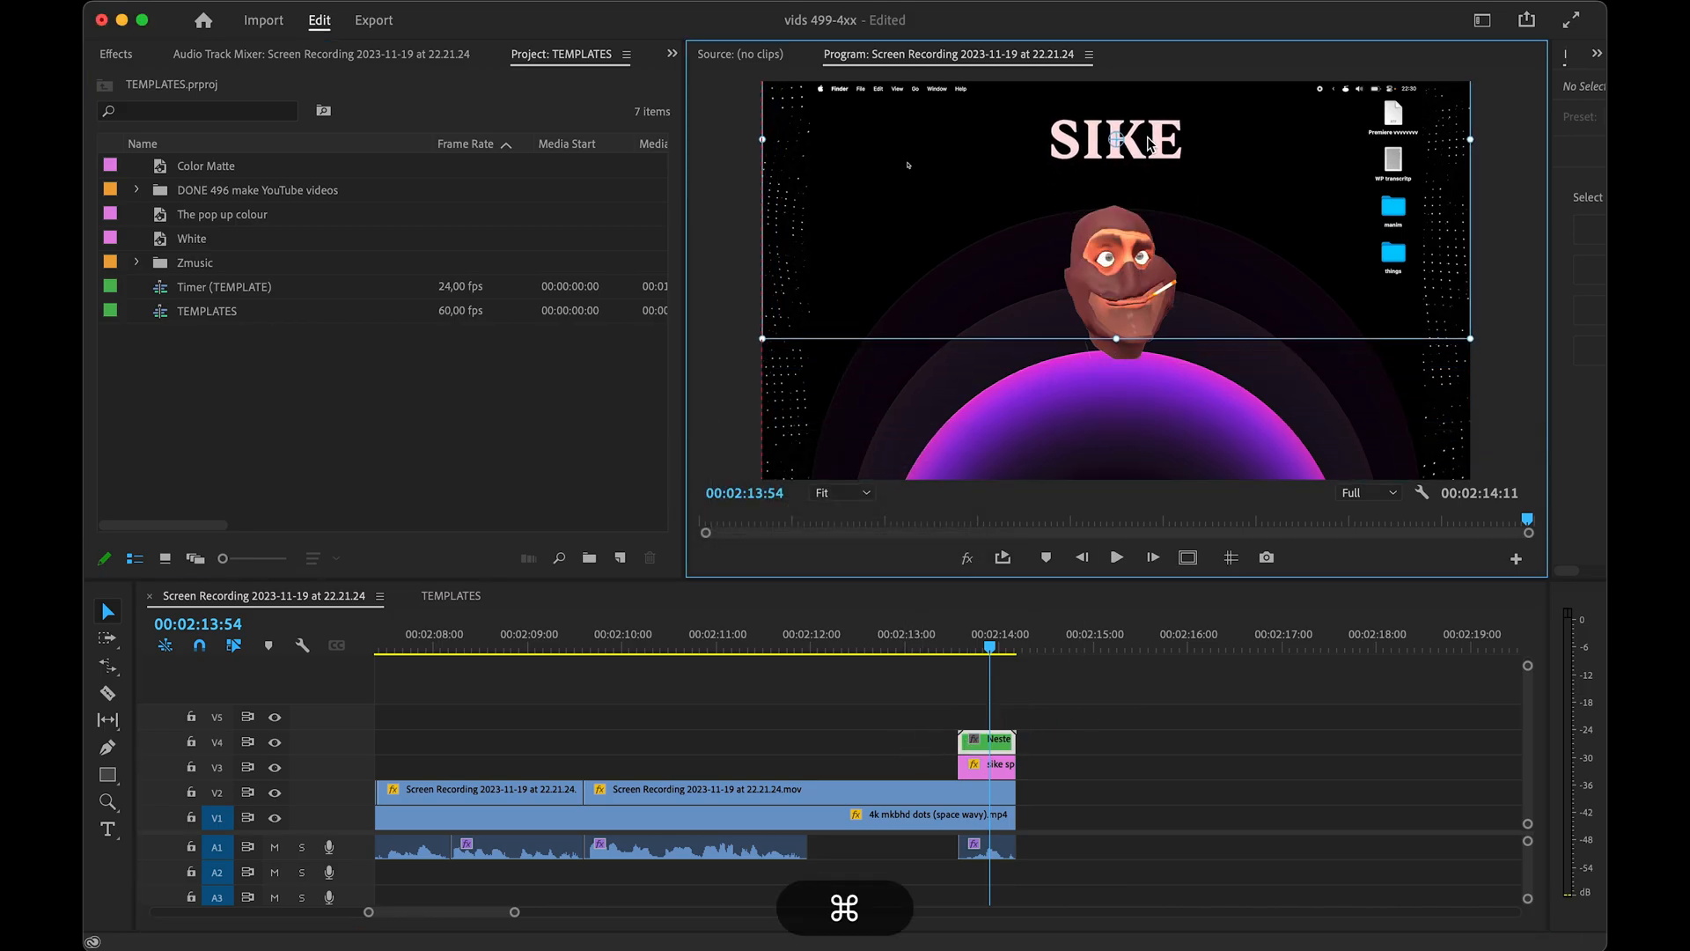
{"action": "key", "text": "super+shift+a"}
{"action": "left_click", "coordinate": [998, 742]}
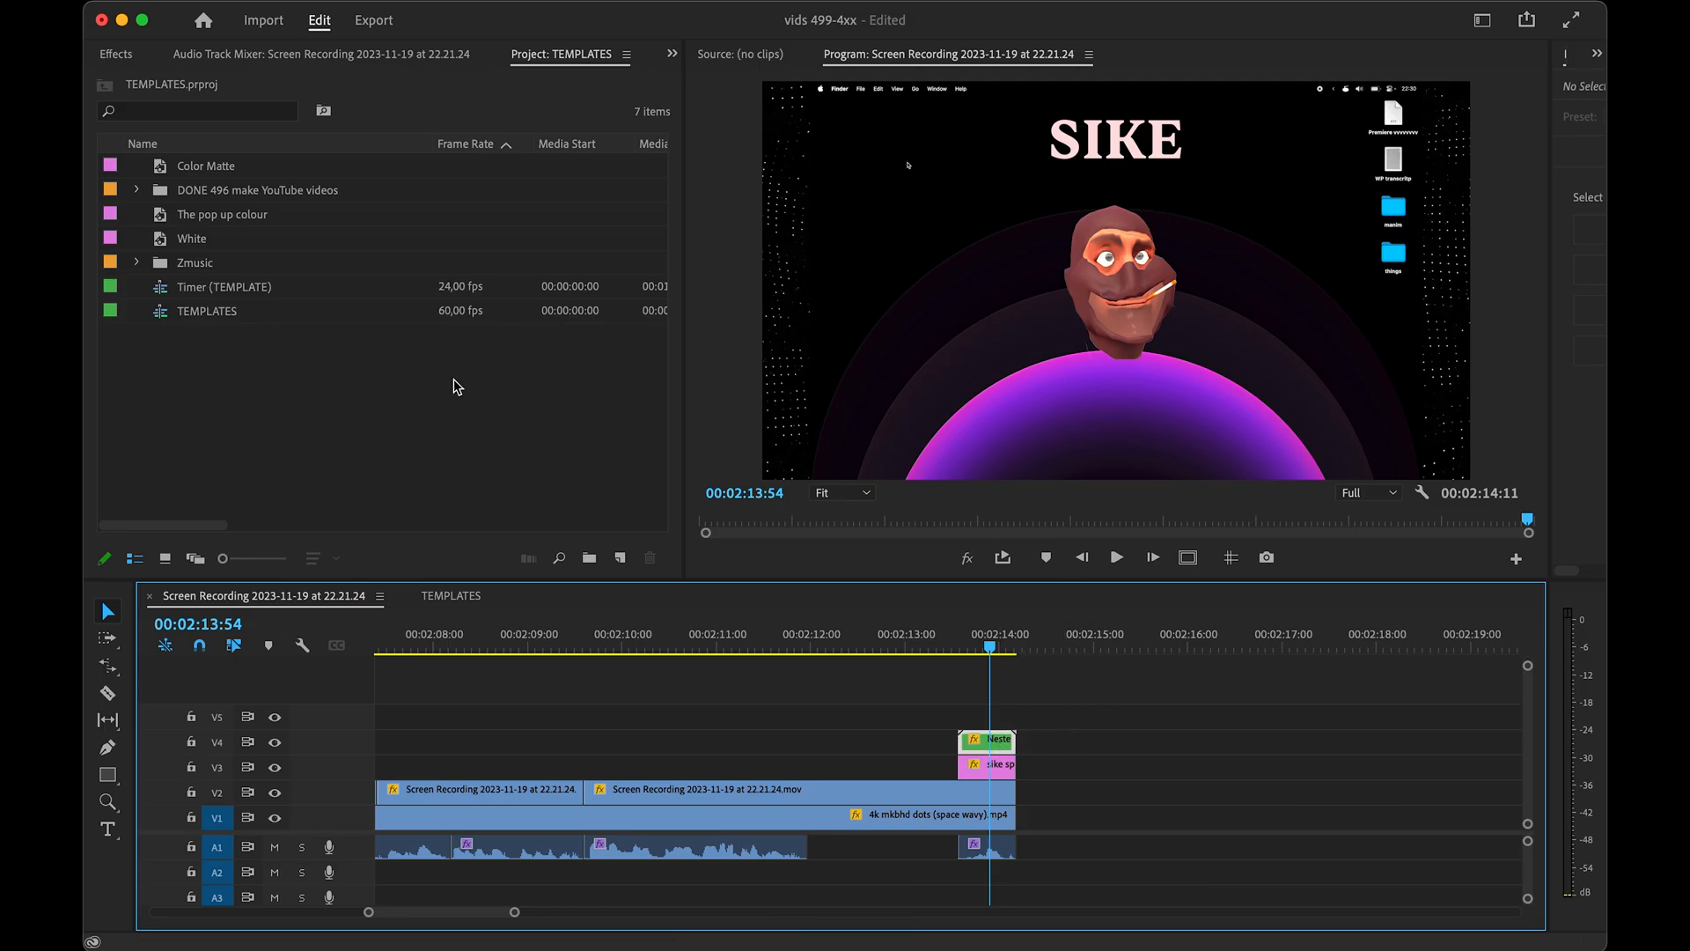
- Look up the shortcut for Activate Direct Manipulation in Program Monitor in the keyboard shortcut settings, leaving them unchanged
{"action": "mouse_move", "coordinate": [86, 201]}
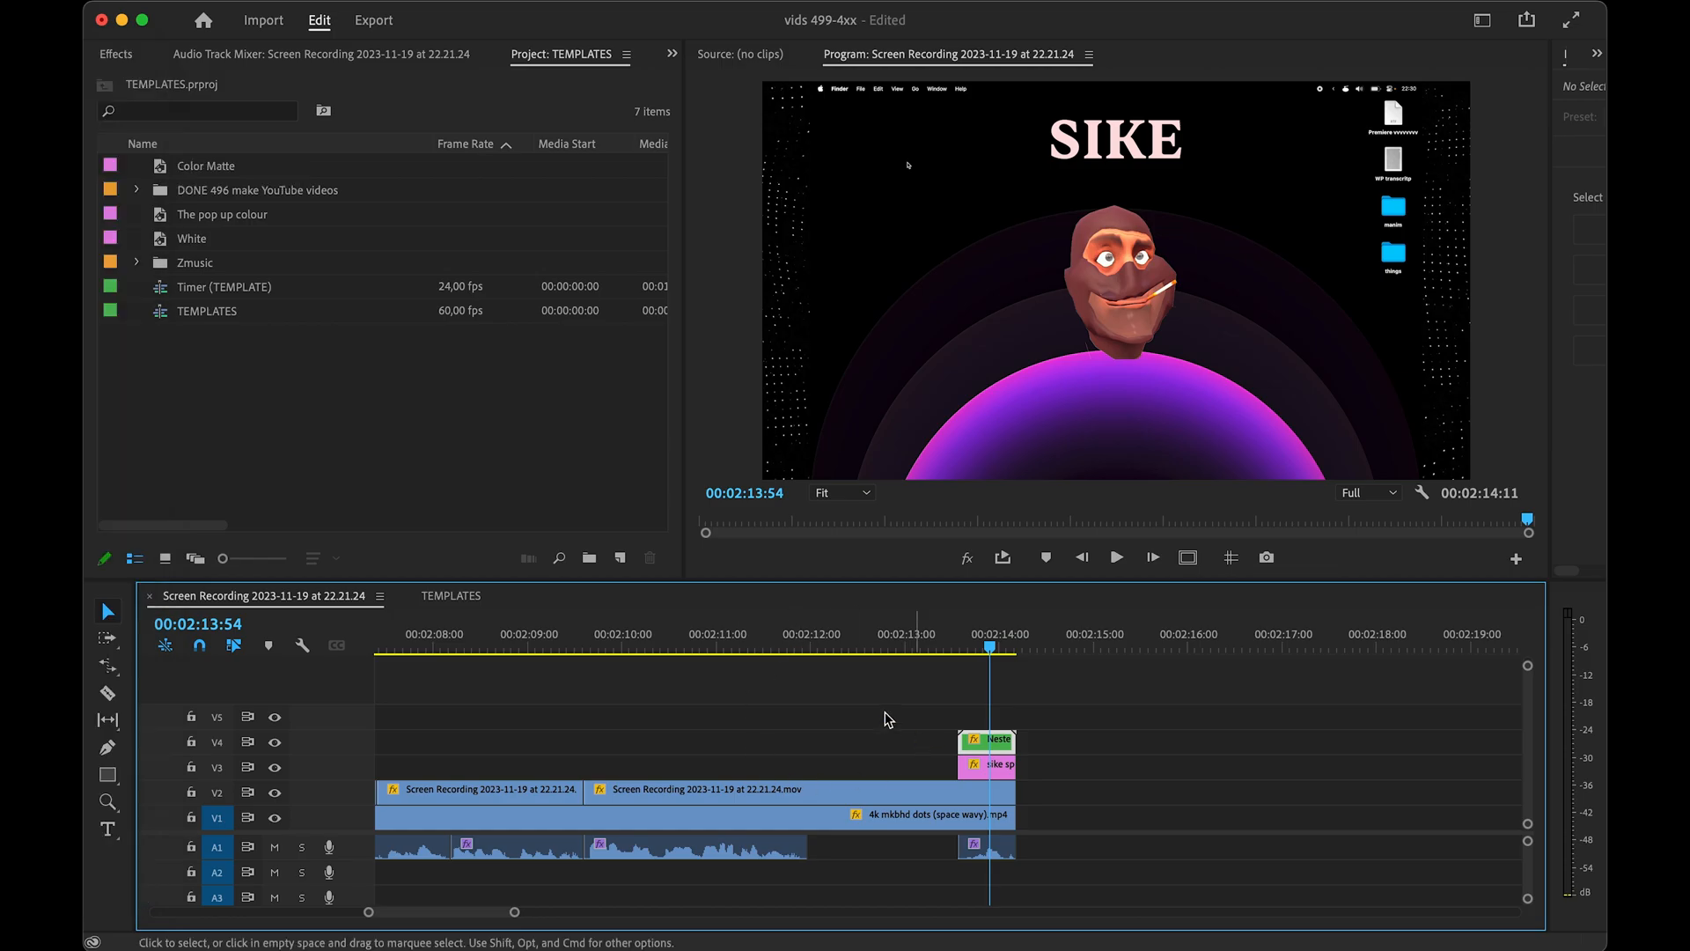
{"action": "key", "text": "super+alt+k"}
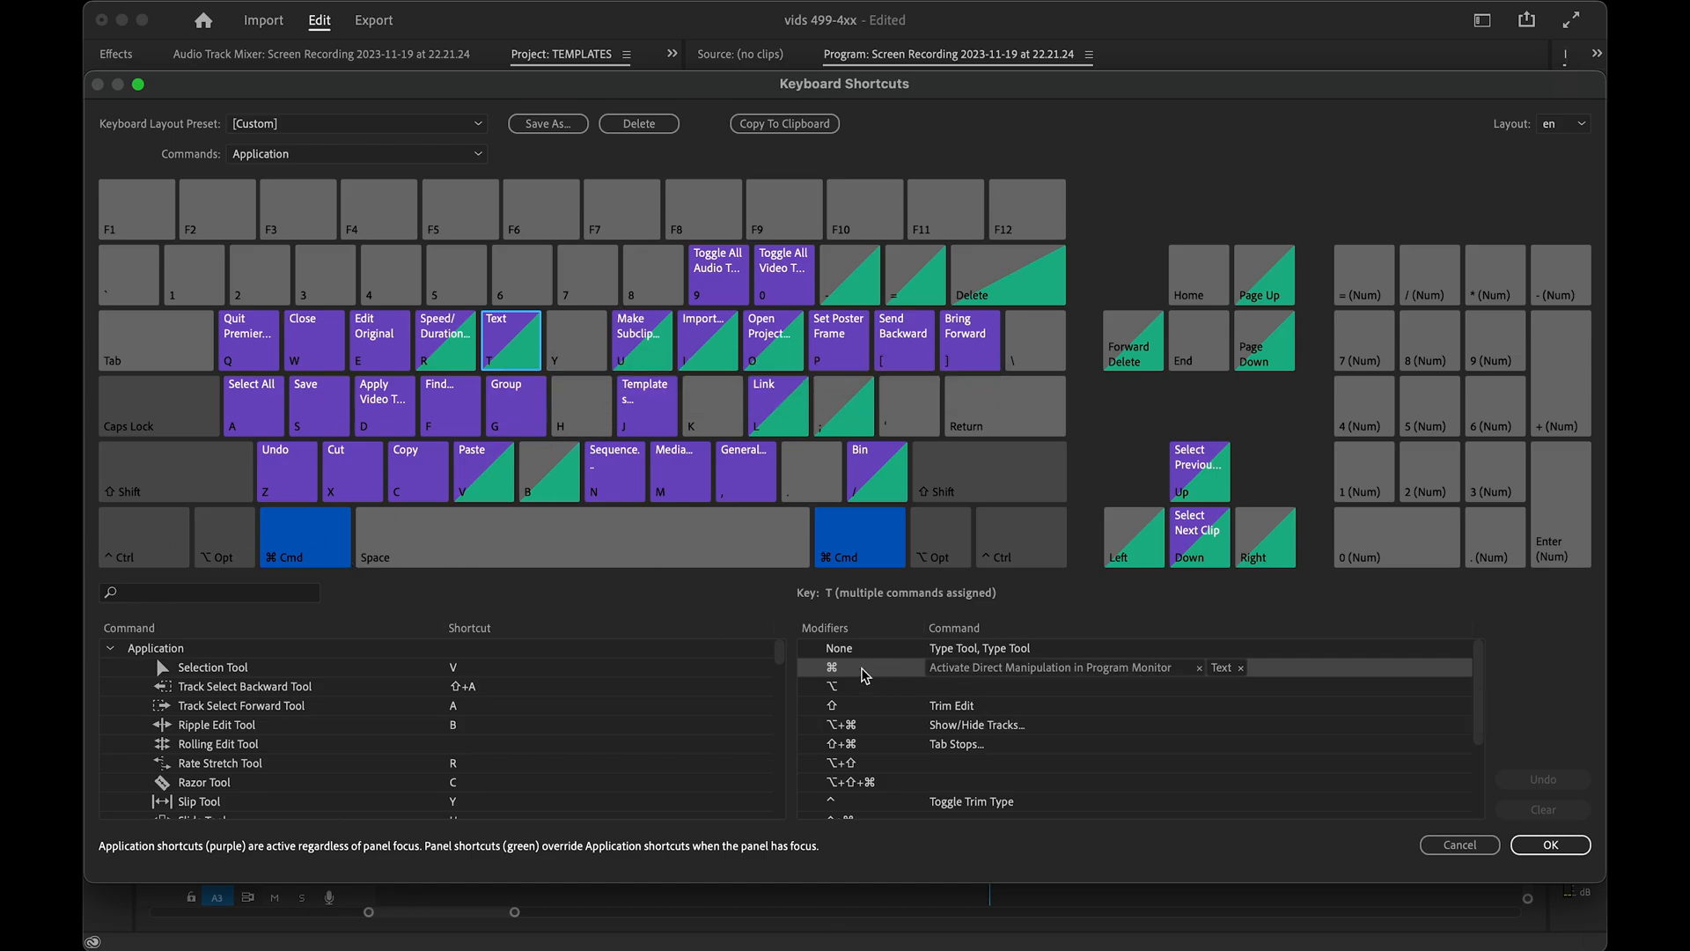
{"action": "left_click", "coordinate": [1444, 844]}
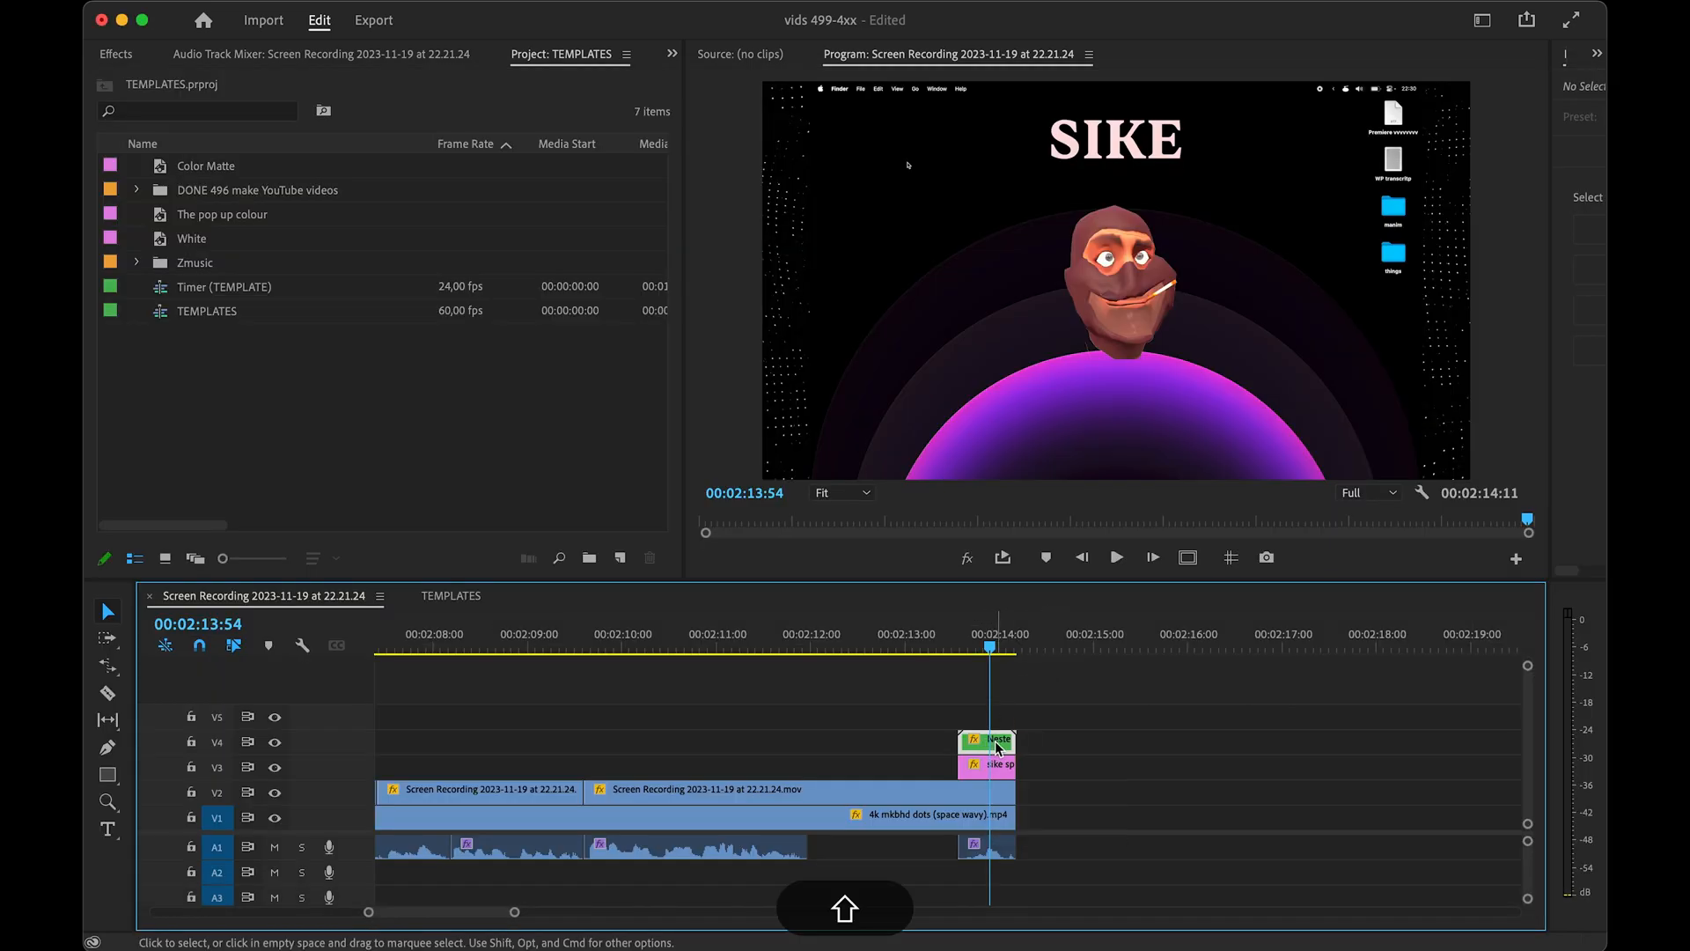
- Try to reposition the nested SIKE title using its Motion effect's transform box, and undo the move
{"action": "key", "text": "shift+x"}
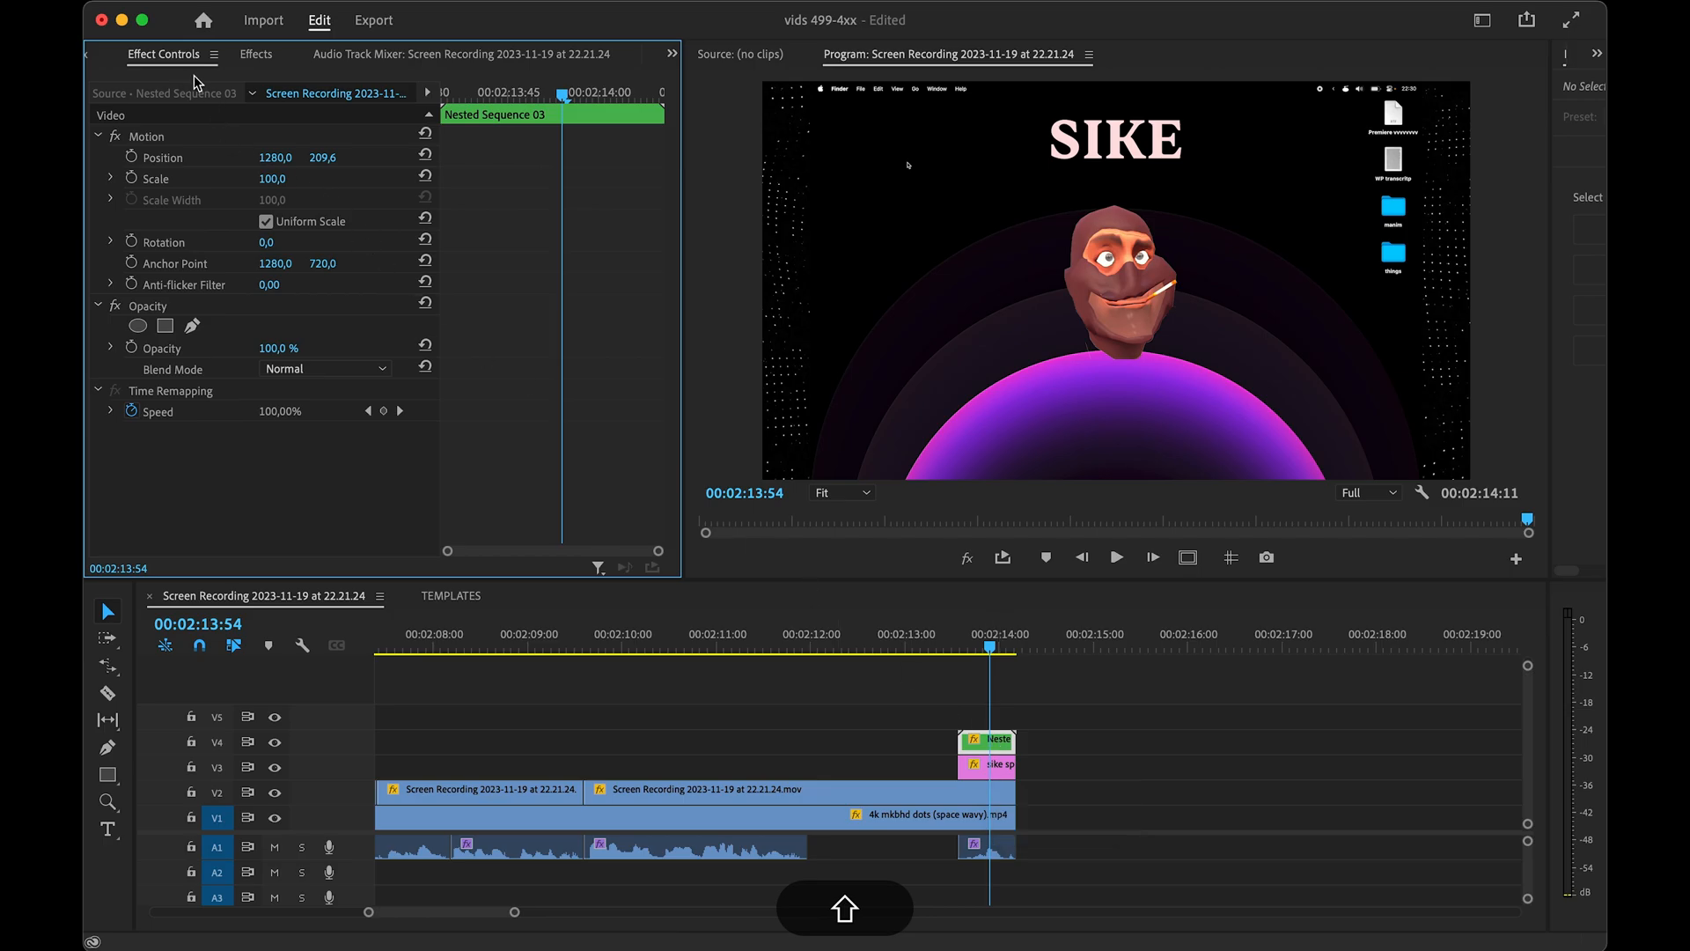
{"action": "left_click", "coordinate": [157, 140]}
{"action": "left_click_drag", "start_coordinate": [1027, 156], "coordinate": [1137, 251]}
{"action": "key", "text": "super+z"}
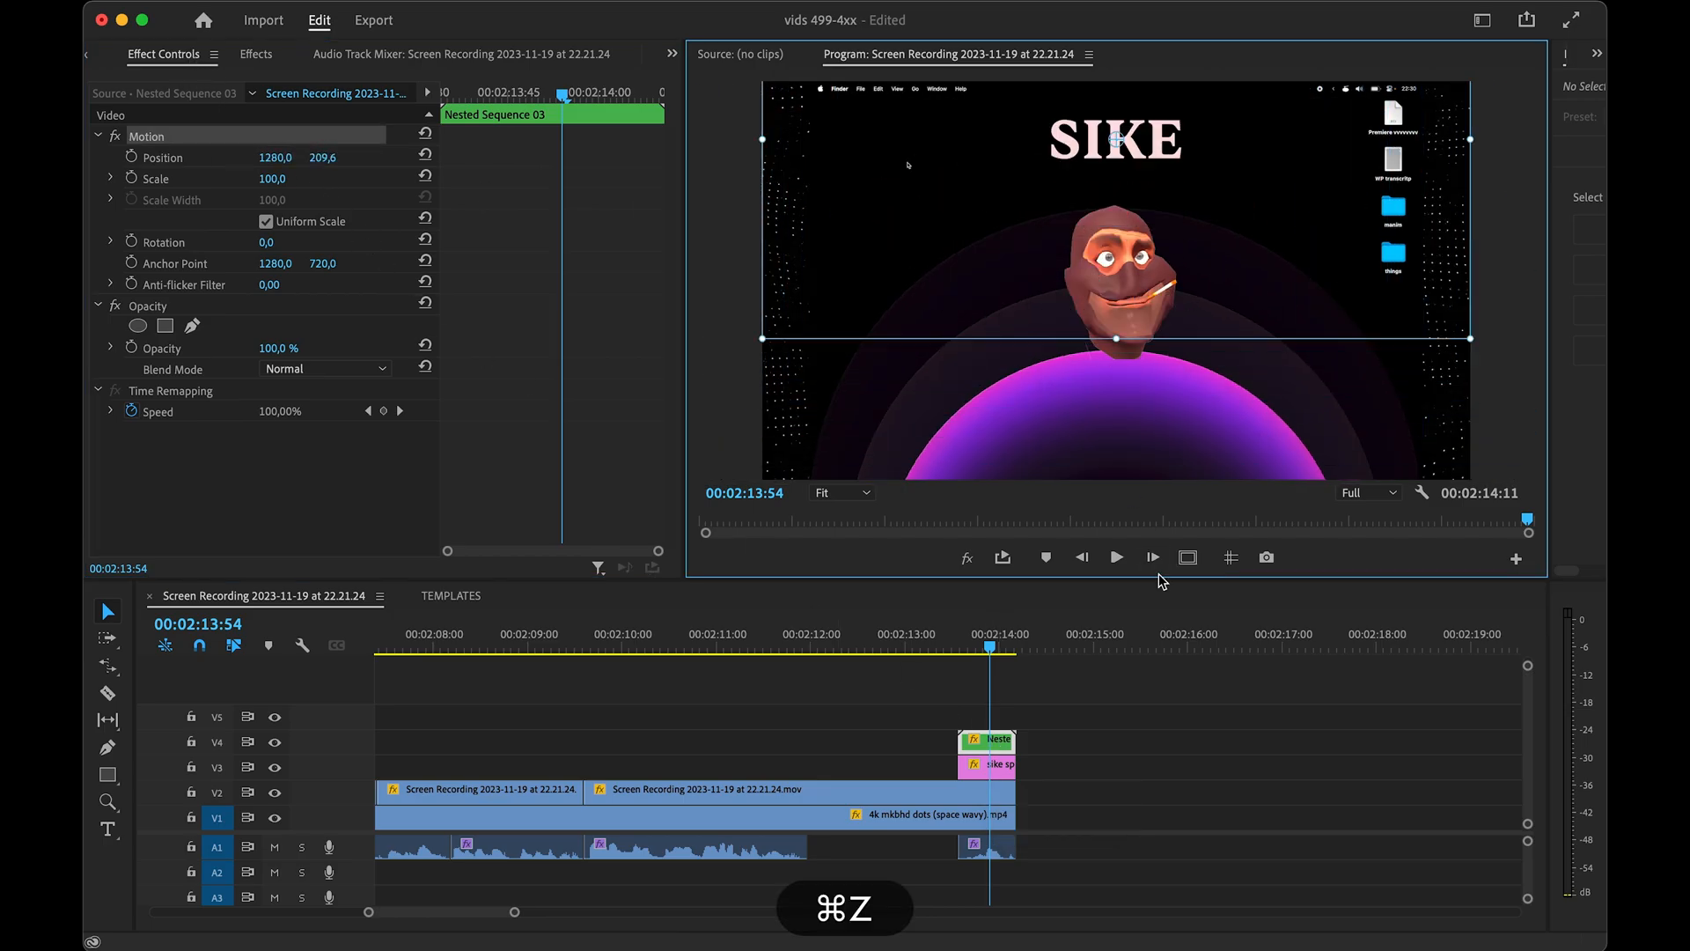
- Reselect the nested SIKE title, activate direct manipulation again and reposition it in the frame
{"action": "left_click", "coordinate": [1151, 789]}
{"action": "left_click", "coordinate": [1002, 742]}
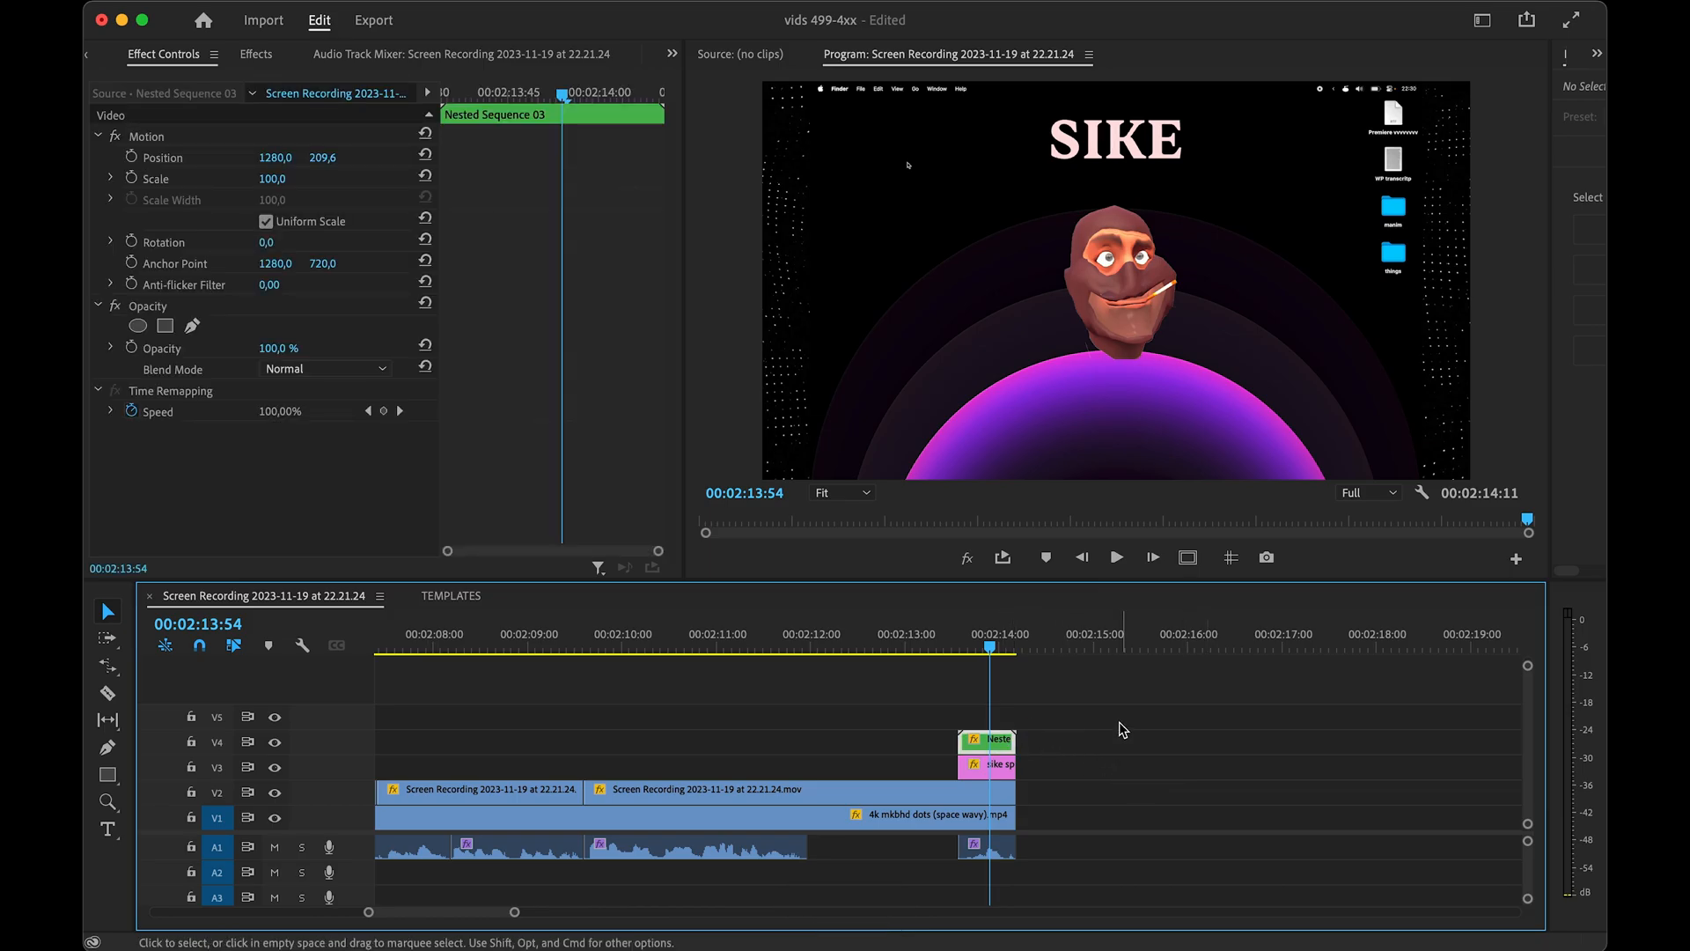
{"action": "key", "text": "super+t"}
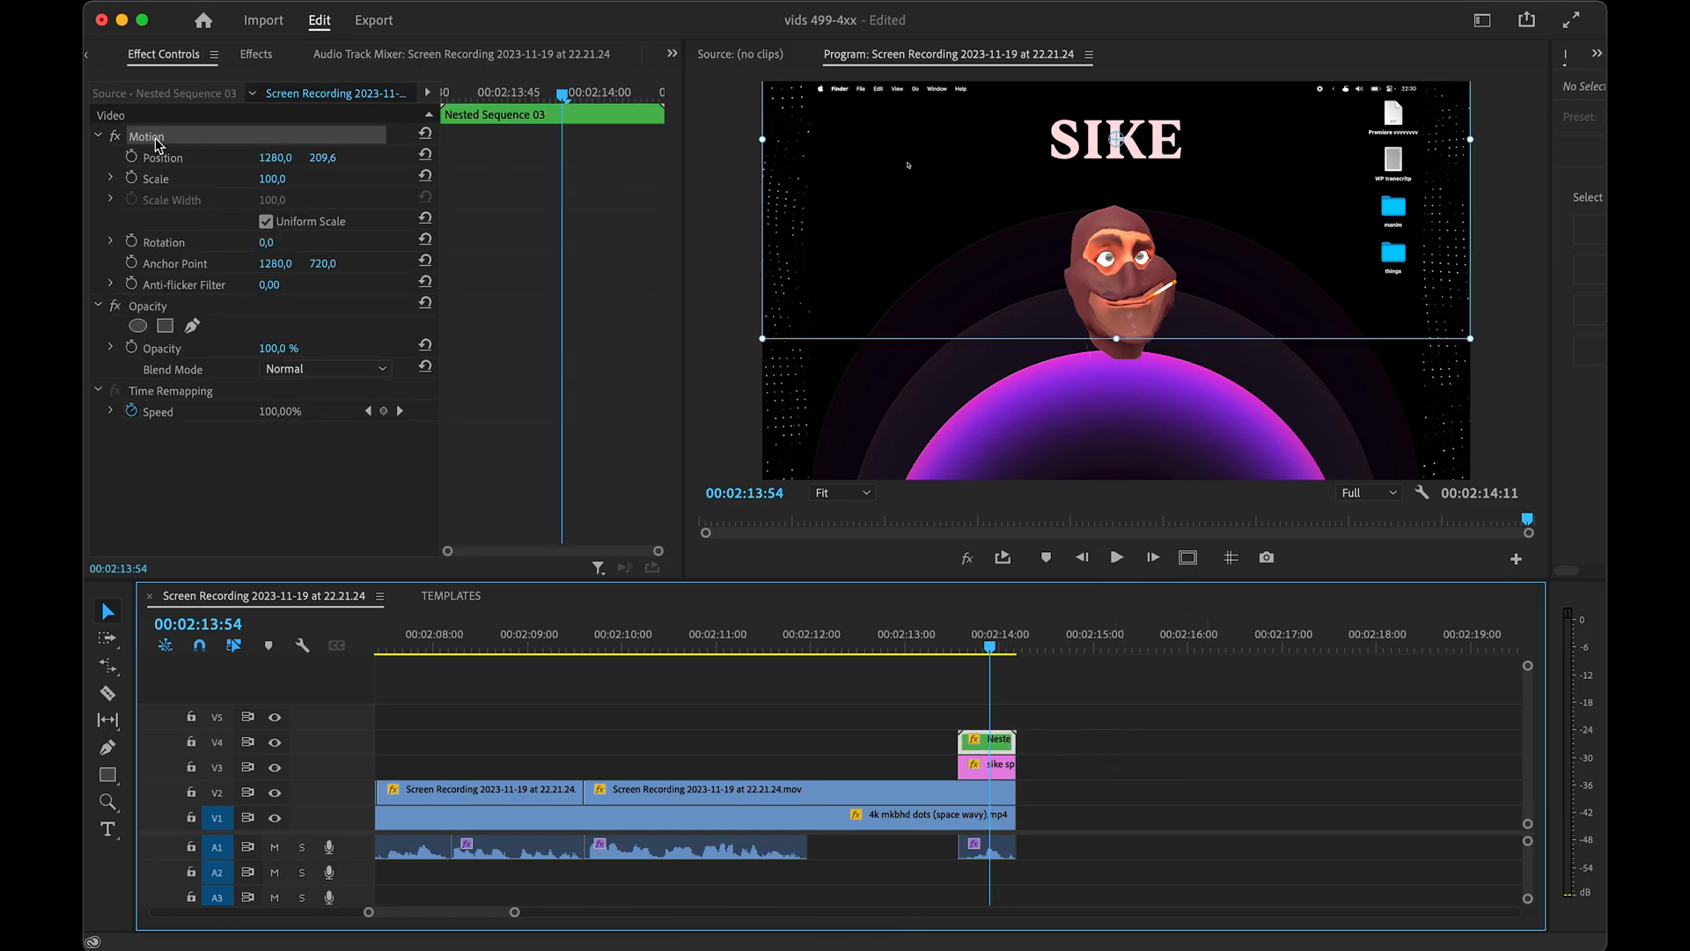
{"action": "left_click_drag", "start_coordinate": [1221, 163], "coordinate": [1176, 204]}
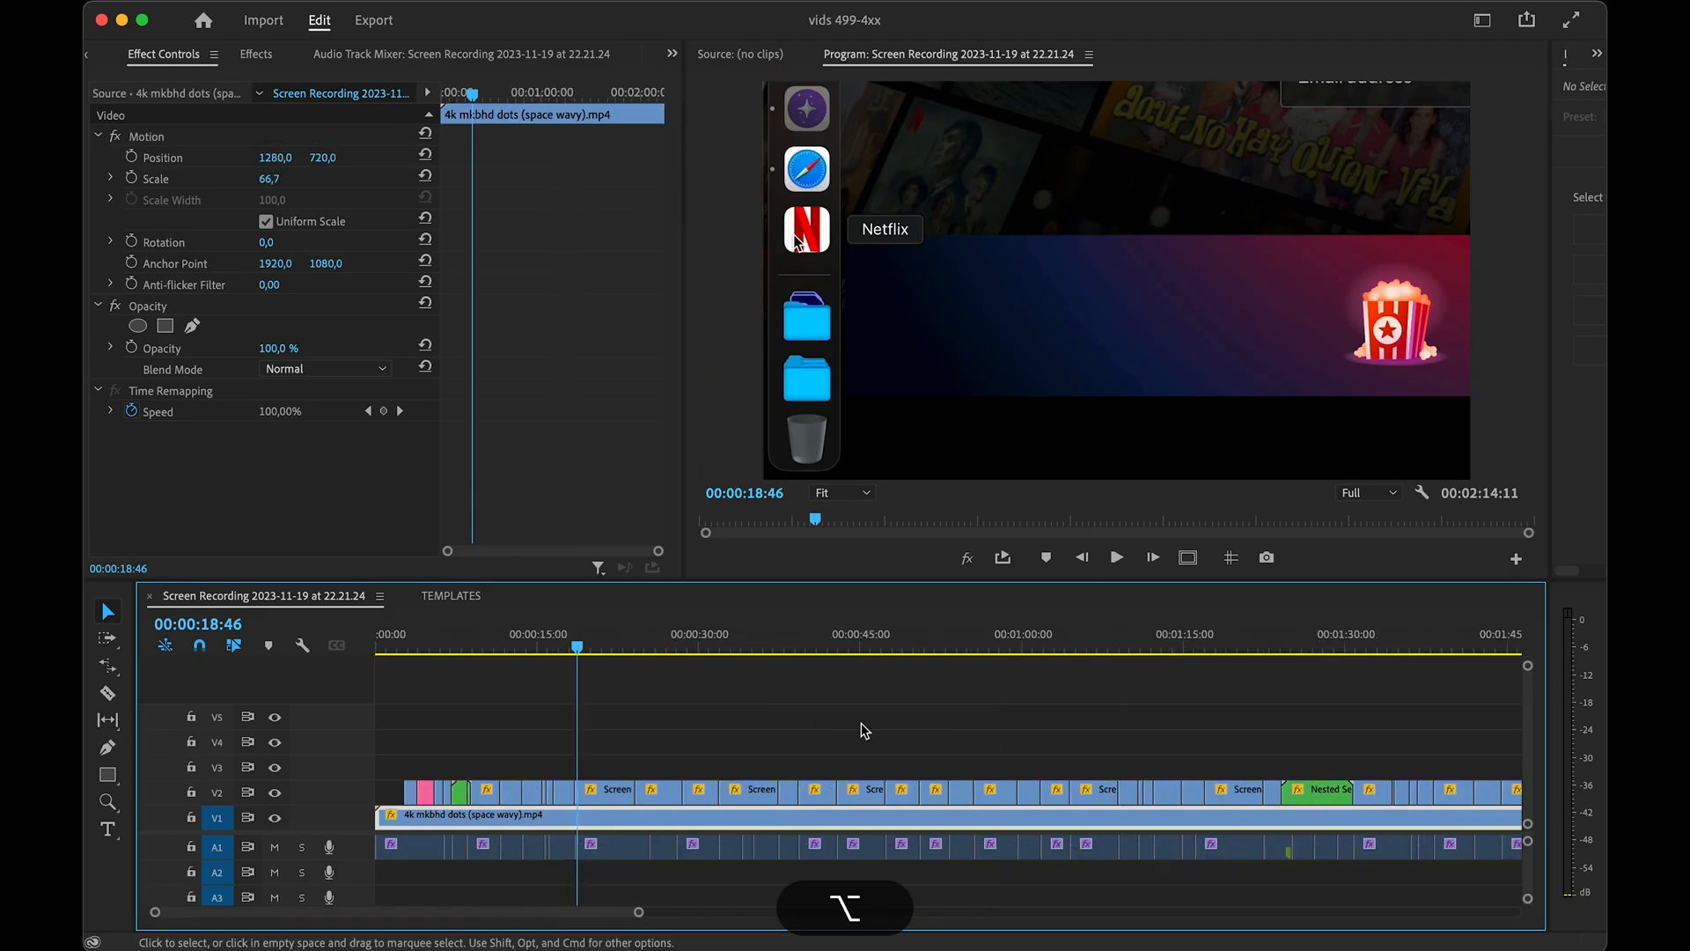
- Search the project for rgb and place RGB Monitor Overlay Mine.png on V3, starting at about 5 seconds
{"action": "scroll", "coordinate": [724, 745], "scroll_direction": "down", "scroll_amount": 3, "text": "alt"}
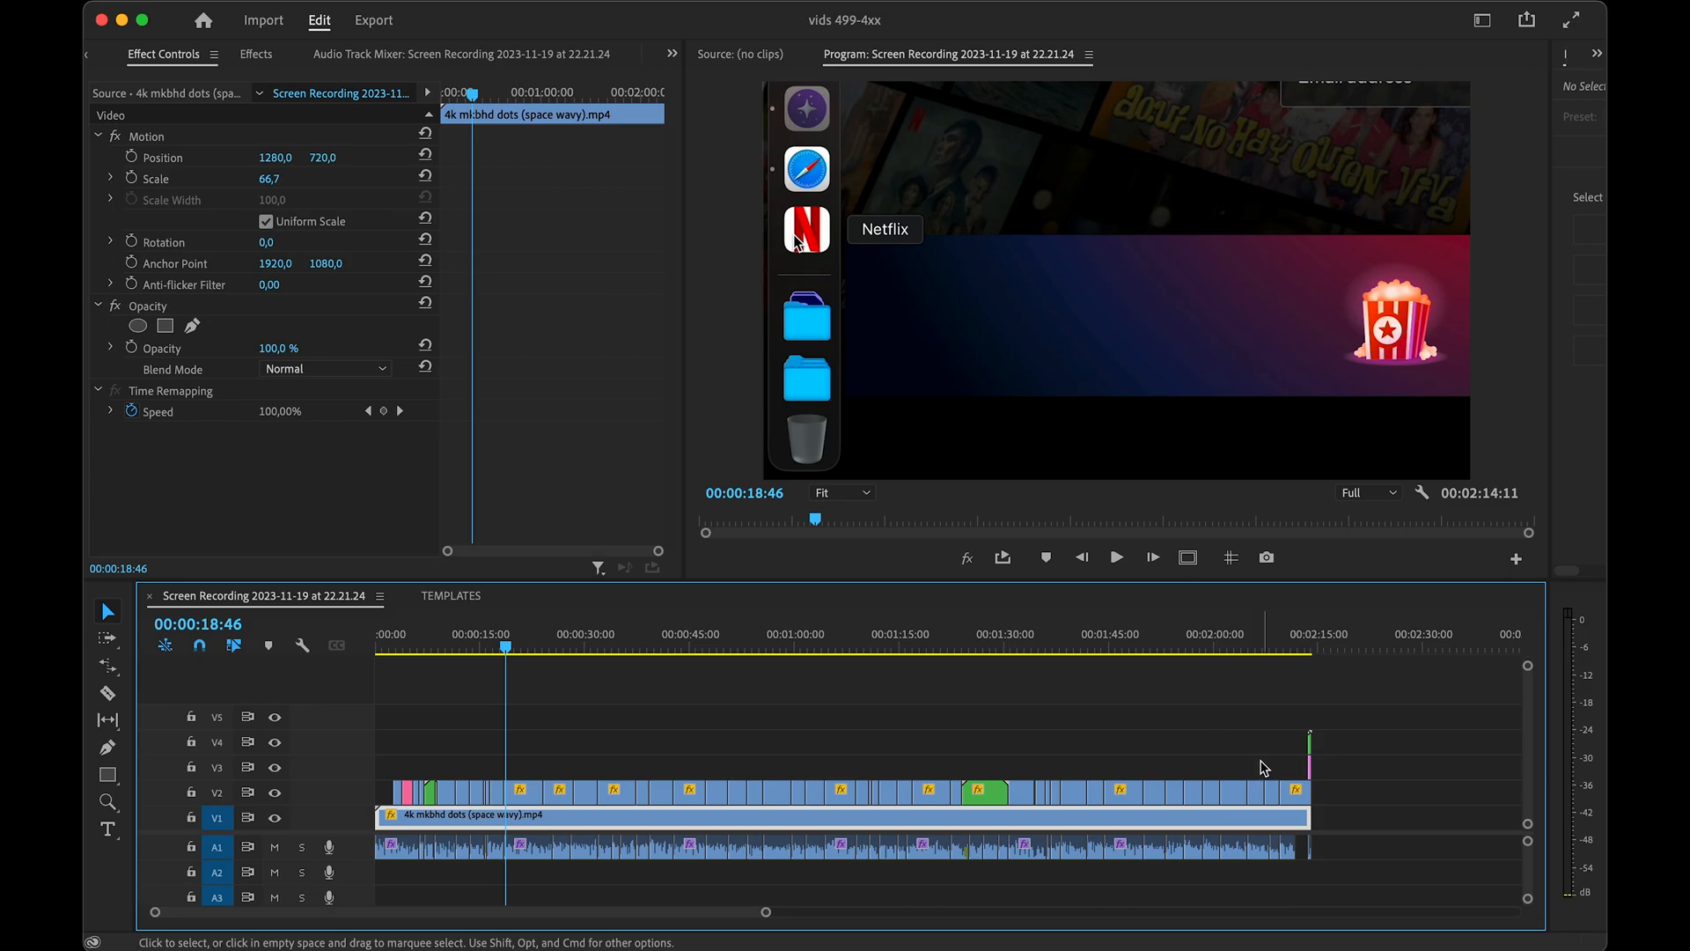
{"action": "scroll", "coordinate": [1264, 768], "scroll_direction": "up", "scroll_amount": 10, "text": "alt"}
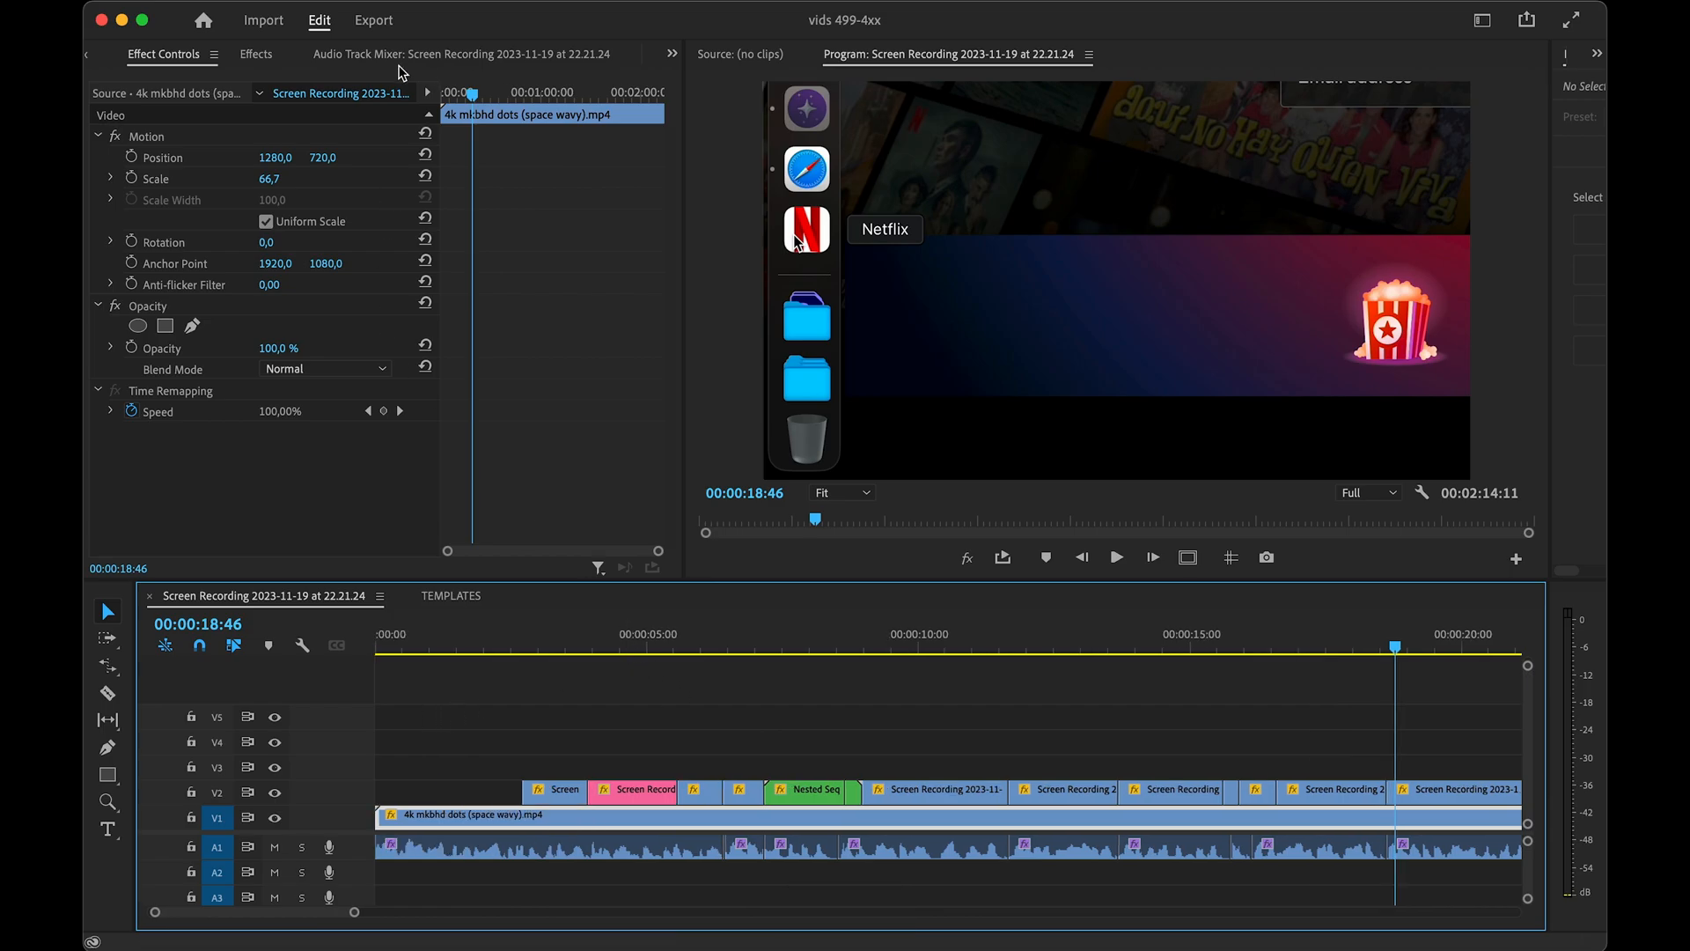
{"action": "left_click", "coordinate": [256, 54]}
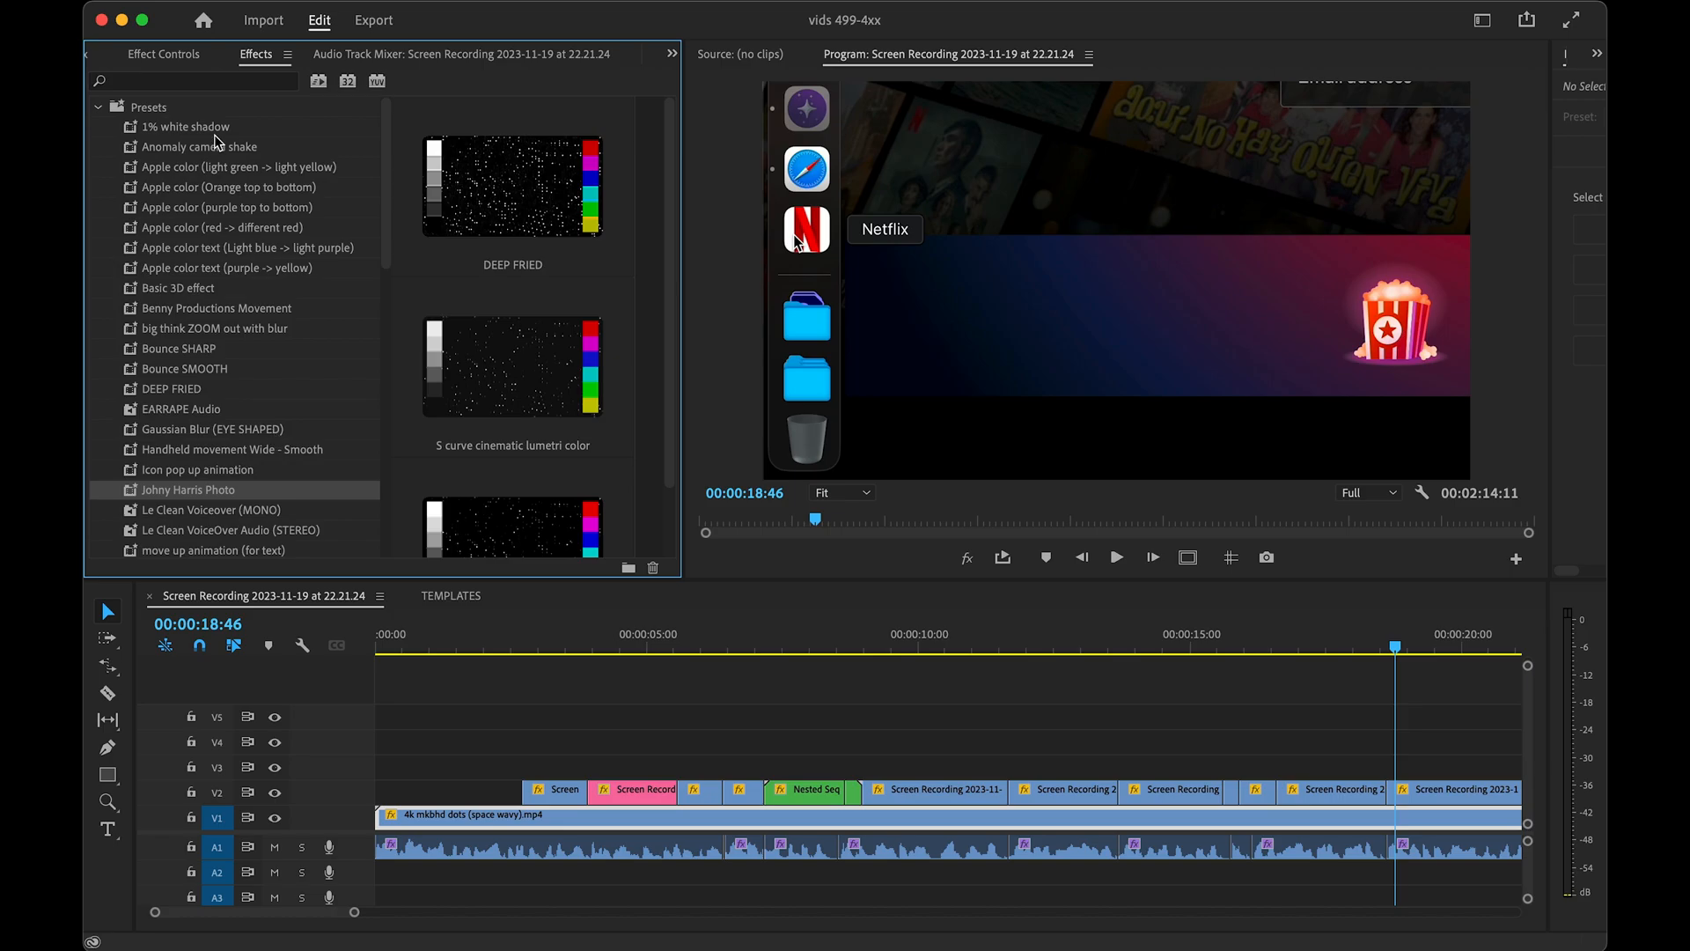
{"action": "left_click", "coordinate": [104, 66]}
{"action": "key", "text": "super+f"}
{"action": "type", "text": "rgb"}
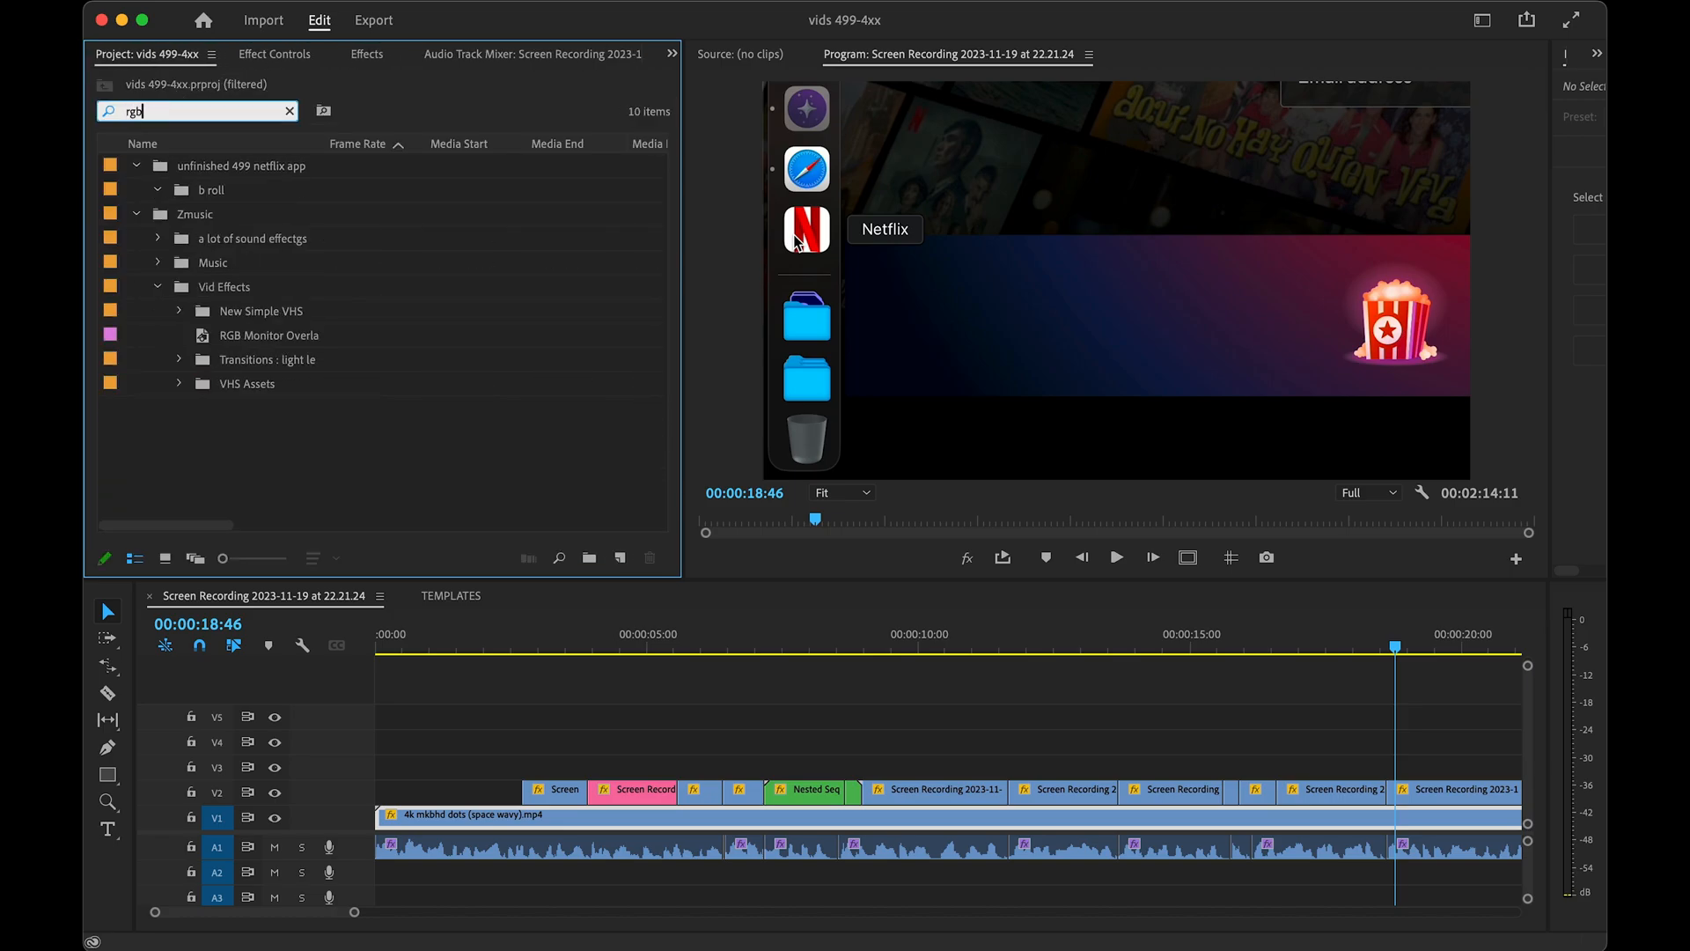
{"action": "left_click_drag", "start_coordinate": [268, 334], "coordinate": [667, 764]}
- Set the scale of the RGB Monitor Overlay clip on V3 to 100
{"action": "left_click_drag", "start_coordinate": [737, 641], "coordinate": [762, 638]}
{"action": "key", "text": "shift+x"}
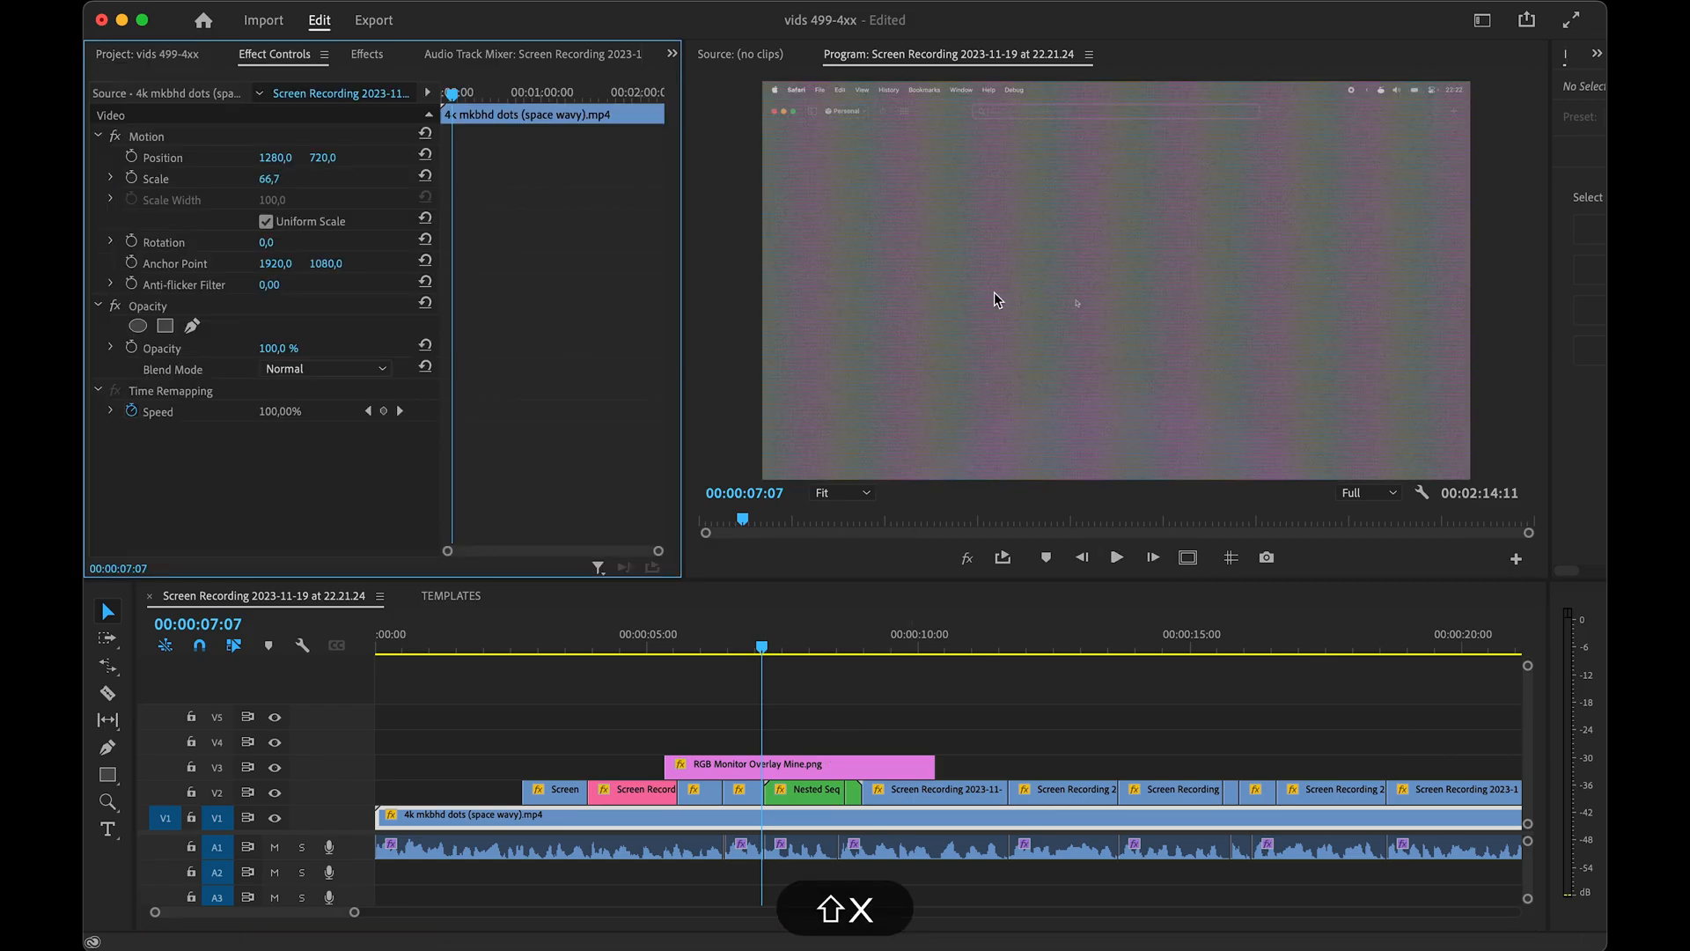
{"action": "left_click", "coordinate": [745, 764]}
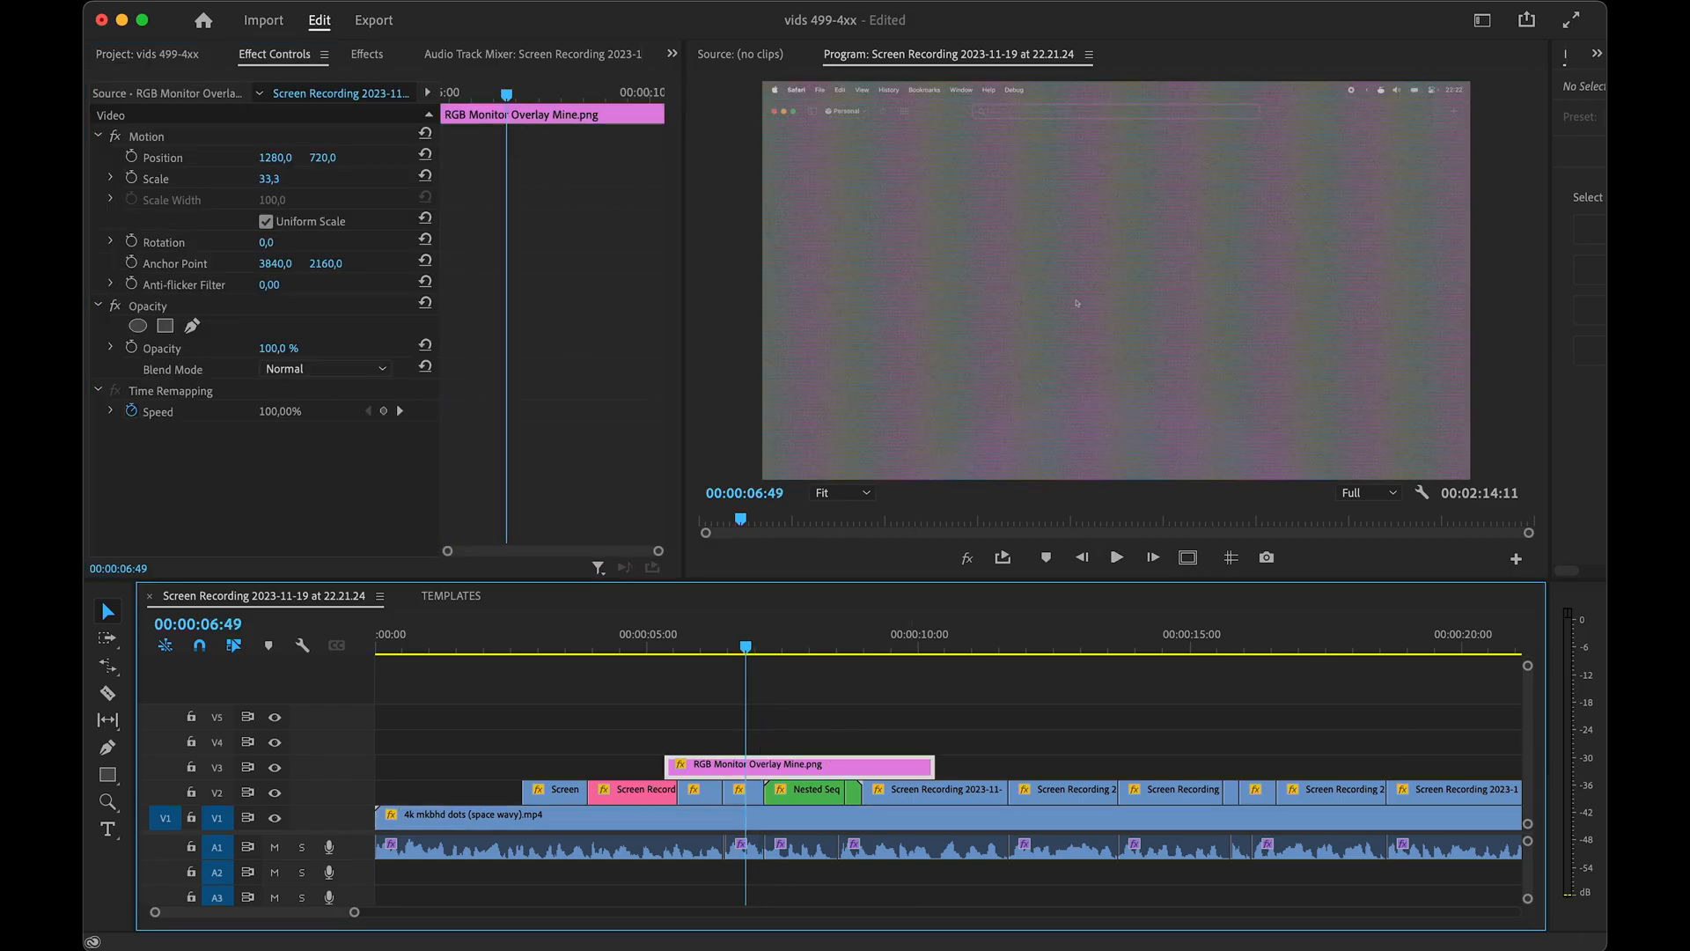
{"action": "left_click", "coordinate": [286, 177]}
{"action": "type", "text": "100"}
{"action": "key", "text": "Return"}
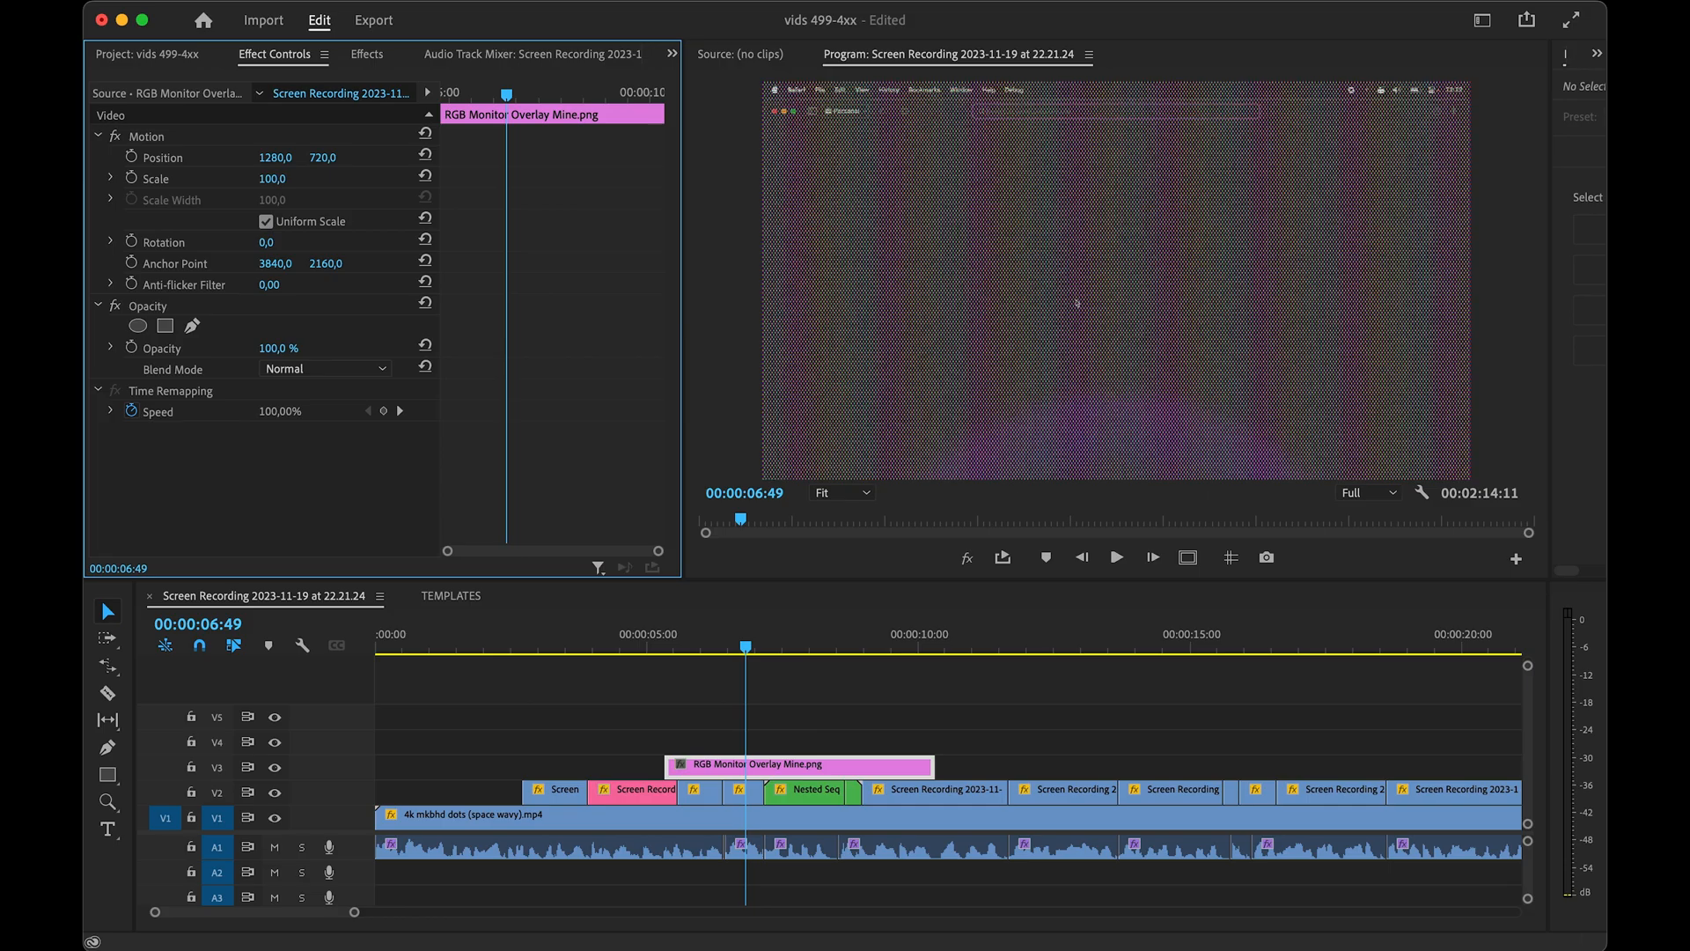
- Set the RGB overlay's blend mode to Overlay after trying Multiply, and set its opacity to 10%
{"action": "left_click", "coordinate": [333, 369]}
{"action": "key", "text": "Escape"}
{"action": "left_click", "coordinate": [336, 371]}
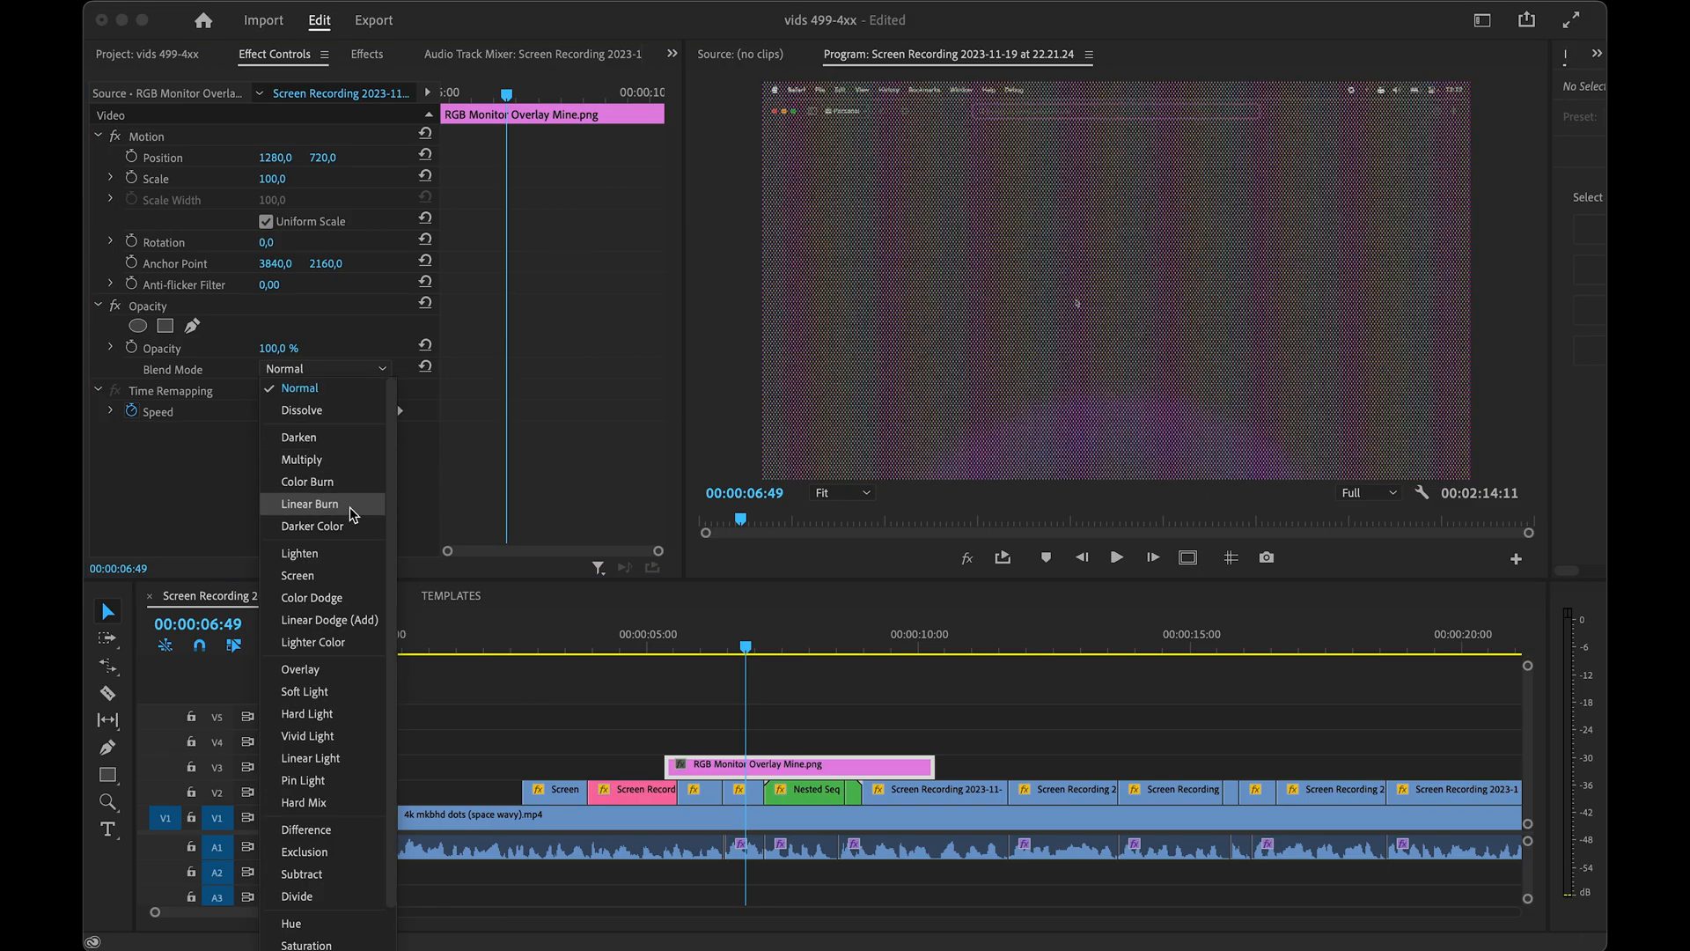
{"action": "left_click", "coordinate": [336, 451]}
{"action": "left_click", "coordinate": [333, 369]}
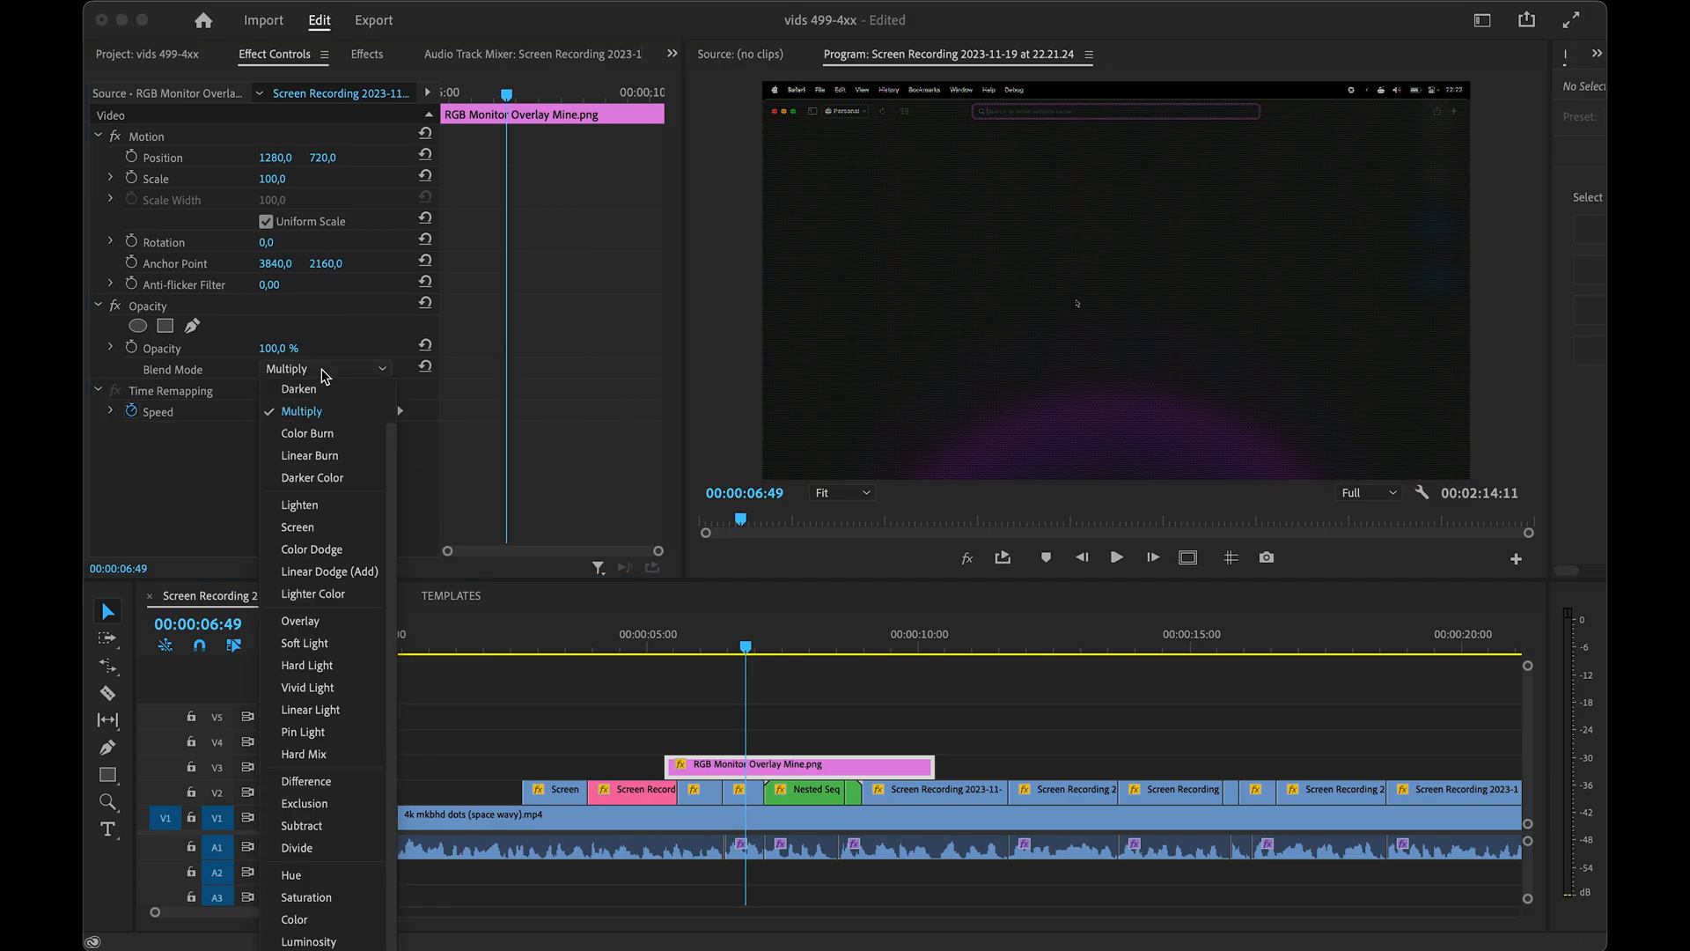
{"action": "left_click", "coordinate": [317, 624]}
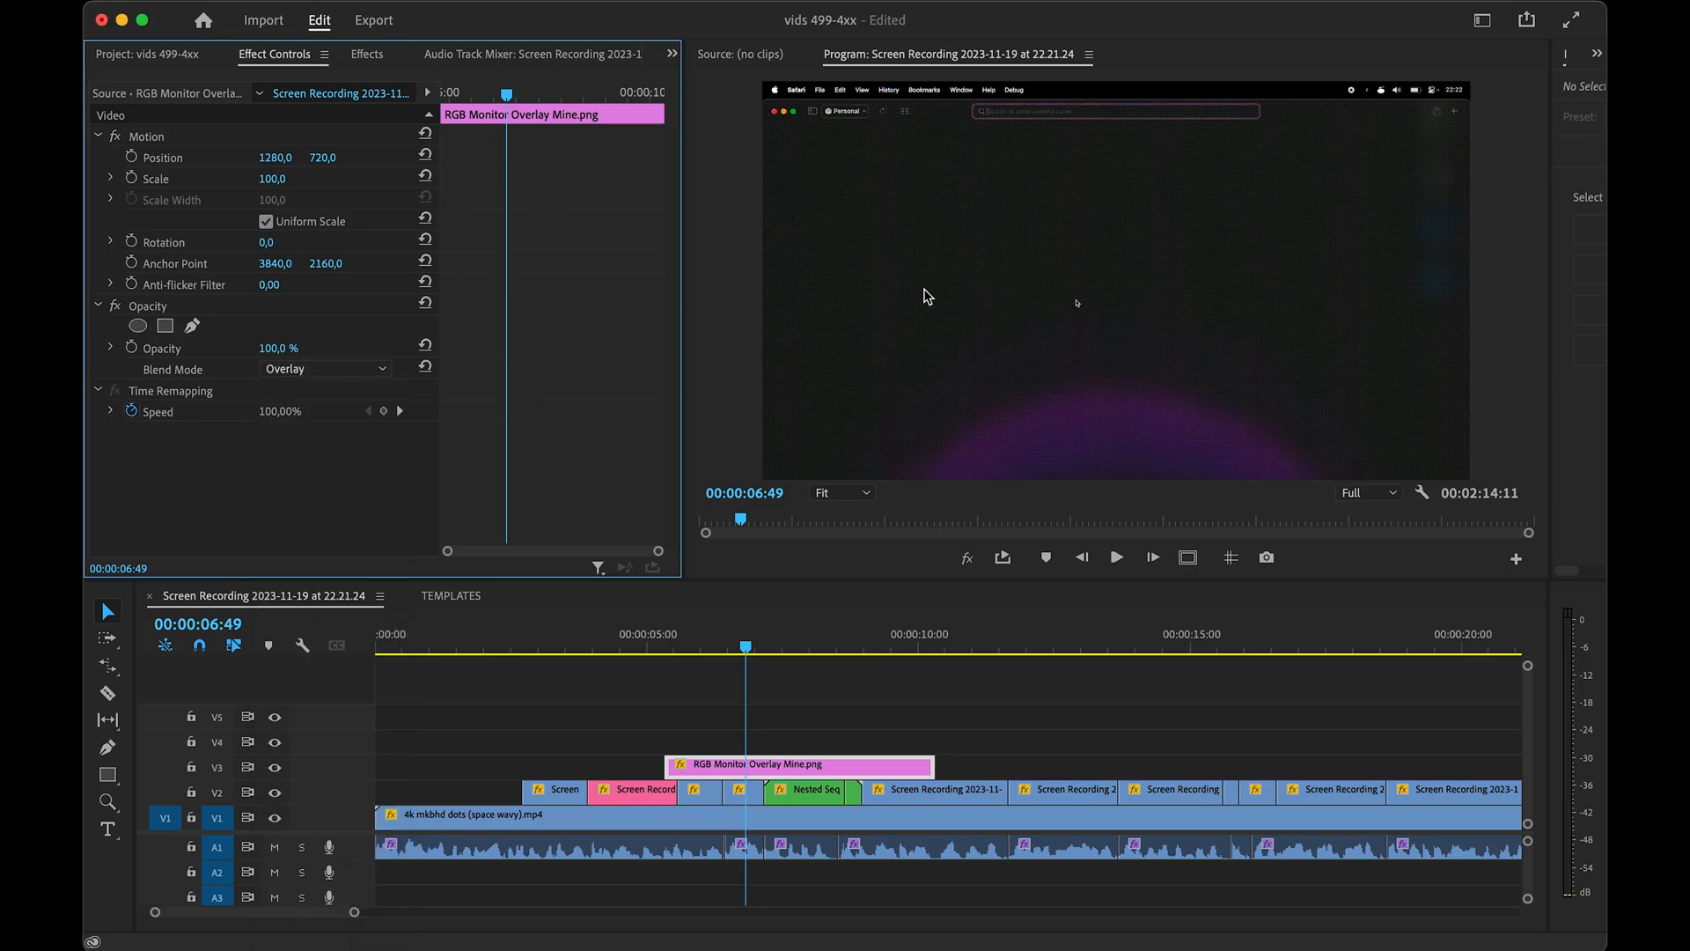
{"action": "left_click", "coordinate": [333, 369]}
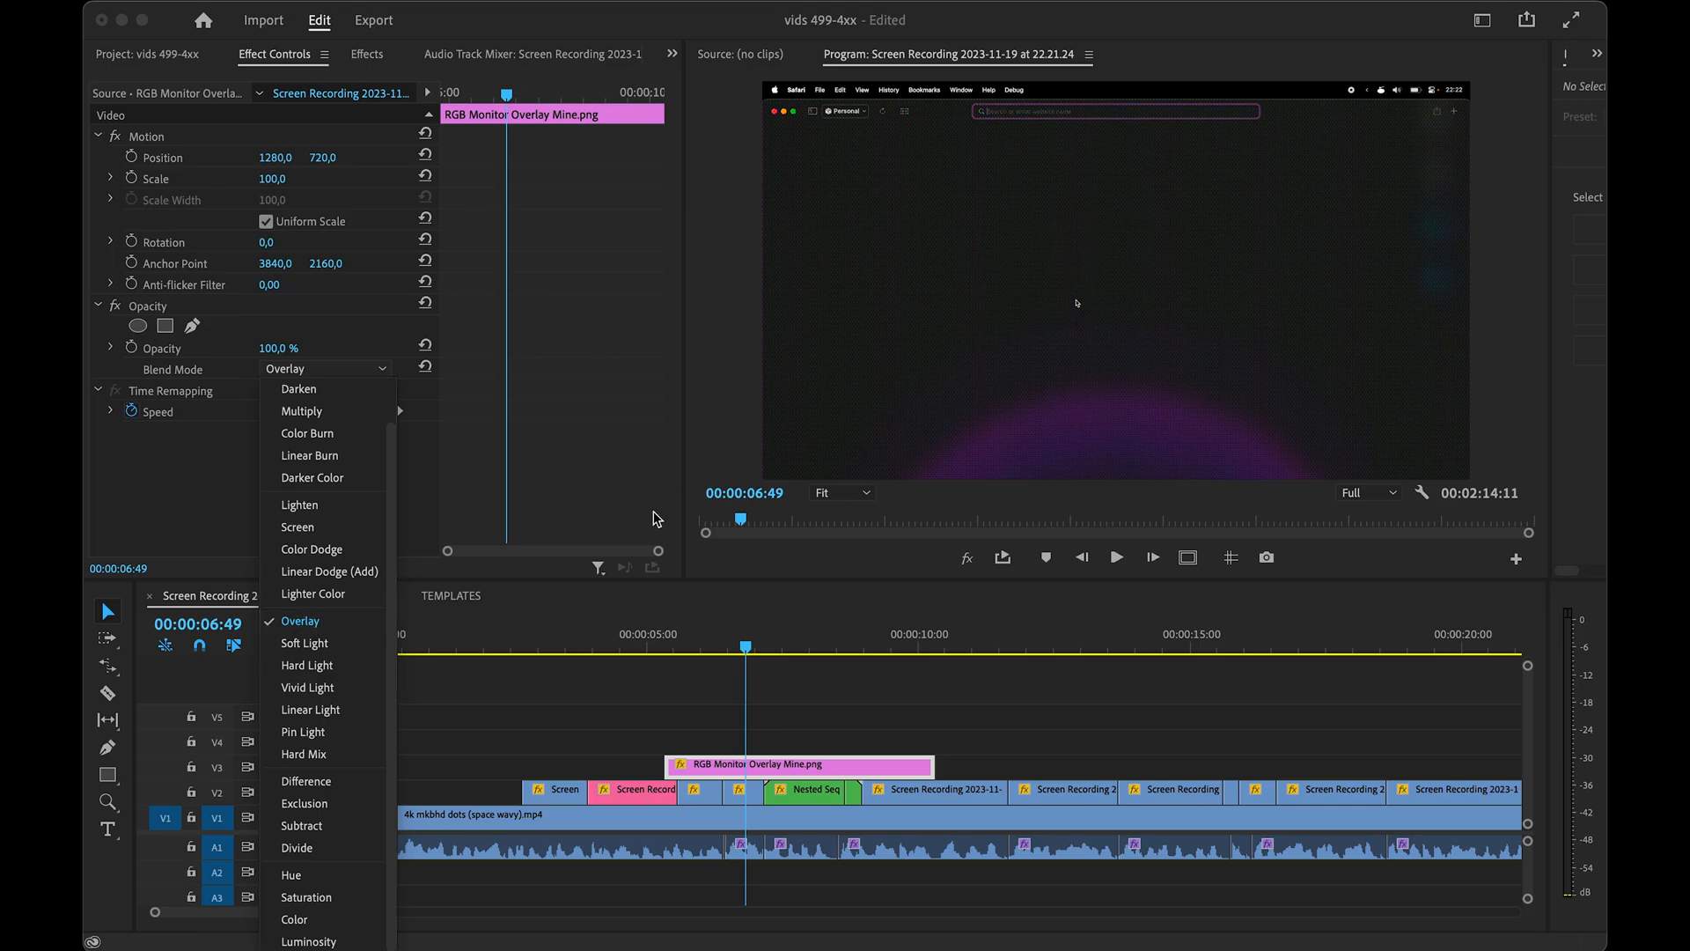
{"action": "left_click", "coordinate": [303, 620]}
{"action": "left_click", "coordinate": [286, 347]}
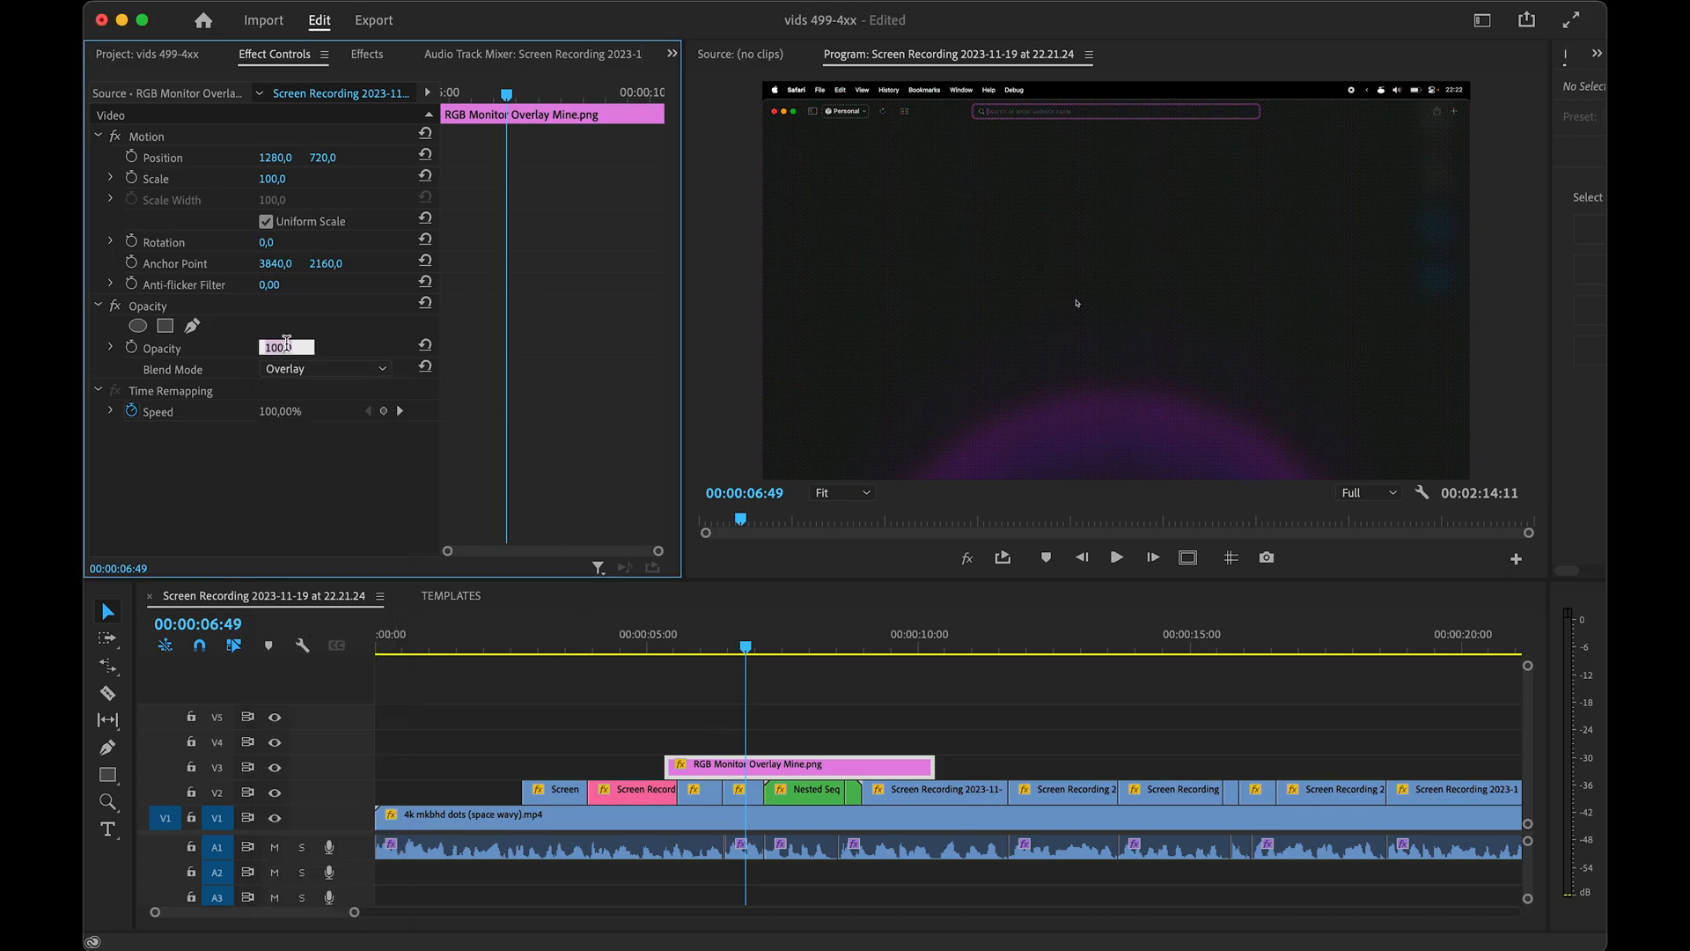
{"action": "type", "text": "10"}
{"action": "key", "text": "Return"}
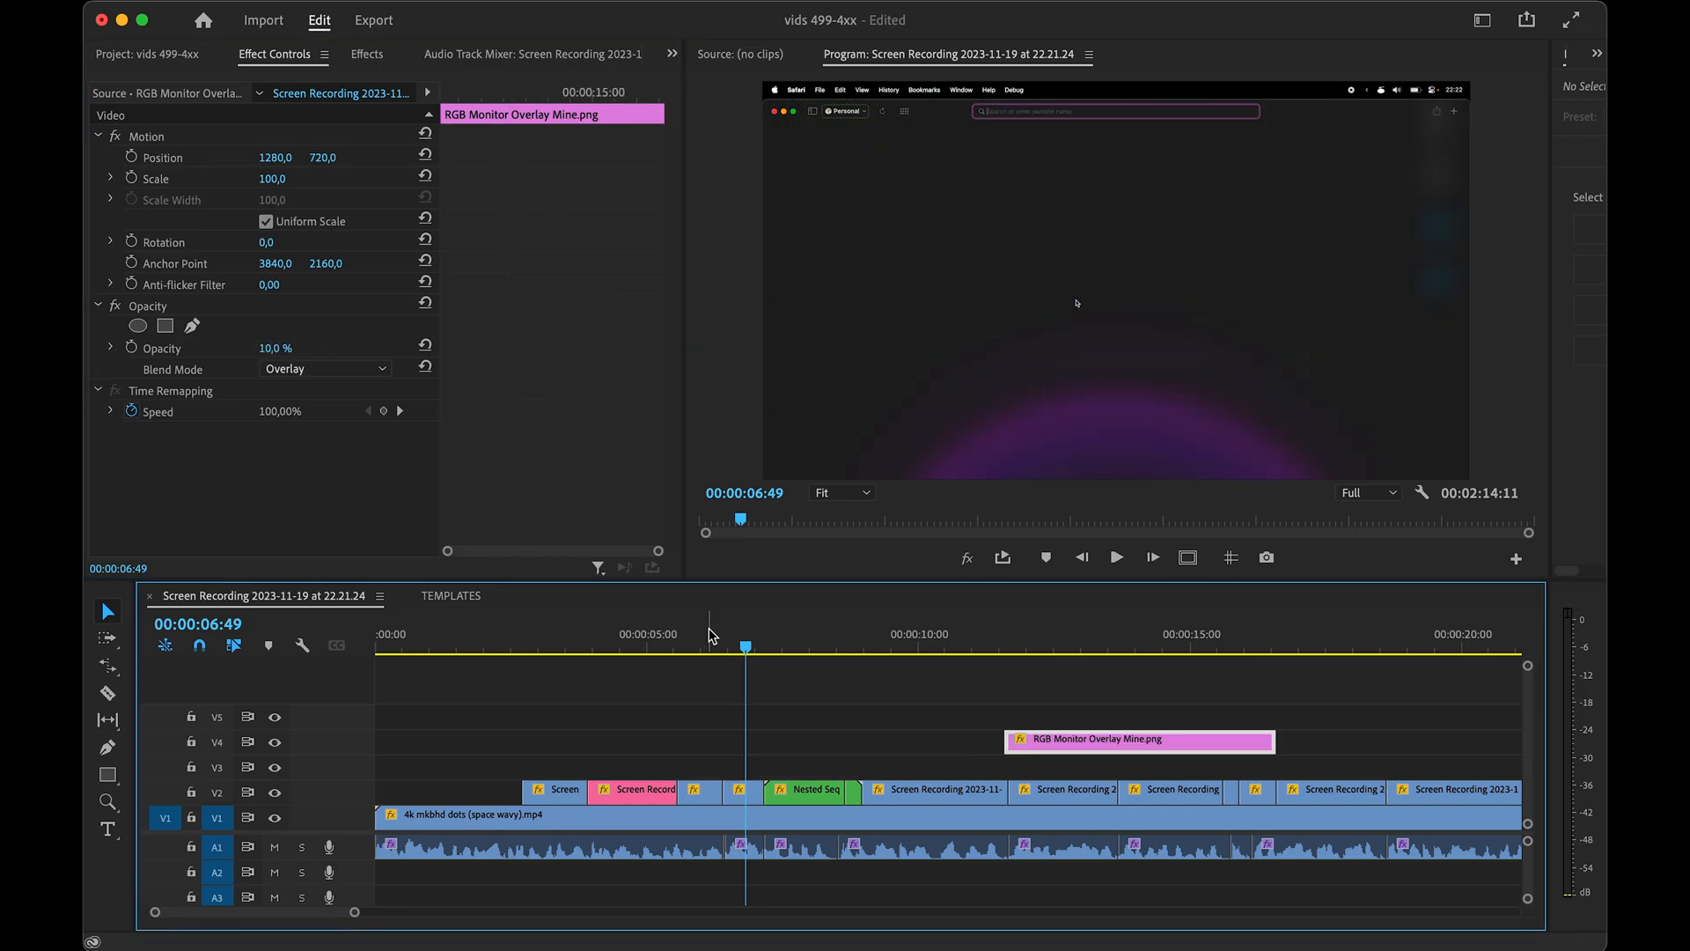
- Cut the RGB overlay out of the main sequence and paste it on V3 in Nested Sequence 01, trimmed to the recording clip's length
{"action": "left_click_drag", "start_coordinate": [709, 637], "coordinate": [808, 645]}
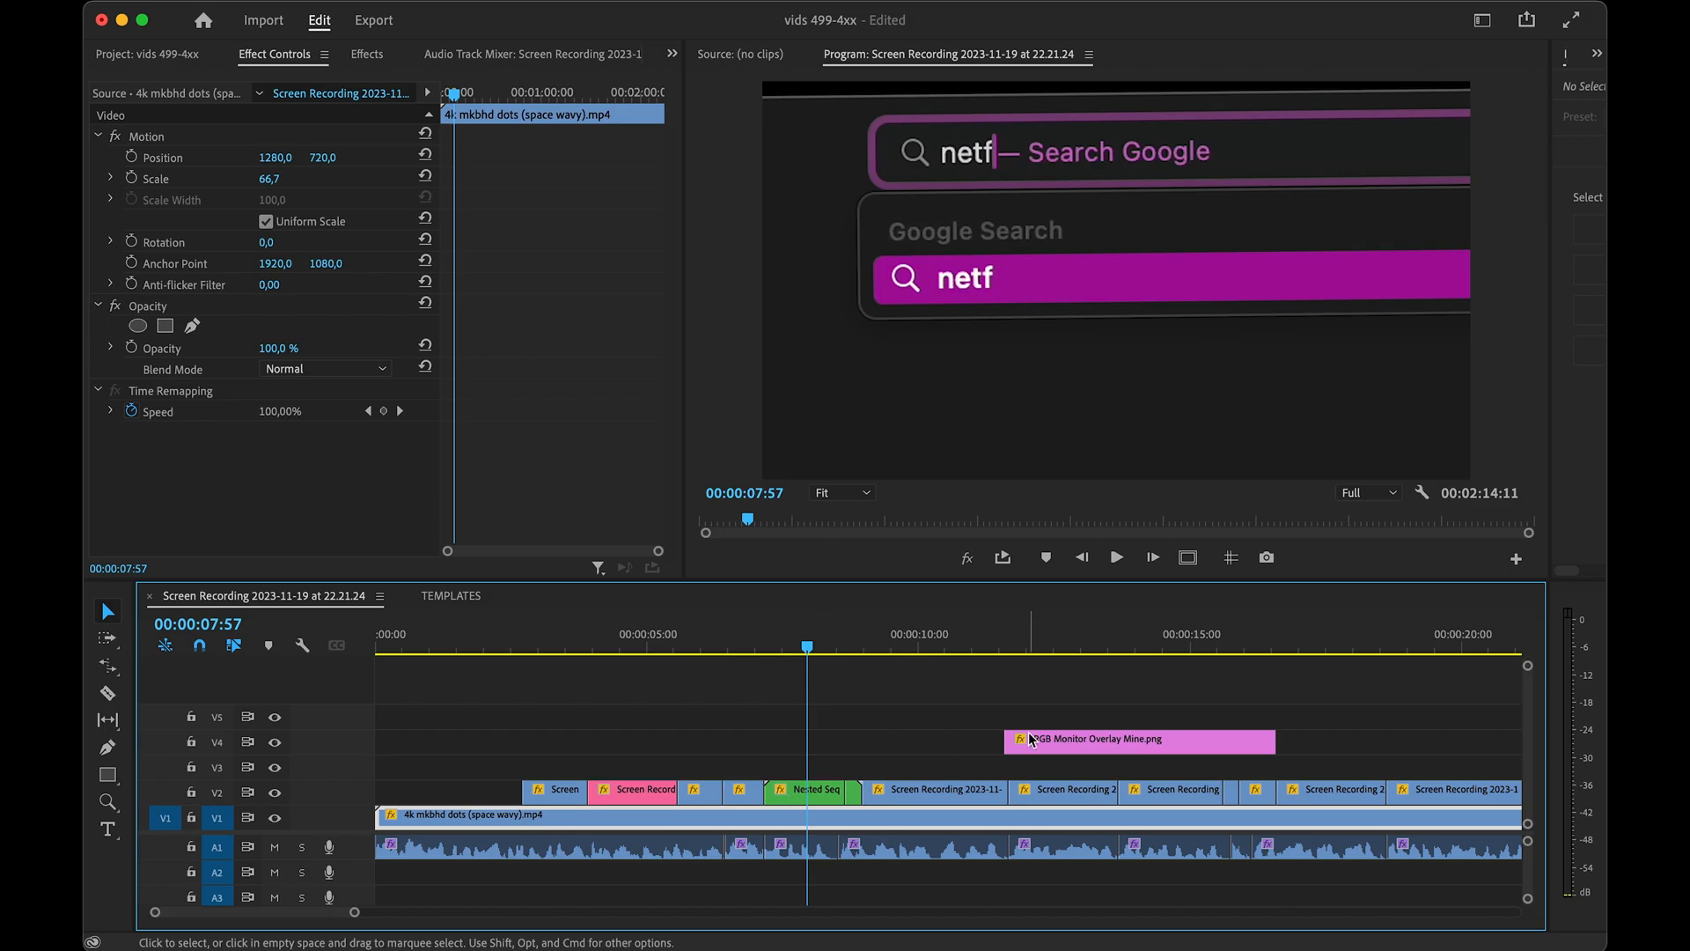
{"action": "left_click", "coordinate": [1030, 740]}
{"action": "key", "text": "super+x"}
{"action": "double_click", "coordinate": [800, 797]}
{"action": "left_click_drag", "start_coordinate": [519, 641], "coordinate": [355, 649]}
{"action": "key", "text": "shift+super+v"}
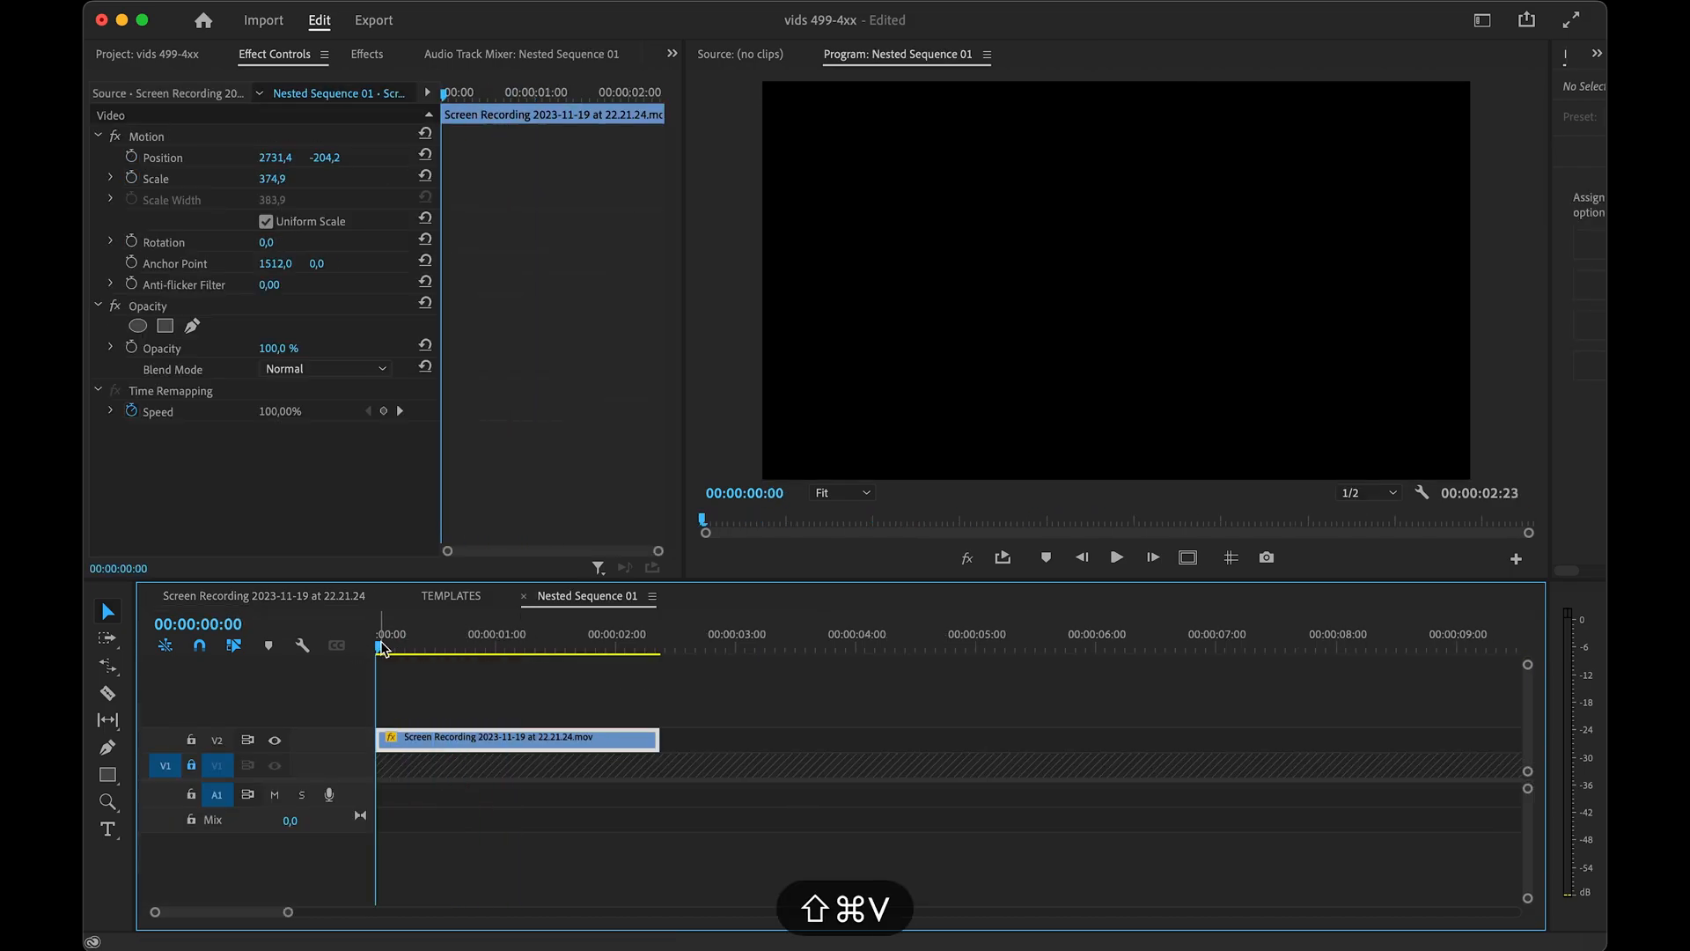
{"action": "left_click_drag", "start_coordinate": [973, 710], "coordinate": [659, 698]}
- Set the nested RGB overlay's opacity to 17%, checking the picture in an enlarged Program Monitor, and save the project
{"action": "left_click", "coordinate": [560, 639]}
{"action": "key", "text": "grave"}
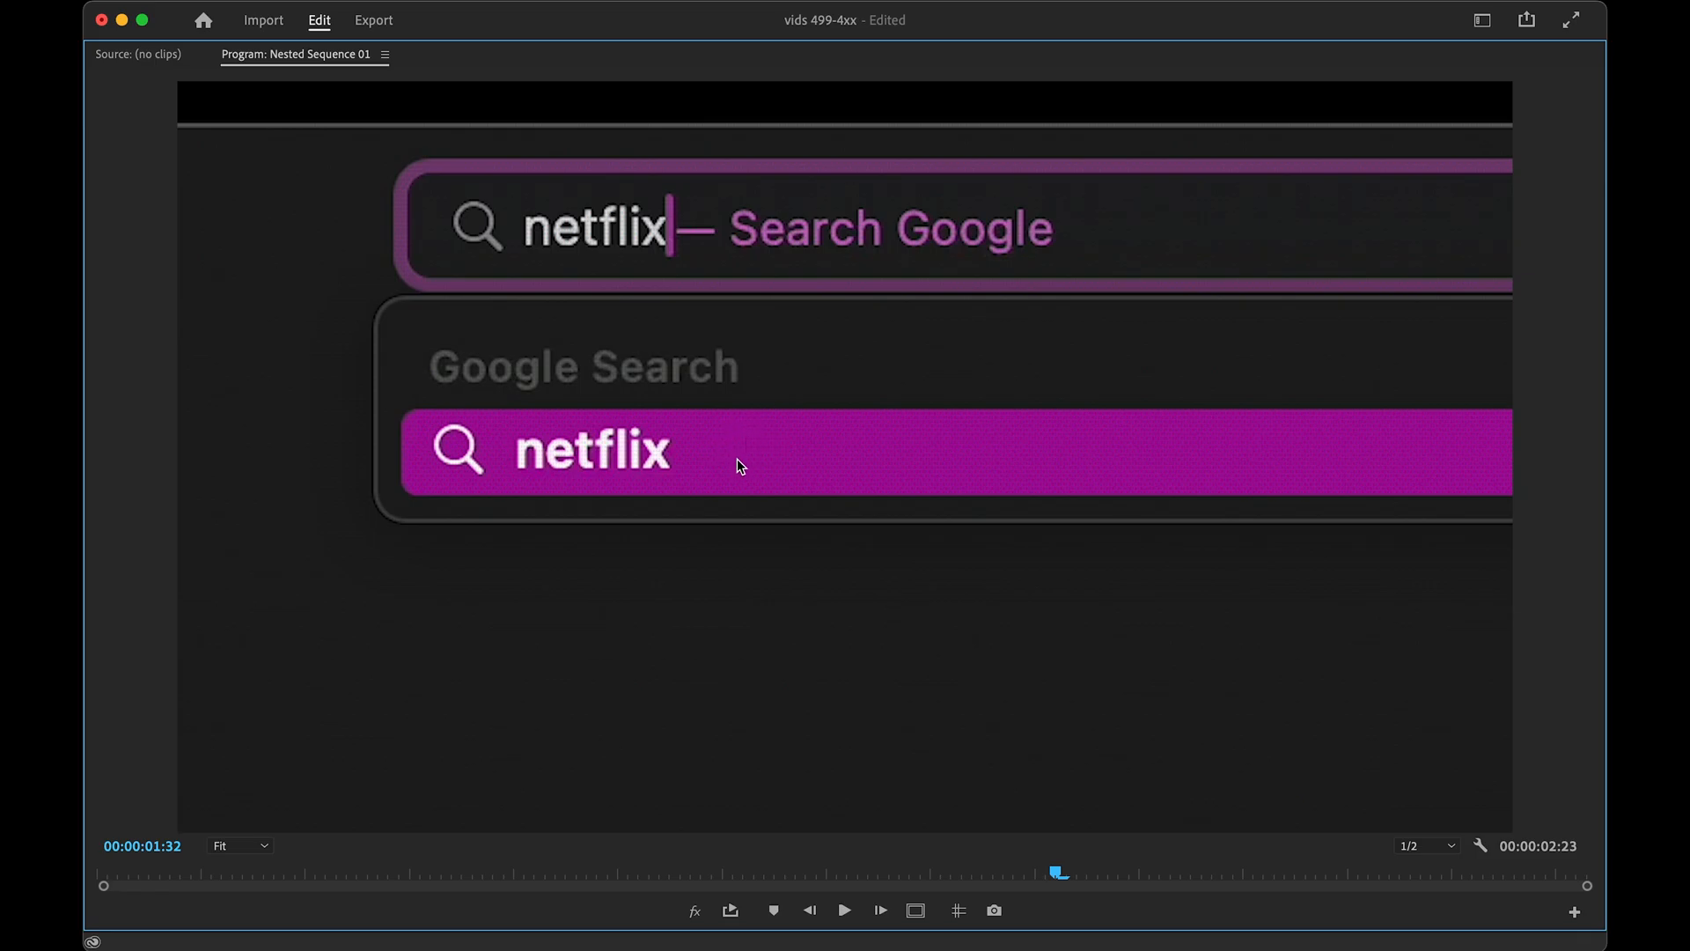
{"action": "key", "text": "grave"}
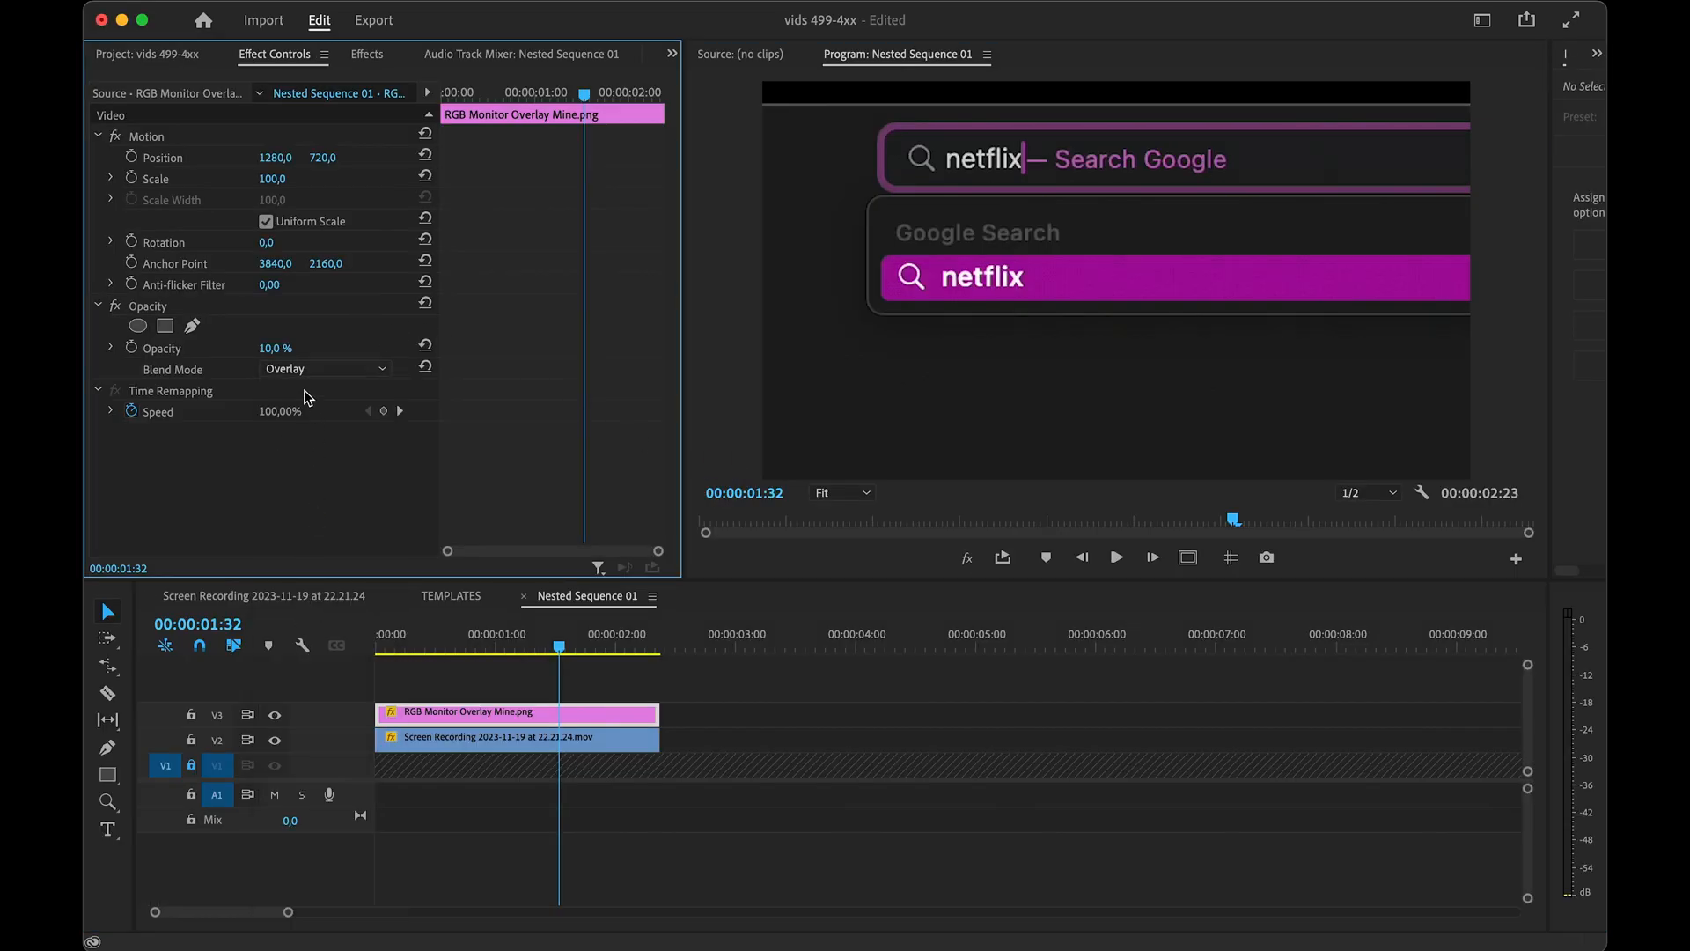
{"action": "left_click", "coordinate": [286, 347]}
{"action": "type", "text": "6"}
{"action": "key", "text": "Return"}
{"action": "key", "text": "grave"}
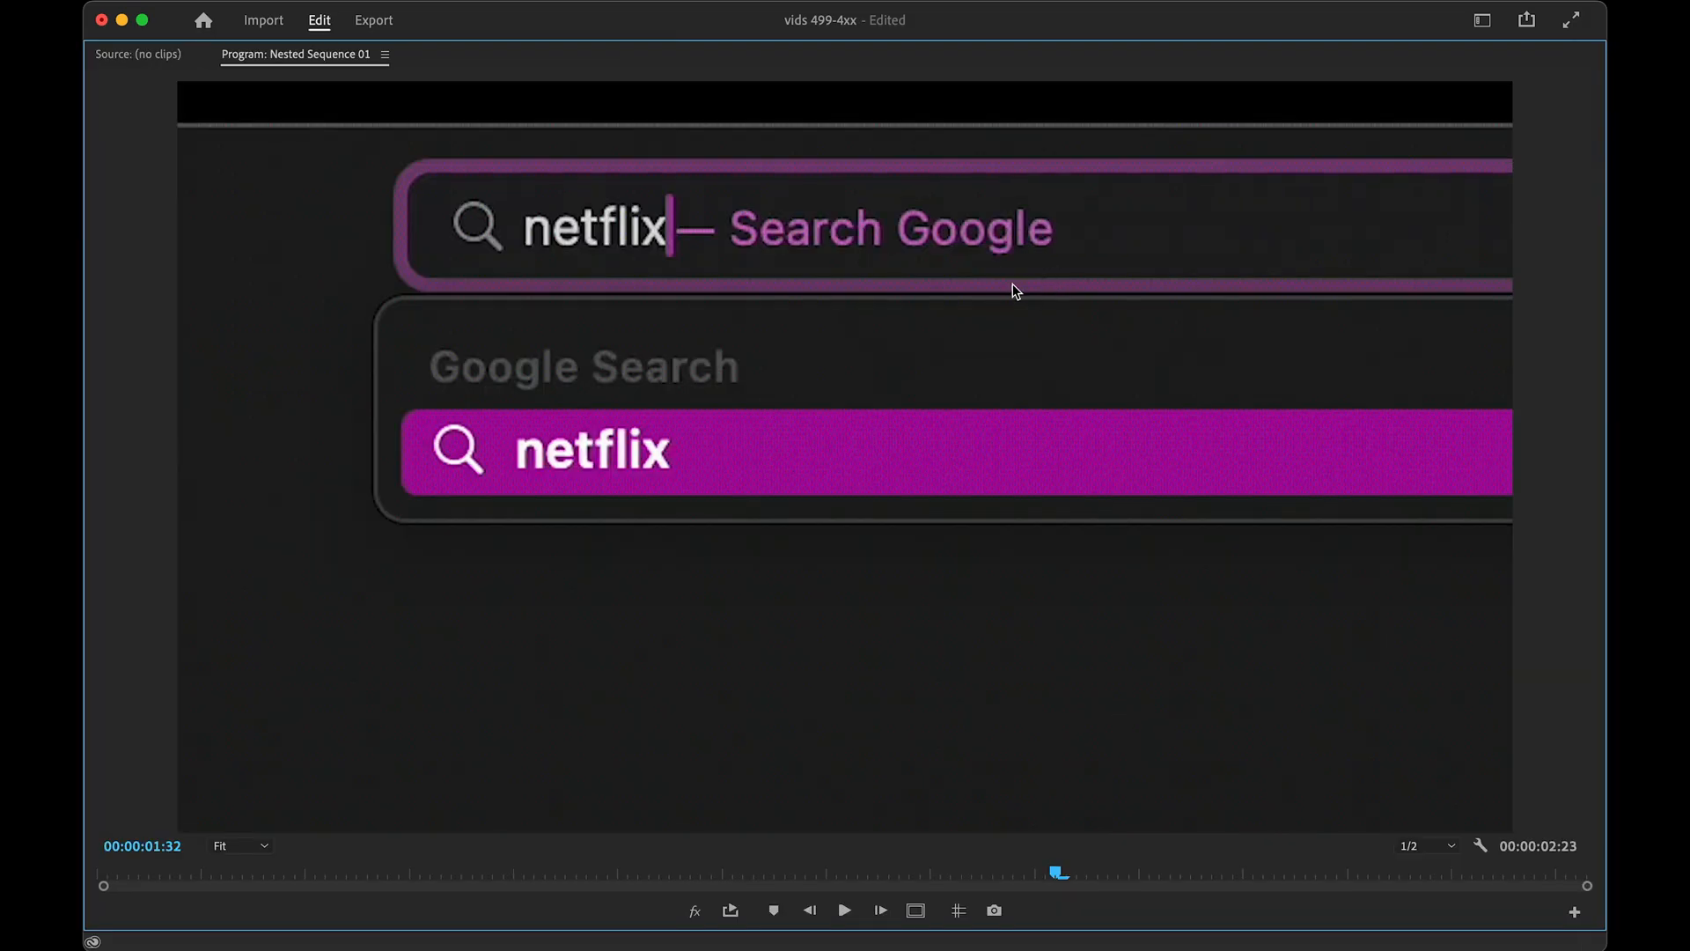
{"action": "key", "text": "grave"}
{"action": "key", "text": "super+s"}
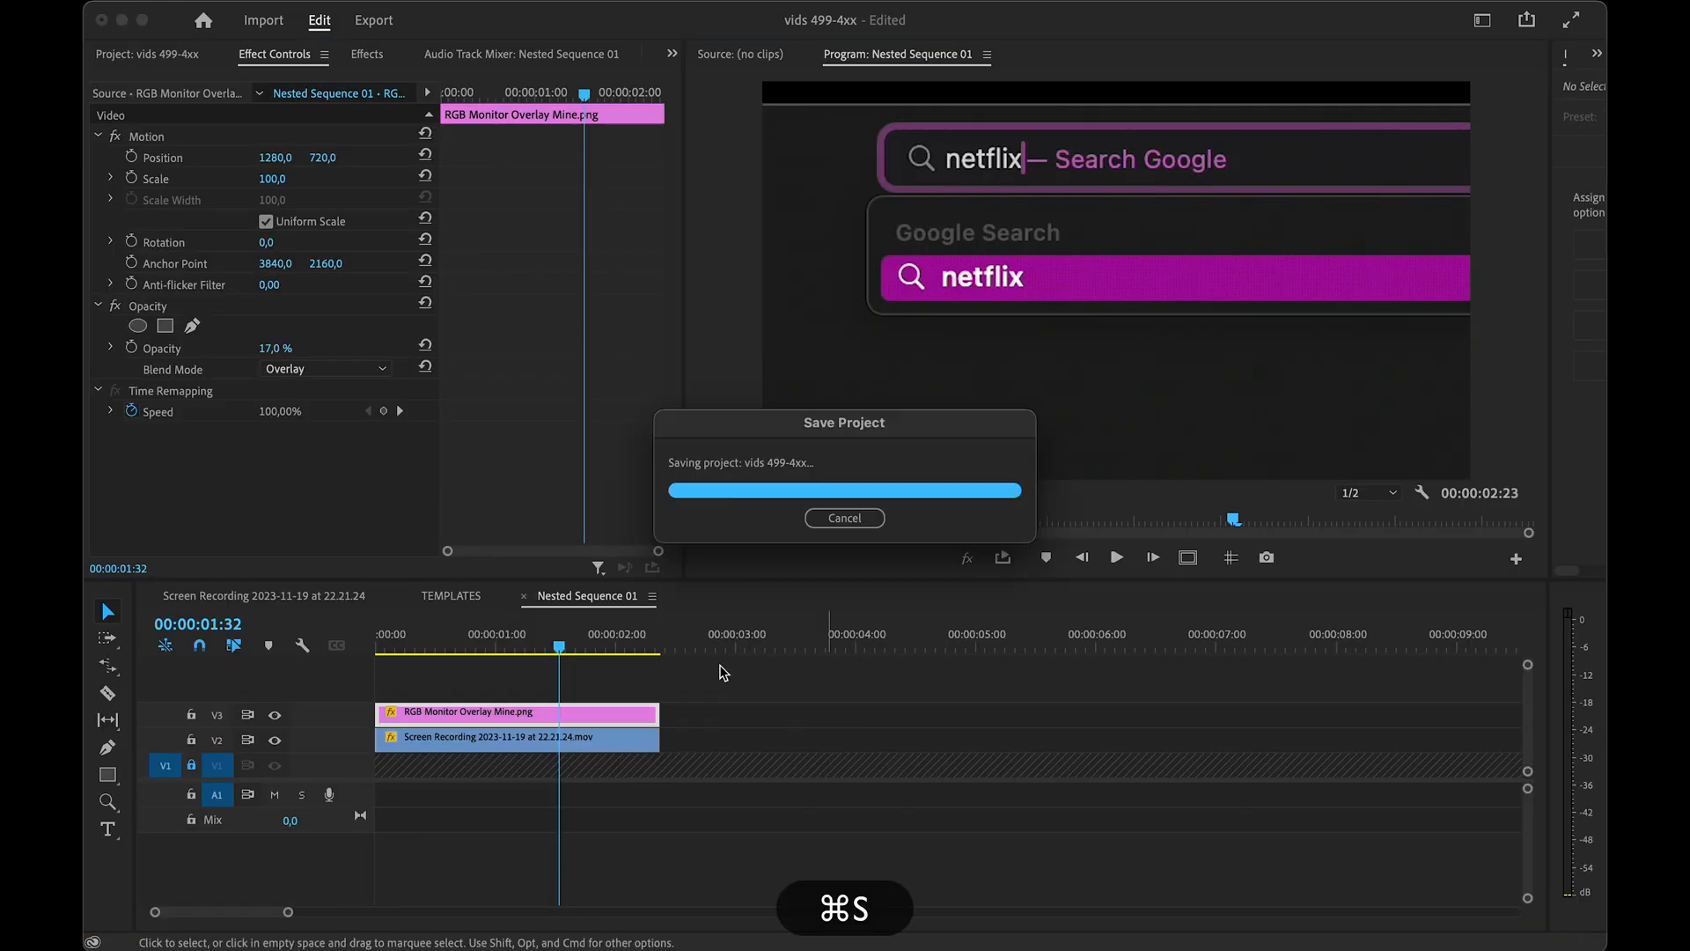
- Extend the RGB overlay on V3 in the main sequence to the end of the clip beneath it at about 24 seconds
{"action": "left_click", "coordinate": [528, 599]}
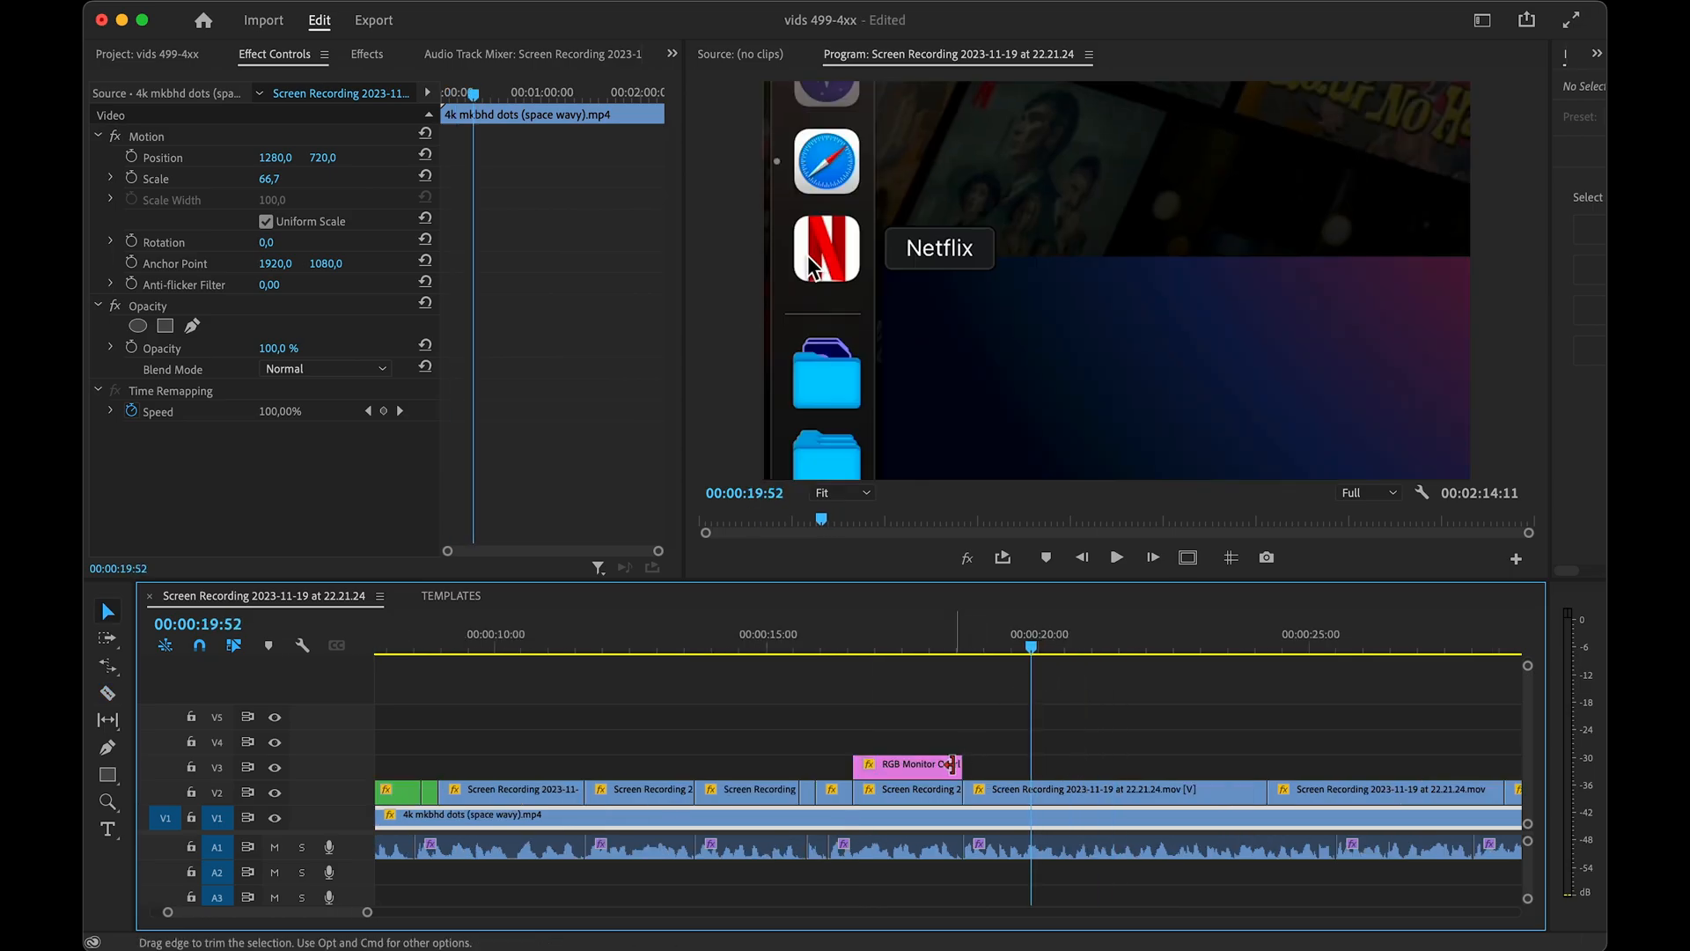
{"action": "left_click_drag", "start_coordinate": [962, 764], "coordinate": [1268, 759]}
{"action": "left_click", "coordinate": [943, 652]}
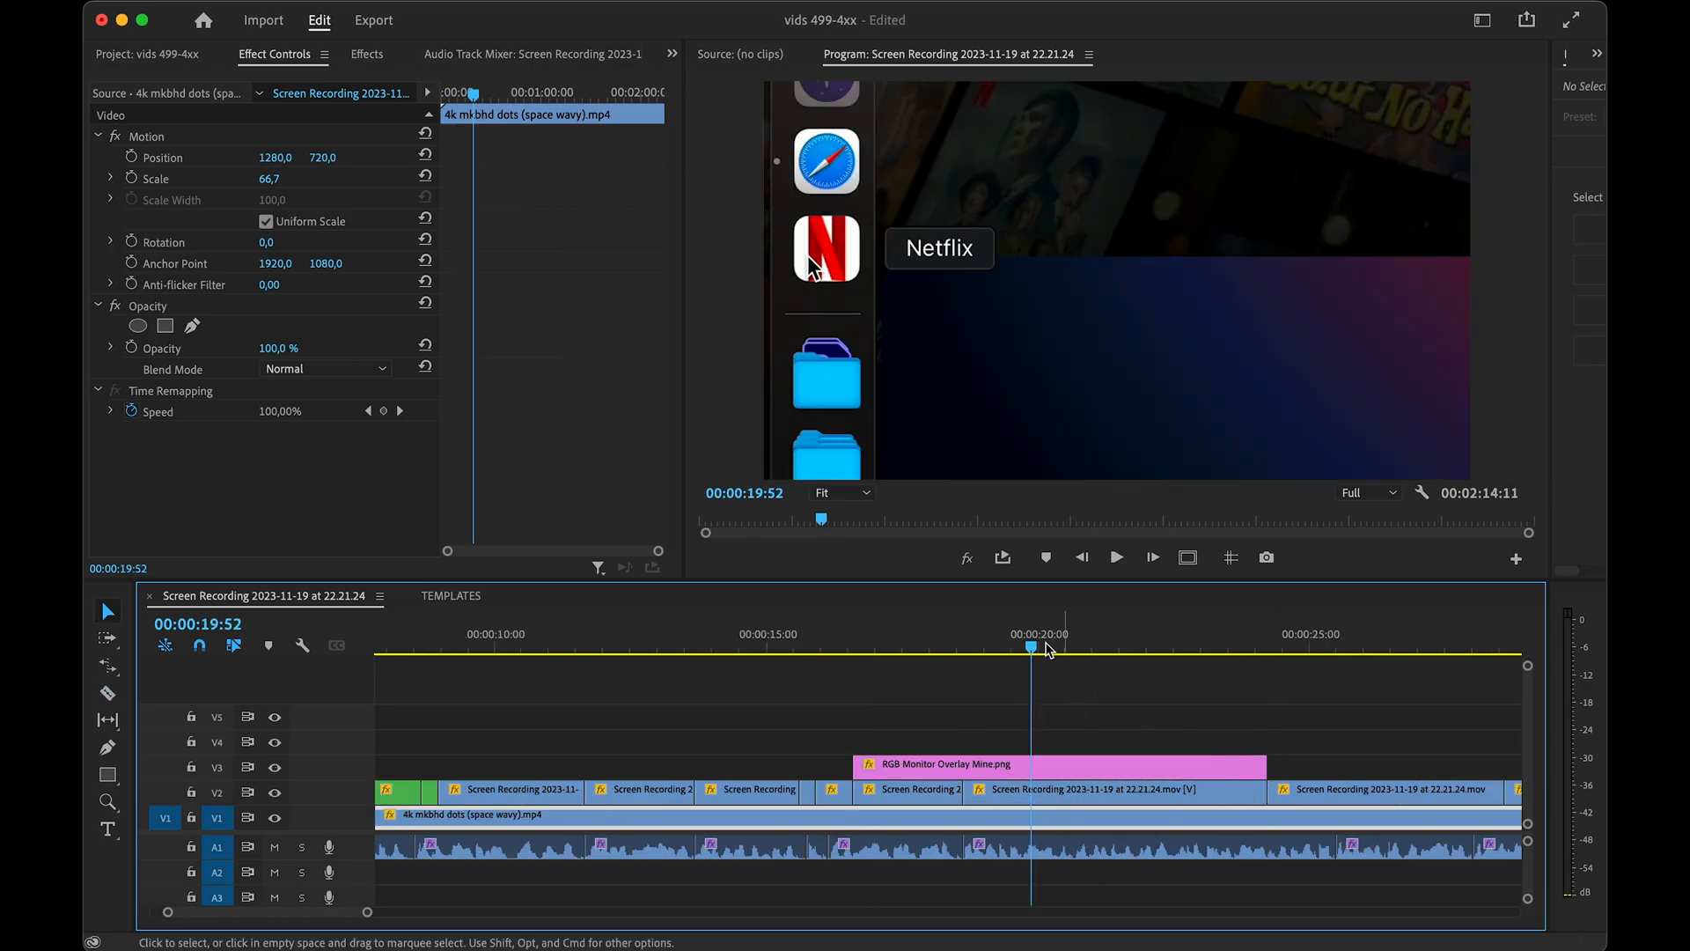
{"action": "left_click_drag", "start_coordinate": [943, 653], "coordinate": [907, 656]}
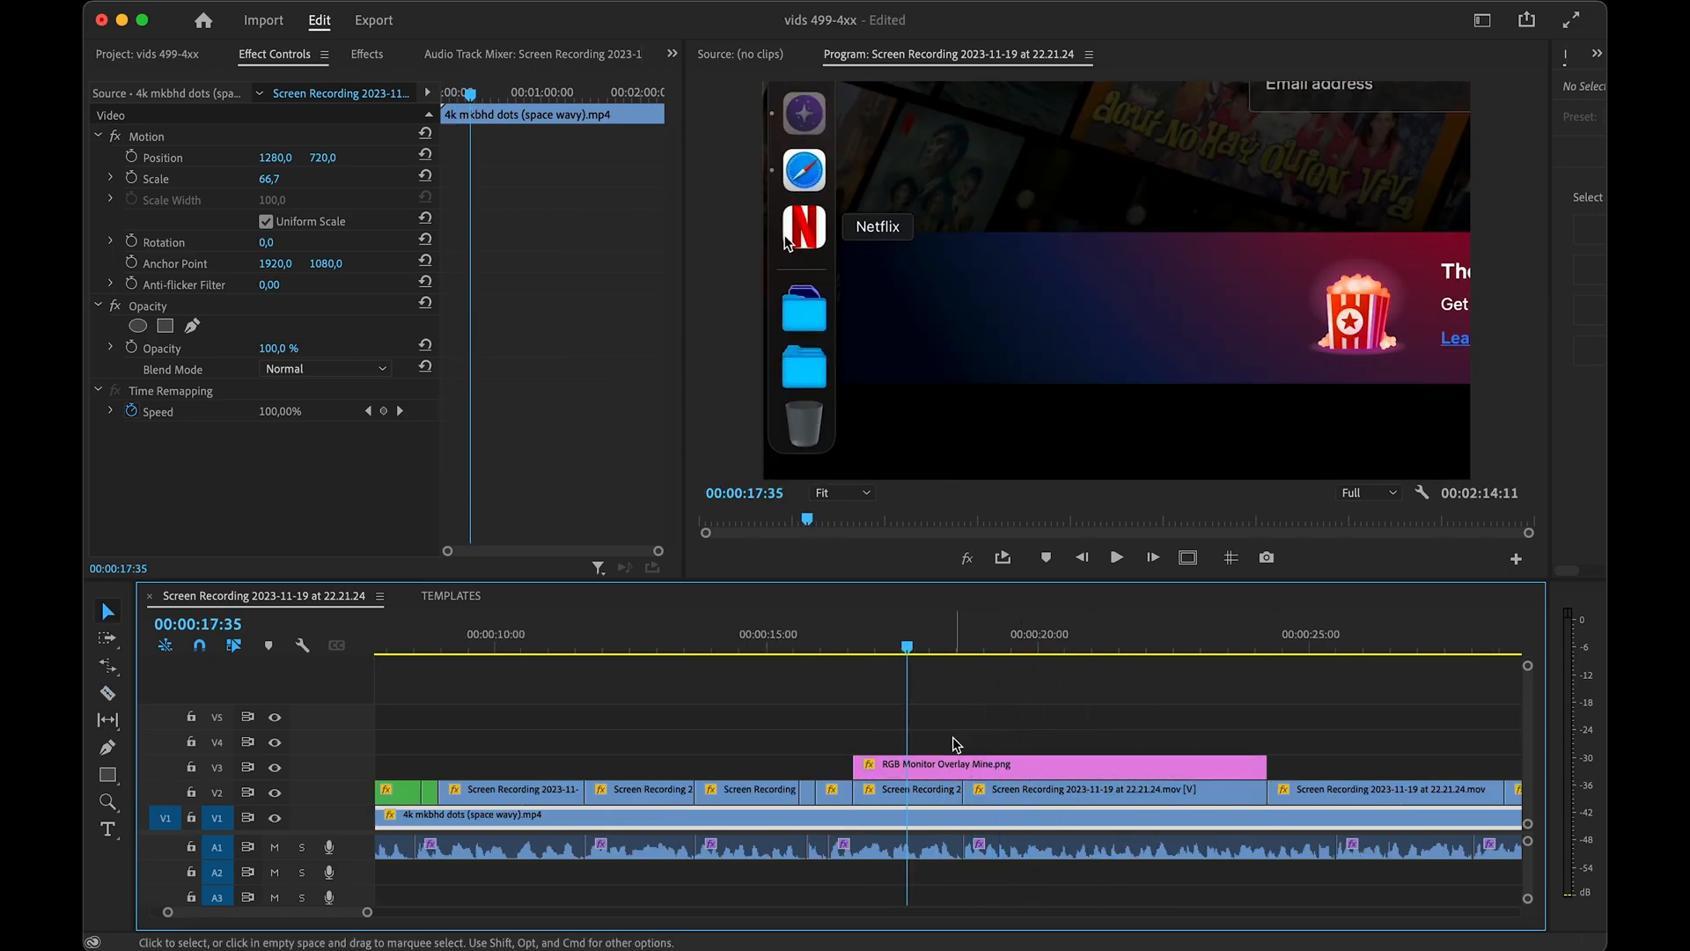
{"action": "left_click_drag", "start_coordinate": [930, 736], "coordinate": [1046, 797]}
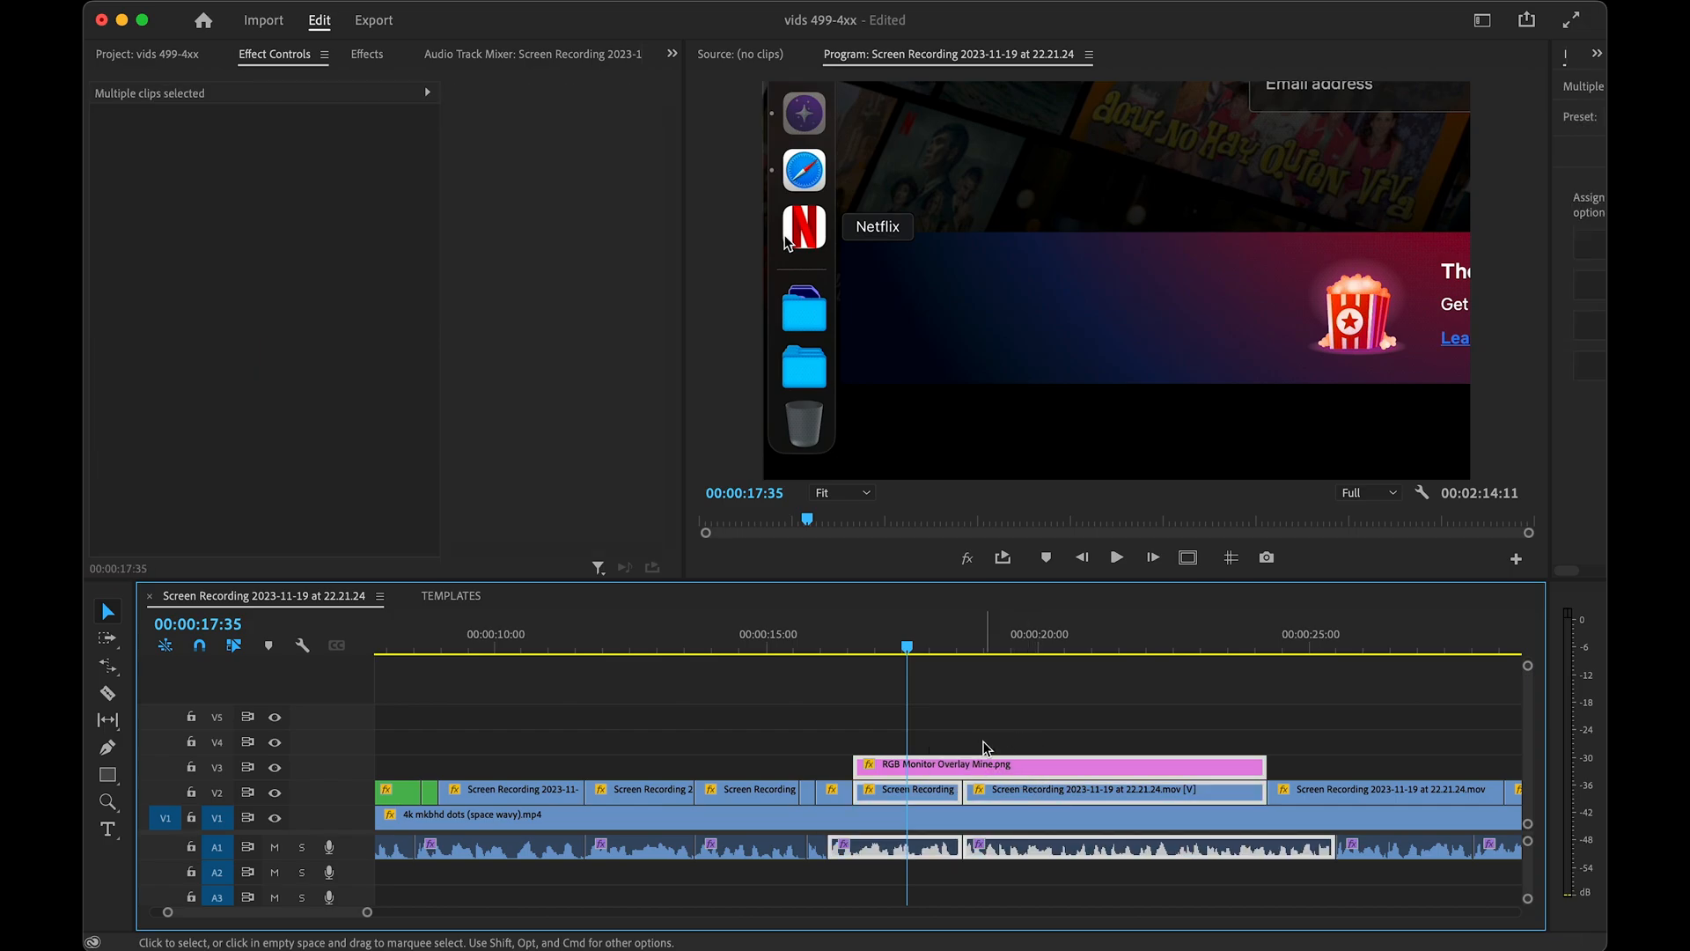
{"action": "left_click", "coordinate": [970, 747]}
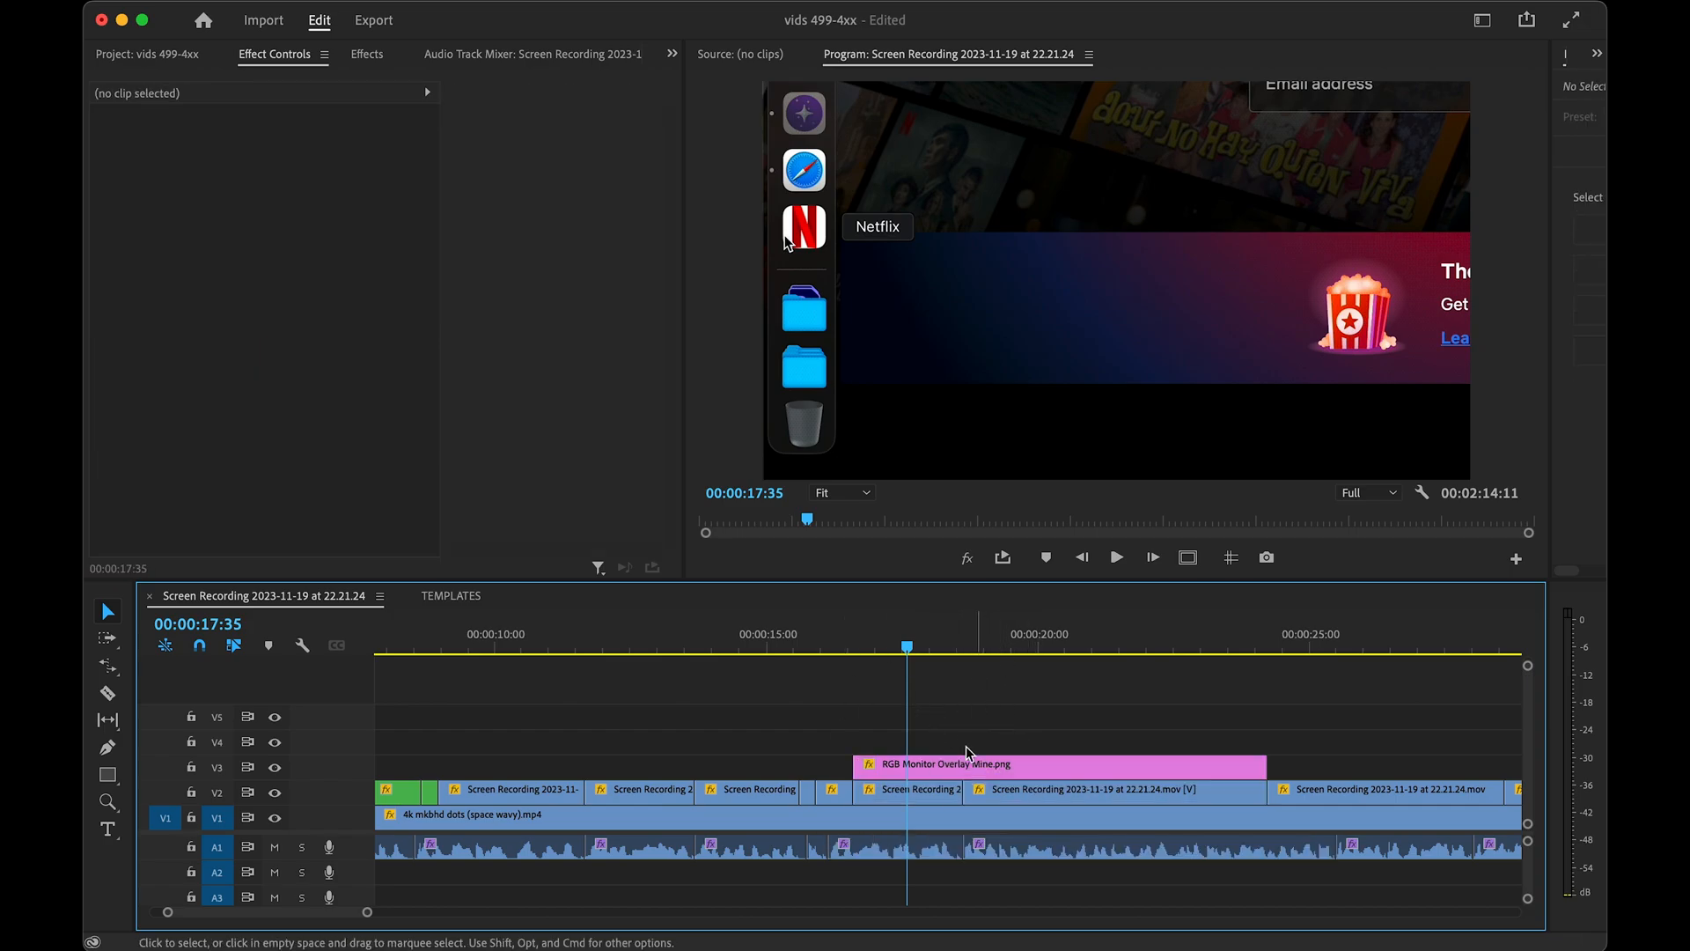
{"action": "left_click", "coordinate": [953, 768]}
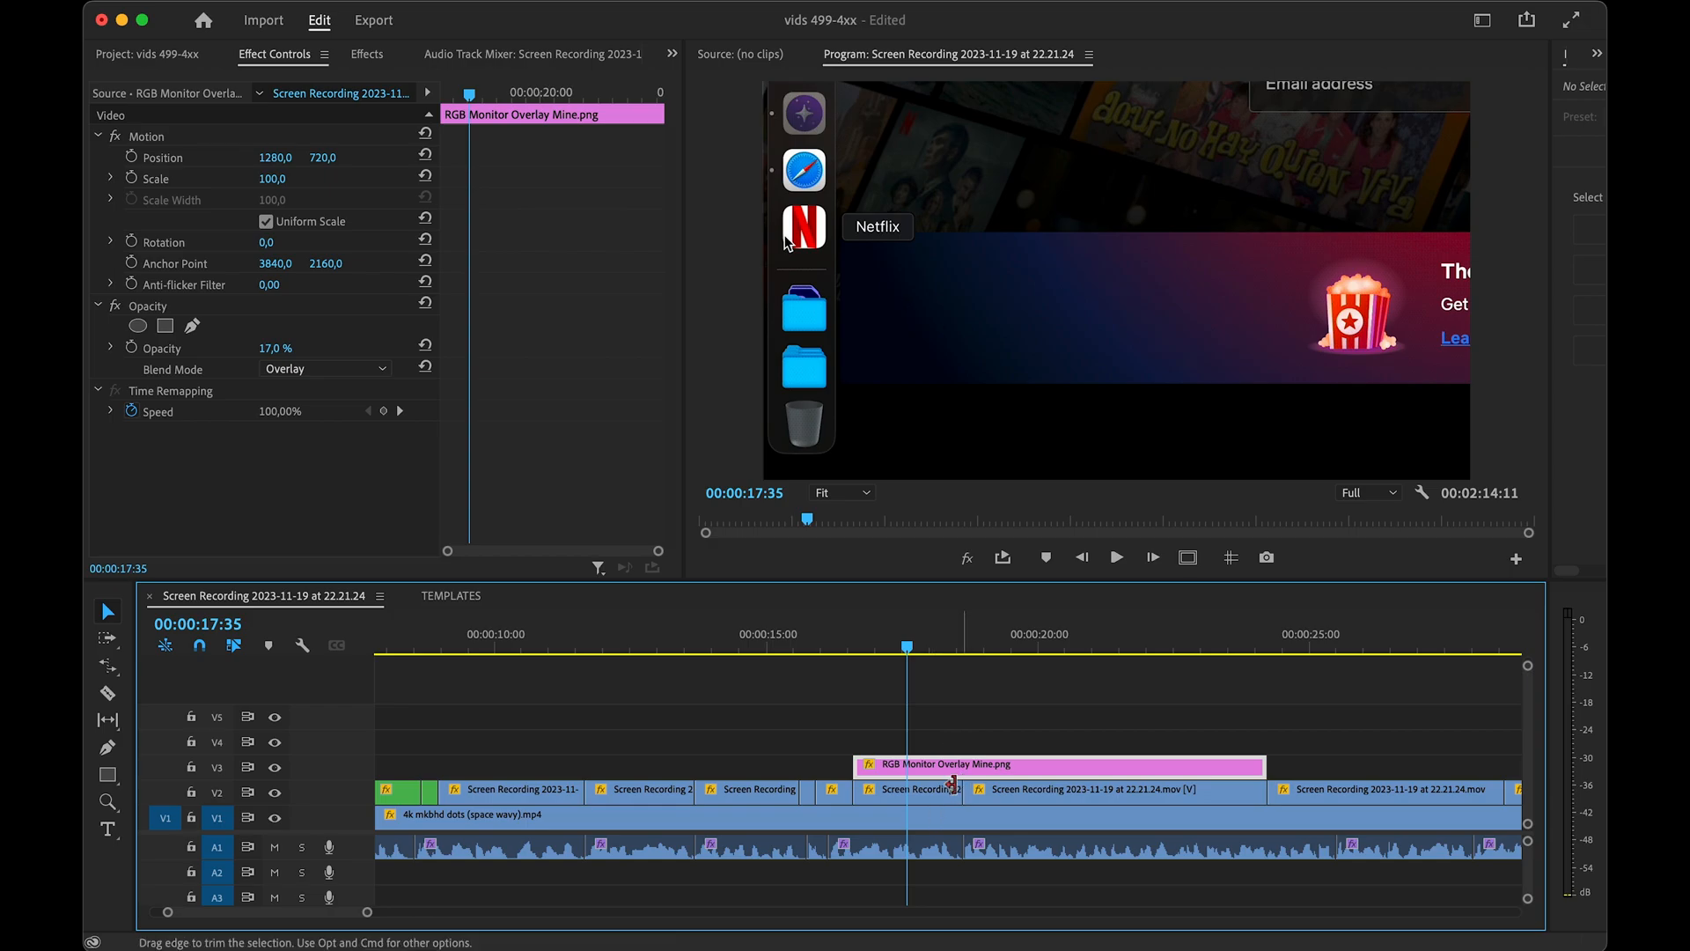
{"action": "left_click", "coordinate": [952, 786]}
{"action": "left_click", "coordinate": [992, 797]}
- Paste the RGB overlay on V3 at about 40 seconds and extend it to the end of the clip beneath it
{"action": "scroll", "coordinate": [984, 702], "scroll_direction": "right", "scroll_amount": 2}
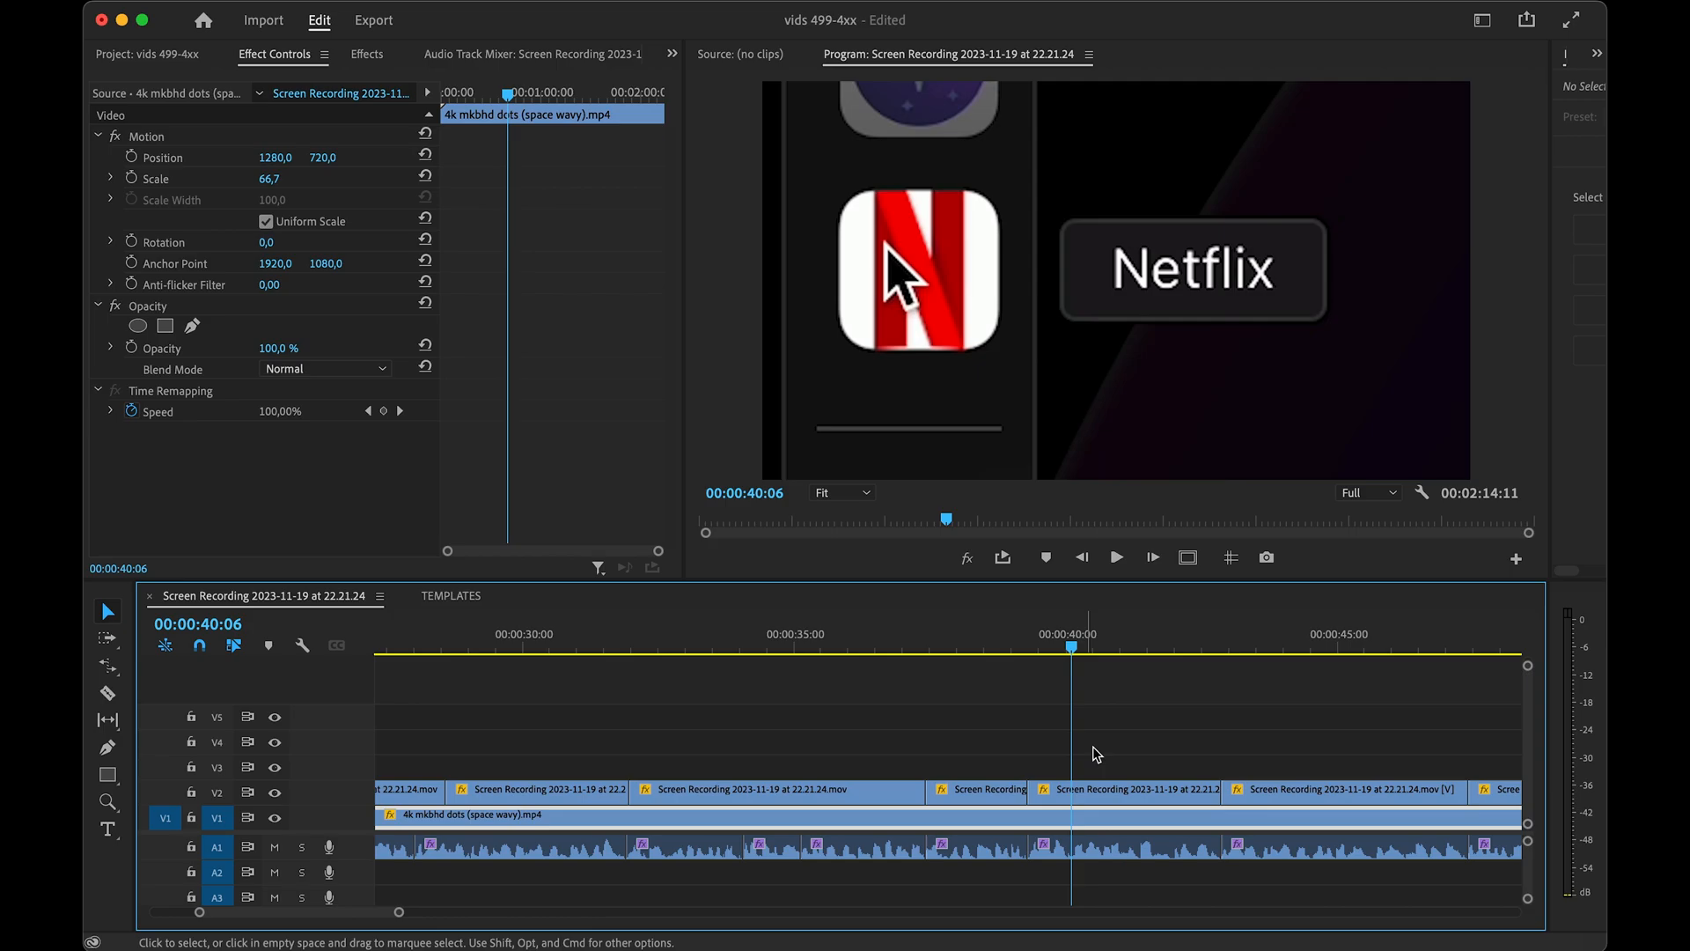
{"action": "key", "text": "super+v"}
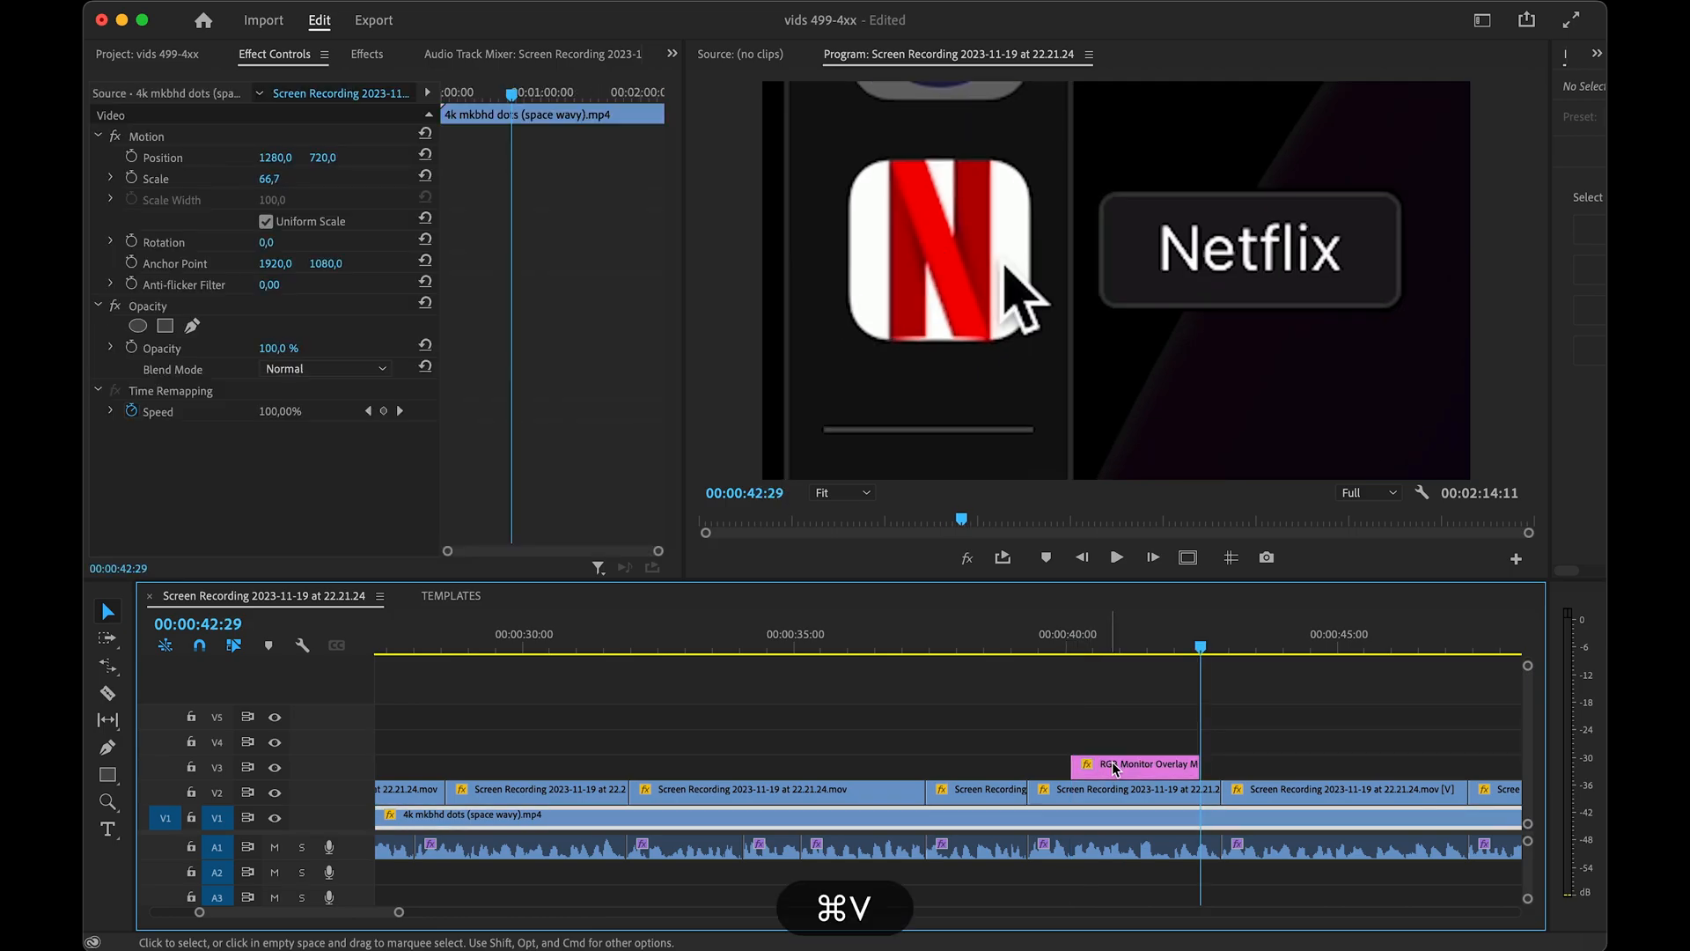
{"action": "left_click_drag", "start_coordinate": [1113, 765], "coordinate": [1070, 766]}
{"action": "left_click_drag", "start_coordinate": [1155, 764], "coordinate": [1221, 764]}
{"action": "left_click_drag", "start_coordinate": [1153, 647], "coordinate": [1073, 650]}
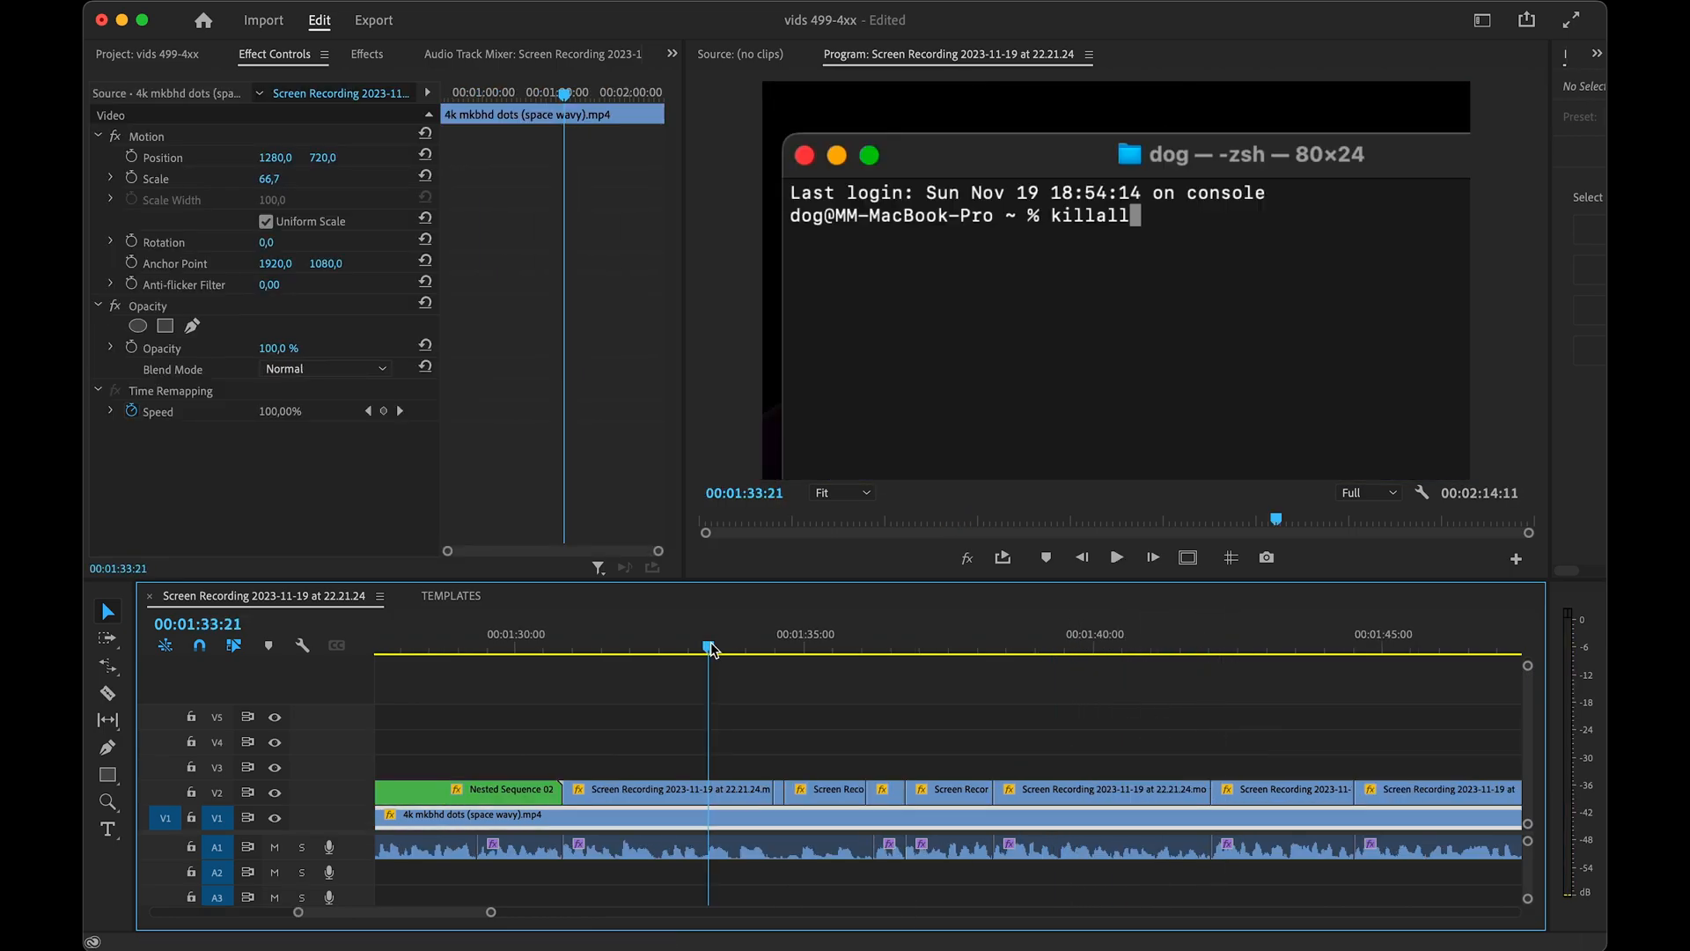
- Paste the RGB overlay on V3 at 00:01:32:16 over the terminal footage and add a Cross Dissolve at its start
{"action": "left_click_drag", "start_coordinate": [705, 651], "coordinate": [649, 664]}
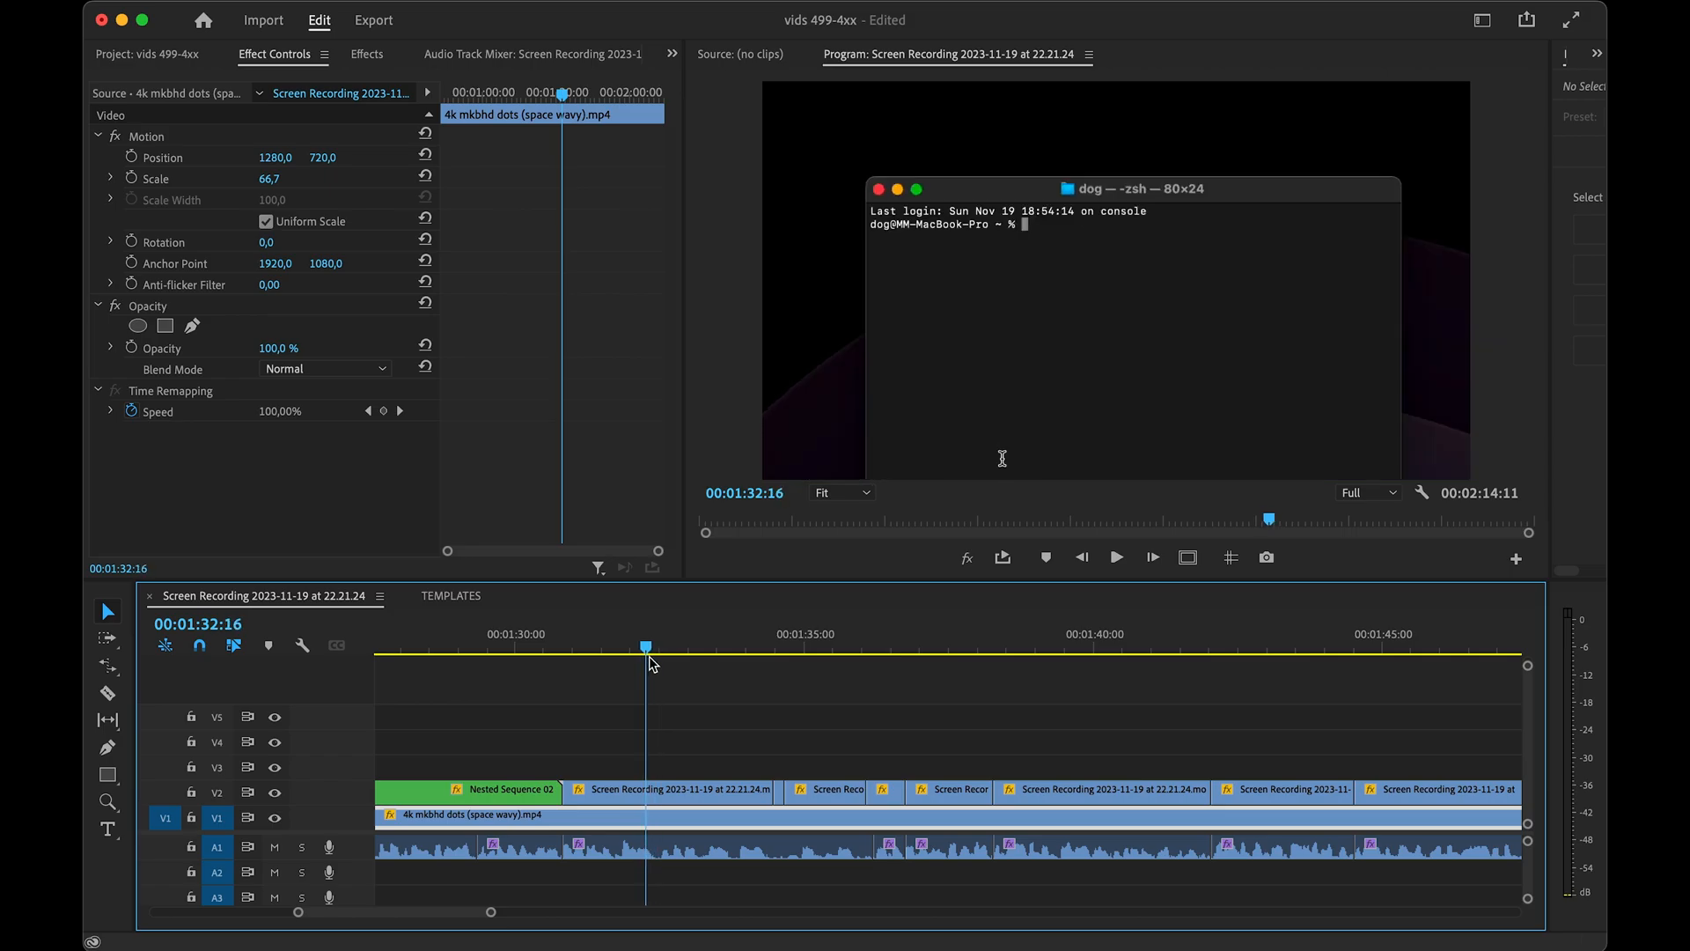
{"action": "key", "text": "super+v"}
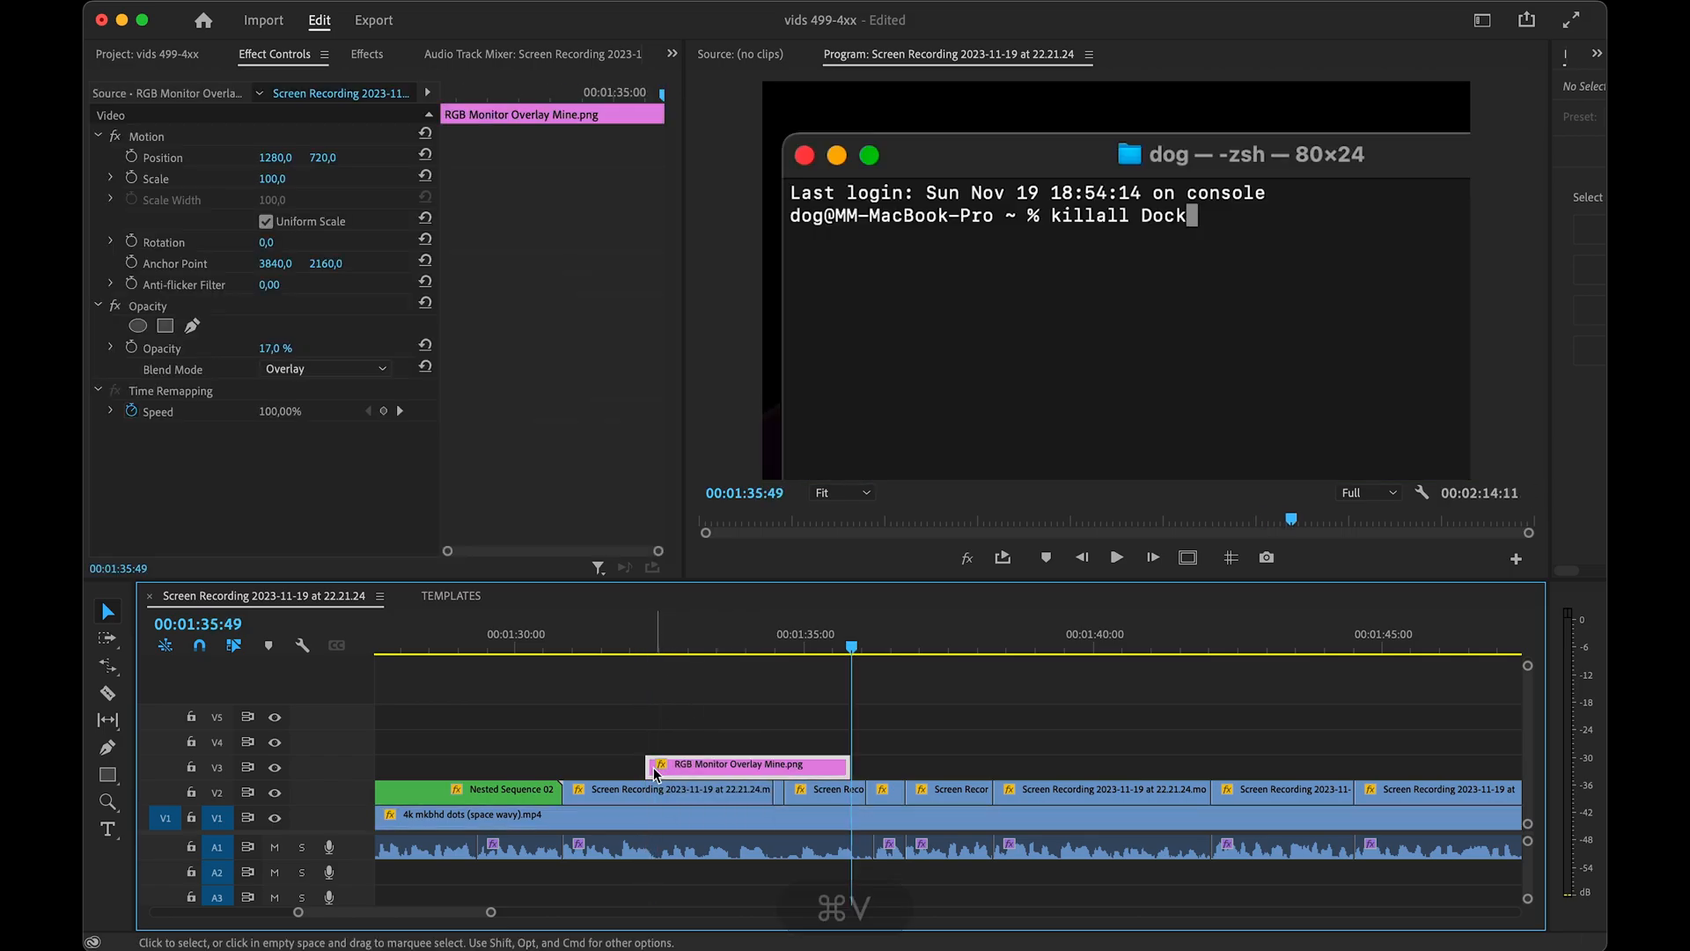
{"action": "left_click", "coordinate": [648, 765]}
{"action": "key", "text": "super+f"}
{"action": "left_click", "coordinate": [1041, 581]}
{"action": "key", "text": "super+d"}
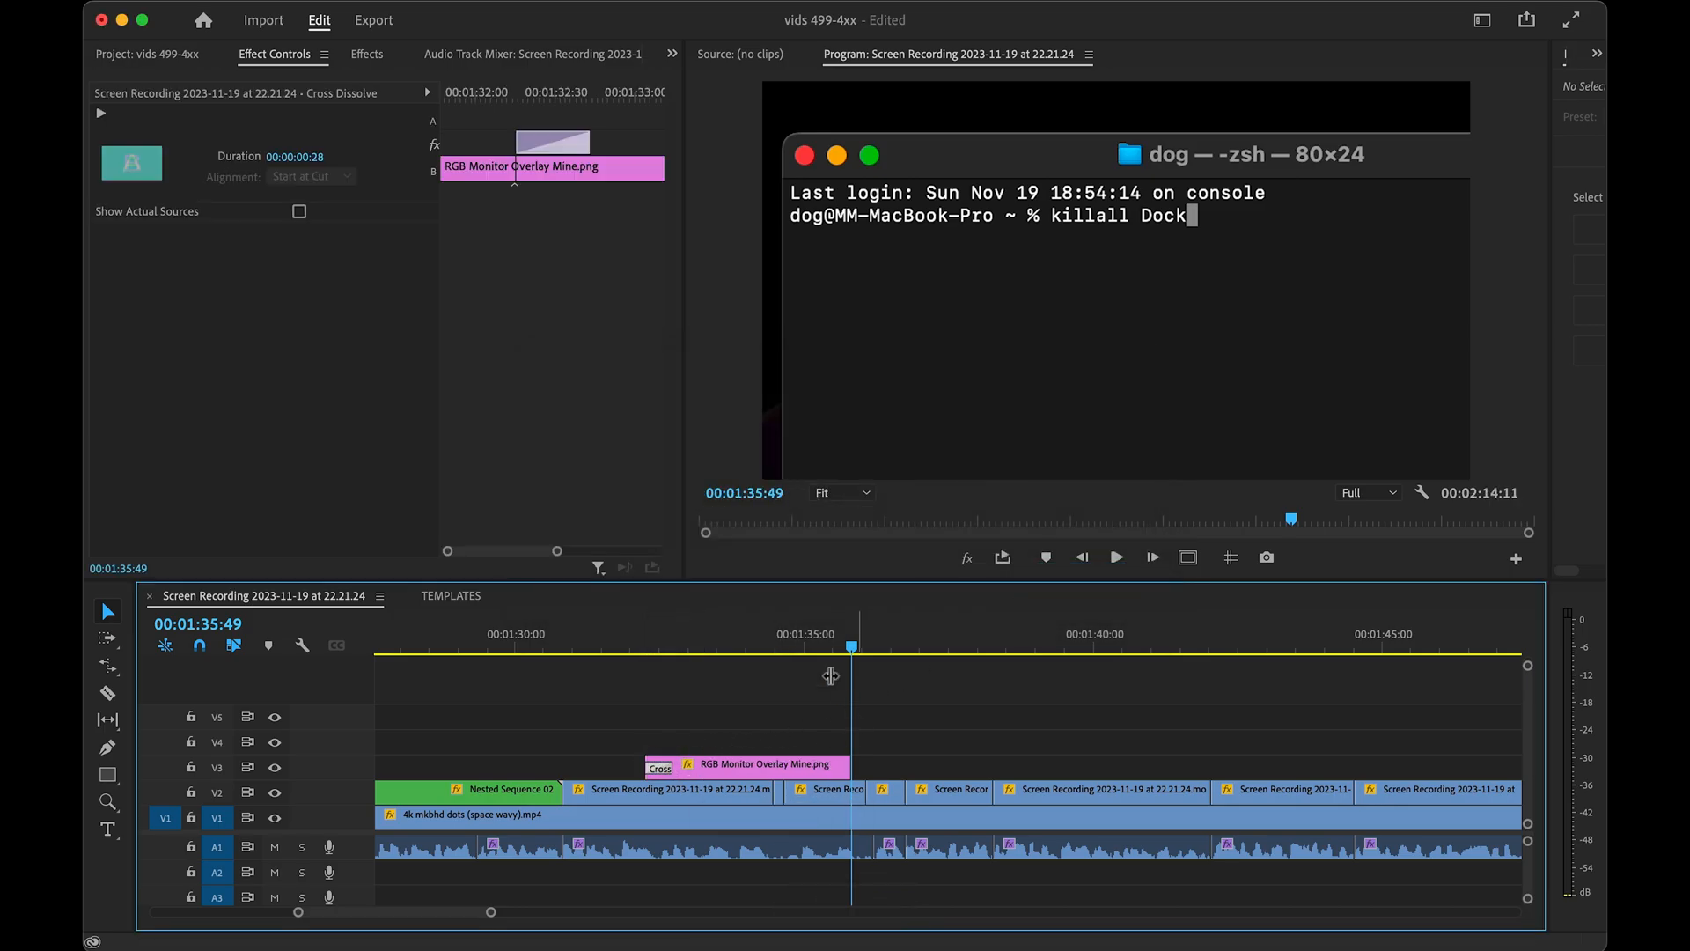
- Play and step frame by frame through the start of the terminal overlay to examine its fade-in during the zoom
{"action": "left_click_drag", "start_coordinate": [656, 650], "coordinate": [597, 656]}
{"action": "key", "text": "space"}
{"action": "scroll", "coordinate": [620, 731], "scroll_direction": "left", "scroll_amount": 2}
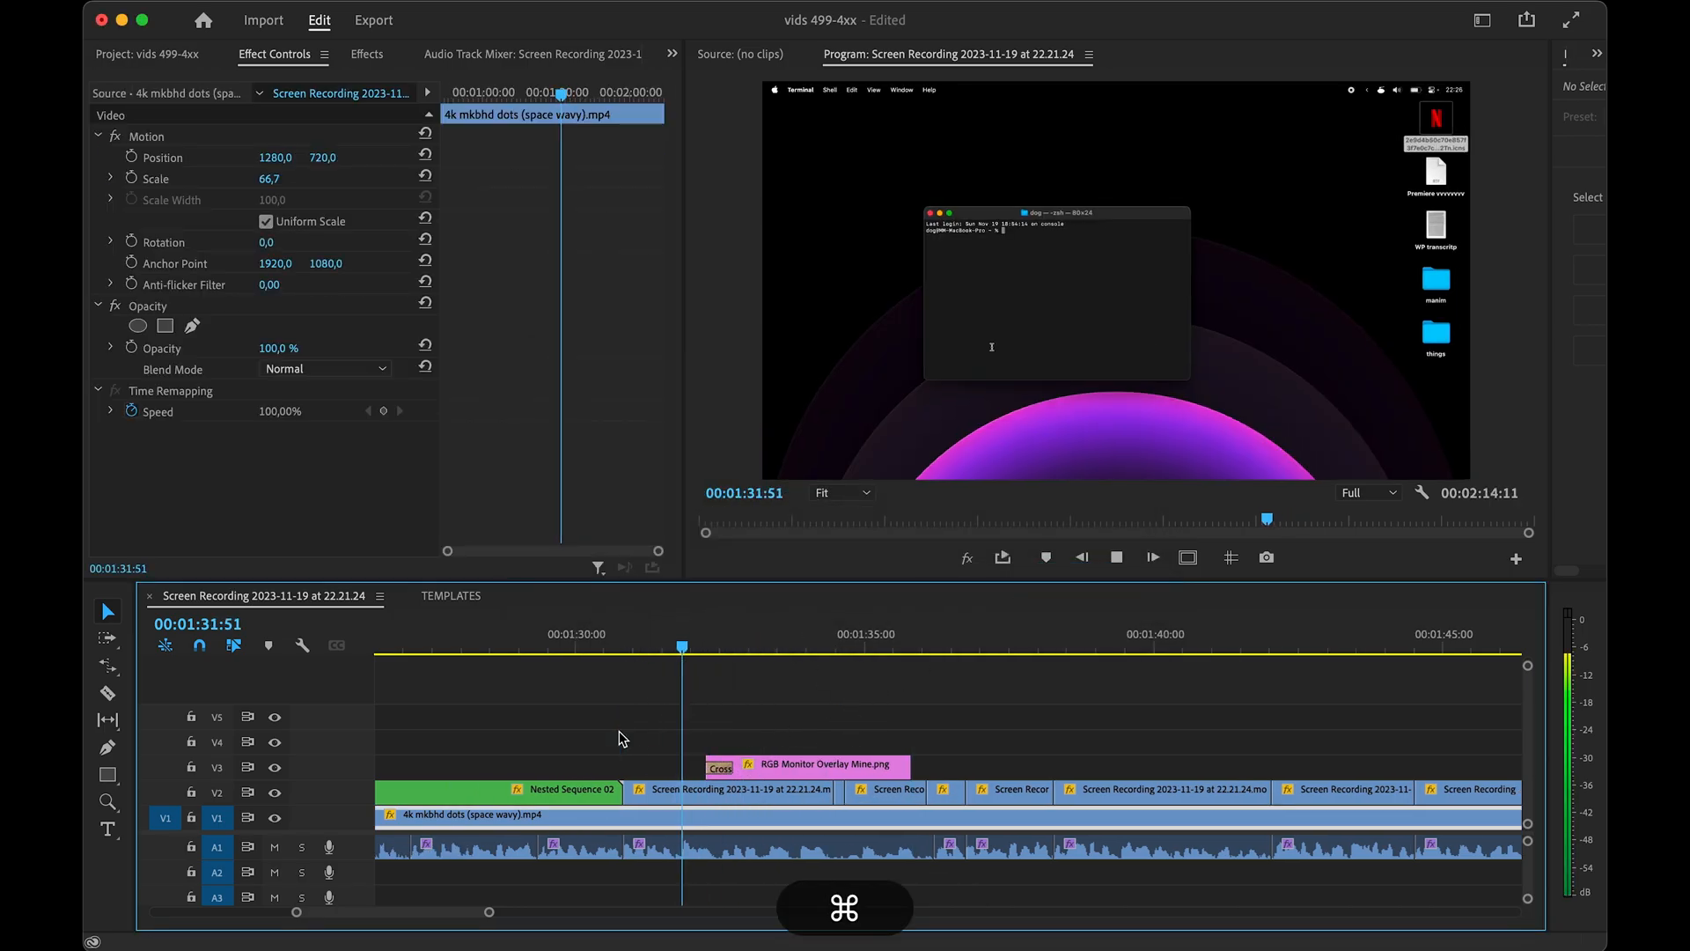
{"action": "scroll", "coordinate": [771, 732], "scroll_direction": "up", "scroll_amount": 2}
{"action": "key", "text": "space"}
{"action": "left_click", "coordinate": [768, 635]}
{"action": "left_click_drag", "start_coordinate": [768, 641], "coordinate": [772, 643]}
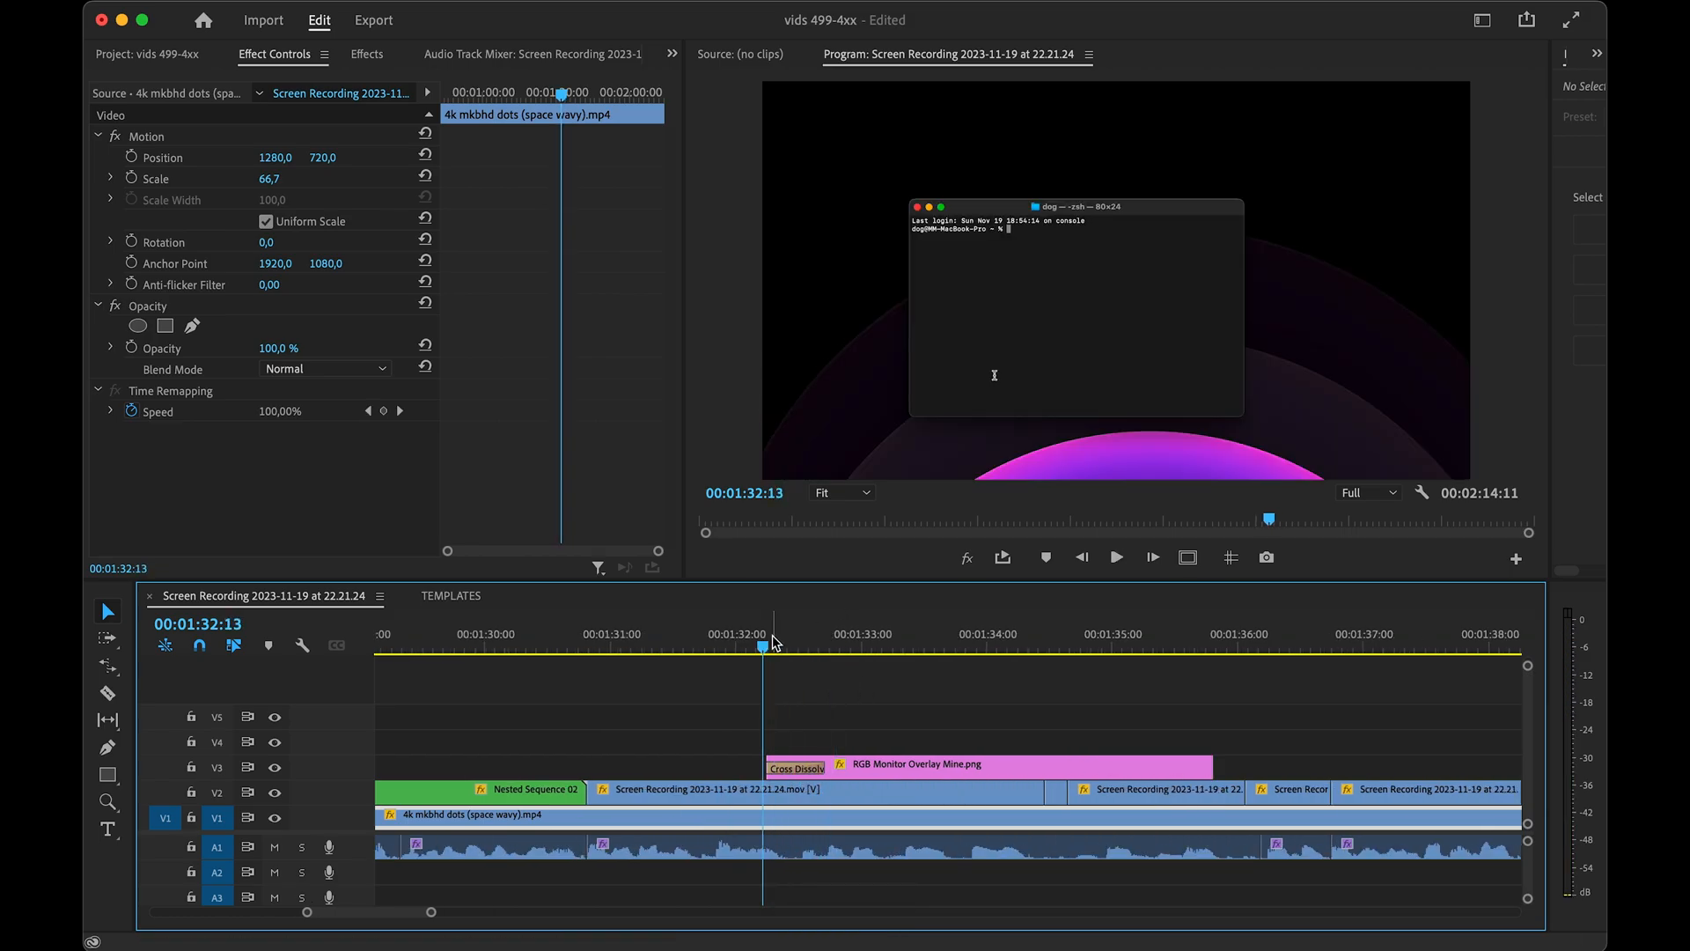
{"action": "key", "text": "Right"}
{"action": "key", "text": "Right"}
{"action": "key", "text": "Right"}
{"action": "key", "text": "Right"}
{"action": "key", "text": "Right"}
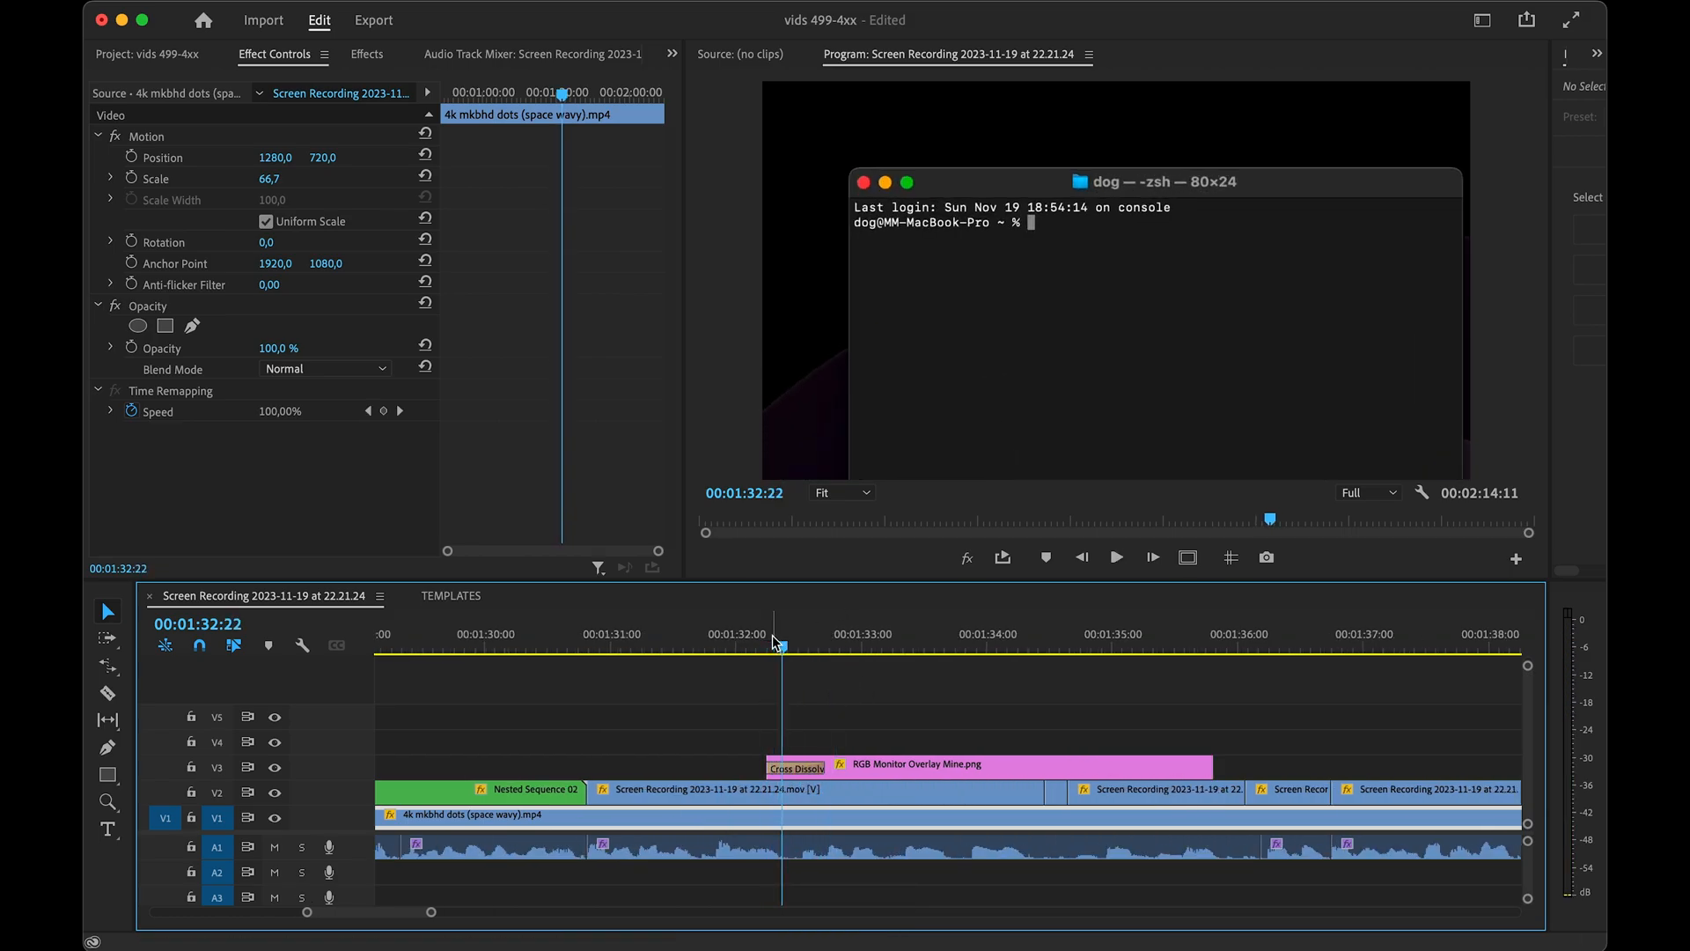
{"action": "key", "text": "Right"}
{"action": "key", "text": "Right"}
{"action": "key", "text": "Right"}
{"action": "key", "text": "Right"}
{"action": "key", "text": "Right"}
{"action": "key", "text": "Right"}
{"action": "key", "text": "Right"}
{"action": "key", "text": "Right"}
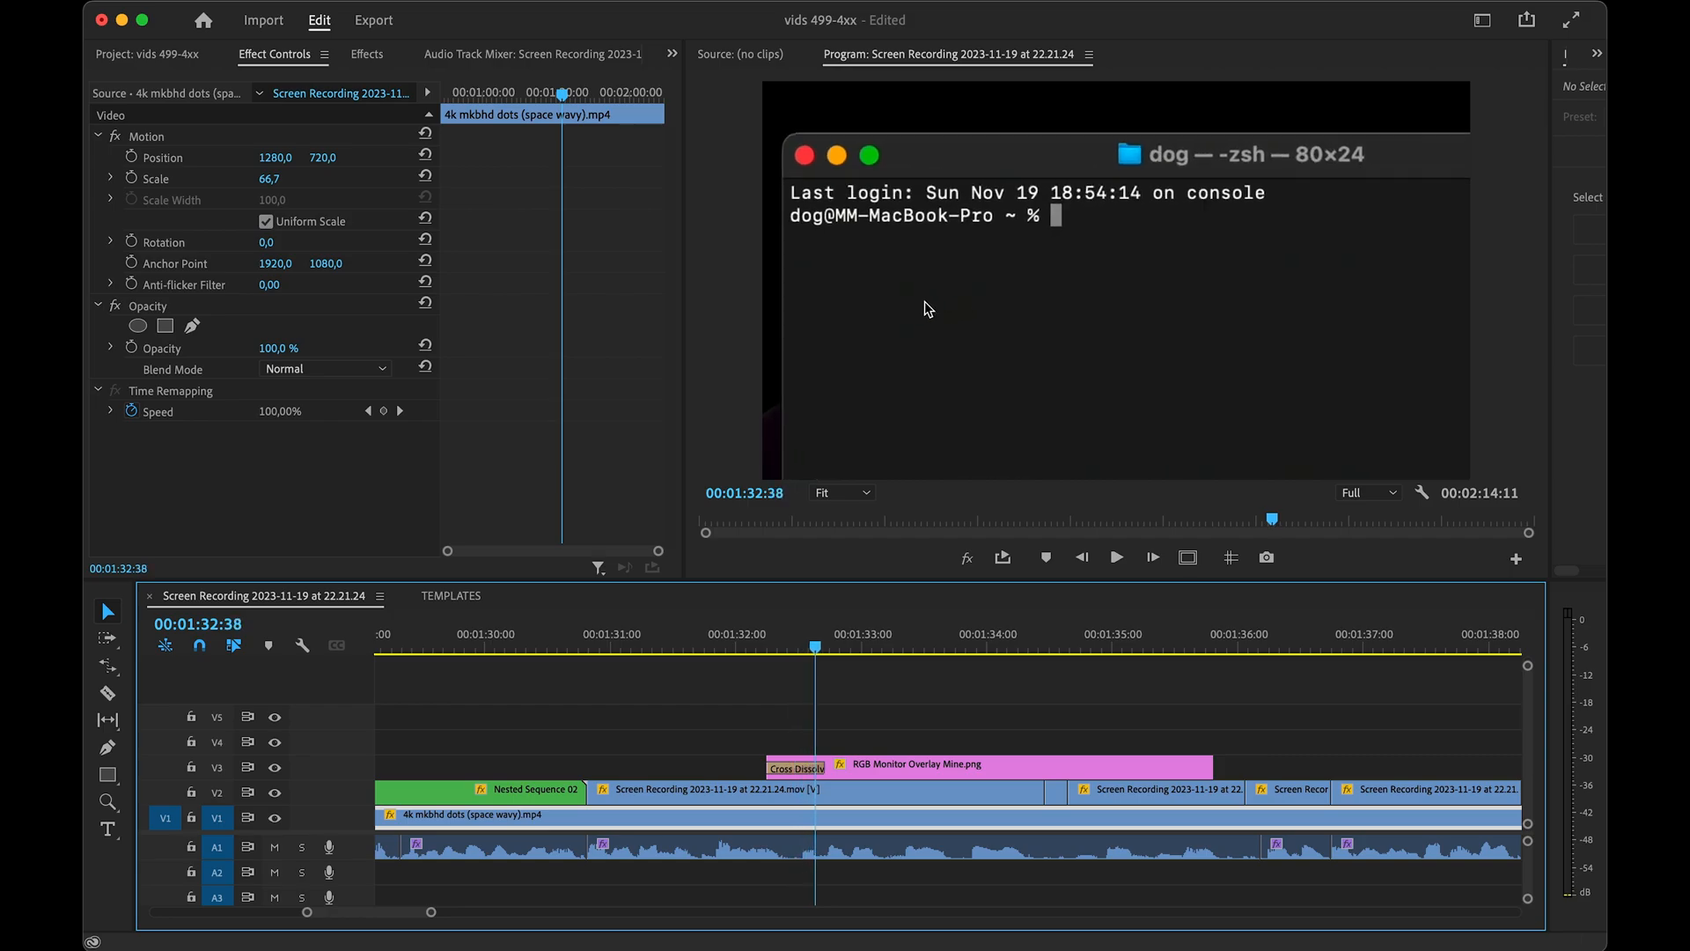
- Shorten the Cross Dissolve at the terminal overlay's start to about half its length and check the frame in an enlarged Program Monitor
{"action": "left_click", "coordinate": [769, 649]}
{"action": "left_click_drag", "start_coordinate": [790, 653], "coordinate": [809, 653]}
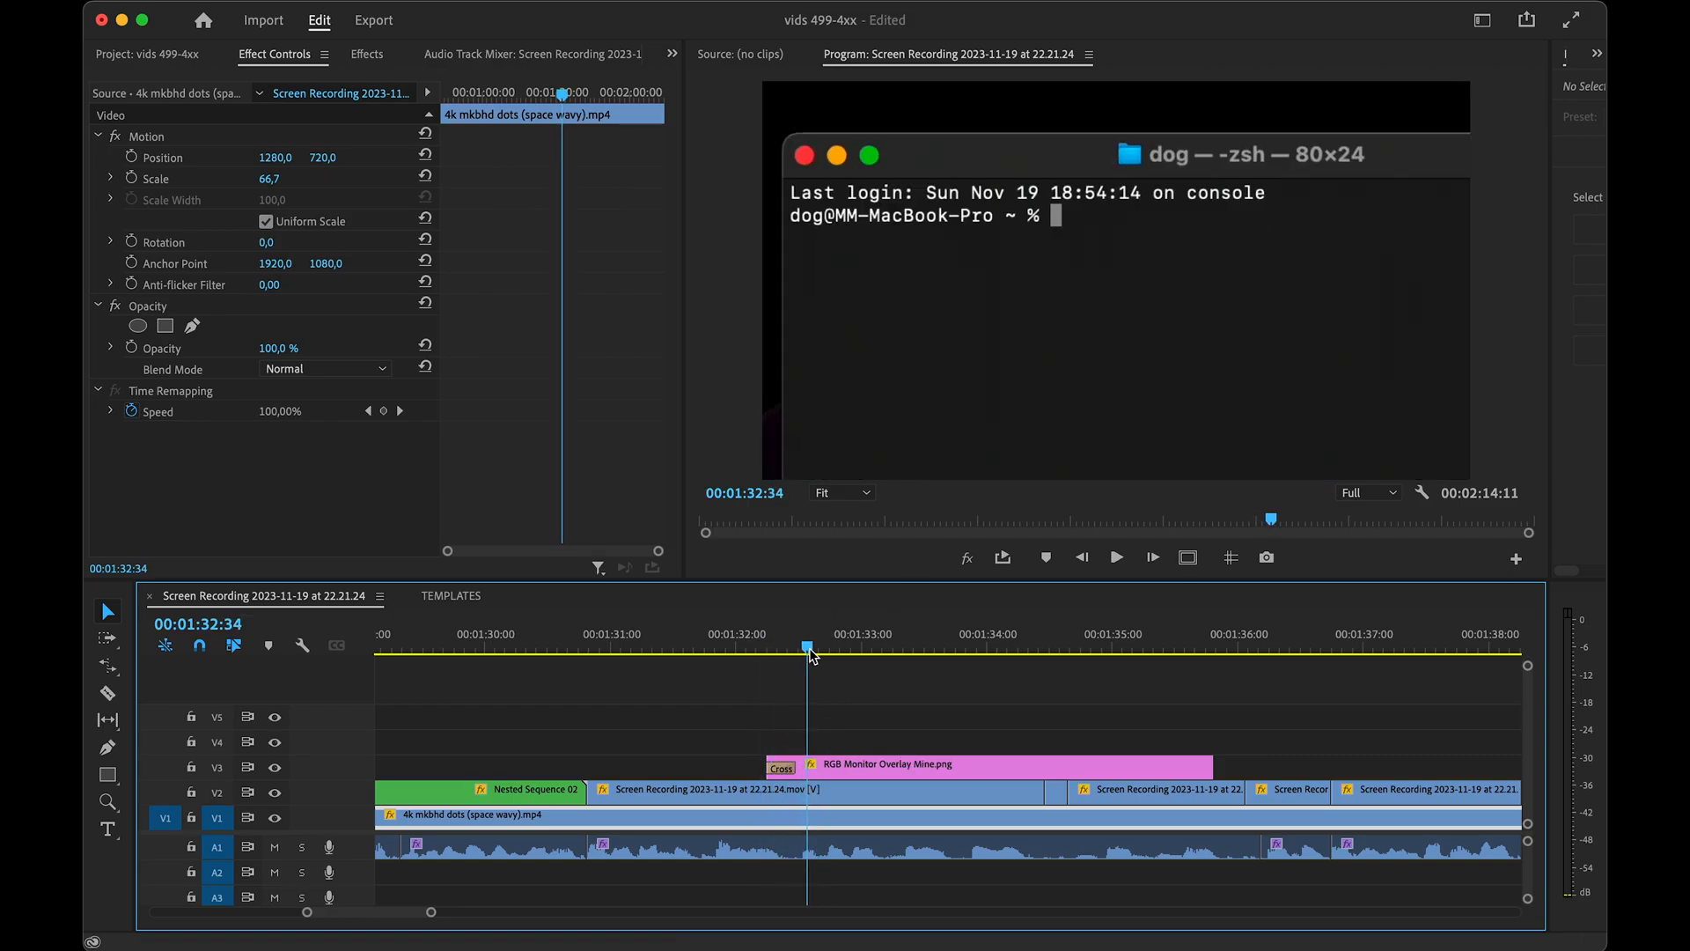
{"action": "key", "text": "grave"}
{"action": "key", "text": "grave"}
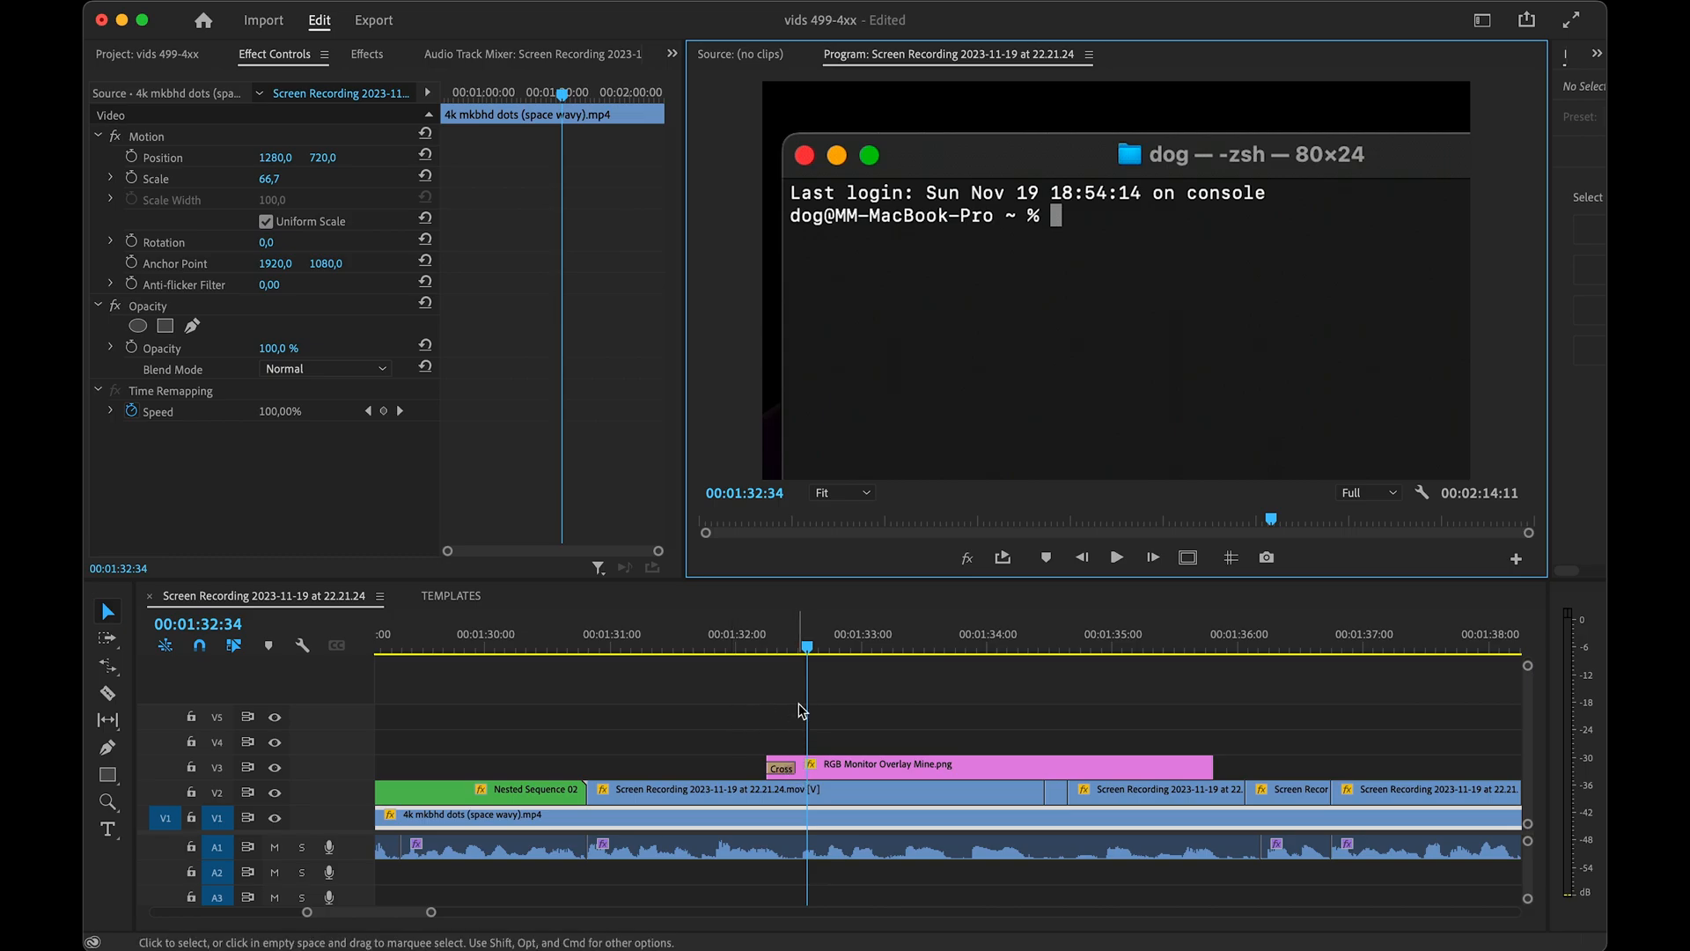
- Play back the terminal section and extend the RGB overlay's end to the clip cut at about 00:01:36
{"action": "left_click_drag", "start_coordinate": [806, 645], "coordinate": [764, 644]}
{"action": "key", "text": "space"}
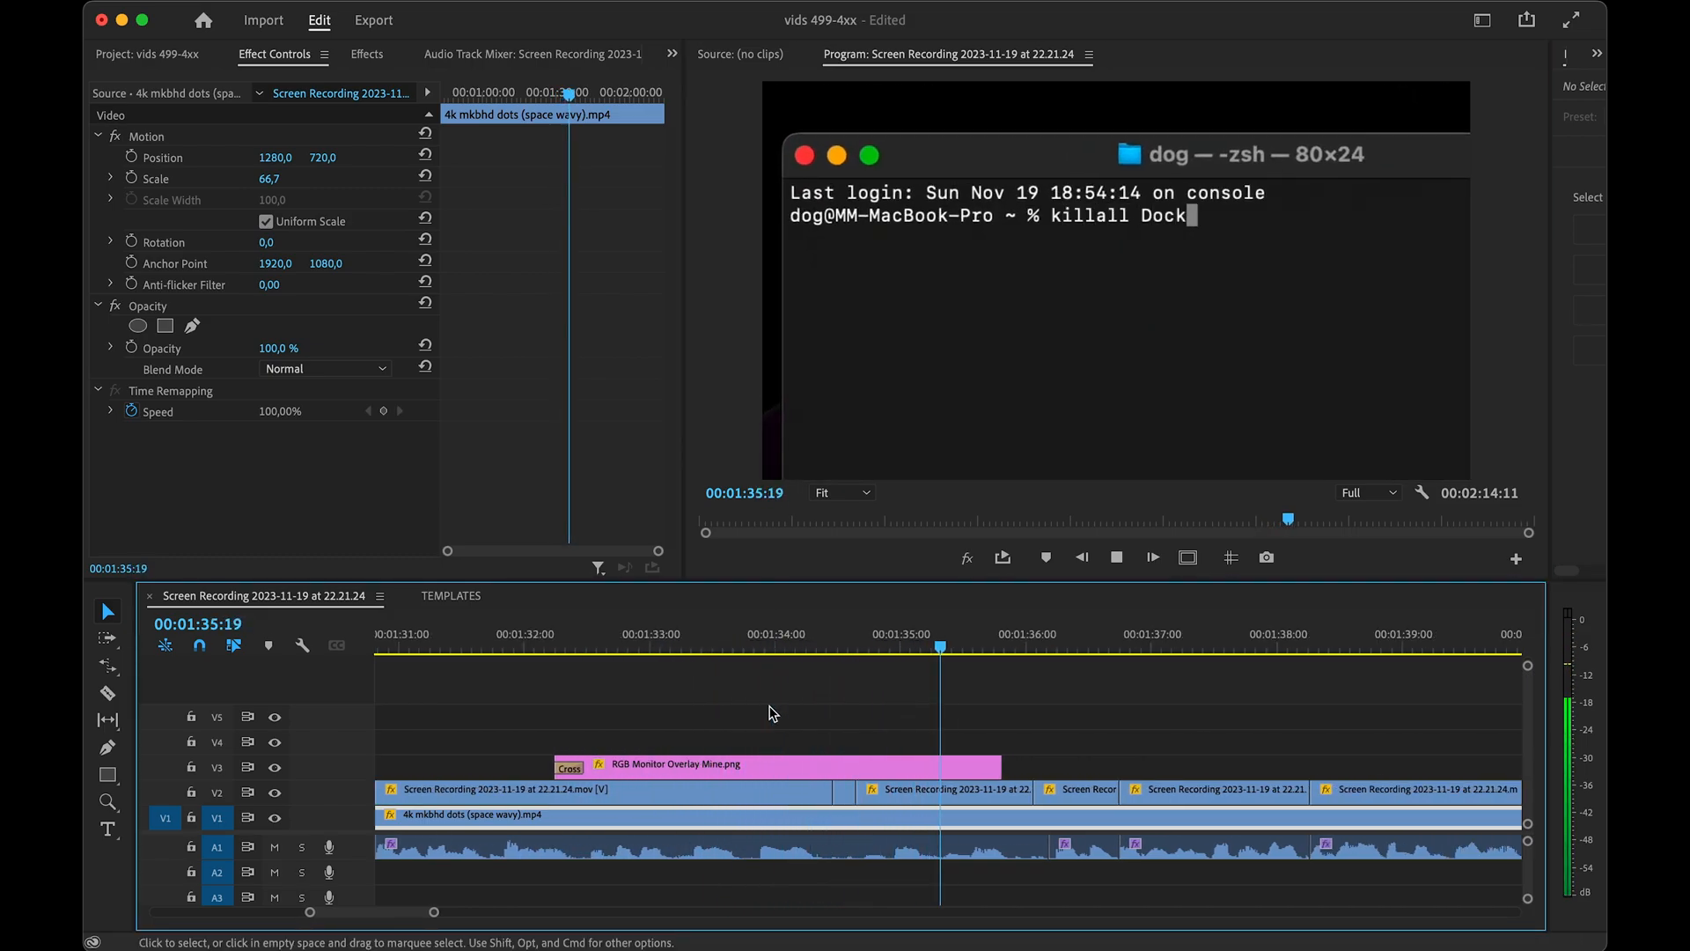
{"action": "left_click_drag", "start_coordinate": [1001, 764], "coordinate": [1032, 765]}
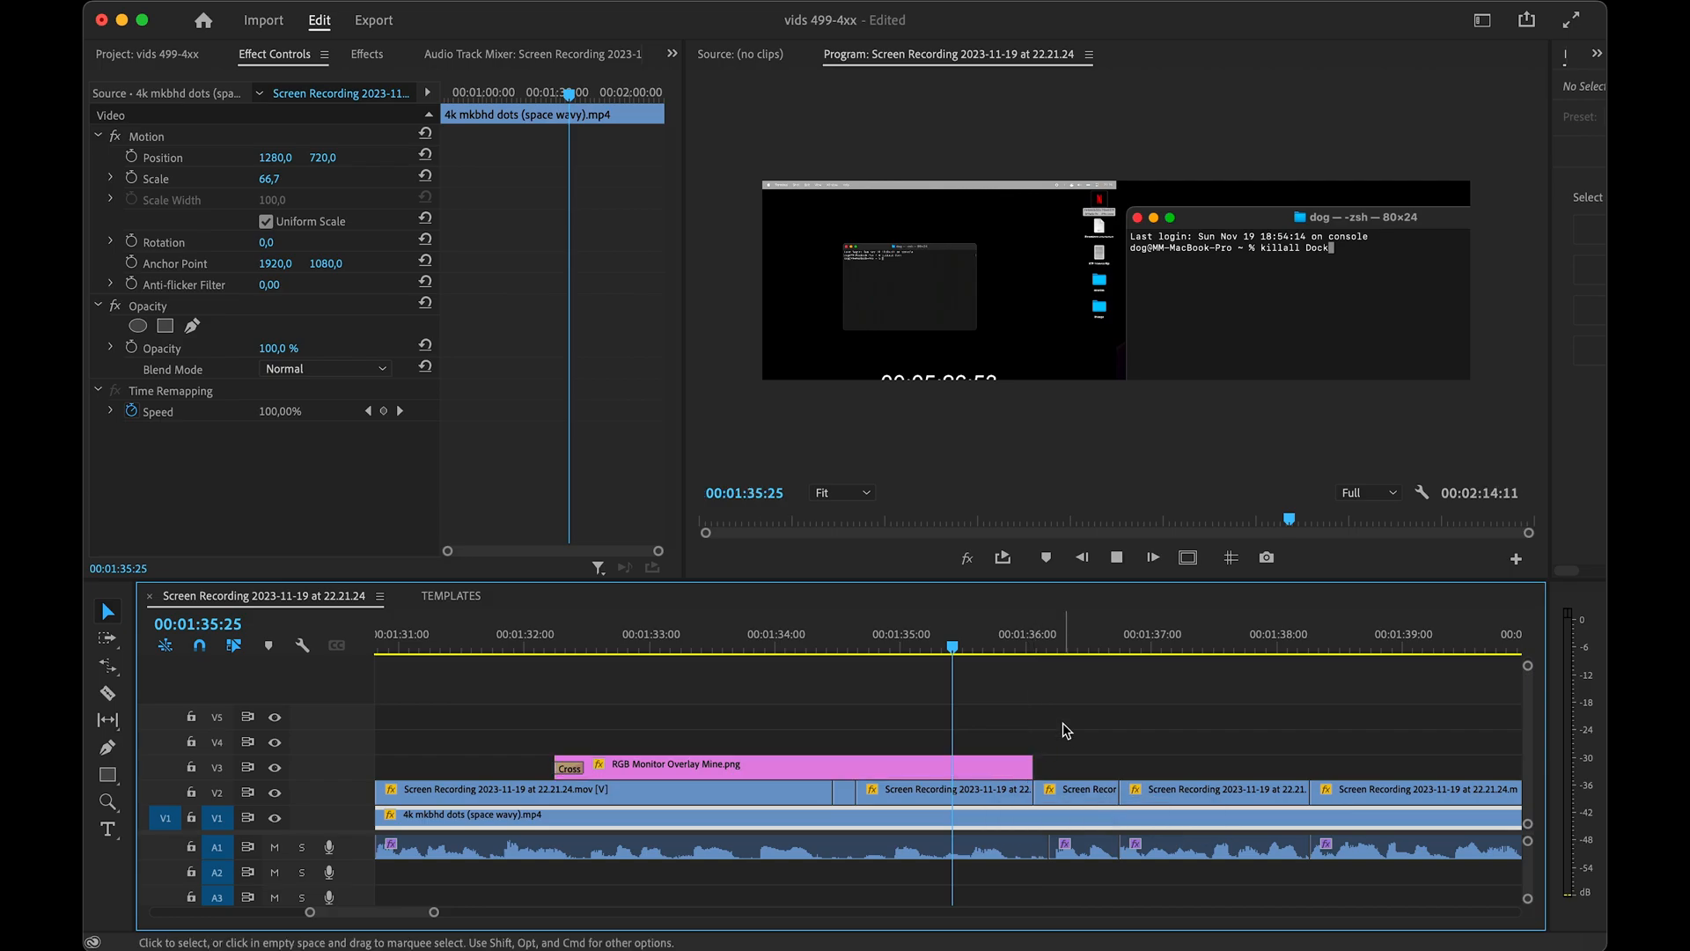
- Place another copy of the RGB monitor overlay with its Cross Dissolve on V3 near 00:02:08, over the Netflix dock footage
{"action": "key", "text": "space"}
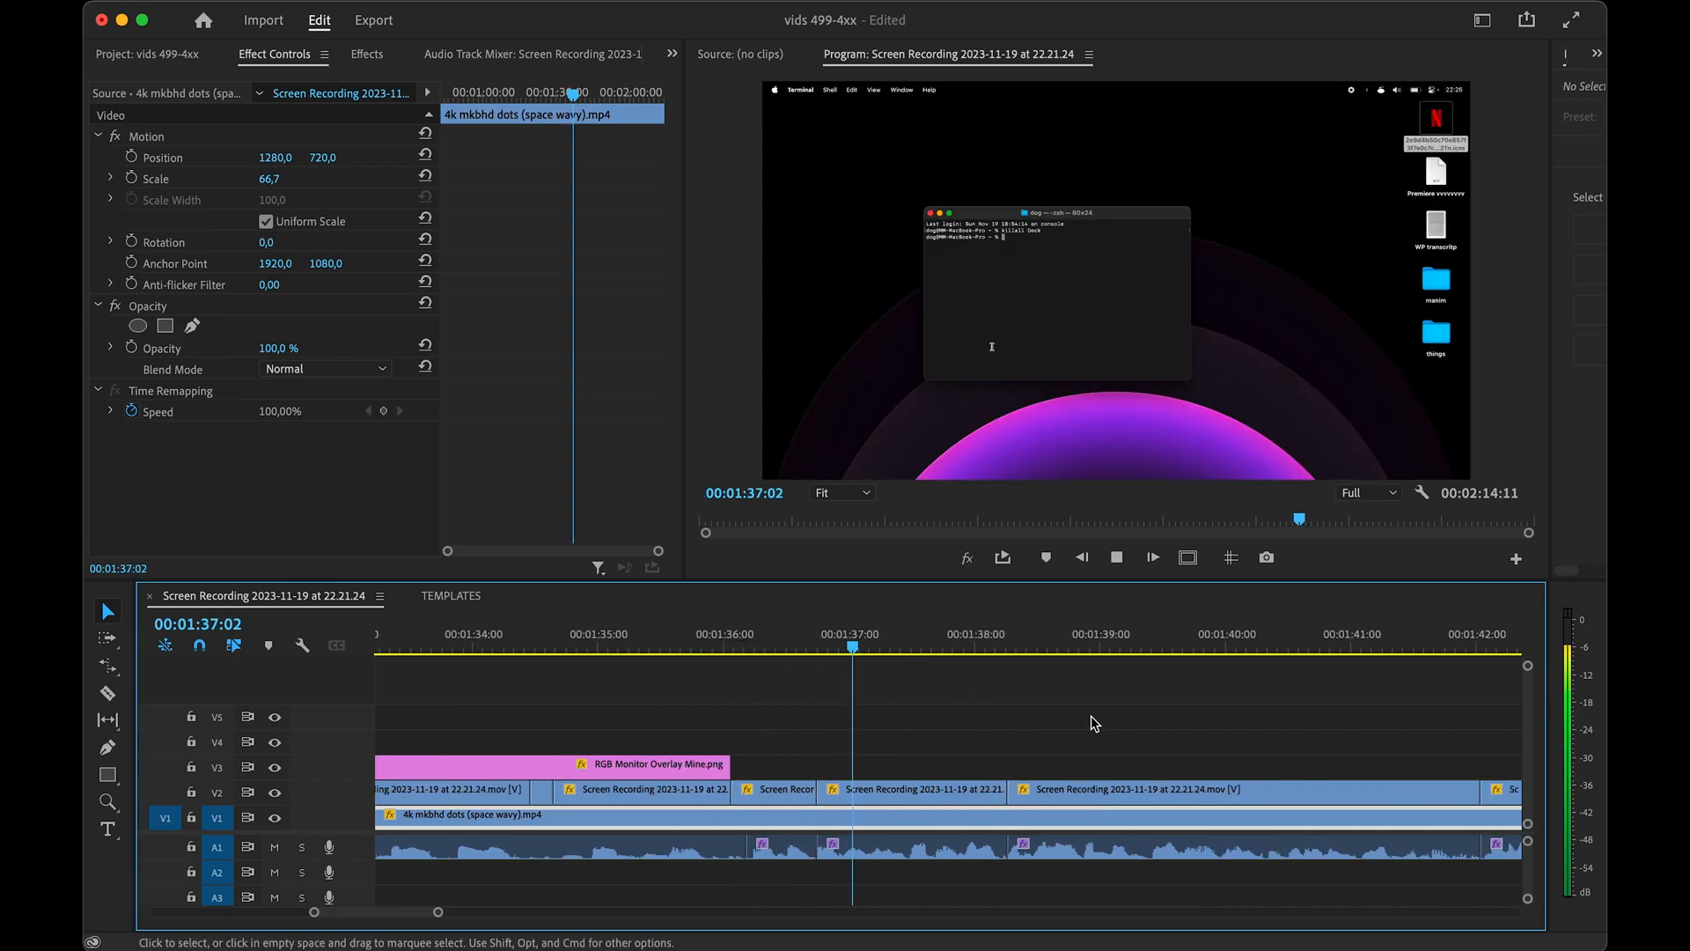
{"action": "scroll", "coordinate": [1091, 716], "scroll_direction": "down", "scroll_amount": 5}
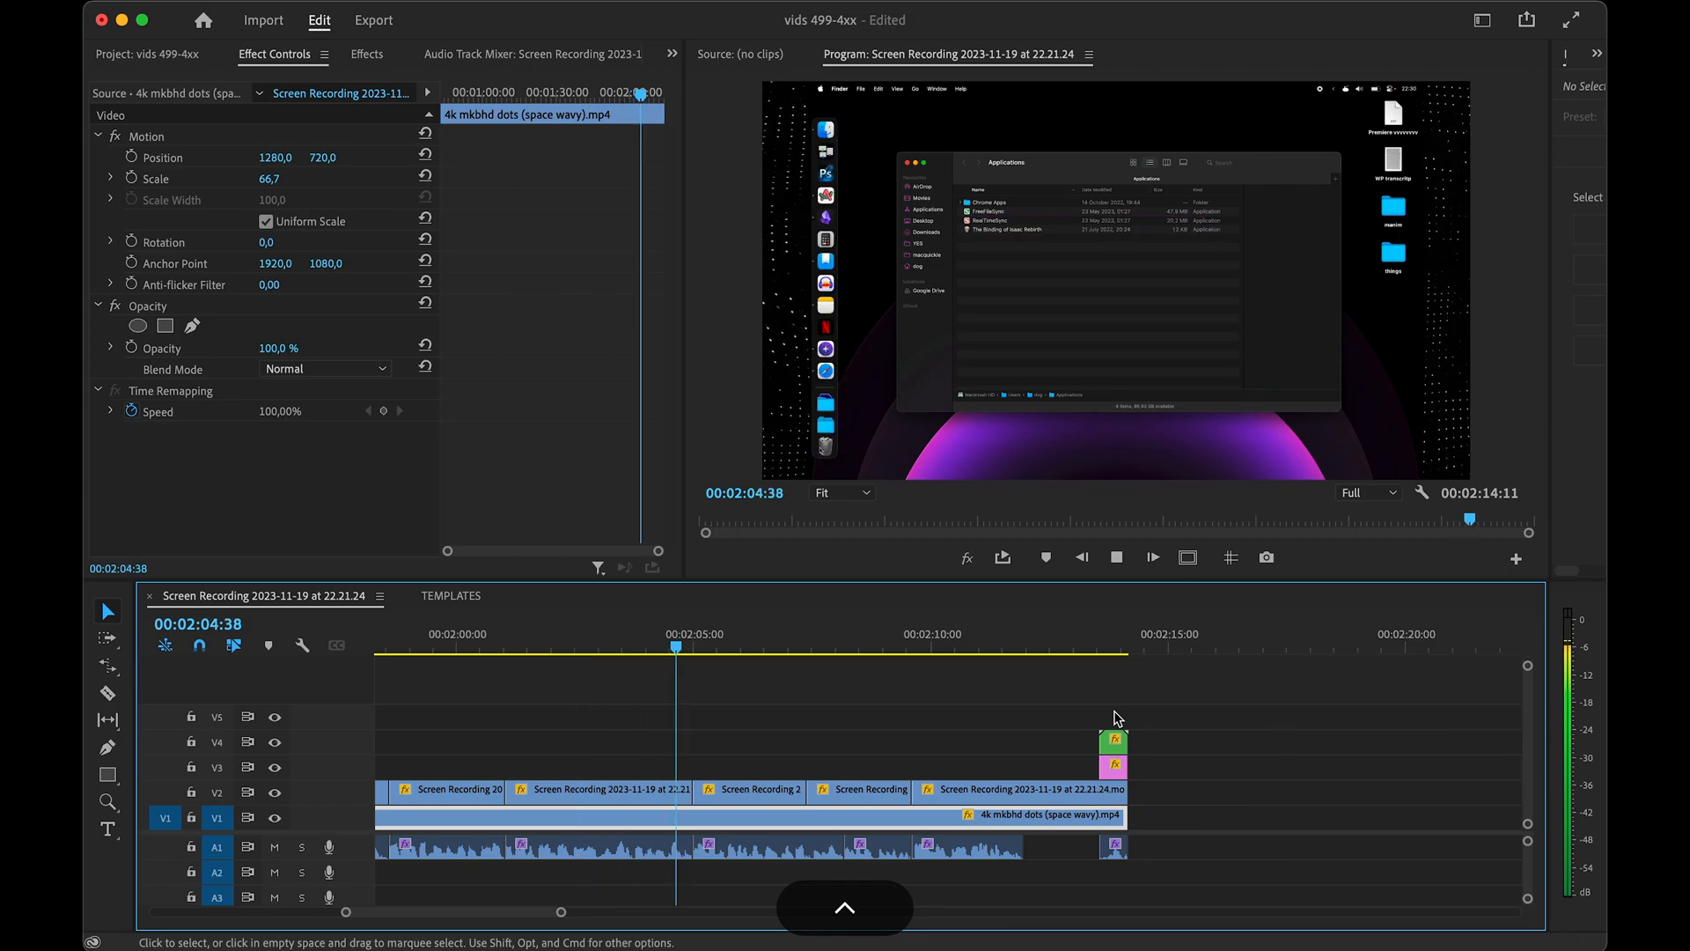
{"action": "left_click", "coordinate": [881, 648]}
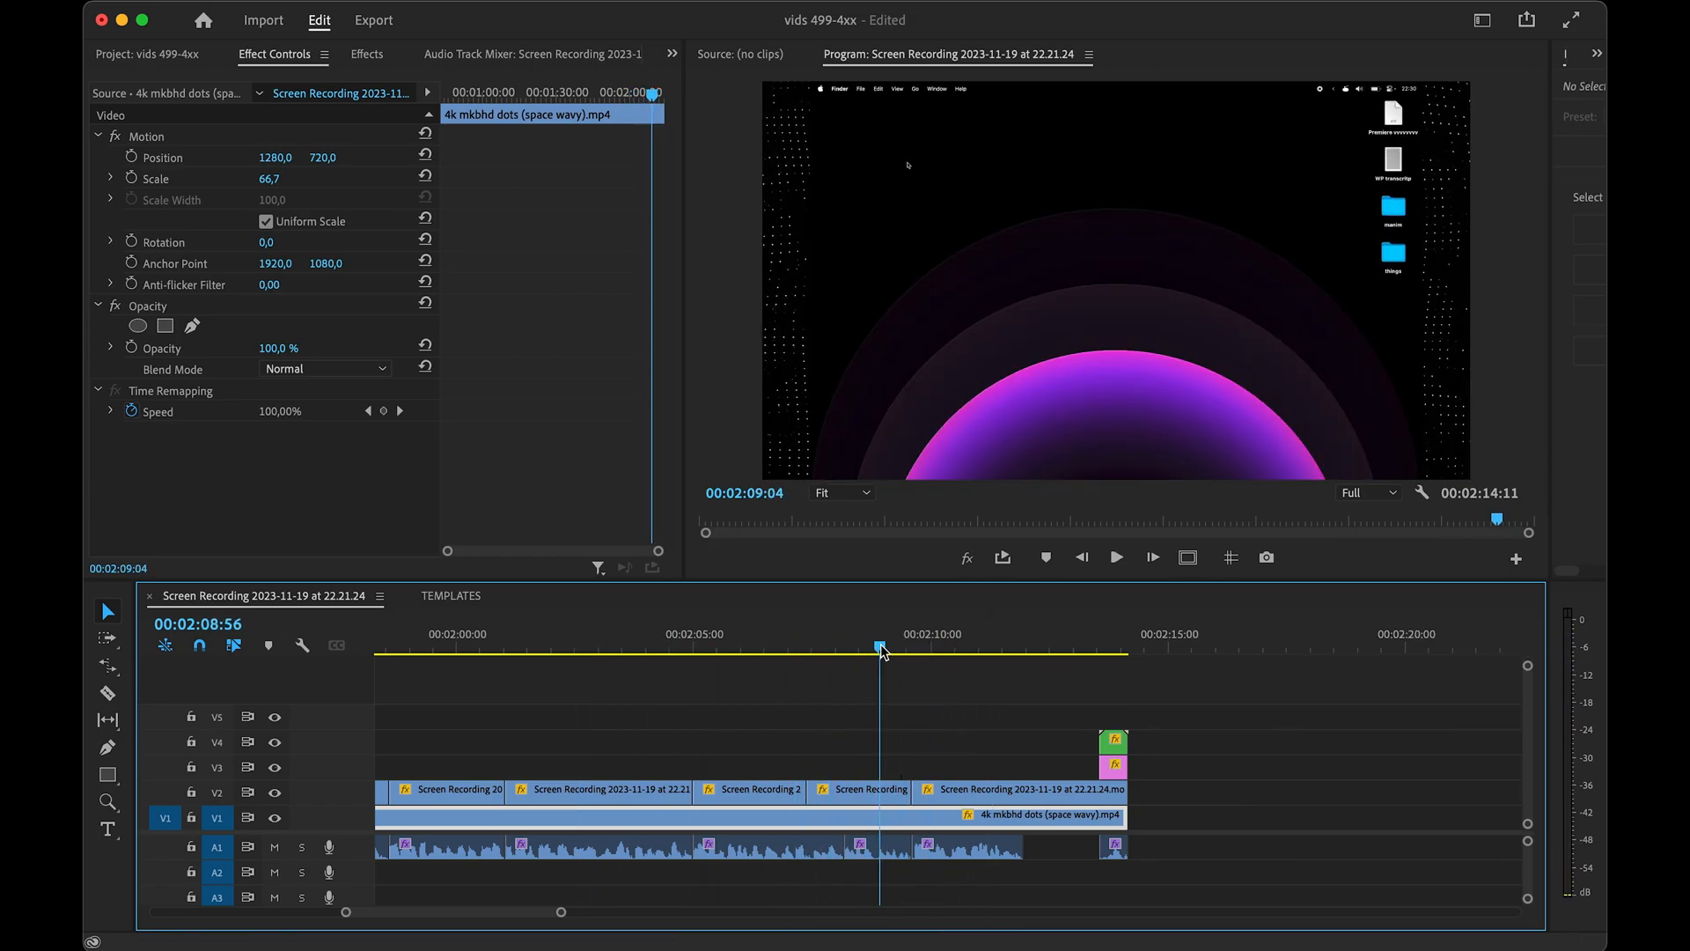
{"action": "left_click_drag", "start_coordinate": [880, 648], "coordinate": [805, 648]}
{"action": "scroll", "coordinate": [795, 720], "scroll_direction": "up", "scroll_amount": 5}
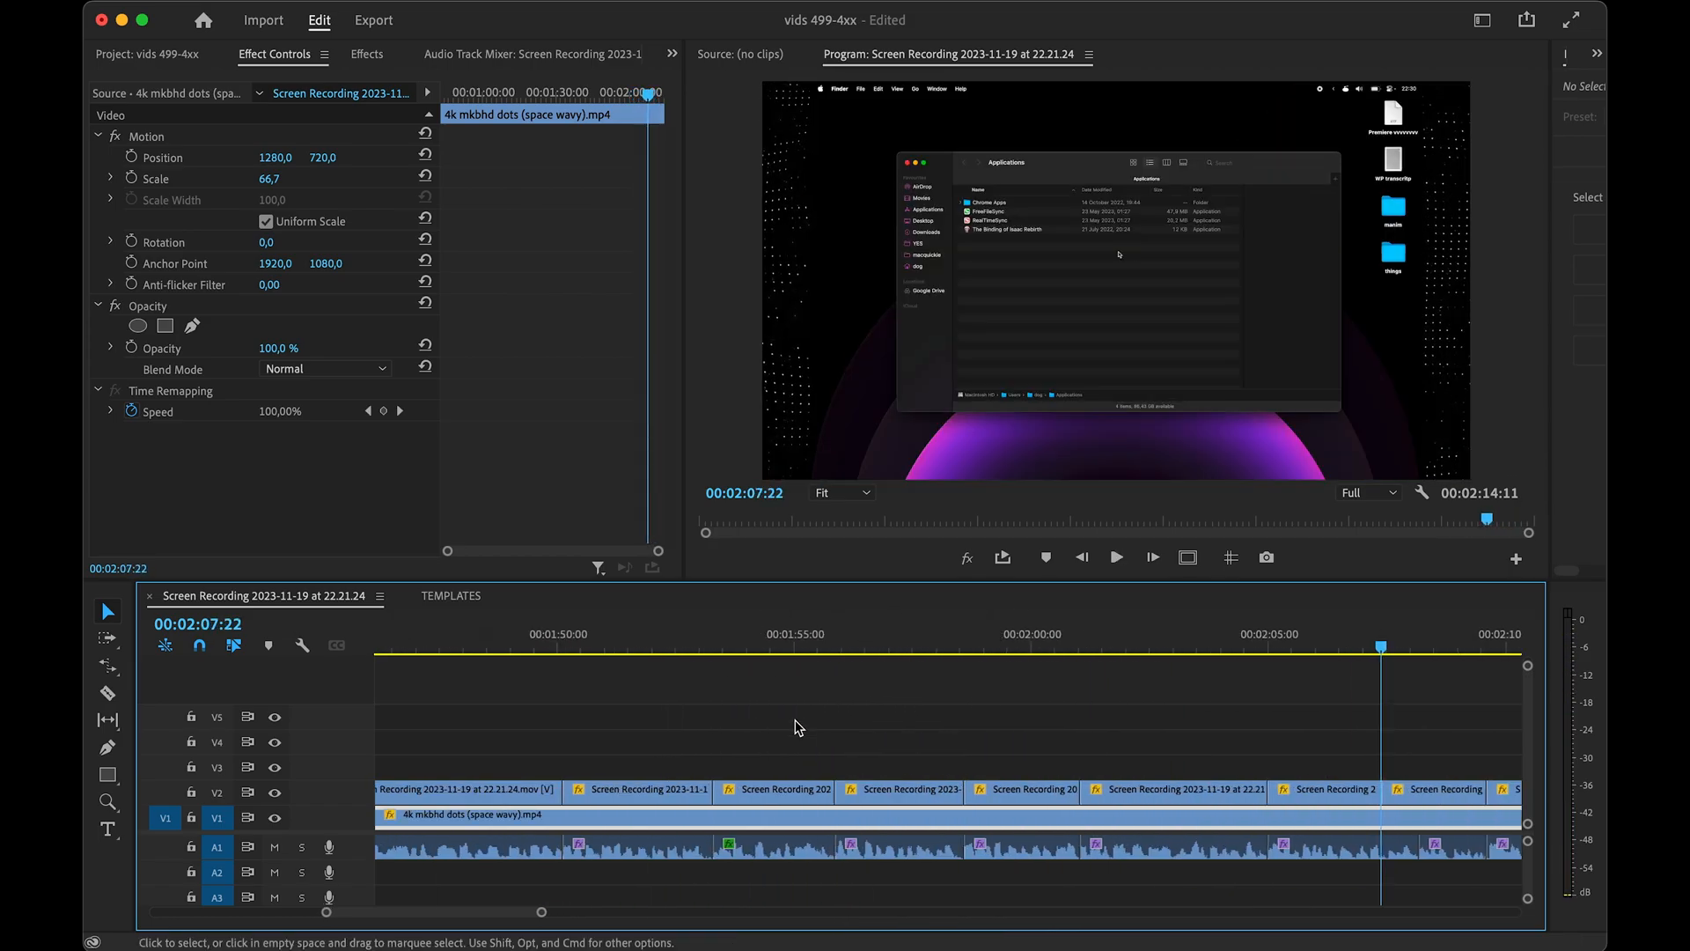
{"action": "scroll", "coordinate": [795, 727], "scroll_direction": "down", "scroll_amount": 5}
{"action": "left_click_drag", "start_coordinate": [805, 767], "coordinate": [993, 775]}
{"action": "scroll", "coordinate": [992, 775], "scroll_direction": "up", "scroll_amount": 5}
- Align the copied RGB overlay's start with the dock zoom at about 00:02:08 and play back the section
{"action": "left_click", "coordinate": [980, 648]}
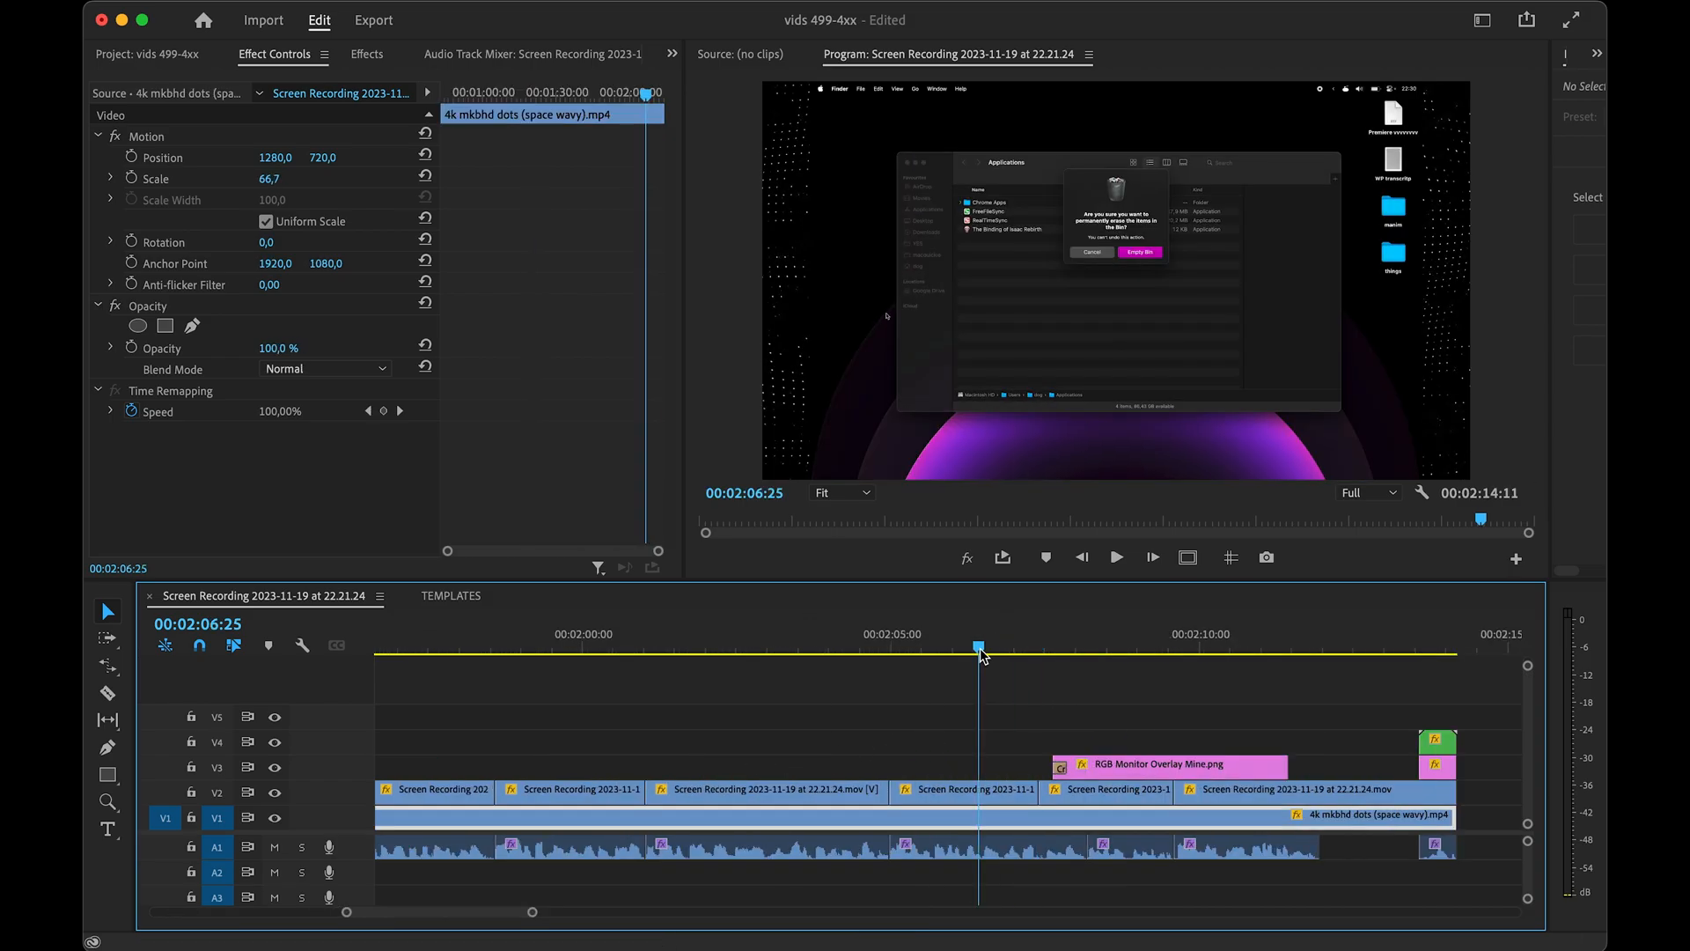
{"action": "left_click_drag", "start_coordinate": [980, 647], "coordinate": [1055, 648]}
{"action": "scroll", "coordinate": [869, 656], "scroll_direction": "up", "scroll_amount": 3}
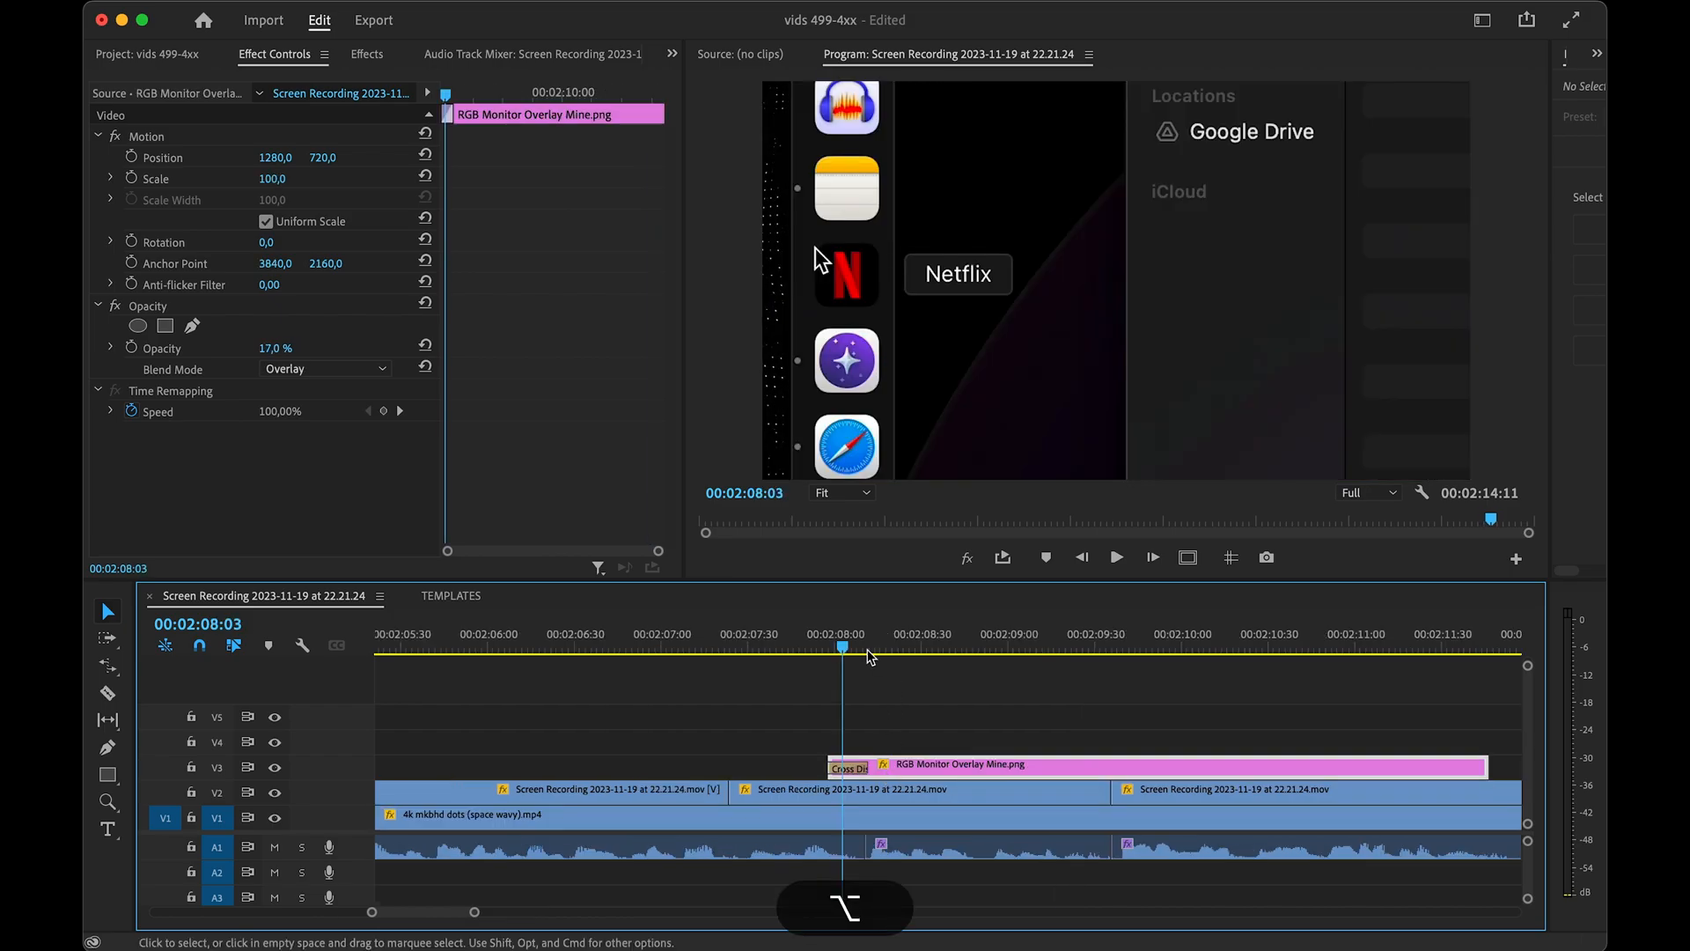
{"action": "left_click_drag", "start_coordinate": [869, 656], "coordinate": [753, 652]}
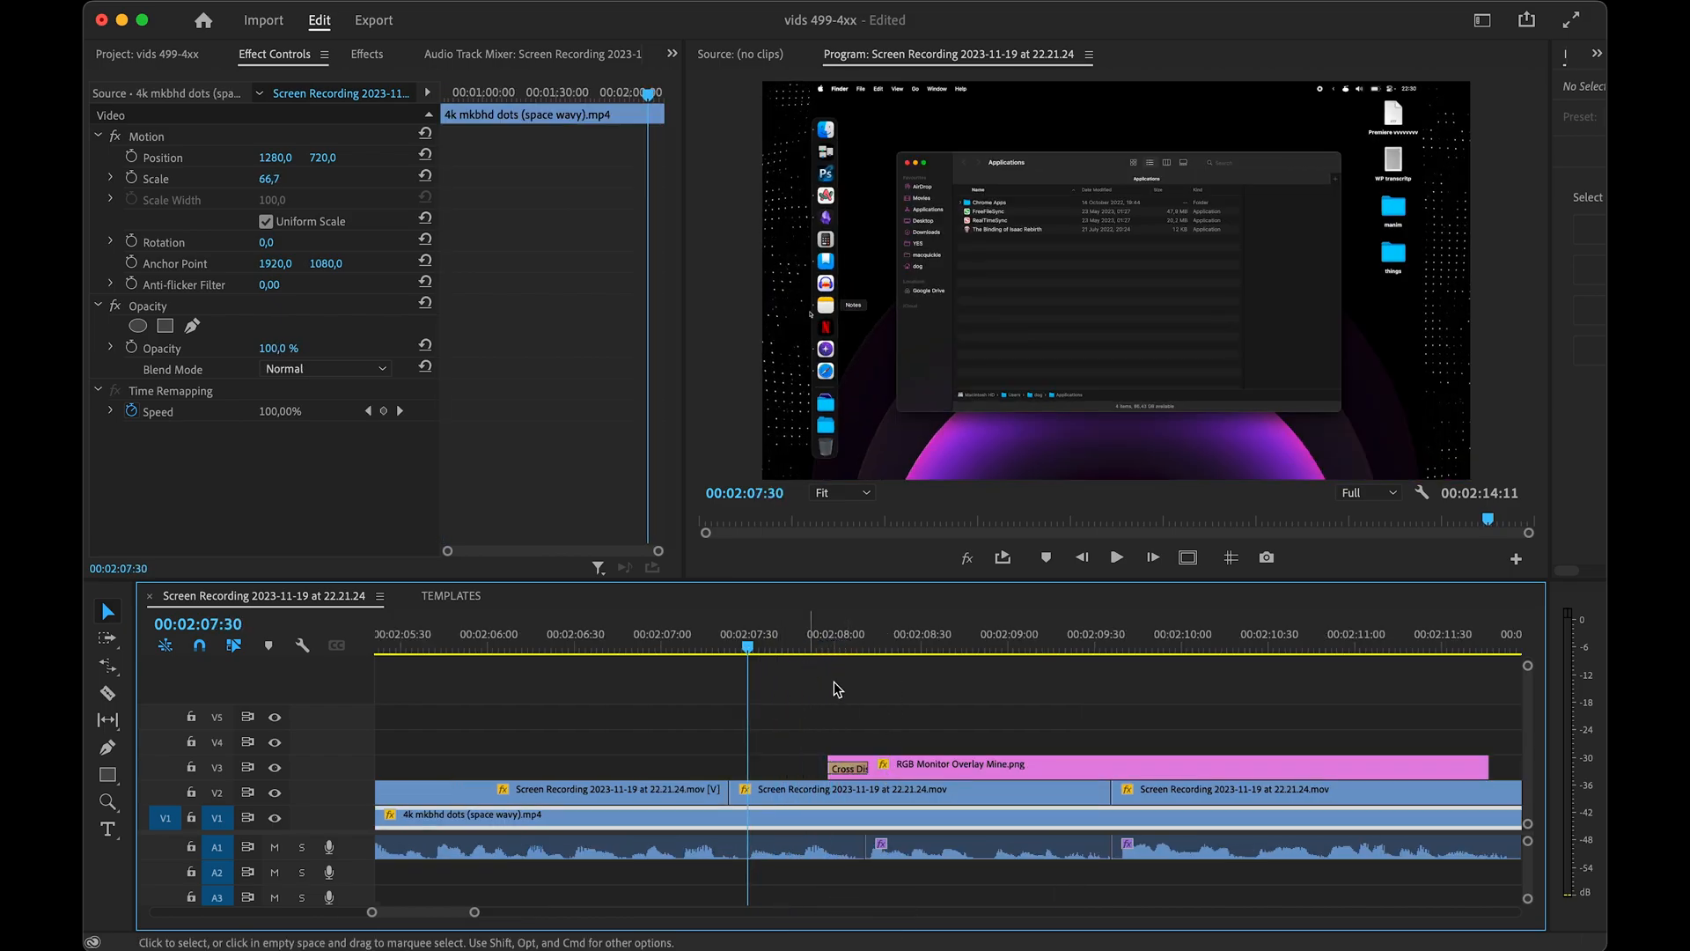
{"action": "key", "text": "space"}
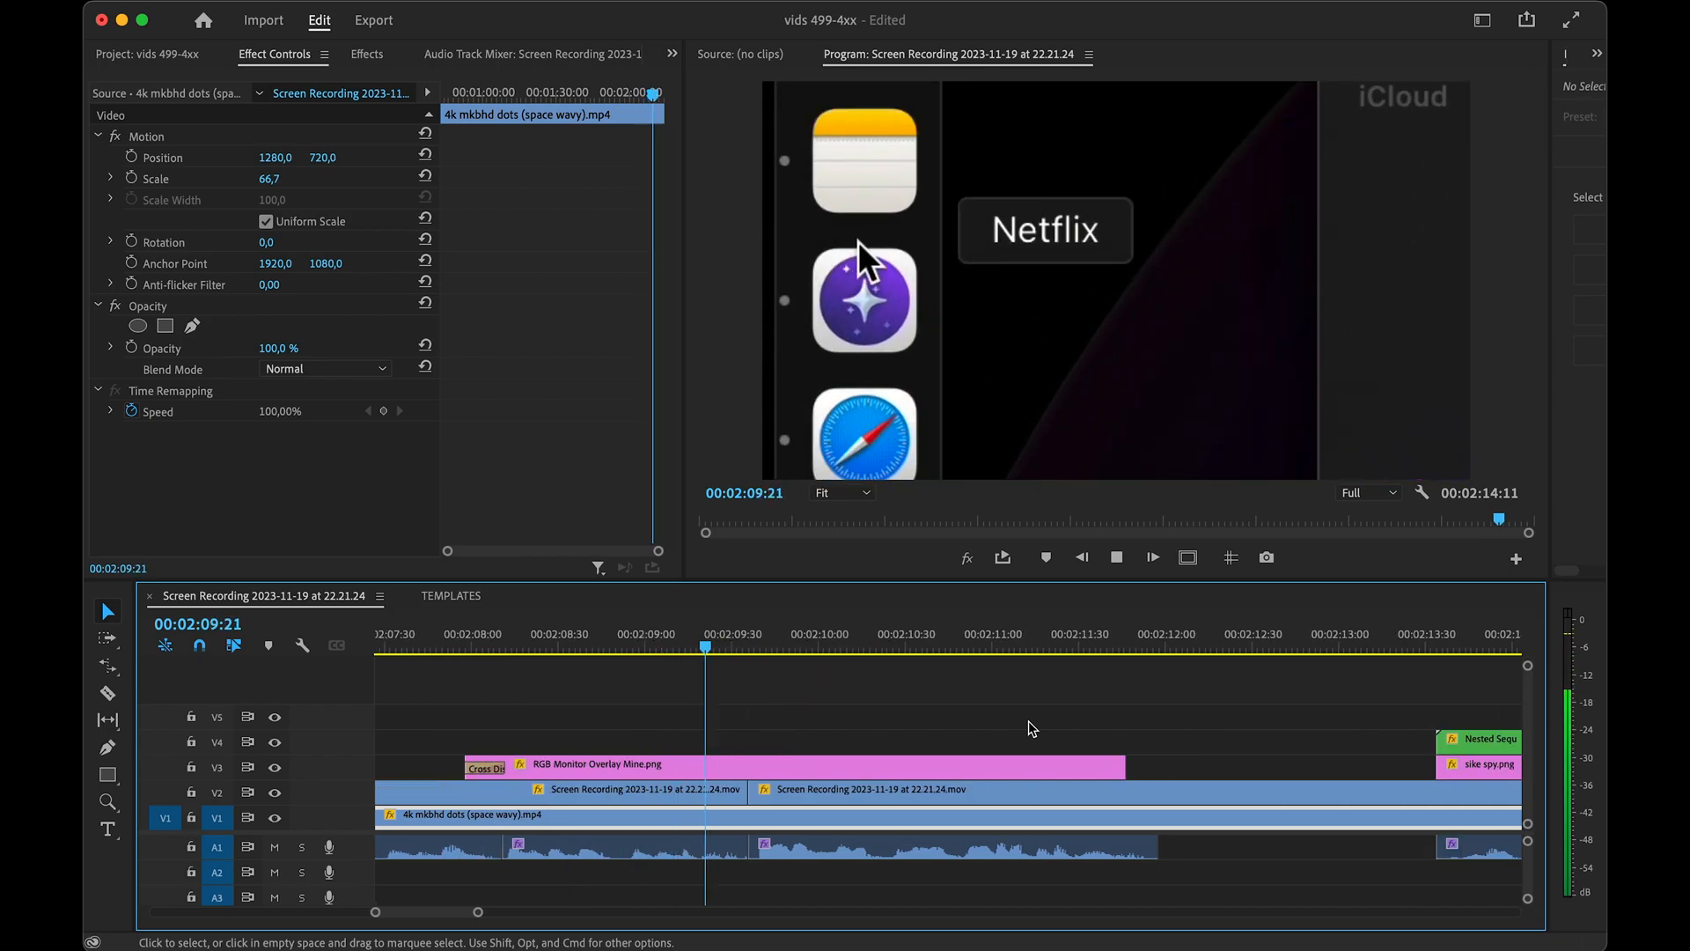
{"action": "key", "text": "space"}
- Cut the RGB overlay at the clip cut at 00:02:09:36, delete the excess part, and save the project
{"action": "left_click_drag", "start_coordinate": [817, 644], "coordinate": [749, 646]}
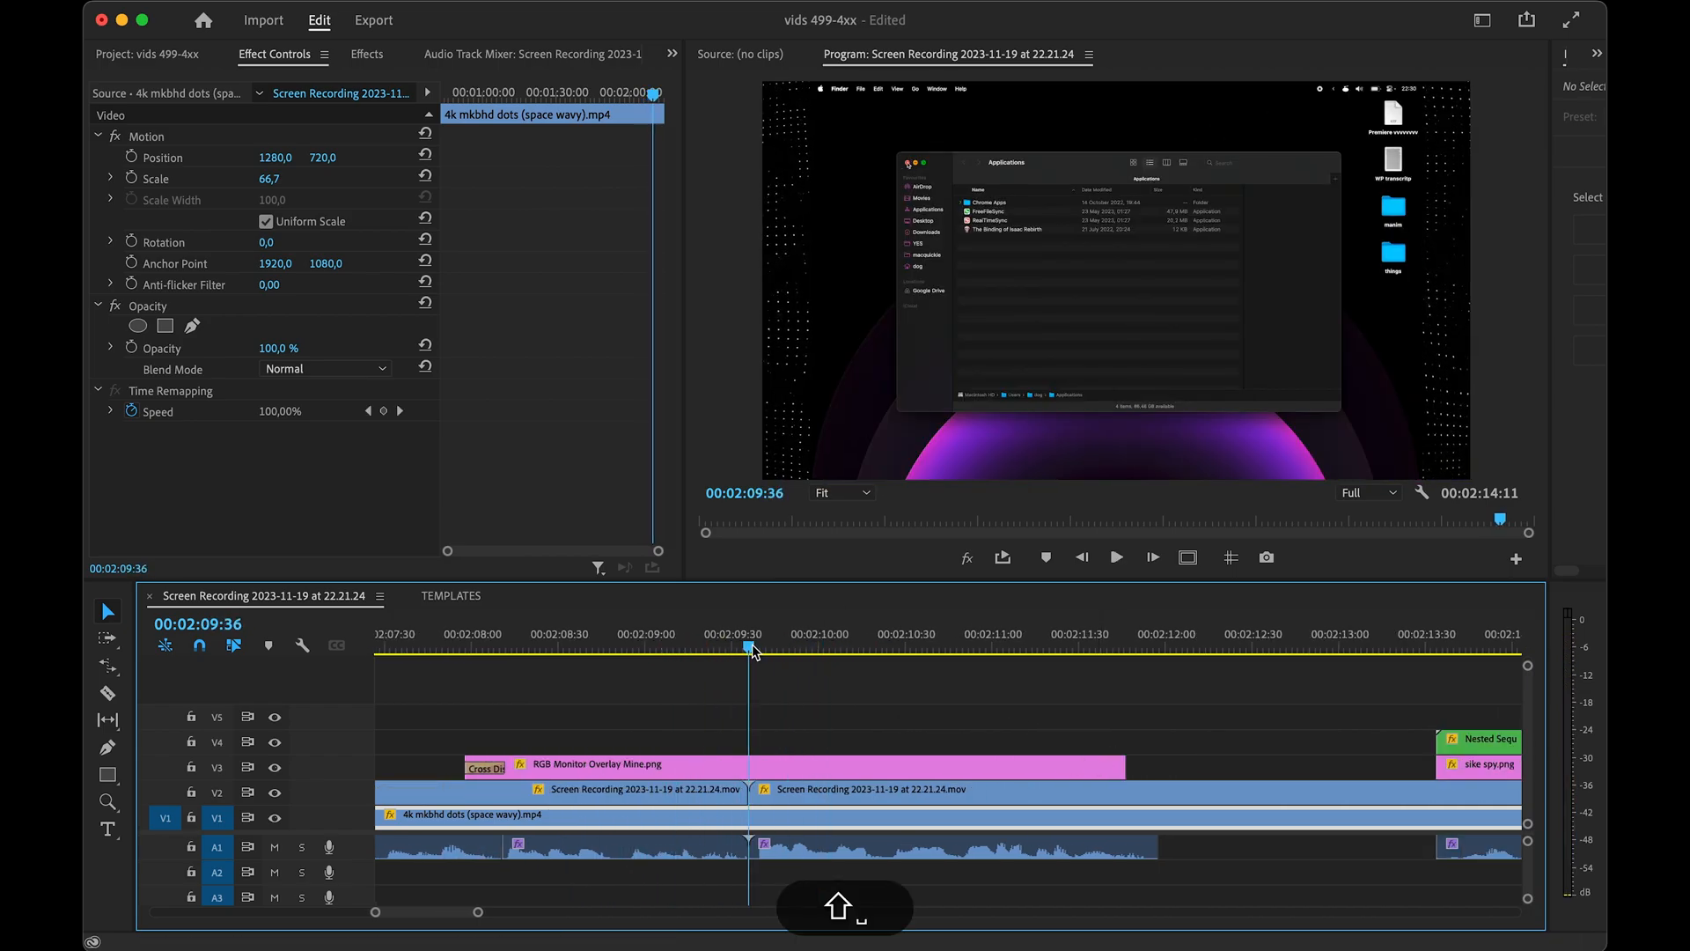
{"action": "left_click", "coordinate": [840, 764]}
{"action": "key", "text": "super+k"}
{"action": "key", "text": "BackSpace"}
{"action": "key", "text": "alt+f"}
{"action": "key", "text": "alt+backslash"}
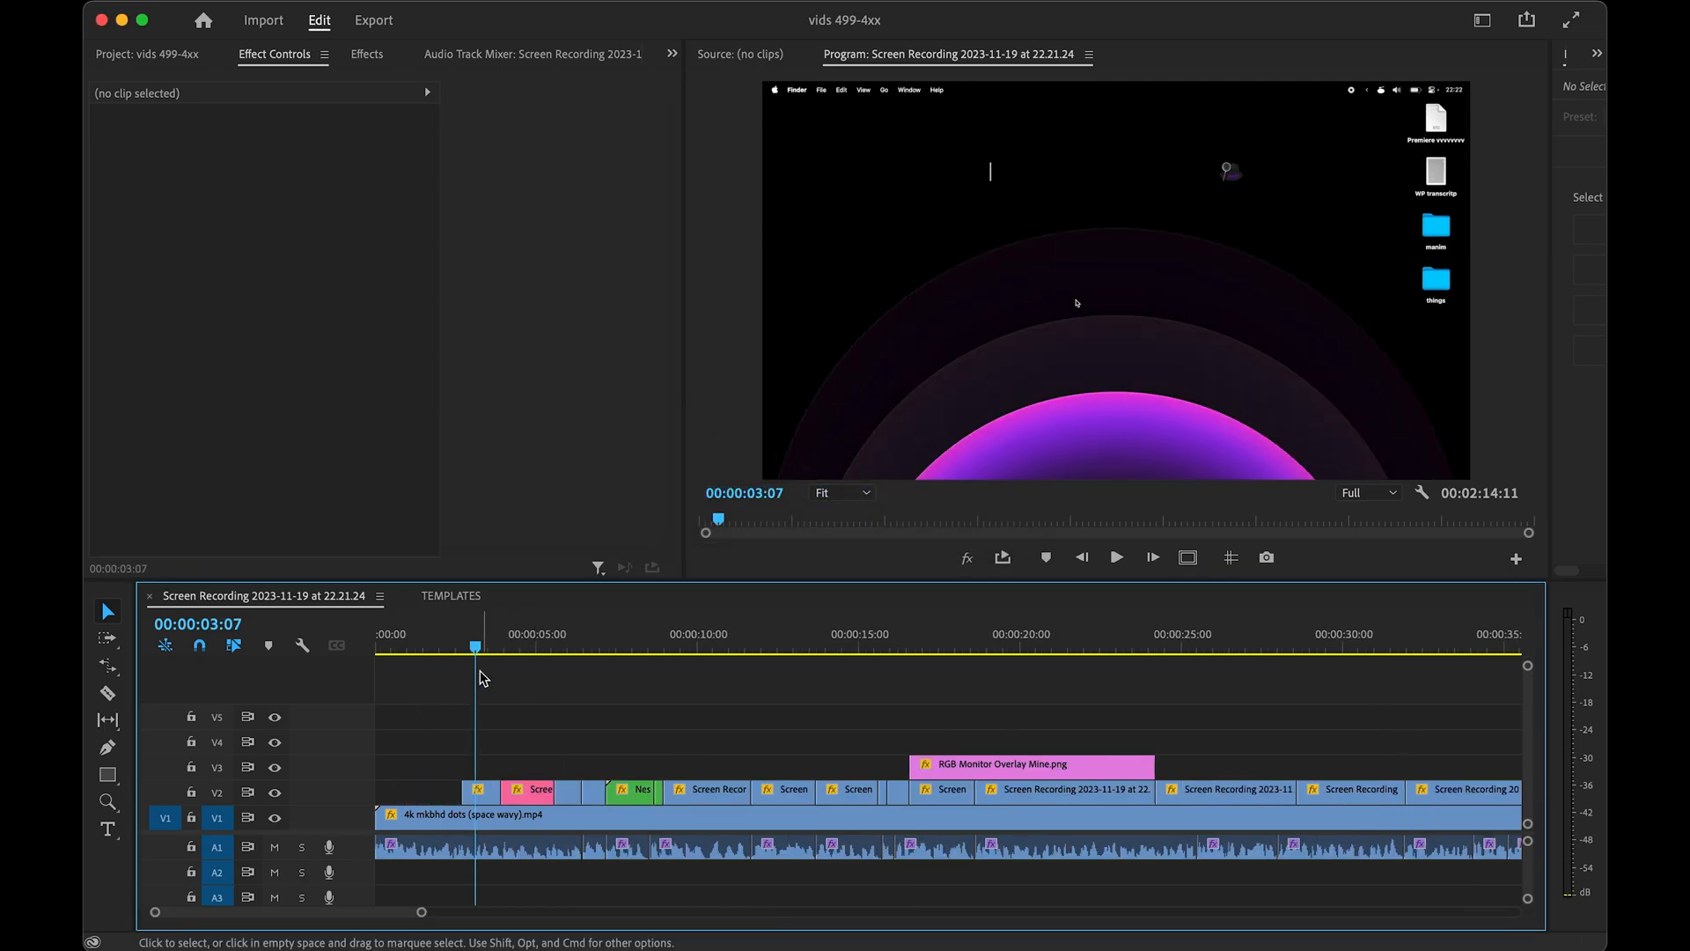
- Select the pink screen-recording clip at 00:00:04:43 and look over the layout of the whole sequence
{"action": "left_click", "coordinate": [527, 647]}
{"action": "left_click", "coordinate": [540, 790]}
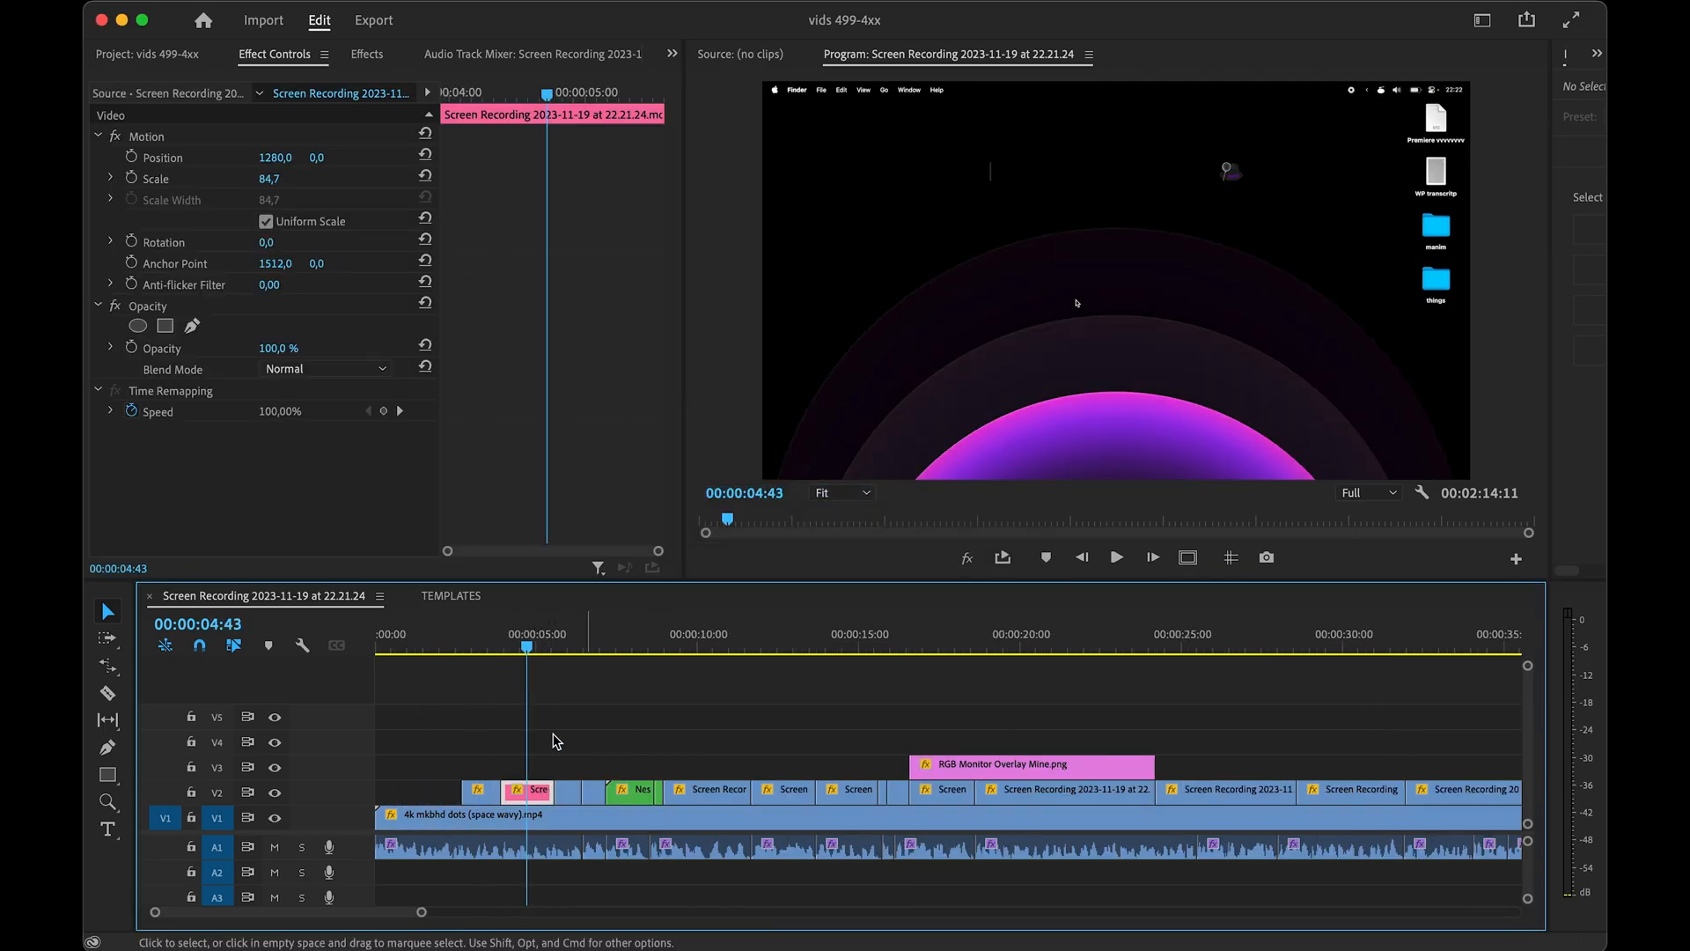
{"action": "key", "text": "backslash"}
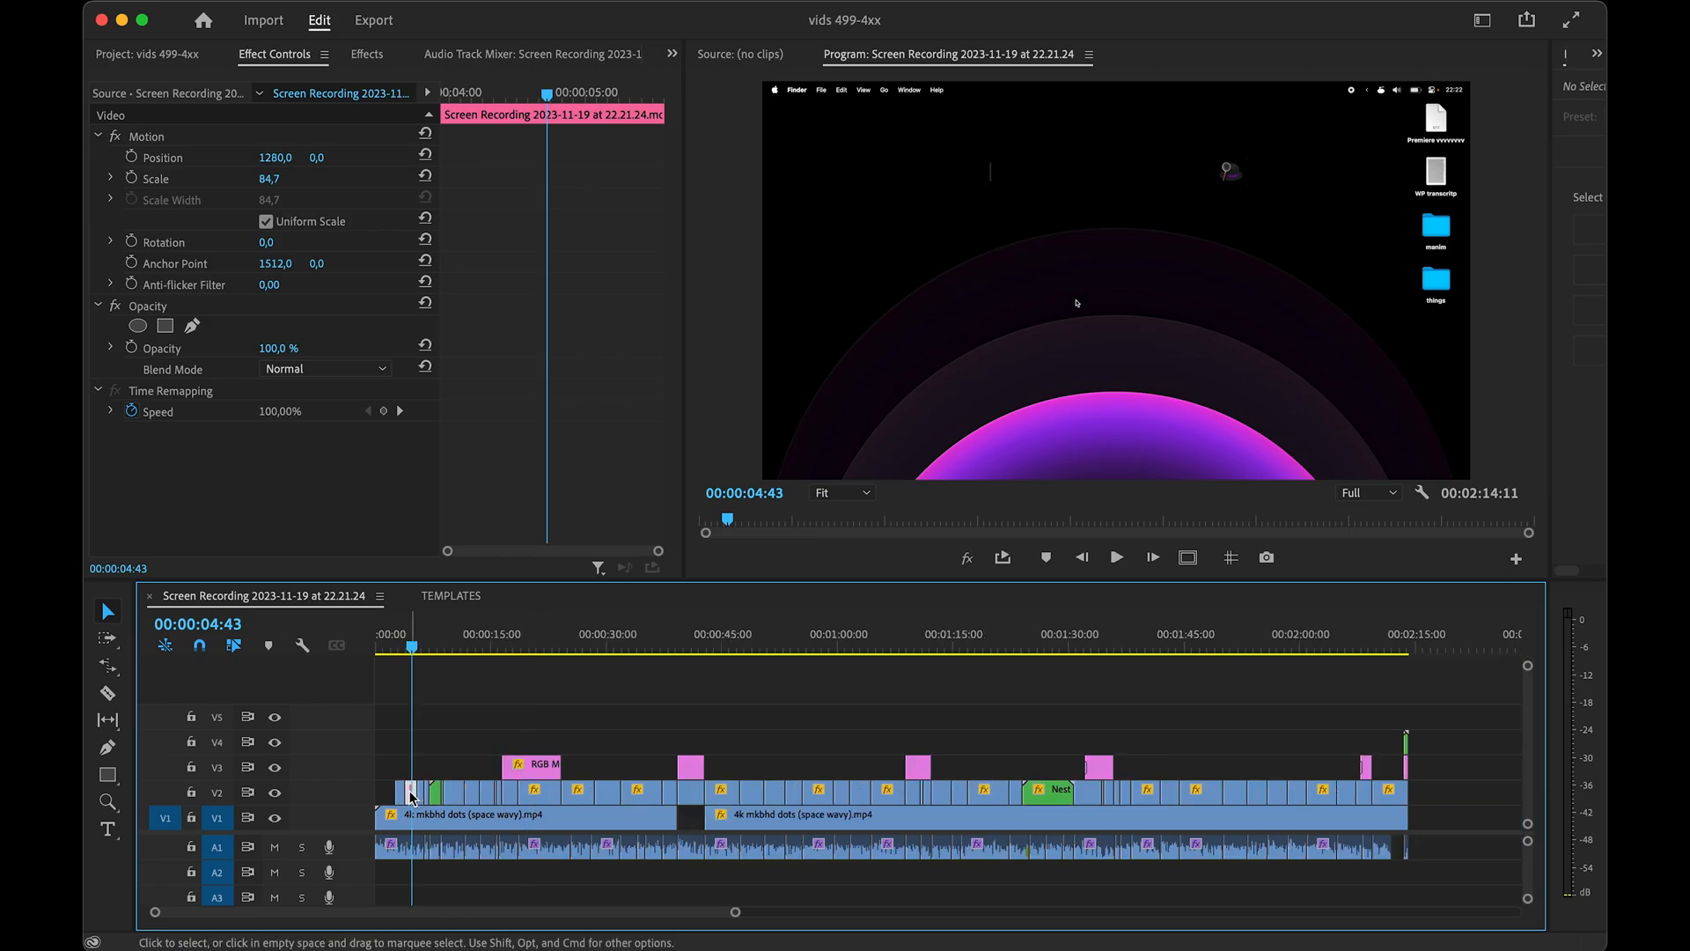
{"action": "key", "text": "backslash"}
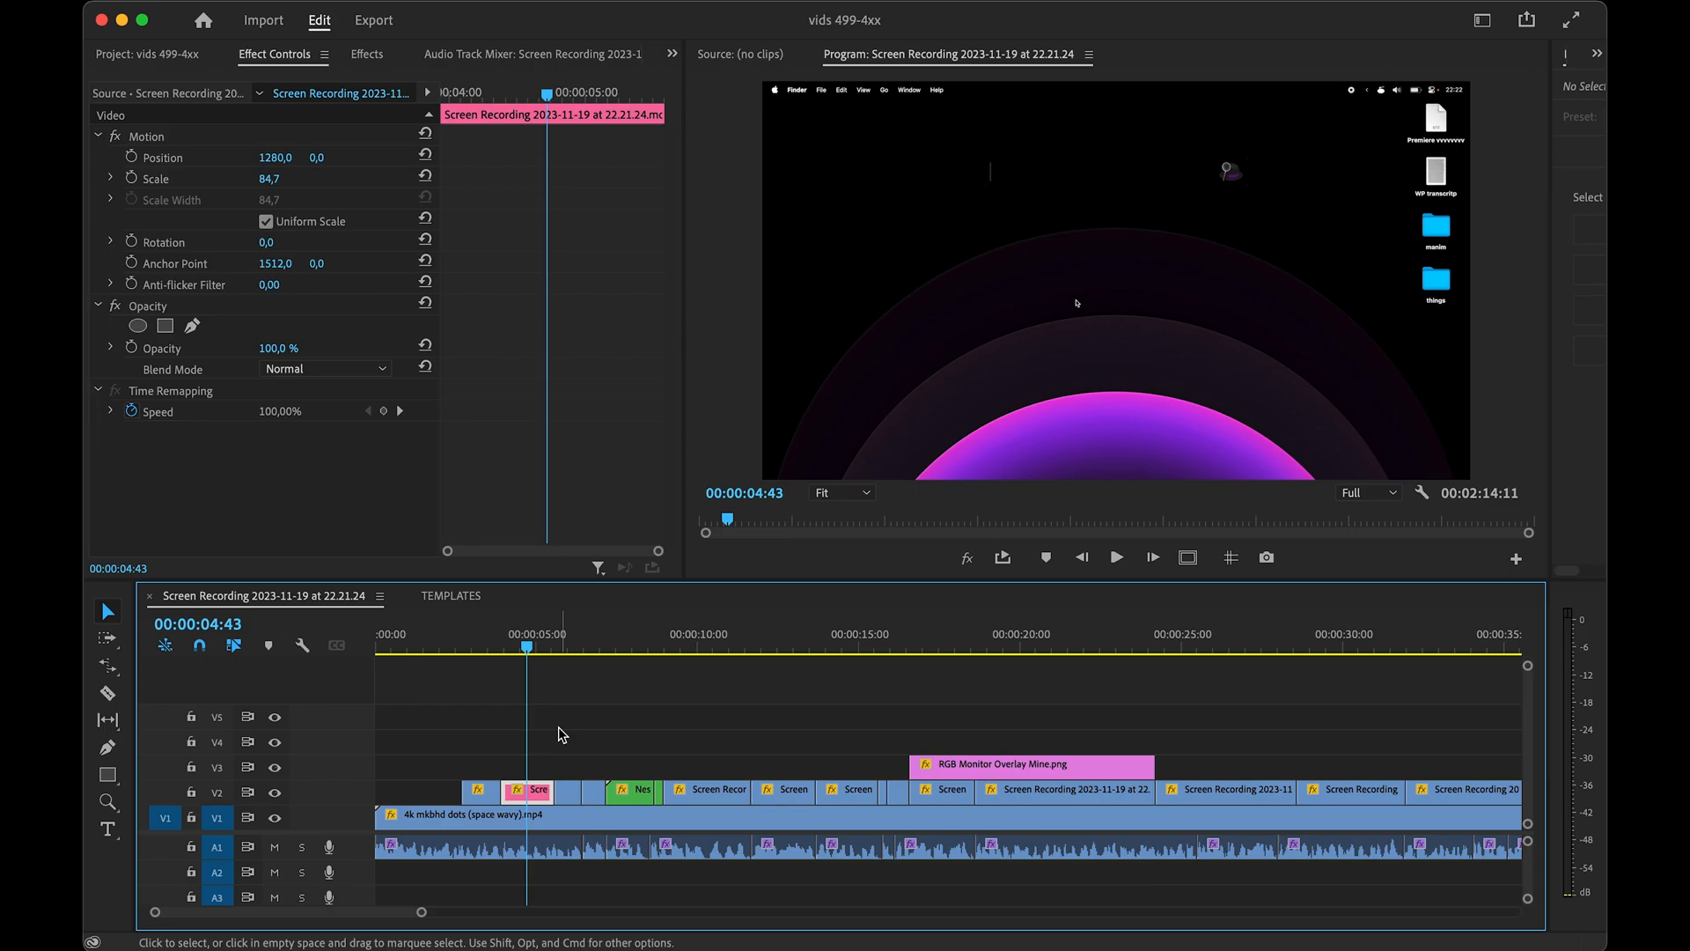
- Search the Mac's files for "keyboard" and reveal the transparent black computer keyboard PNG in Finder
{"action": "key", "text": "alt+space"}
{"action": "type", "text": "'"}
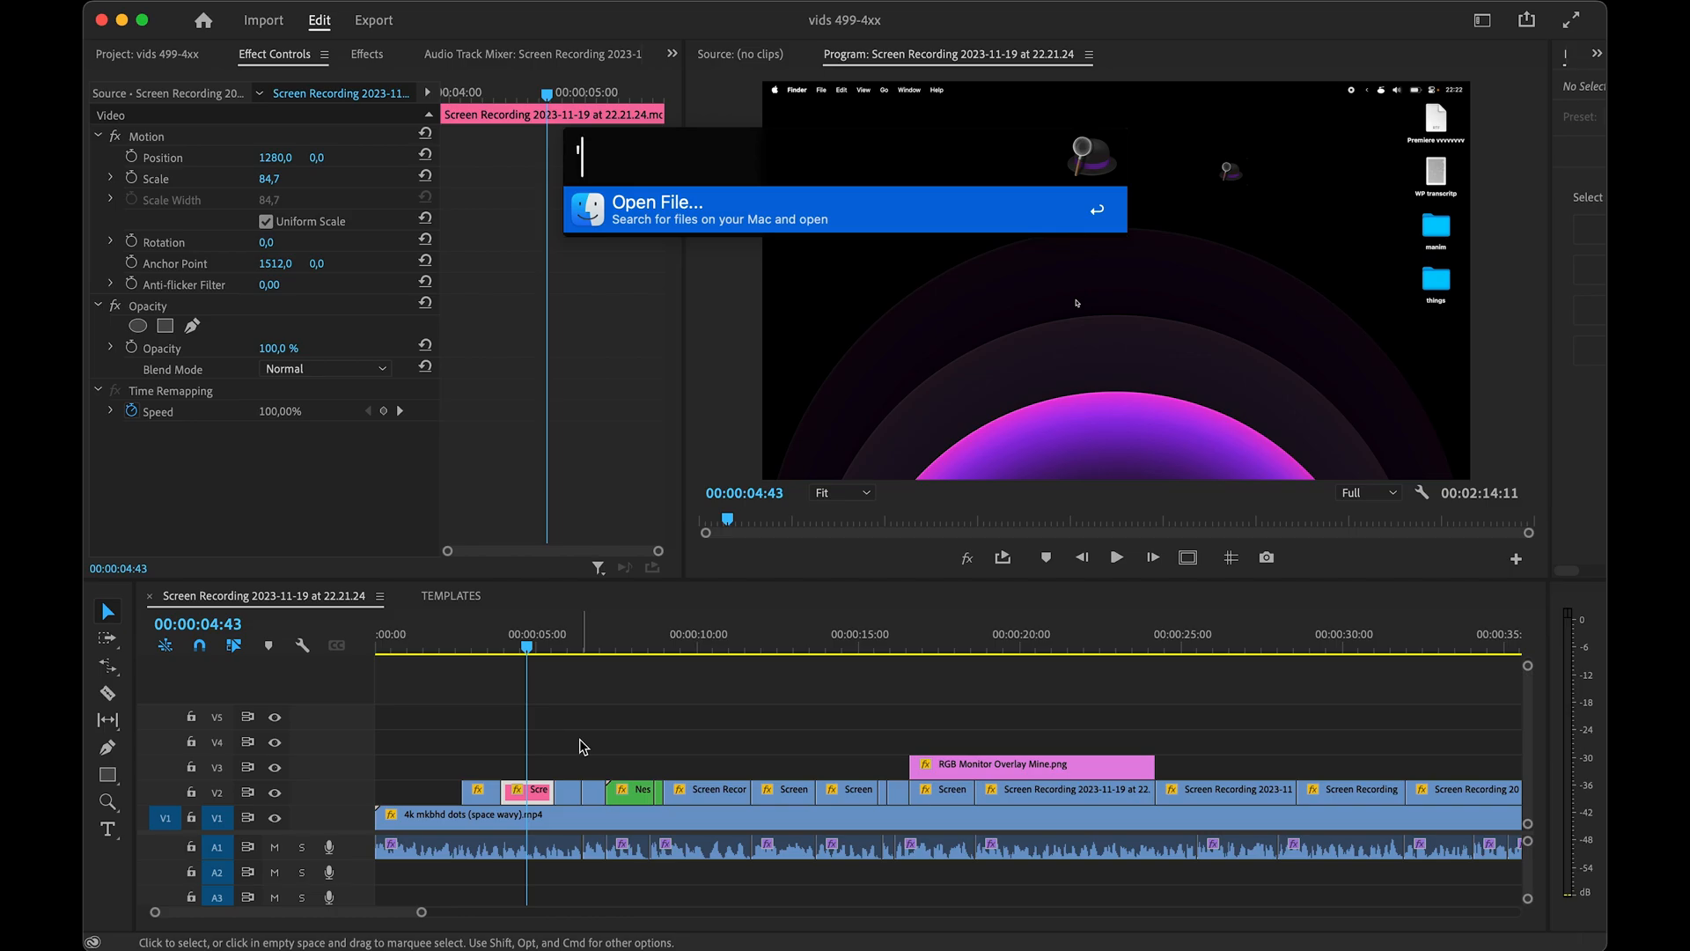
{"action": "type", "text": "keyboard"}
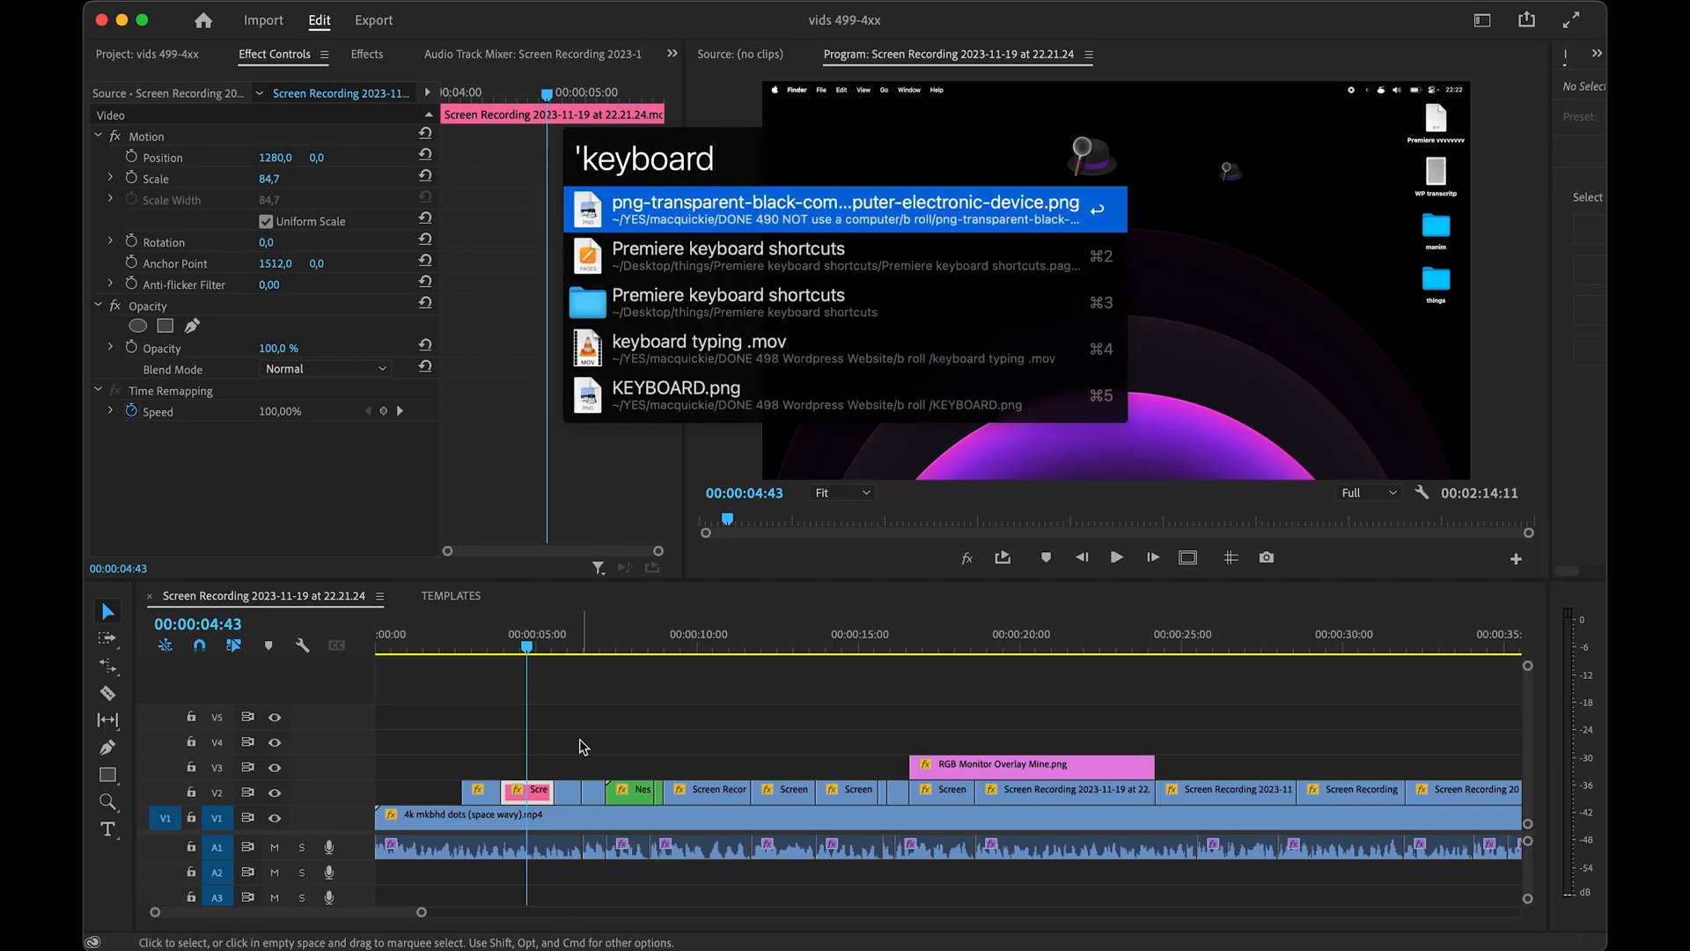
{"action": "key", "text": "super"}
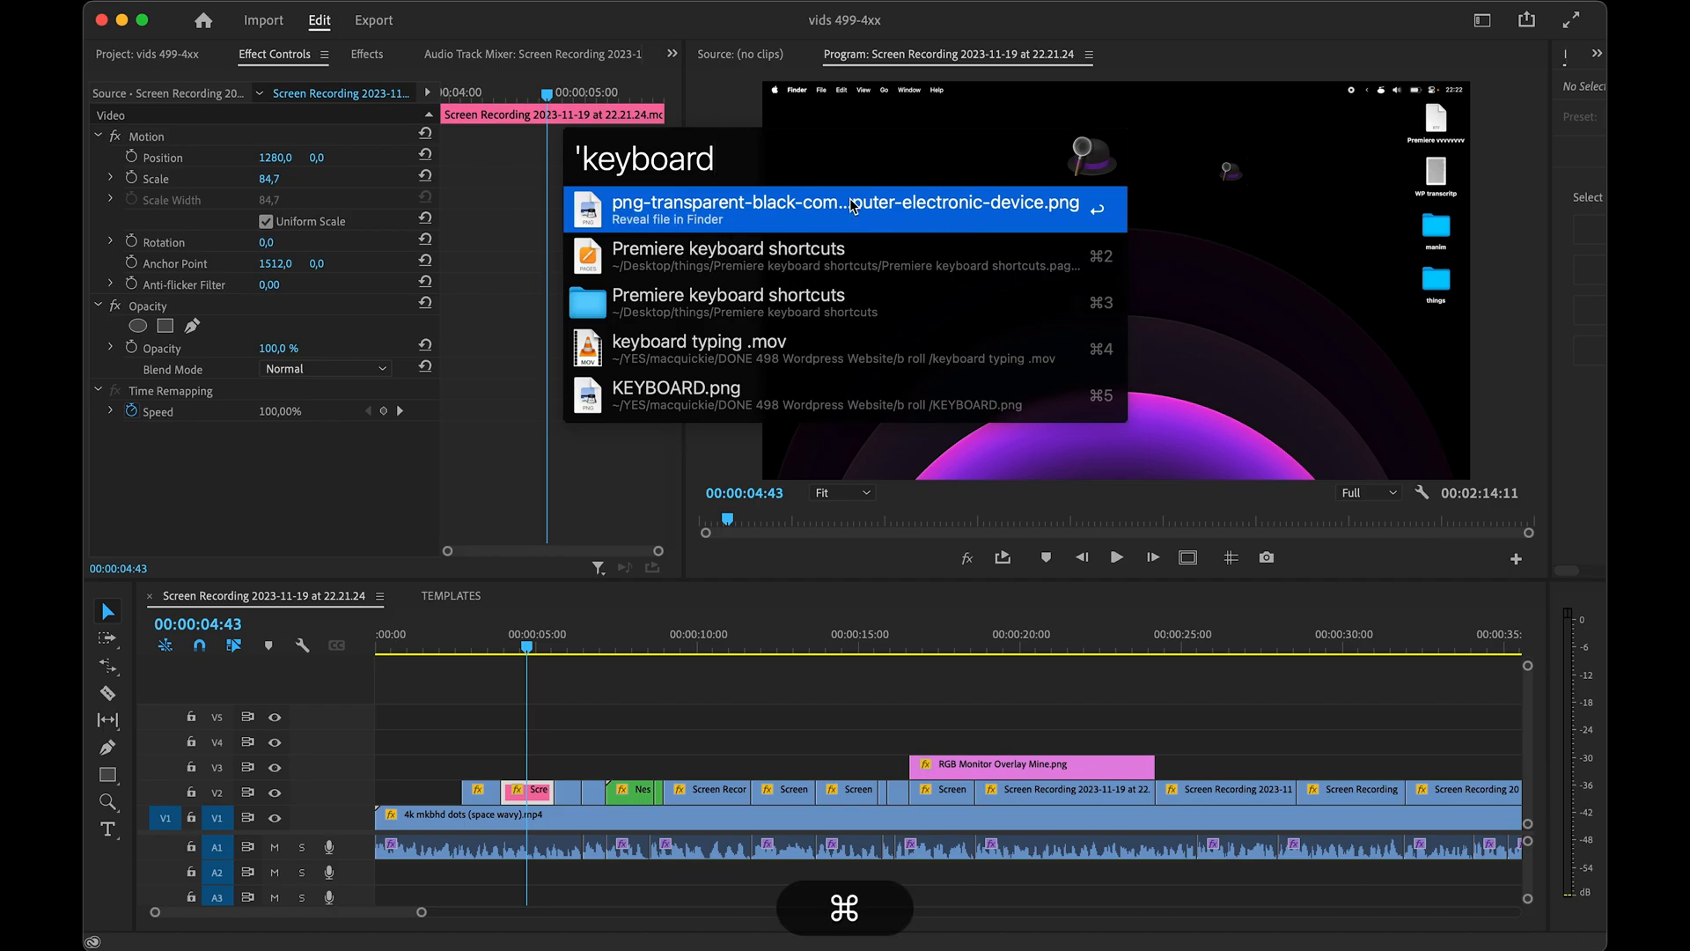
{"action": "key", "text": "super+Return"}
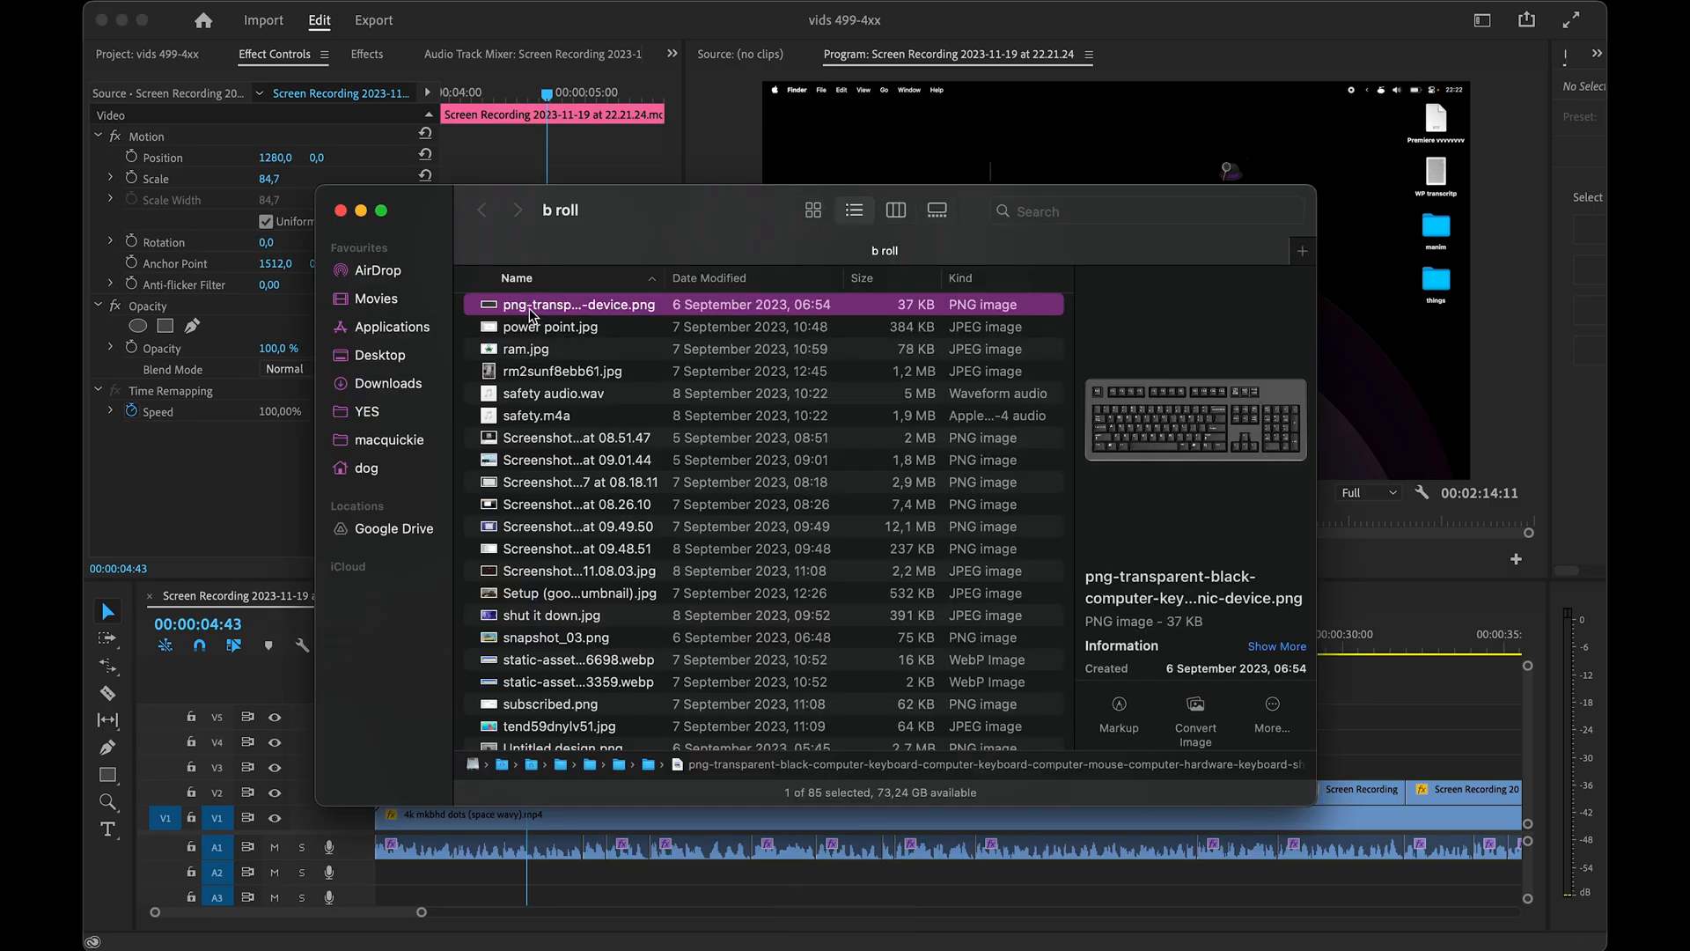
- Copy the black keyboard PNG to the desktop, place it on V3 above the pink clip, and enlarge it to 232,9 scale
{"action": "key", "text": "alt"}
{"action": "left_click_drag", "start_coordinate": [531, 312], "coordinate": [608, 611]}
{"action": "key", "text": "alt"}
{"action": "left_click_drag", "start_coordinate": [581, 311], "coordinate": [560, 772]}
{"action": "key", "text": "super+z"}
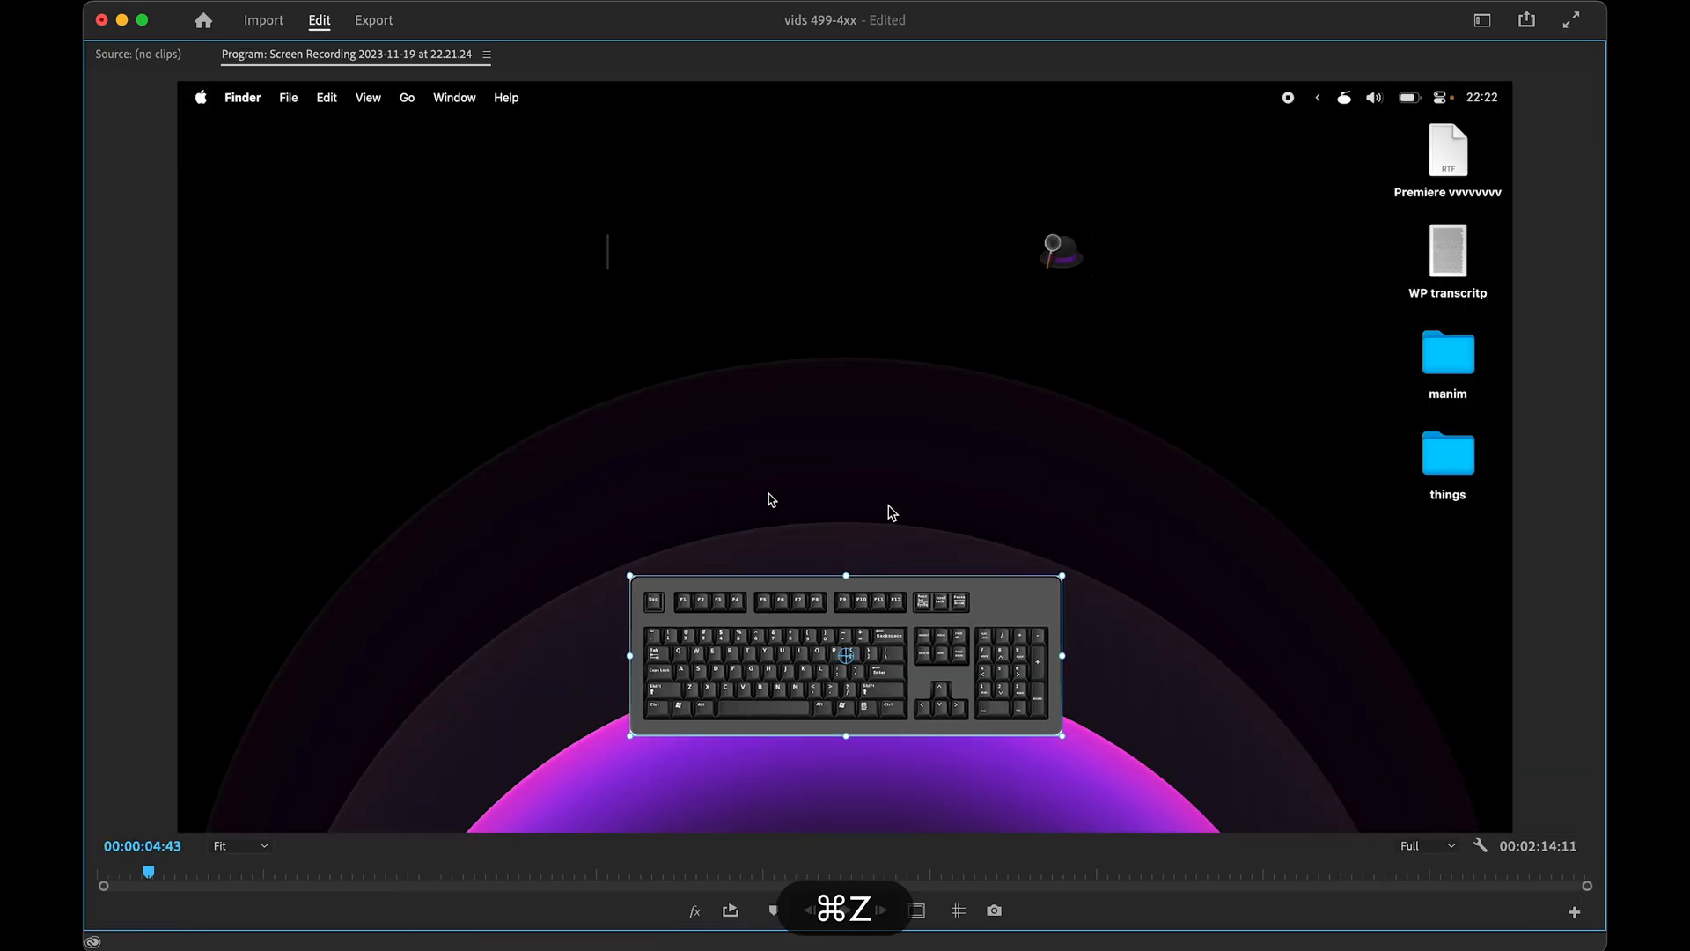
{"action": "left_click_drag", "start_coordinate": [849, 581], "coordinate": [864, 430]}
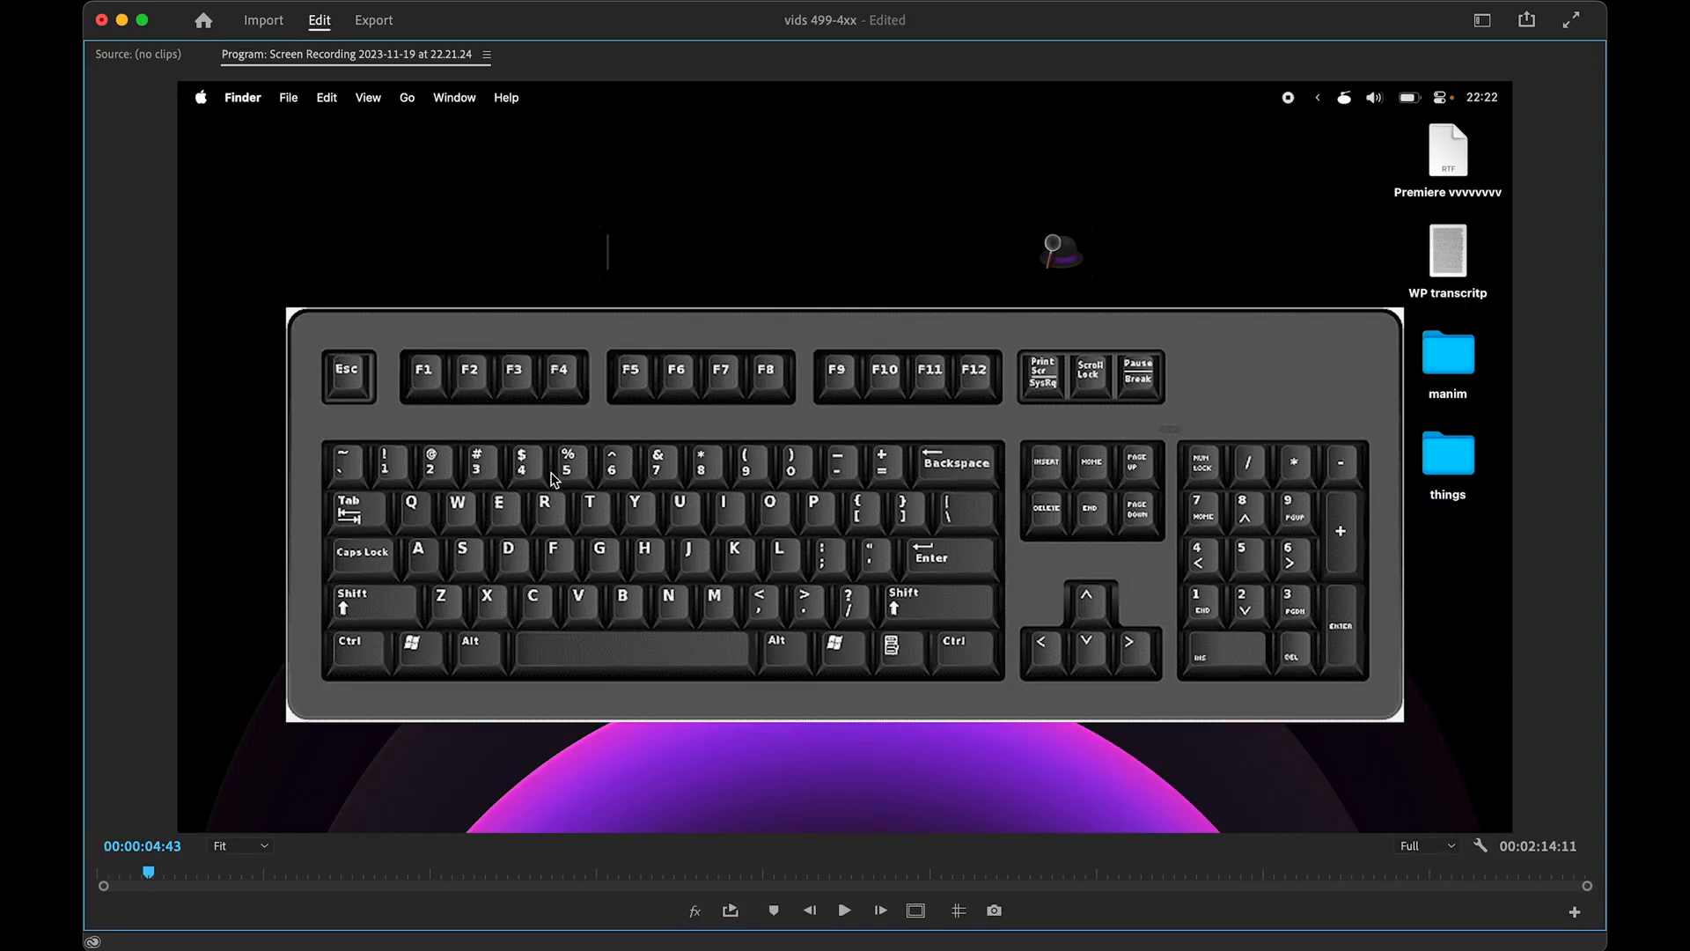
{"action": "key", "text": "grave"}
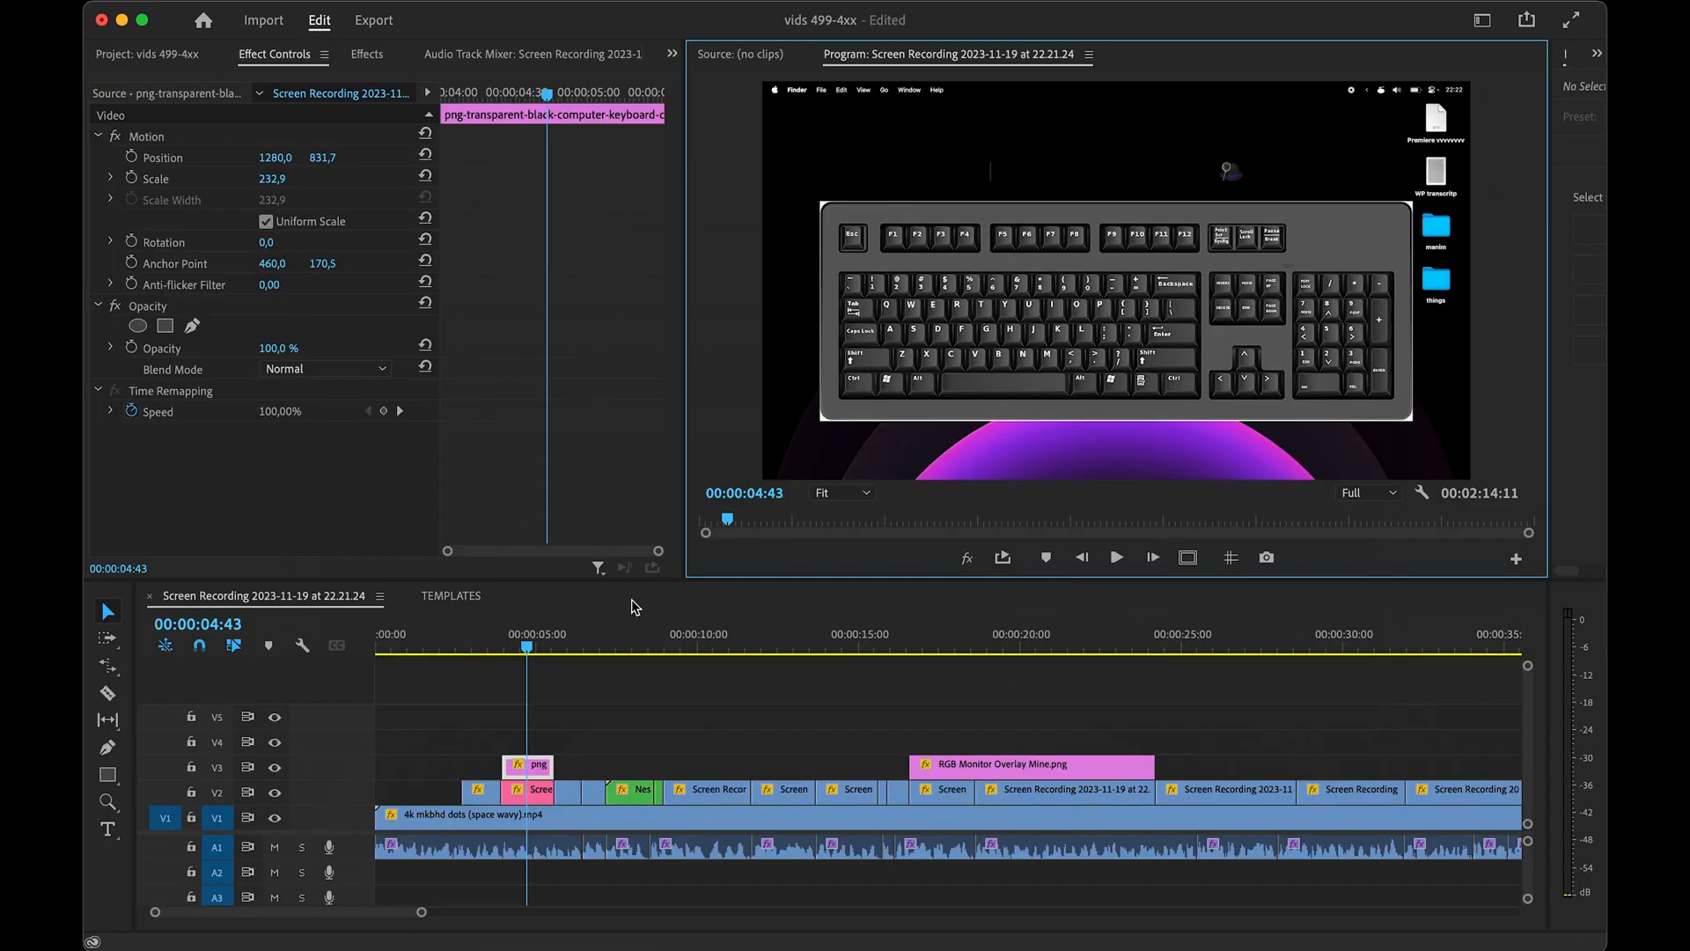
- Remove the black keyboard image from V3 and the desktop, and set its missing media offline
{"action": "left_click", "coordinate": [523, 772]}
{"action": "key", "text": "BackSpace"}
{"action": "key", "text": "F11"}
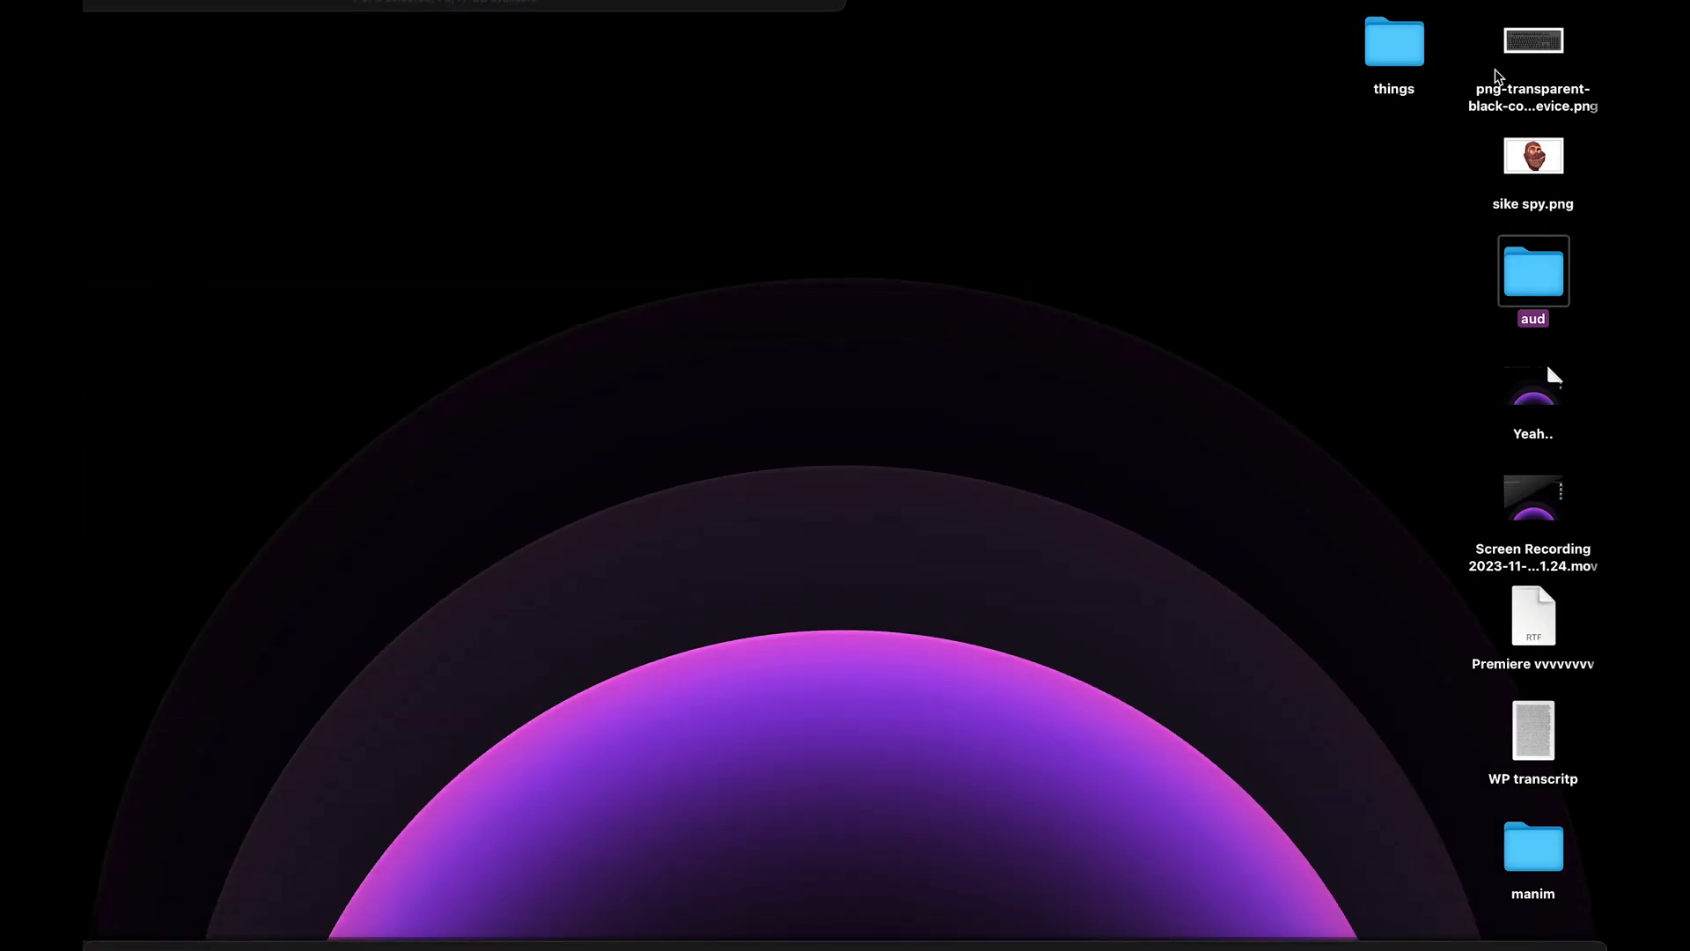
{"action": "left_click", "coordinate": [1546, 58]}
{"action": "key", "text": "super+BackSpace"}
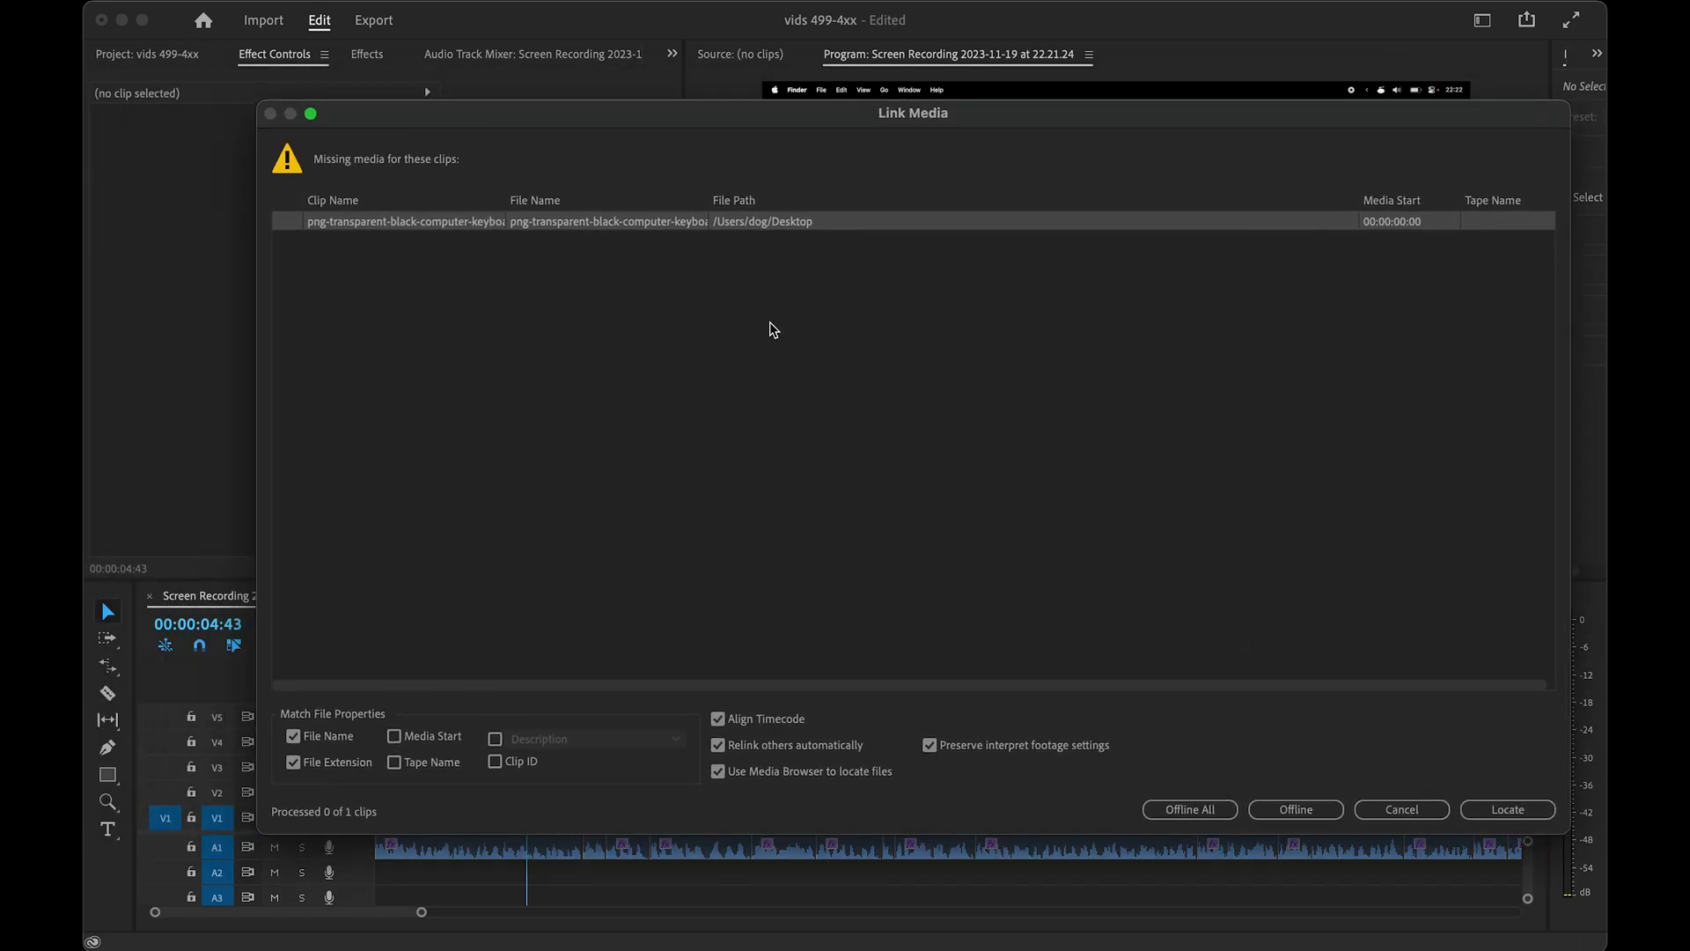
{"action": "left_click", "coordinate": [1279, 819]}
{"action": "left_click", "coordinate": [163, 58]}
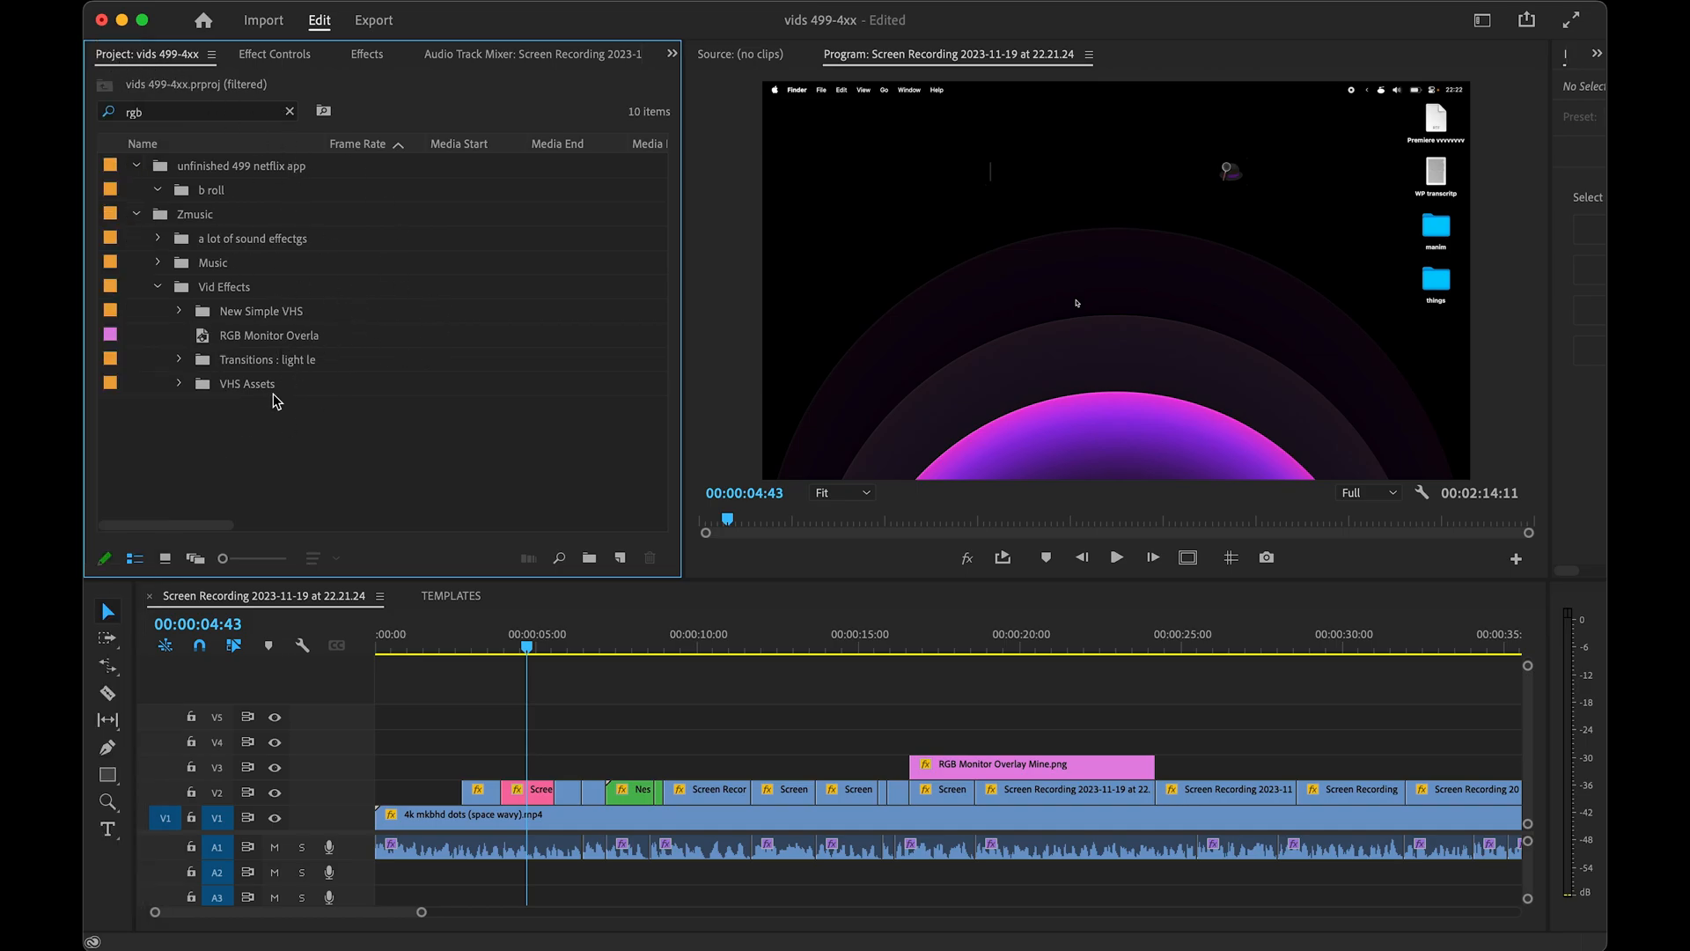
- Switch to the browser, search Google Images for "keyboard png", and preview the Pngtree and Freepik keyboard images
{"action": "key", "text": "super+Tab"}
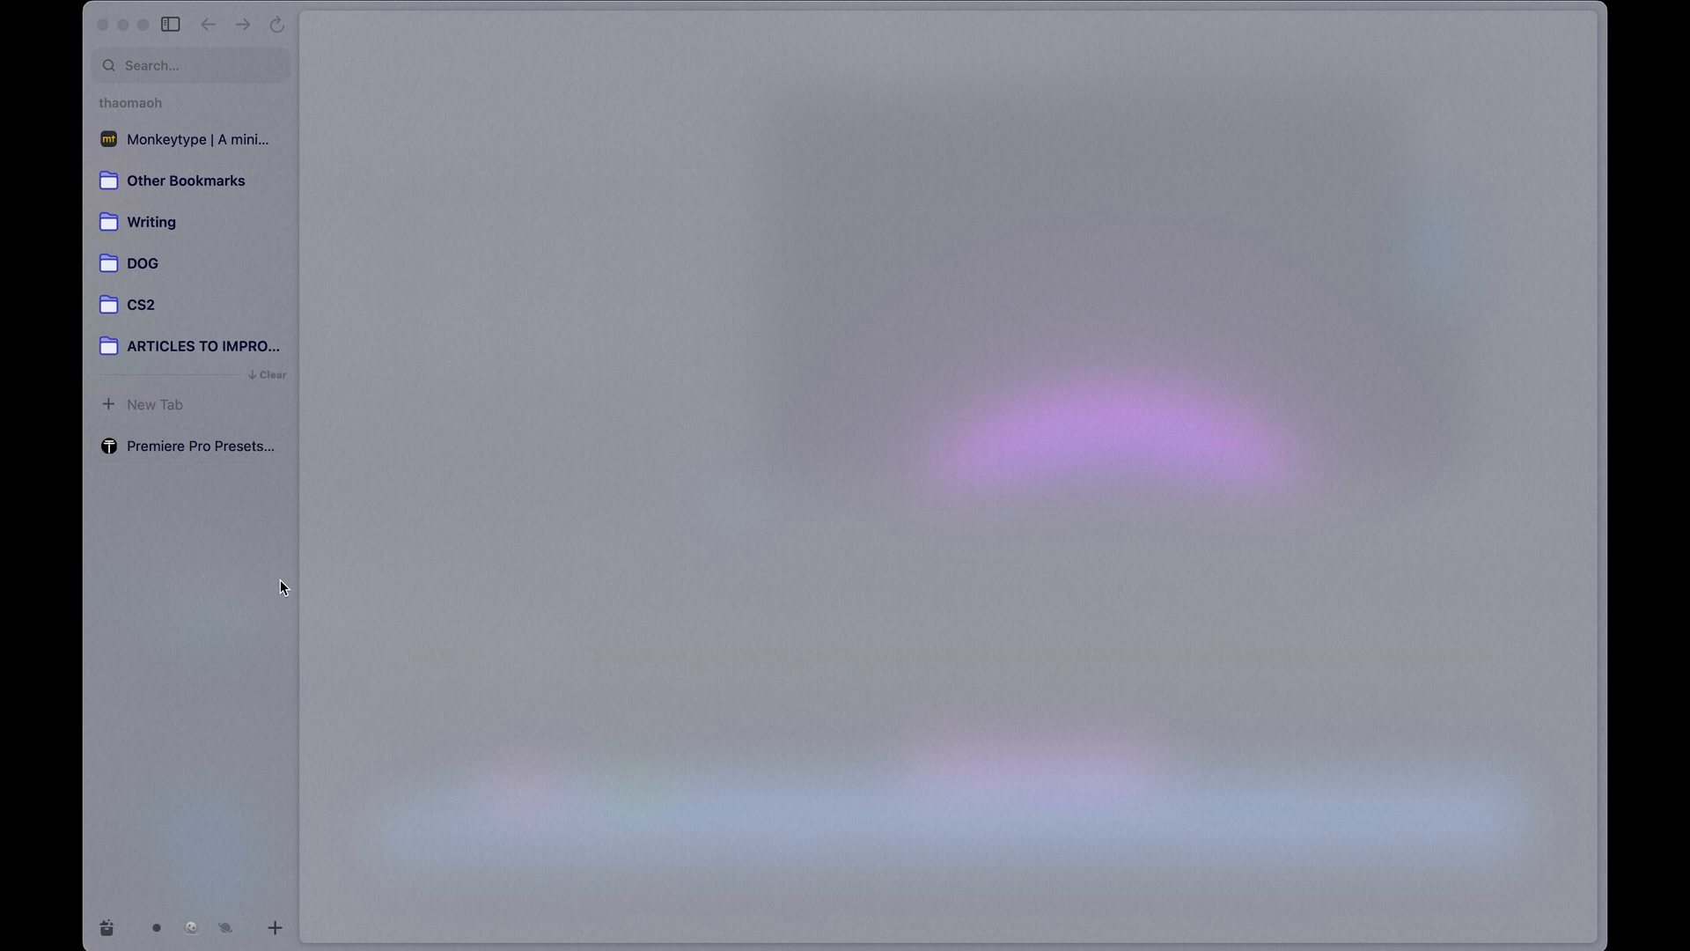
{"action": "key", "text": "super+t"}
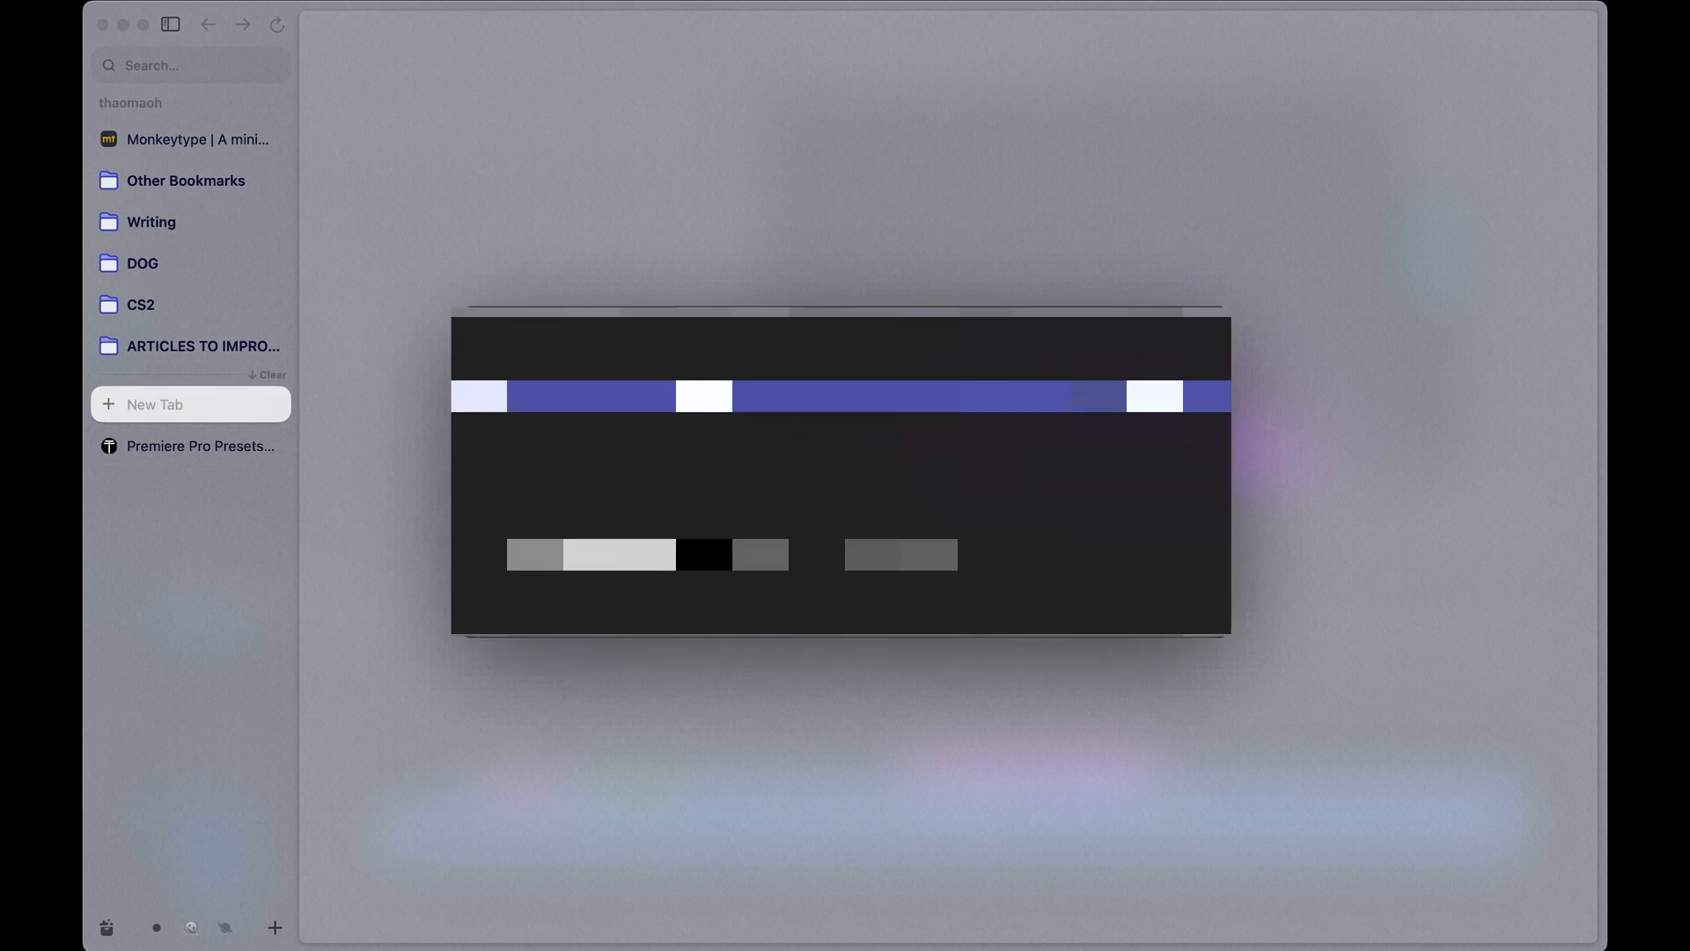
{"action": "type", "text": "transpare"}
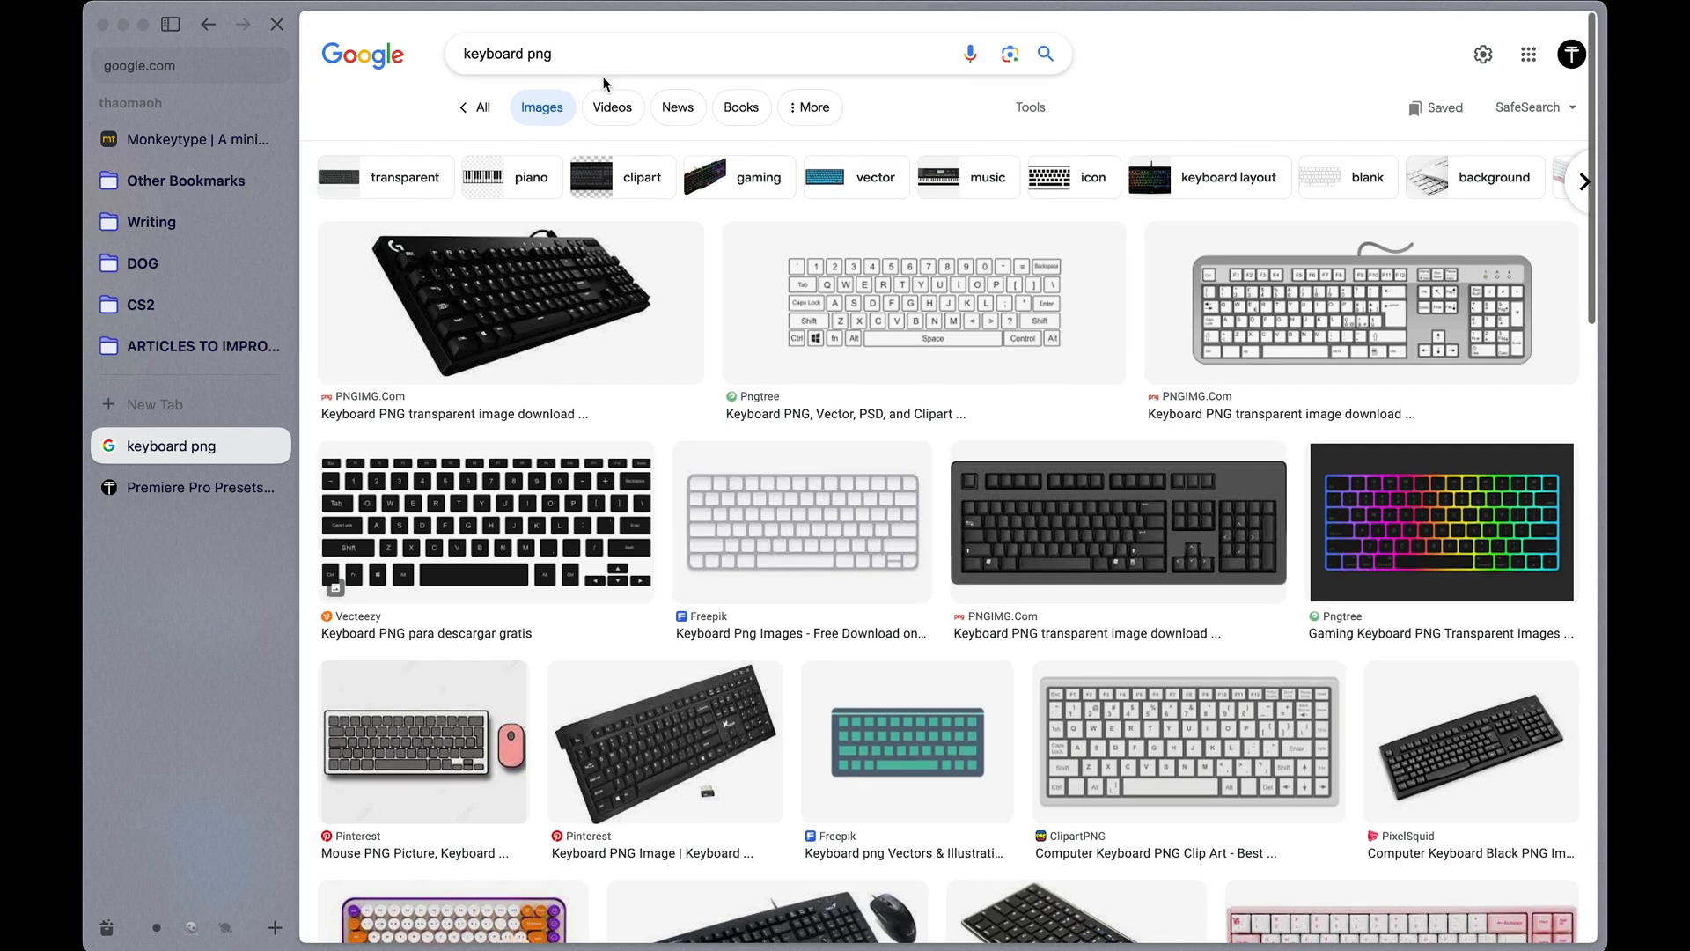
{"action": "left_click", "coordinate": [916, 296]}
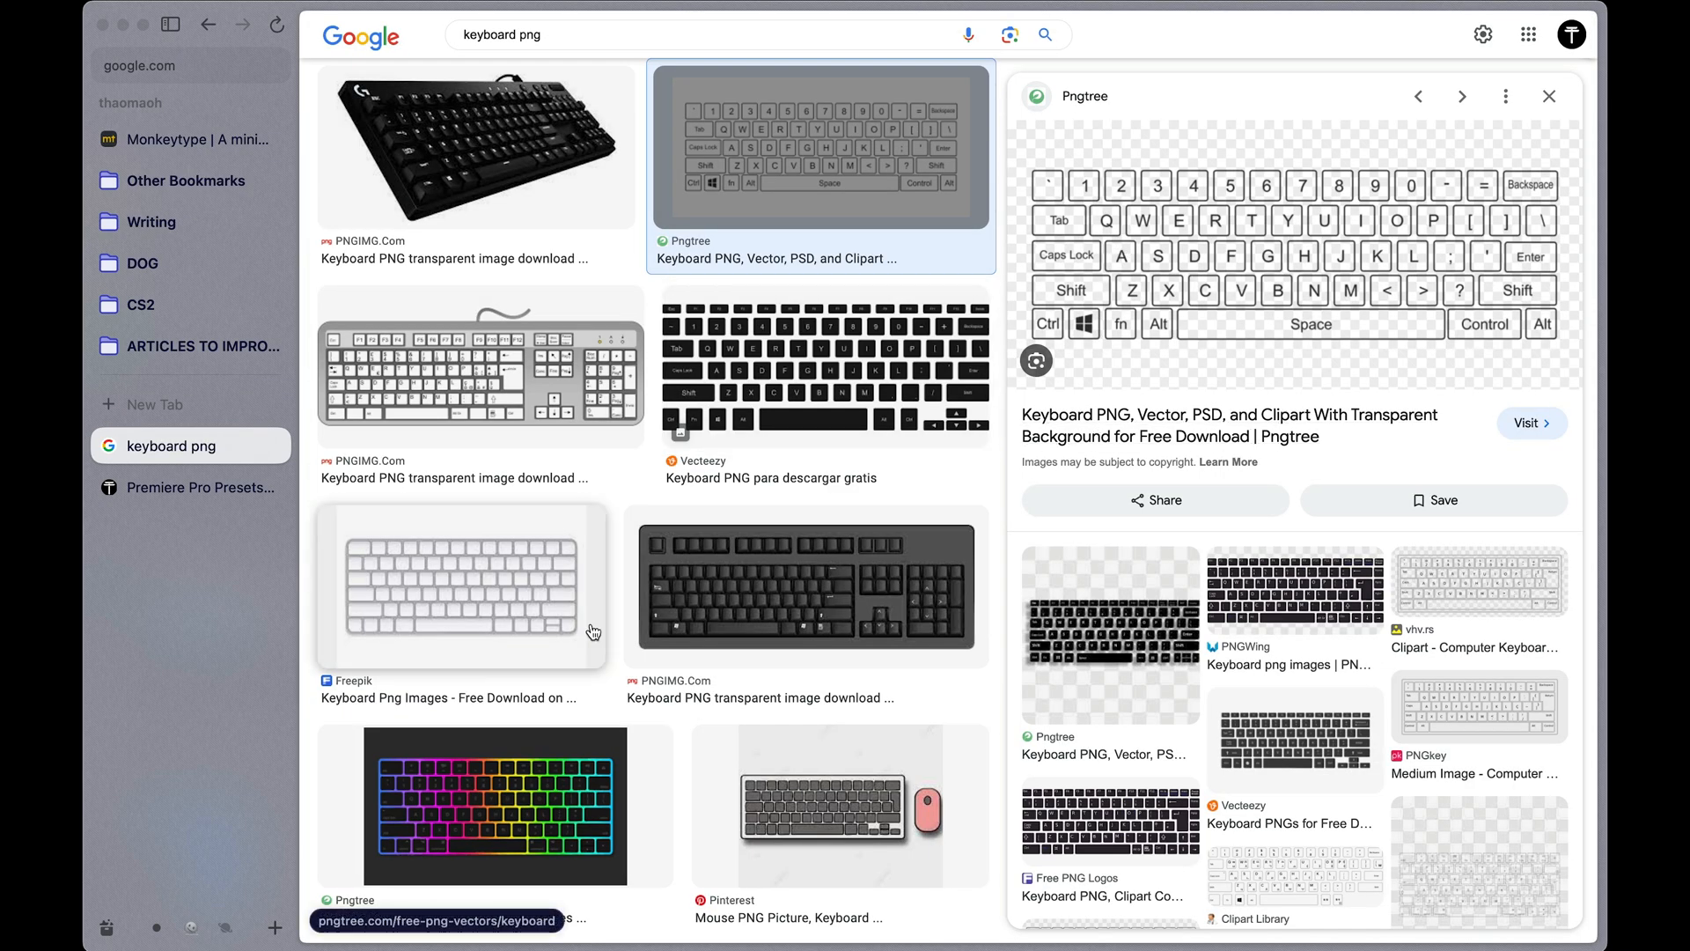
{"action": "left_click", "coordinate": [536, 617]}
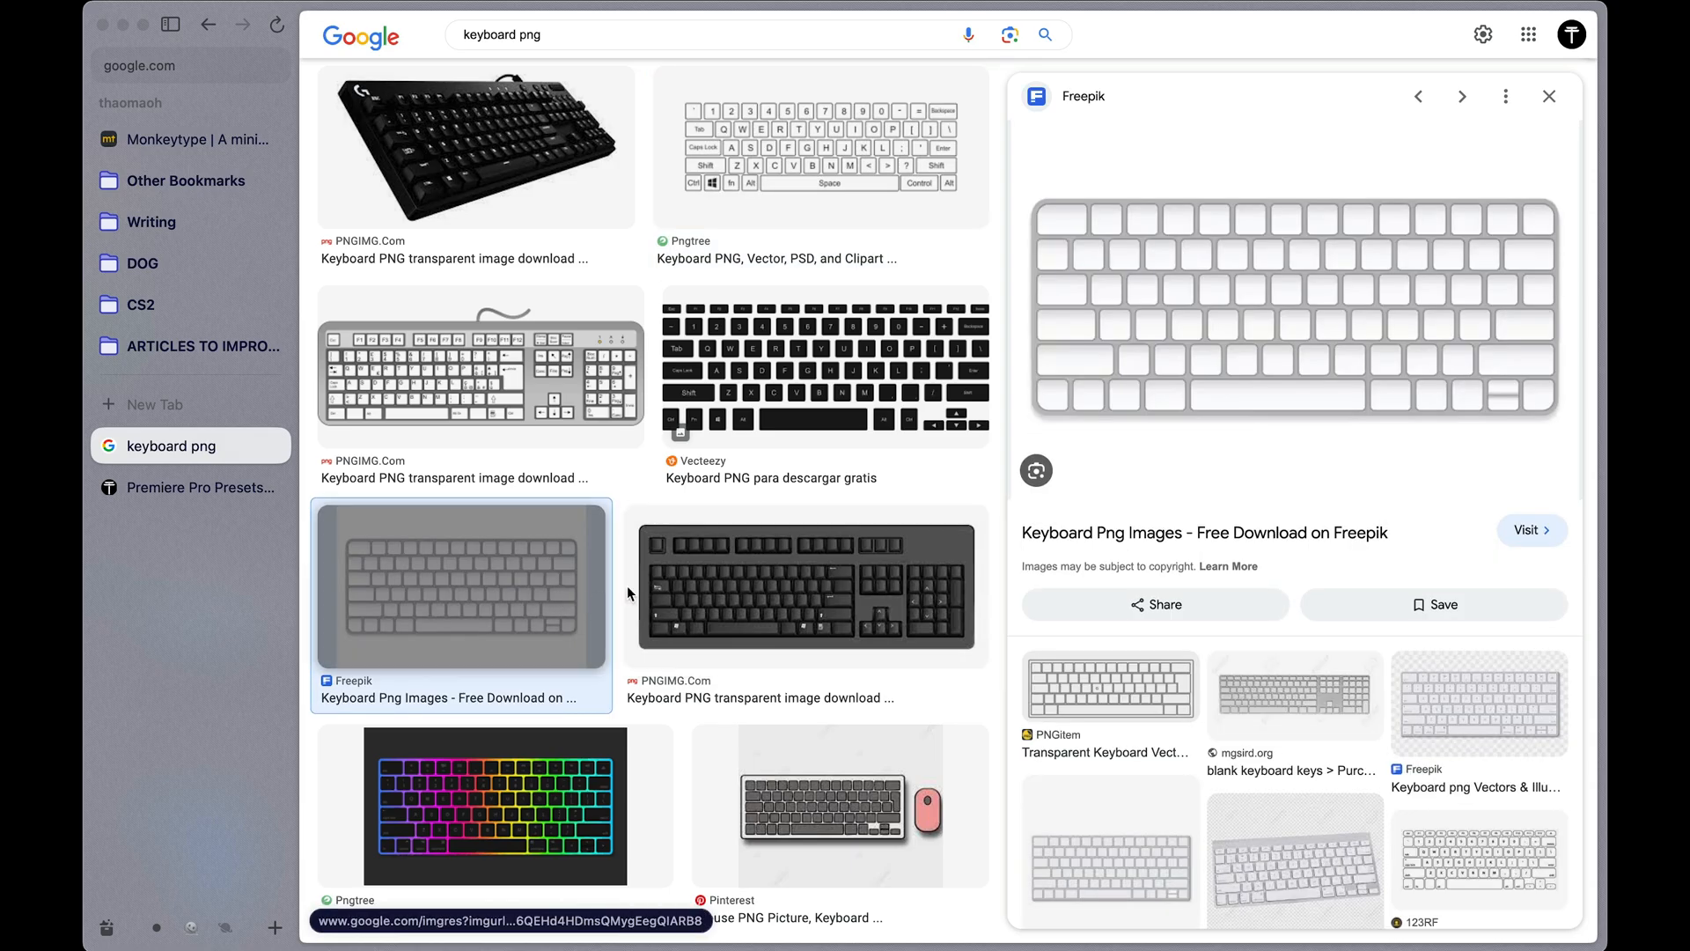
{"action": "scroll", "coordinate": [908, 648], "scroll_direction": "down", "scroll_amount": 2}
{"action": "scroll", "coordinate": [1294, 704], "scroll_direction": "down", "scroll_amount": 4}
{"action": "scroll", "coordinate": [882, 689], "scroll_direction": "down", "scroll_amount": 6}
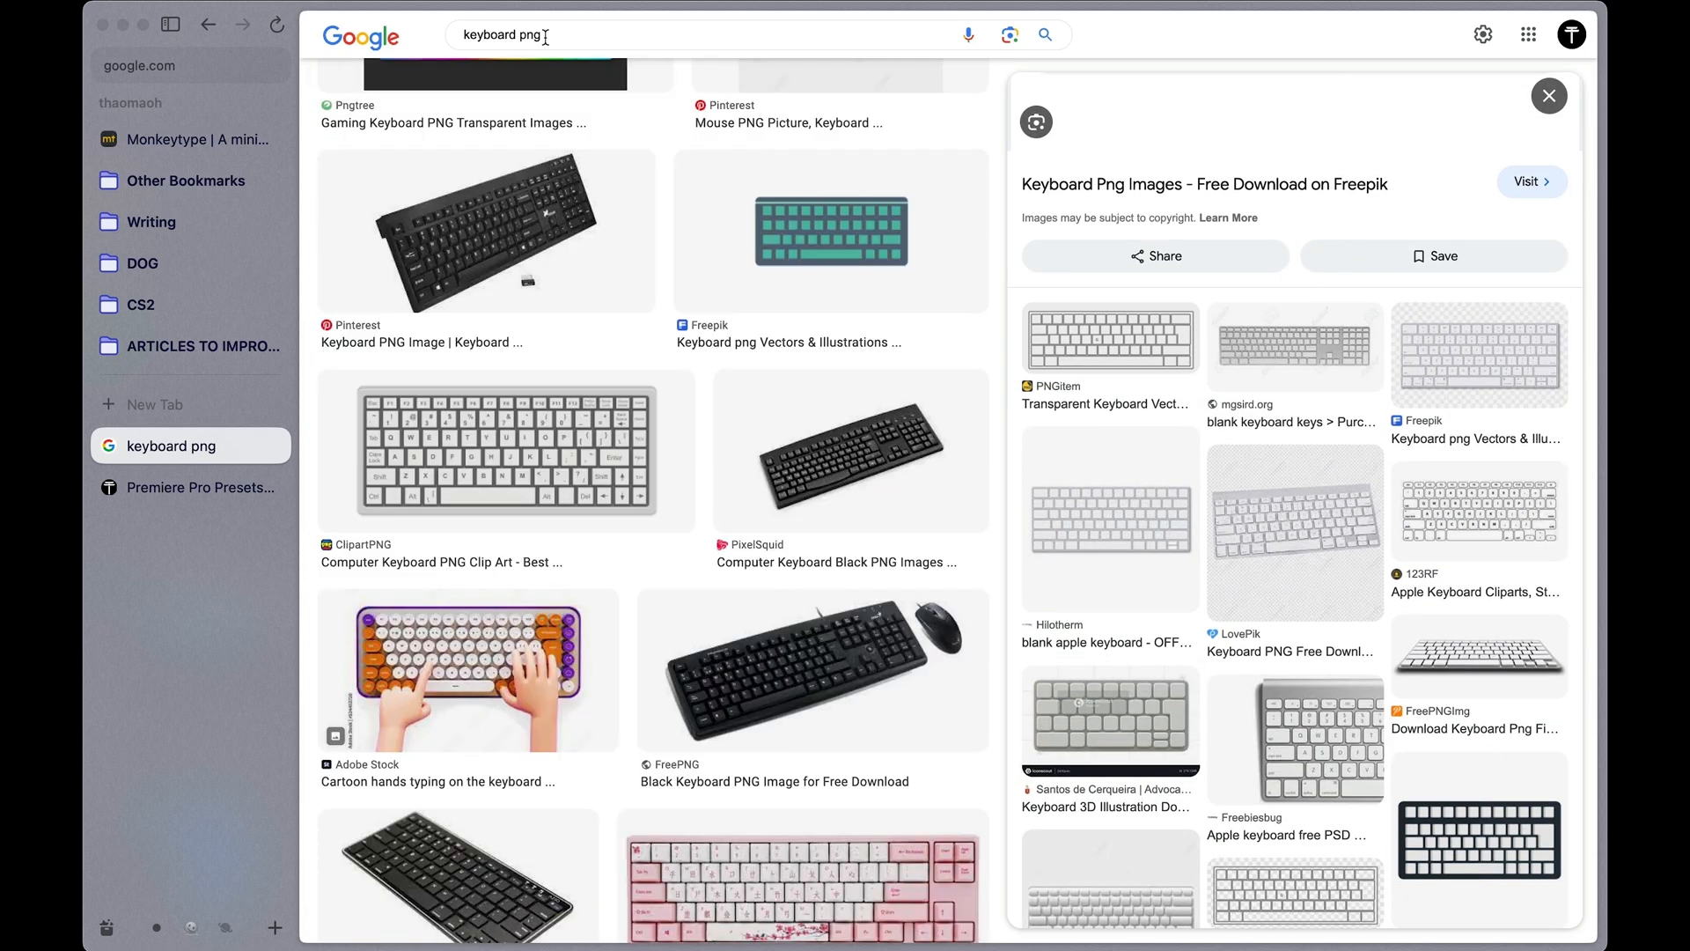
- Search Google Images for "apple keyboard png" and save the PNGEgg keyboard image to the desktop
{"action": "left_click", "coordinate": [475, 34]}
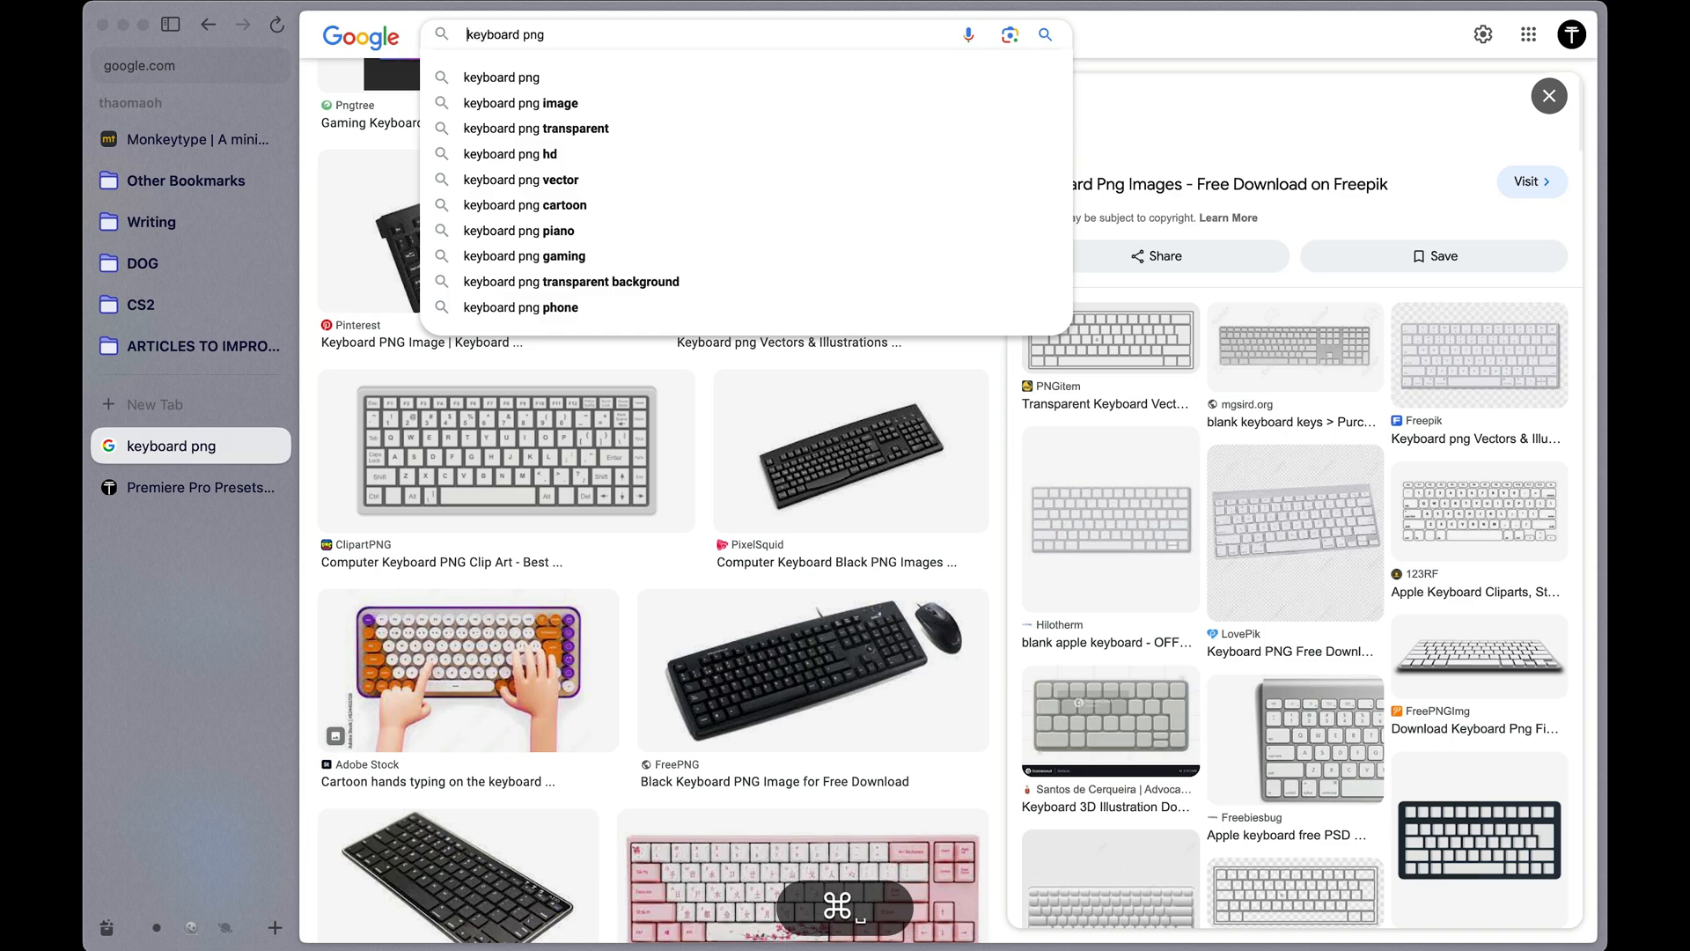
{"action": "type", "text": "apple"}
{"action": "key", "text": "Return"}
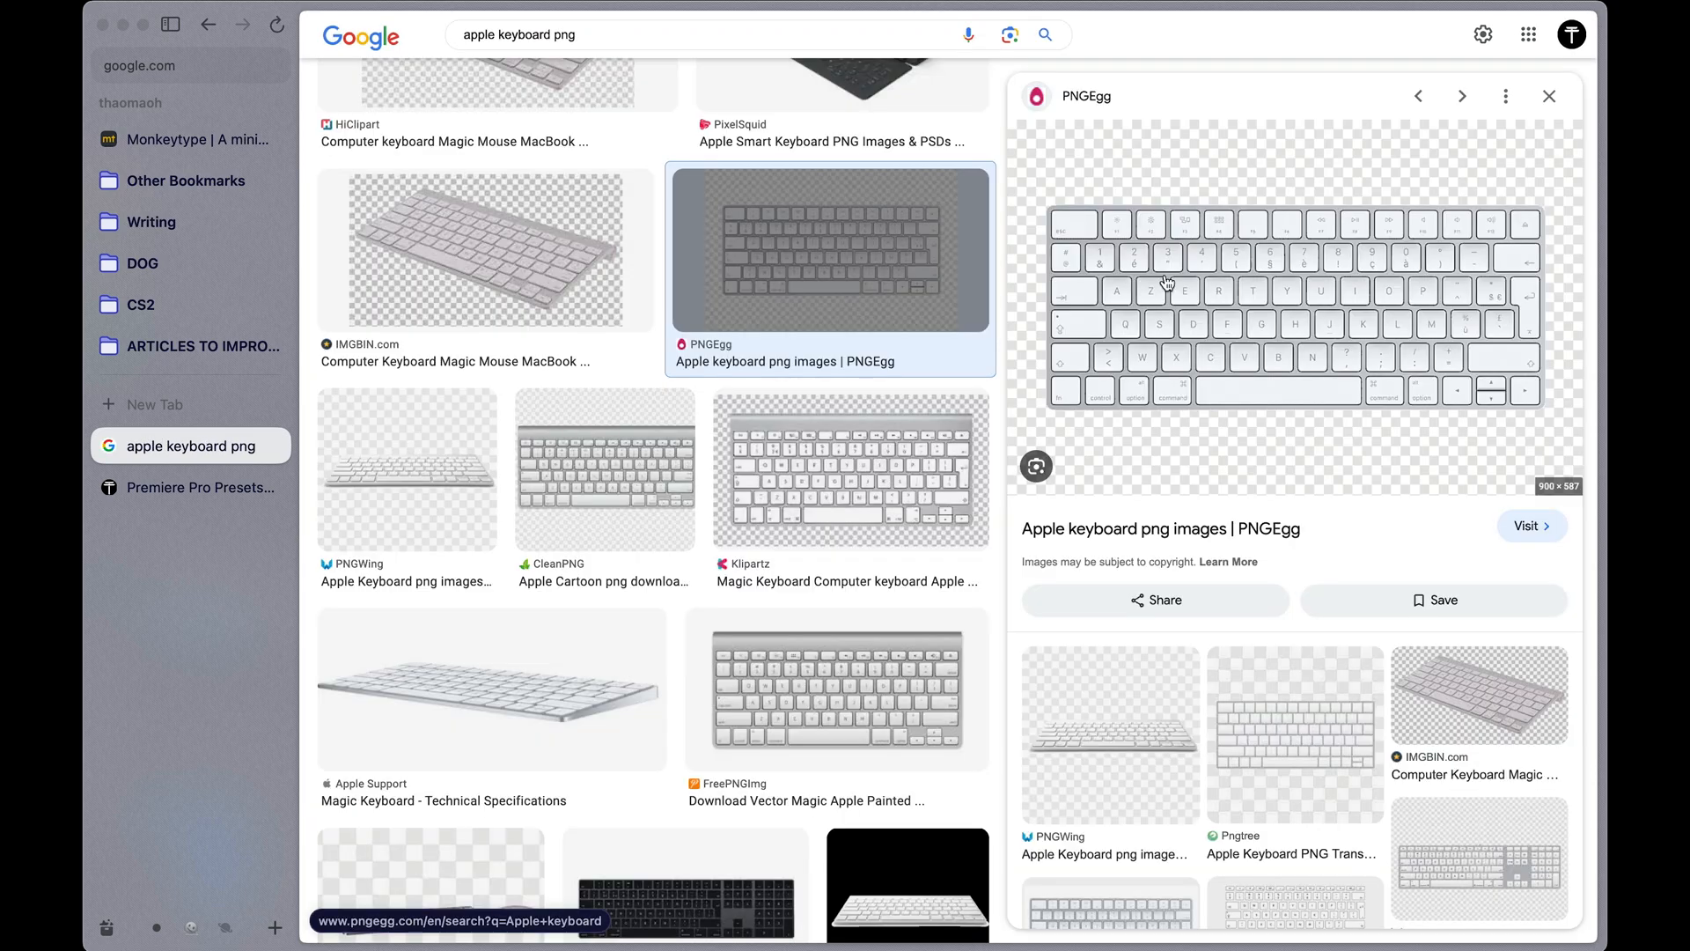
{"action": "right_click", "coordinate": [1201, 345]}
{"action": "left_click", "coordinate": [1251, 533]}
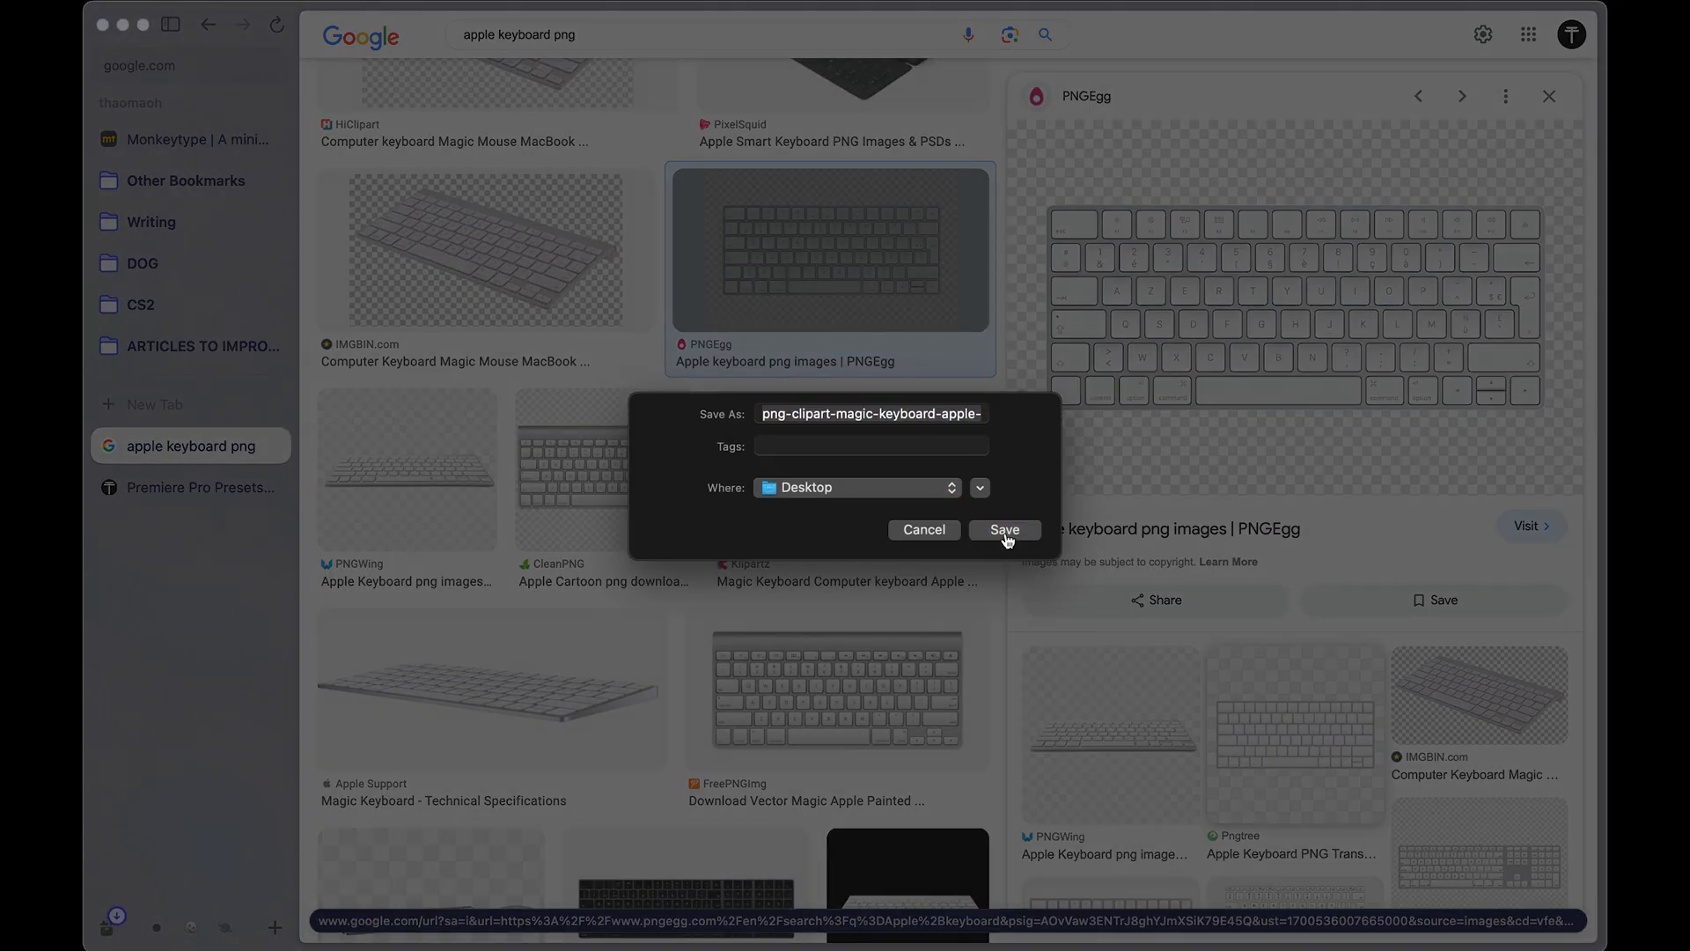
{"action": "left_click", "coordinate": [1006, 531]}
- Preview the saved Apple keyboard PNG on the desktop, move it to the Bin, and return to the browser's image search
{"action": "key", "text": "super+h"}
{"action": "key", "text": "F11"}
{"action": "left_click", "coordinate": [1266, 267]}
{"action": "left_click", "coordinate": [1546, 29]}
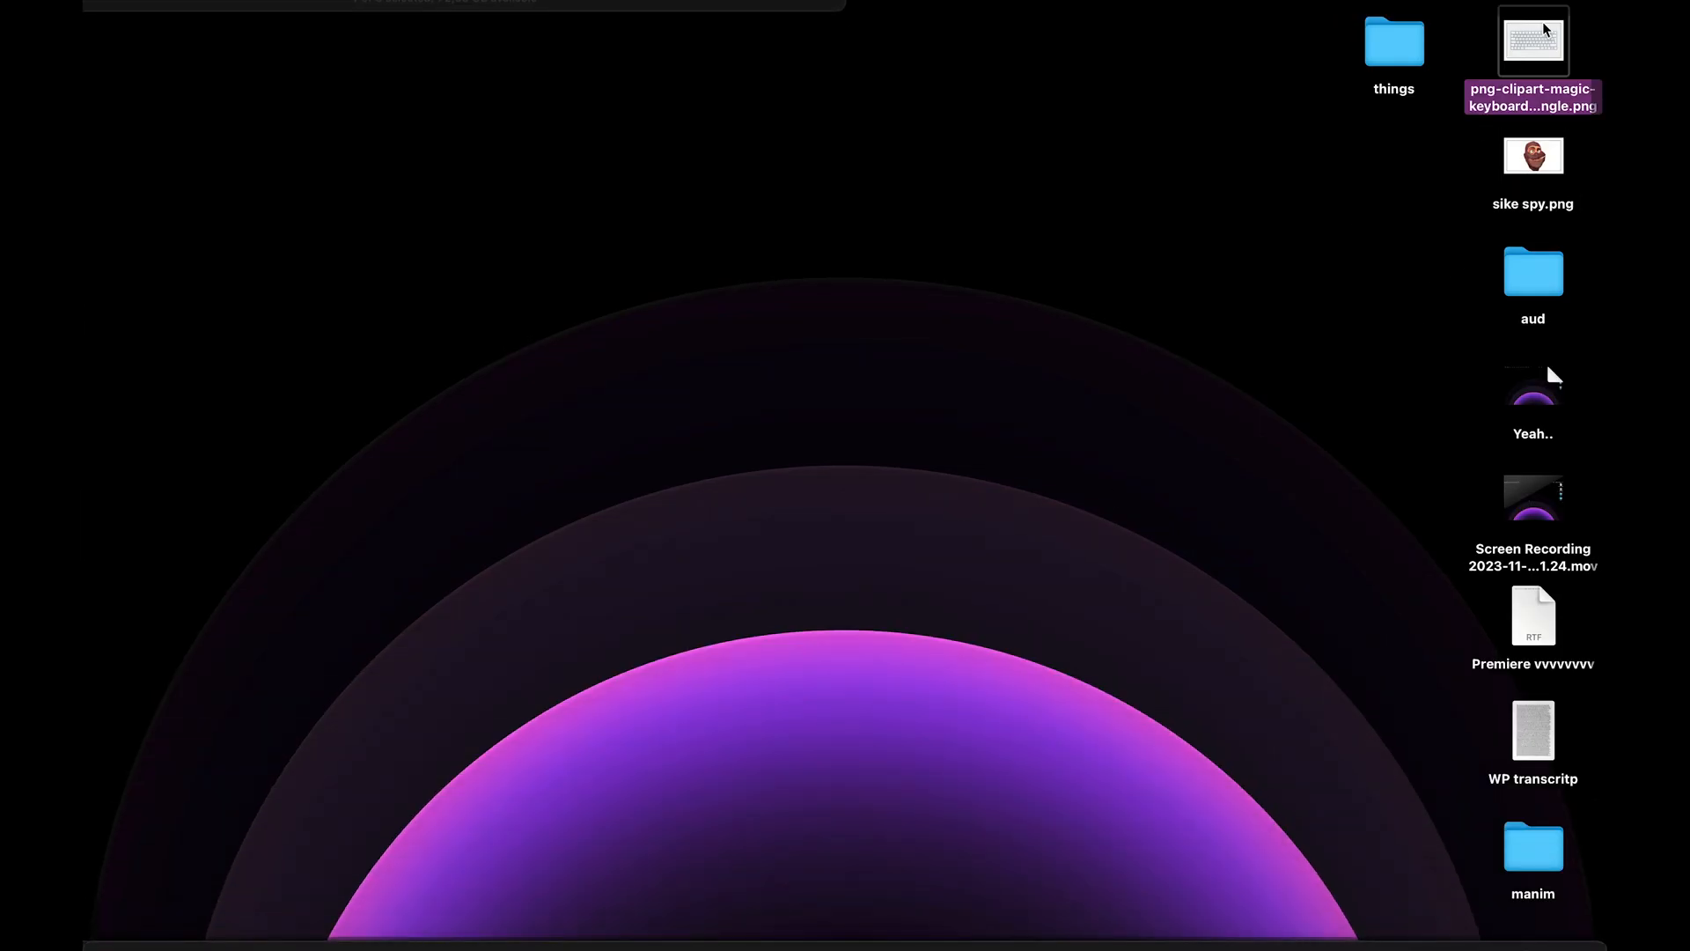
{"action": "key", "text": "space"}
{"action": "key", "text": "space"}
{"action": "left_click", "coordinate": [1454, 166]}
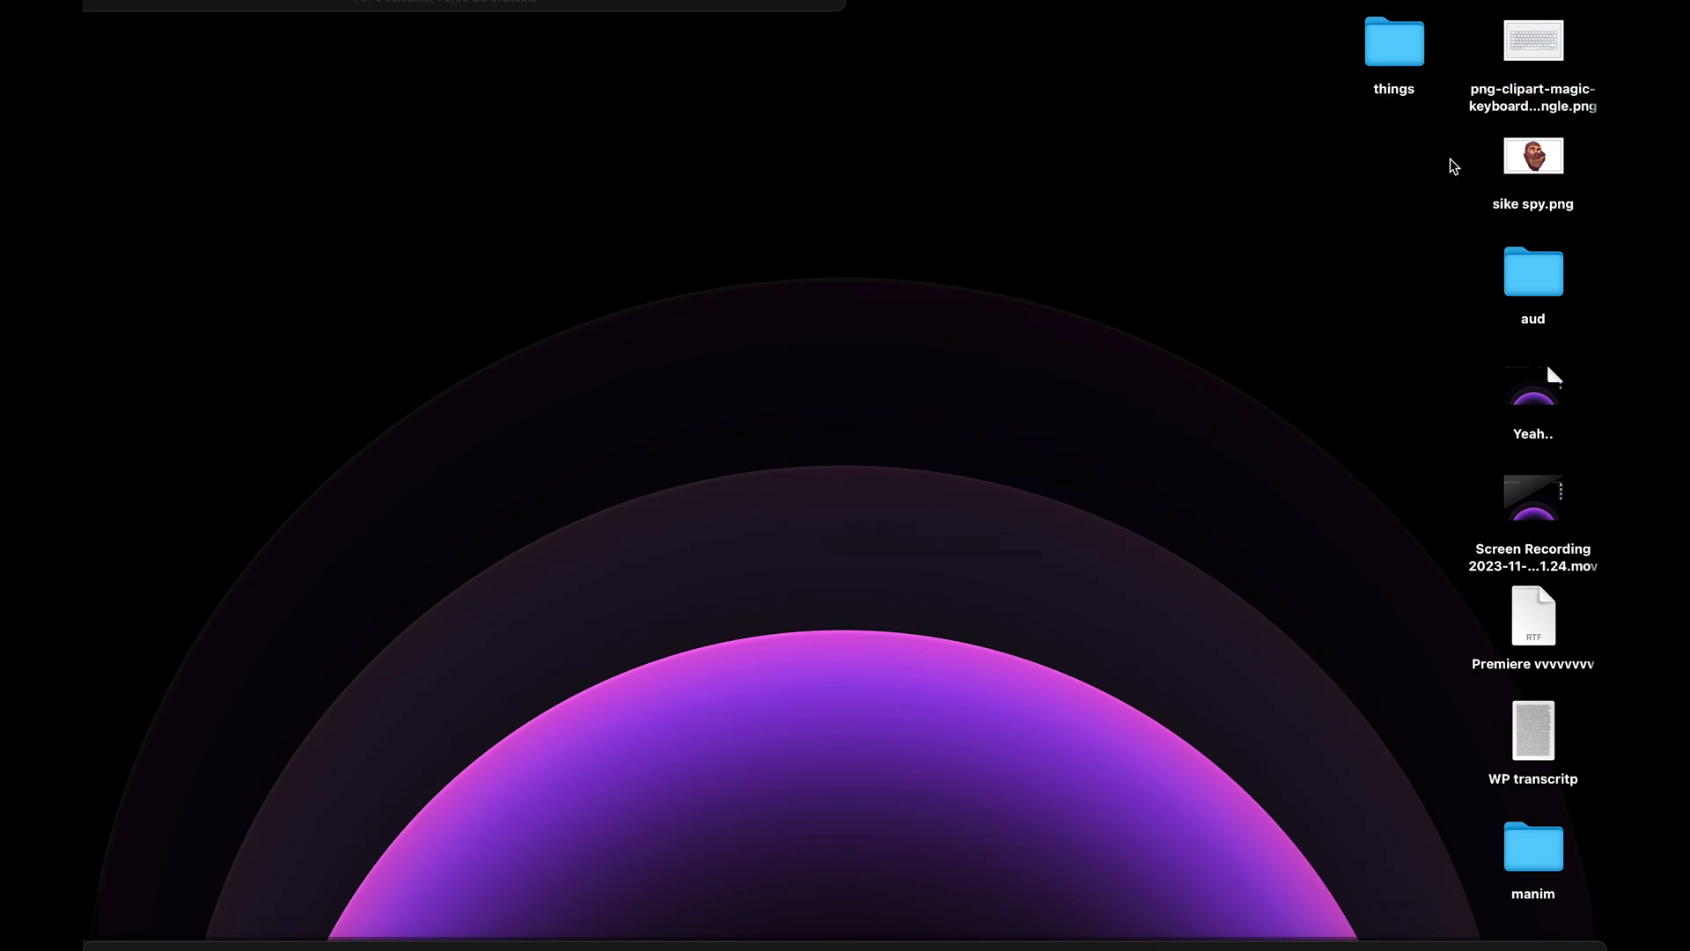
{"action": "left_click", "coordinate": [1536, 42]}
{"action": "key", "text": "super+BackSpace"}
{"action": "key", "text": "F11"}
{"action": "key", "text": "super+Tab"}
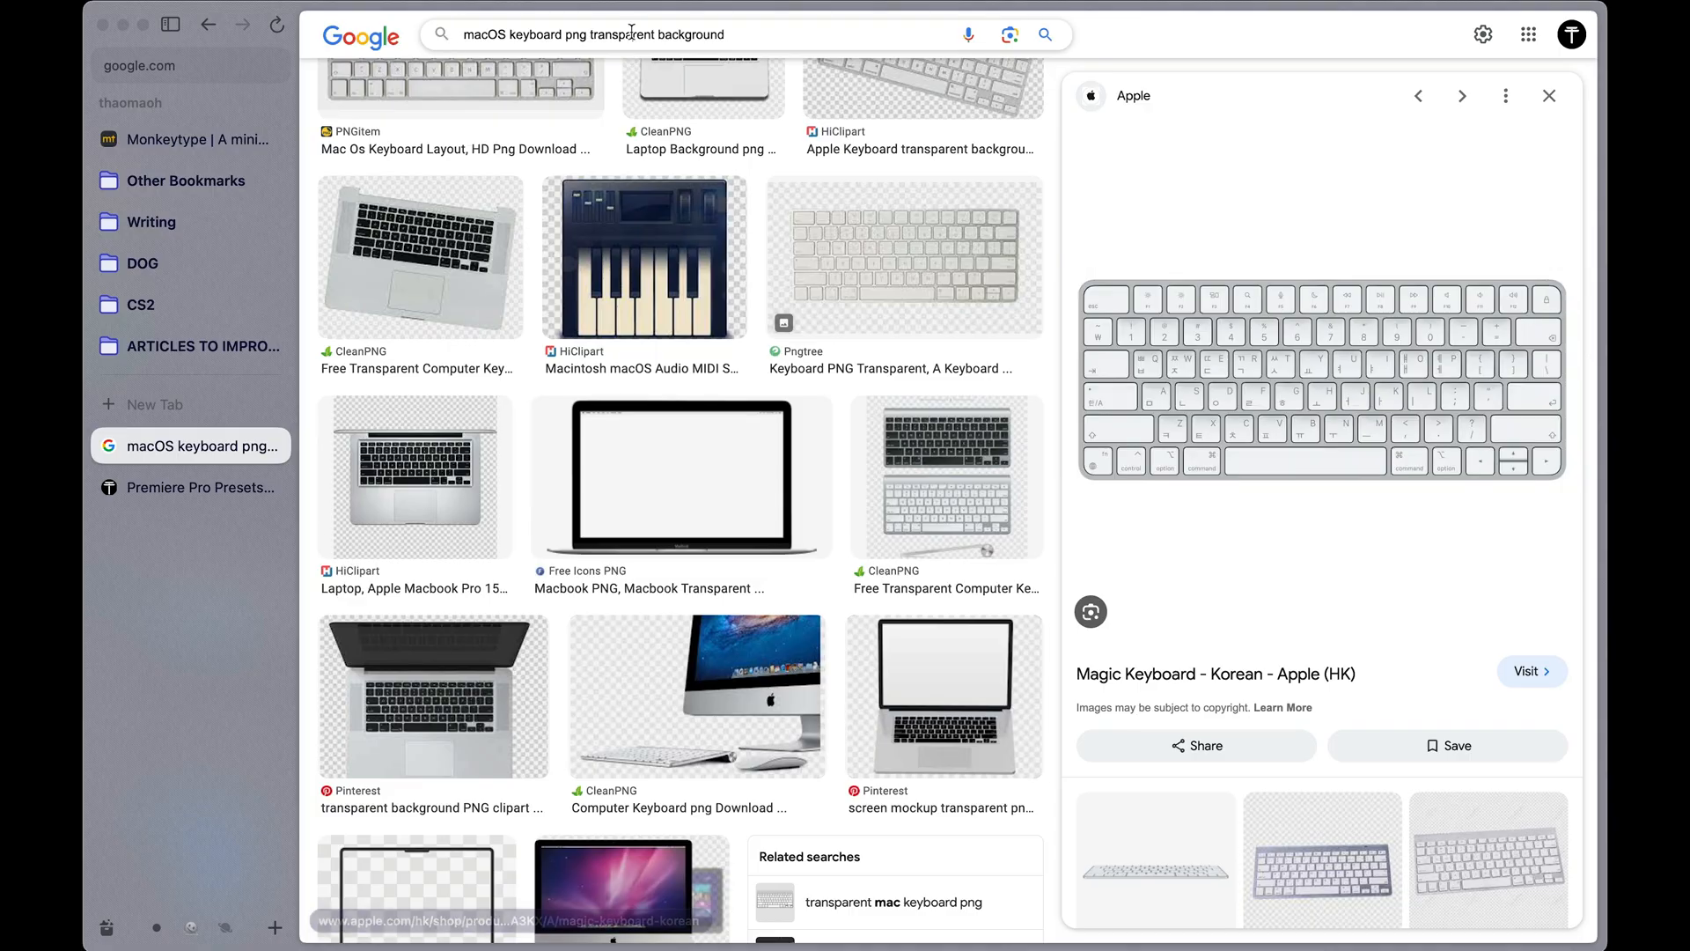
- Search Google Images for "apple keyboard" and save Apple's Spanish Magic Keyboard image to the desktop
{"action": "key", "text": "super+a"}
{"action": "type", "text": "apple keyboard"}
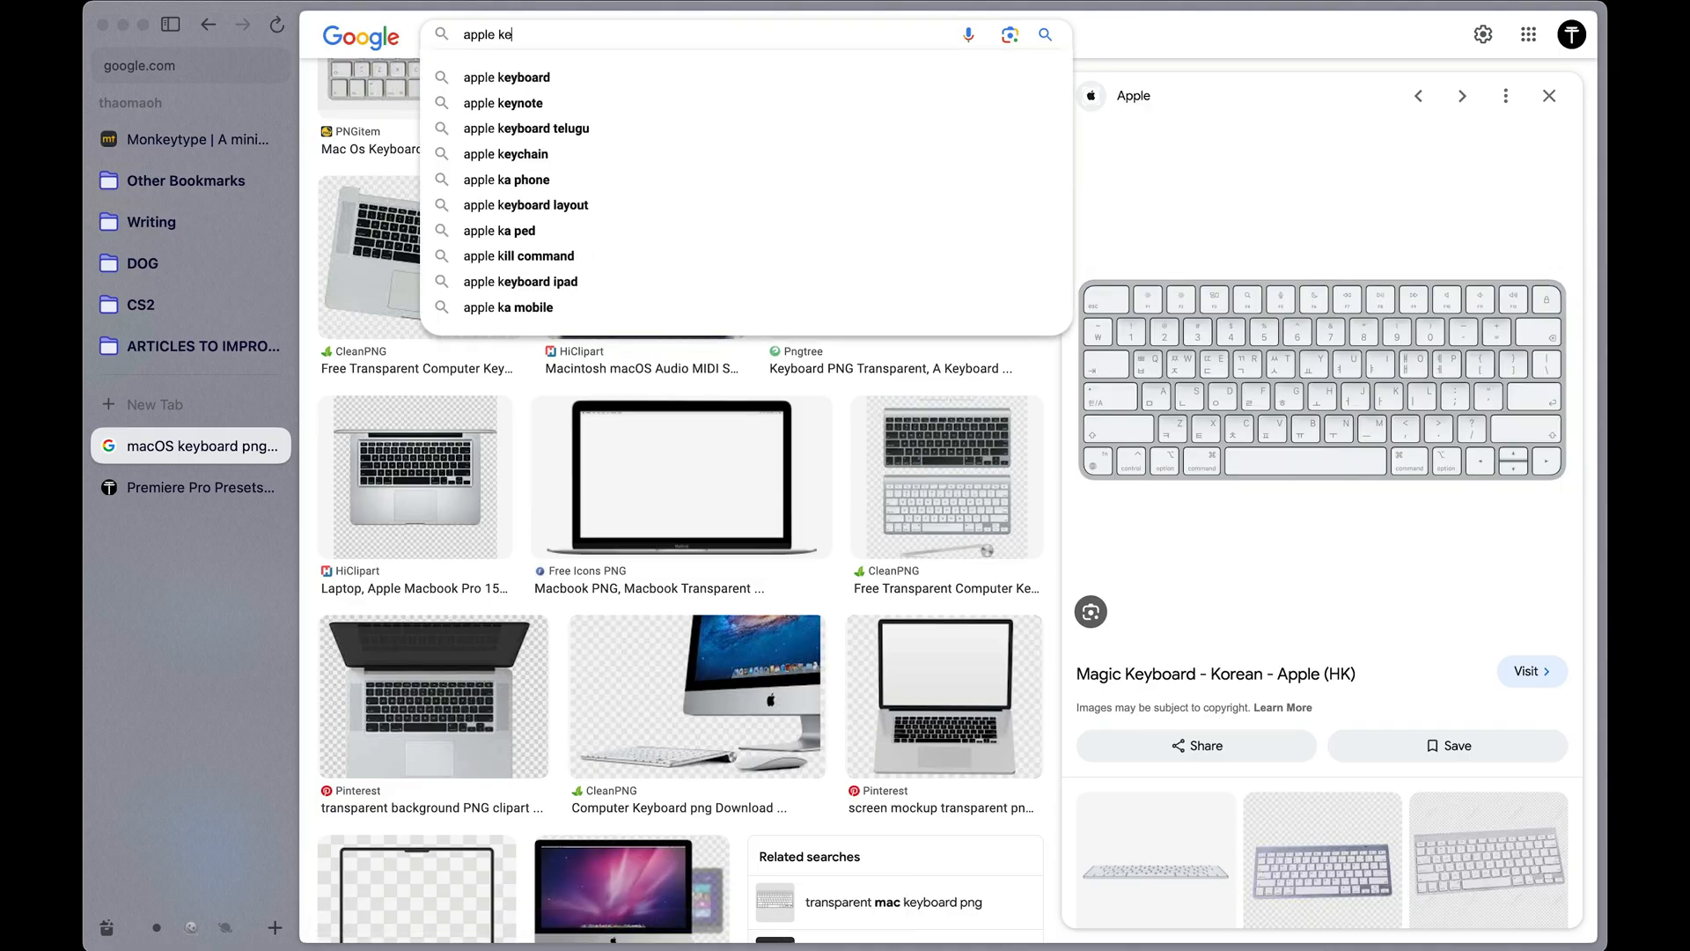
{"action": "key", "text": "Return"}
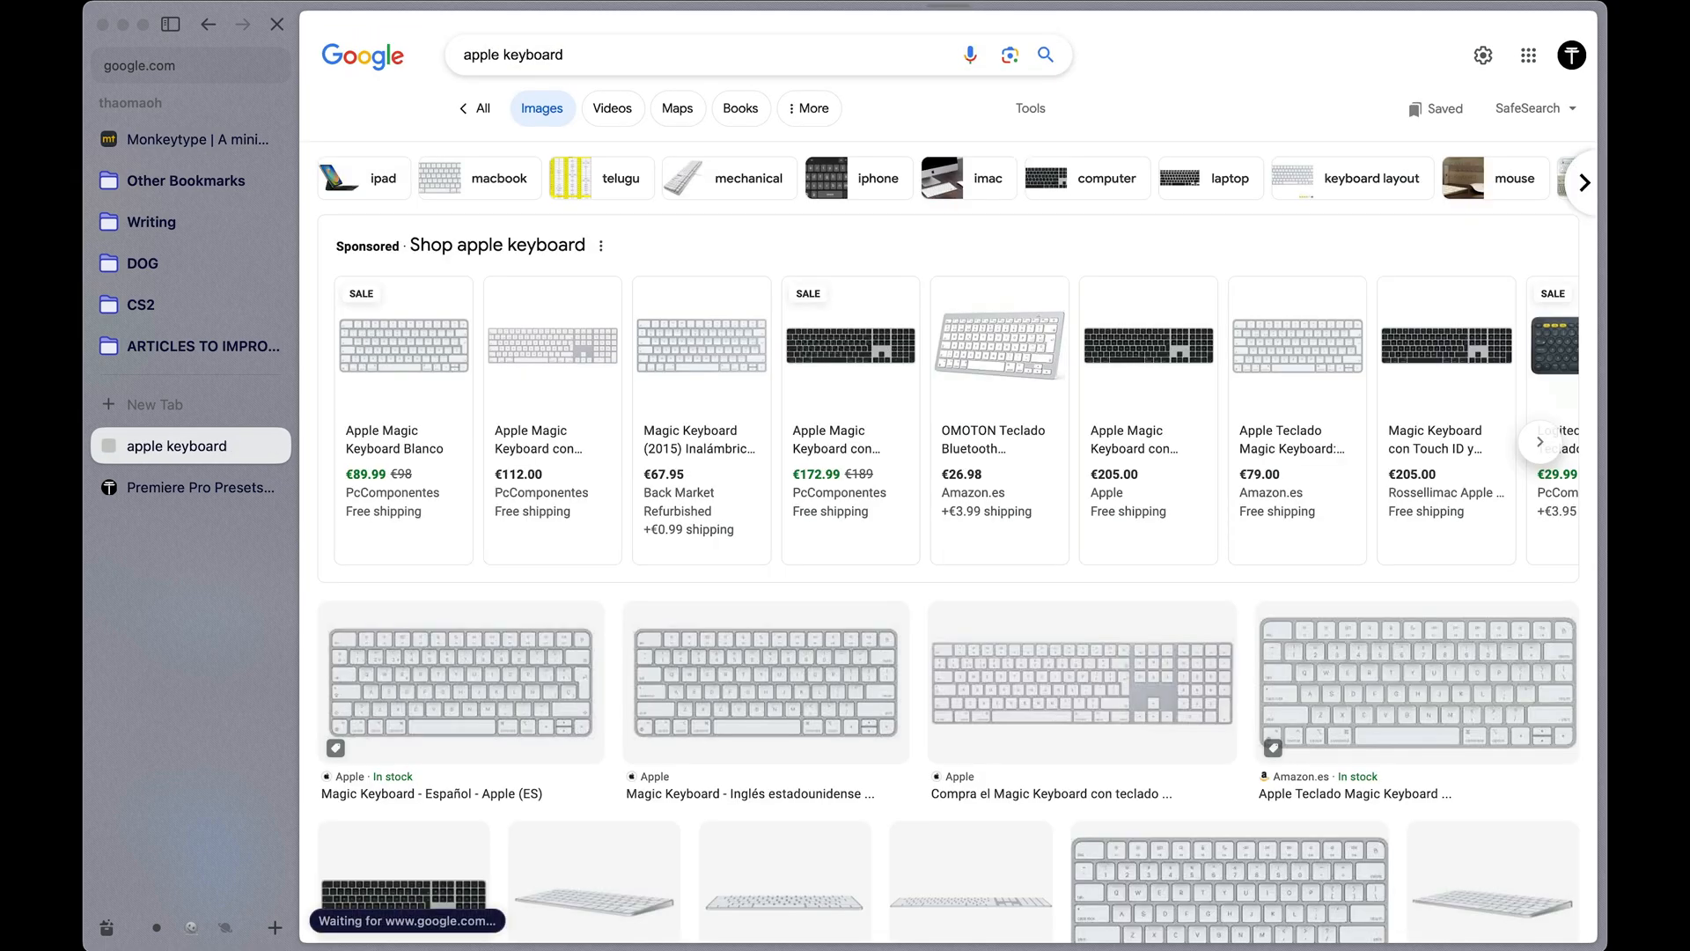
{"action": "scroll", "coordinate": [392, 229], "scroll_direction": "down", "scroll_amount": 2}
{"action": "left_click", "coordinate": [460, 569]}
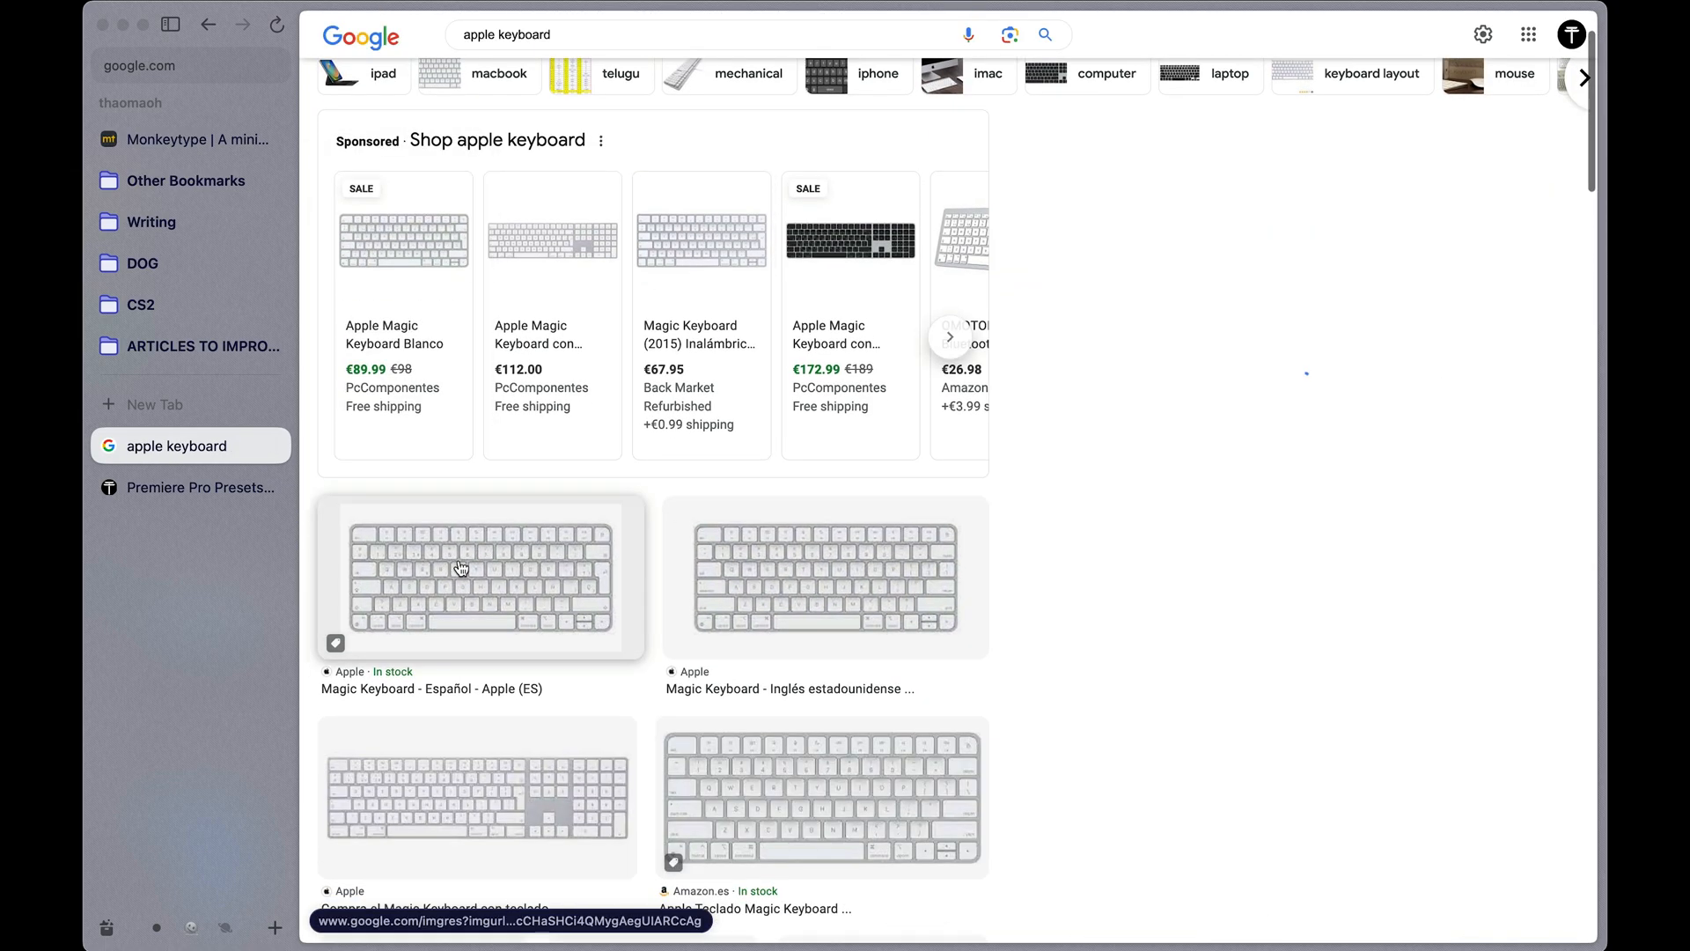
{"action": "right_click", "coordinate": [1173, 258]}
{"action": "left_click", "coordinate": [1296, 478]}
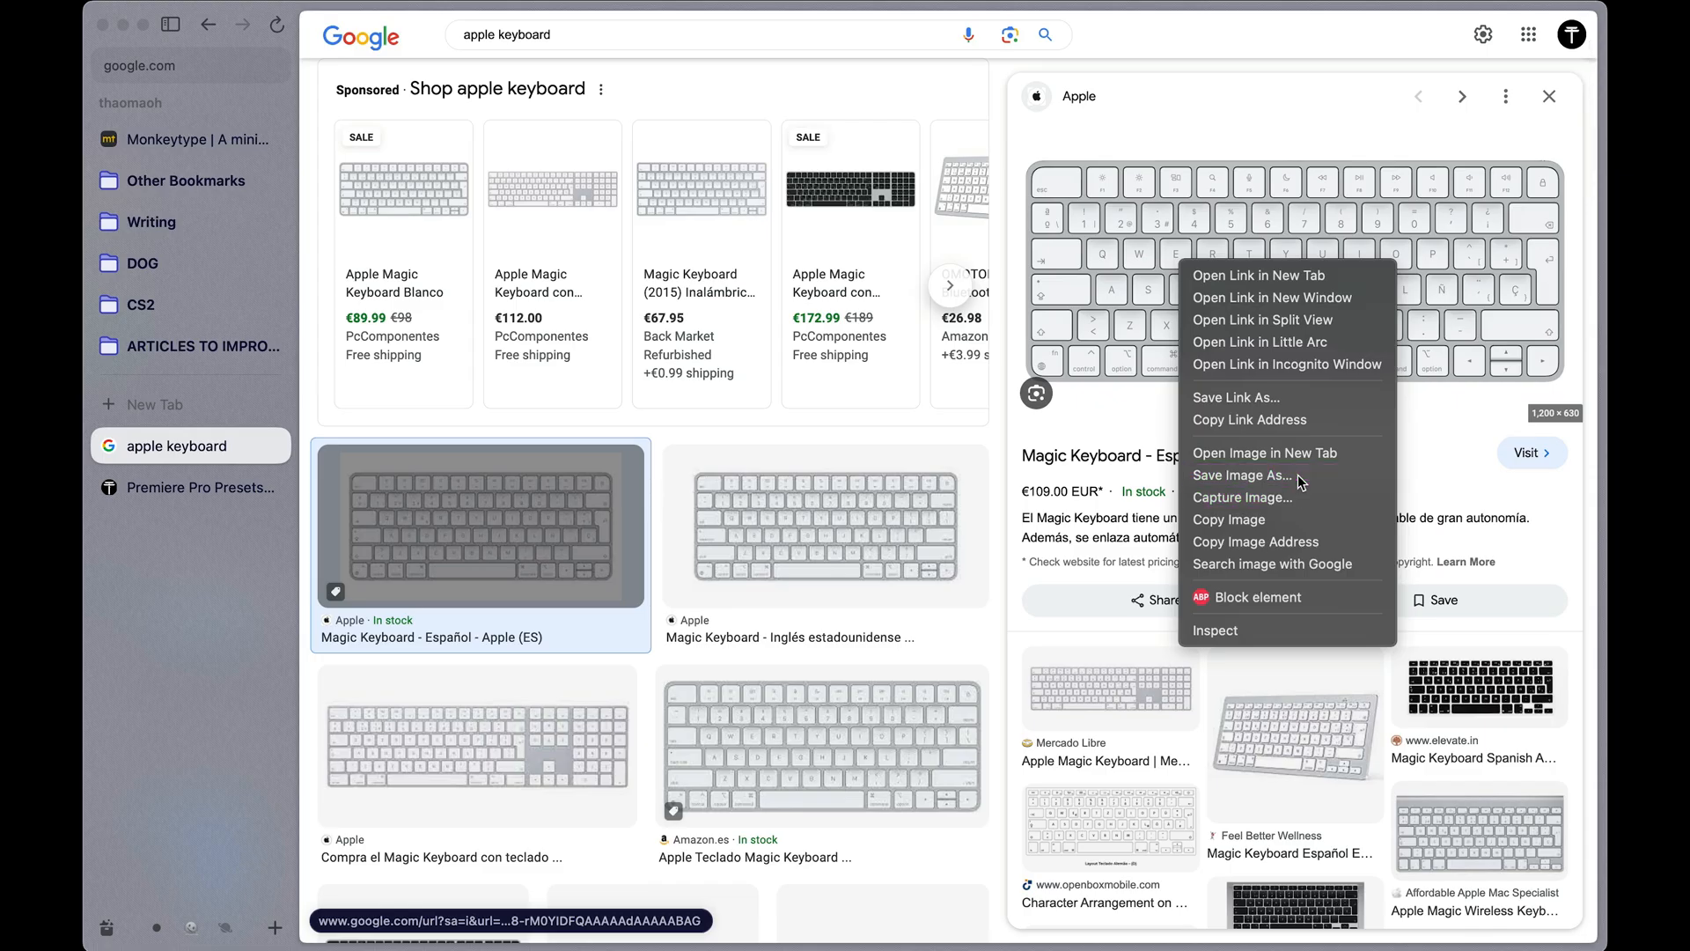
{"action": "key", "text": "super+h"}
- Open the saved MK2A3Y.jpeg in Photoshop, select its subject, and mask out the background
{"action": "left_click_drag", "start_coordinate": [553, 318], "coordinate": [119, 167]}
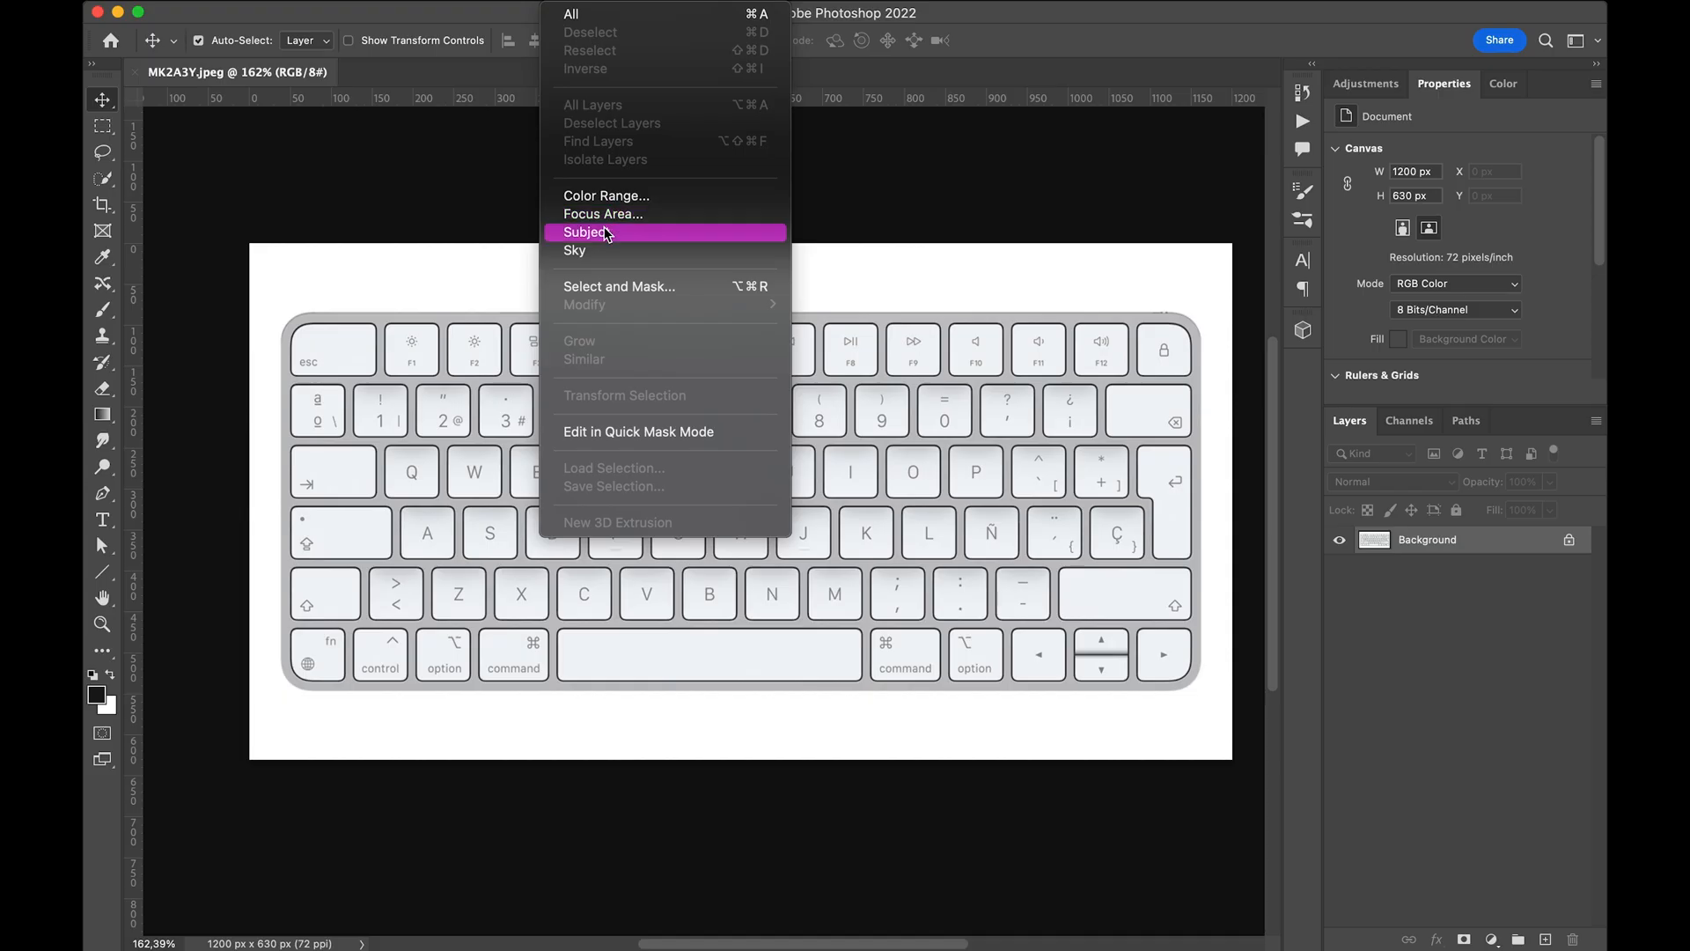
{"action": "left_click", "coordinate": [616, 236]}
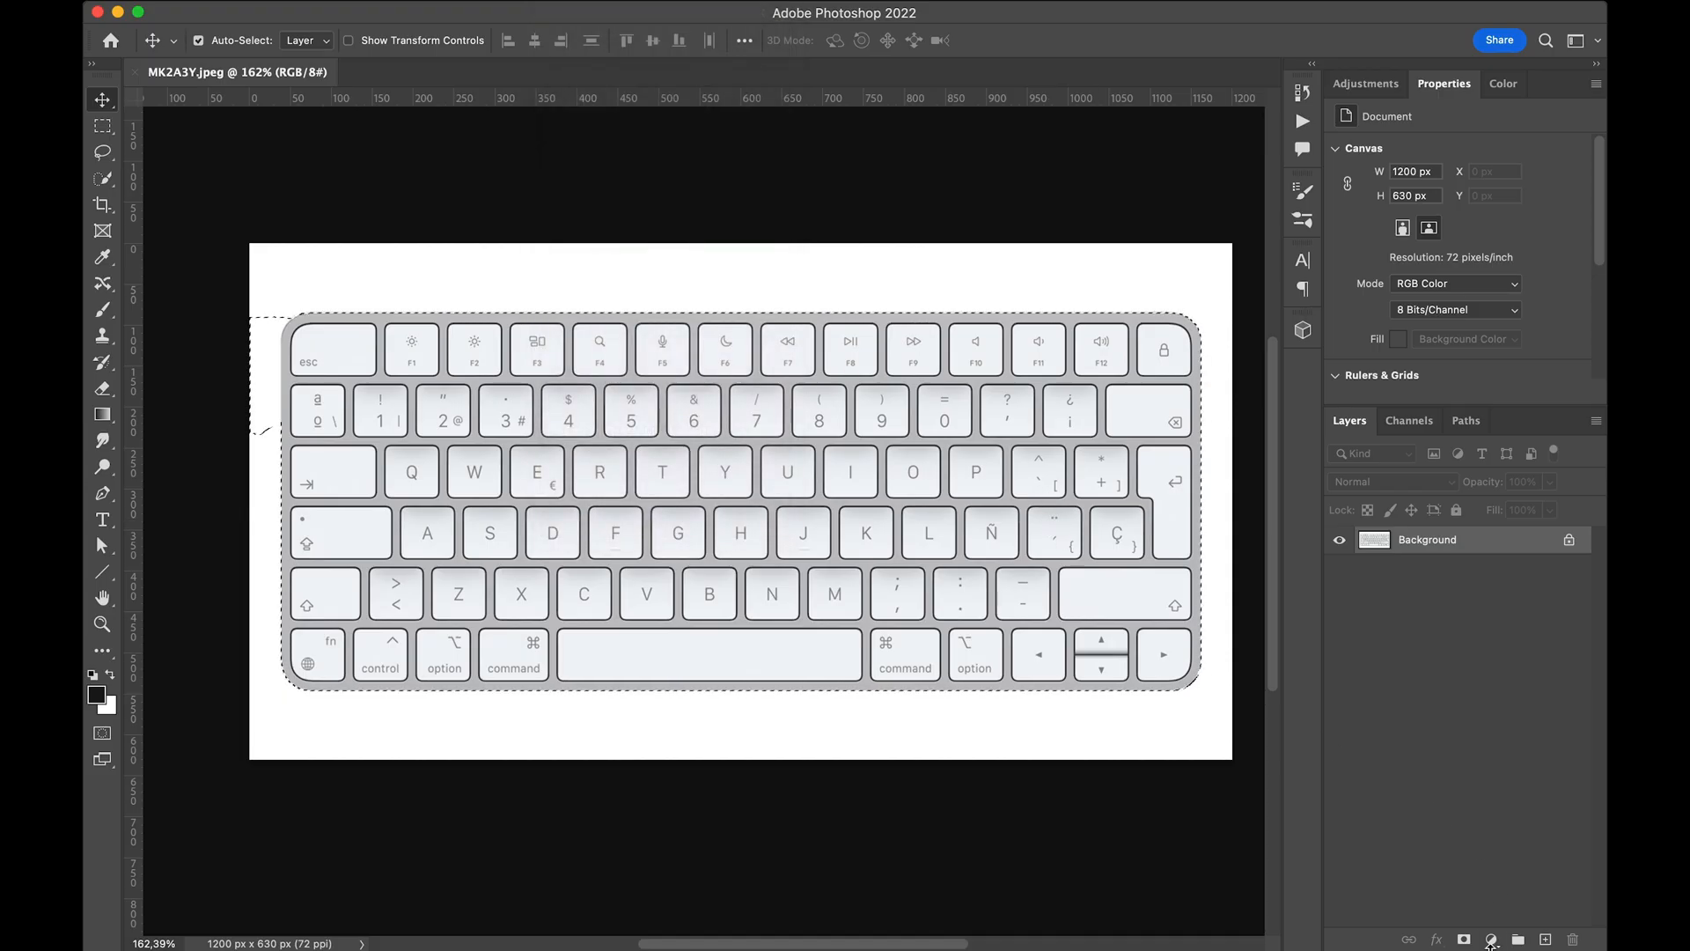
{"action": "left_click", "coordinate": [1464, 939]}
{"action": "key", "text": "alt+shift+super+w"}
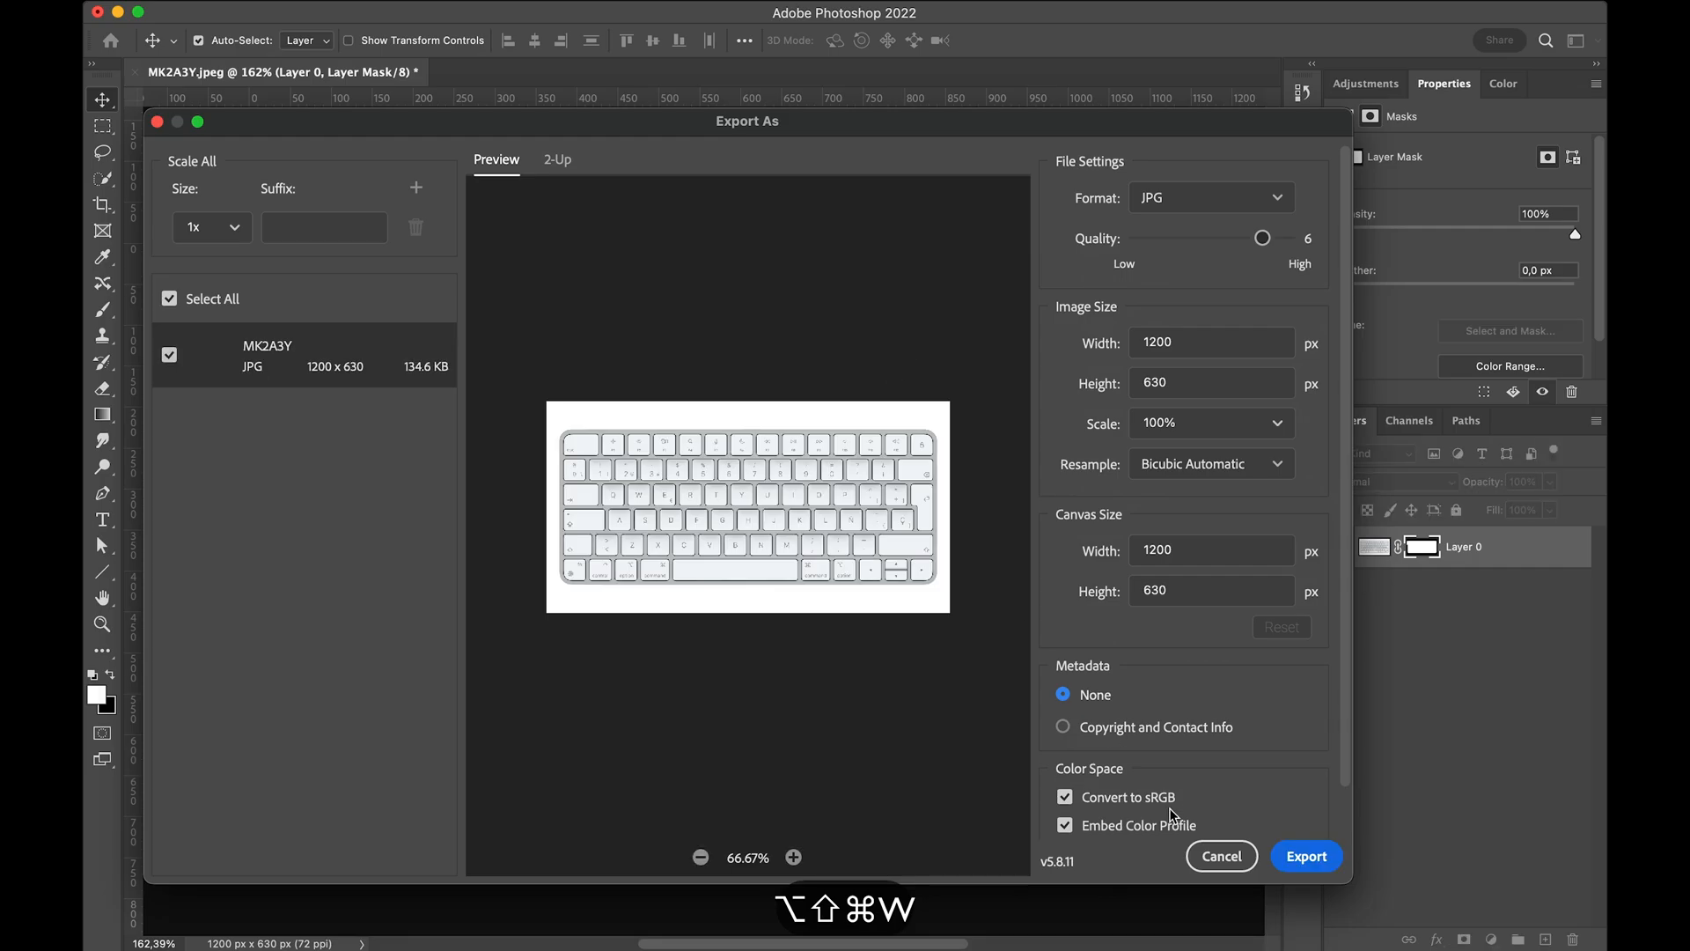
{"action": "left_click", "coordinate": [1219, 853]}
- Clear the leftover white patch beside the keyboard's esc corner on the layer mask
{"action": "left_click_drag", "start_coordinate": [290, 339], "coordinate": [385, 368]}
{"action": "left_click_drag", "start_coordinate": [421, 455], "coordinate": [511, 379]}
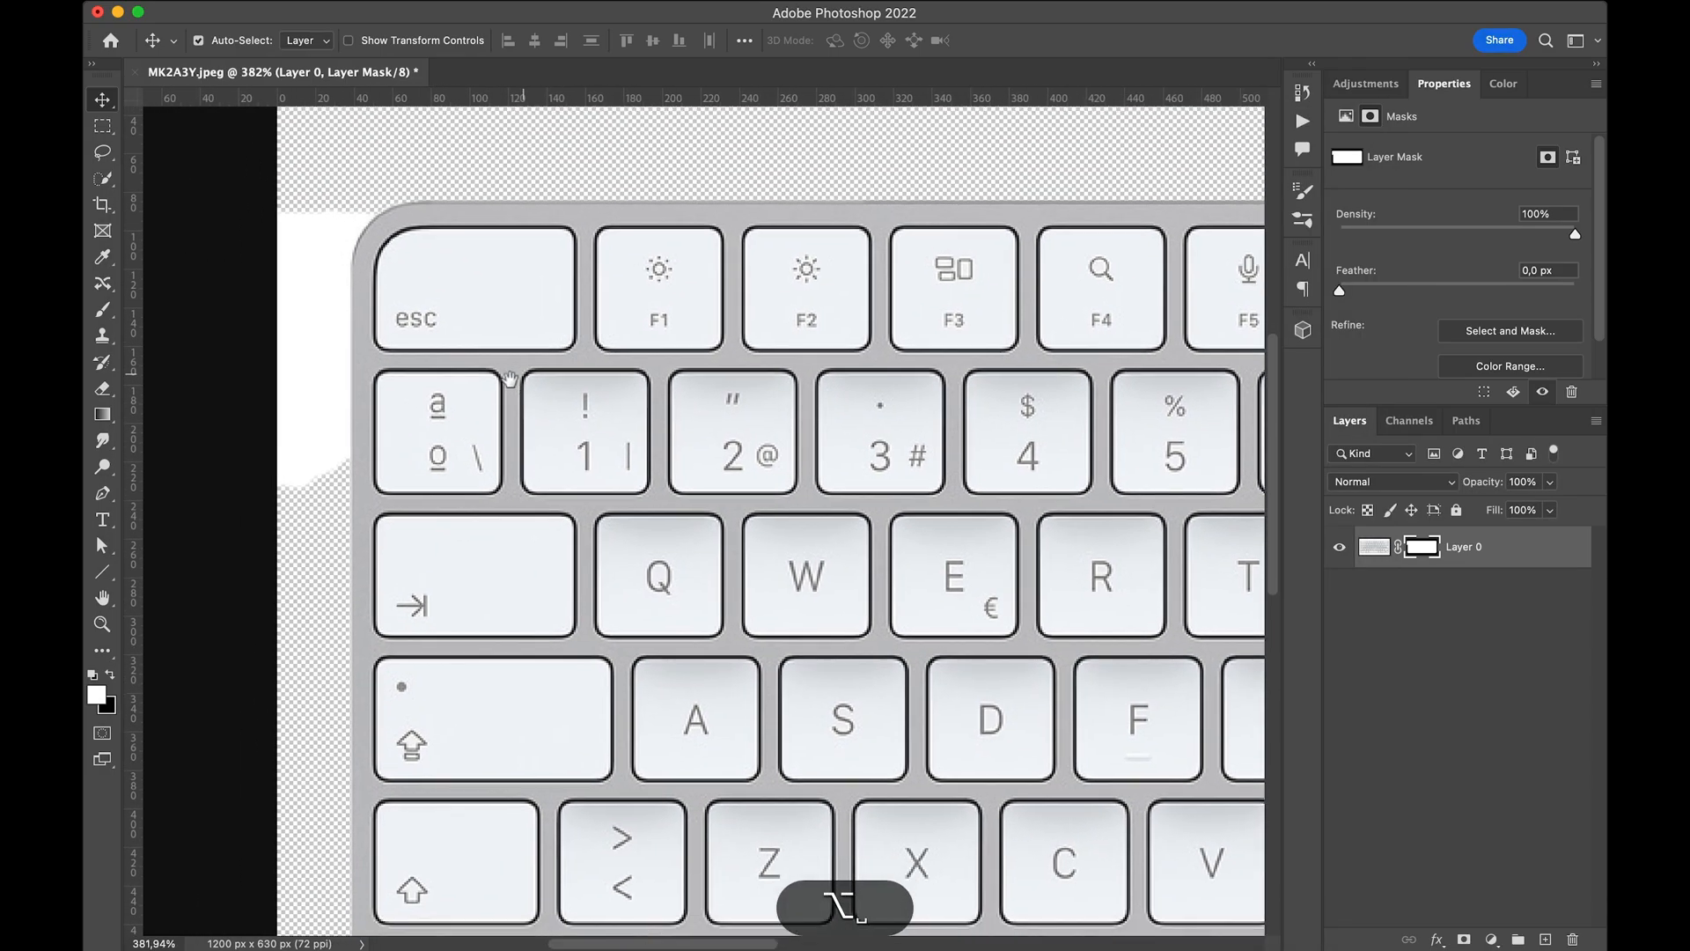
{"action": "left_click", "coordinate": [103, 179]}
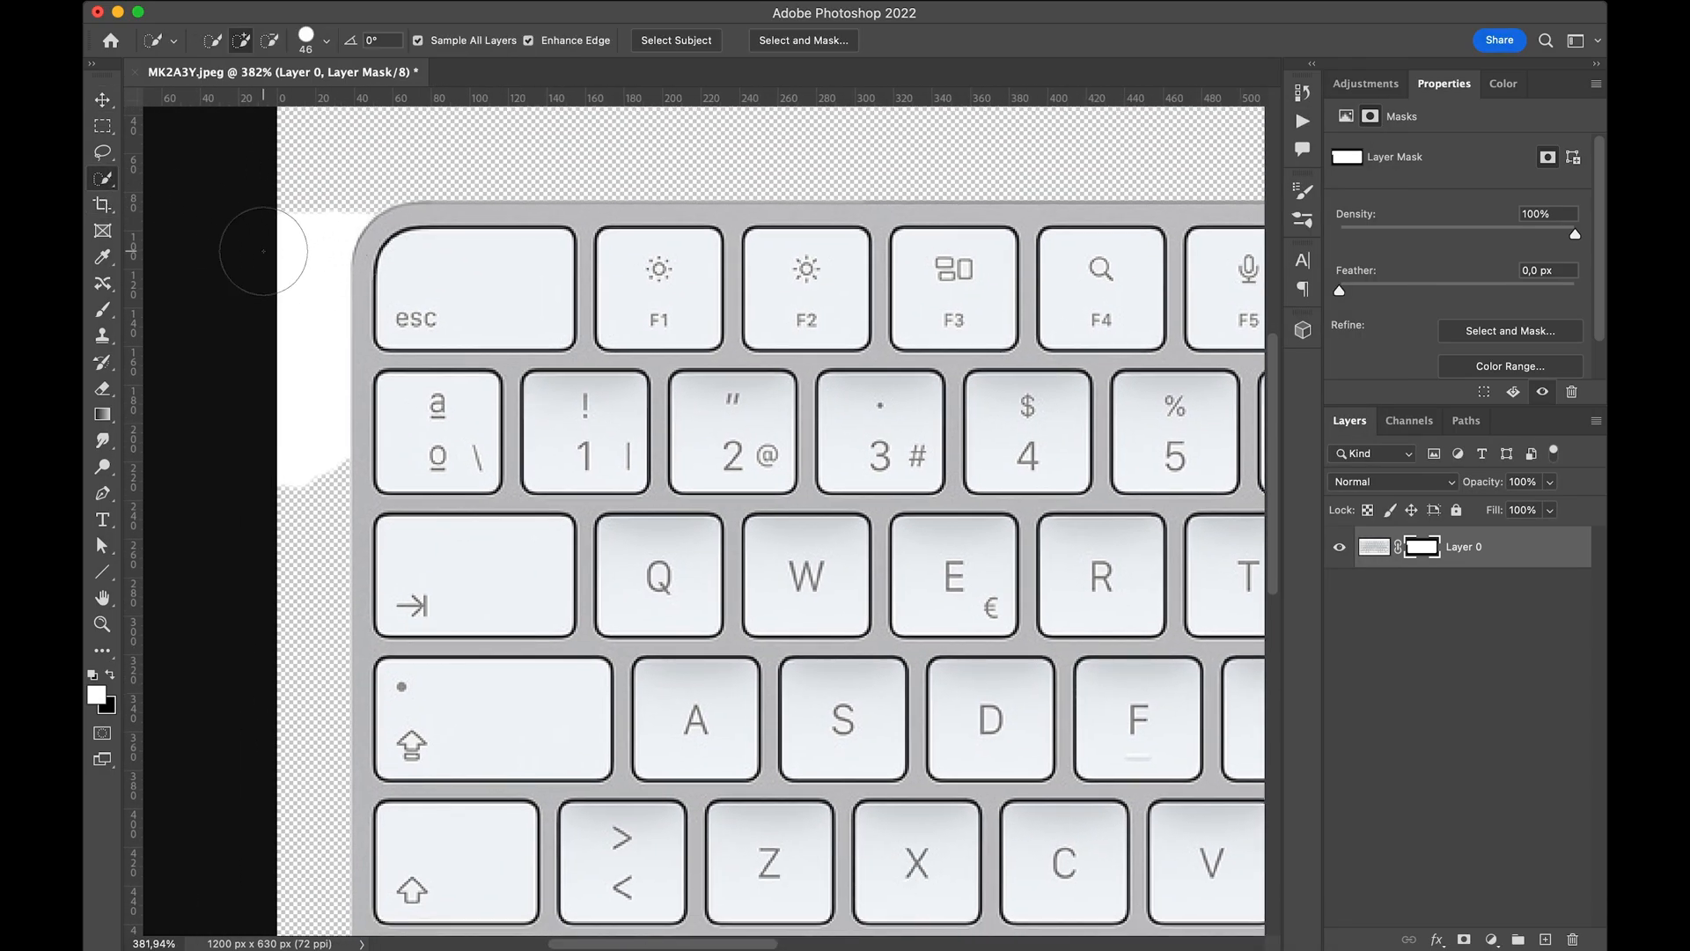
{"action": "mouse_move", "coordinate": [264, 245]}
{"action": "left_mouse_down"}
{"action": "mouse_move", "coordinate": [285, 483]}
{"action": "mouse_move", "coordinate": [270, 245]}
{"action": "mouse_move", "coordinate": [330, 181]}
{"action": "left_mouse_up"}
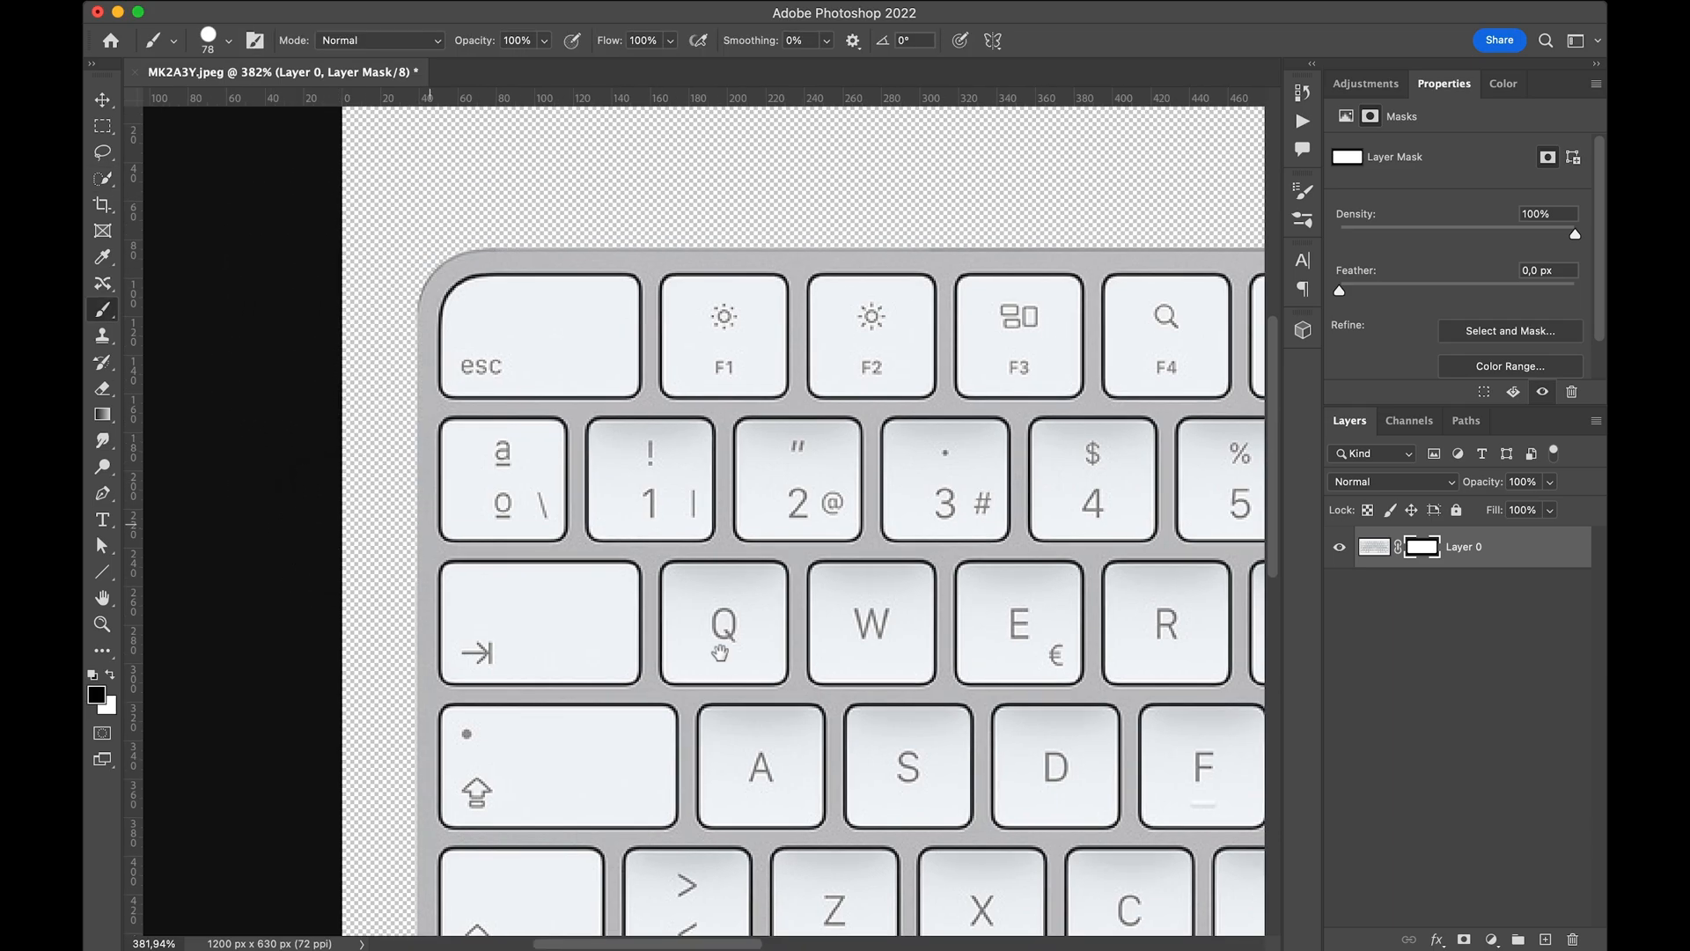
{"action": "left_click_drag", "start_coordinate": [1107, 745], "coordinate": [708, 555]}
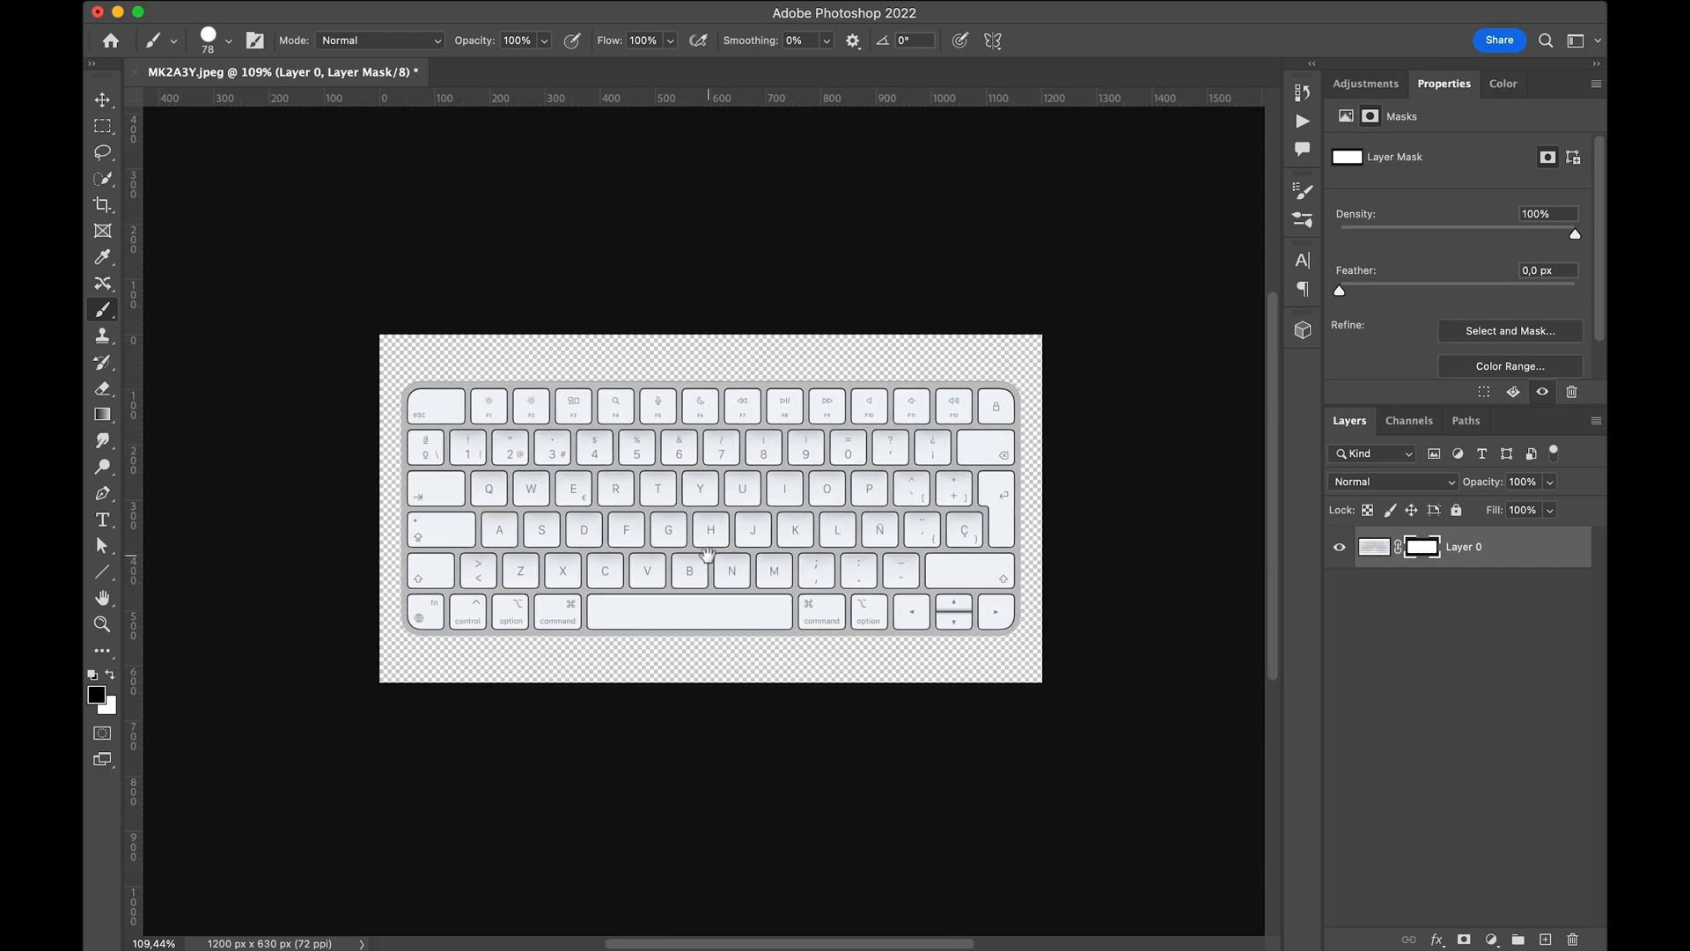
- Add a black solid color fill layer and place it beneath the keyboard layer
{"action": "left_click", "coordinate": [1494, 940]}
{"action": "left_click", "coordinate": [1507, 483]}
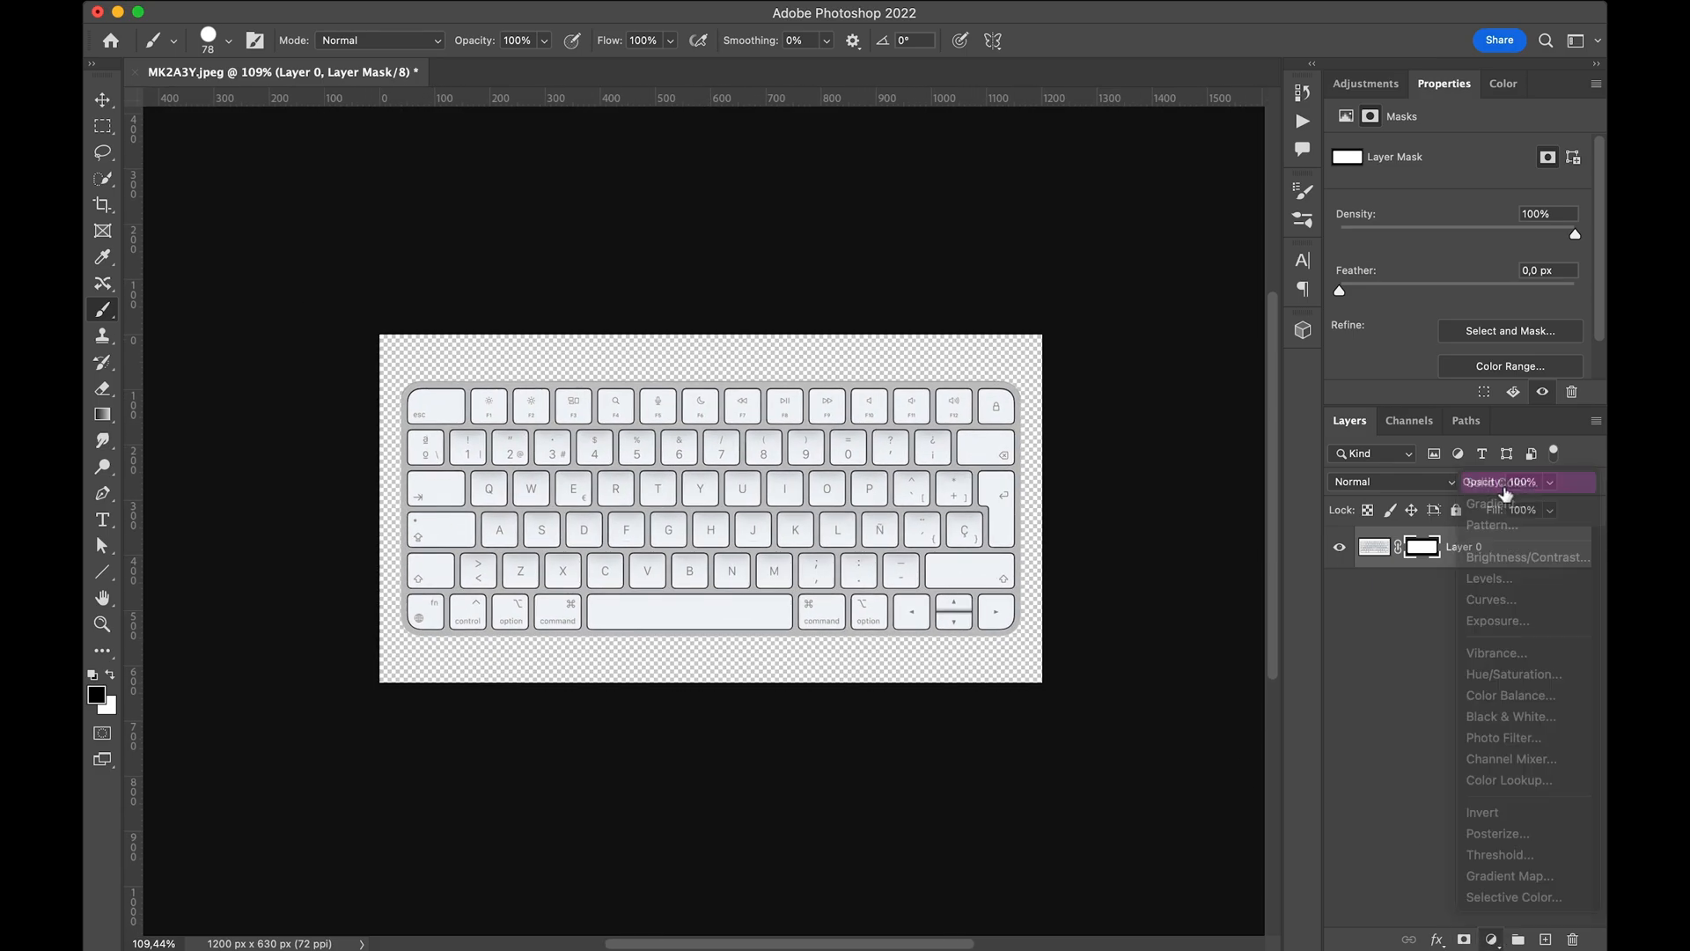
{"action": "left_click", "coordinate": [1465, 539]}
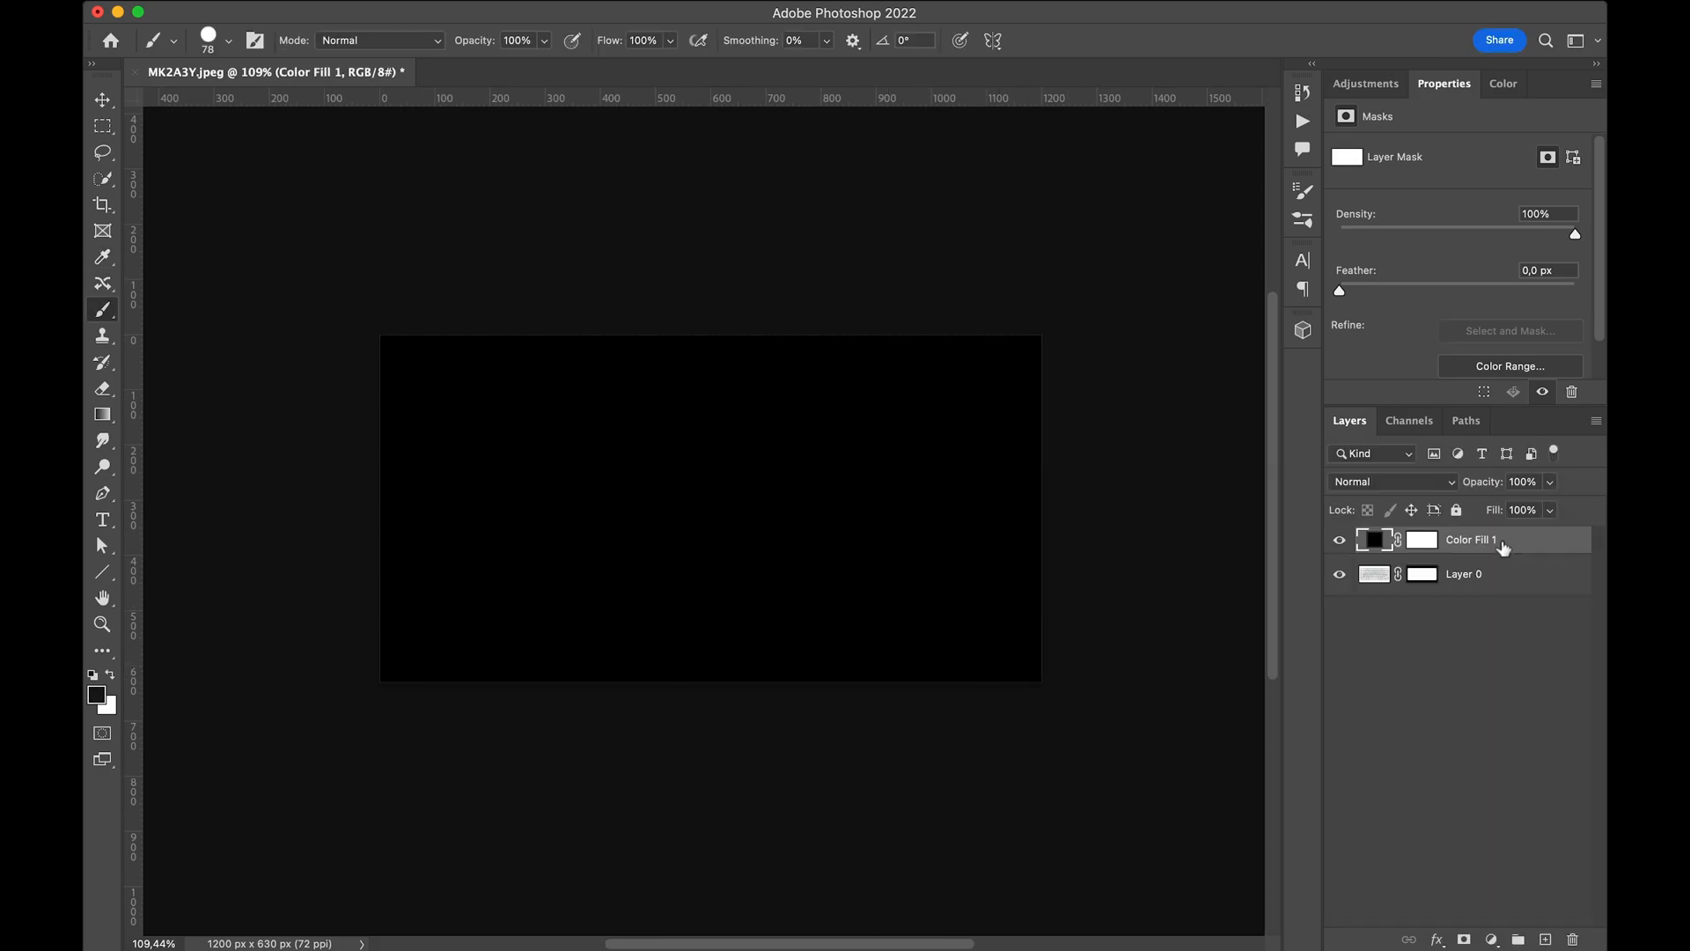
{"action": "left_click_drag", "start_coordinate": [1500, 544], "coordinate": [1500, 607]}
- Refine the keyboard's layer mask in Select and Mask with Smooth 35, Feather 4.7 px, and Contrast 100%
{"action": "left_click_drag", "start_coordinate": [484, 497], "coordinate": [519, 497]}
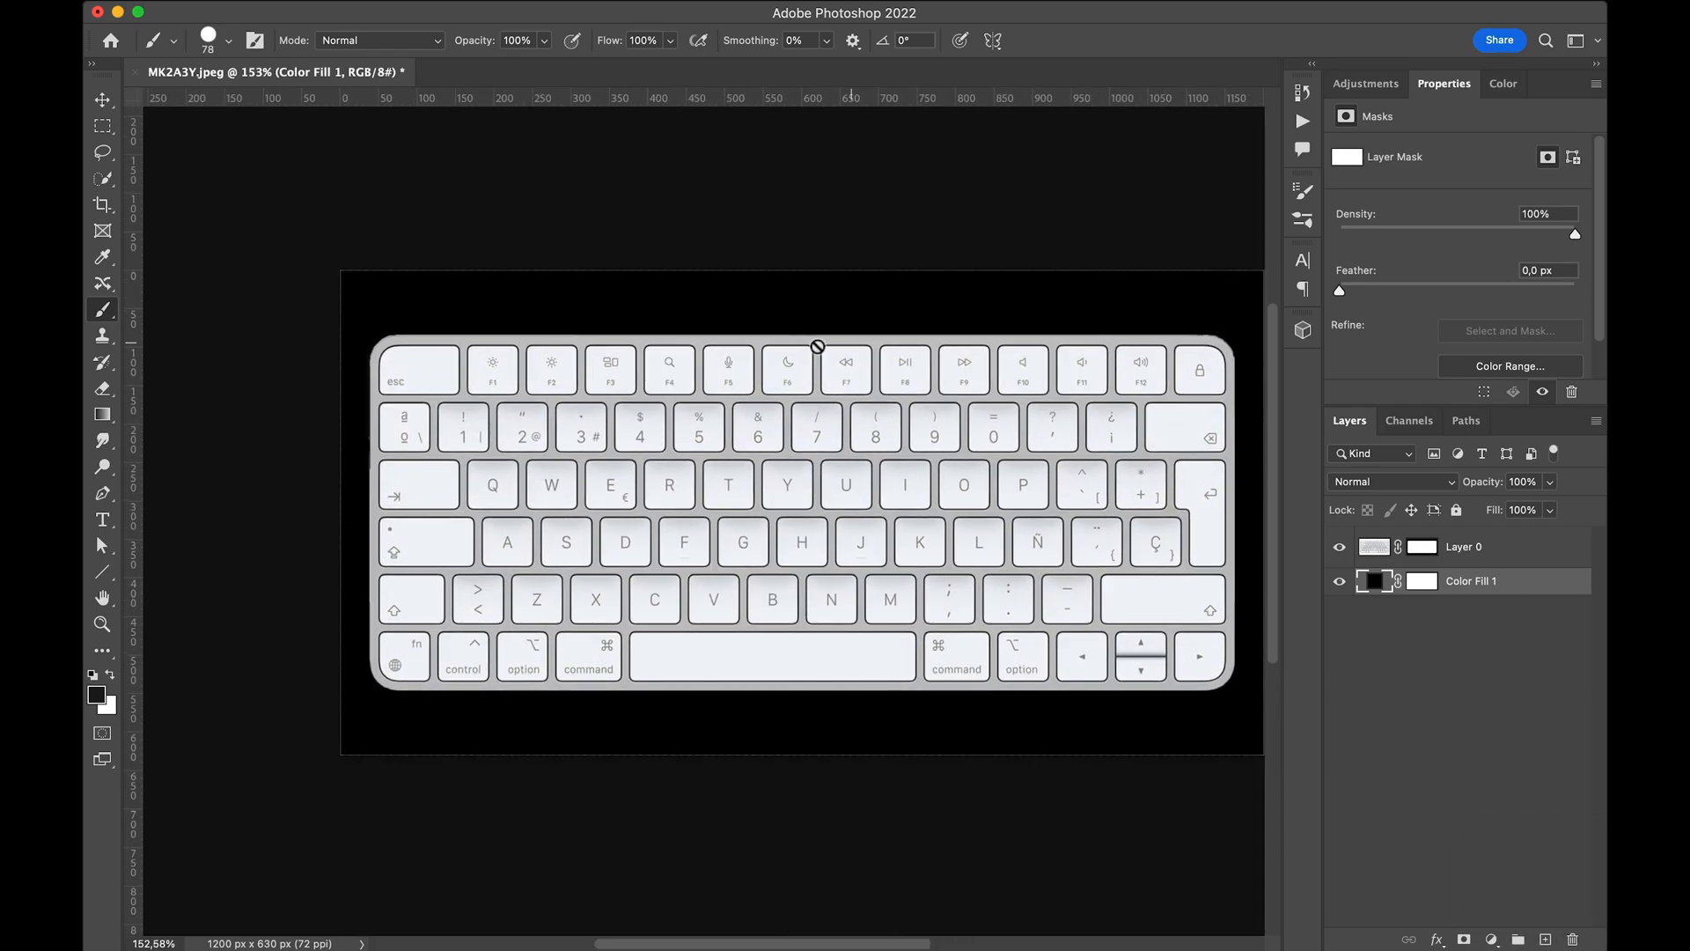
{"action": "left_click_drag", "start_coordinate": [1068, 367], "coordinate": [702, 407]}
{"action": "left_click_drag", "start_coordinate": [827, 373], "coordinate": [1012, 378]}
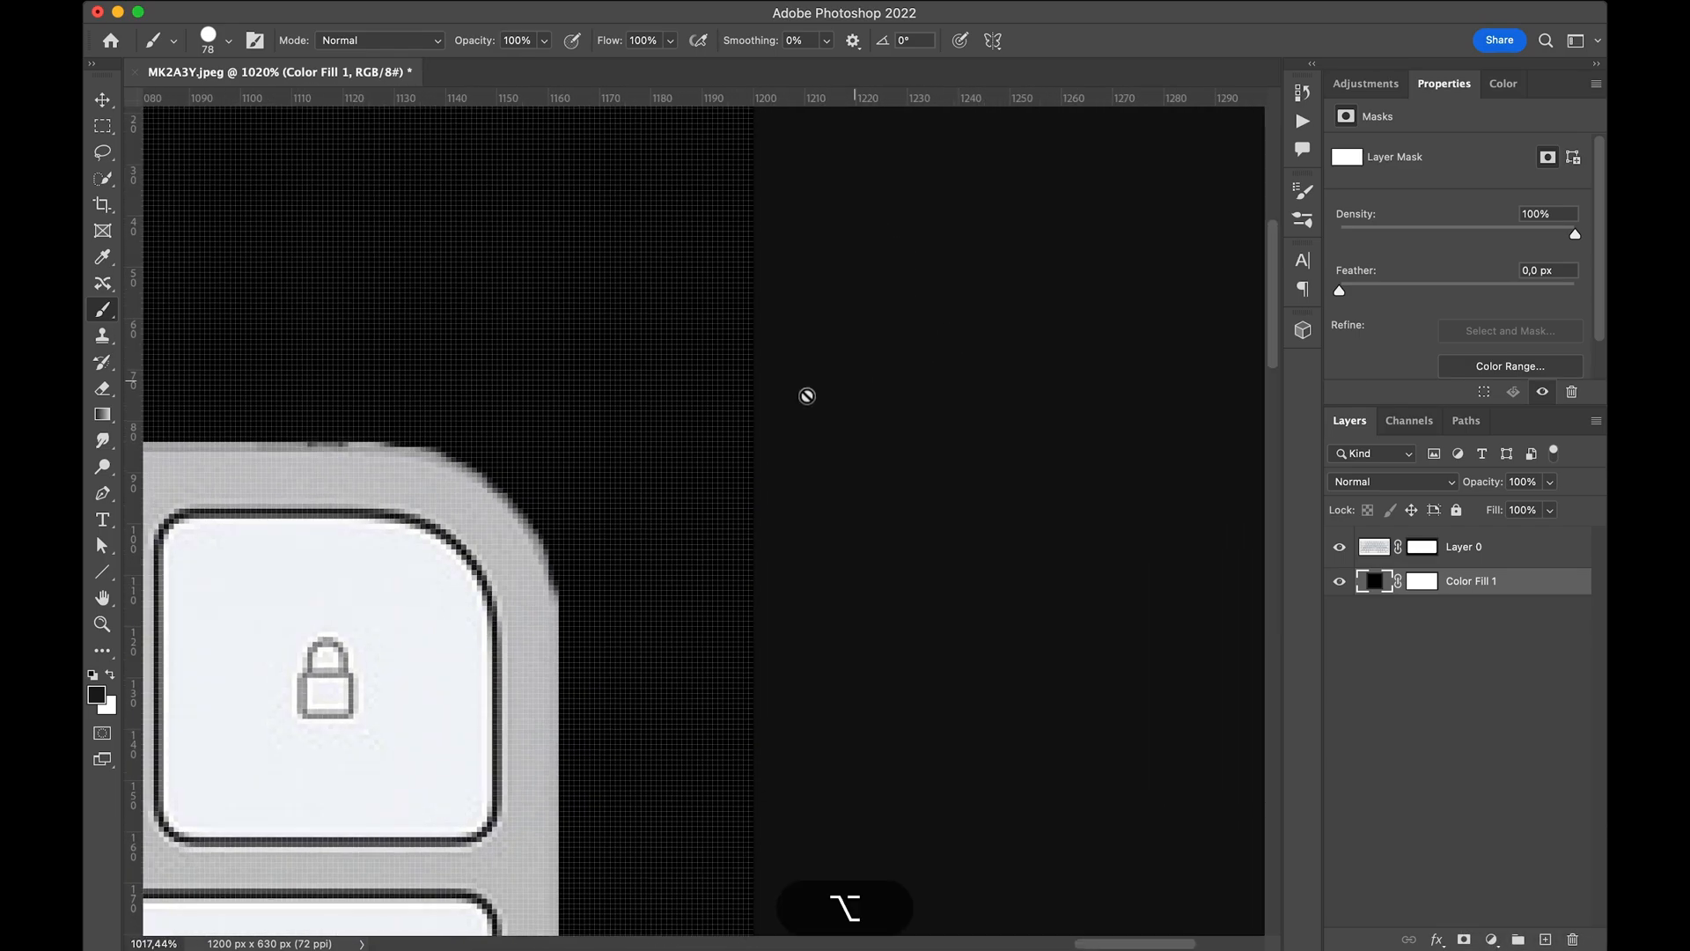
{"action": "scroll", "coordinate": [807, 396], "scroll_direction": "down", "scroll_amount": 5}
{"action": "left_click", "coordinate": [1430, 549]}
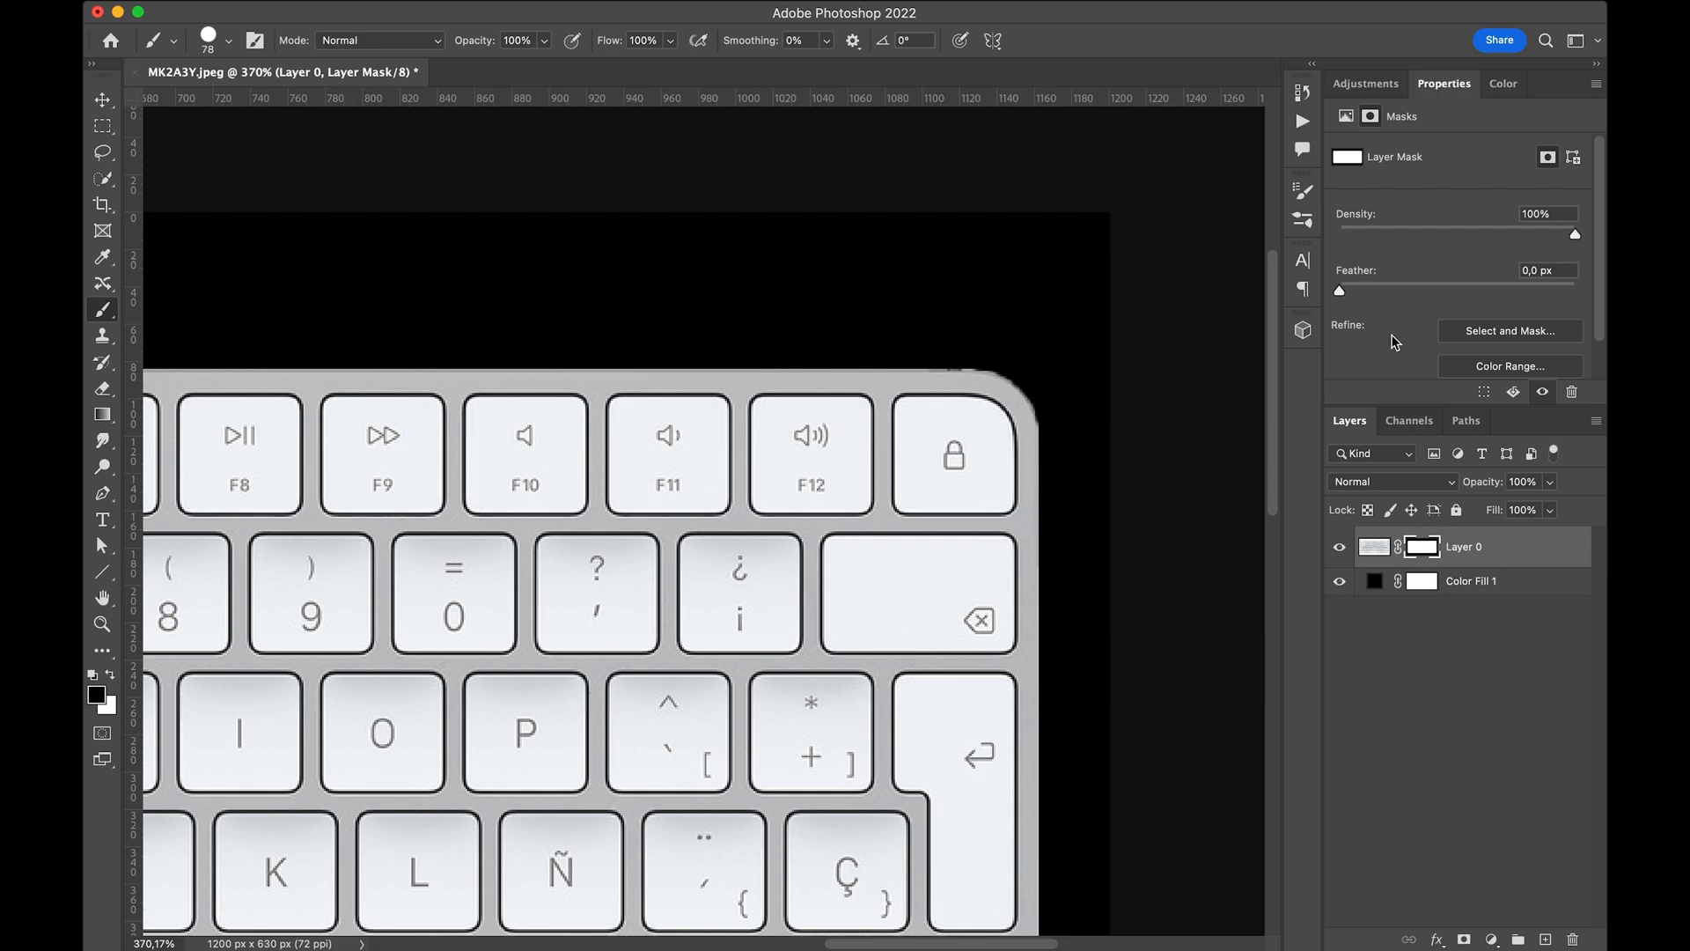
{"action": "scroll", "coordinate": [834, 522], "scroll_direction": "down", "scroll_amount": 4}
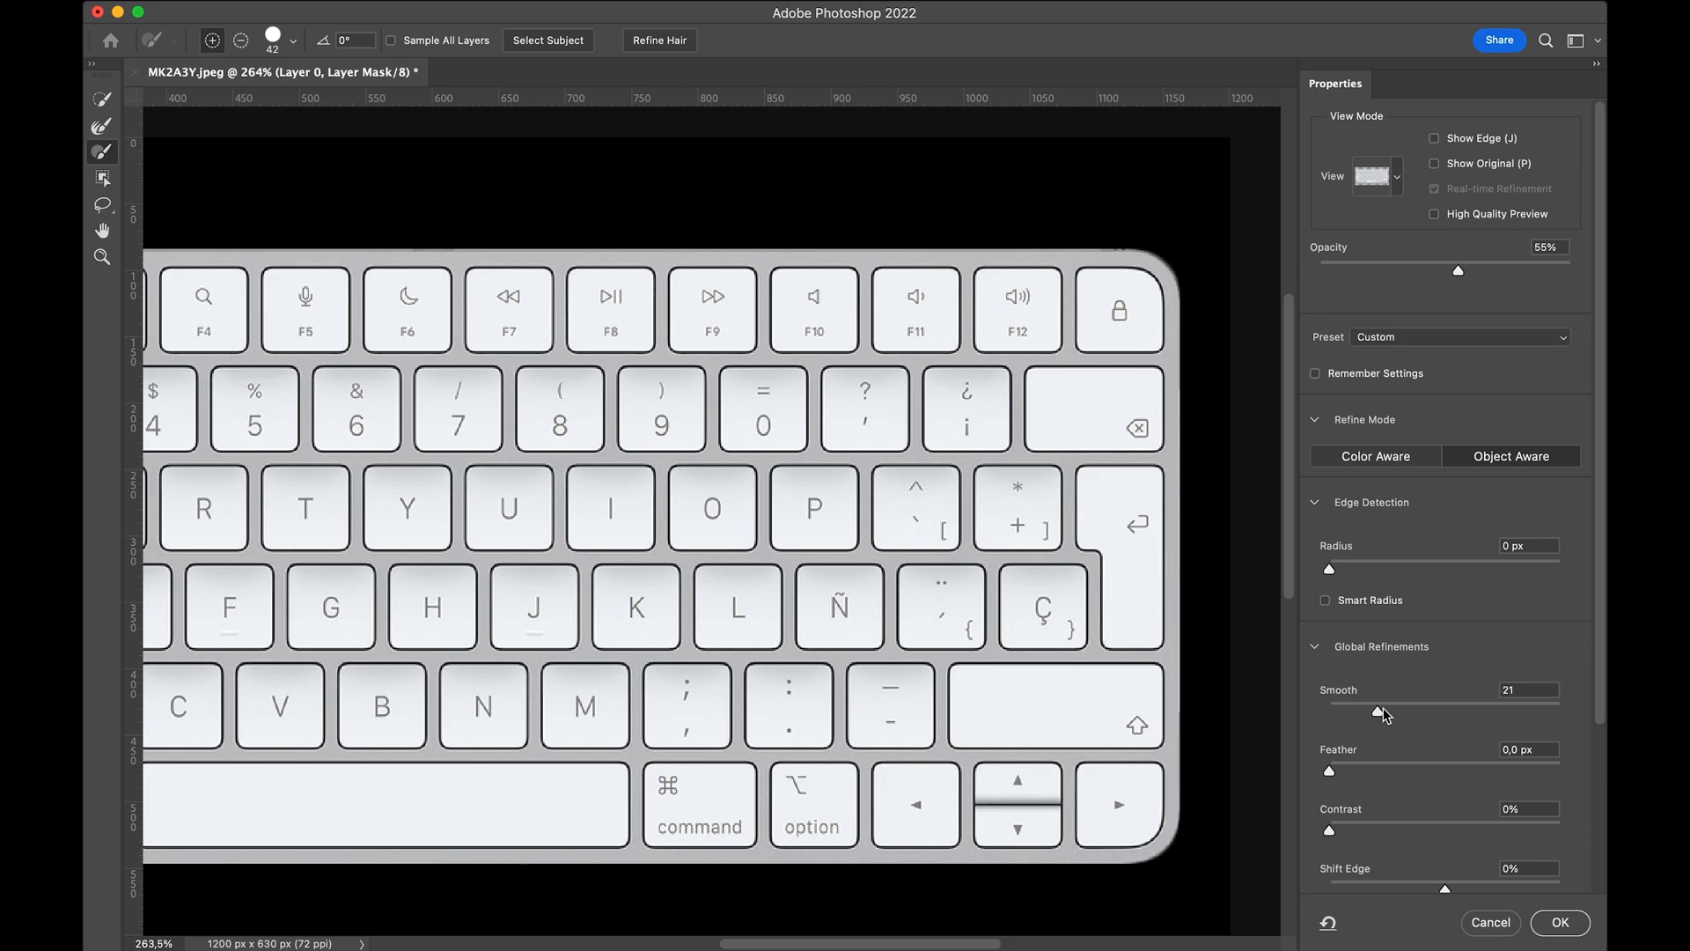
{"action": "left_click_drag", "start_coordinate": [1382, 707], "coordinate": [1414, 707]}
{"action": "left_click_drag", "start_coordinate": [1436, 769], "coordinate": [1371, 770]}
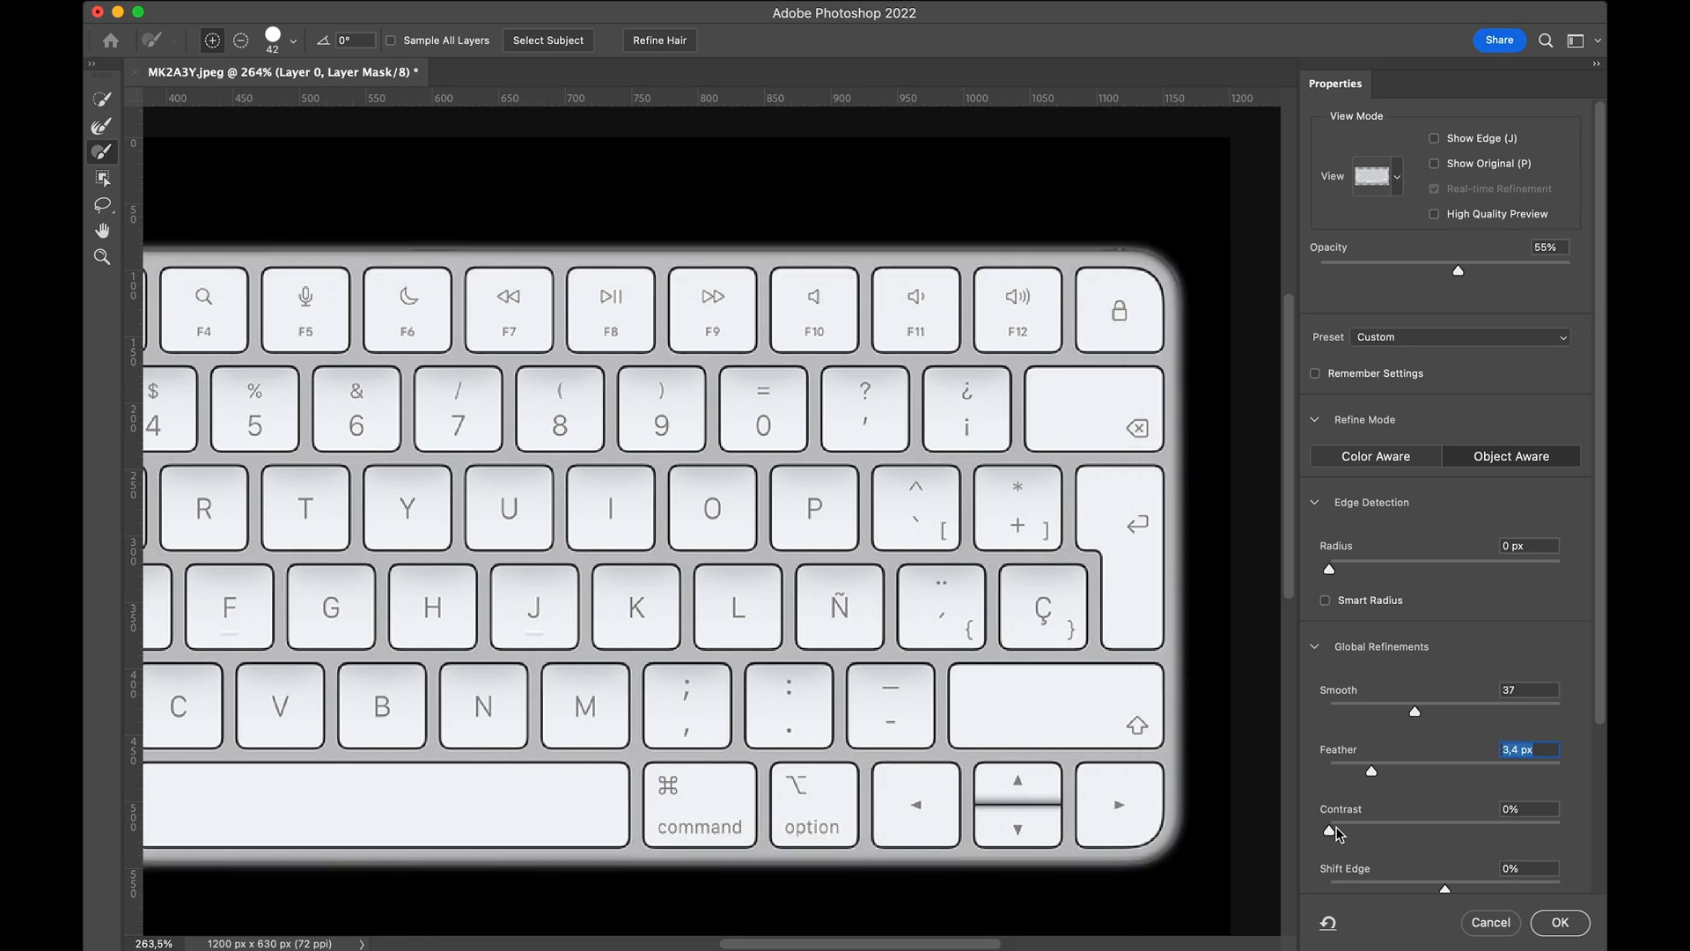
{"action": "left_click", "coordinate": [1451, 826]}
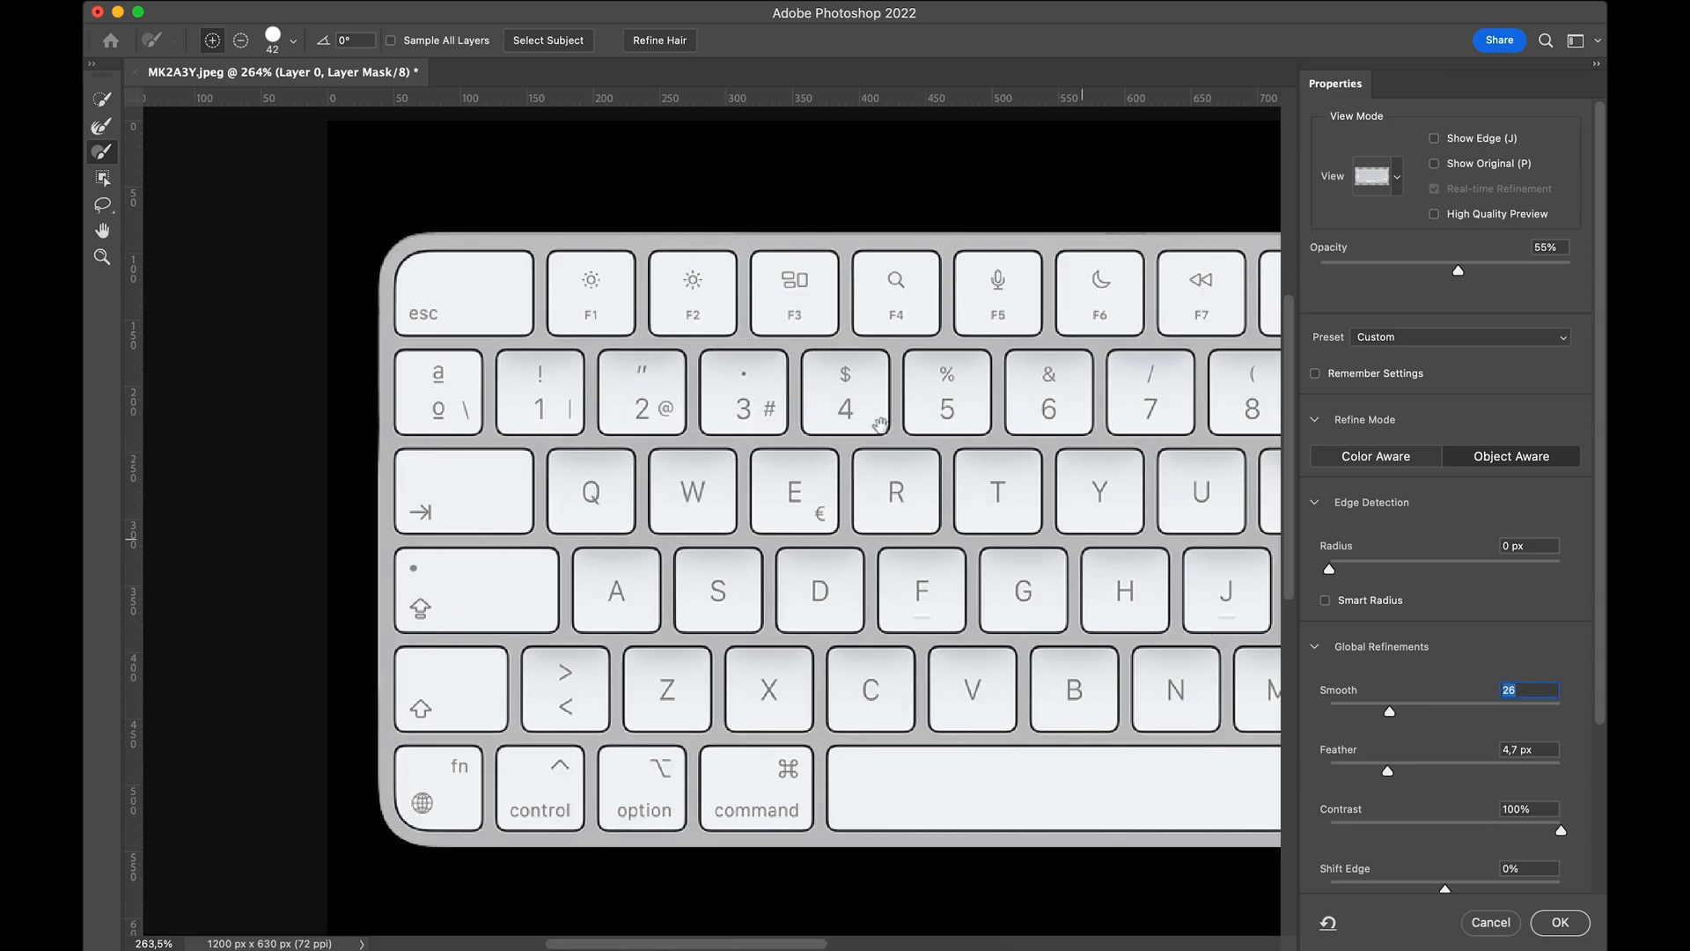
{"action": "left_click_drag", "start_coordinate": [951, 405], "coordinate": [683, 442]}
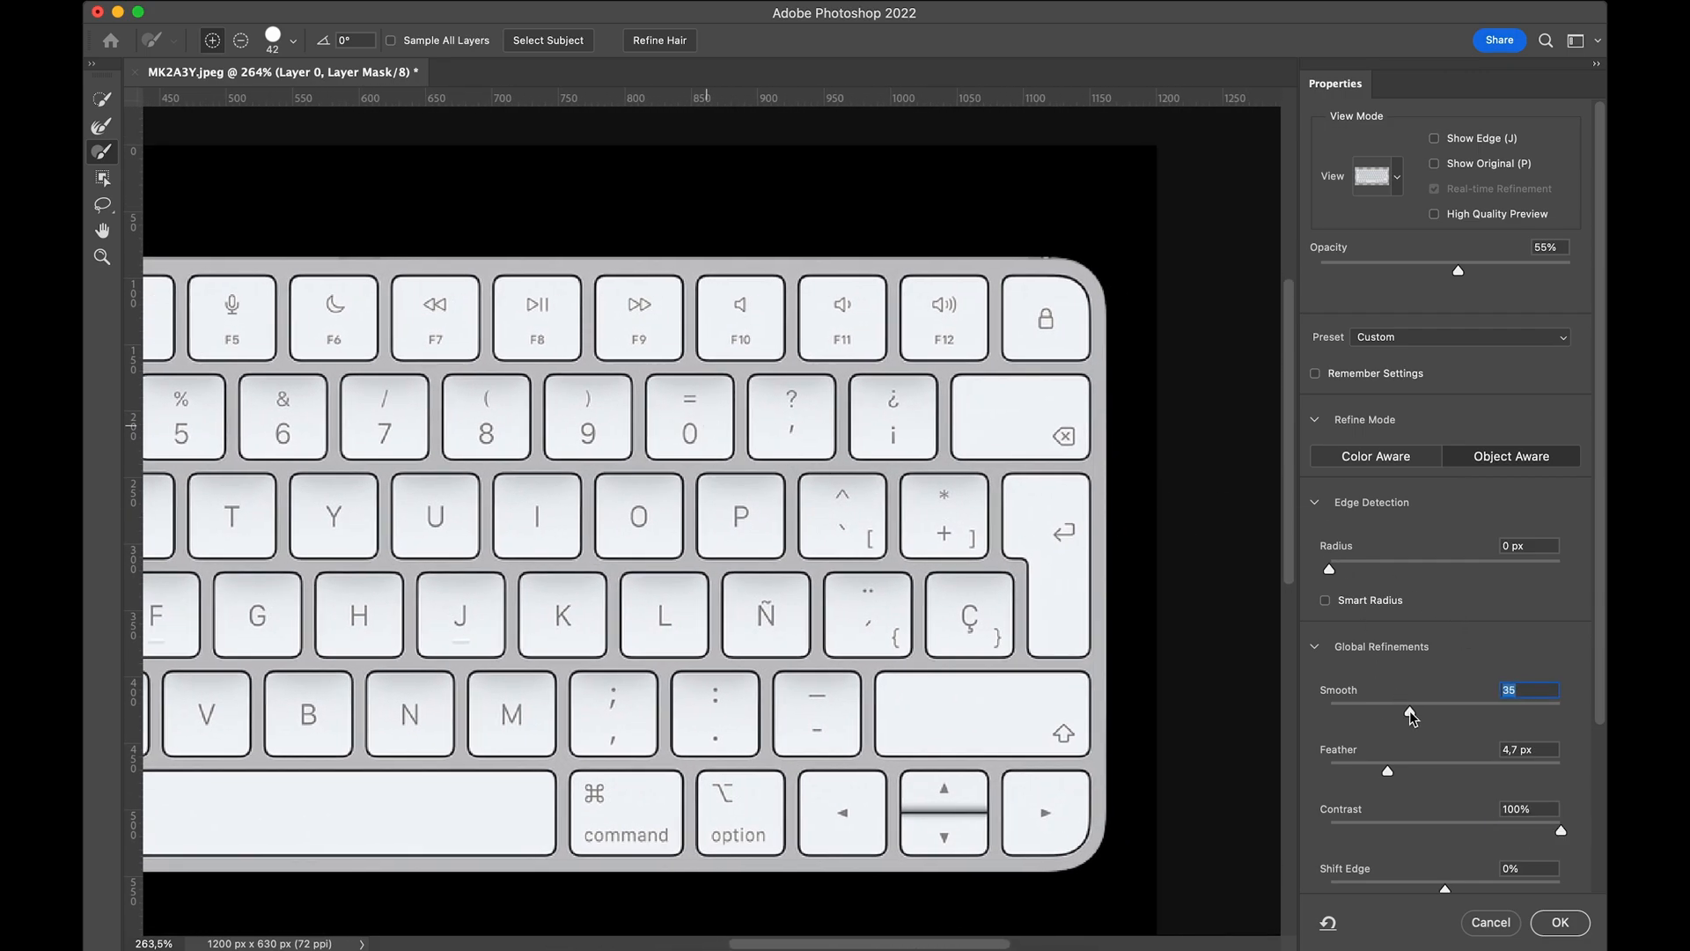
- Export the masked keyboard to the desktop as "Apple transparrent keyboard.png" and close the Photoshop document
{"action": "key", "text": "alt+shift+super+w"}
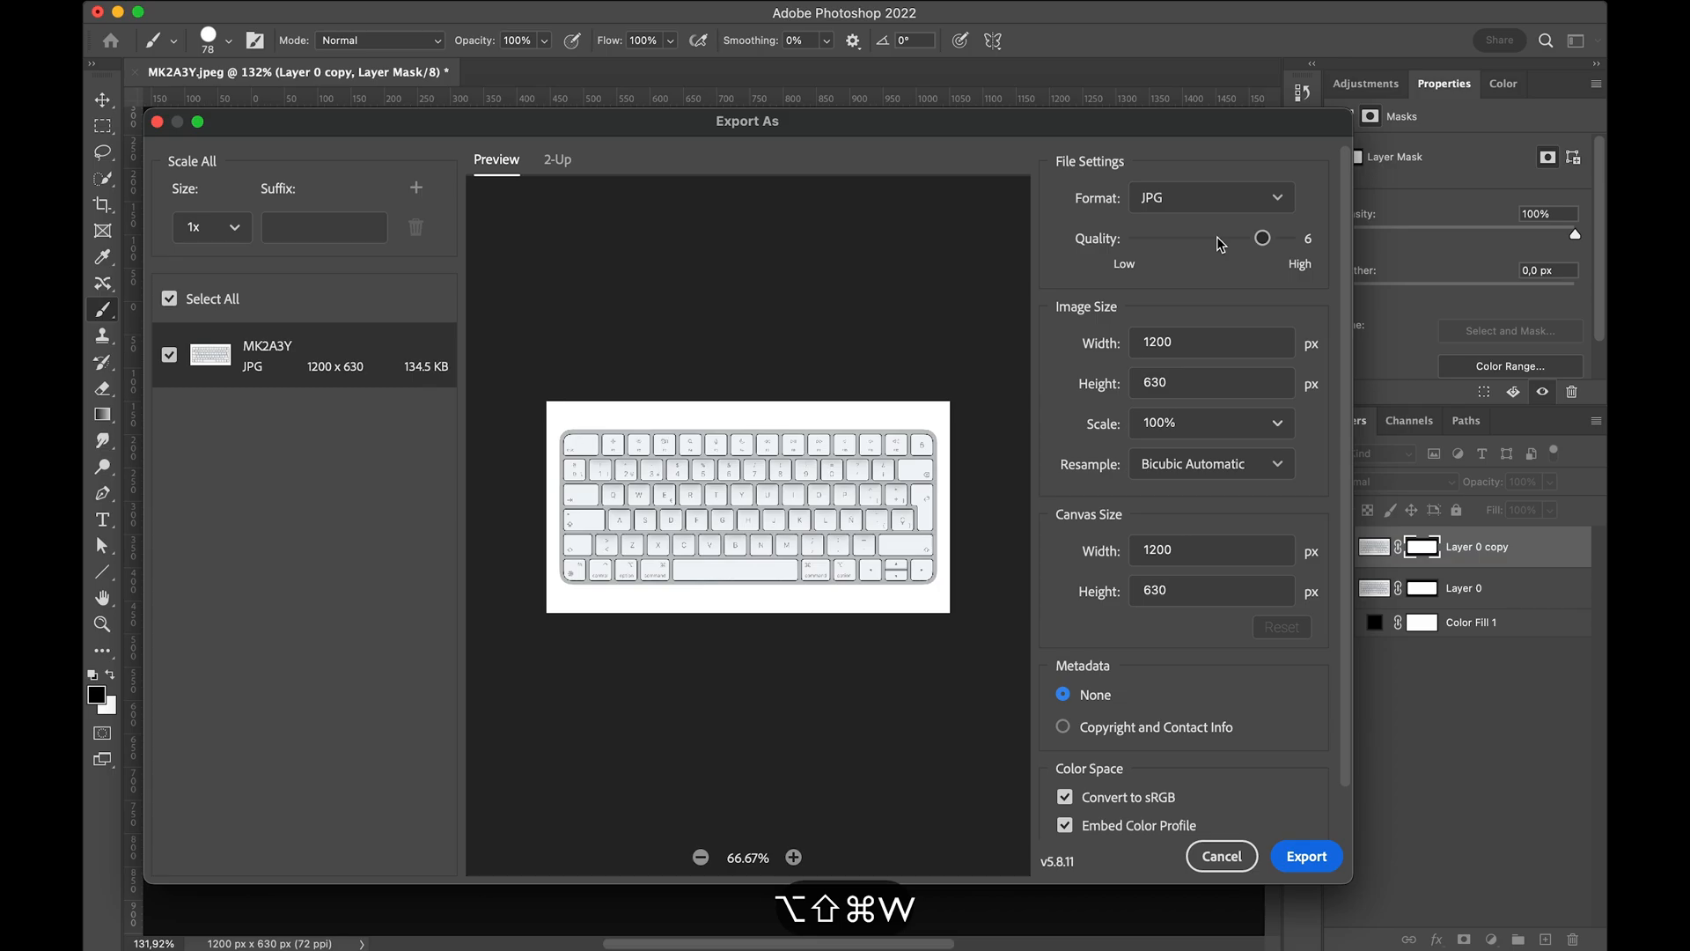
{"action": "left_click", "coordinate": [1210, 197]}
{"action": "left_click", "coordinate": [1154, 232]}
{"action": "left_click", "coordinate": [1315, 867]}
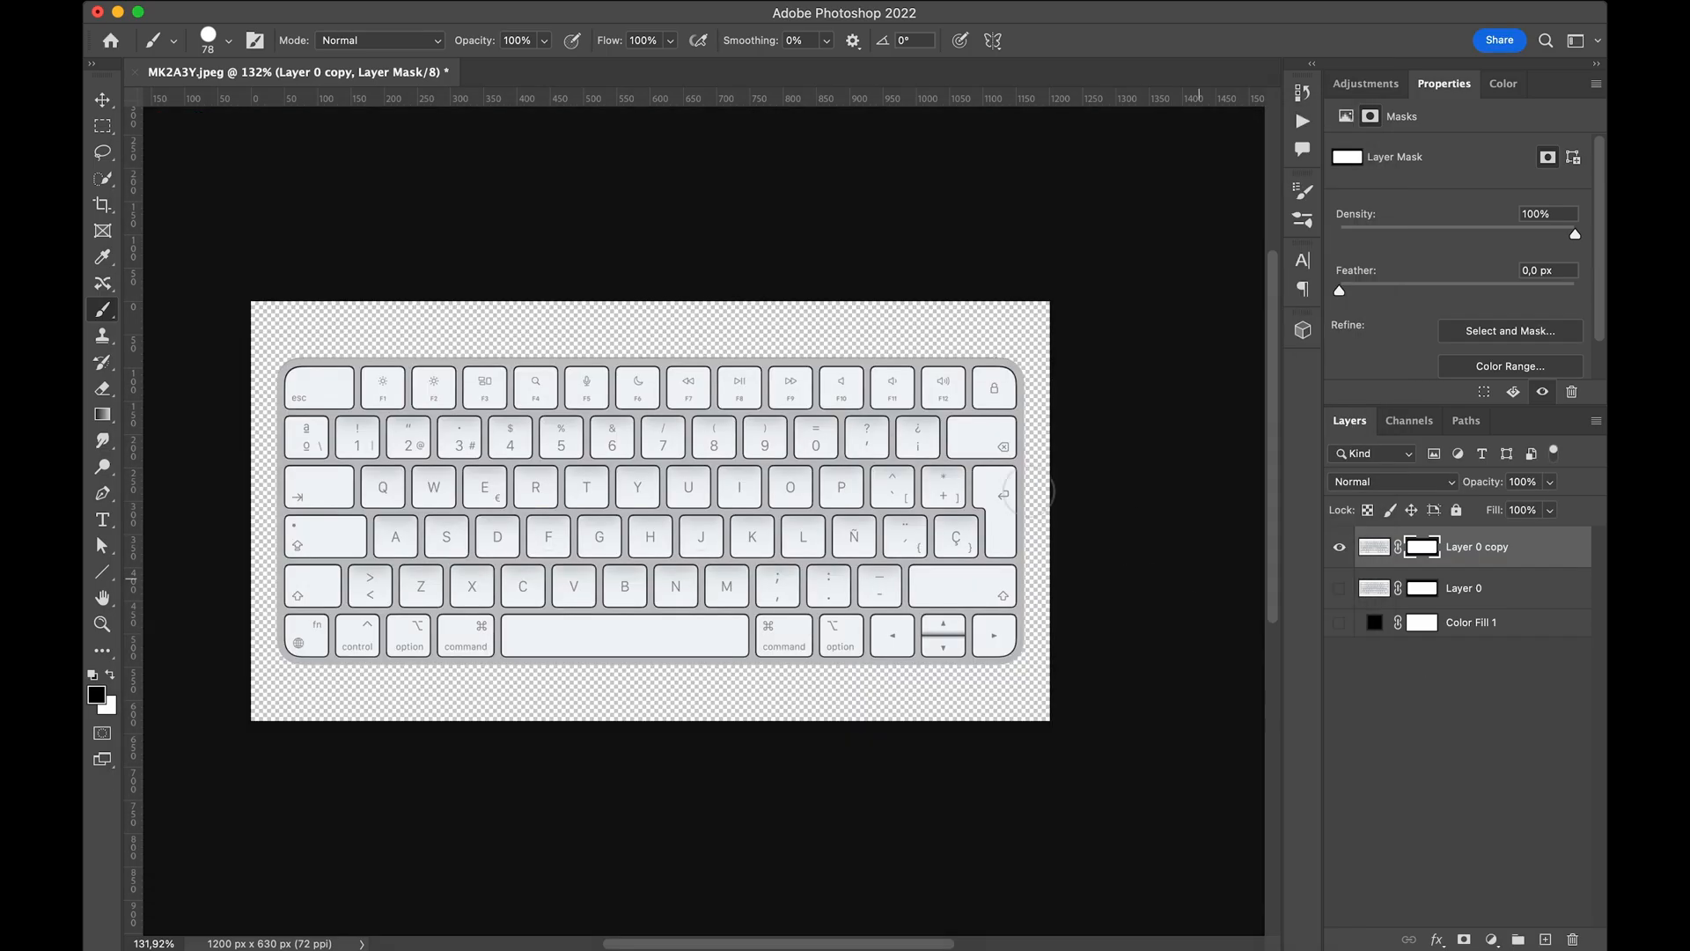
{"action": "key", "text": "v"}
{"action": "key", "text": "super+w"}
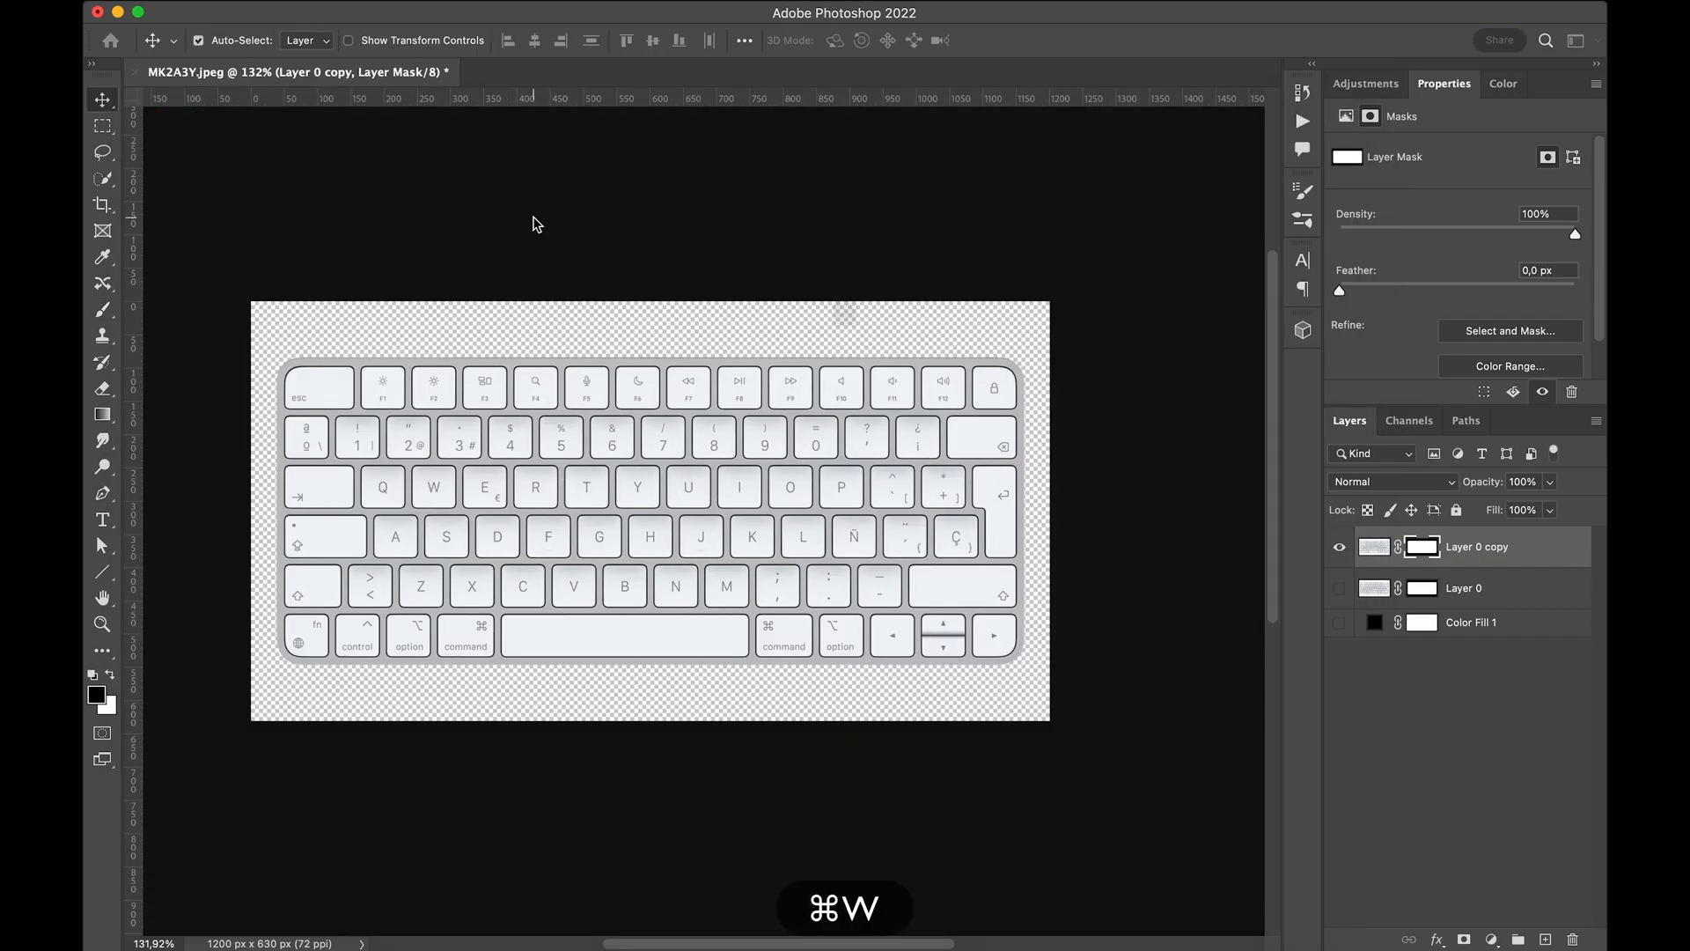
{"action": "left_click", "coordinate": [872, 384]}
- Reveal the desktop and move the original MK2A3Y.jpeg to the Bin
{"action": "key", "text": "super+h"}
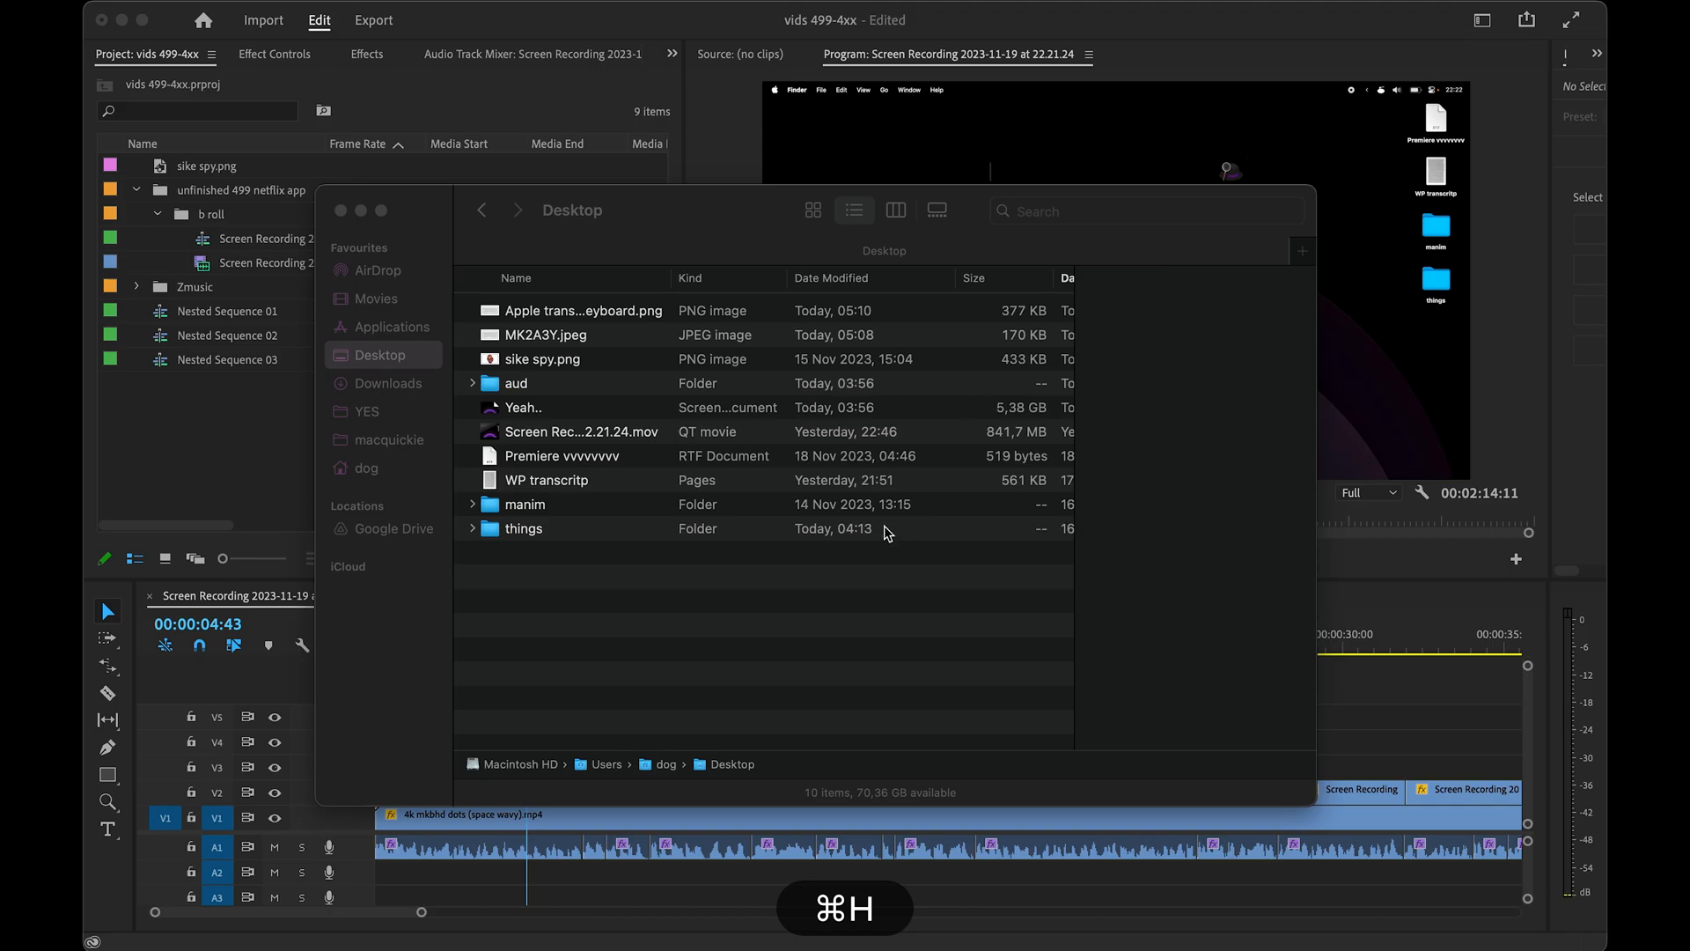
{"action": "key", "text": "super+h"}
{"action": "key", "text": "super+h"}
{"action": "left_click", "coordinate": [1514, 59]}
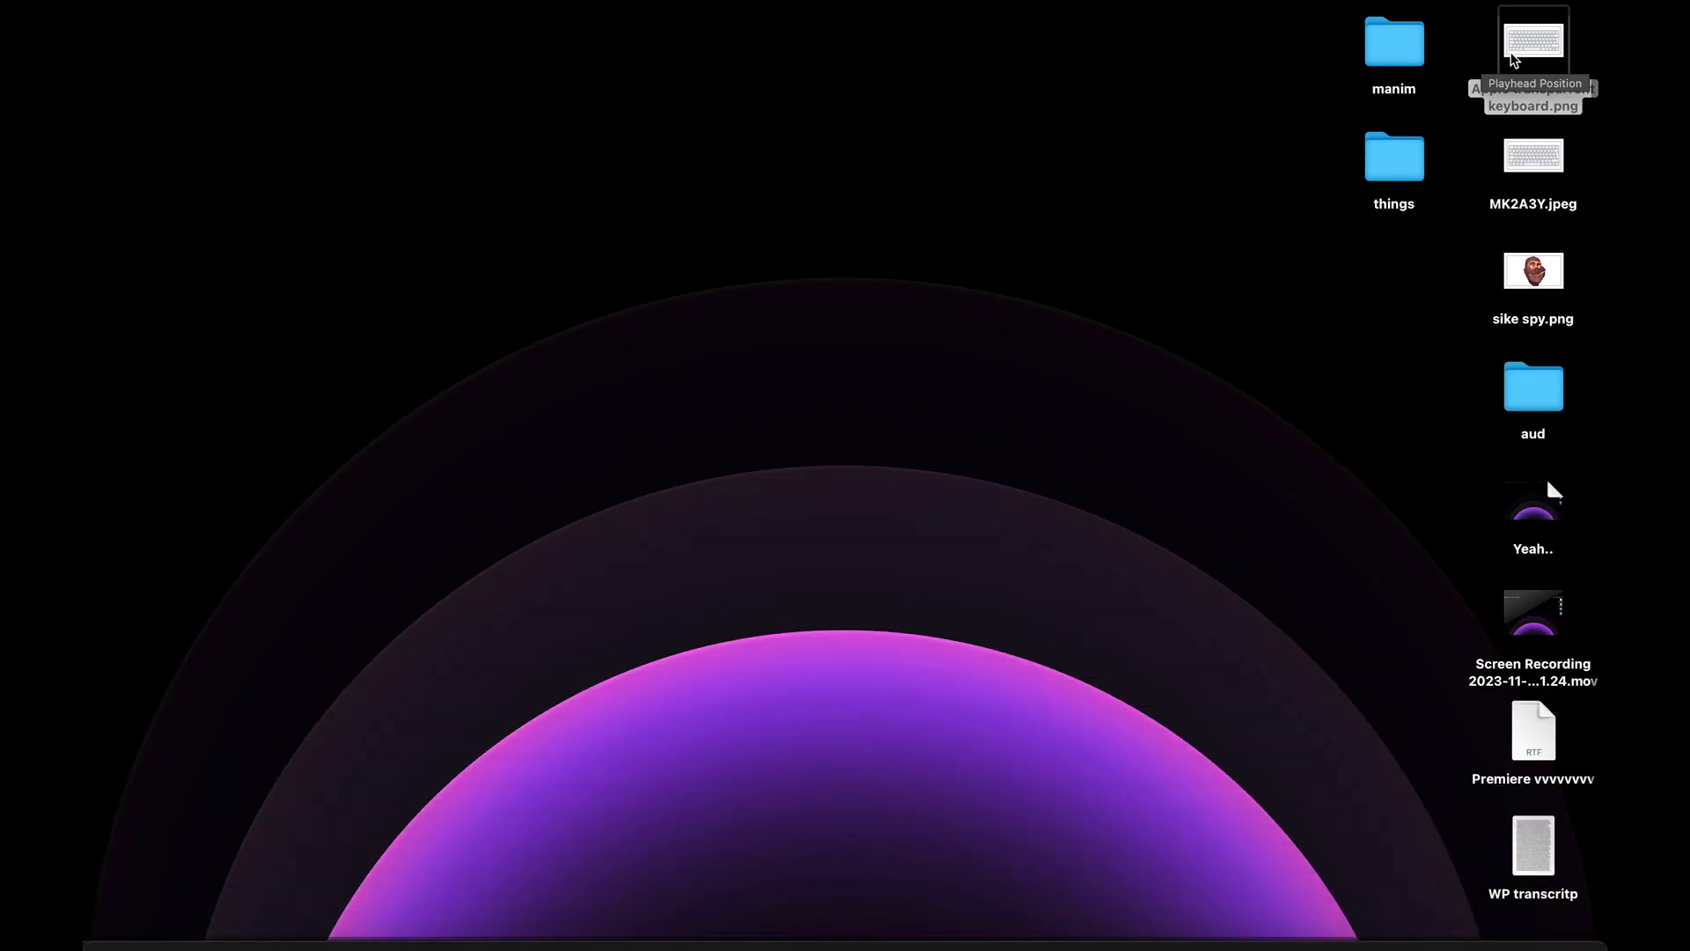
{"action": "left_click", "coordinate": [1533, 155]}
{"action": "key", "text": "super+BackSpace"}
- Place the keyboard PNG on V3 in Premiere Pro at about 4 seconds, with Scale 166.3 and vertical position 877
{"action": "left_click_drag", "start_coordinate": [1521, 63], "coordinate": [632, 767]}
{"action": "left_click_drag", "start_coordinate": [272, 179], "coordinate": [212, 179]}
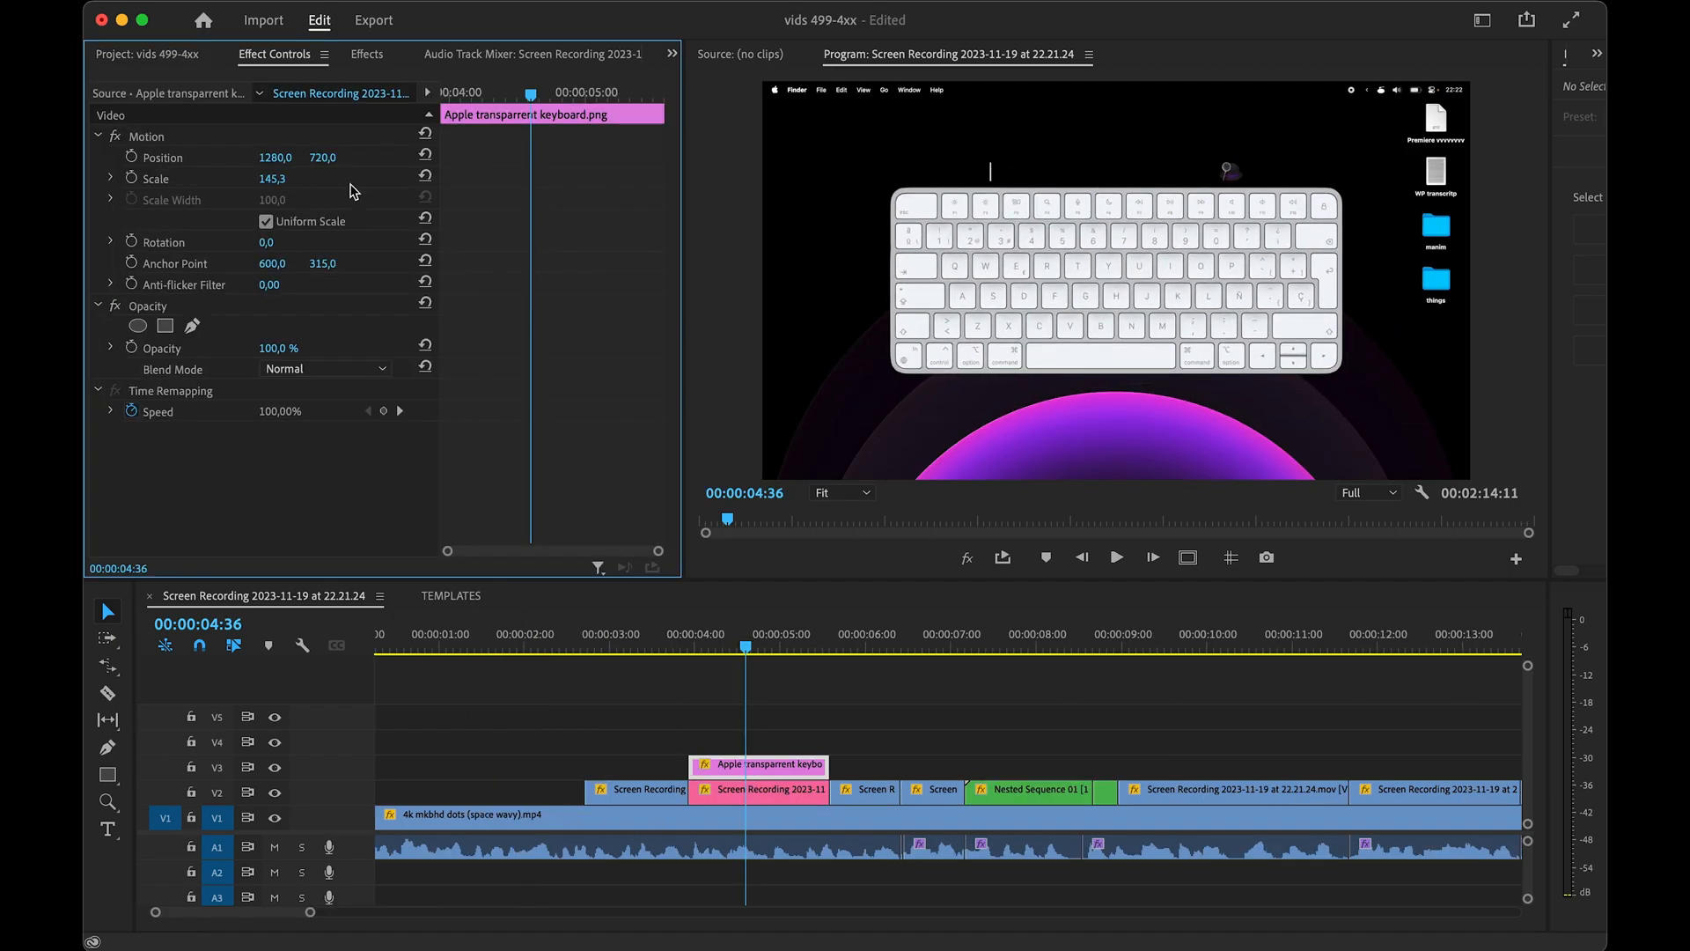
{"action": "left_click_drag", "start_coordinate": [322, 156], "coordinate": [392, 157]}
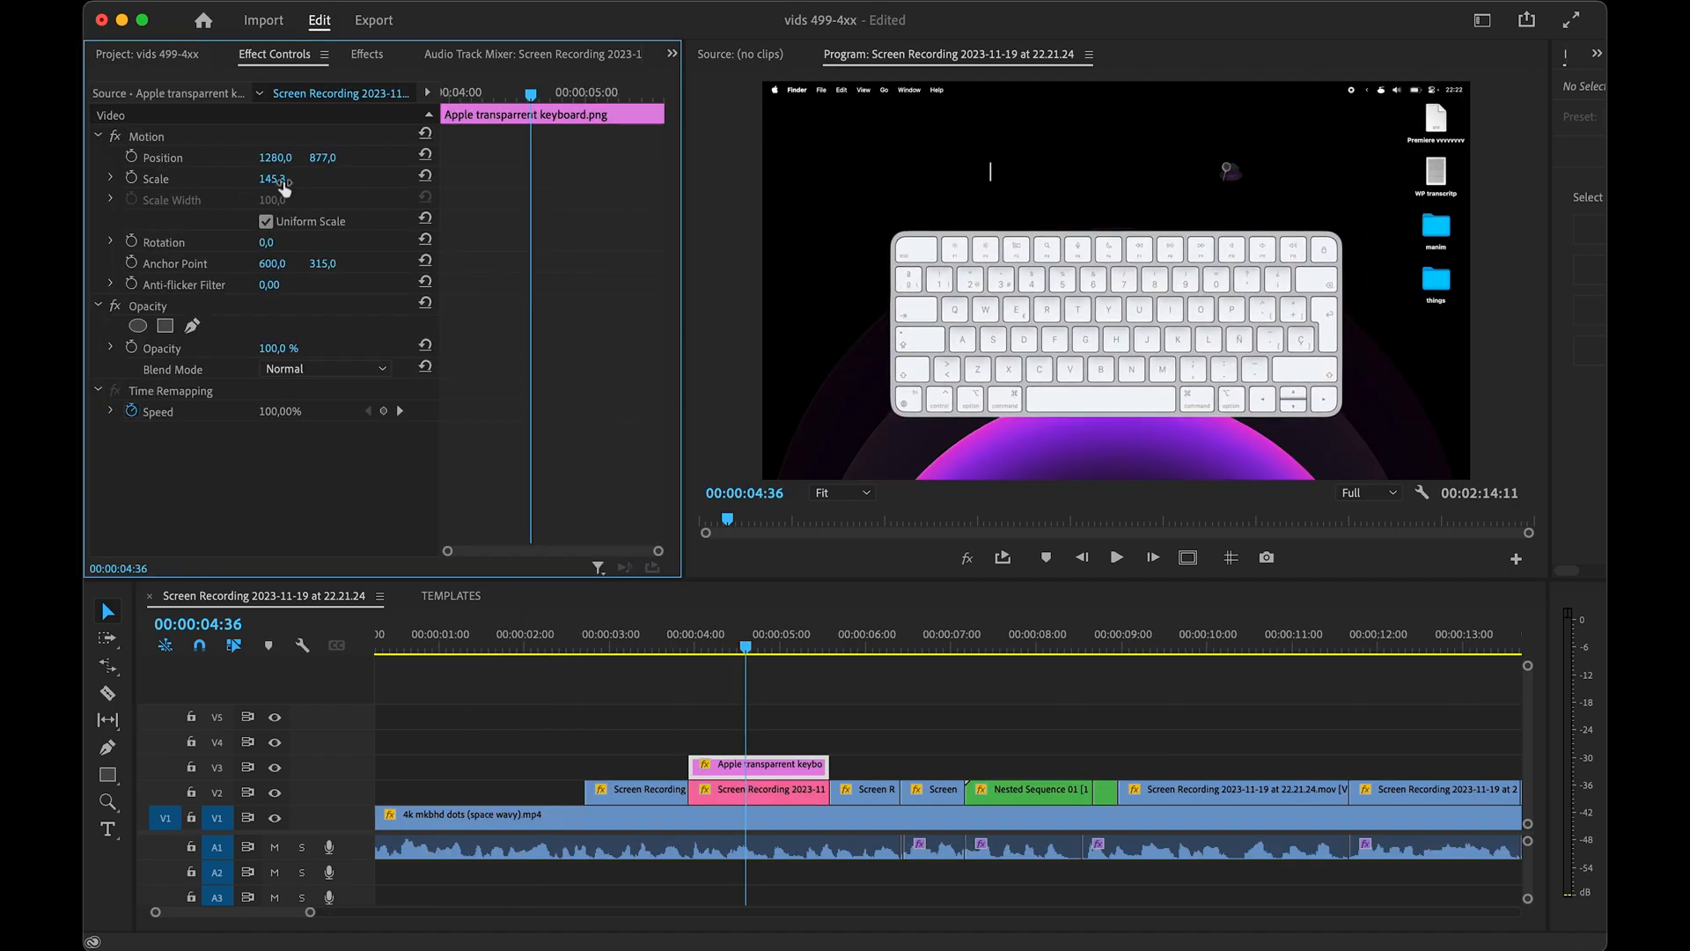
{"action": "left_click_drag", "start_coordinate": [284, 181], "coordinate": [302, 181]}
- Nest the keyboard image clip on V3 with the default sequence name
{"action": "left_click", "coordinate": [743, 768]}
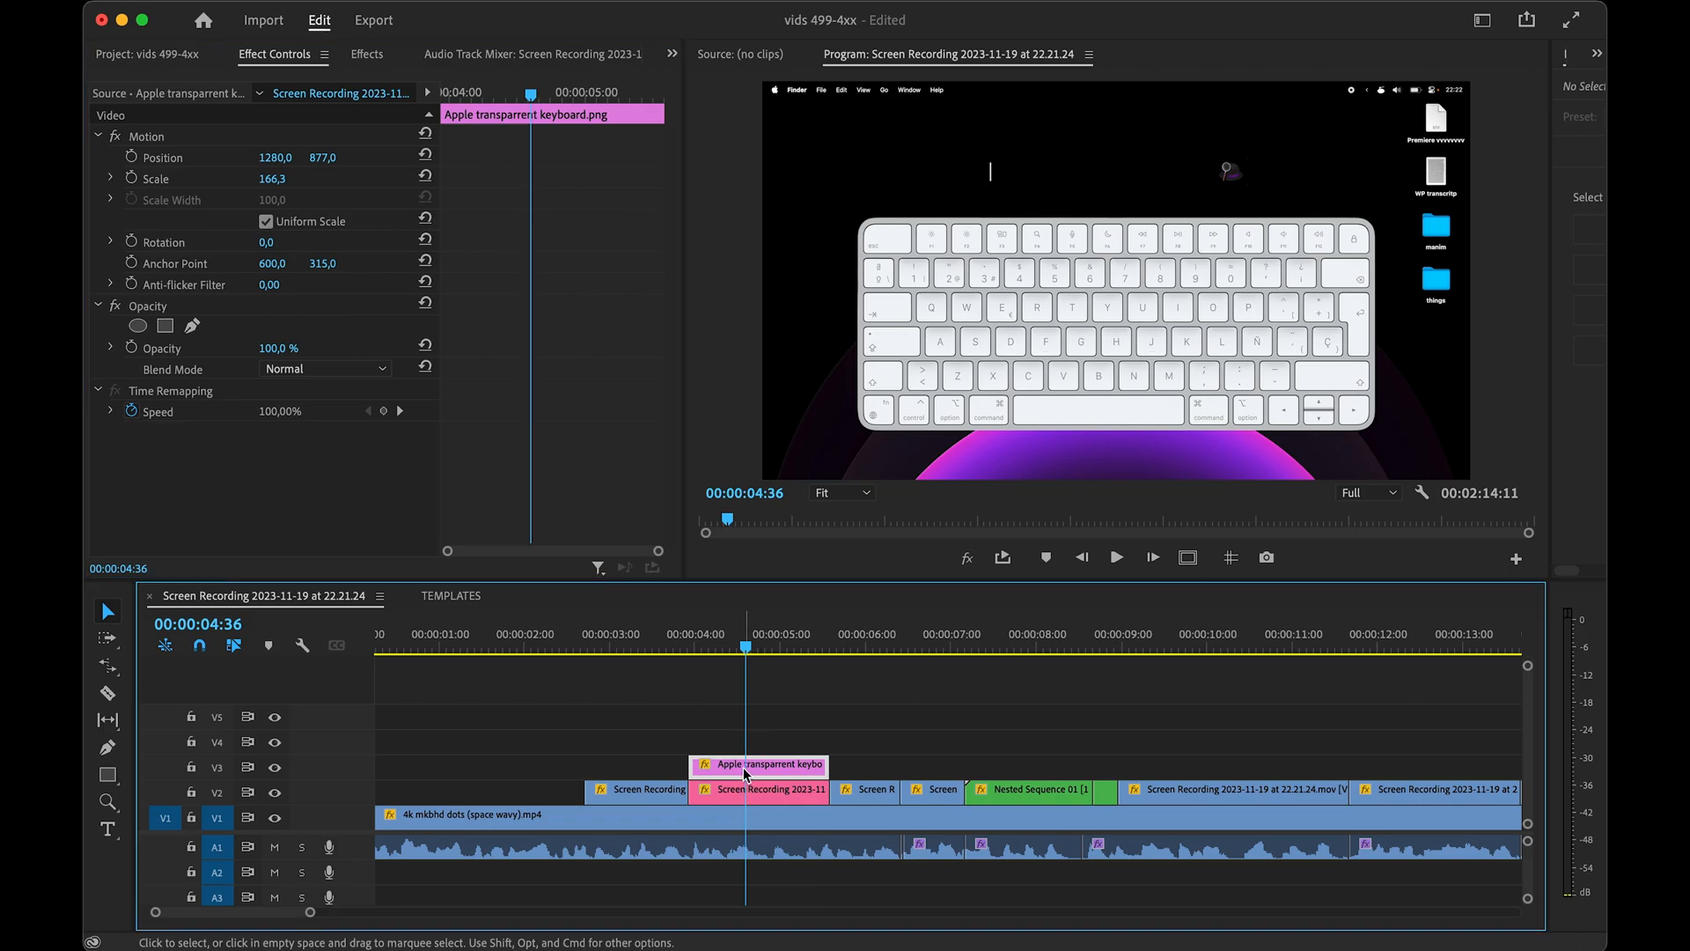
{"action": "key", "text": "shift+n"}
{"action": "key", "text": "Return"}
{"action": "left_click", "coordinate": [750, 764]}
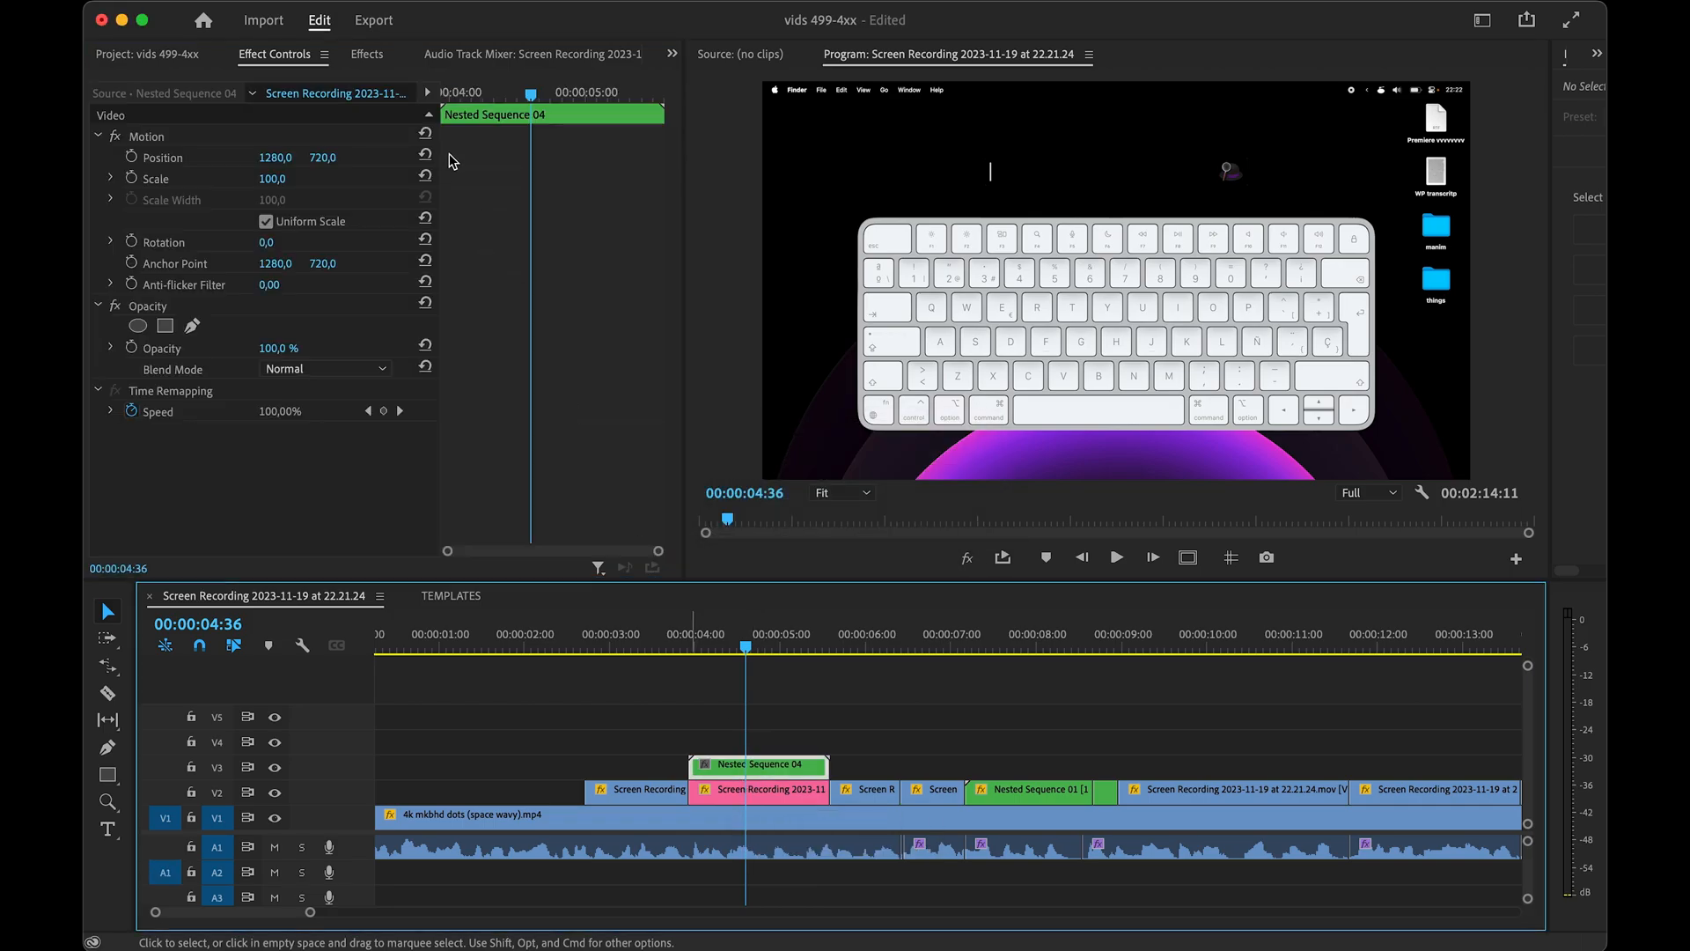
- Find the Johny Harris Photo preset and apply it to the nested keyboard clip on V3
{"action": "left_click", "coordinate": [381, 62]}
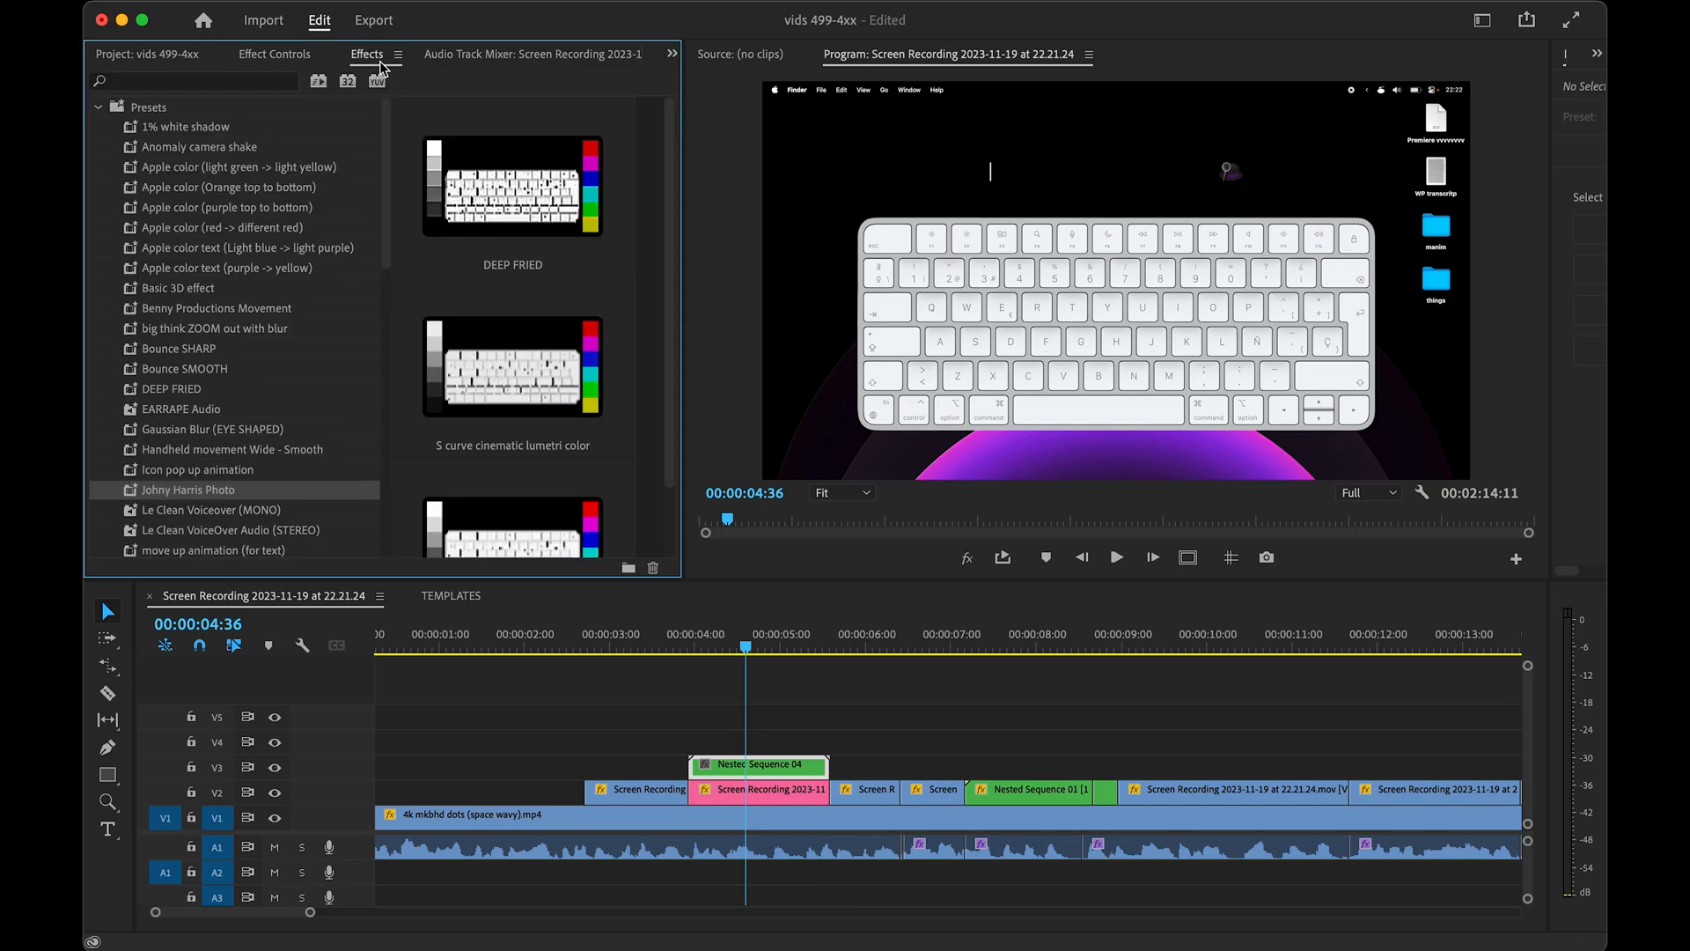
{"action": "left_click", "coordinate": [219, 78]}
{"action": "type", "text": "johny"}
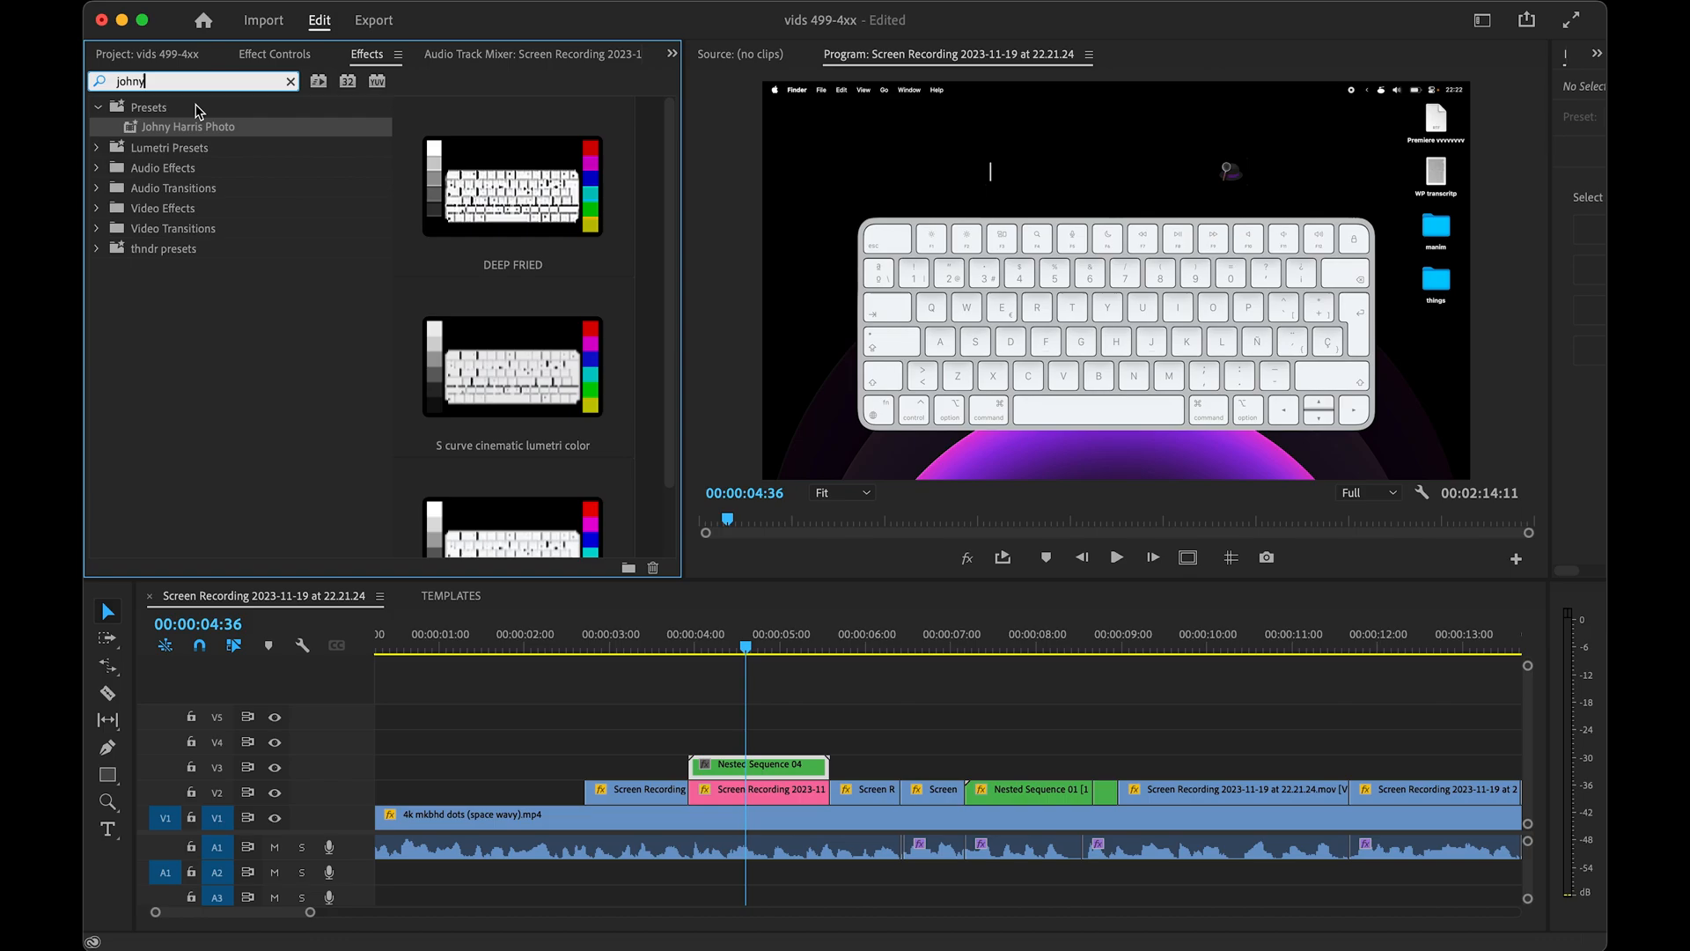
{"action": "left_click_drag", "start_coordinate": [667, 649], "coordinate": [712, 655]}
{"action": "key", "text": "shift"}
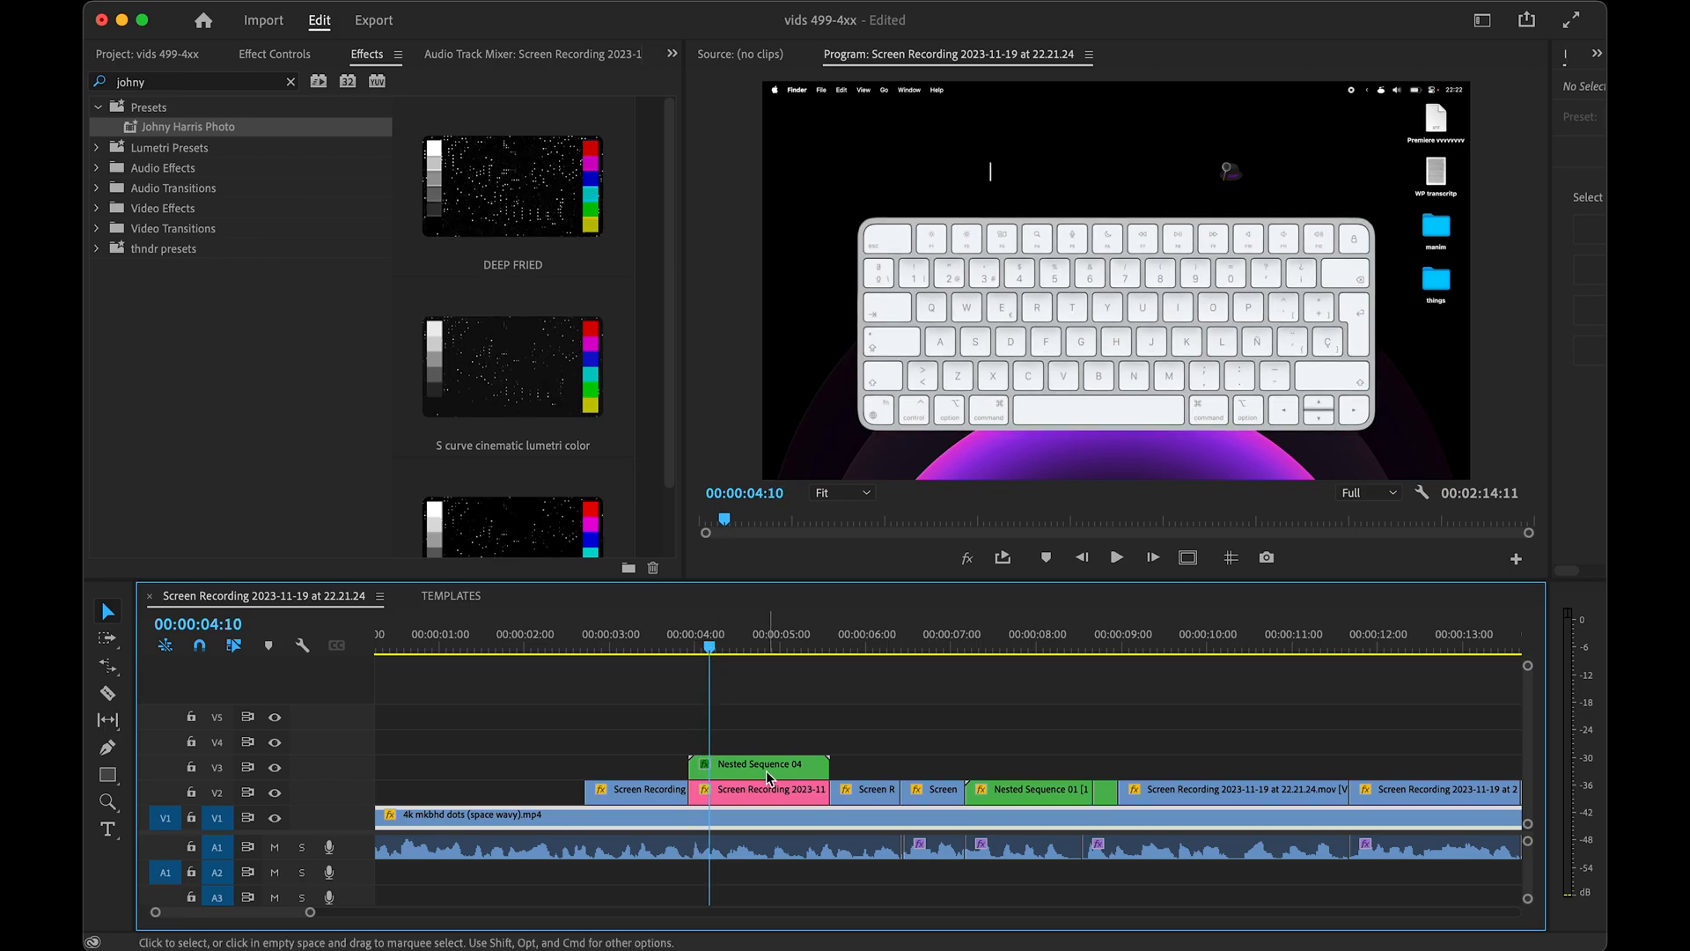
- Set the Gaussian Blur blurriness to 0 at the nested keyboard clip's first keyframe, at 00:00:03:56
{"action": "left_click", "coordinate": [724, 764]}
{"action": "left_click", "coordinate": [178, 57]}
{"action": "left_click", "coordinate": [275, 55]}
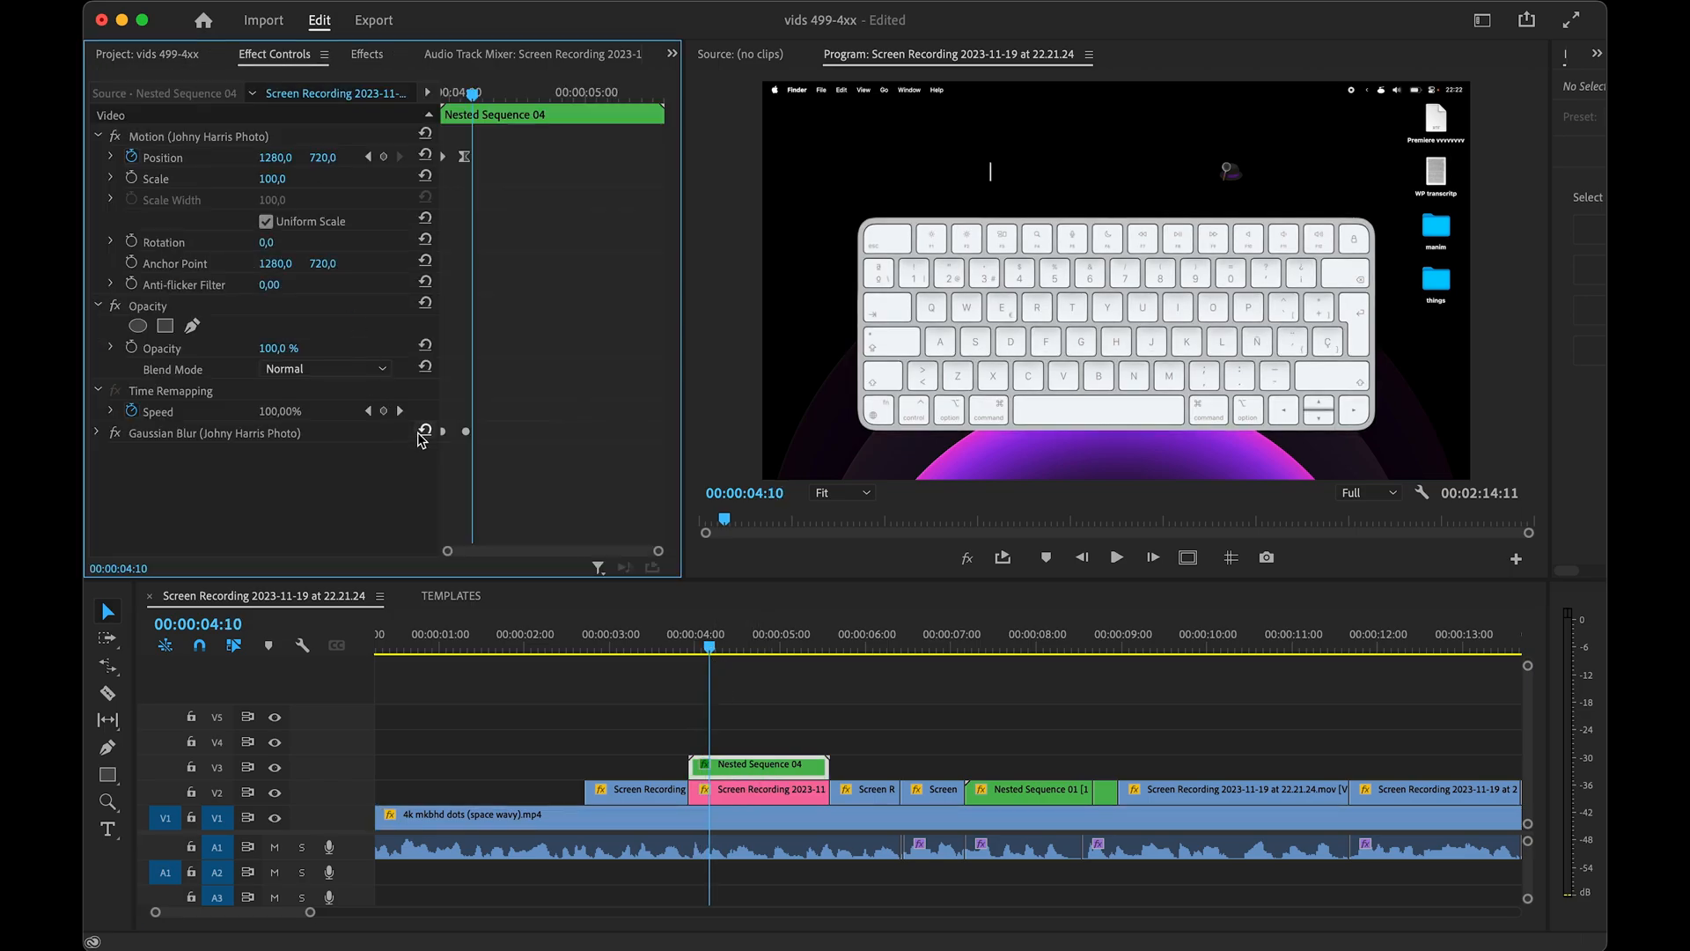
{"action": "left_click", "coordinate": [97, 432]}
{"action": "left_click", "coordinate": [286, 473]}
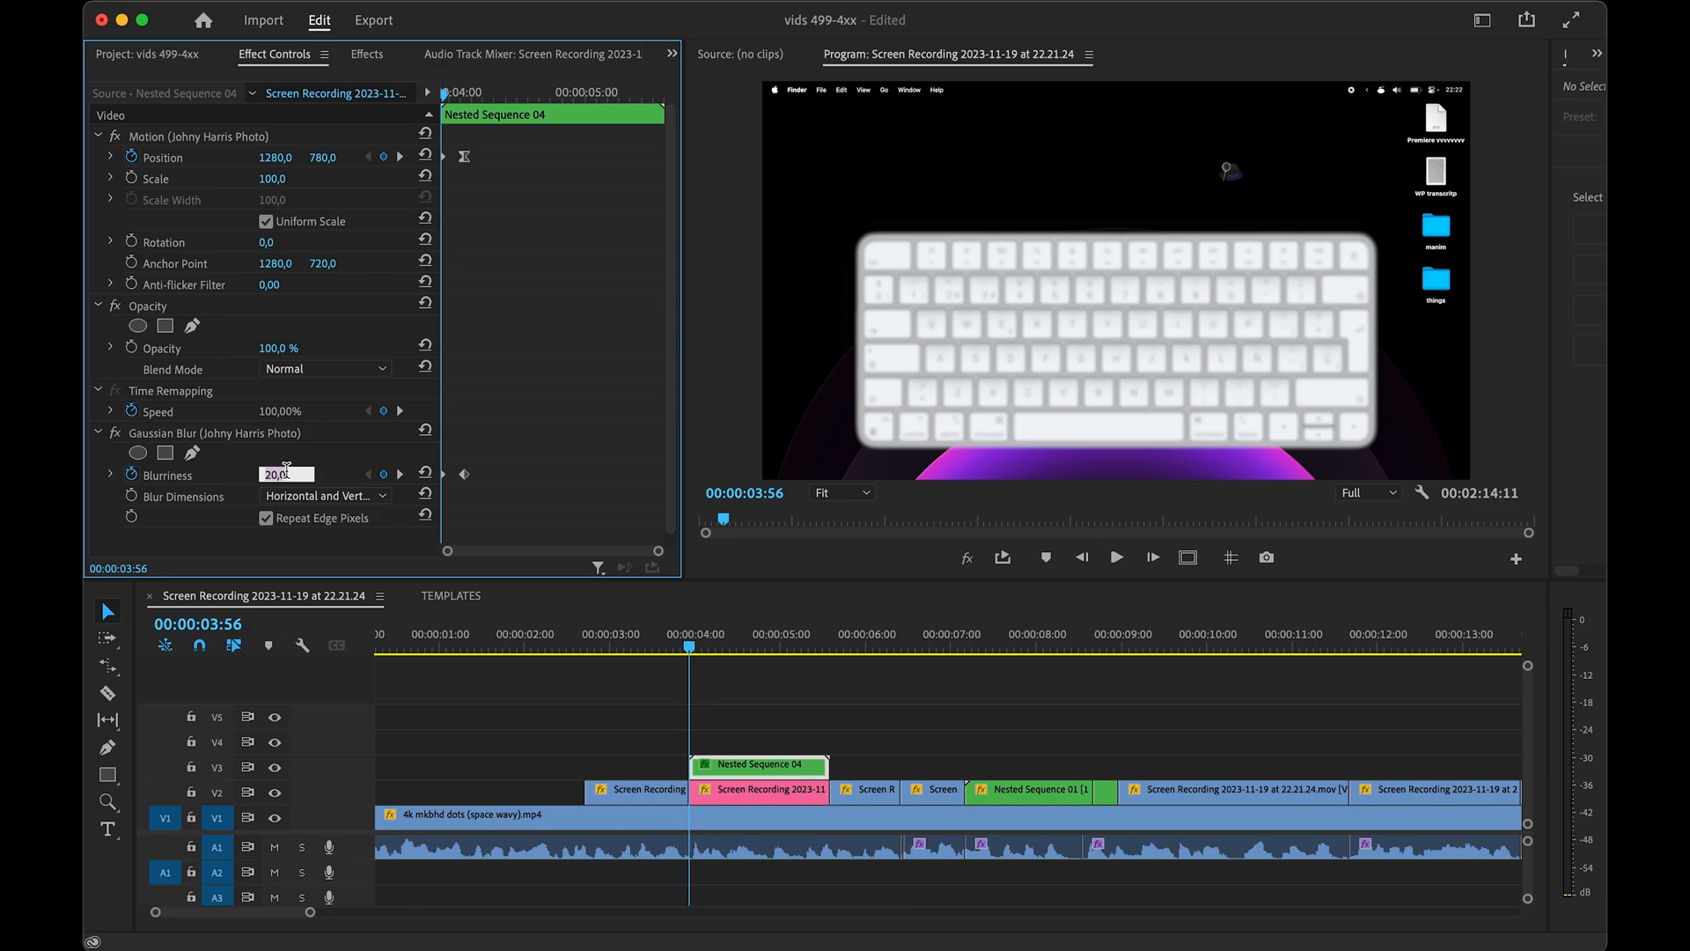
{"action": "type", "text": "0"}
{"action": "key", "text": "Return"}
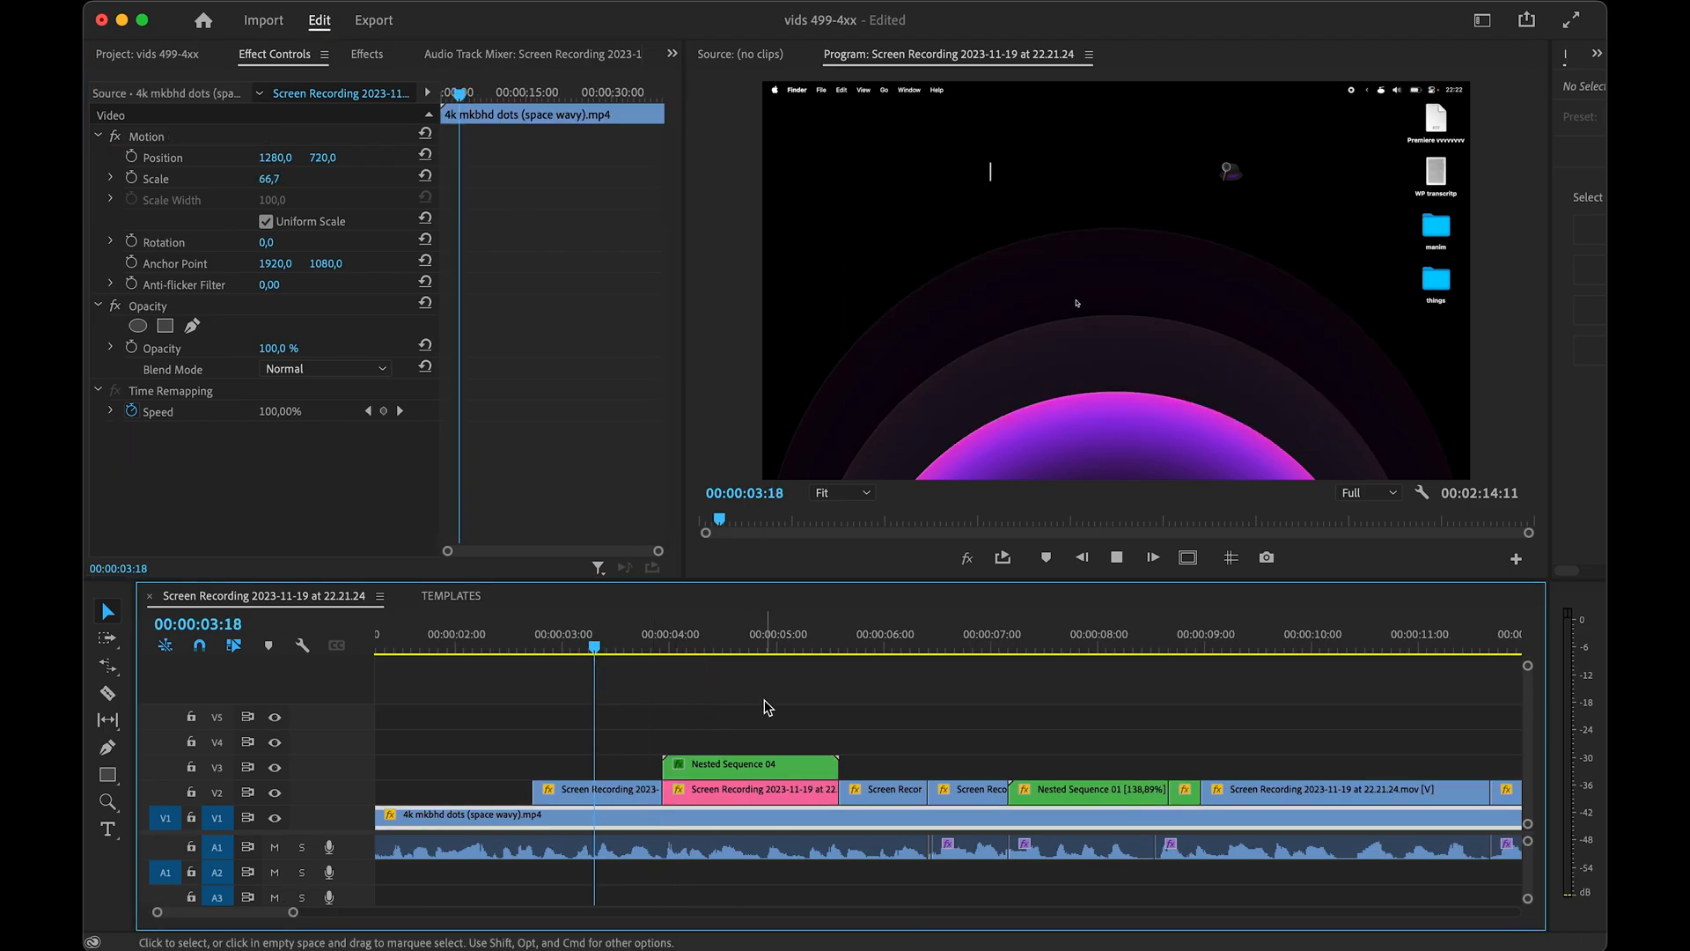
- Copy the yellow highlight graphic from the TEMPLATES sequence
{"action": "key", "text": "space"}
{"action": "key", "text": "space"}
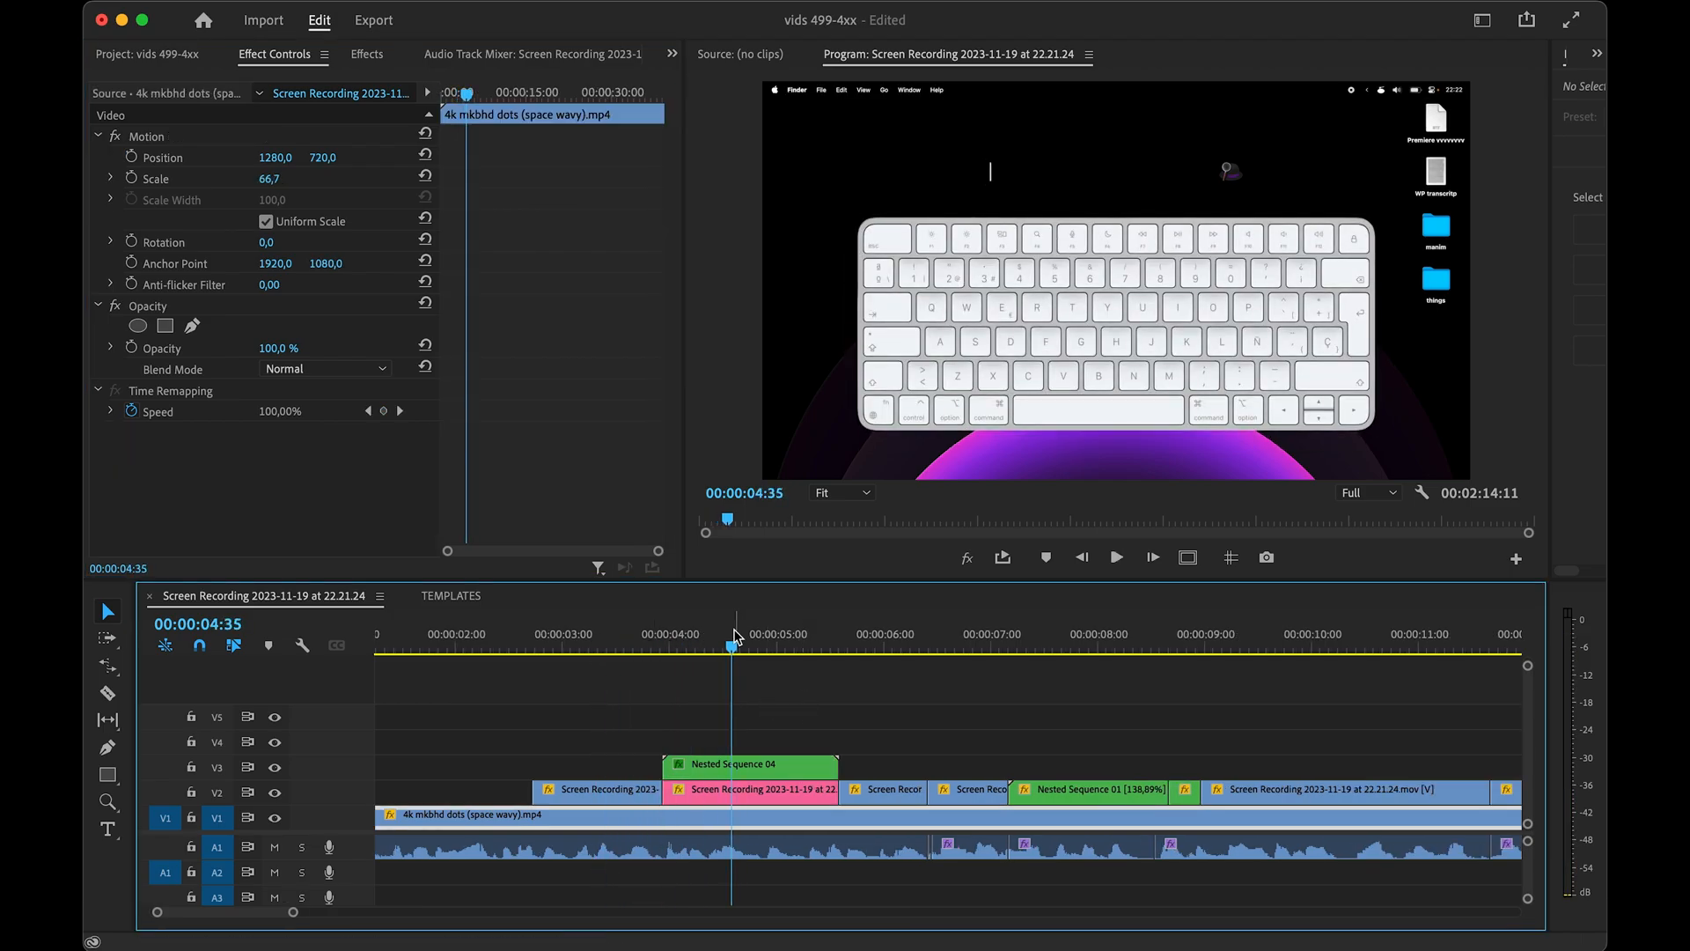
{"action": "left_click", "coordinate": [107, 775]}
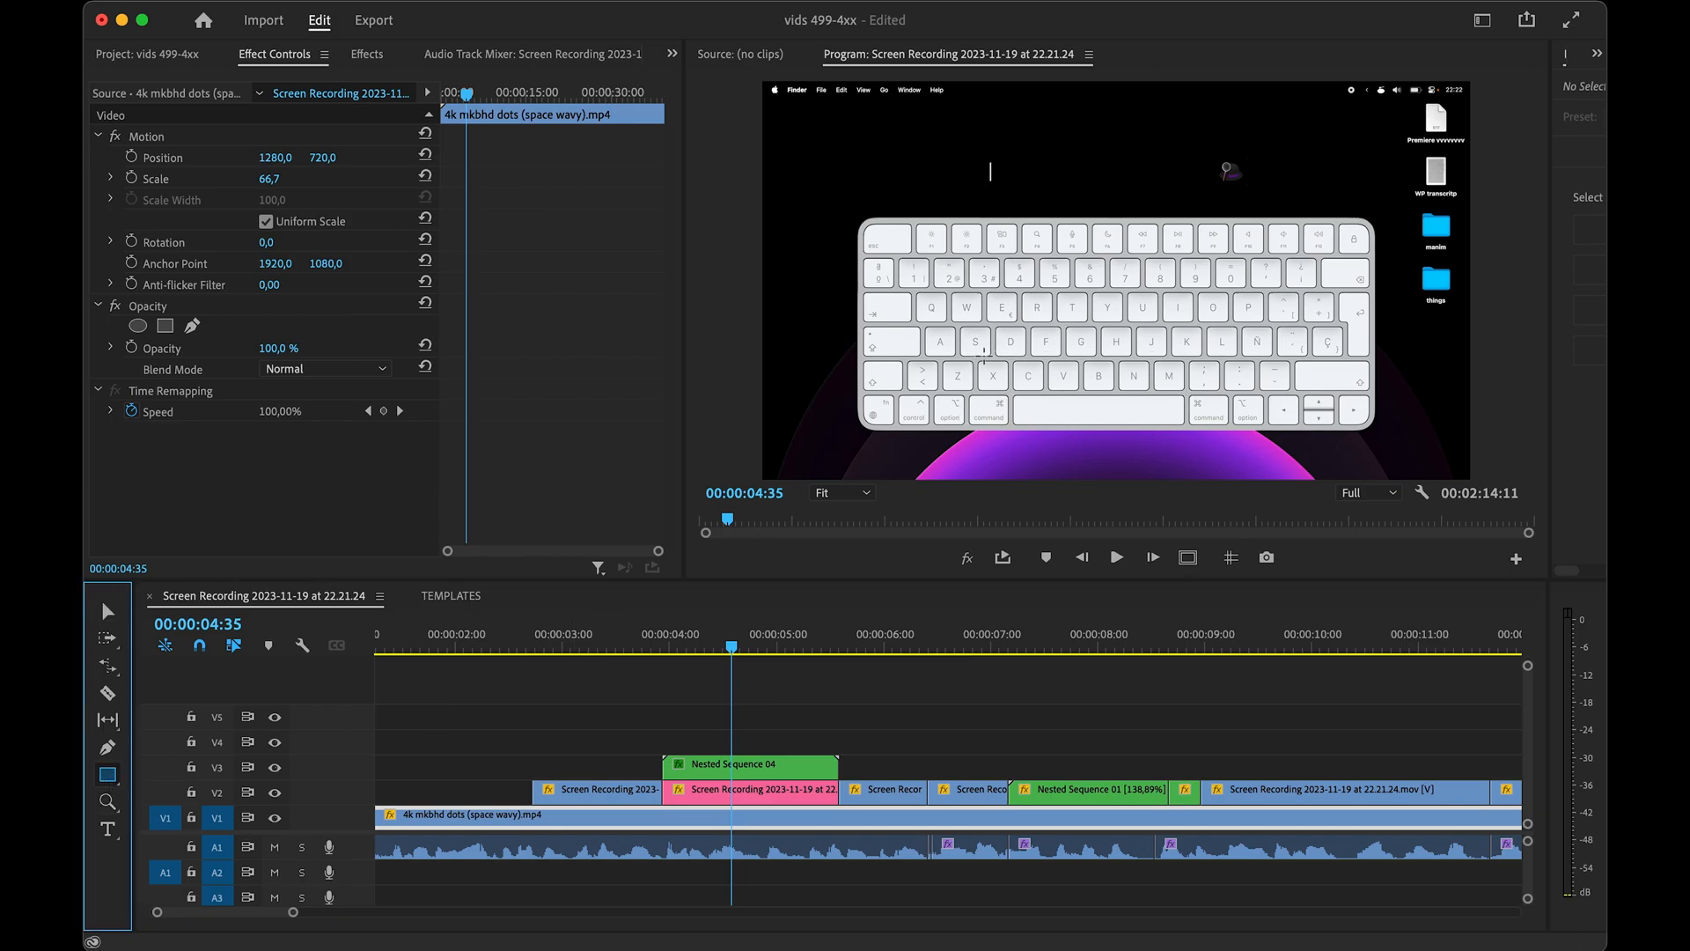
{"action": "key", "text": "super+Escape"}
{"action": "left_click", "coordinate": [467, 596]}
{"action": "key", "text": "v"}
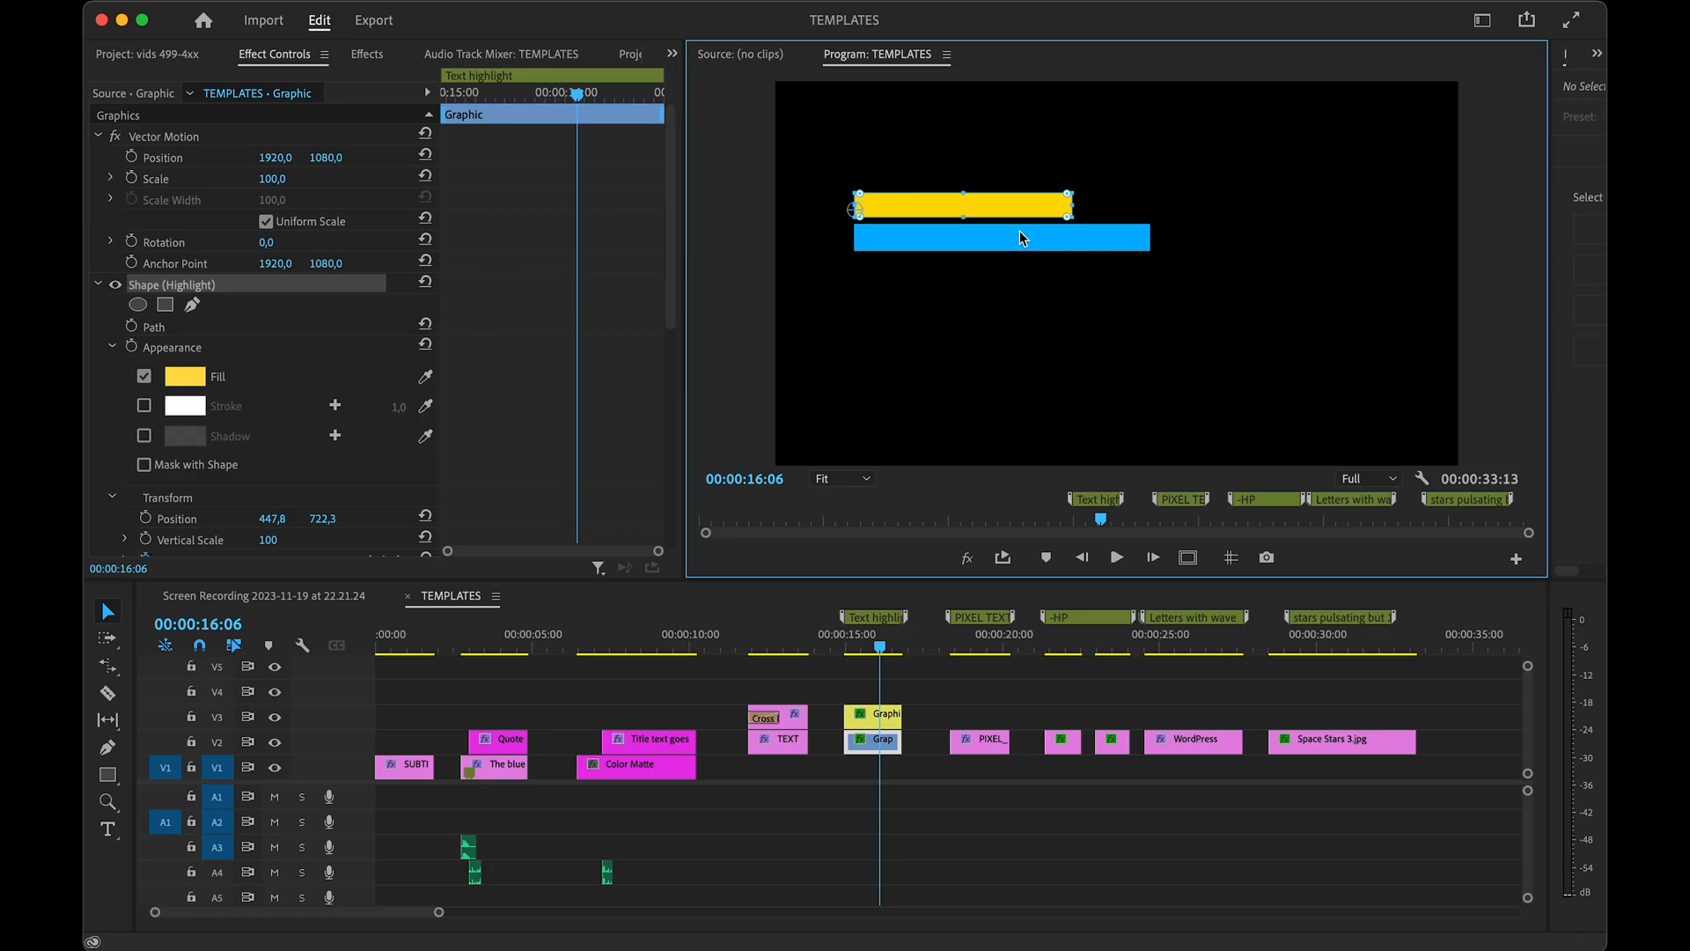
{"action": "left_click", "coordinate": [1020, 231]}
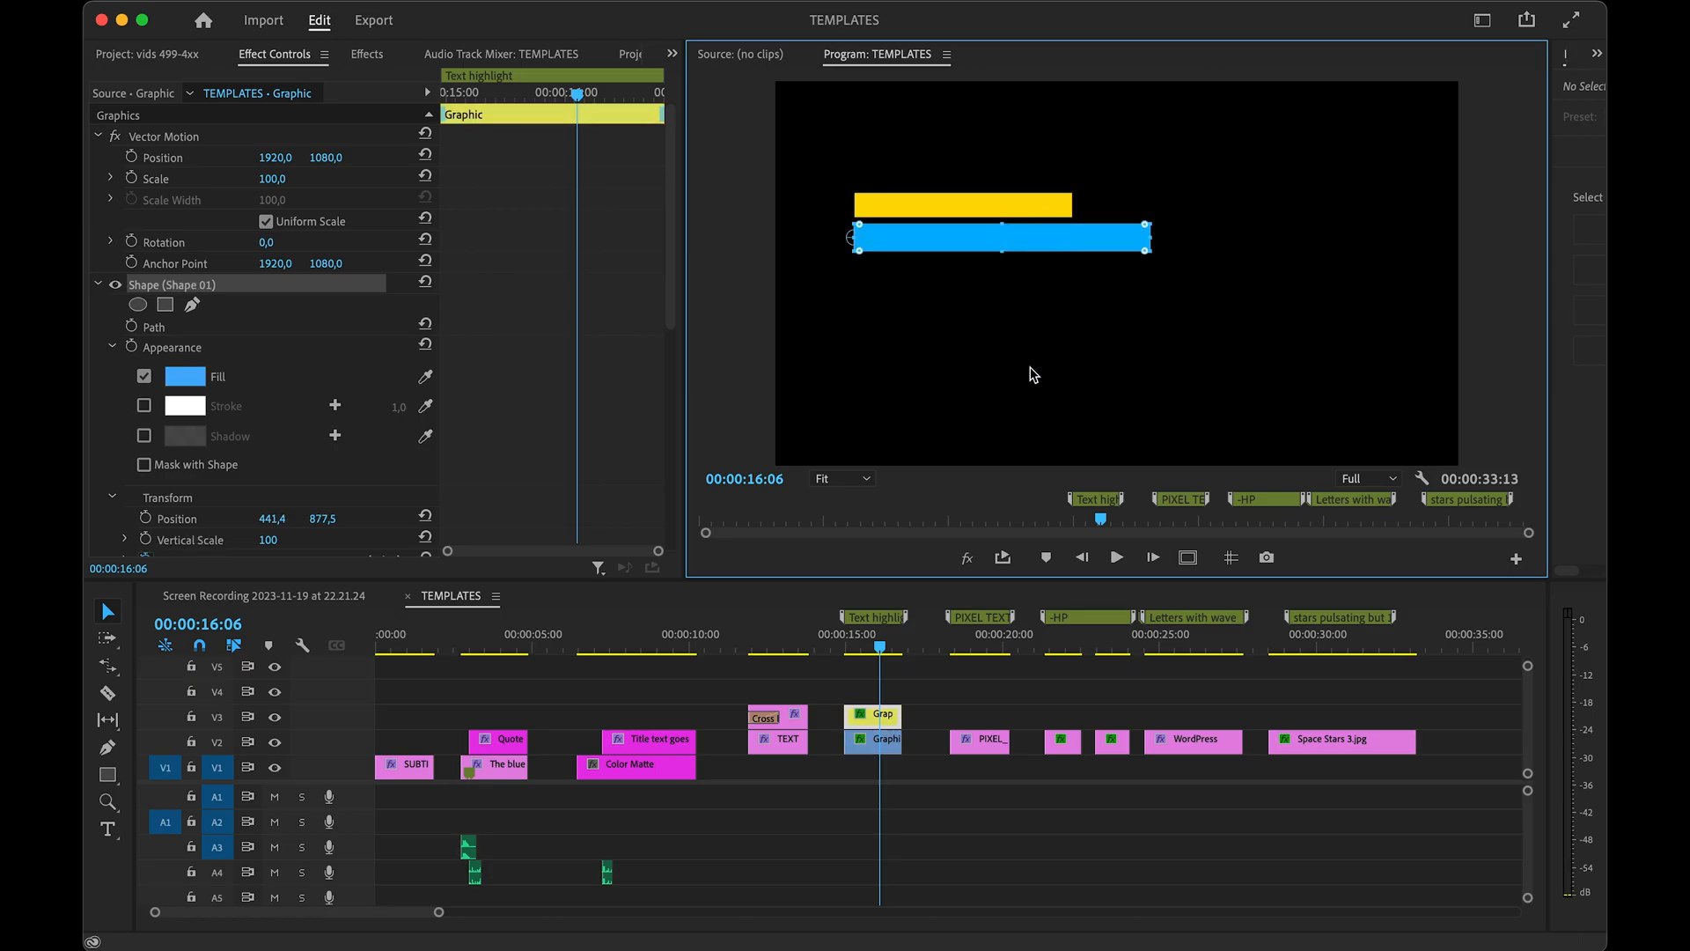
{"action": "key", "text": "super+c"}
- Paste the highlight graphic onto V4 of the Screen Recording sequence above the keyboard nest, and unlock tracks V1 to V3
{"action": "left_click", "coordinate": [323, 597]}
{"action": "scroll", "coordinate": [702, 797], "scroll_direction": "up", "scroll_amount": 1}
{"action": "key", "text": "alt+super+v"}
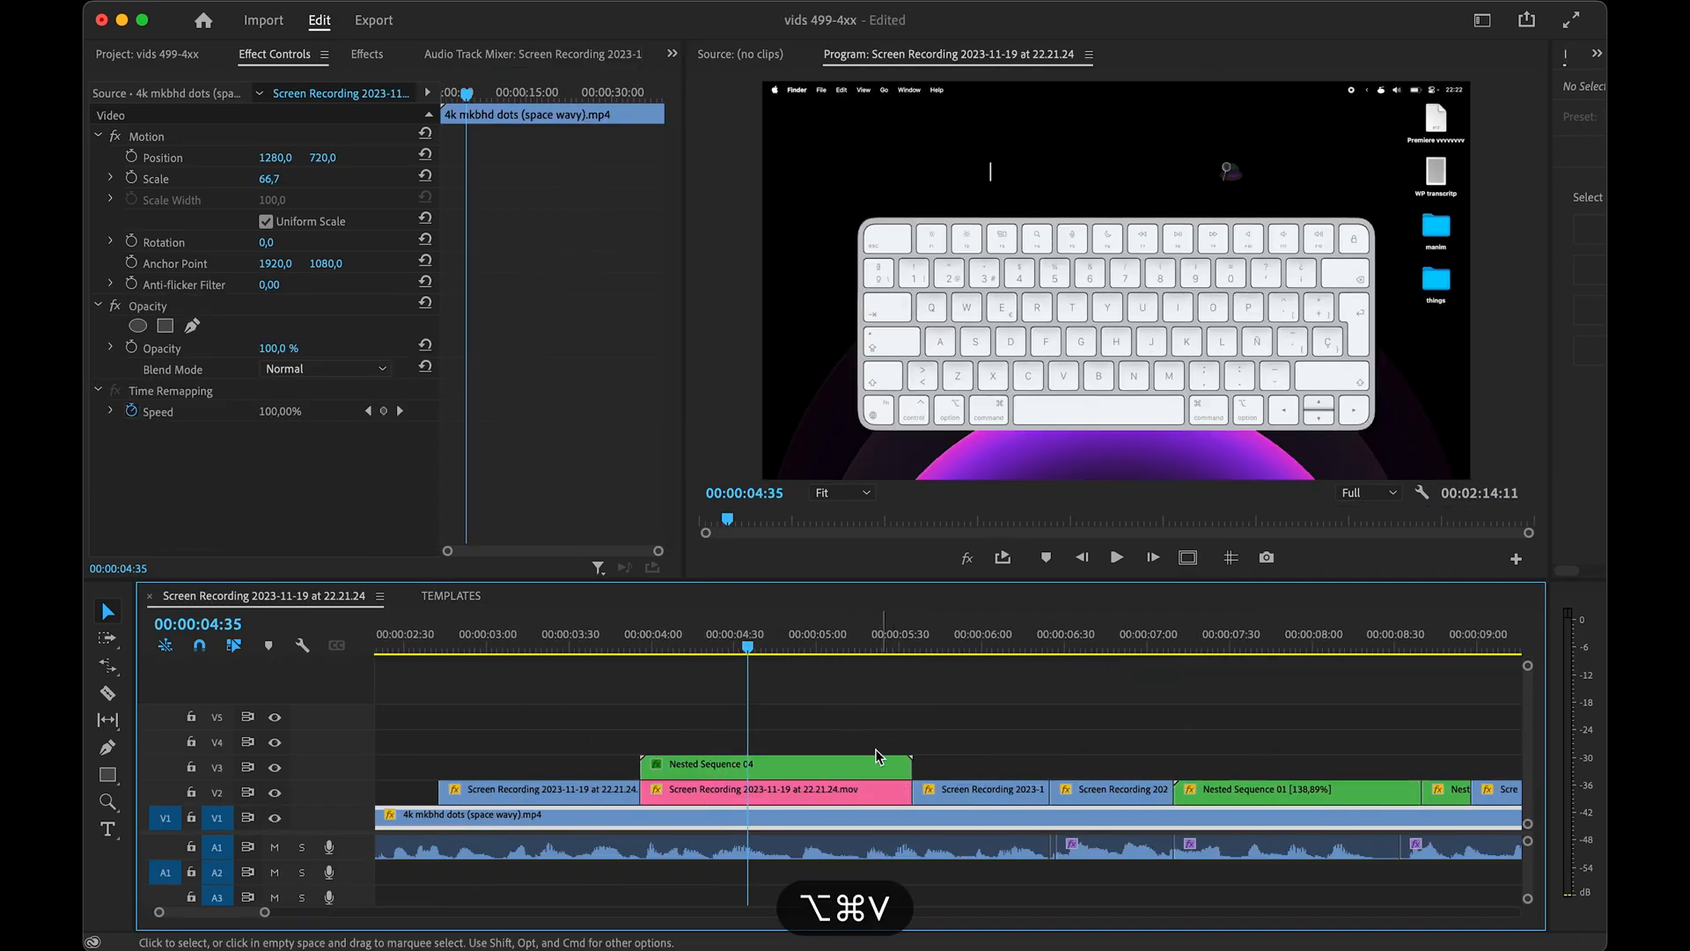
{"action": "key", "text": "super+v"}
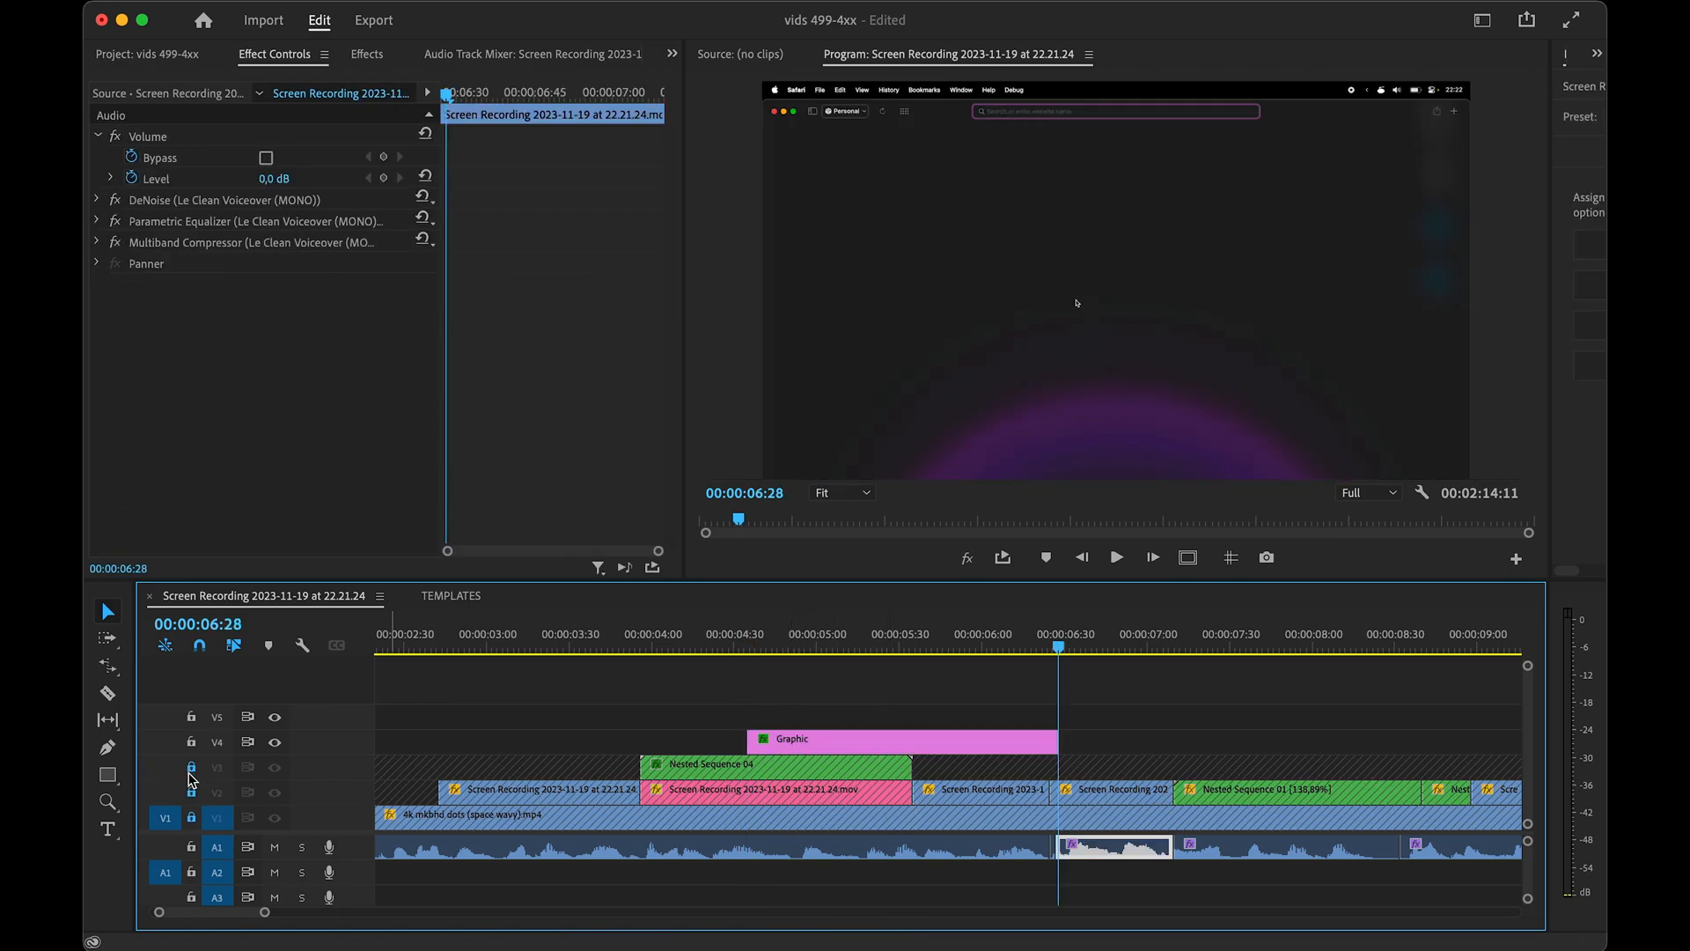
{"action": "left_click", "coordinate": [191, 768]}
{"action": "left_click", "coordinate": [191, 793]}
{"action": "left_click", "coordinate": [192, 818]}
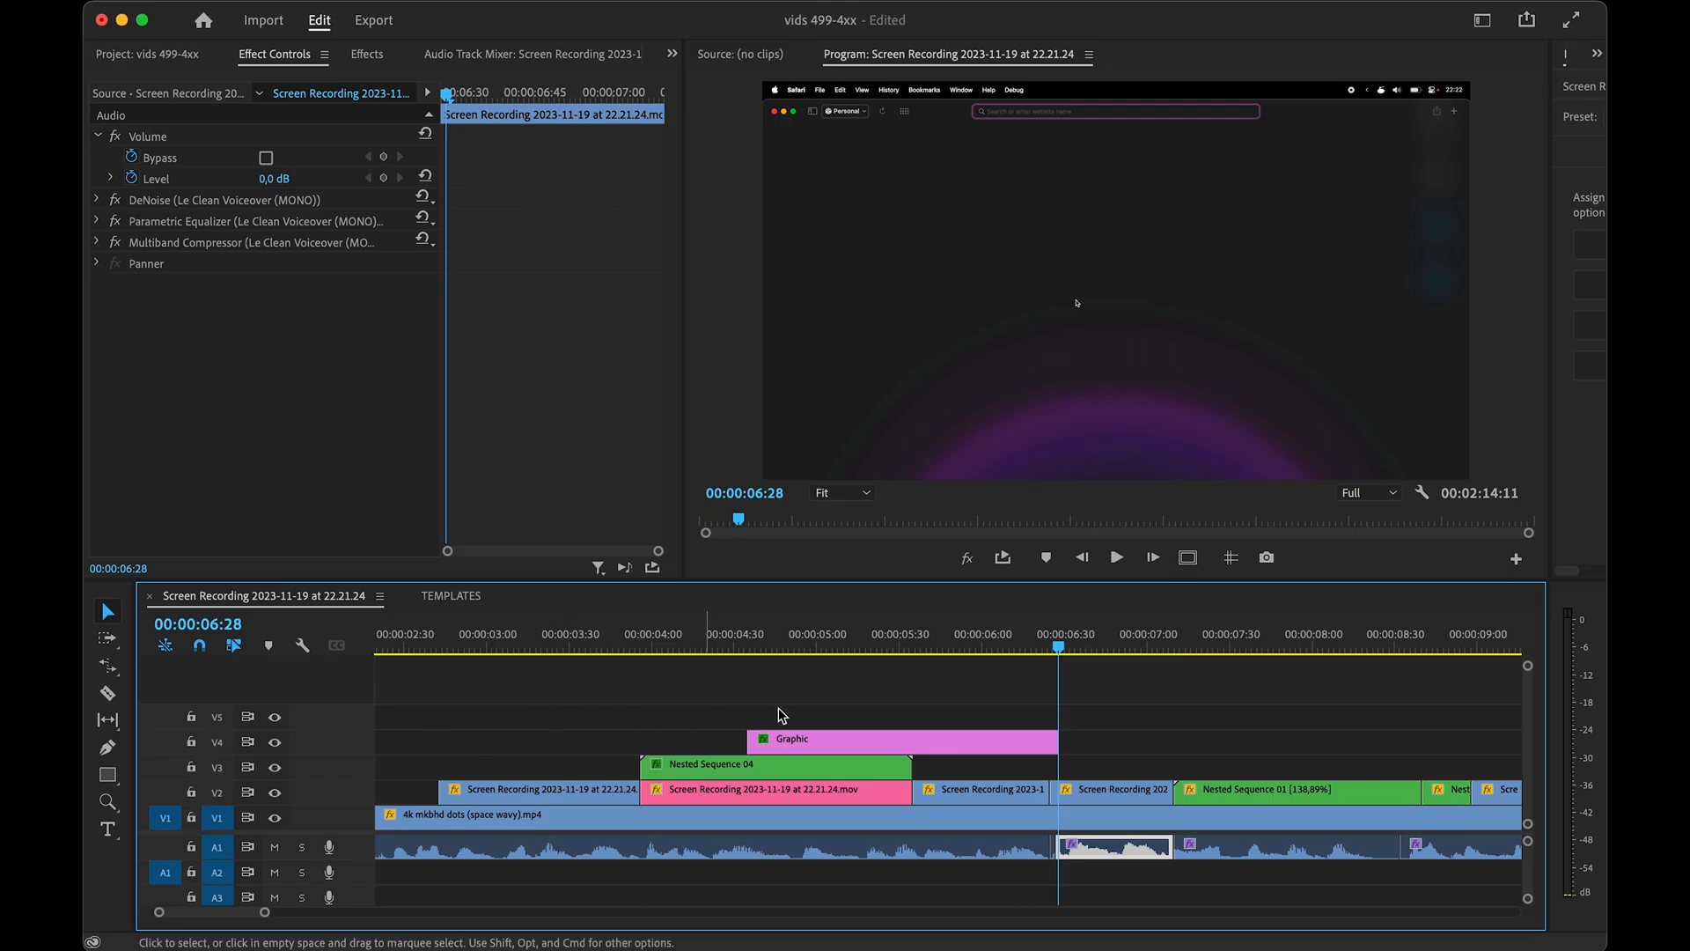
- Shift the V4 highlight to start at about 00:00:04:27 and fit its shape exactly over the keyboard's left command key
{"action": "left_click_drag", "start_coordinate": [797, 737], "coordinate": [771, 738]}
{"action": "left_click", "coordinate": [658, 648]}
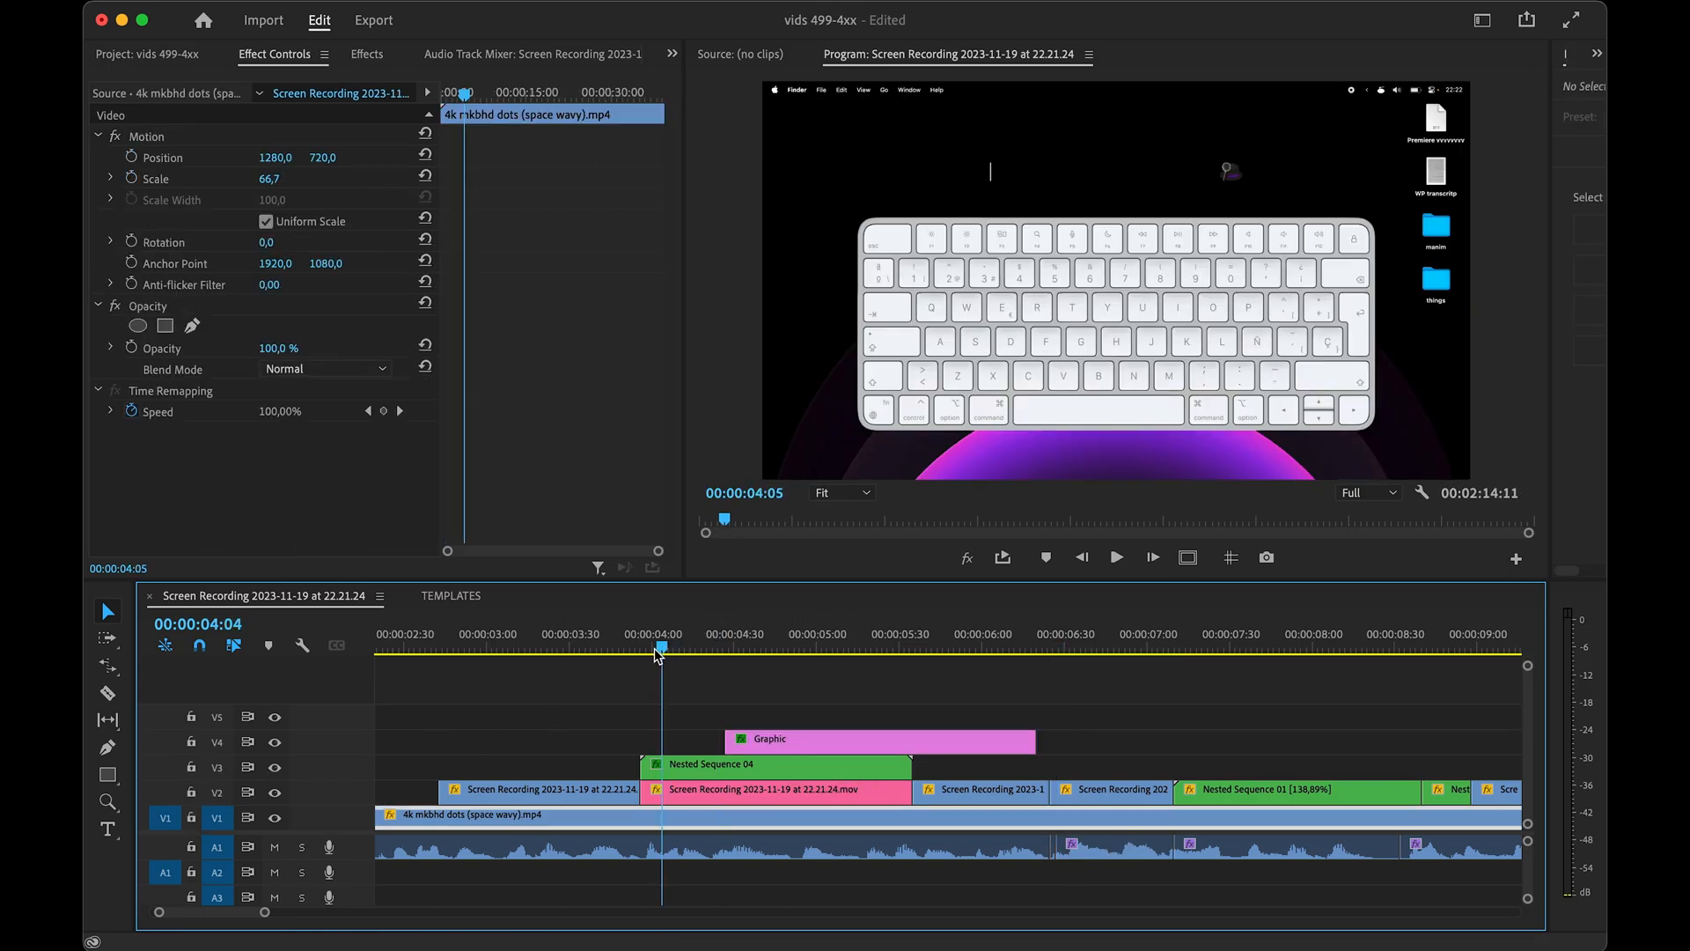
{"action": "left_click", "coordinate": [552, 345]}
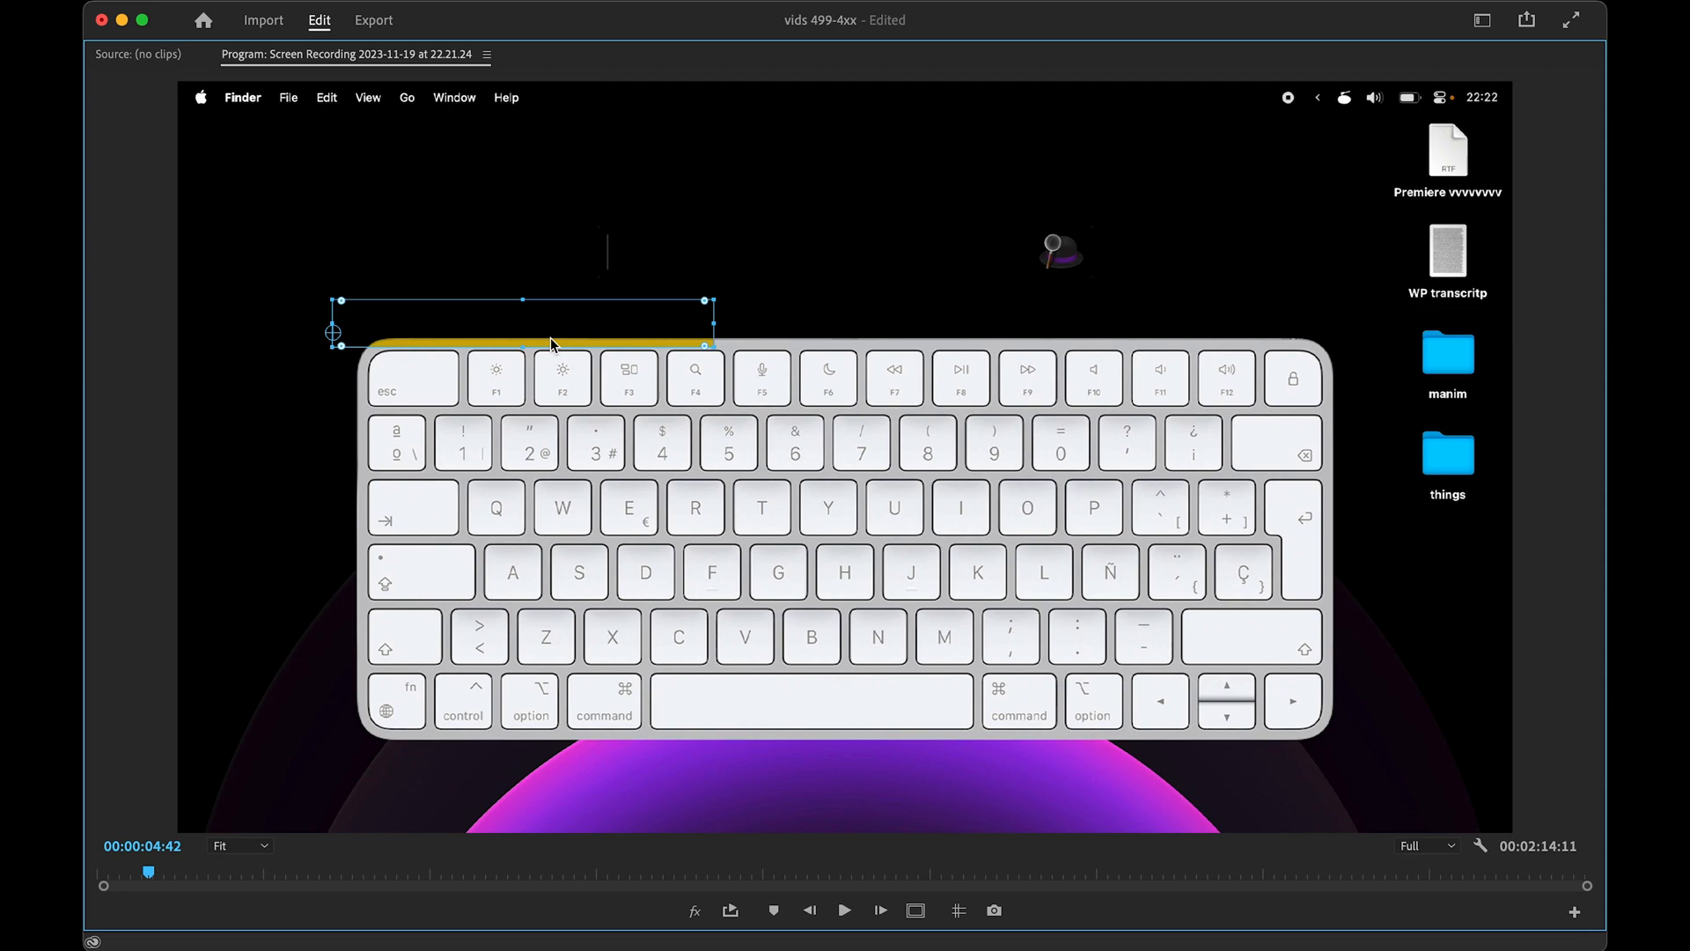
{"action": "left_click_drag", "start_coordinate": [551, 345], "coordinate": [787, 706]}
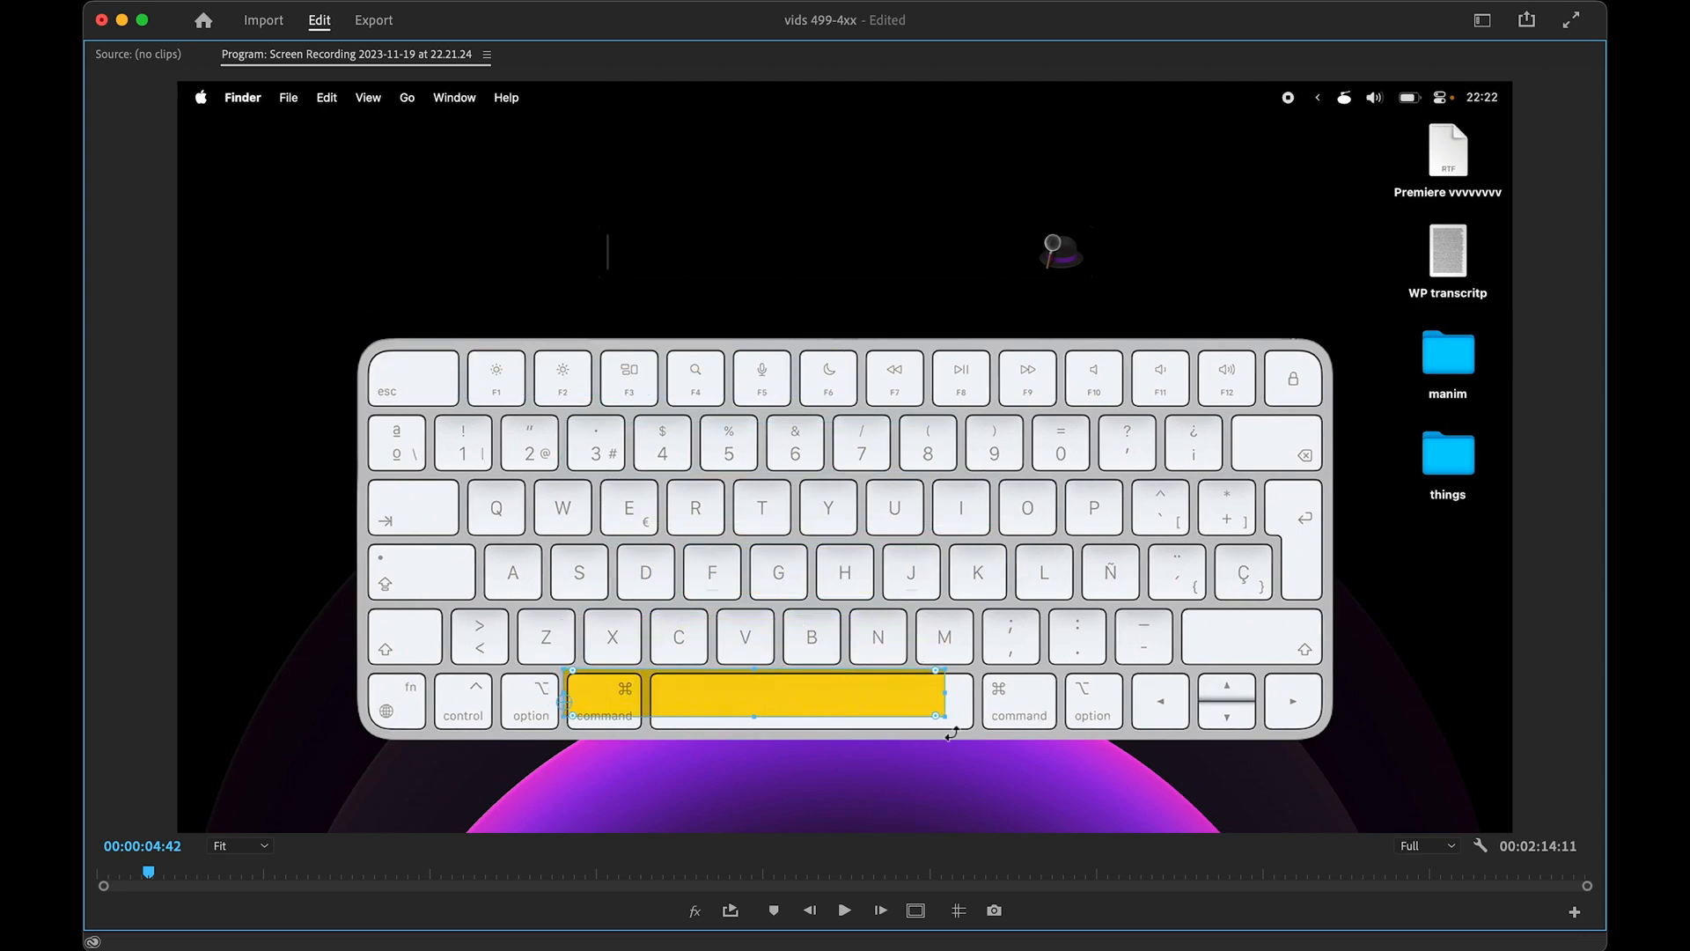
{"action": "left_click_drag", "start_coordinate": [952, 694], "coordinate": [643, 695]}
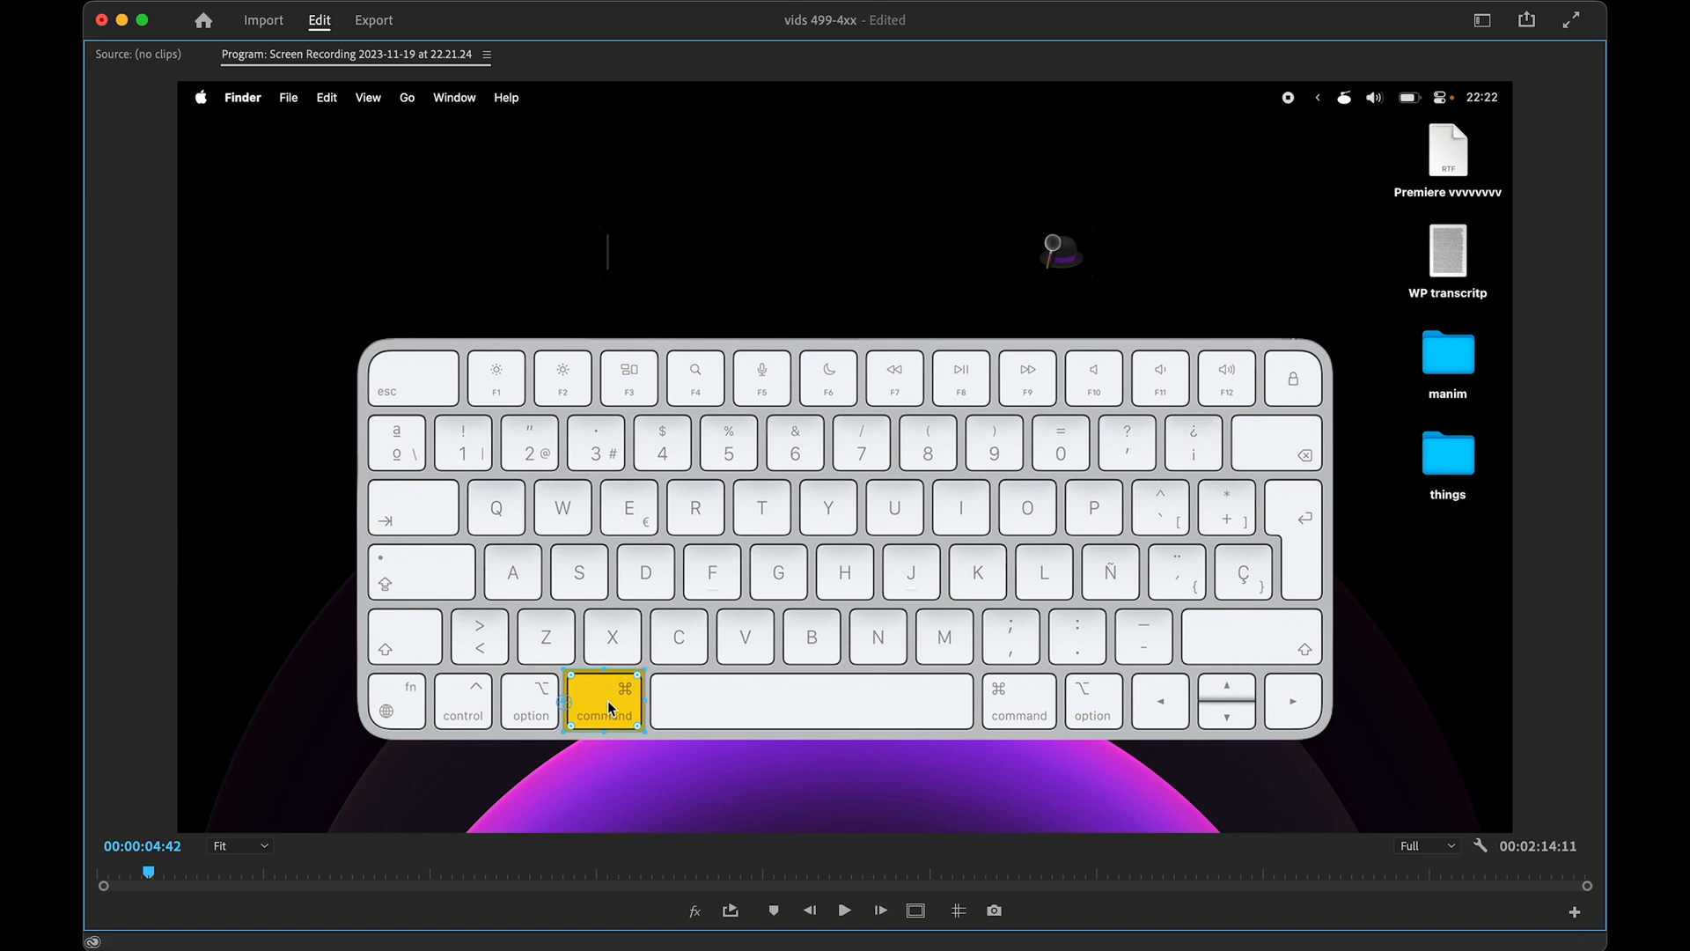
{"action": "key", "text": "super+equal"}
{"action": "key", "text": "super+equal"}
{"action": "key", "text": "shift+Right"}
{"action": "key", "text": "shift+Right"}
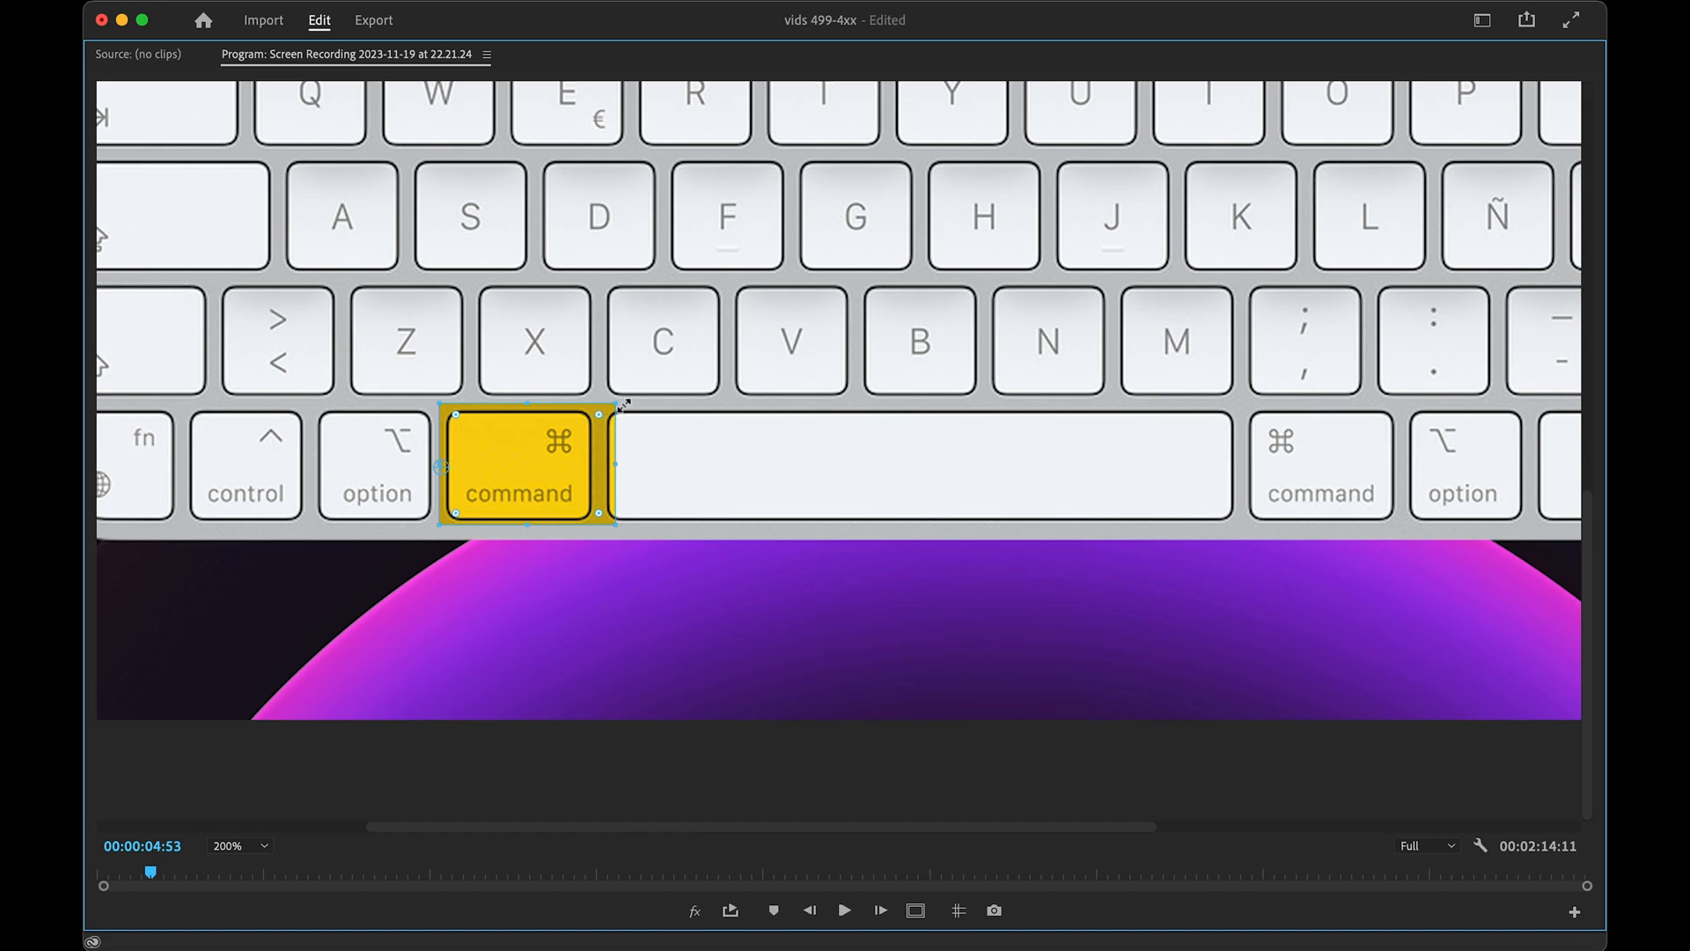
{"action": "left_click_drag", "start_coordinate": [620, 406], "coordinate": [591, 411]}
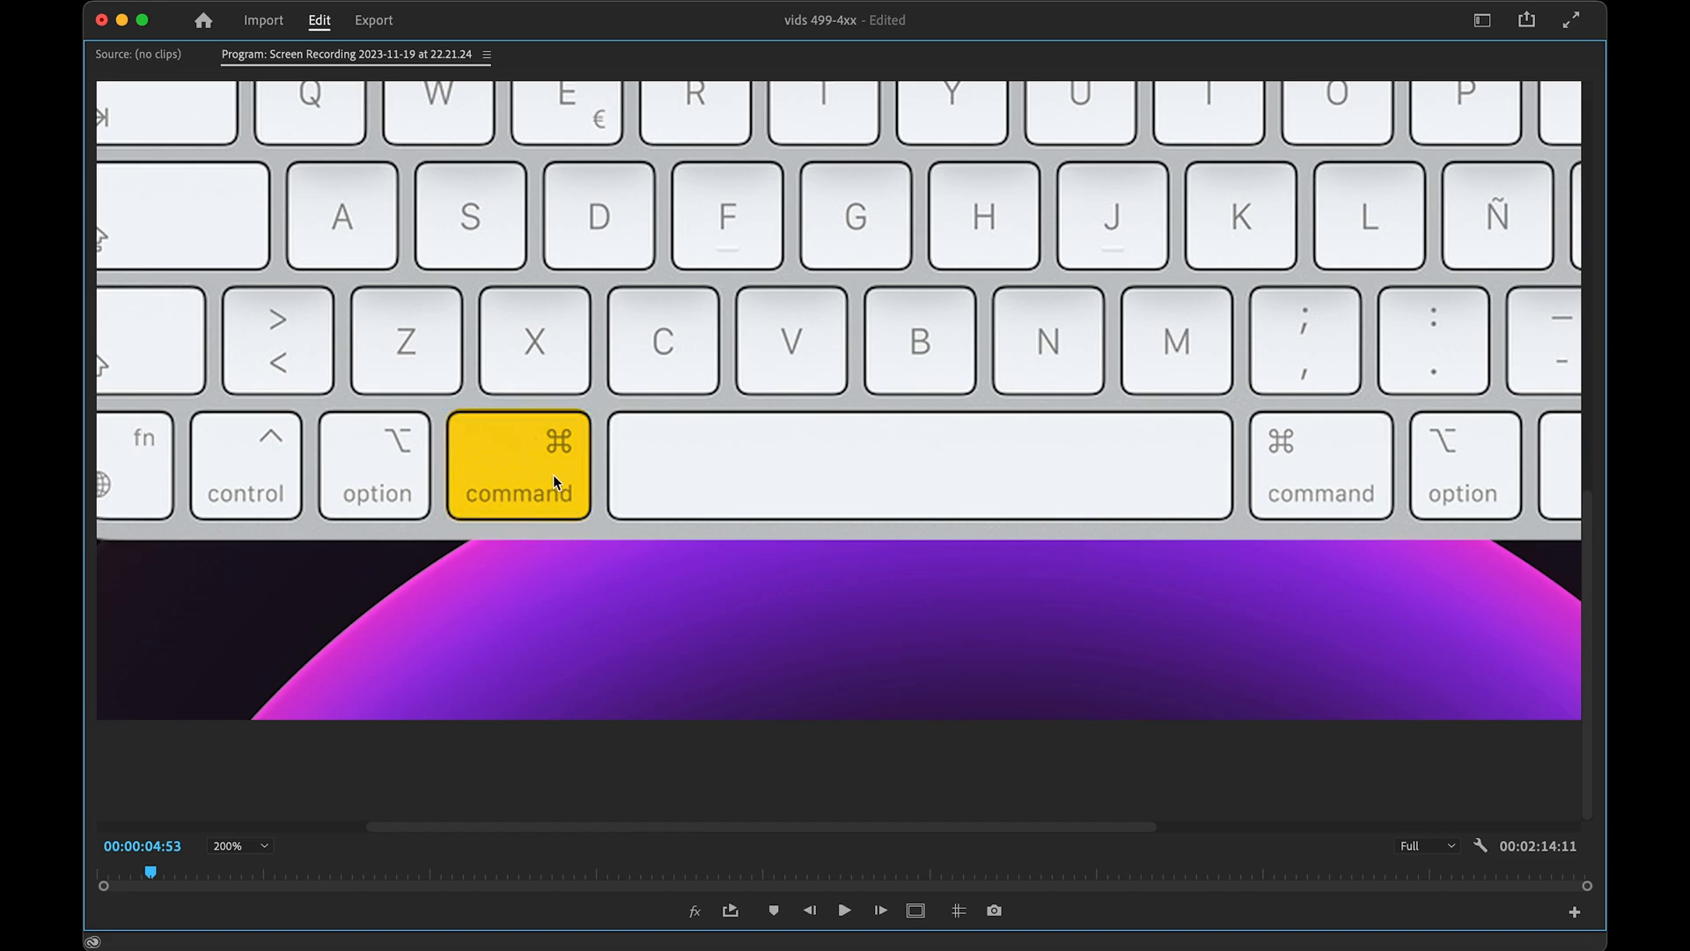
- Trim the V4 highlight to end with the keyboard nest and duplicate it onto V5 starting at about 00:00:04:52
{"action": "key", "text": "grave"}
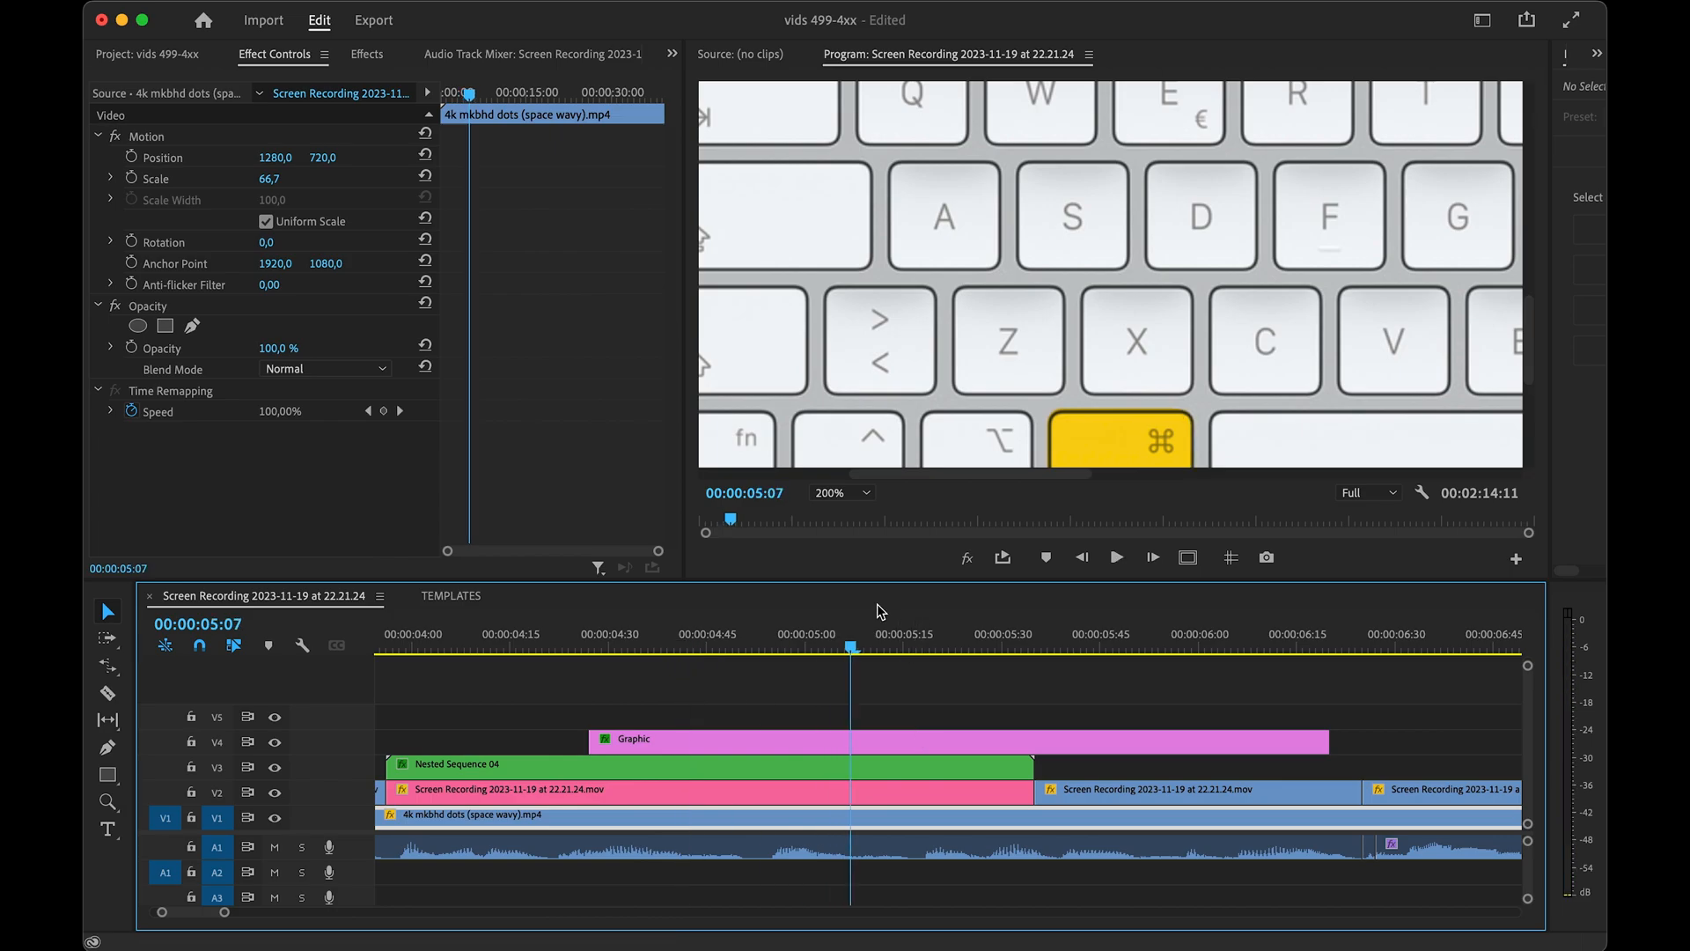
{"action": "key", "text": "space"}
{"action": "left_click_drag", "start_coordinate": [1341, 738], "coordinate": [1135, 713]}
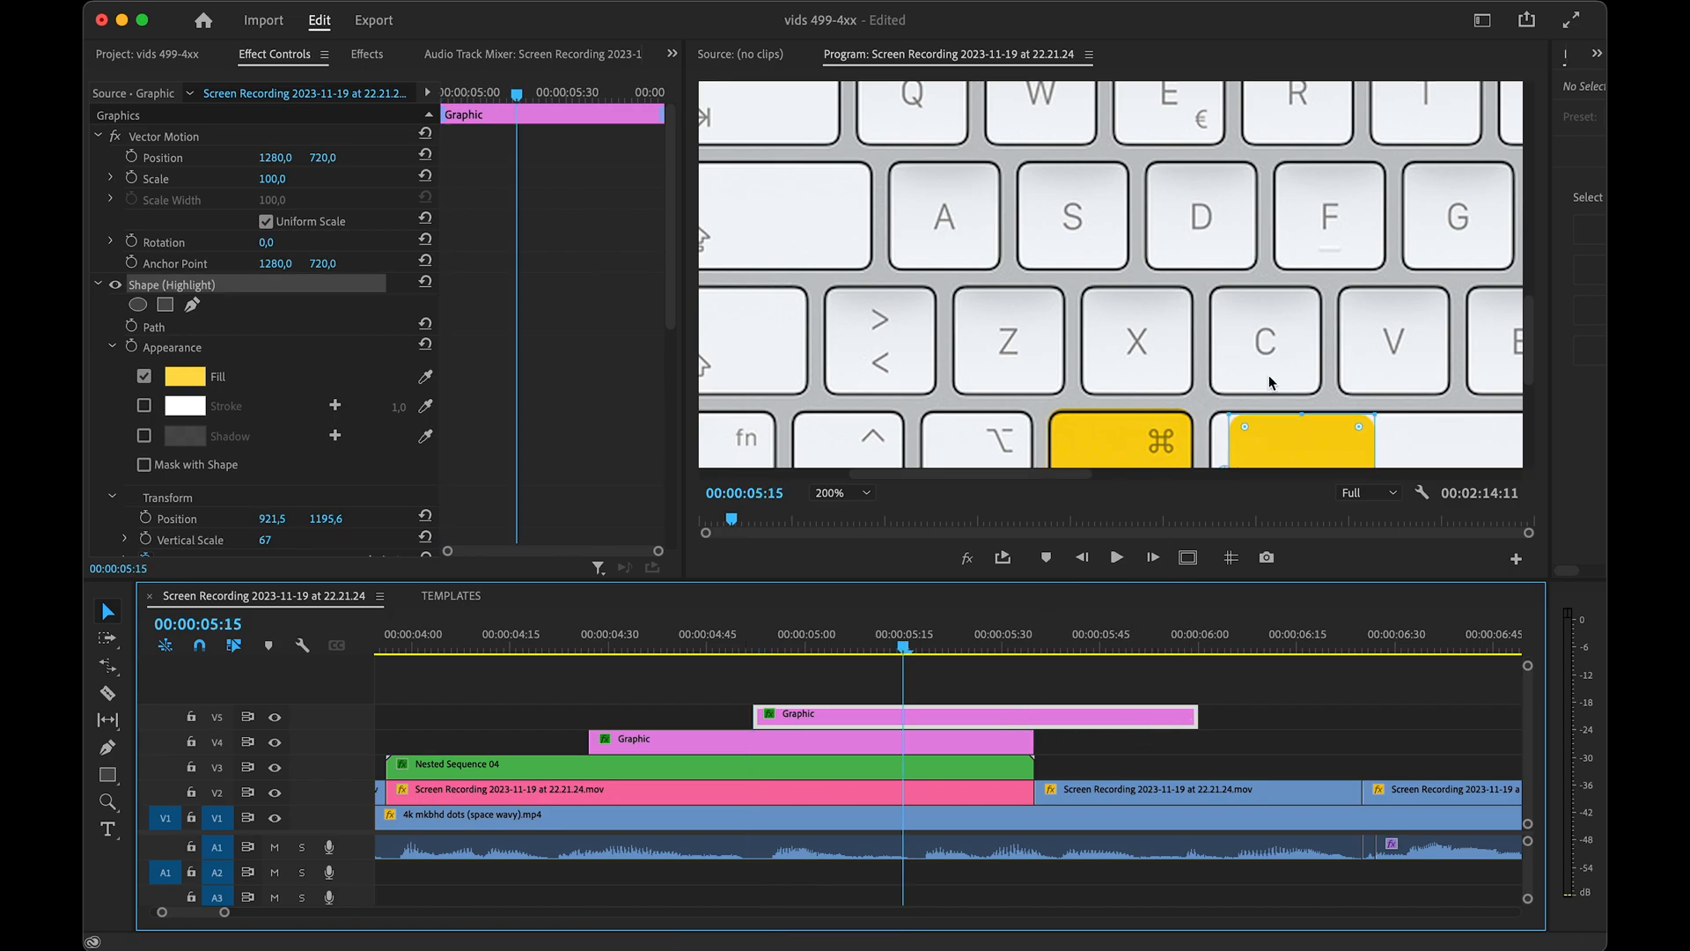
- Move the V5 highlight's shape onto the keyboard's space bar and widen it to cover the whole key
{"action": "key", "text": "grave"}
{"action": "left_click_drag", "start_coordinate": [680, 486], "coordinate": [661, 480]}
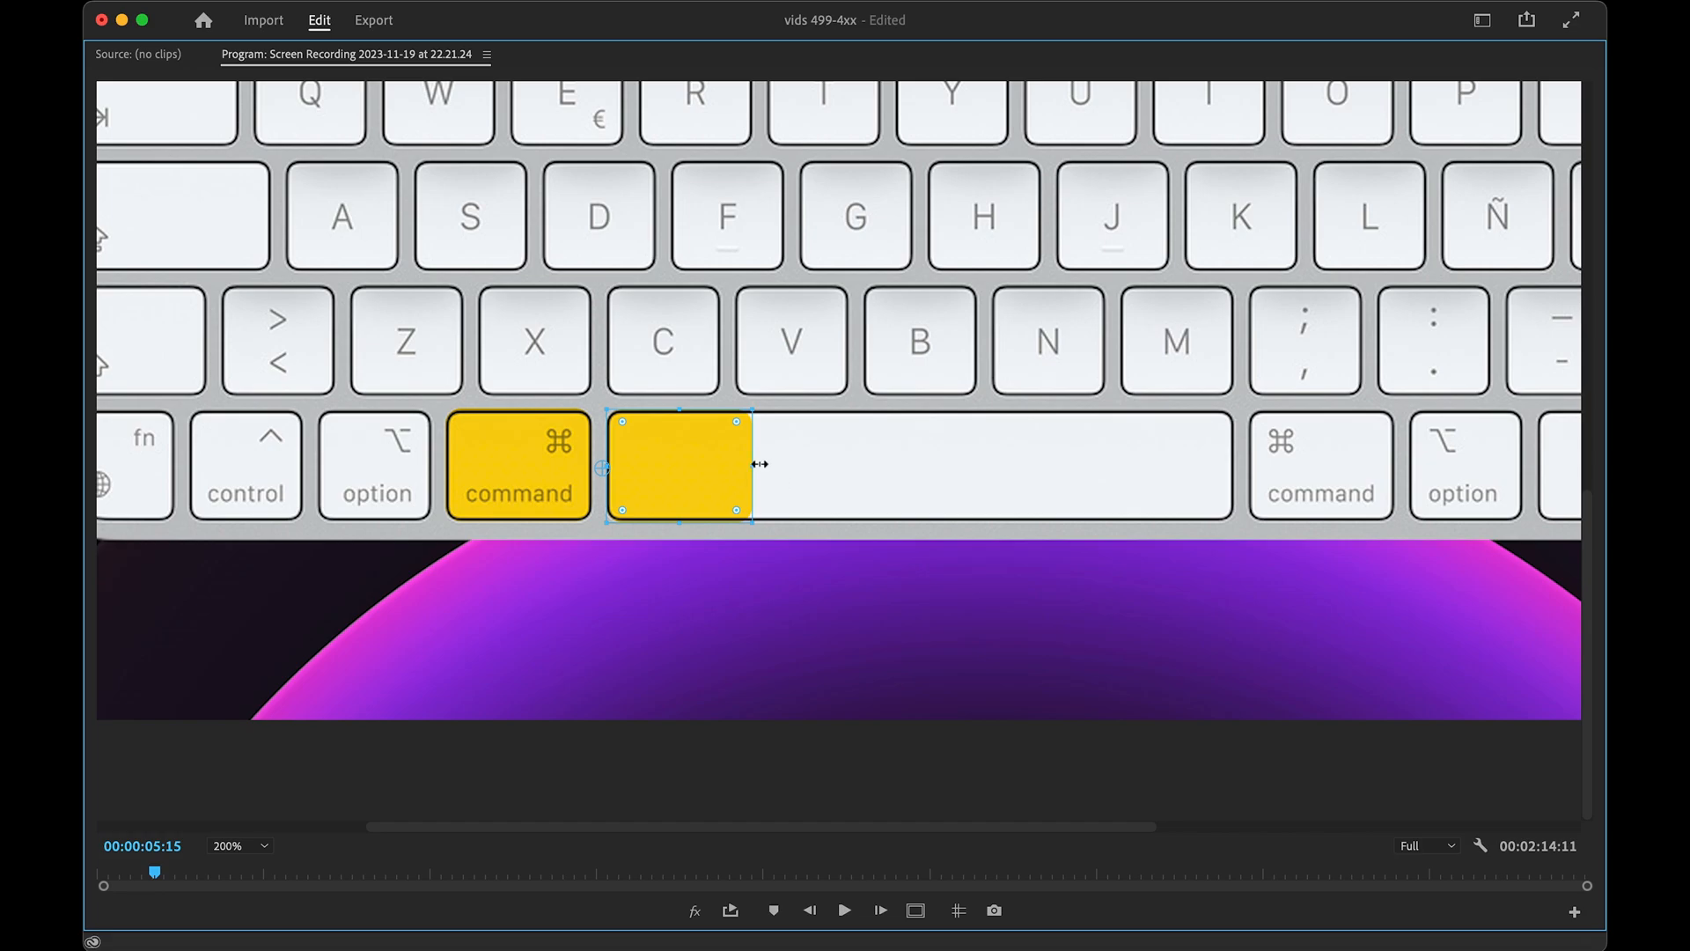
{"action": "left_click_drag", "start_coordinate": [760, 464], "coordinate": [1246, 476]}
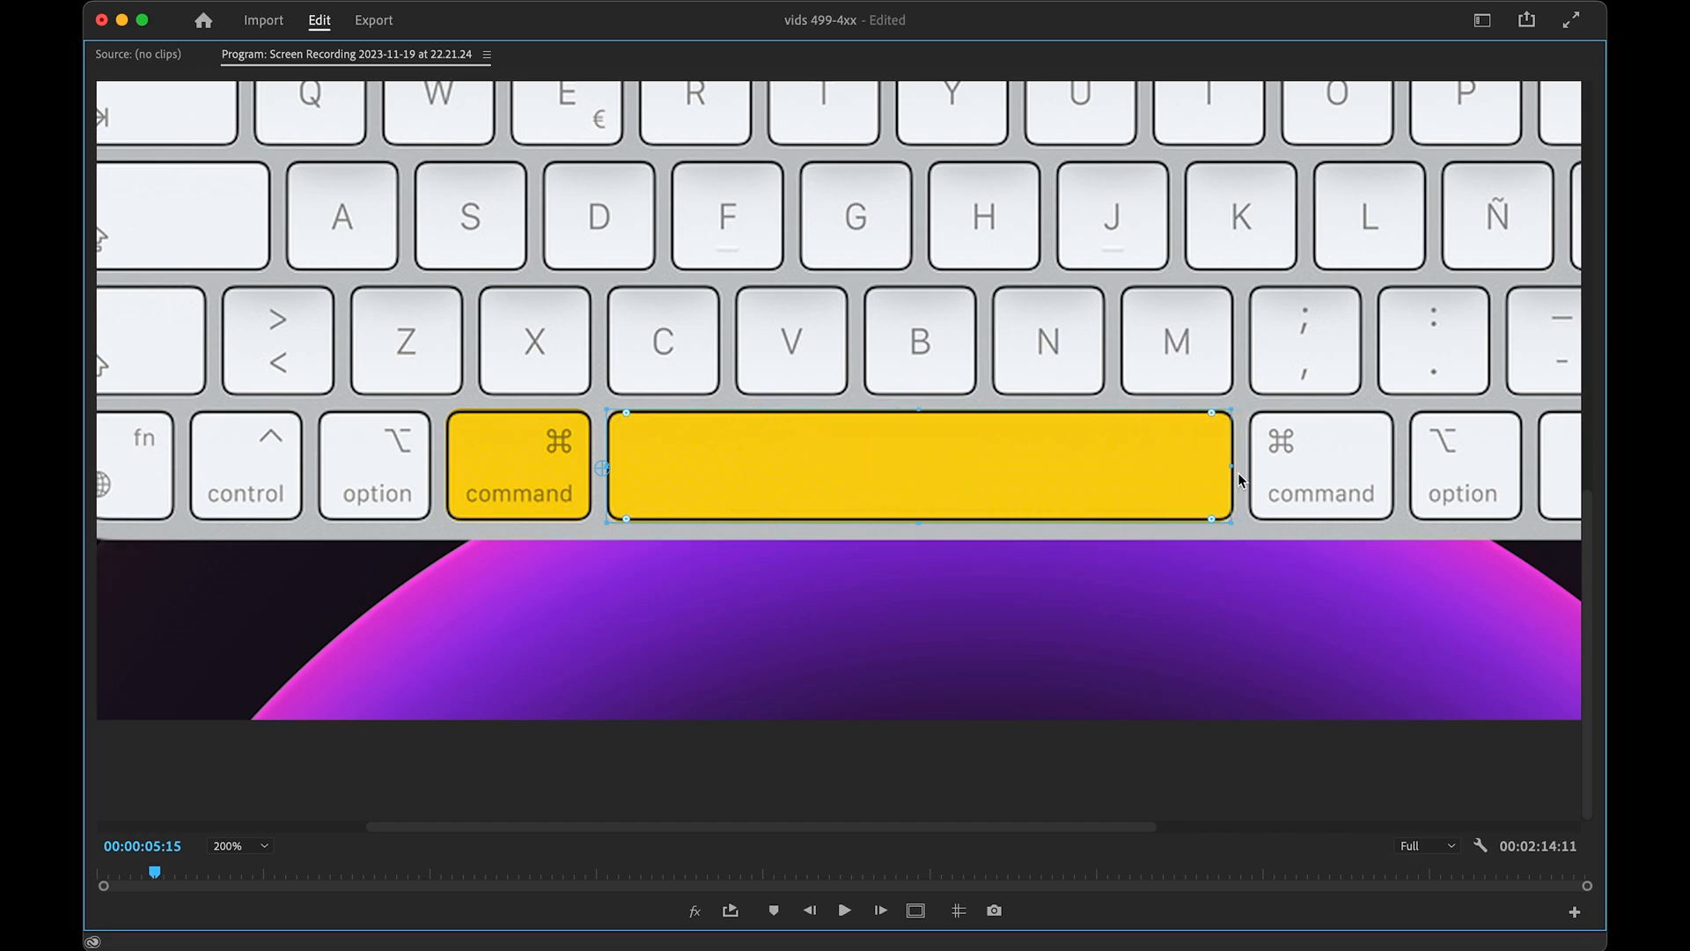
{"action": "key", "text": "grave"}
{"action": "left_click", "coordinate": [841, 492]}
{"action": "left_click", "coordinate": [861, 539]}
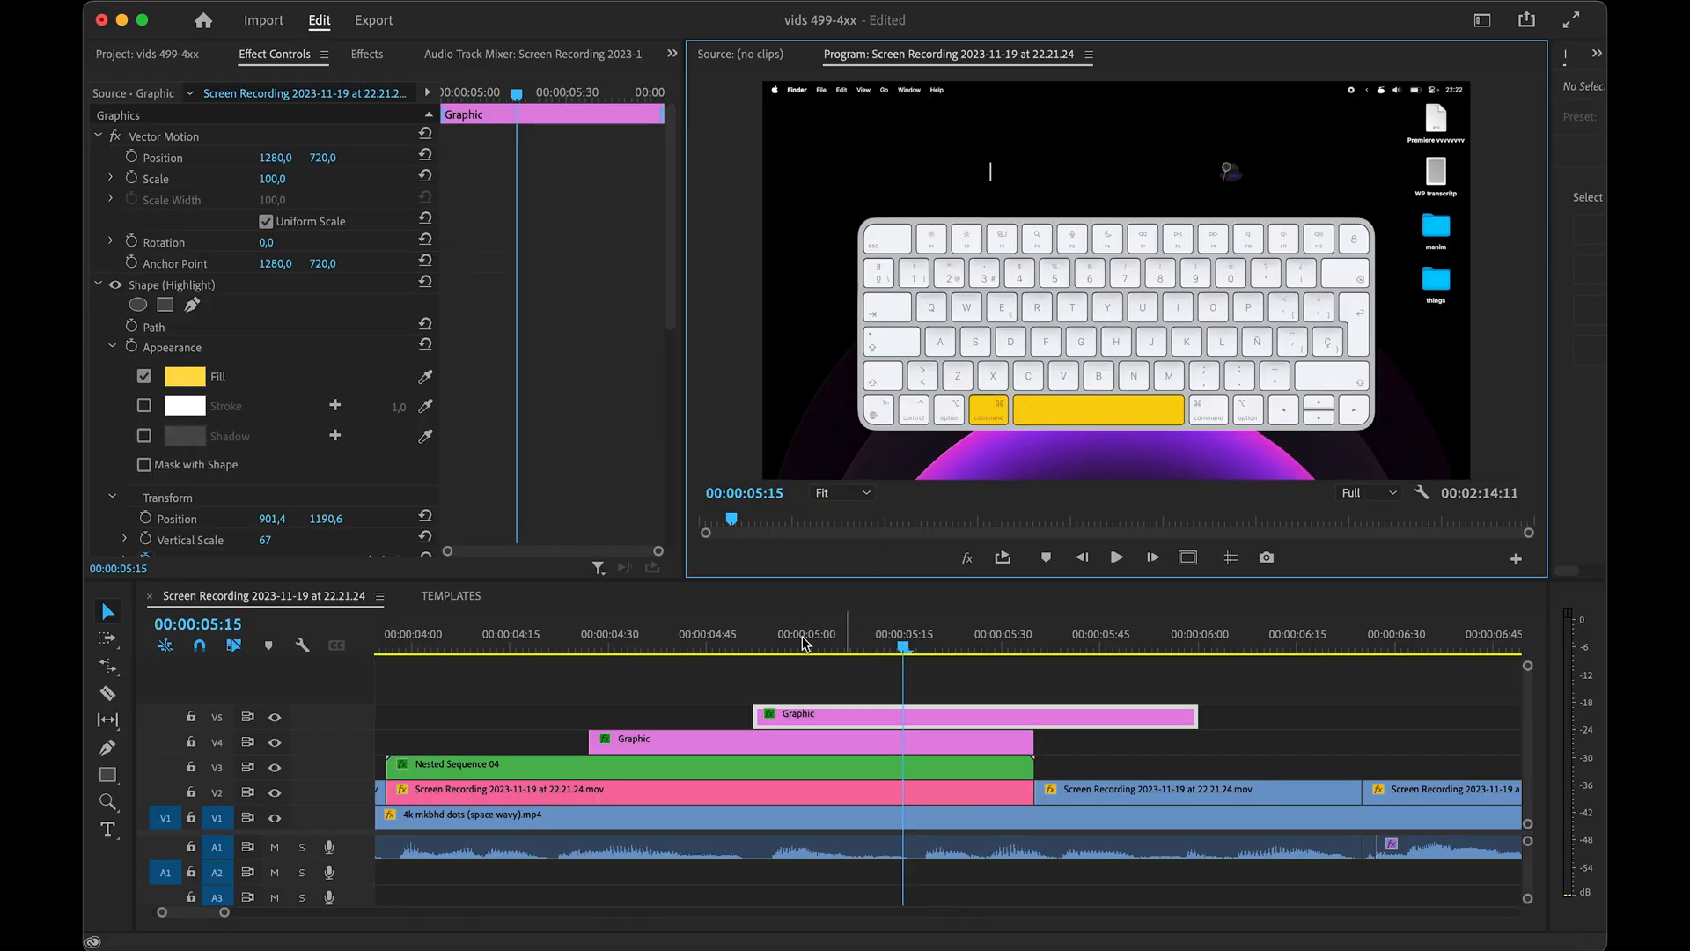
- Play back the key highlights and trim the end of the V5 highlight to 00:00:05:35, level with the keyboard nest
{"action": "left_click_drag", "start_coordinate": [802, 642], "coordinate": [511, 643]}
{"action": "key", "text": "space"}
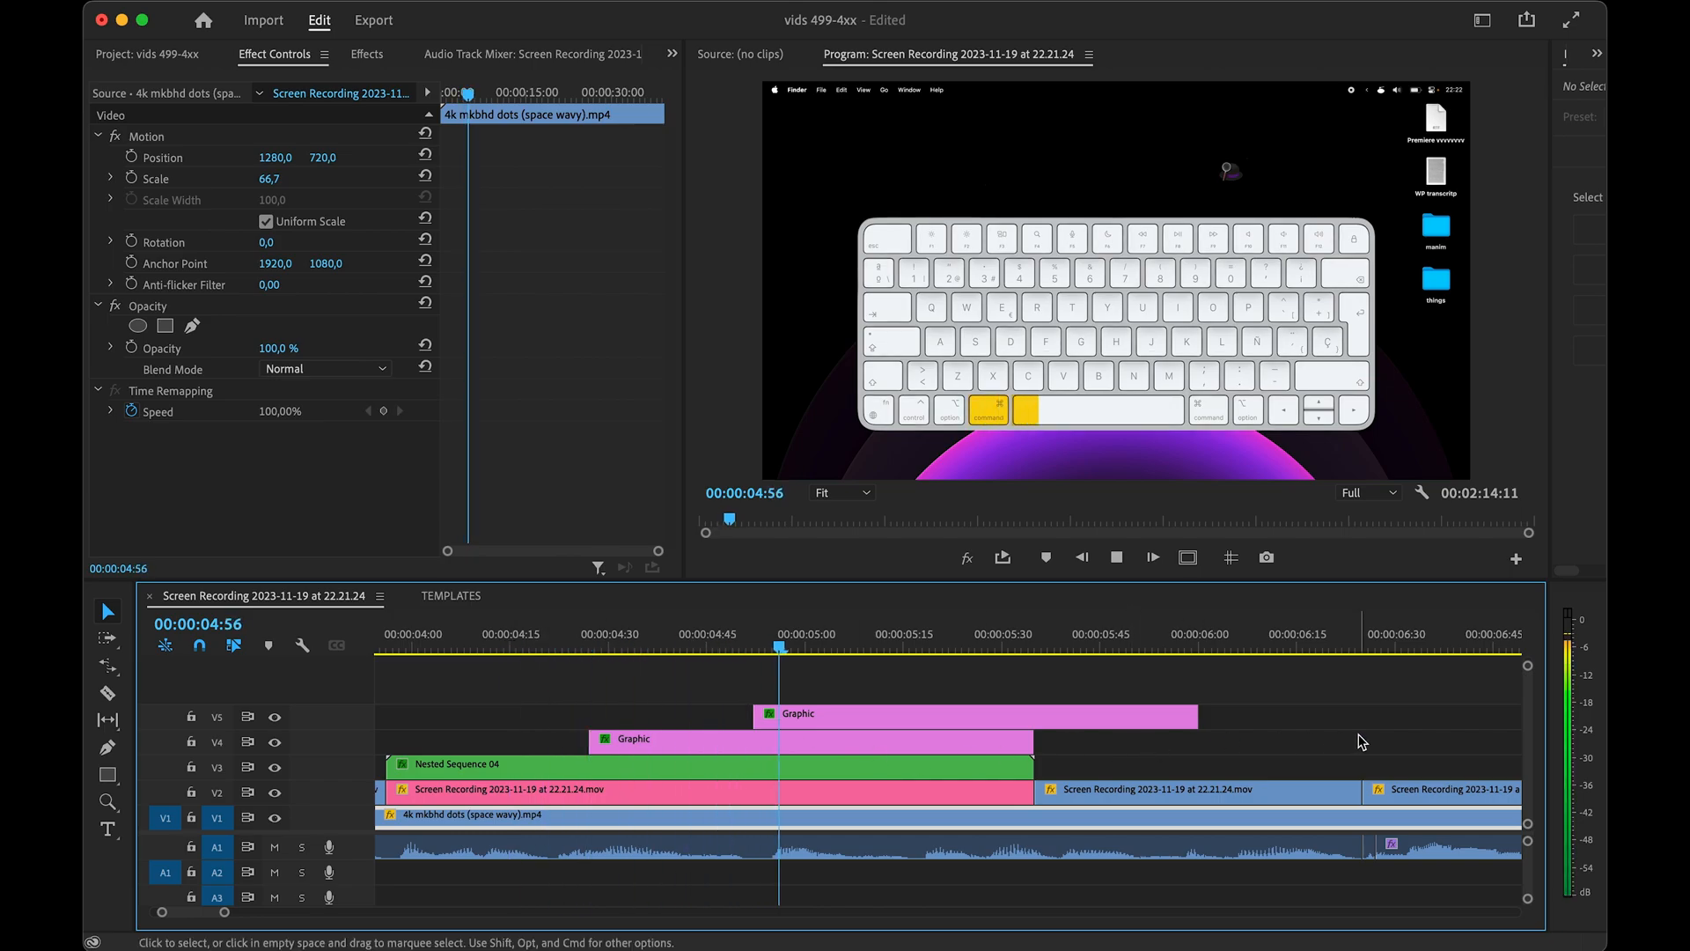
{"action": "key", "text": "space"}
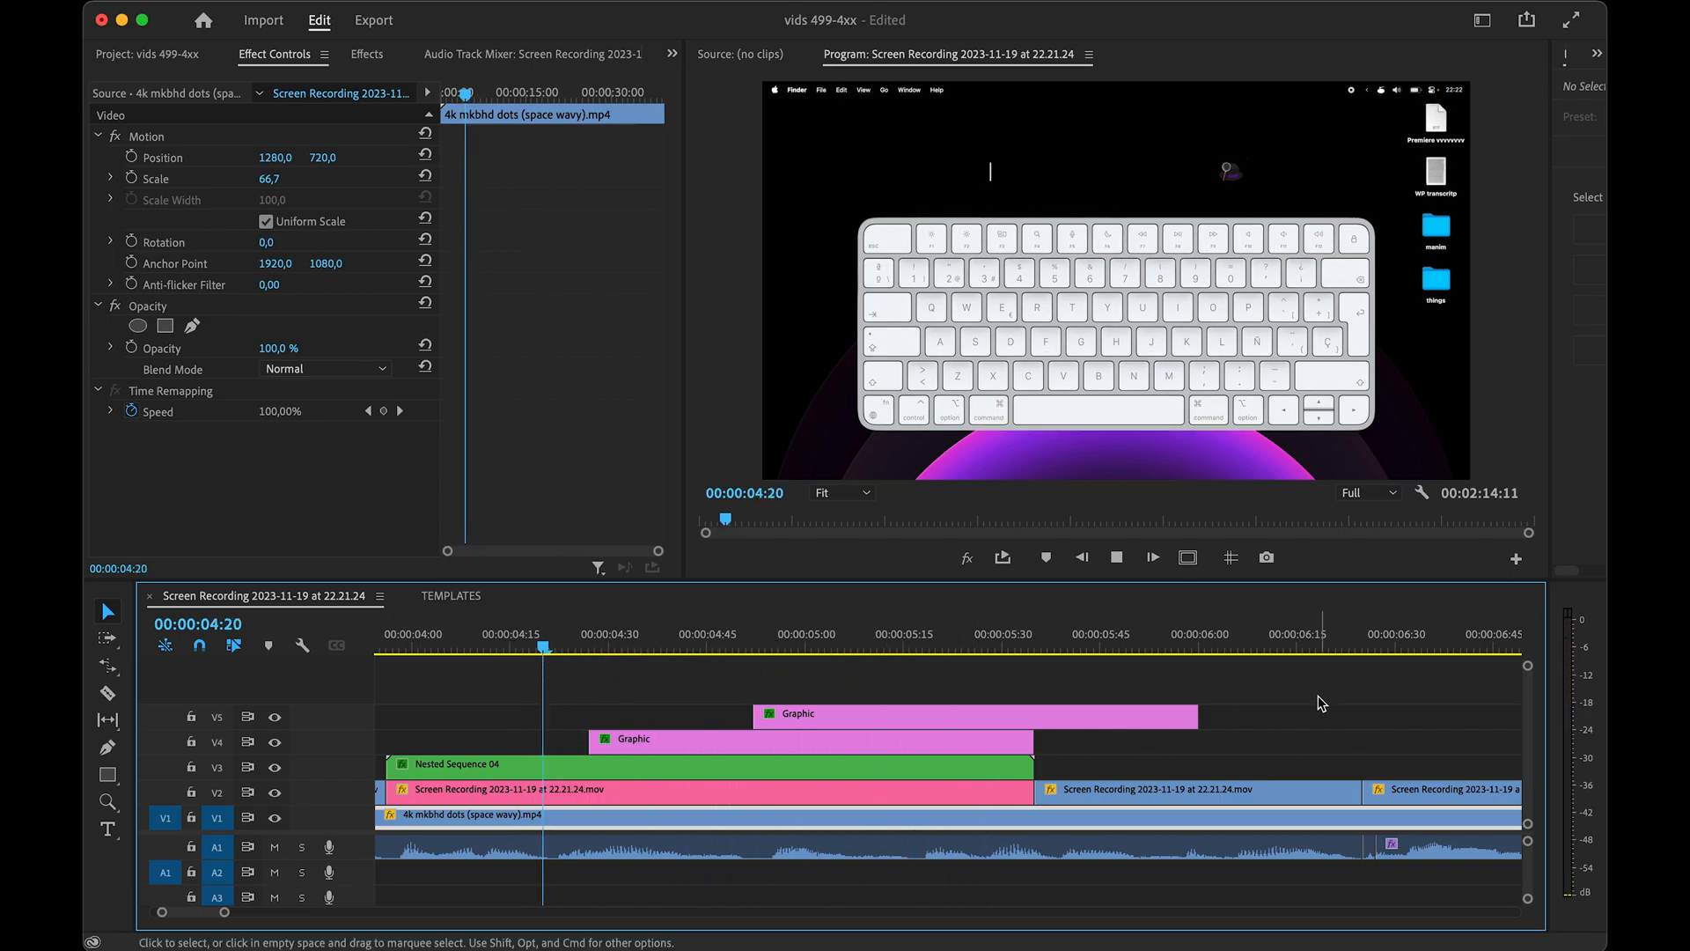
{"action": "key", "text": "space"}
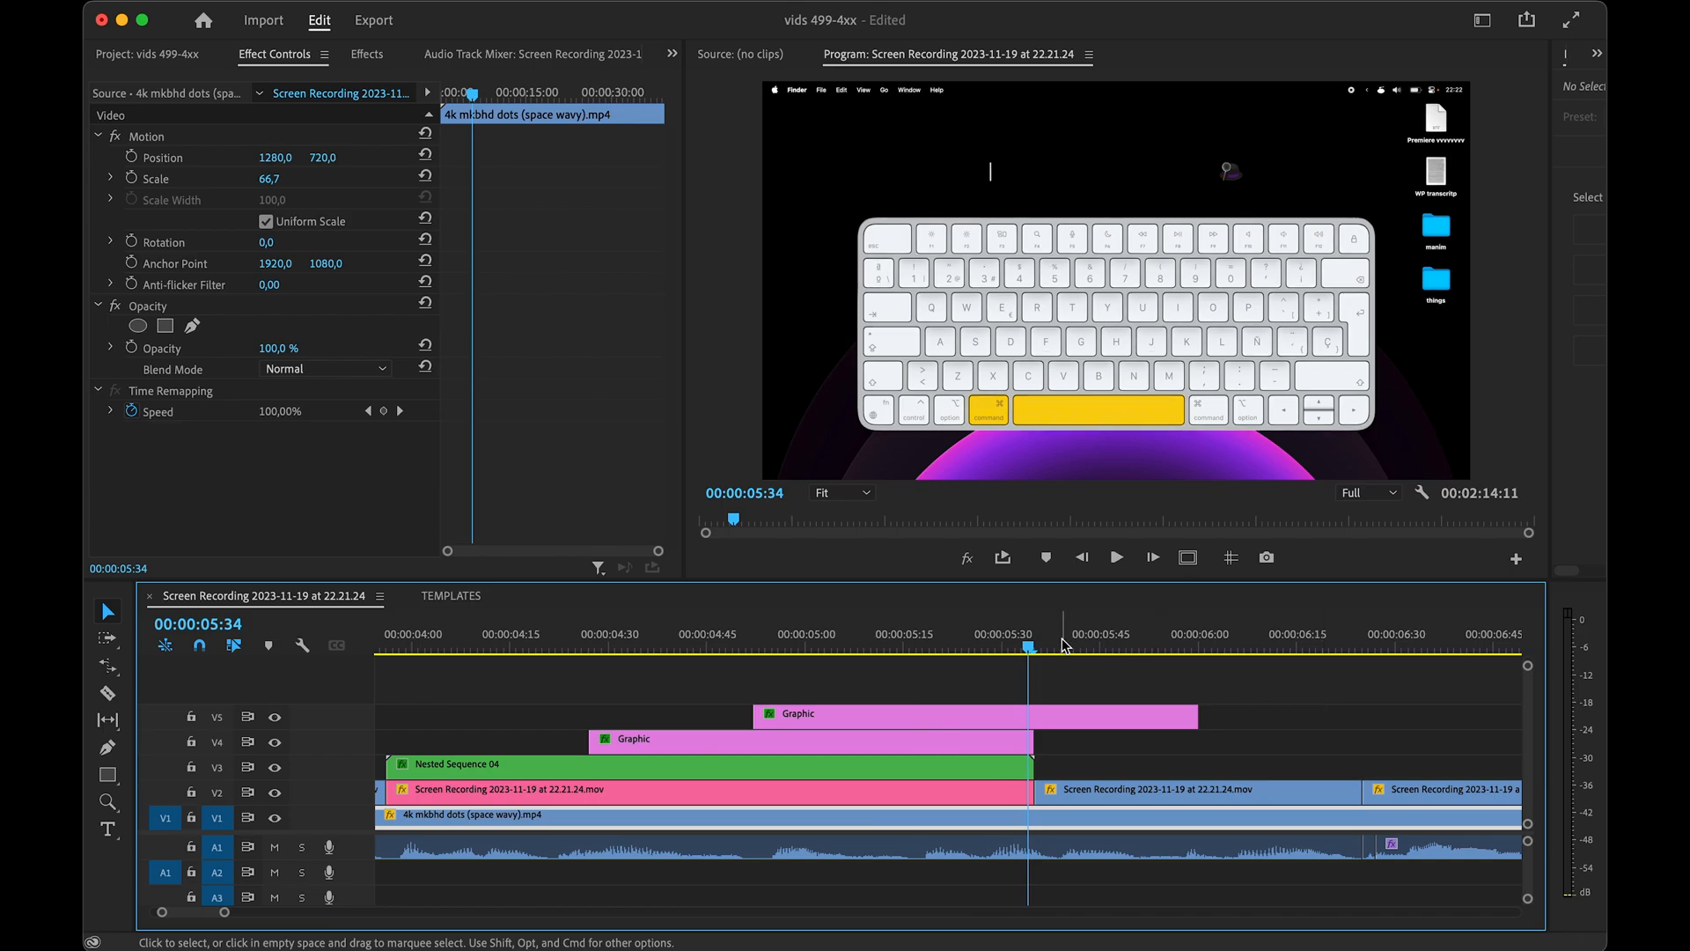
{"action": "left_click_drag", "start_coordinate": [1028, 648], "coordinate": [1035, 648]}
{"action": "left_click", "coordinate": [1102, 719]}
{"action": "key", "text": "w"}
- Nest the keyboard clip and both highlight graphics together with the default sequence name
{"action": "left_click_drag", "start_coordinate": [925, 686], "coordinate": [930, 766]}
{"action": "key", "text": "n"}
{"action": "key", "text": "Return"}
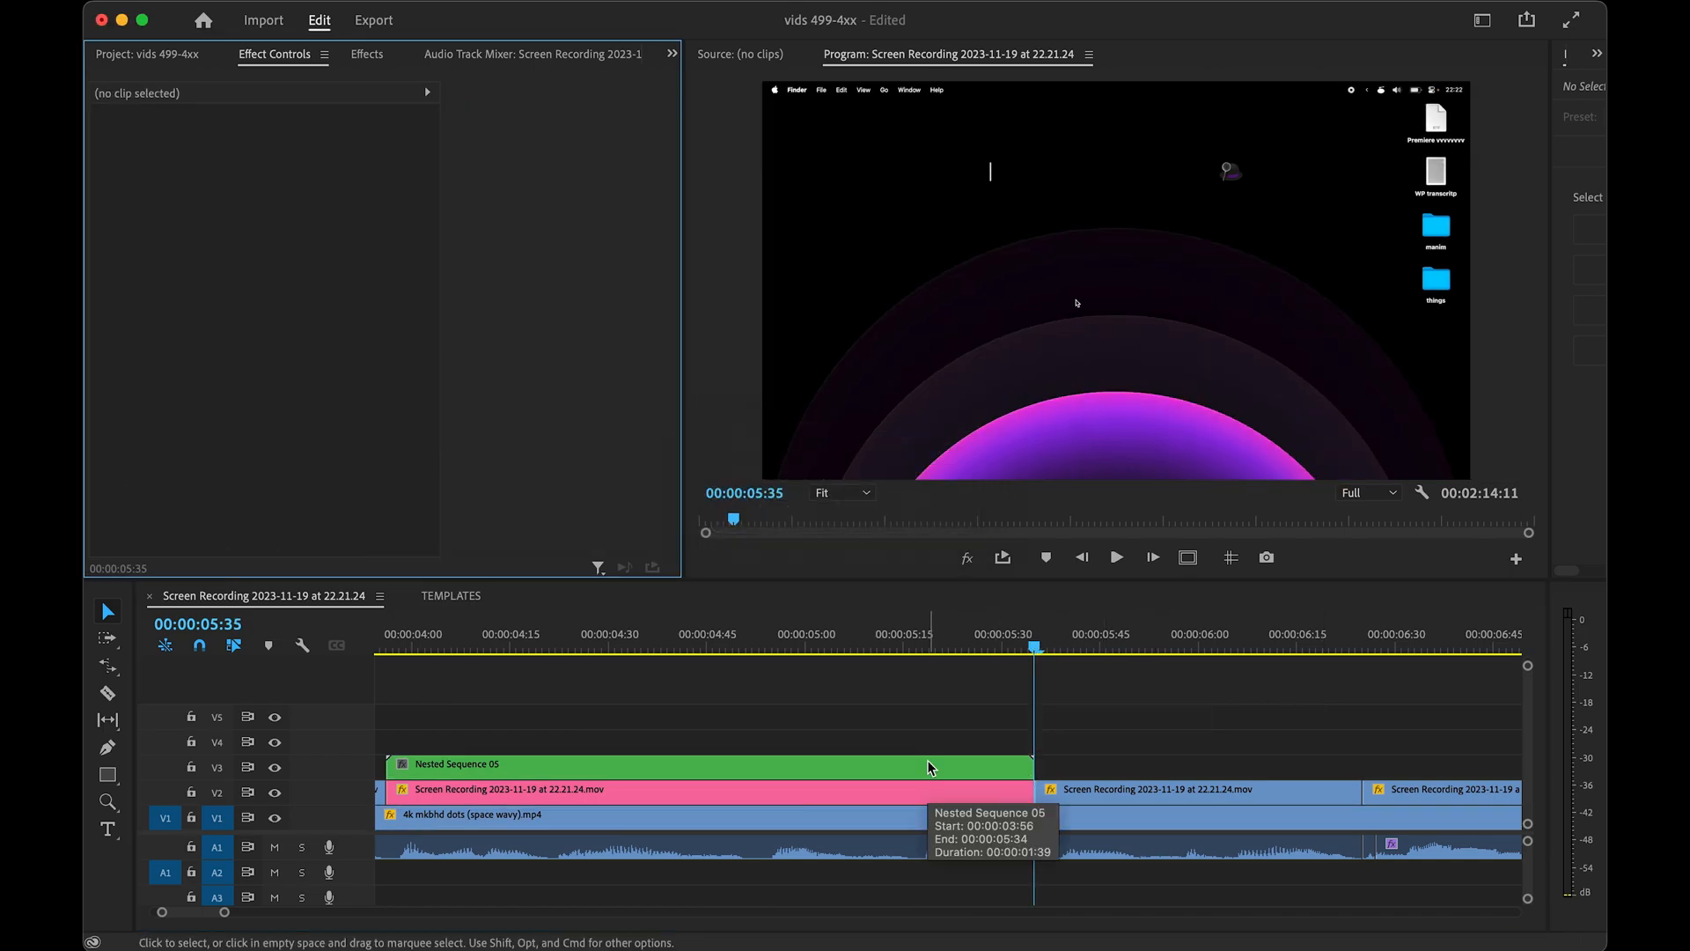
- Add a Cross Dissolve at the end of the new keyboard nest, shorten it to 7 frames, and play back the section
{"action": "left_click", "coordinate": [1026, 769]}
{"action": "key", "text": "super+d"}
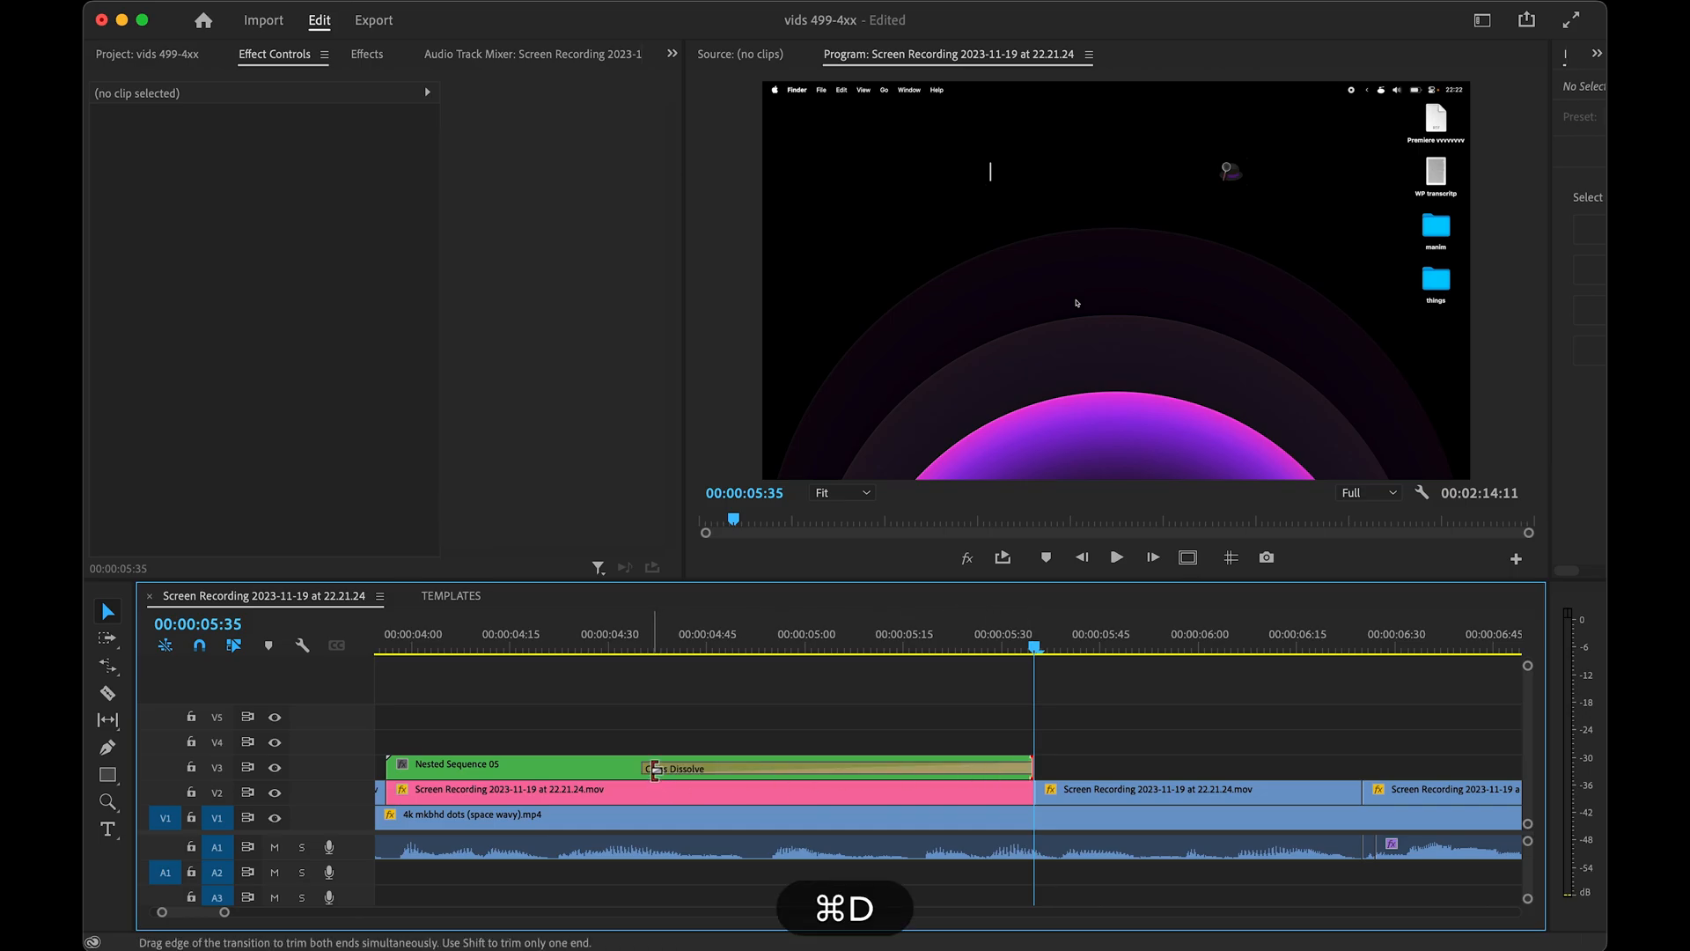
{"action": "left_click_drag", "start_coordinate": [644, 771], "coordinate": [1003, 775]}
{"action": "scroll", "coordinate": [1032, 780], "scroll_direction": "down", "scroll_amount": 3}
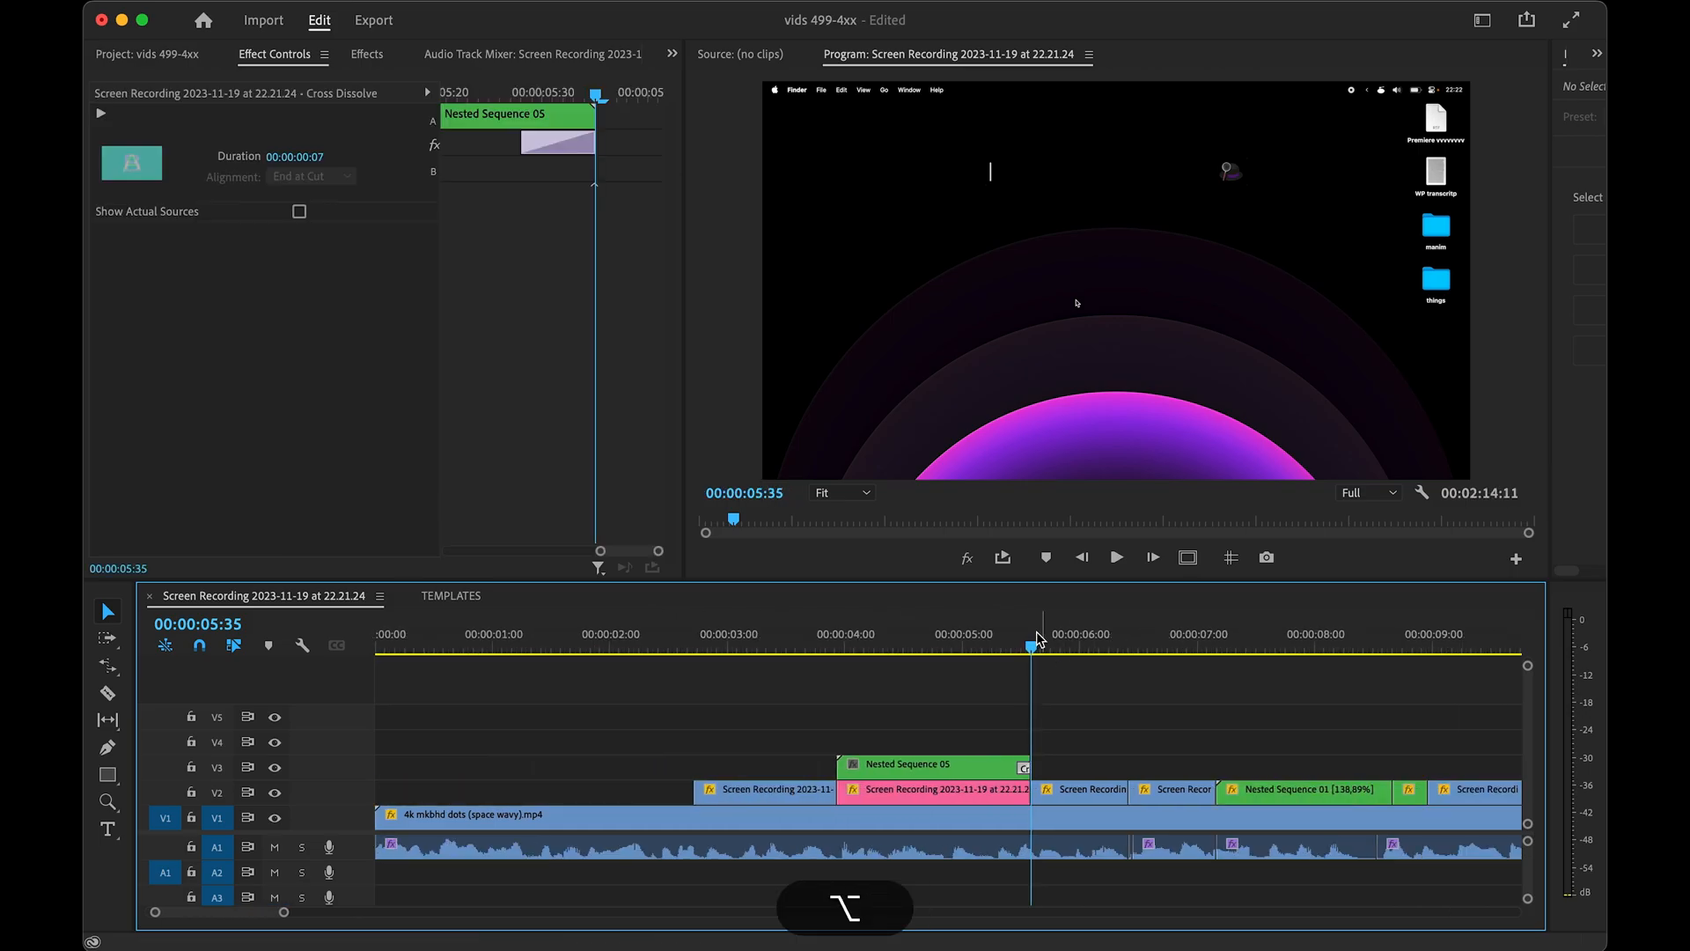
{"action": "left_click_drag", "start_coordinate": [1032, 648], "coordinate": [750, 650]}
{"action": "key", "text": "space"}
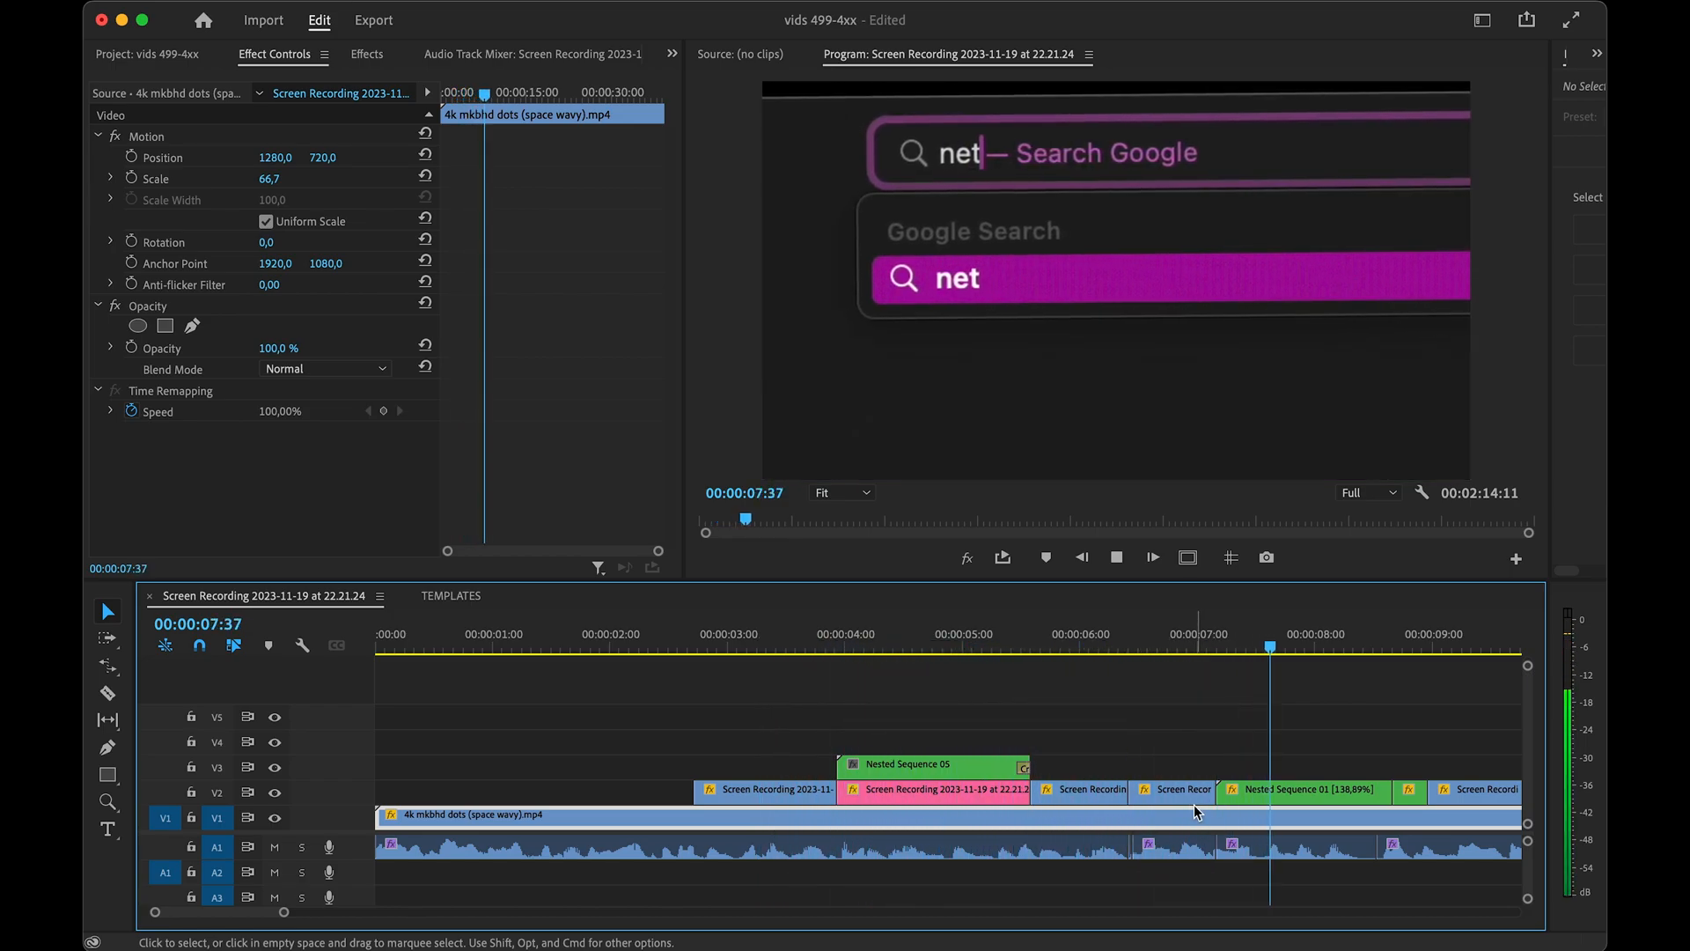
{"action": "scroll", "coordinate": [1193, 805], "scroll_direction": "down", "scroll_amount": 3}
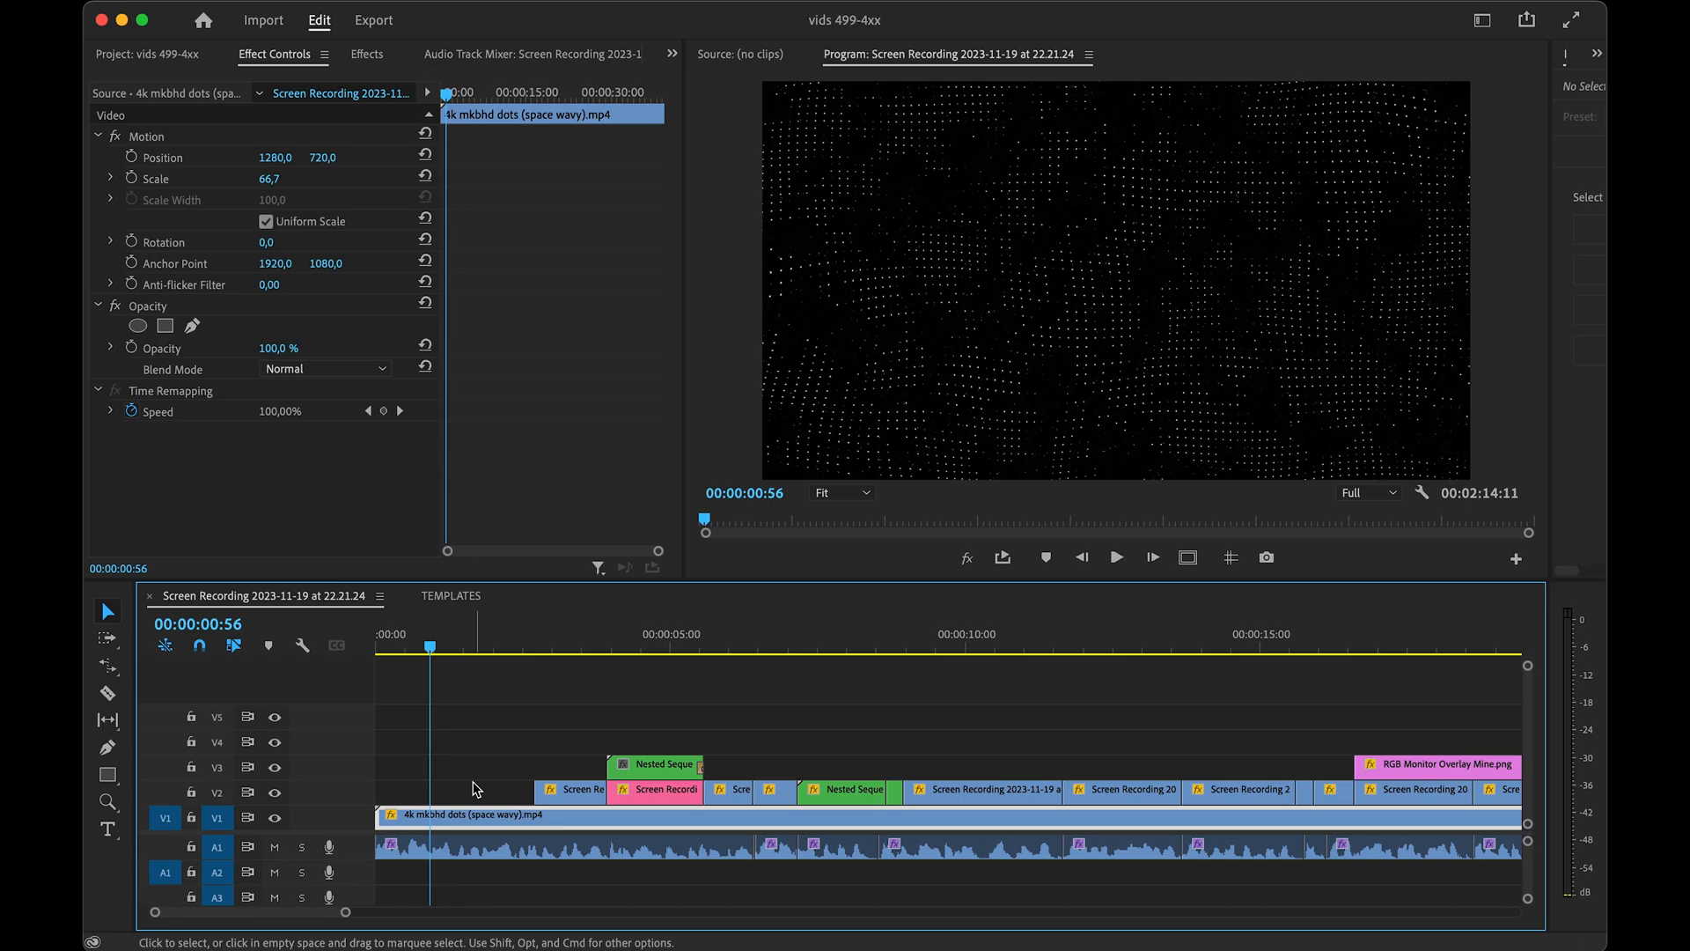
- Quit Premiere Pro and reopen the vids 499-4xx project
{"action": "mouse_move", "coordinate": [88, 698]}
{"action": "key", "text": "minus"}
{"action": "left_click_drag", "start_coordinate": [532, 642], "coordinate": [1121, 728]}
{"action": "key", "text": "super+q"}
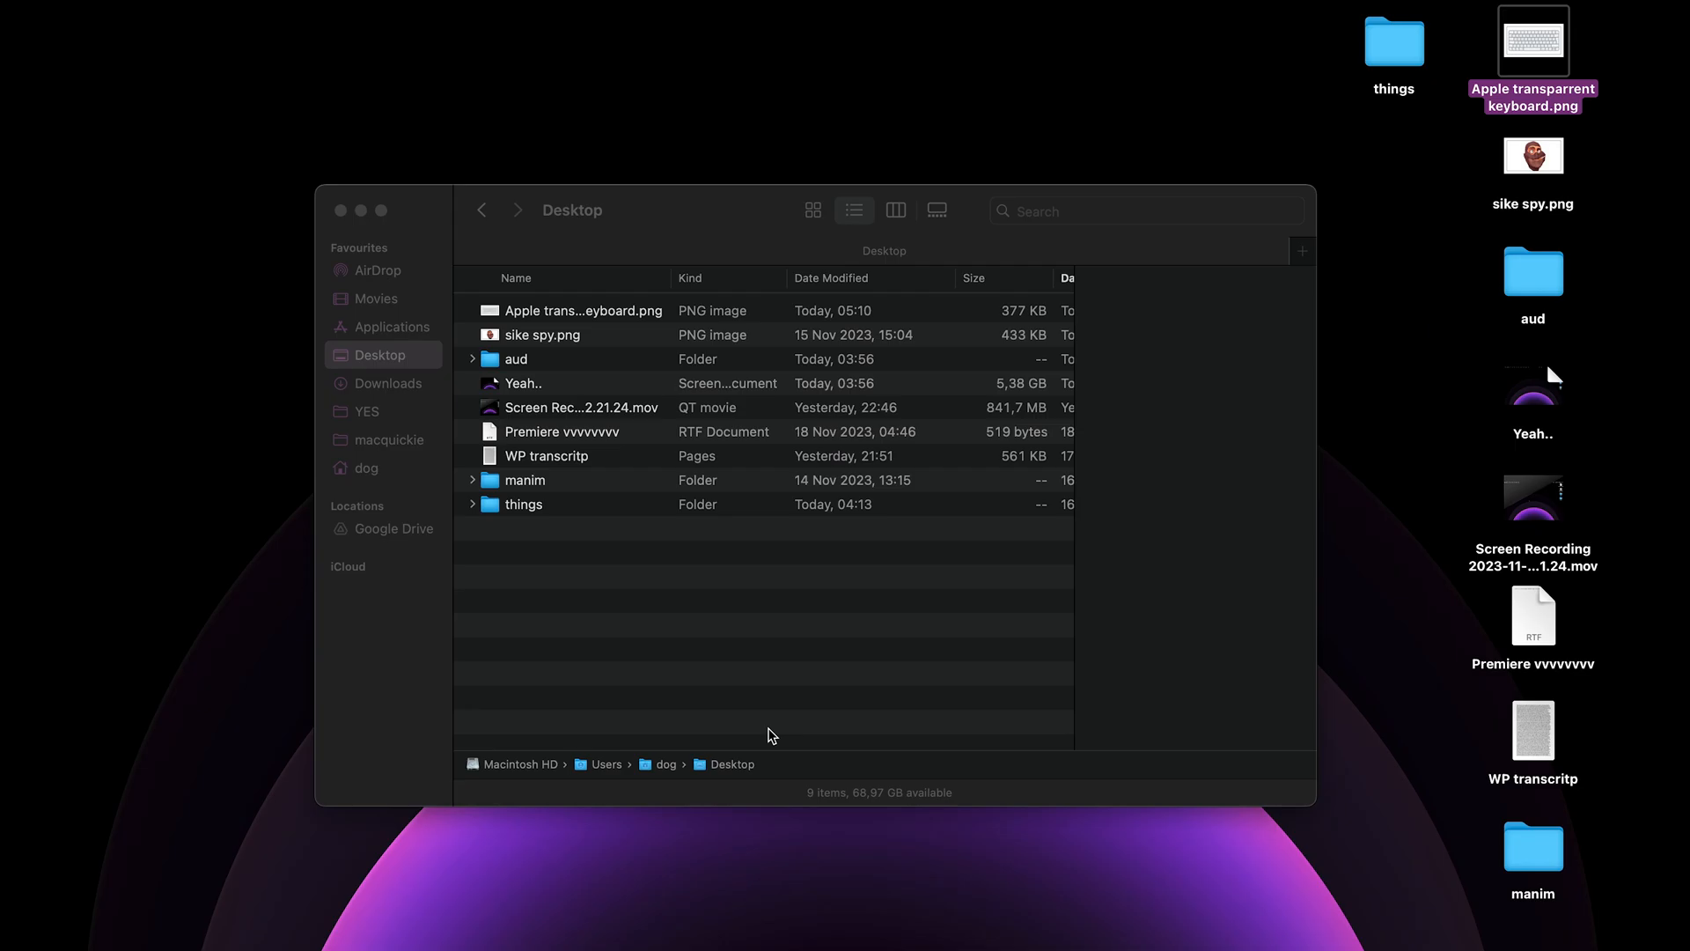
{"action": "left_click", "coordinate": [116, 789]}
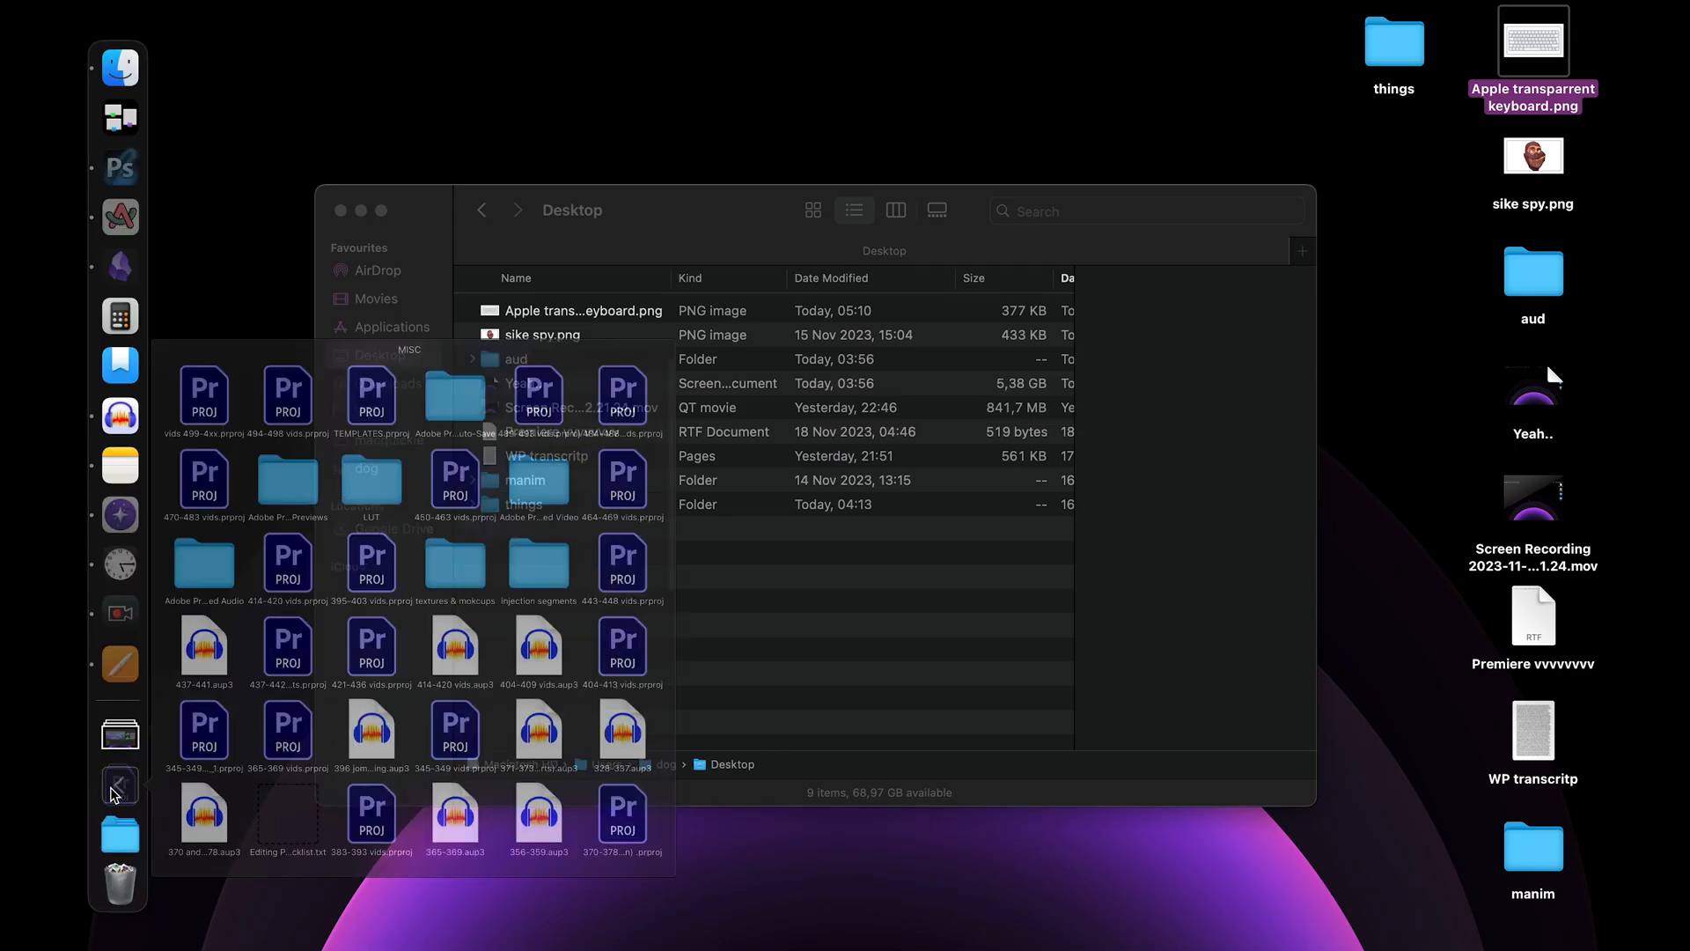
{"action": "left_click", "coordinate": [242, 201]}
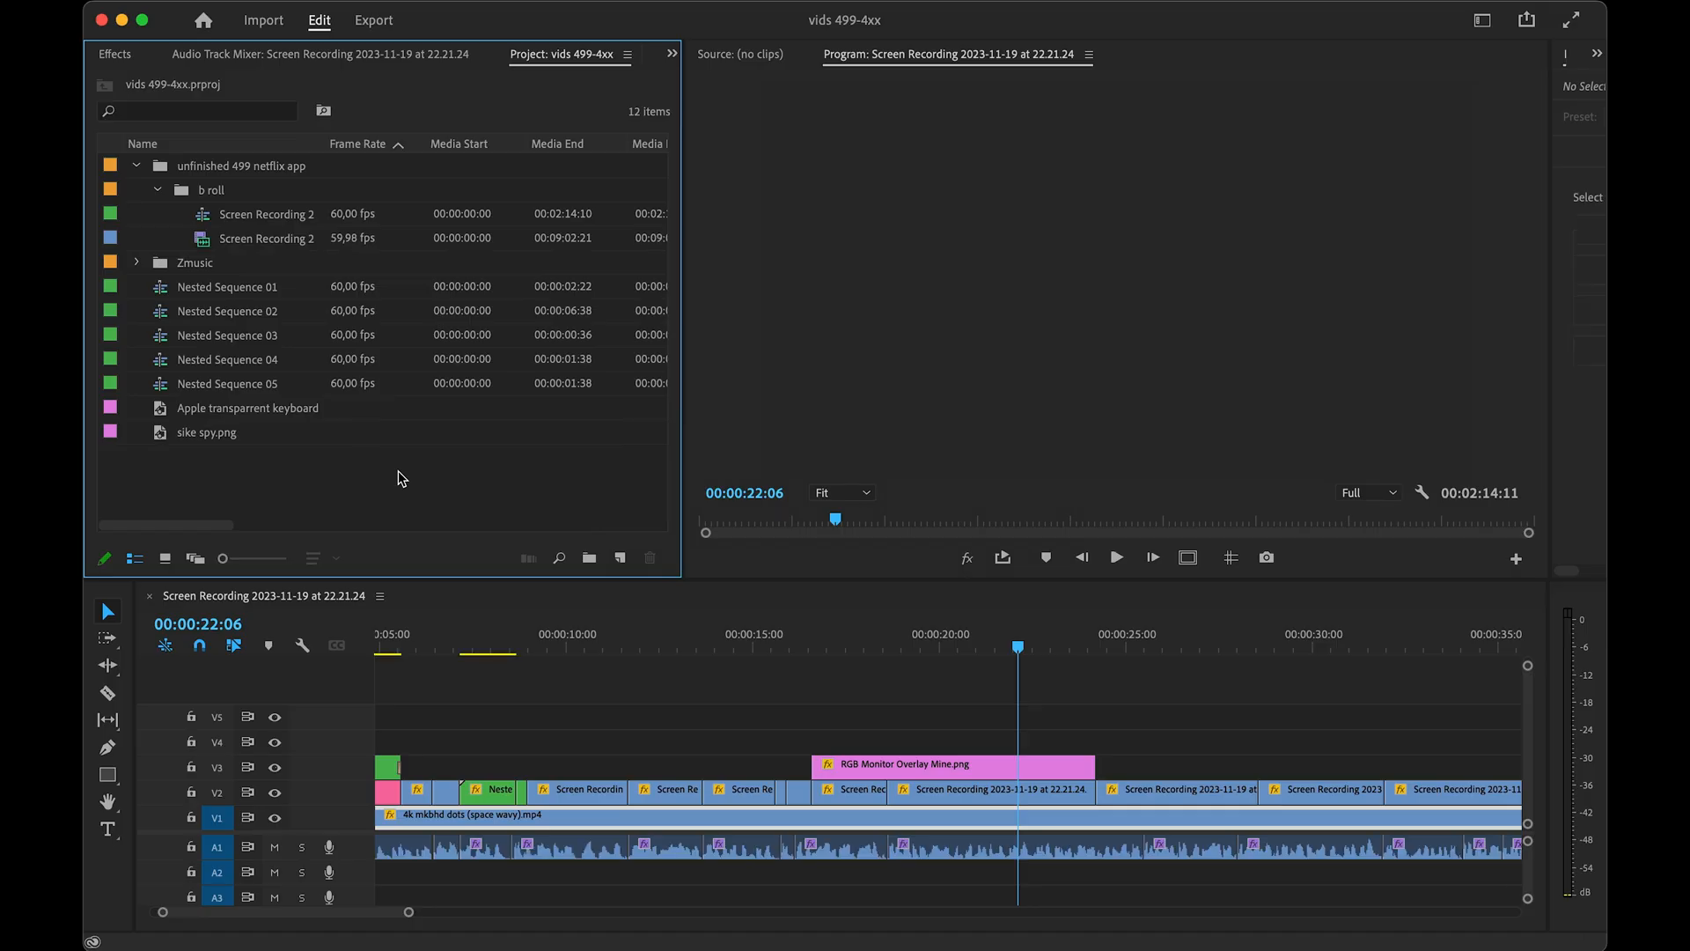
- Hide the V1 track with the space wavy dots background and play the sequence from about 00:00:47
{"action": "key", "text": "shift+x"}
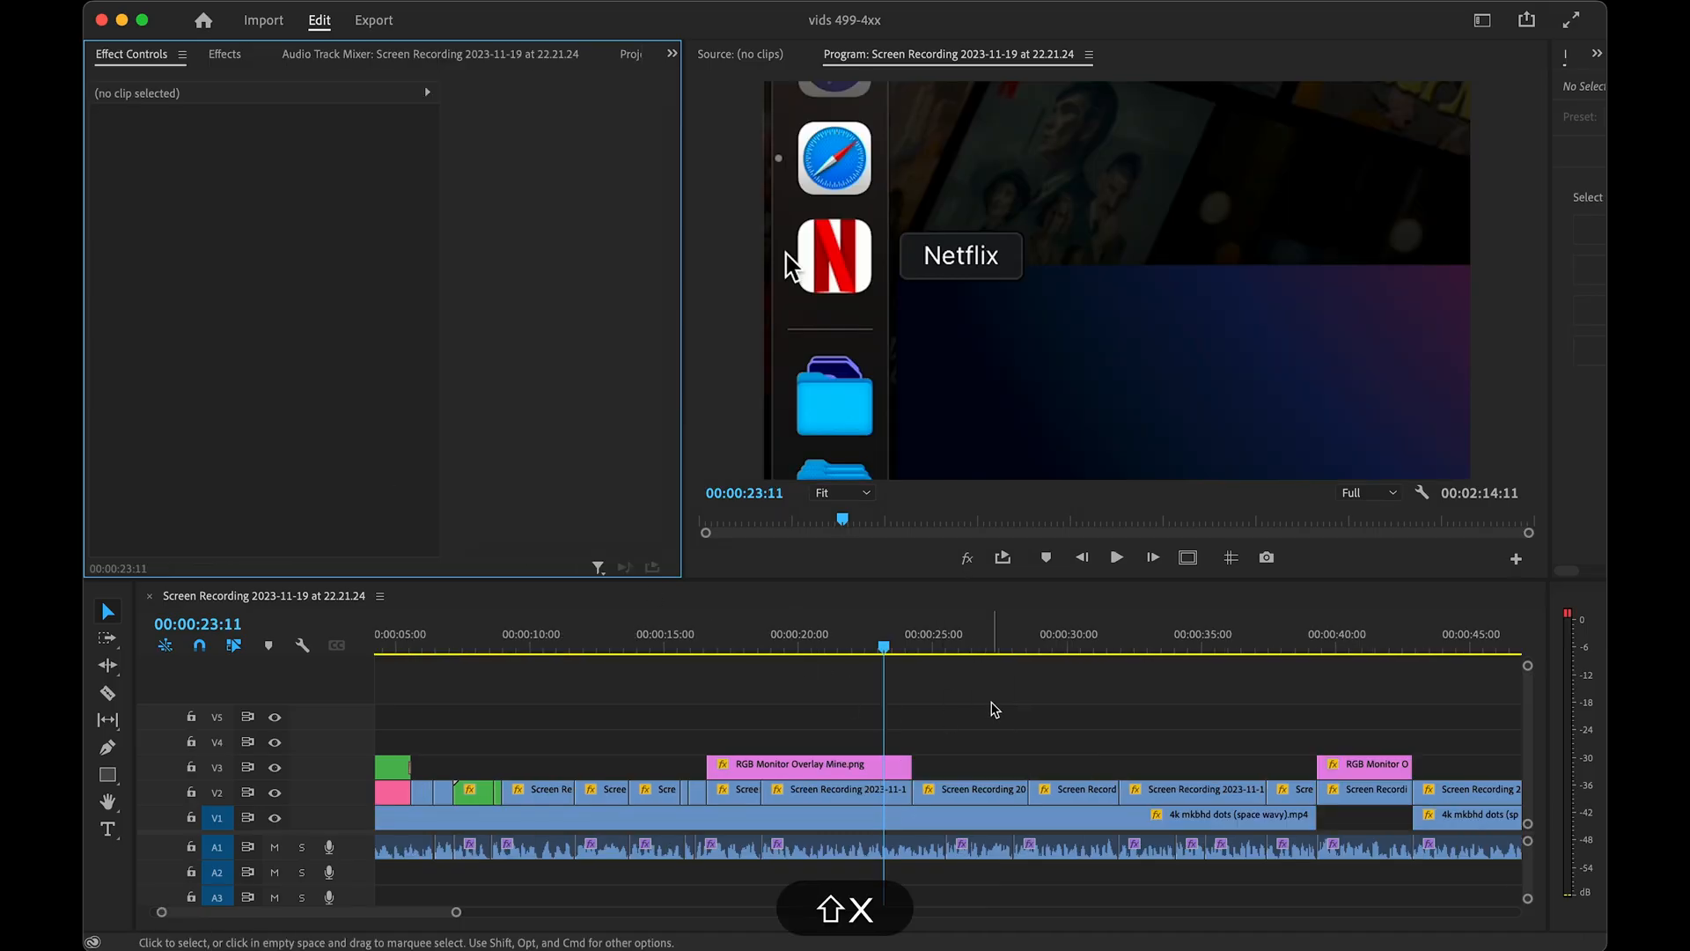
{"action": "key", "text": "shift+c"}
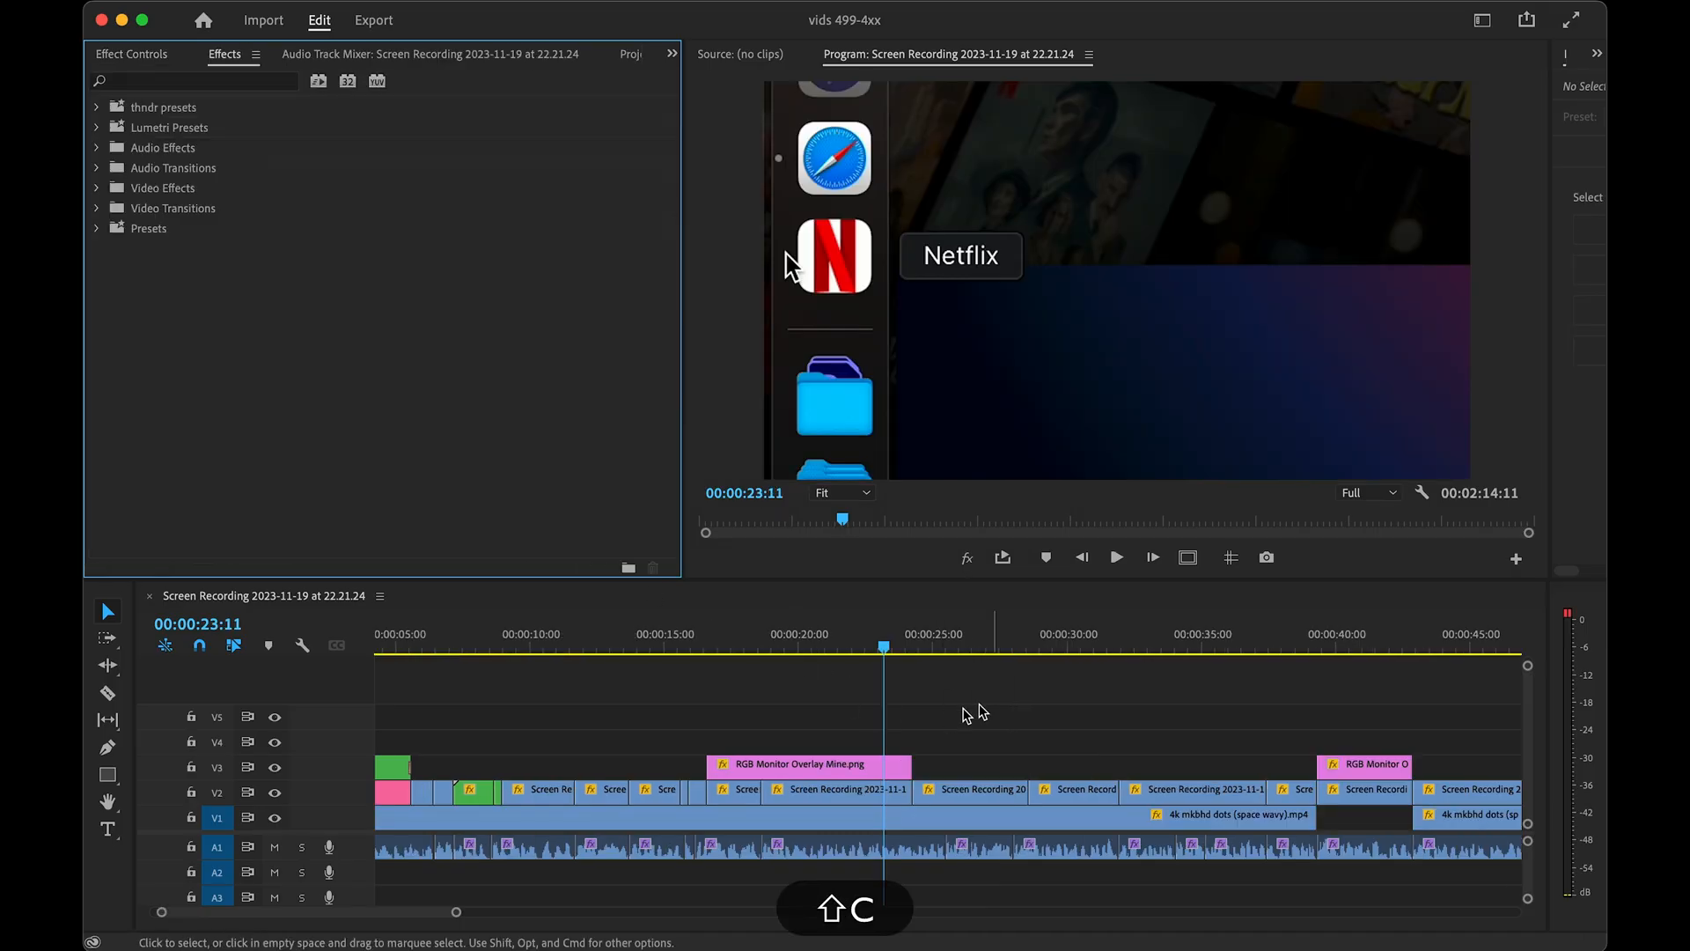
{"action": "left_click", "coordinate": [668, 652]}
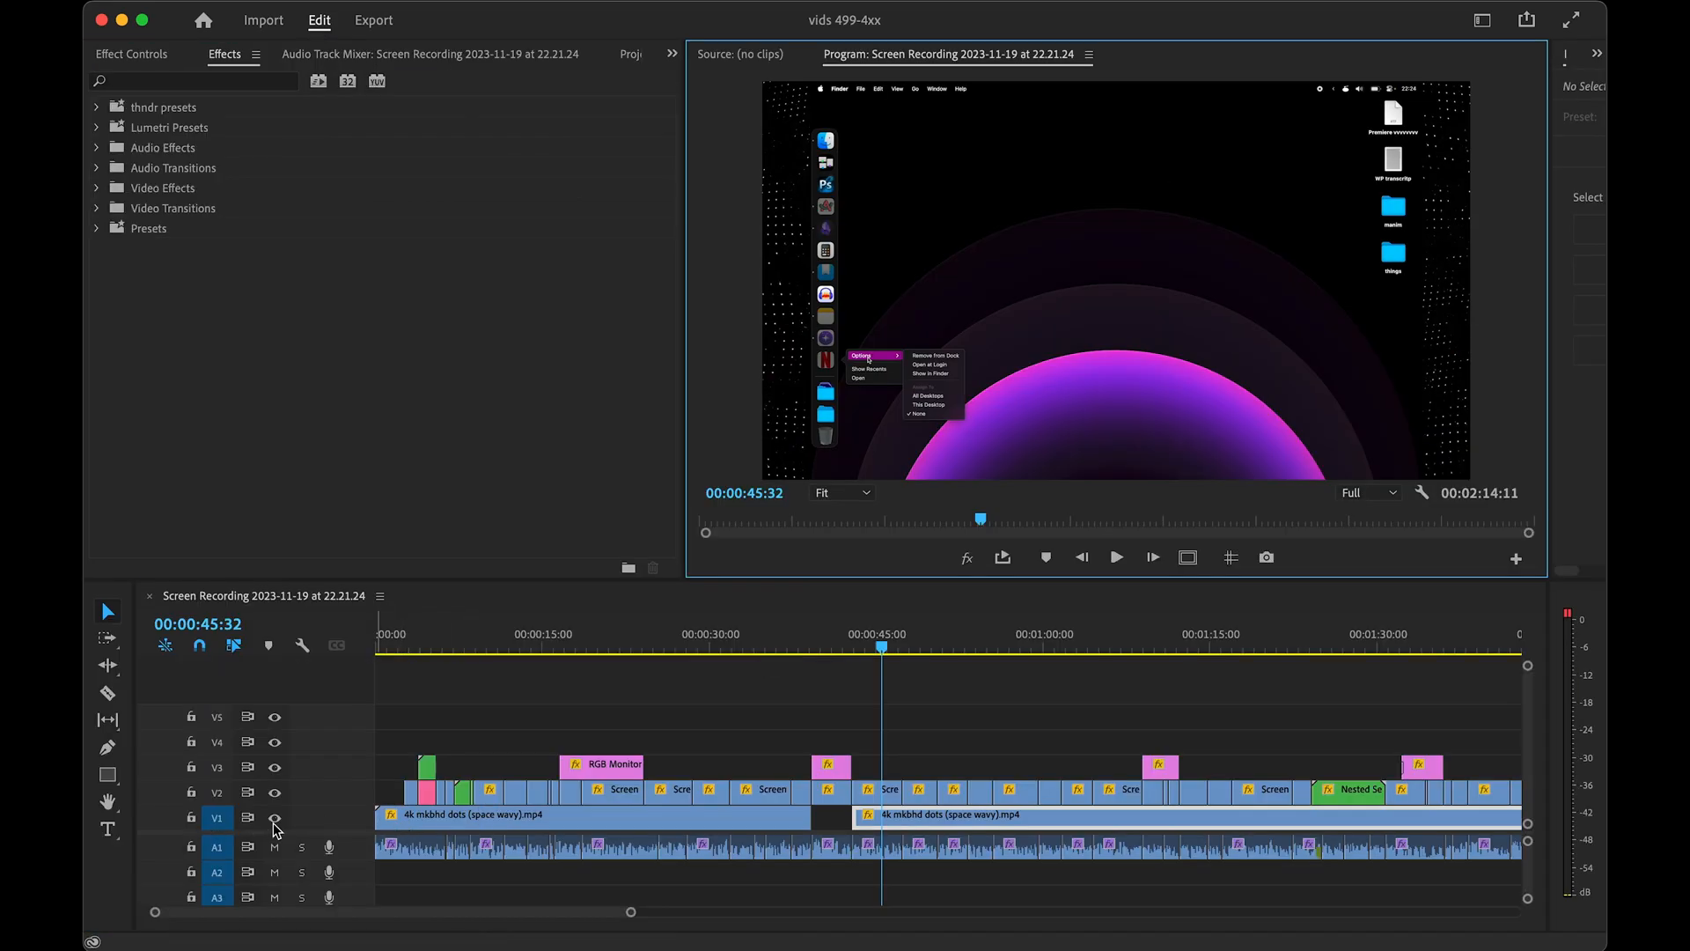
{"action": "left_click", "coordinate": [275, 818]}
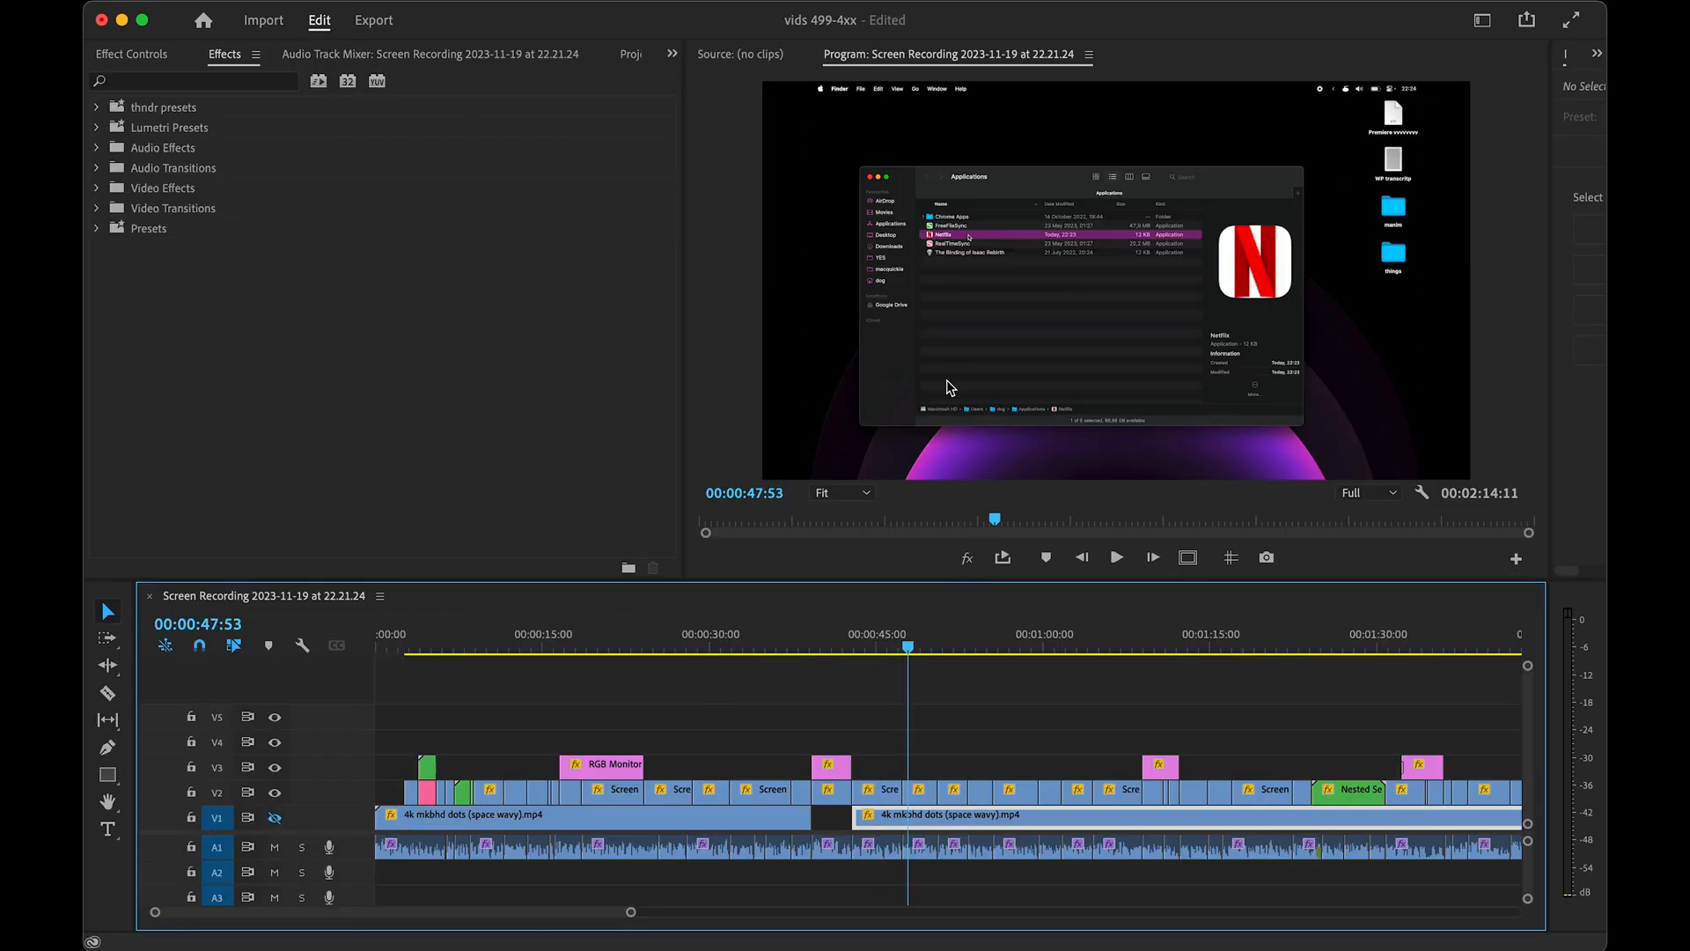
{"action": "key", "text": "space"}
{"action": "key", "text": "space"}
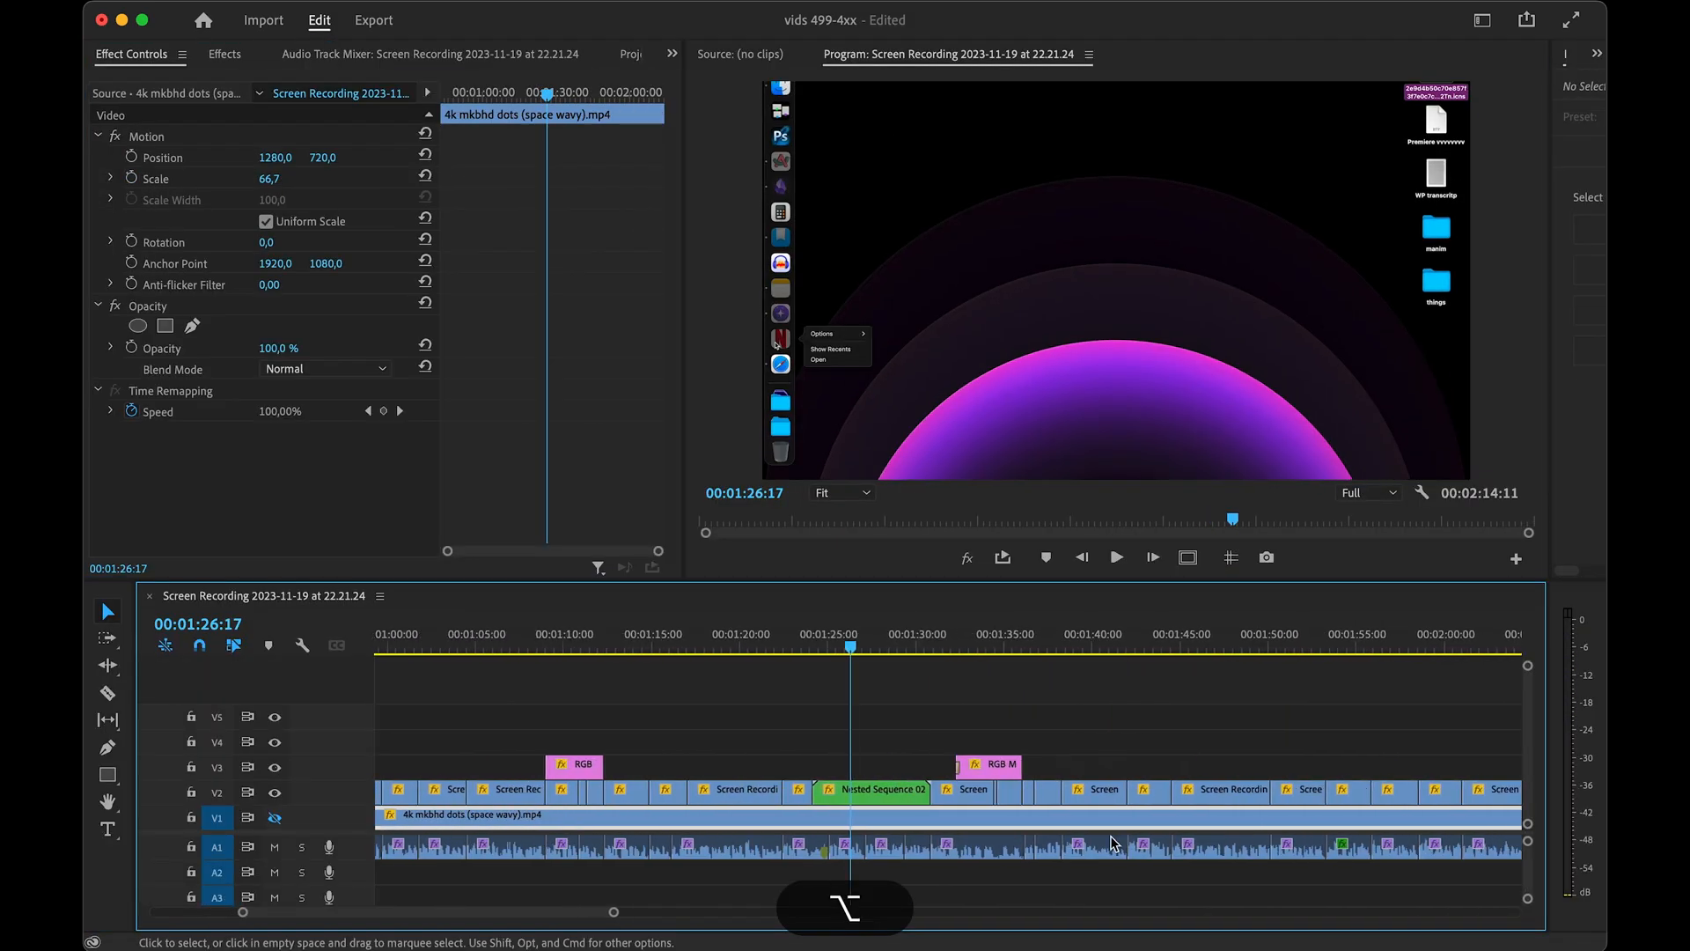
- Paste the Le Clean Voiceover effects onto the A1 clips around 00:01:26 and 00:01:30, moving Multiband Compressor below Parametric Equalizer on the latter
{"action": "left_click", "coordinate": [854, 848], "text": "alt"}
{"action": "left_click", "coordinate": [320, 374]}
{"action": "key", "text": "super+v"}
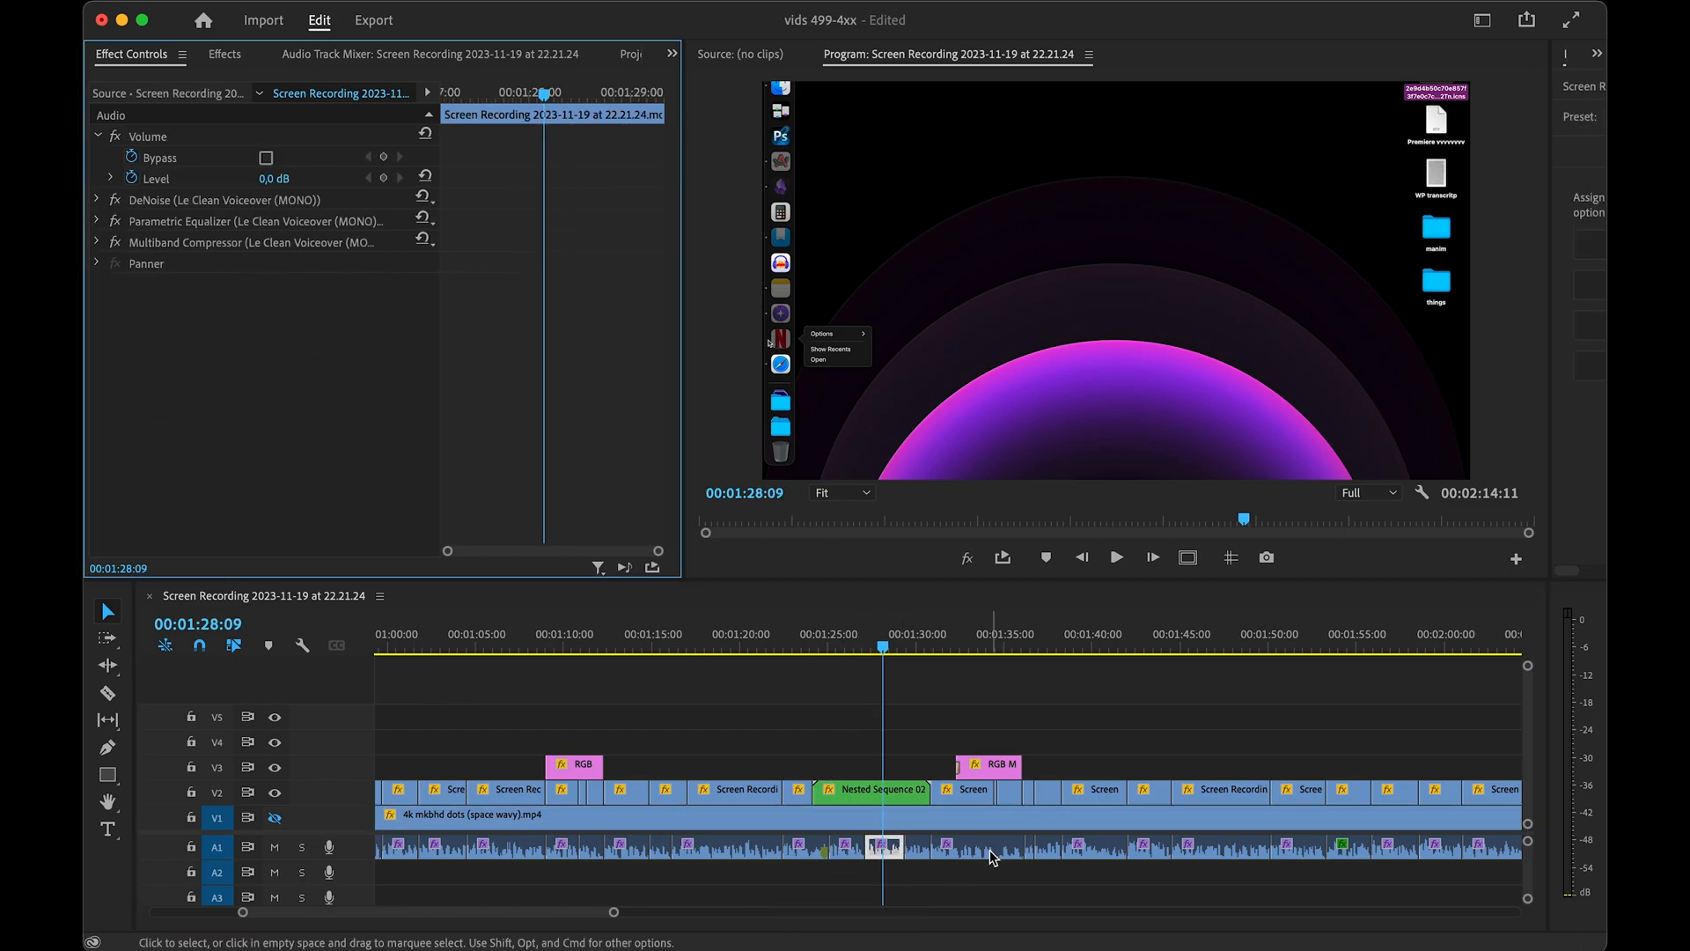
{"action": "mouse_move", "coordinate": [913, 649]}
{"action": "left_mouse_down"}
{"action": "mouse_move", "coordinate": [928, 628]}
{"action": "mouse_move", "coordinate": [922, 642]}
{"action": "left_mouse_up"}
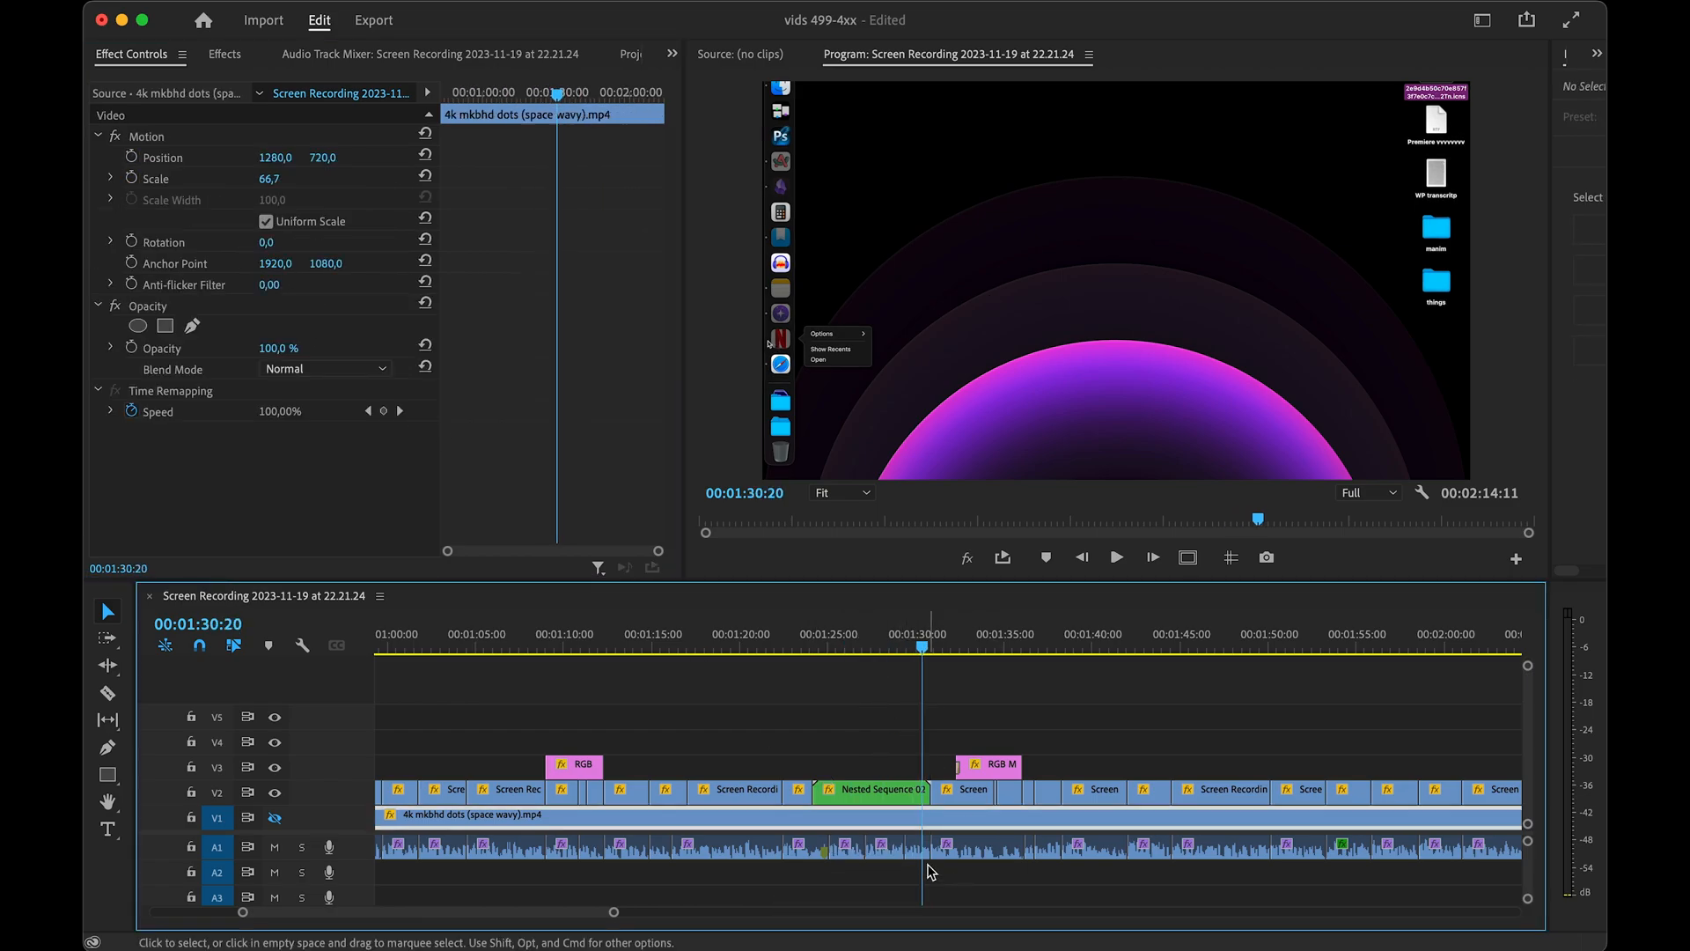
{"action": "left_click", "coordinate": [917, 848], "text": "alt"}
{"action": "left_click", "coordinate": [180, 209]}
{"action": "key", "text": "super+v"}
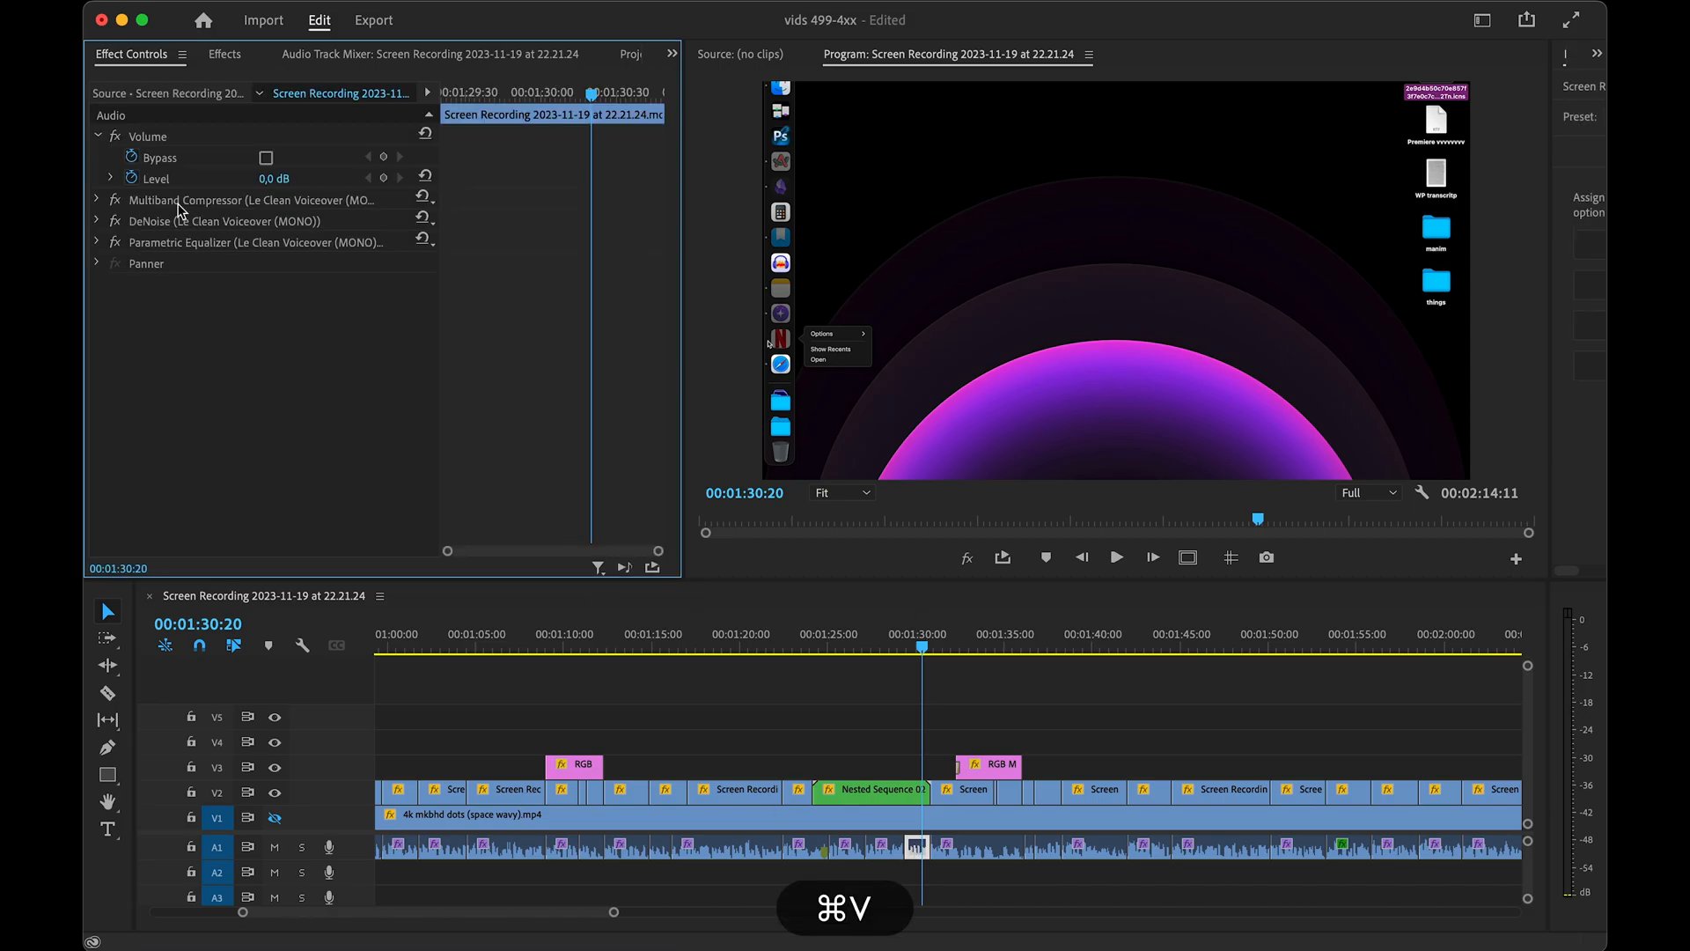
{"action": "left_click_drag", "start_coordinate": [179, 208], "coordinate": [176, 257]}
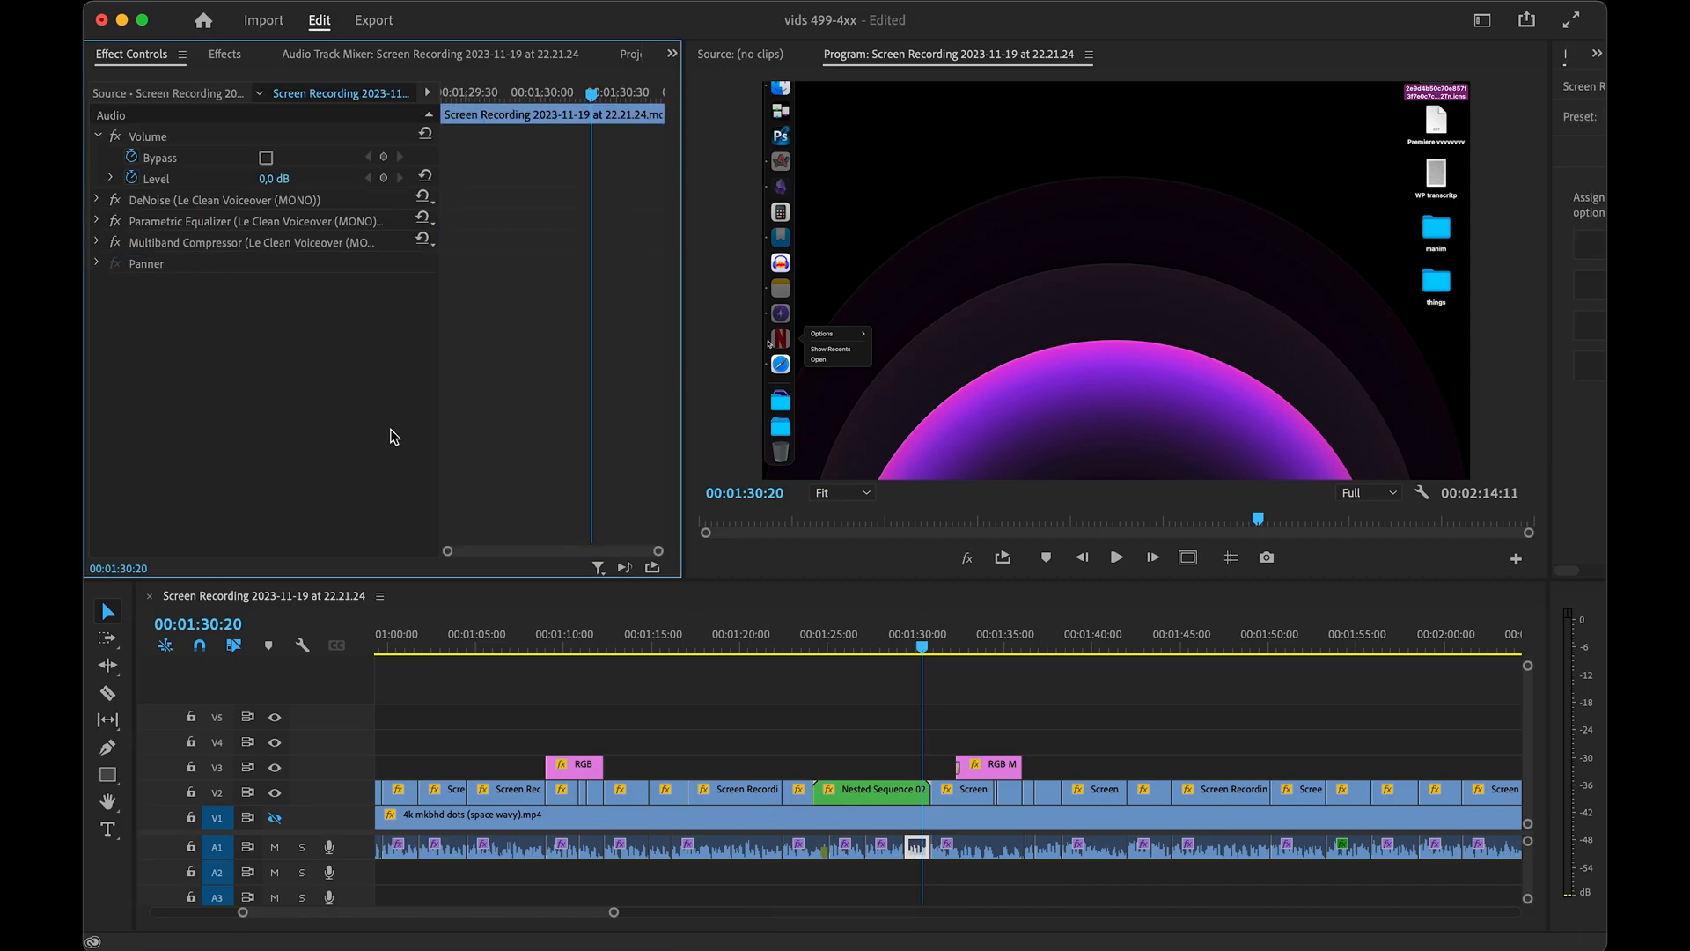
- Check the voiceover effects and their order on the A1 clips around 00:01:32, 00:01:20, 00:01:15 and 00:01:06
{"action": "left_click", "coordinate": [967, 629]}
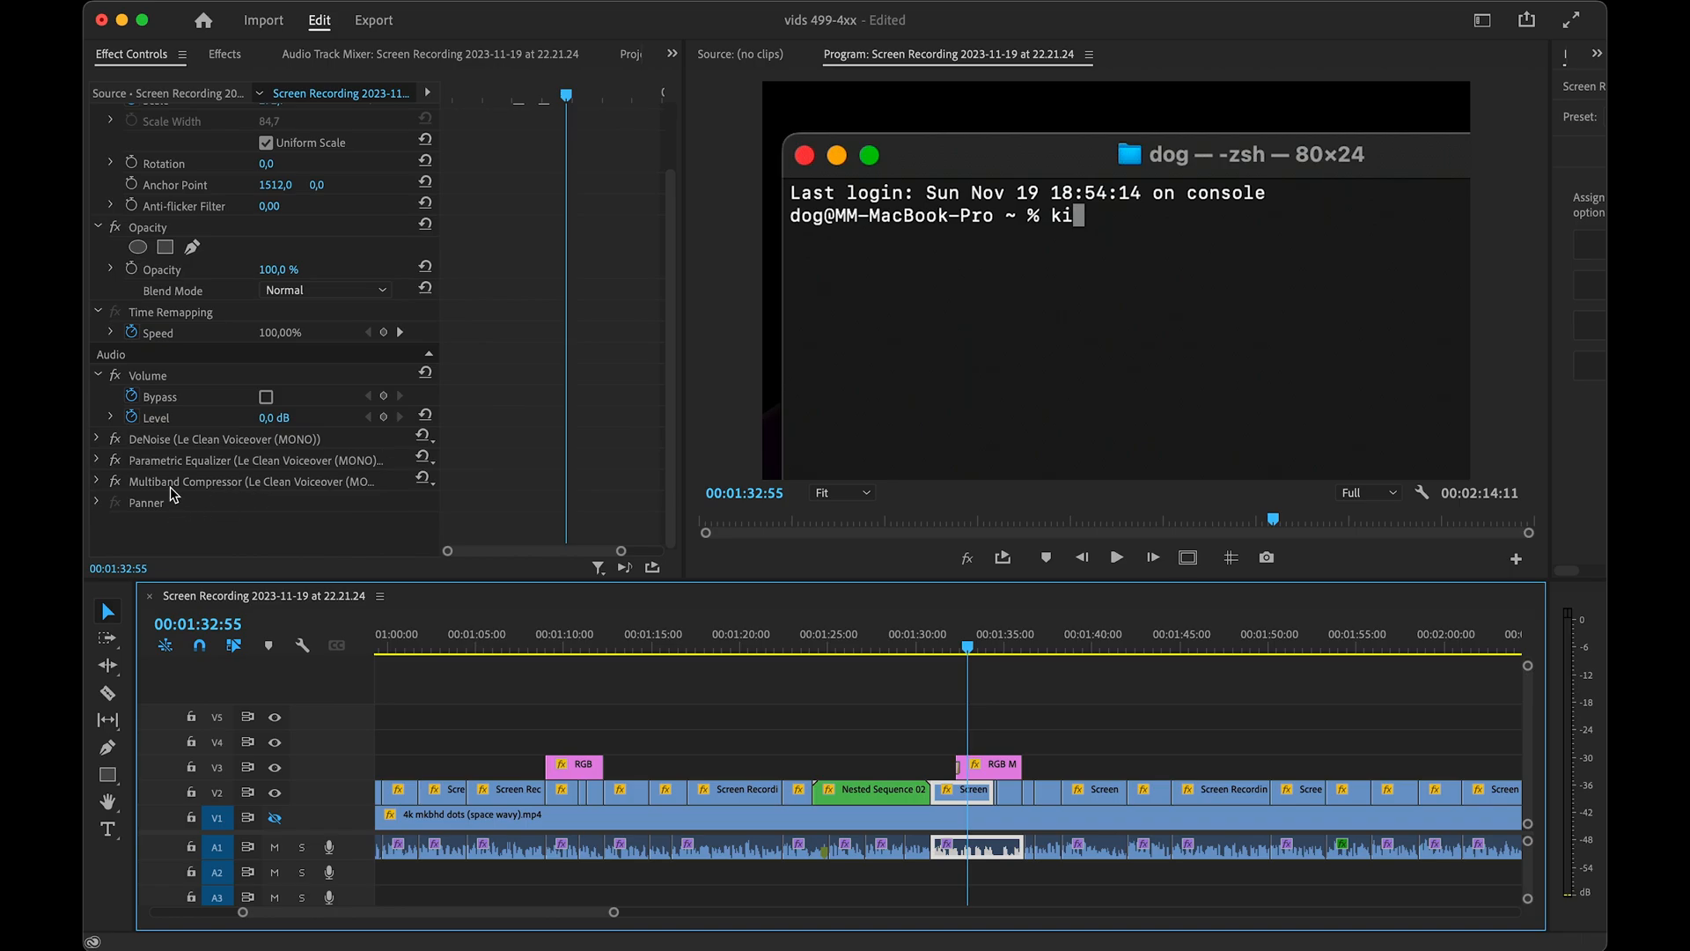
{"action": "left_click_drag", "start_coordinate": [876, 639], "coordinate": [743, 640]}
{"action": "left_click", "coordinate": [727, 848]}
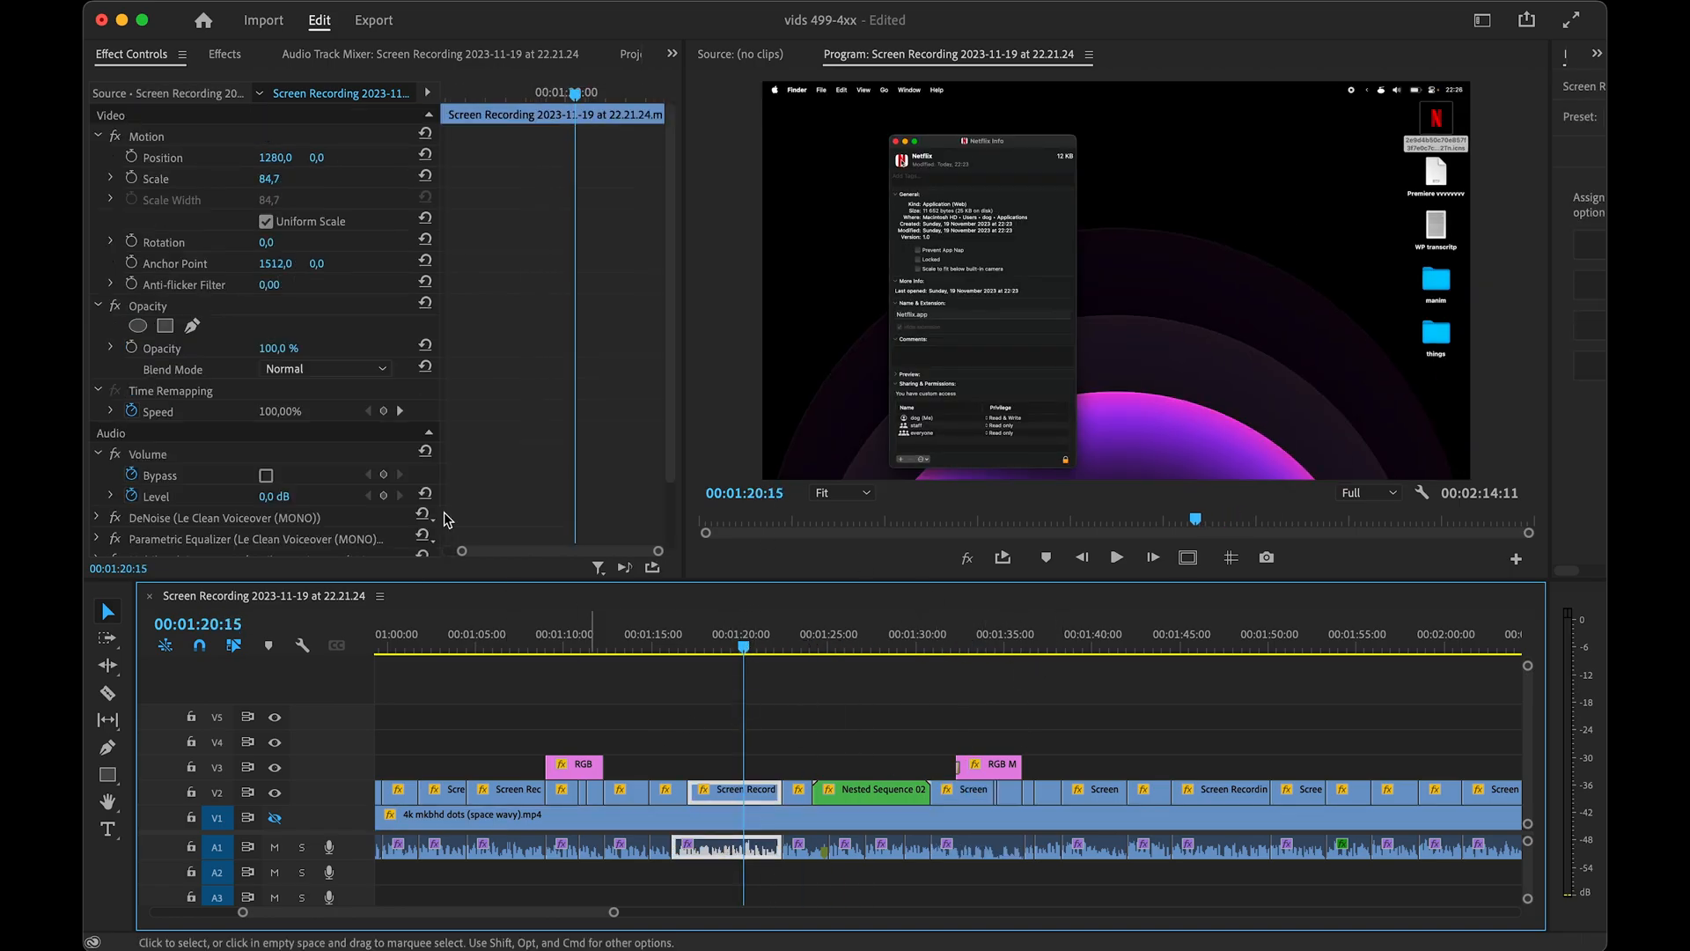
{"action": "left_click_drag", "start_coordinate": [668, 637], "coordinate": [657, 640]}
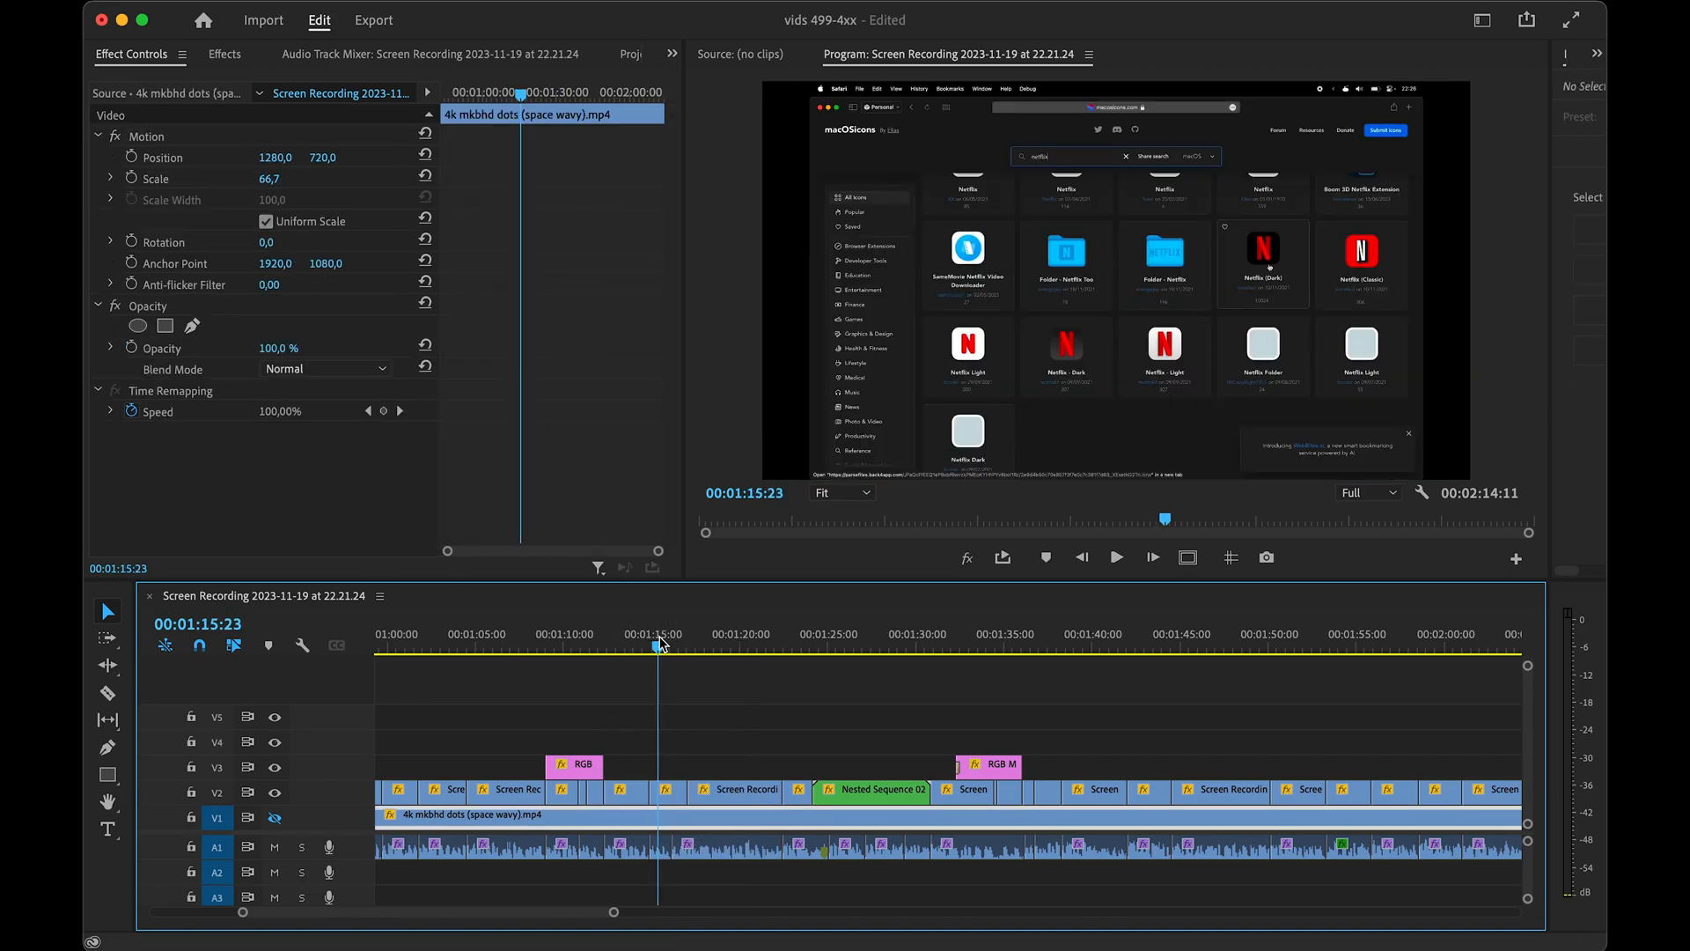
{"action": "left_click", "coordinate": [659, 847]}
{"action": "scroll", "coordinate": [306, 512], "scroll_direction": "down", "scroll_amount": 3}
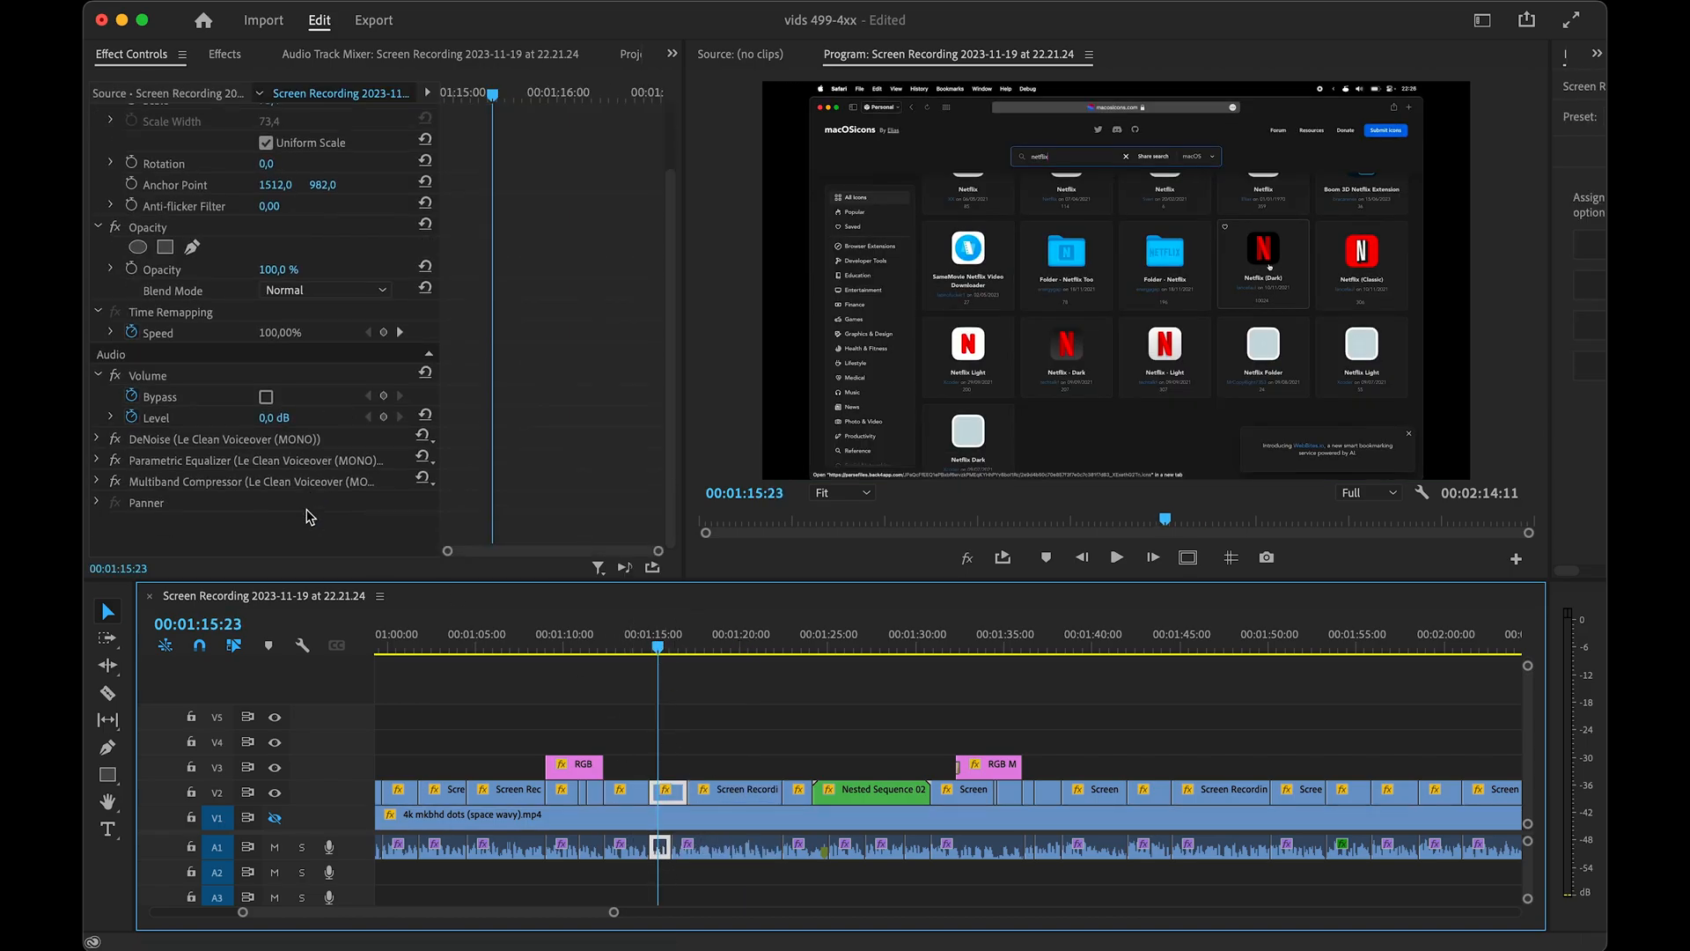
{"action": "left_click_drag", "start_coordinate": [521, 626], "coordinate": [508, 637]}
{"action": "left_click", "coordinate": [508, 848]}
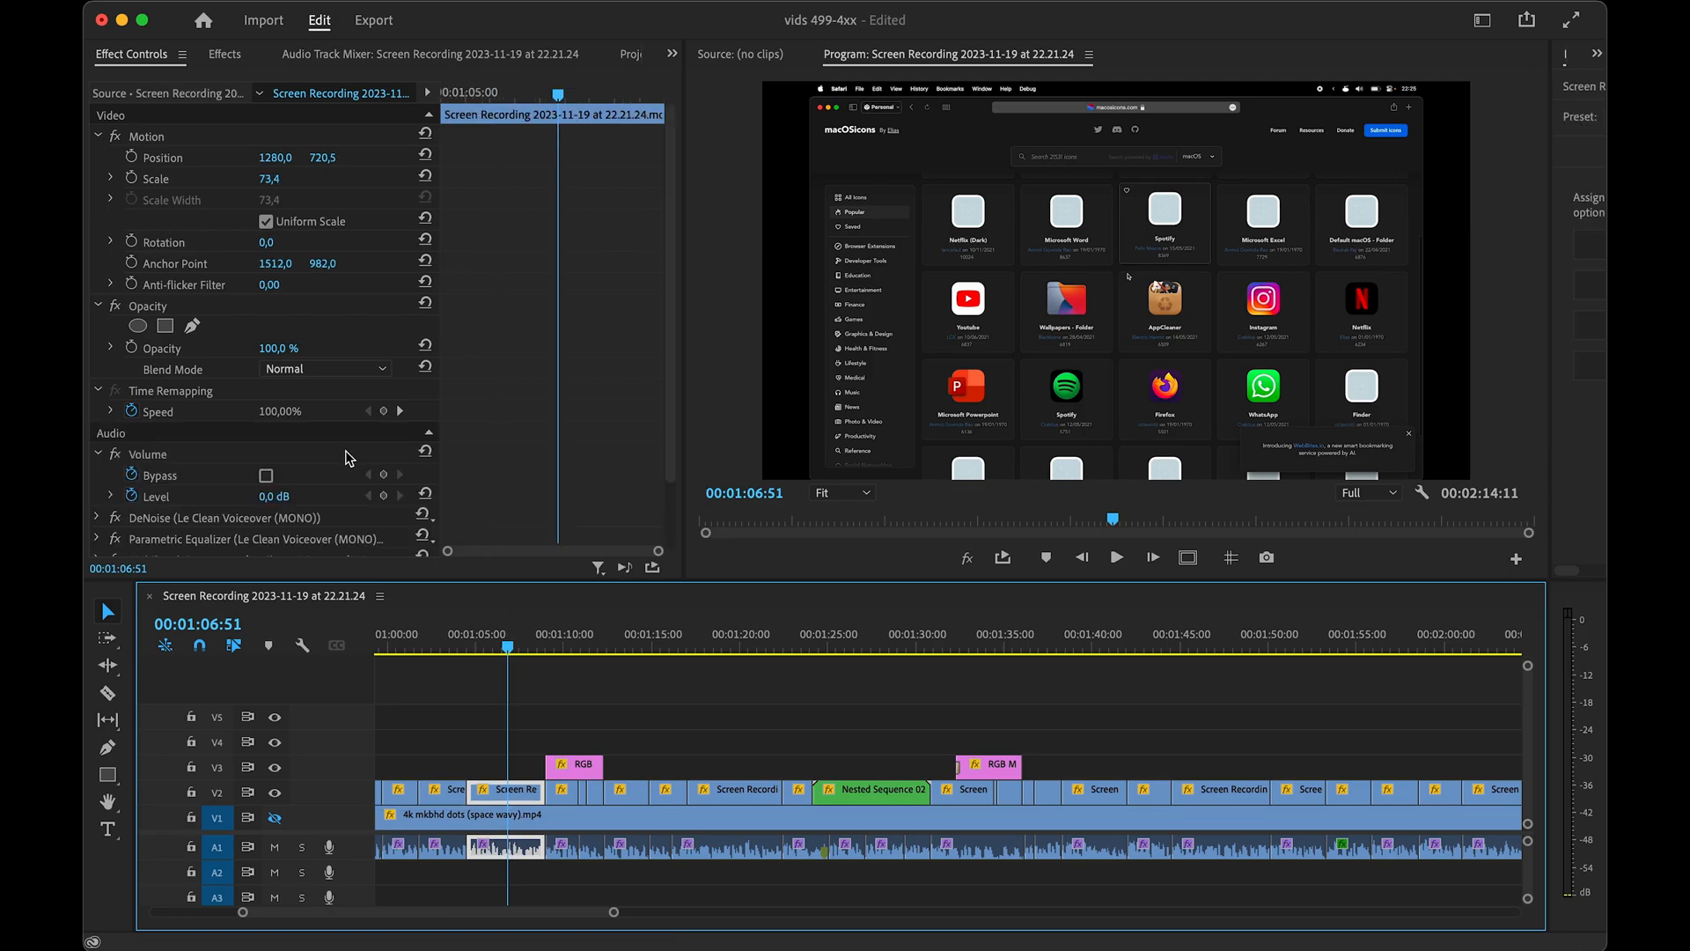
{"action": "scroll", "coordinate": [348, 458], "scroll_direction": "down", "scroll_amount": 2}
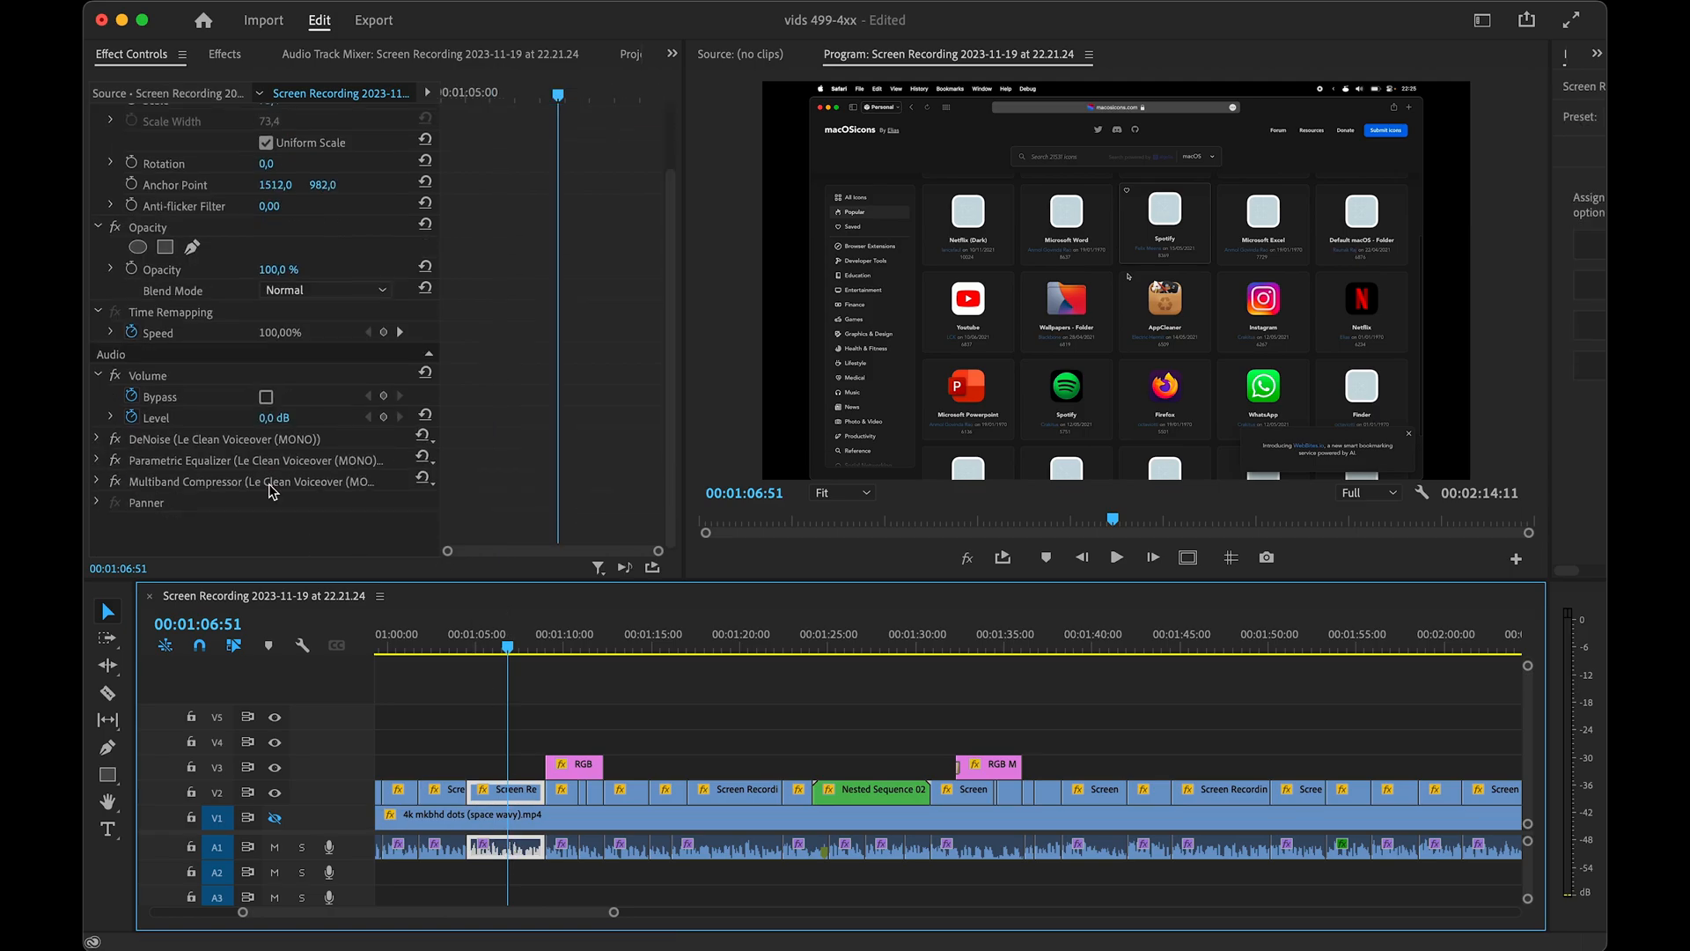
{"action": "left_click", "coordinate": [740, 713]}
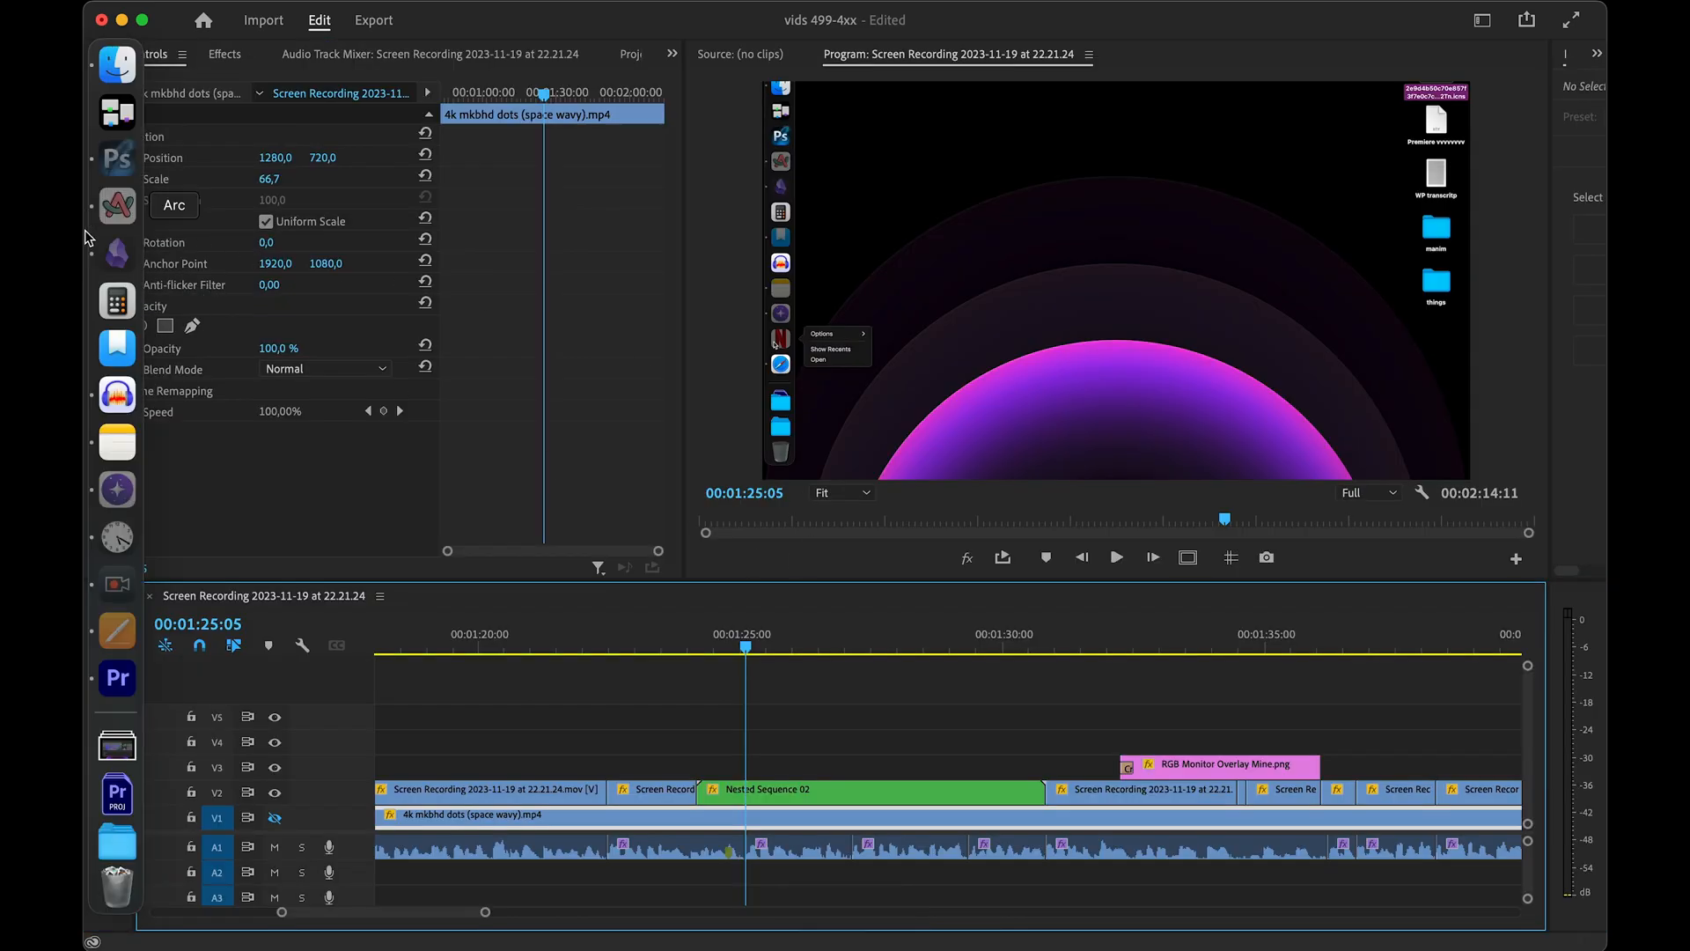
- Find cry.png in the b roll folder and place it on V3 at 00:01:25:05, above the keyboard nest
{"action": "type", "text": "'crying"}
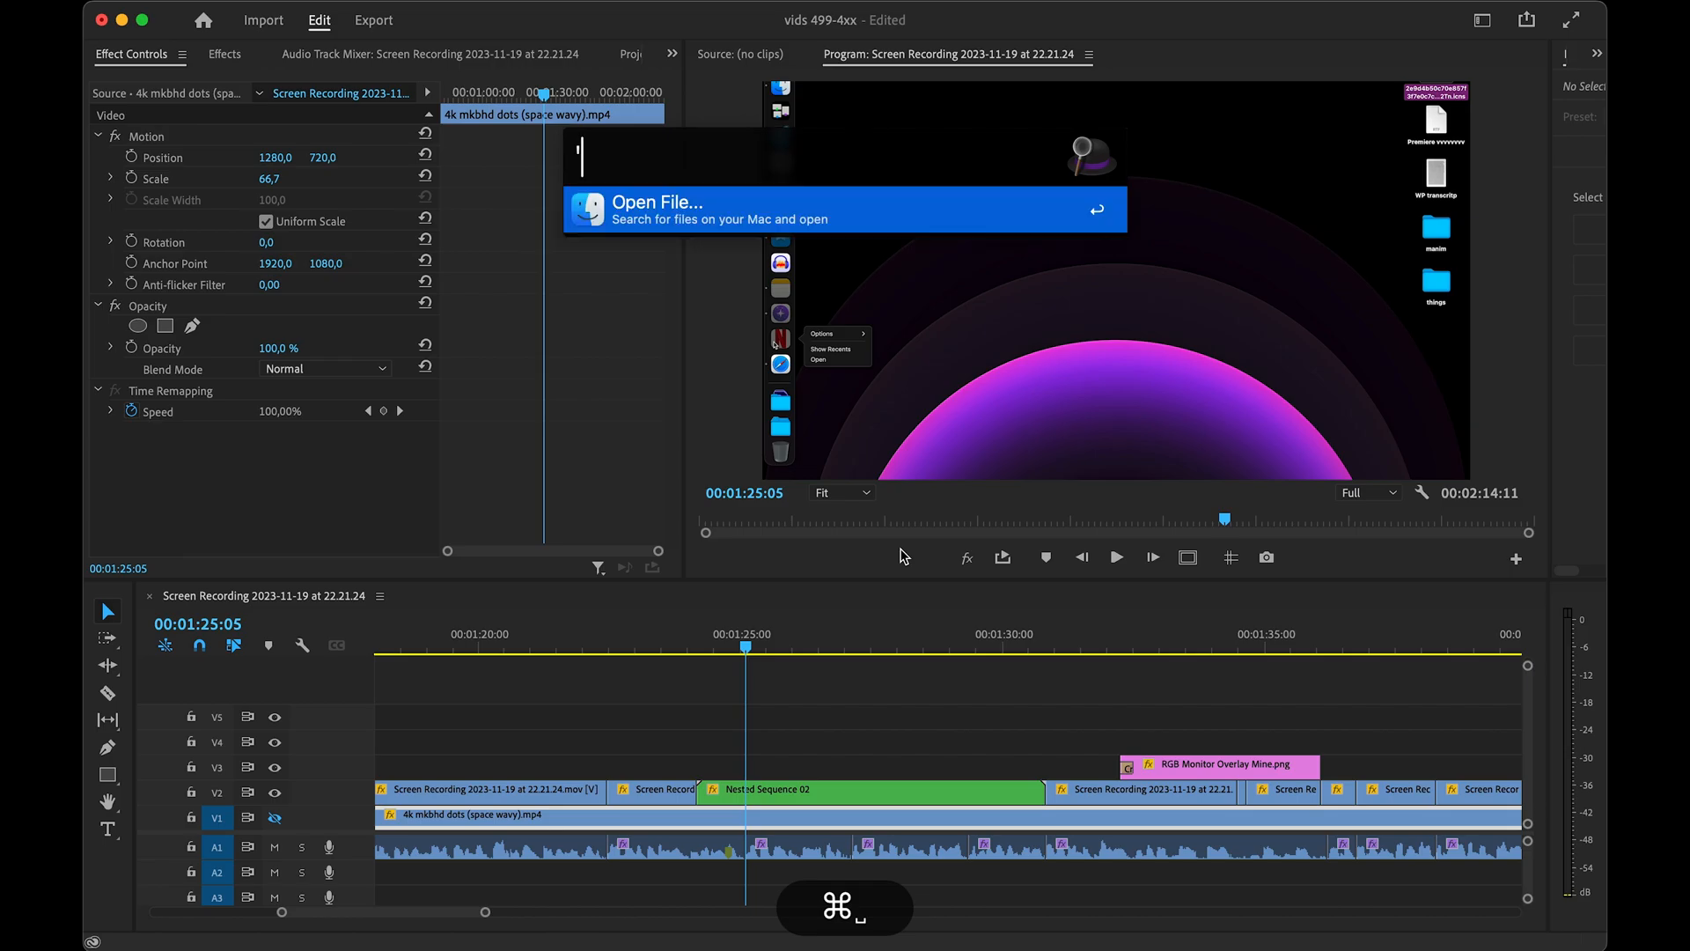
{"action": "key", "text": "BackSpace"}
{"action": "key", "text": "BackSpace"}
{"action": "key", "text": "BackSpace"}
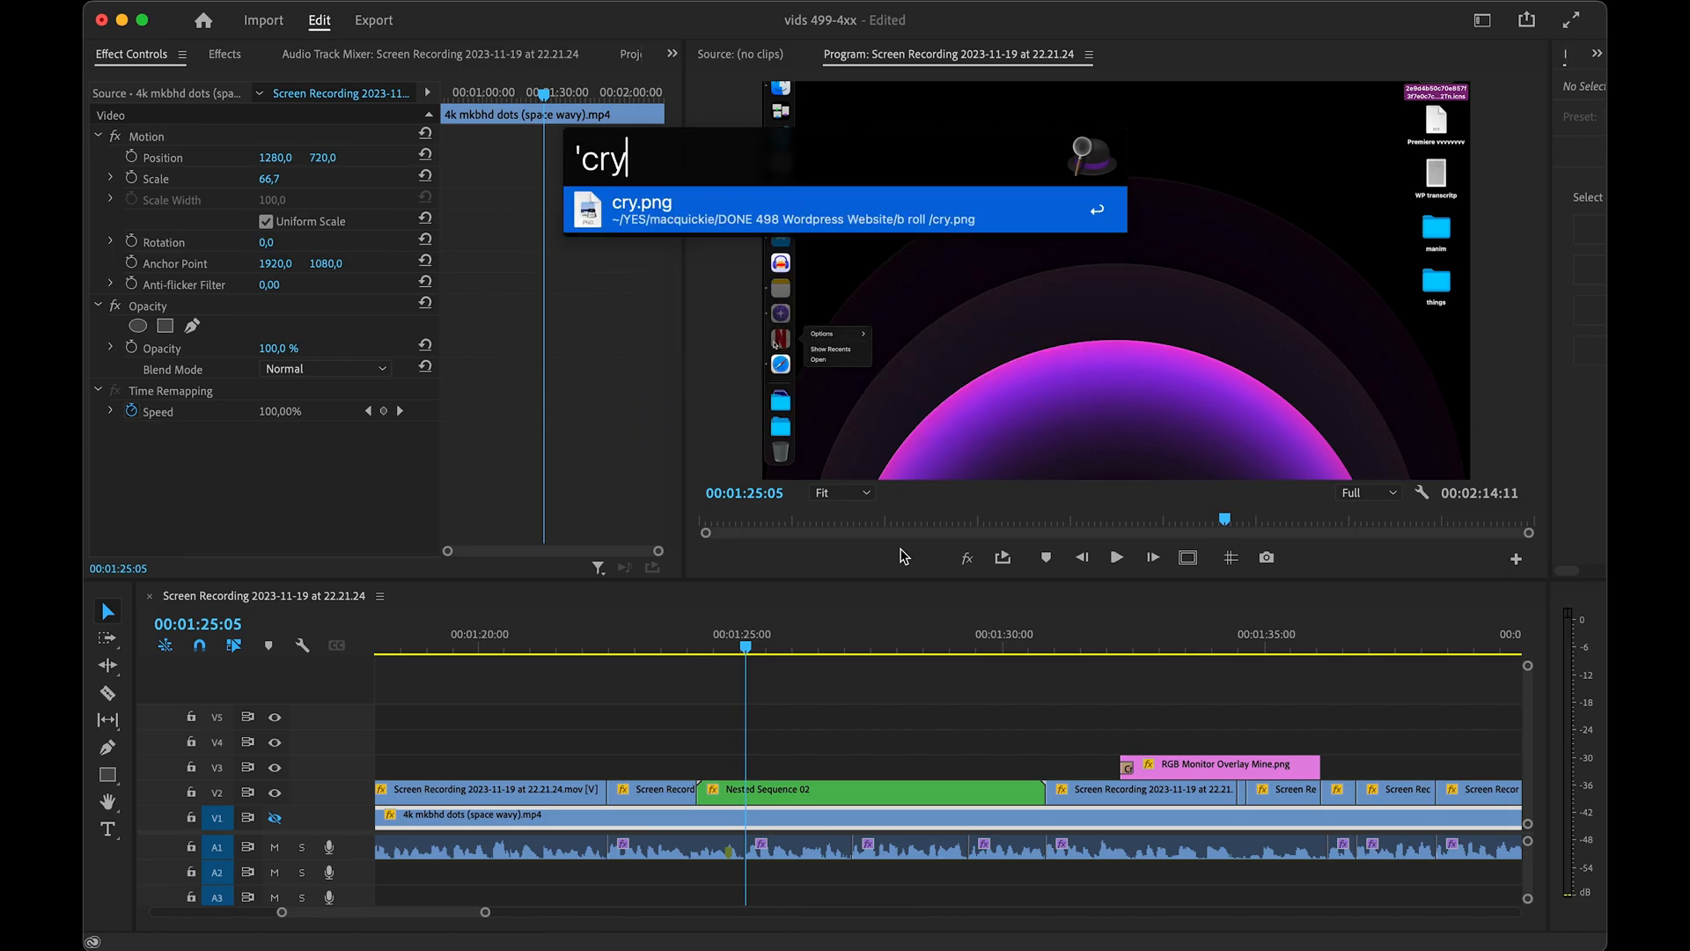
{"action": "key", "text": "super"}
{"action": "key", "text": "super+Return"}
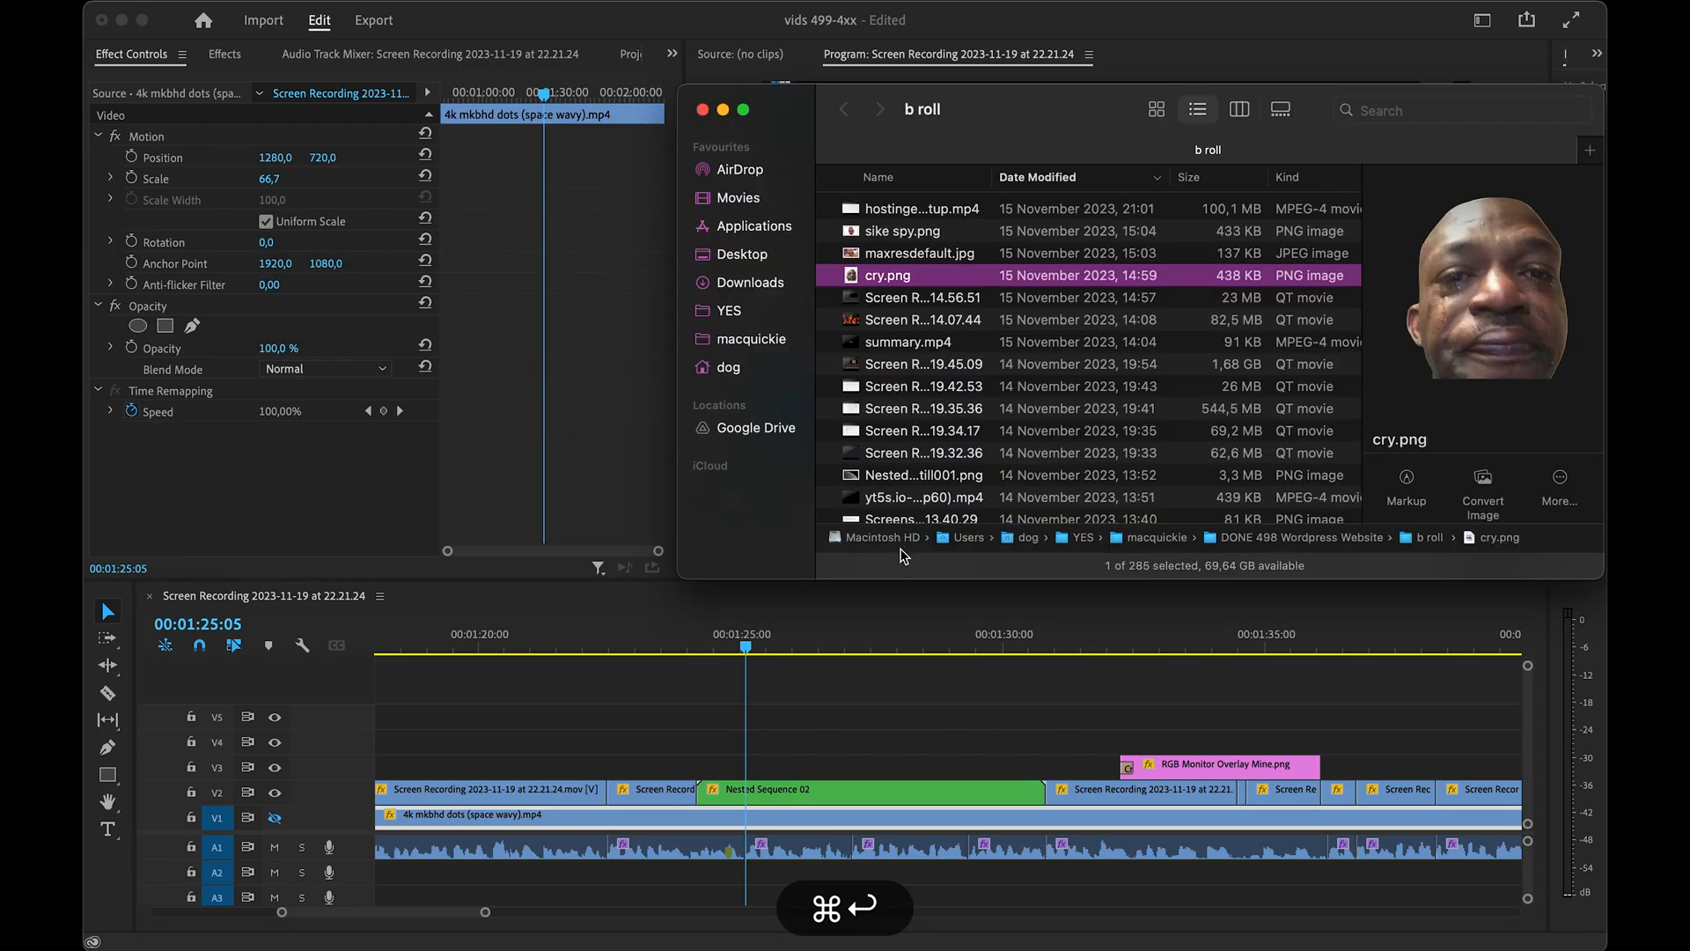
{"action": "key", "text": "alt"}
{"action": "left_click_drag", "start_coordinate": [881, 225], "coordinate": [762, 764]}
- Scale cry.png to about 80.6, position it at about 692.9, 1122.8, and extend it to the end of the keyboard nest
{"action": "left_click_drag", "start_coordinate": [1117, 98], "coordinate": [1126, 171]}
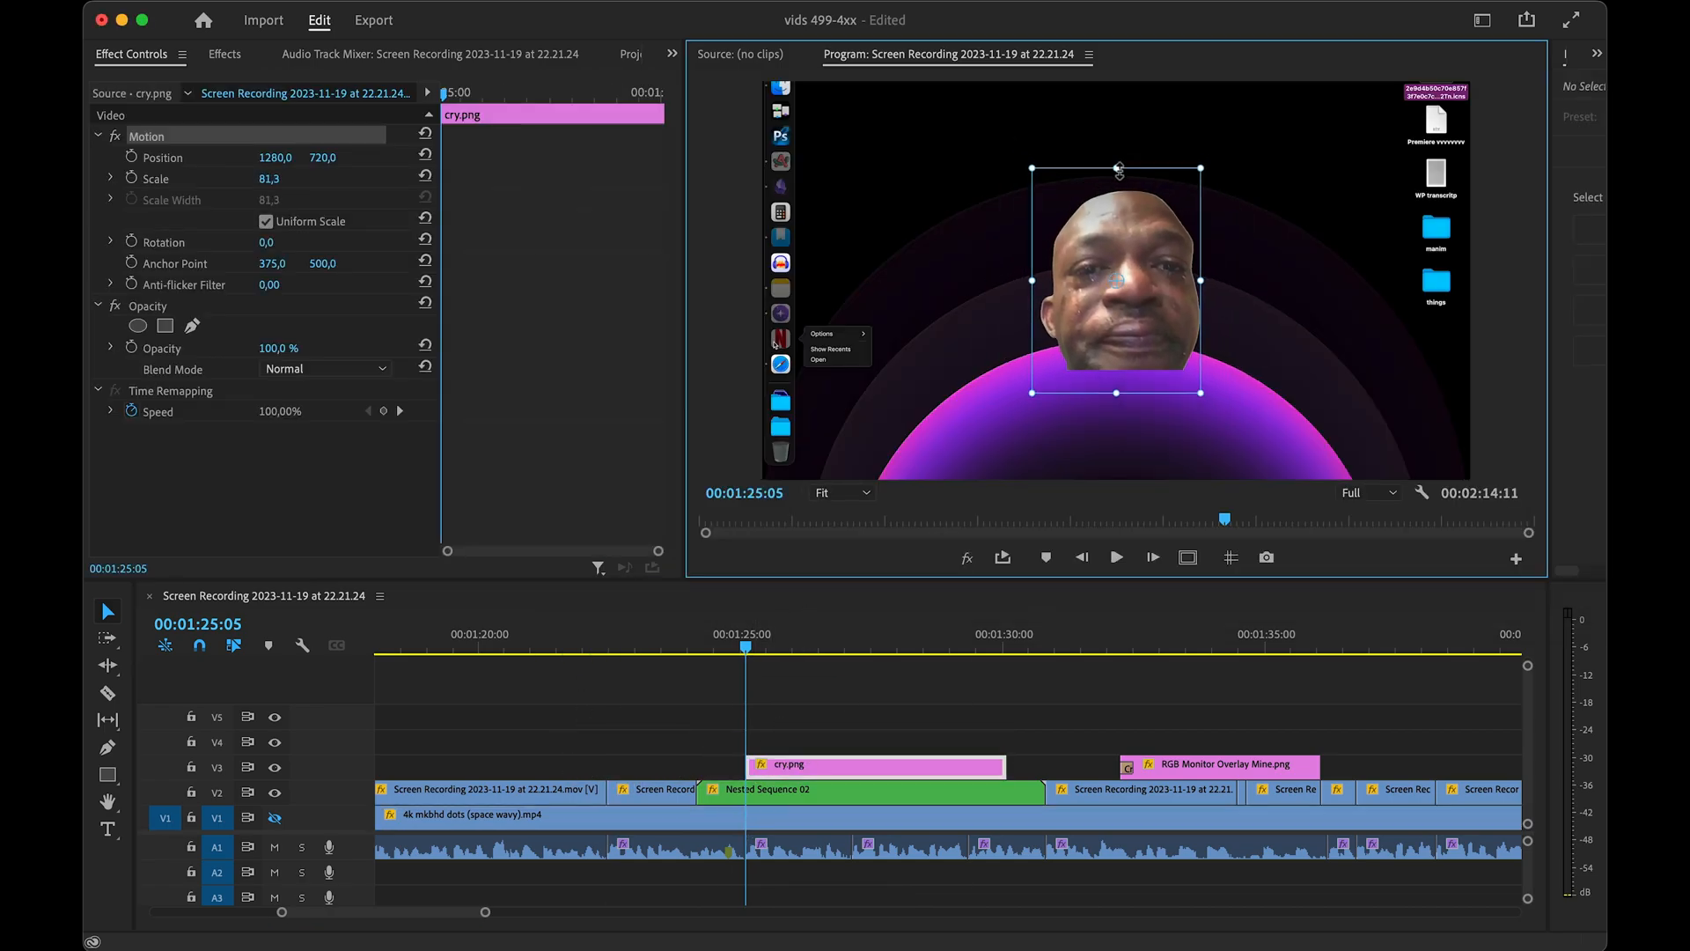
{"action": "left_click_drag", "start_coordinate": [1144, 252], "coordinate": [983, 422]}
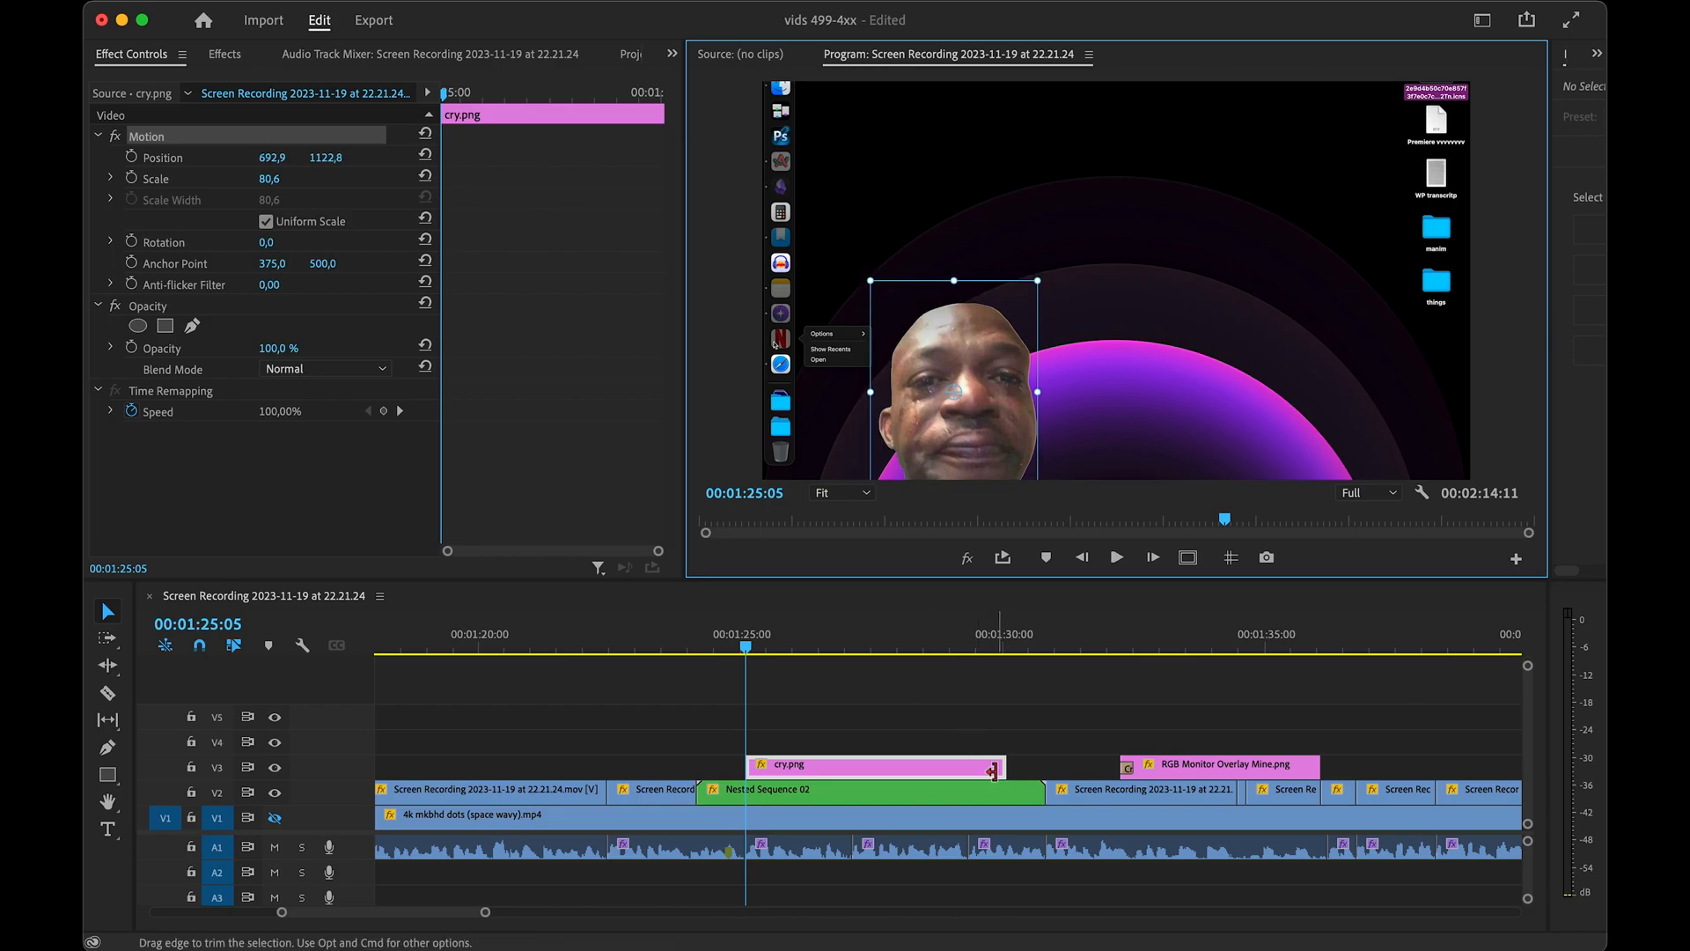
{"action": "left_click_drag", "start_coordinate": [1005, 766], "coordinate": [1044, 766]}
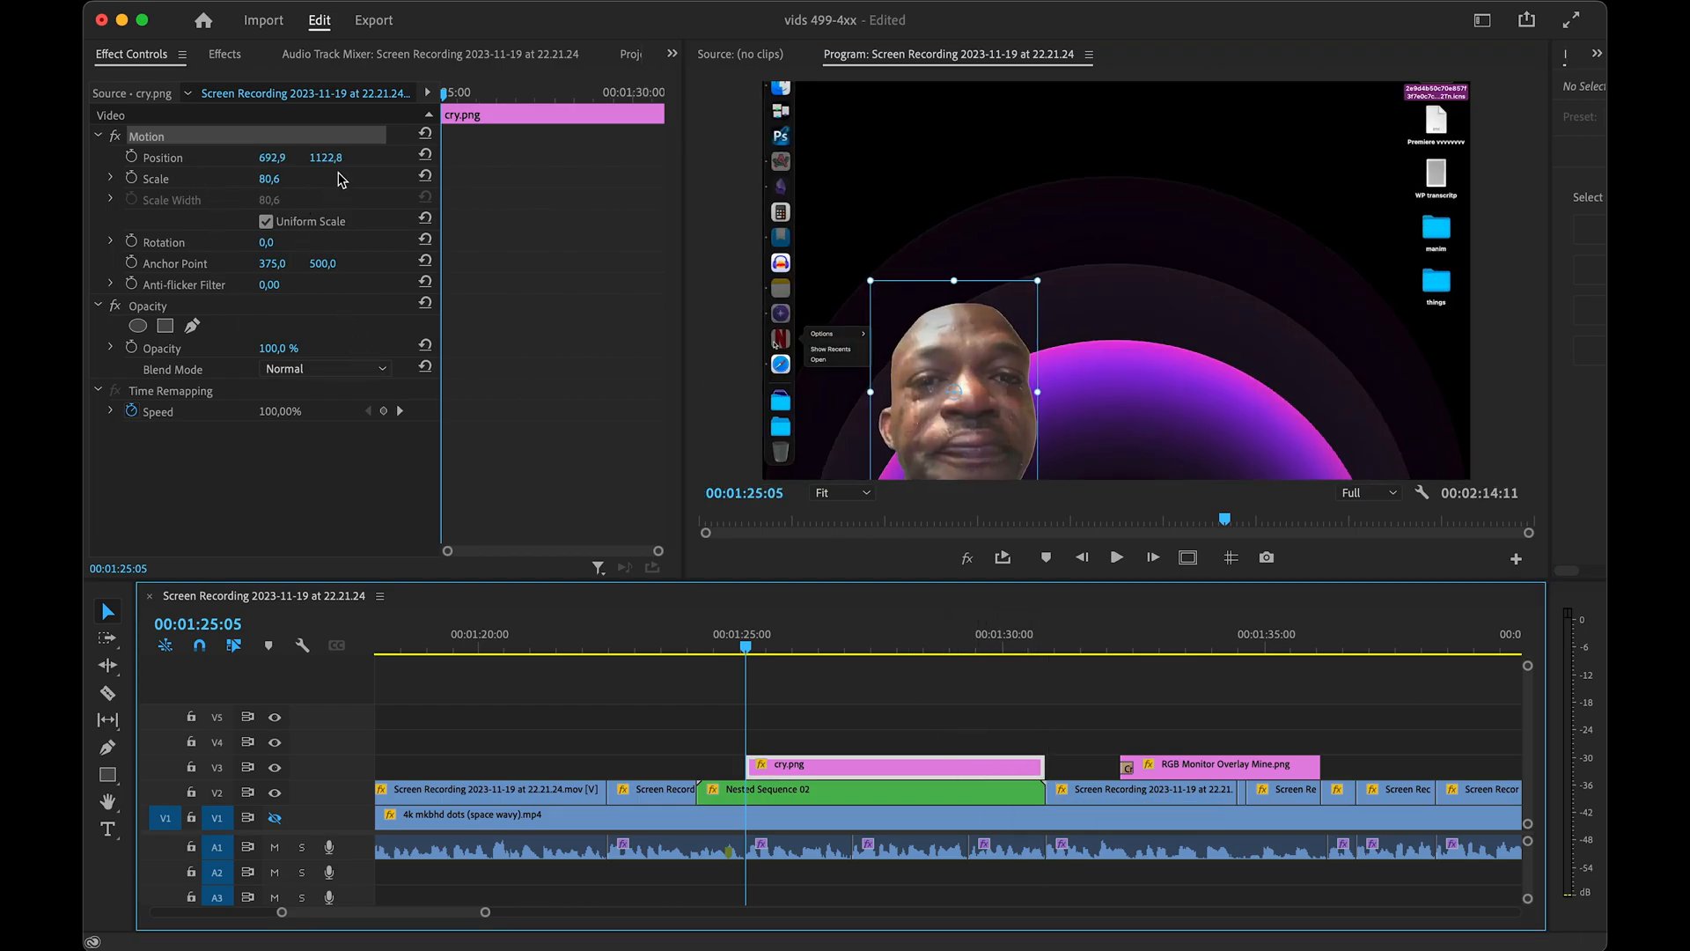
- Keyframe the position of cry.png and lower it at the earlier keyframe around 00:01:26:55 to create a slide-up
{"action": "left_click", "coordinate": [464, 95]}
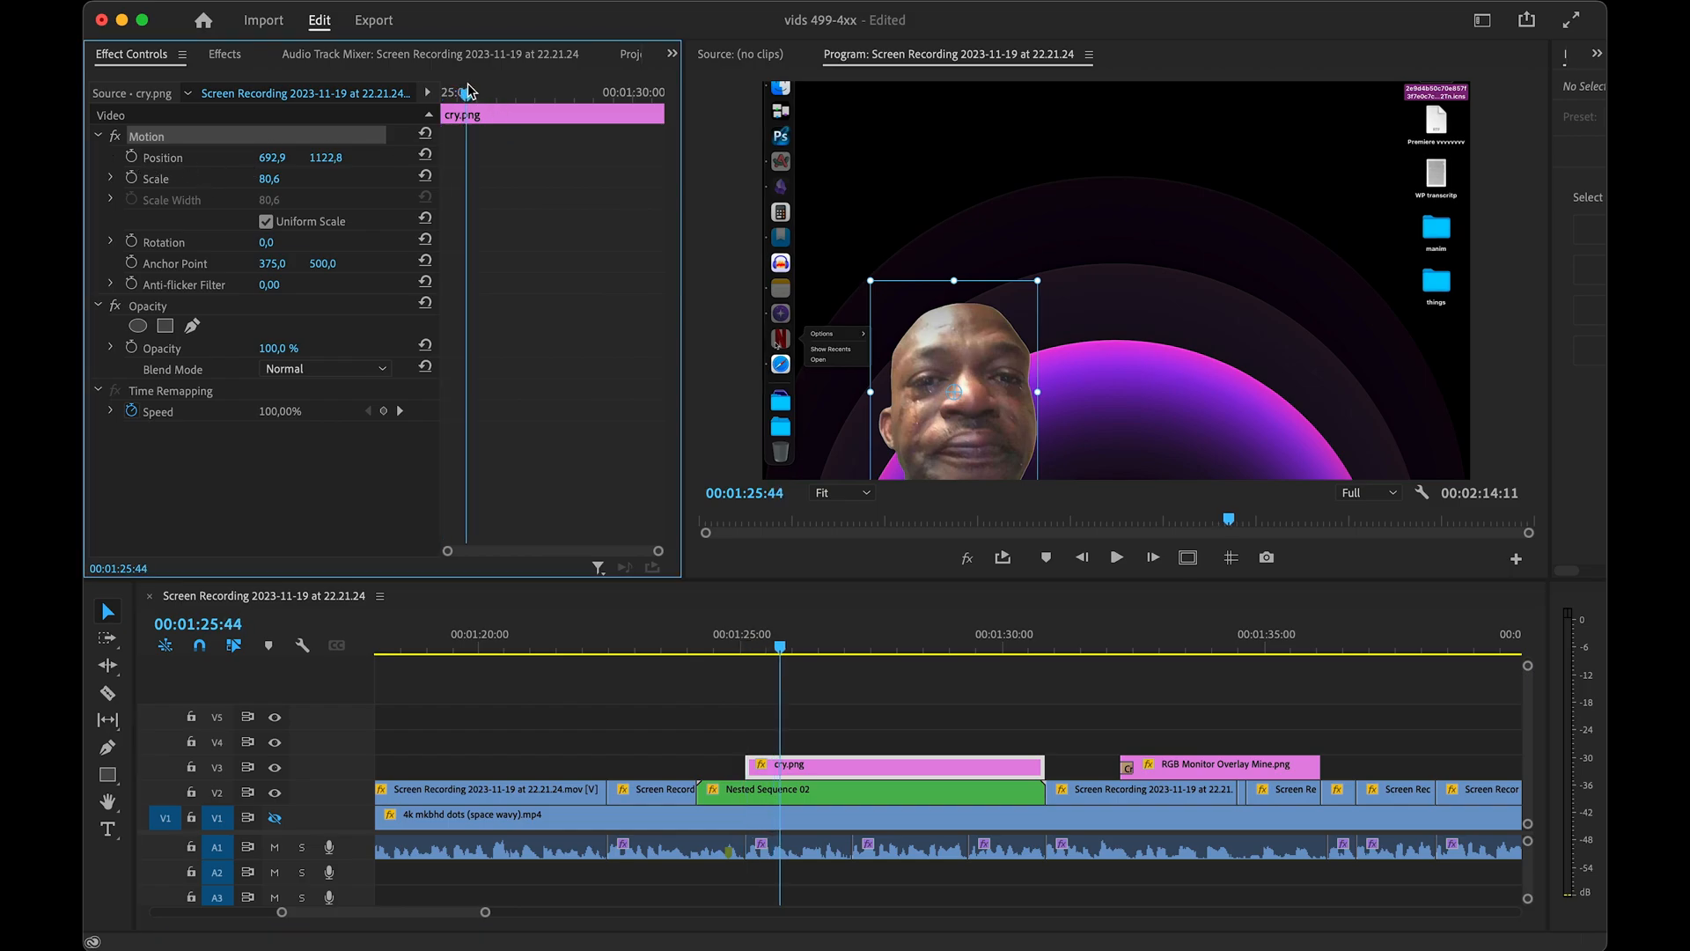
{"action": "left_click", "coordinate": [131, 156]}
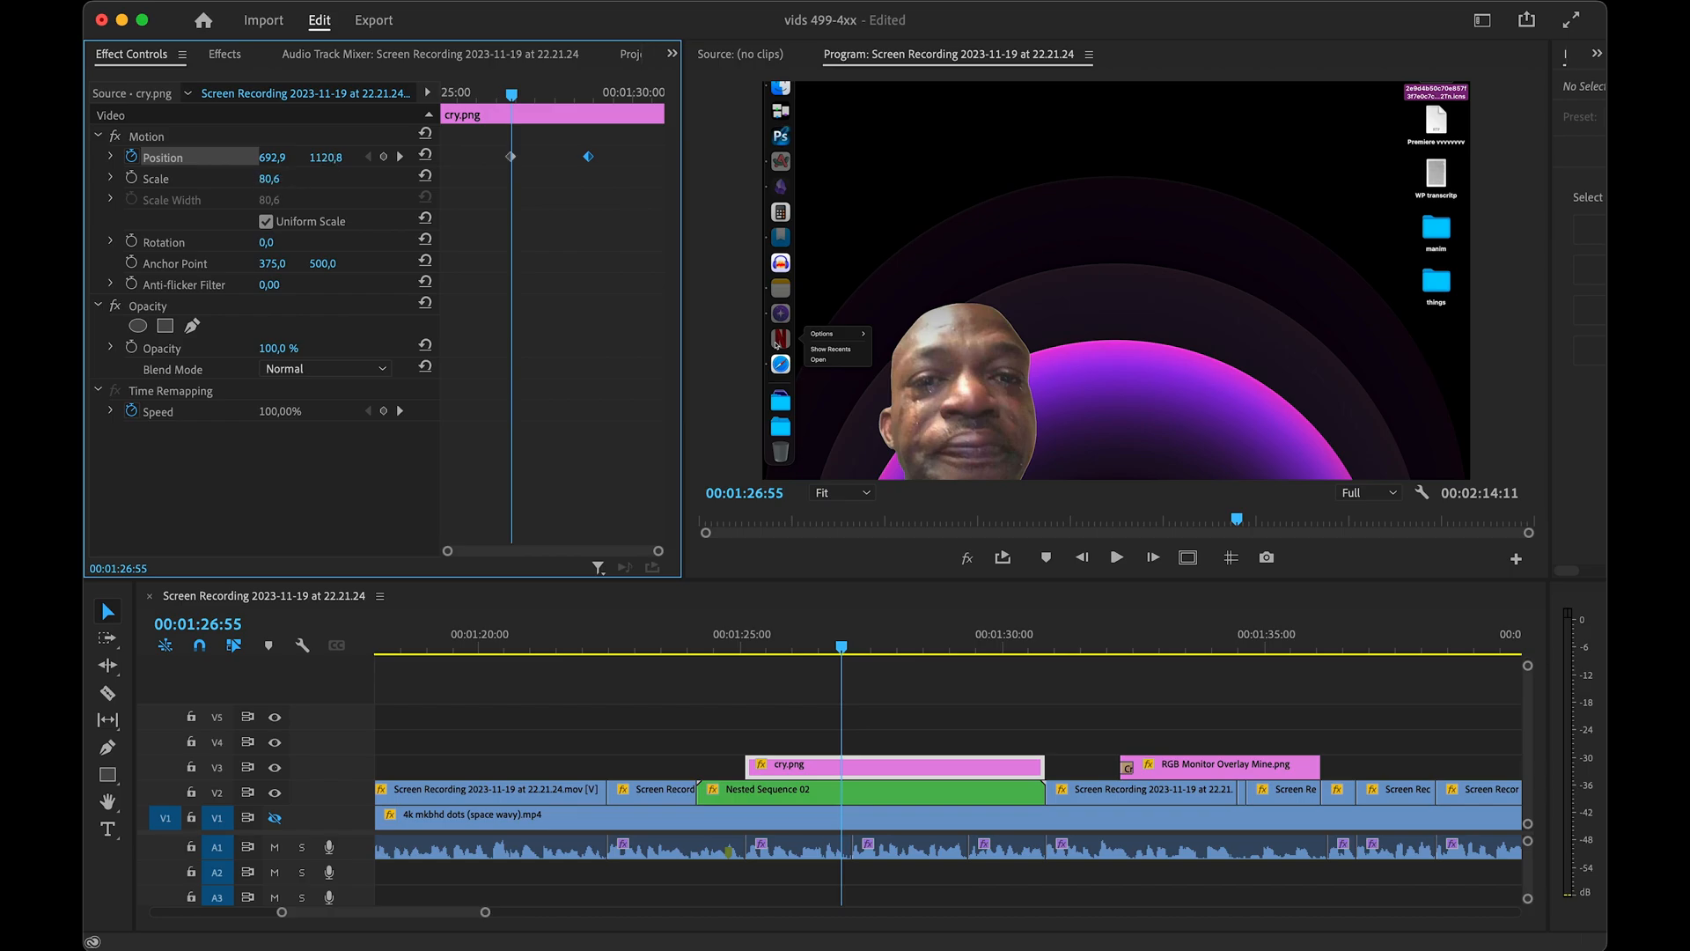
{"action": "left_click_drag", "start_coordinate": [326, 156], "coordinate": [912, 156]}
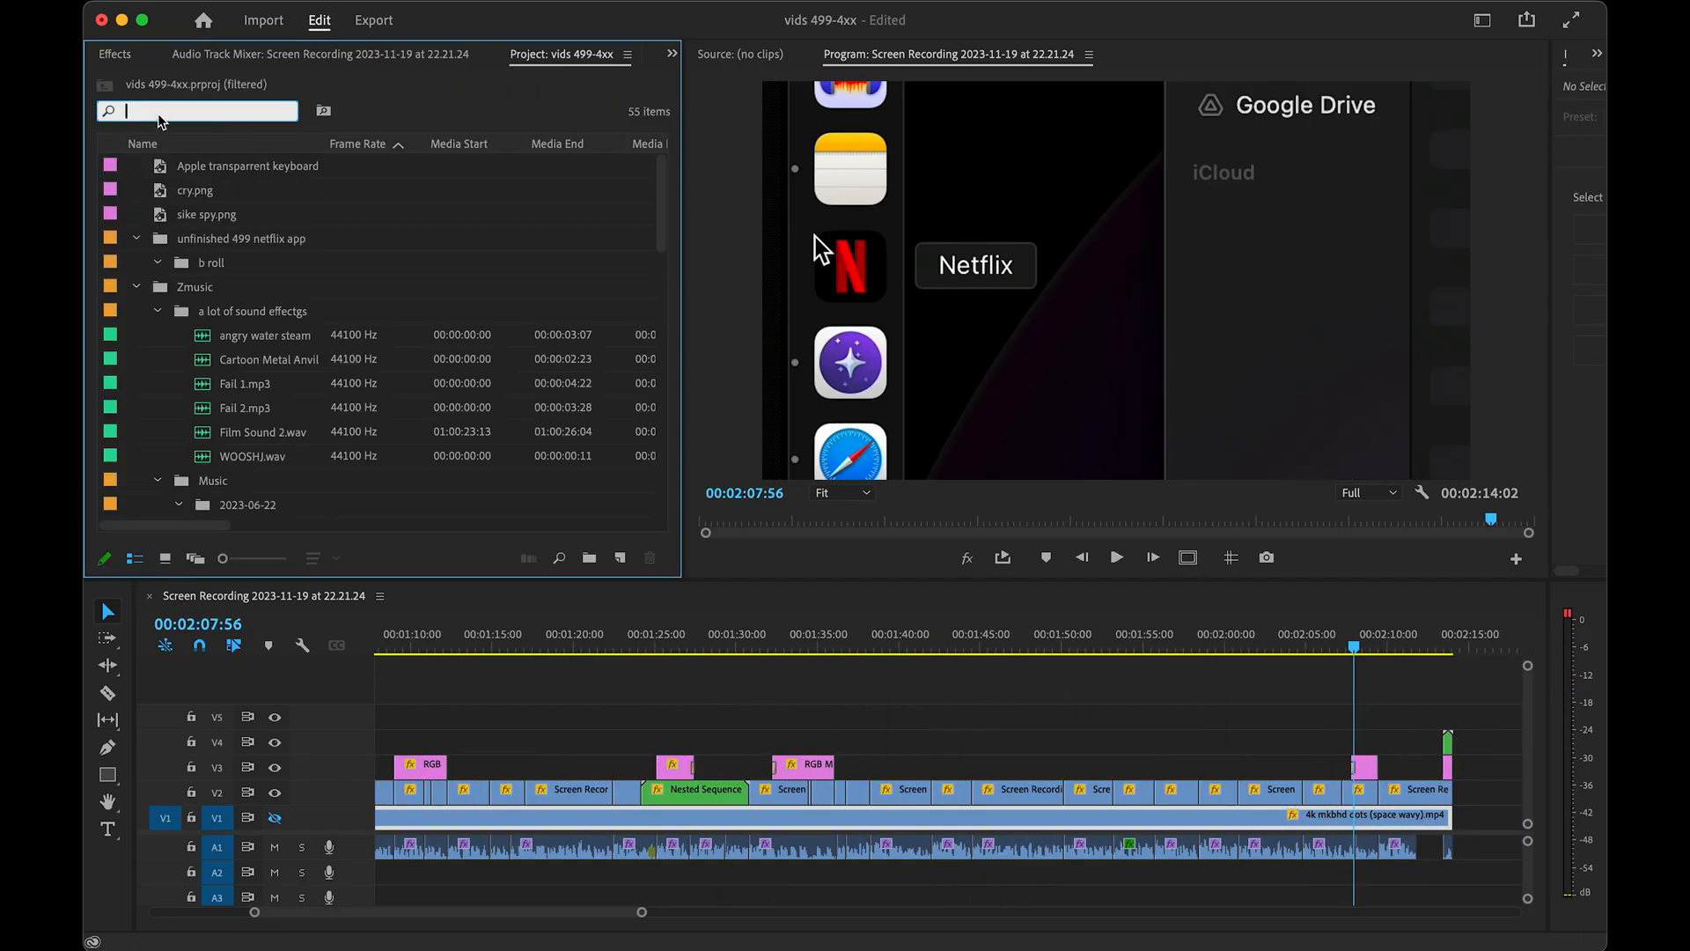
{"action": "type", "text": "i"}
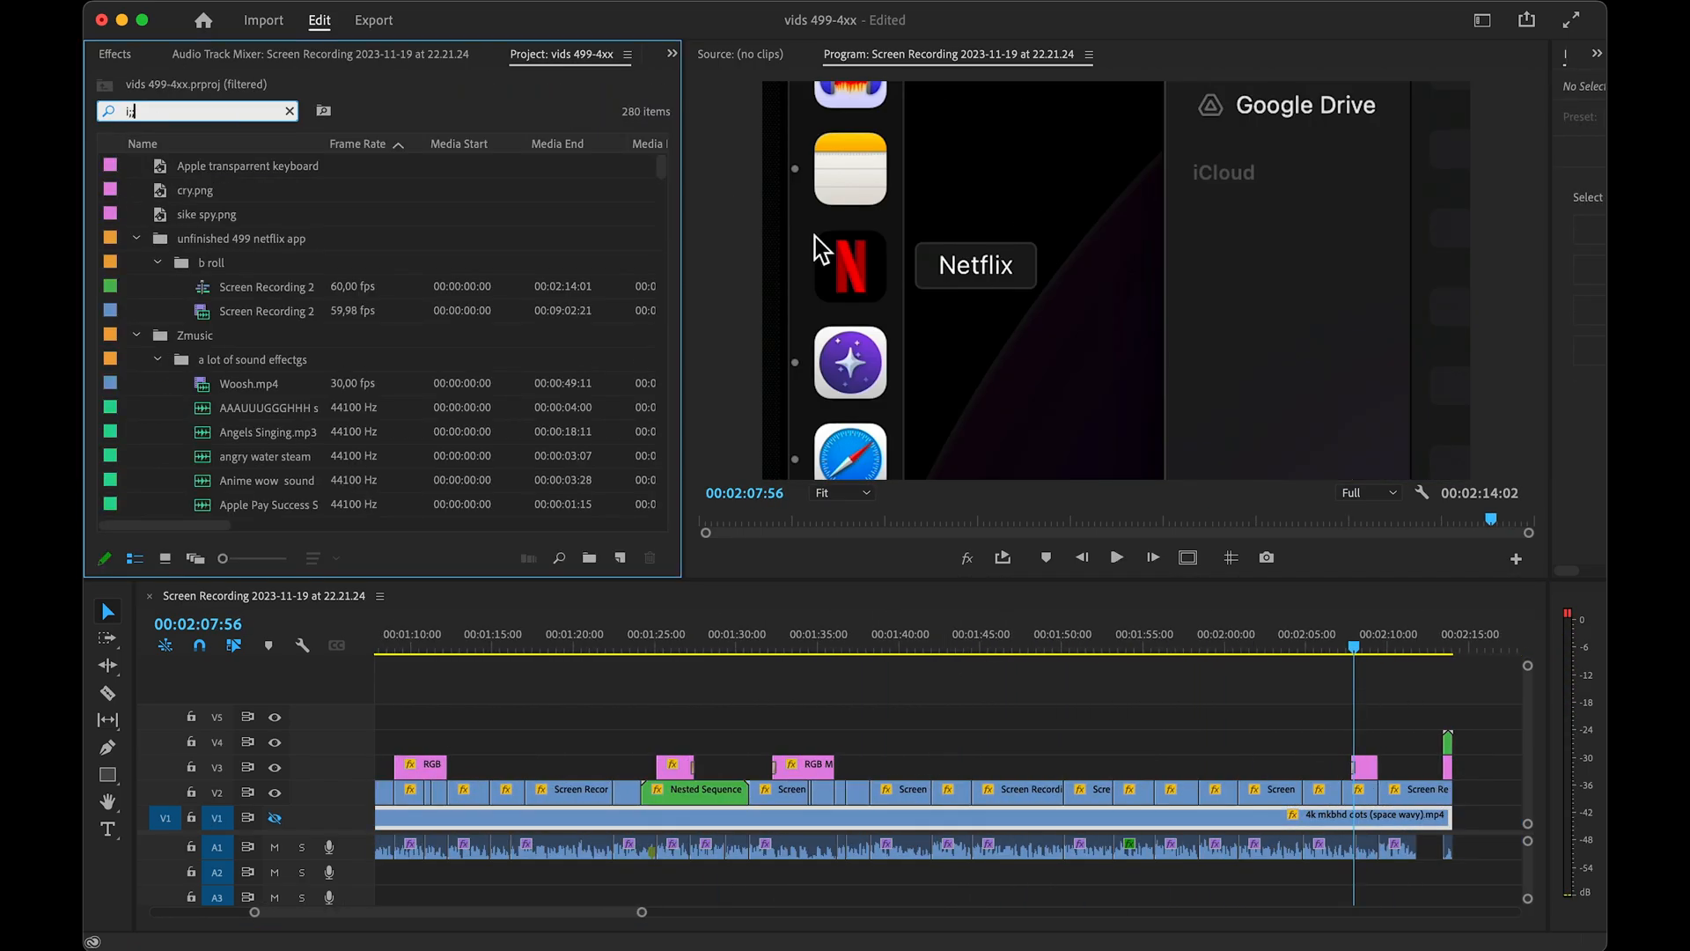
{"action": "type", "text": "llu"}
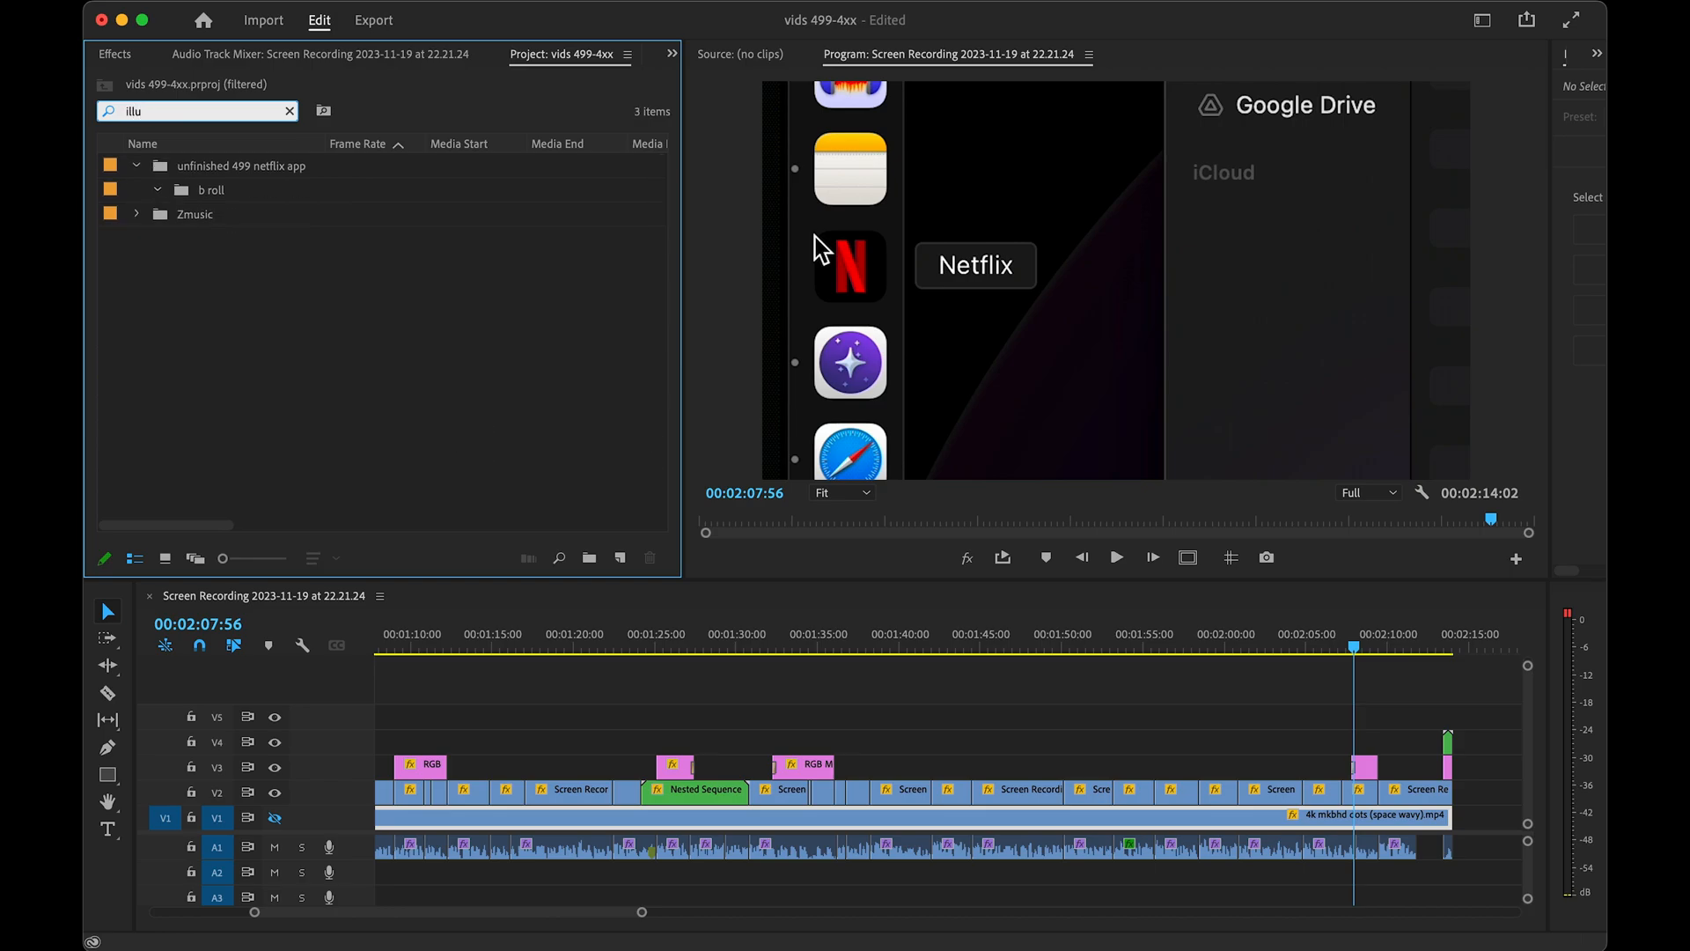
{"action": "key", "text": "BackSpace"}
{"action": "key", "text": "BackSpace"}
{"action": "key", "text": "BackSpace"}
{"action": "key", "text": "BackSpace"}
- Search the project for "cartoon" and place Cartoon Accent.mp3 on A2 near 00:02:08, aligned with the start of the A1 clip above
{"action": "type", "text": "cartoon"}
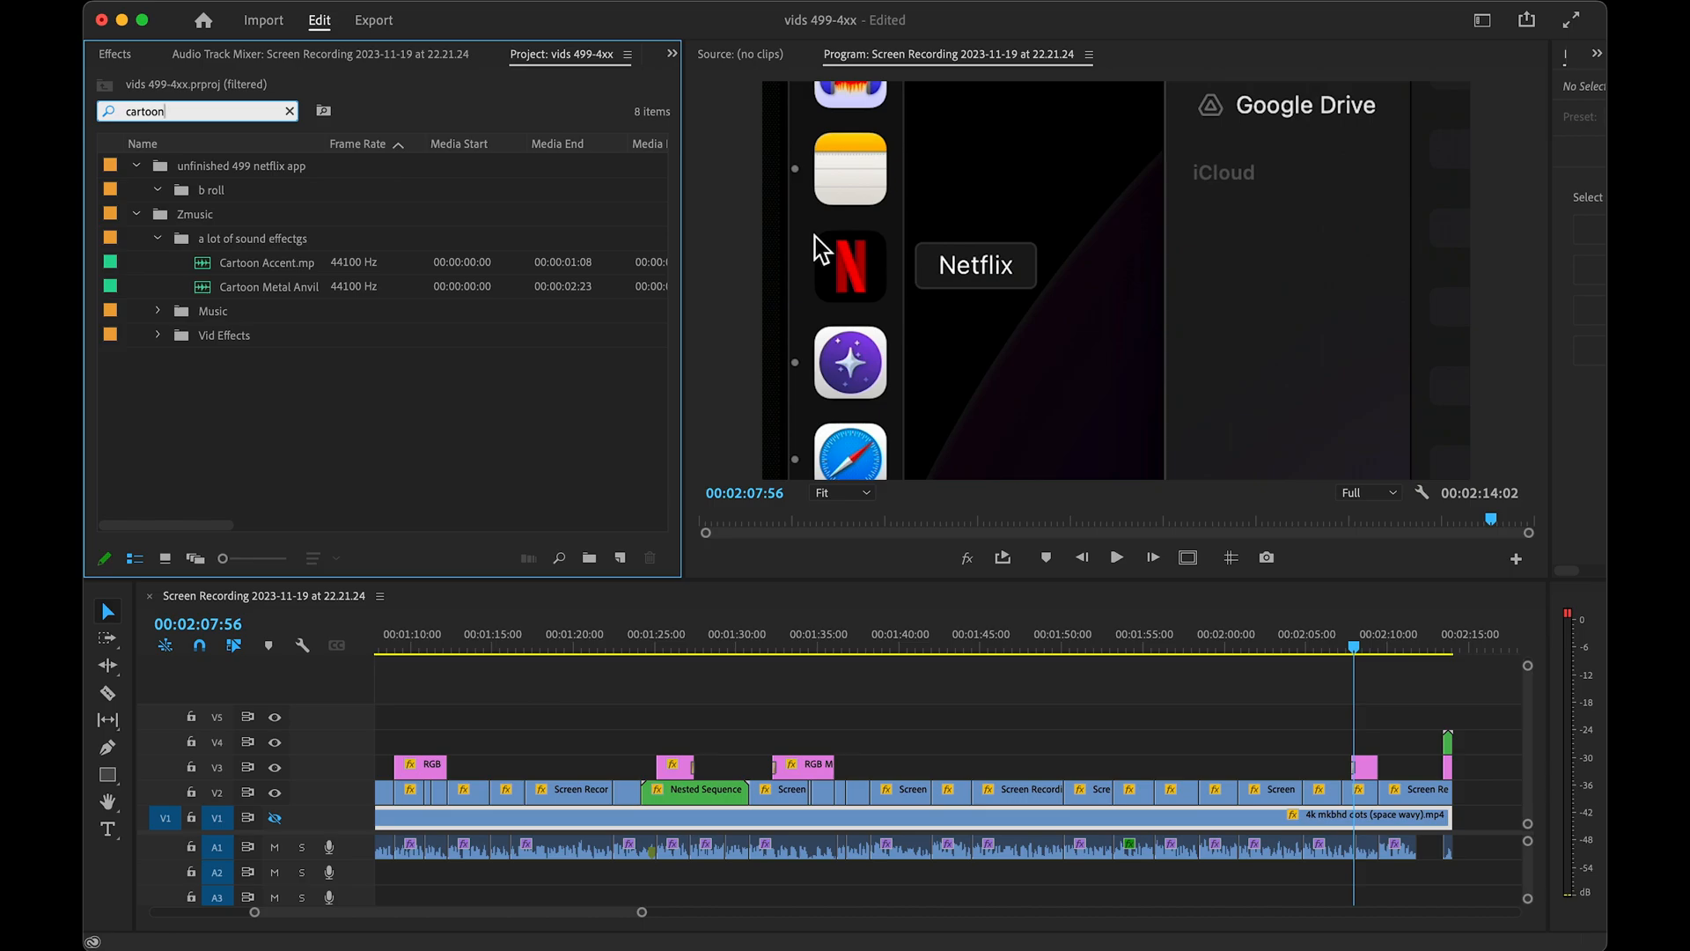
{"action": "left_click_drag", "start_coordinate": [308, 275], "coordinate": [1356, 871]}
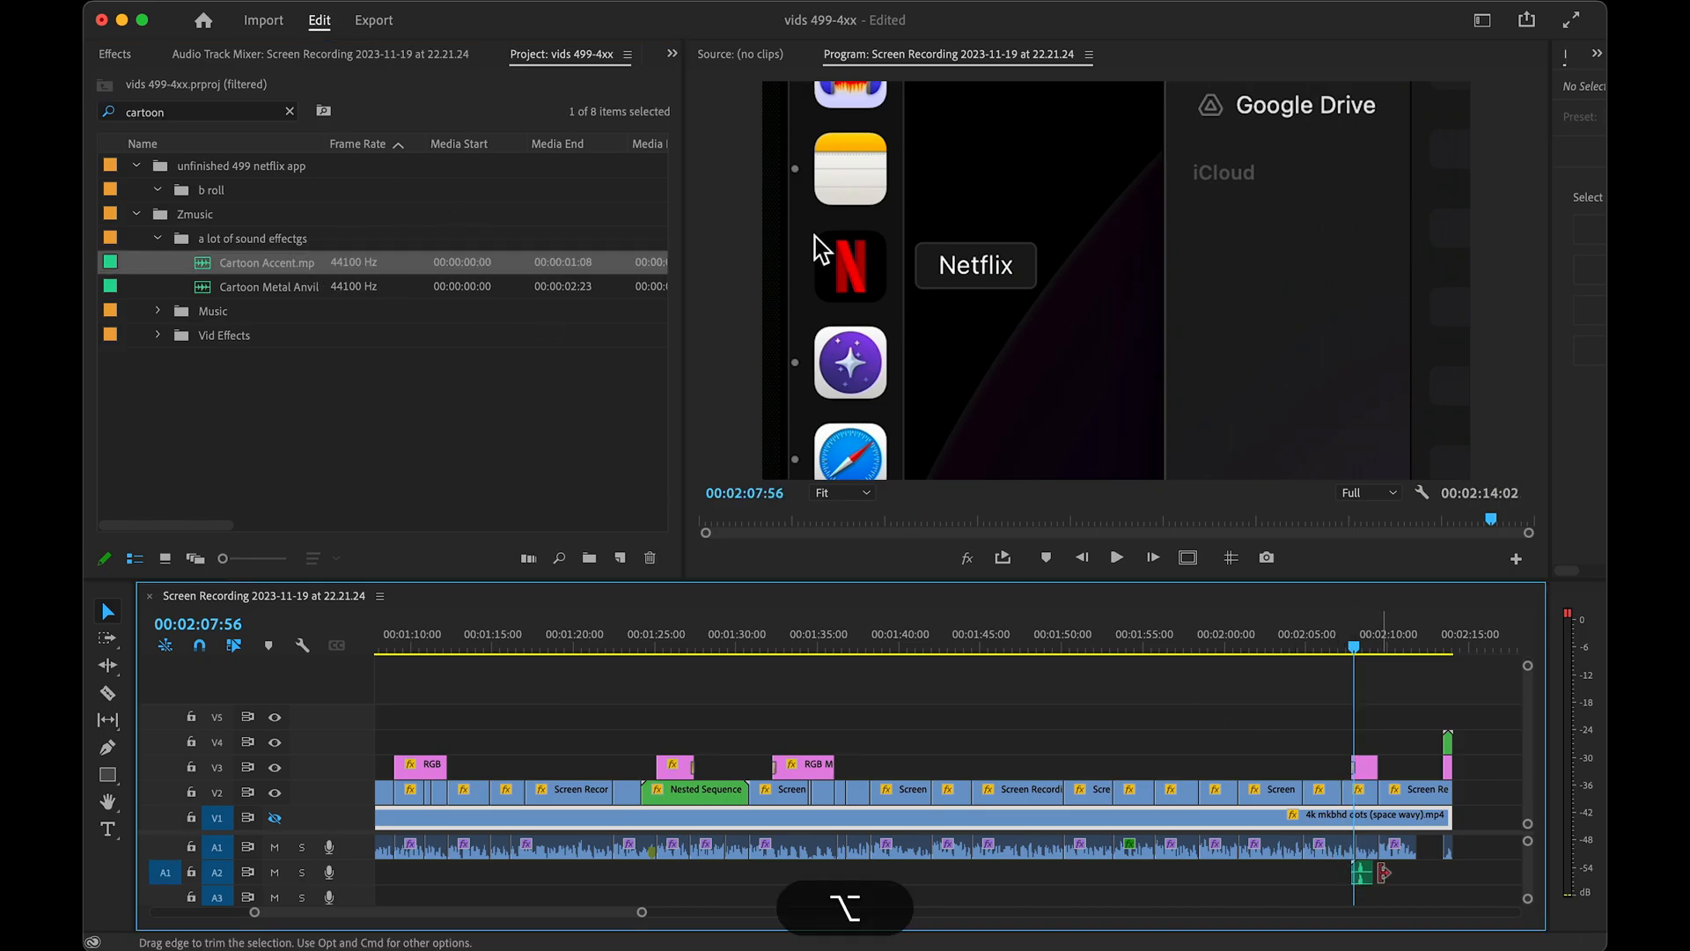
{"action": "scroll", "coordinate": [1219, 890], "scroll_direction": "up", "scroll_amount": 5}
{"action": "left_click", "coordinate": [1297, 642]}
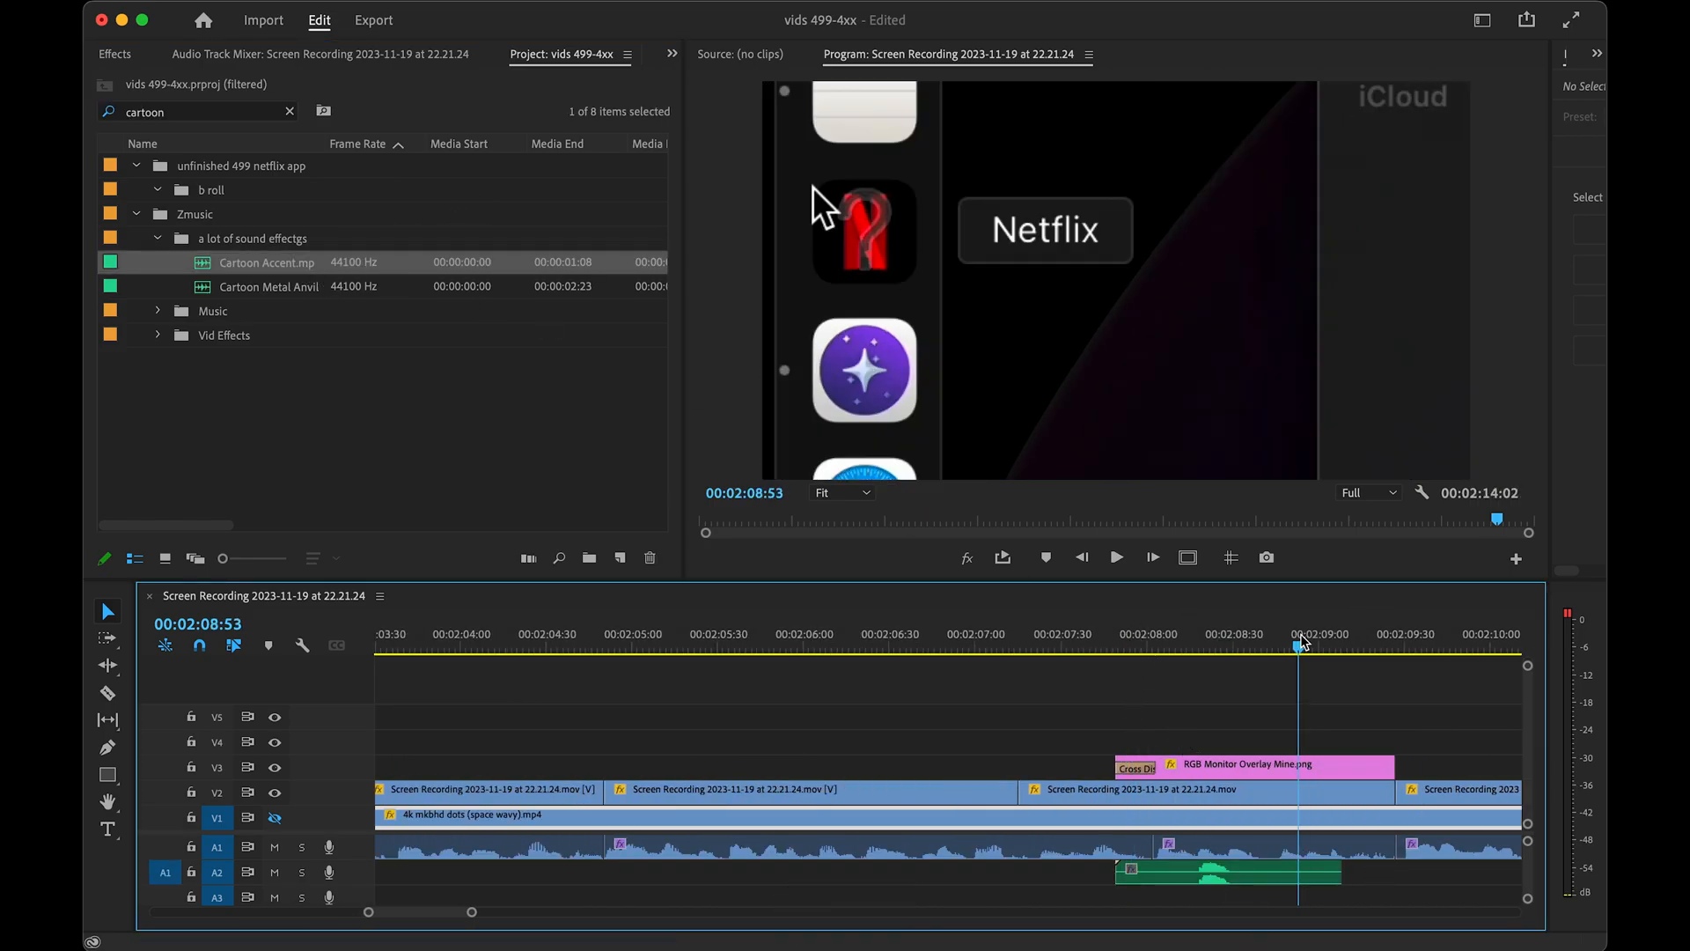
{"action": "left_click_drag", "start_coordinate": [1297, 642], "coordinate": [1242, 643]}
{"action": "left_click_drag", "start_coordinate": [1233, 873], "coordinate": [1274, 886]}
{"action": "left_click_drag", "start_coordinate": [1241, 648], "coordinate": [1321, 648]}
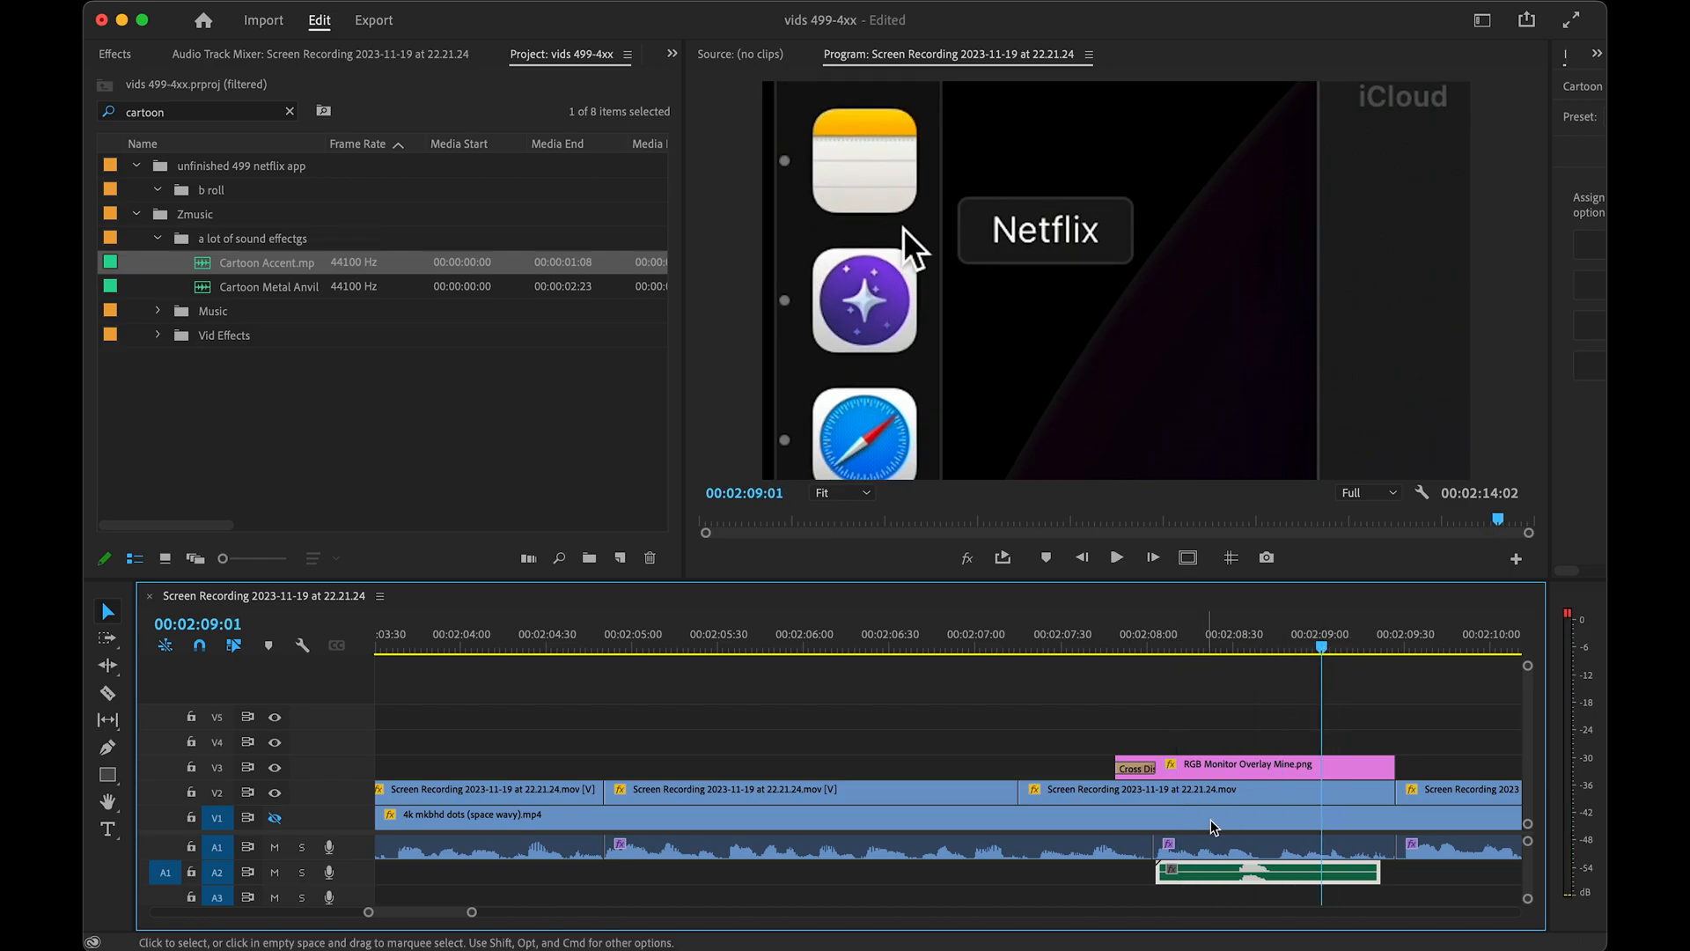
- Set the Cartoon Accent clip's volume level to -10 dB and play back the section
{"action": "key", "text": "shift+x"}
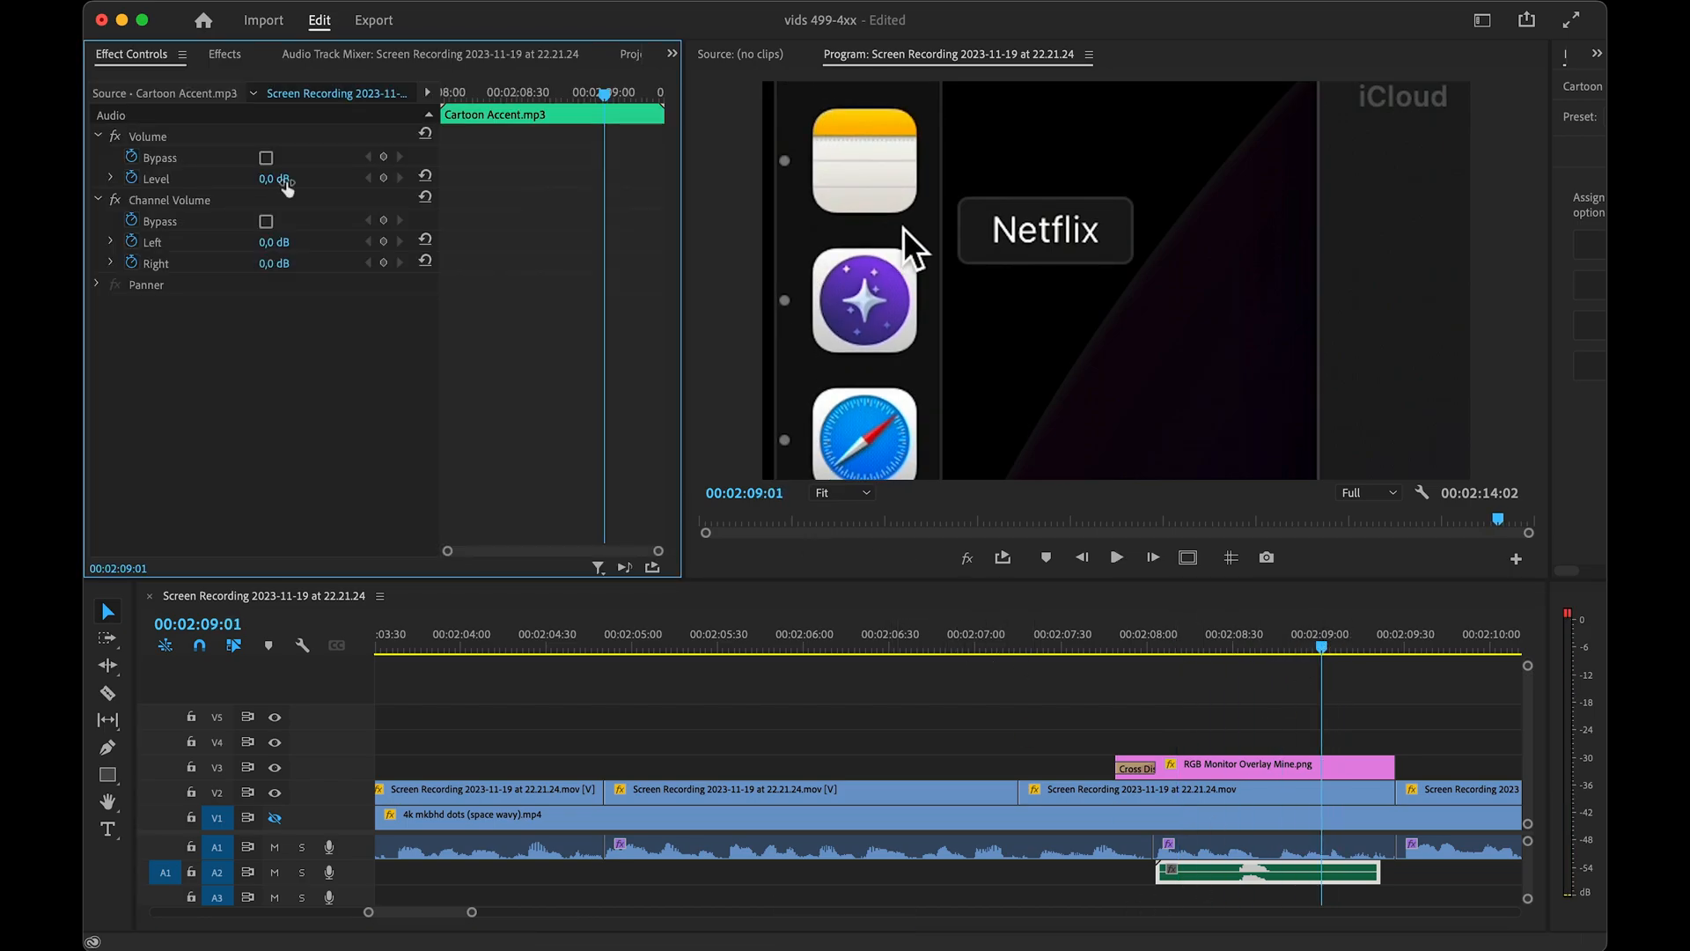
{"action": "left_click", "coordinate": [289, 180]}
{"action": "type", "text": "-10"}
{"action": "key", "text": "Return"}
{"action": "left_click", "coordinate": [1052, 648]}
{"action": "key", "text": "space"}
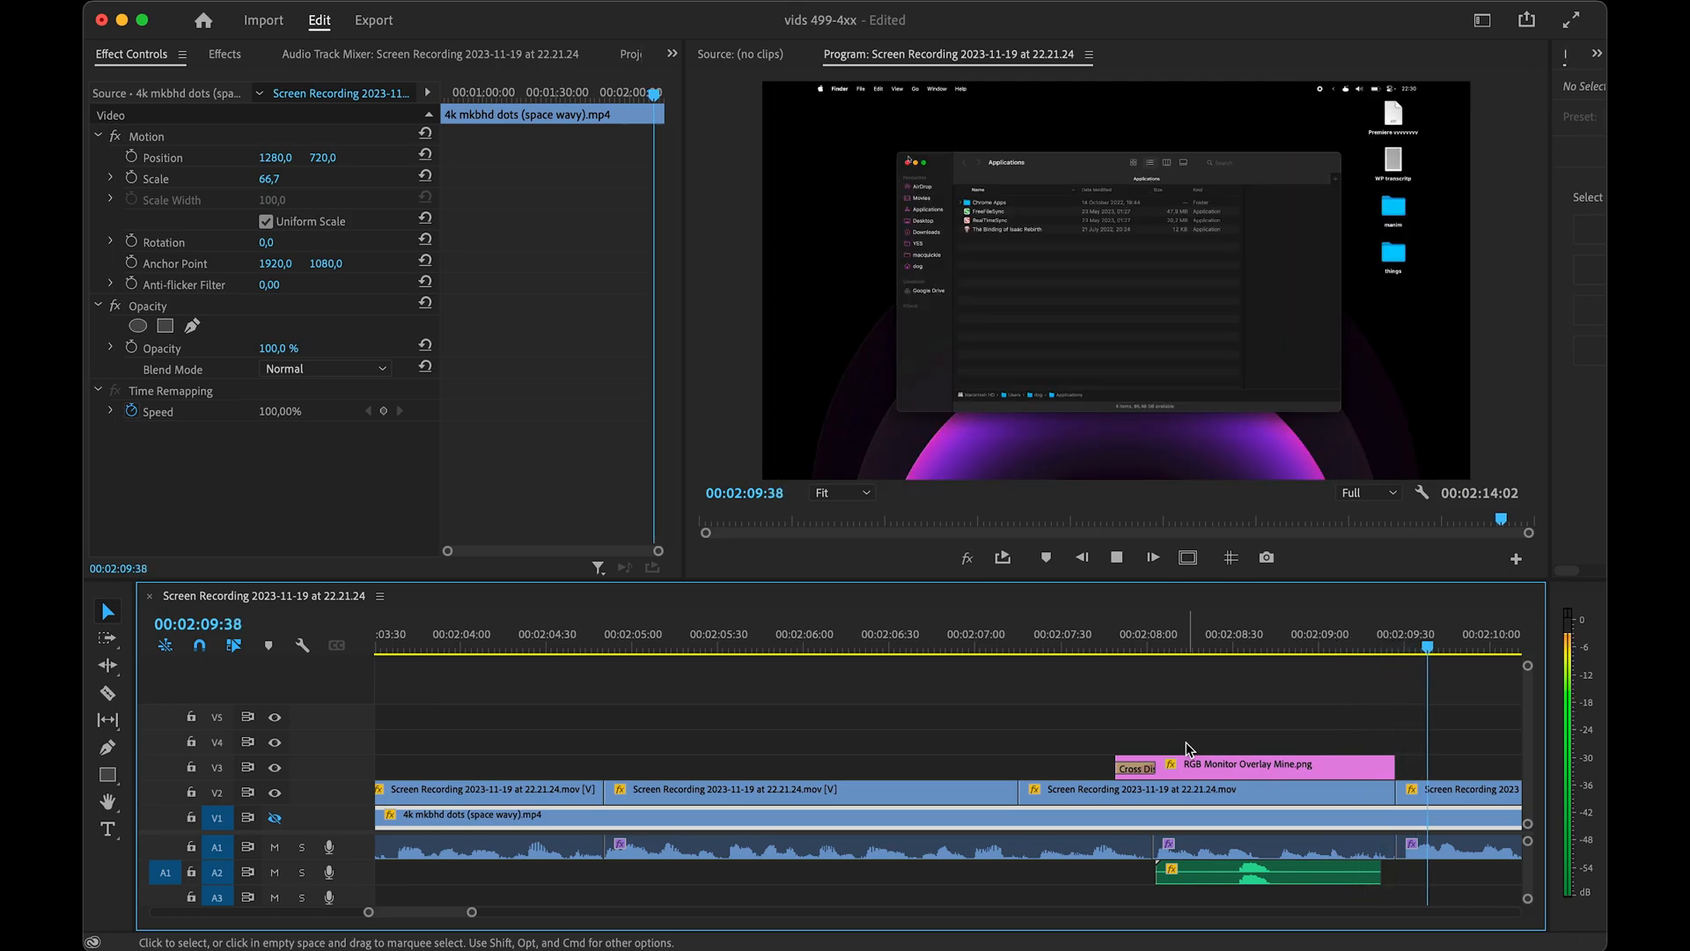
{"action": "key", "text": "space"}
{"action": "scroll", "coordinate": [1236, 775], "scroll_direction": "left", "scroll_amount": 10}
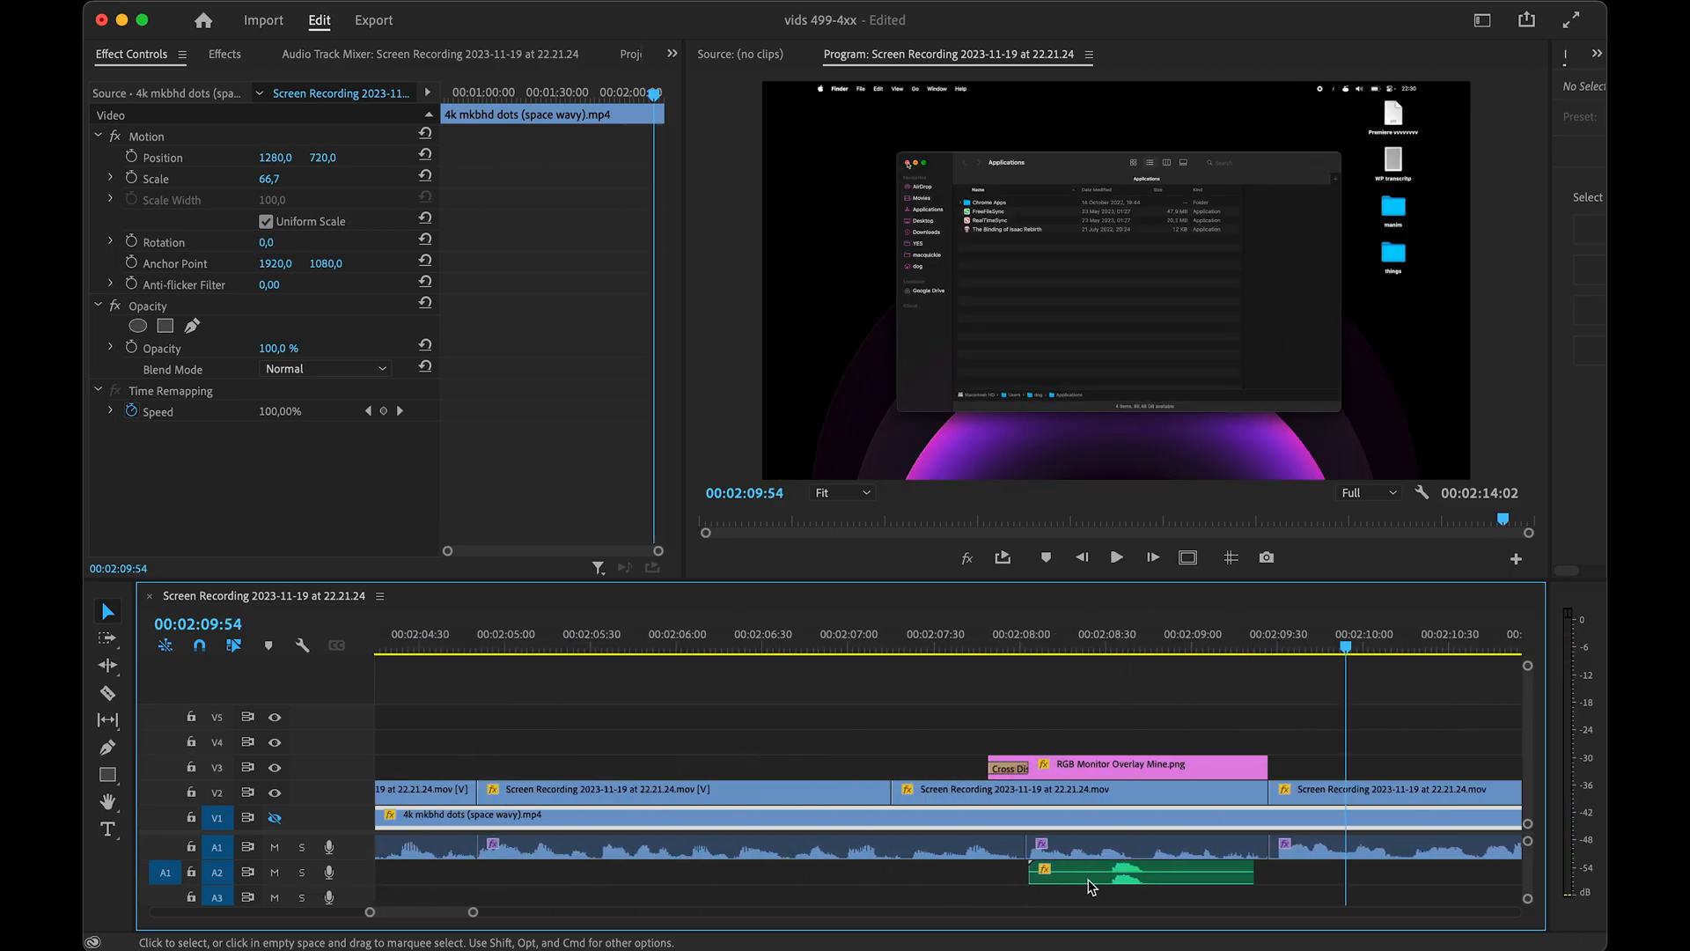
- Turn off keyframe animation for the volume level of the Cartoon Accent clip
{"action": "left_click", "coordinate": [1104, 643]}
{"action": "left_click", "coordinate": [1144, 871]}
{"action": "left_click", "coordinate": [151, 179]}
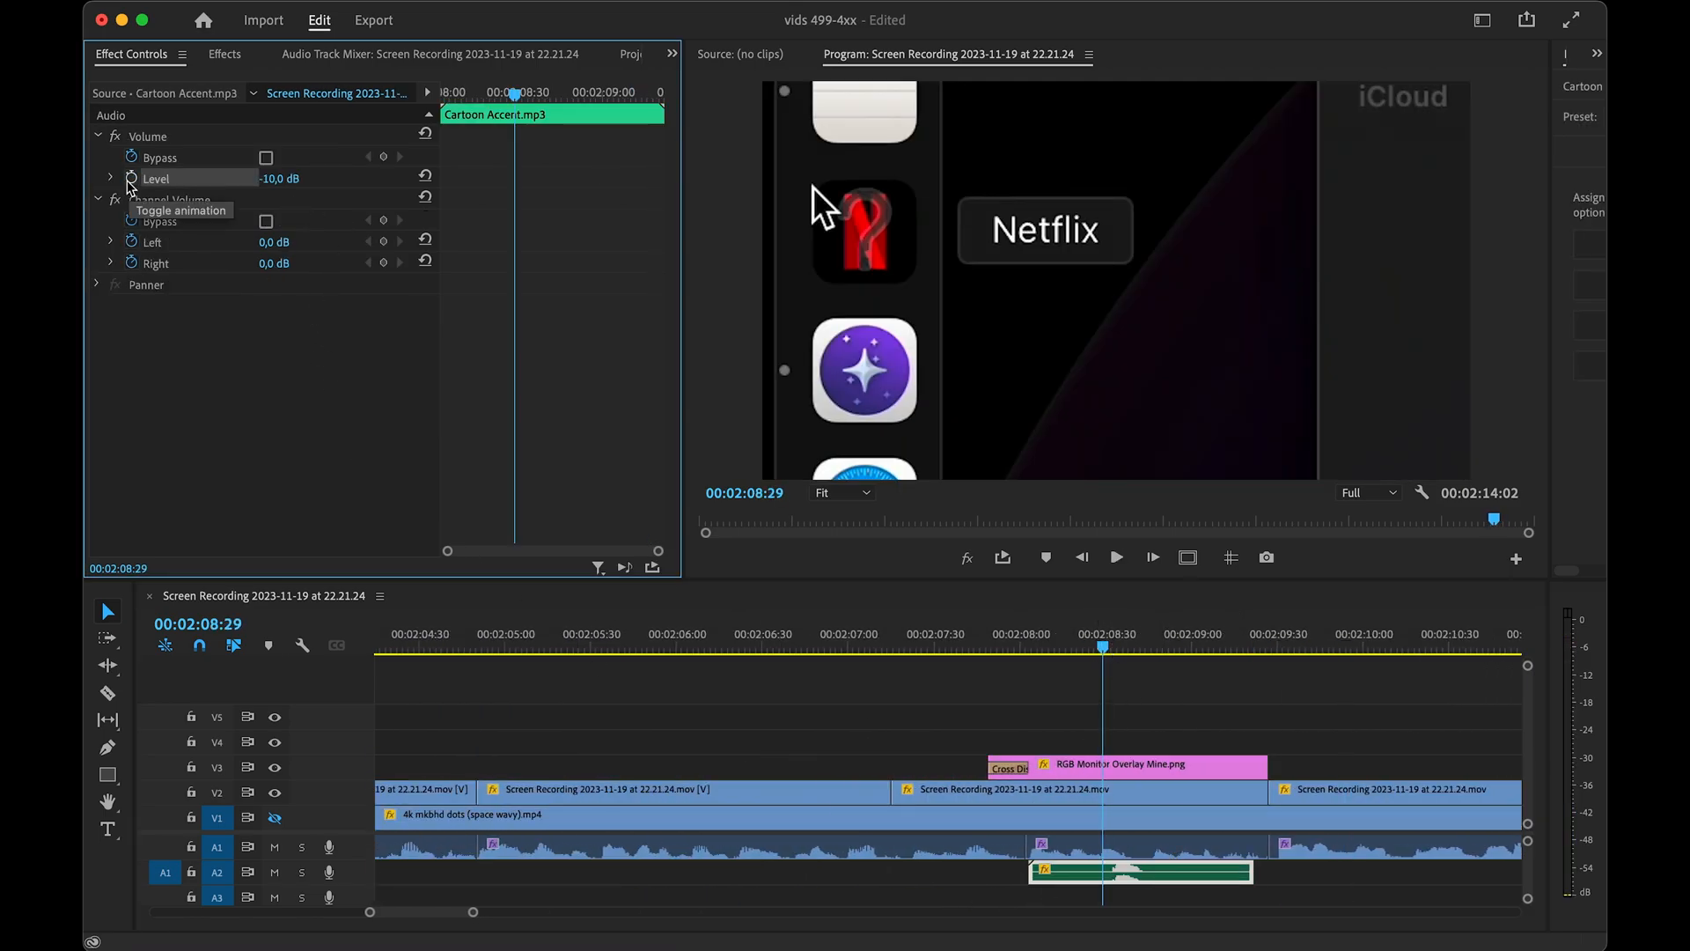
{"action": "left_click_drag", "start_coordinate": [515, 97], "coordinate": [579, 112]}
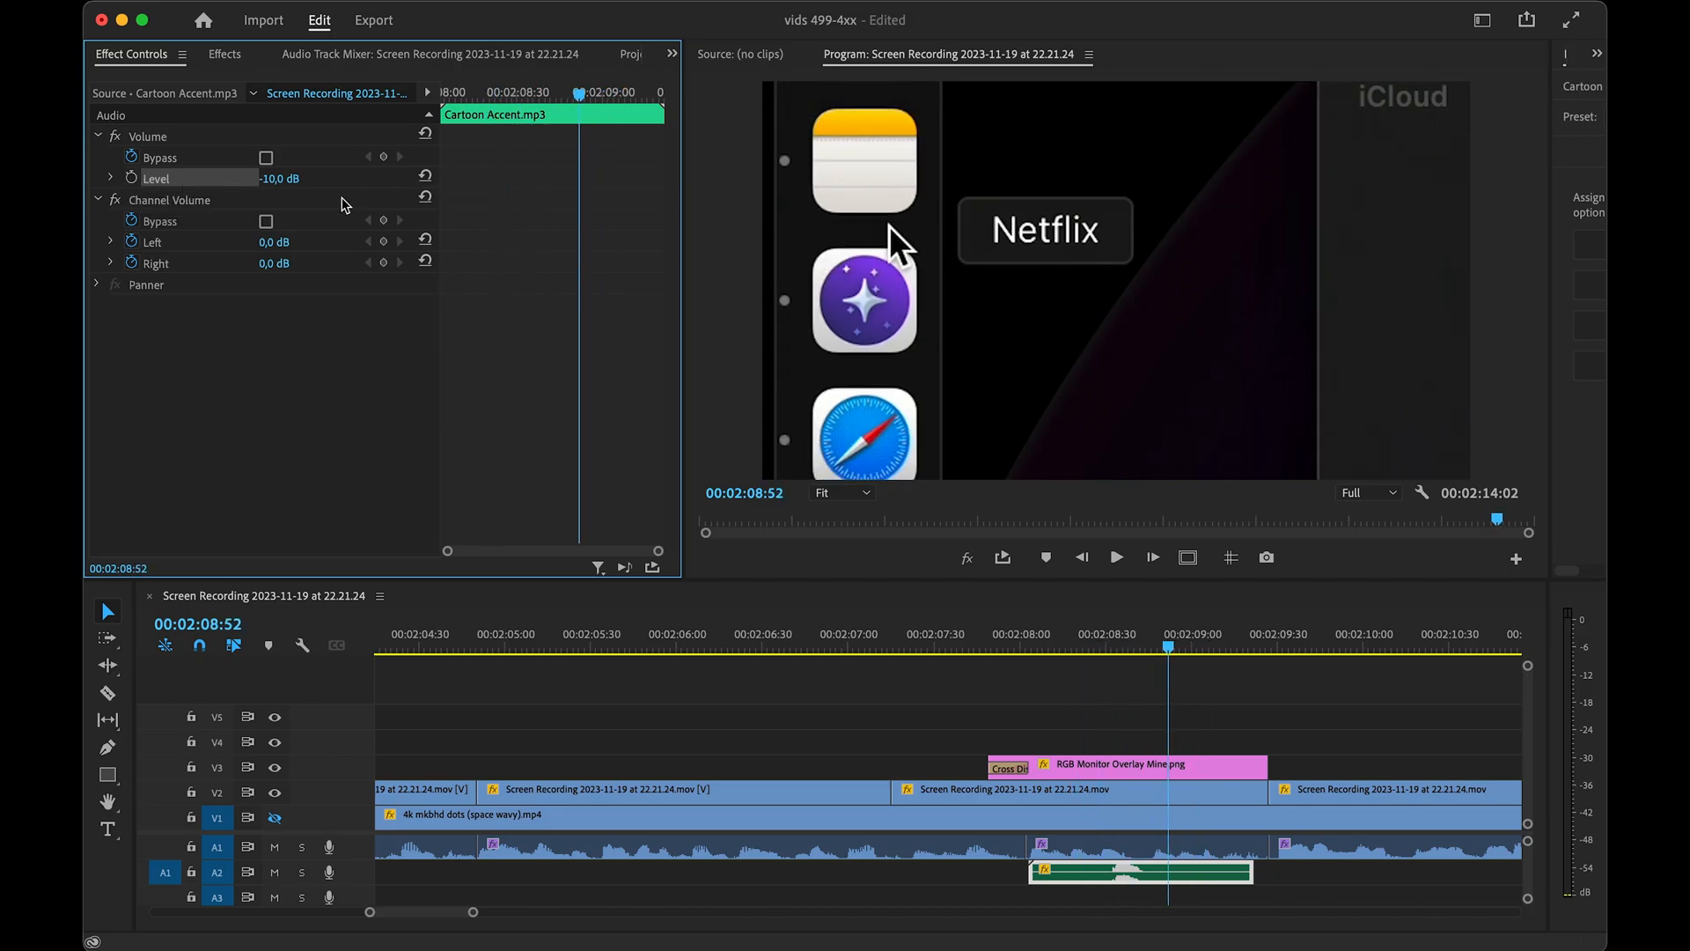
- Set the Cartoon Accent clip's level to -15 dB and play back from about 00:02:07:31
{"action": "left_click", "coordinate": [285, 179]}
{"action": "type", "text": "-15"}
{"action": "key", "text": "Return"}
{"action": "left_click", "coordinate": [937, 640]}
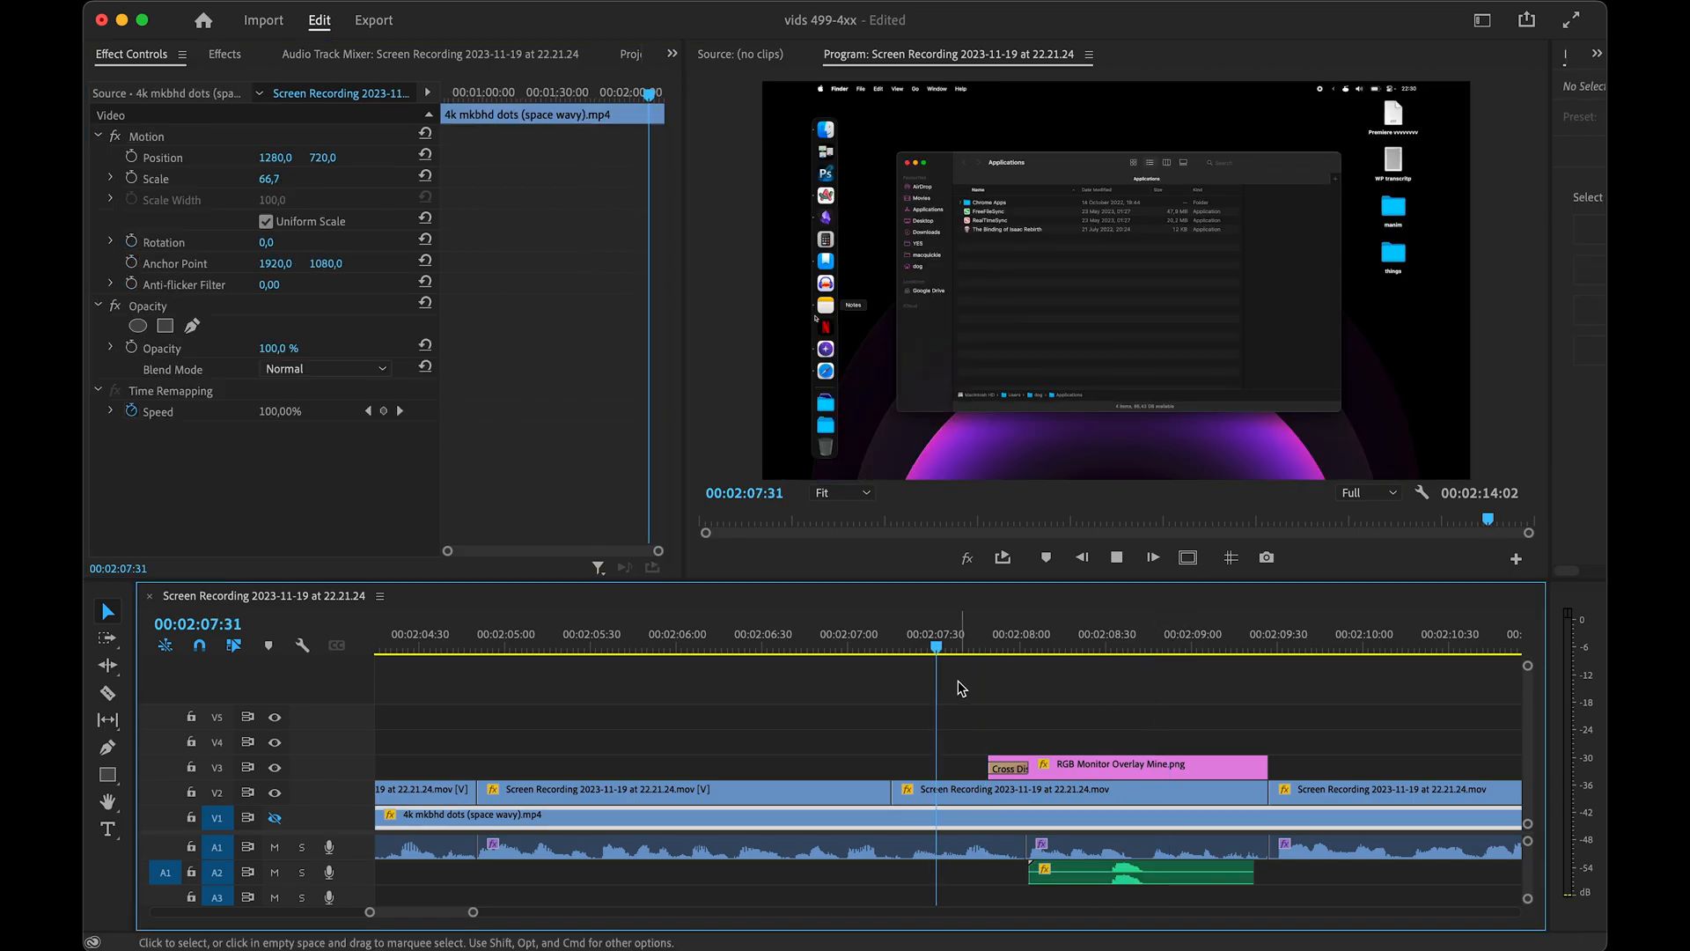
{"action": "key", "text": "space"}
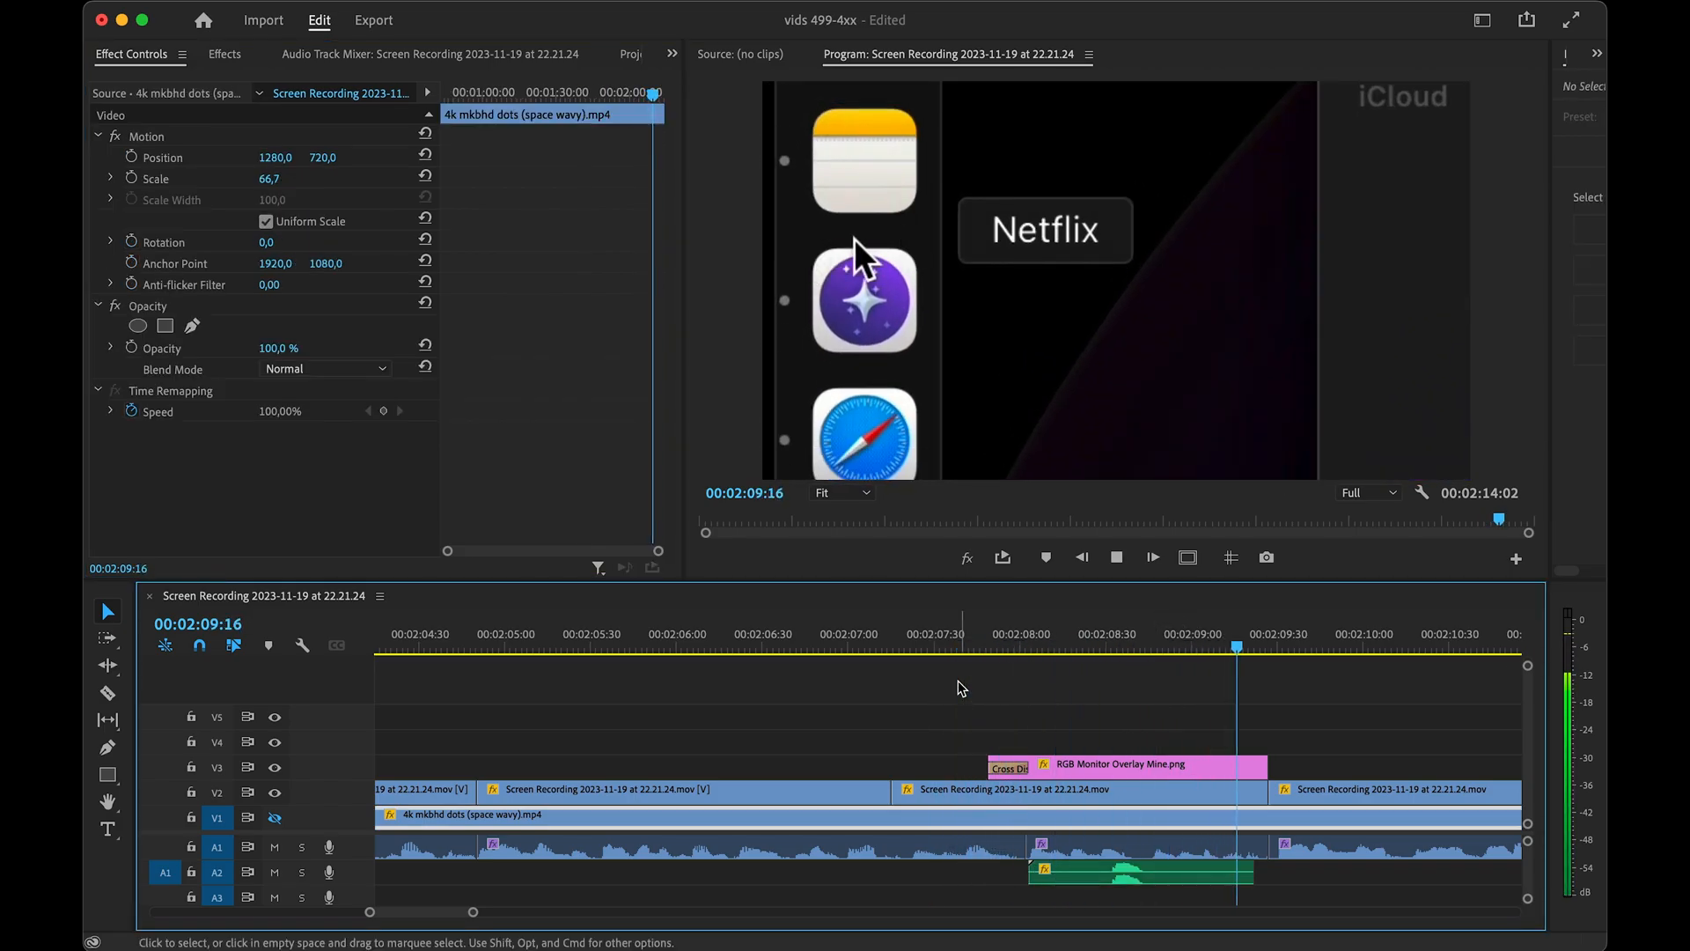
{"action": "scroll", "coordinate": [969, 686], "scroll_direction": "down", "scroll_amount": 3, "text": "alt"}
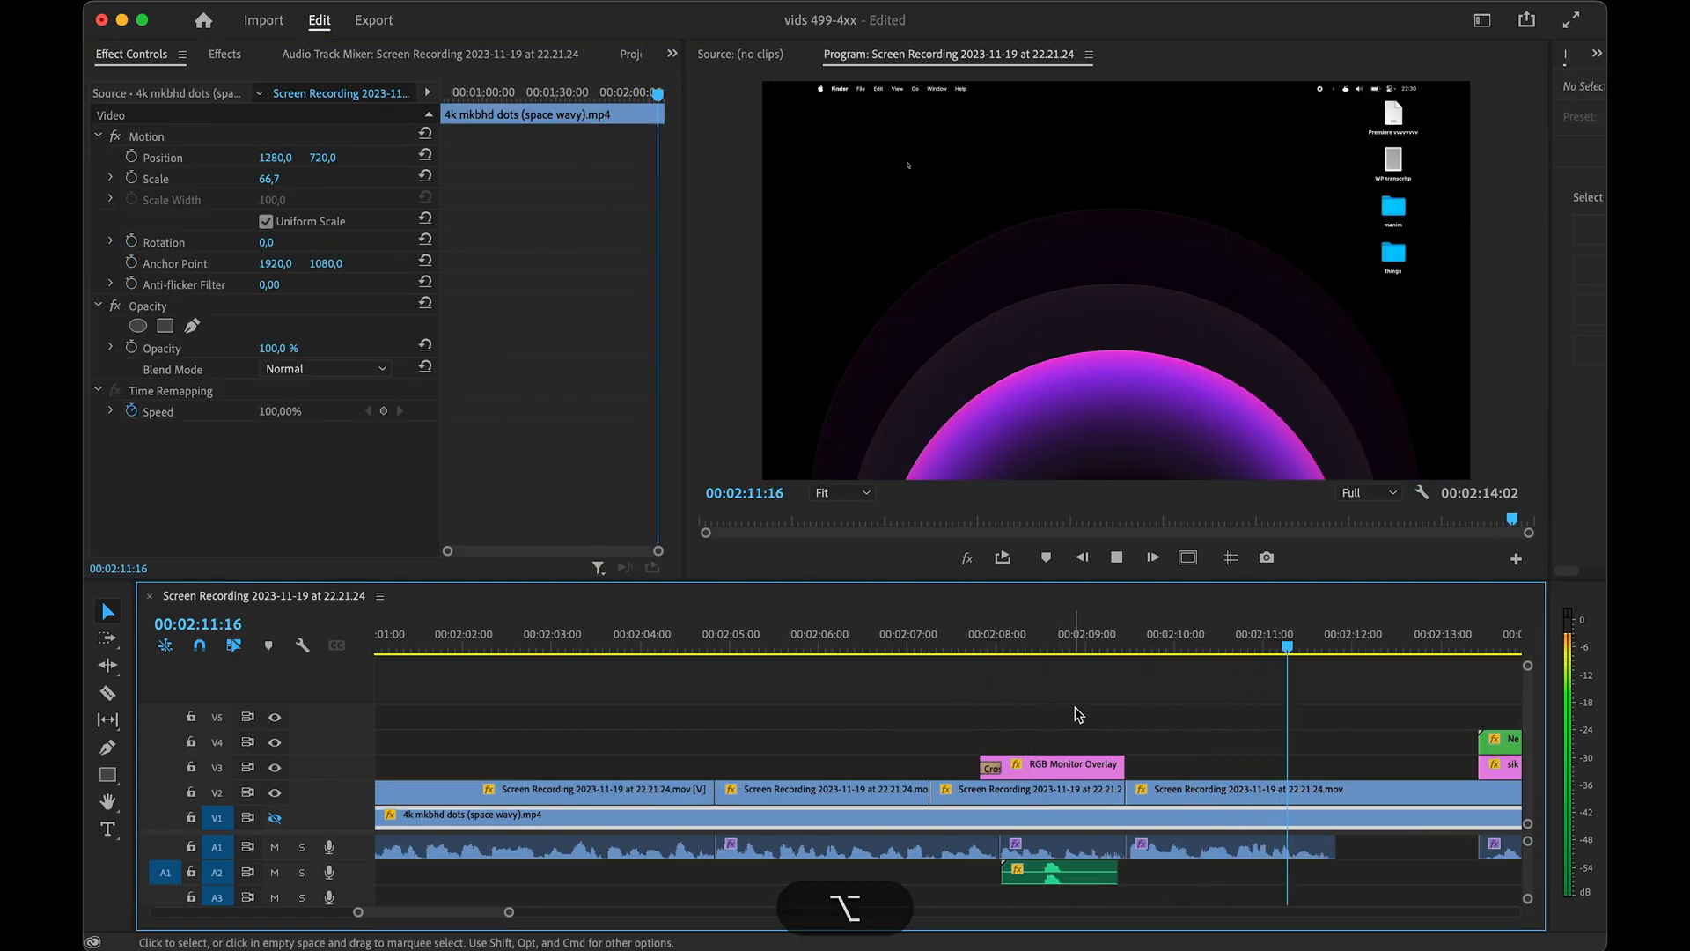
{"action": "scroll", "coordinate": [1070, 715], "scroll_direction": "down", "scroll_amount": 4, "text": "alt"}
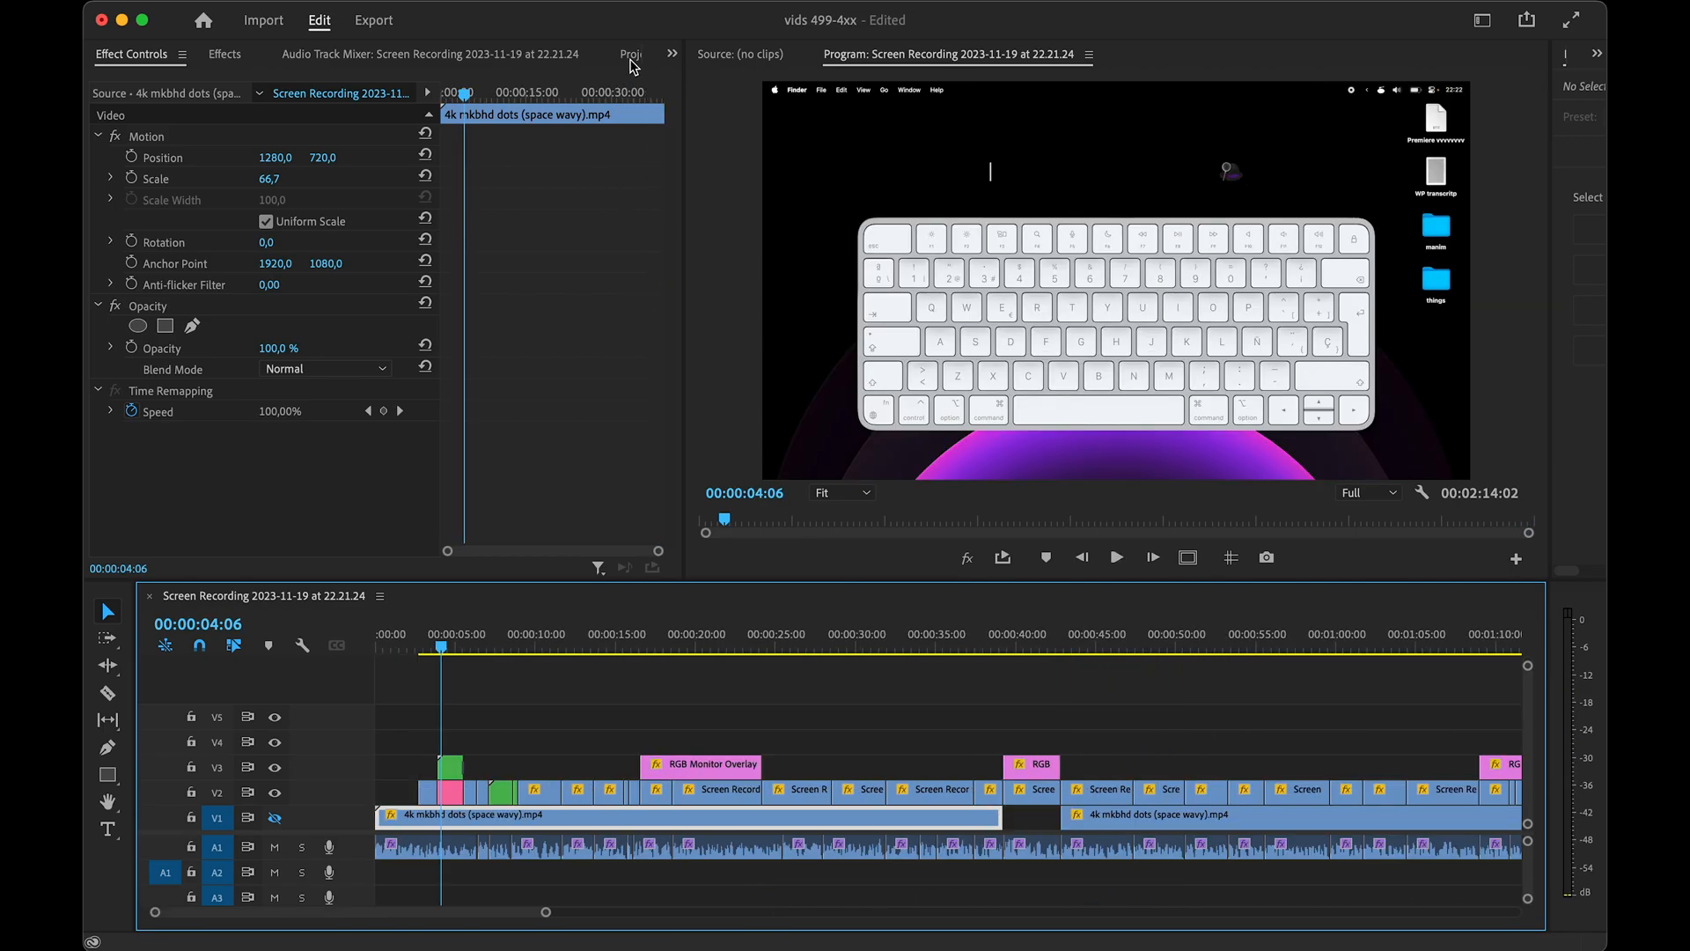
- Search the project for "good for" and place the (Good for intro) music on A3 at the start of the sequence
{"action": "left_click", "coordinate": [631, 58]}
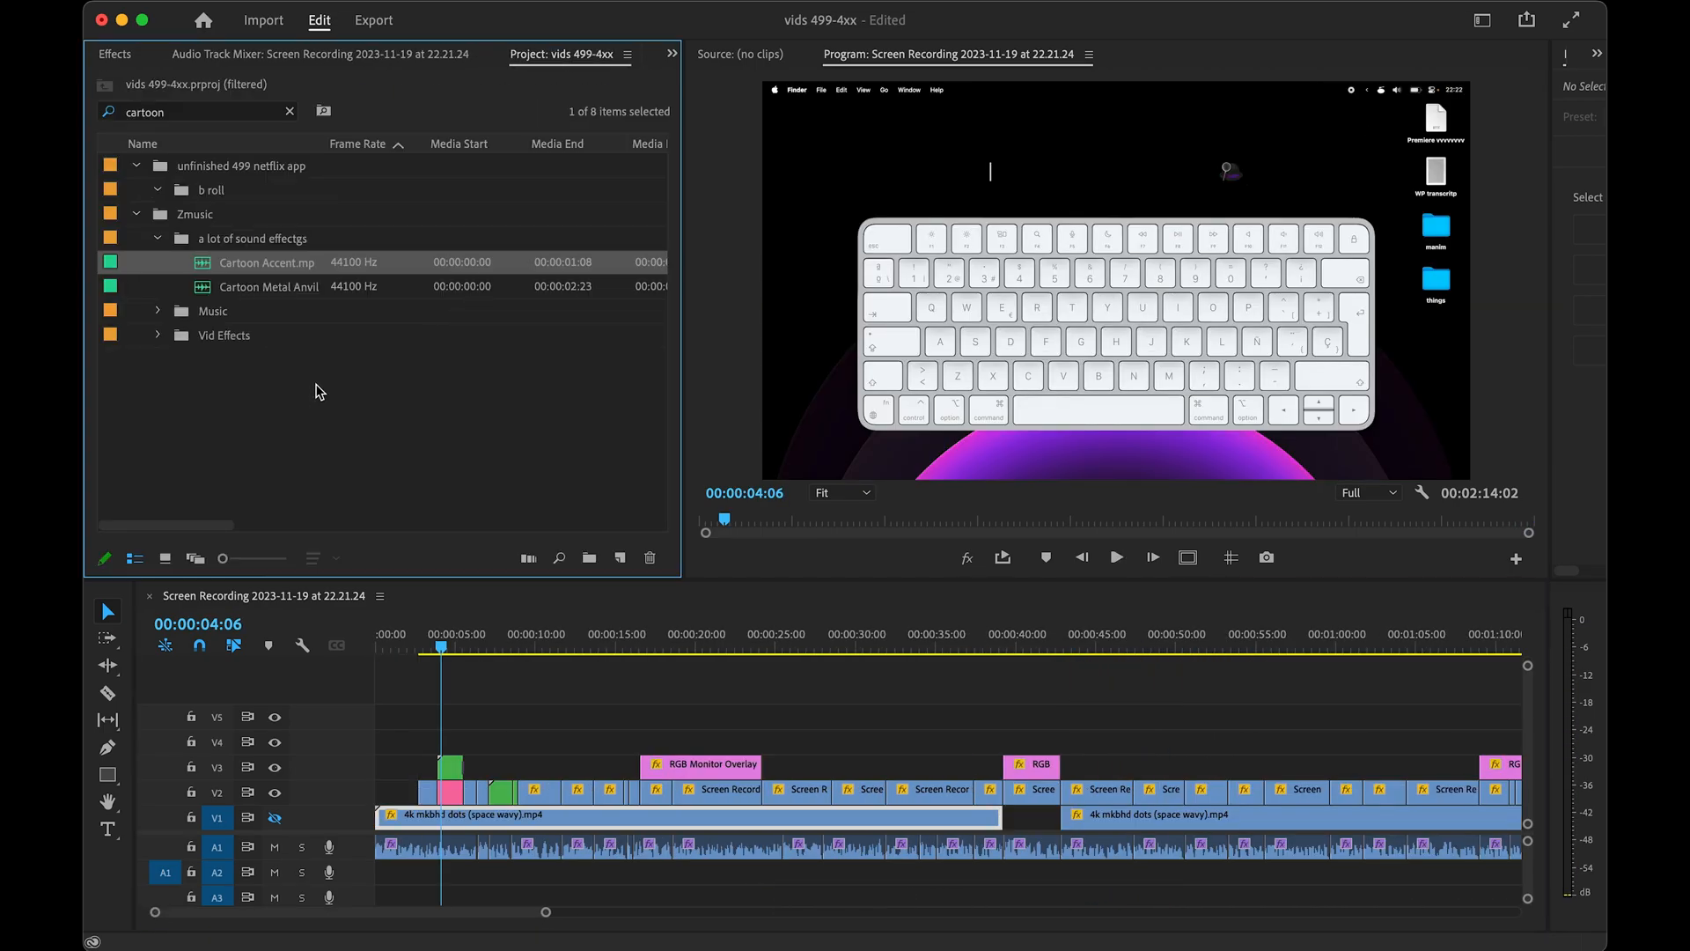
{"action": "double_click", "coordinate": [246, 115]}
{"action": "type", "text": "good for"}
{"action": "left_click_drag", "start_coordinate": [296, 430], "coordinate": [426, 900]}
- Trim the end of the music clip on A3 back to the end of the video clips
{"action": "key", "text": "grave"}
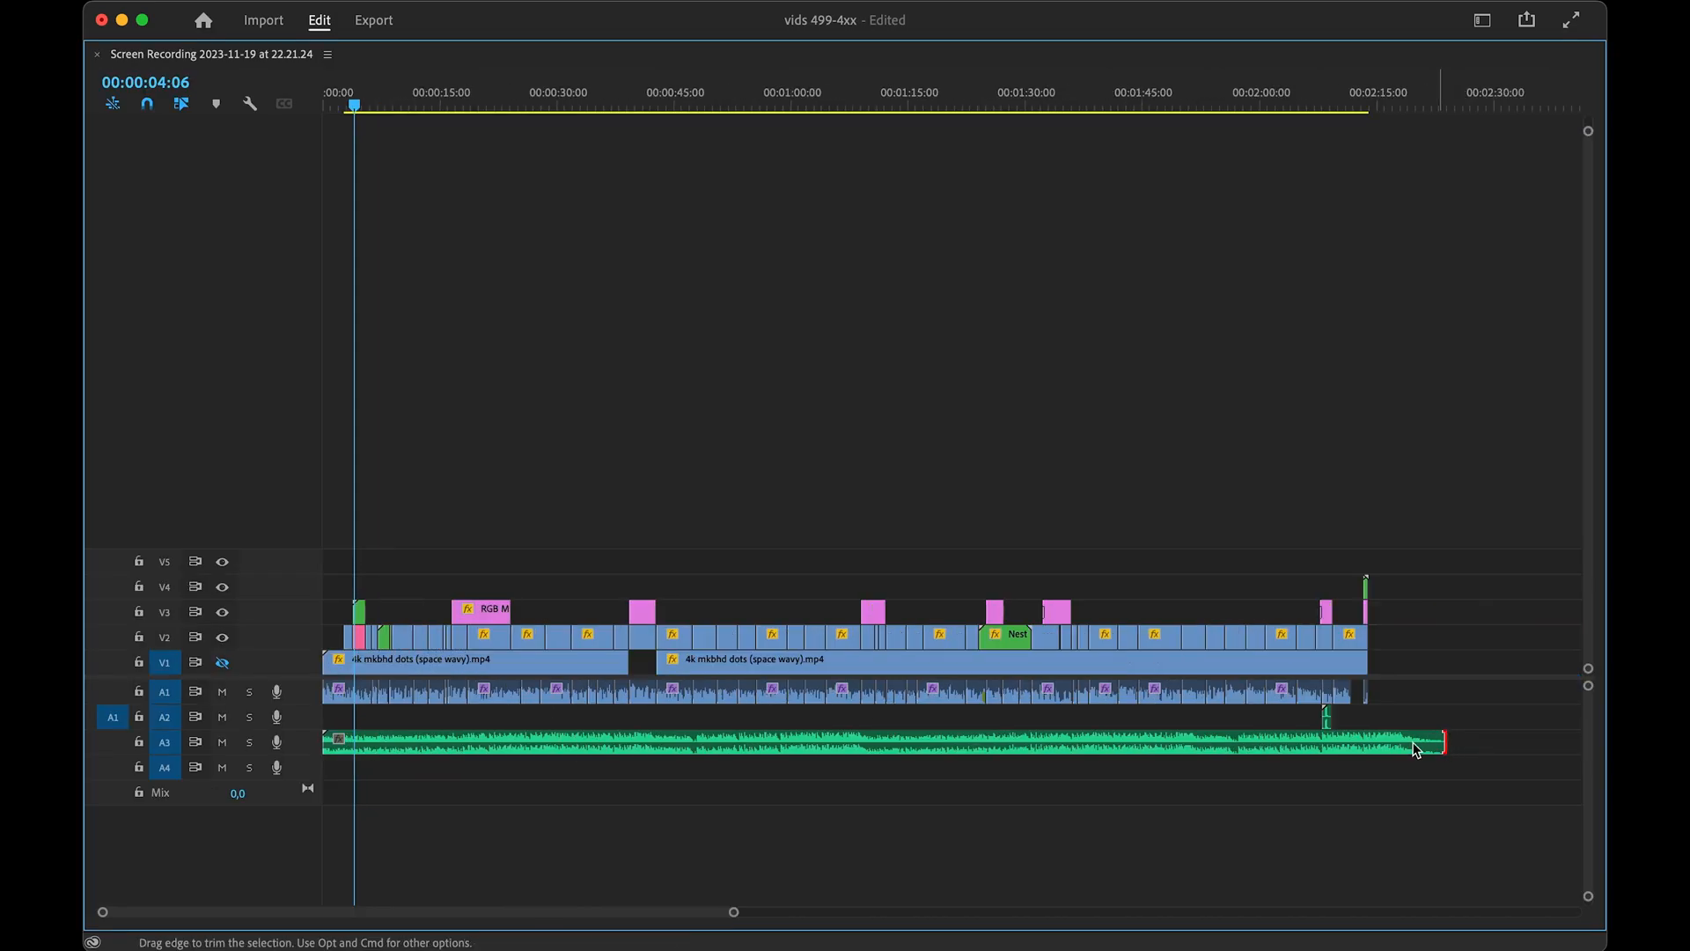
{"action": "left_click", "coordinate": [1442, 742]}
{"action": "left_click_drag", "start_coordinate": [1444, 757], "coordinate": [1367, 757]}
{"action": "key", "text": "grave"}
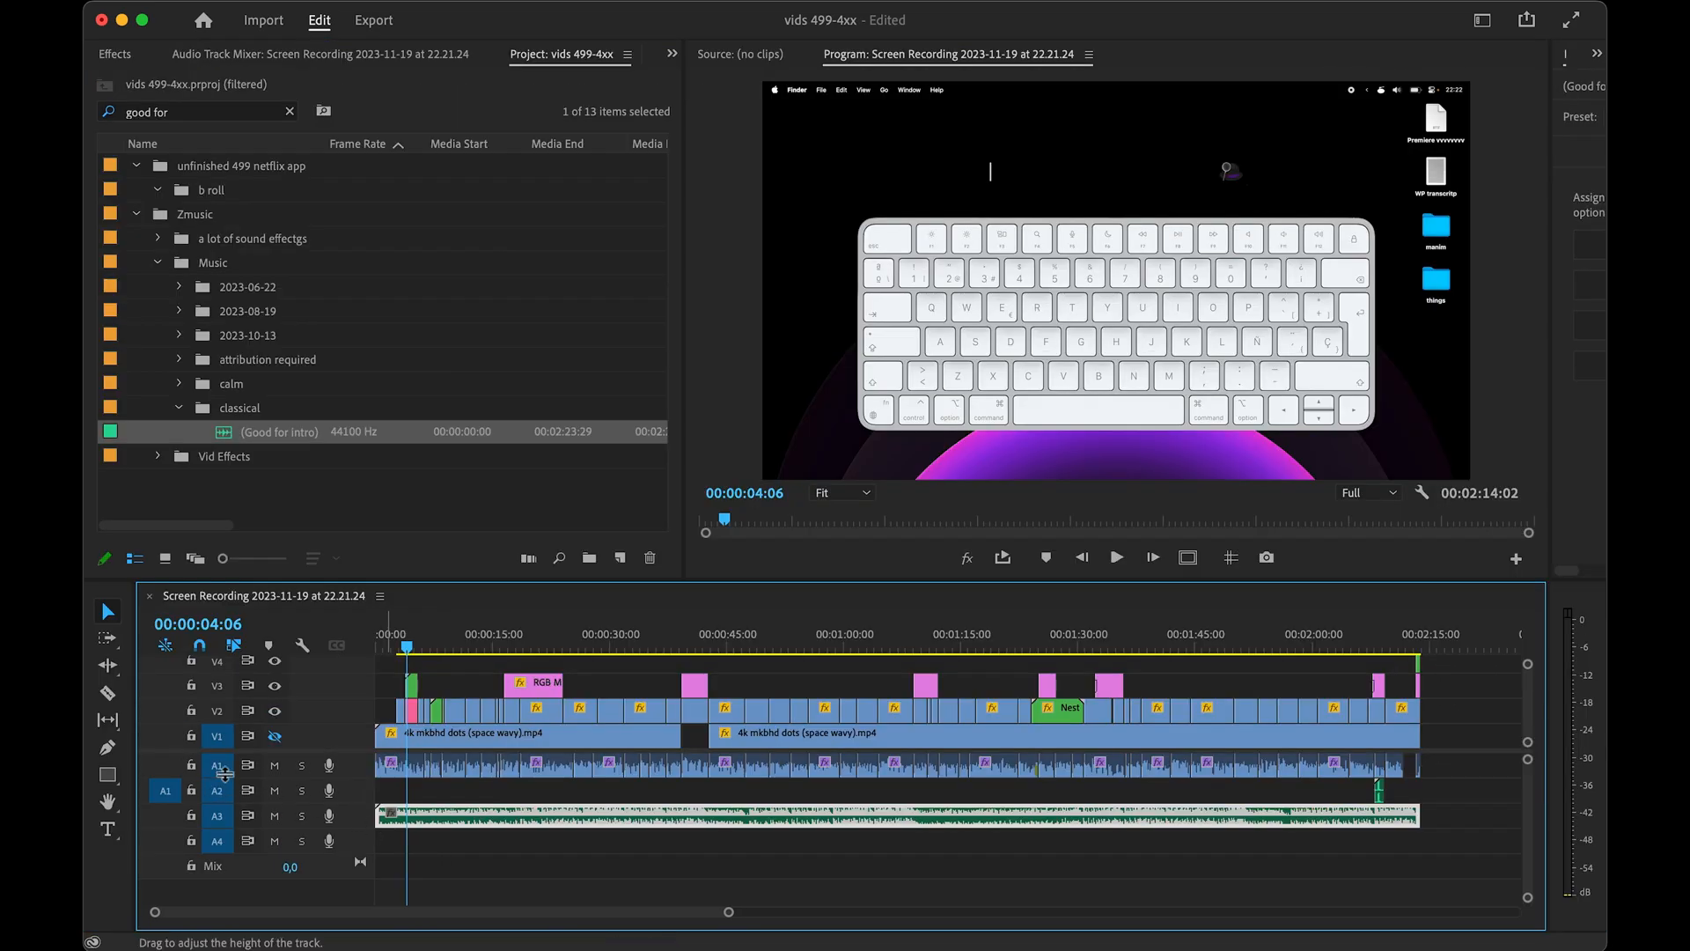
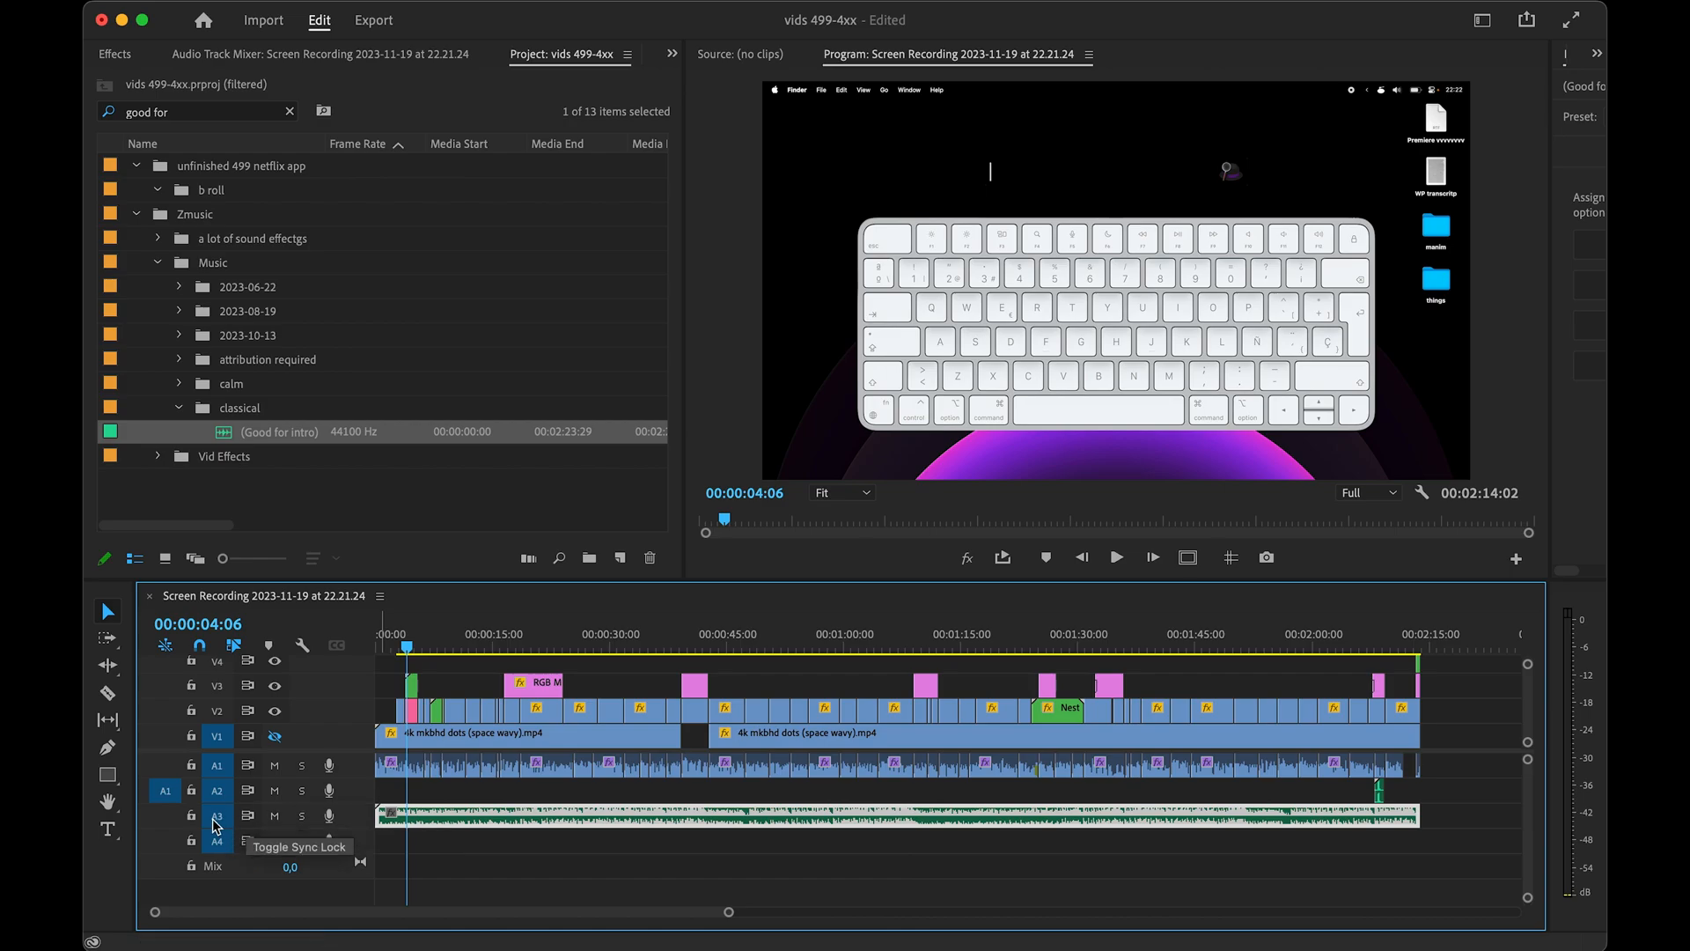
- Lower the volume of the Audio 3 track in the Audio Track Mixer, with its effects section shown
{"action": "left_click", "coordinate": [672, 55]}
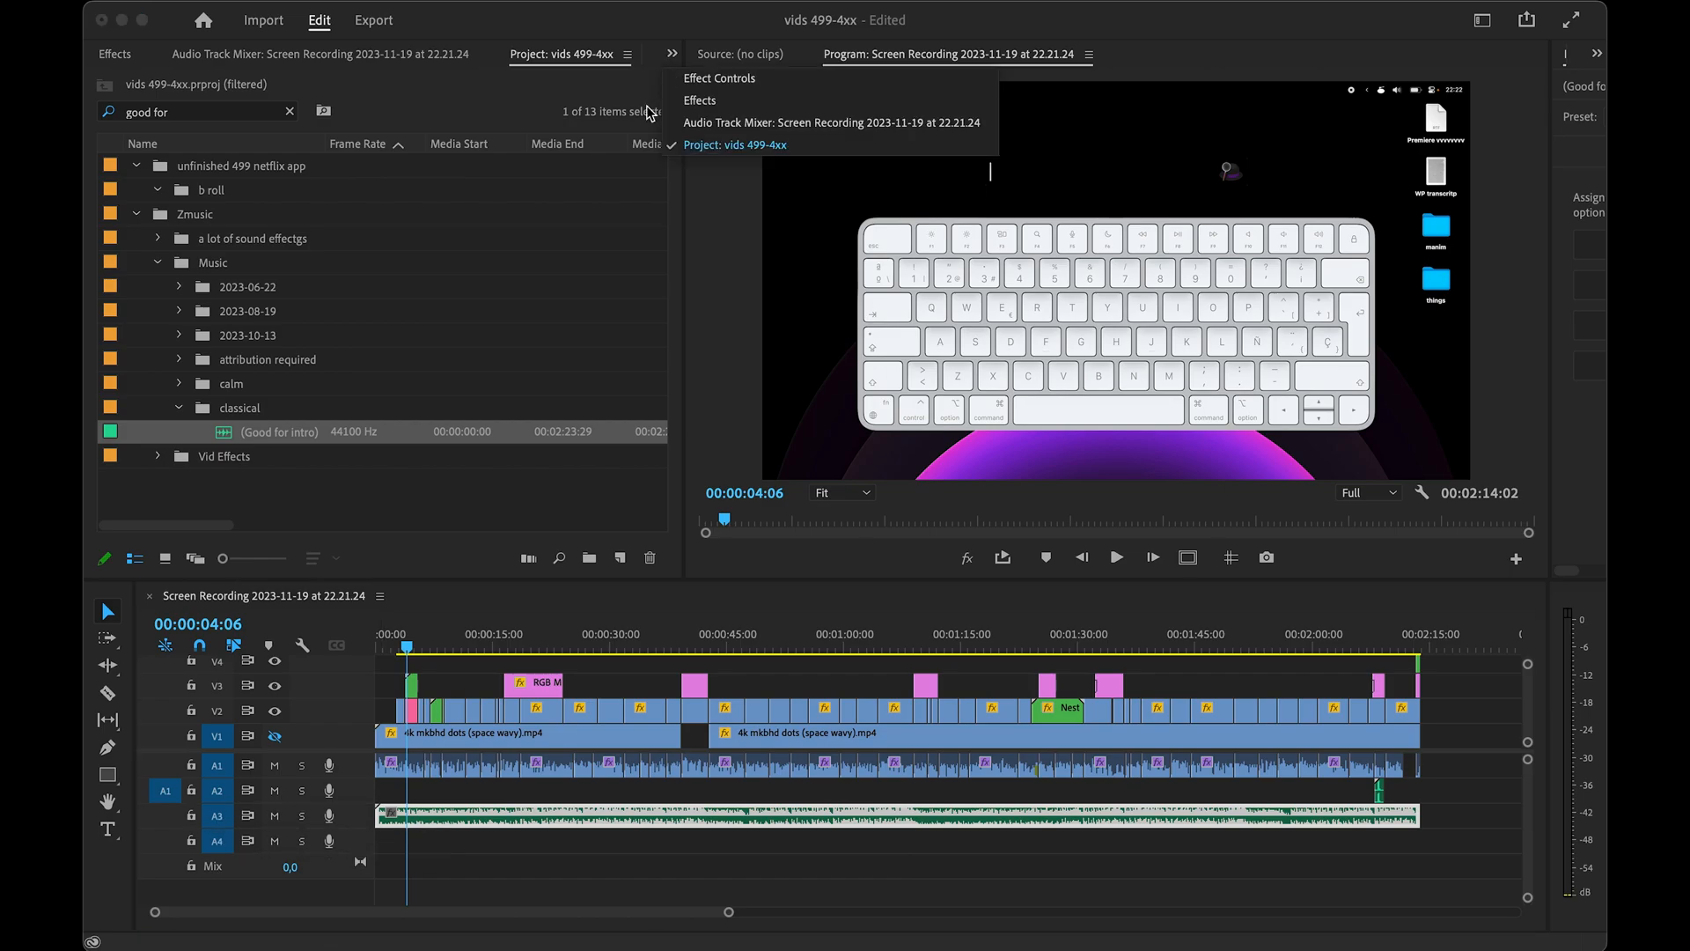
{"action": "left_click", "coordinate": [688, 123]}
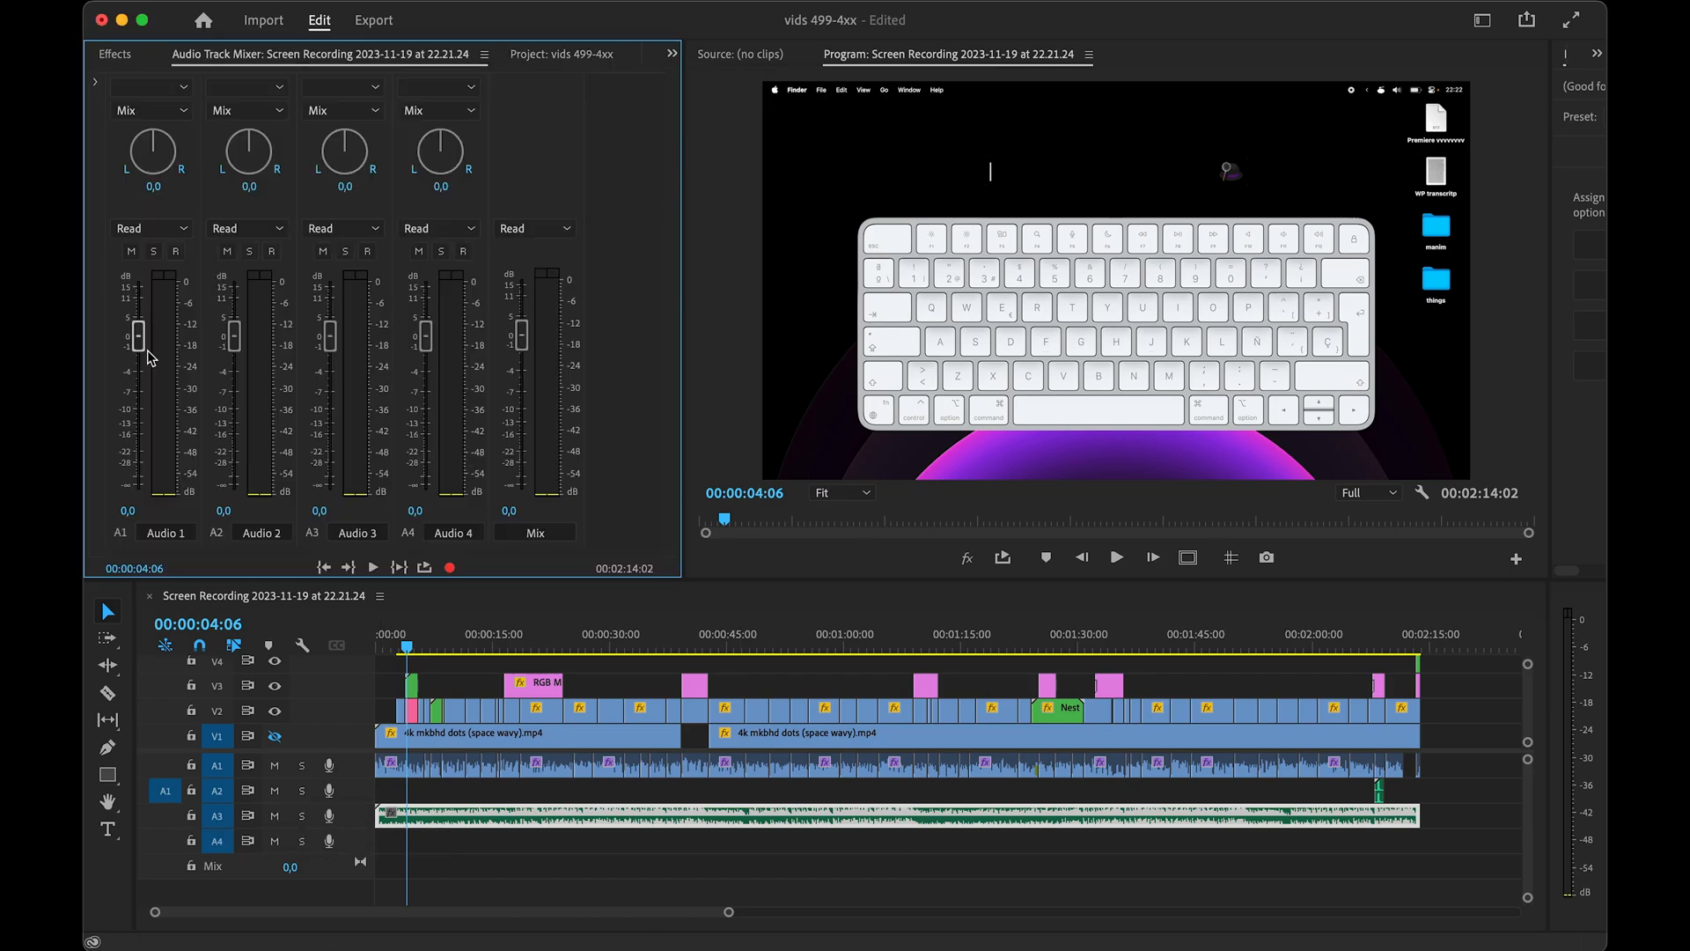
{"action": "left_click", "coordinate": [92, 86]}
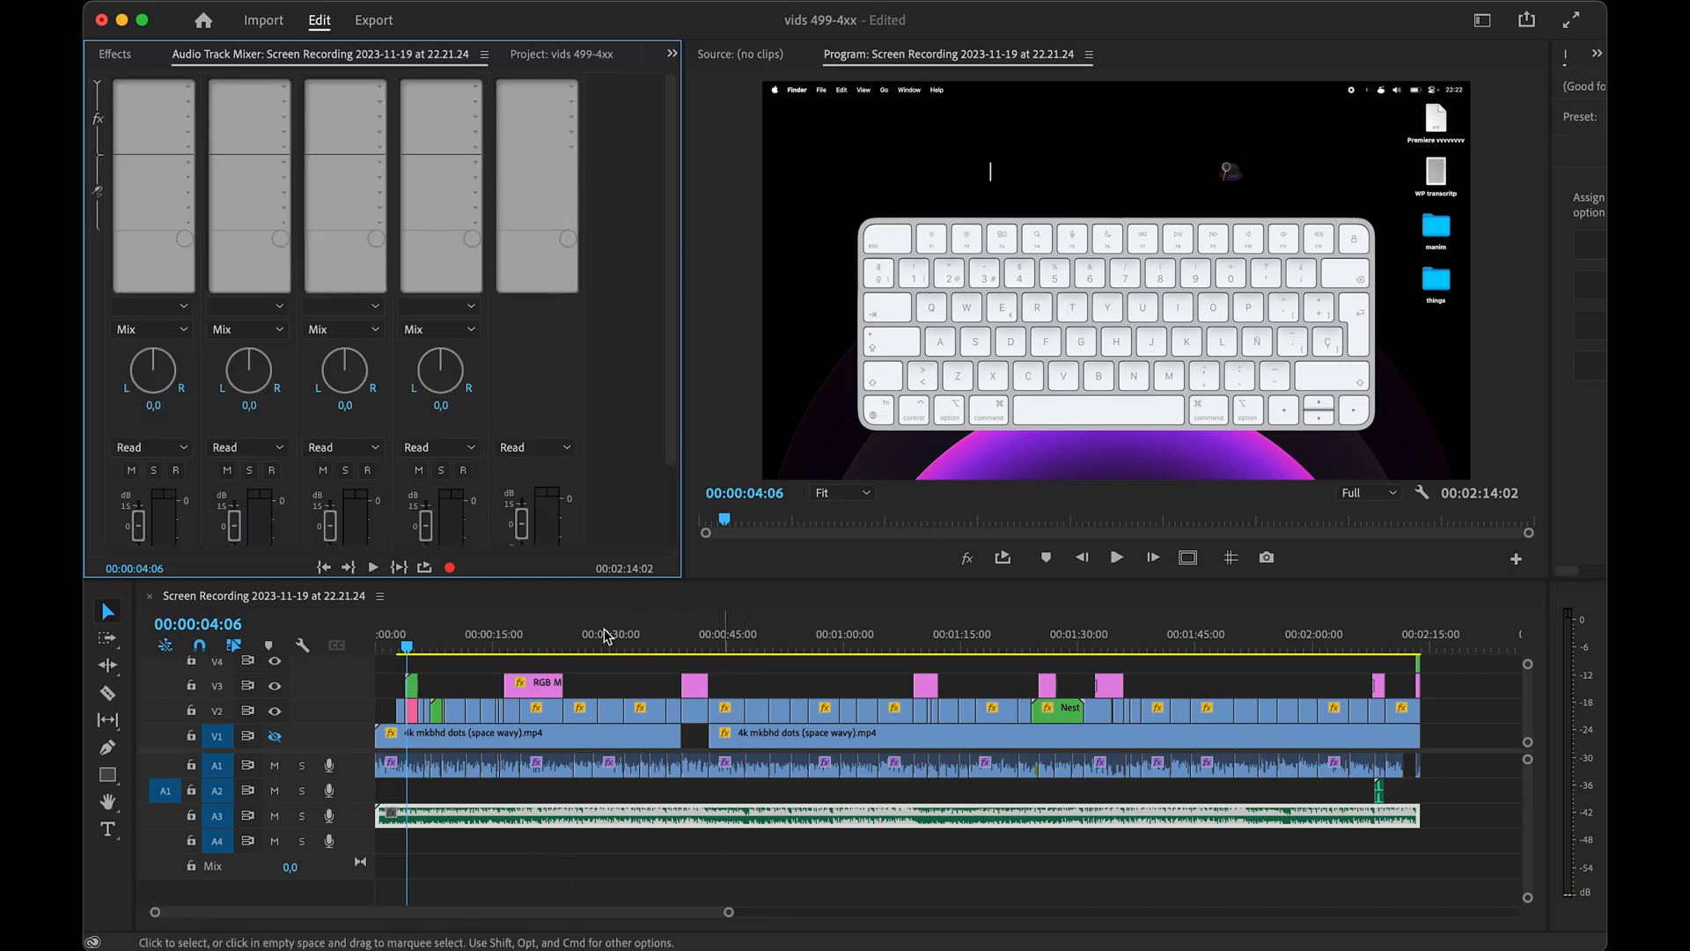
{"action": "scroll", "coordinate": [326, 514], "scroll_direction": "down", "scroll_amount": 3}
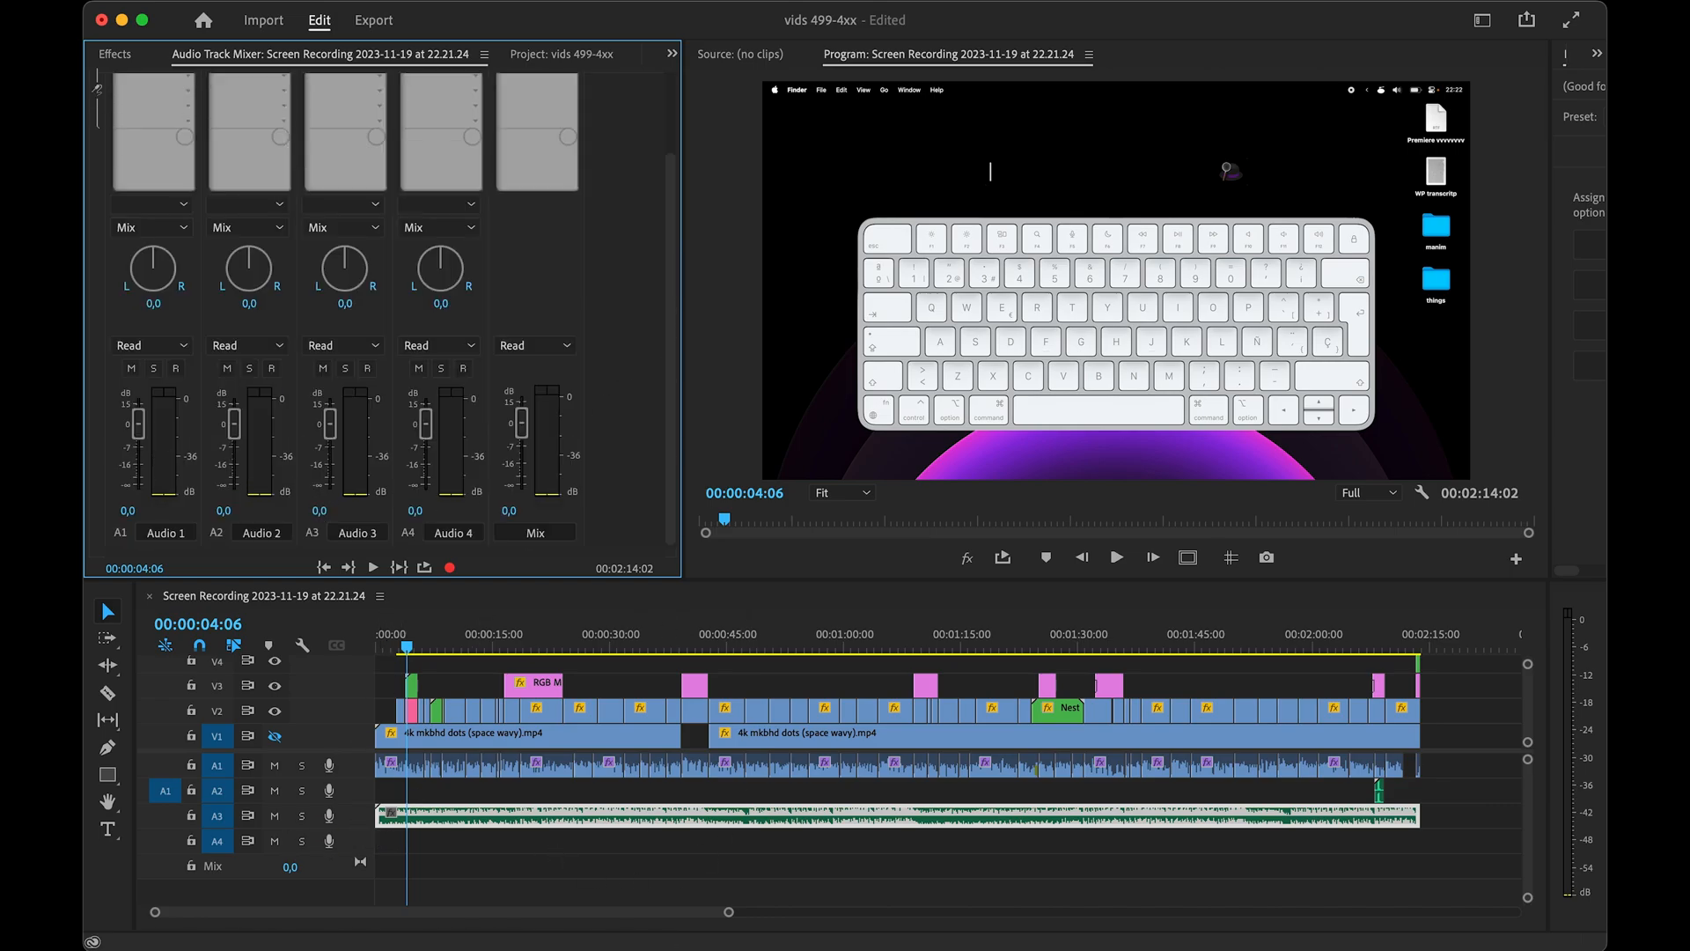
{"action": "left_click", "coordinate": [318, 509]}
{"action": "key", "text": "Return"}
- Add a Parametric Equalizer to the Audio 3 track and set its high band to about 8049 Hz and -13.1 dB
{"action": "left_click", "coordinate": [319, 128]}
{"action": "mouse_move", "coordinate": [422, 147]}
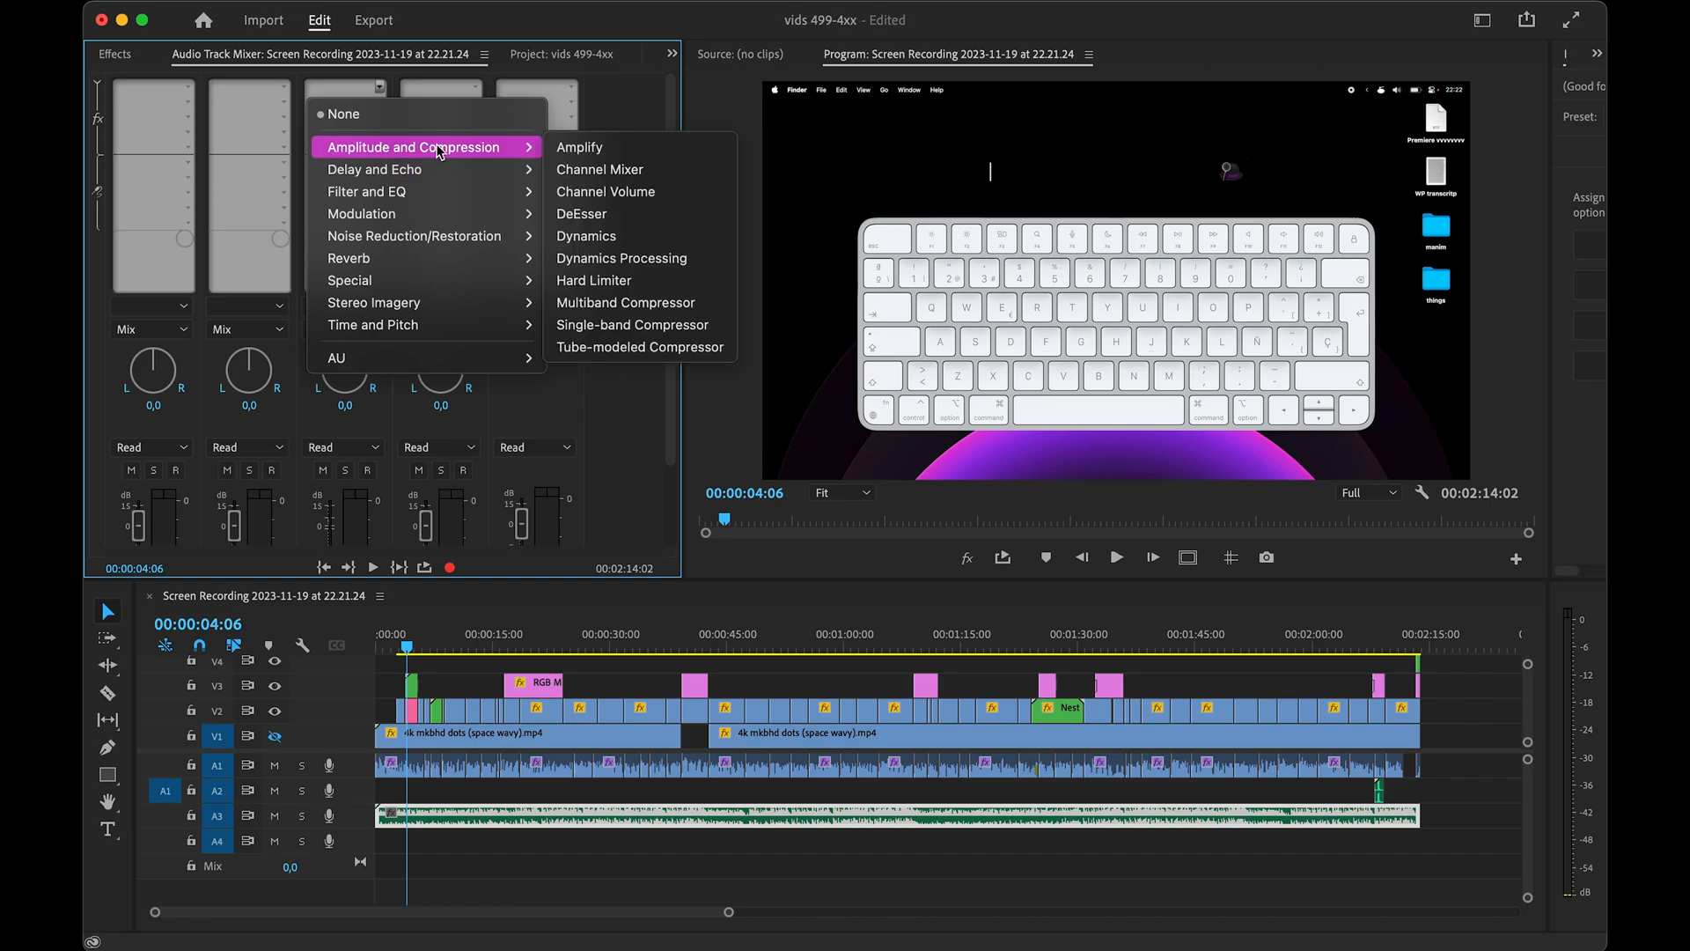
{"action": "mouse_move", "coordinate": [422, 191]}
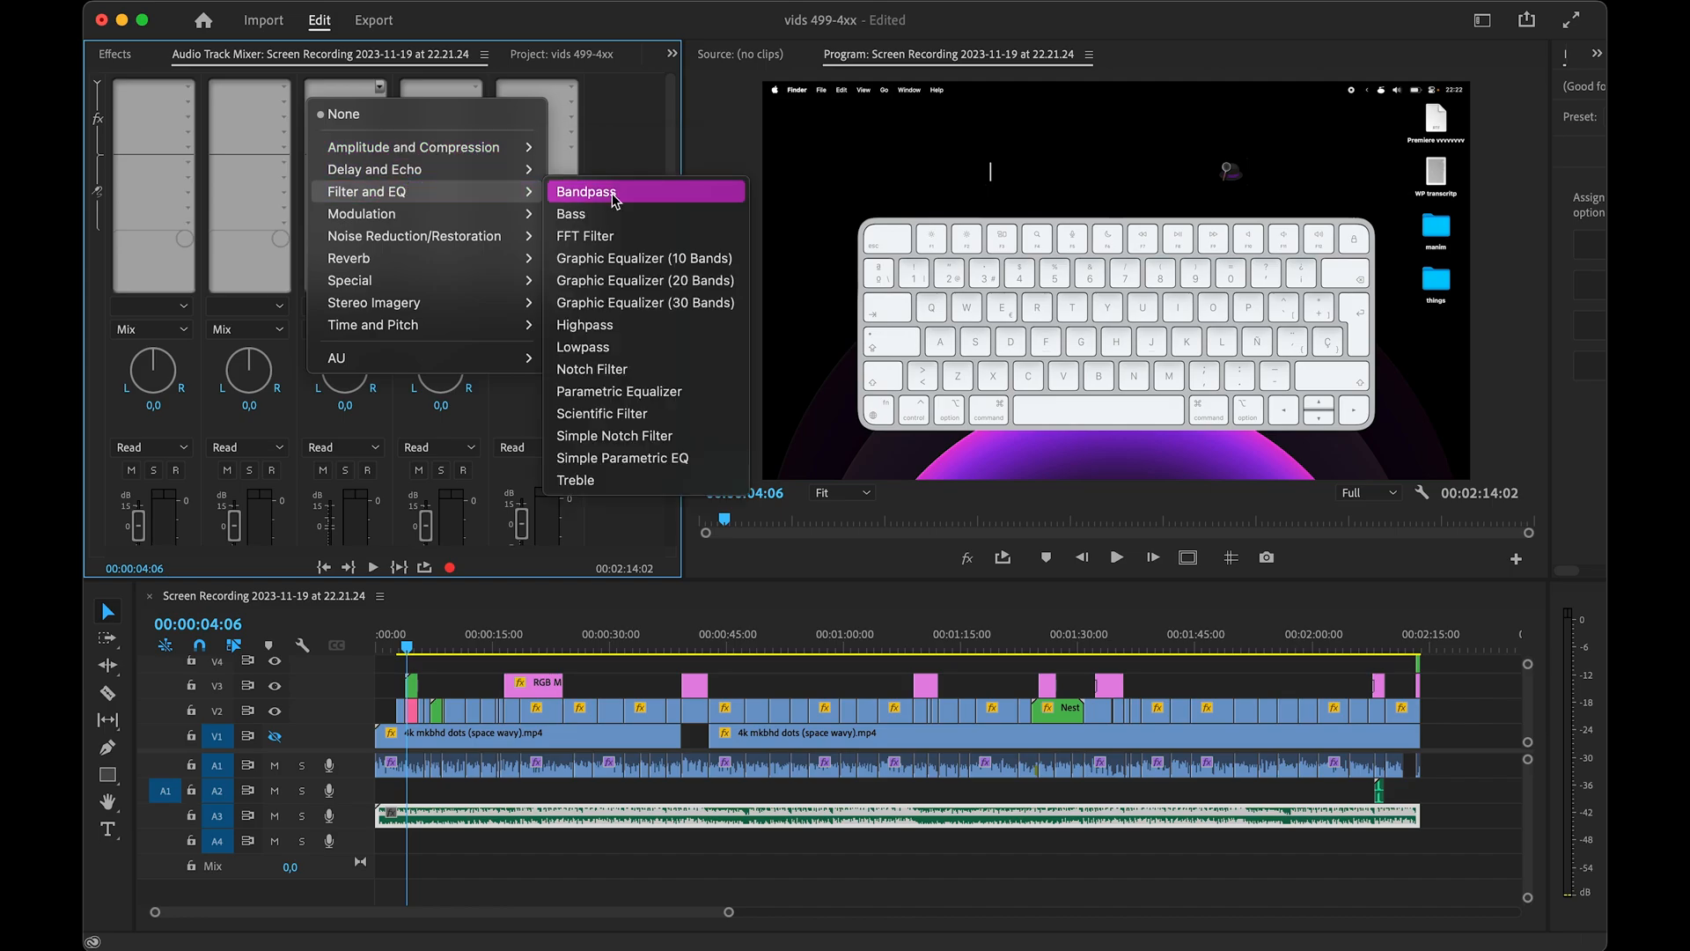
{"action": "left_click", "coordinate": [618, 391]}
{"action": "left_click_drag", "start_coordinate": [1113, 403], "coordinate": [1057, 487]}
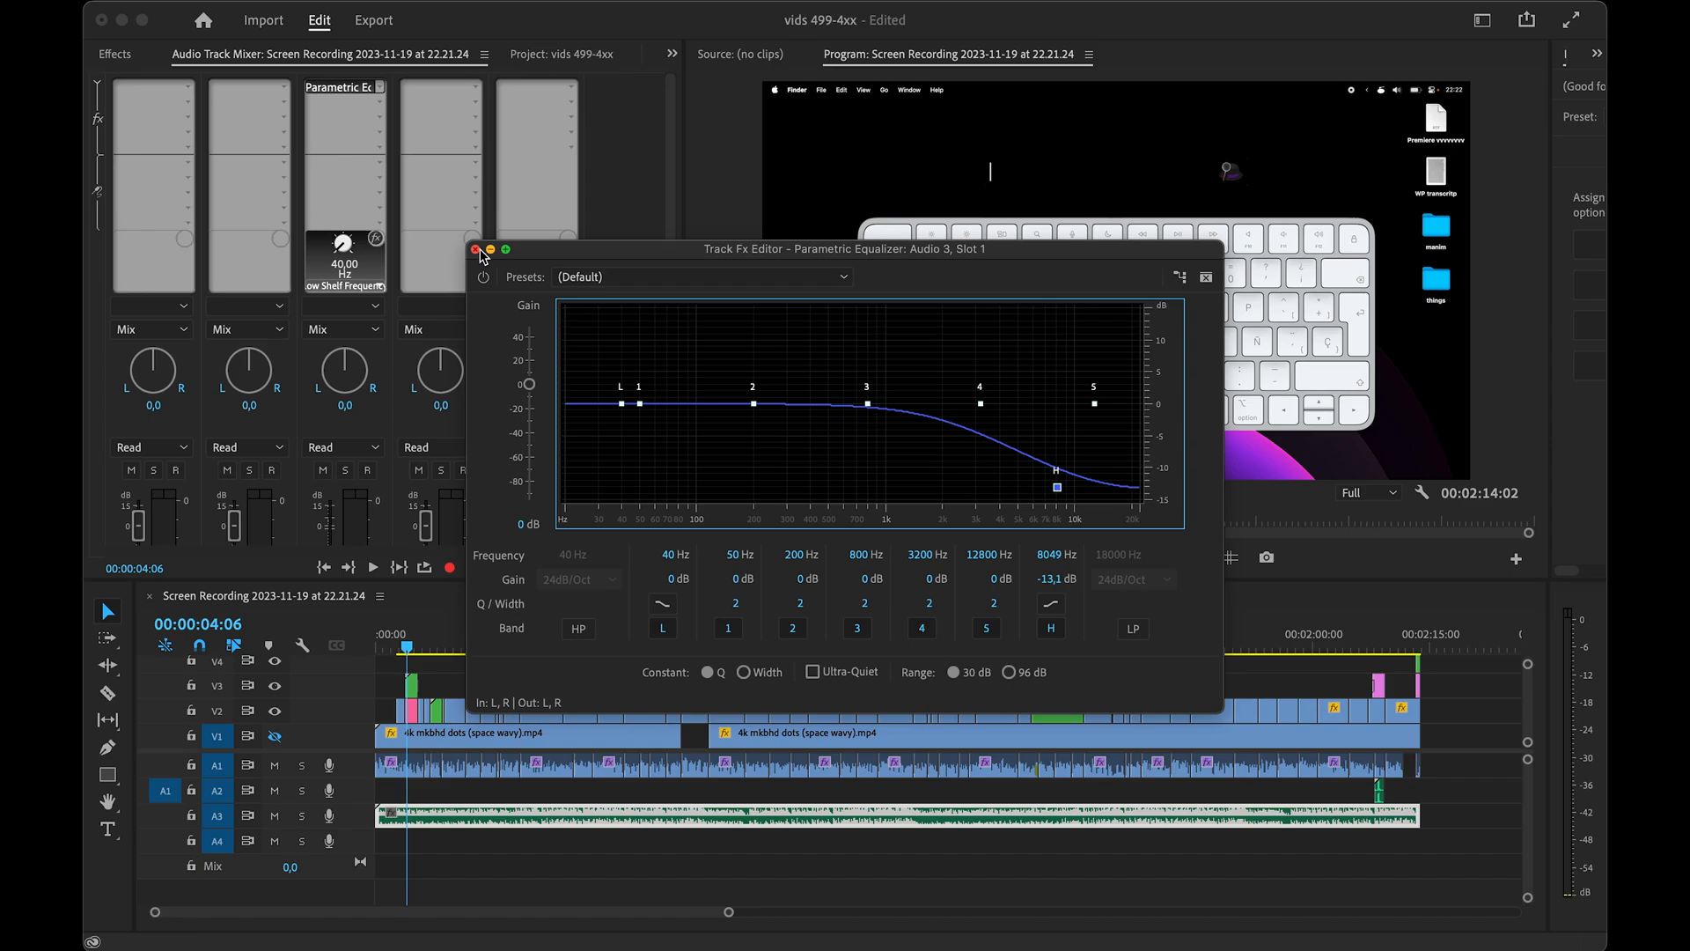
- Play the sequence from the start and bypass the Audio 3 equalizer to compare the music's sound
{"action": "left_click", "coordinate": [330, 655]}
{"action": "key", "text": "Home"}
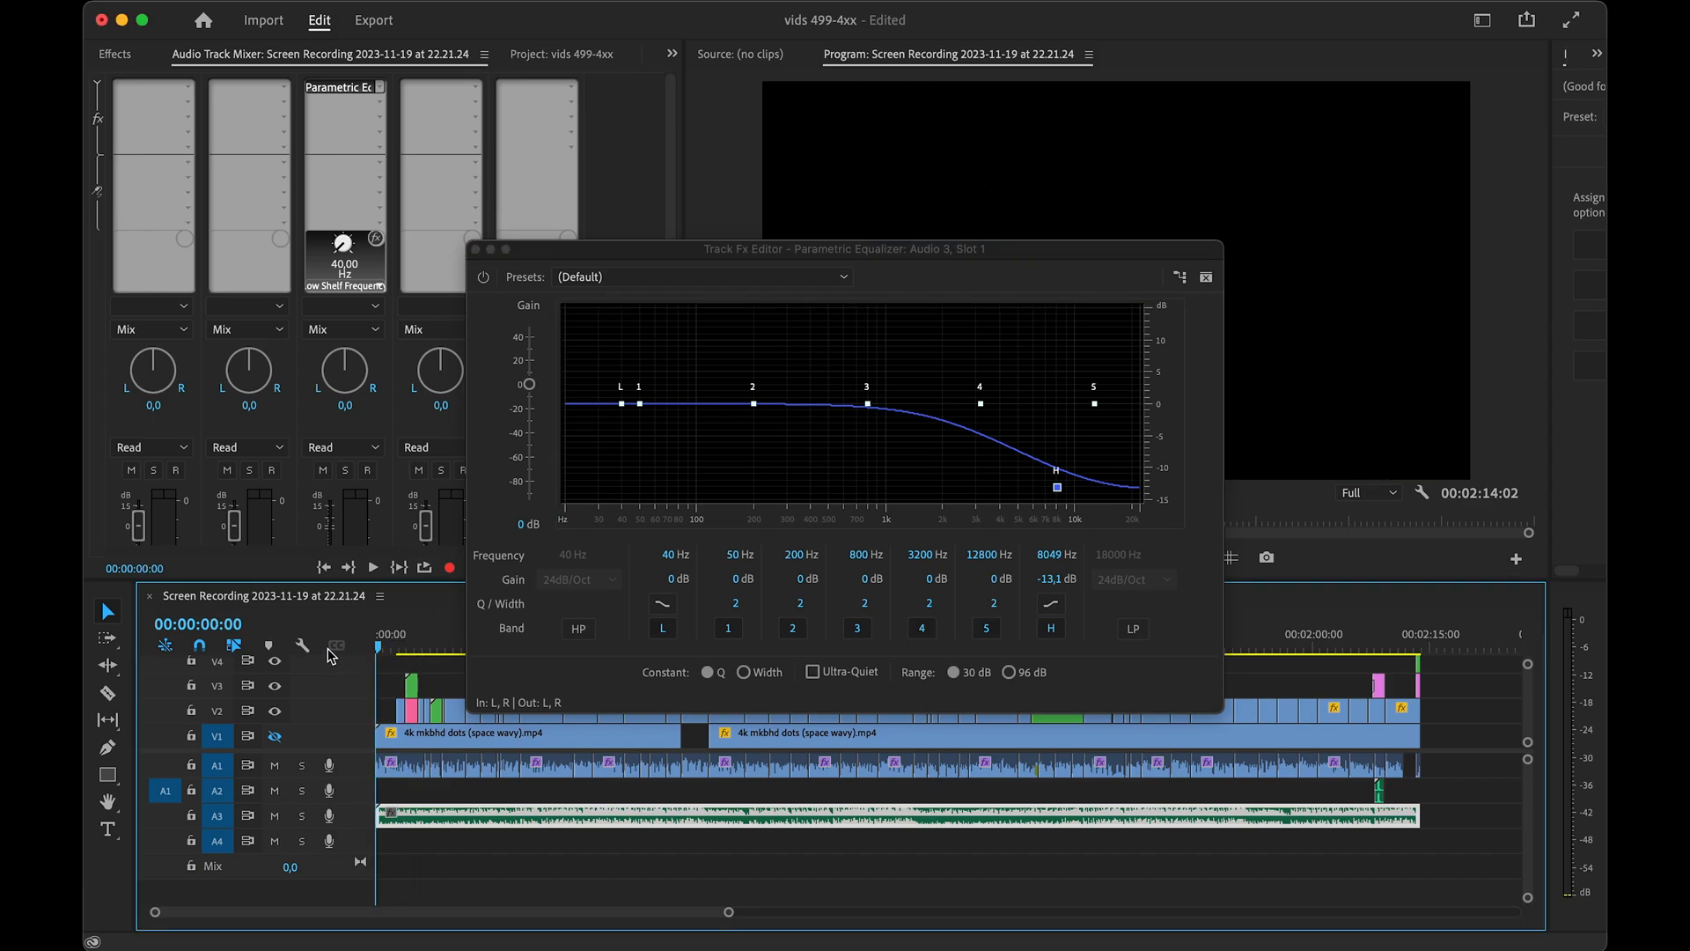
{"action": "key", "text": "space"}
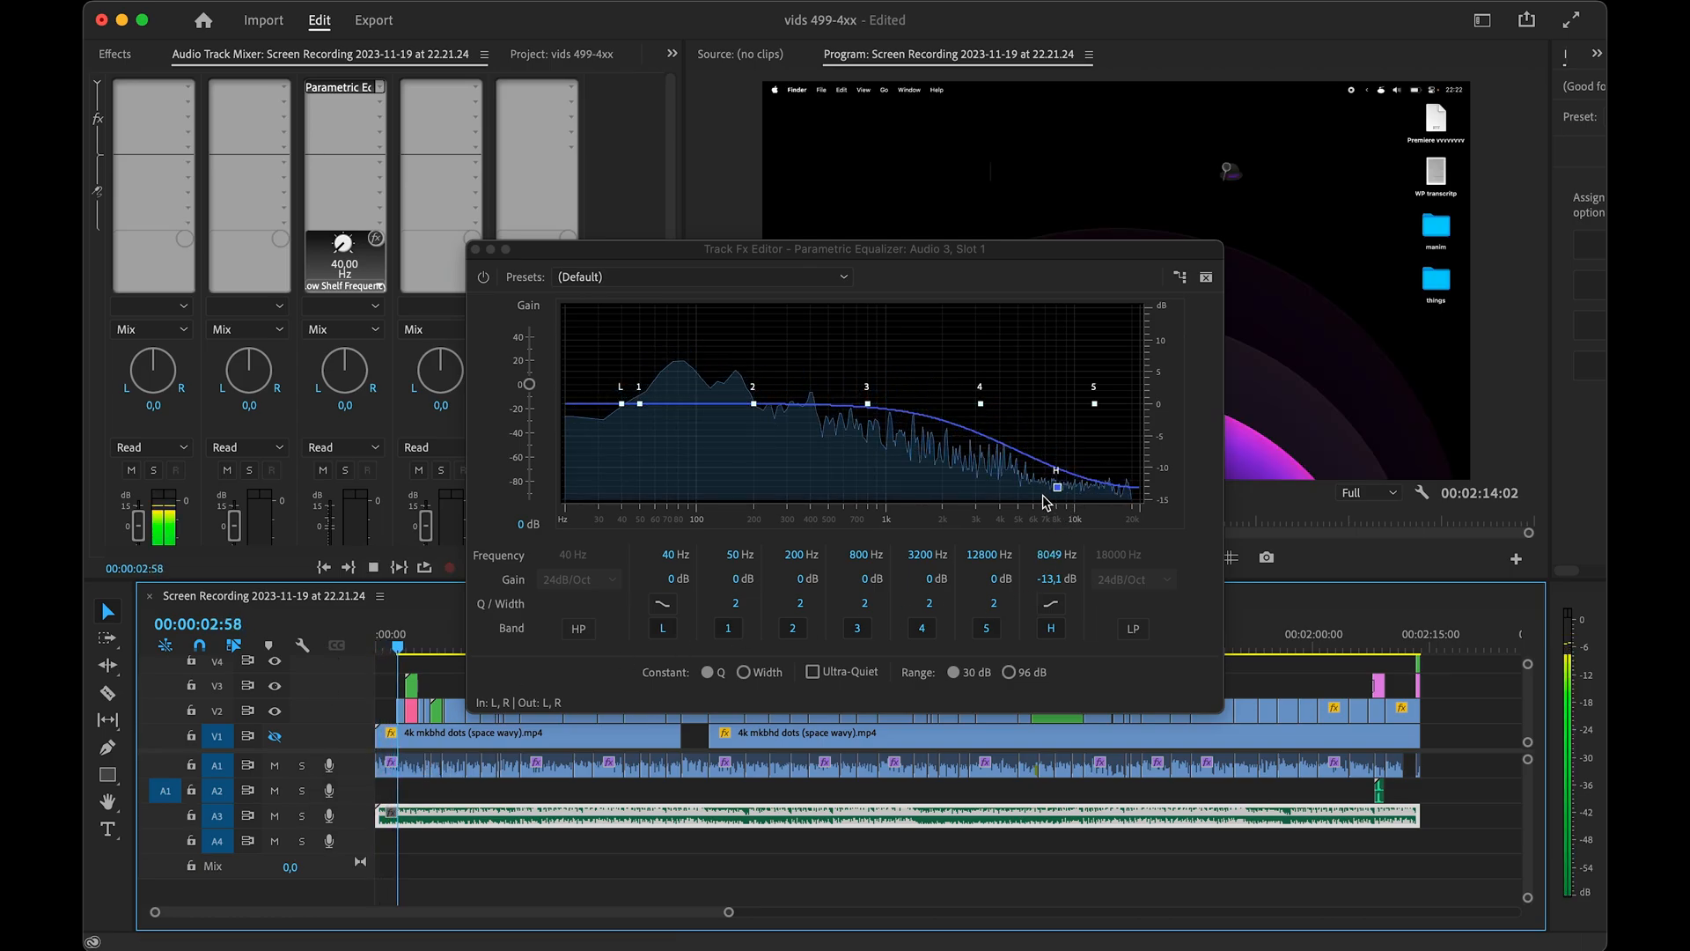
{"action": "left_click", "coordinate": [491, 350]}
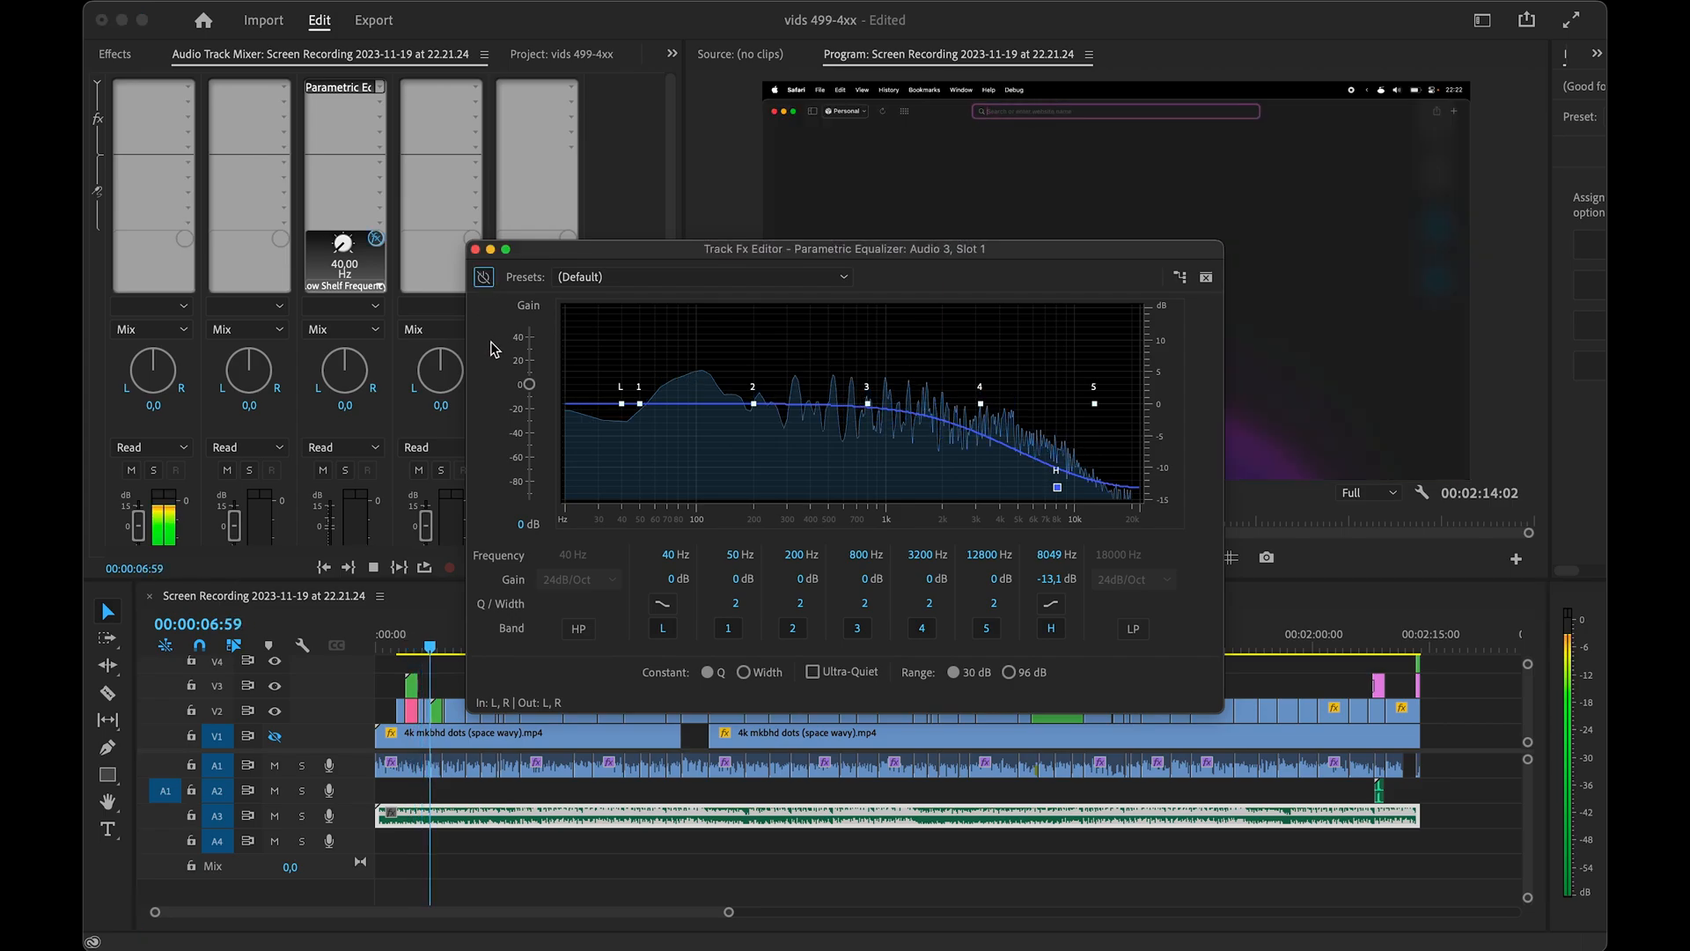
- Set Audio 3's automation mode to Write and its fader to -20 dB during playback
{"action": "scroll", "coordinate": [352, 412], "scroll_direction": "down", "scroll_amount": 2}
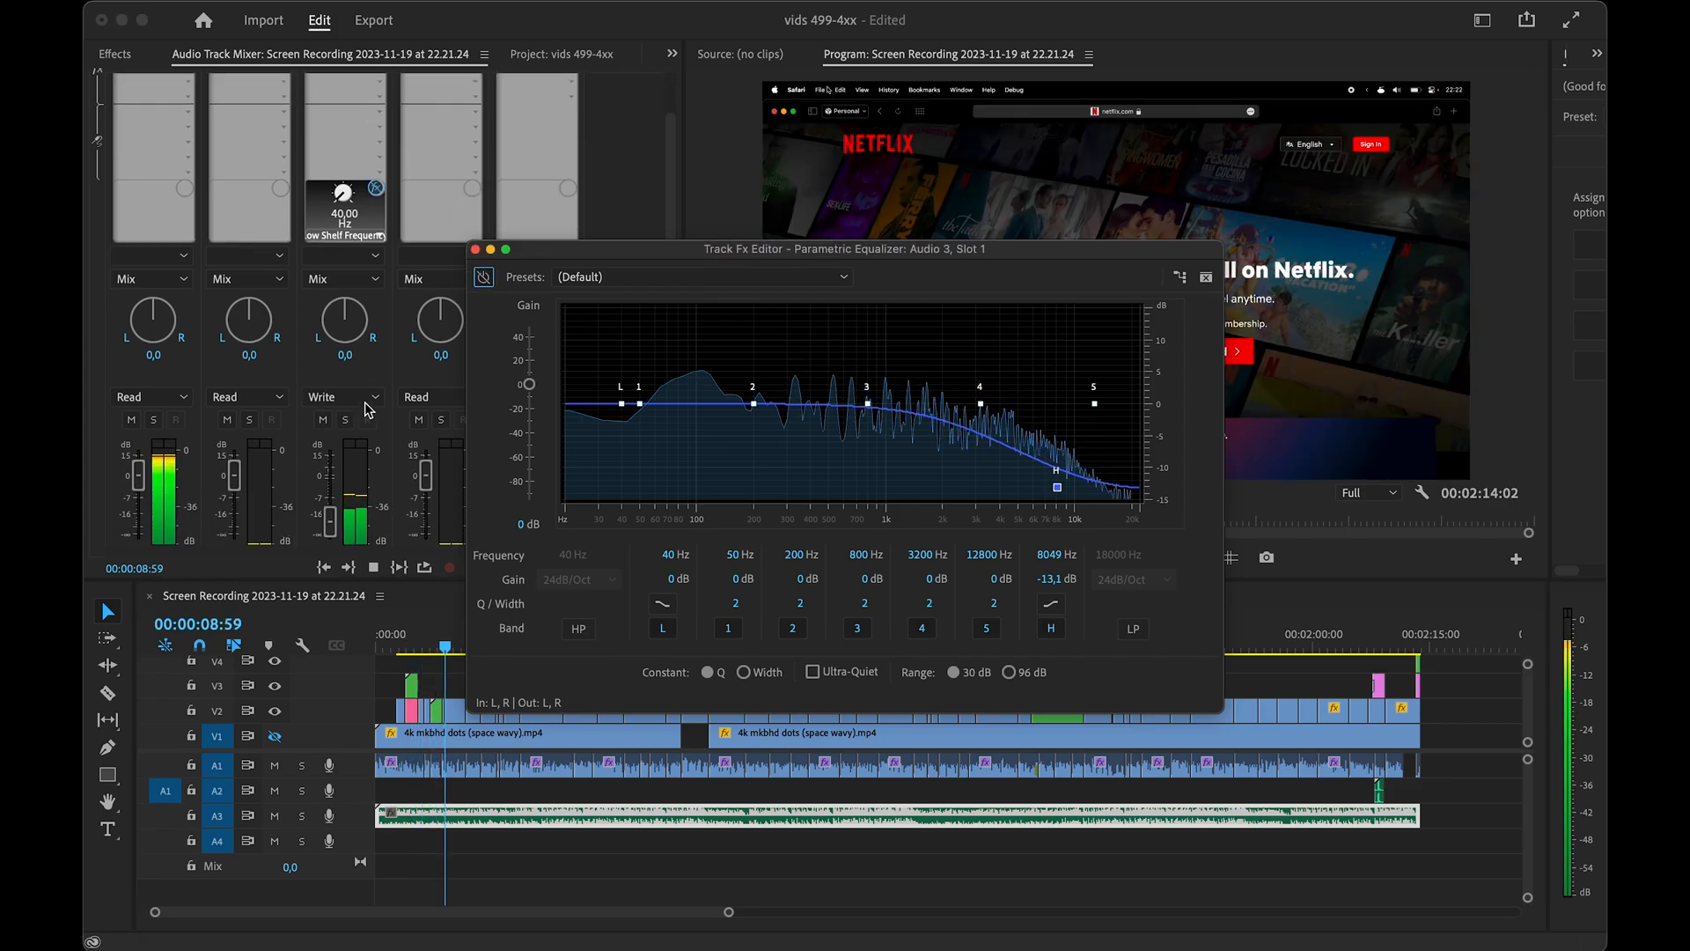
{"action": "scroll", "coordinate": [373, 378], "scroll_direction": "down", "scroll_amount": 2}
{"action": "left_click_drag", "start_coordinate": [334, 523], "coordinate": [334, 510]}
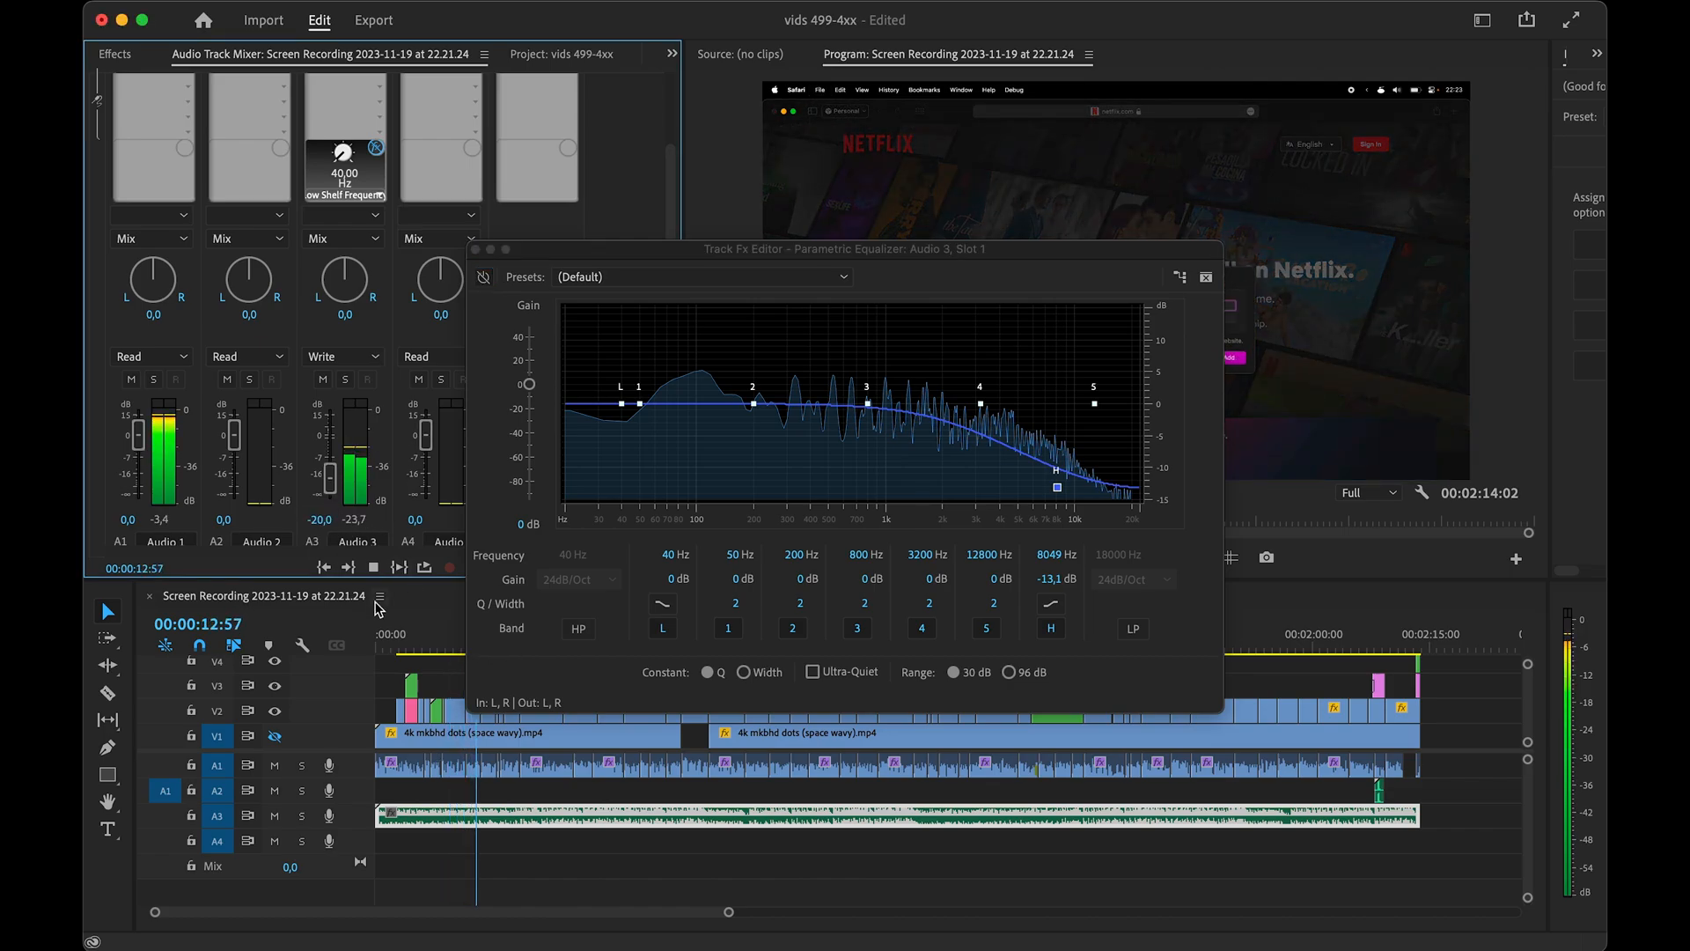
- Replay Audio 3 soloed from the start and shift its equalizer's high band to a higher frequency with a slightly deeper cut
{"action": "left_click_drag", "start_coordinate": [380, 645], "coordinate": [267, 661]}
{"action": "key", "text": "space"}
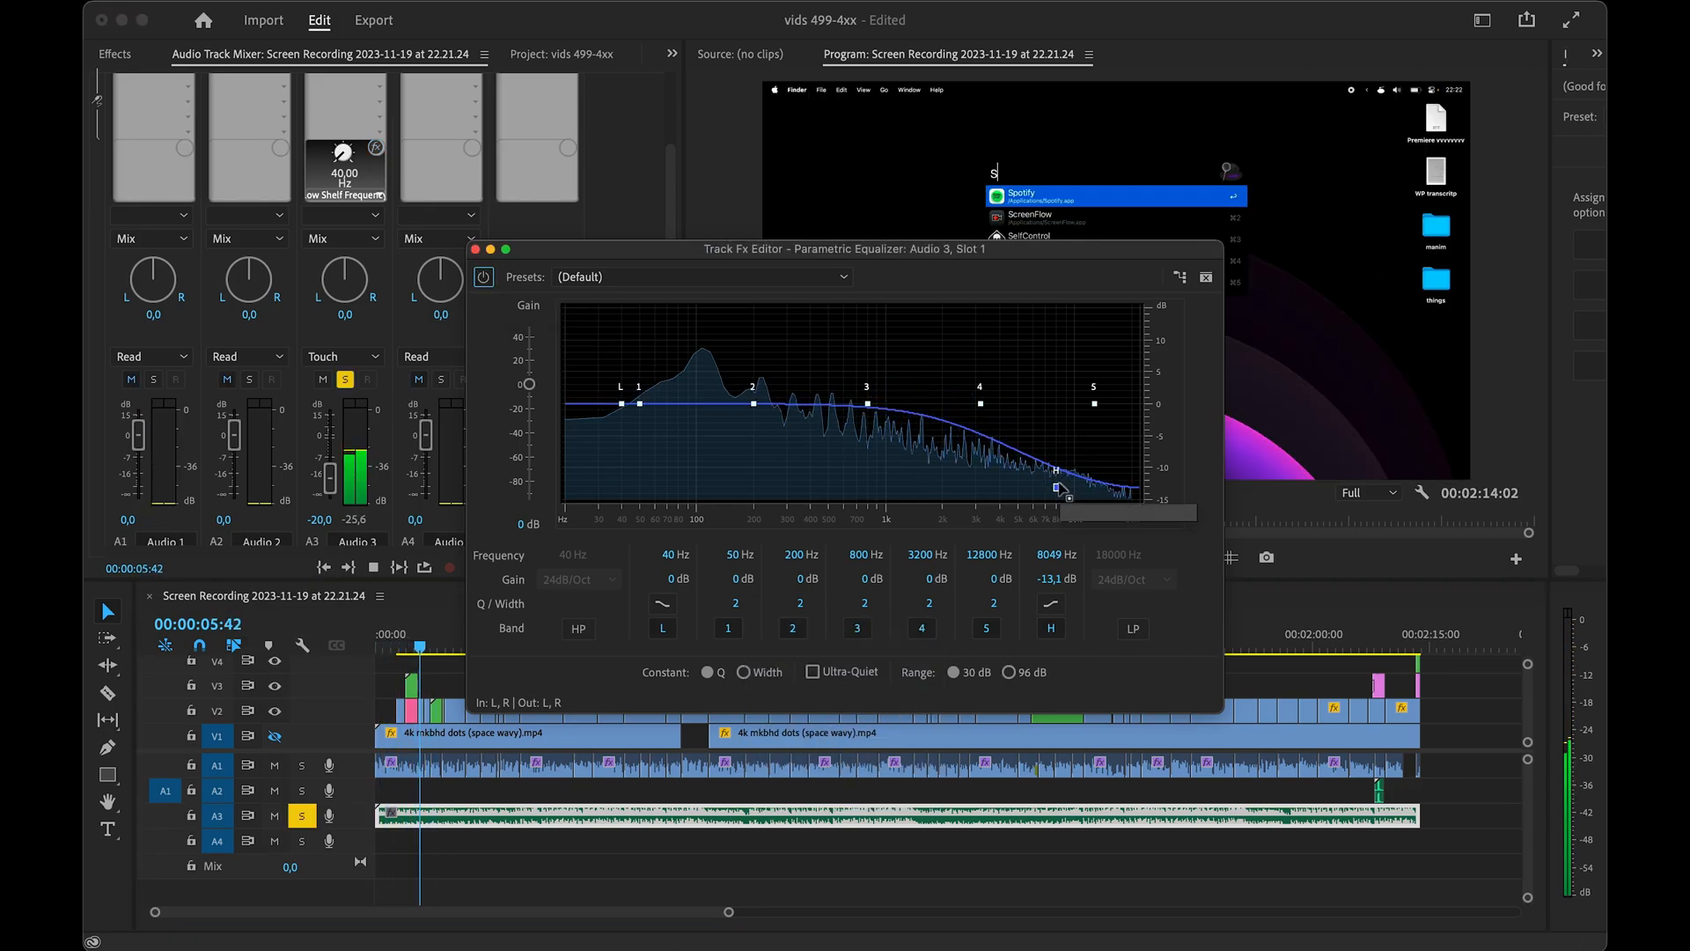
{"action": "left_click_drag", "start_coordinate": [1057, 487], "coordinate": [1110, 496]}
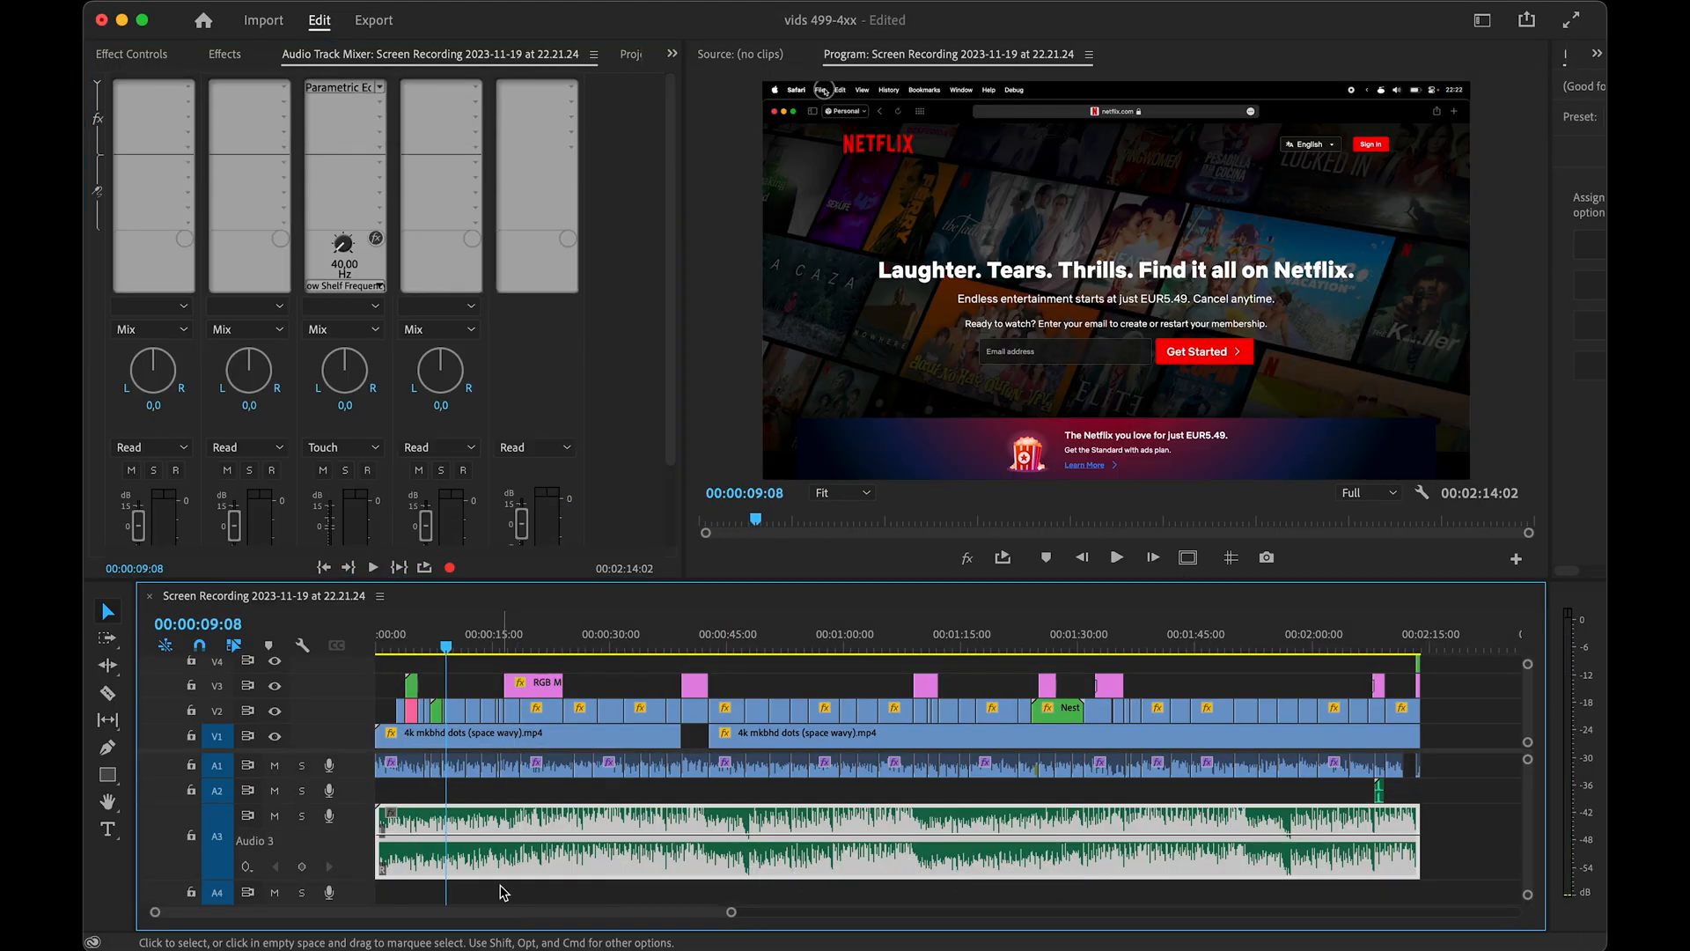
- Move the music clip from A3 down to A4 and set the Audio 4 track volume to -17 dB
{"action": "left_click_drag", "start_coordinate": [500, 841], "coordinate": [500, 893]}
{"action": "left_click", "coordinate": [465, 858]}
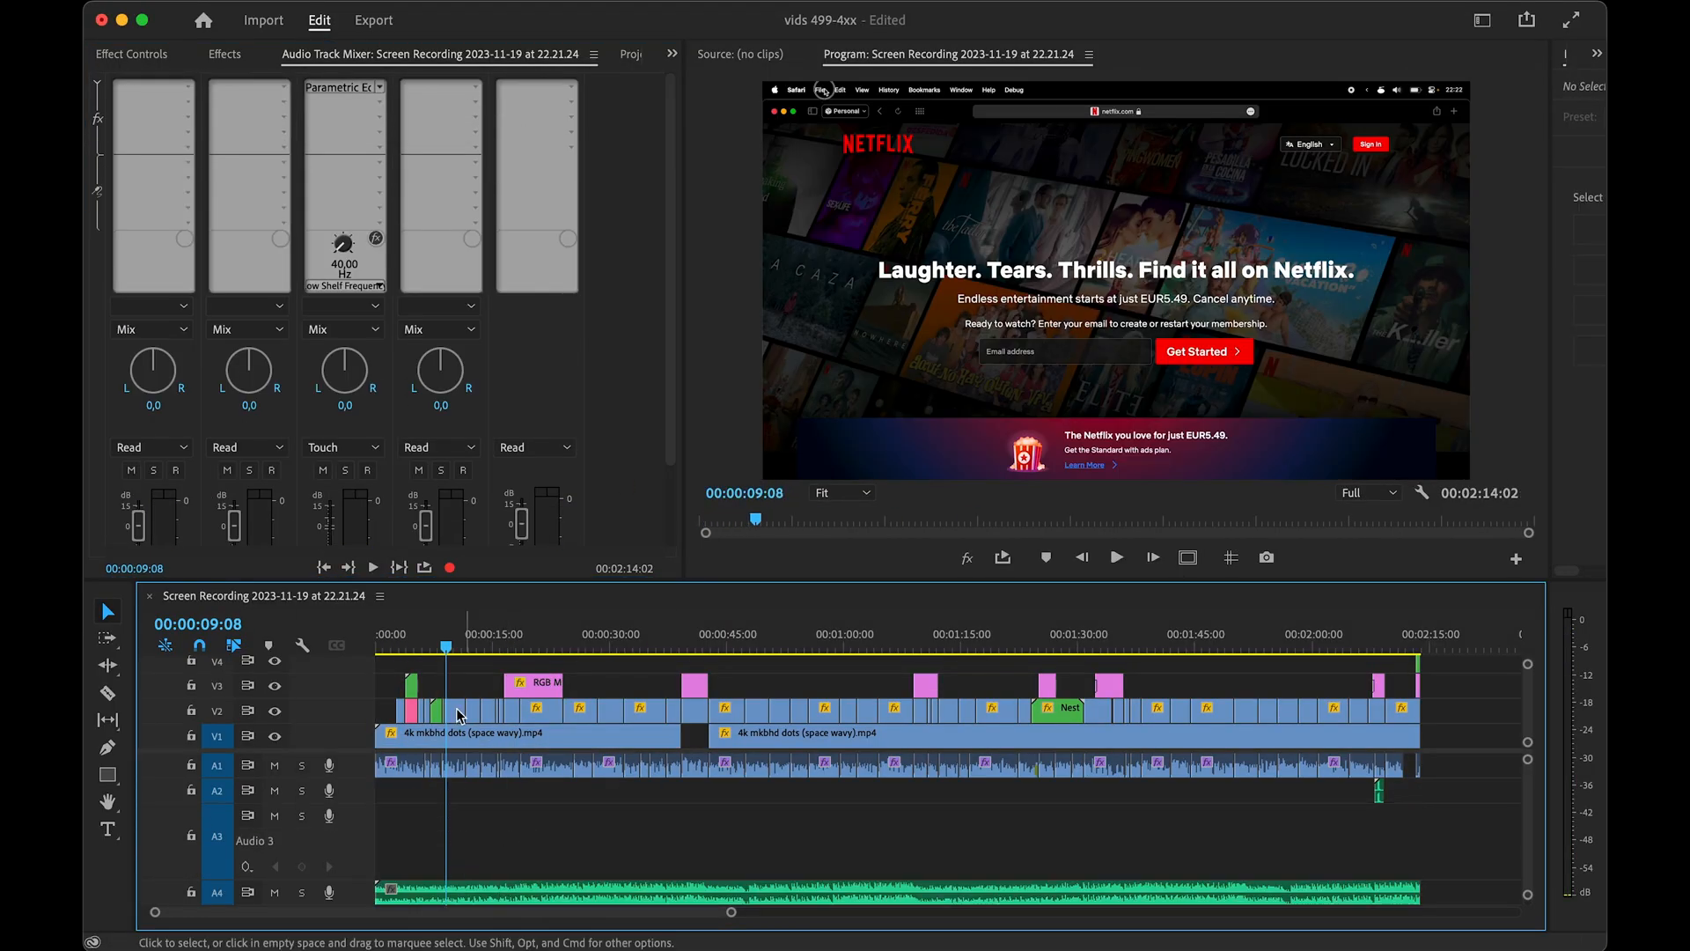
{"action": "scroll", "coordinate": [423, 504], "scroll_direction": "down", "scroll_amount": 3}
{"action": "left_click", "coordinate": [414, 509]}
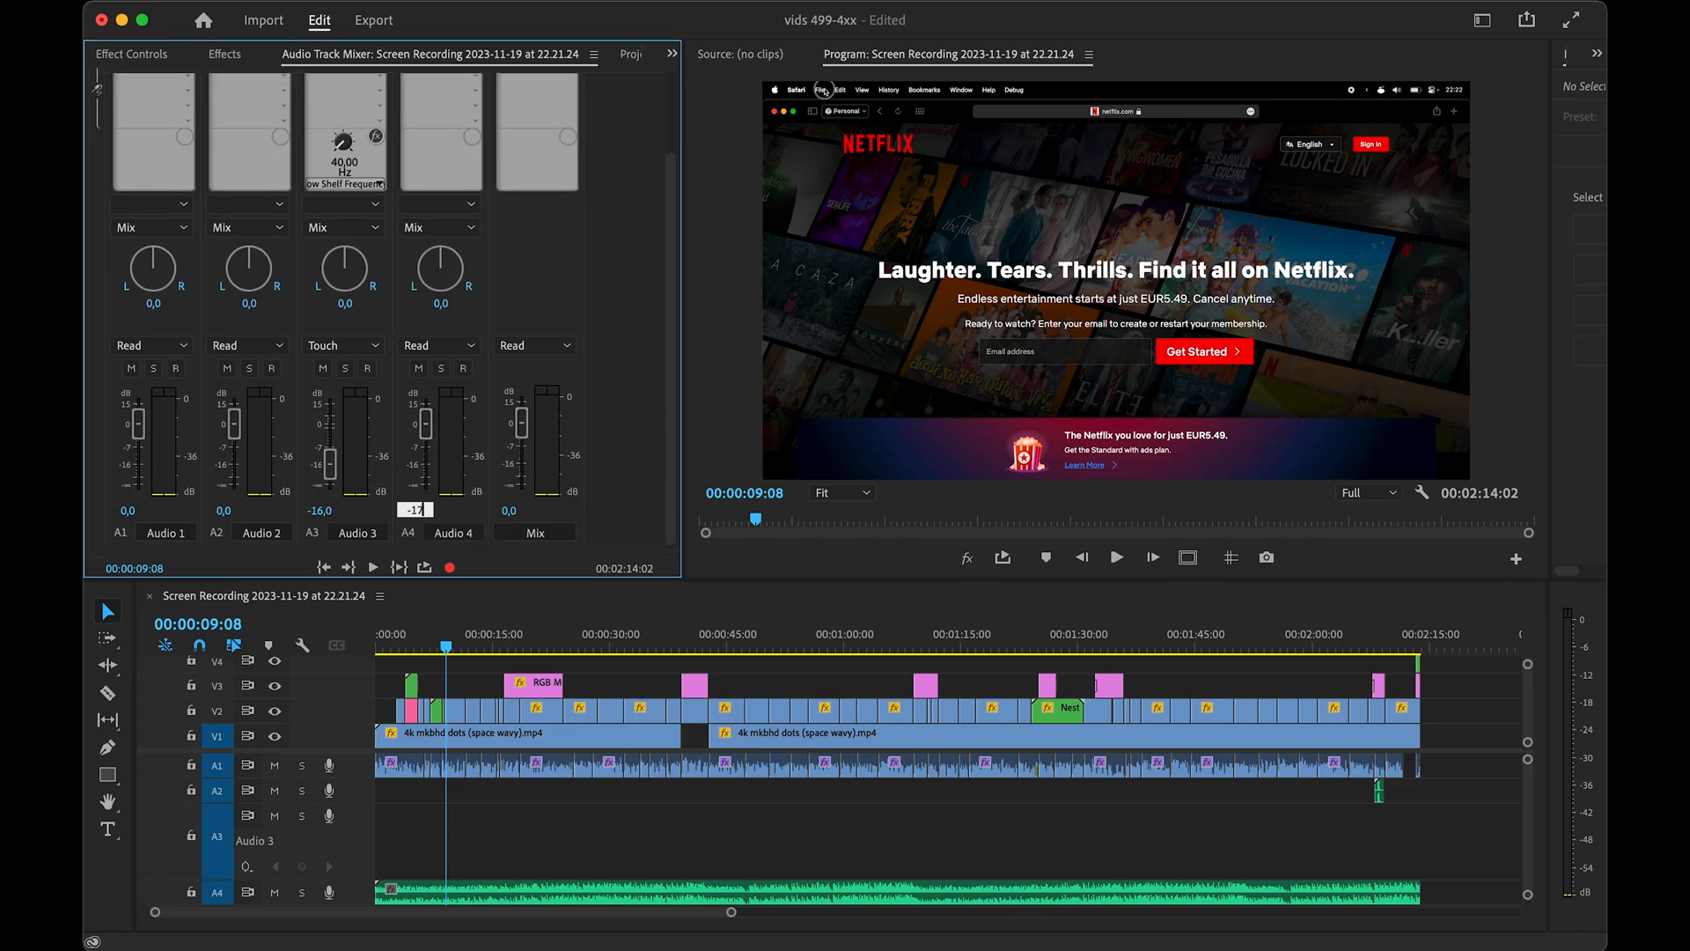
{"action": "key", "text": "Return"}
- Reset the Audio 3 track volume to 0 dB
{"action": "left_click", "coordinate": [321, 510]}
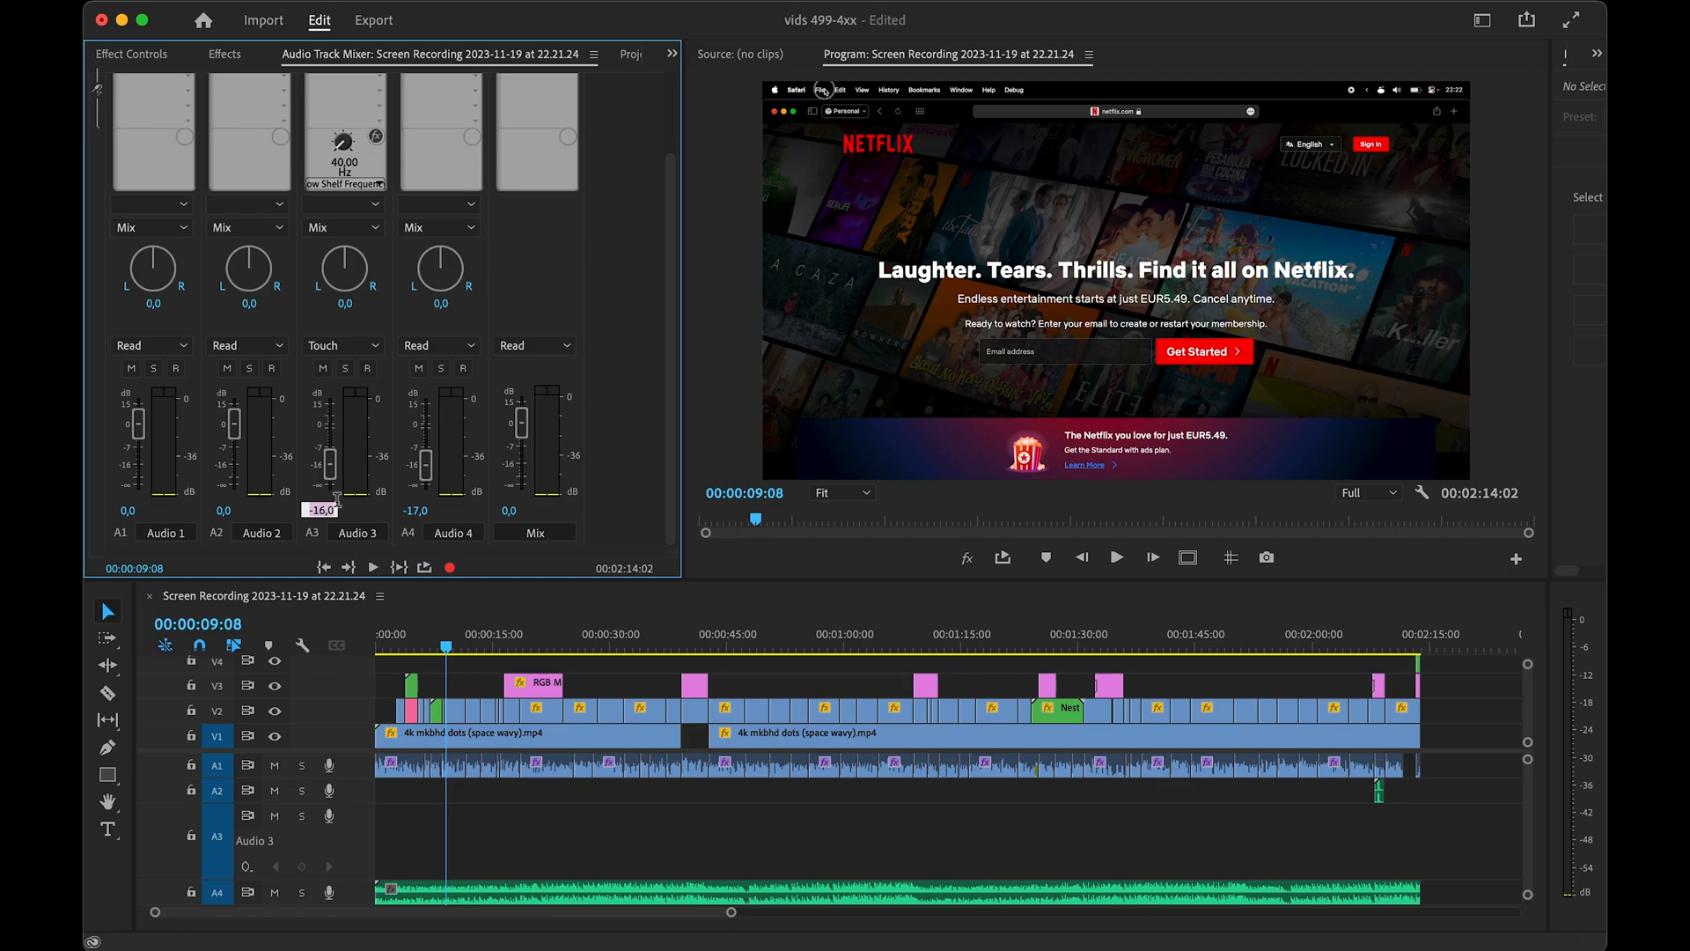
{"action": "type", "text": "0"}
{"action": "key", "text": "Return"}
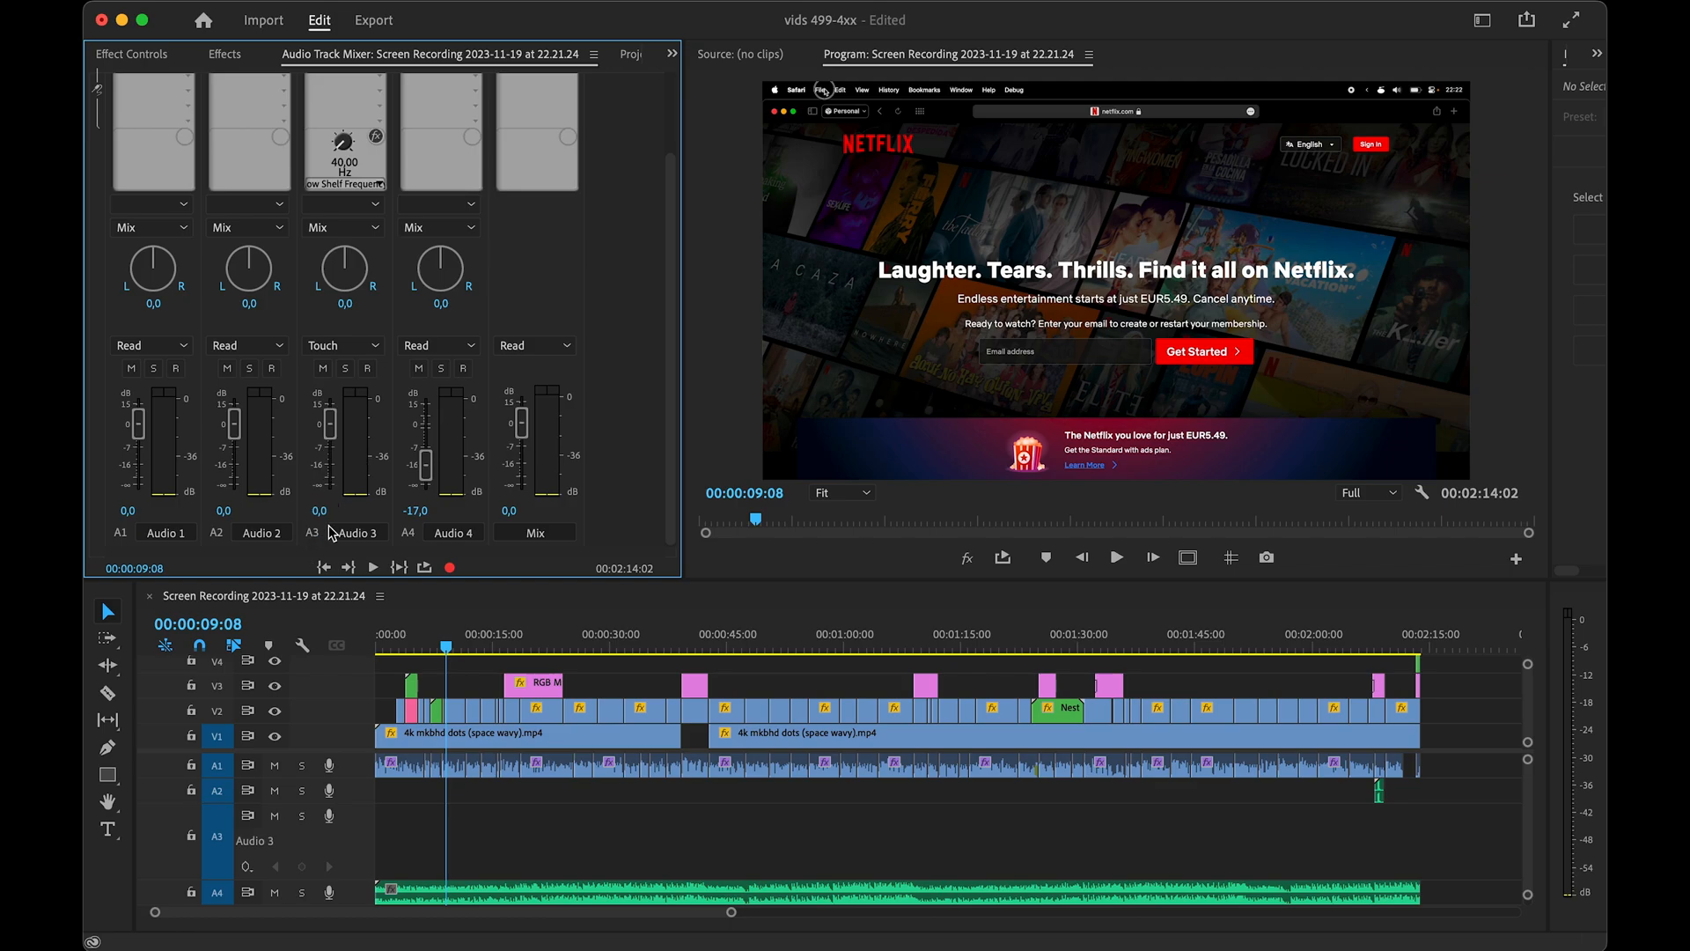
- Add a Parametric Equalizer to the Audio 4 track and open its effect editor
{"action": "scroll", "coordinate": [523, 115], "scroll_direction": "up", "scroll_amount": 2}
{"action": "left_click", "coordinate": [444, 88]}
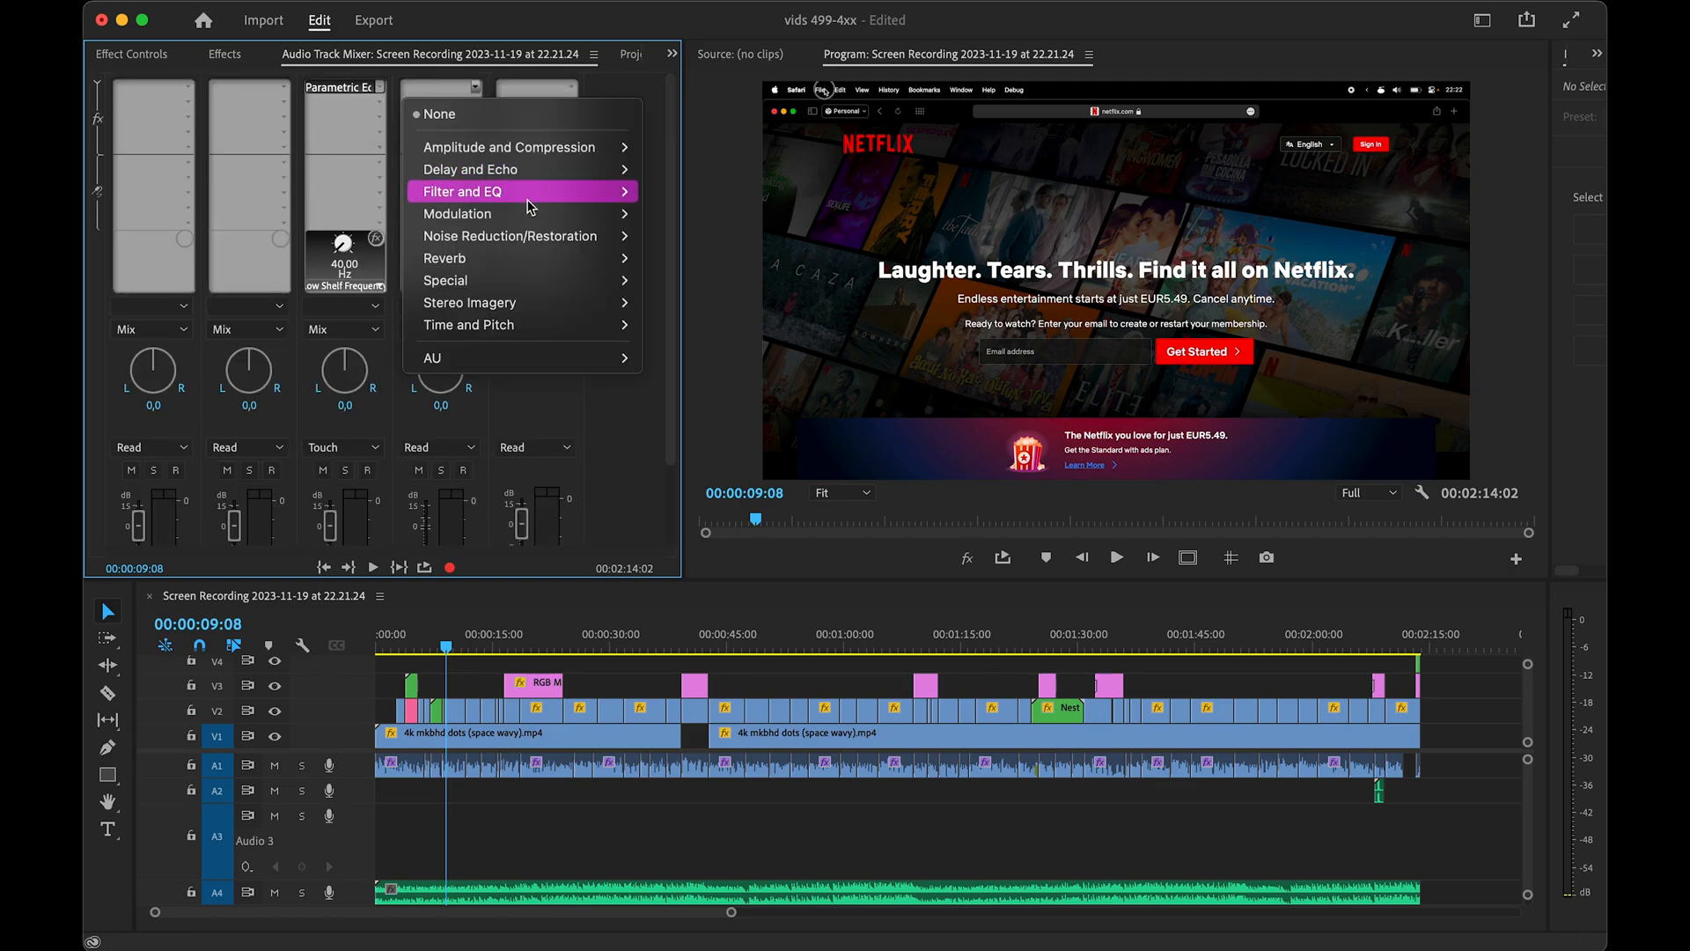
{"action": "left_click", "coordinate": [683, 389]}
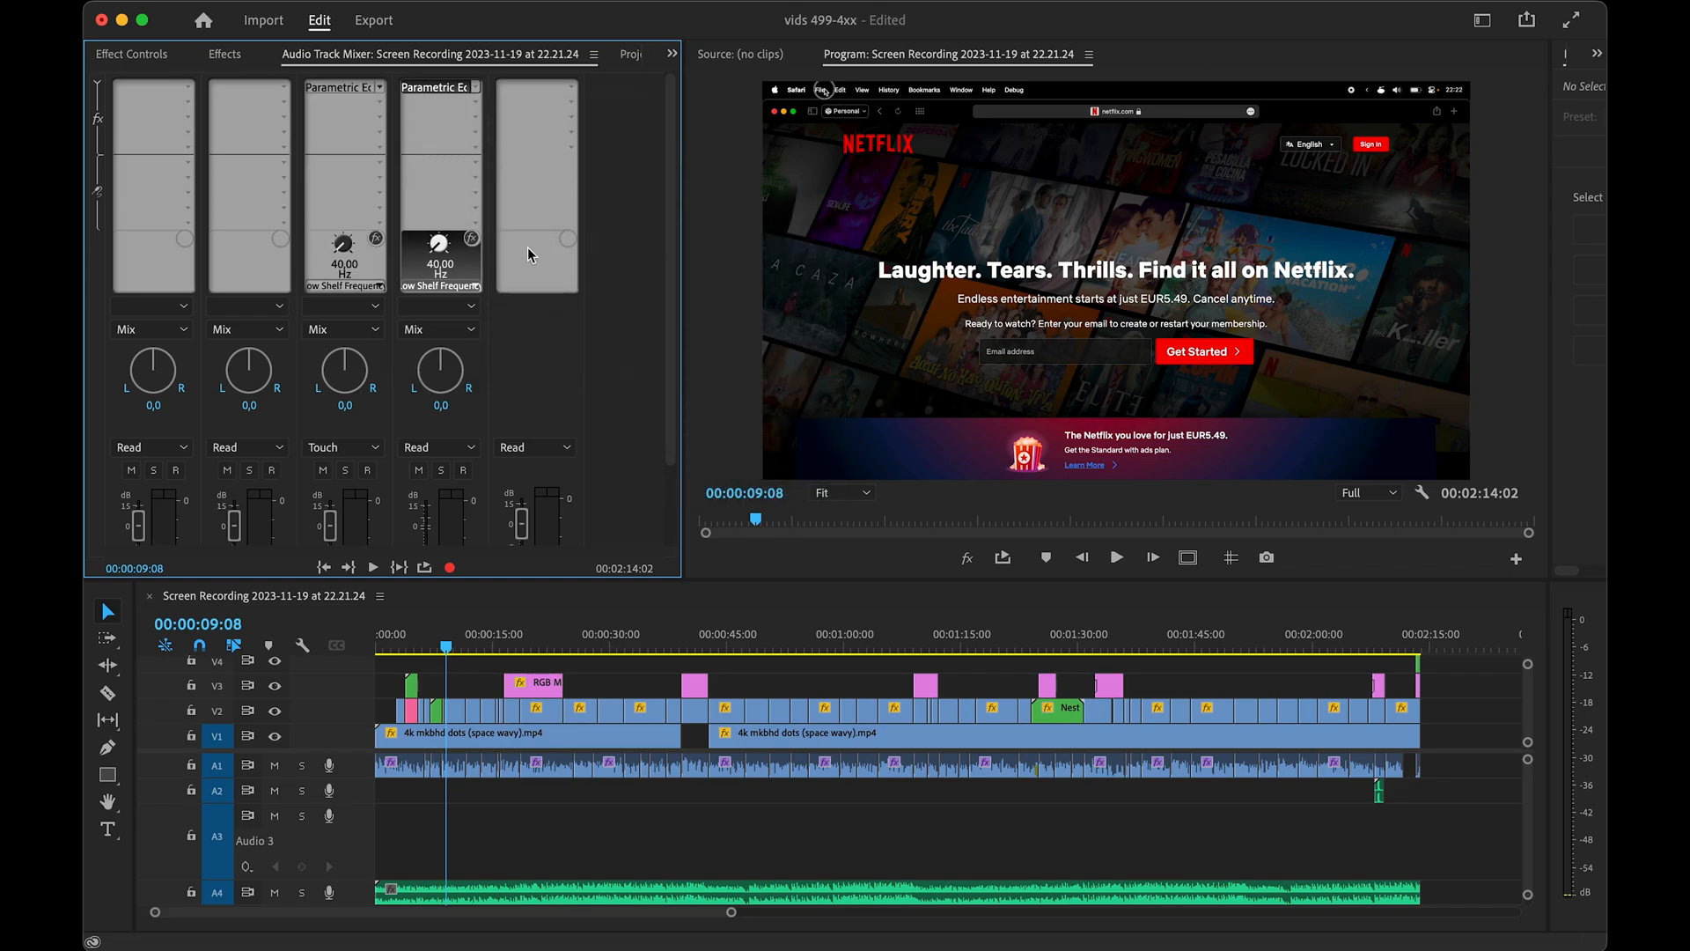
{"action": "double_click", "coordinate": [445, 88]}
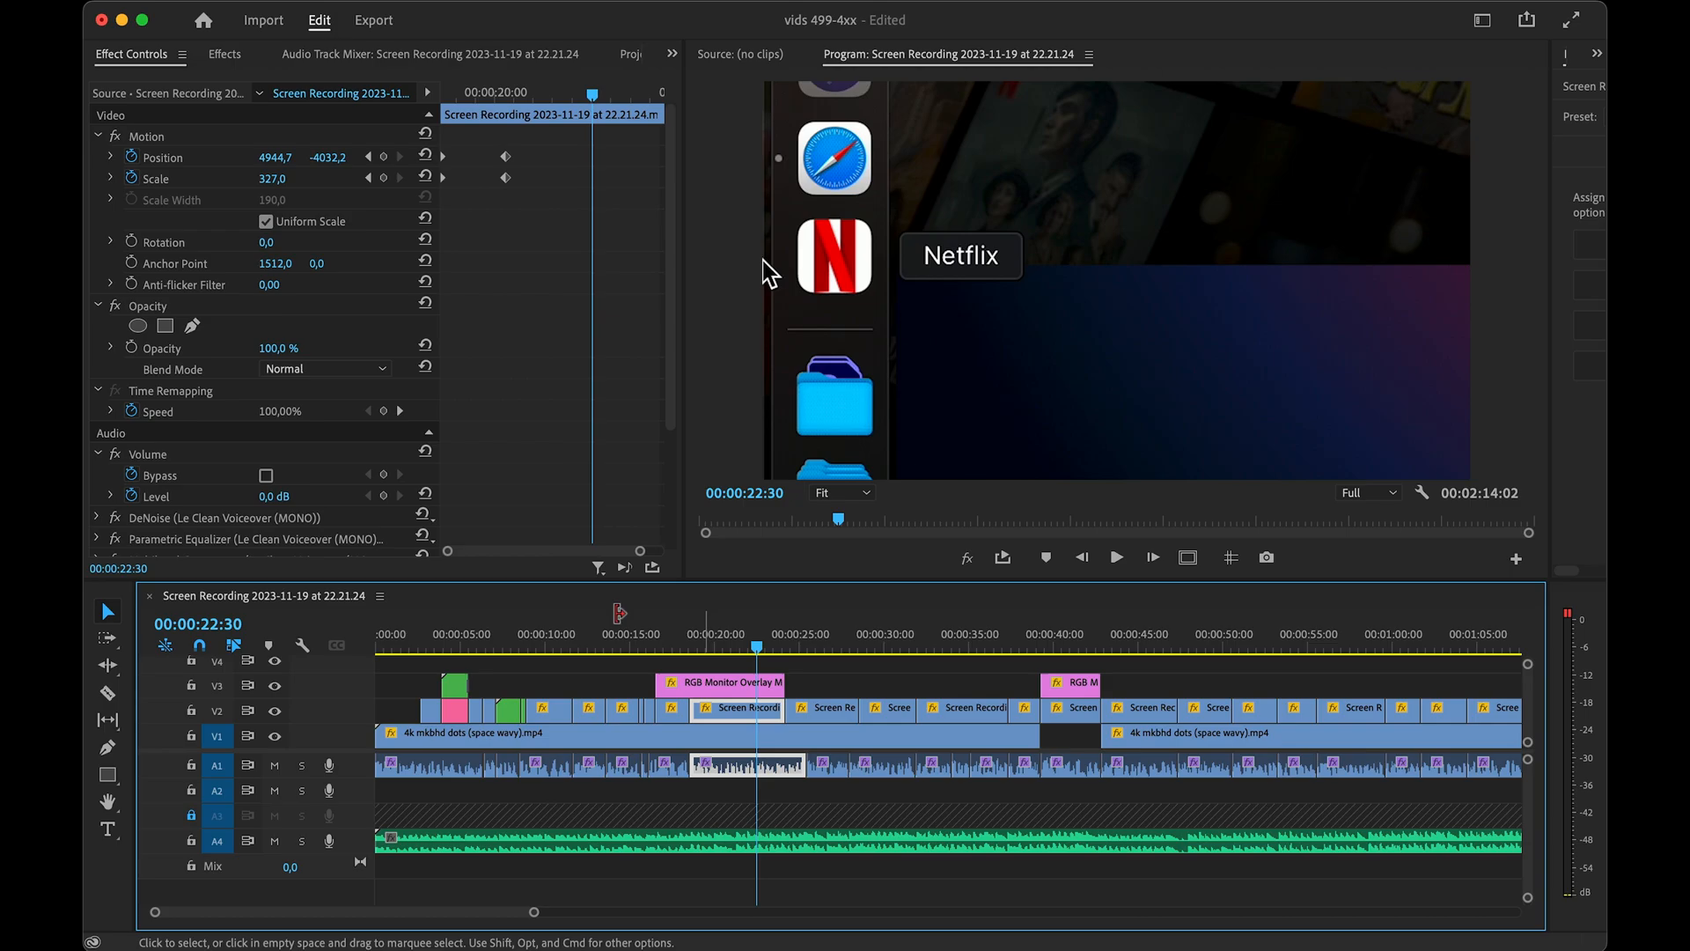
- Select the duplicate Le Clean Voiceover DeNoise and Parametric Equalizer effects on the A1 clip around 00:00:22:30
{"action": "scroll", "coordinate": [521, 429], "scroll_direction": "down", "scroll_amount": 2}
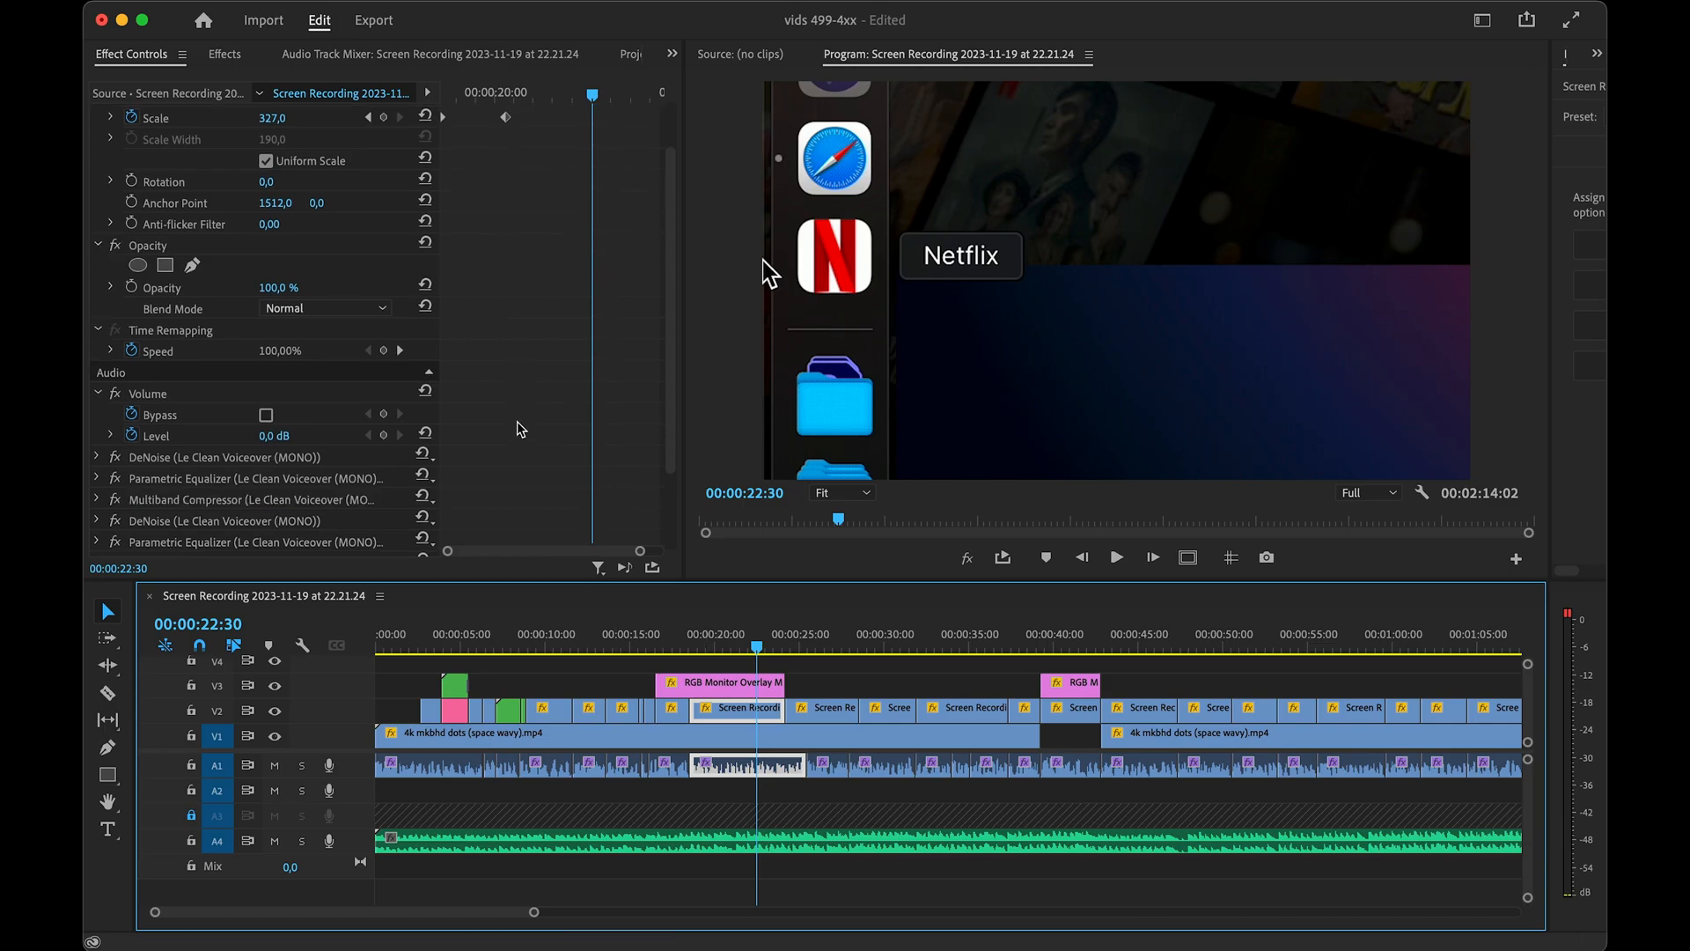
{"action": "scroll", "coordinate": [521, 429], "scroll_direction": "down", "scroll_amount": 3}
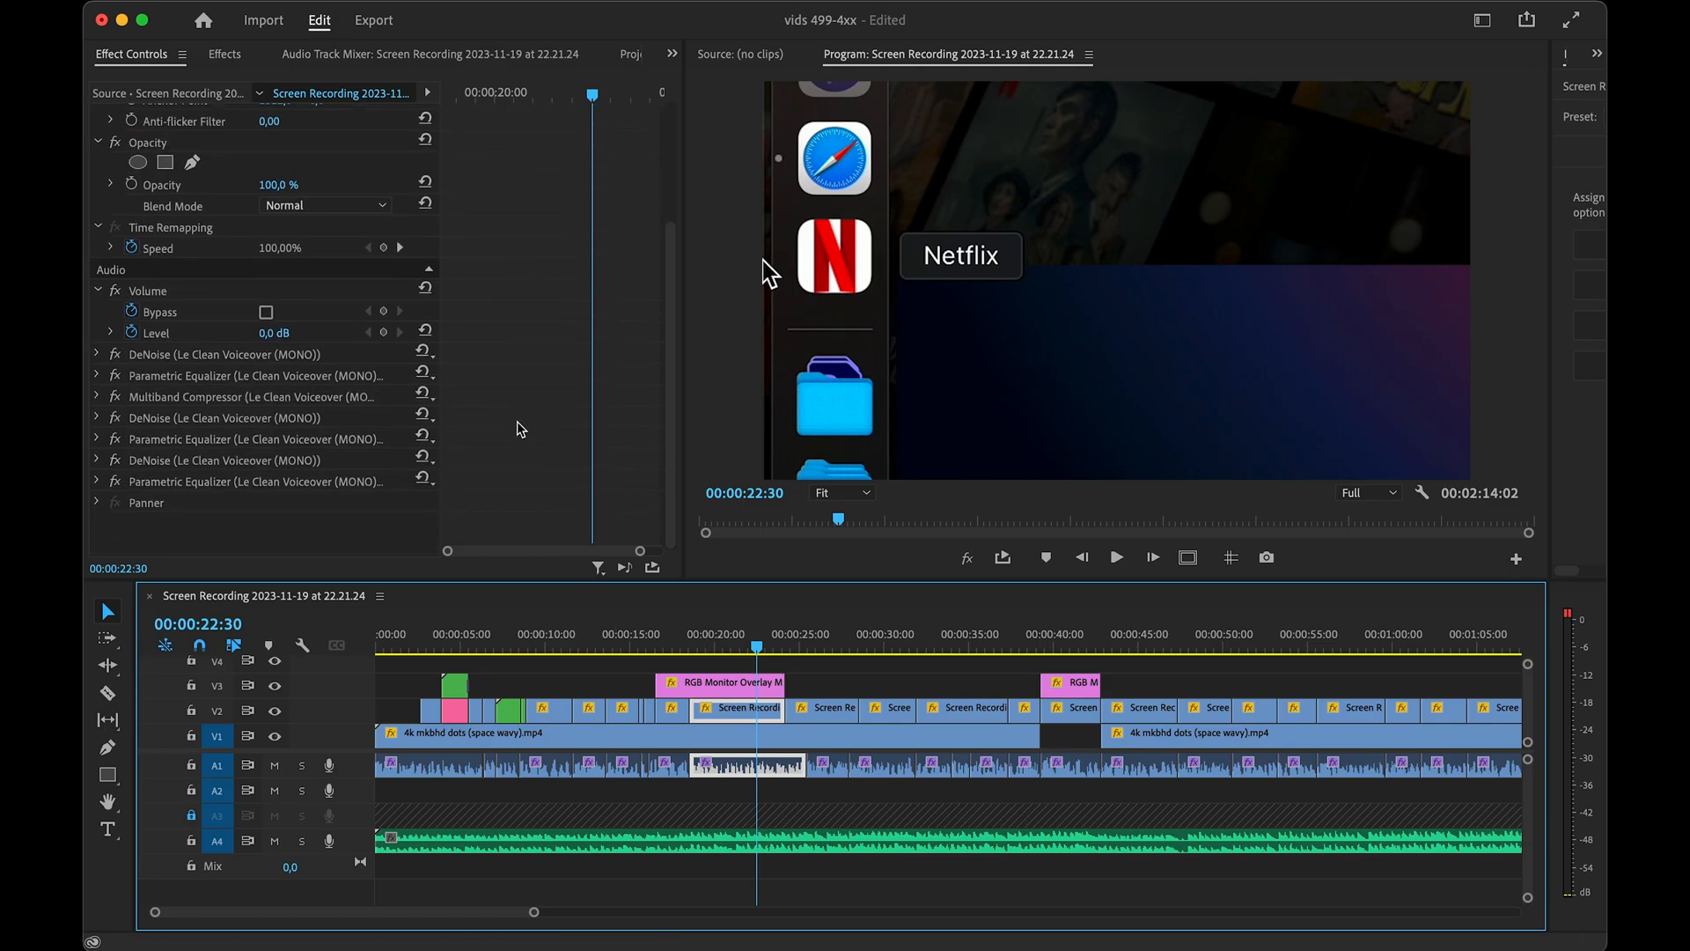
{"action": "left_click", "coordinate": [167, 506]}
{"action": "key", "text": "shift"}
{"action": "left_click", "coordinate": [166, 420], "text": "shift"}
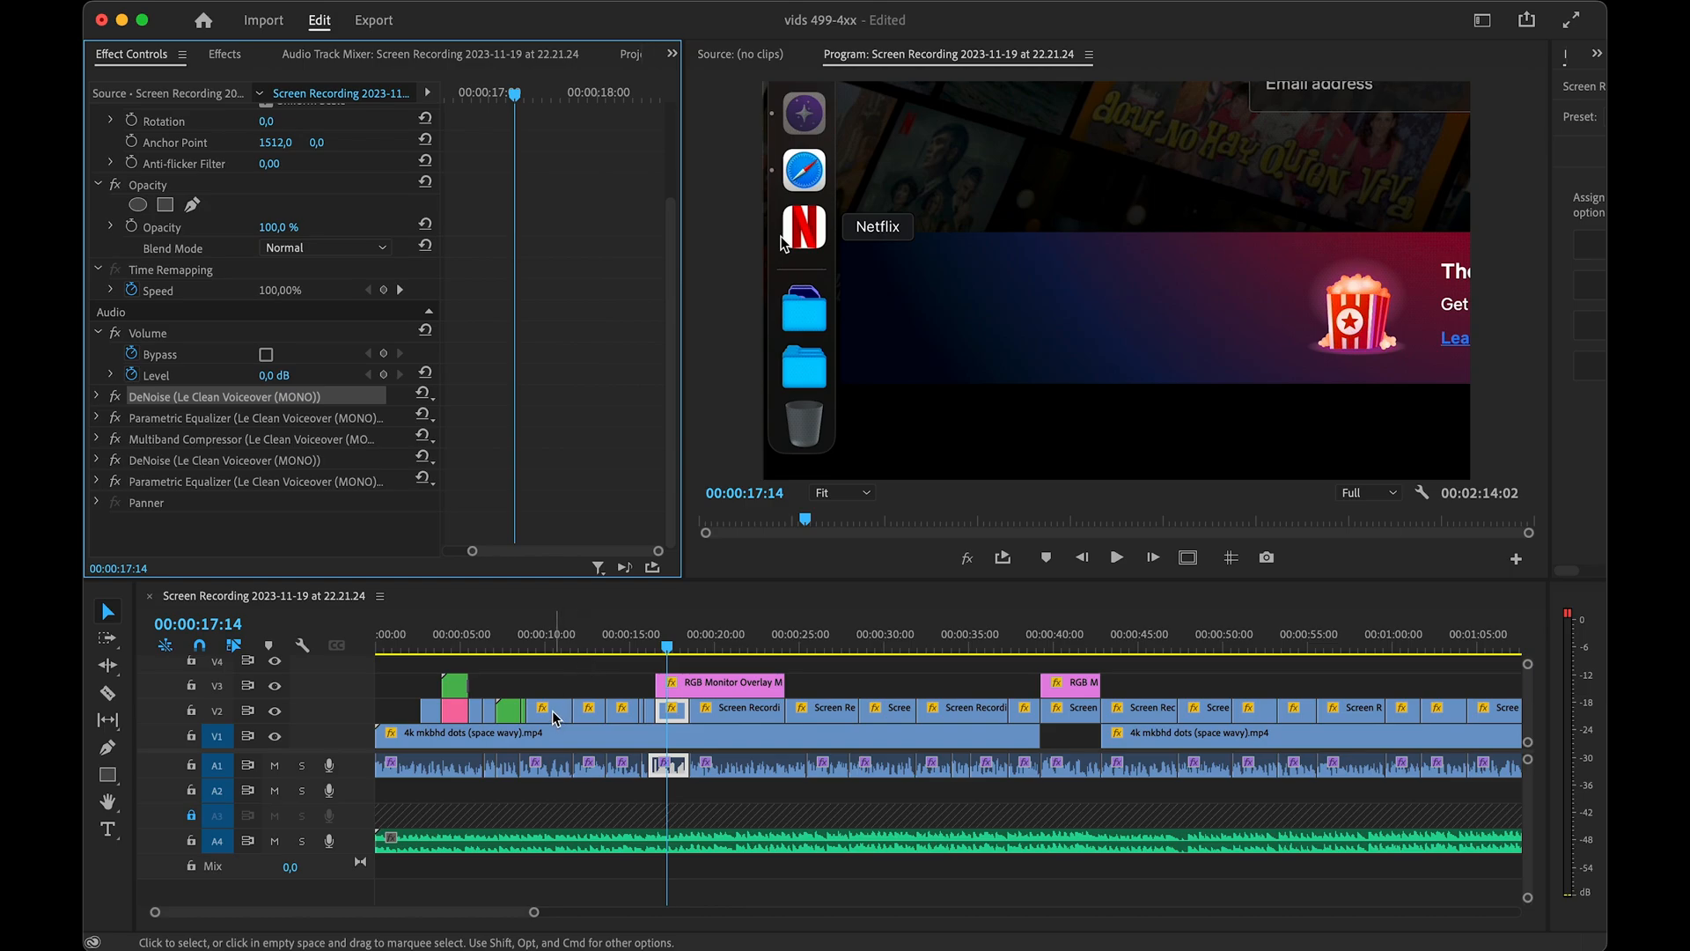
- Remove the volume, channel volume, panner and effects attributes from all voiceover clips on A1
{"action": "left_click", "coordinate": [555, 719]}
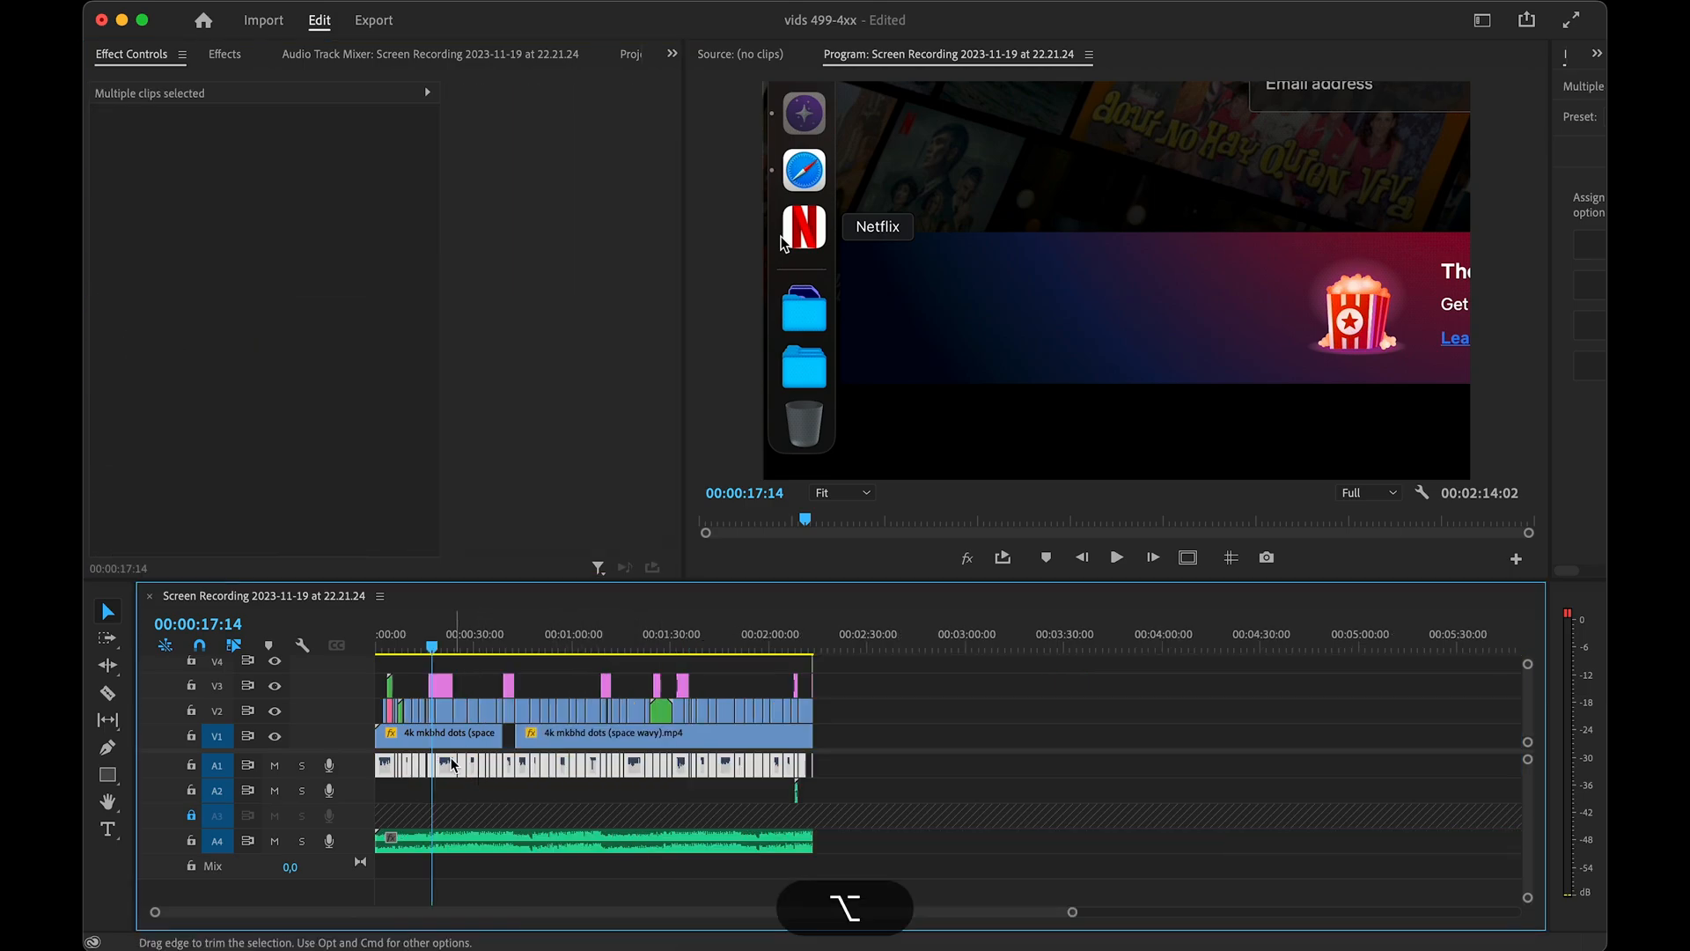
{"action": "right_click", "coordinate": [446, 764]}
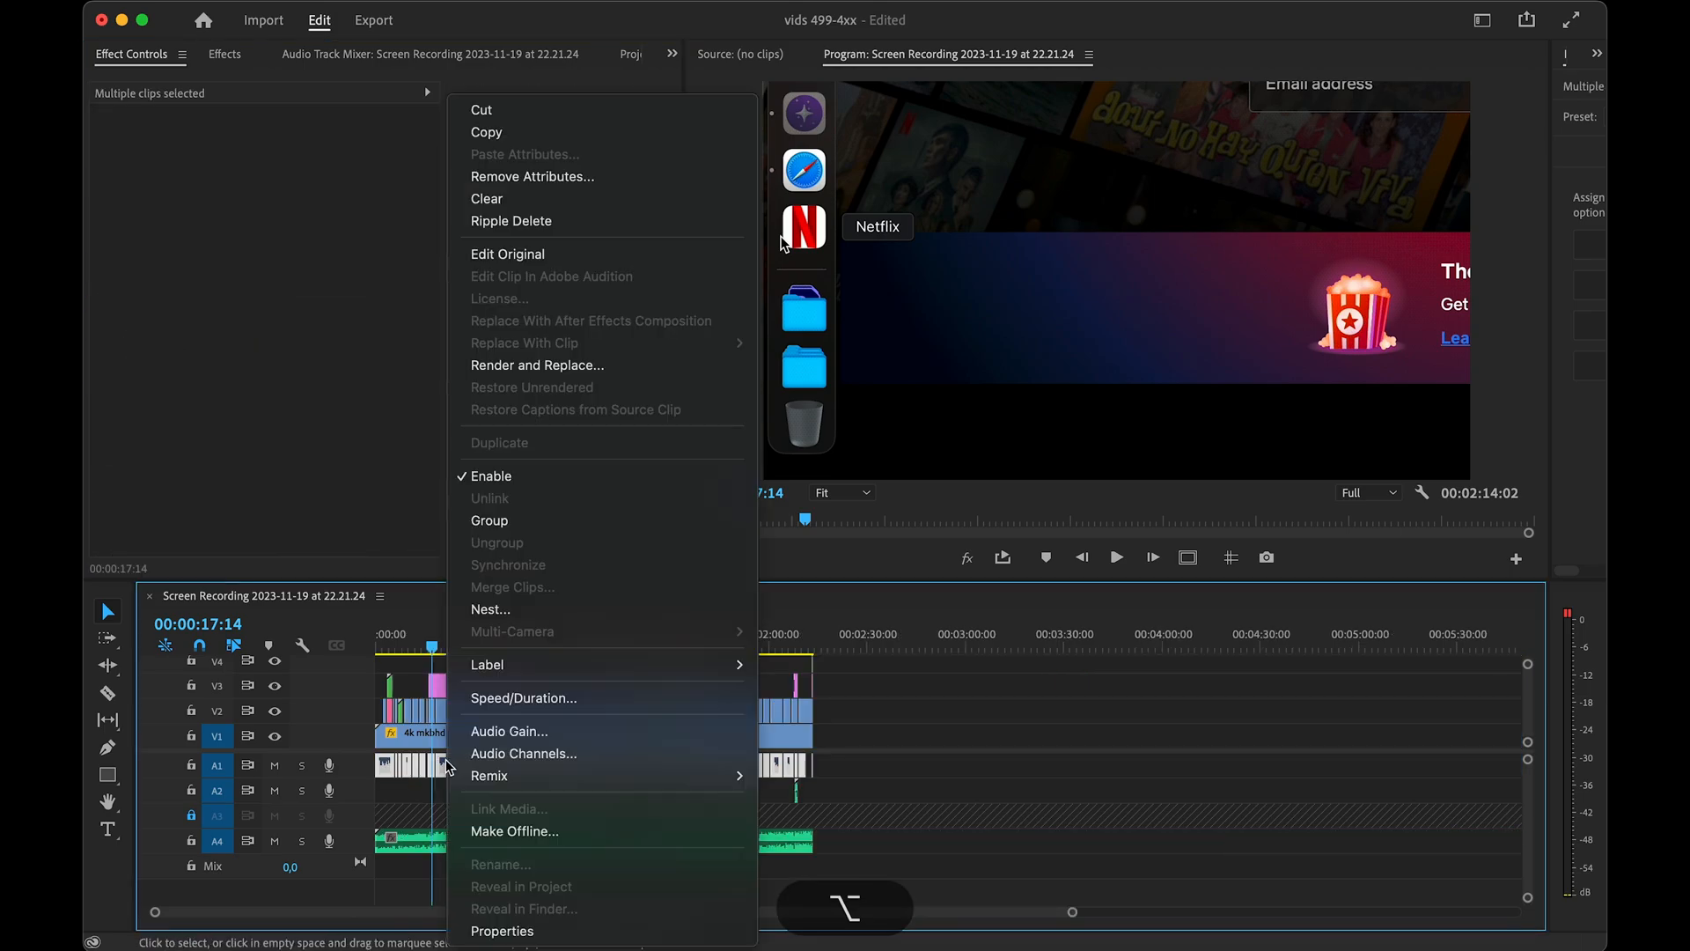
{"action": "left_click", "coordinate": [566, 177]}
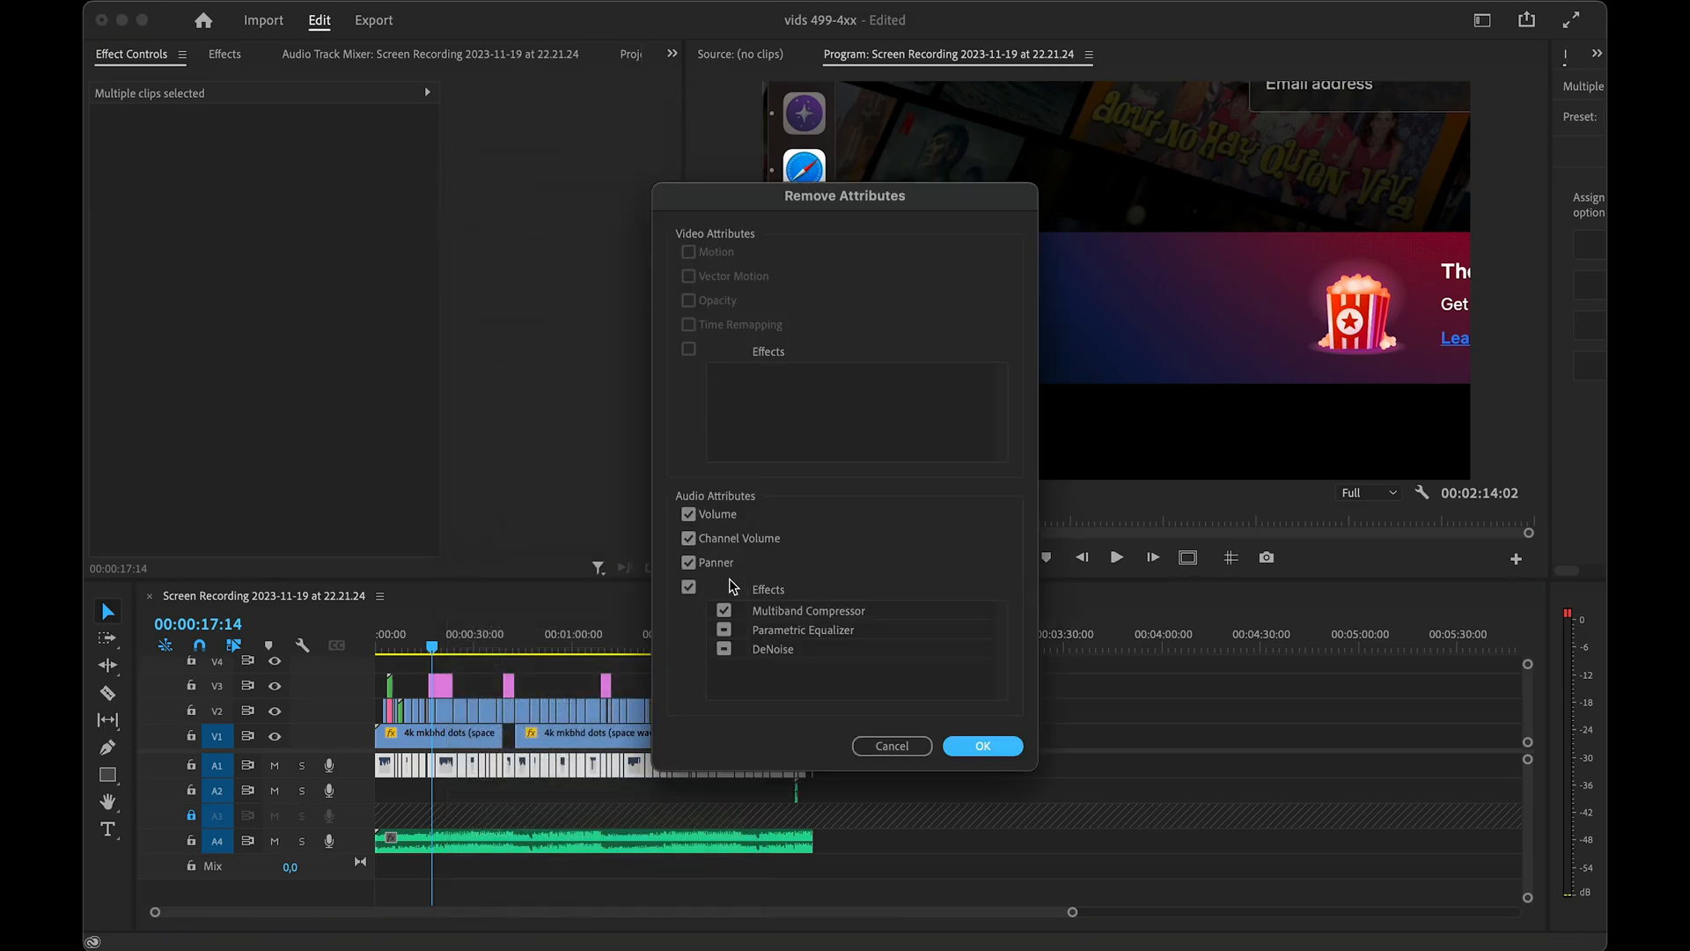
{"action": "left_click", "coordinate": [977, 746]}
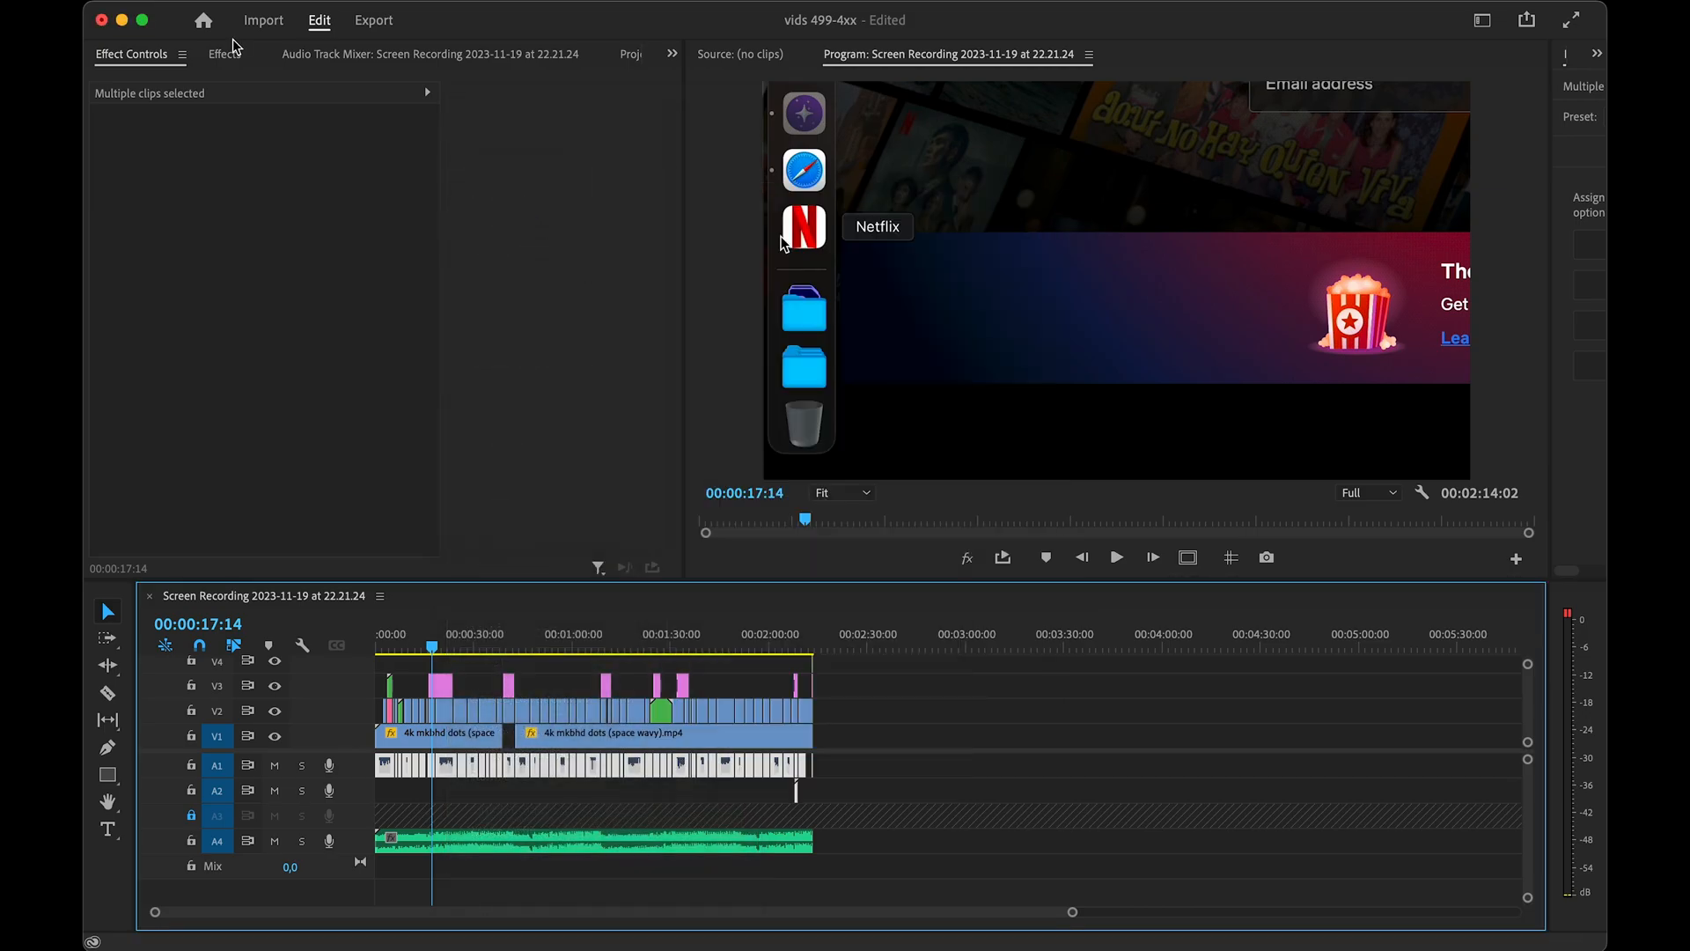
- Search the effects for "voice" and apply the Le Clean Voiceover (MONO) preset to all selected A1 clips
{"action": "left_click", "coordinate": [226, 55]}
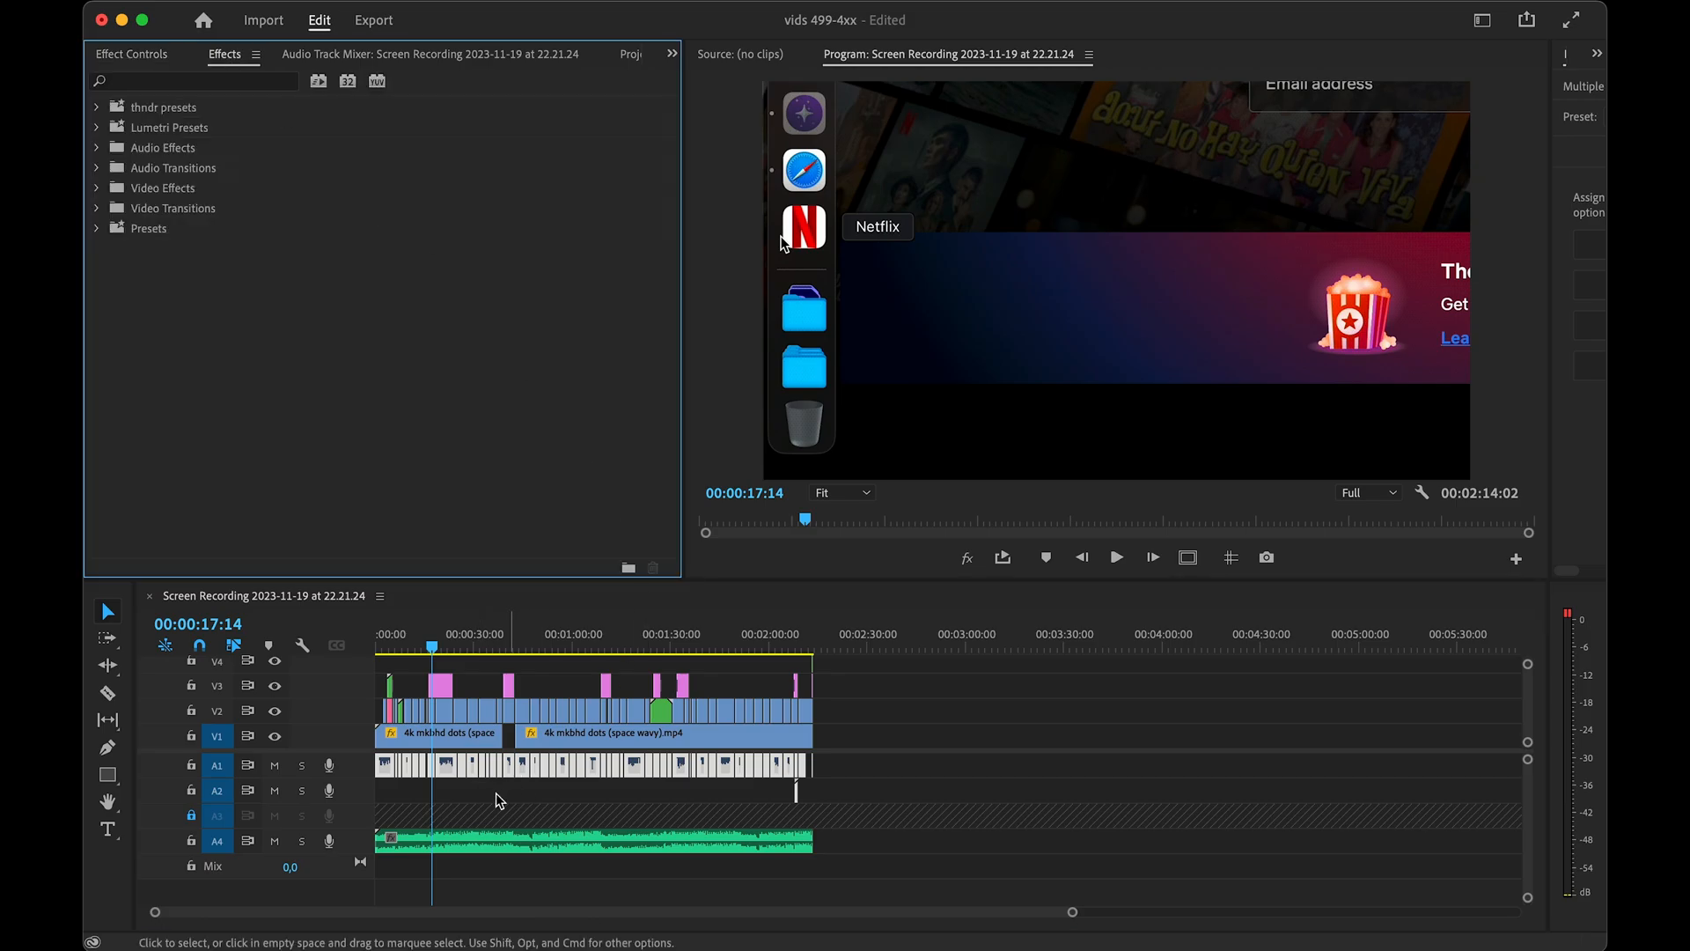
{"action": "left_click", "coordinate": [230, 84]}
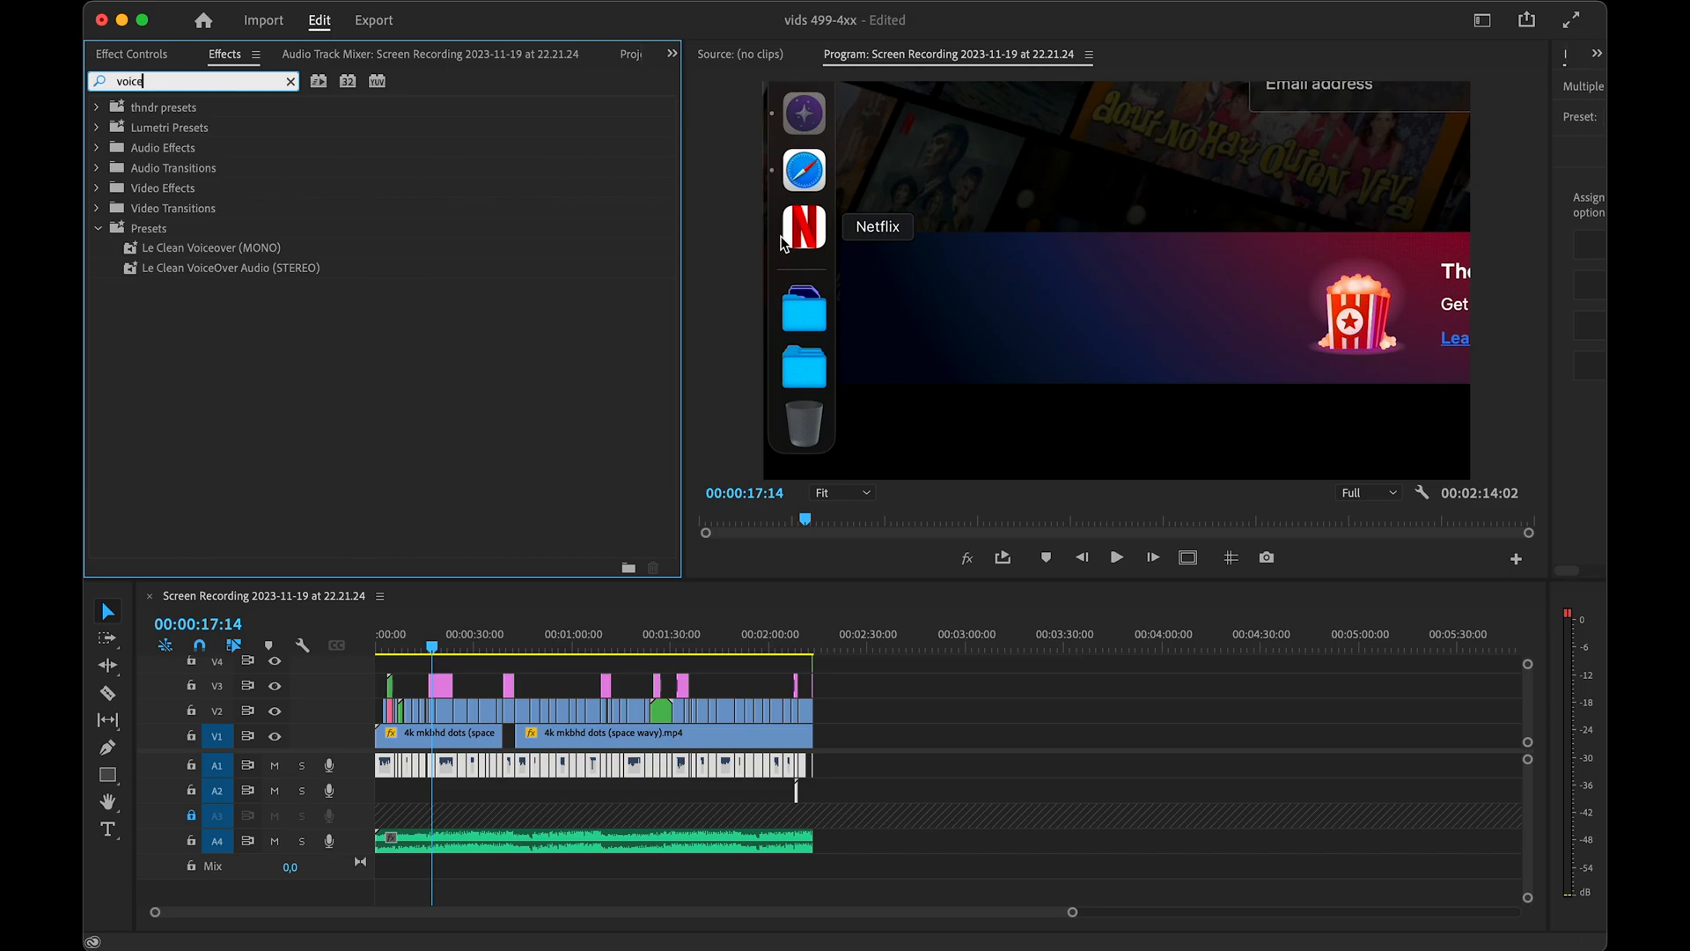
{"action": "left_click", "coordinate": [246, 255]}
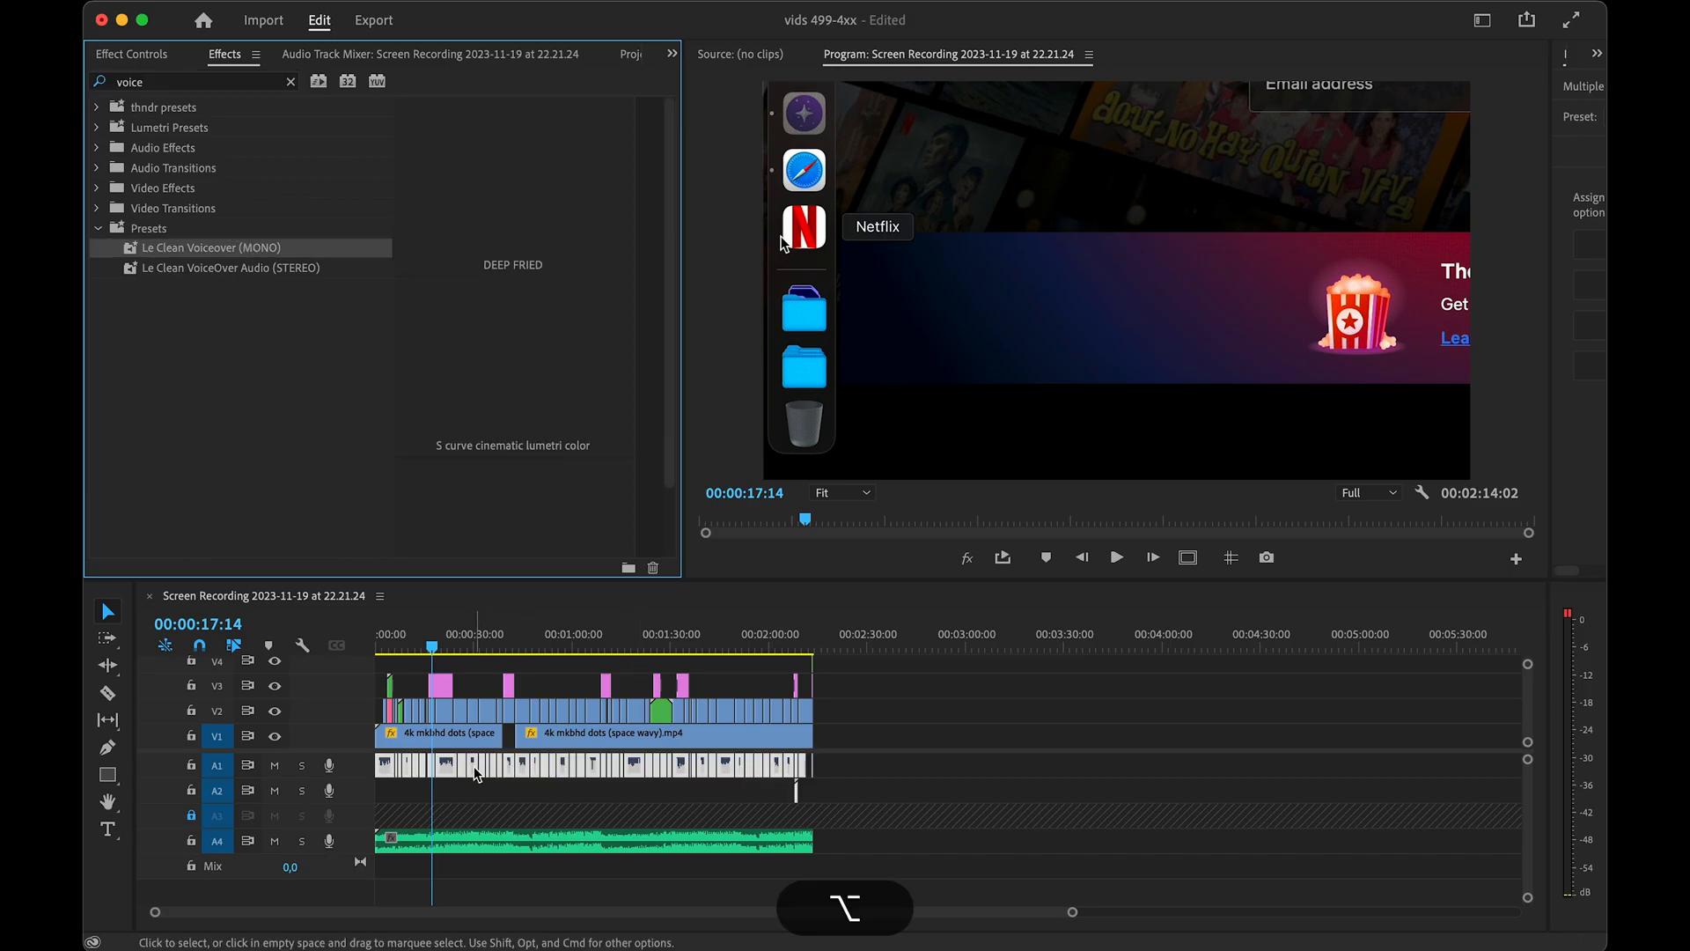
{"action": "scroll", "coordinate": [483, 778], "scroll_direction": "up", "scroll_amount": 5, "text": "alt"}
{"action": "scroll", "coordinate": [483, 778], "scroll_direction": "left", "scroll_amount": 5}
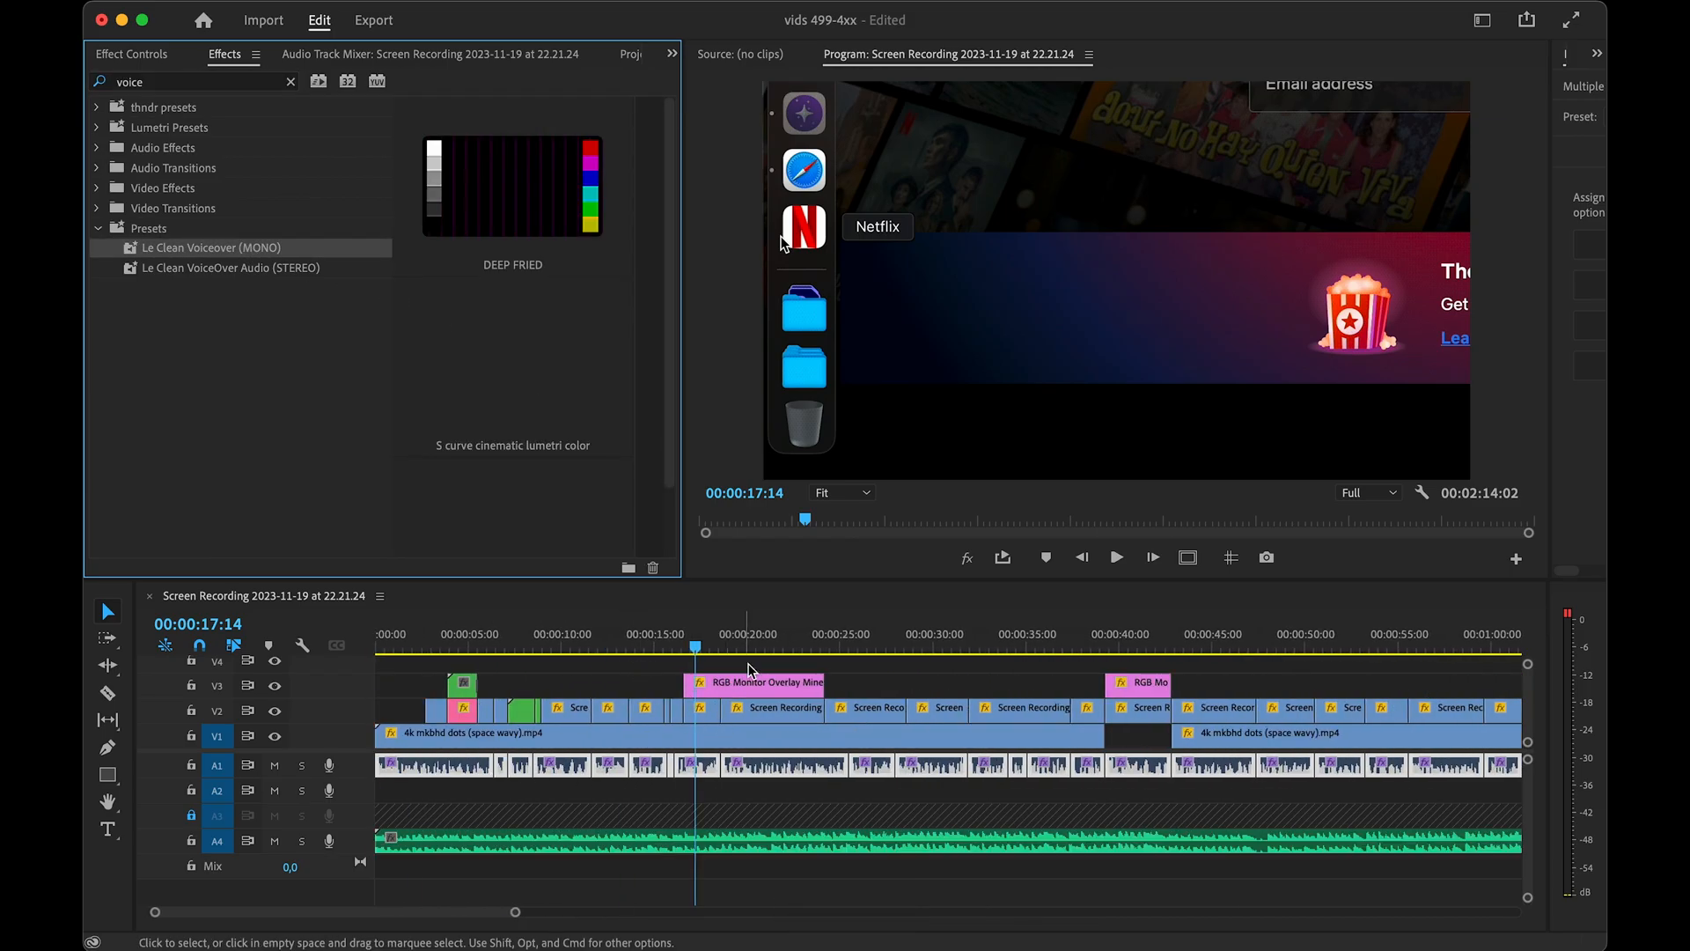
- Maximize the timeline and expand audio track A4 so the music clip's waveform and volume line can be edited
{"action": "left_click", "coordinate": [836, 676]}
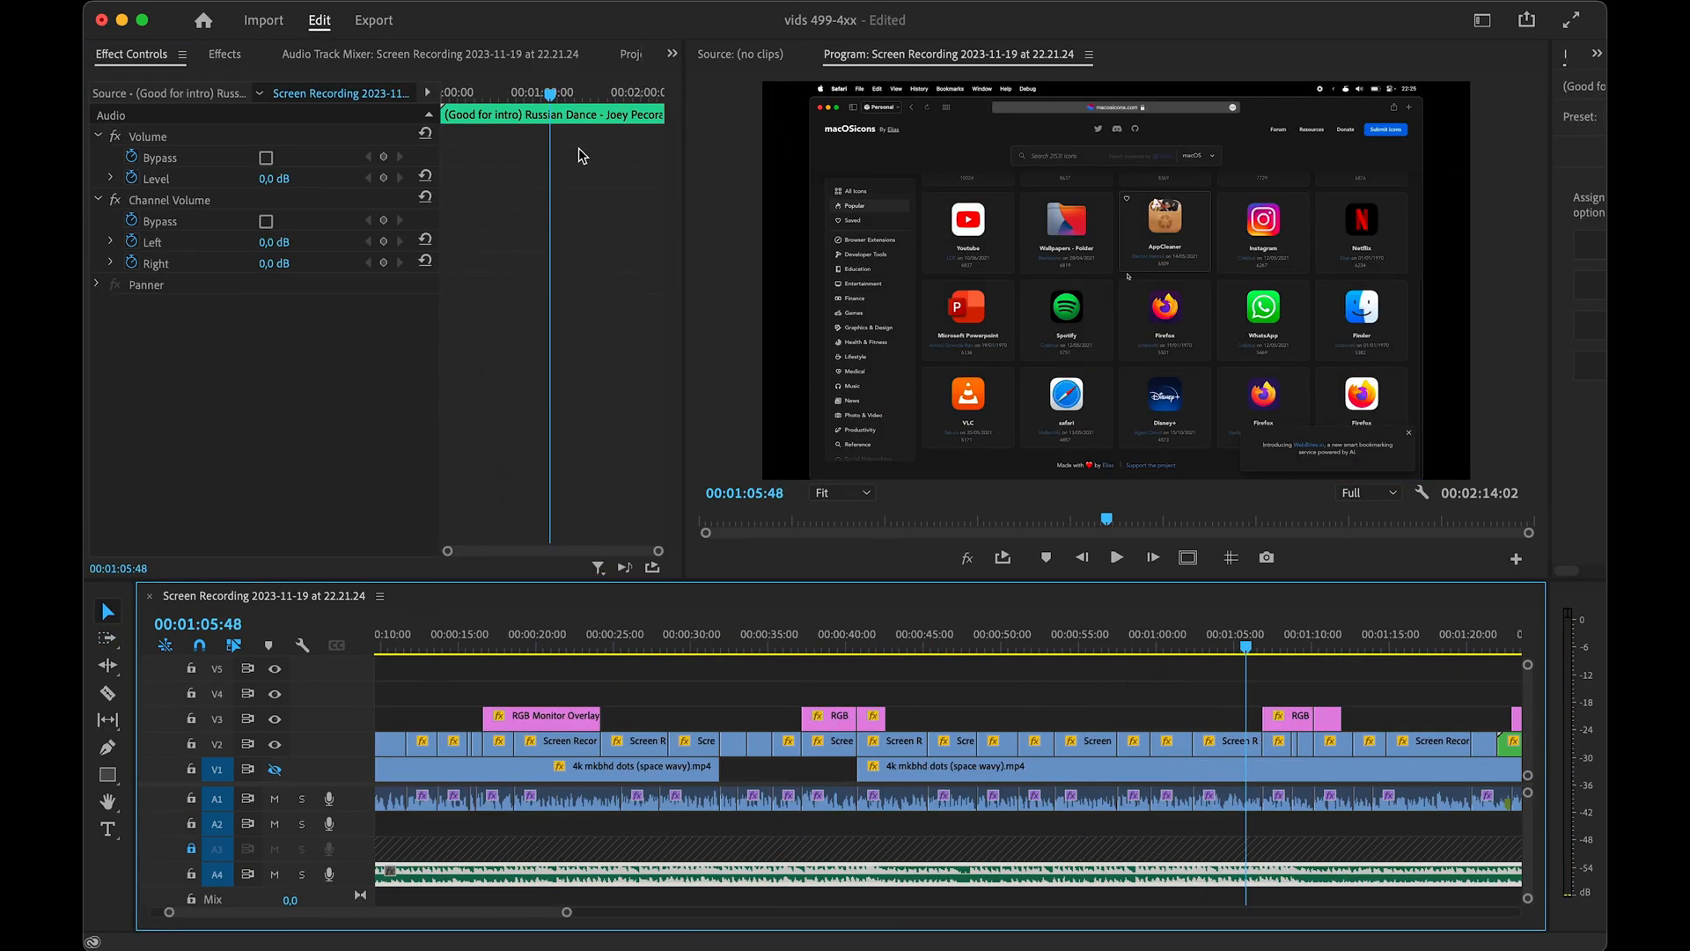
{"action": "key", "text": "shift+x"}
{"action": "key", "text": "shift+c"}
{"action": "key", "text": "shift+z"}
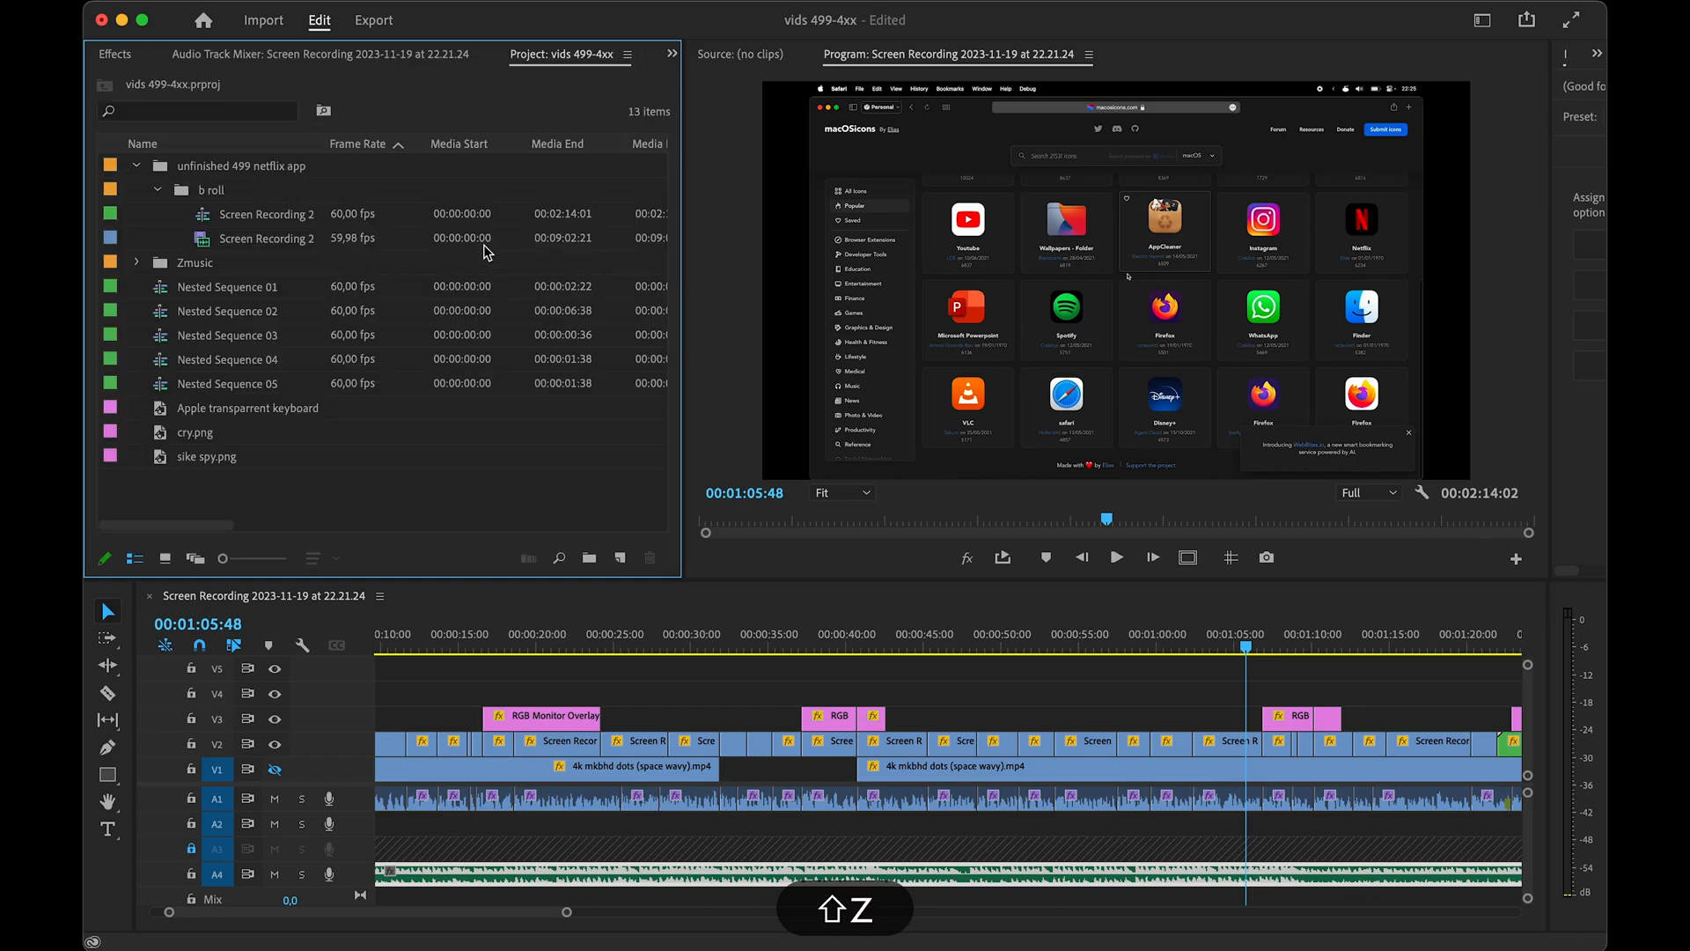
{"action": "key", "text": "shift+x"}
{"action": "key", "text": "grave"}
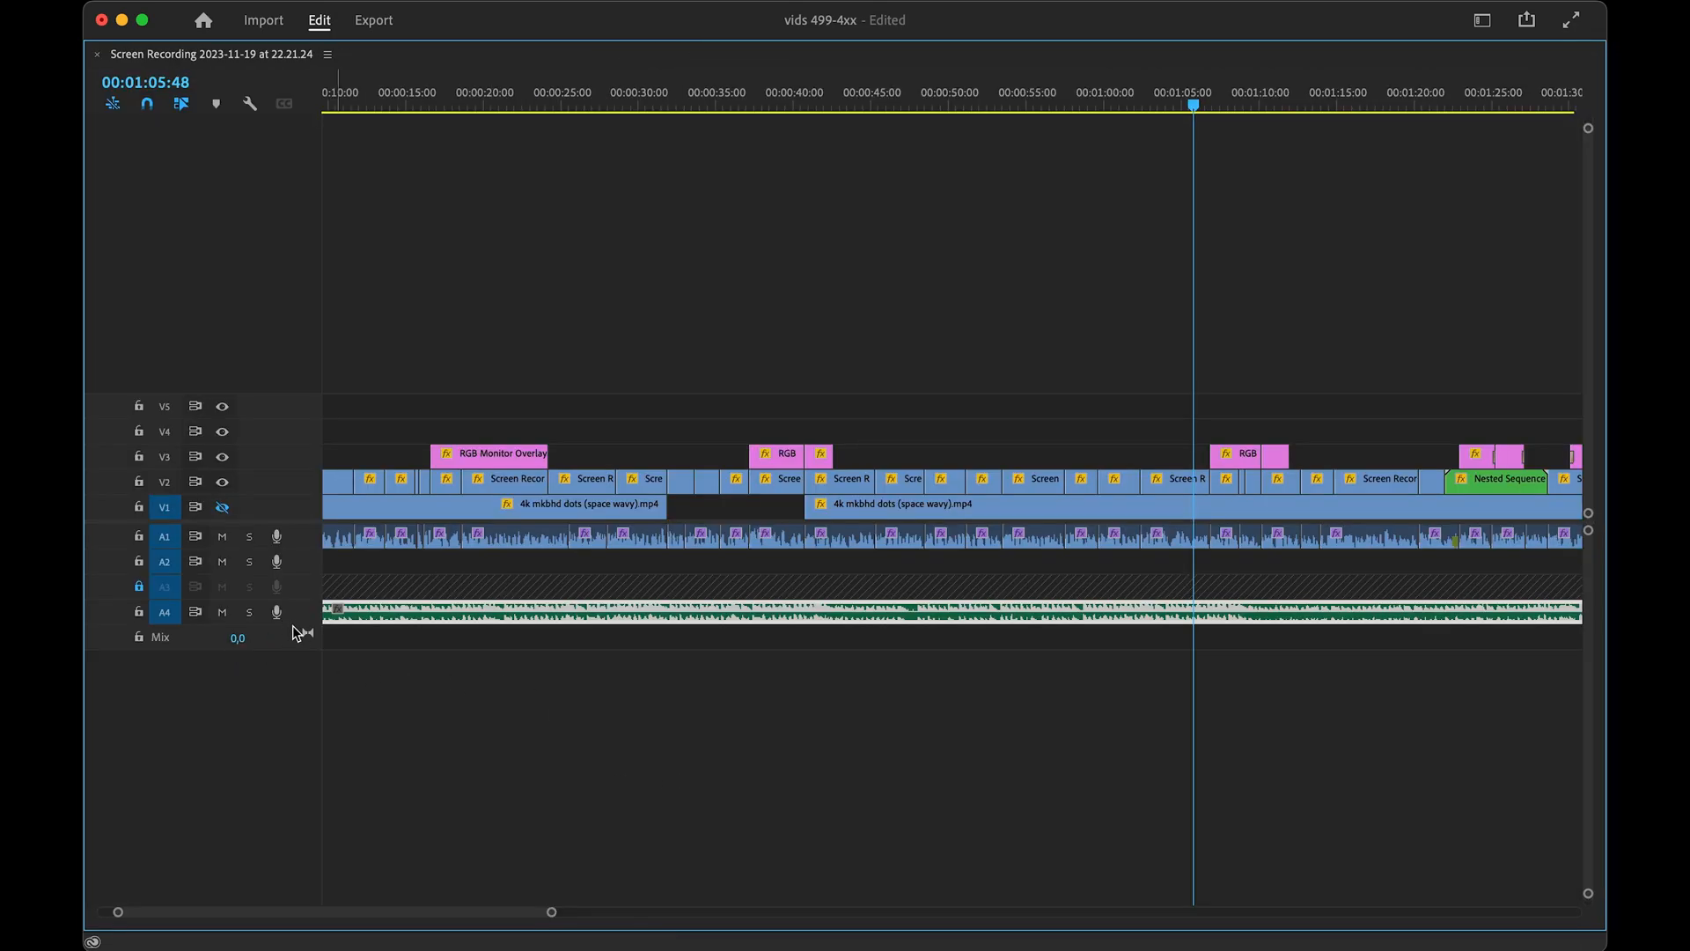
{"action": "left_click_drag", "start_coordinate": [292, 626], "coordinate": [293, 746]}
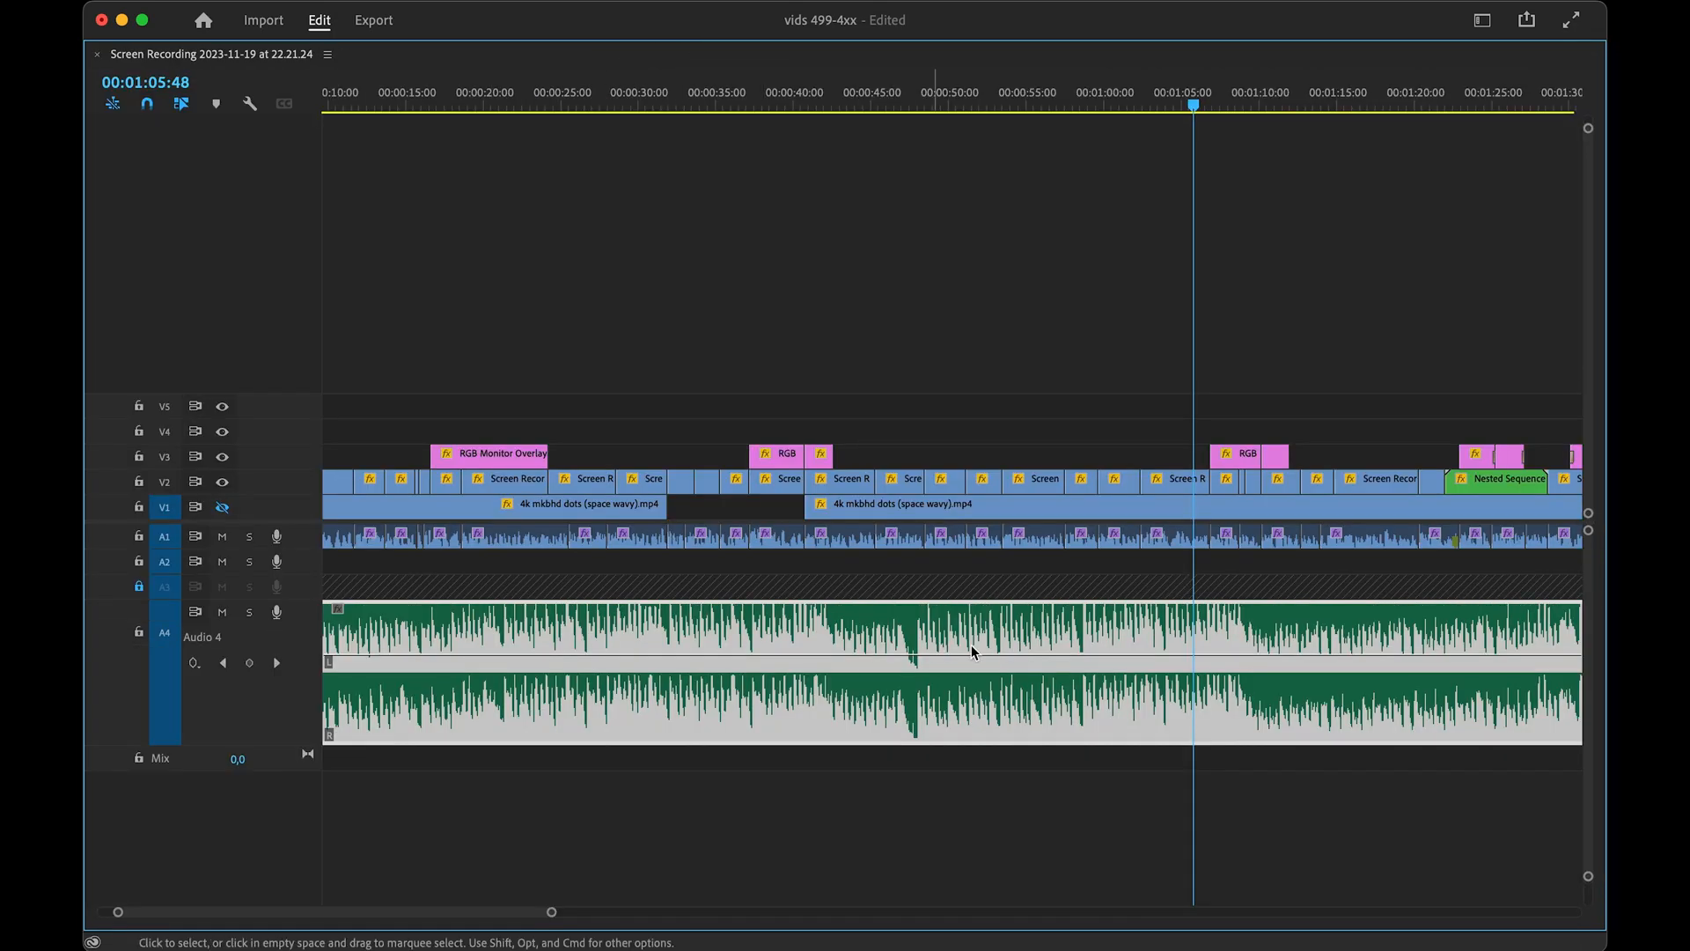
- Add volume keyframes to the music clip on A4, ramping down to about -2.2 dB after the quiet dip near 48 seconds
{"action": "left_click", "coordinate": [915, 655], "text": "super"}
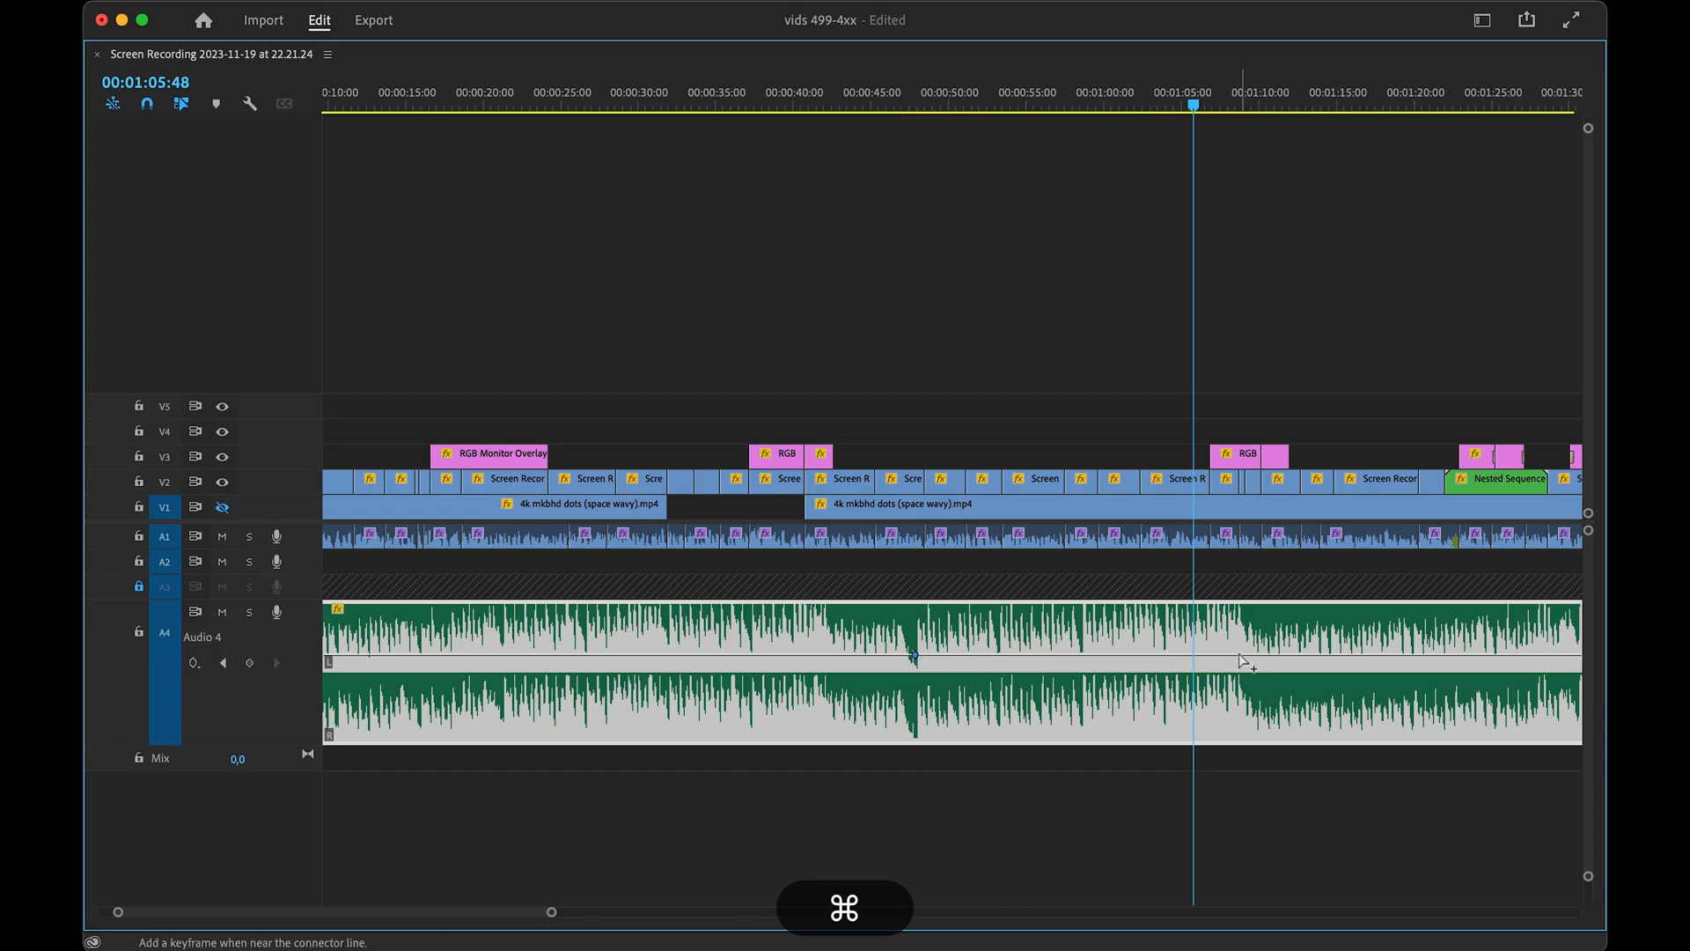
{"action": "key", "text": "super+z"}
{"action": "left_click_drag", "start_coordinate": [949, 656], "coordinate": [949, 660]}
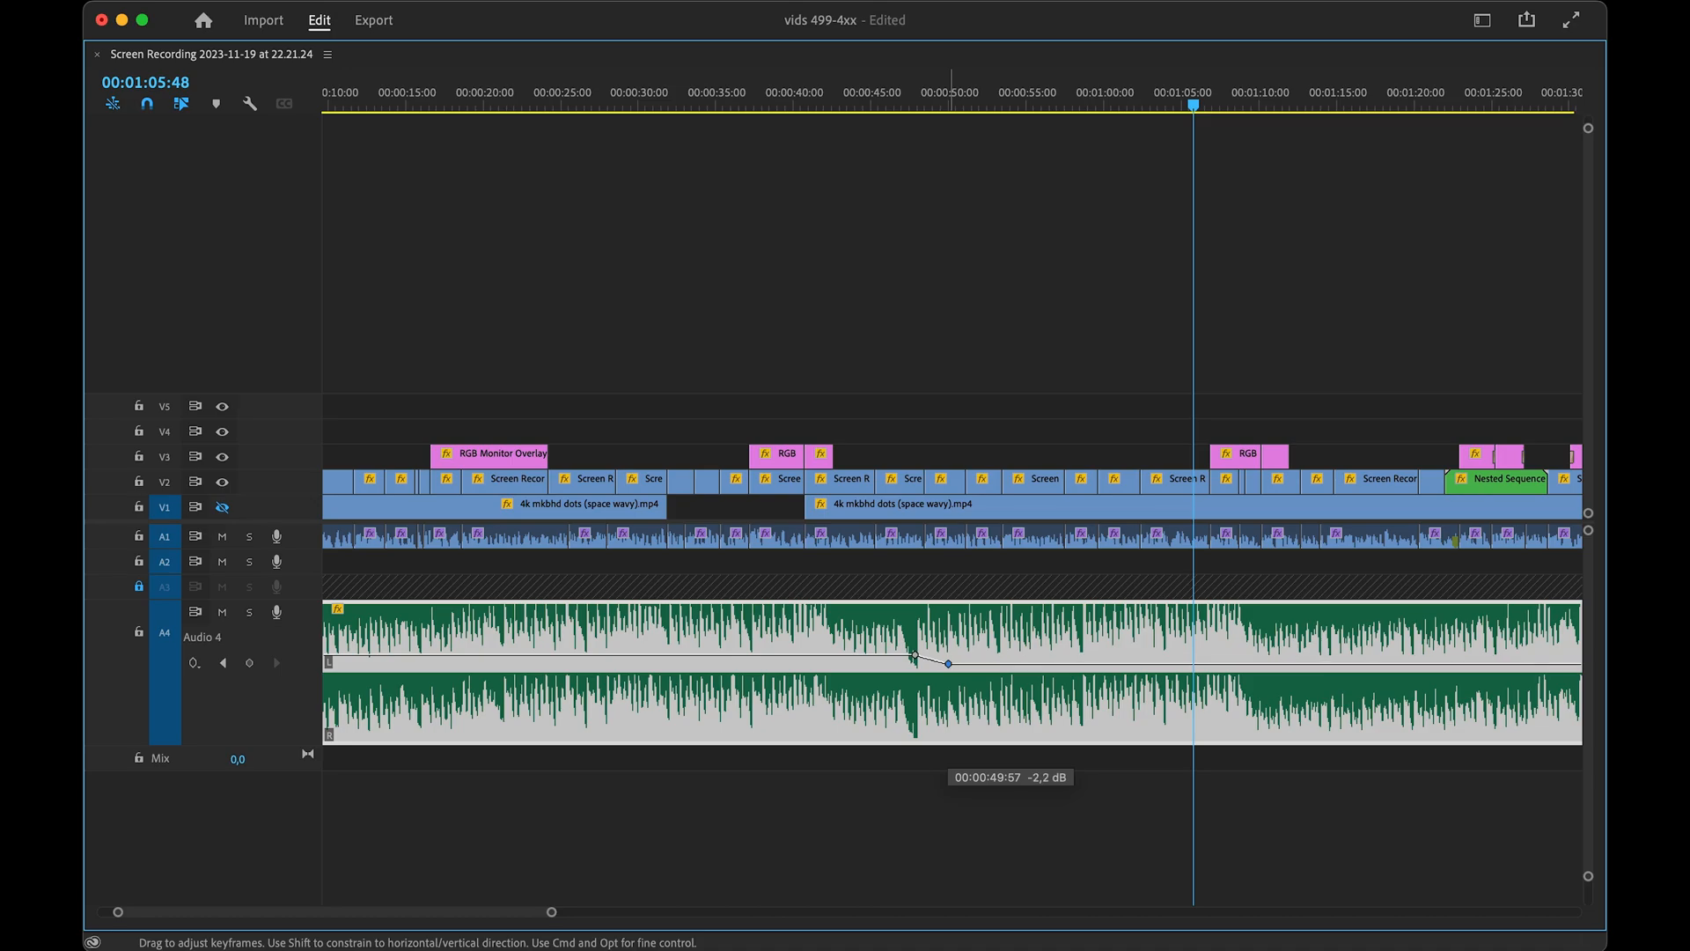
{"action": "left_click_drag", "start_coordinate": [947, 663], "coordinate": [1017, 665]}
{"action": "left_click", "coordinate": [1202, 665], "text": "super"}
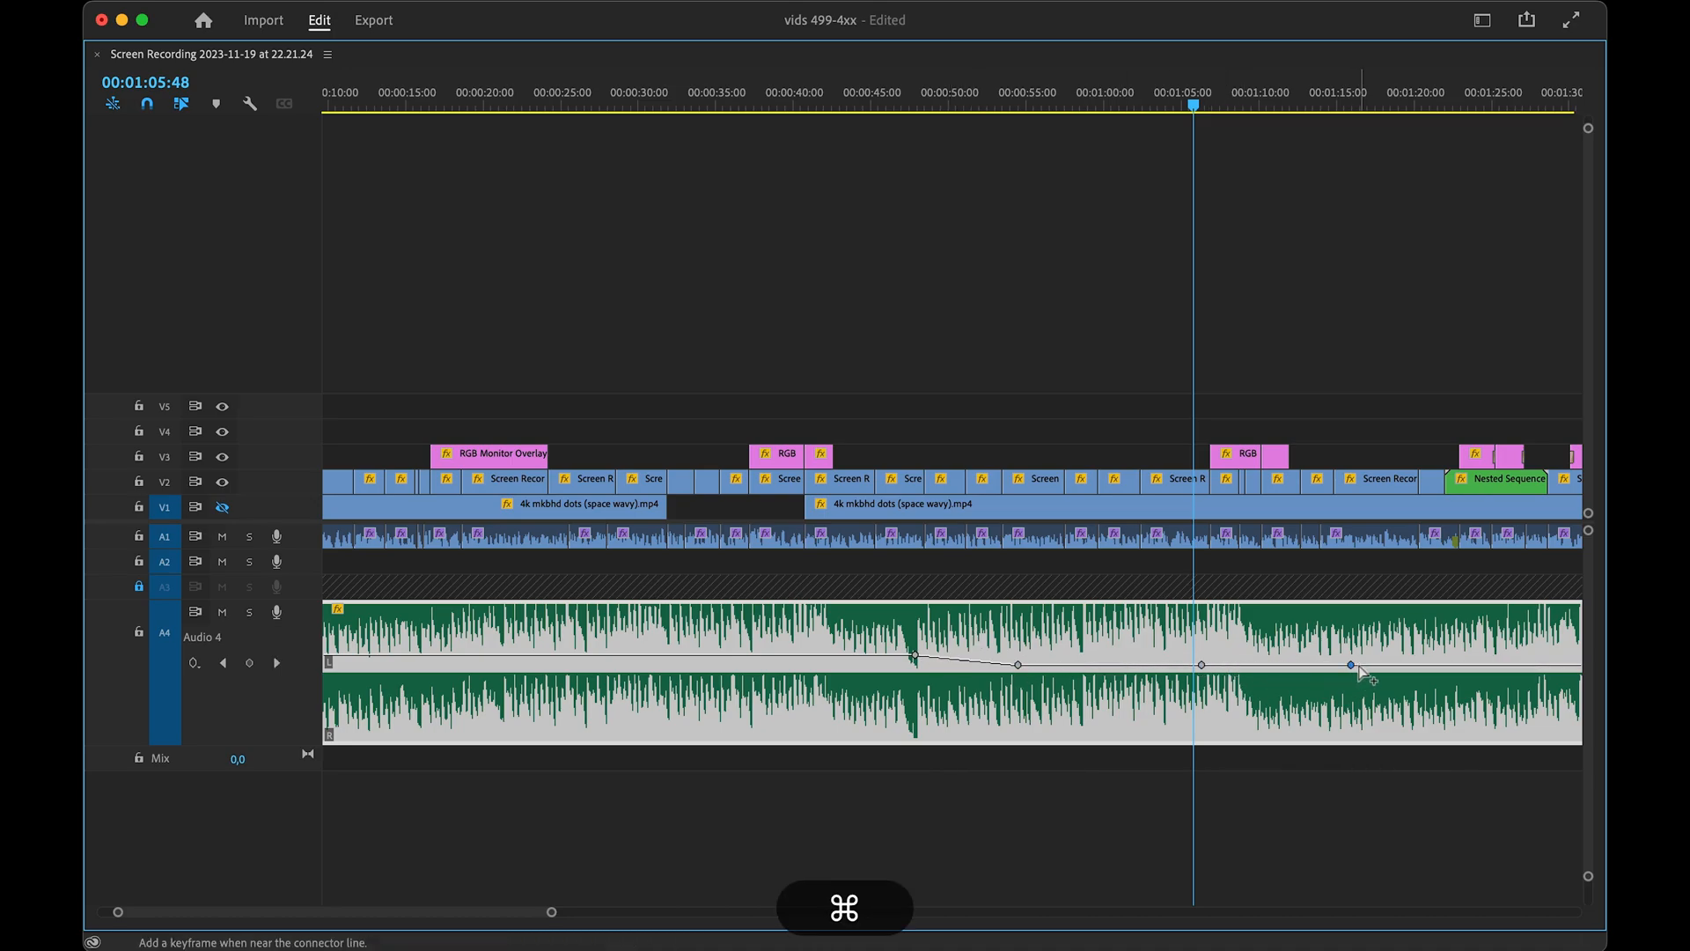
{"action": "left_click_drag", "start_coordinate": [1351, 664], "coordinate": [1351, 662]}
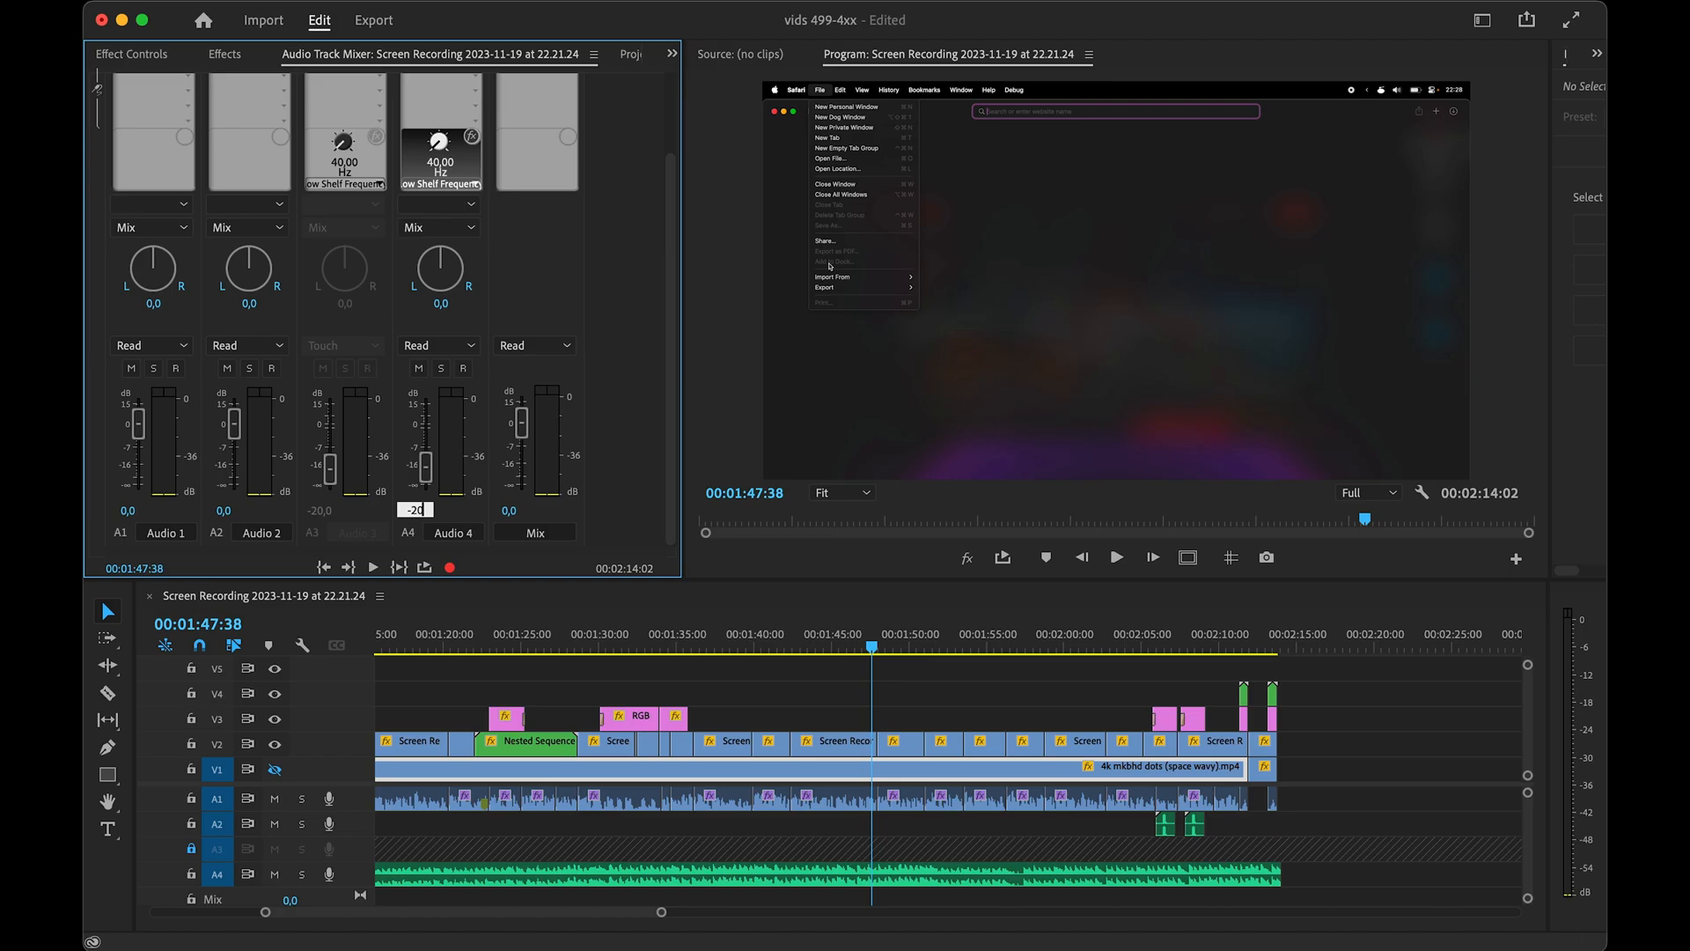
- Set the Audio 4 track's volume to -20 dB and play the sequence from about 00:01:52:32
{"action": "left_click_drag", "start_coordinate": [871, 650], "coordinate": [948, 647]}
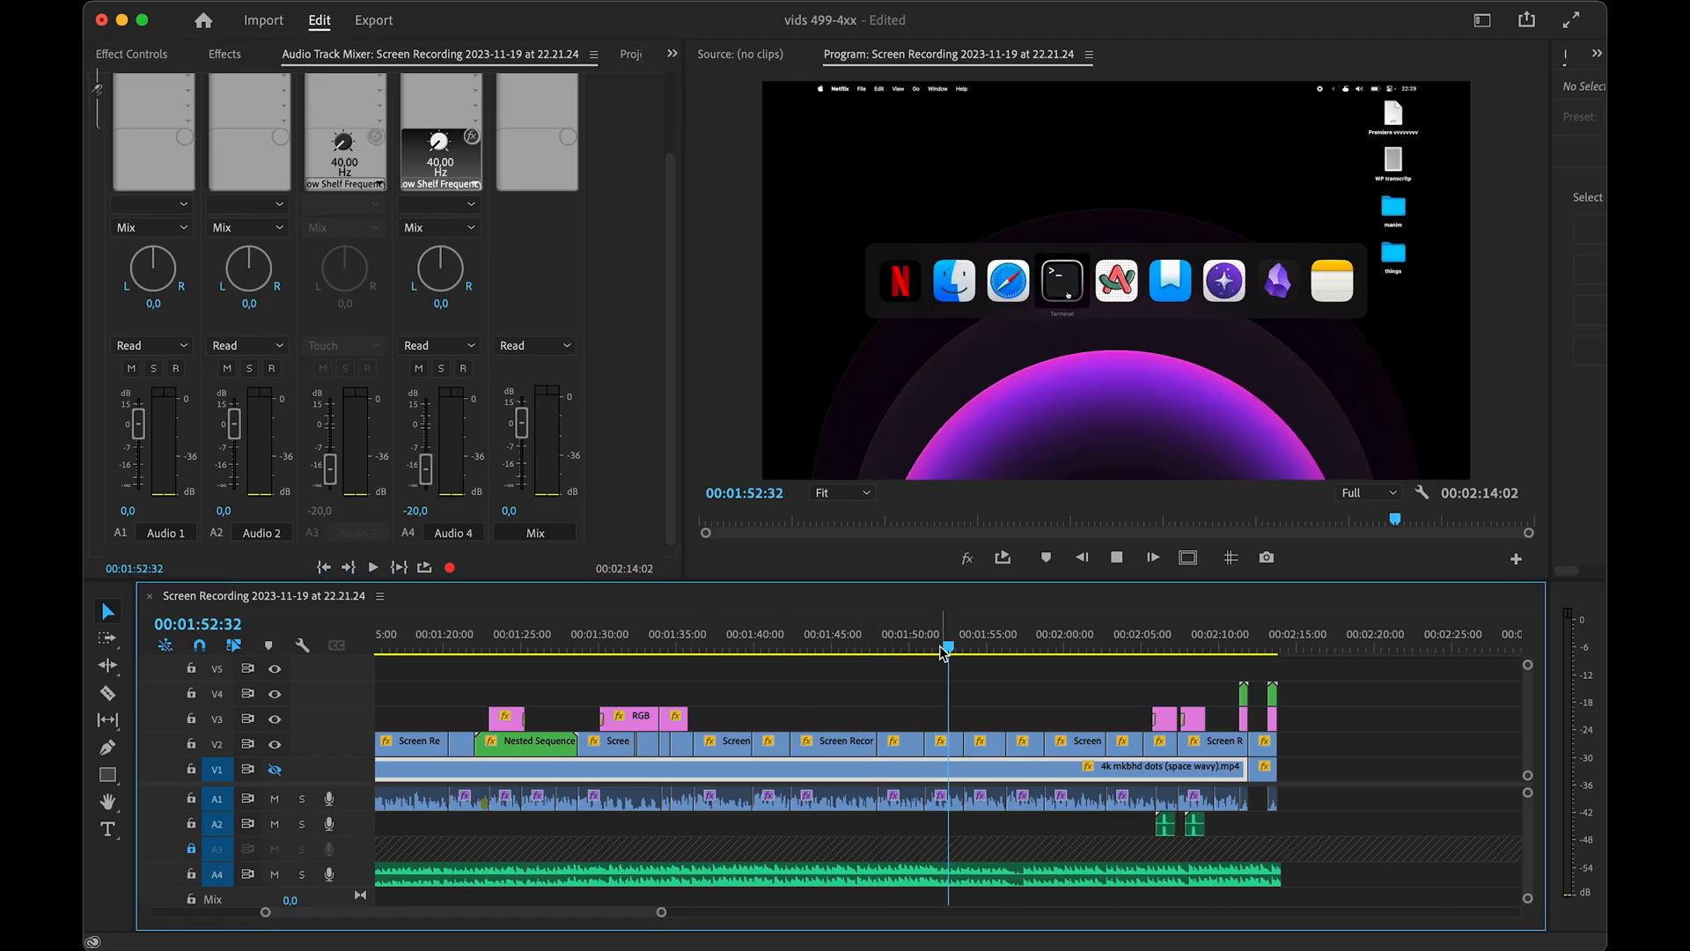
{"action": "key", "text": "alt+space"}
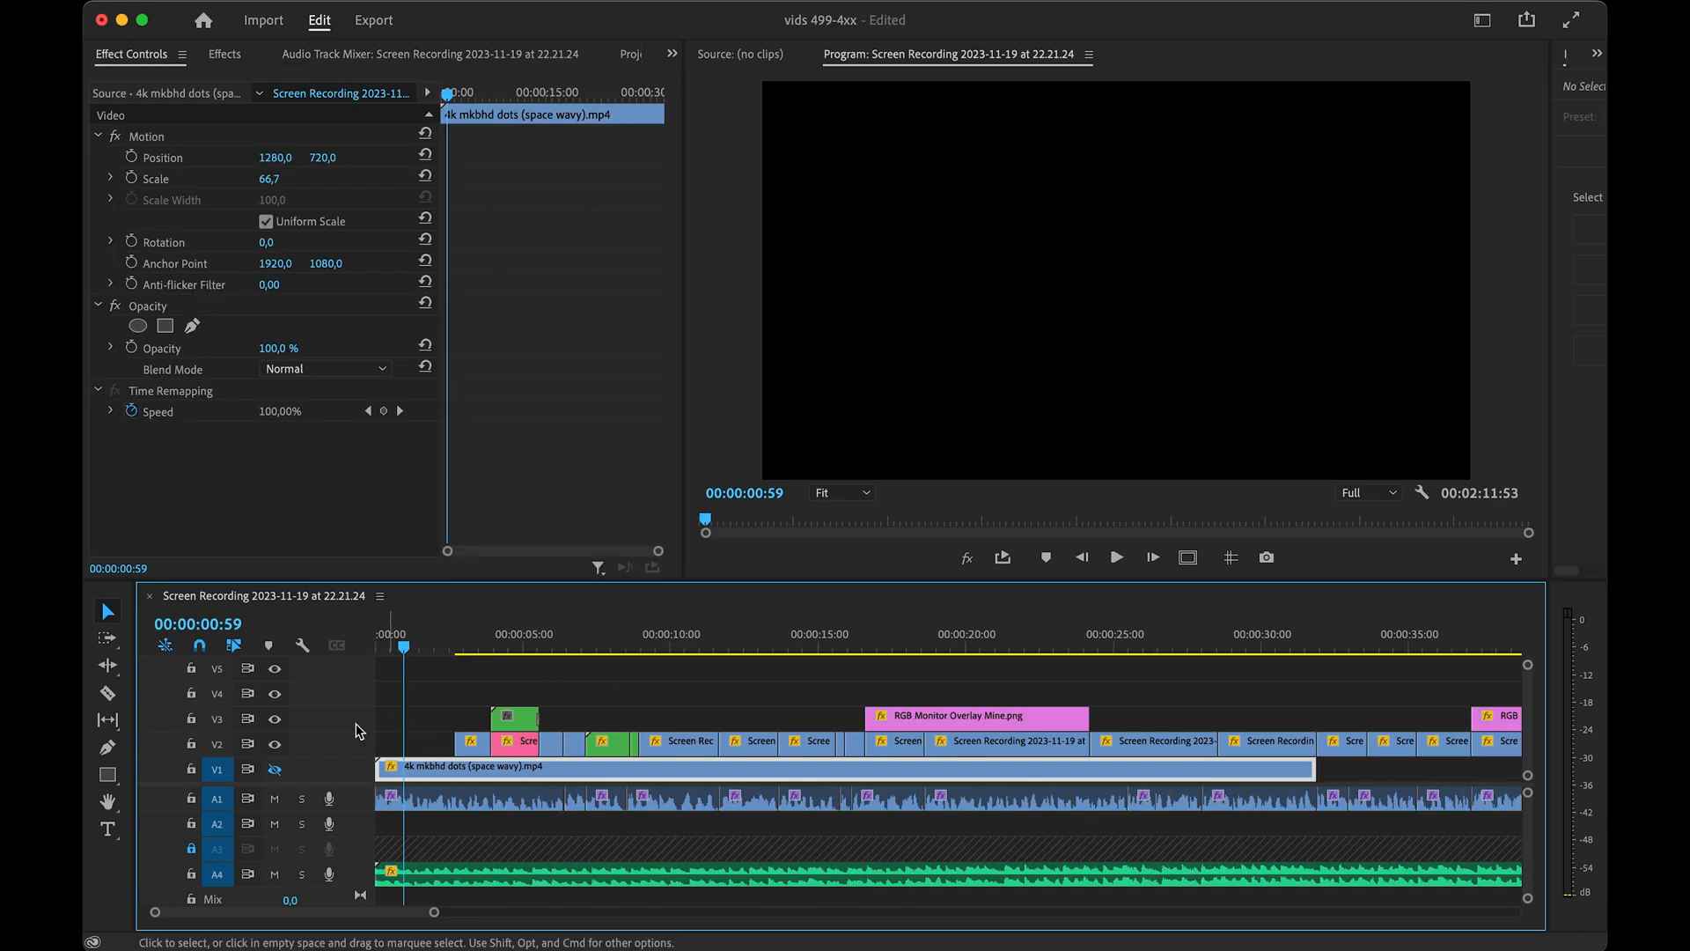
- Hide the video editor, switch to Safari and open netflix.com
{"action": "key", "text": "super+h"}
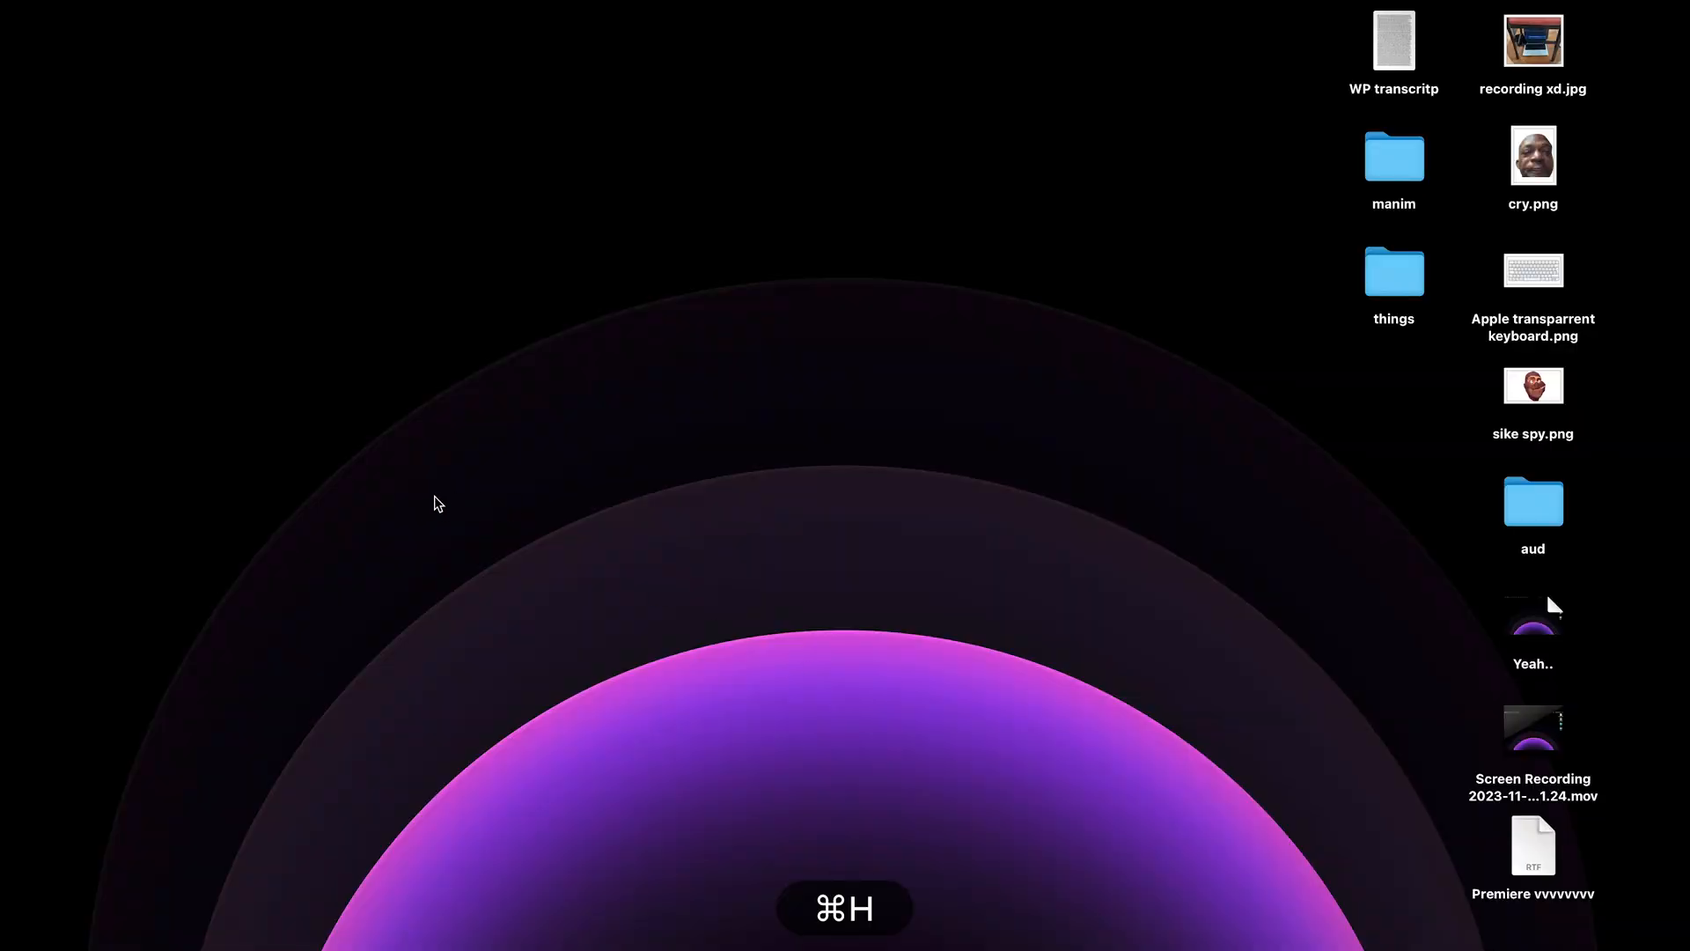
{"action": "key", "text": "super+space"}
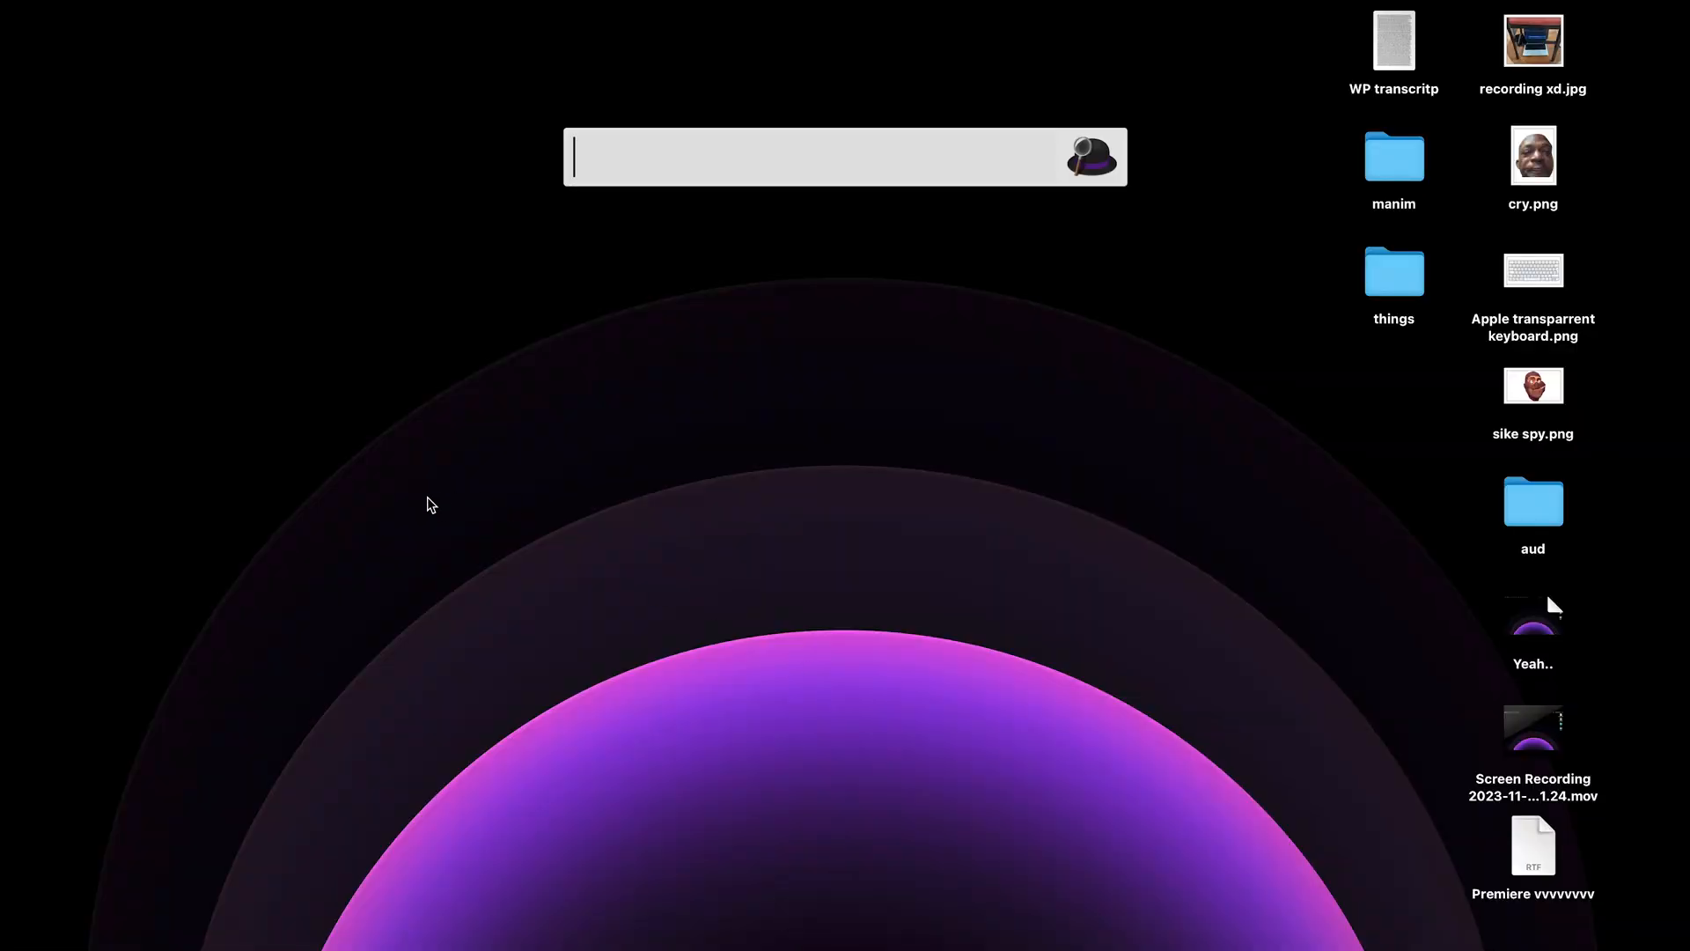
{"action": "type", "text": "spo"}
{"action": "type", "text": "ne"}
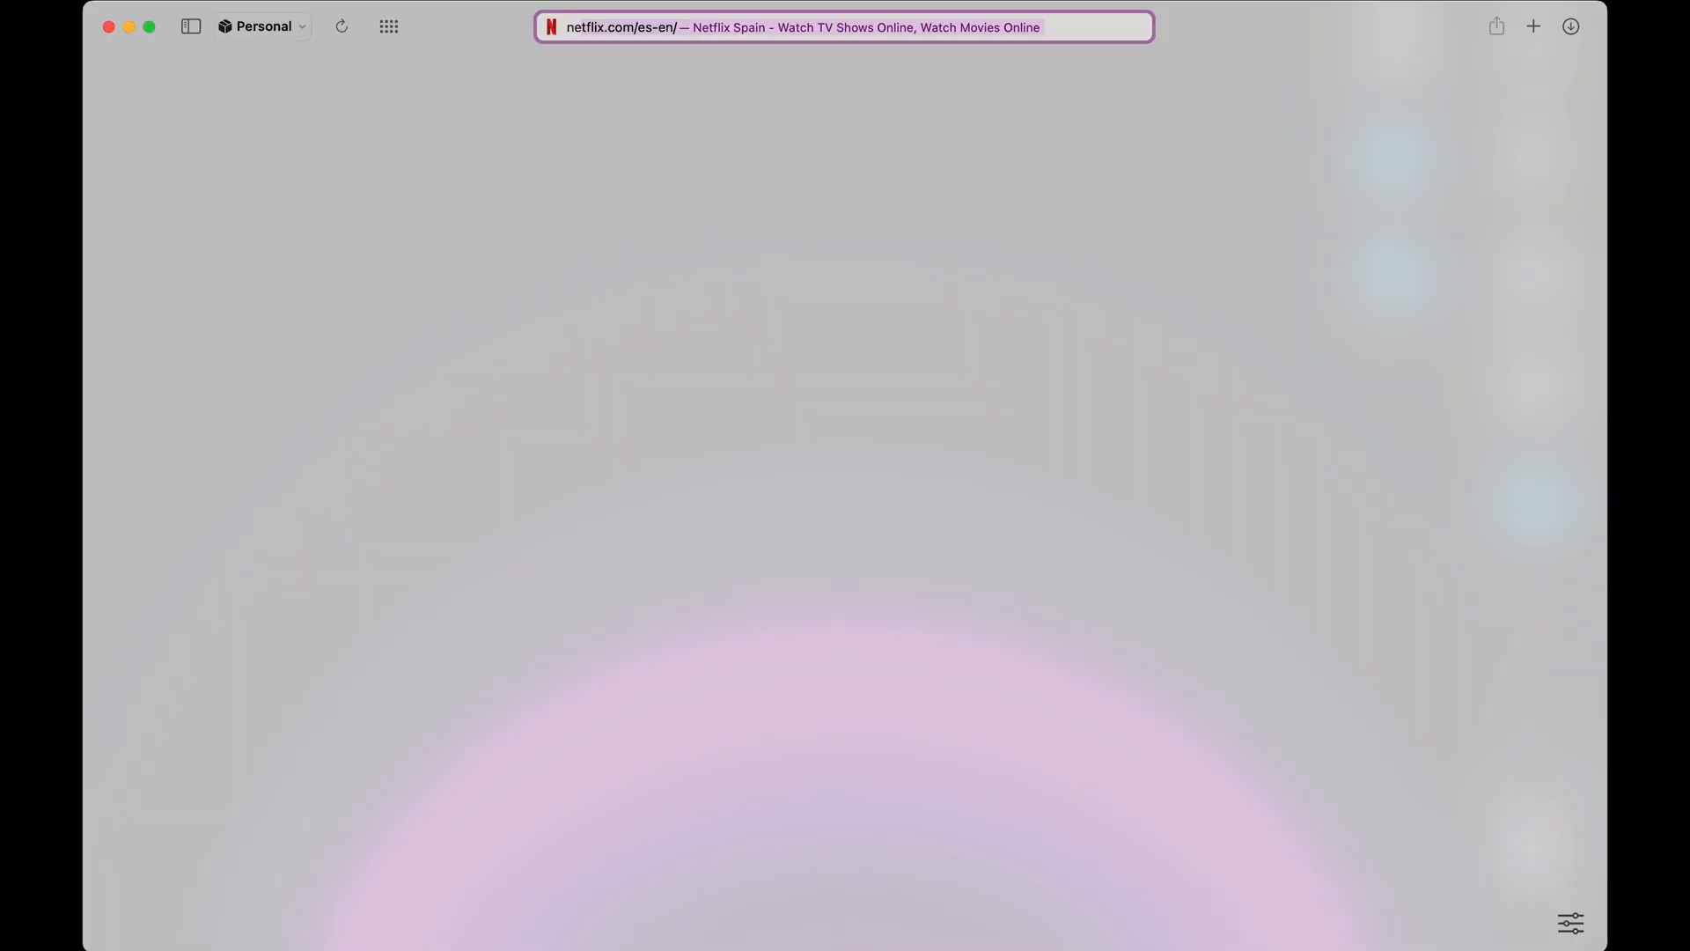
{"action": "type", "text": "tflox"}
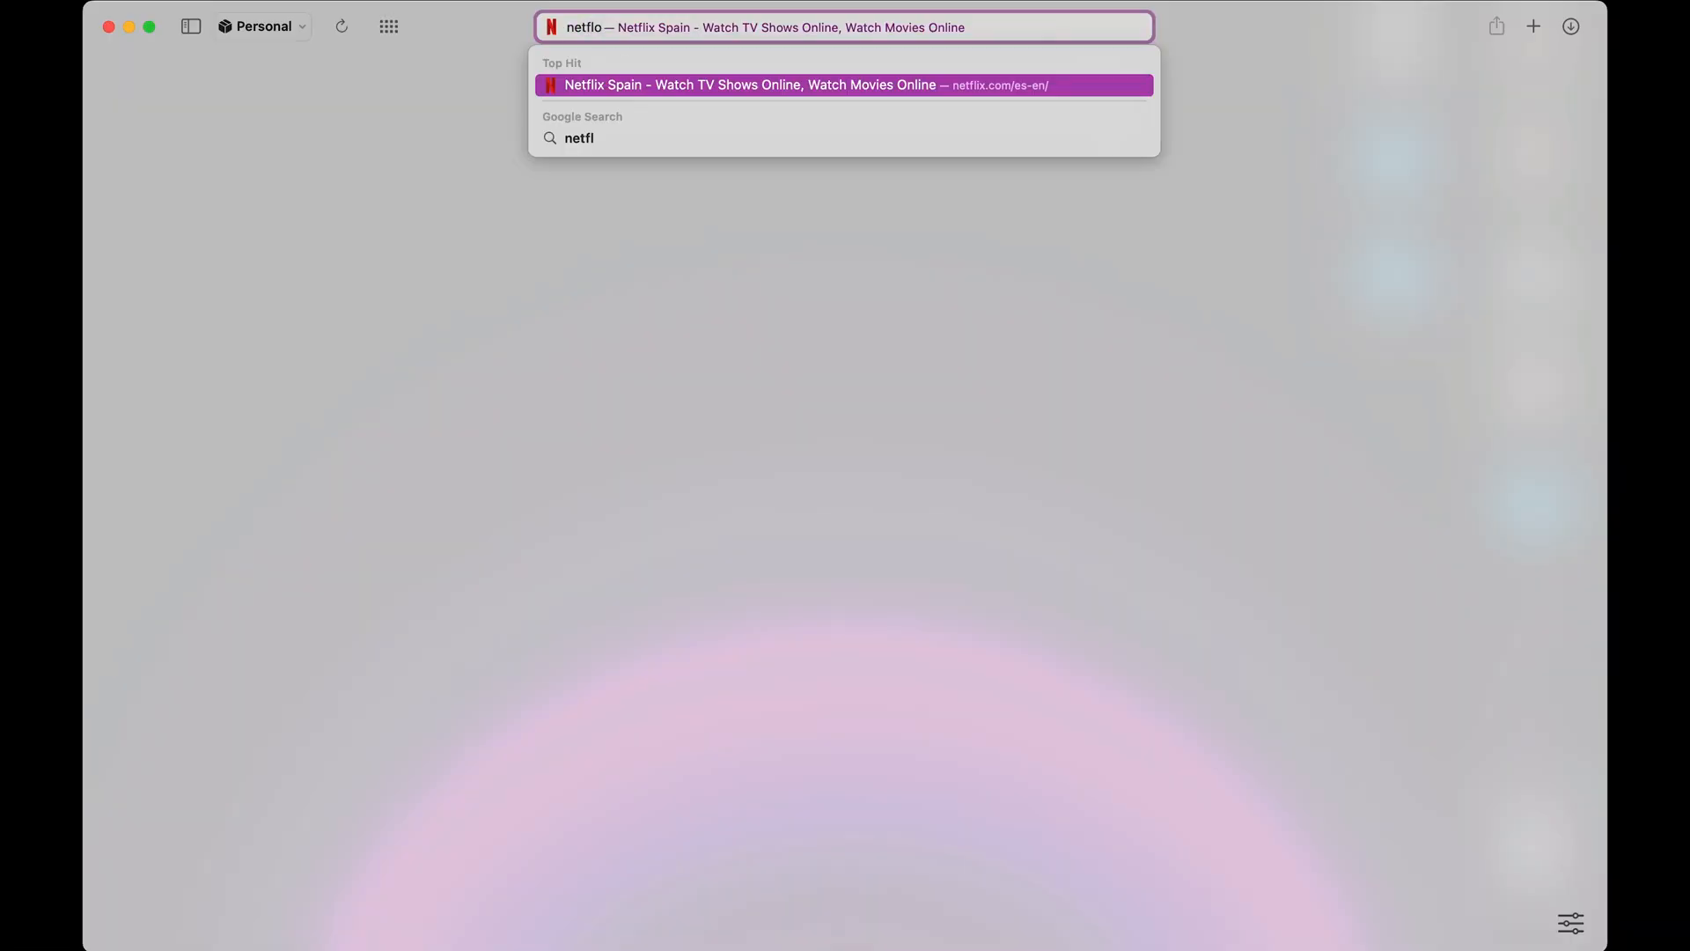
{"action": "key", "text": "BackSpace"}
{"action": "key", "text": "BackSpace"}
{"action": "type", "text": "ix."}
{"action": "key", "text": "Return"}
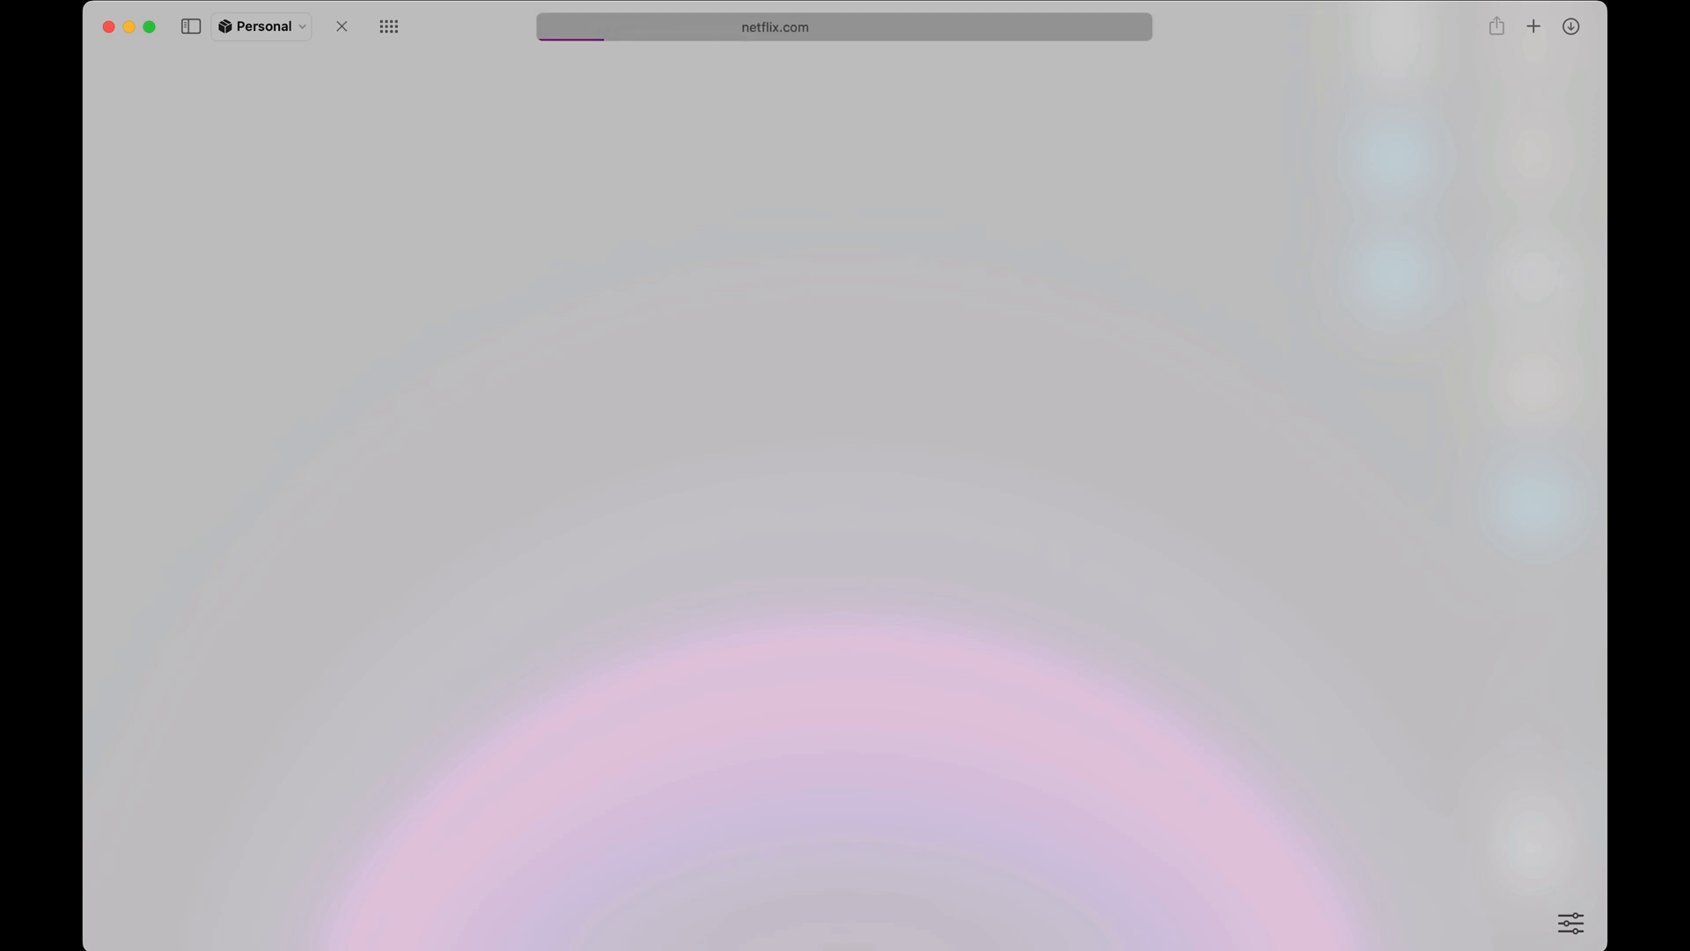
- Add the Netflix website to the Dock under the name Netflix and close the browser window
{"action": "left_click", "coordinate": [227, 6]}
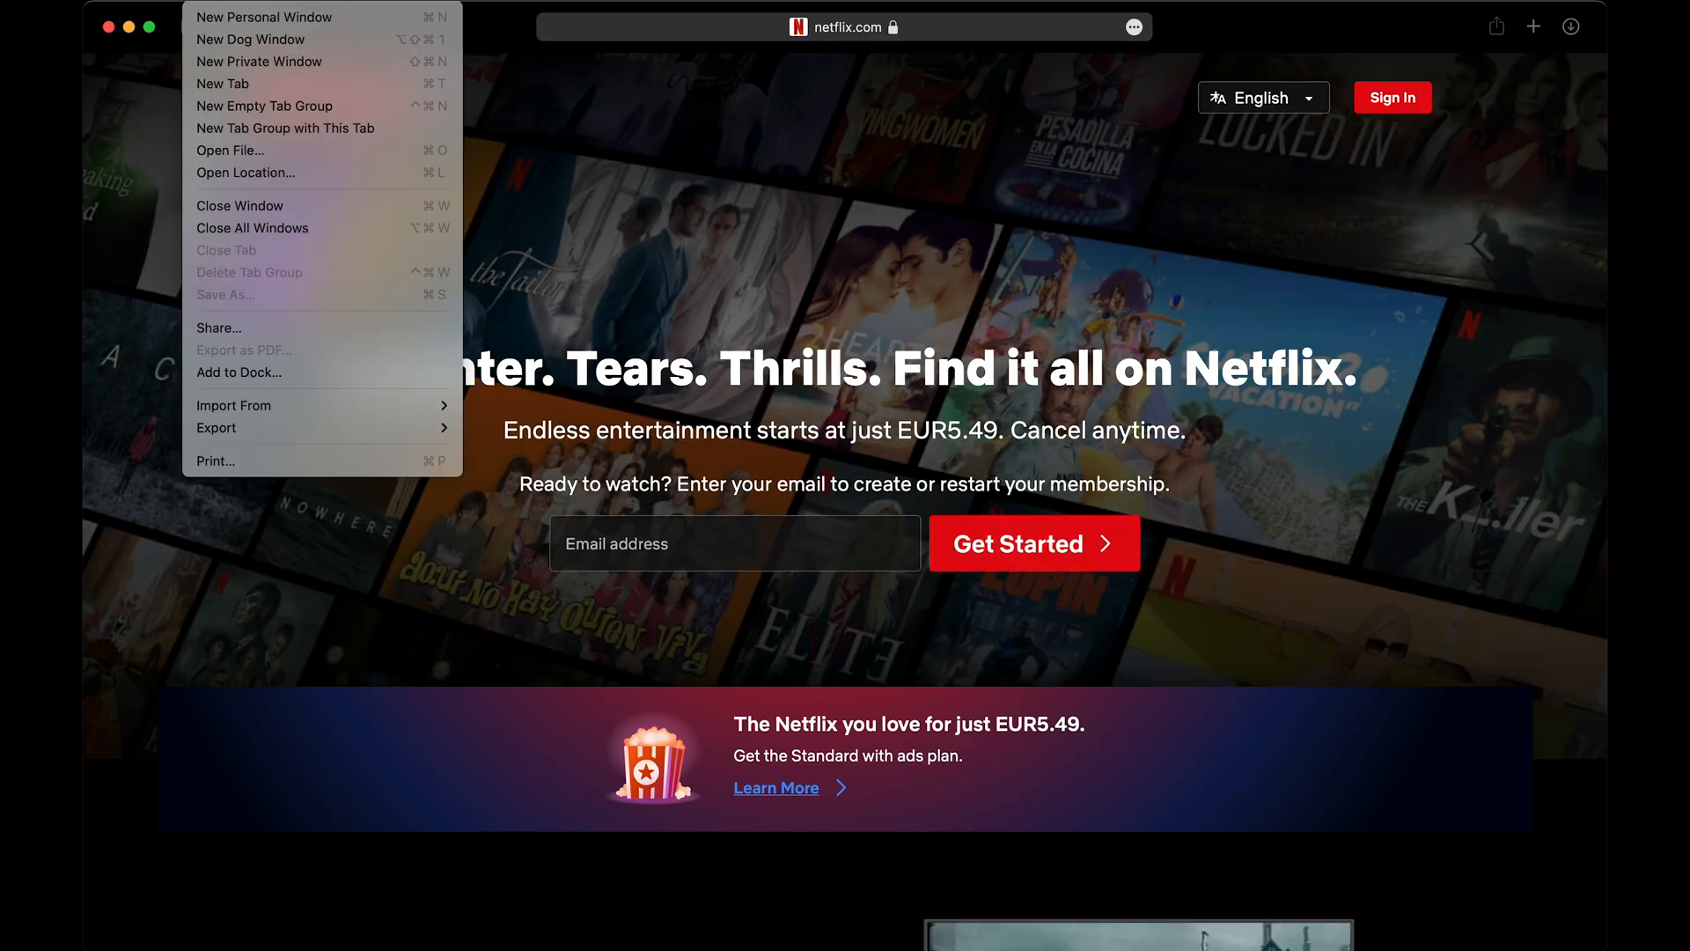
{"action": "left_click", "coordinate": [264, 373]}
{"action": "type", "text": "Netflix"}
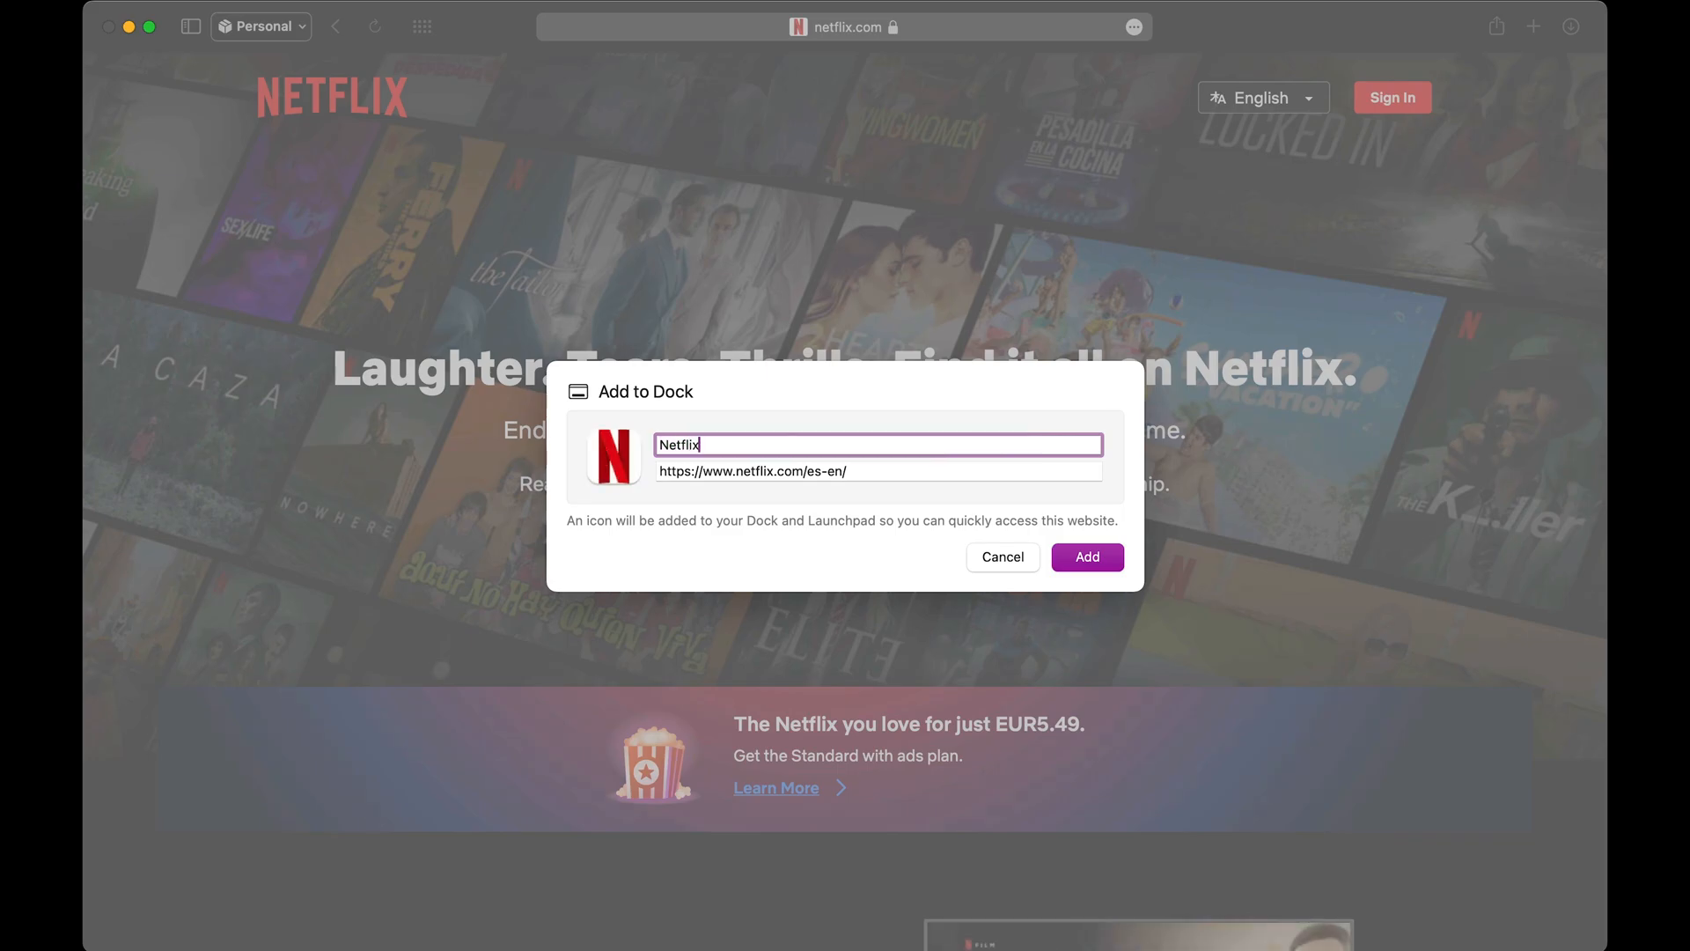
{"action": "key", "text": "Return"}
{"action": "key", "text": "super+w"}
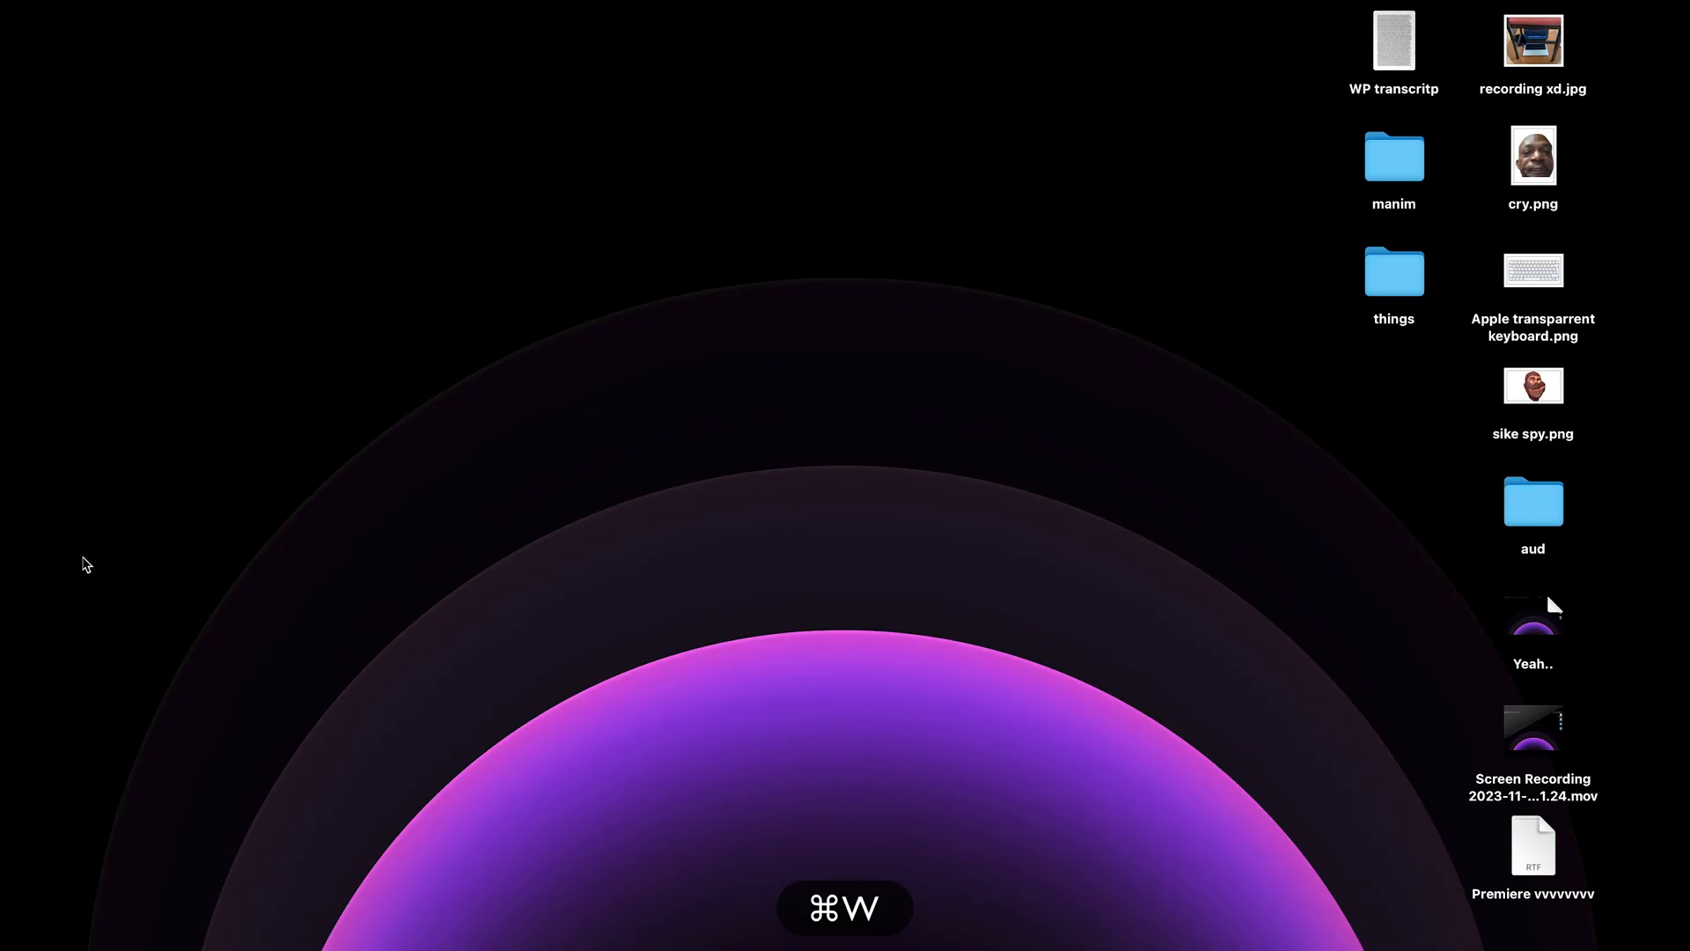
- Switch to Safari, open macosicons.com in a new tab and close the Start Page tab
{"action": "left_click", "coordinate": [92, 636]}
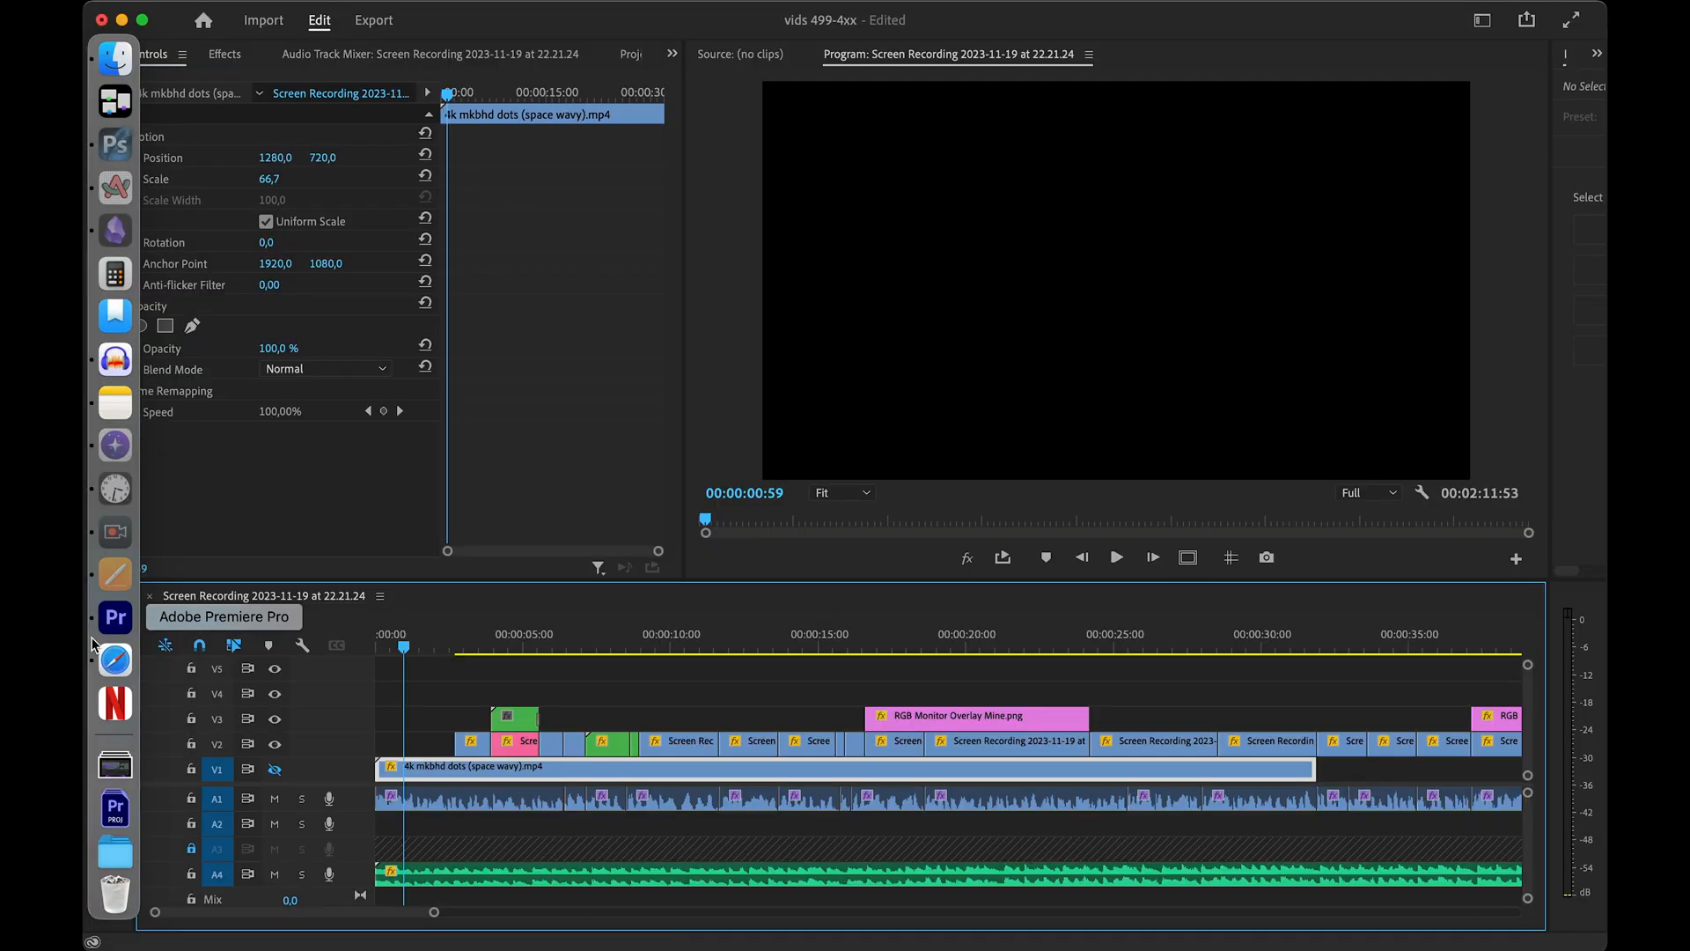
{"action": "left_click", "coordinate": [115, 660]}
{"action": "key", "text": "super+t"}
{"action": "type", "text": "maco"}
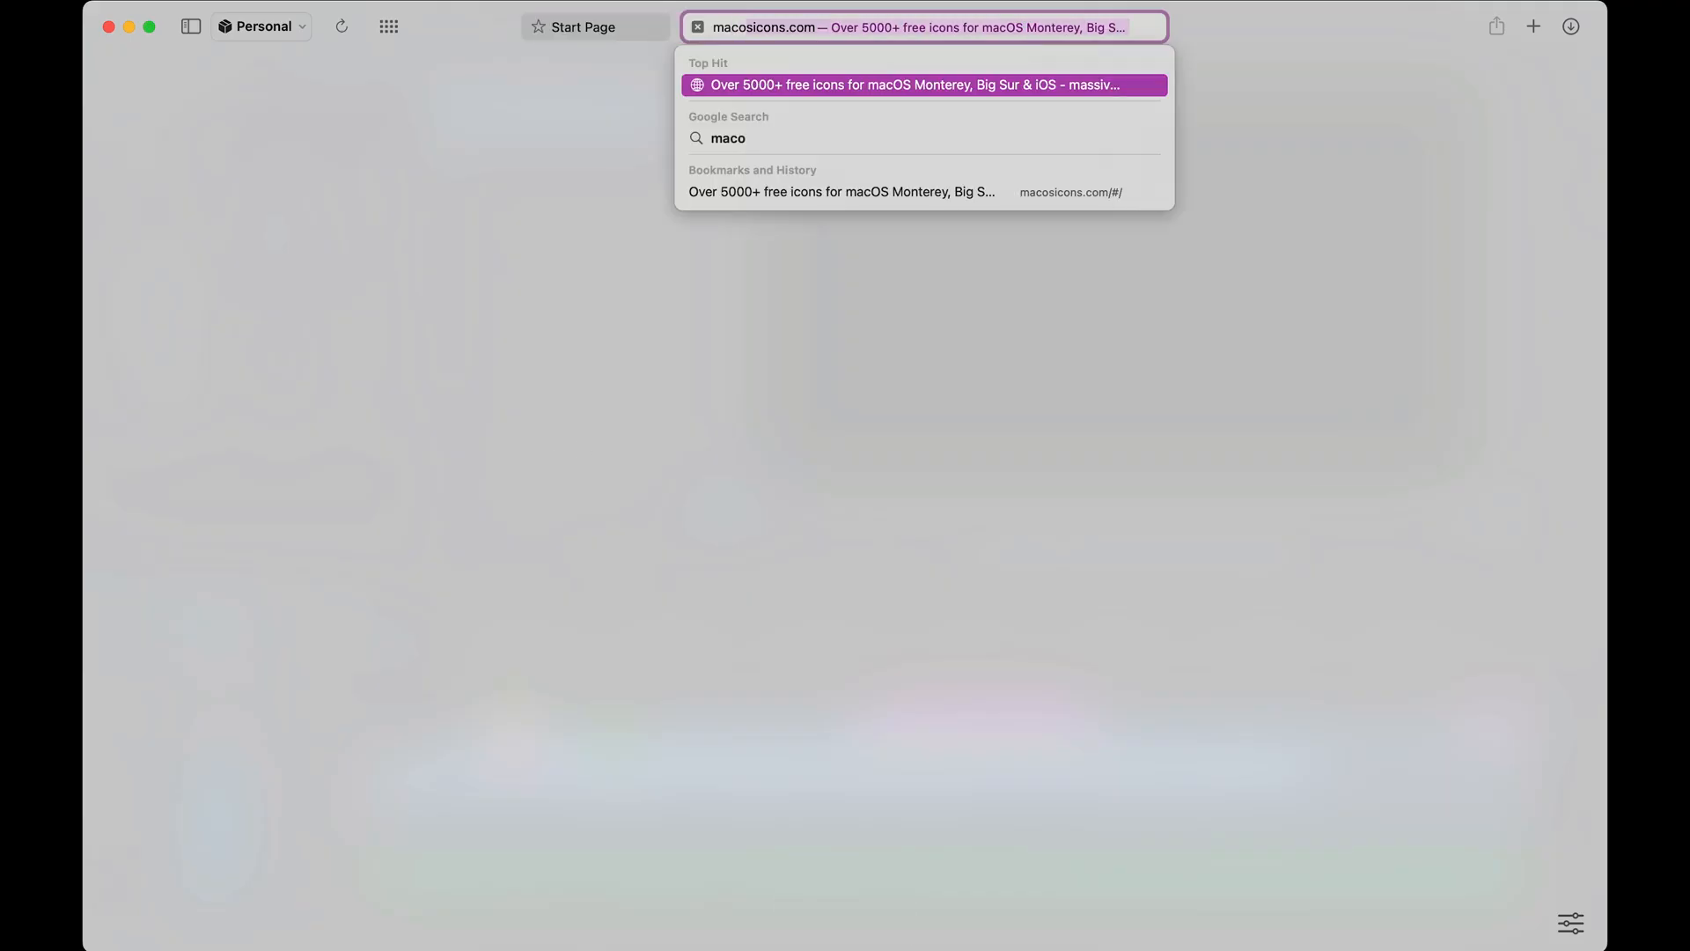
{"action": "key", "text": "Return"}
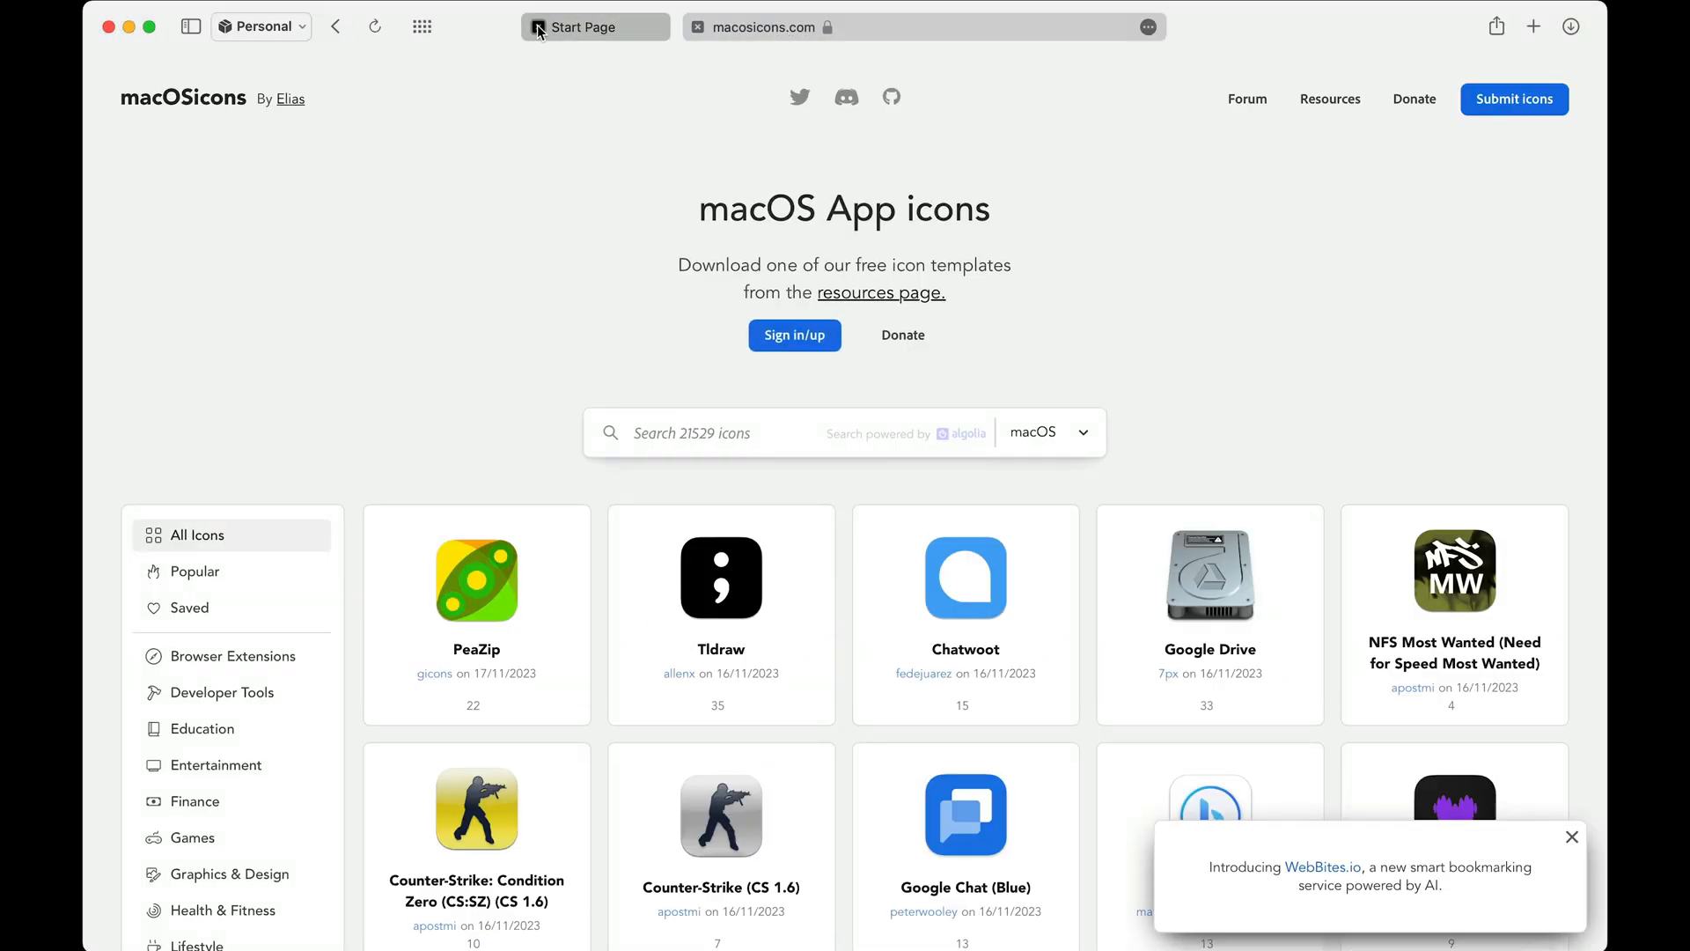
{"action": "left_click", "coordinate": [538, 28]}
- Search the icon library for netflix and download the dark Netflix icon dated 17/05/2022
{"action": "type", "text": "netflix"}
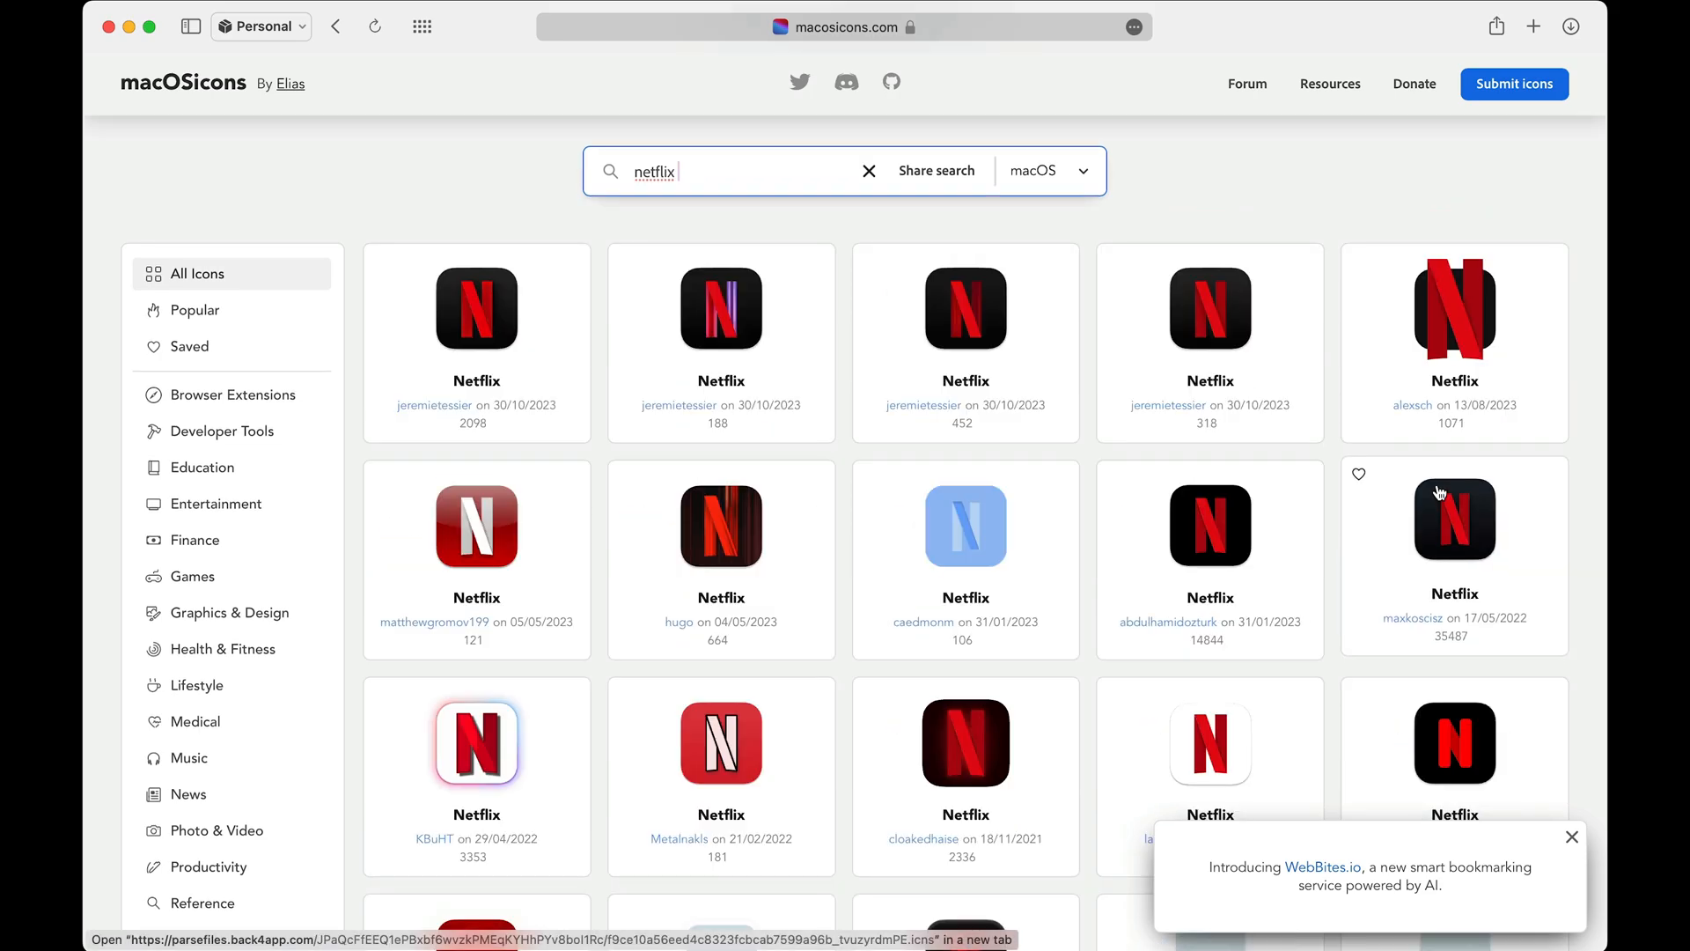
{"action": "left_click", "coordinate": [1435, 487]}
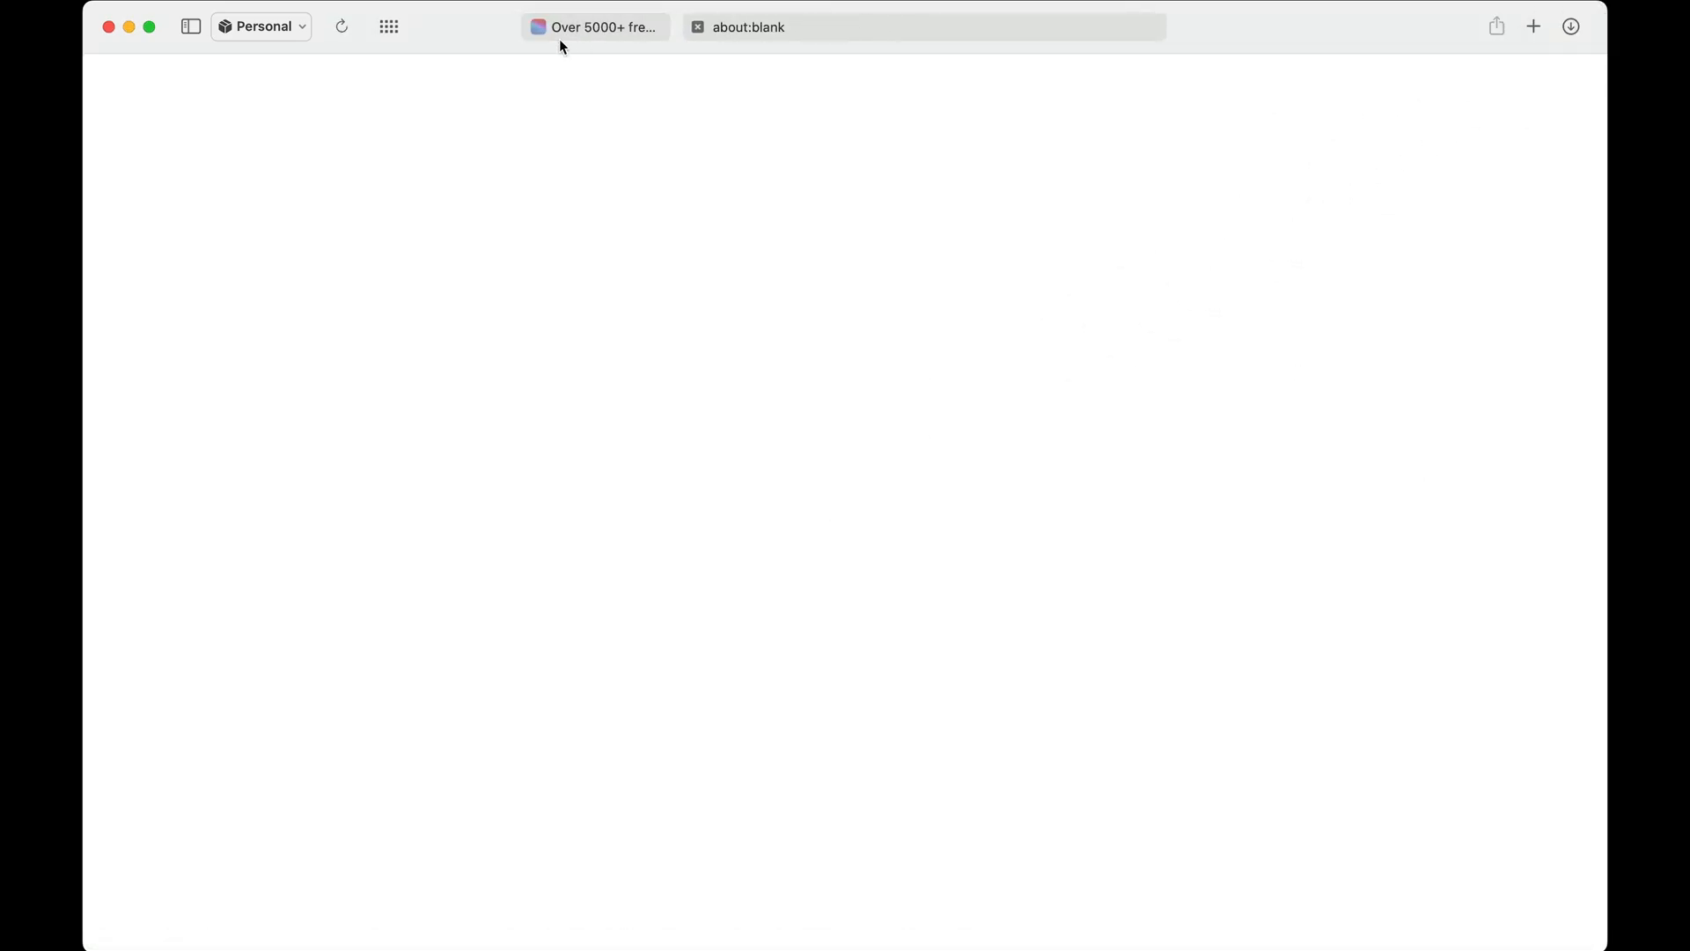
{"action": "left_click", "coordinate": [539, 28]}
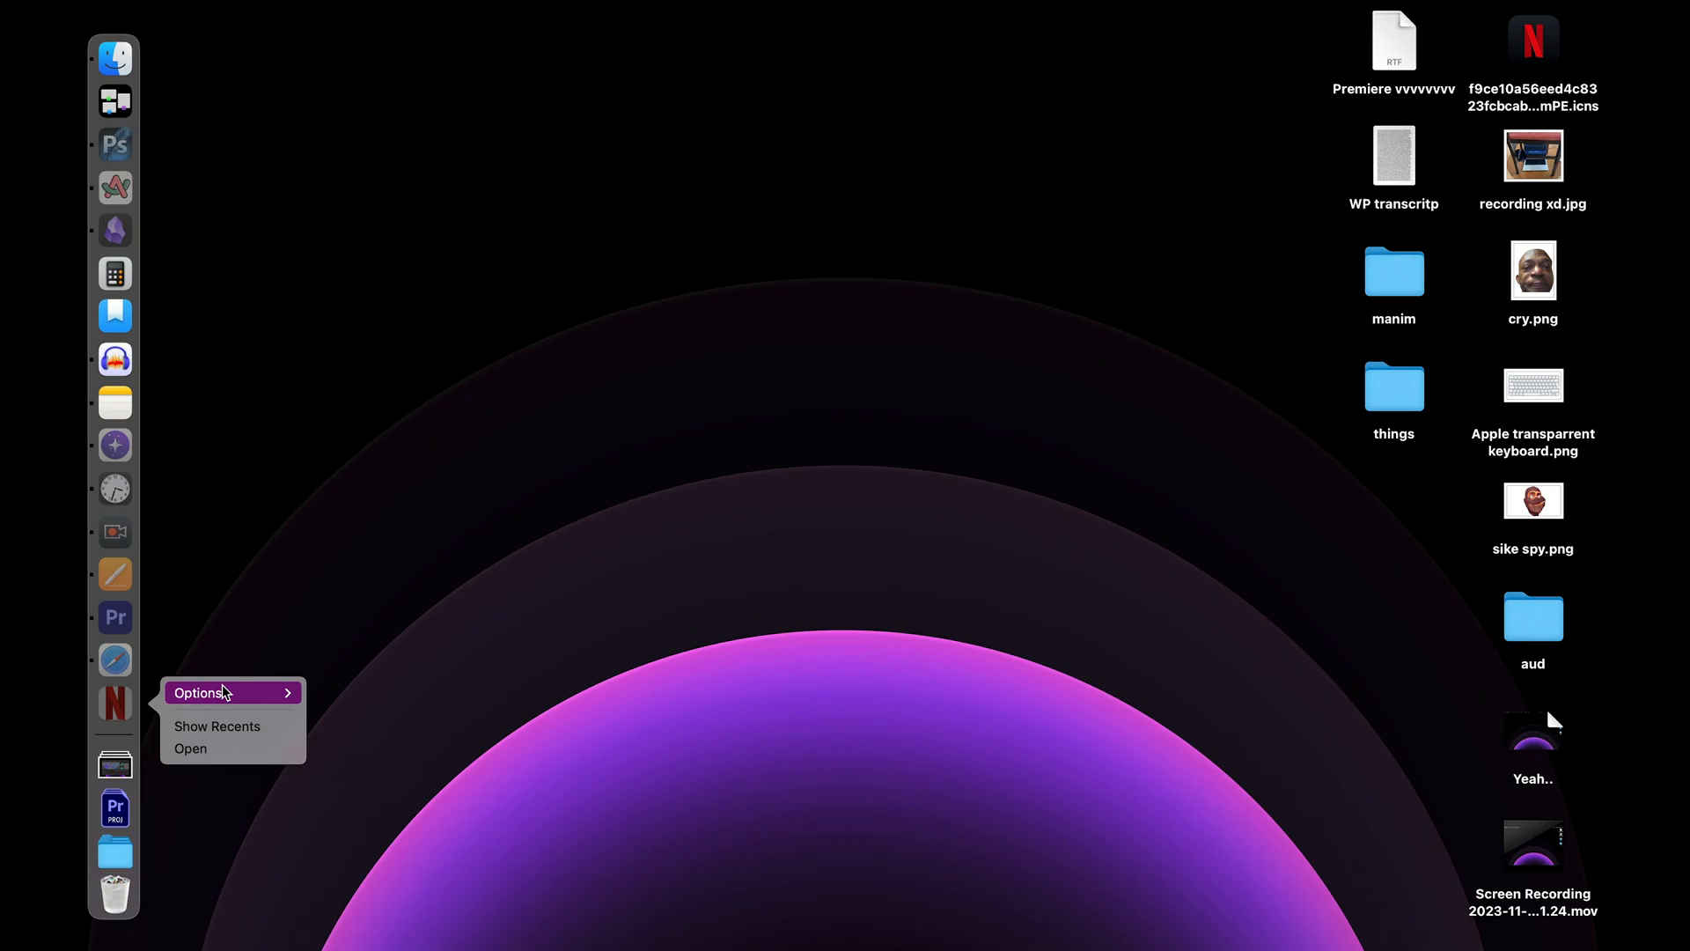
- Reveal the Netflix web app in Finder from its Dock options
{"action": "mouse_move", "coordinate": [269, 693]}
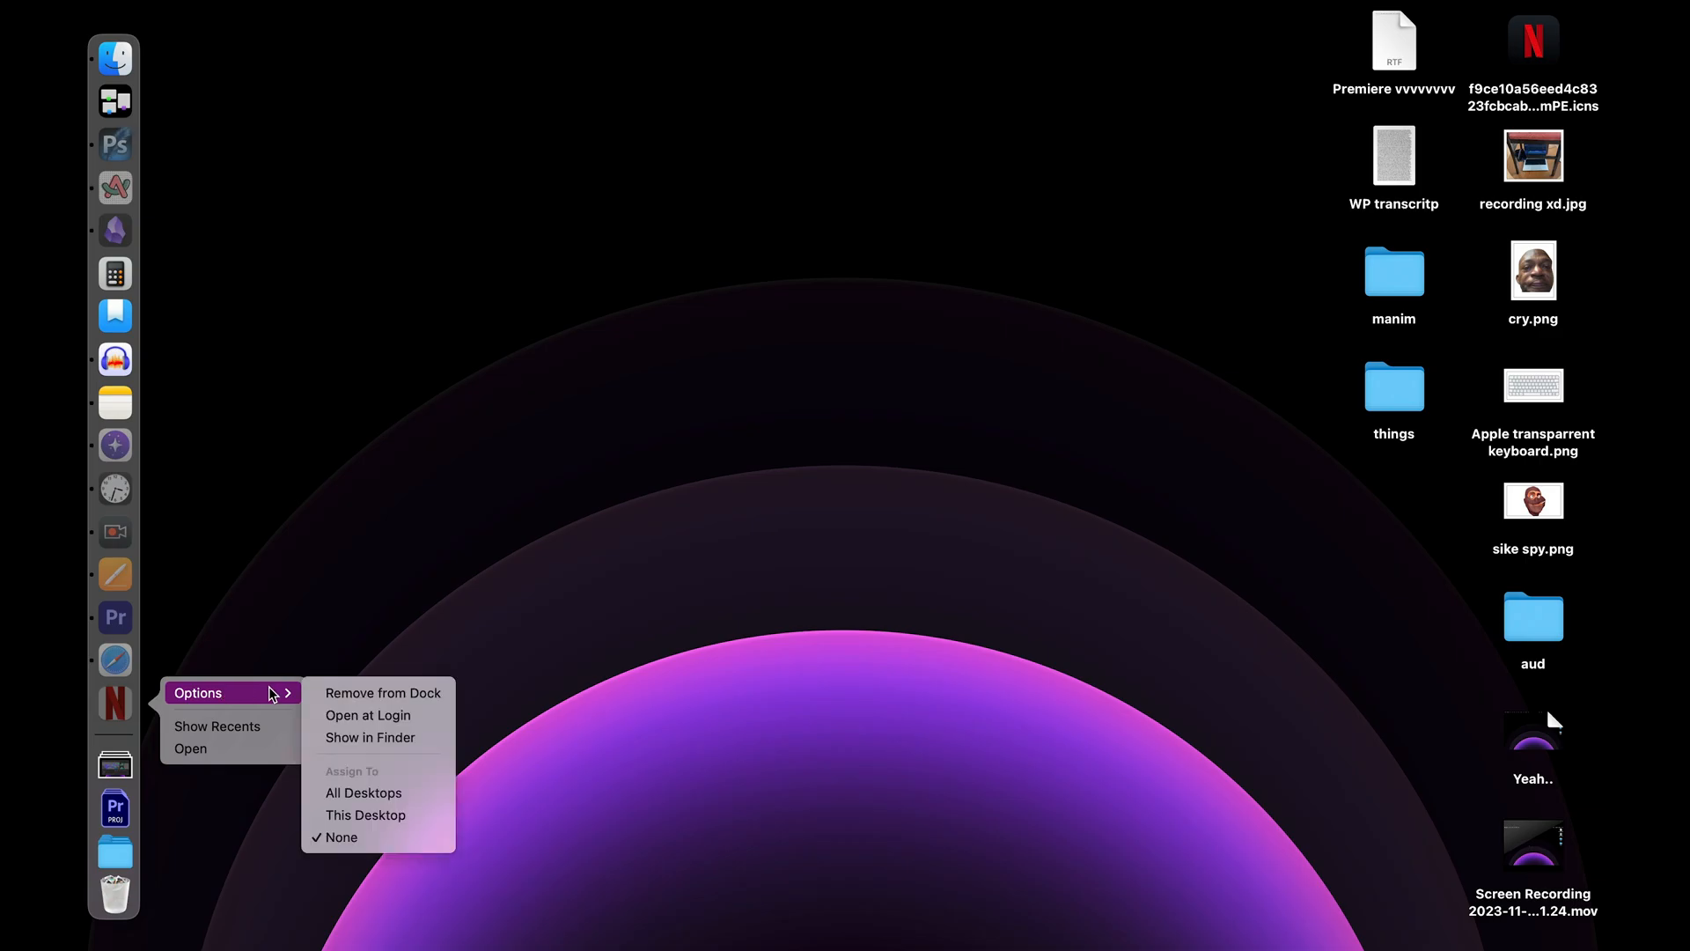
{"action": "left_click", "coordinate": [370, 737]}
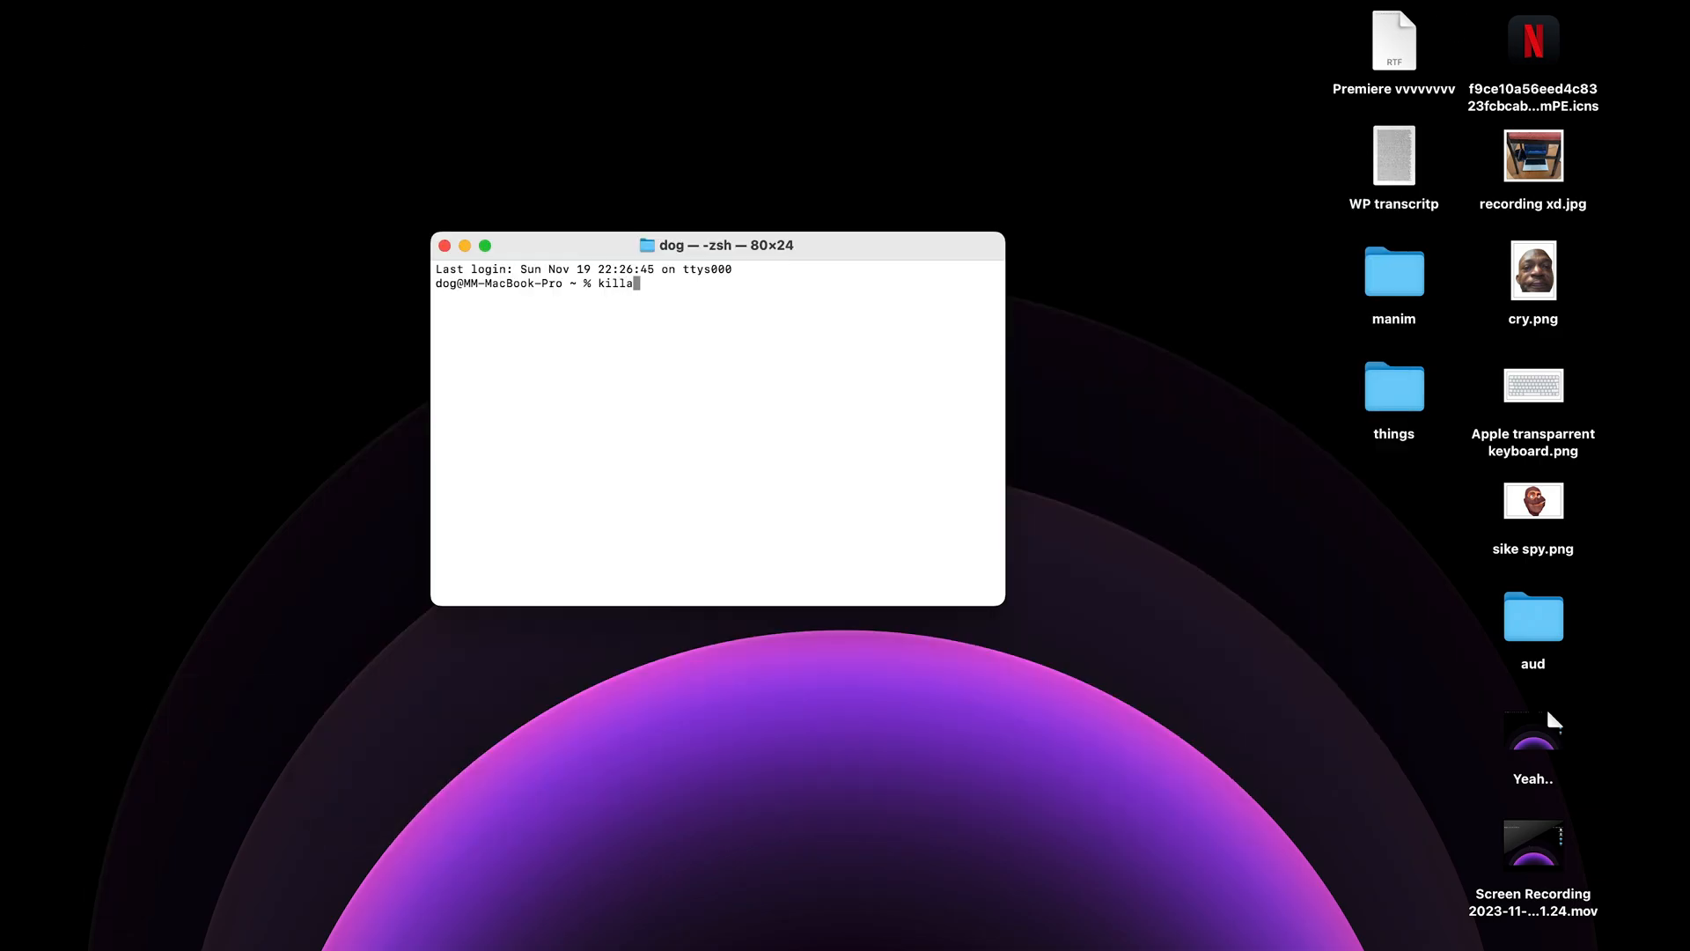
- Restart the Dock by running killall Dock in Terminal, close the Terminal window and check the Netflix icon in the Dock
{"action": "type", "text": "ll Dock"}
{"action": "left_click", "coordinate": [448, 247]}
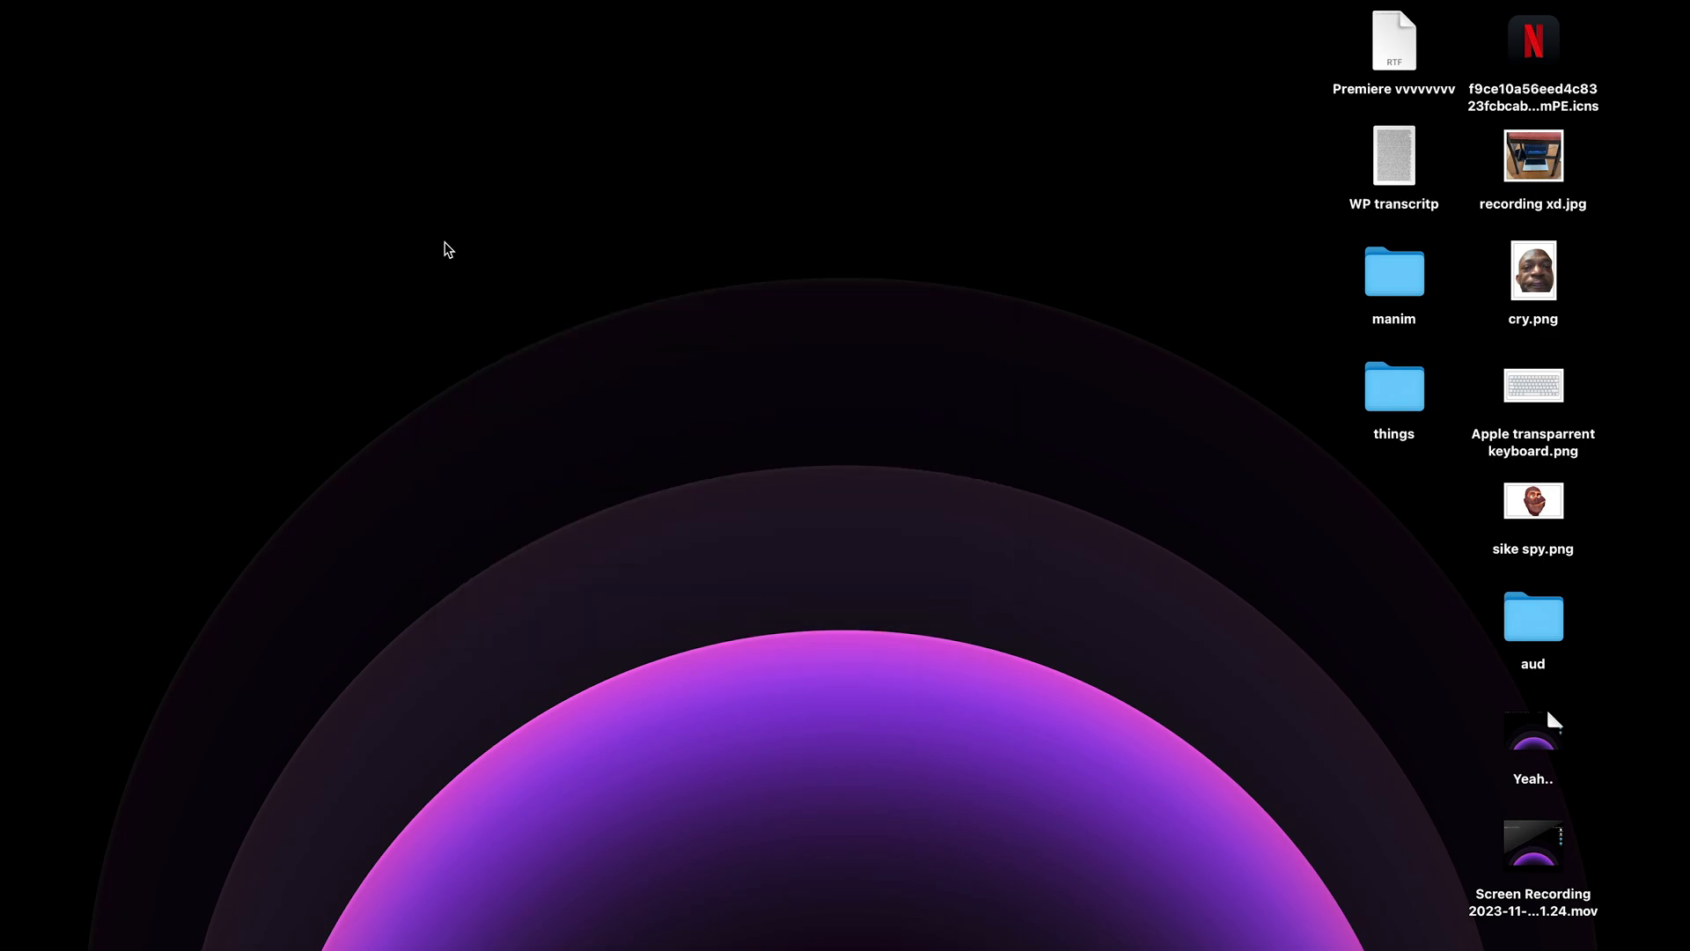
{"action": "mouse_move", "coordinate": [83, 442]}
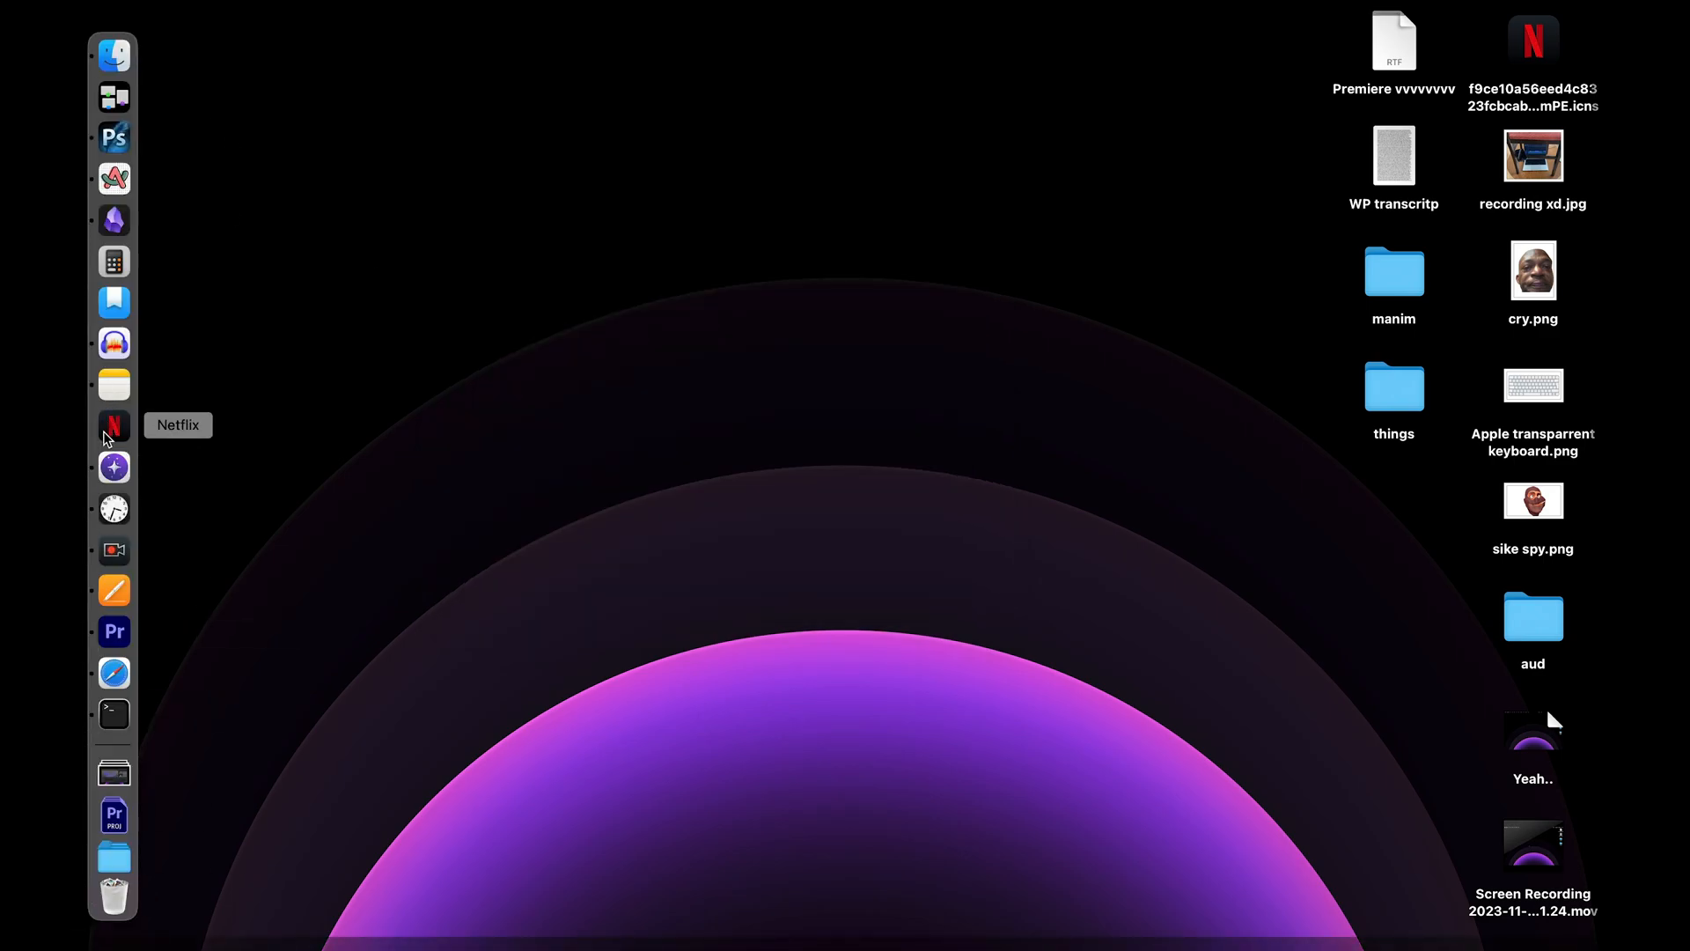
- Quit Terminal, Safari, Clock and Pages from the app switcher
{"action": "key", "text": "super+Tab"}
{"action": "key", "text": "super+q"}
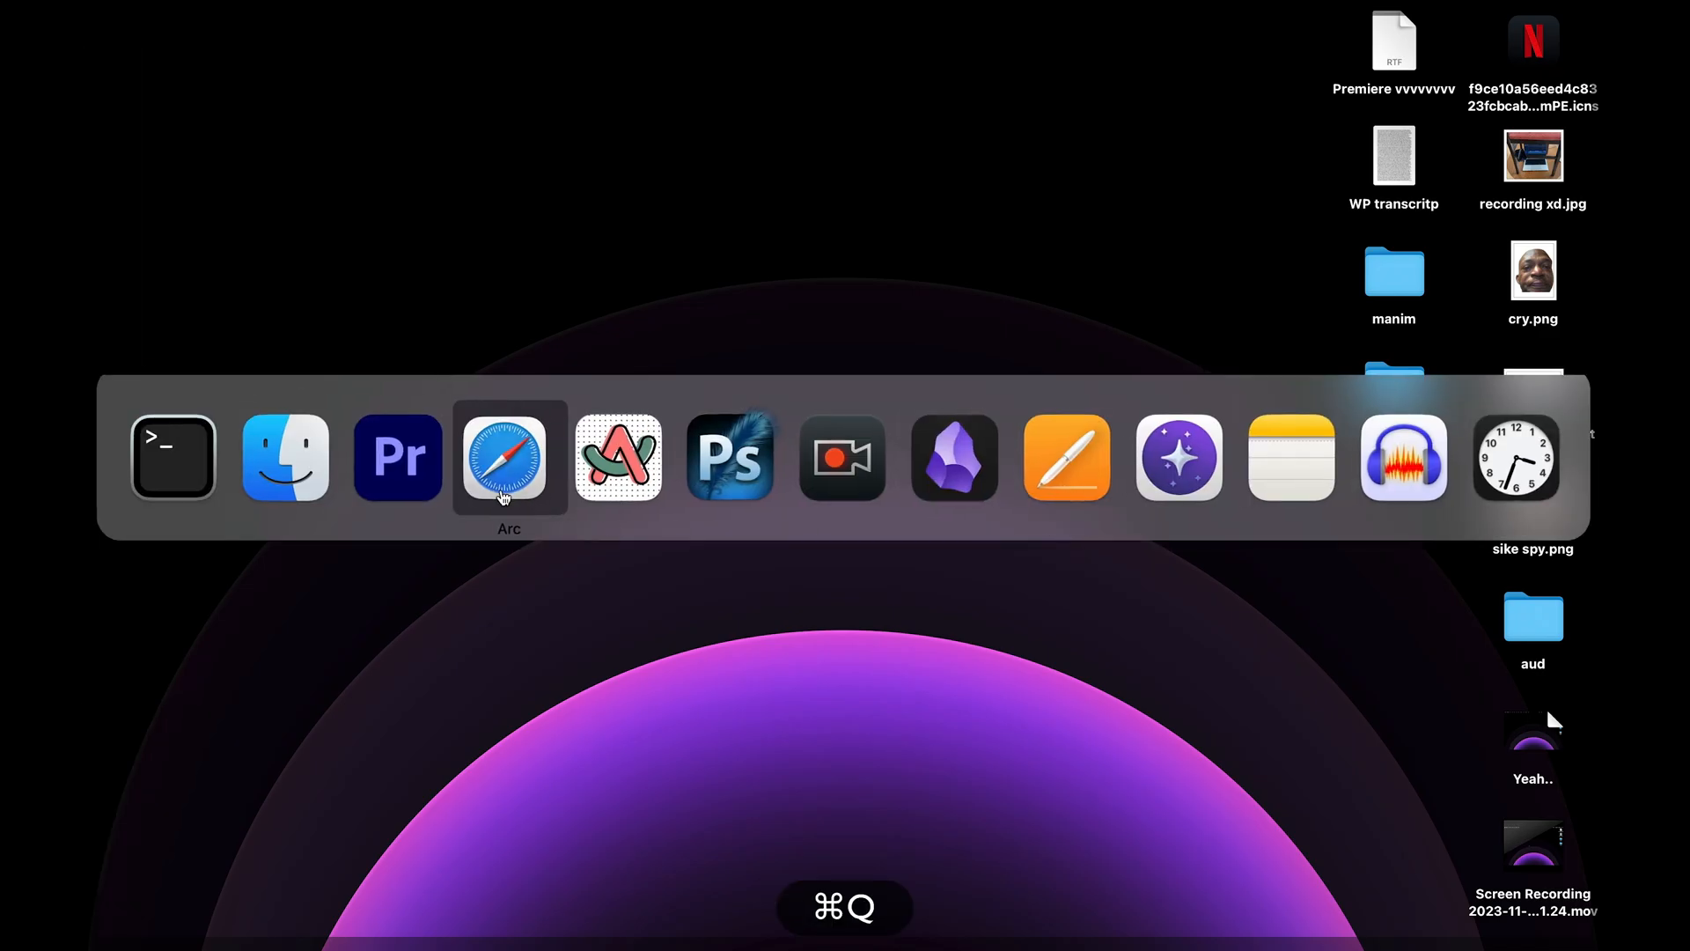
{"action": "key", "text": "super+q"}
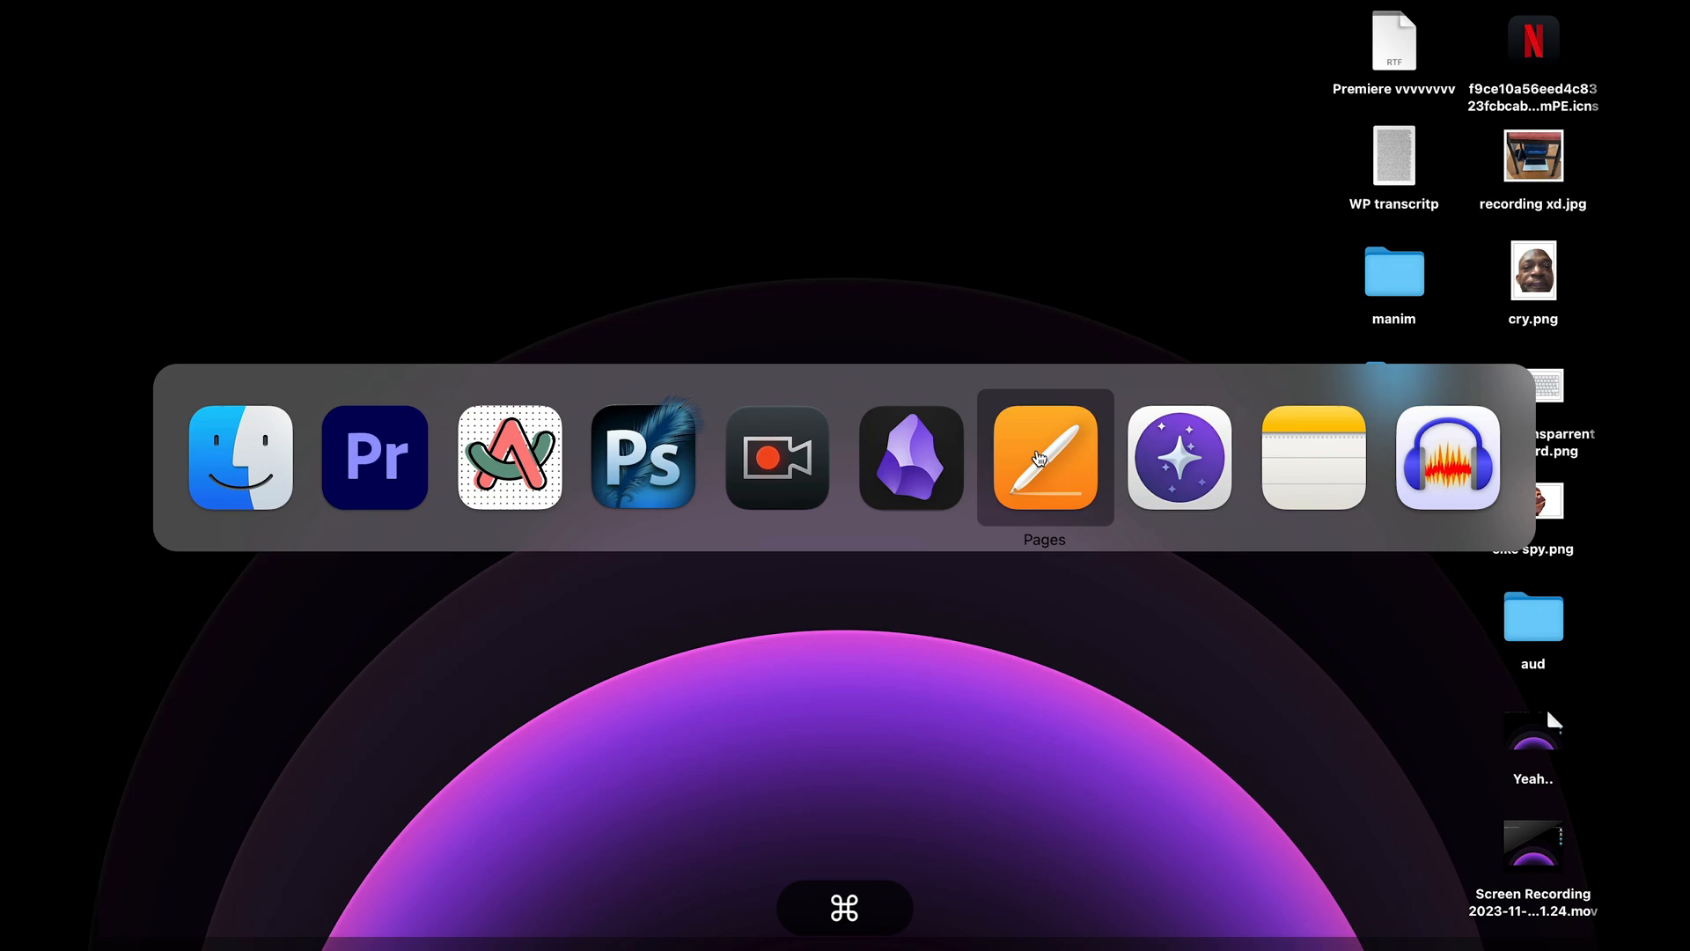
{"action": "key", "text": "super+Escape"}
- Remove Day One from the Dock and set the Dock's position on screen to Bottom
{"action": "mouse_move", "coordinate": [112, 370]}
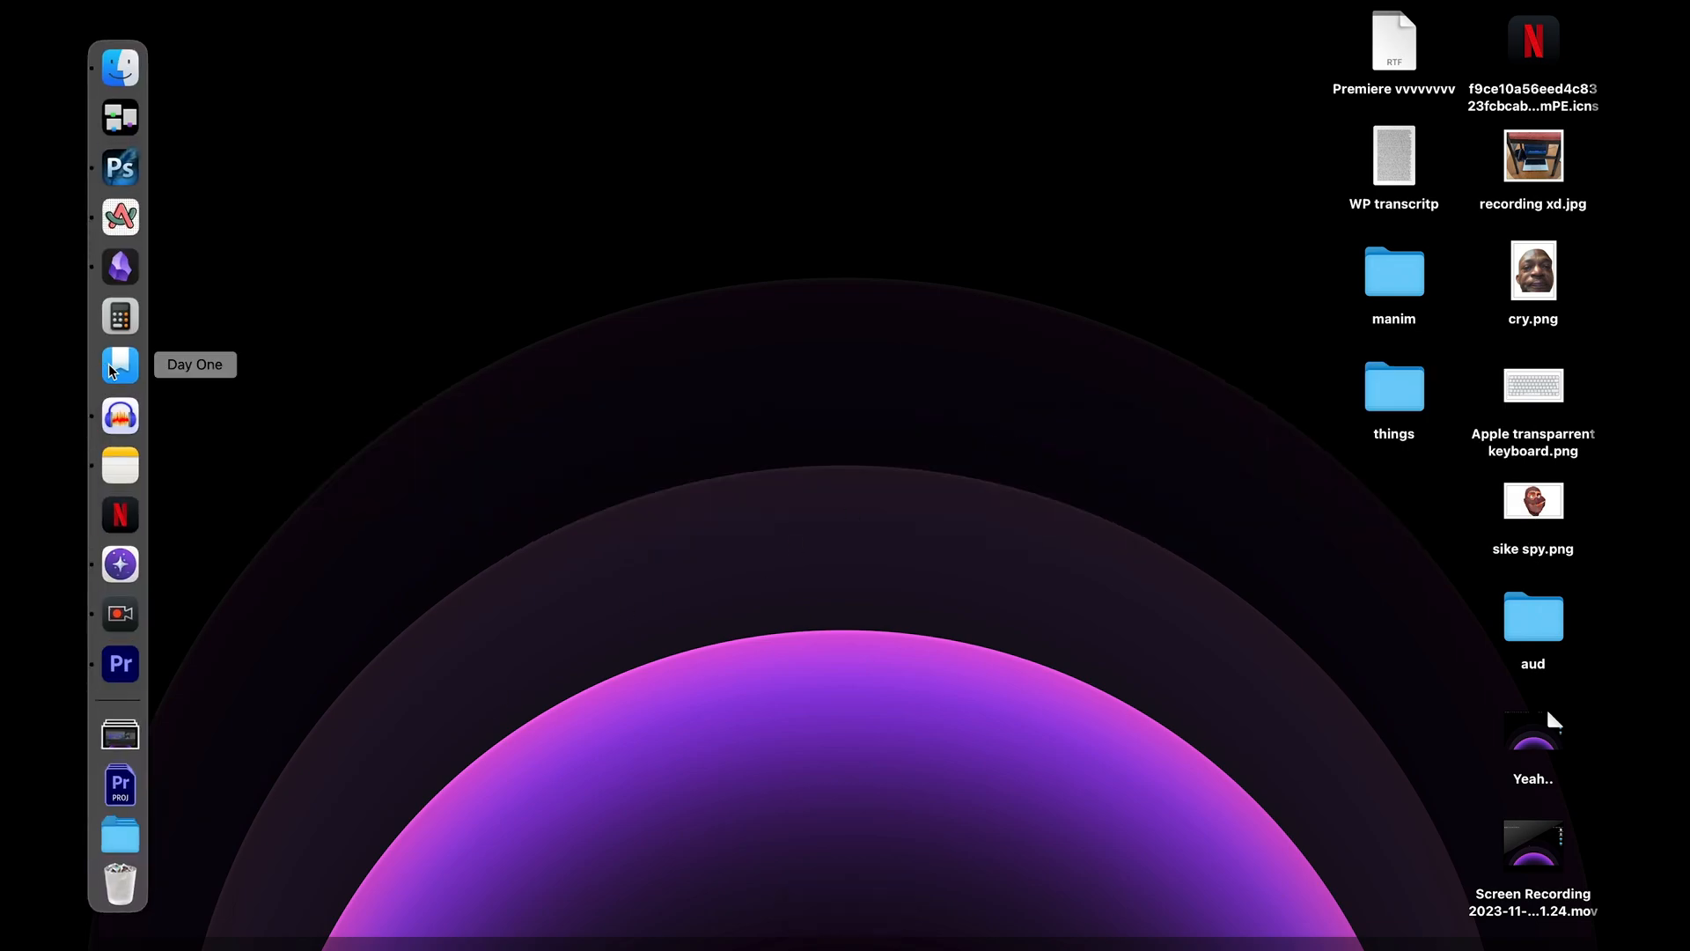
{"action": "left_click_drag", "start_coordinate": [112, 370], "coordinate": [1132, 366]}
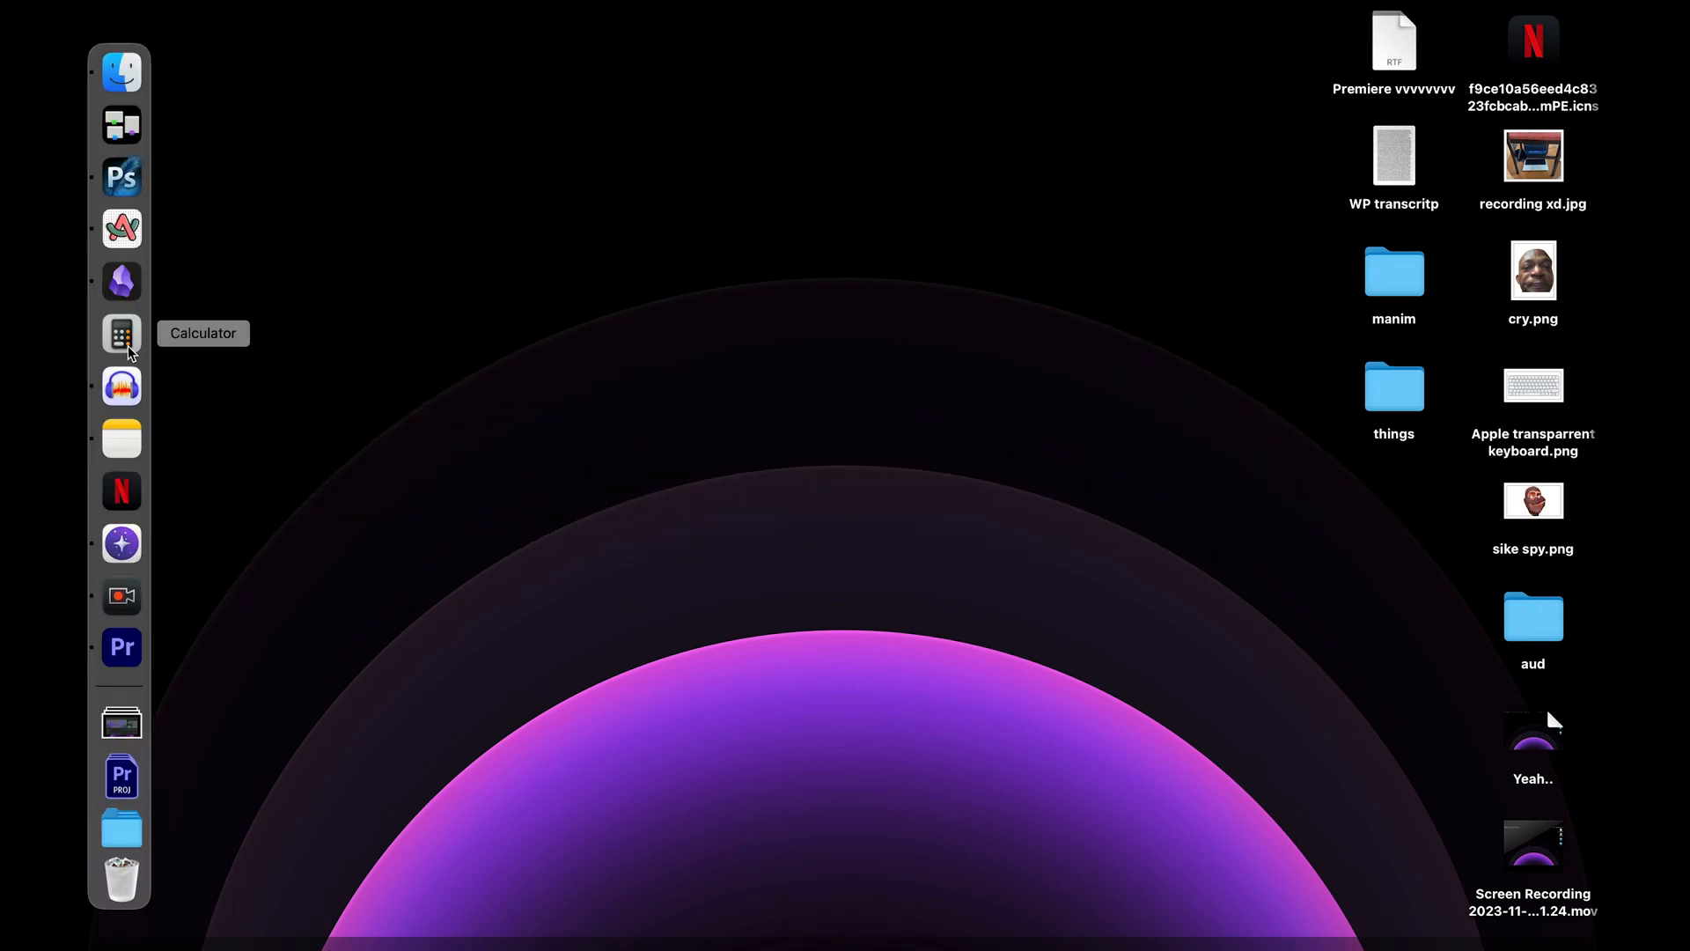
{"action": "right_click", "coordinate": [126, 684]}
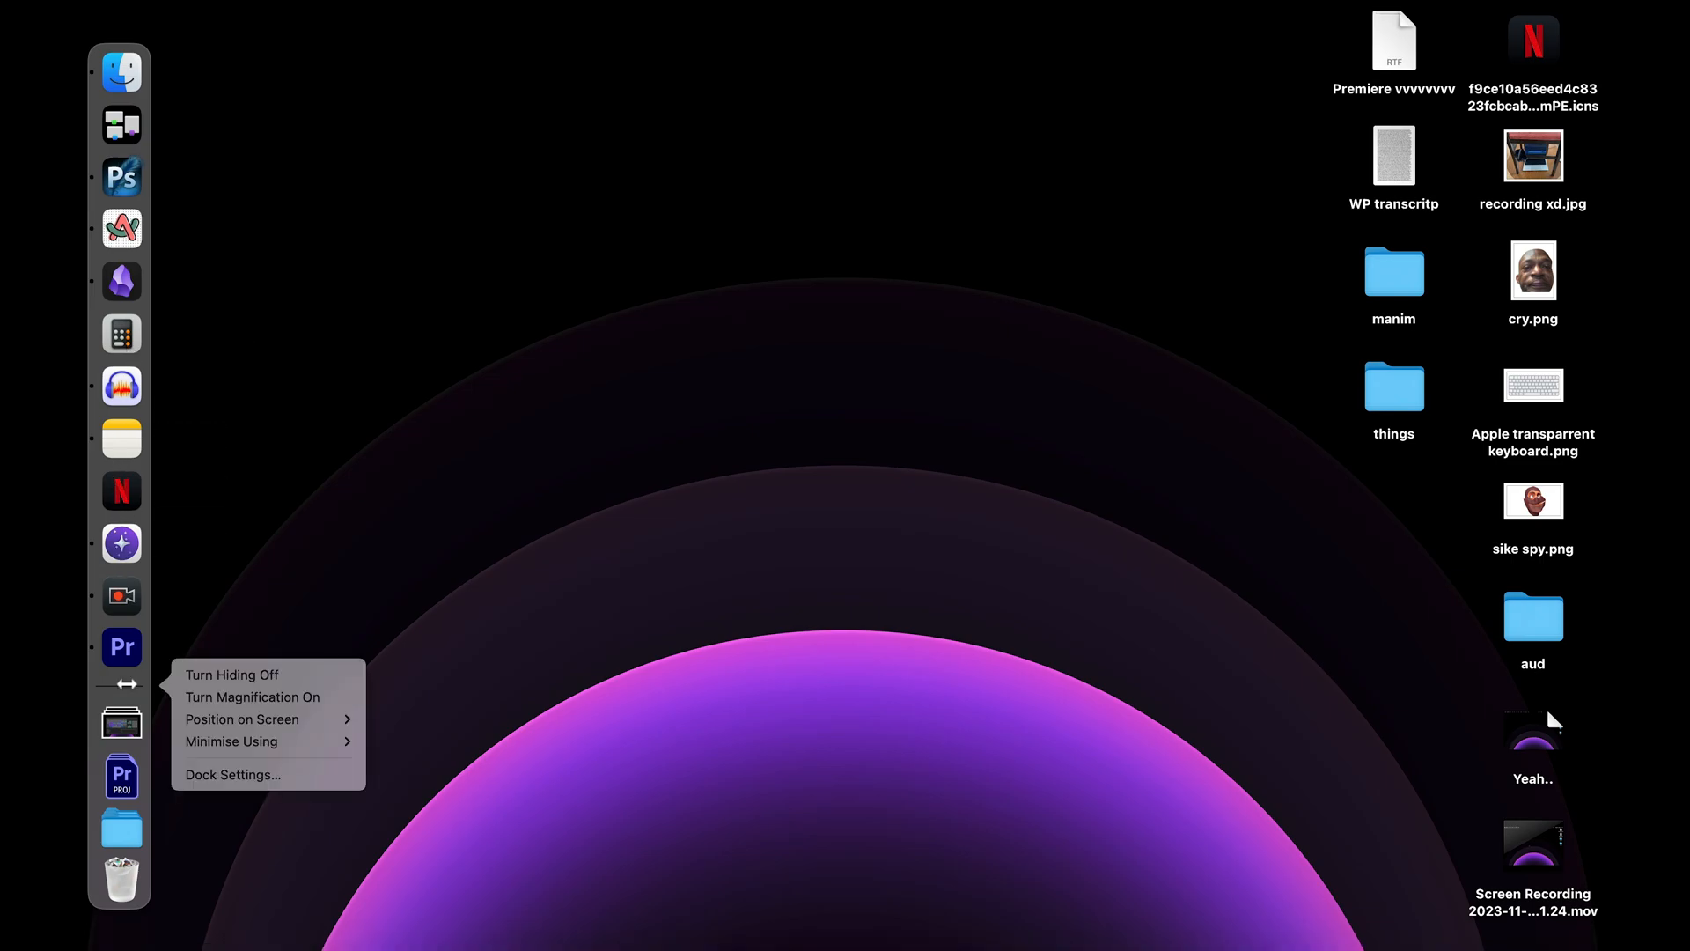
{"action": "mouse_move", "coordinate": [286, 721]}
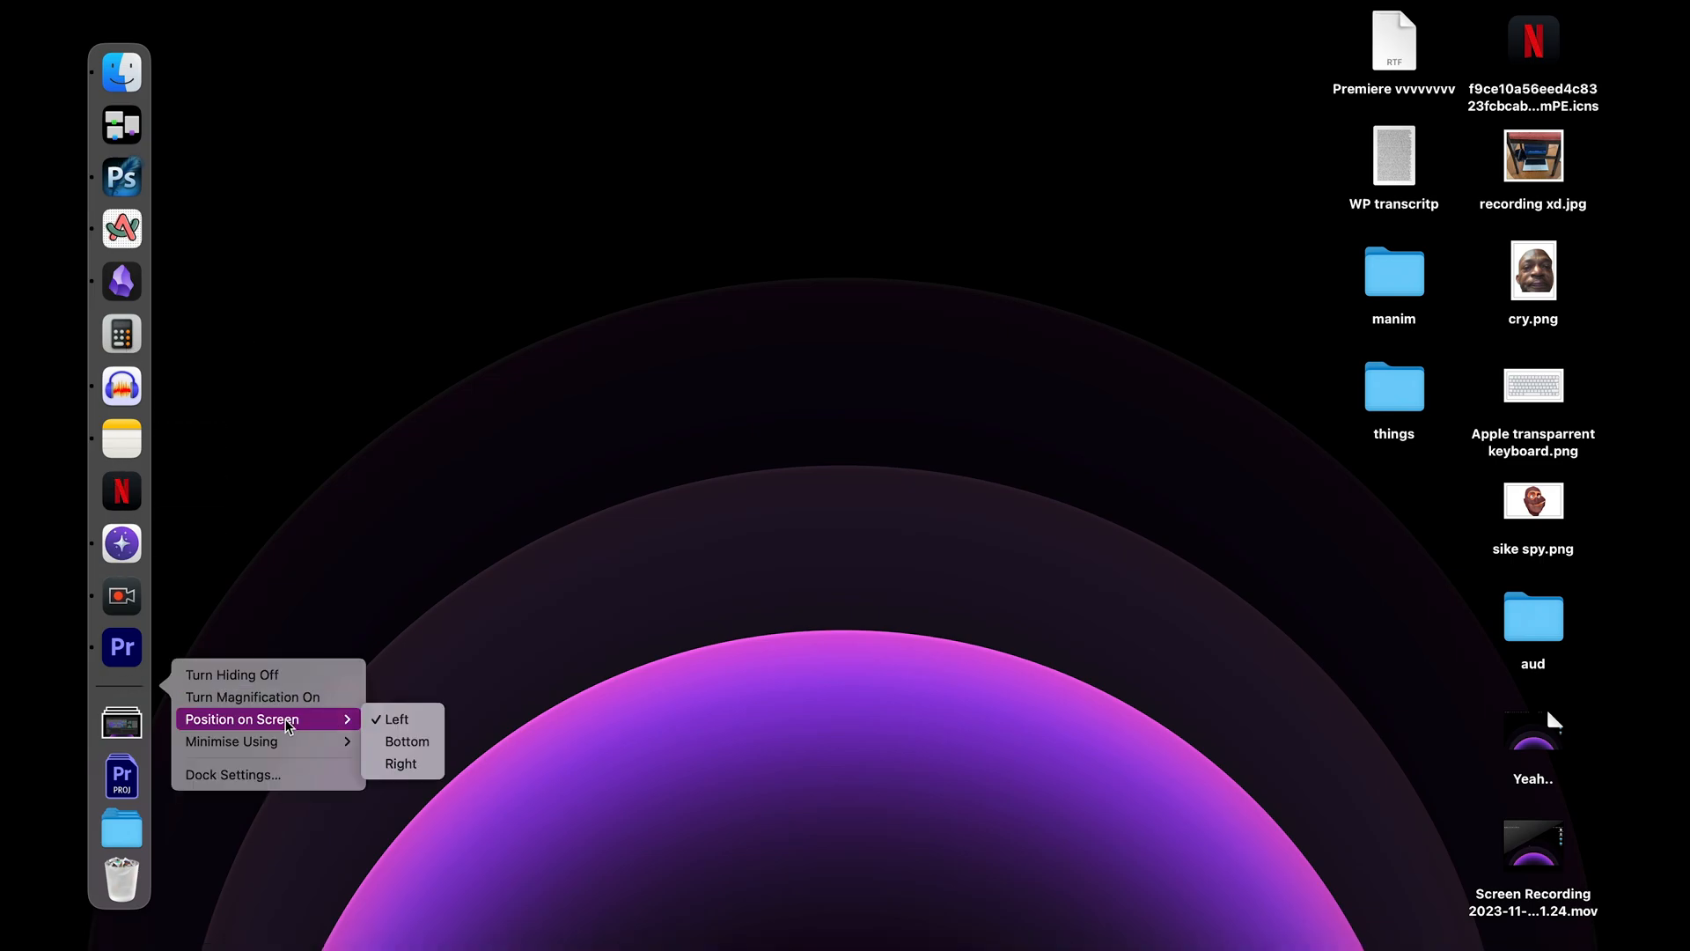
{"action": "left_click", "coordinate": [402, 744]}
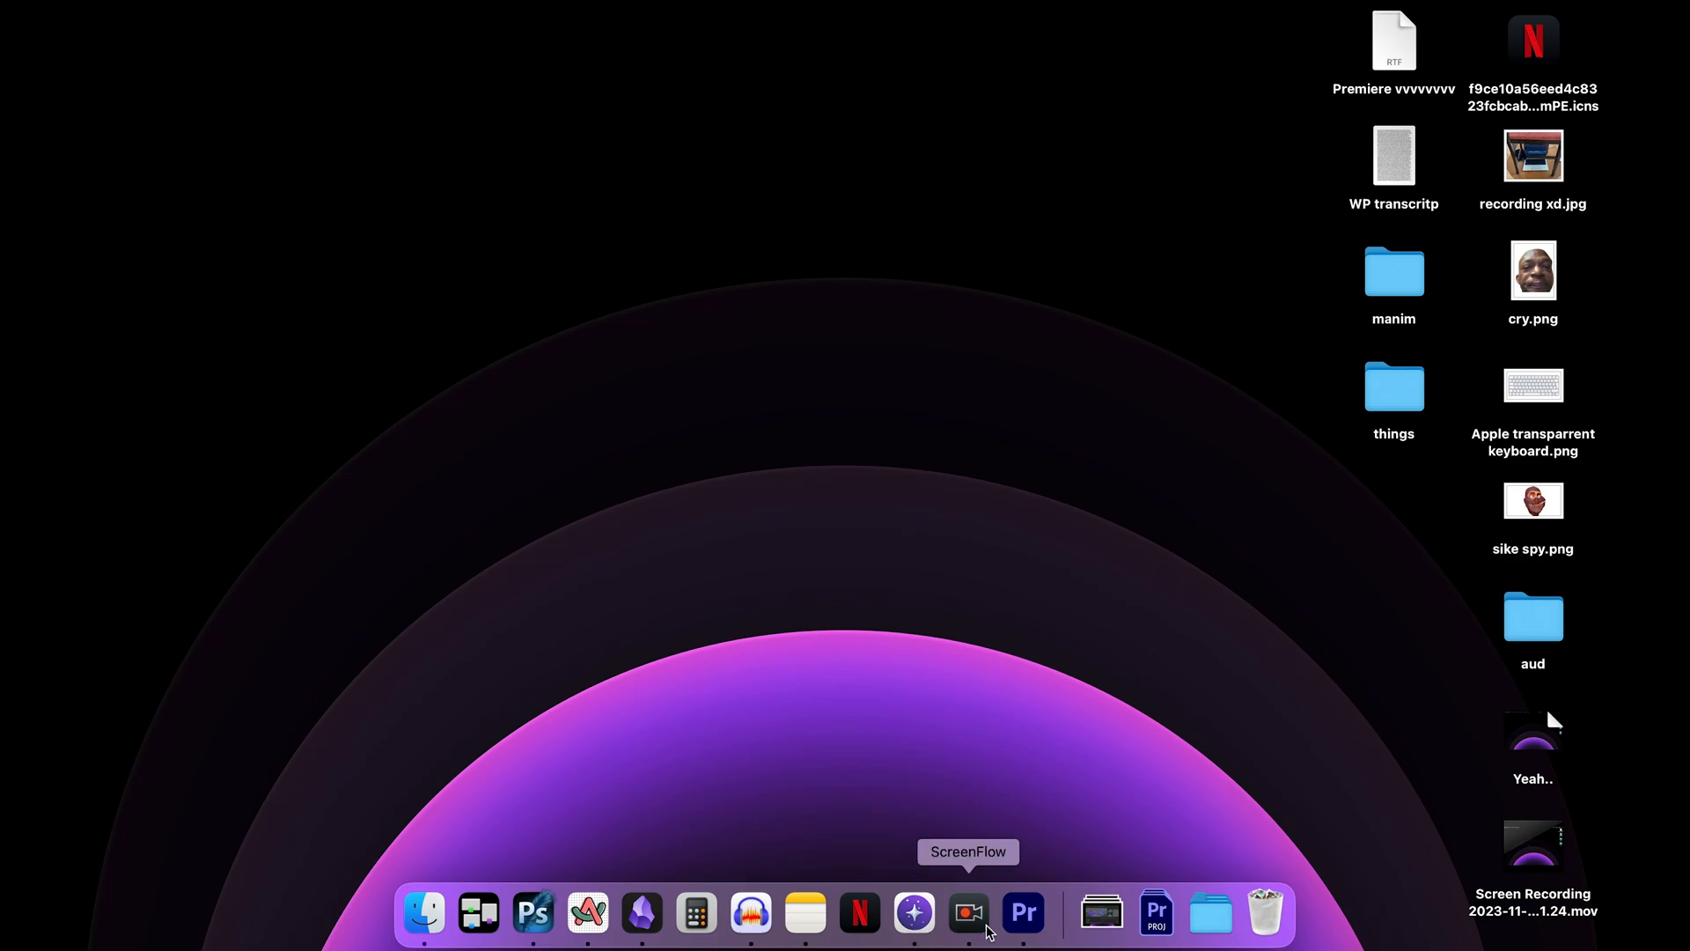
- Record the screen while opening Netflix from the Dock, stop the recording, and change the Dock's position on screen
{"action": "key", "text": "shift+super"}
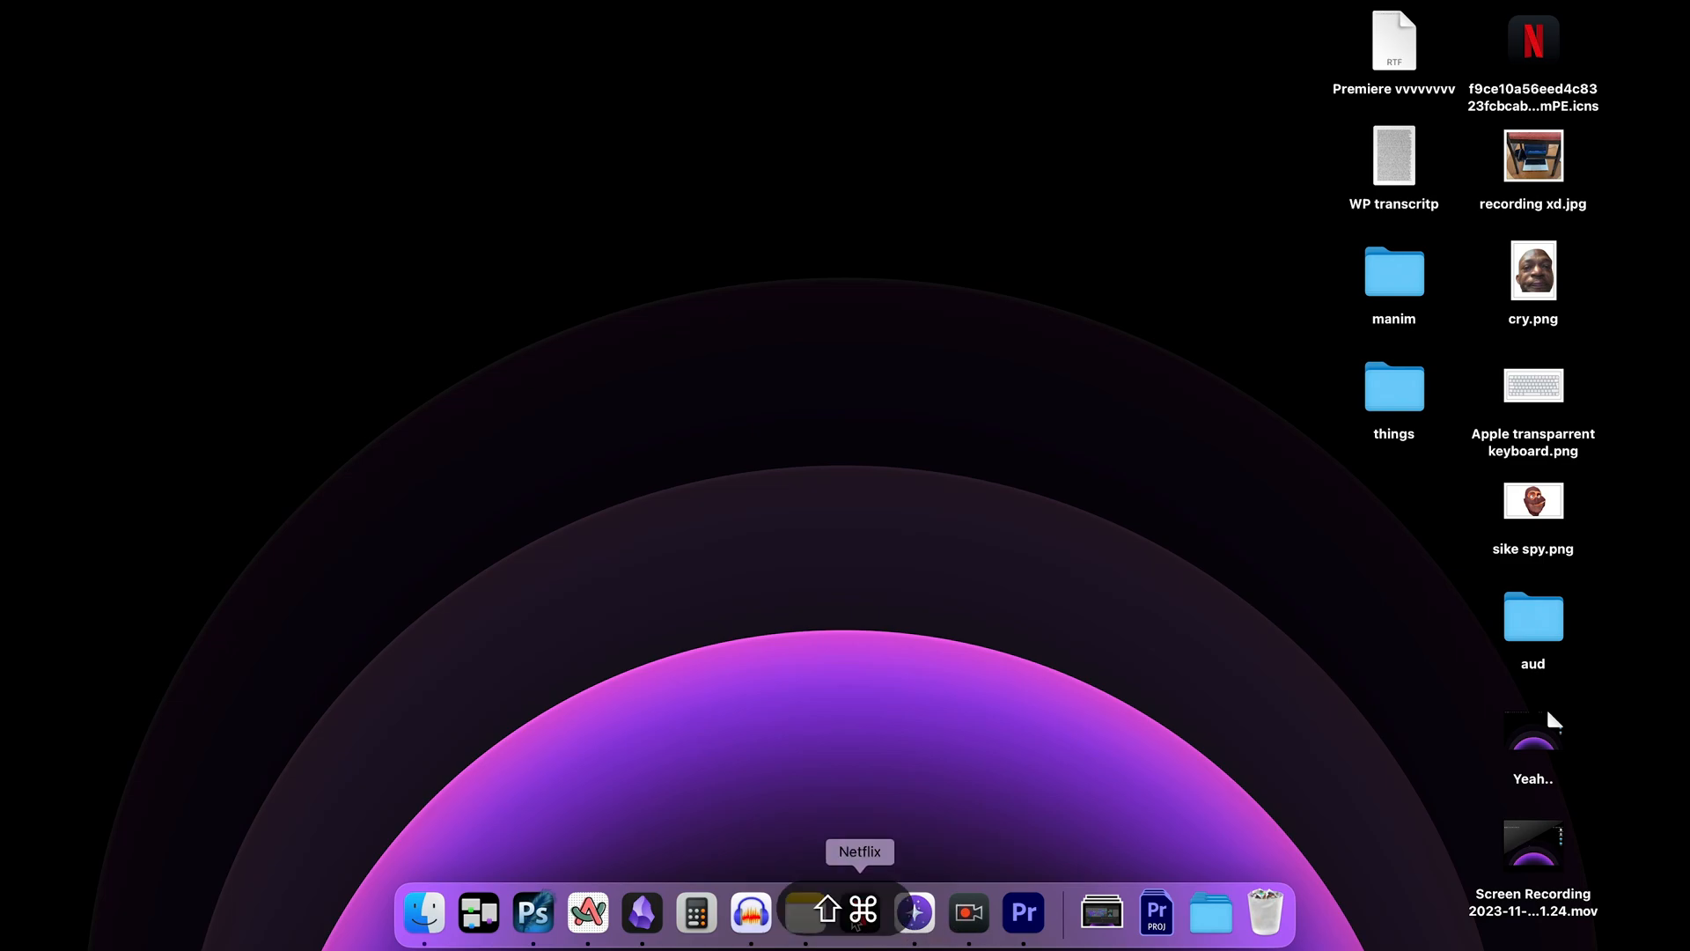
{"action": "key", "text": "Escape"}
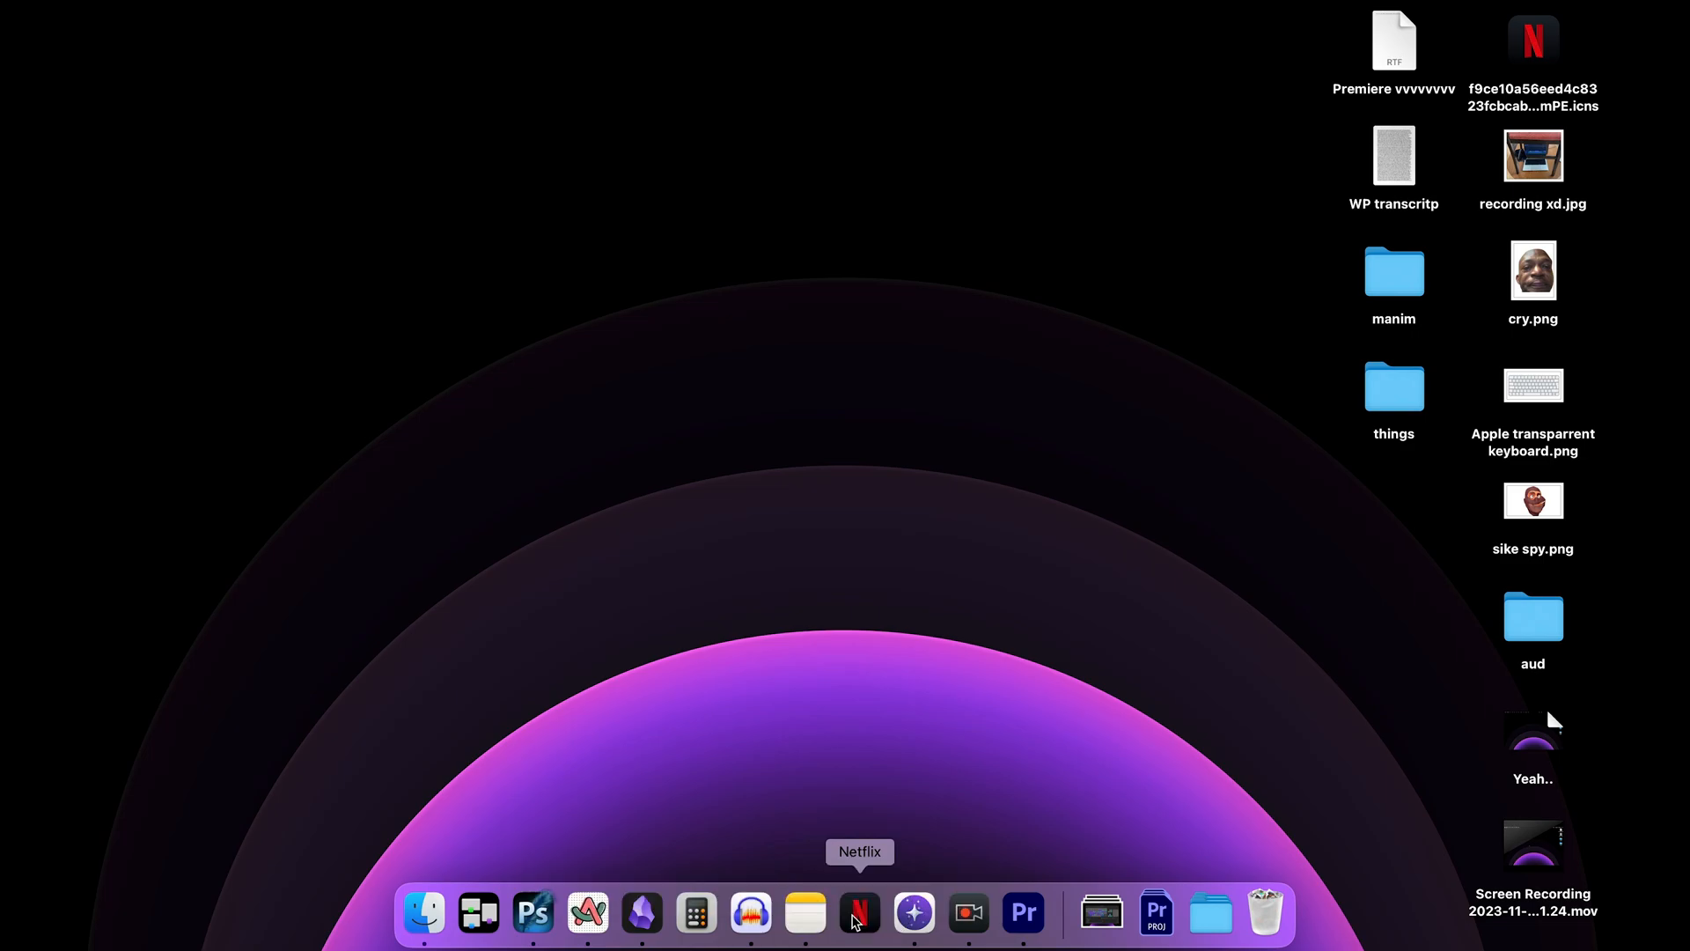
{"action": "key", "text": "alt+super+d"}
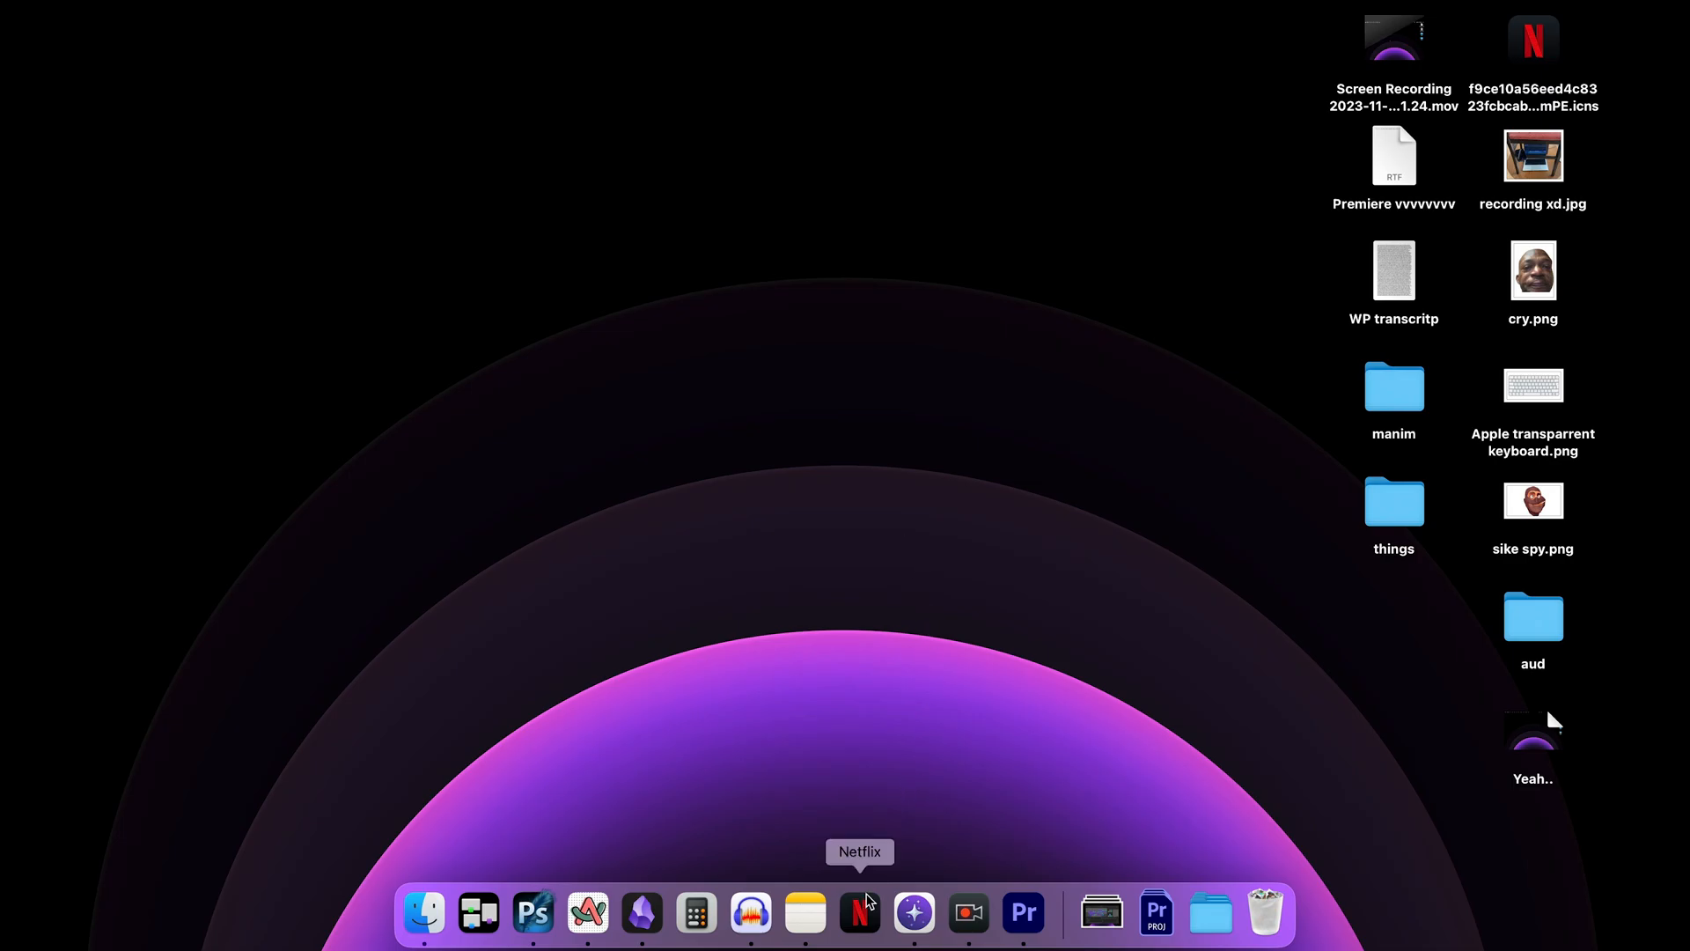
{"action": "left_click", "coordinate": [867, 900]}
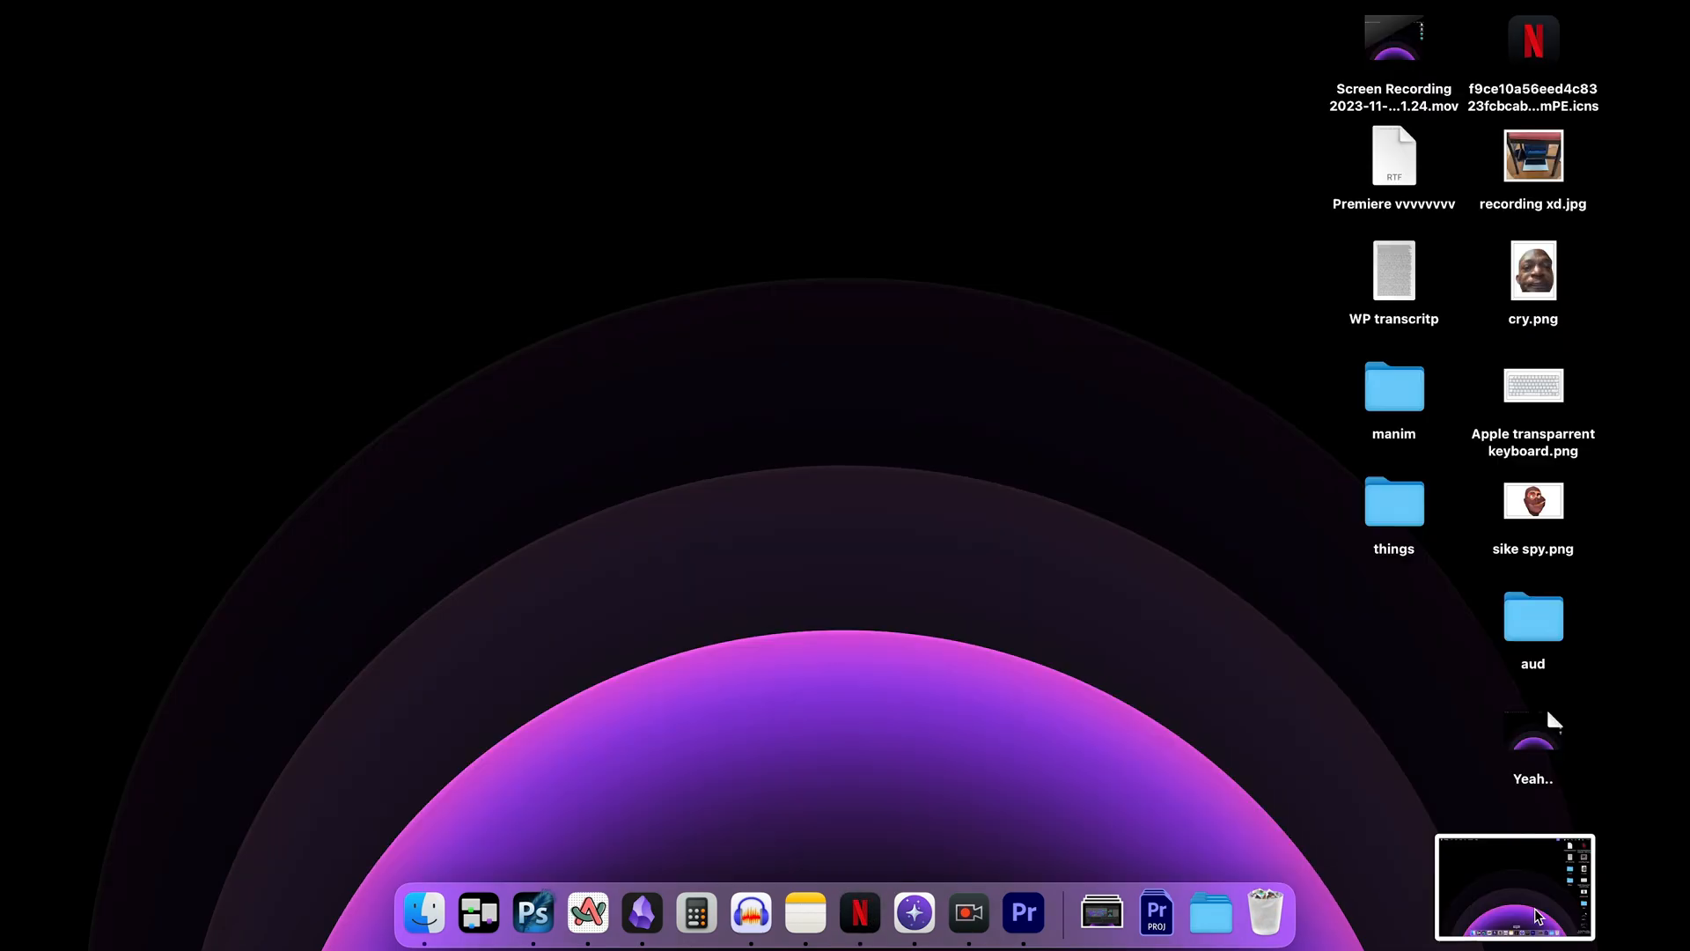
{"action": "right_click", "coordinate": [1063, 908]}
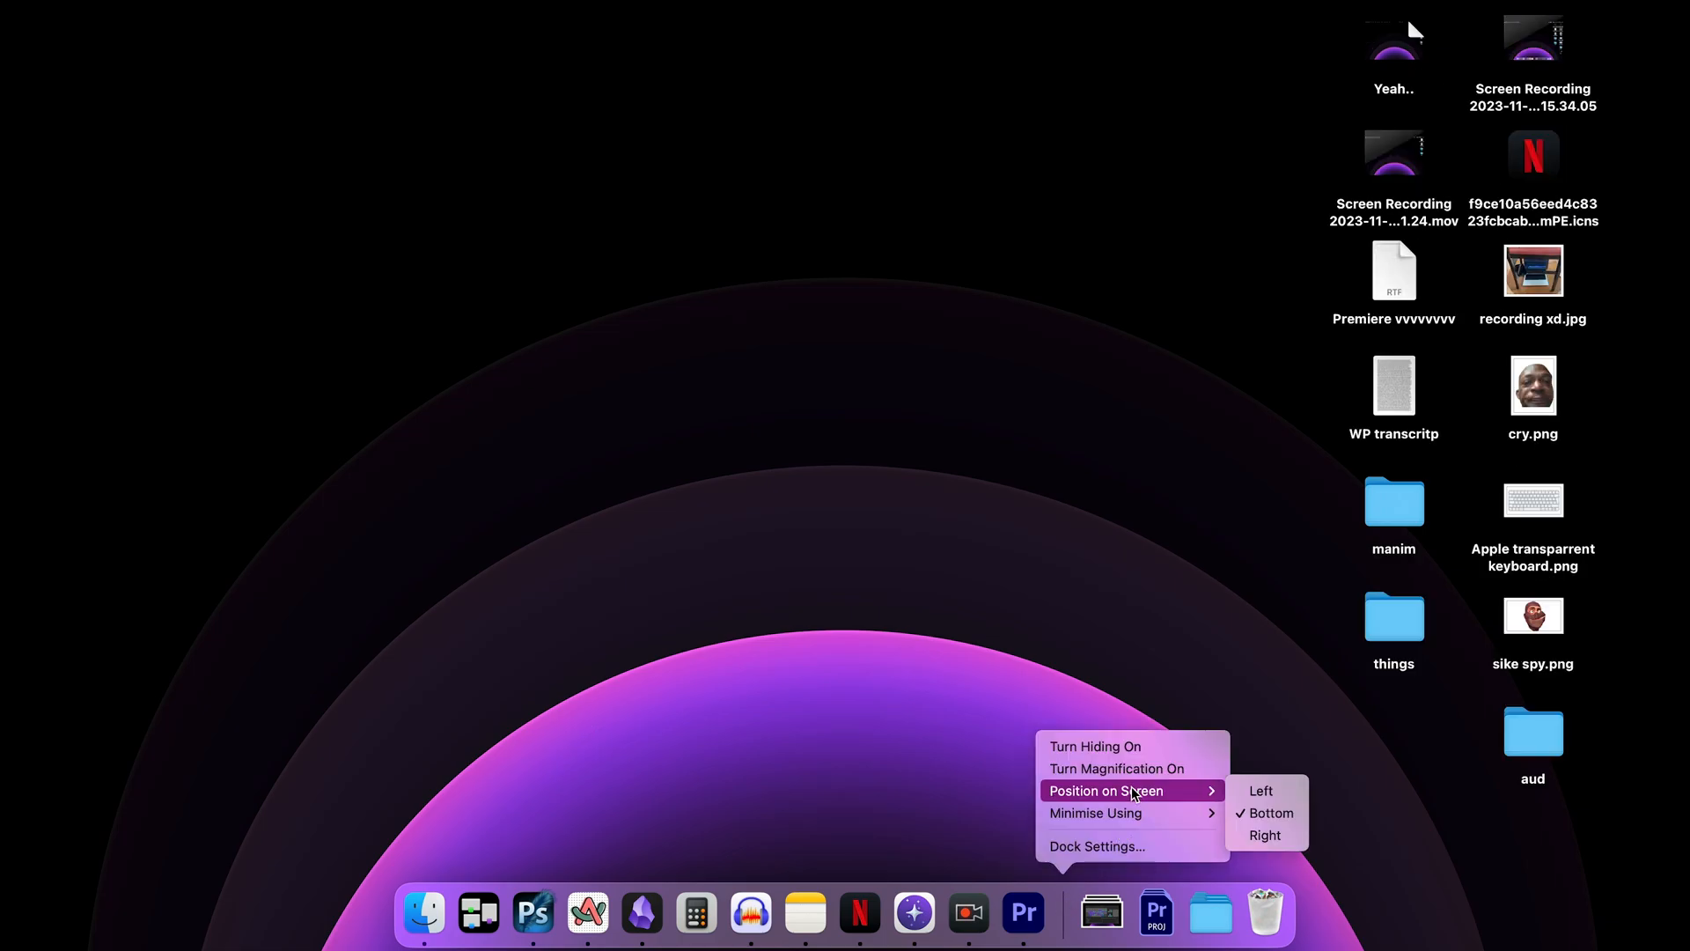
- Delete the Netflix .icns icon file from the desktop and bring up the Premiere Pro sequence
{"action": "key", "text": "super+Tab"}
{"action": "key", "text": "F11"}
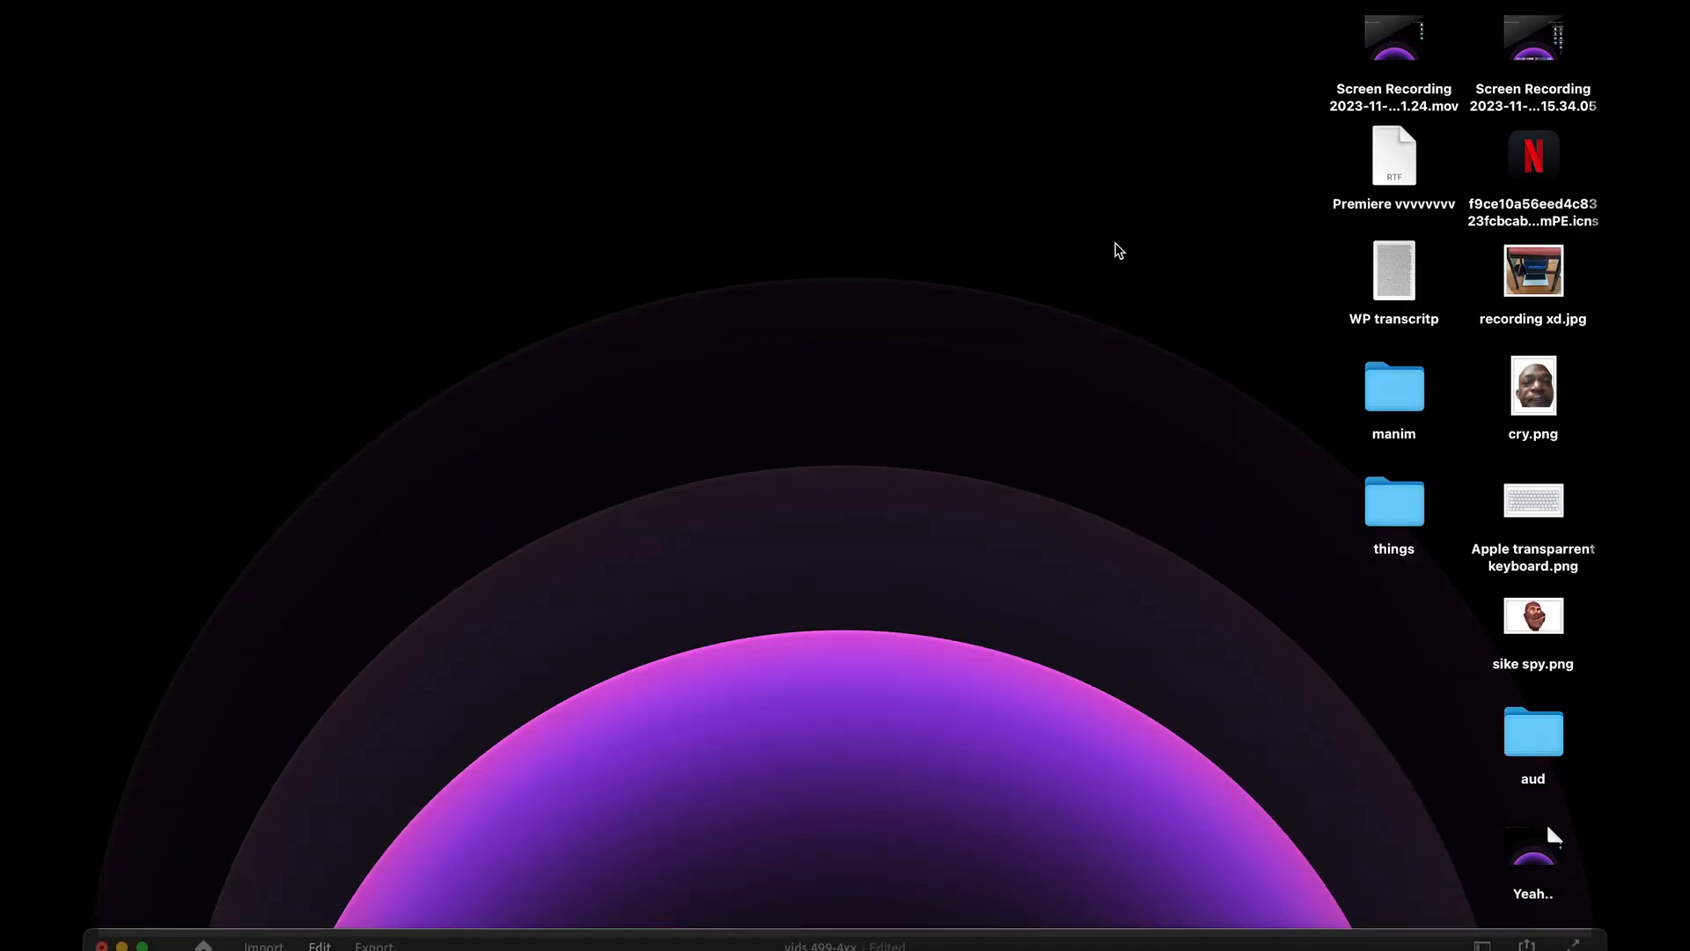
{"action": "key", "text": "super+BackSpace"}
{"action": "mouse_move", "coordinate": [109, 490]}
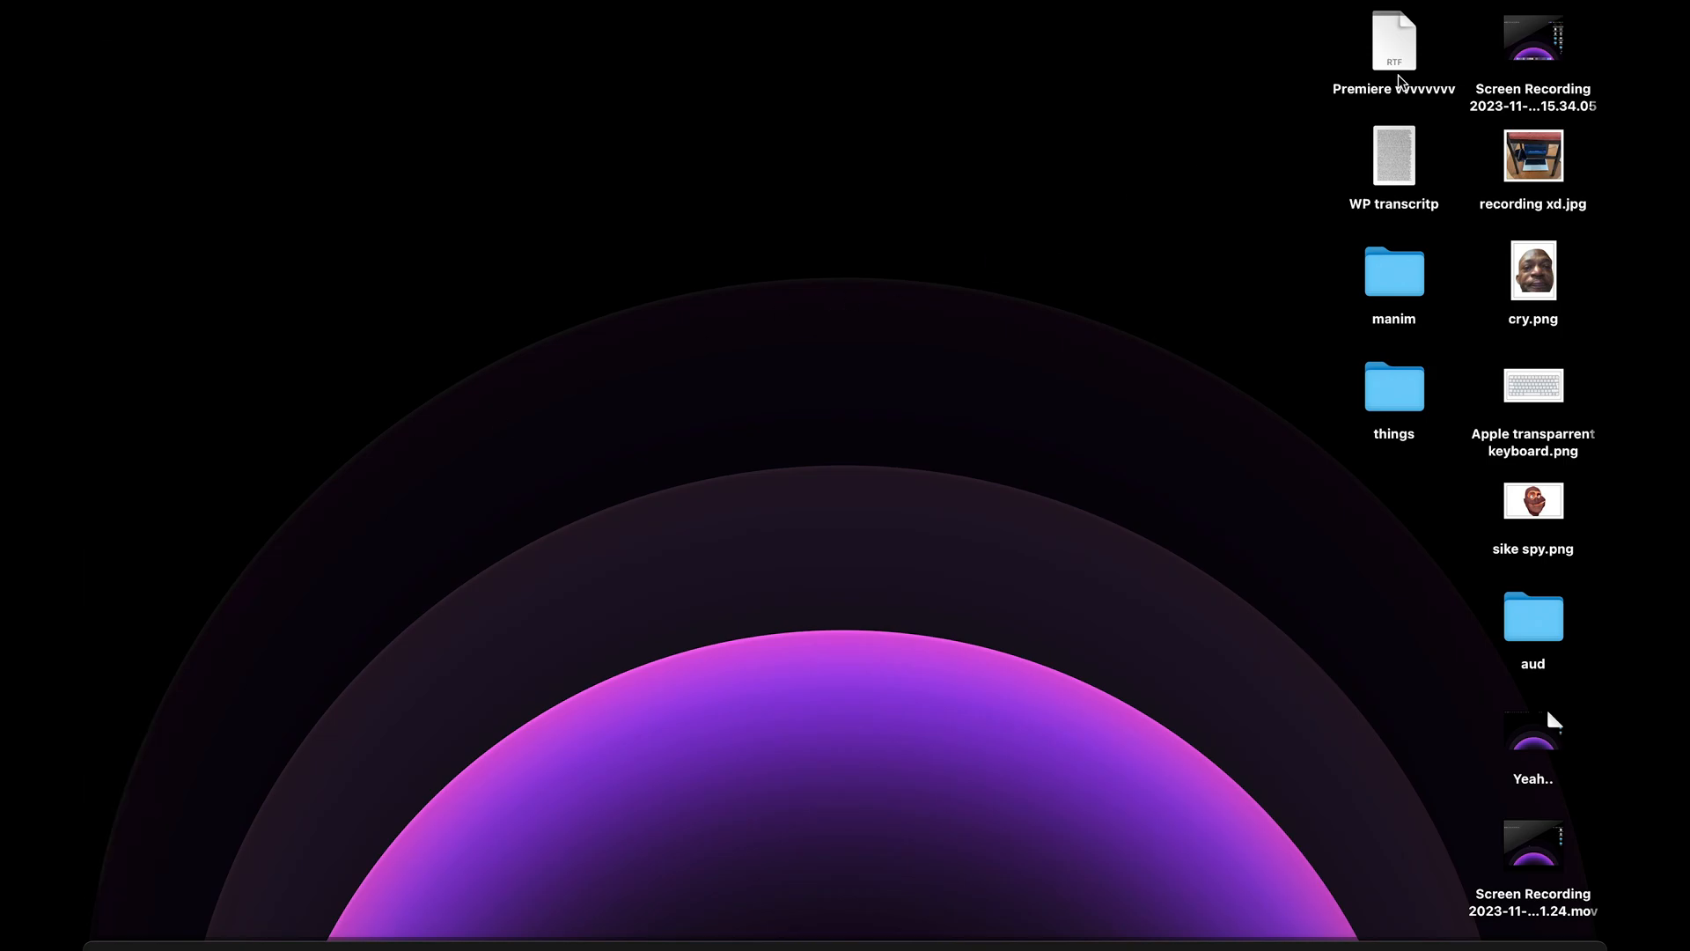
{"action": "right_click", "coordinate": [114, 490]}
{"action": "left_click", "coordinate": [256, 558]}
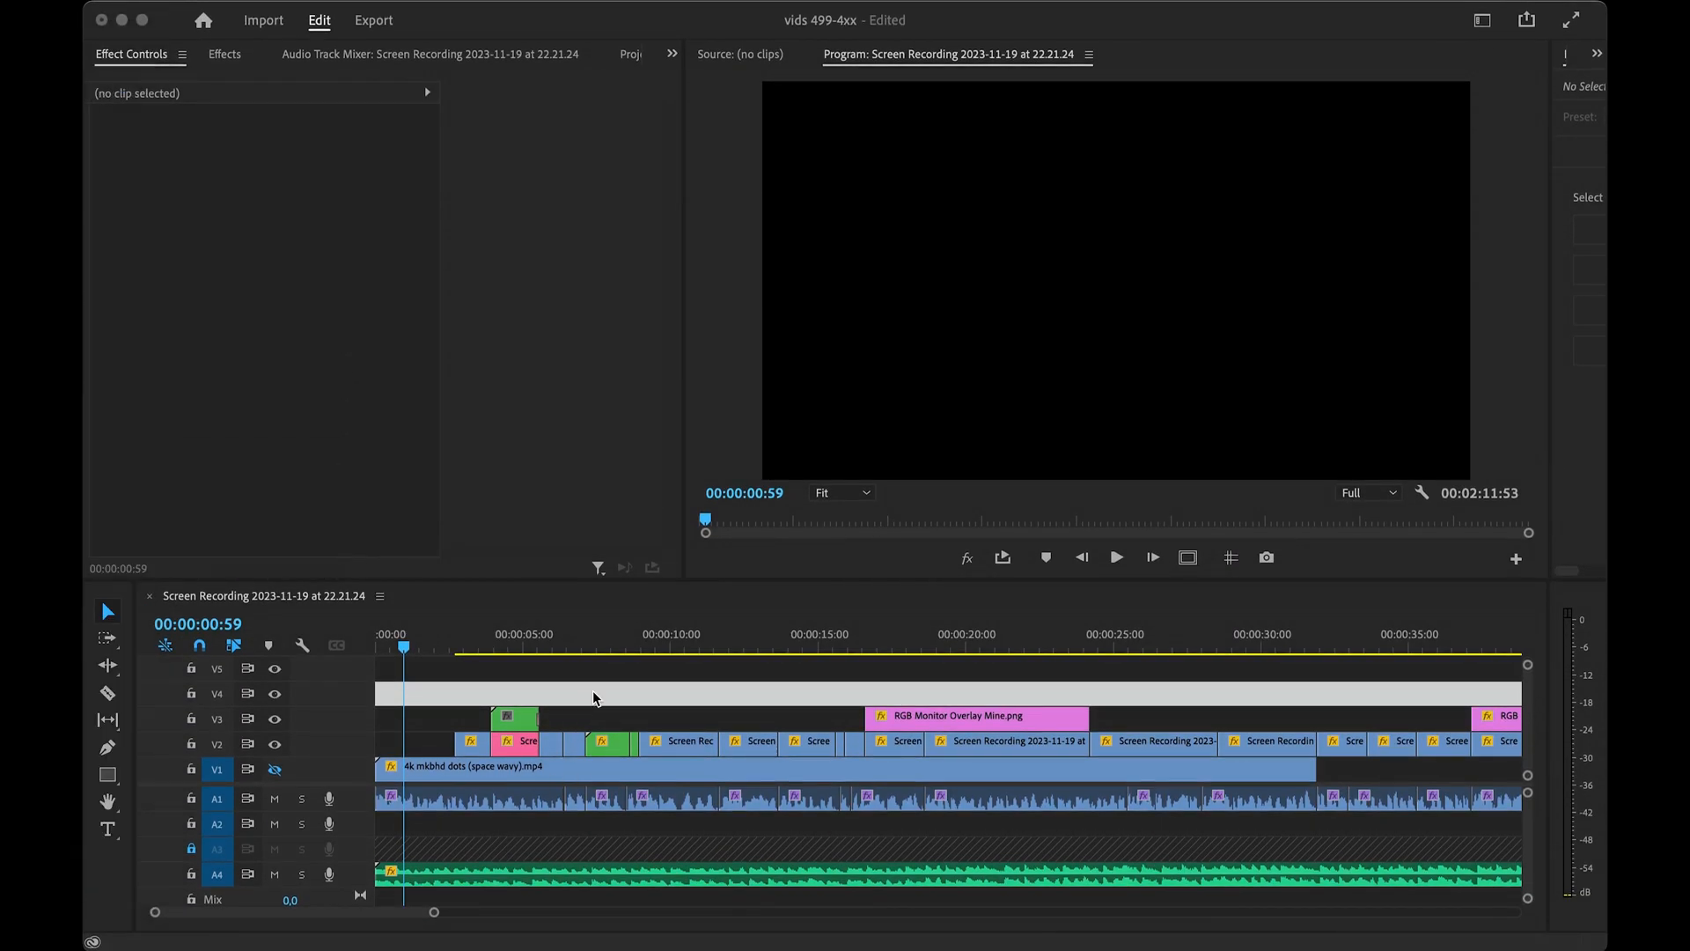
- Place the desktop screen recording ending in 15.34.05 on video track V4 at the start of the sequence
{"action": "key", "text": "F11"}
{"action": "left_click_drag", "start_coordinate": [1545, 49], "coordinate": [462, 673]}
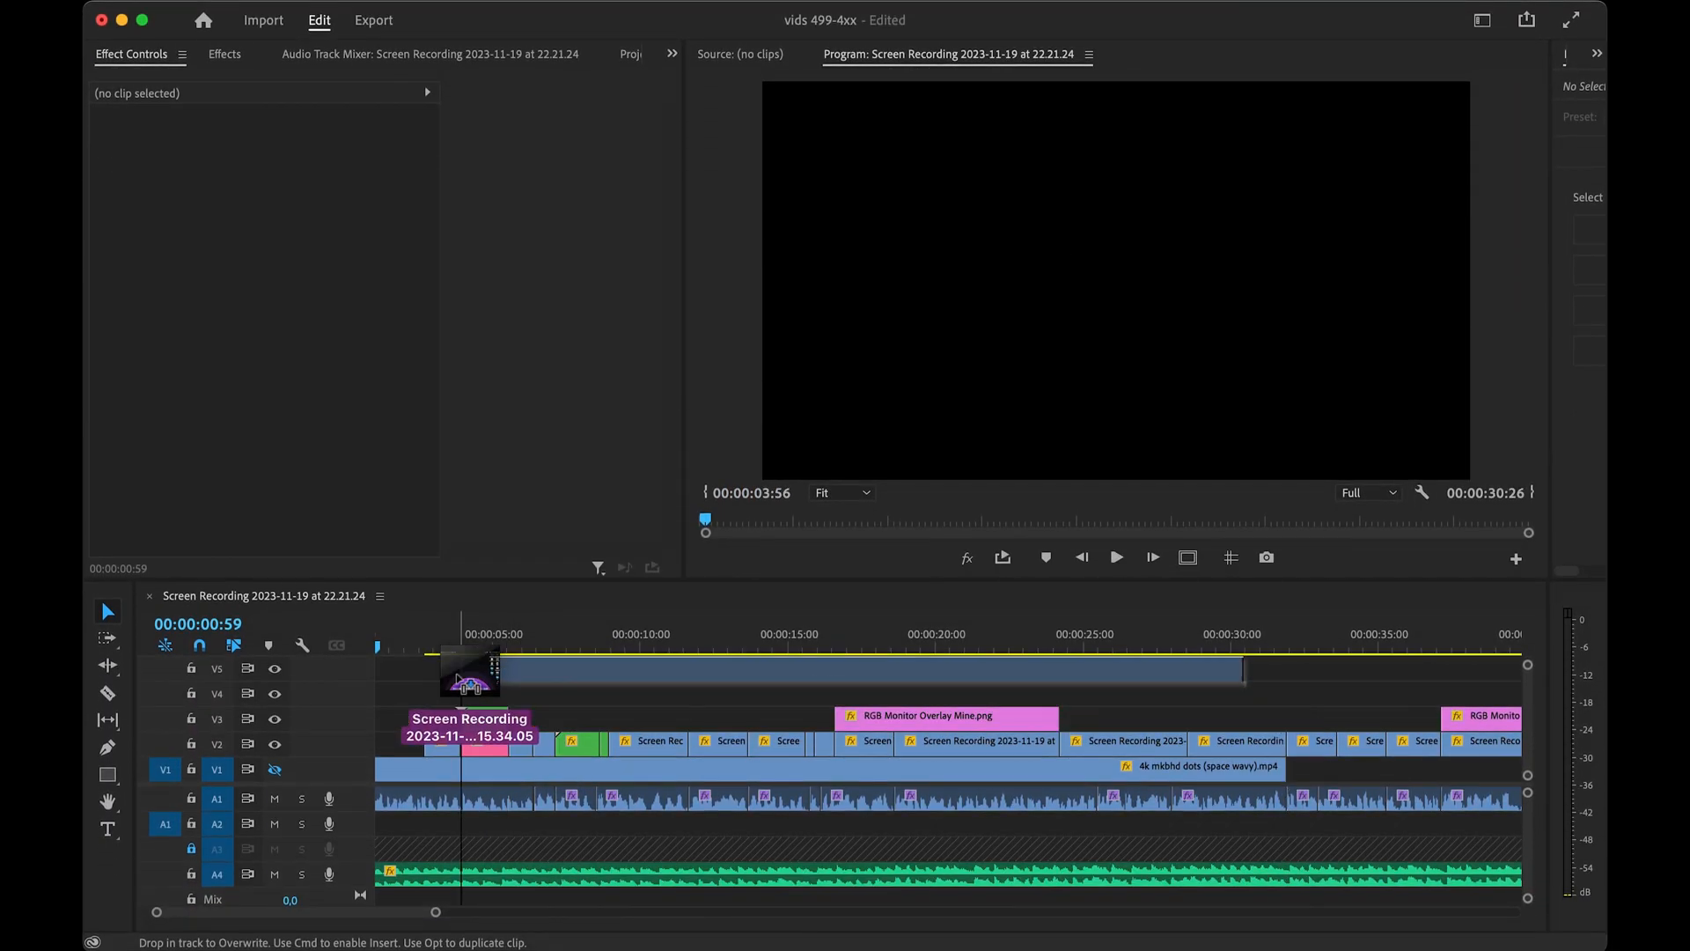
{"action": "key", "text": "grave"}
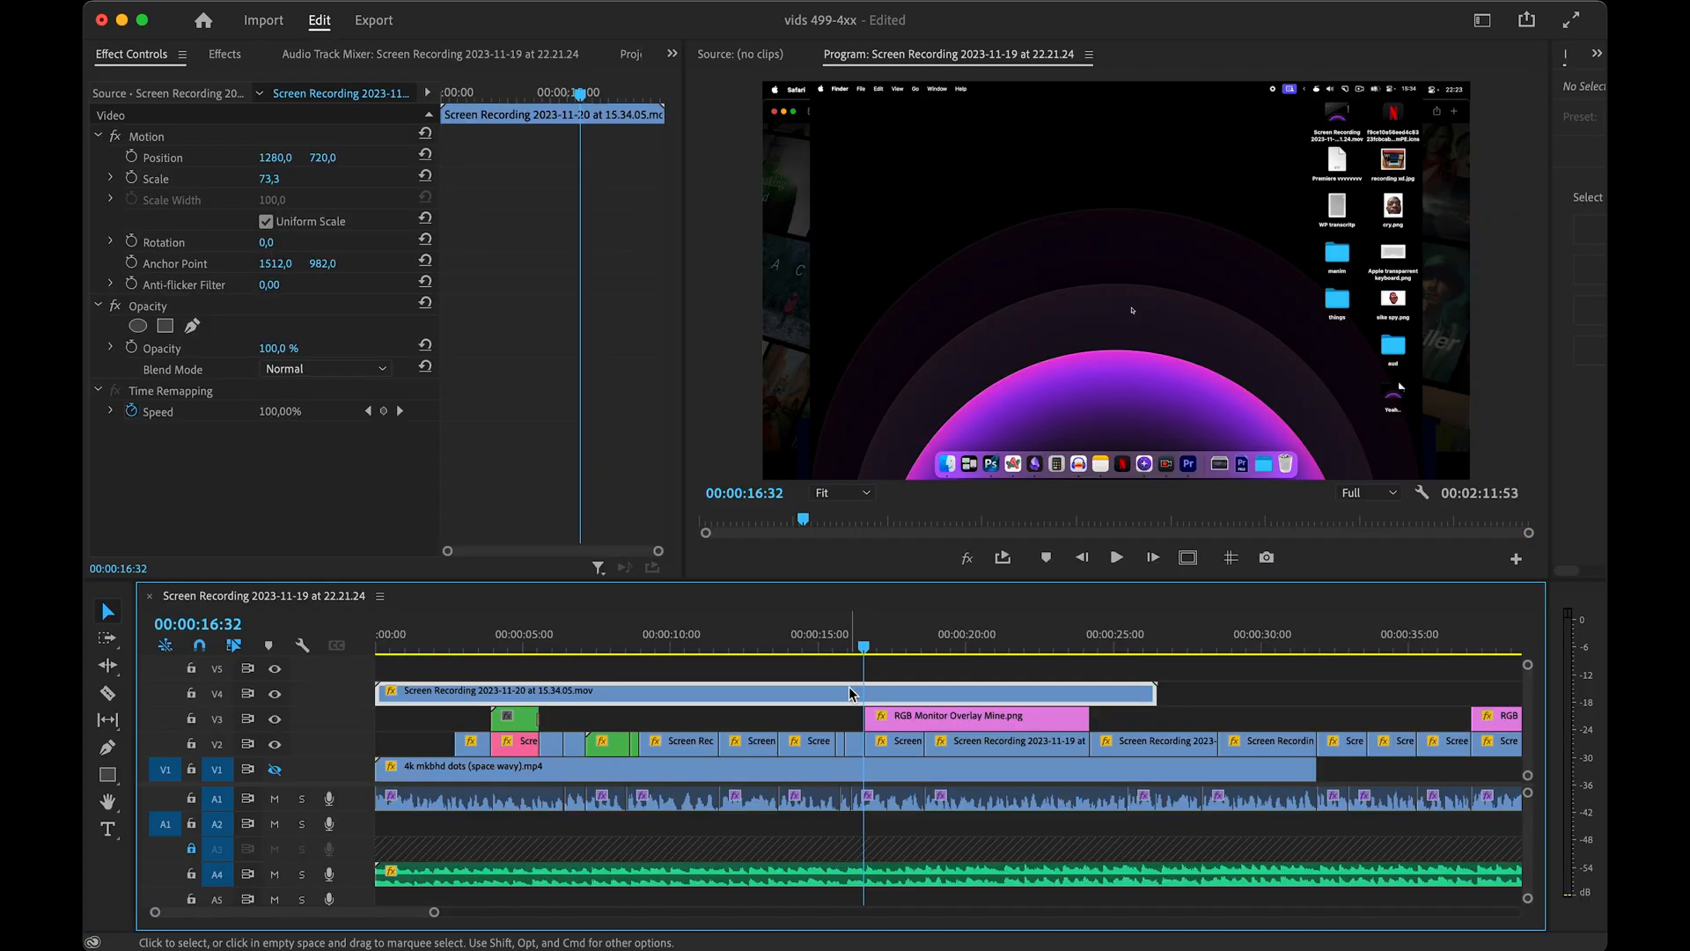
- Trim the new recording on V4 to about 7 seconds and set its scale to 229.3
{"action": "left_click_drag", "start_coordinate": [934, 692], "coordinate": [376, 648]}
{"action": "left_click", "coordinate": [449, 643]}
{"action": "key", "text": "super+k"}
{"action": "key", "text": "BackSpace"}
{"action": "key", "text": "grave"}
{"action": "key", "text": "grave"}
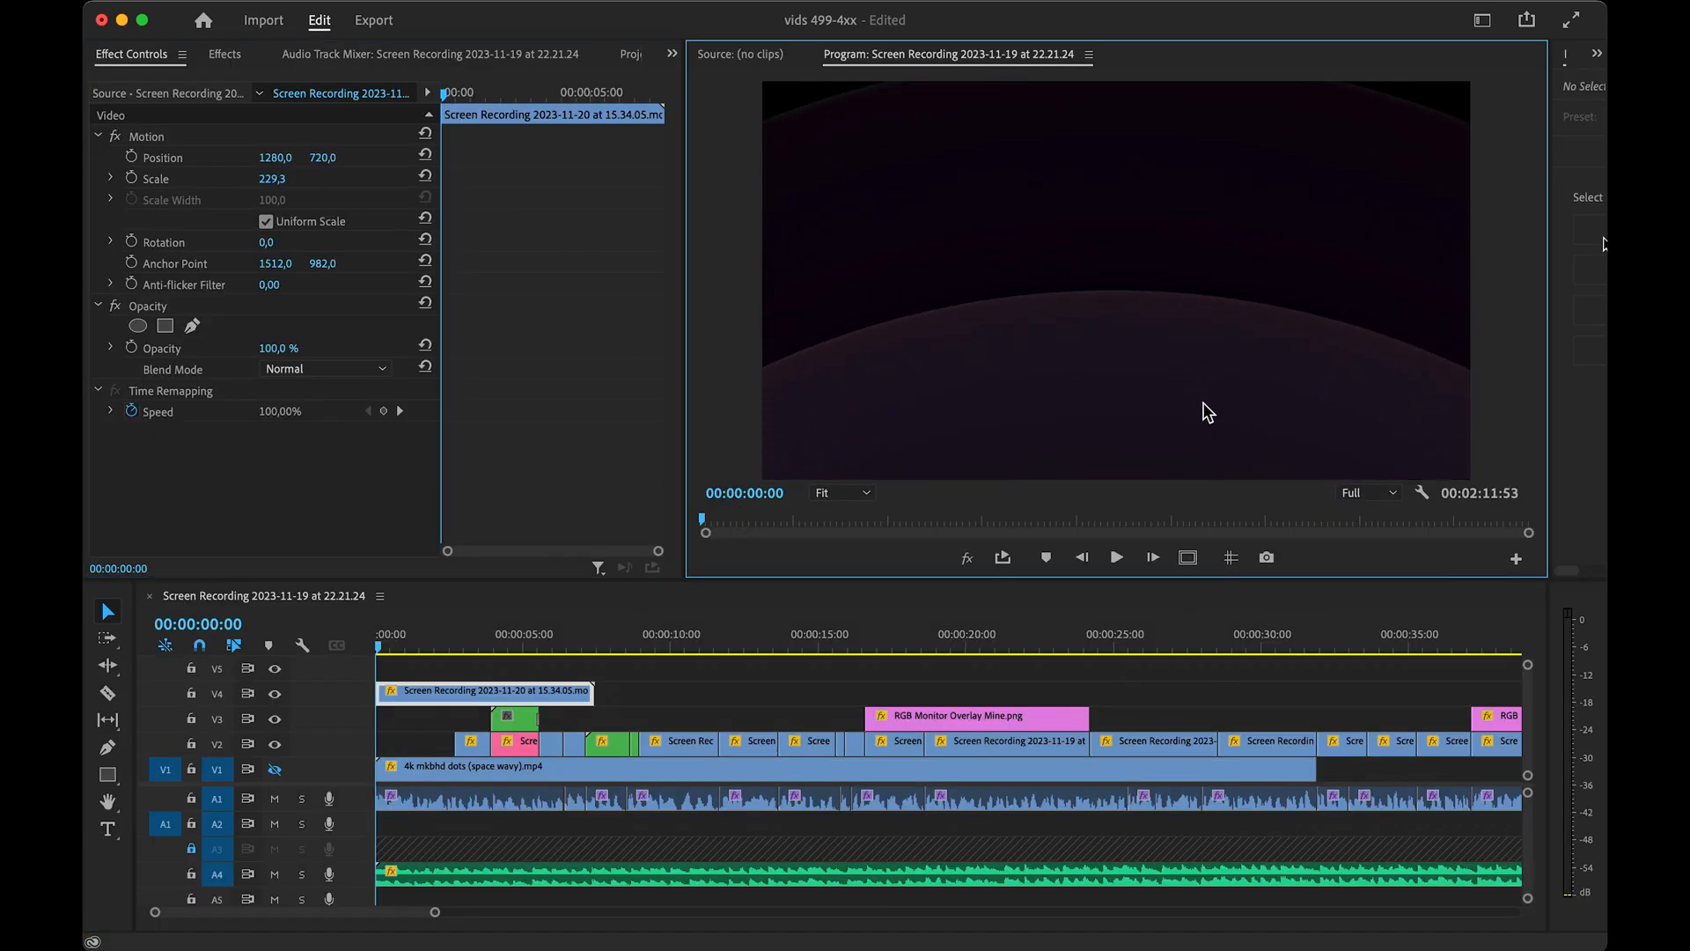
- Show the guides, centre the recording's cursor at position 849.7, 242.4, and enable Position and Scale keyframes at 00:00:00:00
{"action": "left_click_drag", "start_coordinate": [1204, 411], "coordinate": [1085, 265]}
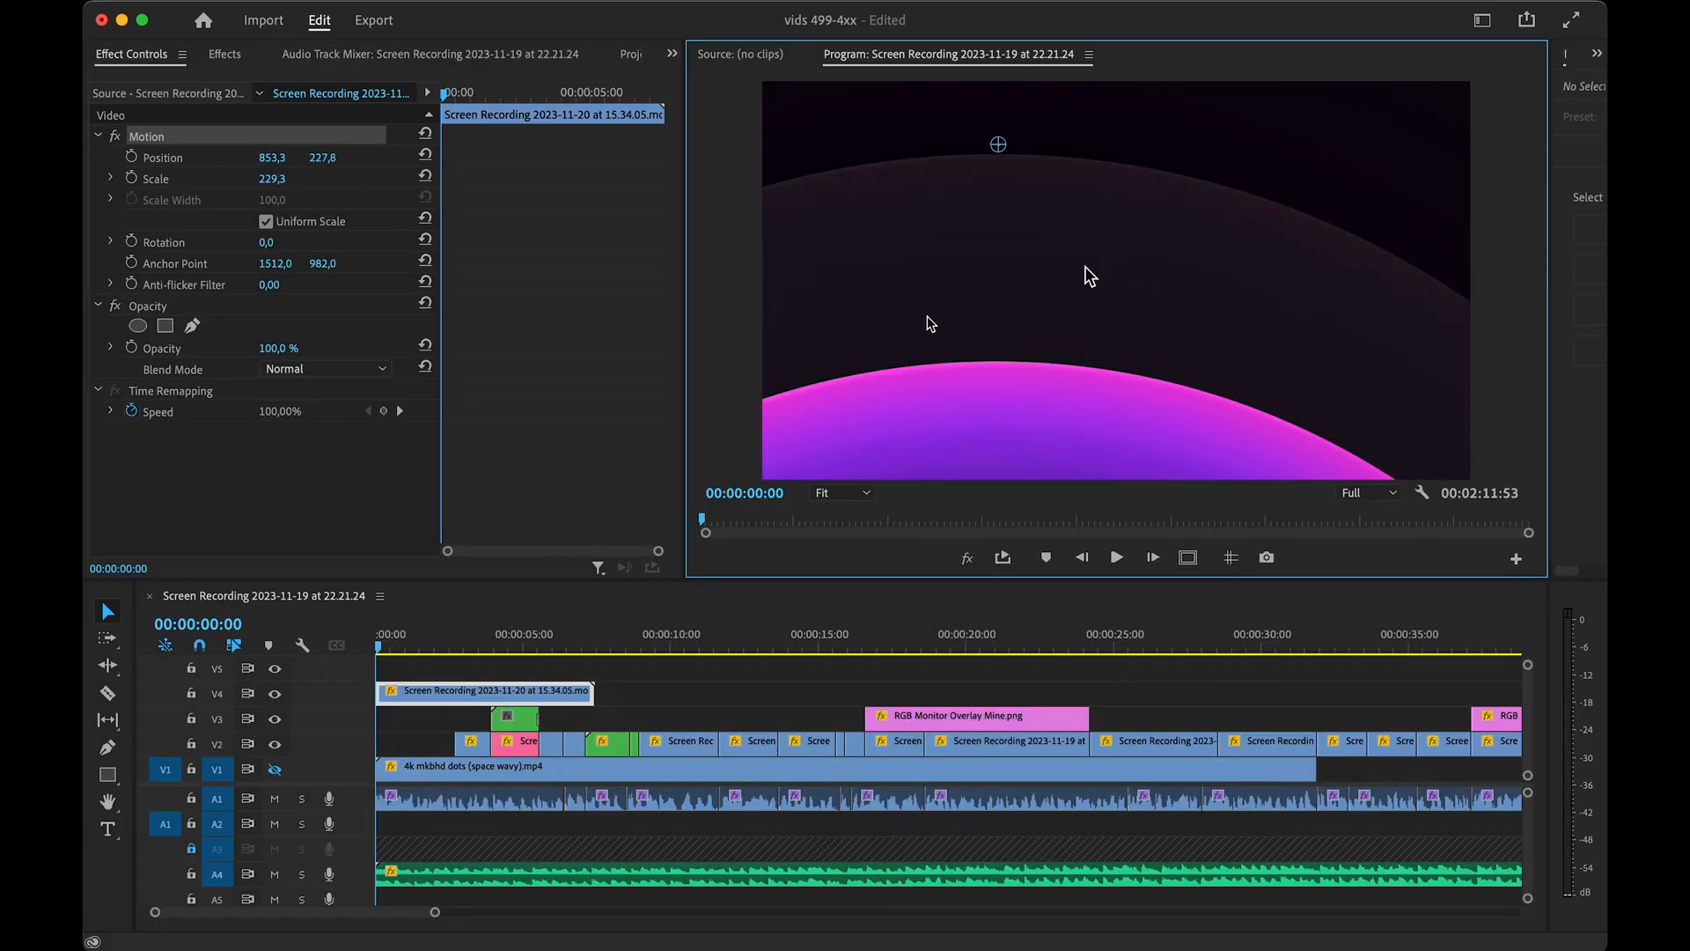
{"action": "left_click", "coordinate": [1231, 557]}
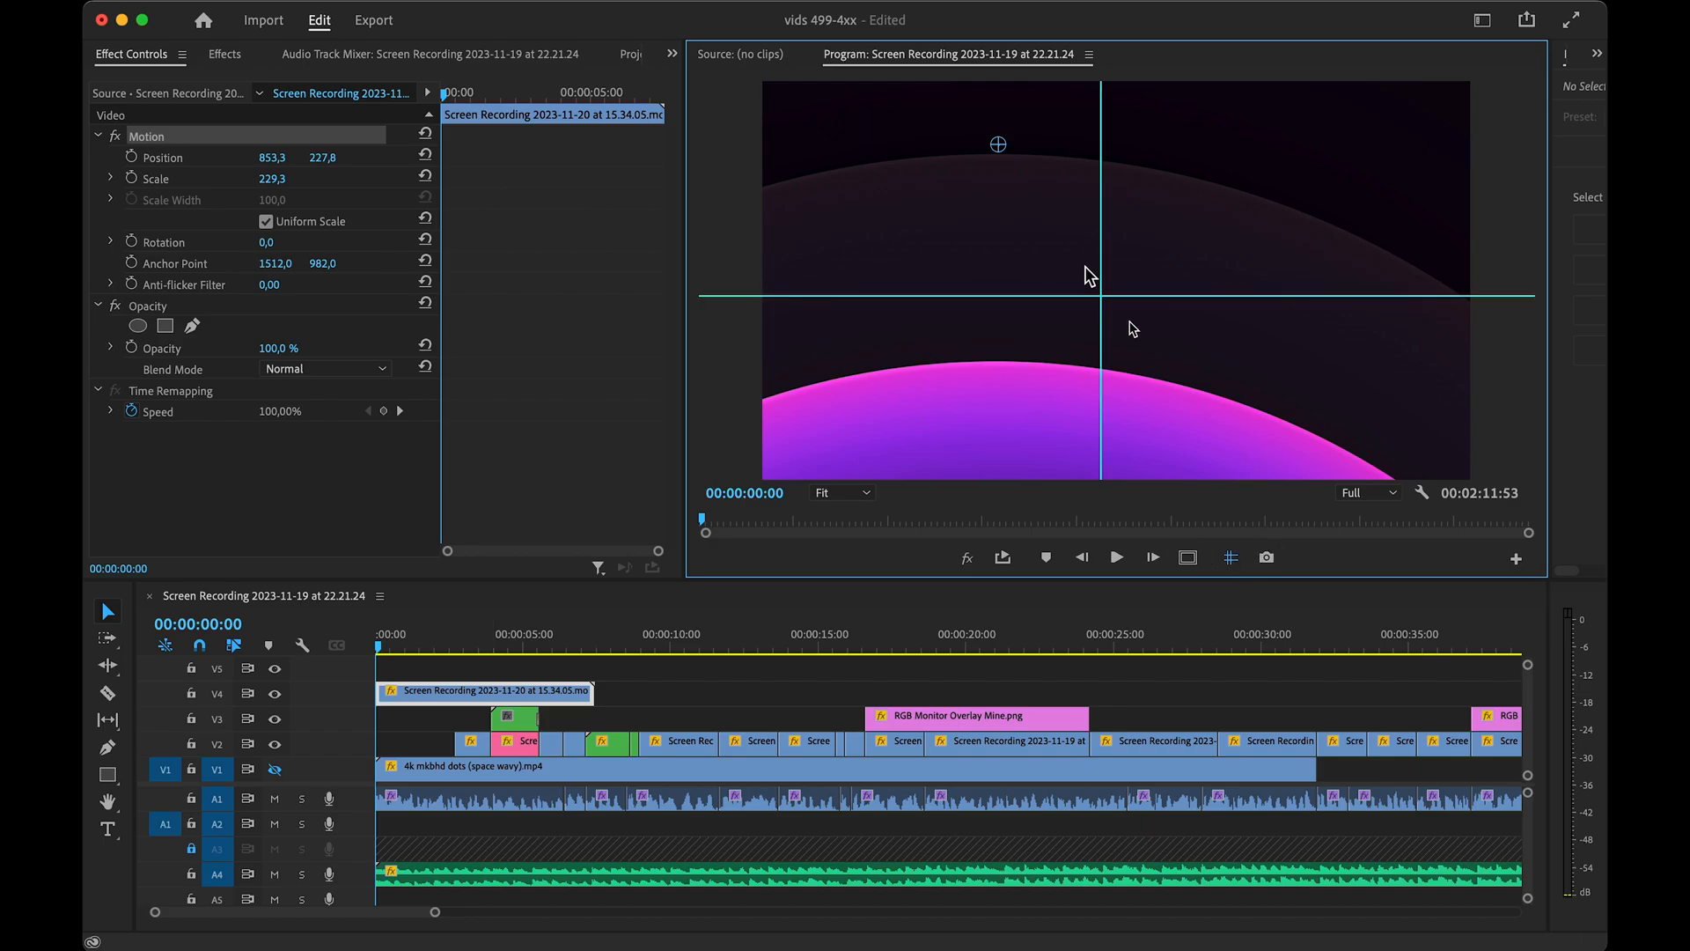
{"action": "mouse_move", "coordinate": [1108, 295]}
{"action": "left_mouse_down"}
{"action": "mouse_move", "coordinate": [1111, 276]}
{"action": "mouse_move", "coordinate": [1088, 281]}
{"action": "left_mouse_up"}
{"action": "left_click", "coordinate": [131, 157]}
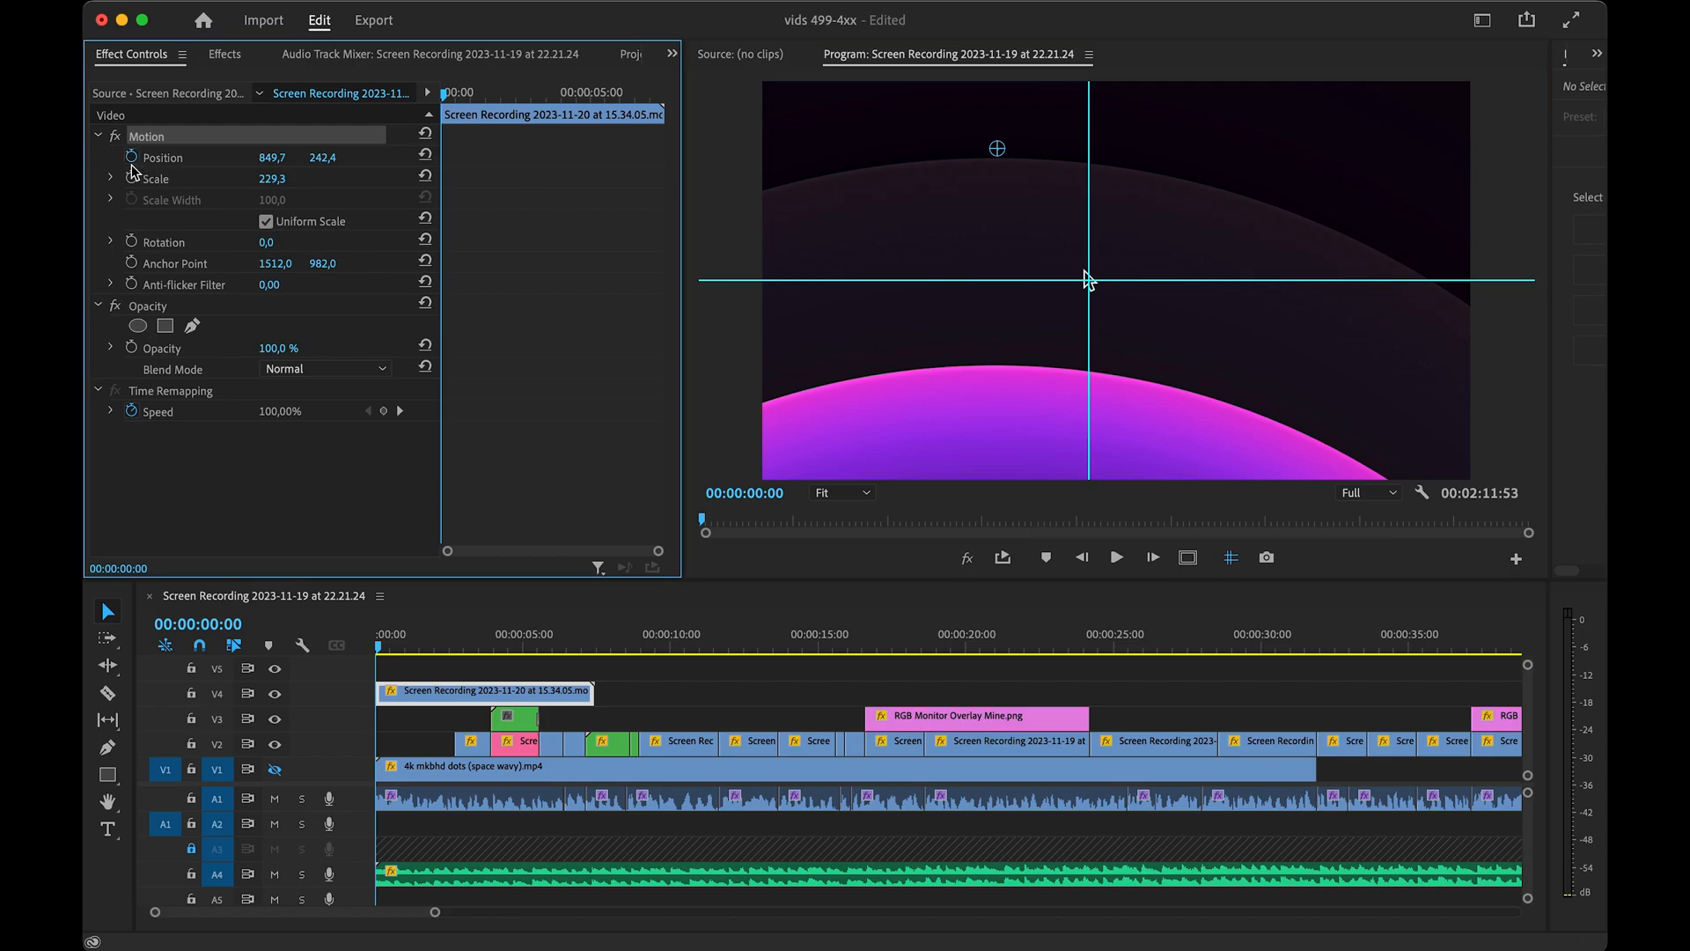
{"action": "left_click", "coordinate": [132, 177]}
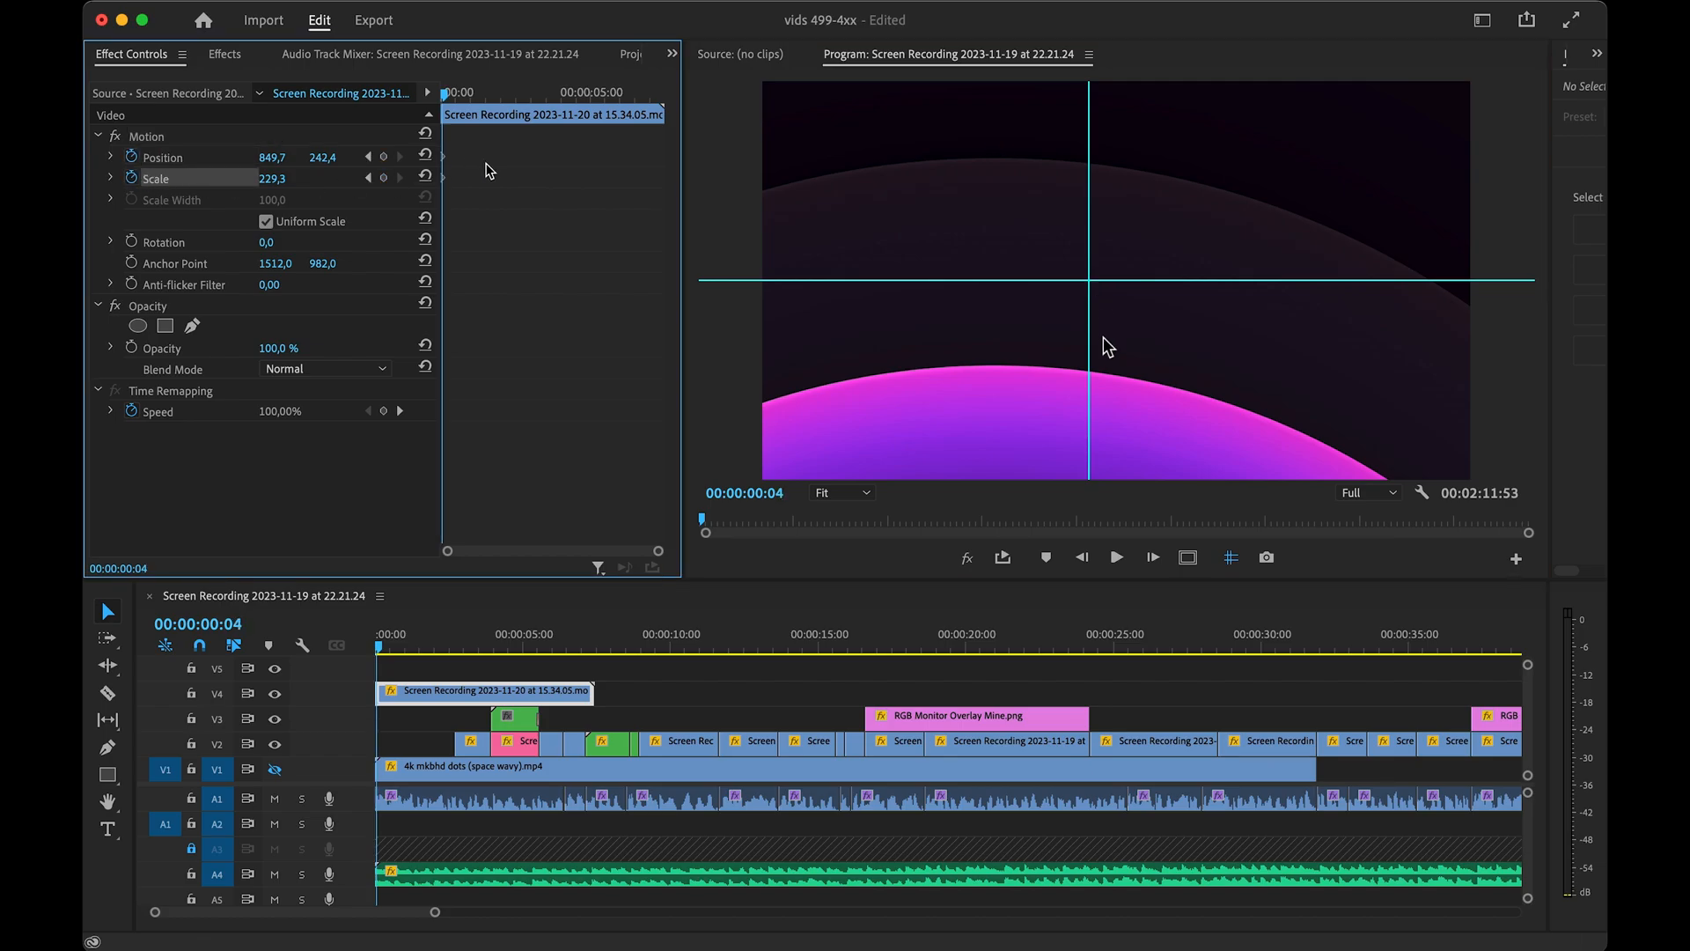
- Keyframe the recording's position to follow the cursor: 800.6, -432.0 at 00:00:00:08 and 862.6, -741.9 at 00:00:00:11
{"action": "left_click_drag", "start_coordinate": [1107, 346], "coordinate": [1090, 284]}
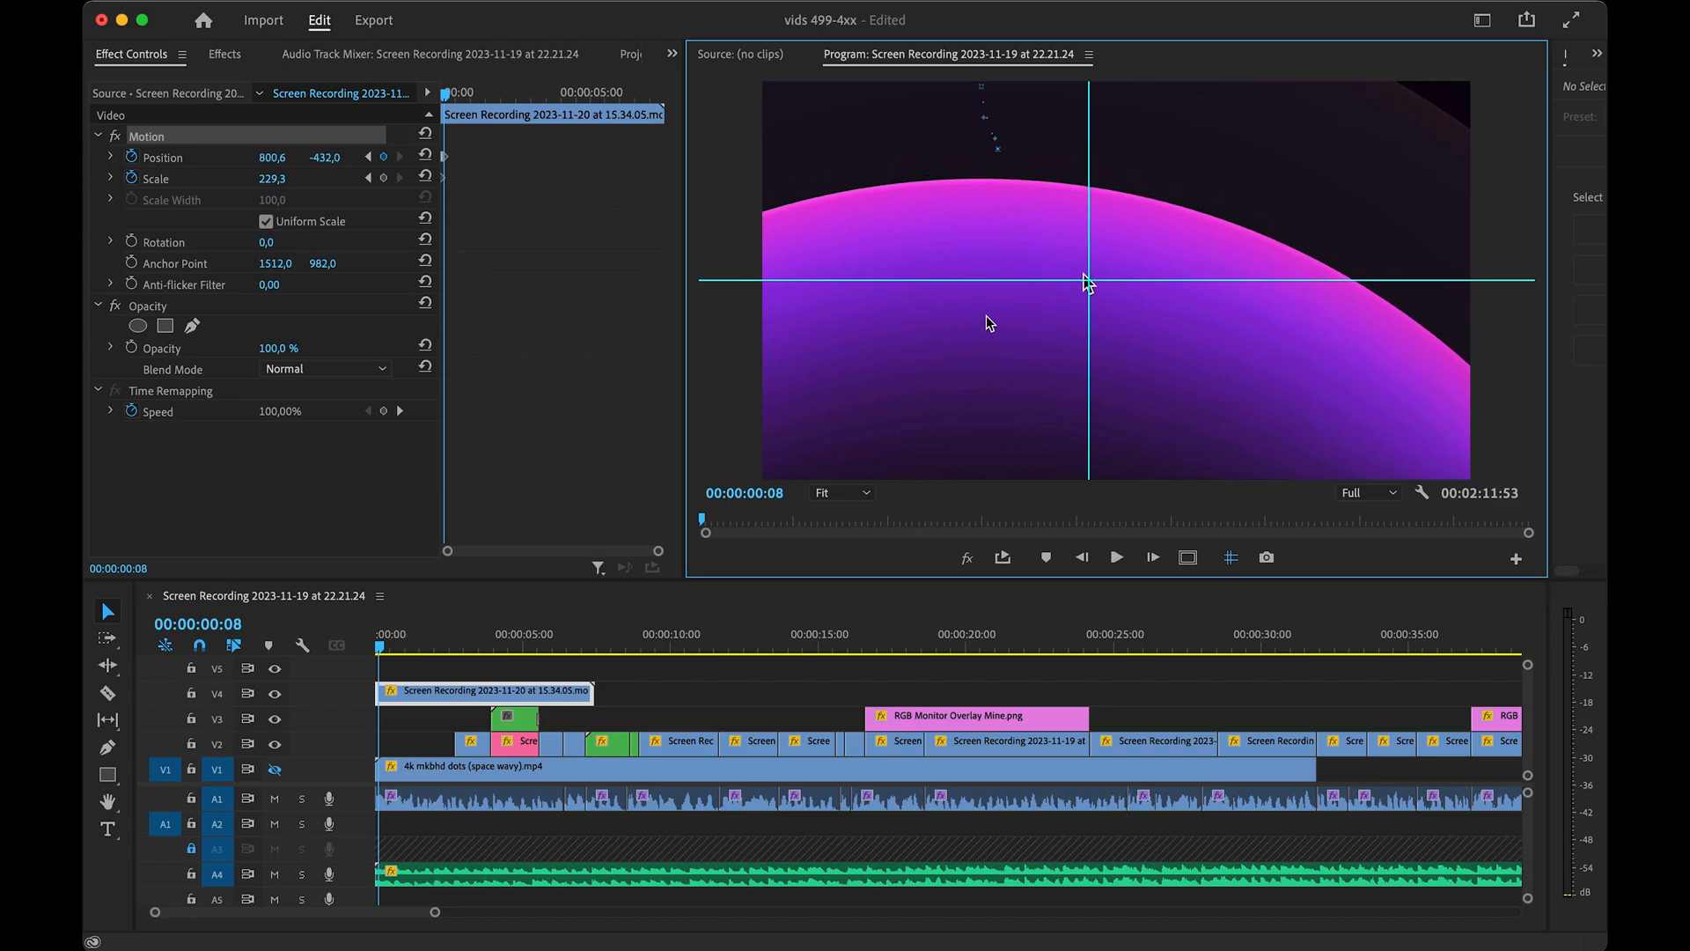
{"action": "left_click", "coordinate": [629, 767]}
{"action": "double_click", "coordinate": [932, 345]}
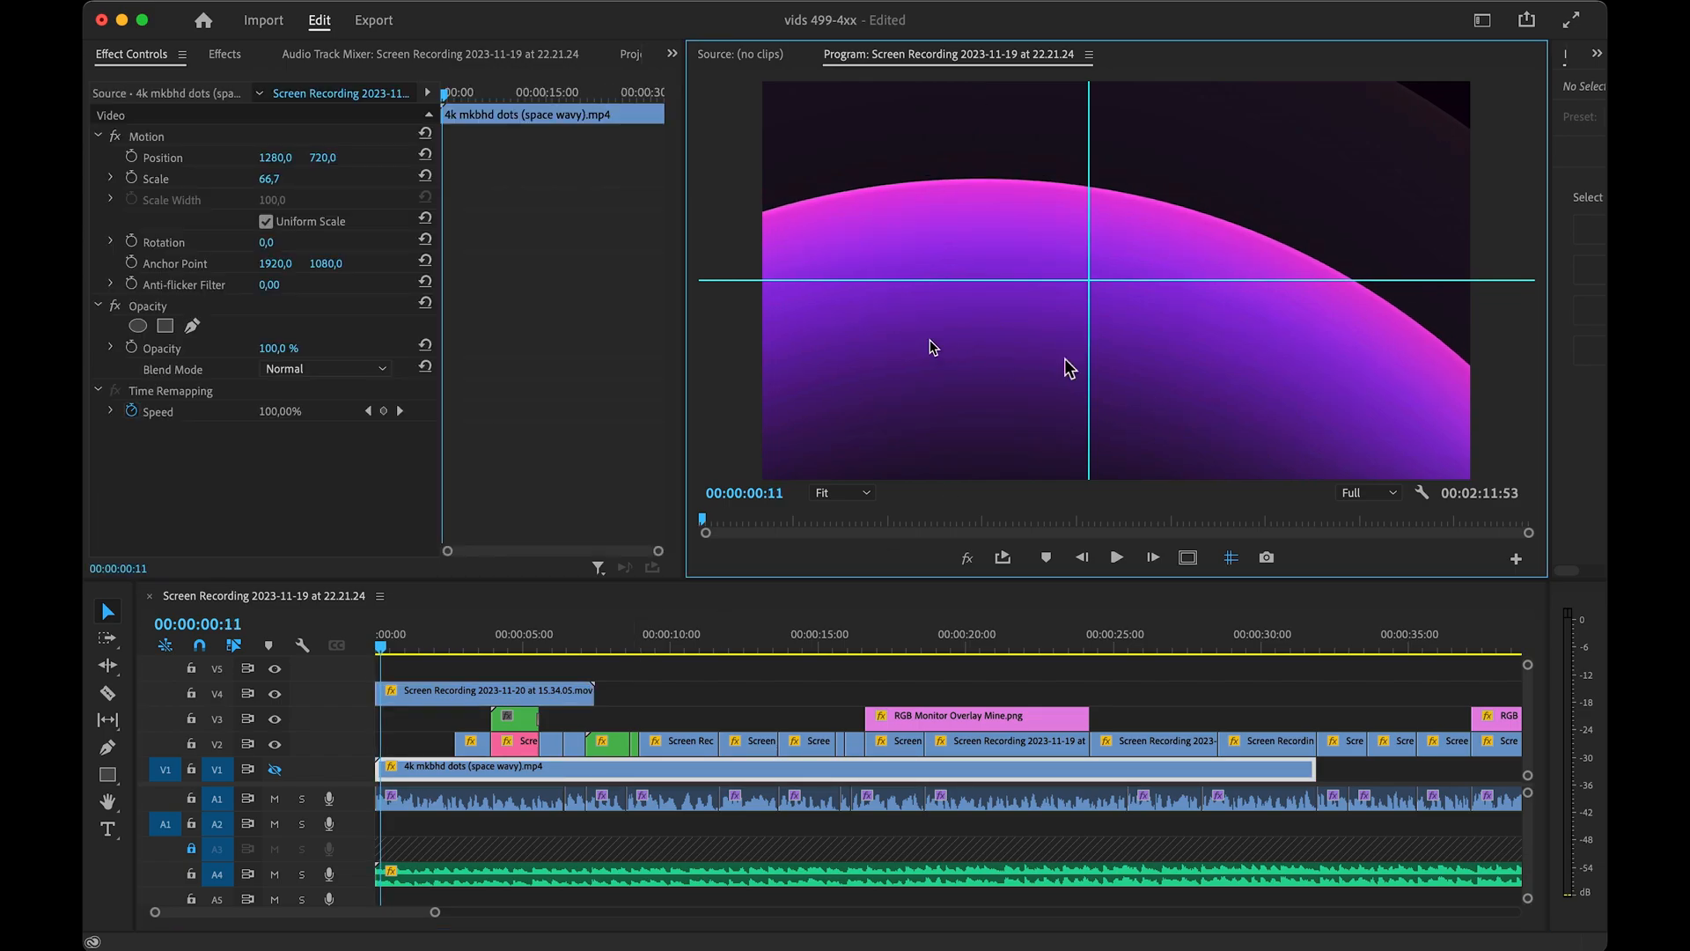
{"action": "left_click_drag", "start_coordinate": [926, 401], "coordinate": [943, 326]}
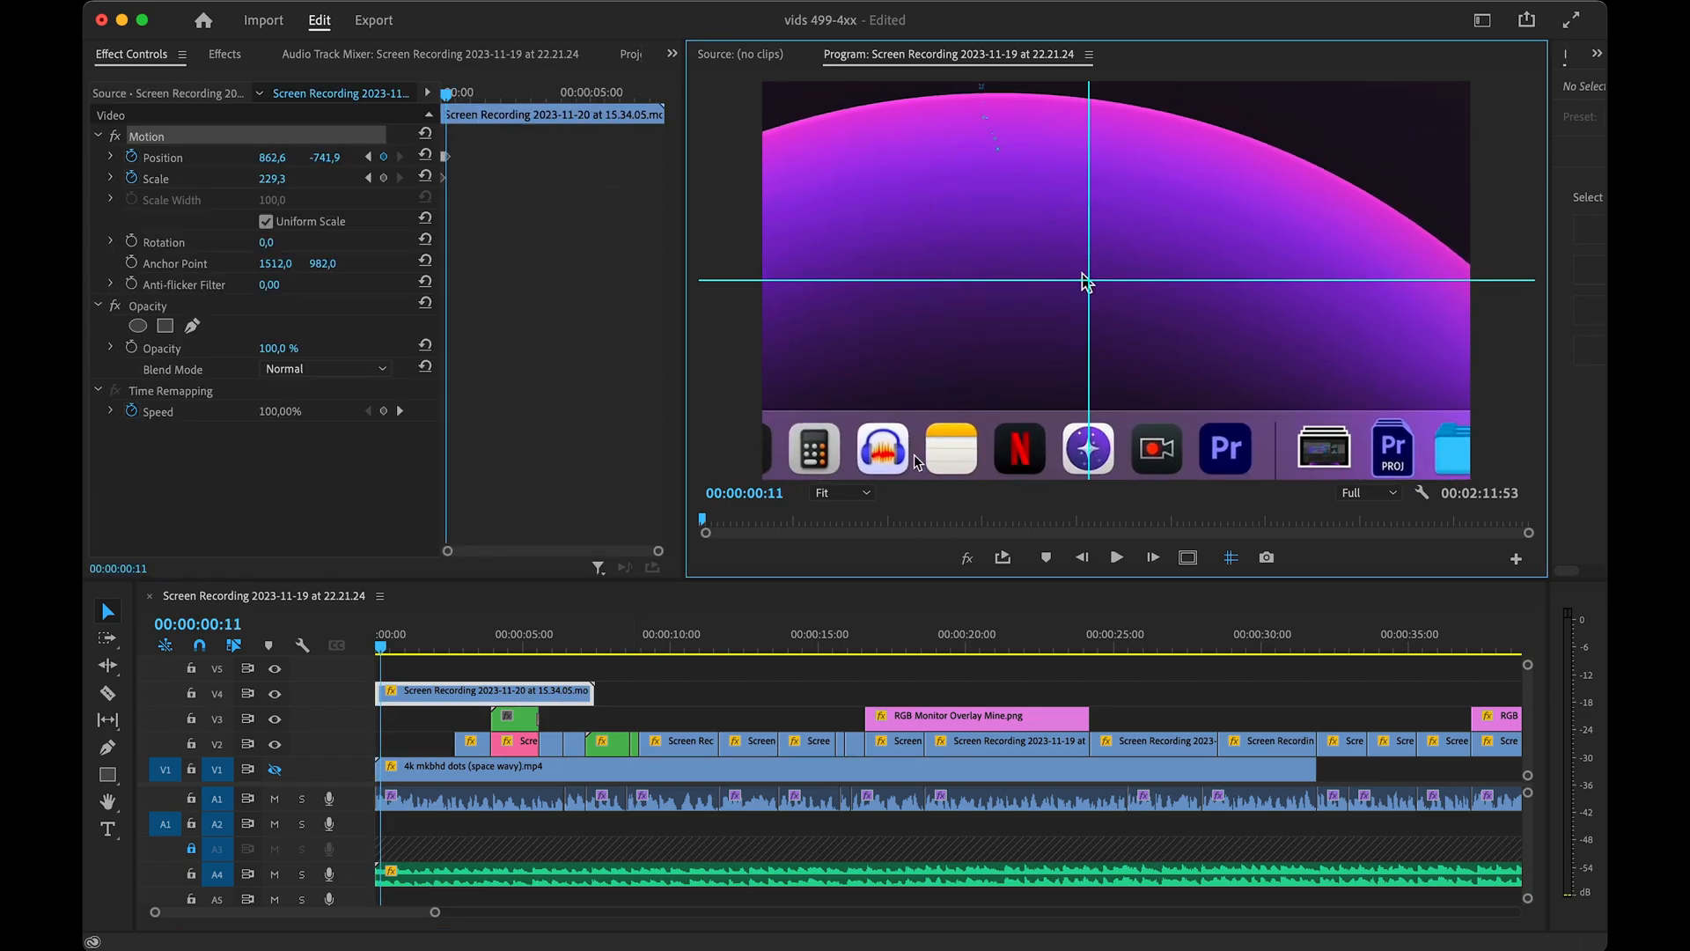
- Advance to 00:00:00:14 and keyframe the recording's position at 931.3, -880.4 to centre the cursor on the guides
{"action": "left_click", "coordinate": [641, 767]}
{"action": "key", "text": "Right"}
{"action": "key", "text": "Right"}
{"action": "key", "text": "Right"}
{"action": "double_click", "coordinate": [887, 398]}
{"action": "left_click_drag", "start_coordinate": [892, 393], "coordinate": [911, 350]}
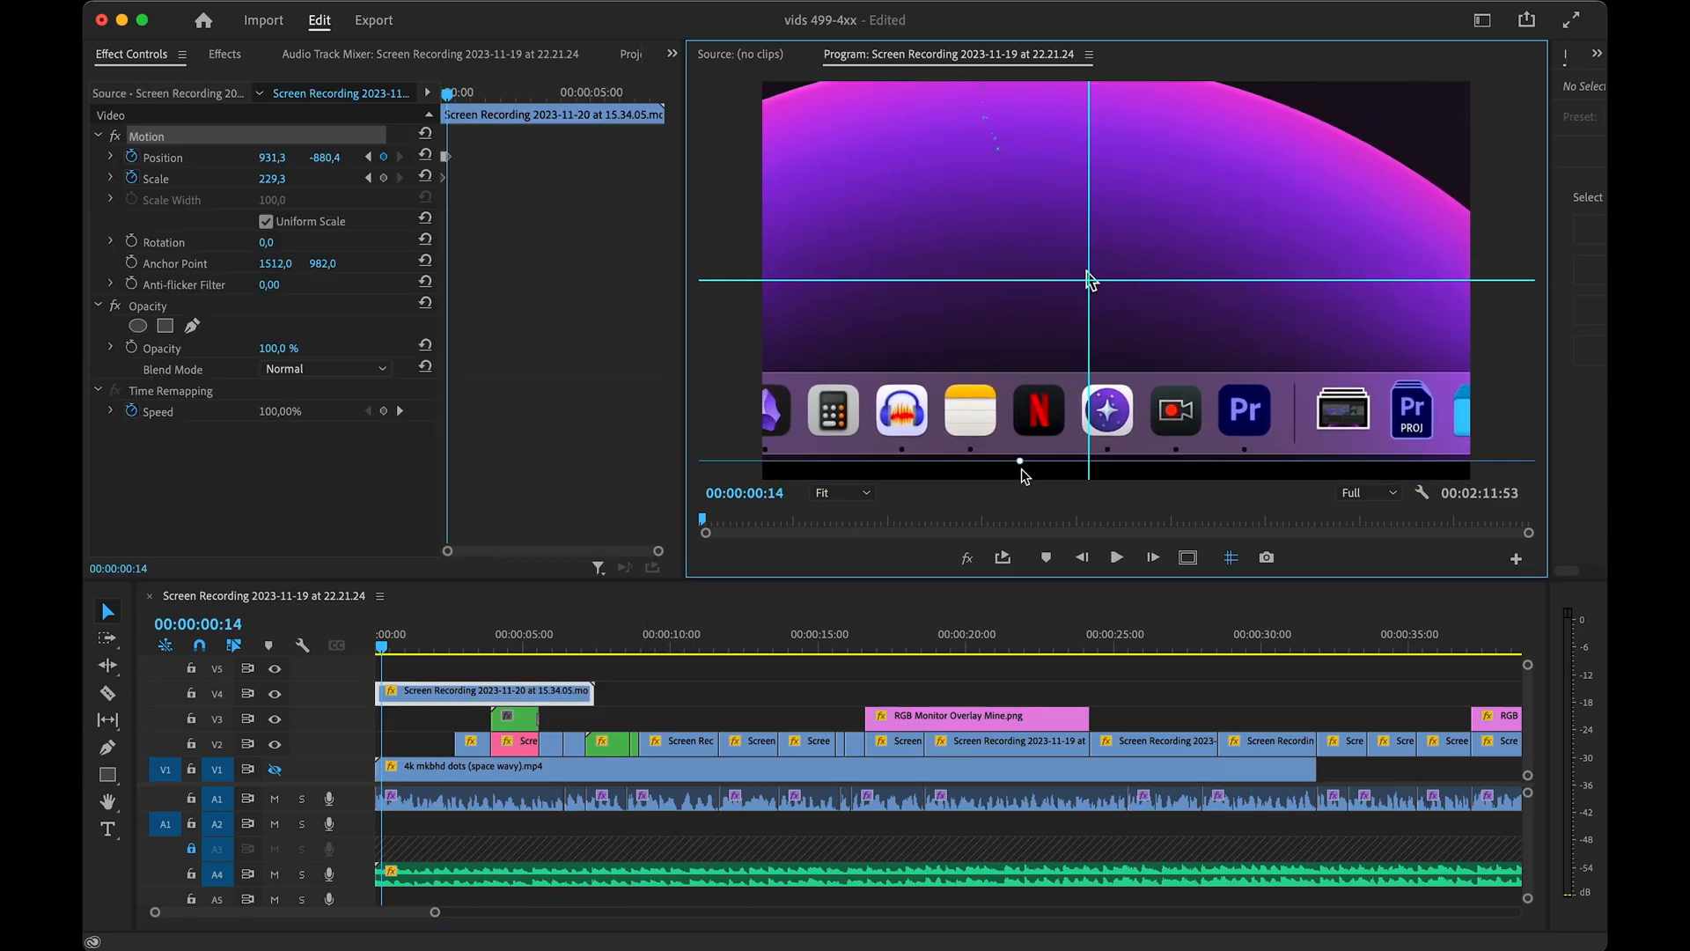
- Keyframe a zoom onto the Netflix Dock icon, raising scale from 286.5 to 401.6 and ending at position 1000.9, -2867.2
{"action": "left_click_drag", "start_coordinate": [1020, 477], "coordinate": [1009, 623]}
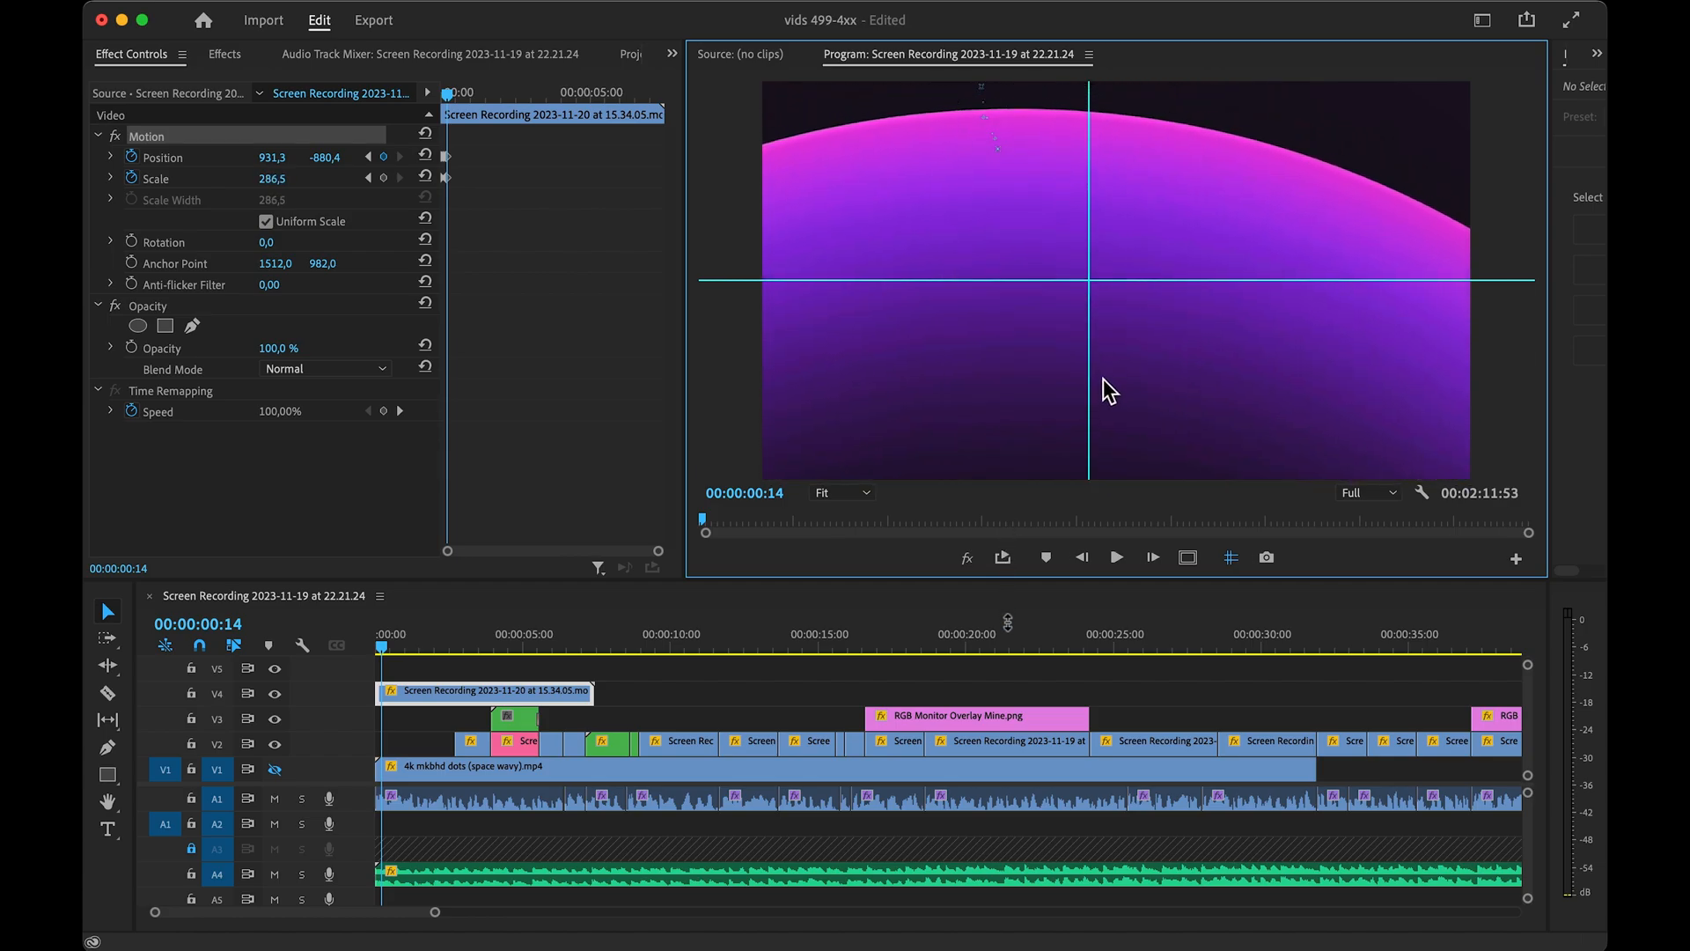
{"action": "left_click_drag", "start_coordinate": [1032, 421], "coordinate": [1007, 323]}
{"action": "left_click_drag", "start_coordinate": [1019, 434], "coordinate": [1022, 515]}
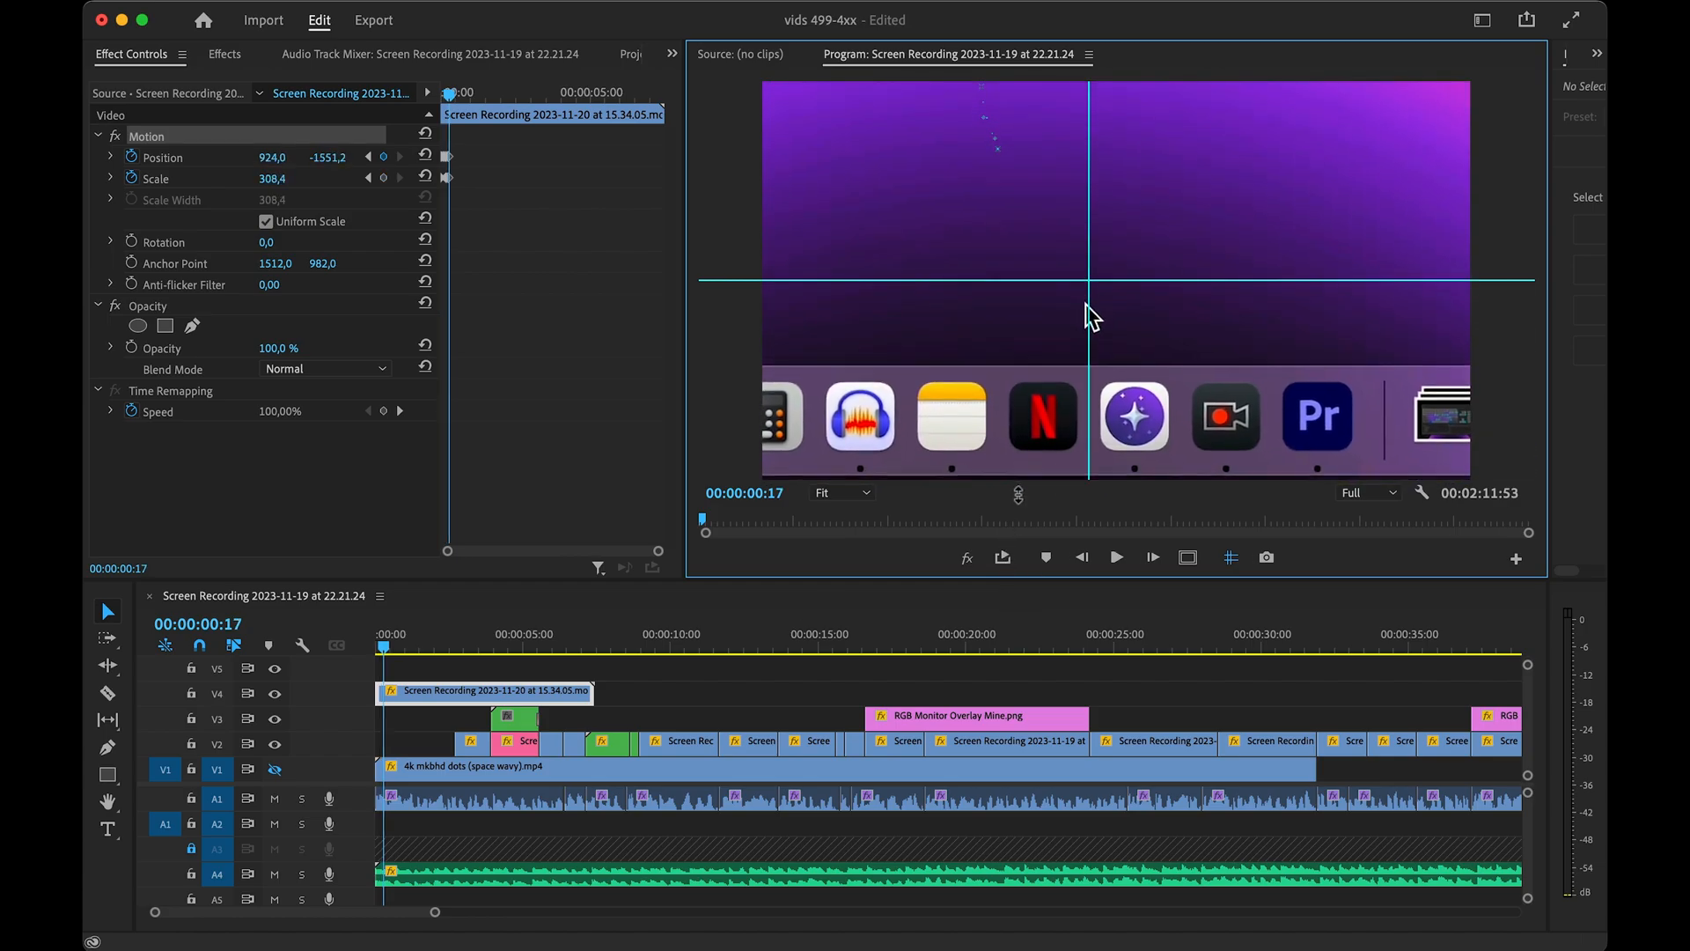
{"action": "left_click_drag", "start_coordinate": [1002, 380], "coordinate": [998, 320]}
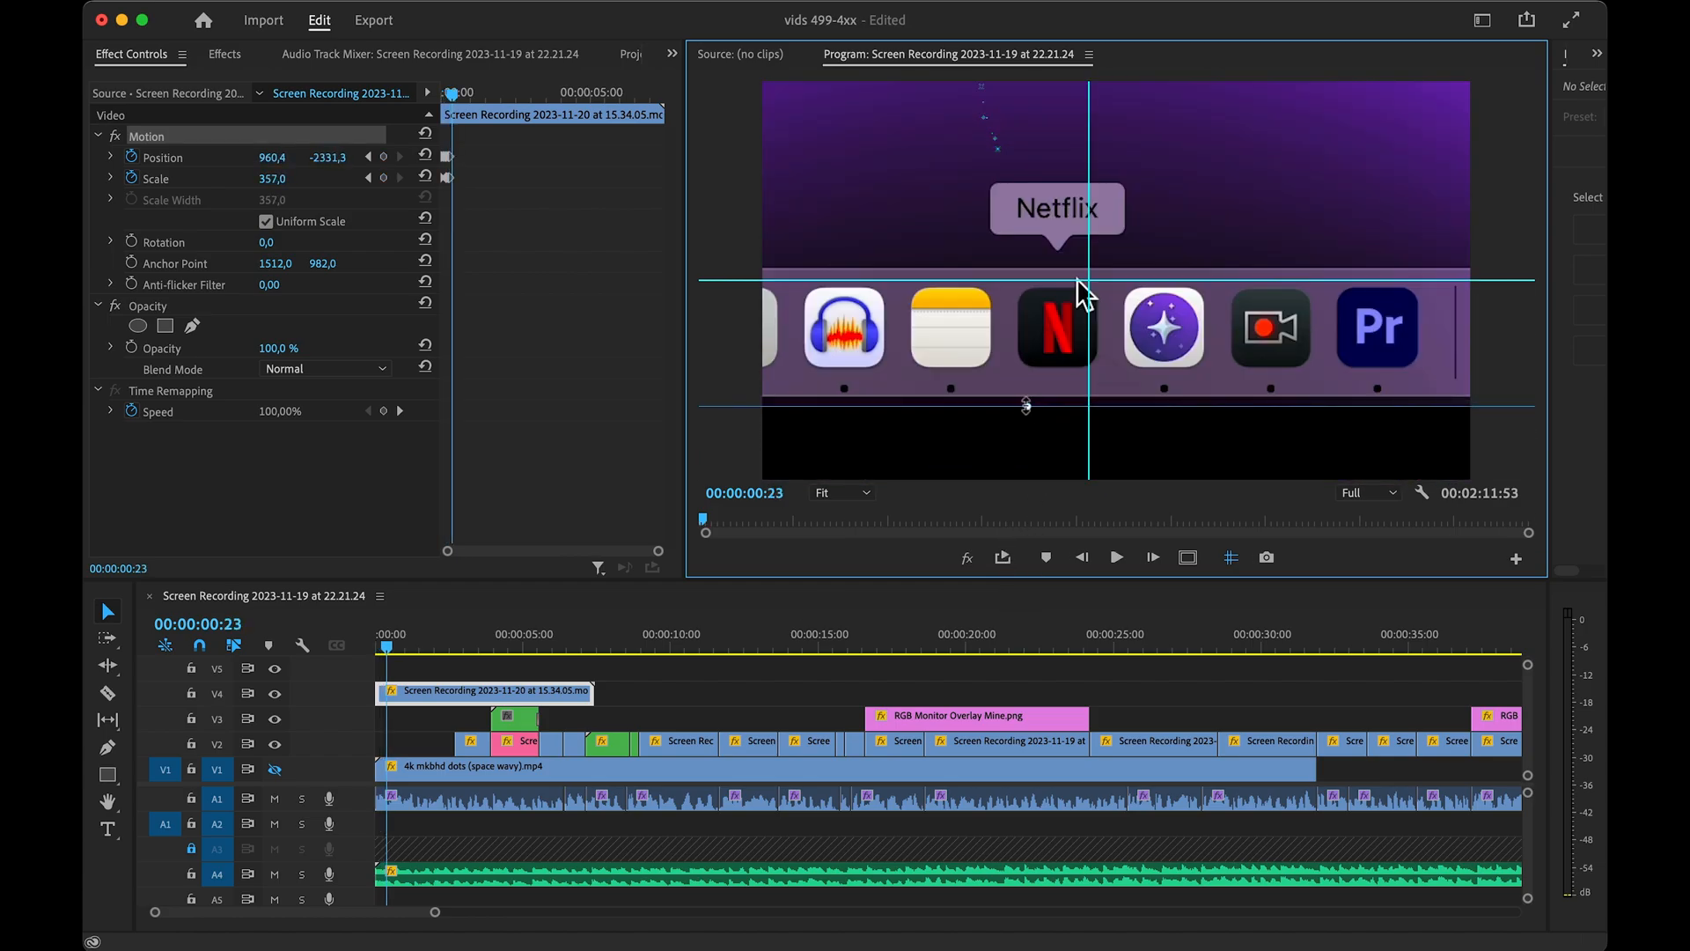
{"action": "left_click_drag", "start_coordinate": [1025, 406], "coordinate": [1022, 523]}
{"action": "left_click_drag", "start_coordinate": [1013, 418], "coordinate": [1011, 361]}
- Trim the recording to end at 00:00:02:43, move it down to V2, and trim the V1 dots clip to start there
{"action": "key", "text": "space"}
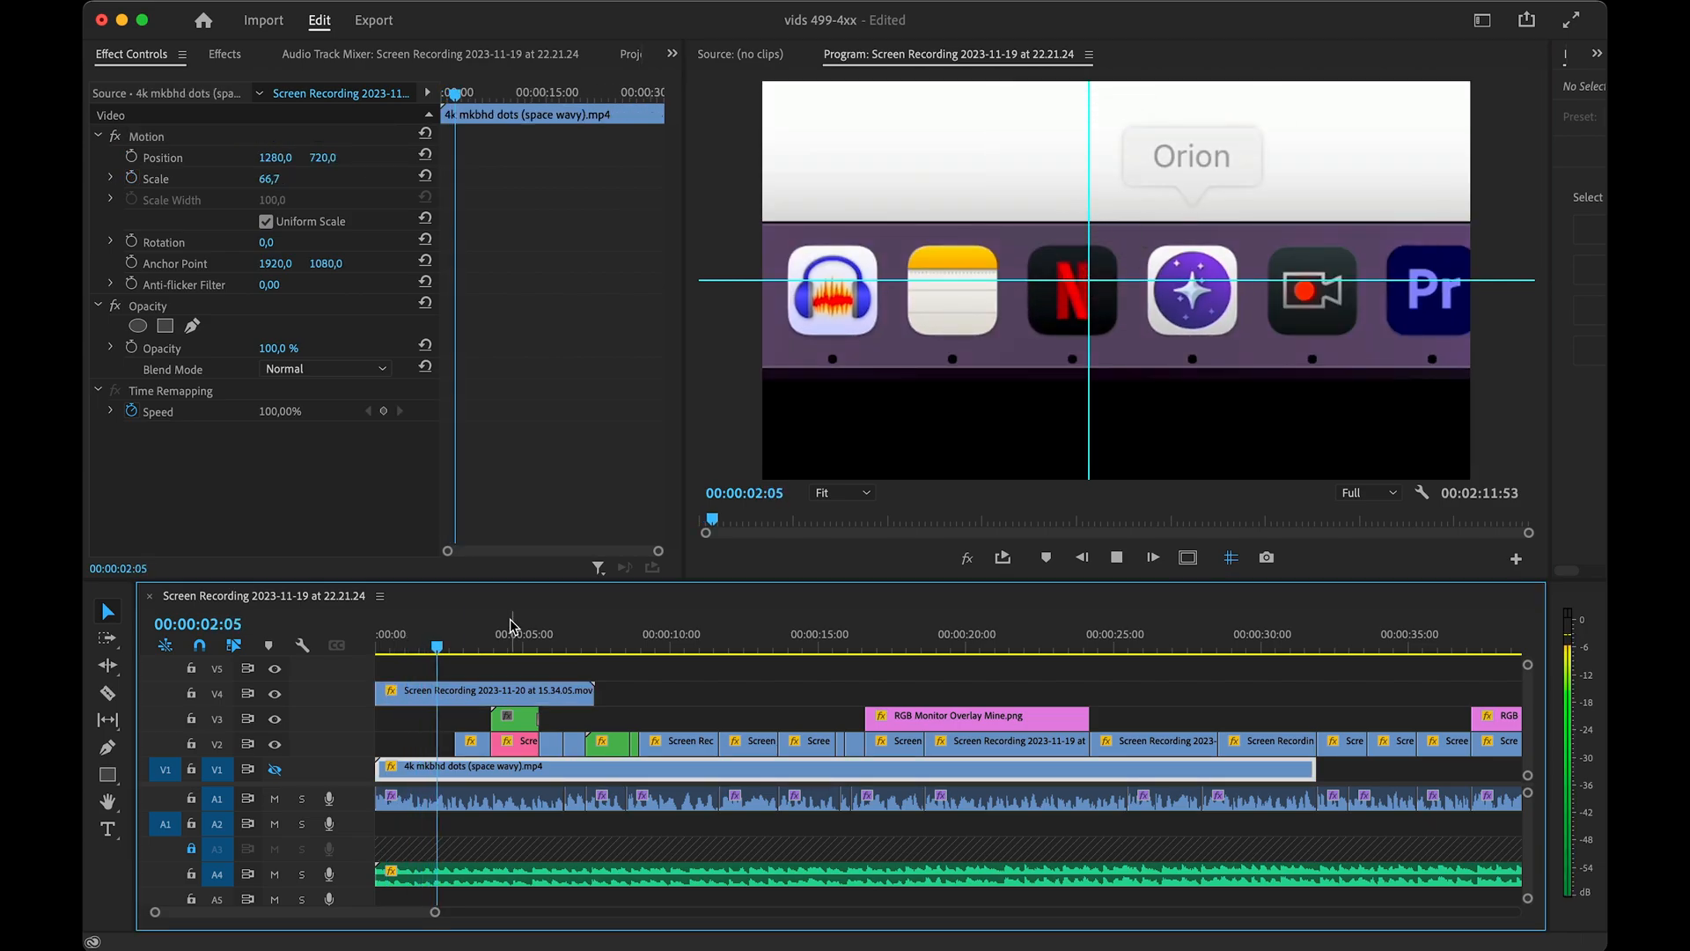
{"action": "key", "text": "shift+space"}
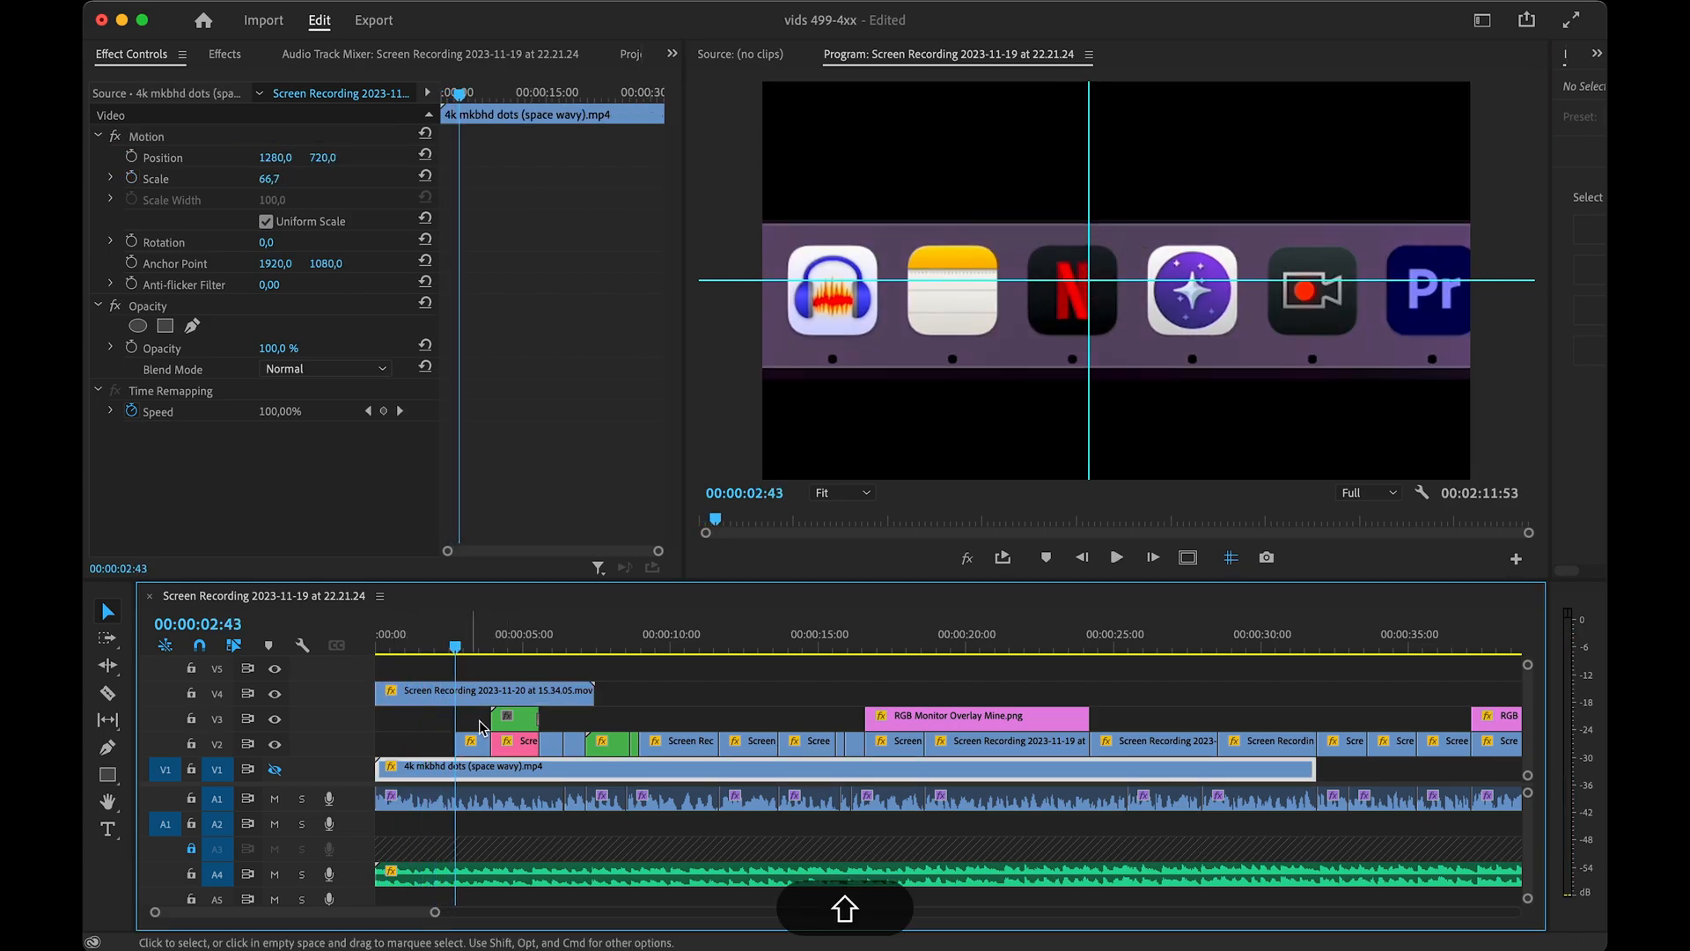
{"action": "left_click", "coordinate": [491, 694]}
{"action": "key", "text": "shift+s"}
{"action": "left_click_drag", "start_coordinate": [438, 694], "coordinate": [437, 742]}
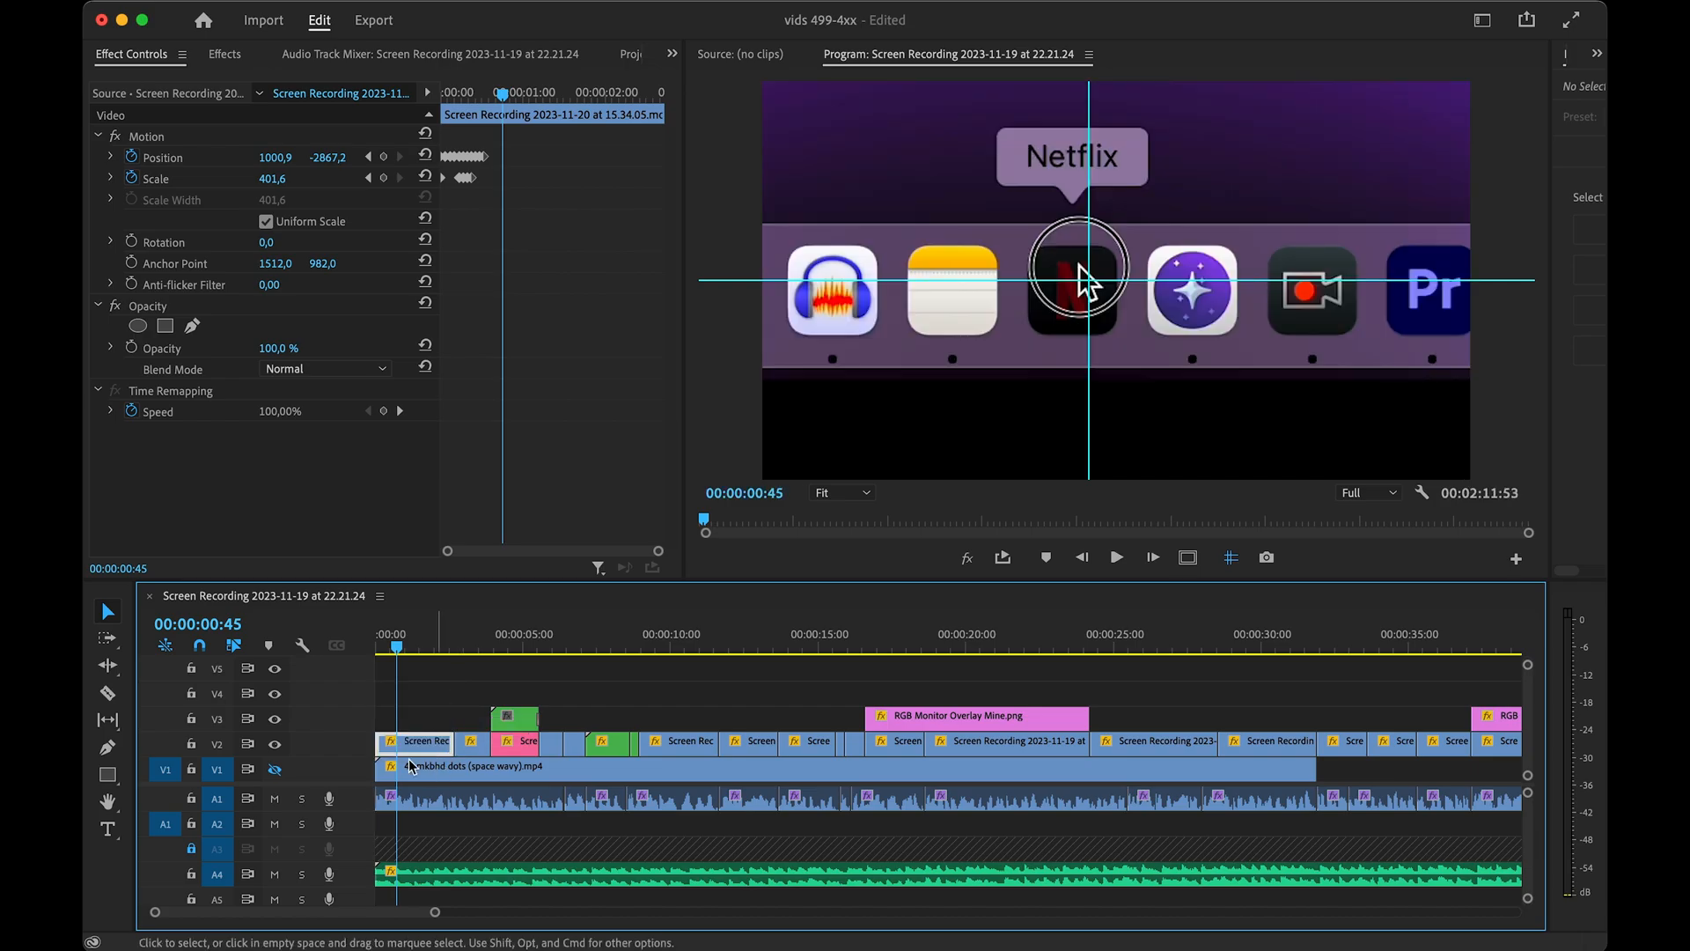
{"action": "key", "text": "alt"}
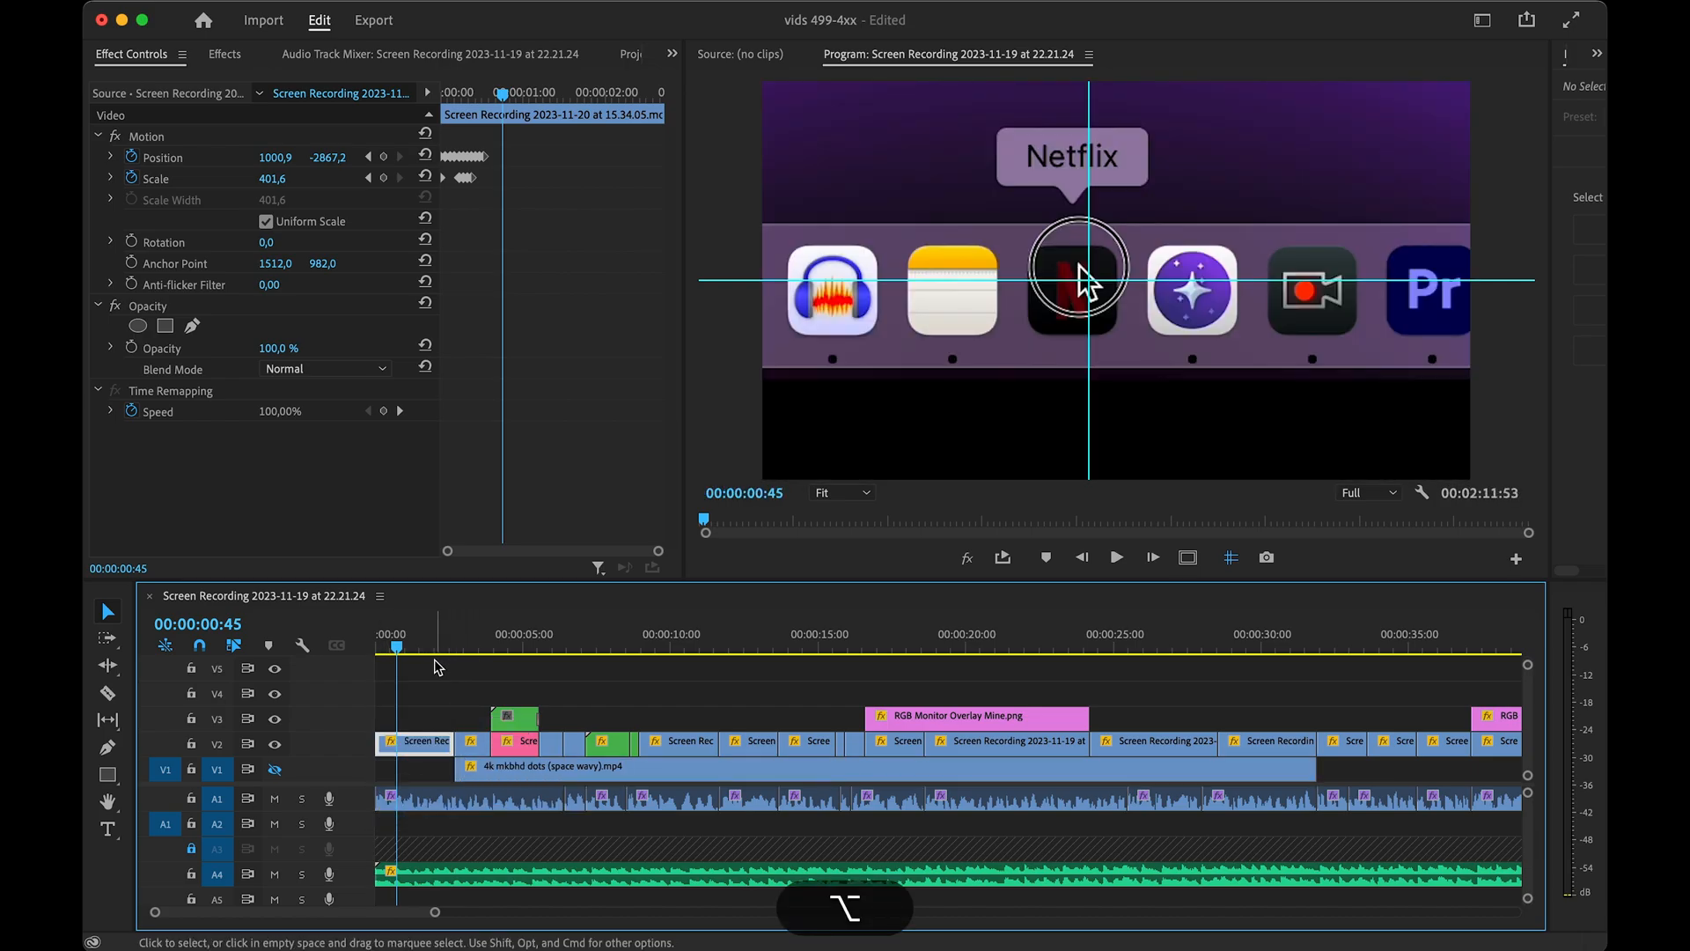
- Hide the guides and play the sequence from the start to review the Dock zoom
{"action": "left_click_drag", "start_coordinate": [404, 645], "coordinate": [238, 644]}
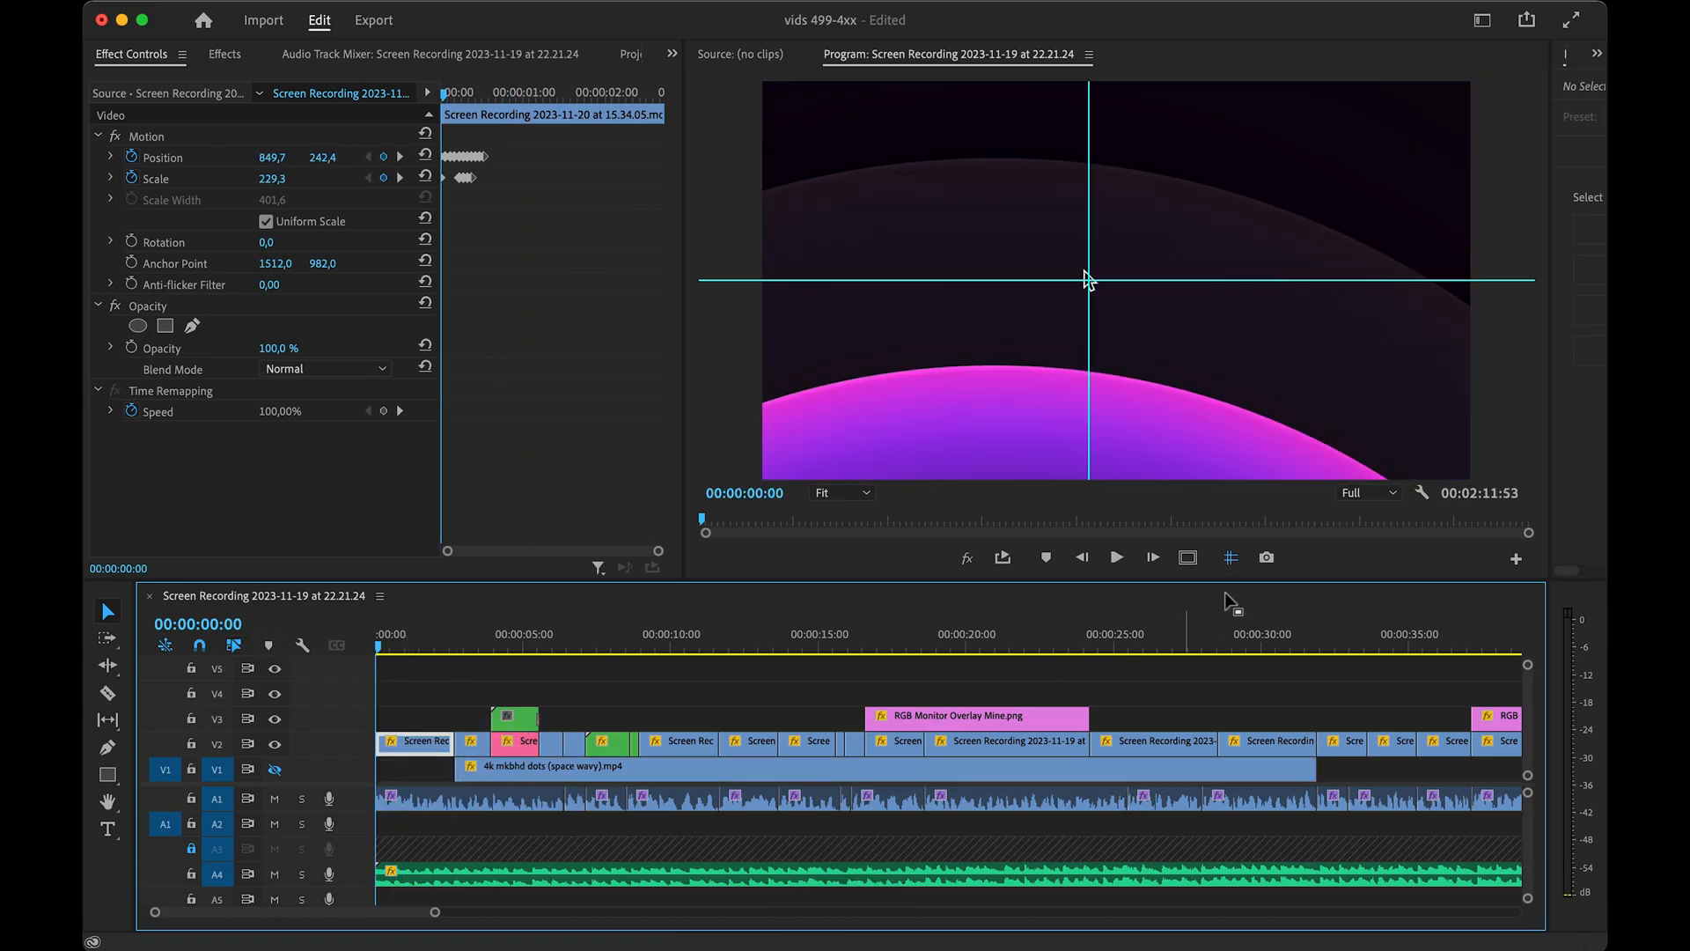
{"action": "left_click", "coordinate": [1231, 558]}
{"action": "key", "text": "space"}
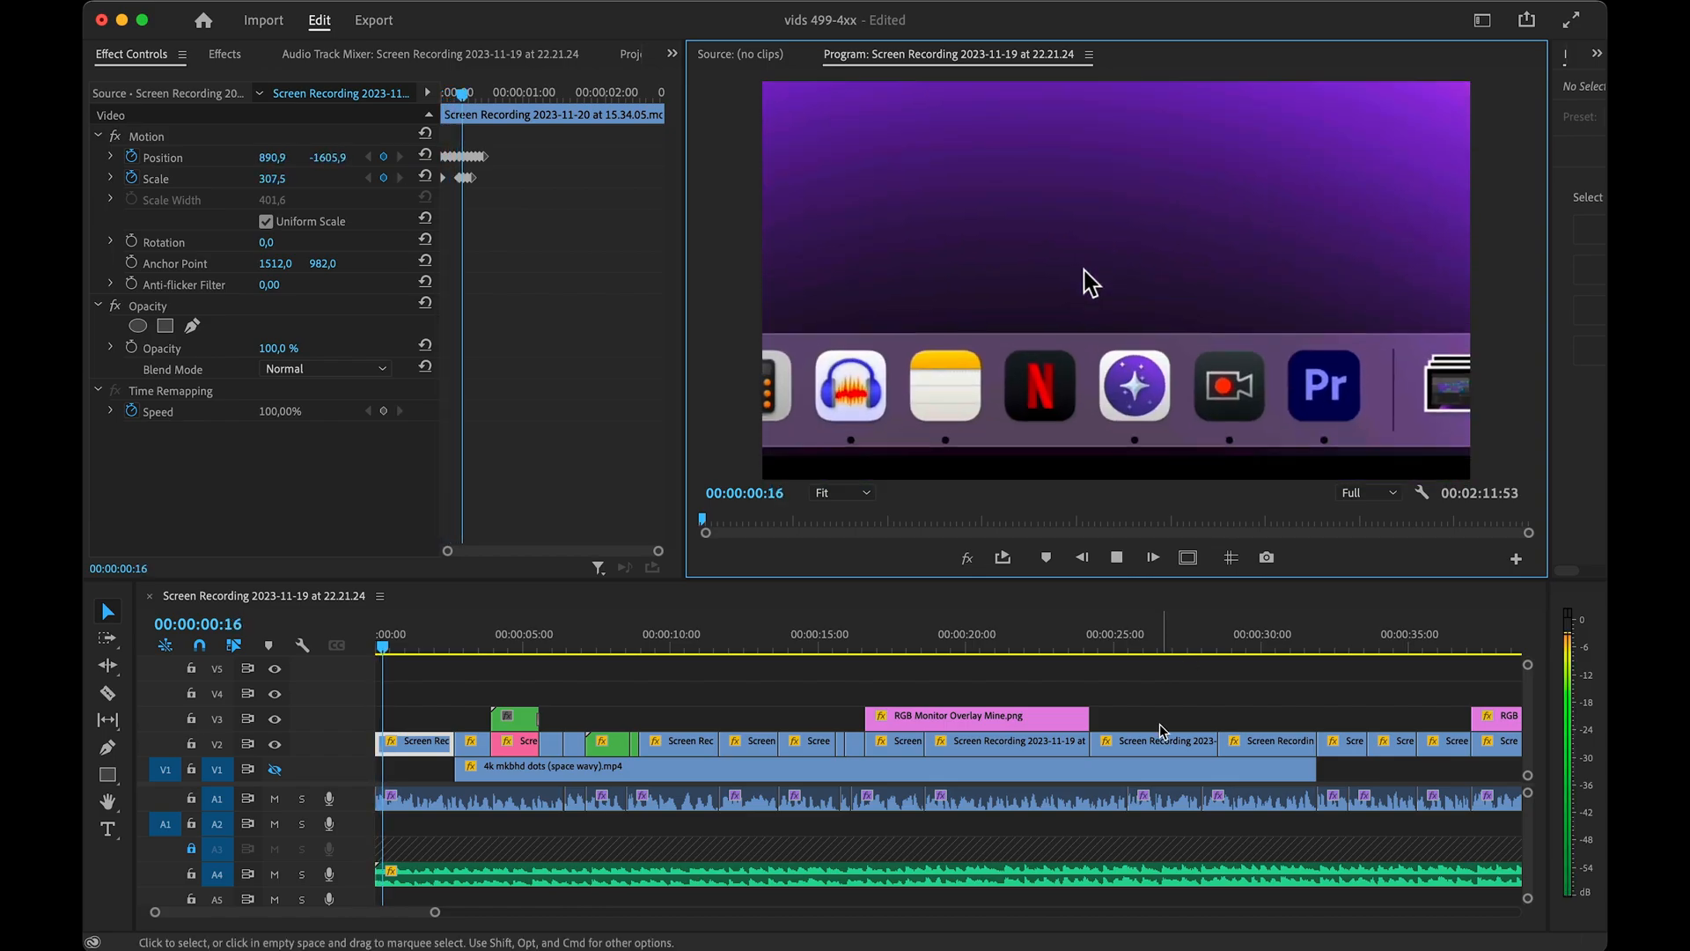
{"action": "key", "text": "space"}
- Apply Auto Bezier temporal interpolation to all of the recording's Position and Scale keyframes
{"action": "left_click_drag", "start_coordinate": [658, 550], "coordinate": [502, 550]}
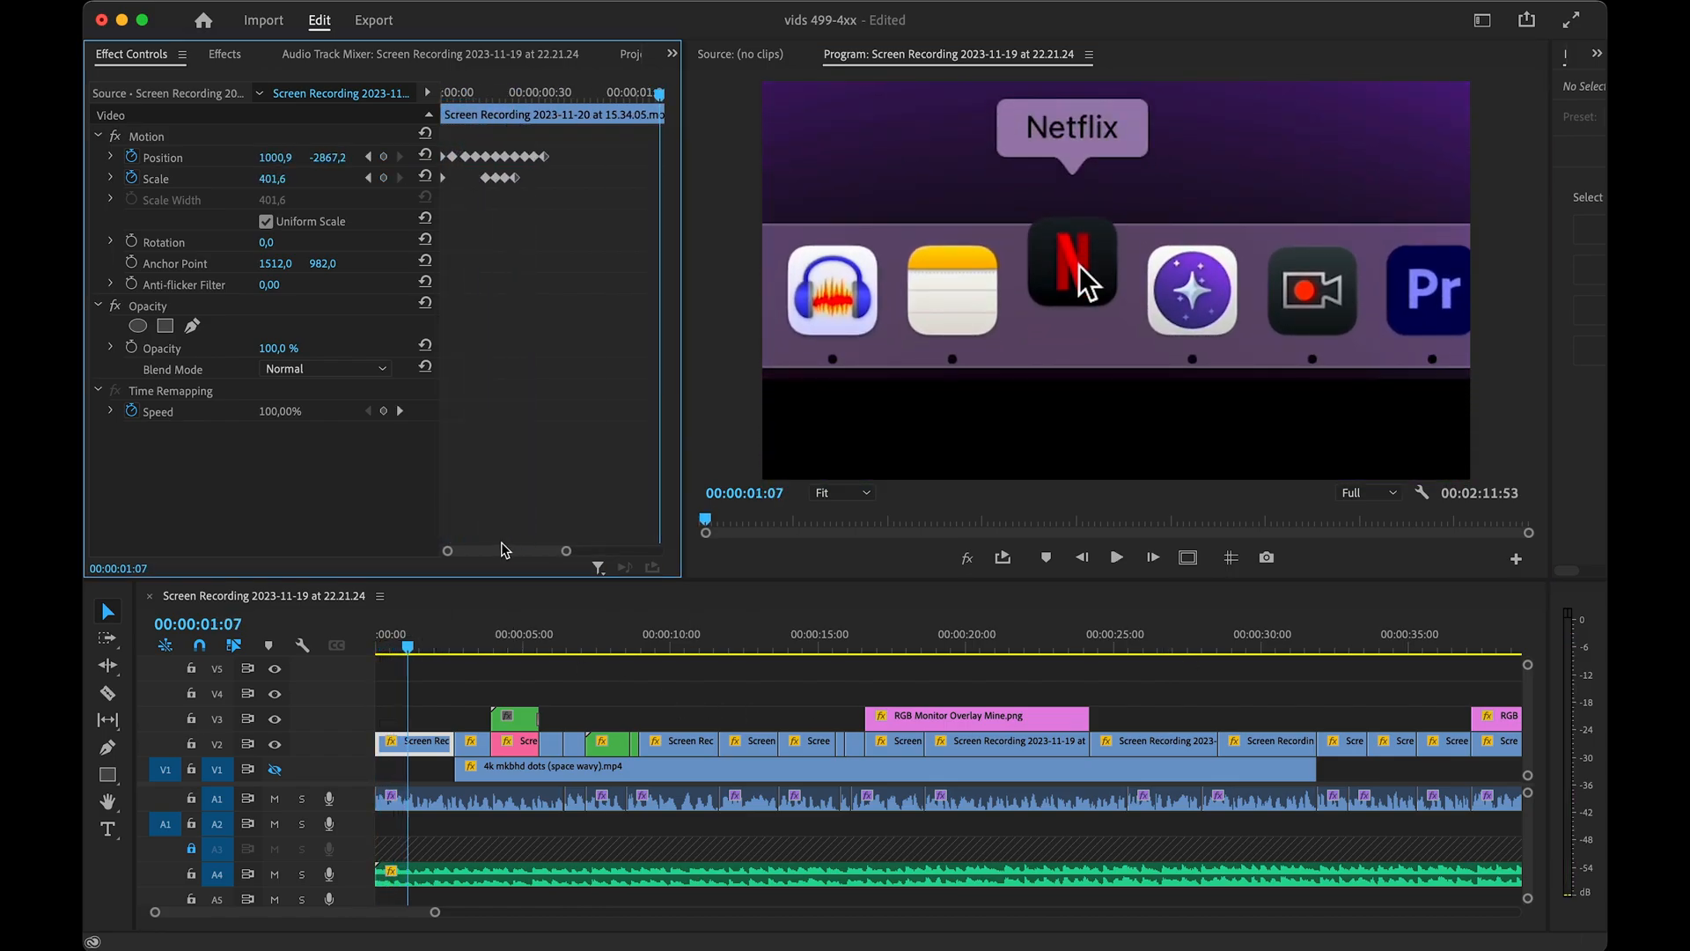
{"action": "left_click_drag", "start_coordinate": [599, 230], "coordinate": [396, 137]}
{"action": "right_click", "coordinate": [533, 160]}
{"action": "mouse_move", "coordinate": [608, 339]}
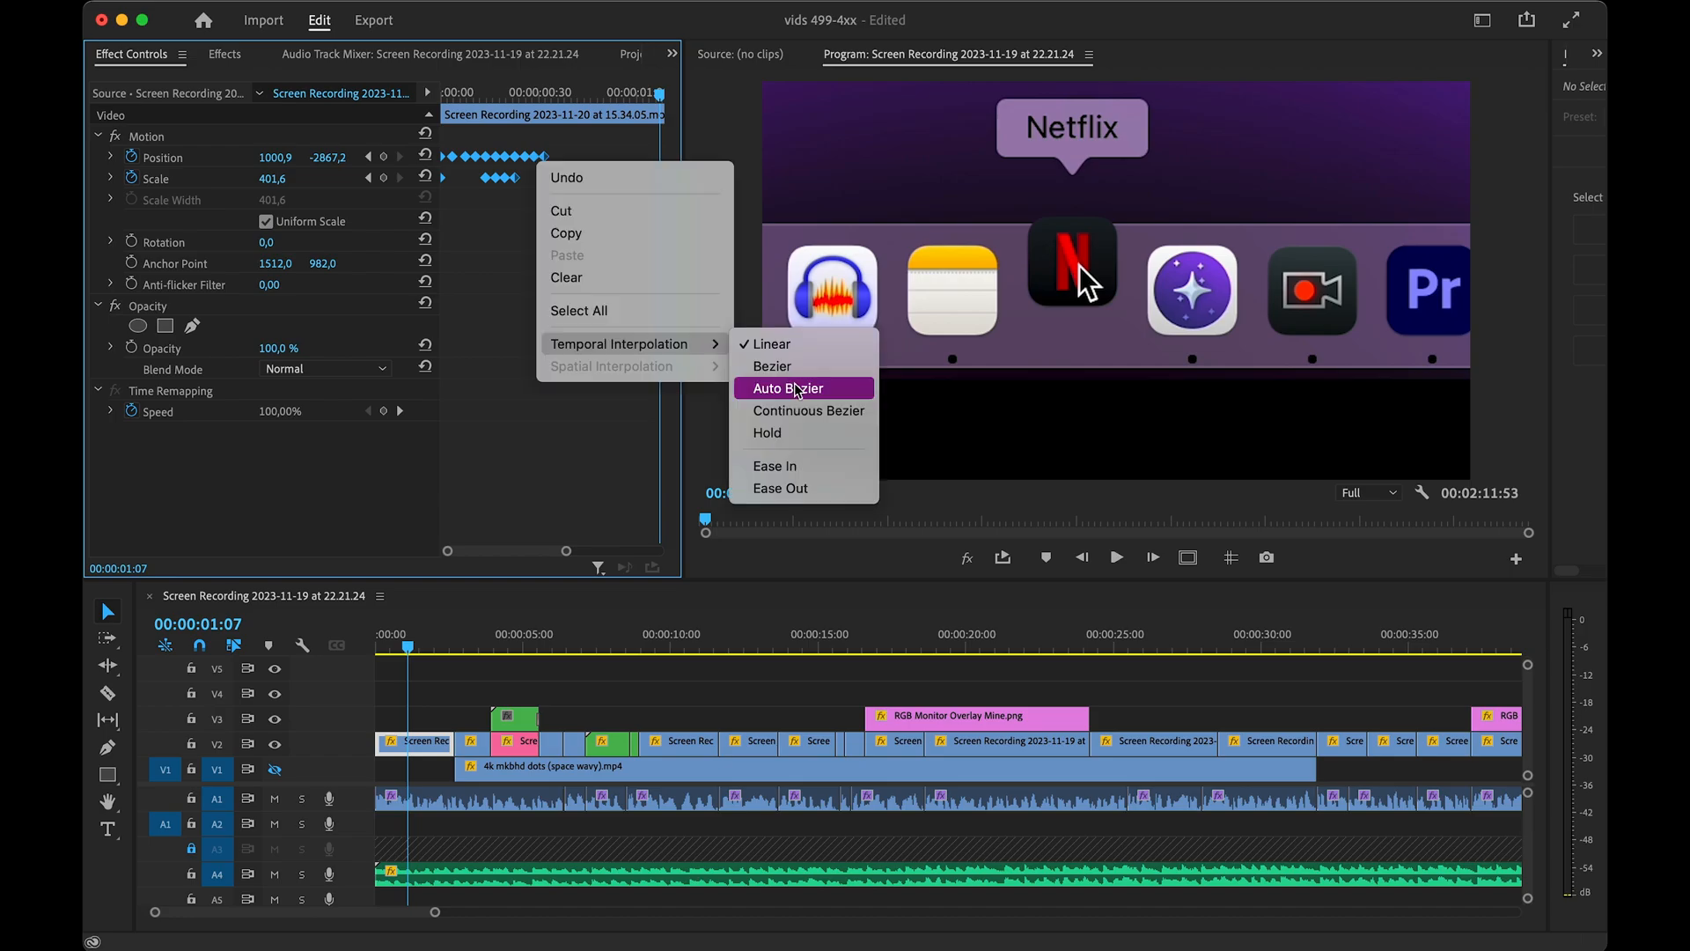
{"action": "left_click", "coordinate": [792, 387]}
- Replay the opening from the start to check the smoothed zoom, and select the recording clip on V2
{"action": "left_click_drag", "start_coordinate": [426, 644], "coordinate": [254, 691]}
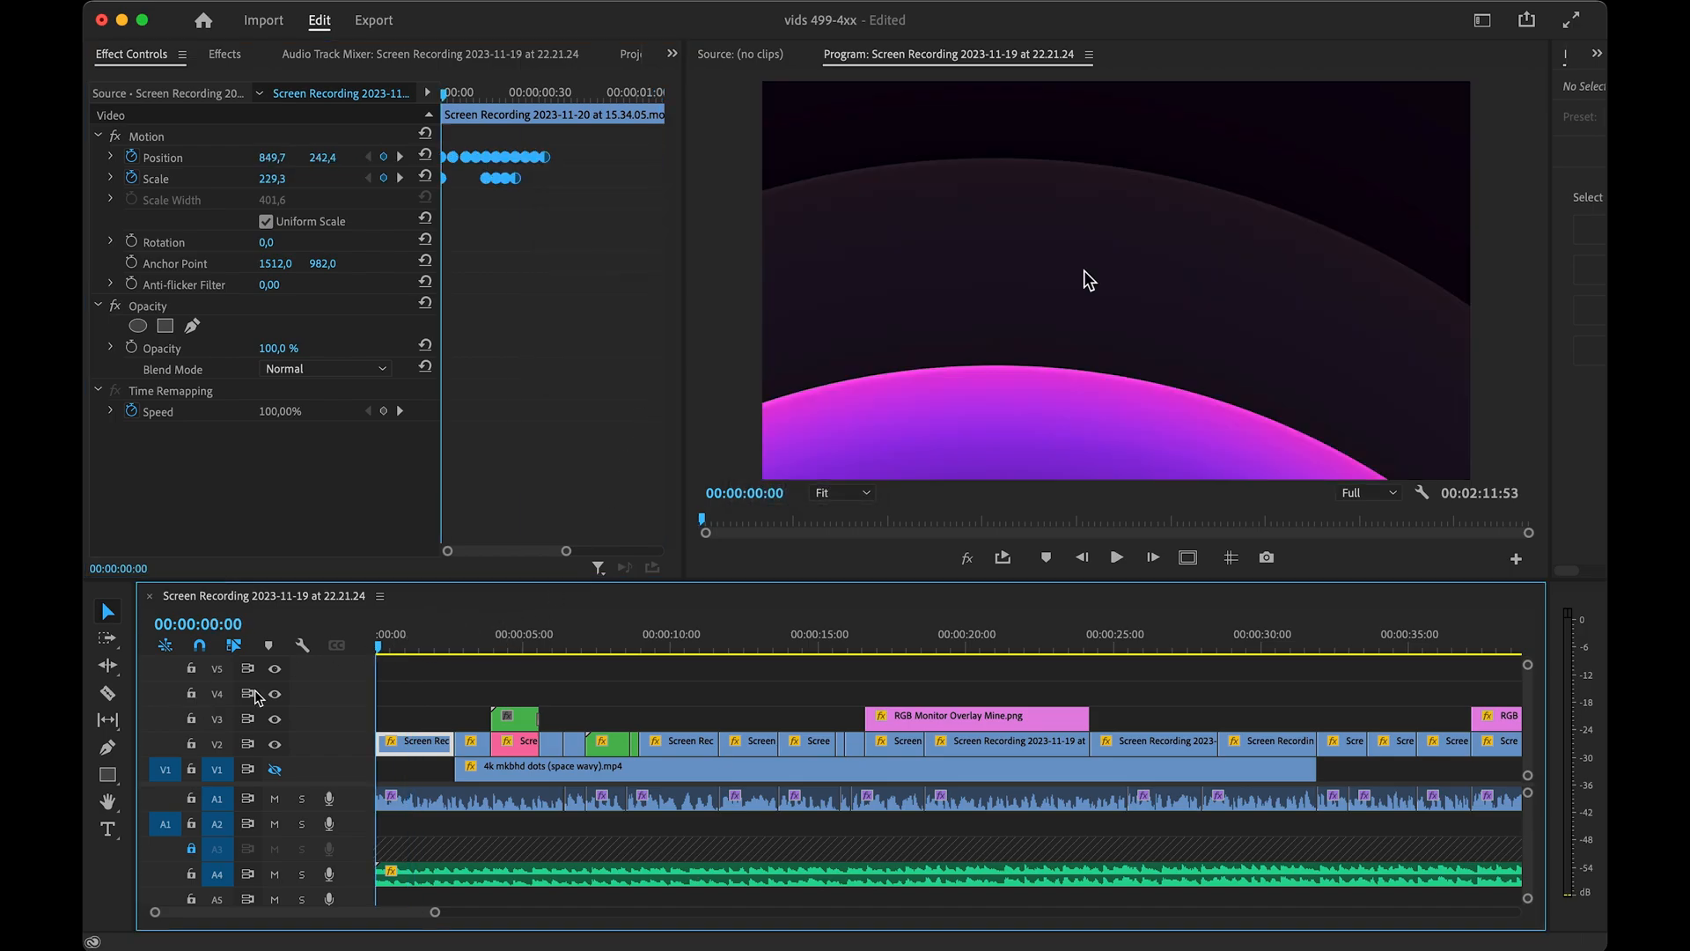
{"action": "key", "text": "space"}
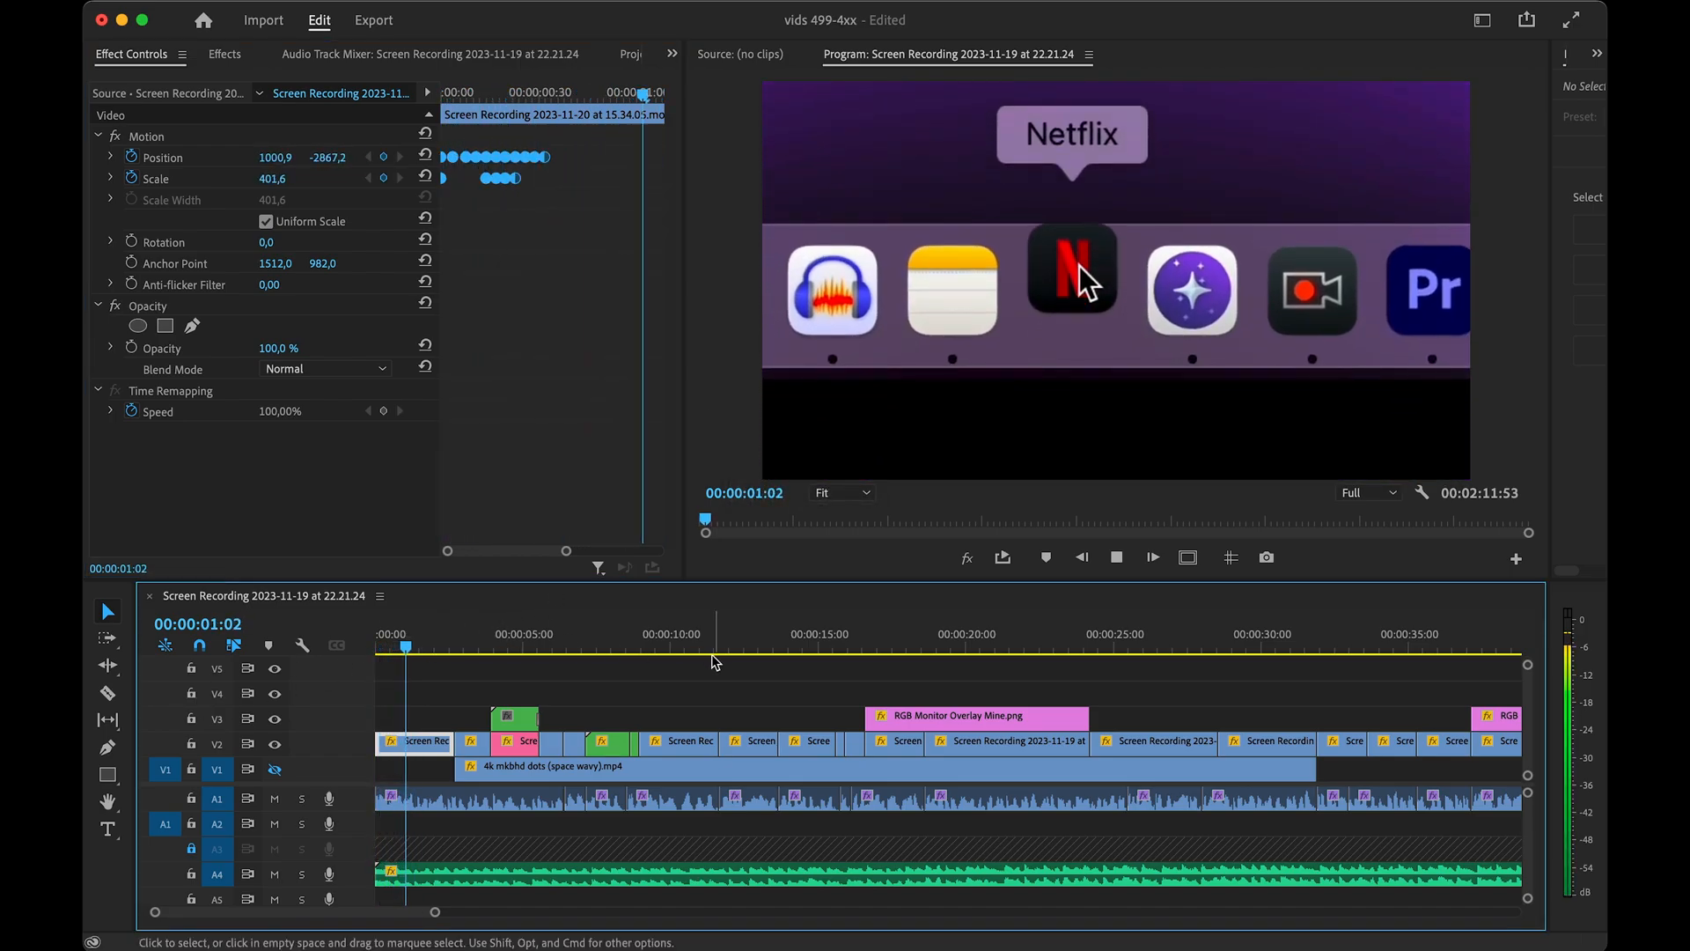
{"action": "key", "text": "space"}
{"action": "left_click_drag", "start_coordinate": [443, 628], "coordinate": [260, 644]}
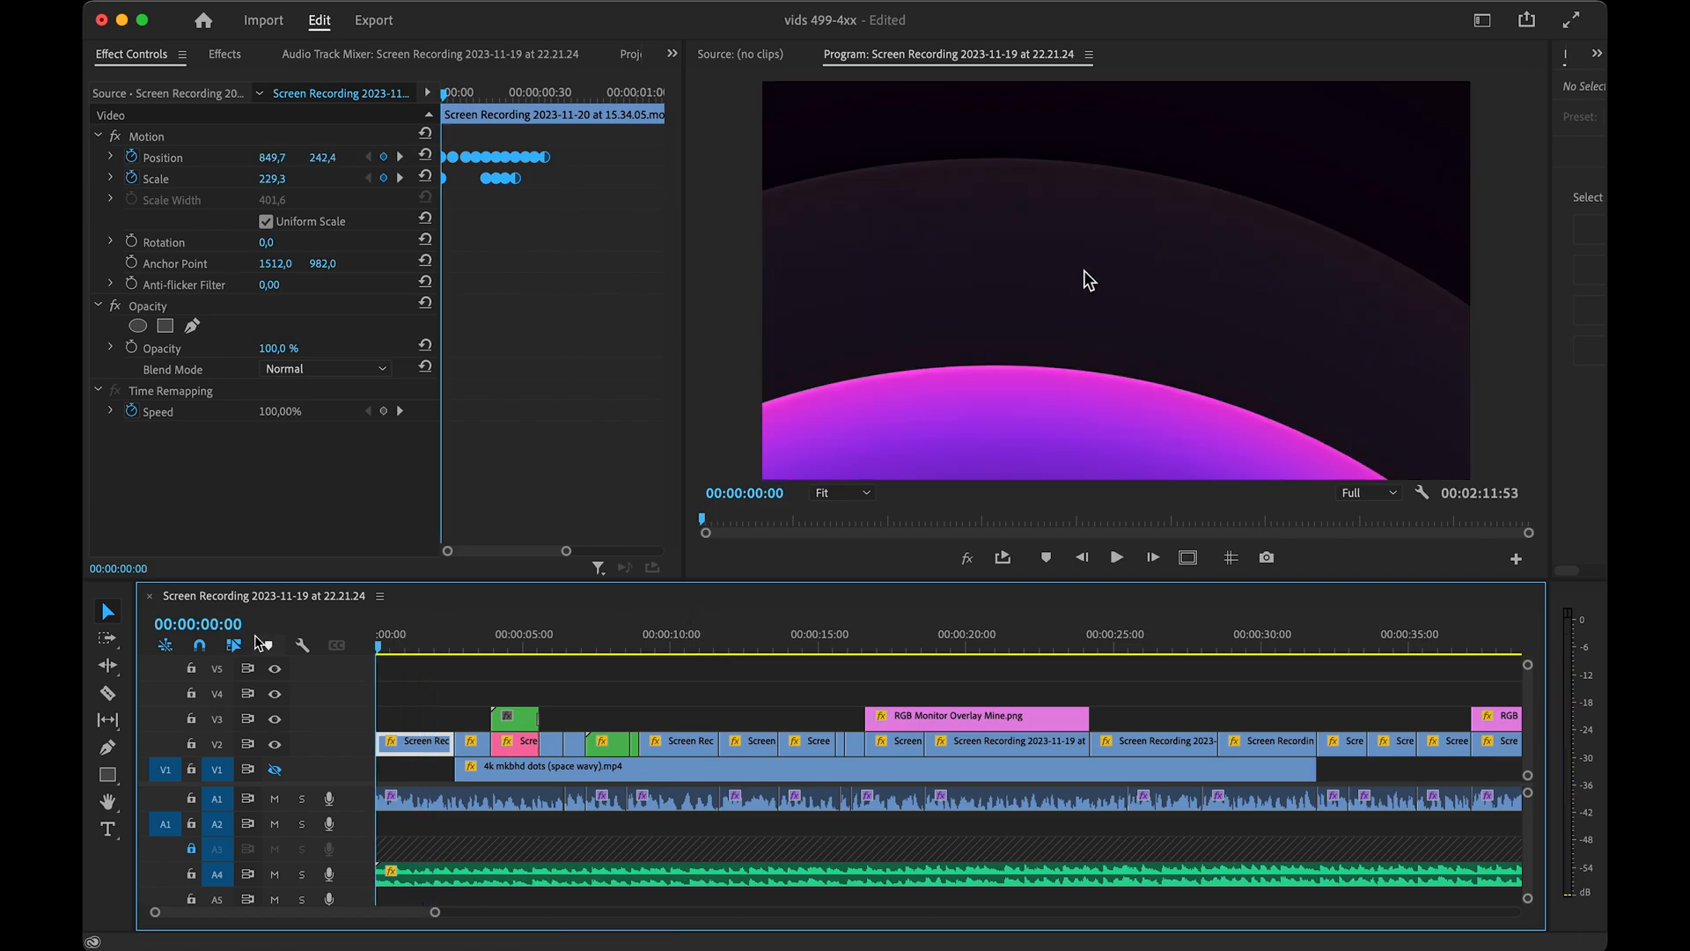
{"action": "key", "text": "space"}
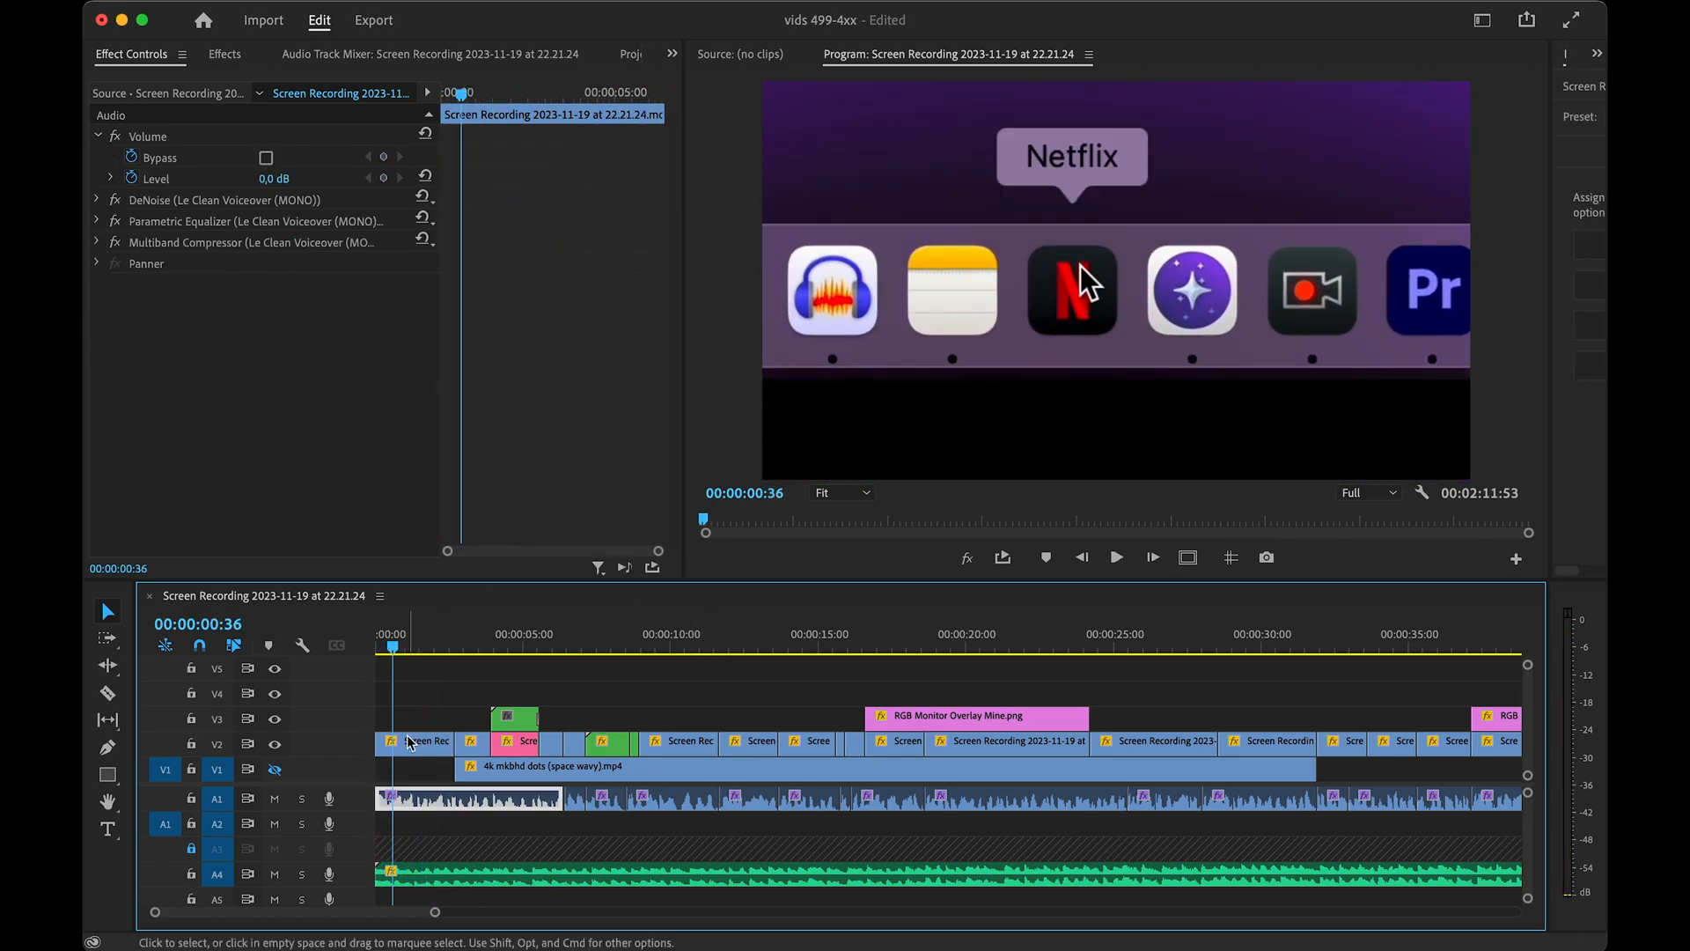
{"action": "left_click", "coordinate": [407, 737]}
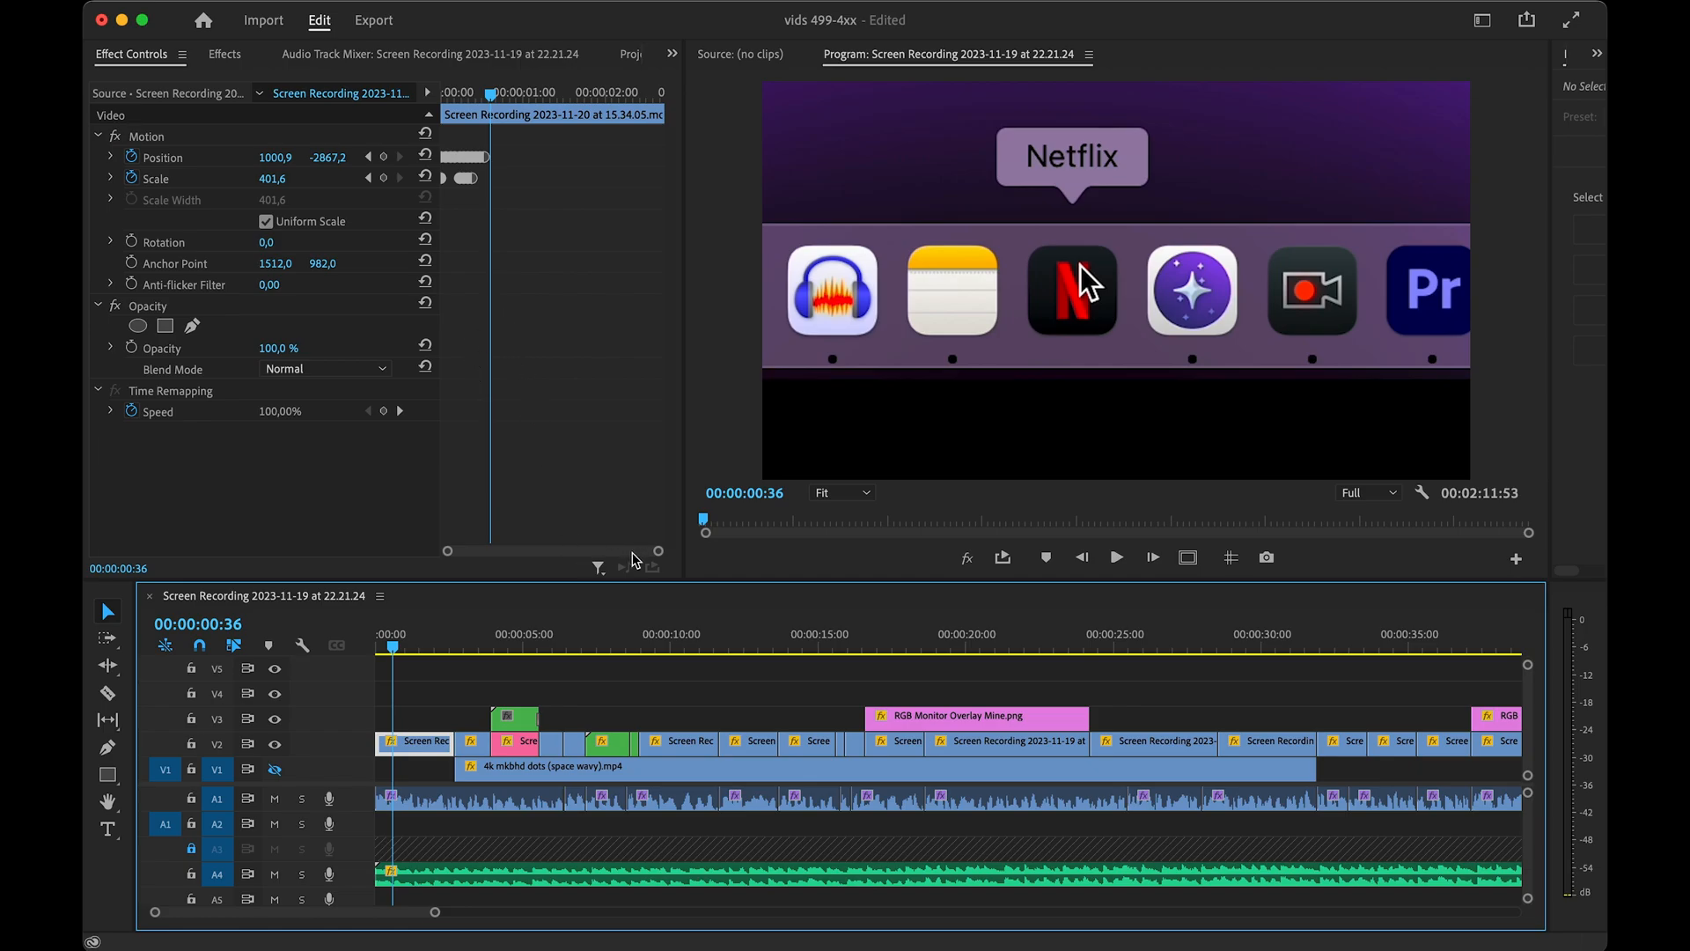
- Delete the recording's Position keyframes that come after its last Scale keyframe
{"action": "left_click_drag", "start_coordinate": [657, 551], "coordinate": [581, 552]}
{"action": "left_click", "coordinate": [525, 93]}
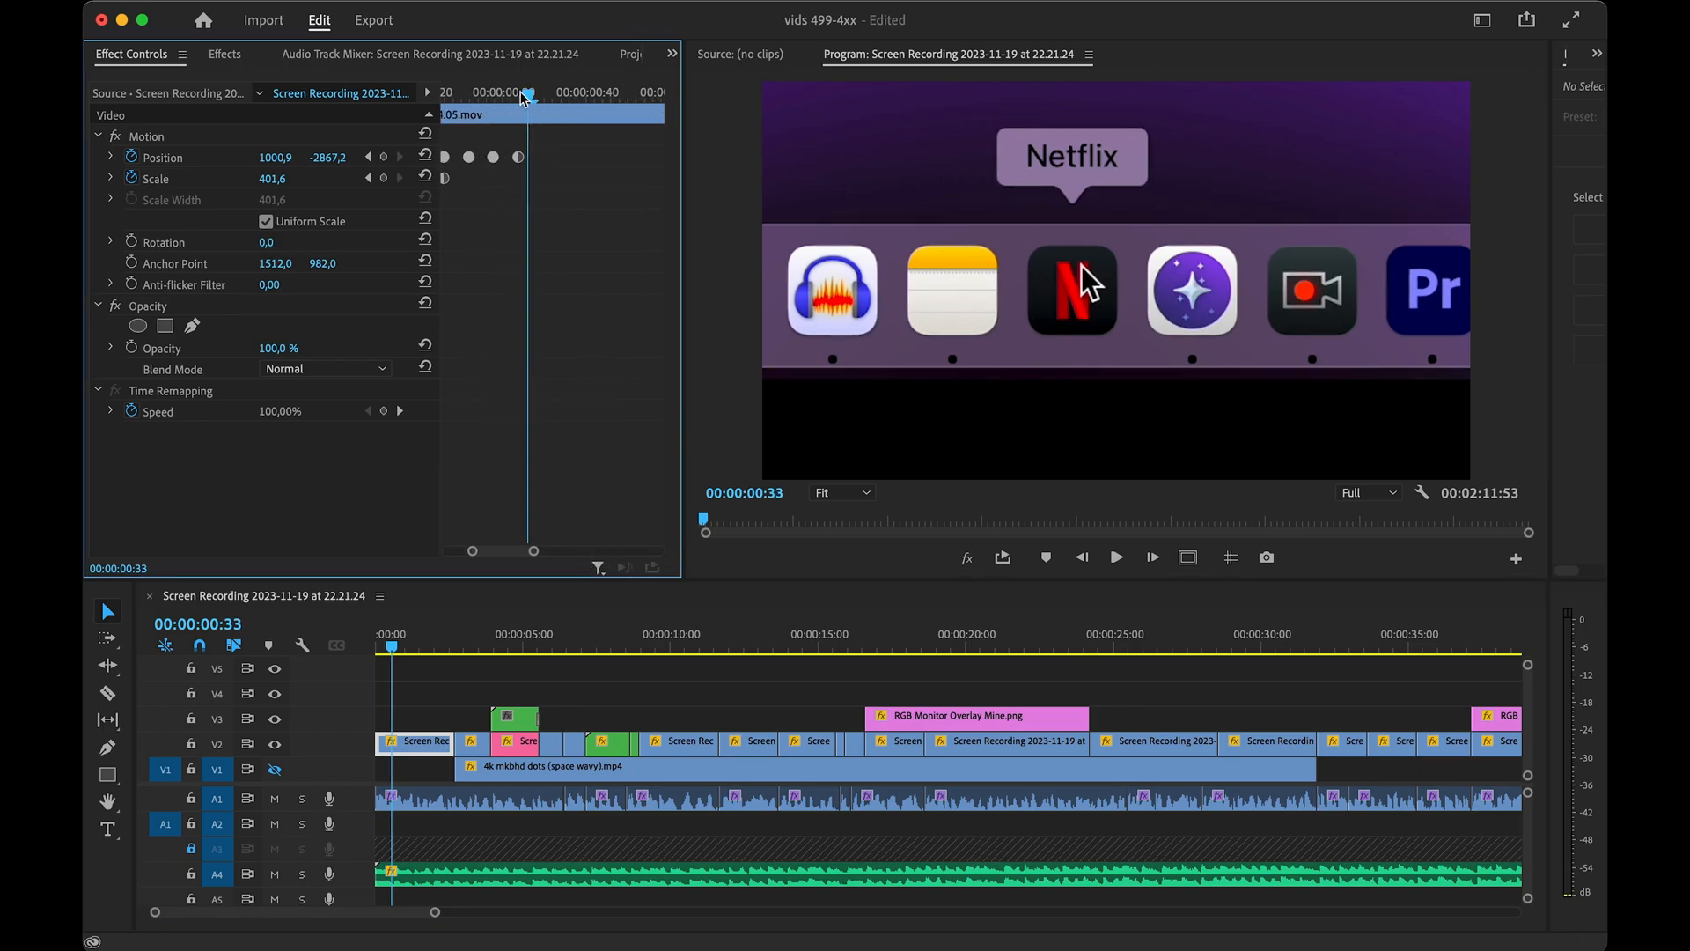
{"action": "left_click_drag", "start_coordinate": [525, 93], "coordinate": [445, 95]}
{"action": "left_click_drag", "start_coordinate": [495, 146], "coordinate": [490, 145]}
{"action": "key", "text": "BackSpace"}
{"action": "key", "text": "minus"}
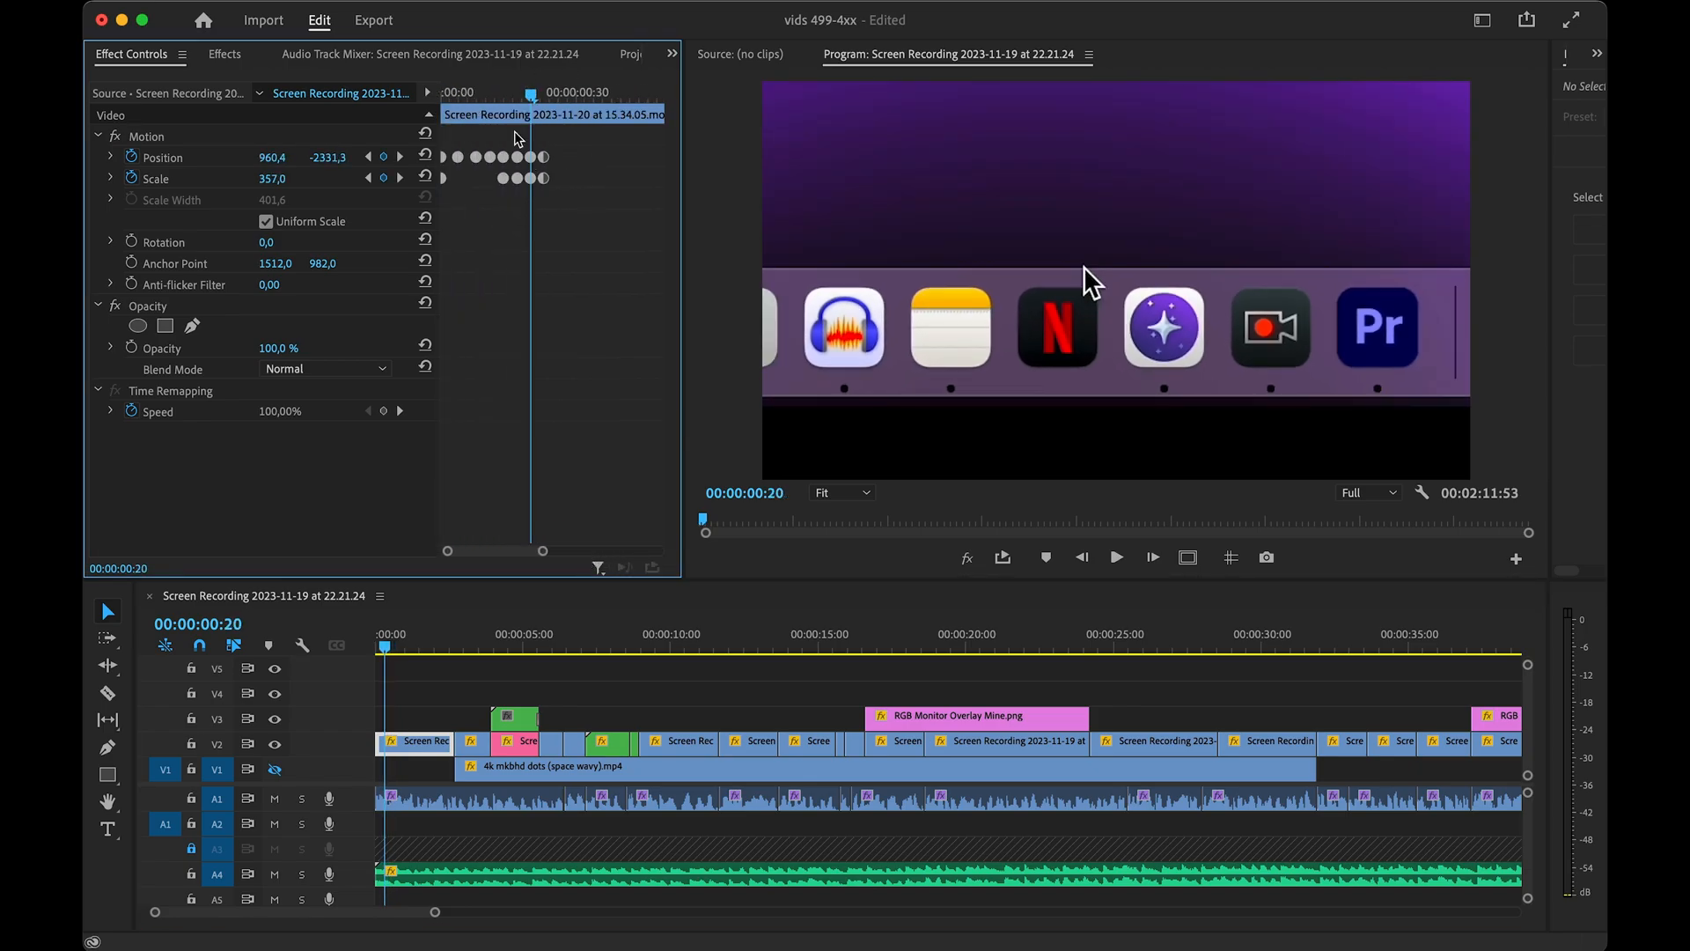
- Replay the opening from the start to review the Dock zoom, stopping at 00:00:01:26
{"action": "left_click_drag", "start_coordinate": [532, 92], "coordinate": [278, 112]}
{"action": "key", "text": "space"}
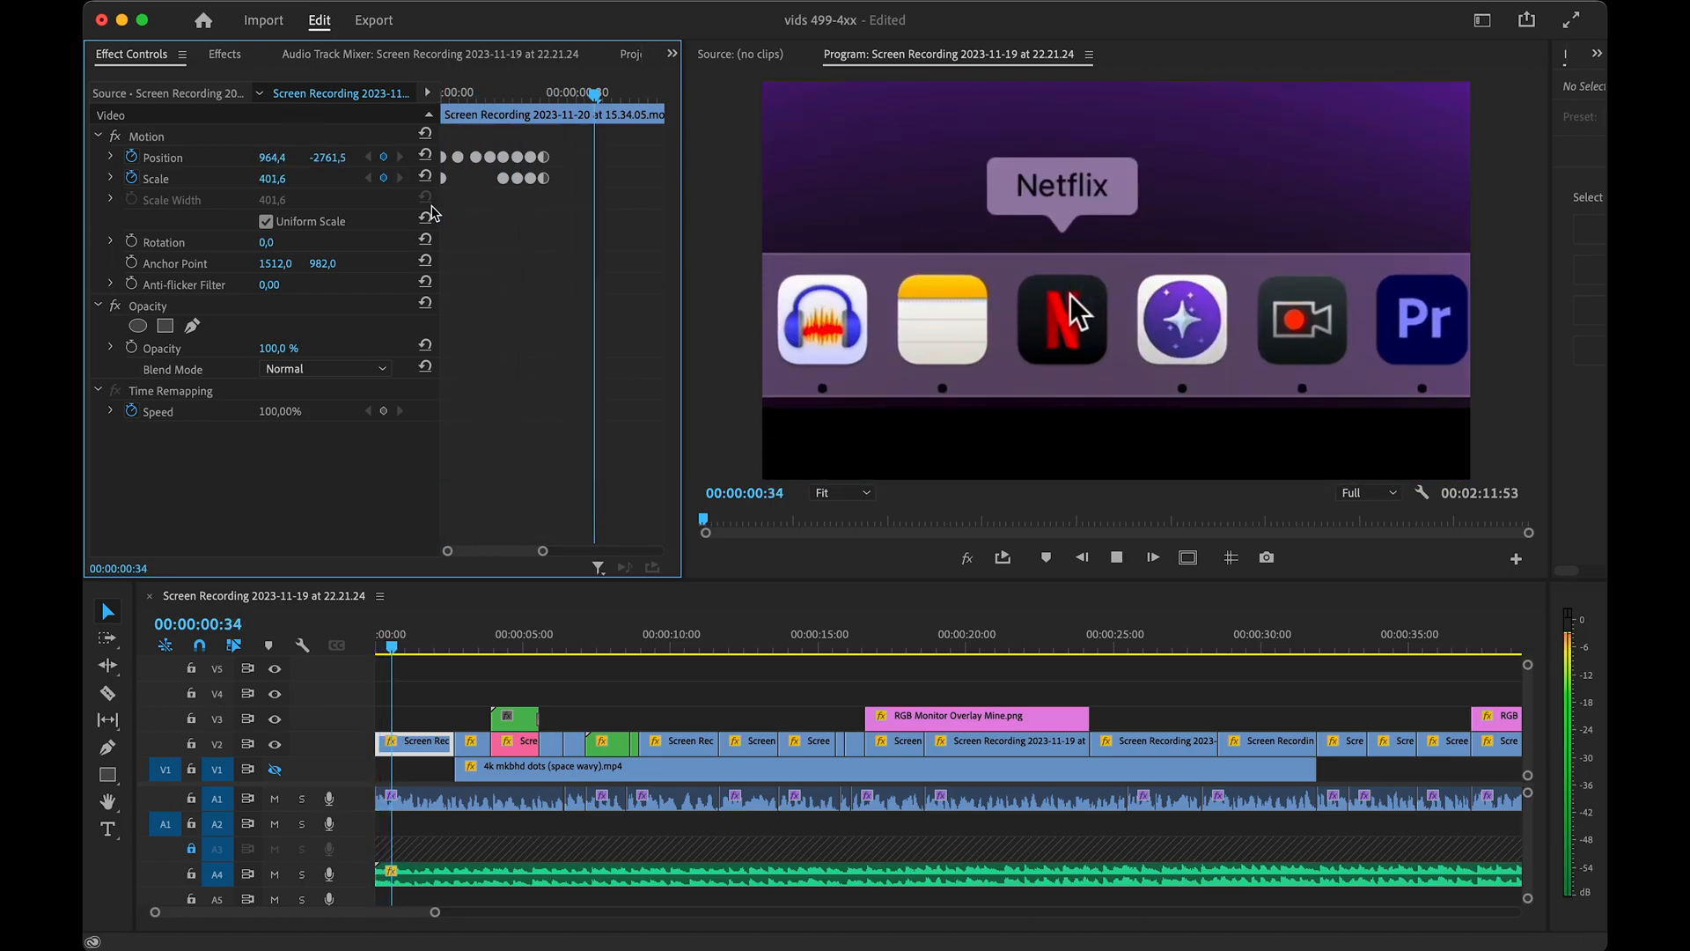
{"action": "key", "text": "Home"}
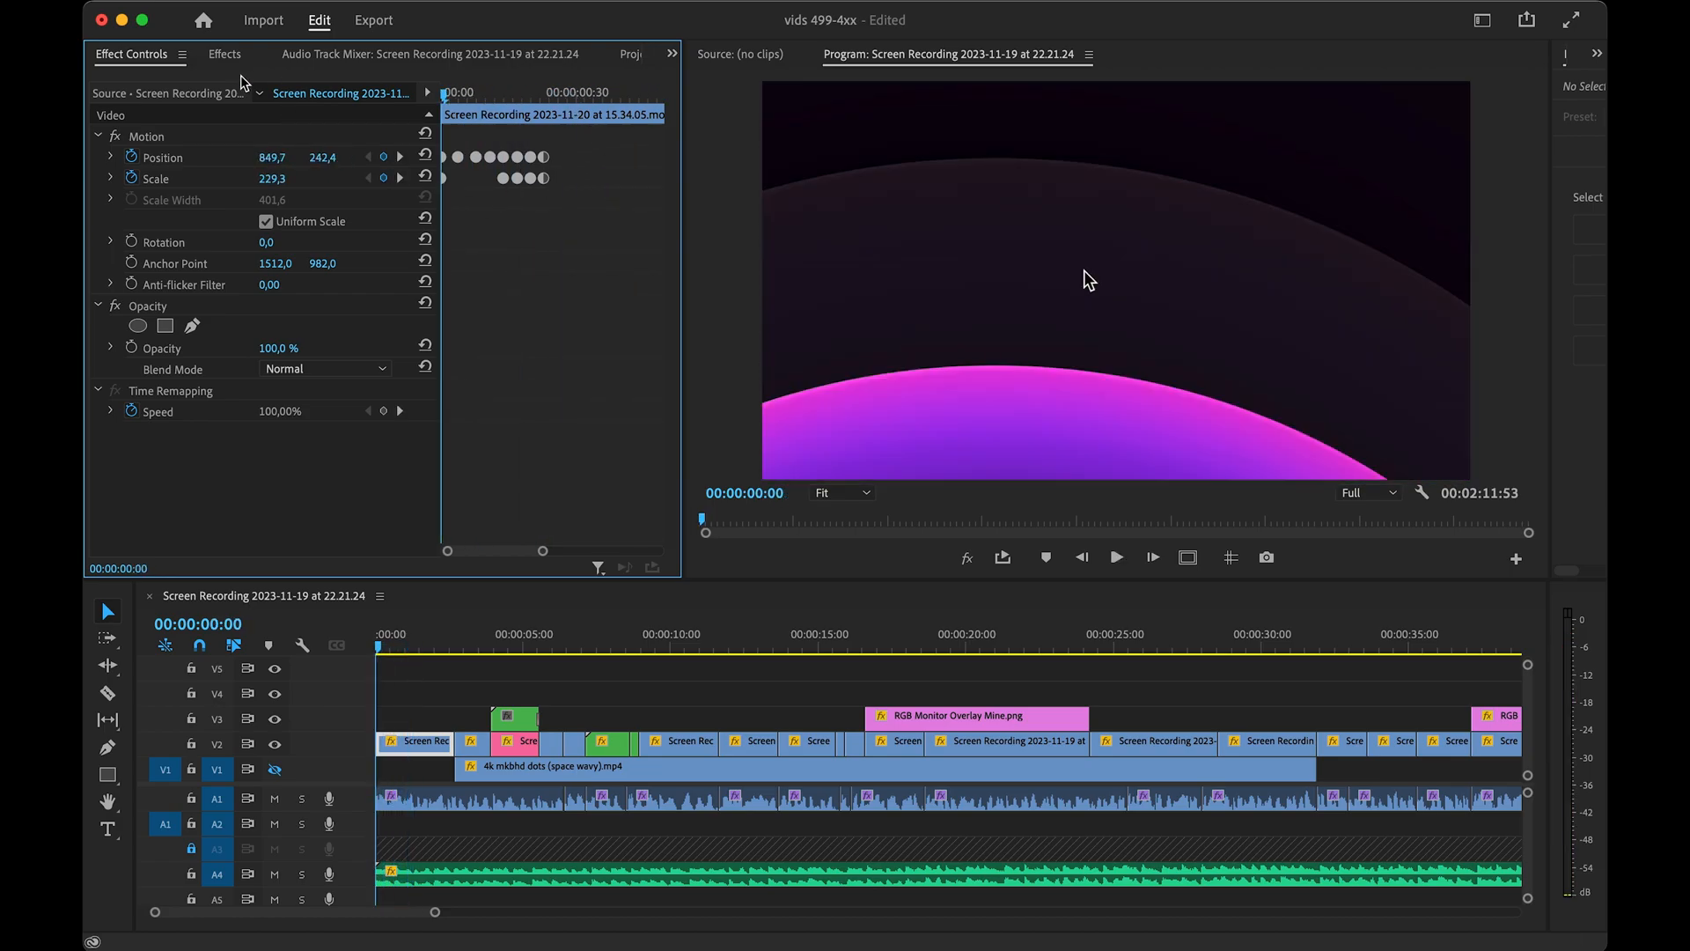
{"action": "key", "text": "space"}
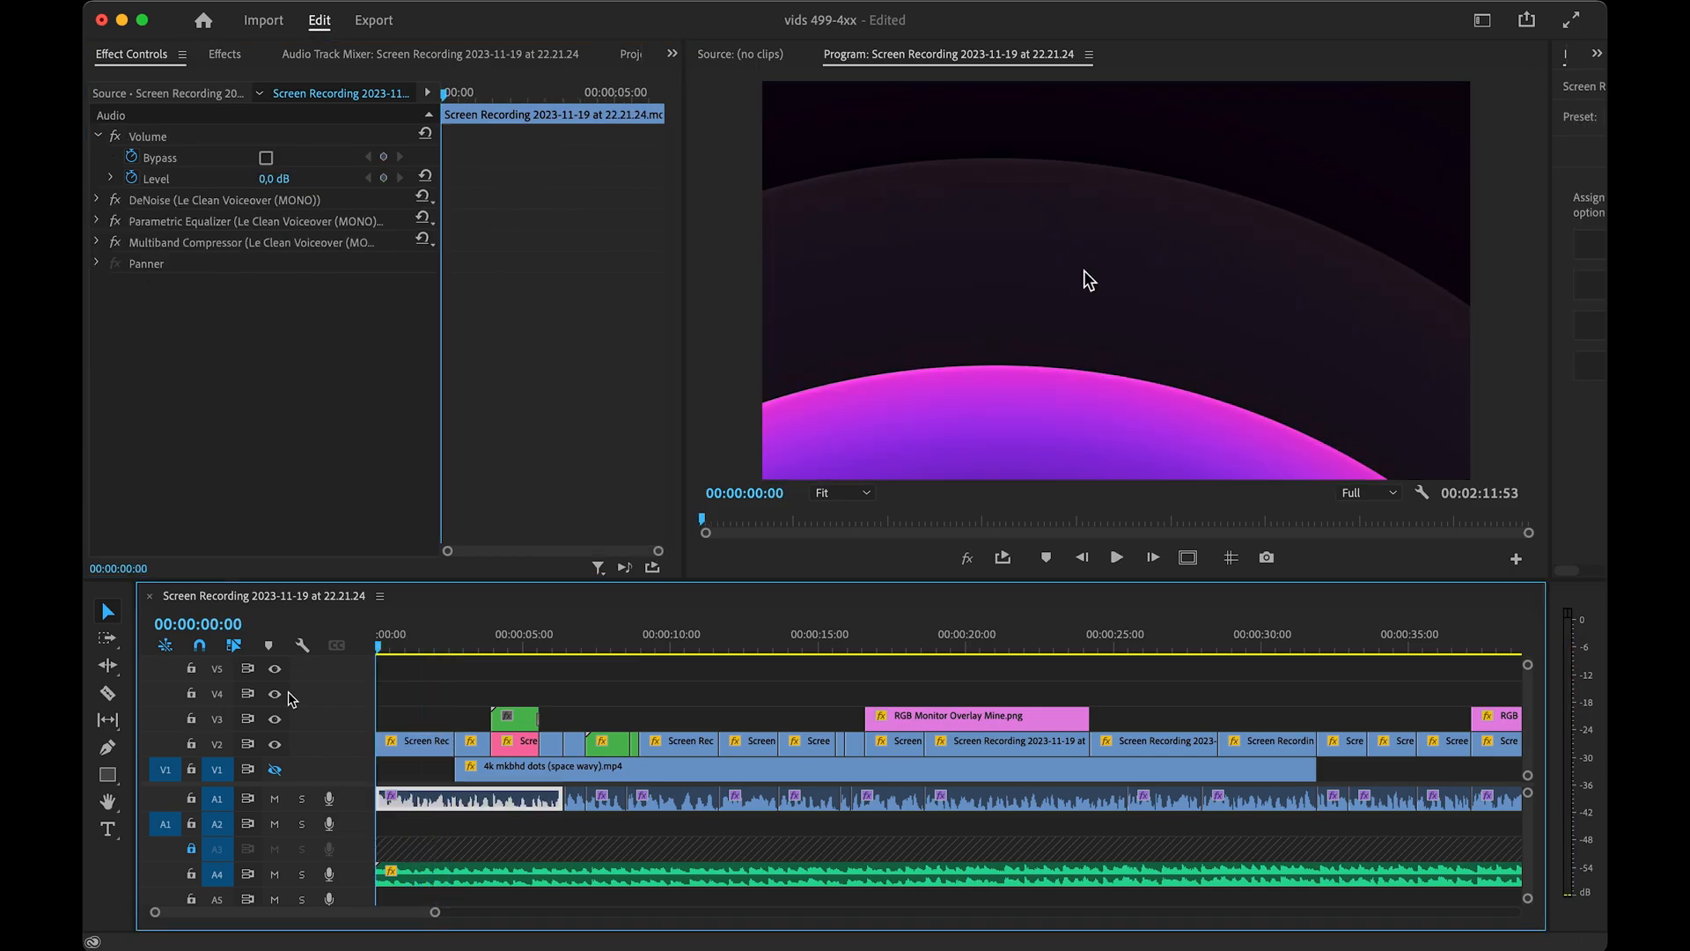
{"action": "key", "text": "space"}
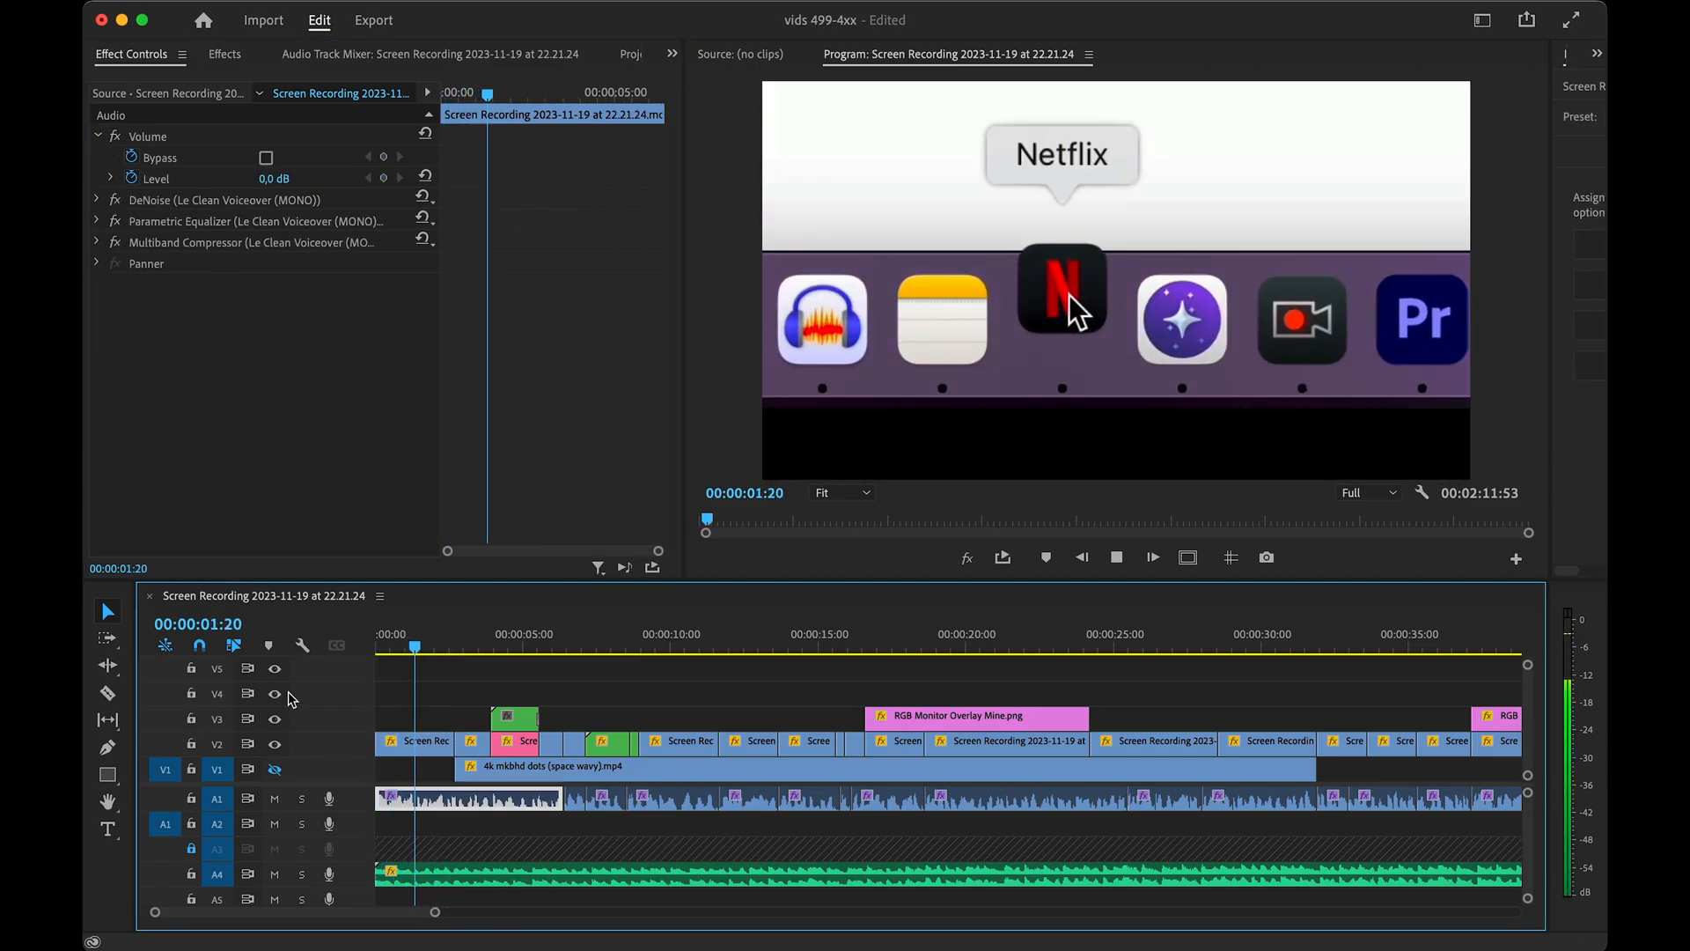
{"action": "key", "text": "space"}
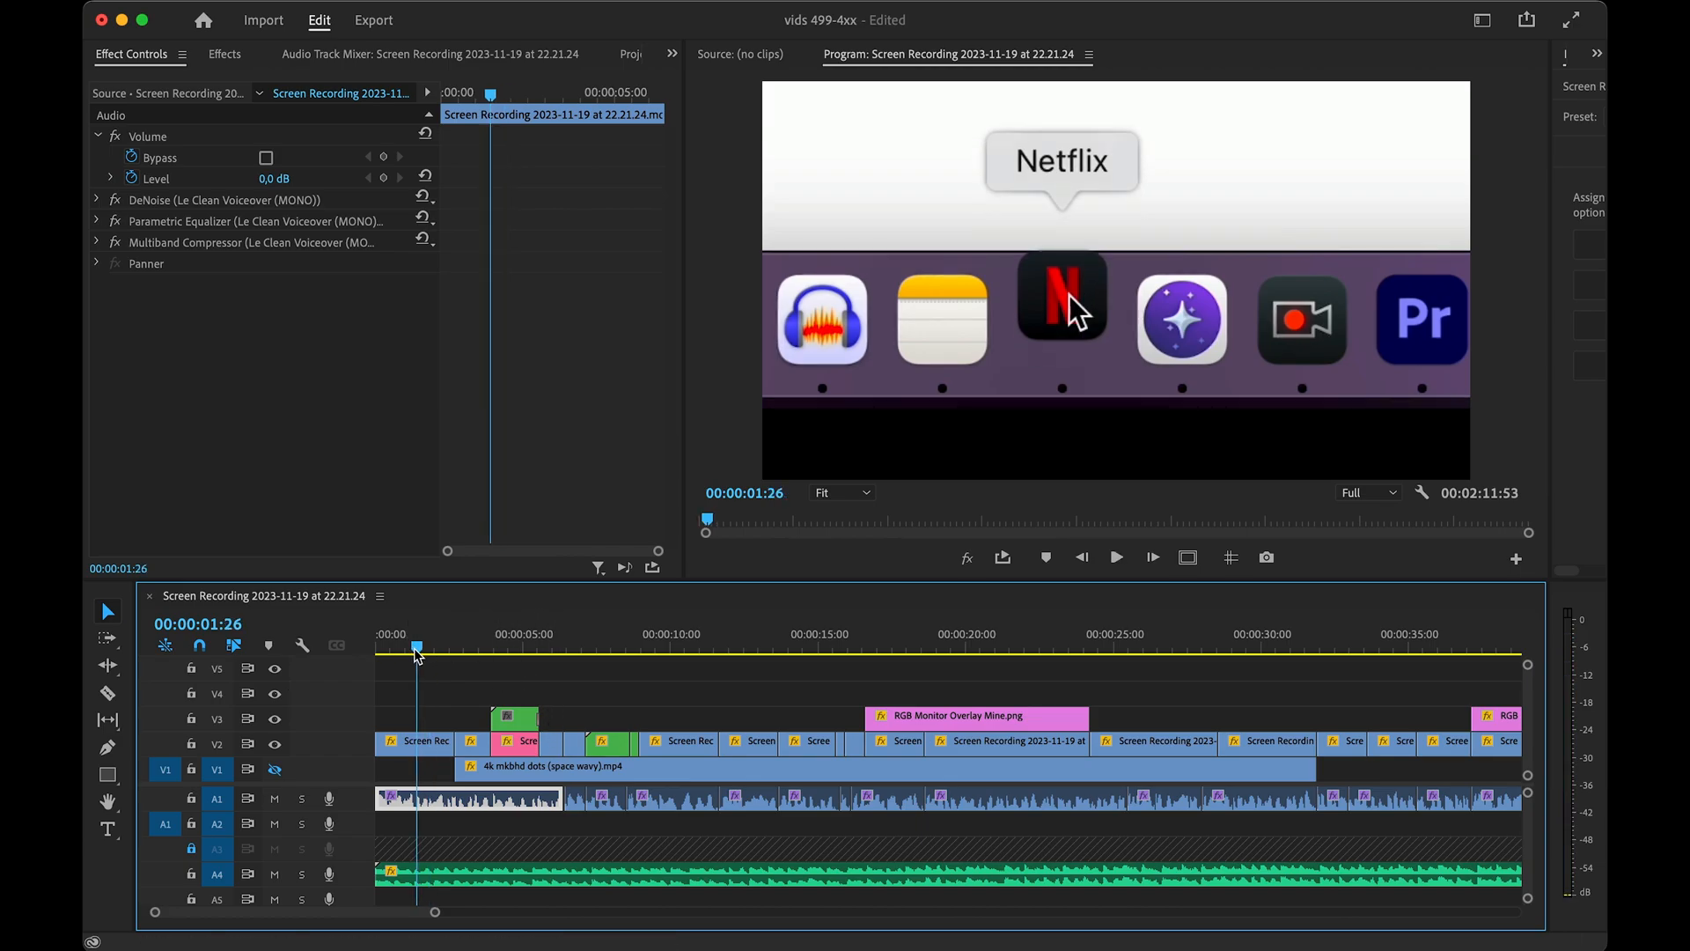
- Find Mouse Click mine.wav among the project's sound effects and place it on A2 starting at 00:00:00:31, over the icon click
{"action": "key", "text": "shift+1"}
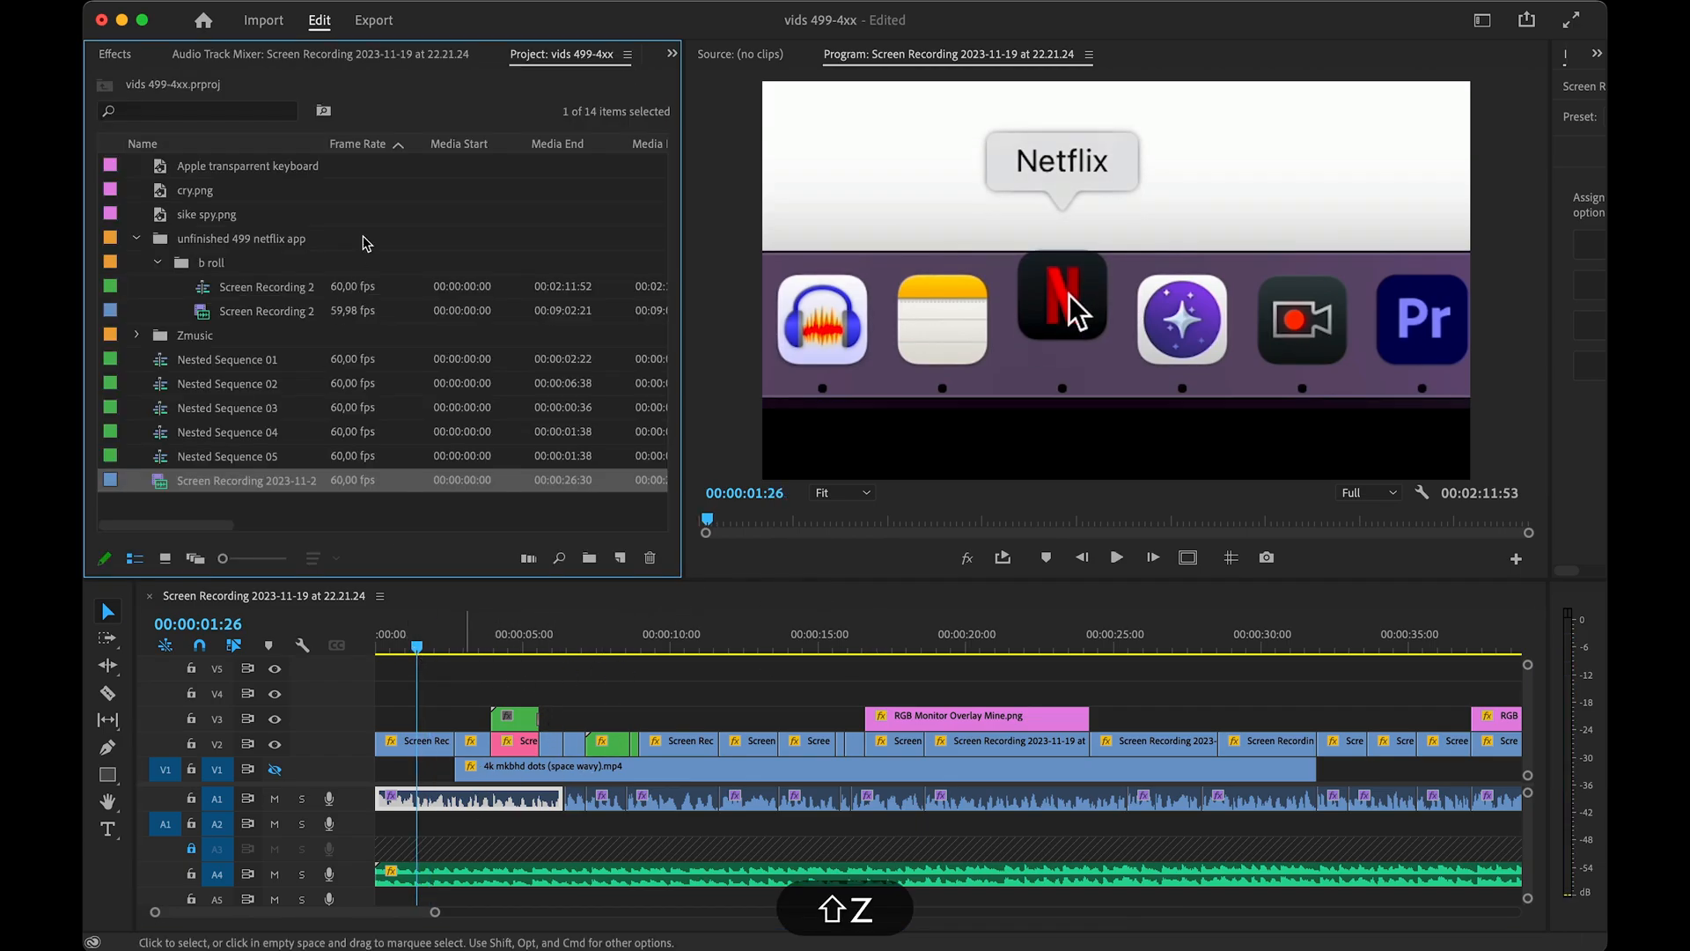
{"action": "left_click_drag", "start_coordinate": [264, 286], "coordinate": [408, 874]}
{"action": "scroll", "coordinate": [413, 839], "scroll_direction": "up", "scroll_amount": 5}
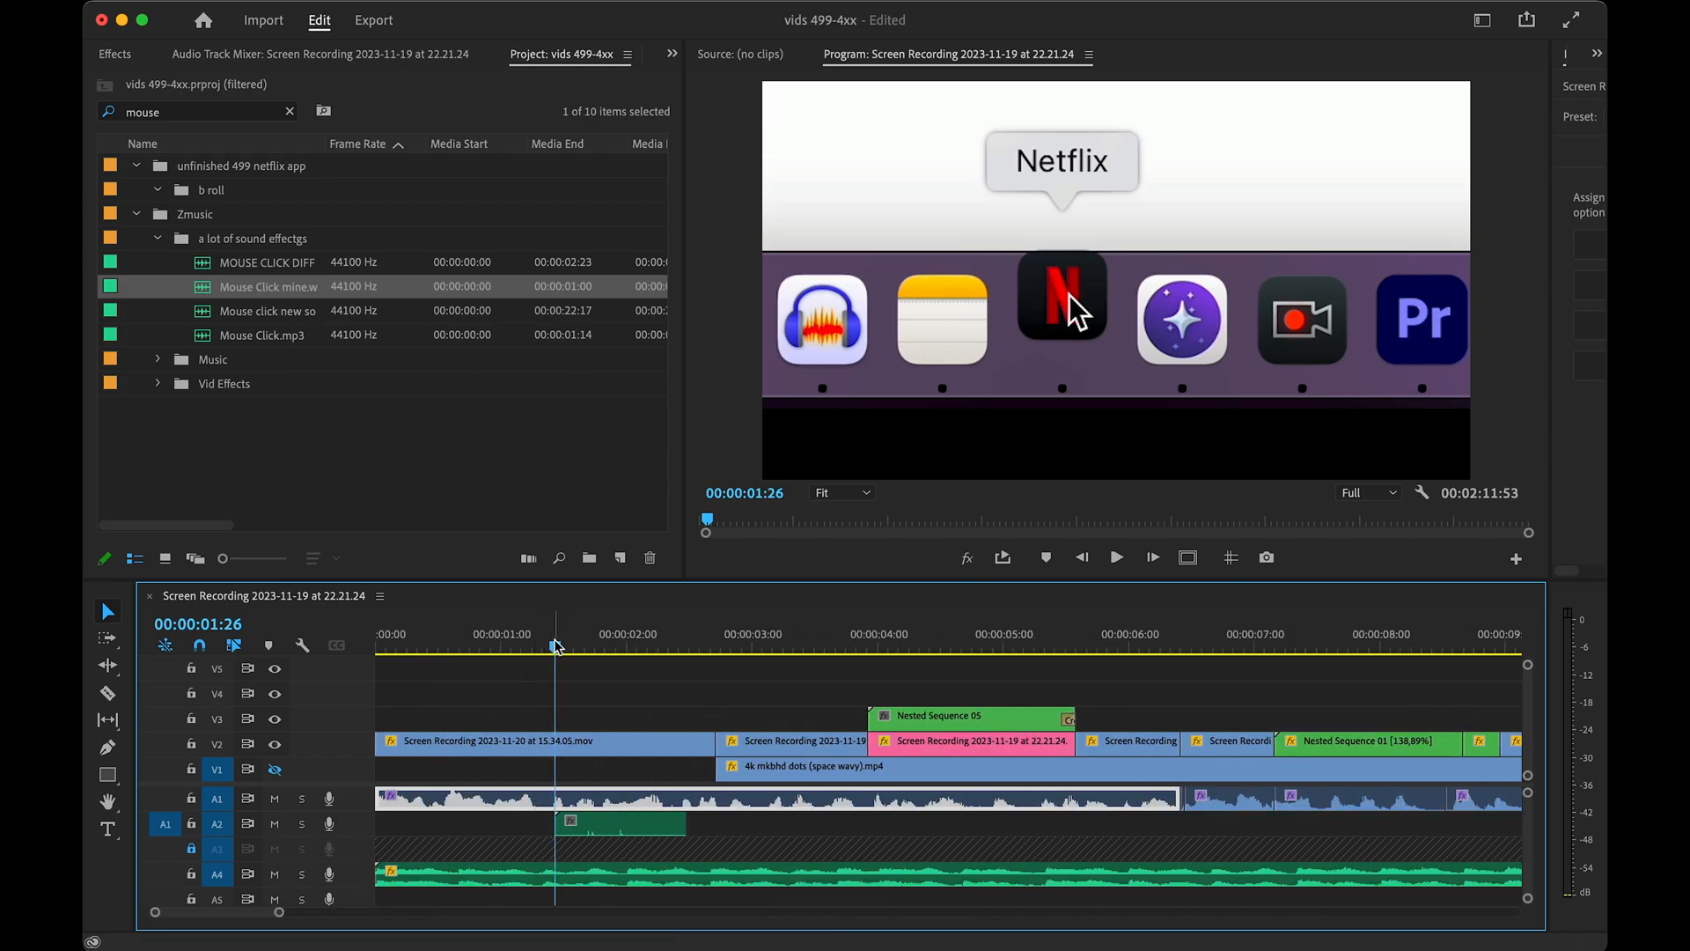
{"action": "left_click_drag", "start_coordinate": [554, 647], "coordinate": [468, 647]}
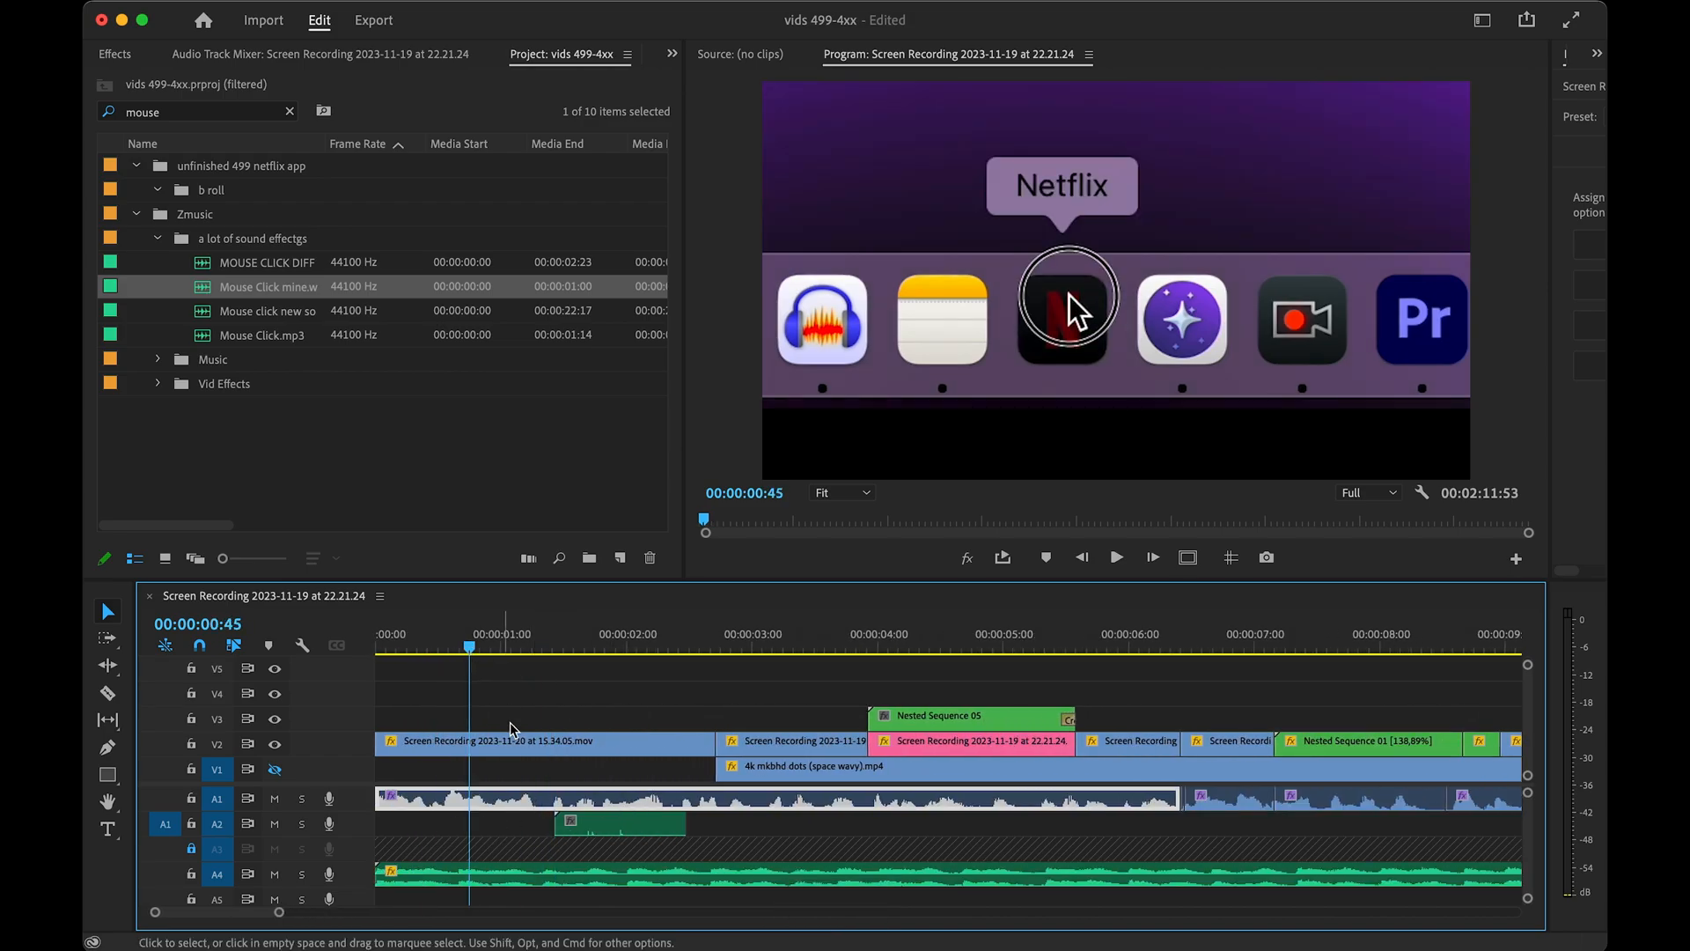
{"action": "key", "text": "space"}
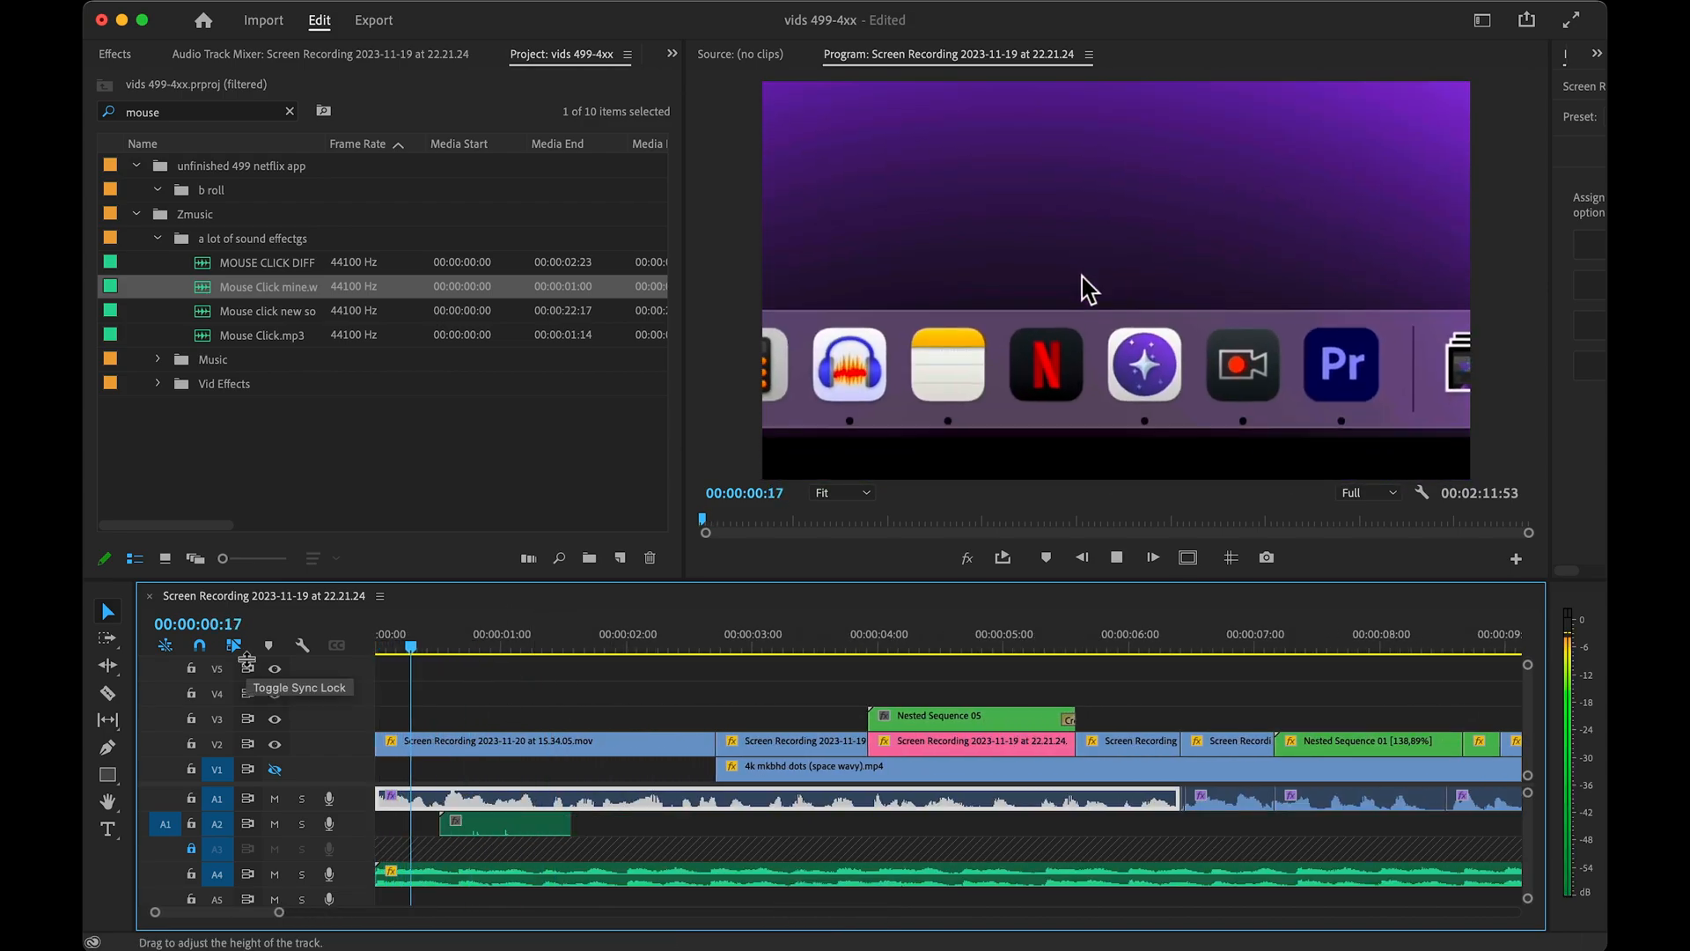
- Set the mouse click clip's level to 10 dB with A2 soloed, and play the opening from the start
{"action": "left_click", "coordinate": [302, 823]}
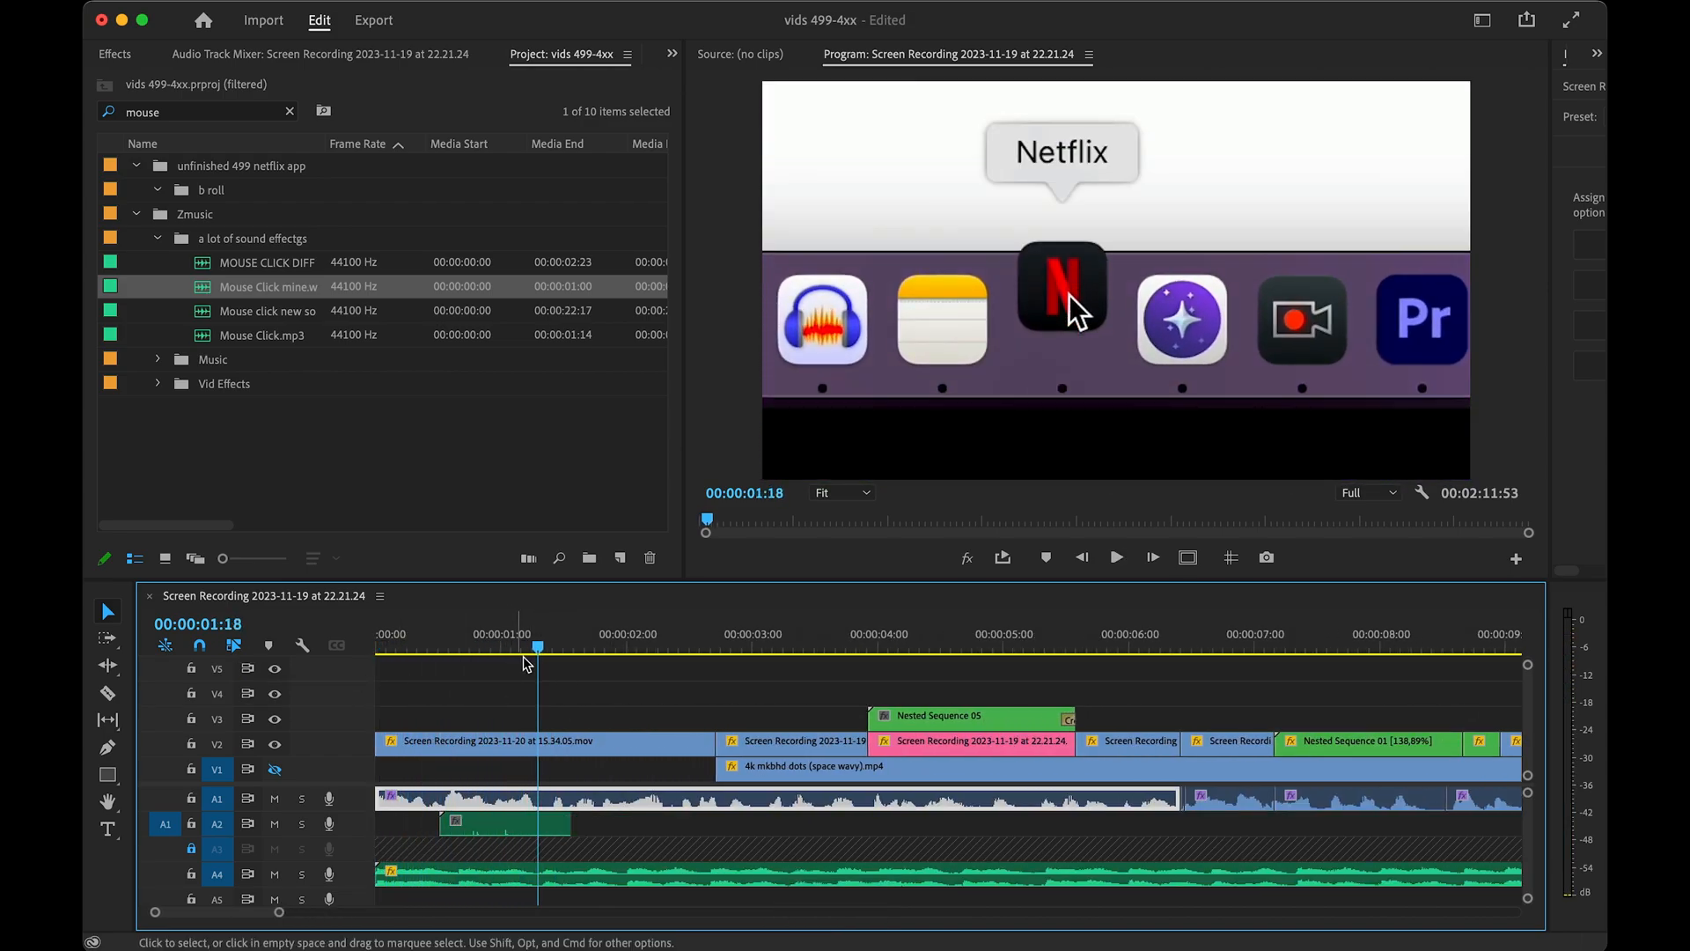
{"action": "left_click", "coordinate": [471, 832]}
{"action": "key", "text": "shift+5"}
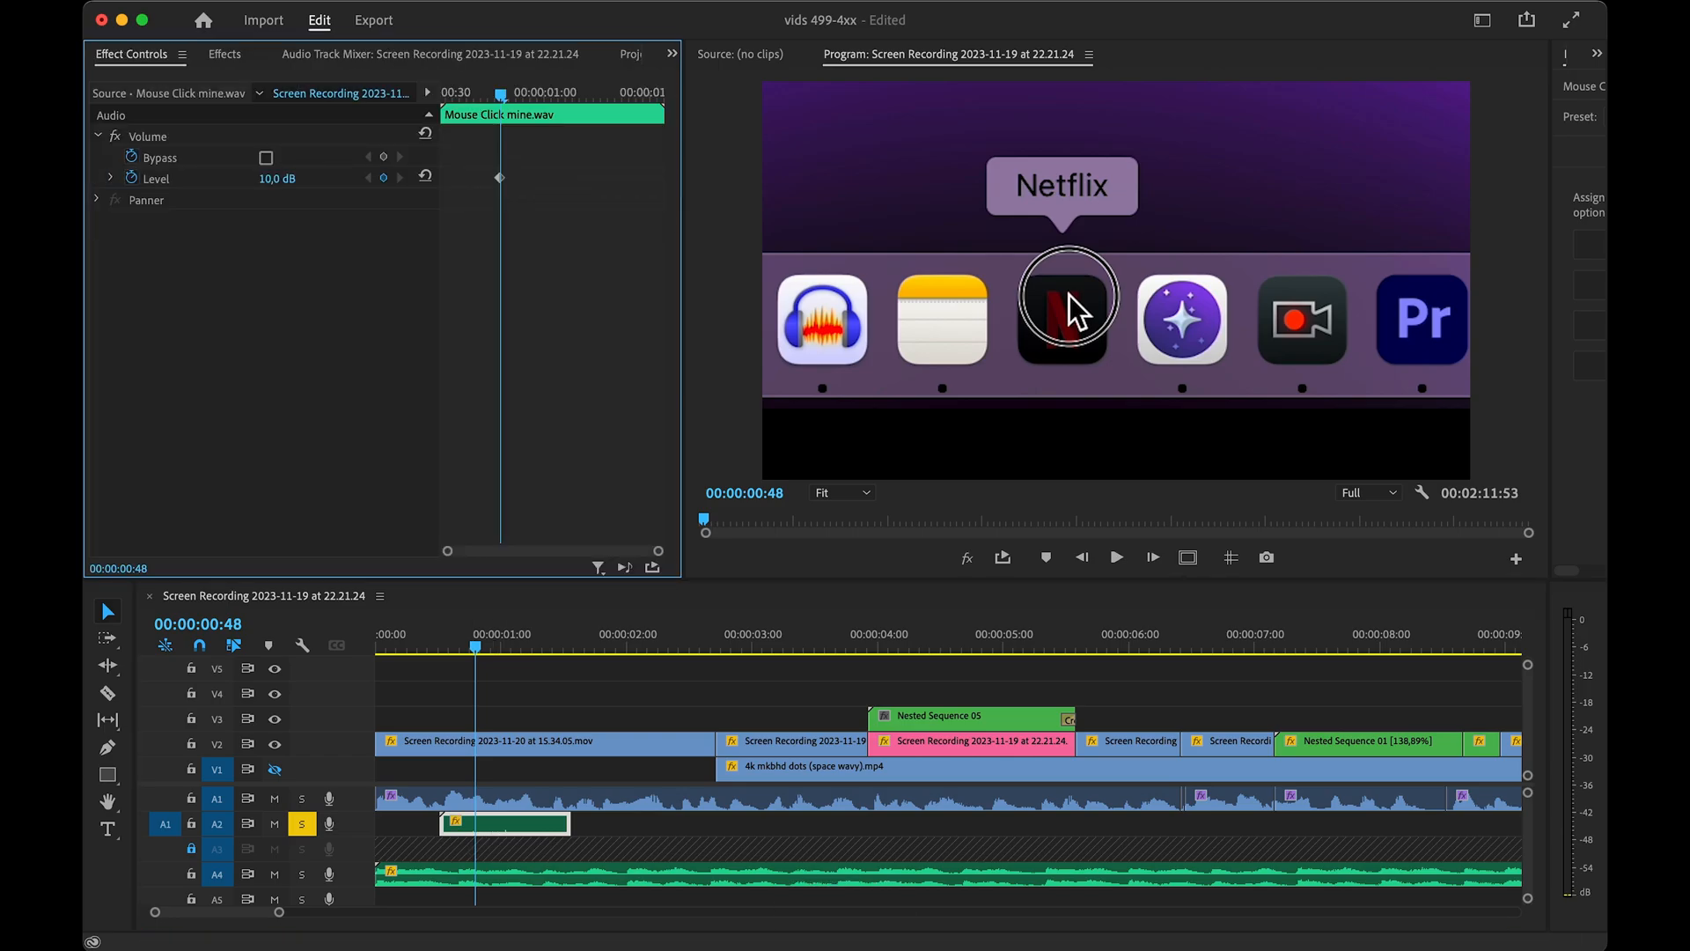
{"action": "left_click_drag", "start_coordinate": [494, 648], "coordinate": [147, 658]}
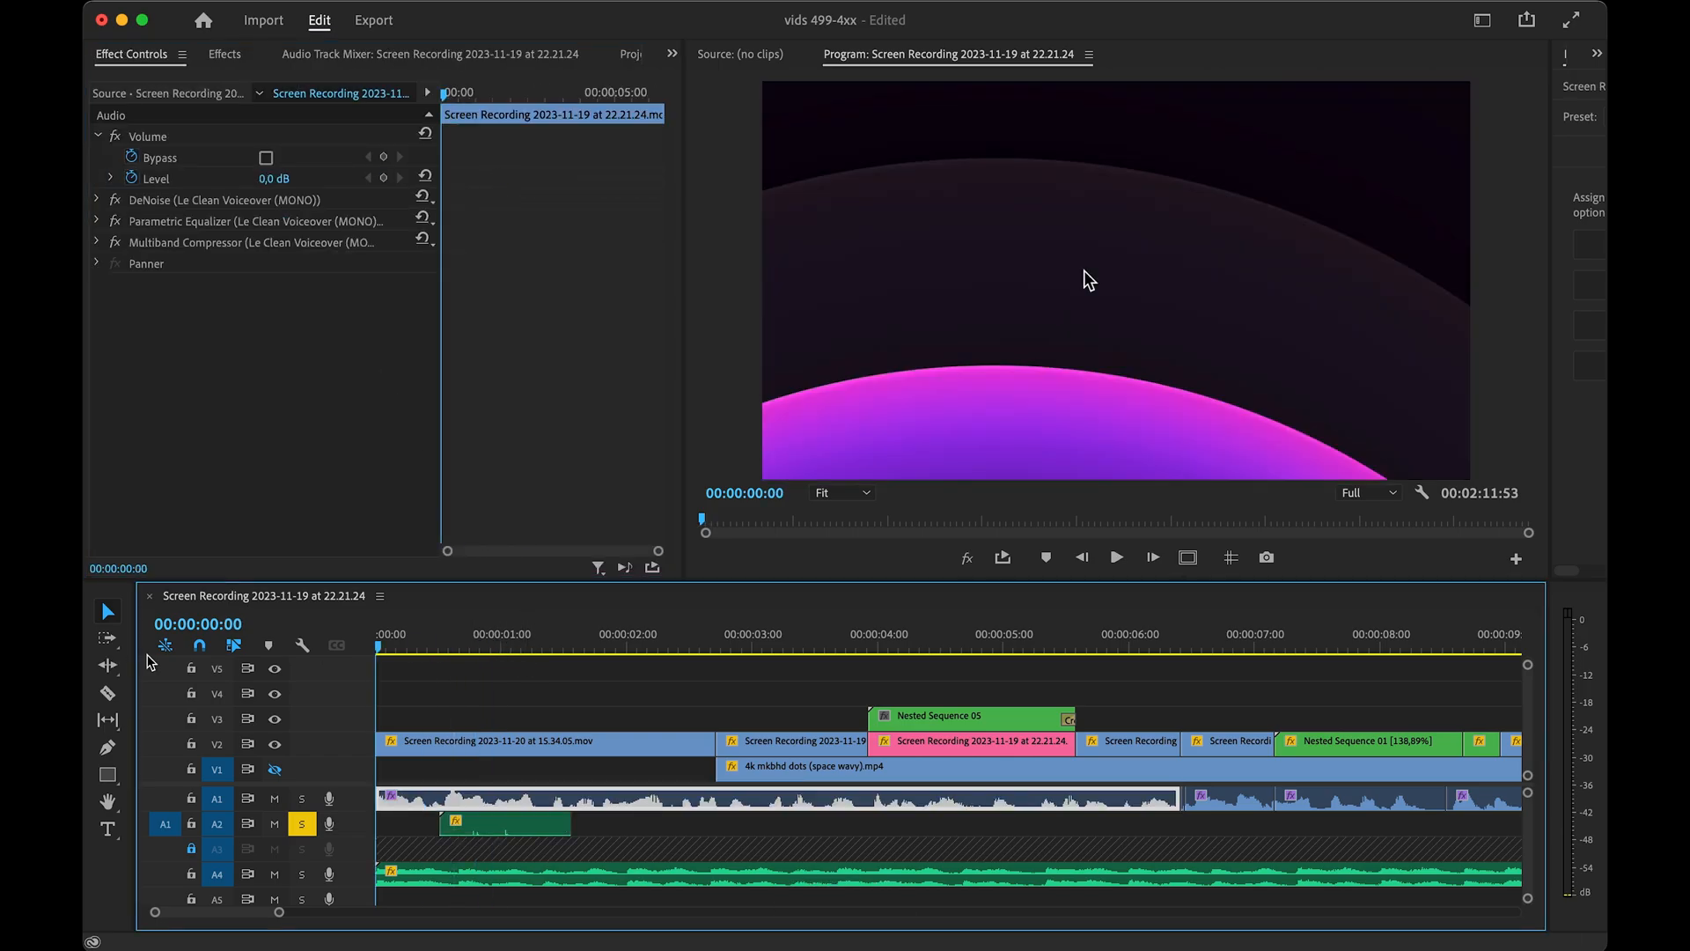
{"action": "key", "text": "space"}
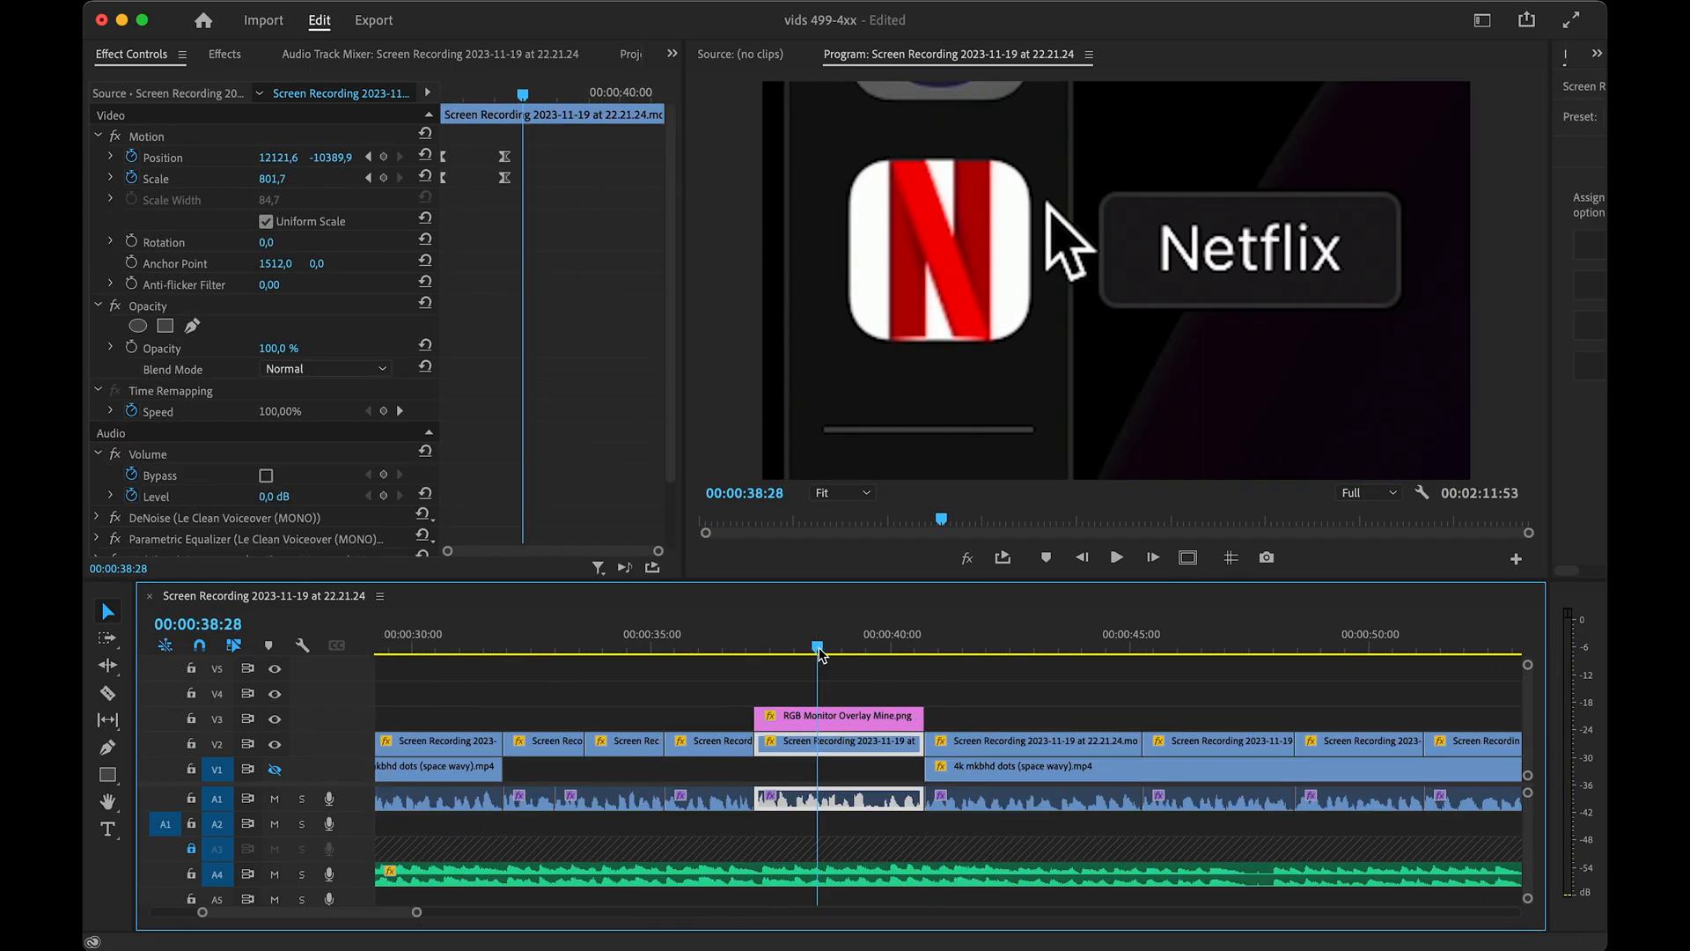
- Review the section from about 00:00:35 through the RGB Monitor Overlay clip that ends before the second V1 dots clip
{"action": "scroll", "coordinate": [673, 751], "scroll_direction": "up", "scroll_amount": 3}
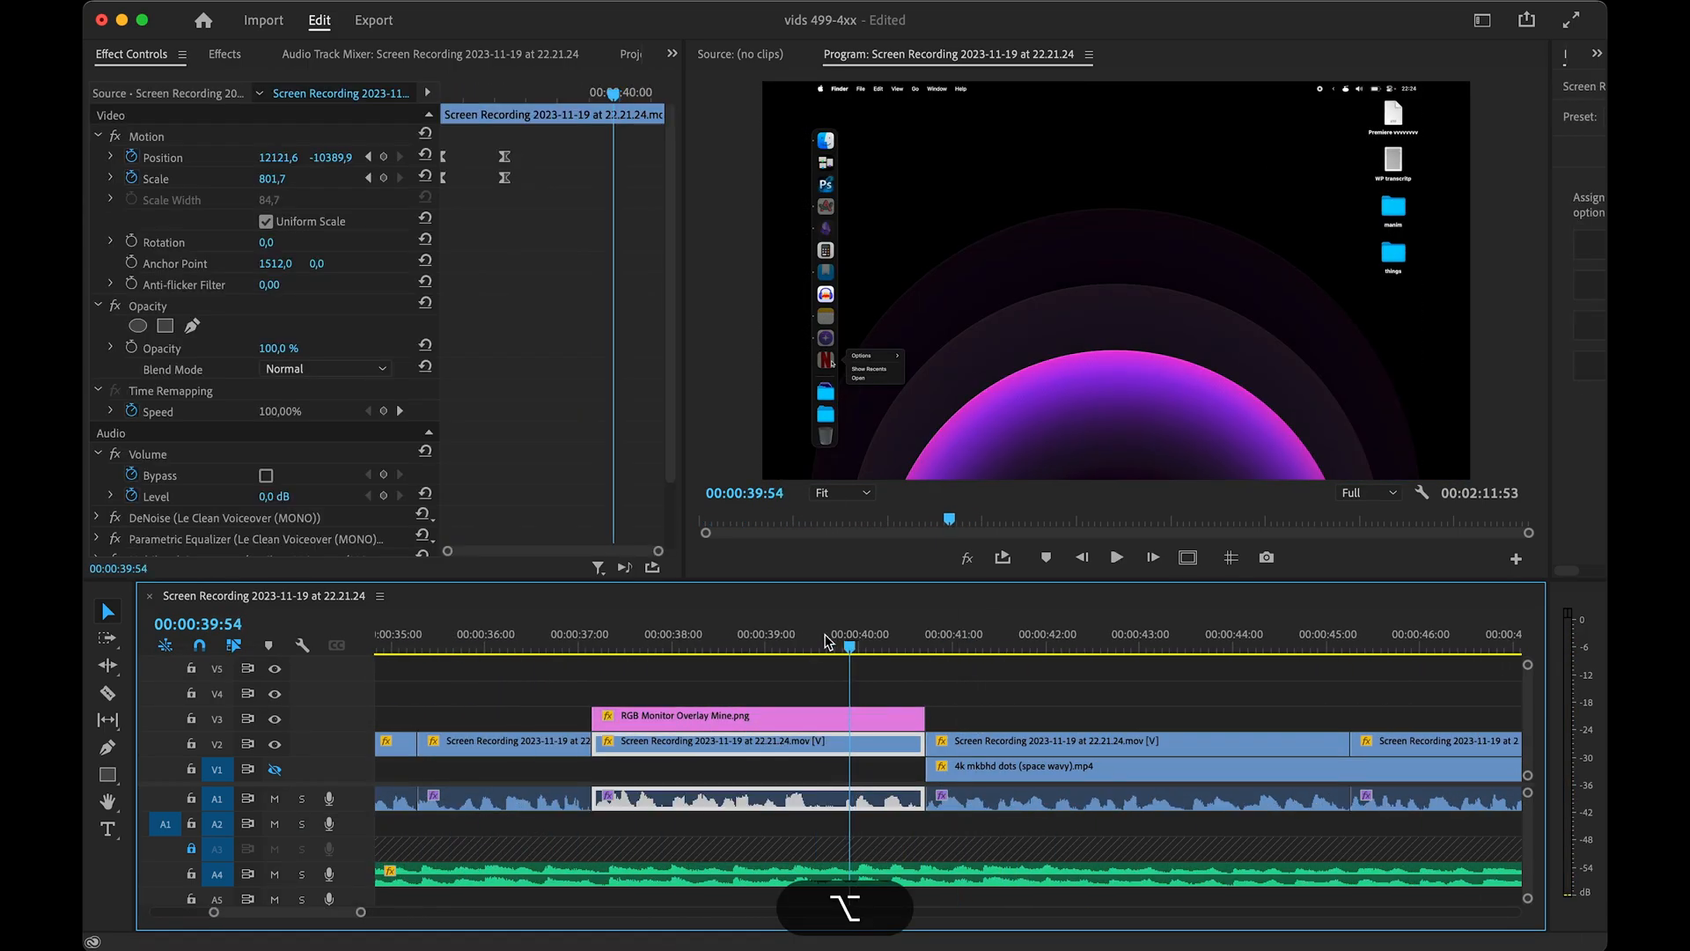
{"action": "left_click", "coordinate": [674, 751]}
{"action": "scroll", "coordinate": [674, 751], "scroll_direction": "up", "scroll_amount": 2}
{"action": "scroll", "coordinate": [672, 751], "scroll_direction": "down", "scroll_amount": 5}
{"action": "scroll", "coordinate": [672, 751], "scroll_direction": "left", "scroll_amount": 3}
{"action": "left_click_drag", "start_coordinate": [915, 660], "coordinate": [869, 662]}
{"action": "key", "text": "space"}
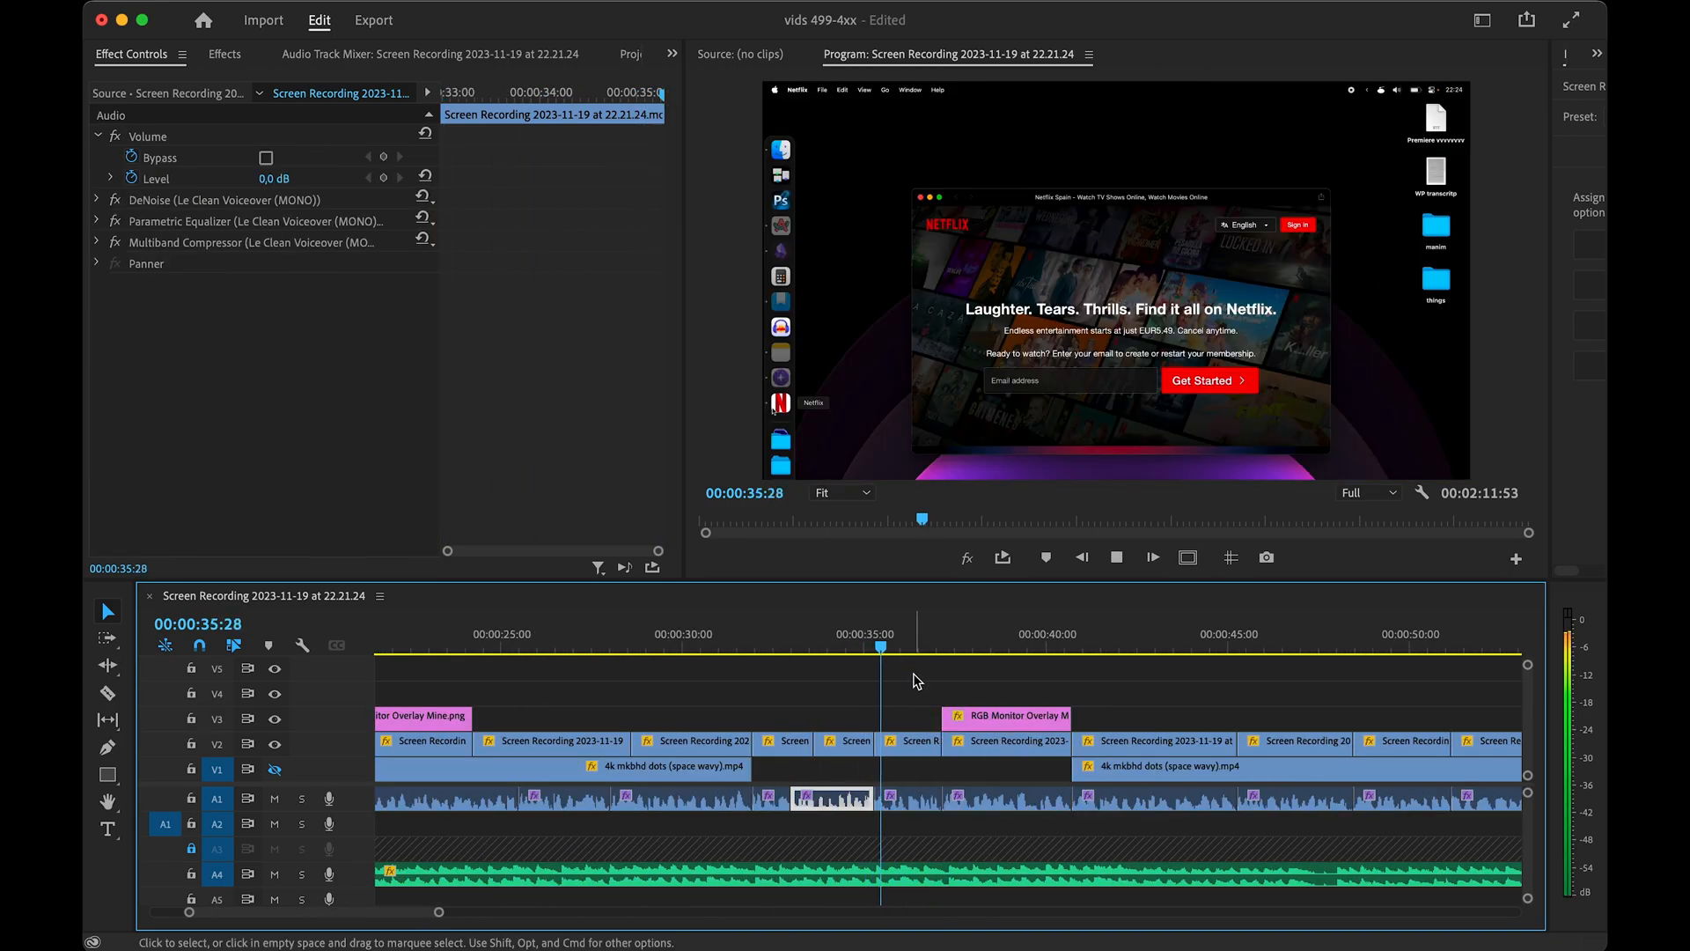
{"action": "scroll", "coordinate": [972, 748], "scroll_direction": "up", "scroll_amount": 3, "text": "alt"}
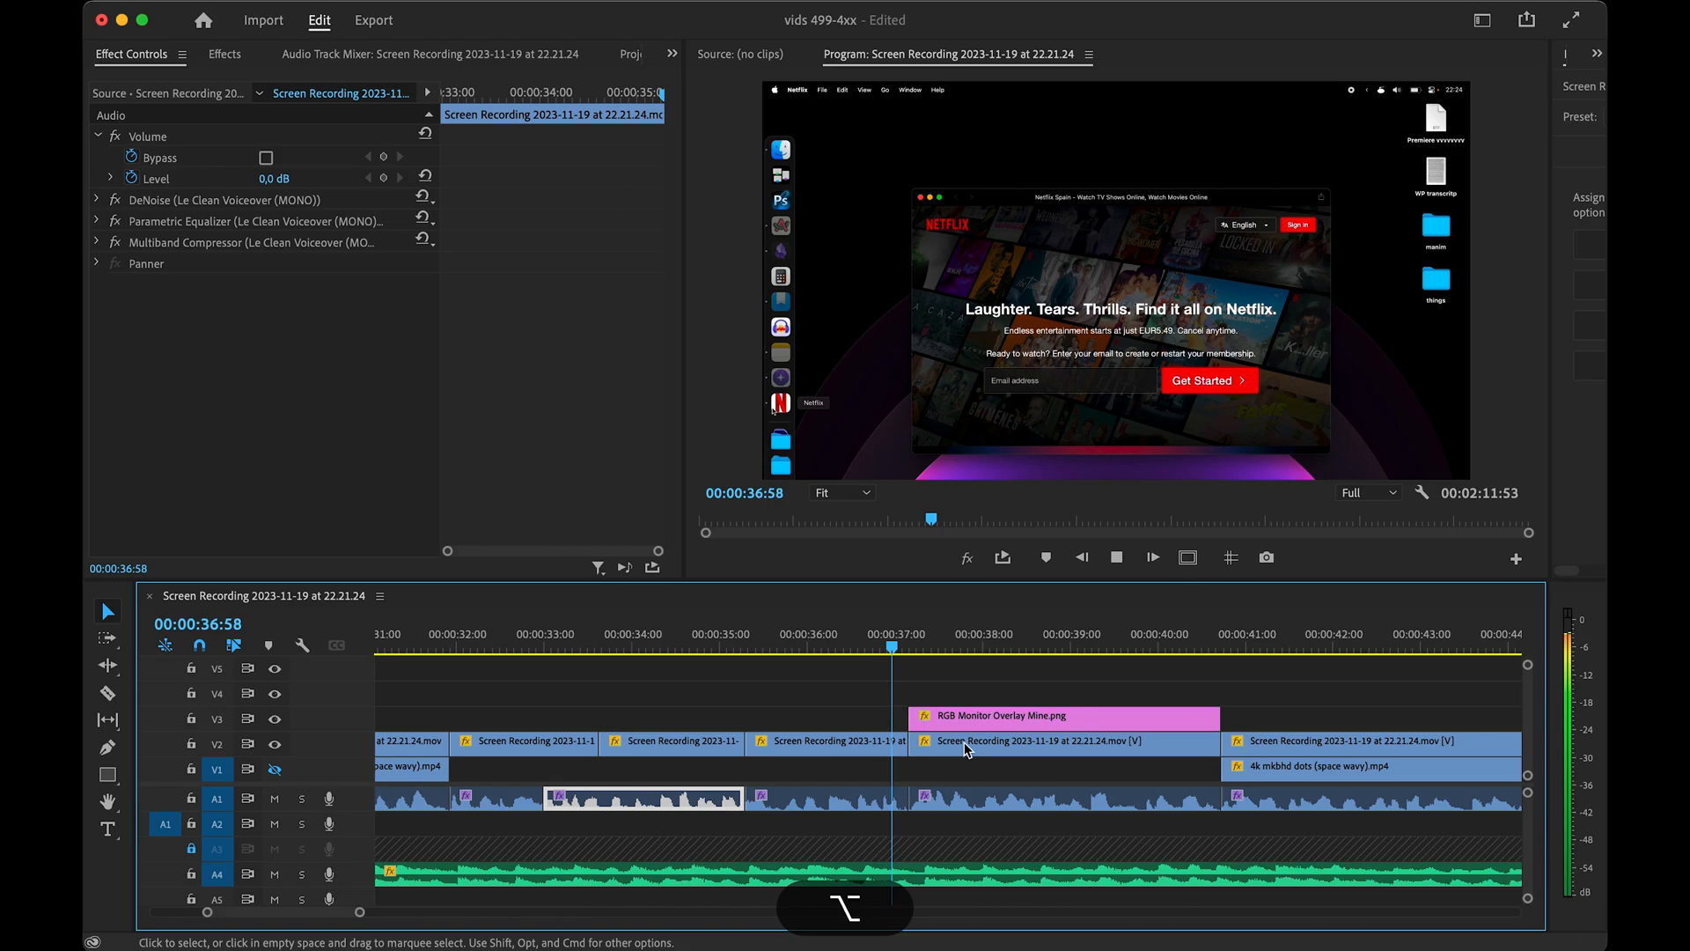
- Split the A4 music at 00:00:39:48 and move its second part to start with the second V1 dots clip
{"action": "left_click", "coordinate": [1106, 876], "text": "alt"}
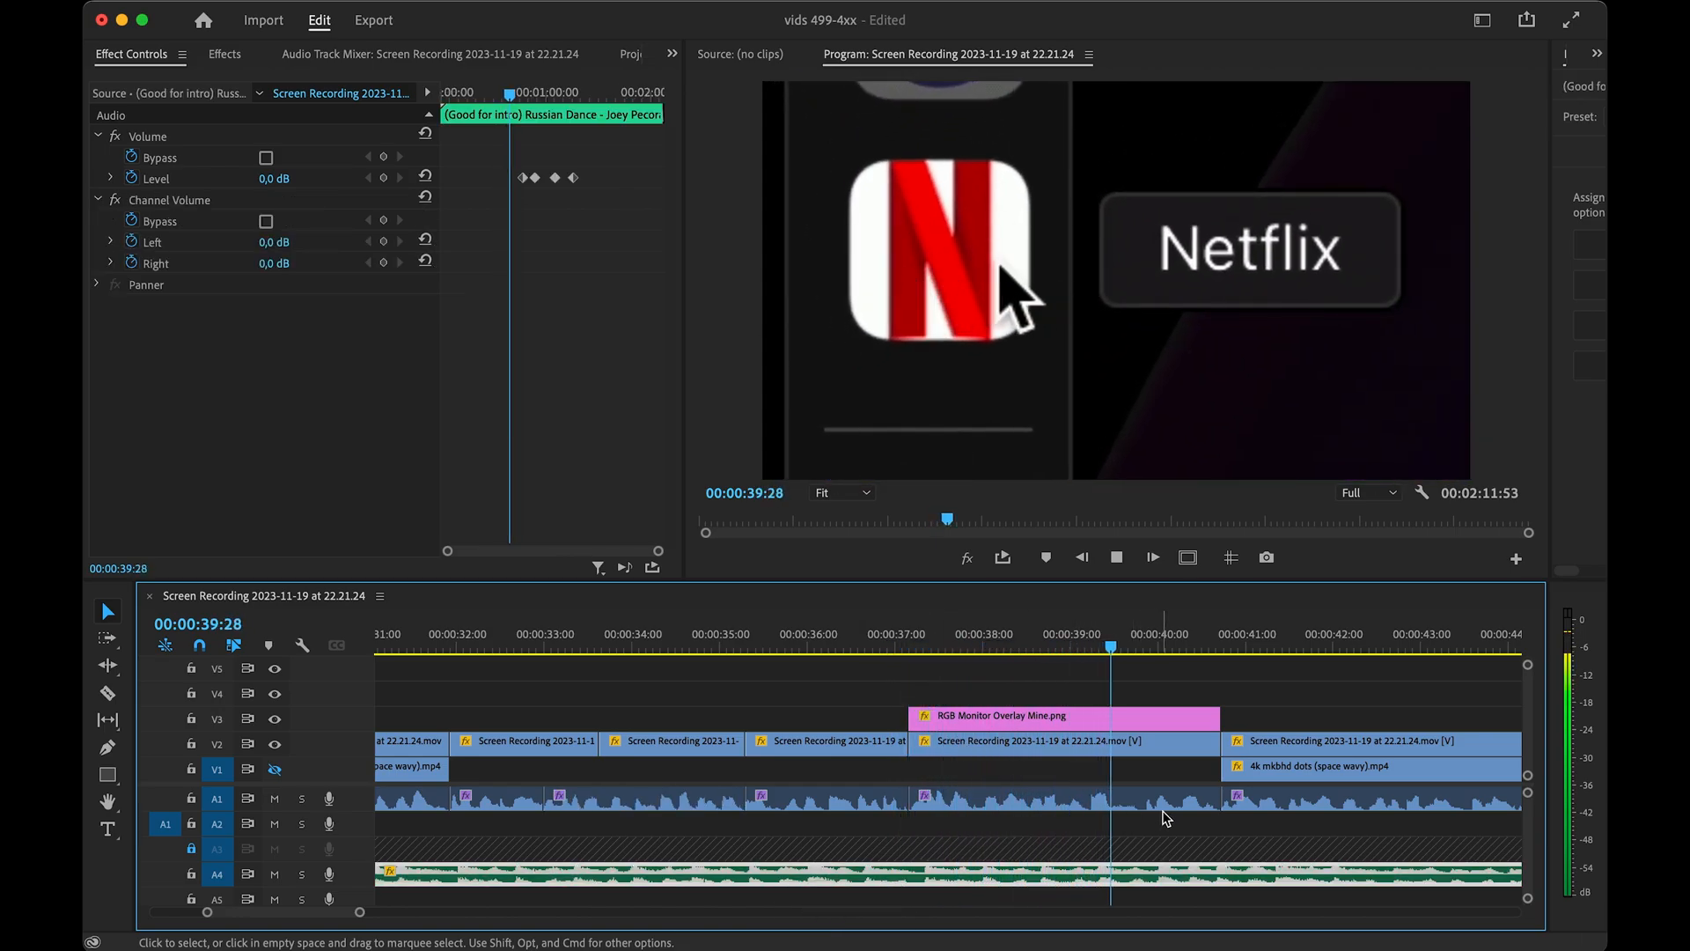
{"action": "left_click", "coordinate": [1141, 644]}
{"action": "key", "text": "super+k"}
{"action": "left_click", "coordinate": [1176, 883]}
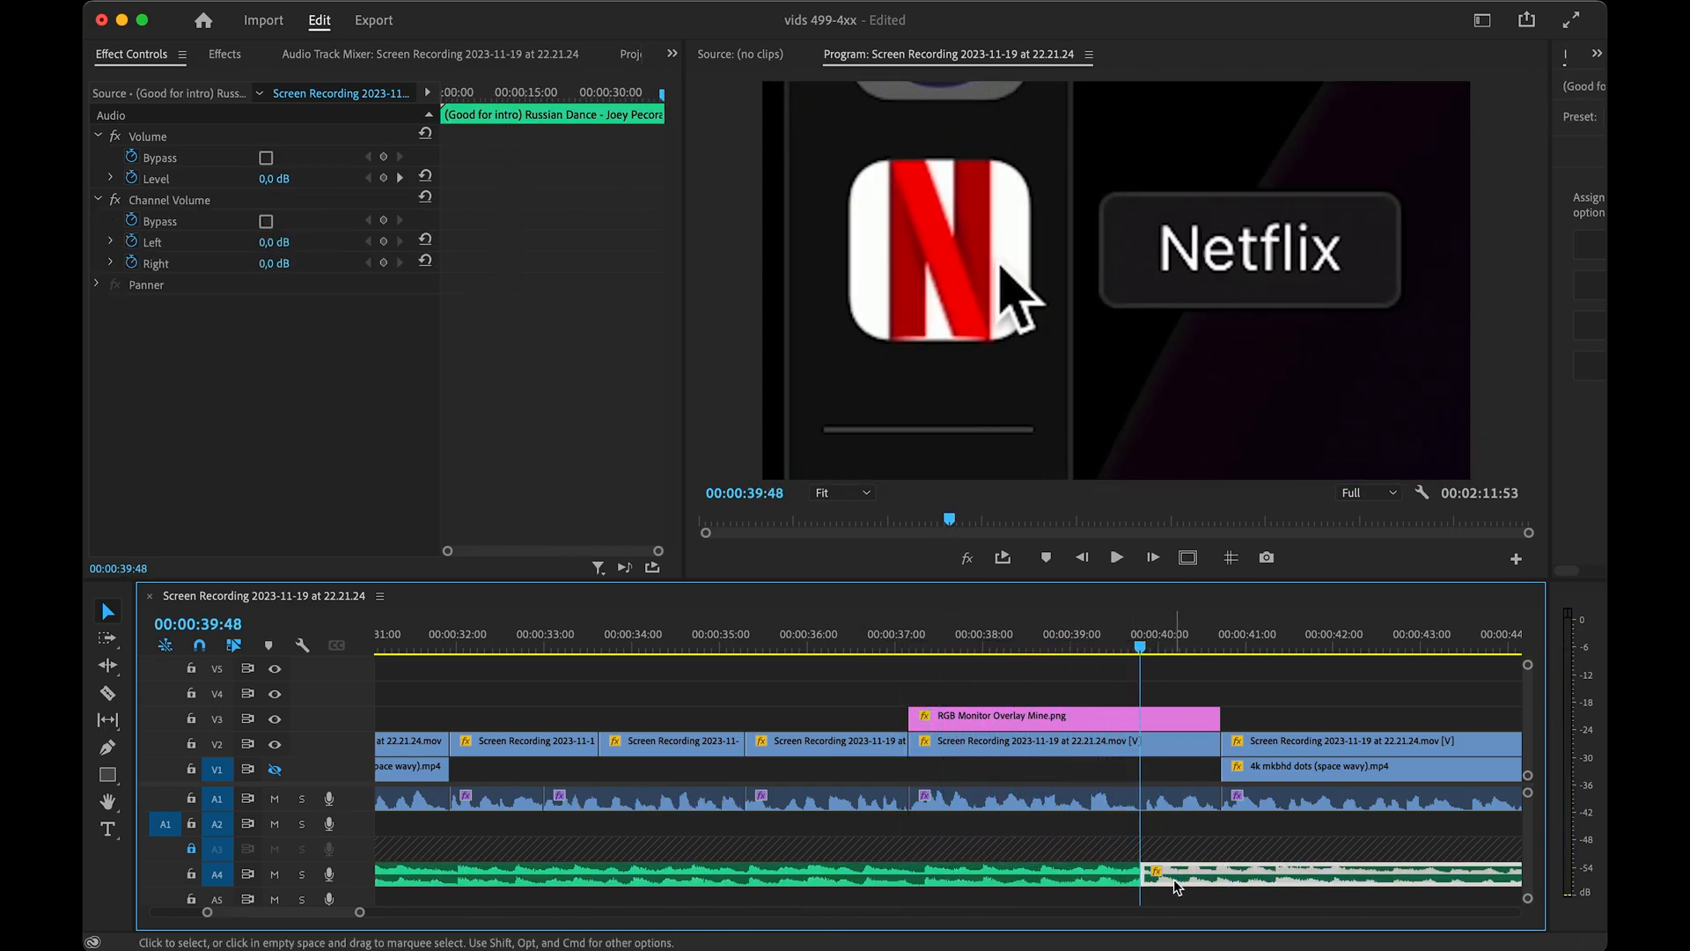
{"action": "left_click_drag", "start_coordinate": [1177, 883], "coordinate": [1265, 887]}
{"action": "key", "text": "space"}
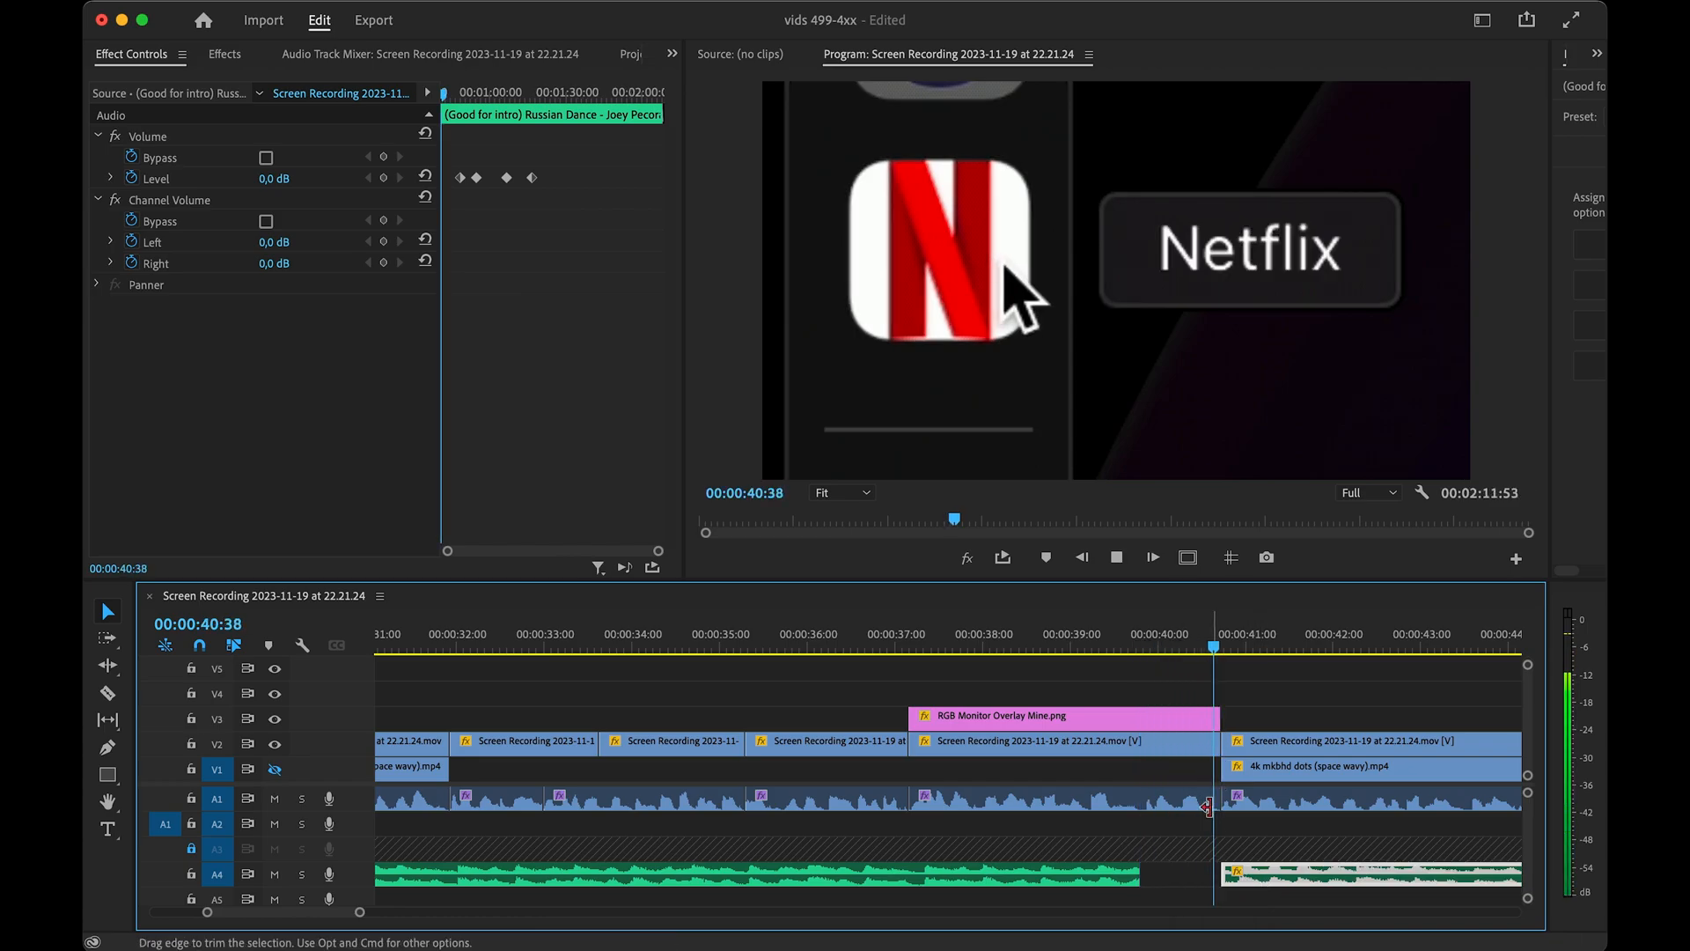
- Move the mouse click clip on A2 slightly earlier to match the icon click at 00:00:00:42
{"action": "scroll", "coordinate": [1208, 806], "scroll_direction": "down", "scroll_amount": 3, "text": "alt"}
{"action": "scroll", "coordinate": [1210, 807], "scroll_direction": "down", "scroll_amount": 6, "text": "alt"}
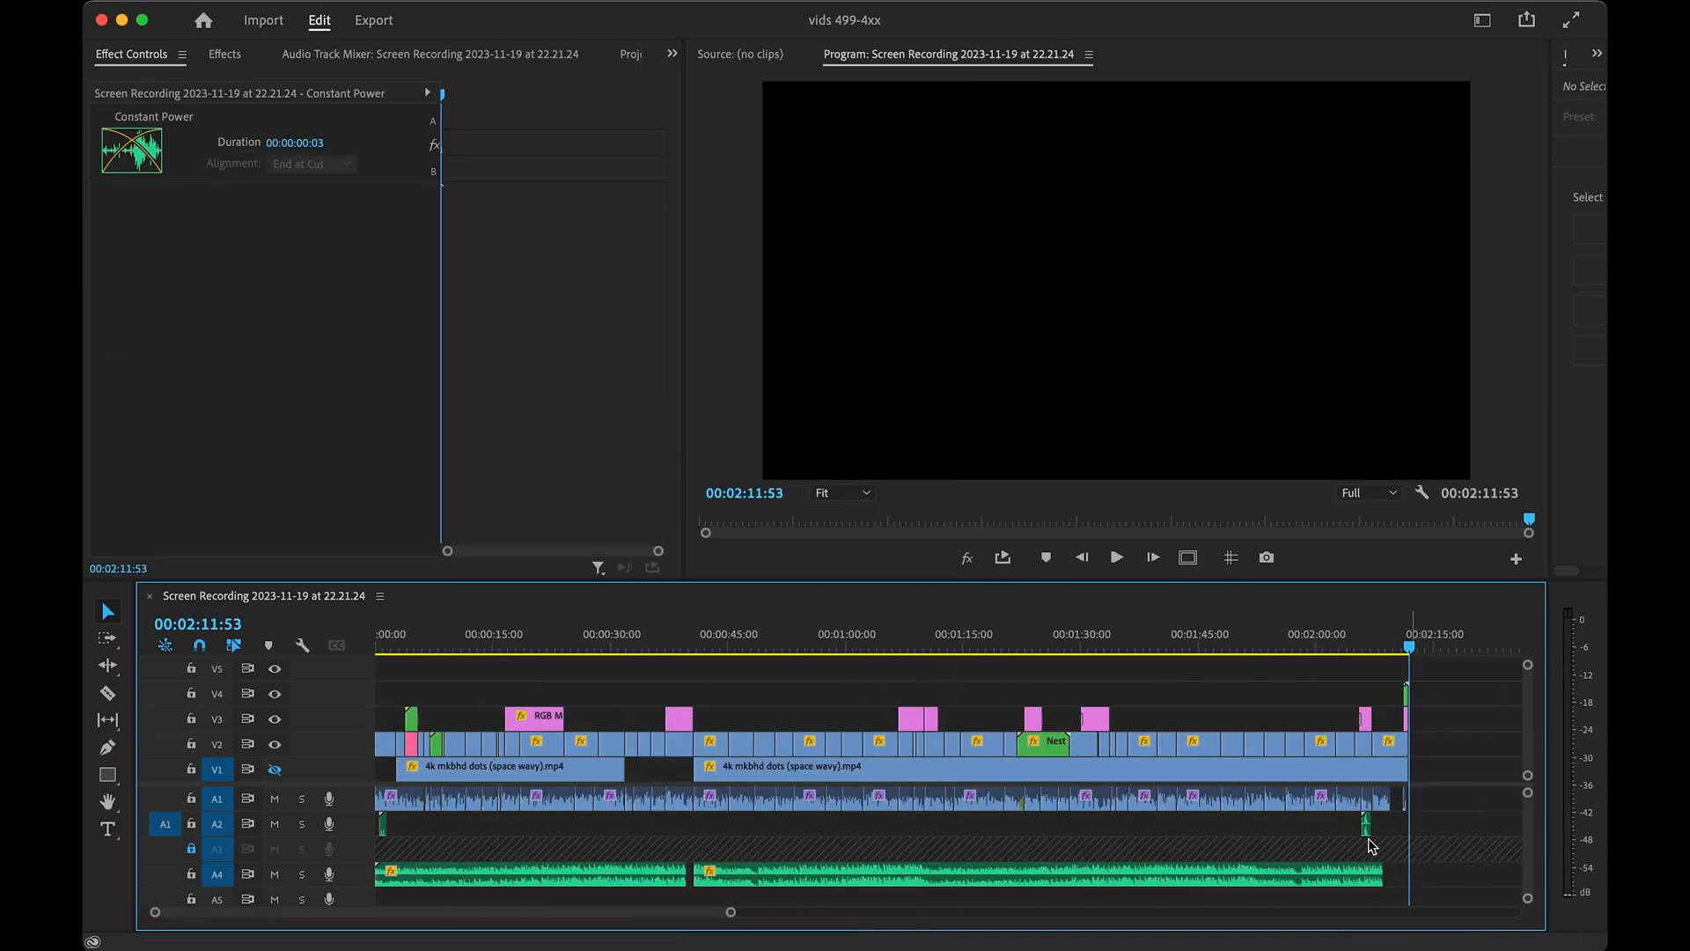
{"action": "scroll", "coordinate": [1303, 867], "scroll_direction": "up", "scroll_amount": 6, "text": "alt"}
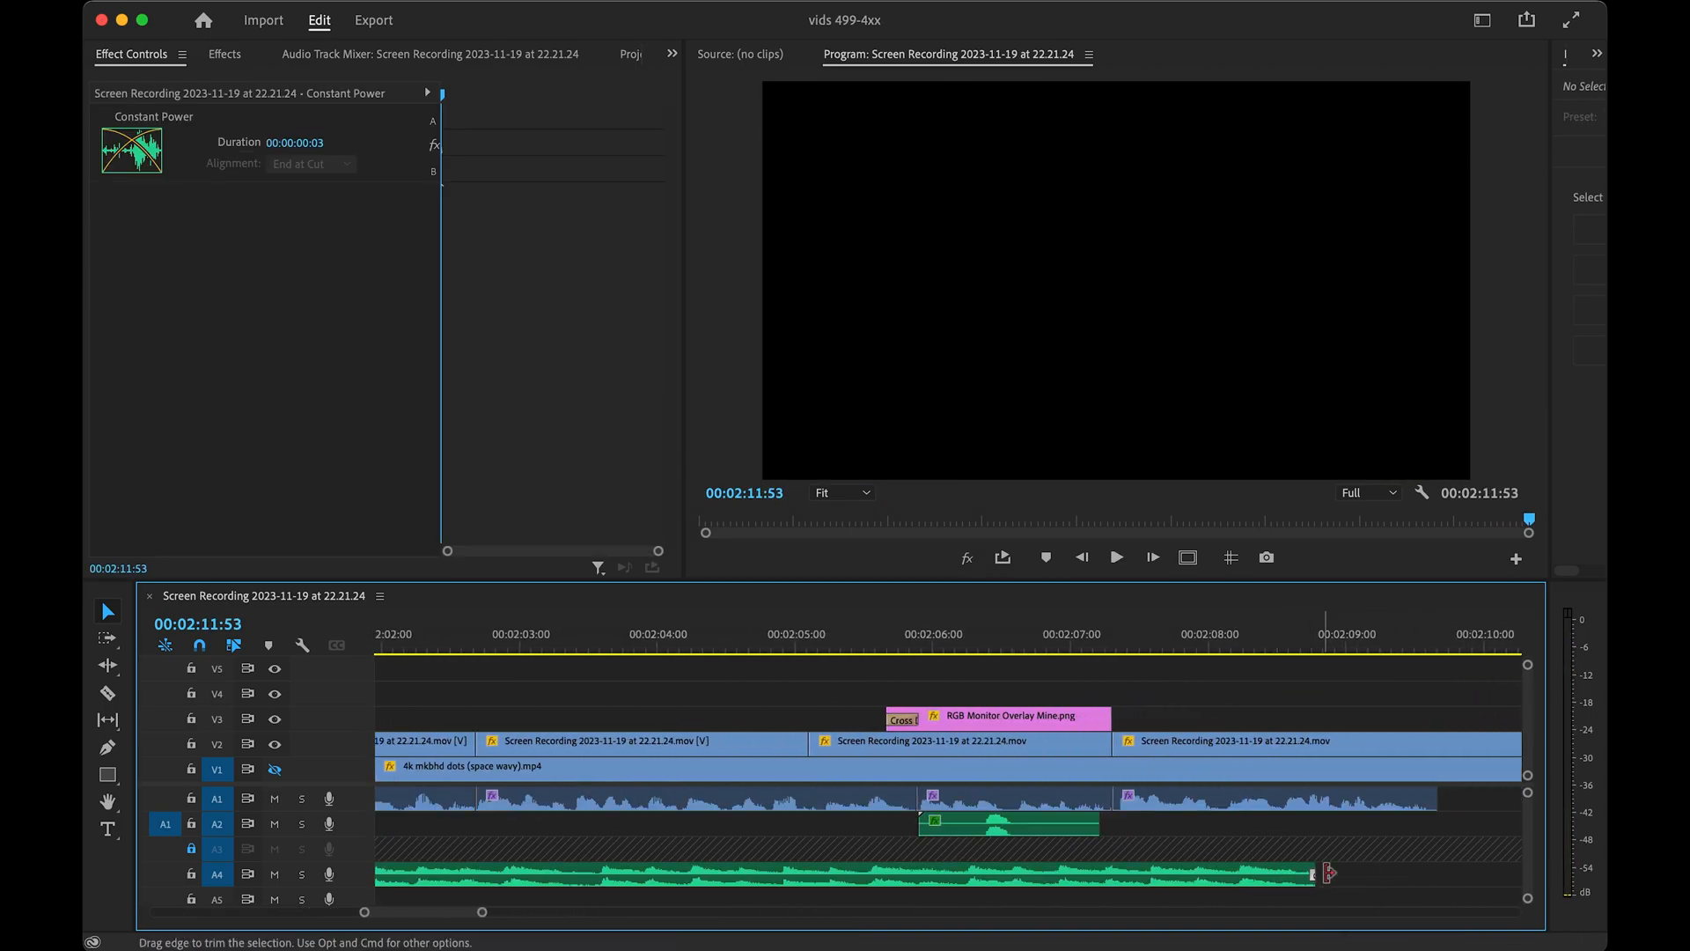
{"action": "scroll", "coordinate": [1290, 876], "scroll_direction": "down", "scroll_amount": 6, "text": "alt"}
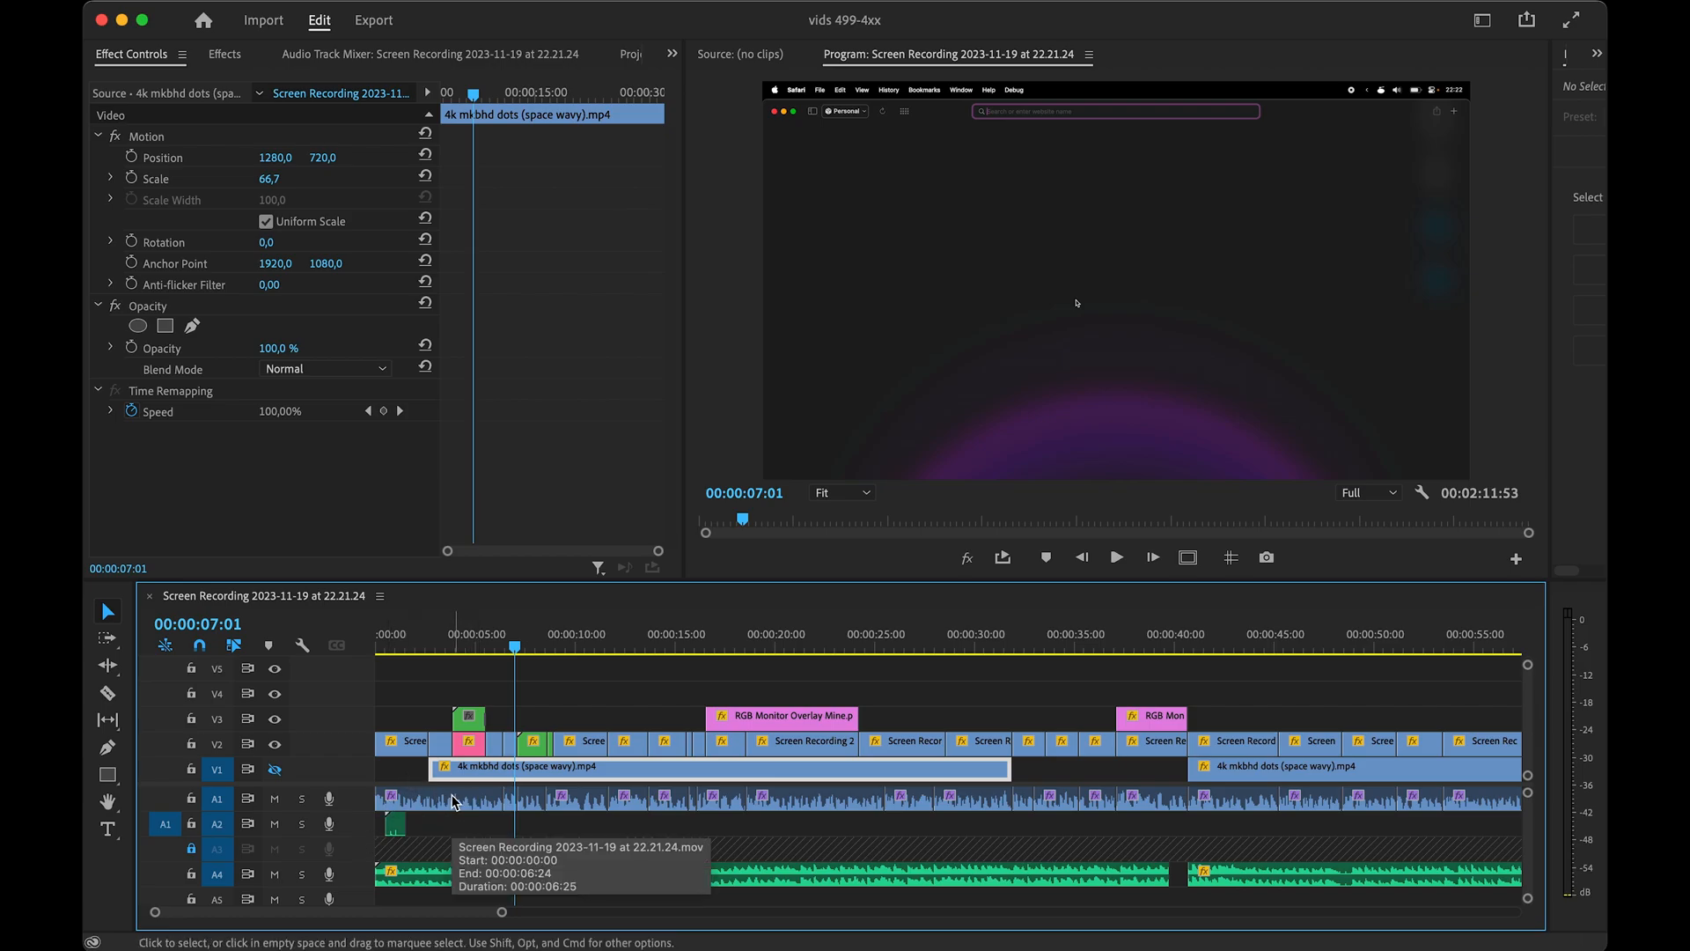
{"action": "scroll", "coordinate": [394, 835], "scroll_direction": "up", "scroll_amount": 5}
{"action": "scroll", "coordinate": [395, 835], "scroll_direction": "left", "scroll_amount": 1}
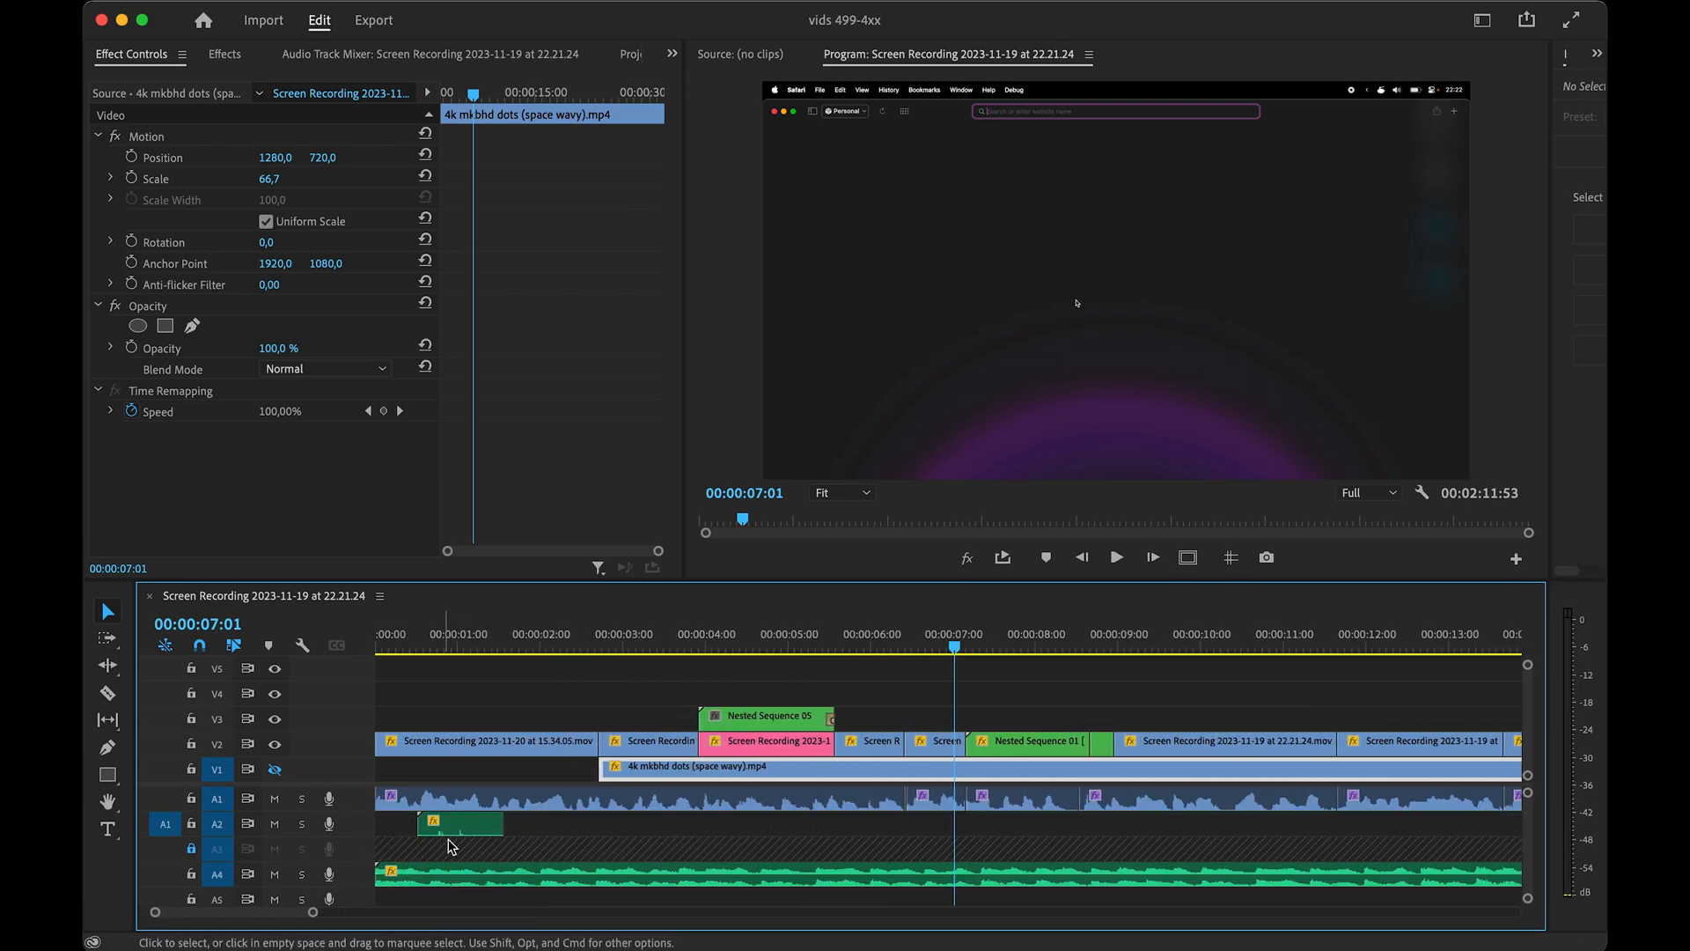
{"action": "scroll", "coordinate": [436, 832], "scroll_direction": "up", "scroll_amount": 2}
{"action": "scroll", "coordinate": [434, 831], "scroll_direction": "left", "scroll_amount": 1}
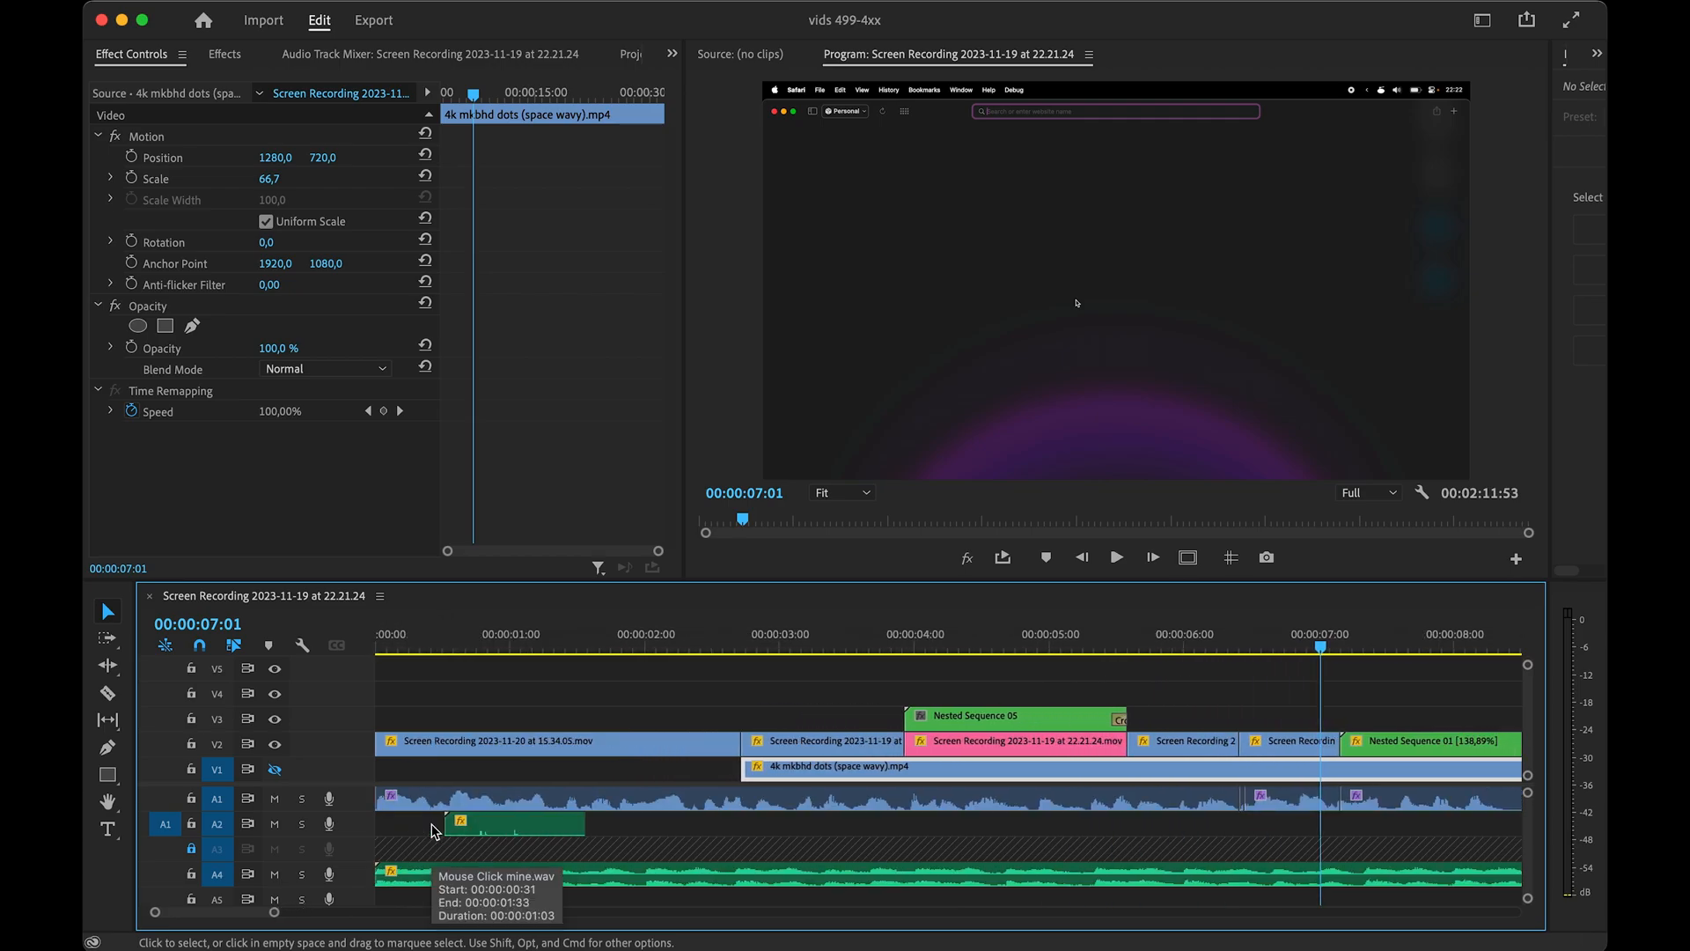
{"action": "left_click_drag", "start_coordinate": [465, 635], "coordinate": [470, 631]}
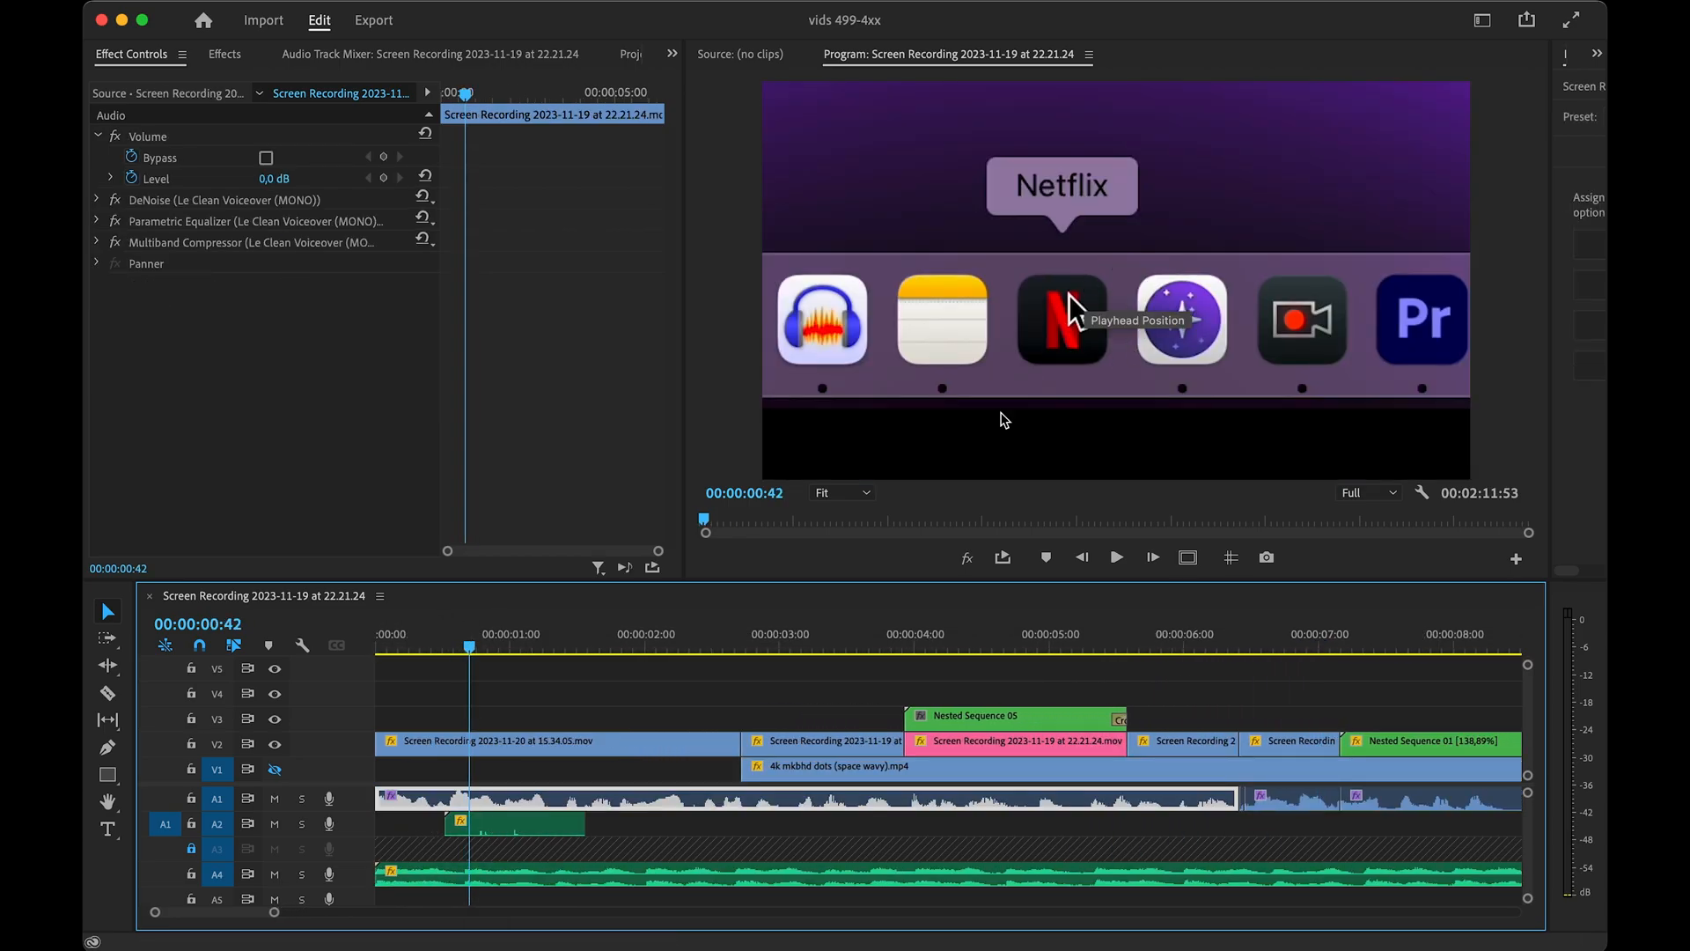
{"action": "left_click_drag", "start_coordinate": [513, 836], "coordinate": [498, 834]}
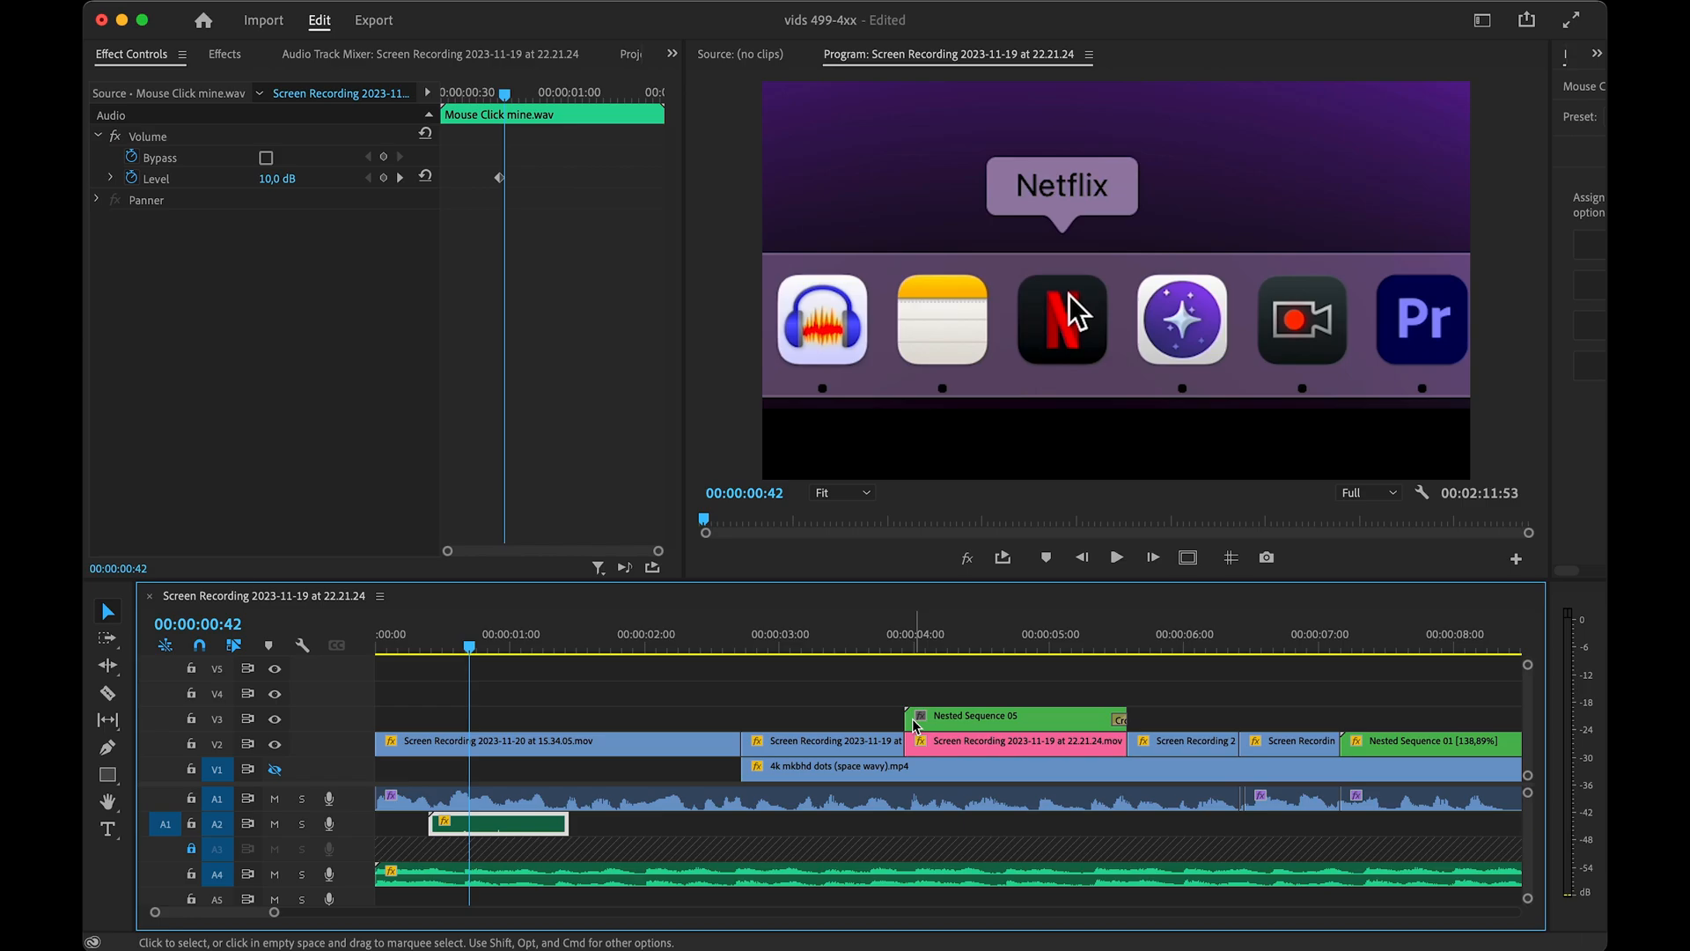
- Mark the sequence's Out point at the end of the last clips, at 00:02:11:53
{"action": "scroll", "coordinate": [909, 720], "scroll_direction": "down", "scroll_amount": 6}
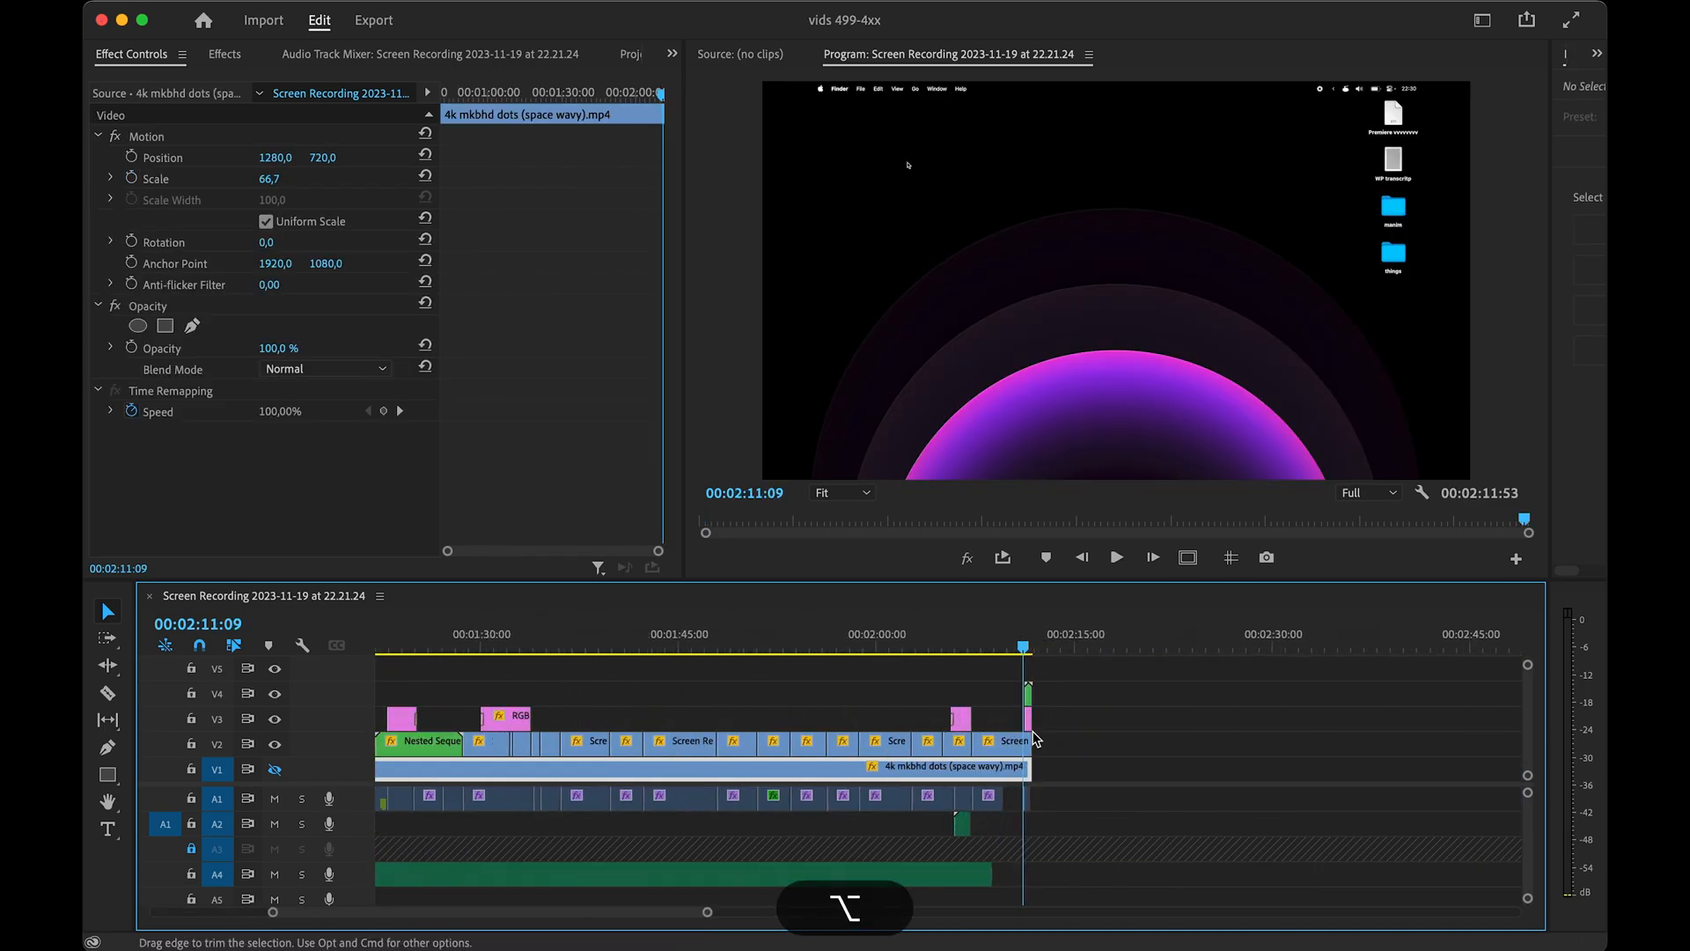
{"action": "scroll", "coordinate": [1032, 736], "scroll_direction": "up", "scroll_amount": 3}
{"action": "left_click", "coordinate": [1035, 648], "text": "shift"}
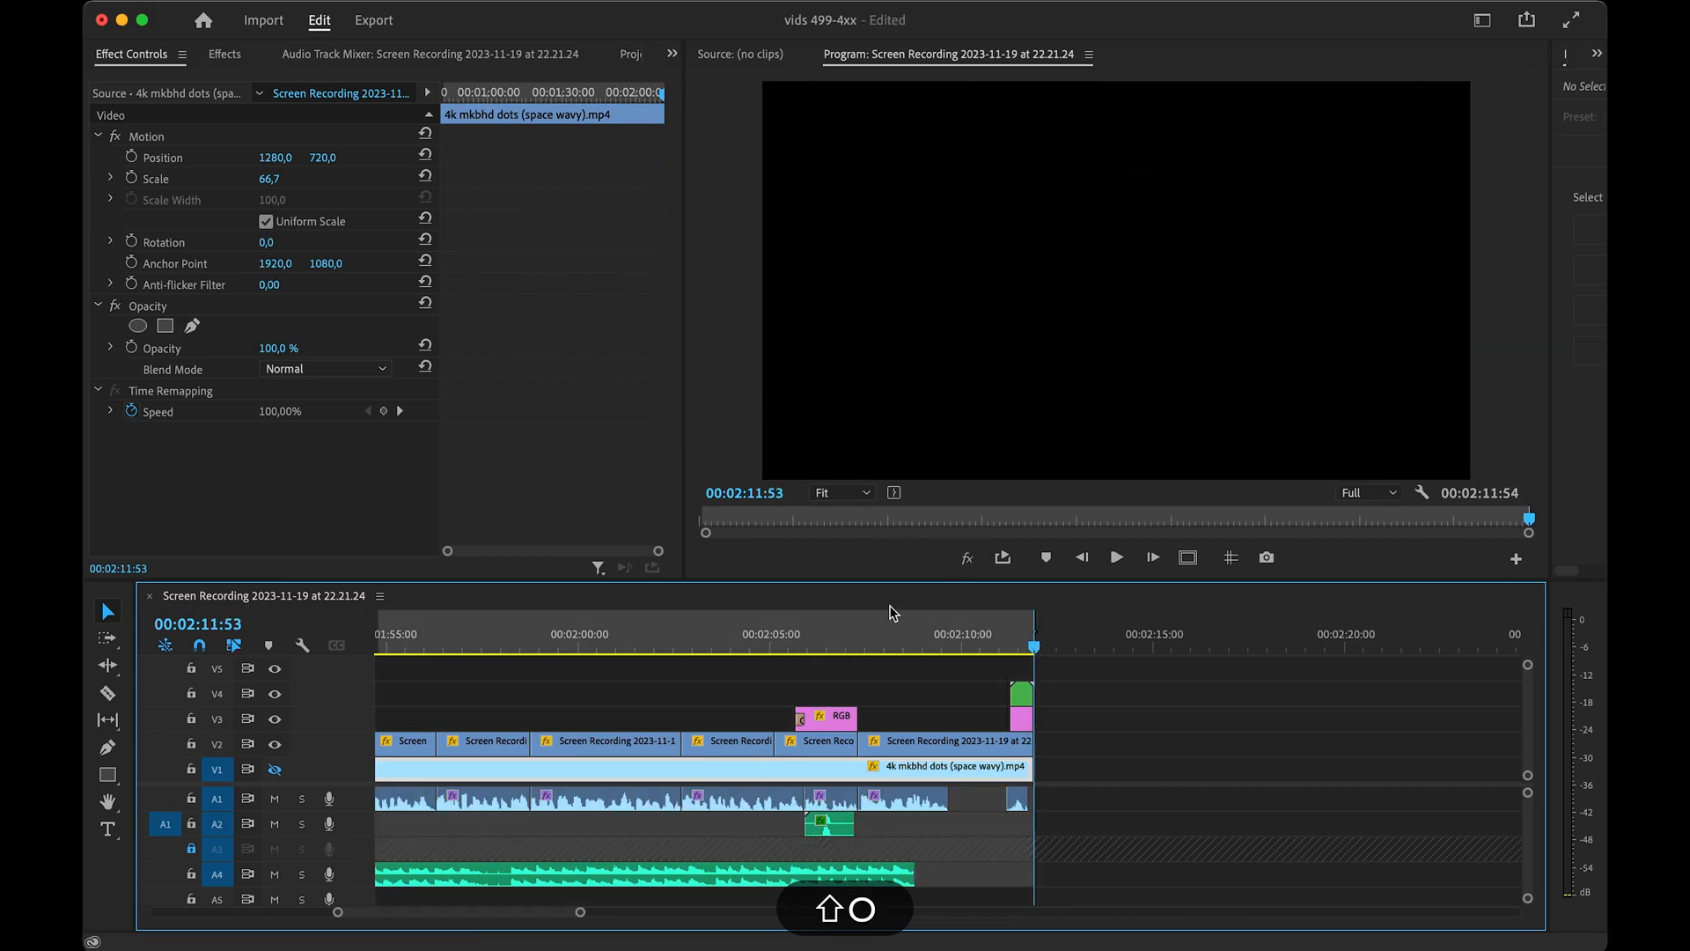
{"action": "scroll", "coordinate": [1030, 733], "scroll_direction": "up", "scroll_amount": 4}
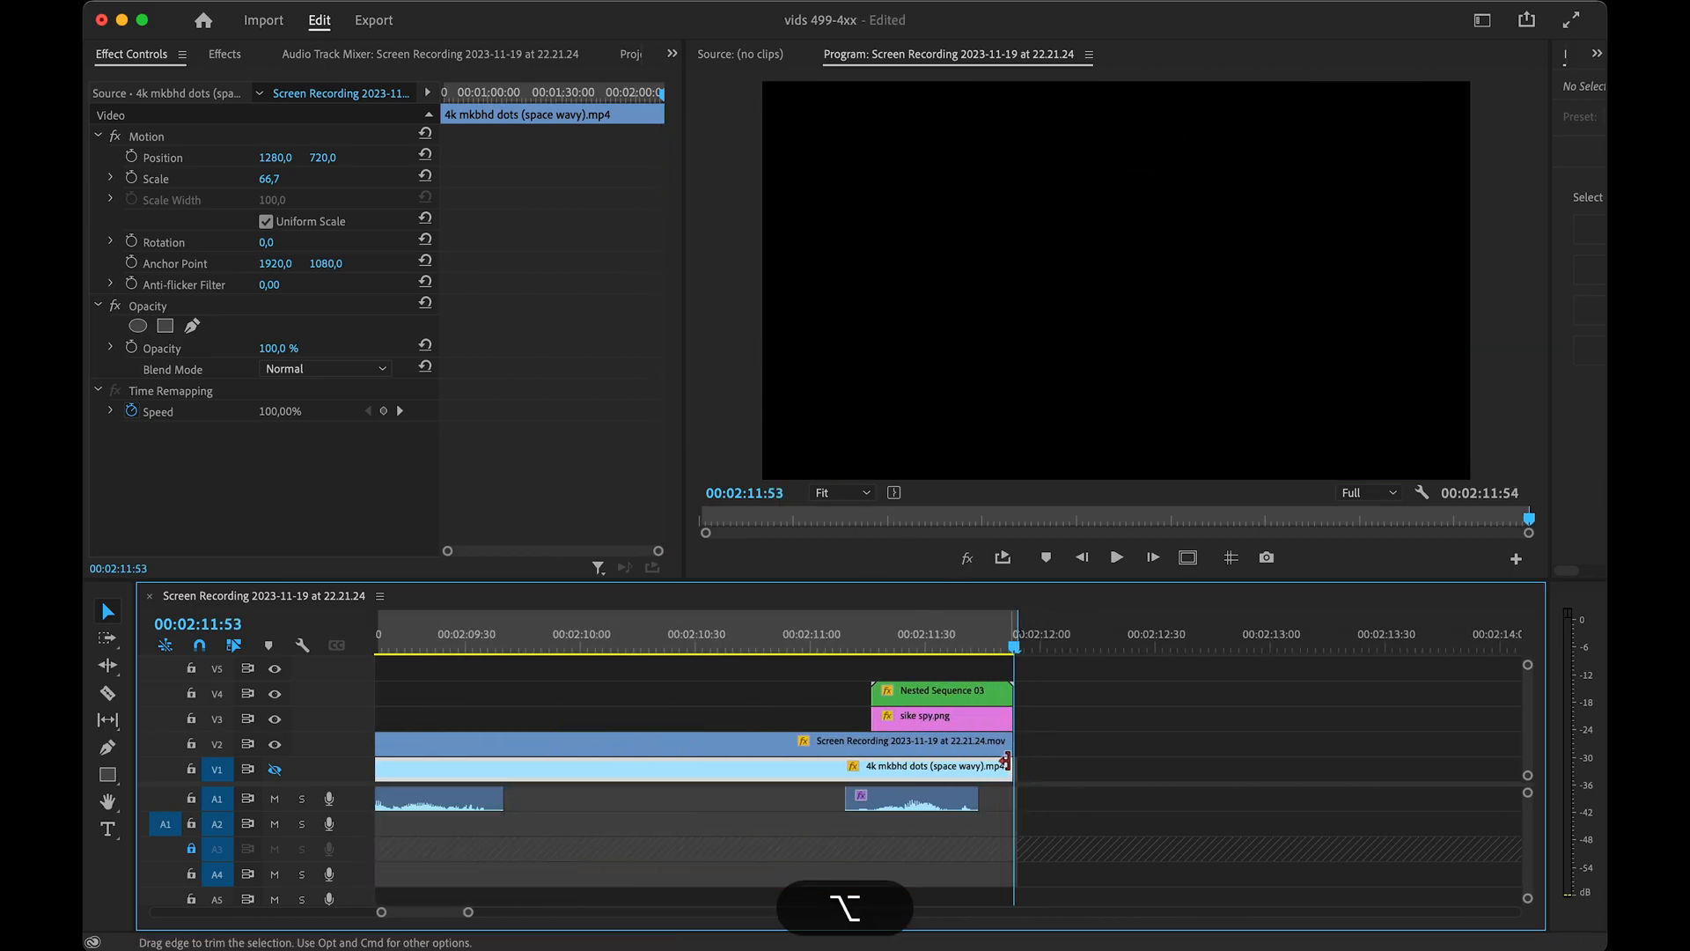
- Open the sequence's export settings and match the H.264 video settings to the source
{"action": "key", "text": "super+m"}
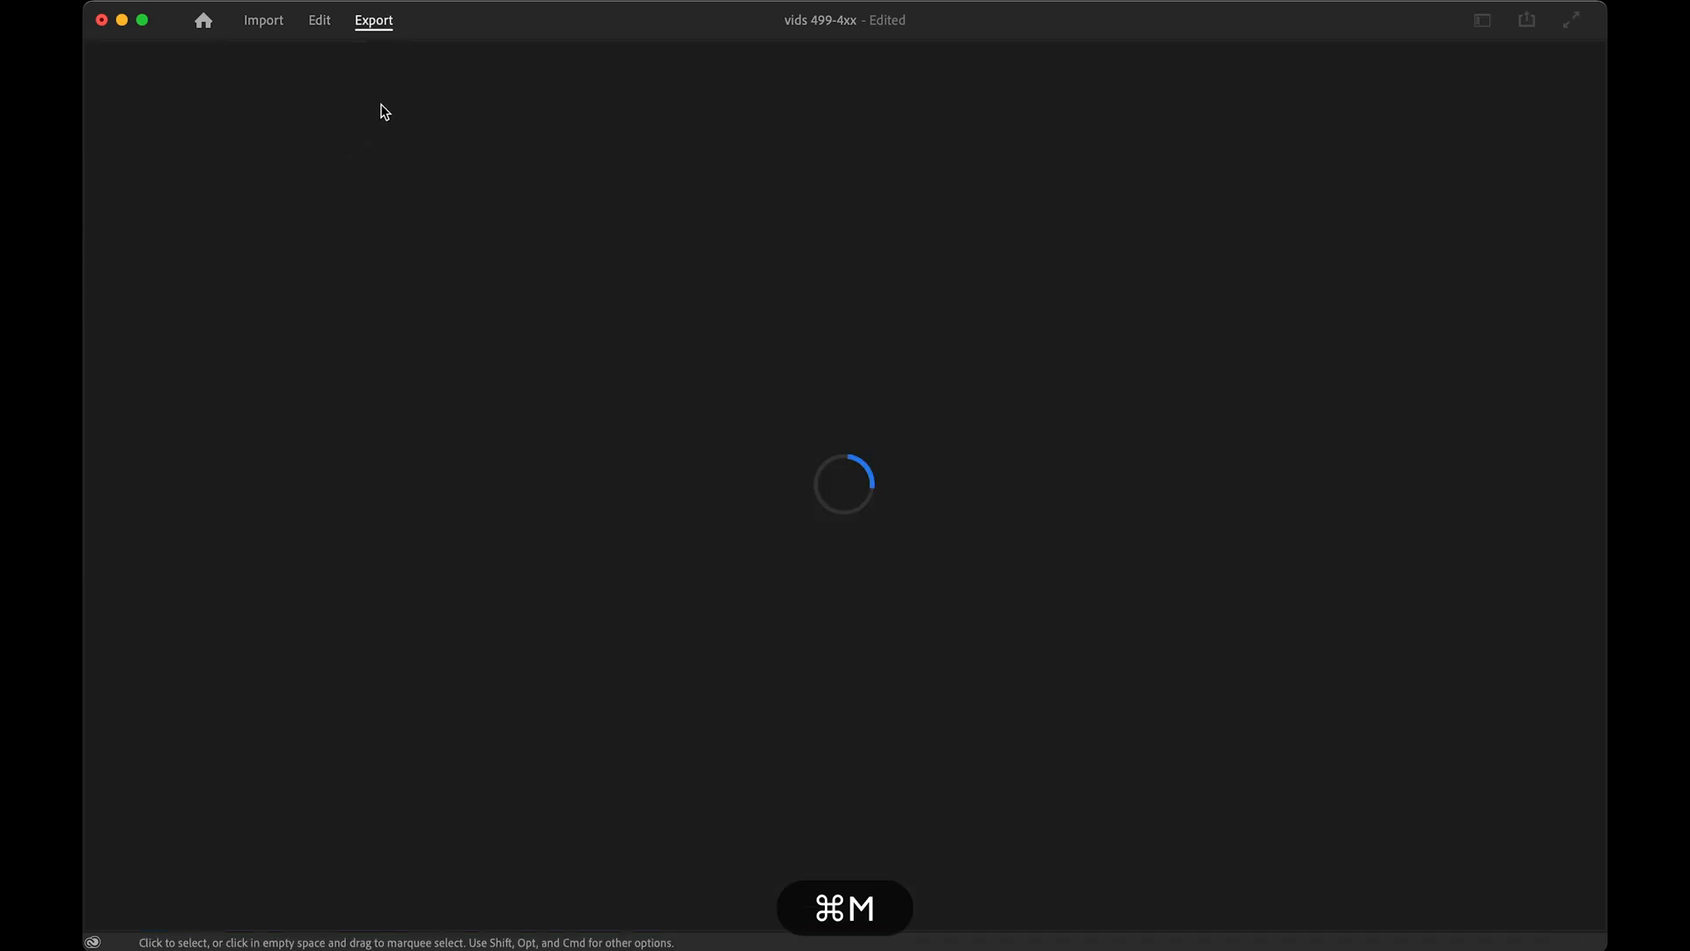
{"action": "left_click", "coordinate": [660, 310]}
{"action": "left_click", "coordinate": [804, 388]}
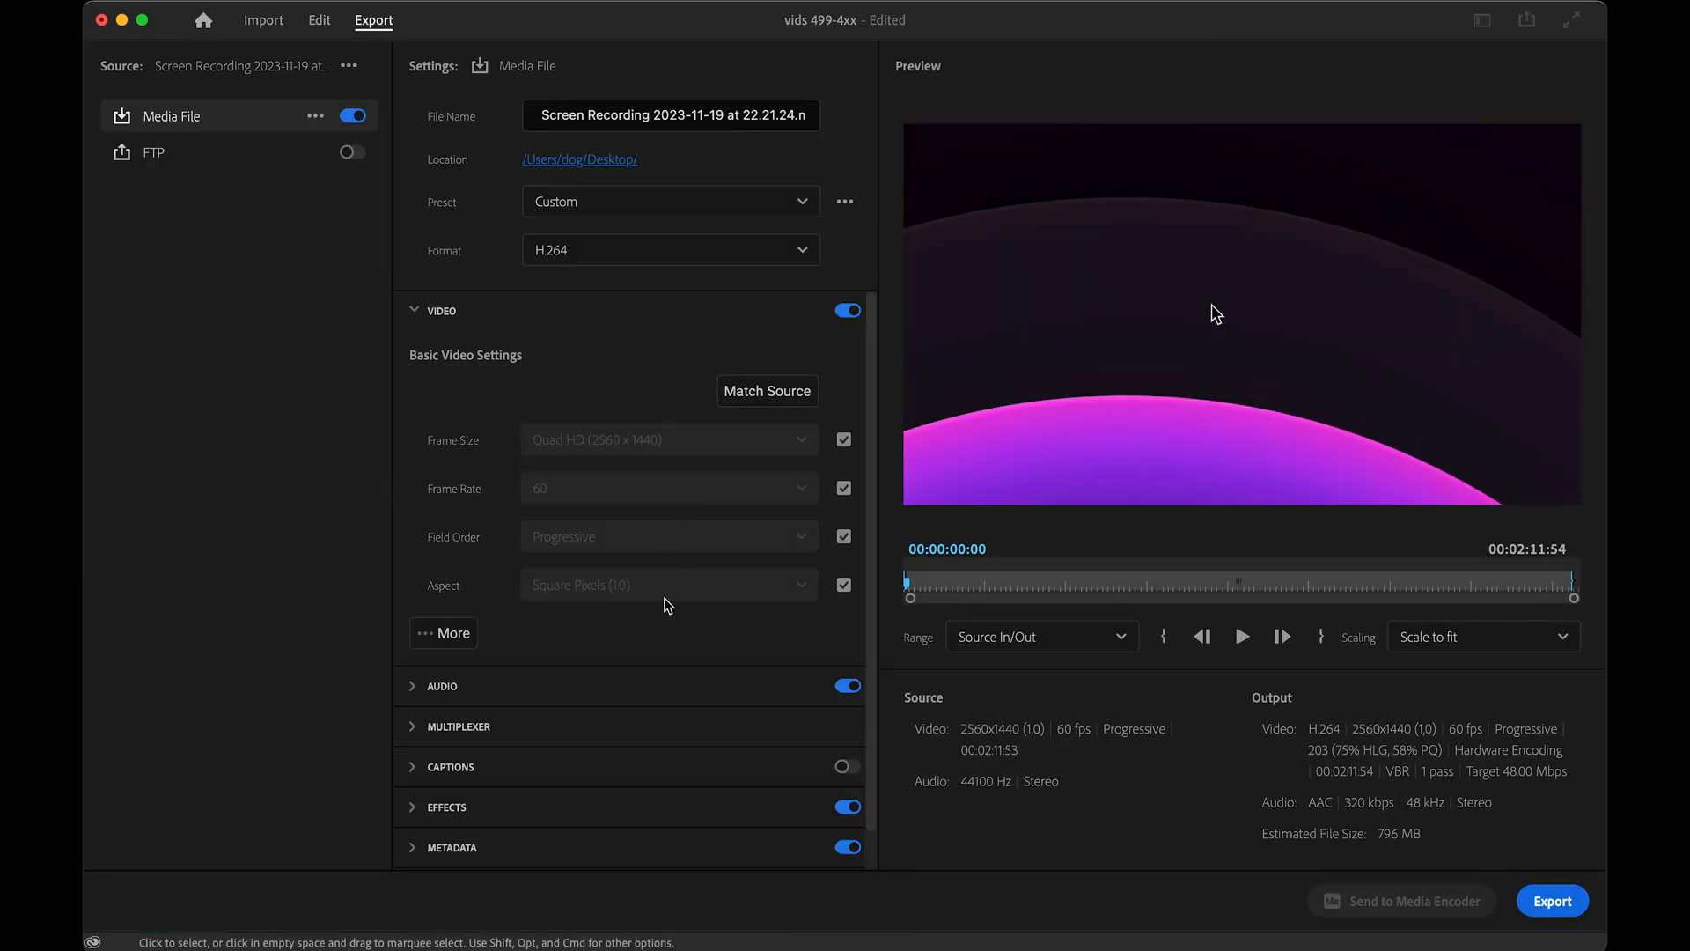
- Enable Loudness Normalization for the export and set its loudness standard to ITU BS.1770-3
{"action": "scroll", "coordinate": [664, 641], "scroll_direction": "down", "scroll_amount": 1}
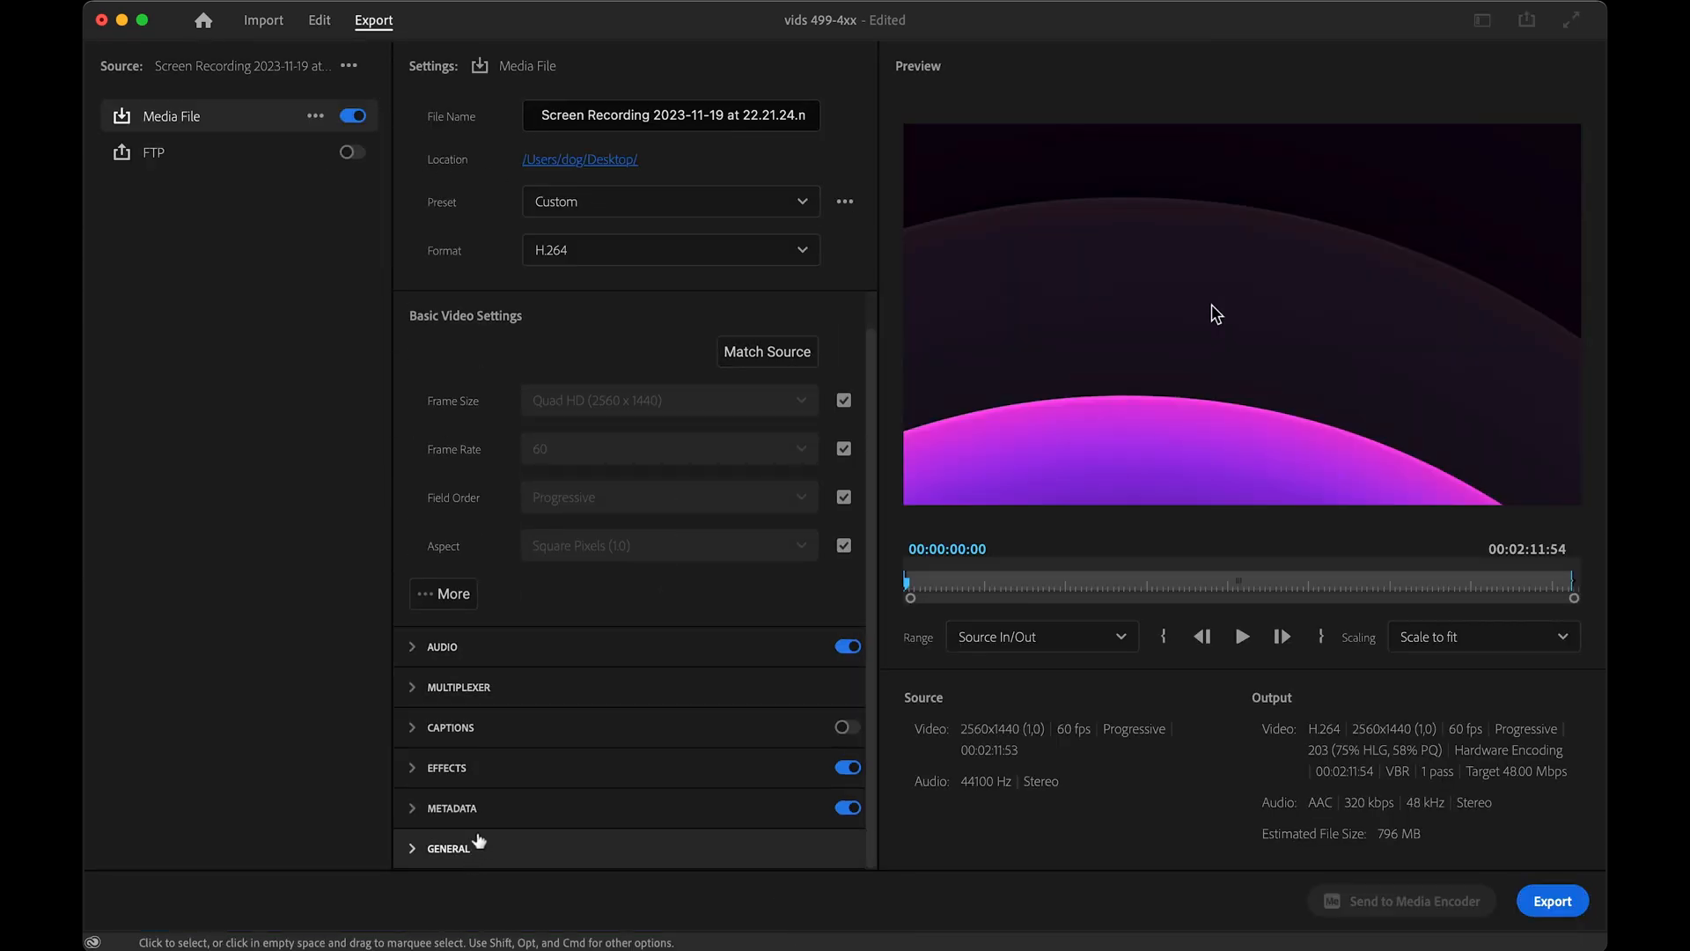
{"action": "left_click", "coordinate": [468, 764]}
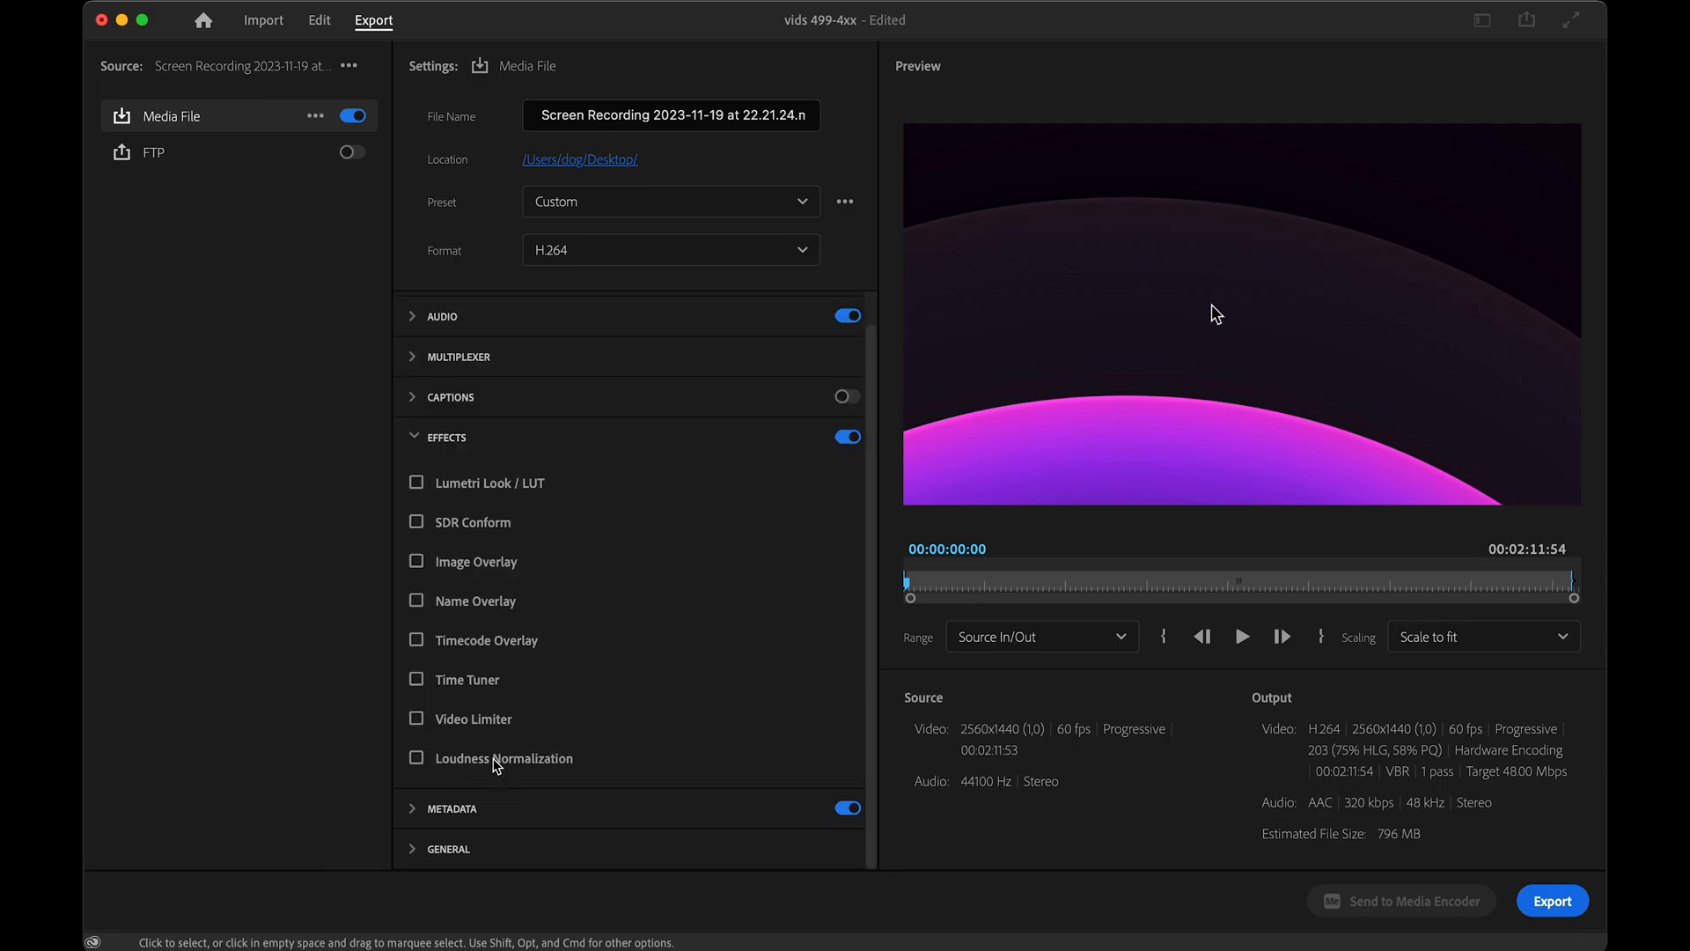
{"action": "left_click", "coordinate": [496, 765]}
{"action": "scroll", "coordinate": [696, 713], "scroll_direction": "down", "scroll_amount": 5}
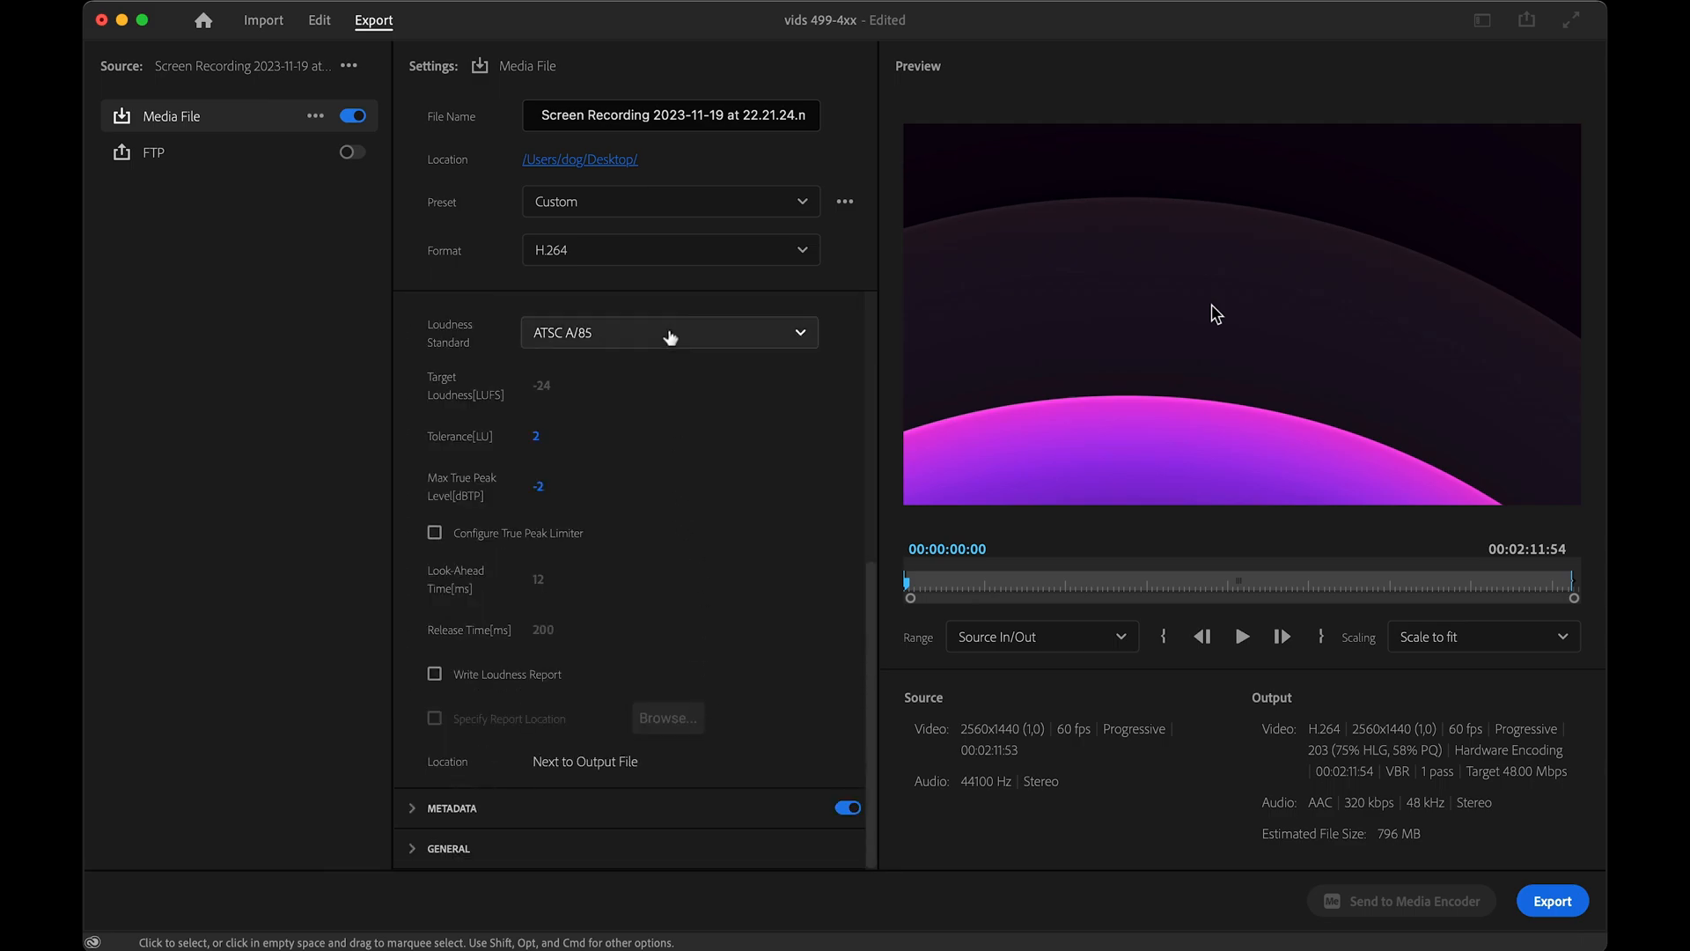
{"action": "left_click", "coordinate": [672, 336]}
{"action": "left_click", "coordinate": [604, 434]}
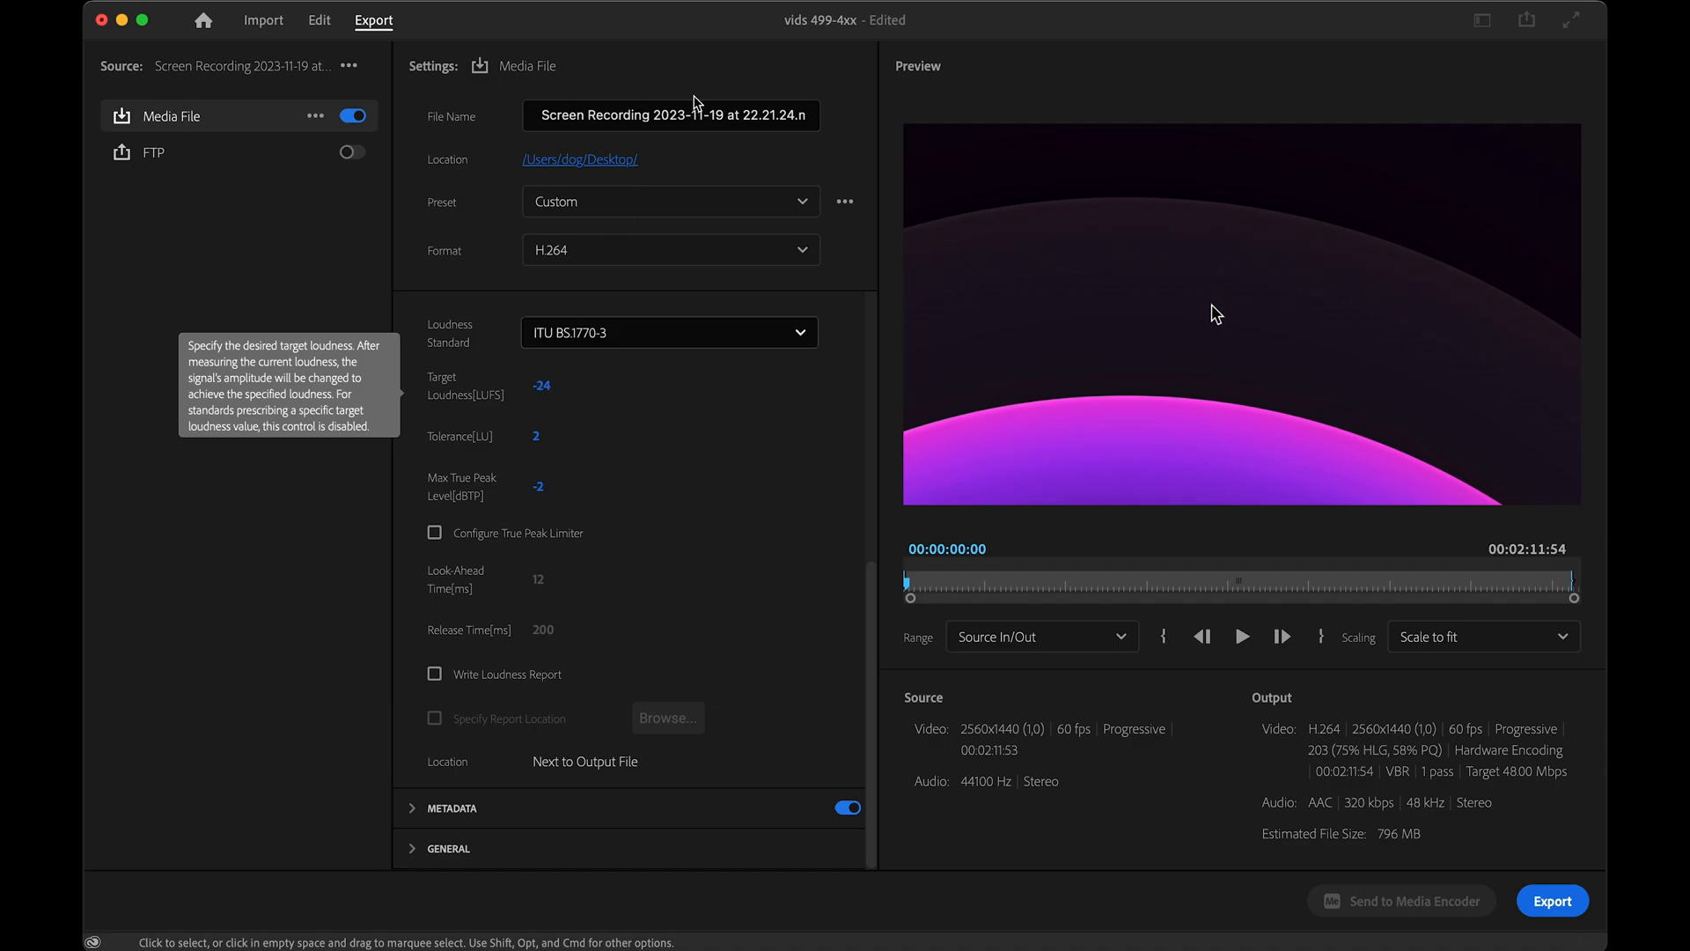
- Apply the custom YOUTUBEEEEEEEEE preset to the H.264 export
{"action": "left_click", "coordinate": [781, 201]}
{"action": "scroll", "coordinate": [649, 526], "scroll_direction": "down", "scroll_amount": 3}
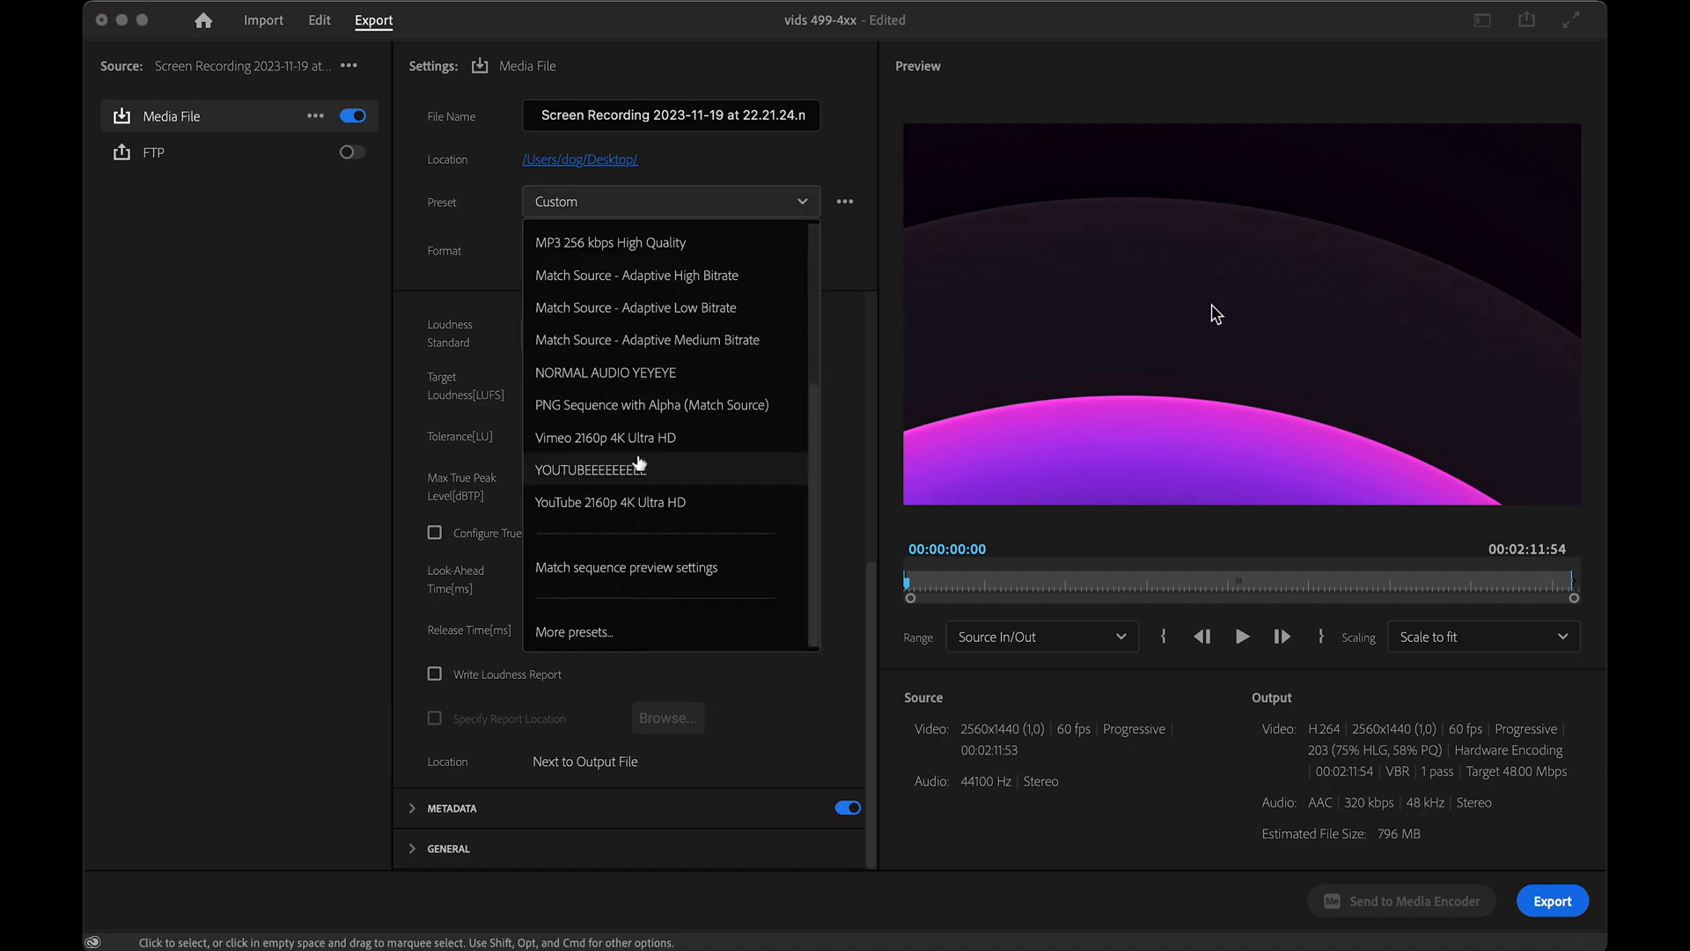
{"action": "left_click", "coordinate": [616, 473]}
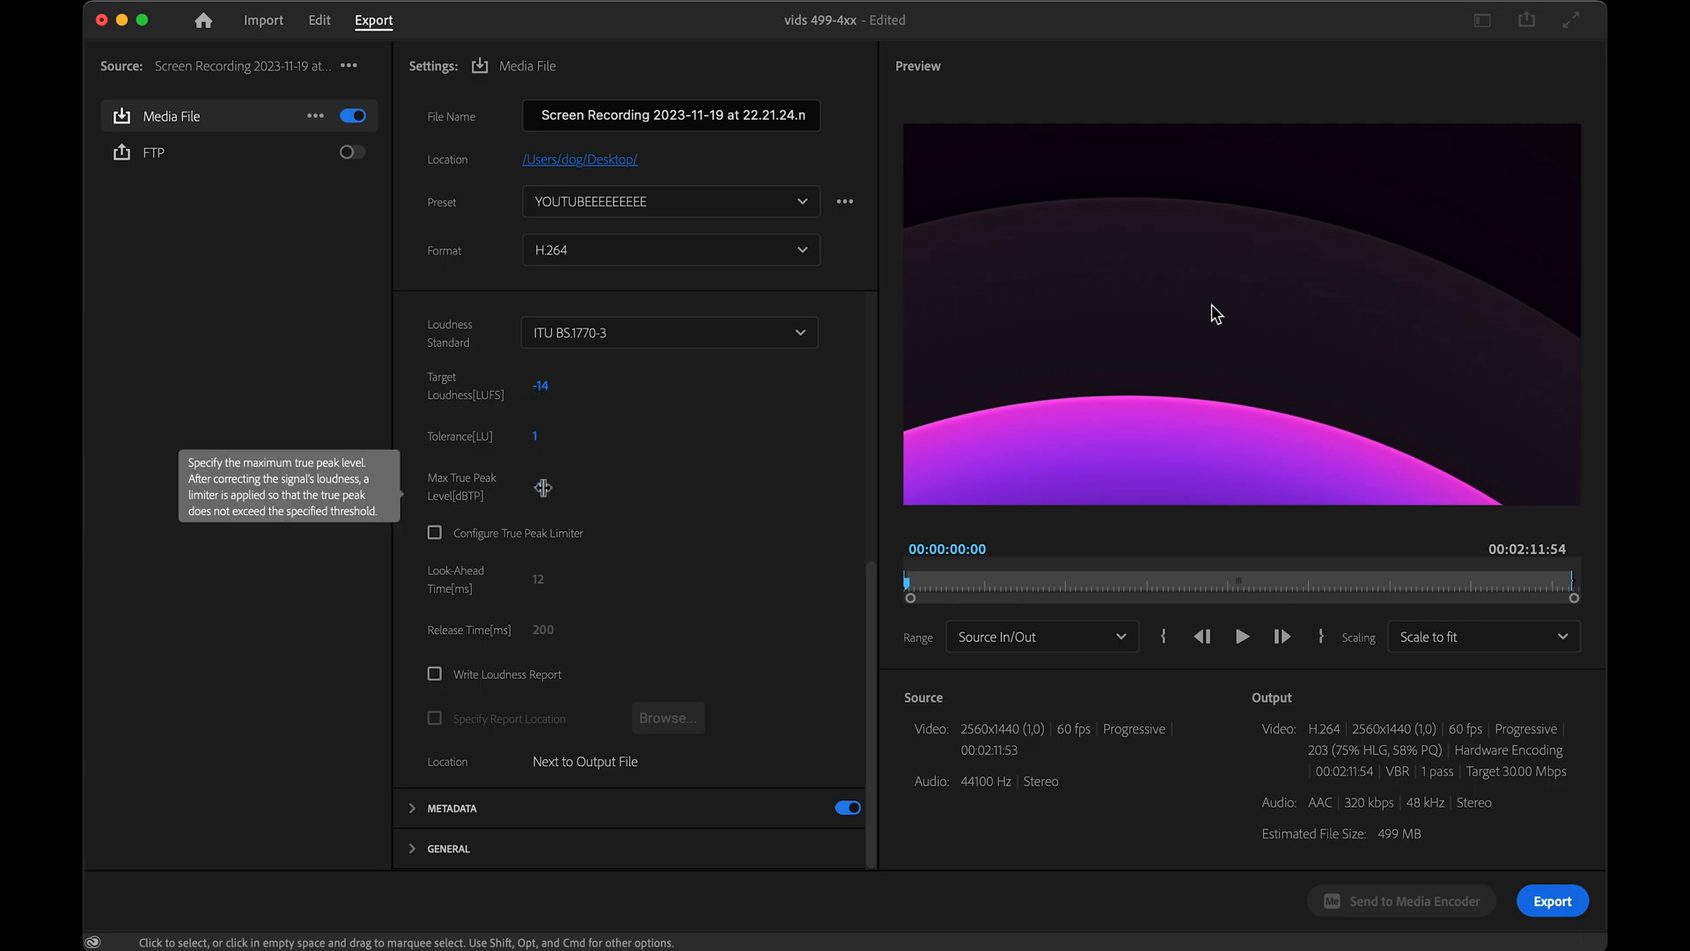
- Set the bitrate encoding to VBR, 2 pass in the expanded video settings and export the file
{"action": "scroll", "coordinate": [709, 529], "scroll_direction": "up", "scroll_amount": 5}
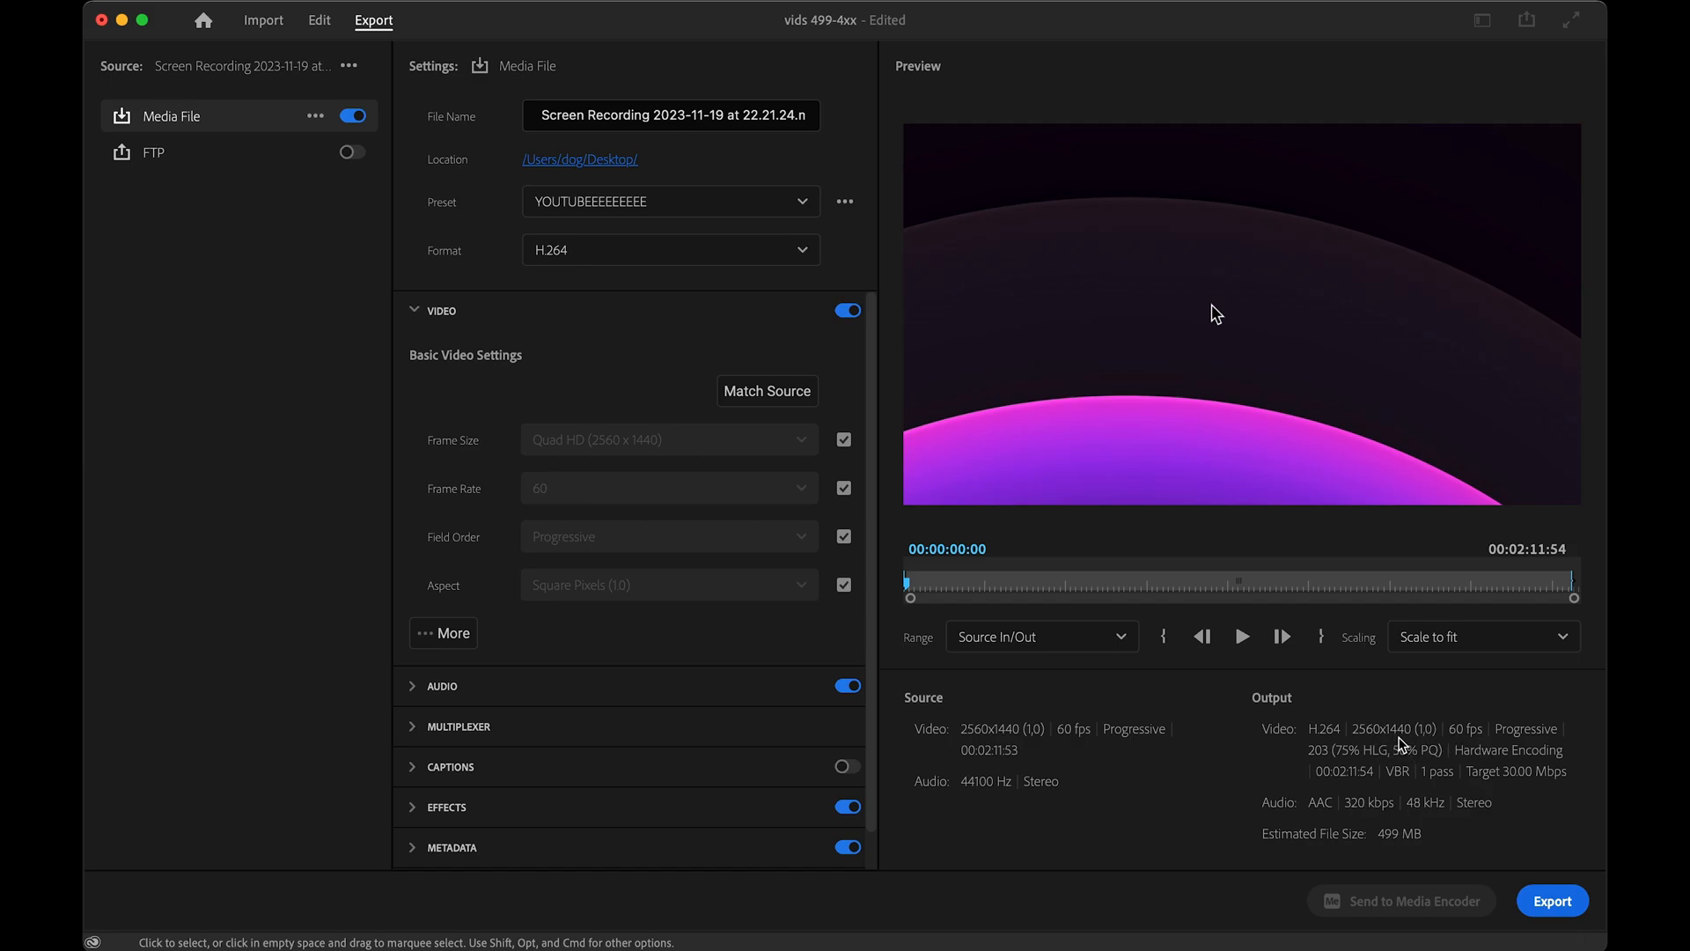
{"action": "scroll", "coordinate": [441, 592], "scroll_direction": "down", "scroll_amount": 1}
{"action": "left_click", "coordinate": [449, 592]}
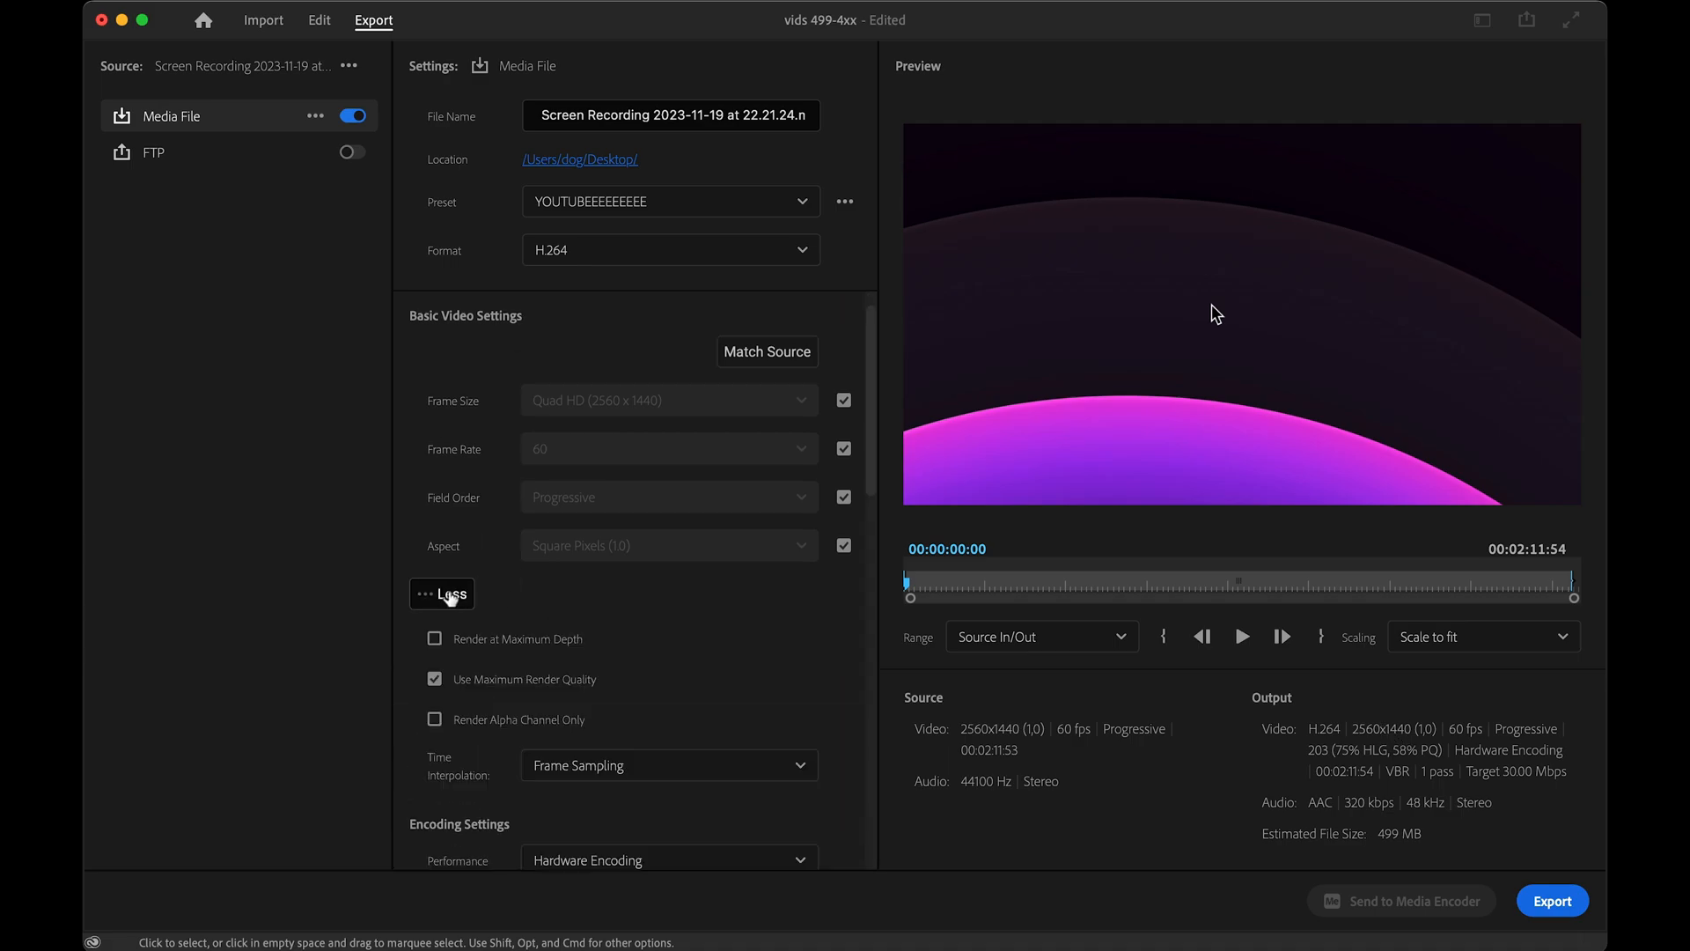
{"action": "scroll", "coordinate": [493, 529], "scroll_direction": "down", "scroll_amount": 3}
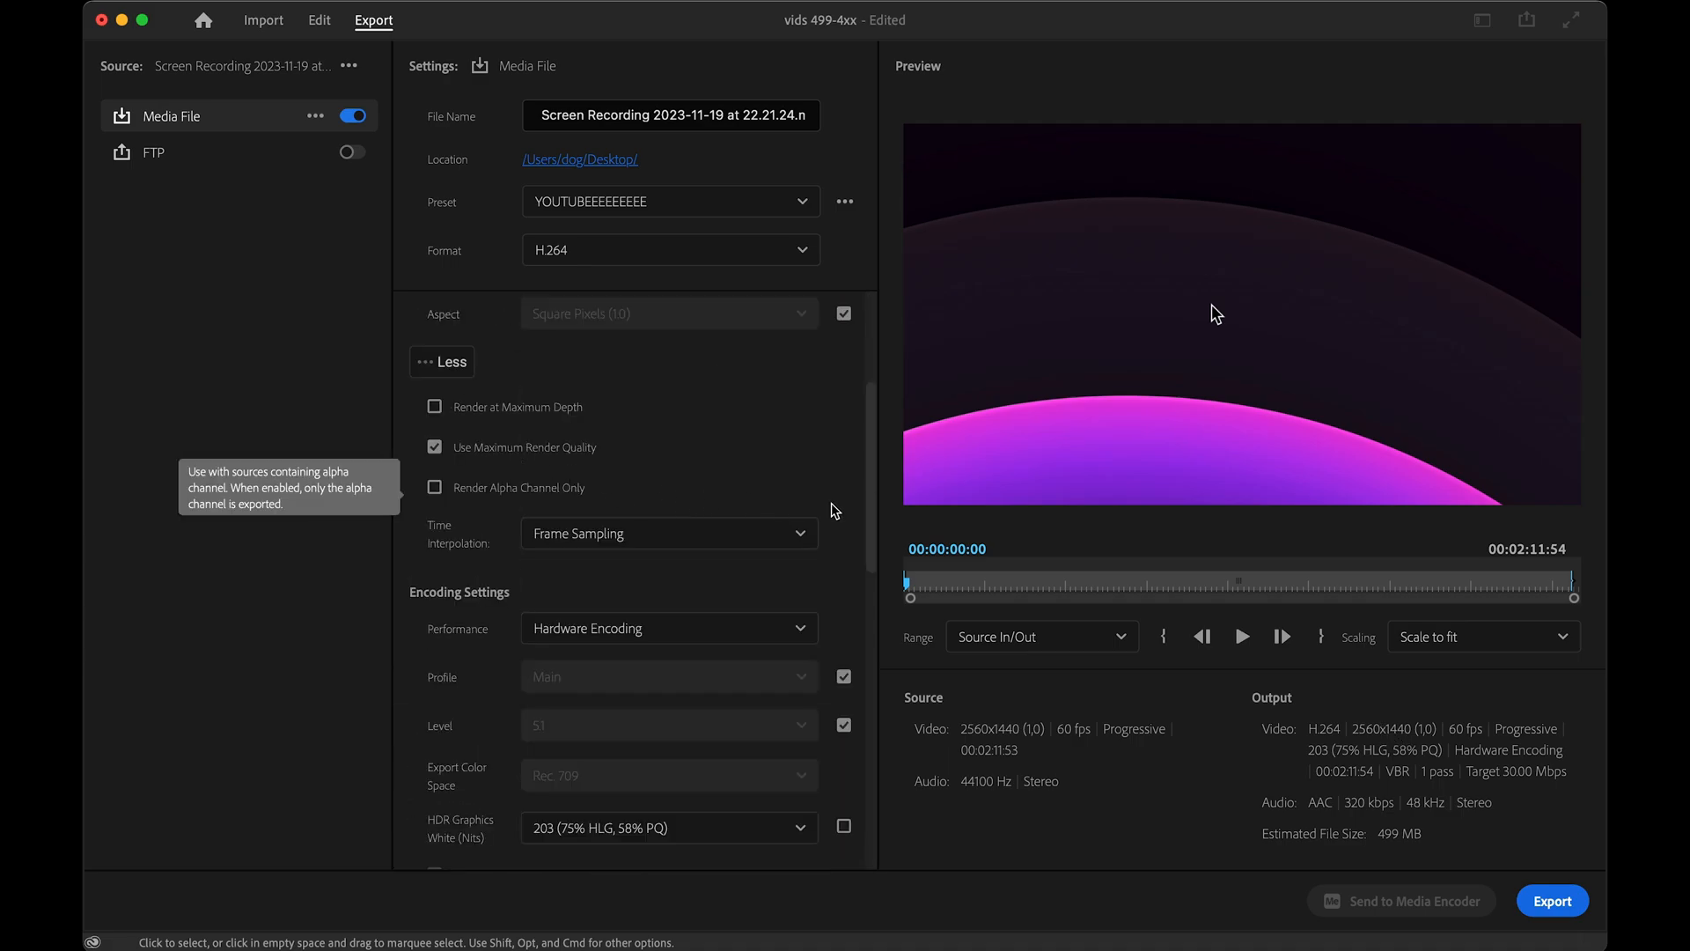
{"action": "scroll", "coordinate": [871, 509], "scroll_direction": "down", "scroll_amount": 10}
{"action": "left_click", "coordinate": [693, 365]}
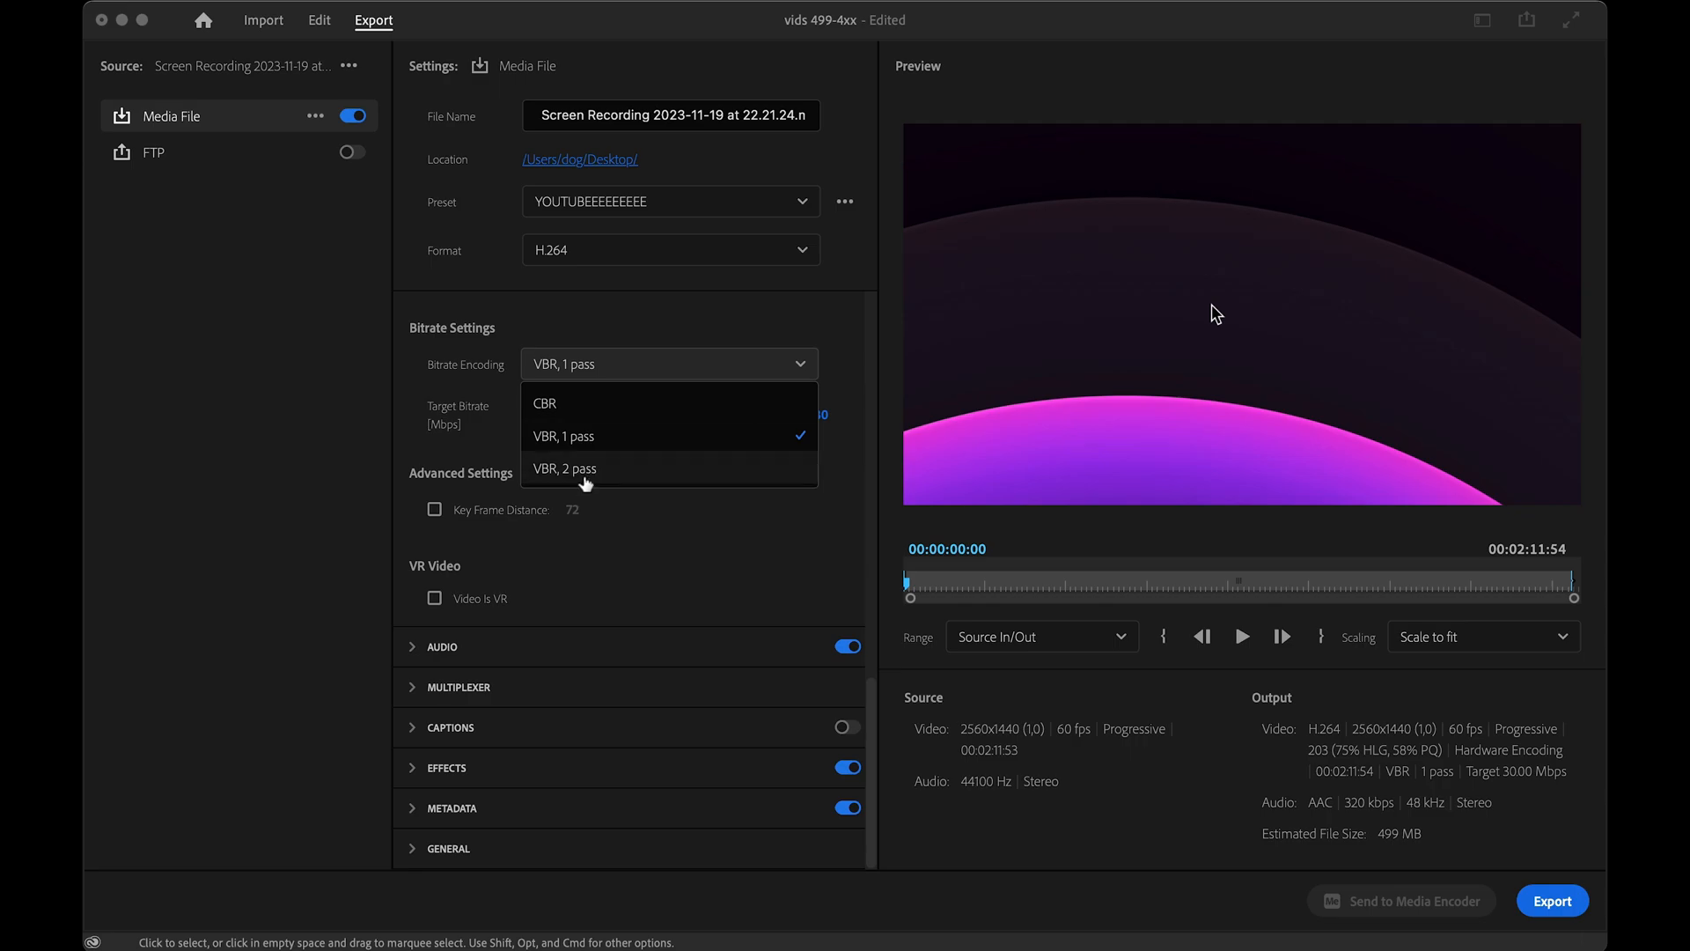
{"action": "left_click", "coordinate": [585, 470]}
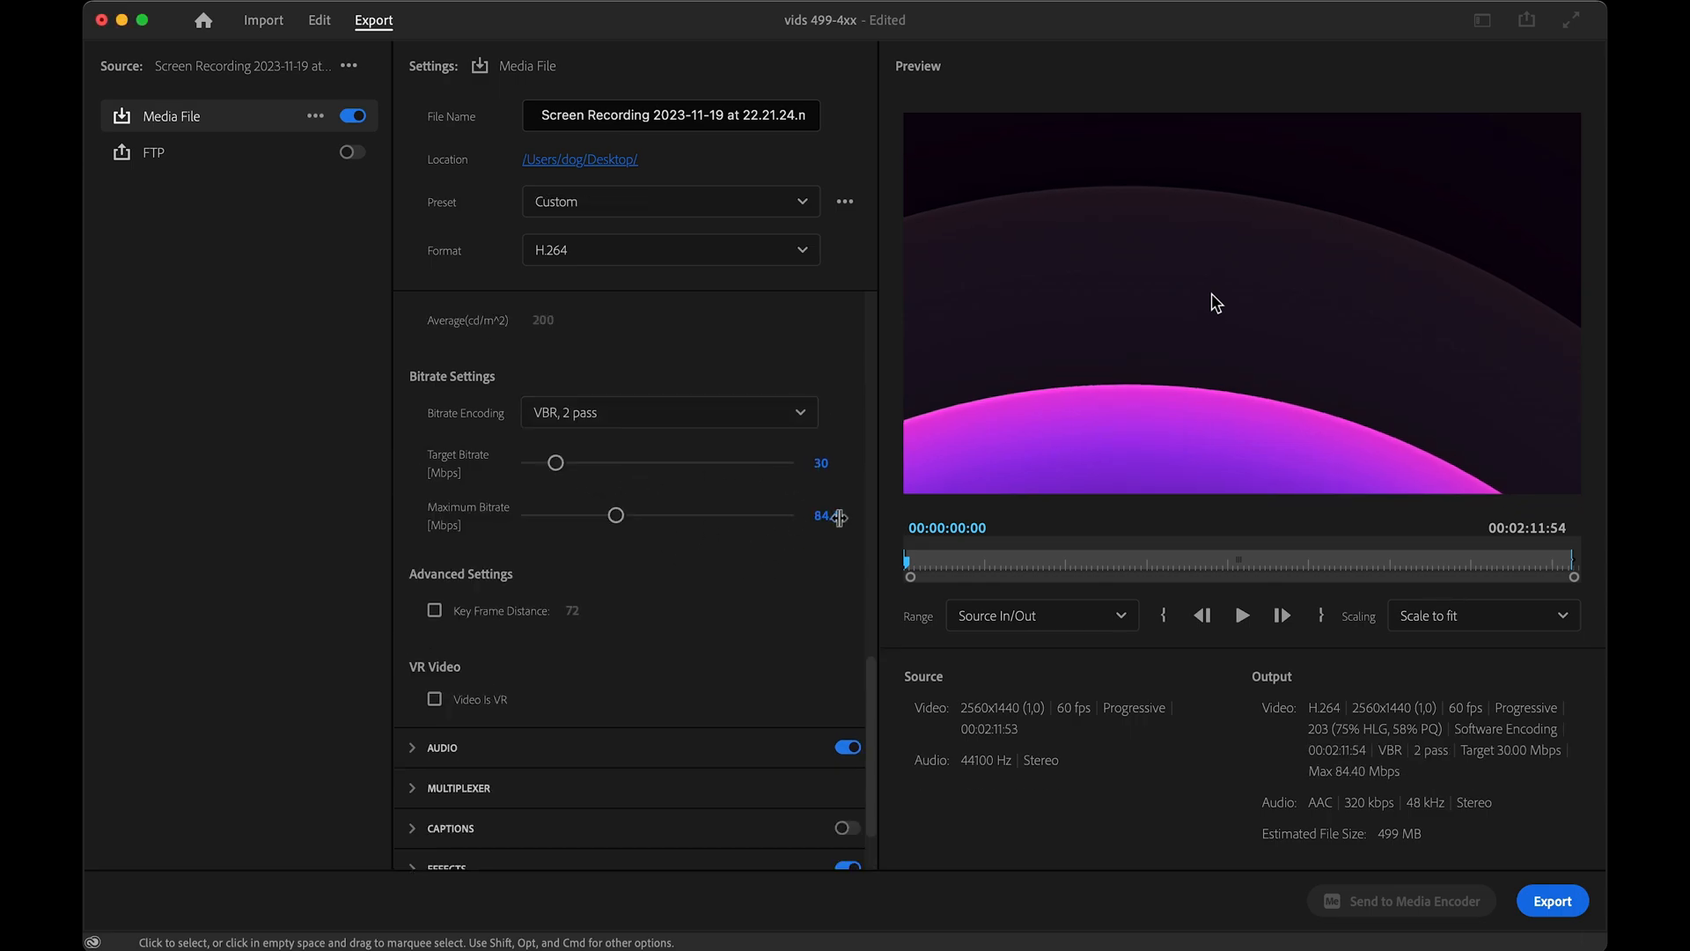
{"action": "left_click", "coordinate": [1549, 897]}
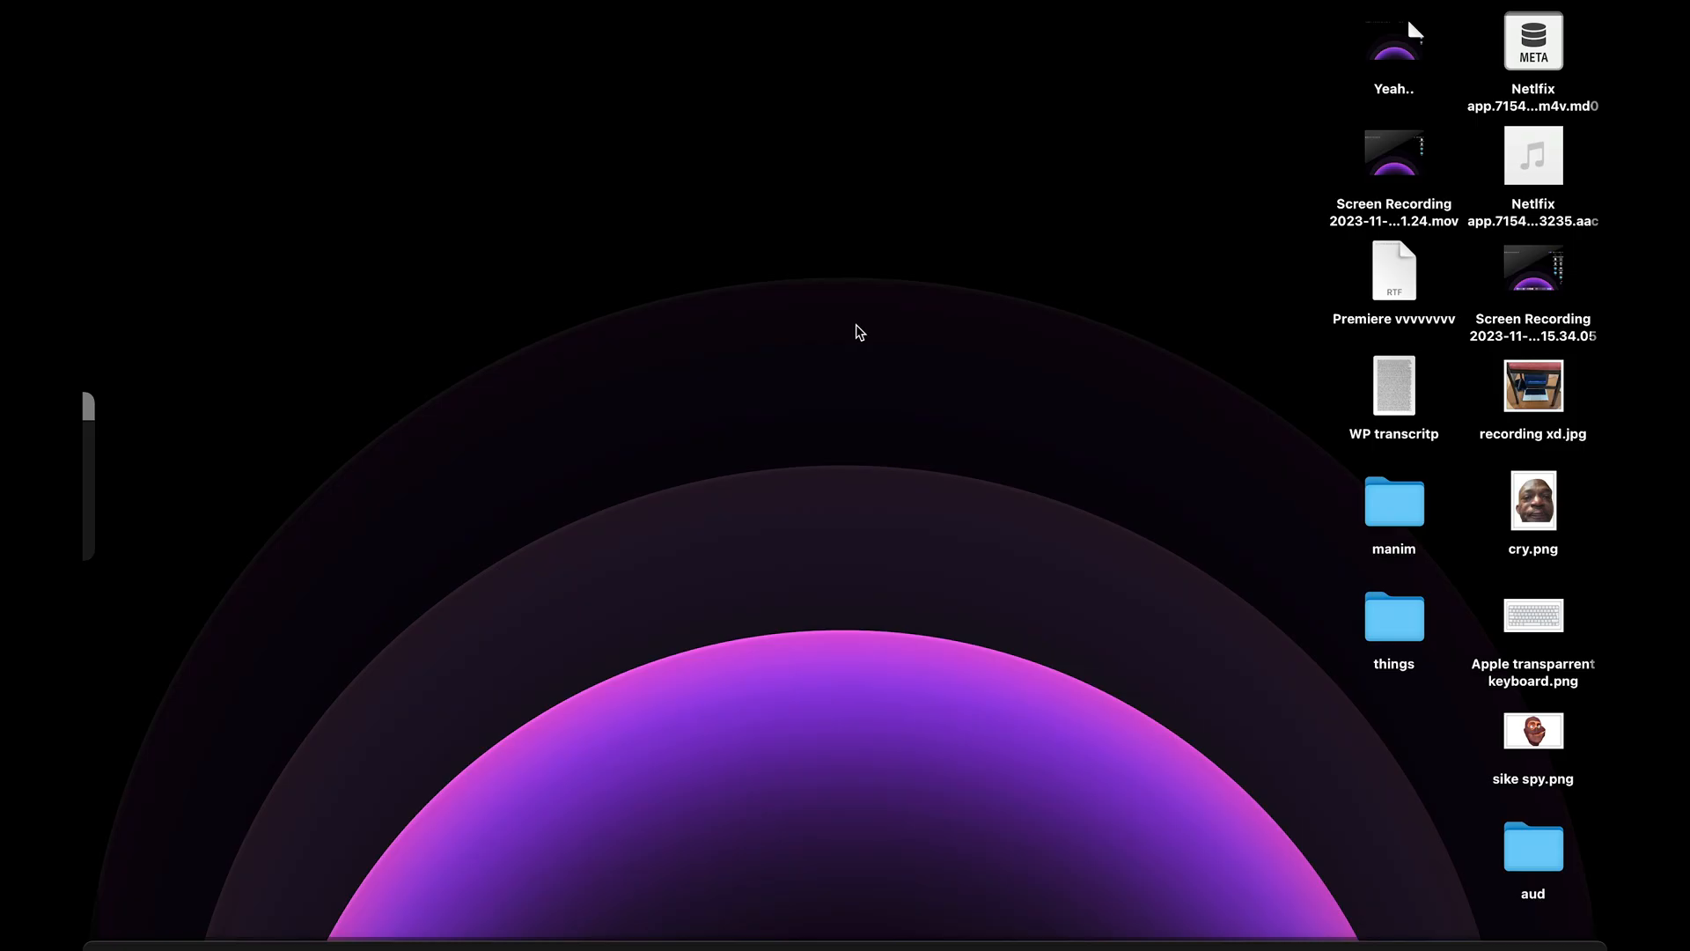
- Preview recording xd.jpg from the desktop and mark up the photo freehand with ScreenBrush
{"action": "left_click", "coordinate": [1543, 387]}
{"action": "key", "text": "space"}
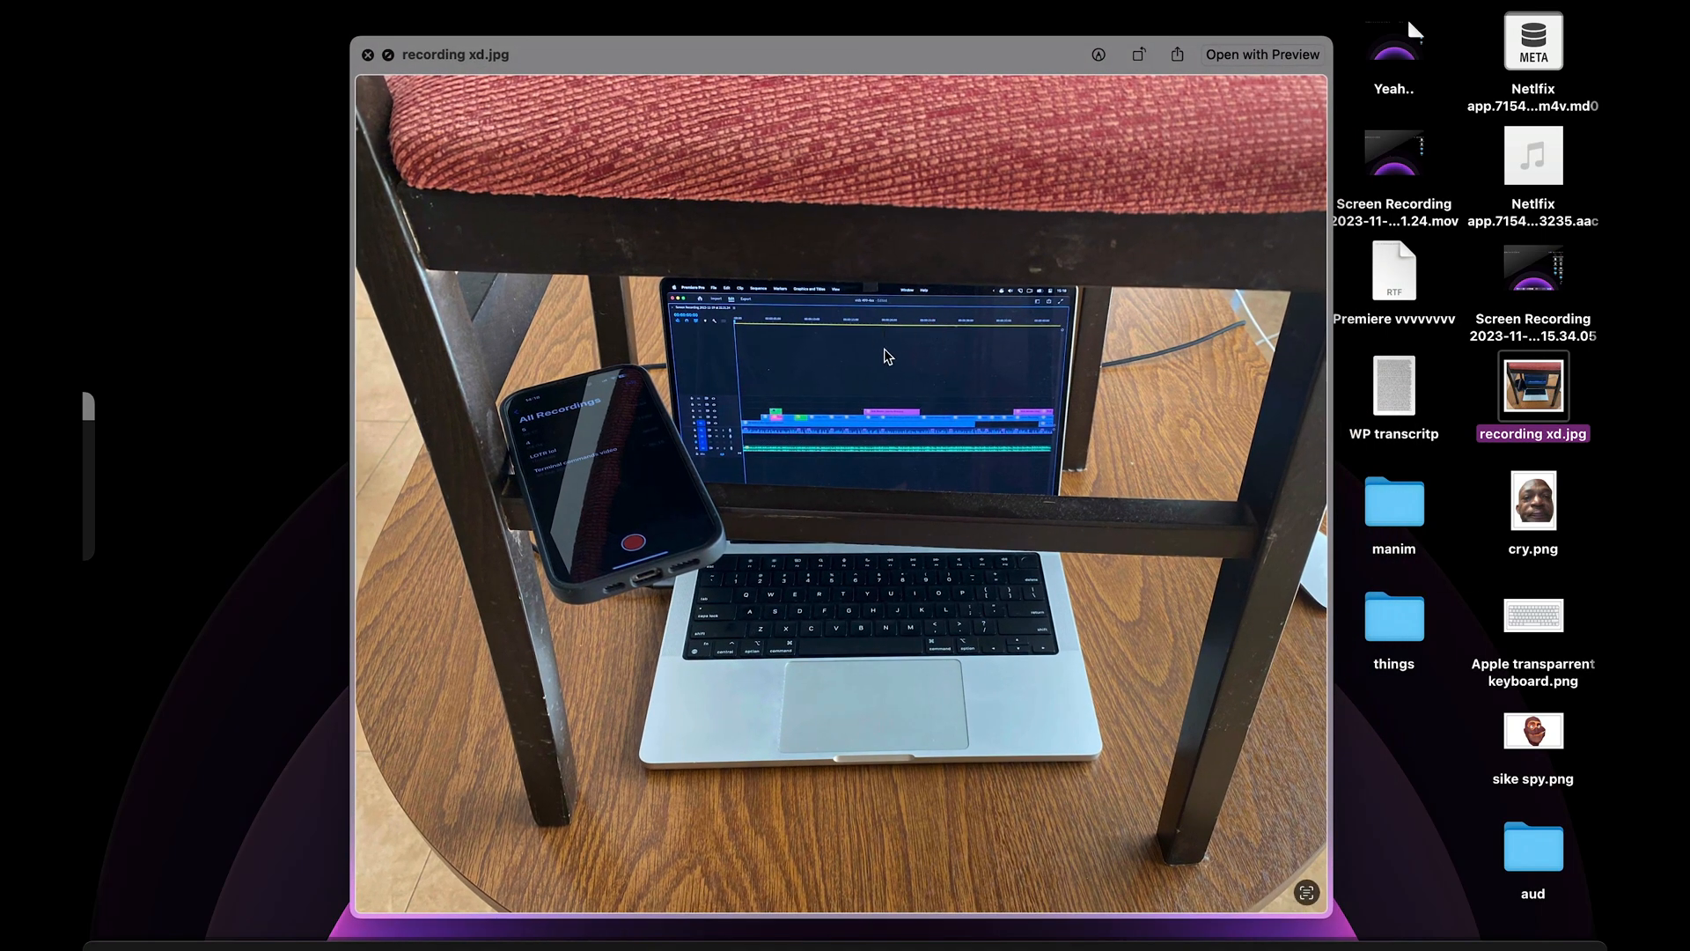
{"action": "mouse_move", "coordinate": [506, 131]}
{"action": "left_mouse_down"}
{"action": "mouse_move", "coordinate": [775, 165]}
{"action": "mouse_move", "coordinate": [798, 192]}
{"action": "mouse_move", "coordinate": [1010, 236]}
{"action": "left_mouse_up"}
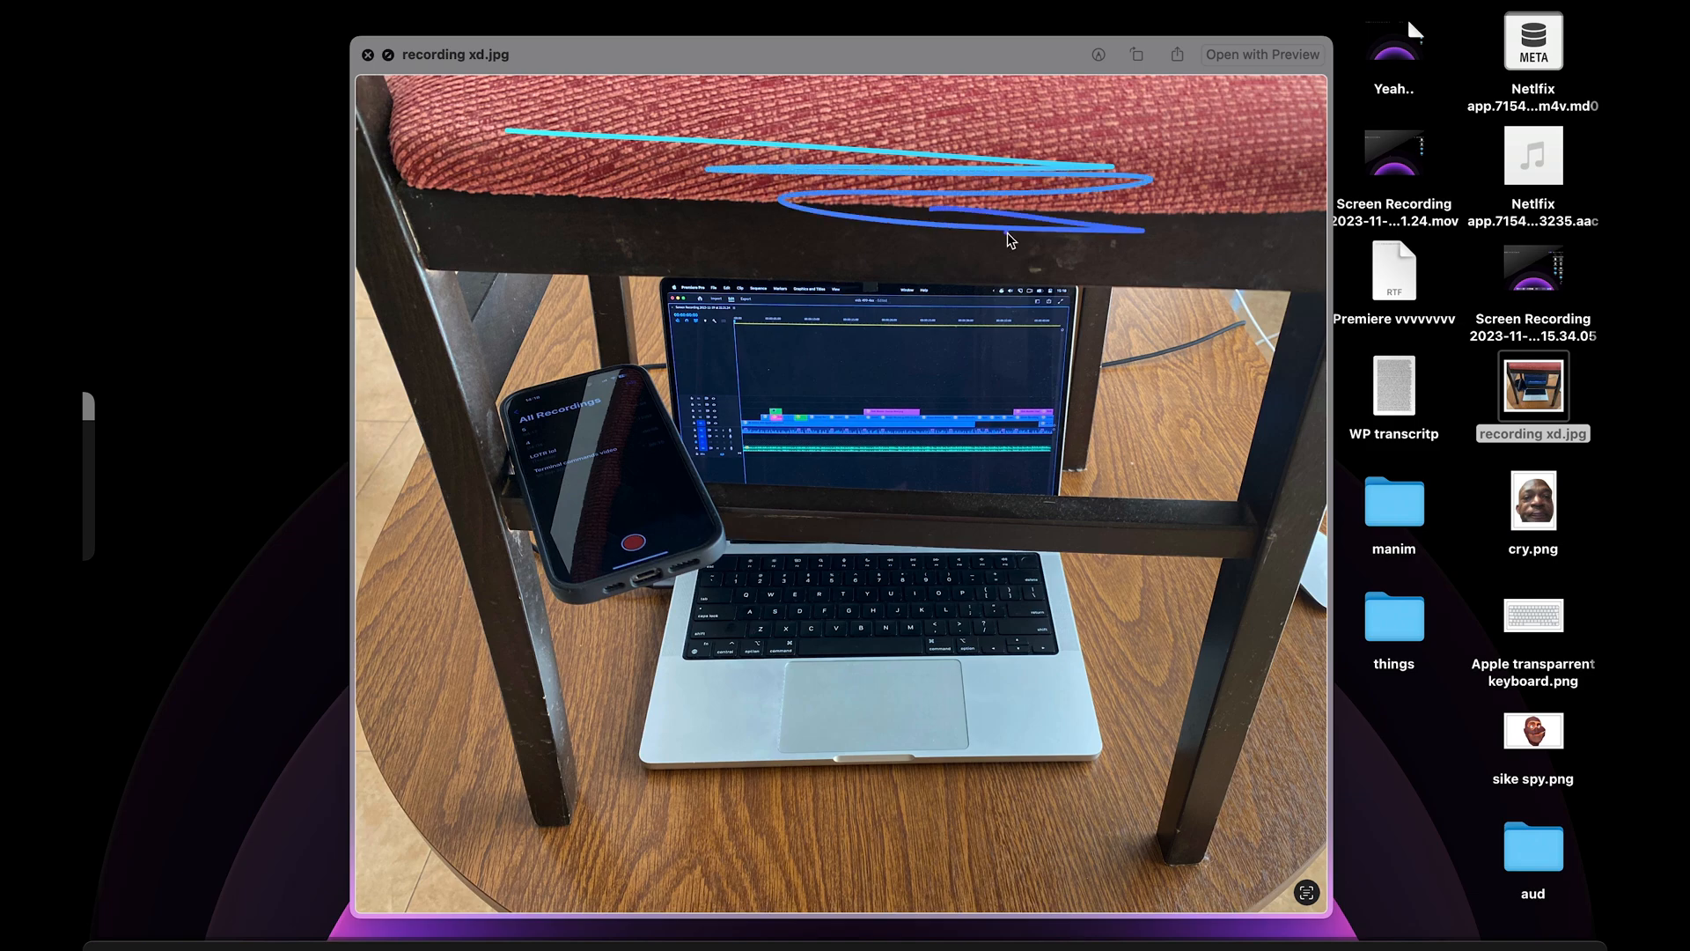
{"action": "mouse_move", "coordinate": [491, 383]}
{"action": "left_mouse_down"}
{"action": "mouse_move", "coordinate": [526, 607]}
{"action": "mouse_move", "coordinate": [757, 602]}
{"action": "mouse_move", "coordinate": [550, 335]}
{"action": "left_mouse_up"}
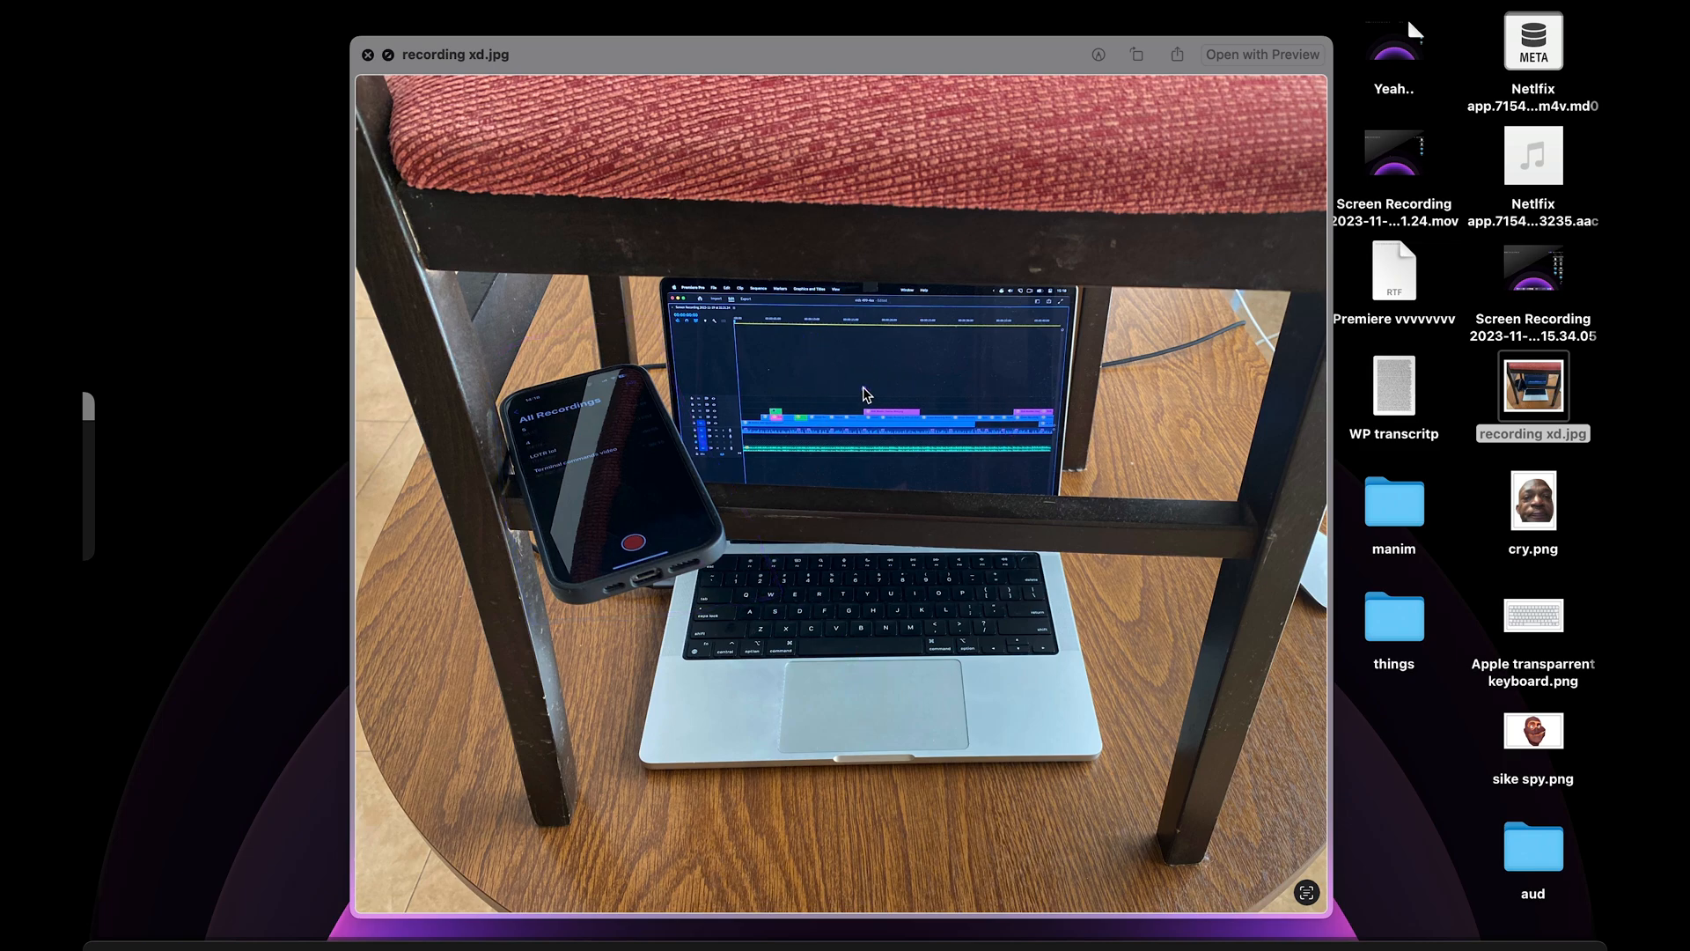
{"action": "mouse_move", "coordinate": [564, 154]}
{"action": "left_mouse_down"}
{"action": "mouse_move", "coordinate": [894, 533]}
{"action": "mouse_move", "coordinate": [897, 708]}
{"action": "mouse_move", "coordinate": [1149, 327]}
{"action": "left_mouse_up"}
{"action": "key", "text": "alt+Tab"}
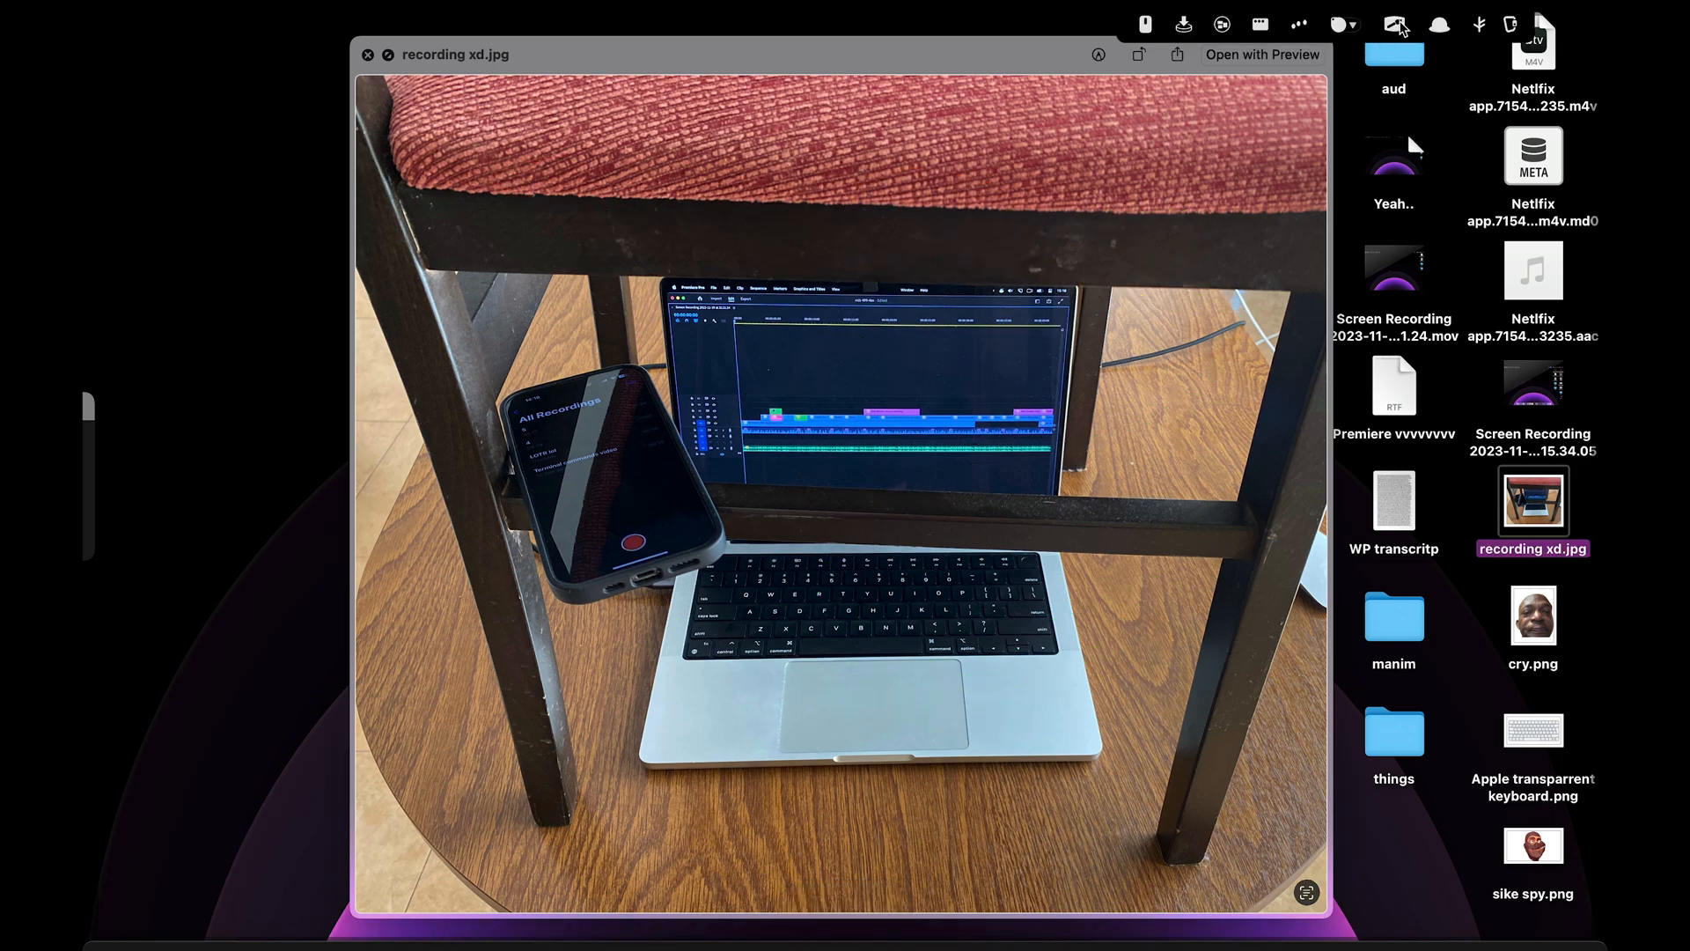
{"action": "left_click", "coordinate": [1397, 22]}
{"action": "left_click", "coordinate": [1273, 19]}
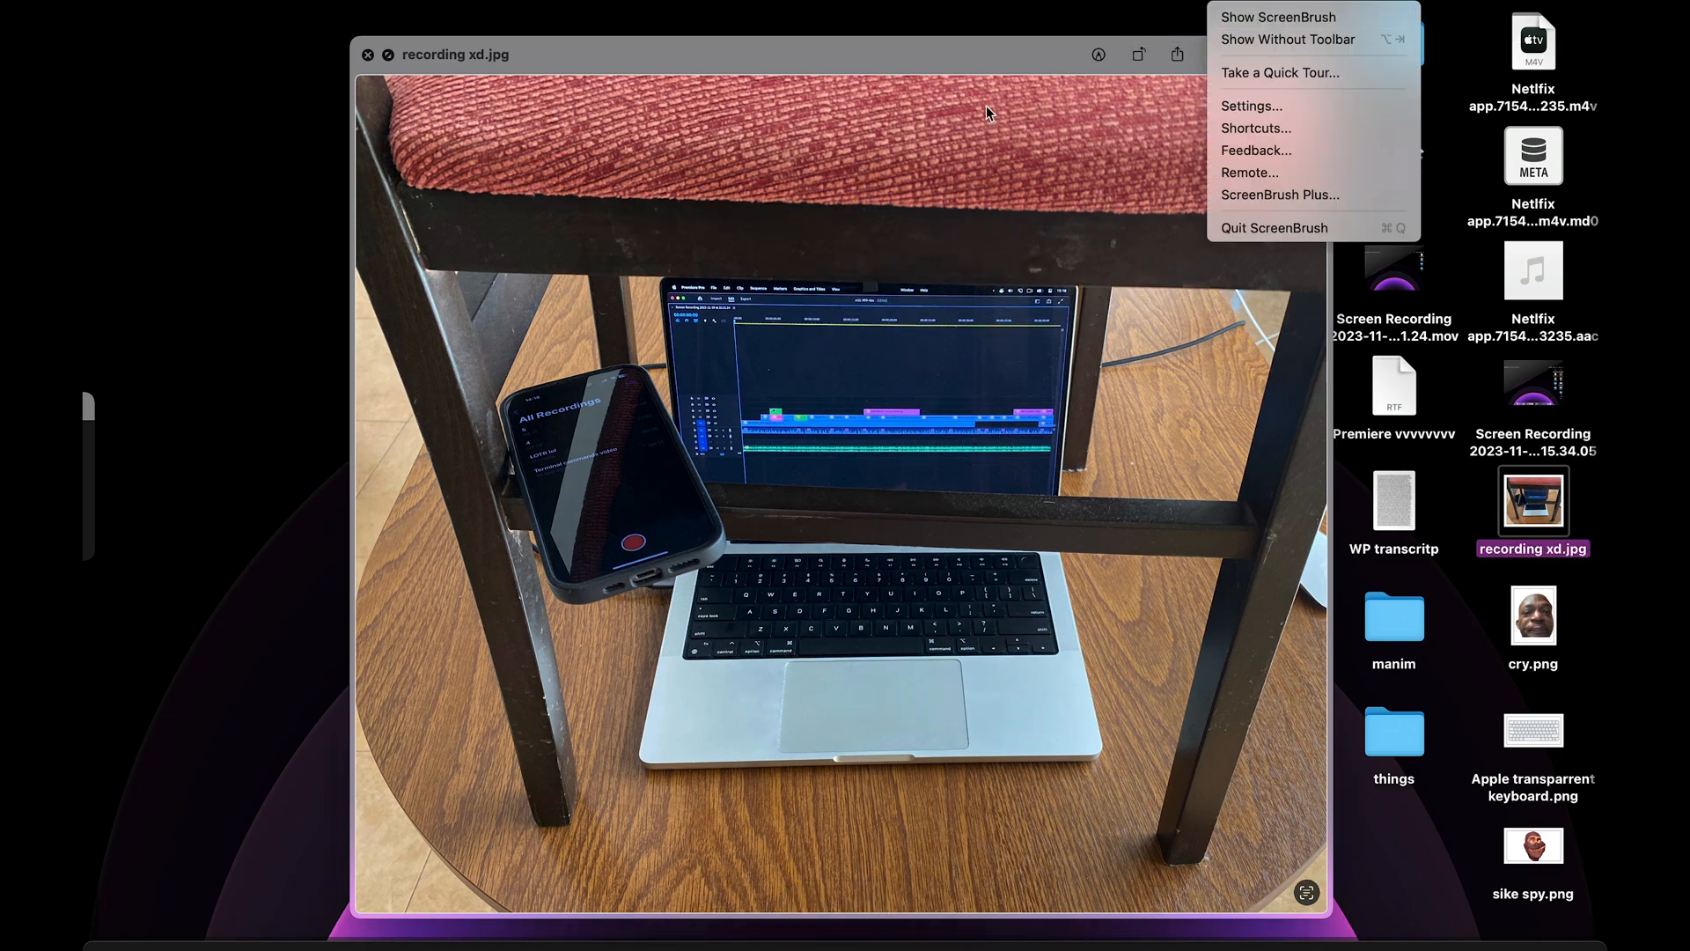
{"action": "mouse_move", "coordinate": [880, 328]}
{"action": "left_mouse_down"}
{"action": "mouse_move", "coordinate": [996, 400]}
{"action": "mouse_move", "coordinate": [880, 317]}
{"action": "mouse_move", "coordinate": [947, 134]}
{"action": "mouse_move", "coordinate": [881, 185]}
{"action": "mouse_move", "coordinate": [1110, 248]}
{"action": "mouse_move", "coordinate": [729, 262]}
{"action": "left_mouse_up"}
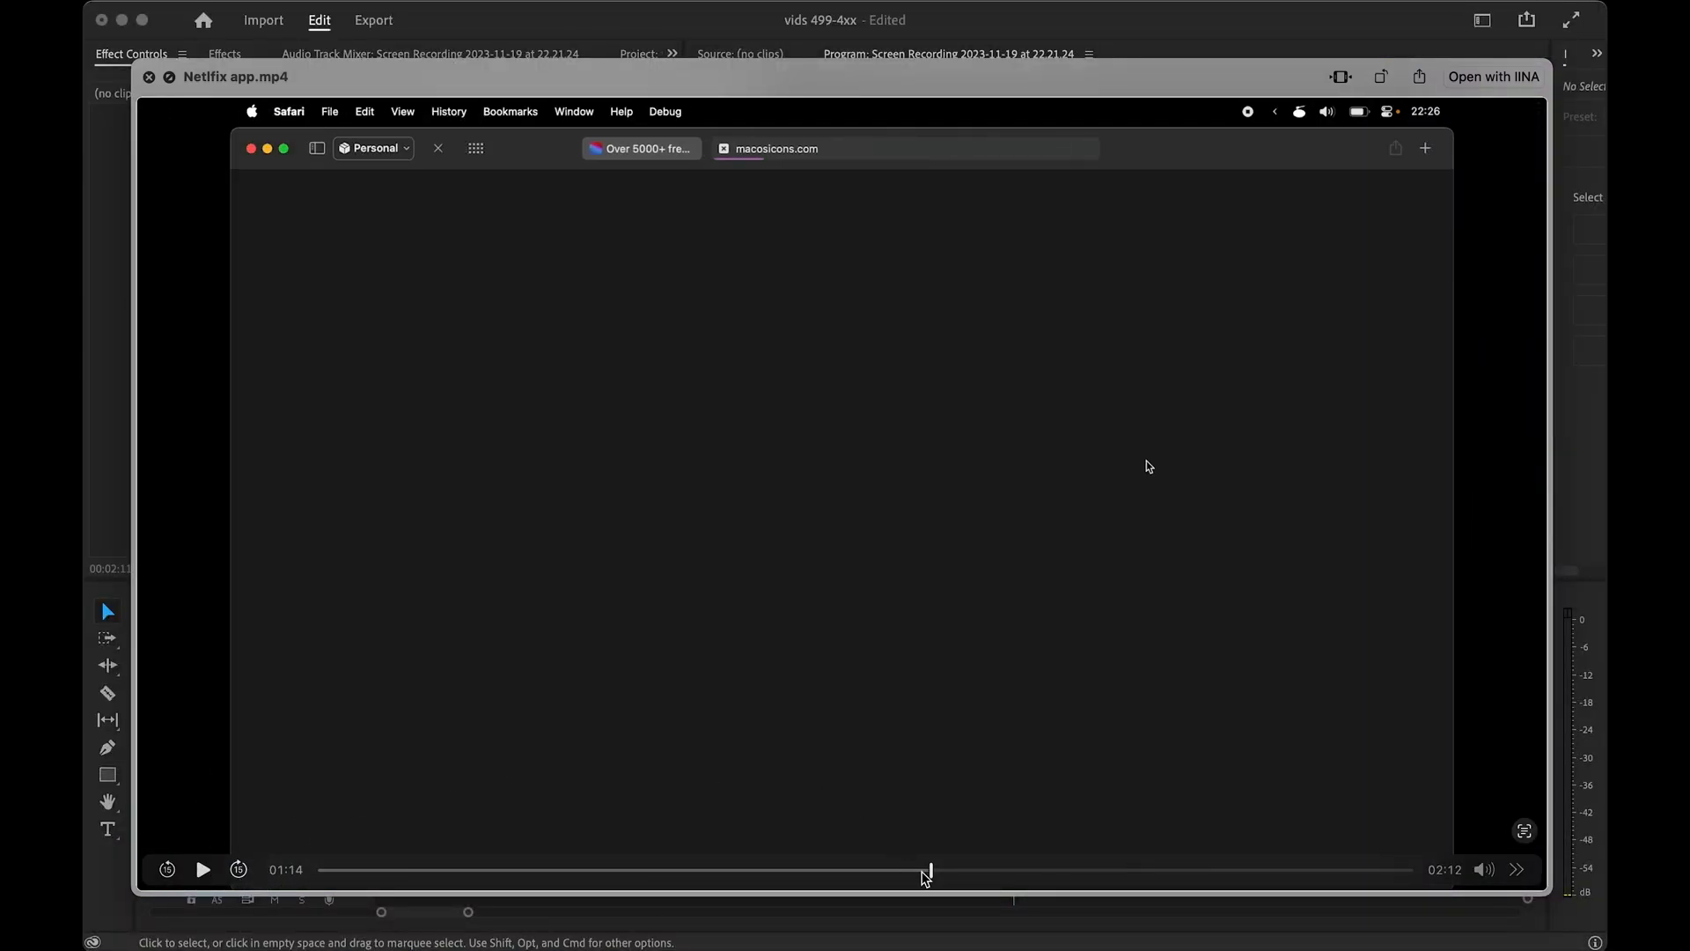
- Check the exported Netlfix app.mp4 at the macOSicons search around 01:11 and close the preview
{"action": "left_click_drag", "start_coordinate": [931, 872], "coordinate": [904, 874]}
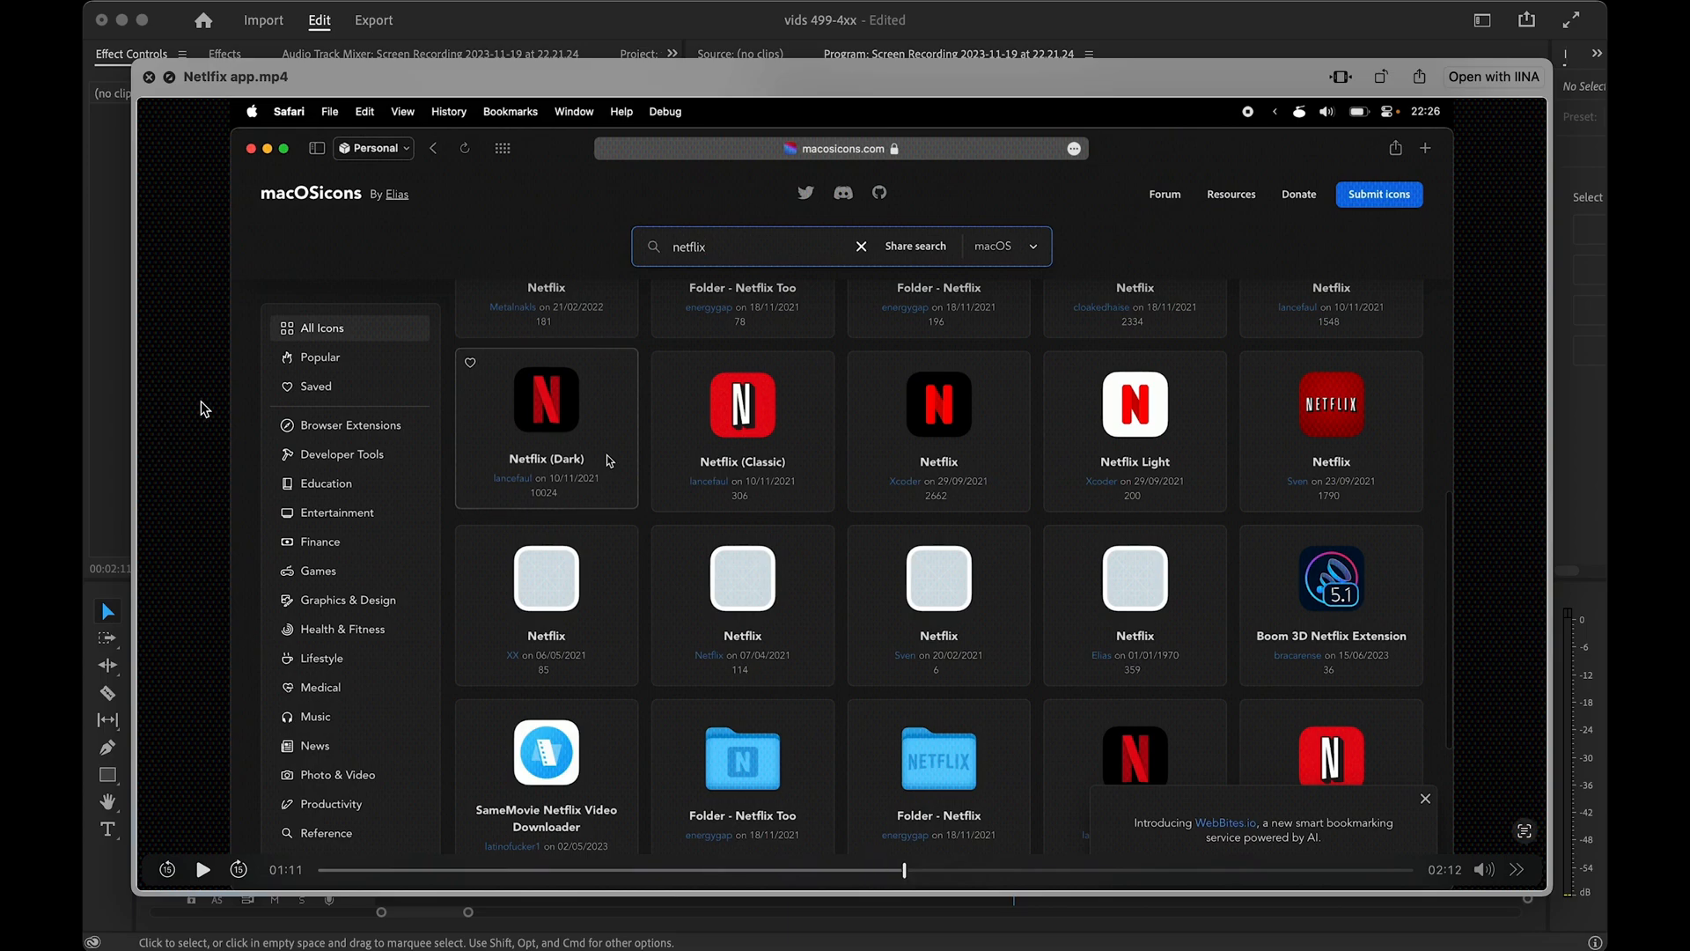
{"action": "key", "text": "space"}
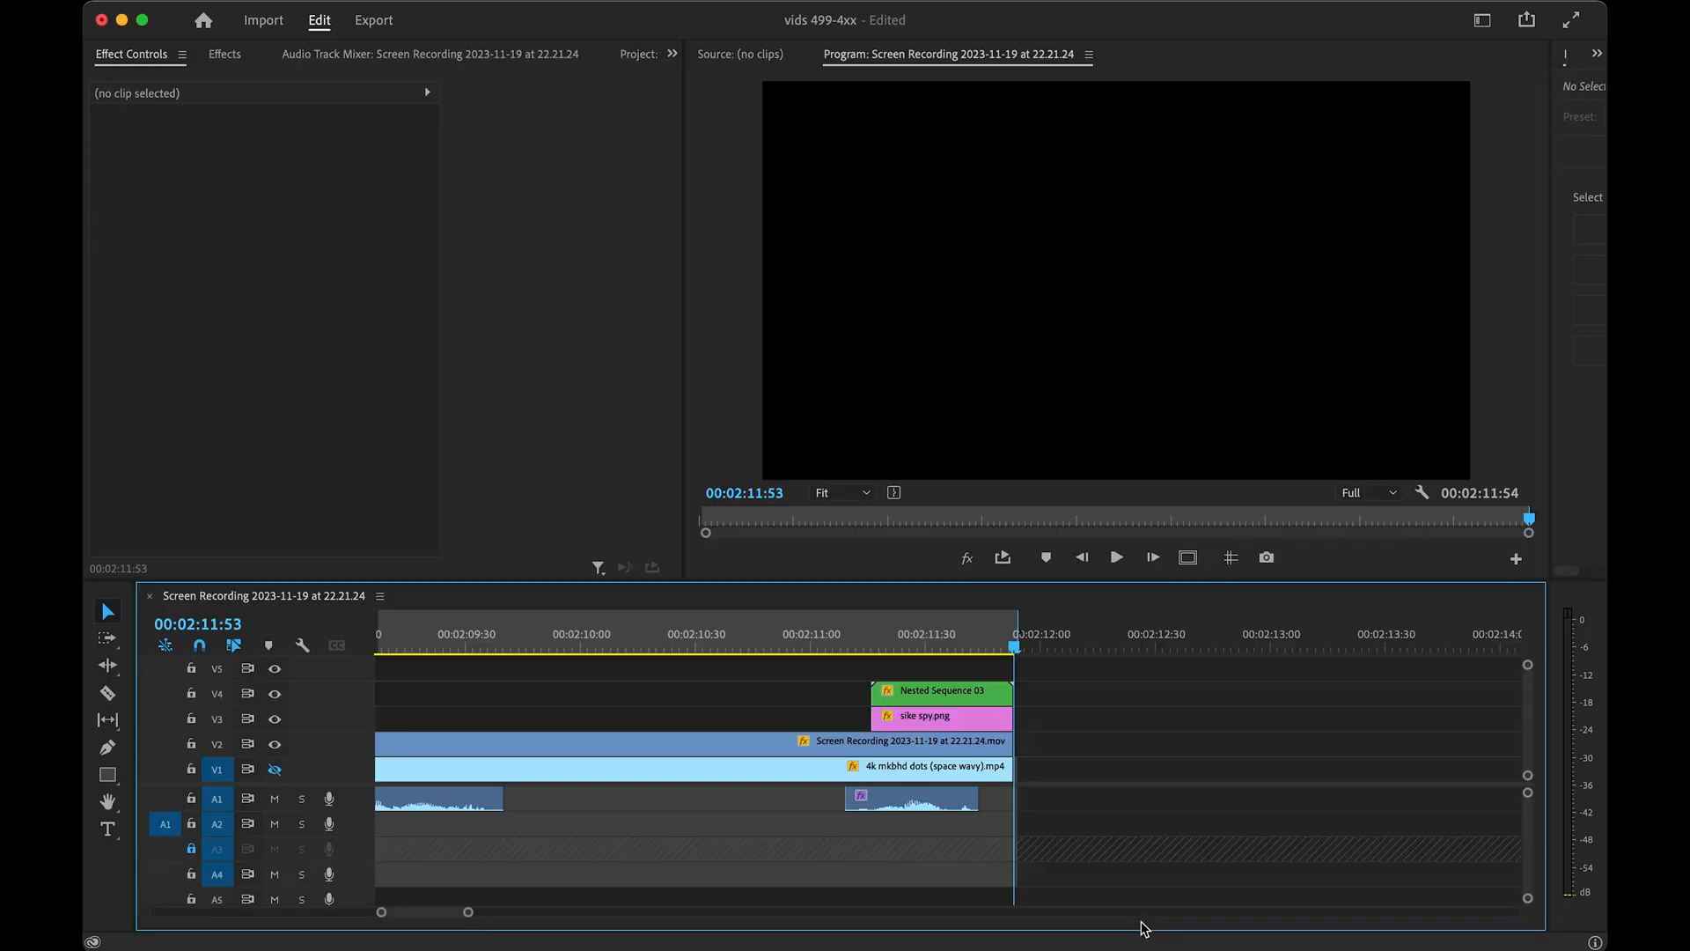
- Turn the V1 dots track's output back on and check Netlfix app.mp4 around 01:09
{"action": "scroll", "coordinate": [781, 776], "scroll_direction": "down", "scroll_amount": 10}
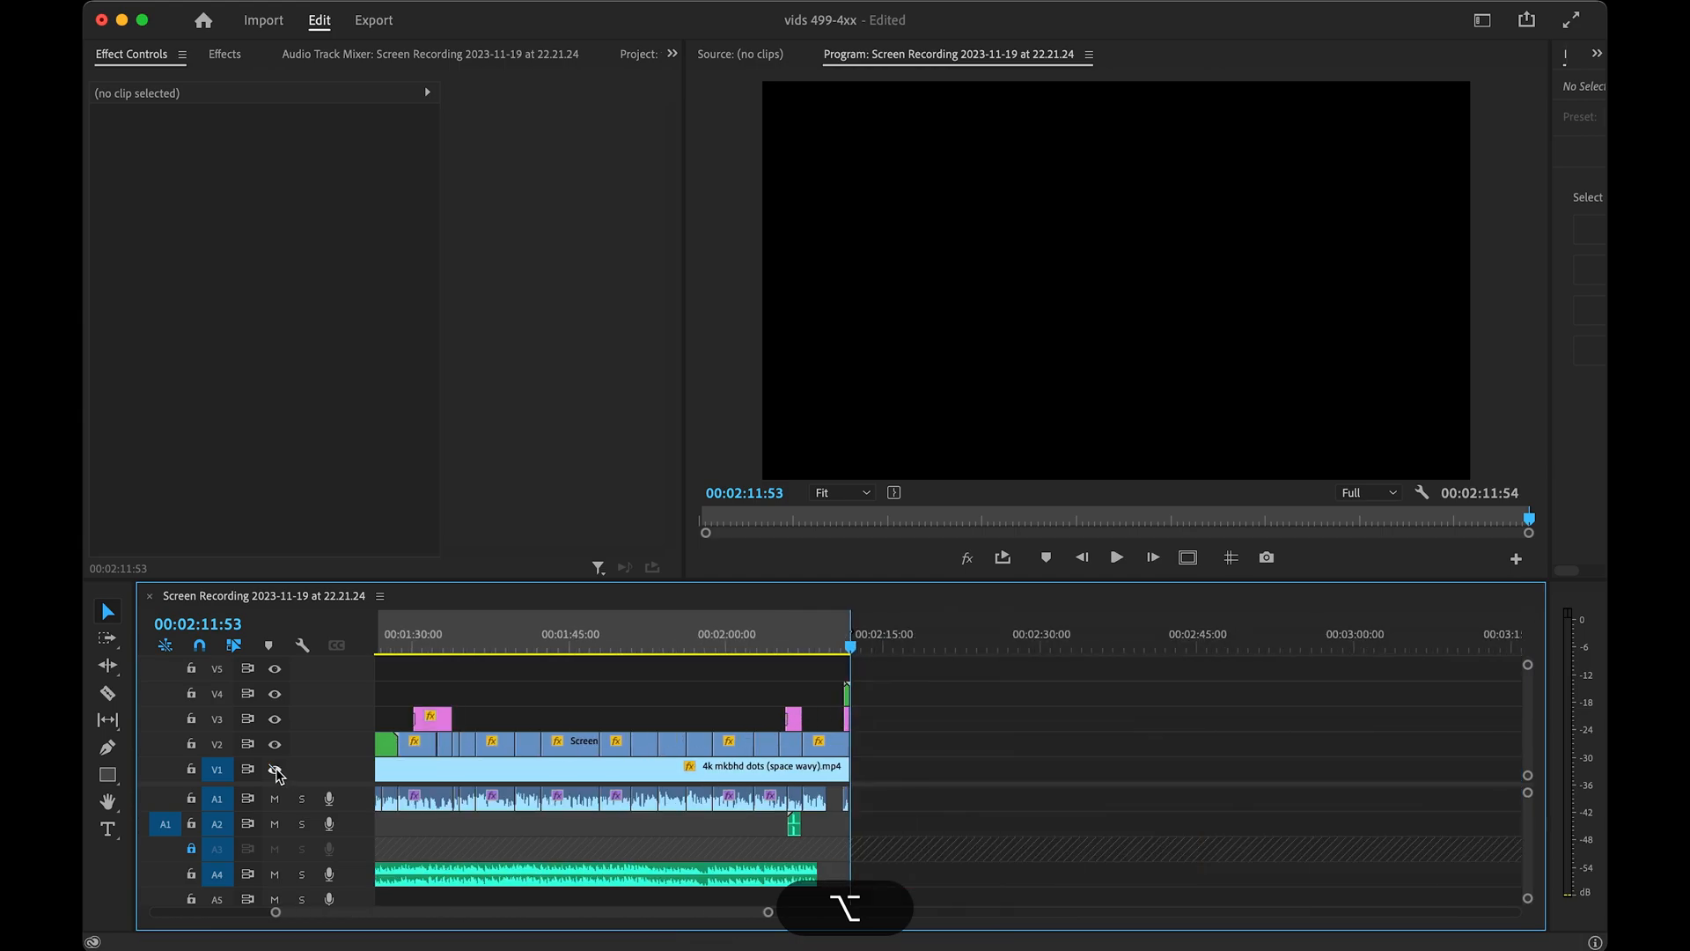
{"action": "left_click_drag", "start_coordinate": [935, 642], "coordinate": [1117, 640]}
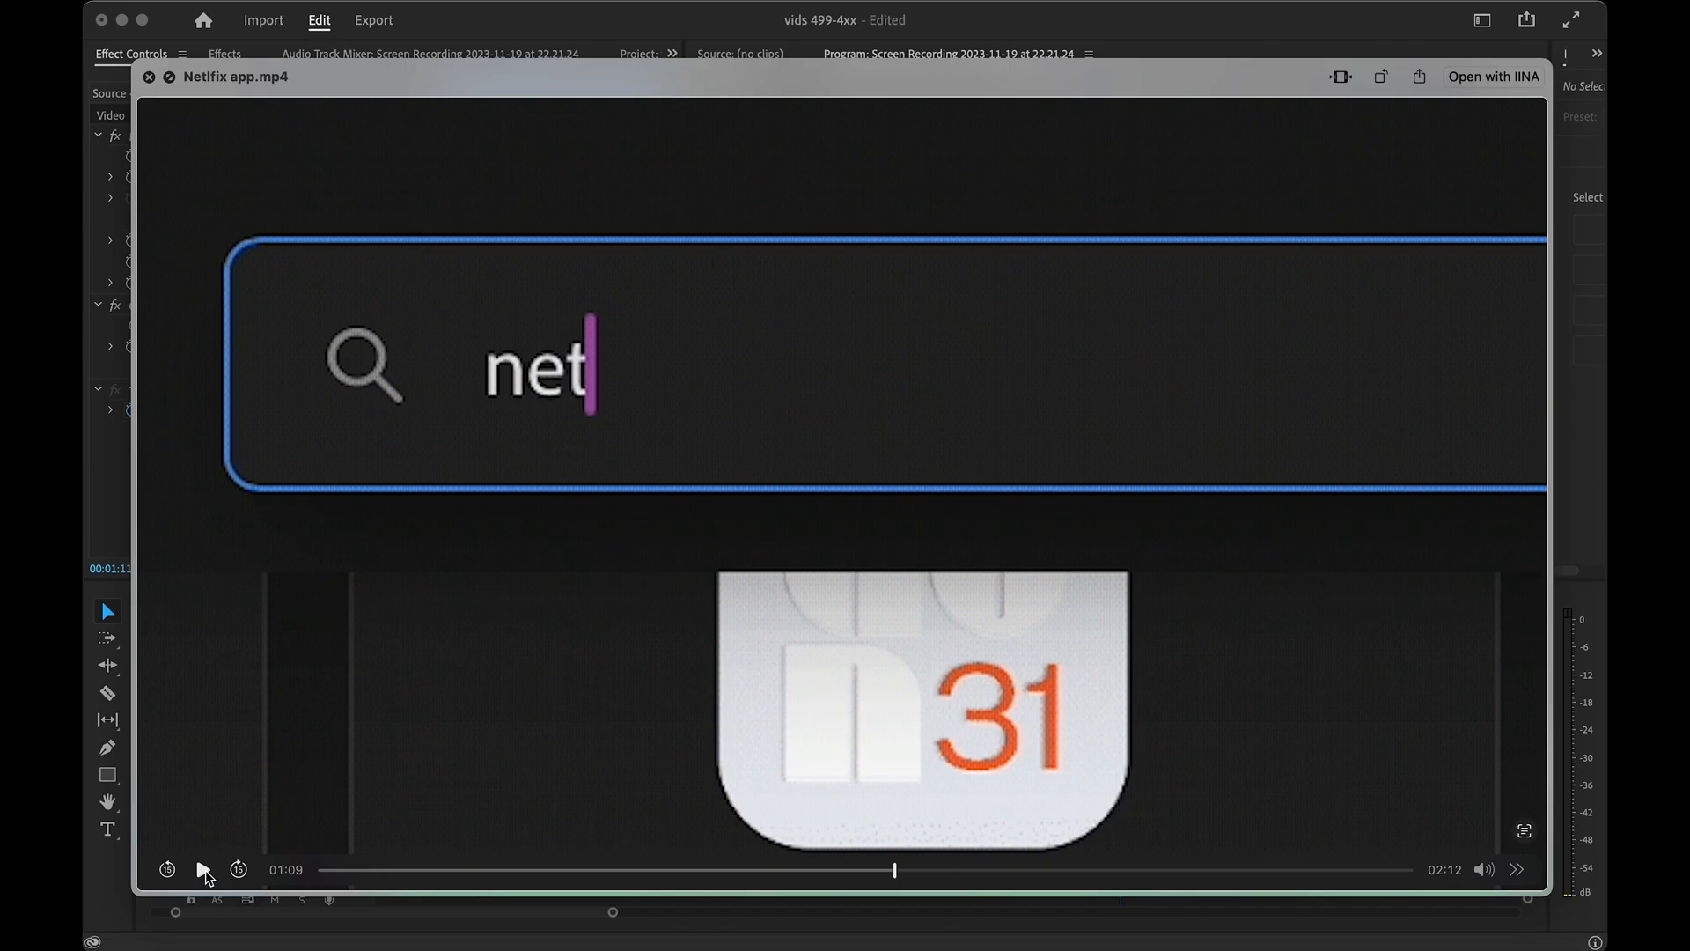
{"action": "left_click", "coordinate": [204, 870]}
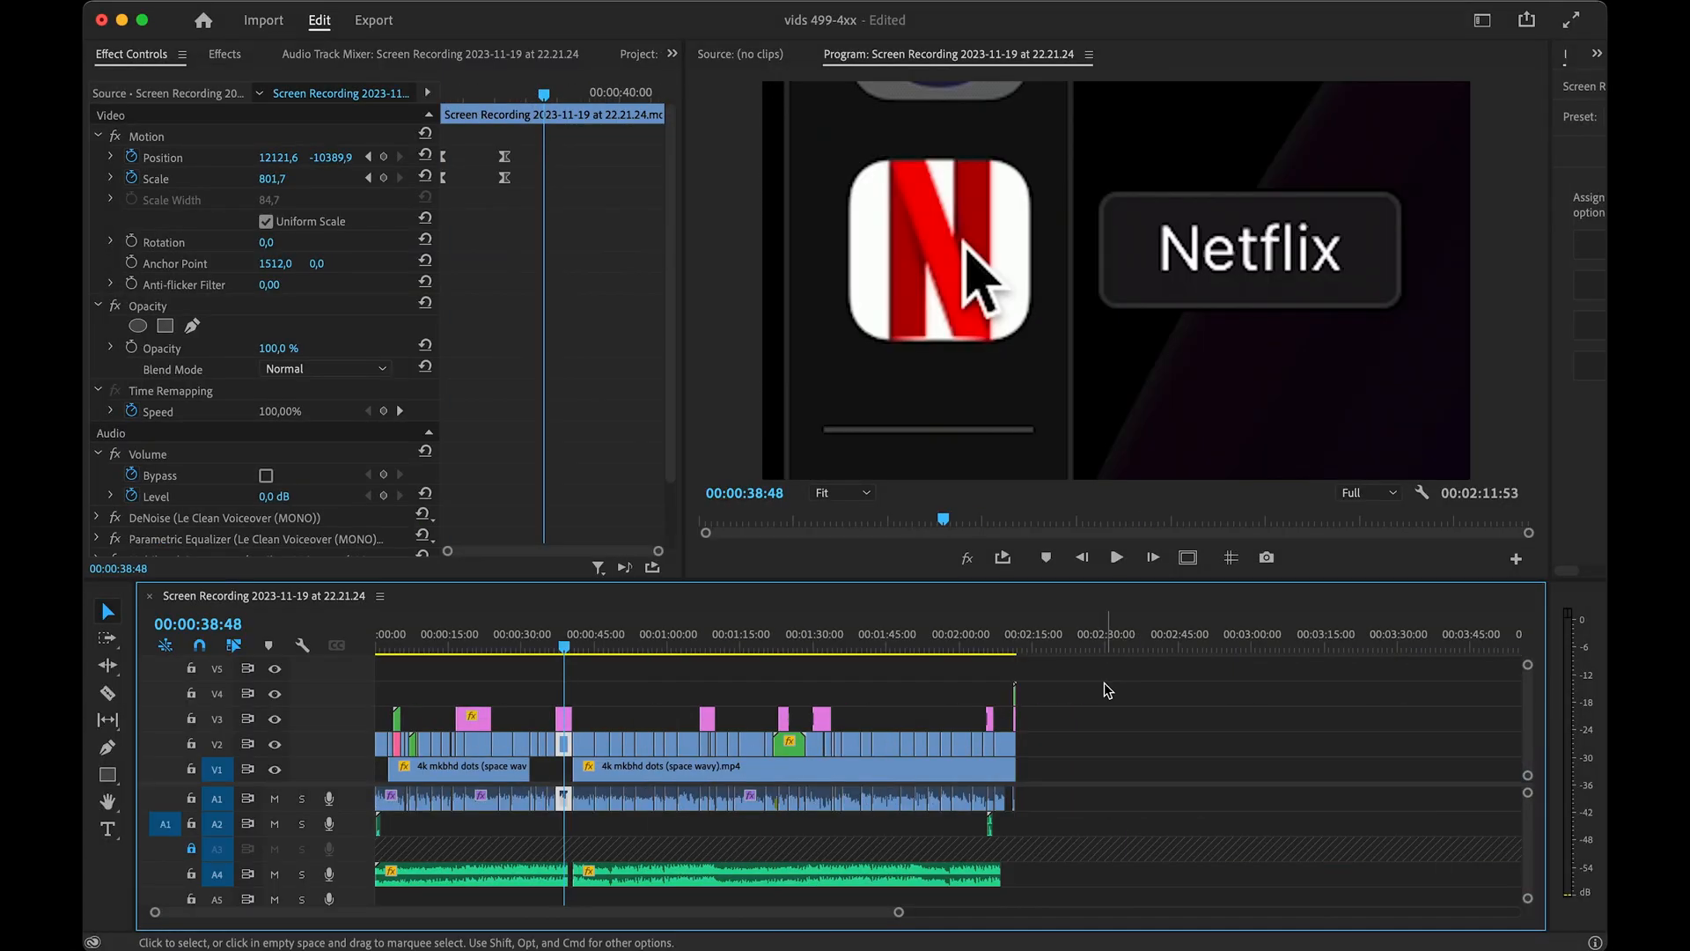
- Hide Premiere Pro, move Netlfix app.mp4 from the desktop to the Trash and return to Premiere Pro
{"action": "key", "text": "super+h"}
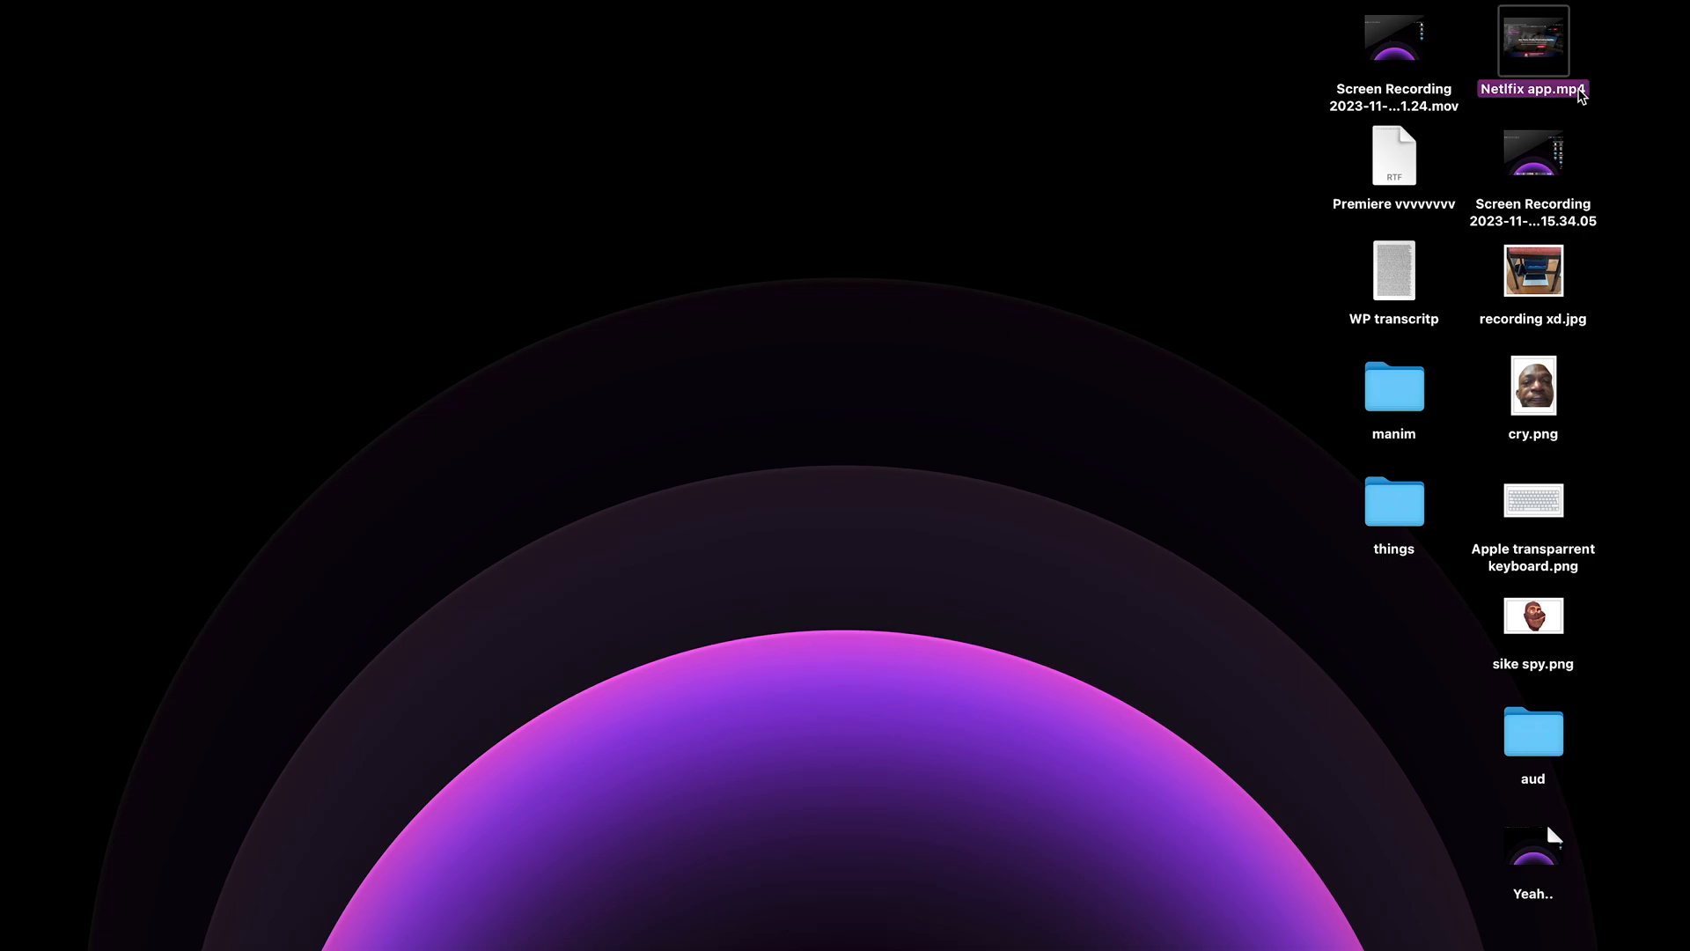
{"action": "key", "text": "super+BackSpace"}
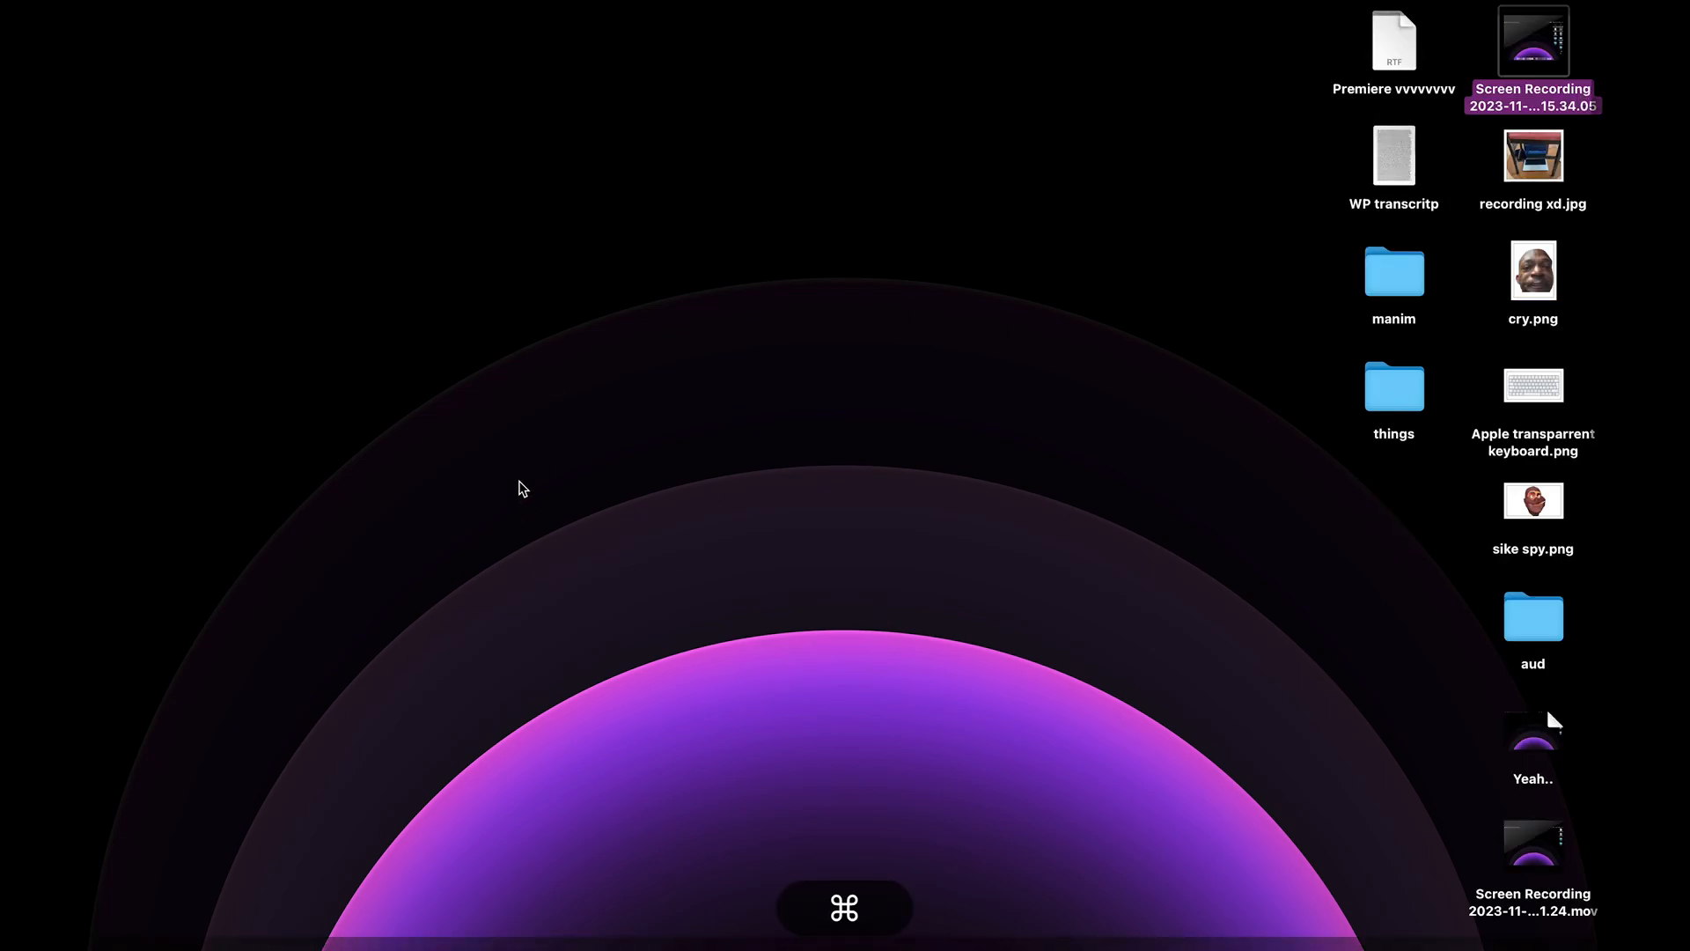
{"action": "key", "text": "super+Tab"}
{"action": "key", "text": "super+w"}
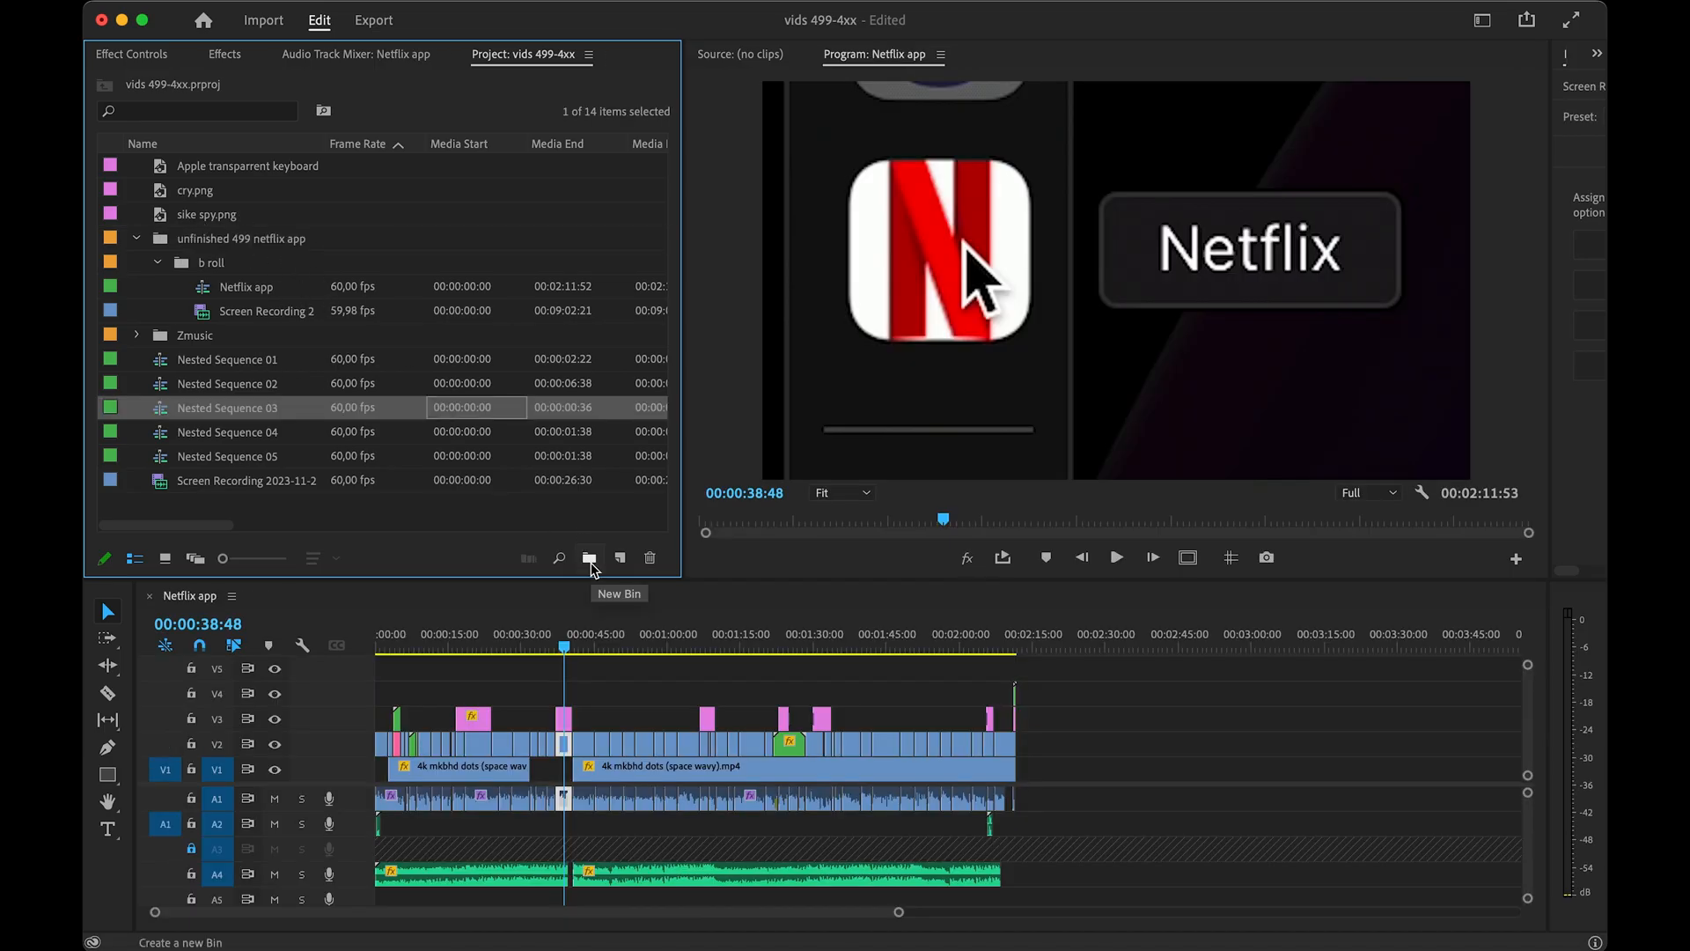
- Create a project bin named SEQUENCES and move the Netflix app sequence into it
{"action": "left_click", "coordinate": [589, 557]}
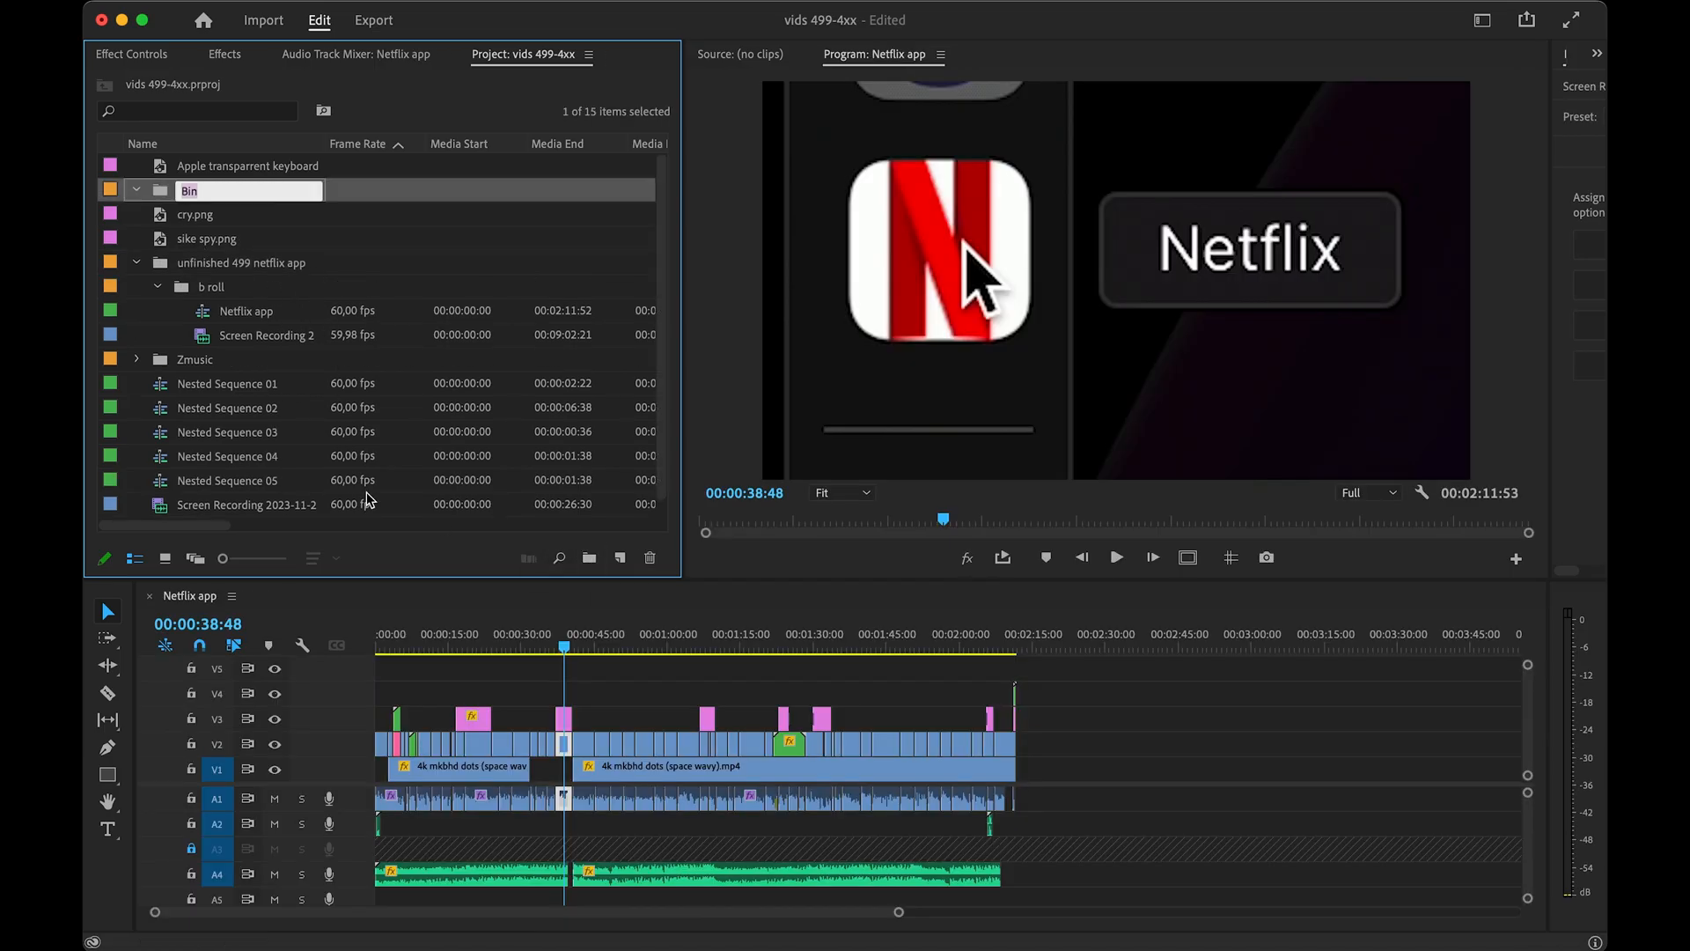
{"action": "type", "text": "SEQUENCES"}
{"action": "left_click", "coordinate": [335, 221]}
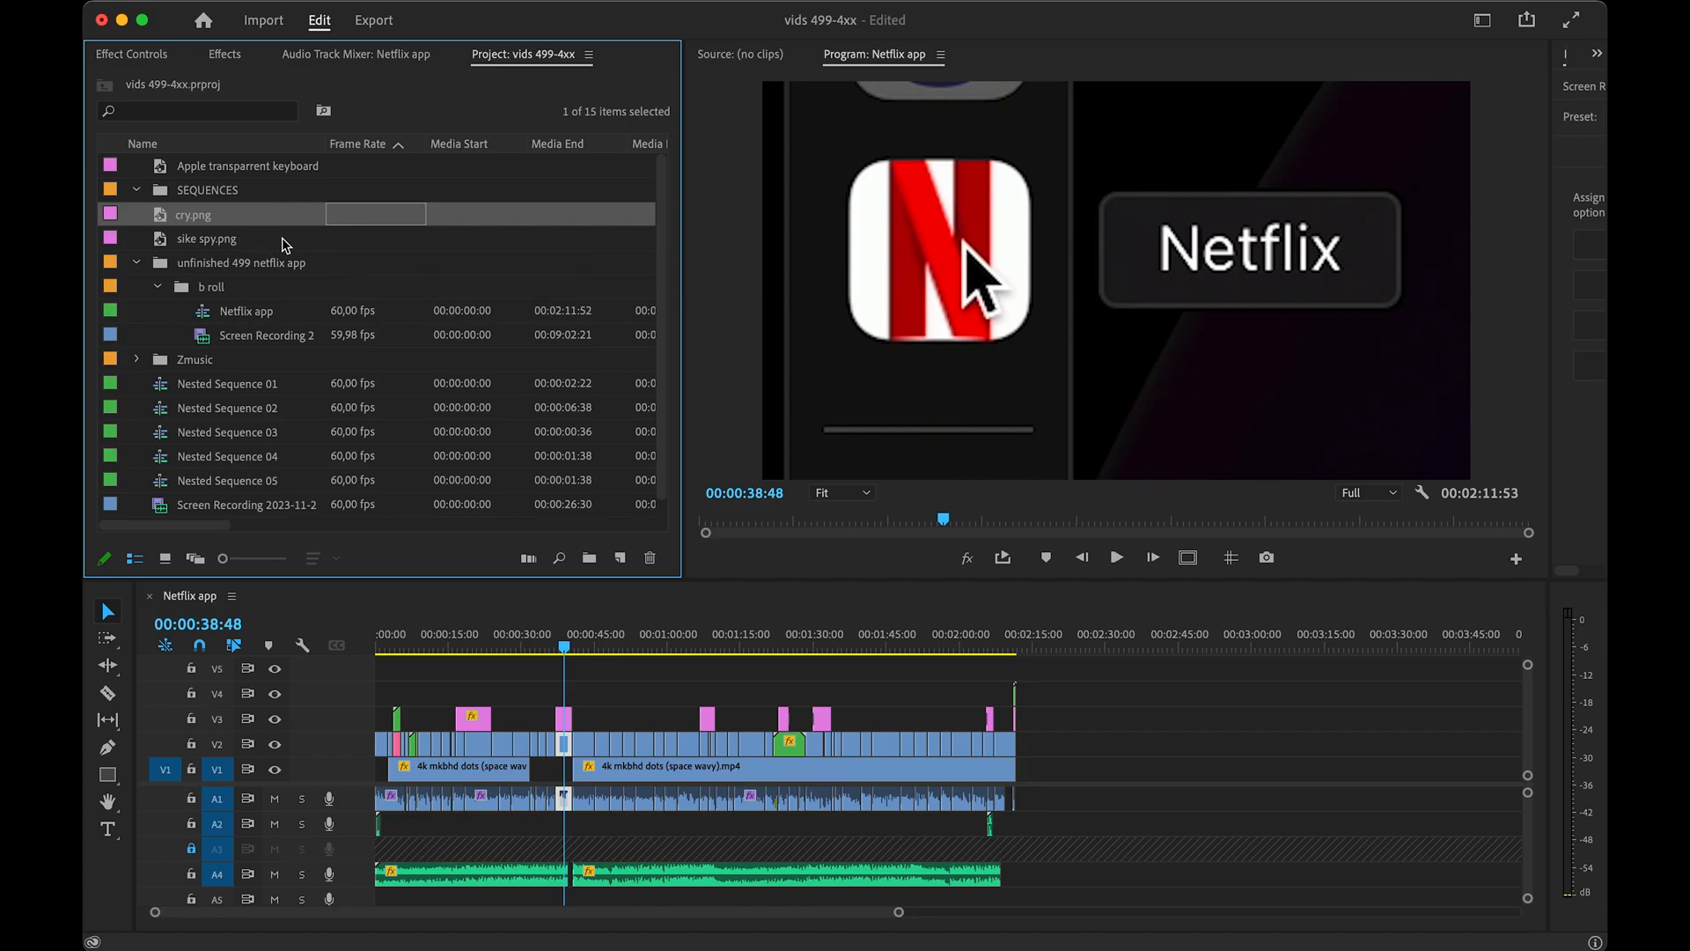
{"action": "left_click_drag", "start_coordinate": [242, 311], "coordinate": [166, 192]}
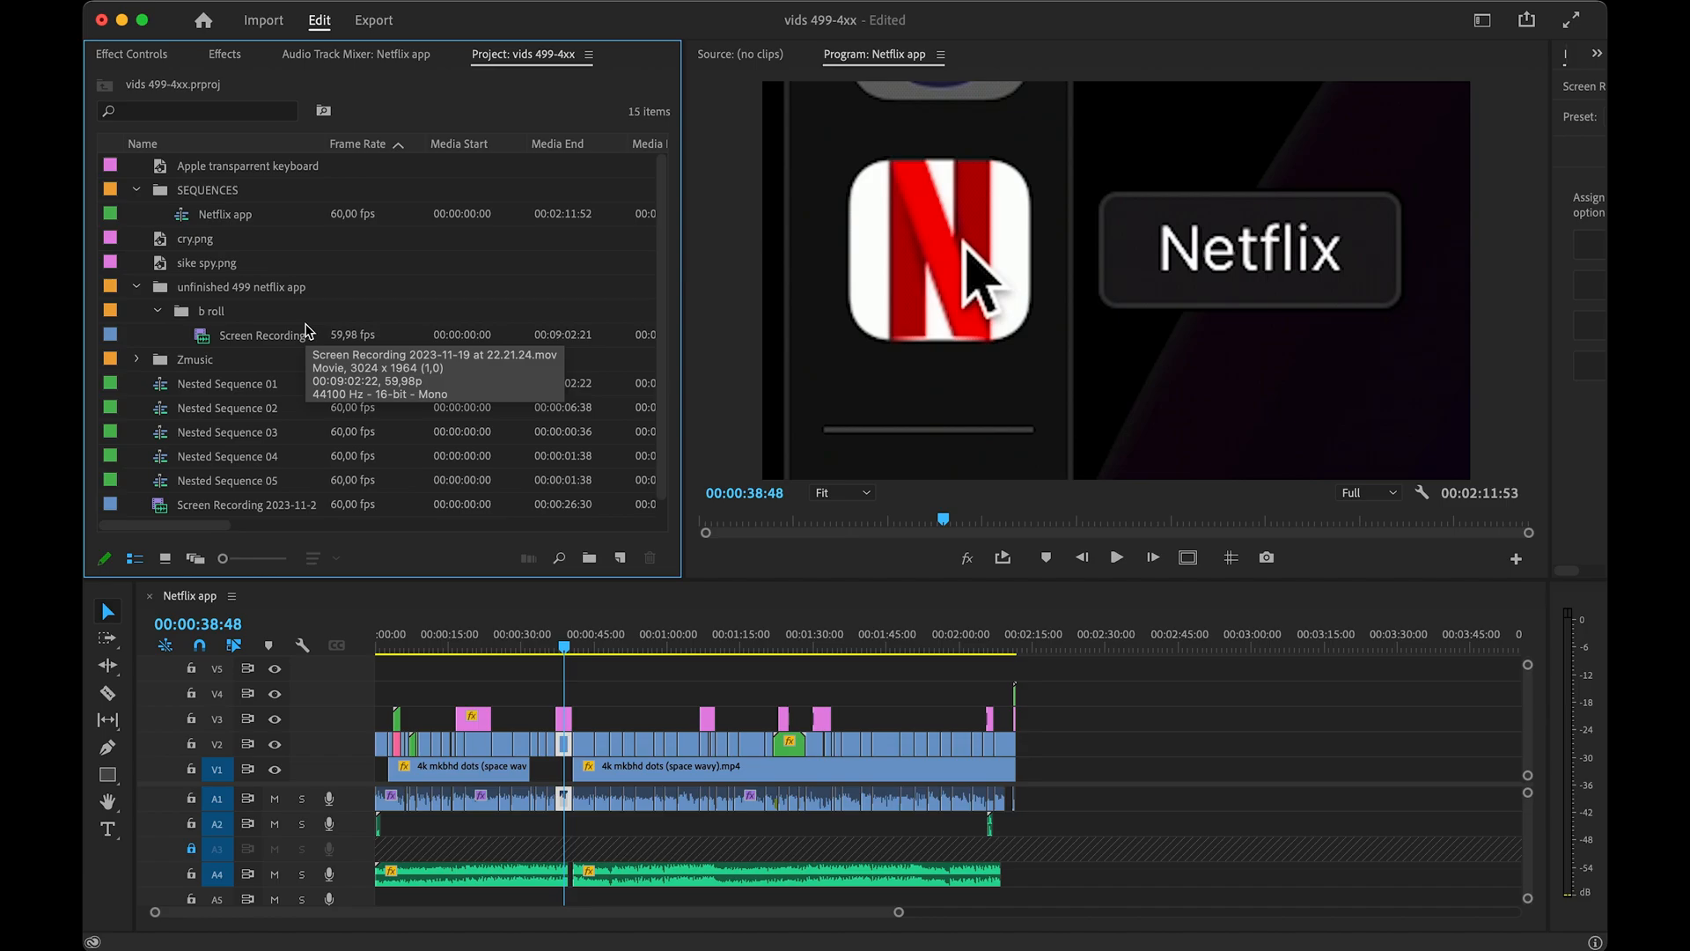
- Collect the nested sequences, loose screen recording, sike spy.png, cry.png and Apple keyboard image in the b roll bin
{"action": "left_click", "coordinate": [156, 311]}
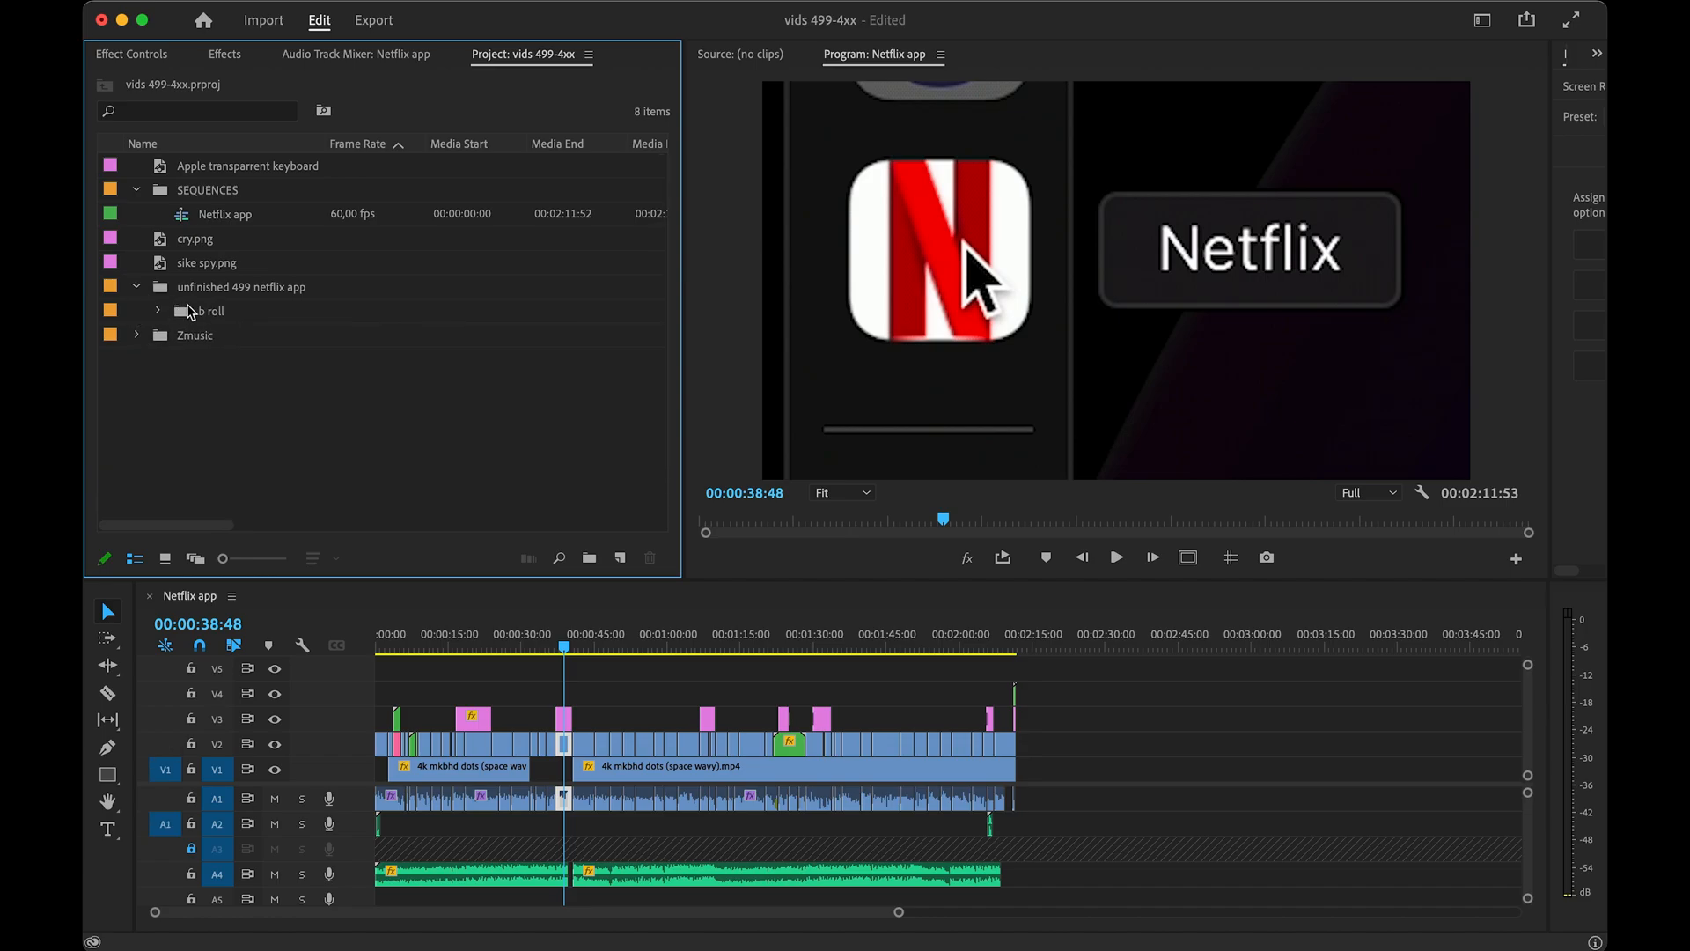
{"action": "left_click", "coordinate": [191, 310]}
{"action": "left_click", "coordinate": [215, 263]}
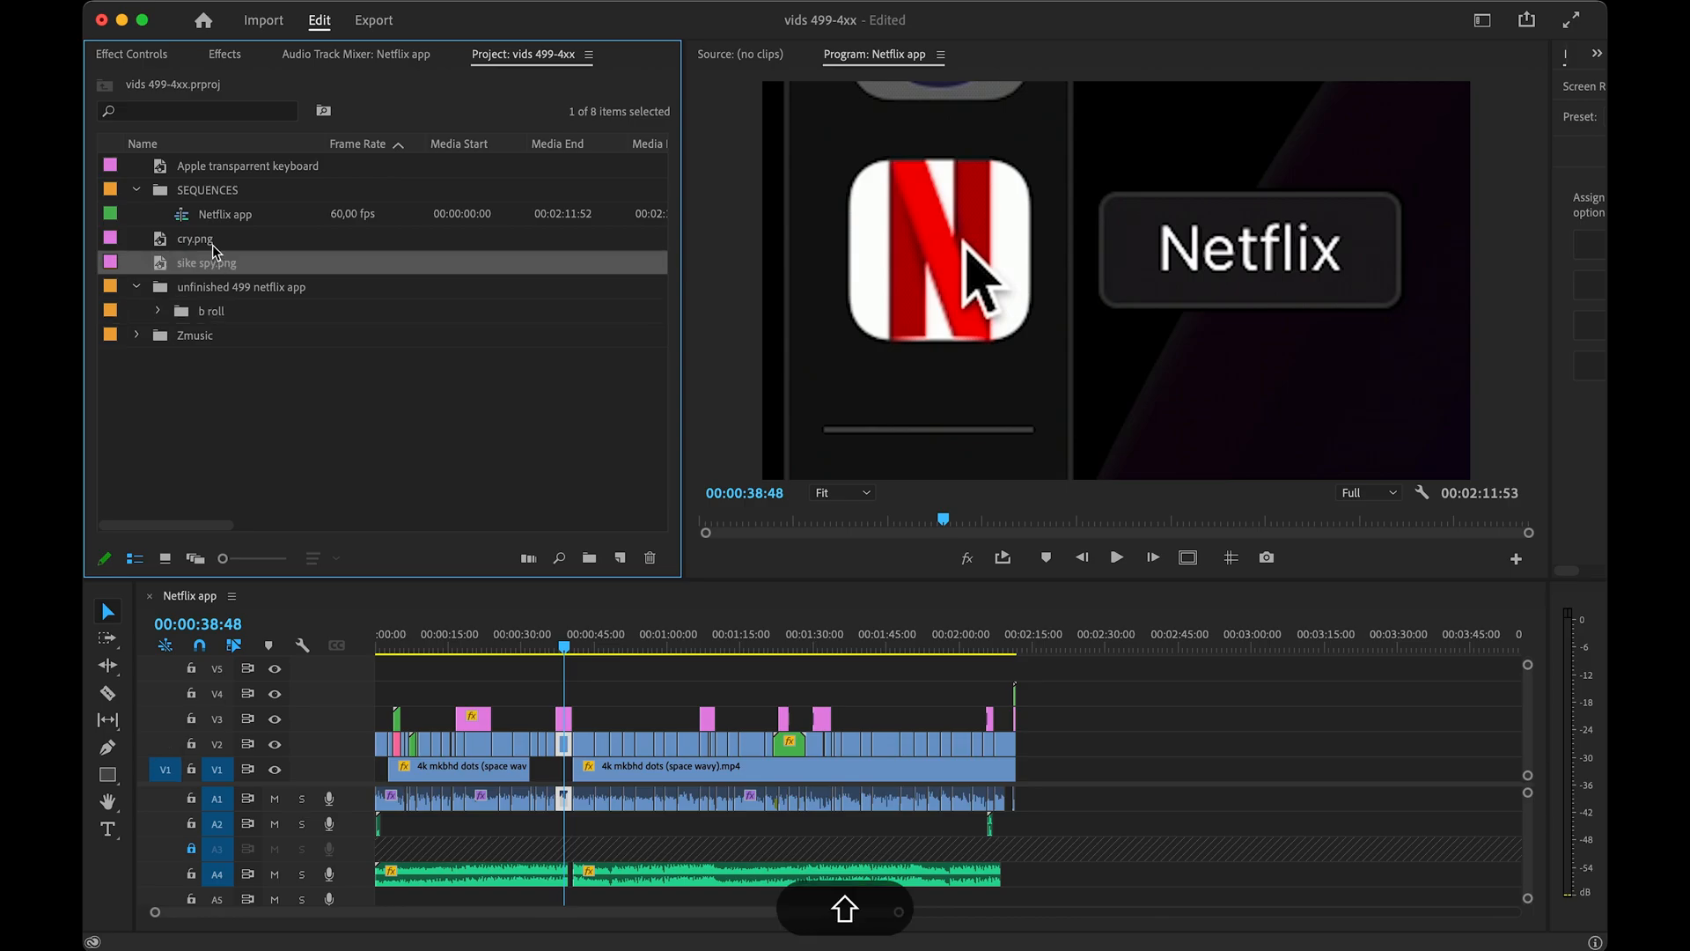
{"action": "left_click", "coordinate": [194, 239], "text": "shift"}
{"action": "key", "text": "Delete"}
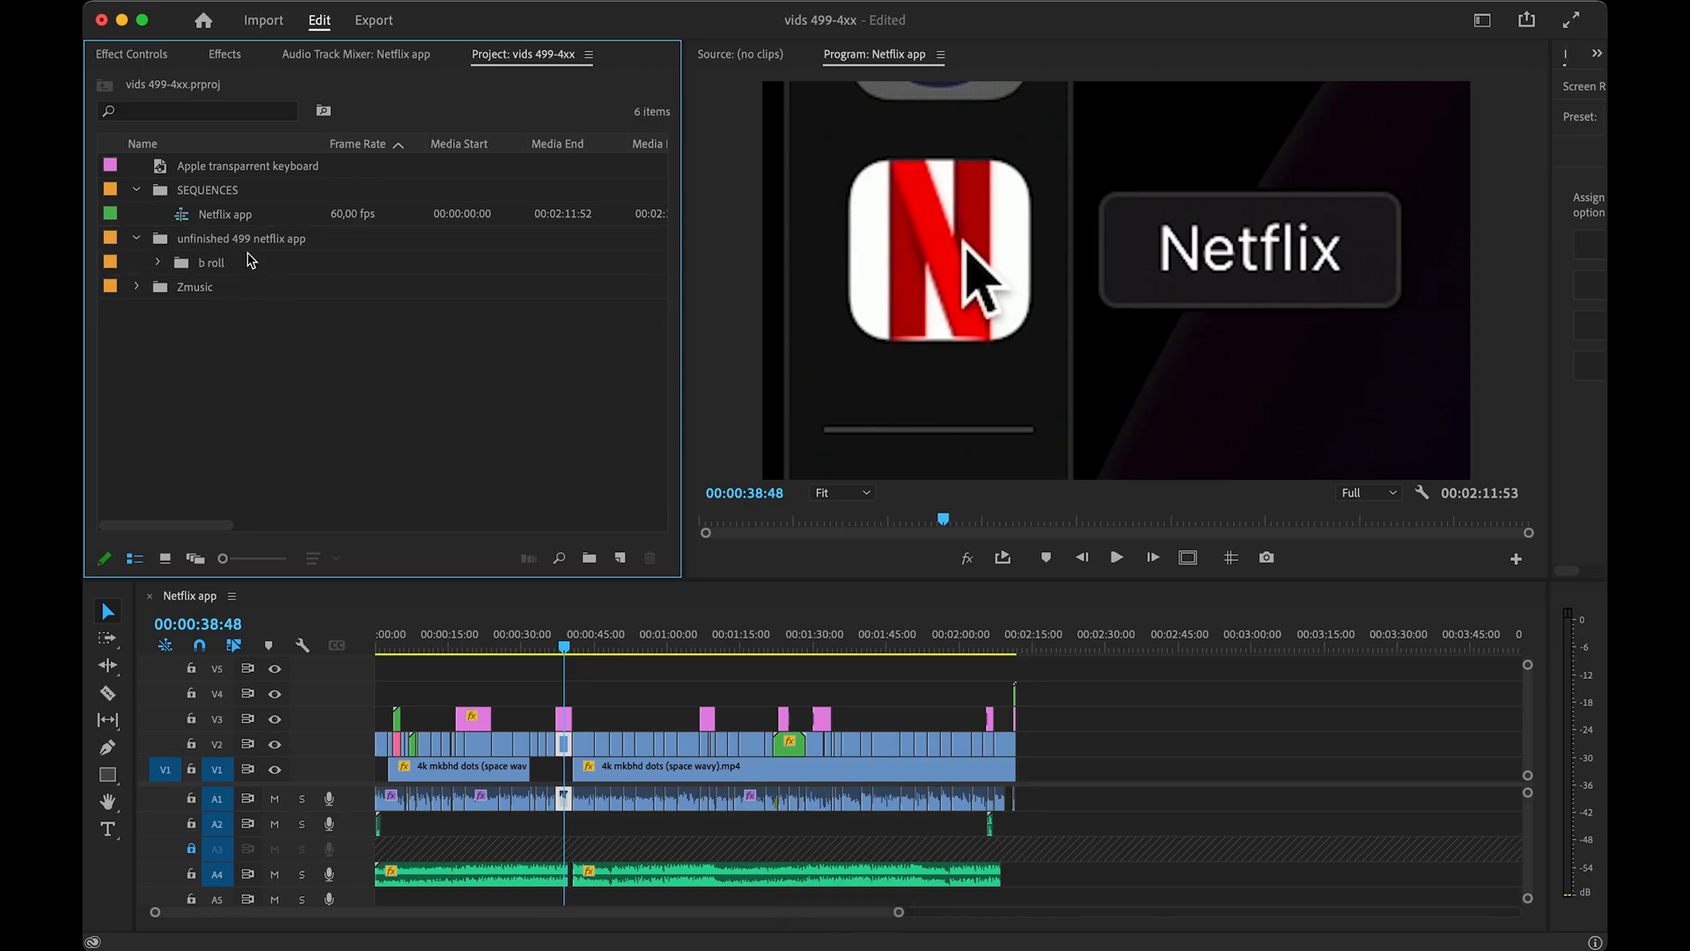
{"action": "left_click", "coordinate": [239, 167]}
{"action": "key", "text": "Delete"}
- Rename the unfinished 499 netflix app bin as DONE 499 netflix app and collapse it
{"action": "double_click", "coordinate": [203, 213]}
{"action": "key", "text": "shift+BackSpace"}
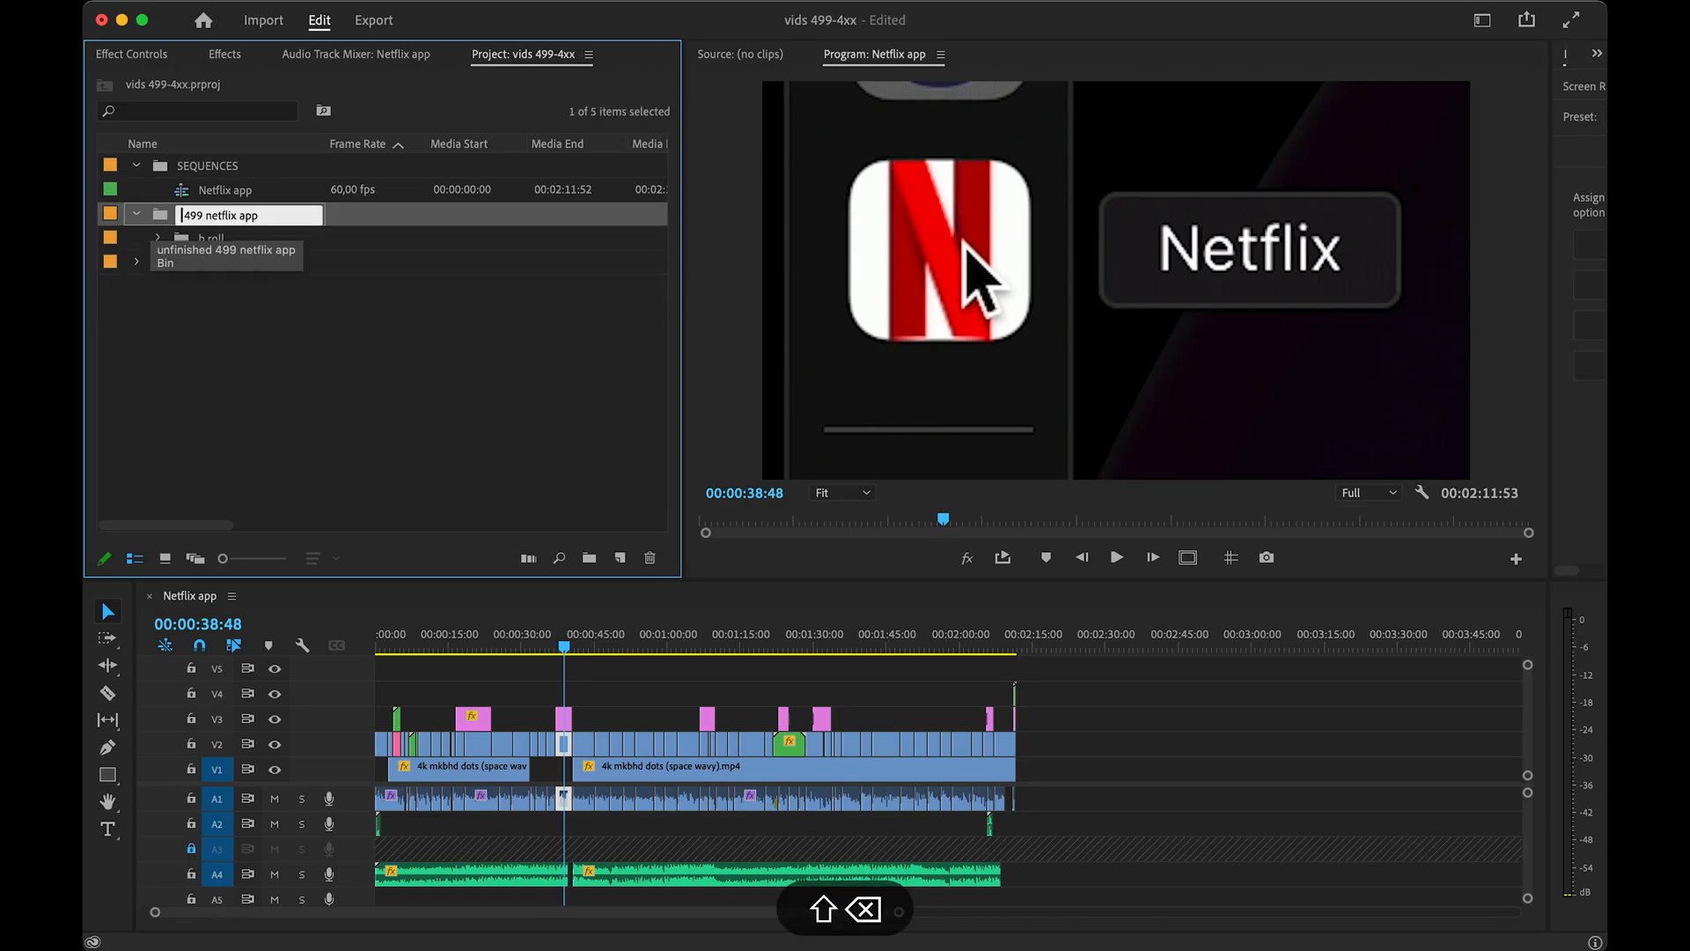
{"action": "type", "text": "DONE"}
{"action": "key", "text": "shift+Return"}
{"action": "left_click", "coordinate": [266, 430]}
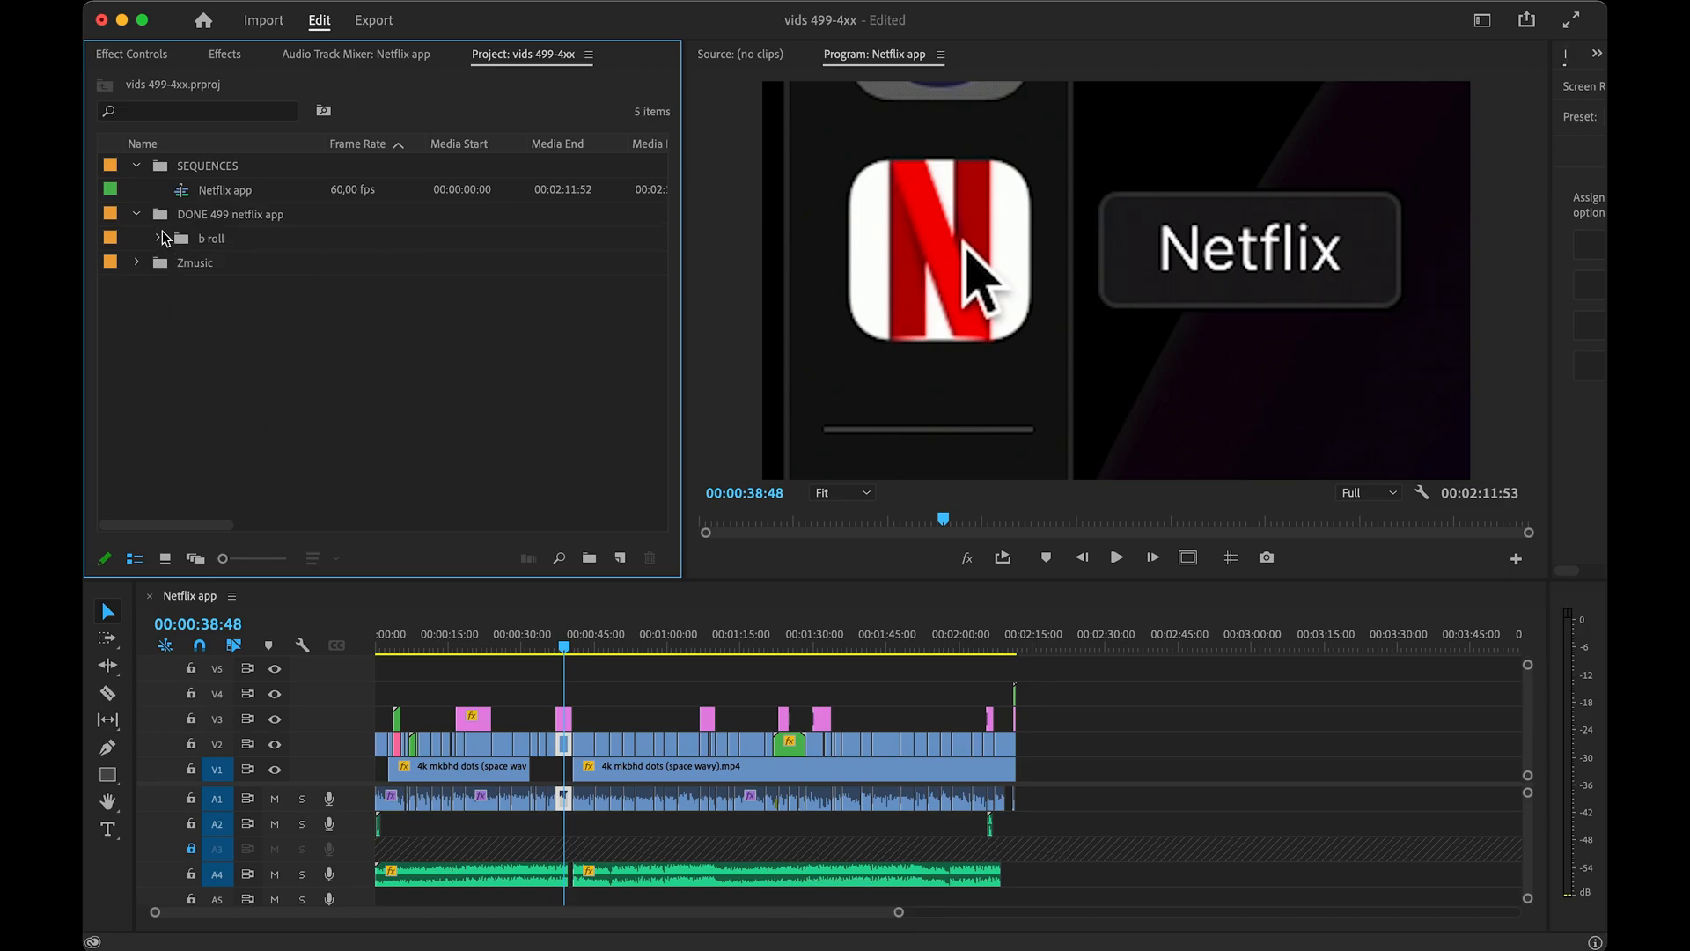
{"action": "left_click", "coordinate": [137, 214]}
- Hide Premiere Pro and create a folder named unfinished 499 Netflix app 2 in Finder's macquickie folder
{"action": "key", "text": "super+h"}
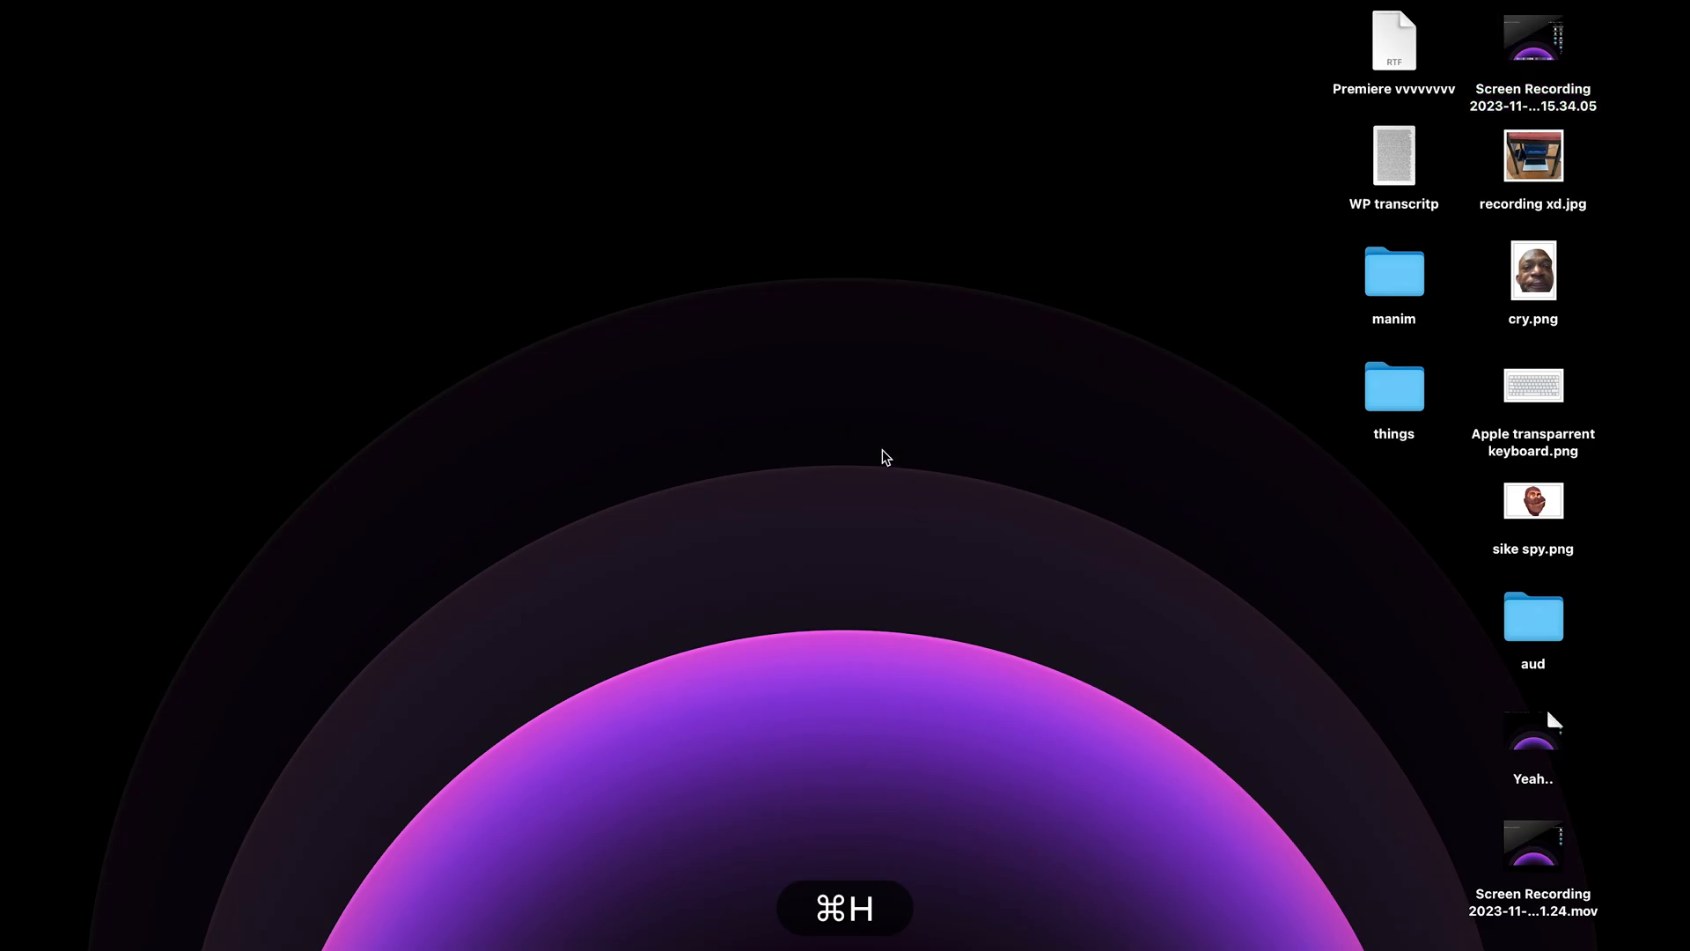
{"action": "key", "text": "super+space"}
{"action": "type", "text": "'ma"}
{"action": "right_click", "coordinate": [471, 745]}
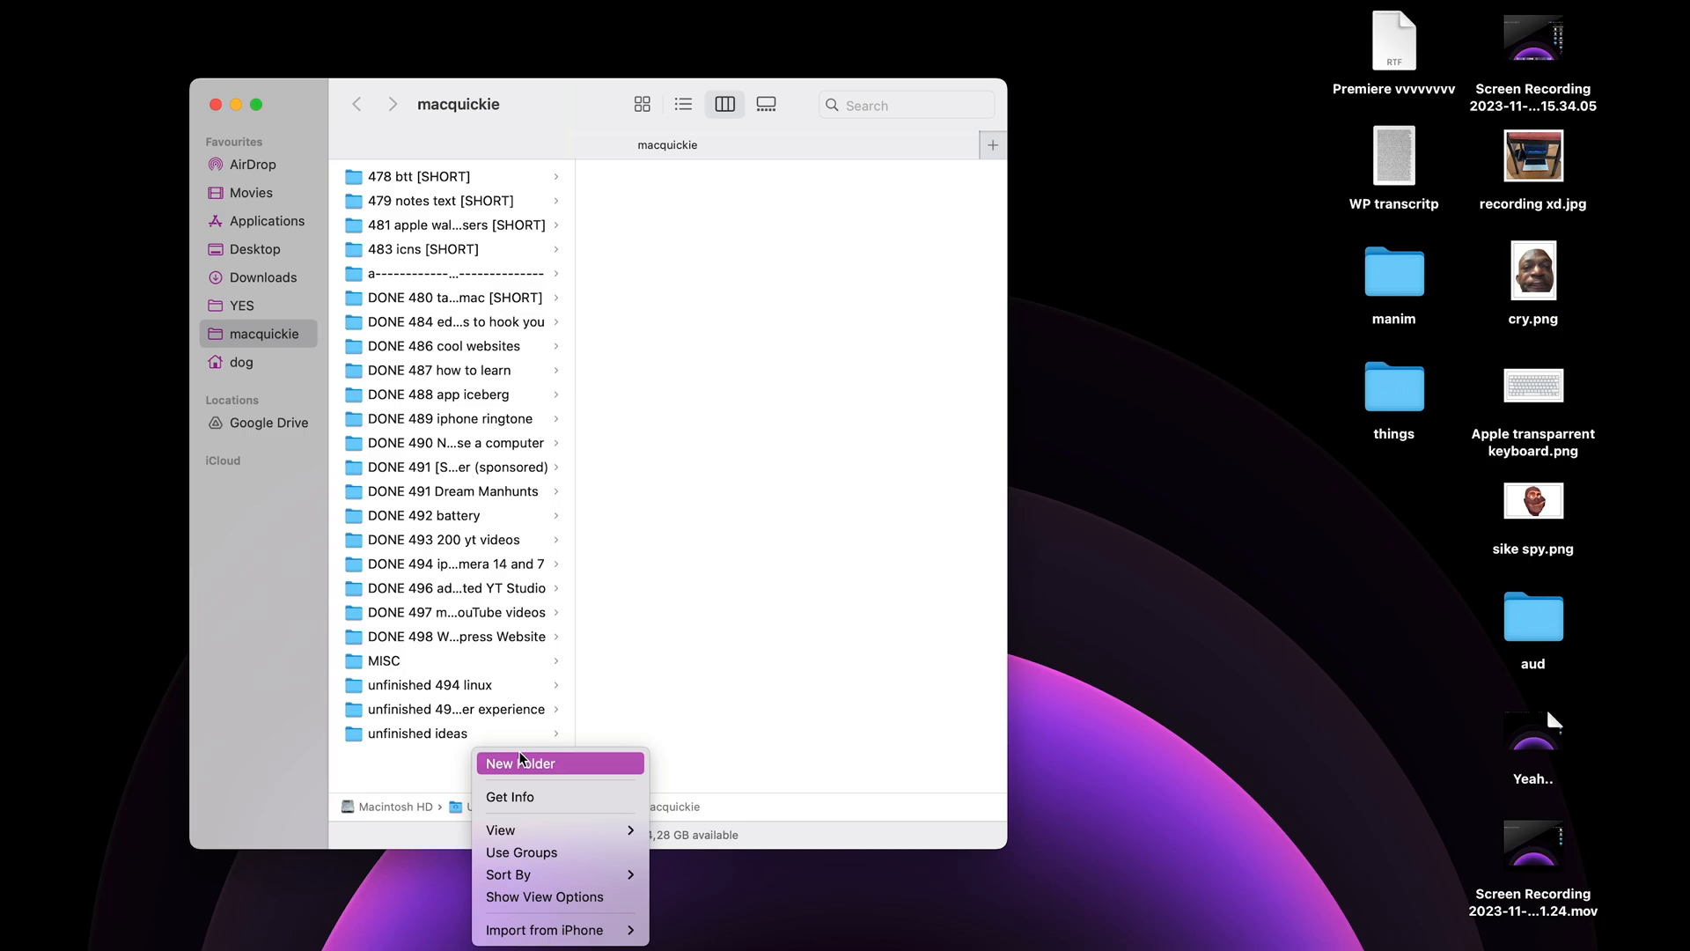
{"action": "left_click", "coordinate": [510, 766]}
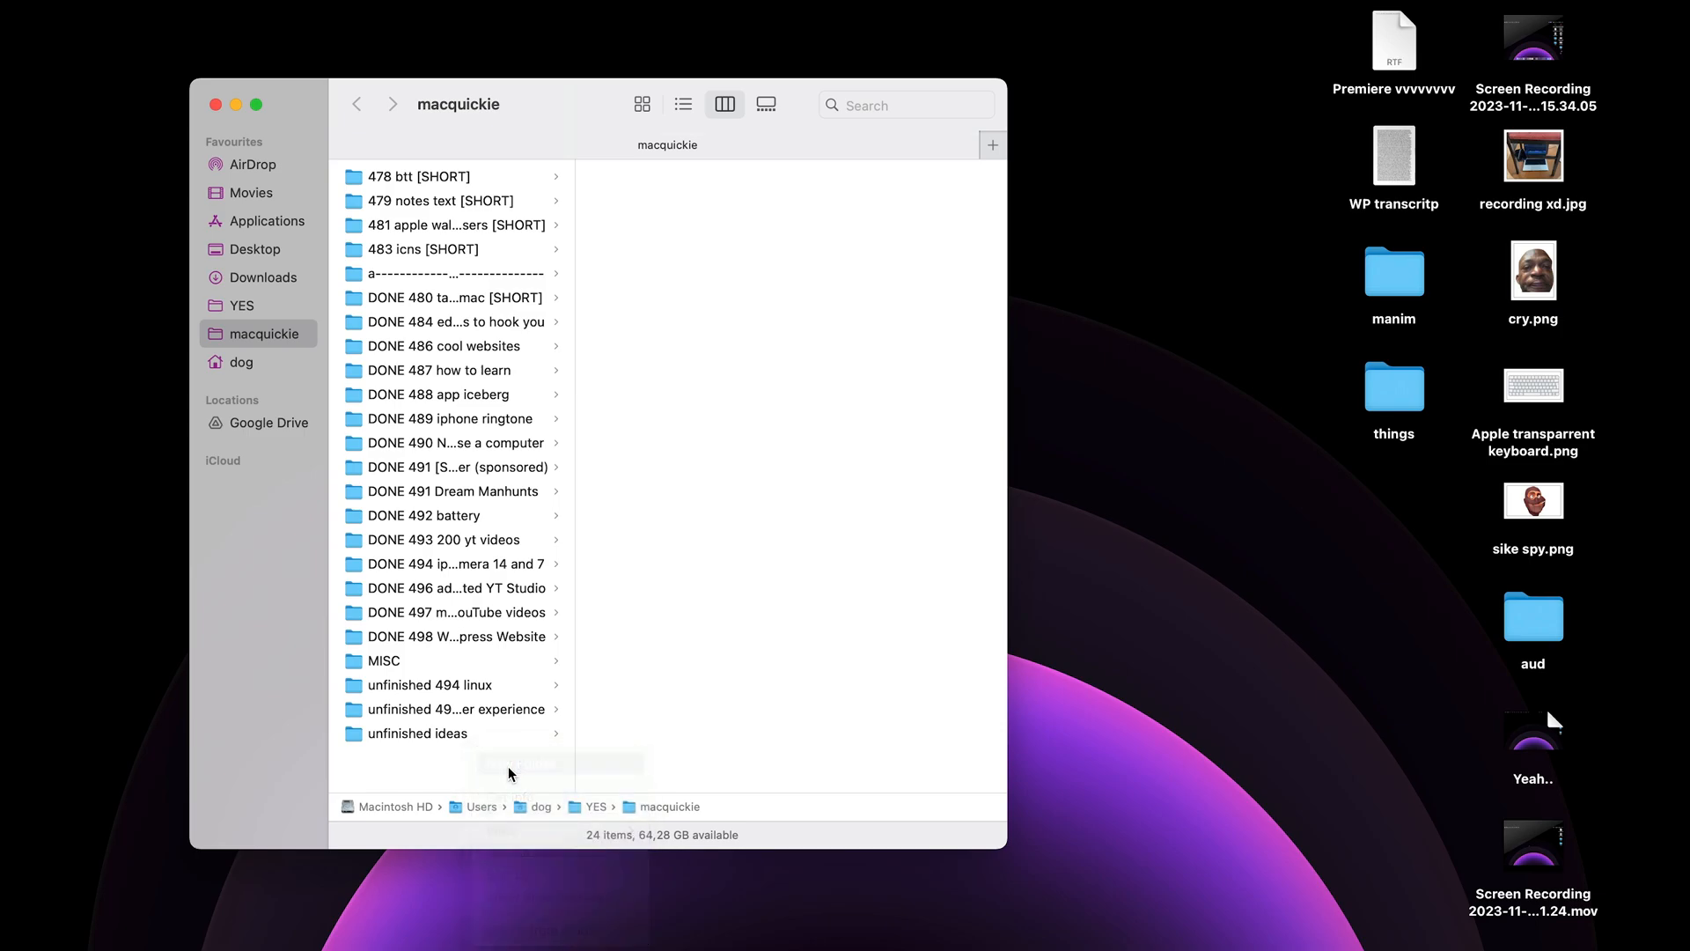
{"action": "type", "text": "unfin"}
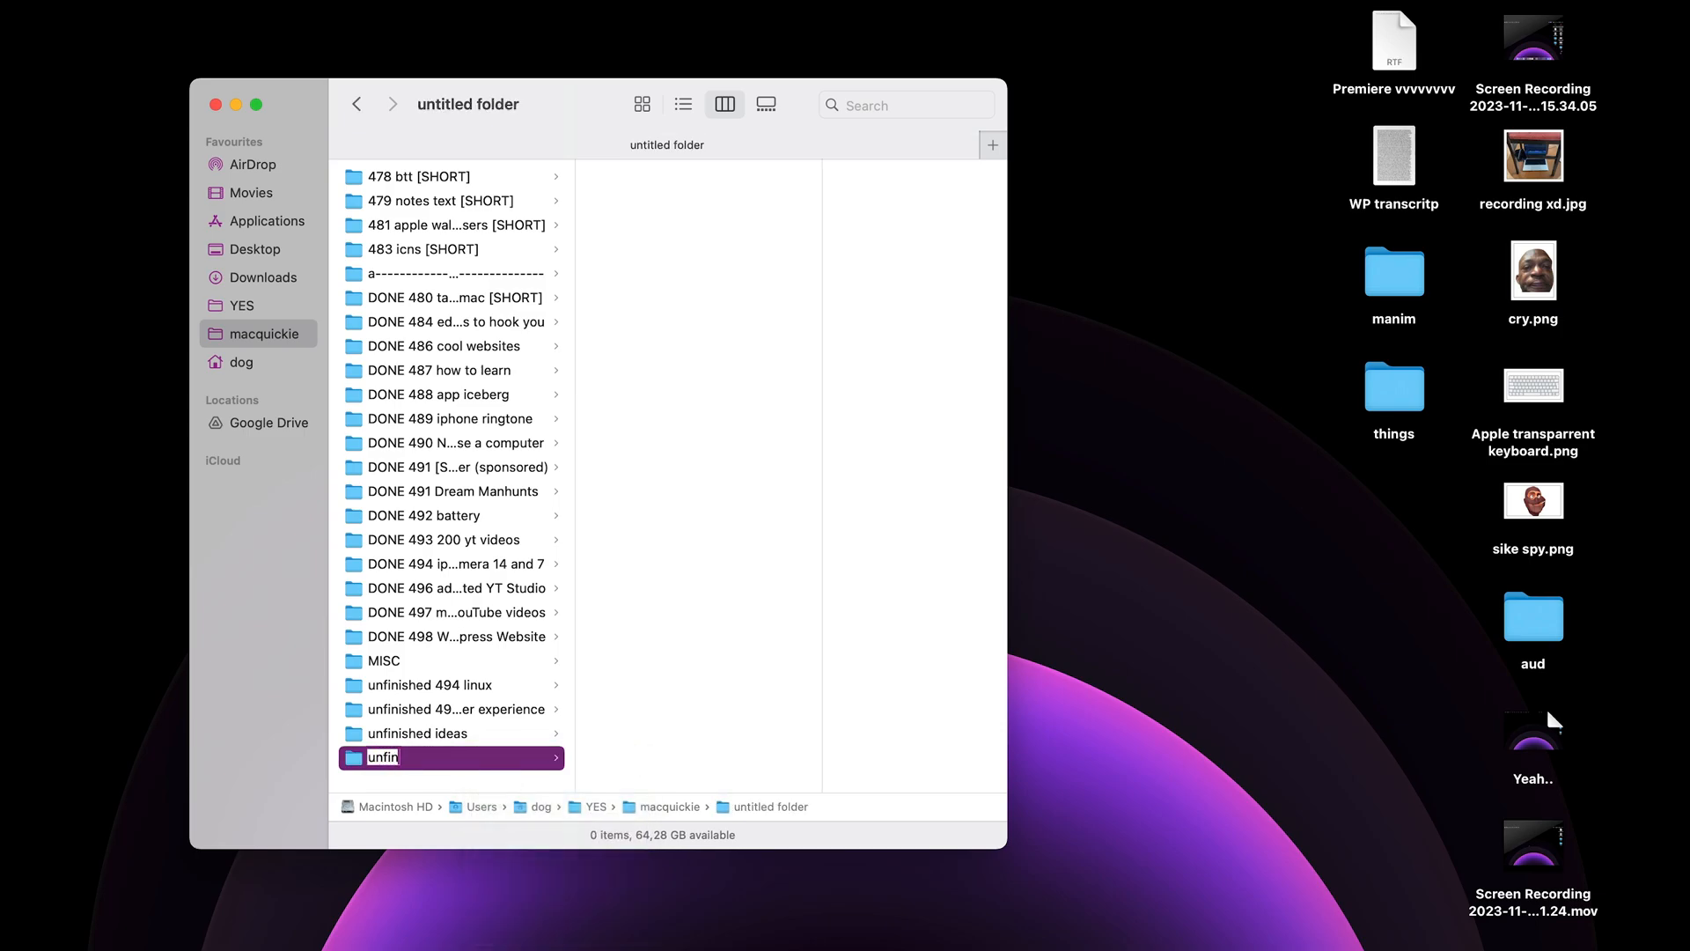
{"action": "type", "text": "ished 499 Netflix app 2"}
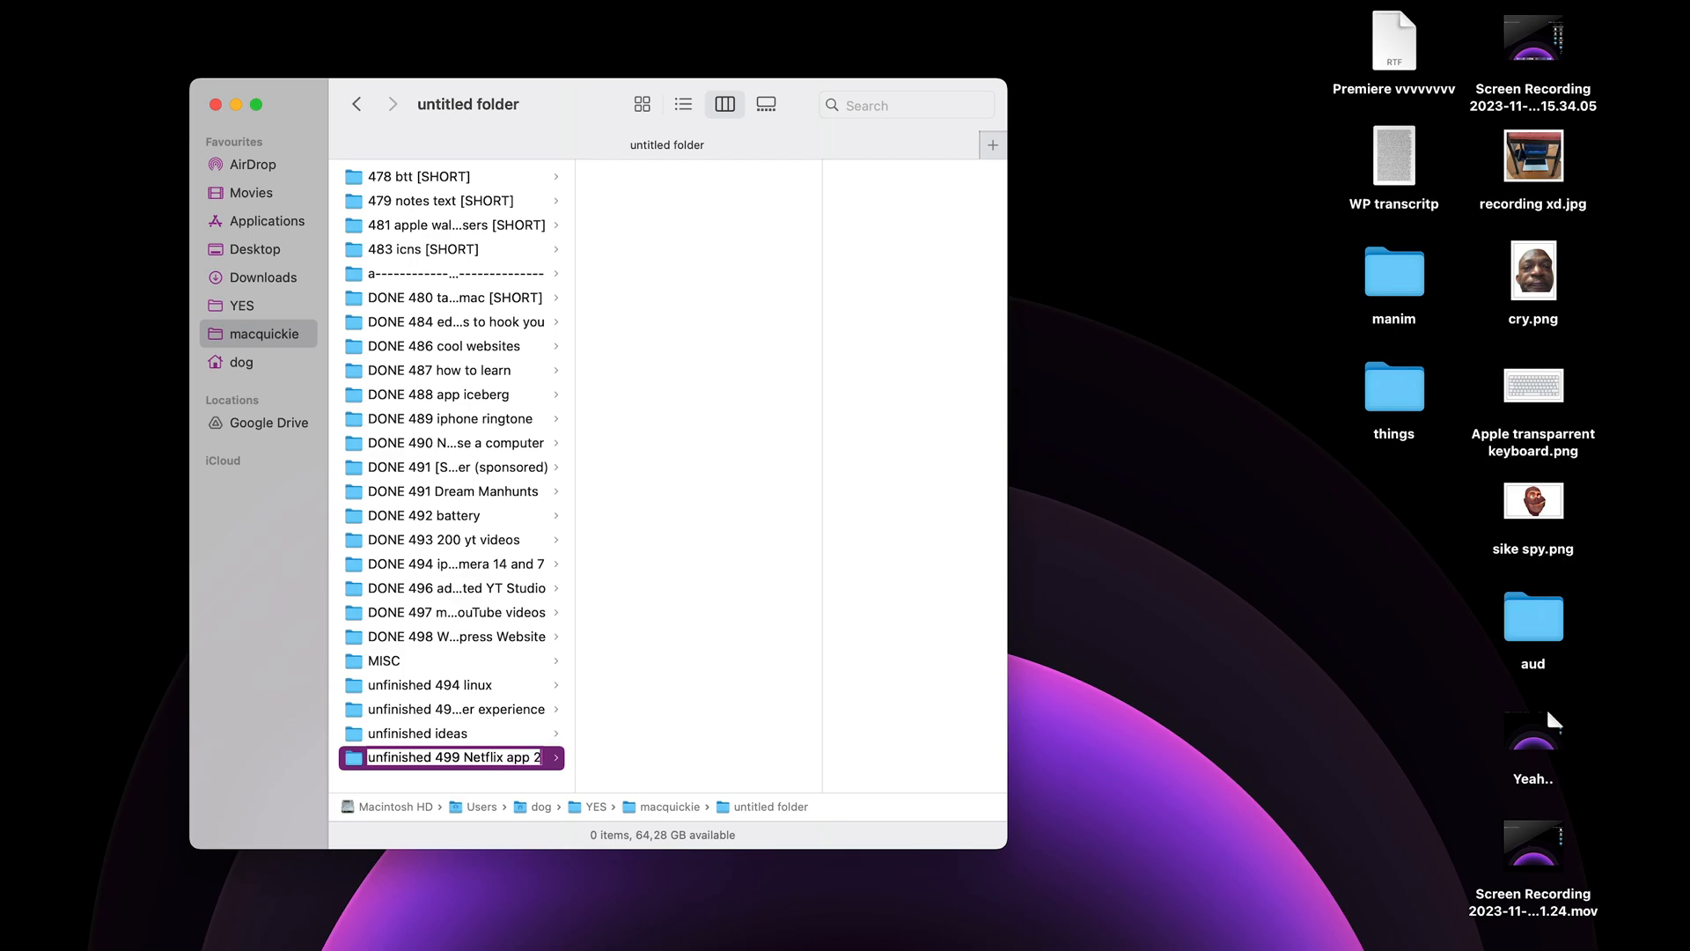
{"action": "key", "text": "Return"}
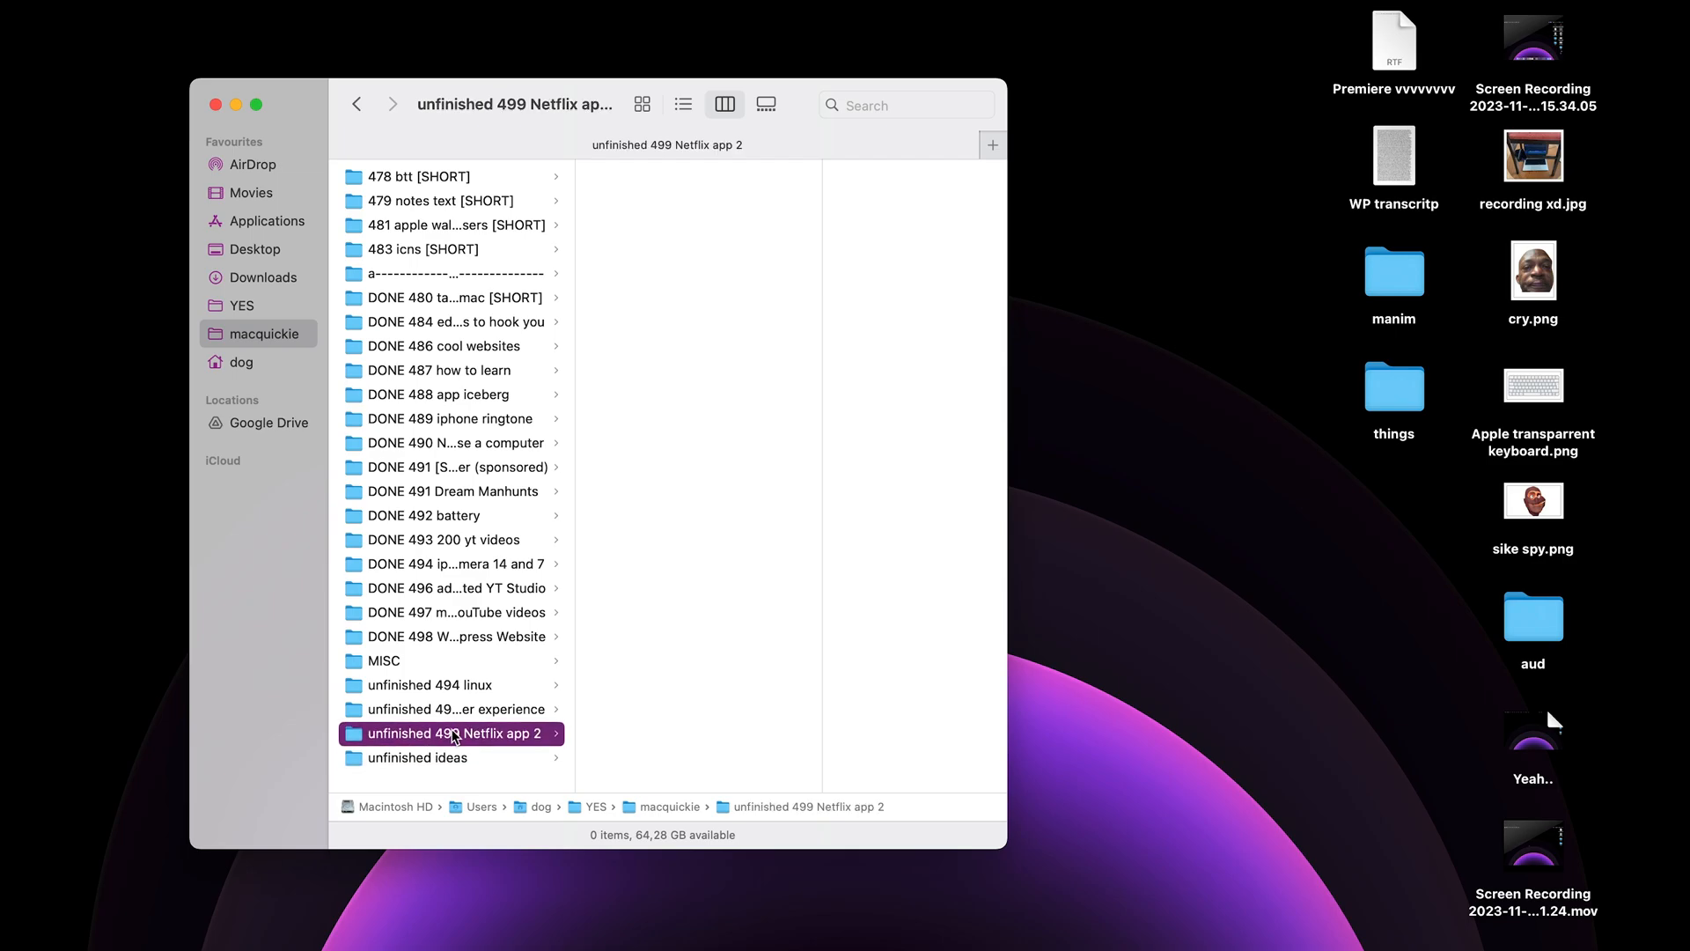
- Create a subfolder named b roll inside unfinished 499 Netflix app 2
{"action": "right_click", "coordinate": [788, 626]}
{"action": "left_click", "coordinate": [817, 639]}
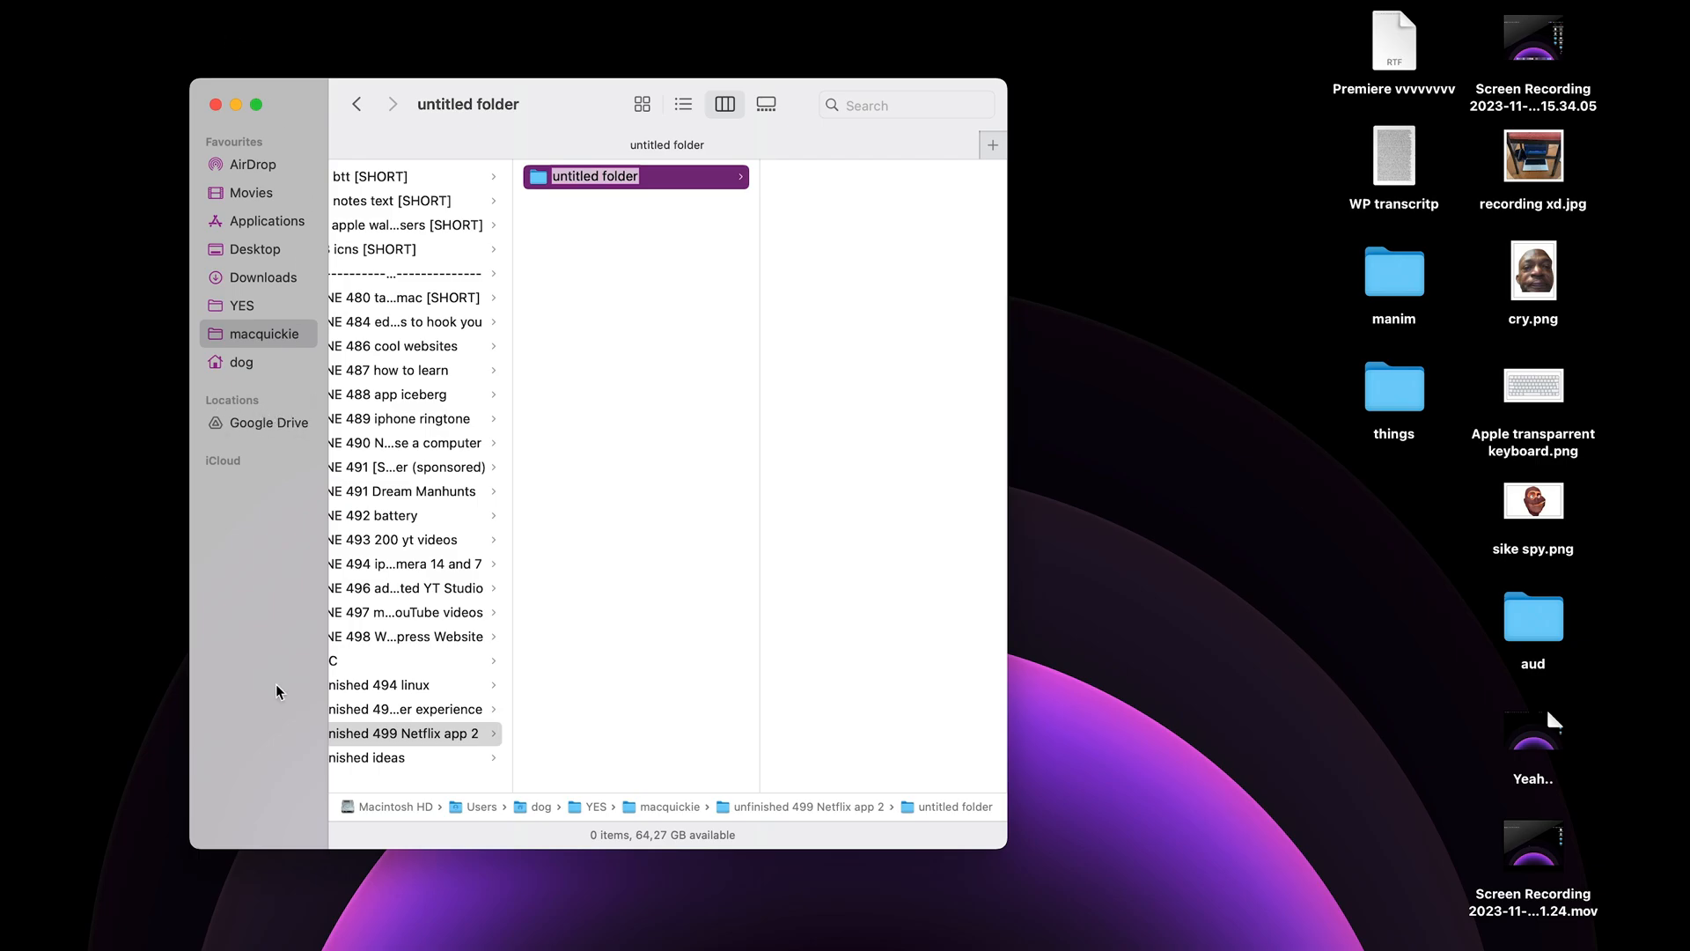
{"action": "type", "text": "b"}
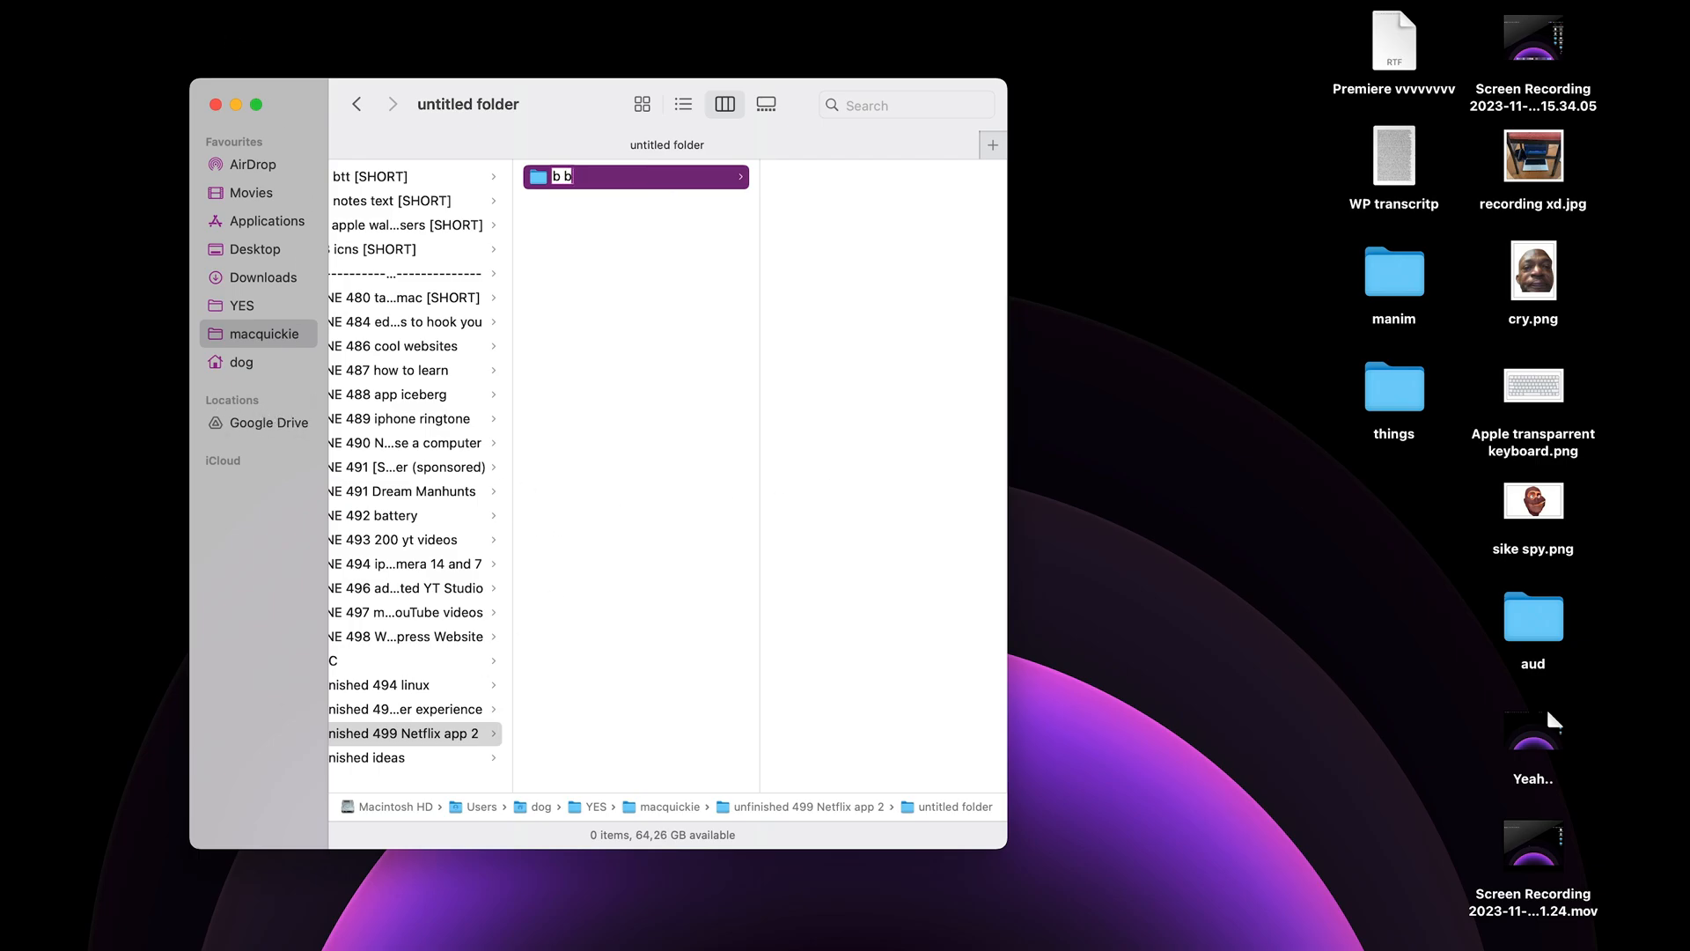
{"action": "type", "text": " roll"}
{"action": "key", "text": "Return"}
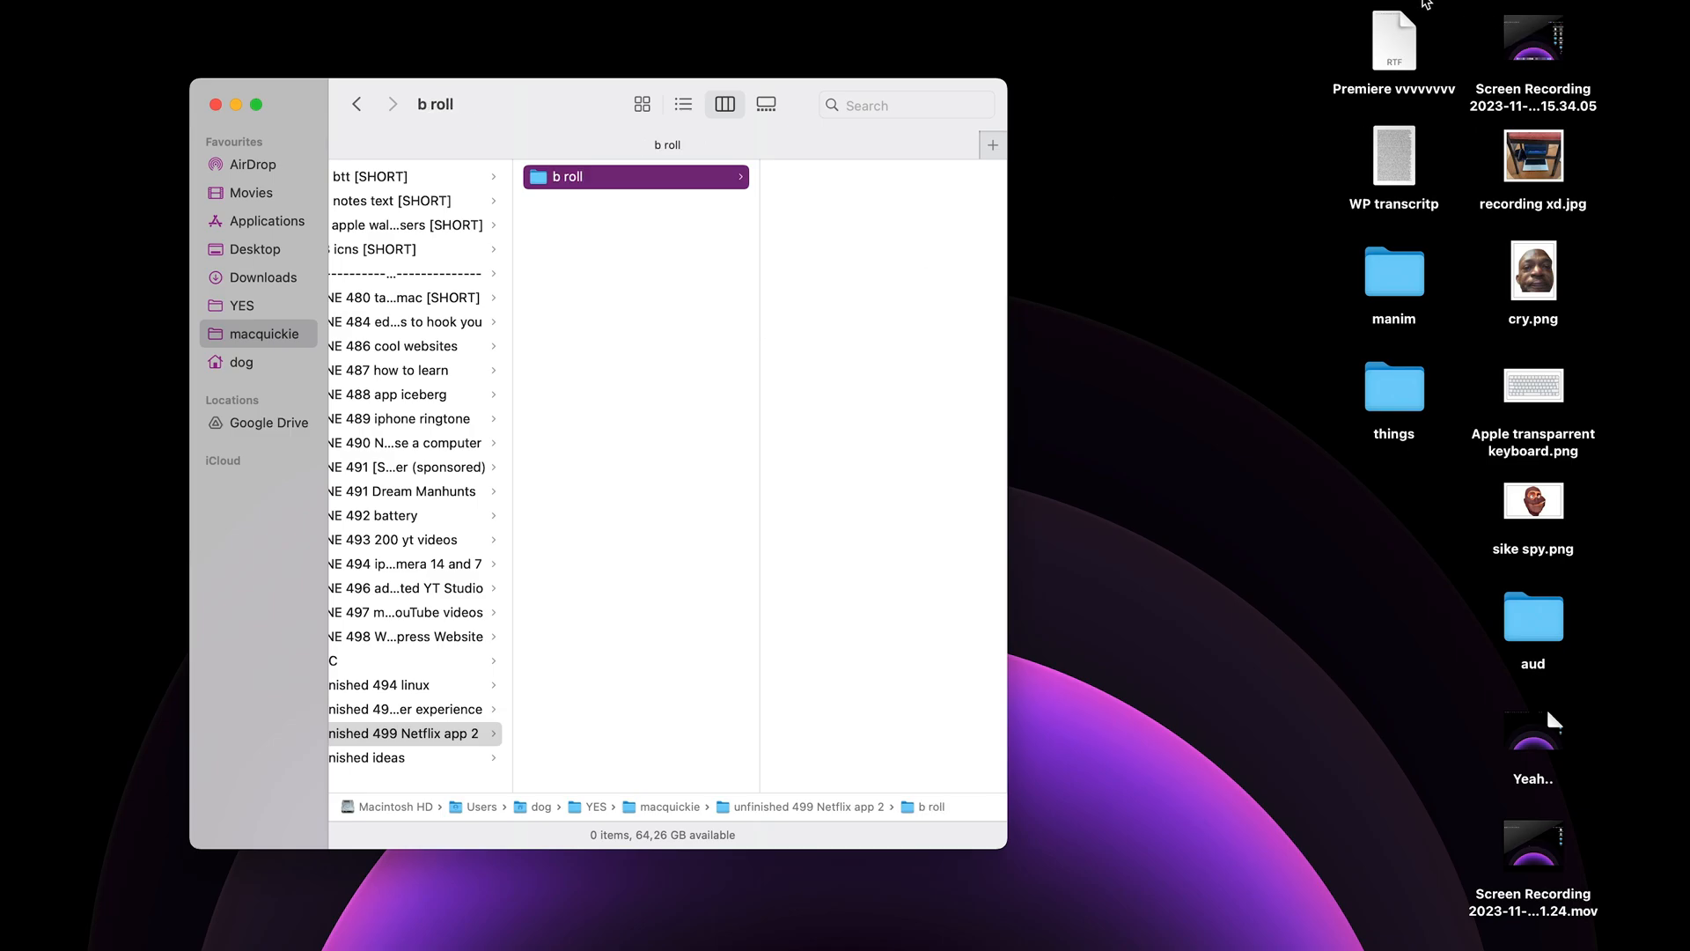
- Move both screen recordings, sike spy.png, cry.png and Apple transparrent keyboard.png from the desktop into the b roll folder
{"action": "left_click_drag", "start_coordinate": [1523, 49], "coordinate": [669, 229]}
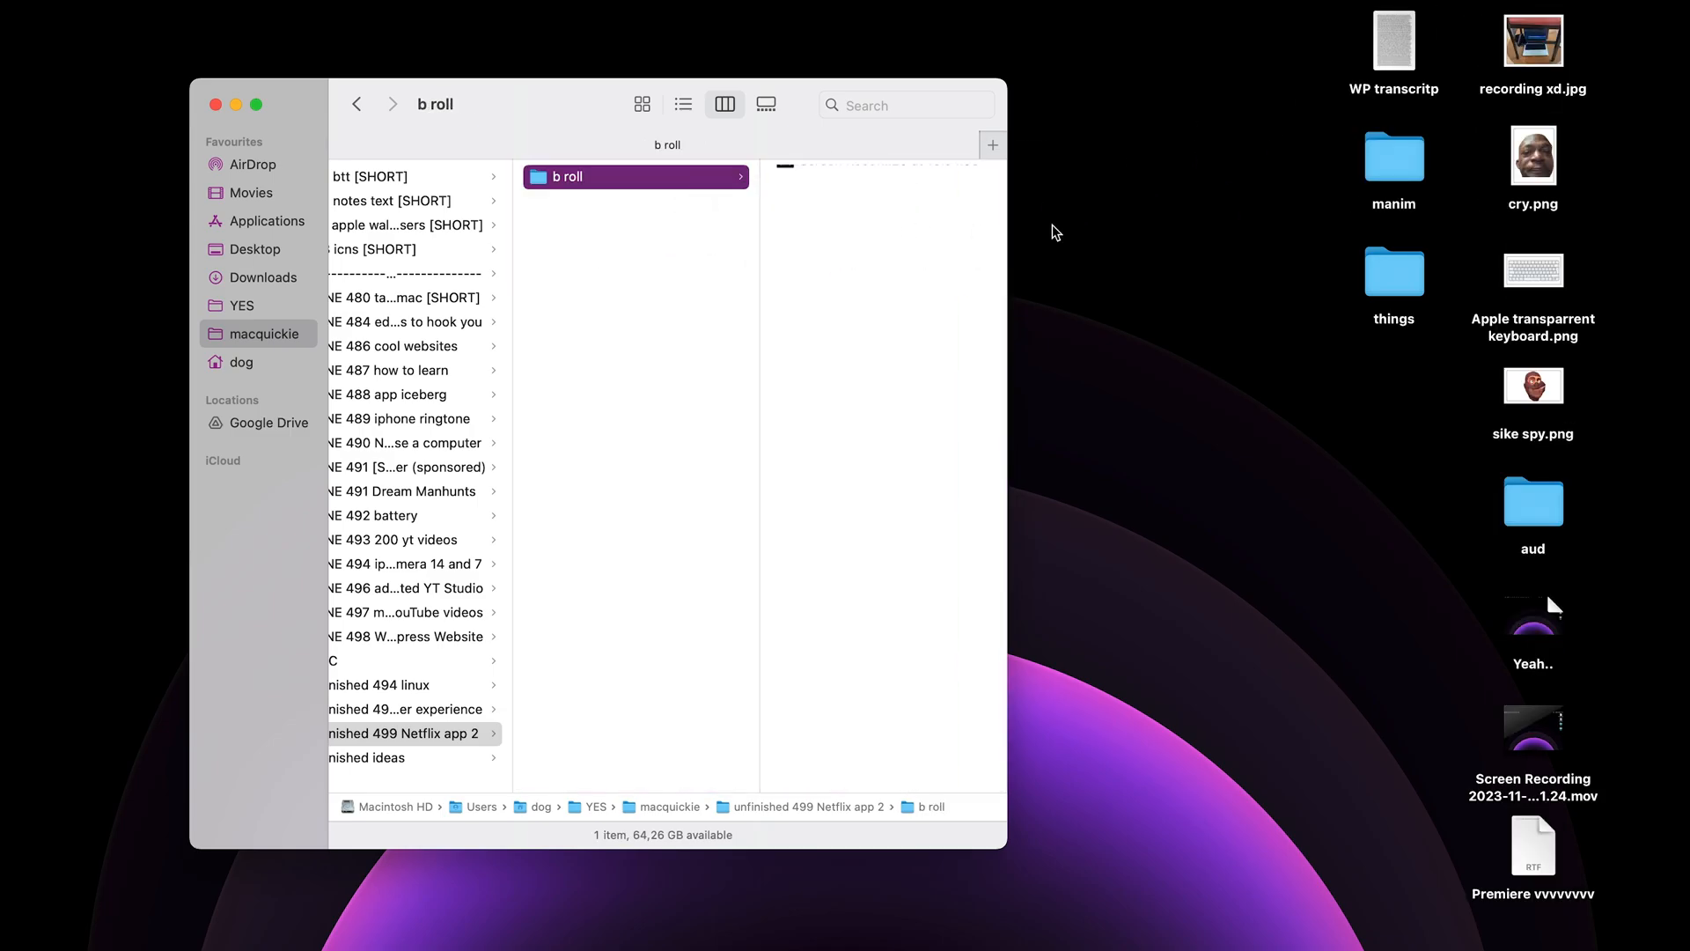
{"action": "left_click_drag", "start_coordinate": [1551, 190], "coordinate": [704, 422]}
{"action": "left_click_drag", "start_coordinate": [1534, 269], "coordinate": [621, 404]}
{"action": "left_click_drag", "start_coordinate": [1532, 156], "coordinate": [687, 413]}
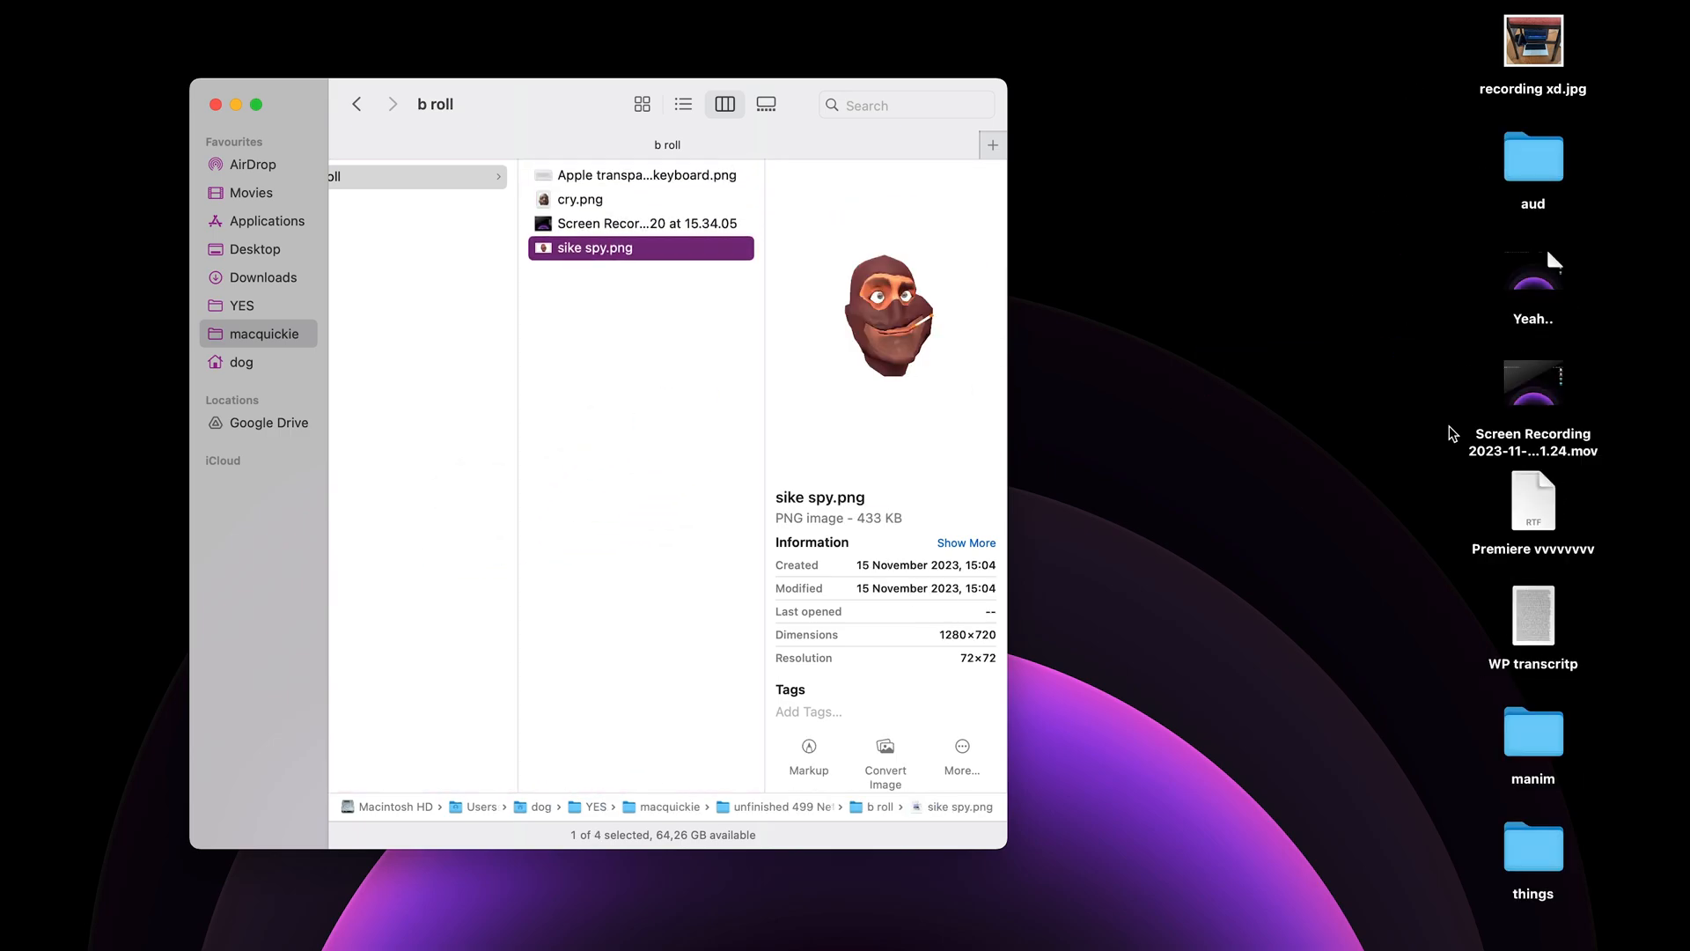
{"action": "left_click_drag", "start_coordinate": [1512, 398], "coordinate": [693, 456]}
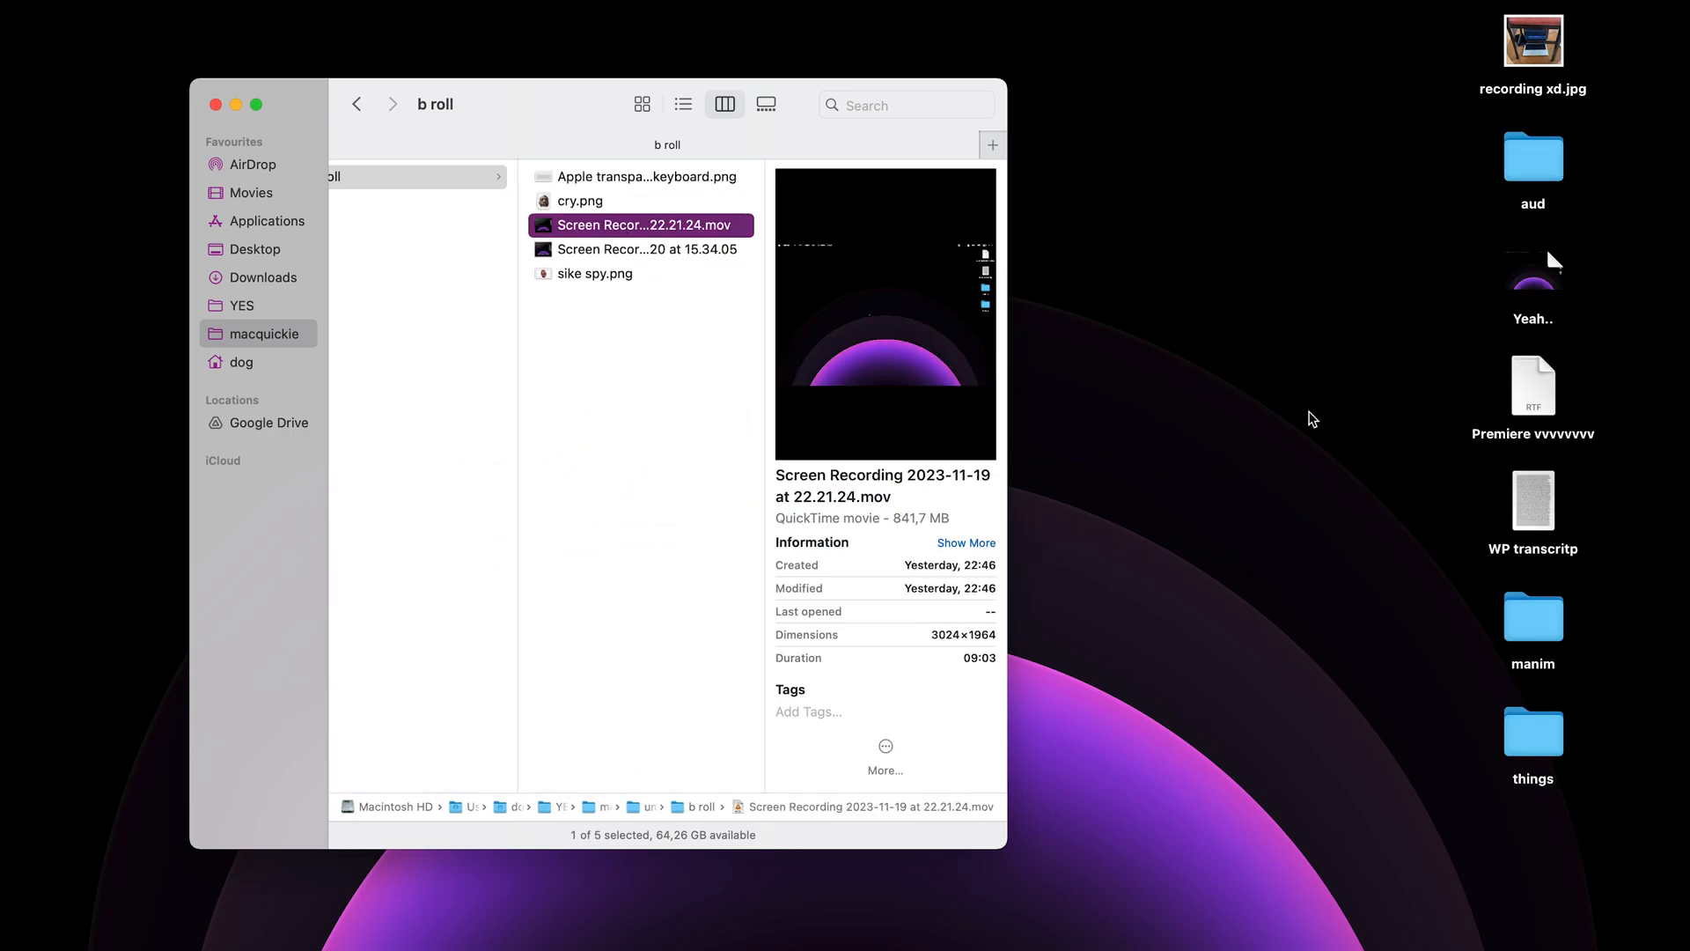
- Create a subfolder named upload this beside b roll in unfinished 499 Netflix app 2
{"action": "key", "text": "Down"}
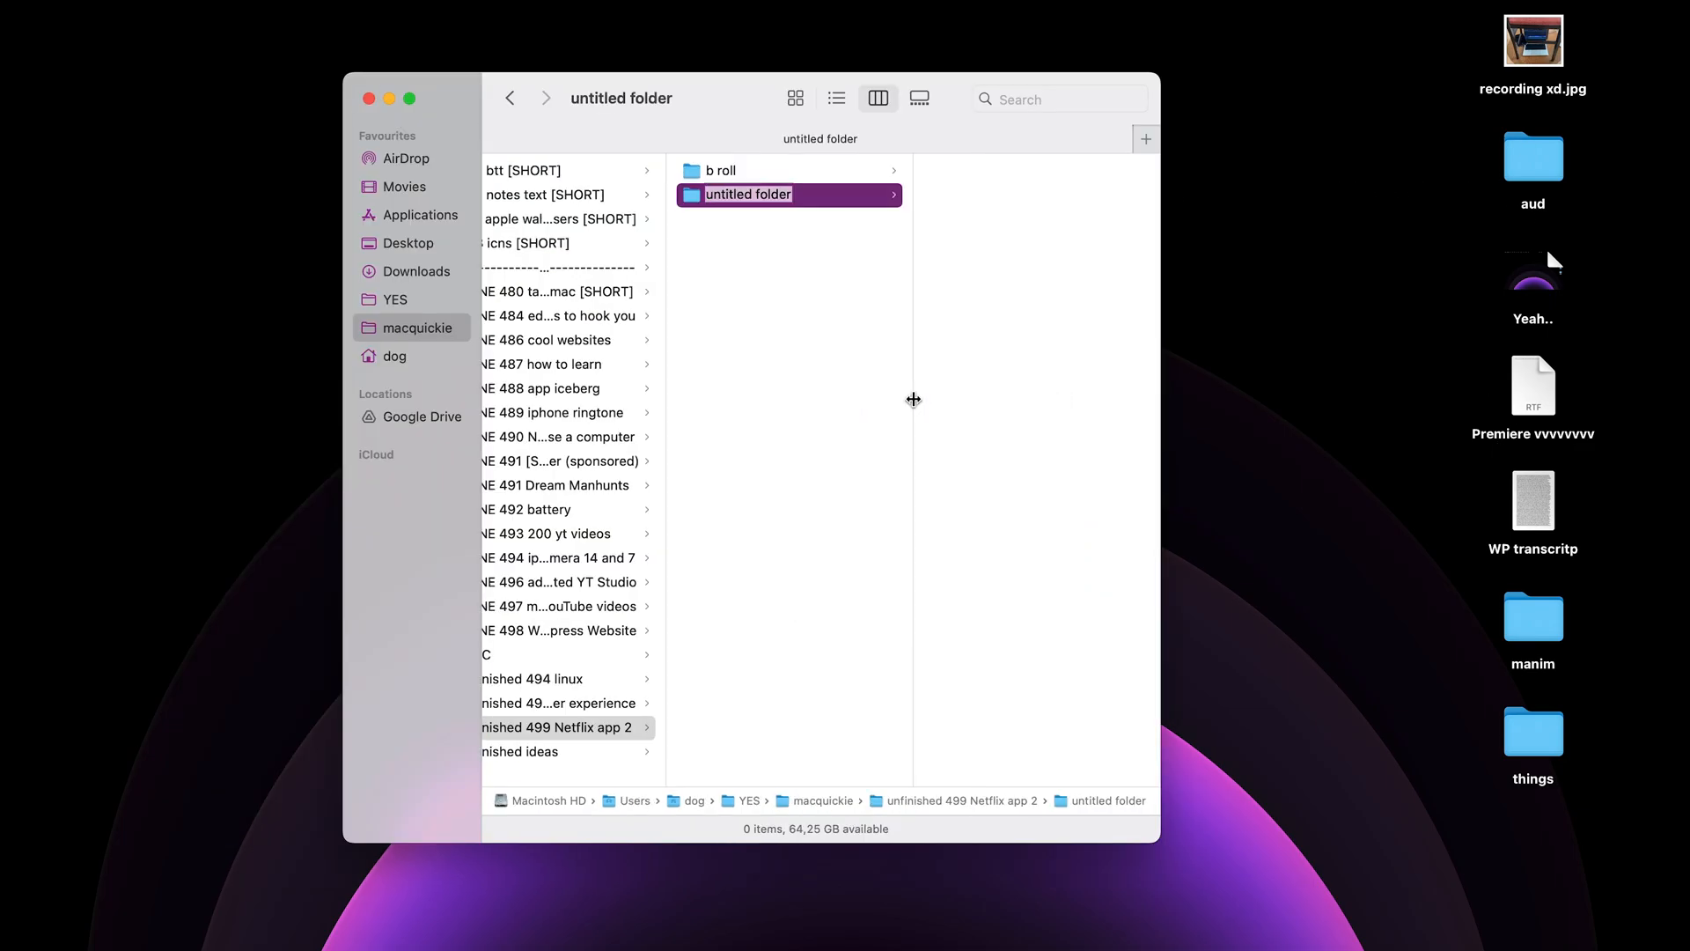
{"action": "type", "text": "up"}
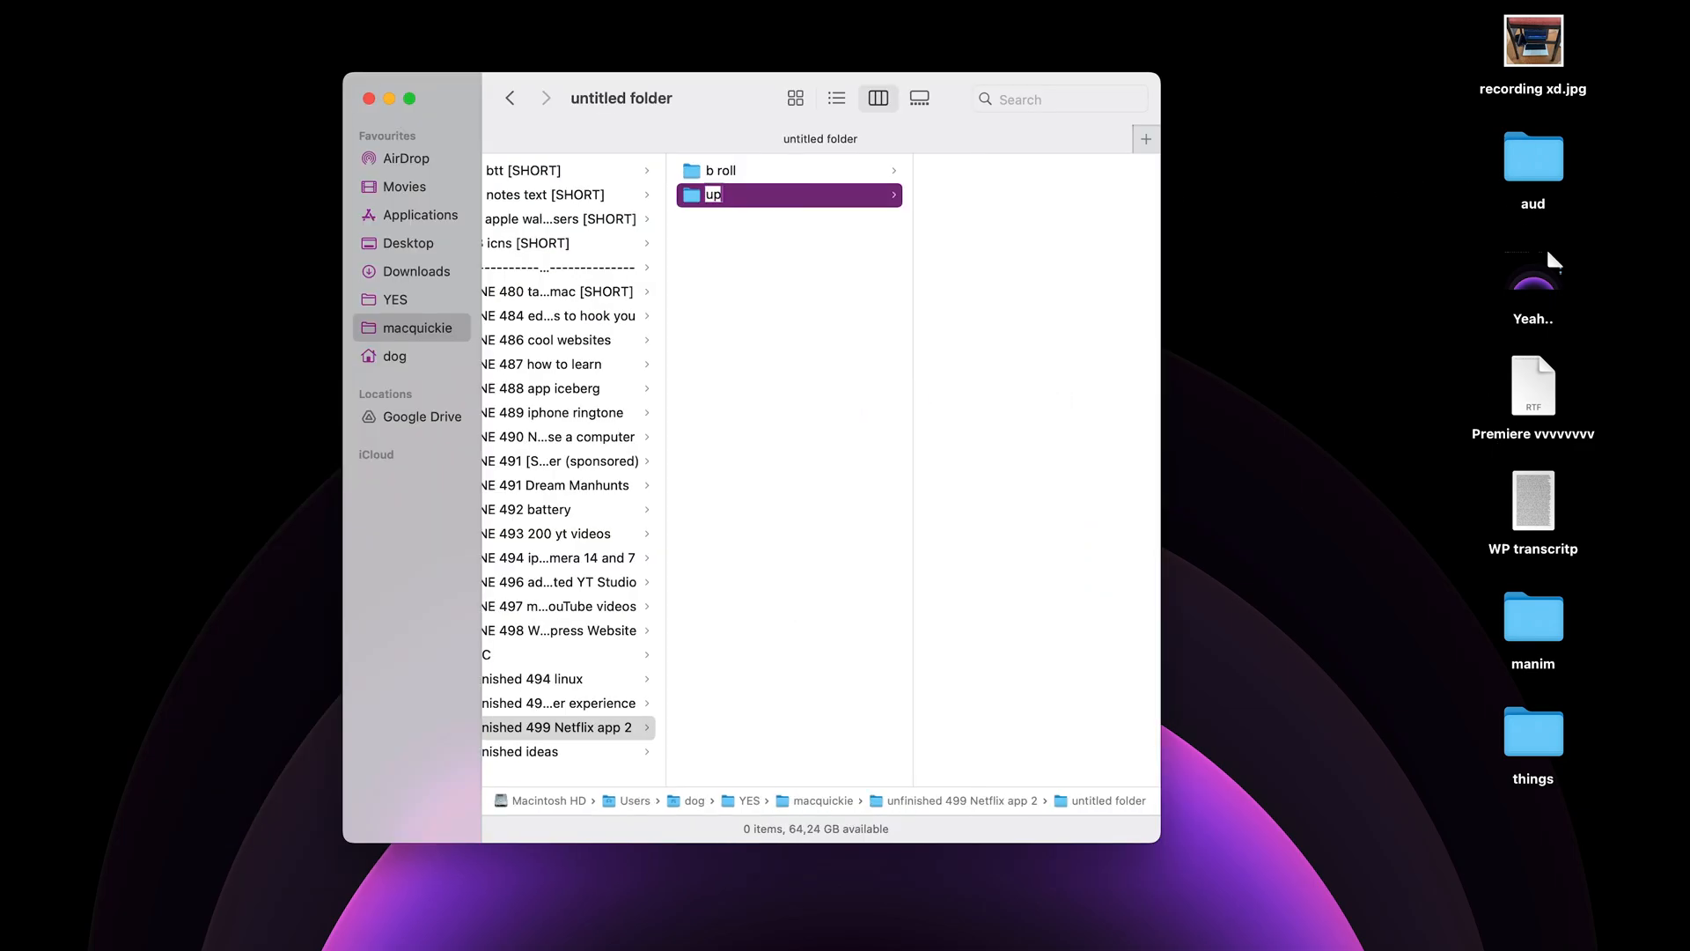
{"action": "type", "text": "load this"}
{"action": "key", "text": "Return"}
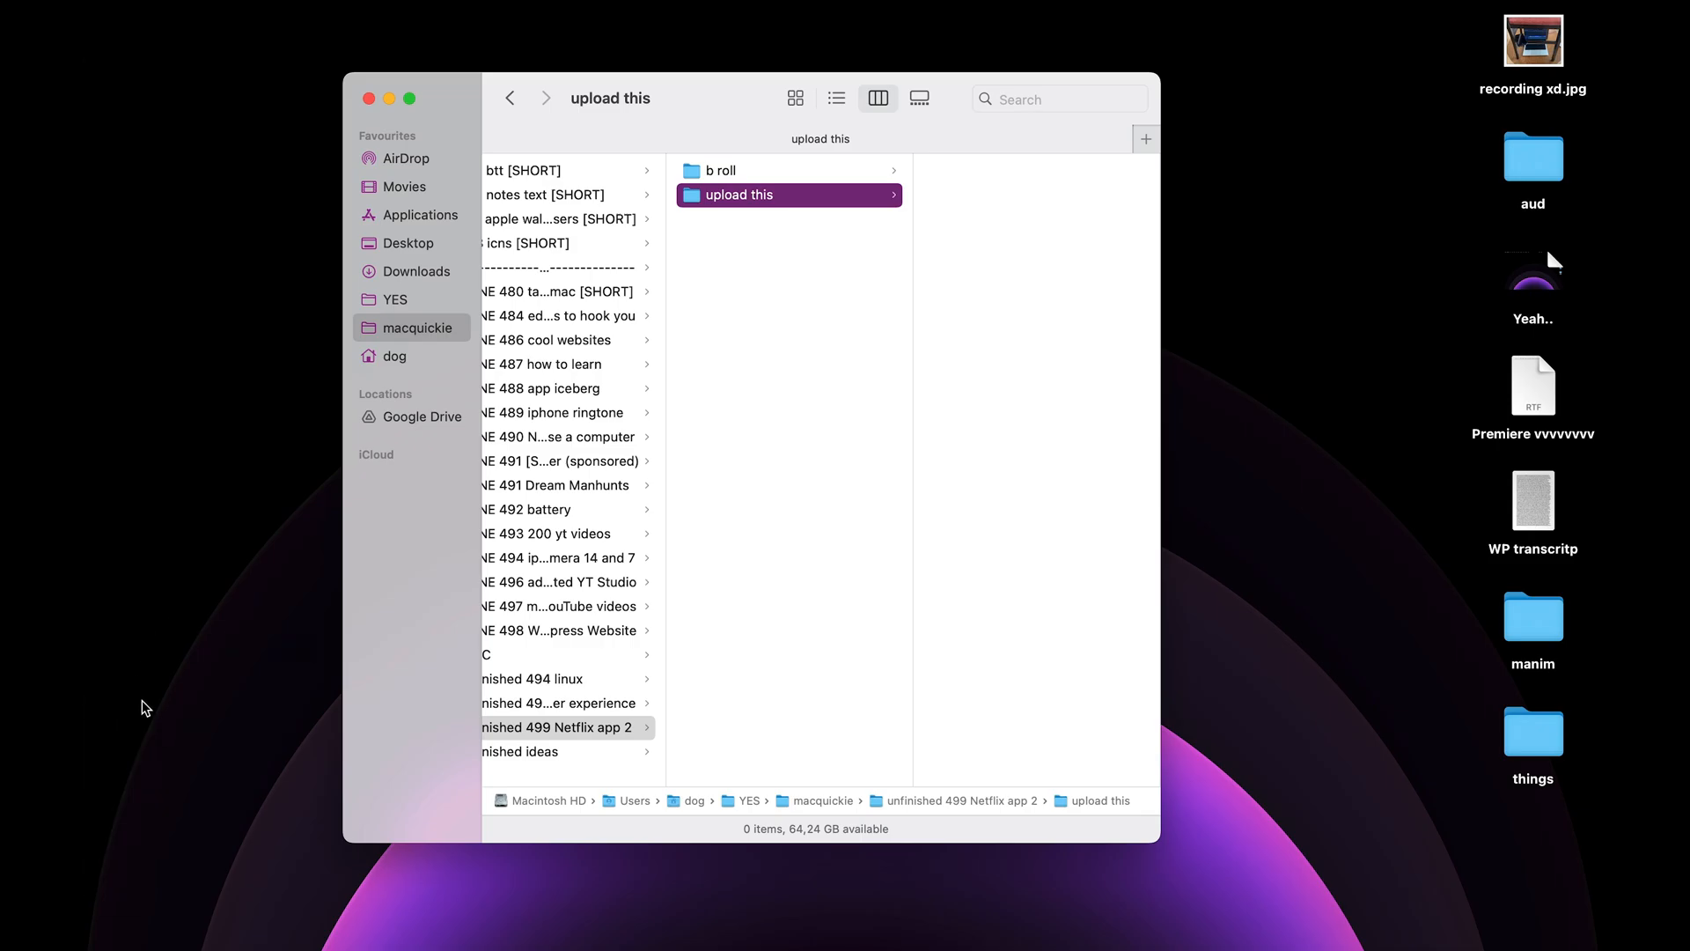
- Create a subfolder named audio in unfinished 499 Netflix app 2
{"action": "left_click", "coordinate": [858, 356]}
{"action": "right_click", "coordinate": [861, 356]}
{"action": "left_click", "coordinate": [883, 361]}
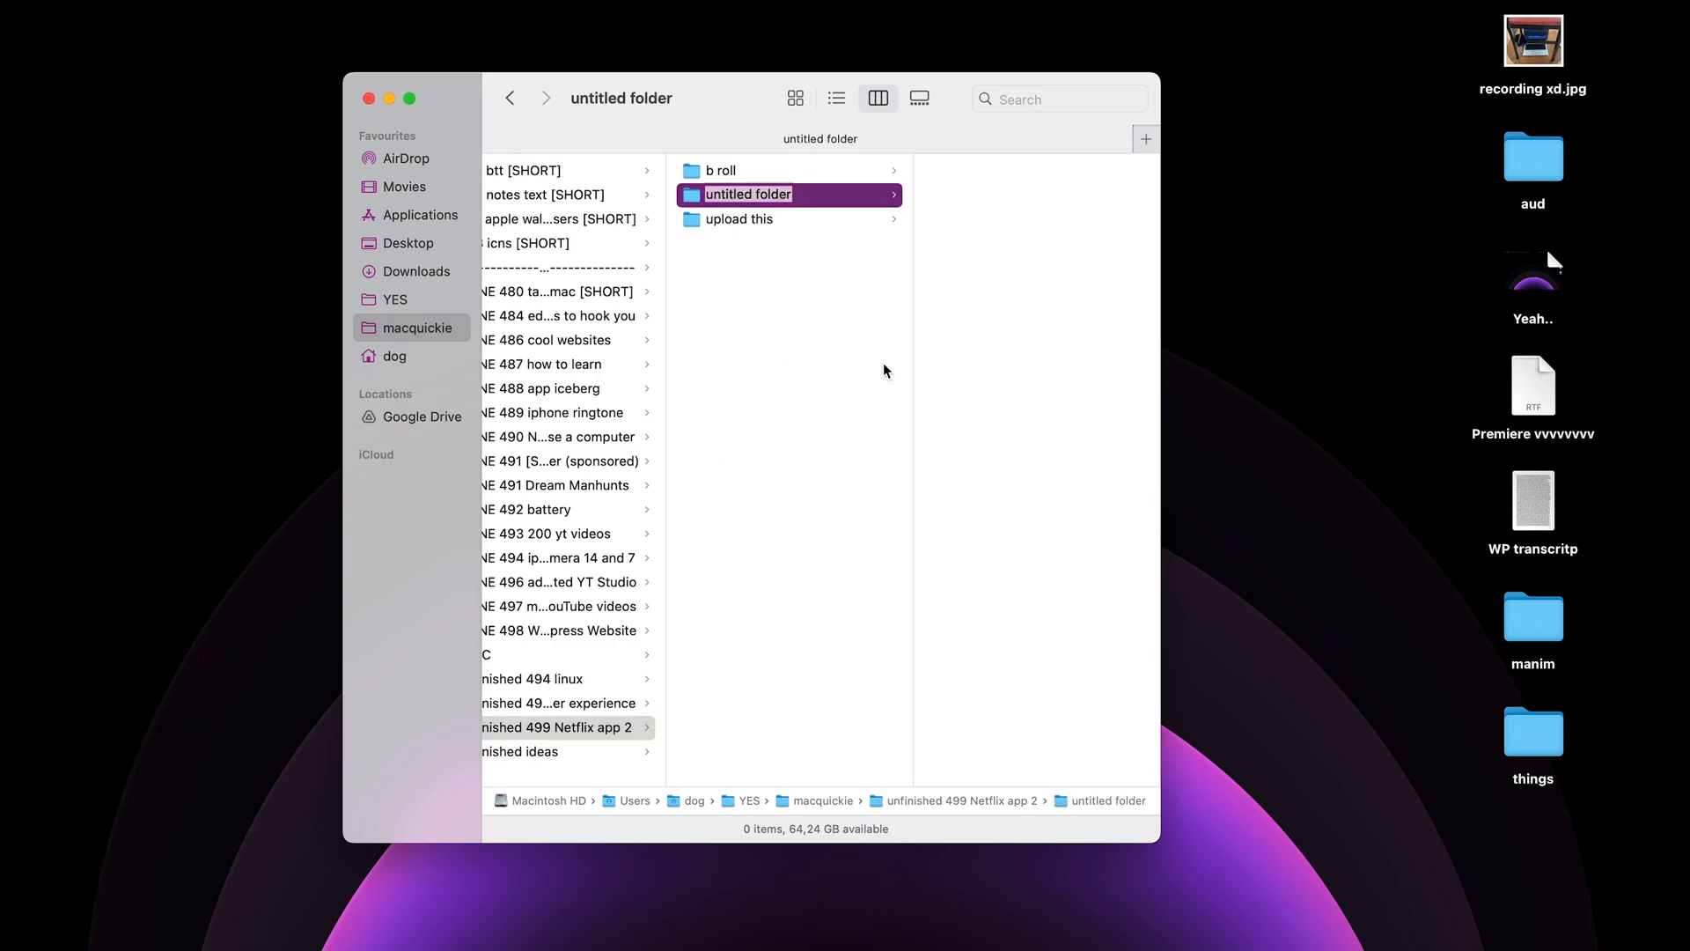
{"action": "type", "text": "audio"}
{"action": "key", "text": "Return"}
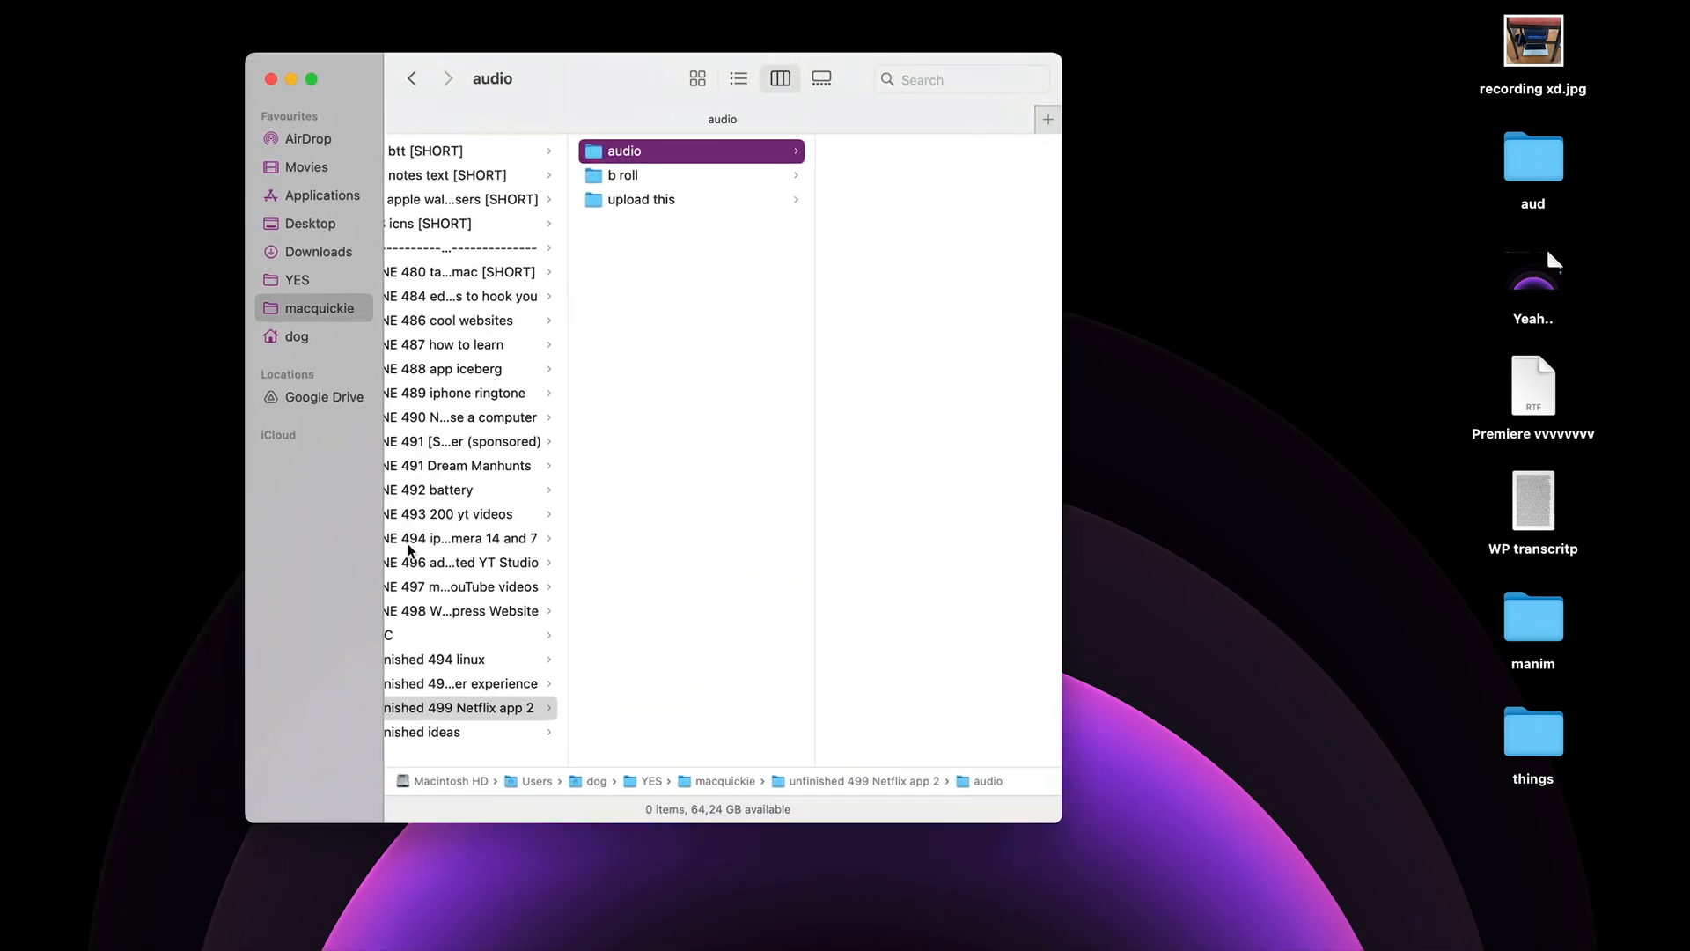
- Move the empty audio subfolder to the Trash
{"action": "left_click", "coordinate": [789, 241]}
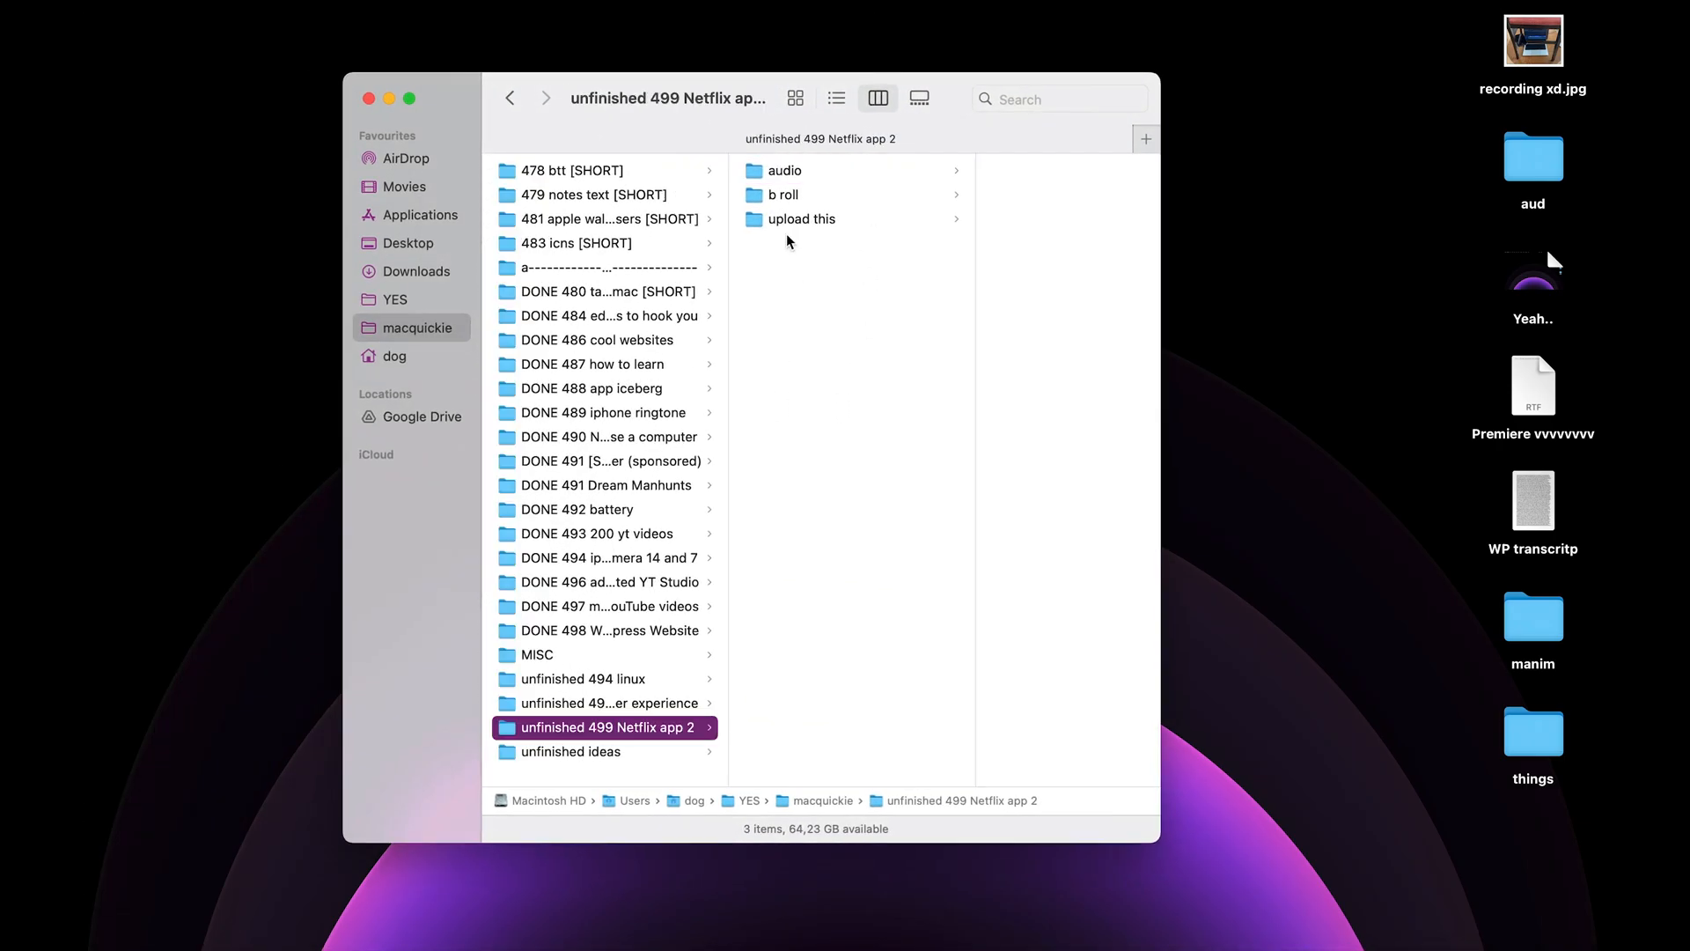
{"action": "left_click", "coordinate": [779, 172]}
{"action": "key", "text": "super+BackSpace"}
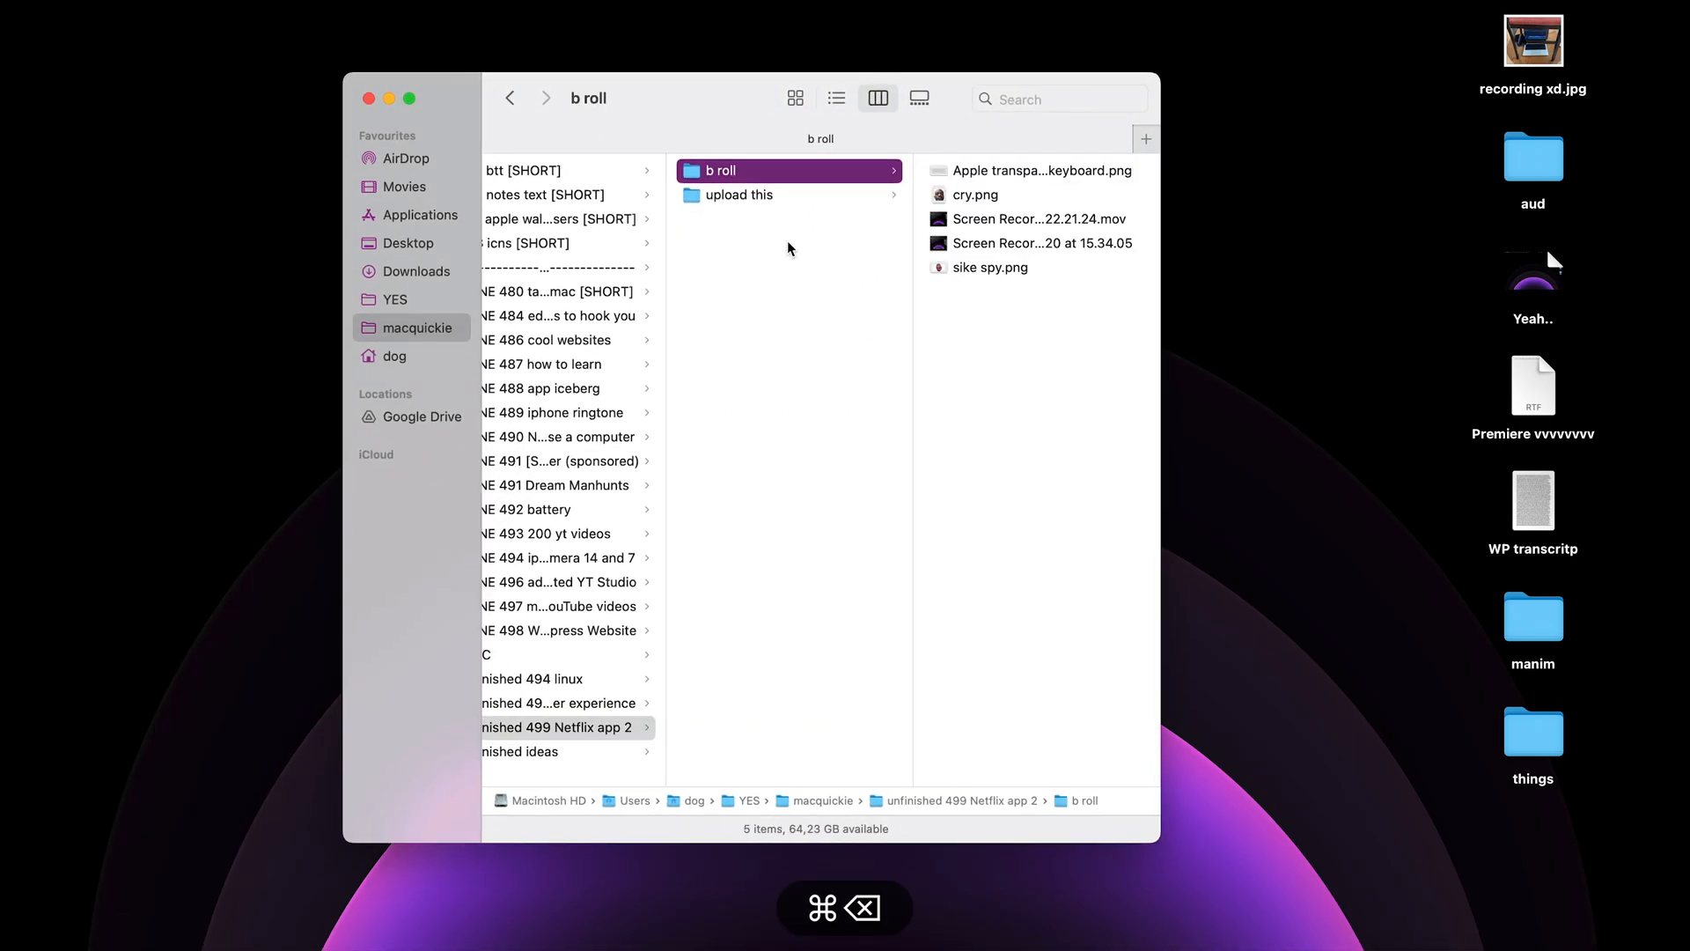
- Create a subfolder named thumbnail in unfinished 499 Netflix app 2
{"action": "key", "text": "super+shift+n"}
{"action": "type", "text": "thumbnail"}
{"action": "key", "text": "Return"}
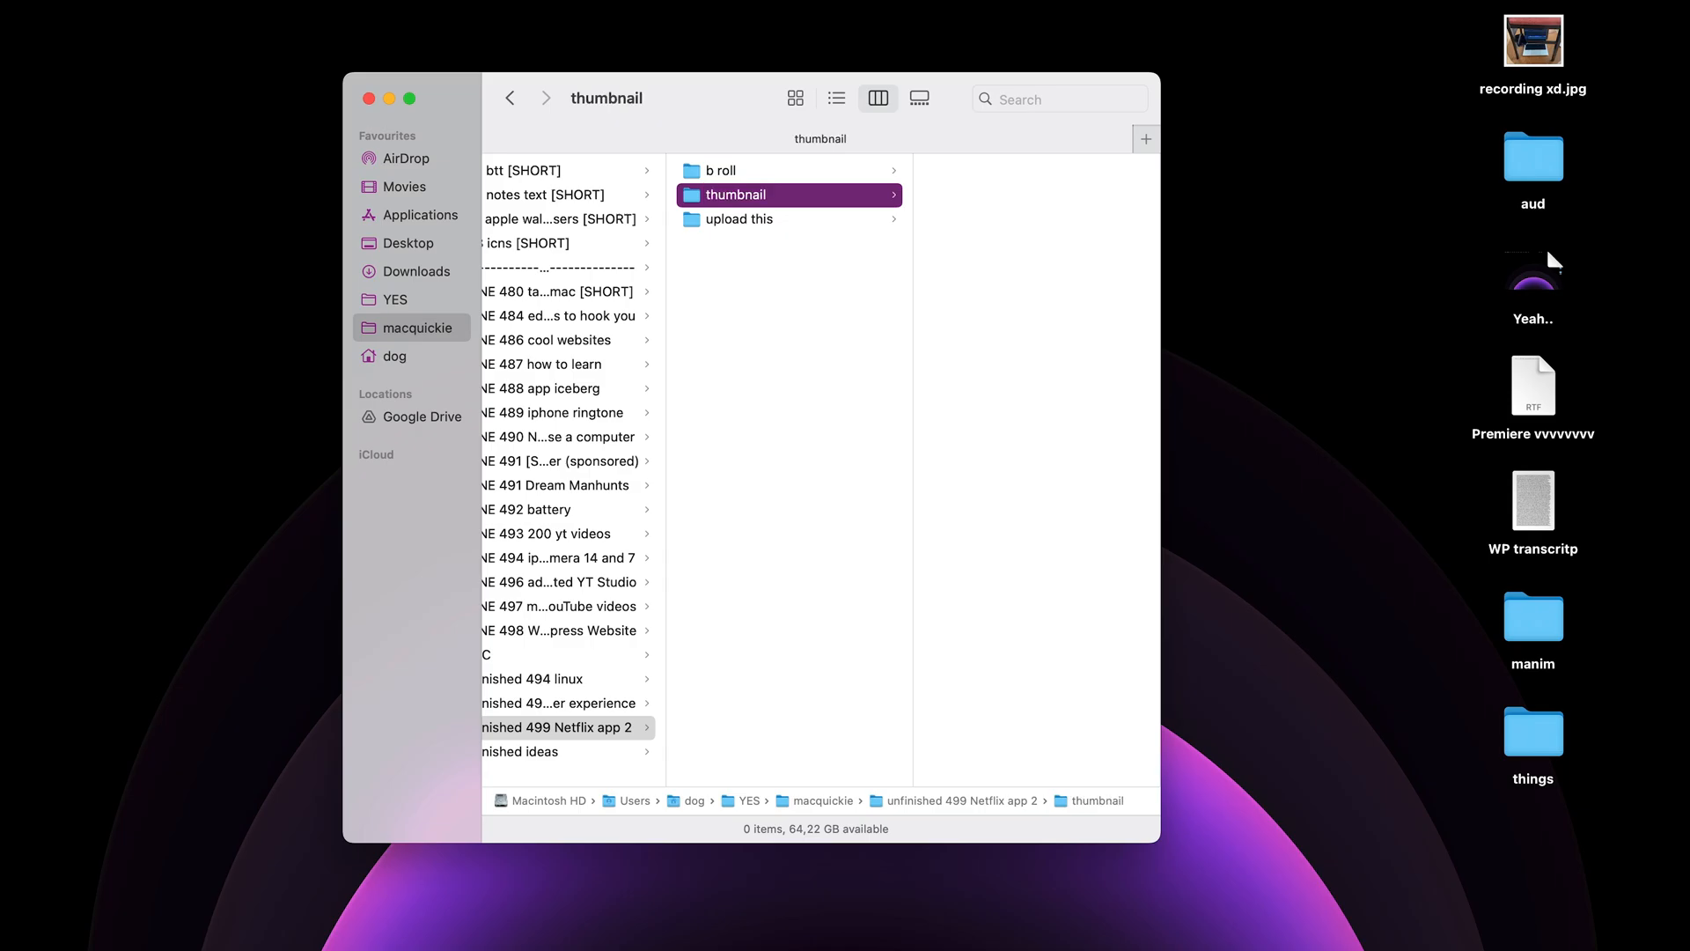
- Switch to Premiere Pro and relink the missing clips by locating Apple transparrent keyboard.png, with other files relinked automatically
{"action": "mouse_move", "coordinate": [110, 66]}
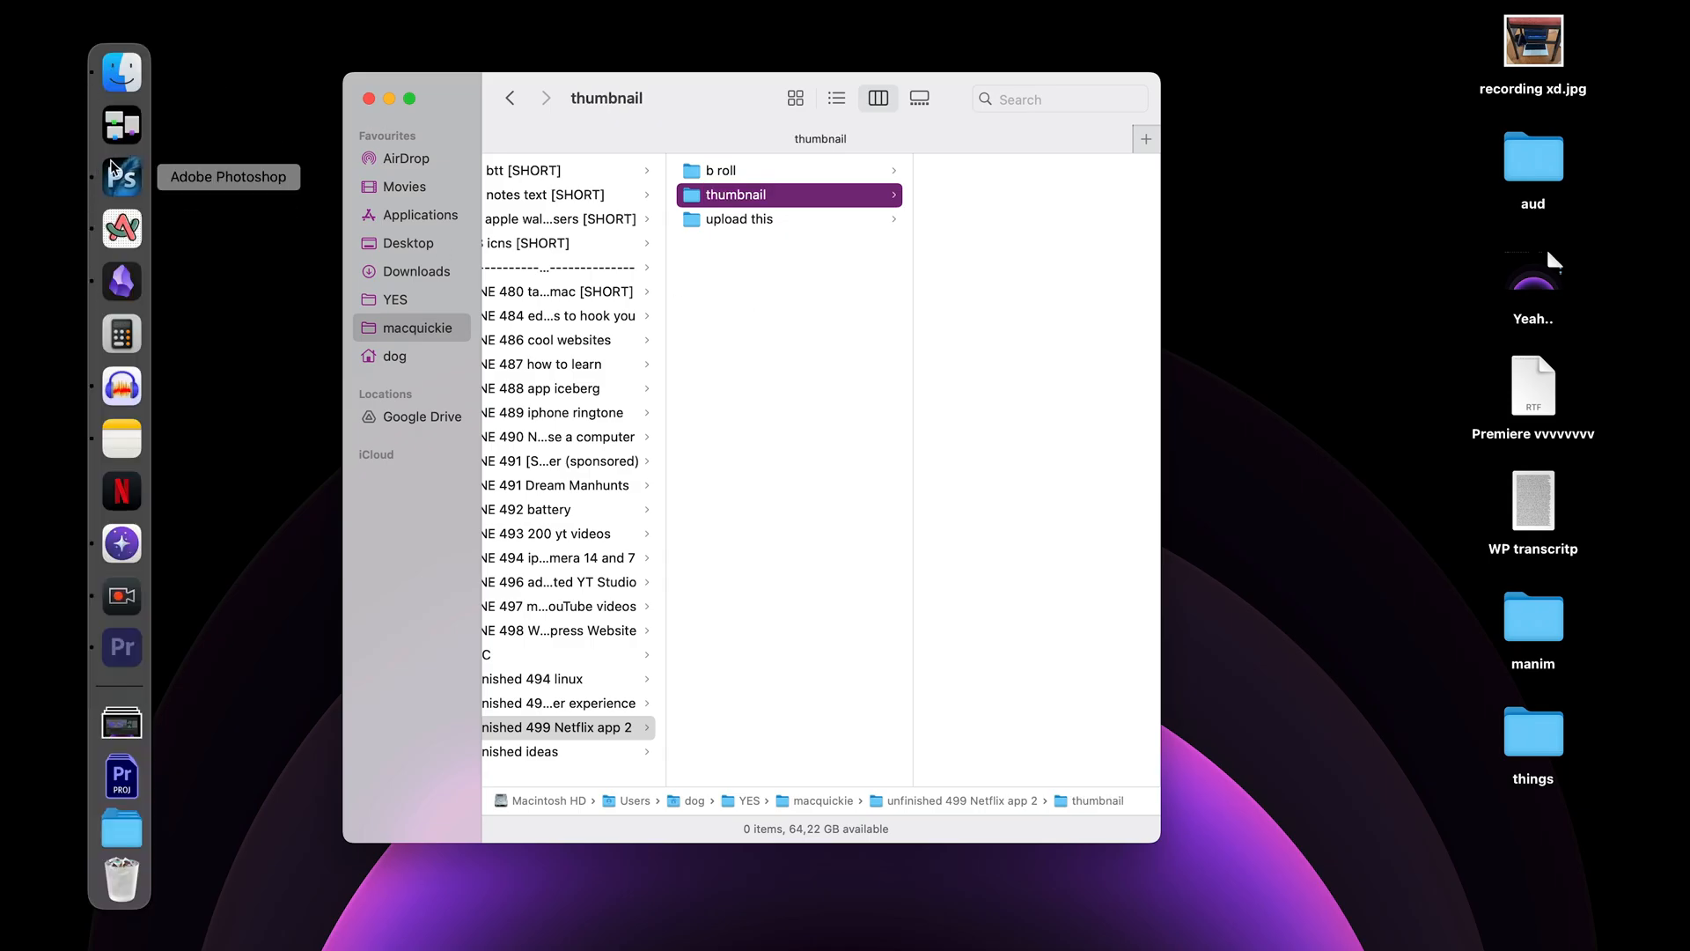
{"action": "left_click", "coordinate": [123, 651]}
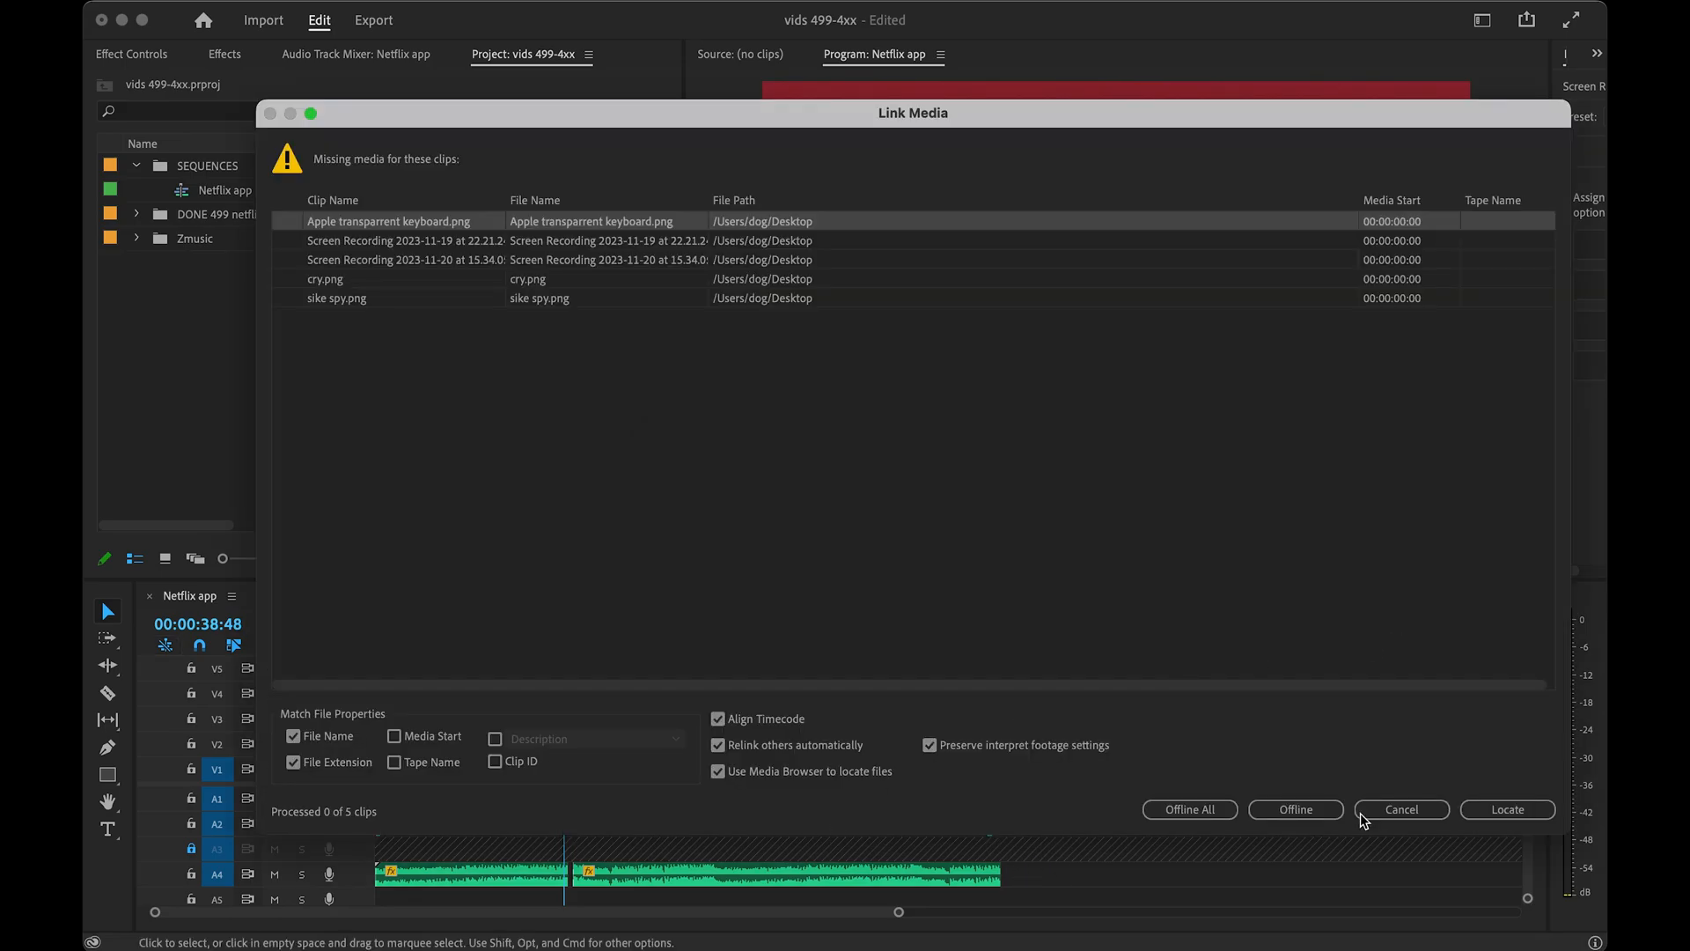
{"action": "left_click", "coordinate": [1502, 815]}
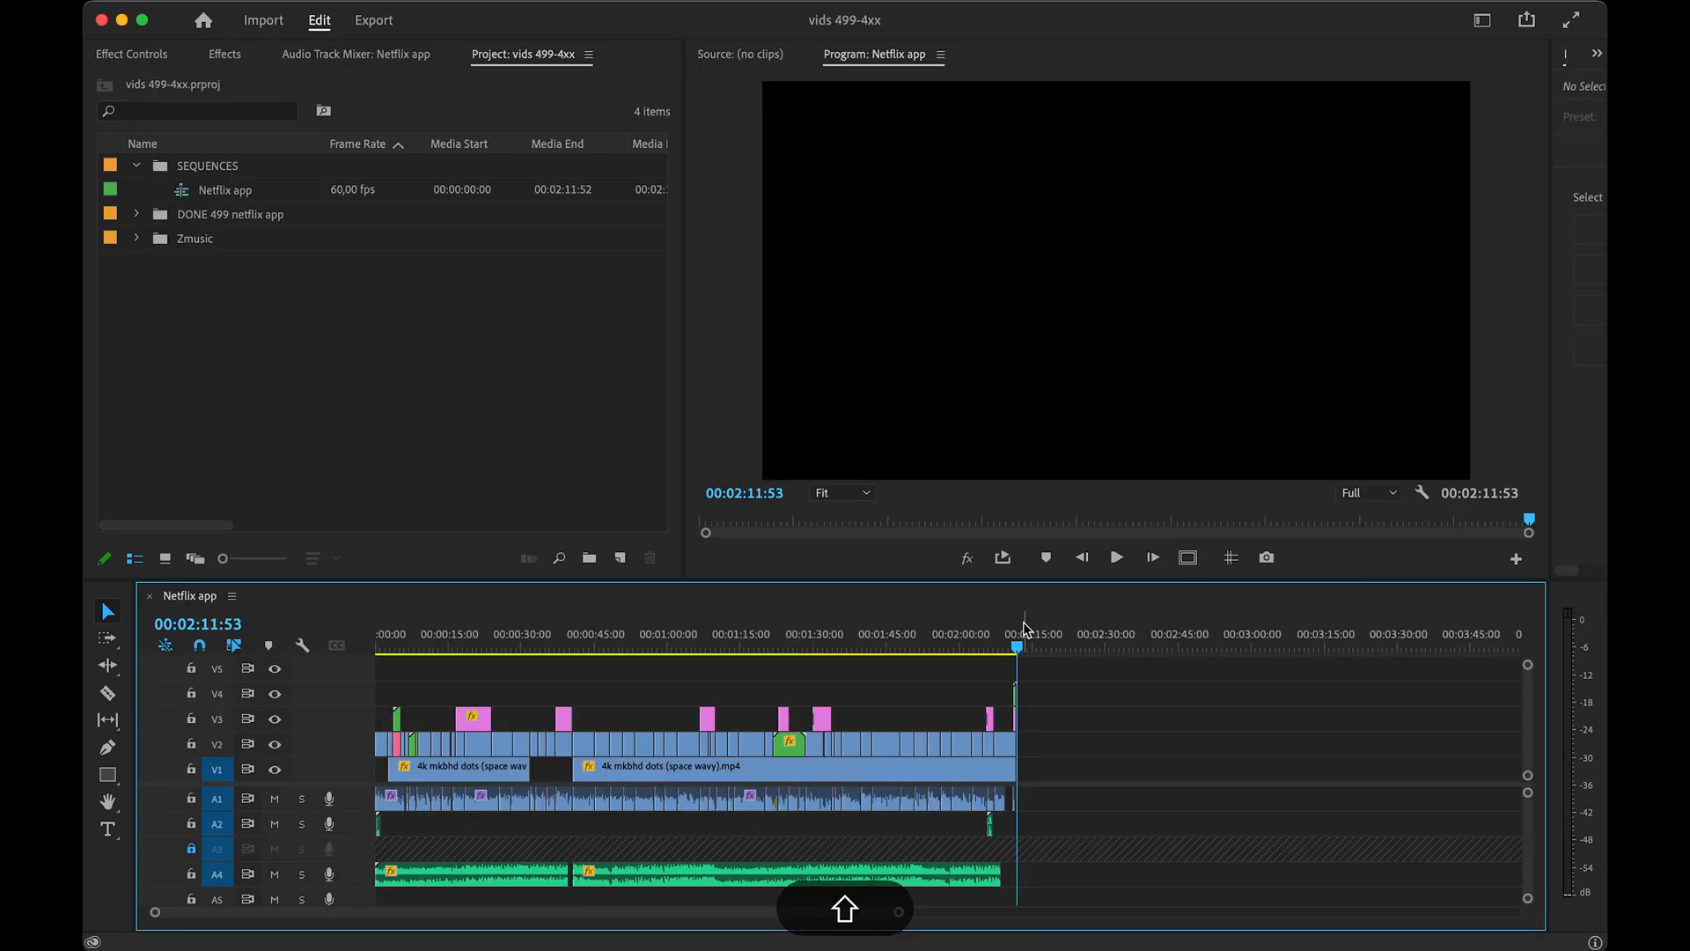
- Export the Netflix app sequence with its out point at 00:02:11:53 and empty the Trash during encoding
{"action": "key", "text": "shift+o"}
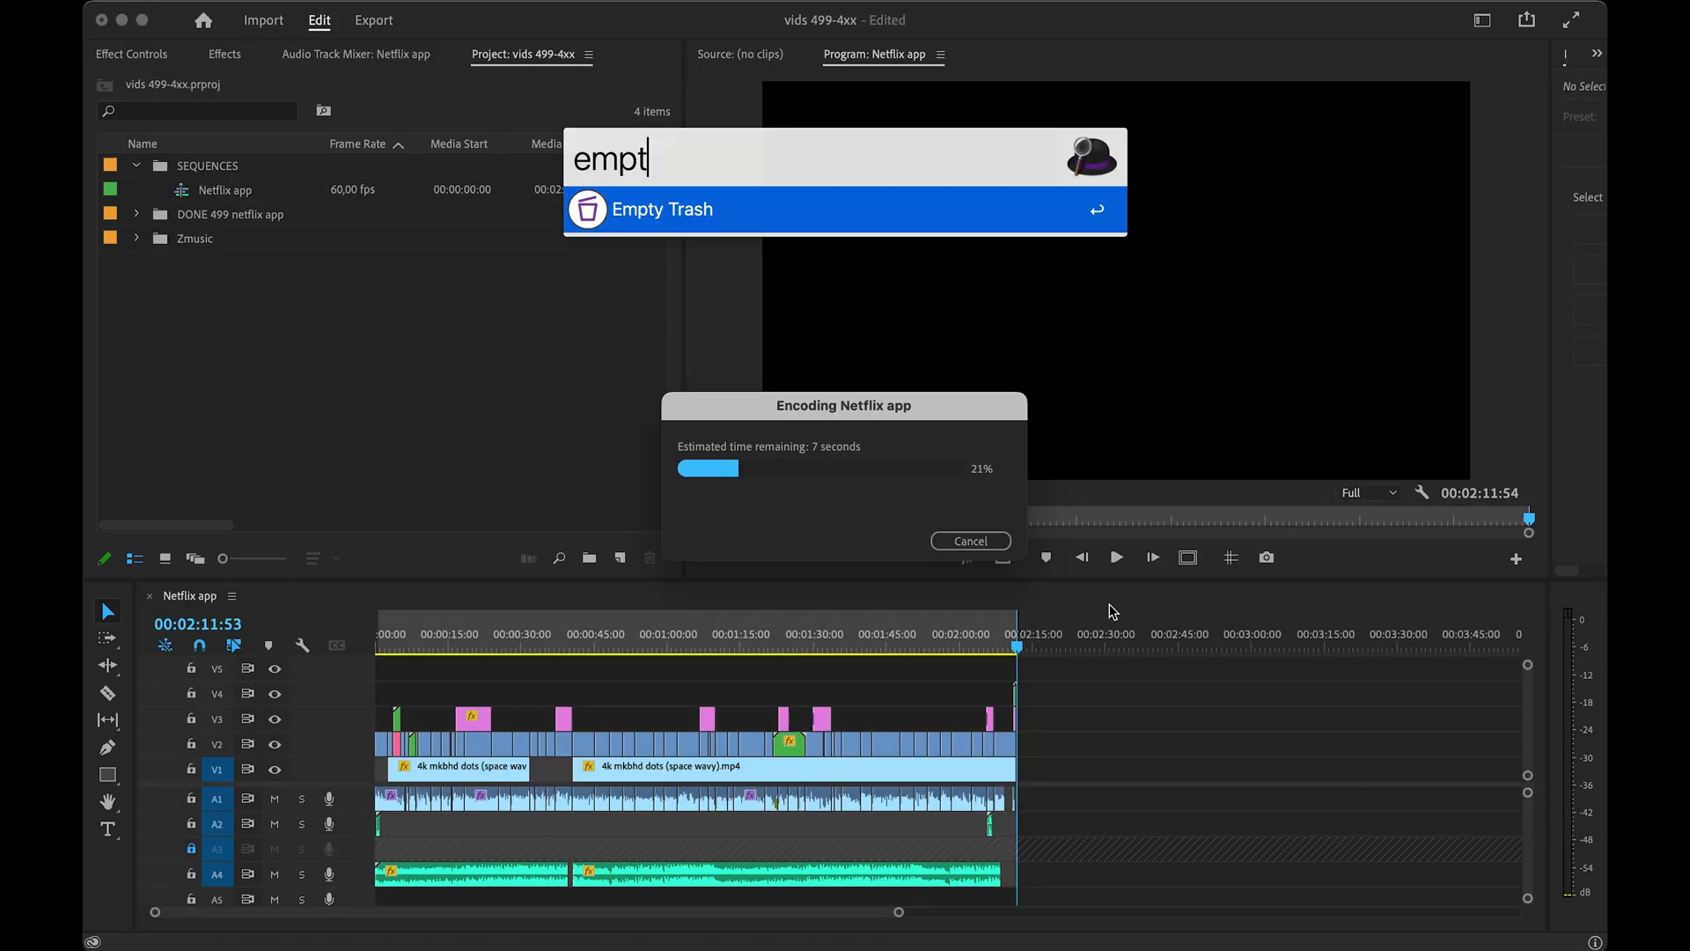
{"action": "key", "text": "Return"}
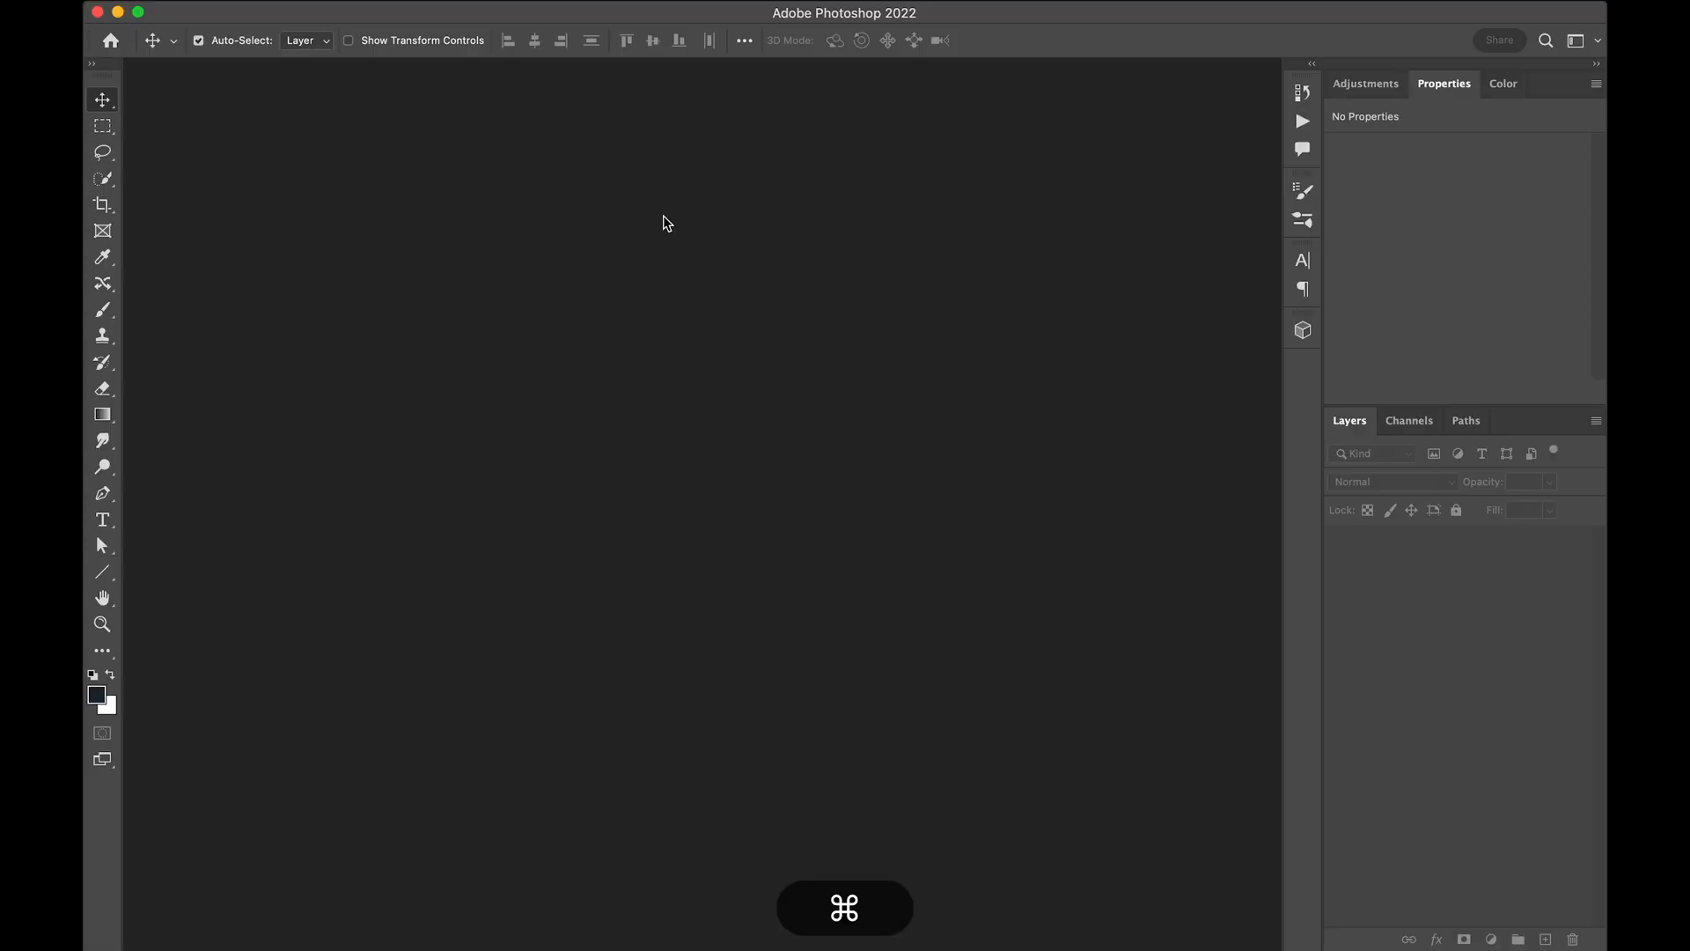
- Switch to Photoshop and create a new 1280 x 720 px document from the saved 720p preset
{"action": "key", "text": "super+n"}
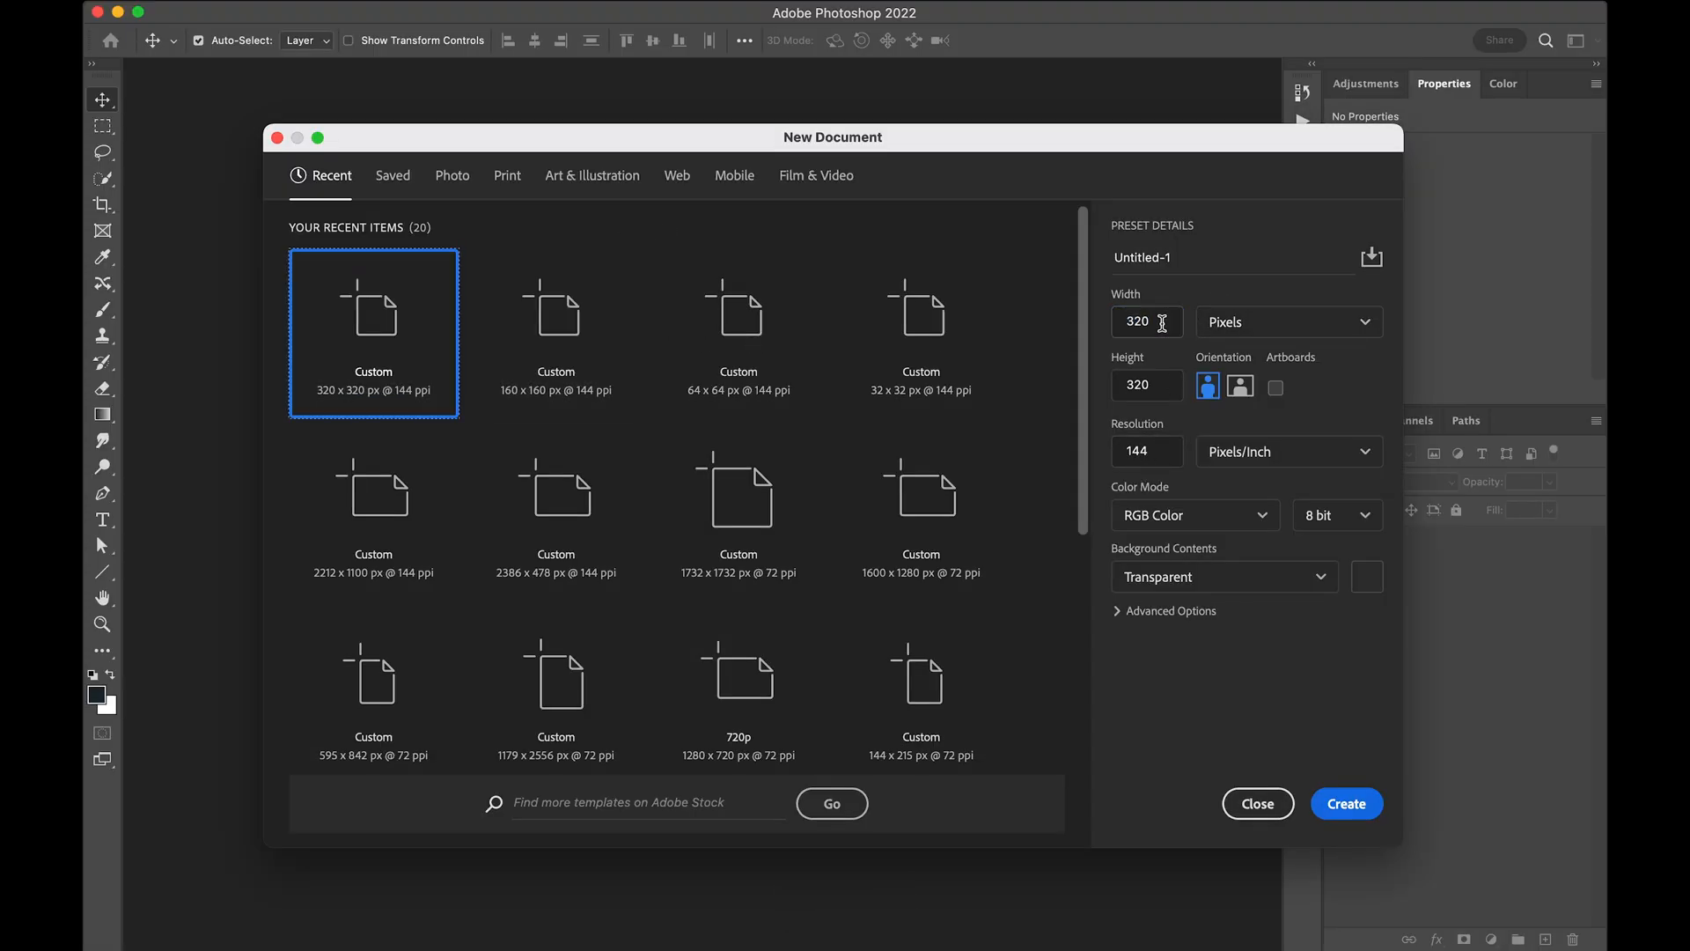
{"action": "left_click", "coordinate": [393, 175]}
{"action": "left_click", "coordinate": [767, 345]}
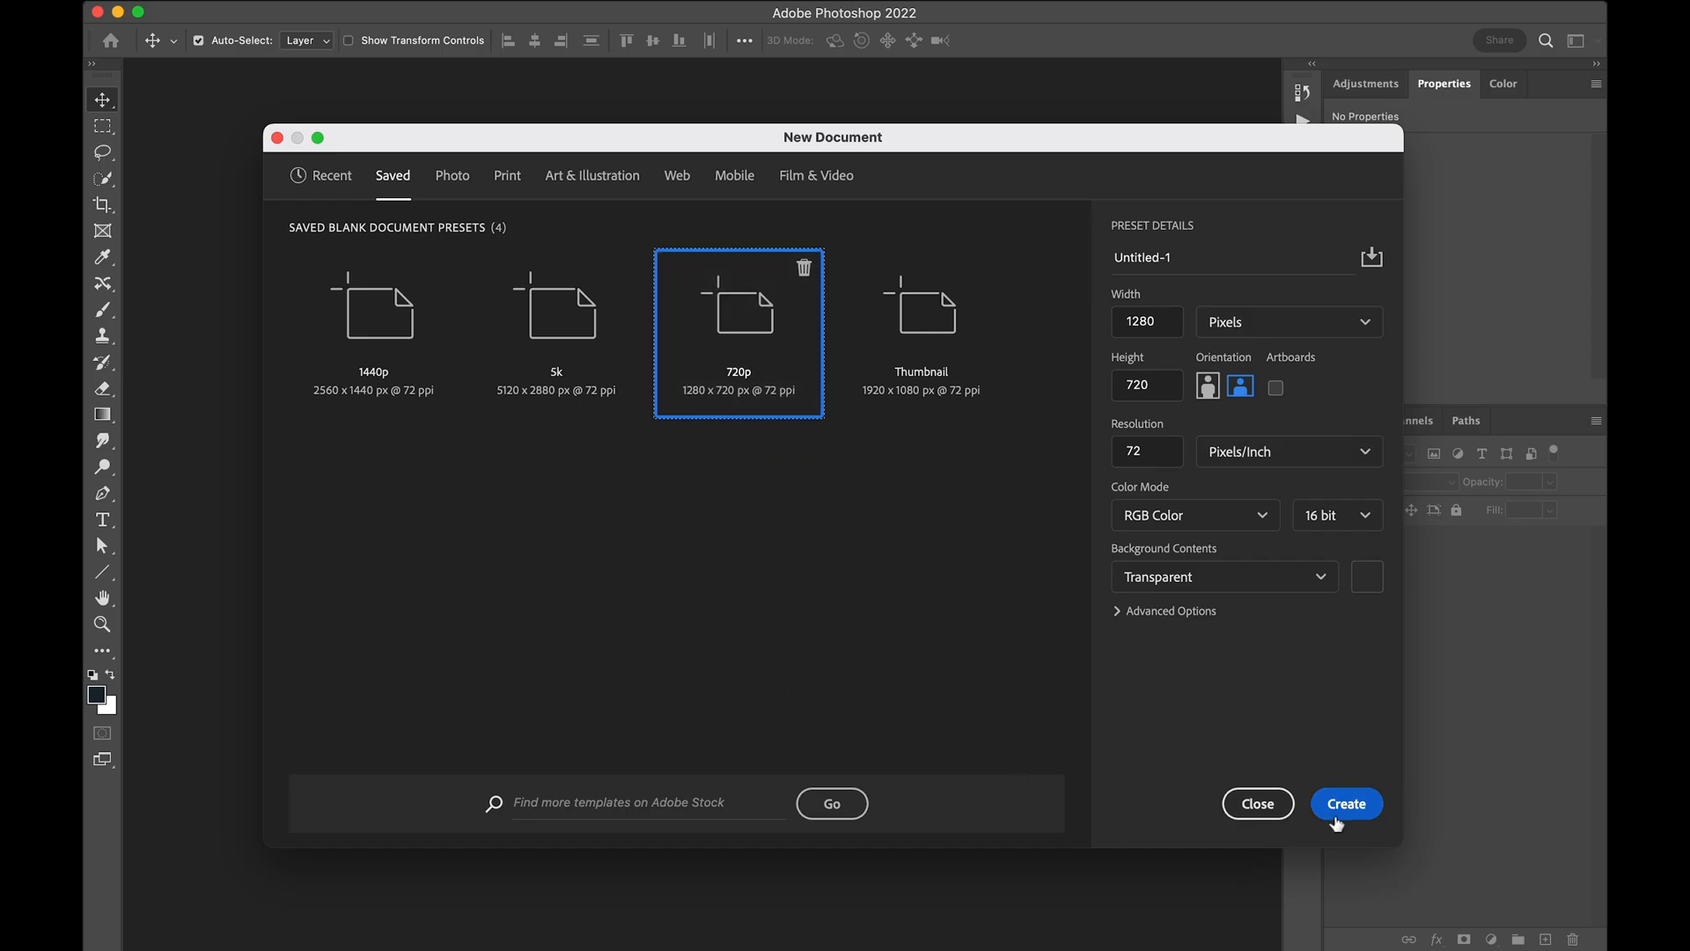
{"action": "left_click", "coordinate": [1335, 818]}
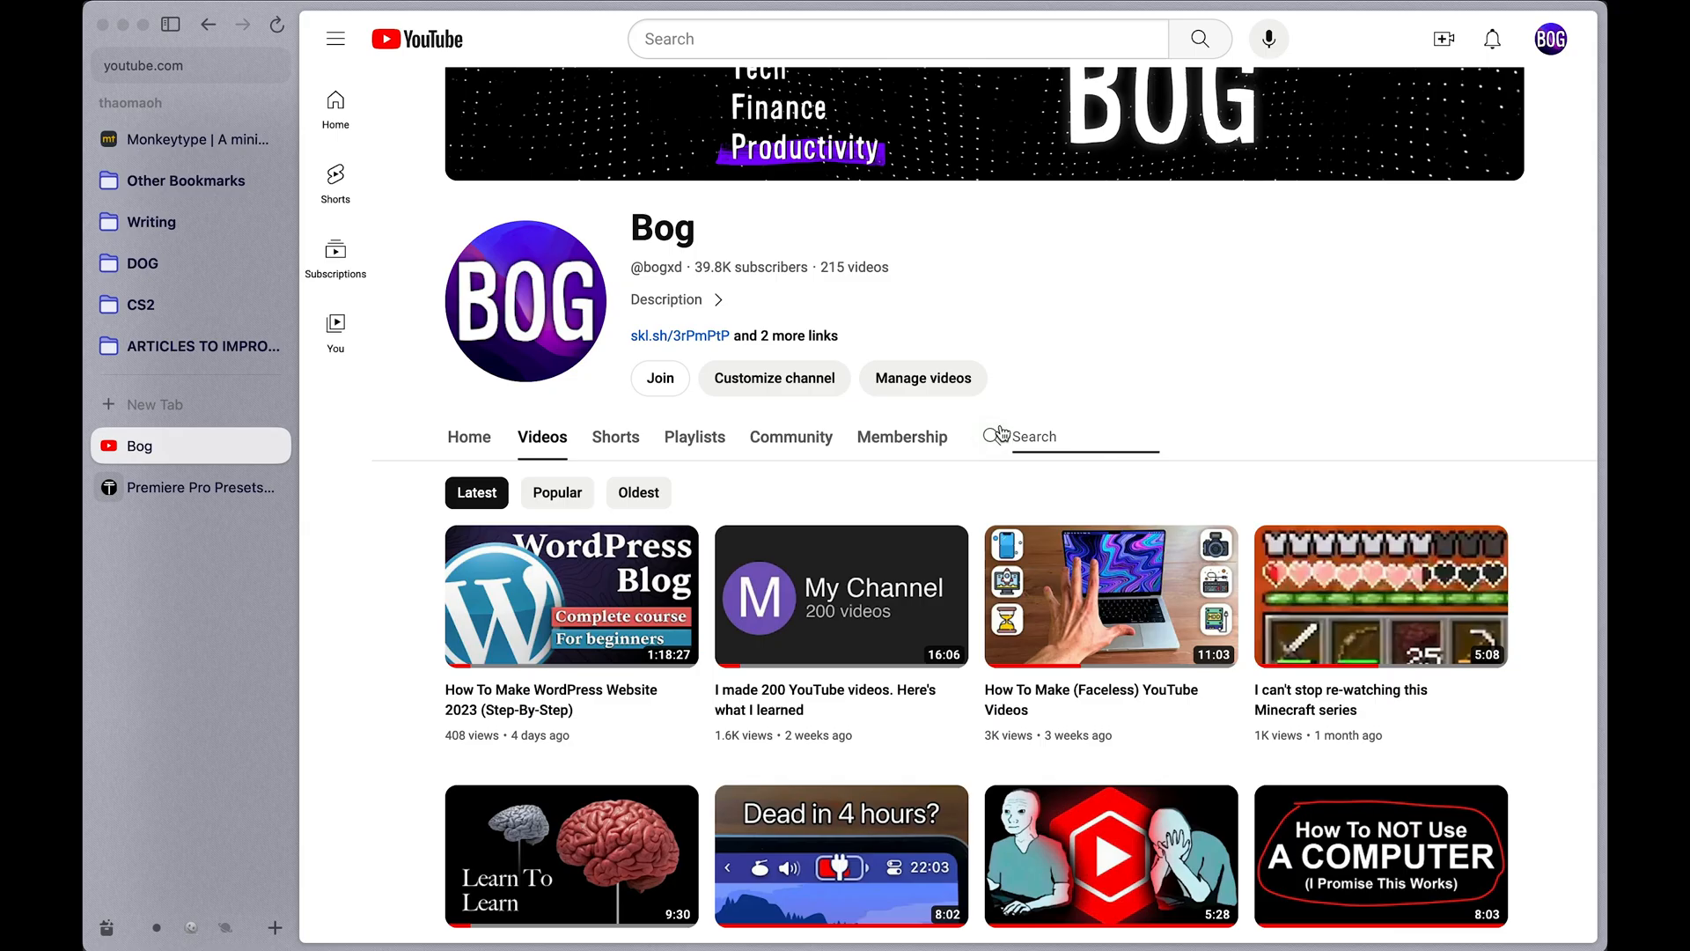
- Switch to the Bog channel on YouTube, search its videos for "youtube app" and examine the earlier thumbnails
{"action": "type", "text": "youtube app"}
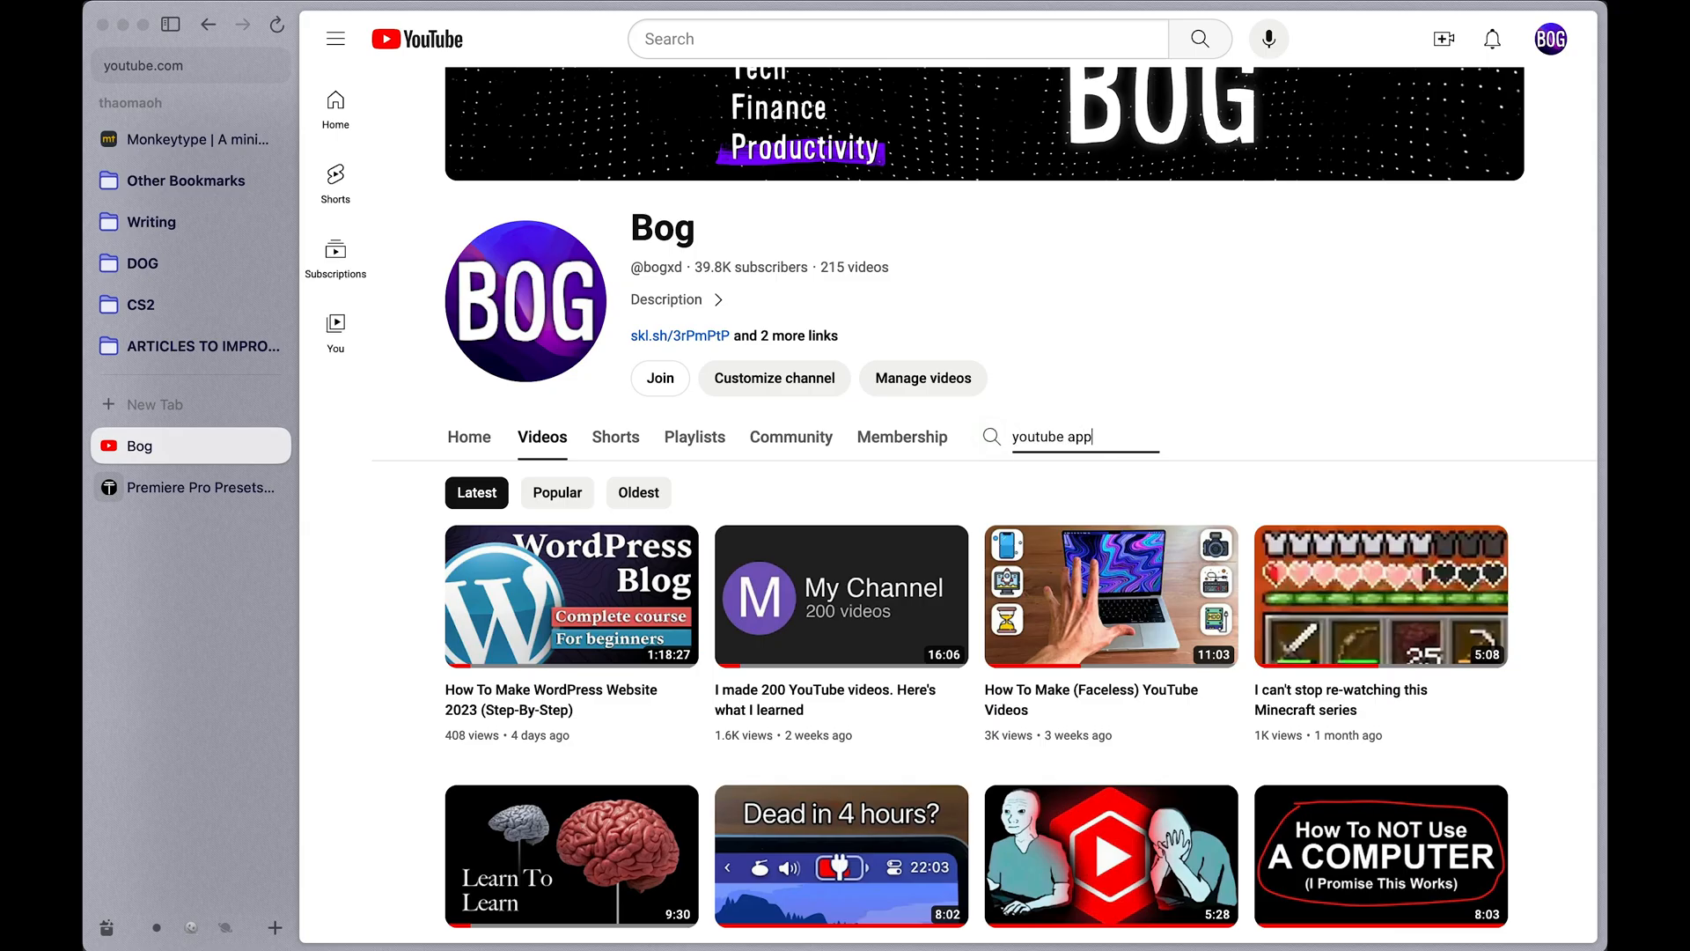
{"action": "key", "text": "Return"}
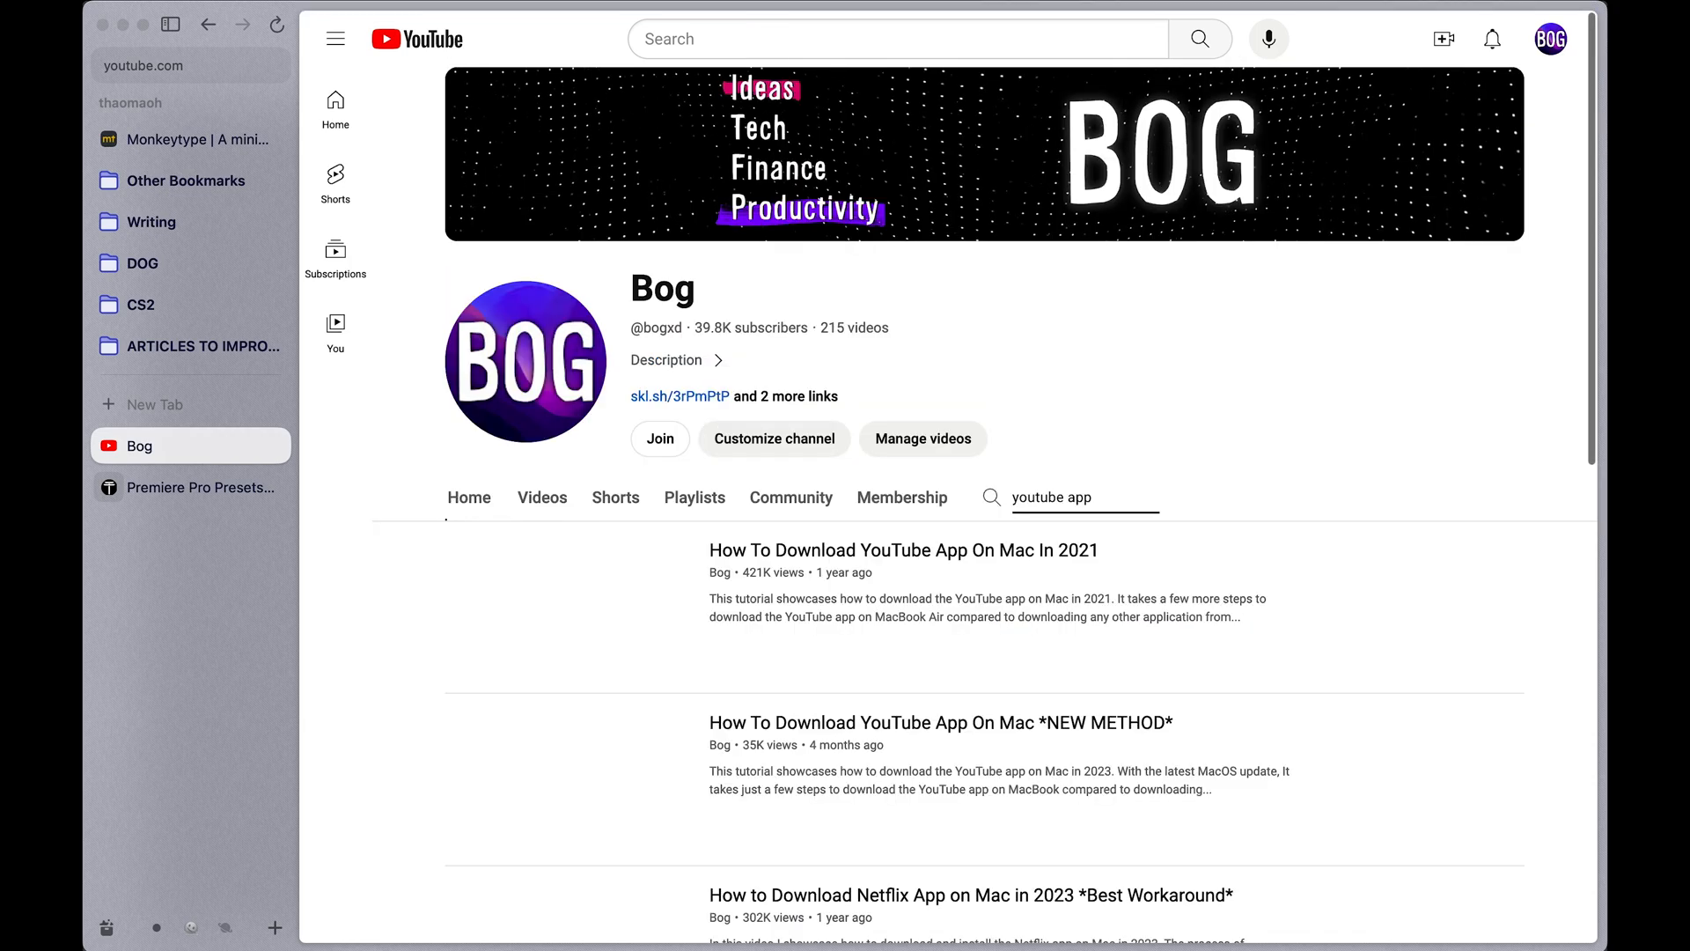
{"action": "scroll", "coordinate": [1276, 421], "scroll_direction": "down", "scroll_amount": 3}
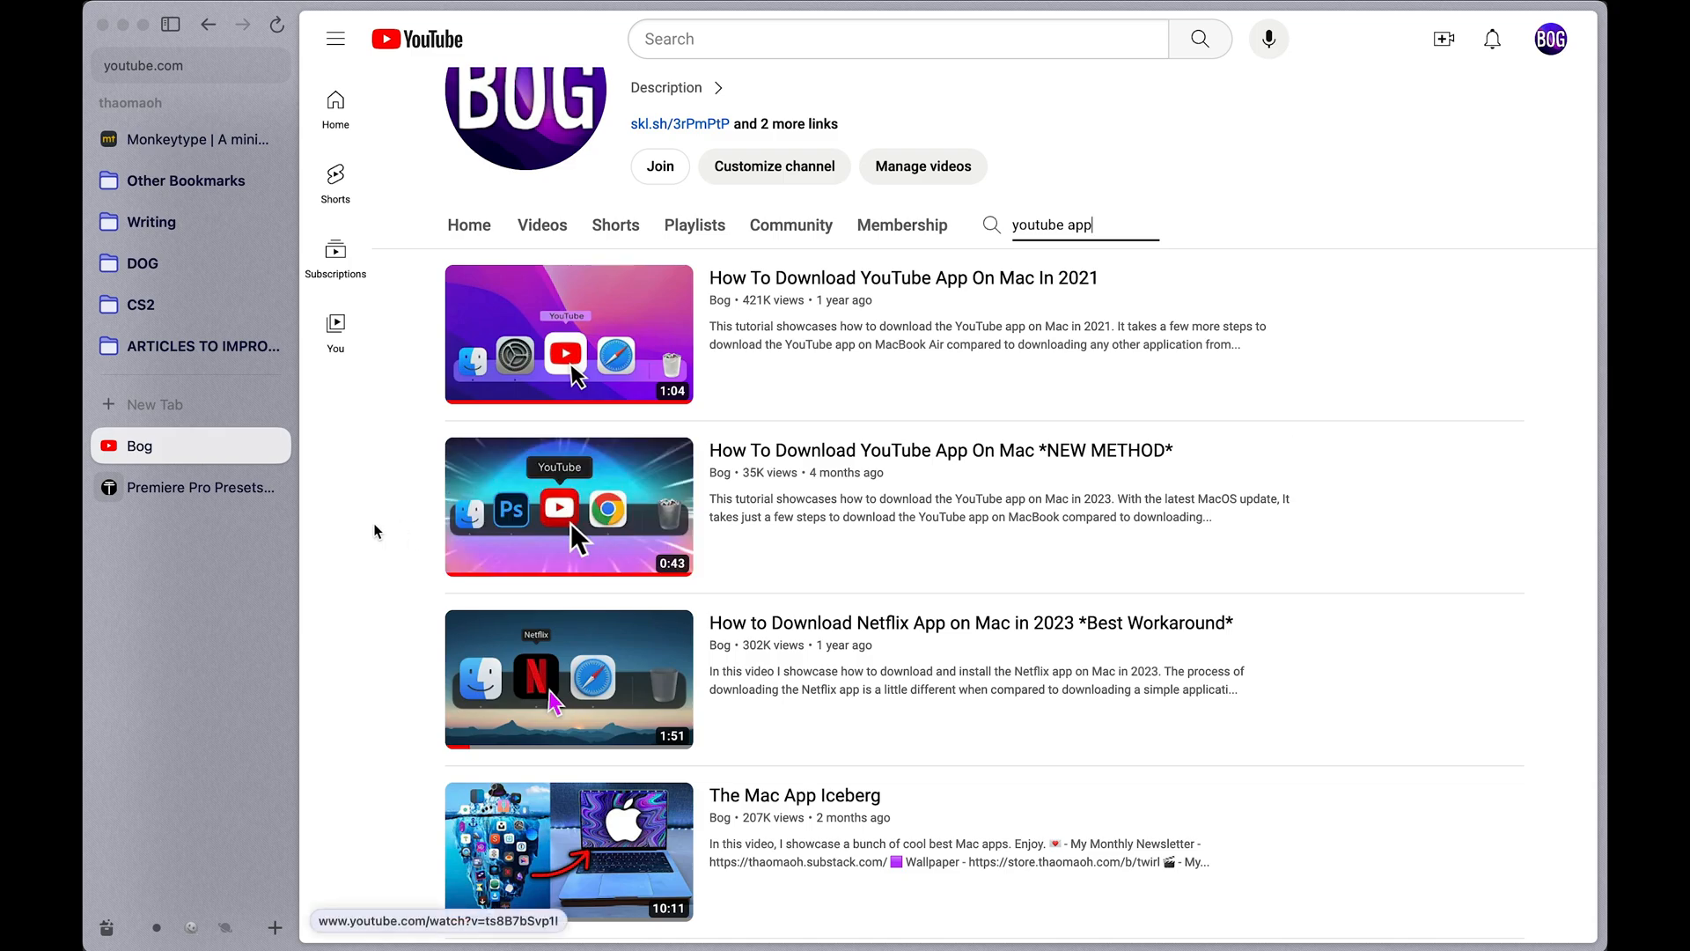
{"action": "key", "text": "super+space"}
{"action": "type", "text": "f"}
{"action": "key", "text": "Return"}
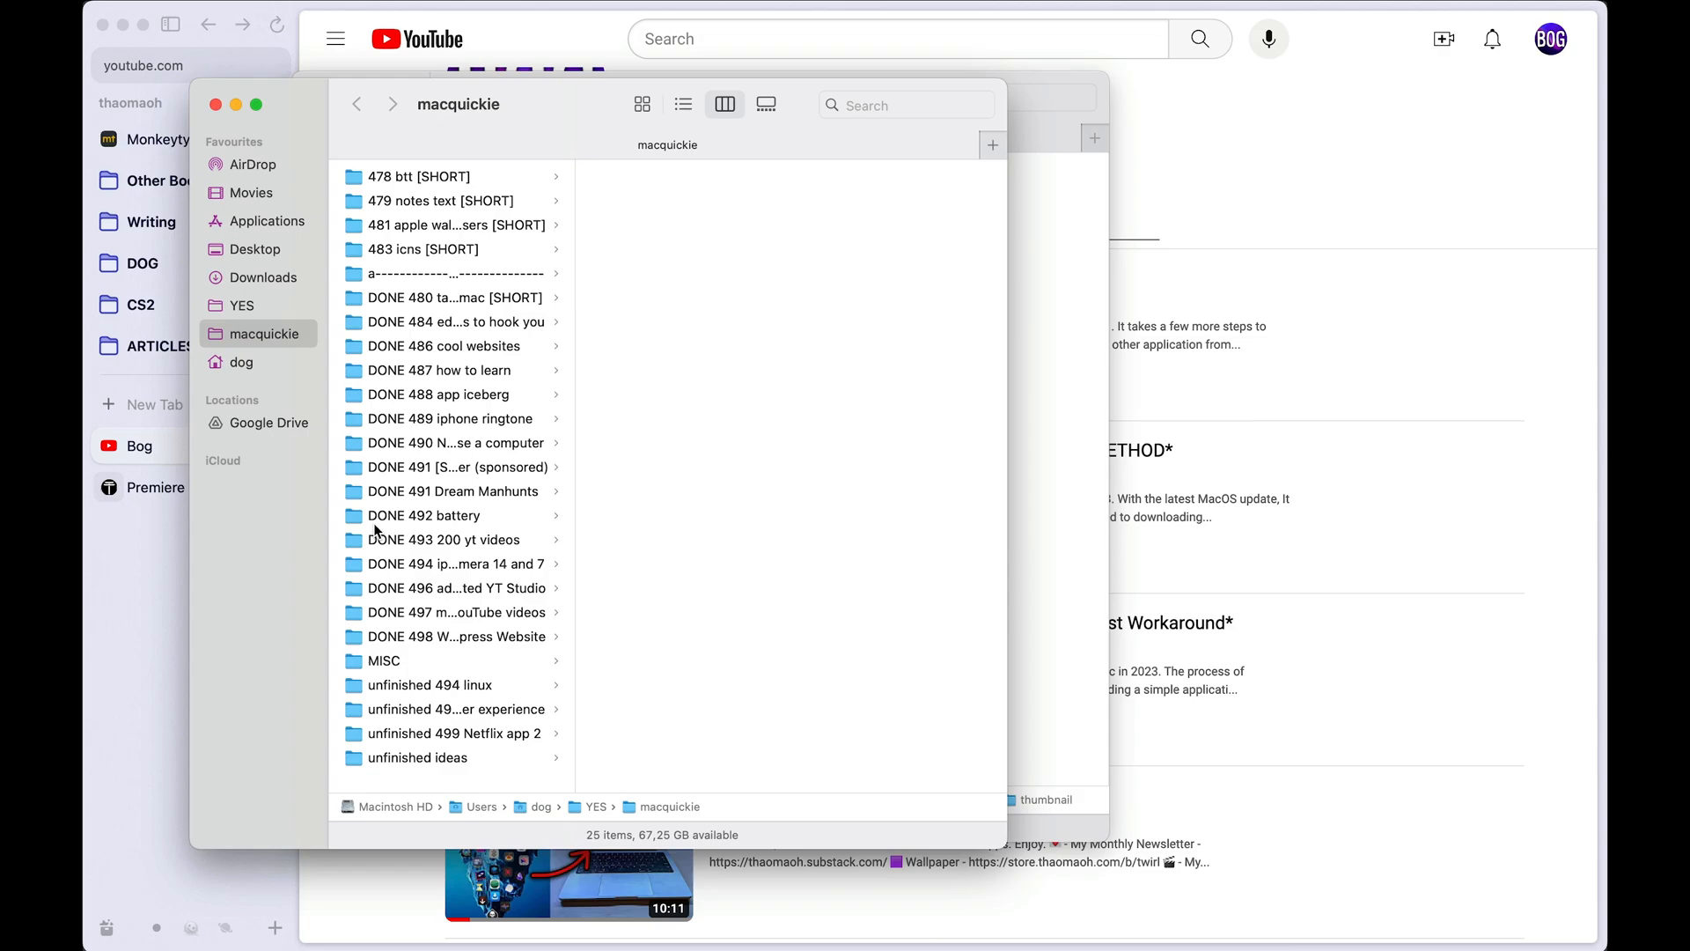
{"action": "left_click", "coordinate": [216, 104]}
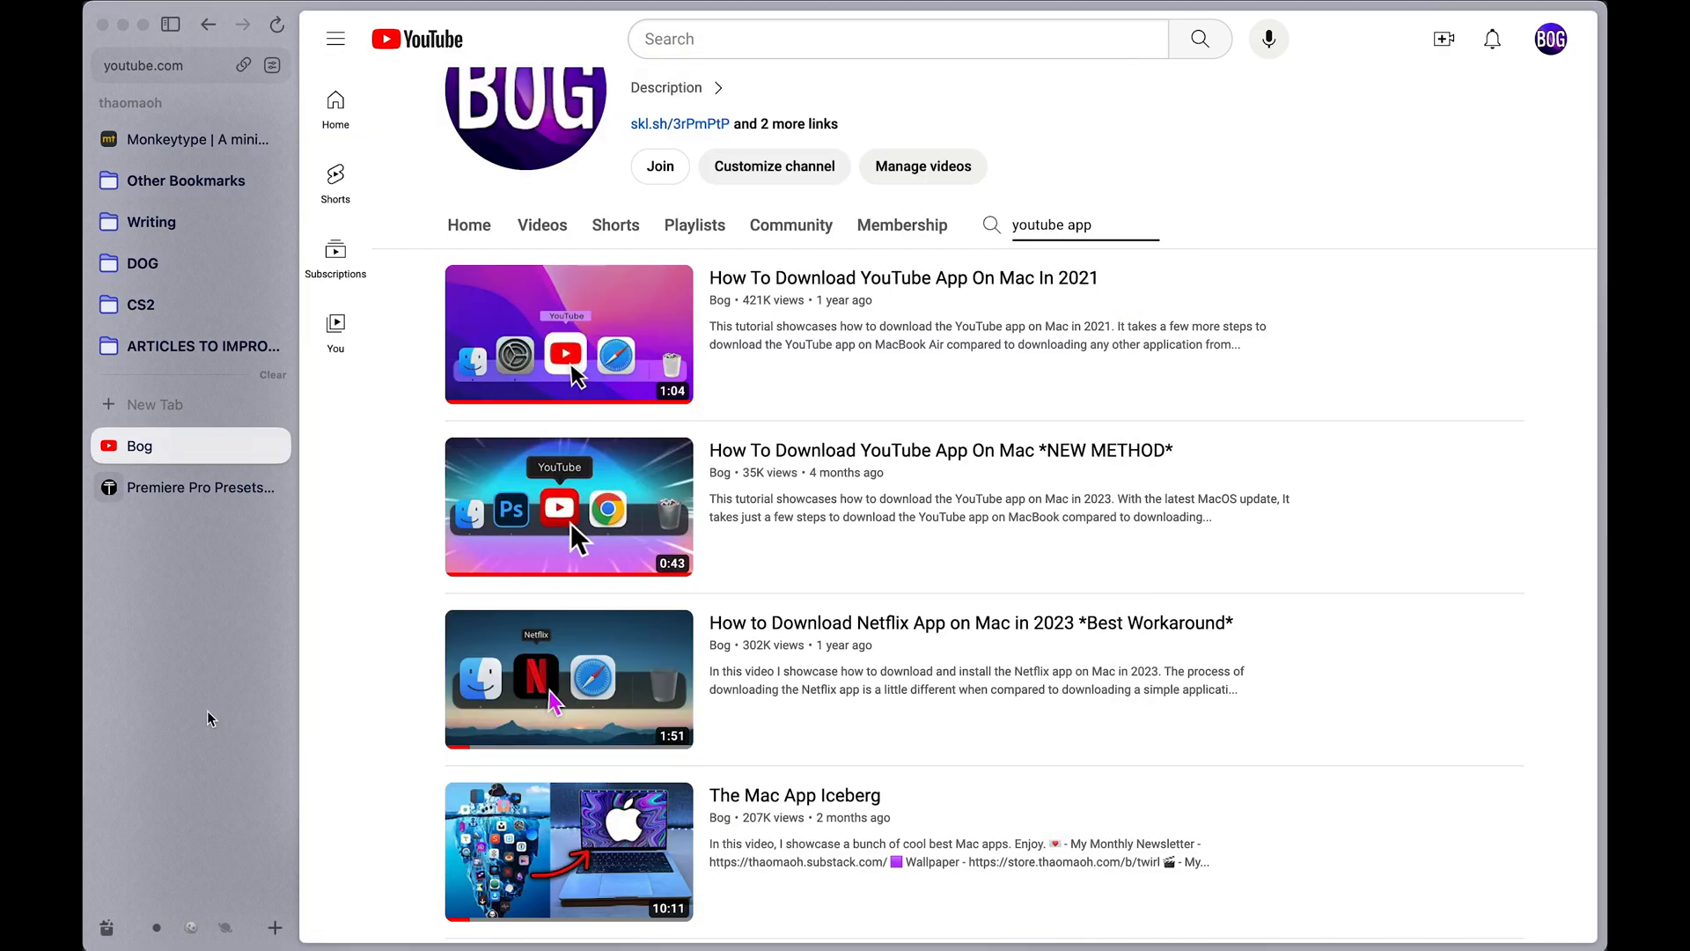
- Copy the link of the video "How To Download YouTube App On Mac *NEW METHOD*" and download its Full HD thumbnail from a YouTube thumbnail downloader
{"action": "left_click", "coordinate": [804, 457]}
{"action": "key", "text": "alt+shift+c"}
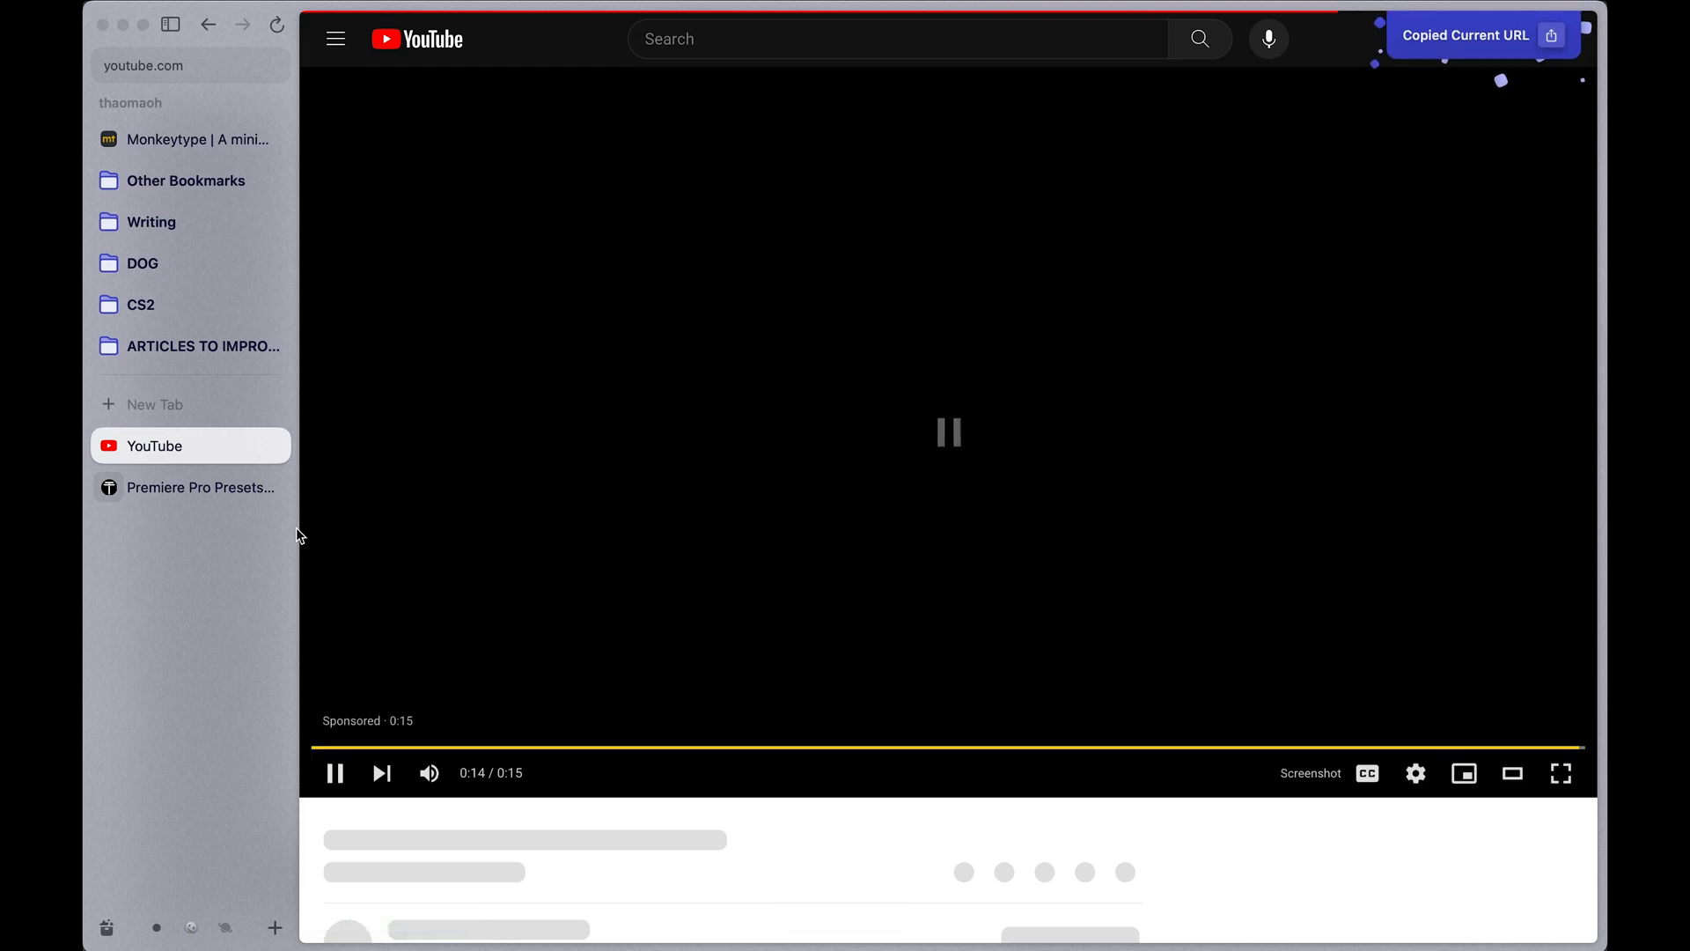
{"action": "key", "text": "super+t"}
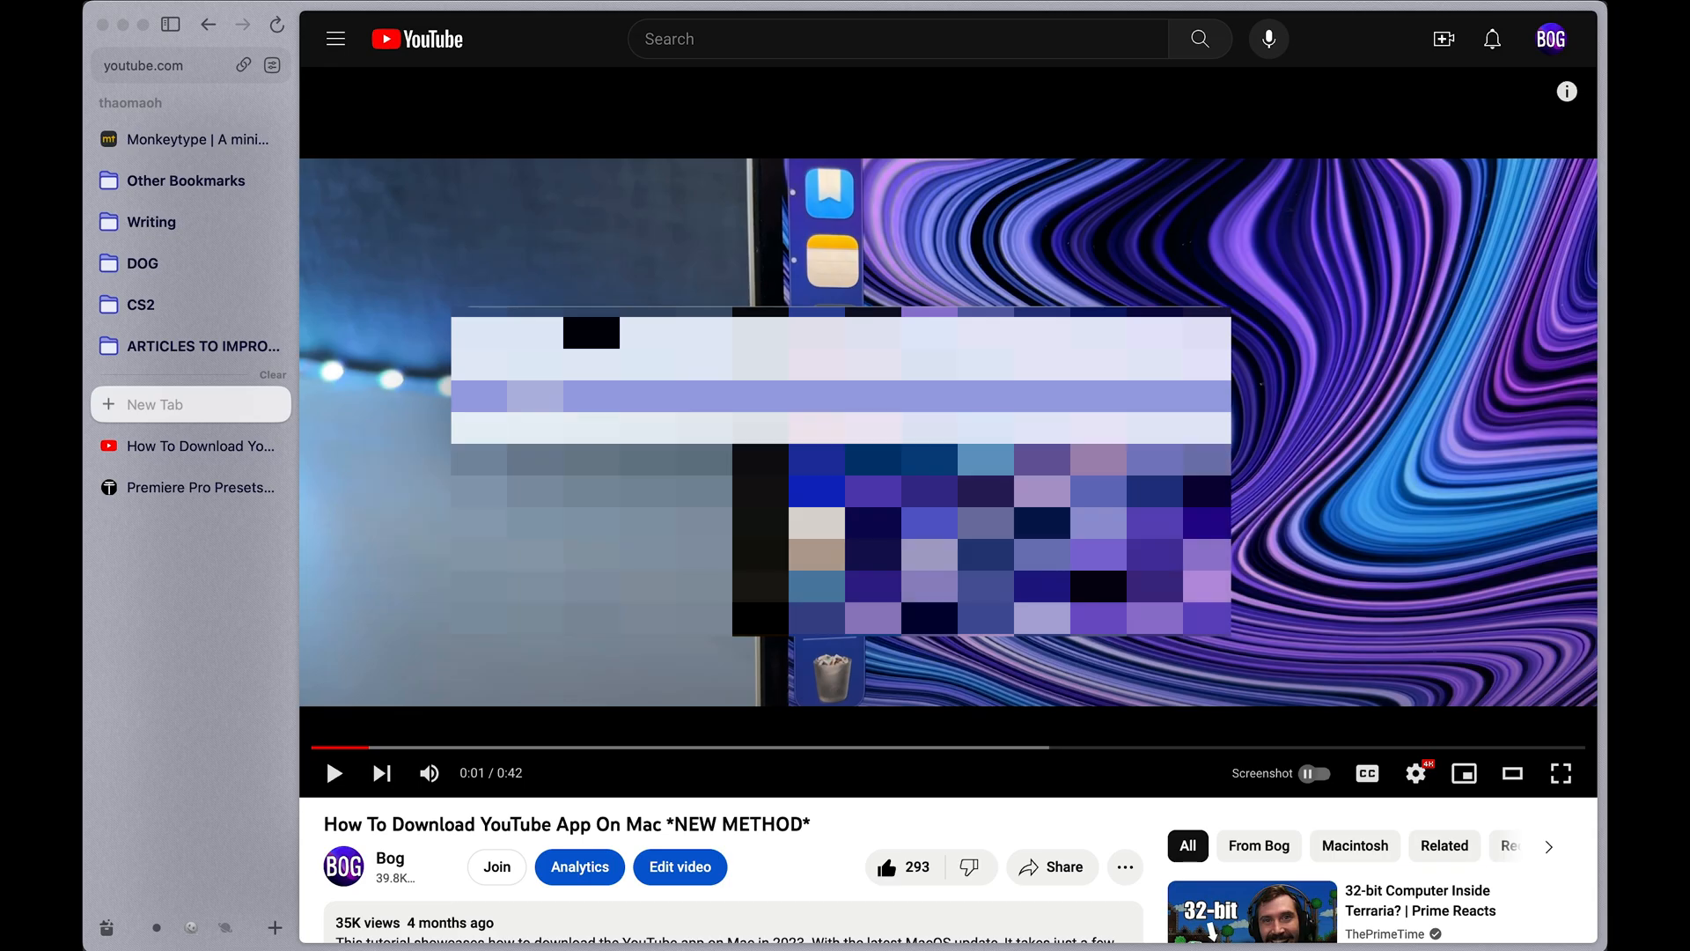
{"action": "type", "text": "er"}
{"action": "key", "text": "Return"}
{"action": "type", "text": "https://www.youtube.com/watch?v=ts8B7kSvpYI"}
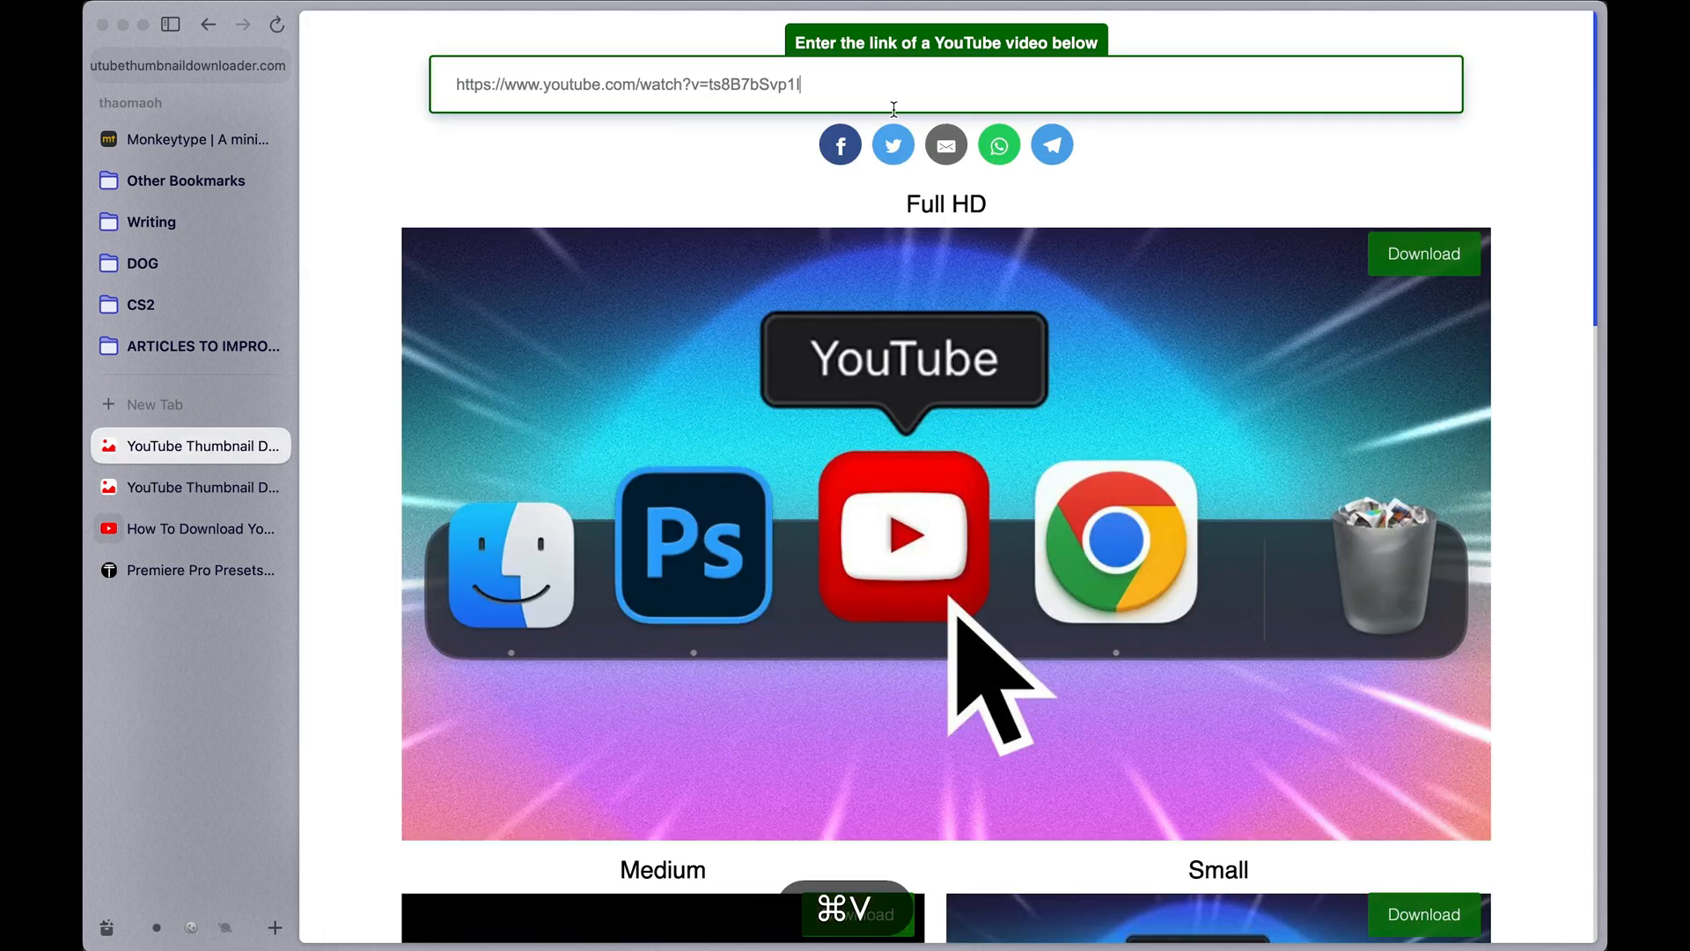
{"action": "key", "text": "super+Return"}
{"action": "left_click", "coordinate": [1396, 248]}
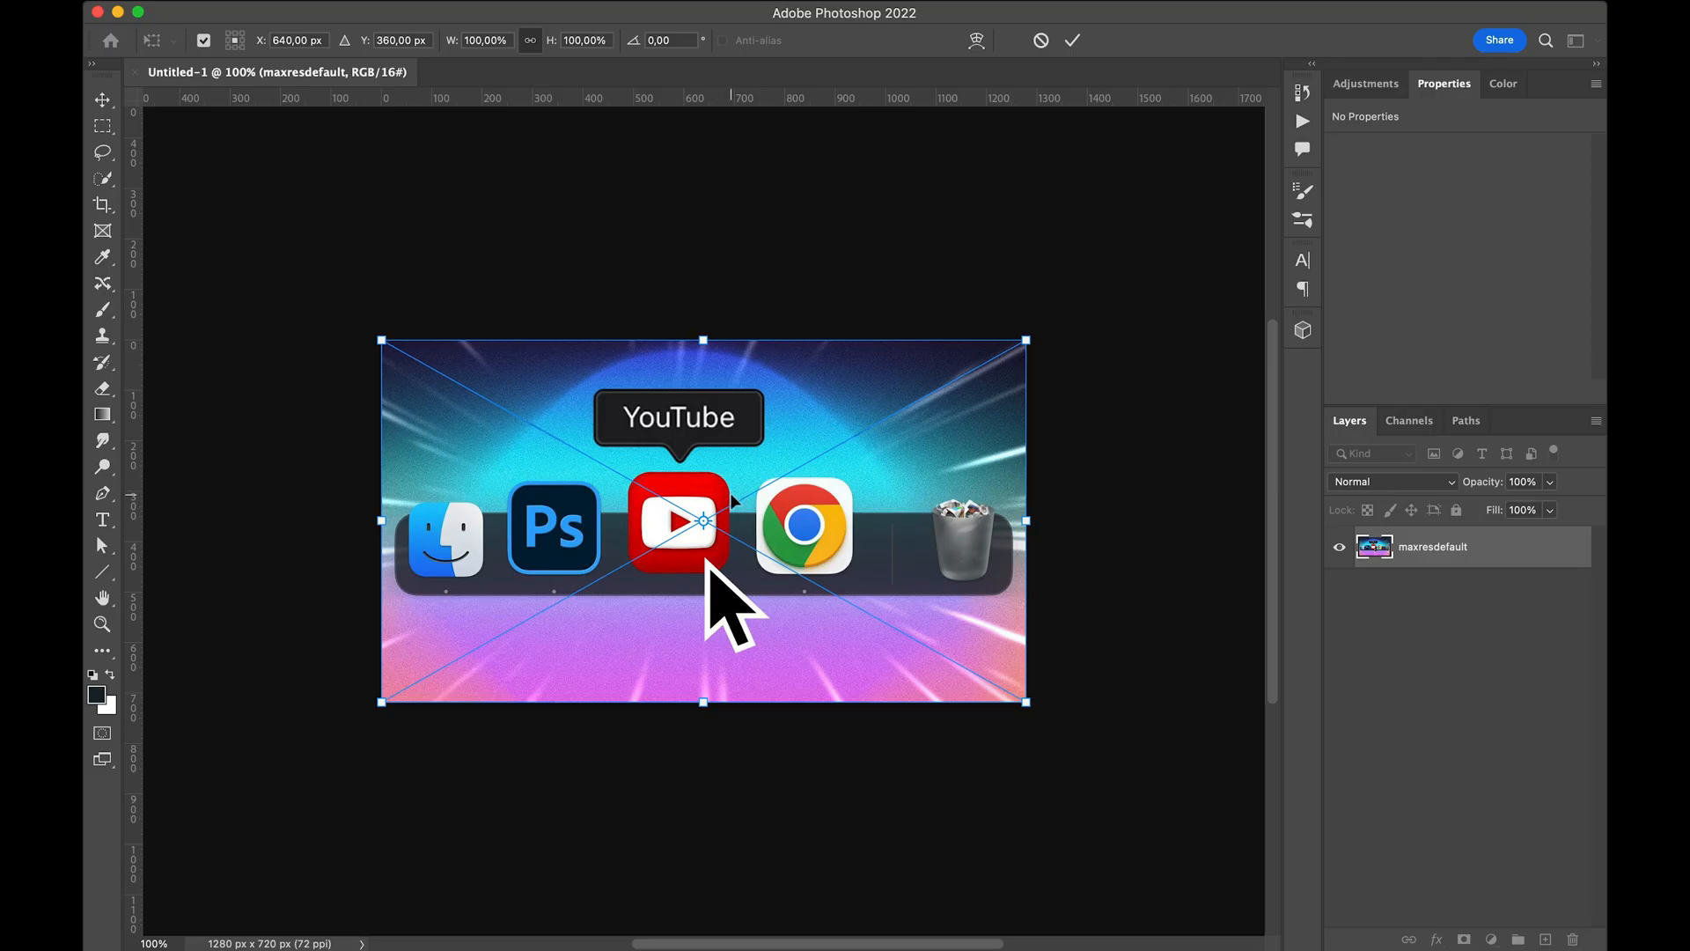
- Place the downloaded maxresdefault thumbnail in the Photoshop document at 100% and examine its app label, icons and cursor up close
{"action": "key", "text": "alt+Return"}
{"action": "scroll", "coordinate": [731, 503], "scroll_direction": "up", "scroll_amount": 2}
{"action": "scroll", "coordinate": [731, 505], "scroll_direction": "up", "scroll_amount": 5}
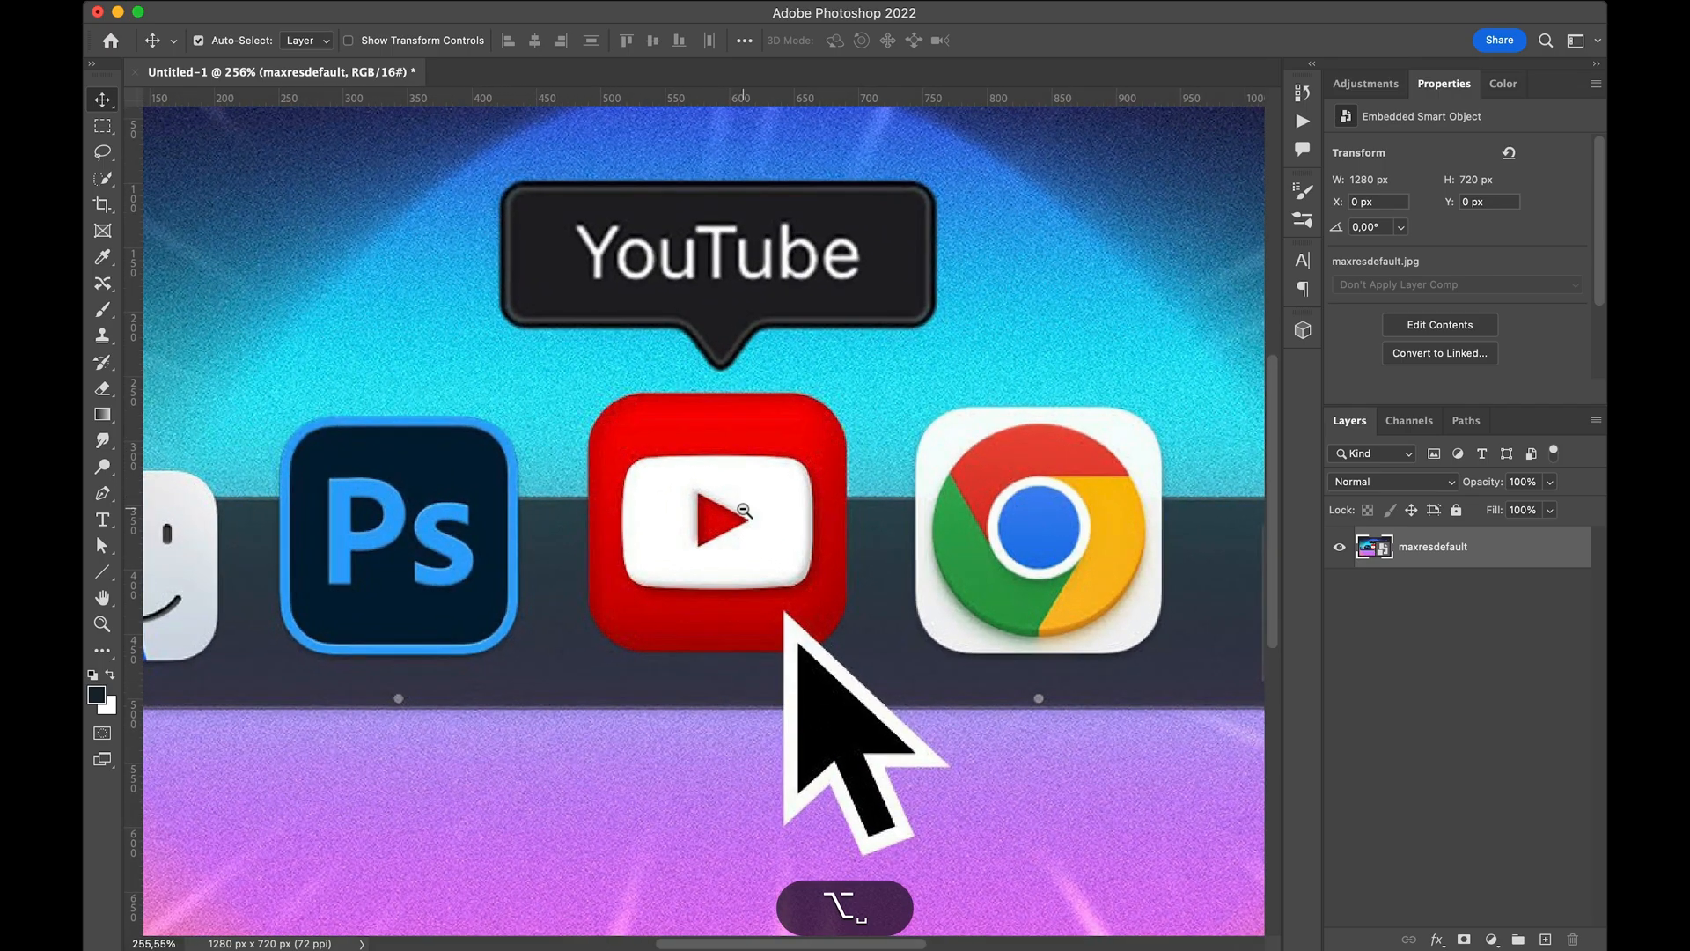
{"action": "scroll", "coordinate": [741, 506], "scroll_direction": "up", "scroll_amount": 2}
{"action": "left_click_drag", "start_coordinate": [711, 464], "coordinate": [704, 512]}
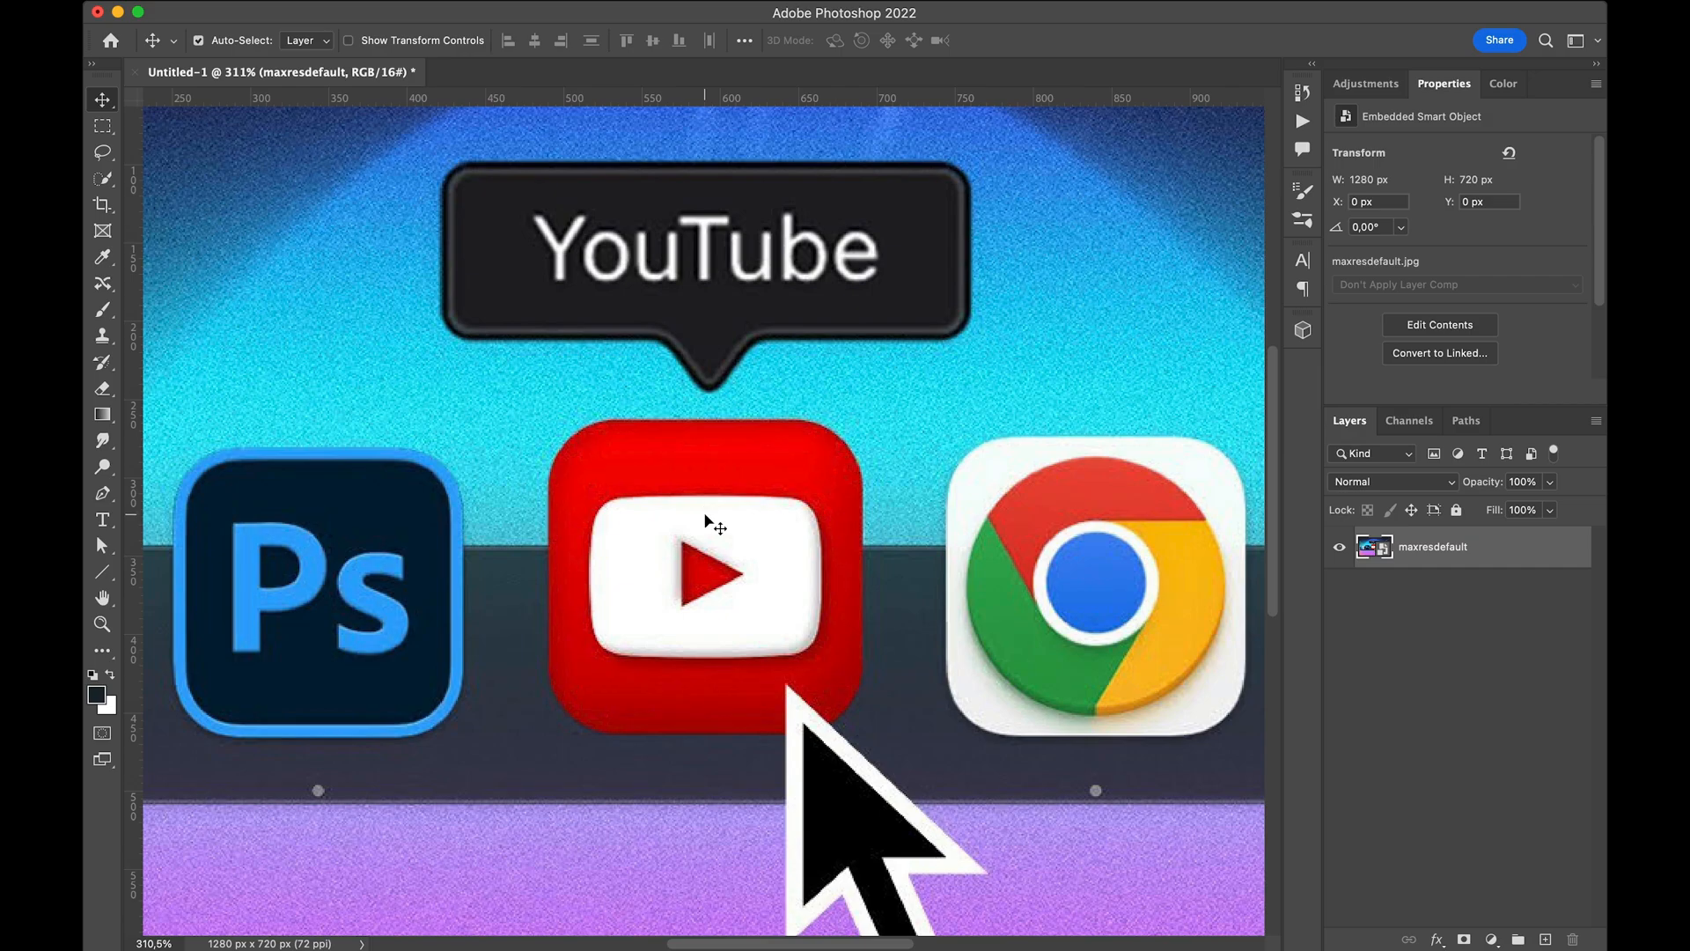
{"action": "scroll", "coordinate": [705, 520], "scroll_direction": "down", "scroll_amount": 4}
{"action": "key", "text": "super+space"}
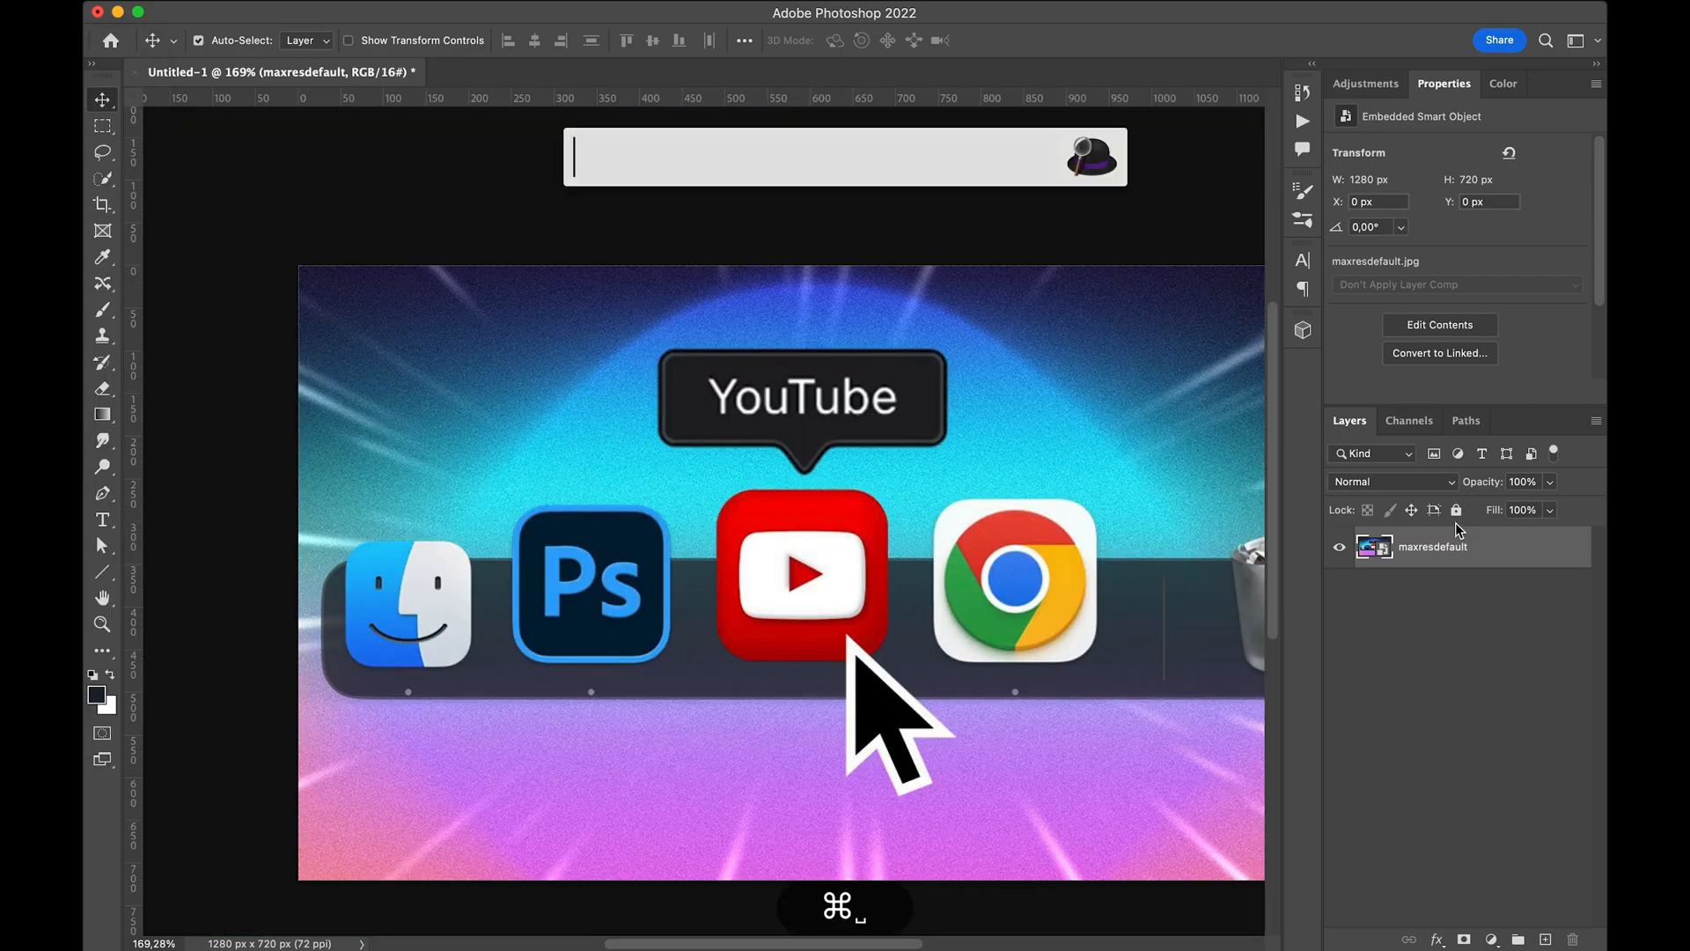
{"action": "key", "text": "super+Escape"}
{"action": "left_click", "coordinate": [1438, 607]}
{"action": "left_click", "coordinate": [1457, 546]}
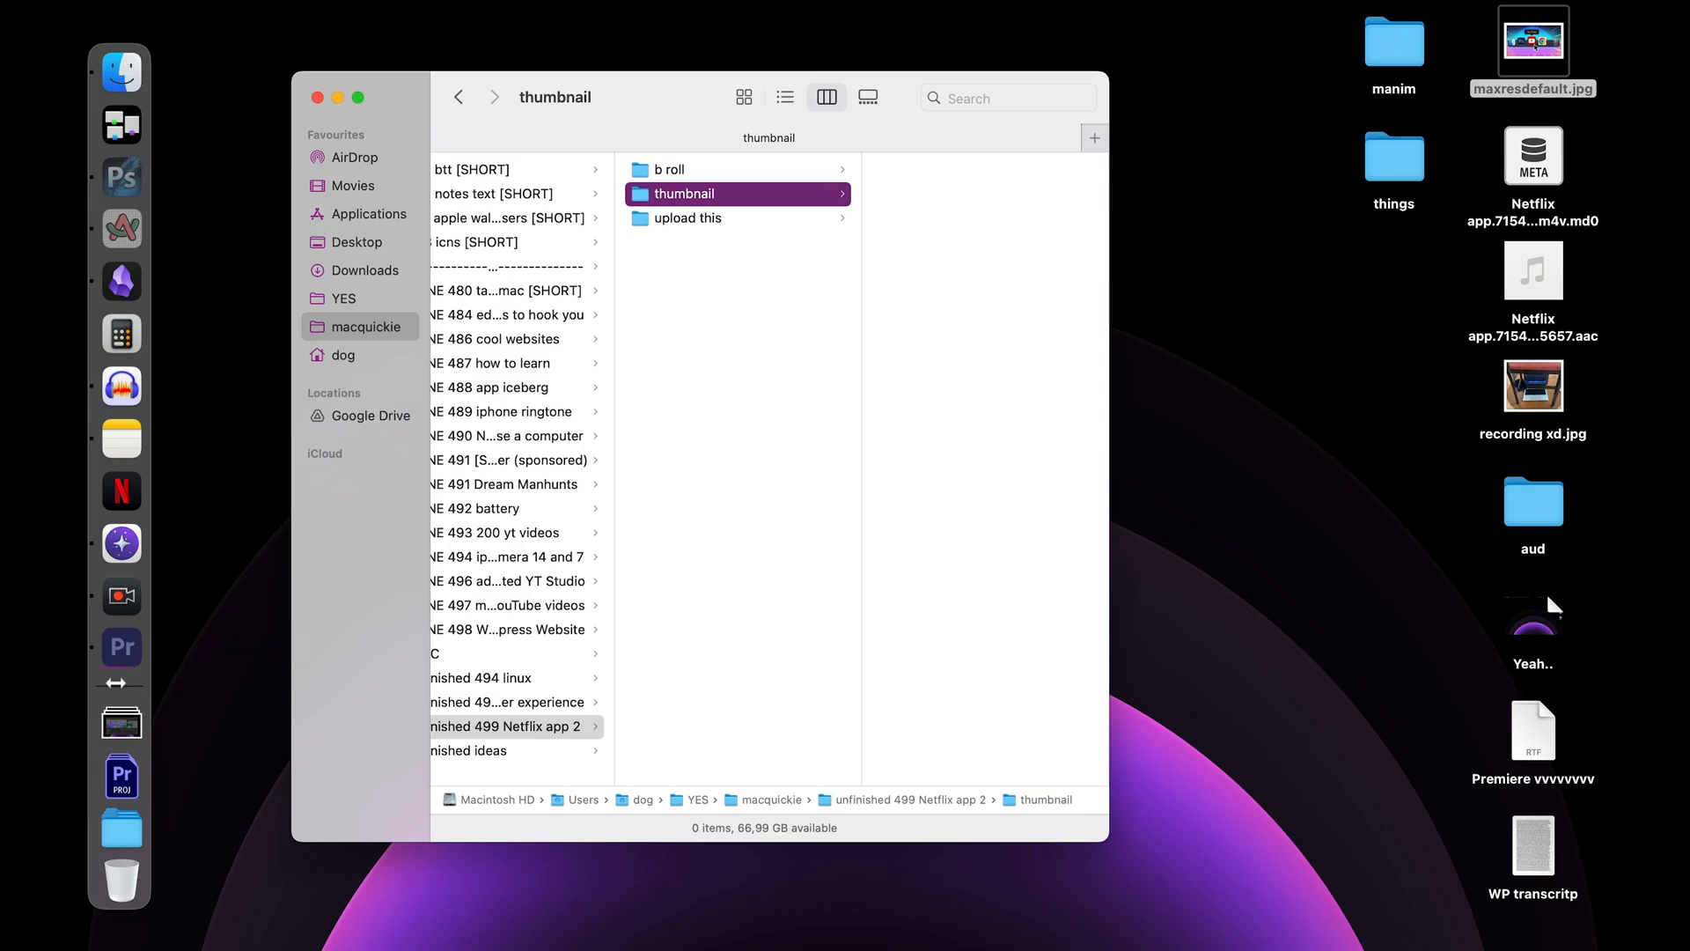
- Move the Dock to the lower edge of the desktop and enable its icon magnification
{"action": "right_click", "coordinate": [121, 686]}
{"action": "mouse_move", "coordinate": [303, 742]}
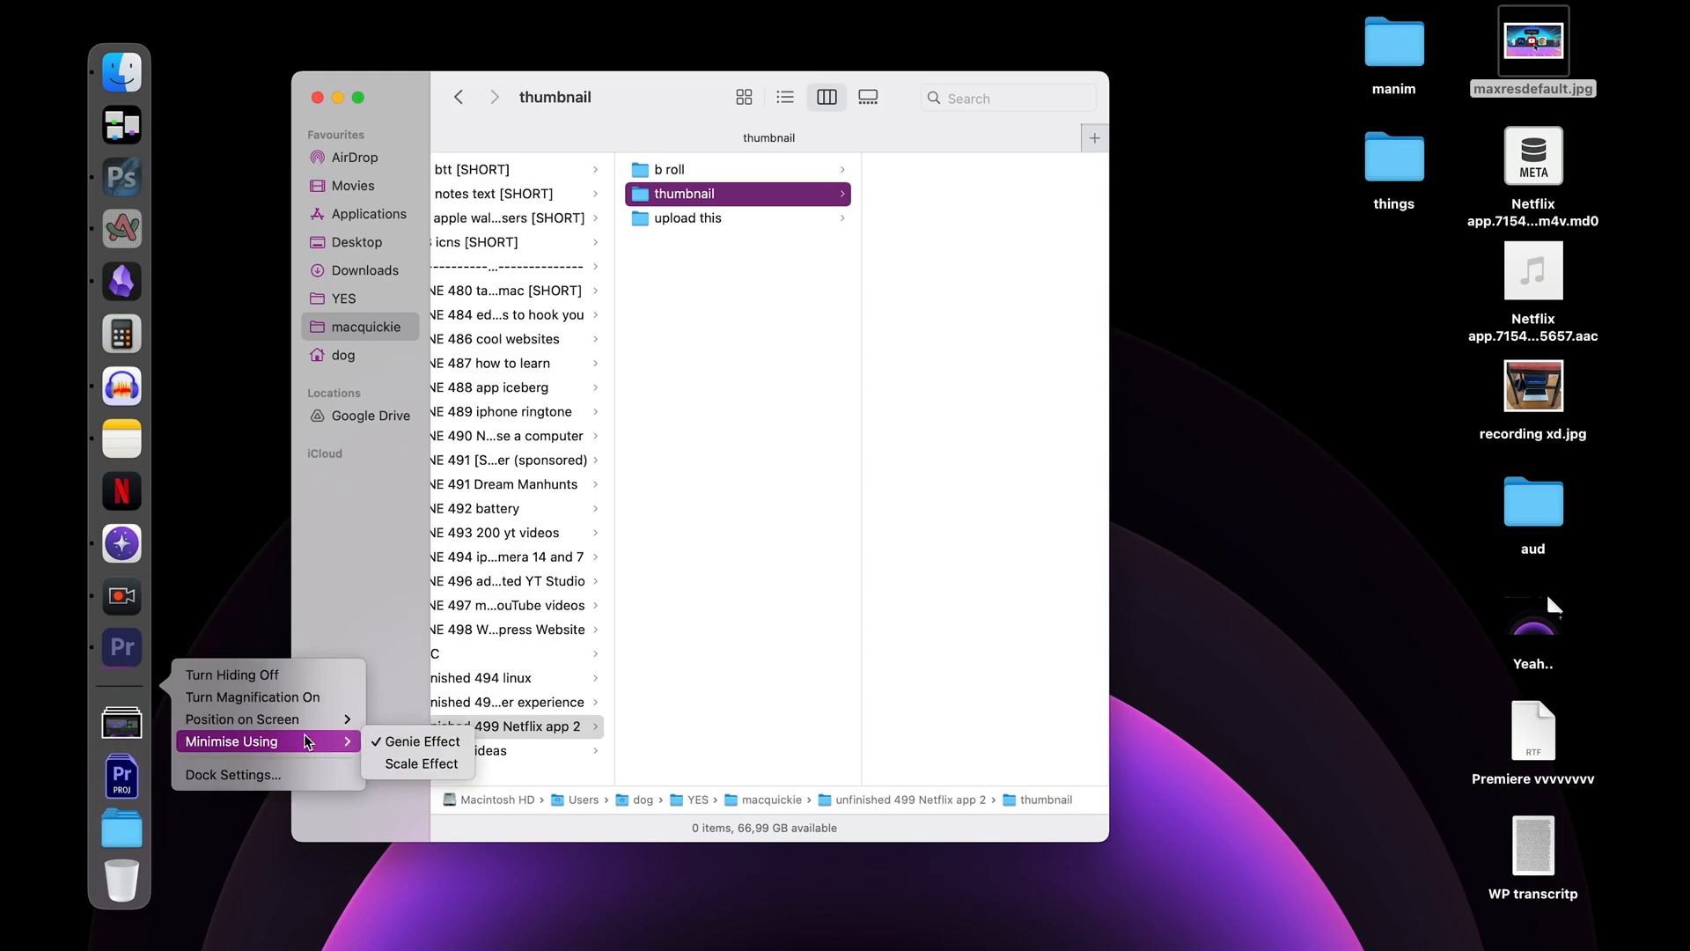
{"action": "left_click", "coordinate": [393, 741]}
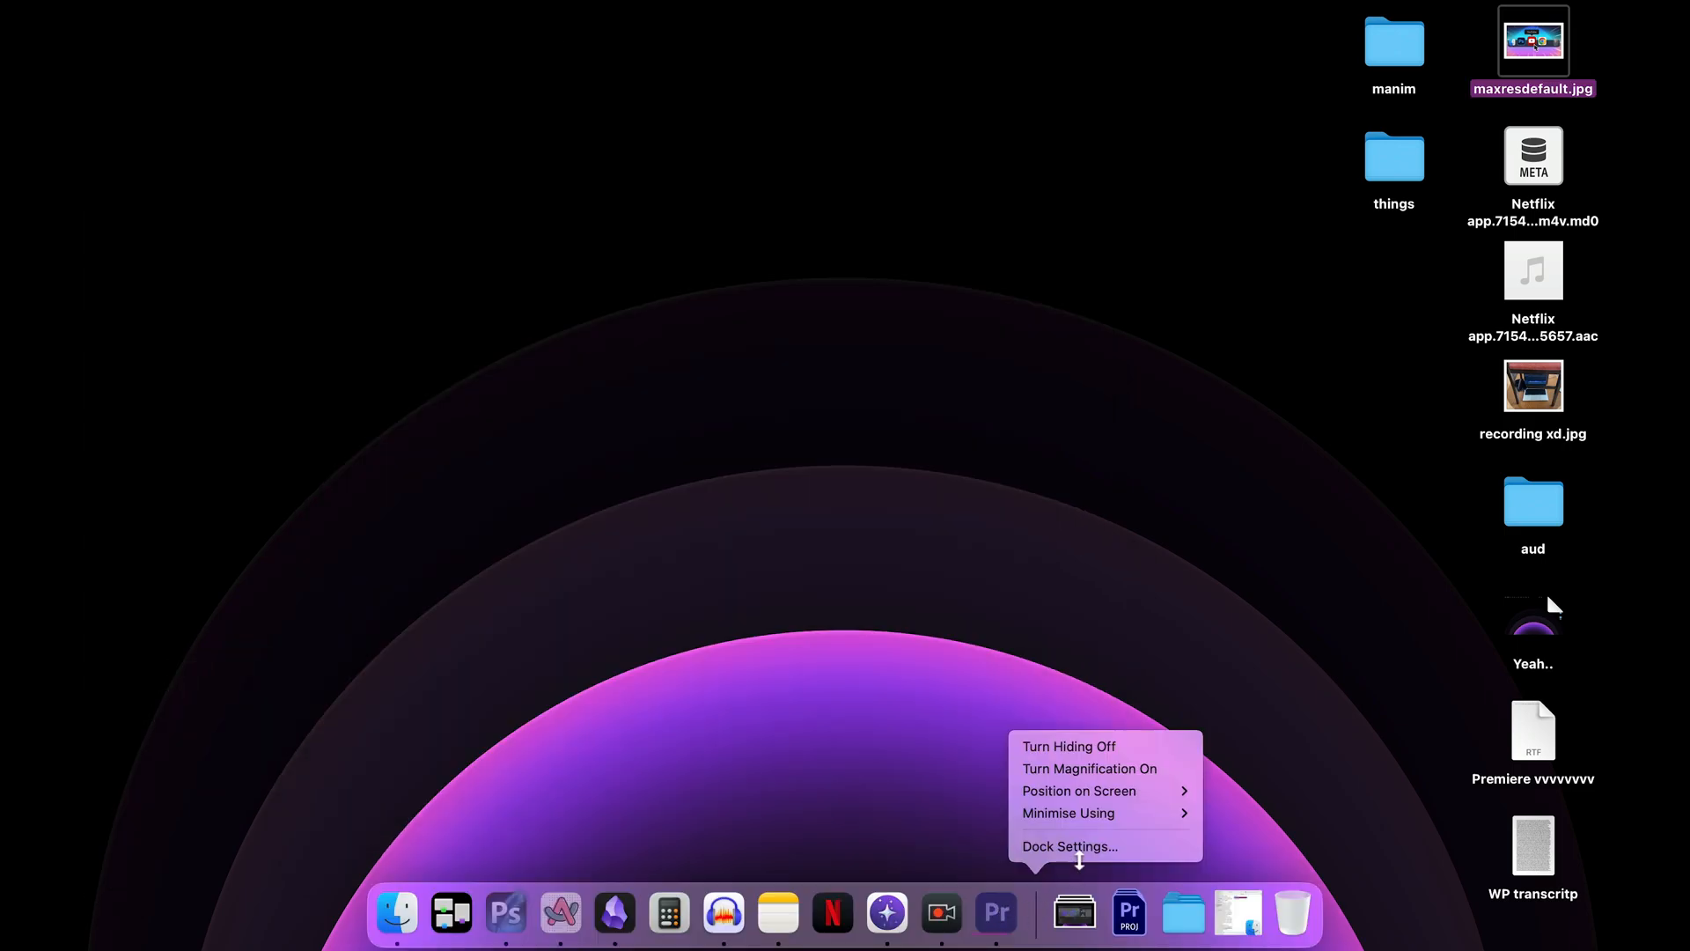
{"action": "left_click", "coordinate": [1074, 847]}
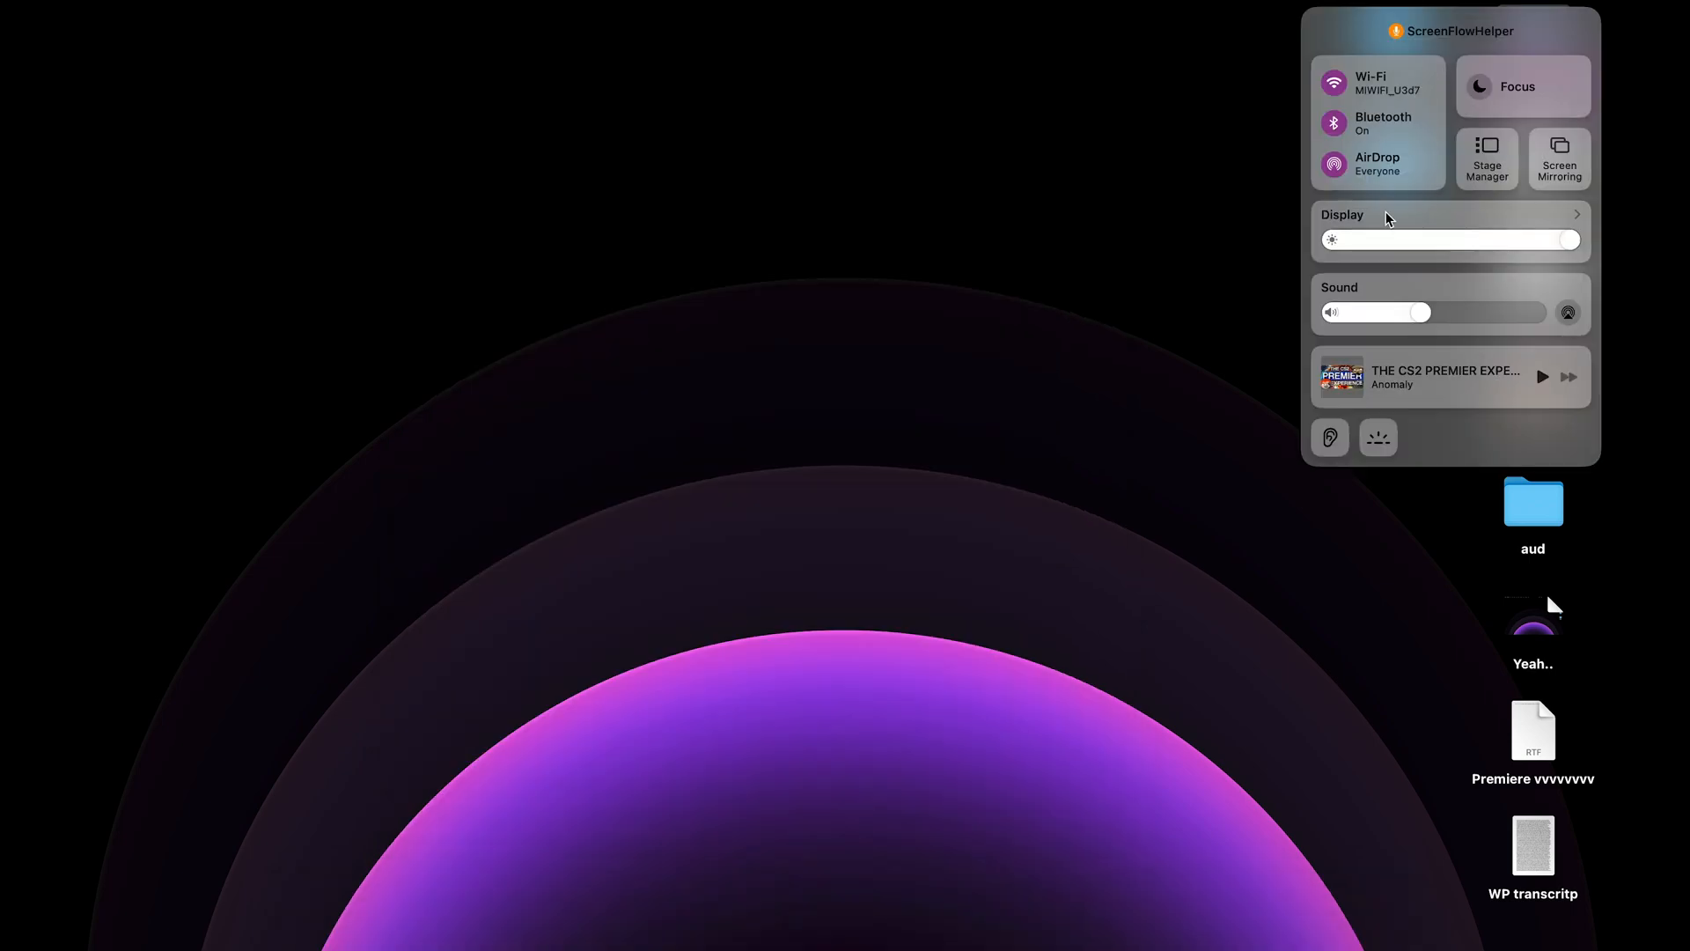
- Switch the Mac to dark appearance and capture a screenshot of the Dock with the Netflix icon magnified and labelled
{"action": "left_click", "coordinate": [1388, 217]}
{"action": "left_click", "coordinate": [1345, 112]}
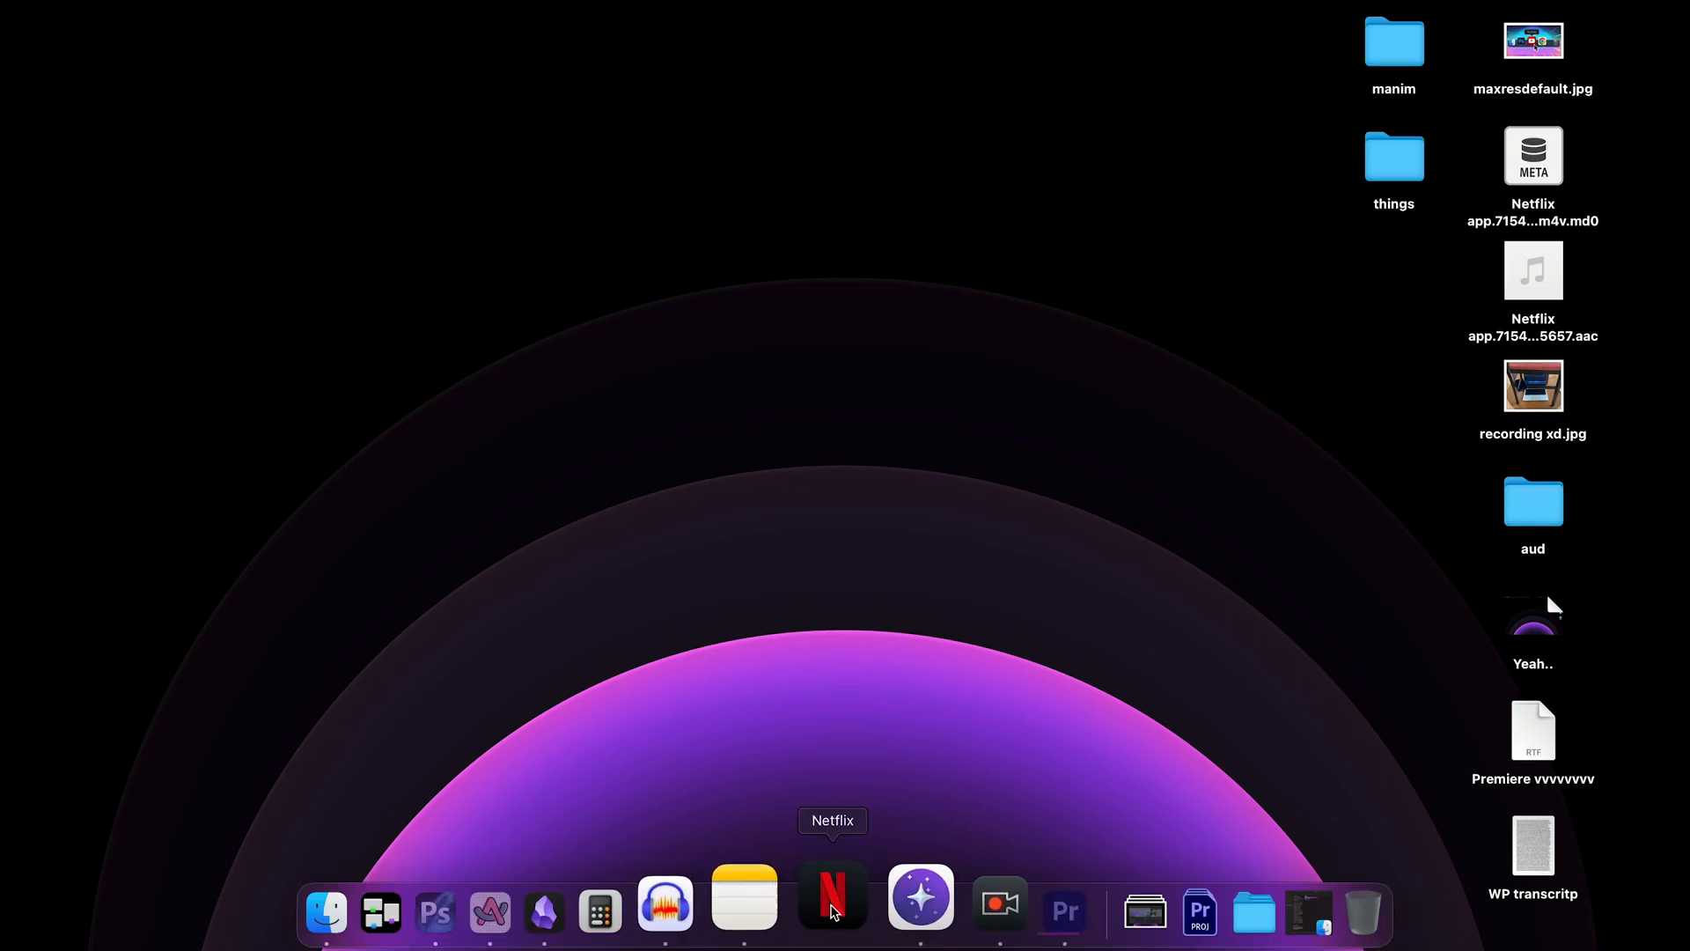
{"action": "key", "text": "shift+super"}
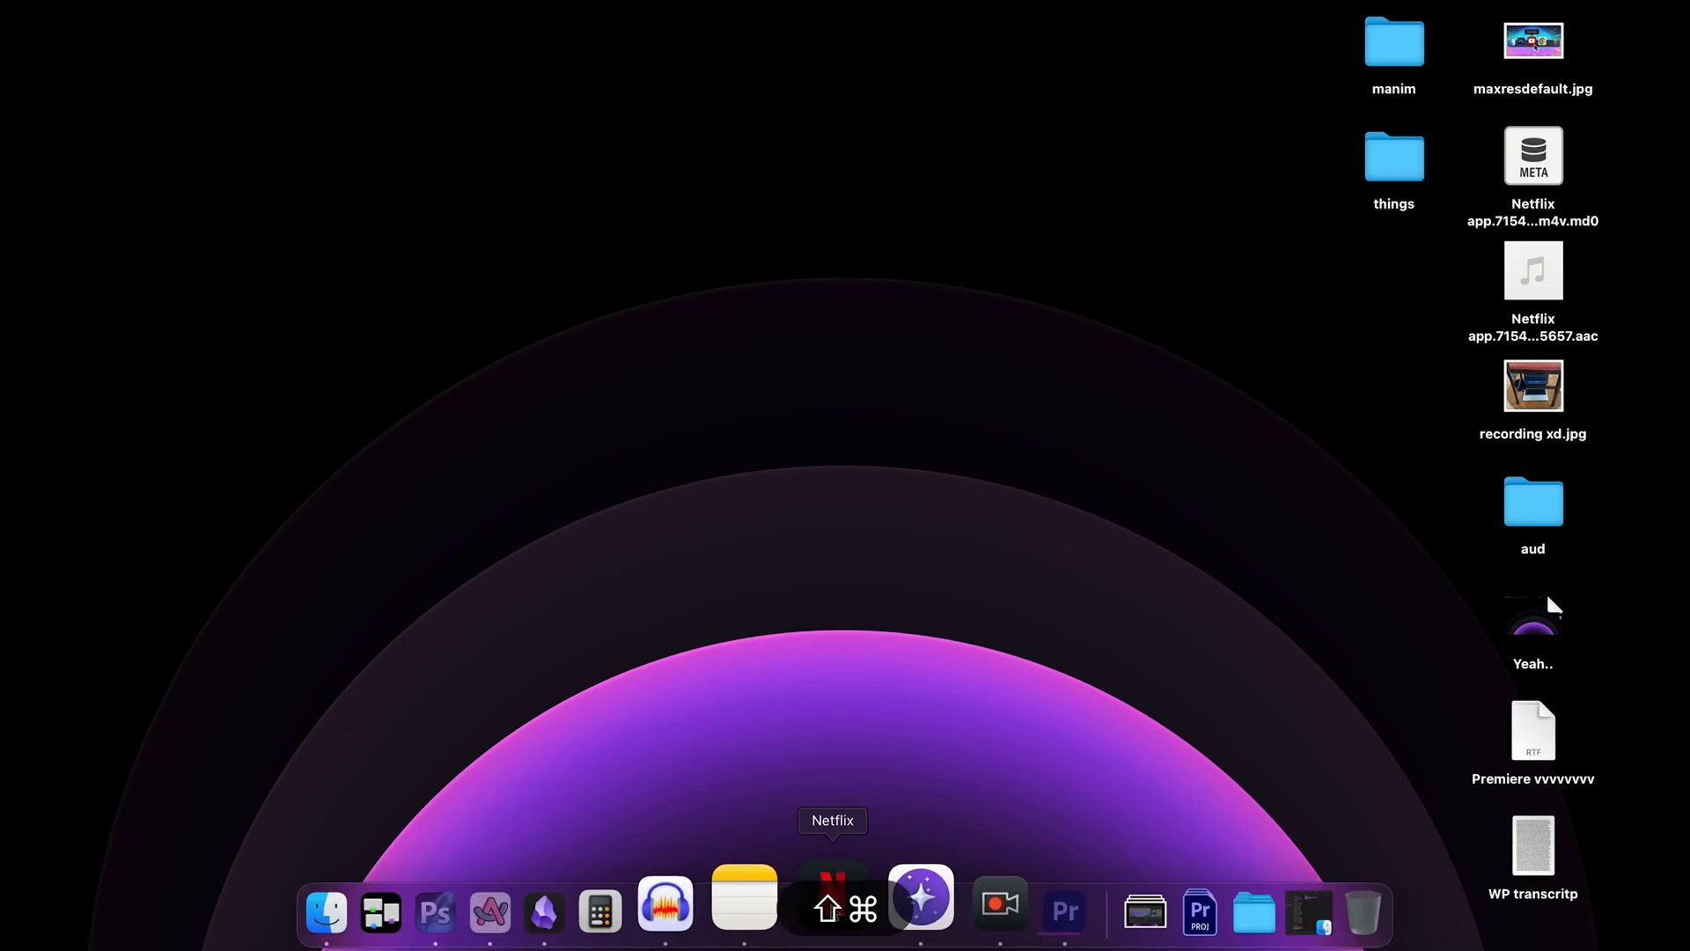
{"action": "key", "text": "shift+super+4"}
{"action": "key", "text": "space"}
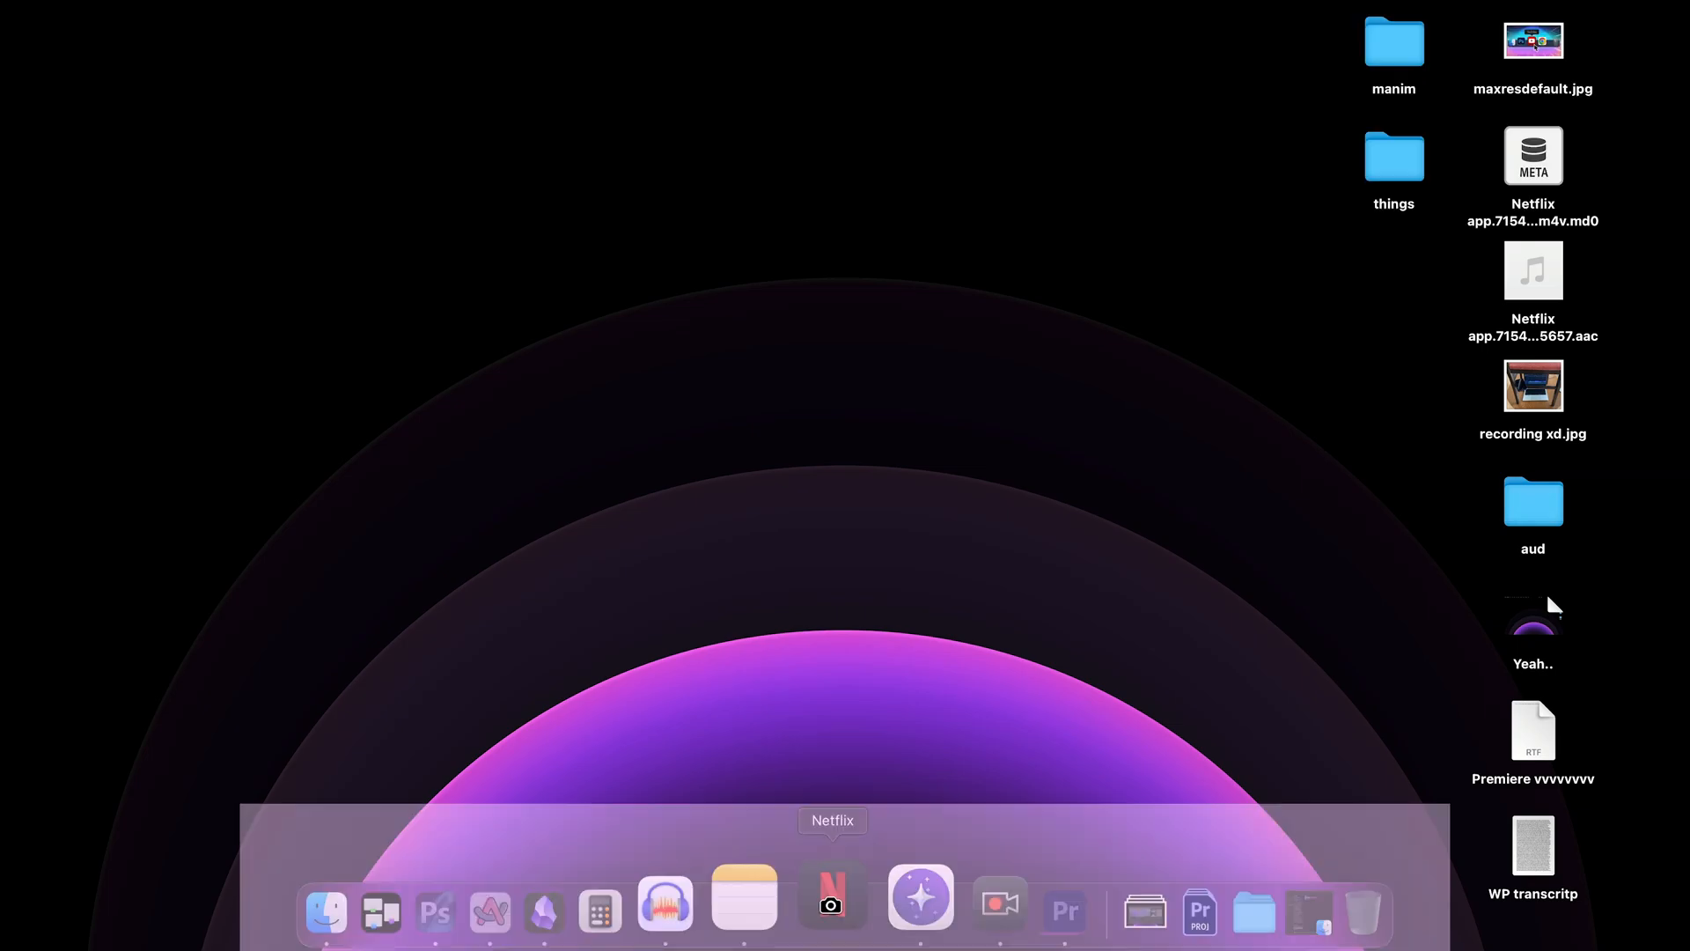
{"action": "left_click", "coordinate": [830, 905]}
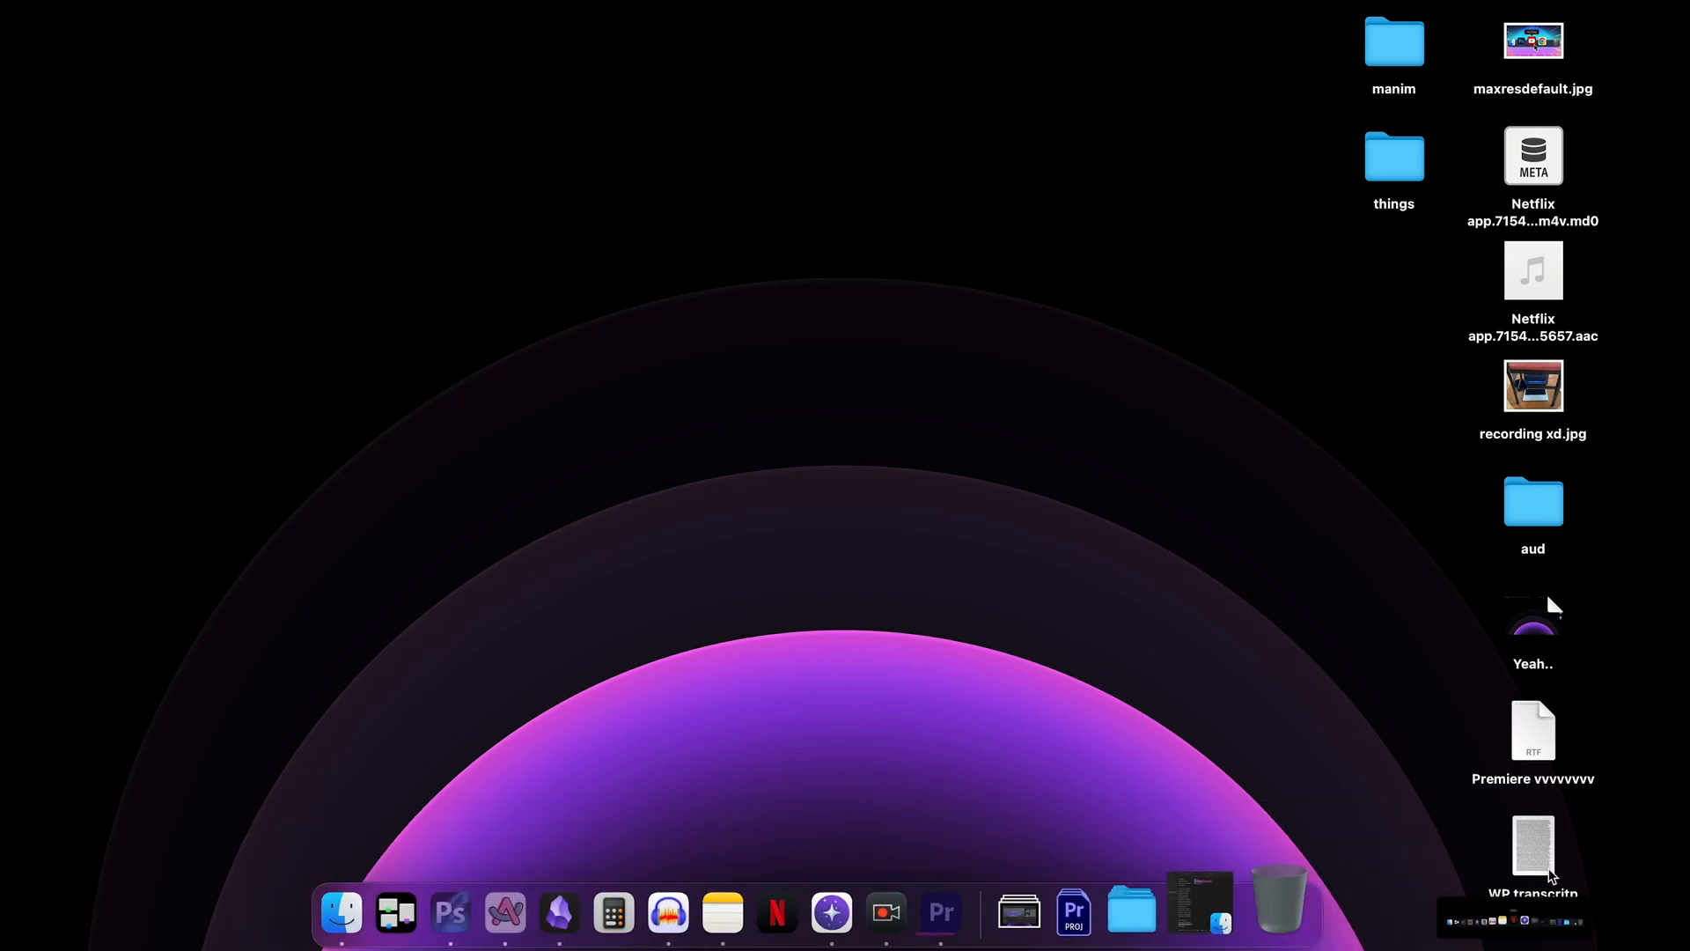
- Place the Dock screenshot in the Photoshop document and scale it to 3661 x 460 px at X -1156, Y 125
{"action": "left_click_drag", "start_coordinate": [1485, 921], "coordinate": [832, 543]}
{"action": "key", "text": "super+Tab"}
{"action": "mouse_move", "coordinate": [729, 542]}
{"action": "left_mouse_down"}
{"action": "mouse_move", "coordinate": [728, 767]}
{"action": "mouse_move", "coordinate": [763, 539]}
{"action": "left_mouse_up"}
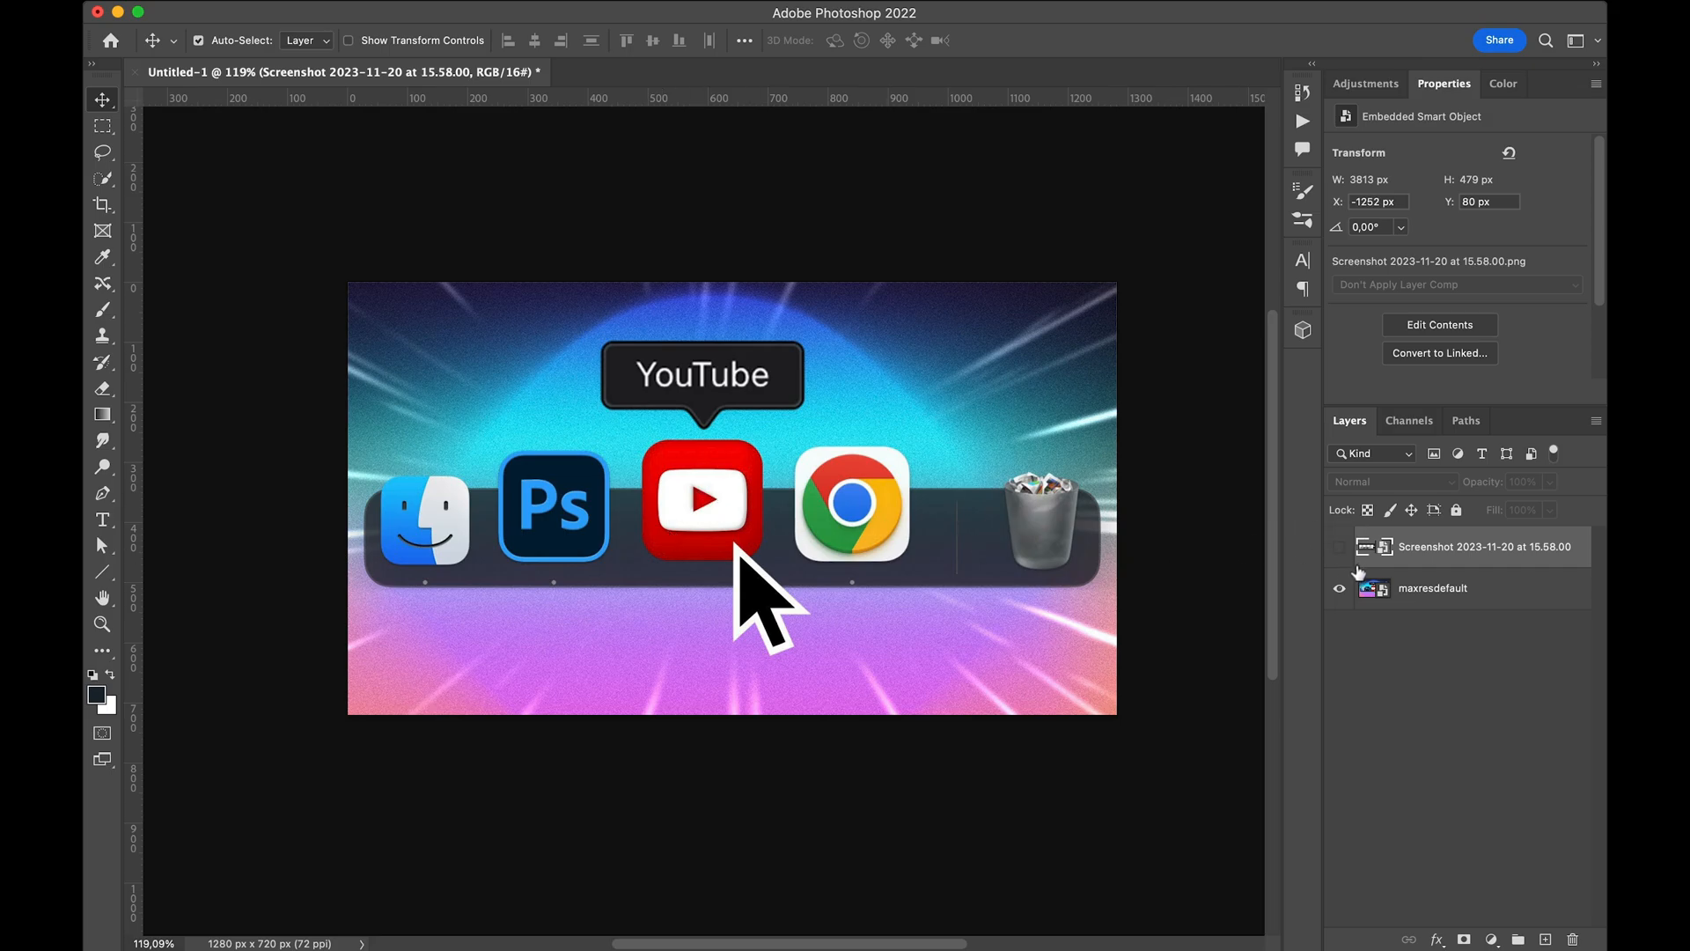
{"action": "left_click", "coordinate": [1339, 547]}
{"action": "mouse_move", "coordinate": [780, 550]}
{"action": "left_mouse_down"}
{"action": "mouse_move", "coordinate": [758, 551]}
{"action": "mouse_move", "coordinate": [801, 547]}
{"action": "left_mouse_up"}
{"action": "left_click_drag", "start_coordinate": [828, 574], "coordinate": [887, 563]}
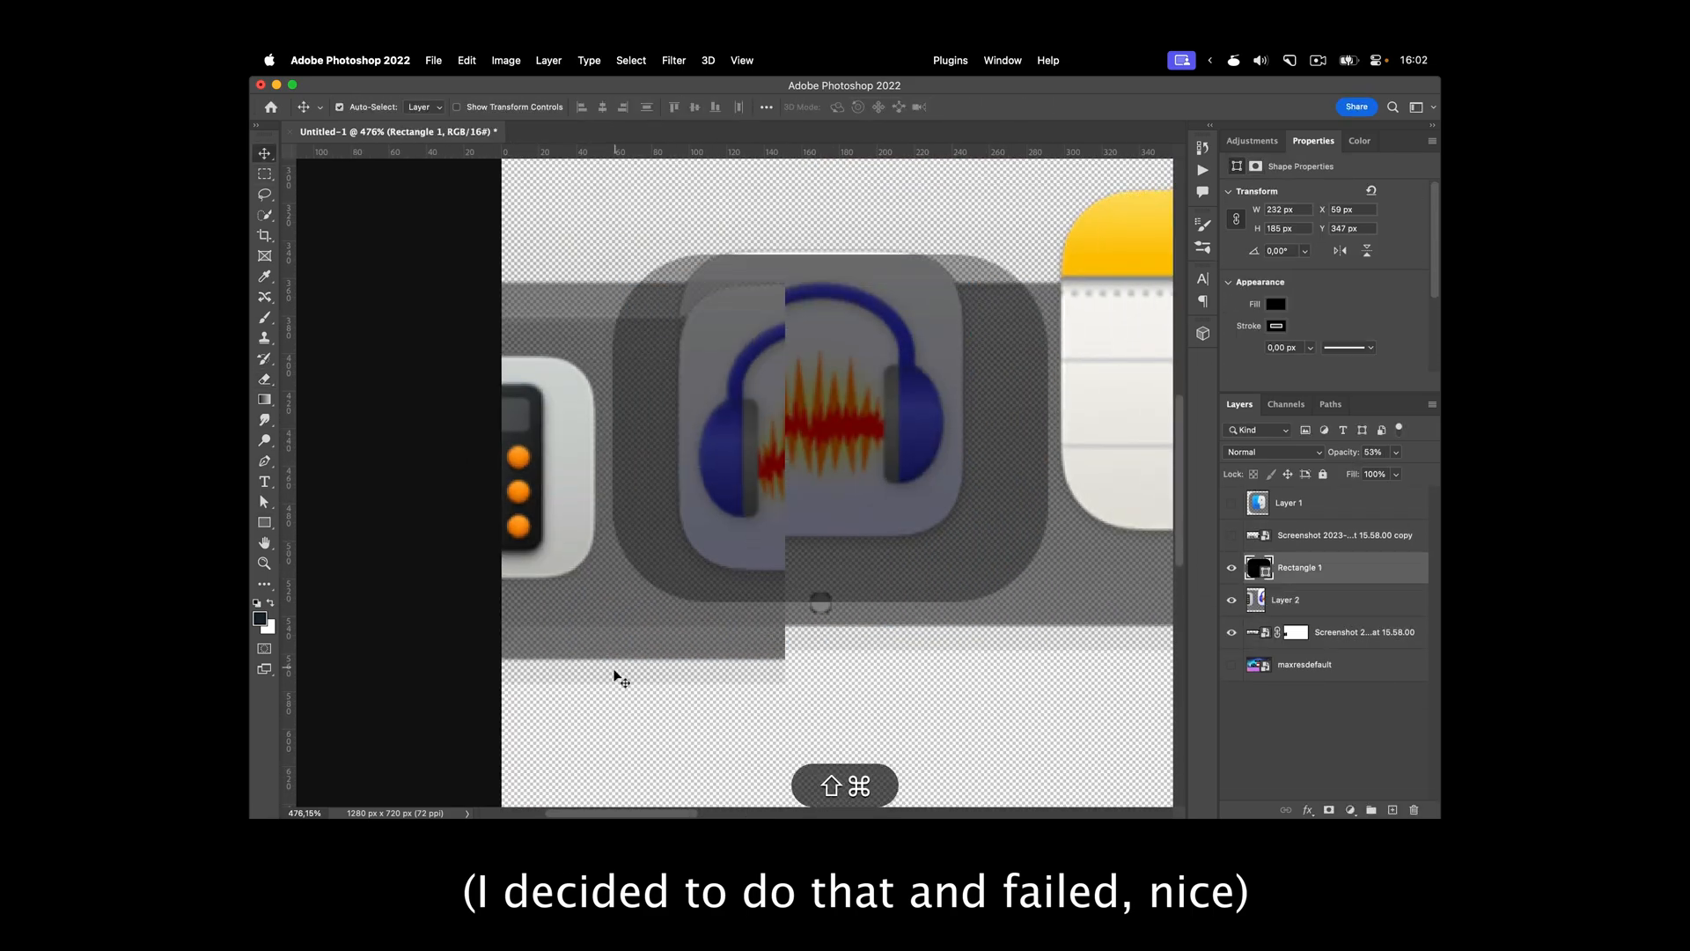
- Copy the Netflix label from the Dock screenshot onto its own layer and scale it to 496 x 216 px above the icon
{"action": "key", "text": "ctrl+z"}
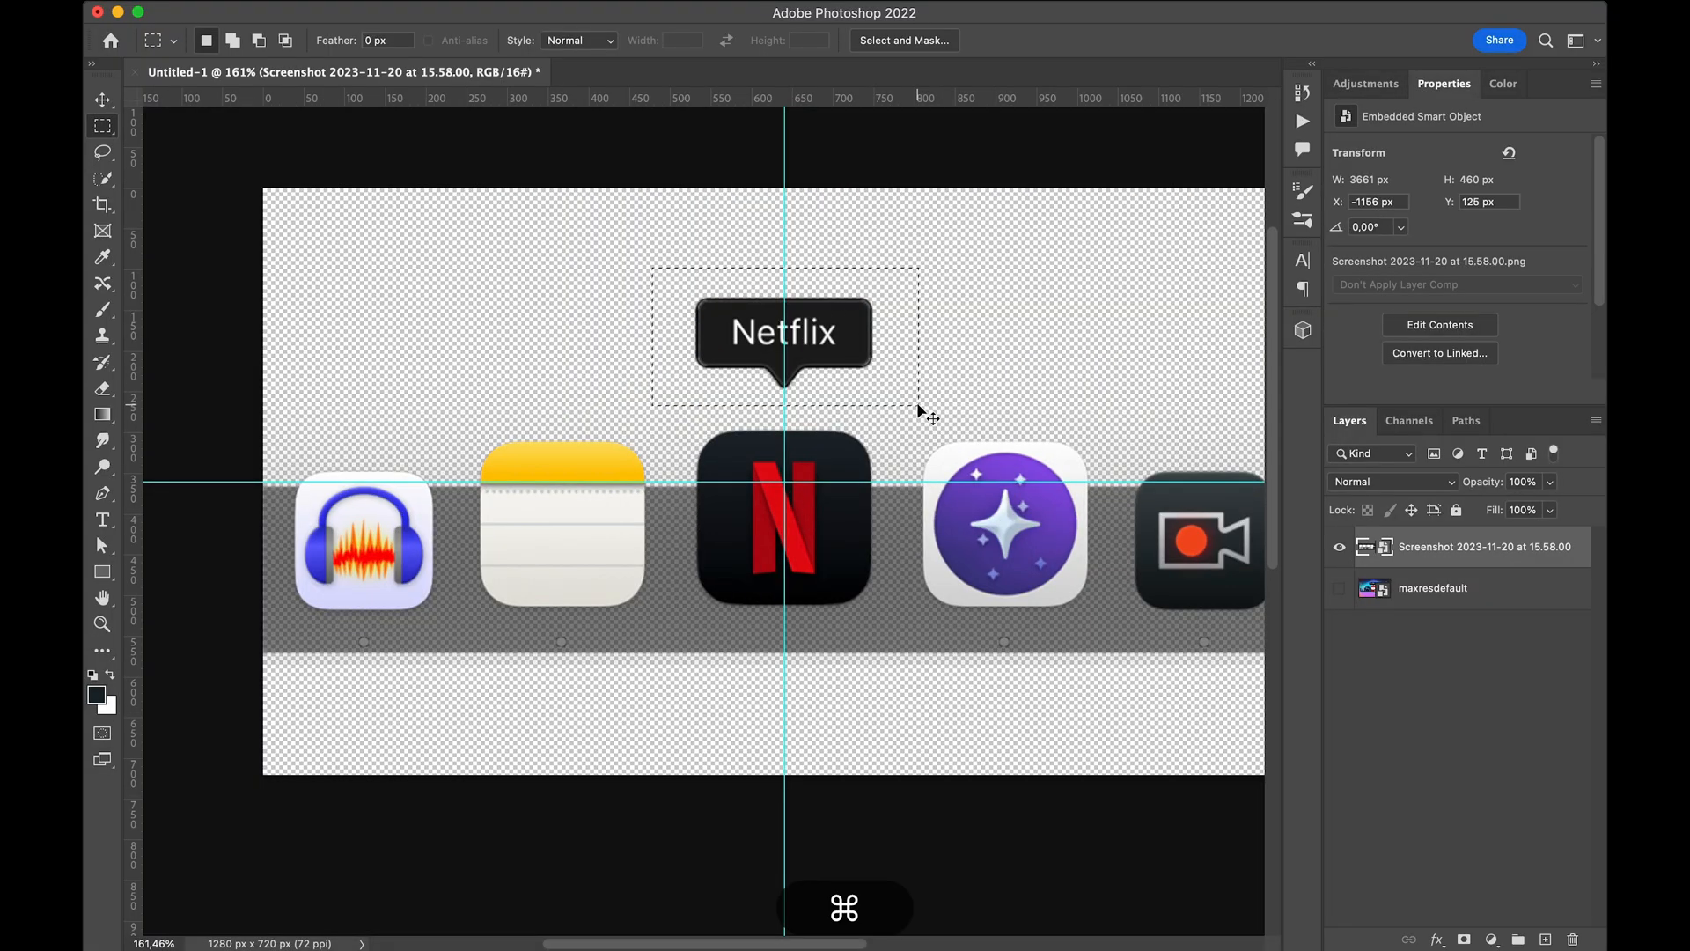
{"action": "key", "text": "ctrl+v"}
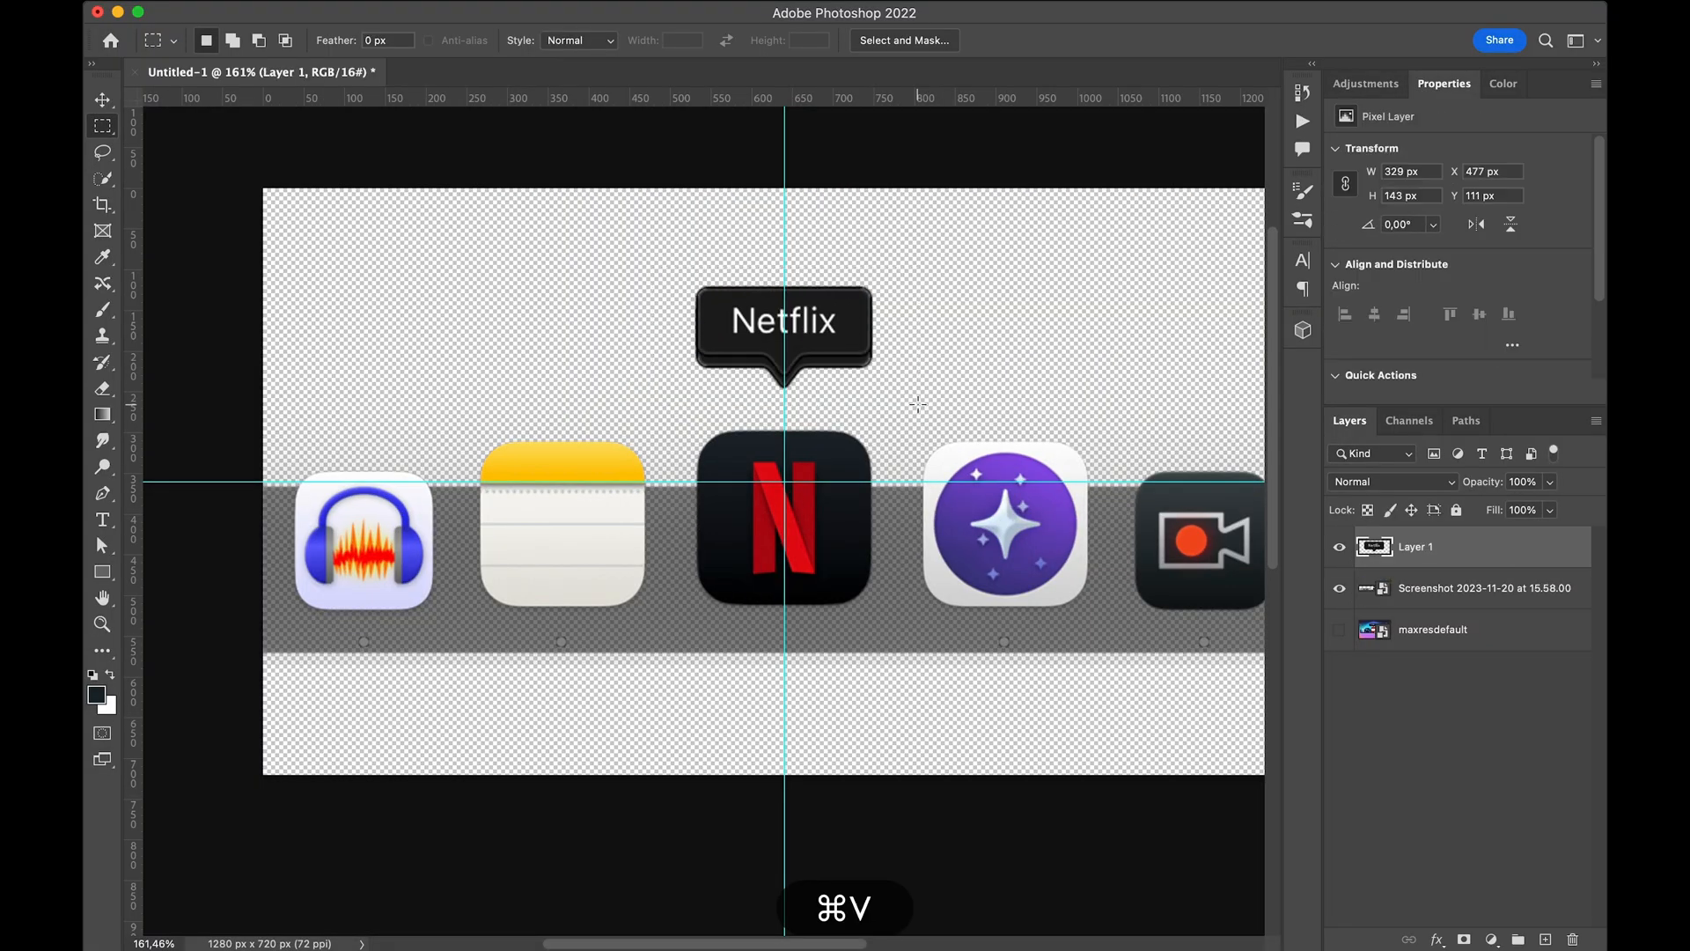
{"action": "left_click_drag", "start_coordinate": [844, 333], "coordinate": [835, 343]}
{"action": "key", "text": "ctrl+t"}
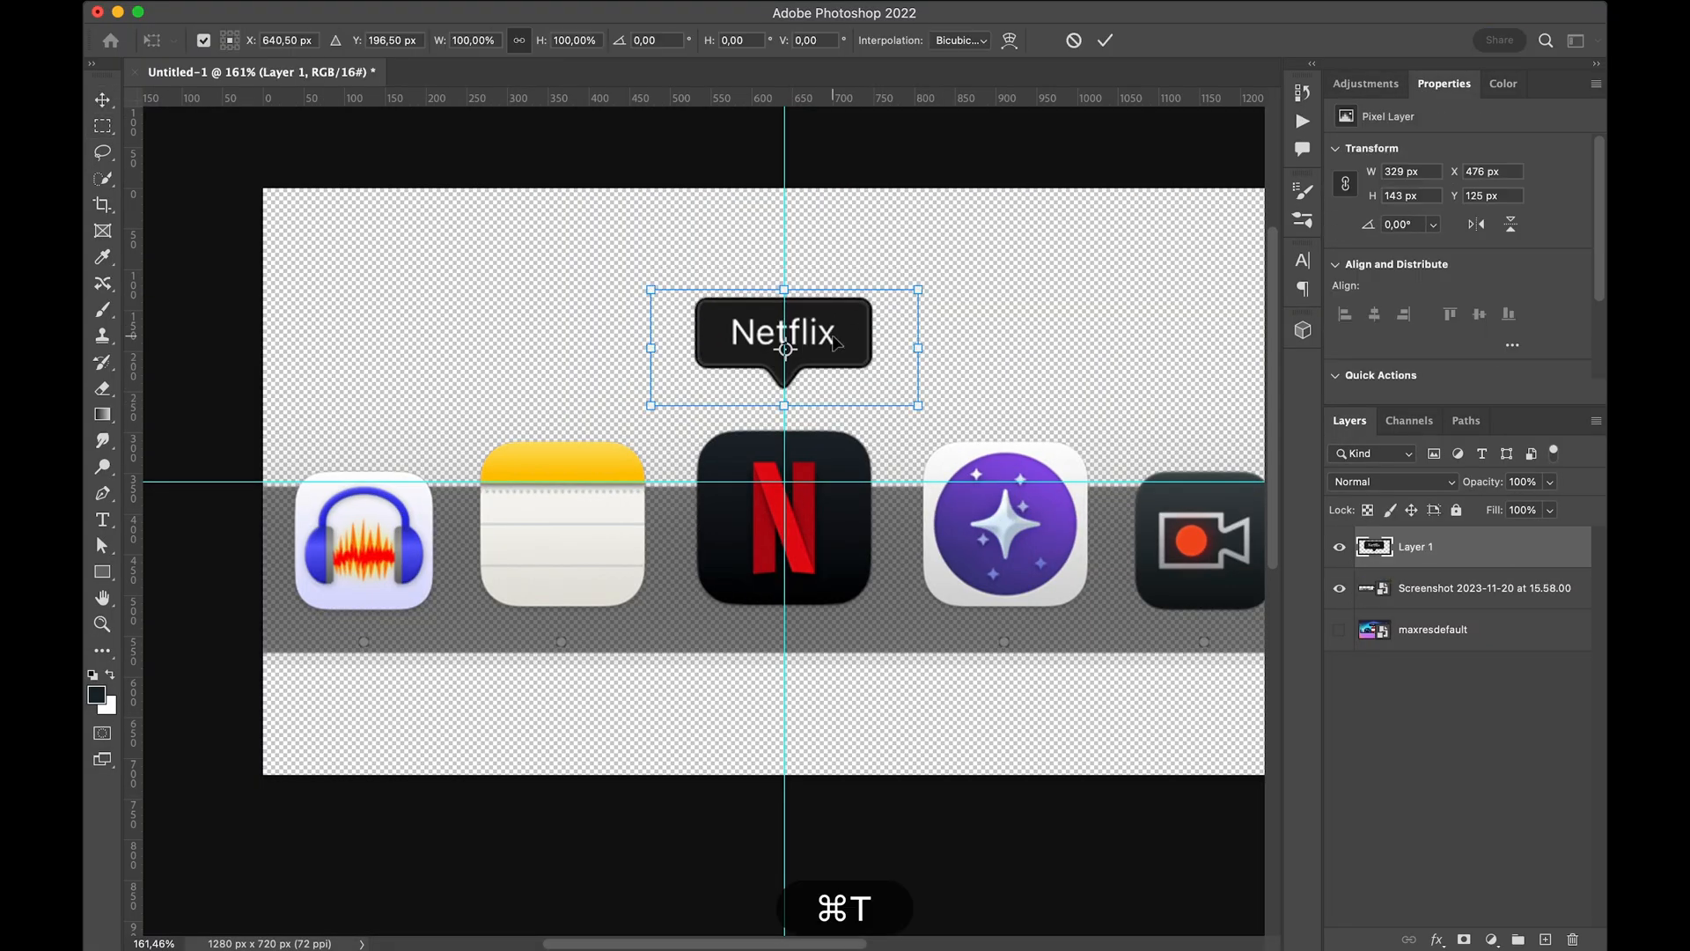
{"action": "left_click_drag", "start_coordinate": [790, 287], "coordinate": [808, 232]}
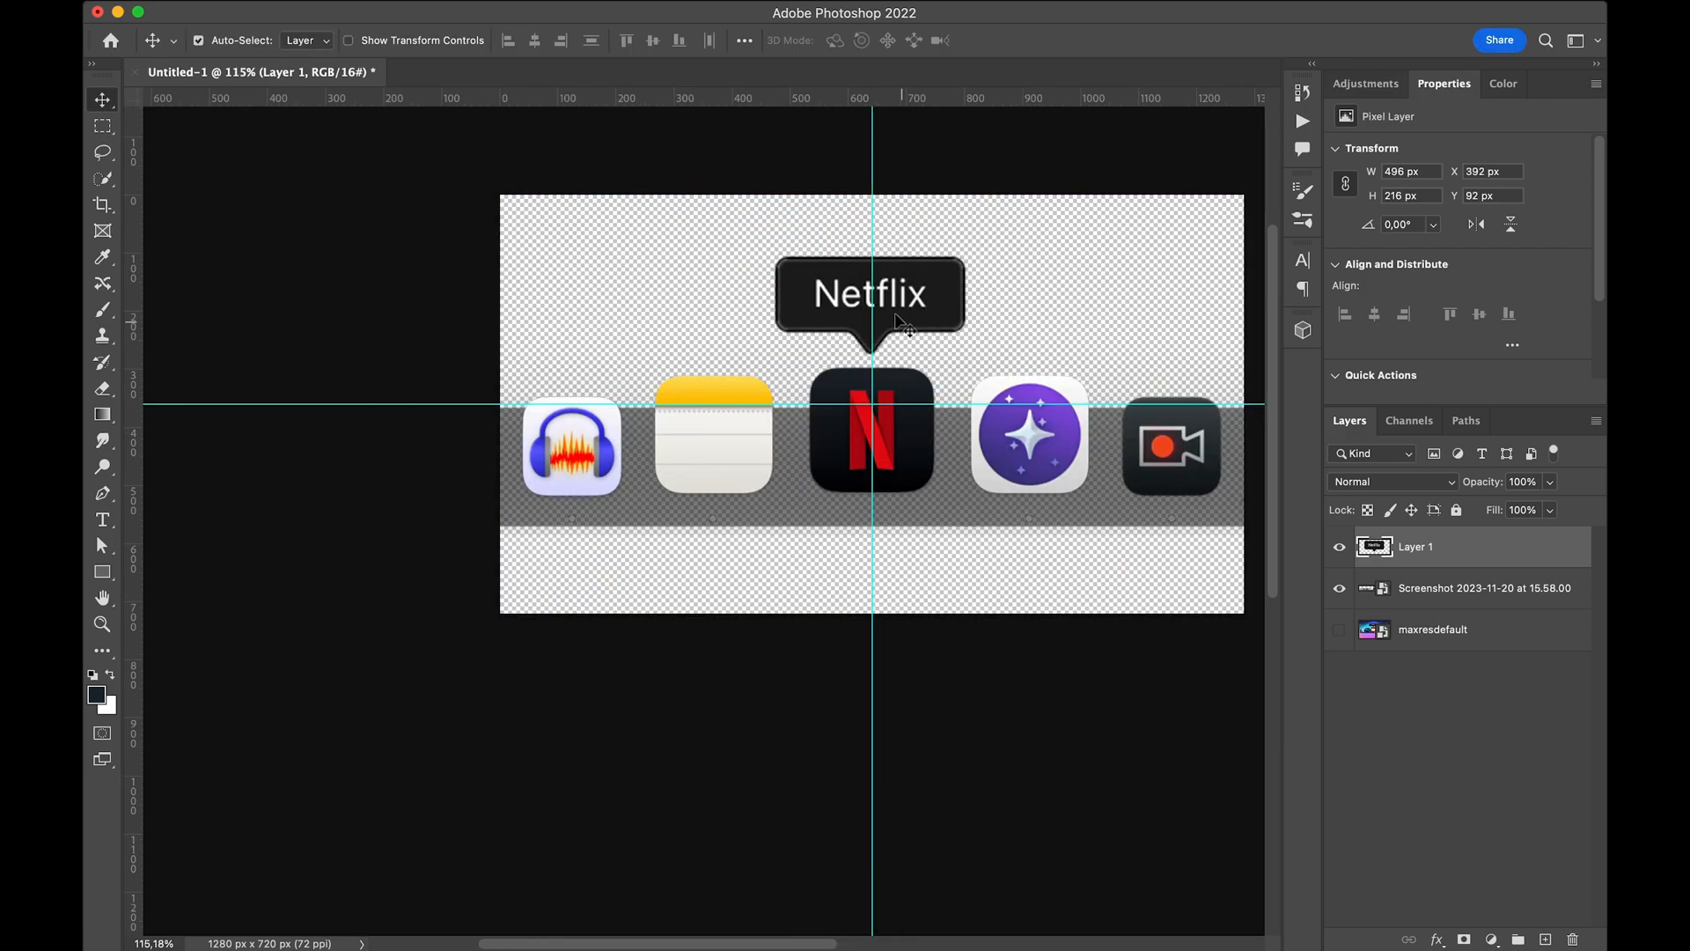
{"action": "left_click_drag", "start_coordinate": [1003, 351], "coordinate": [928, 333]}
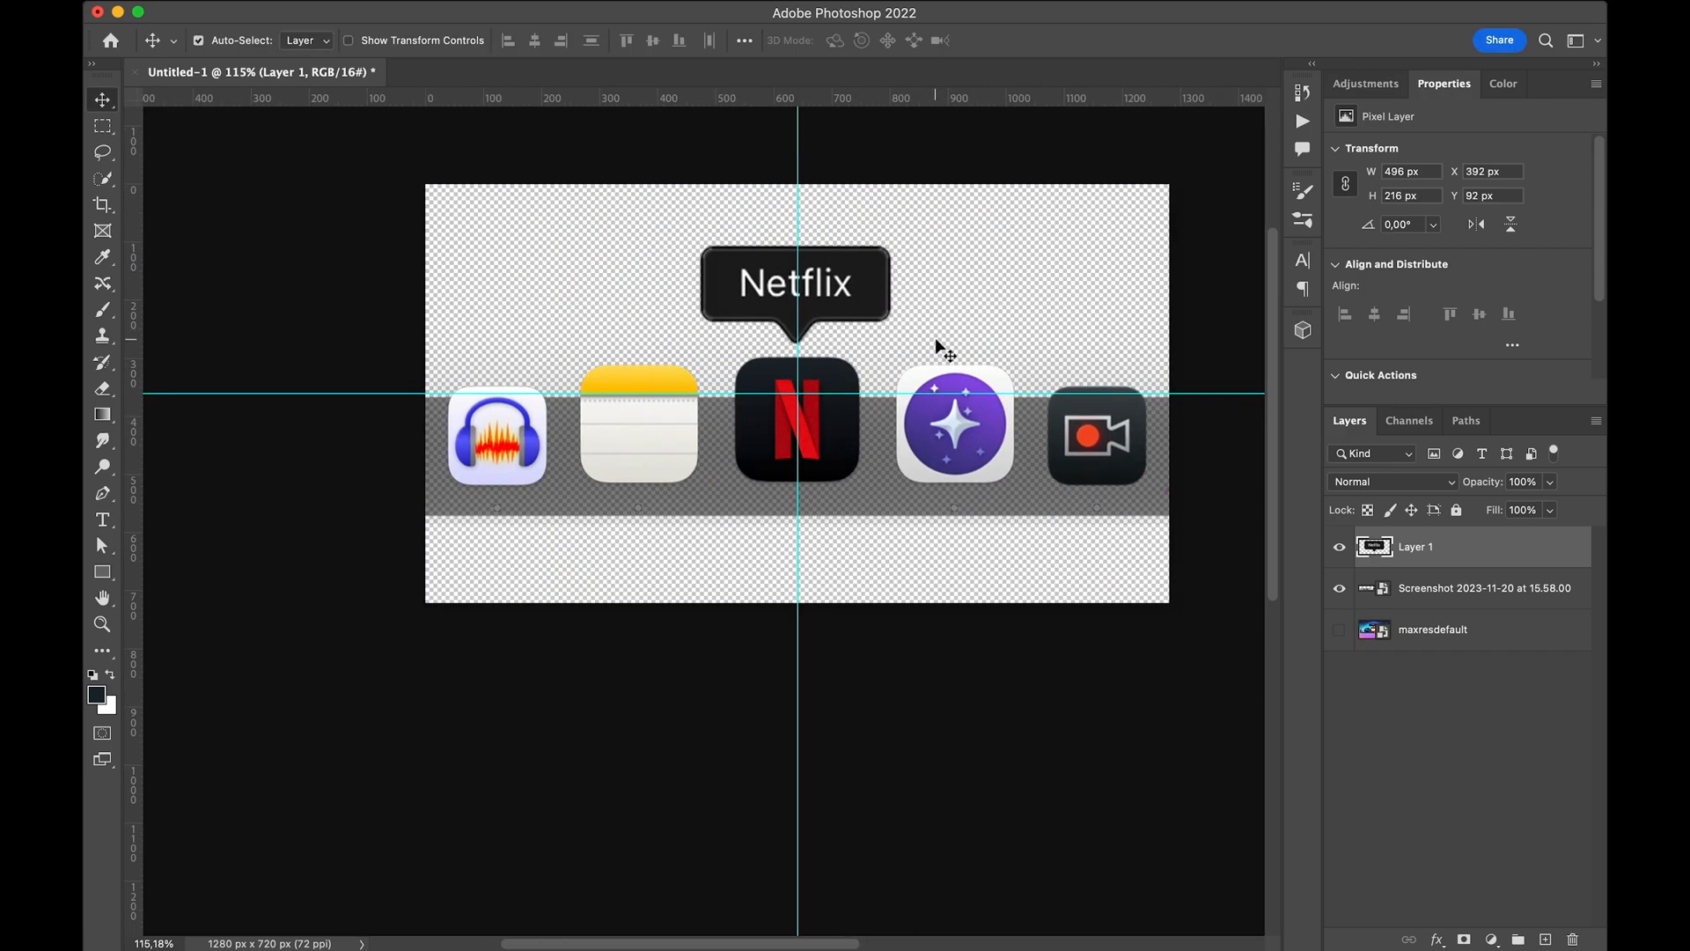
- Place mac mouse cursor normal.svg over the Netflix icon's lower corner, scaled to 131 x 192 px at X 694, Y 463
{"action": "key", "text": "alt+space"}
{"action": "type", "text": "'mouse"}
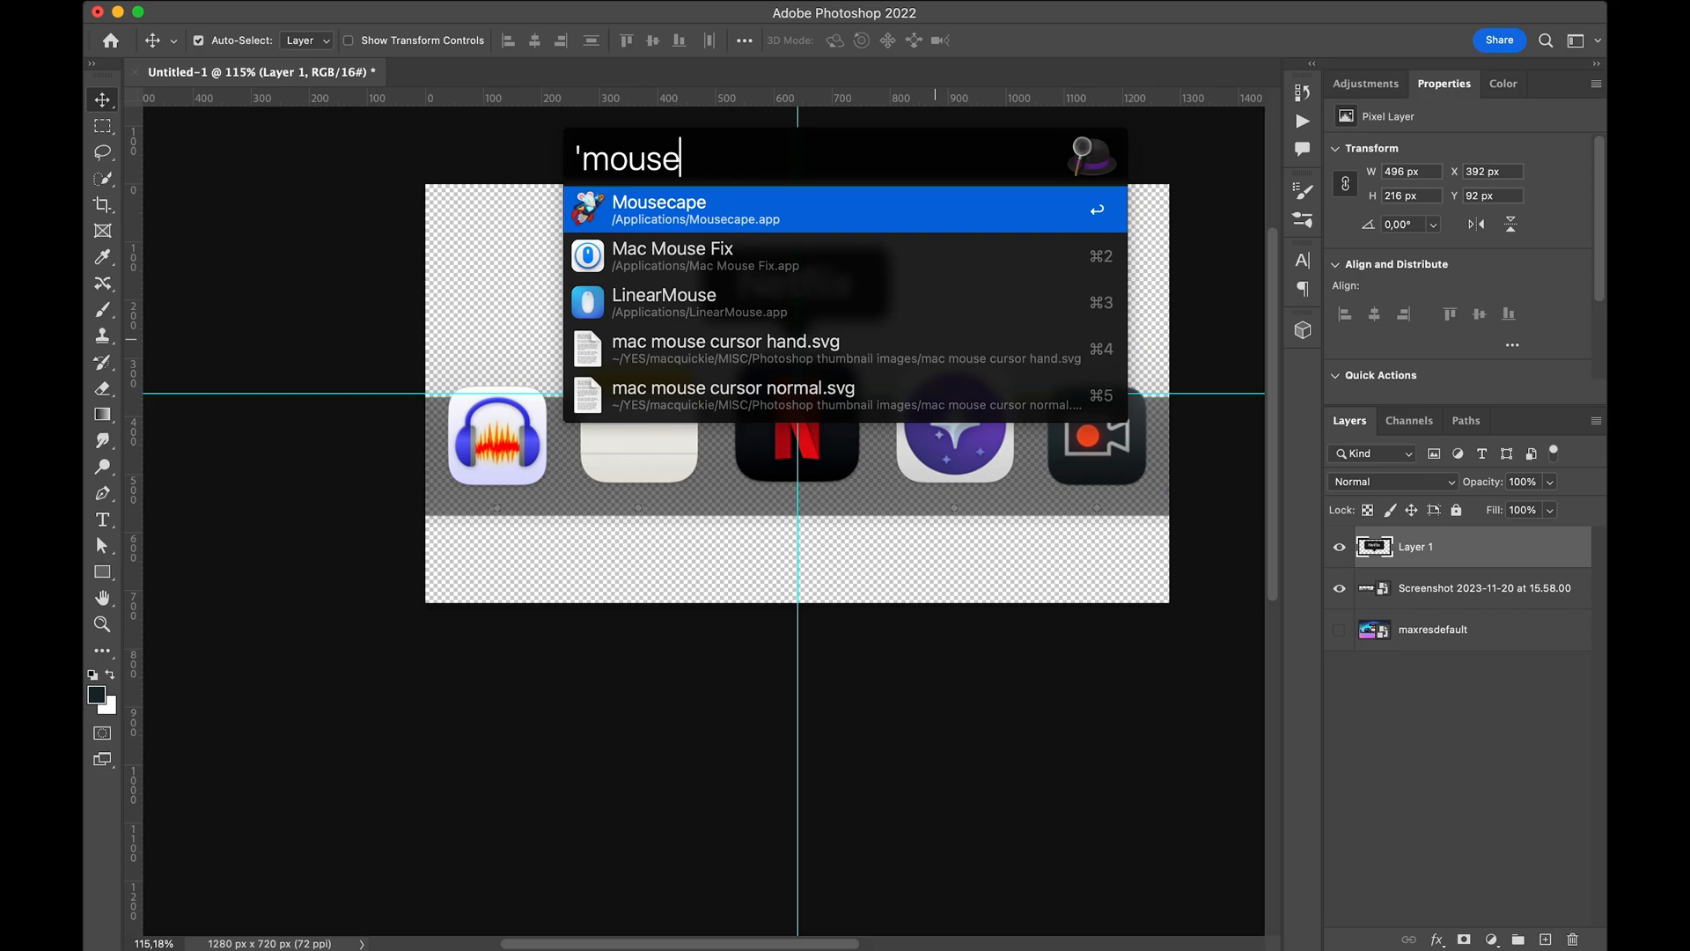
{"action": "left_click", "coordinate": [838, 392], "text": "super"}
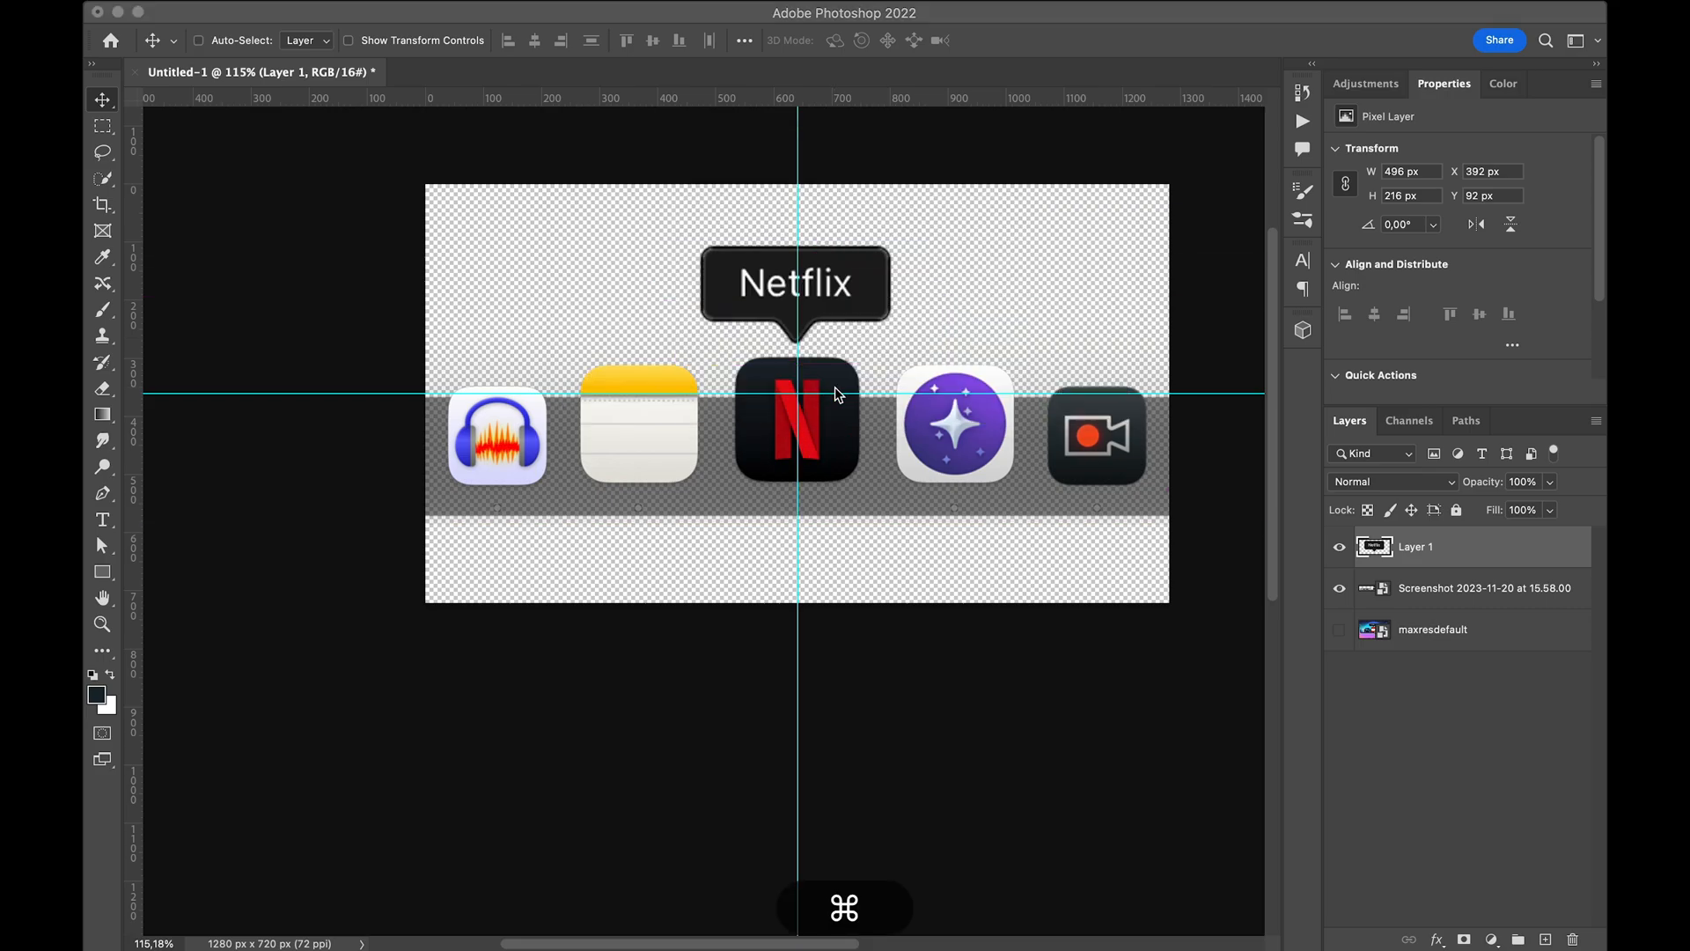
{"action": "left_click_drag", "start_coordinate": [642, 328], "coordinate": [360, 273]}
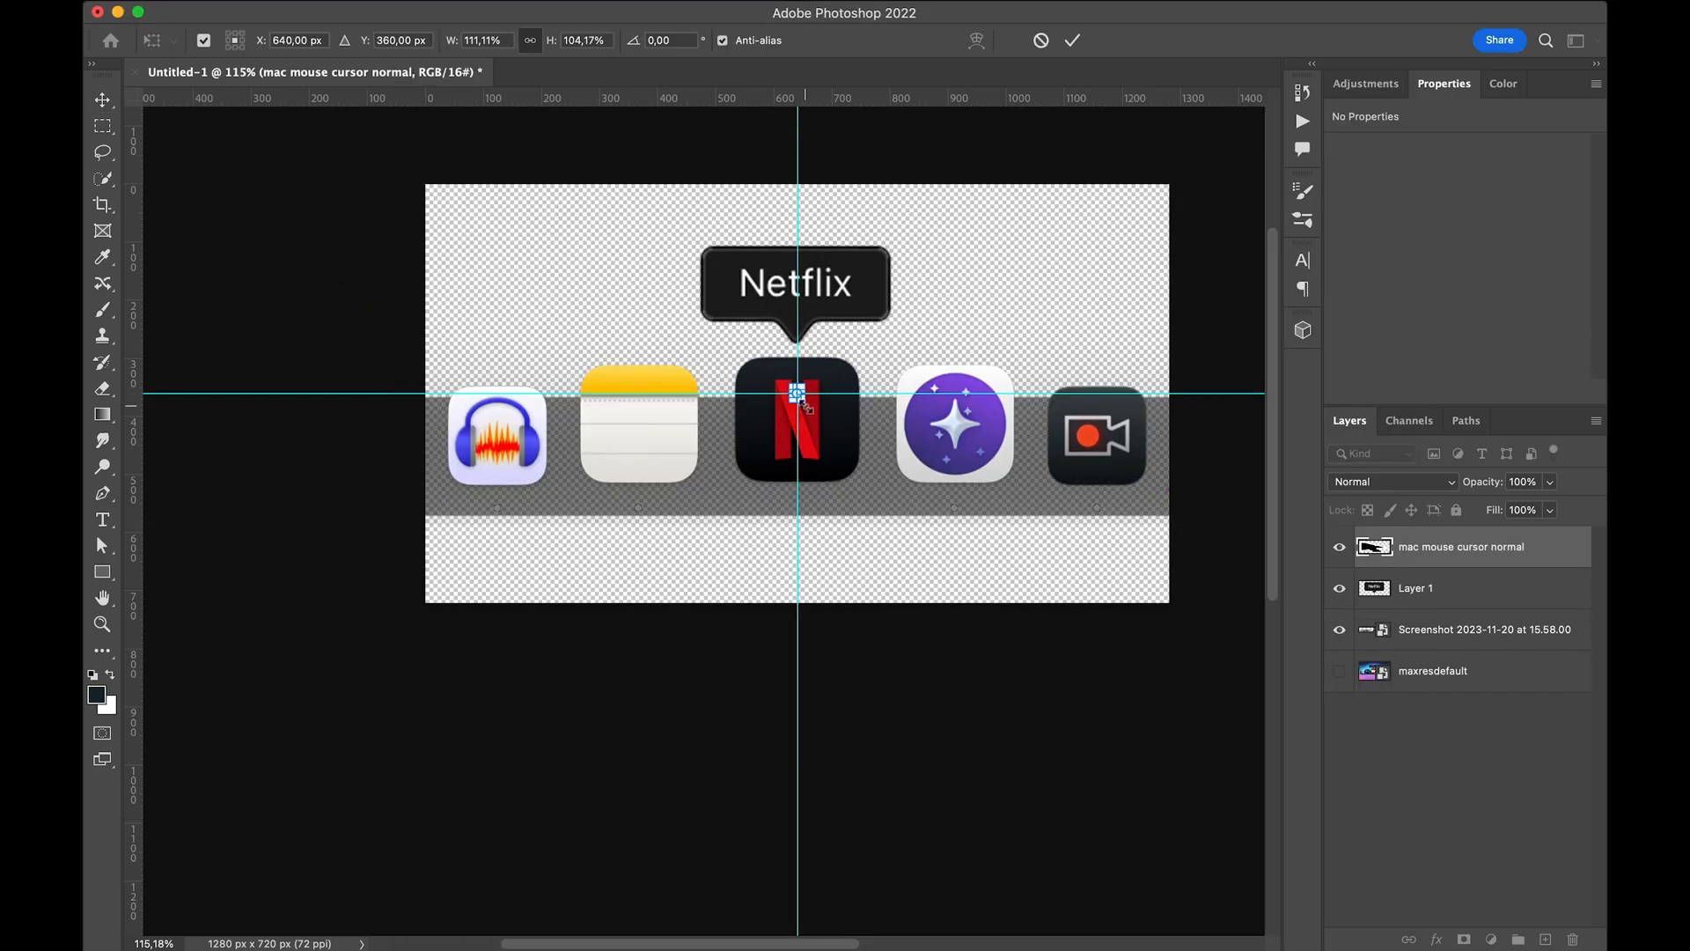
{"action": "left_click_drag", "start_coordinate": [803, 400], "coordinate": [933, 525]}
{"action": "key", "text": "Return"}
- Apply a Drop Shadow layer style to the mouse cursor layer
{"action": "key", "text": "alt+space"}
{"action": "double_click", "coordinate": [1560, 550]}
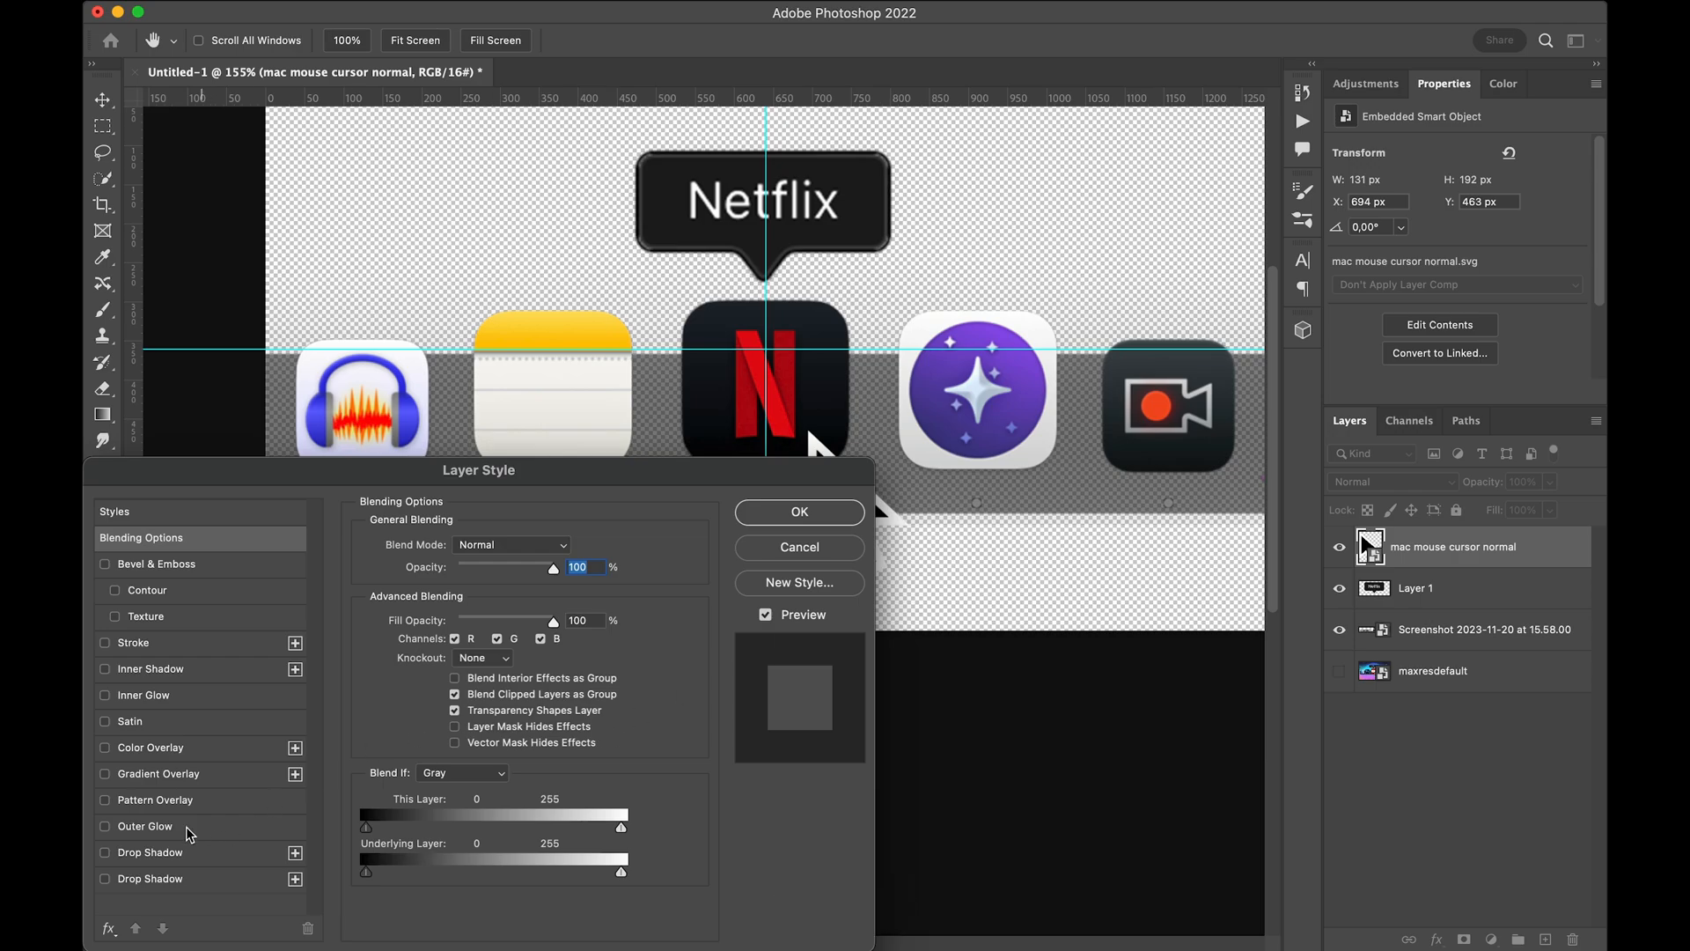
{"action": "left_click", "coordinate": [141, 879]}
{"action": "left_click", "coordinate": [800, 512]}
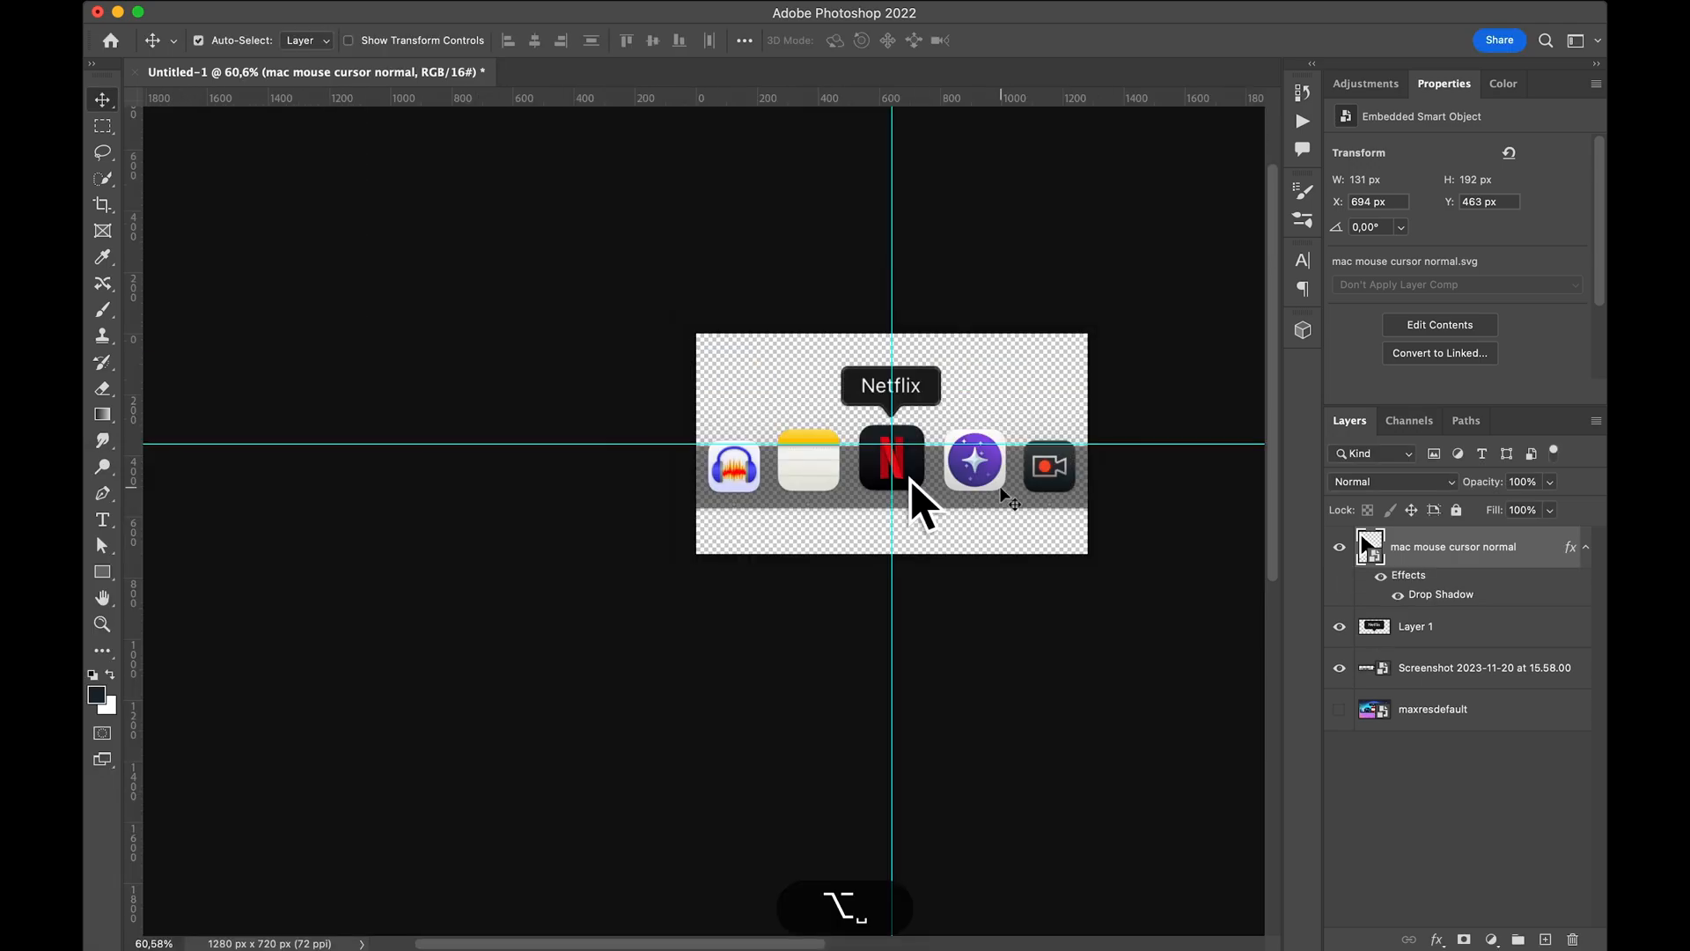
- Find the magma balls folder and place One purple ball.png in the thumbnail document at 1368 x 1368 px
{"action": "key", "text": "alt+space"}
{"action": "left_click_drag", "start_coordinate": [1004, 493], "coordinate": [1004, 468]}
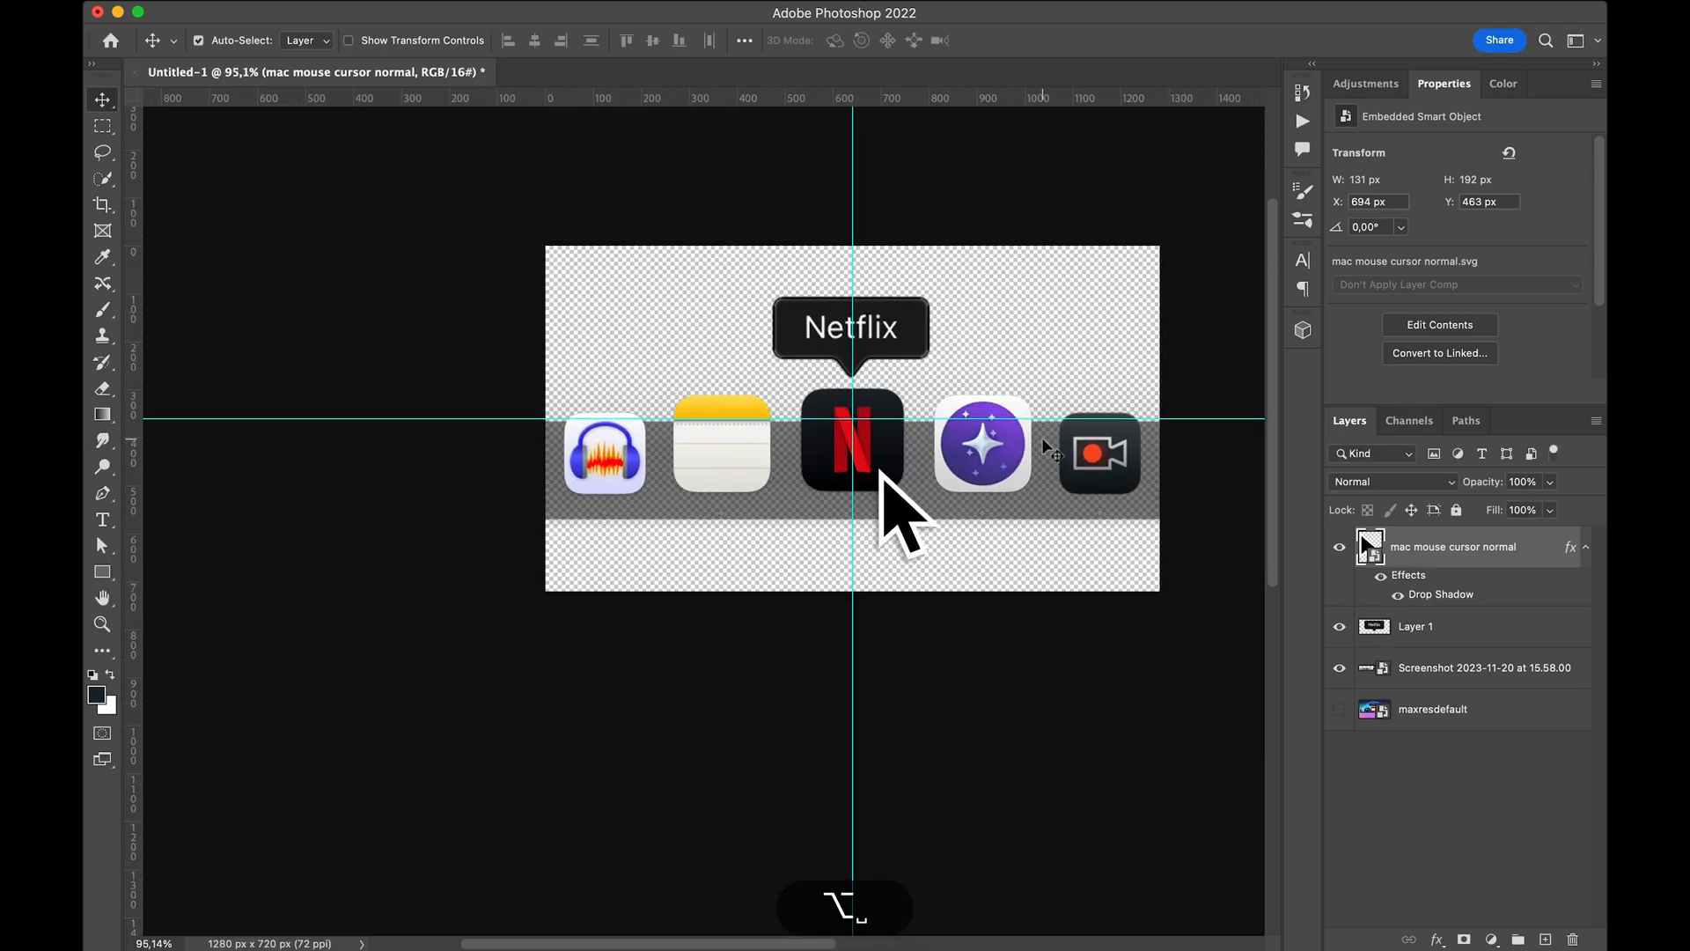
{"action": "key", "text": "super+space"}
{"action": "type", "text": "'mac"}
{"action": "key", "text": "BackSpace"}
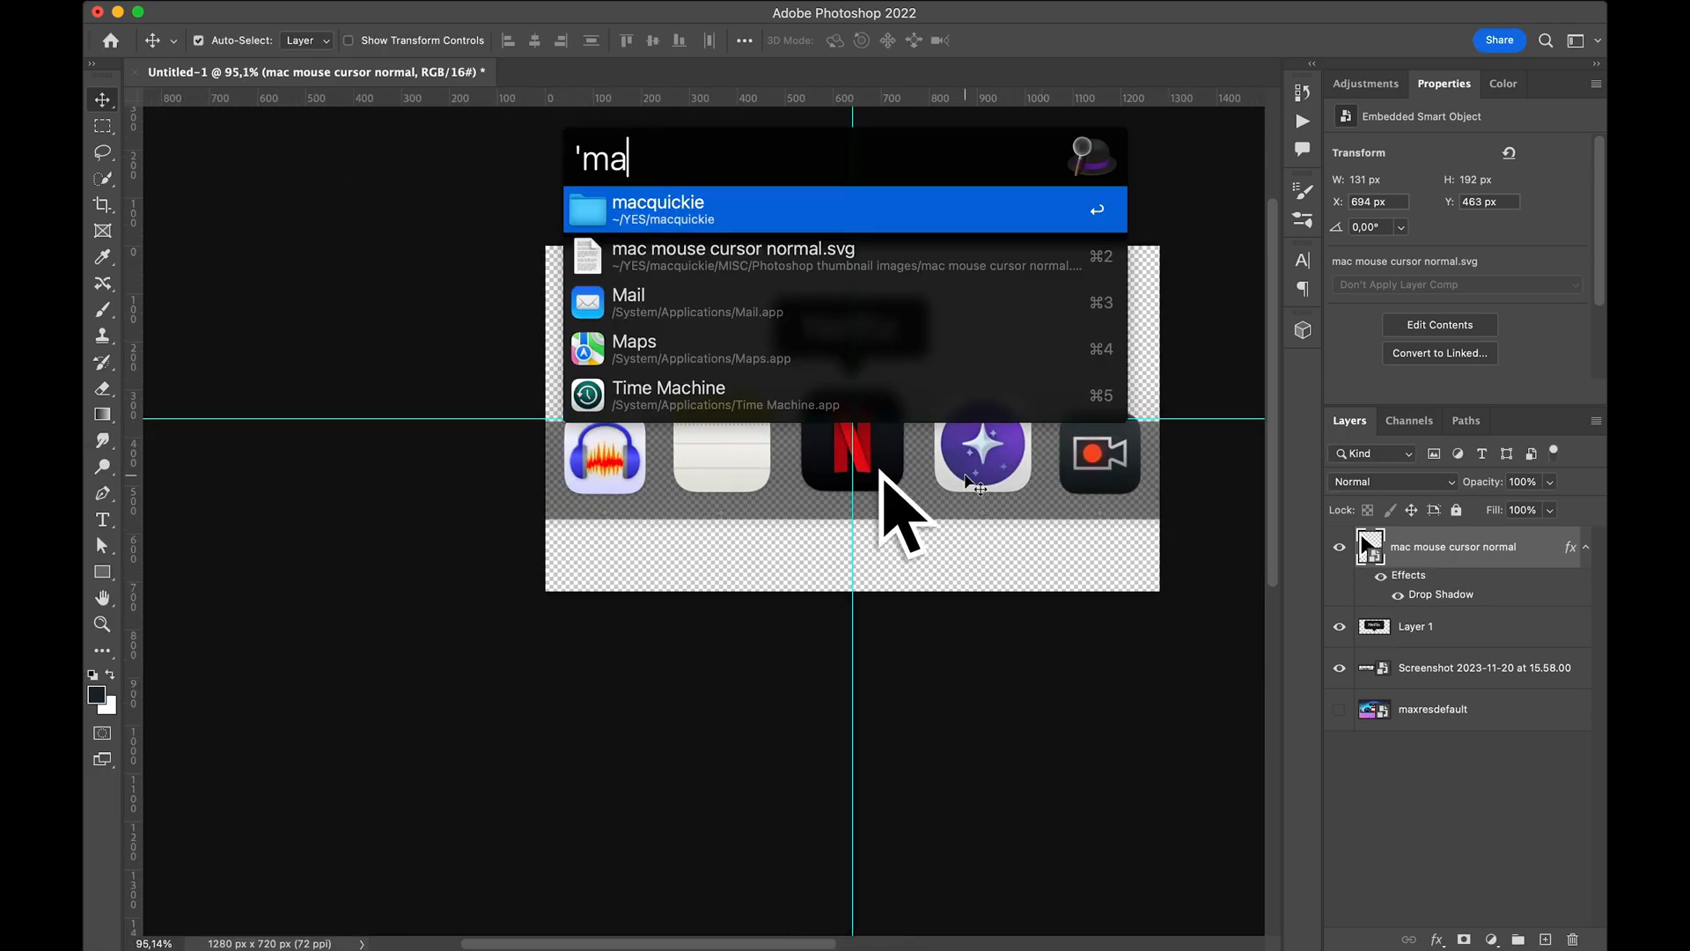
{"action": "type", "text": "gma"}
{"action": "key", "text": "Return"}
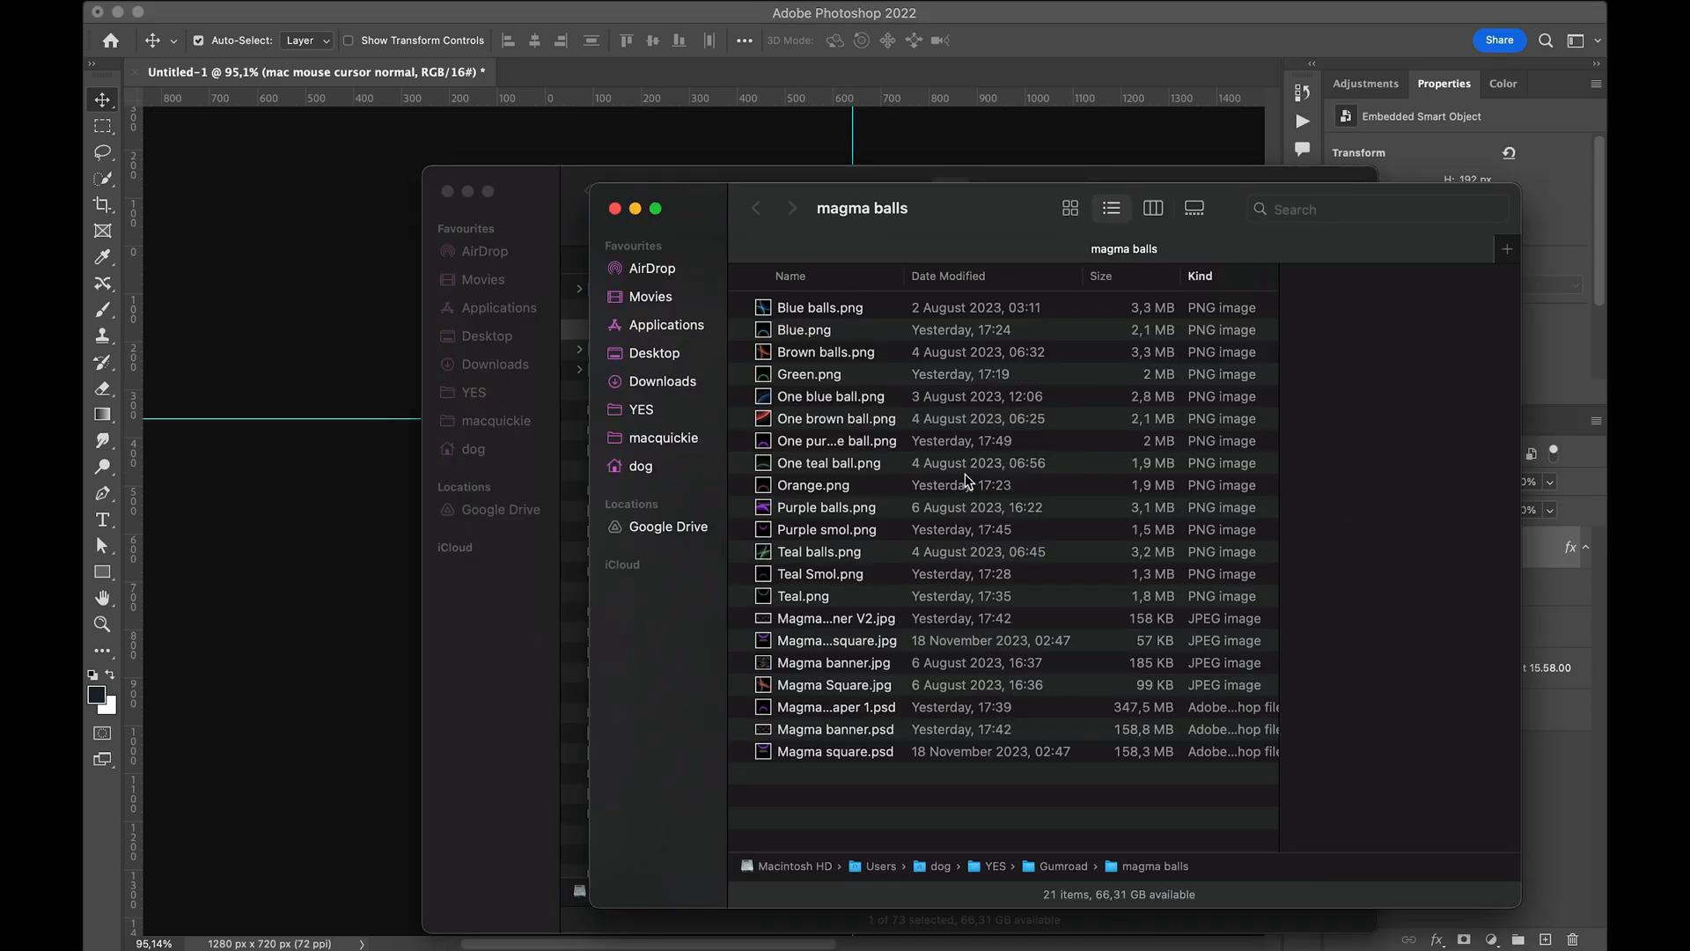
{"action": "left_click_drag", "start_coordinate": [807, 442], "coordinate": [343, 451]}
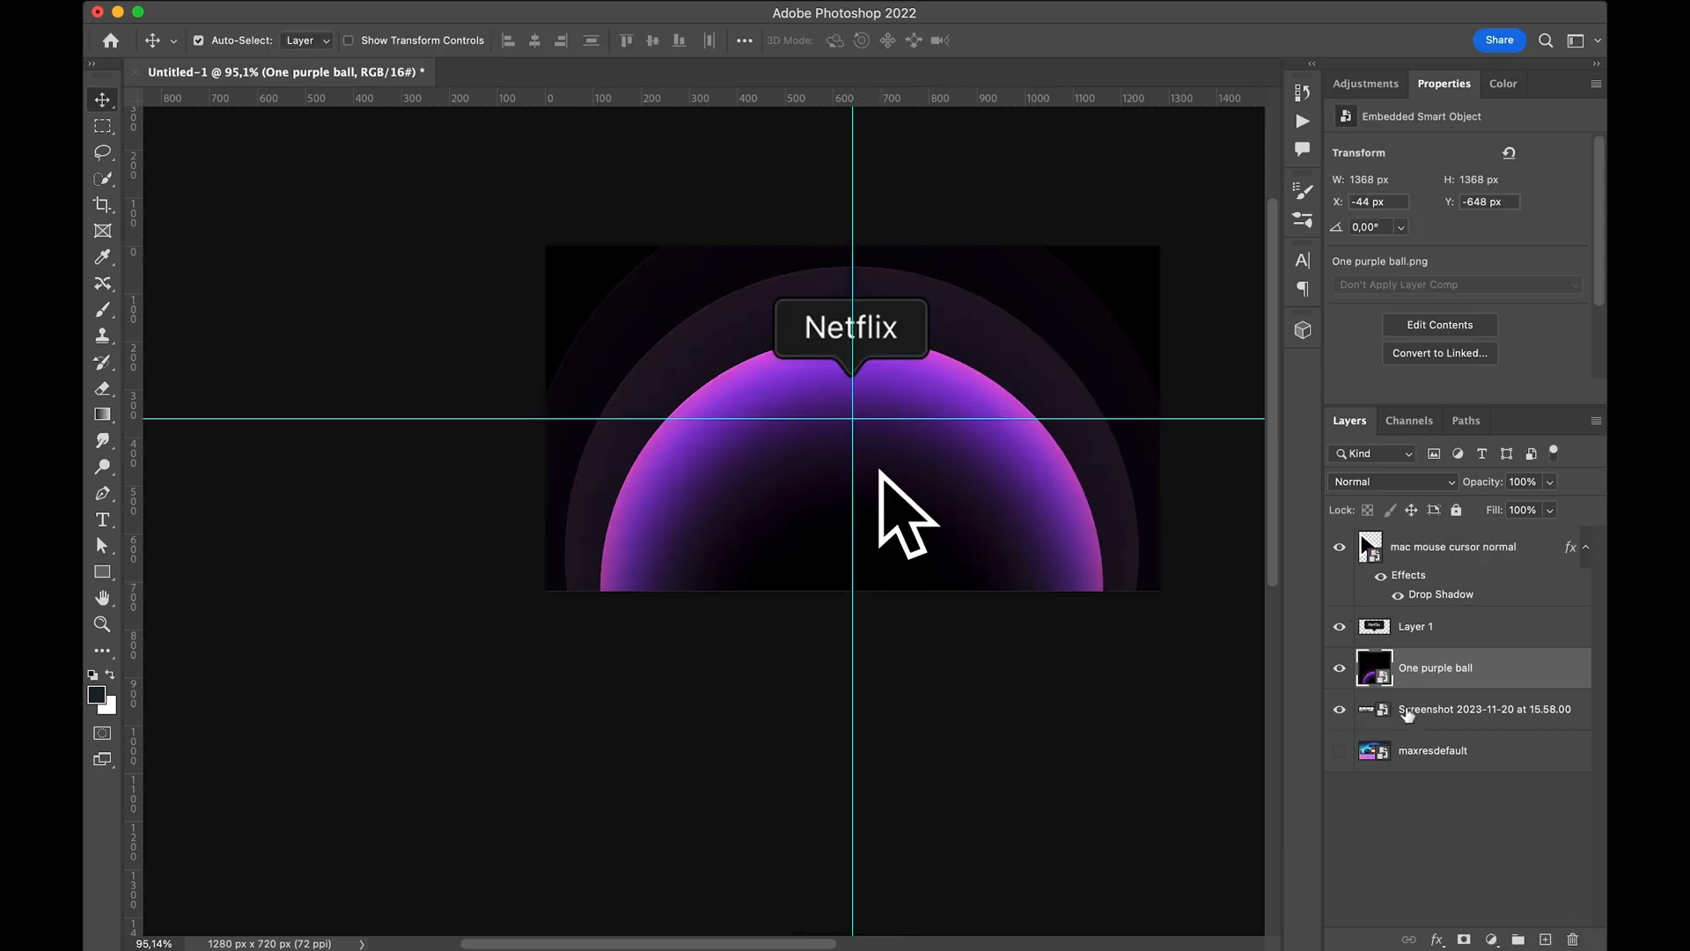
- Reorder the One purple ball layer below the Dock screenshot and move the wallpaper down to Y -559 px
{"action": "left_click_drag", "start_coordinate": [1424, 674], "coordinate": [1423, 710]}
{"action": "left_click_drag", "start_coordinate": [1046, 521], "coordinate": [973, 521]}
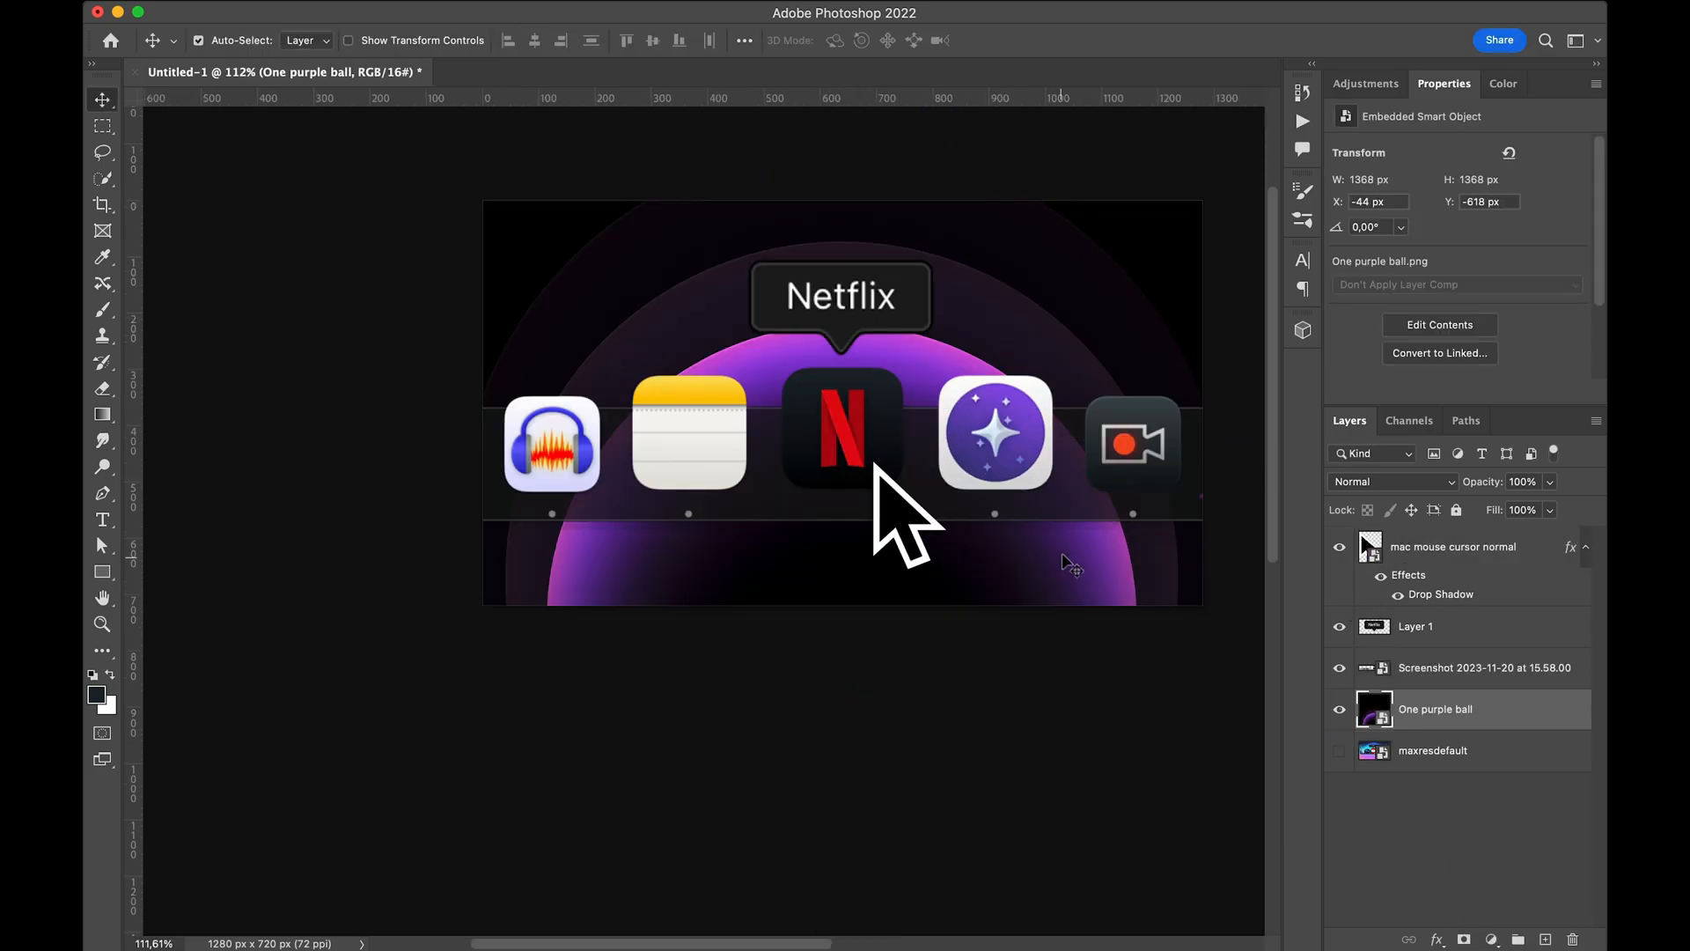
{"action": "mouse_move", "coordinate": [1068, 563]}
{"action": "left_mouse_down"}
{"action": "mouse_move", "coordinate": [1066, 653]}
{"action": "mouse_move", "coordinate": [1068, 596]}
{"action": "left_mouse_up"}
{"action": "scroll", "coordinate": [1062, 309], "scroll_direction": "down", "scroll_amount": 5}
{"action": "scroll", "coordinate": [1035, 514], "scroll_direction": "up", "scroll_amount": 5}
- Hide the One purple ball wallpaper and briefly compare the Dock design against the old maxresdefault thumbnail
{"action": "left_click", "coordinate": [1339, 709]}
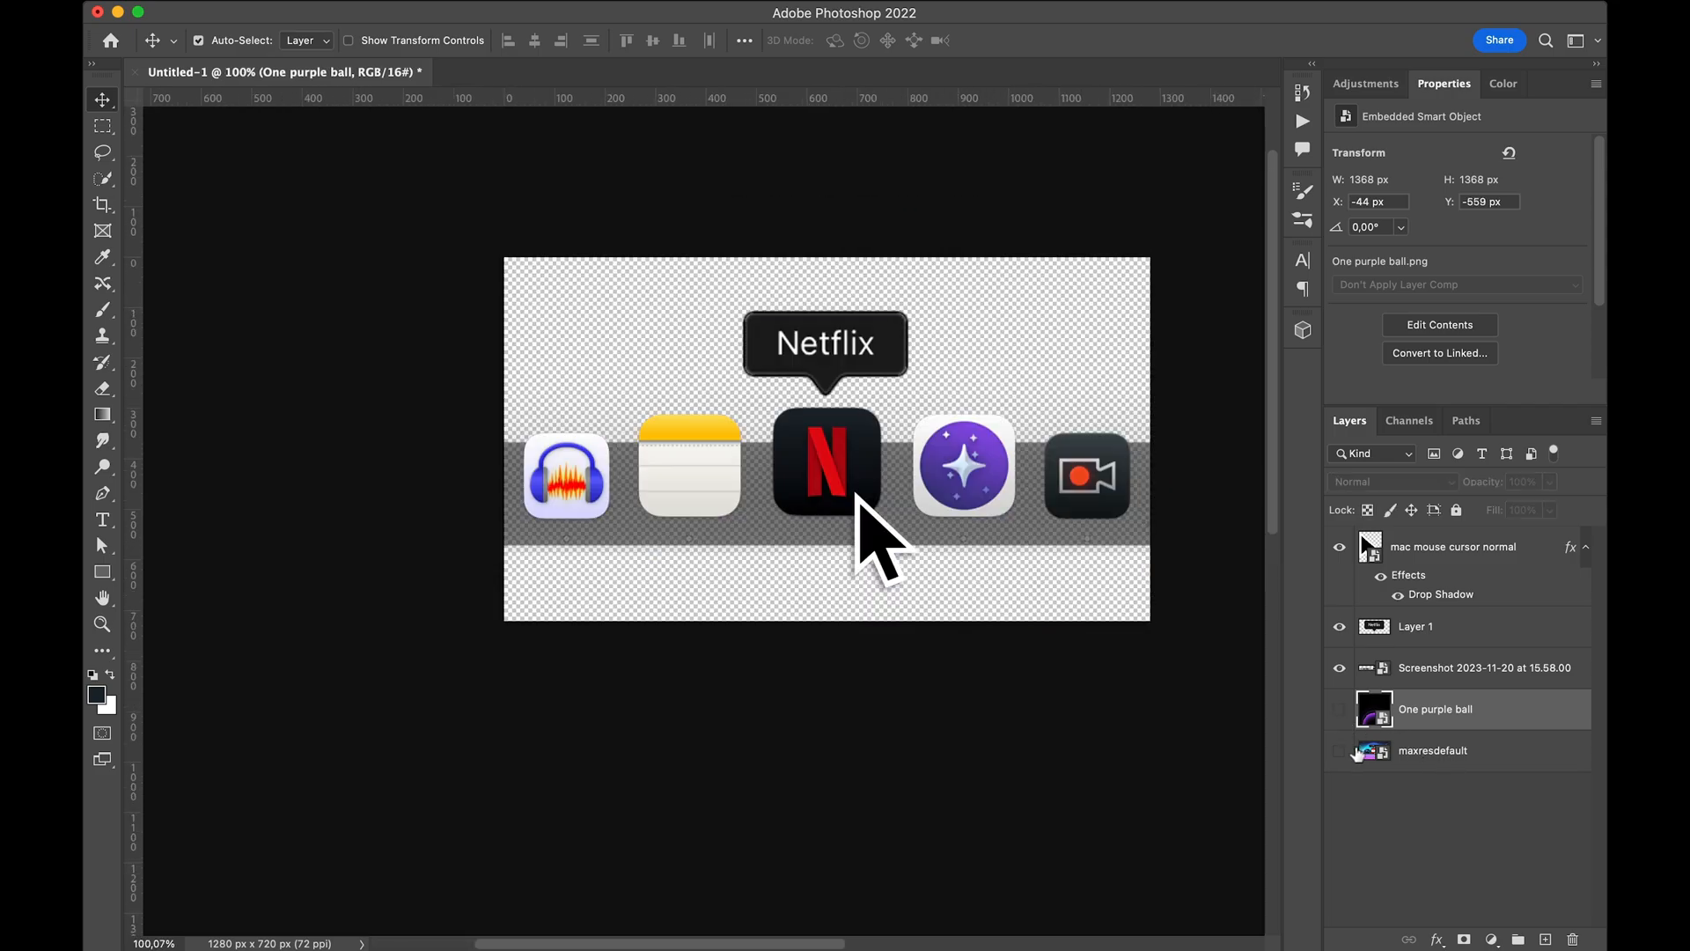
{"action": "left_click", "coordinate": [1339, 751]}
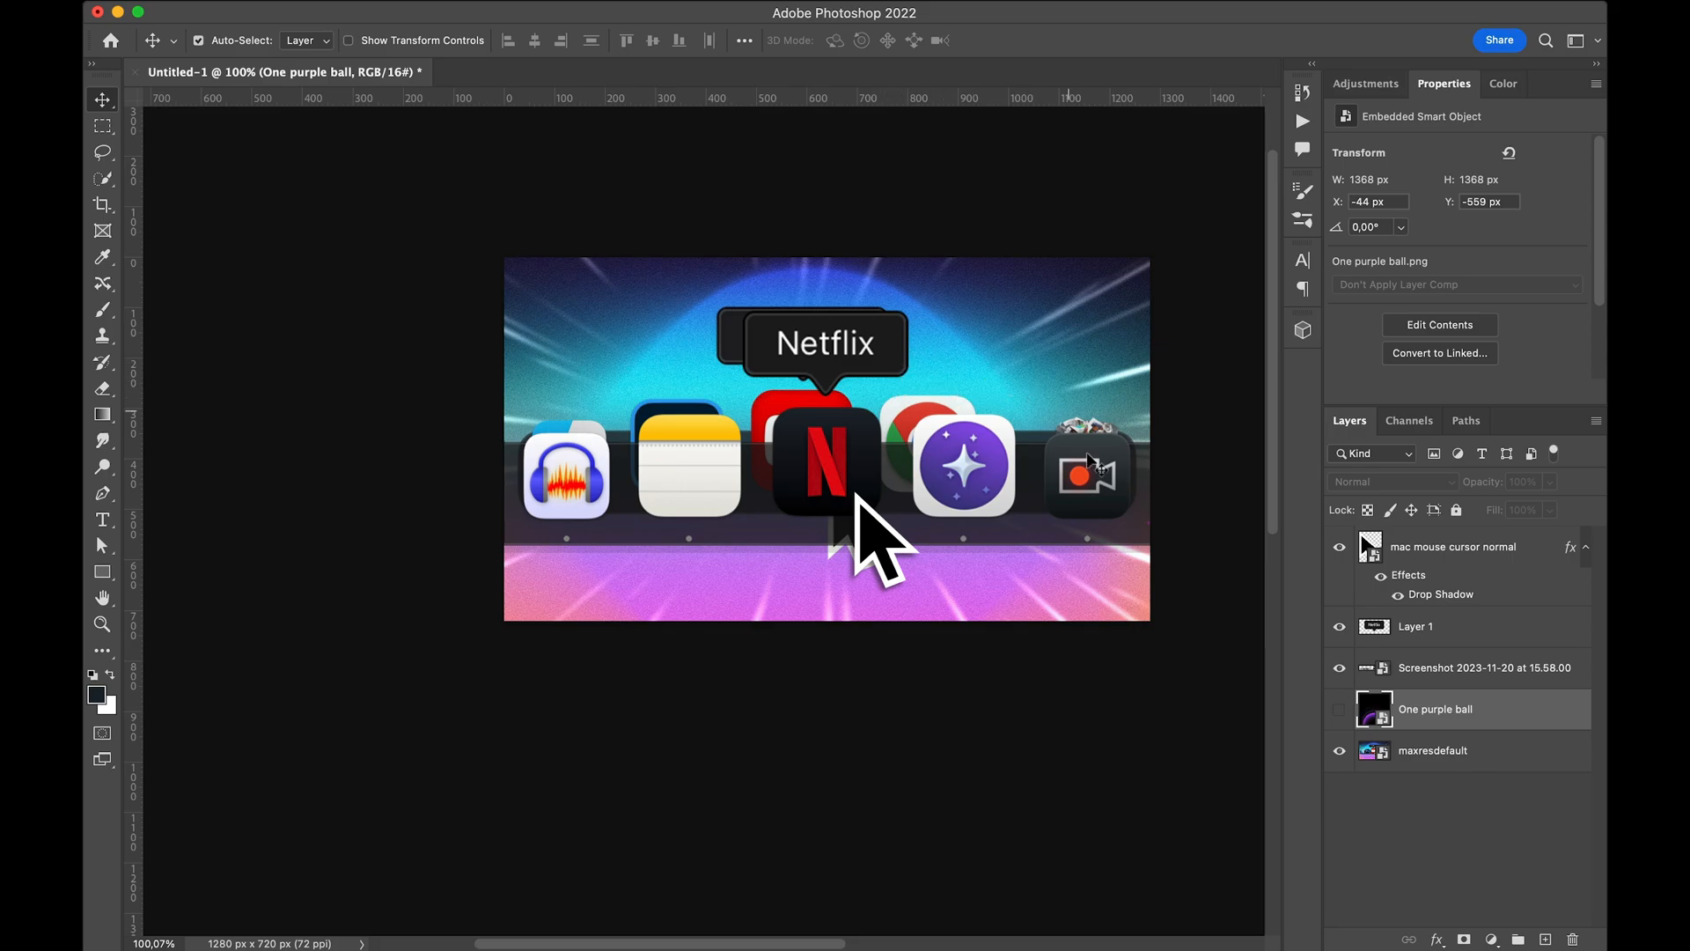
{"action": "left_click", "coordinate": [1337, 750]}
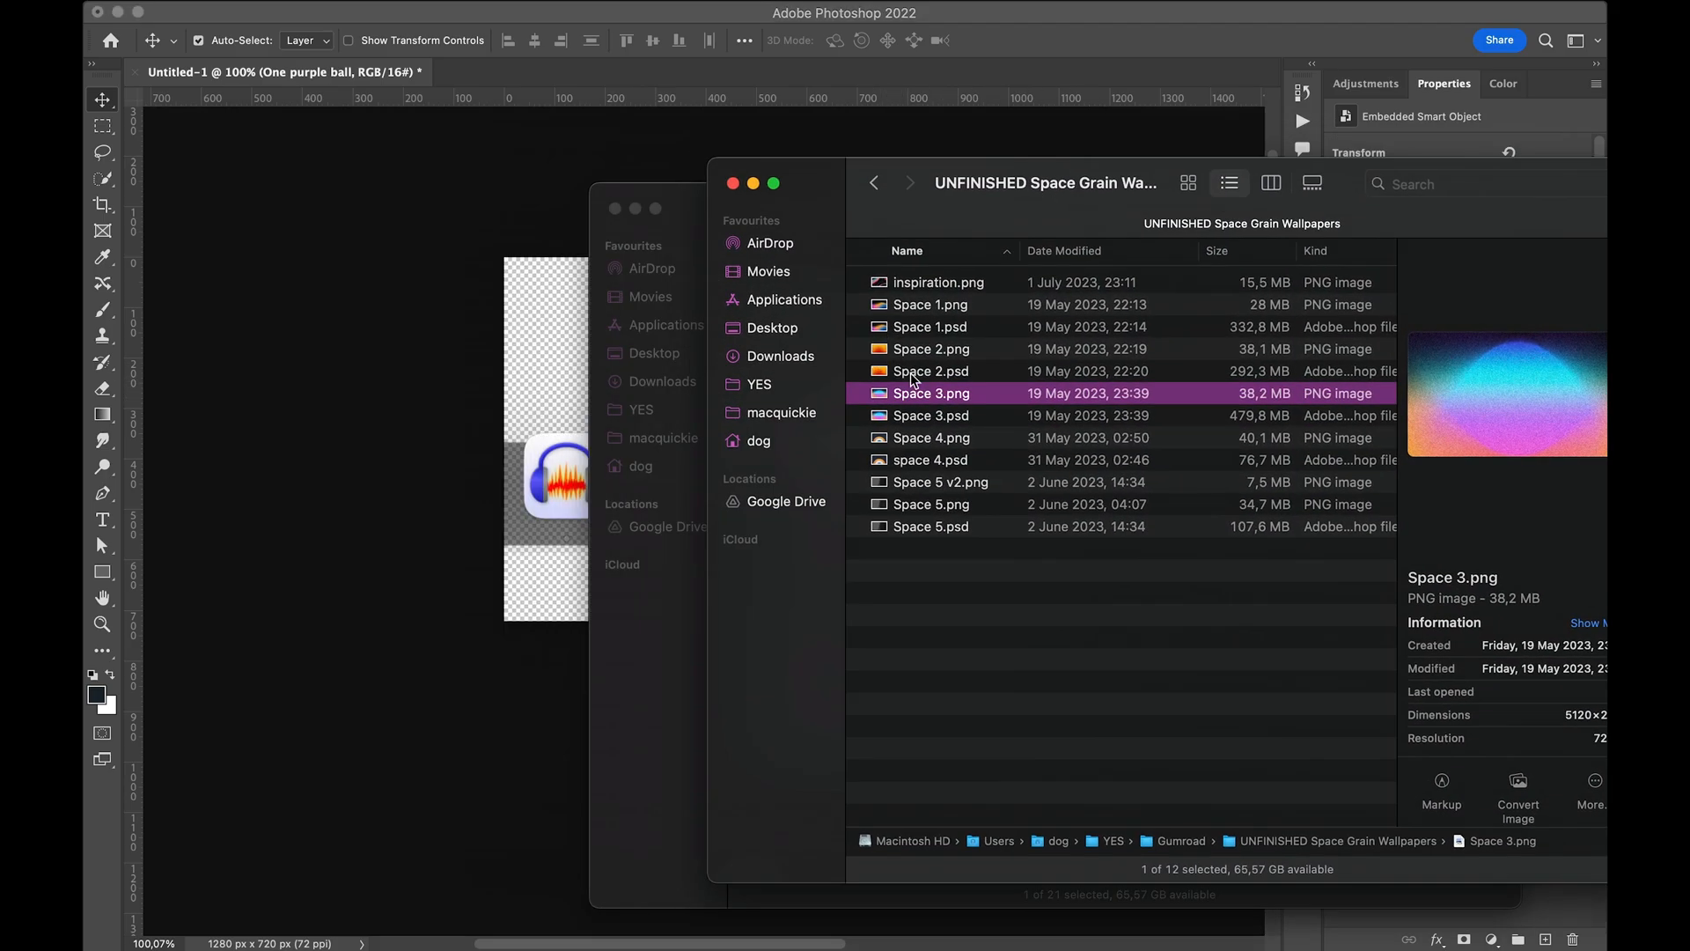
- Place Space 3.png at 1280 x 720 px as the background beneath the Dock screenshot layer
{"action": "left_click_drag", "start_coordinate": [915, 395], "coordinate": [552, 400]}
{"action": "key", "text": "Return"}
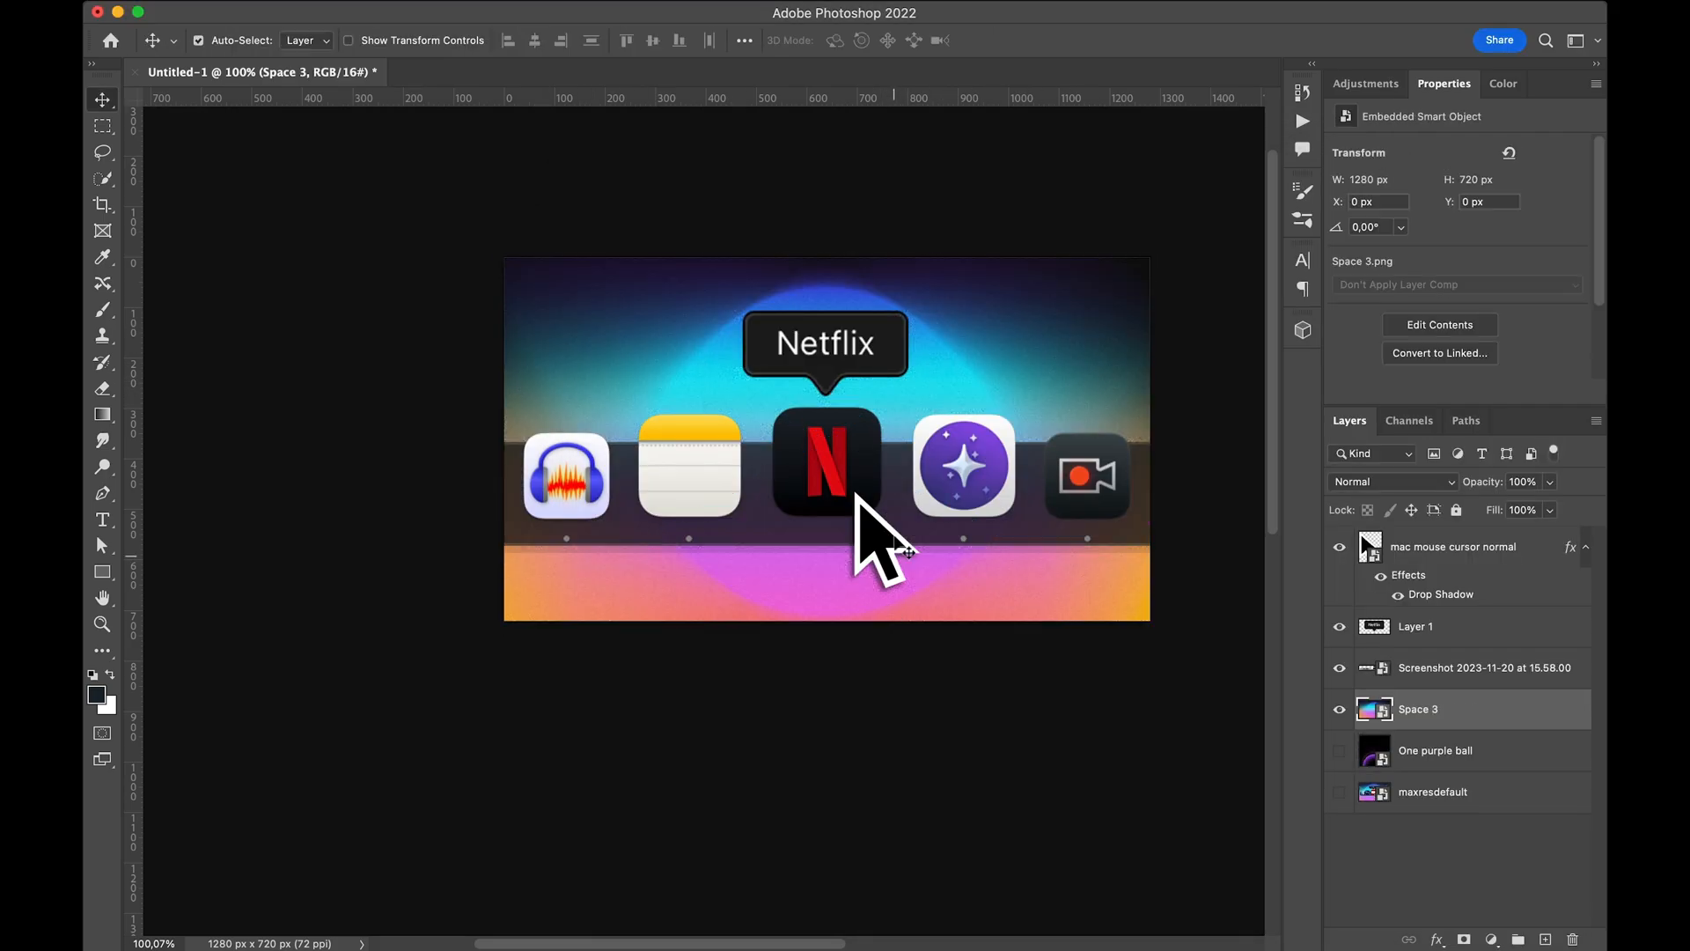
- Add a layer mask to the Dock screenshot layer
{"action": "scroll", "coordinate": [898, 563], "scroll_direction": "up", "scroll_amount": 2}
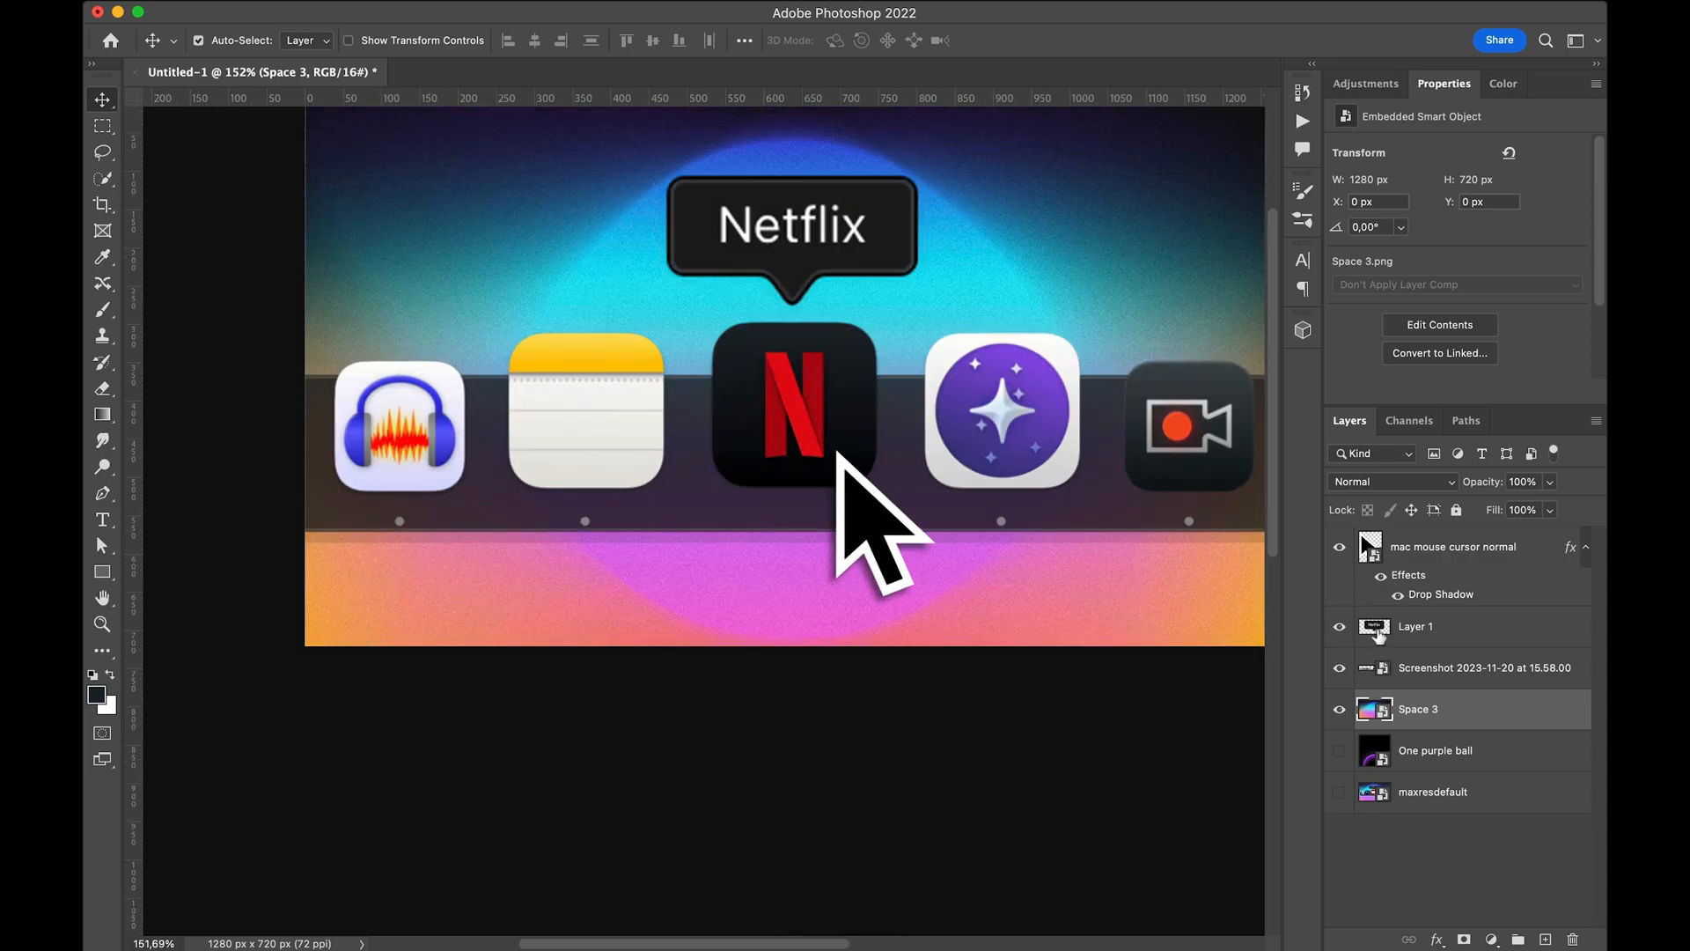
{"action": "left_click", "coordinate": [1431, 680]}
{"action": "left_click_drag", "start_coordinate": [1056, 568], "coordinate": [999, 559]}
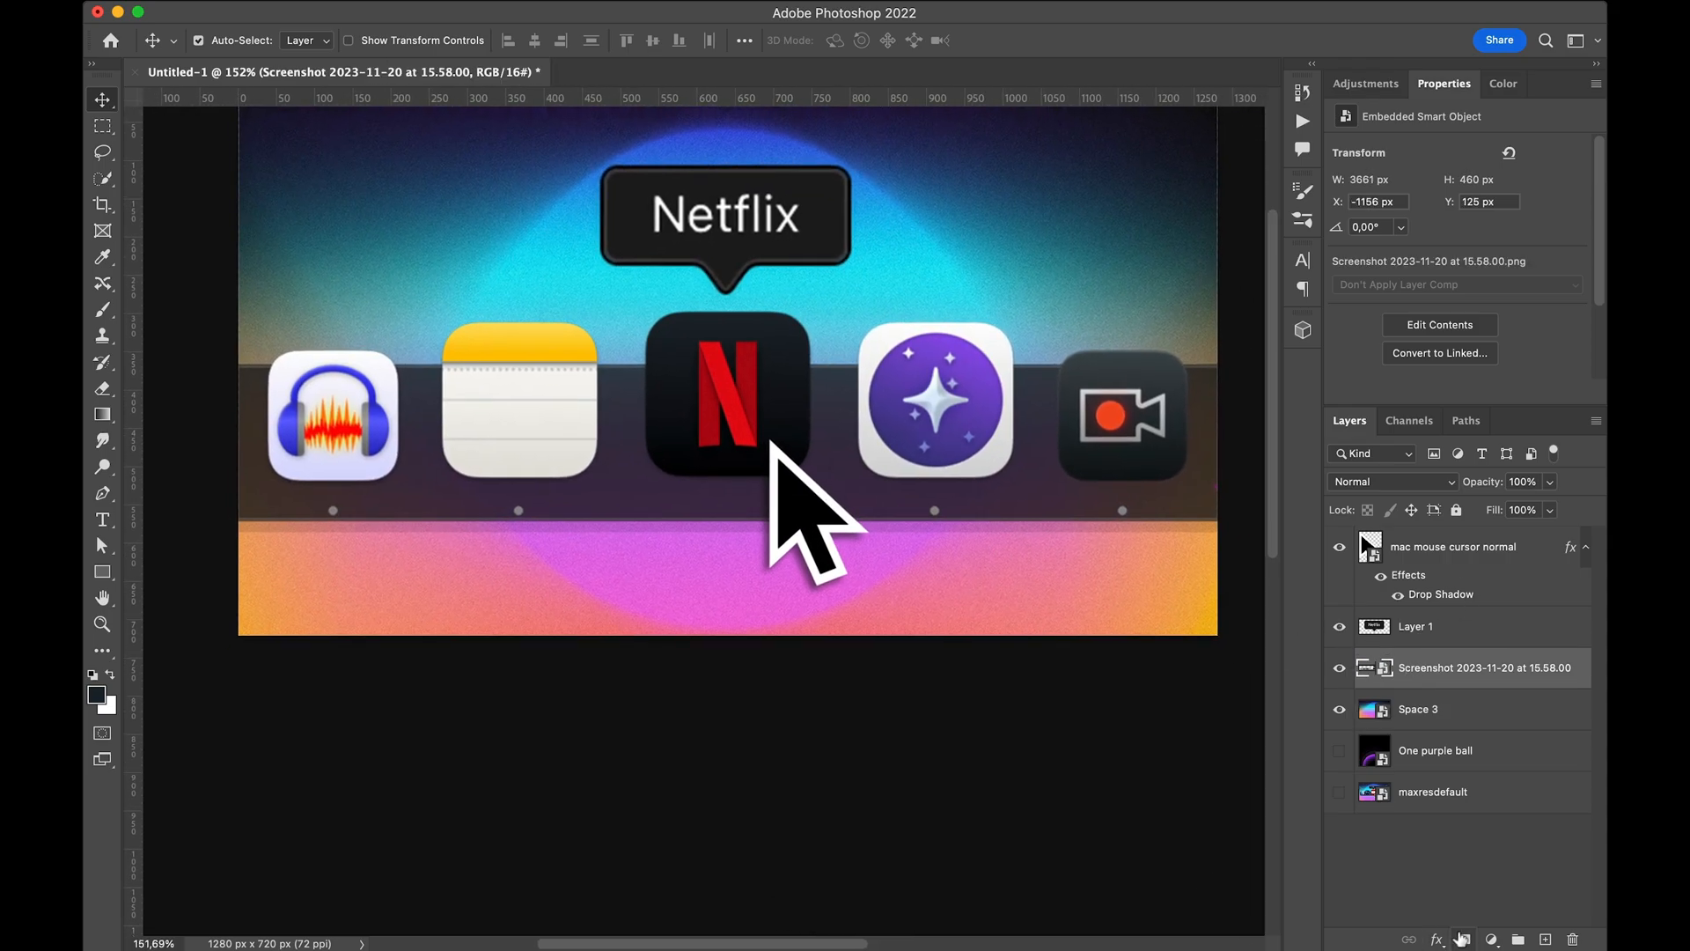
{"action": "left_click", "coordinate": [1464, 939]}
{"action": "key", "text": "b"}
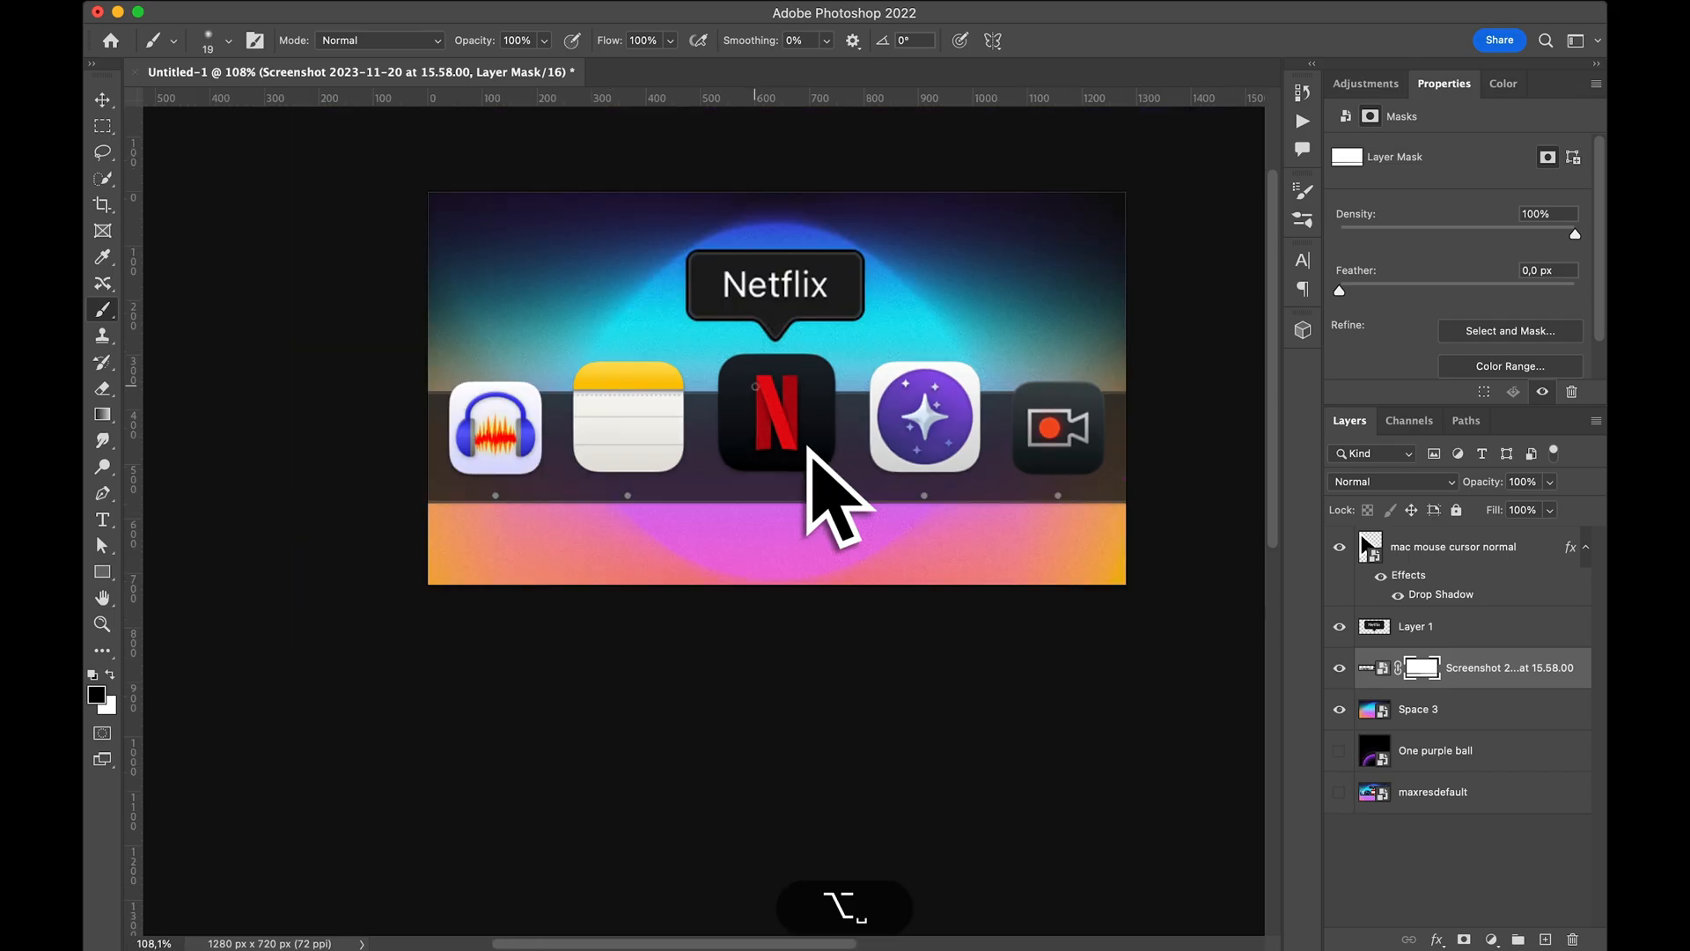
{"action": "scroll", "coordinate": [830, 358], "scroll_direction": "down", "scroll_amount": 1}
{"action": "key", "text": "v"}
{"action": "scroll", "coordinate": [829, 359], "scroll_direction": "up", "scroll_amount": 2}
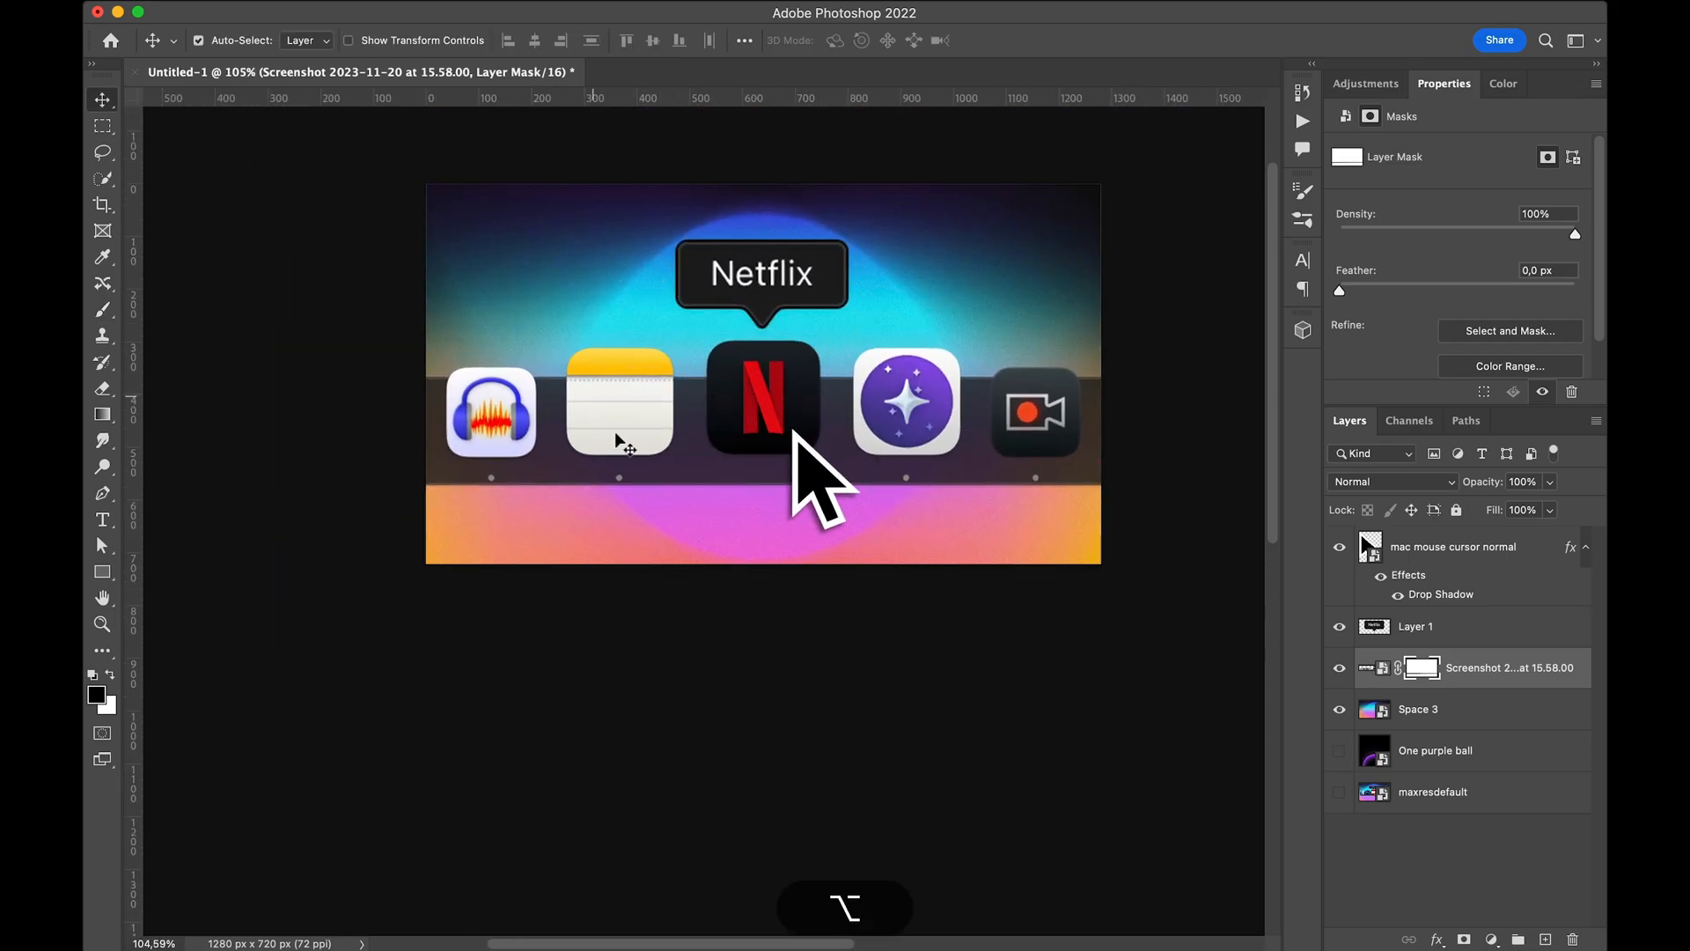
- Find and open Anime lines.mp4 and capture a speed-line frame as a still image on the desktop
{"action": "key", "text": "alt+space"}
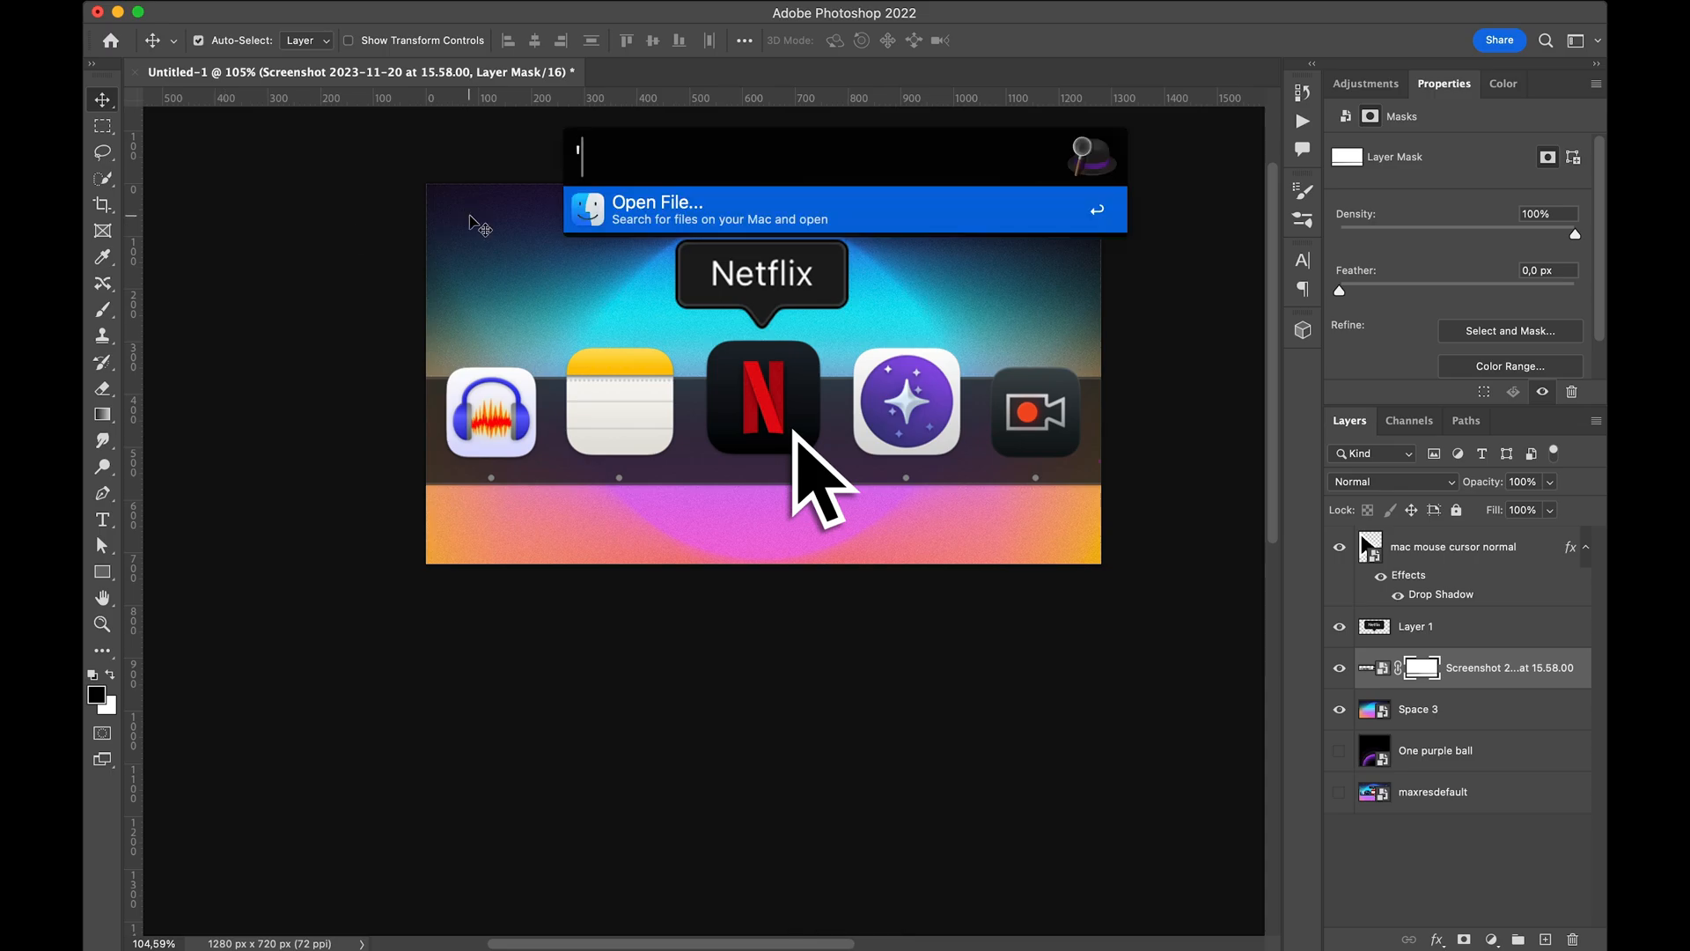
{"action": "type", "text": "'anime"}
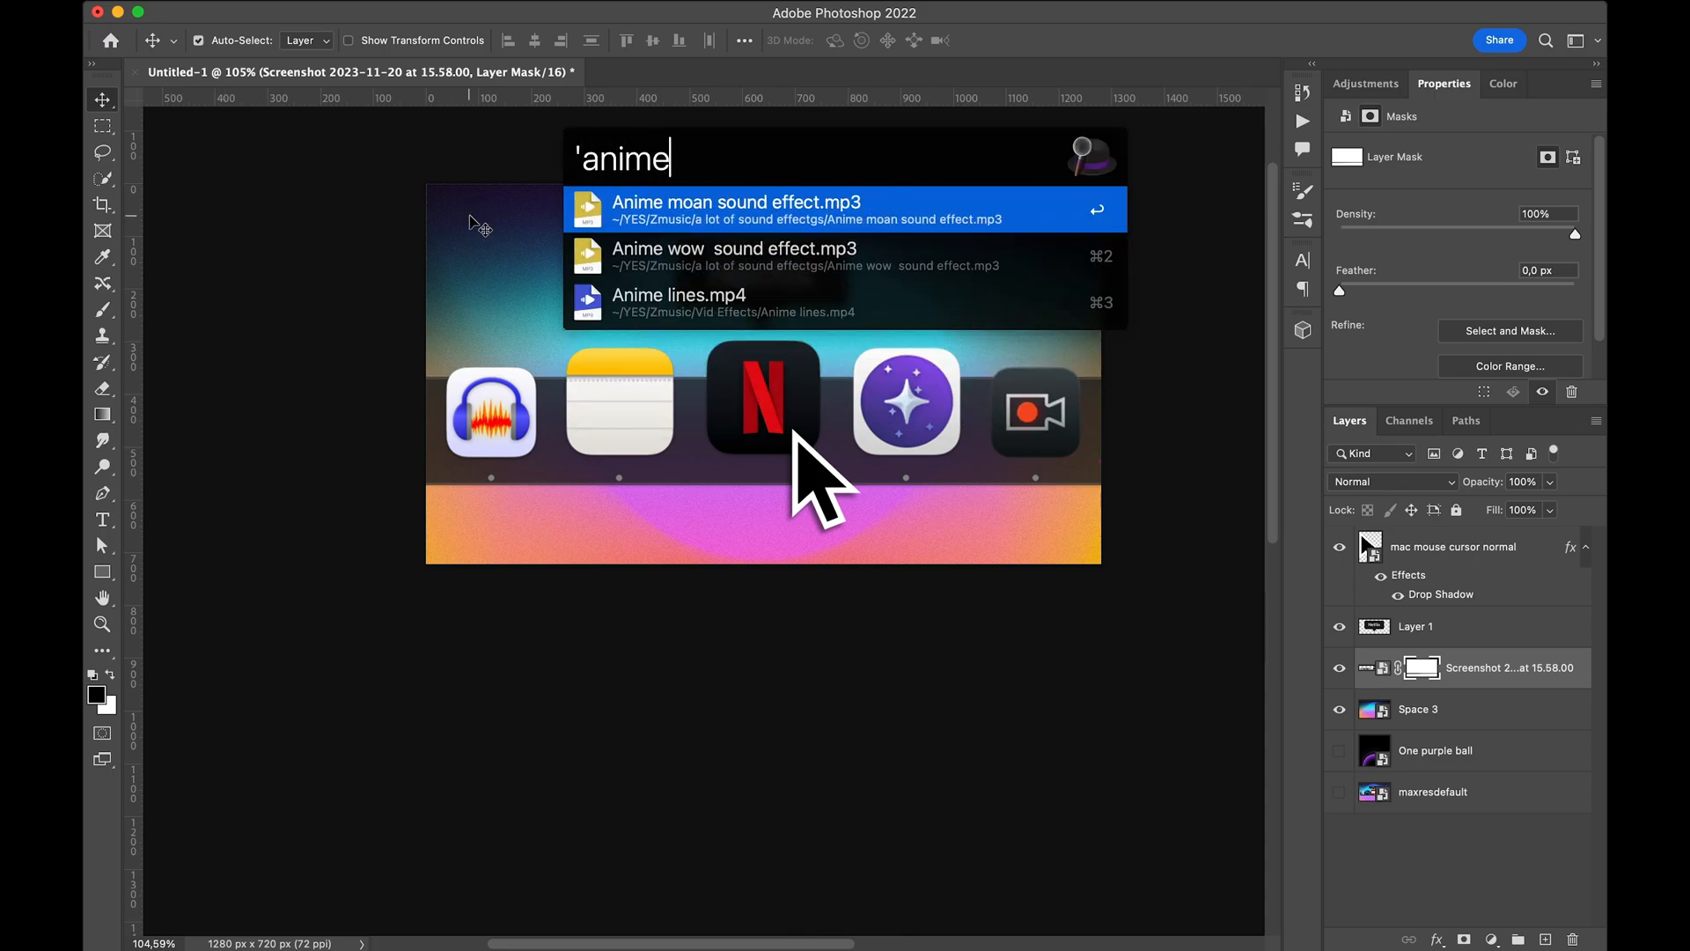
{"action": "scroll", "coordinate": [480, 227], "scroll_direction": "down", "scroll_amount": 2}
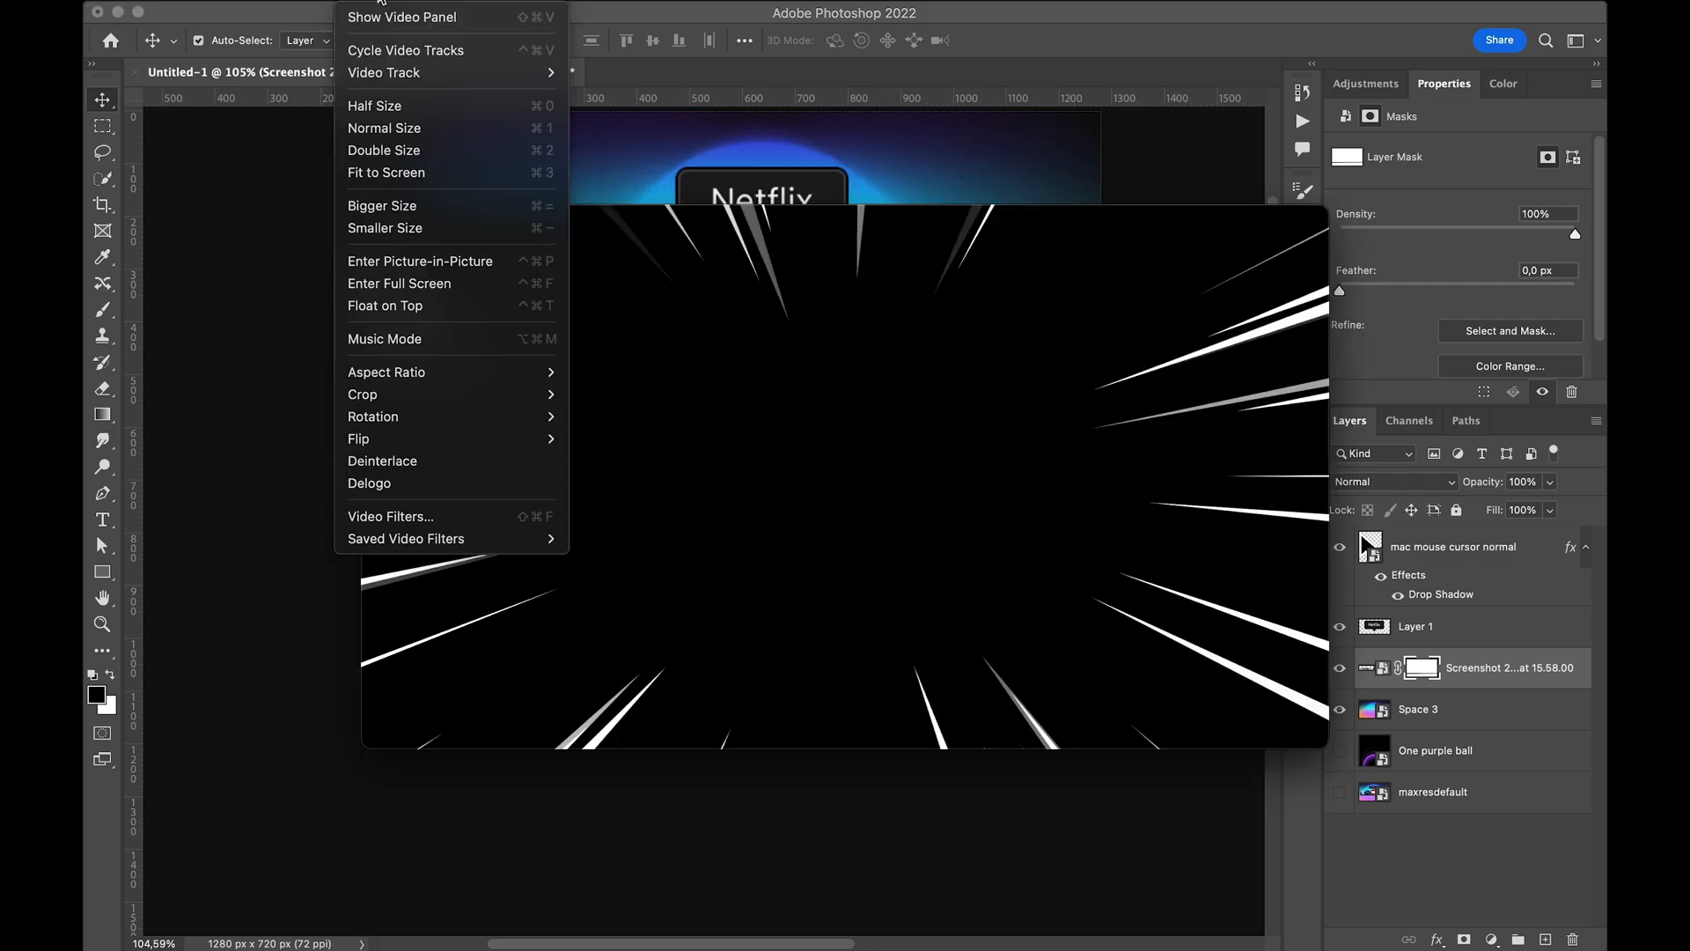
{"action": "key", "text": "super+s"}
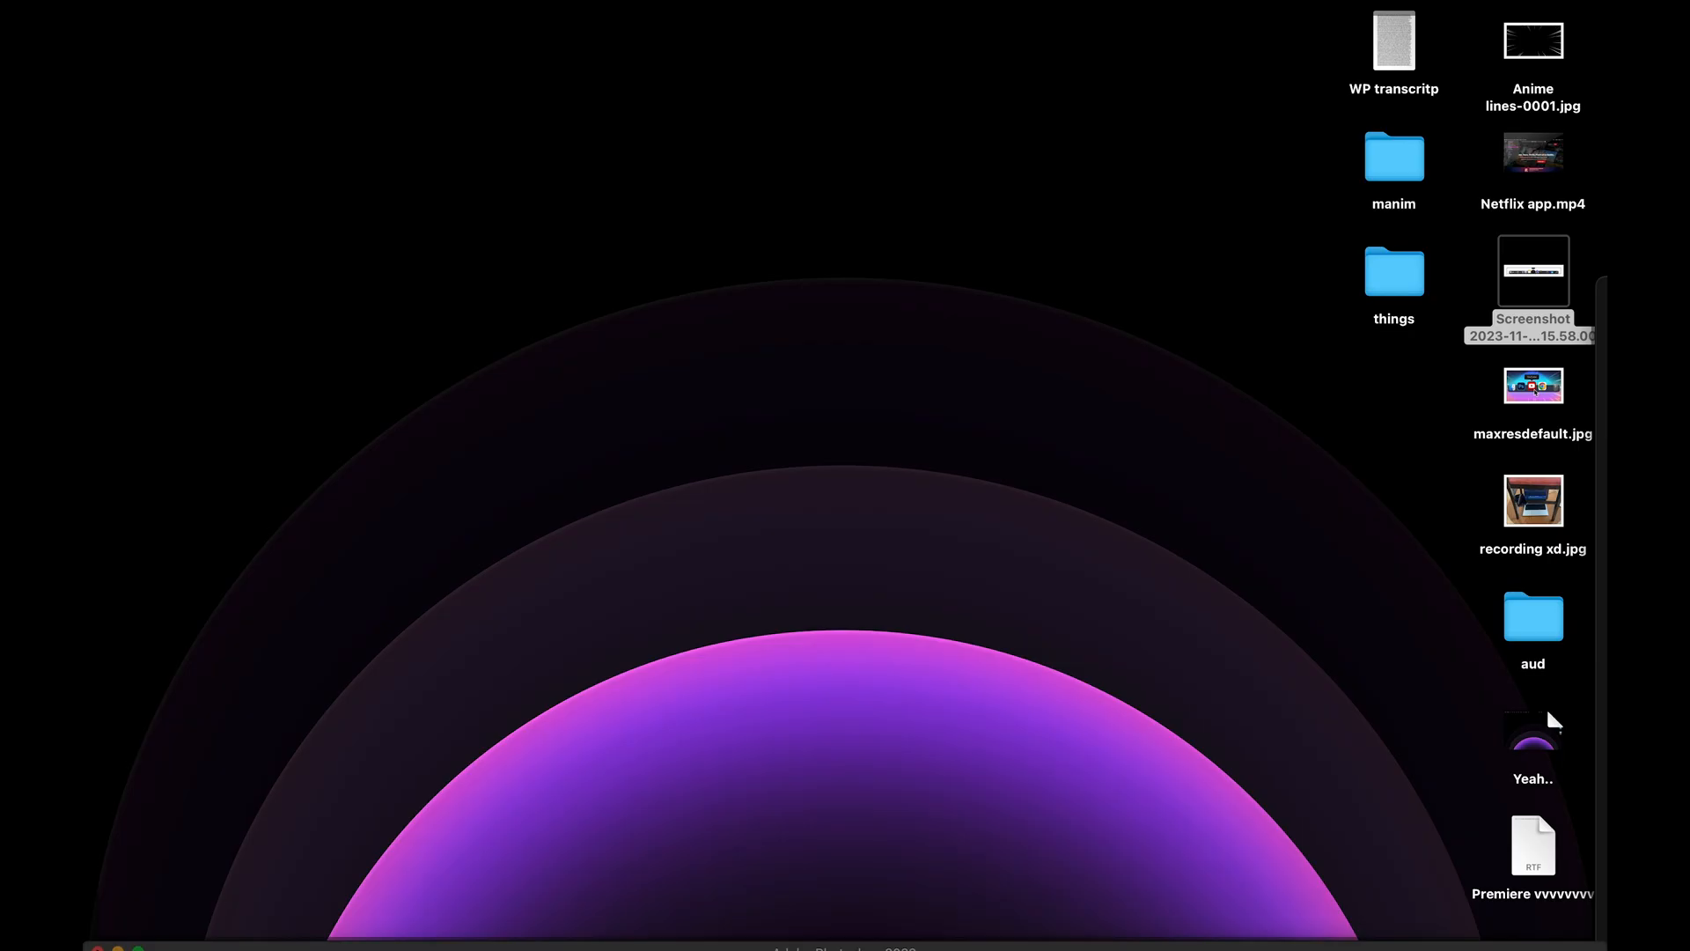
- Place Anime lines-0001.jpg above the Dock screenshot at 1280 x 720 px and set its blend mode to Screen
{"action": "left_click_drag", "start_coordinate": [1537, 58], "coordinate": [793, 581]}
{"action": "key", "text": "Return"}
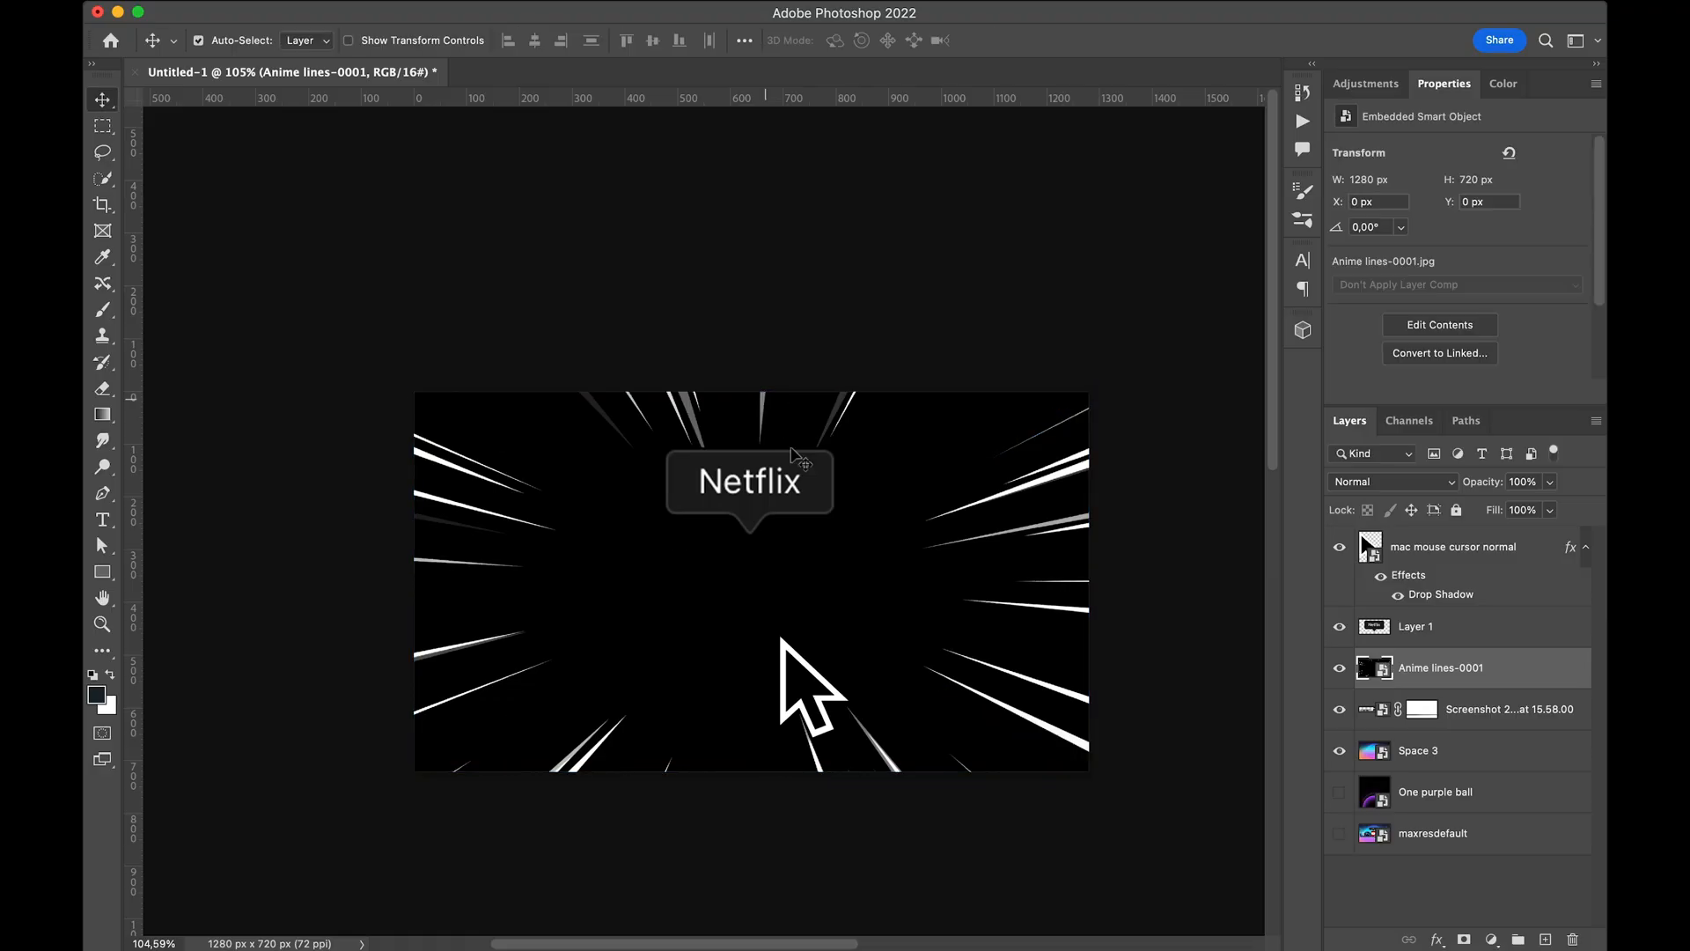
{"action": "key", "text": "alt+shift+s"}
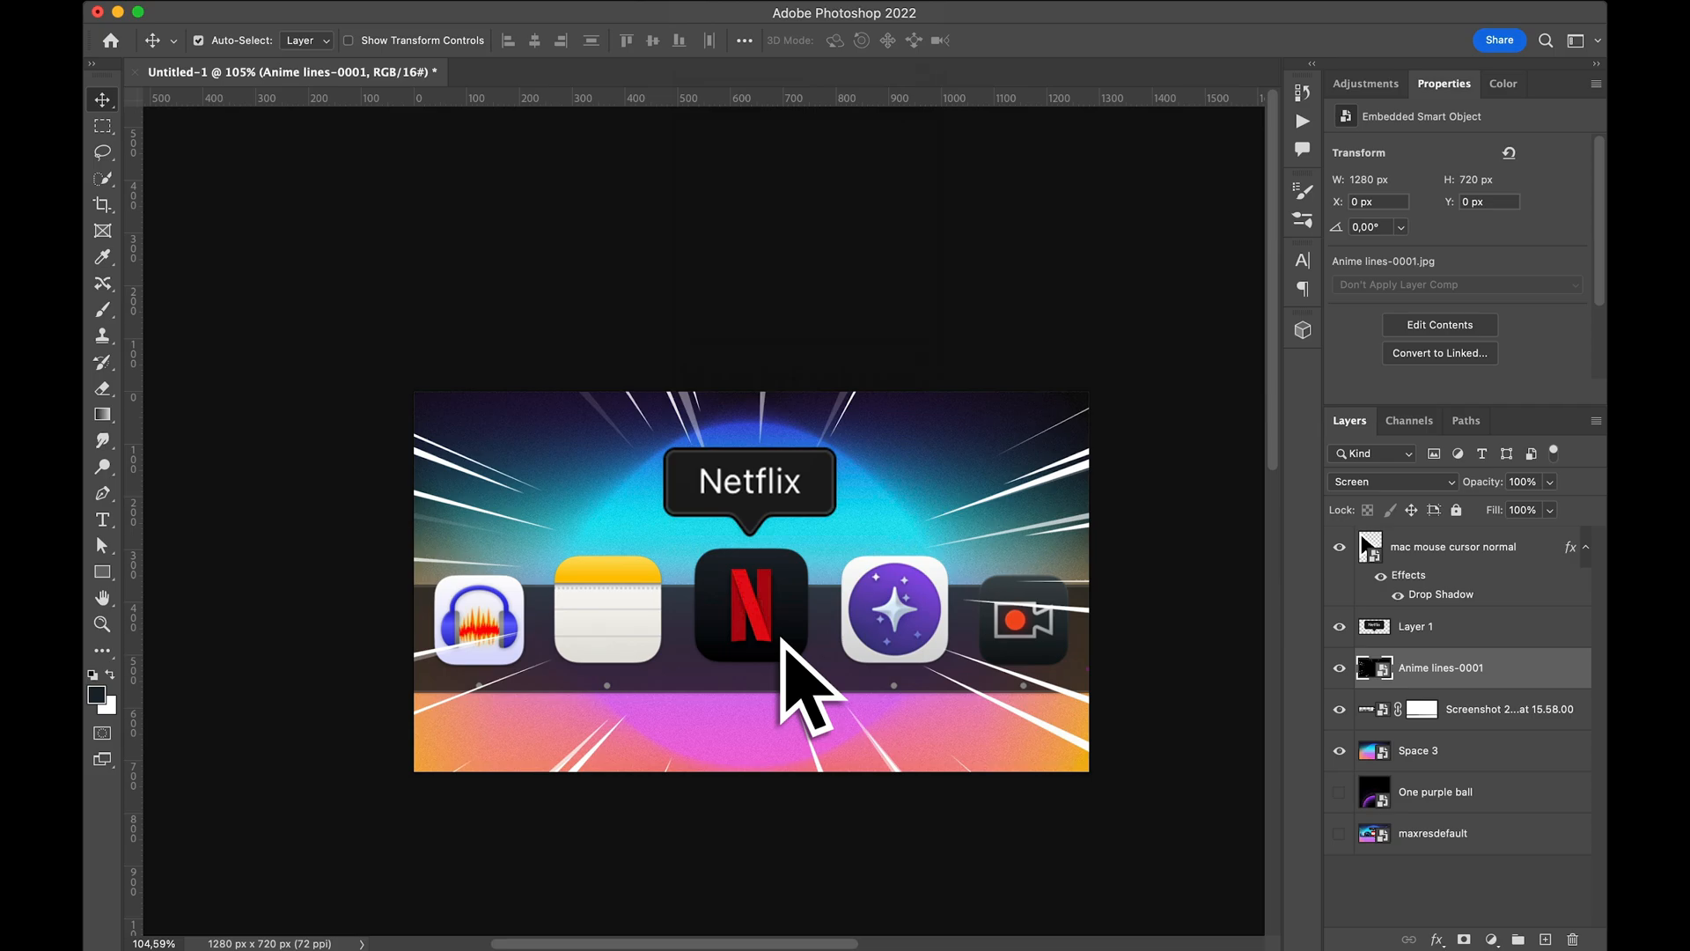
- Apply a Gaussian Blur smart filter with a 4.5-pixel radius to the Anime lines-0001 layer
{"action": "left_click", "coordinate": [623, 2]}
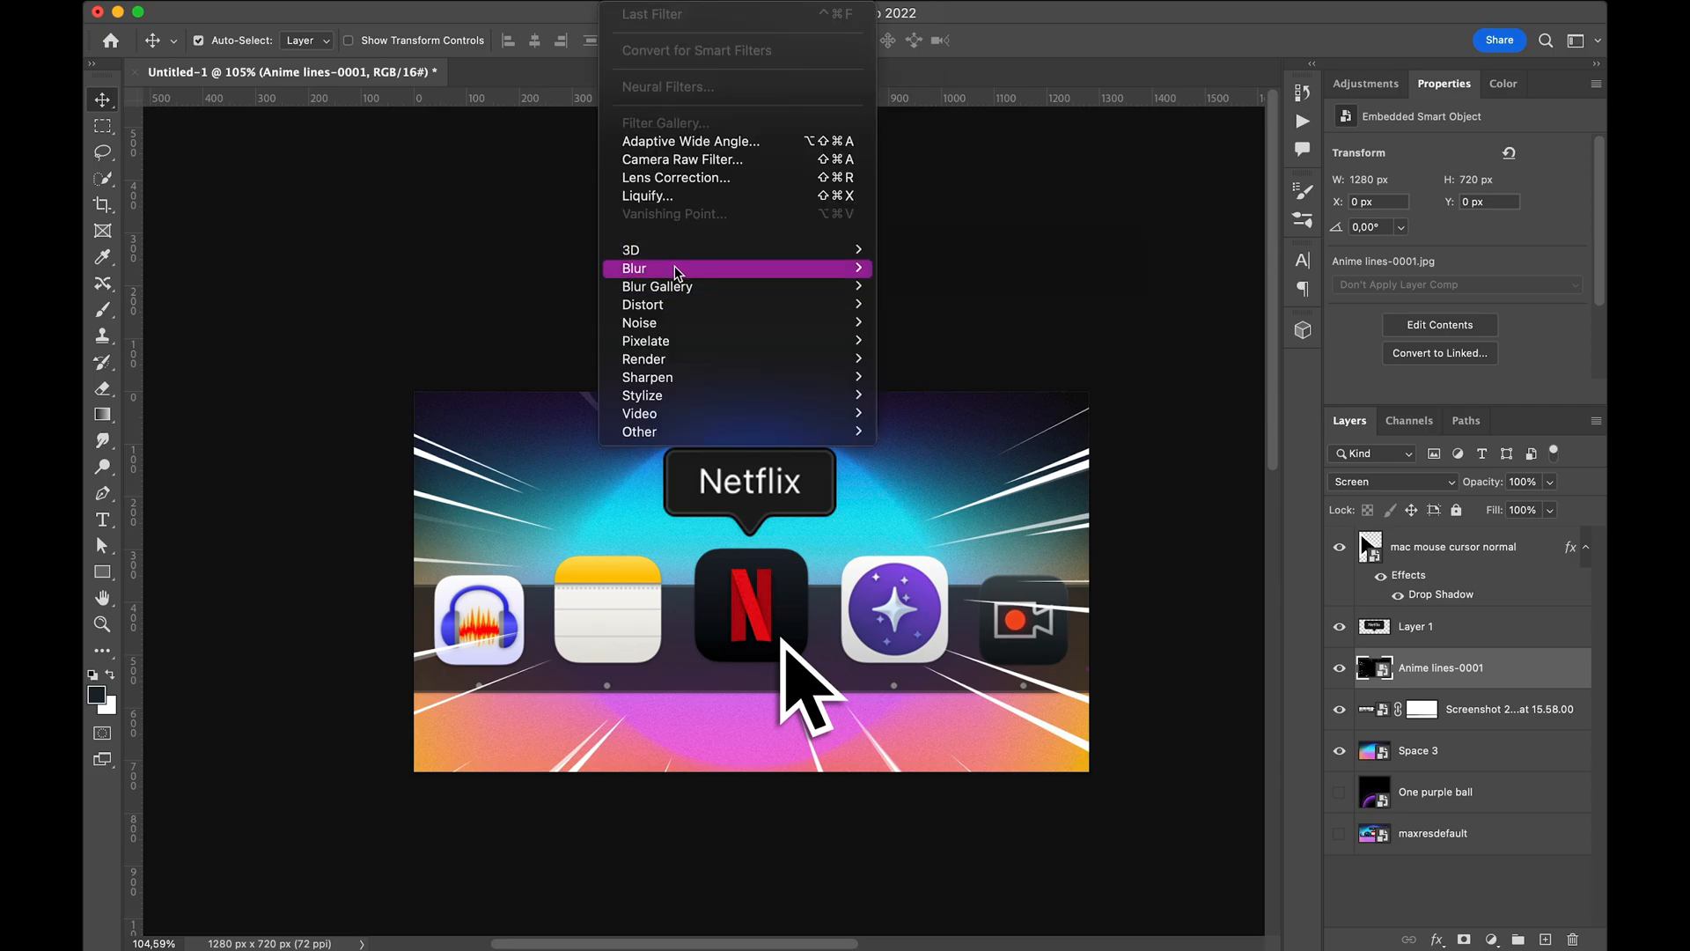
{"action": "mouse_move", "coordinate": [675, 268]}
{"action": "left_click", "coordinate": [943, 341]}
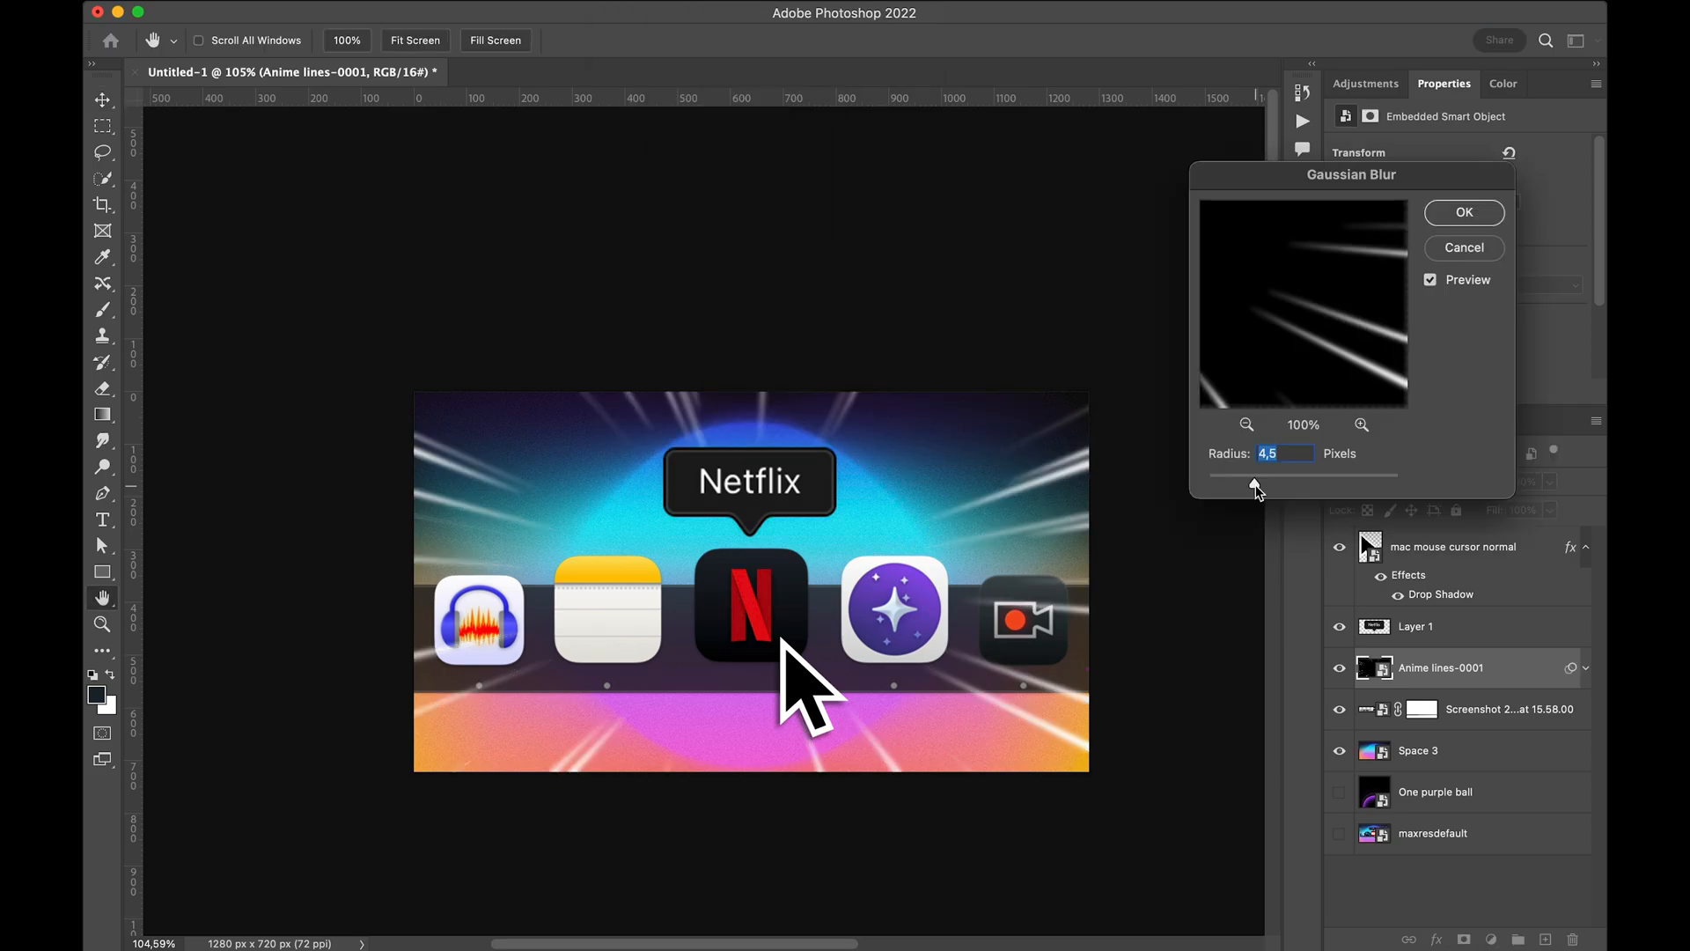
{"action": "left_click", "coordinate": [1458, 211]}
- Stretch the Anime lines-0001 layer to 740 px high and fine-tune its Gaussian Blur radius
{"action": "scroll", "coordinate": [935, 523], "scroll_direction": "up", "scroll_amount": 3}
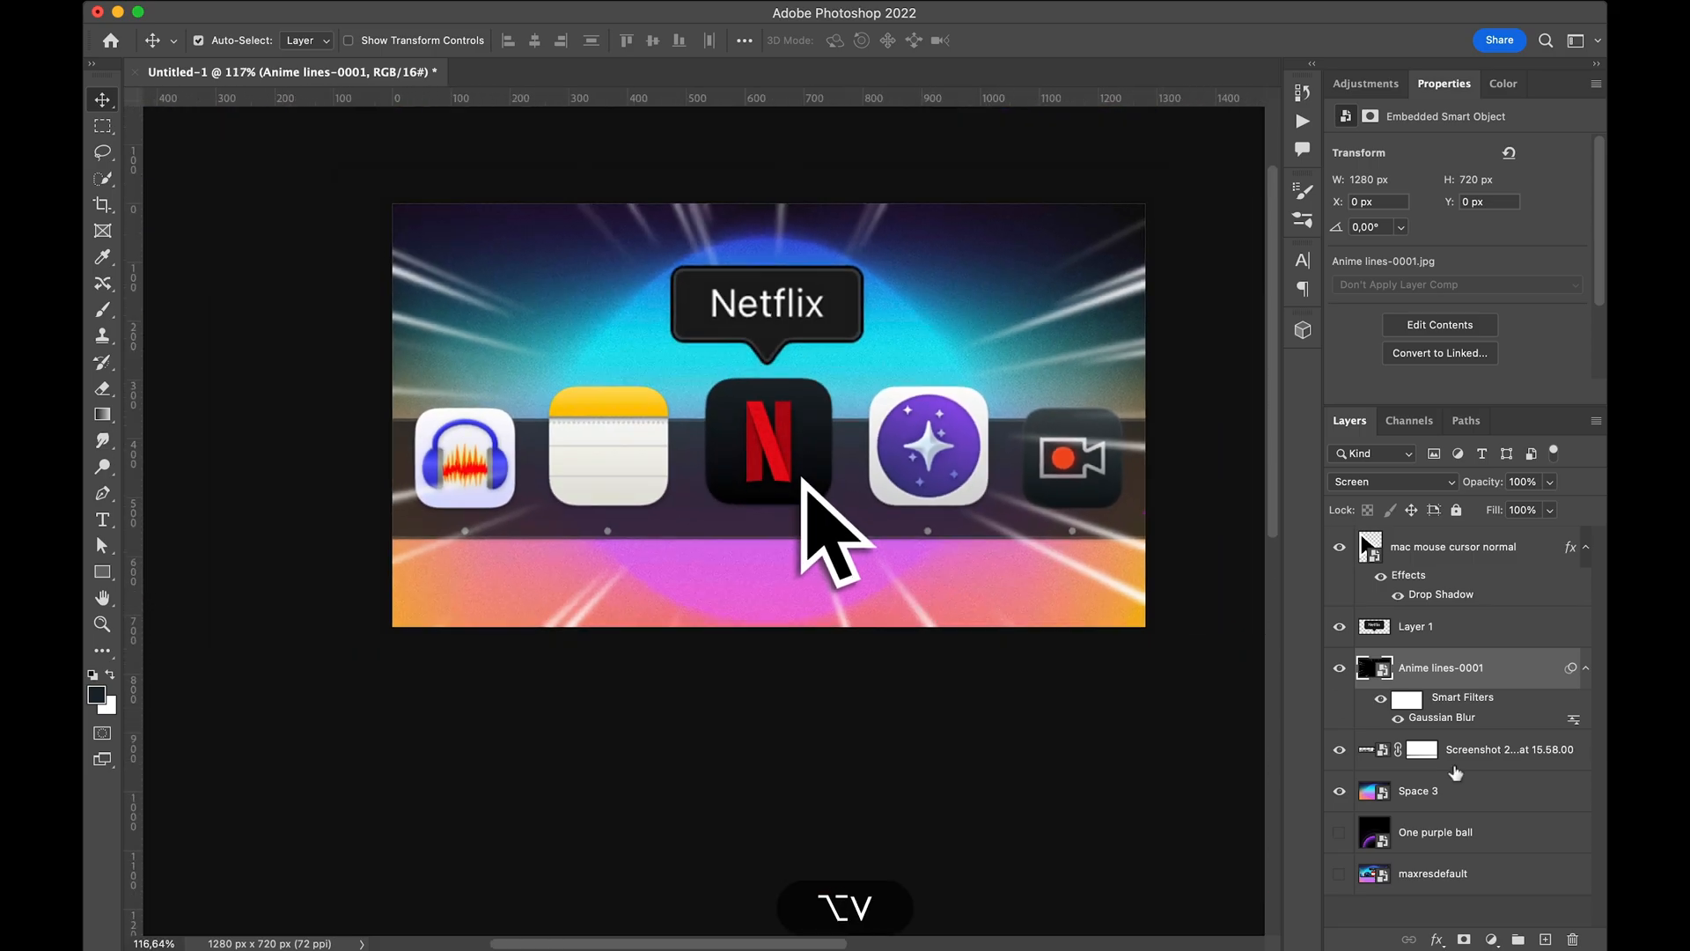
{"action": "key", "text": "super+t"}
{"action": "left_click_drag", "start_coordinate": [795, 546], "coordinate": [795, 561]}
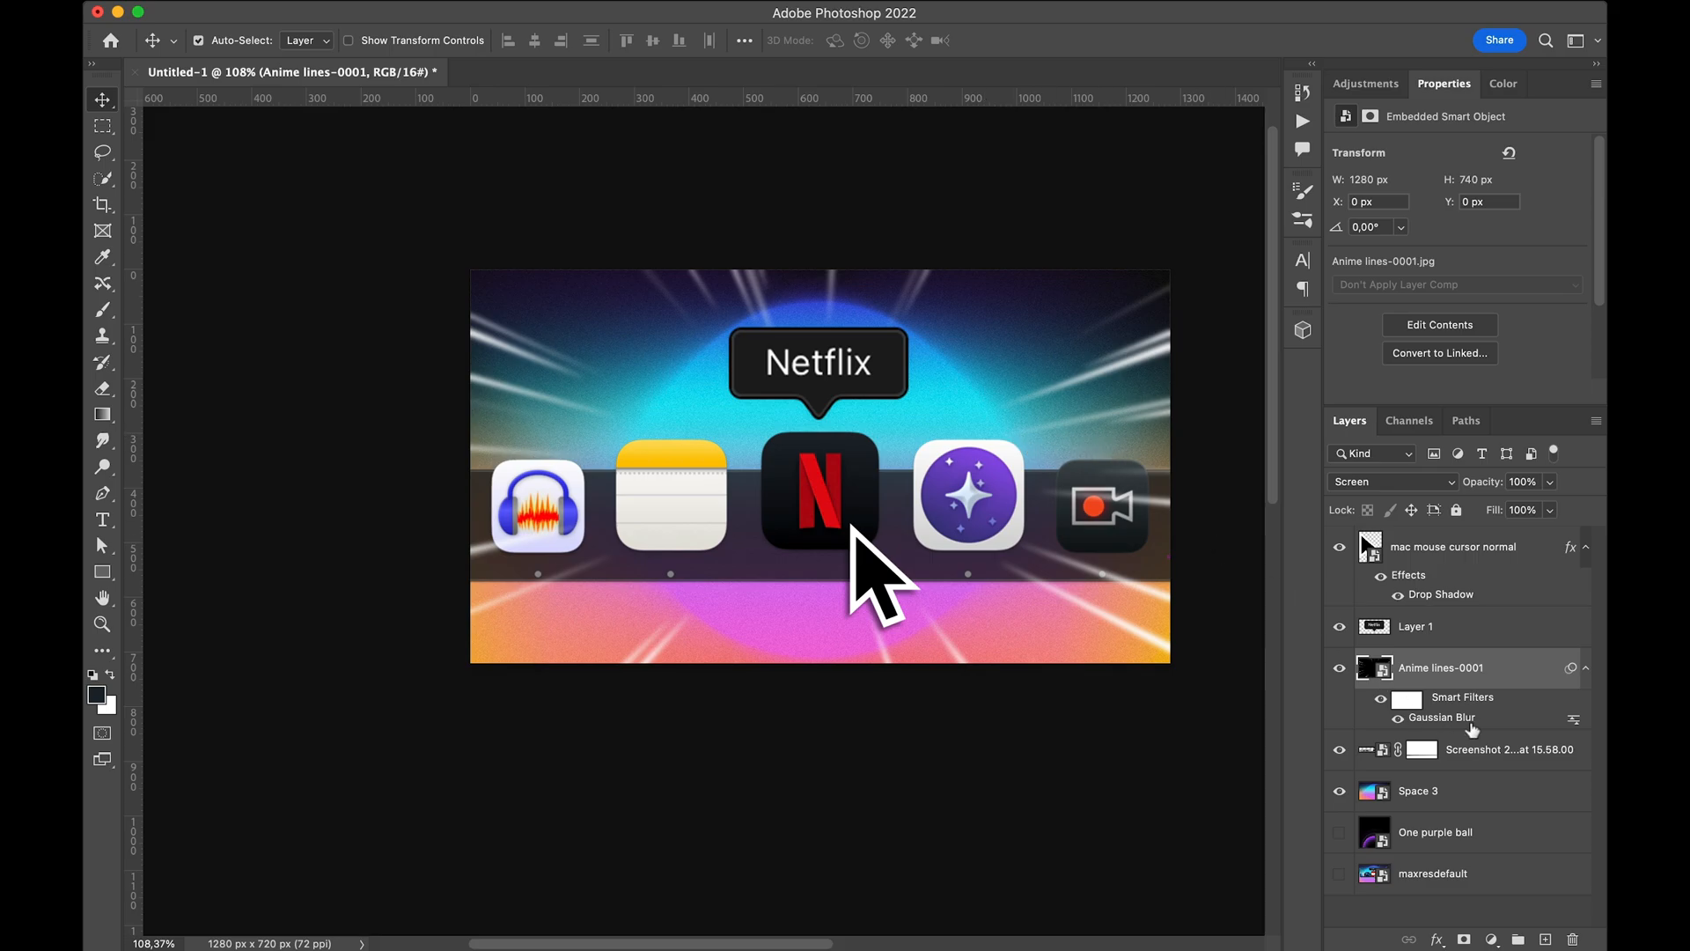
{"action": "double_click", "coordinate": [1458, 717]}
{"action": "left_click_drag", "start_coordinate": [1256, 483], "coordinate": [1253, 483]}
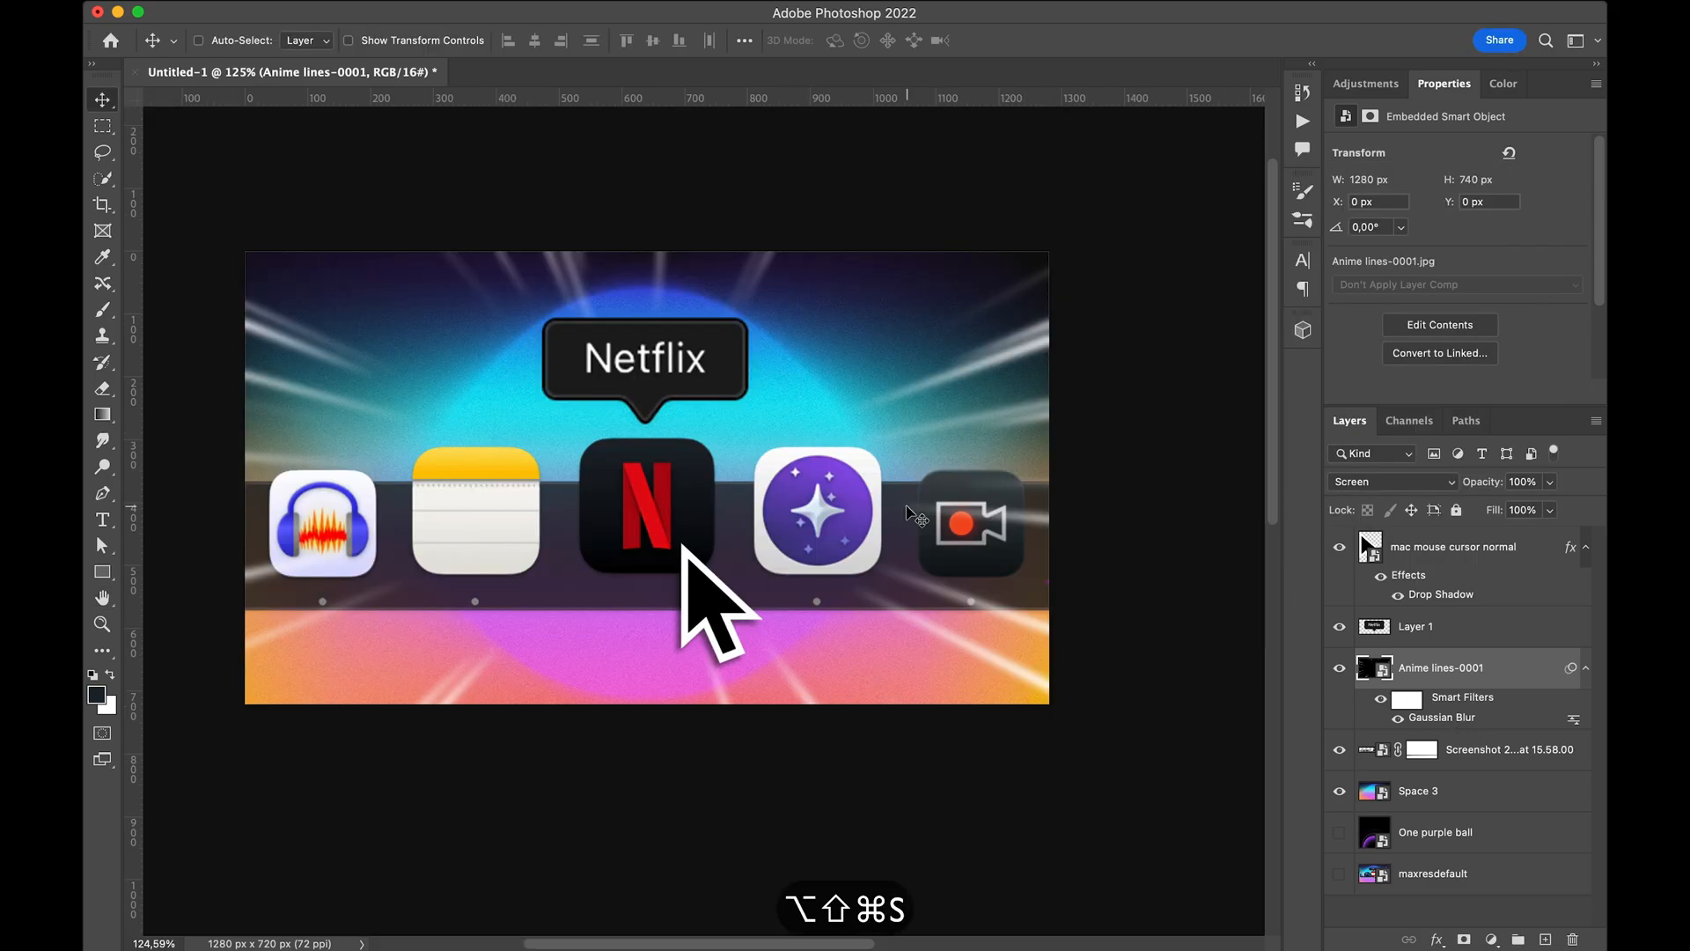
- Save the thumbnail document to the desktop as T1.psd
{"action": "key", "text": "super+s"}
{"action": "type", "text": "T1.psd"}
{"action": "key", "text": "Return"}
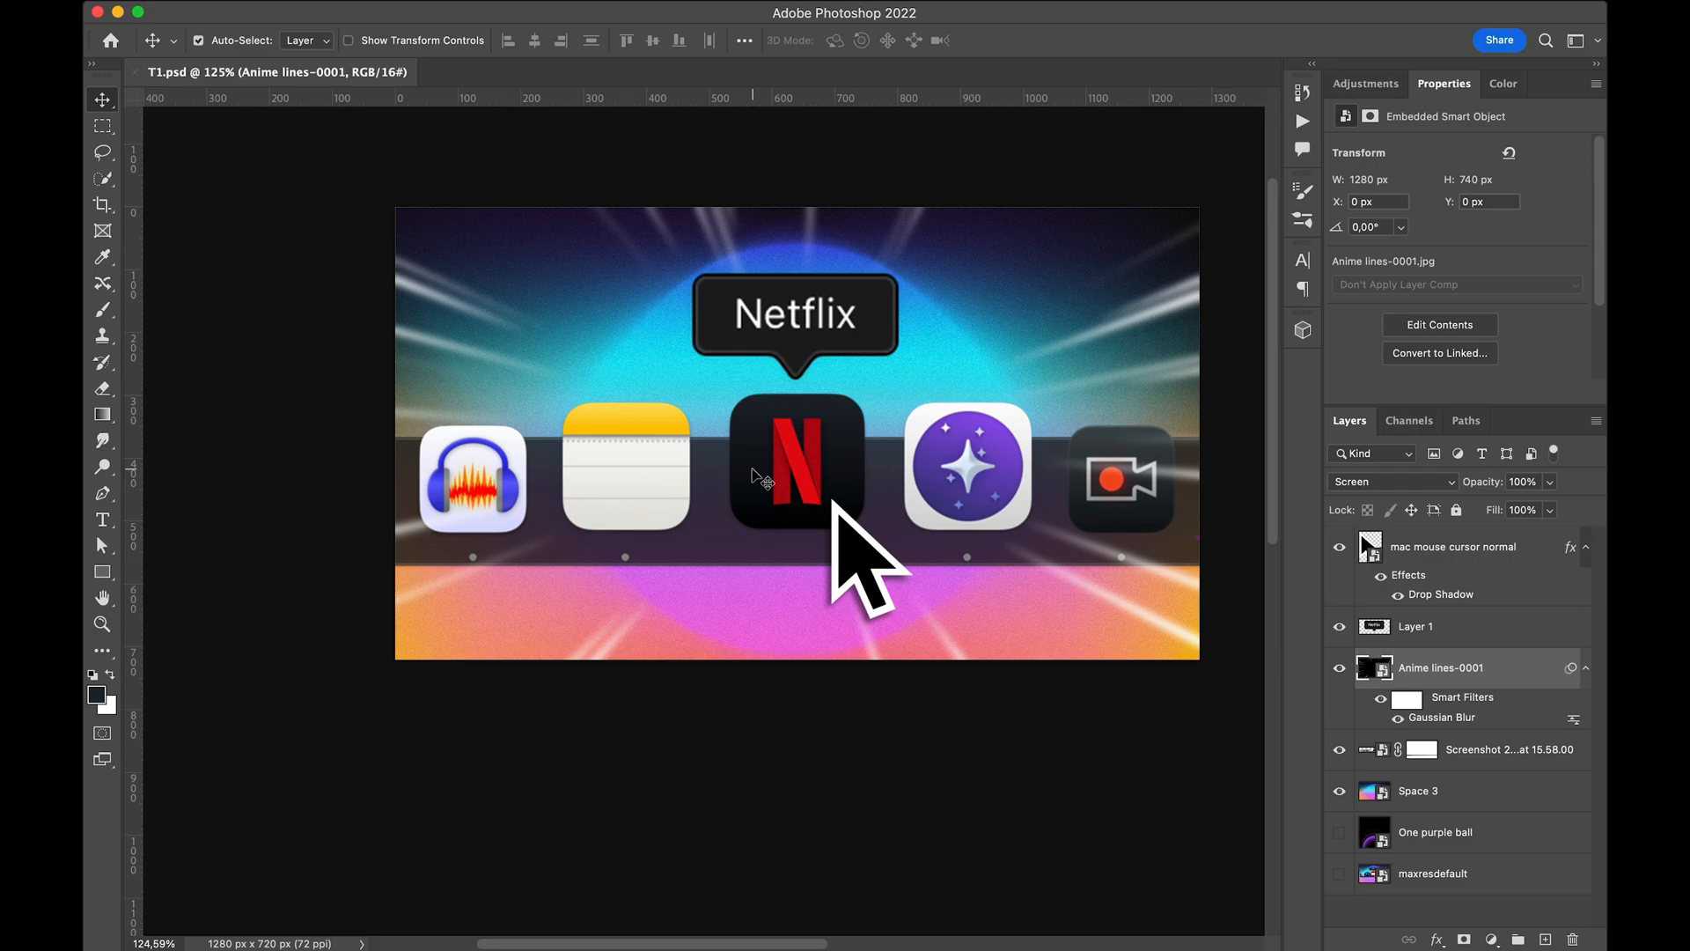
- Export the thumbnail to the desktop as a 1280 x 720 JPG at quality 6, named Netflix app
{"action": "key", "text": "super+alt+shift+w"}
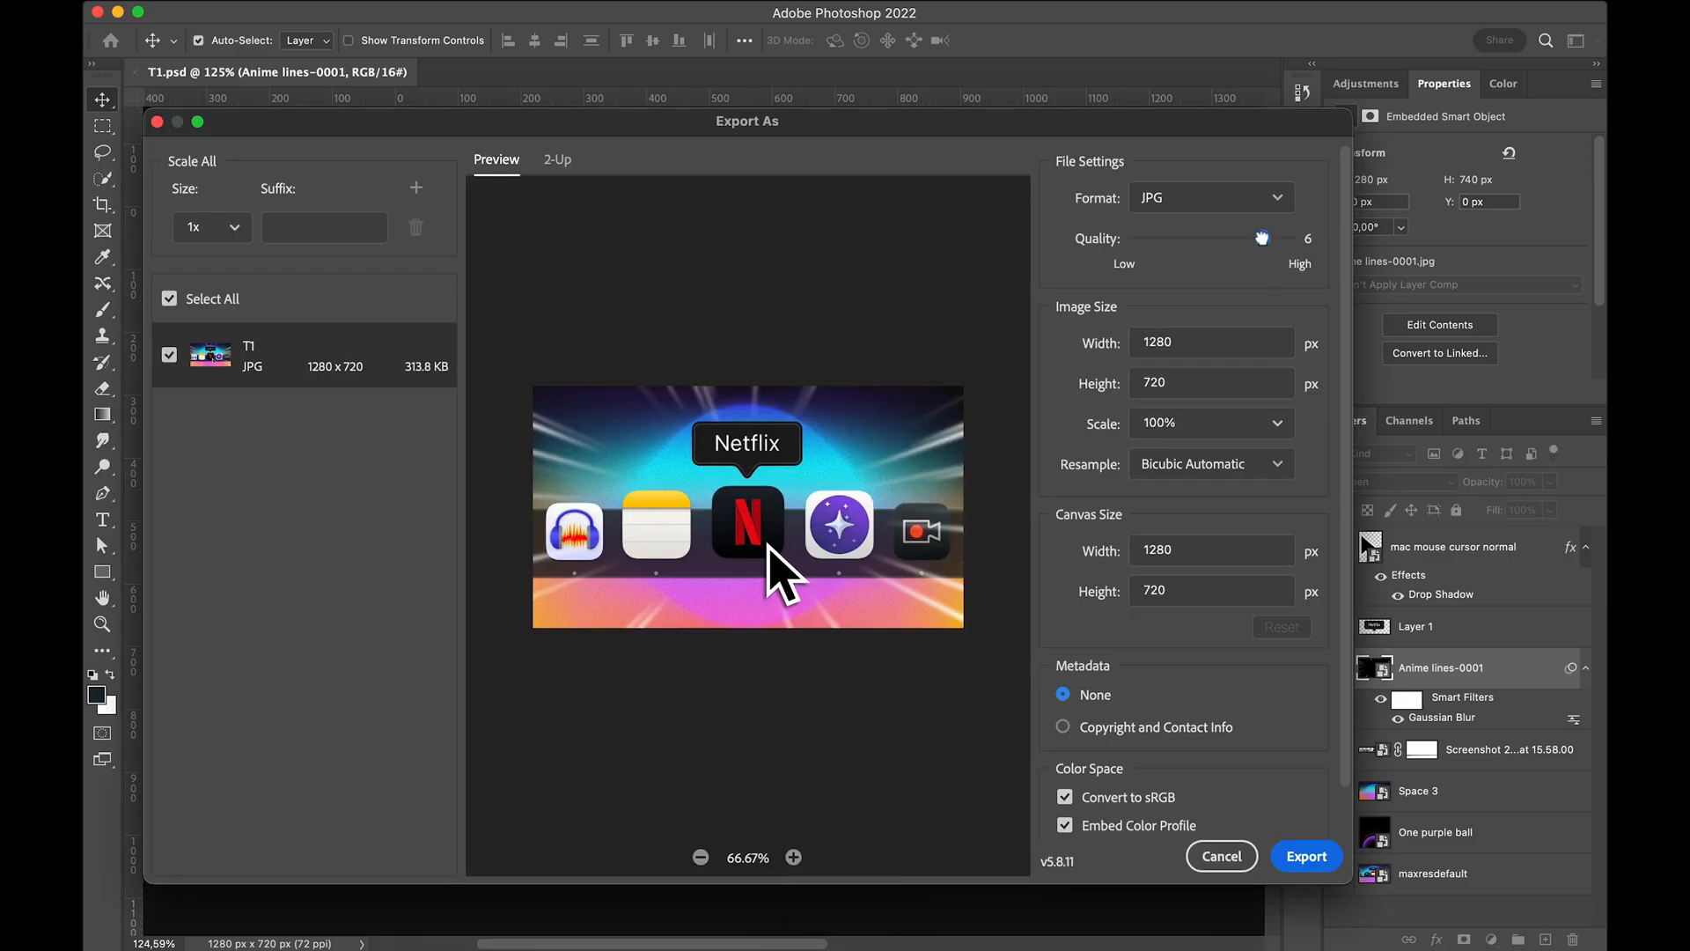
{"action": "left_click", "coordinate": [1306, 855]}
{"action": "type", "text": "N"}
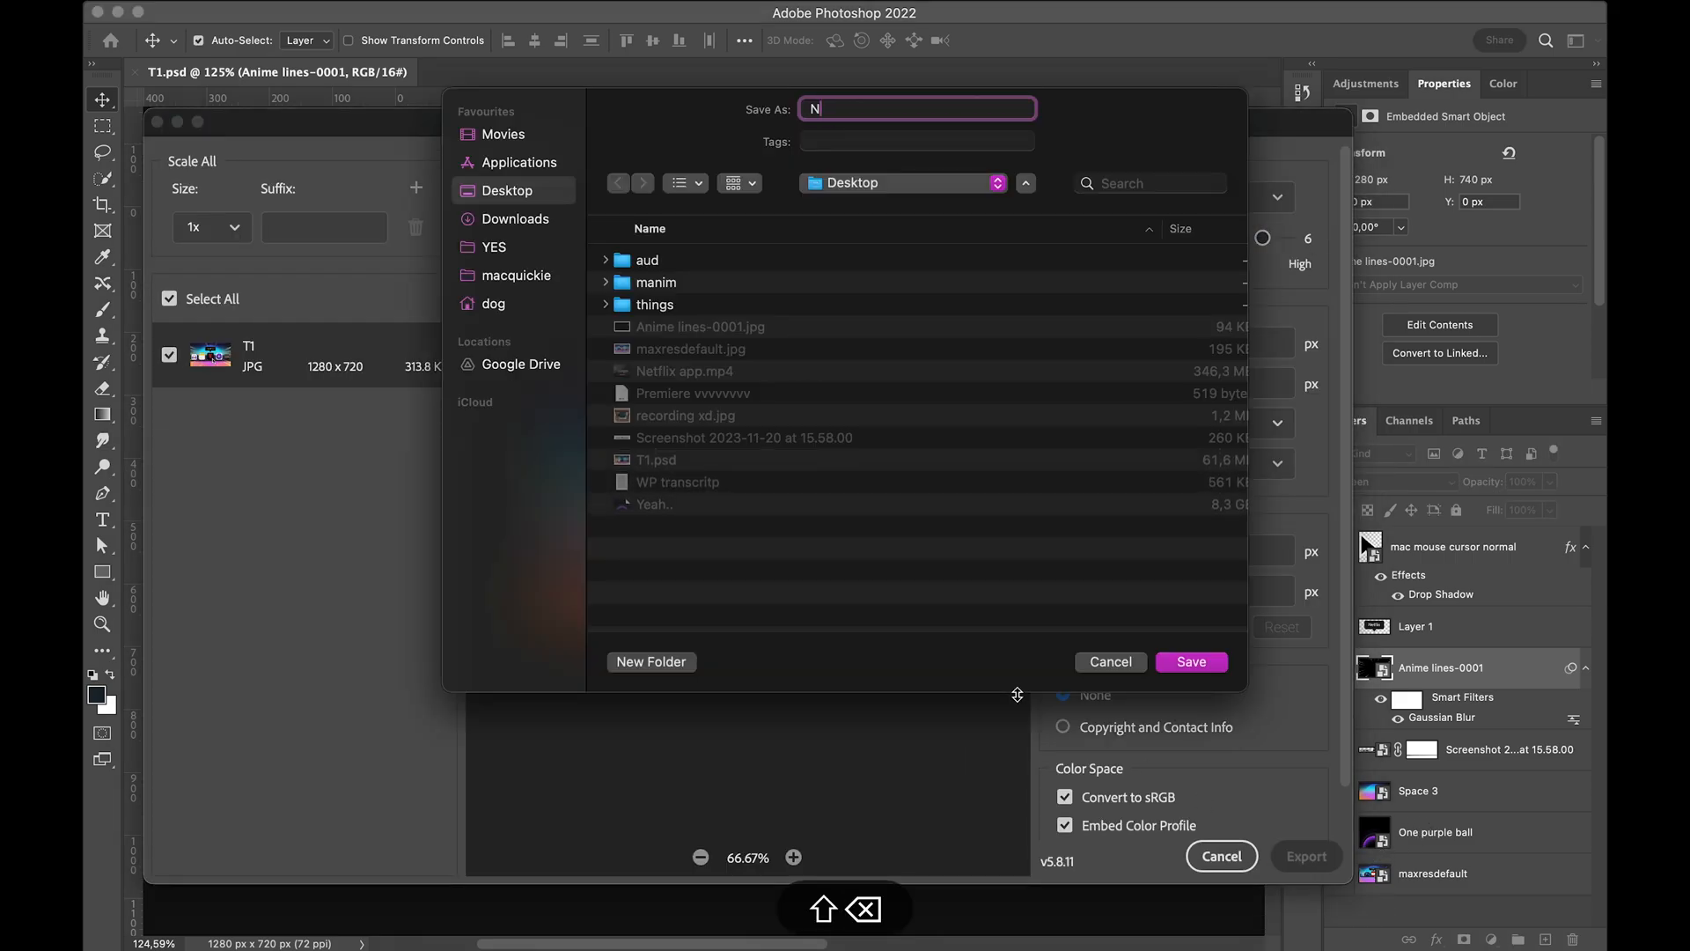
{"action": "type", "text": "etflix app"}
- Switch to Premiere Pro and quit it, saving the vids 499-4xx project
{"action": "key", "text": "super+Tab"}
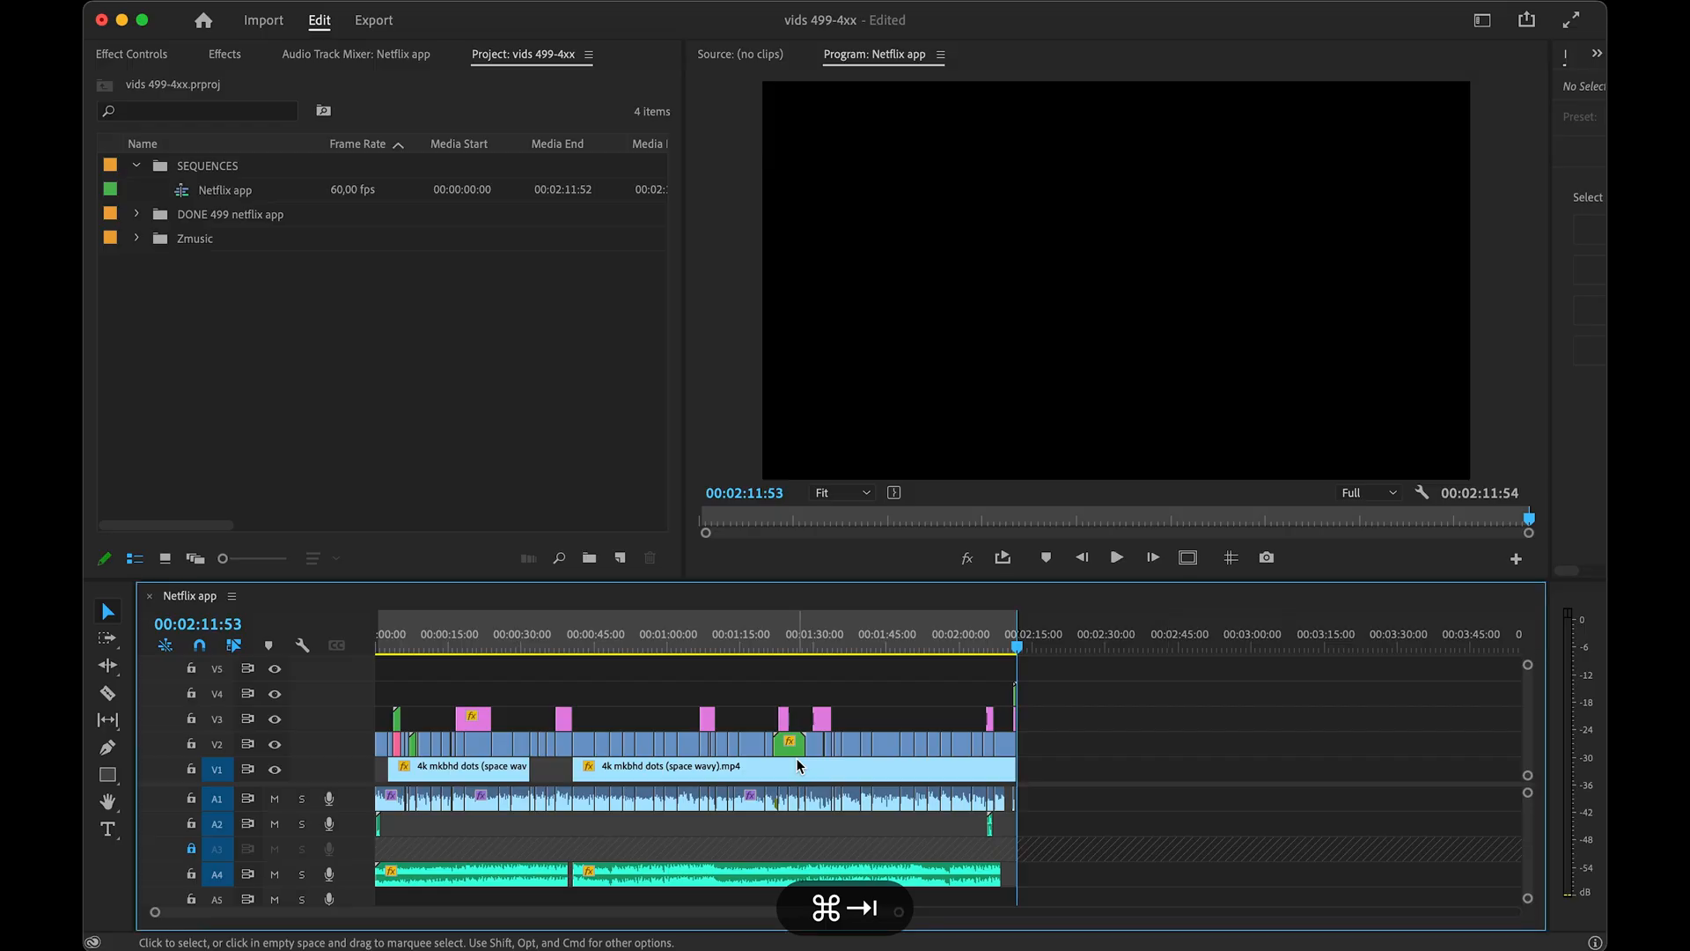
{"action": "key", "text": "super+q"}
{"action": "left_click", "coordinate": [940, 509]}
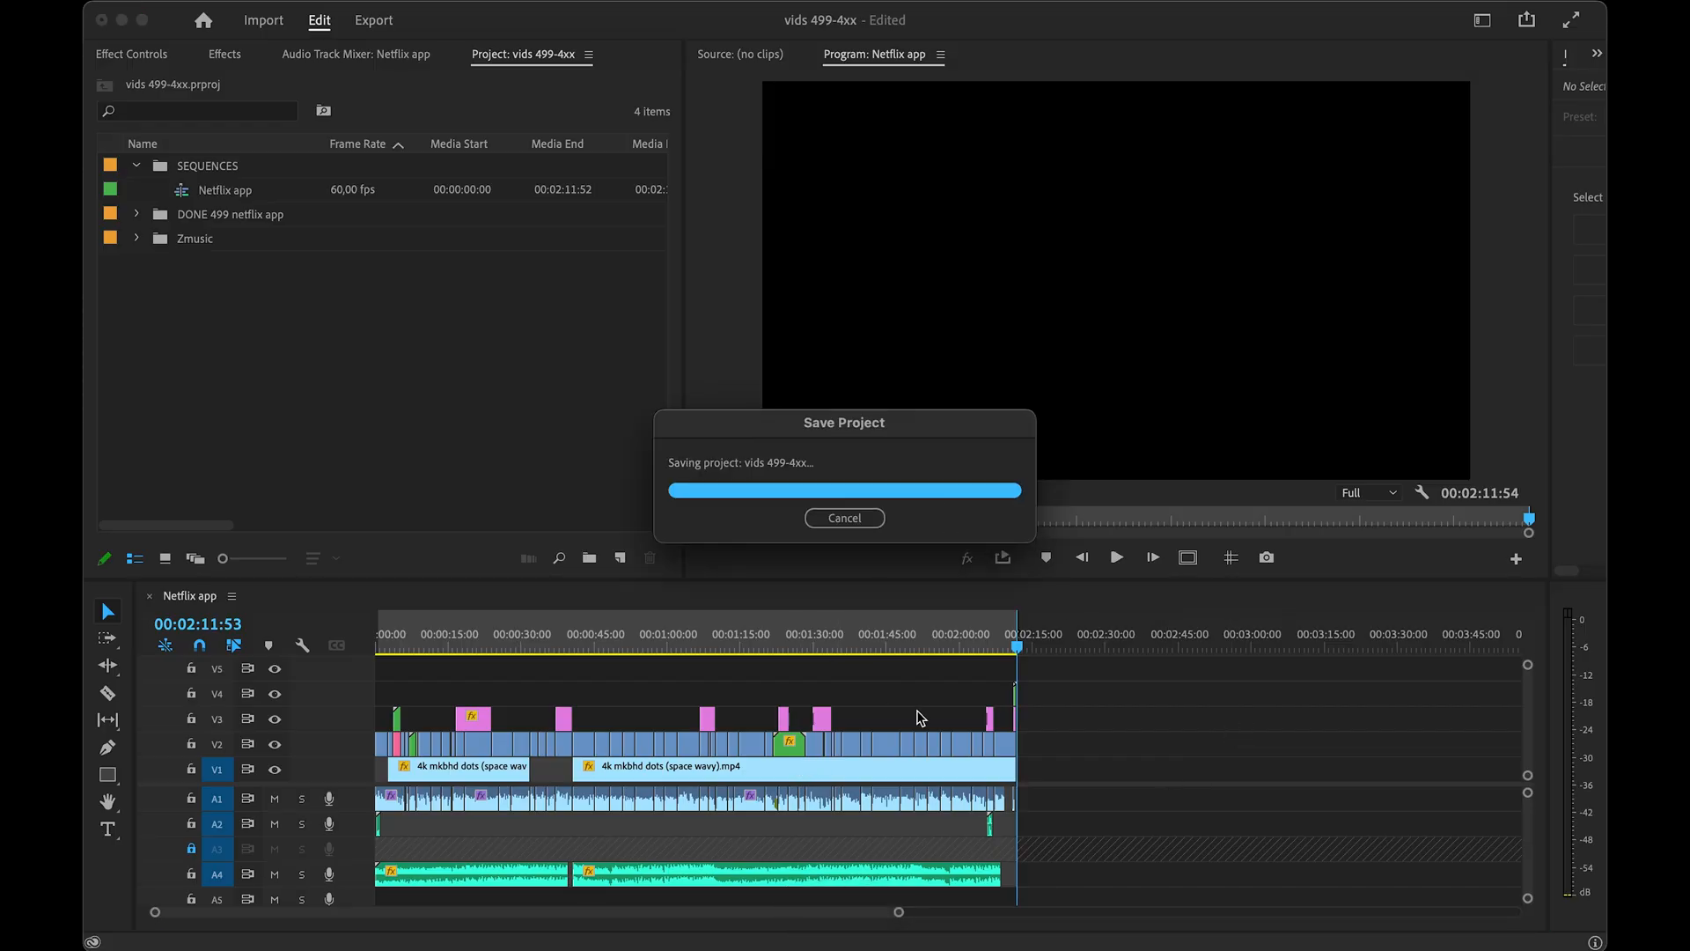
- File T1.psd in the thumbnail folder of unfinished 499 Netflix app 2, and Netflix app.jpg and Netflix app.mp4 in its upload this folder
{"action": "key", "text": "super+space"}
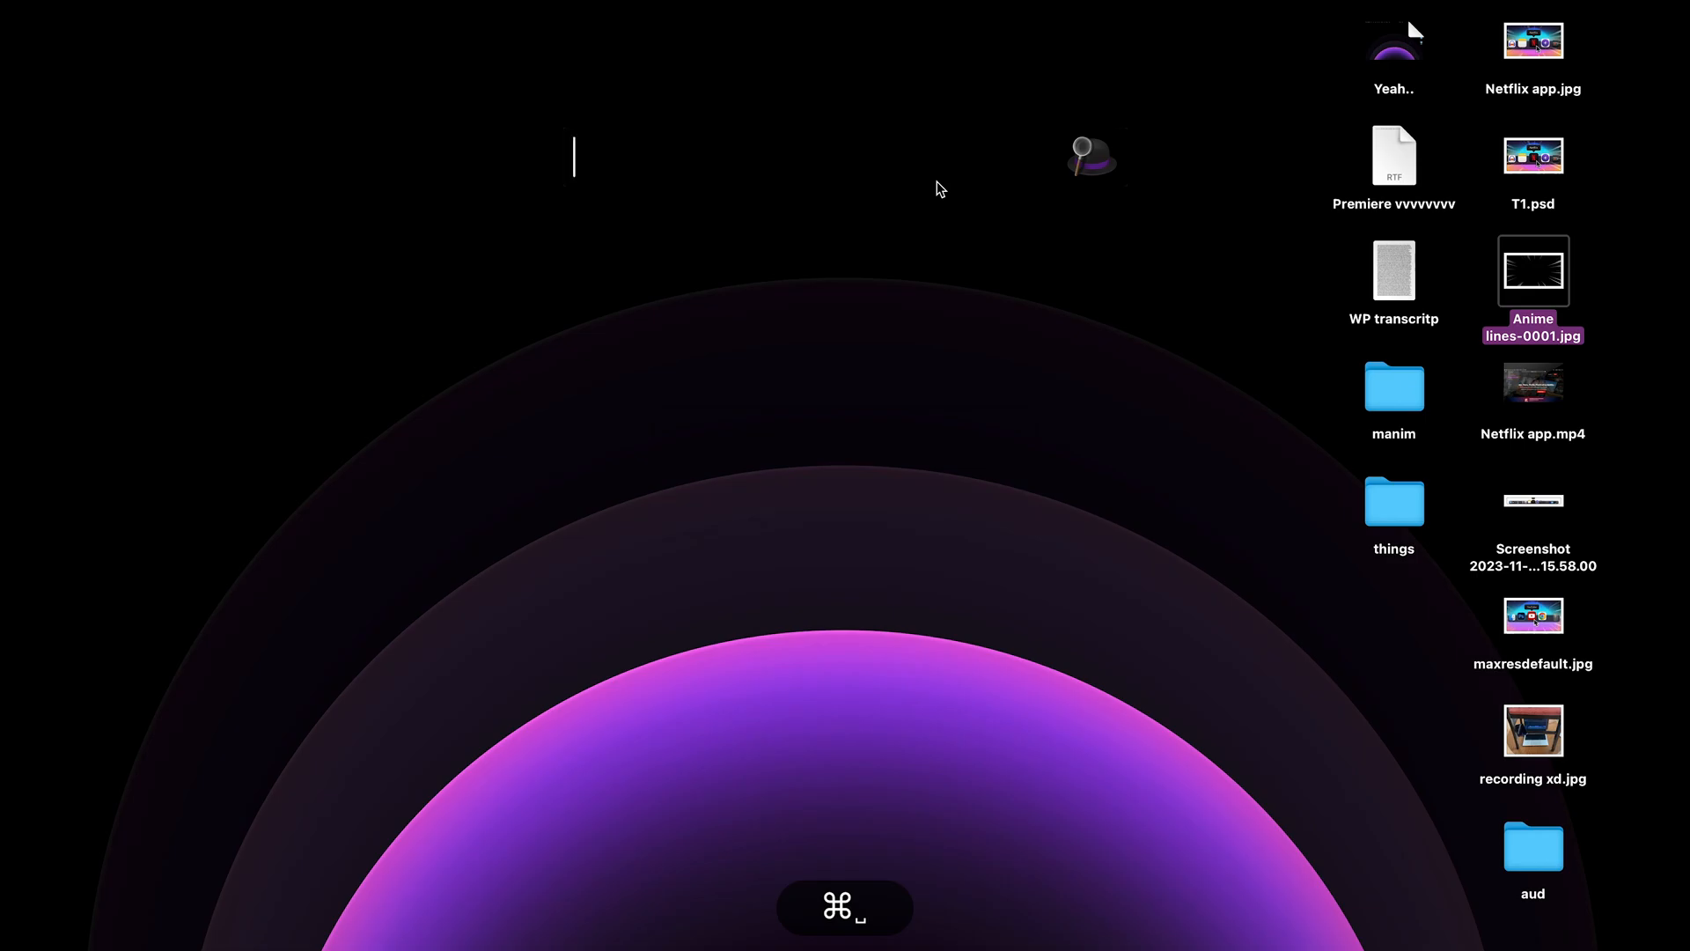
{"action": "type", "text": "'"}
{"action": "left_click", "coordinate": [479, 736]}
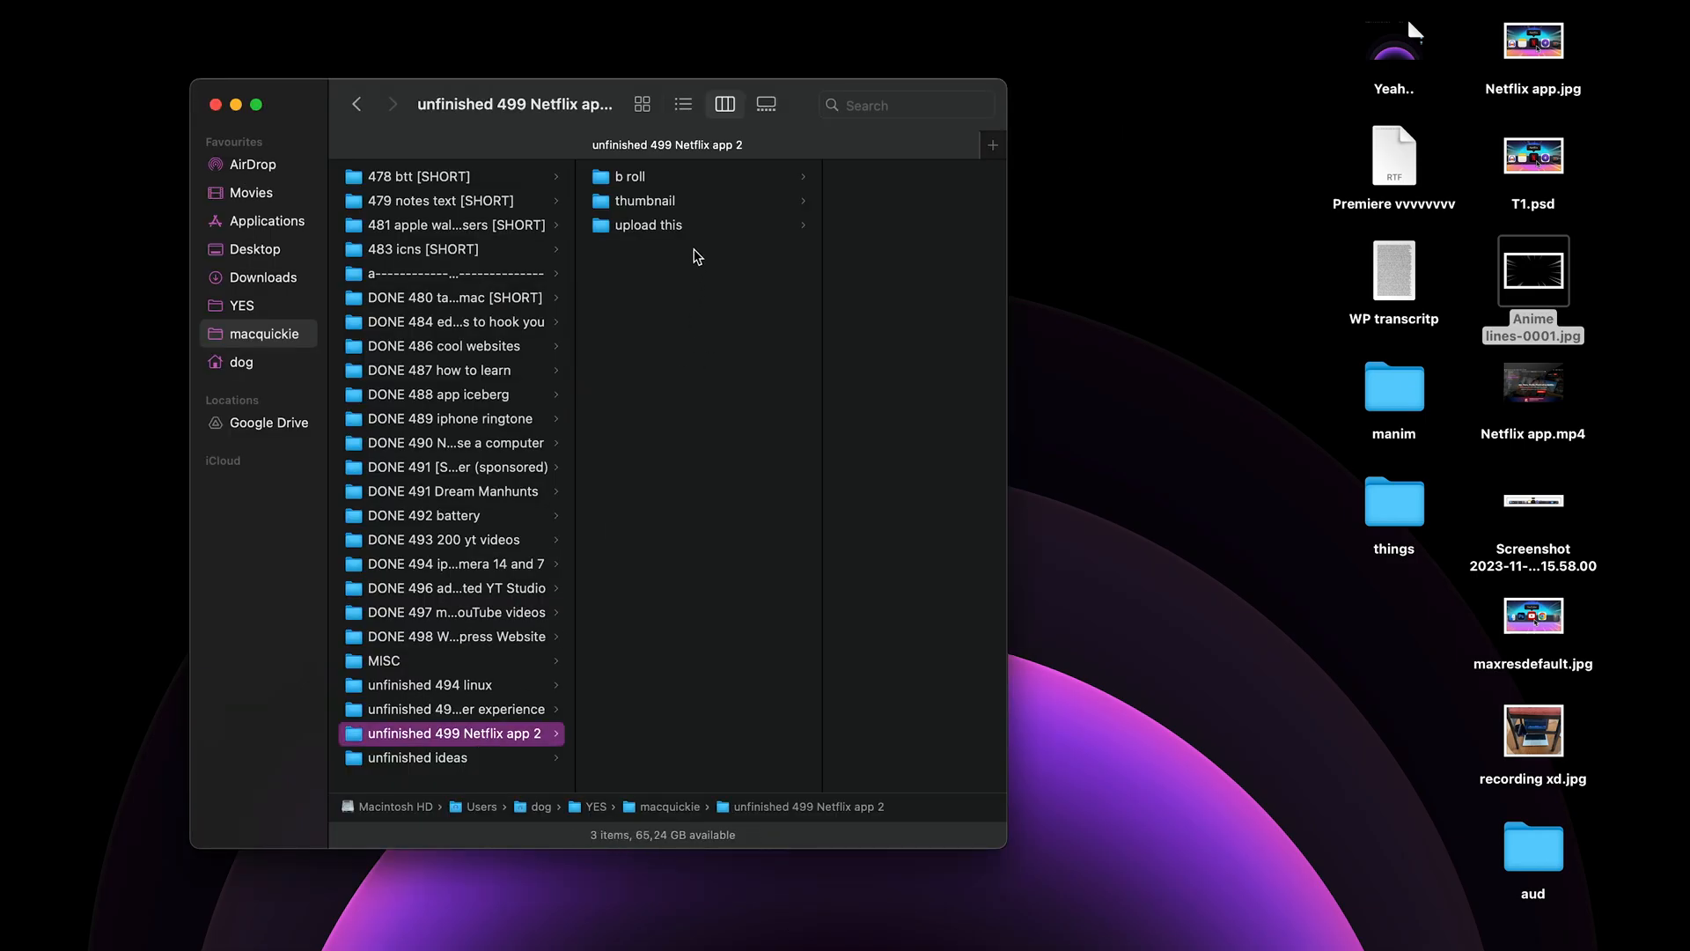
{"action": "left_click", "coordinate": [680, 218]}
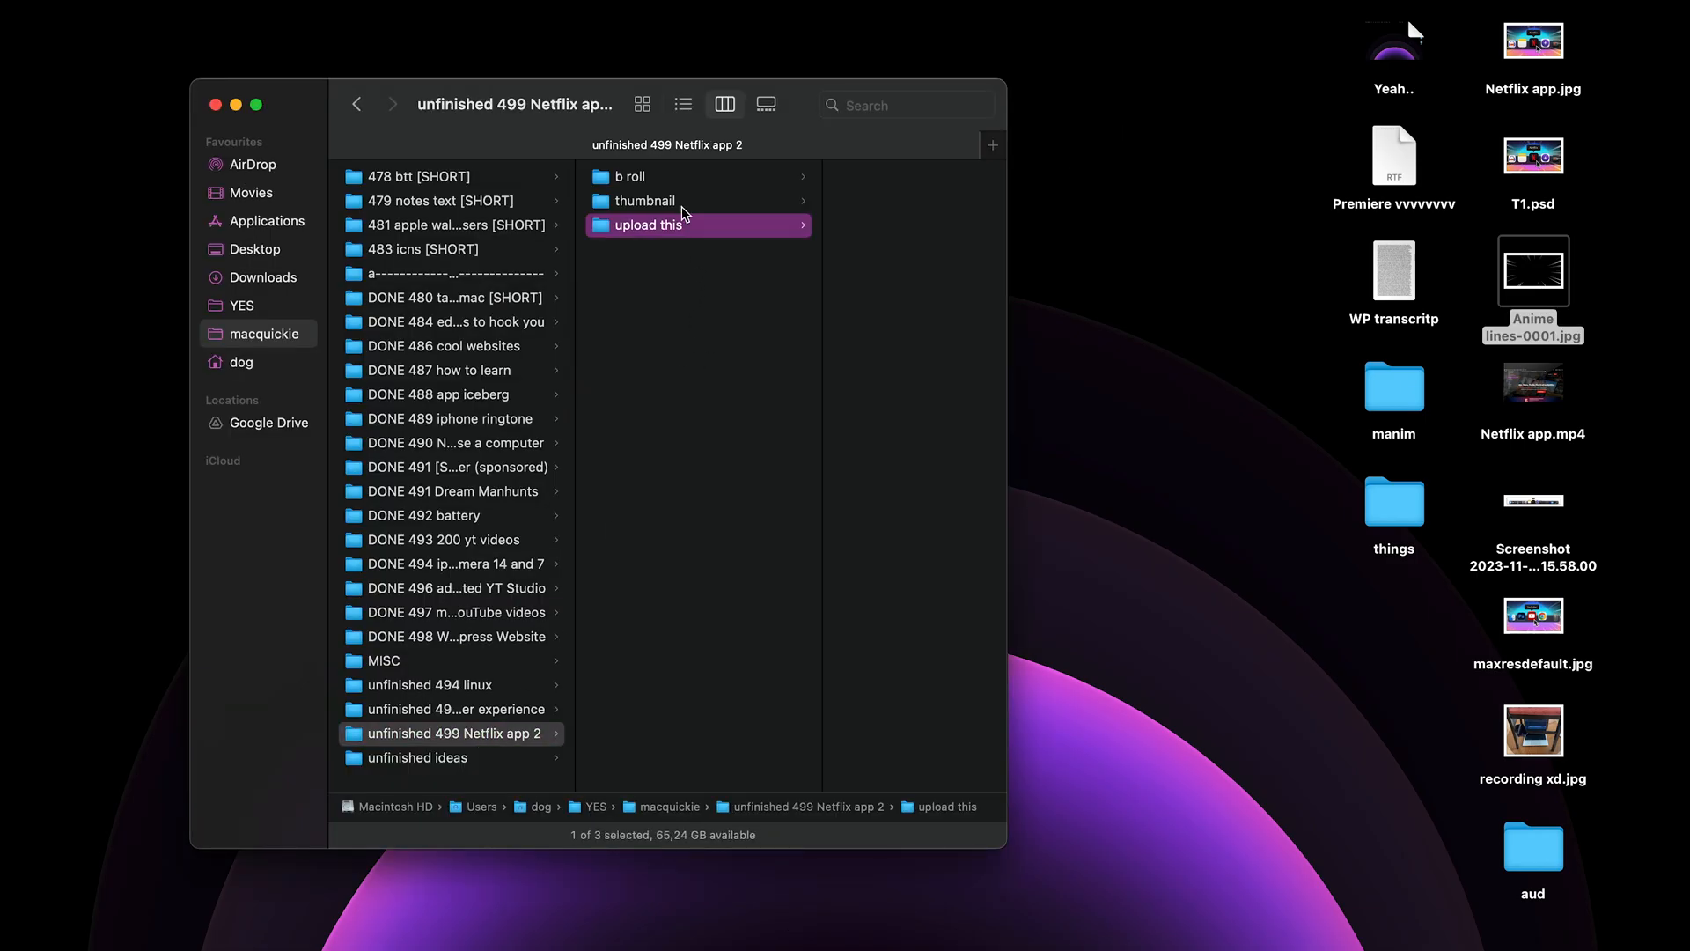
{"action": "left_click", "coordinate": [682, 207]}
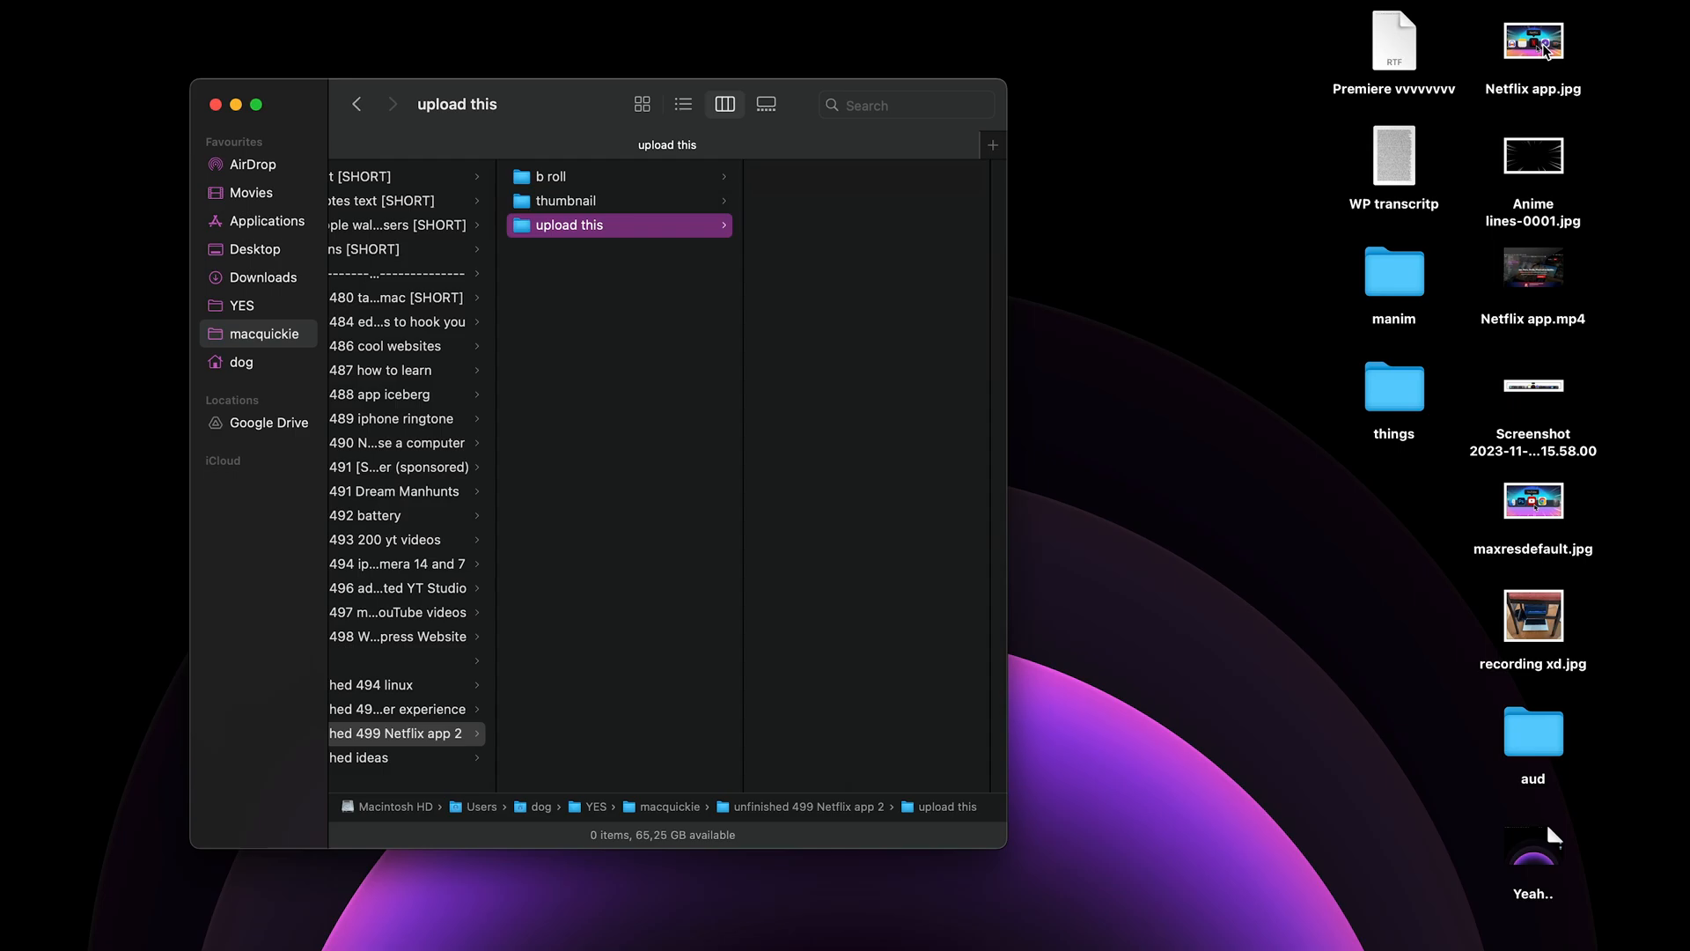
{"action": "left_click_drag", "start_coordinate": [1545, 51], "coordinate": [781, 237]}
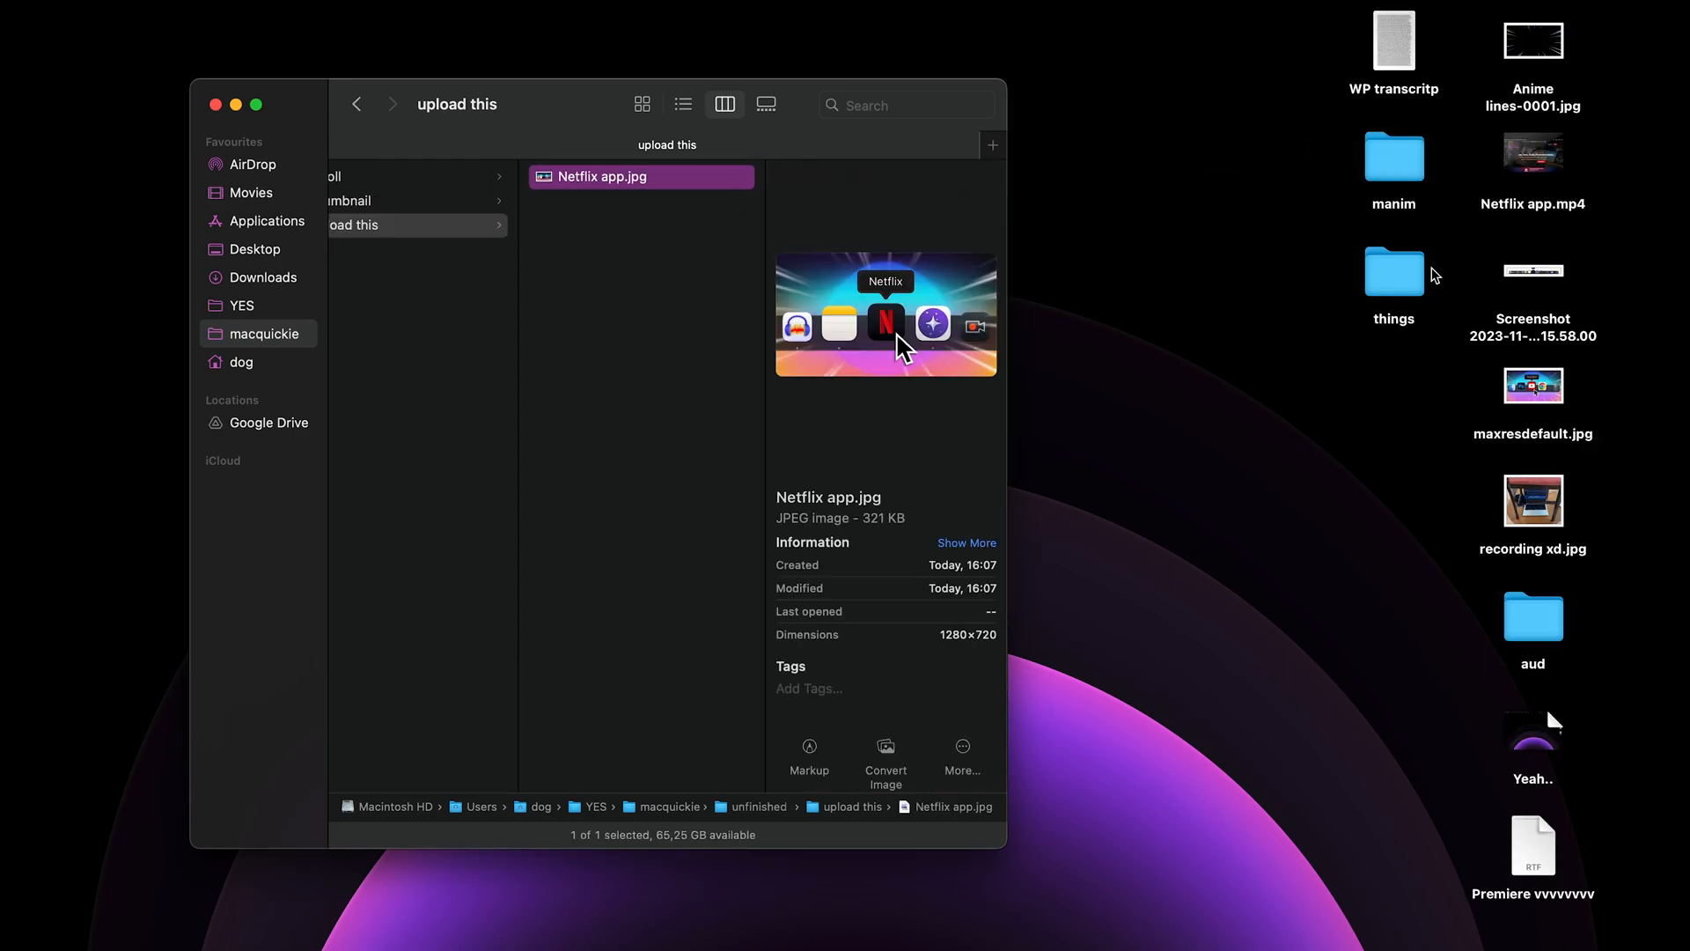
{"action": "left_click_drag", "start_coordinate": [1534, 154], "coordinate": [577, 309]}
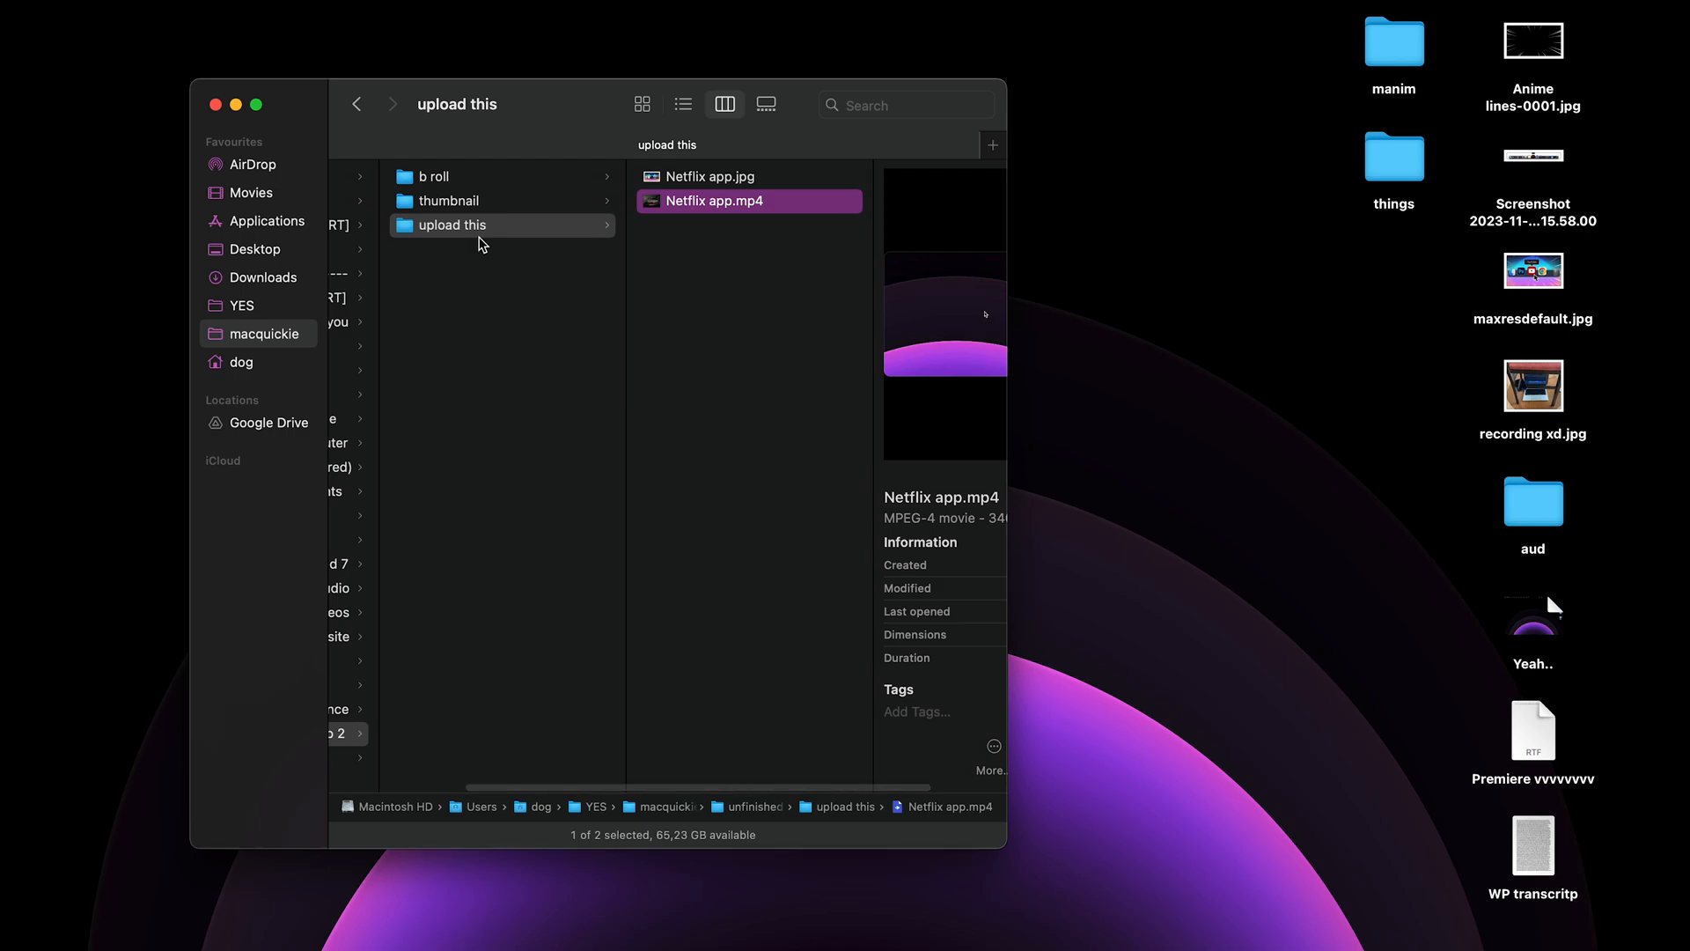
- Move Anime lines-0001.jpg, the Dock screenshot and maxresdefault.jpg from the desktop to the Trash
{"action": "left_click", "coordinate": [1550, 52]}
{"action": "key", "text": "super+BackSpace"}
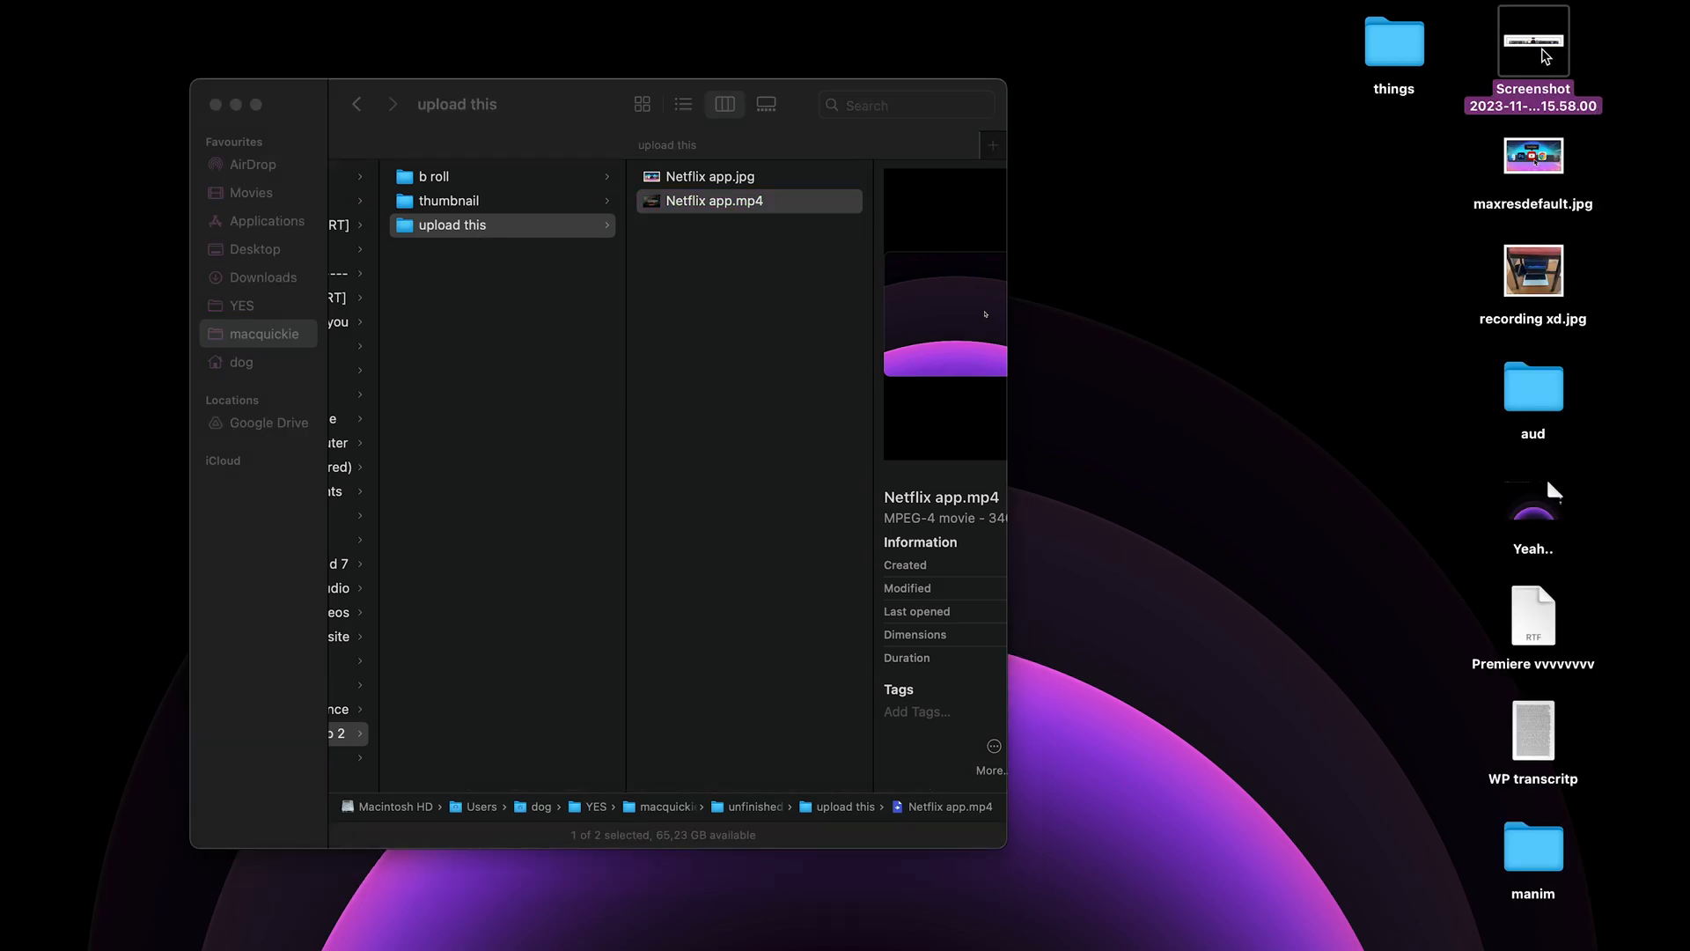
{"action": "key", "text": "super+BackSpace"}
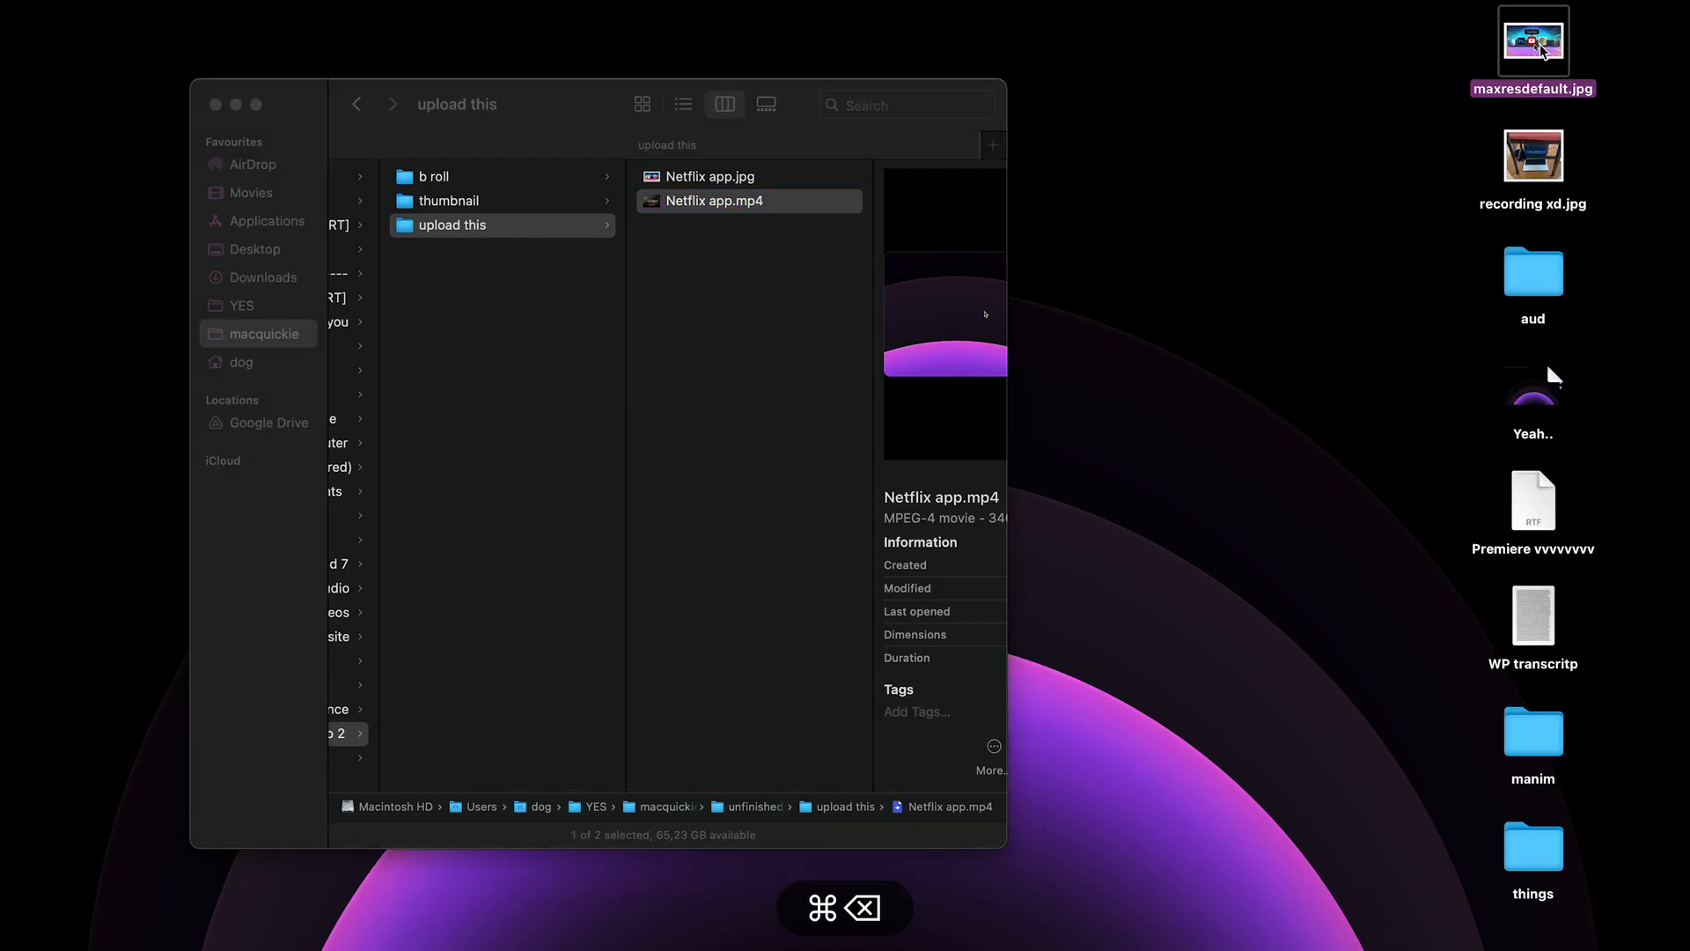
{"action": "key", "text": "super+BackSpace"}
- Check the previews and details of Netflix app.mp4 and Netflix app.jpg in the upload this folder
{"action": "left_click", "coordinate": [669, 245]}
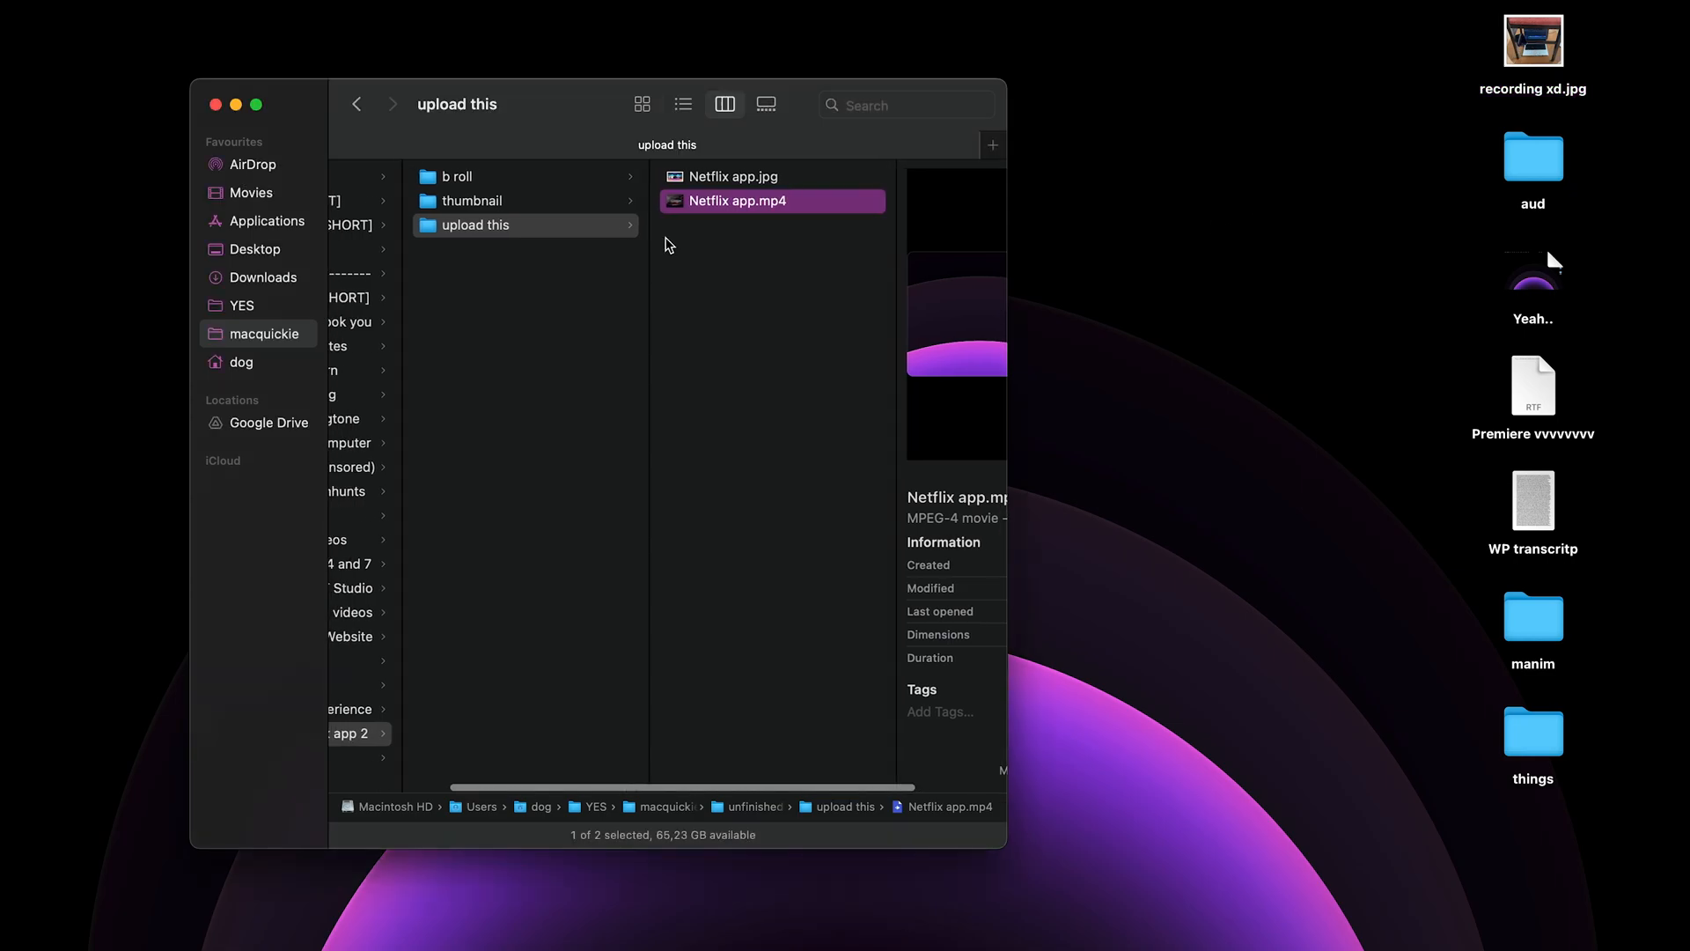
{"action": "left_click", "coordinate": [801, 180]}
{"action": "left_click", "coordinate": [603, 202]}
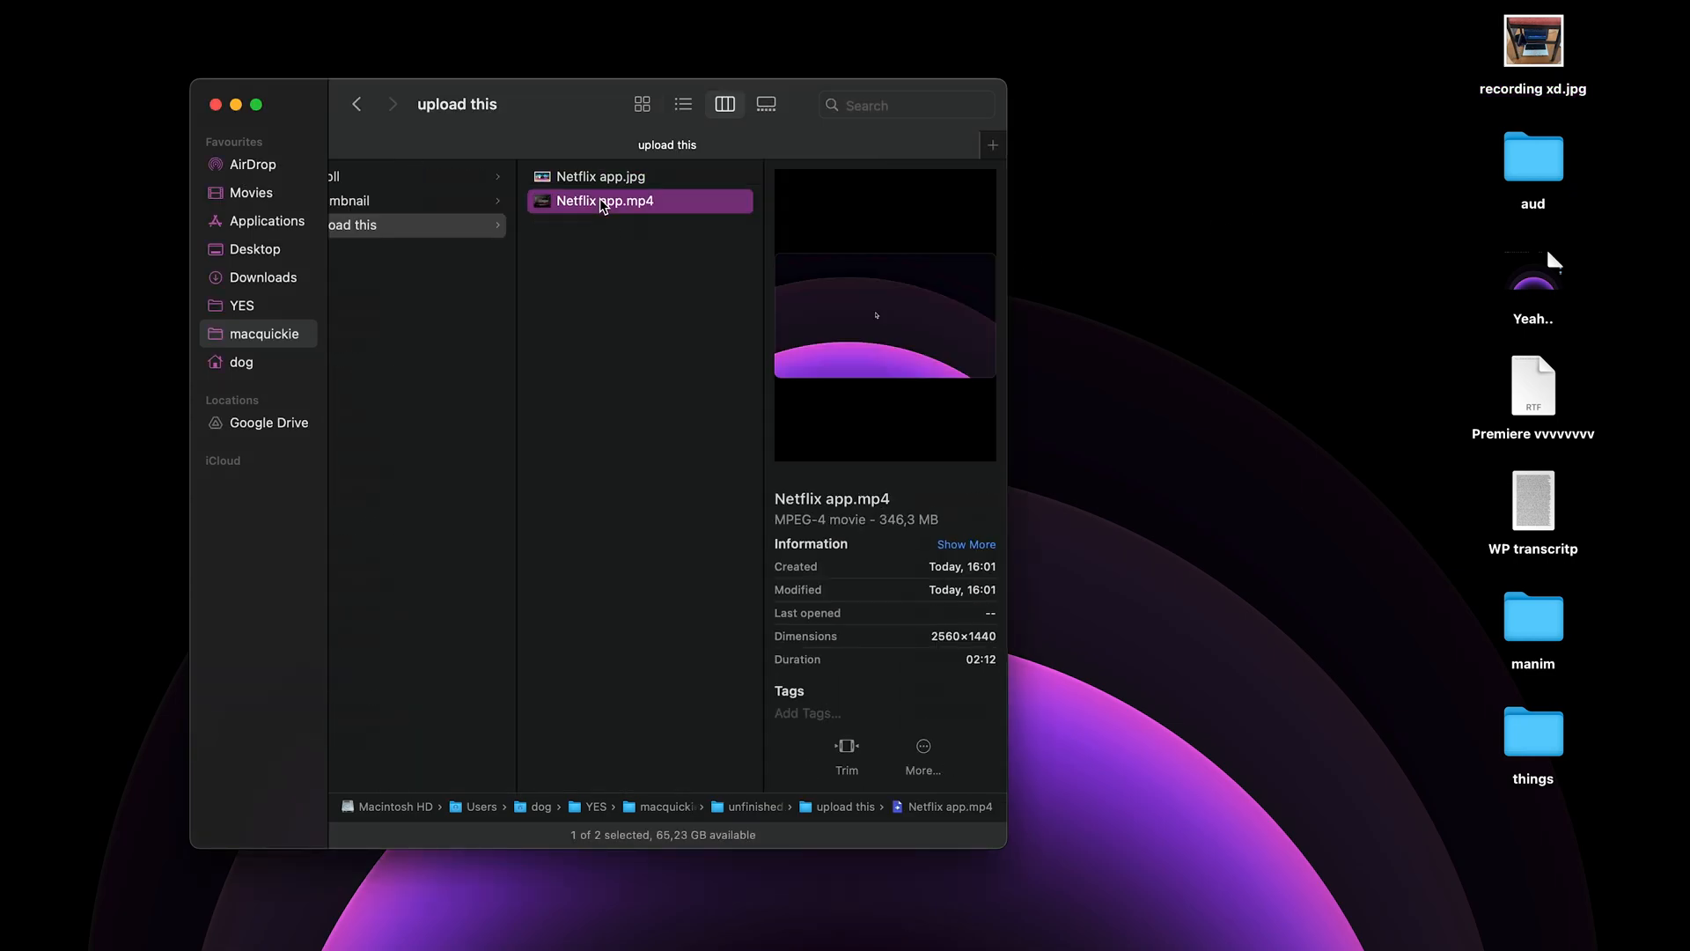
{"action": "left_click", "coordinate": [606, 179]}
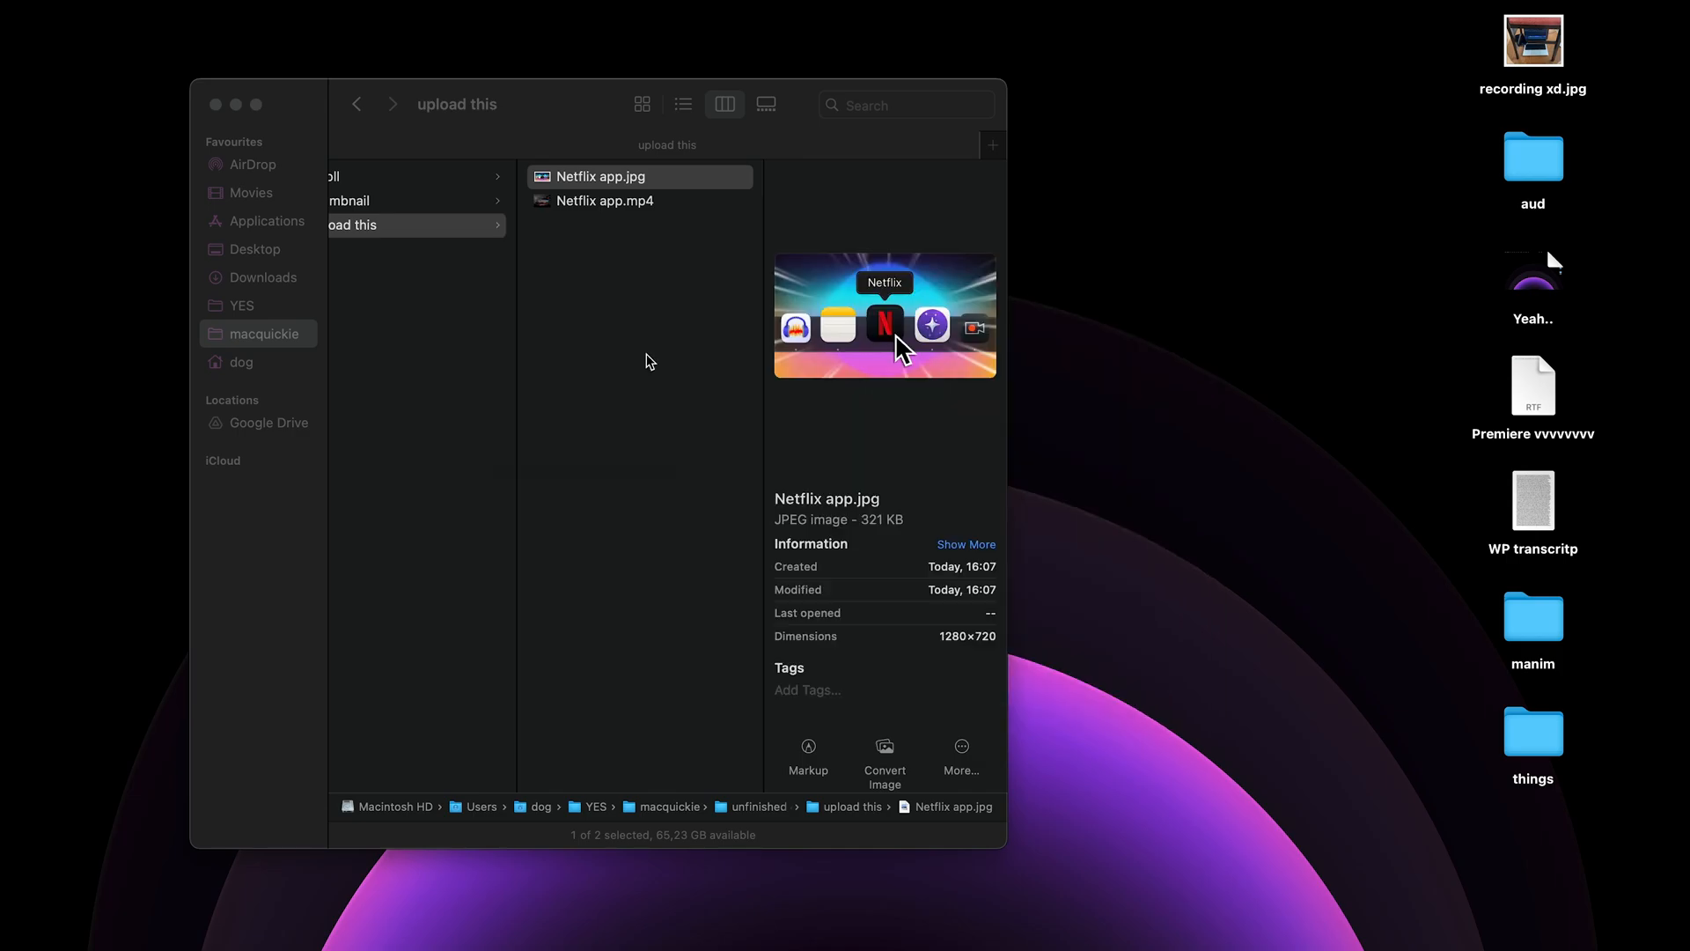
- Look through the effect presets in Premiere Pro and switch to the browser to view the Premiere Pro Presets Pack page
{"action": "scroll", "coordinate": [385, 223], "scroll_direction": "up", "scroll_amount": 1}
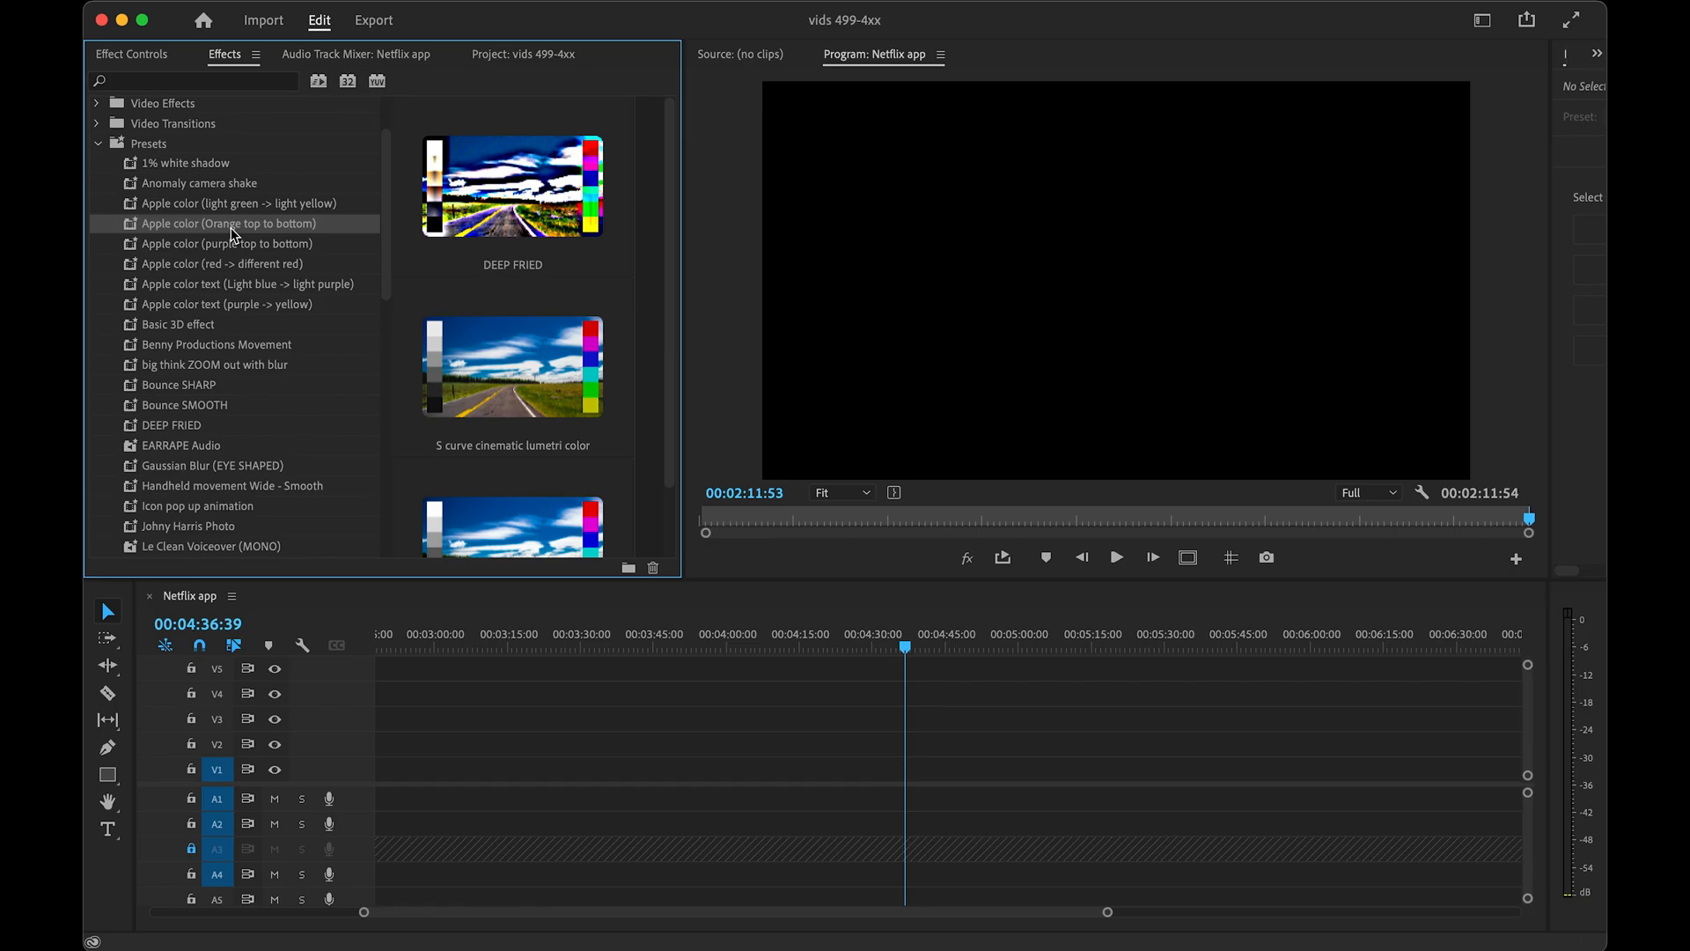
{"action": "key", "text": "super+Tab"}
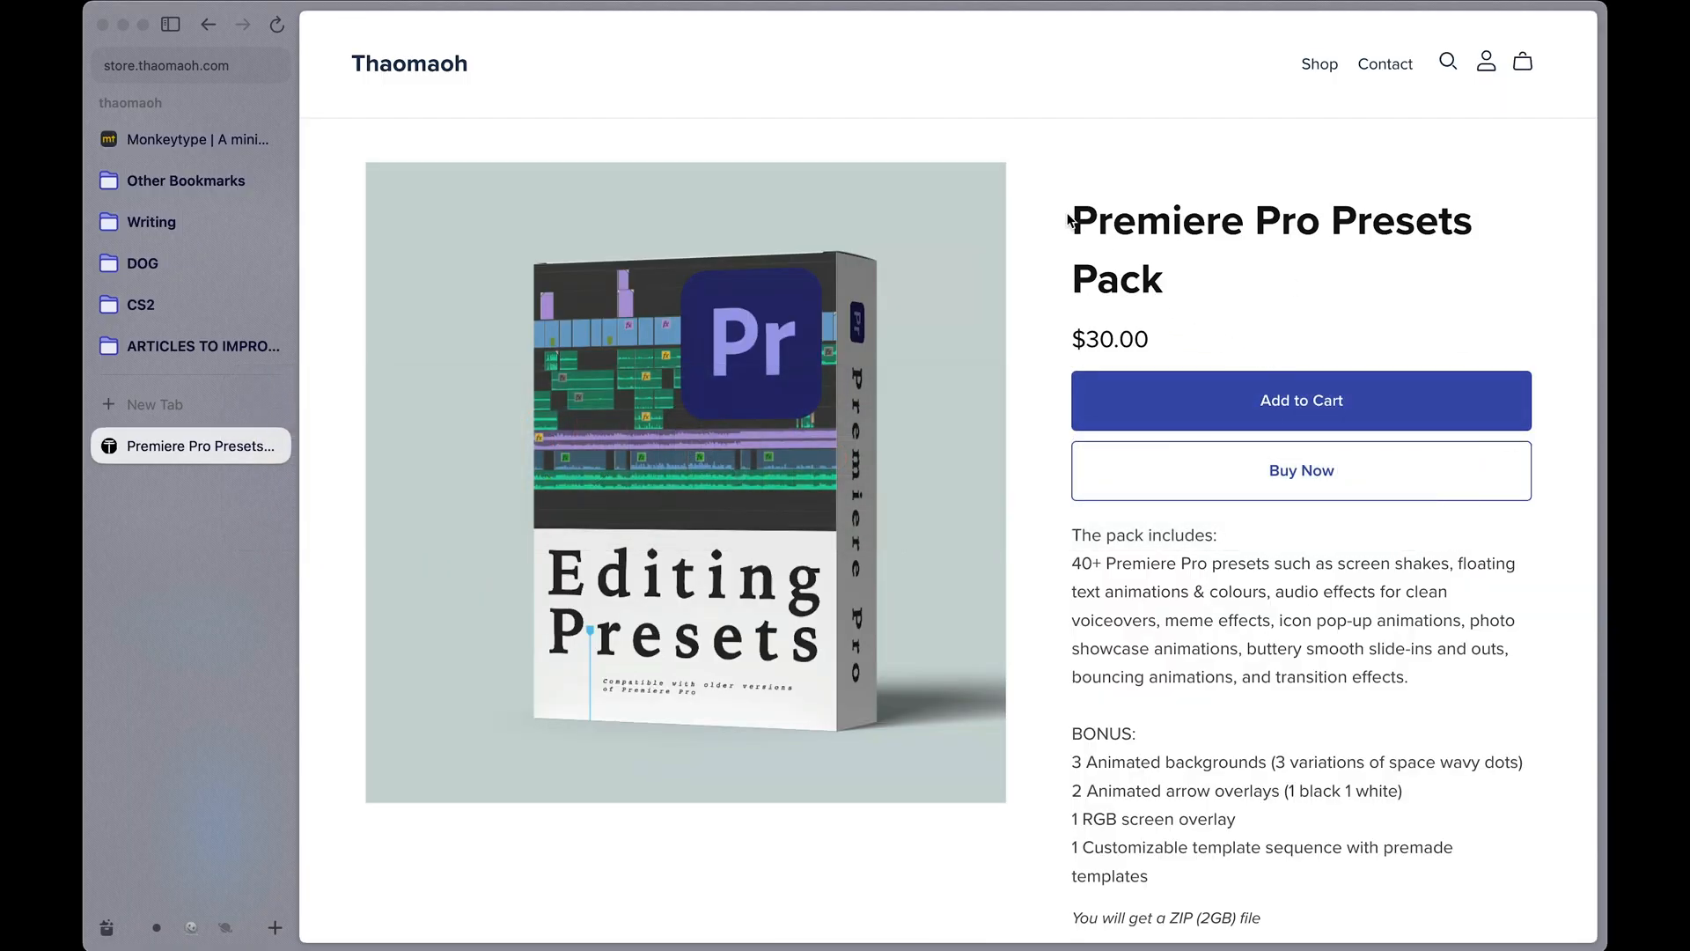
{"action": "left_click_drag", "start_coordinate": [1068, 220], "coordinate": [1481, 246]}
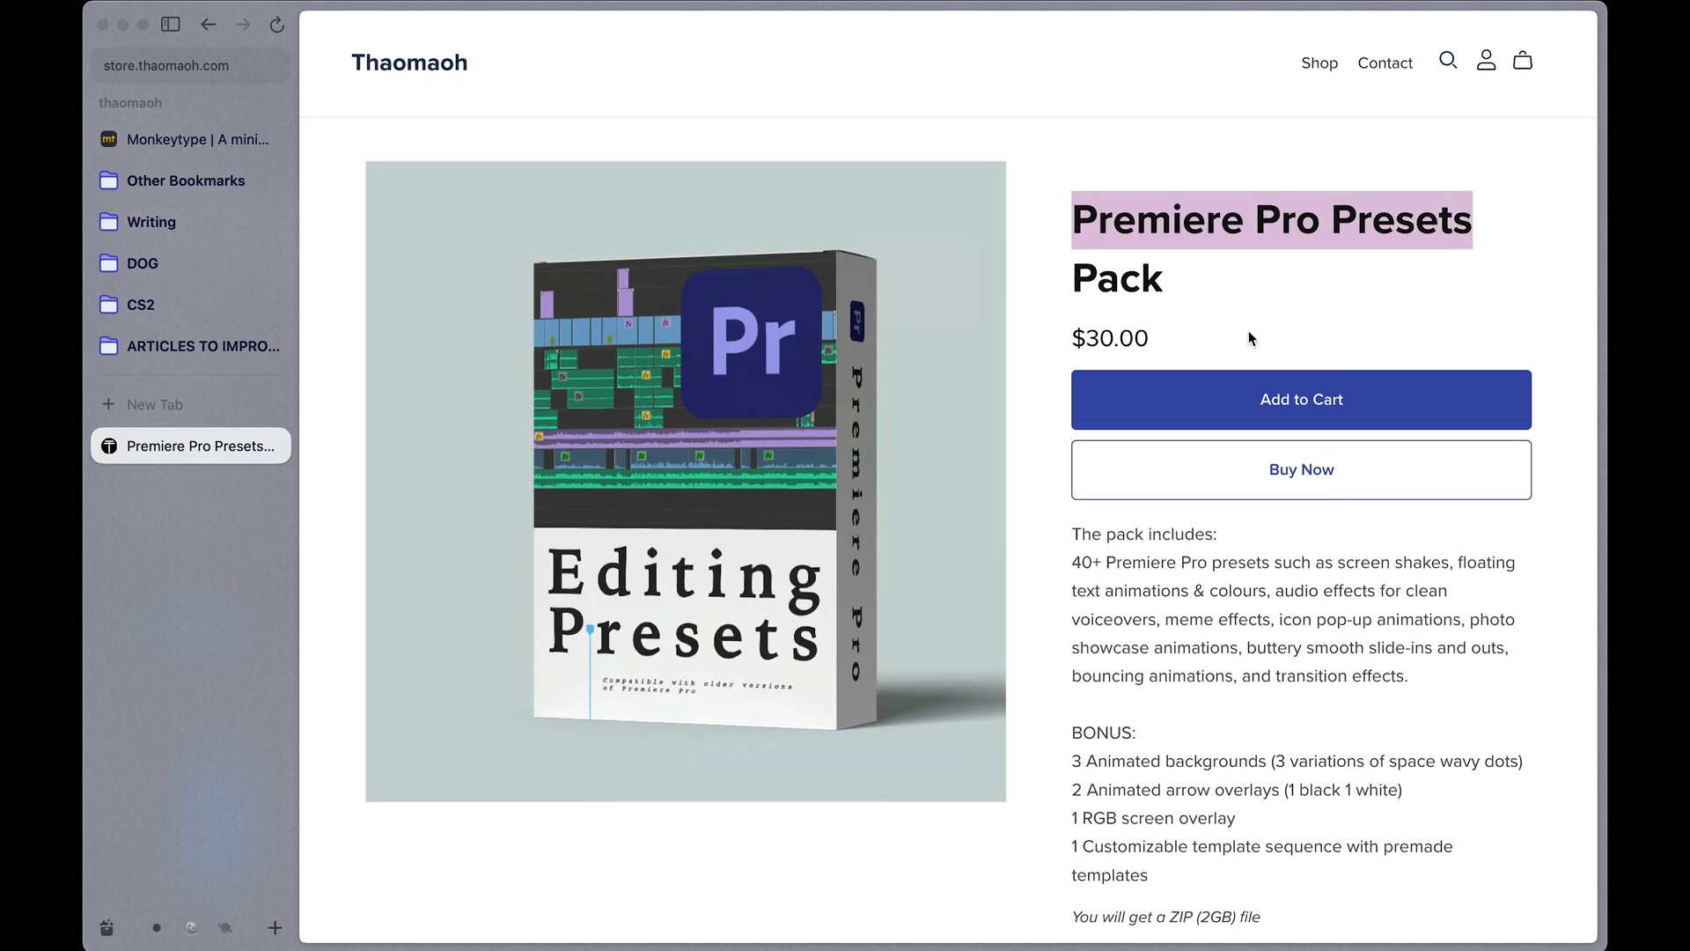
- Compare the Premiere Pro presets with the Presets Pack page's contents and bonus list, then return to Premiere Pro
{"action": "scroll", "coordinate": [1249, 339], "scroll_direction": "down", "scroll_amount": 3}
{"action": "key", "text": "super+Tab"}
{"action": "scroll", "coordinate": [249, 466], "scroll_direction": "down", "scroll_amount": 2}
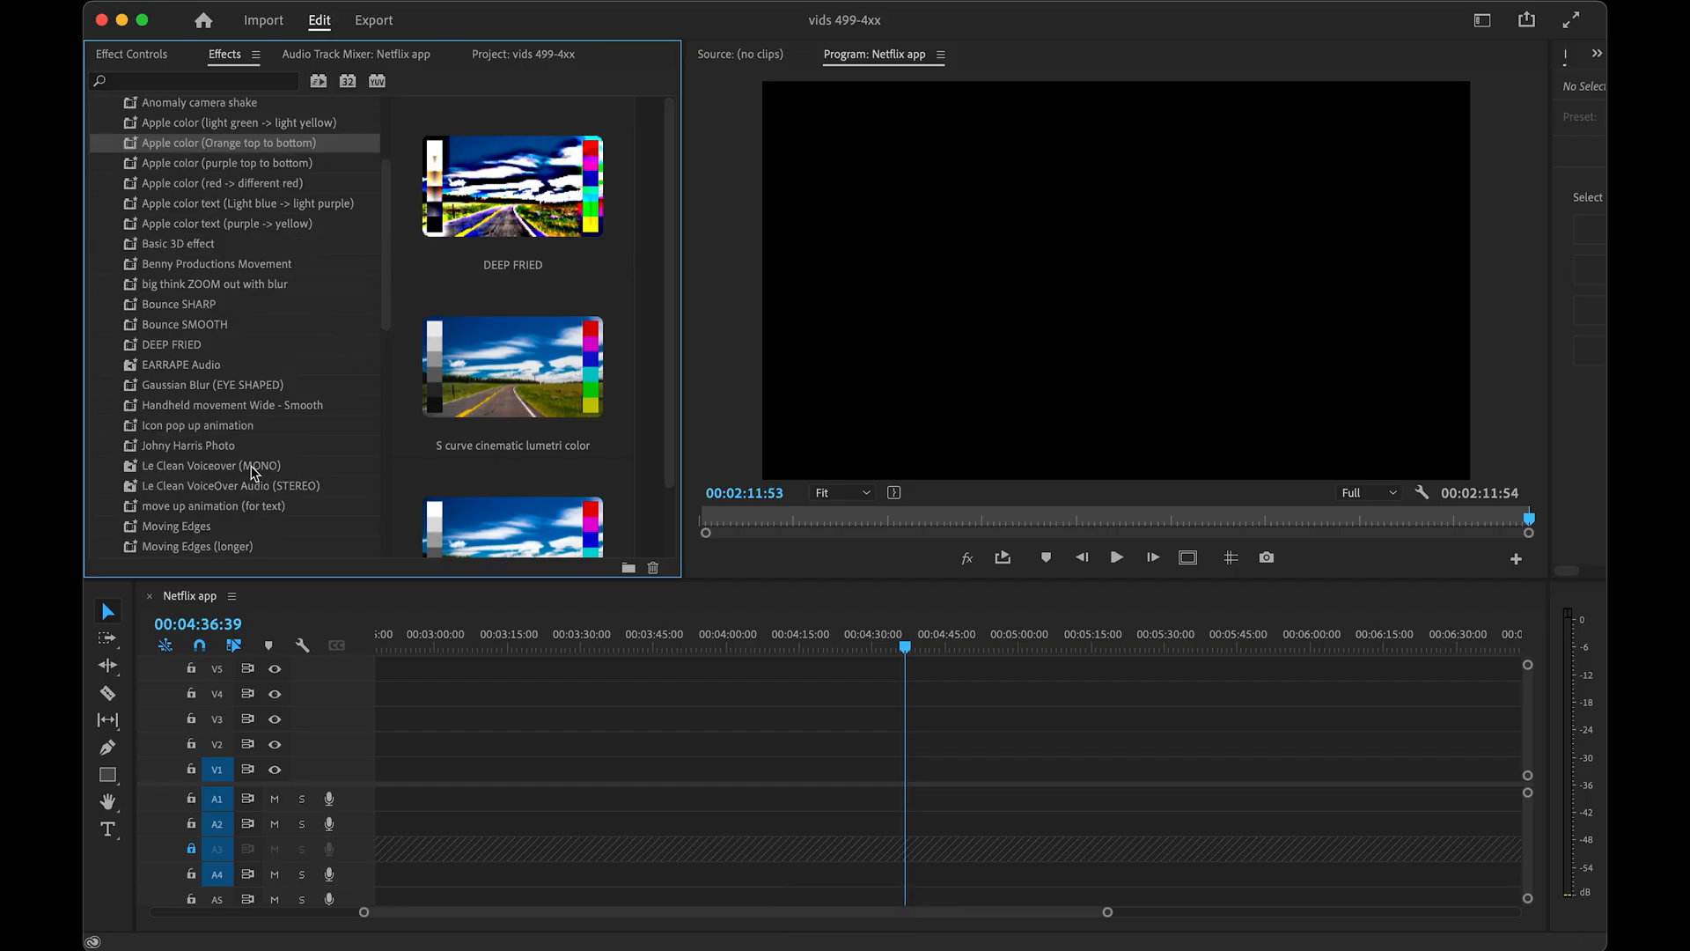
{"action": "key", "text": "super+Tab"}
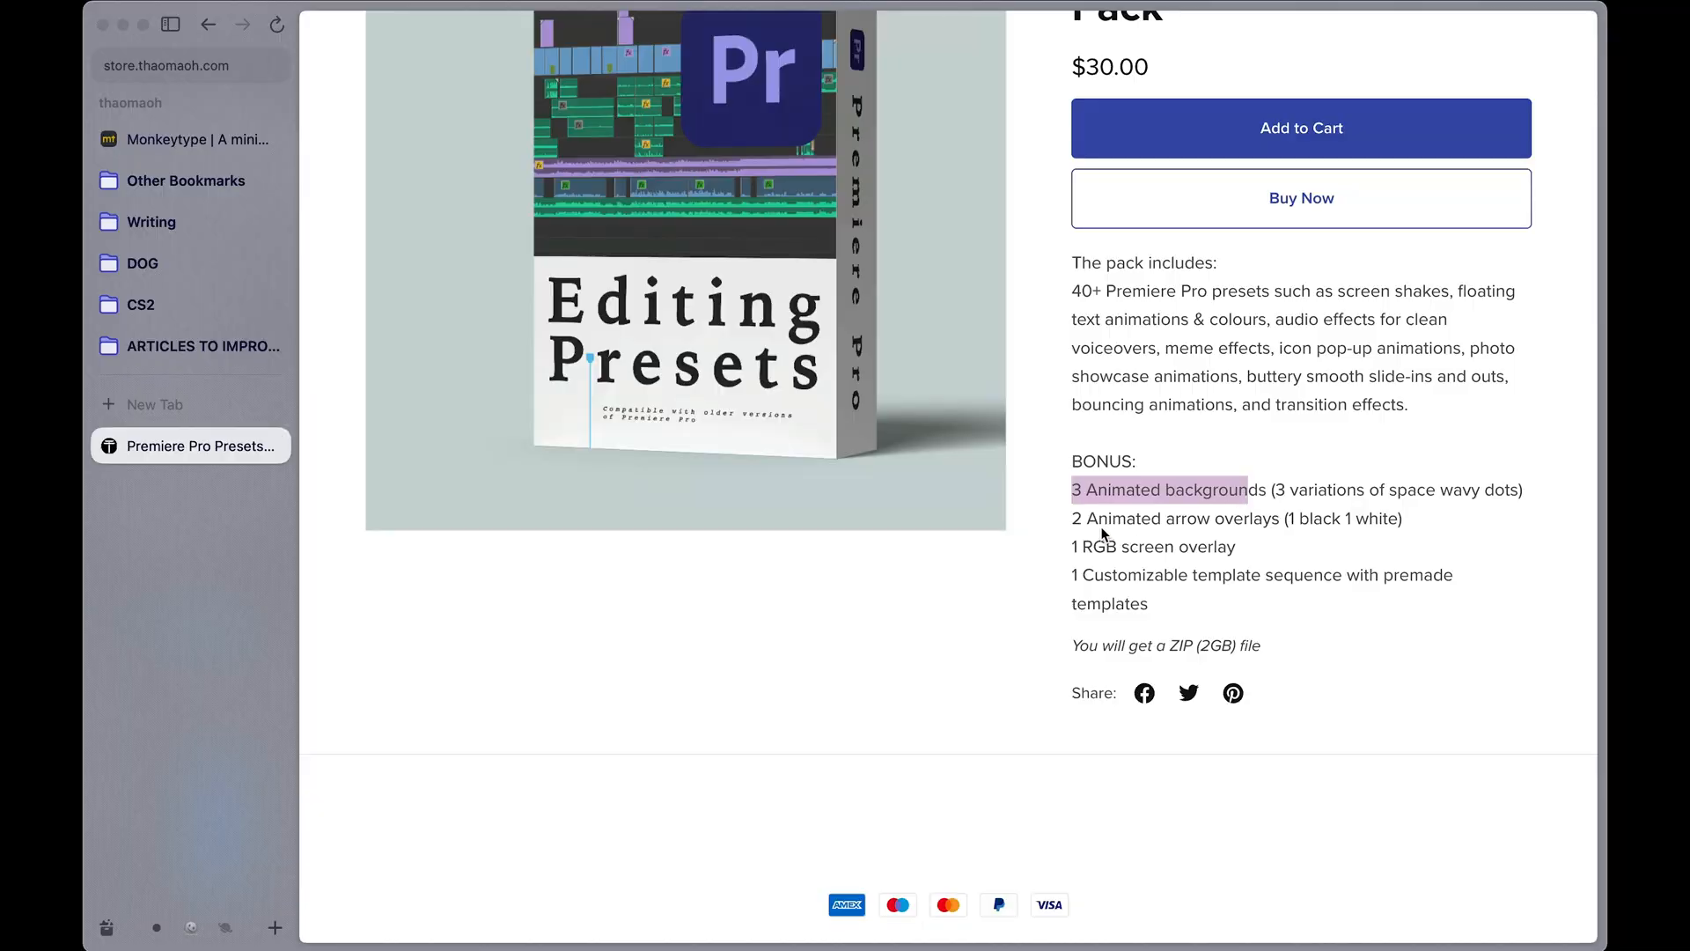
{"action": "left_click_drag", "start_coordinate": [1097, 518], "coordinate": [1331, 525]}
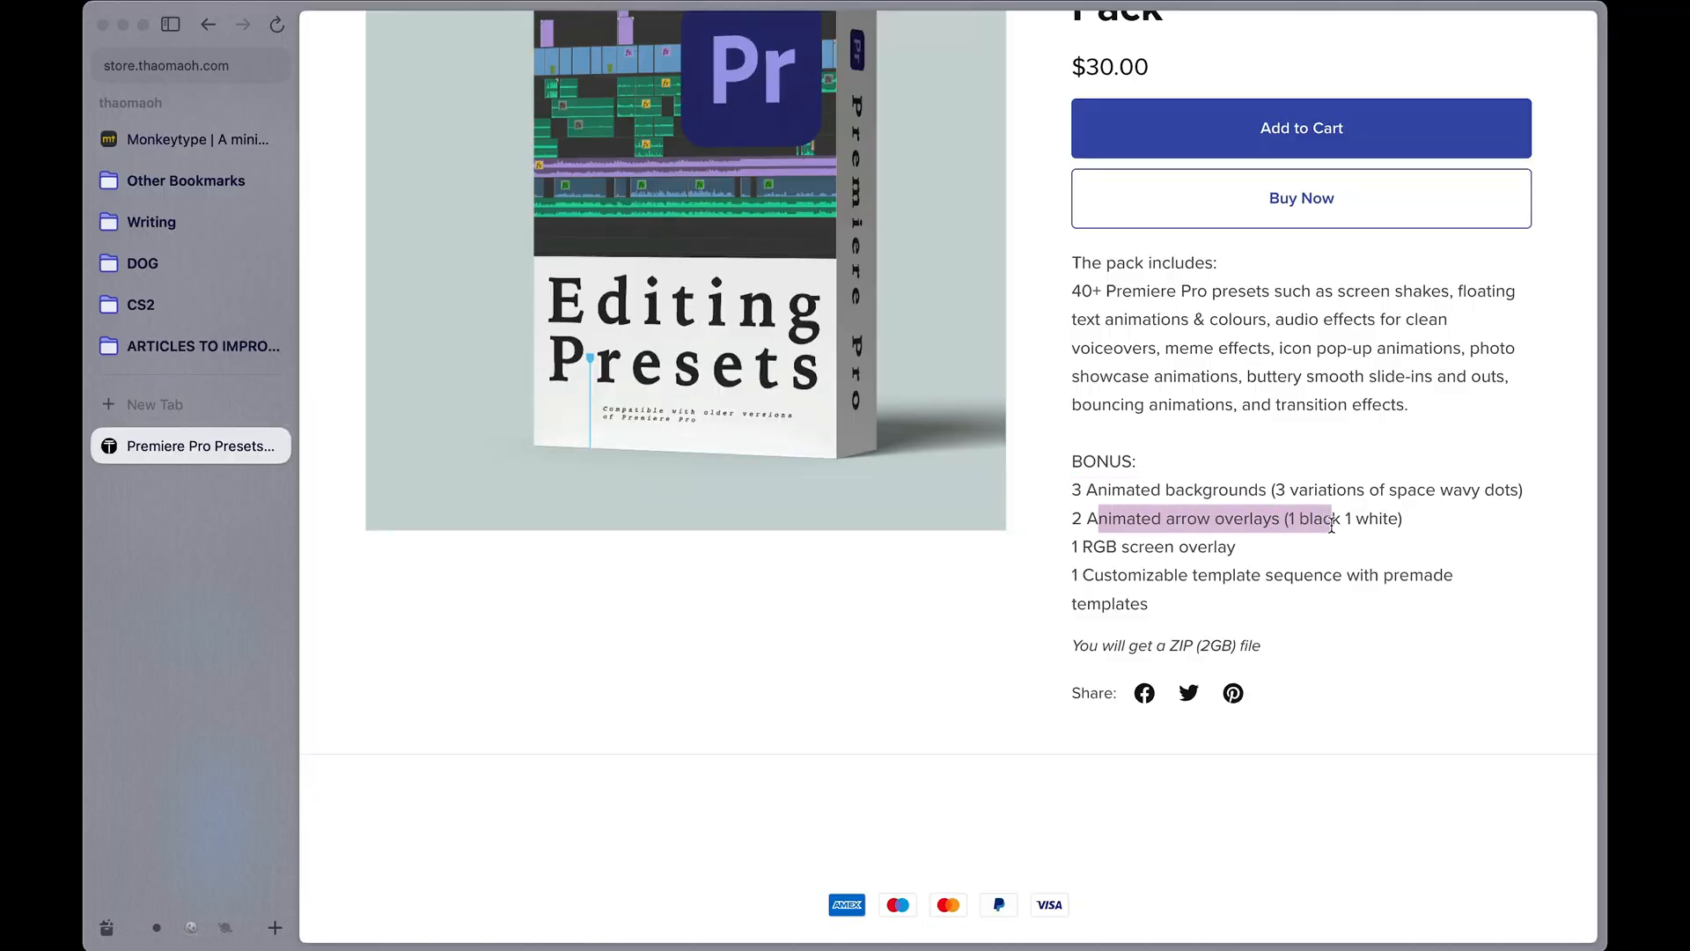
{"action": "left_click", "coordinate": [1331, 524]}
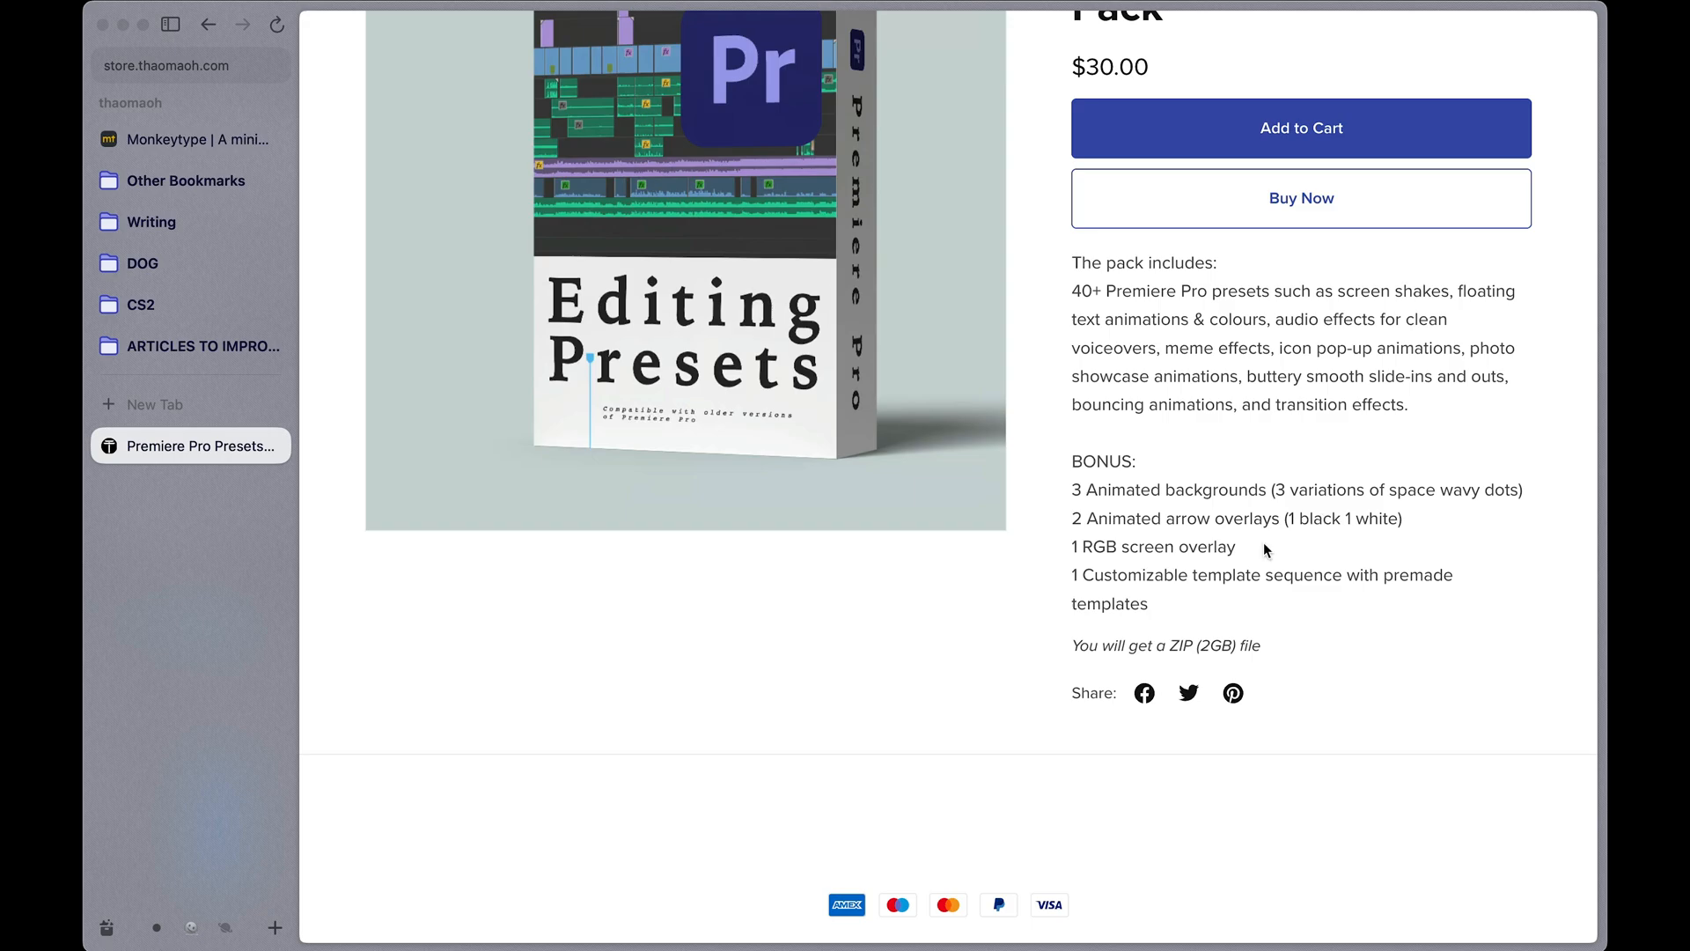
{"action": "left_click_drag", "start_coordinate": [1265, 549], "coordinate": [1315, 585]}
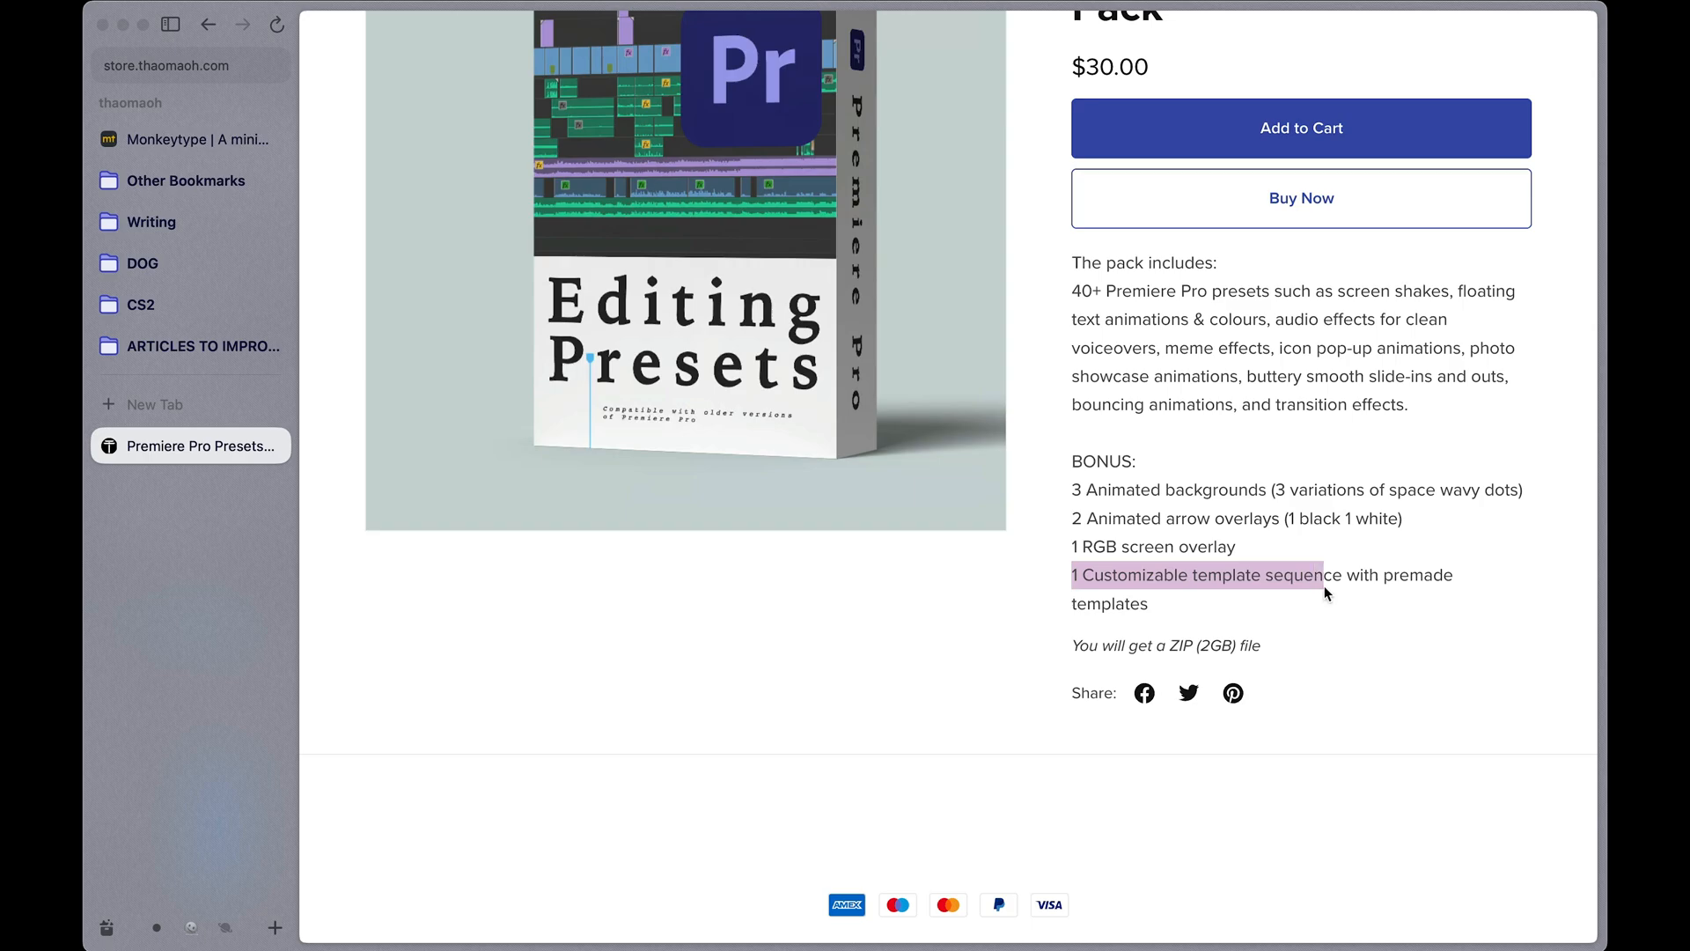
{"action": "key", "text": "super+h"}
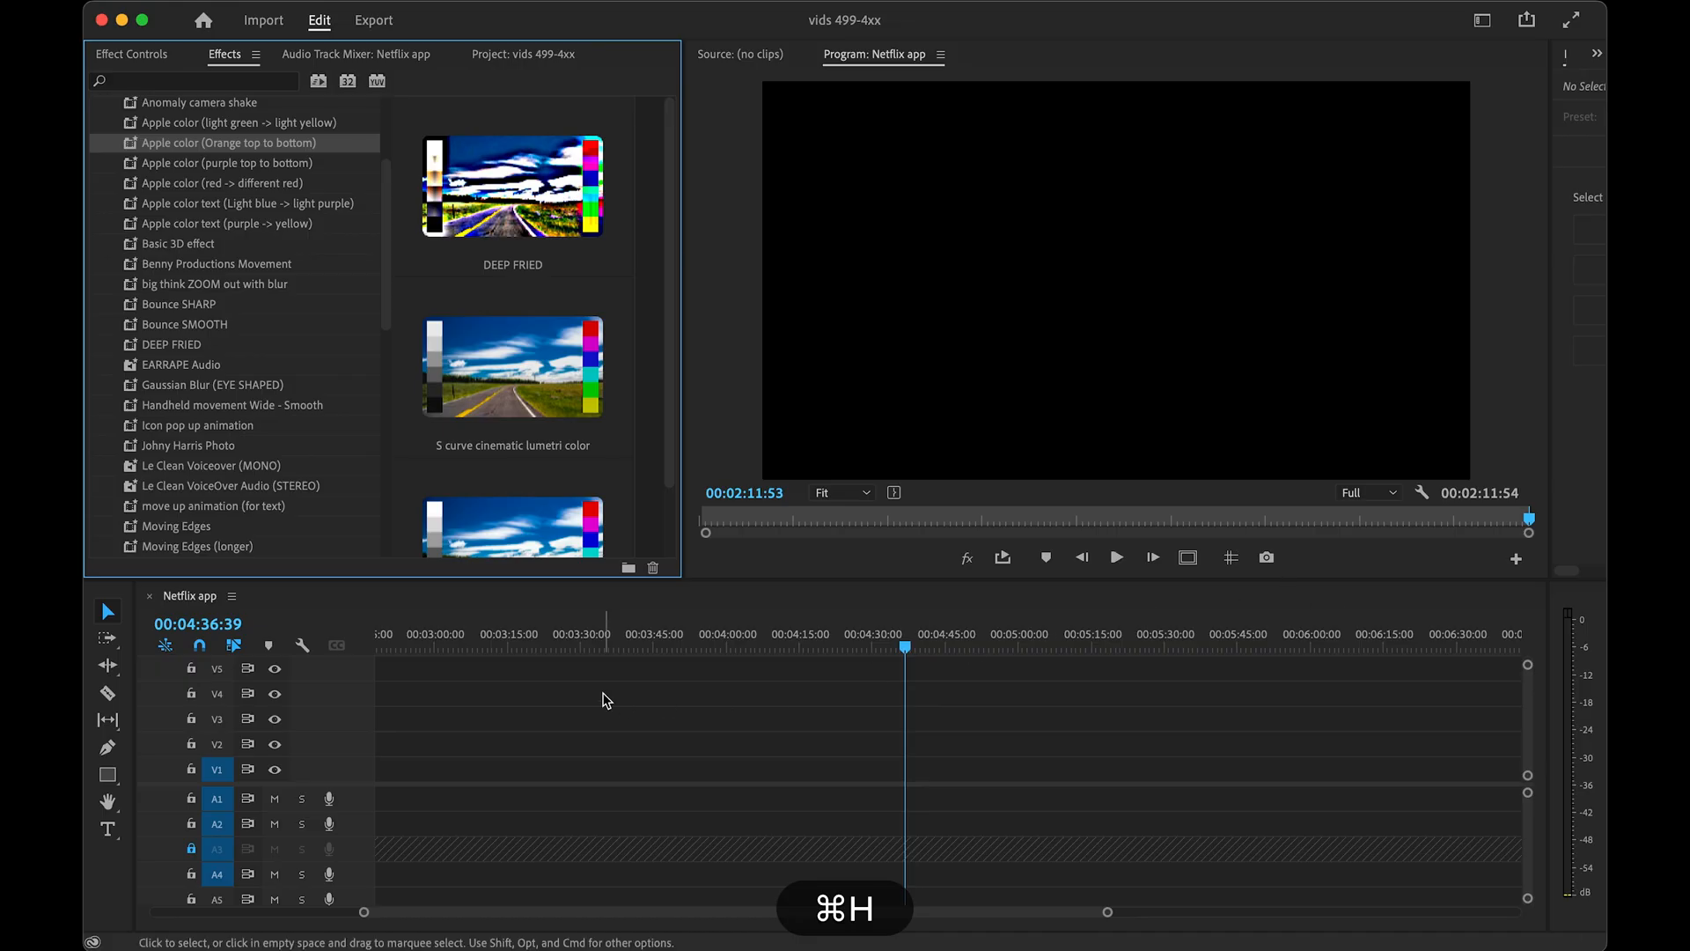
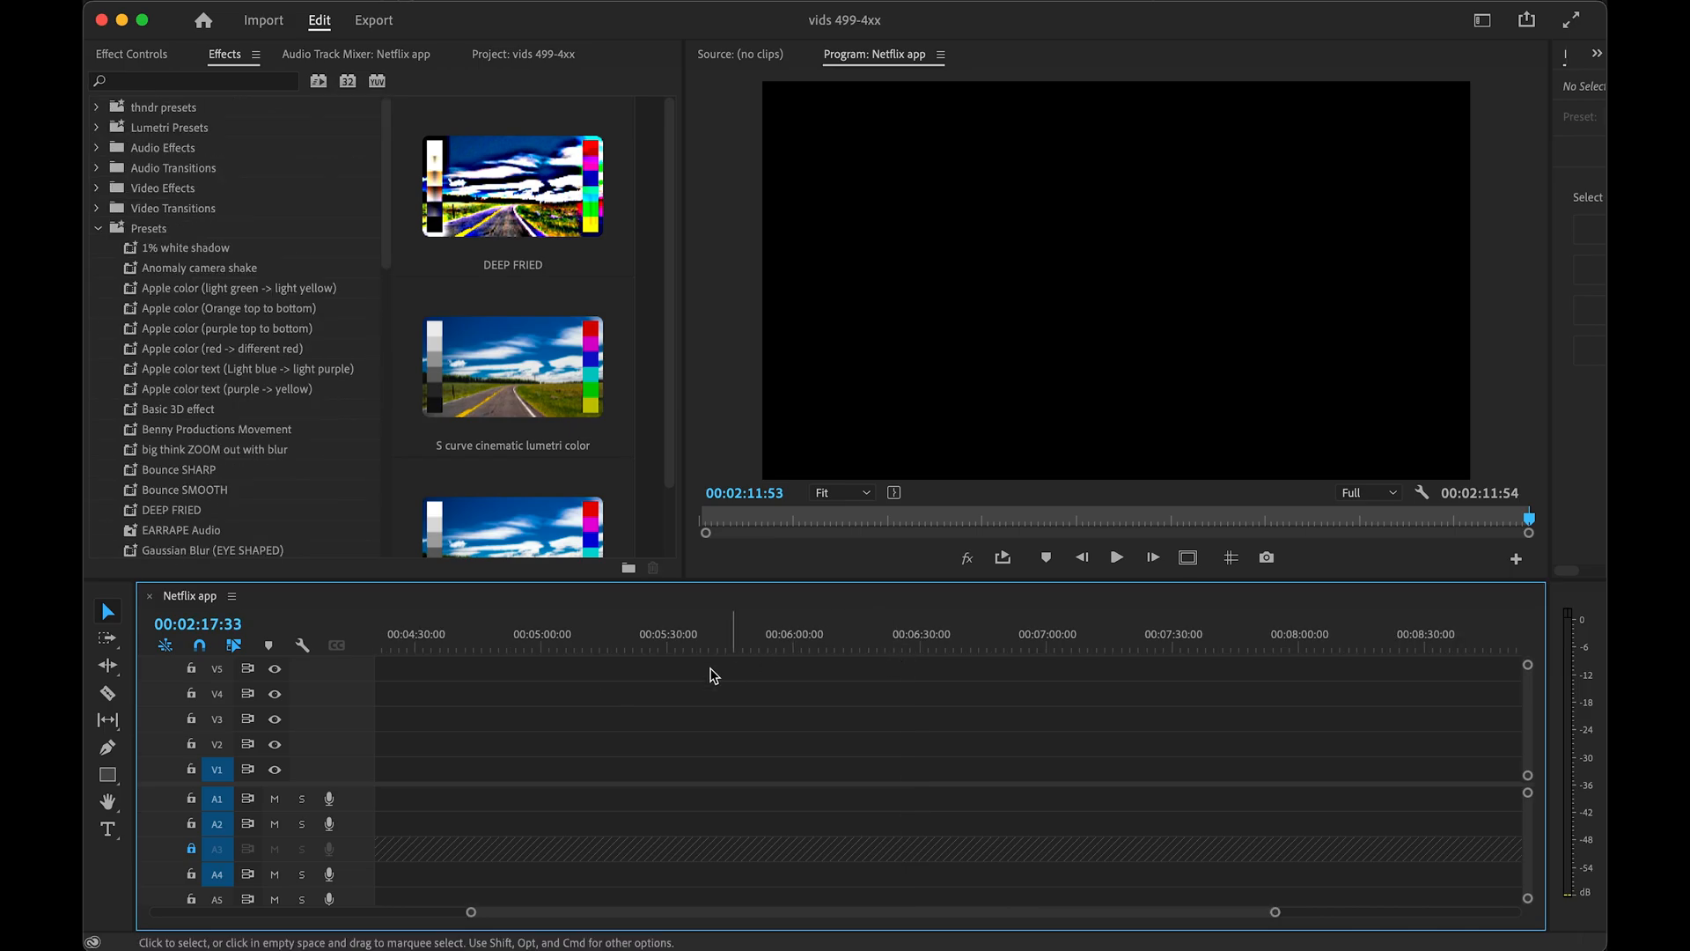
- Bring Le Image.jpg into the Netflix app sequence on track V1 at about 00:05:30:00 and preview the placed images
{"action": "key", "text": "super+h"}
{"action": "left_click_drag", "start_coordinate": [1475, 35], "coordinate": [702, 803]}
{"action": "key", "text": "F11"}
{"action": "left_click_drag", "start_coordinate": [702, 804], "coordinate": [704, 766]}
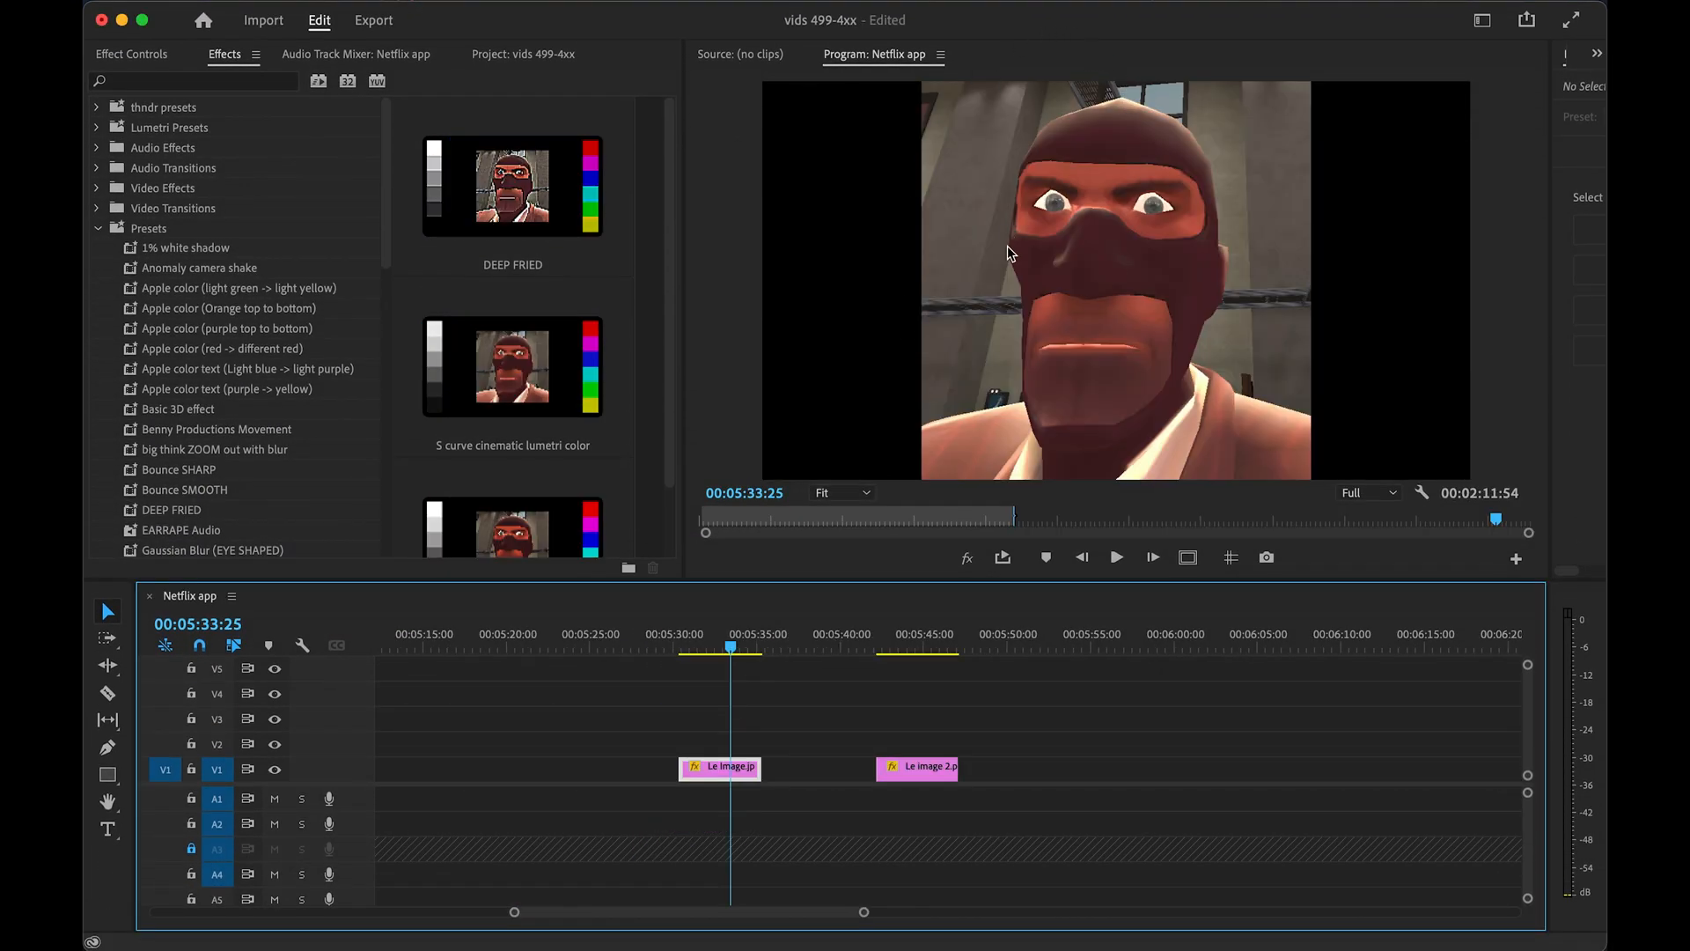
{"action": "left_click", "coordinate": [922, 637]}
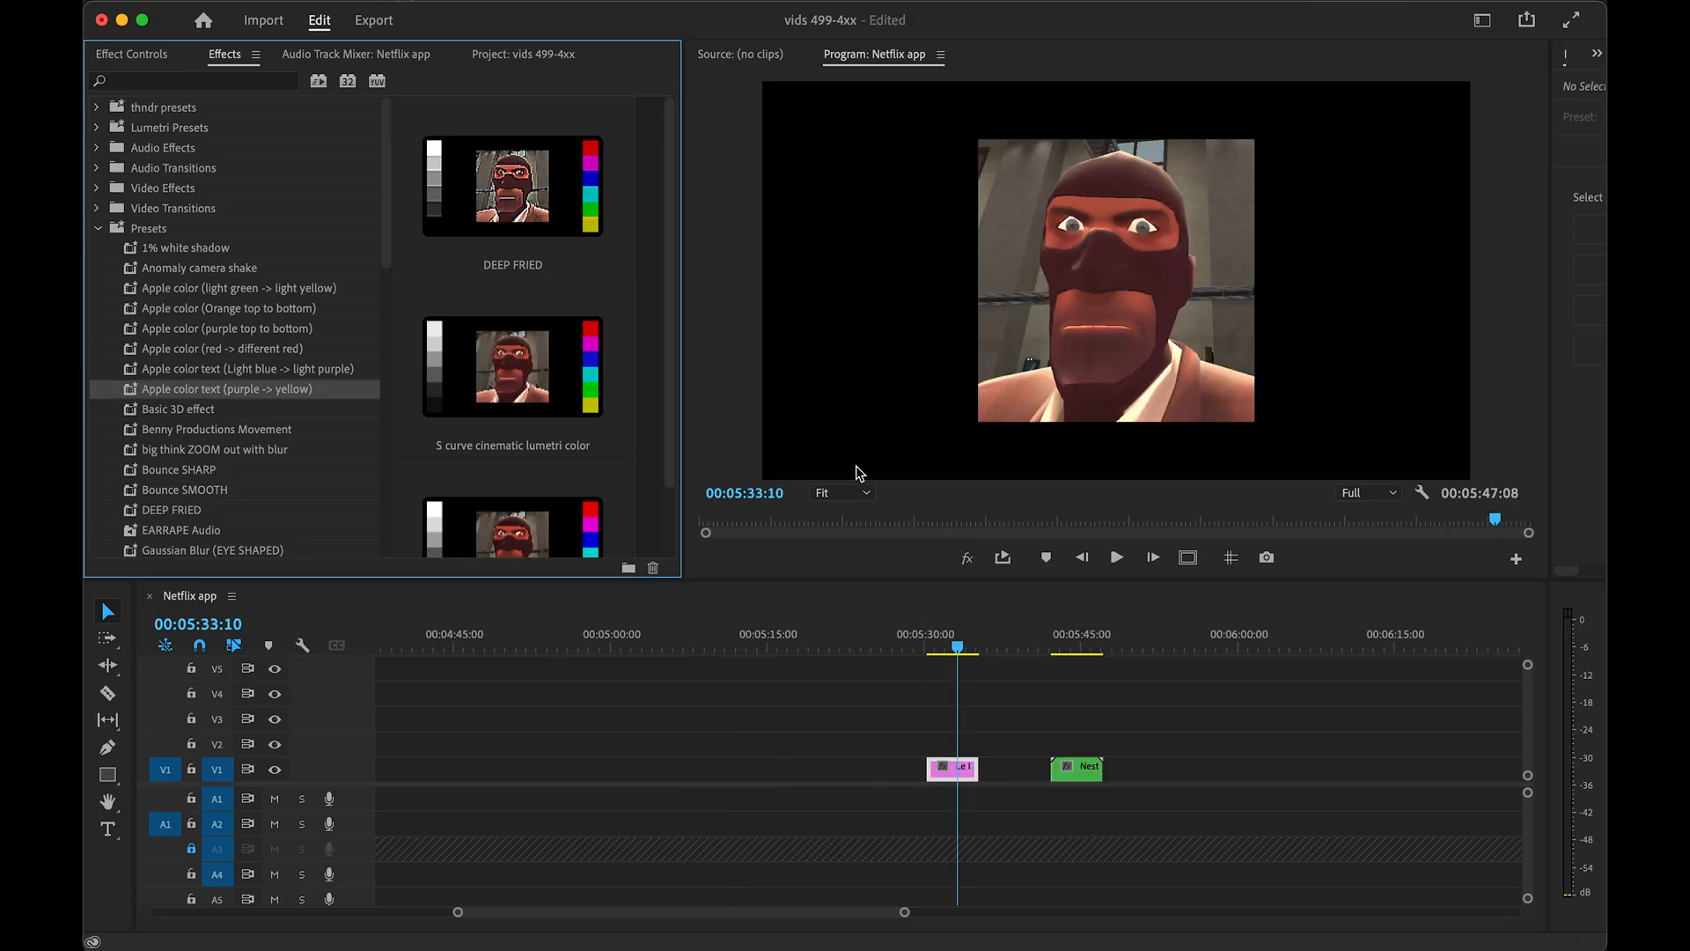
- Apply the Anomaly camera shake preset to the Le Image.jpg clip and play it back from its start
{"action": "left_click_drag", "start_coordinate": [213, 267], "coordinate": [957, 769]}
{"action": "left_click_drag", "start_coordinate": [935, 652], "coordinate": [925, 654]}
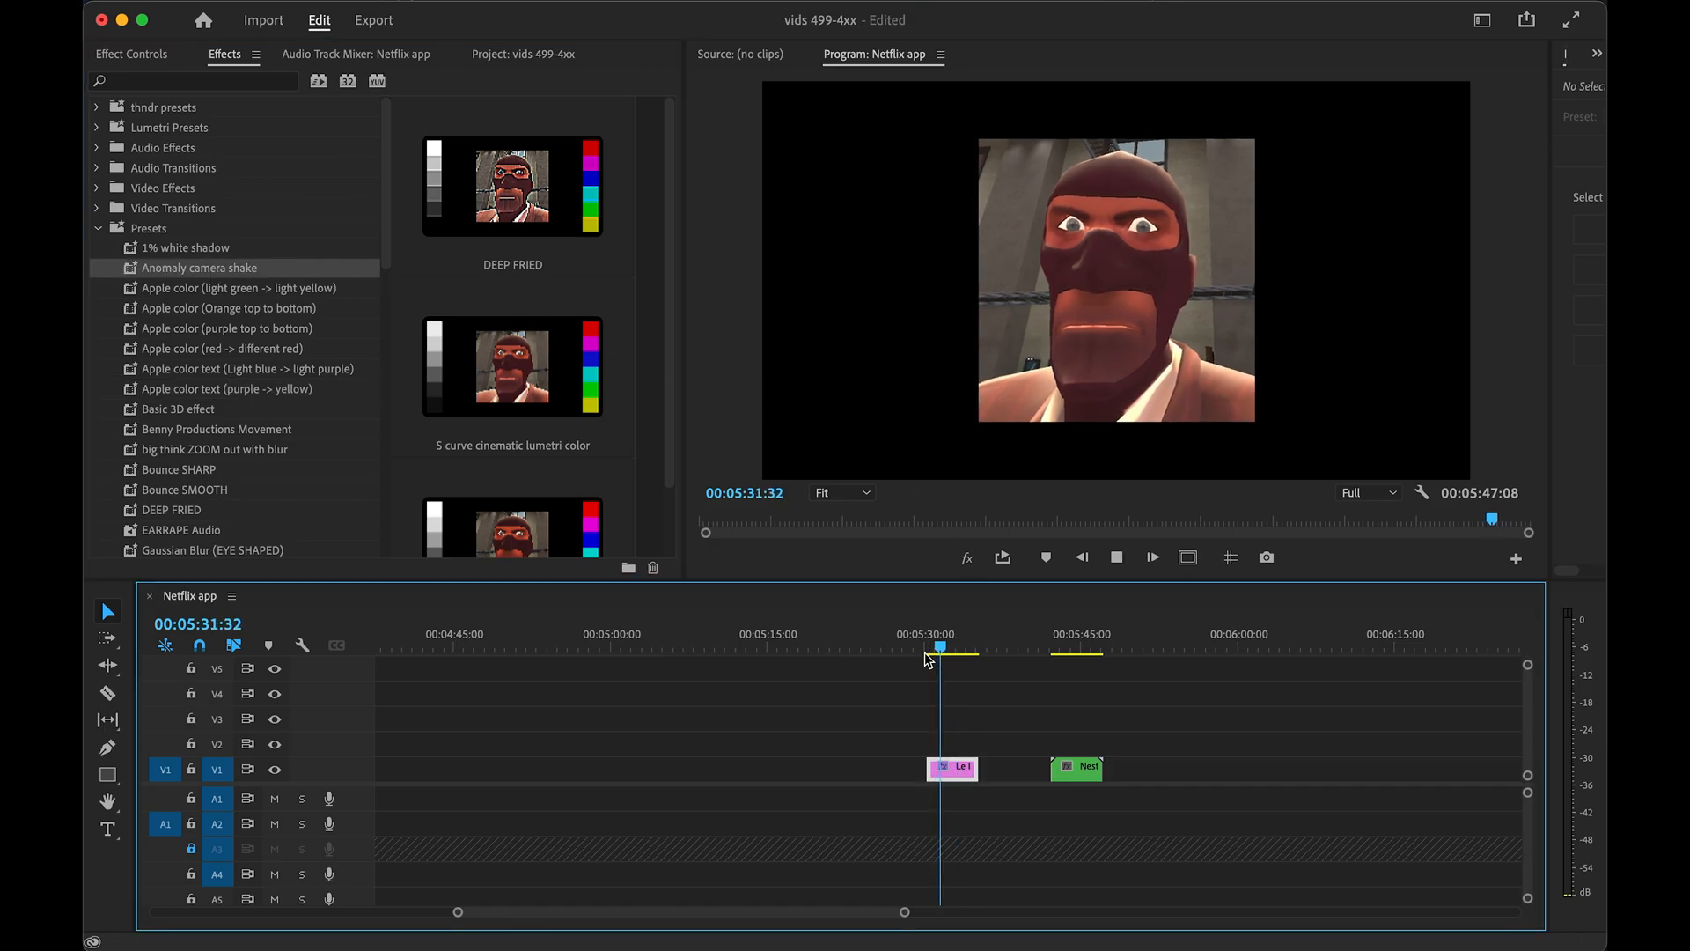
{"action": "key", "text": "shift+space"}
- Examine the Transform (Anomaly camera shake) settings on Le Image.jpg, following the Position keyframes frame by frame
{"action": "key", "text": "shift+5"}
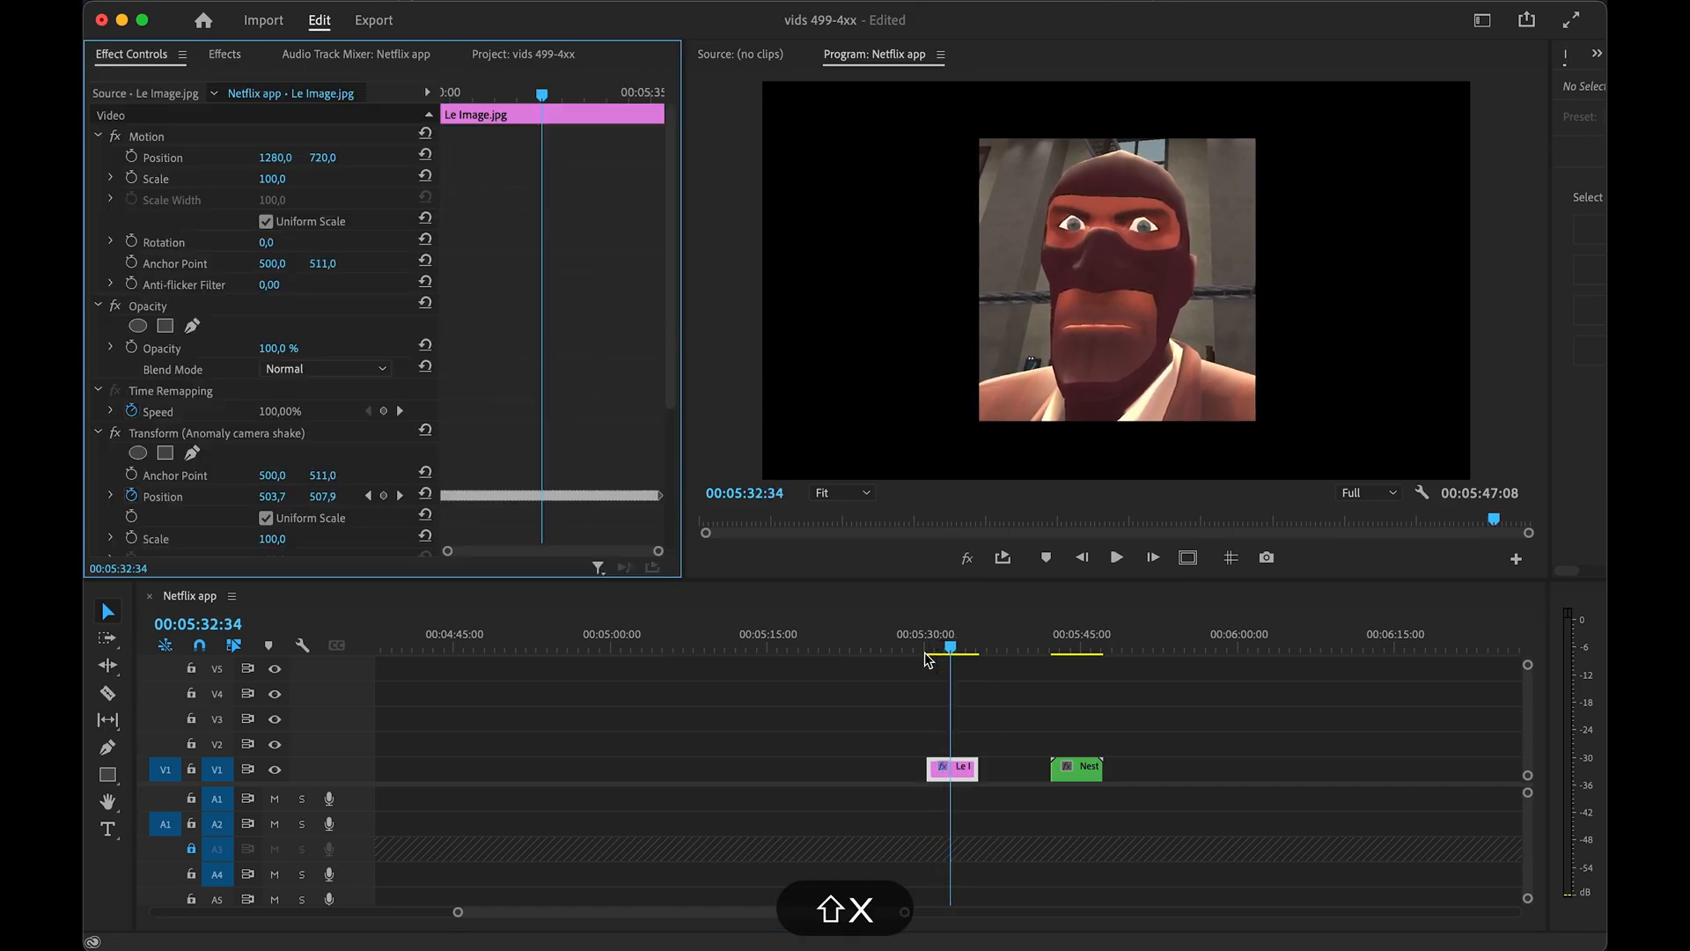
{"action": "left_click", "coordinate": [188, 262]}
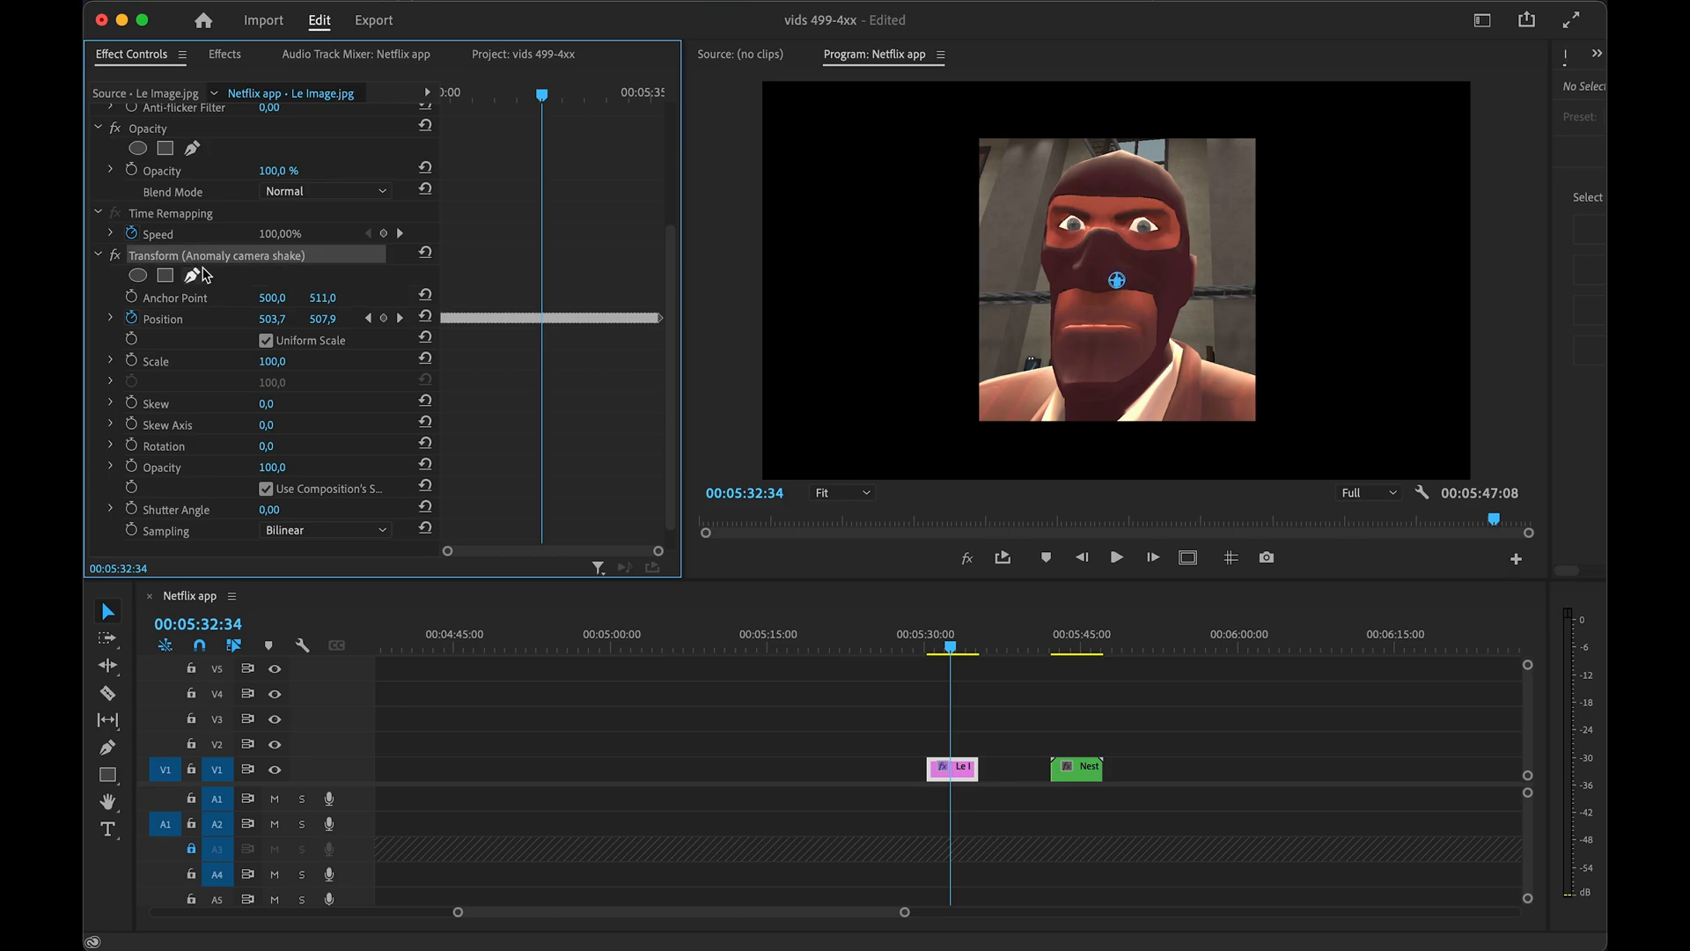
{"action": "key", "text": "space"}
{"action": "key", "text": "space"}
{"action": "key", "text": "Right"}
{"action": "key", "text": "Right"}
{"action": "key", "text": "Right"}
{"action": "key", "text": "Right"}
{"action": "key", "text": "Right"}
{"action": "key", "text": "Right"}
{"action": "key", "text": "Right"}
{"action": "key", "text": "Right"}
{"action": "key", "text": "Right"}
{"action": "key", "text": "Right"}
{"action": "key", "text": "Right"}
{"action": "key", "text": "Right"}
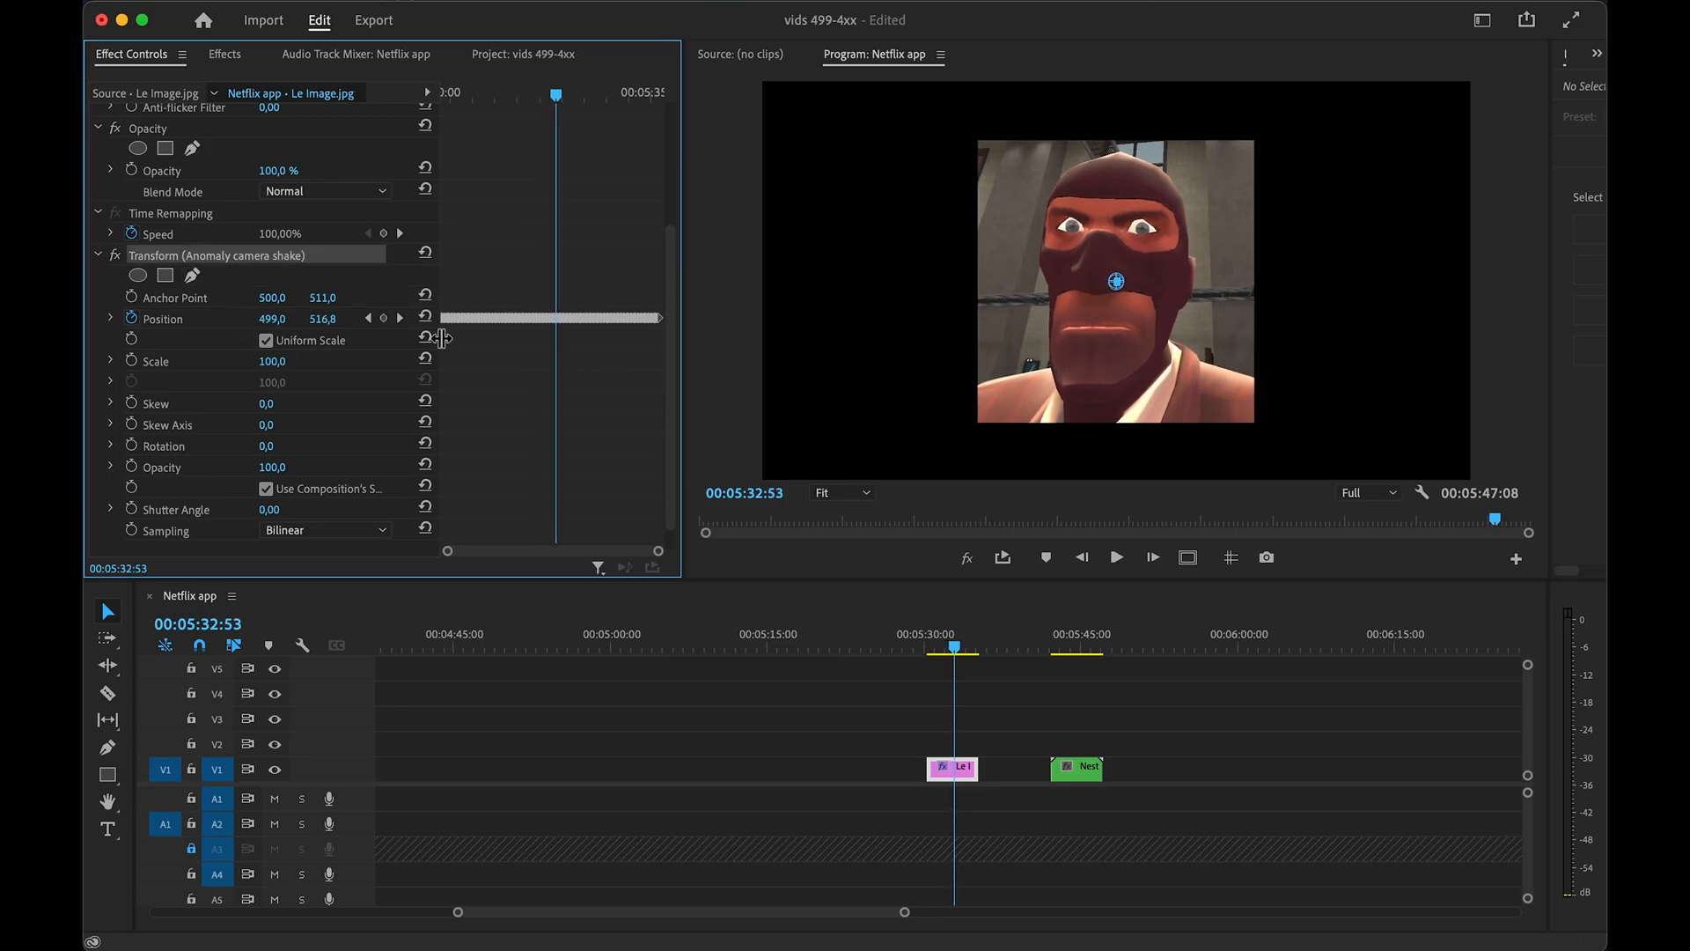
{"action": "key", "text": "Right"}
{"action": "key", "text": "Right"}
- Create a text graphic of repeated capital A's at 00:05:18:18 and apply the Apple color (light green -> light yellow) preset
{"action": "key", "text": "shift+7"}
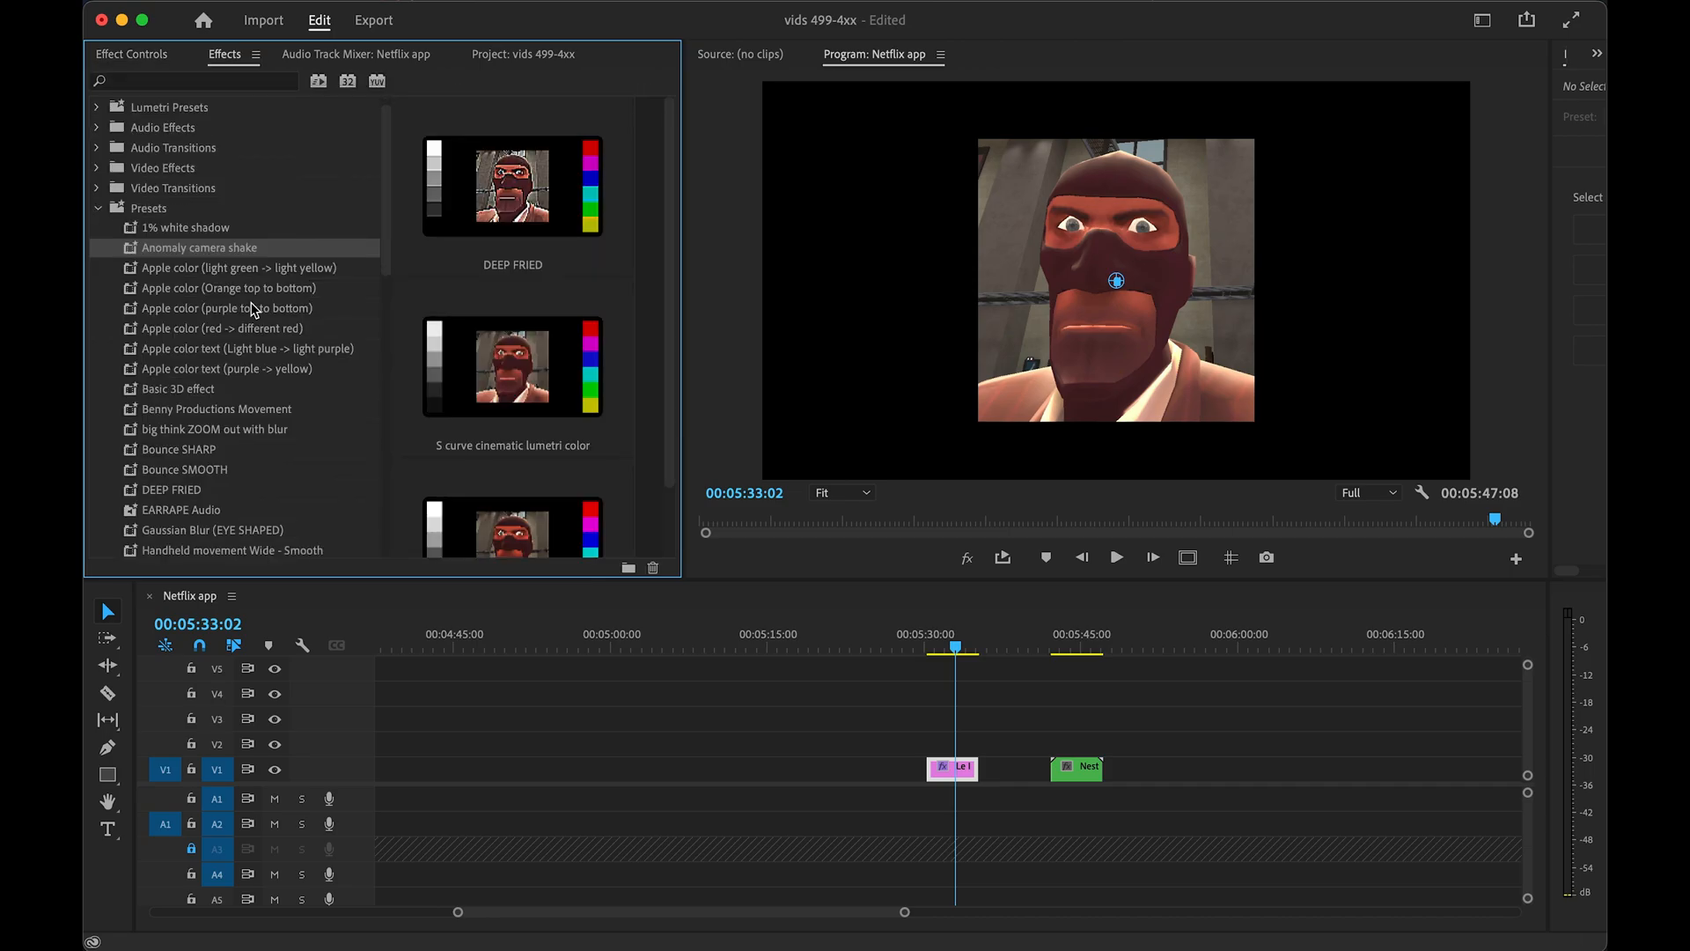
{"action": "scroll", "coordinate": [260, 309], "scroll_direction": "down", "scroll_amount": 5}
{"action": "scroll", "coordinate": [260, 312], "scroll_direction": "down", "scroll_amount": 1}
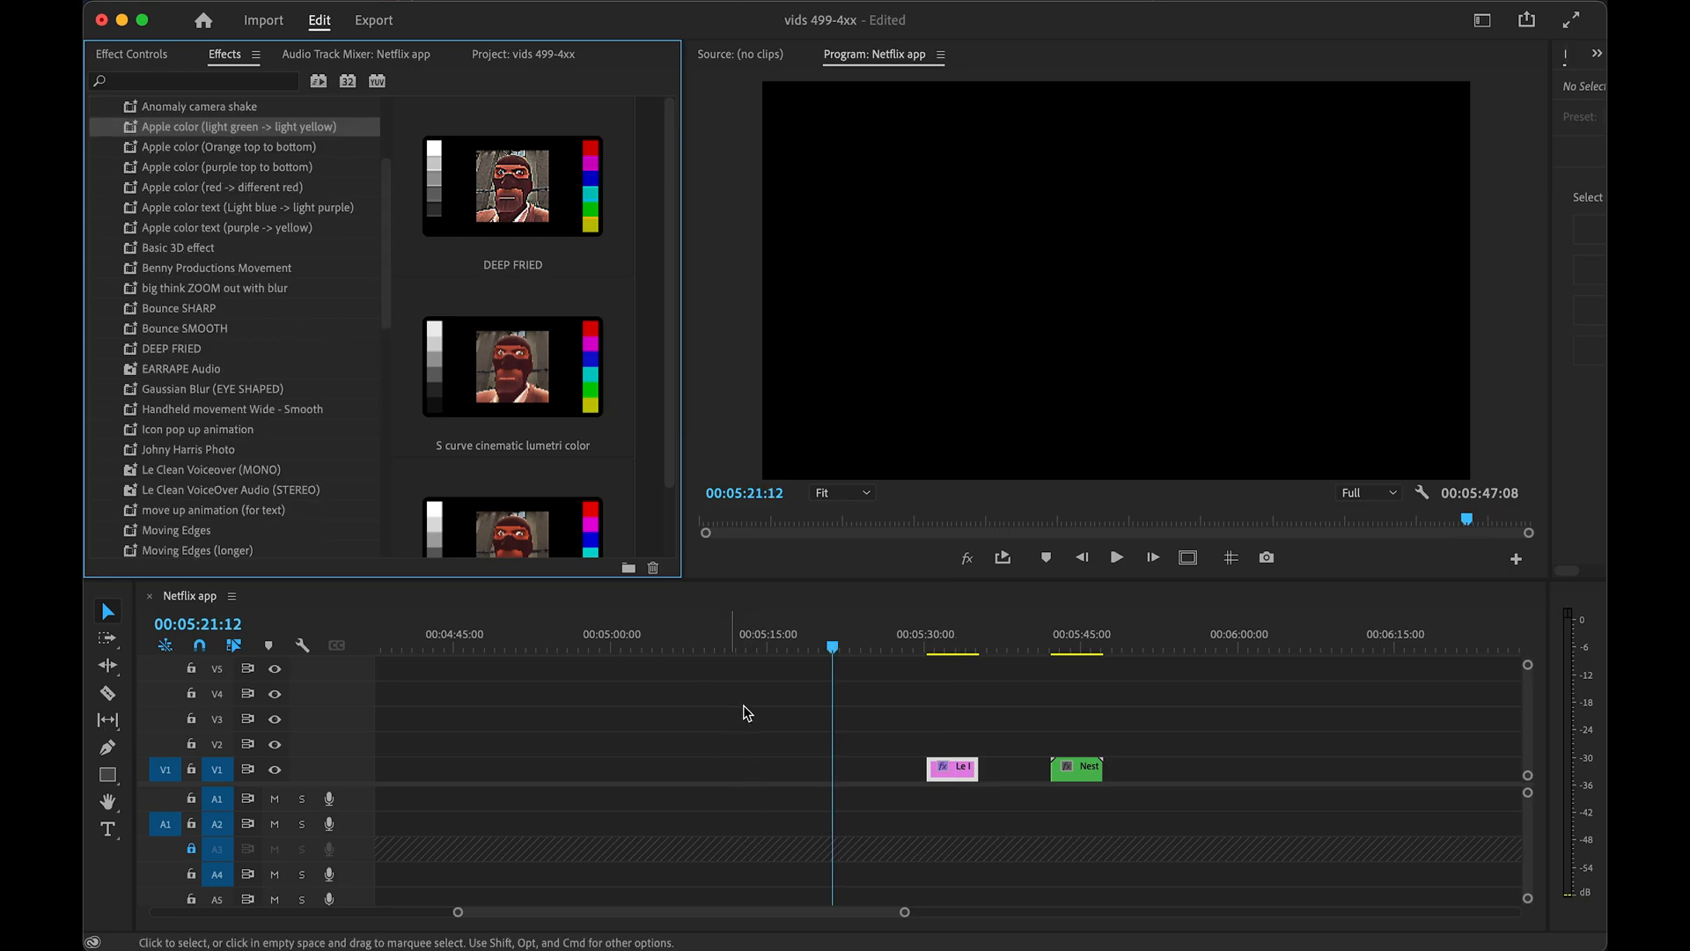
{"action": "key", "text": "t"}
{"action": "key", "text": "shift+4"}
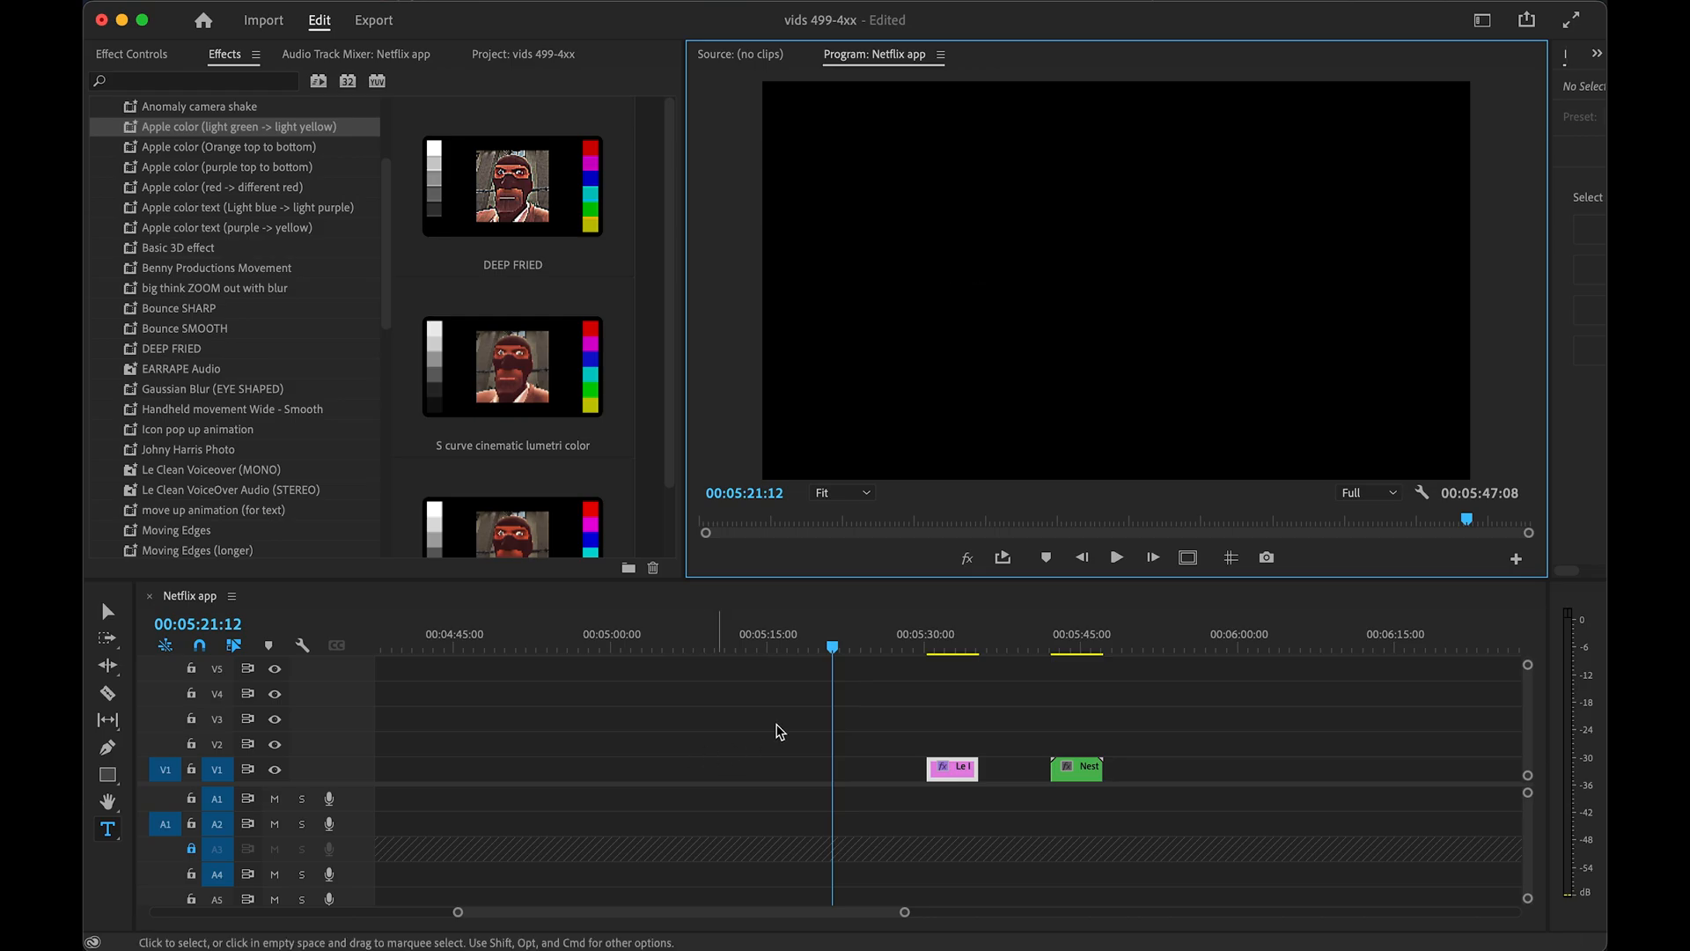
{"action": "left_click_drag", "start_coordinate": [832, 632], "coordinate": [802, 636]}
{"action": "left_click", "coordinate": [1023, 386]}
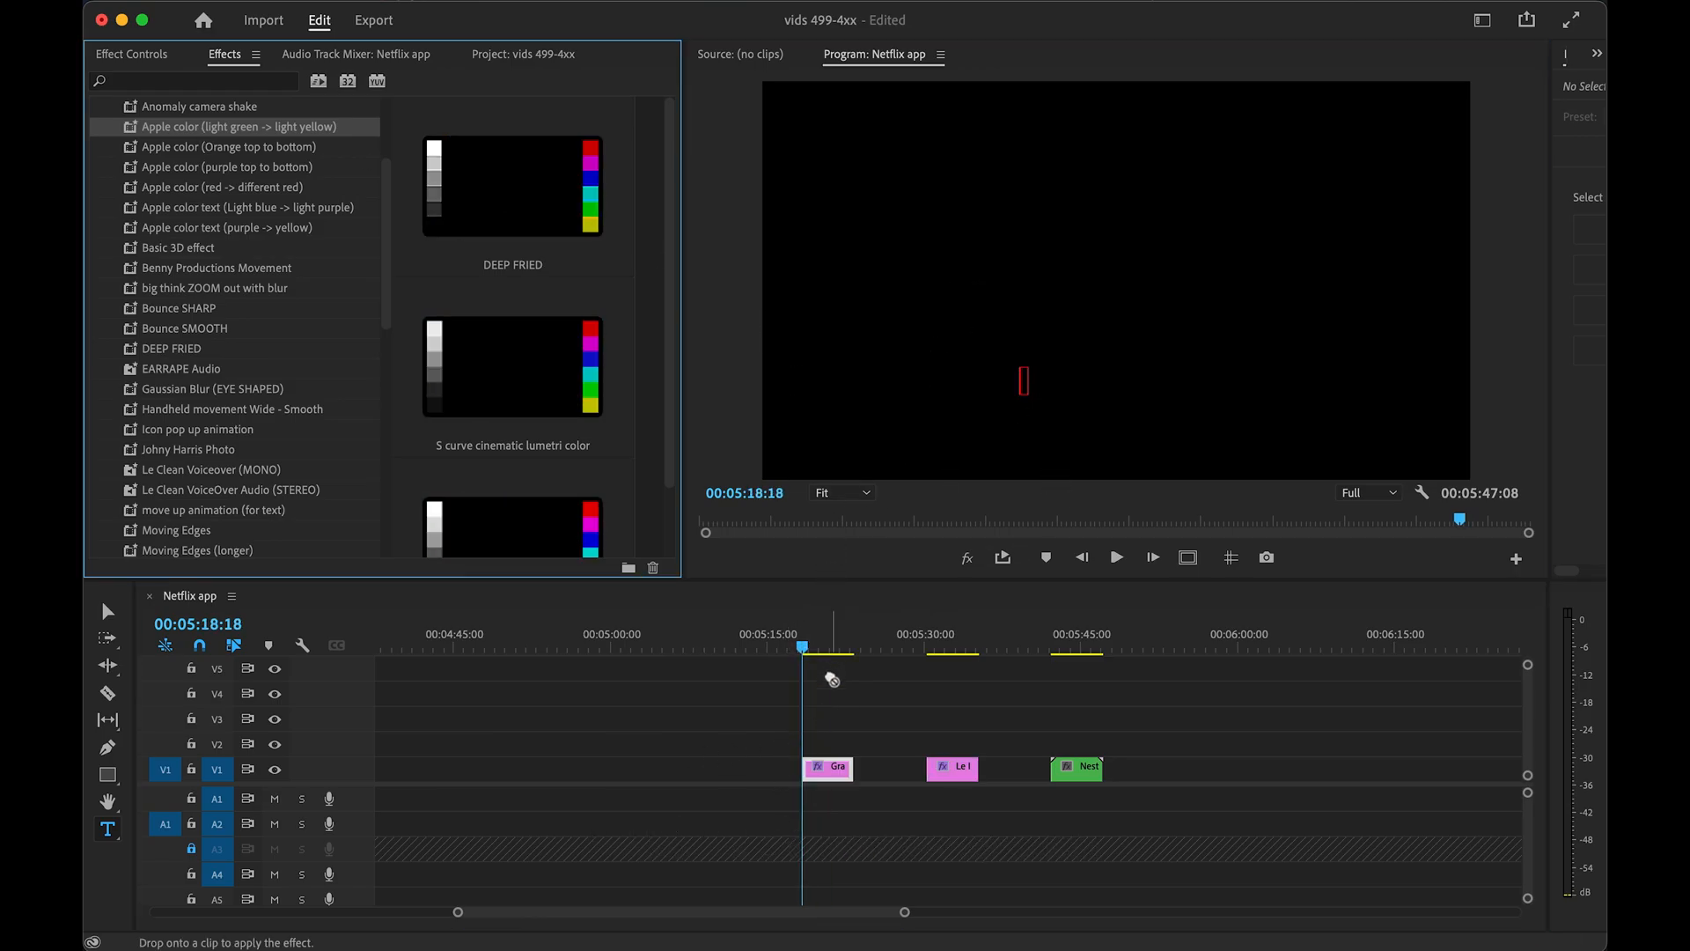
{"action": "type", "text": "AAAAAAAAAAAAAAAAAAAAAAAA"}
{"action": "left_click_drag", "start_coordinate": [802, 632], "coordinate": [829, 634]}
{"action": "key", "text": "v"}
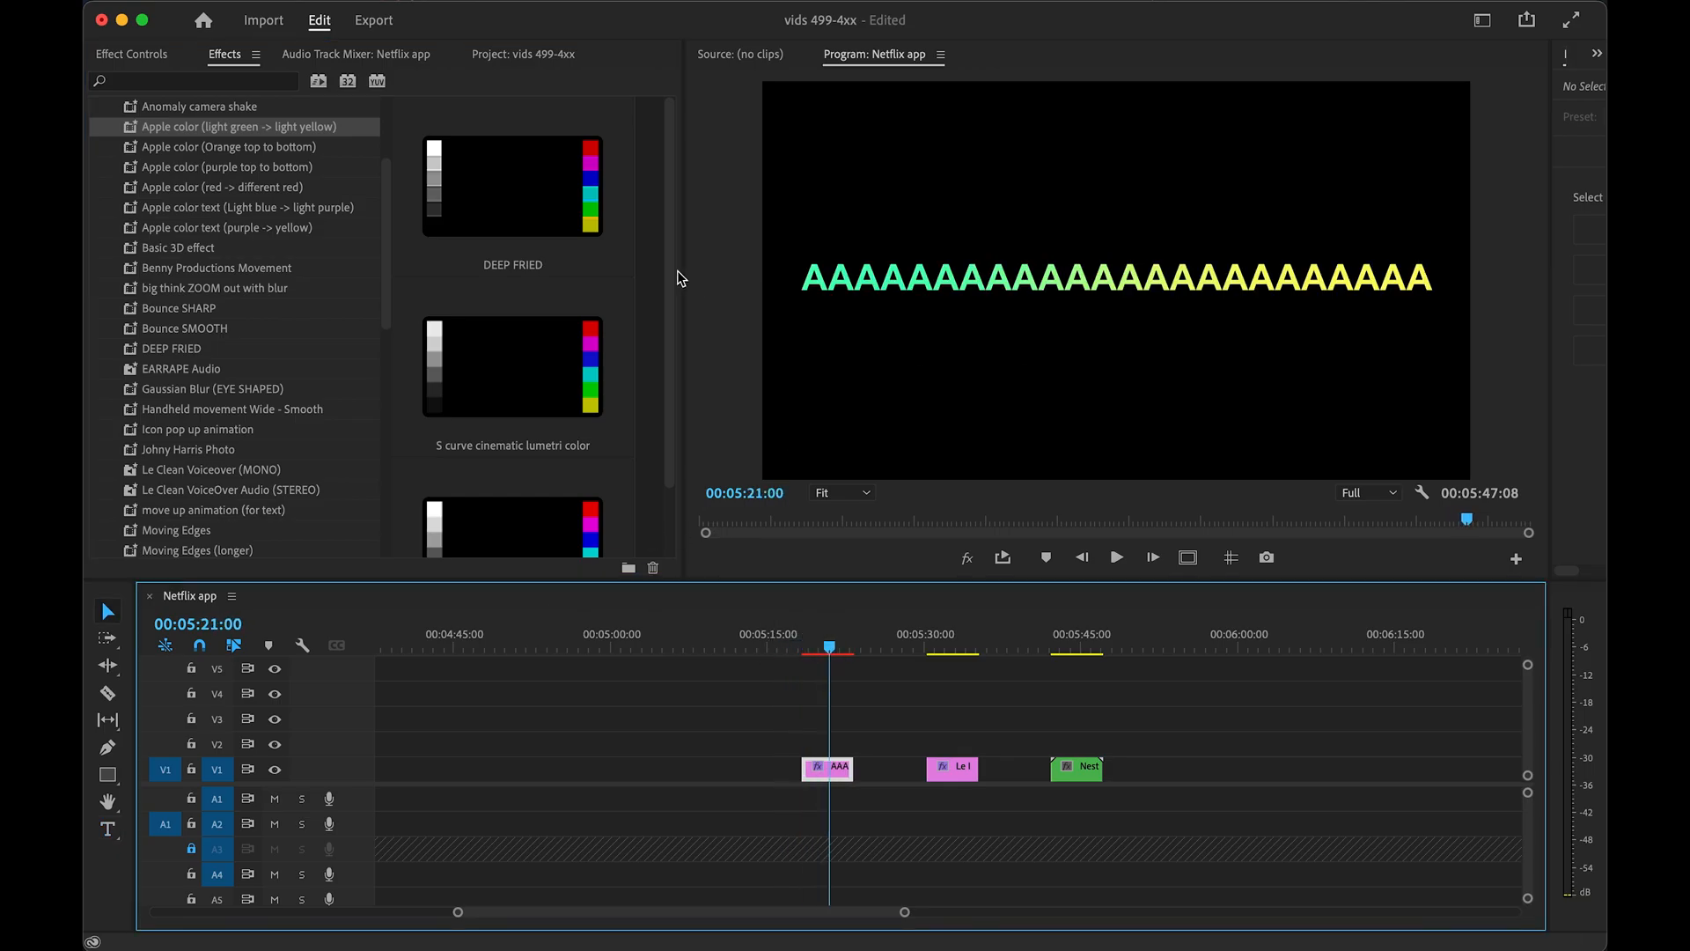
- Try the Apple color presets red -> different red, purple -> yellow and Light blue -> light purple on the text graphic
{"action": "left_click", "coordinate": [207, 187]}
{"action": "key", "text": "super+z"}
{"action": "key", "text": "super+z"}
{"action": "key", "text": "super+z"}
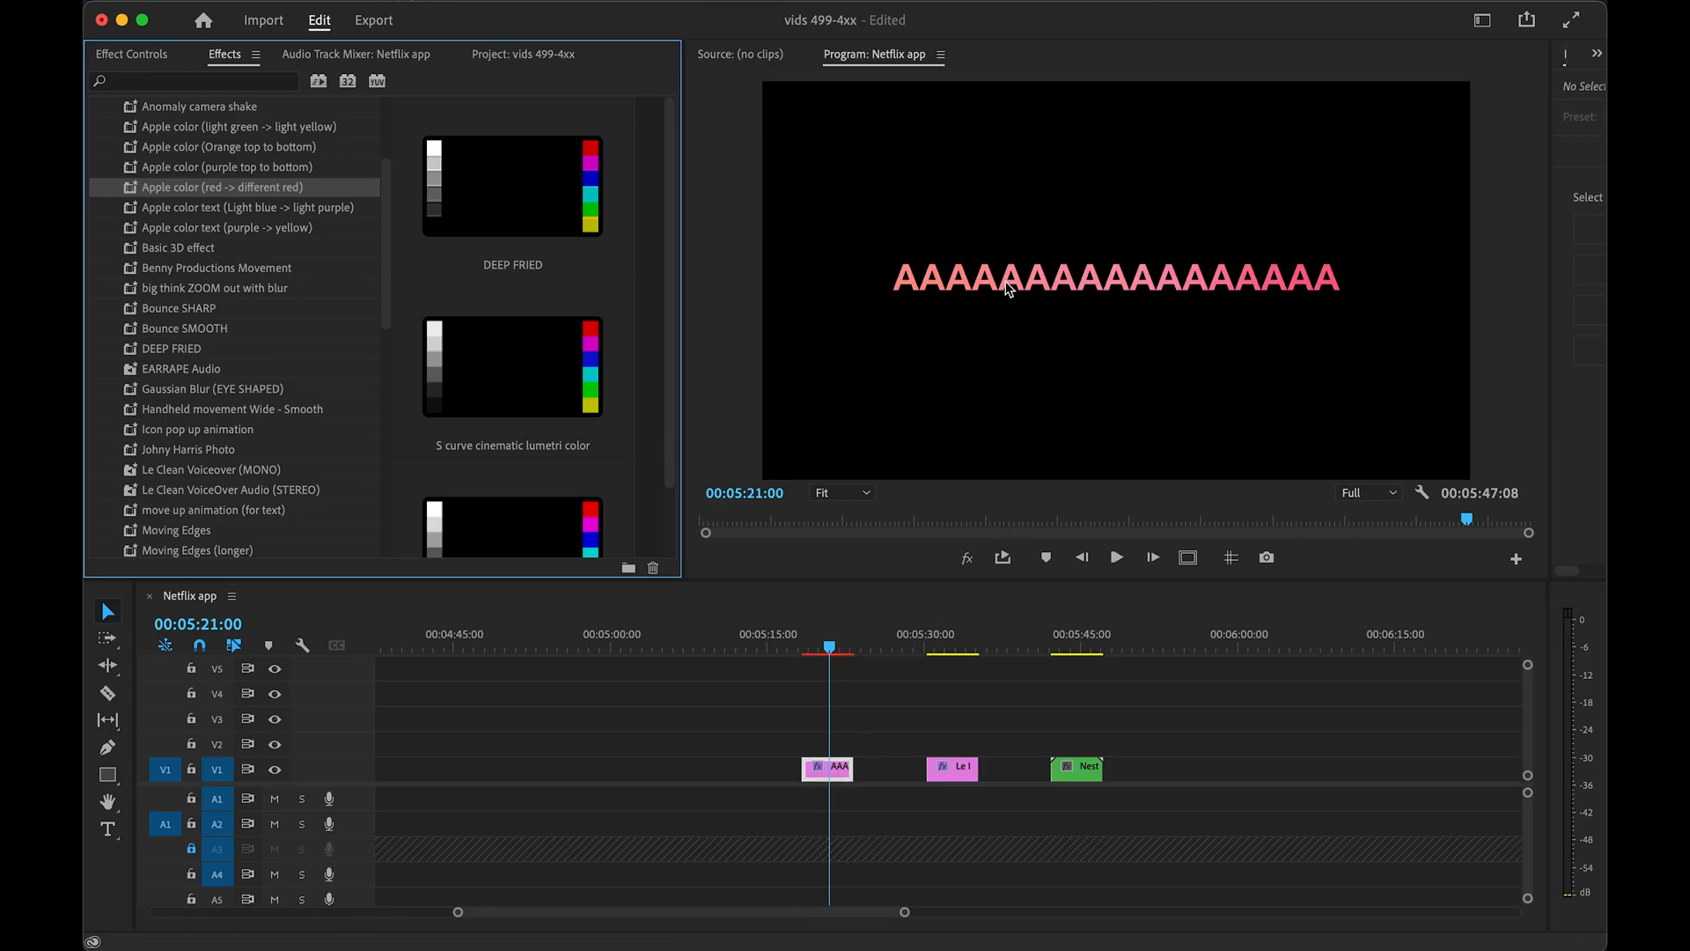
{"action": "left_click_drag", "start_coordinate": [220, 227], "coordinate": [822, 771]}
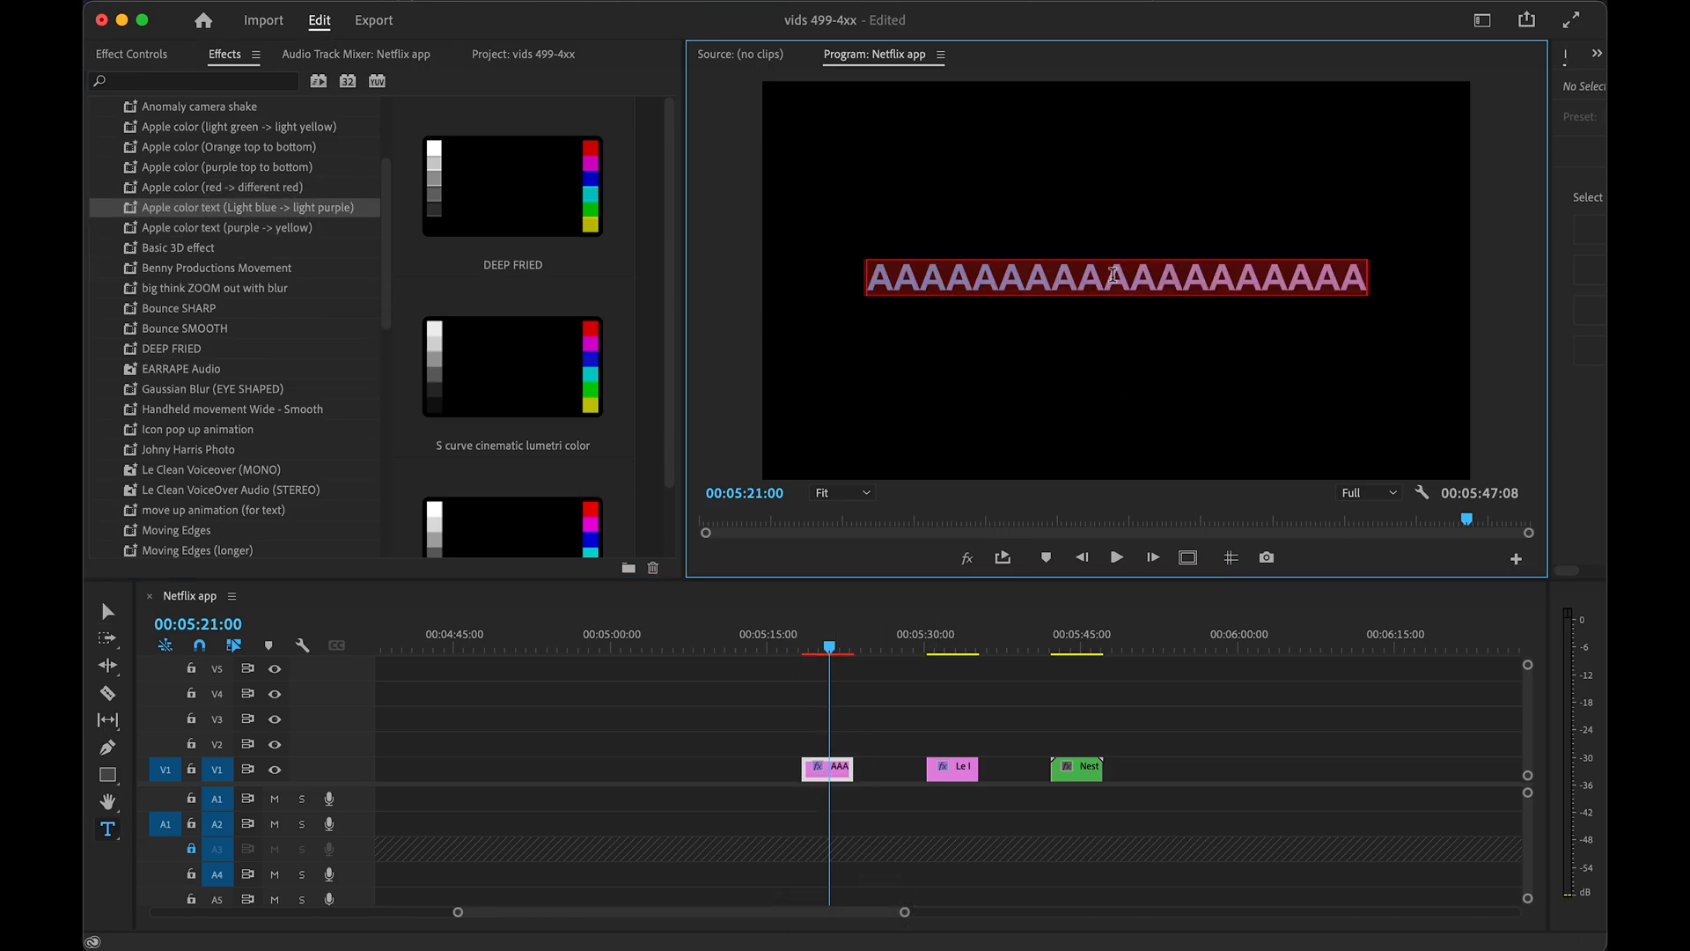
- Replace the row of A's with "isdkjfskldajfsda;lkfjal;djfs", then delete the text graphic from the timeline
{"action": "type", "text": "isdkjfskldajfsda;lkfjal;djfs"}
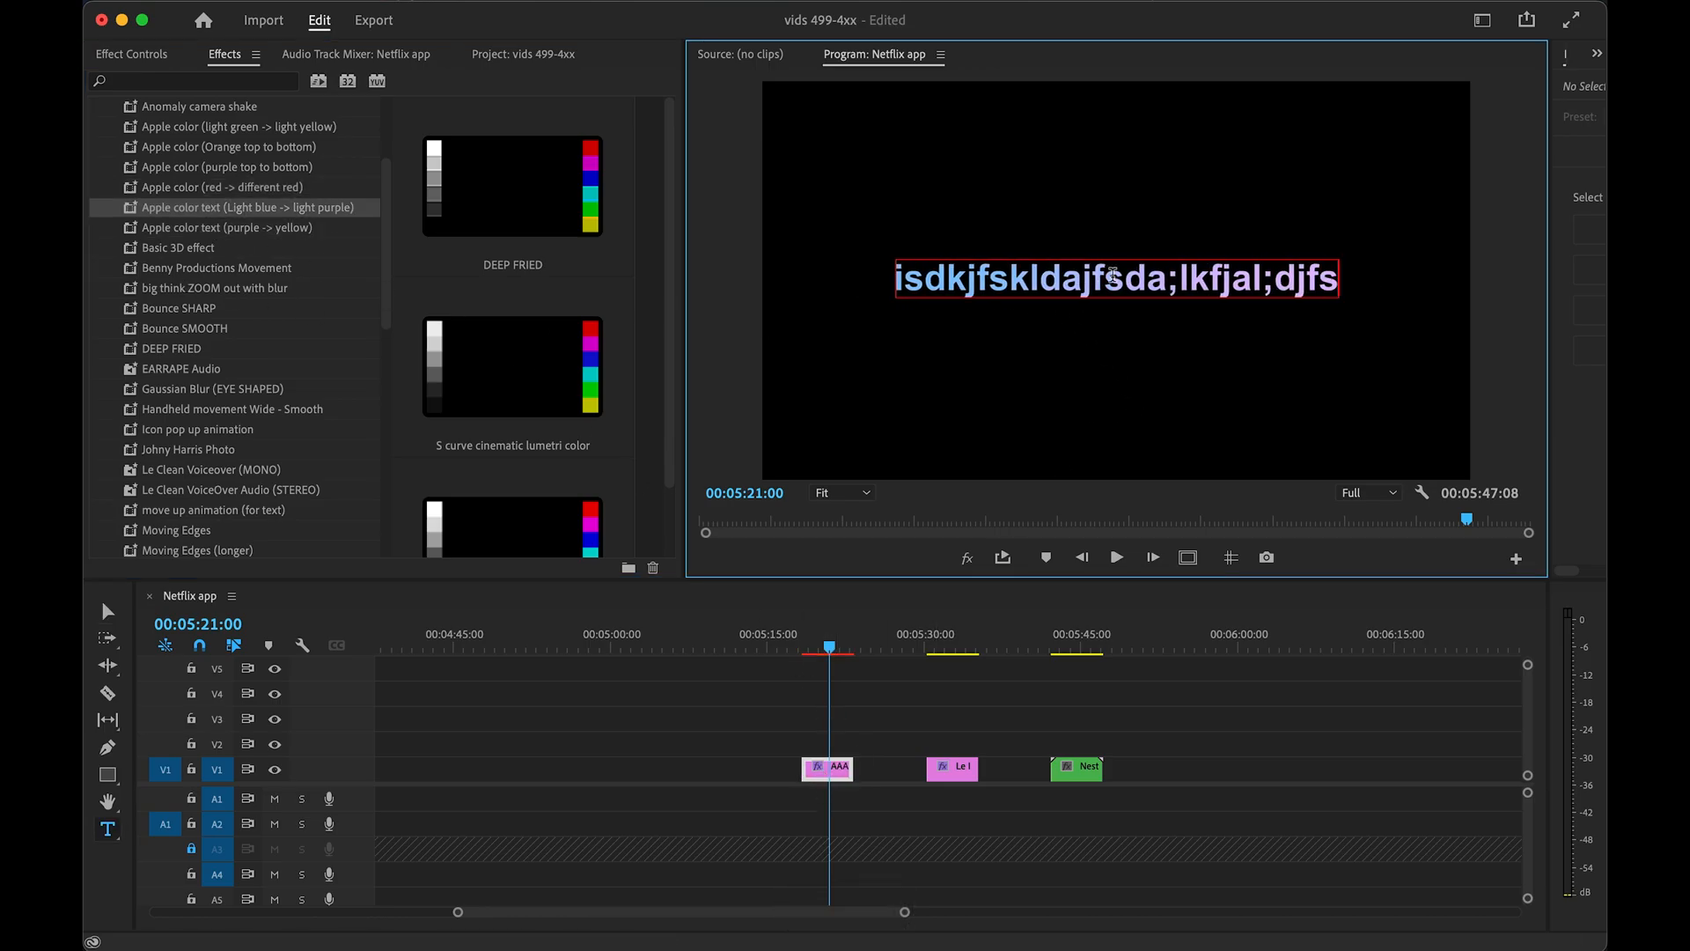
{"action": "left_click", "coordinate": [841, 764]}
{"action": "key", "text": "BackSpace"}
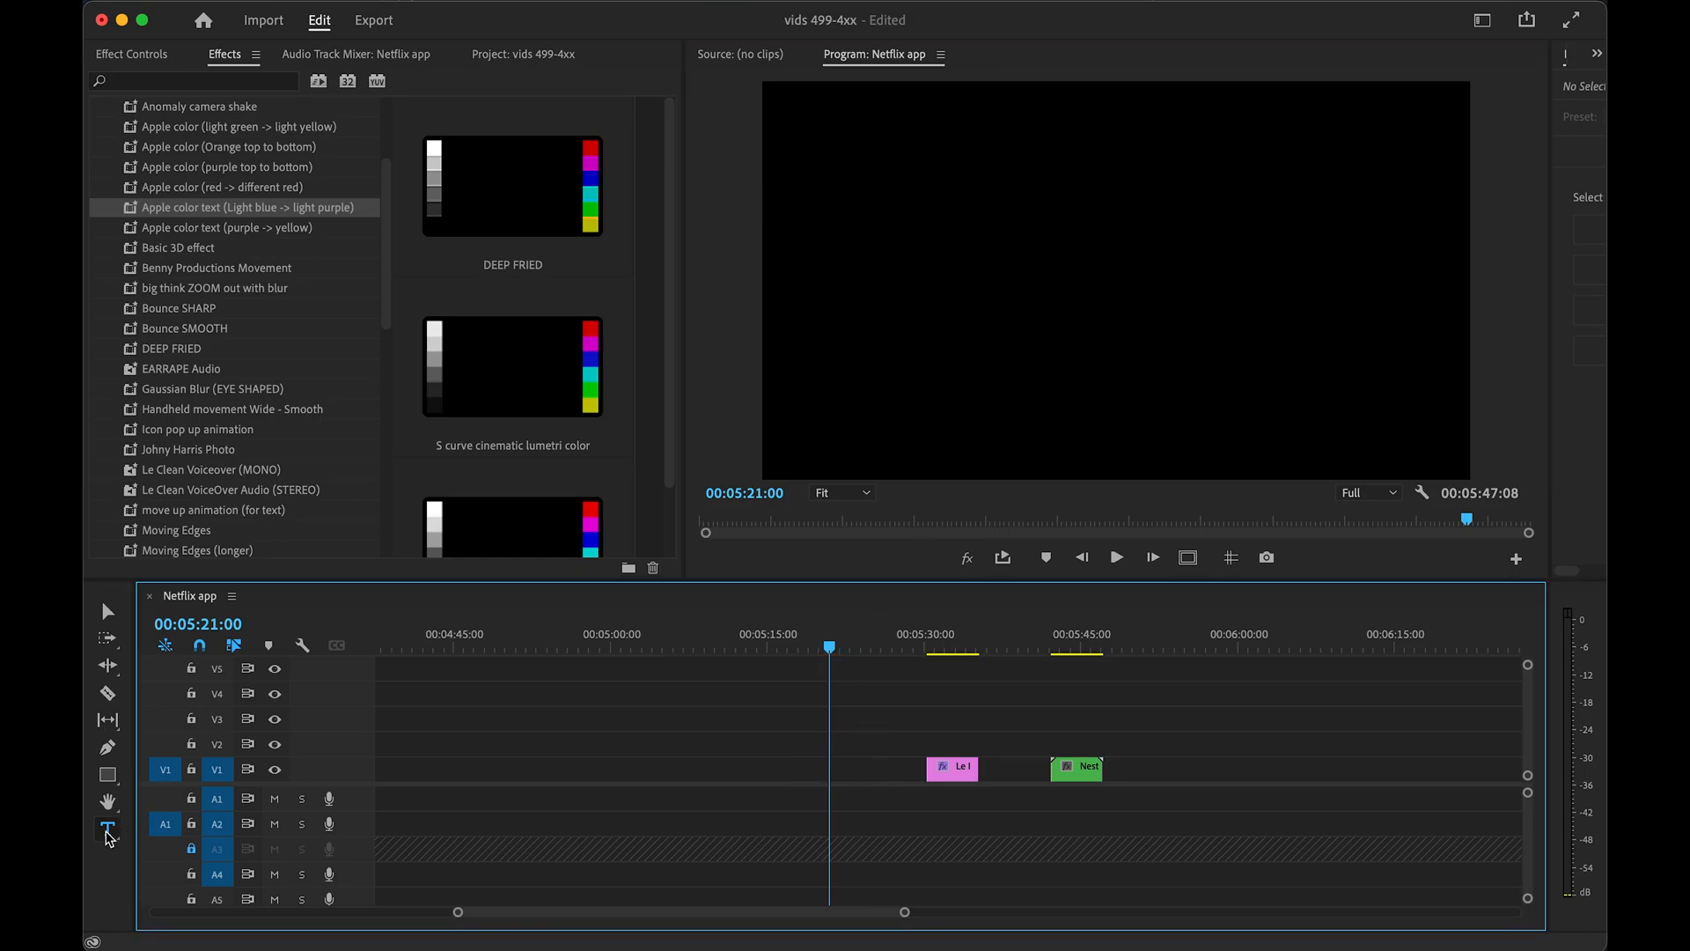
- Add an empty text graphic at 00:05:21:00, lengthen and shift it earlier, and apply the Apple color (Orange top to bottom) preset
{"action": "left_click", "coordinate": [107, 832]}
{"action": "left_click", "coordinate": [1046, 278]}
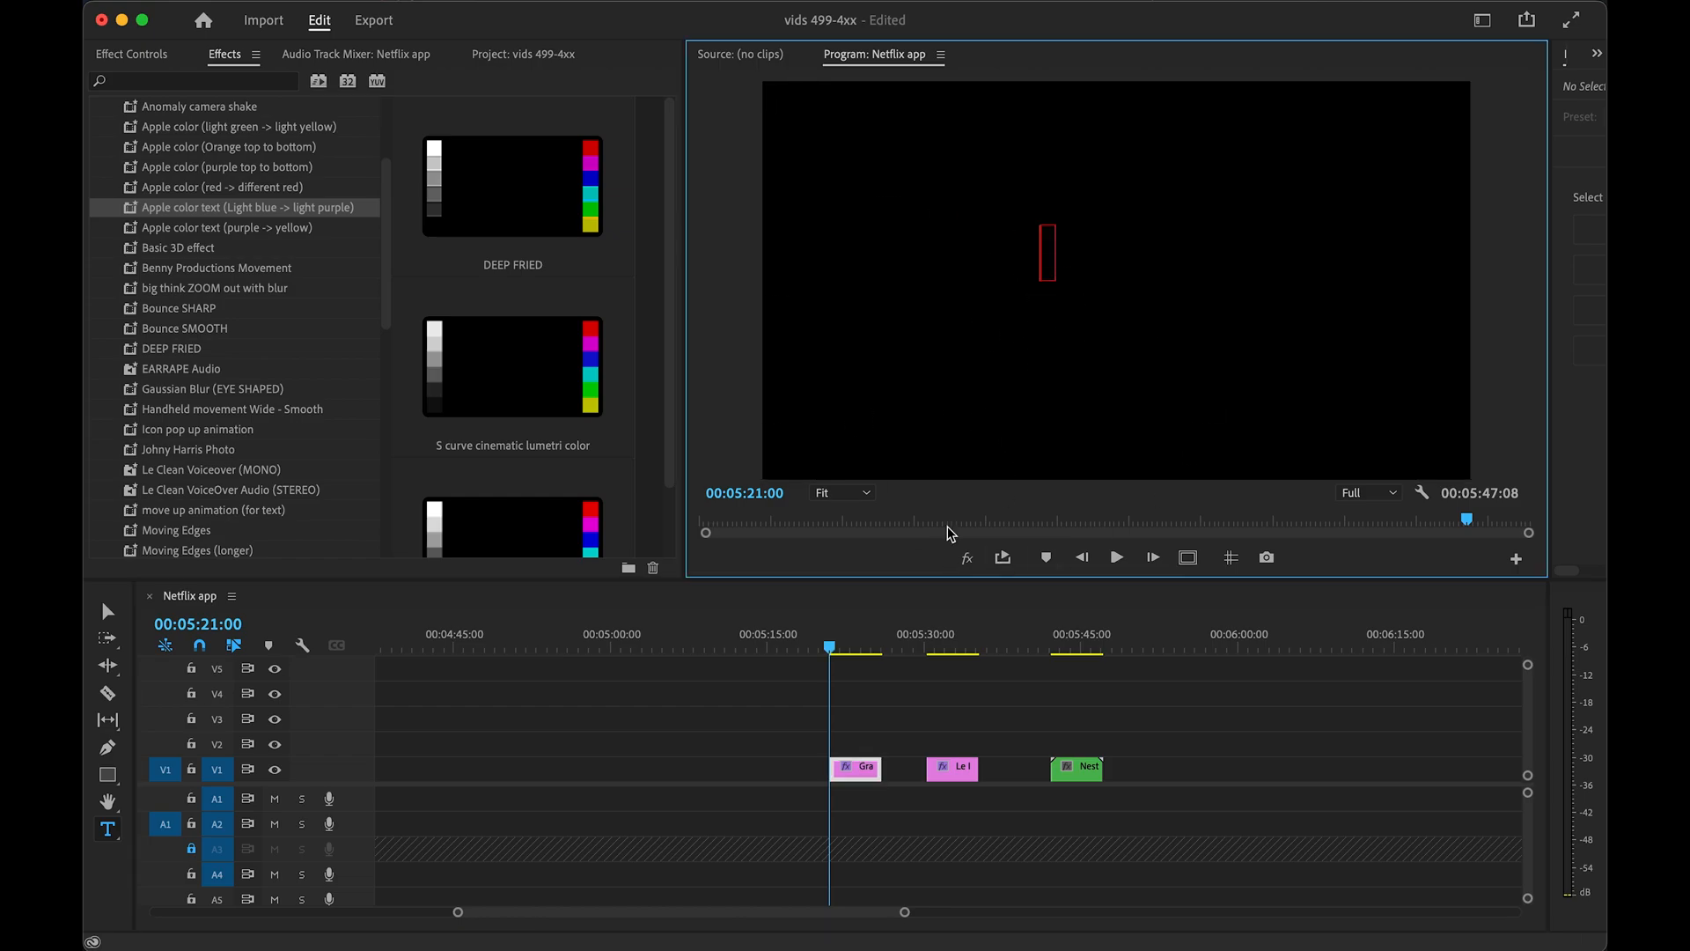
{"action": "left_click_drag", "start_coordinate": [881, 768], "coordinate": [905, 769]}
{"action": "left_click_drag", "start_coordinate": [858, 646], "coordinate": [864, 645]}
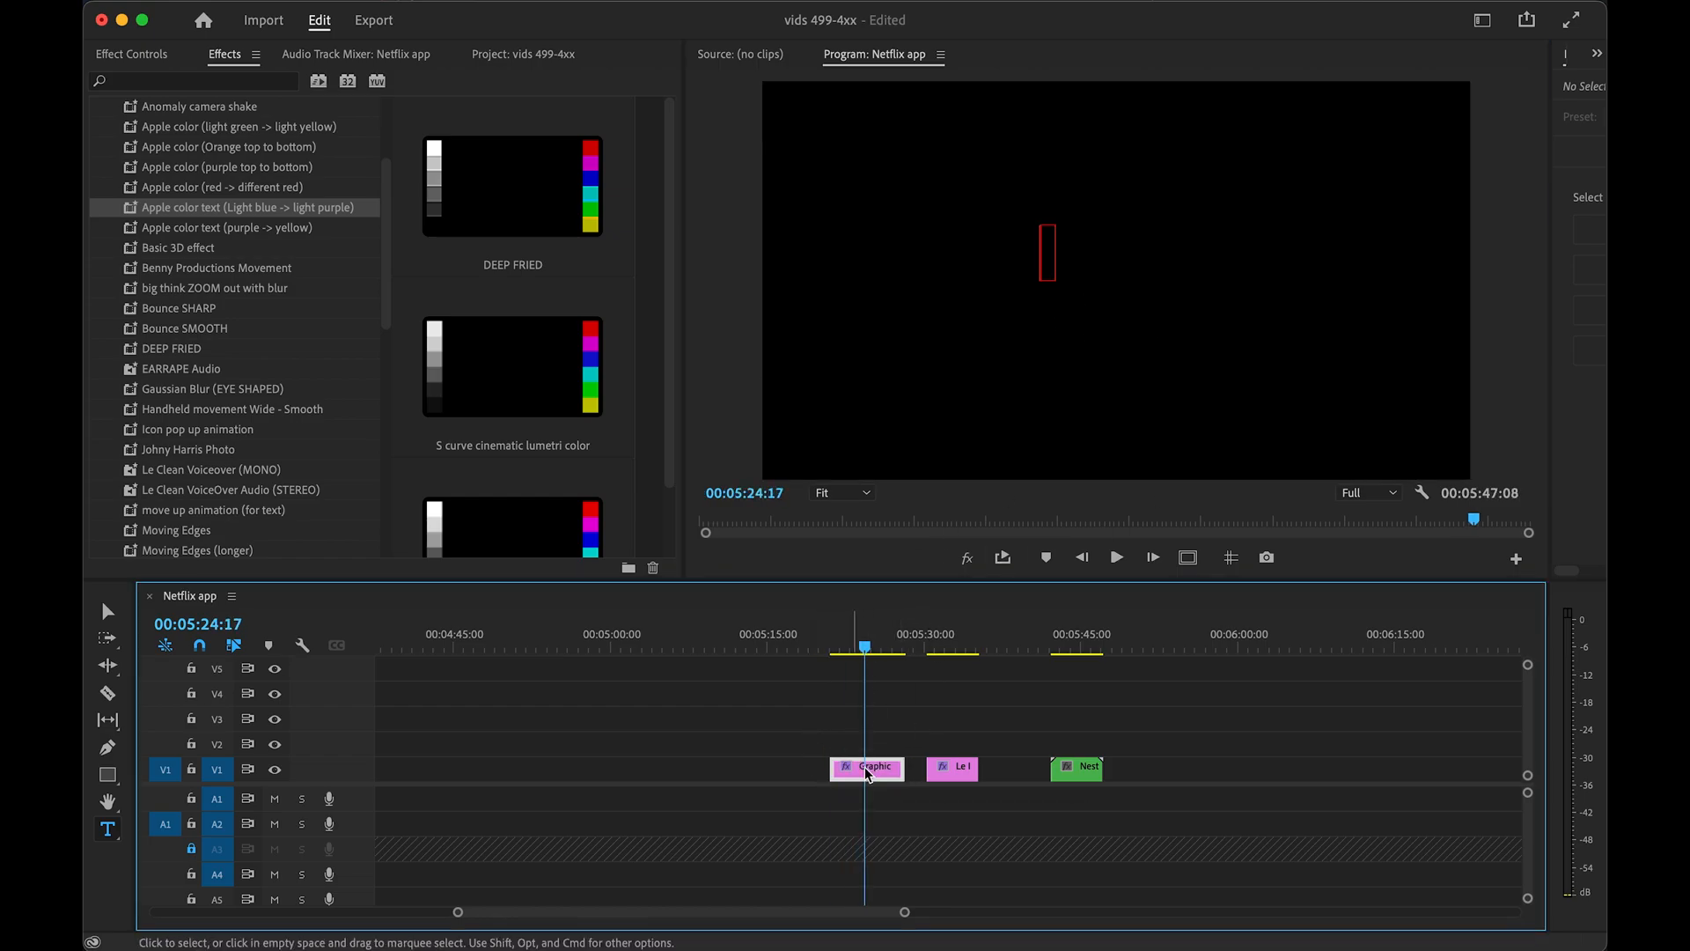
{"action": "left_click_drag", "start_coordinate": [867, 773], "coordinate": [847, 772]}
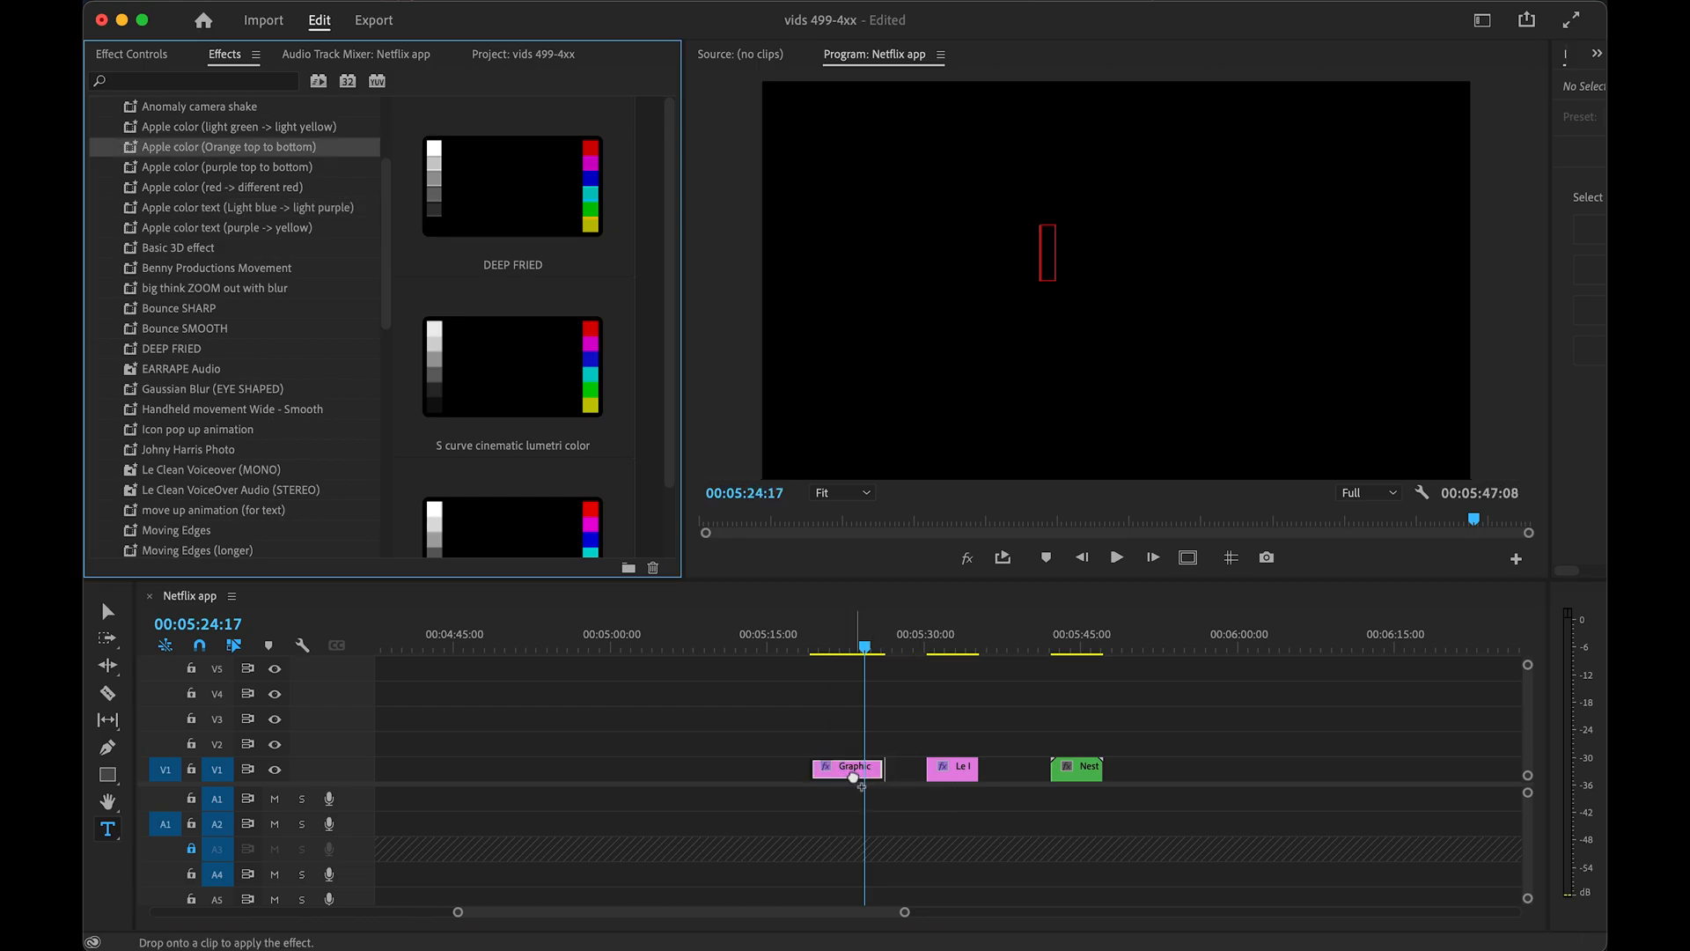
{"action": "left_click_drag", "start_coordinate": [850, 774], "coordinate": [853, 776]}
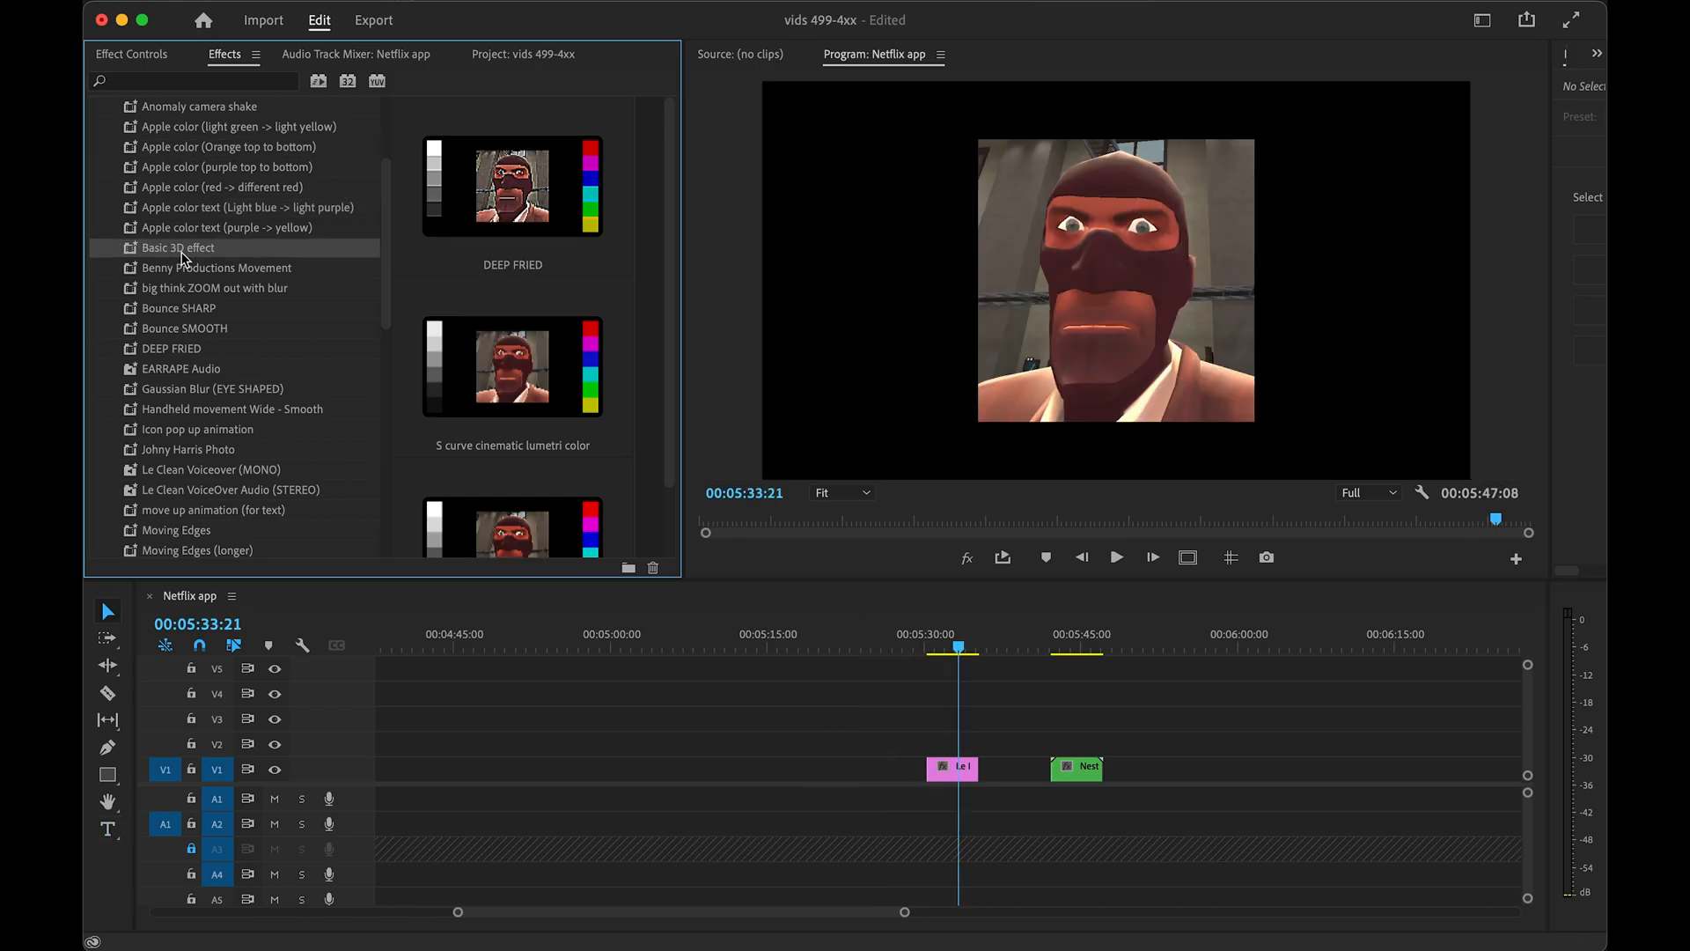
- Apply the Basic 3D effect preset to the Le Image.jpg clip and review its motion and effect settings
{"action": "left_click_drag", "start_coordinate": [181, 252], "coordinate": [956, 773]}
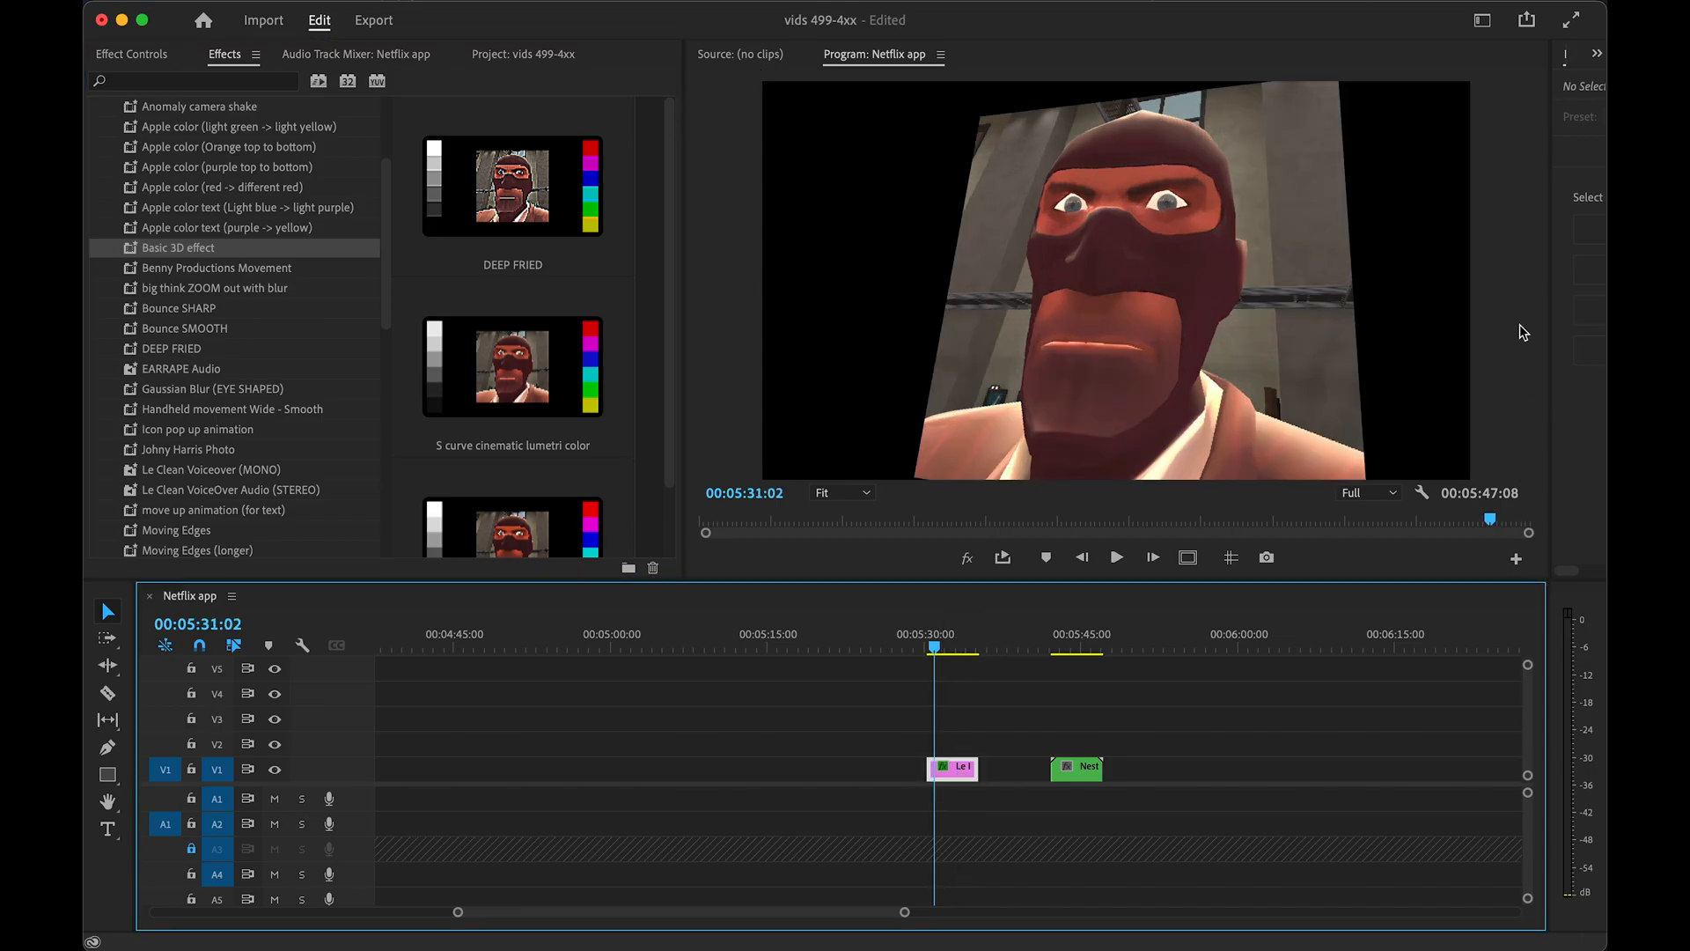
{"action": "key", "text": "space"}
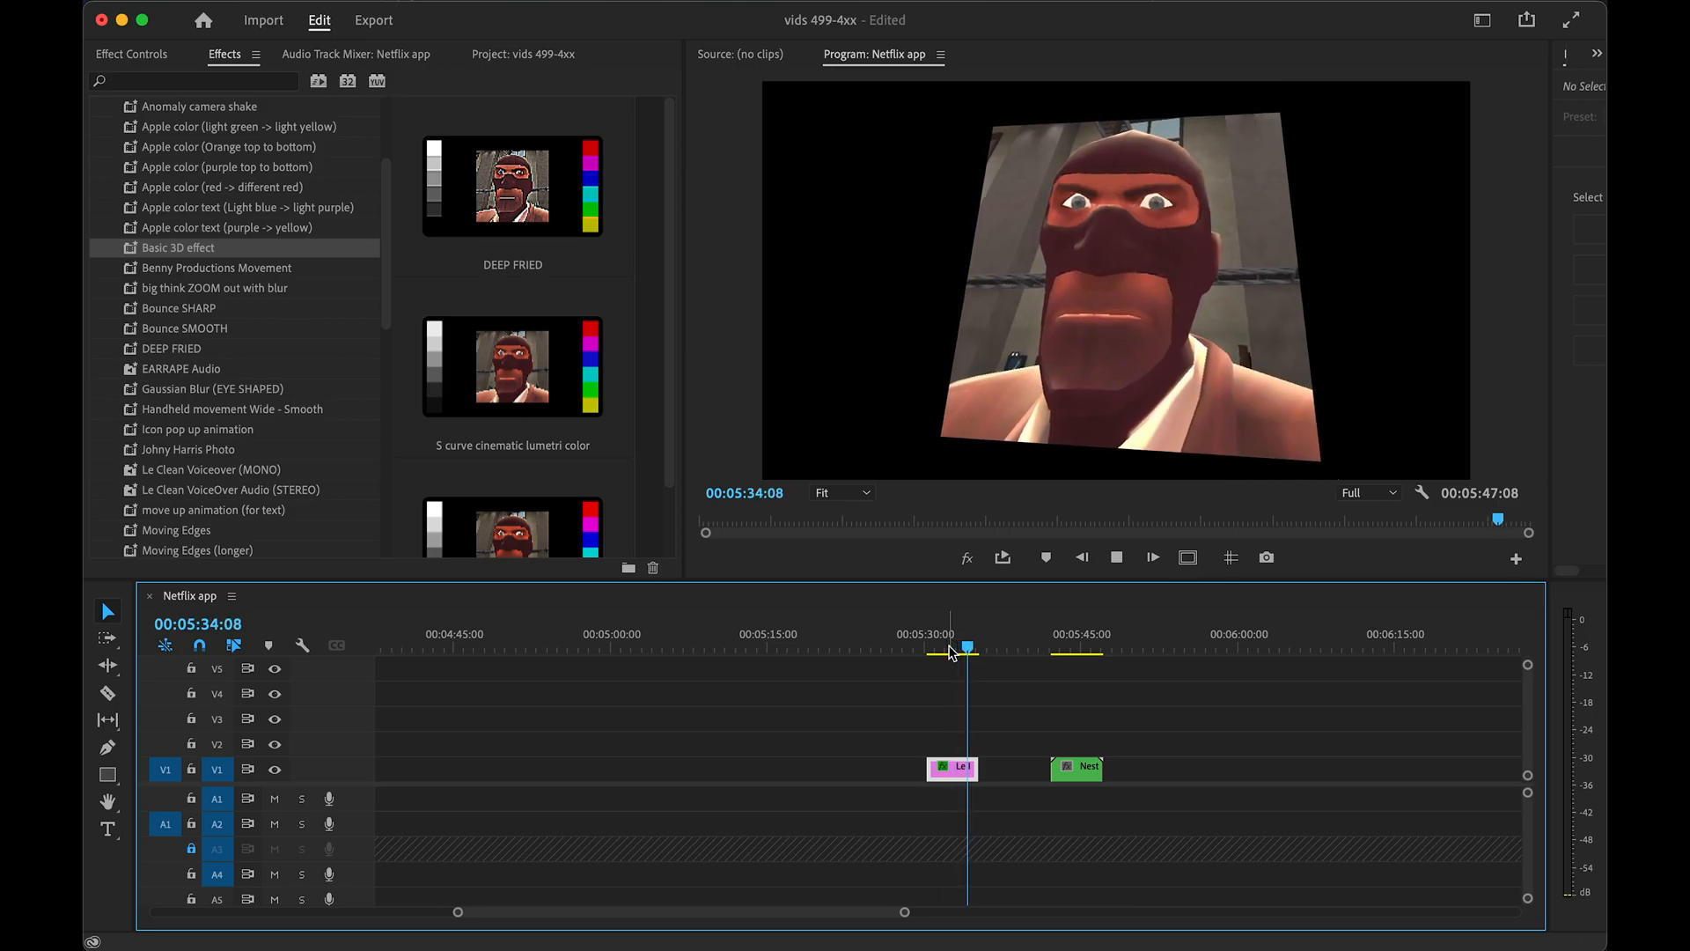
{"action": "key", "text": "space"}
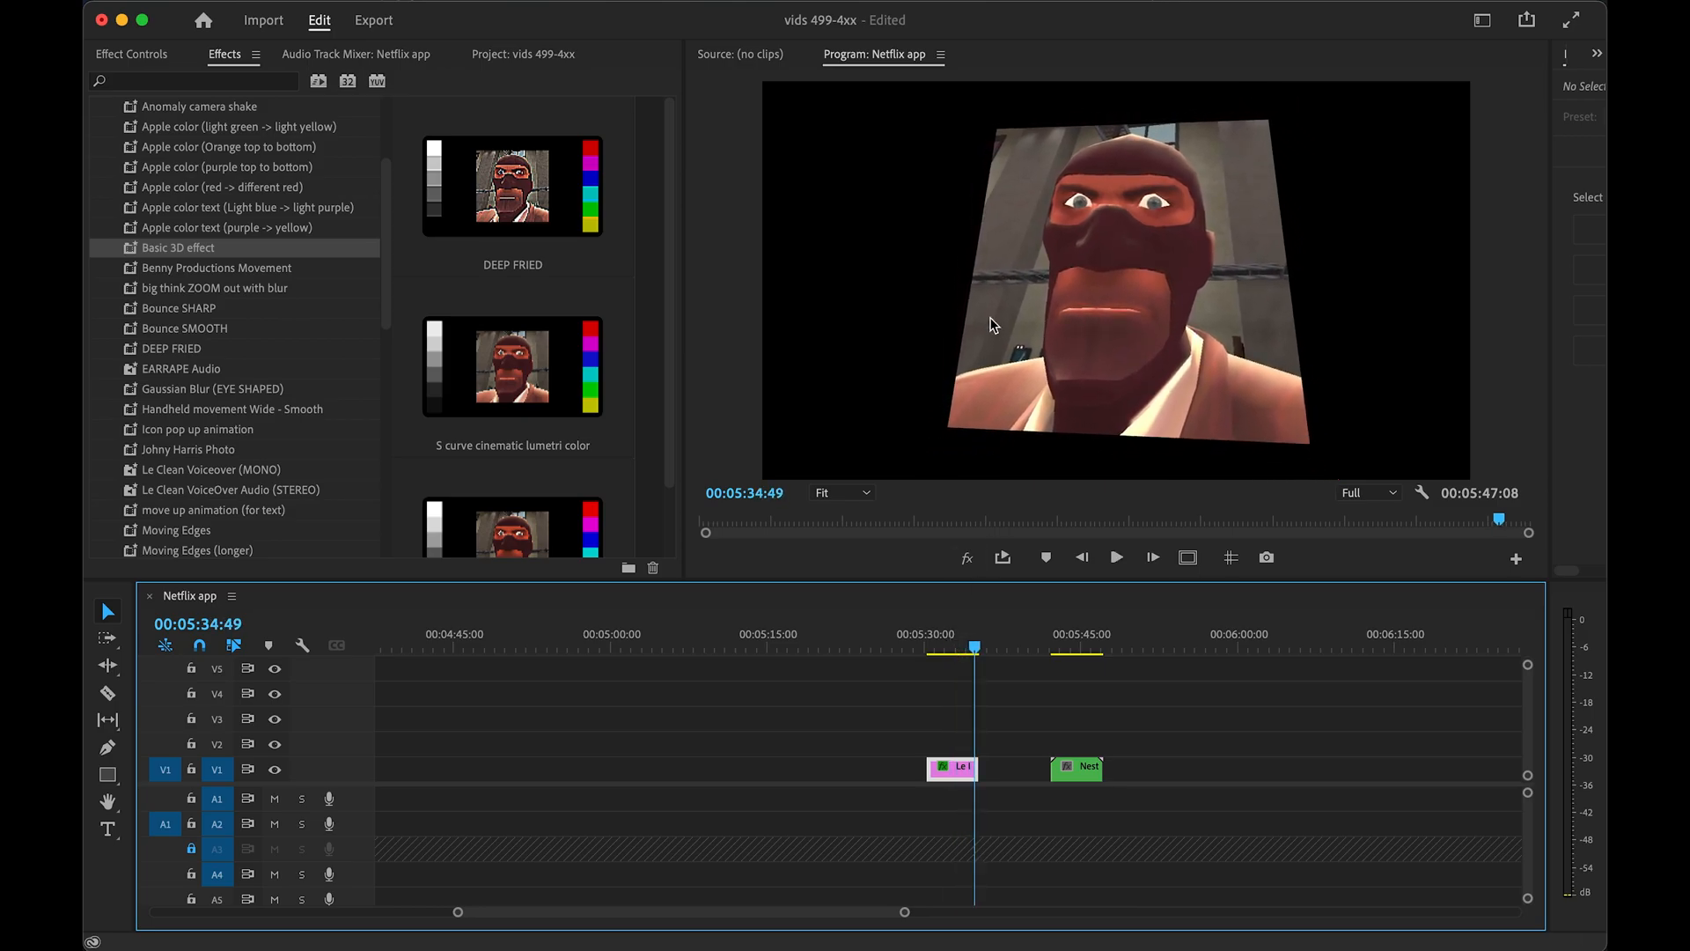
{"action": "left_click", "coordinate": [132, 54]}
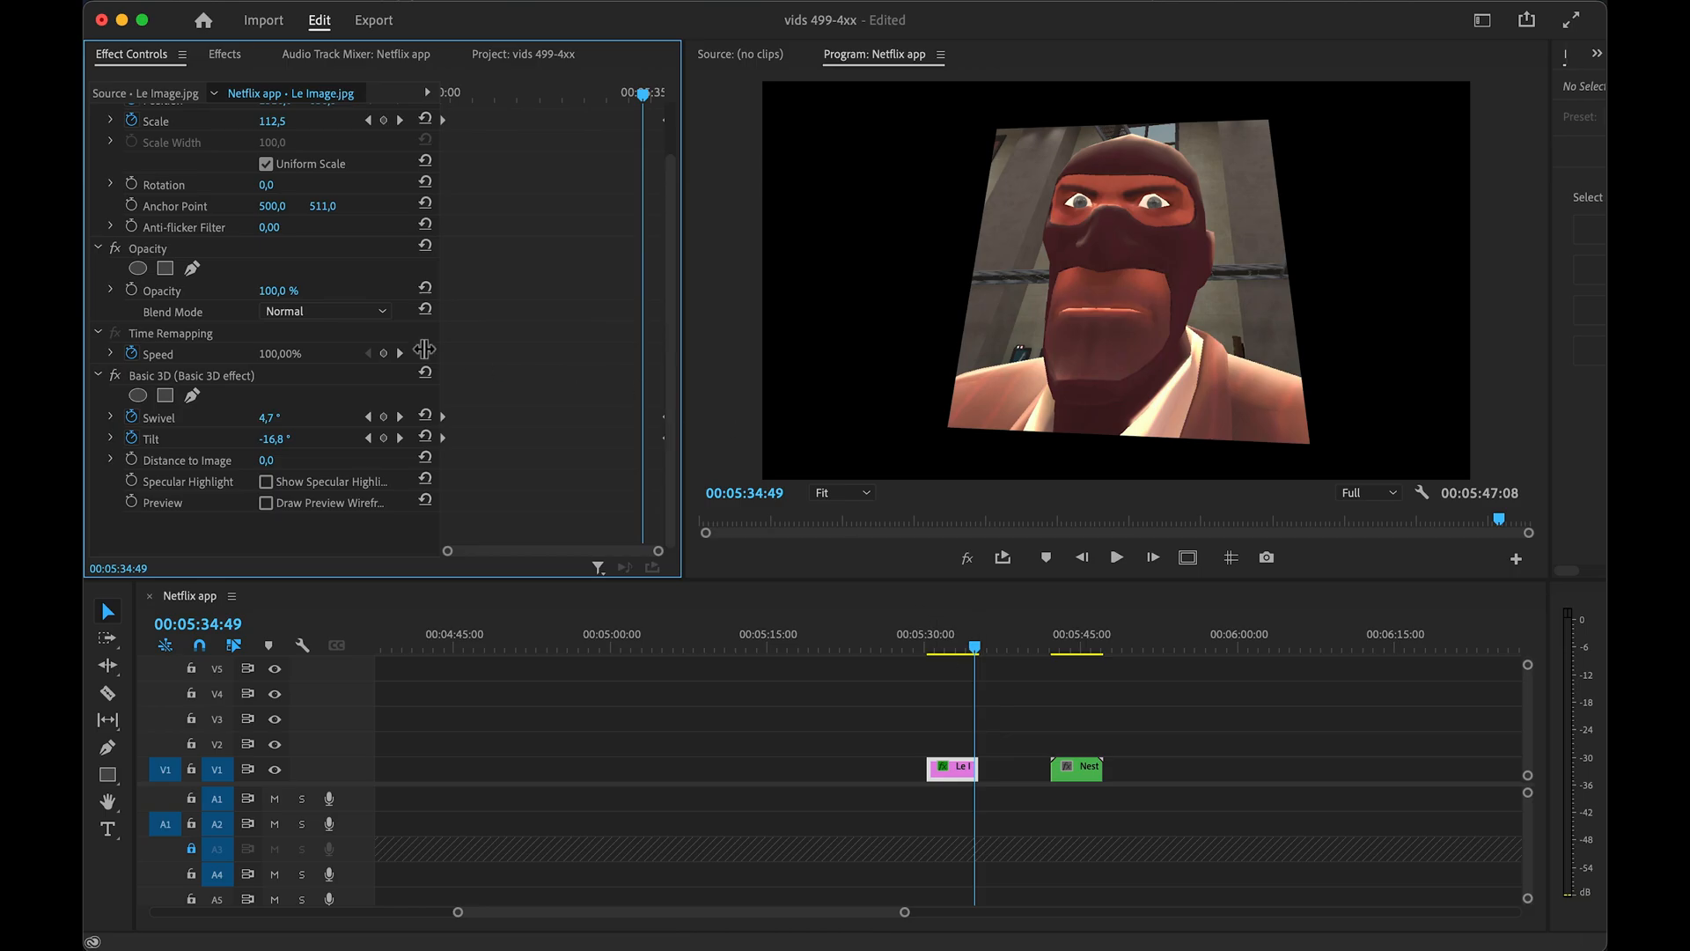
{"action": "left_click", "coordinate": [161, 379]}
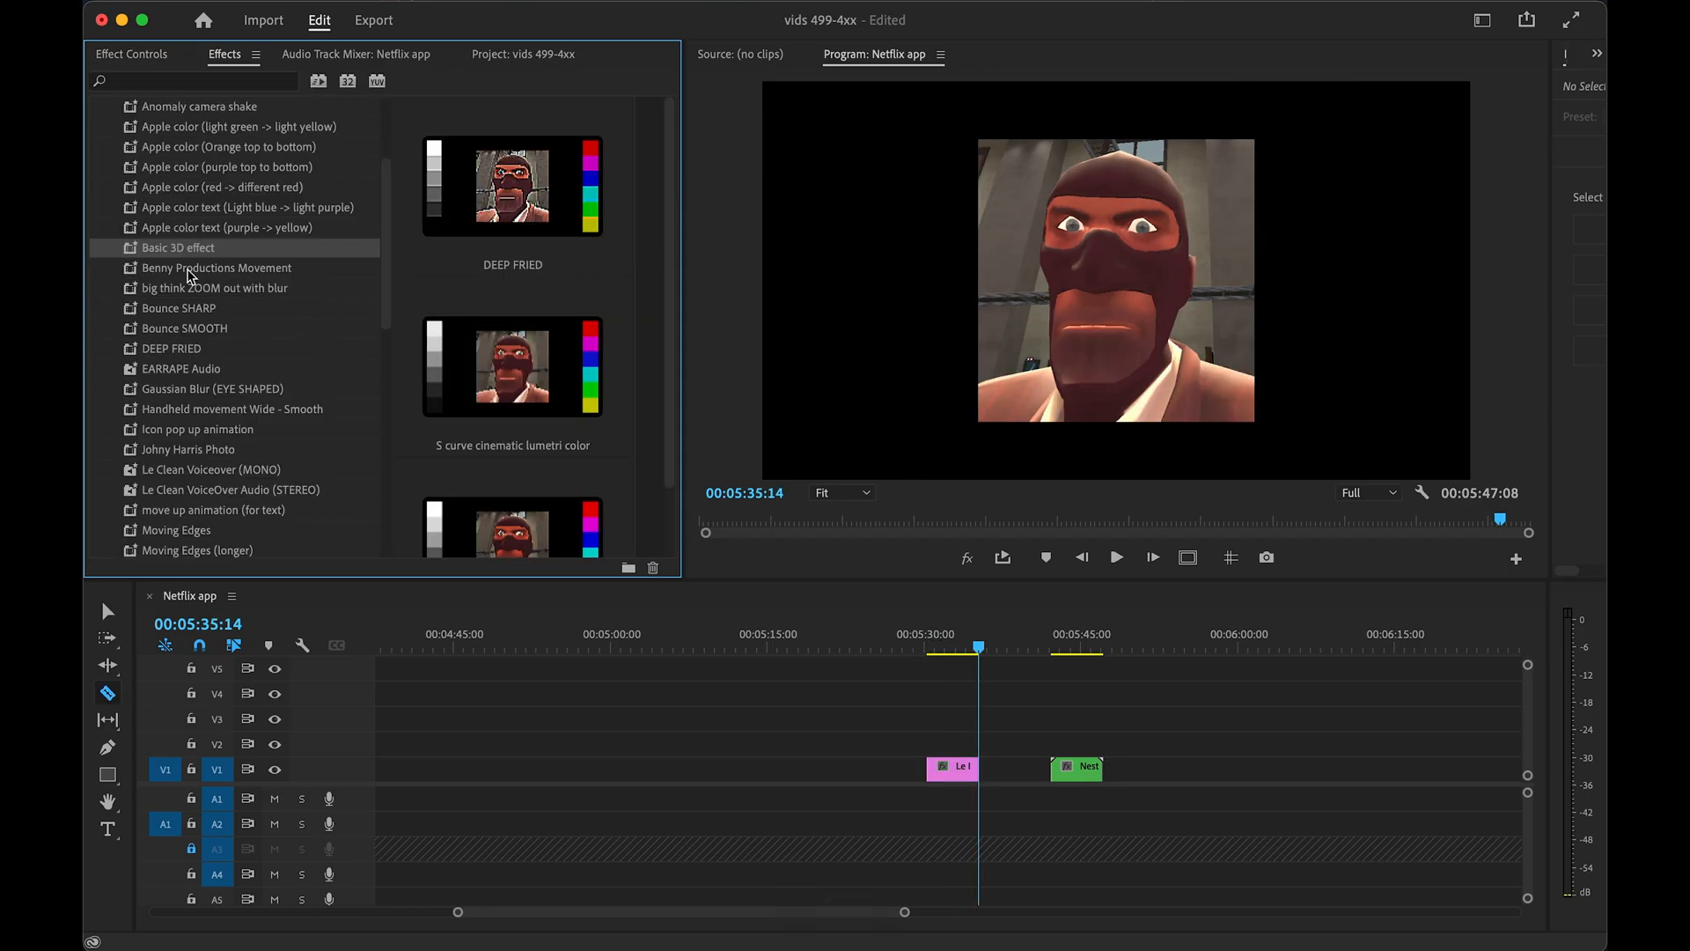
- Apply the Benny Productions Movement preset to the Le Image.jpg clip and play it back from its start
{"action": "left_click_drag", "start_coordinate": [190, 270], "coordinate": [958, 769]}
{"action": "left_click", "coordinate": [958, 635]}
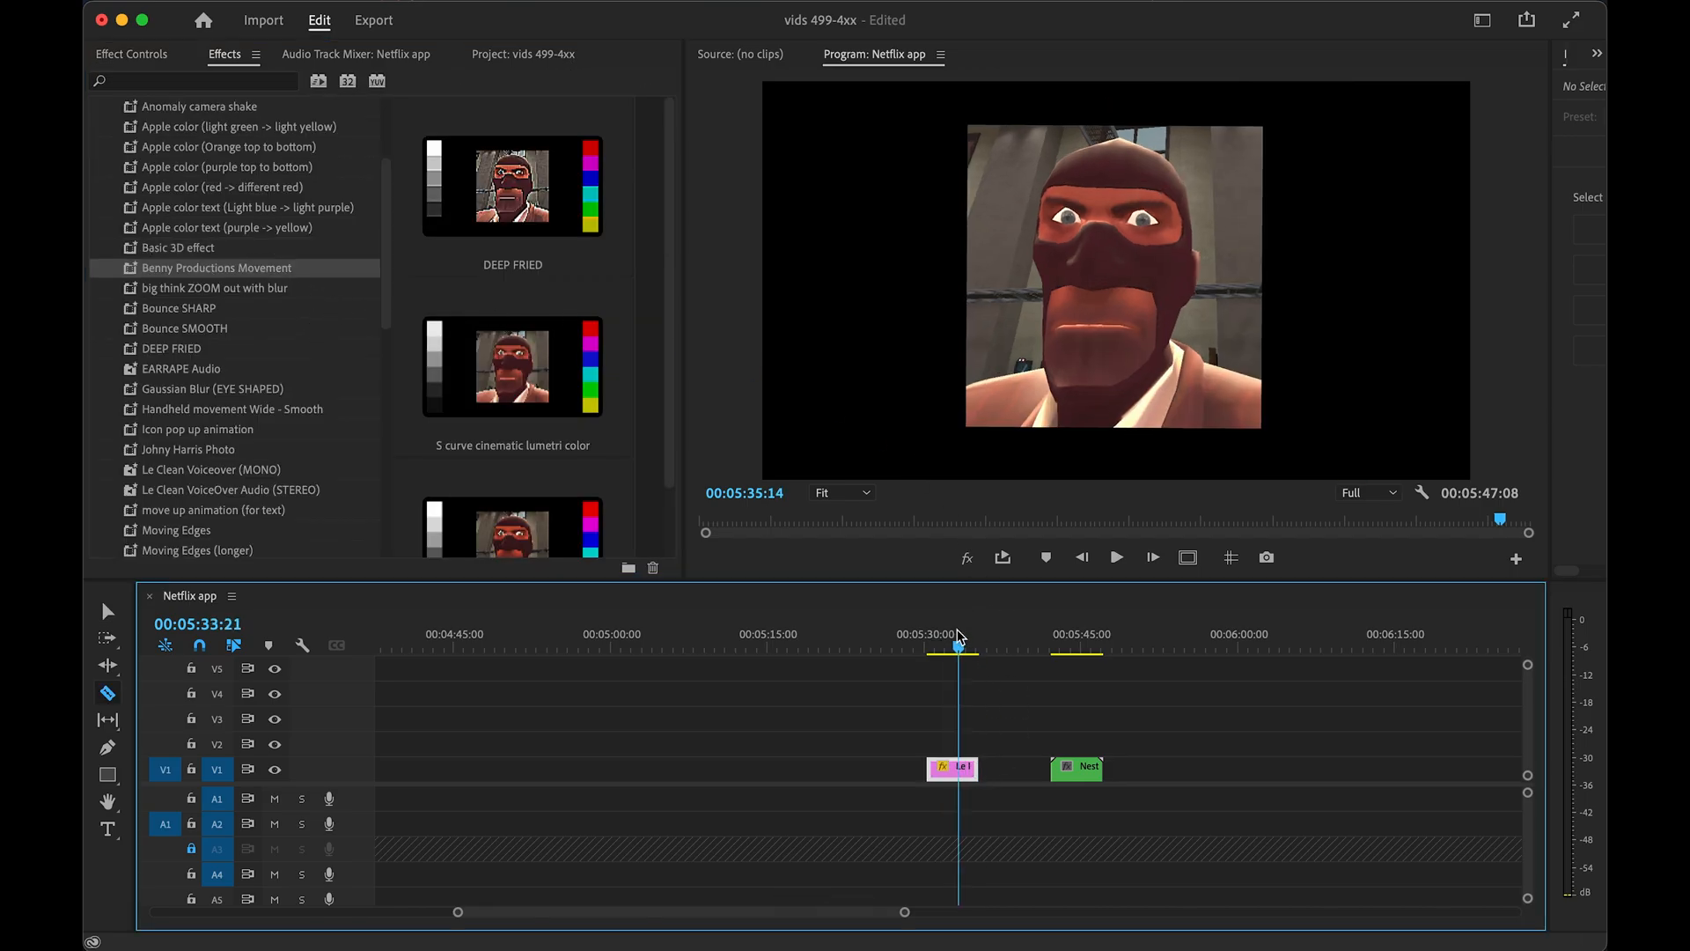
{"action": "left_click_drag", "start_coordinate": [959, 635], "coordinate": [929, 653]}
{"action": "key", "text": "v"}
{"action": "key", "text": "space"}
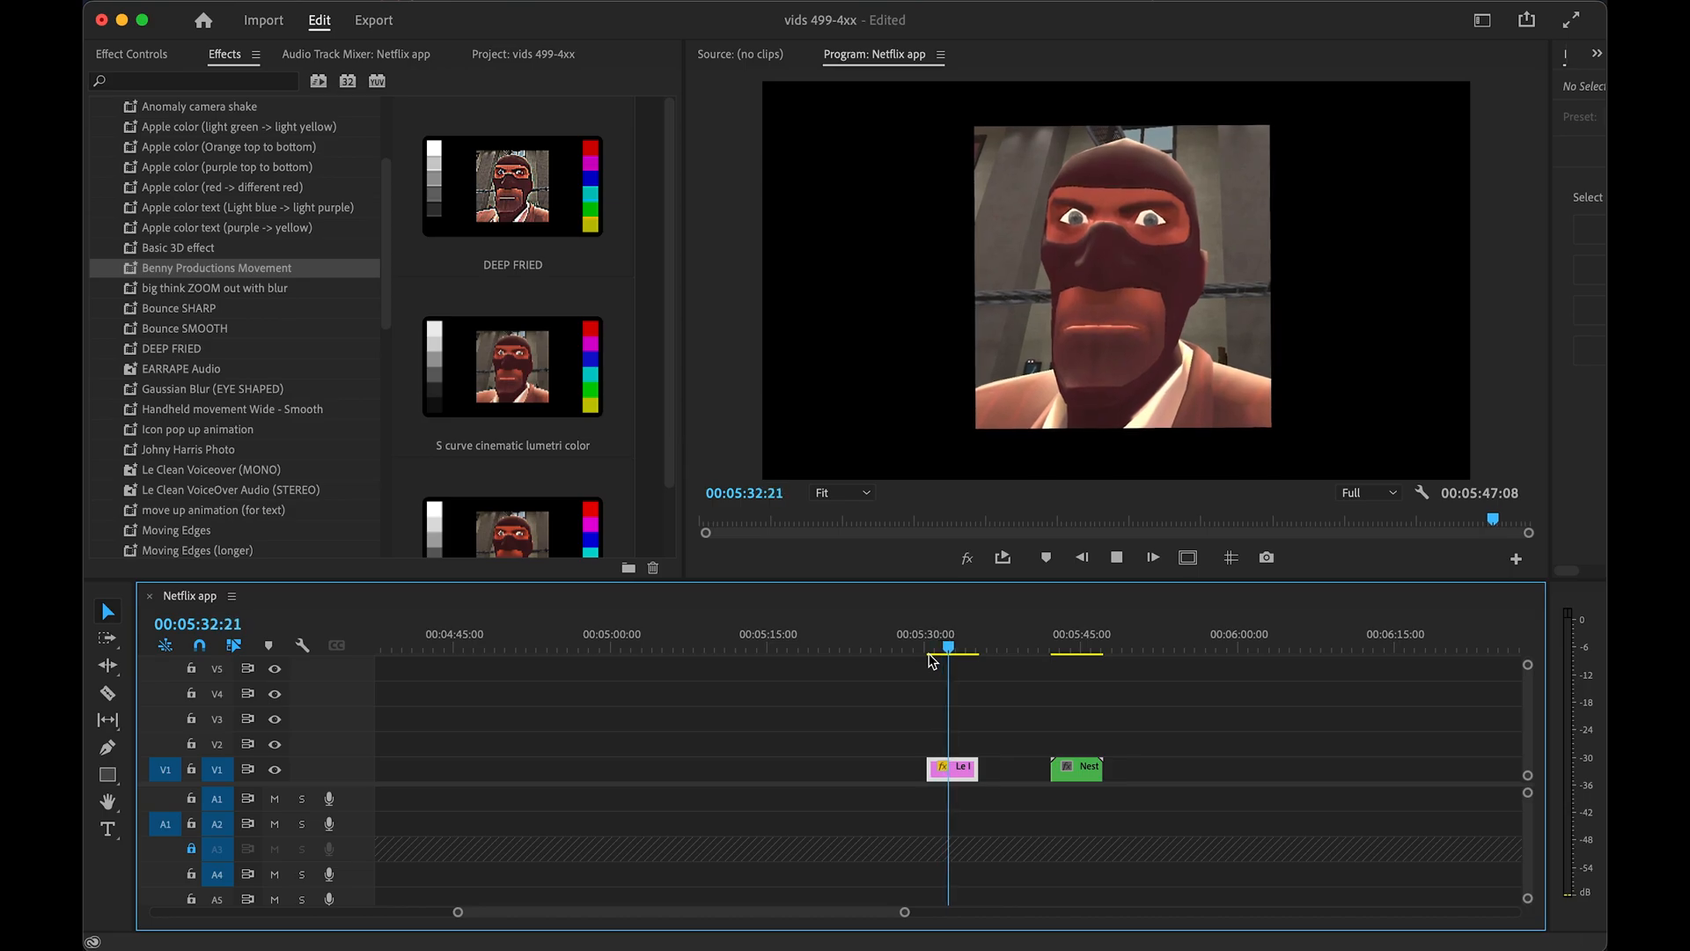
{"action": "key", "text": "space"}
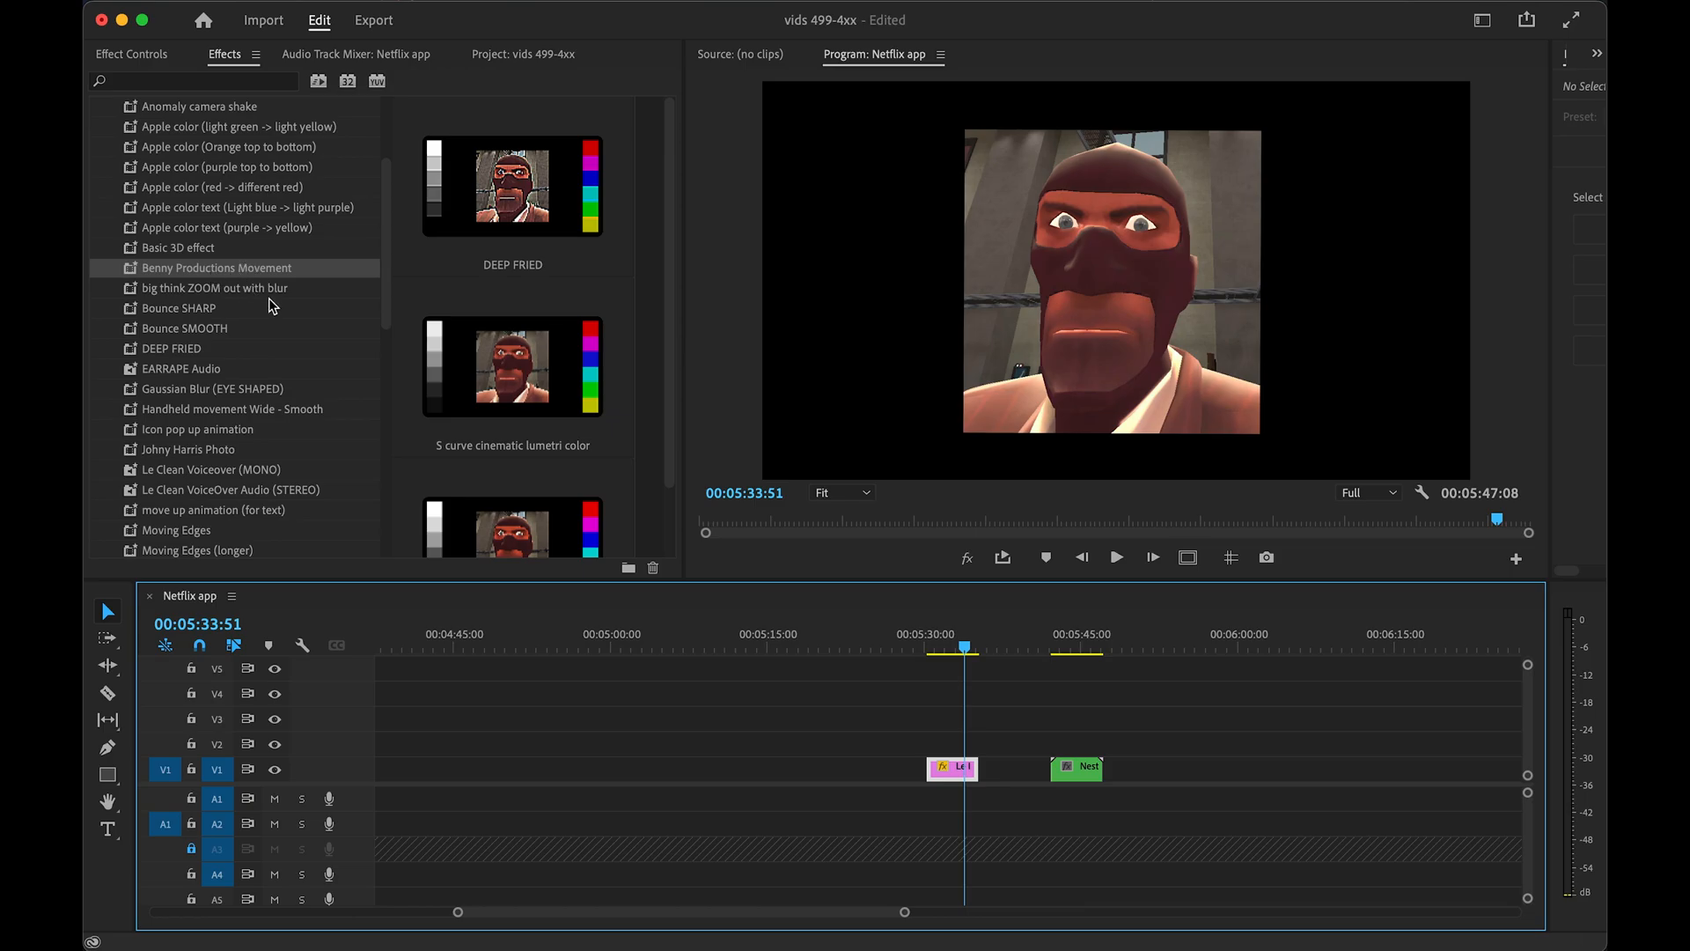
- Apply the big think ZOOM out with blur preset to the Le Image.jpg clip and play through its opening frames
{"action": "left_click", "coordinate": [204, 290]}
{"action": "left_click_drag", "start_coordinate": [686, 446], "coordinate": [952, 768]}
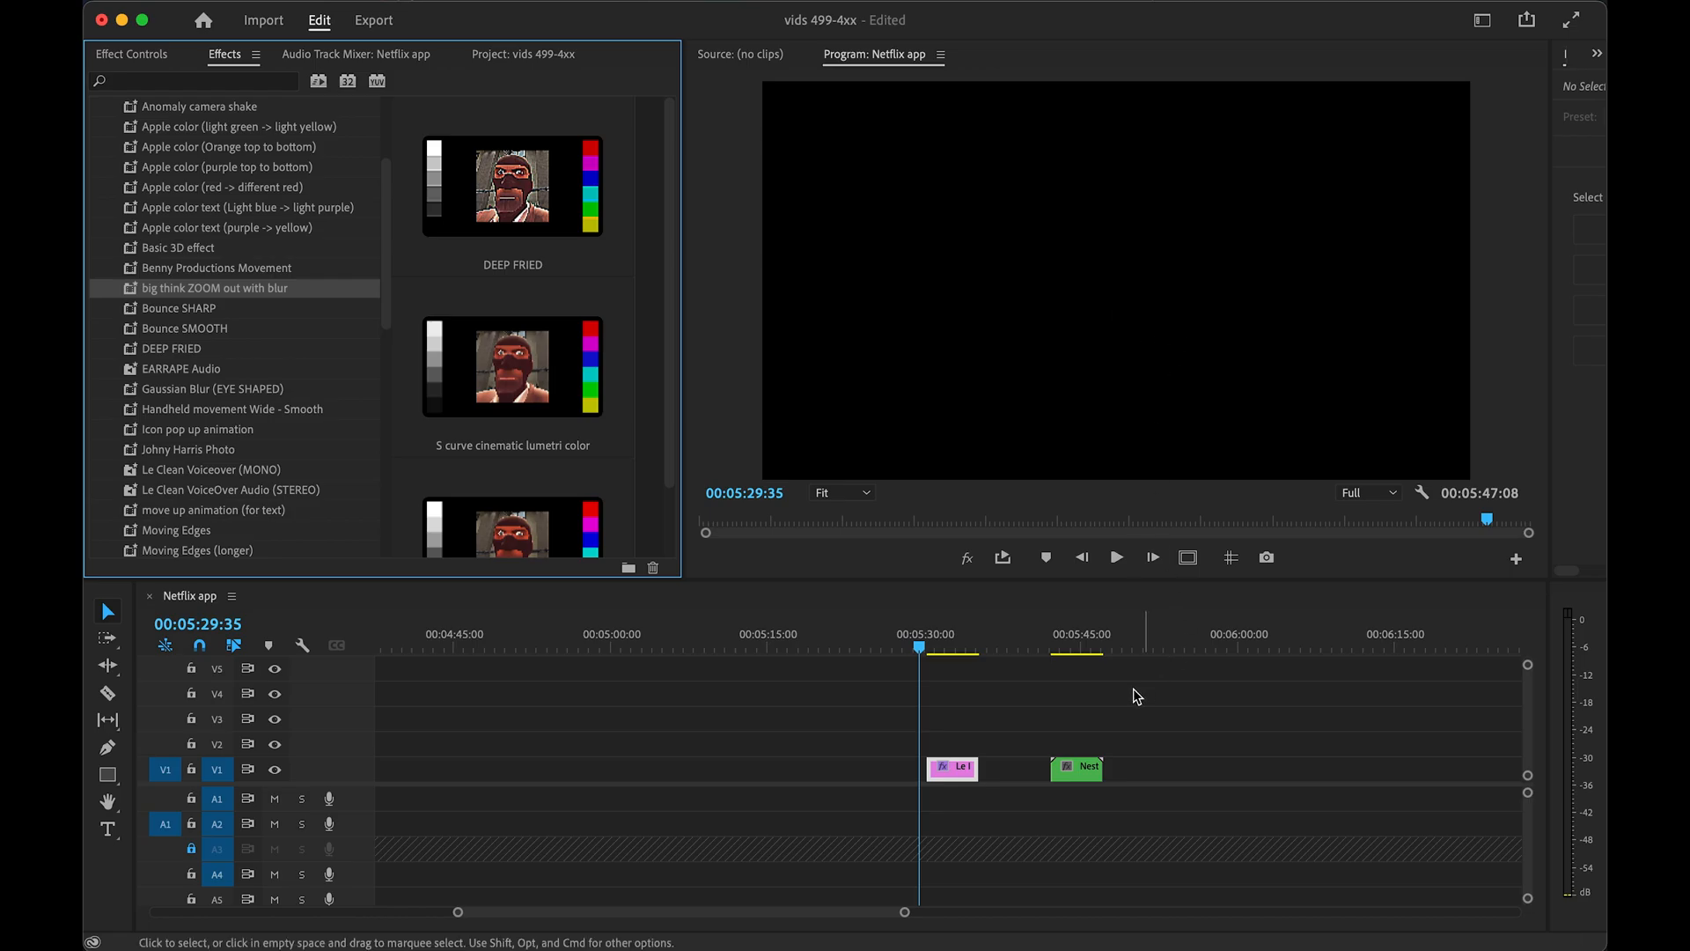
{"action": "key", "text": "Down"}
{"action": "key", "text": "space"}
{"action": "left_click", "coordinate": [929, 631]}
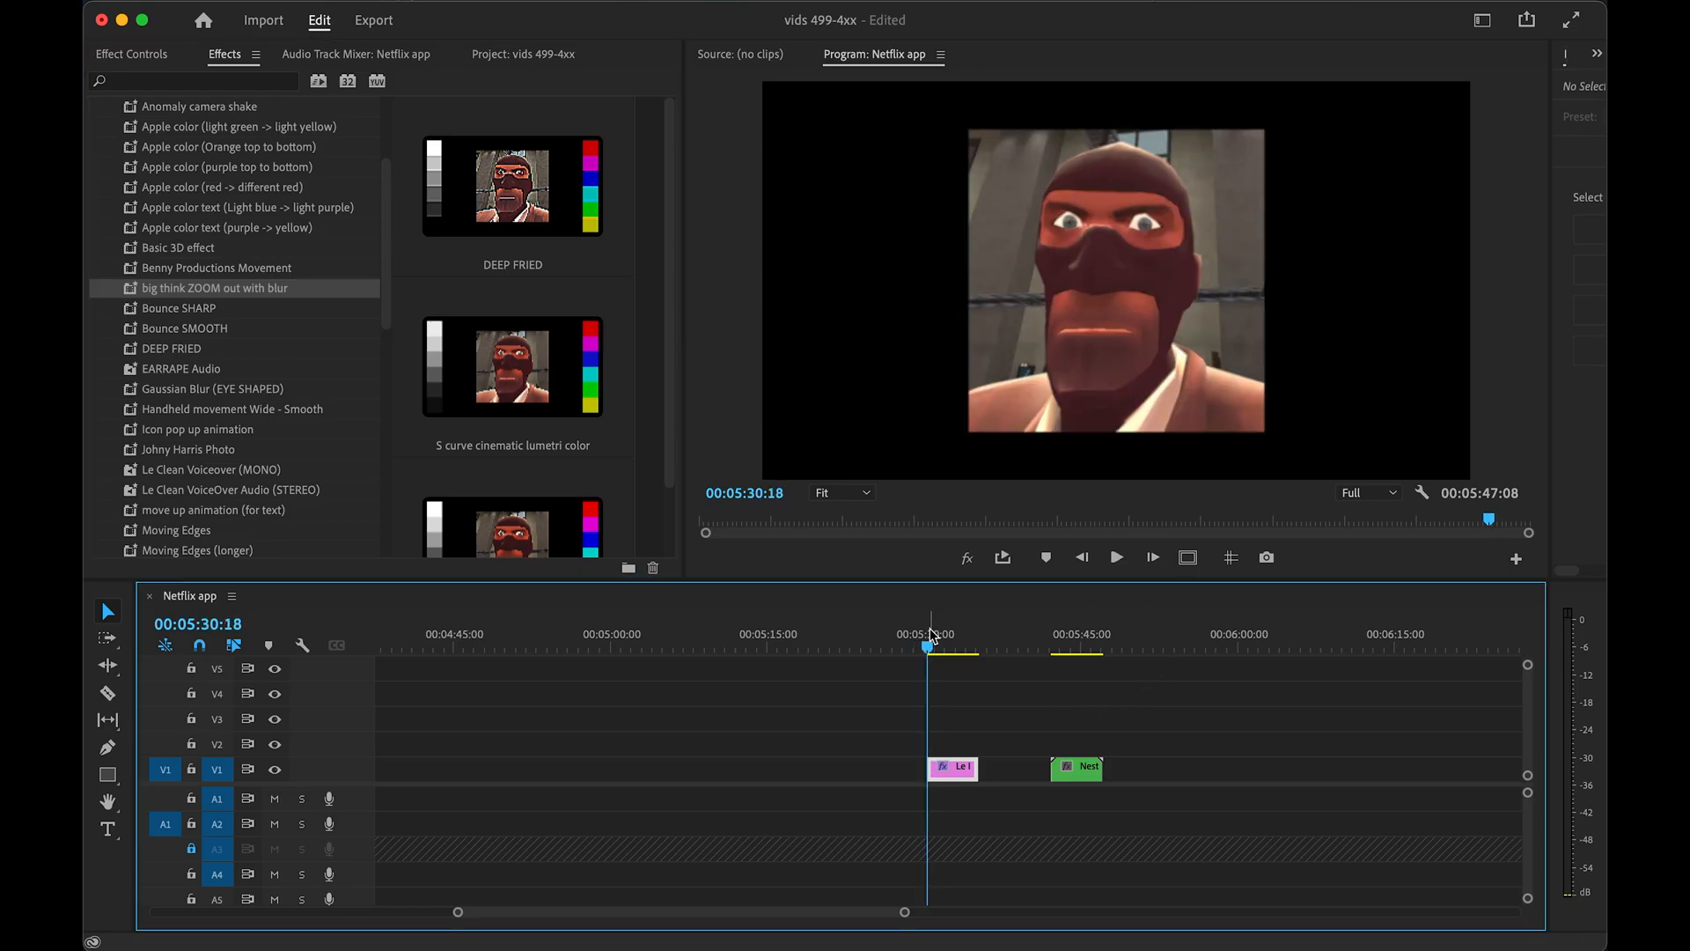
{"action": "key", "text": "Right"}
{"action": "key", "text": "Right"}
{"action": "key", "text": "Right"}
{"action": "key", "text": "Right"}
{"action": "key", "text": "Right"}
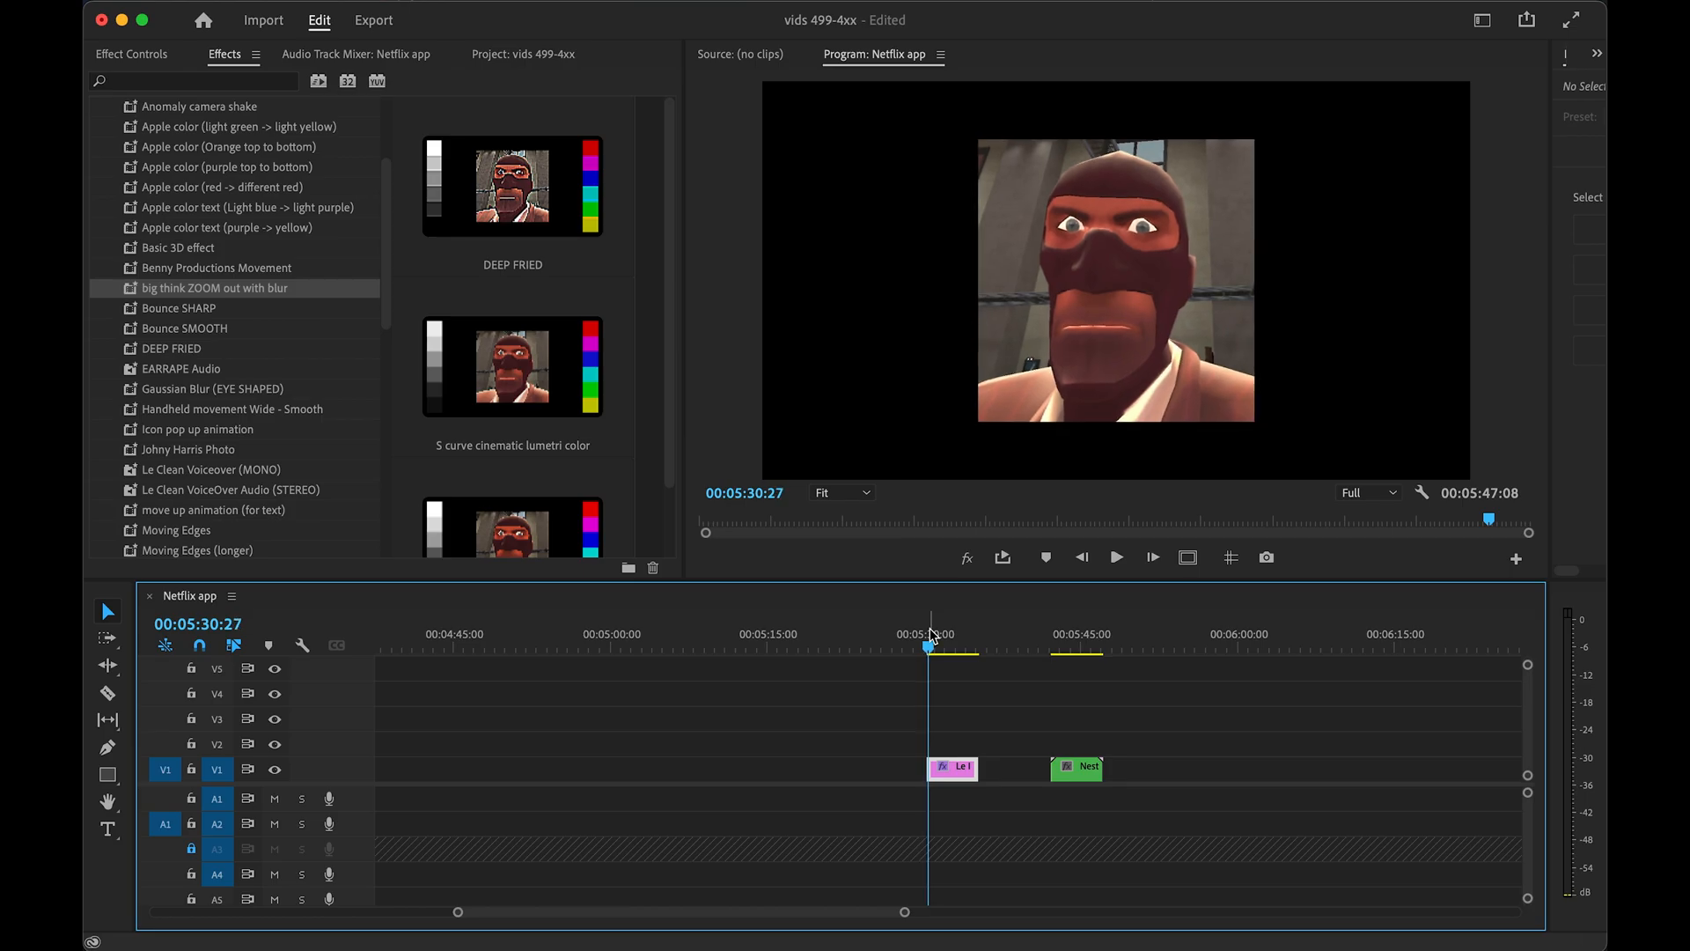
- Examine the Gaussian Blur and Transform scale keyframes of the zoom-out preset while scrubbing the start of the Le Image.jpg clip
{"action": "left_click_drag", "start_coordinate": [659, 551], "coordinate": [509, 552]}
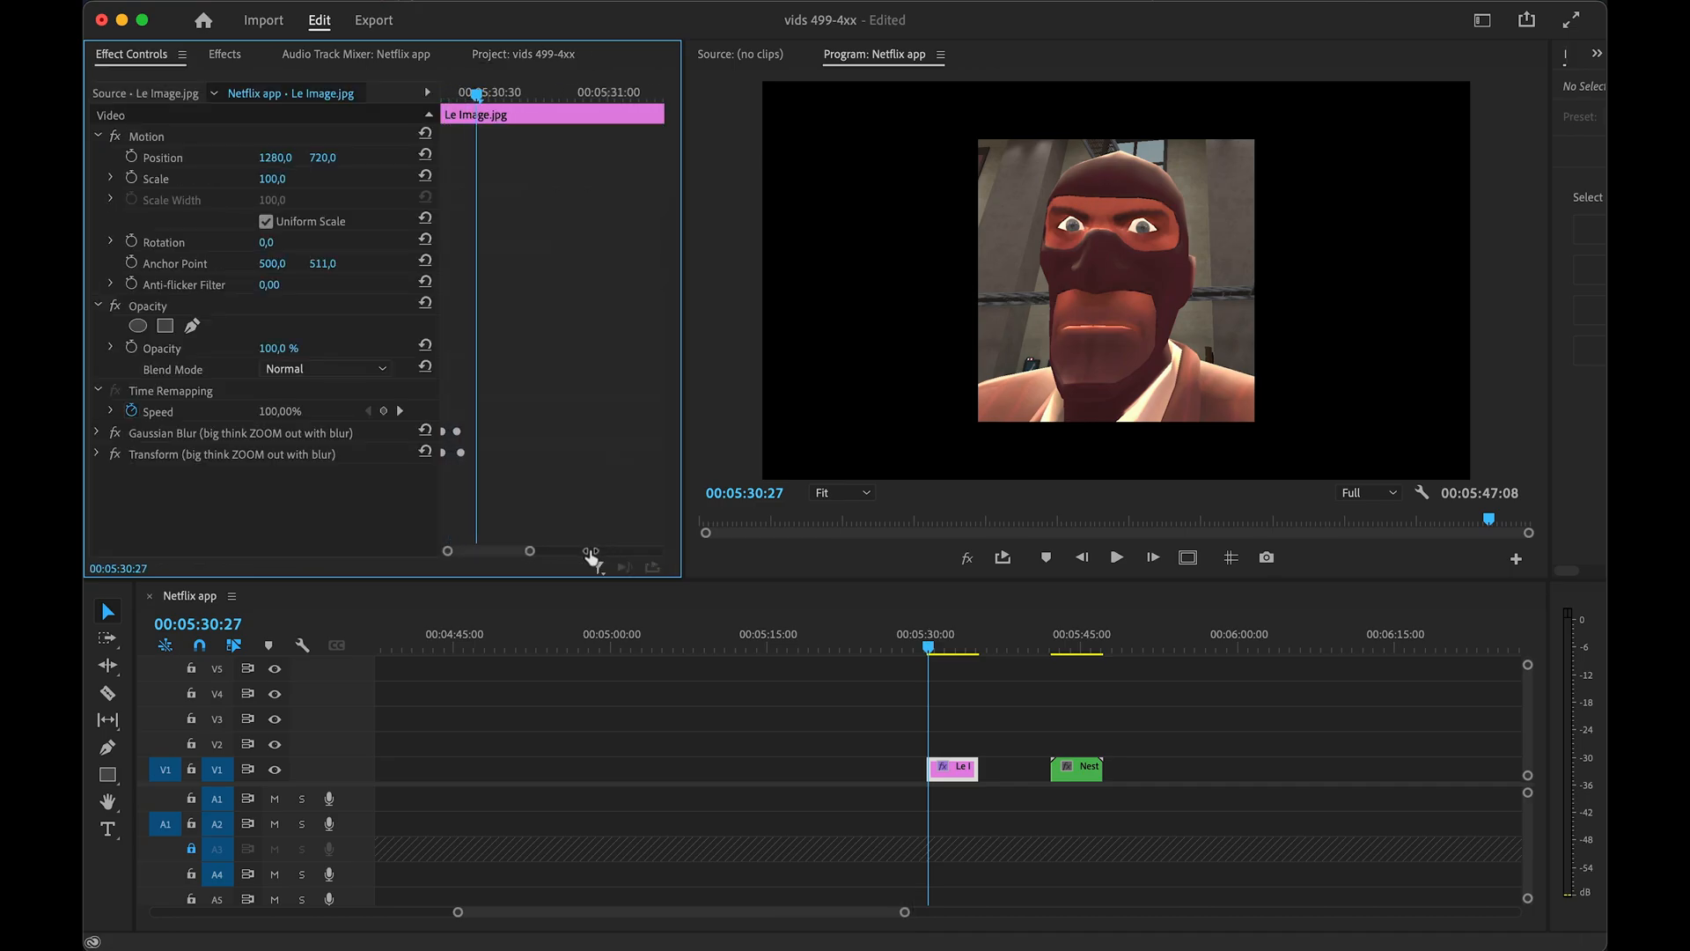
{"action": "left_click", "coordinate": [97, 433]}
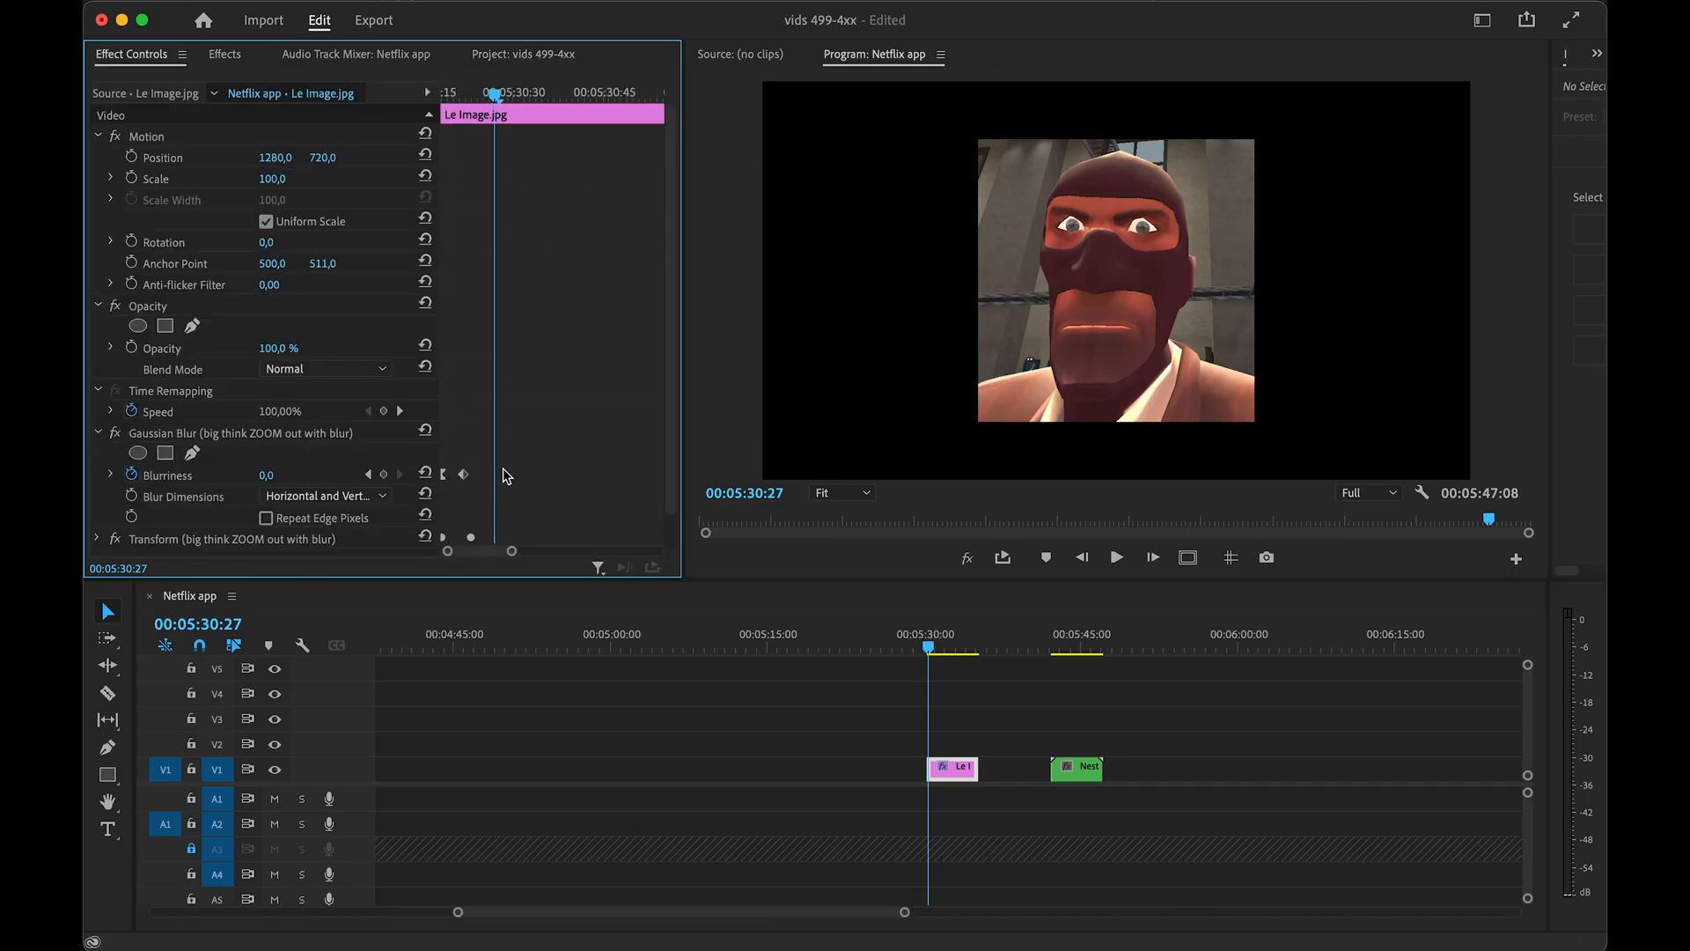
{"action": "left_click", "coordinate": [445, 91], "text": "shift"}
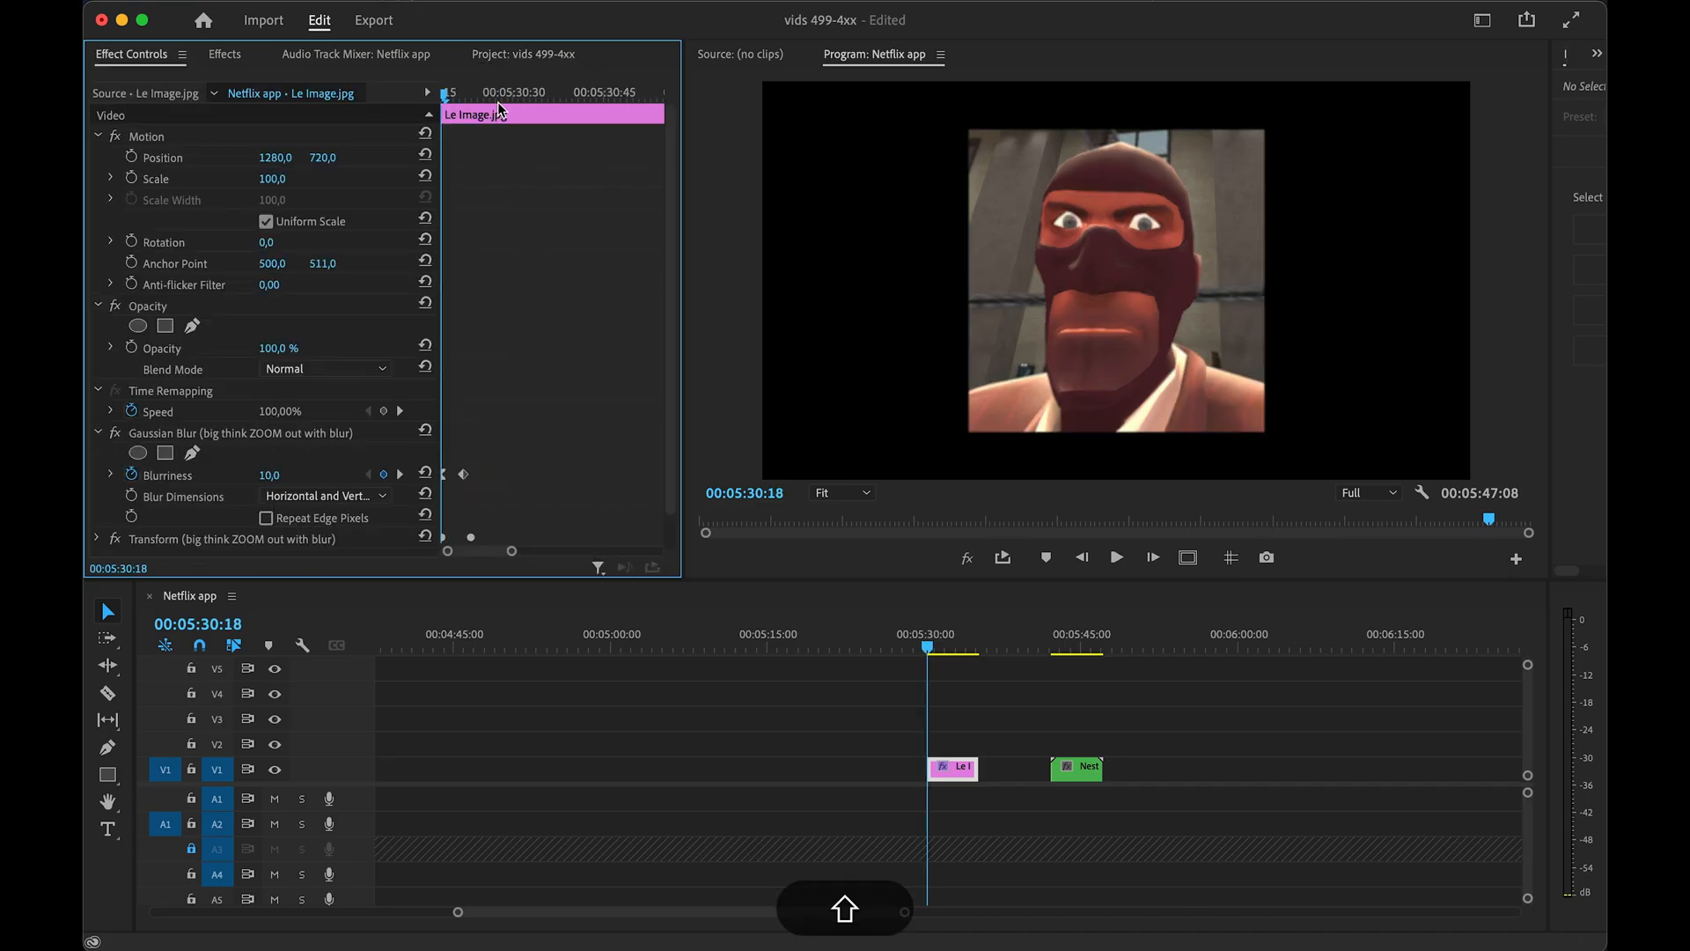
{"action": "left_click", "coordinate": [474, 85], "text": "shift"}
{"action": "left_click_drag", "start_coordinate": [475, 86], "coordinate": [467, 91]}
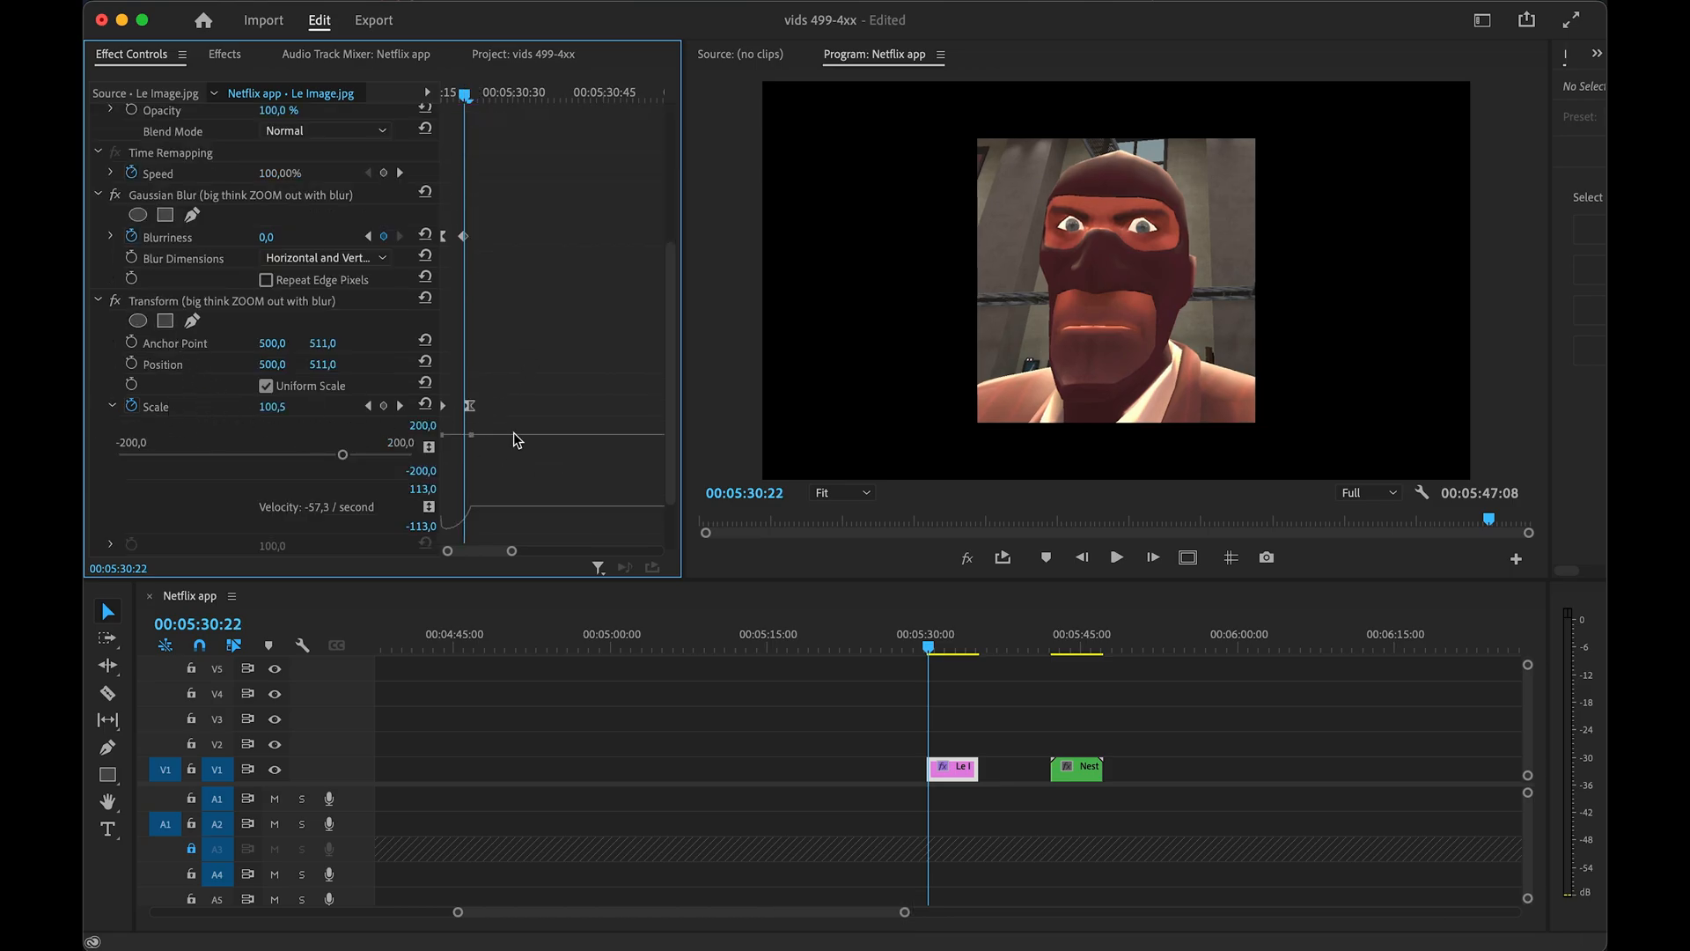
{"action": "mouse_move", "coordinate": [469, 100]}
{"action": "left_mouse_down"}
{"action": "mouse_move", "coordinate": [449, 94]}
{"action": "mouse_move", "coordinate": [476, 97]}
{"action": "left_mouse_up"}
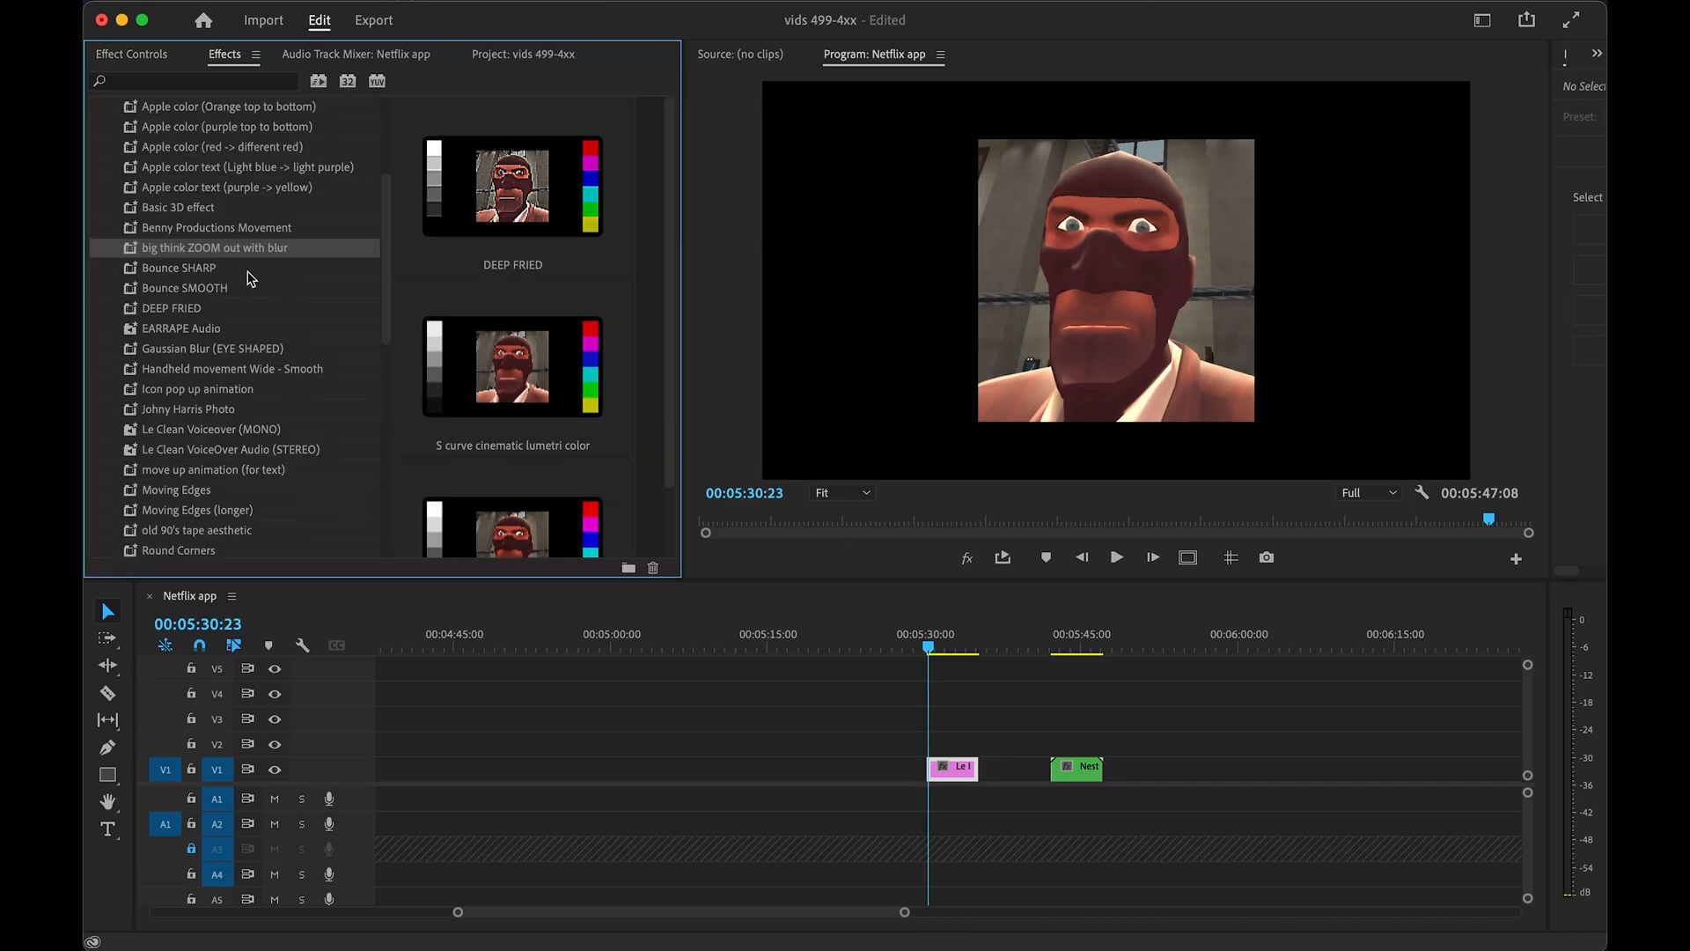
- Apply the Bounce SHARP preset to the nested sequence clip and play it back from its start
{"action": "left_click_drag", "start_coordinate": [183, 271], "coordinate": [1076, 771]}
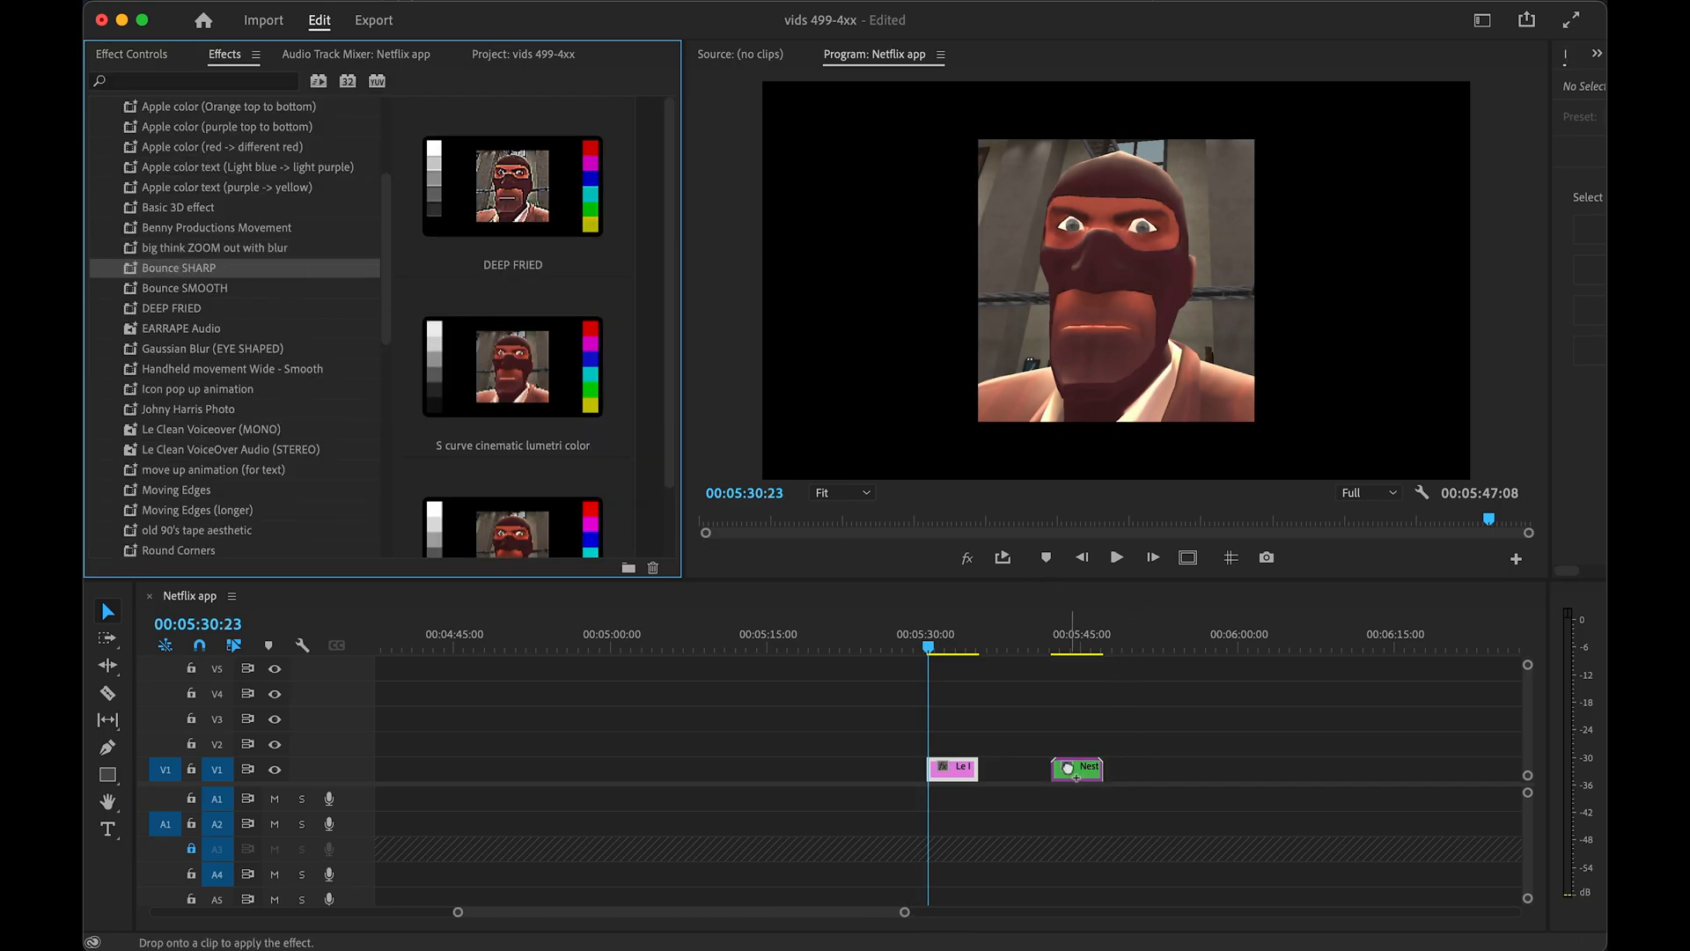
{"action": "left_click", "coordinate": [1045, 636]}
{"action": "key", "text": "space"}
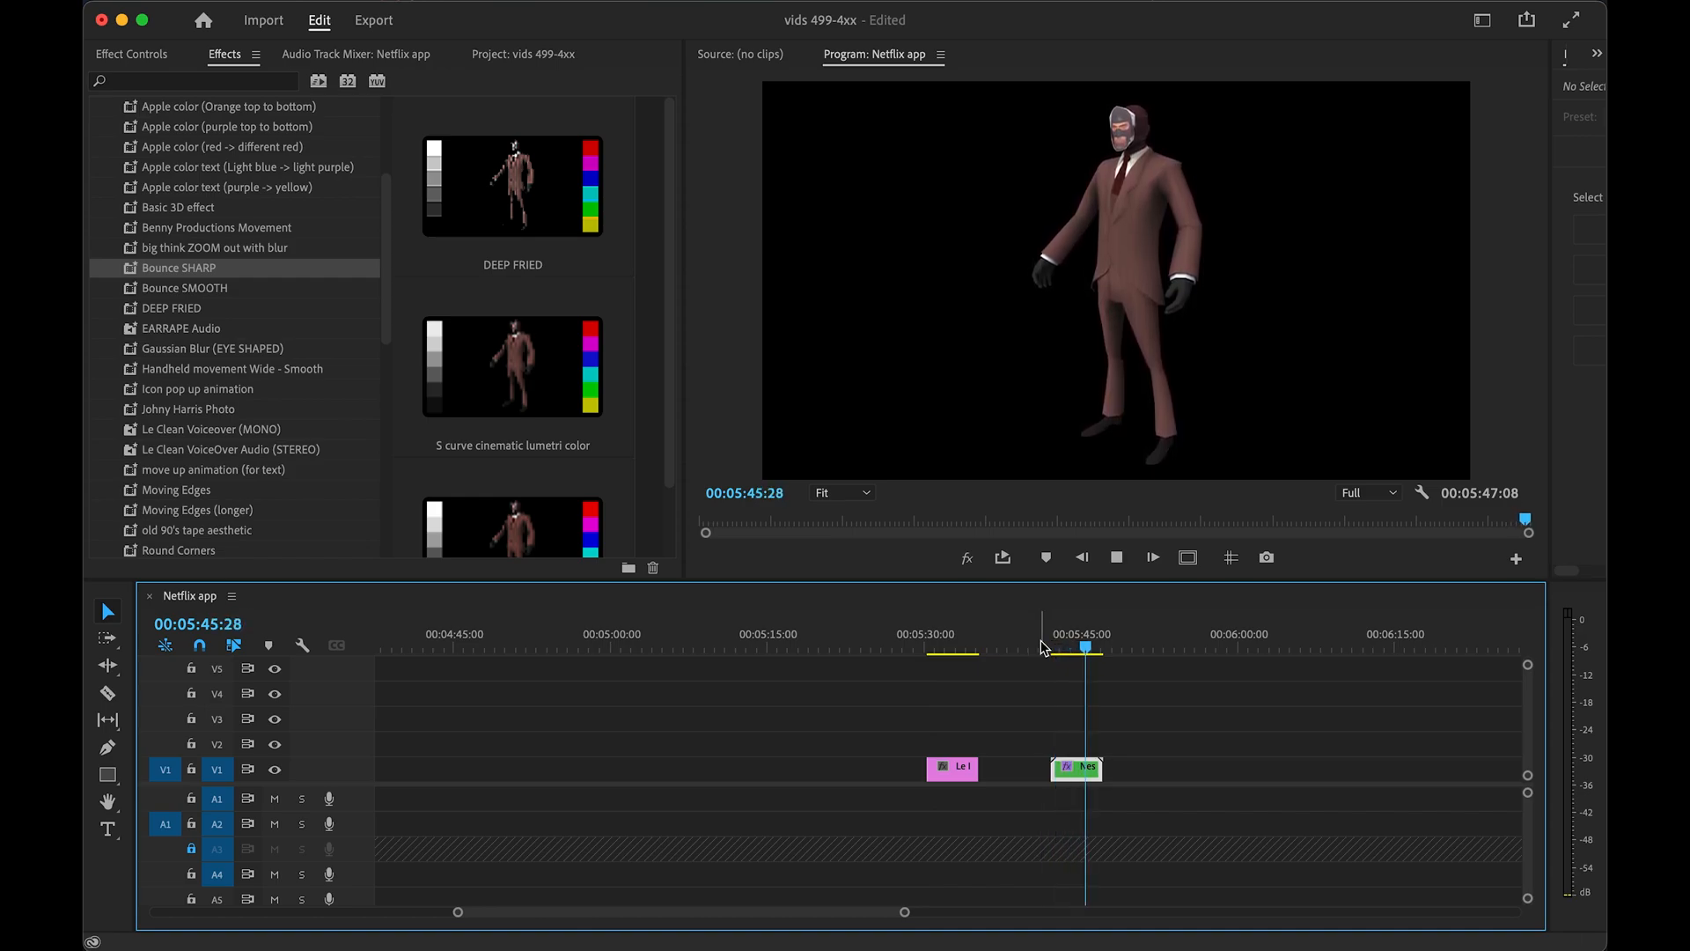
- Try the Bounce SMOOTH preset on the nested sequence clip, play it back, and undo it
{"action": "left_click_drag", "start_coordinate": [185, 288], "coordinate": [1076, 766]}
{"action": "left_click", "coordinate": [1051, 636]}
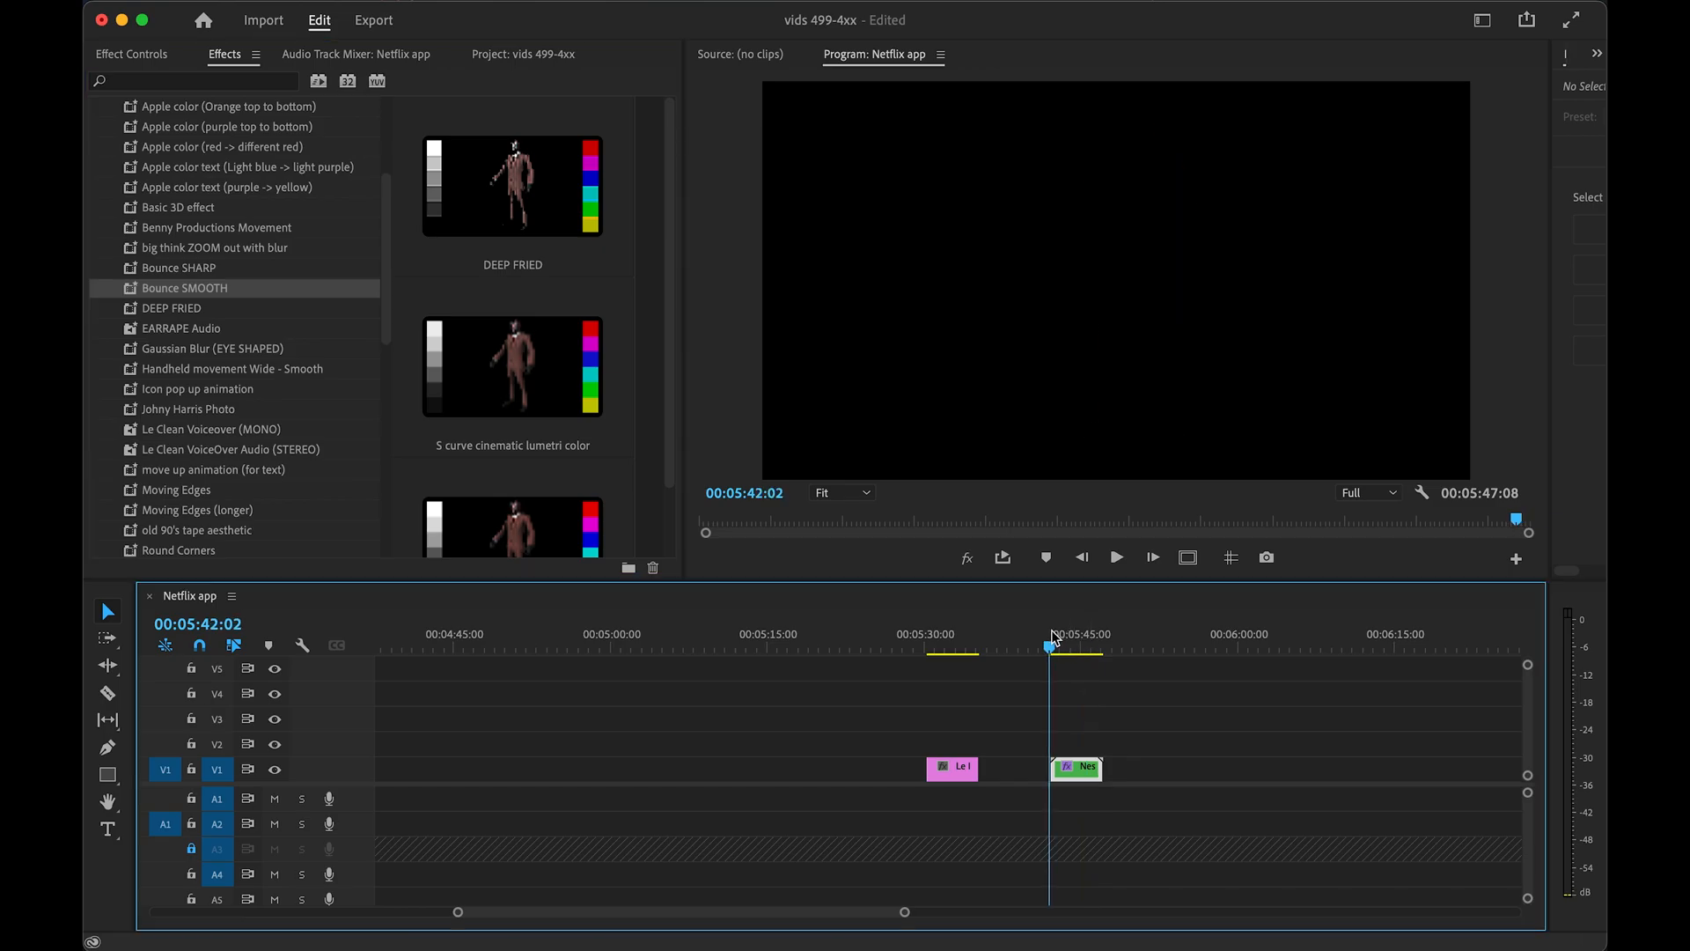
{"action": "key", "text": "space"}
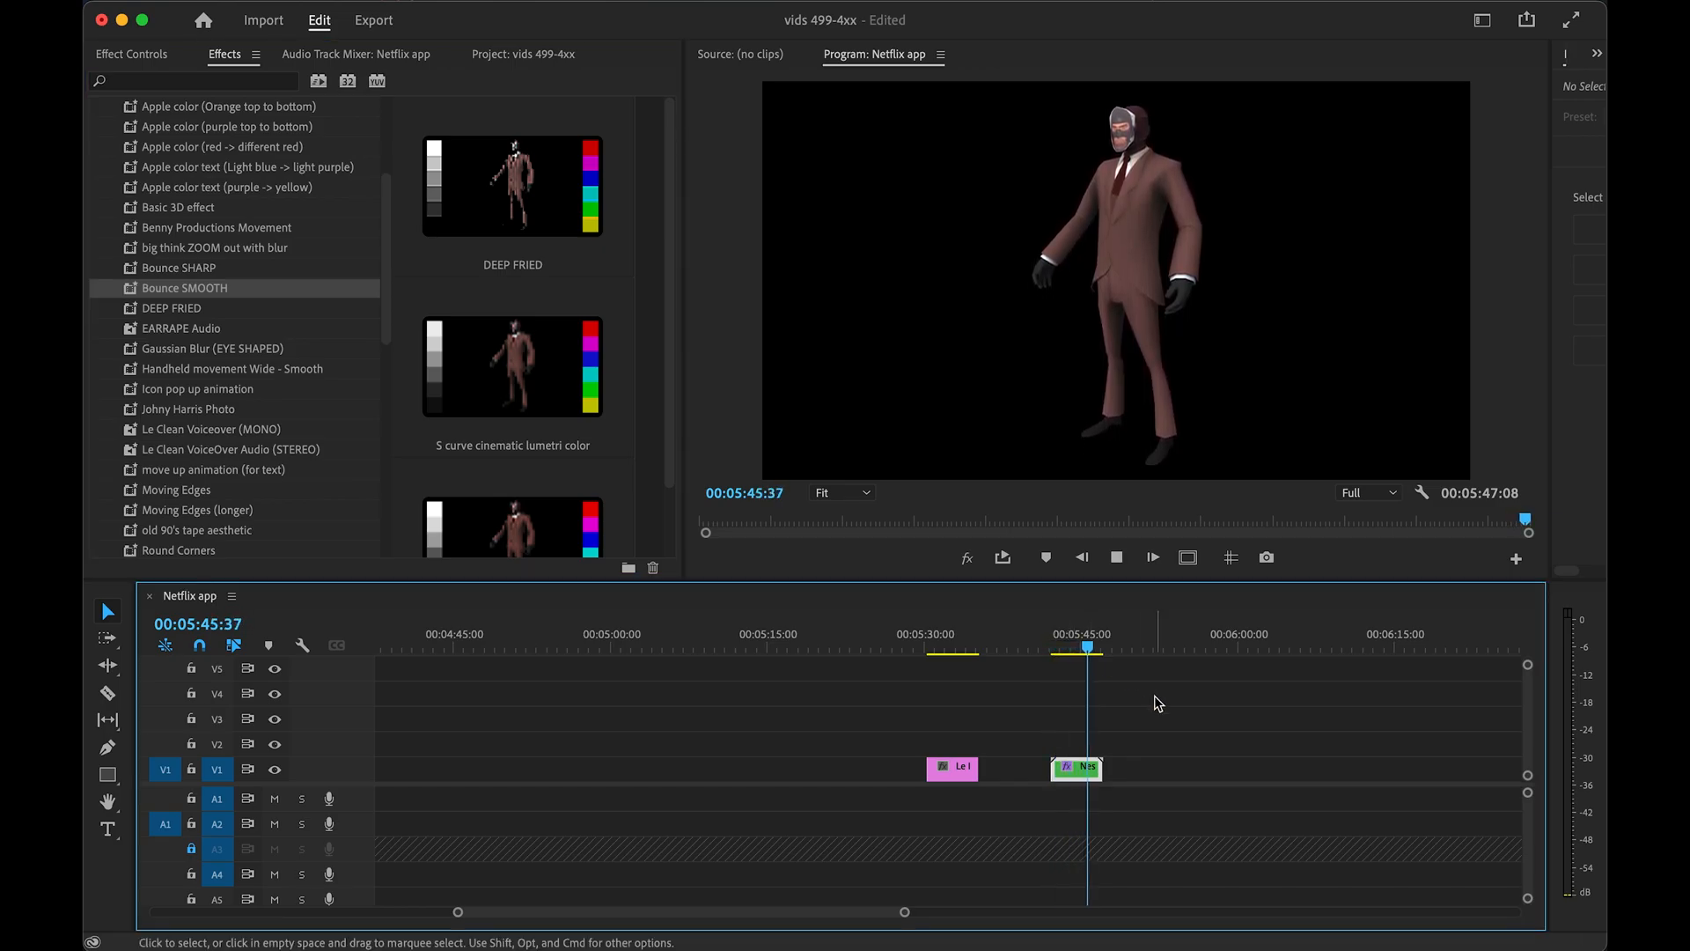
{"action": "key", "text": "super+z"}
- Examine the Bounce SHARP Transform effect's Anchor Point keyframes on the nested clip while scrubbing through the first bounces
{"action": "left_click_drag", "start_coordinate": [1116, 775], "coordinate": [1078, 767]}
{"action": "key", "text": "shift+x"}
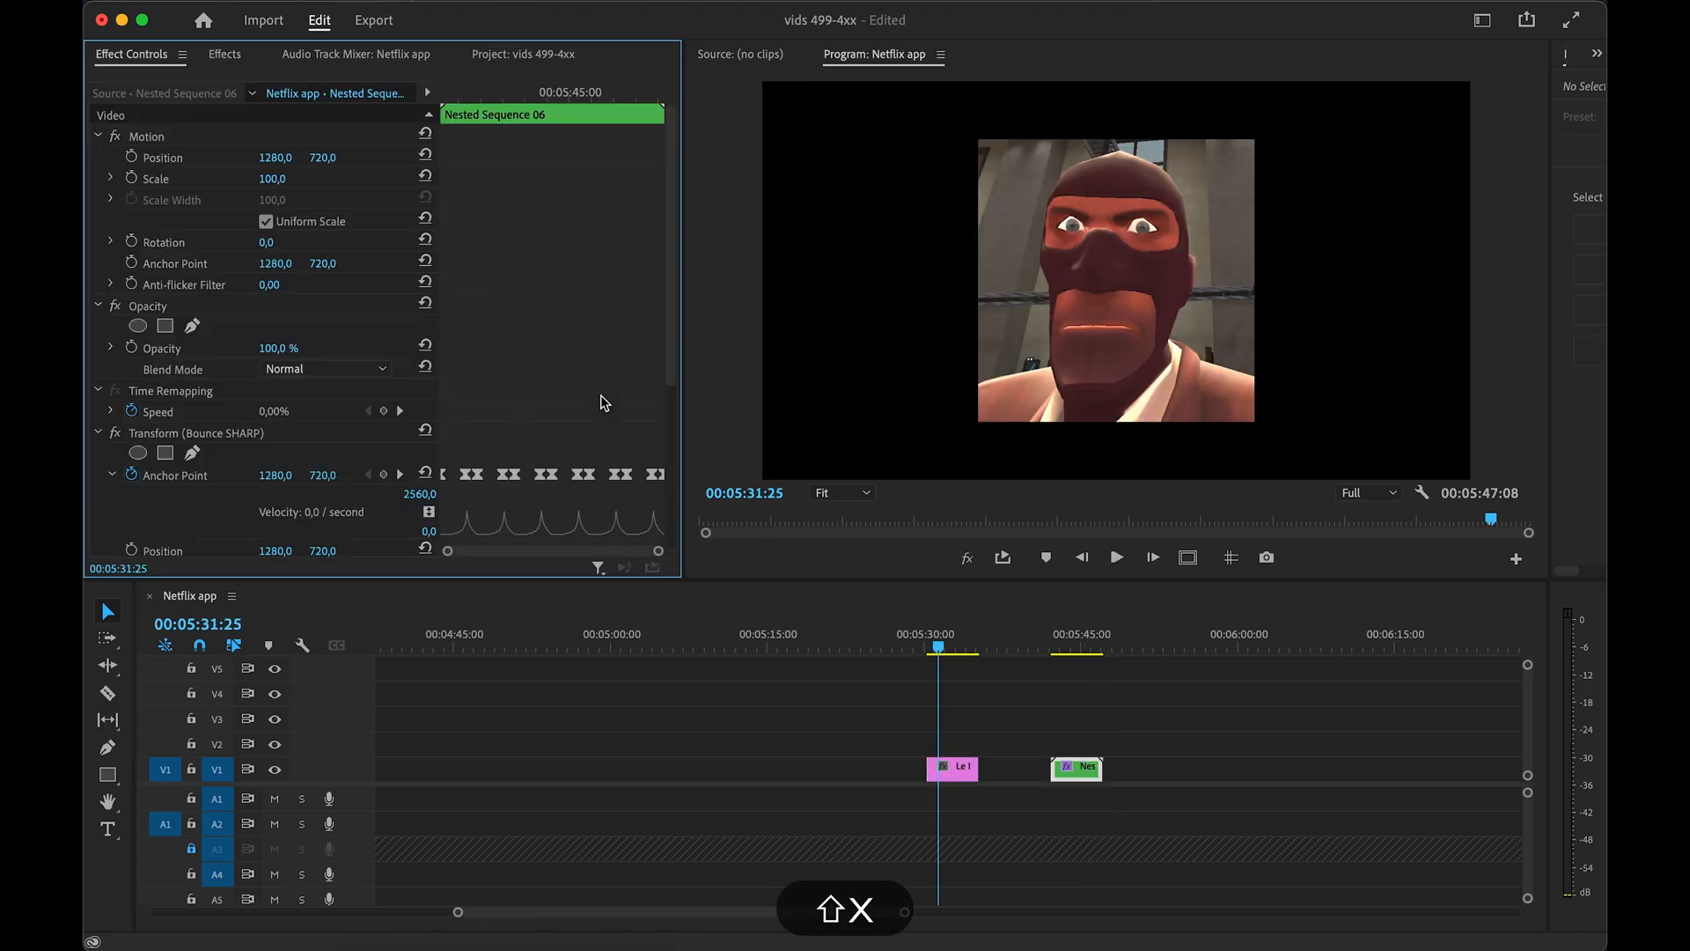
{"action": "scroll", "coordinate": [604, 400], "scroll_direction": "down", "scroll_amount": 3}
{"action": "left_click", "coordinate": [172, 271]}
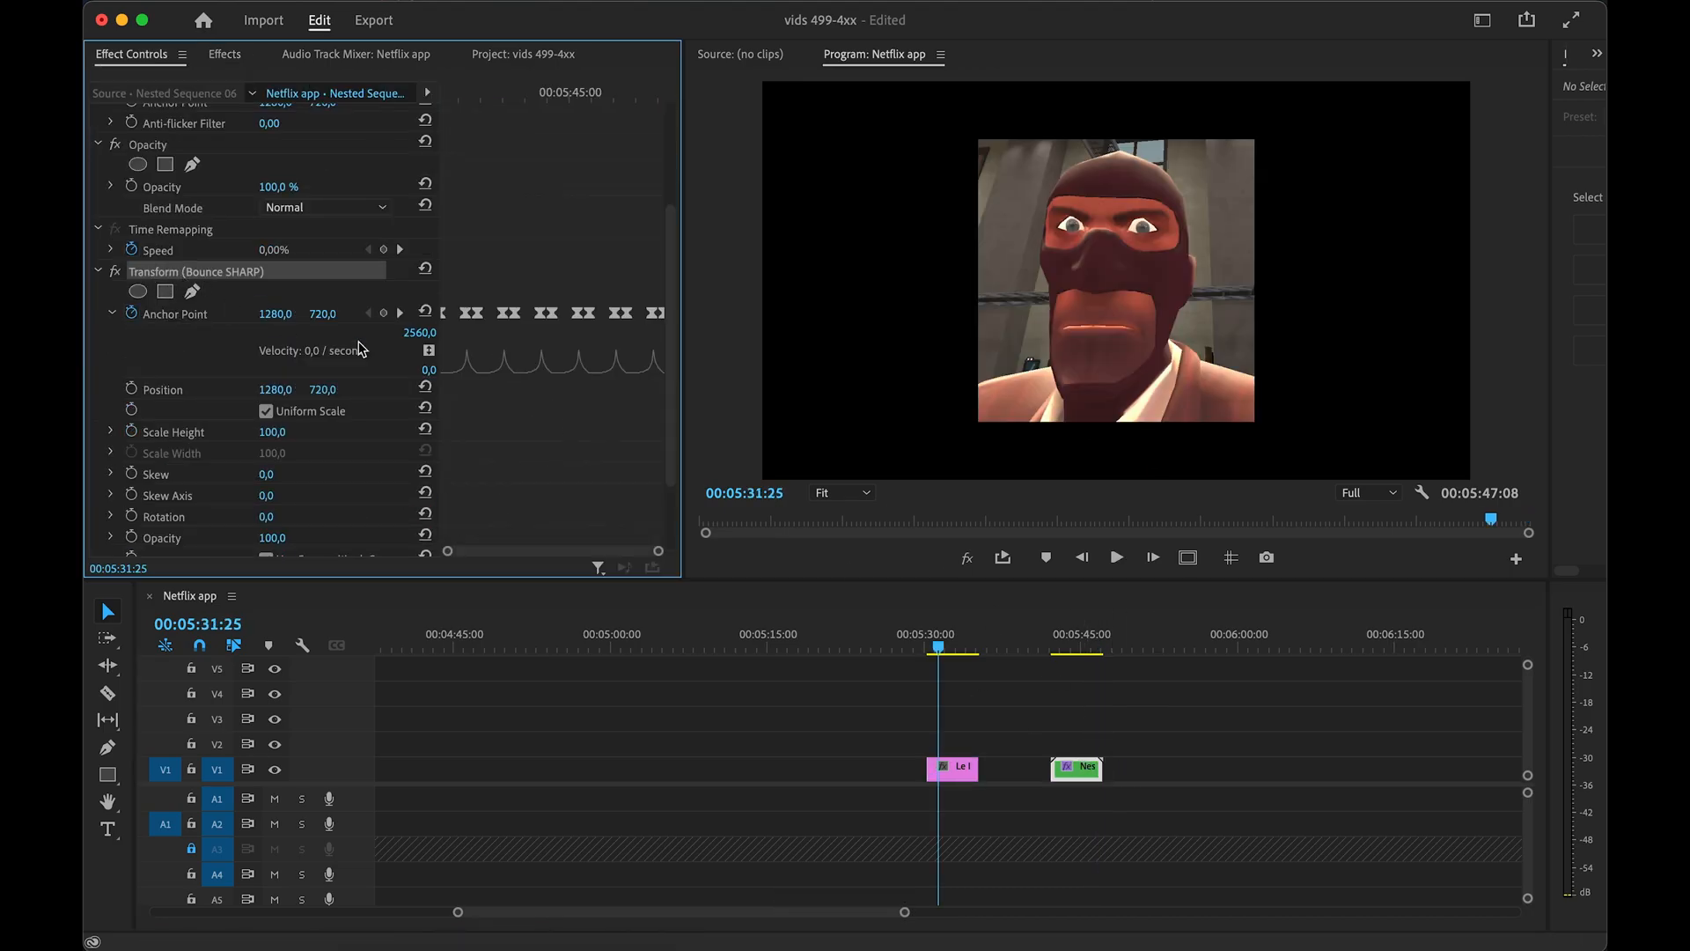
{"action": "left_click_drag", "start_coordinate": [658, 551], "coordinate": [565, 552]}
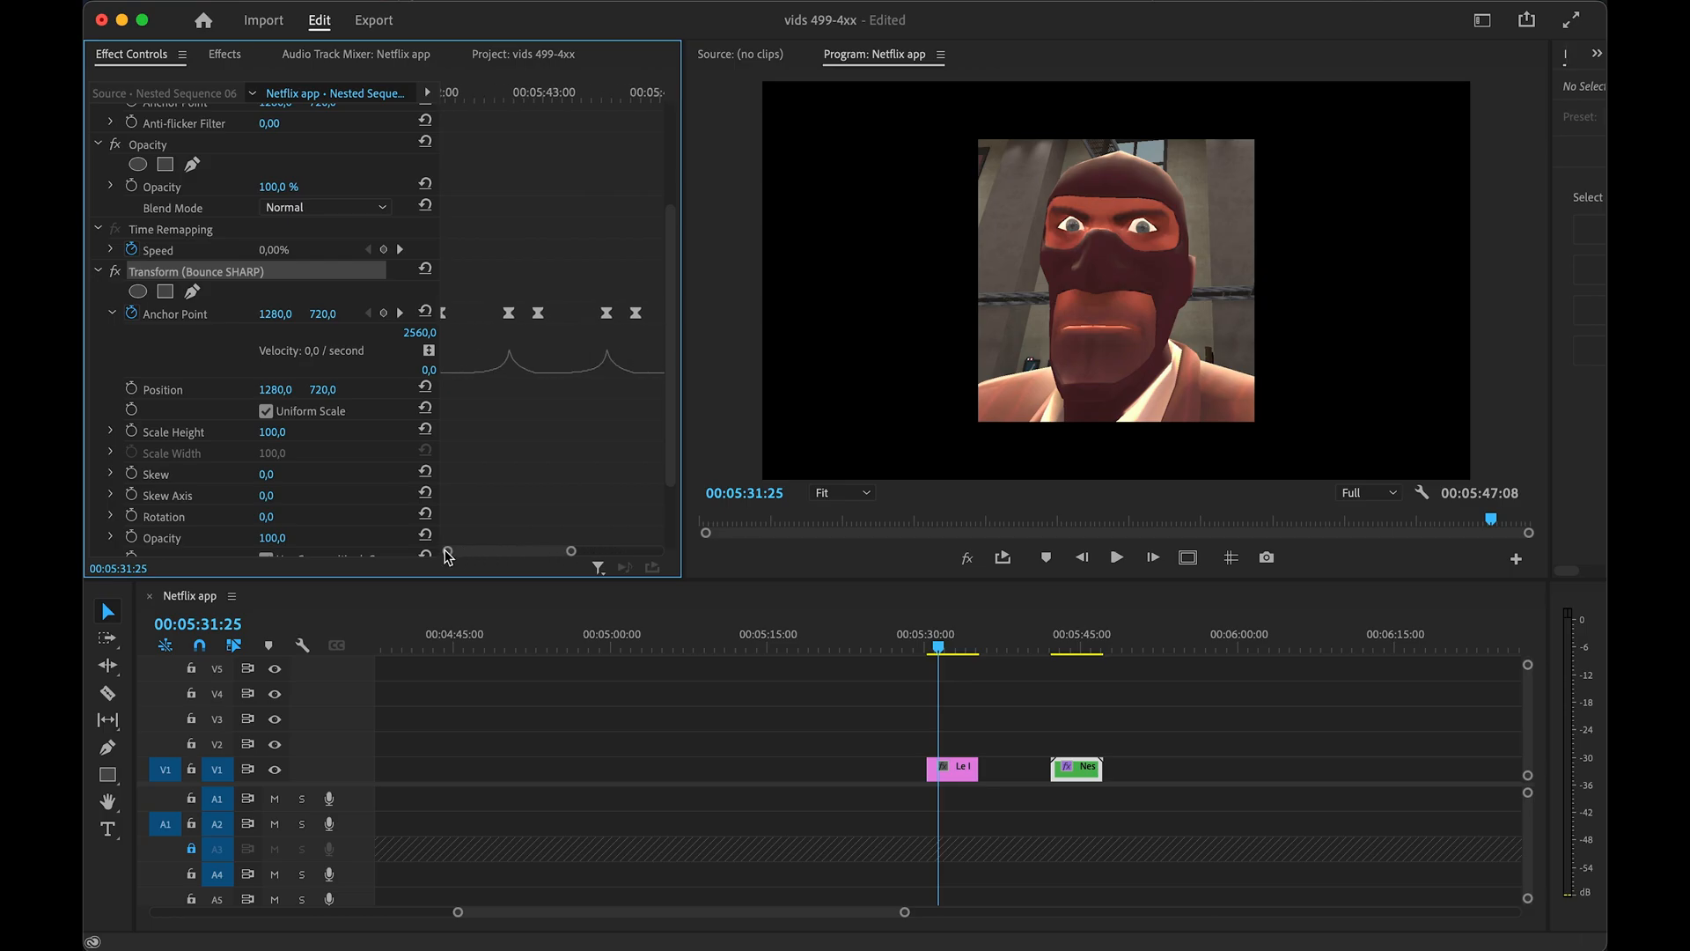
{"action": "left_click", "coordinate": [492, 97]}
{"action": "left_click_drag", "start_coordinate": [490, 97], "coordinate": [639, 112]}
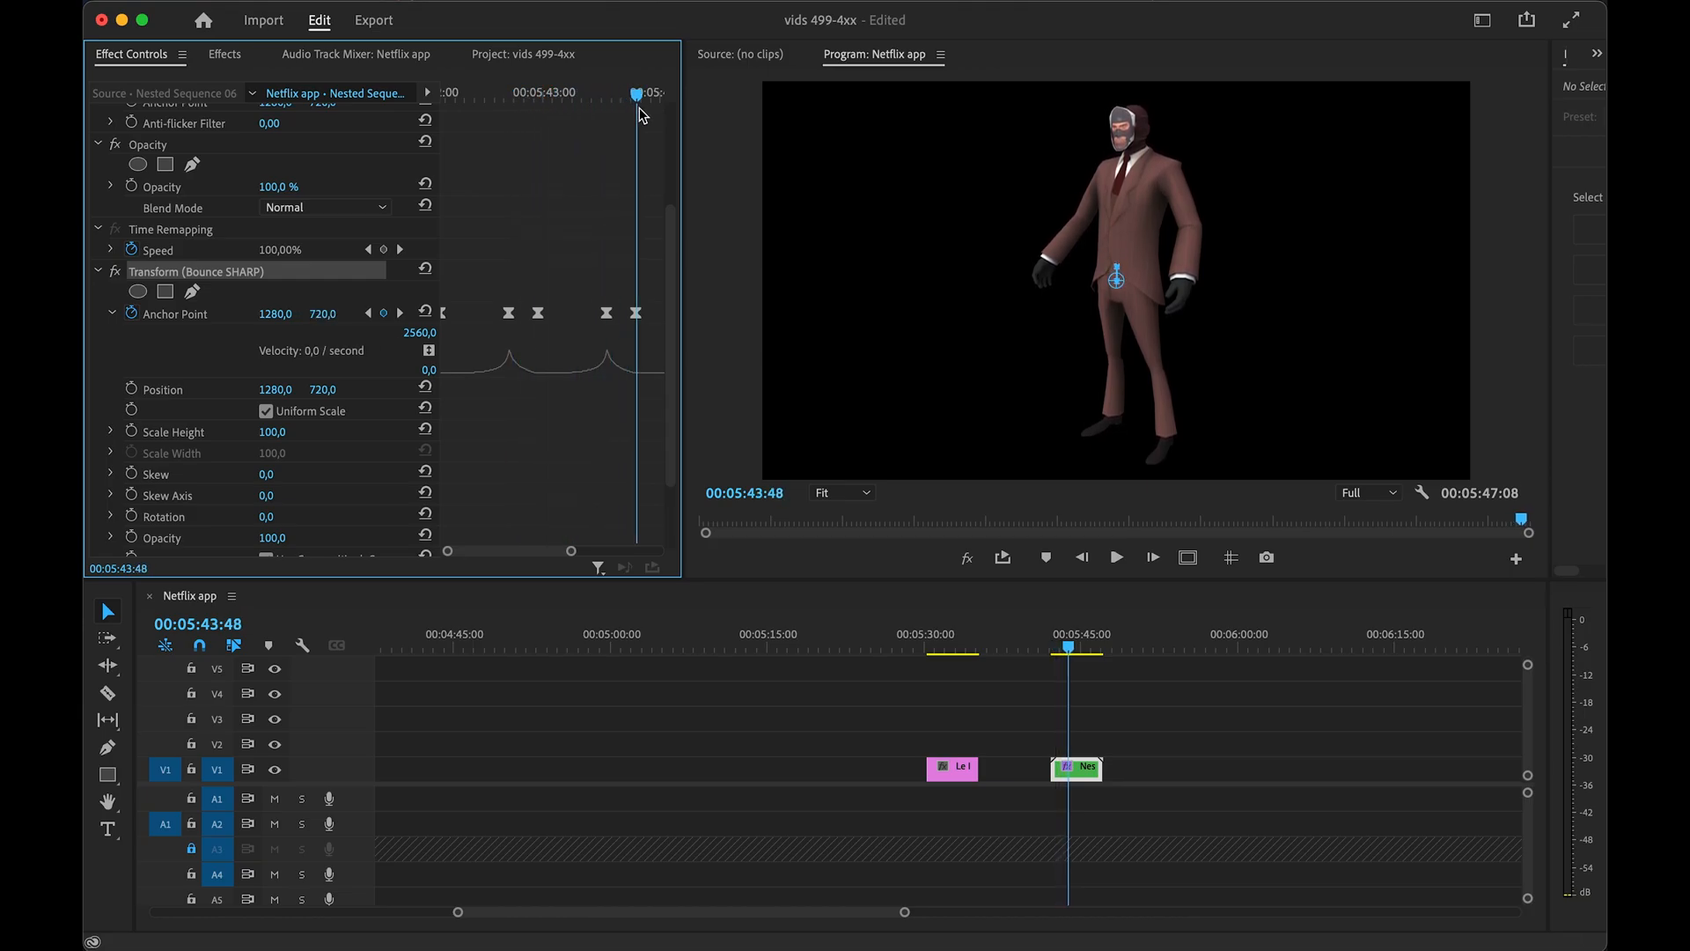
- Shorten the incoming velocity handle of the second Anchor Point keyframe slightly and scrub through the bounce motion
{"action": "left_click", "coordinate": [508, 312]}
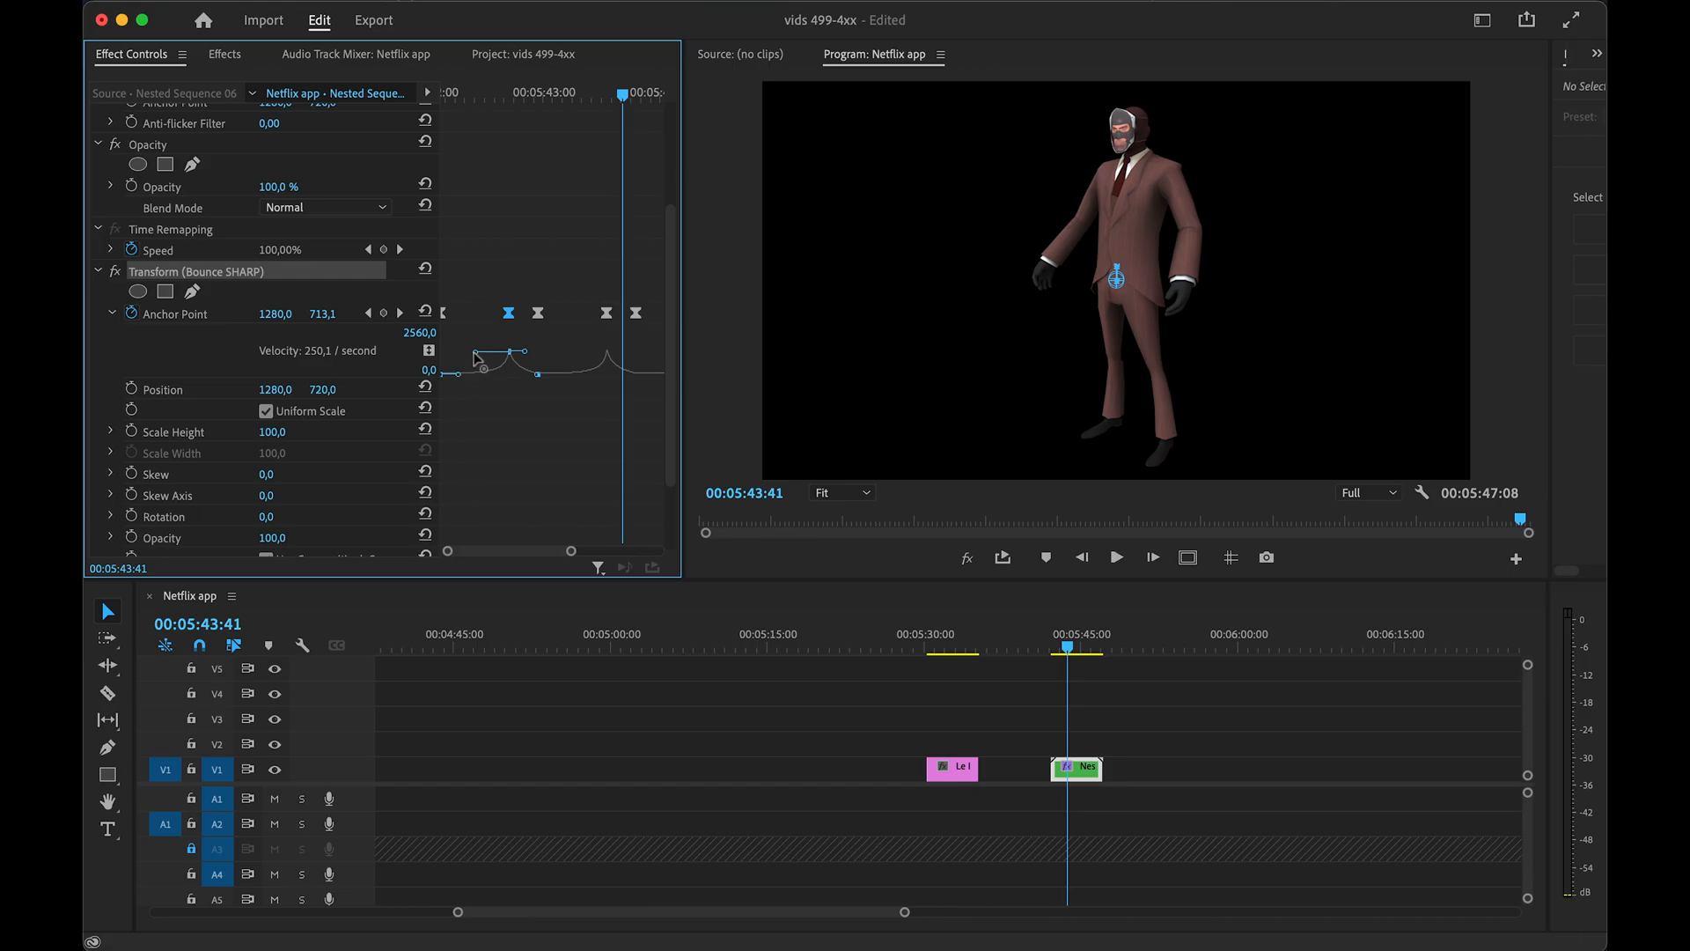
{"action": "left_click_drag", "start_coordinate": [476, 356], "coordinate": [482, 361]}
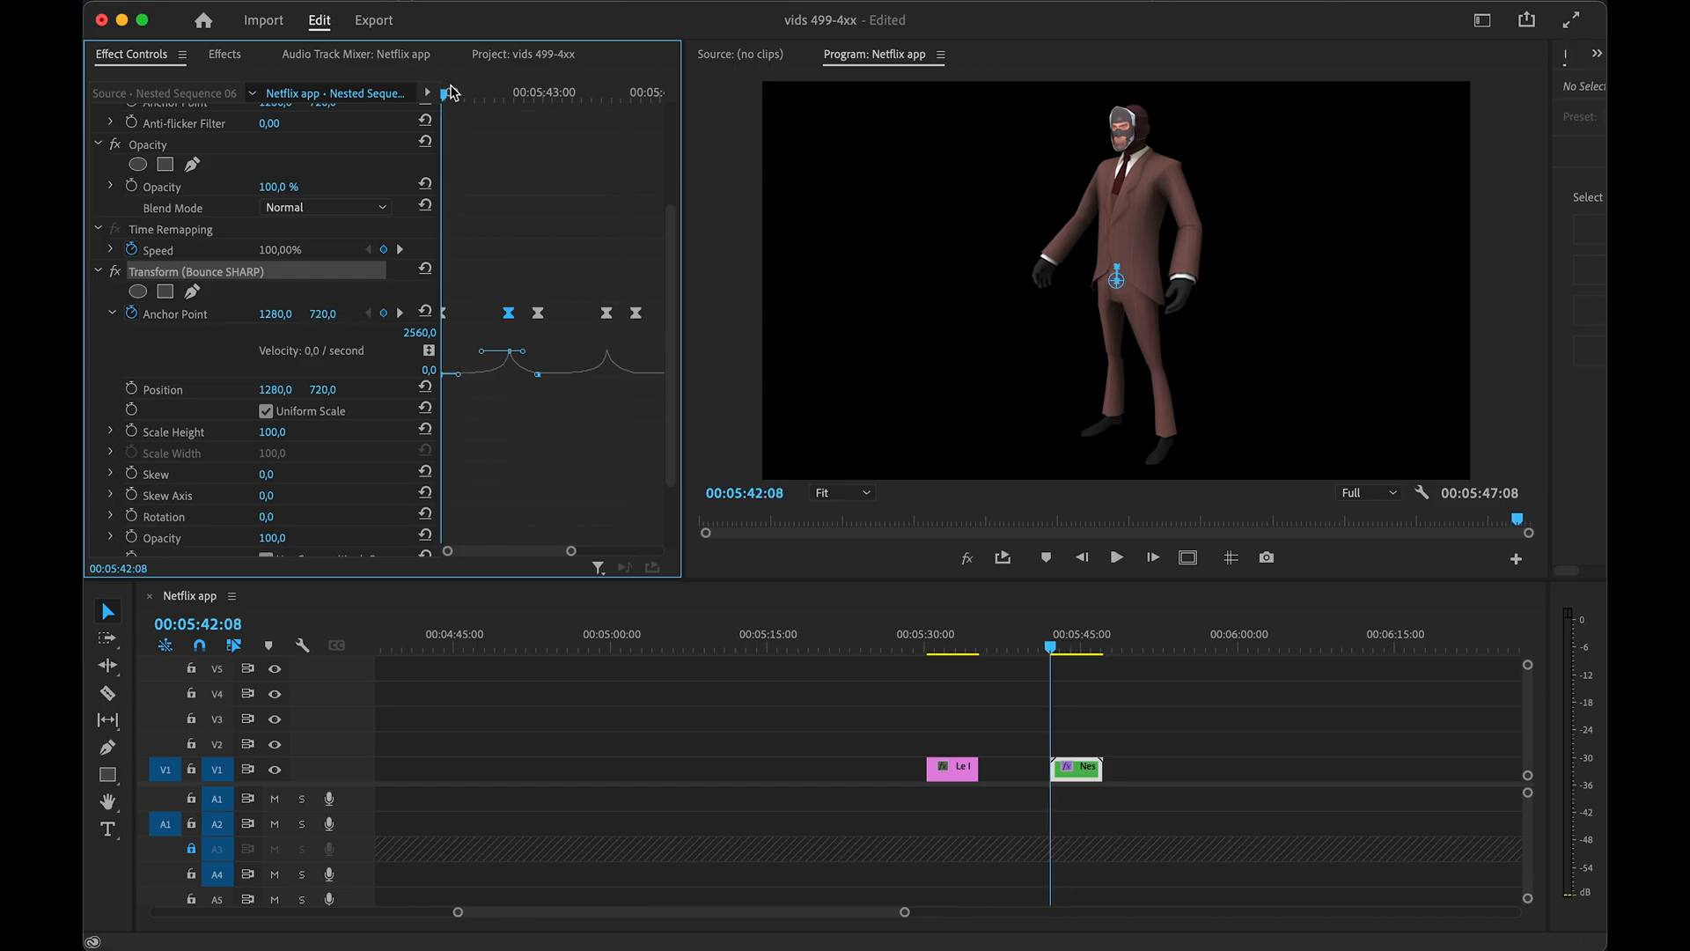
{"action": "left_click_drag", "start_coordinate": [451, 92], "coordinate": [509, 88]}
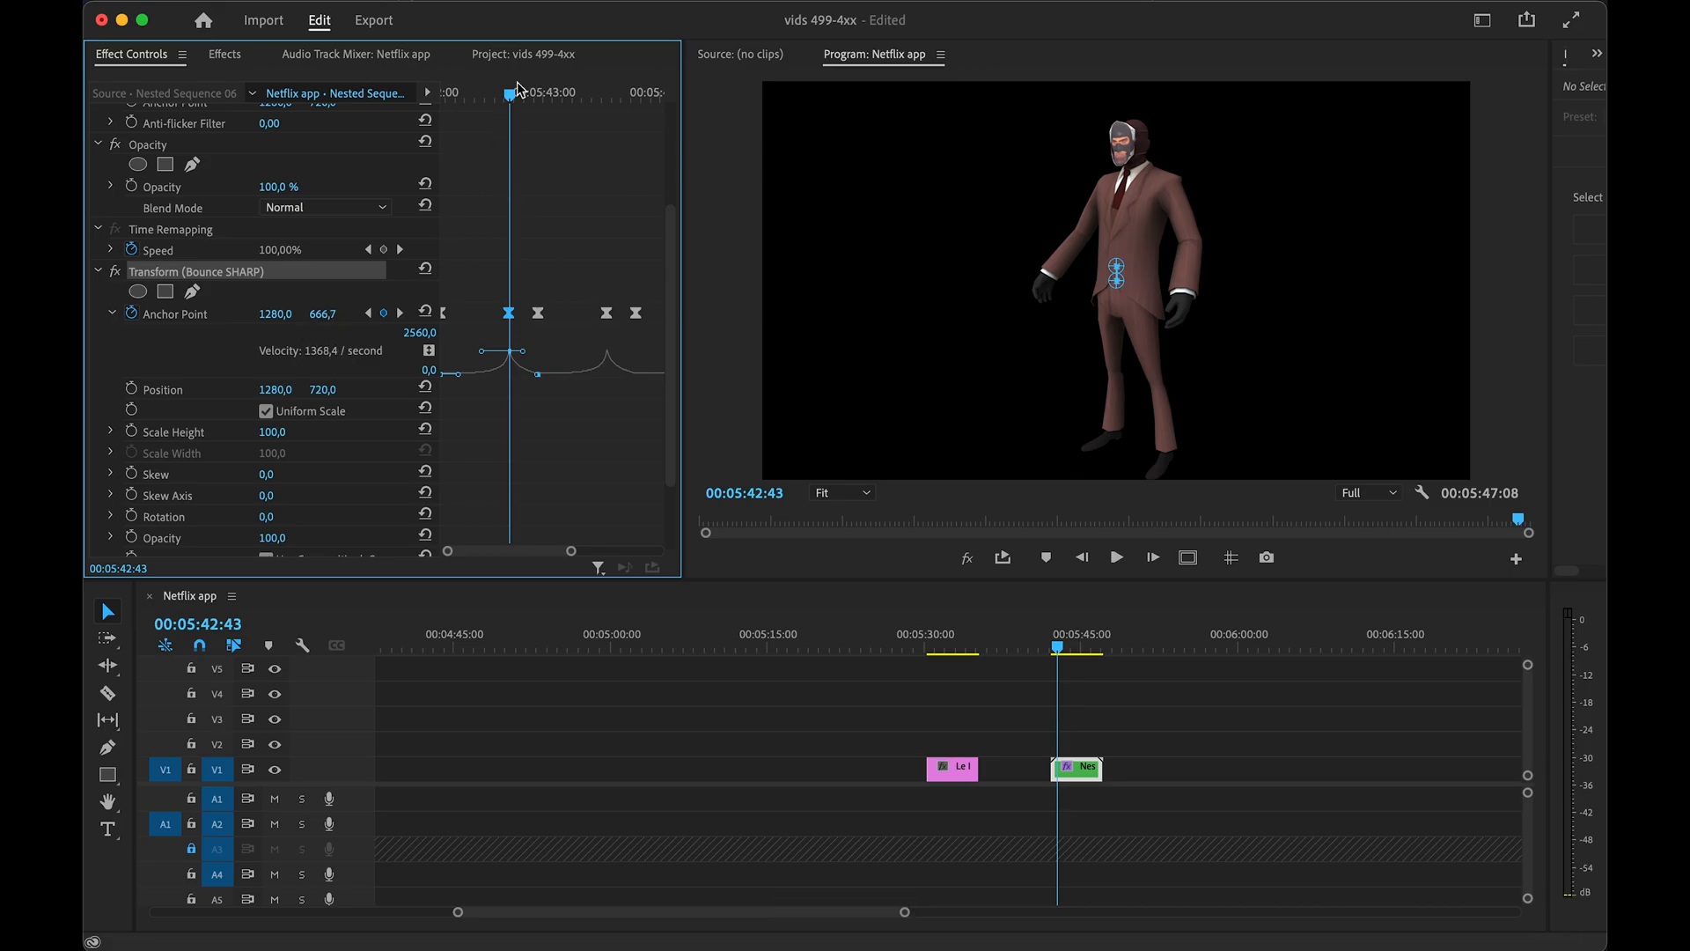
{"action": "left_click_drag", "start_coordinate": [519, 91], "coordinate": [643, 104]}
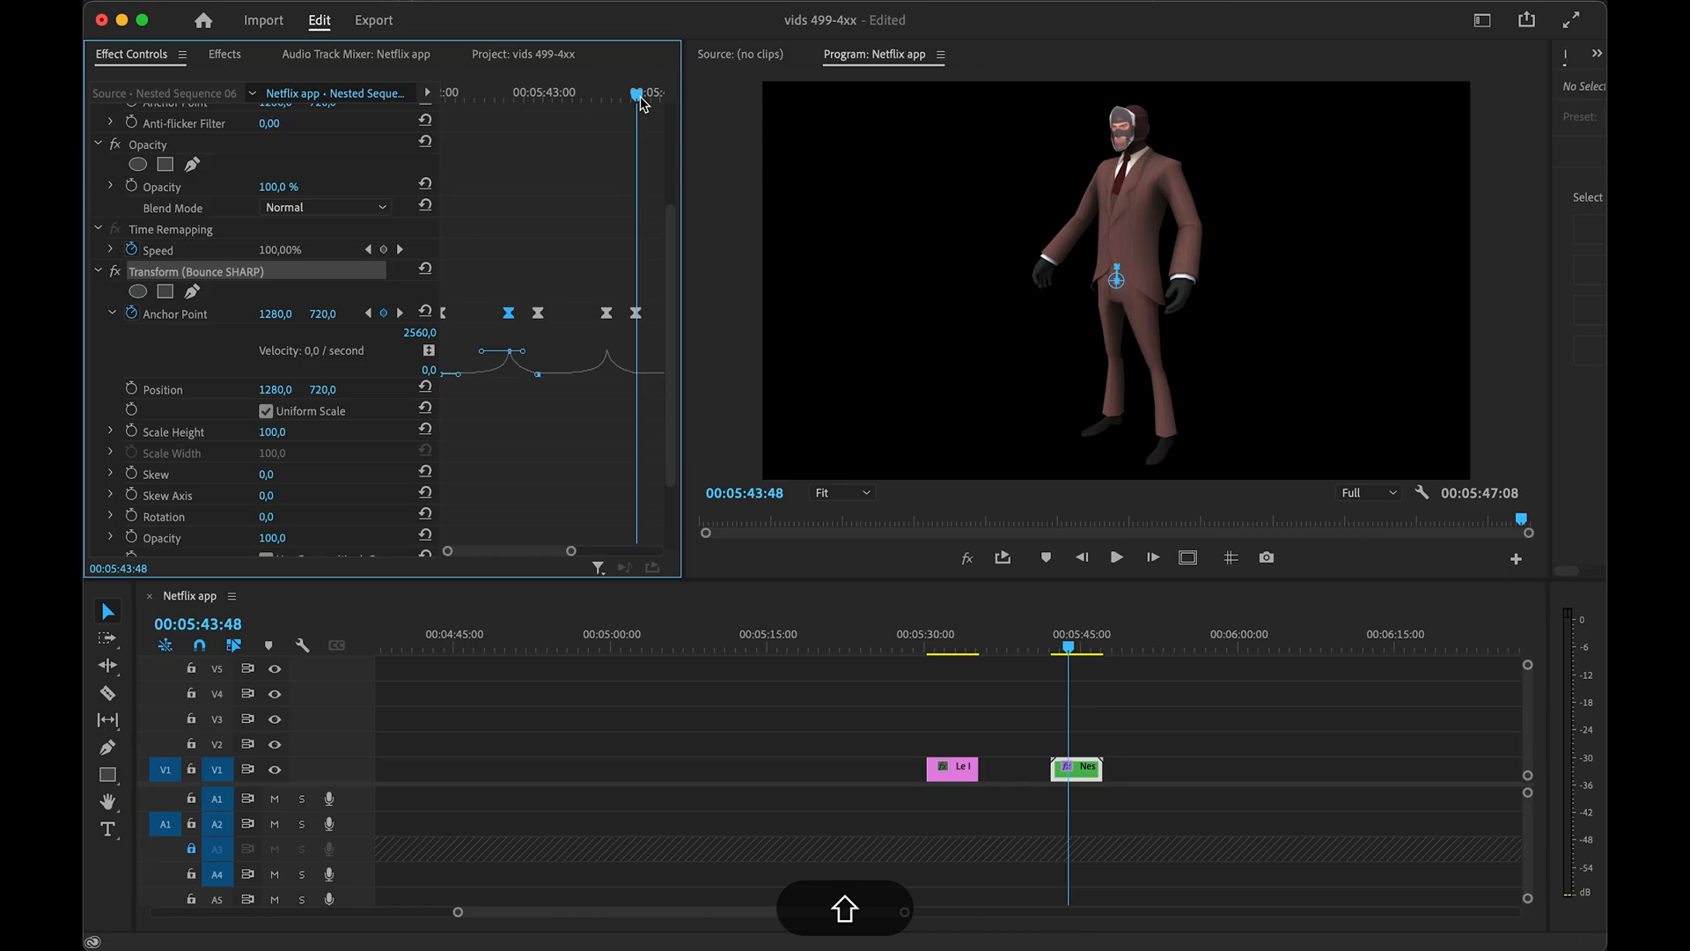
- Apply the DEEP FRIED preset to the Le Image.jpg clip and review the settings of its two Unsharp Mask effects
{"action": "left_click_drag", "start_coordinate": [478, 267], "coordinate": [582, 436]}
{"action": "key", "text": "space"}
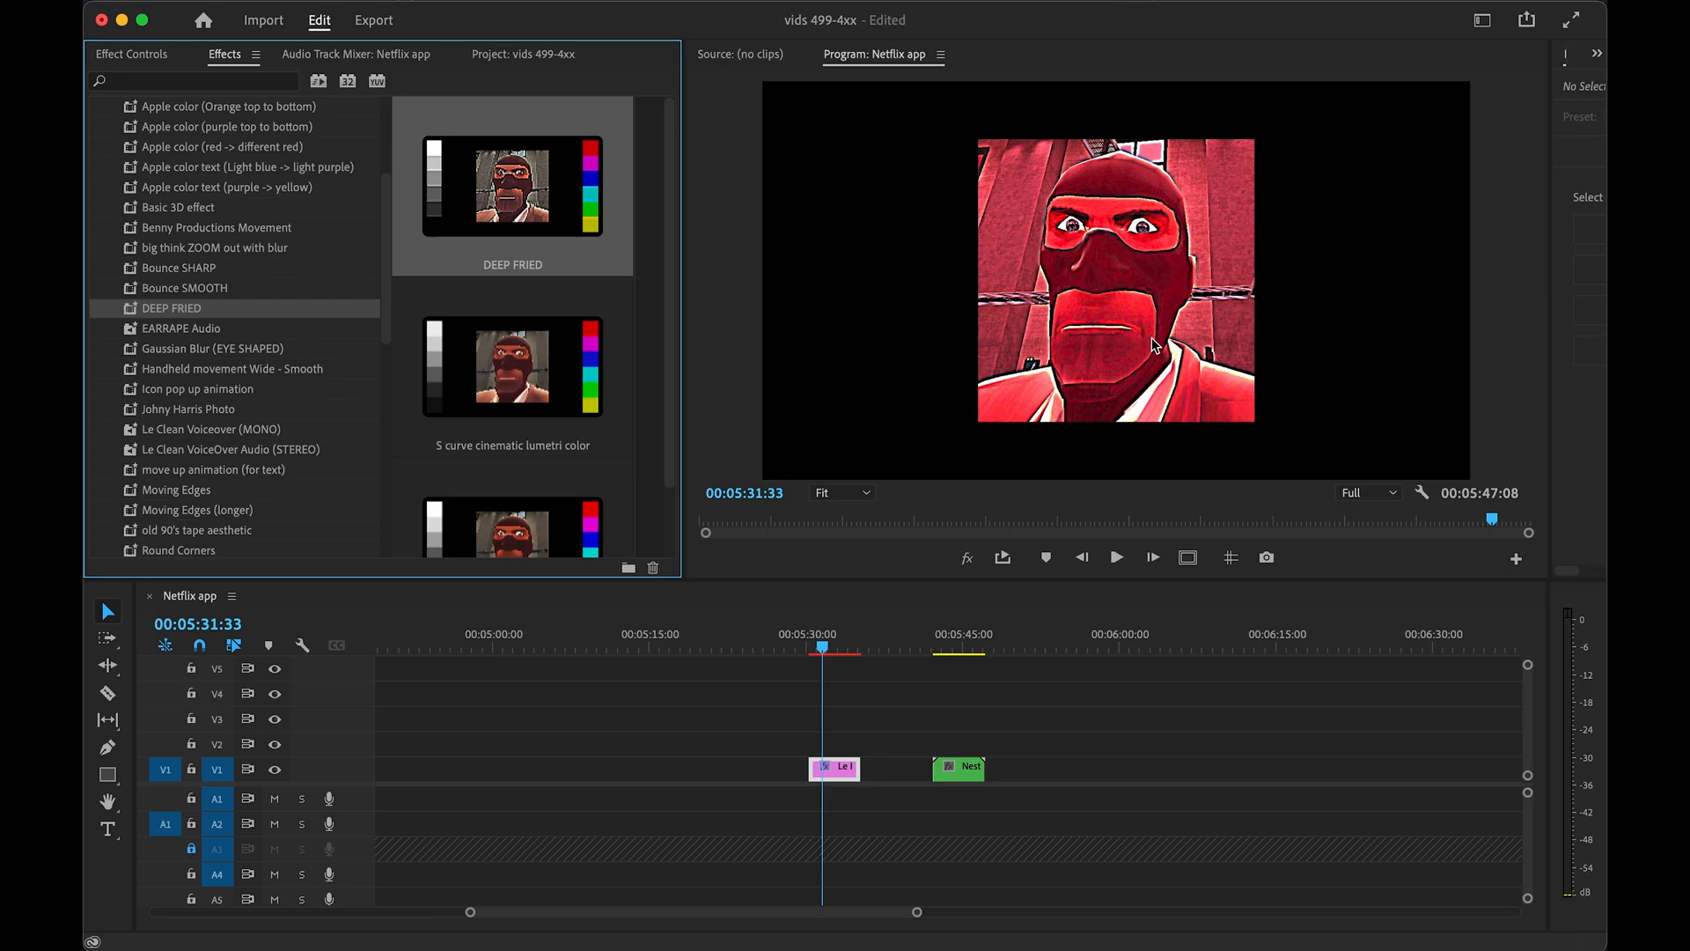
{"action": "key", "text": "shift+5"}
{"action": "left_click", "coordinate": [97, 434]}
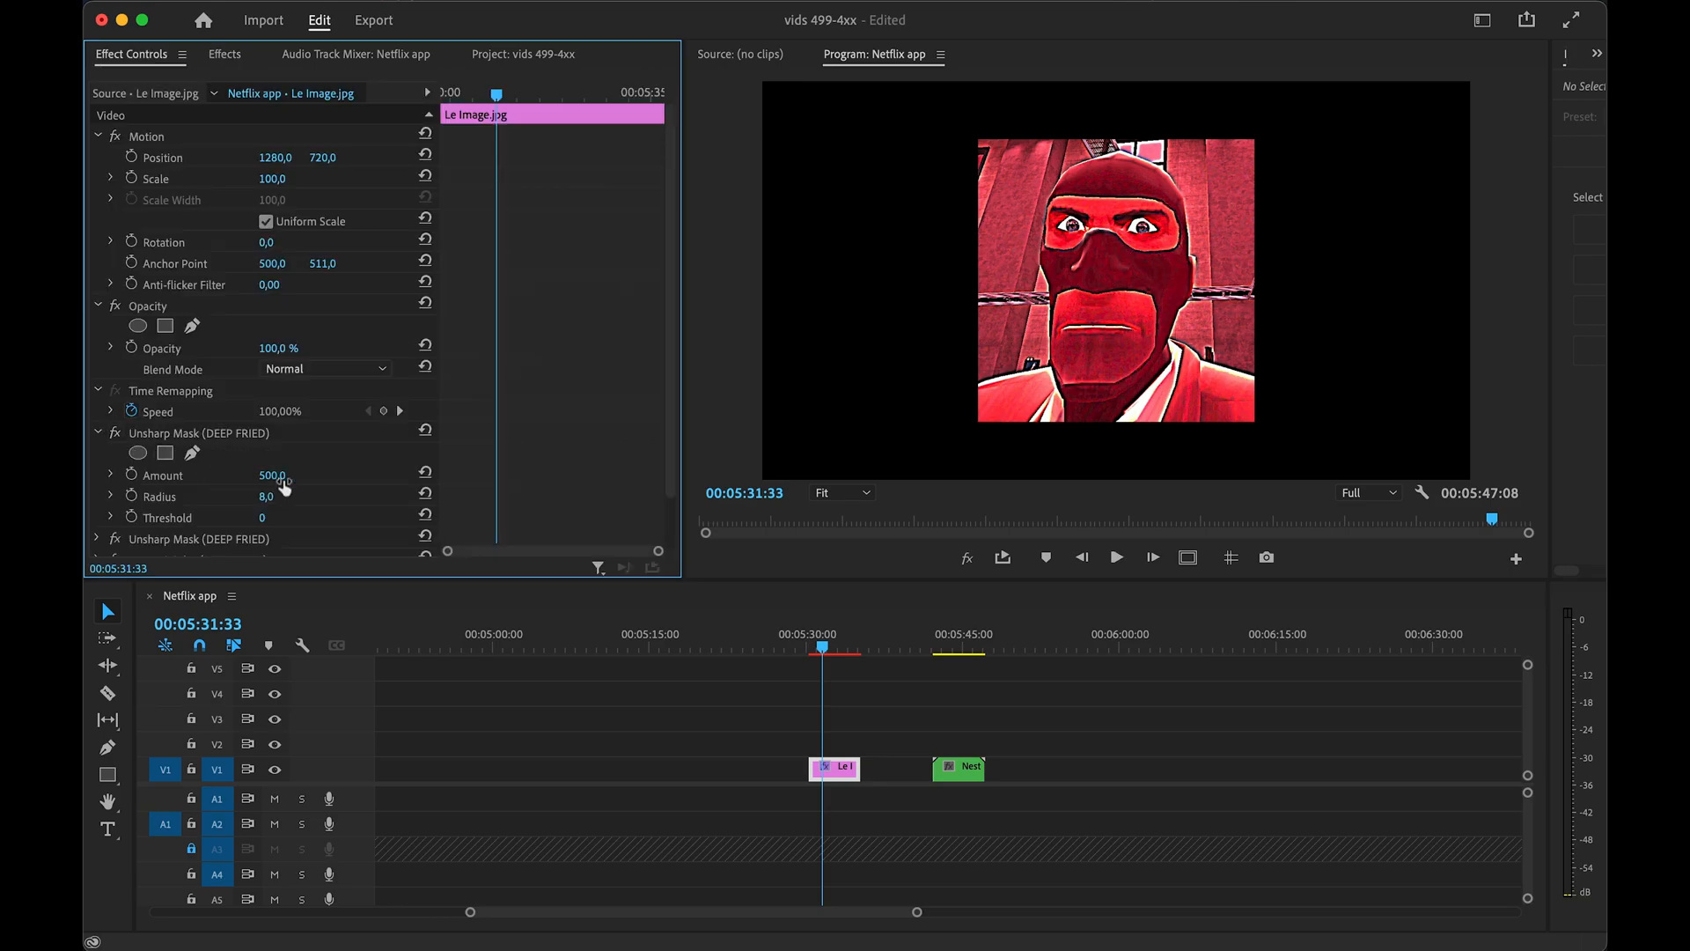
{"action": "scroll", "coordinate": [283, 487], "scroll_direction": "down", "scroll_amount": 2}
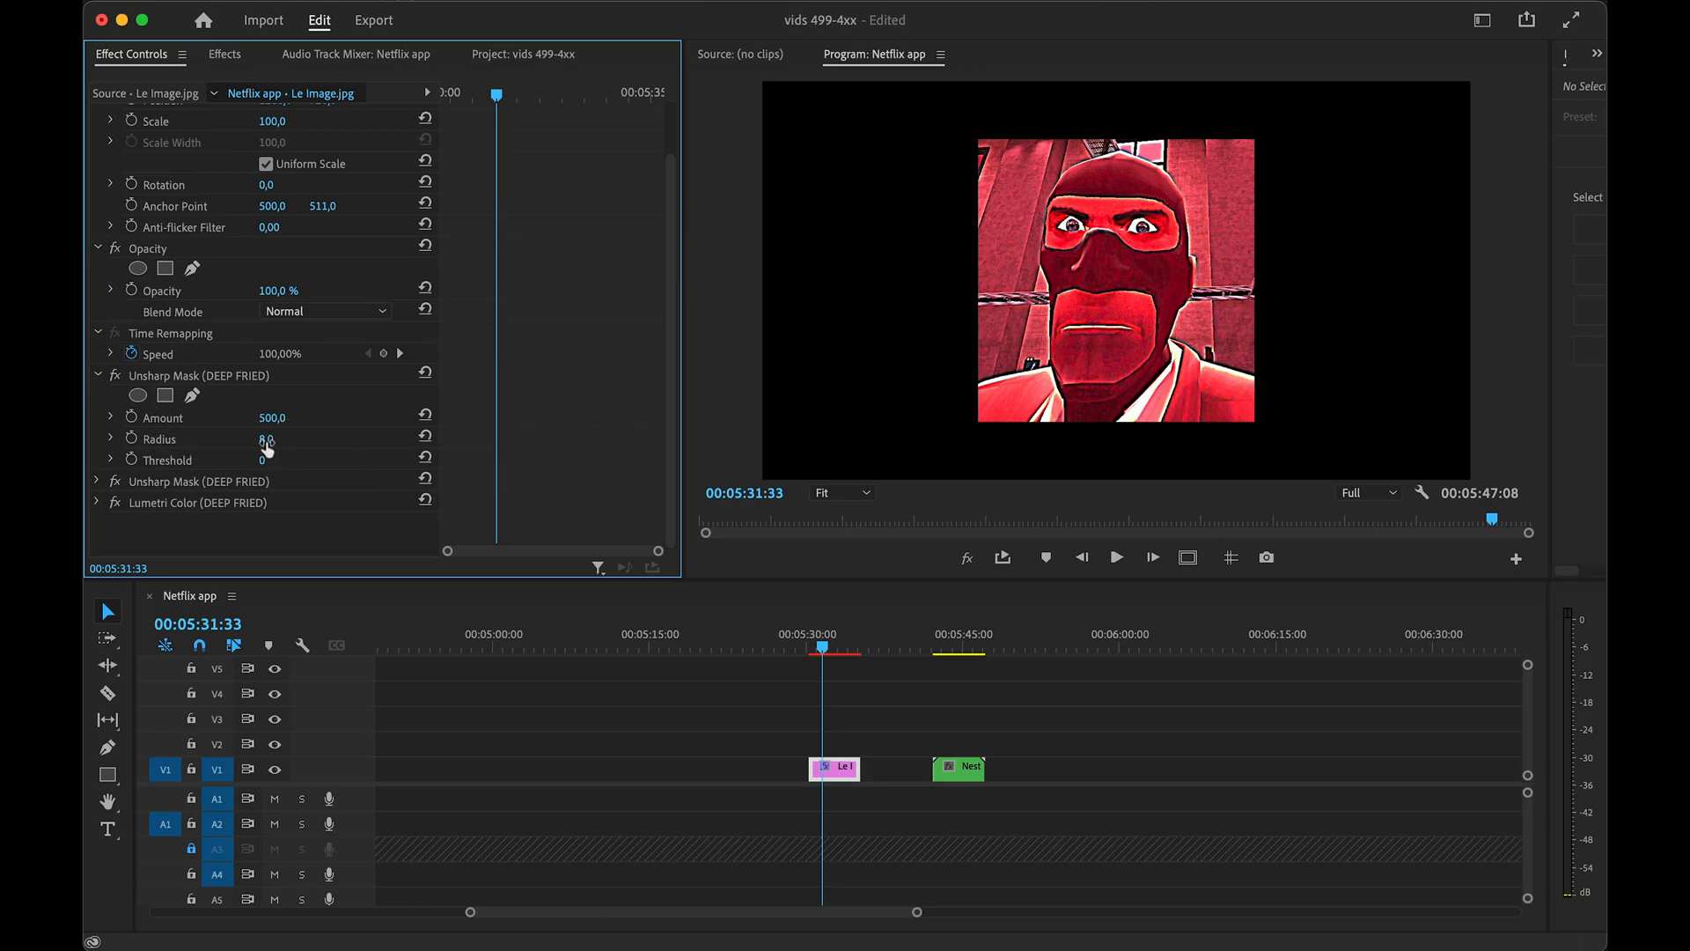
{"action": "left_click", "coordinate": [96, 481]}
{"action": "scroll", "coordinate": [394, 504], "scroll_direction": "down", "scroll_amount": 2}
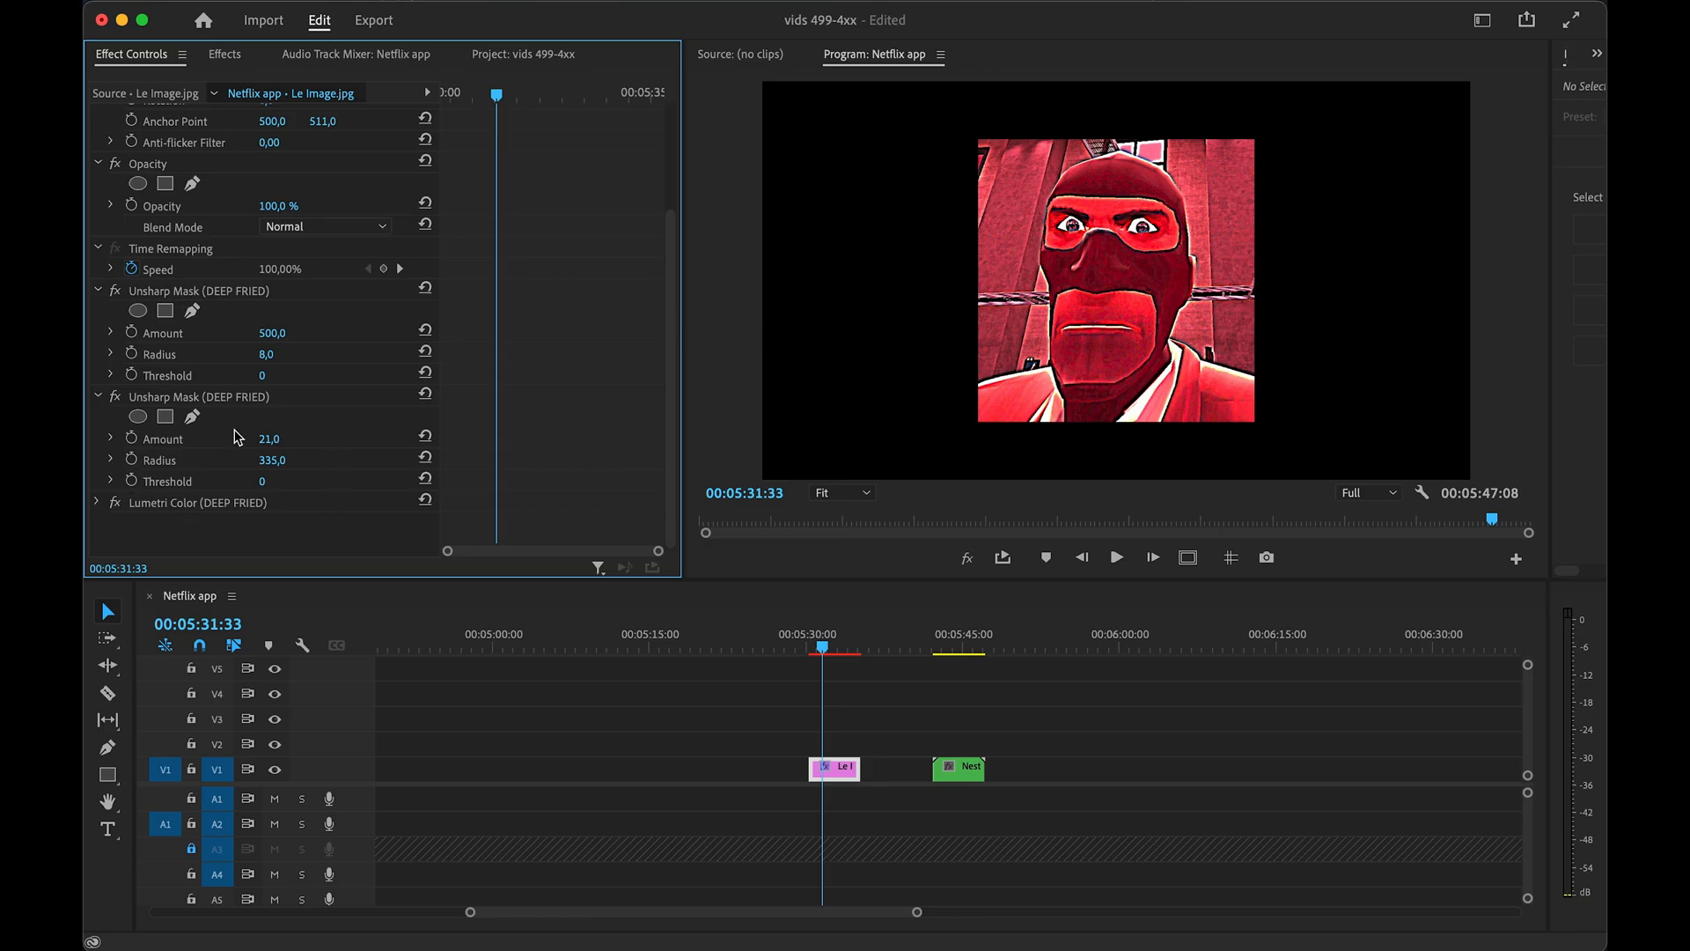
- Set the second Unsharp Mask's amount to 500 on the Le Image.jpg clip
{"action": "left_click", "coordinate": [269, 438]}
{"action": "type", "text": "500"}
{"action": "key", "text": "Return"}
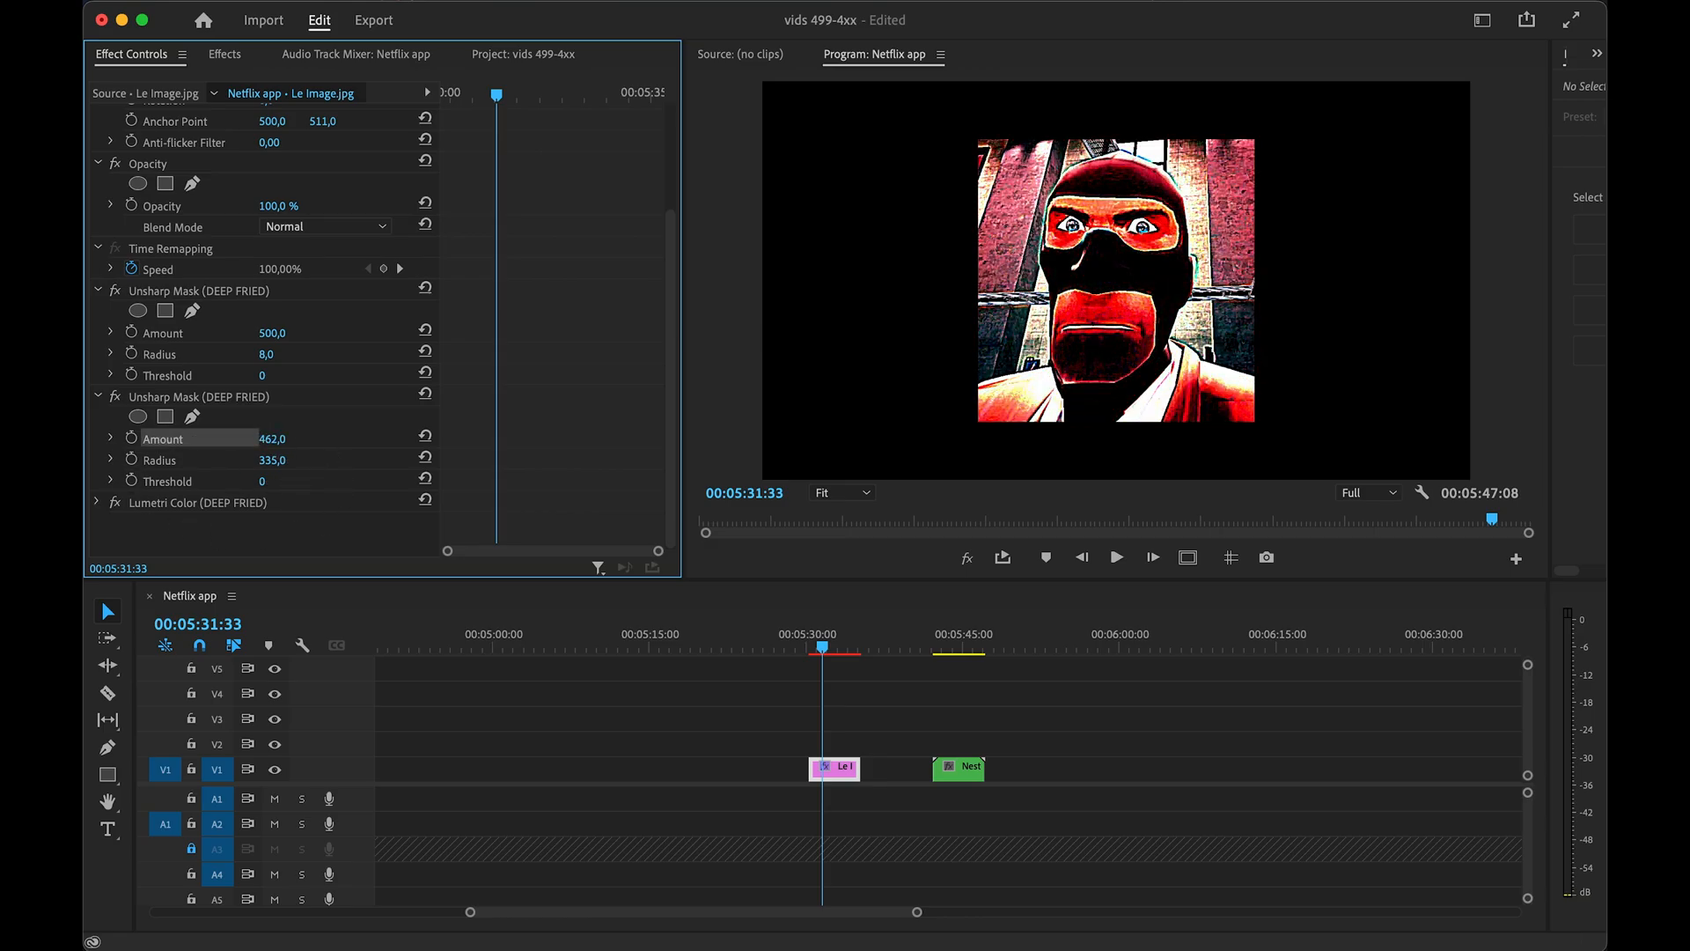
{"action": "mouse_move", "coordinate": [272, 439]}
{"action": "left_mouse_down"}
{"action": "mouse_move", "coordinate": [196, 438]}
{"action": "mouse_move", "coordinate": [305, 438]}
{"action": "left_mouse_up"}
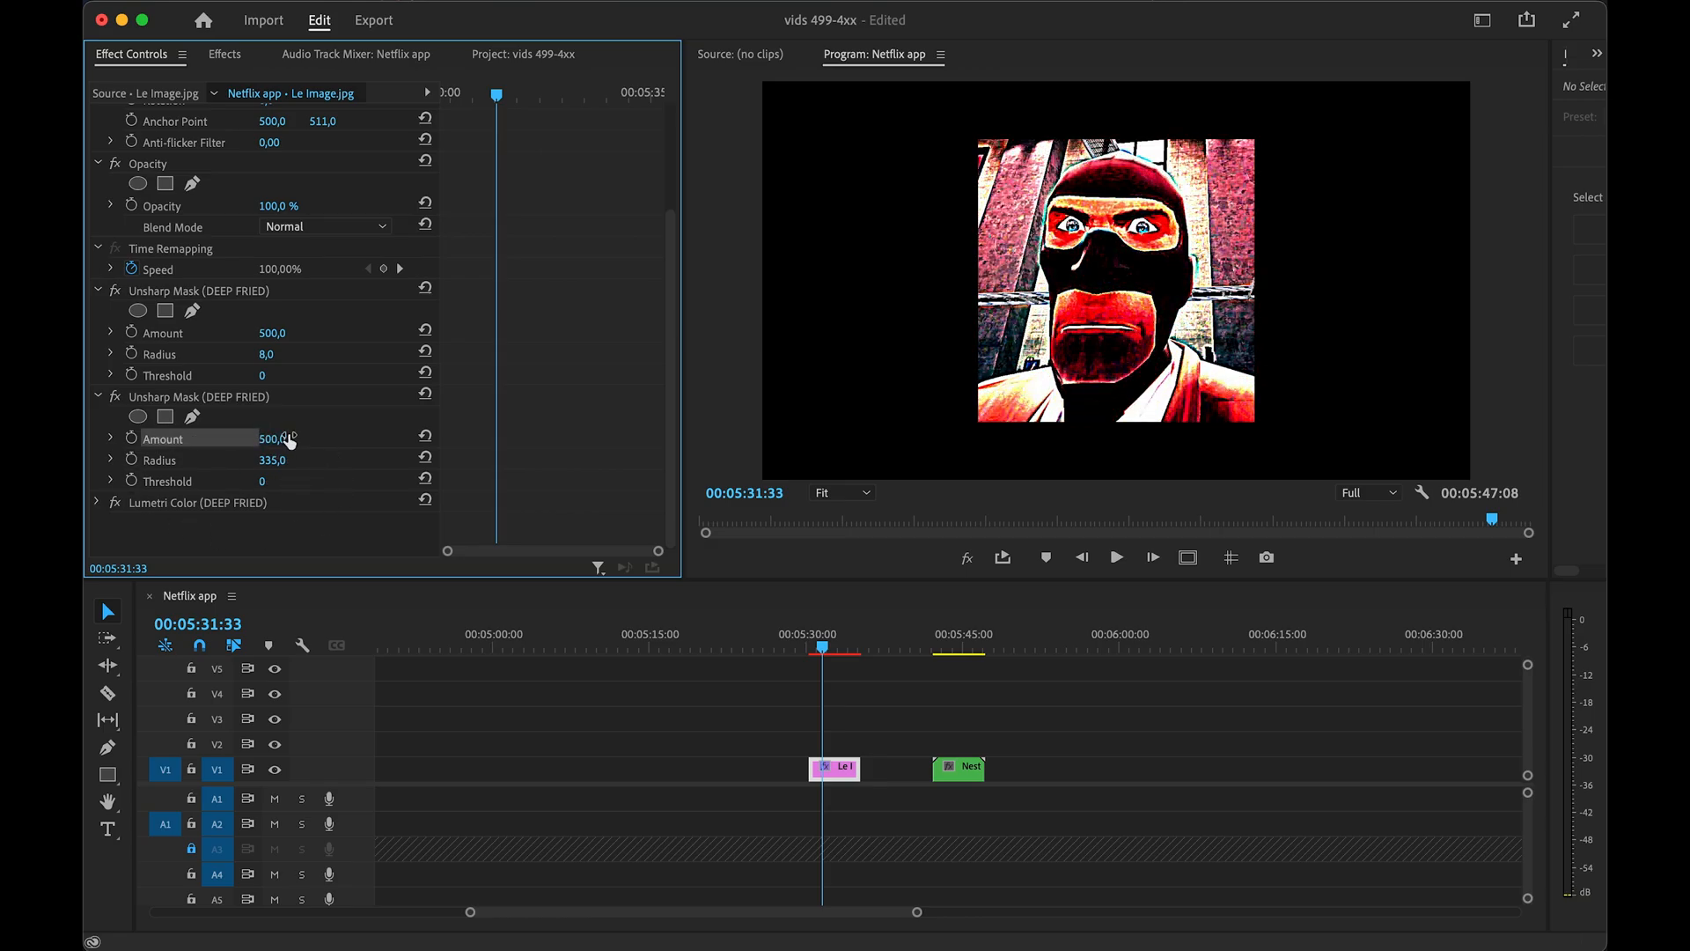
- Review the Creative settings of the preset's Lumetri Color effect, and undo the DEEP FRIED preset on Le Image.jpg
{"action": "left_click", "coordinate": [96, 502]}
{"action": "scroll", "coordinate": [351, 502], "scroll_direction": "down", "scroll_amount": 3}
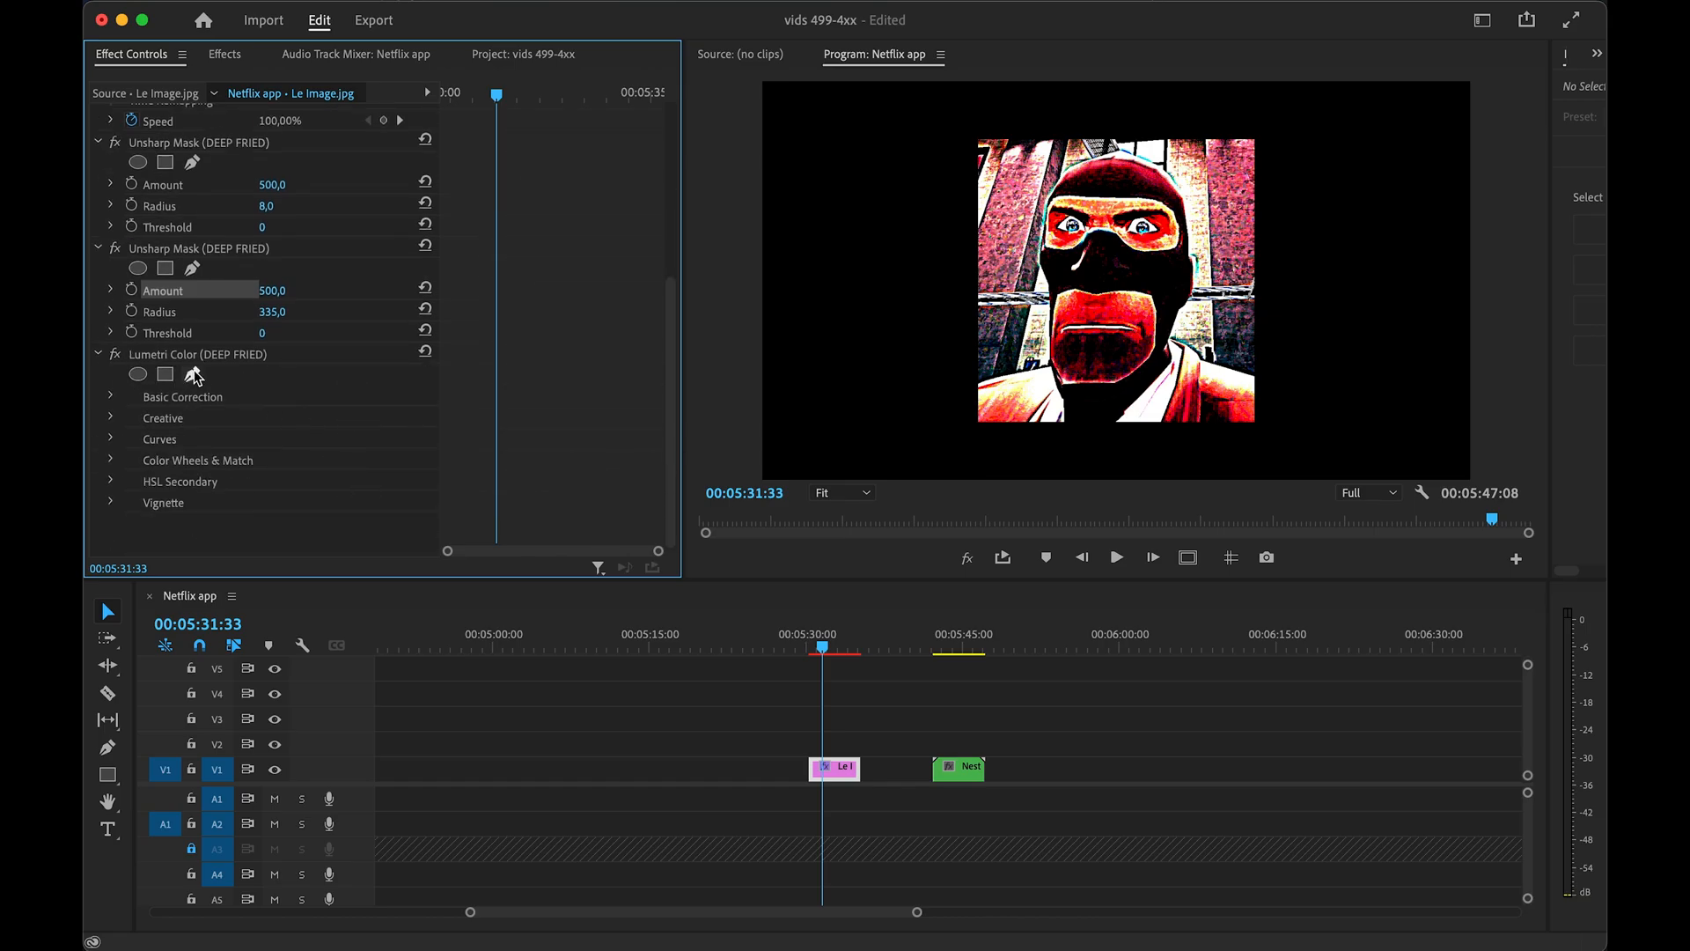
{"action": "left_click", "coordinate": [111, 418]}
{"action": "scroll", "coordinate": [247, 429], "scroll_direction": "down", "scroll_amount": 2}
{"action": "scroll", "coordinate": [246, 429], "scroll_direction": "down", "scroll_amount": 3}
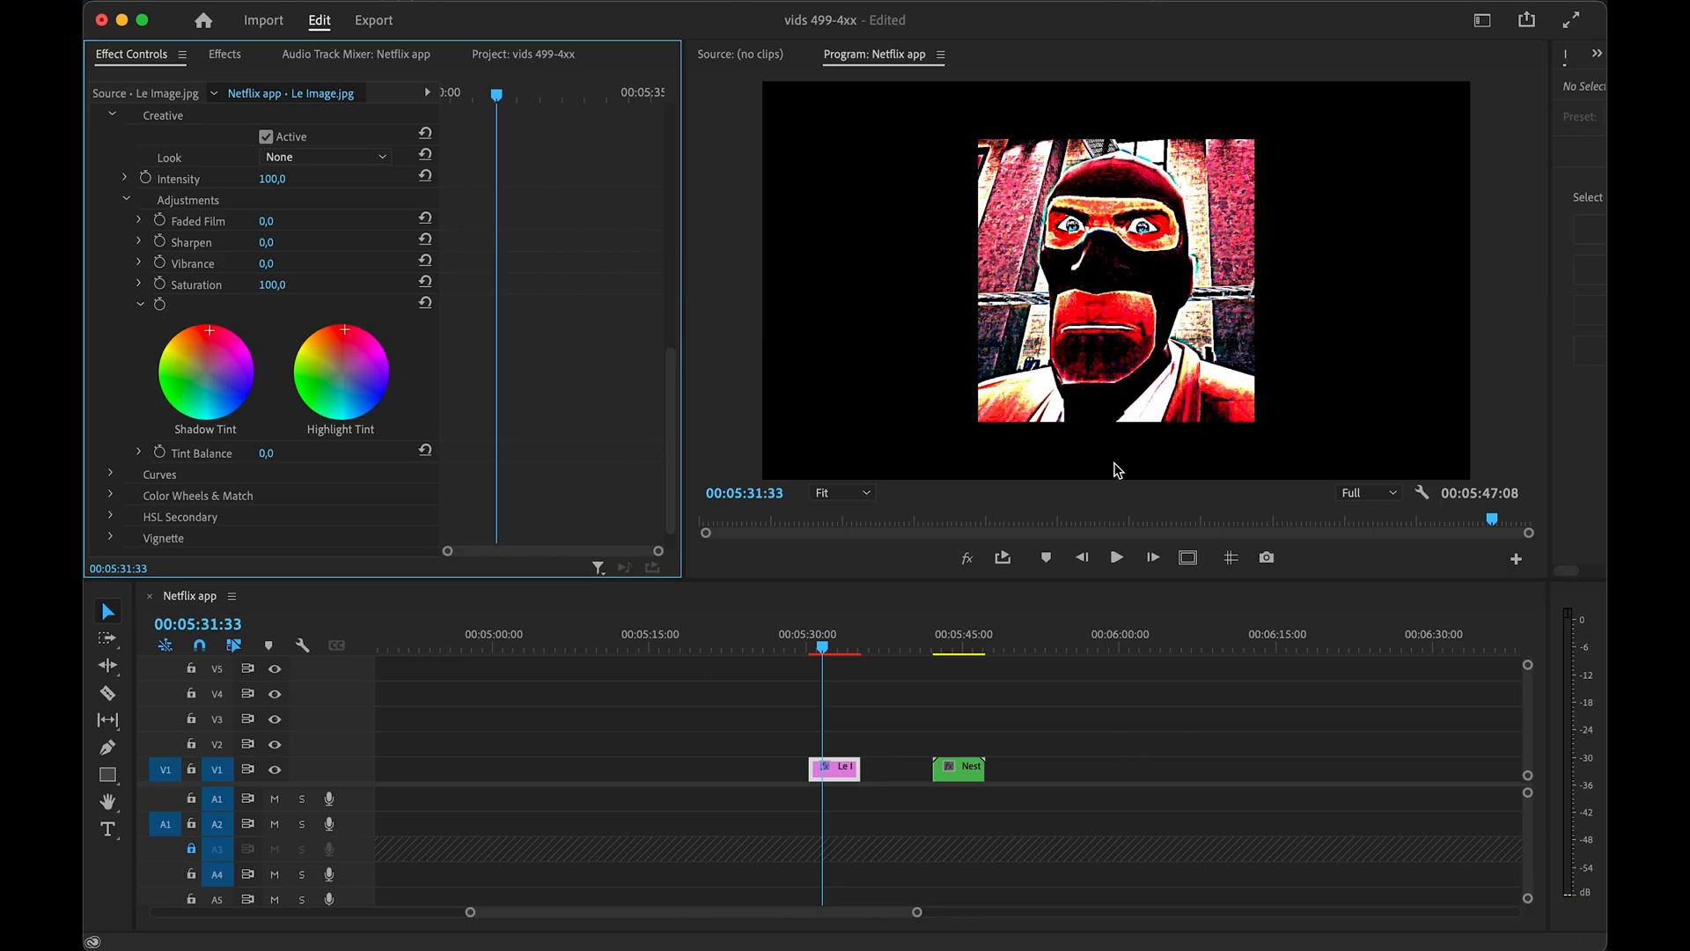
{"action": "key", "text": "super+z"}
- Capture a full-screen screenshot and place it on track V1 after the nested sequence clip
{"action": "scroll", "coordinate": [187, 236], "scroll_direction": "down", "scroll_amount": 3}
{"action": "left_click", "coordinate": [186, 234]}
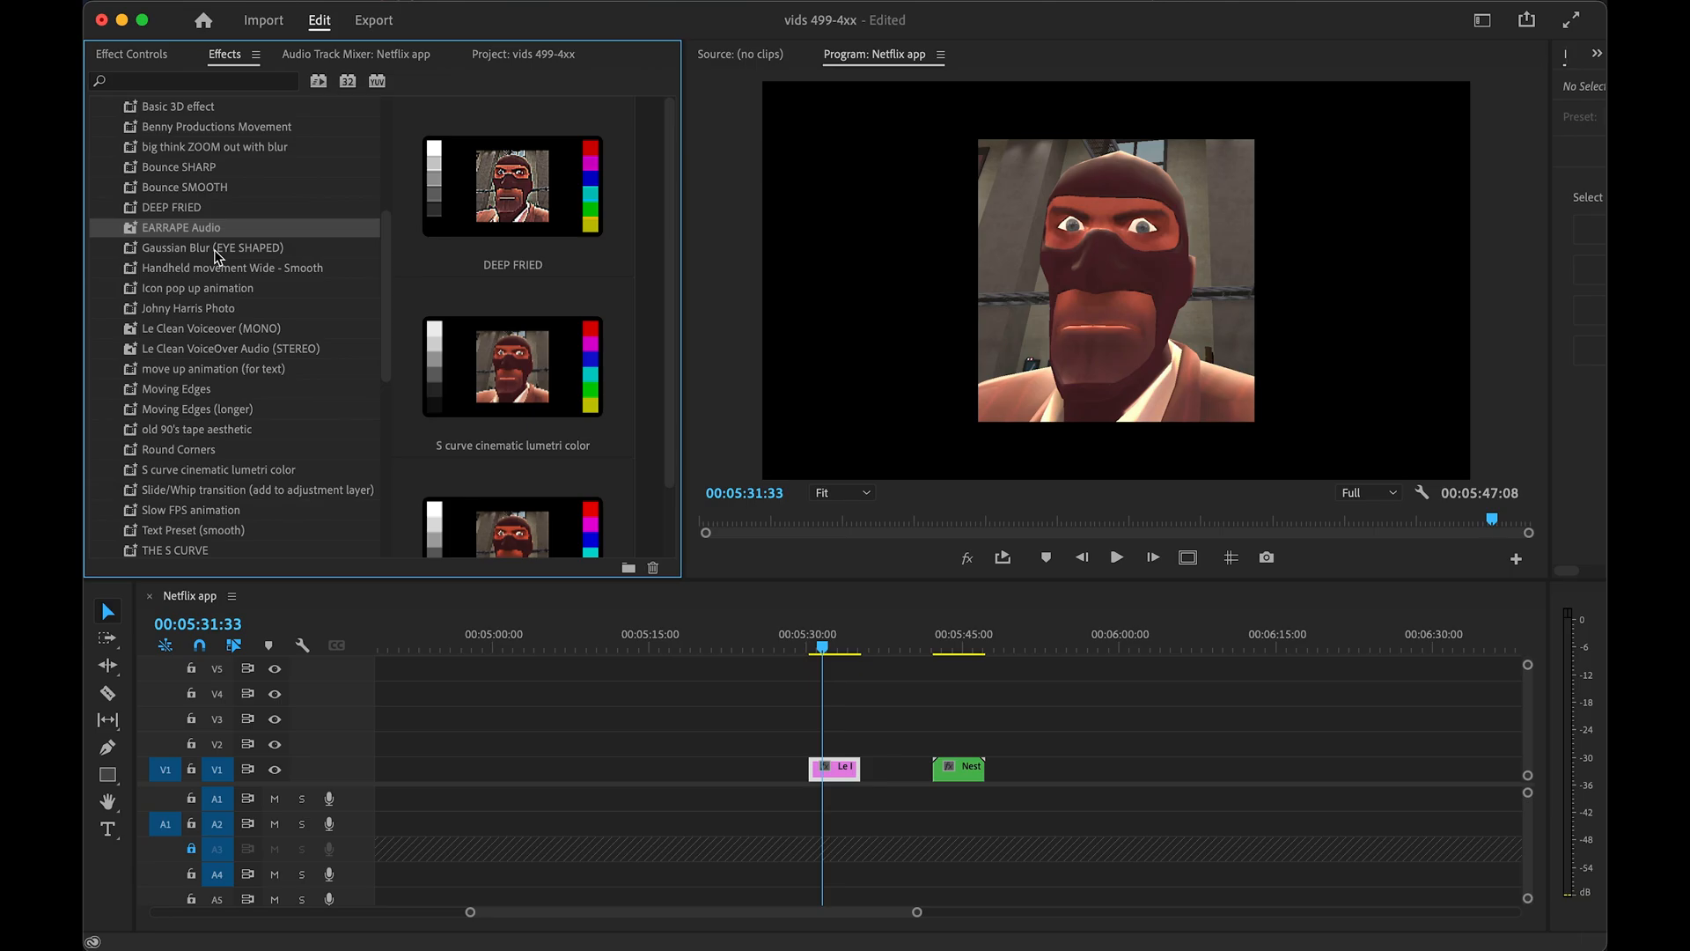
{"action": "key", "text": "shift+super+3"}
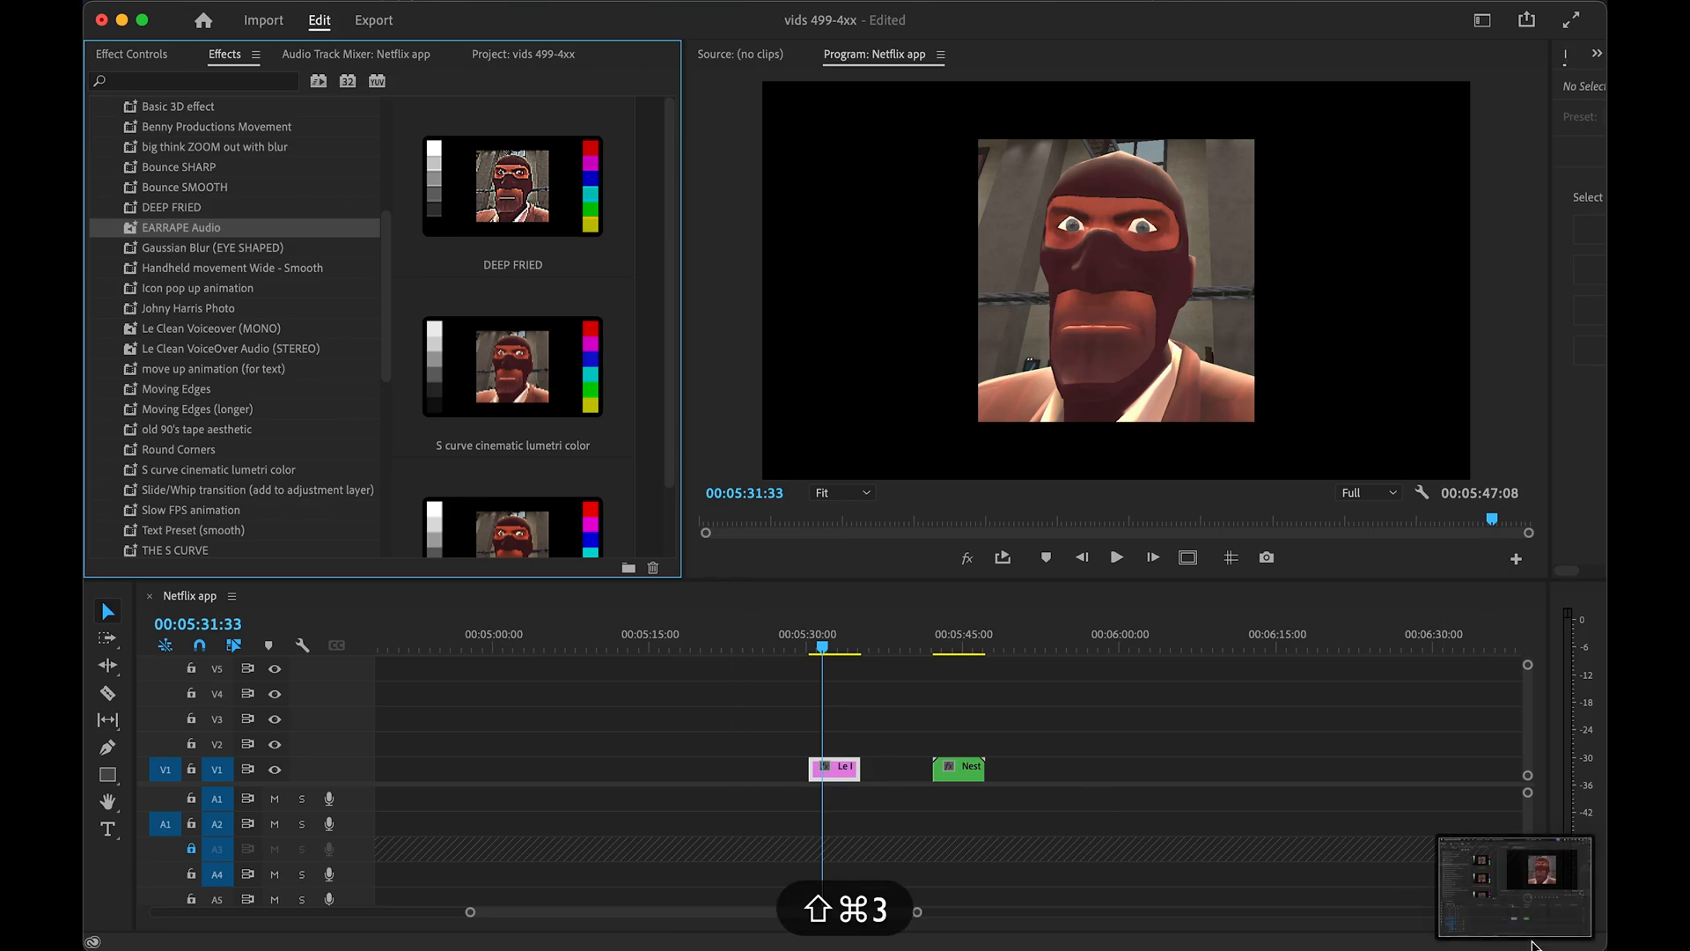
{"action": "mouse_move", "coordinate": [86, 948]}
{"action": "left_click_drag", "start_coordinate": [1532, 44], "coordinate": [1106, 762]}
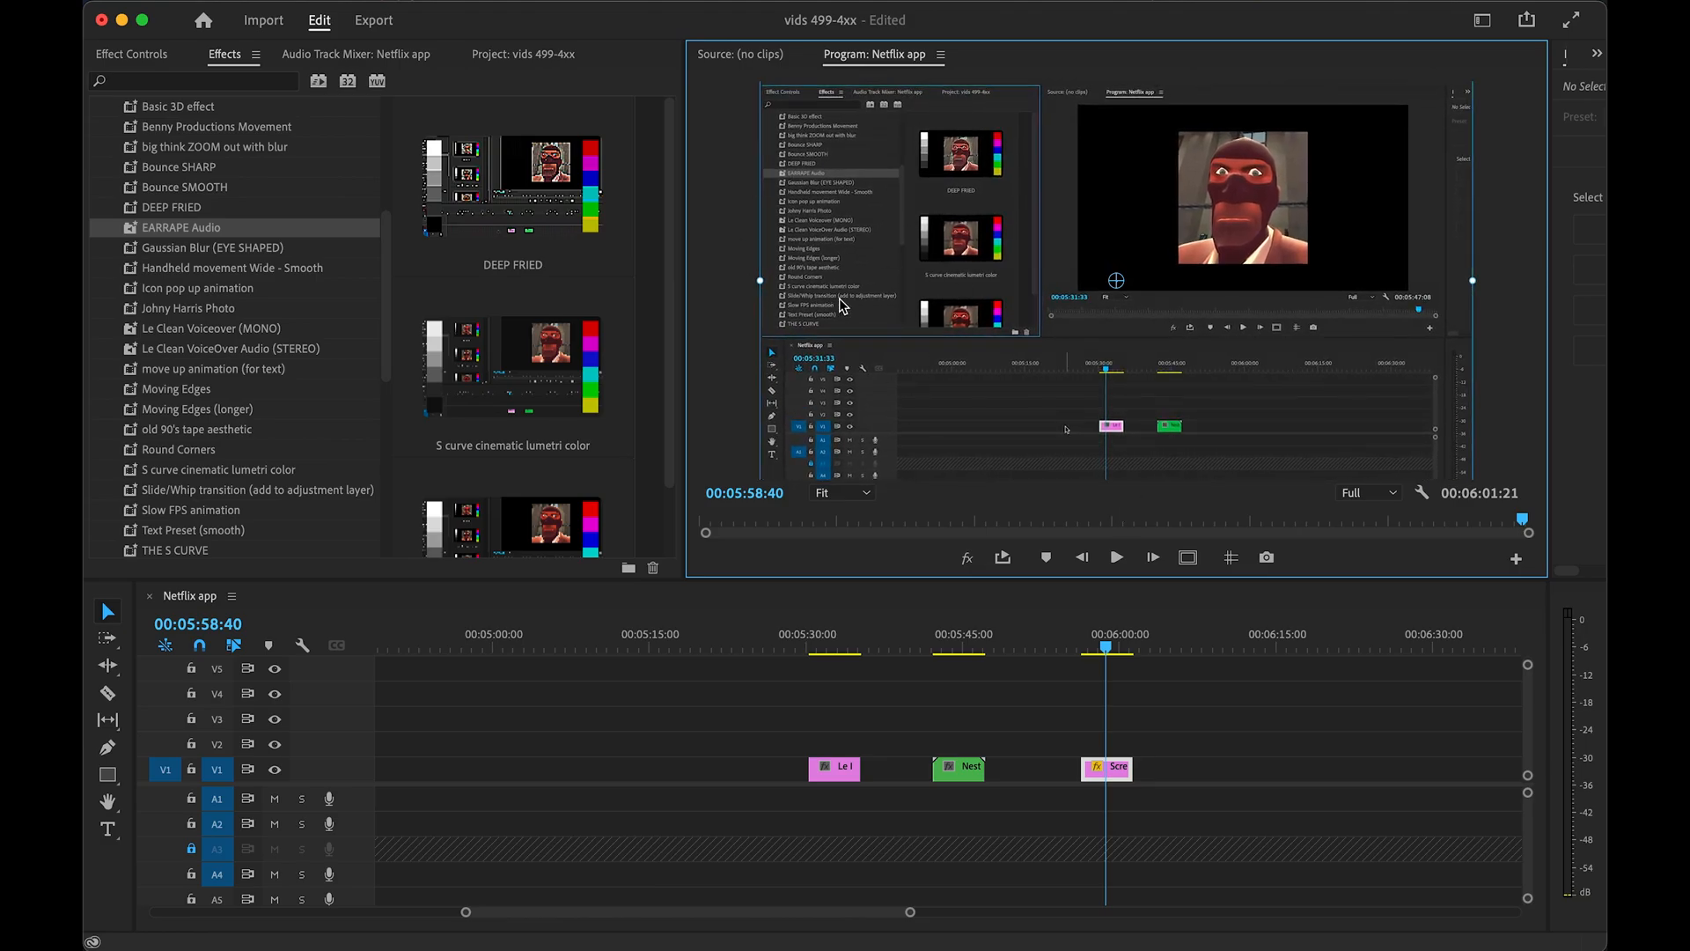
{"action": "left_click", "coordinate": [1233, 741]}
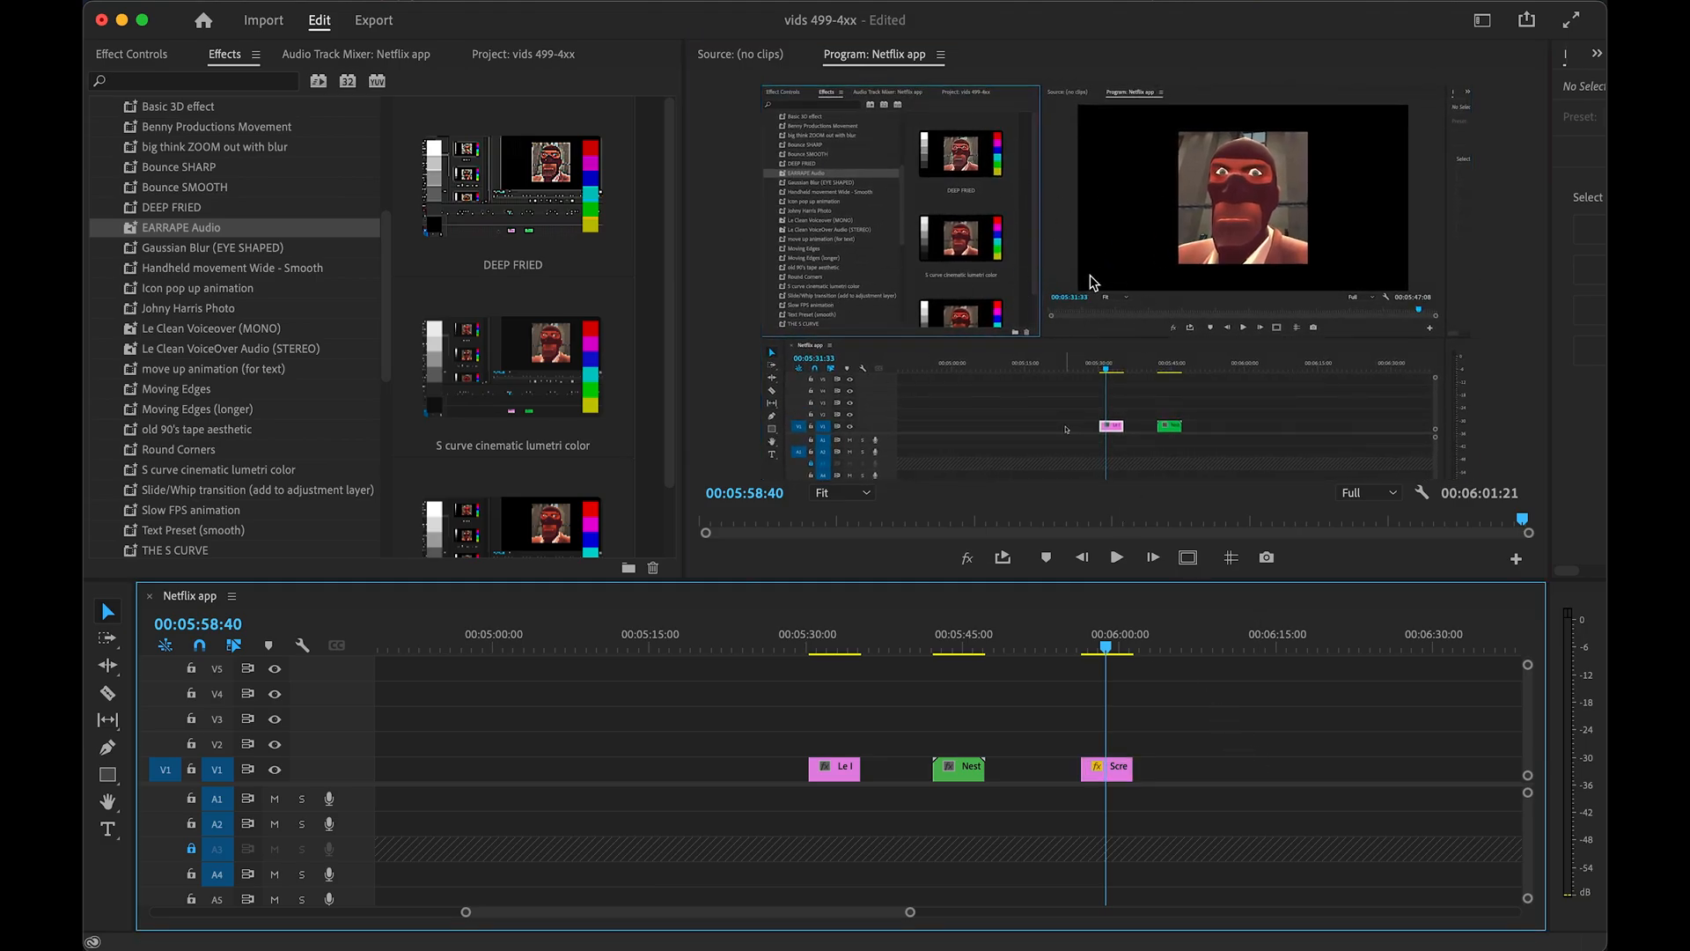
- Apply the Gaussian Blur (EYE SHAPED) preset to the screenshot clip and set its blurriness to 11
{"action": "left_click_drag", "start_coordinate": [215, 249], "coordinate": [1111, 775]}
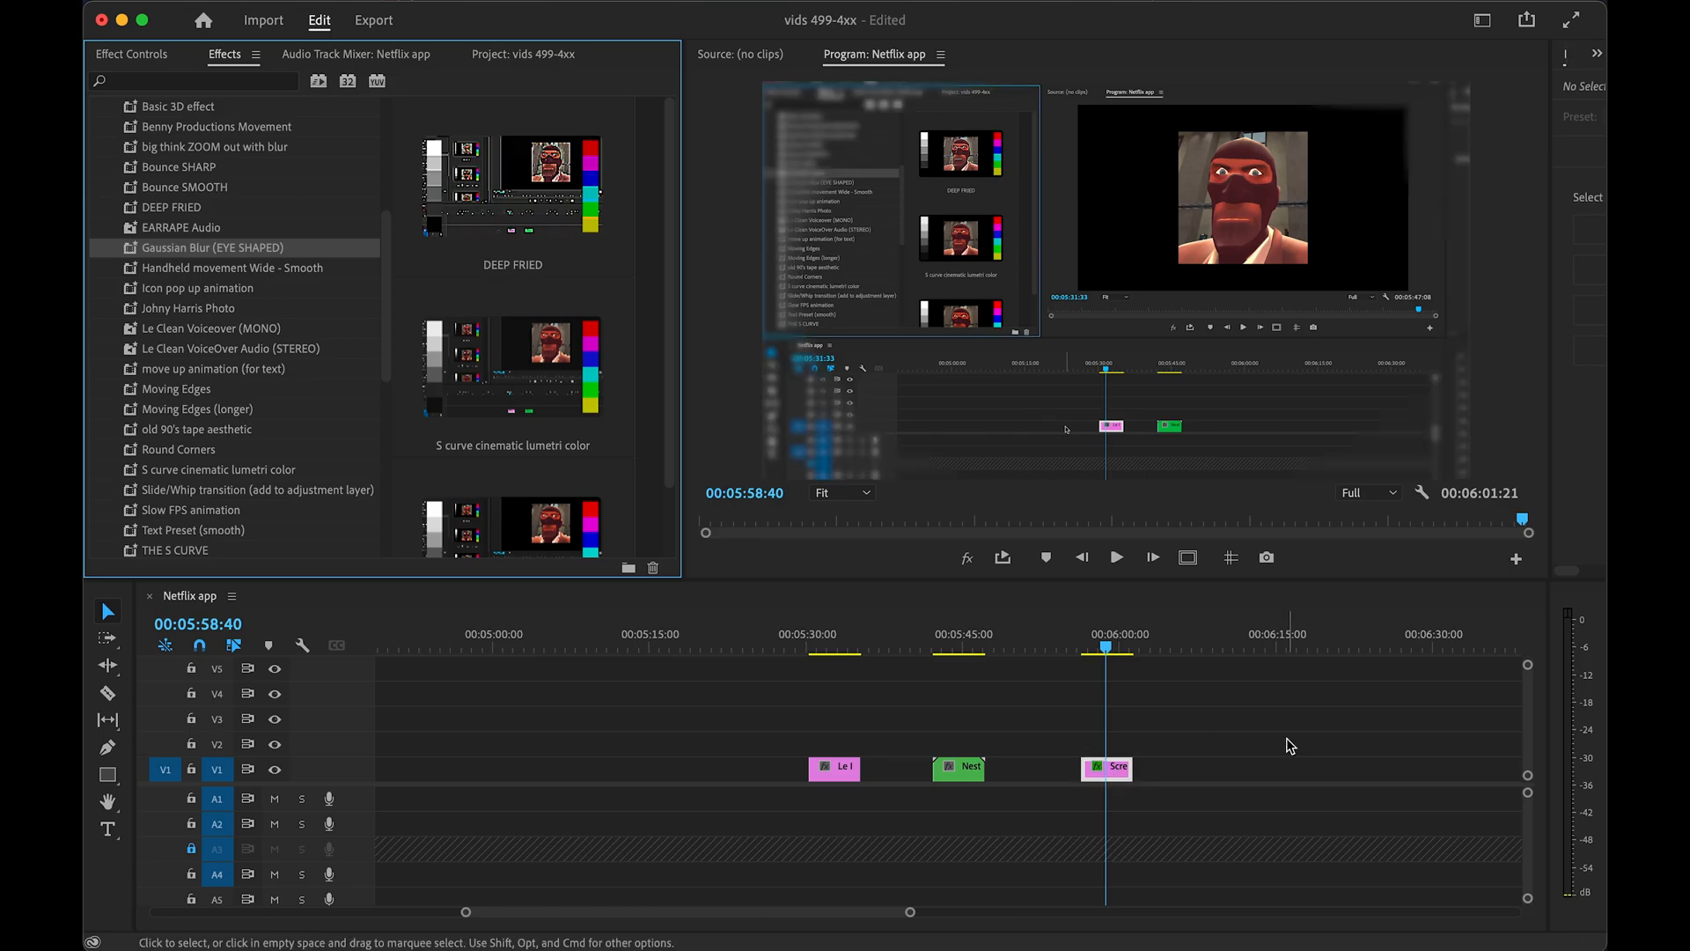
{"action": "key", "text": "shift+x"}
{"action": "scroll", "coordinate": [268, 467], "scroll_direction": "down", "scroll_amount": 4}
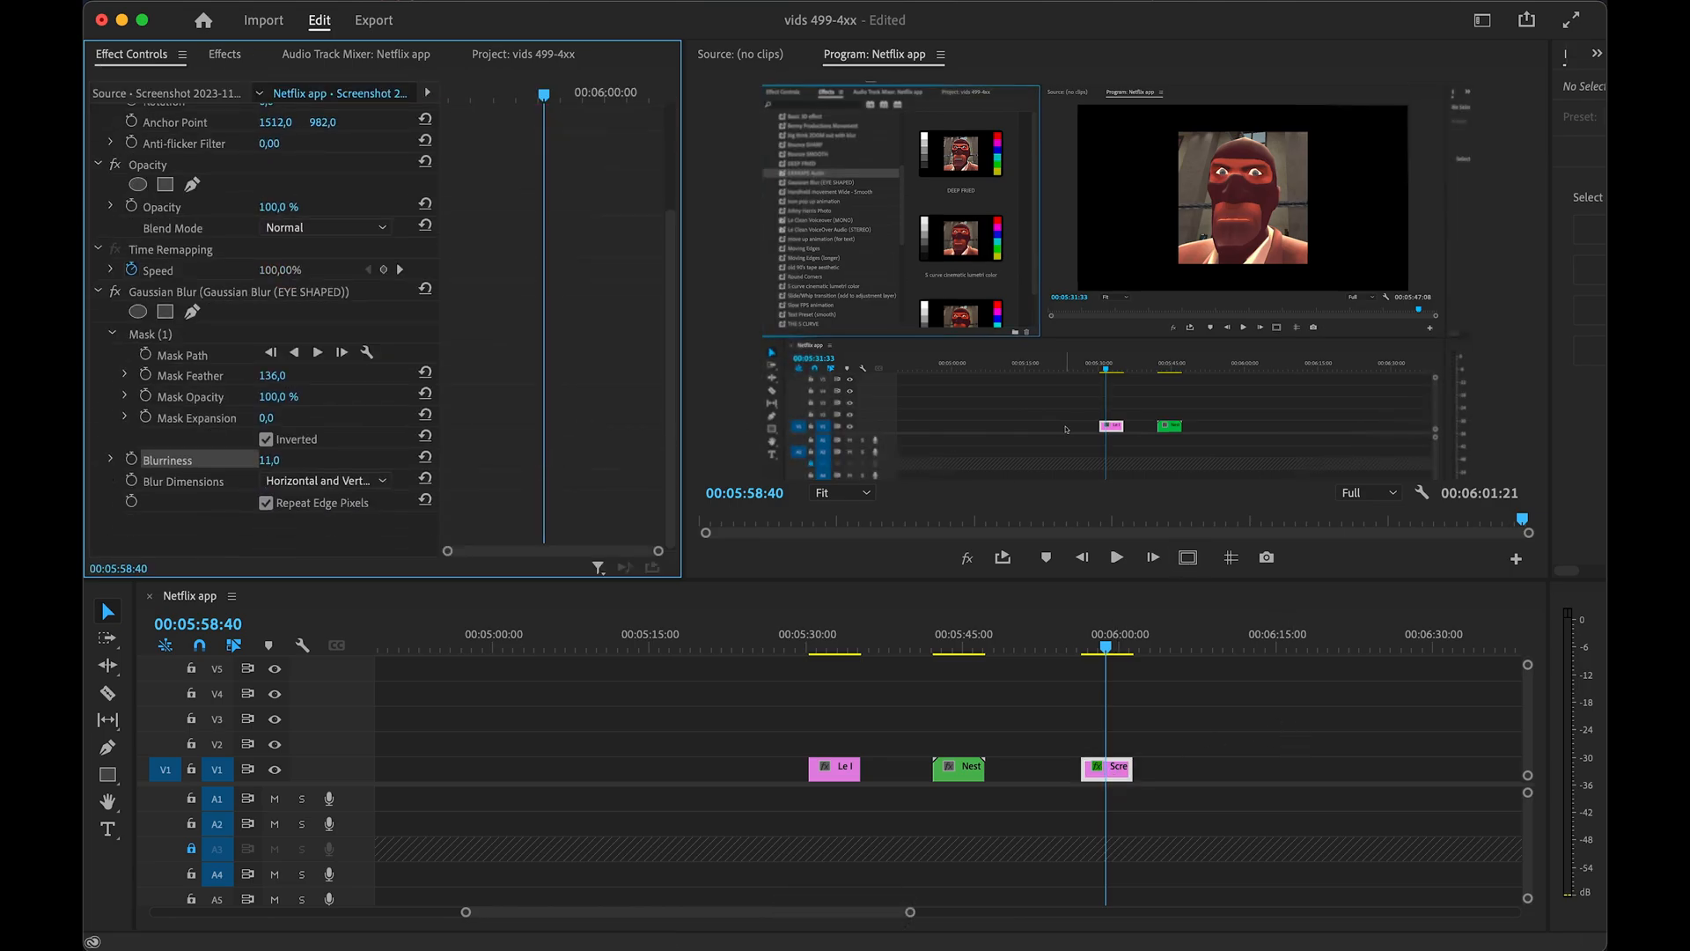
- Enlarge the Gaussian Blur mask to a feather of about 810 and an expansion of about -384, and view the frame enlarged
{"action": "left_click", "coordinate": [174, 336]}
{"action": "left_click_drag", "start_coordinate": [1347, 119], "coordinate": [1247, 278]}
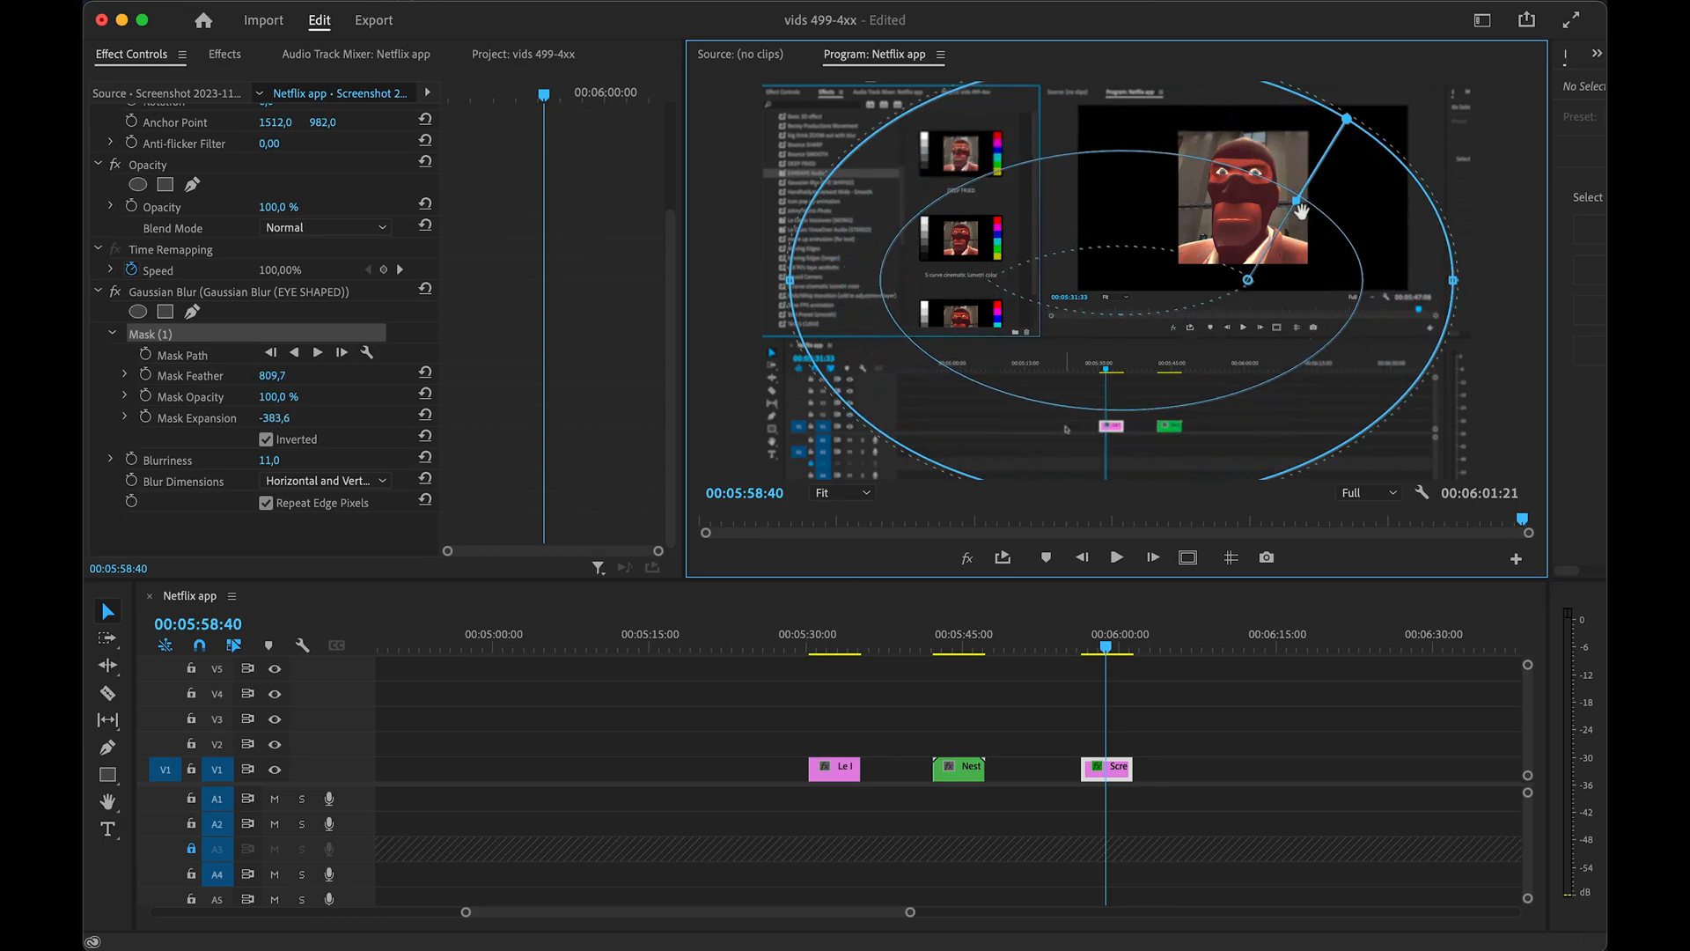
{"action": "key", "text": "grave"}
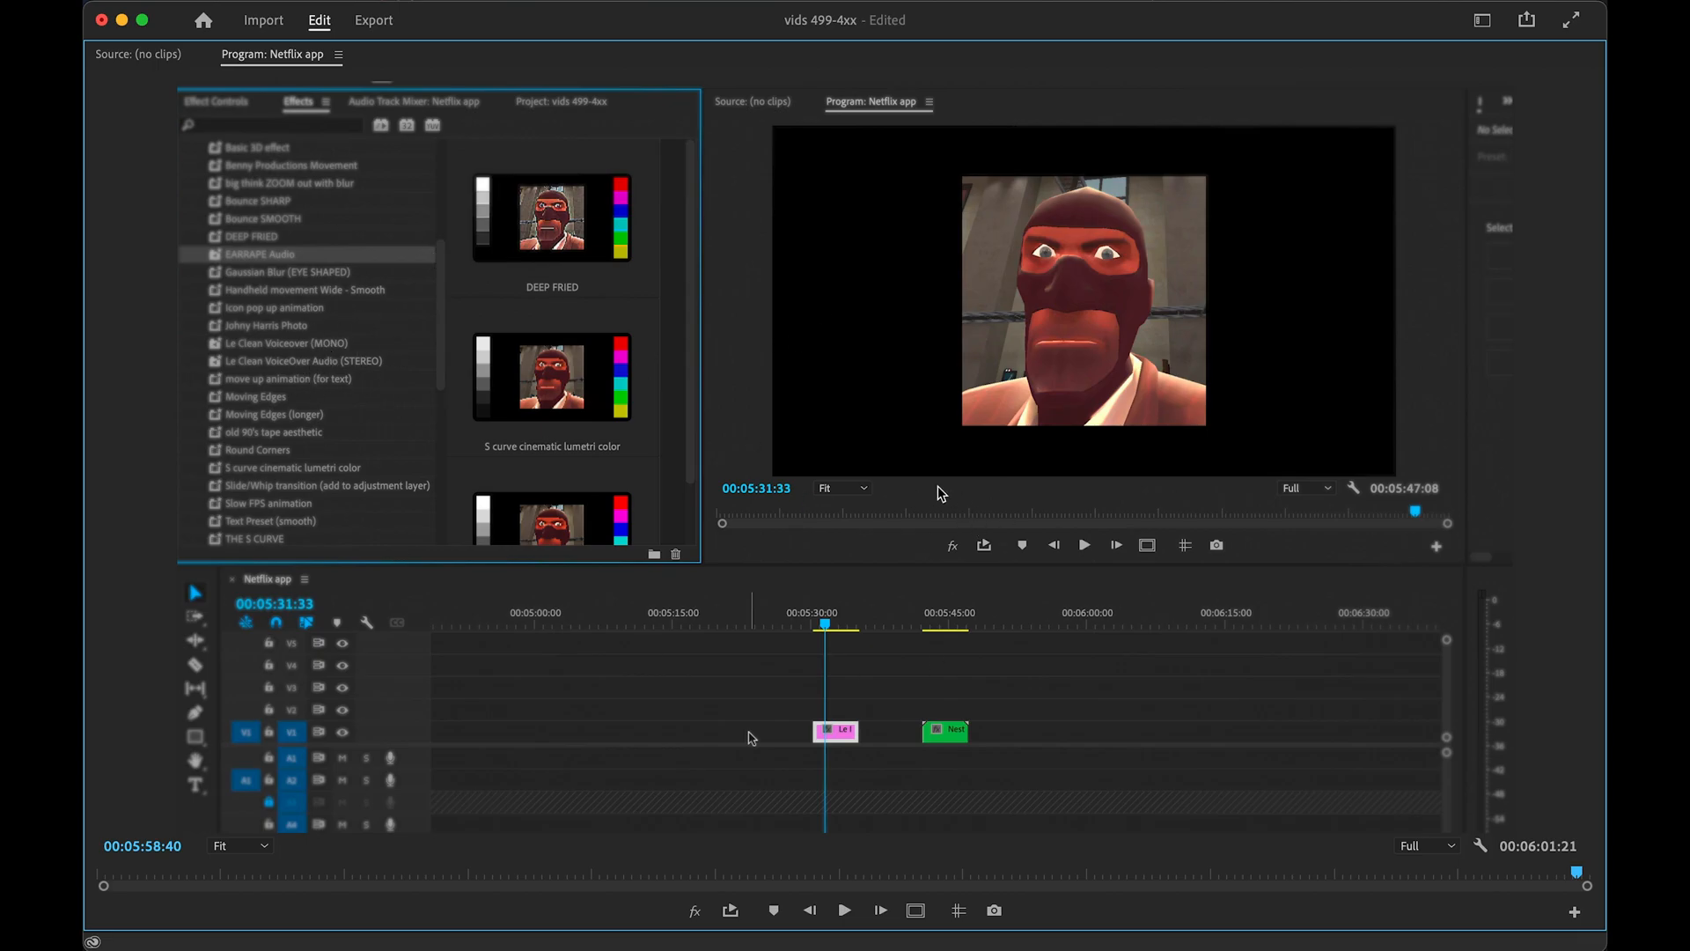
- Apply the Handheld movement Wide - Smooth preset to the Le Image.jpg clip and play it back
{"action": "left_click_drag", "start_coordinate": [256, 228], "coordinate": [841, 763]}
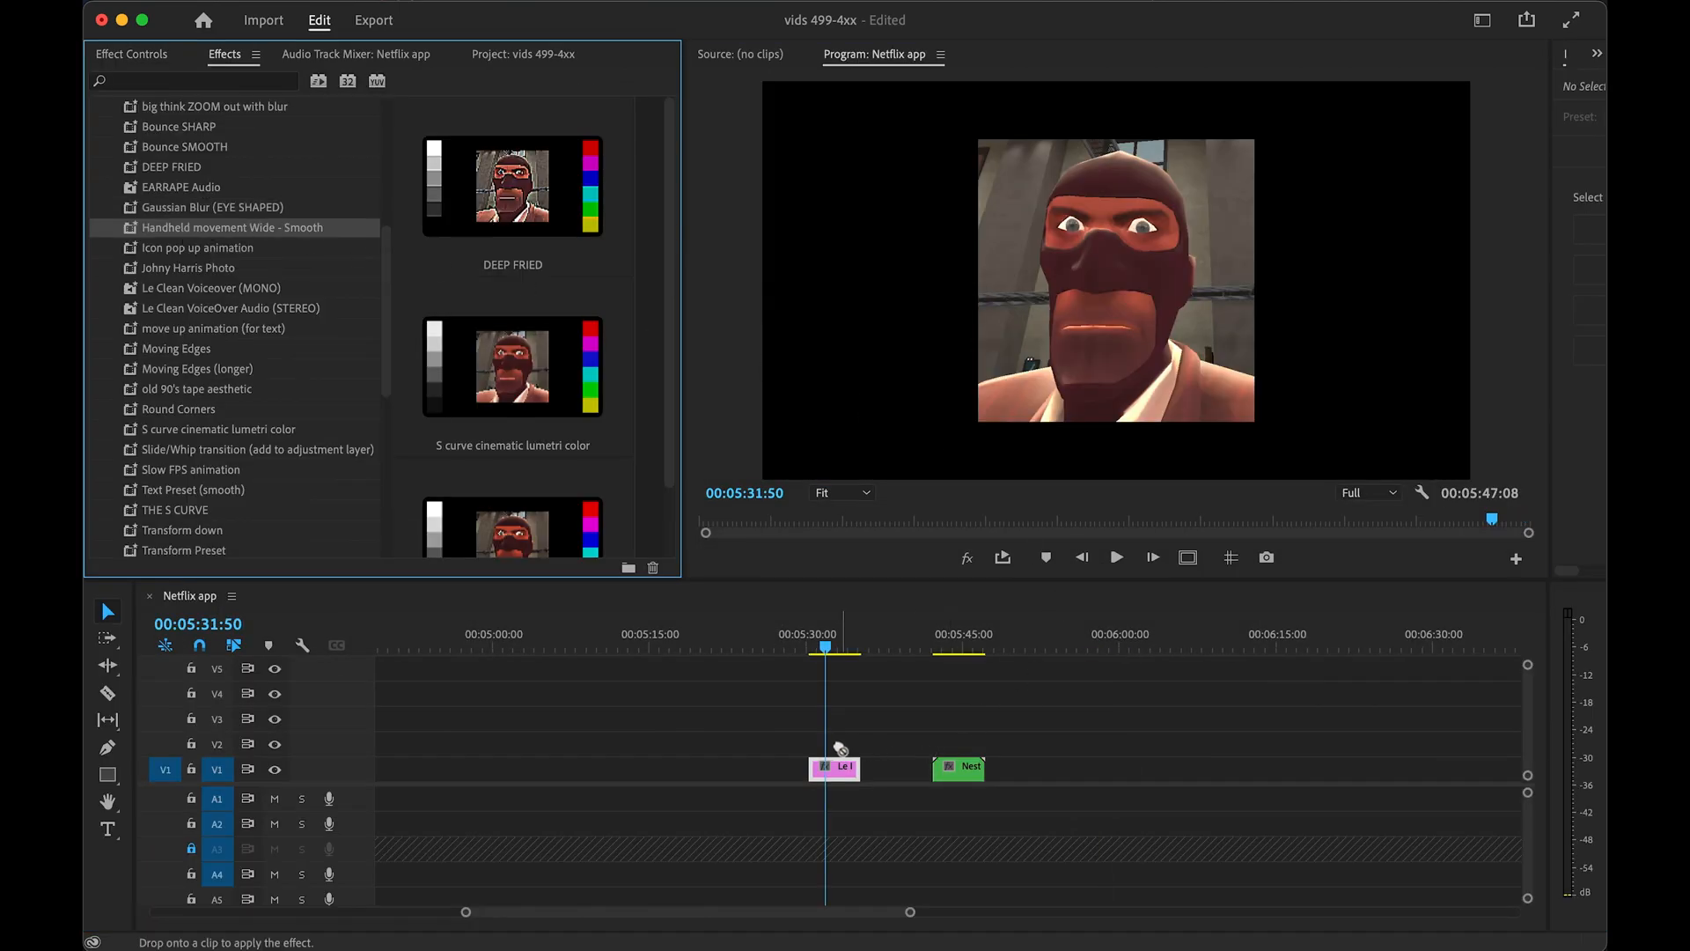
{"action": "key", "text": "space"}
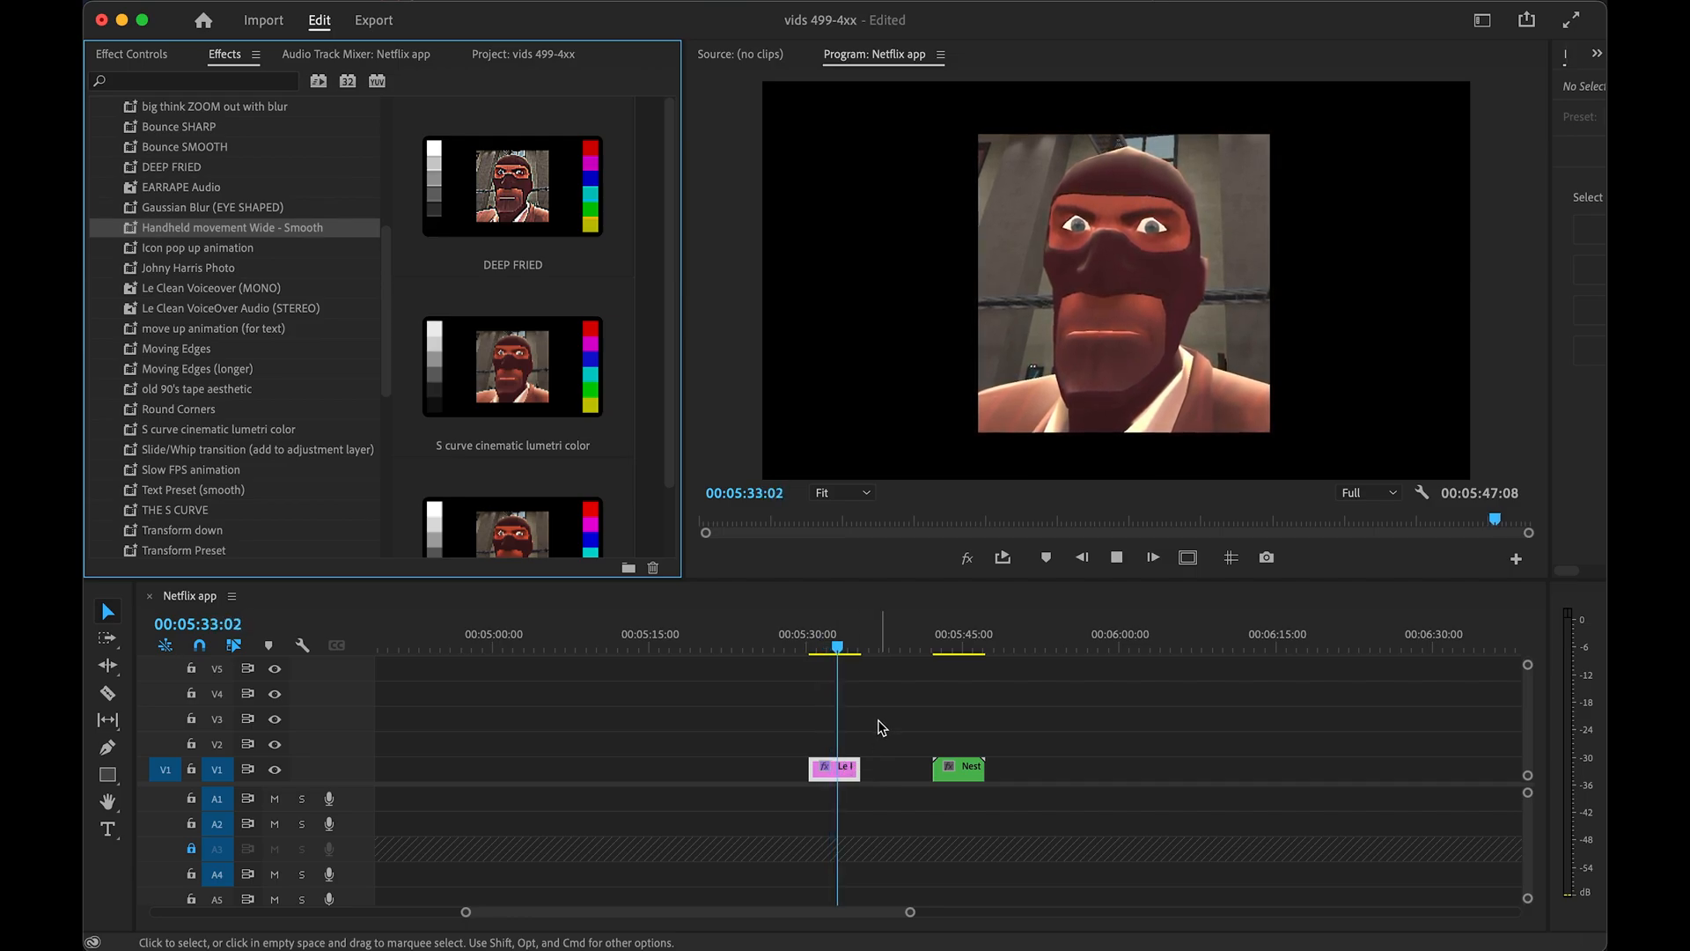
{"action": "key", "text": "space"}
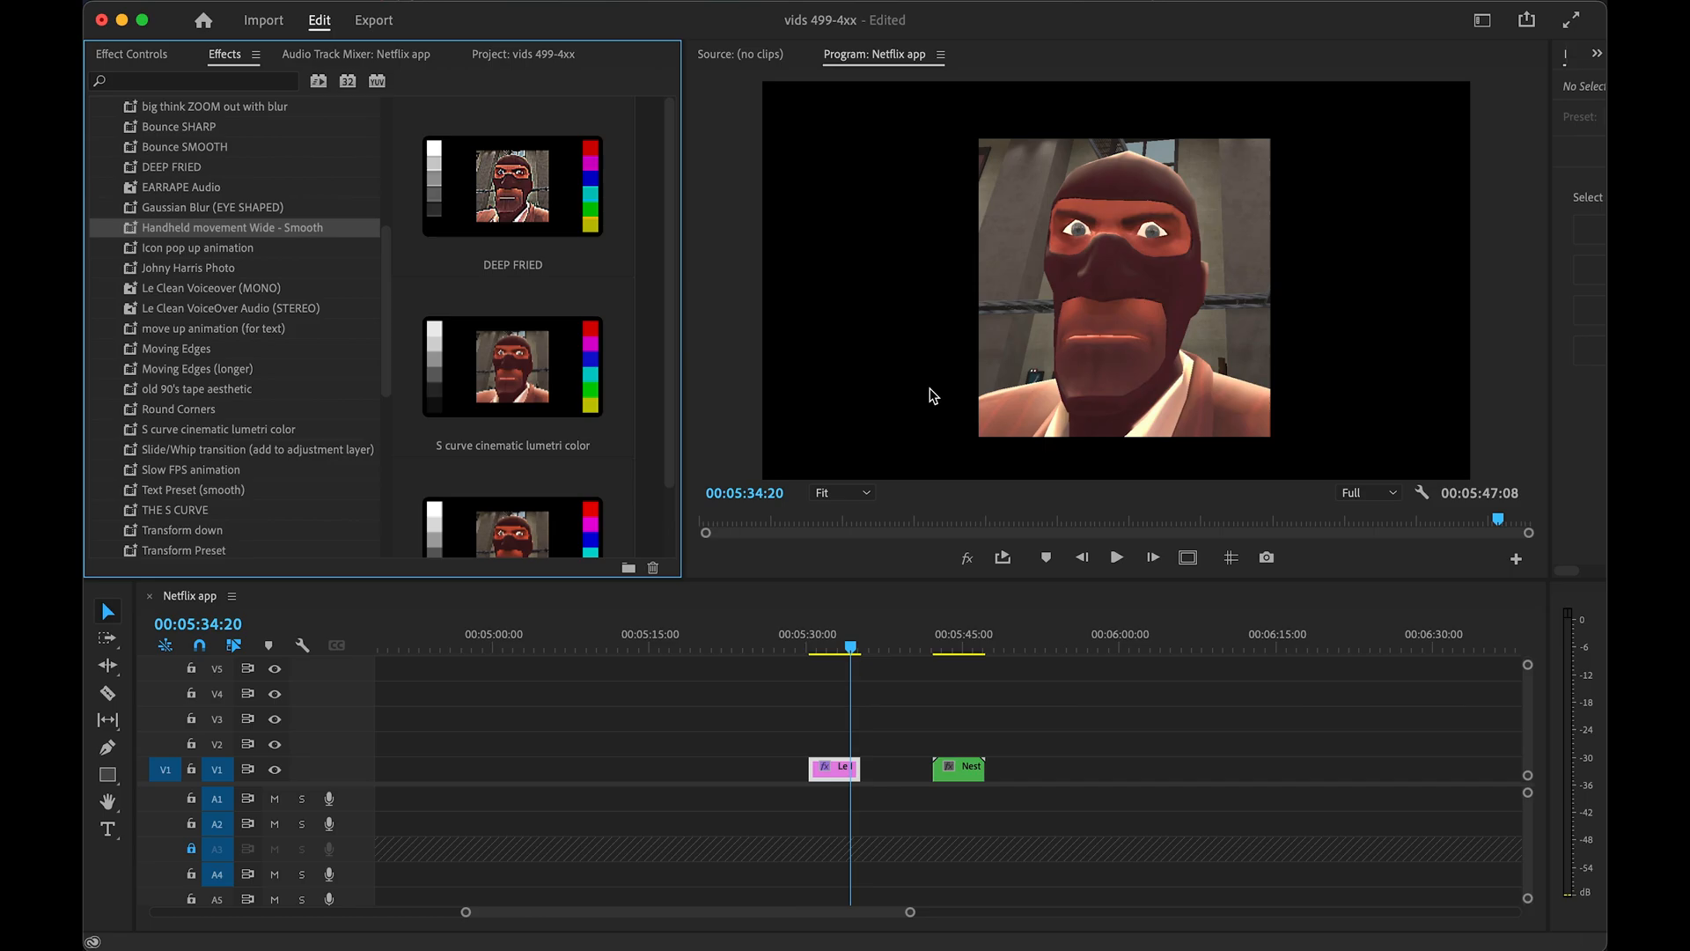
- Duplicate the Le Image.jpg clip after the nested sequence on V1 and set the copy's scale to 21
{"action": "left_click_drag", "start_coordinate": [835, 768], "coordinate": [1133, 768]}
{"action": "left_click", "coordinate": [1129, 649]}
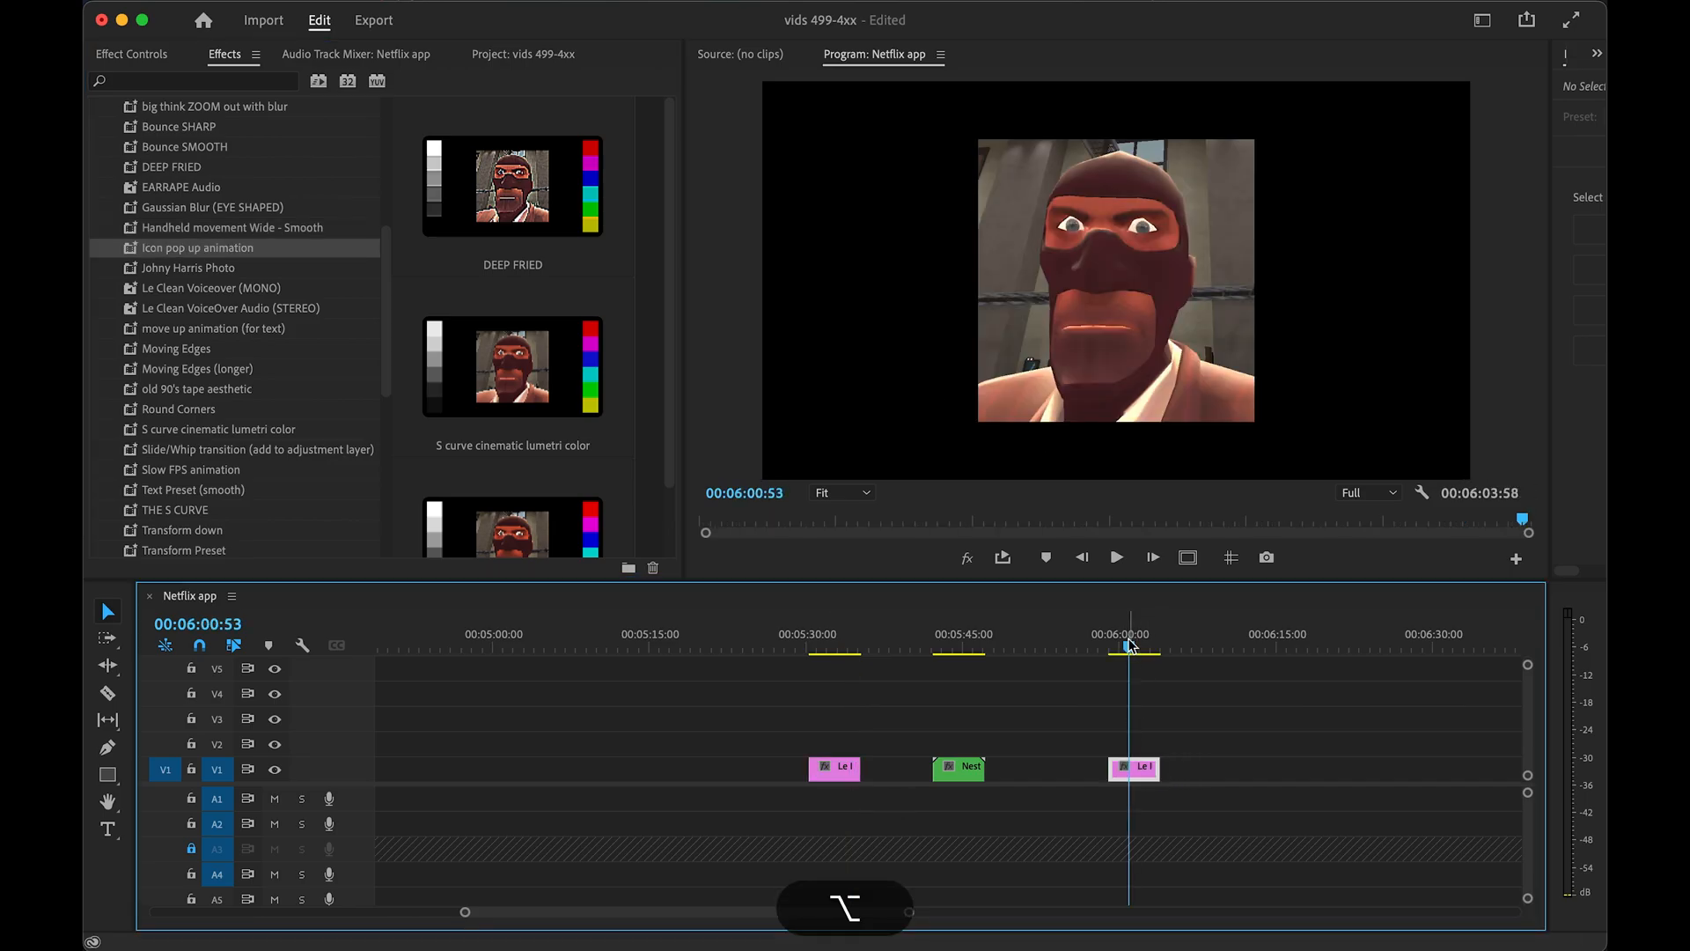
{"action": "key", "text": "shift+x"}
{"action": "left_click_drag", "start_coordinate": [268, 178], "coordinate": [199, 179]}
{"action": "left_click", "coordinate": [1138, 776]}
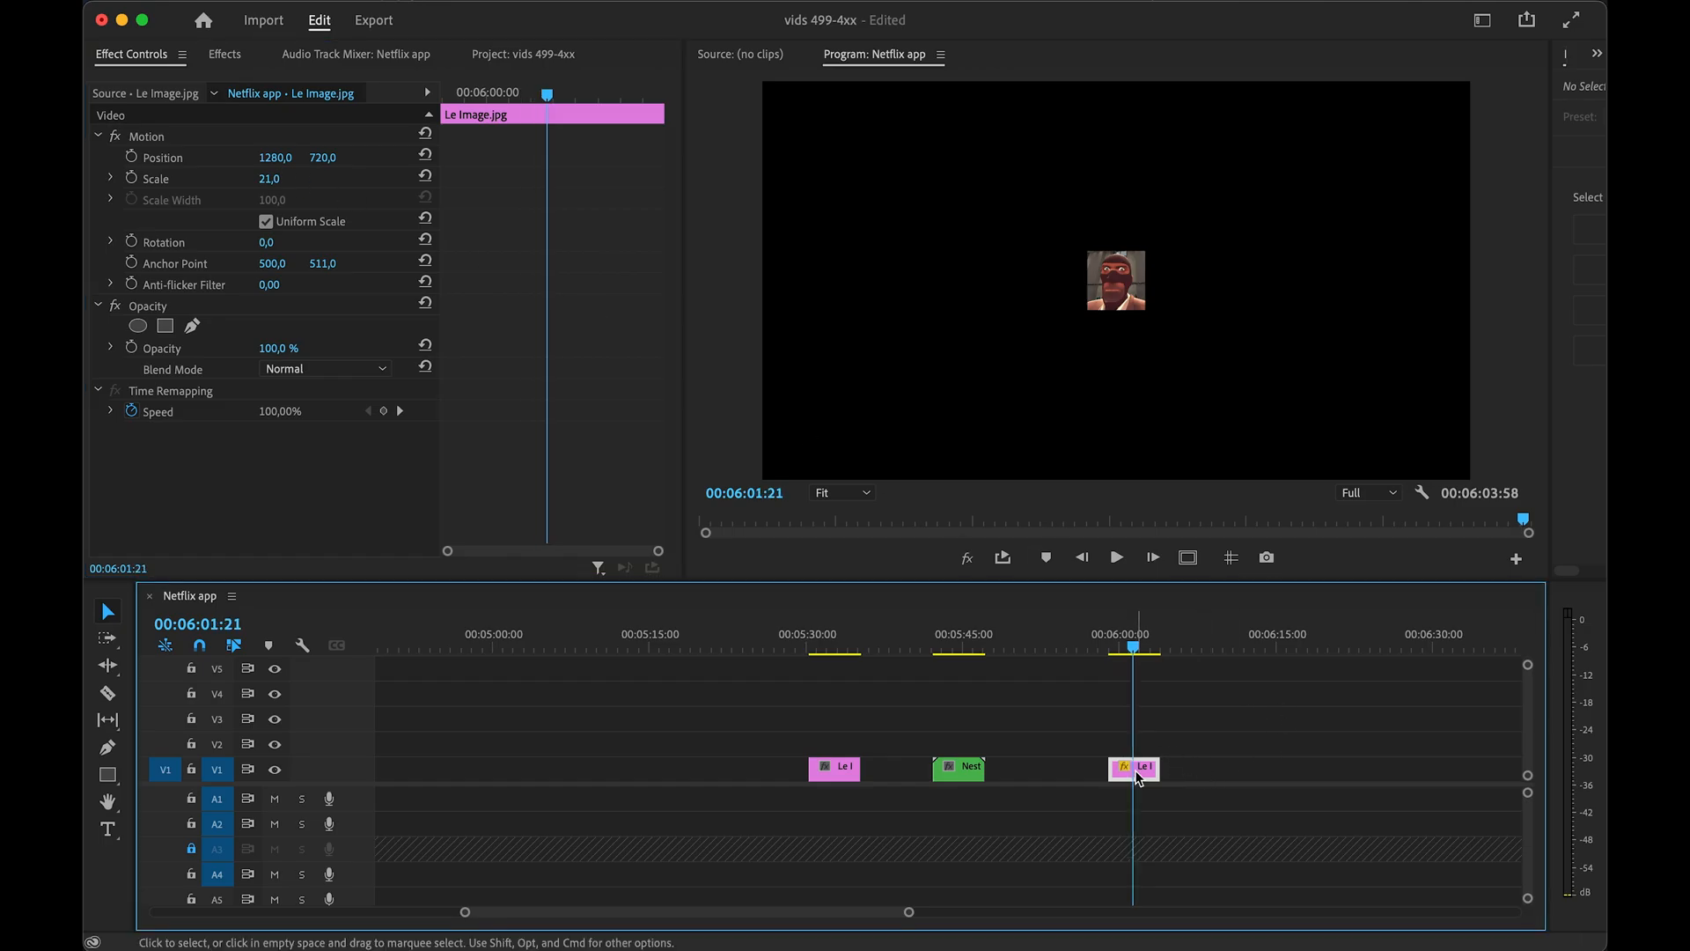
- Nest the scaled-down Le Image.jpg copy to check its Motion settings, and undo the nesting
{"action": "key", "text": "shift+n"}
{"action": "key", "text": "Return"}
{"action": "key", "text": "shift+Return"}
{"action": "left_click", "coordinate": [1145, 777]}
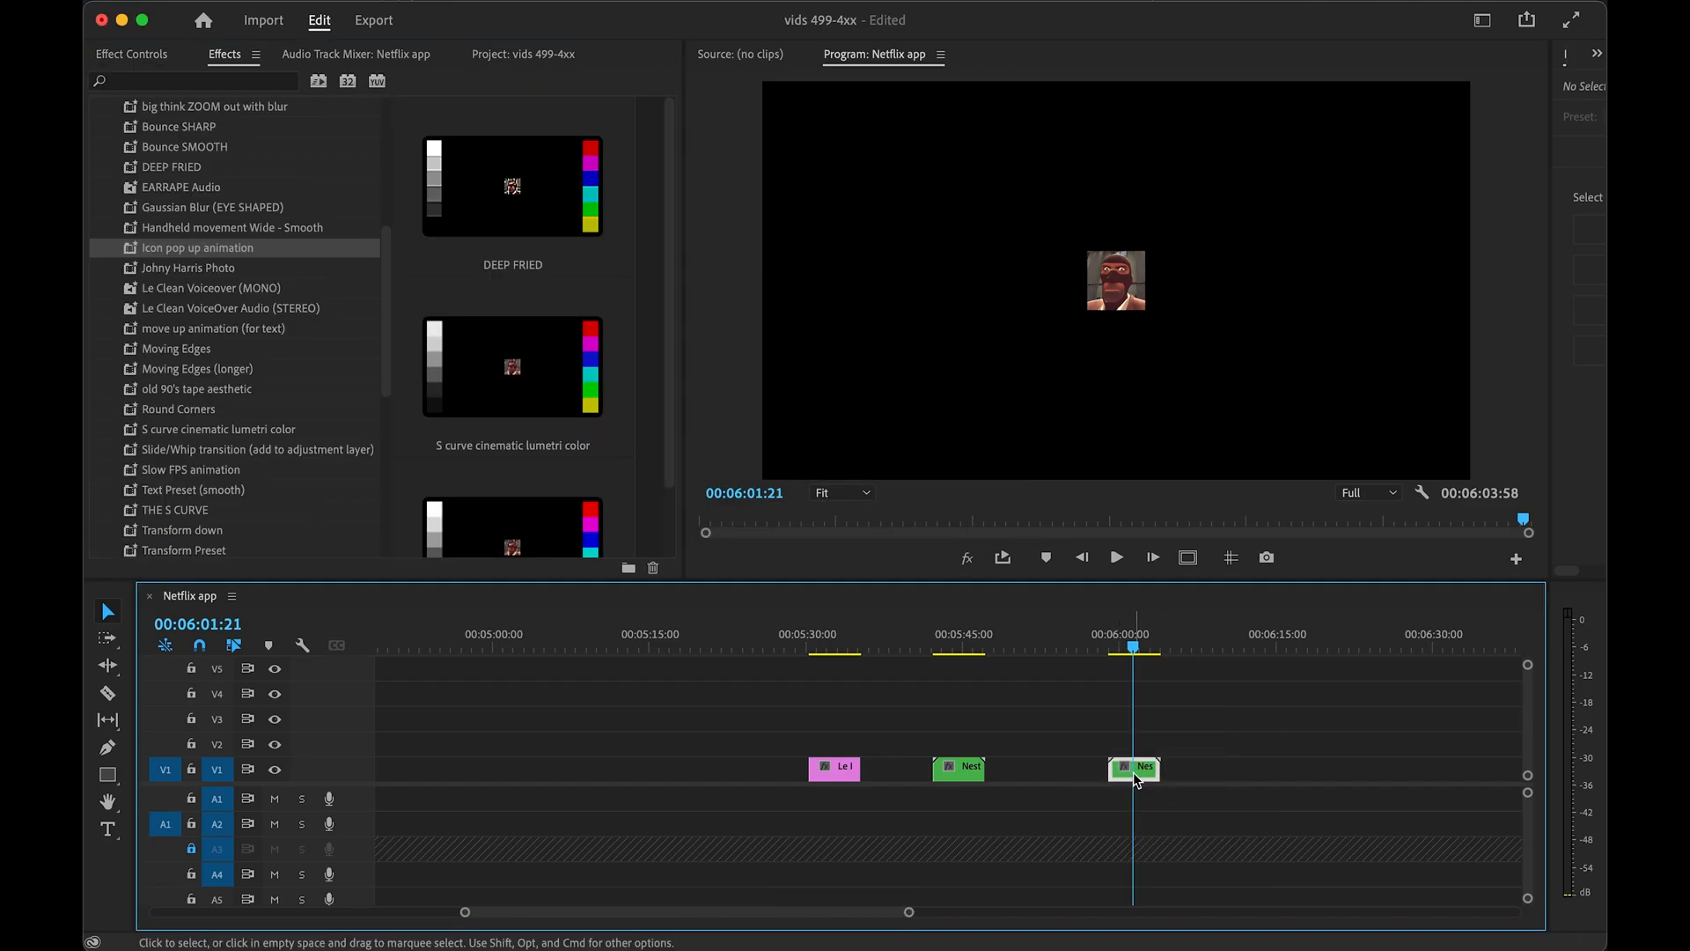
{"action": "key", "text": "shift+x"}
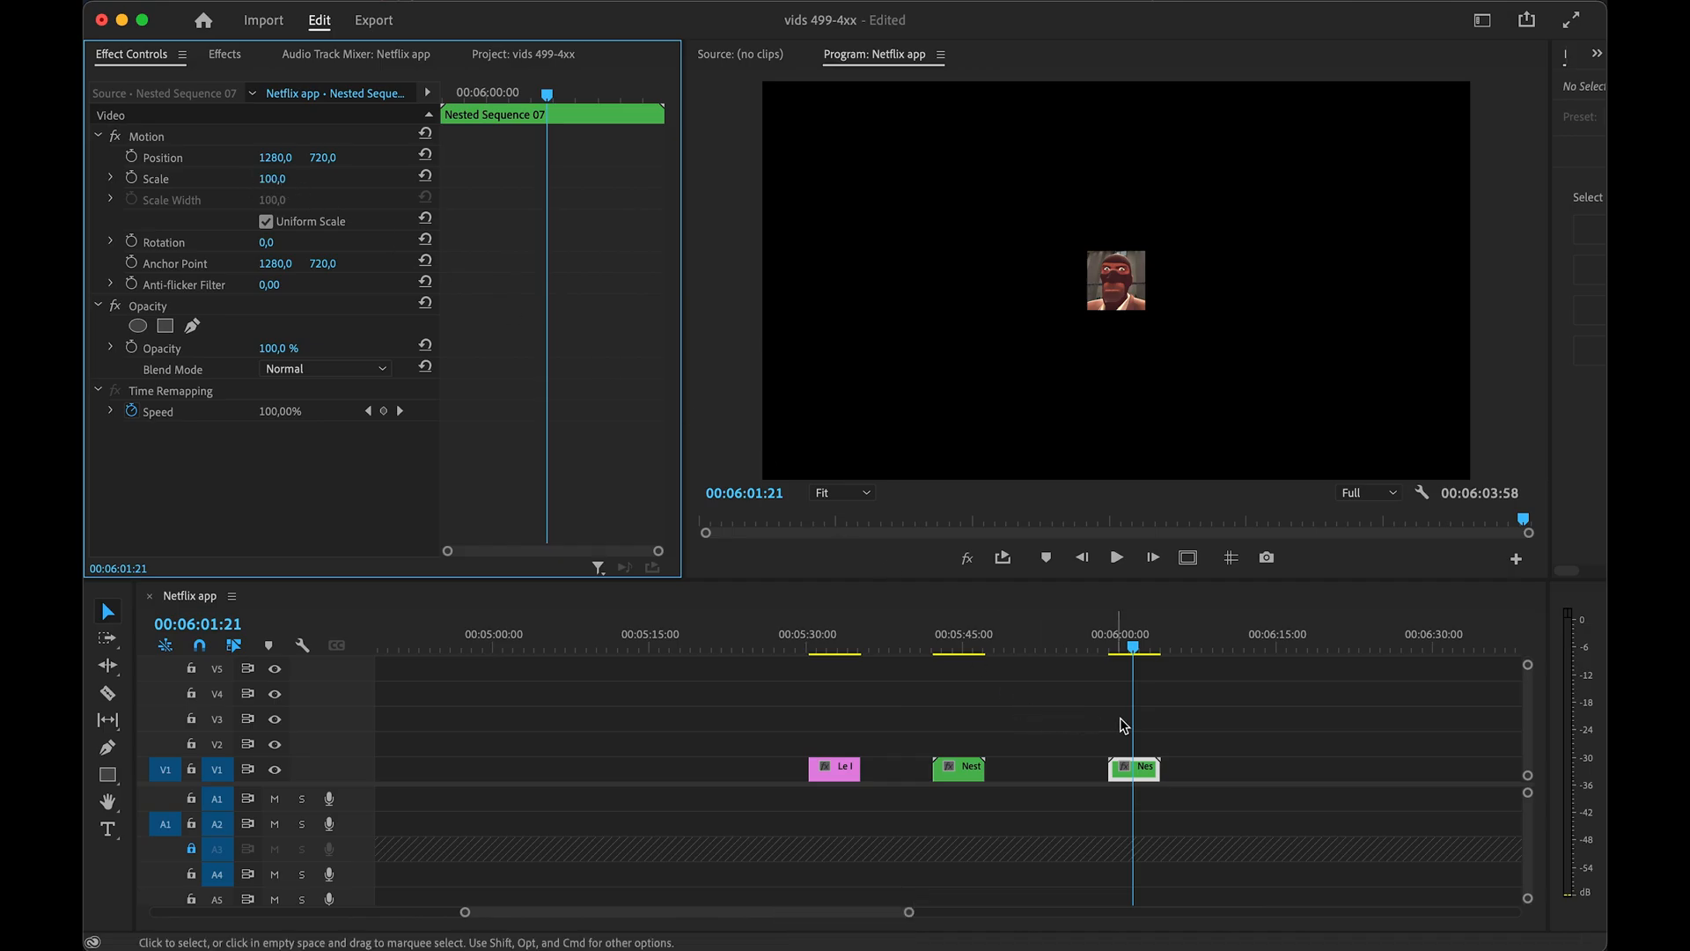
{"action": "key", "text": "super+z"}
- Try the Icon pop up animation preset directly on the small Le Image.jpg copy and play it back
{"action": "left_click", "coordinate": [1281, 724]}
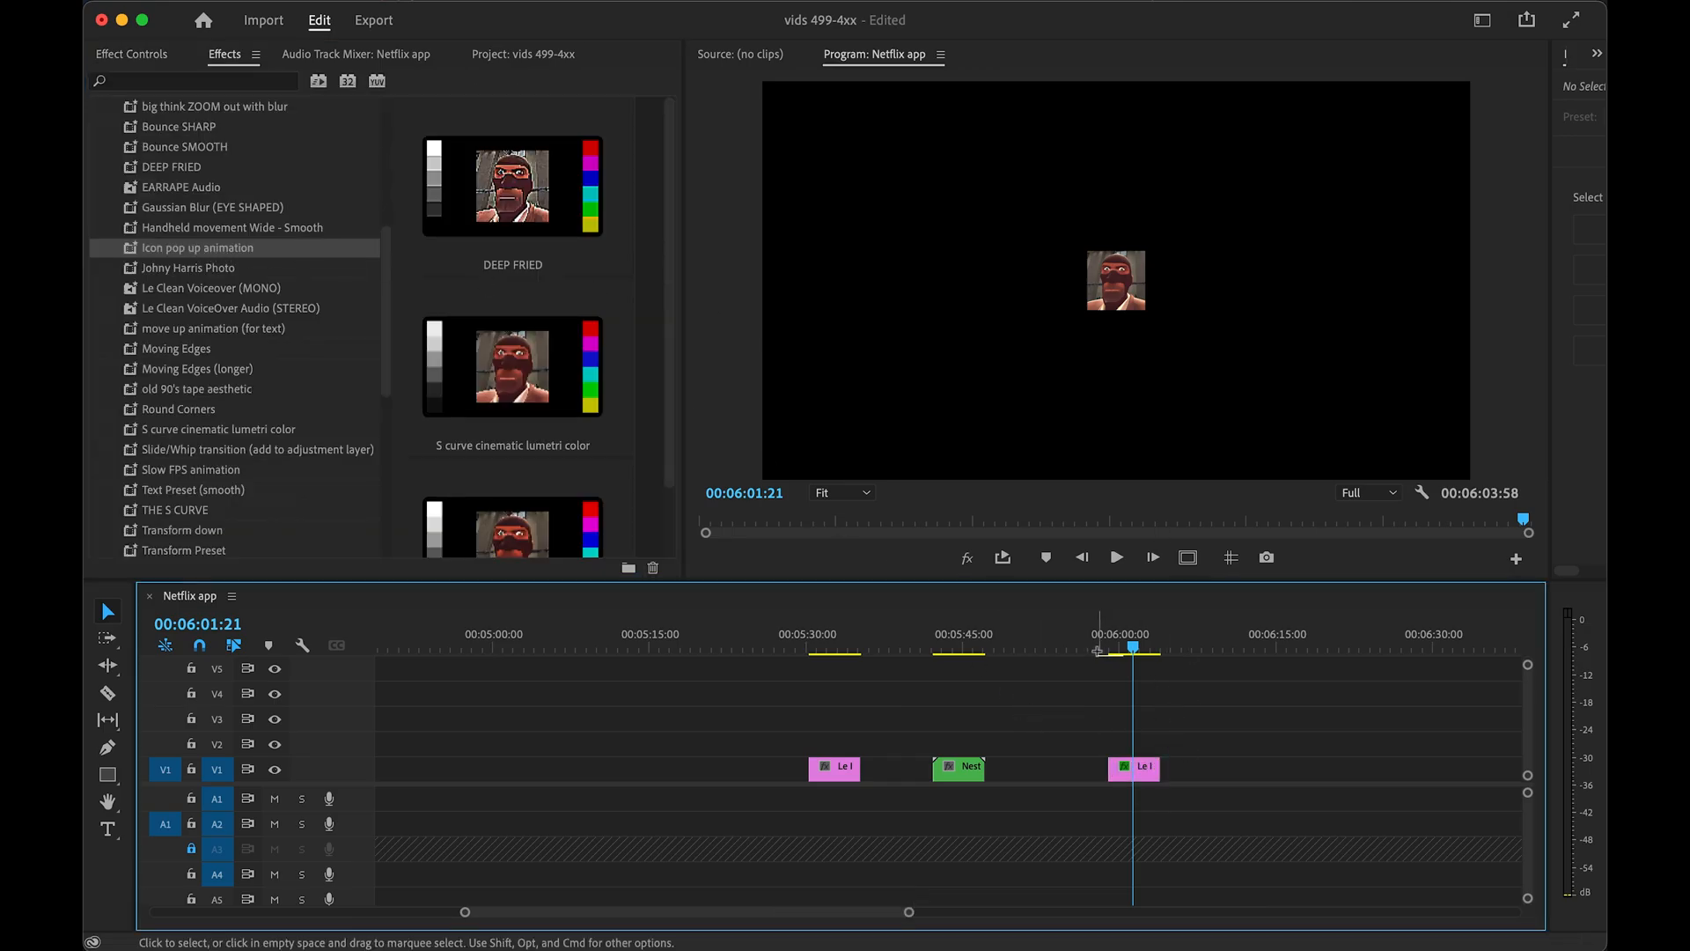
{"action": "key", "text": "space"}
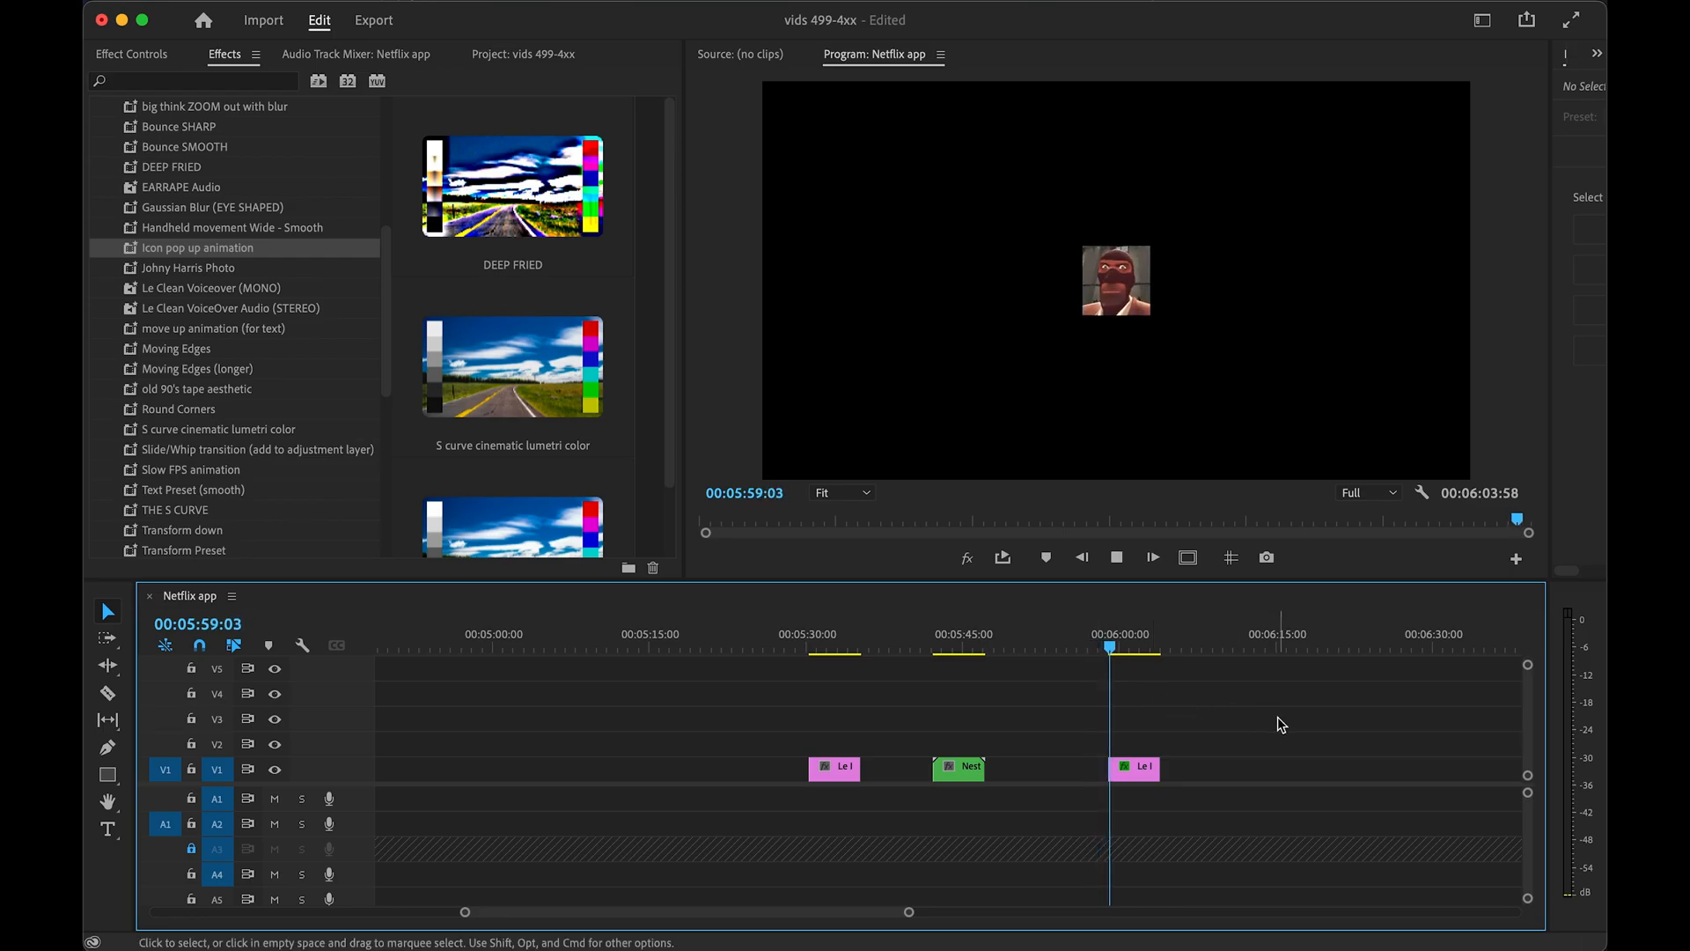
{"action": "left_click", "coordinate": [990, 341]}
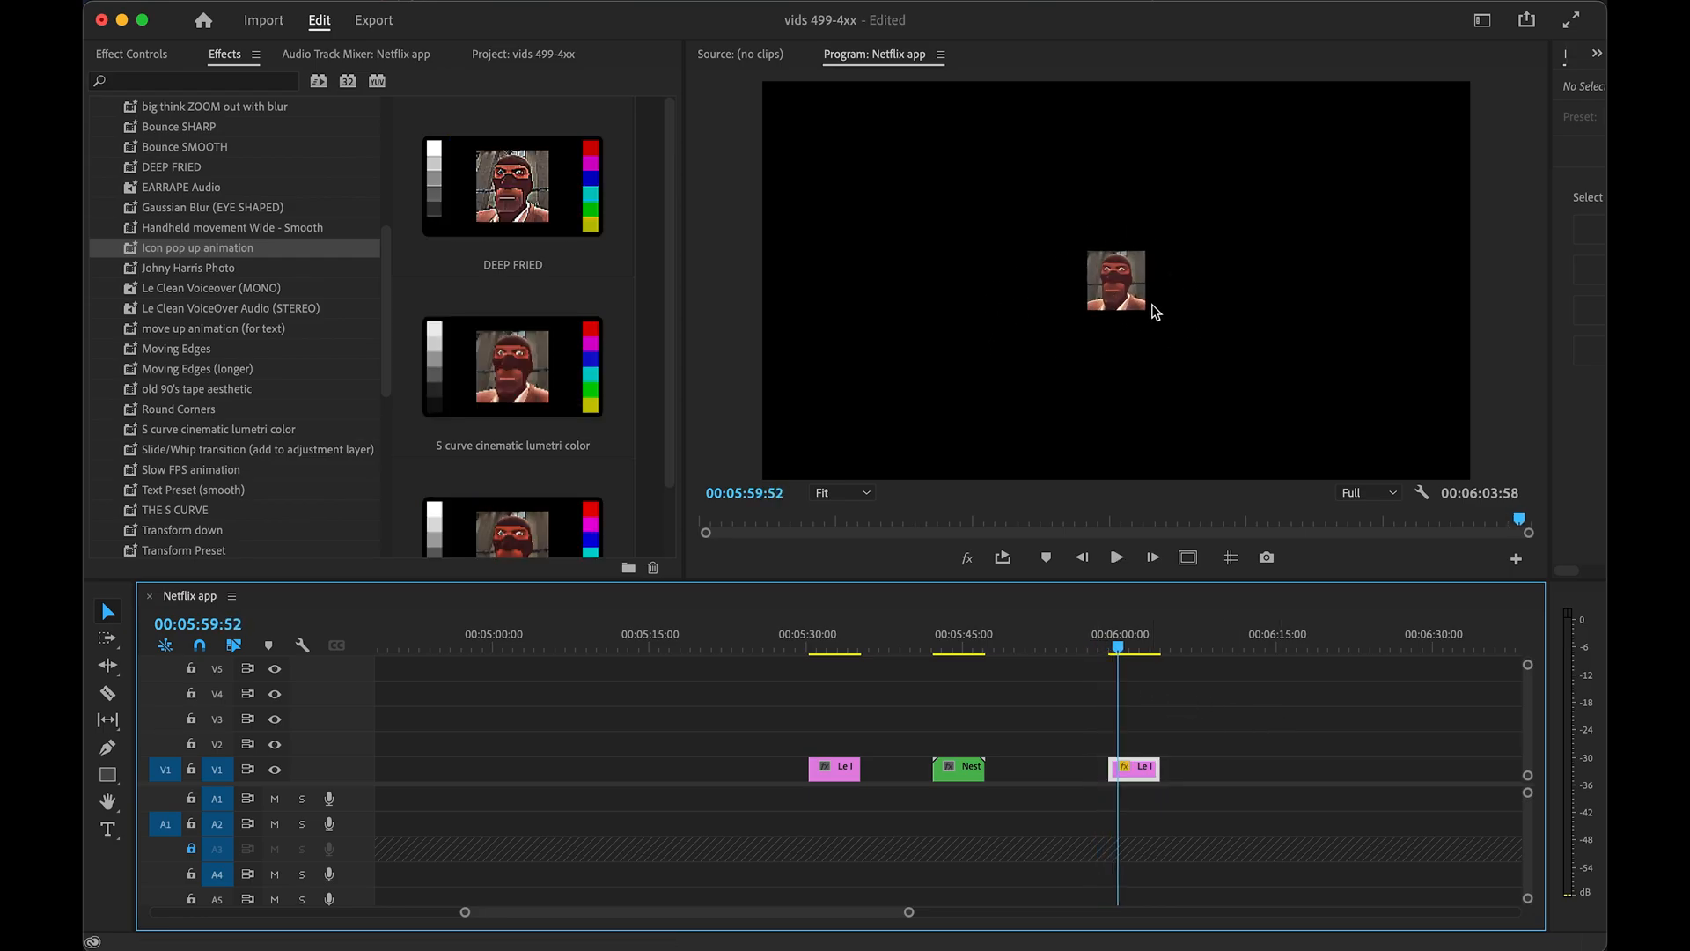
- Apply the Icon pop up animation preset to the nested version of the small image and zoom in on its Transform keyframes
{"action": "key", "text": "super+shift+z"}
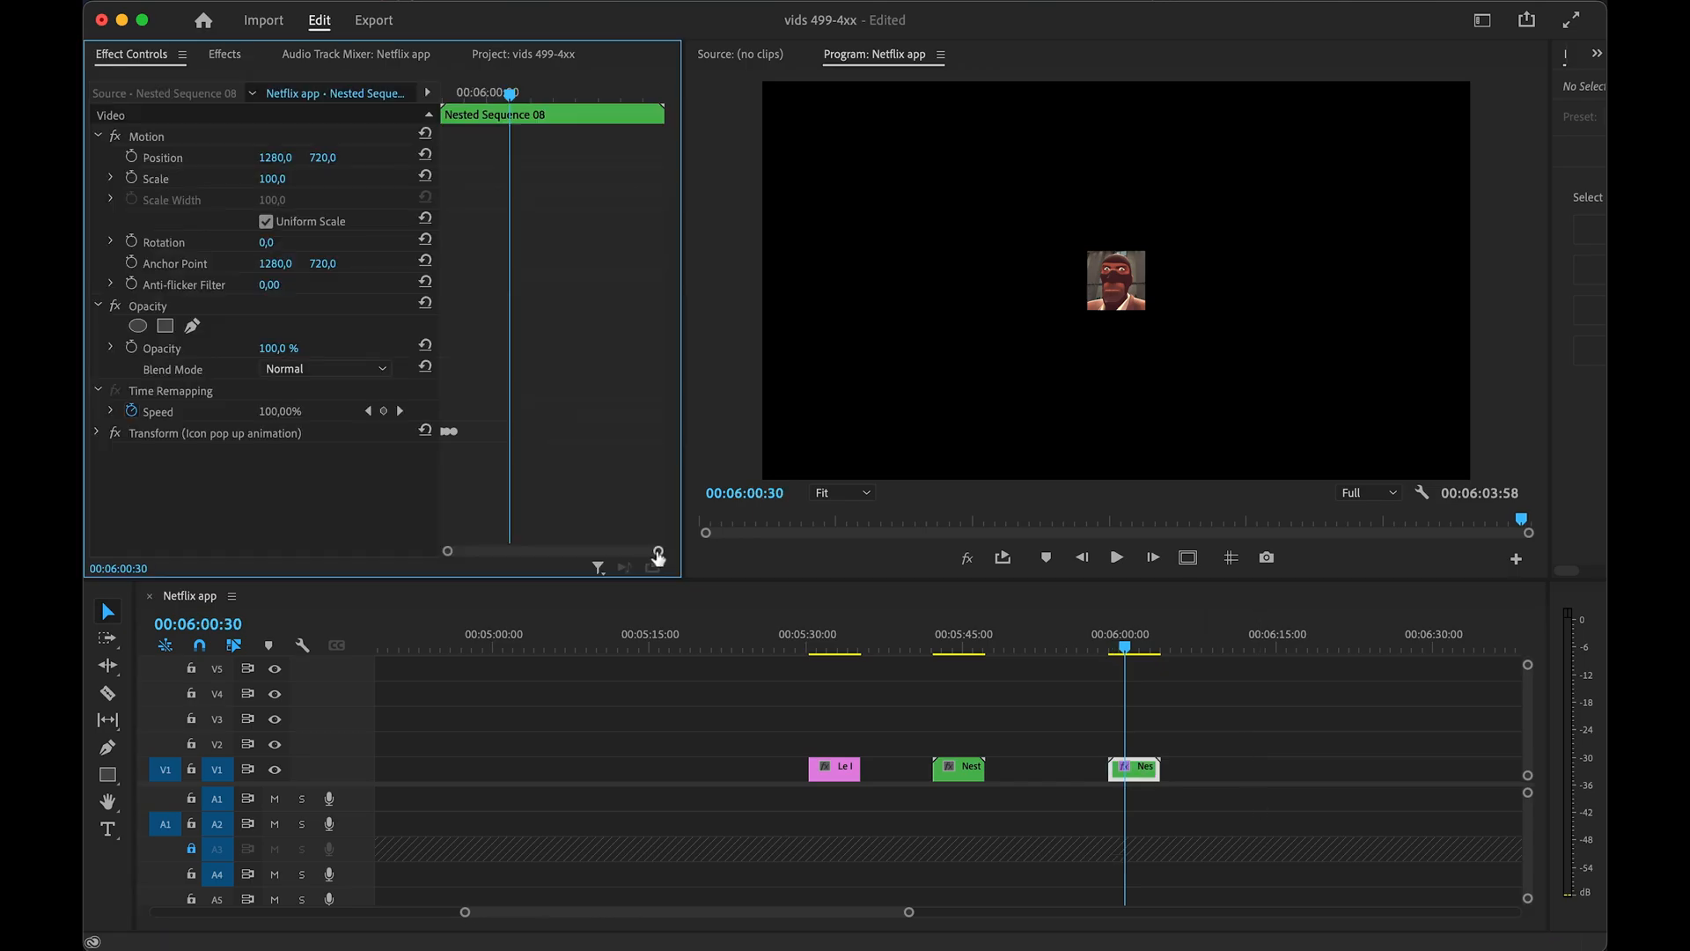
{"action": "left_click", "coordinate": [96, 432]}
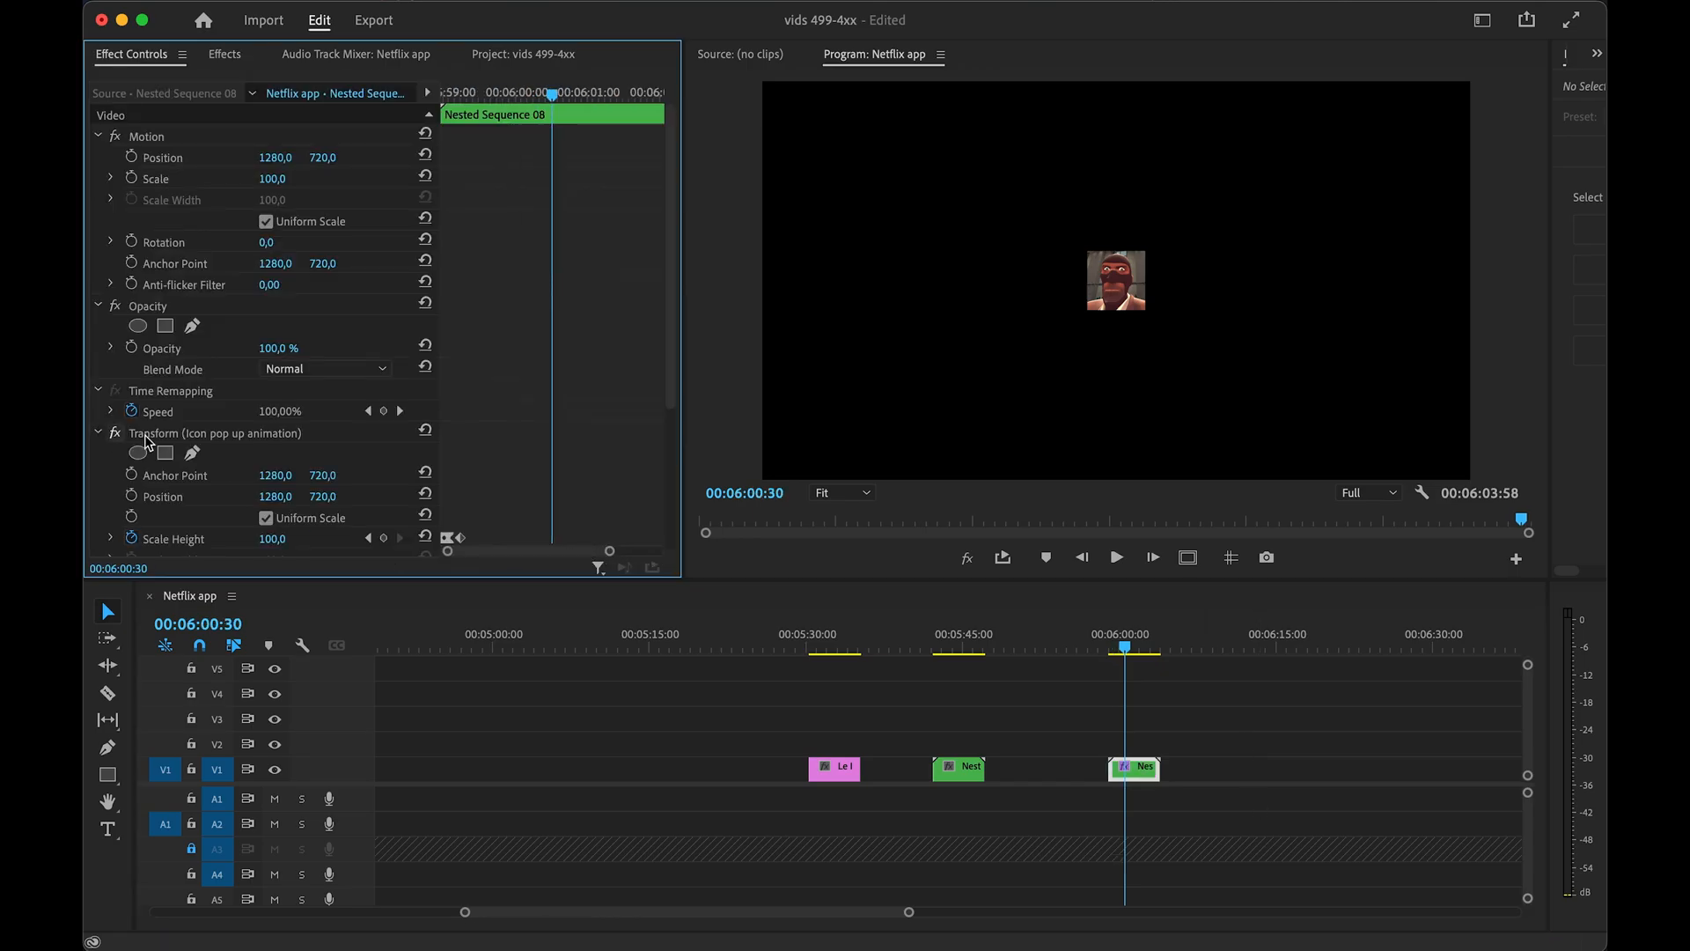
{"action": "scroll", "coordinate": [540, 480], "scroll_direction": "down", "scroll_amount": 5}
{"action": "left_click_drag", "start_coordinate": [609, 551], "coordinate": [504, 551]}
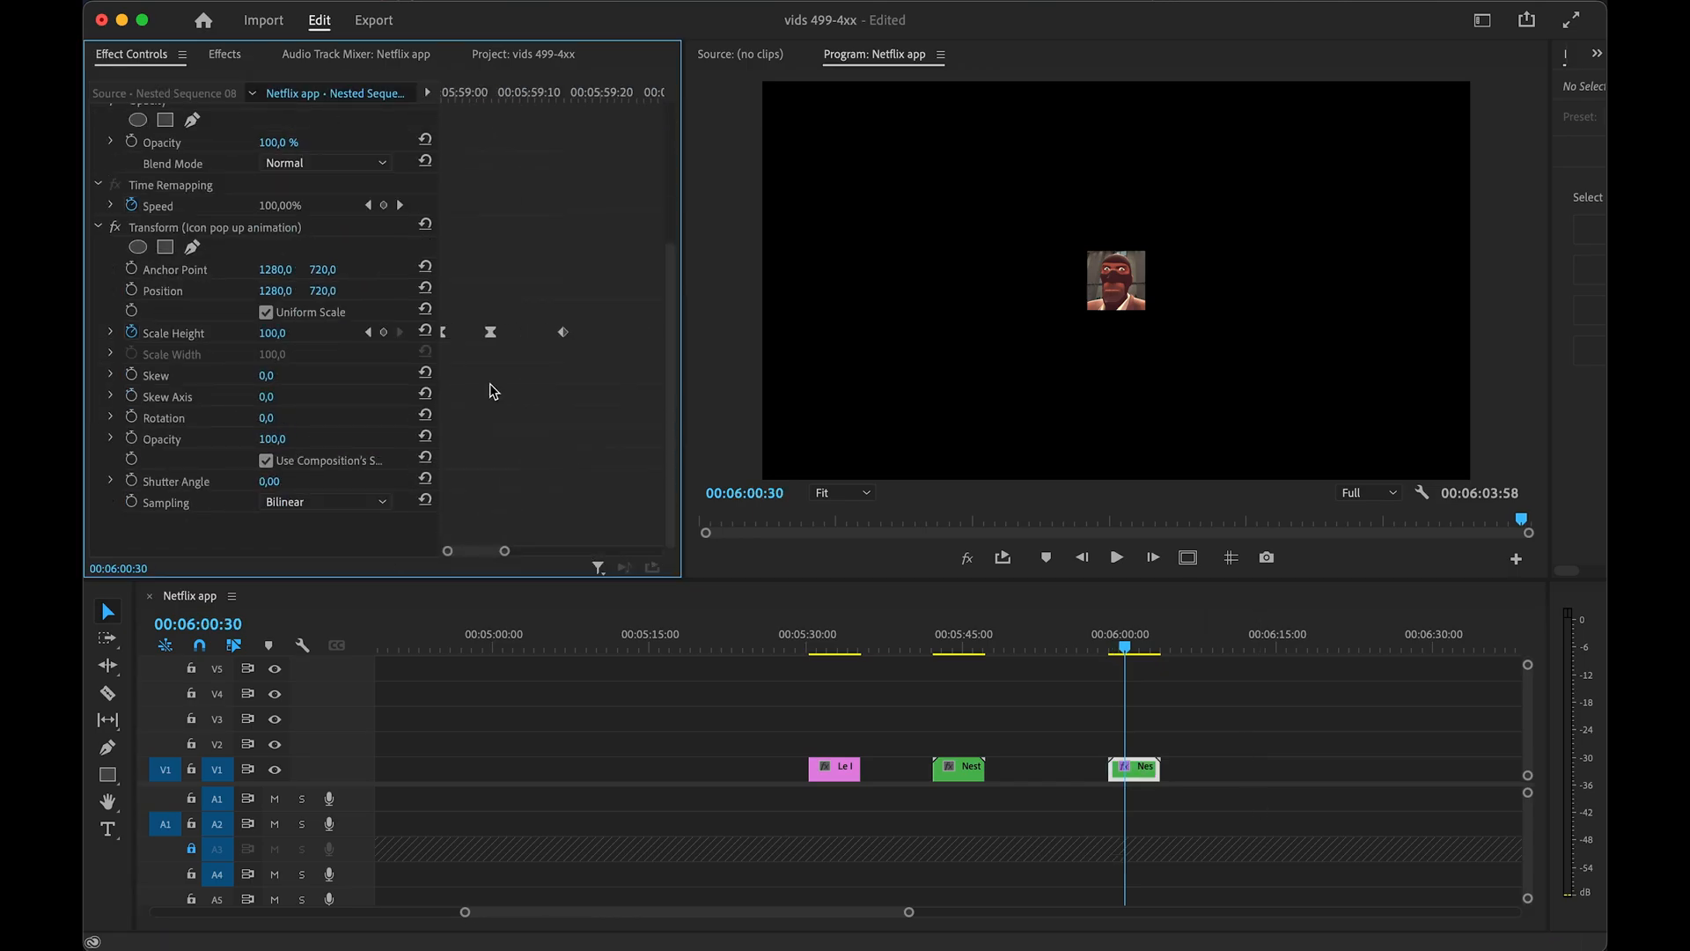
- Scrub through the Scale Height keyframes of the Icon pop up animation and expand the Scale Height property
{"action": "left_click", "coordinate": [445, 92]}
{"action": "left_click_drag", "start_coordinate": [446, 94], "coordinate": [566, 98]}
{"action": "left_click", "coordinate": [457, 94]}
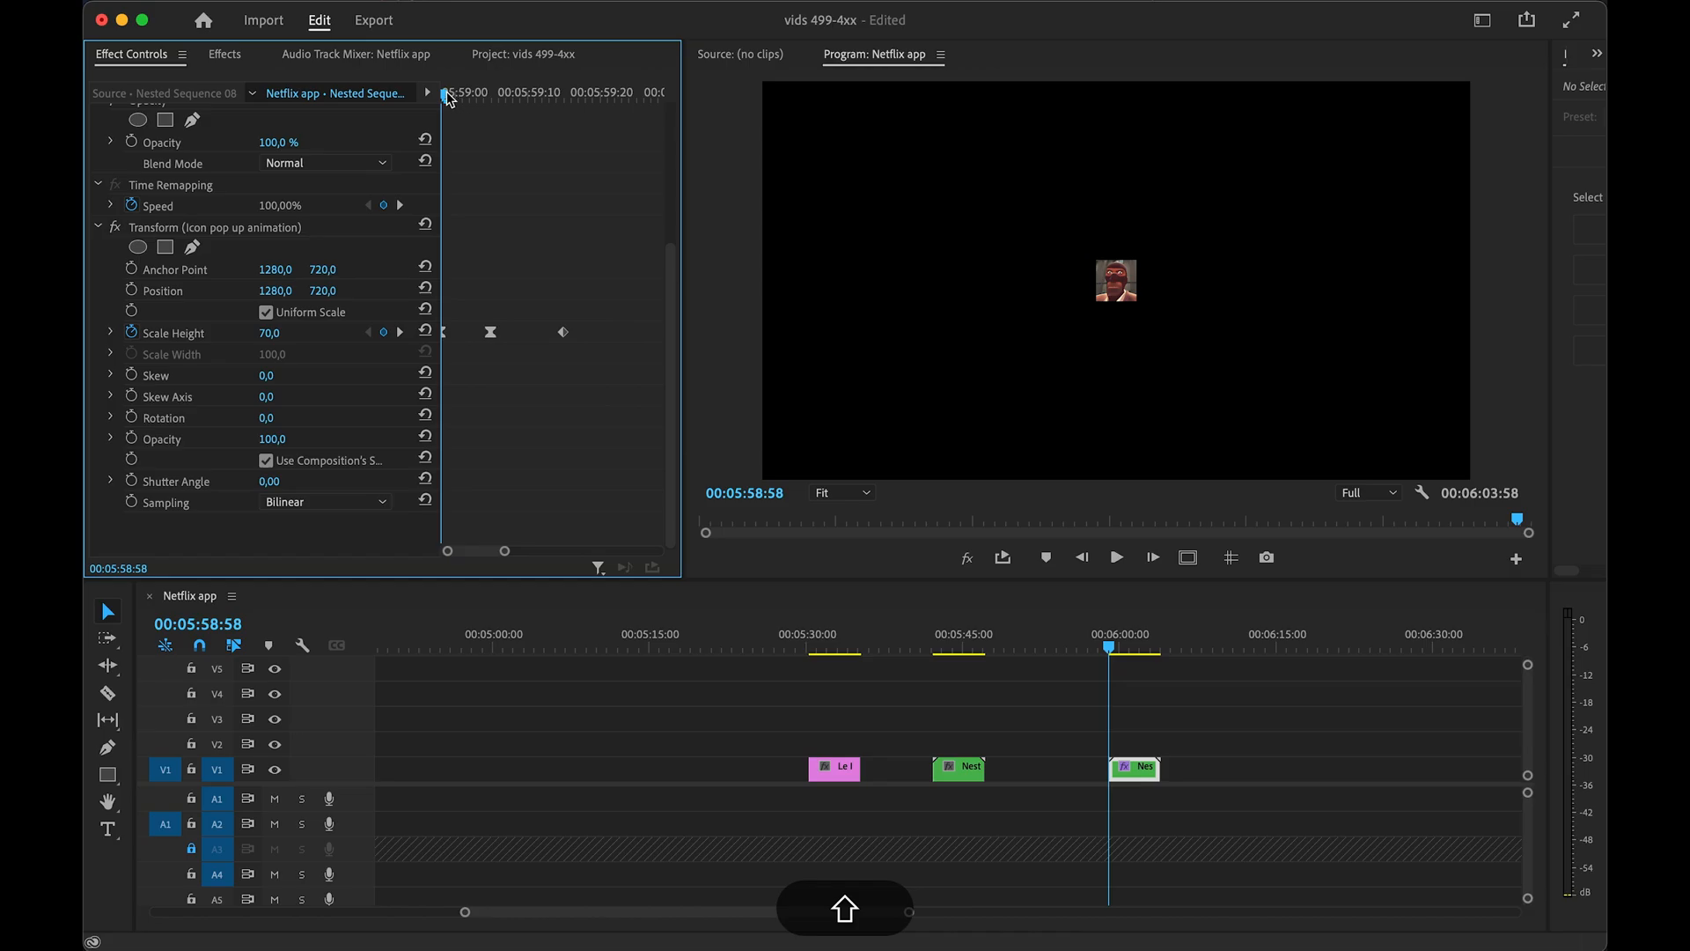
{"action": "left_click_drag", "start_coordinate": [449, 95], "coordinate": [567, 101]}
{"action": "key", "text": "shift"}
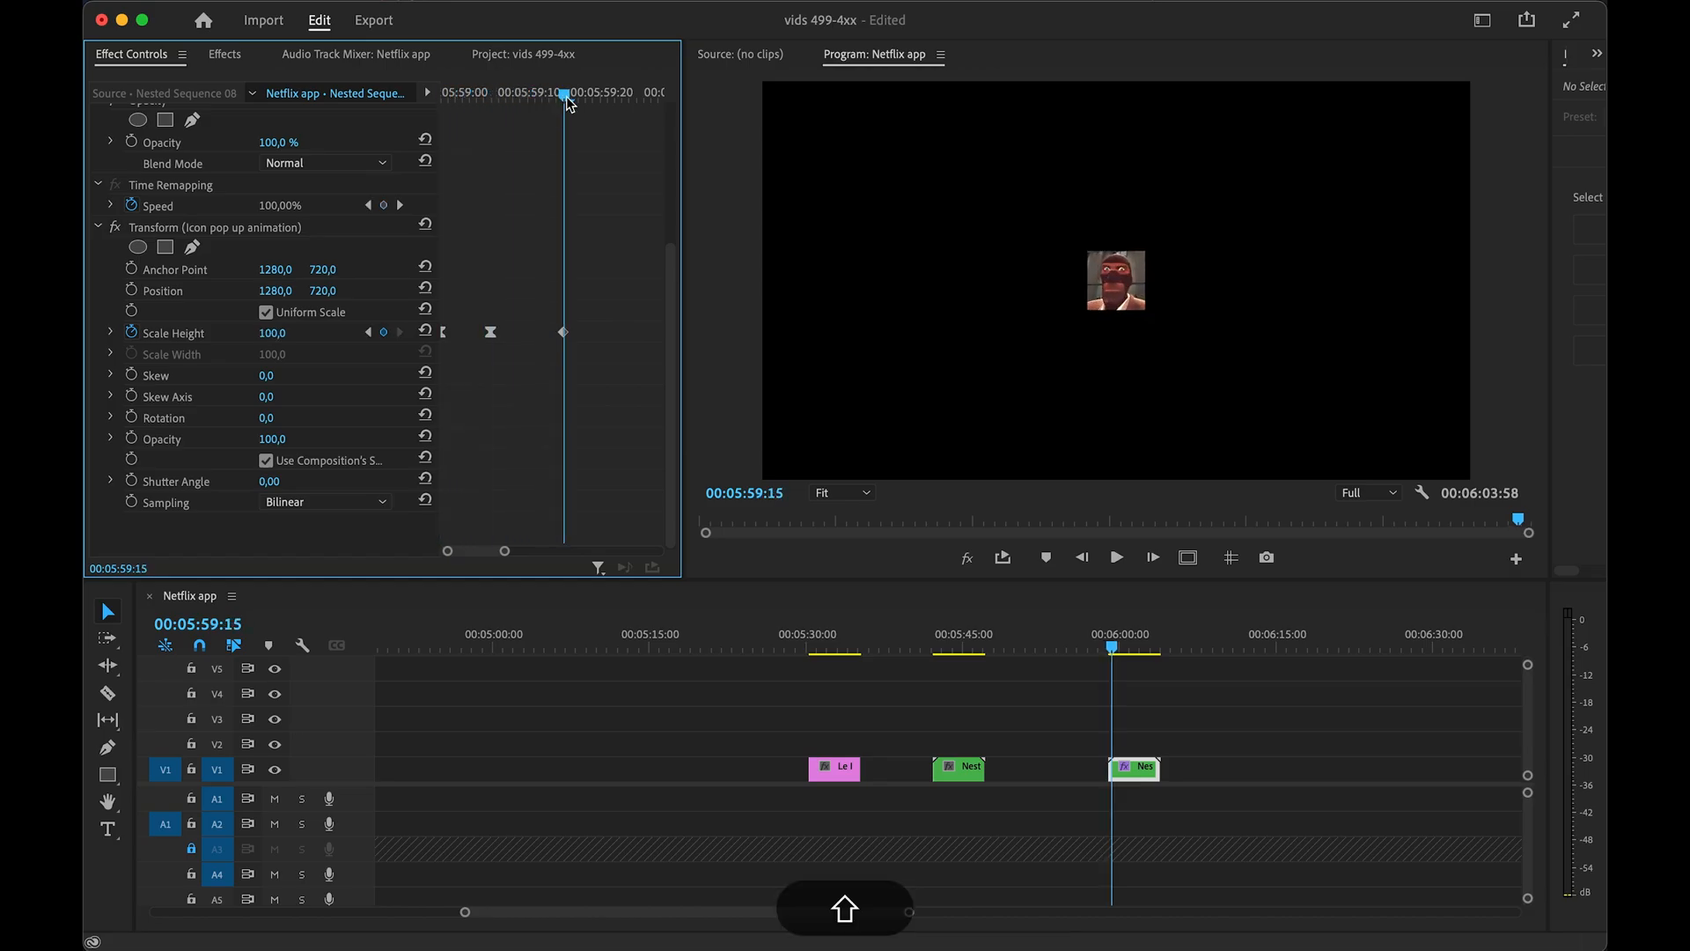
{"action": "left_click", "coordinate": [110, 332]}
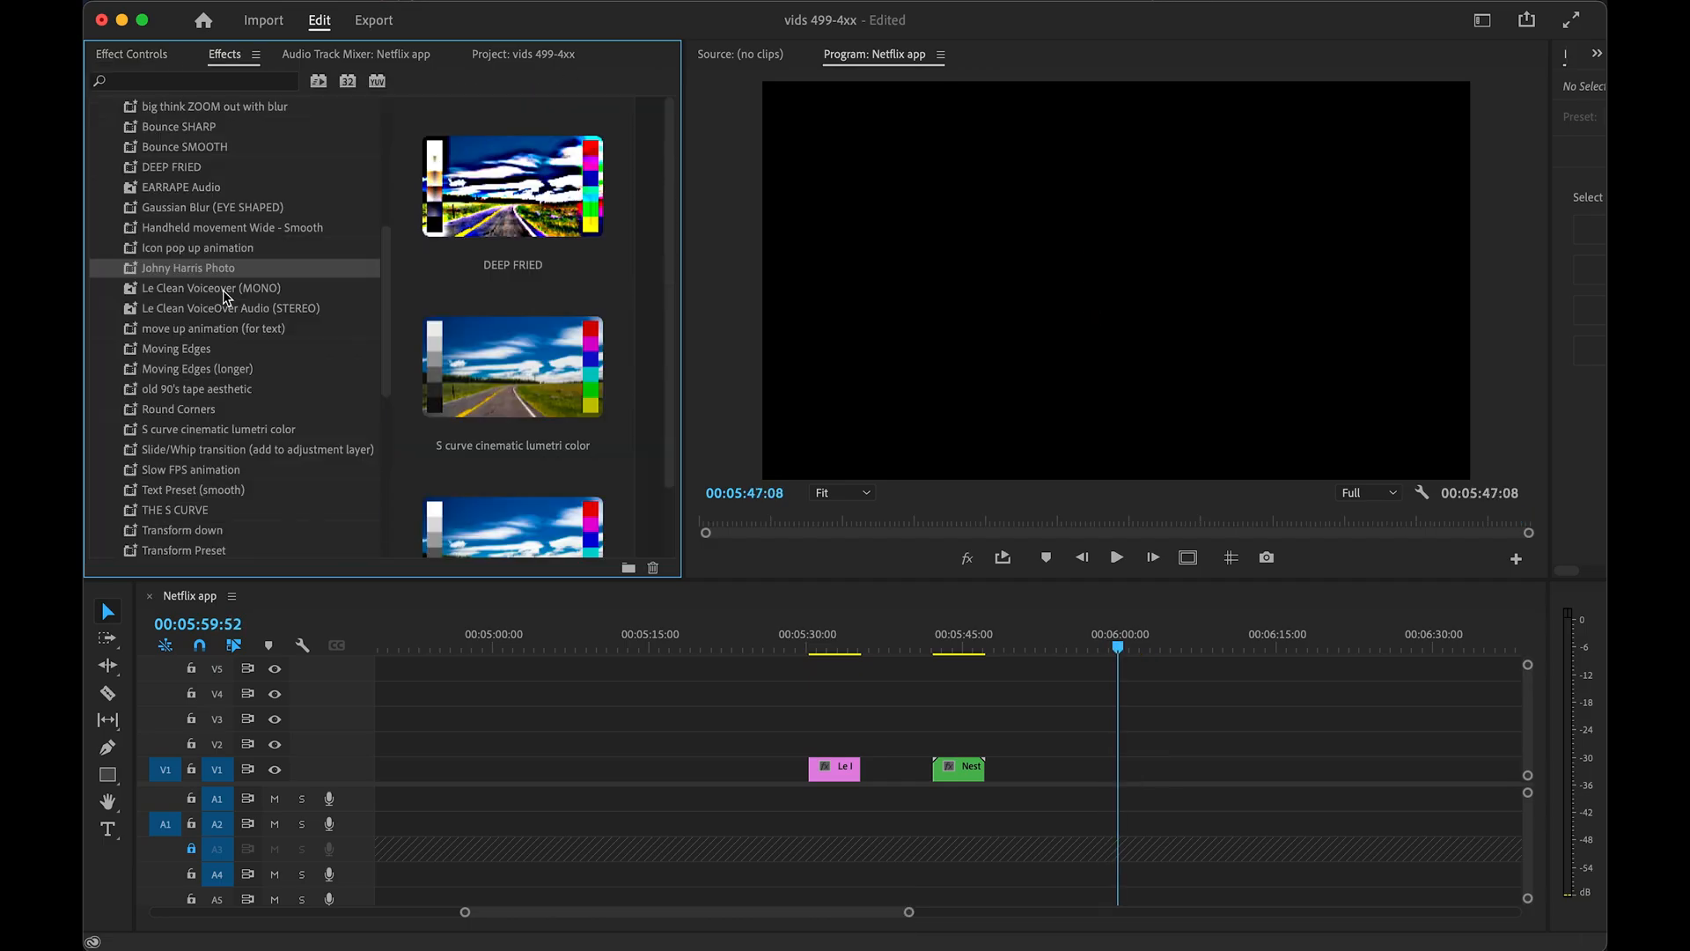
- Point out the Le Clean Voiceover (MONO), Le Clean VoiceOver Audio (STEREO) and move up animation (for text) presets
{"action": "left_click", "coordinate": [234, 286]}
{"action": "left_click", "coordinate": [228, 307]}
{"action": "left_click", "coordinate": [274, 330]}
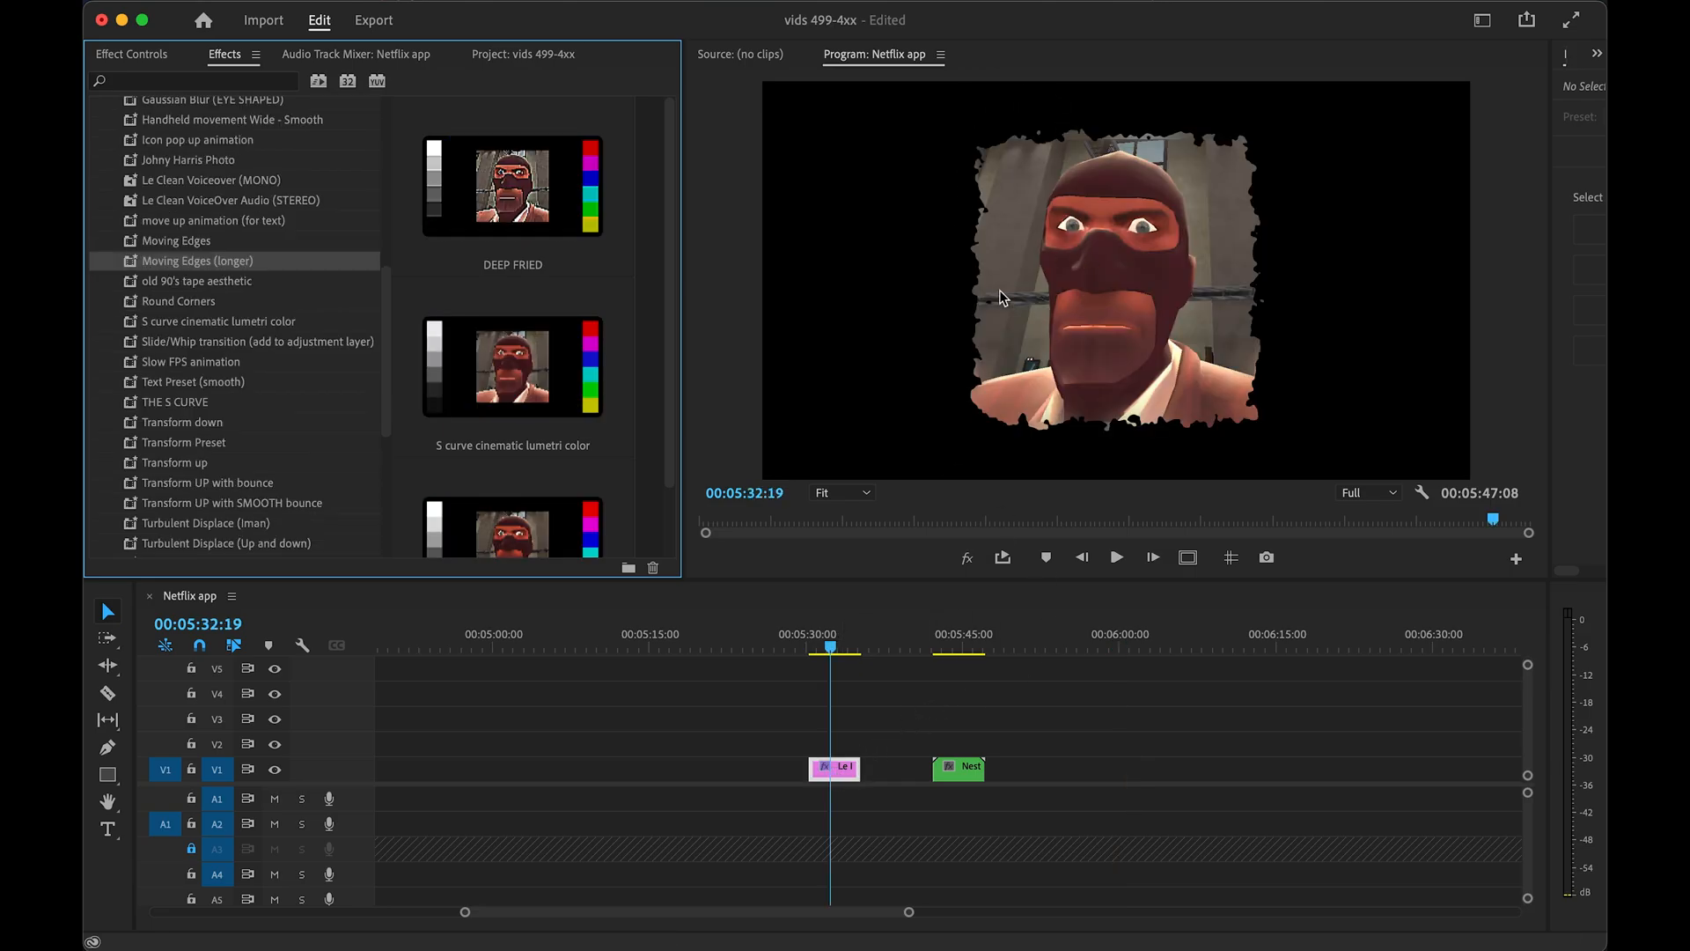
- Play the Le Image.jpg clip with the Moving Edges (longer) preset and review its Roughen Edges settings
{"action": "left_click", "coordinate": [812, 647]}
{"action": "key", "text": "space"}
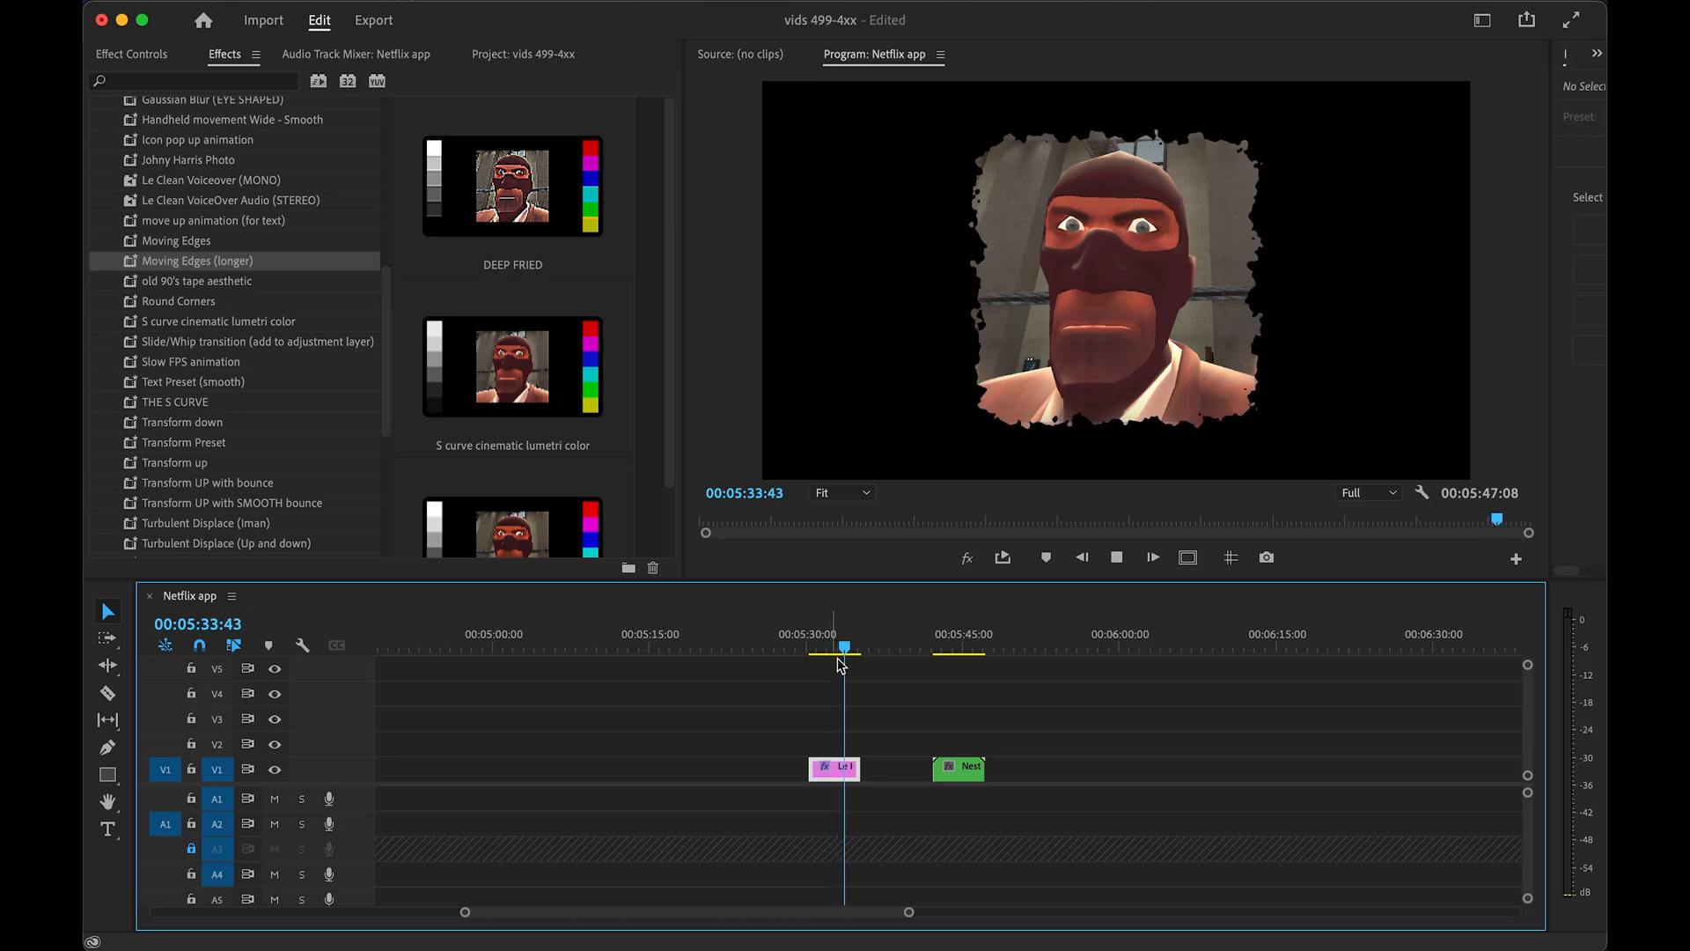
{"action": "left_click", "coordinate": [819, 649]}
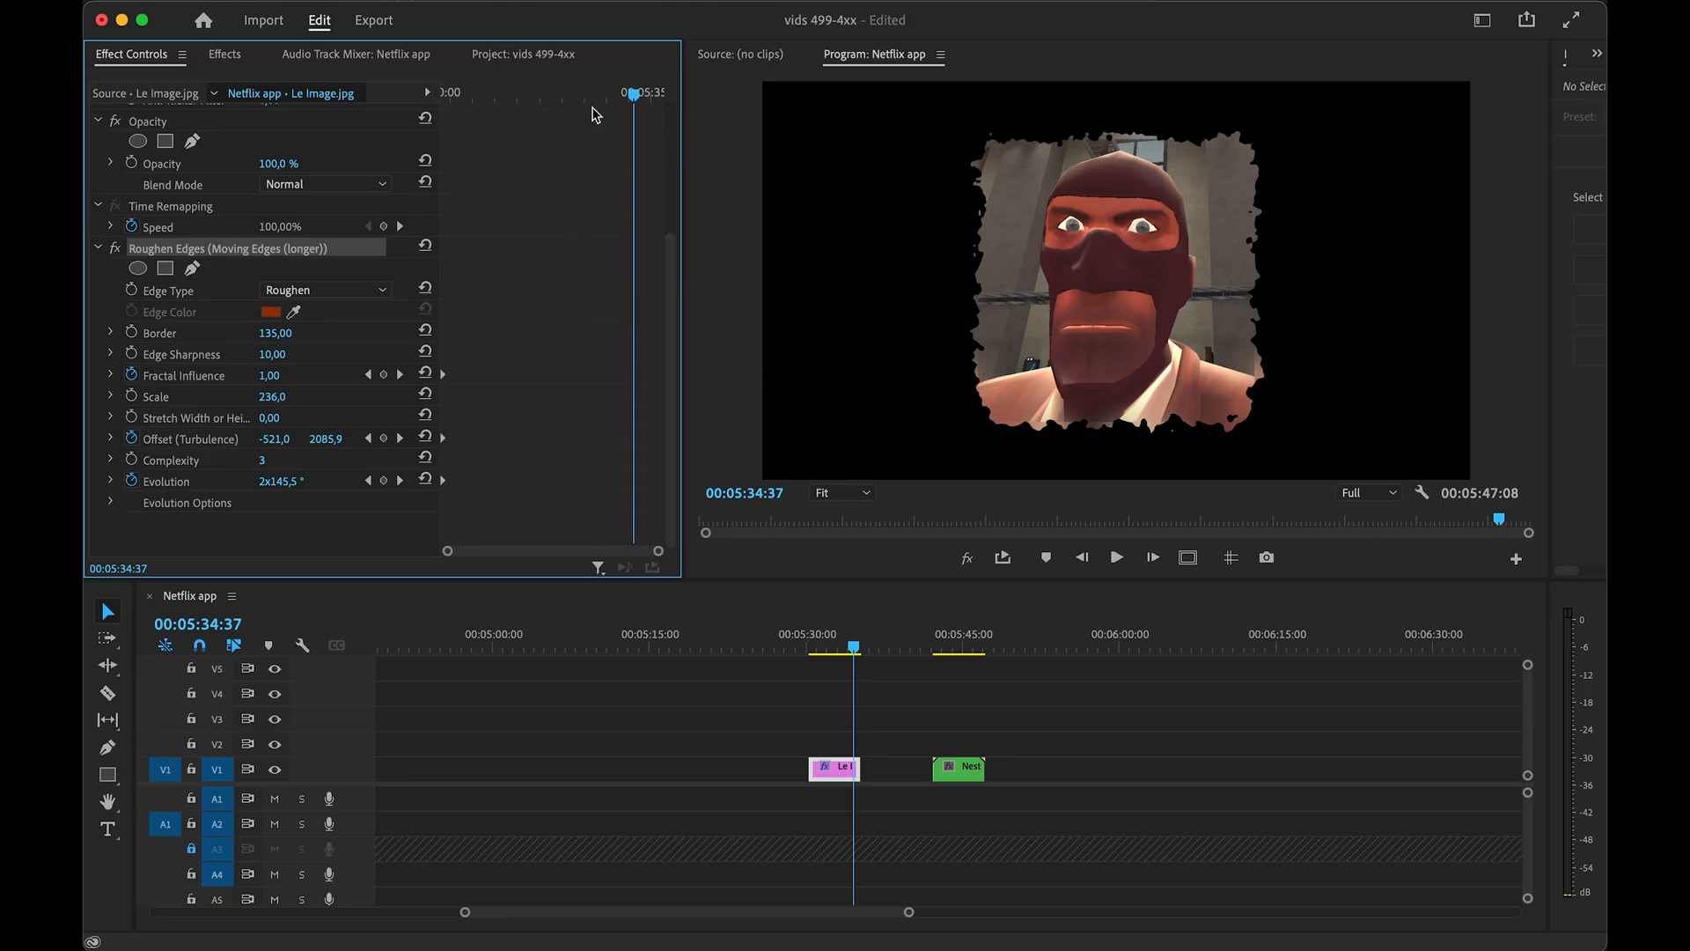
{"action": "mouse_move", "coordinate": [596, 114]}
{"action": "left_mouse_down"}
{"action": "mouse_move", "coordinate": [517, 121]}
{"action": "mouse_move", "coordinate": [627, 106]}
{"action": "mouse_move", "coordinate": [509, 124]}
{"action": "mouse_move", "coordinate": [607, 104]}
{"action": "left_mouse_up"}
- Apply the Round Corners preset to the Le Image.jpg clip and set its Roughen Edges border to 45
{"action": "left_click", "coordinate": [225, 54]}
{"action": "scroll", "coordinate": [390, 326], "scroll_direction": "up", "scroll_amount": 3}
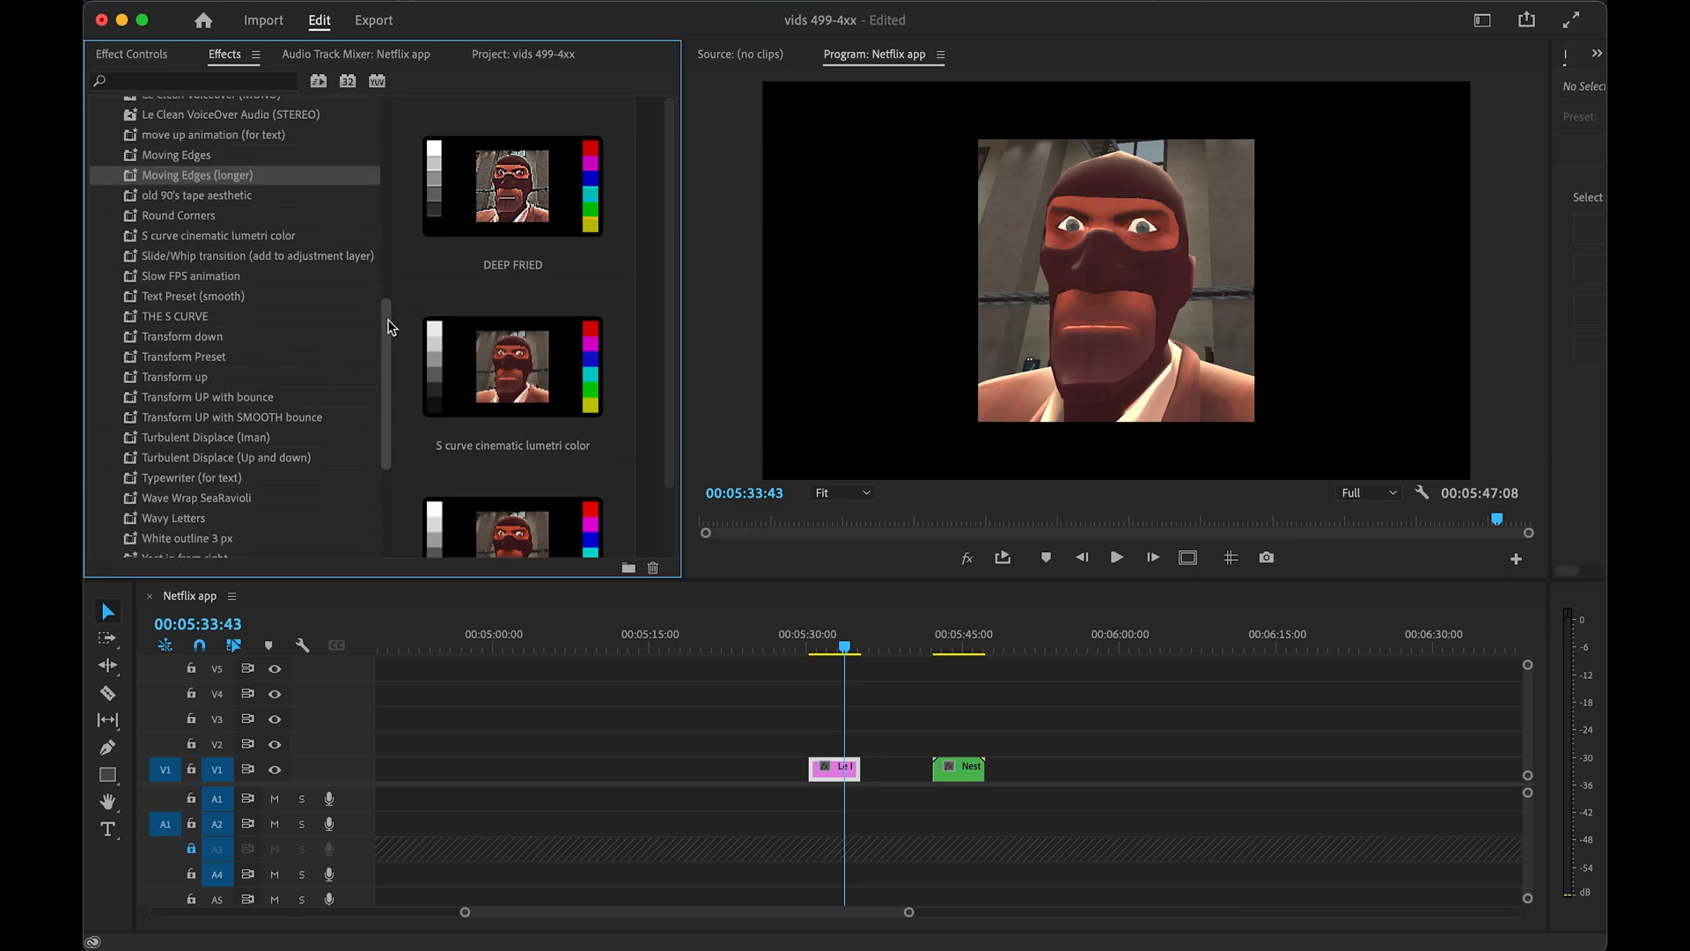
{"action": "left_click_drag", "start_coordinate": [161, 225], "coordinate": [833, 768]}
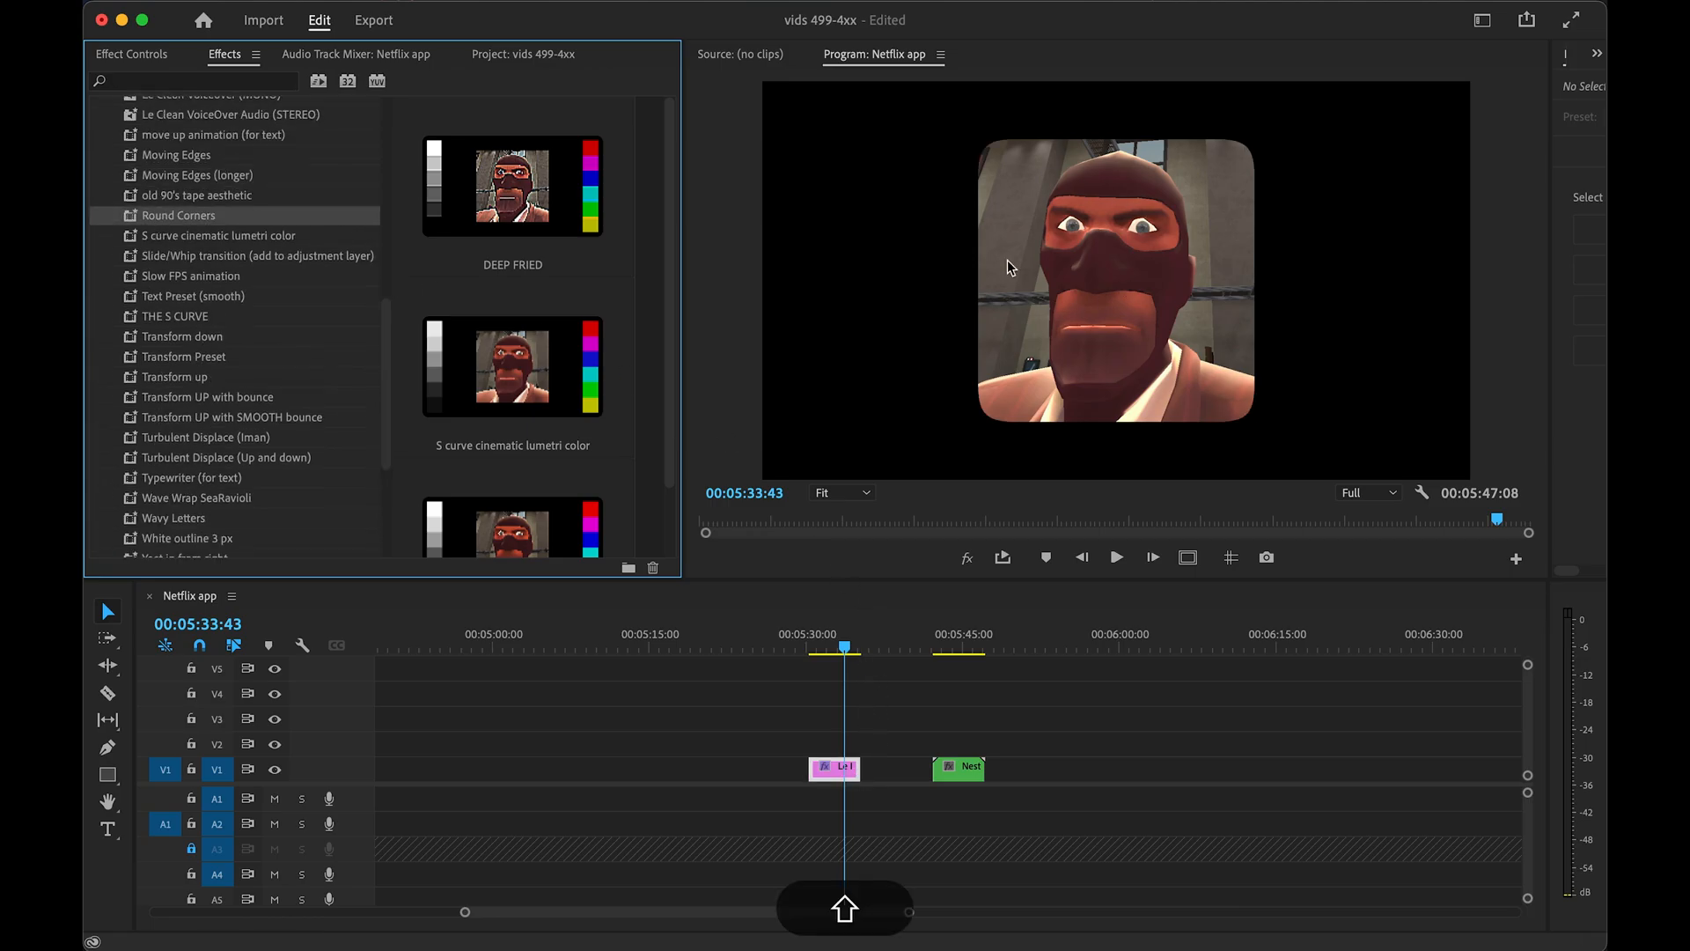
{"action": "key", "text": "shift+x"}
{"action": "scroll", "coordinate": [627, 398], "scroll_direction": "down", "scroll_amount": 4}
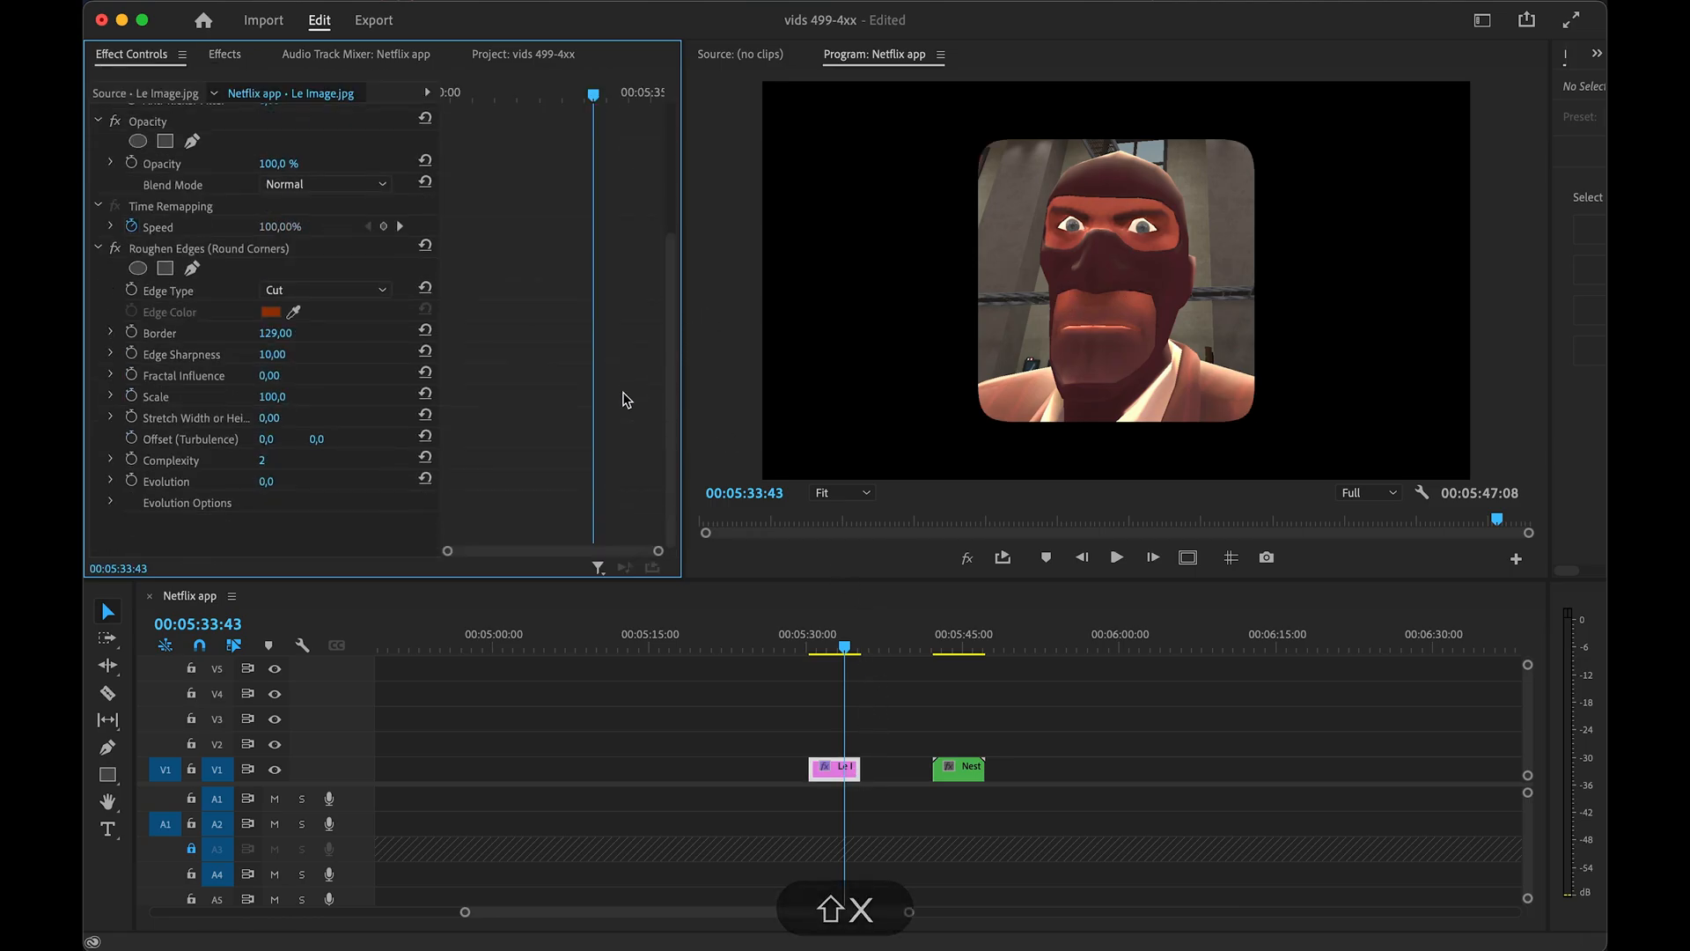
{"action": "left_click_drag", "start_coordinate": [276, 334], "coordinate": [233, 333]}
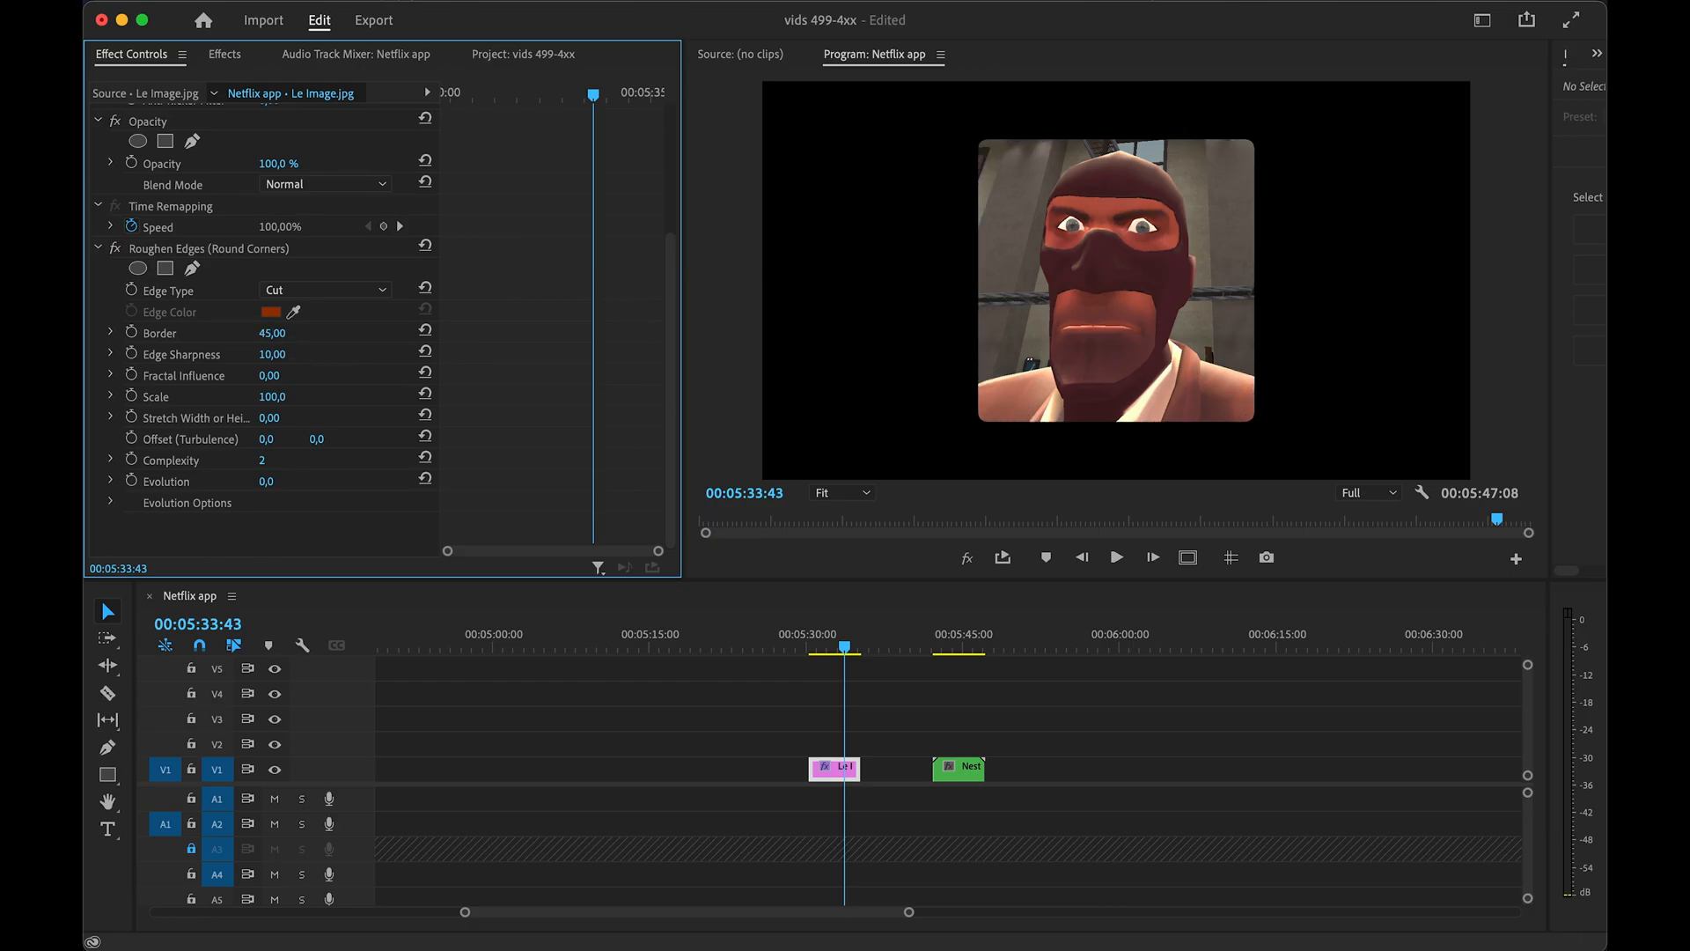
- Try the S curve cinematic lumetri color and THE S CURVE presets on Le Image.jpg, comparing before and after, and undo both
{"action": "left_click", "coordinate": [224, 54]}
{"action": "left_click_drag", "start_coordinate": [198, 128], "coordinate": [827, 769]}
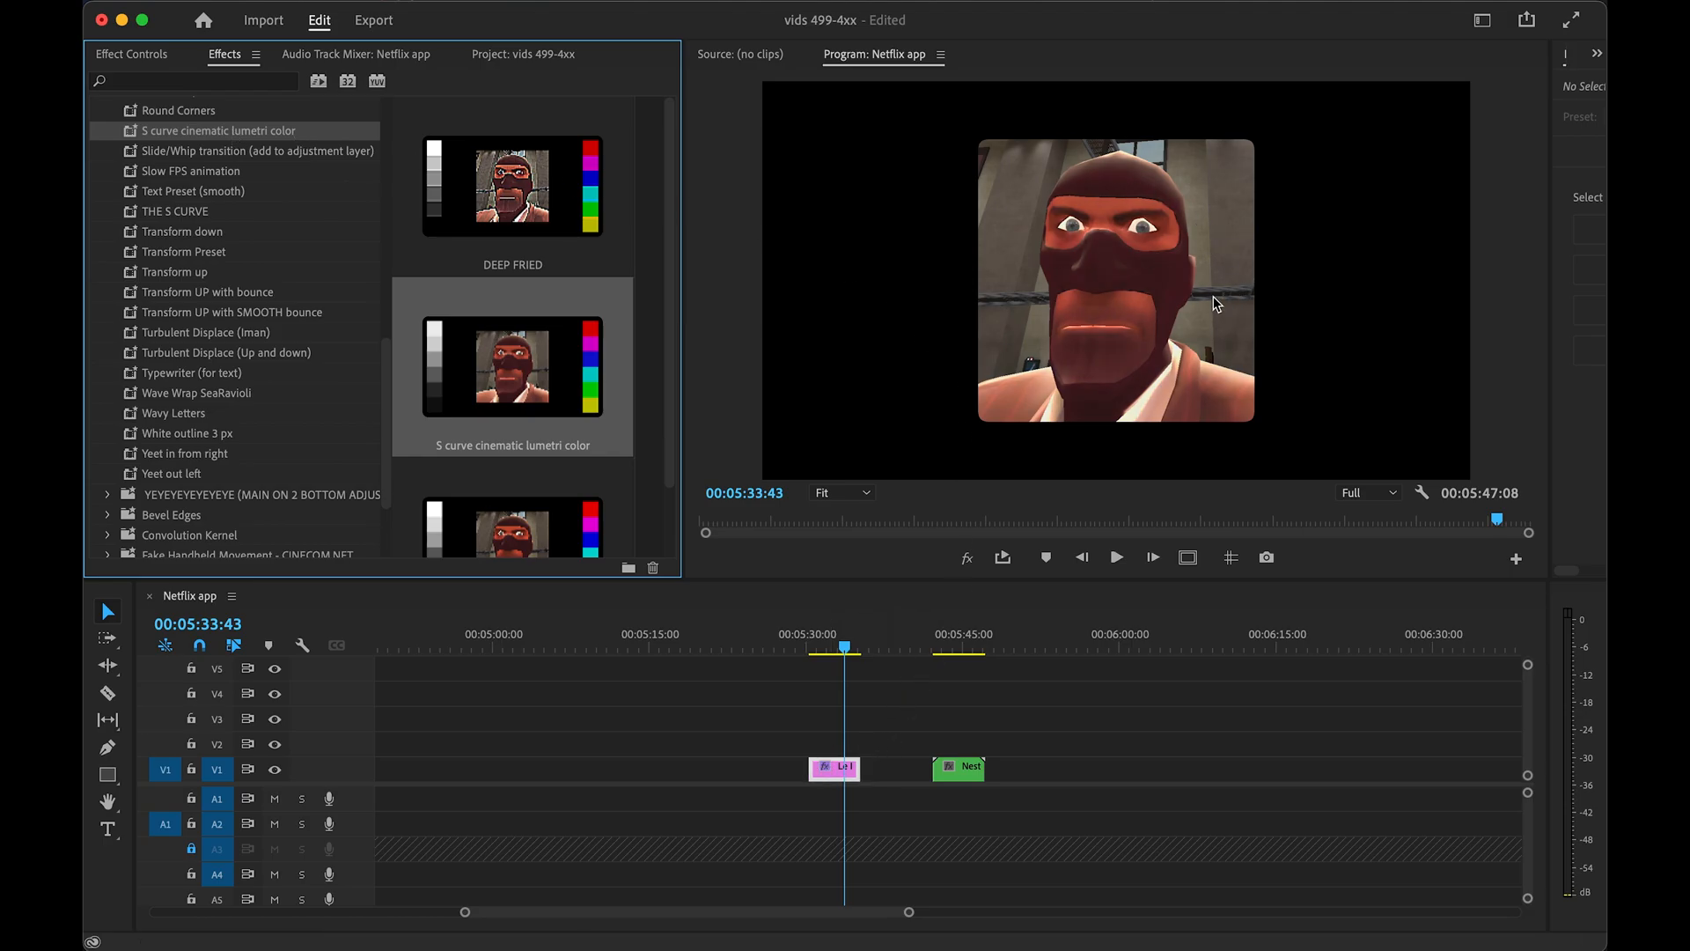
{"action": "key", "text": "super+z"}
{"action": "key", "text": "shift+super+z"}
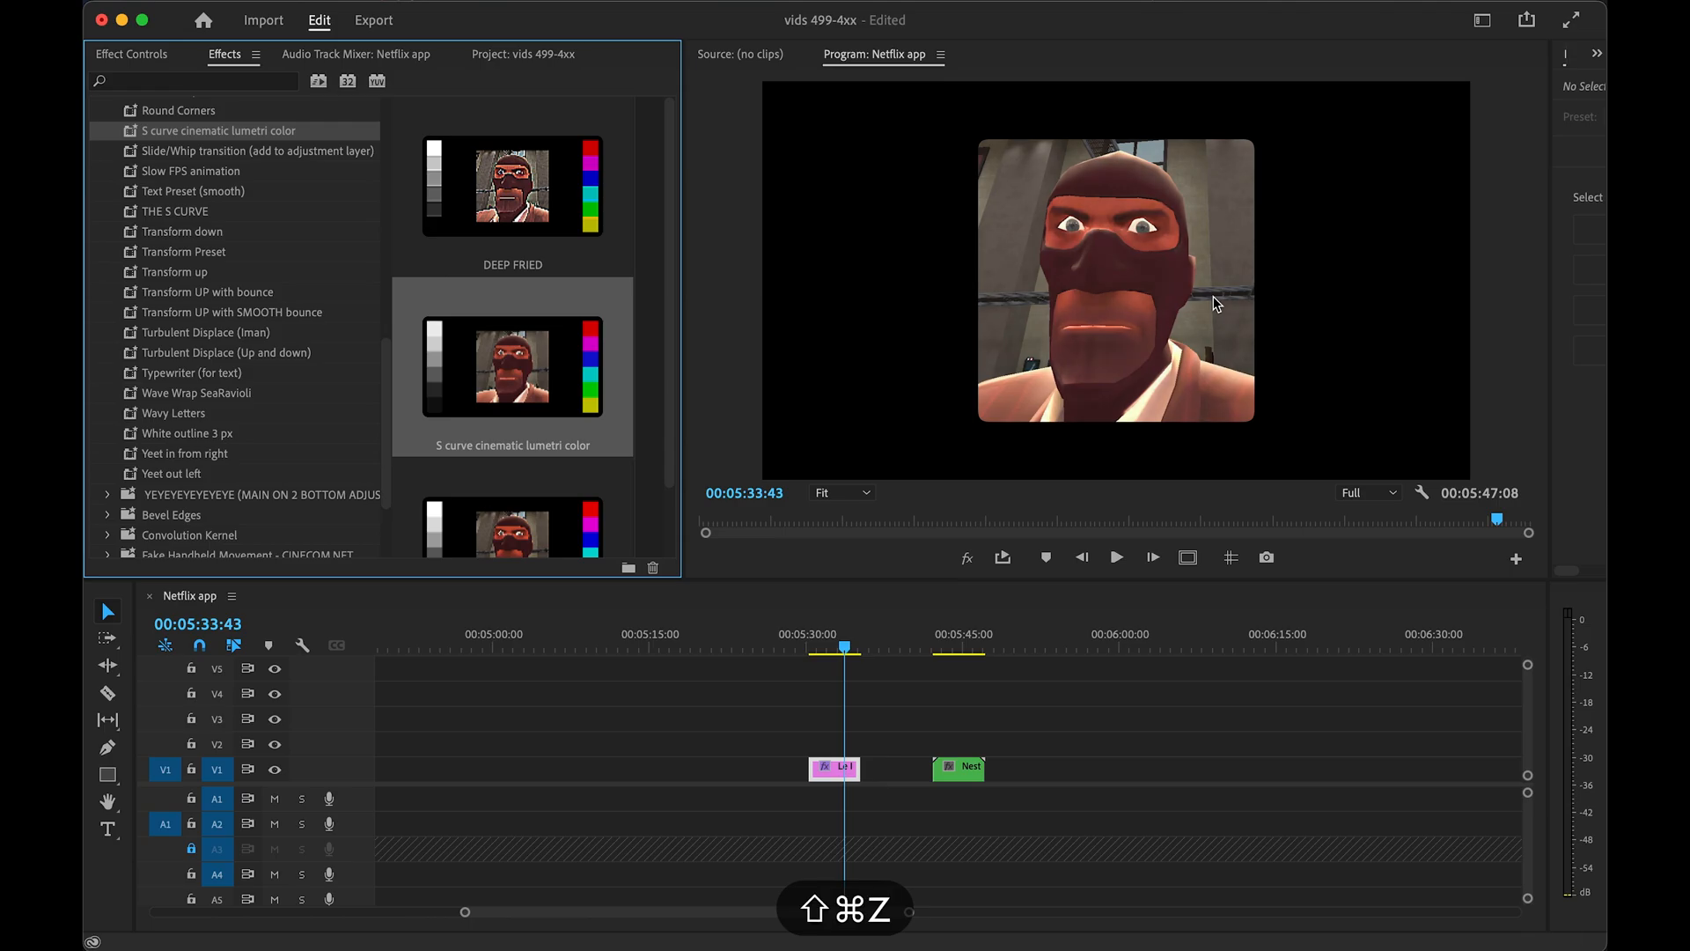
{"action": "key", "text": "super+z"}
{"action": "left_click_drag", "start_coordinate": [176, 211], "coordinate": [841, 764]}
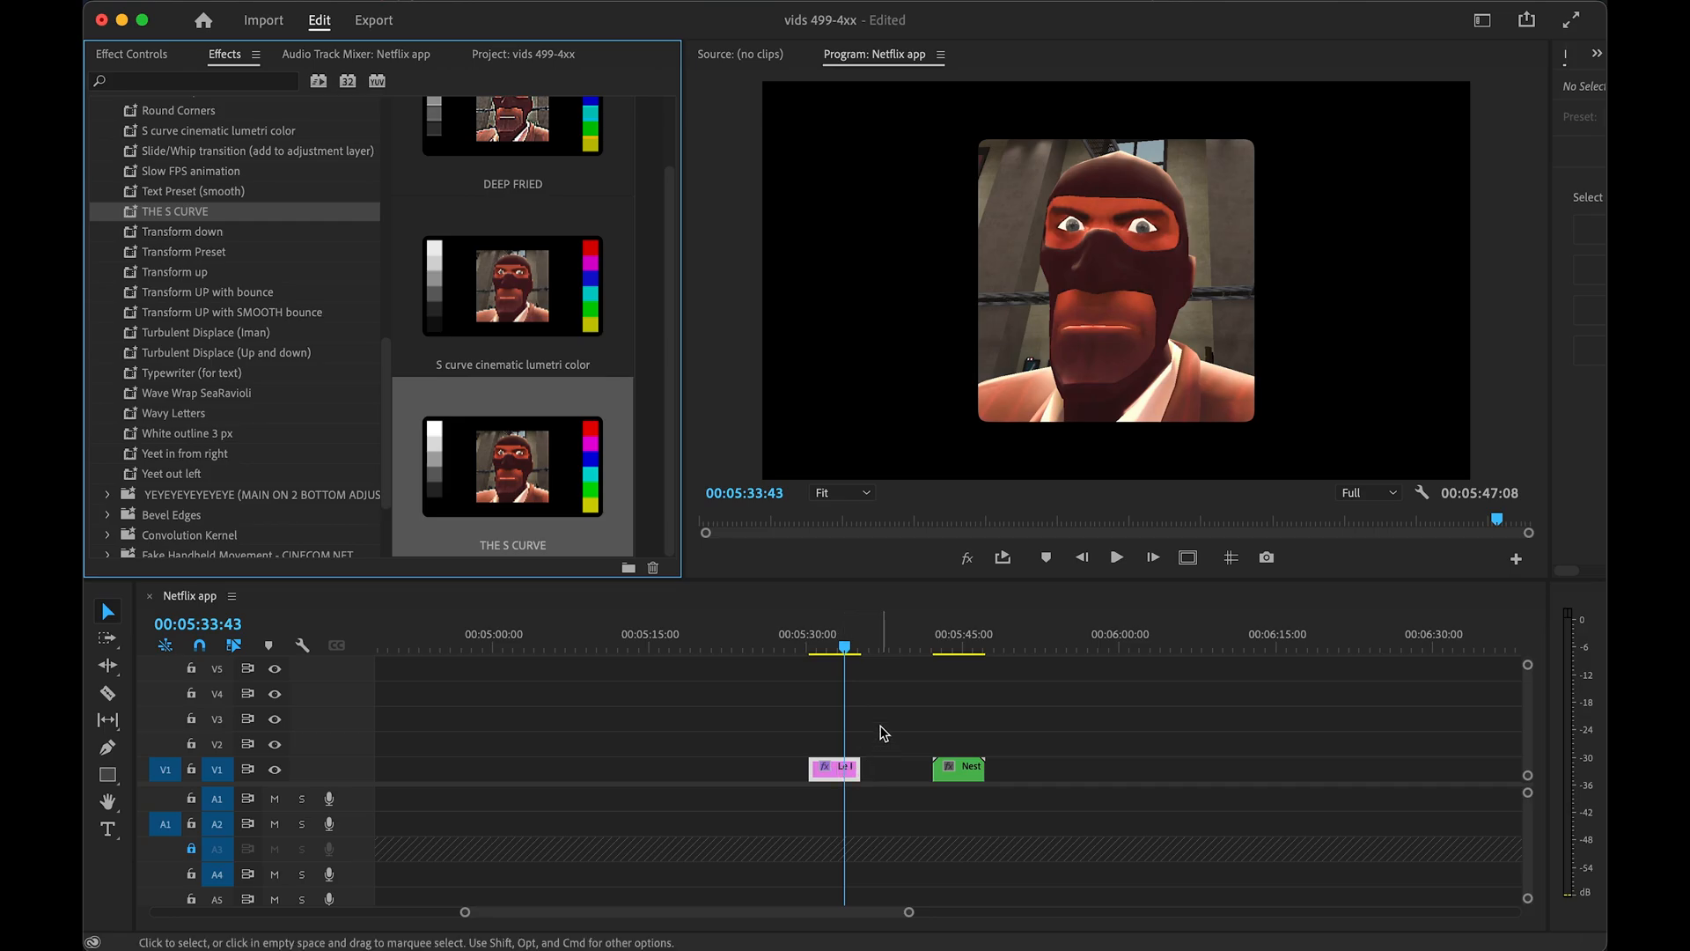
{"action": "key", "text": "super+z"}
- Try the Transform down preset on the Le Image.jpg clip, play it back, and undo the preset
{"action": "left_click_drag", "start_coordinate": [821, 734], "coordinate": [850, 771]}
{"action": "left_click", "coordinate": [839, 641]}
{"action": "key", "text": "space"}
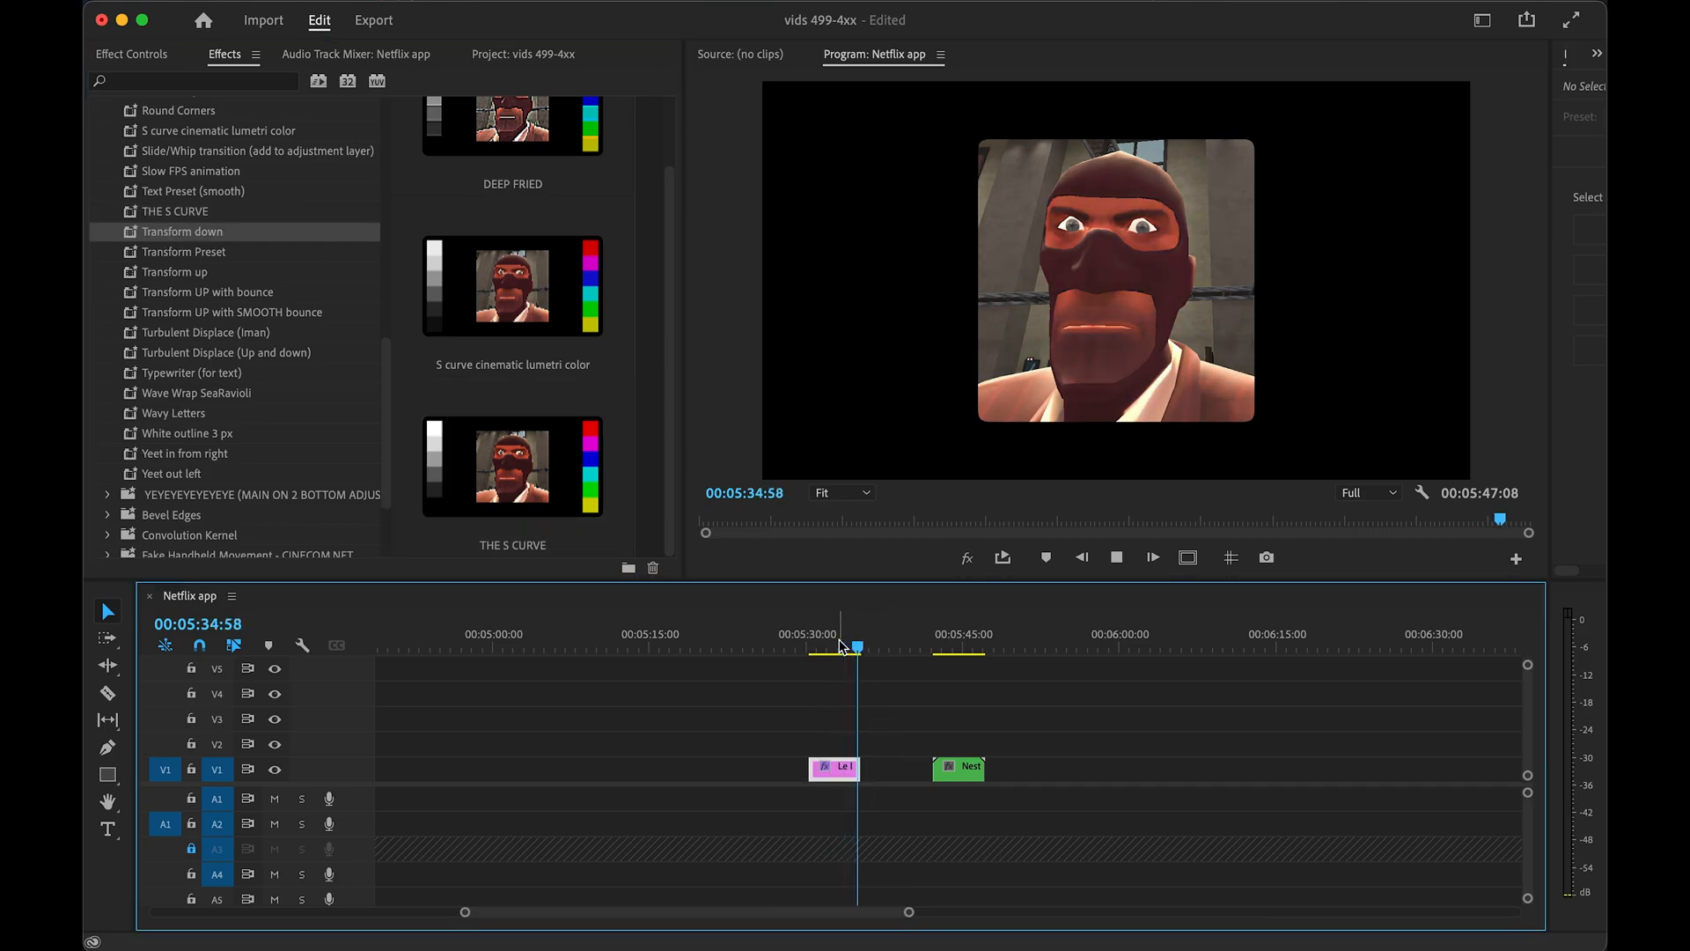
{"action": "key", "text": "space"}
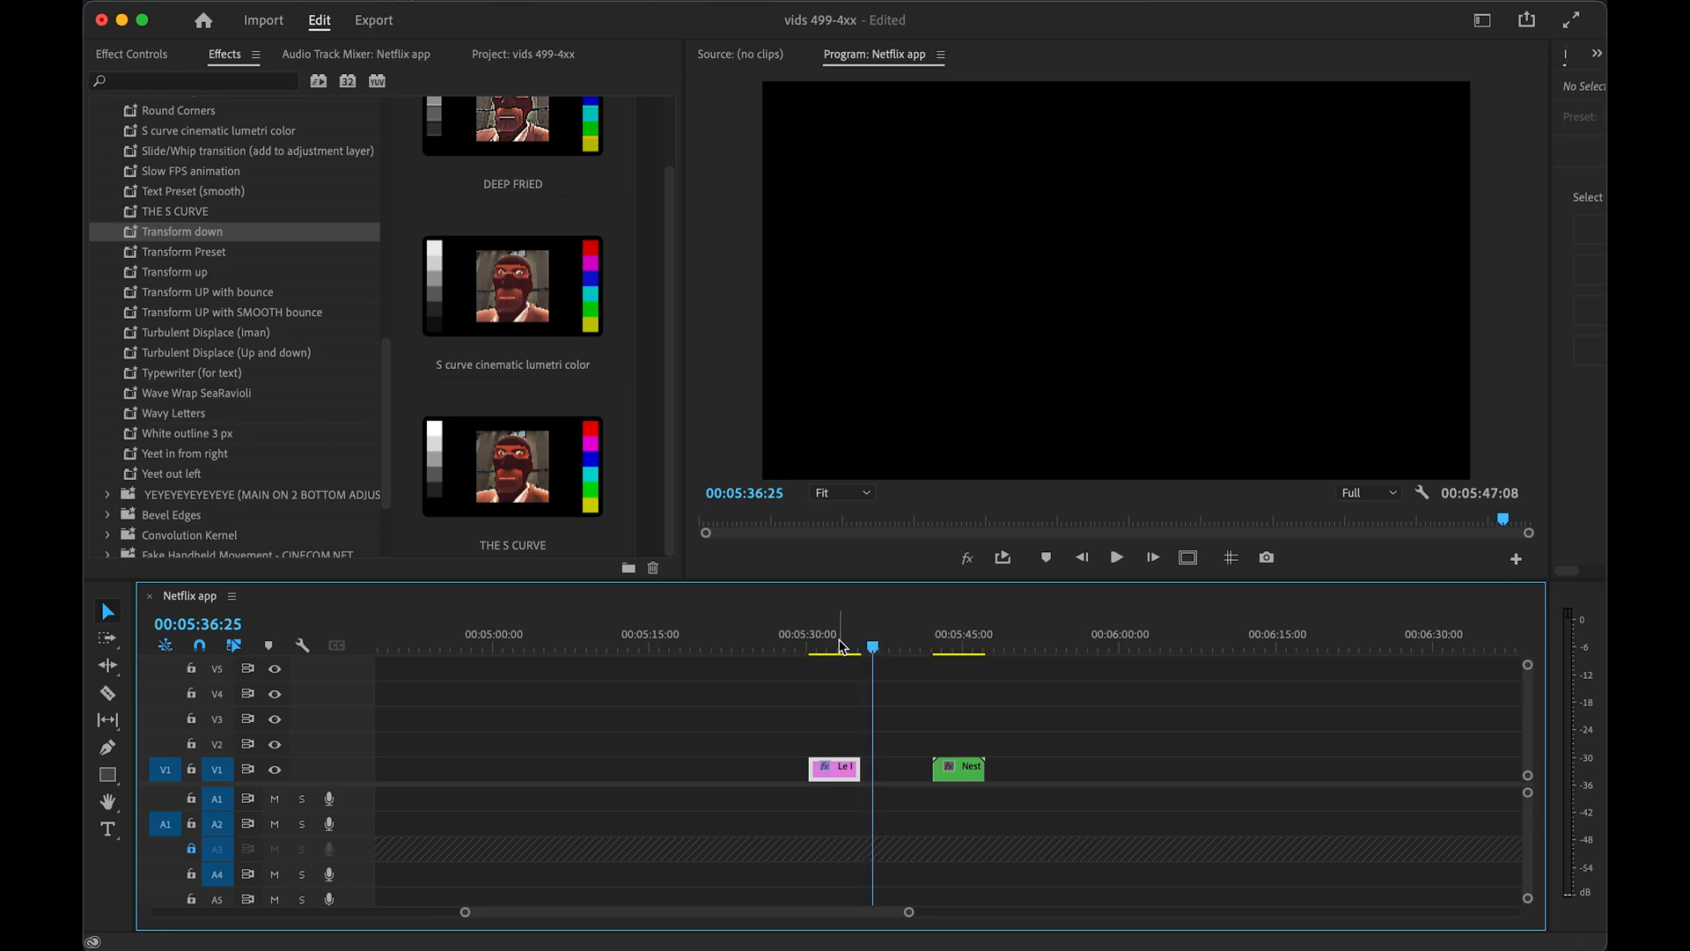
{"action": "key", "text": "super+z"}
- Try the Transform UP with bounce preset on the Le Image.jpg clip, play it from before its start, and undo the preset
{"action": "left_click_drag", "start_coordinate": [208, 292], "coordinate": [828, 769]}
{"action": "left_click", "coordinate": [793, 637]}
{"action": "key", "text": "space"}
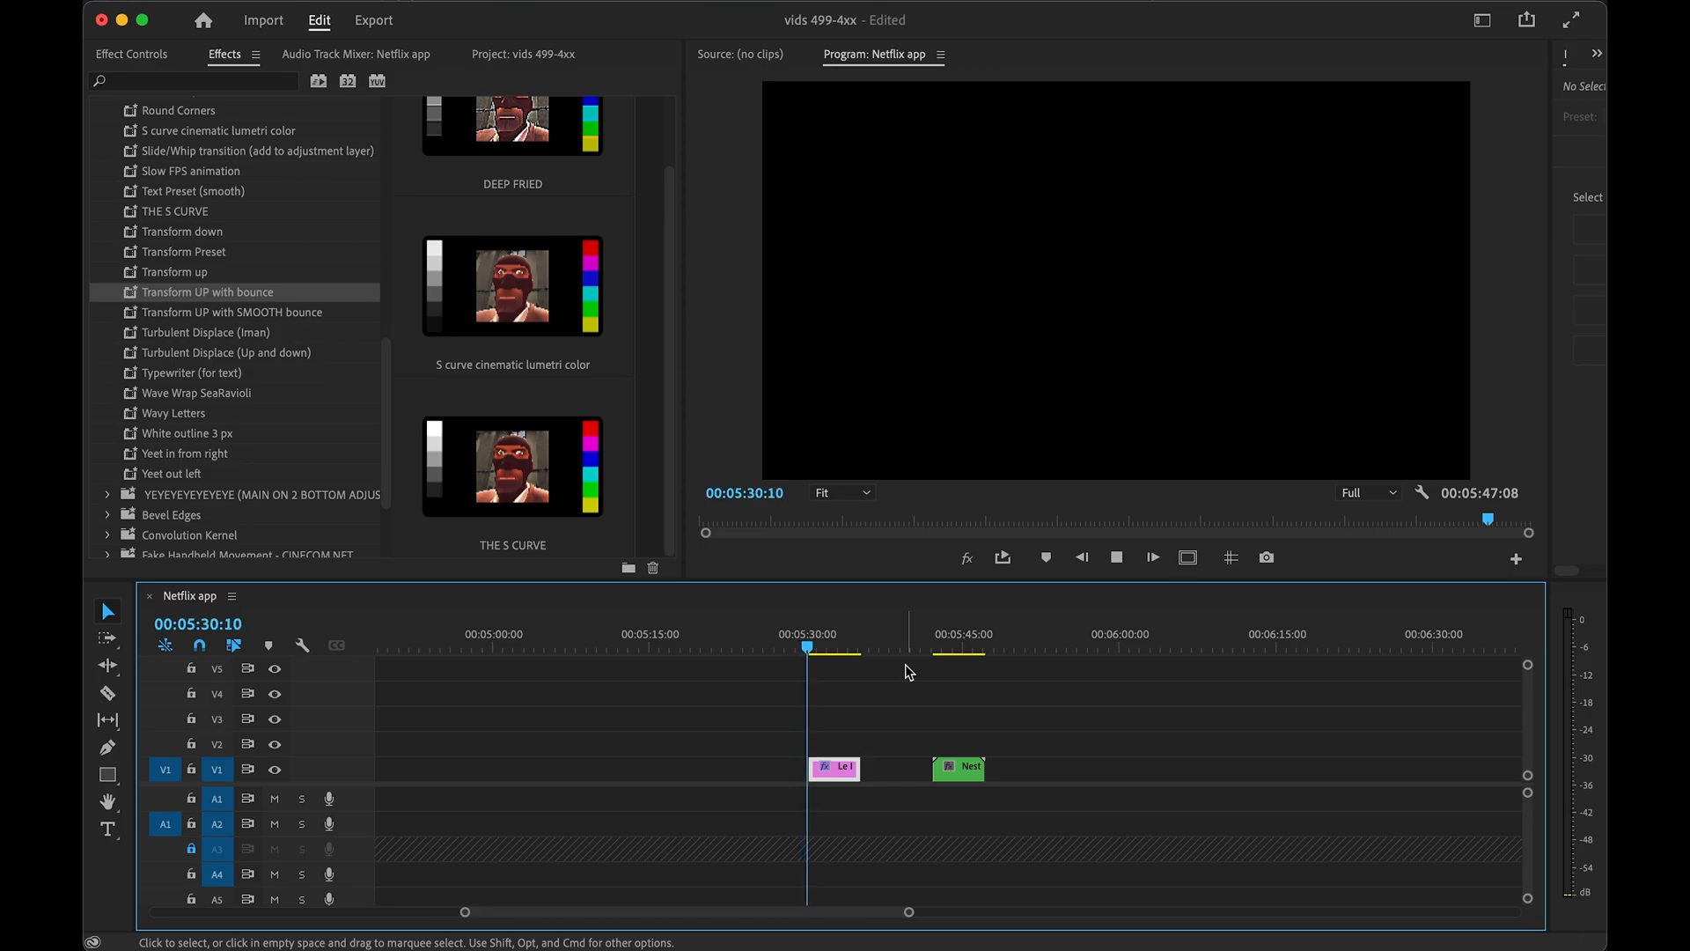
{"action": "key", "text": "super+z"}
- Apply the Transform UP with SMOOTH bounce preset to the Le Image.jpg clip and play it from before its start
{"action": "left_click_drag", "start_coordinate": [220, 312], "coordinate": [832, 770]}
{"action": "left_click", "coordinate": [800, 637]}
{"action": "key", "text": "space"}
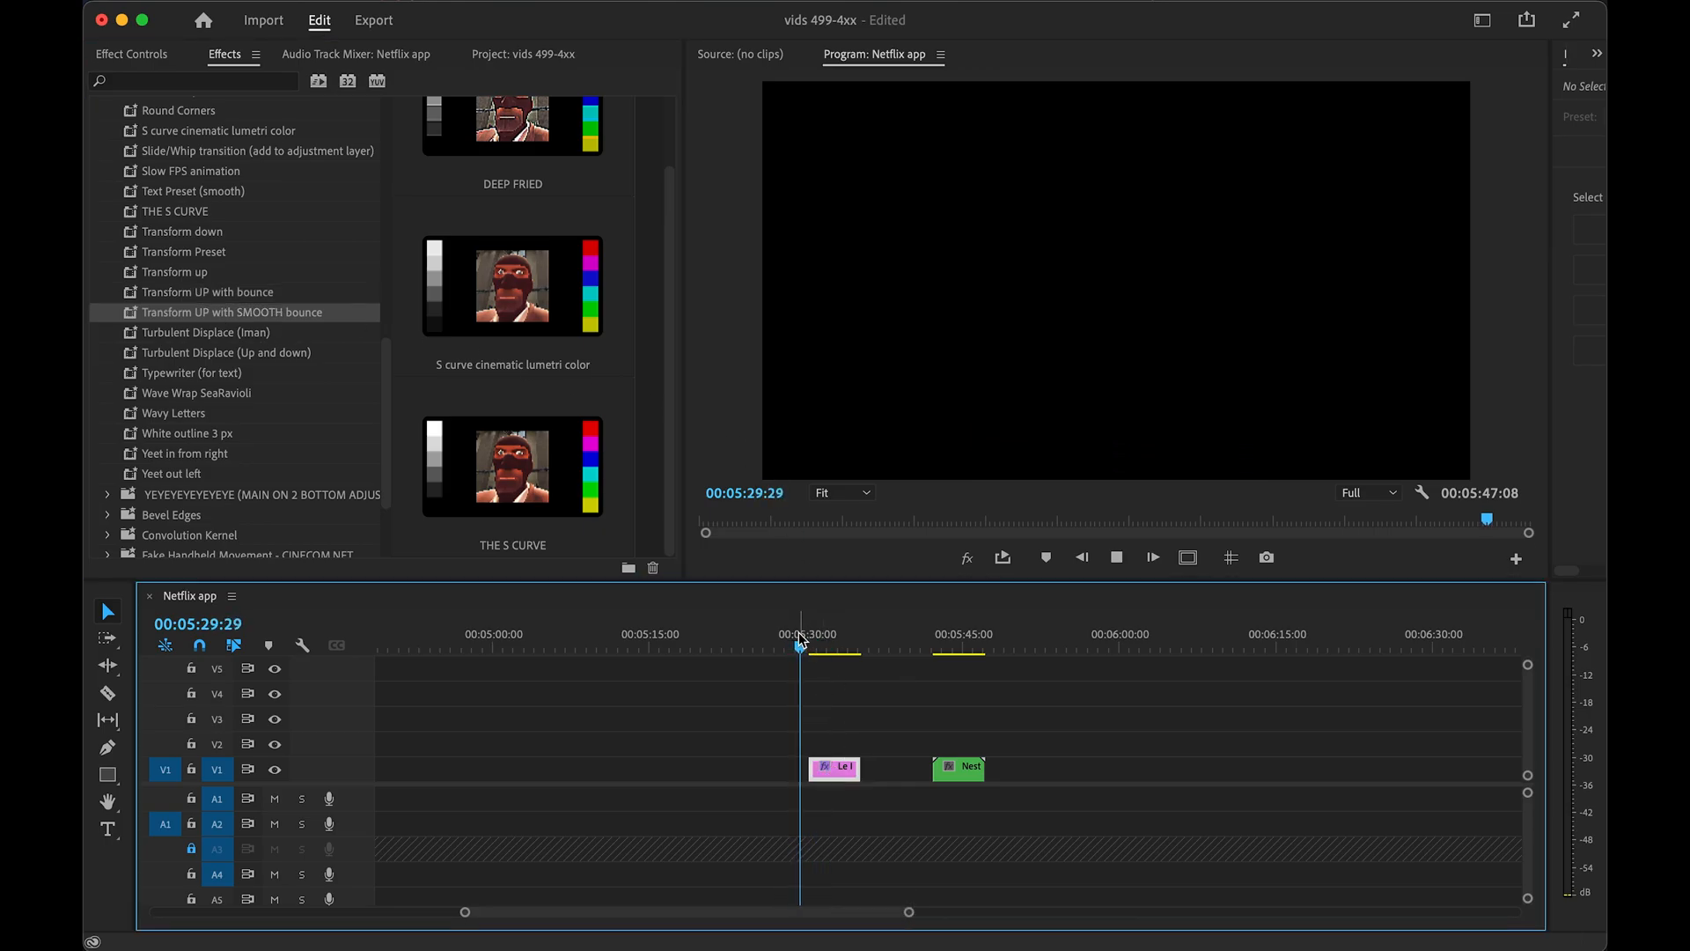
- Examine the Anchor Point and Position keyframes and velocity graphs of the SMOOTH bounce Transform effect from the clip's start
{"action": "key", "text": "shift+x"}
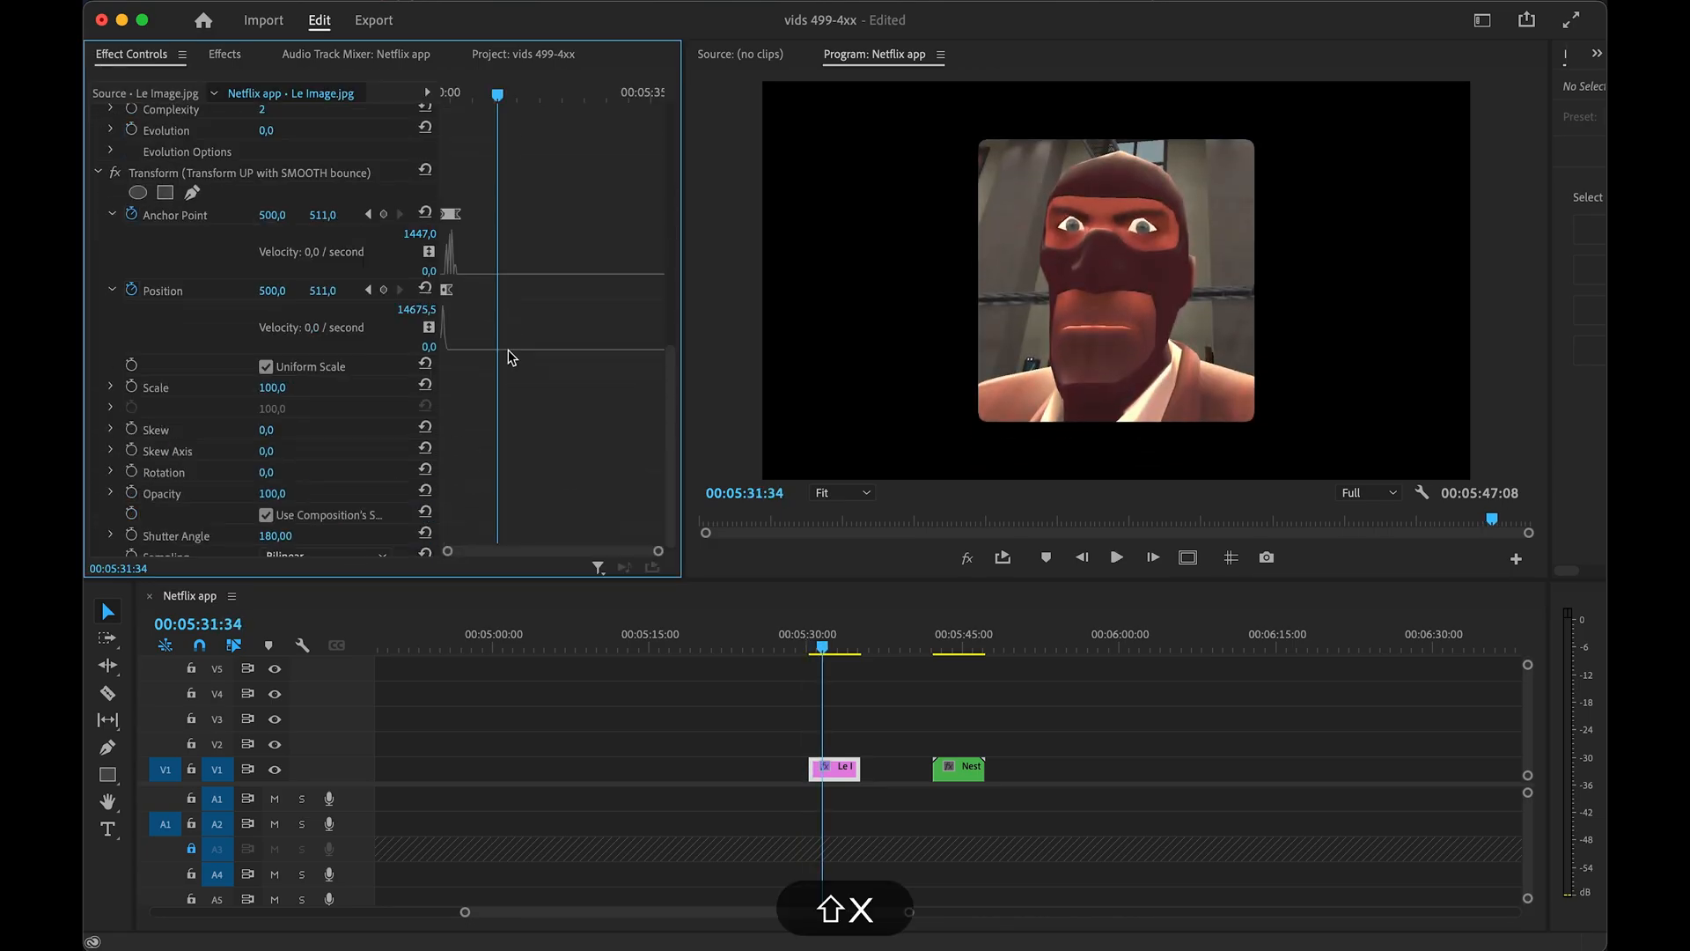
{"action": "left_click", "coordinate": [174, 176]}
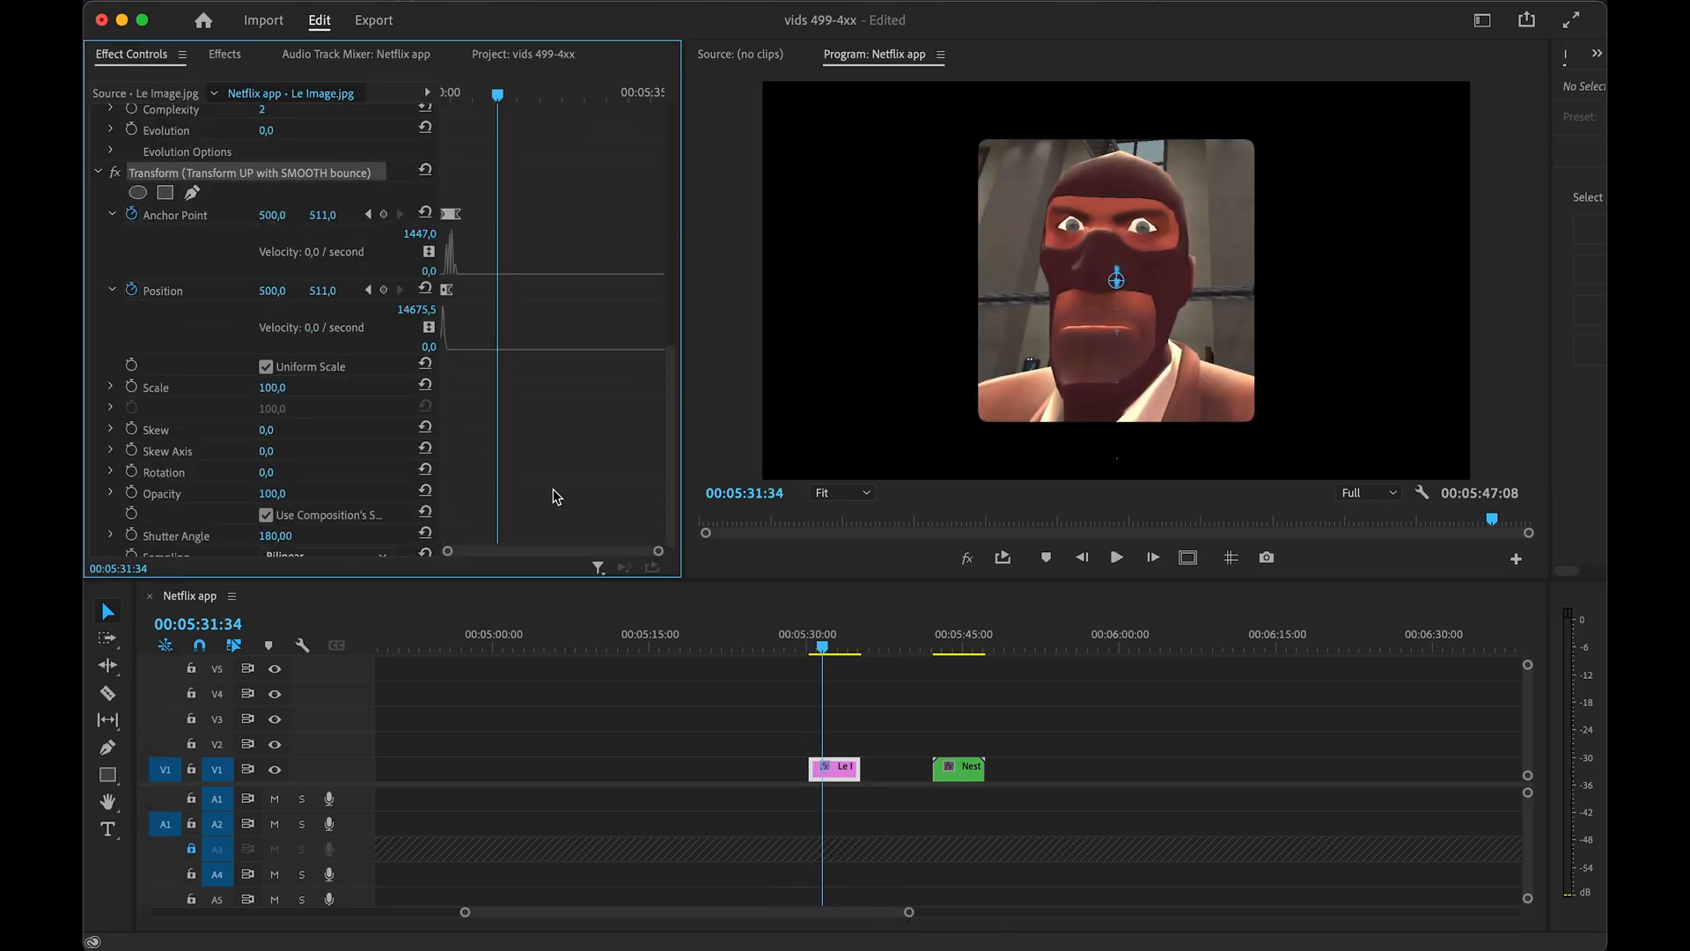
{"action": "left_click_drag", "start_coordinate": [658, 556], "coordinate": [505, 551]}
{"action": "key", "text": "Up"}
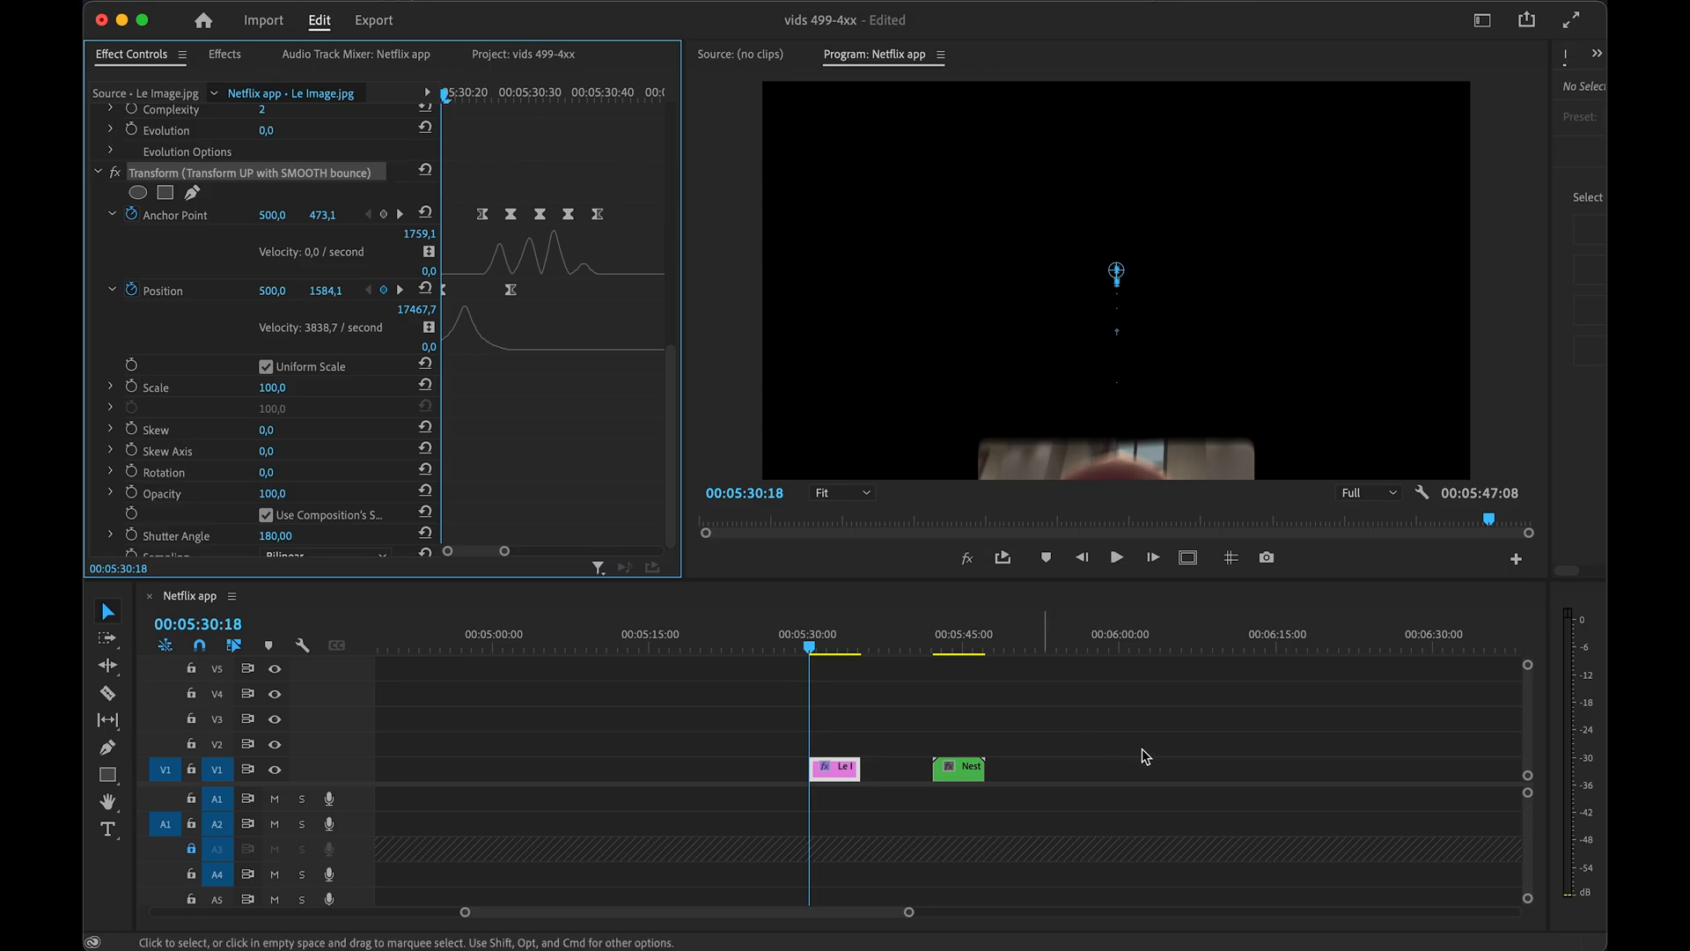
- Scrub through the Anchor Point and Position keyframes of the SMOOTH bounce Transform effect and examine their velocity curves
{"action": "left_click_drag", "start_coordinate": [447, 93], "coordinate": [501, 91]}
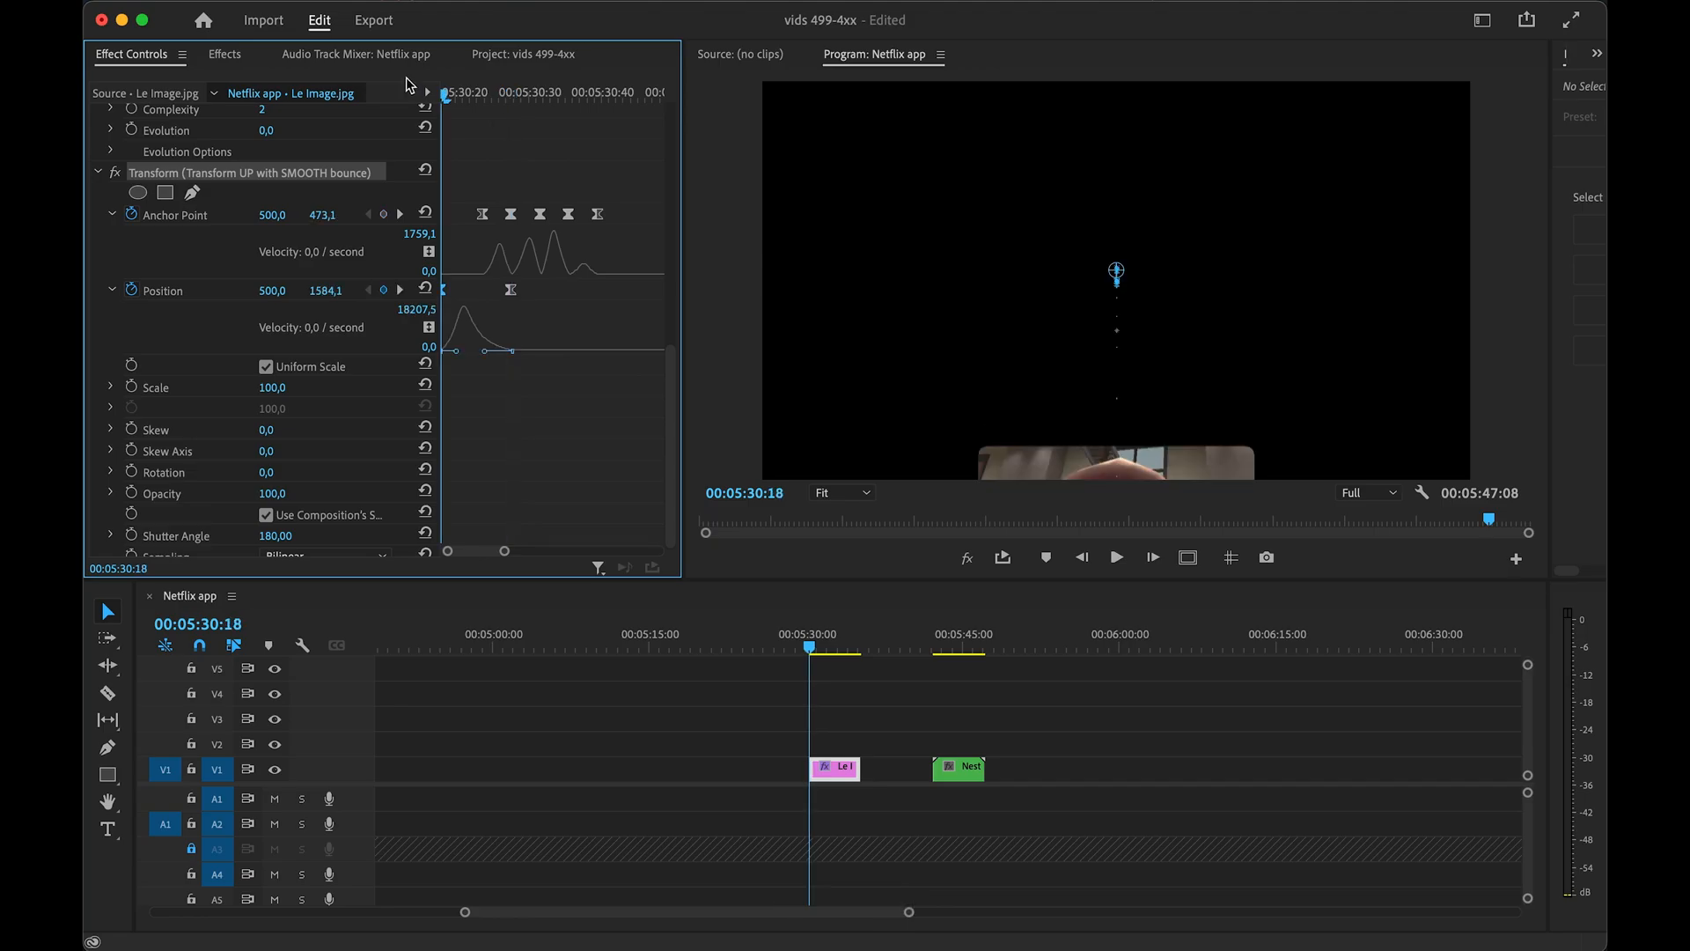
{"action": "key", "text": "space"}
{"action": "left_click_drag", "start_coordinate": [495, 88], "coordinate": [483, 92]}
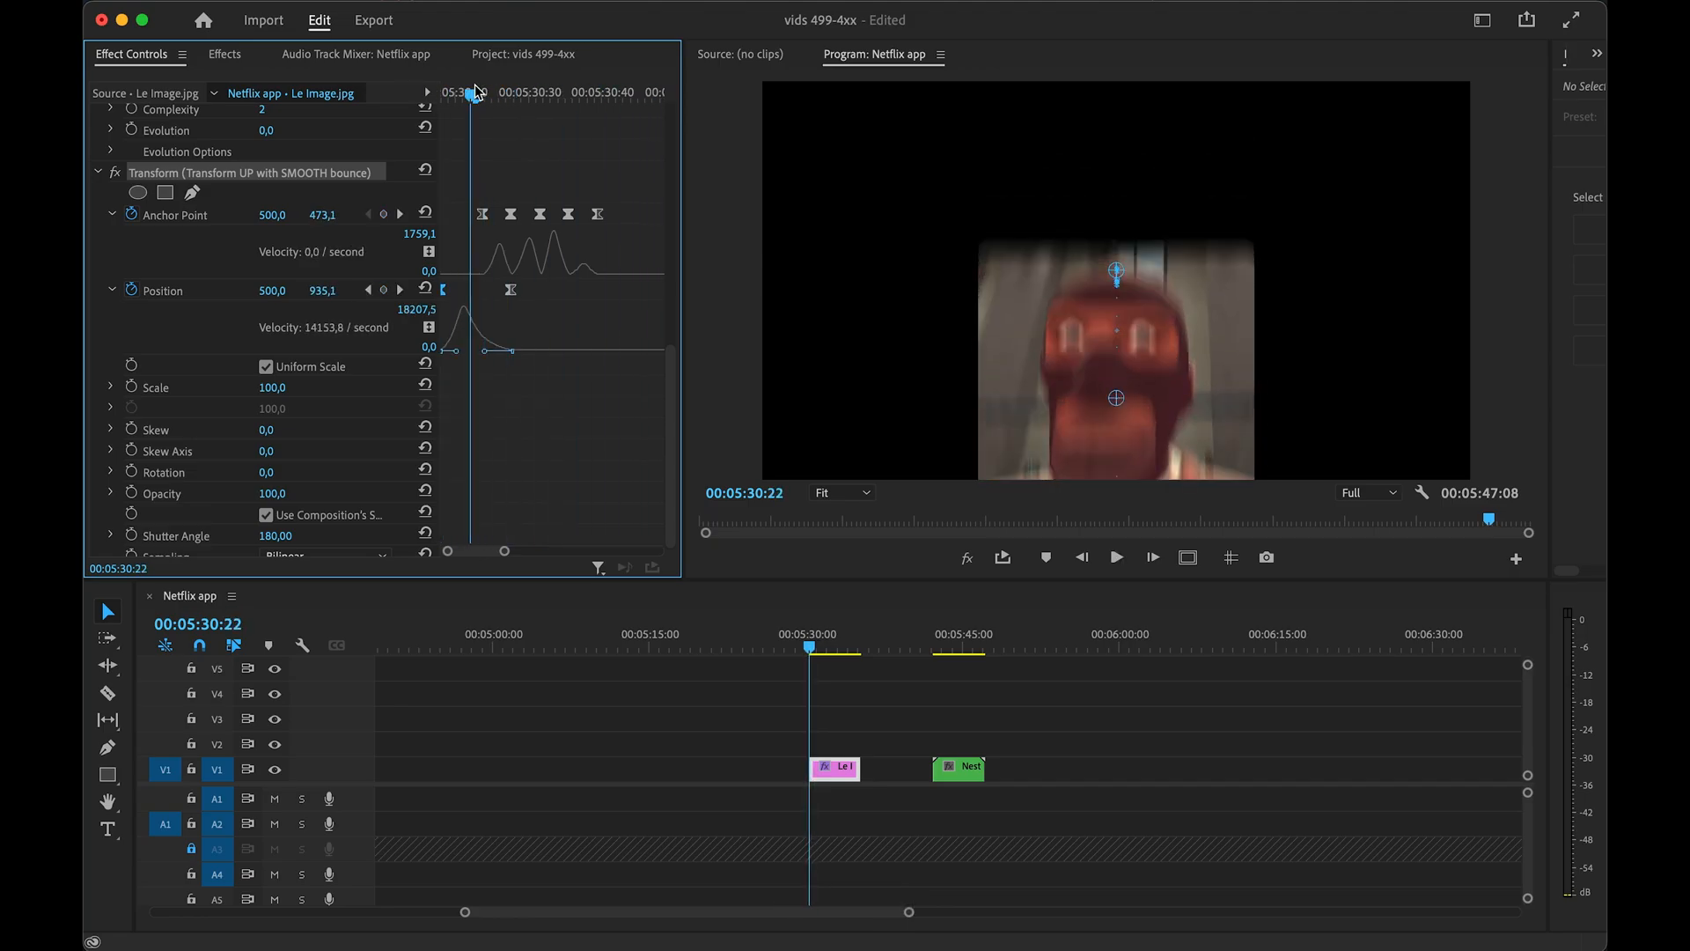
{"action": "left_click", "coordinate": [174, 215]}
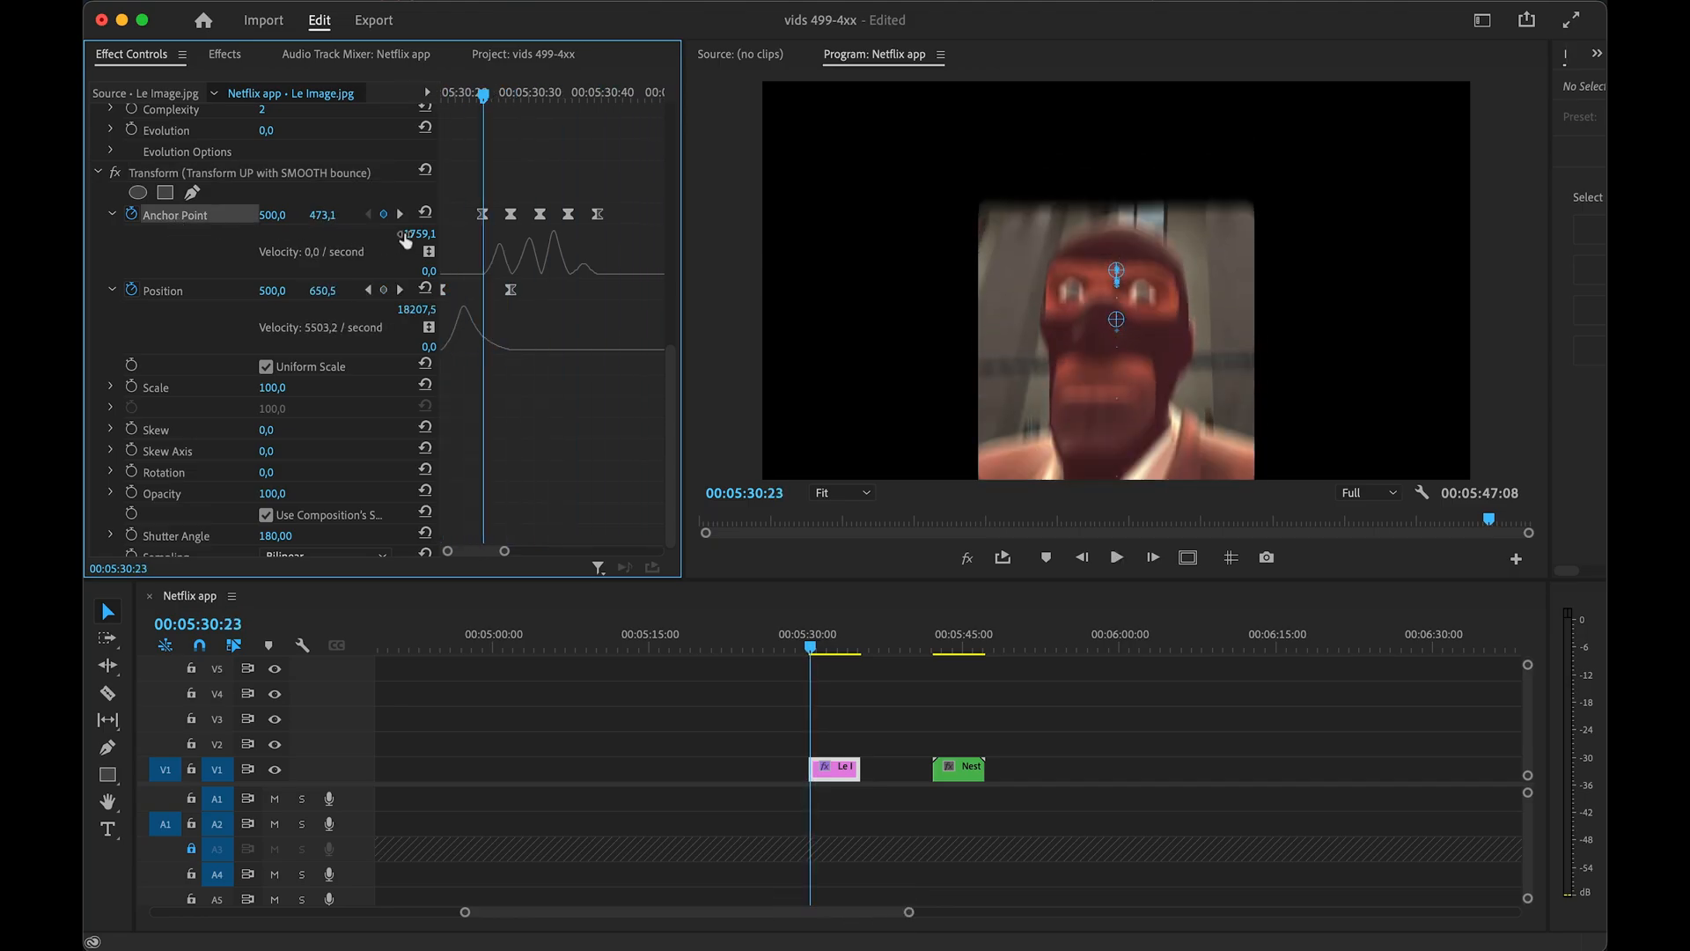
{"action": "left_click_drag", "start_coordinate": [487, 96], "coordinate": [602, 98]}
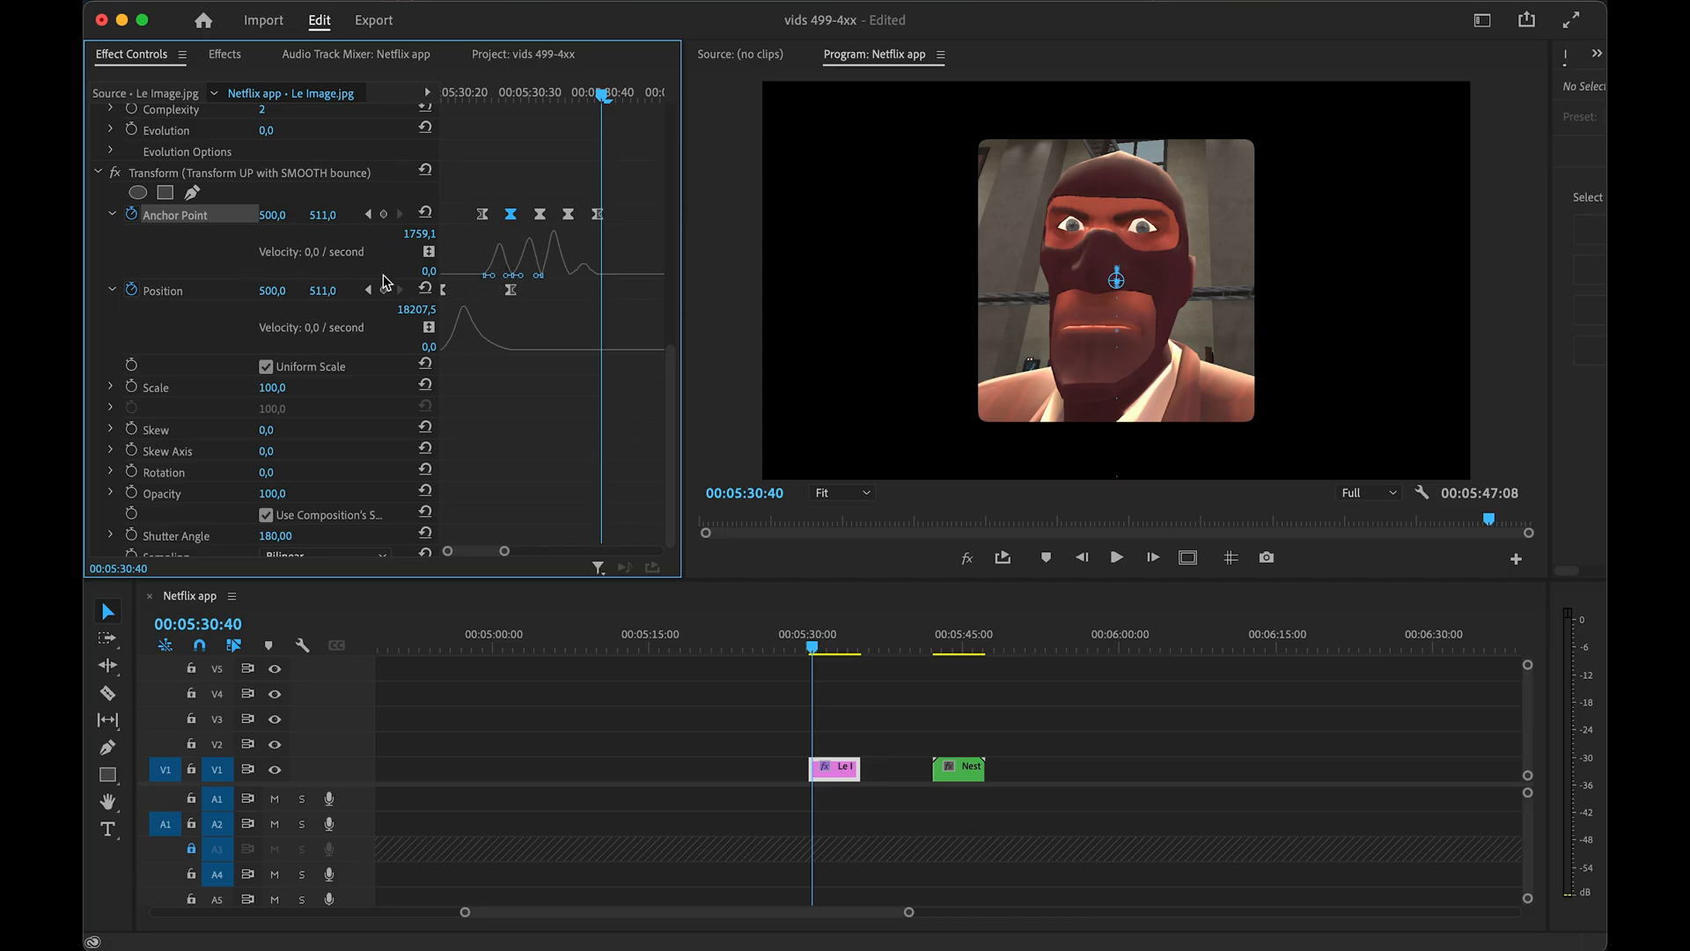
{"action": "left_click_drag", "start_coordinate": [505, 551], "coordinate": [456, 553]}
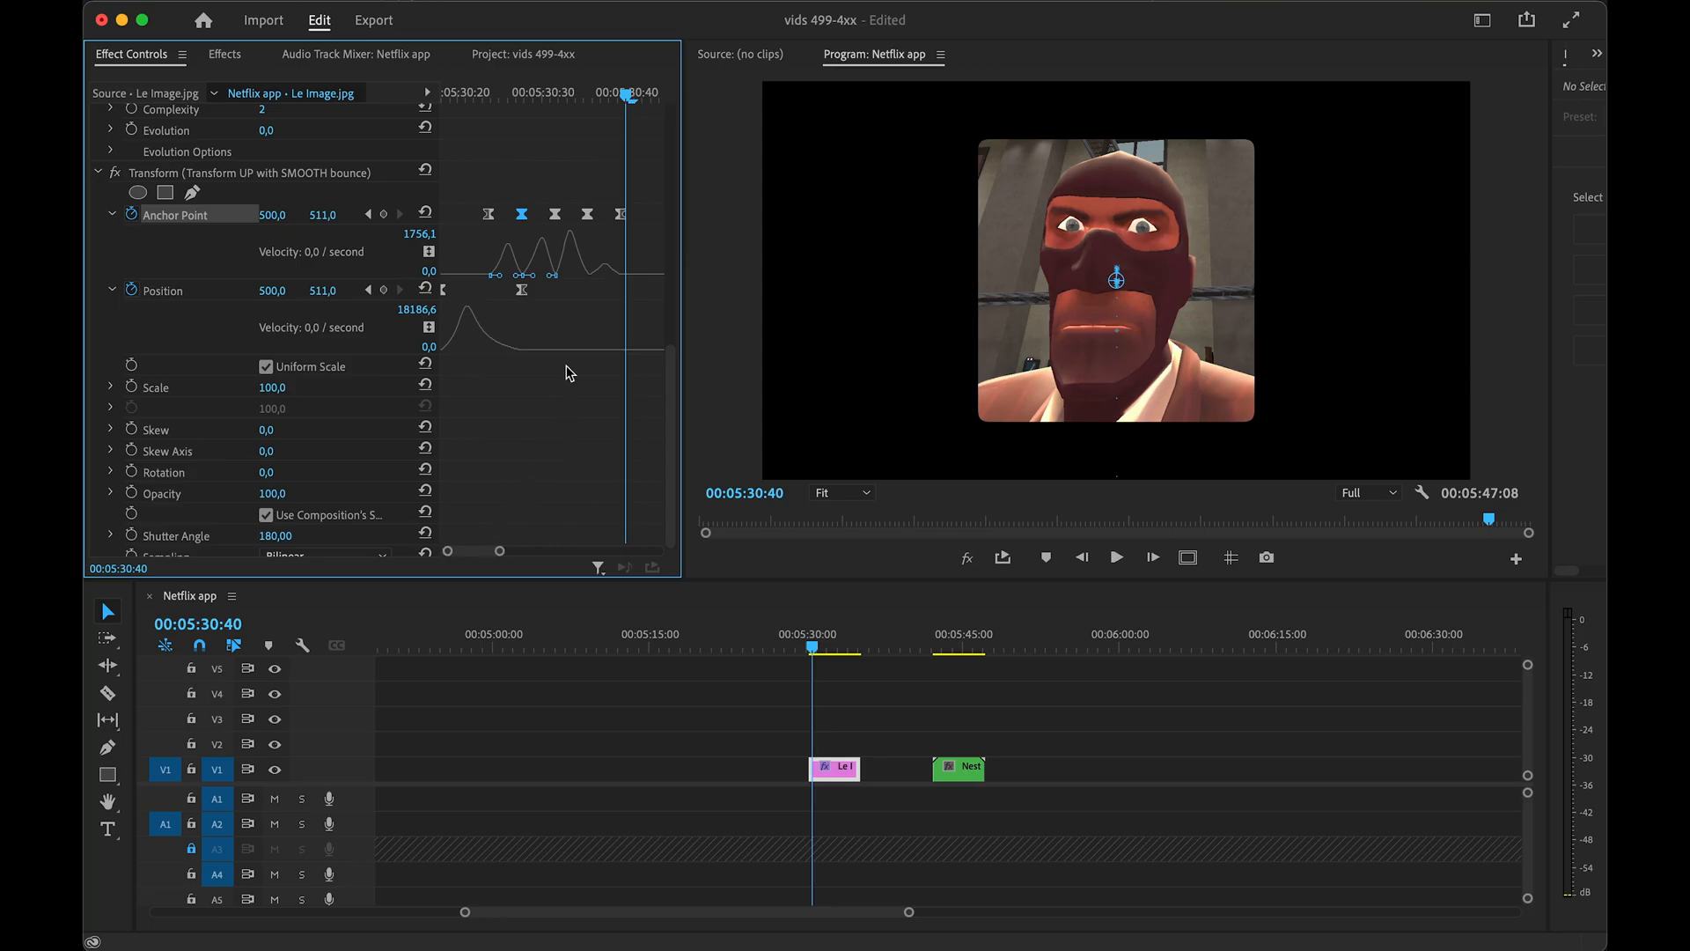
{"action": "mouse_move", "coordinate": [500, 275]}
{"action": "left_mouse_down"}
{"action": "mouse_move", "coordinate": [494, 248]}
{"action": "mouse_move", "coordinate": [495, 280]}
{"action": "left_mouse_up"}
- Play the SMOOTH bounce animation on the Le Image.jpg clip from the clip's start
{"action": "key", "text": "Up"}
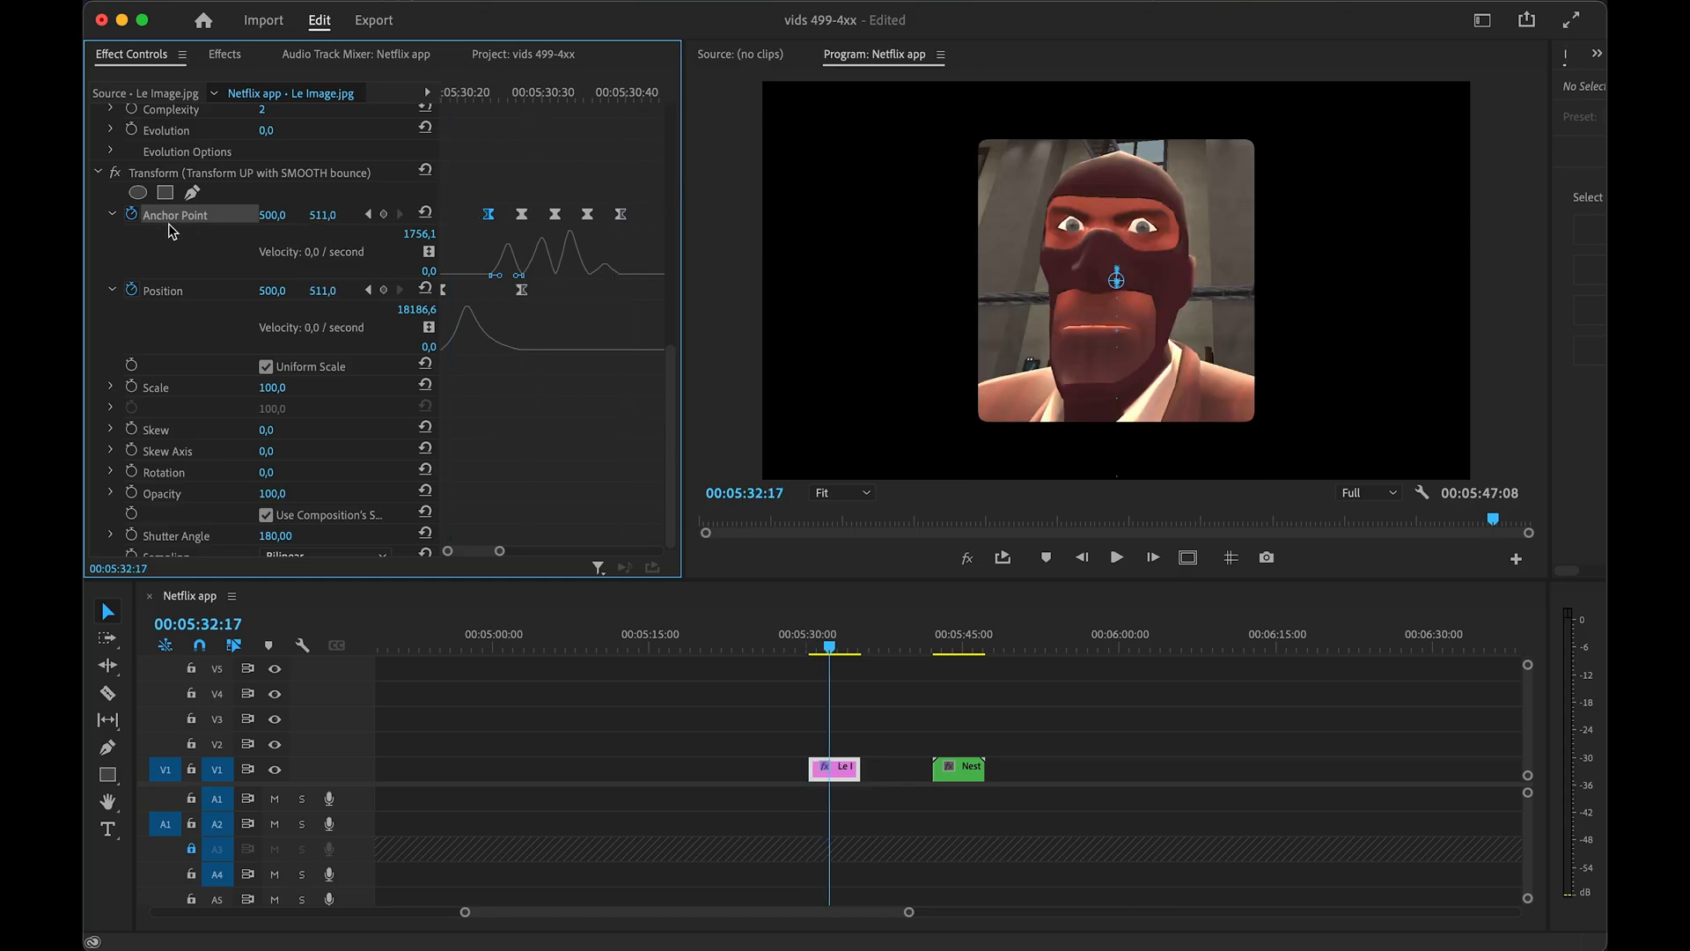
{"action": "key", "text": "Up"}
{"action": "key", "text": "space"}
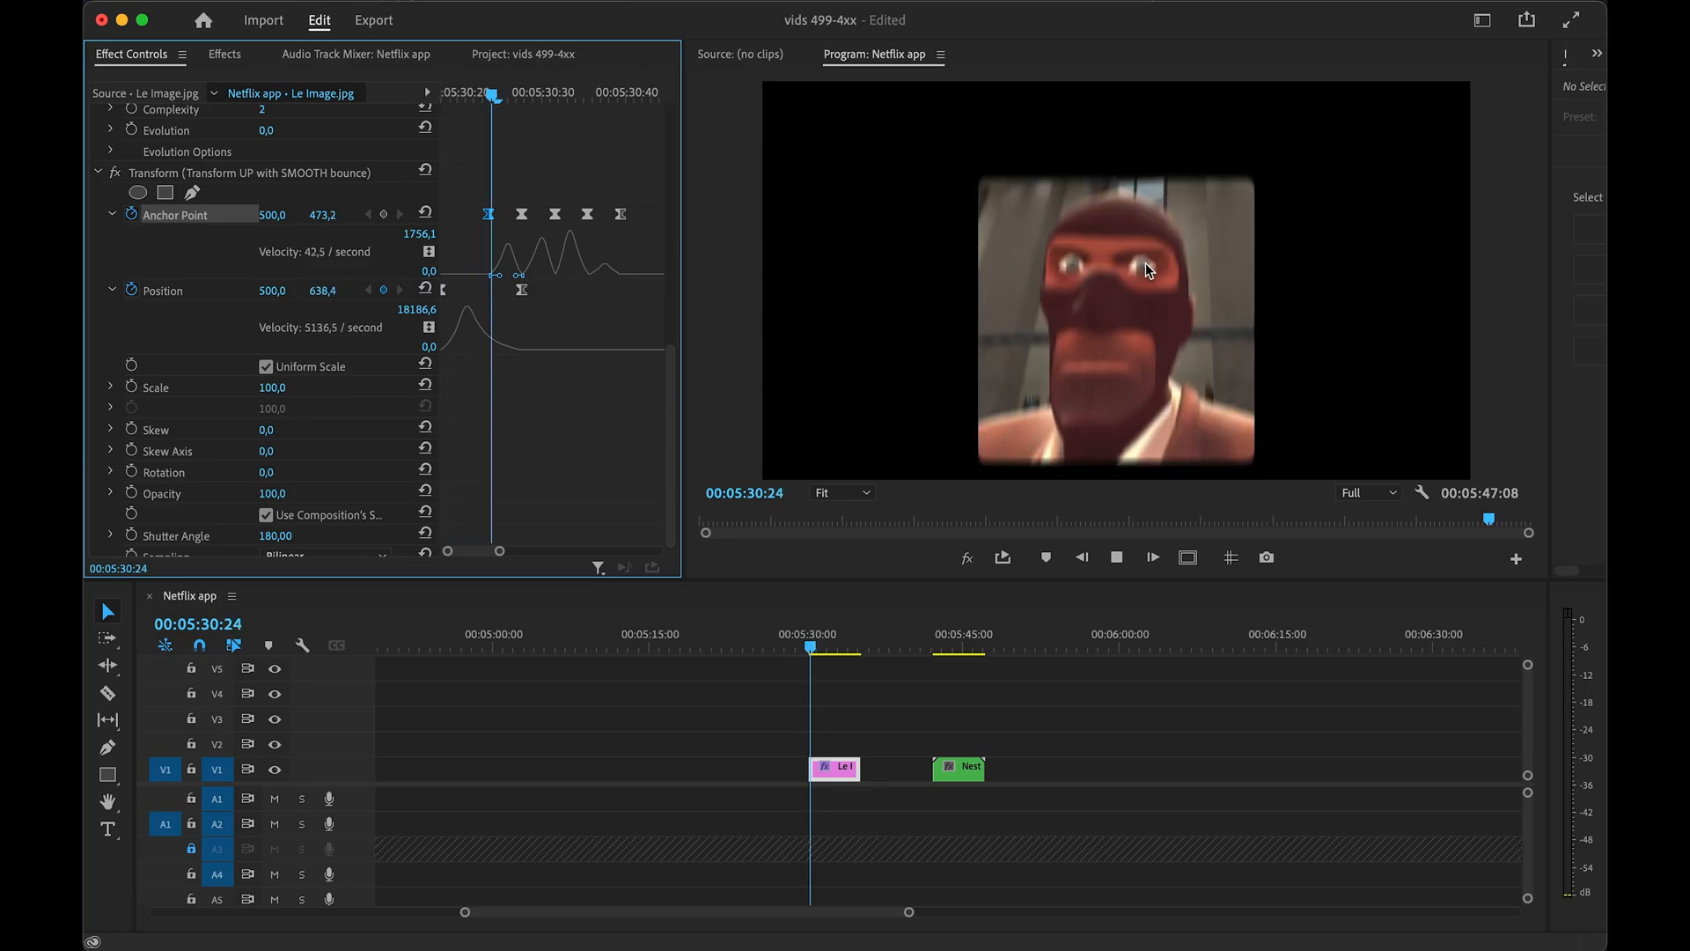
{"action": "key", "text": "space"}
- Try the White outline 3 px preset on the Le Image.jpg clip and inspect it in an enlarged program monitor
{"action": "left_click", "coordinate": [224, 54]}
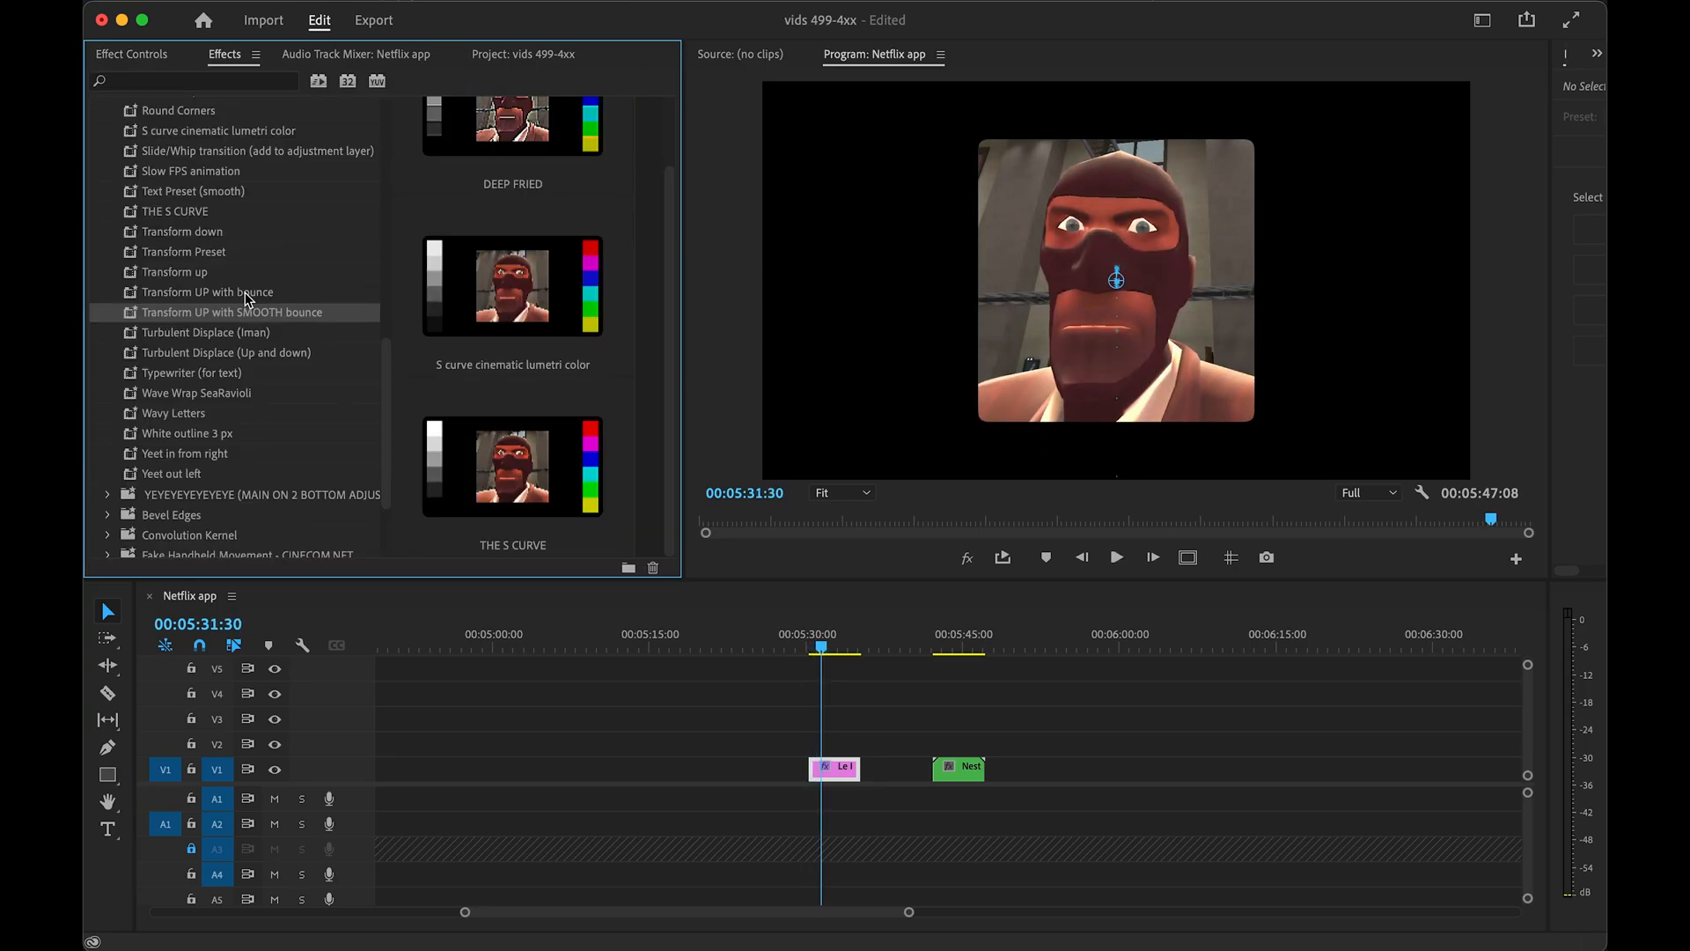
{"action": "left_click", "coordinate": [244, 292]}
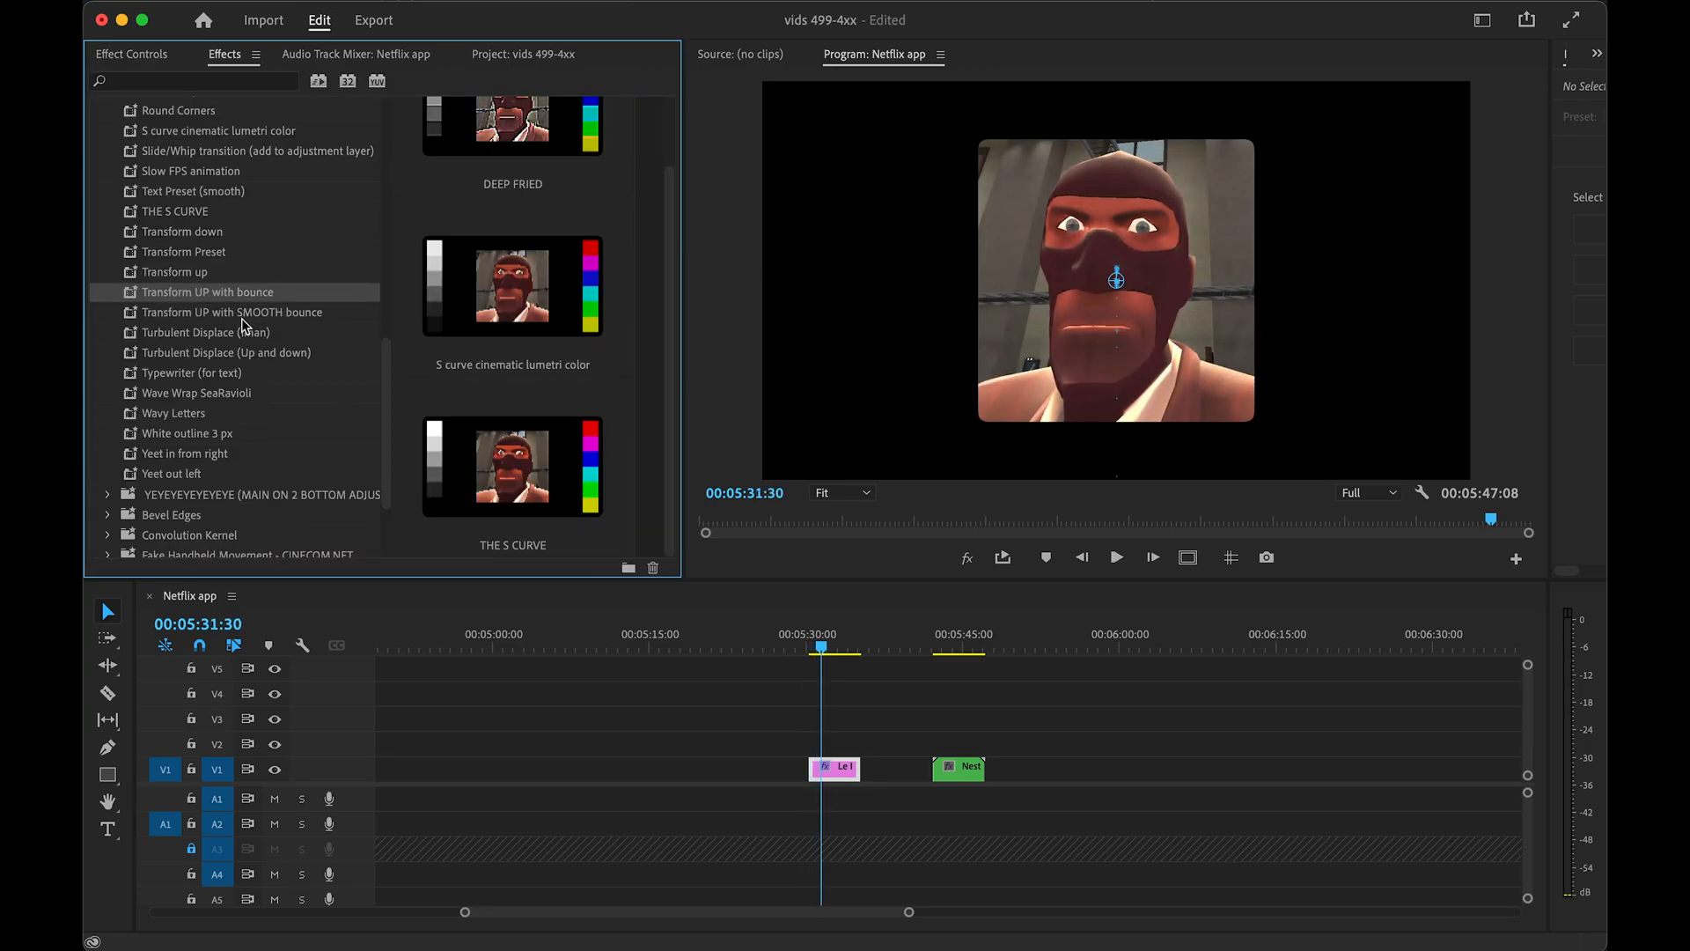
{"action": "left_click", "coordinate": [247, 314]}
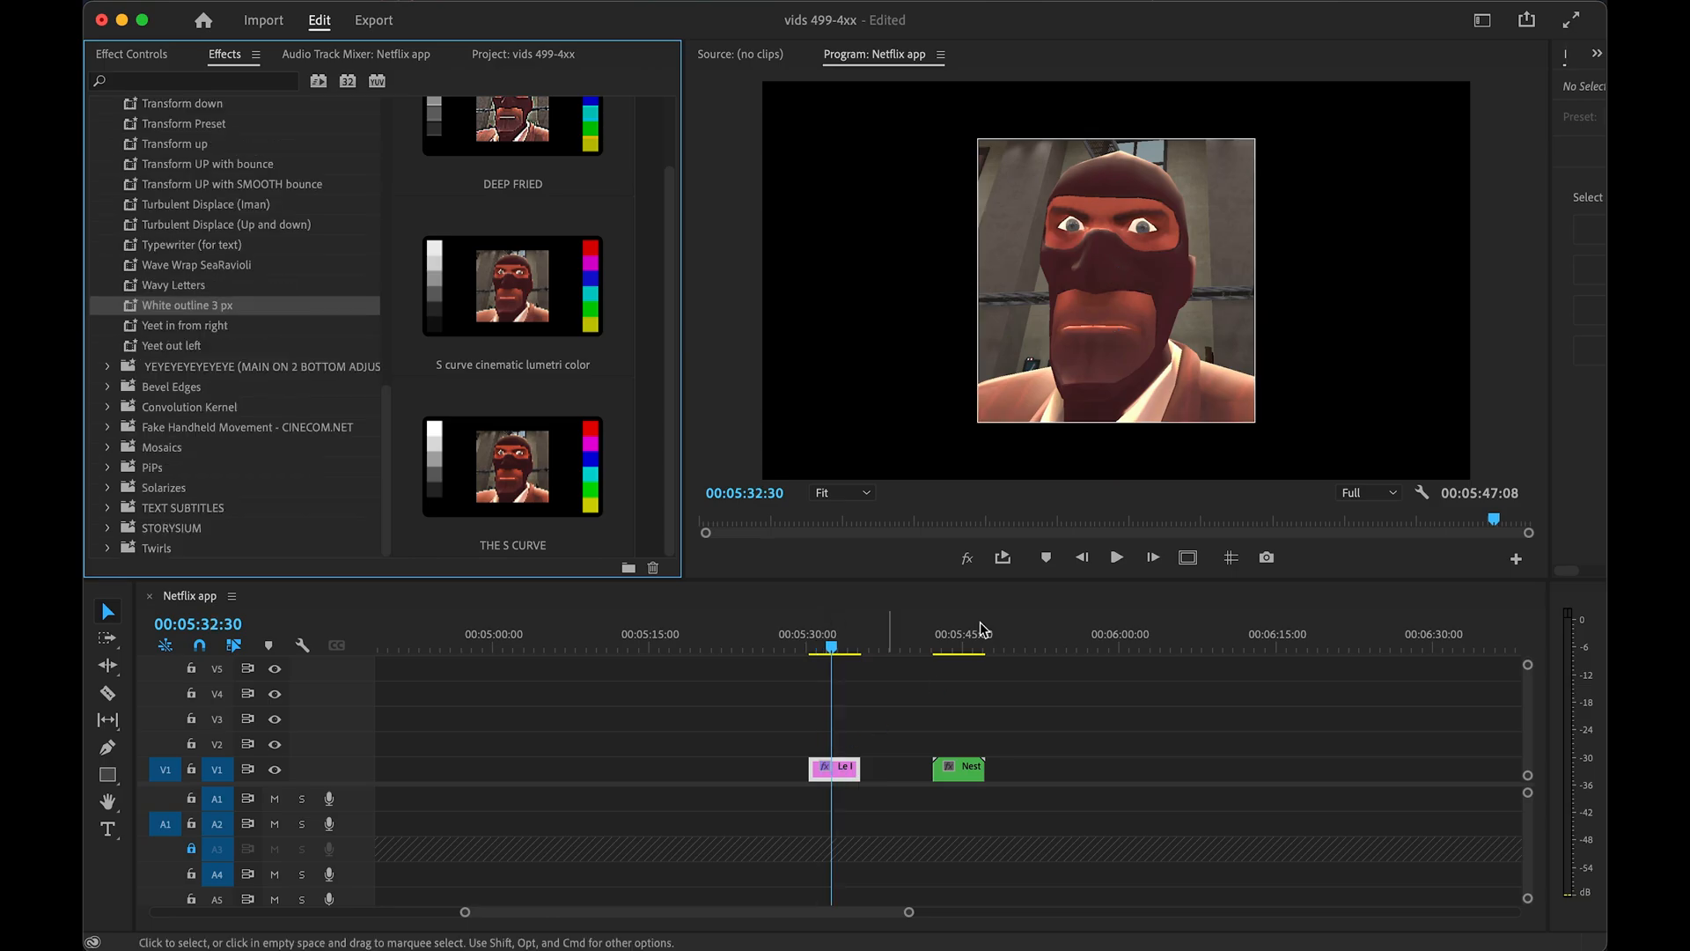
{"action": "key", "text": "grave"}
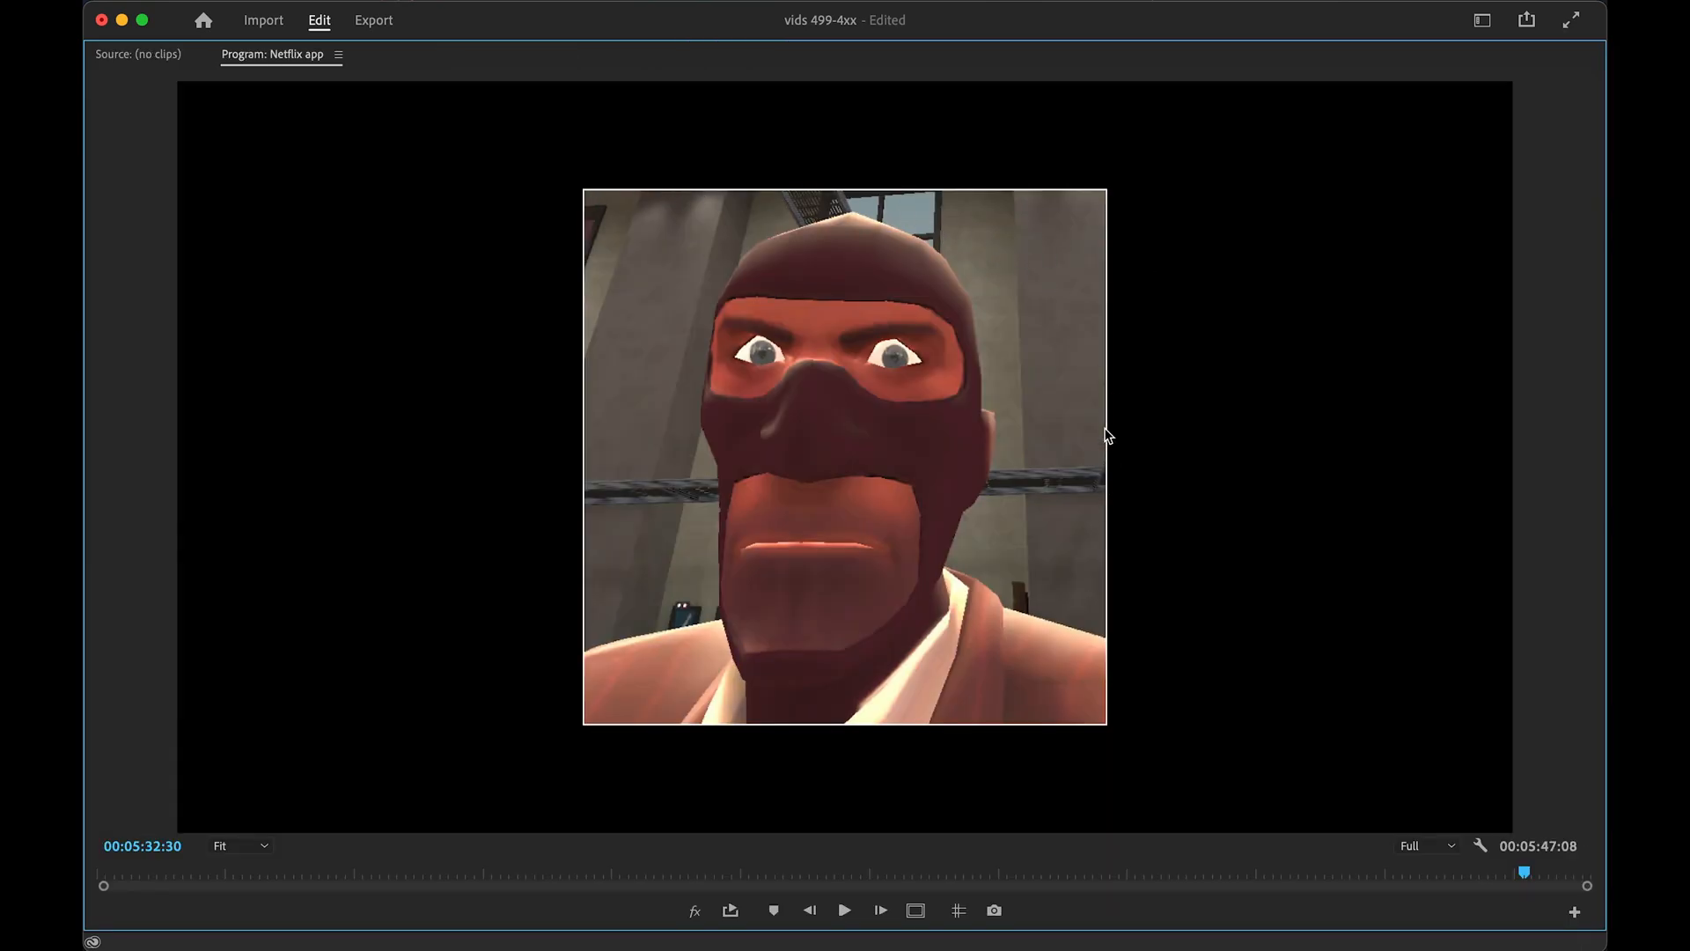
{"action": "key", "text": "grave"}
- Review the first Drop Shadow effect of the White outline 3 px preset and toggle it to compare the outline
{"action": "key", "text": "shift+5"}
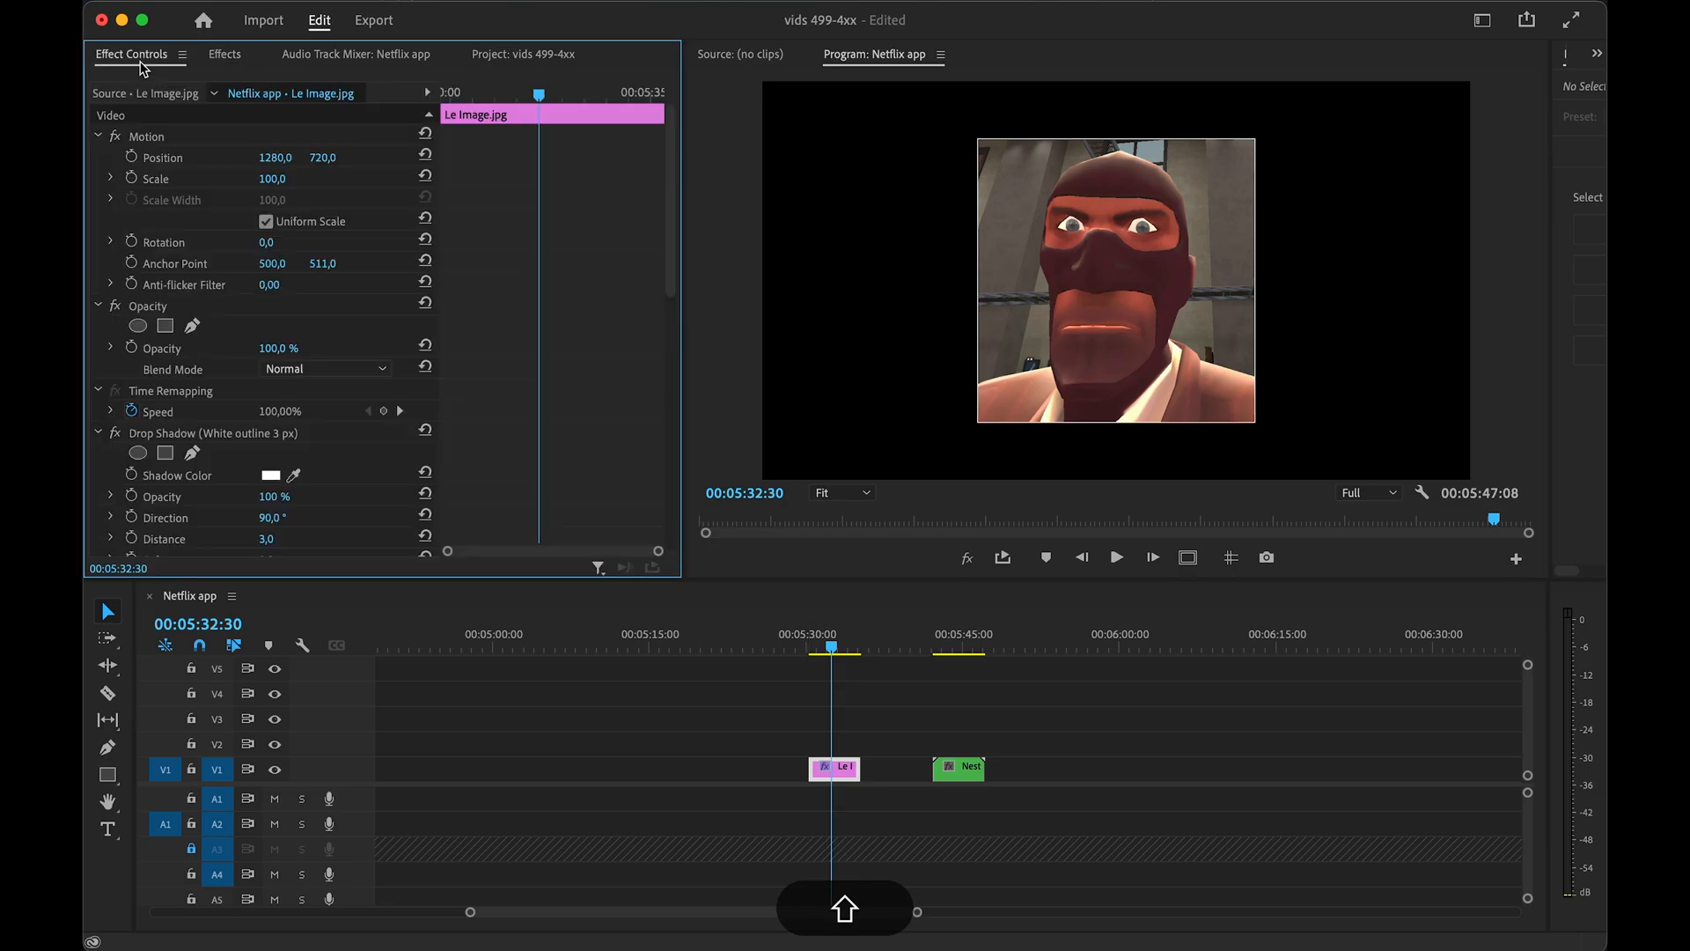
{"action": "scroll", "coordinate": [333, 393], "scroll_direction": "down", "scroll_amount": 5}
{"action": "scroll", "coordinate": [213, 227], "scroll_direction": "up", "scroll_amount": 2}
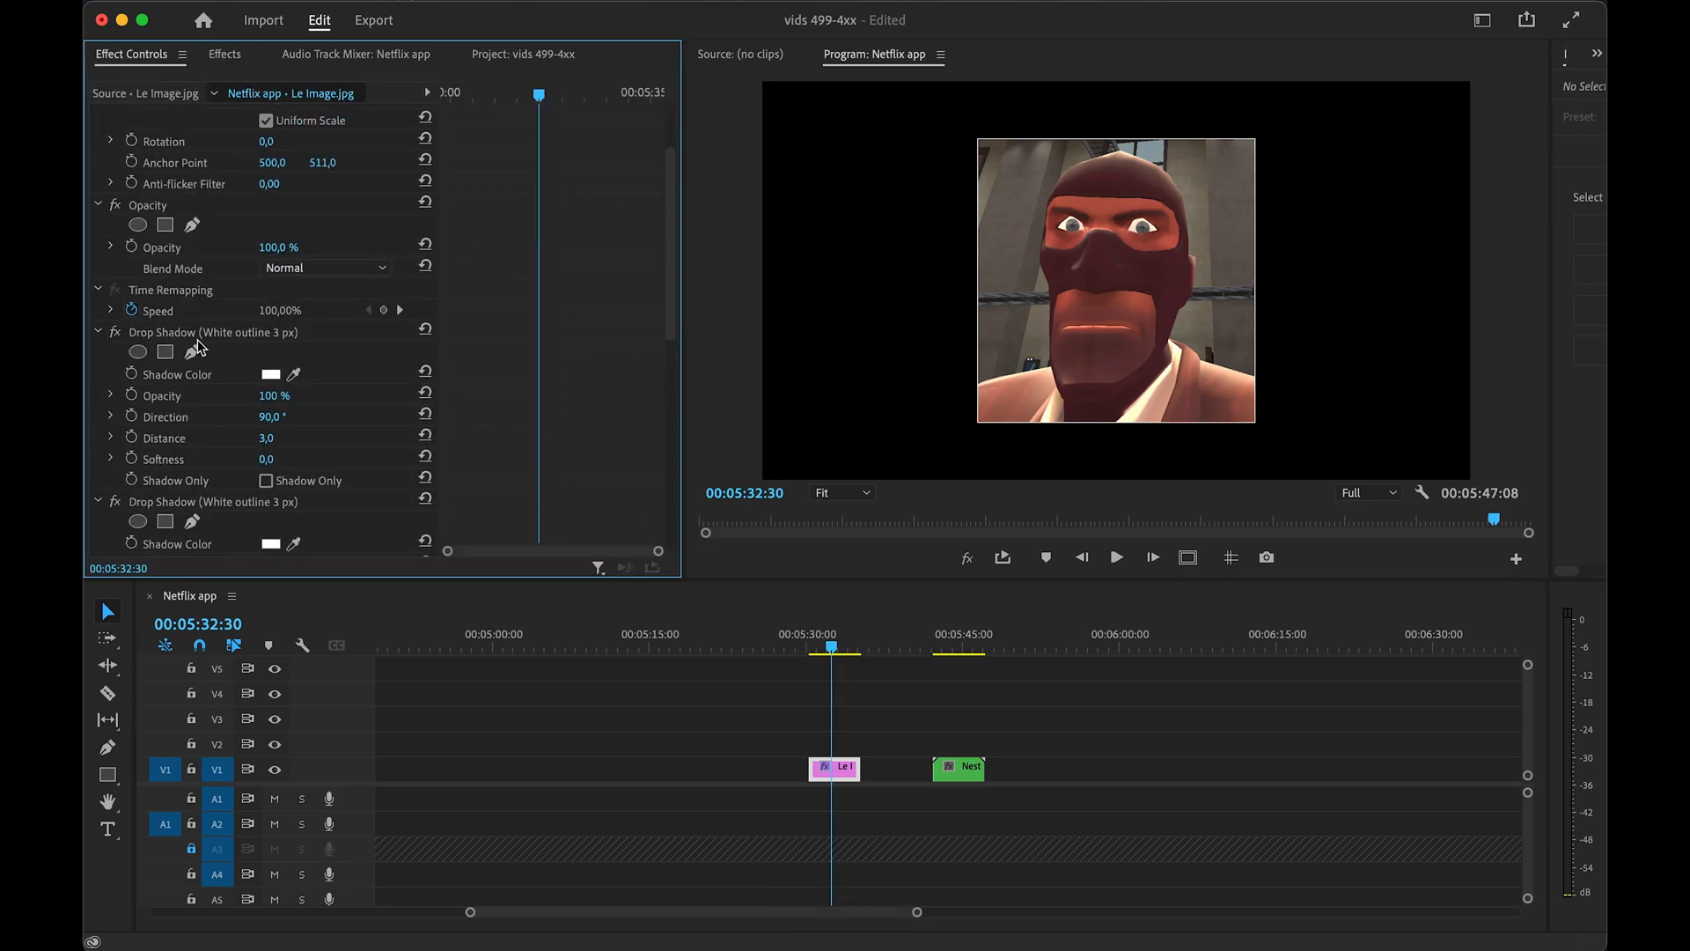
{"action": "left_click", "coordinate": [273, 418]}
{"action": "scroll", "coordinate": [323, 423], "scroll_direction": "down", "scroll_amount": 2}
{"action": "left_click", "coordinate": [115, 253]}
{"action": "left_click", "coordinate": [115, 253]}
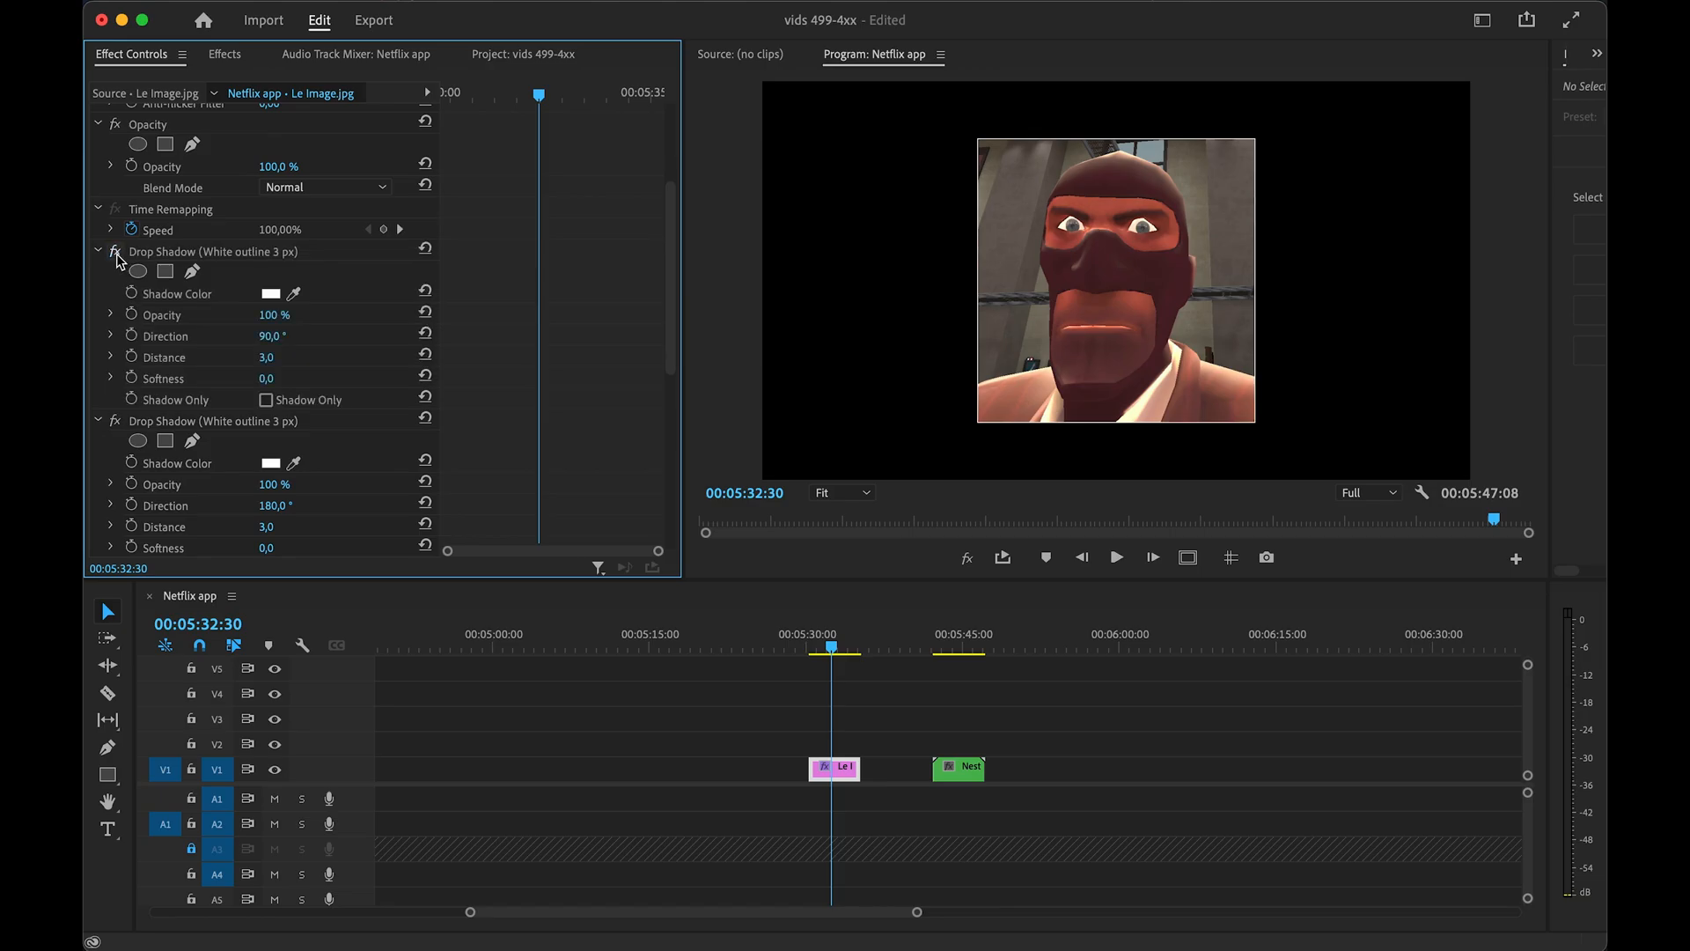
{"action": "left_click", "coordinate": [115, 253]}
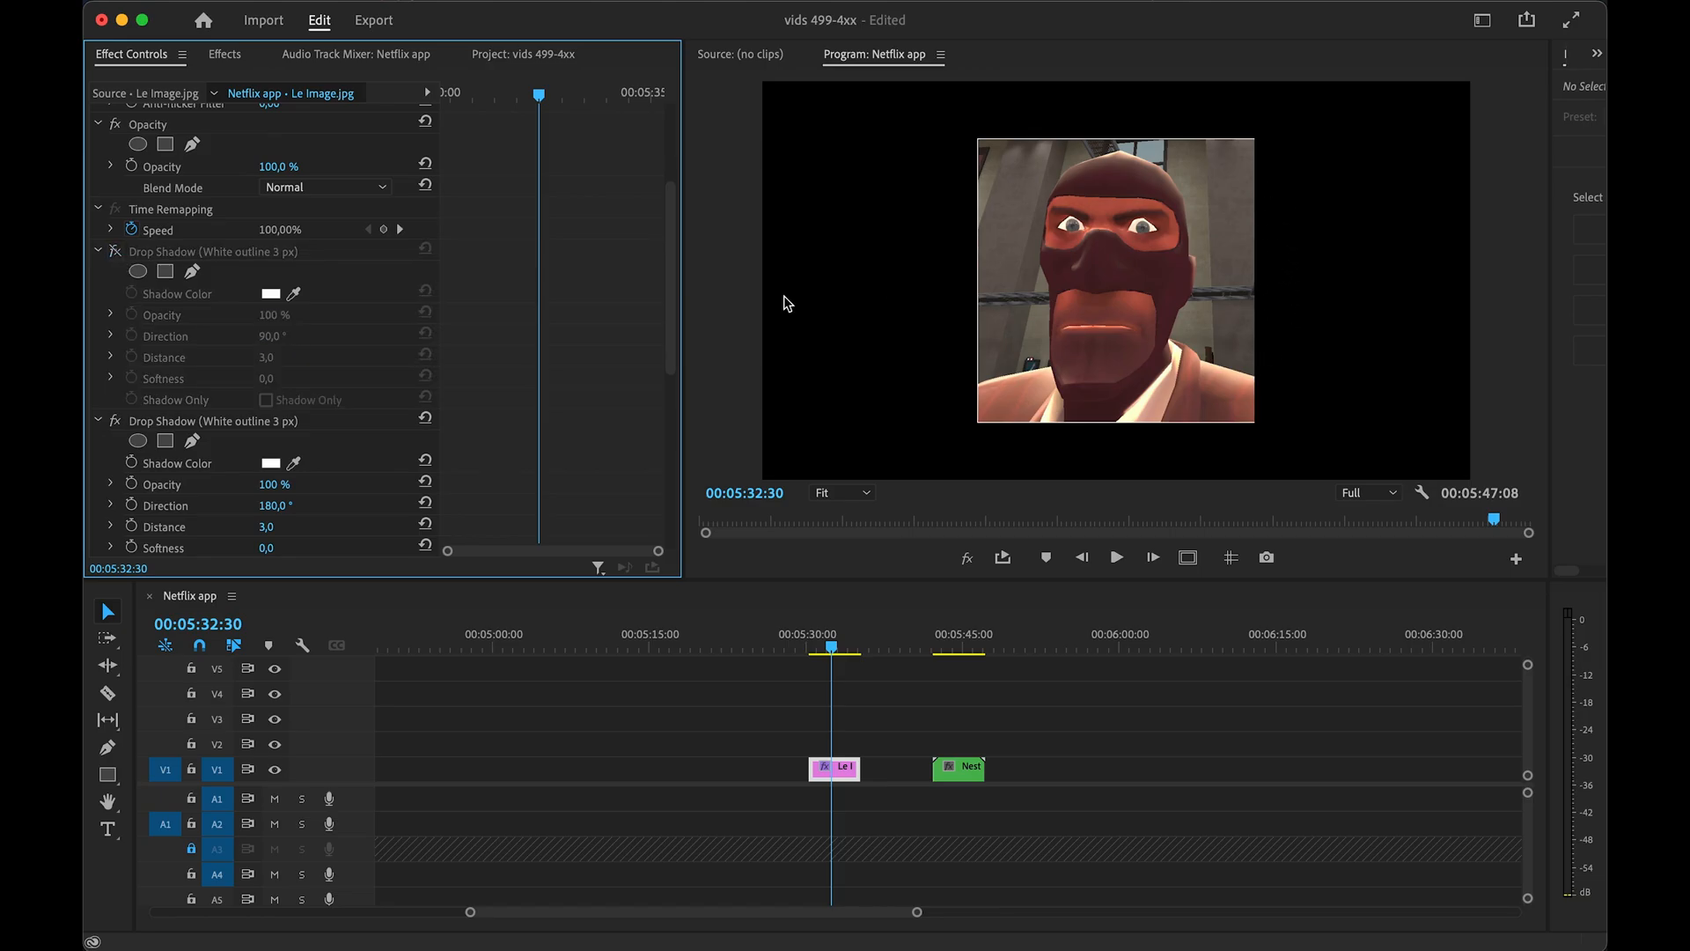
- Check the Direction values of the remaining Drop Shadow effects and undo the White outline 3 px preset
{"action": "scroll", "coordinate": [264, 264], "scroll_direction": "down", "scroll_amount": 9}
{"action": "left_click", "coordinate": [269, 142]}
{"action": "left_click", "coordinate": [282, 312]}
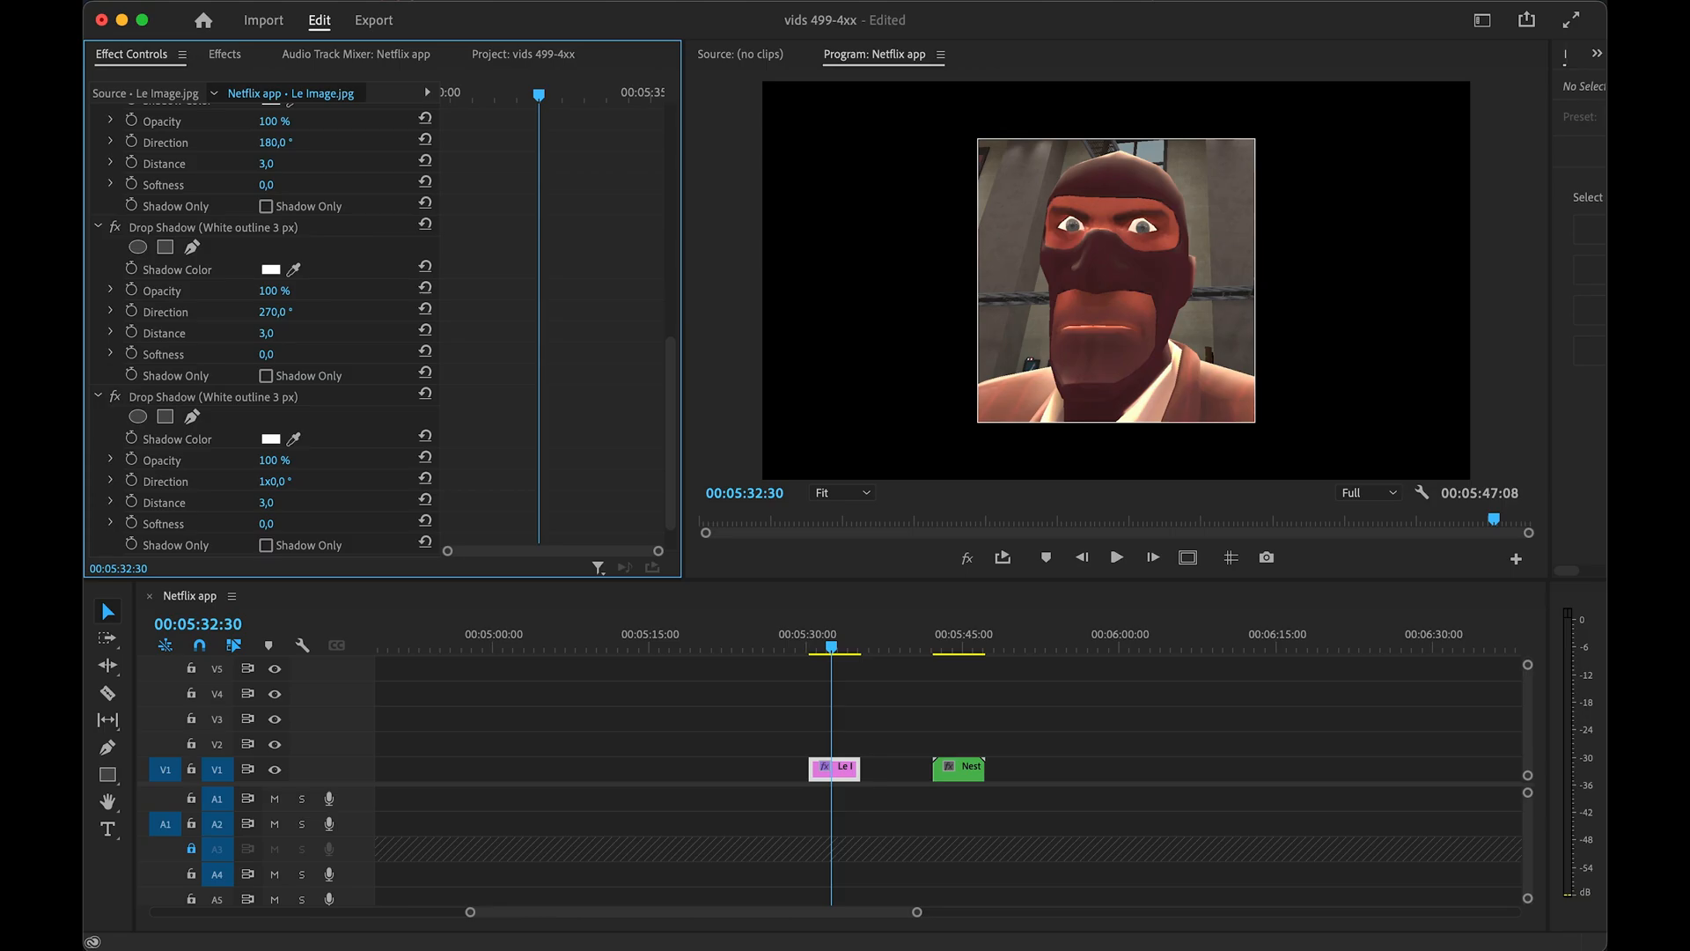
{"action": "left_click", "coordinate": [291, 481]}
{"action": "key", "text": "super+z"}
- Apply the Yeet in from right preset to the Le Image.jpg clip and play it from before its start
{"action": "left_click", "coordinate": [899, 733]}
{"action": "left_click_drag", "start_coordinate": [183, 325], "coordinate": [836, 766]}
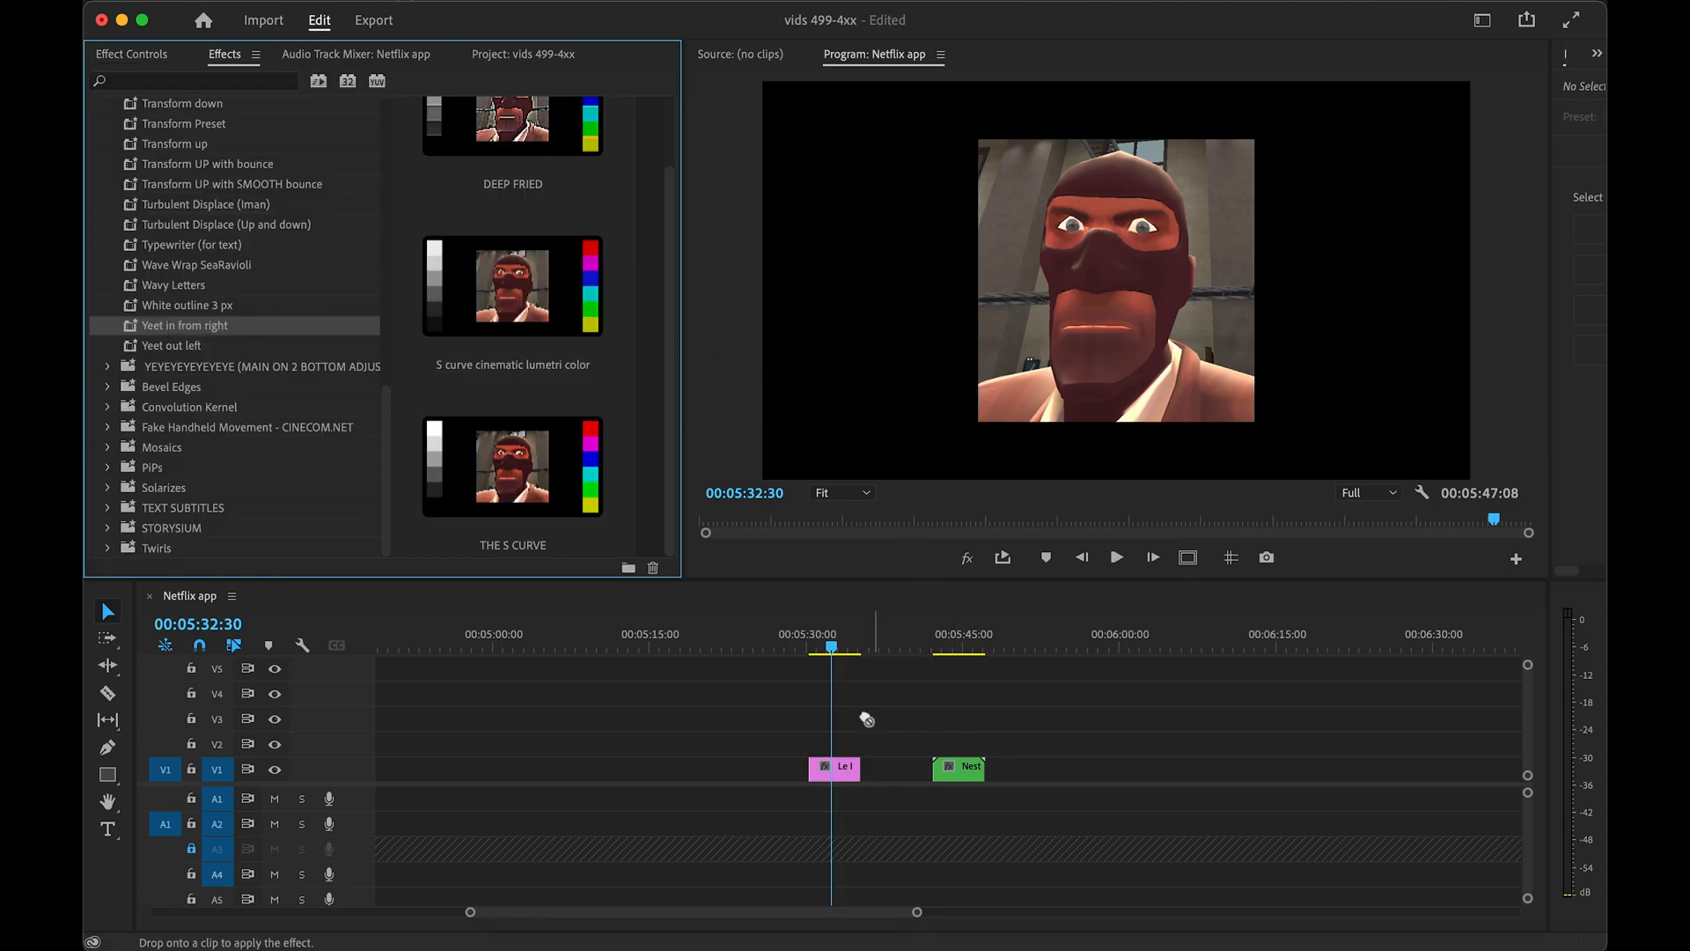
{"action": "left_click", "coordinate": [763, 648]}
{"action": "key", "text": "space"}
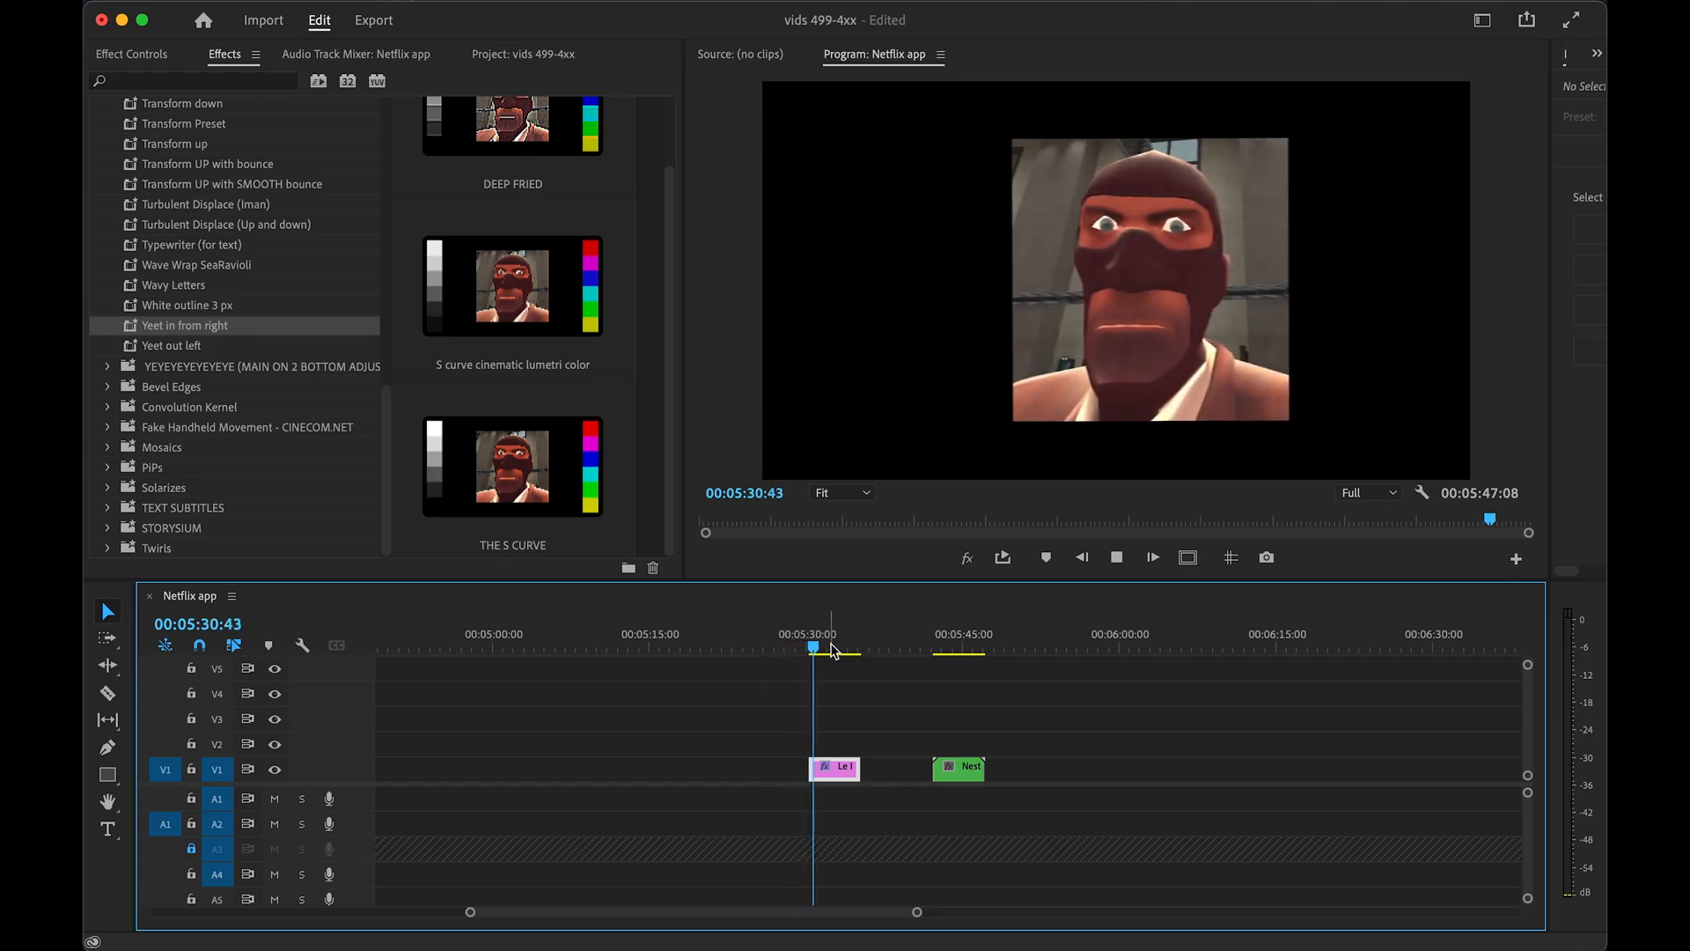
{"action": "key", "text": "space"}
- Add the Yeet out left preset to the Le Image.jpg clip and play it through to its end
{"action": "left_click_drag", "start_coordinate": [176, 347], "coordinate": [847, 771]}
{"action": "left_click", "coordinate": [833, 641]}
{"action": "key", "text": "space"}
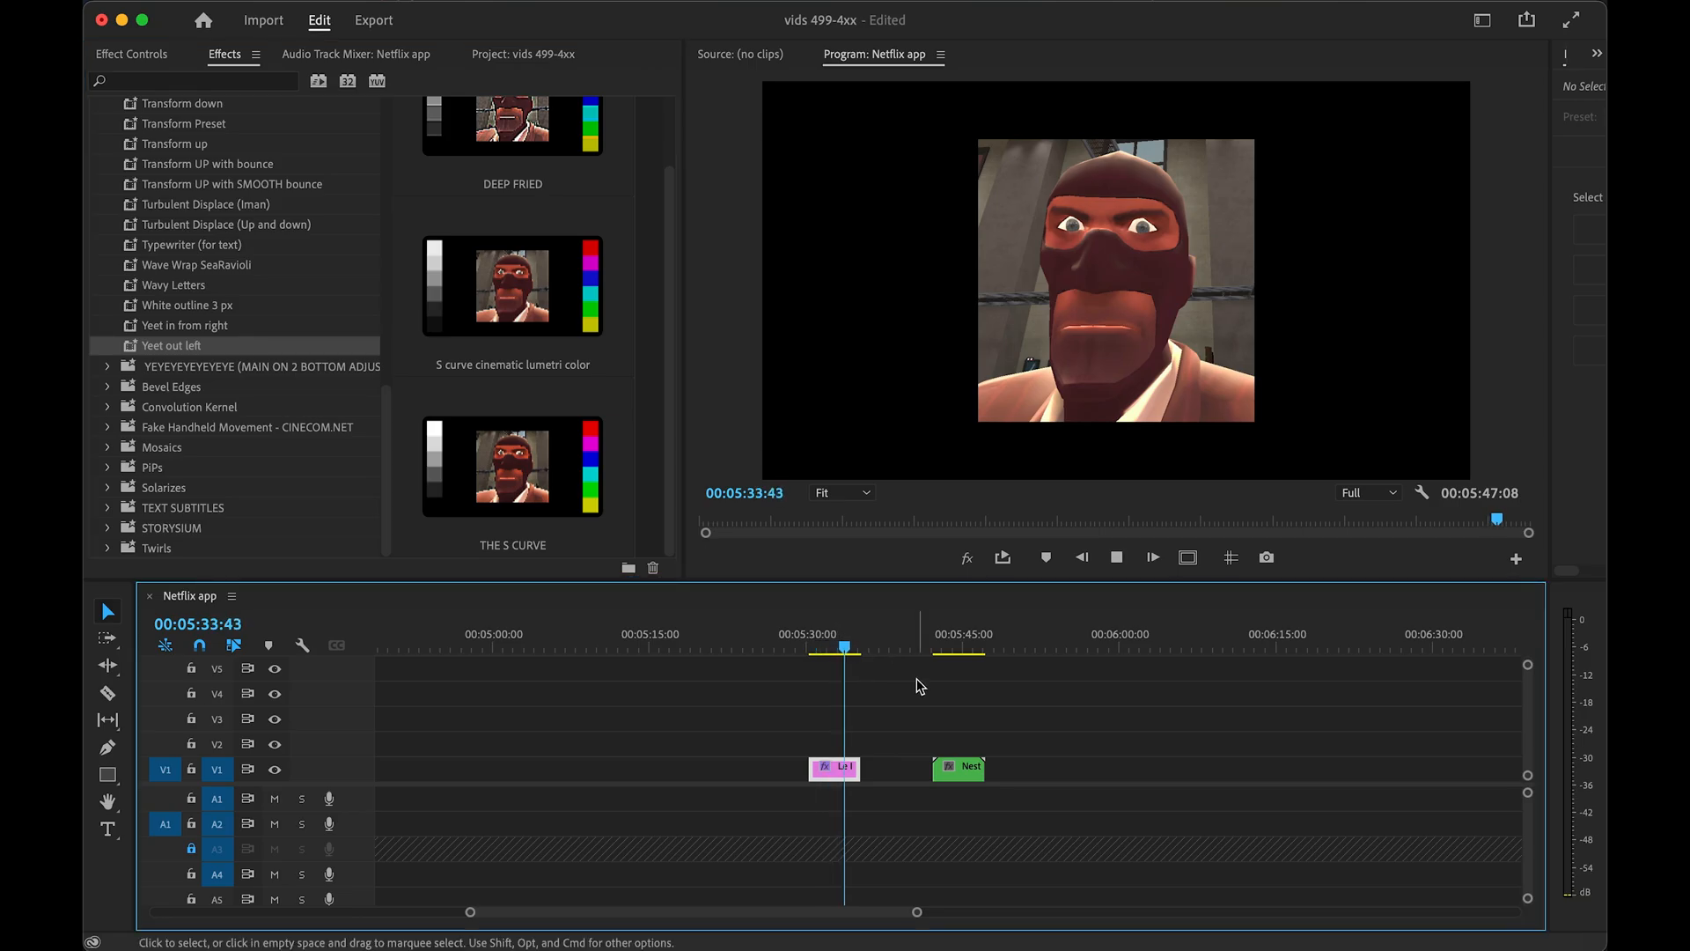
{"action": "key", "text": "space"}
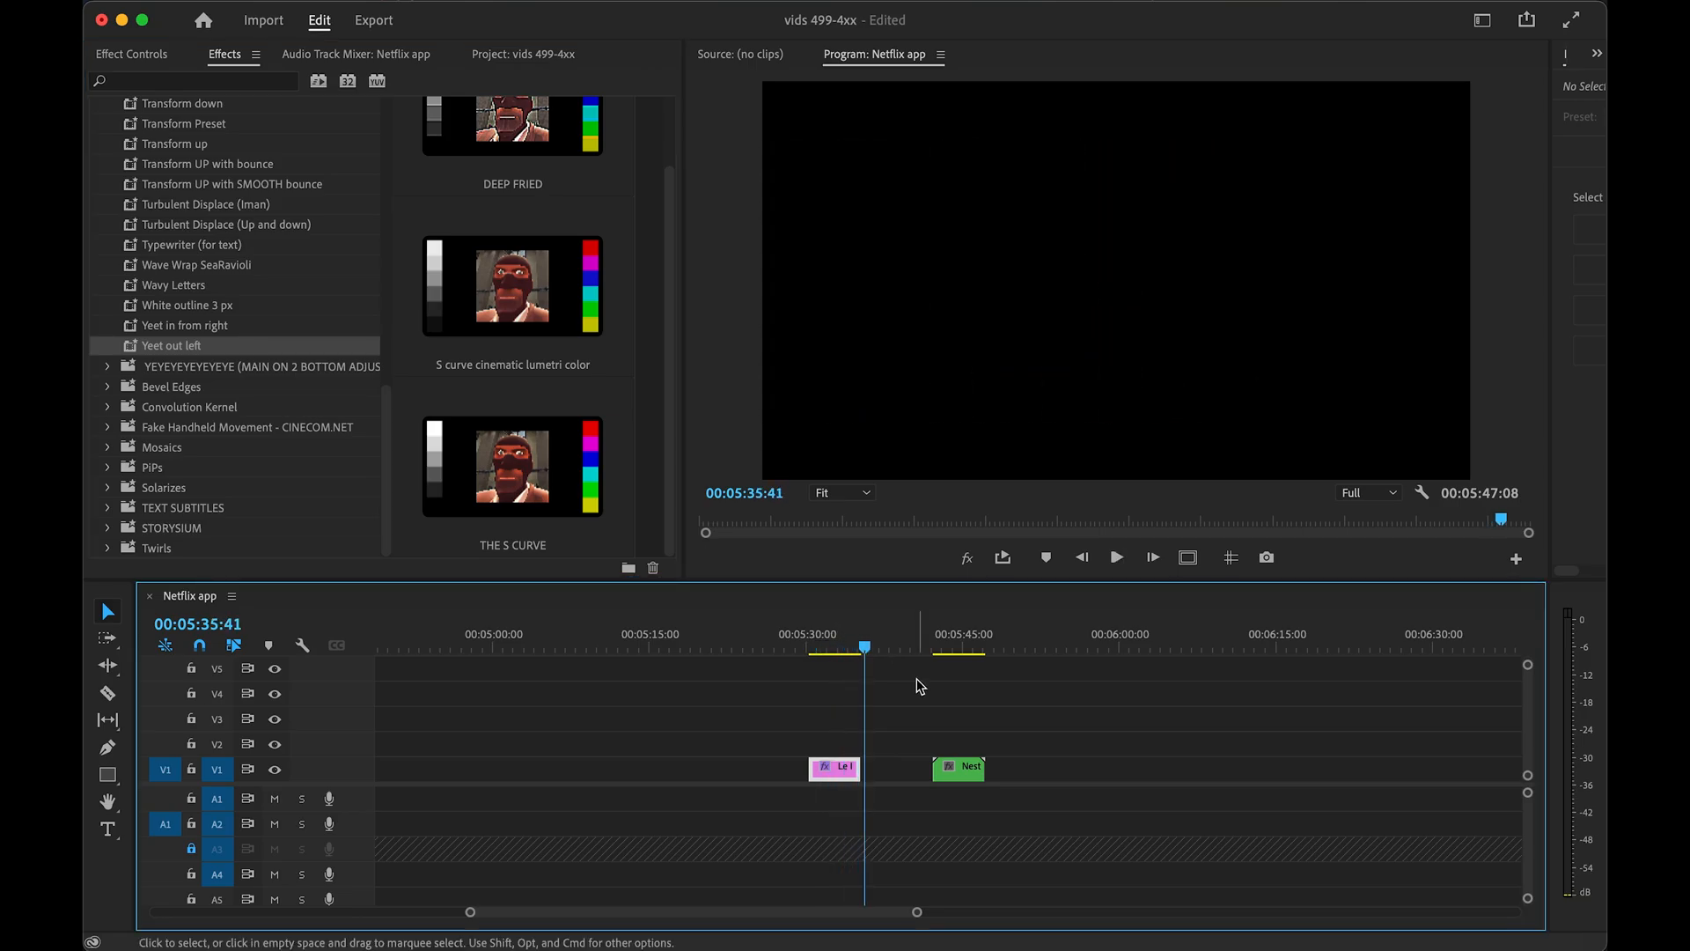
- Scrub through the Position, Scale, Rotation and Opacity keyframes of the Yeet in from right Transform effect
{"action": "left_click", "coordinate": [856, 642]}
{"action": "key", "text": "shift+x"}
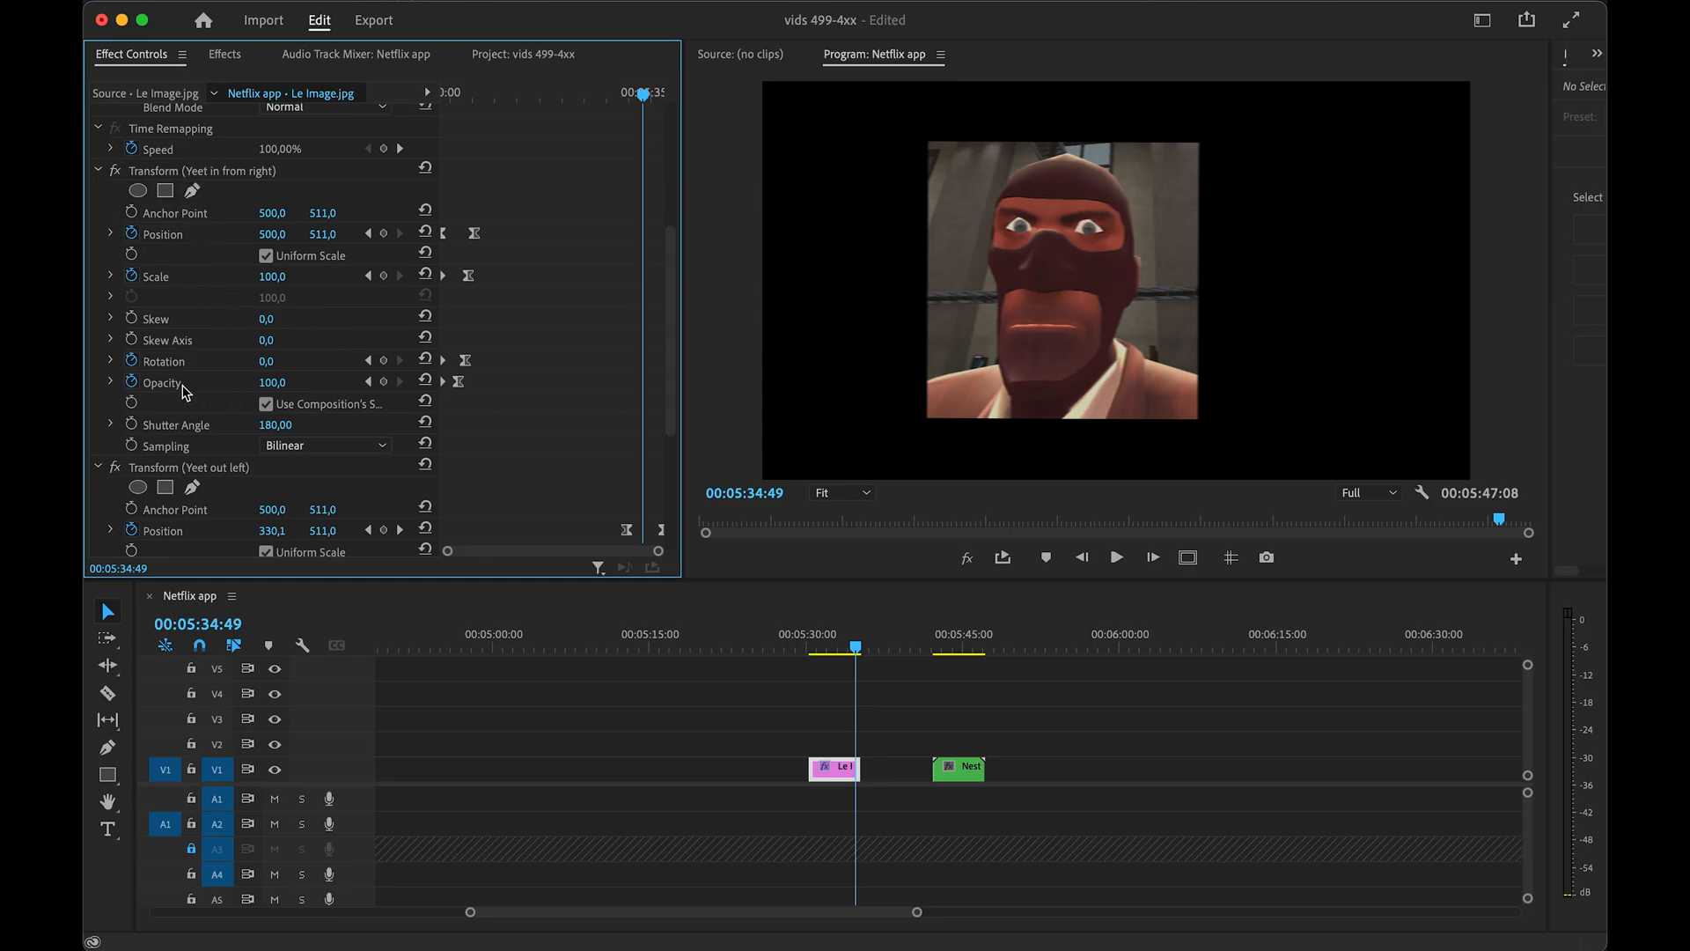
{"action": "left_click_drag", "start_coordinate": [467, 89], "coordinate": [380, 255]}
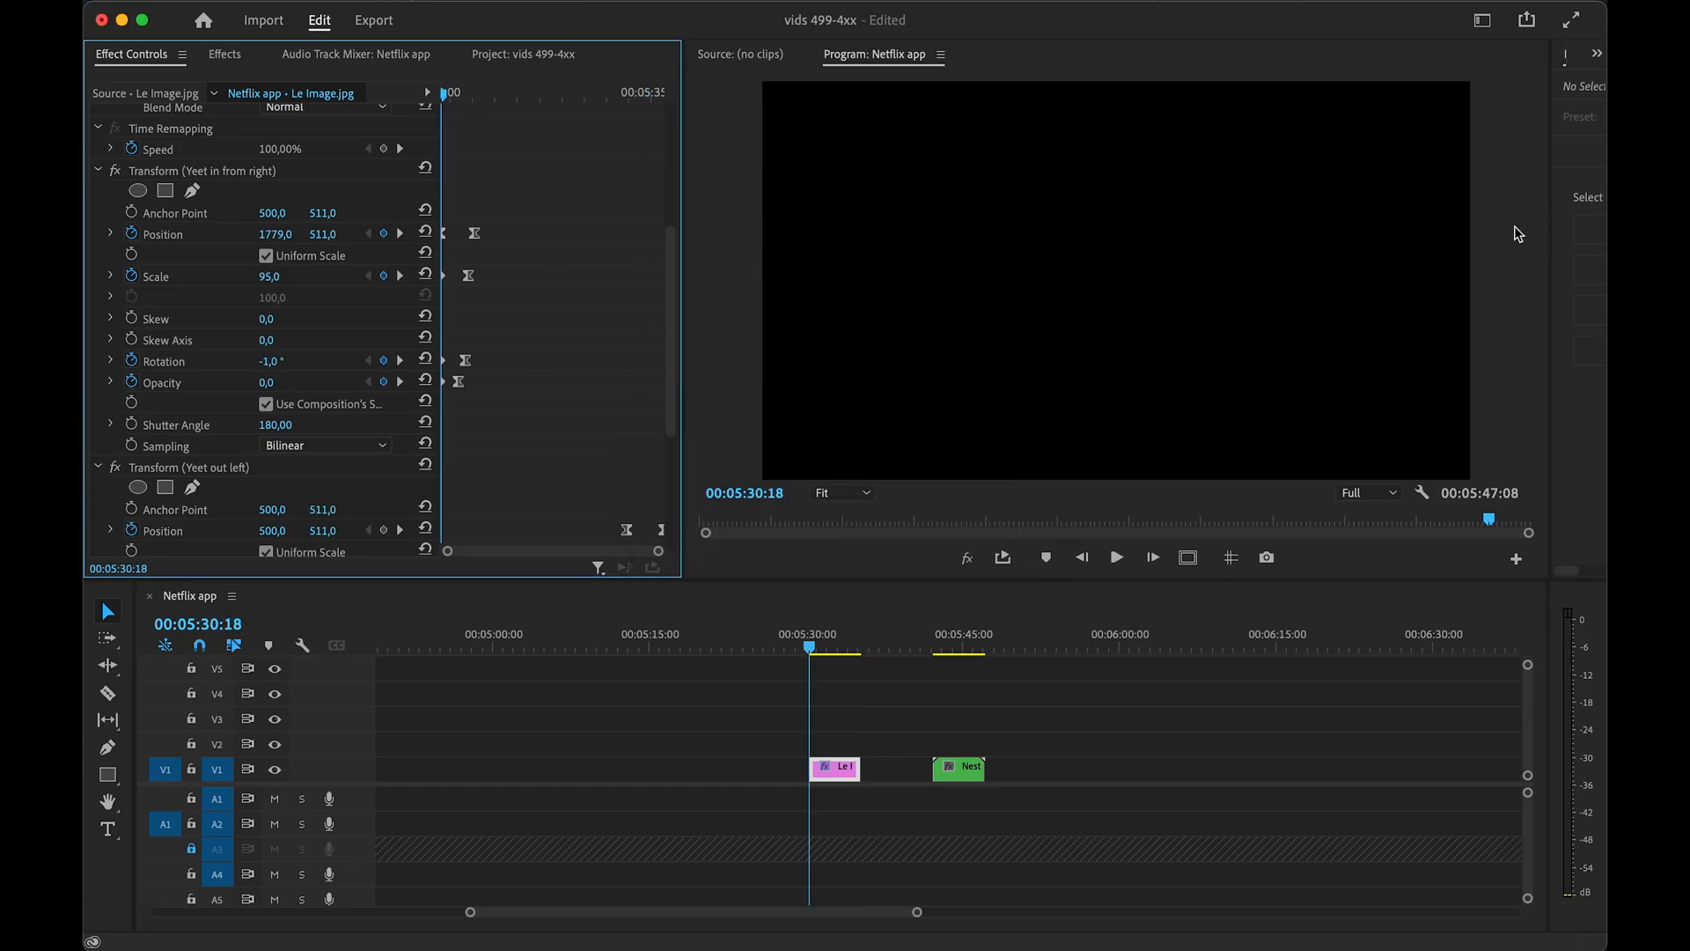
{"action": "left_click", "coordinate": [448, 93]}
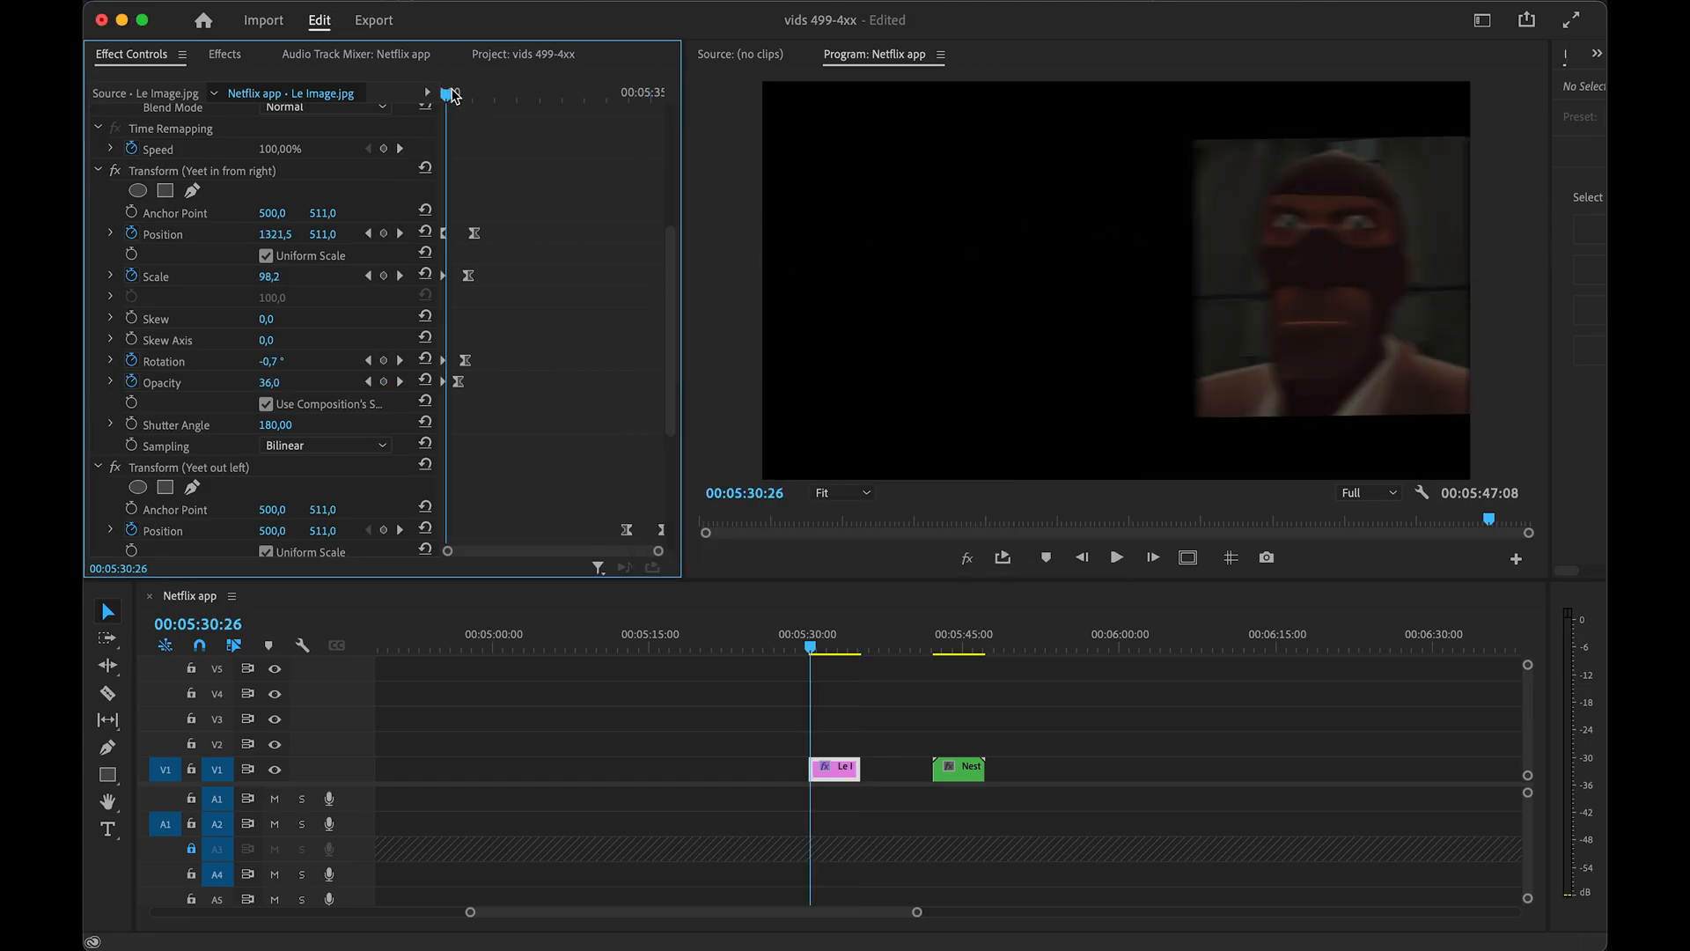
{"action": "left_click", "coordinate": [452, 95]}
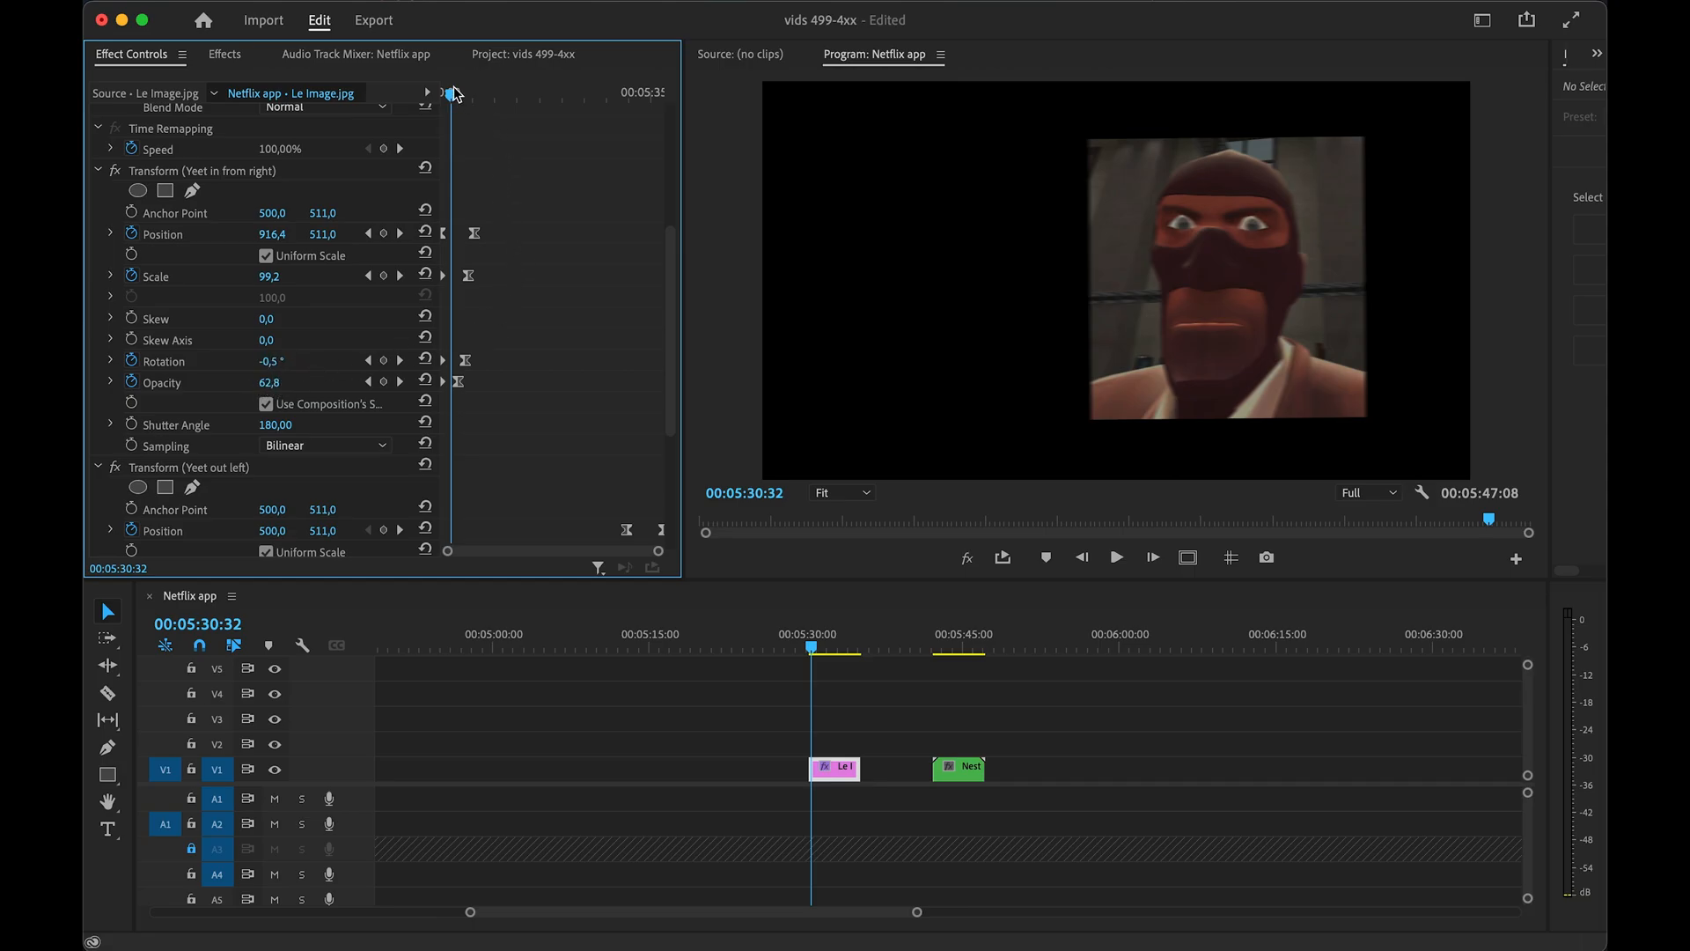
{"action": "left_click_drag", "start_coordinate": [453, 94], "coordinate": [475, 94]}
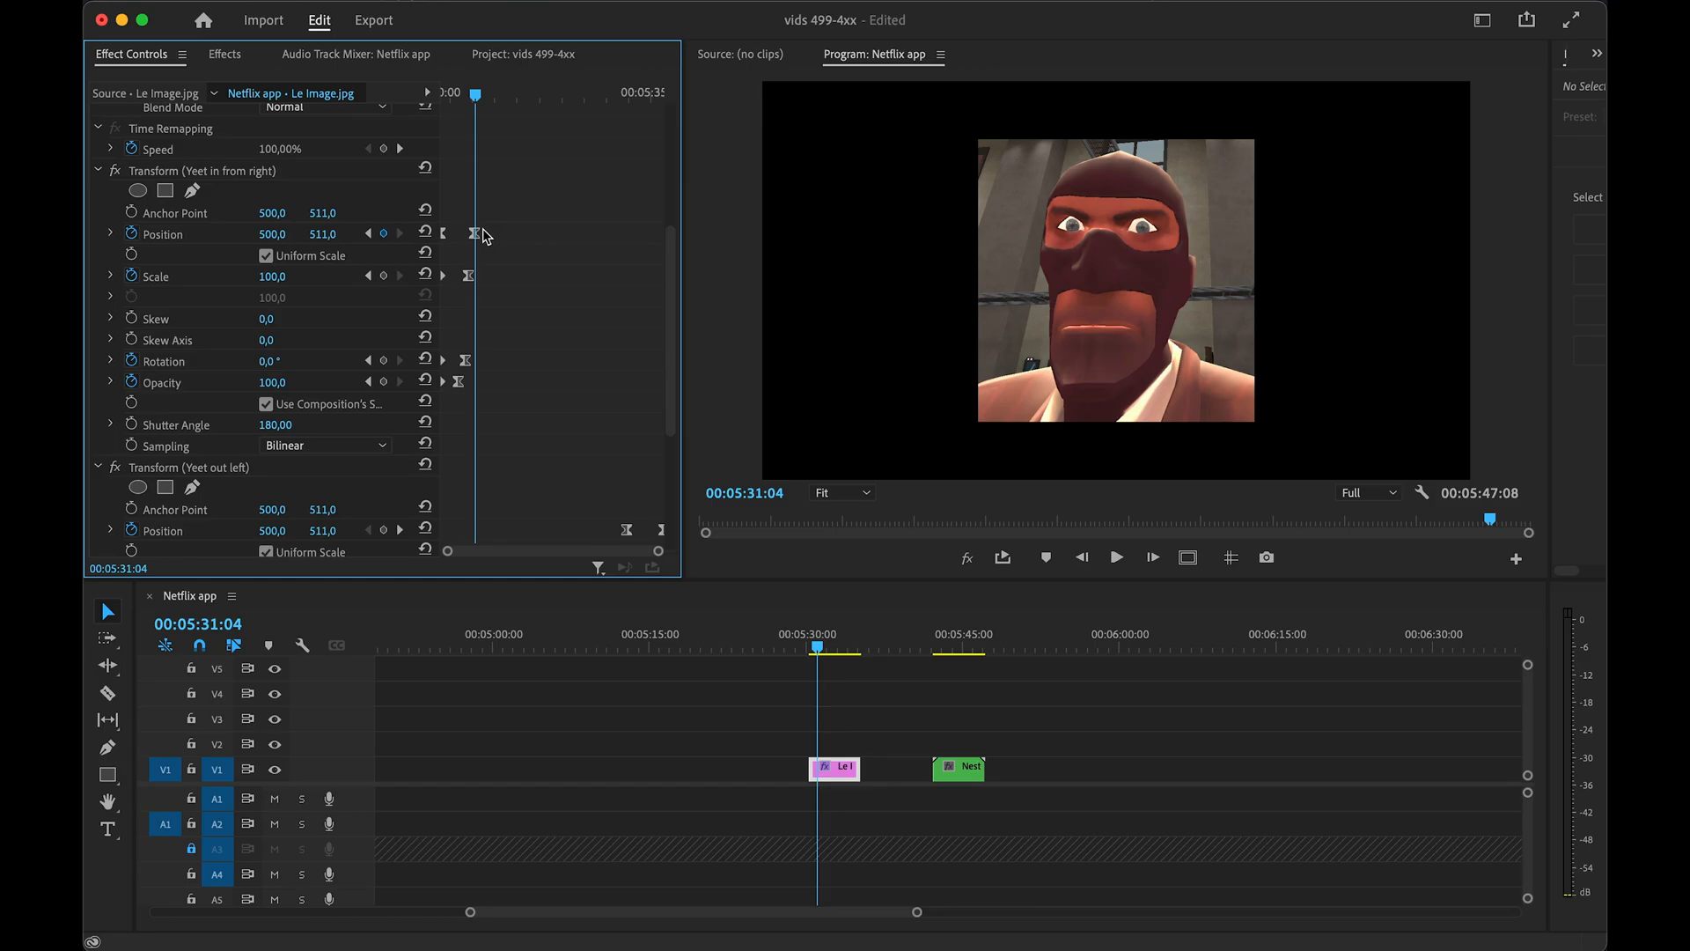
- Replay the Yeet in from right animation from the start of the Le Image.jpg clip
{"action": "left_click", "coordinate": [807, 635]}
{"action": "key", "text": "space"}
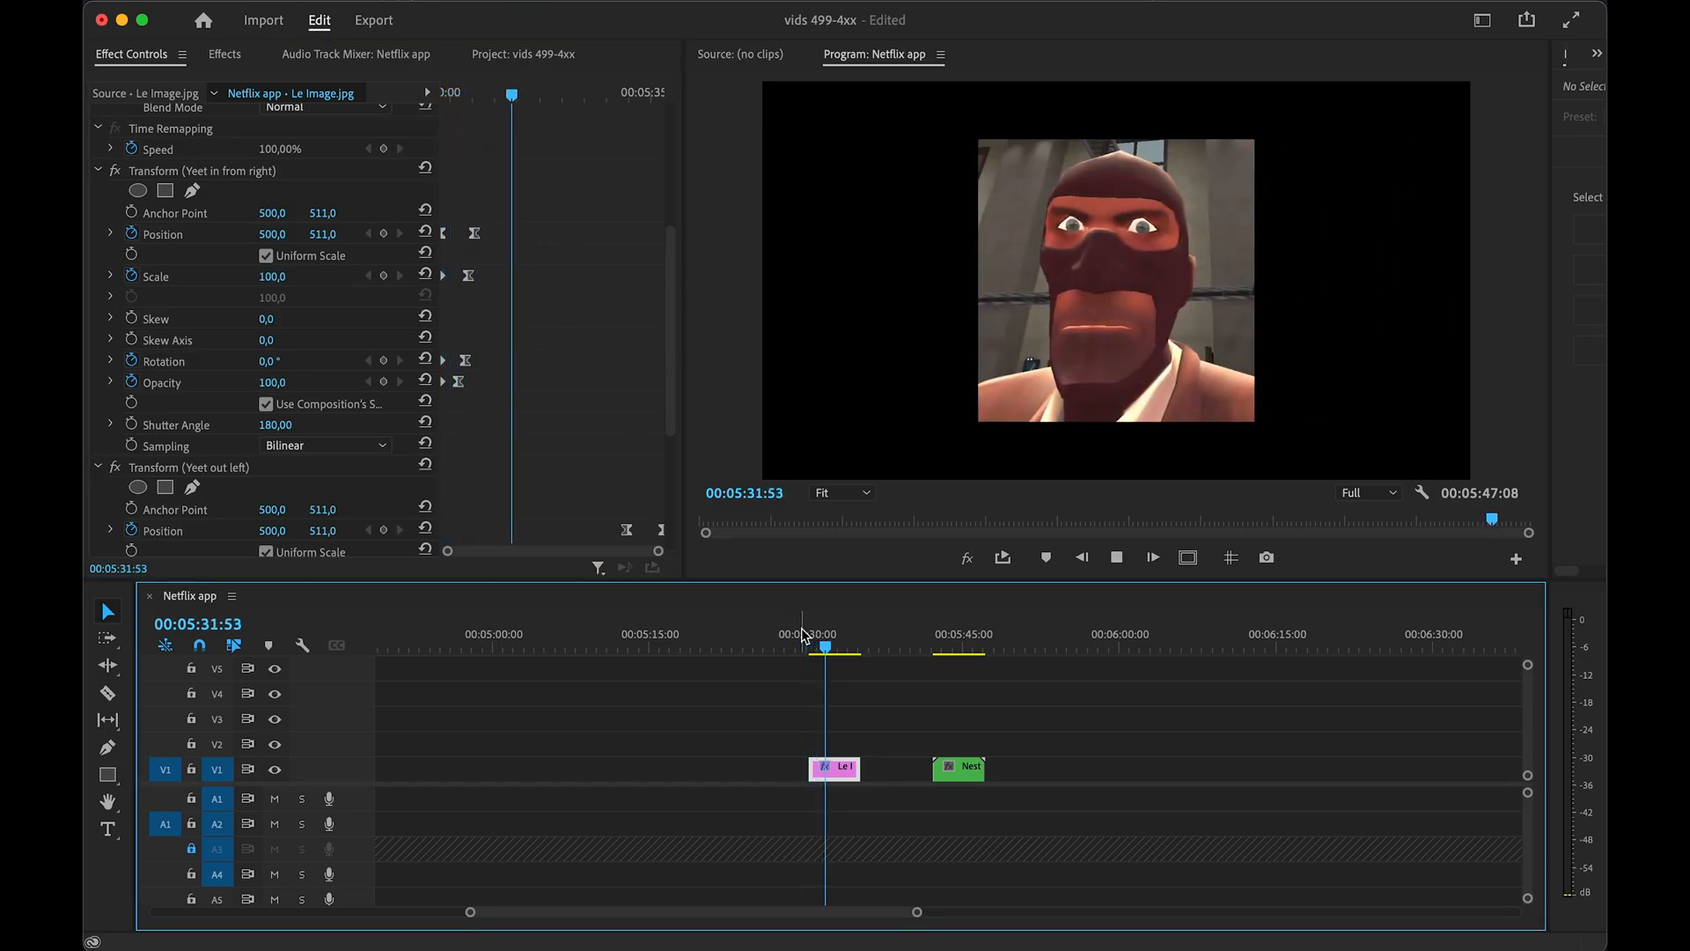
{"action": "key", "text": "space"}
- Look over the presets list again with the playhead placed on the green nested clip
{"action": "key", "text": "shift+7"}
{"action": "left_click_drag", "start_coordinate": [389, 412], "coordinate": [397, 326]}
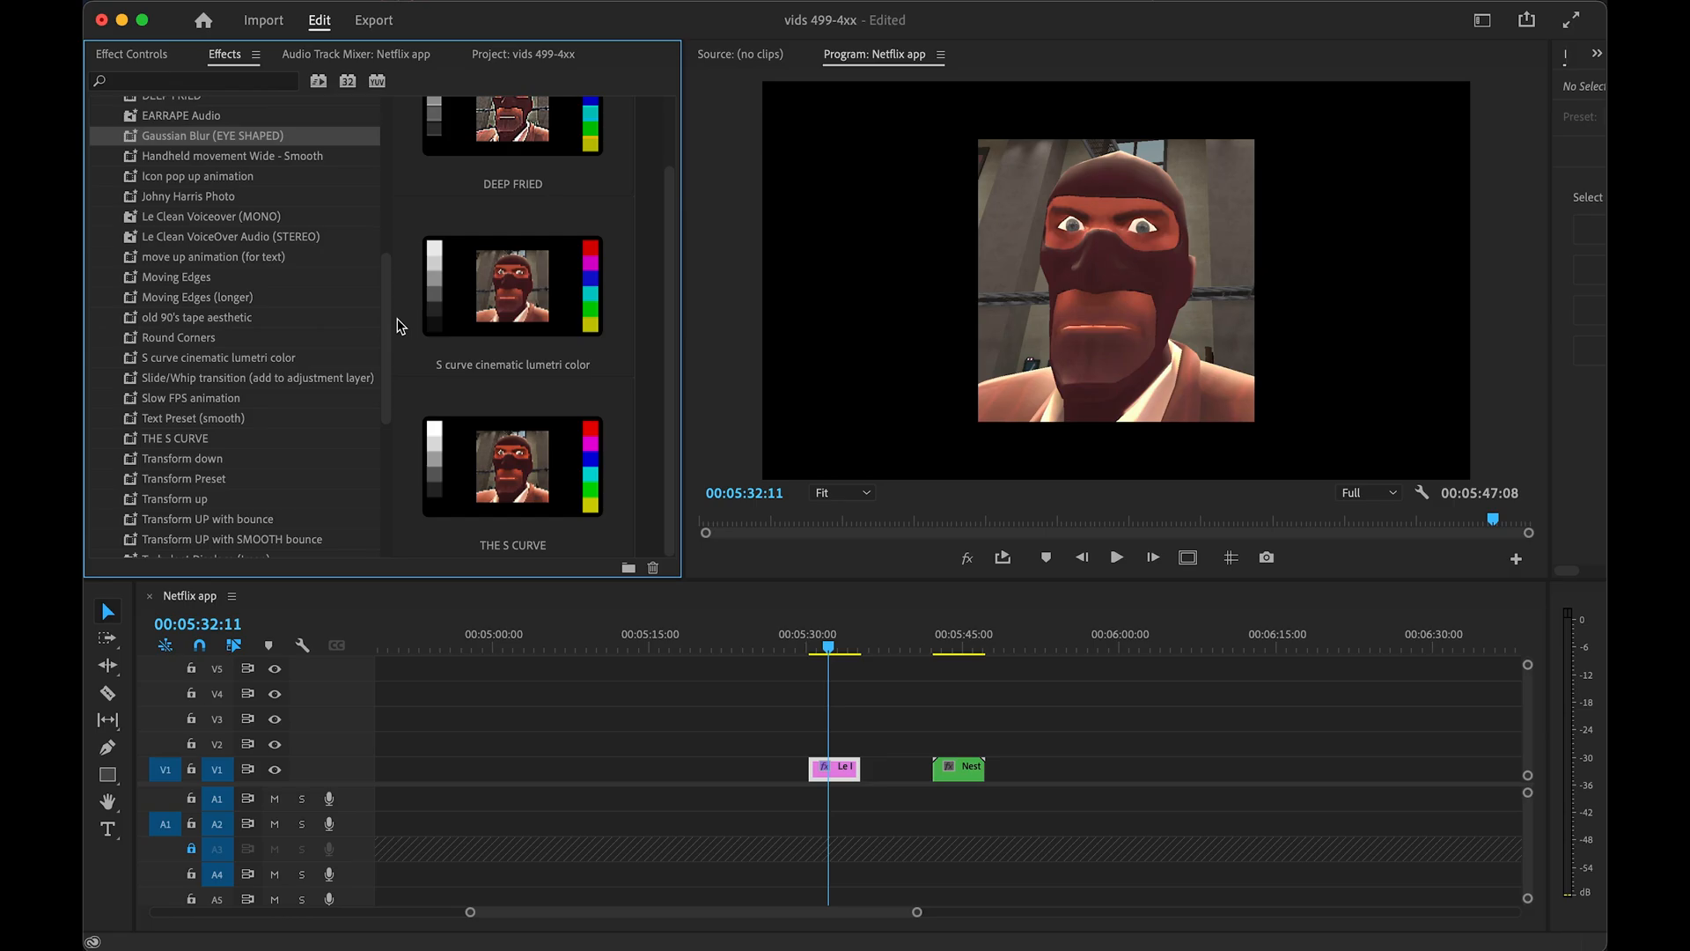
{"action": "scroll", "coordinate": [246, 507], "scroll_direction": "up", "scroll_amount": 5}
{"action": "left_click", "coordinate": [942, 643]}
{"action": "scroll", "coordinate": [294, 381], "scroll_direction": "down", "scroll_amount": 5}
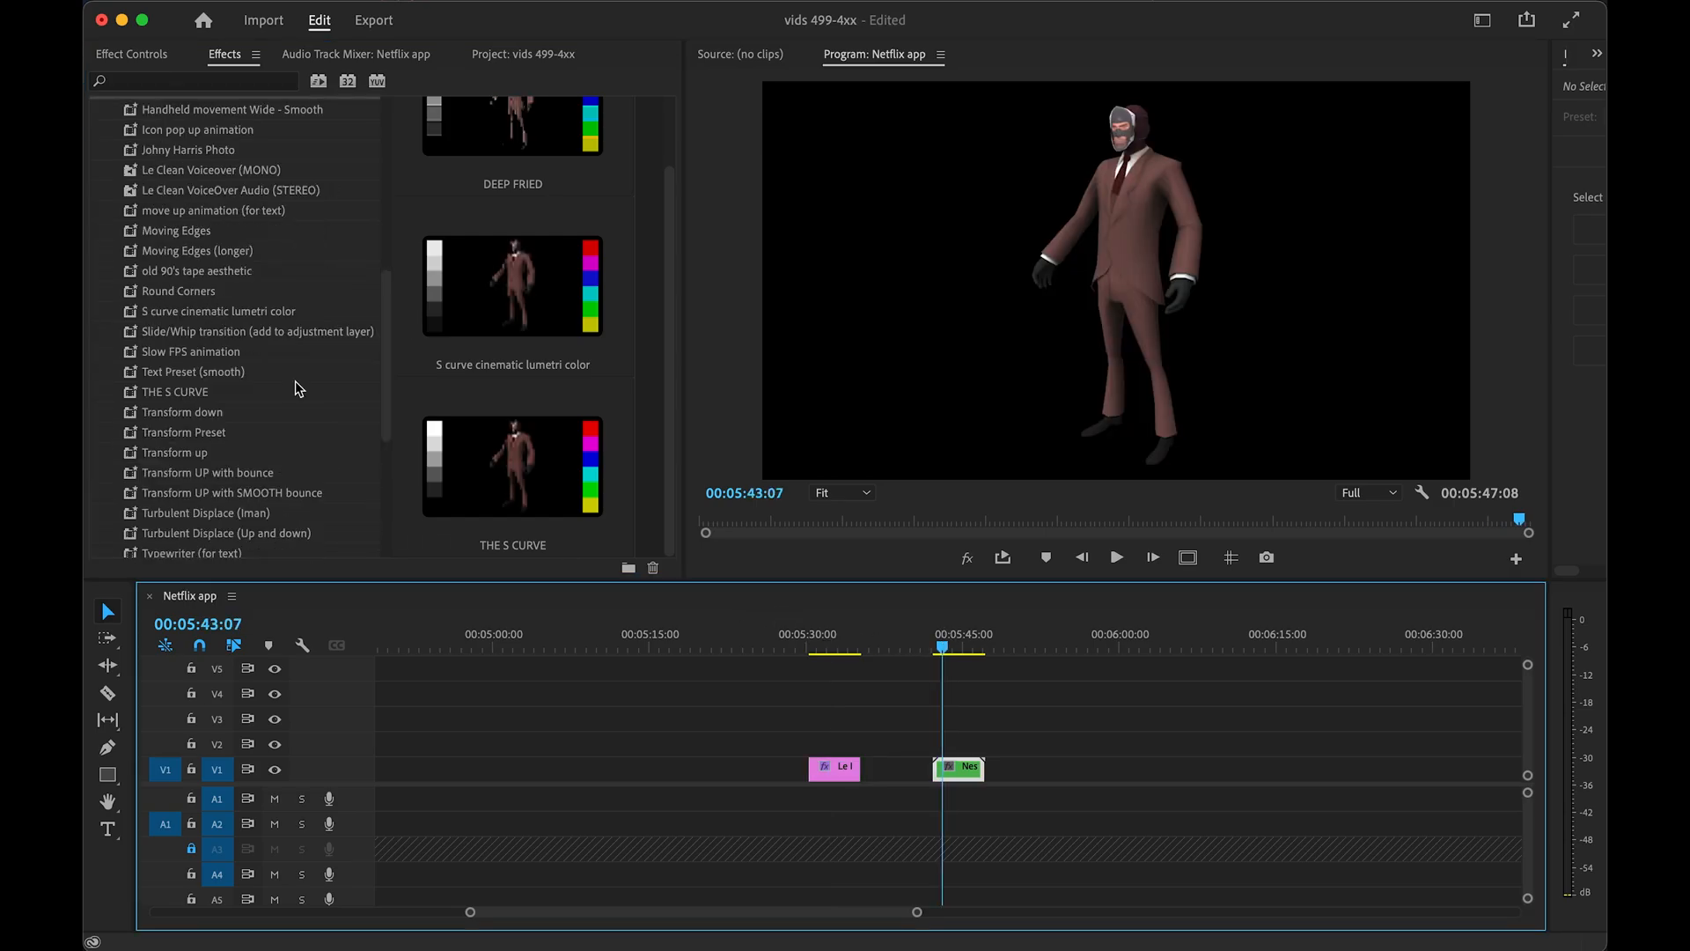
- Switch to the web browser and review the title and contents on the Premiere Pro Presets Pack store page
{"action": "key", "text": "super+Tab"}
{"action": "key", "text": "super+Tab"}
{"action": "key", "text": "super+Tab"}
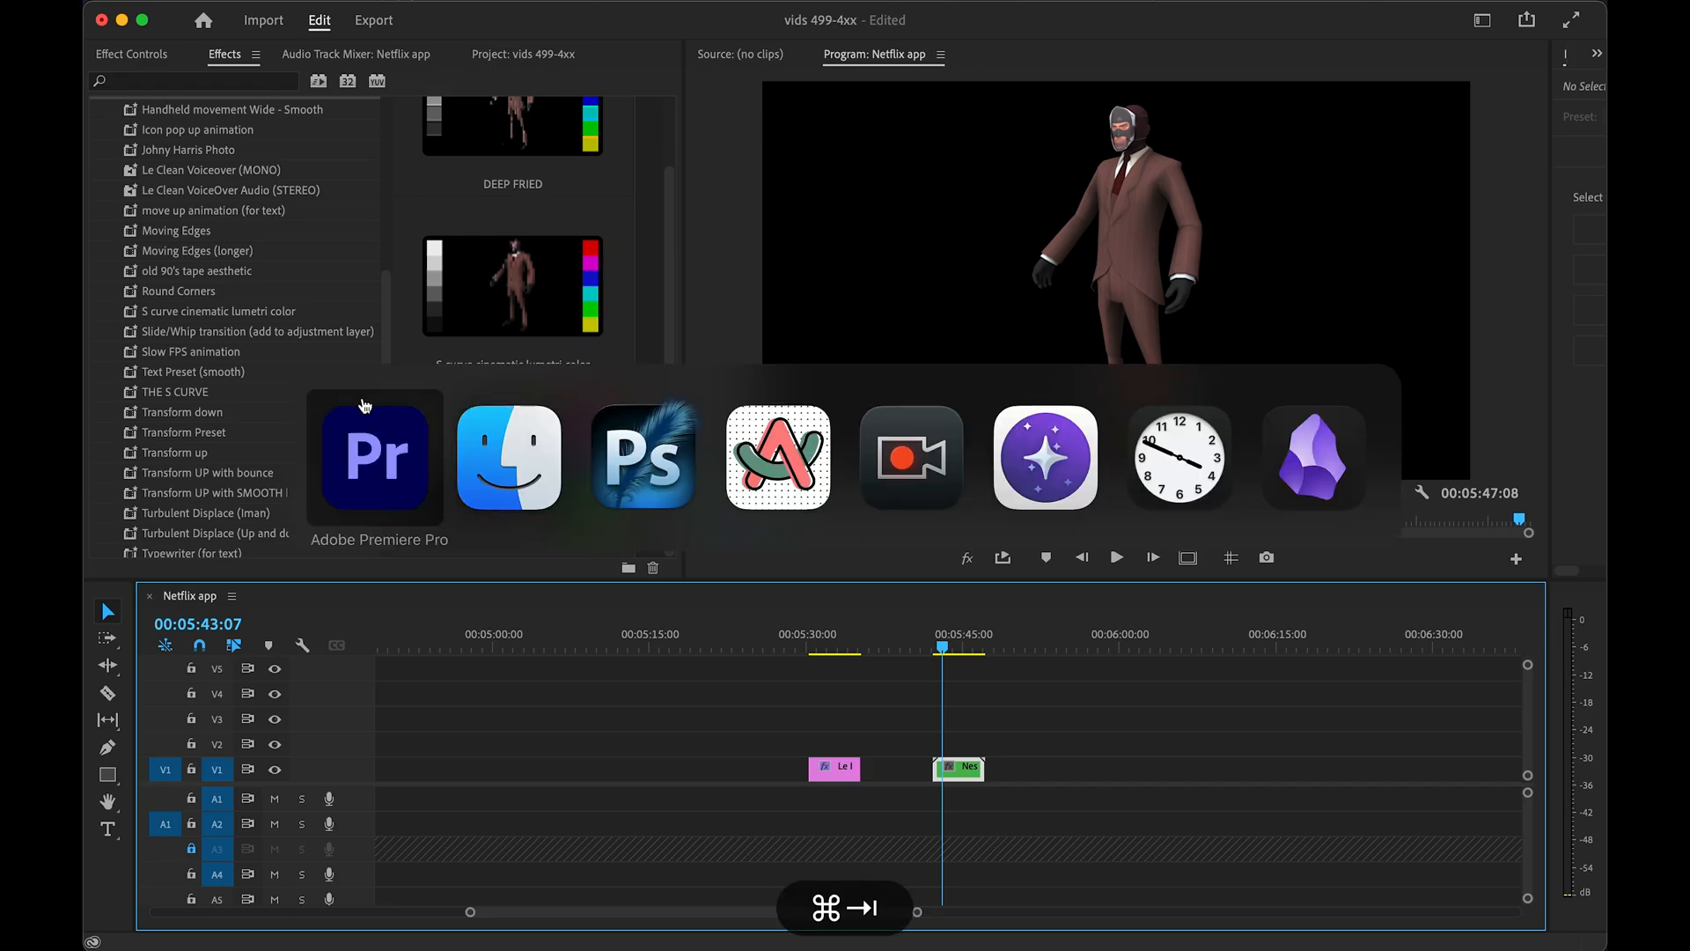
{"action": "scroll", "coordinate": [743, 454], "scroll_direction": "down", "scroll_amount": 2}
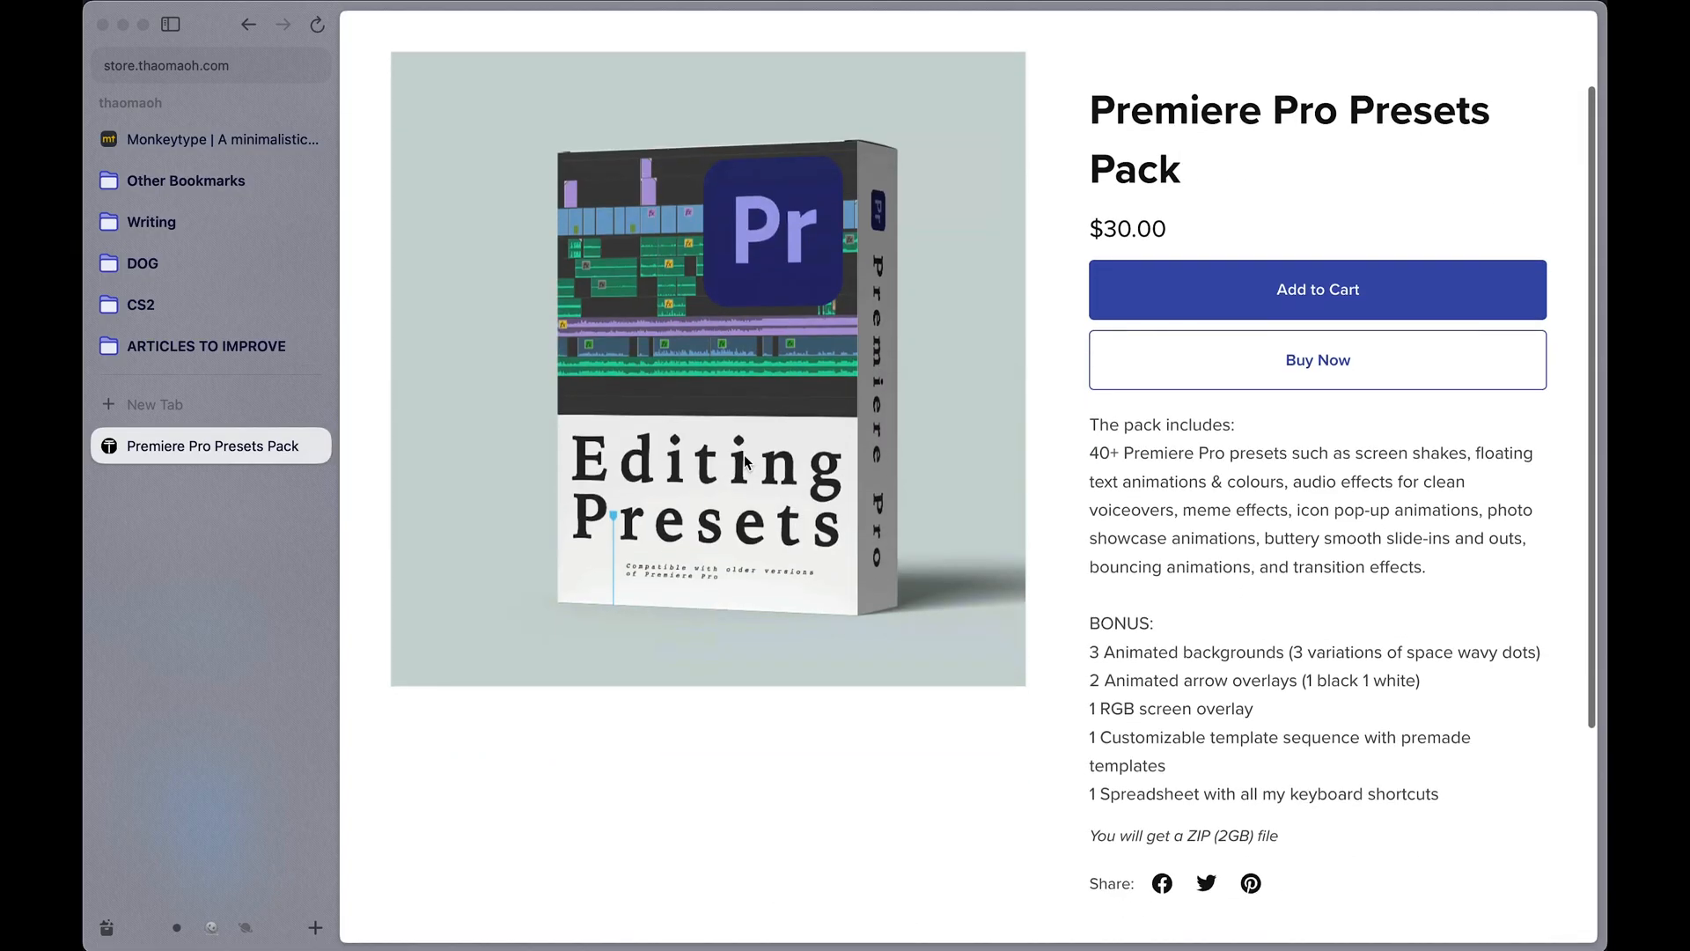
{"action": "left_click_drag", "start_coordinate": [1091, 112], "coordinate": [1496, 108]}
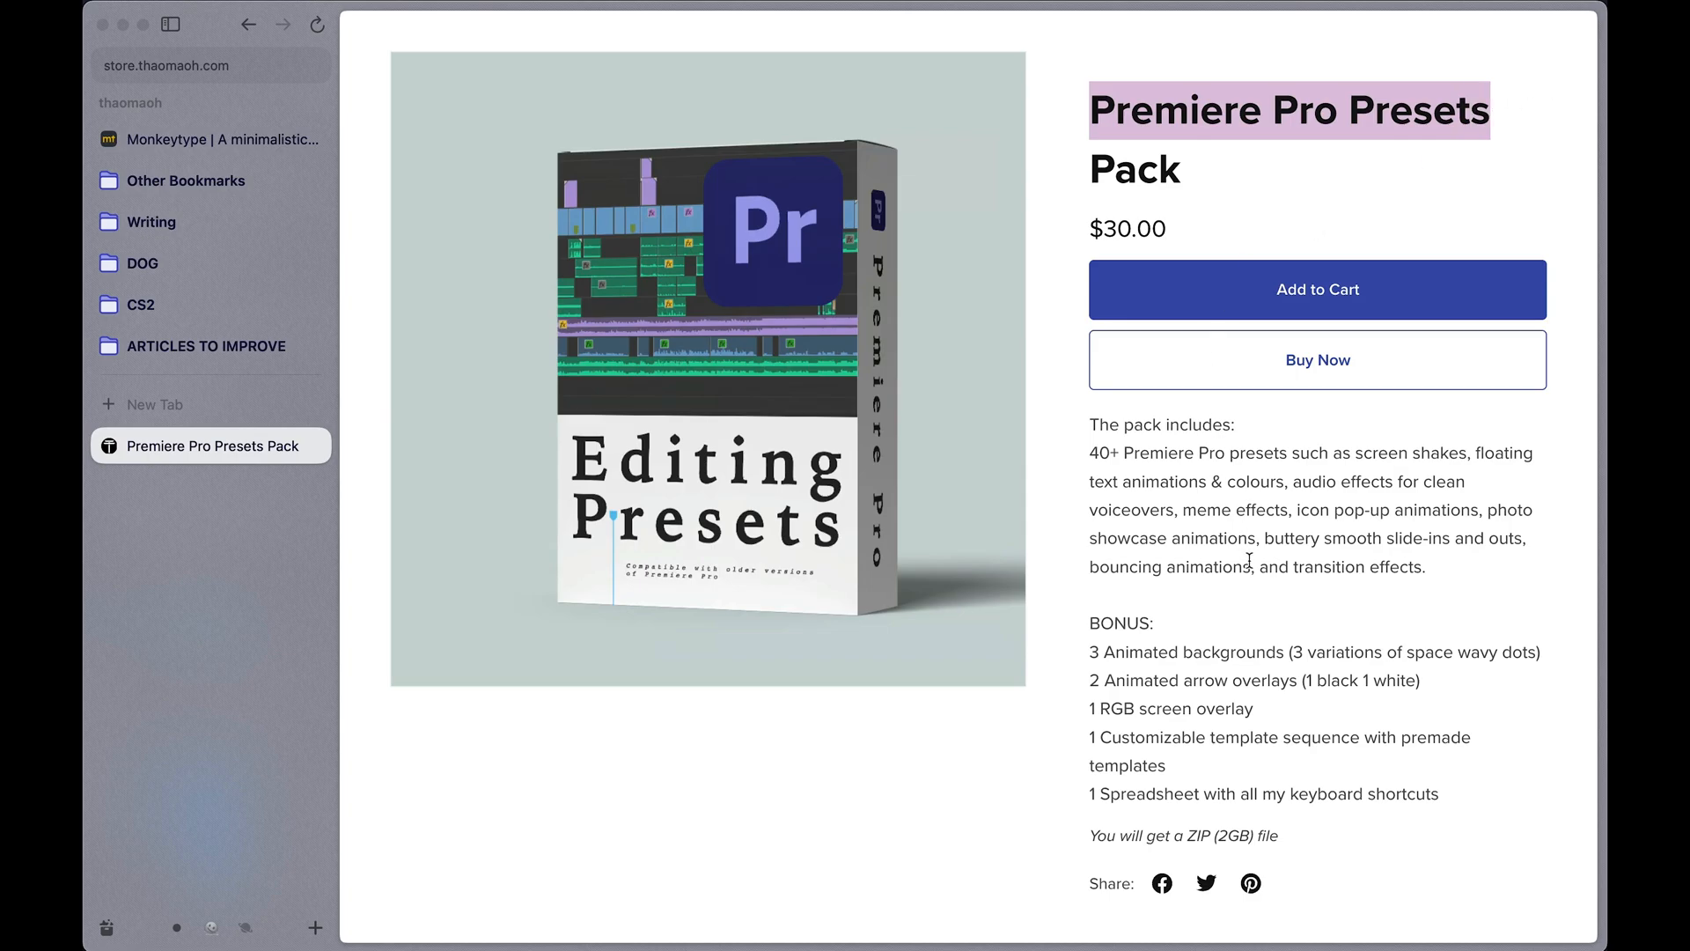
{"action": "scroll", "coordinate": [1249, 561], "scroll_direction": "down", "scroll_amount": 4}
{"action": "left_click_drag", "start_coordinate": [1070, 468], "coordinate": [1249, 458]}
- Return to Premiere Pro, hide video track V2 and play the 4k mkbhd dots (space wavy).mp4 background from 00:00:11:17
{"action": "key", "text": "super+Tab"}
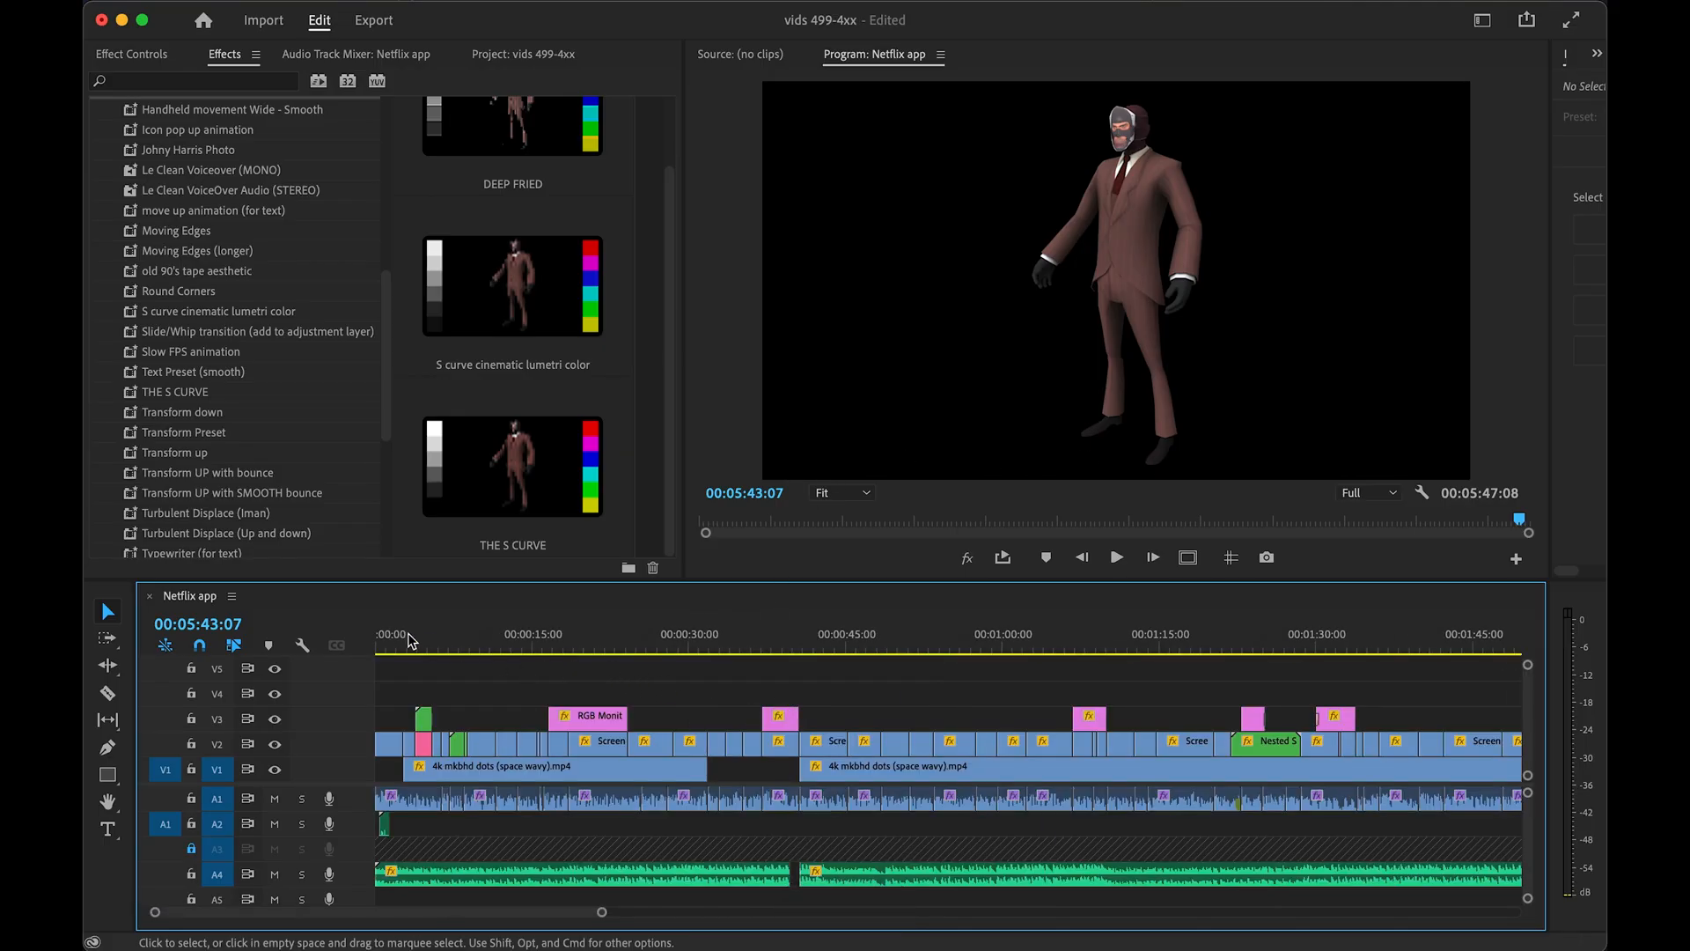
{"action": "left_click", "coordinate": [274, 744]}
{"action": "left_click", "coordinate": [494, 632]}
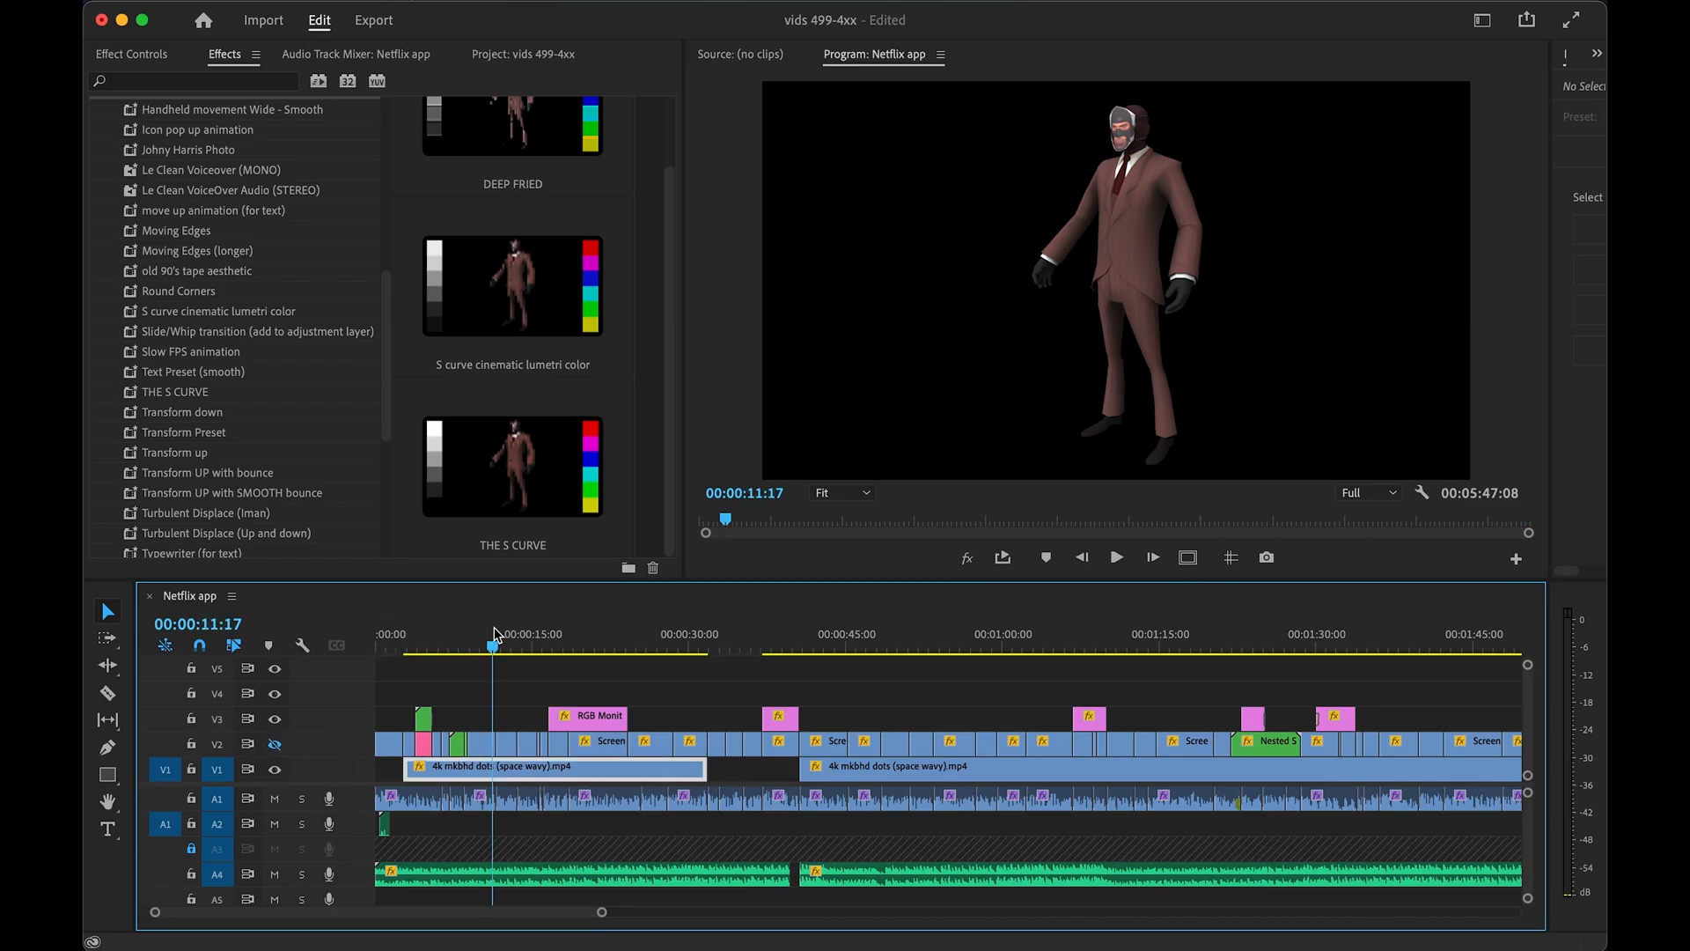
{"action": "key", "text": "space"}
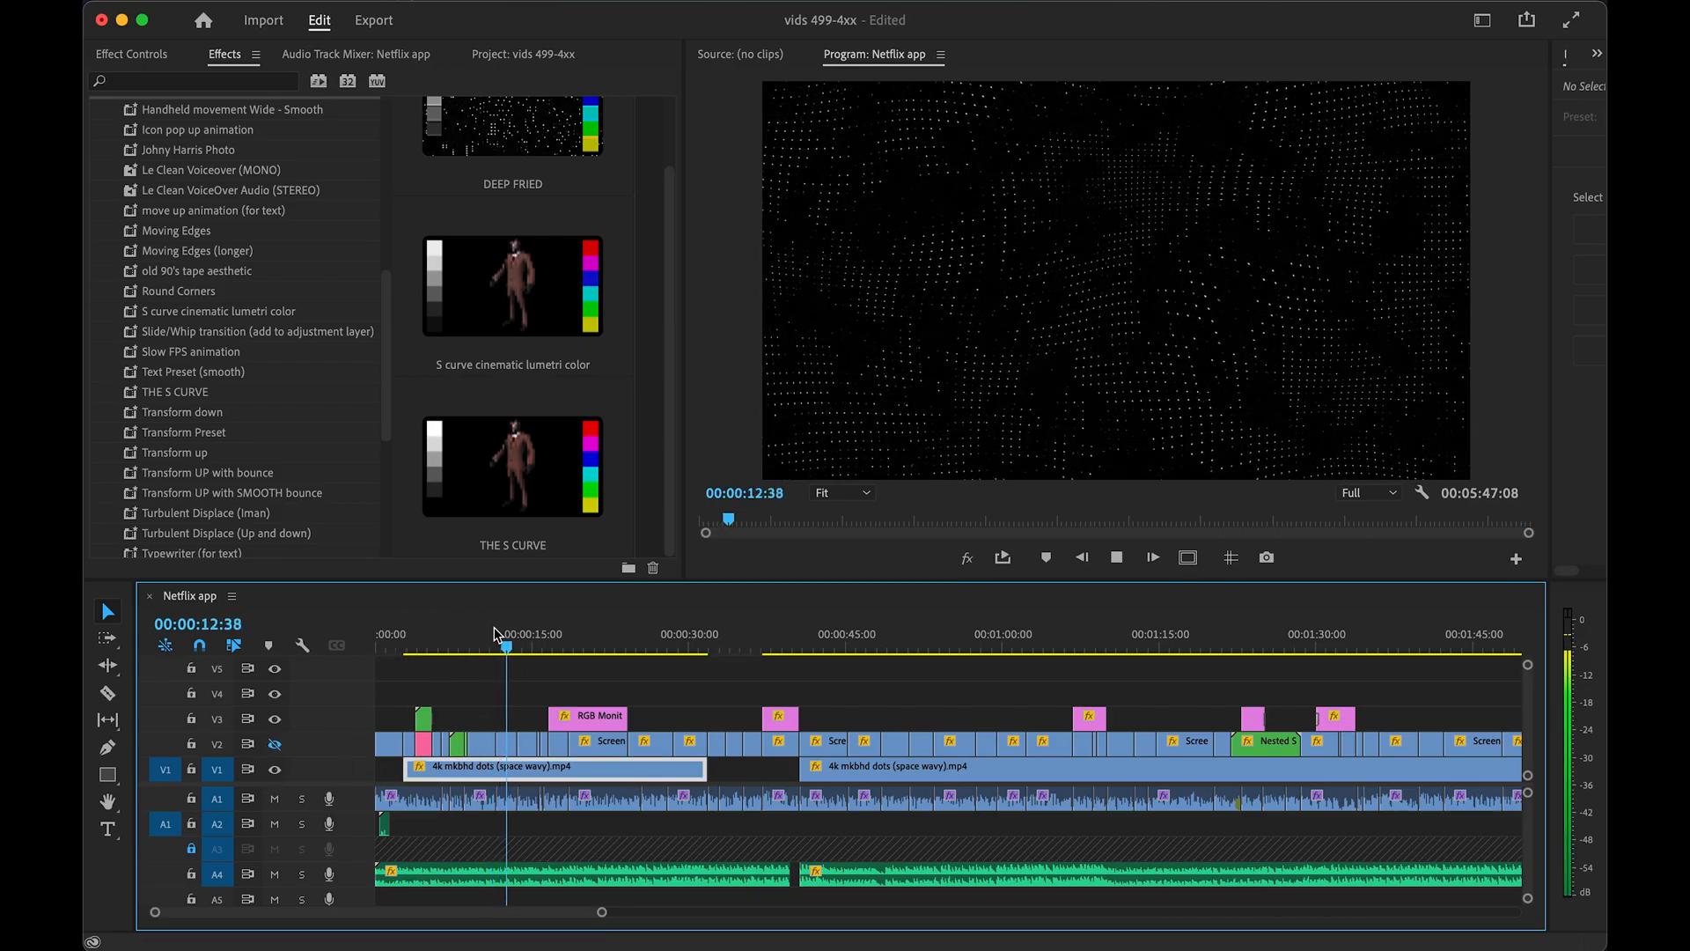
- Switch to the ASSETS folder in Finder and preview manim arrow.mp4 and manim arrow (black).mp4
{"action": "key", "text": "super+Tab"}
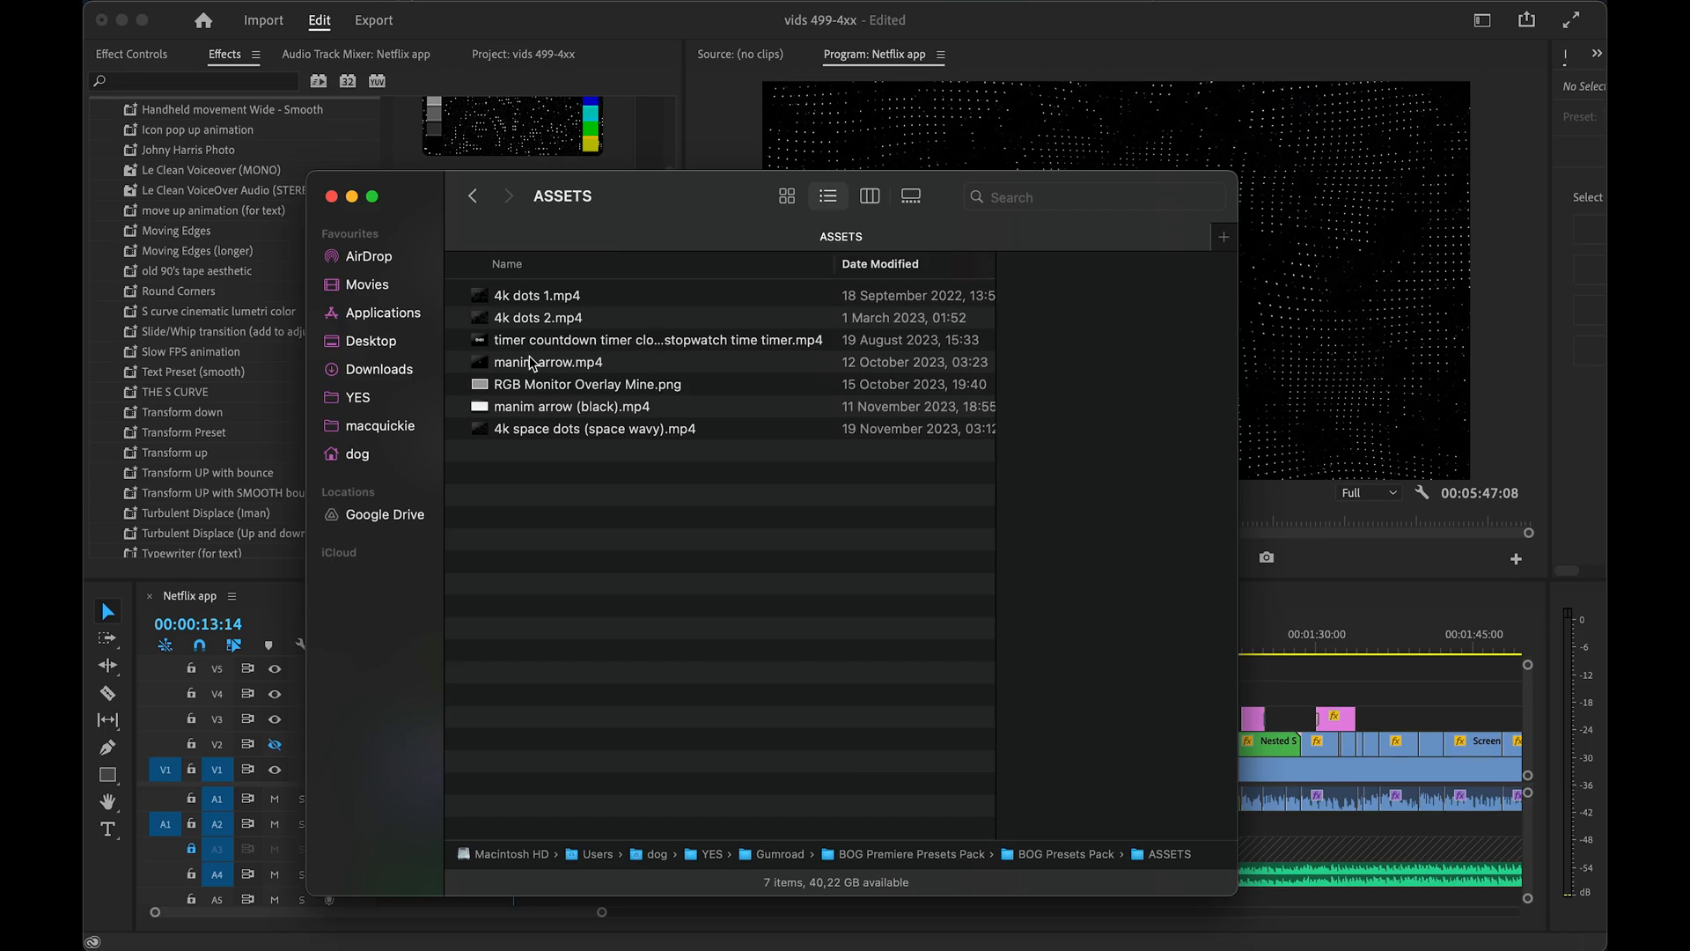
{"action": "left_click", "coordinate": [531, 362]}
{"action": "key", "text": "space"}
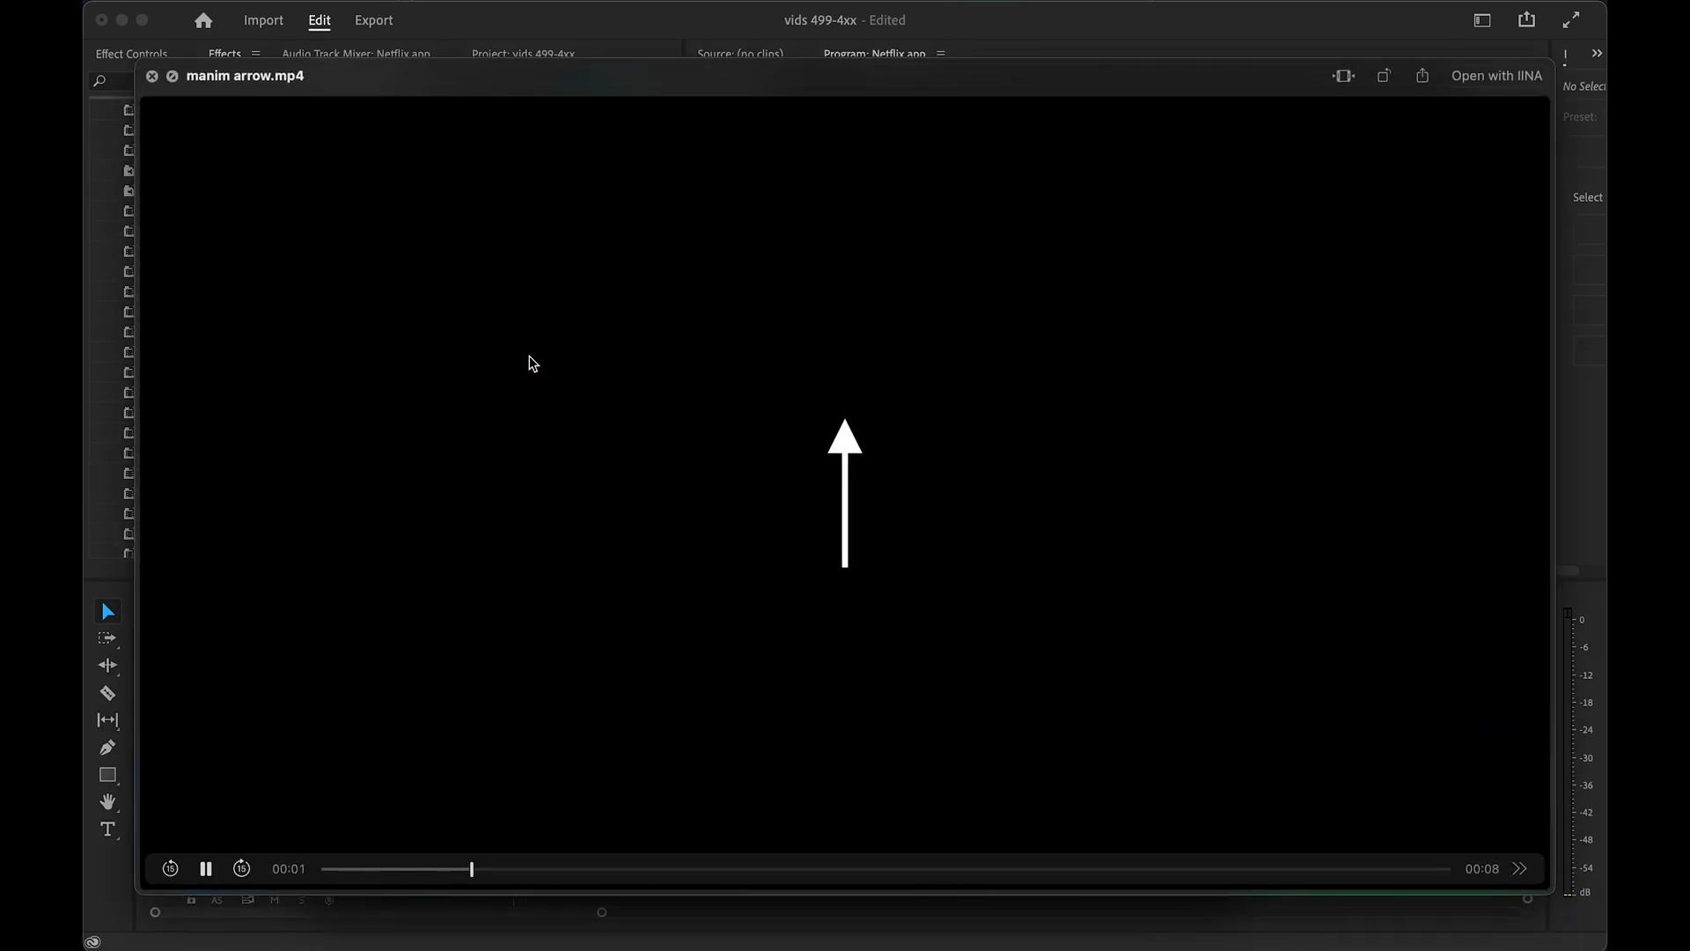
{"action": "key", "text": "space"}
{"action": "left_click", "coordinate": [555, 440]}
{"action": "key", "text": "space"}
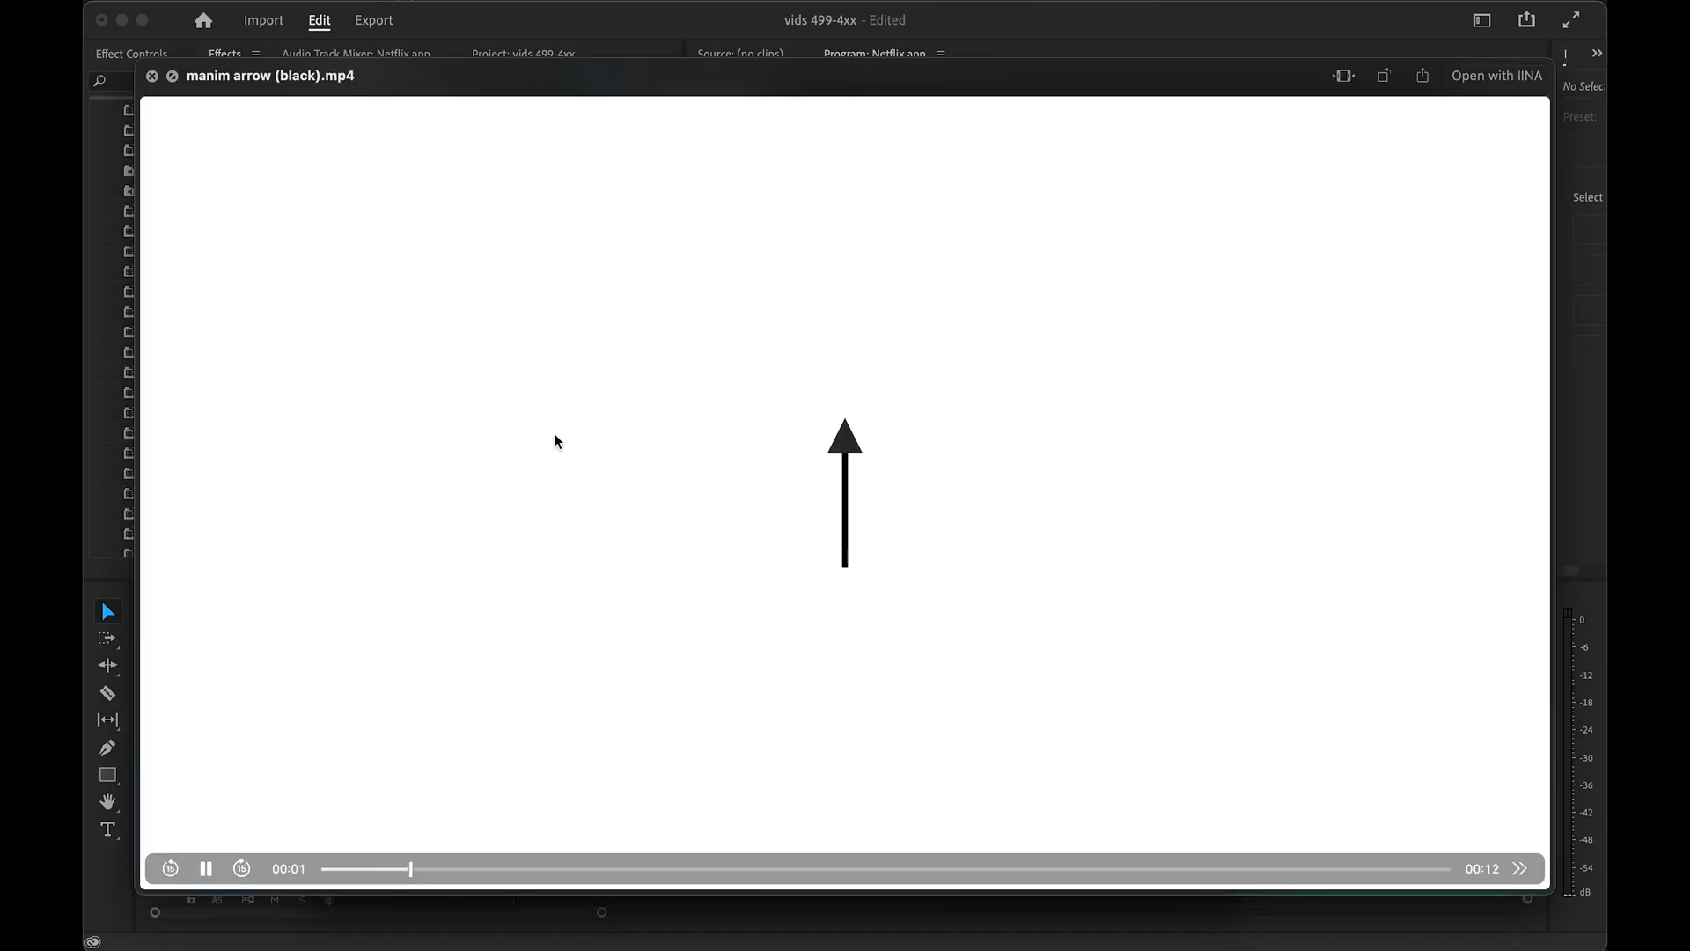
{"action": "key", "text": "space"}
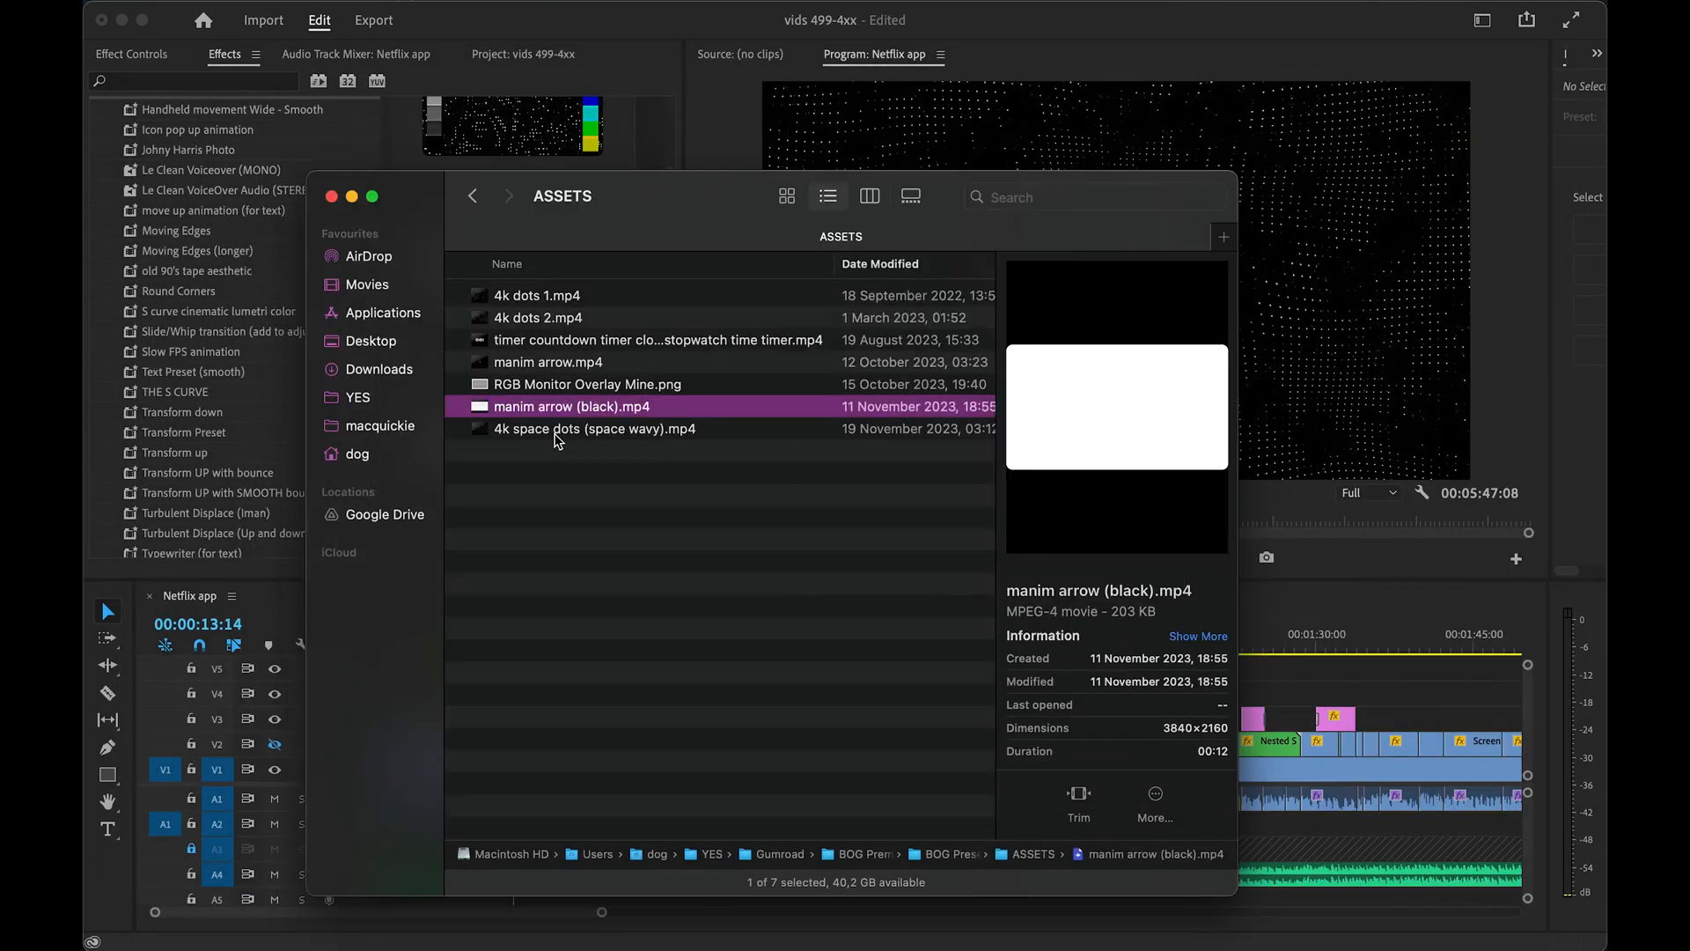
- Preview the RGB Monitor Overlay Mine.png image from the ASSETS folder and close the preview
{"action": "key", "text": "Up"}
{"action": "key", "text": "space"}
{"action": "key", "text": "space"}
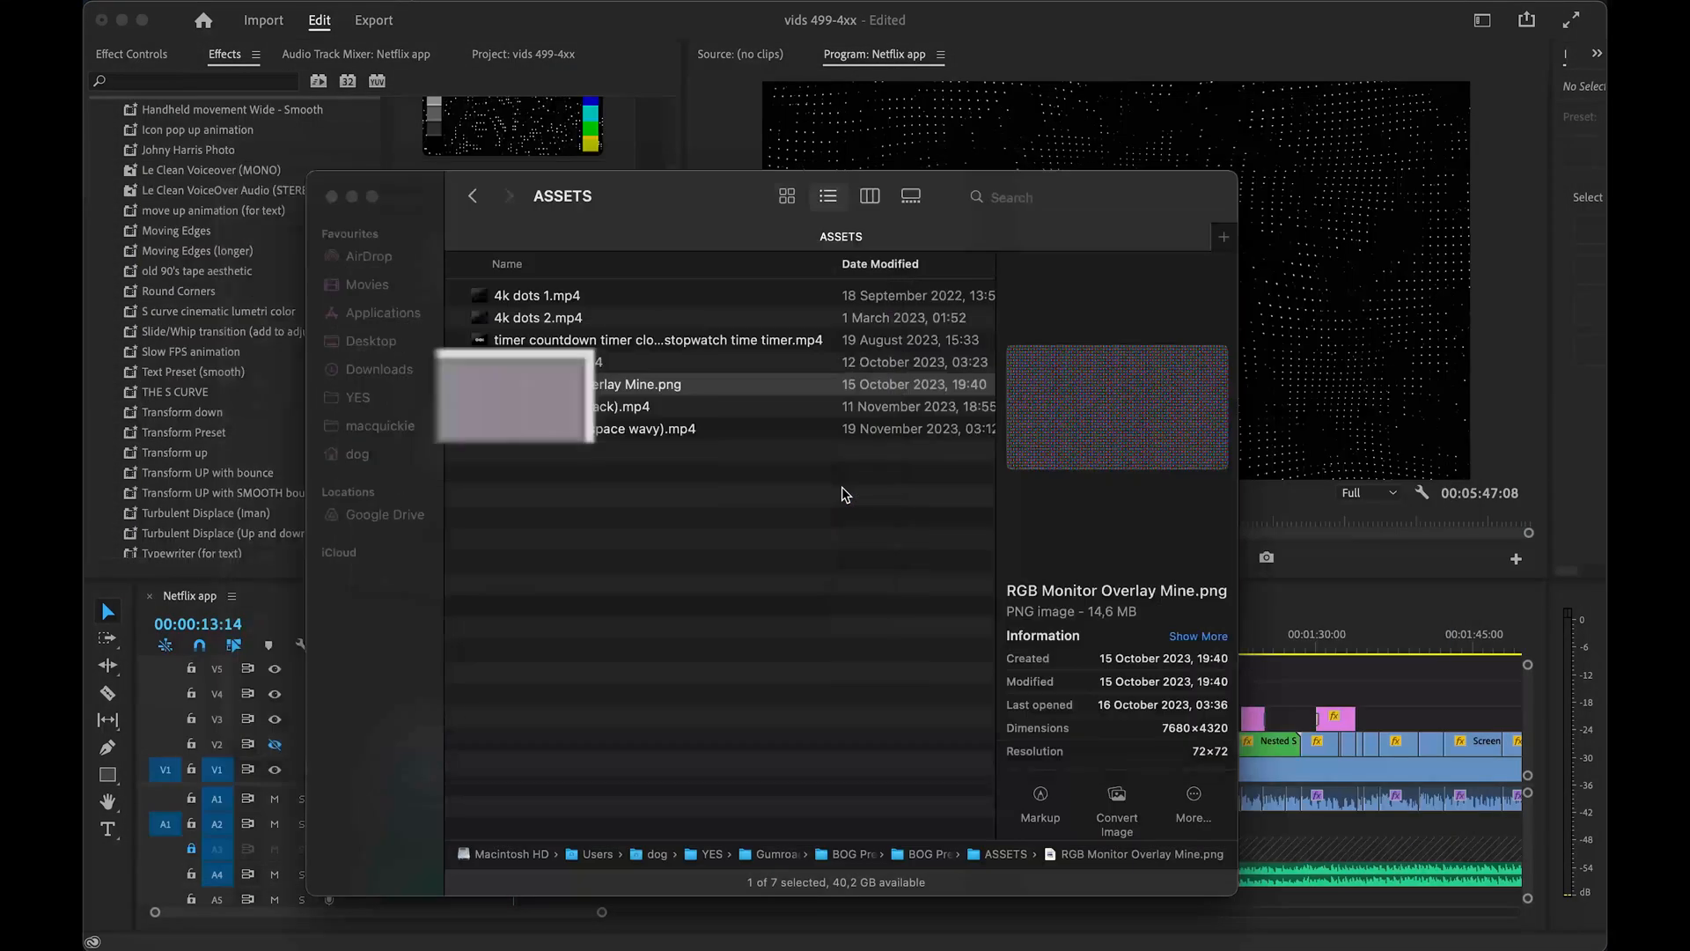
- Return to Premiere Pro and place the playhead at 00:05:45:26 on the last green clip of track V1
{"action": "left_click", "coordinate": [1360, 671]}
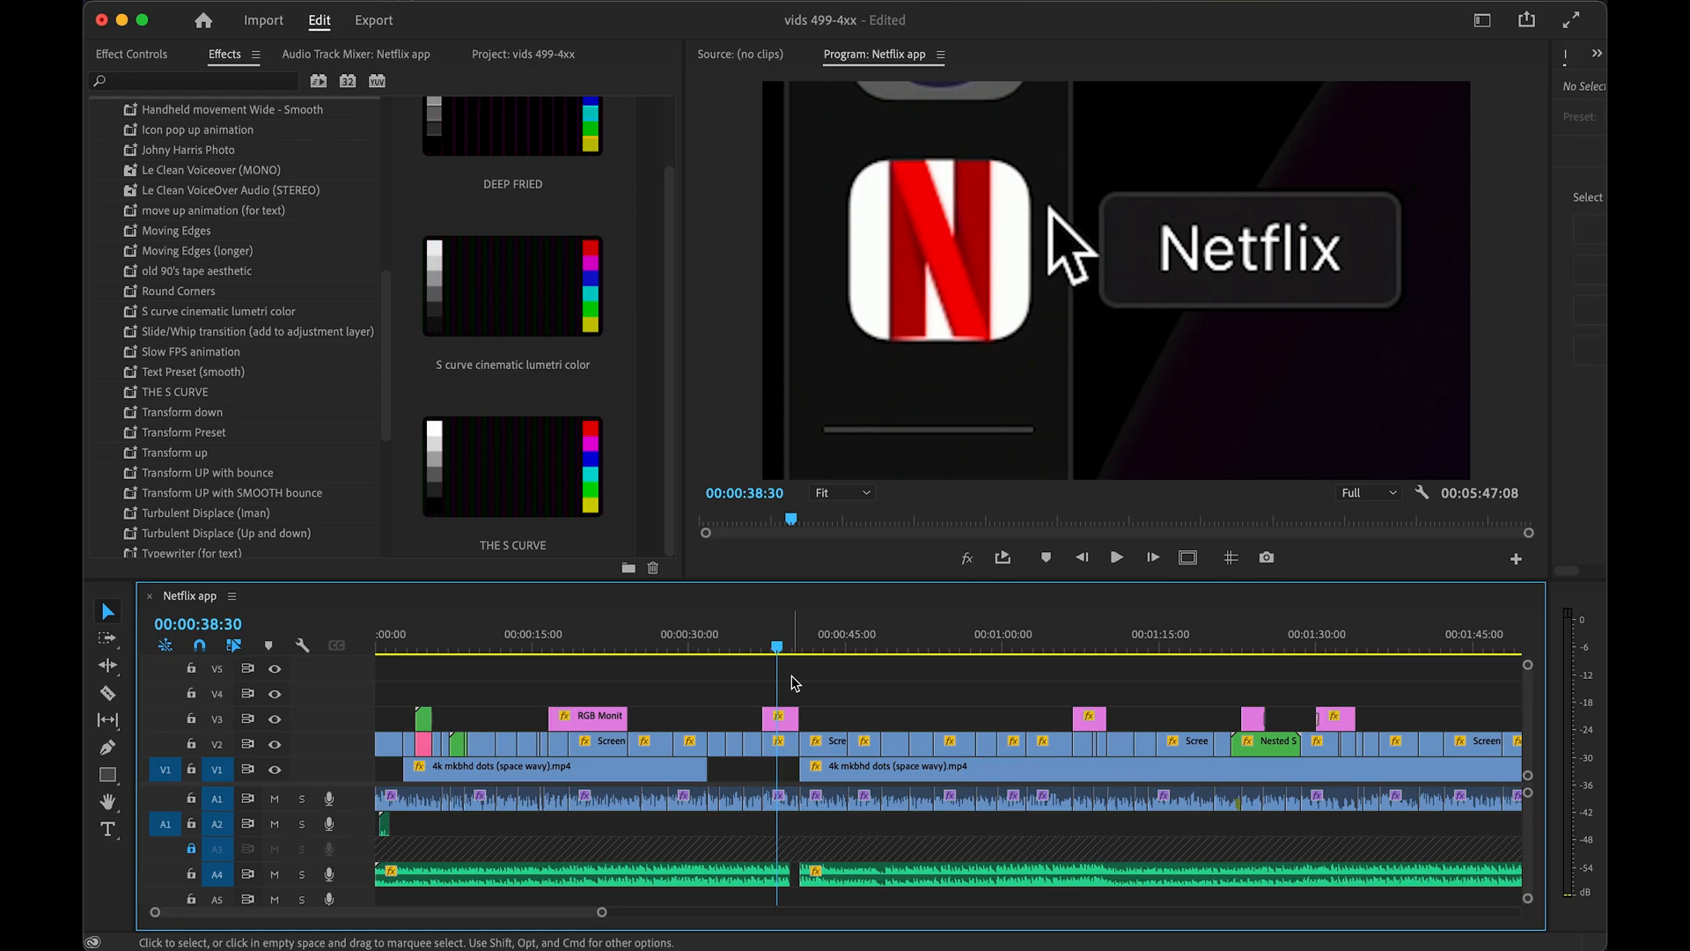
{"action": "key", "text": "backslash"}
{"action": "left_click", "coordinate": [1403, 649]}
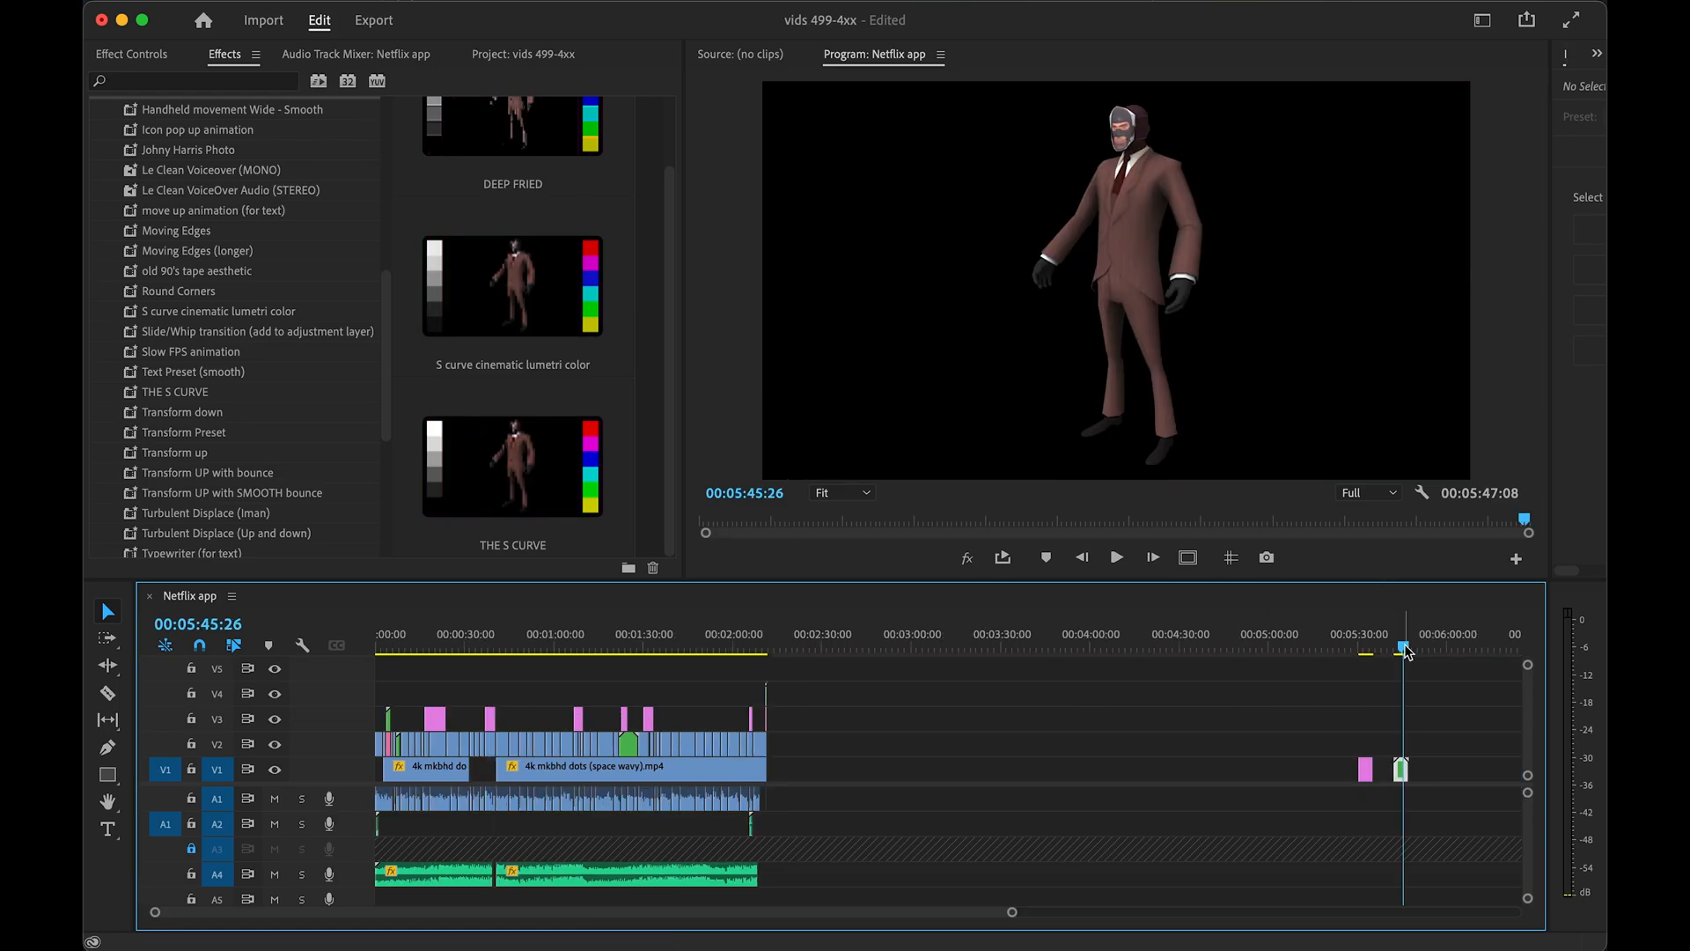